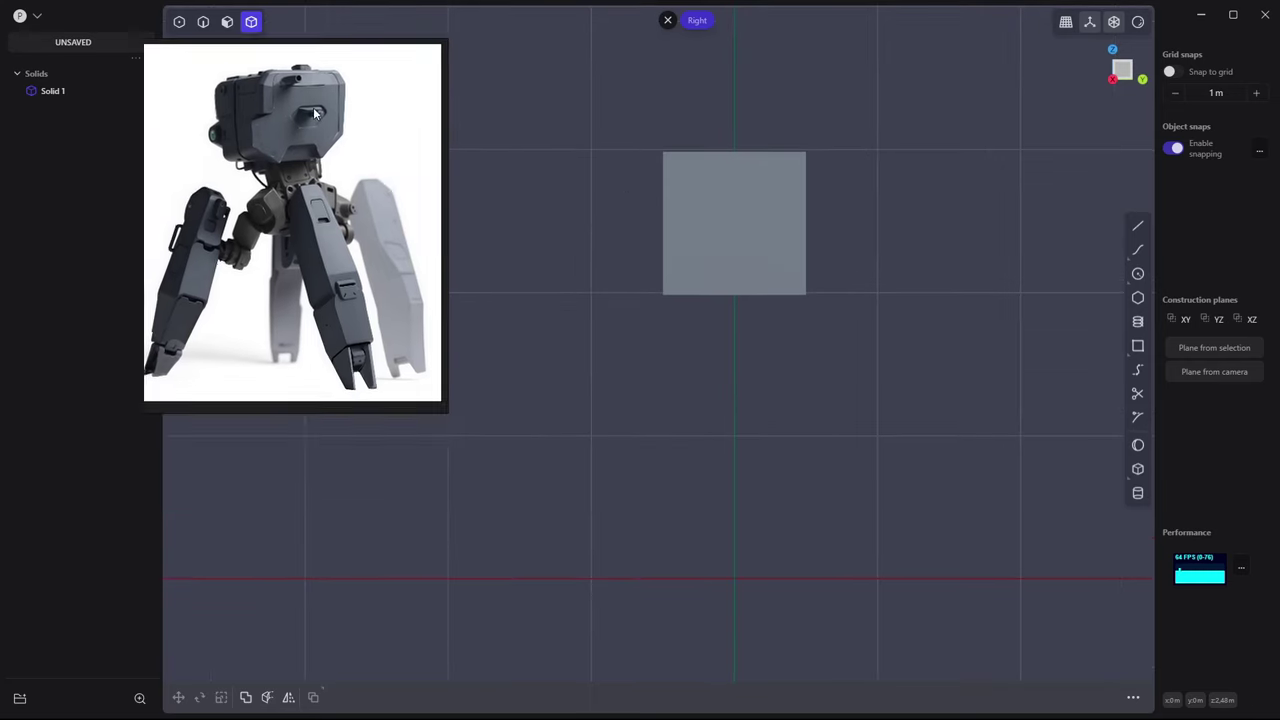
Bevel one lower edge of the cube with a fillet
click(746, 166)
scroll(790, 258, up, 2)
scroll(788, 258, up, 2)
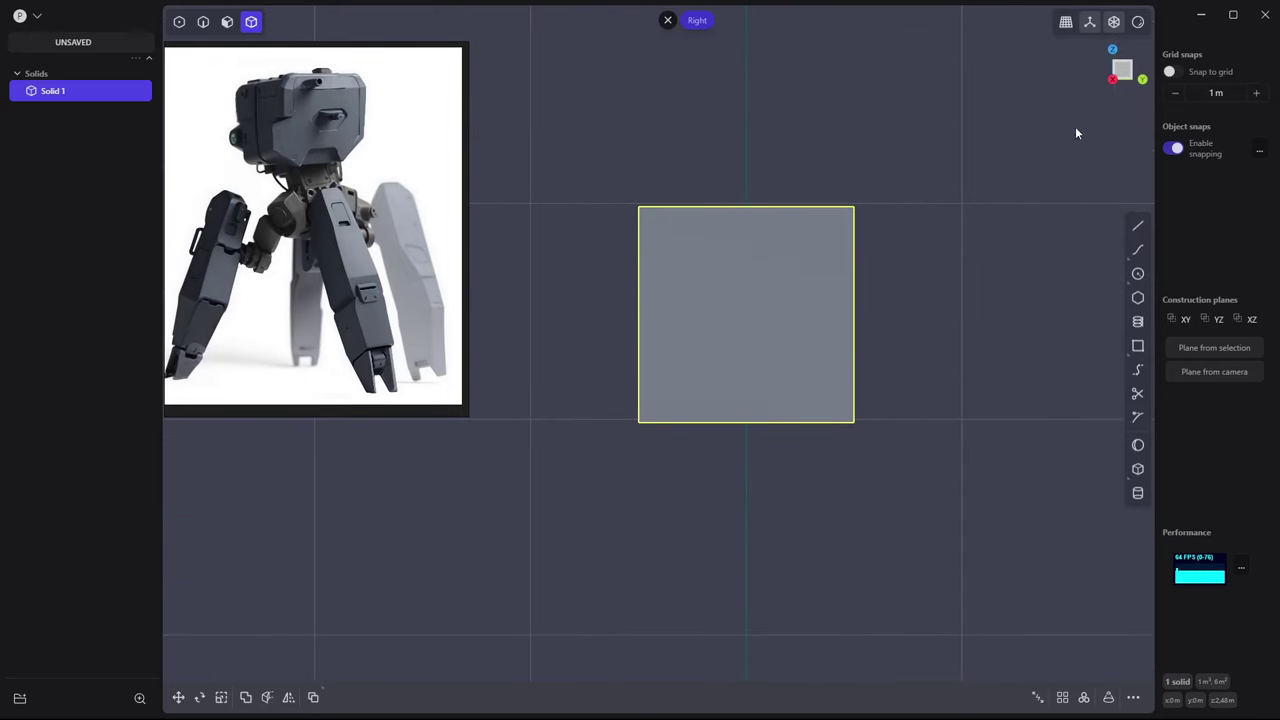
middle_drag(918, 317, 600, 400)
key(2)
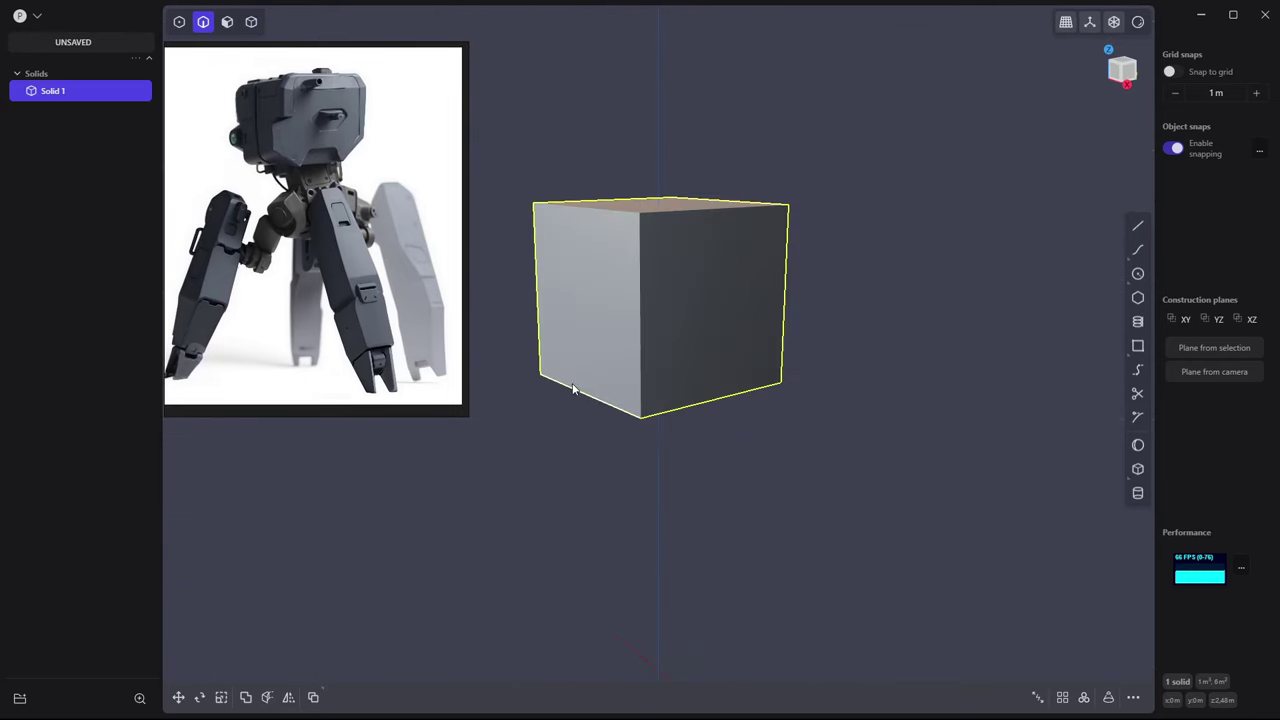
click(581, 404)
key(f)
drag(581, 404, 606, 371)
key(Return)
click(924, 303)
Offset the block's end face outward to lengthen the block
mouse_move(924, 303)
middle_down()
mouse_move(871, 252)
mouse_move(796, 285)
mouse_move(877, 332)
mouse_move(894, 271)
mouse_move(940, 288)
middle_up()
key(3)
click(940, 288)
key(o)
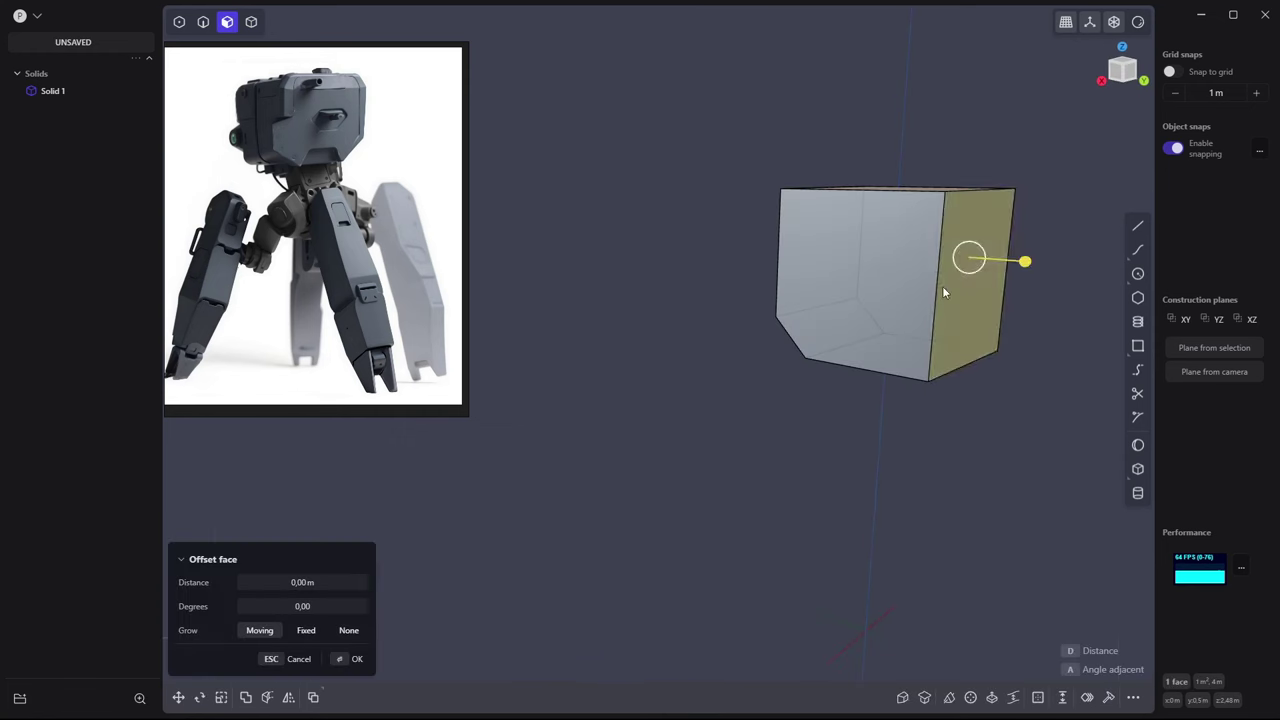
drag(939, 328, 1042, 328)
Draw a diagonal line across the other lower corner and cut the block with it
click(1138, 226)
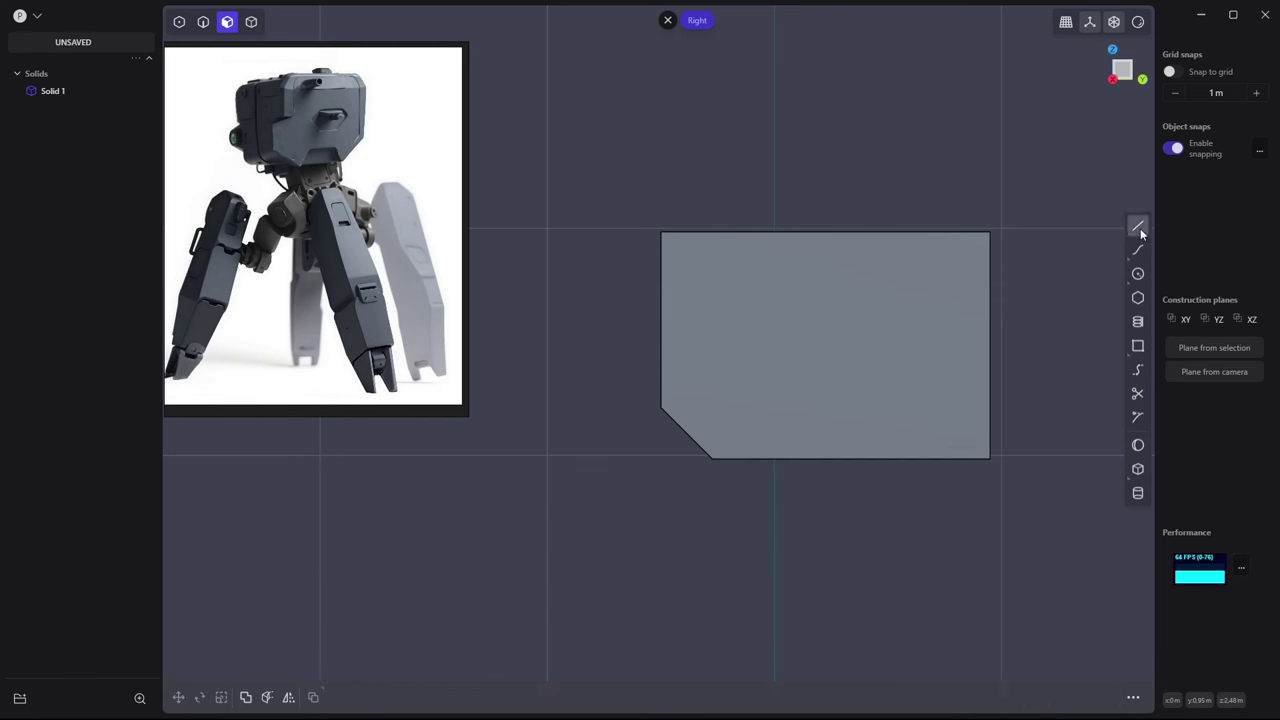
click(930, 459)
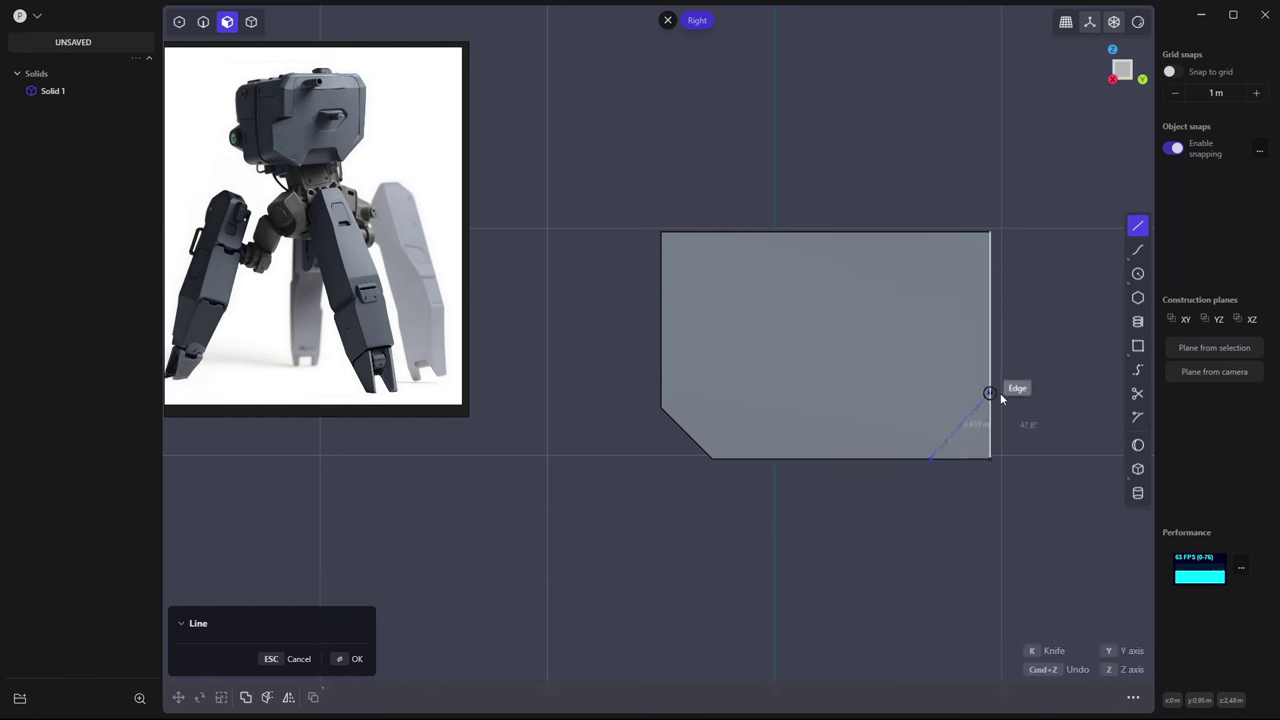
click(1000, 384)
key(4)
key(c)
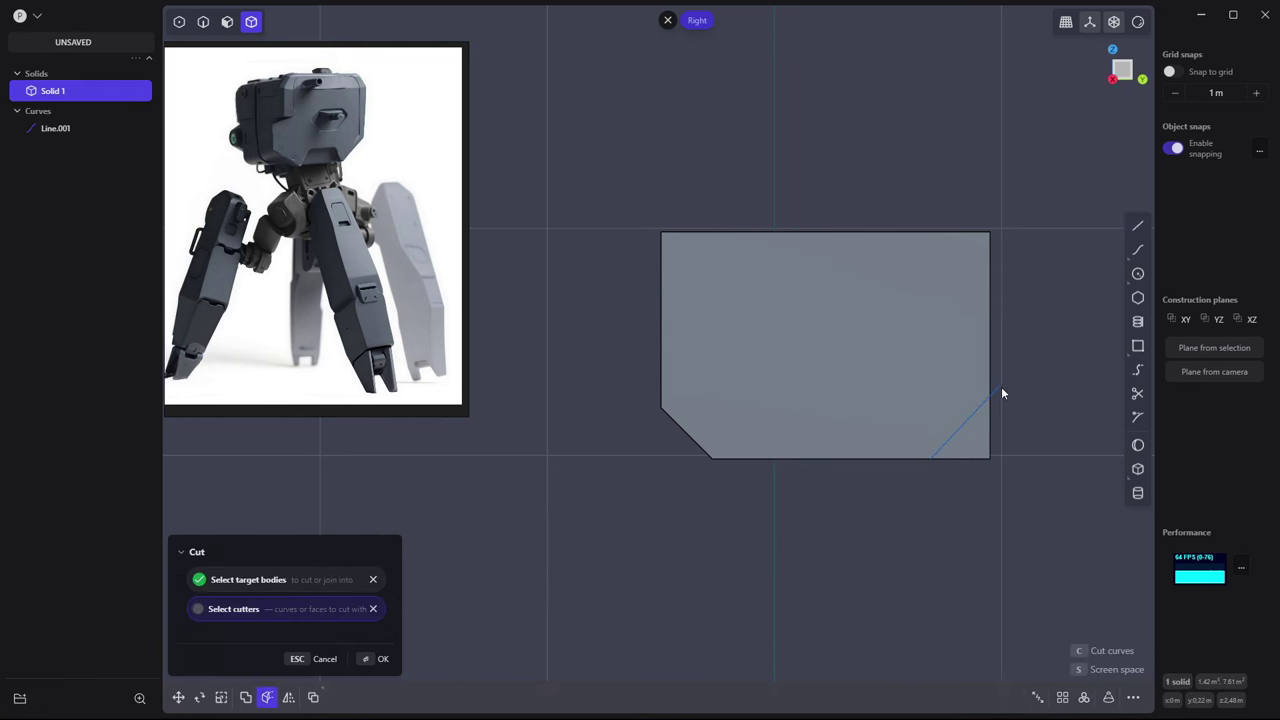
click(1001, 386)
click(976, 437)
key(Delete)
key(2)
mouse_move(1001, 388)
middle_down()
mouse_move(911, 347)
mouse_move(1009, 338)
mouse_move(820, 290)
mouse_move(848, 262)
middle_up()
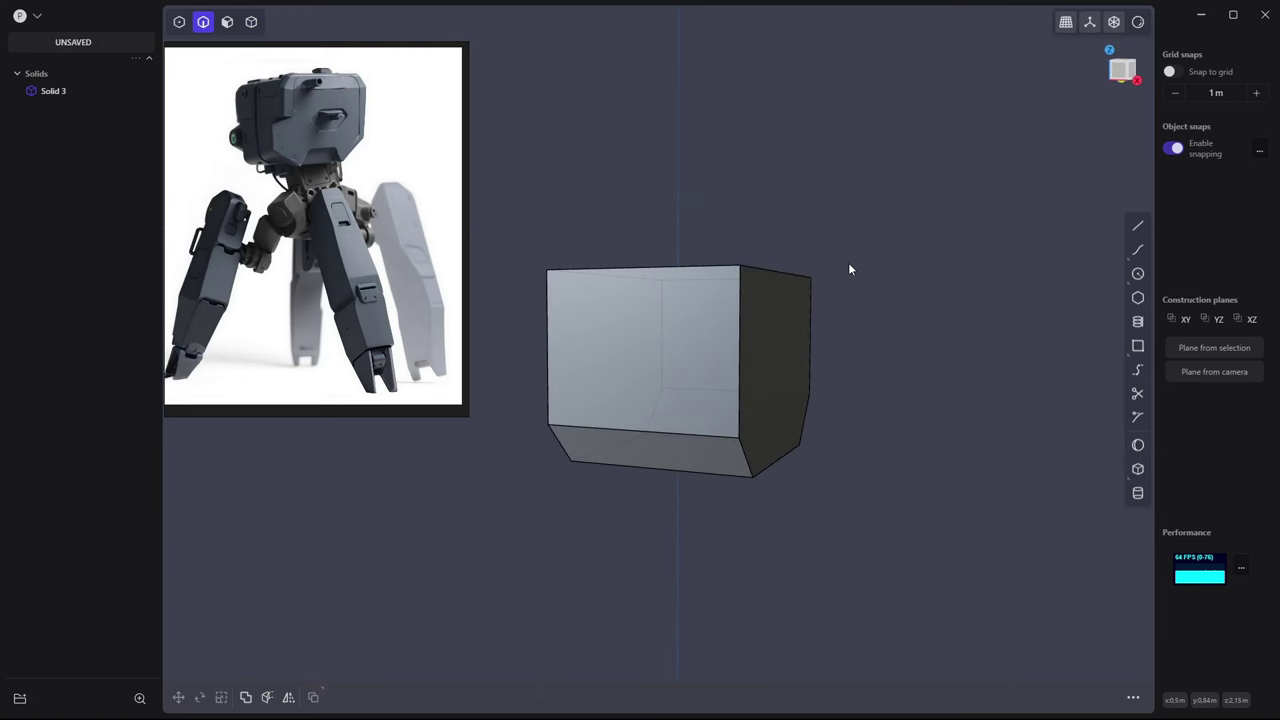
Bevel the top edge of the block's end by about 0.105 m
click(776, 270)
key(f)
drag(777, 271, 773, 291)
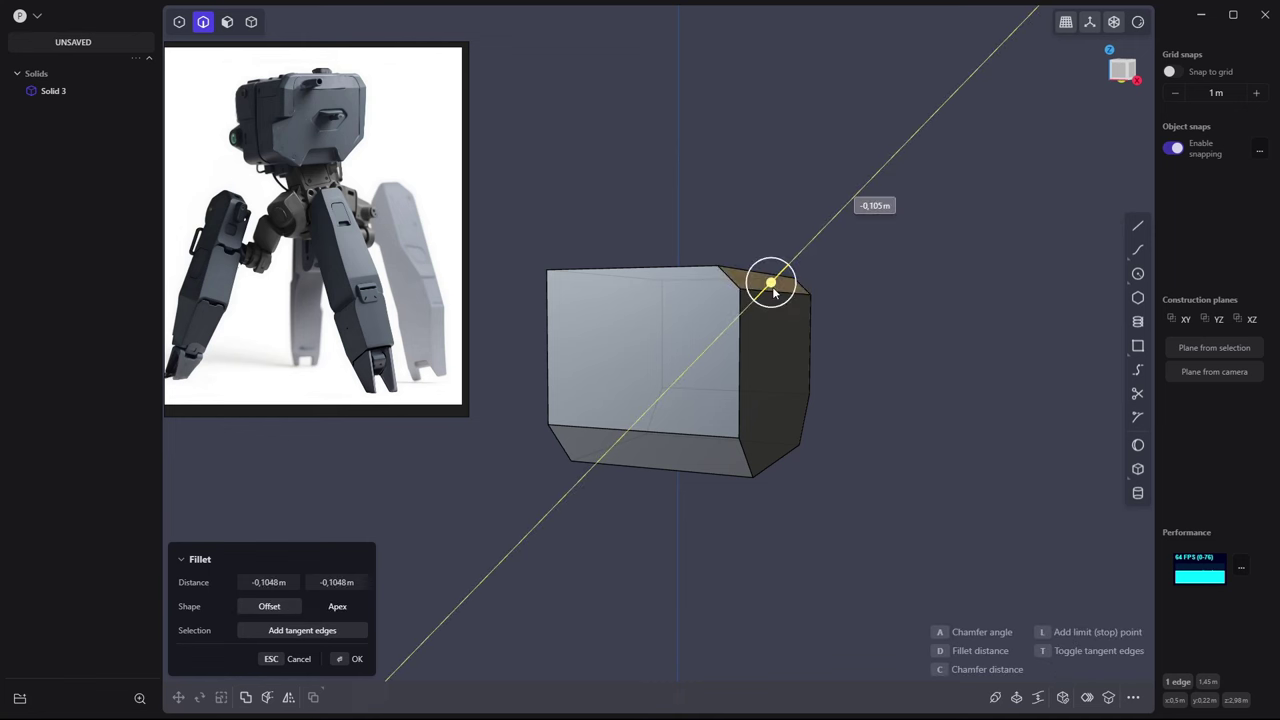
key(Return)
Mirror the head block into a second solid
key(4)
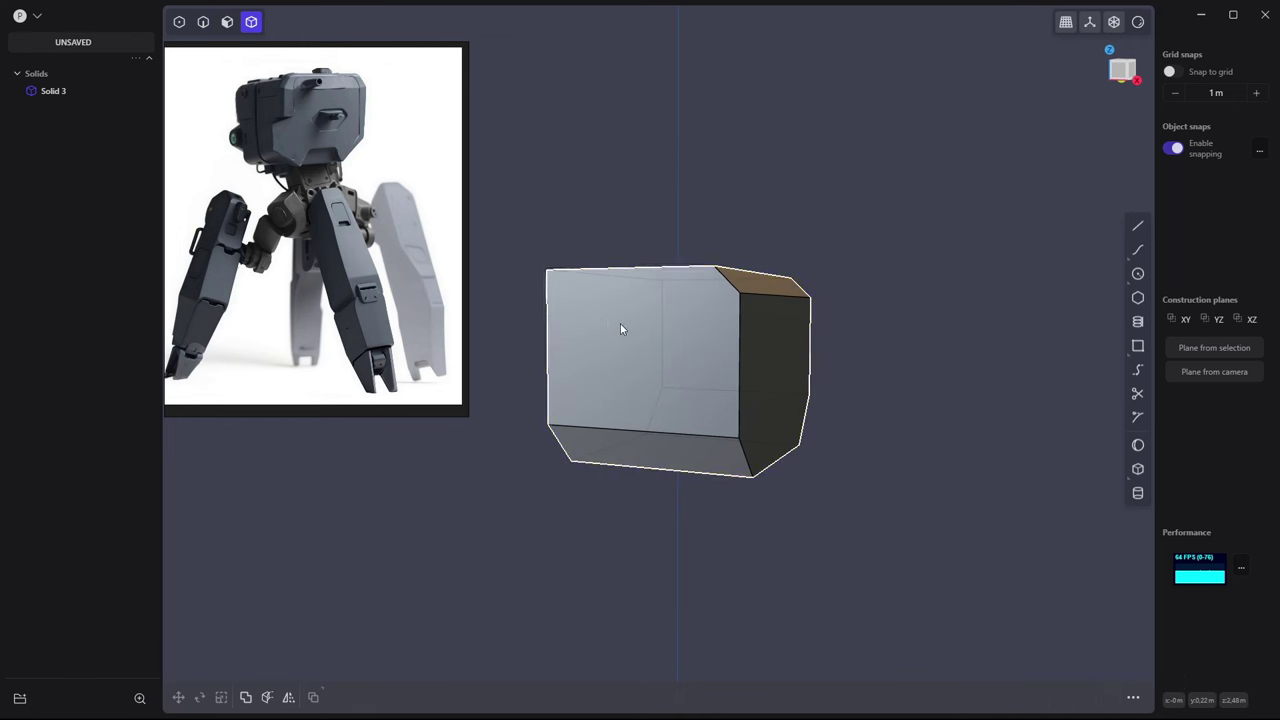
click(669, 367)
key(alt+x)
click(669, 367)
mouse_move(654, 356)
middle_down()
mouse_move(677, 634)
mouse_move(876, 277)
mouse_move(805, 327)
mouse_move(704, 190)
mouse_move(770, 132)
middle_up()
key(Return)
Raise the block's top faces by 0.225 m
key(3)
click(704, 190)
key(o)
key(g)
drag(770, 132, 763, 97)
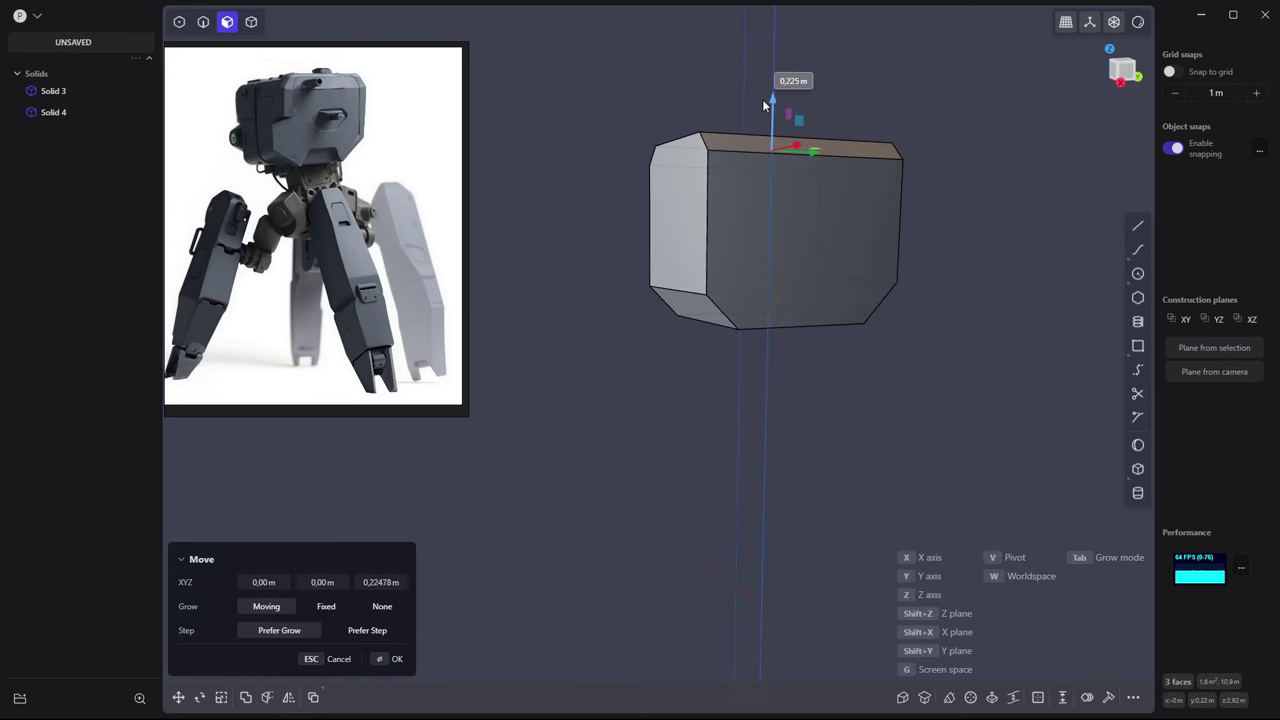
mouse_move(762, 99)
middle_down()
mouse_move(562, 240)
mouse_move(817, 288)
middle_up()
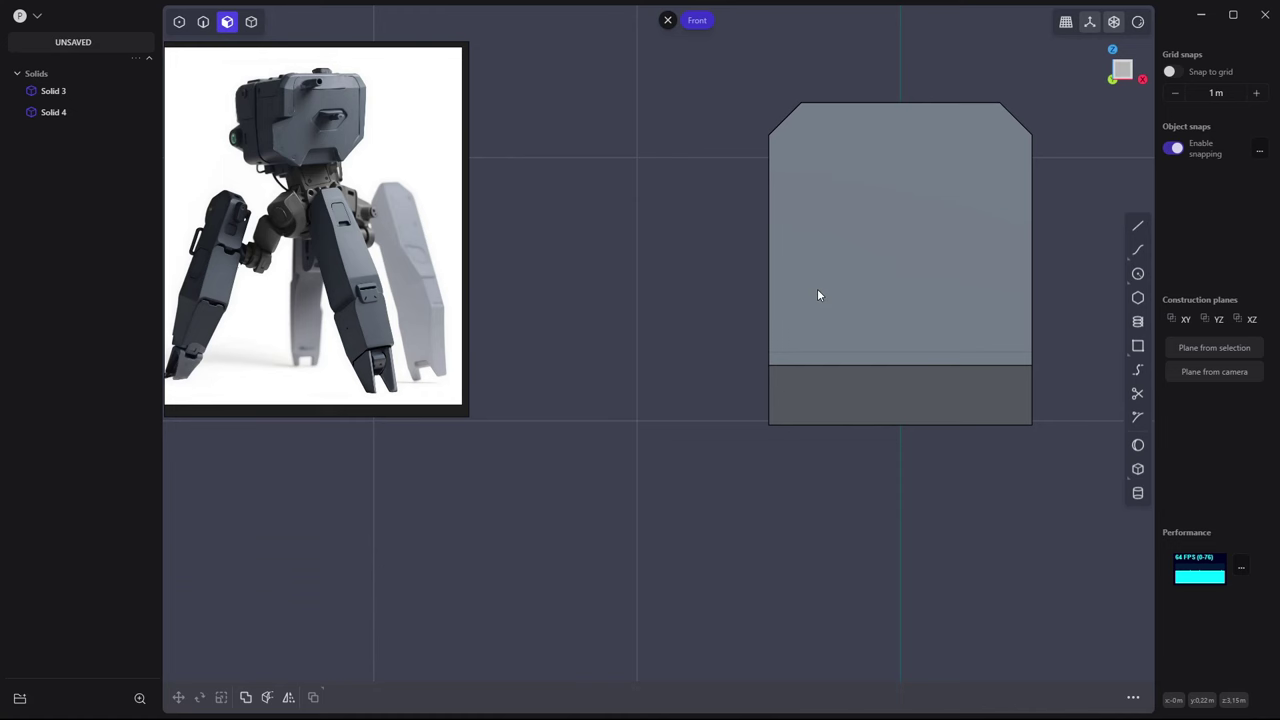
Draw a circle beside the block and shift it slightly left
click(1137, 274)
click(742, 296)
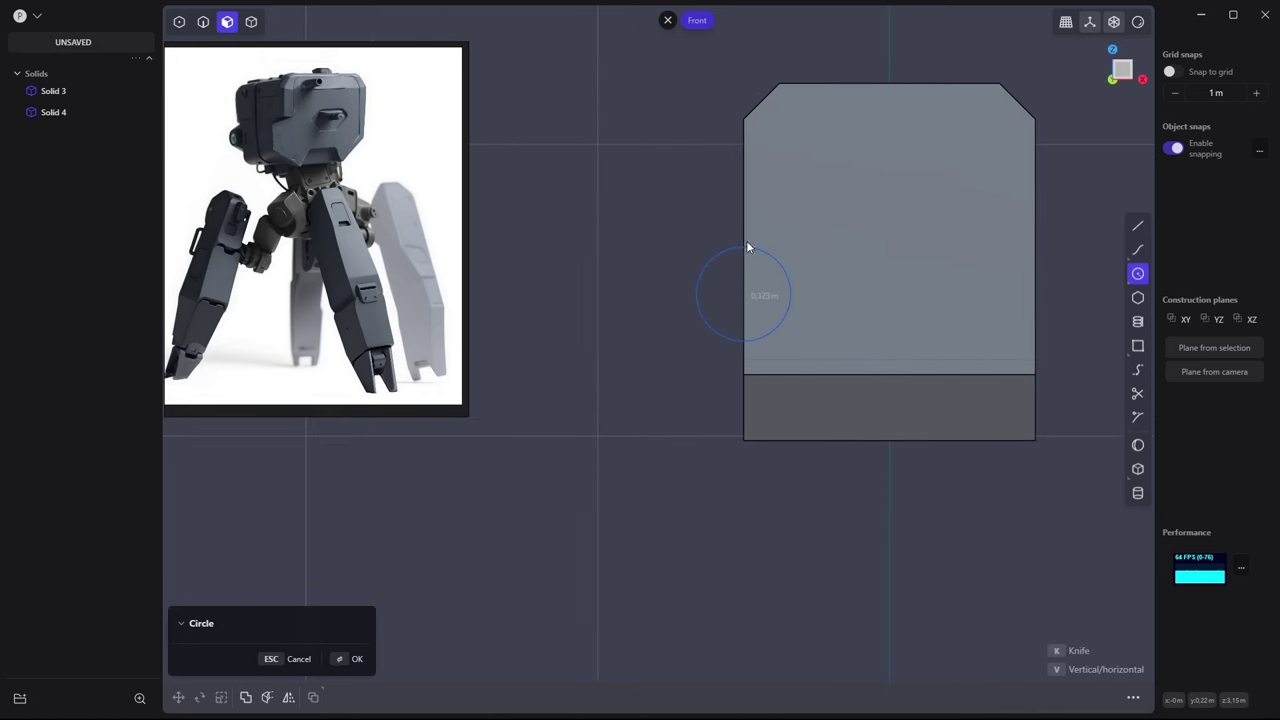
click(746, 248)
key(g)
drag(788, 290, 763, 290)
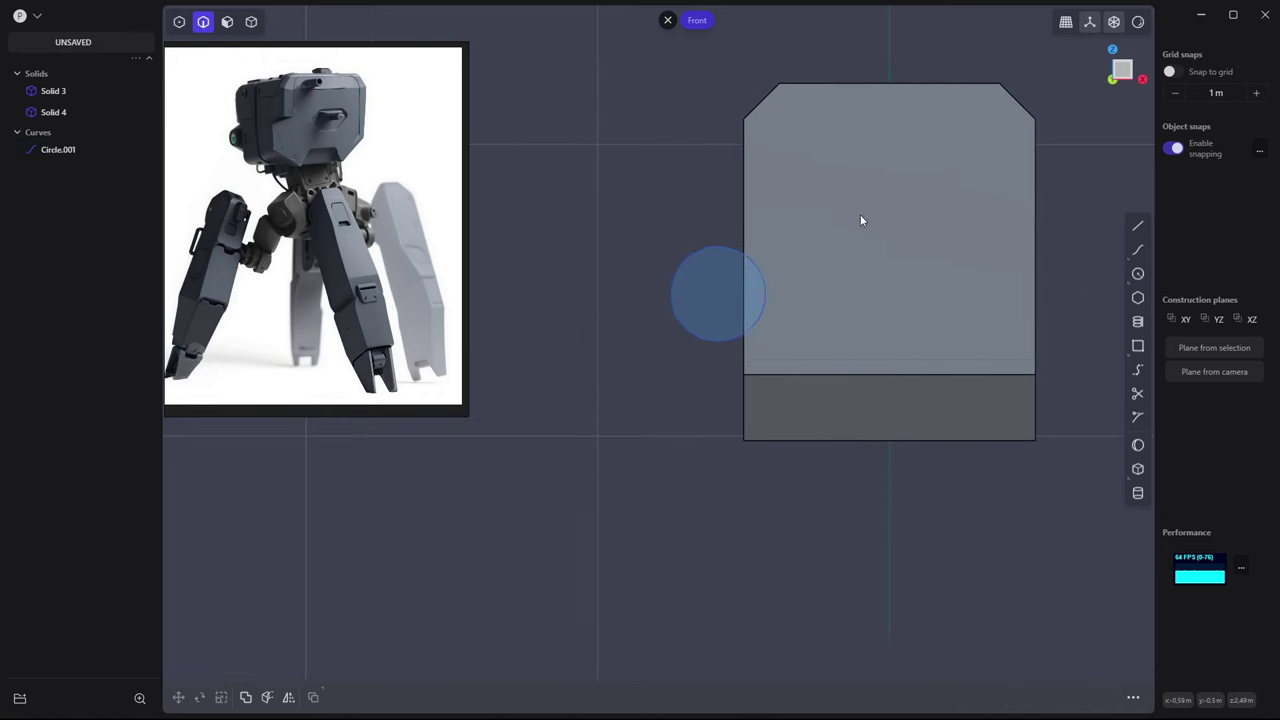
Draw lines tangent to the circle's top and bottom running to the block's face and lower edge
click(1137, 226)
scroll(720, 248, up, 2)
click(716, 245)
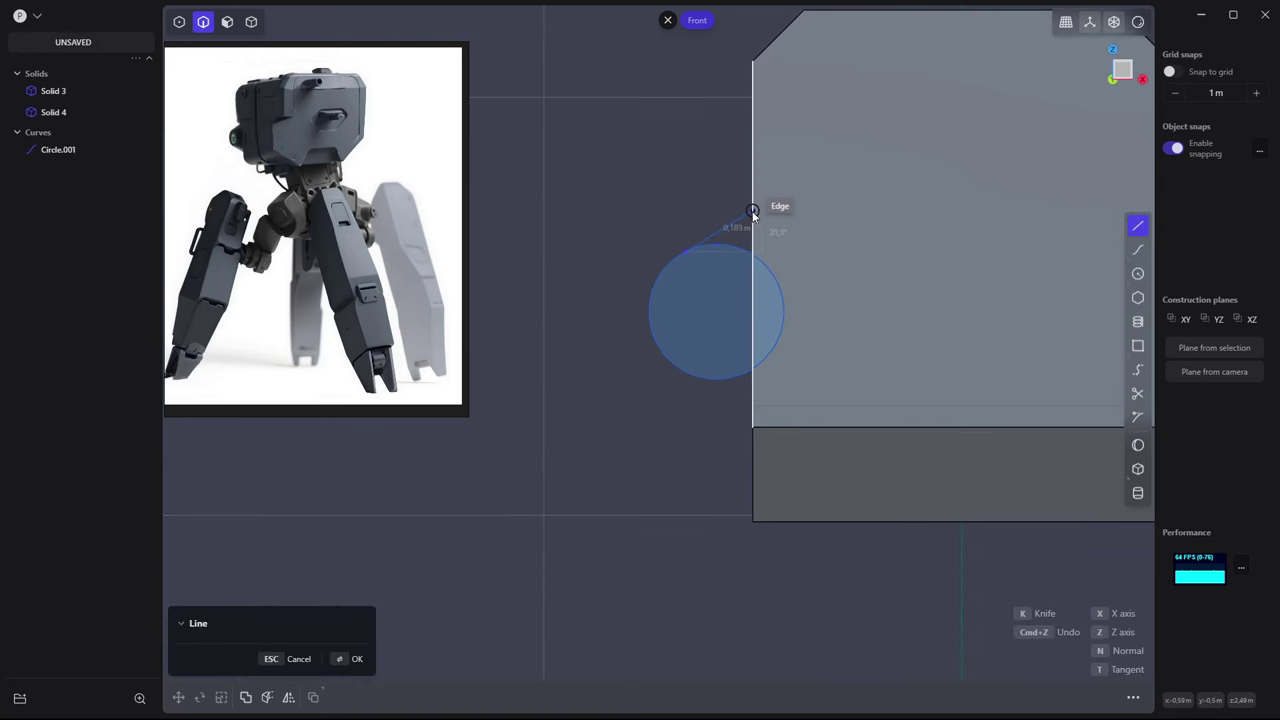
click(801, 191)
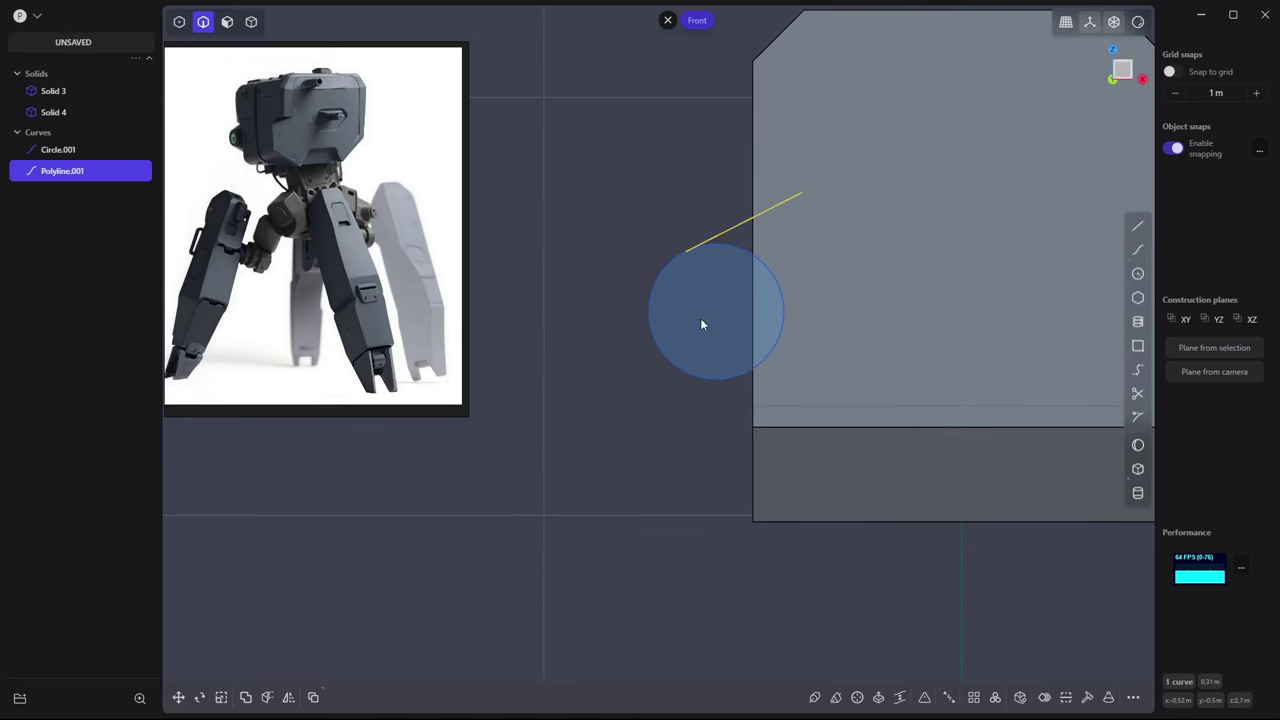
click(683, 373)
click(1137, 226)
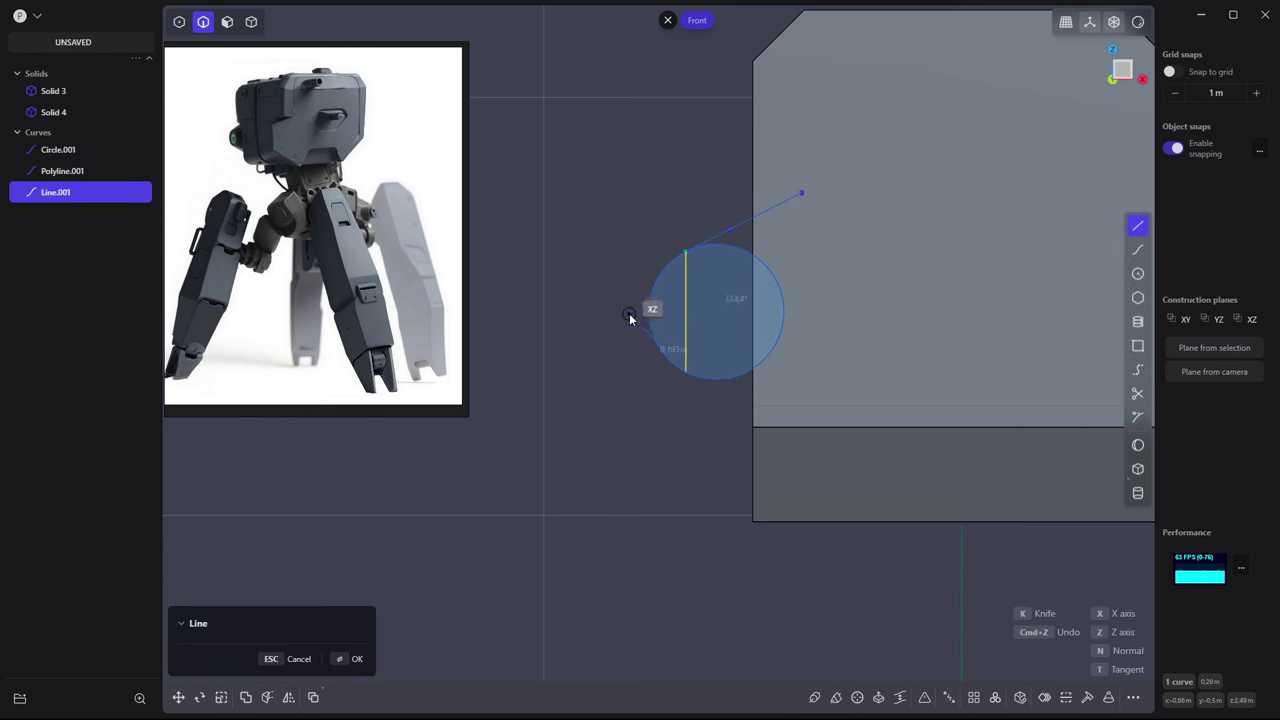
key(Escape)
key(l)
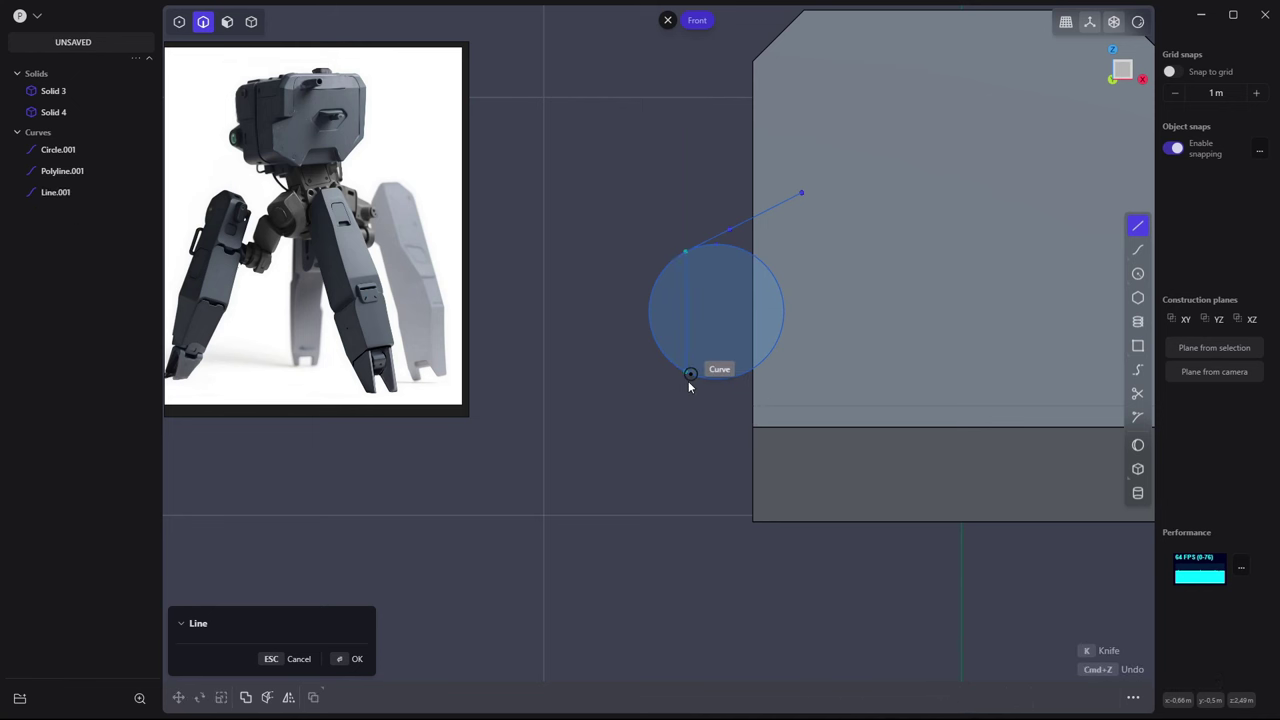
click(690, 379)
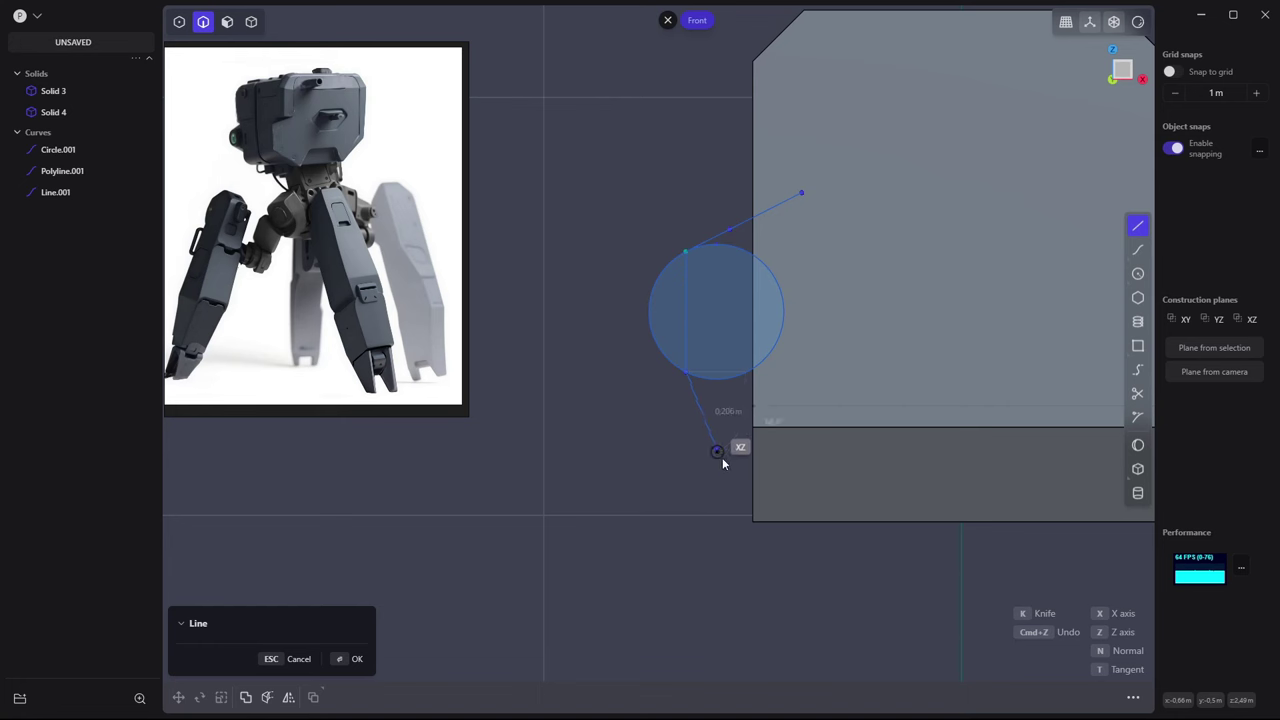
scroll(706, 409, up, 3)
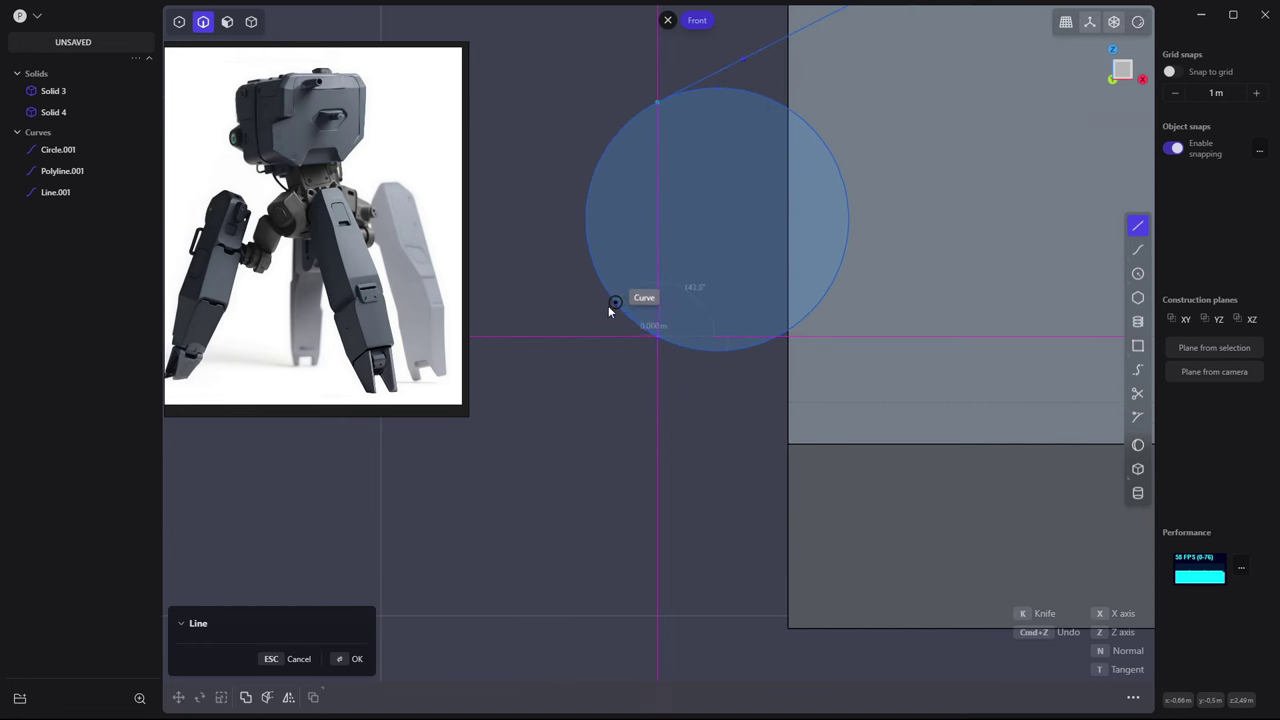
key(Escape)
key(l)
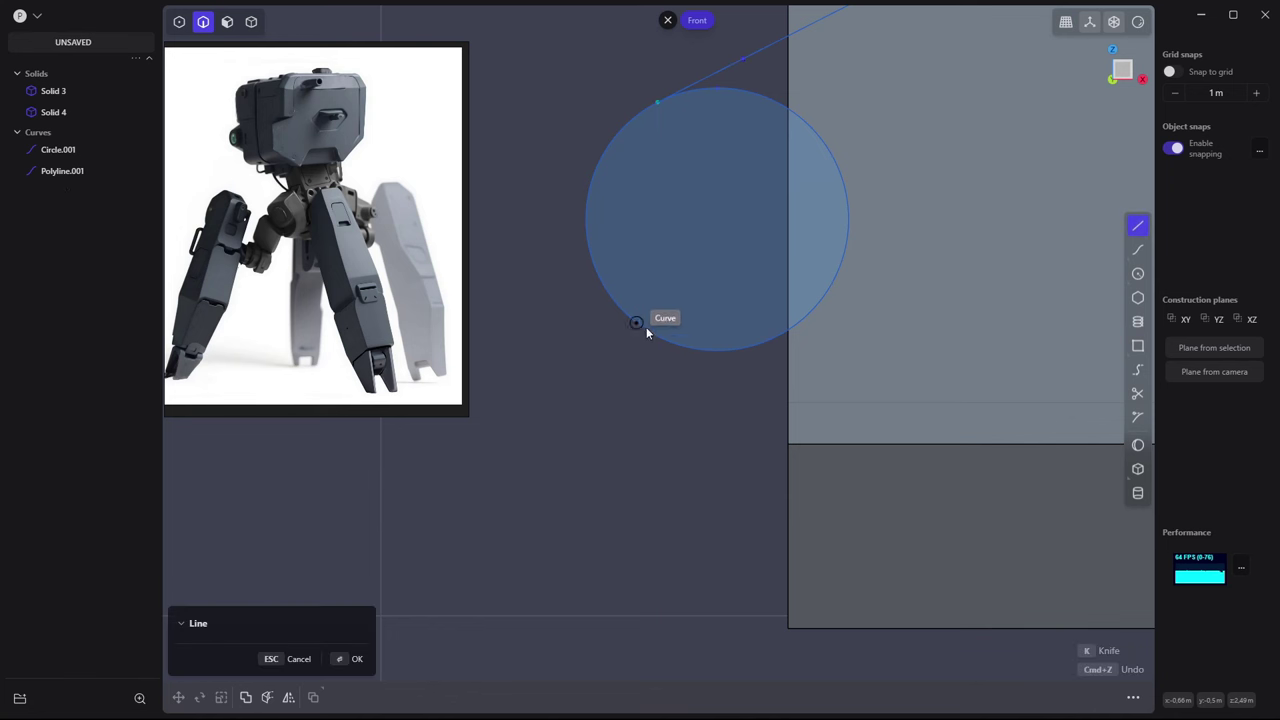
click(722, 371)
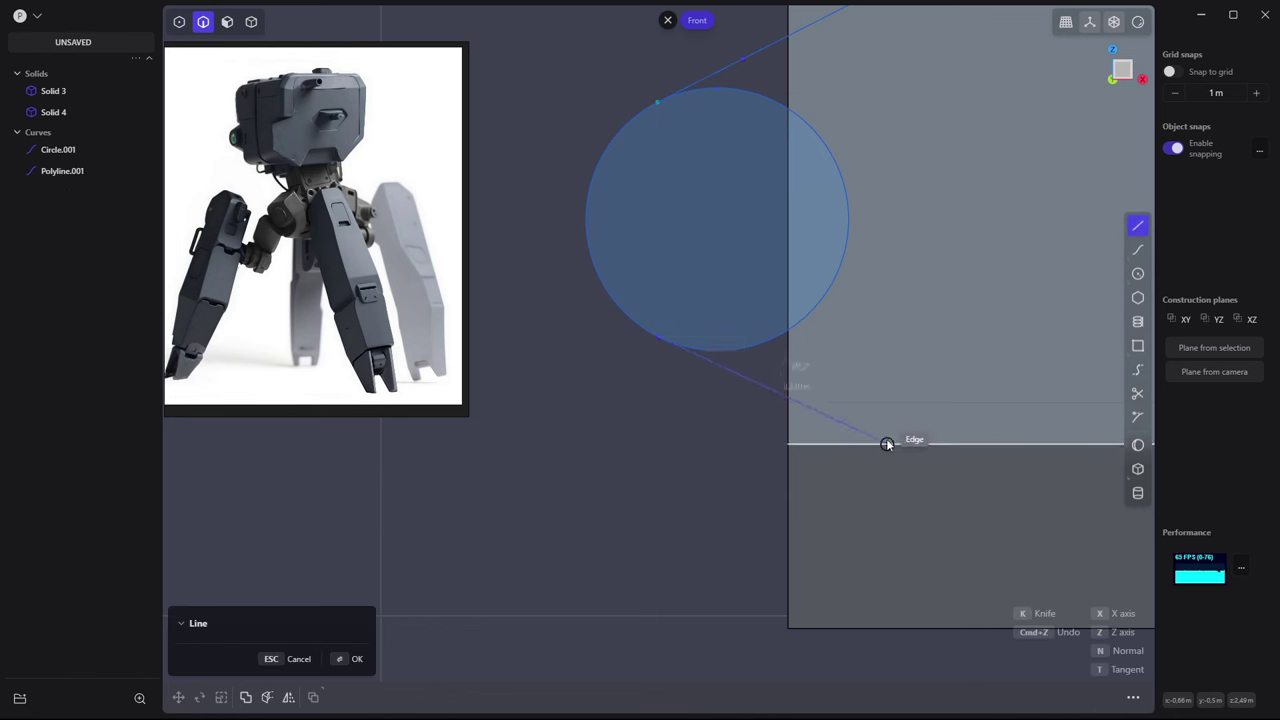
click(921, 468)
Add a vertical closing line and trim away the overhanging line segment
click(650, 440)
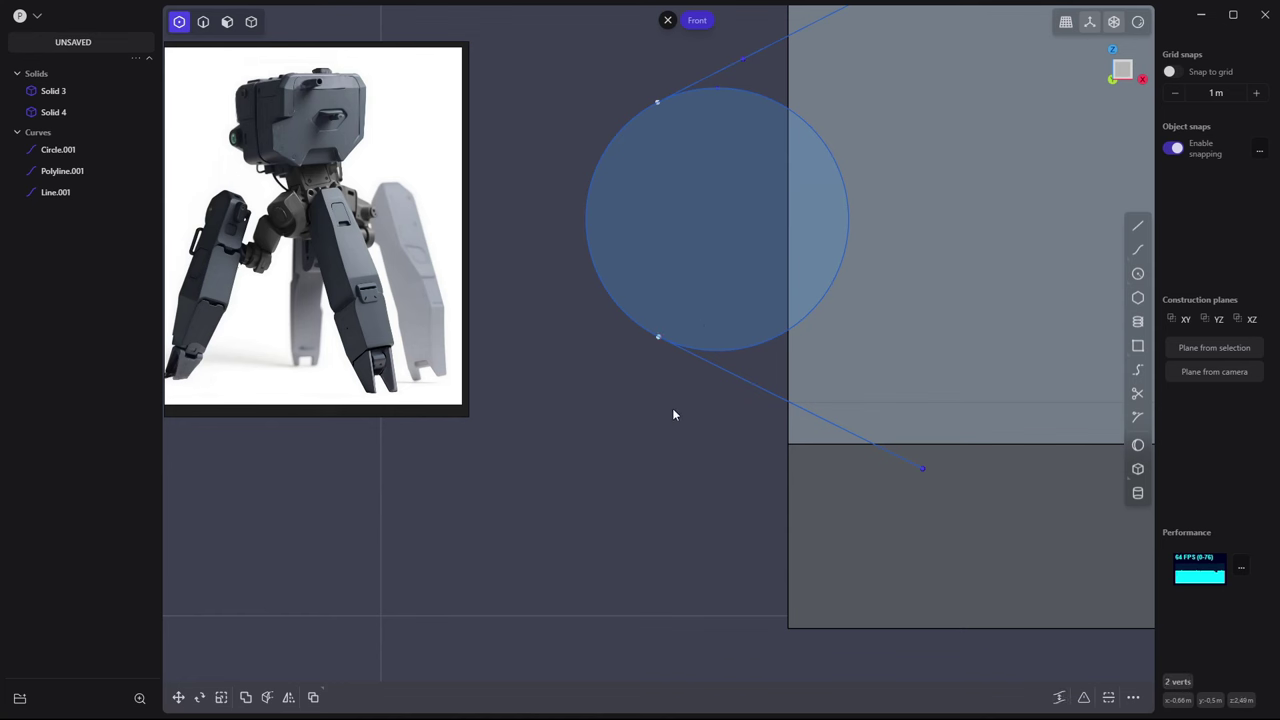
scroll(724, 362, down, 2)
key(3)
key(1)
click(1137, 226)
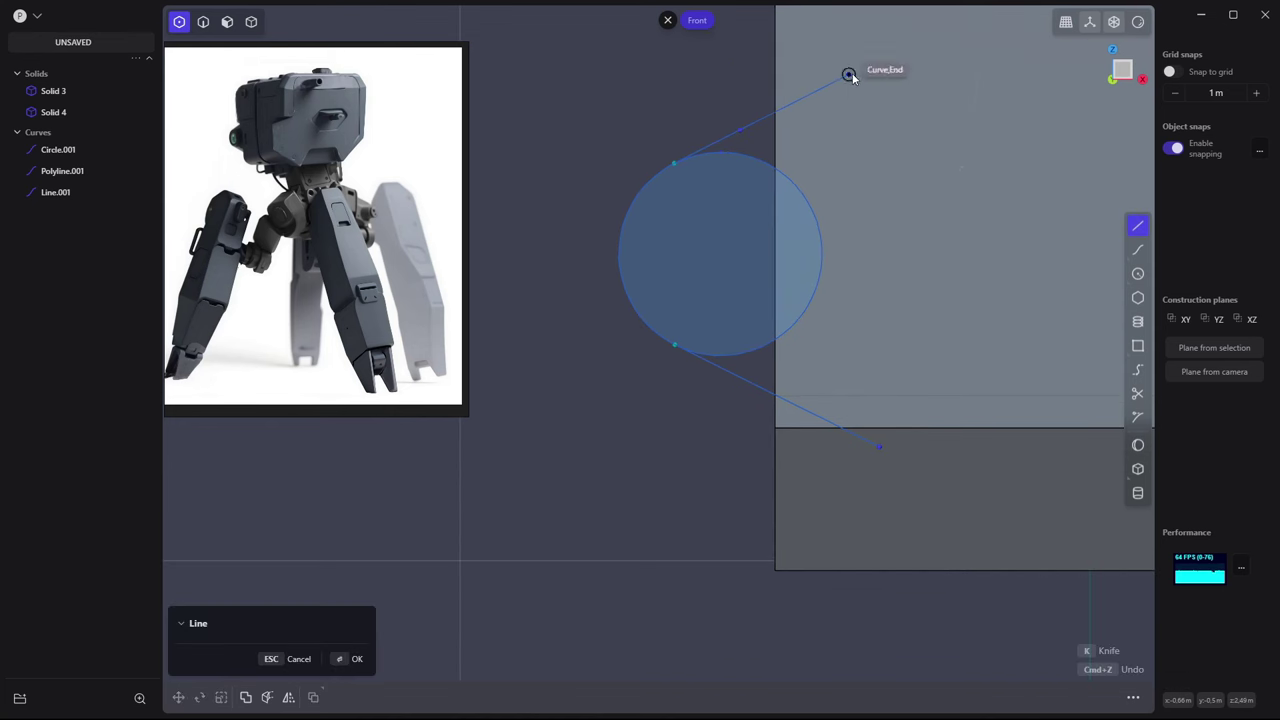
click(848, 75)
click(848, 431)
click(1137, 393)
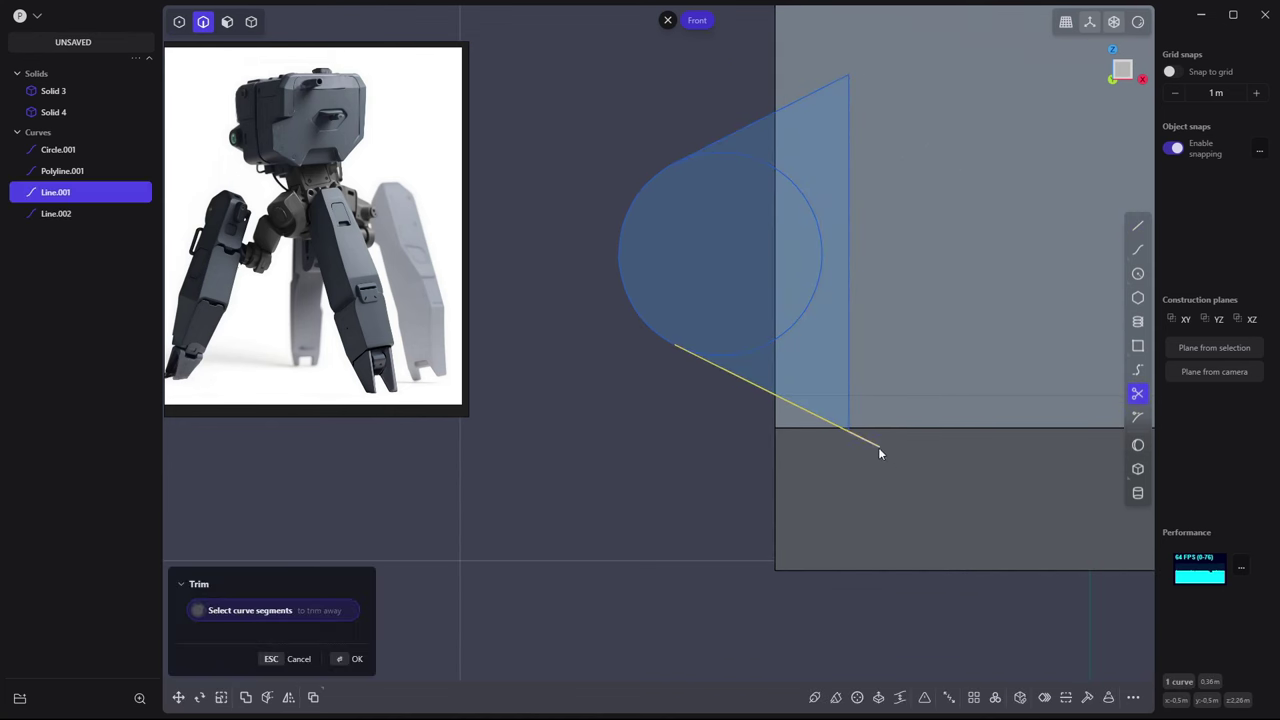
click(878, 447)
scroll(608, 356, down, 2)
Extrude the circle-and-lines region out about 0.152 m as the joint lobe
key(3)
click(764, 229)
key(x)
middle_drag(764, 229, 985, 403)
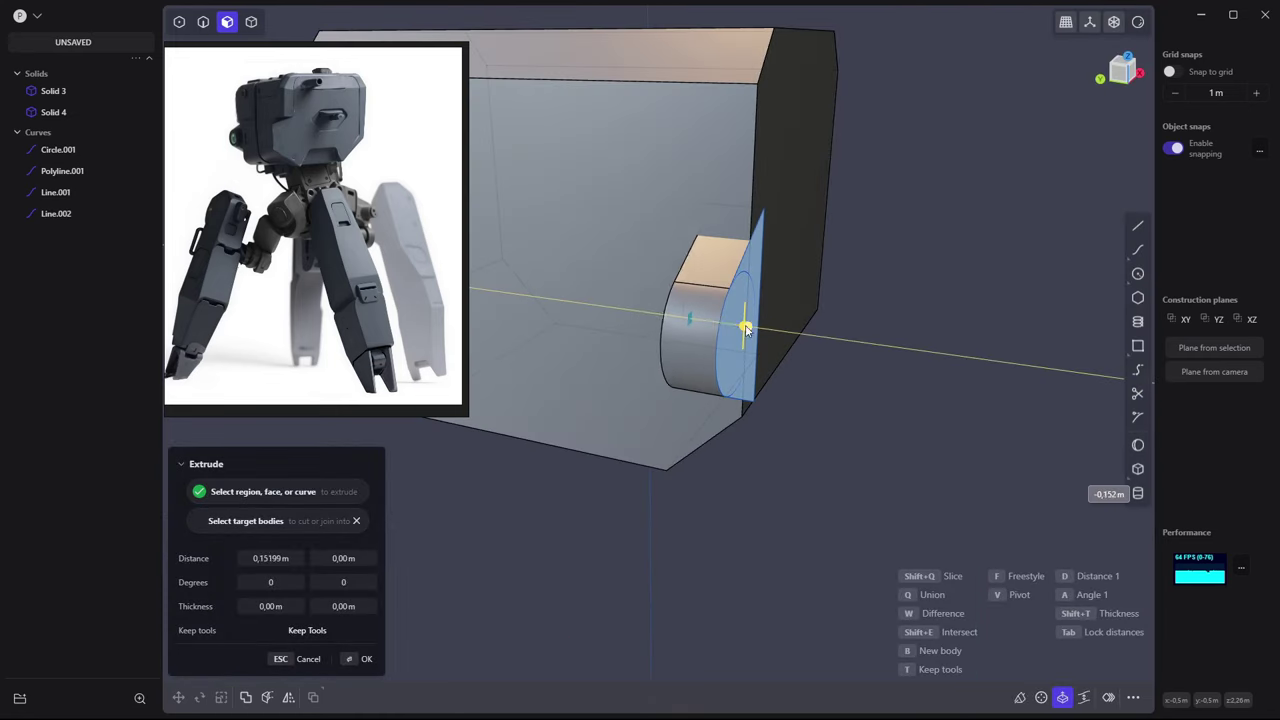
Confirm the lobe extrusion and offset its circular edge into a smaller circle
click(827, 409)
middle_drag(827, 409, 795, 367)
key(2)
click(893, 329)
key(o)
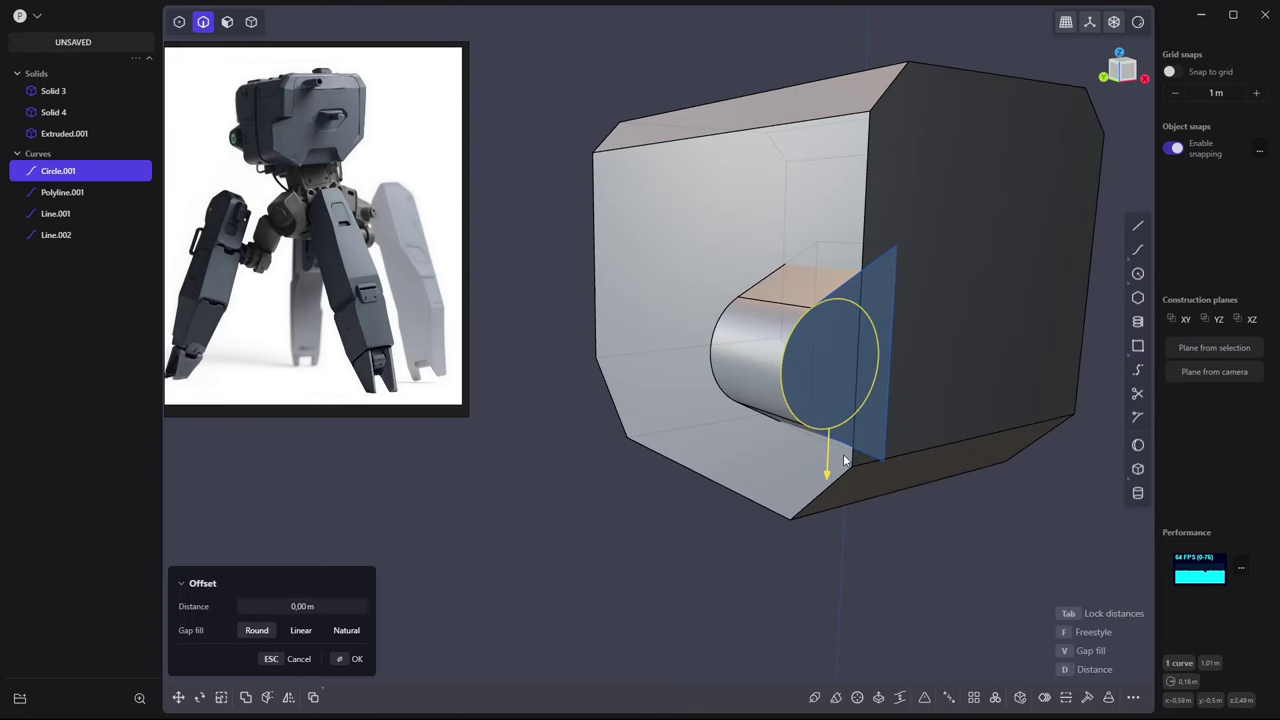
key(Escape)
middle_drag(843, 454, 710, 424)
Extrude the small circle into a cylinder and delete the helper curves
key(3)
click(785, 405)
key(x)
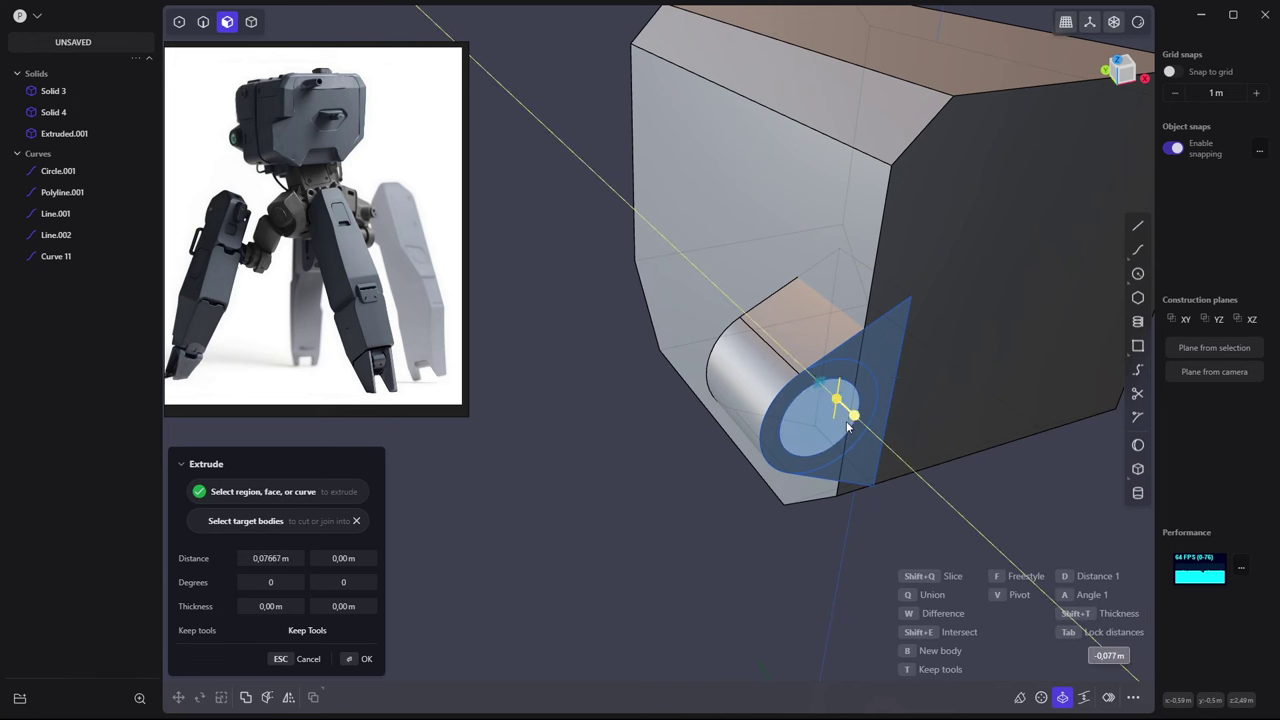
click(837, 402)
key(4)
click(58, 192)
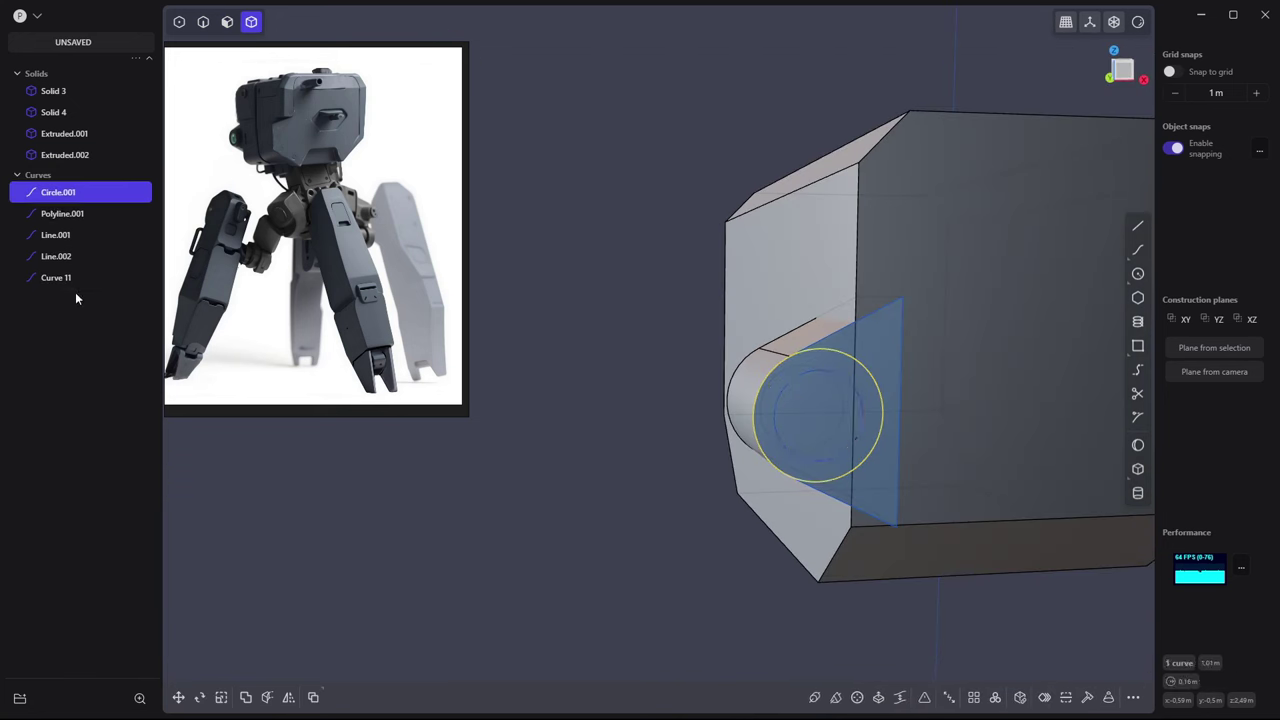
shift+click(75, 280)
key(Delete)
Select the cylinder and head block and start a Boolean operation
mouse_move(582, 539)
middle_down()
mouse_move(549, 473)
mouse_move(760, 400)
middle_up()
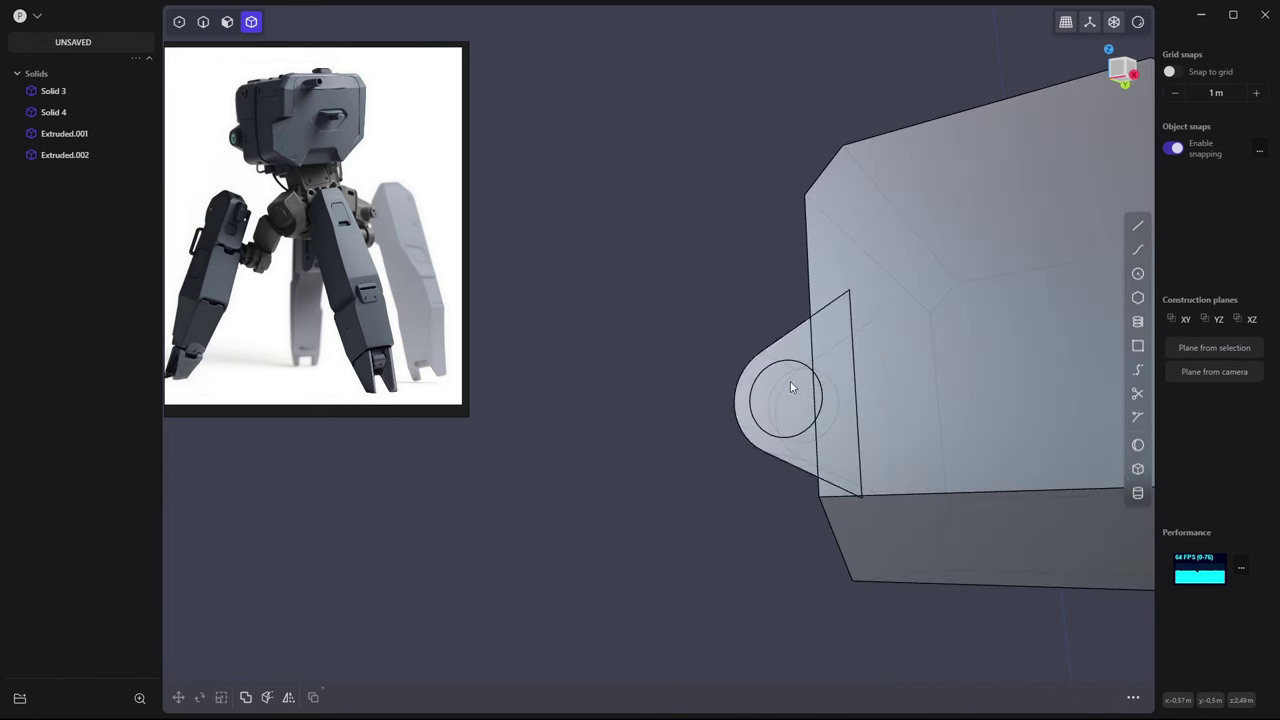
click(790, 383)
key(g)
key(Escape)
key(Escape)
click(790, 400)
shift+click(950, 300)
mouse_move(950, 300)
middle_down()
mouse_move(725, 405)
mouse_move(906, 354)
mouse_move(662, 532)
middle_up()
key(shift+b)
key(Return)
click(725, 405)
key(shift+b)
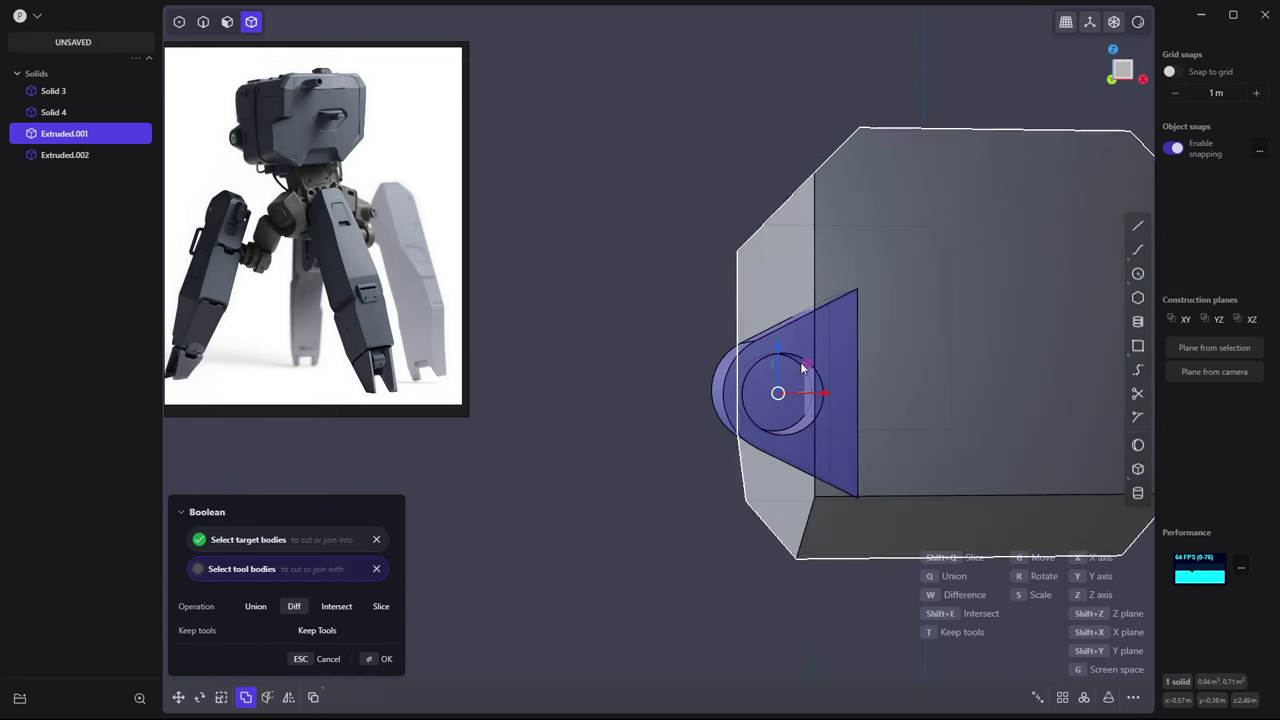
key(Escape)
Boolean-subtract the cylinder from the head block to cut the round hole
click(805, 372)
key(shift+b)
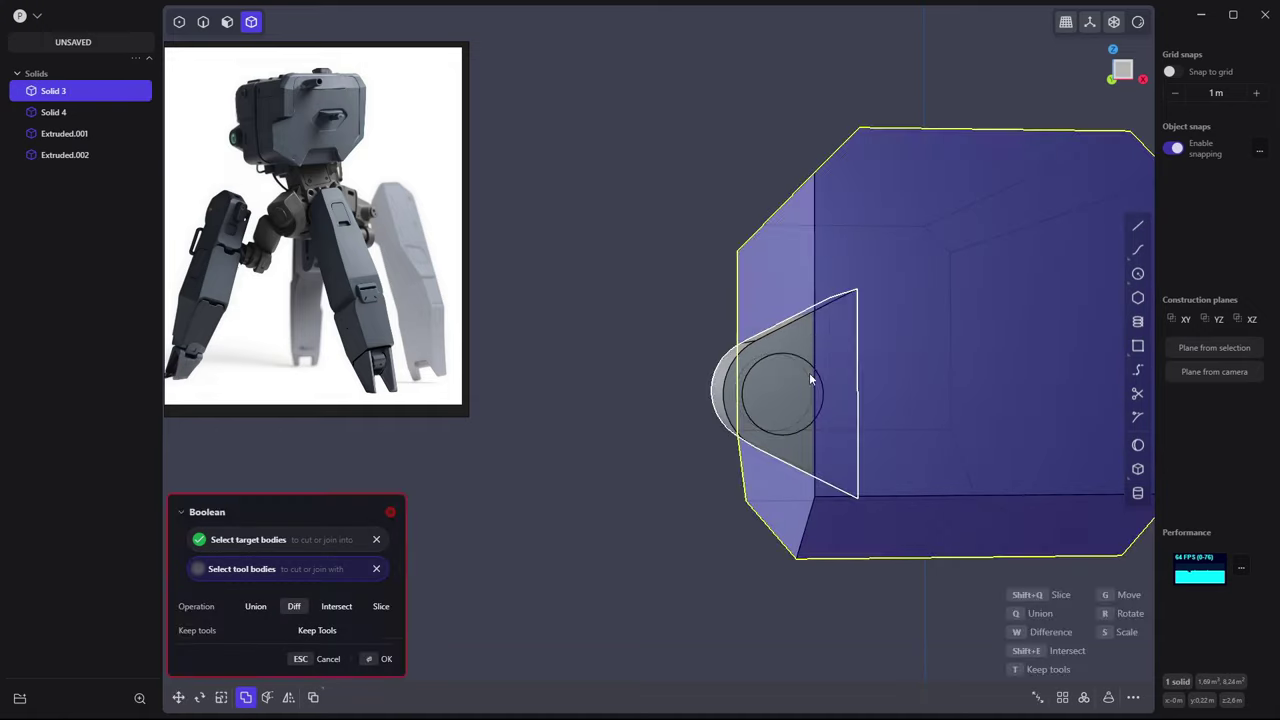
click(785, 385)
key(Return)
mouse_move(620, 295)
middle_down()
mouse_move(752, 362)
mouse_move(795, 300)
mouse_move(852, 443)
mouse_move(755, 299)
middle_up()
key(KP_3)
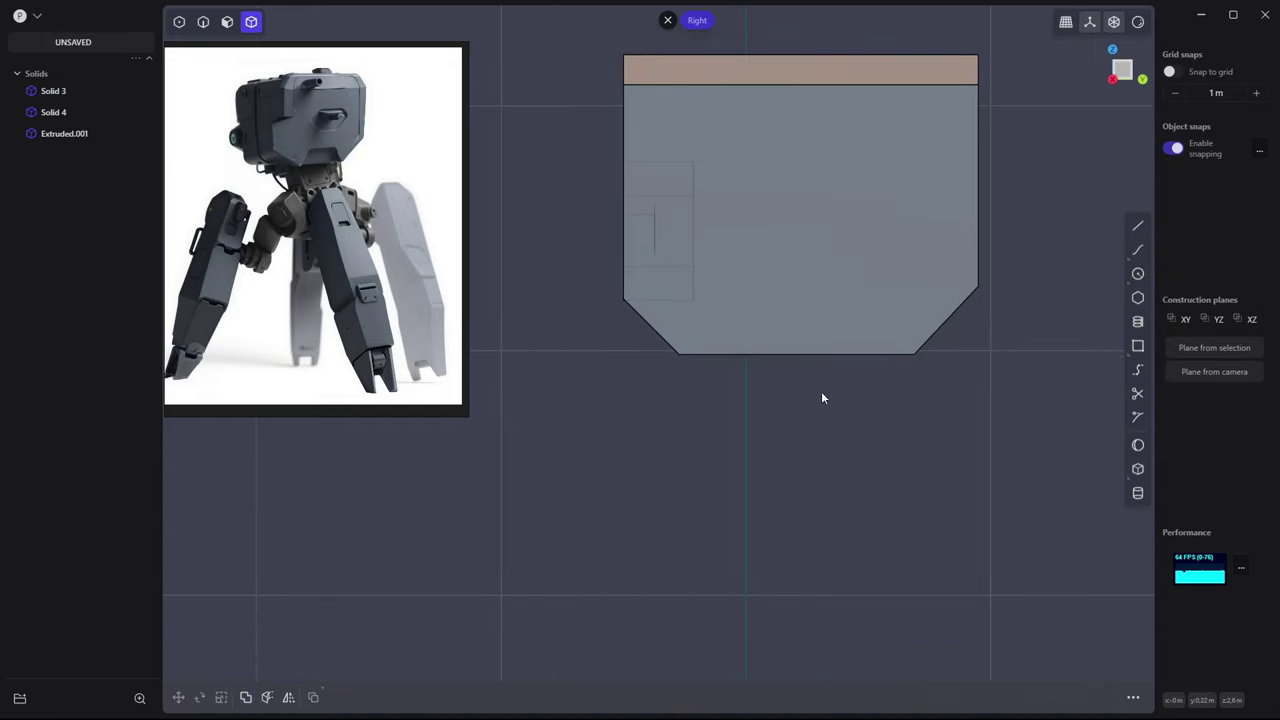
Draw a rectangle below the head and extrude it into a box
click(1138, 225)
click(1138, 346)
click(726, 354)
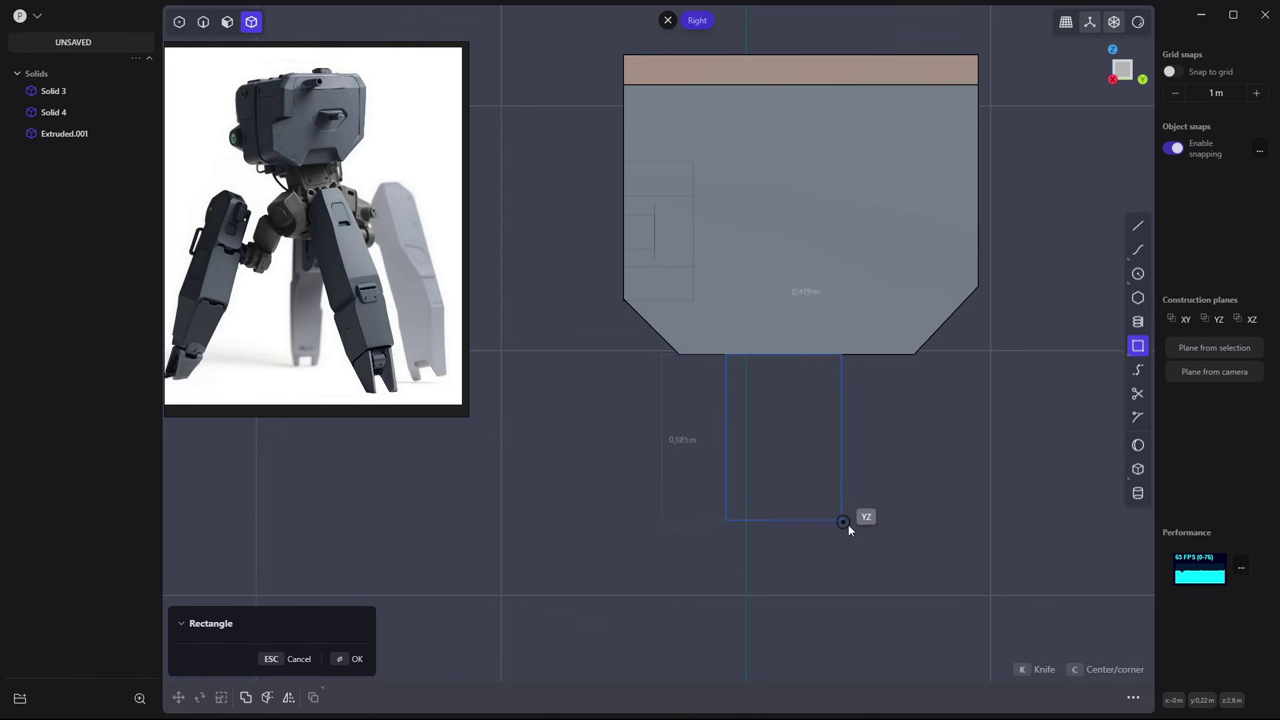
click(888, 526)
click(866, 437)
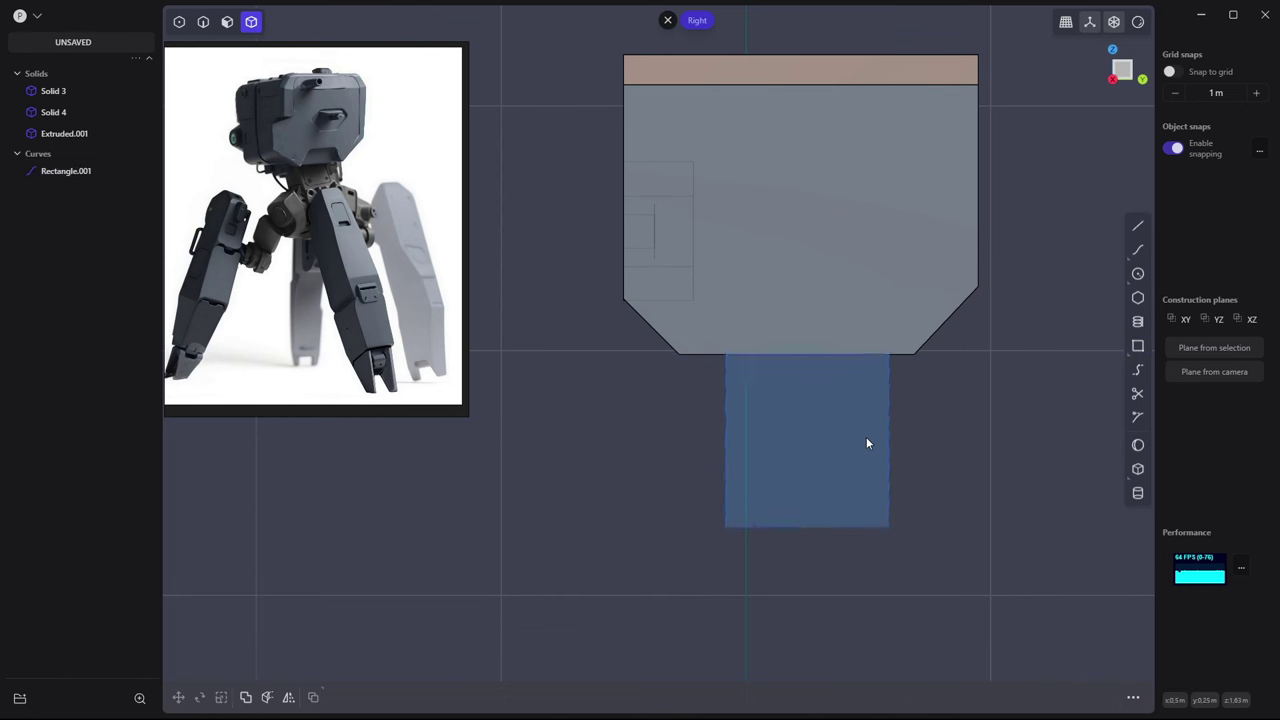
key(e)
mouse_move(866, 437)
middle_down()
mouse_move(871, 449)
mouse_move(842, 457)
middle_up()
click(843, 457)
Move the new box into position below the head
click(911, 449)
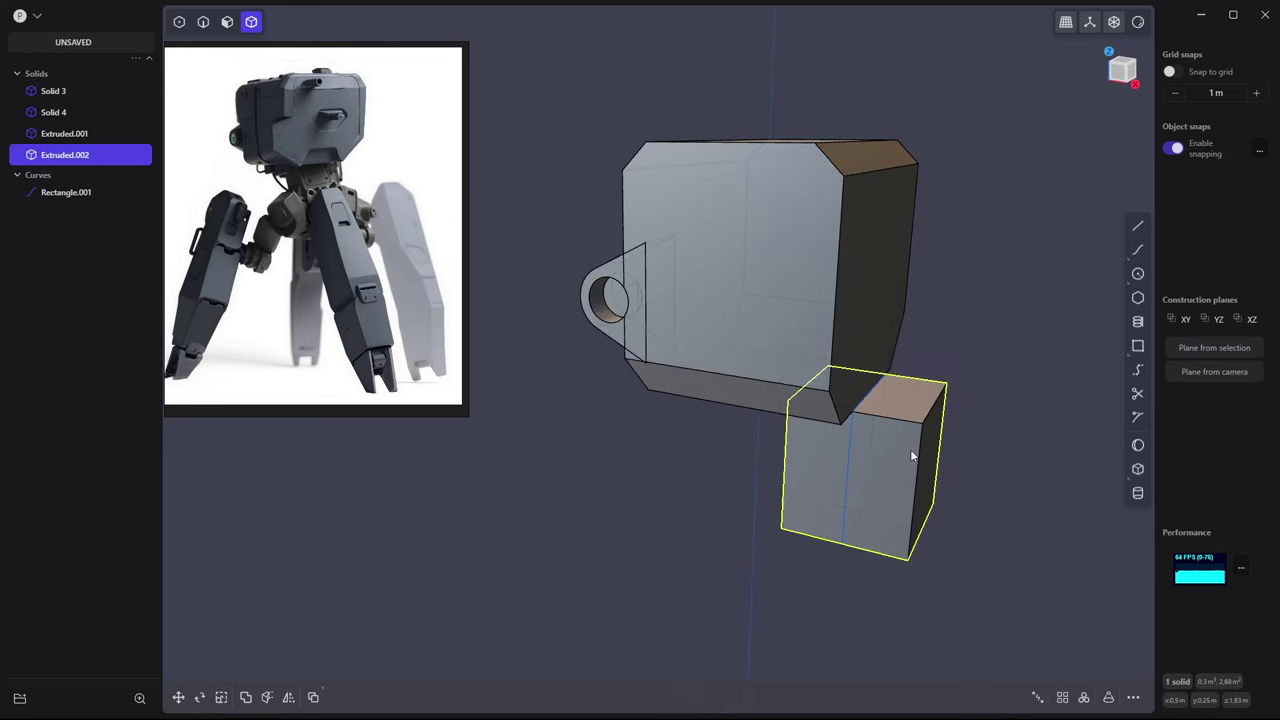
key(g)
click(908, 434)
key(KP_3)
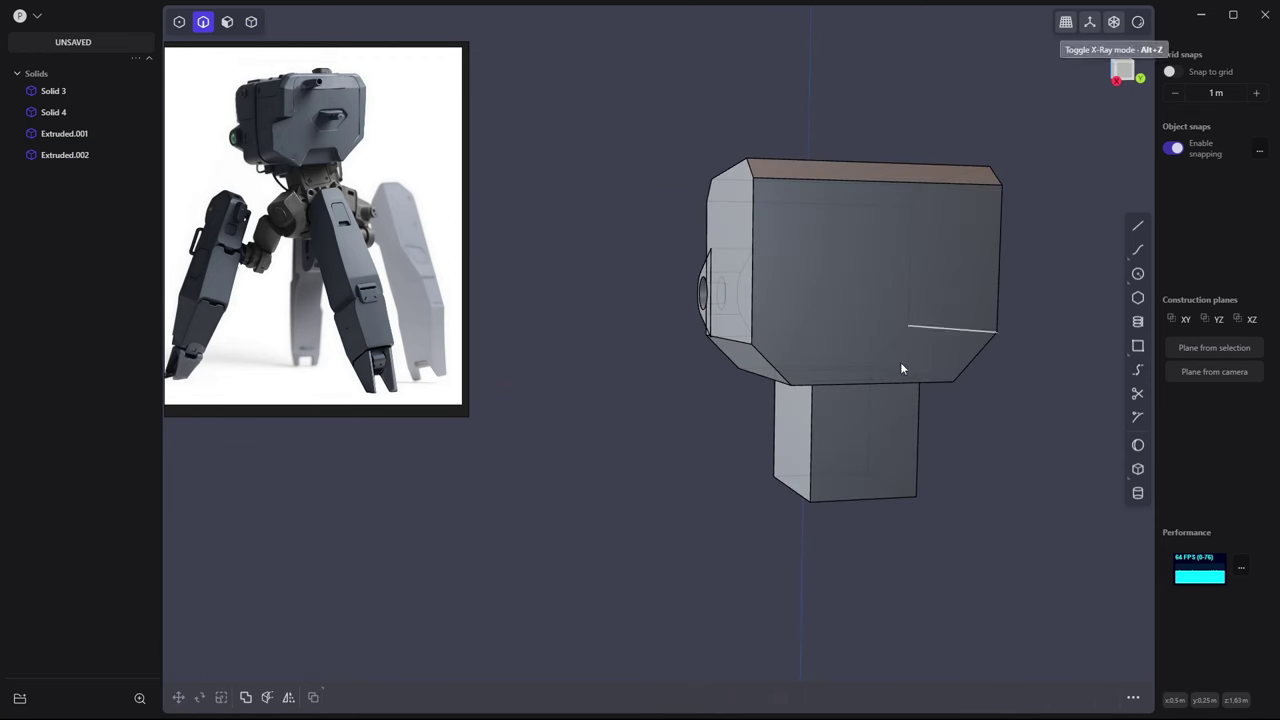
Tilt the neck box, place it under the head, and select it in Front view
click(912, 410)
key(KP_3)
key(r)
click(1050, 269)
key(g)
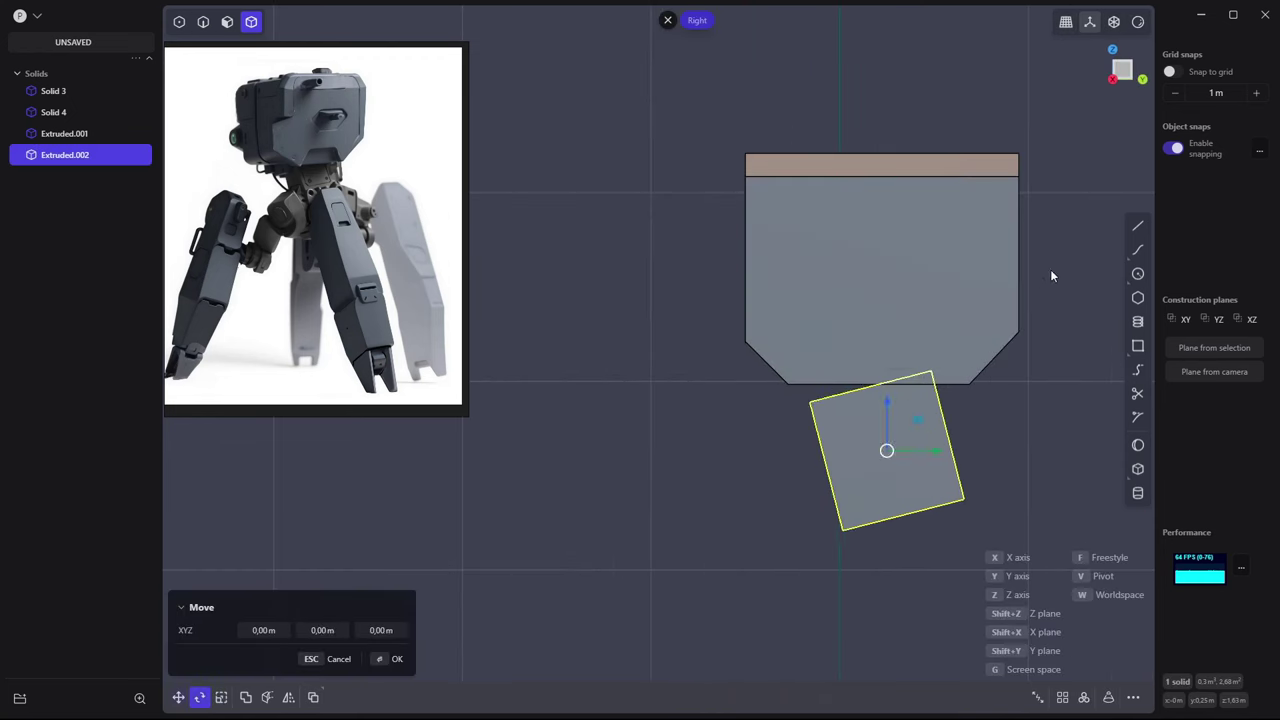
click(1052, 257)
click(687, 422)
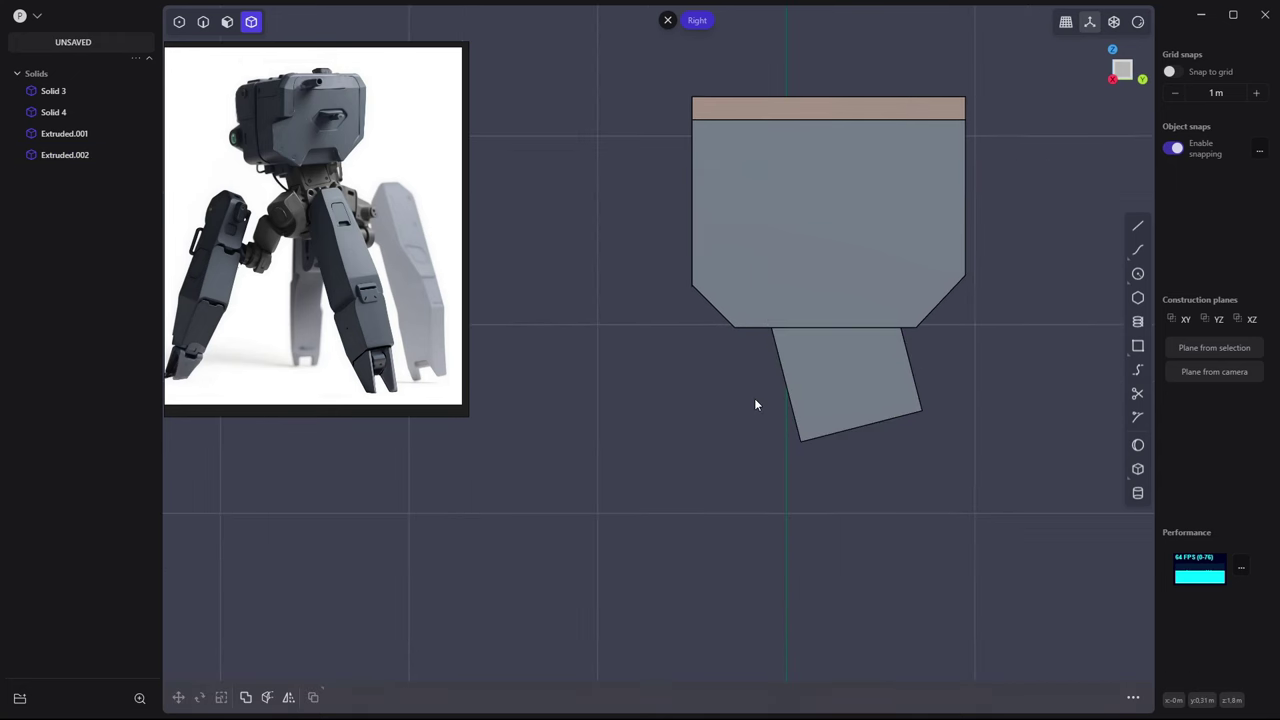
key(KP_1)
click(838, 320)
Scale the neck box narrower along its width
key(s)
key(x)
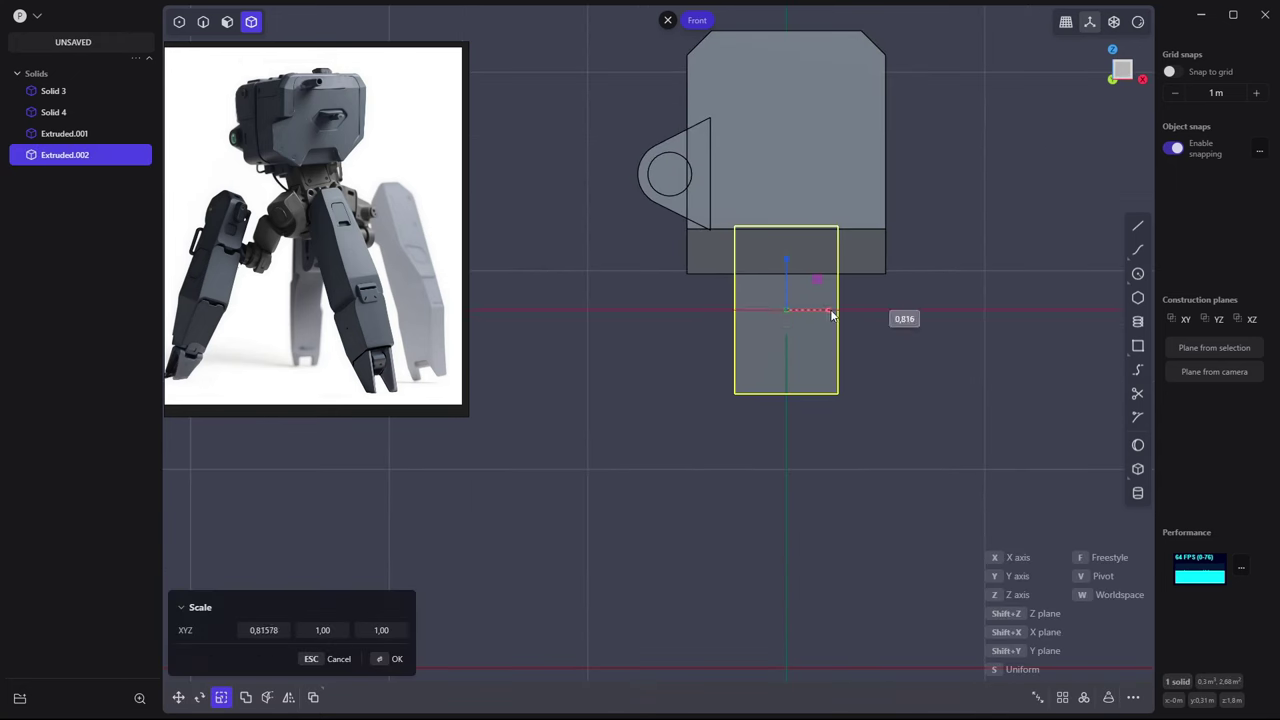
click(826, 316)
click(954, 316)
Draw a circle at the neck's bottom corner and extrude it into a cylinder
click(1138, 274)
click(786, 391)
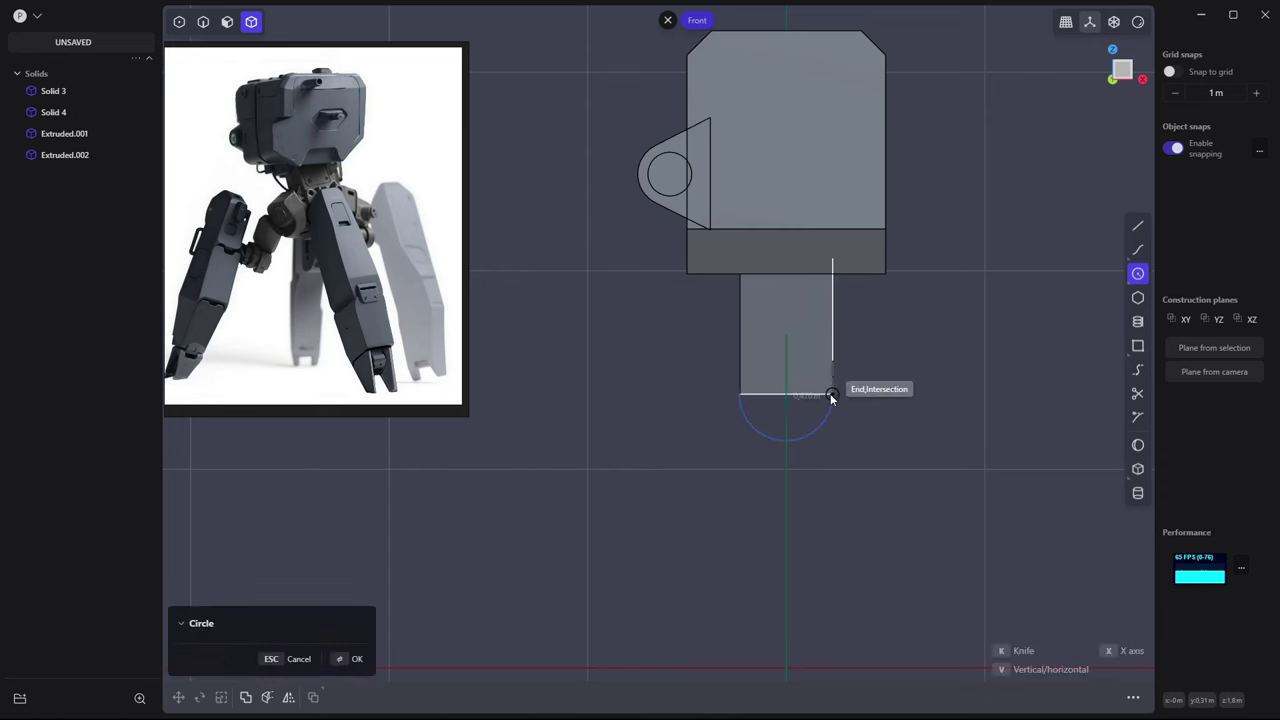
click(834, 394)
middle_drag(834, 394, 880, 372)
key(e)
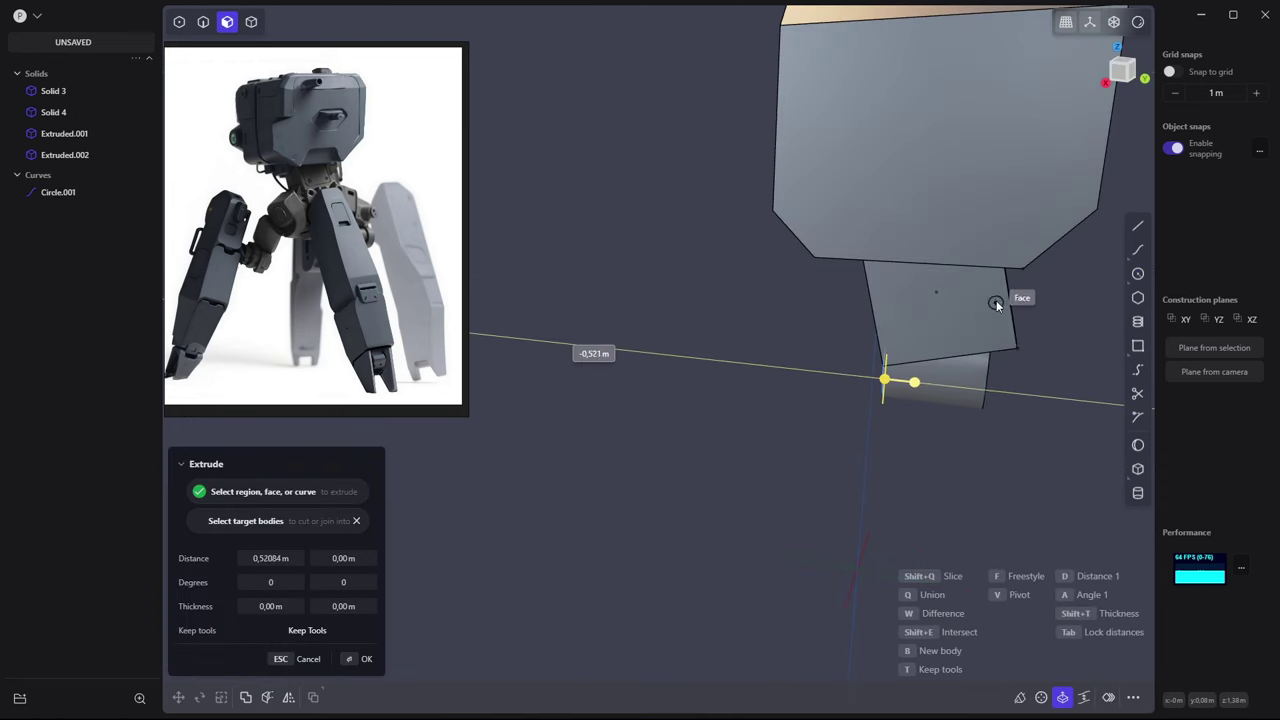
middle_drag(997, 297, 1000, 360)
click(1052, 434)
mouse_move(1052, 434)
middle_down()
mouse_move(1082, 356)
mouse_move(1022, 377)
mouse_move(986, 412)
middle_up()
Offset the cylinder's curved side face outward to thicken it
click(948, 398)
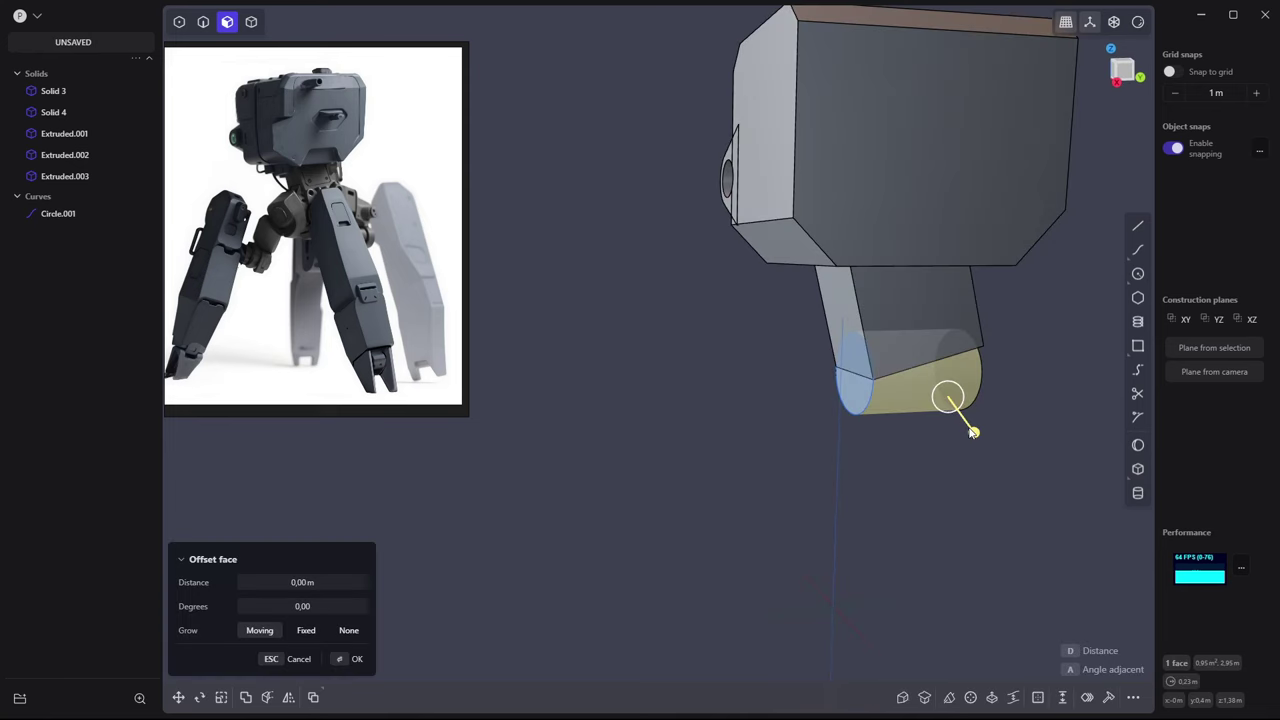
key(ctrl+d)
key(e)
key(o)
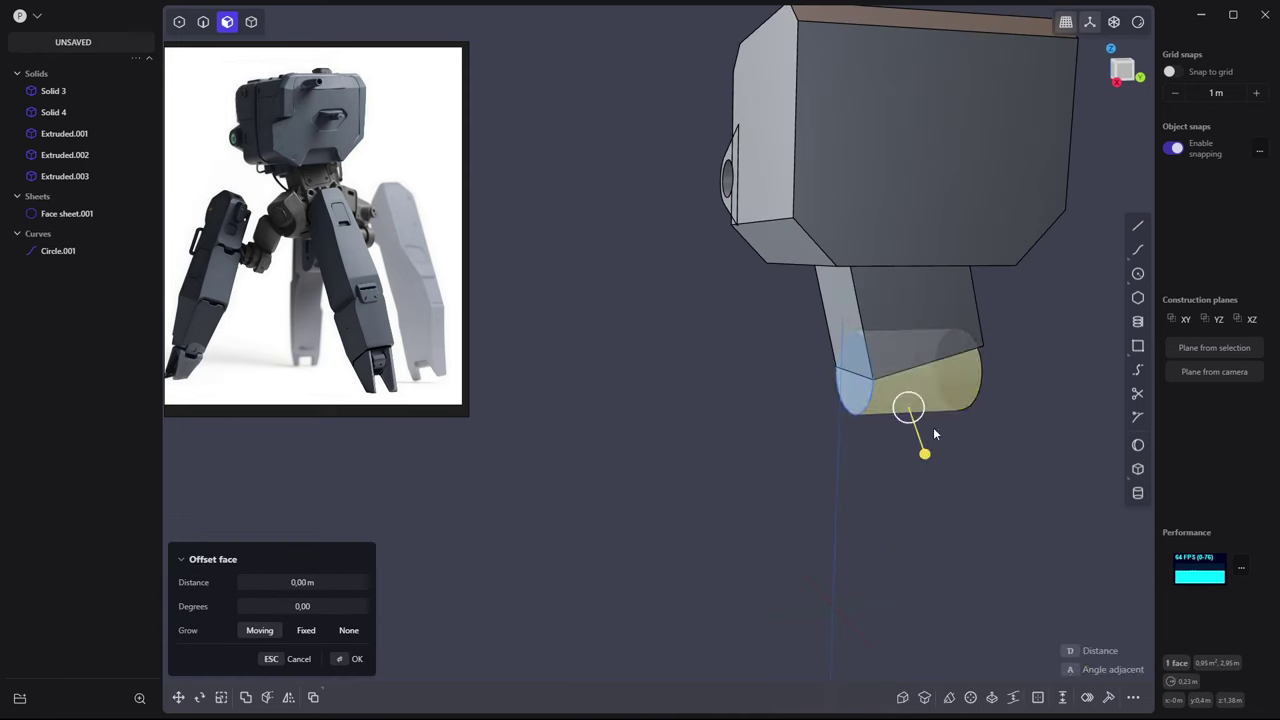
click(944, 473)
Move the hip cylinder into place, stretch it slightly longer, and duplicate it
key(4)
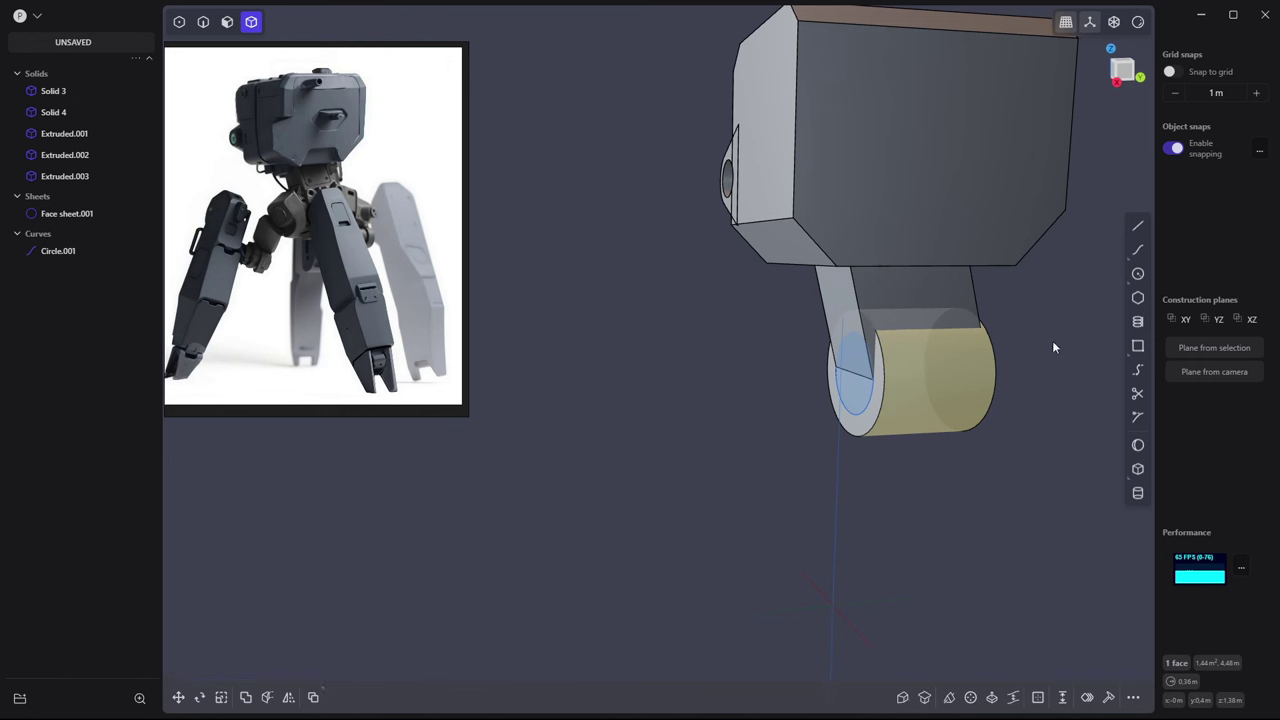
click(920, 370)
key(g)
middle_drag(908, 335, 958, 381)
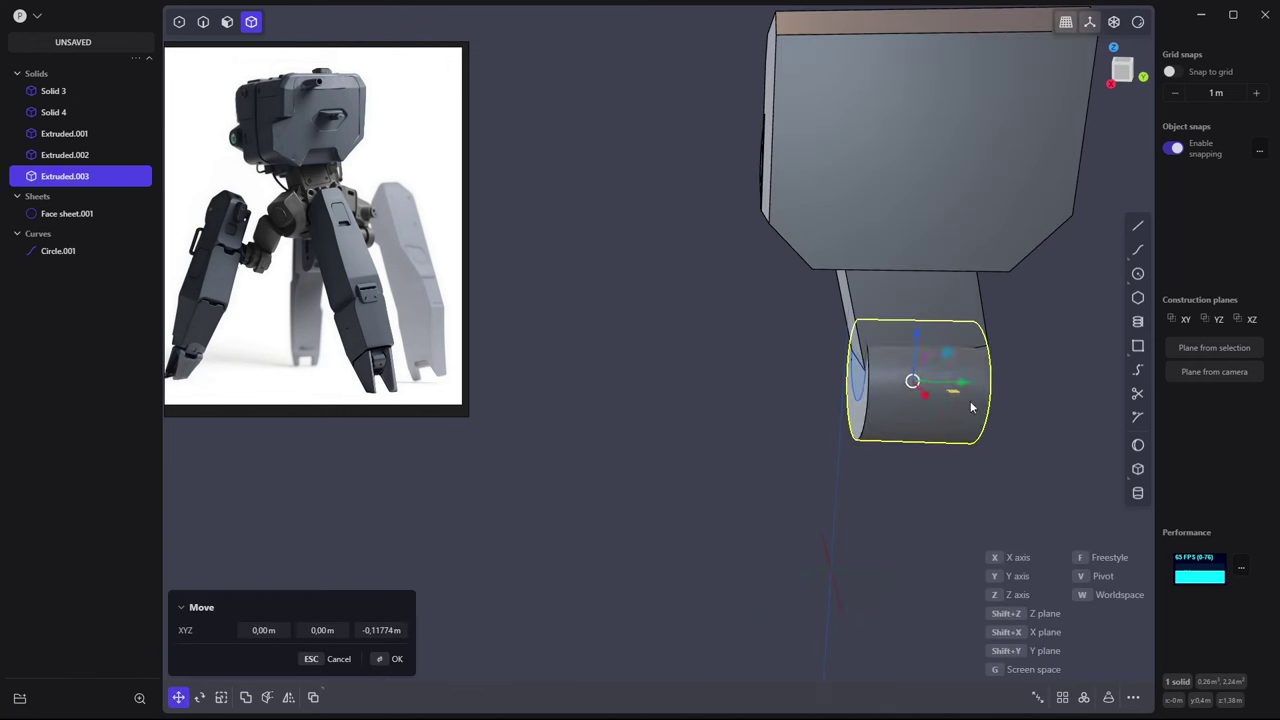
click(958, 381)
key(Escape)
key(g)
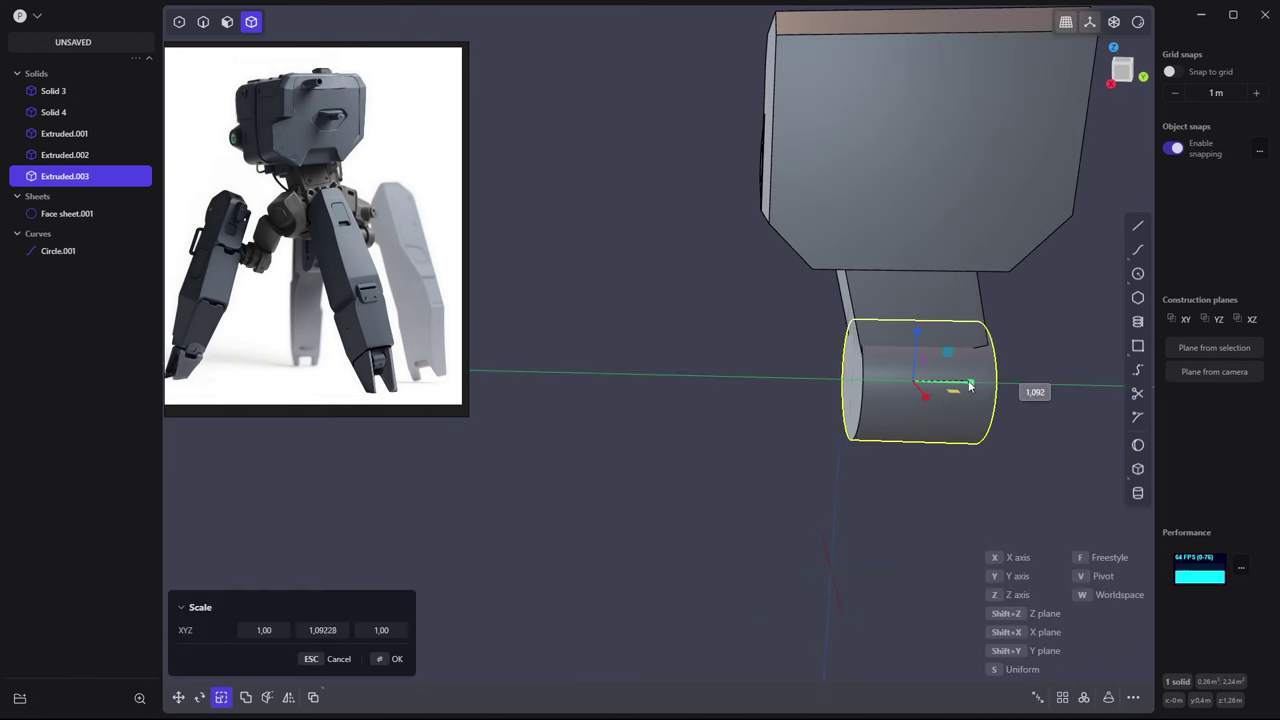
click(924, 341)
middle_drag(1044, 298, 888, 386)
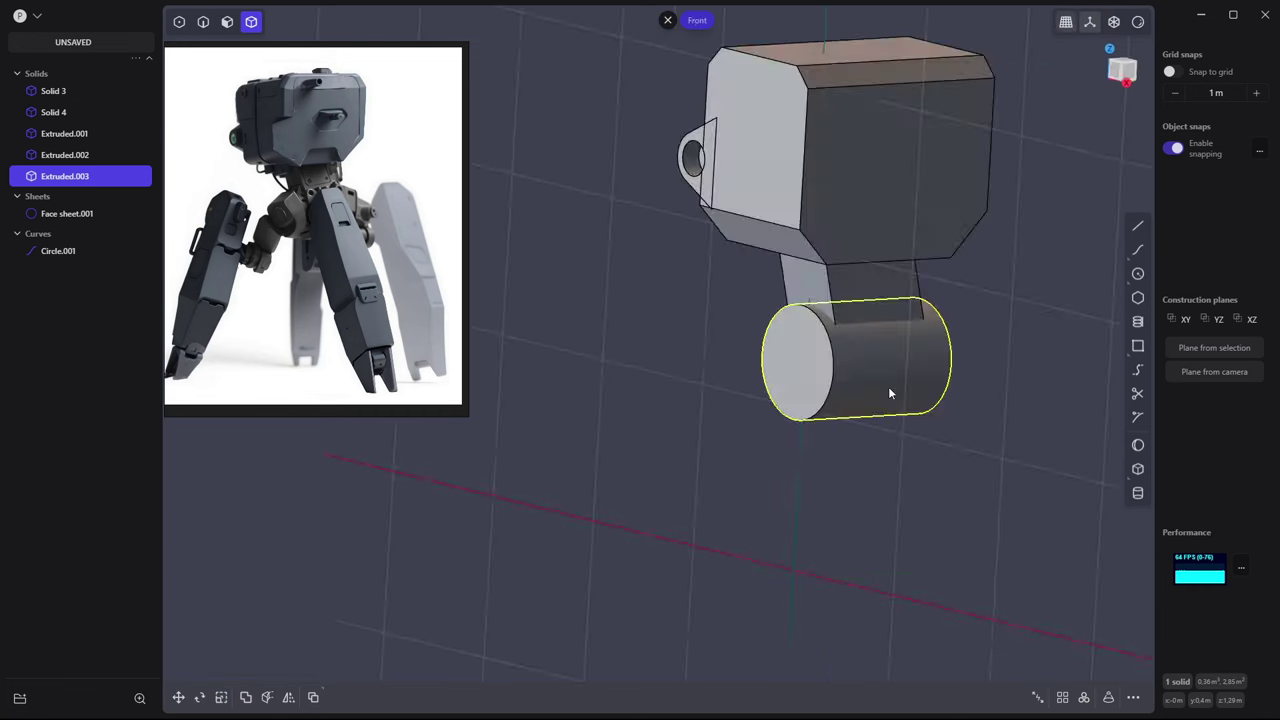
key(ctrl+d)
Tilt and shorten the copied cylinder and place it left of the hip as an angled joint
key(r)
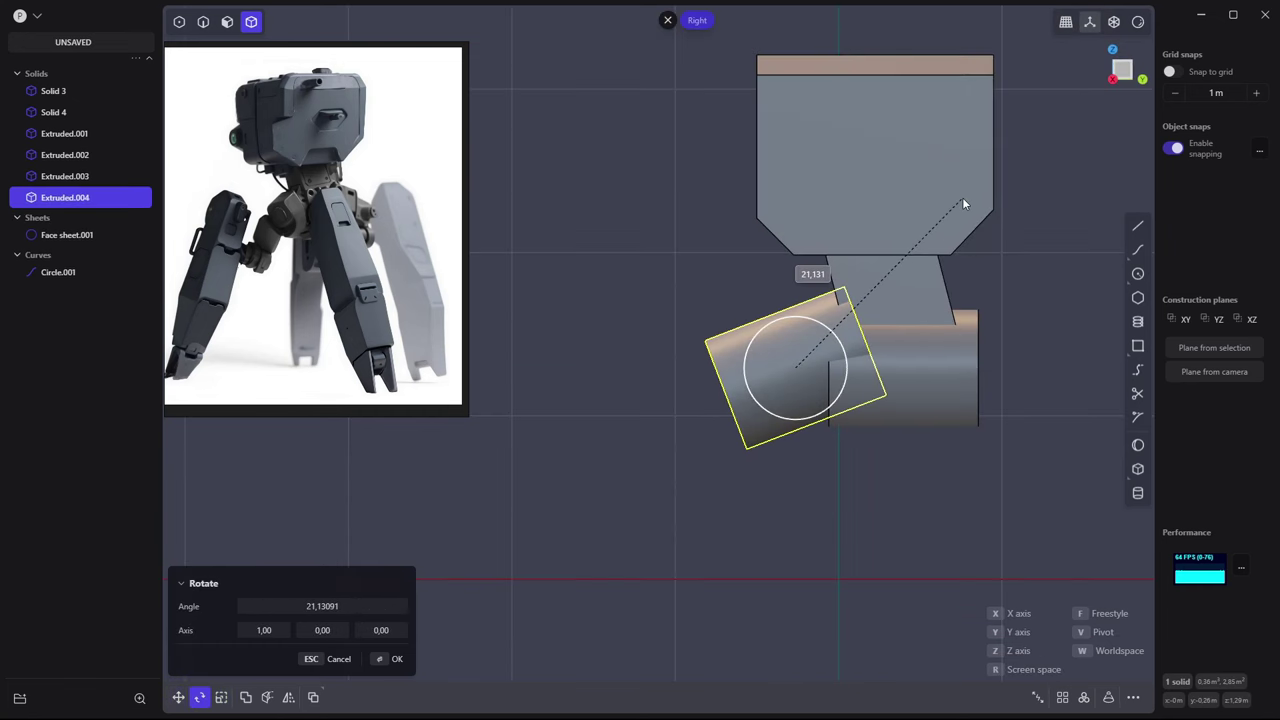
key(g)
key(s)
mouse_move(783, 408)
middle_down()
mouse_move(628, 467)
mouse_move(896, 379)
middle_up()
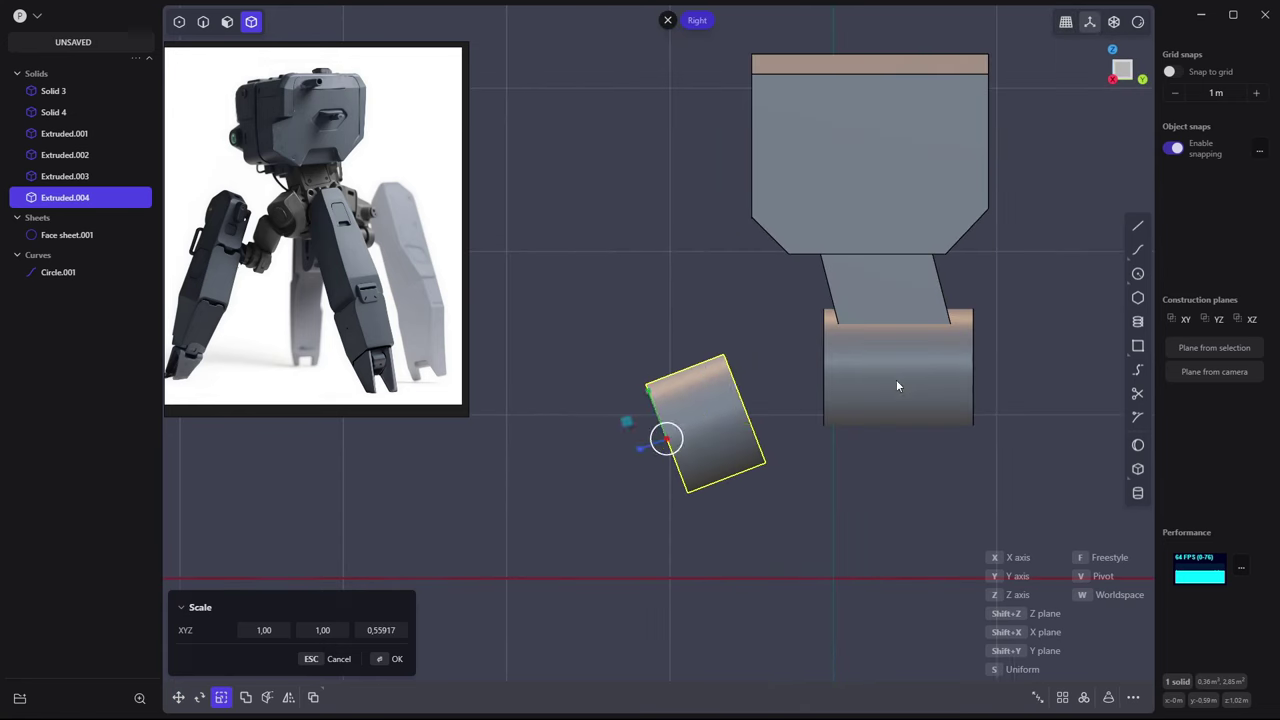
key(g)
click(983, 330)
shift+middle_drag(983, 330, 880, 327)
Duplicate the angled joint, tilt it the other way, and place it right of the hip
key(ctrl+d)
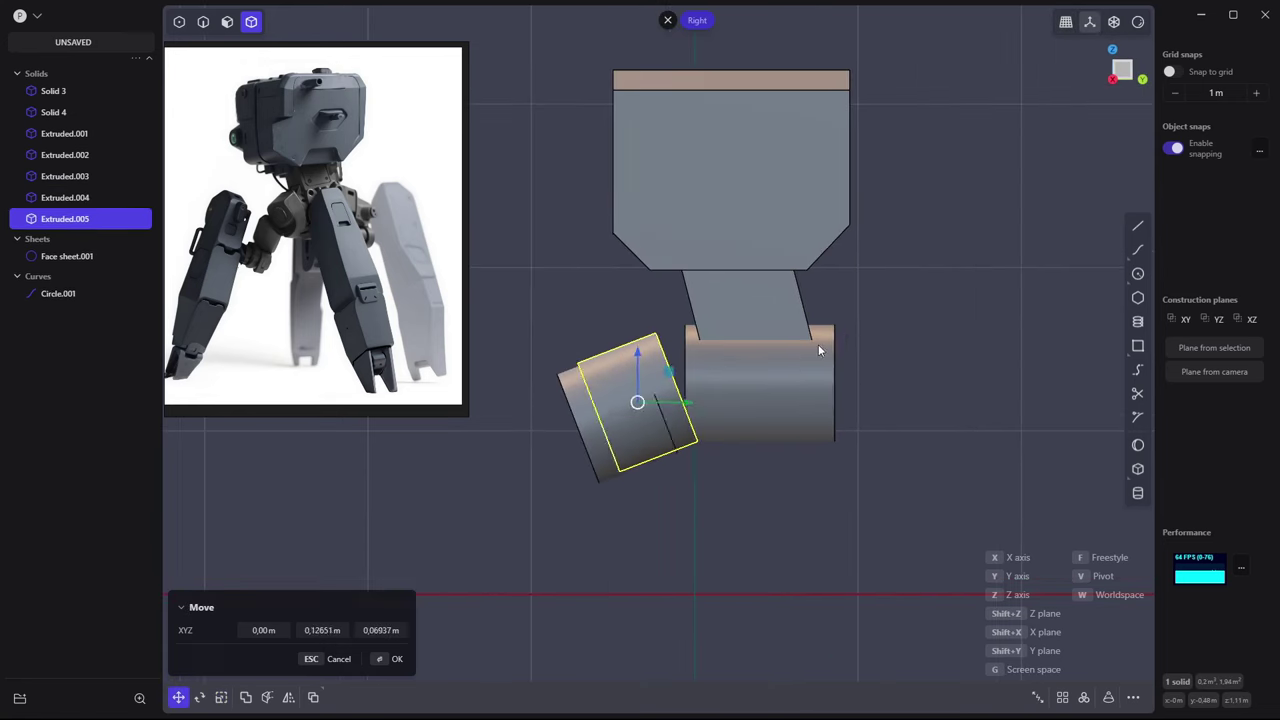
key(r)
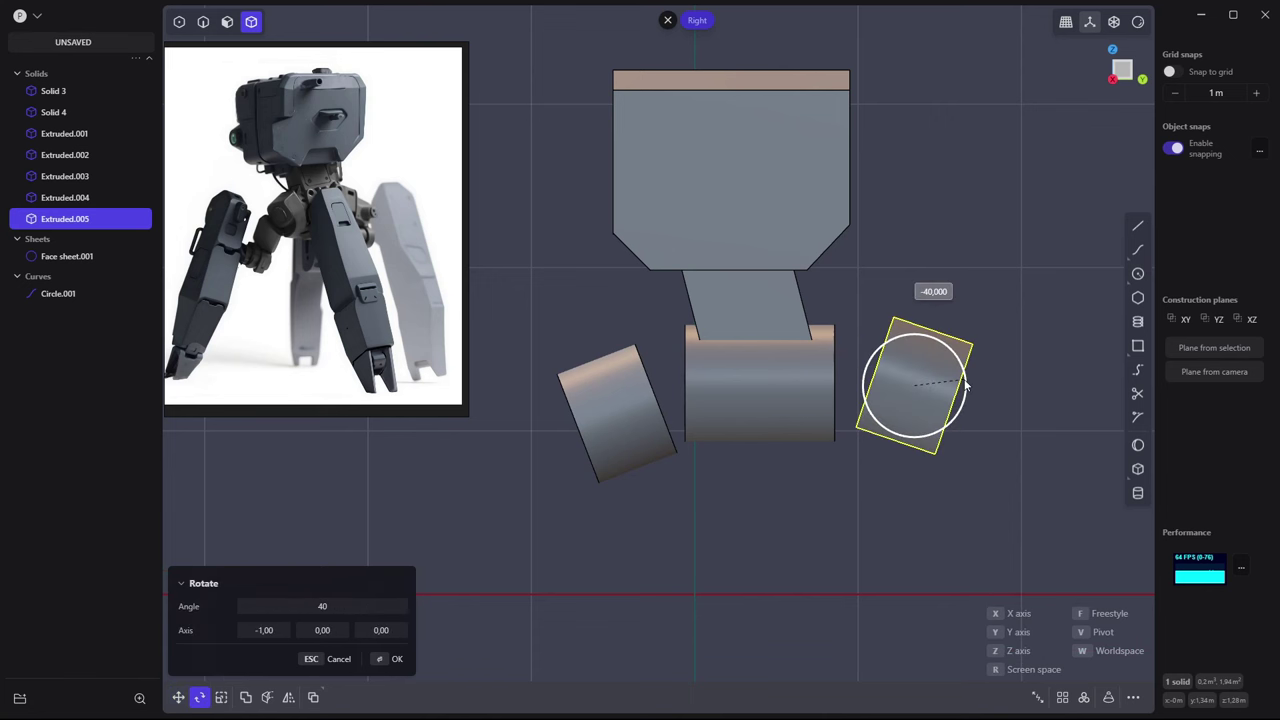
click(925, 292)
key(g)
click(1008, 277)
click(1007, 277)
mouse_move(1007, 277)
middle_down()
mouse_move(877, 372)
mouse_move(810, 359)
middle_up()
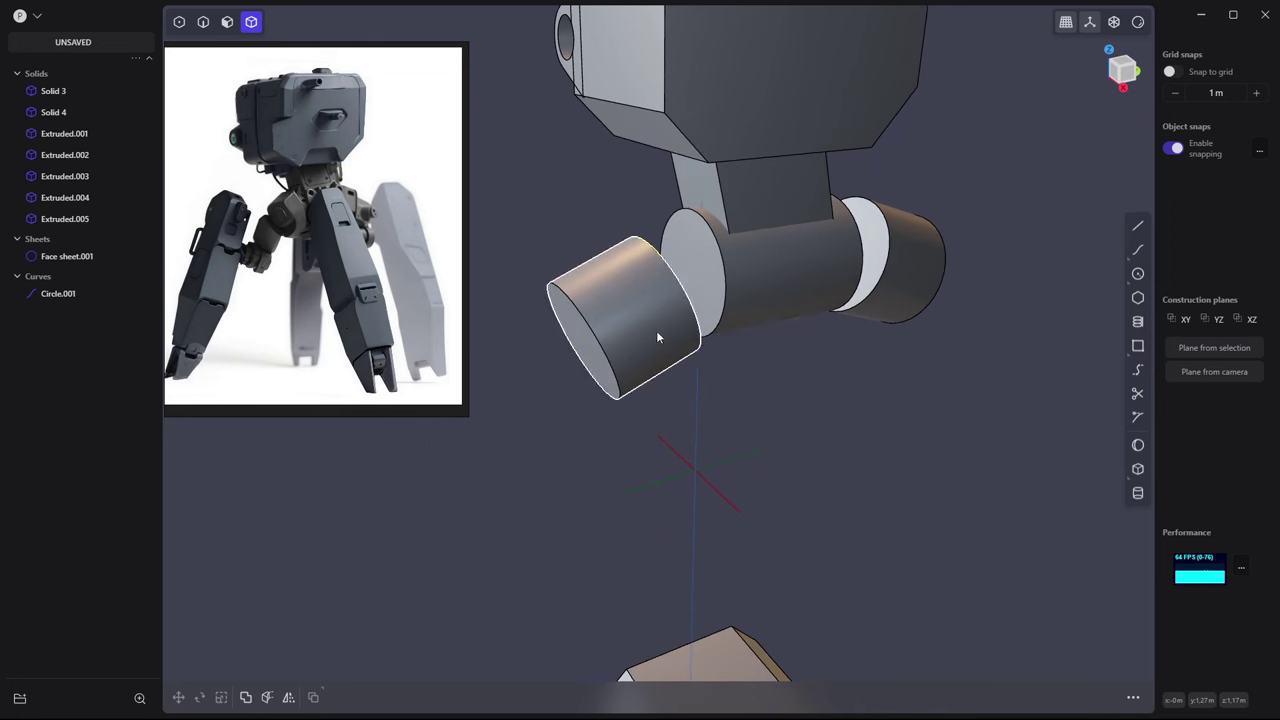
Duplicate the middle hip cylinder, shift it left, and turn it 90° crosswise
click(775, 296)
key(ctrl+d)
key(KP_3)
key(g)
middle_drag(620, 314, 777, 409)
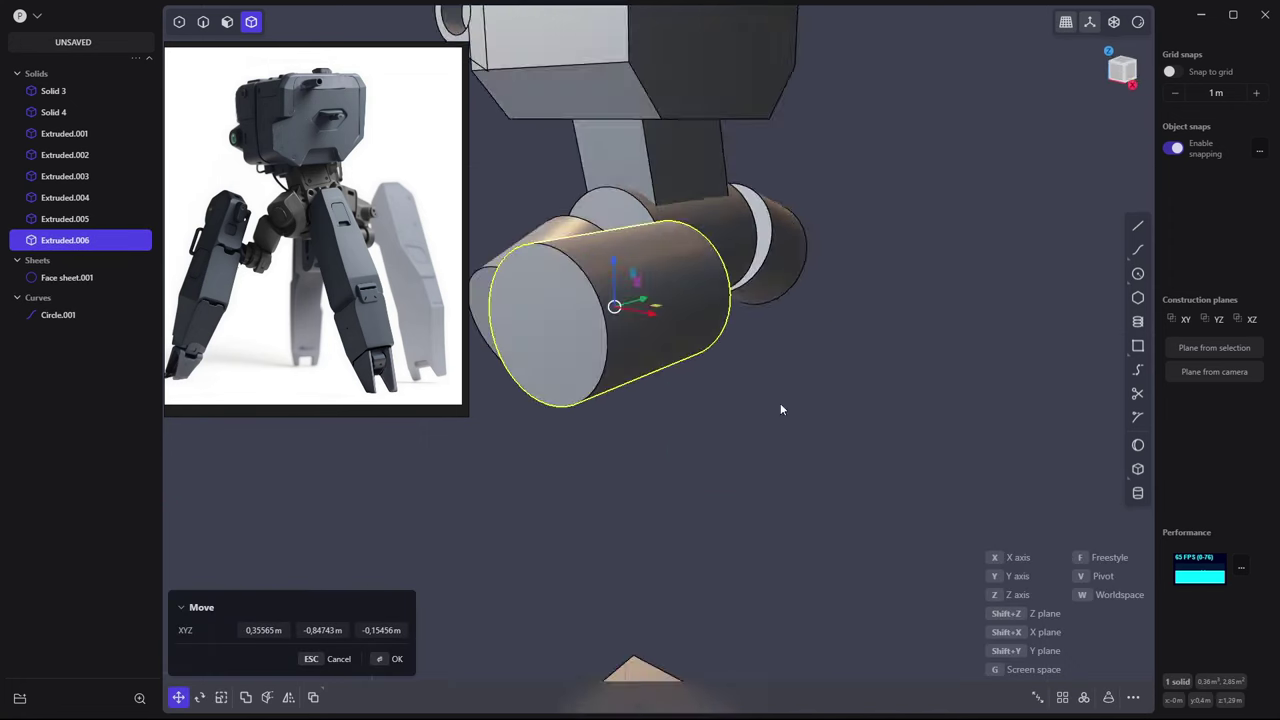
key(r)
key(Escape)
key(r)
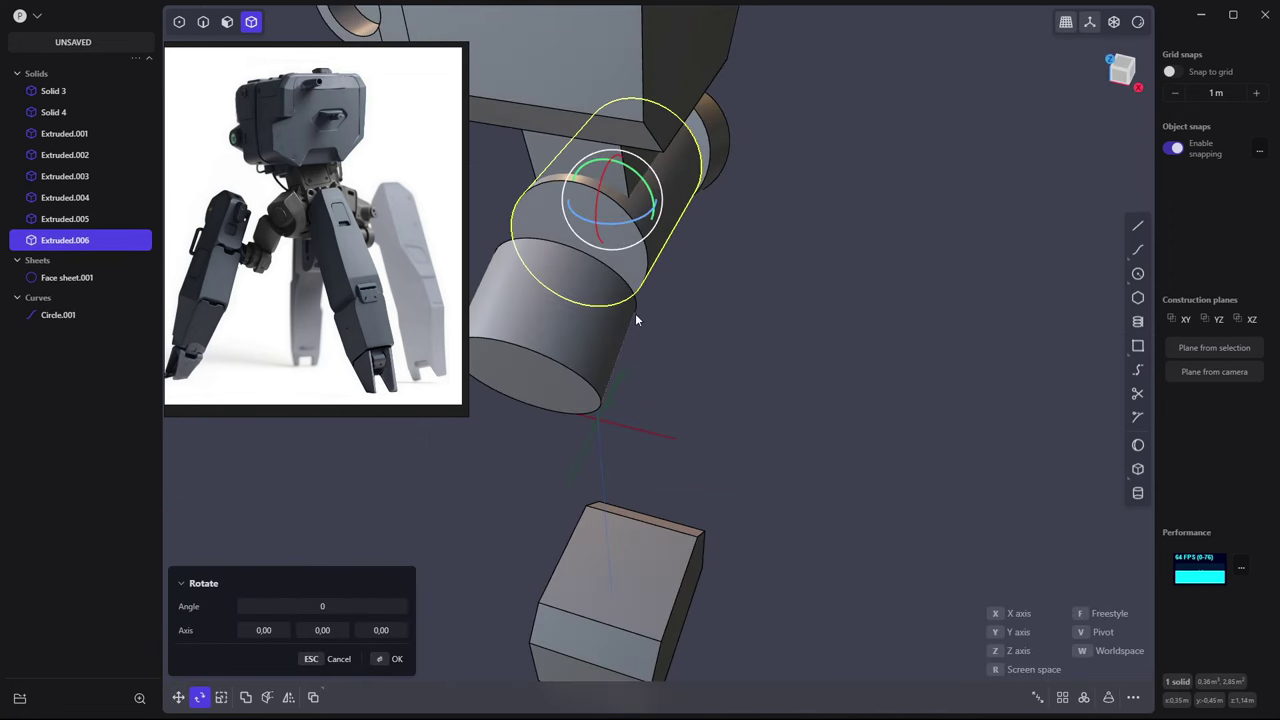
key(g)
middle_drag(607, 337, 770, 352)
text(r)
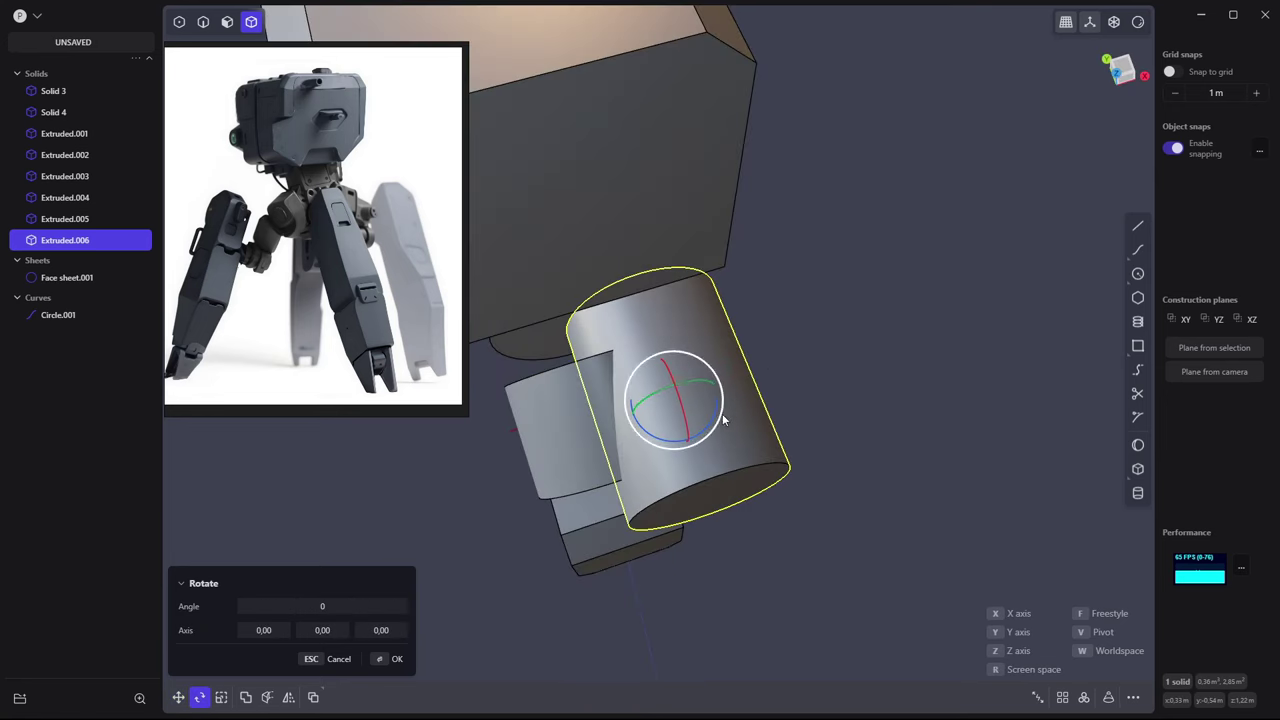
text(90)
key(Return)
middle_drag(687, 410, 710, 270)
Scale the crosswise cylinder smaller and set its position in the front view
key(s)
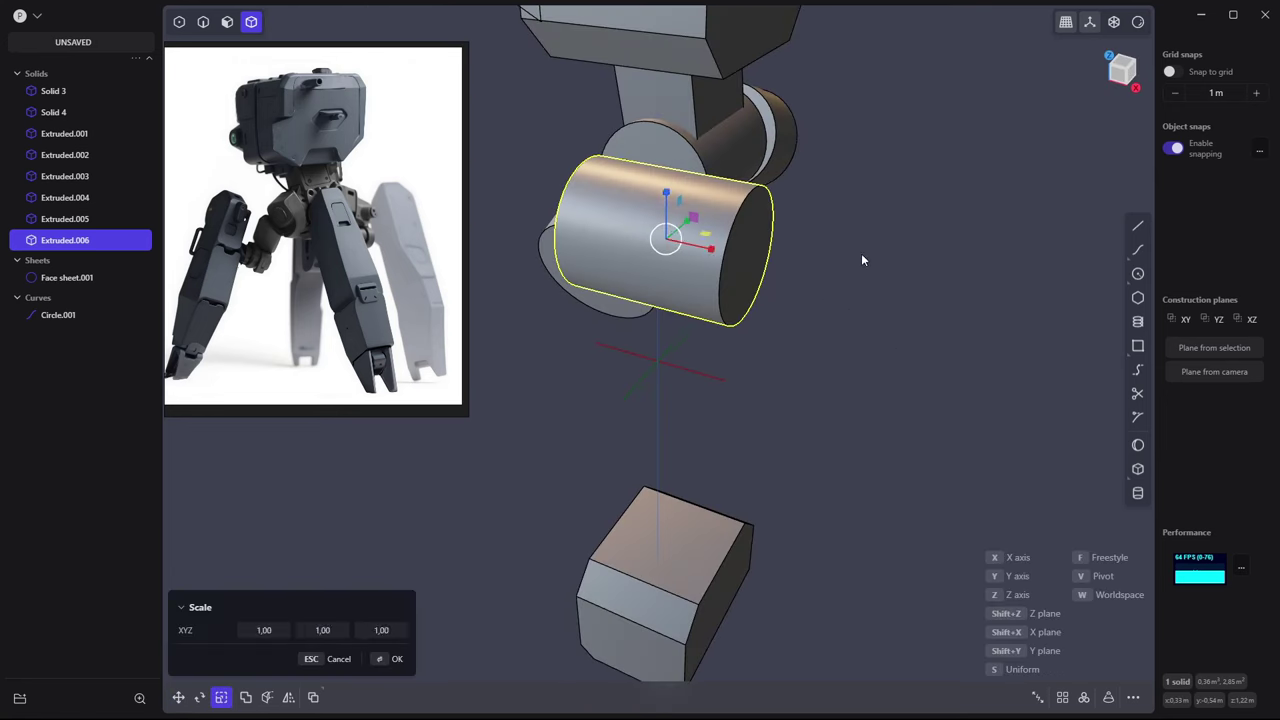
click(837, 243)
mouse_move(837, 243)
middle_down()
mouse_move(814, 227)
mouse_move(760, 300)
mouse_move(718, 293)
mouse_move(891, 294)
mouse_move(780, 282)
middle_up()
key(g)
key(KP_1)
key(Return)
Mirror the crosswise cylinder to make a twin on the opposite side
shift+click(780, 282)
key(alt+x)
click(866, 334)
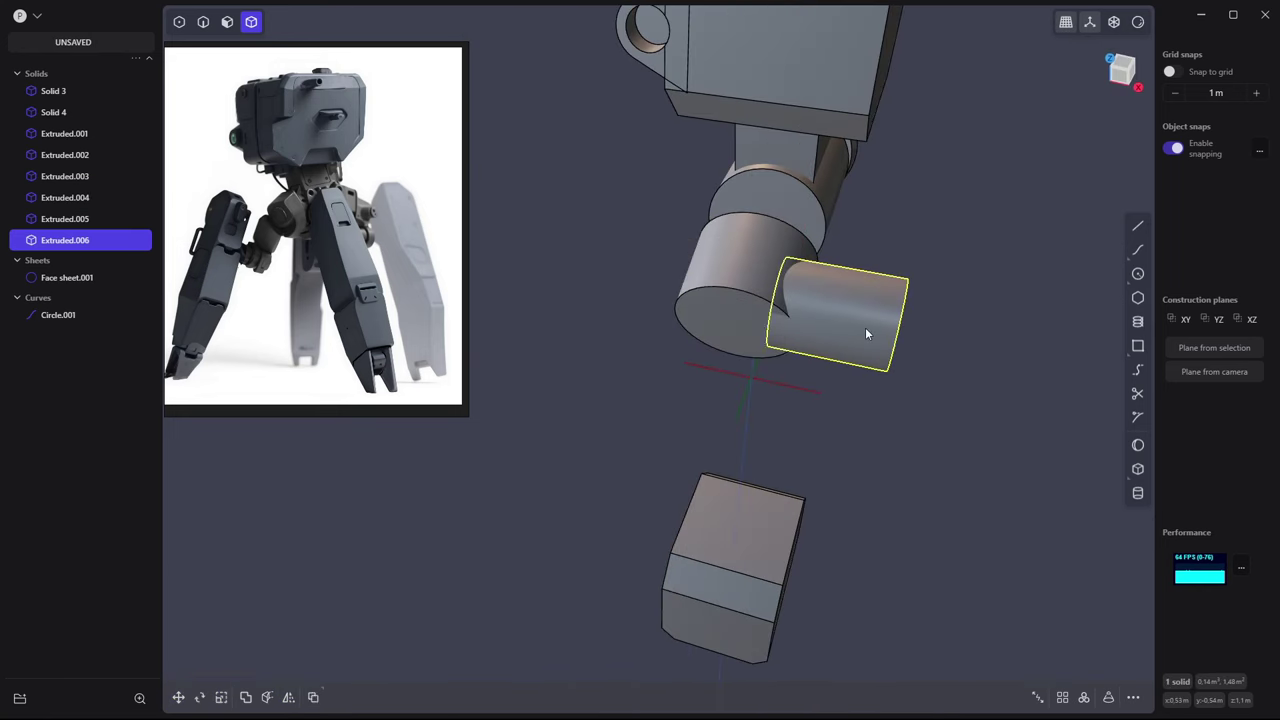
key(alt+x)
key(Return)
mouse_move(1012, 318)
middle_down()
mouse_move(799, 362)
mouse_move(710, 325)
mouse_move(876, 345)
mouse_move(834, 431)
mouse_move(800, 400)
middle_up()
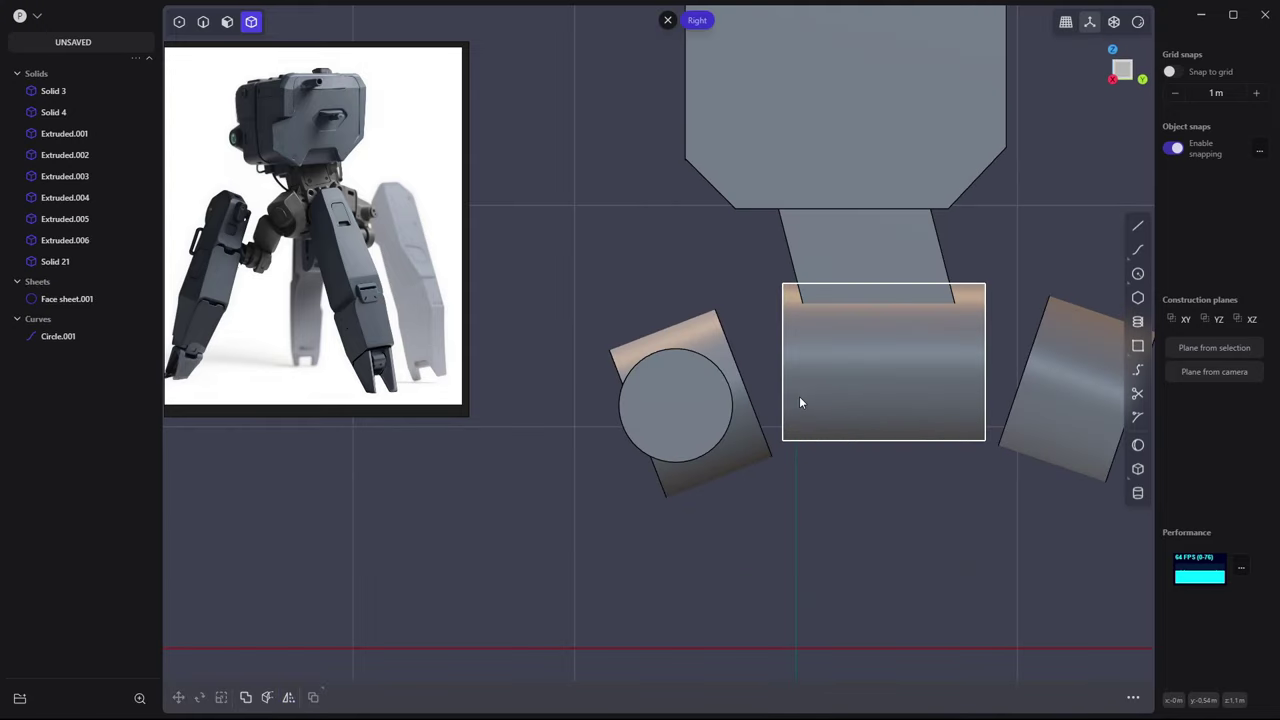
Turn the circle sheet into a thin disc, flatten it, and slide it along the hip cylinder
click(950, 364)
mouse_move(950, 364)
middle_down()
mouse_move(838, 389)
mouse_move(742, 323)
middle_up()
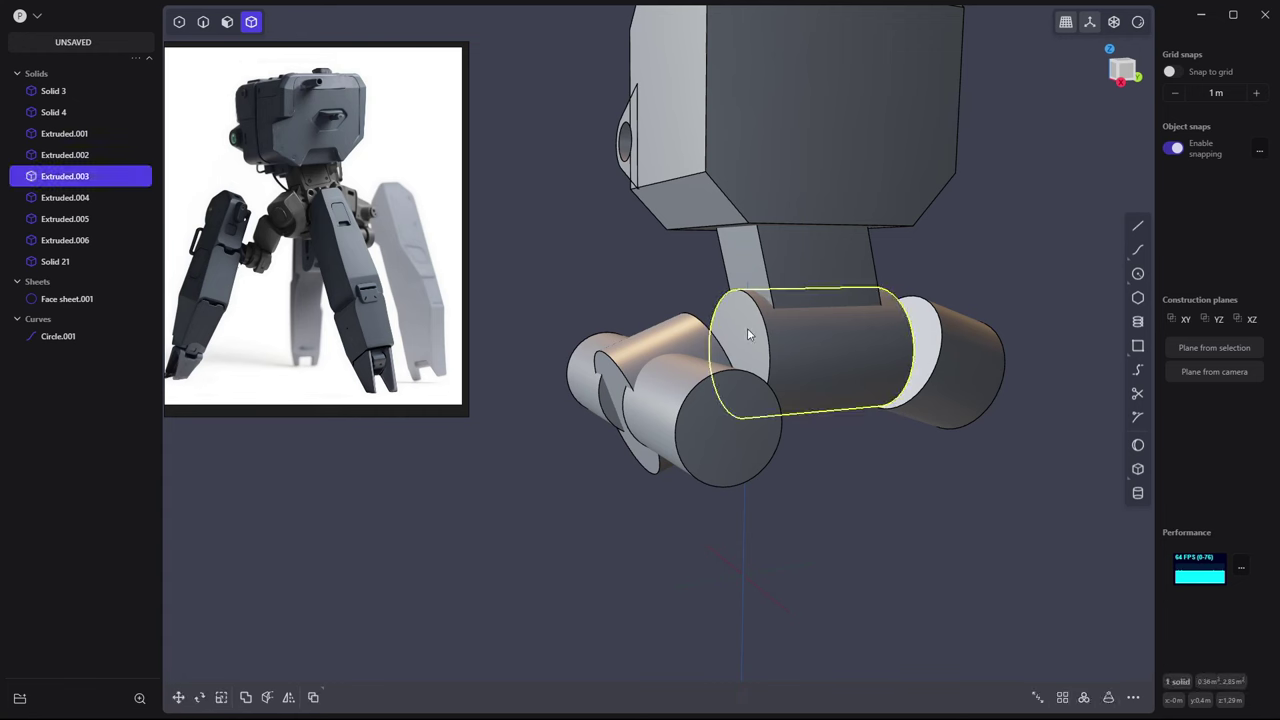
key(Escape)
middle_drag(883, 345, 705, 345)
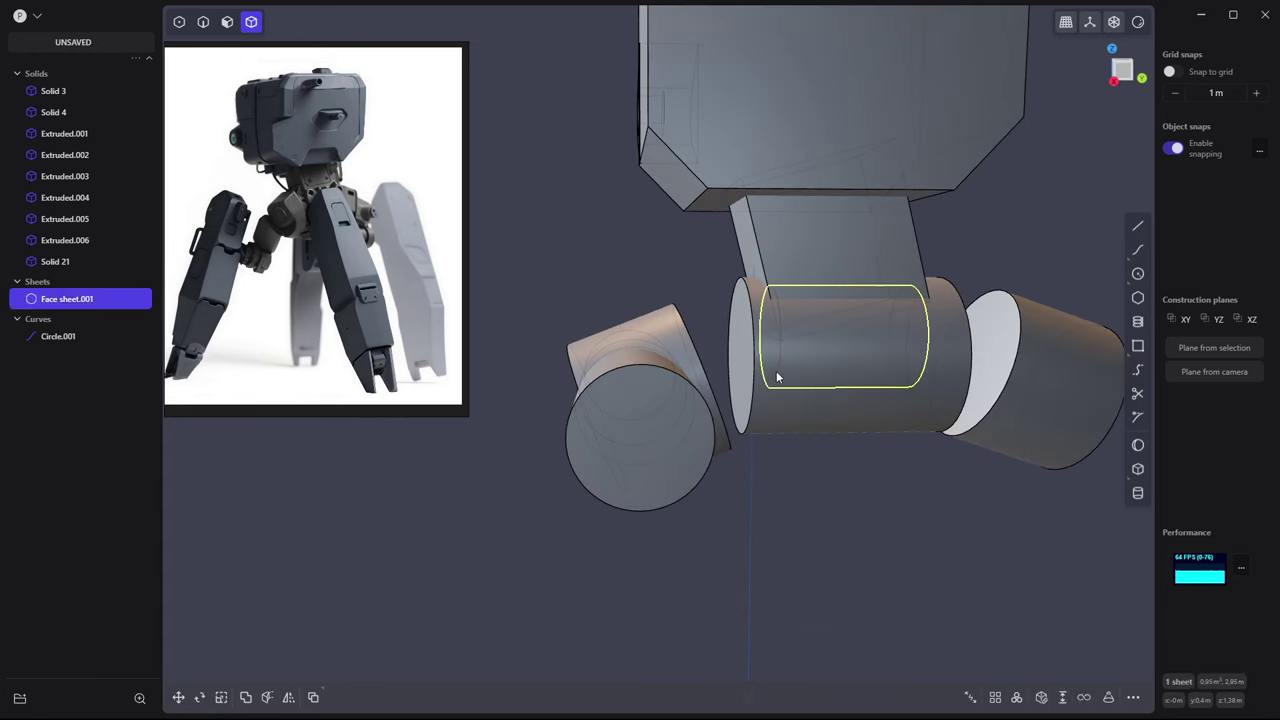
middle_drag(996, 222, 897, 372)
key(g)
key(s)
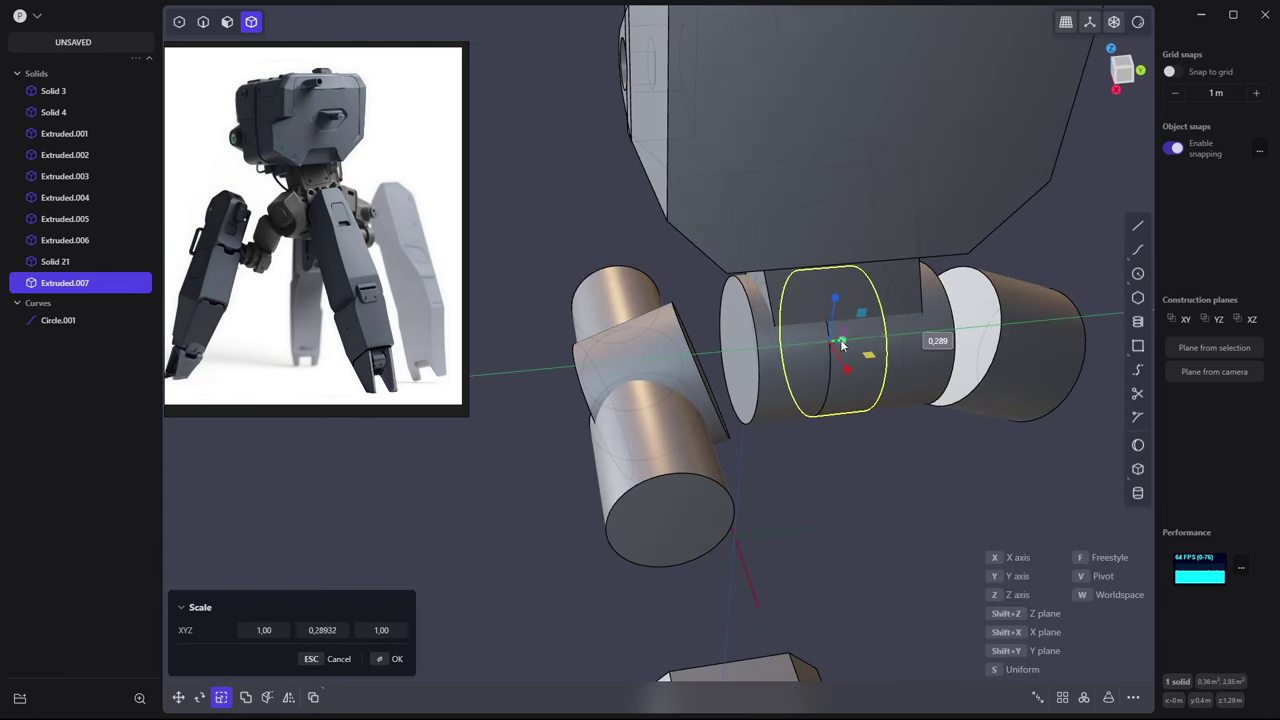
key(g)
key(y)
click(822, 397)
Cut the disc into the hip cylinder and offset the resulting groove face
key(ctrl+minus)
key(Return)
key(3)
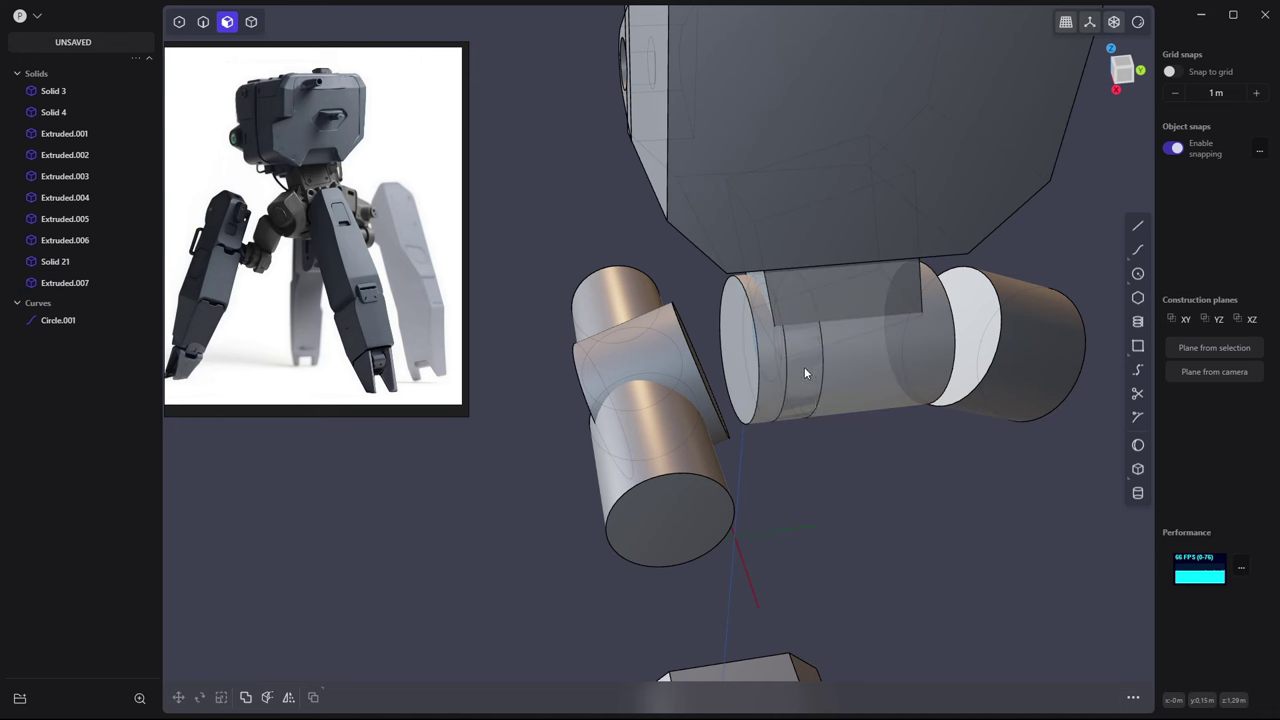
key(e)
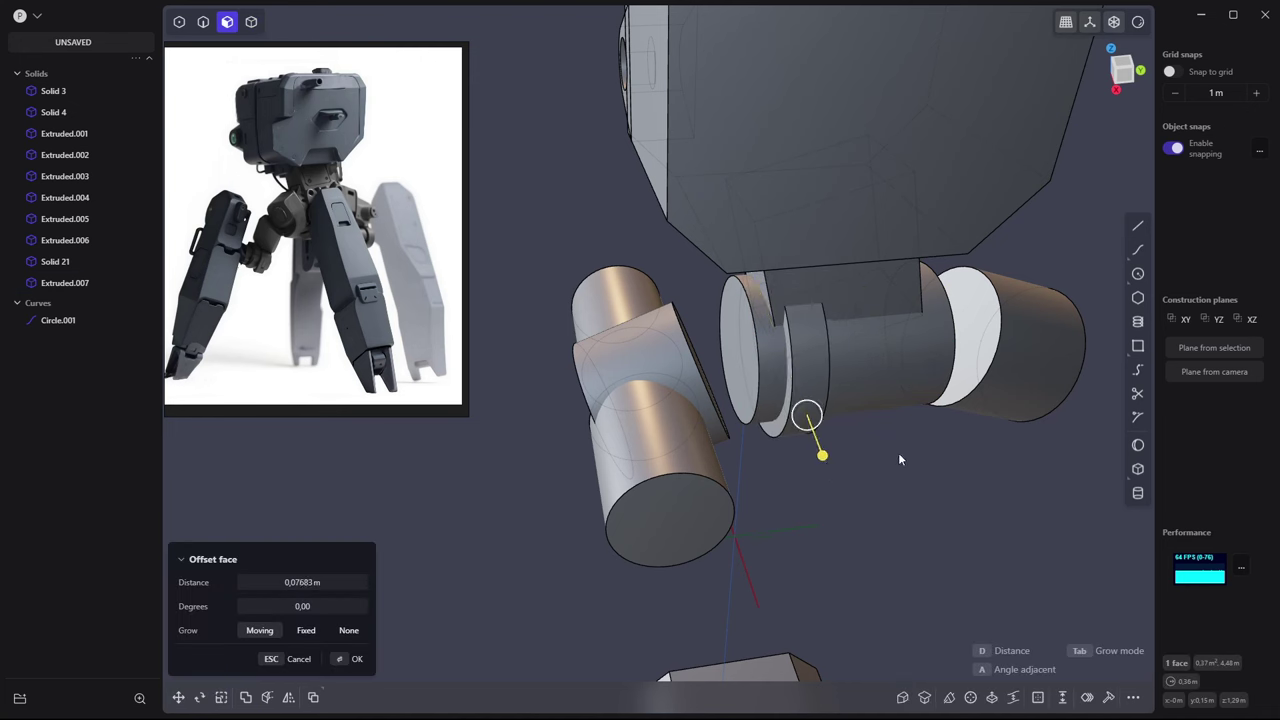
click(898, 452)
Extrude a second thin disc from the groove, position it, then select the first hub disc
key(g)
click(900, 335)
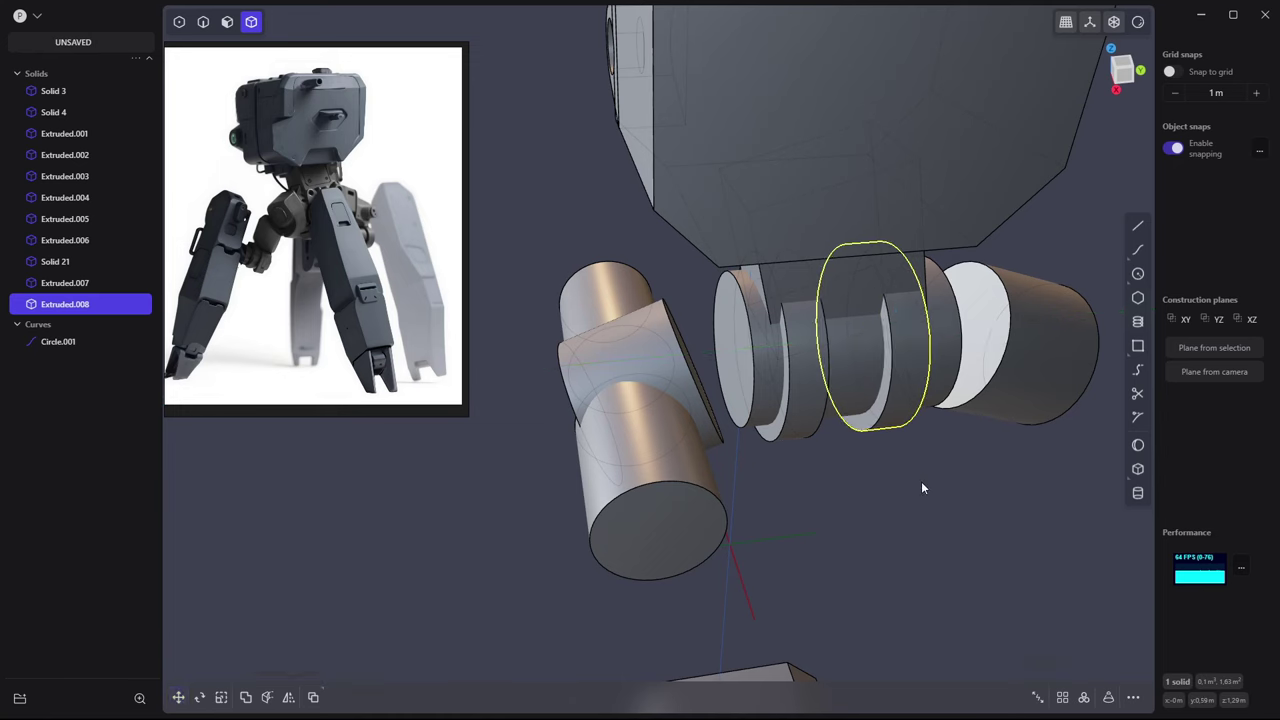
click(921, 481)
key(KP_1)
click(772, 308)
Isolate the hub disc and draw a line outline on it, adjusting its top corner
key(slash)
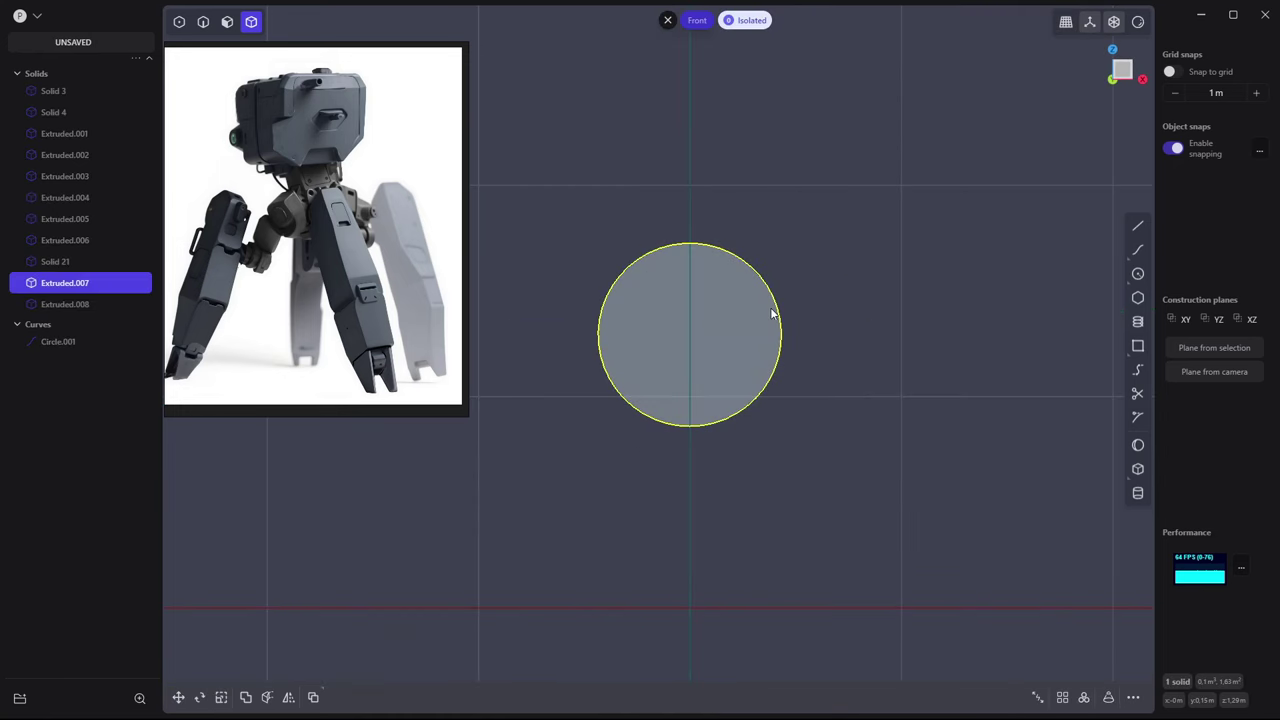
key(l)
click(780, 235)
key(KP_3)
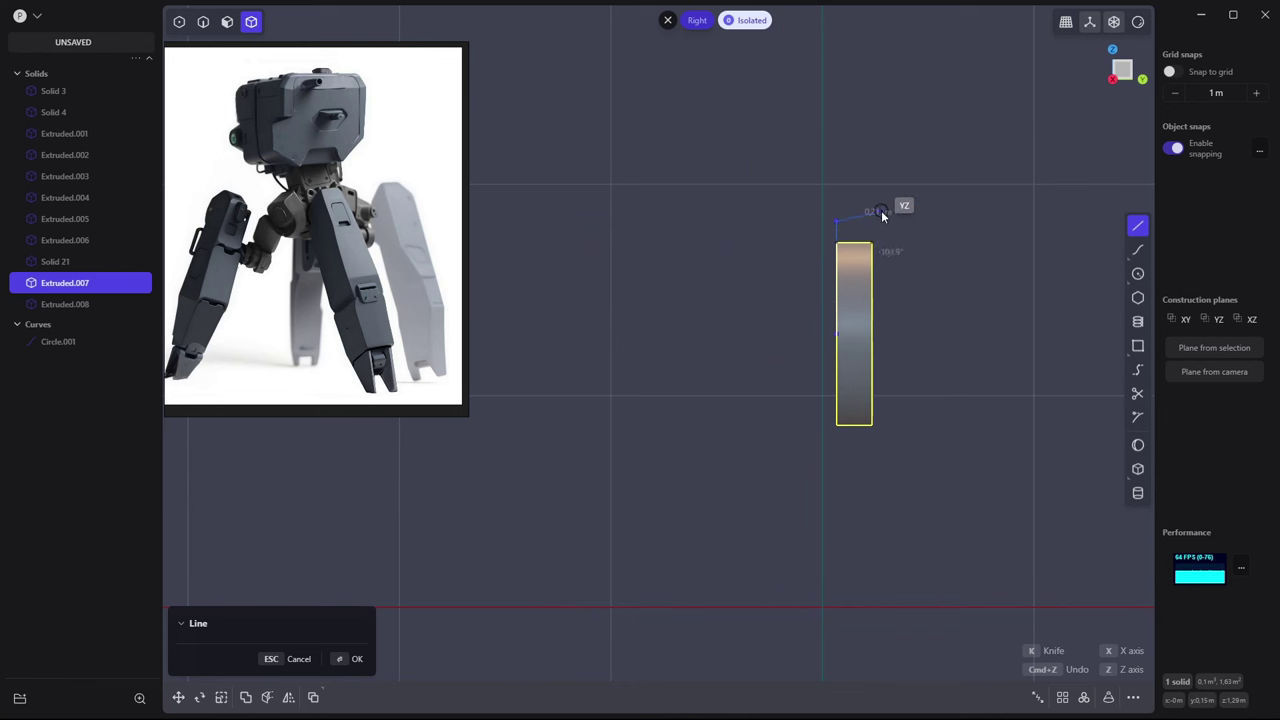
click(875, 218)
click(840, 333)
middle_drag(840, 333, 832, 255)
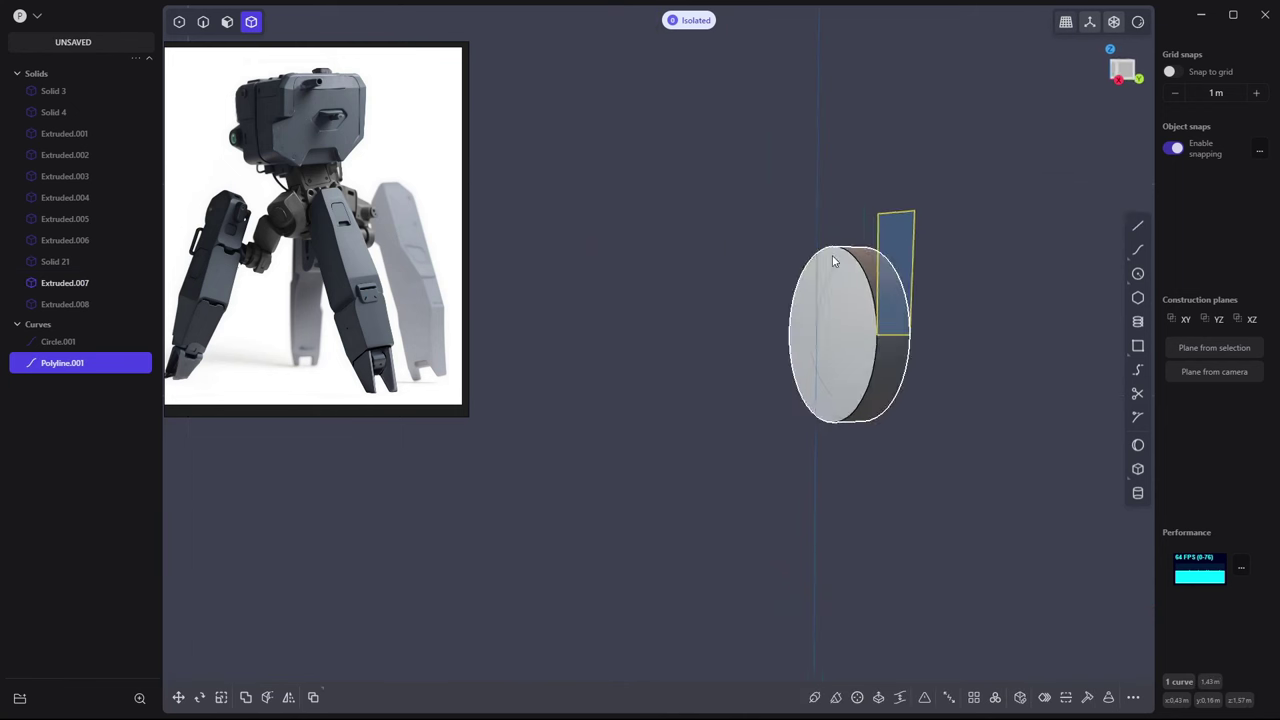
click(918, 211)
key(g)
middle_drag(884, 218, 808, 267)
click(808, 267)
mouse_move(1137, 274)
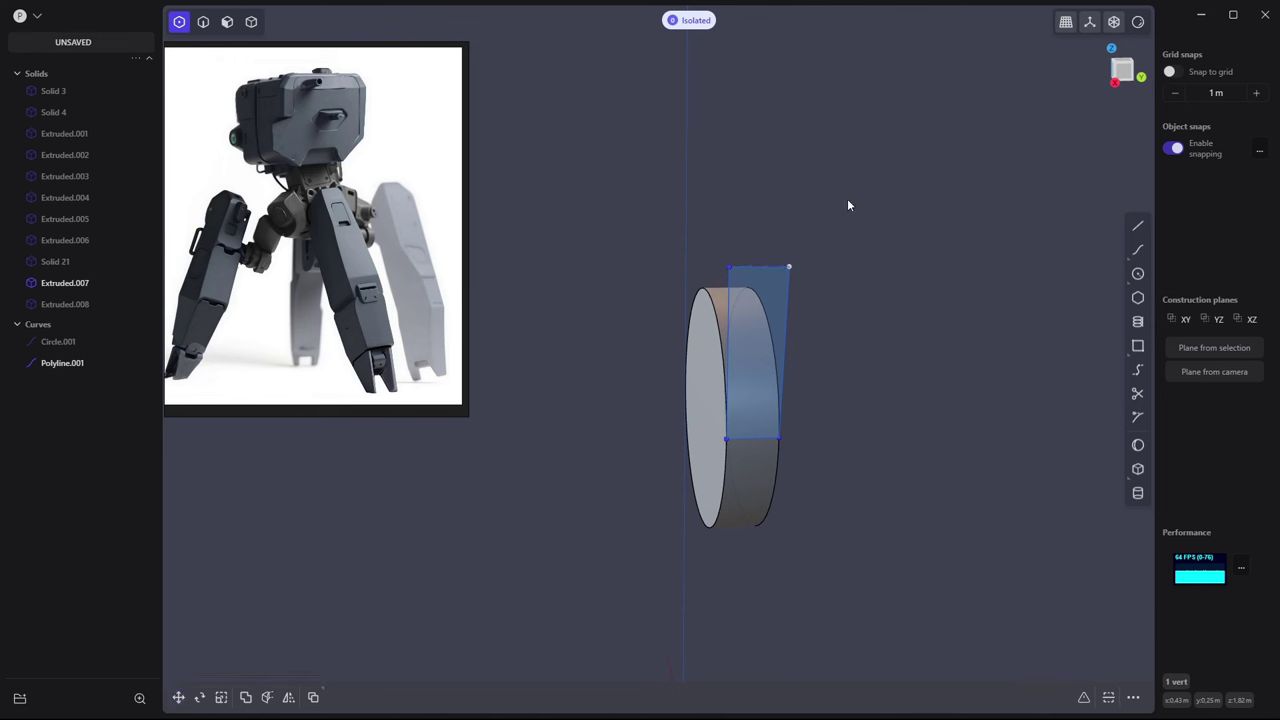
middle_drag(847, 198, 870, 289)
Add a circle on the outline's edge and trim away the unwanted curve pieces
click(1109, 247)
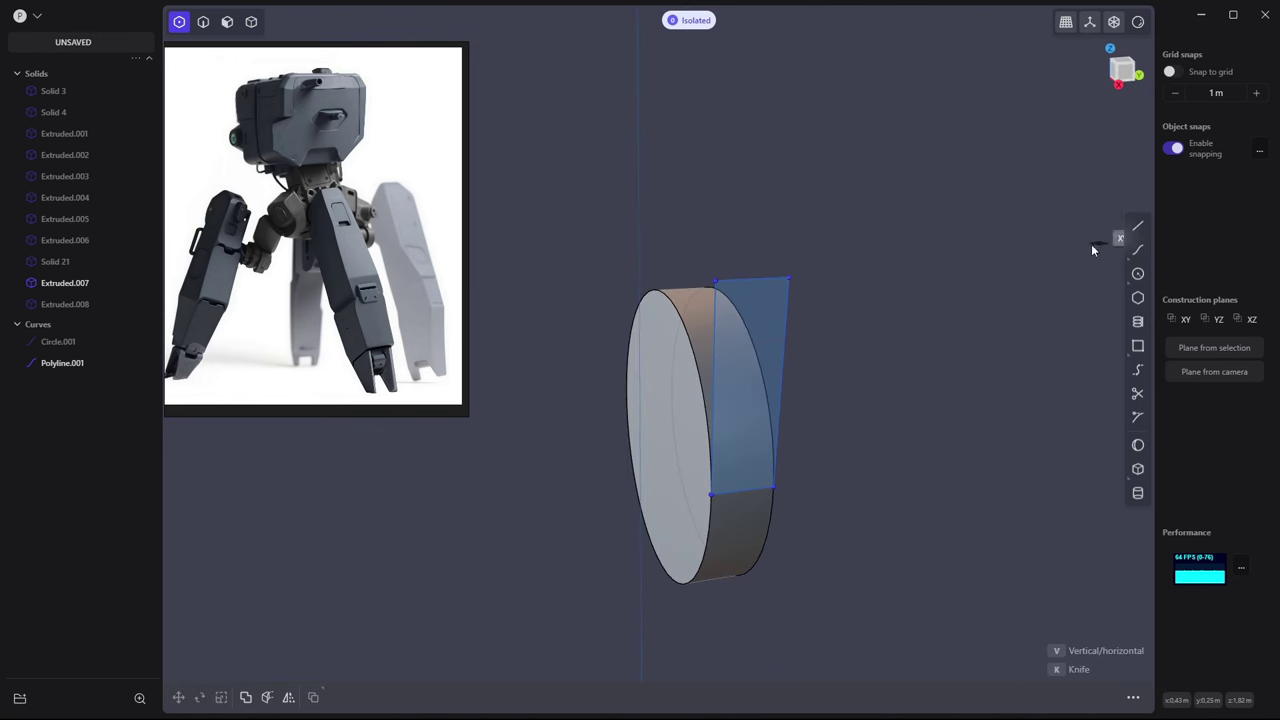
key(3)
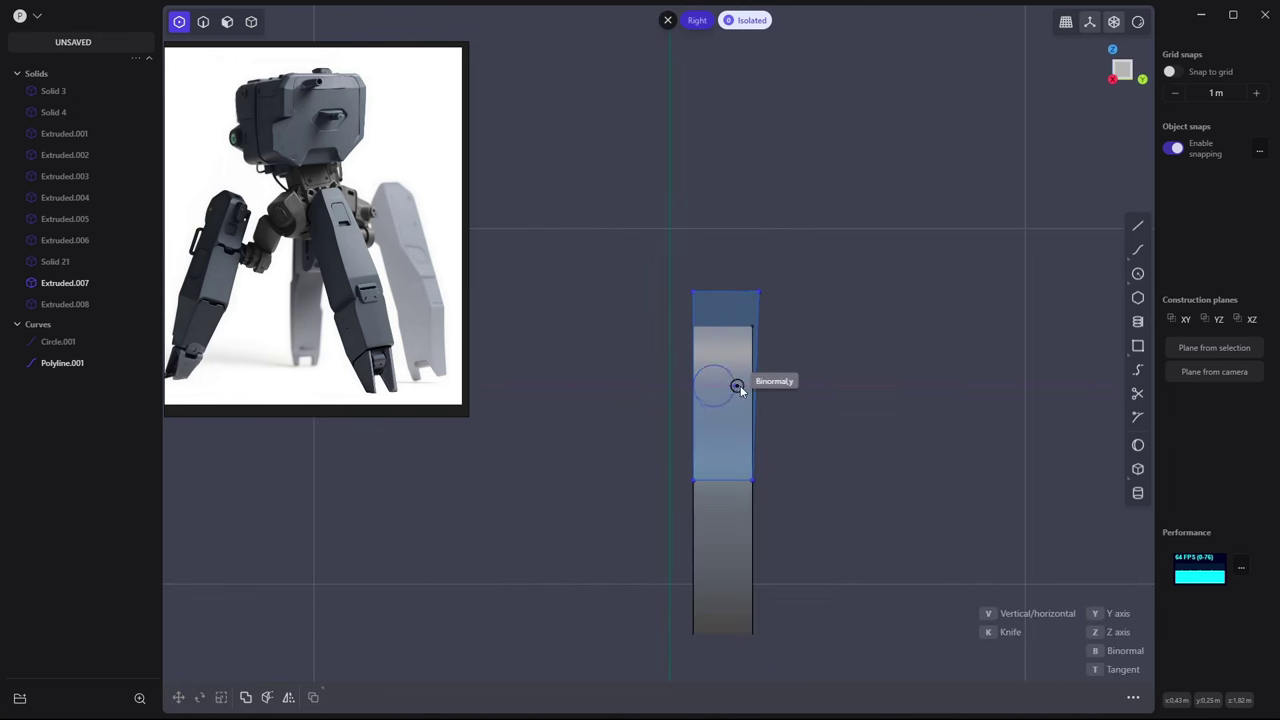
click(758, 291)
key(g)
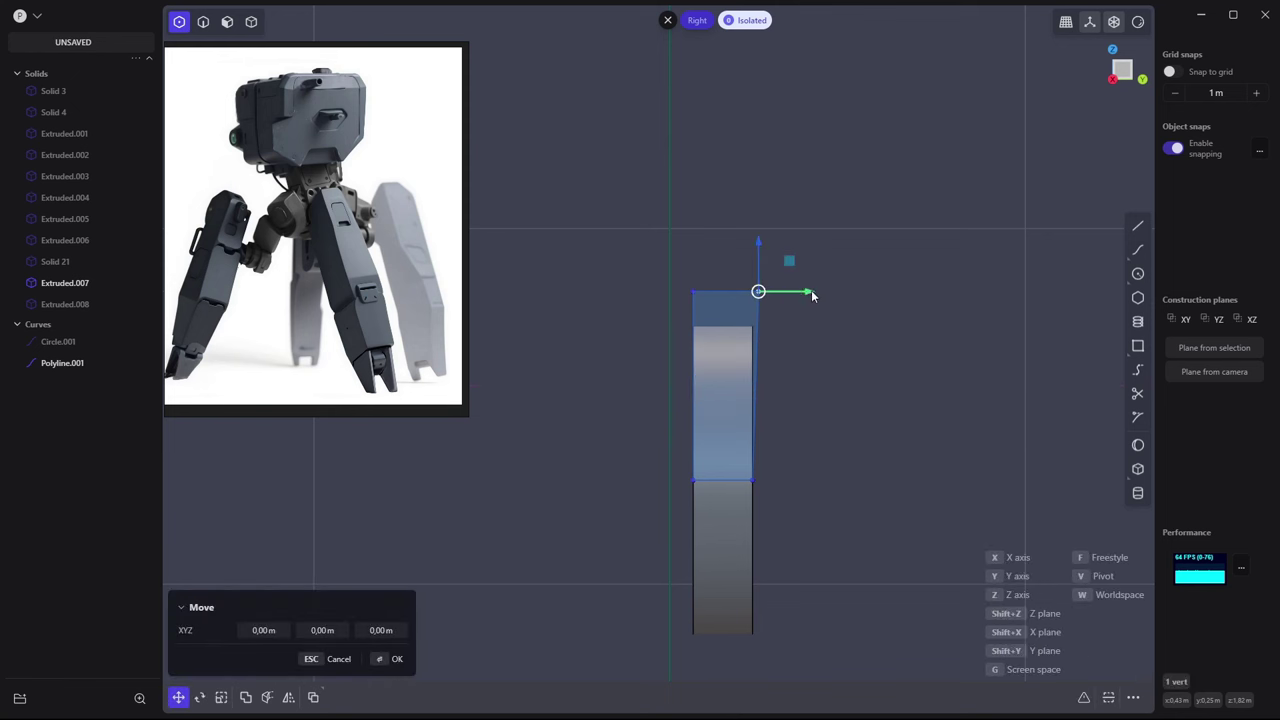
key(Escape)
click(694, 388)
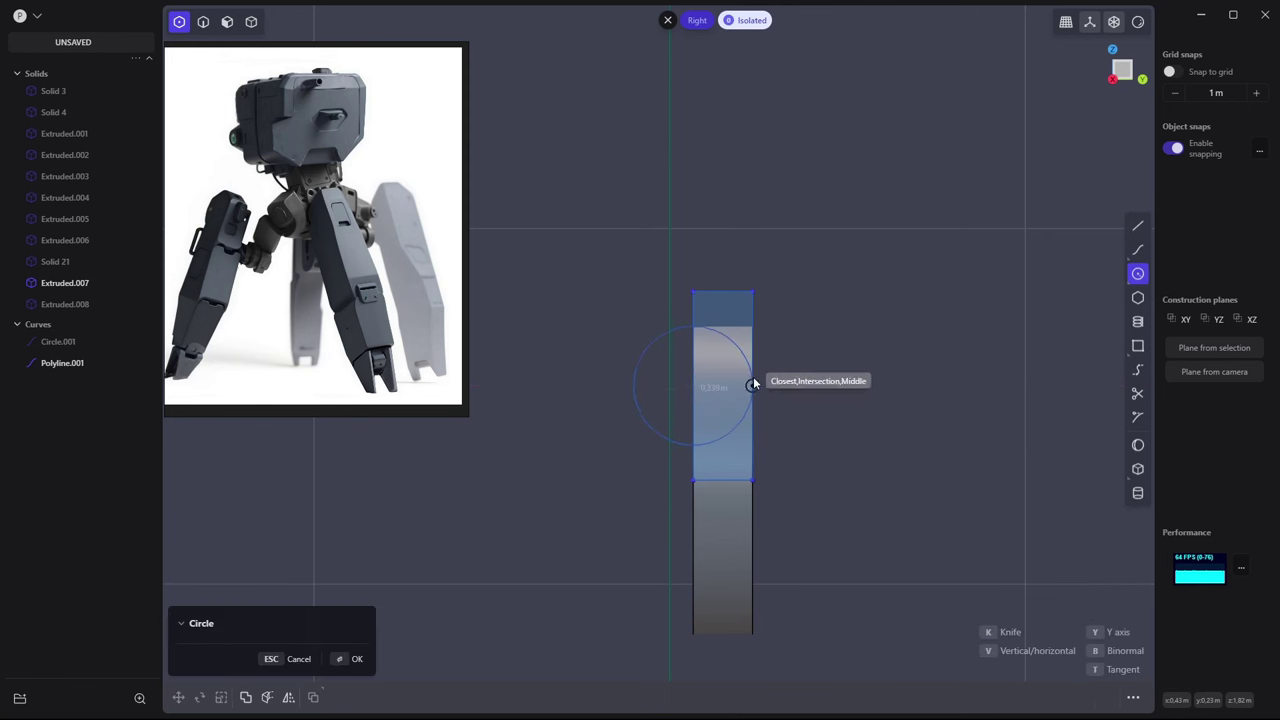
click(1137, 273)
click(1109, 274)
click(722, 385)
click(757, 387)
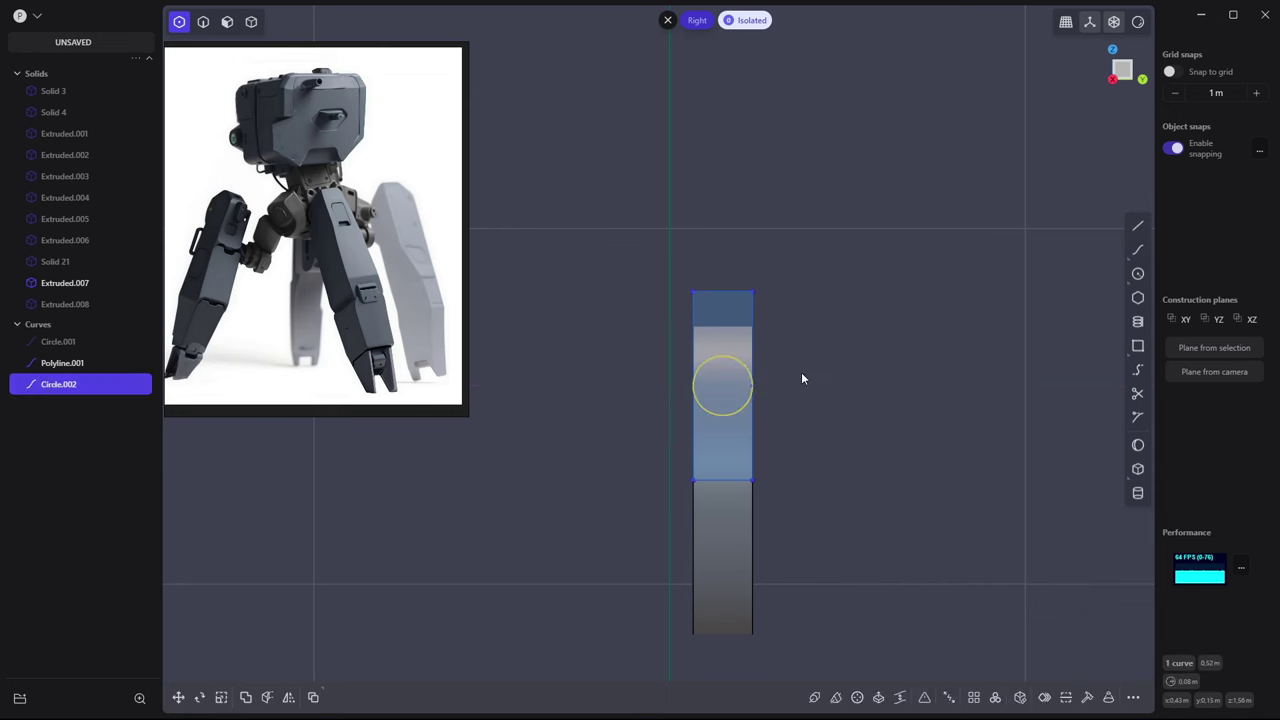
middle_drag(801, 372, 1088, 403)
click(1137, 393)
Extrude the rounded region into a lug and union it with the disc
key(Escape)
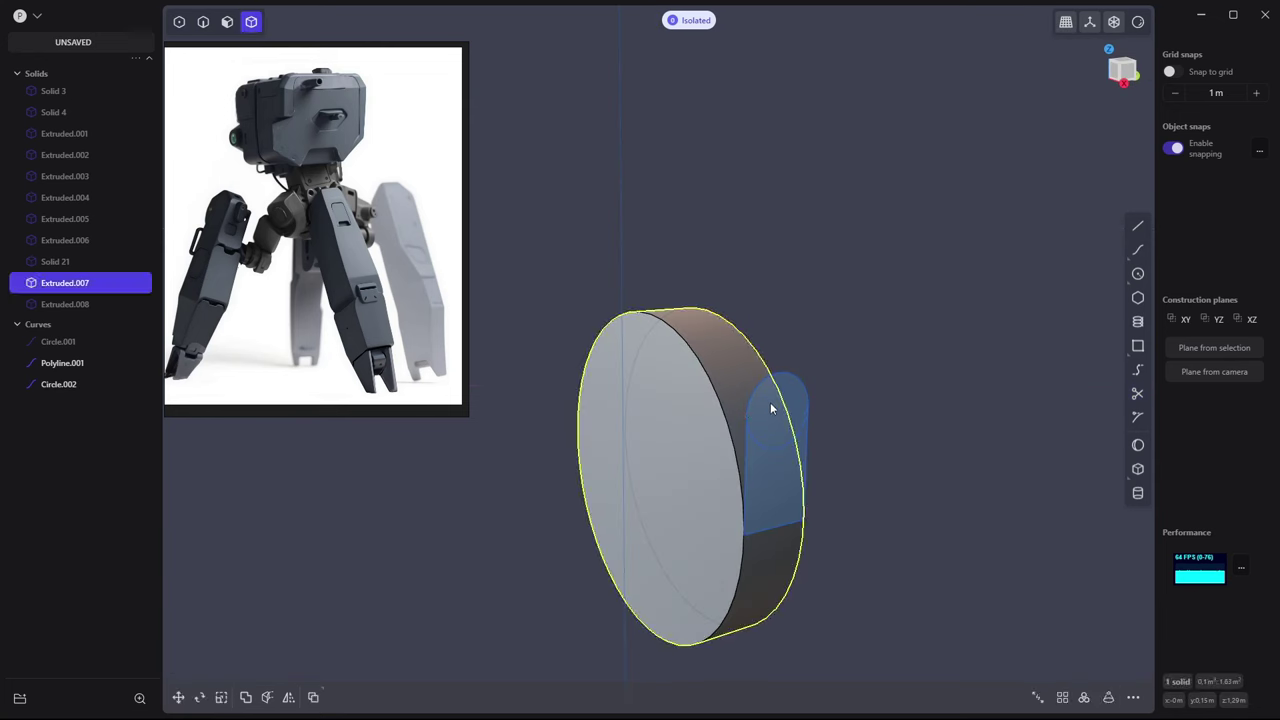
key(3)
key(e)
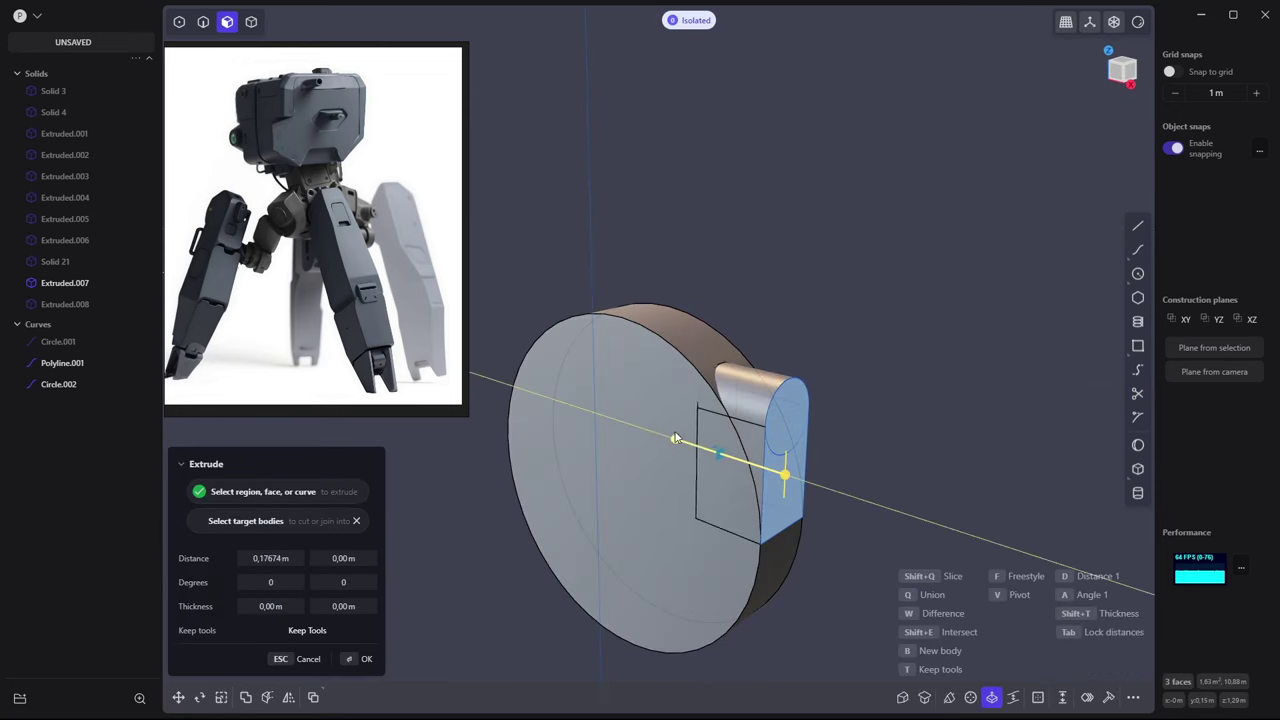
click(796, 294)
key(4)
click(747, 378)
key(shift+b)
key(Return)
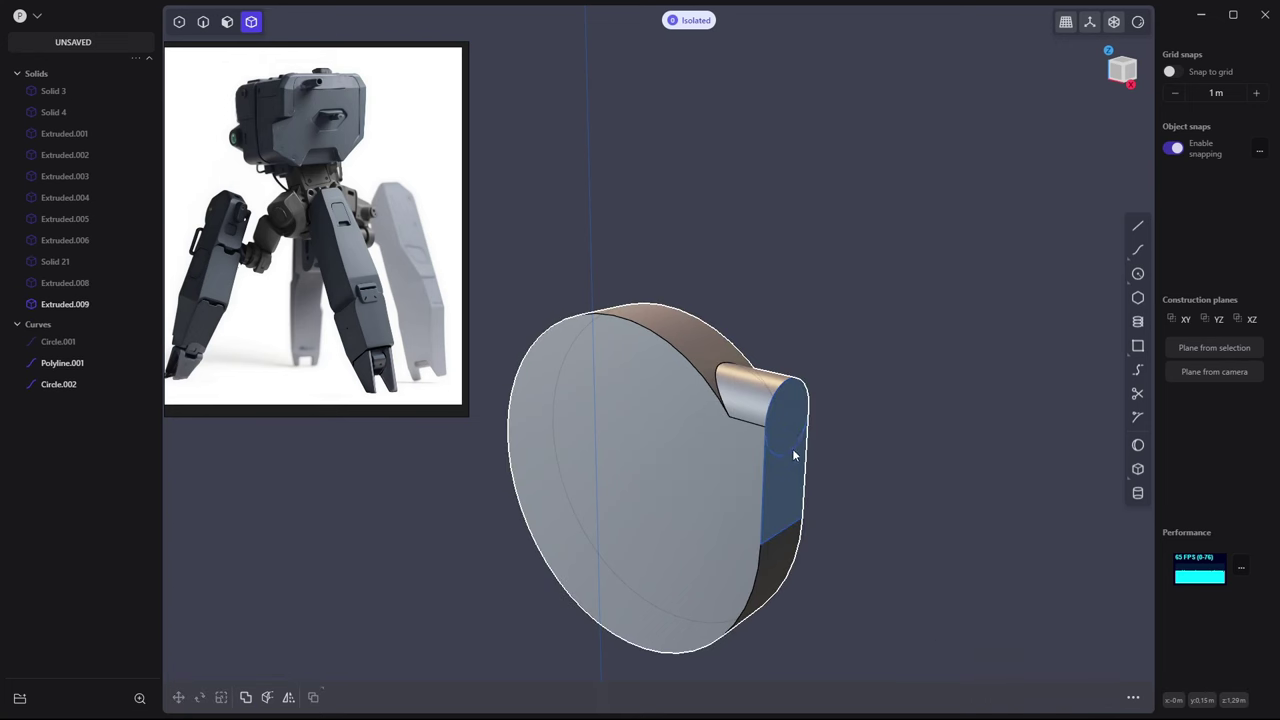
Mirror the lug to the disc's opposite rim, then exit isolation
key(2)
mouse_move(789, 514)
middle_down()
mouse_move(858, 422)
mouse_move(632, 352)
middle_up()
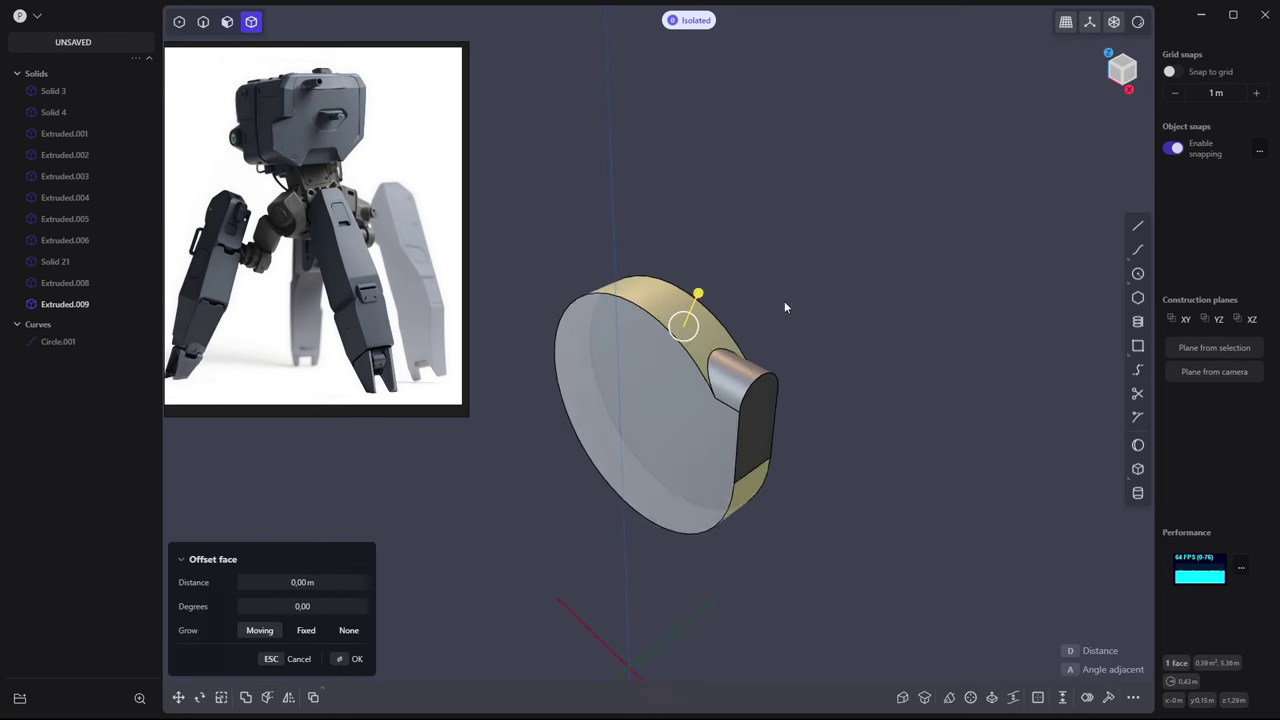
key(4)
click(665, 495)
key(alt+x)
click(665, 495)
key(Return)
middle_drag(919, 326, 847, 330)
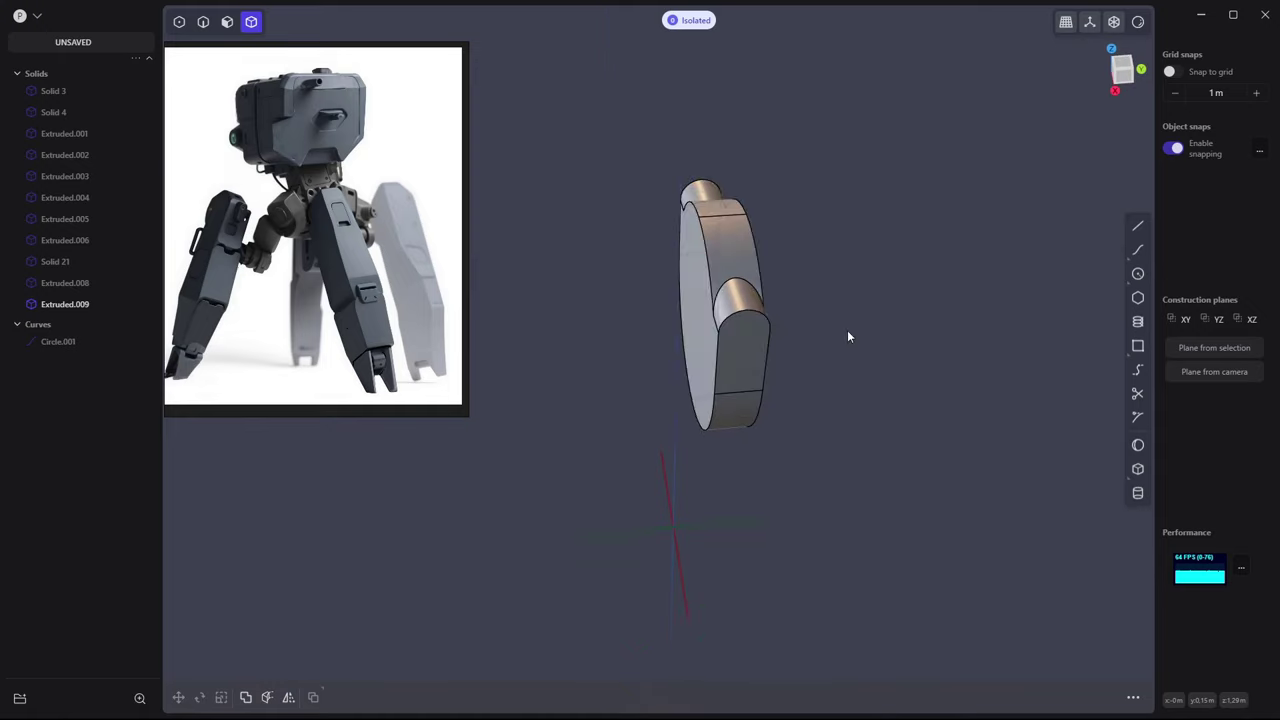
key(slash)
Slide the lugged hub disc along the hip axis into position
click(742, 328)
key(g)
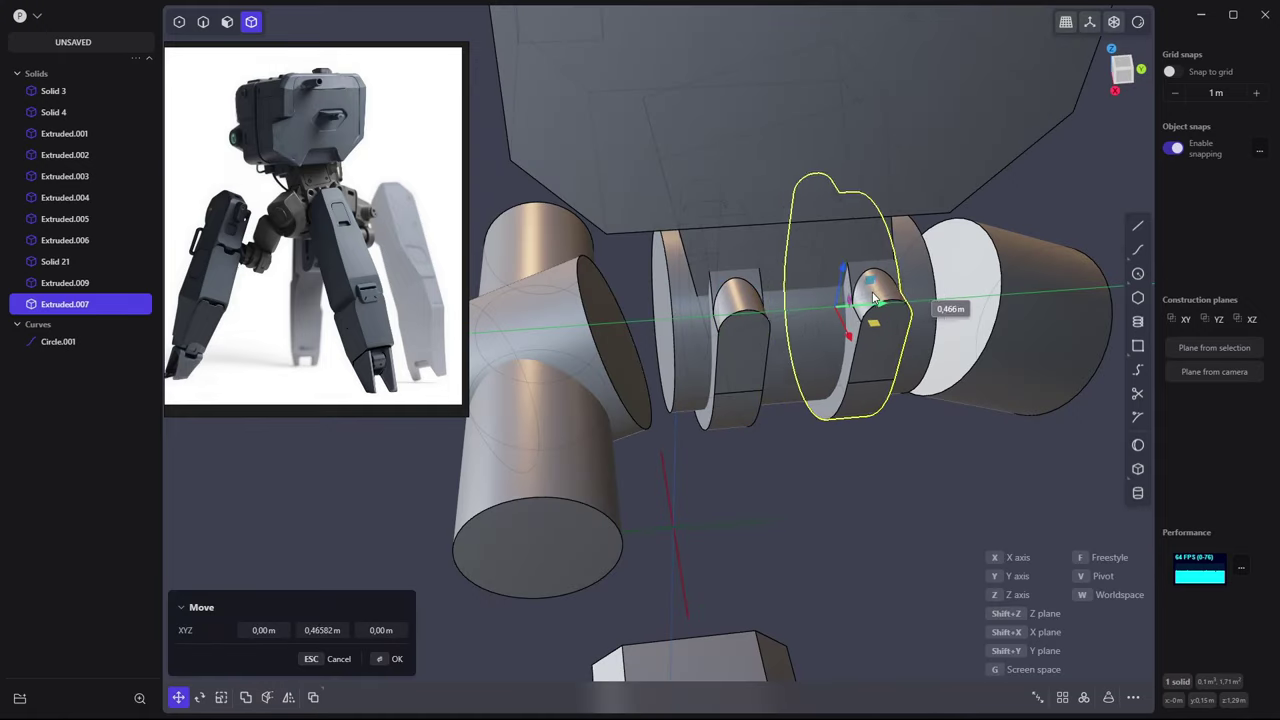
click(857, 300)
click(882, 496)
mouse_move(882, 496)
middle_down()
mouse_move(907, 400)
mouse_move(868, 366)
mouse_move(734, 324)
middle_up()
Resize the central joint piece and select it
key(3)
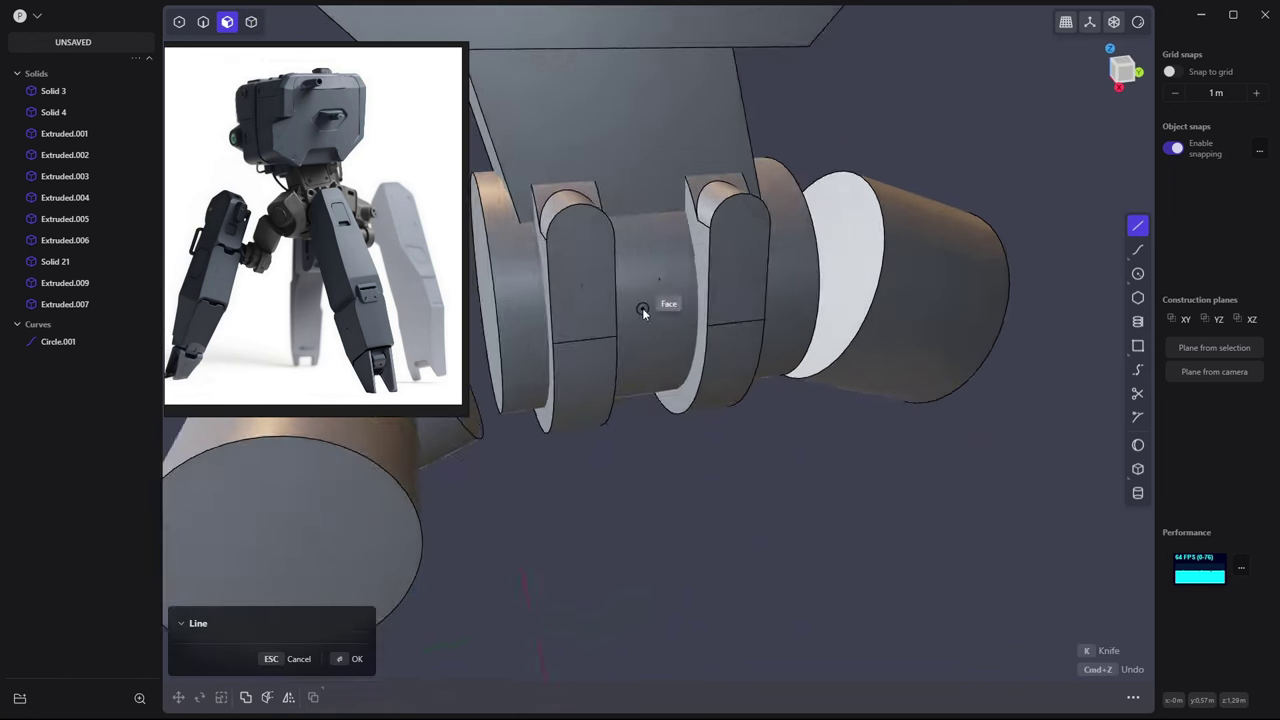
middle_drag(642, 308, 707, 311)
middle_drag(1140, 250, 684, 337)
key(s)
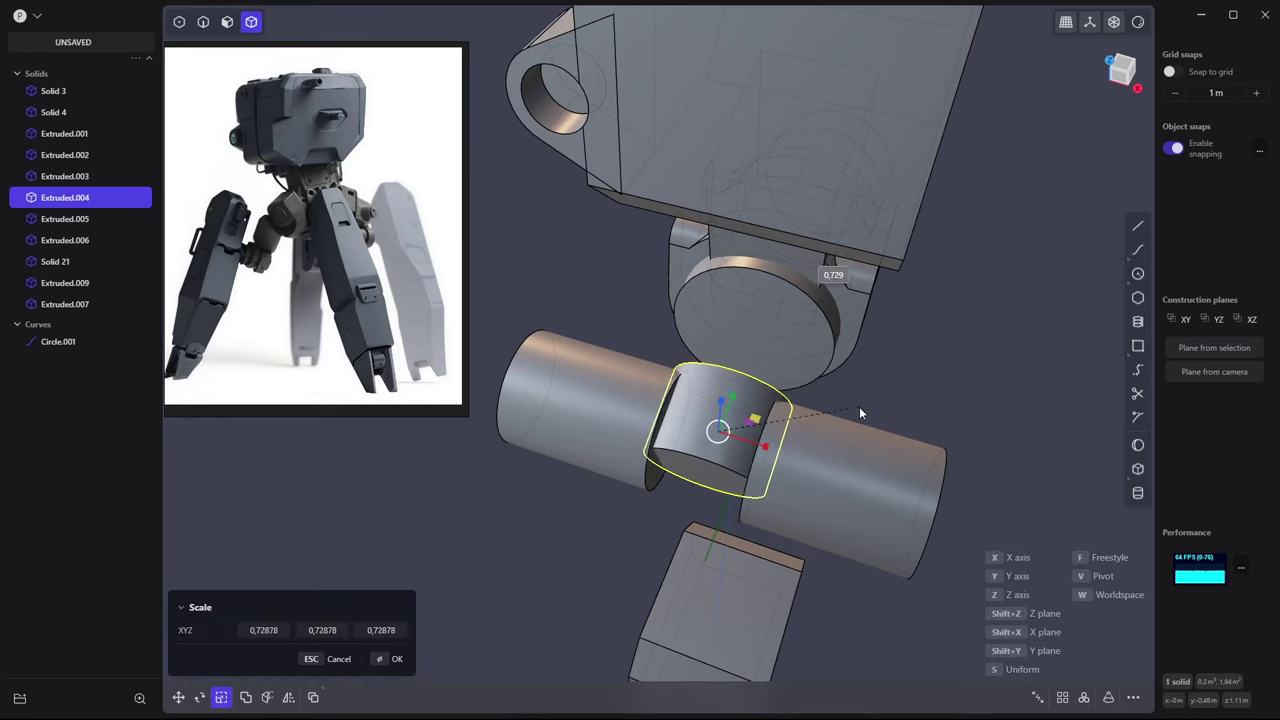
mouse_move(859, 406)
right_down()
mouse_move(640, 405)
mouse_move(708, 431)
right_up()
key(Escape)
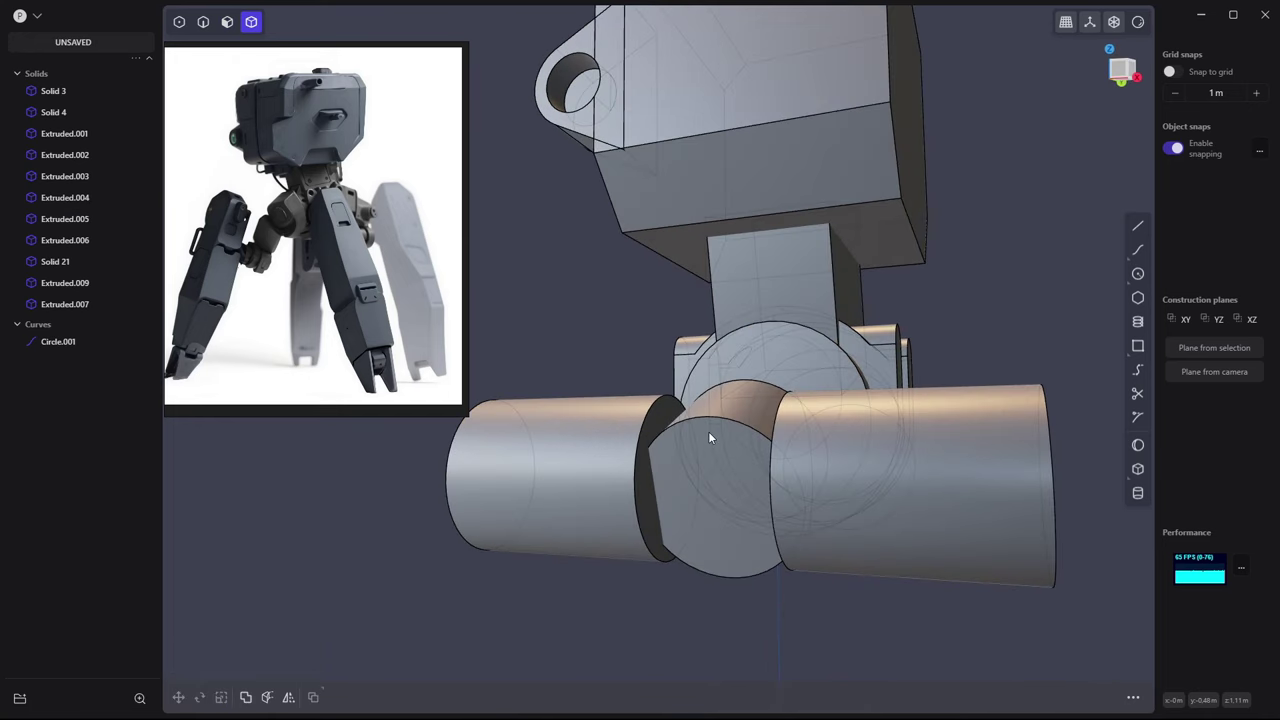
click(742, 430)
Isolate the joint piece and draw a rectangle outline on its round face
key(slash)
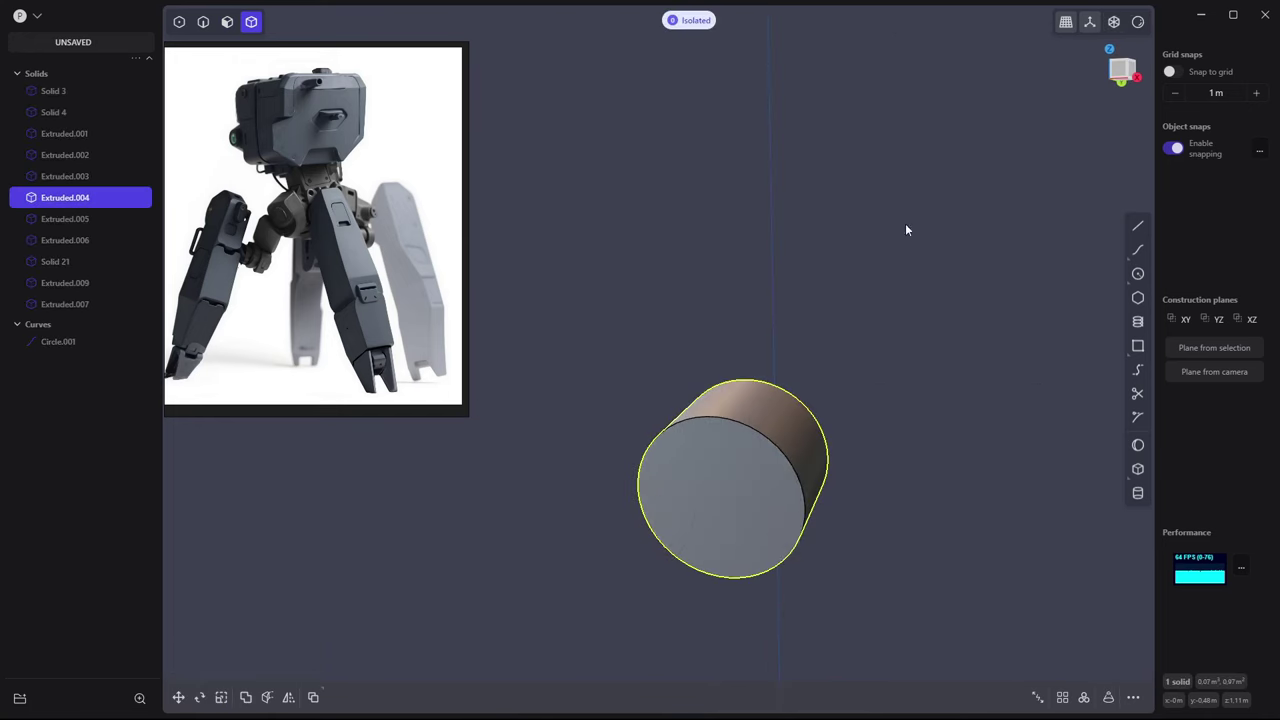
click(700, 500)
click(1138, 226)
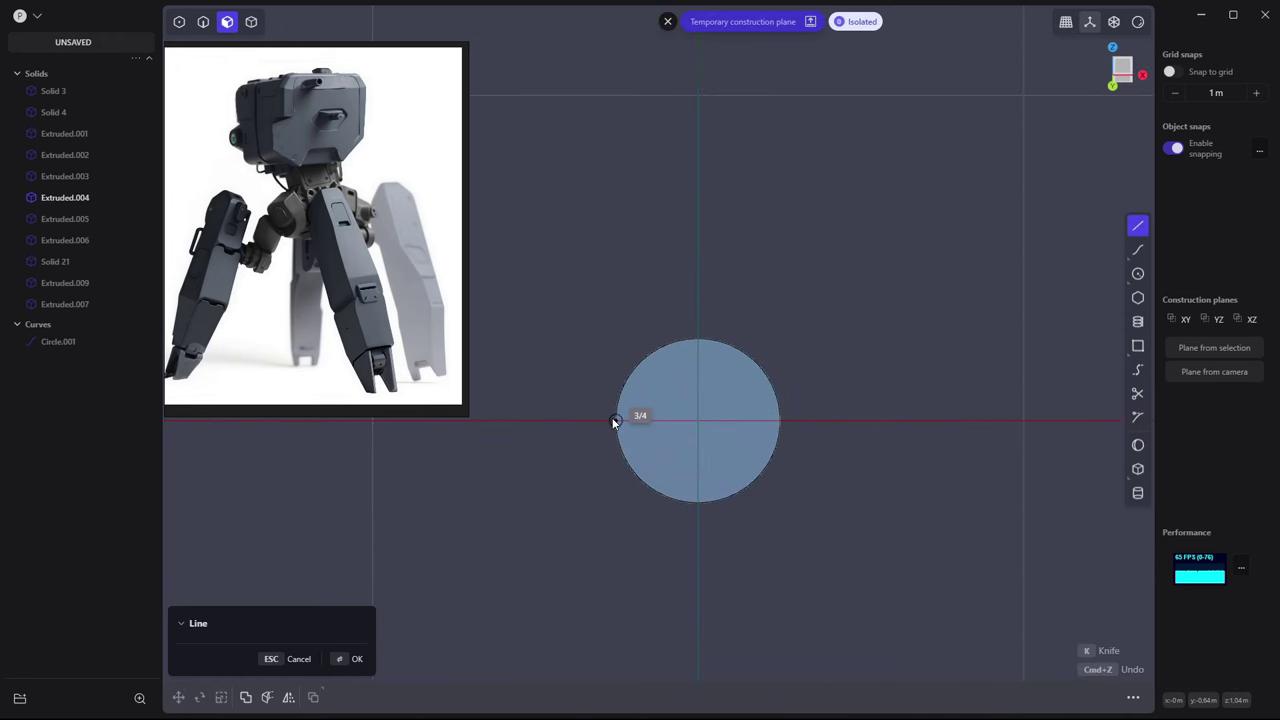
click(616, 421)
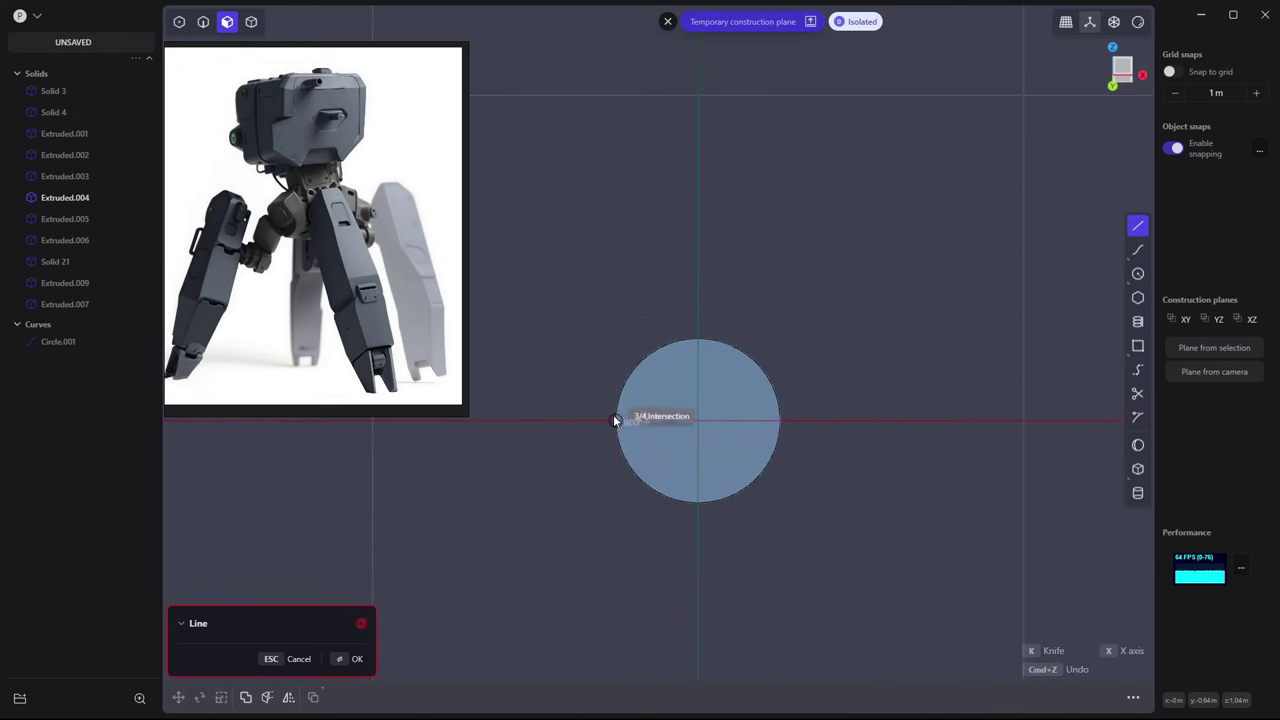
click(616, 288)
click(779, 288)
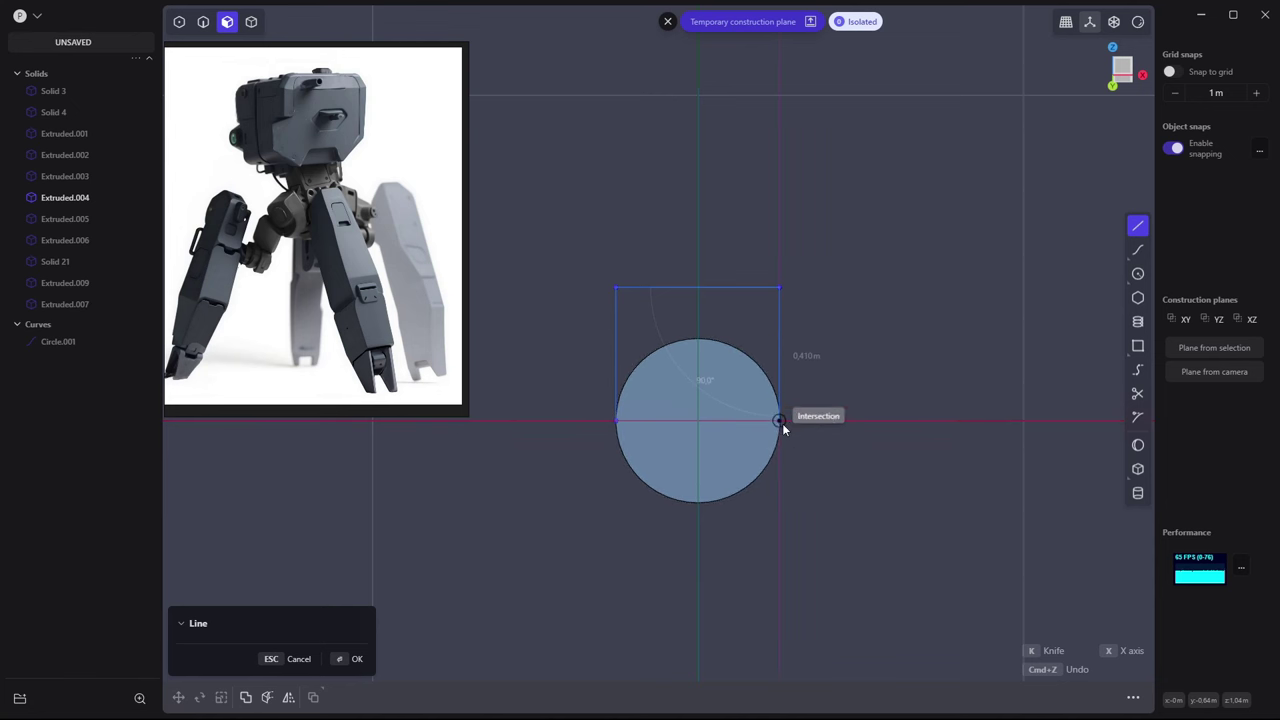
click(780, 421)
click(616, 421)
Draw a two-point circle across the rectangle's width
key(1)
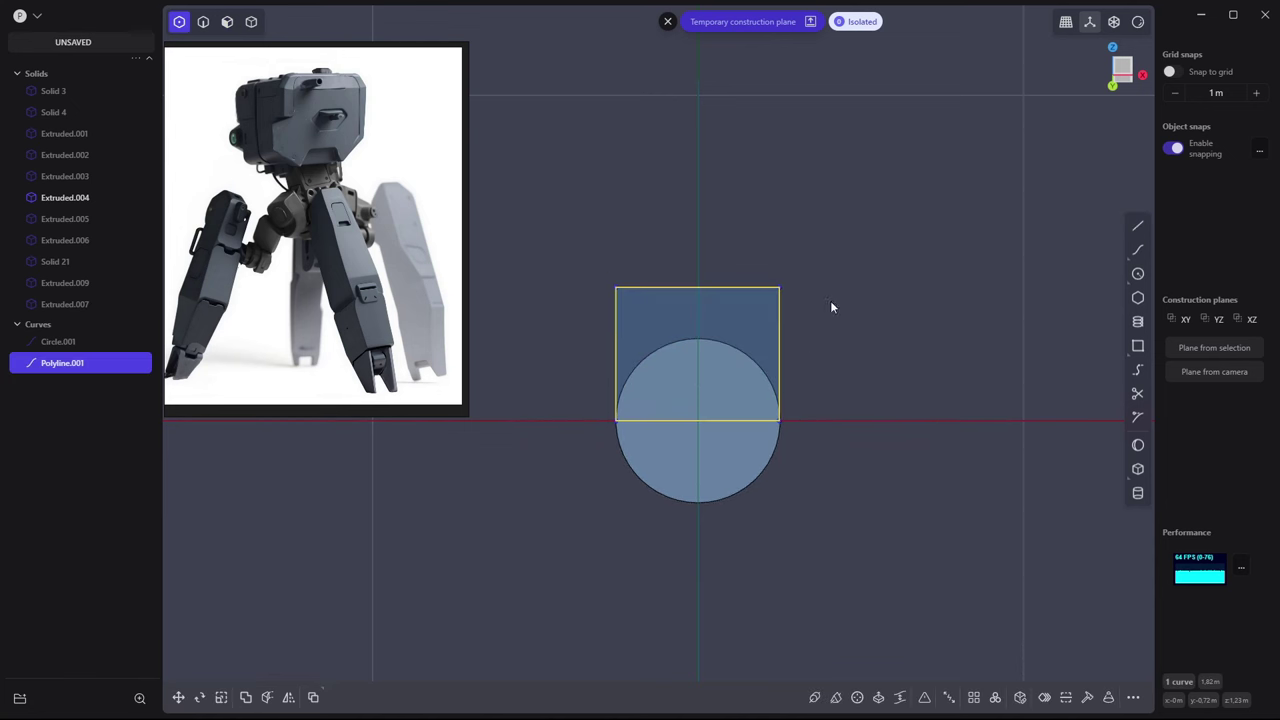
click(1138, 274)
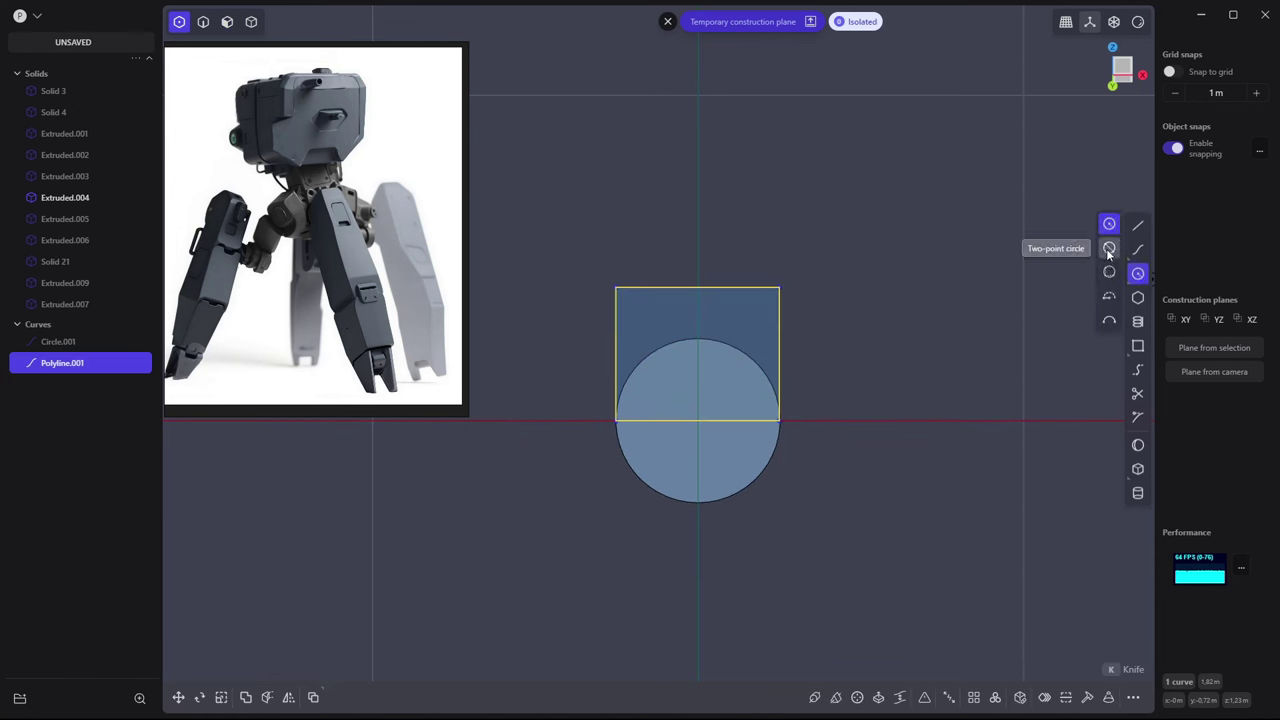
click(1108, 248)
click(616, 323)
click(779, 323)
Select both curves and trim away the rectangle's top edge
scroll(776, 290, up, 1)
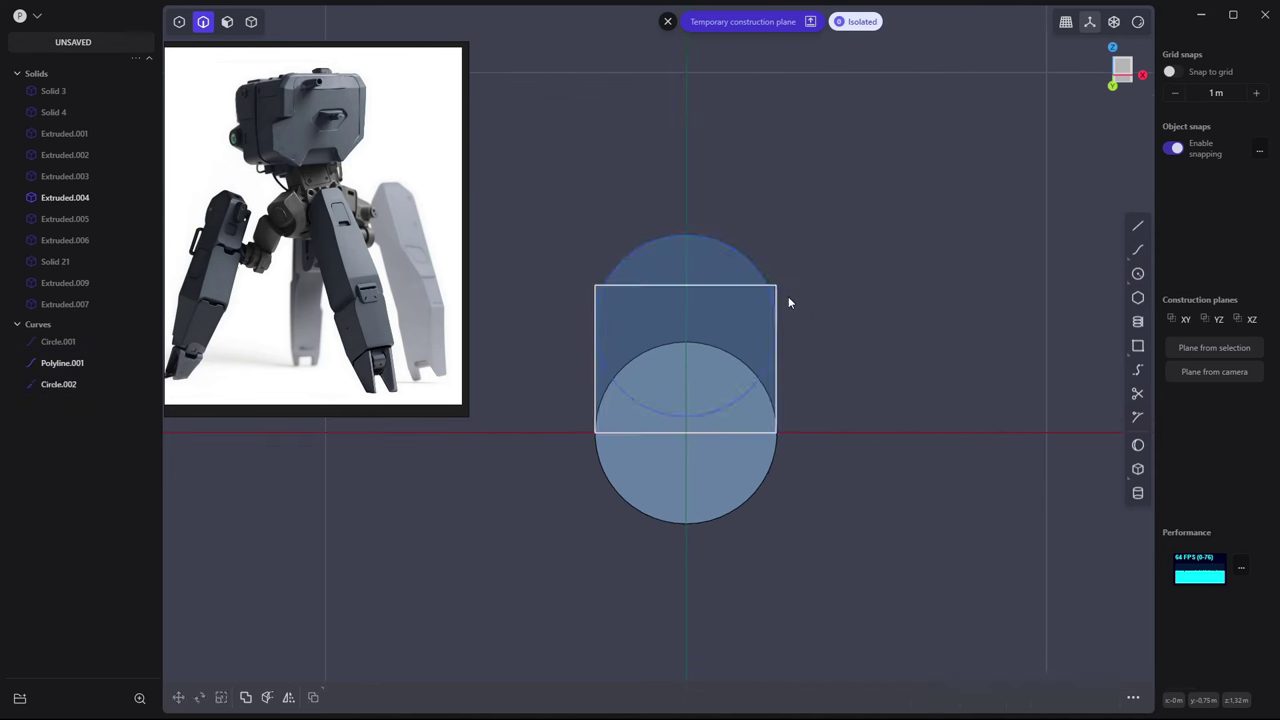
click(778, 290)
shift+click(778, 290)
key(t)
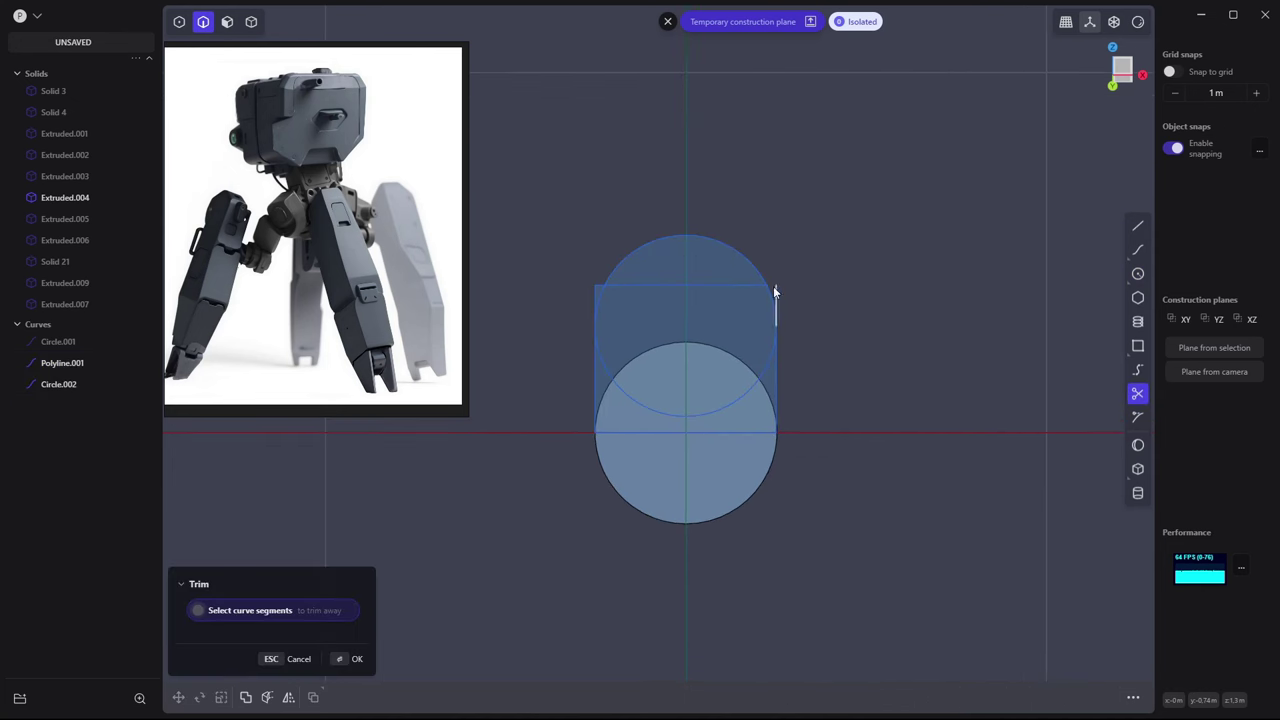
click(592, 288)
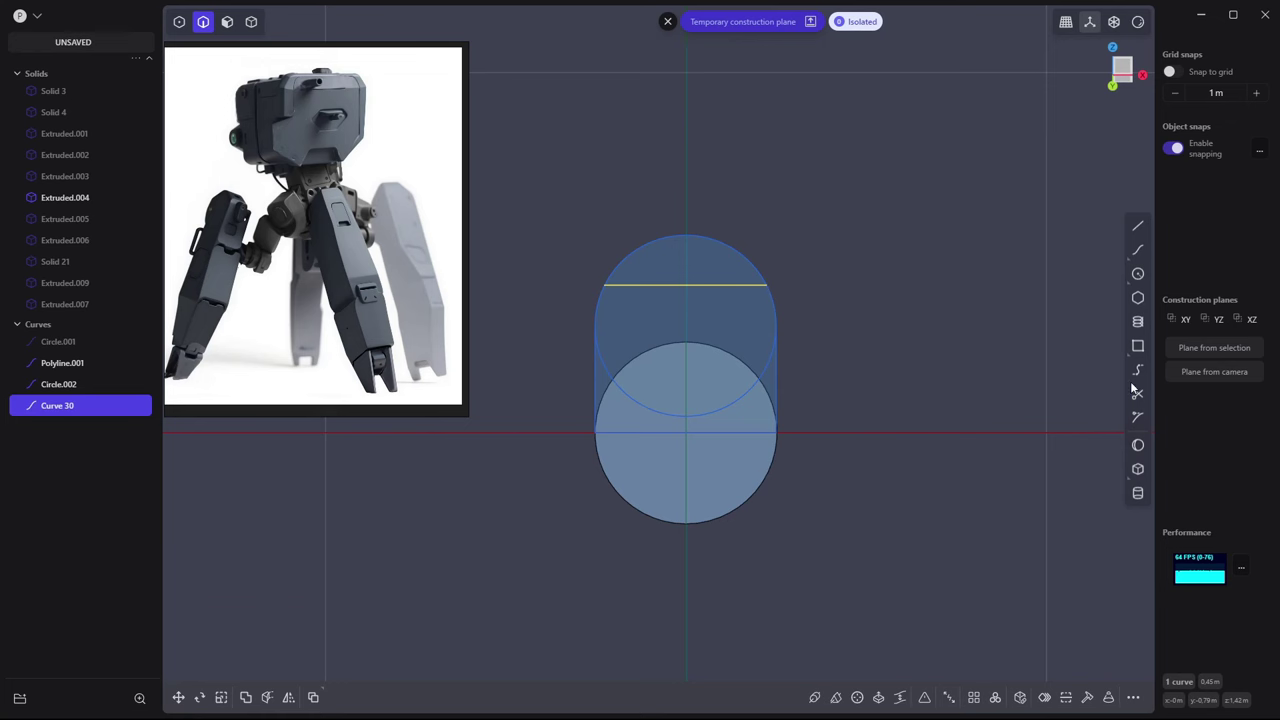
Extrude the trimmed outline region into a rounded solid block
mouse_move(830, 281)
middle_down()
mouse_move(928, 346)
mouse_move(700, 330)
middle_up()
key(e)
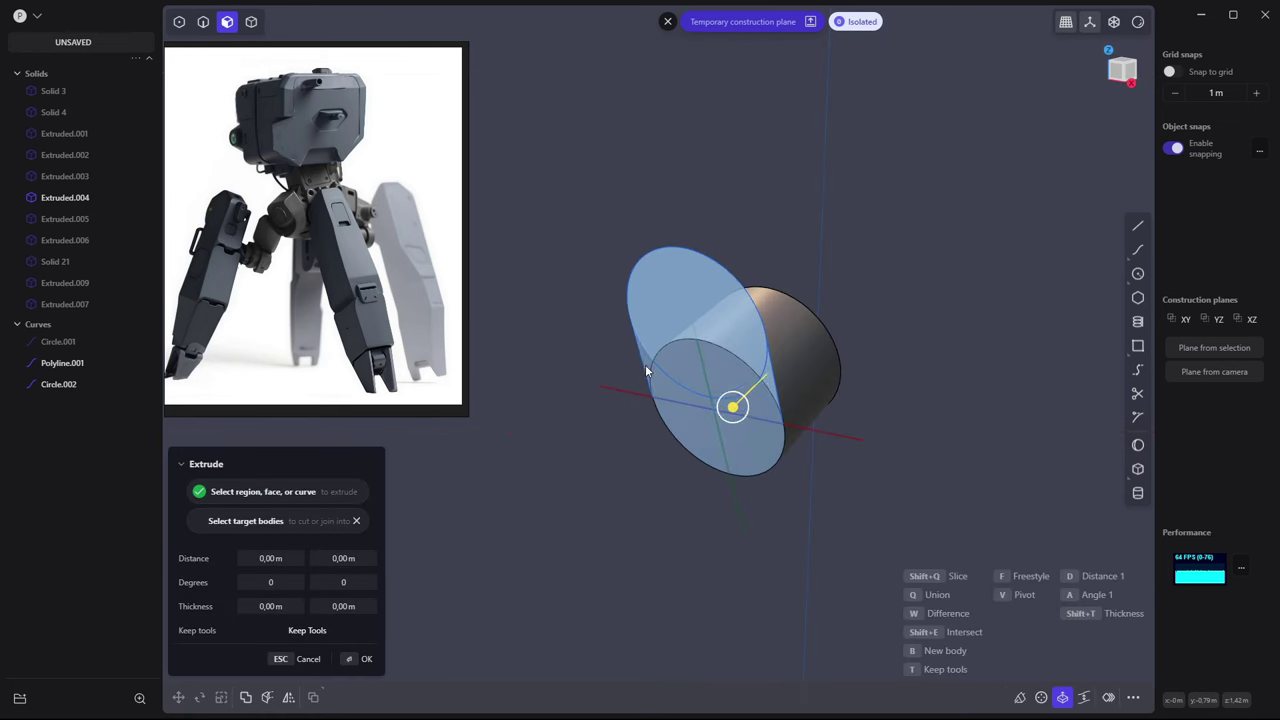
middle_drag(645, 364, 626, 390)
mouse_move(624, 381)
mouse_down()
mouse_move(789, 283)
mouse_move(889, 277)
mouse_move(823, 294)
mouse_up()
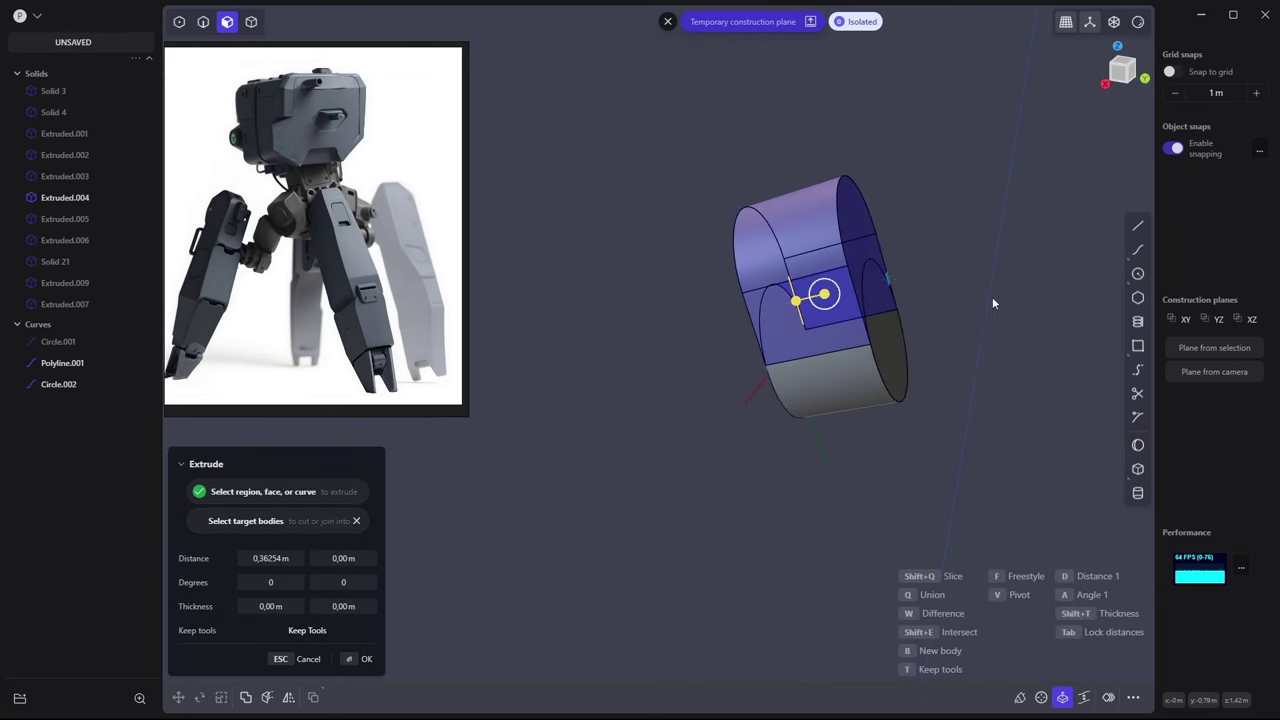
key(Escape)
Select the new block's top face, then leave isolation to show the full model
middle_drag(902, 258, 860, 258)
click(770, 226)
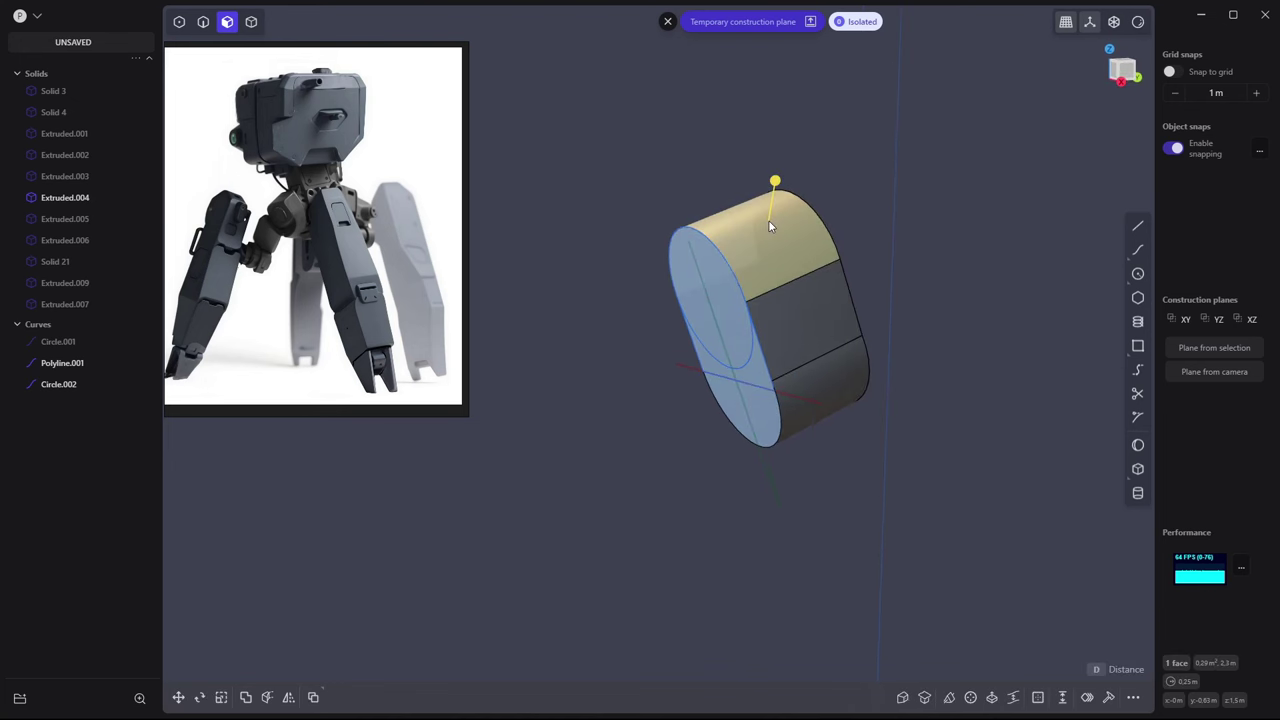
click(747, 355)
key(ctrl+z)
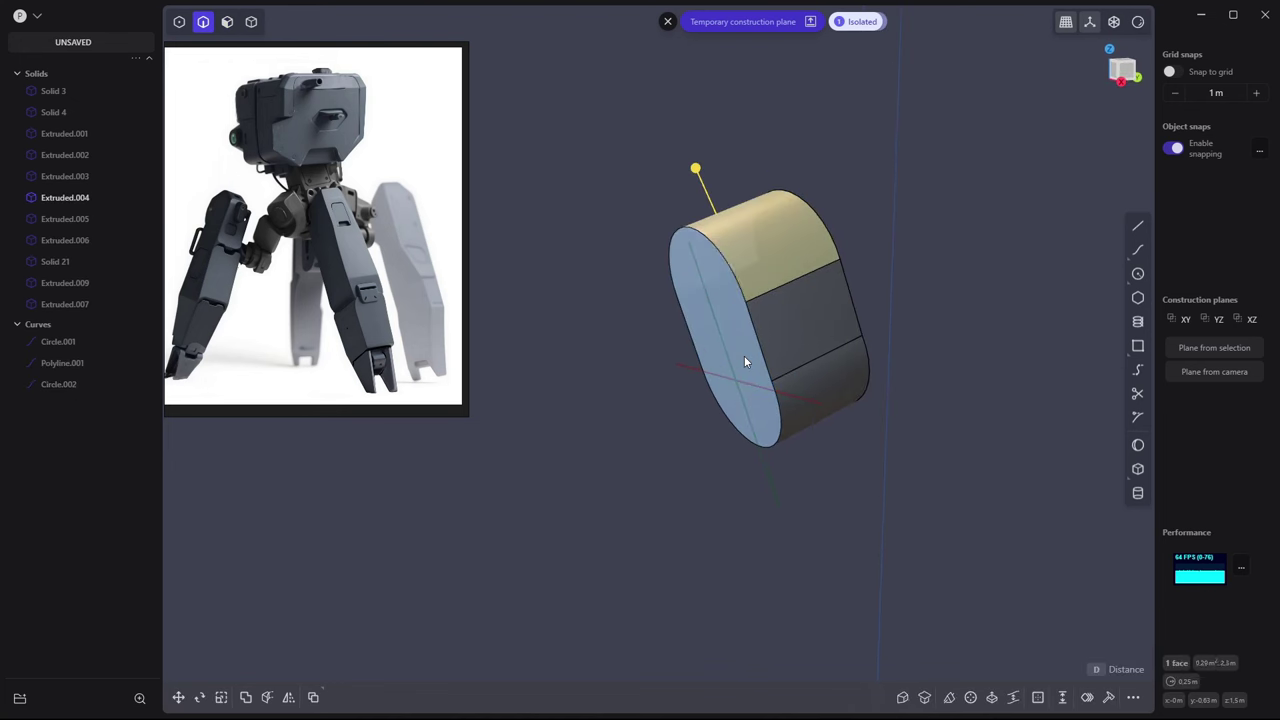
click(857, 21)
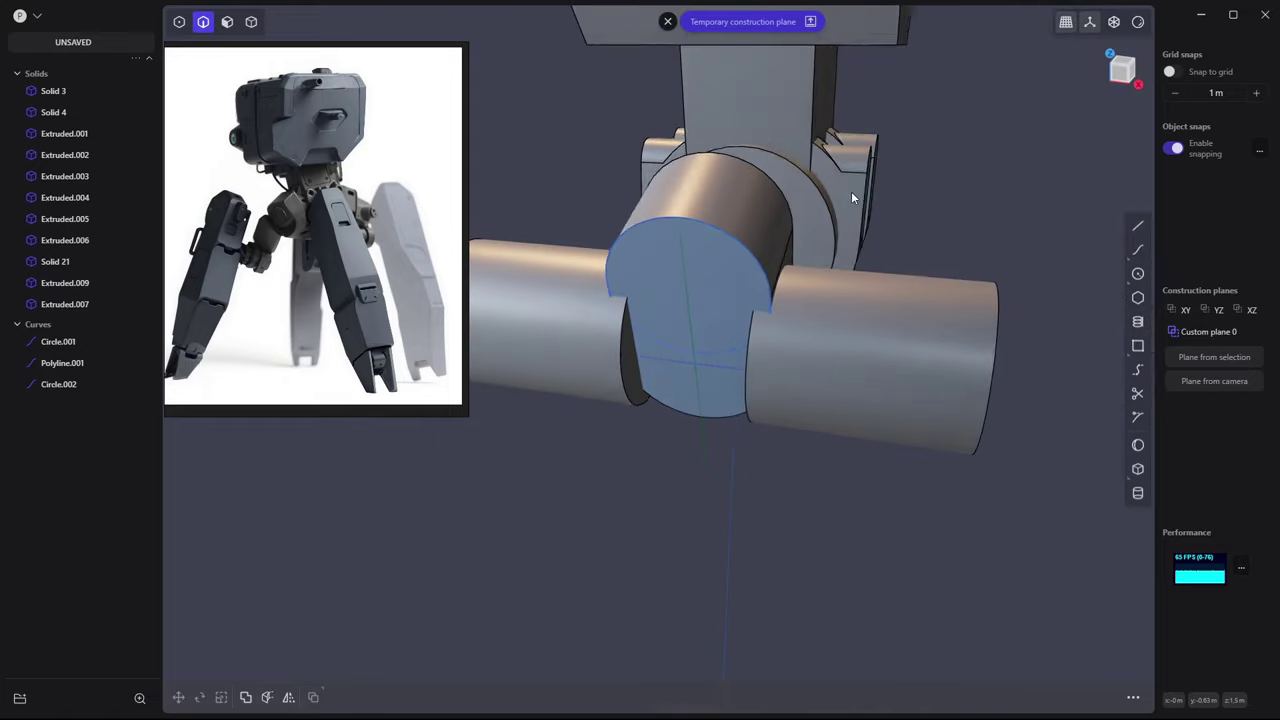
In Right view, draw a sloped cutting line across the block
key(KP_3)
key(l)
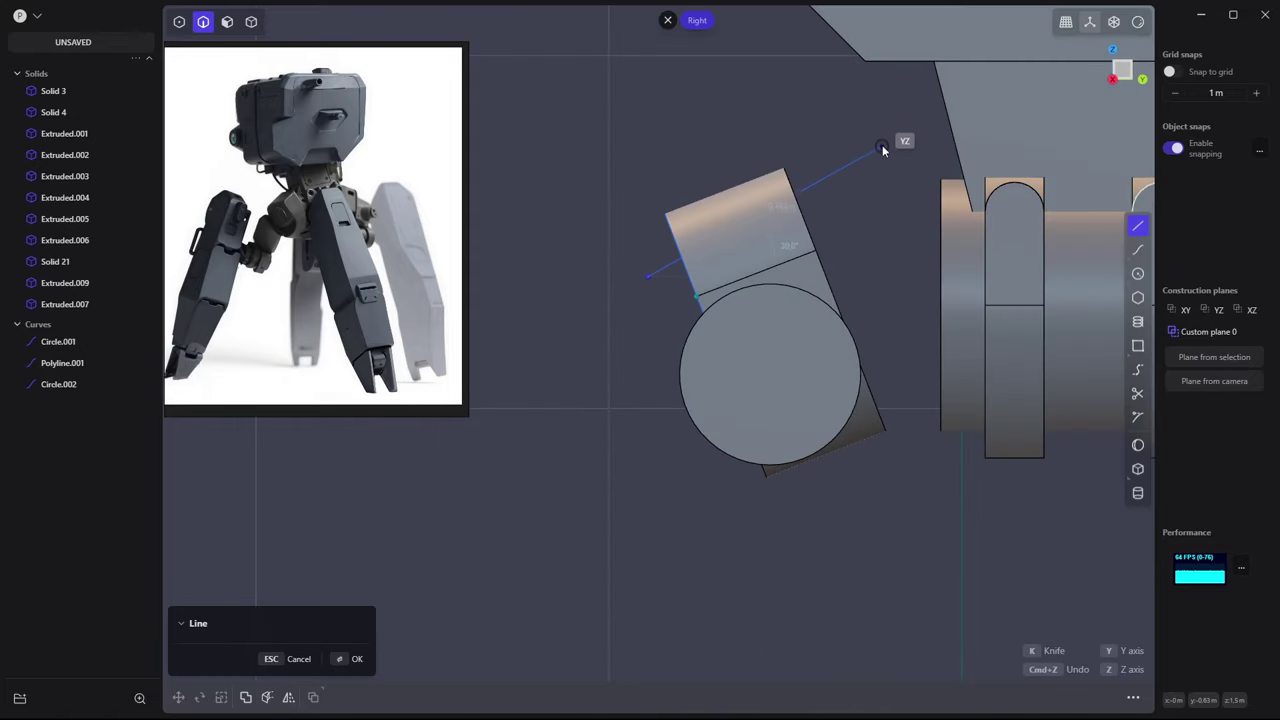
click(880, 145)
key(Return)
click(757, 184)
Cut the block along the line and delete the cut-off top piece
key(c)
click(837, 172)
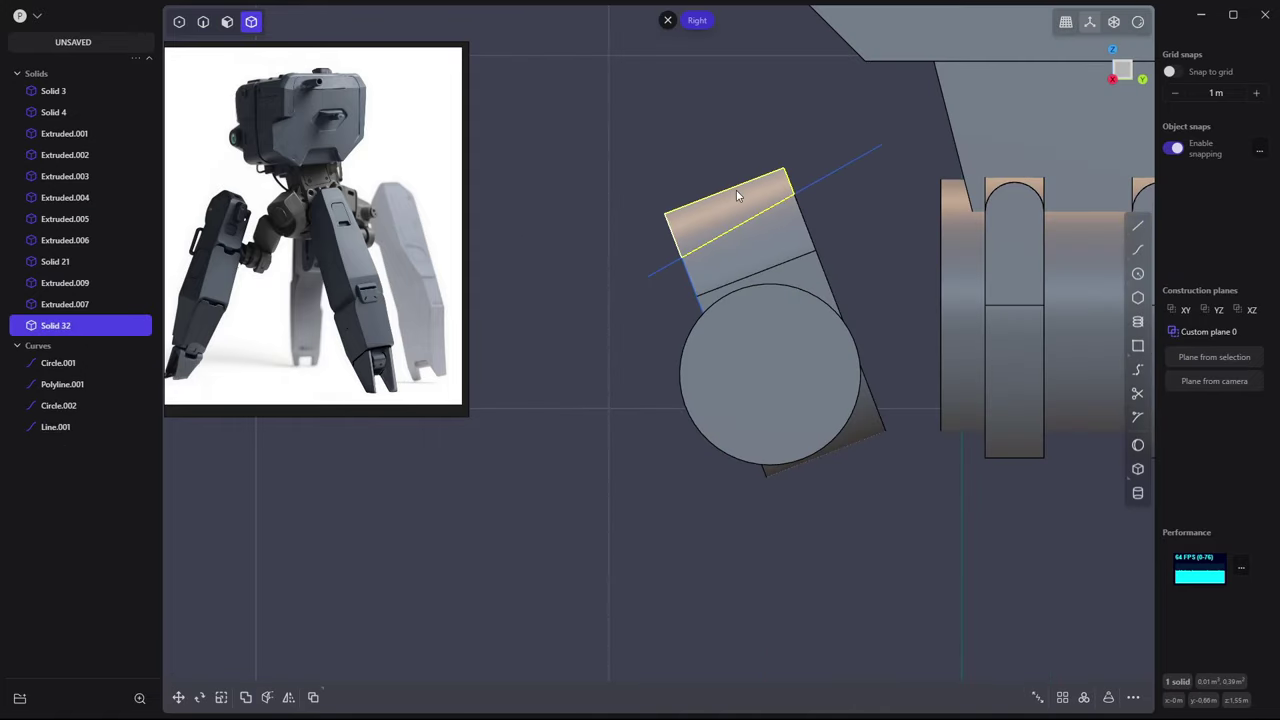
mouse_move(736, 190)
middle_down()
mouse_move(769, 217)
mouse_move(745, 218)
mouse_move(818, 203)
mouse_move(756, 225)
mouse_move(768, 265)
mouse_move(688, 223)
mouse_move(810, 204)
middle_up()
click(769, 217)
key(ctrl+minus)
key(Return)
key(Delete)
Draw a new guide line from the block's top up toward the neck
click(689, 236)
click(1137, 226)
click(784, 287)
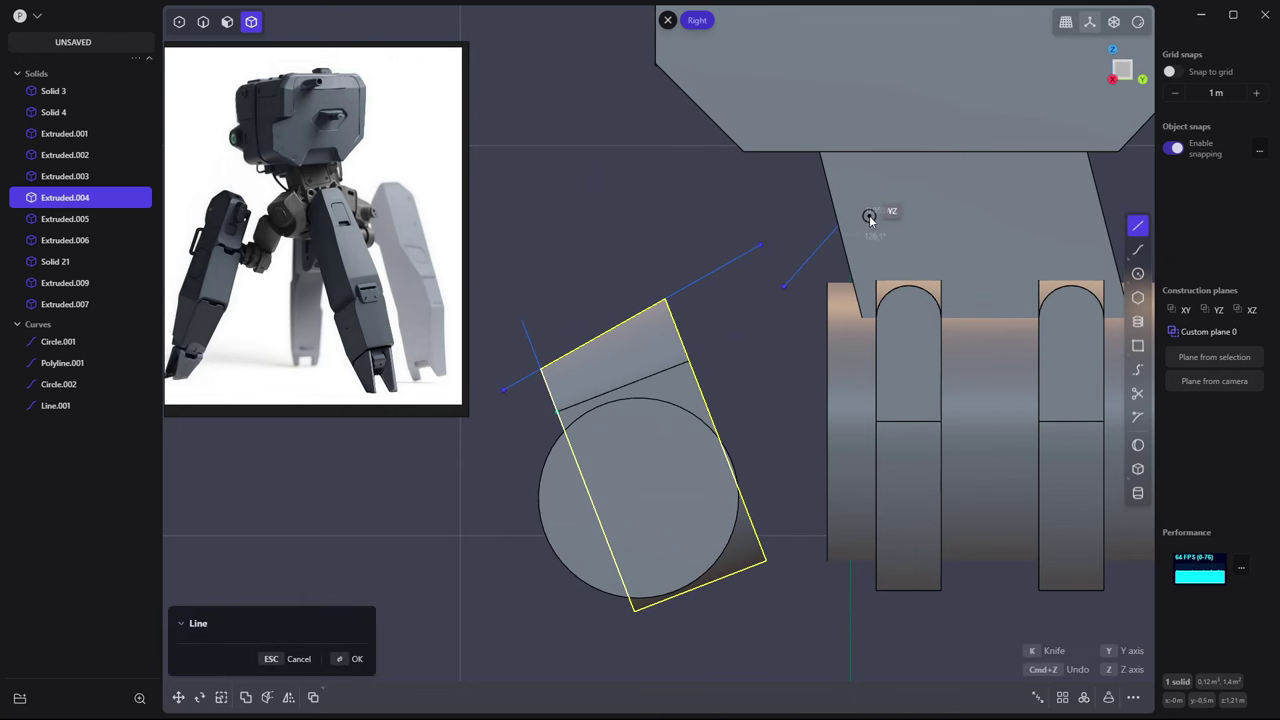
click(869, 215)
key(Return)
middle_drag(771, 290, 880, 320)
Move the new line's vertex to close it into a triangle
click(880, 320)
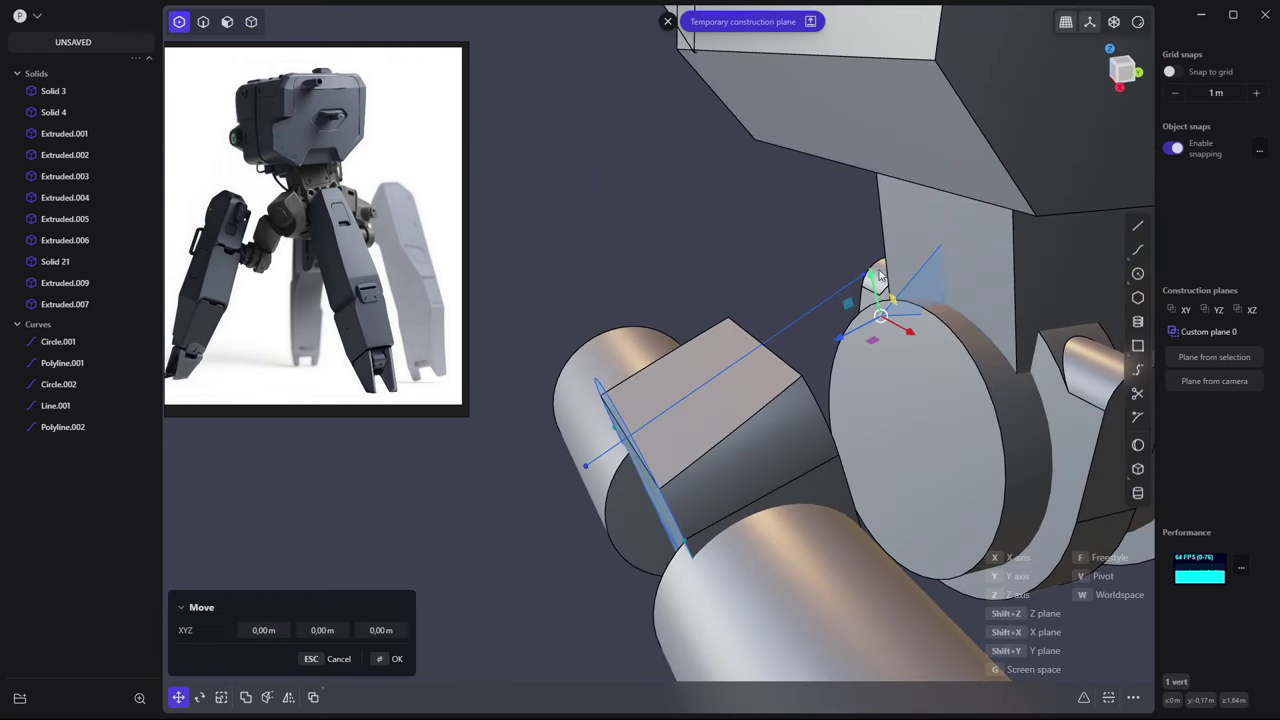
key(g)
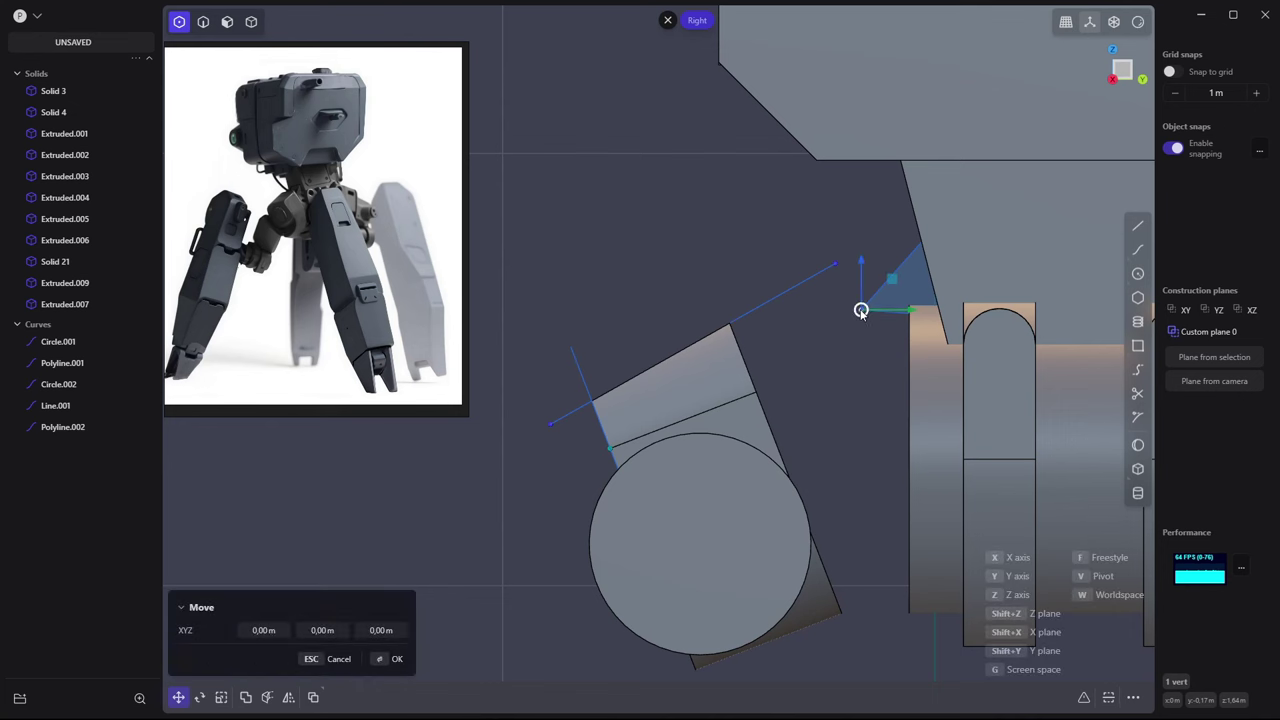
click(951, 317)
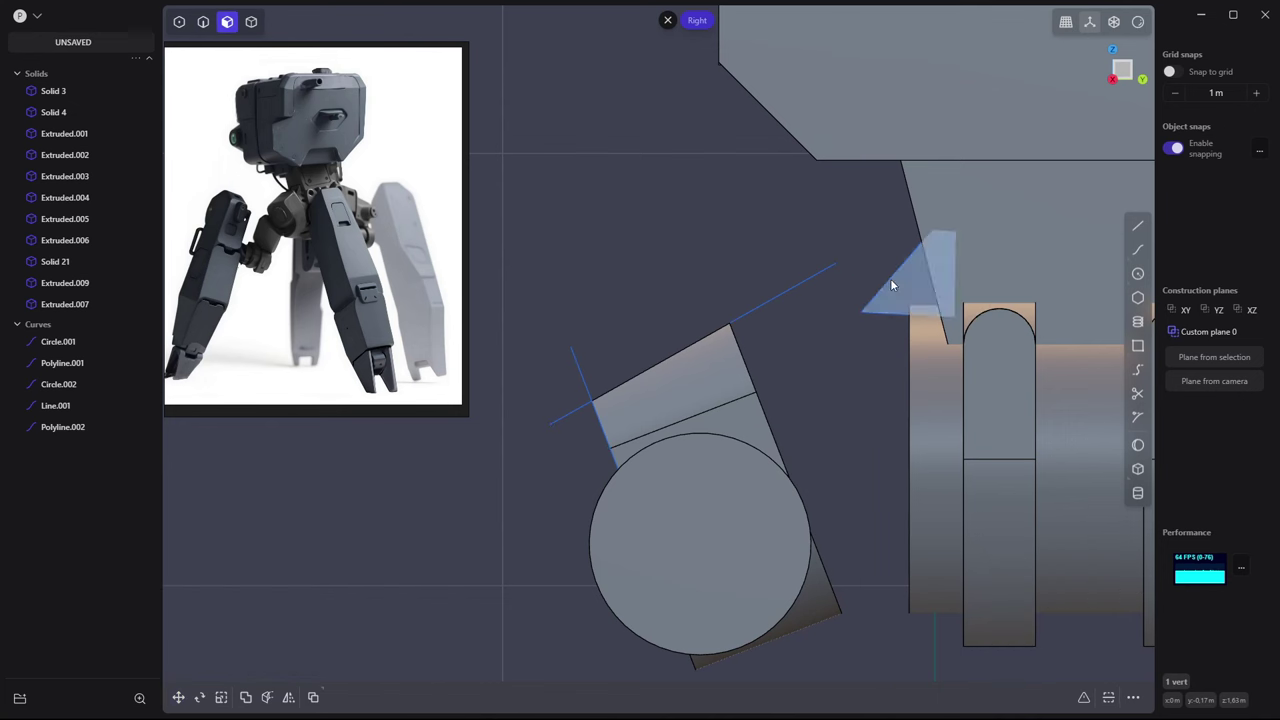
key(/)
Isolate the triangle and reposition its lower-left corner slightly lower
click(870, 316)
key(/)
key(1)
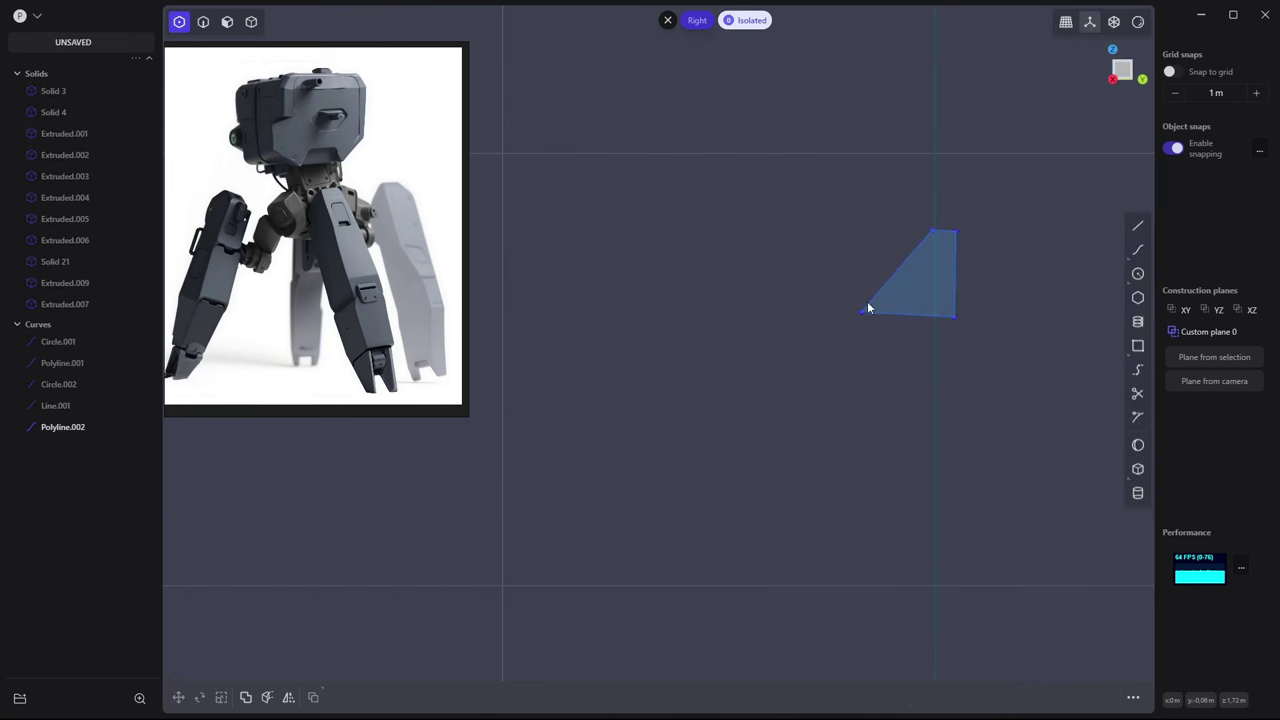
click(862, 311)
key(g)
click(958, 243)
key(g)
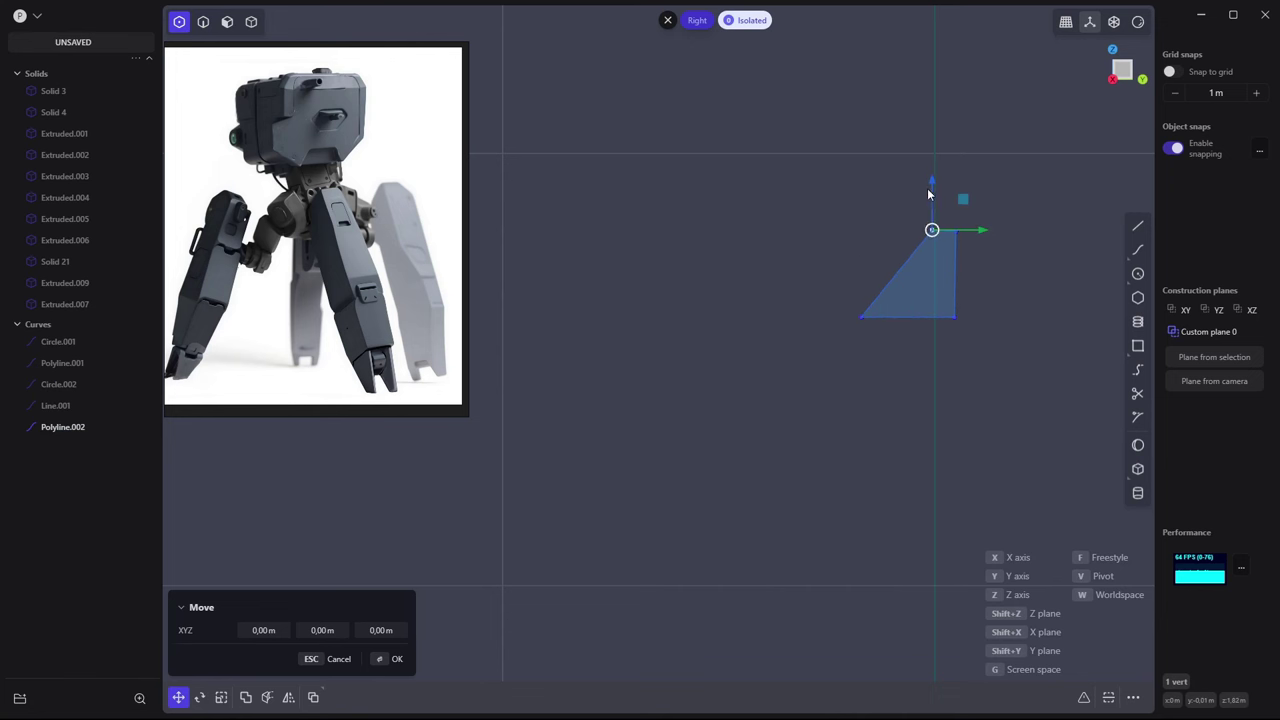
Extrude the triangle region into a thin fin solid
click(960, 221)
key(e)
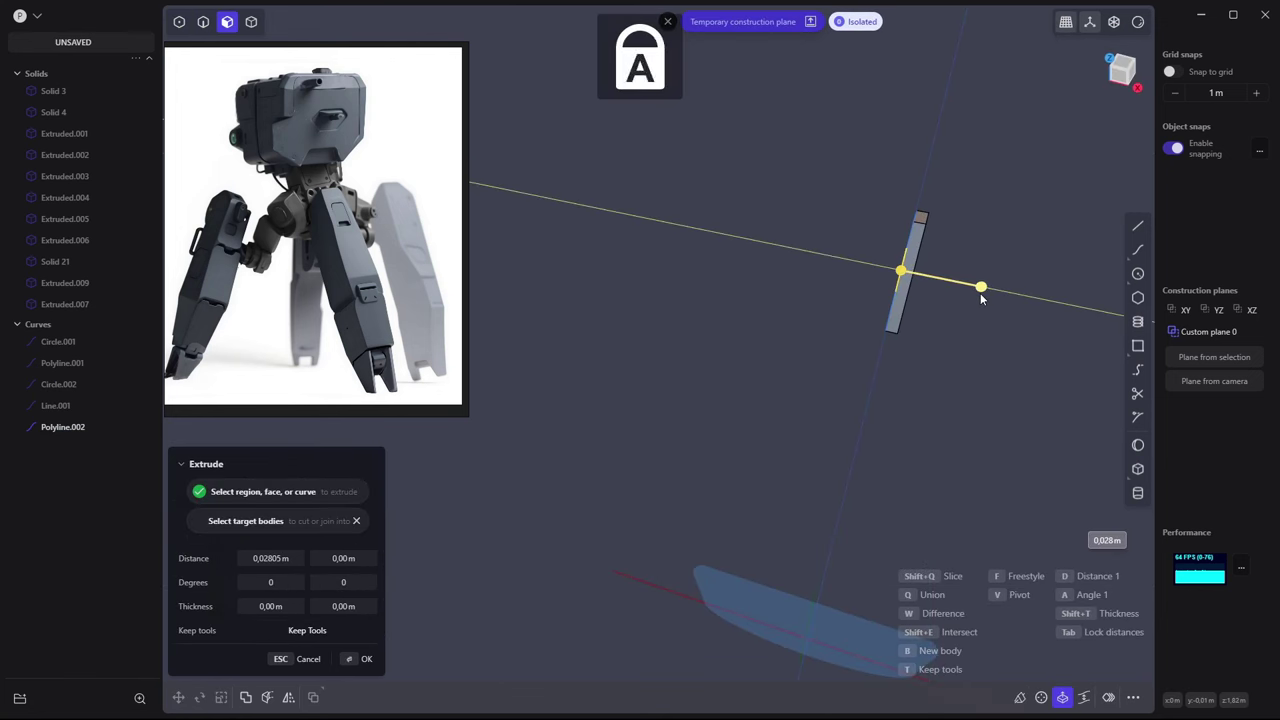
click(986, 357)
Exit isolation and start moving the fin onto the joint disc
click(856, 21)
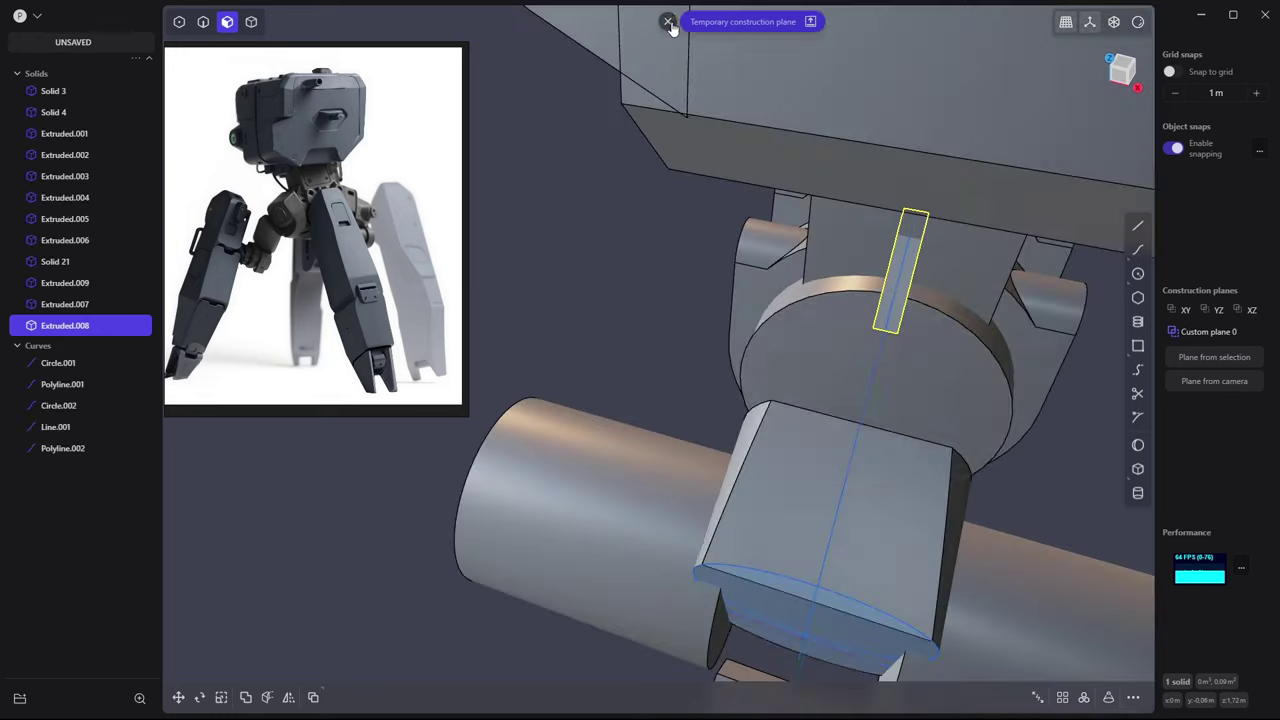
key(4)
mouse_move(850, 300)
middle_down()
mouse_move(937, 283)
mouse_move(864, 257)
mouse_move(925, 397)
middle_up()
key(g)
Finish placing the fin and offset the joint disc's front face
key(2)
click(864, 257)
click(925, 397)
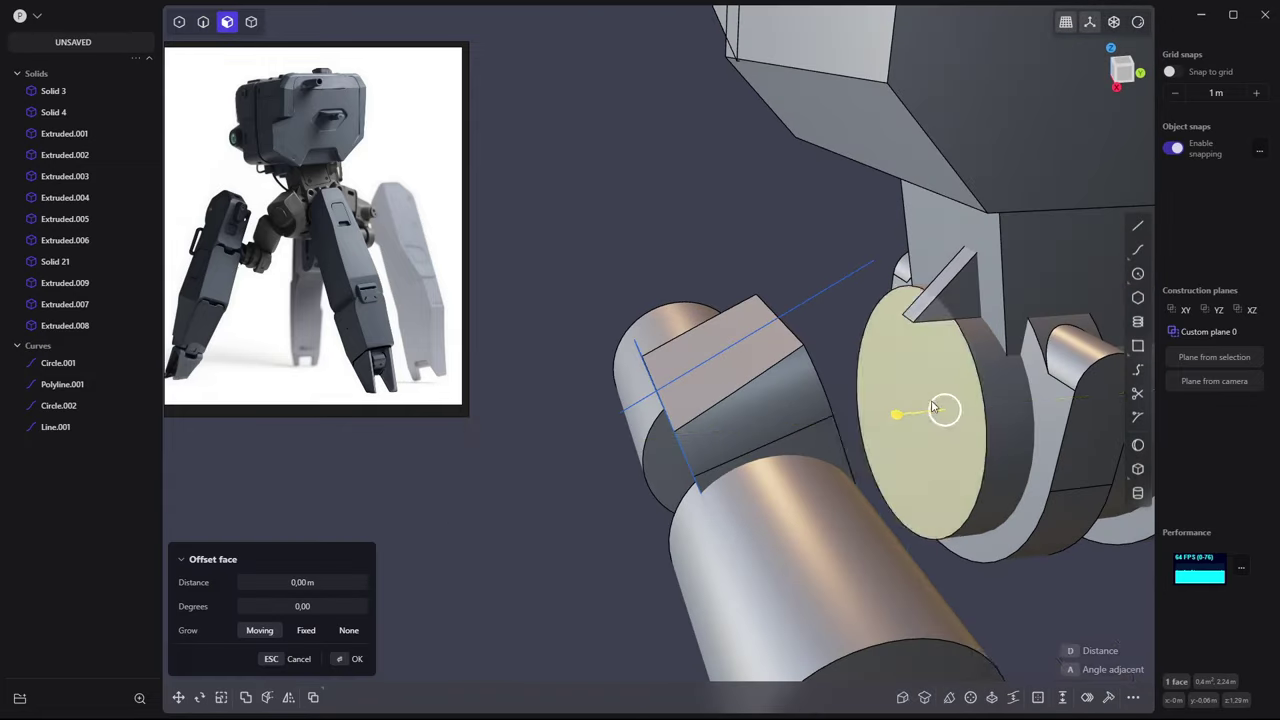
mouse_move(943, 409)
mouse_down()
mouse_move(829, 423)
mouse_move(757, 271)
mouse_up()
key(4)
middle_drag(757, 271, 1035, 289)
Mirror the fin Extruded.008 to the other side of the joint
key(g)
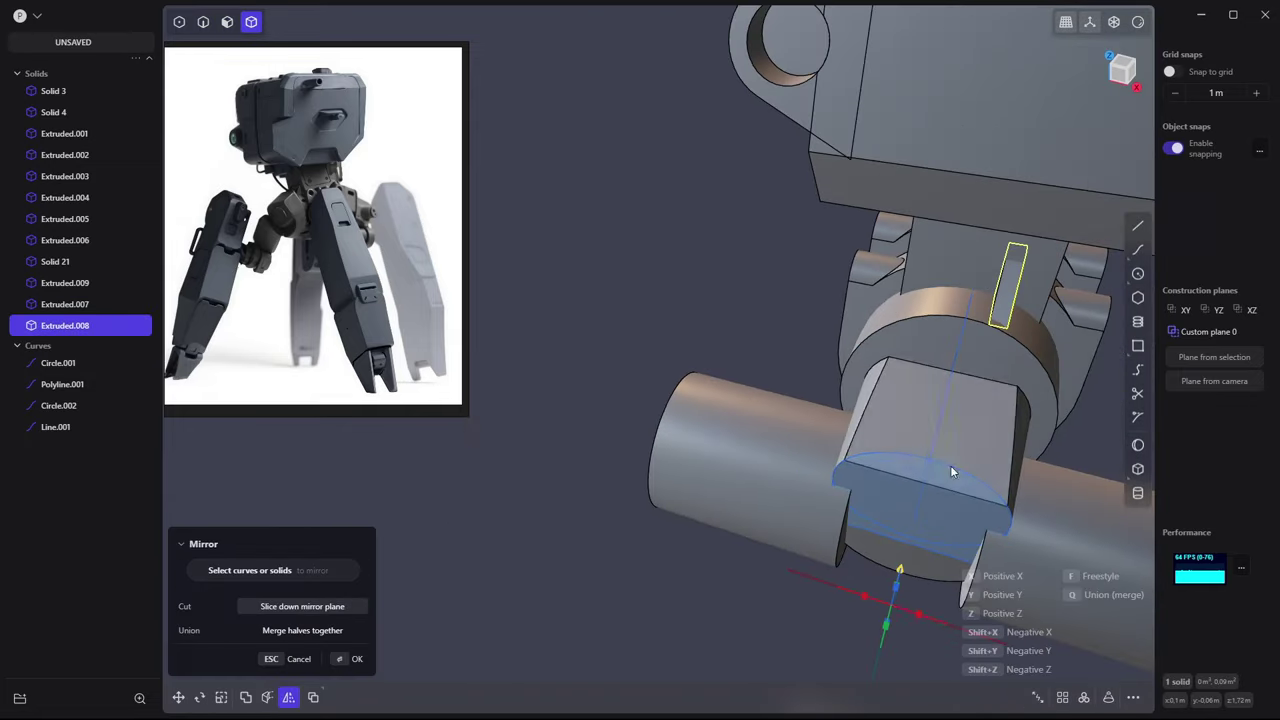
click(631, 252)
mouse_move(631, 252)
middle_down()
mouse_move(839, 230)
mouse_move(1045, 248)
mouse_move(1070, 318)
mouse_move(838, 210)
mouse_move(866, 354)
mouse_move(885, 296)
mouse_move(770, 653)
mouse_move(766, 345)
mouse_move(692, 373)
mouse_move(697, 413)
mouse_move(964, 381)
mouse_move(742, 349)
middle_up()
Offset the small box's top face down by about 0.03 m
key(2)
click(676, 357)
key(3)
key(o)
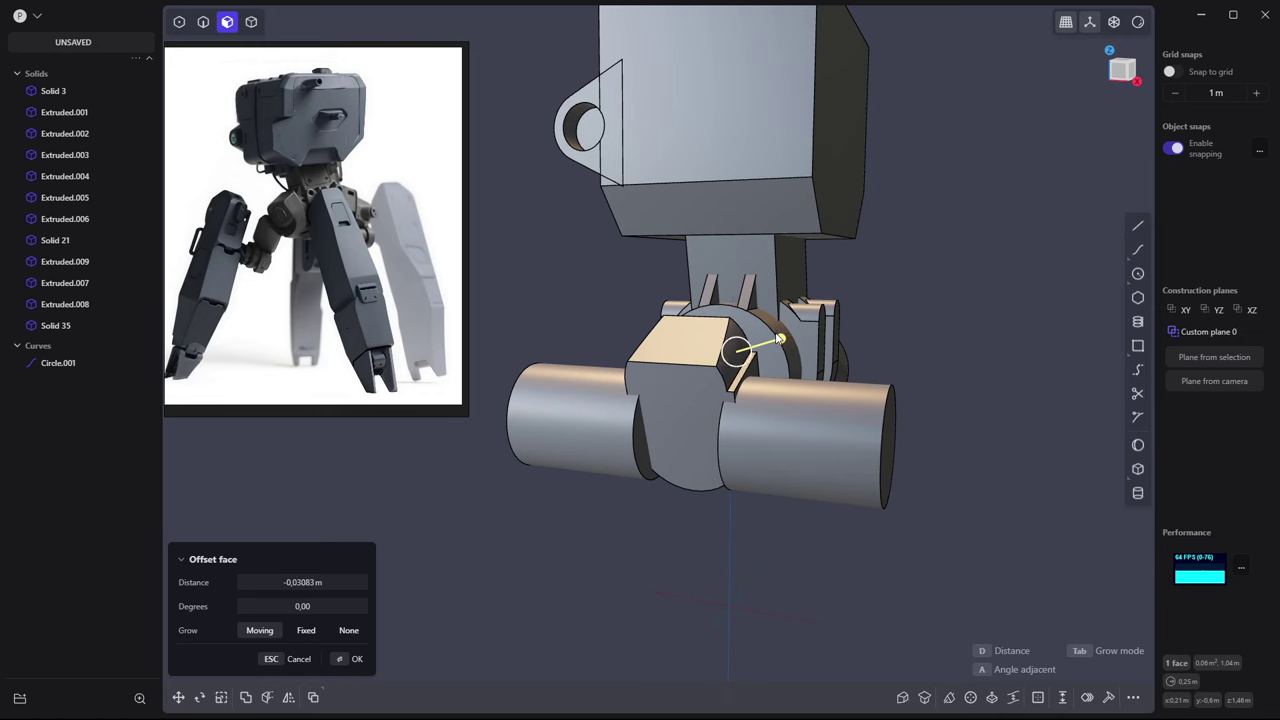
click(775, 340)
mouse_move(775, 340)
middle_down()
mouse_move(942, 340)
mouse_move(865, 345)
middle_up()
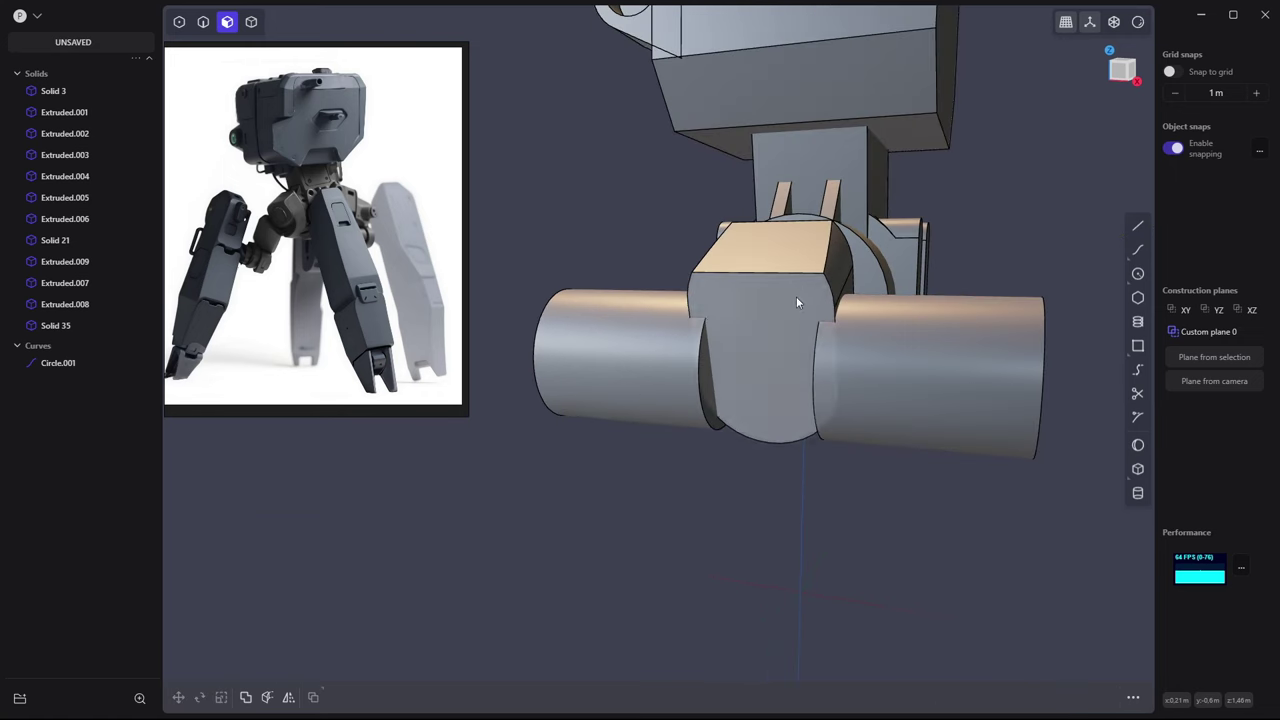
Switch to Front view and place a circle centre on the joint face
key(c)
key(KP_1)
click(752, 366)
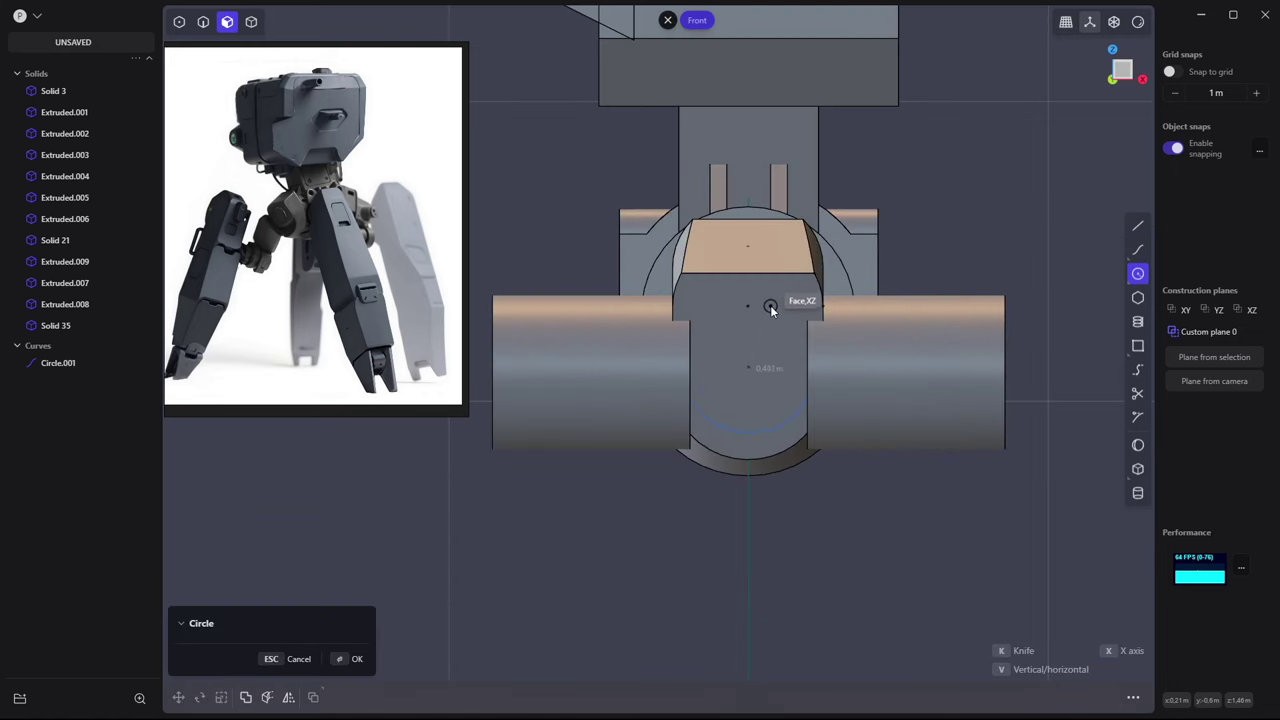
Set the circle's radius and extrude it into a separate cylinder body
click(770, 320)
mouse_move(770, 320)
middle_down()
mouse_move(742, 367)
mouse_move(748, 353)
middle_up()
key(e)
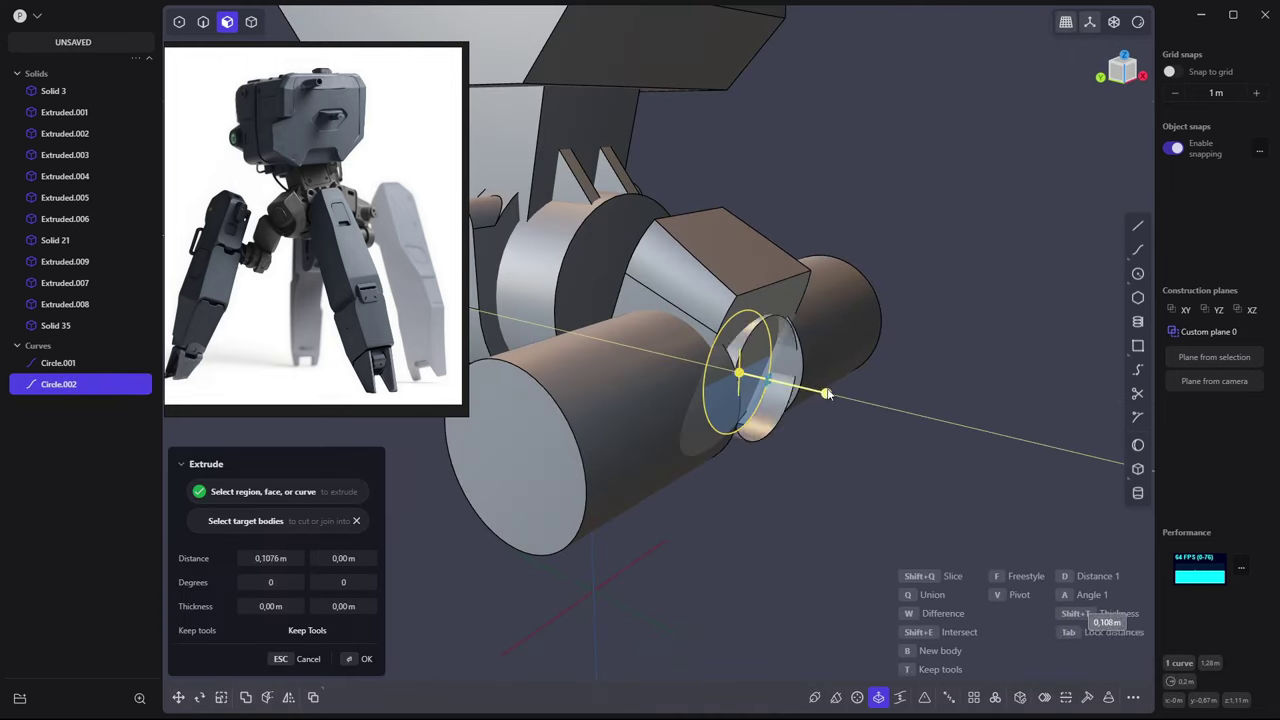
key(Escape)
key(e)
key(Return)
Boolean-subtract the cylinder from the angled block Extruded.004 to cut a round hole
mouse_move(860, 400)
middle_down()
mouse_move(1005, 262)
mouse_move(740, 261)
middle_up()
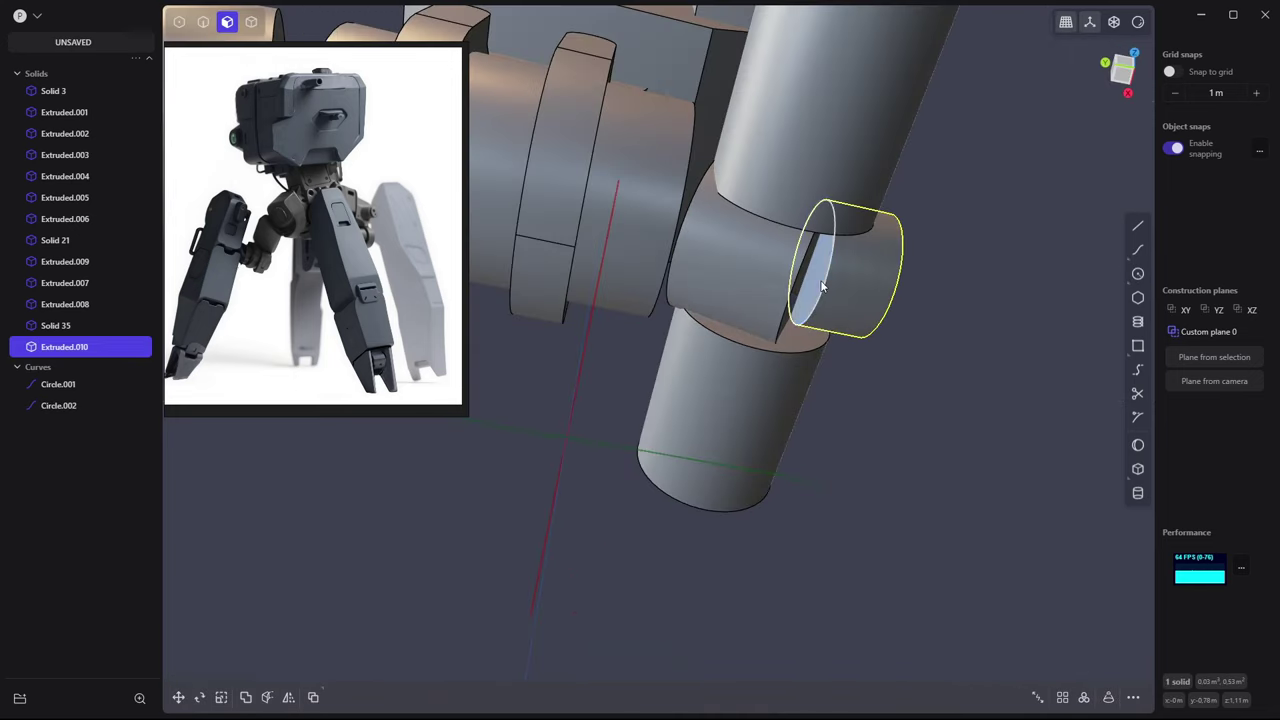
click(740, 261)
click(861, 228)
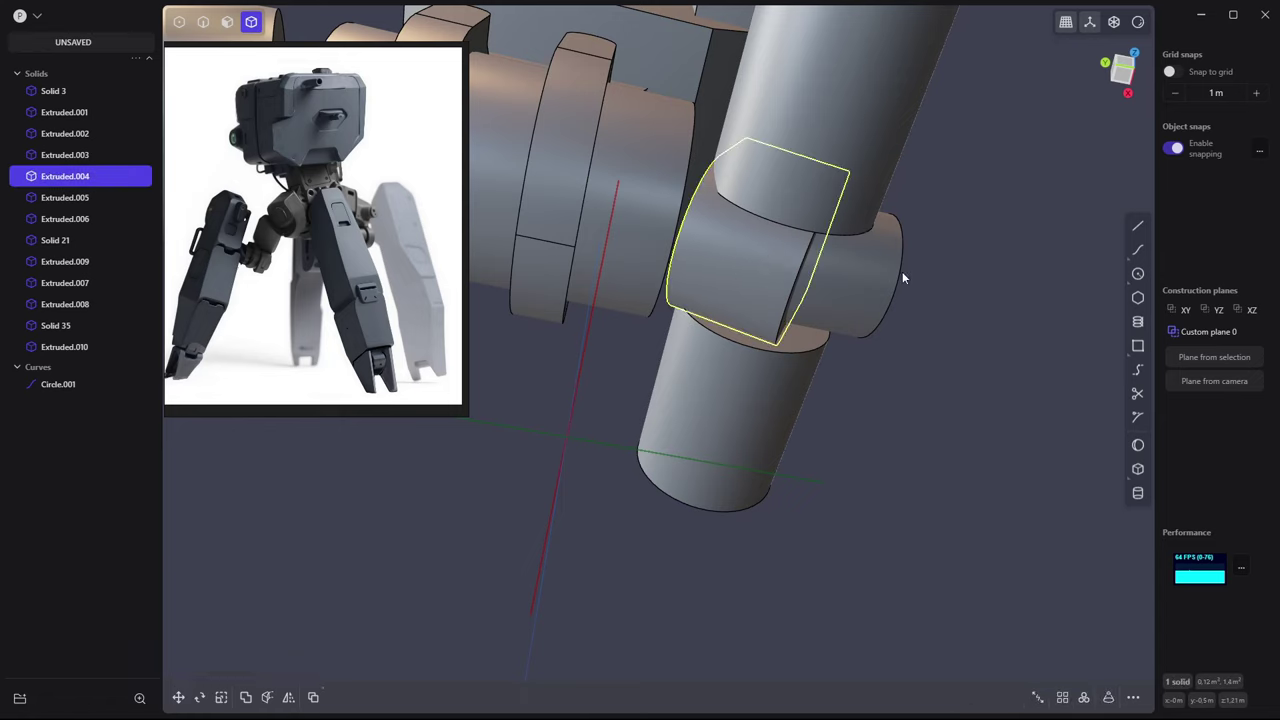
key(shift+minus)
mouse_move(902, 275)
middle_down()
mouse_move(794, 352)
mouse_move(936, 270)
mouse_move(952, 337)
mouse_move(857, 375)
mouse_move(822, 283)
mouse_move(794, 301)
mouse_move(888, 405)
mouse_move(880, 495)
mouse_move(992, 283)
mouse_move(803, 324)
mouse_move(864, 413)
mouse_move(880, 400)
middle_up()
key(Return)
Extrude one face and offset another face on the leg
key(e)
click(840, 366)
key(Escape)
click(992, 289)
click(864, 413)
key(o)
key(Escape)
mouse_move(809, 486)
middle_down()
mouse_move(1053, 490)
mouse_move(796, 457)
mouse_move(717, 487)
middle_up()
Offset the leg cylinder's end face inward by about 0.4 m
click(733, 489)
key(o)
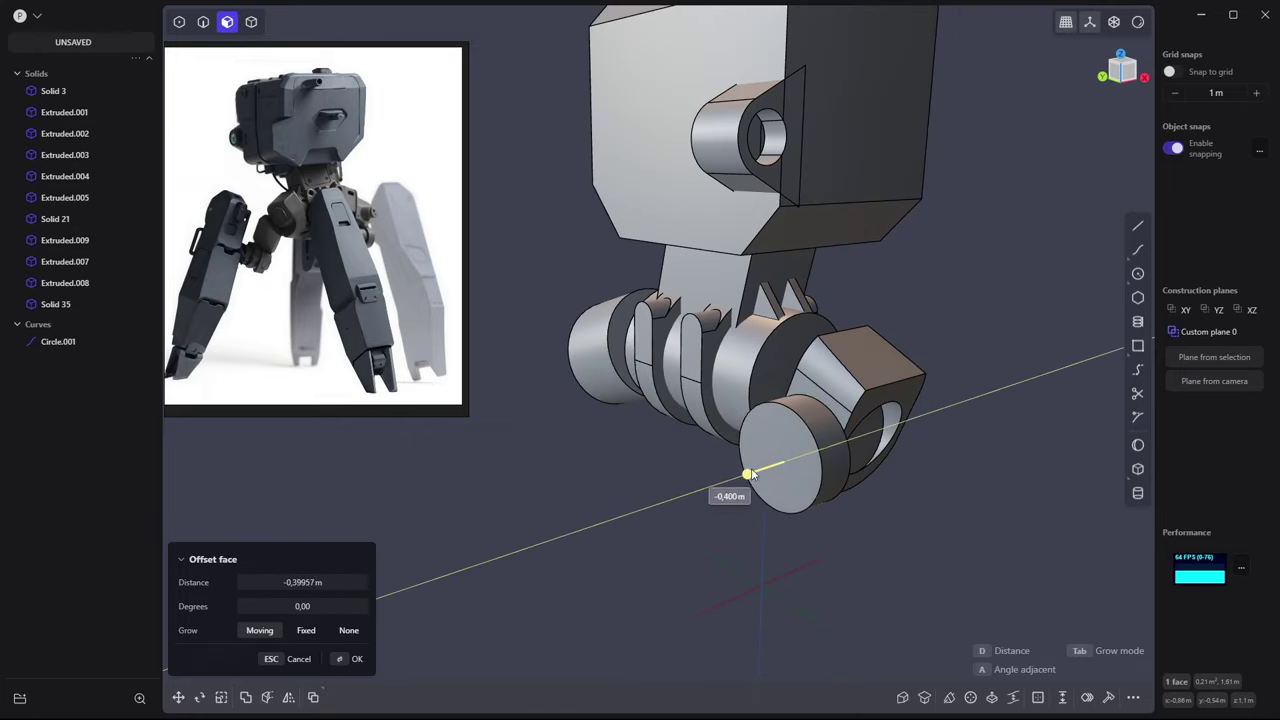
key(Escape)
mouse_move(974, 481)
middle_down()
mouse_move(943, 513)
mouse_move(730, 455)
middle_up()
Create a sphere centred on the face of the short leg cylinder
key(KP_1)
key(4)
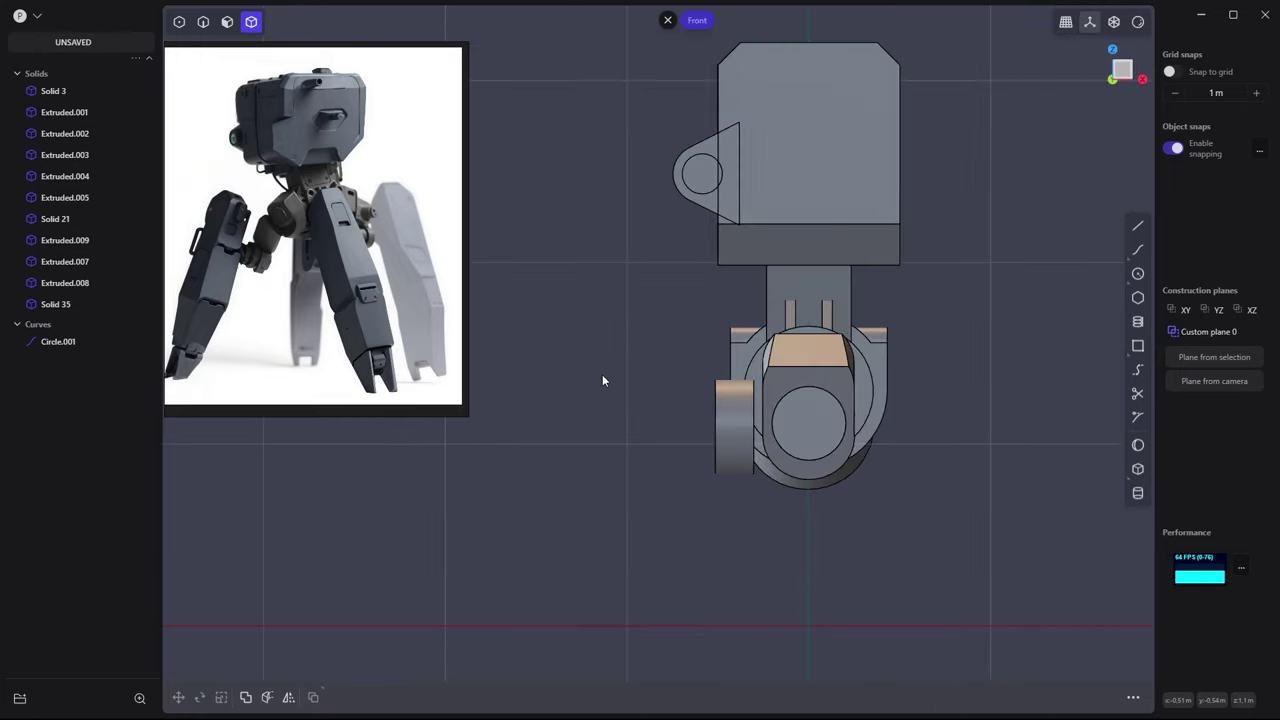
mouse_move(602, 373)
middle_down()
mouse_move(780, 320)
mouse_move(800, 300)
mouse_move(683, 322)
mouse_move(798, 373)
middle_up()
click(790, 314)
scroll(800, 300, up, 3)
key(g)
key(shift+s)
click(798, 373)
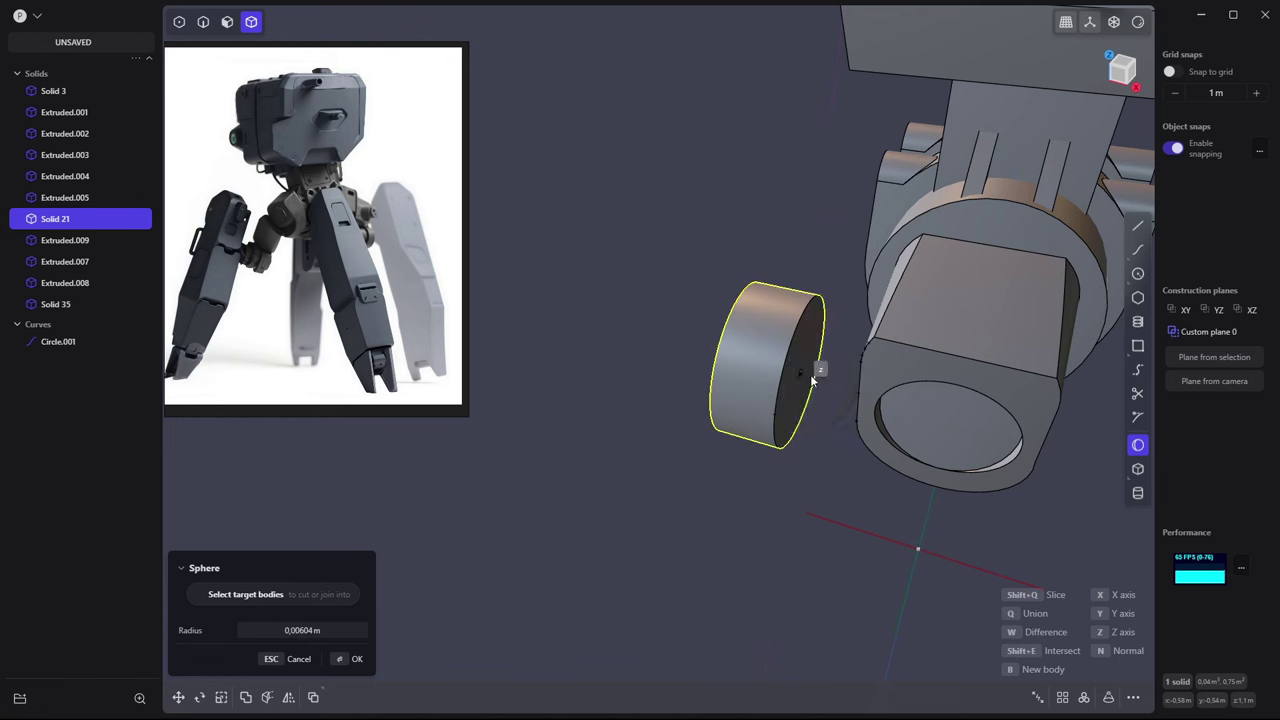
click(816, 330)
Move the short cylinder and the new sphere together to a new position
mouse_move(816, 330)
middle_down()
mouse_move(756, 335)
mouse_move(716, 305)
middle_up()
click(756, 335)
click(716, 305)
key(g)
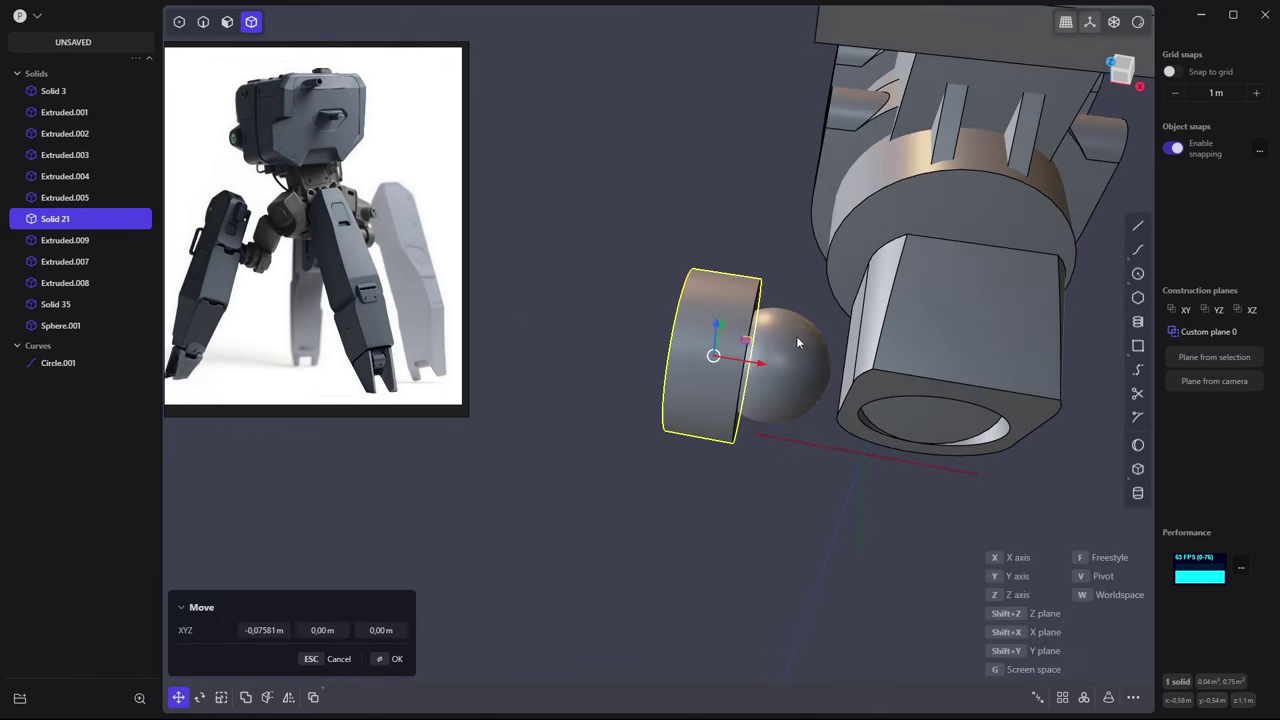
key(Escape)
shift+click(800, 340)
key(g)
click(852, 418)
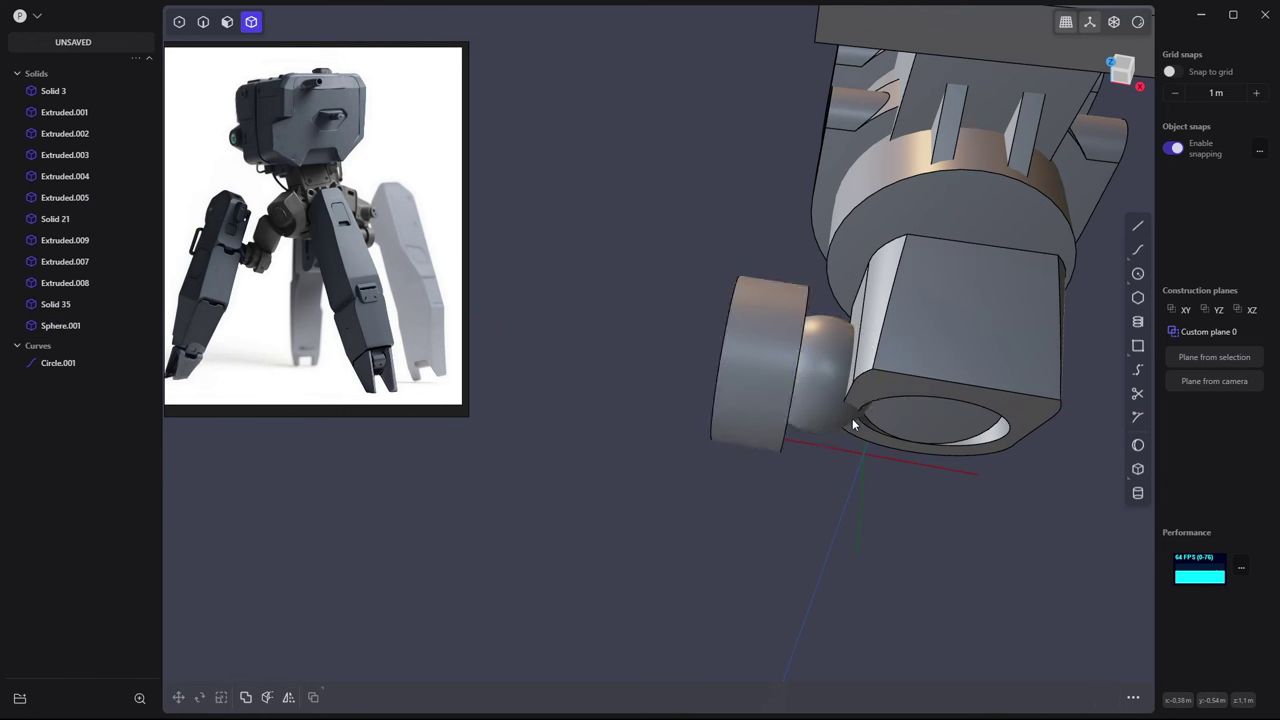
Offset the square hip block's front face outward, along with the inner hole face
mouse_move(852, 418)
middle_down()
mouse_move(926, 350)
mouse_move(843, 222)
middle_up()
click(843, 222)
key(3)
drag(857, 223, 906, 288)
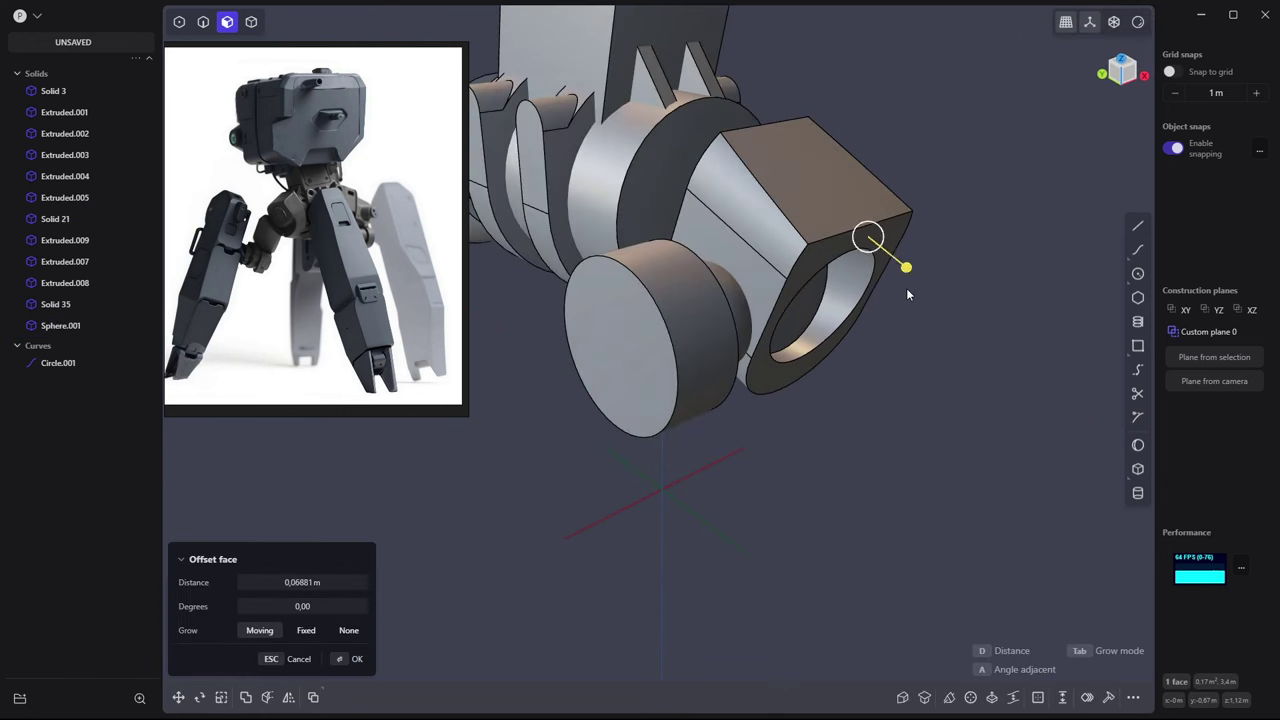
mouse_move(906, 288)
middle_down()
mouse_move(821, 298)
mouse_move(895, 256)
middle_up()
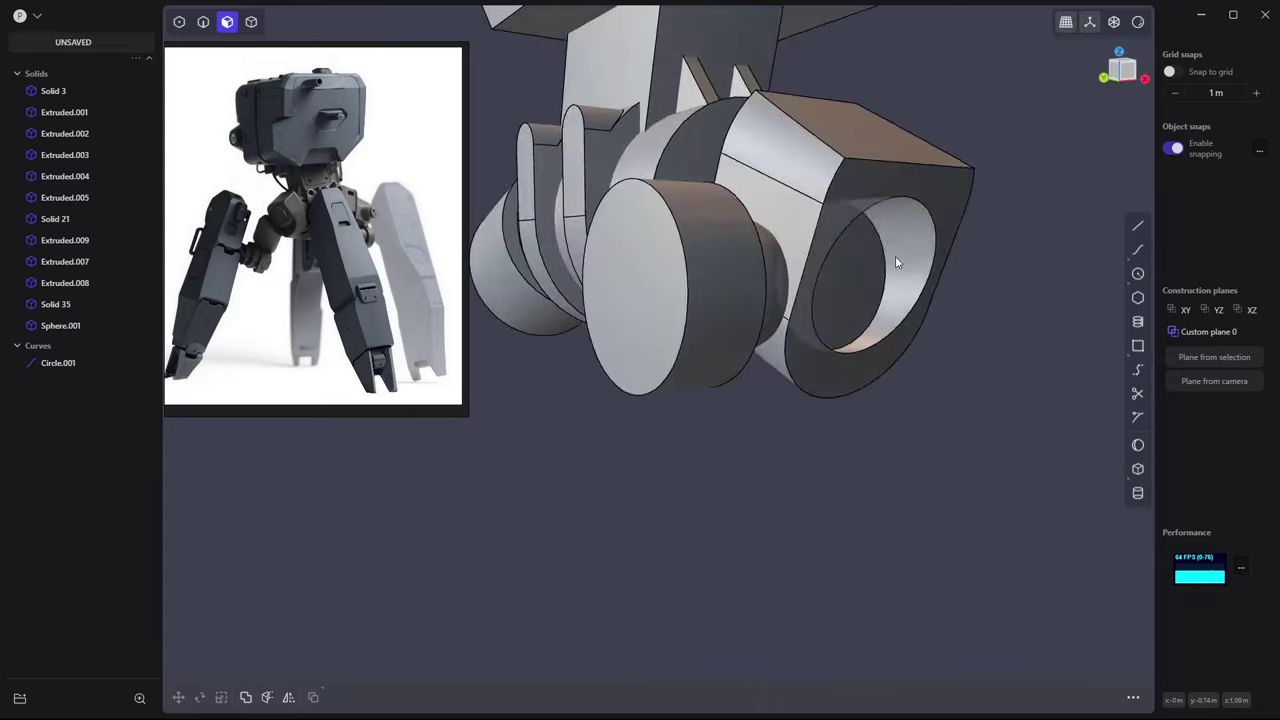
drag(870, 285, 1128, 314)
key(Escape)
scroll(896, 316, down, 3)
scroll(932, 330, up, 5)
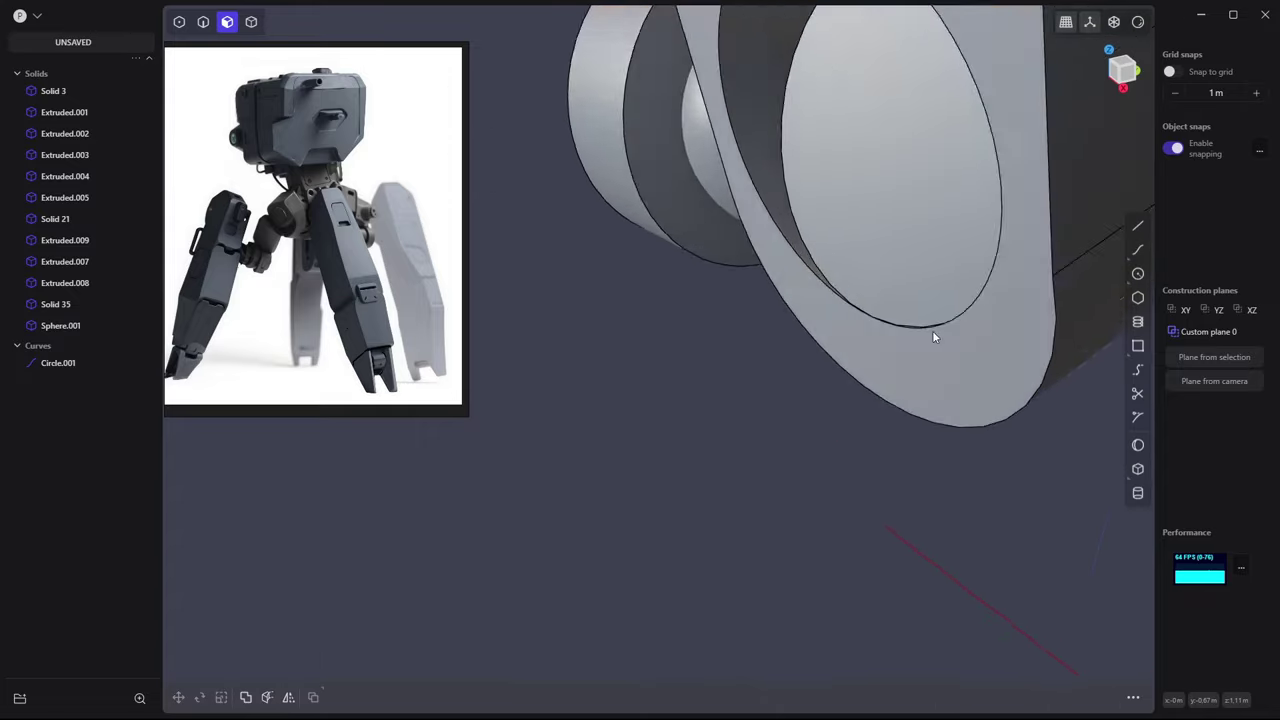
scroll(973, 412, up, 3)
scroll(1051, 357, down, 2)
Mirror the hip block and cylinder parts onto the robot's other side
mouse_move(1051, 357)
middle_down()
mouse_move(940, 328)
mouse_move(1062, 375)
mouse_move(740, 370)
middle_up()
click(740, 370)
shift+click(907, 302)
key(alt+x)
key(Return)
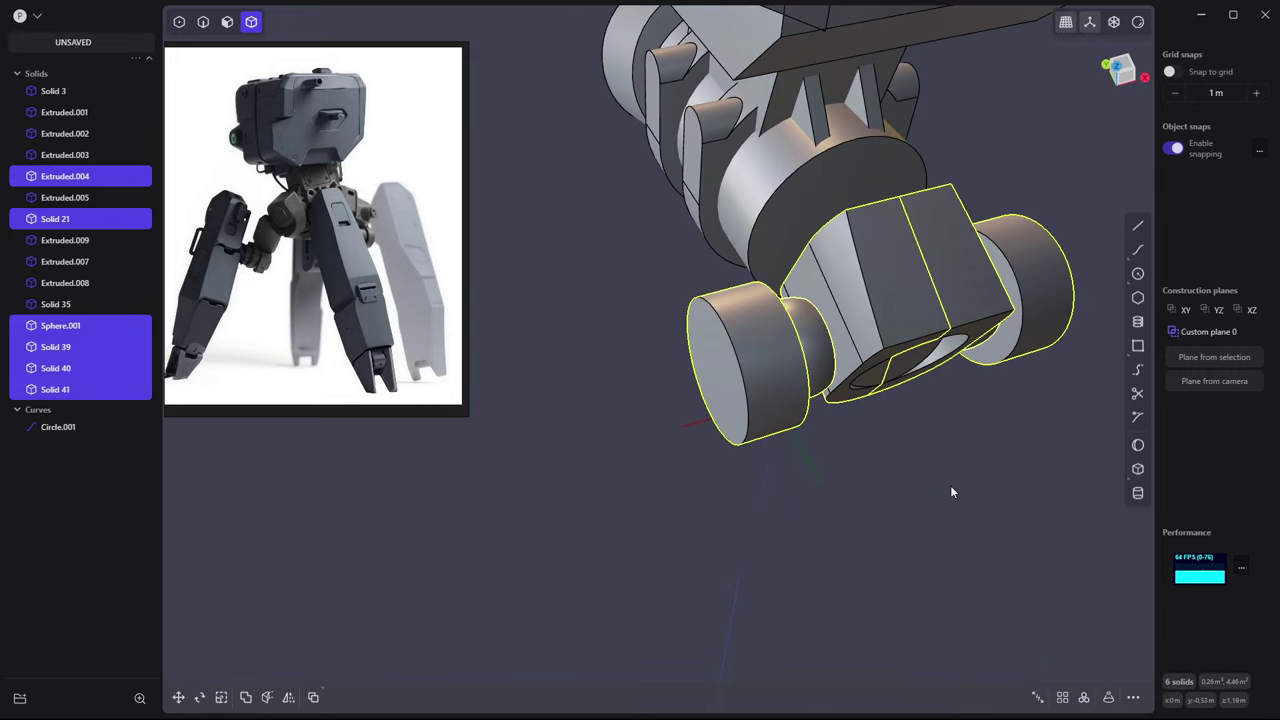
key(Escape)
mouse_move(950, 485)
middle_down()
mouse_move(878, 520)
mouse_move(943, 286)
mouse_move(791, 303)
middle_up()
scroll(791, 303, up, 2)
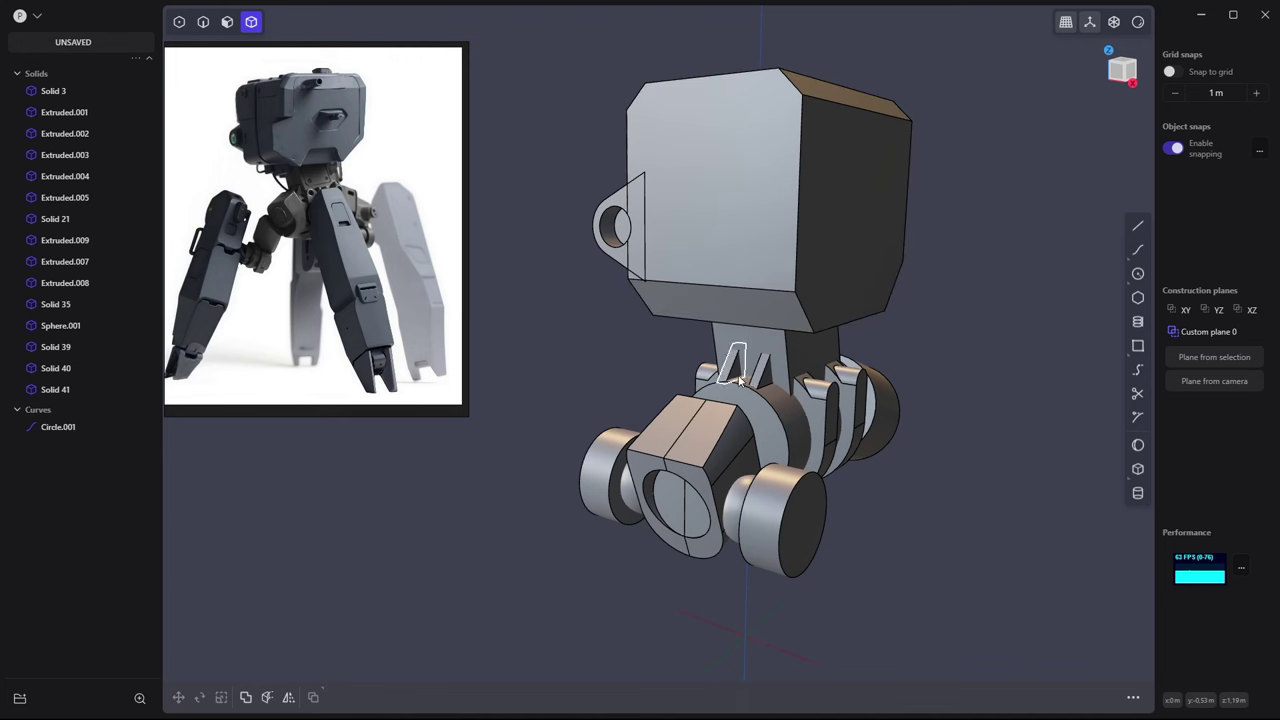
Draw a rectangle in front view beside the hip and extrude it into a thin leg plate
mouse_move(531, 108)
middle_down()
mouse_move(822, 218)
mouse_move(820, 294)
middle_up()
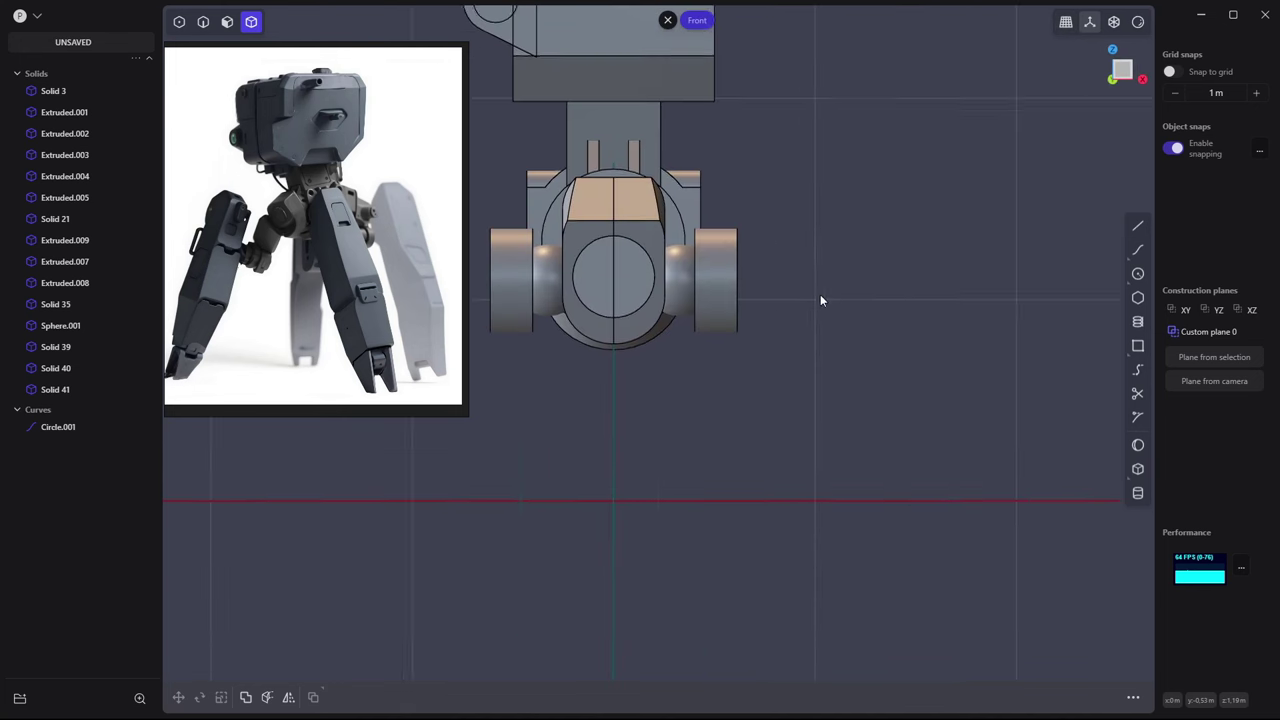
click(1137, 345)
click(749, 208)
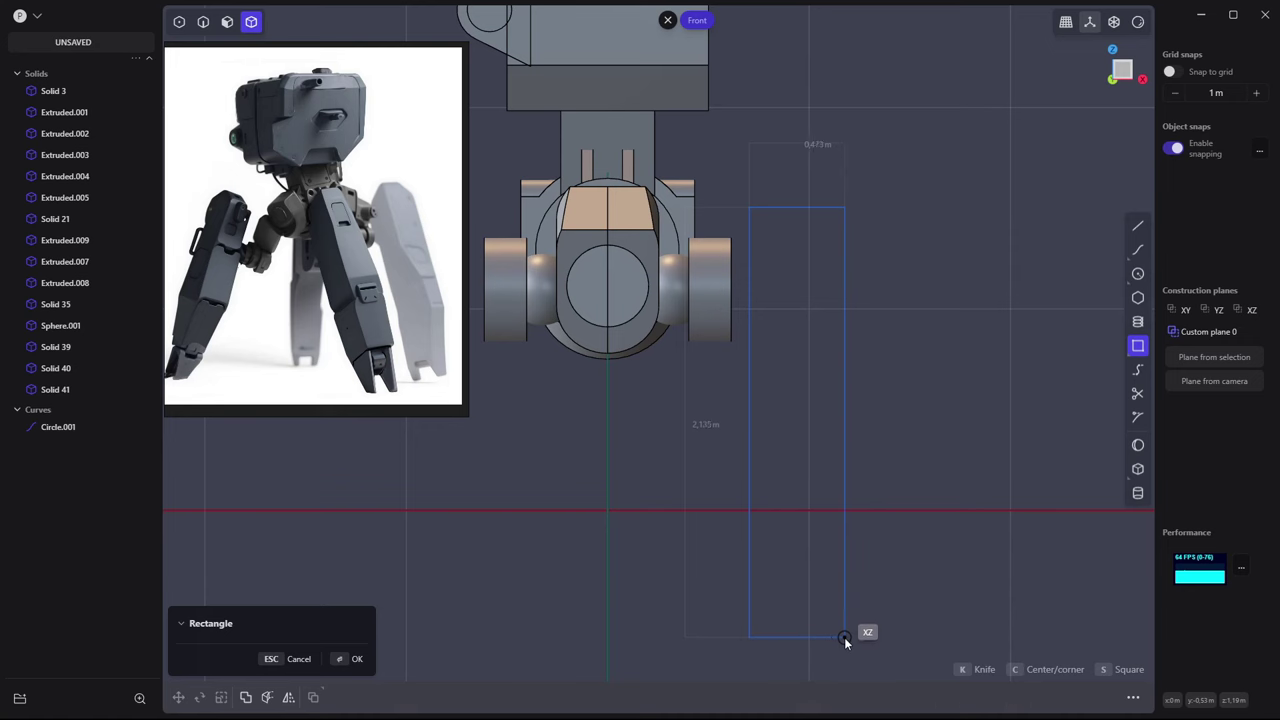
click(845, 638)
middle_drag(908, 406, 899, 330)
key(e)
drag(899, 330, 930, 290)
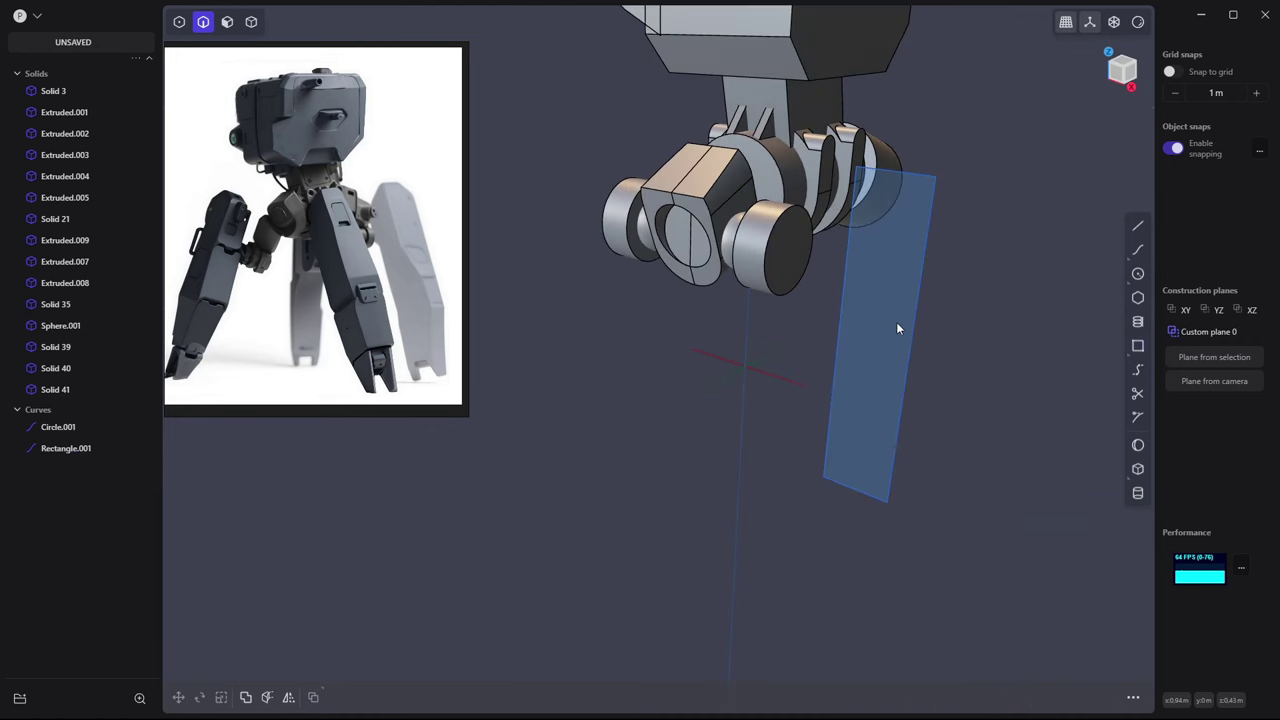
mouse_move(930, 290)
middle_down()
mouse_move(898, 314)
mouse_move(930, 290)
middle_up()
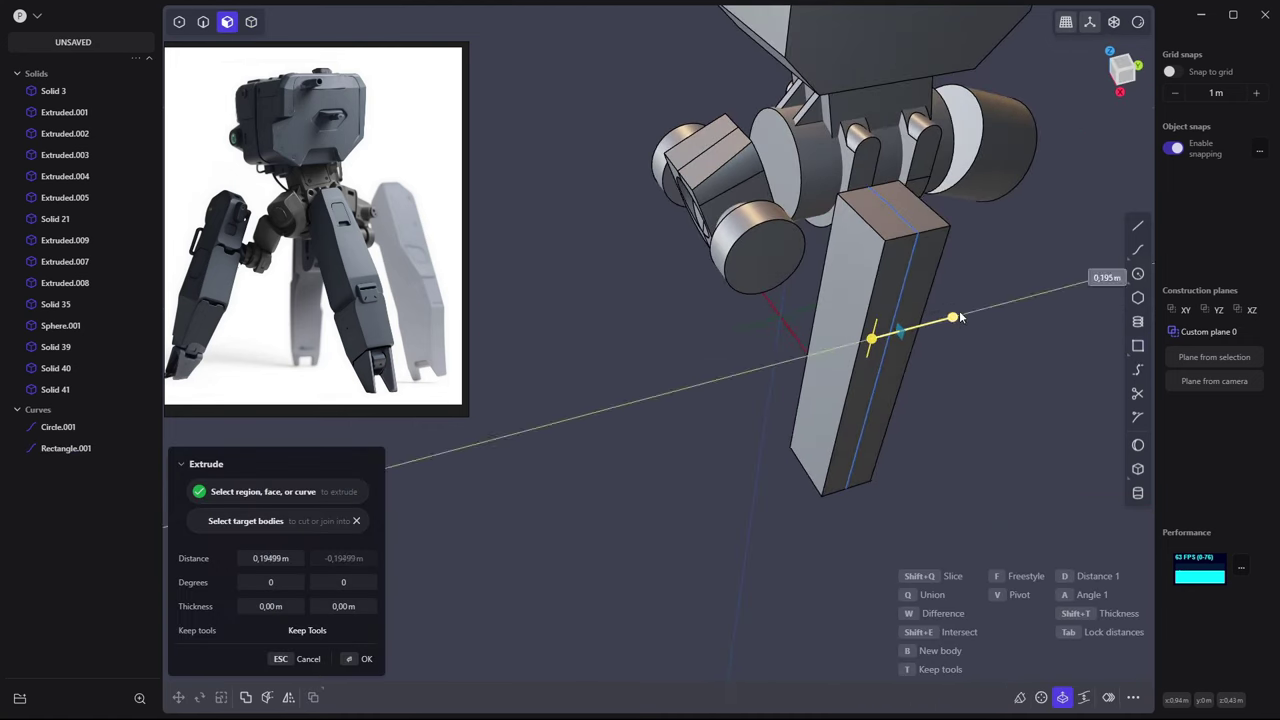
key(Return)
Try tilting the leg plate outward, then cancel to keep it upright
click(912, 258)
key(KP_3)
key(g)
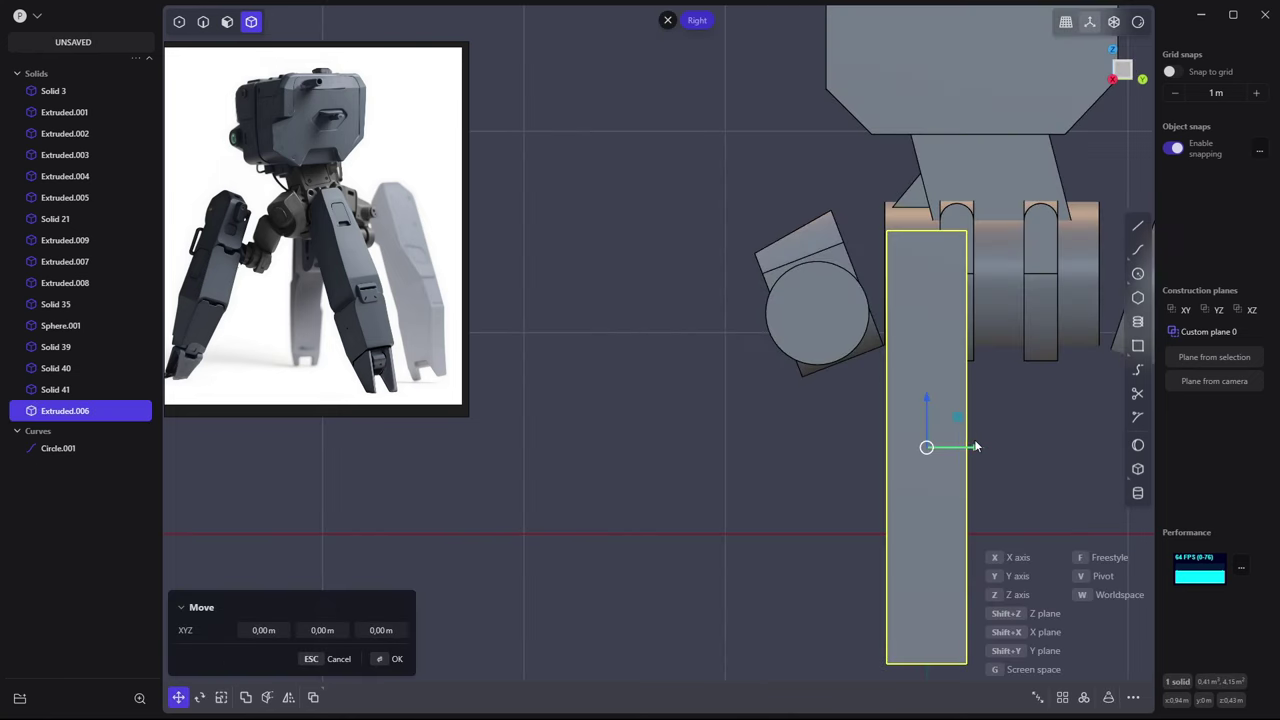
drag(858, 417, 875, 430)
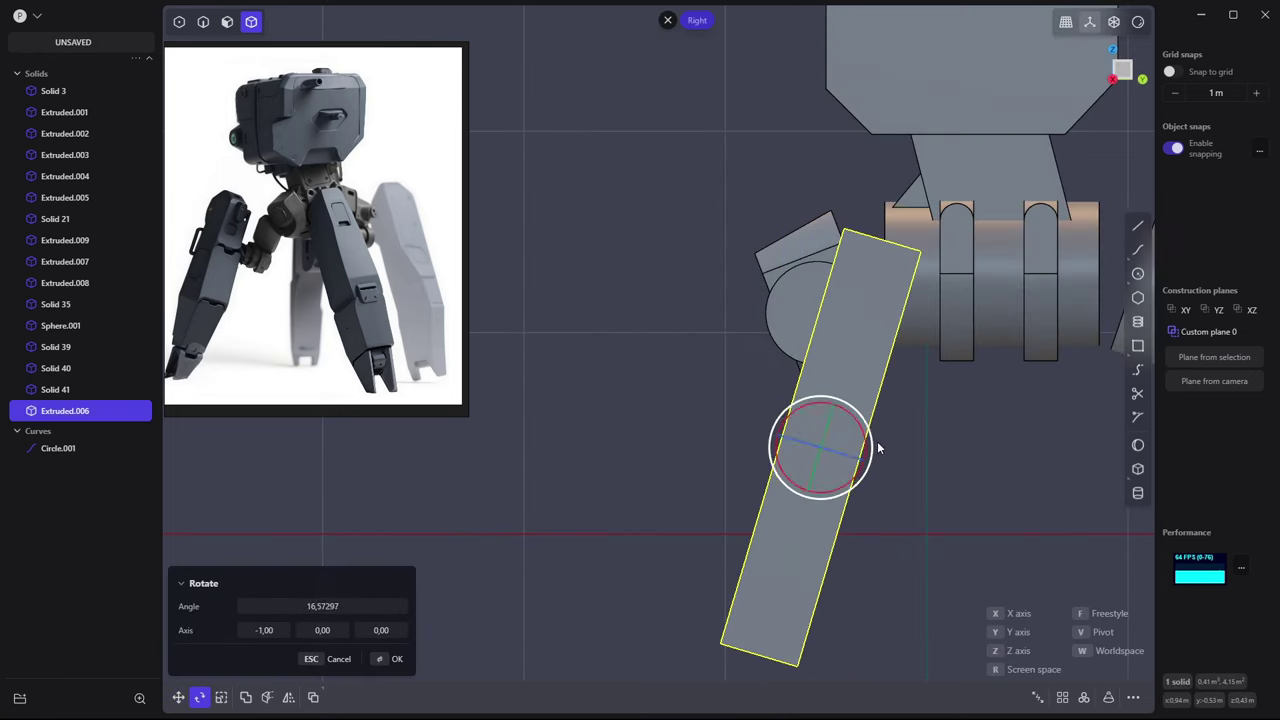
key(KP_1)
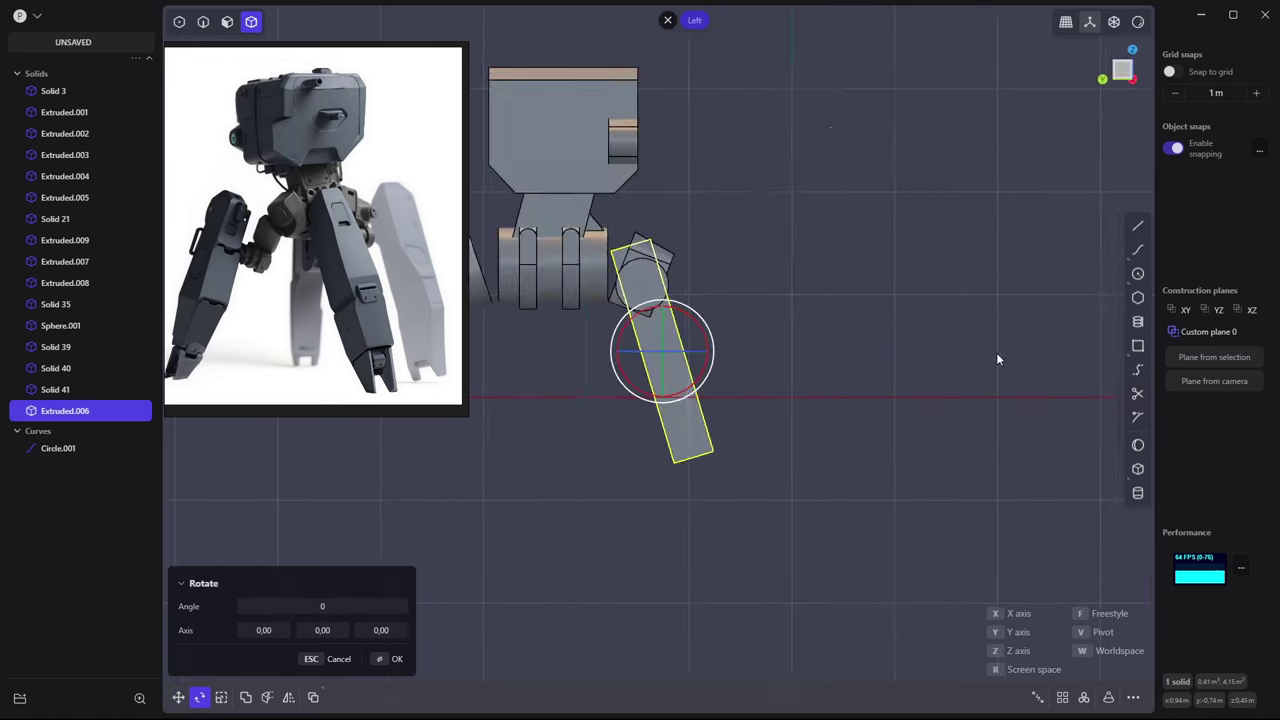
drag(996, 352, 947, 320)
key(Escape)
mouse_move(968, 318)
middle_down()
mouse_move(903, 331)
mouse_move(1009, 296)
mouse_move(922, 316)
middle_up()
Mirror the leg plate to create a matching plate on the opposite side
click(922, 316)
middle_drag(898, 371, 813, 244)
key(alt+x)
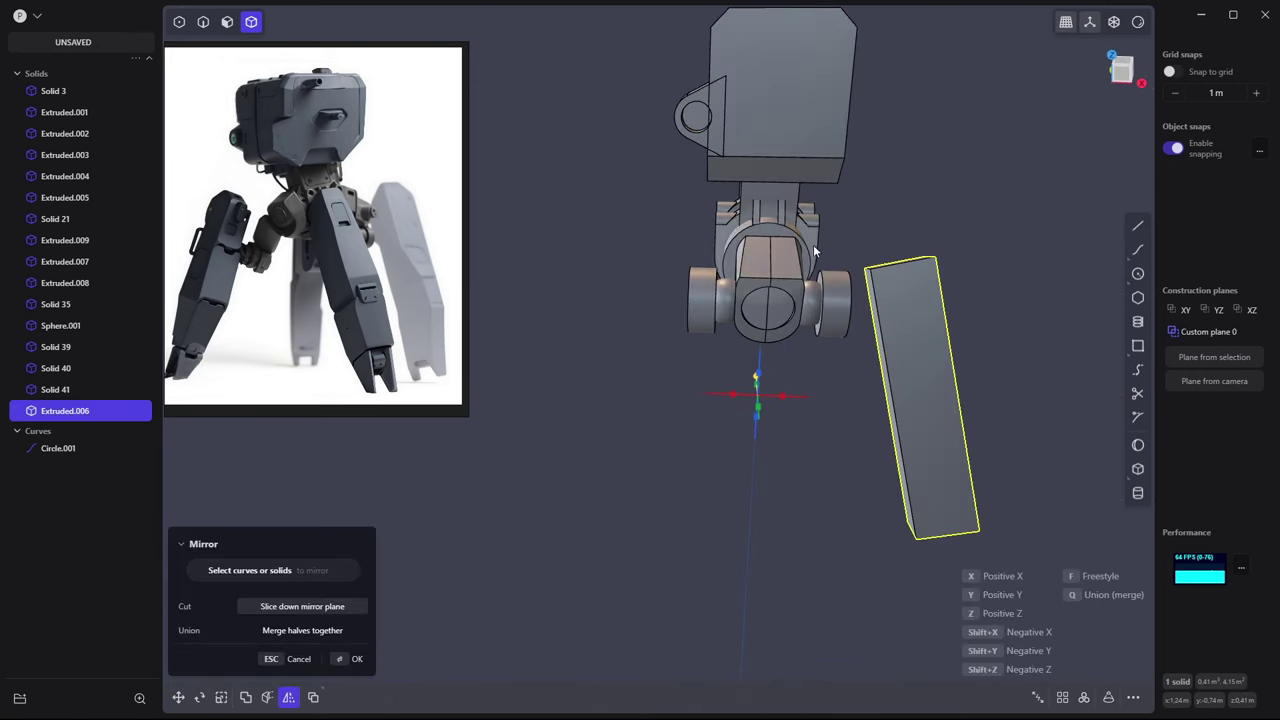
key(Return)
mouse_move(1017, 264)
middle_down()
mouse_move(858, 306)
mouse_move(907, 285)
middle_up()
Select both leg plates for a trial move, then cancel and return to perspective
click(907, 285)
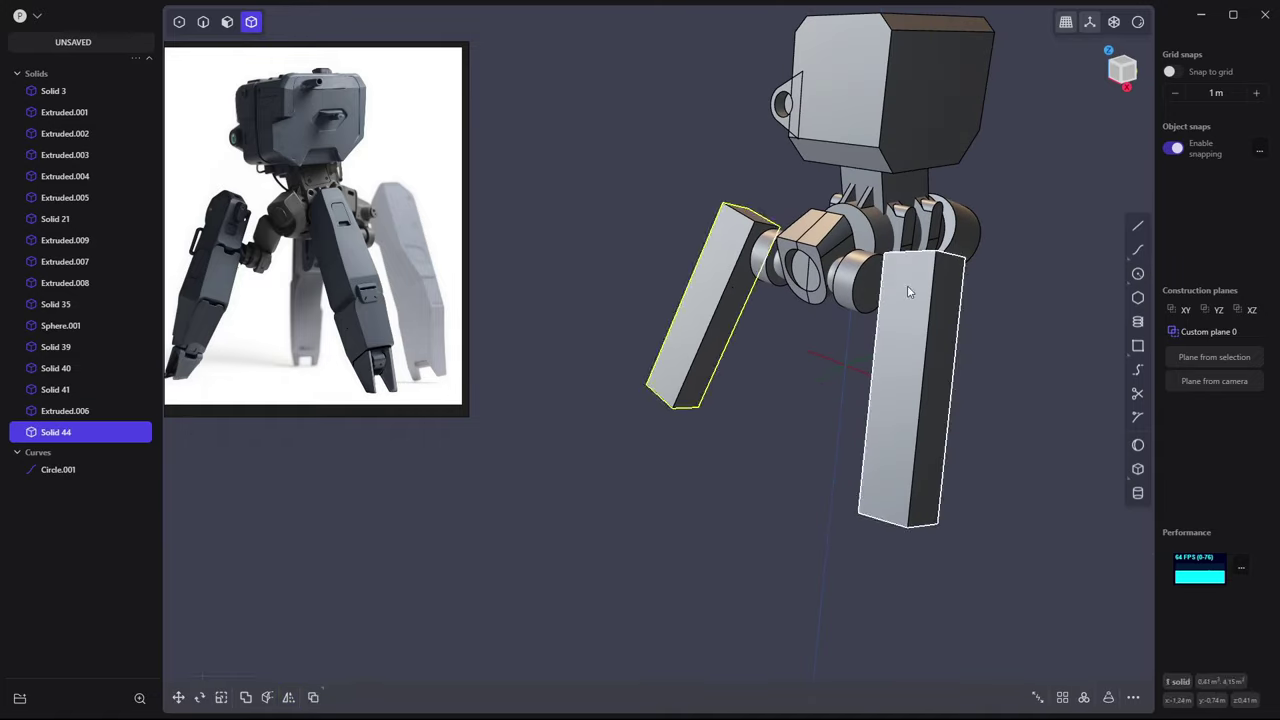
shift+click(870, 308)
key(KP_3)
key(g)
key(Escape)
mouse_move(782, 324)
middle_down()
mouse_move(765, 206)
mouse_move(788, 194)
mouse_move(900, 277)
mouse_move(721, 284)
middle_up()
scroll(710, 313, up, 3)
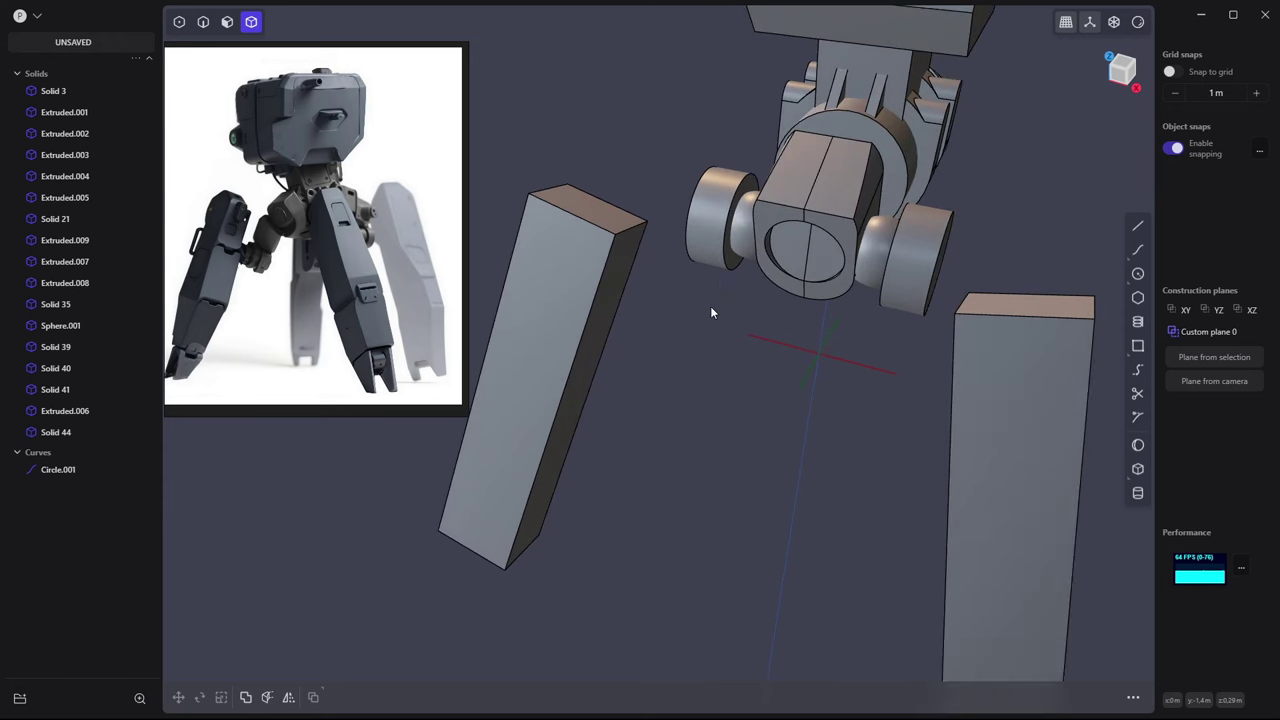
Shorten and tilt the left hip cylinder and place it under the hip block
click(713, 216)
key(g)
middle_drag(693, 266, 730, 290)
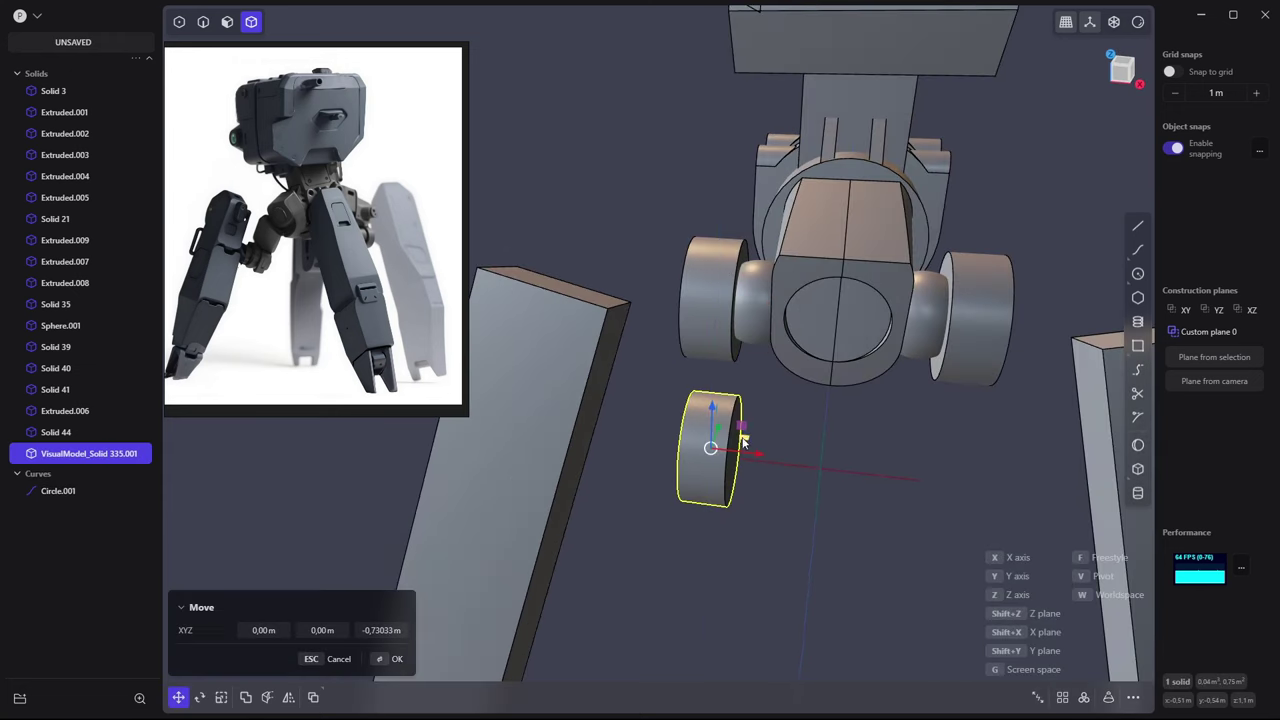
key(s)
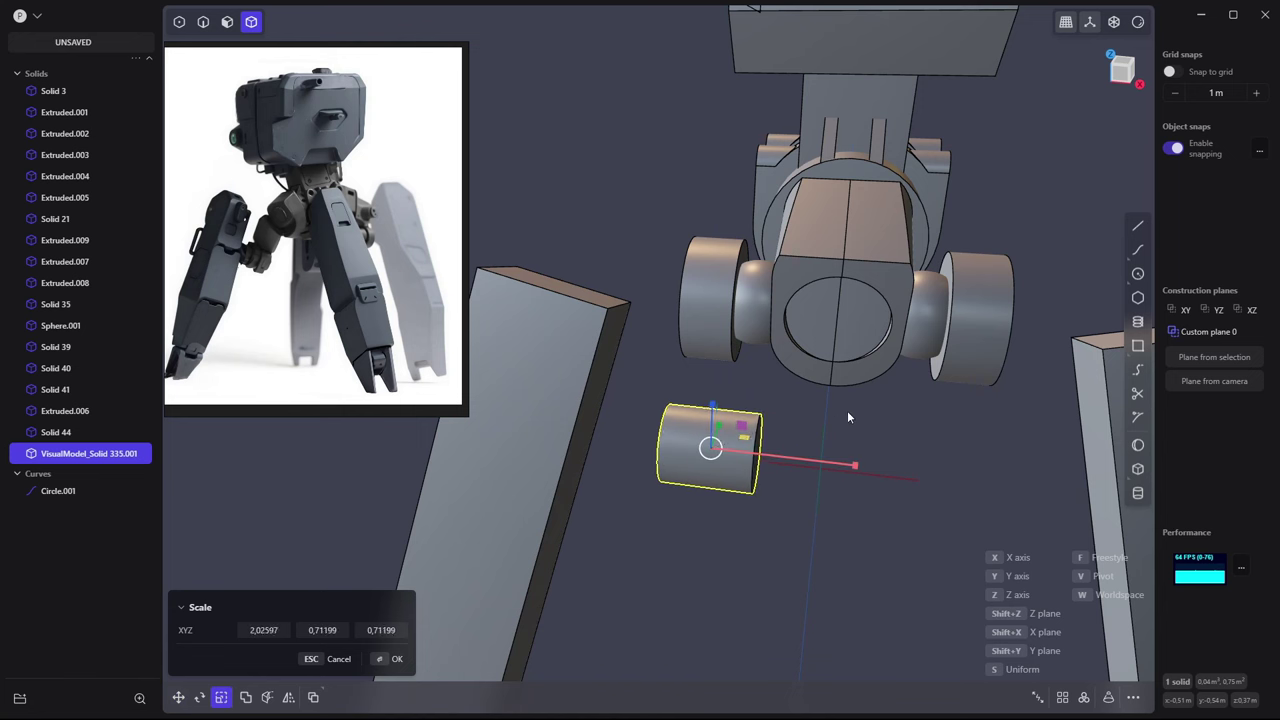
click(750, 436)
key(r)
click(750, 405)
key(1)
key(g)
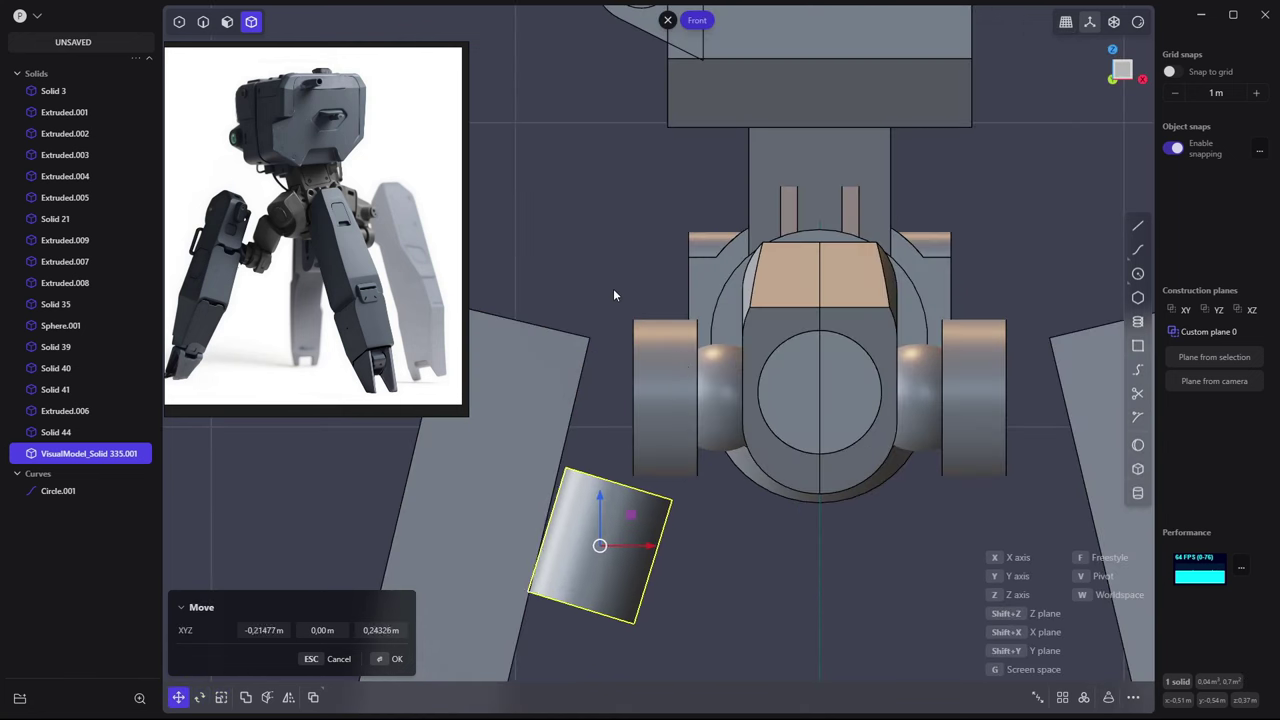
click(664, 522)
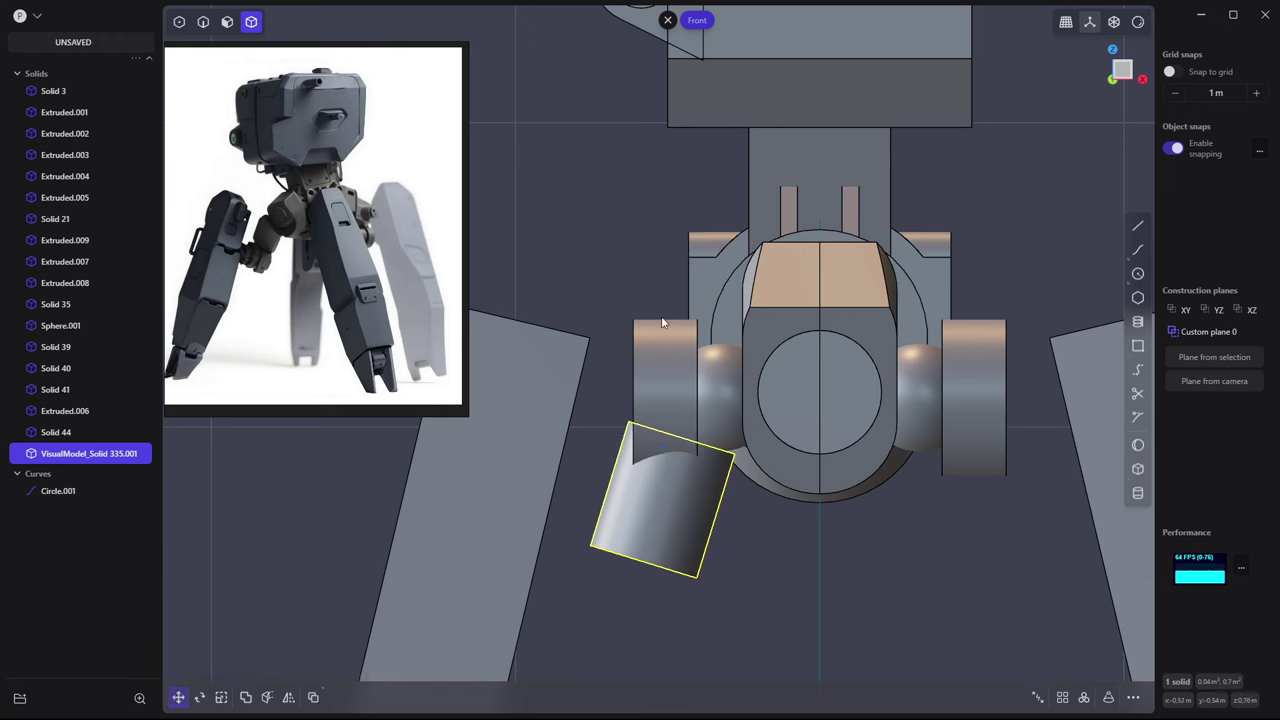
mouse_move(664, 522)
middle_down()
mouse_move(730, 403)
mouse_move(700, 445)
middle_up()
Move the sphere onto the top of the tilted cylinder
click(700, 445)
scroll(700, 450, up, 2)
key(g)
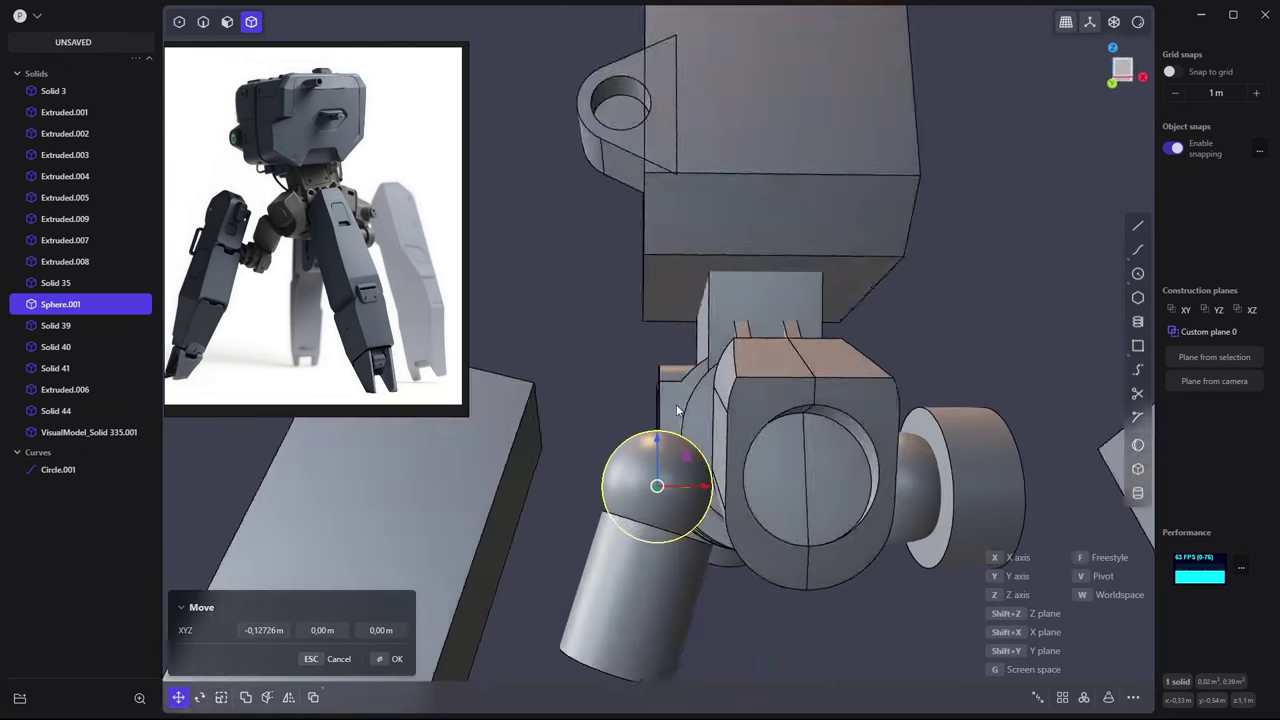
middle_drag(659, 489, 676, 404)
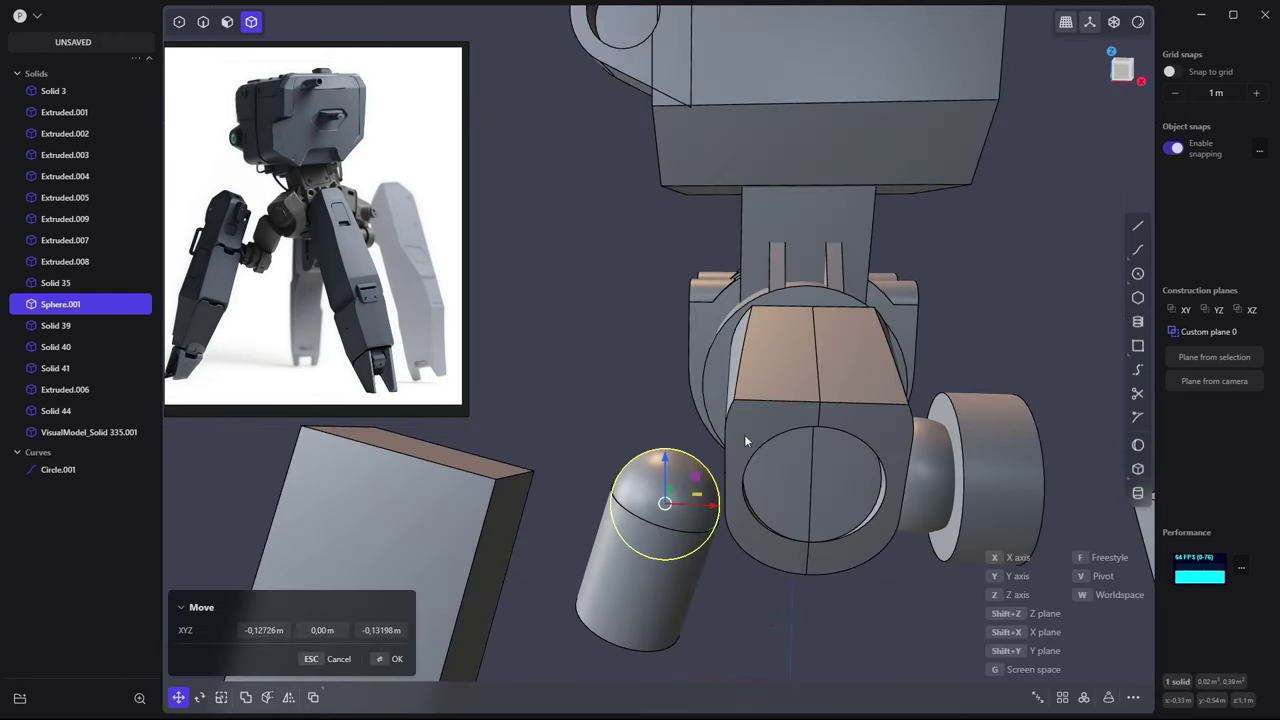
mouse_move(744, 434)
middle_down()
mouse_move(706, 400)
mouse_move(668, 444)
middle_up()
click(668, 444)
Slide the cylinder along the Z axis to its new position
click(649, 510)
key(g)
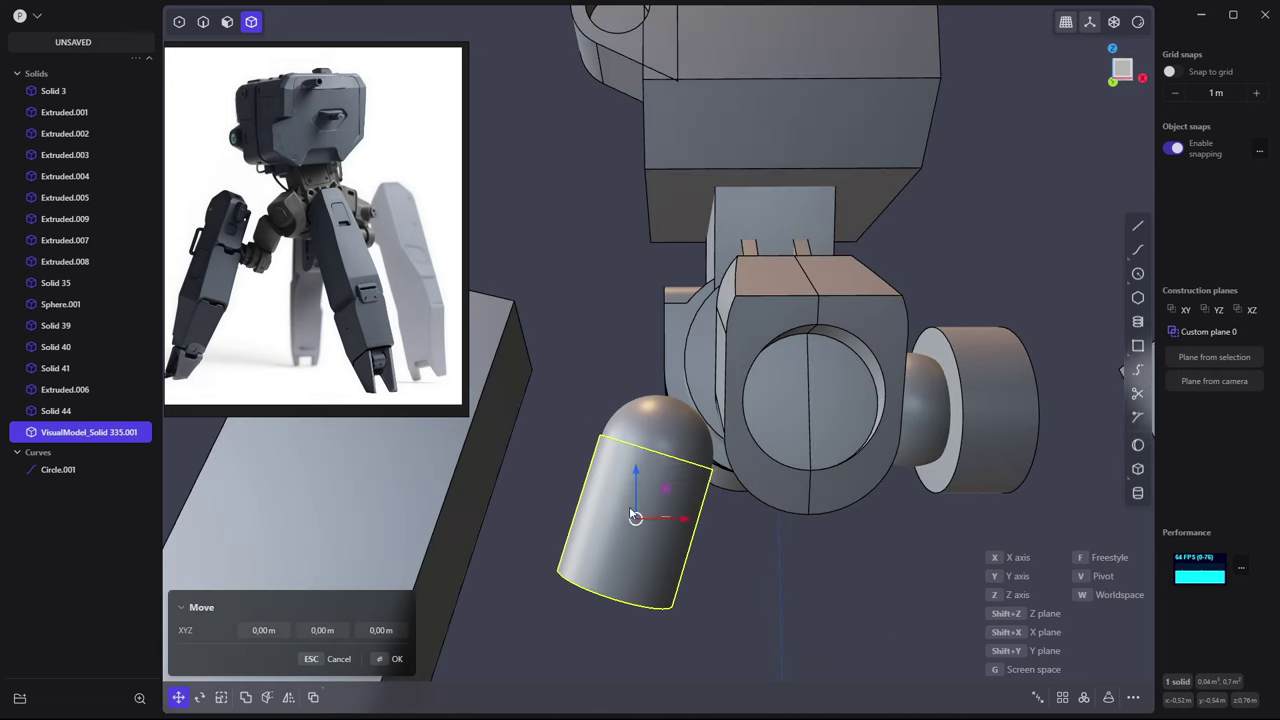
mouse_move(600, 603)
middle_down()
mouse_move(589, 623)
mouse_move(669, 518)
middle_up()
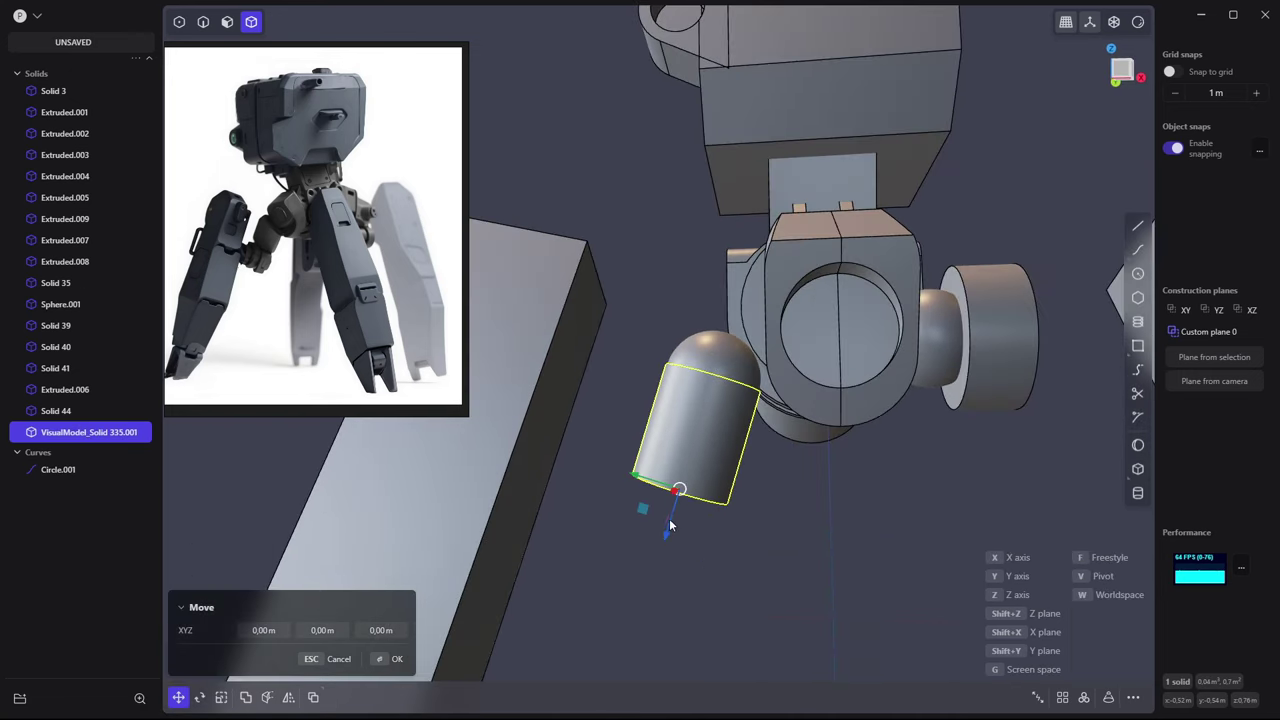
key(z)
click(655, 565)
Select the sphere and cylinder and start moving them together in front view
middle_drag(806, 374, 727, 336)
click(727, 336)
shift+click(720, 360)
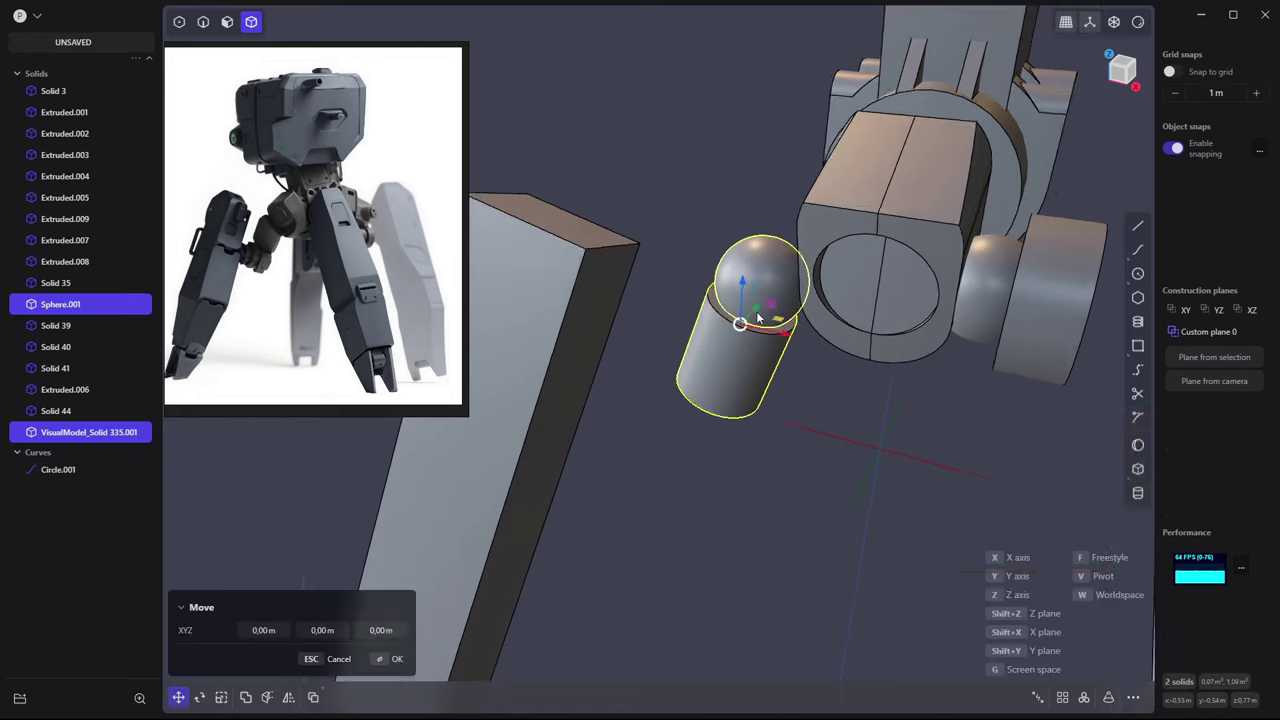
key(g)
key(KP_1)
Place the sphere-and-cylinder joint, then duplicate the joint cylinder with Ctrl+D
click(808, 450)
mouse_move(808, 450)
middle_down()
mouse_move(1039, 412)
mouse_move(789, 423)
middle_up()
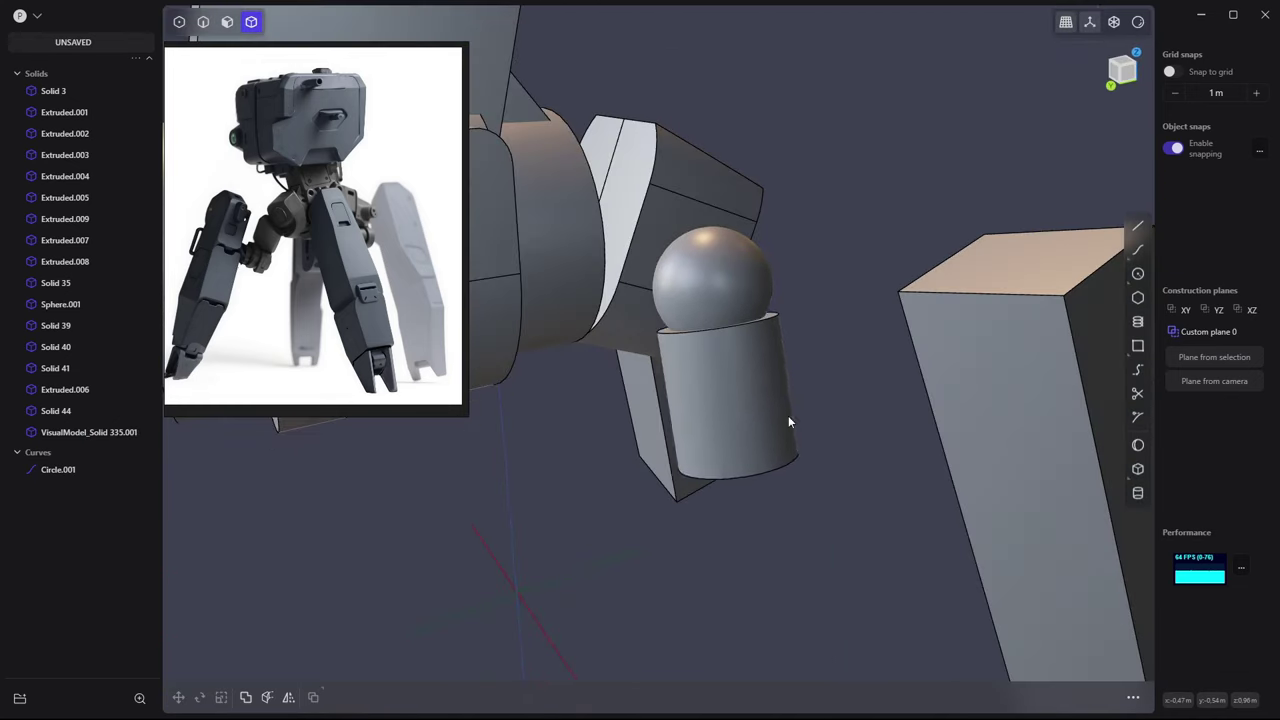
click(789, 425)
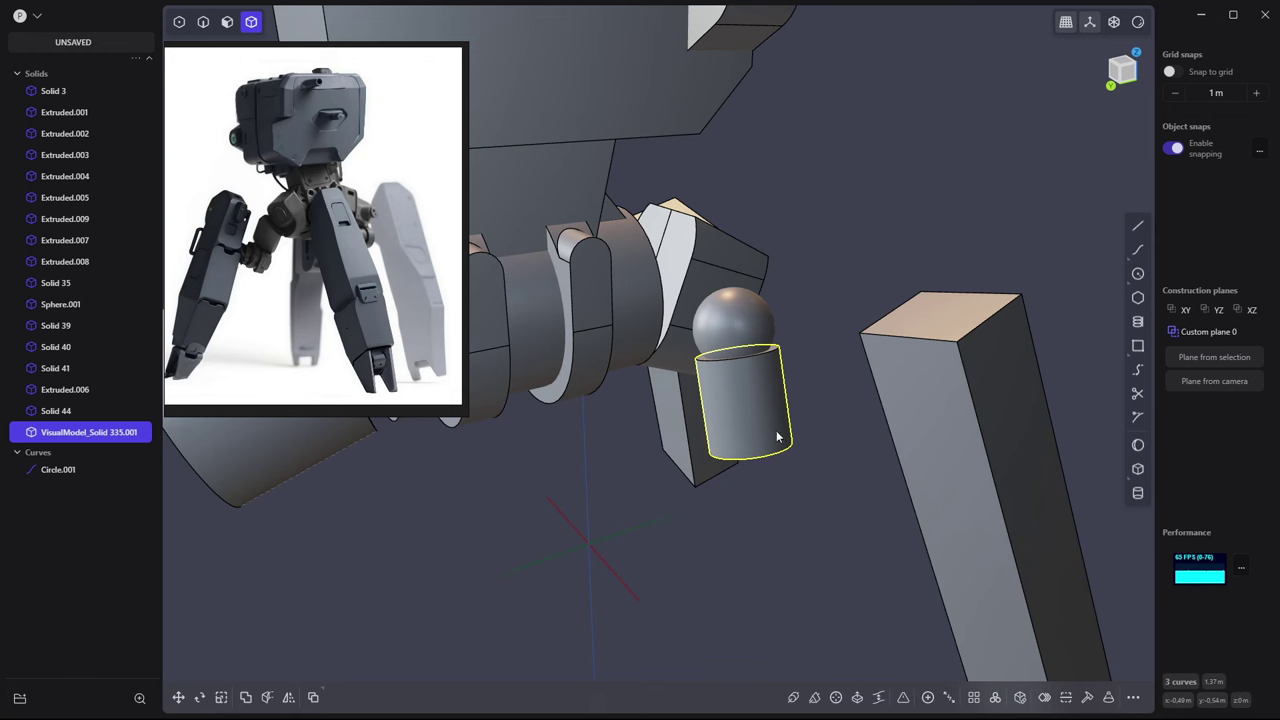
key(ctrl+d)
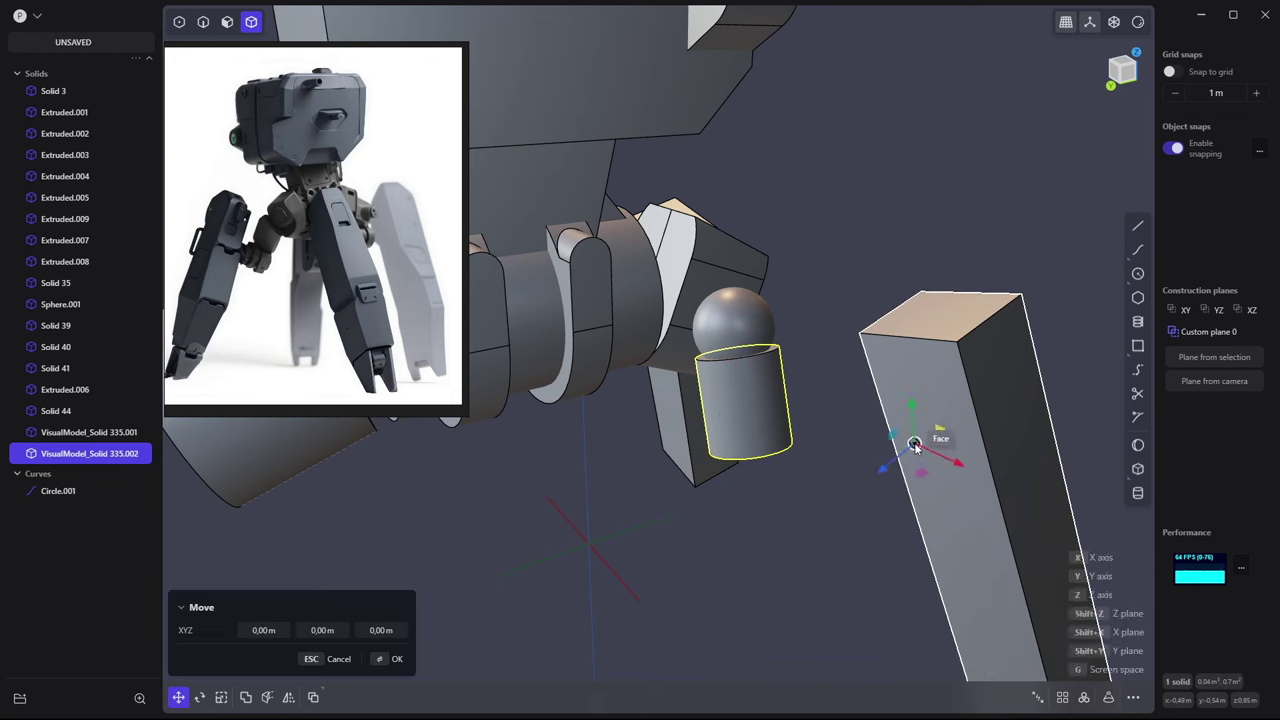
key(Escape)
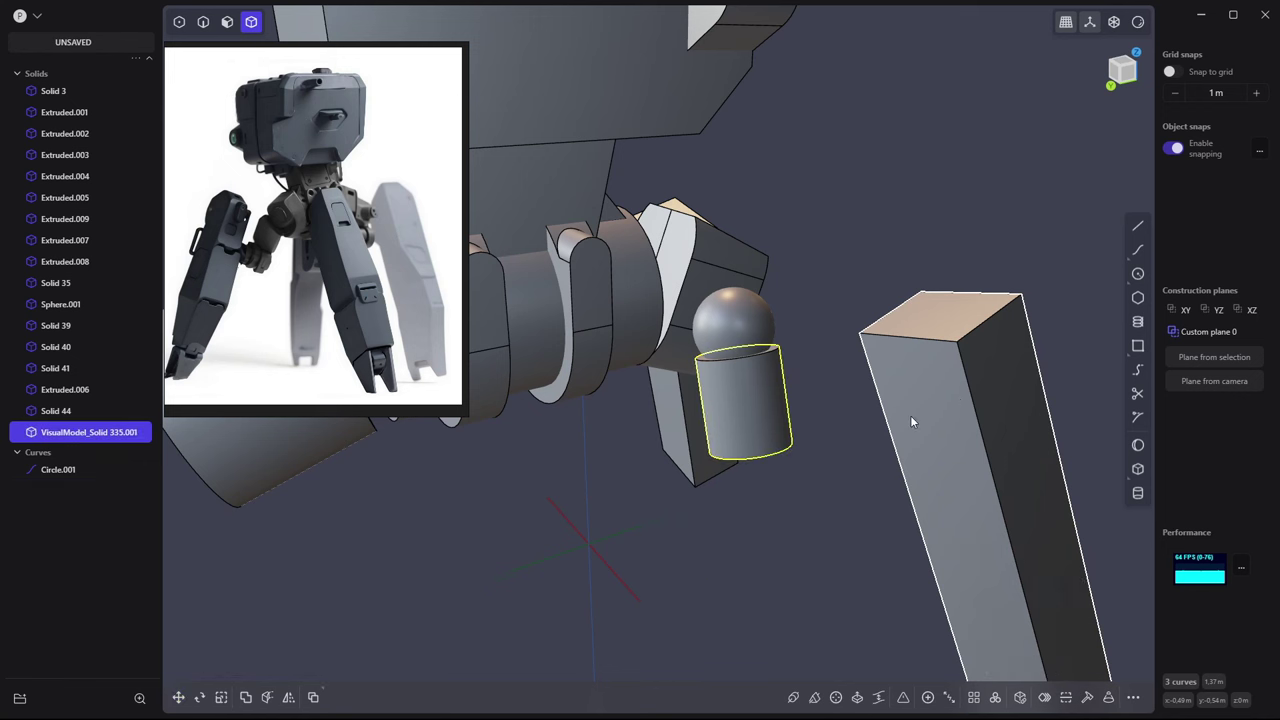
key(ctrl+d)
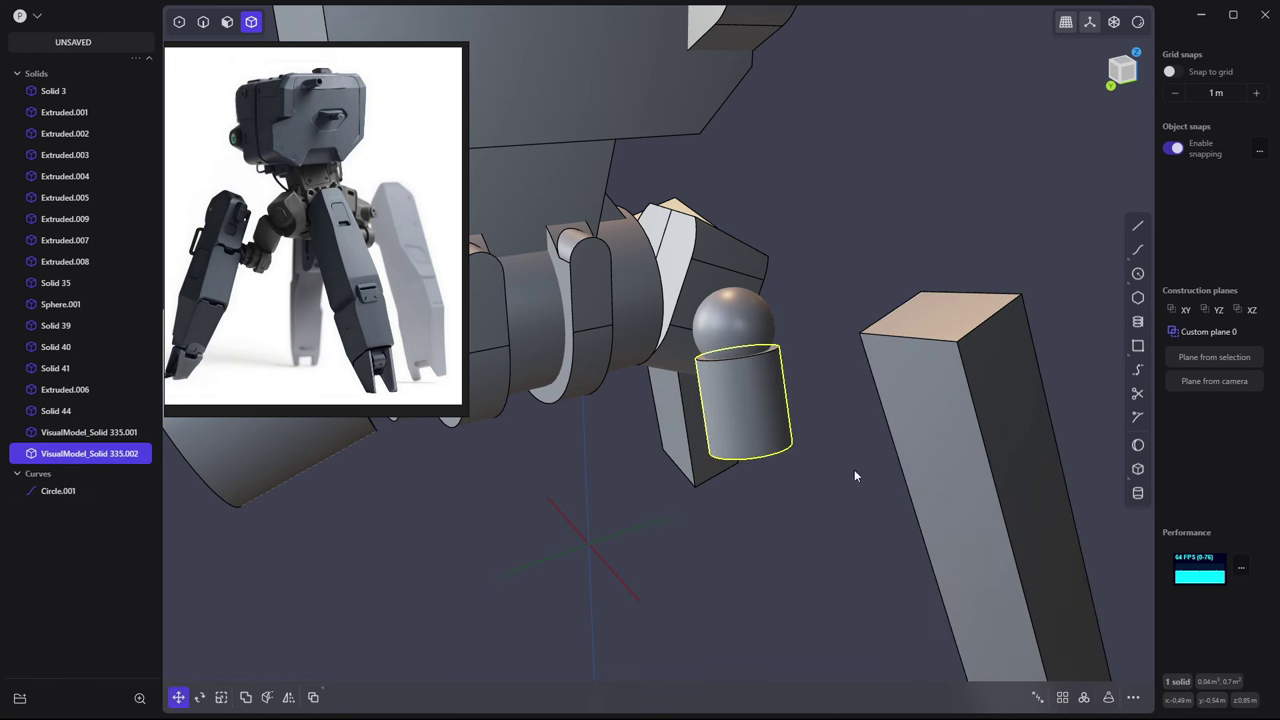
click(835, 368)
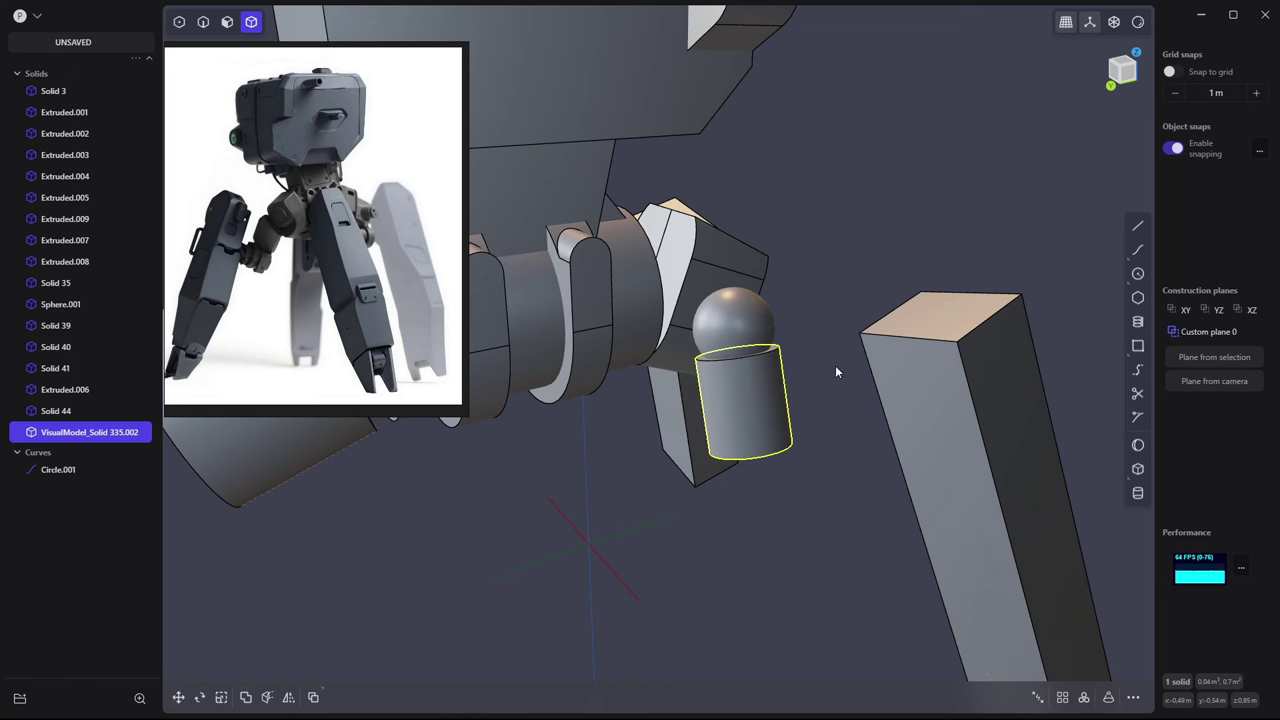
Duplicate the joint cylinder via the 'du' command search and move the copy beside the leg plate
right_click(842, 367)
text(du)
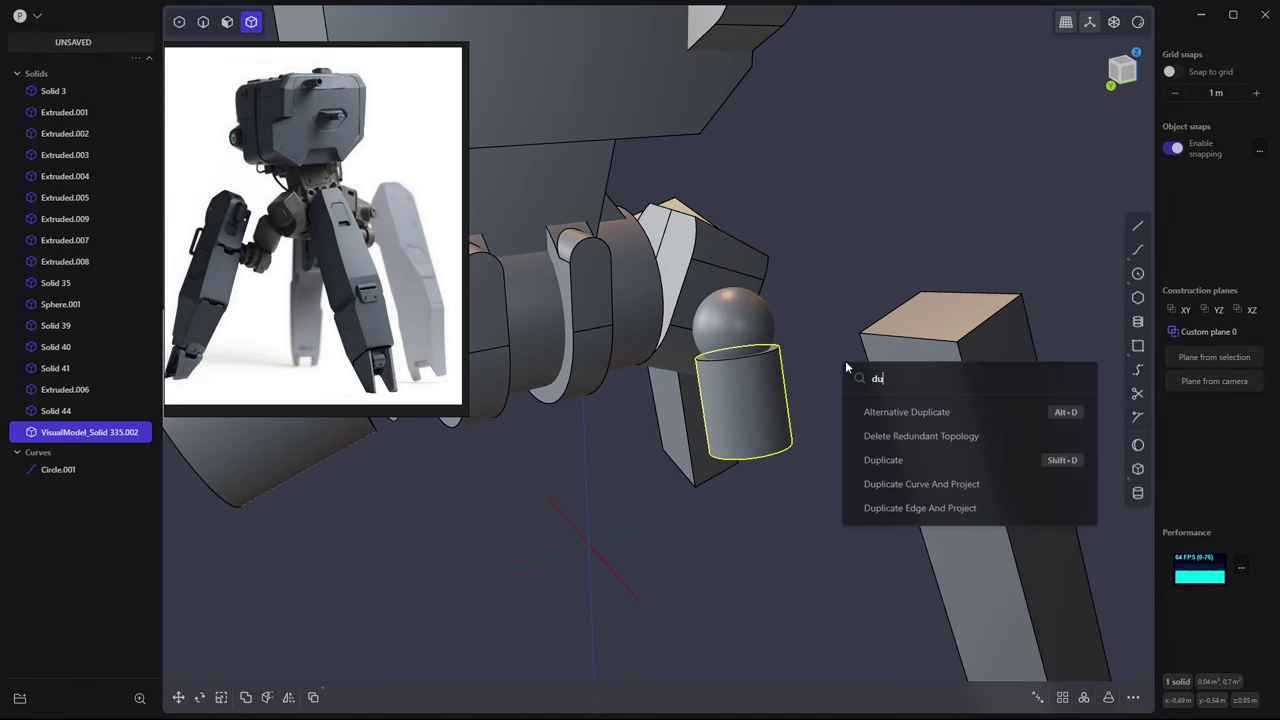
key(Escape)
click(772, 412)
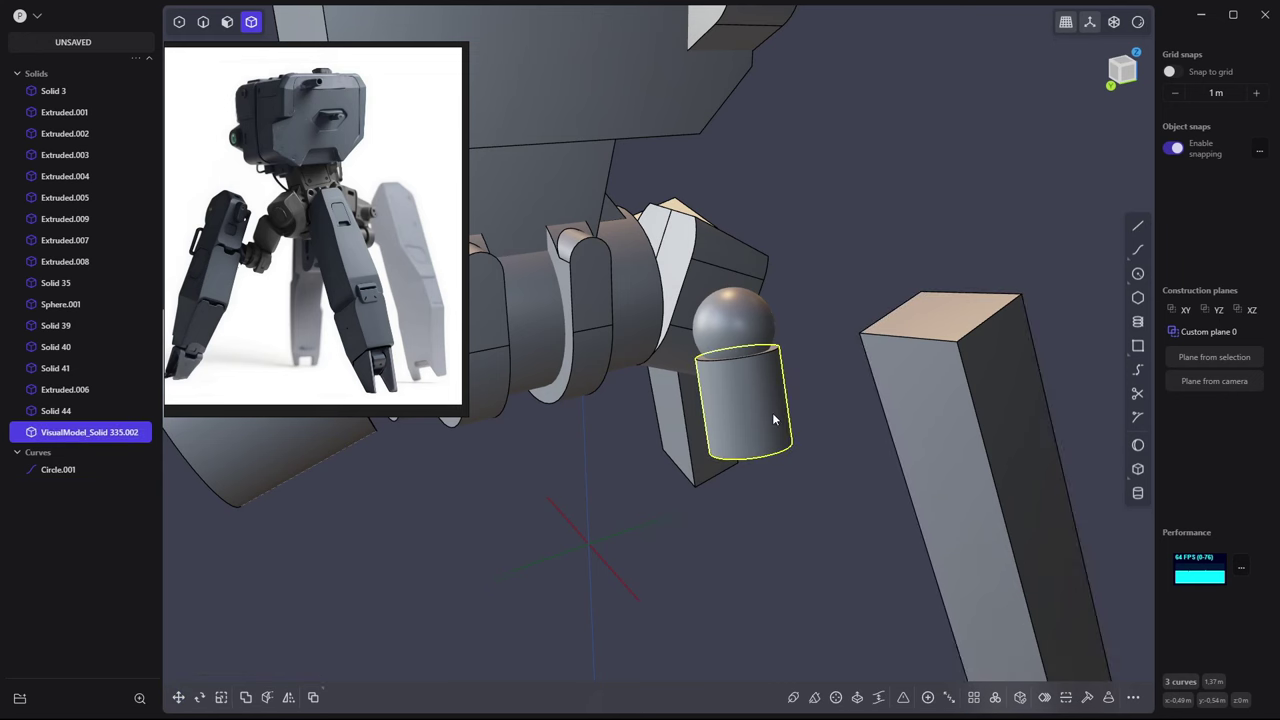
text(ffu)
key(BackSpace)
key(BackSpace)
text(d)
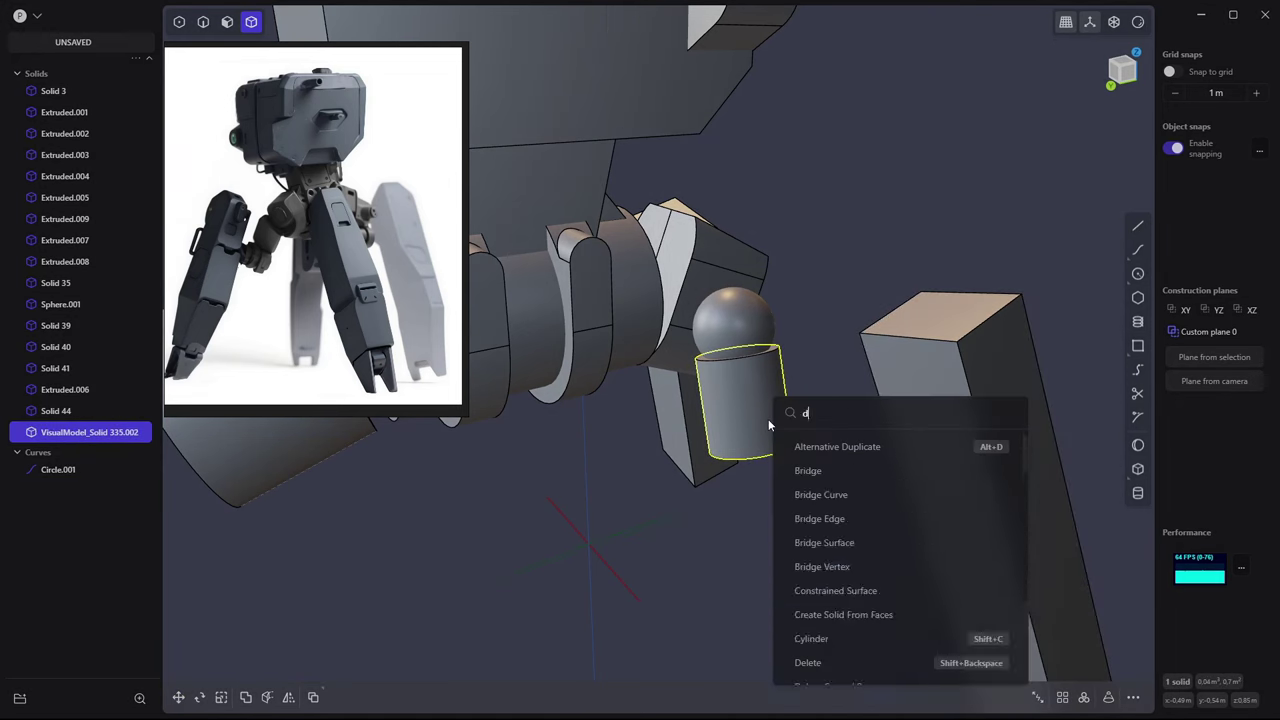
text(u)
click(824, 489)
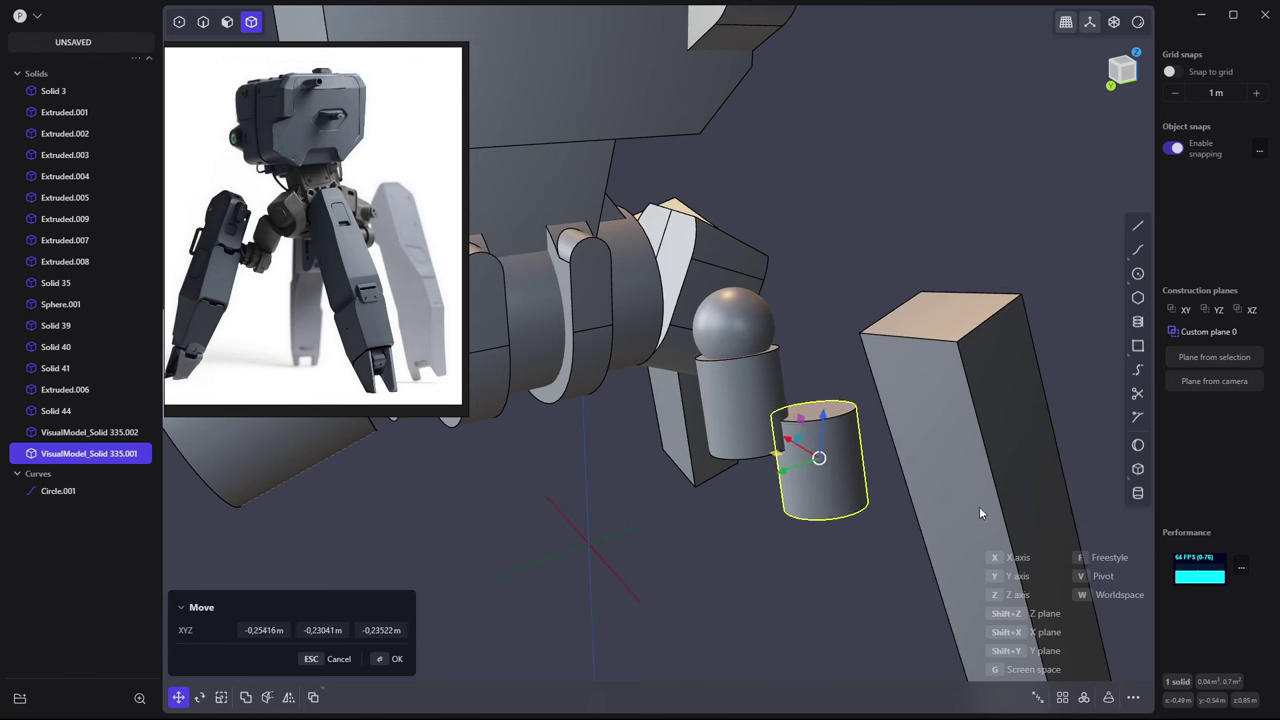
middle_drag(890, 477, 752, 396)
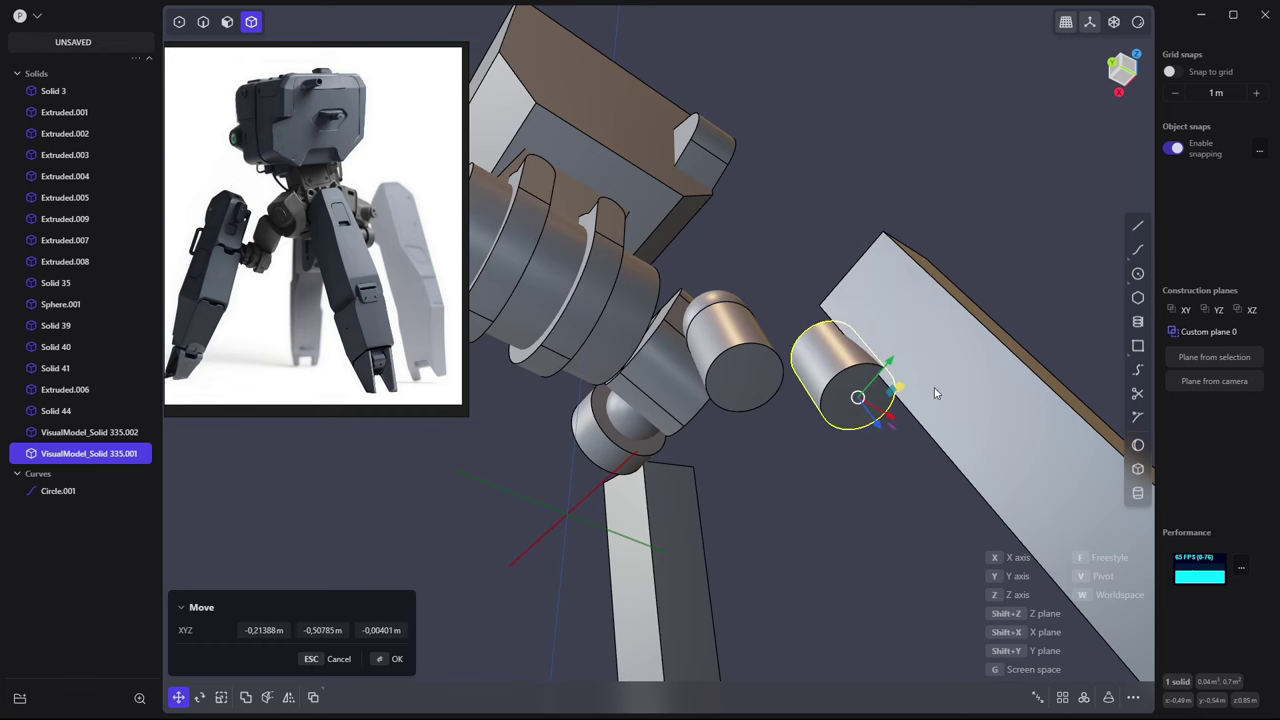
key(Escape)
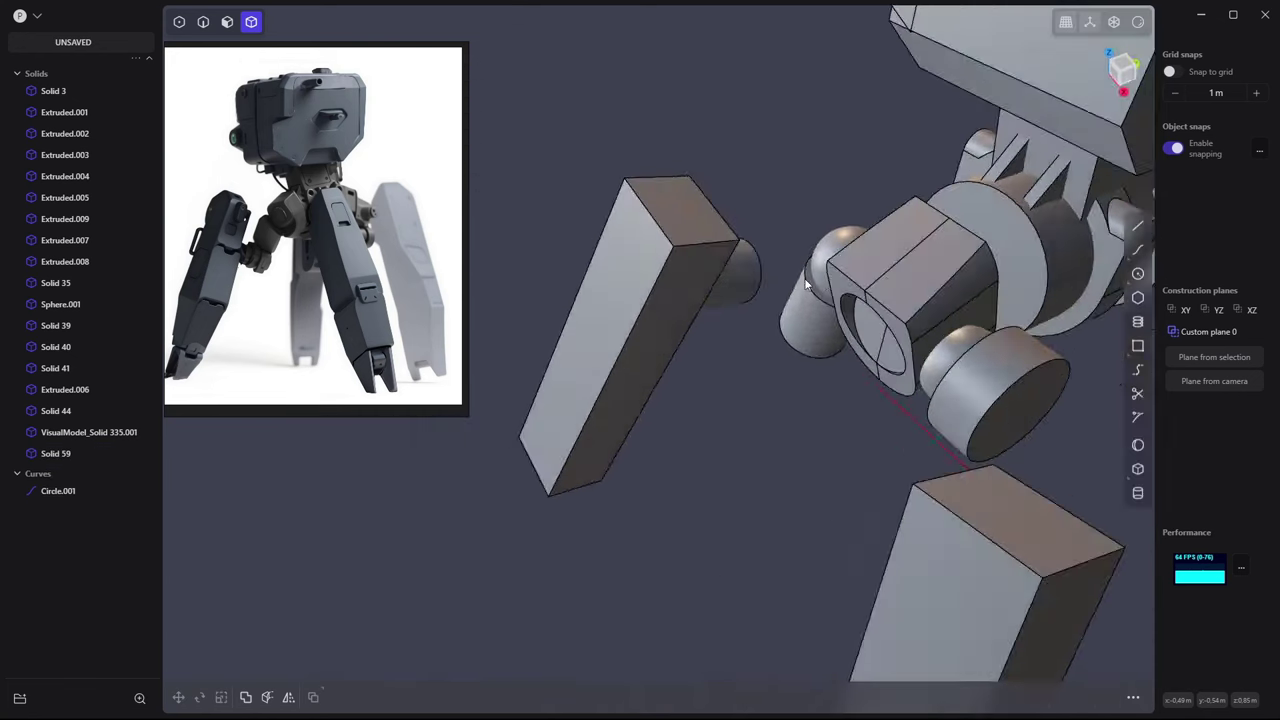
In Top view, rotate and move the leg plate and its cylinder into a new position
shift+click(680, 258)
key(7)
key(r)
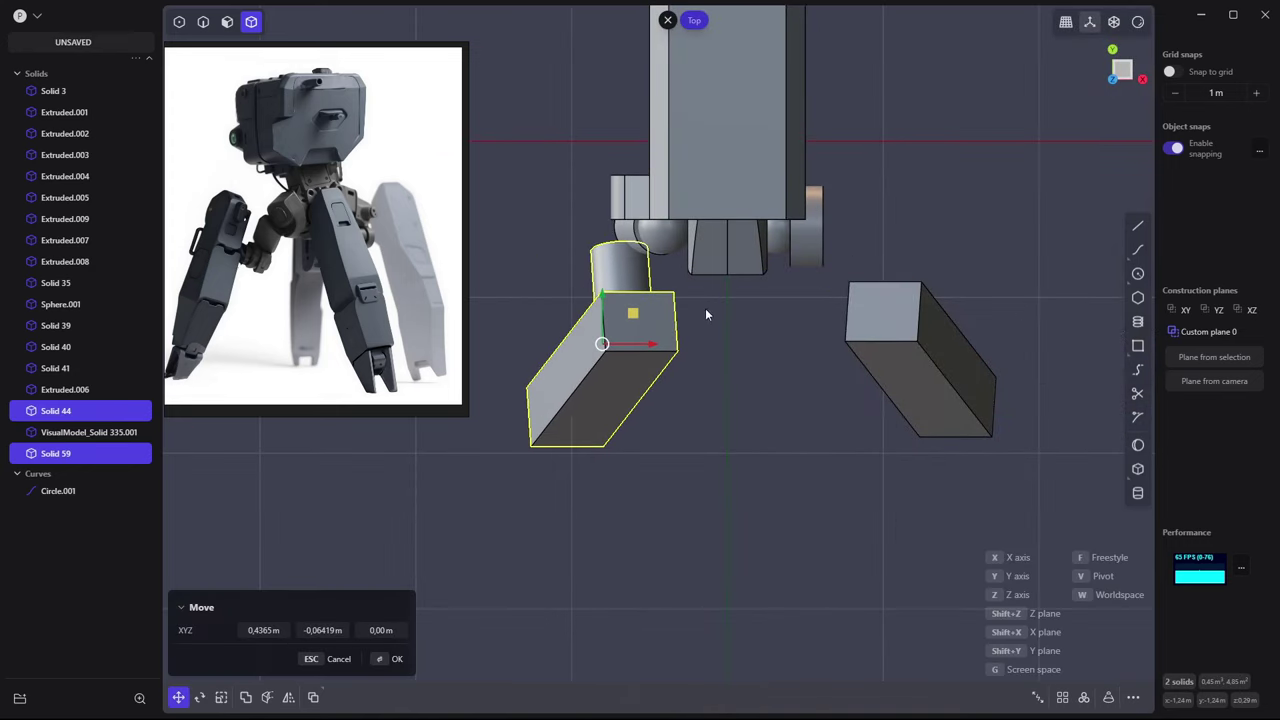
click(764, 332)
key(g)
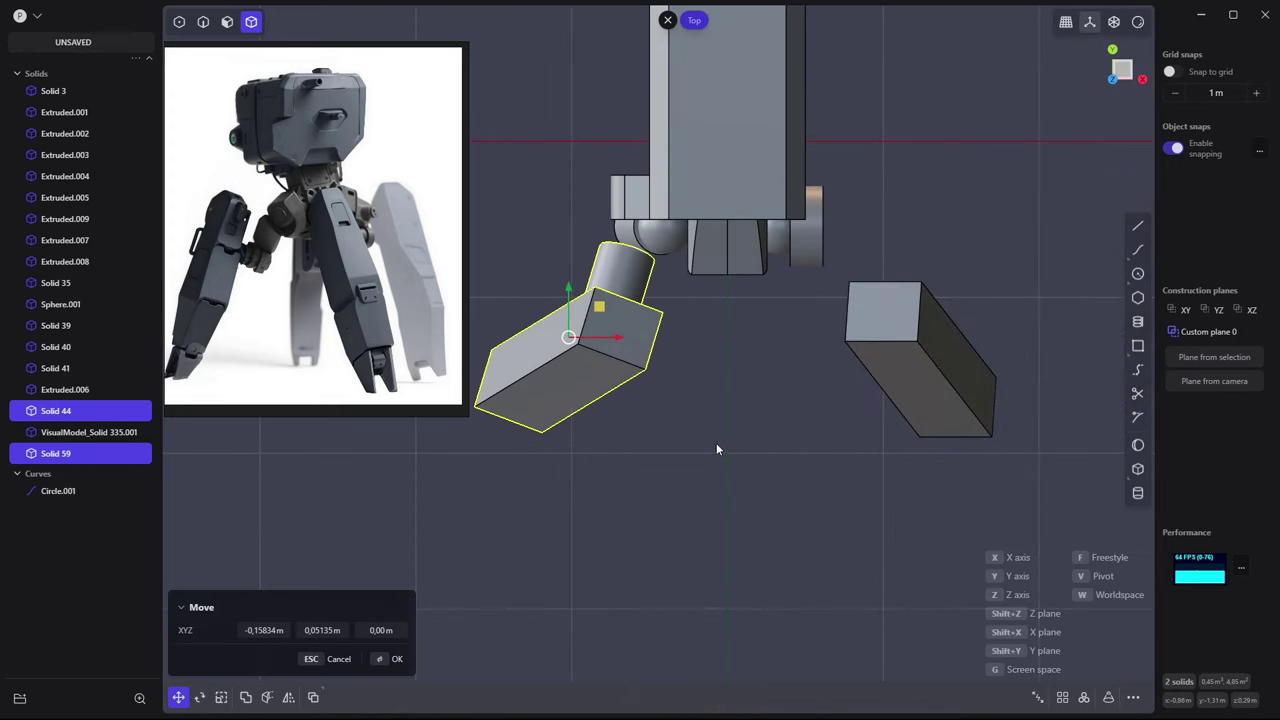
click(716, 443)
mouse_move(716, 443)
middle_down()
mouse_move(798, 303)
mouse_move(778, 278)
mouse_move(773, 287)
middle_up()
Shorten the joint capsule's cylinder body and reposition the horizontal cylinder
click(603, 333)
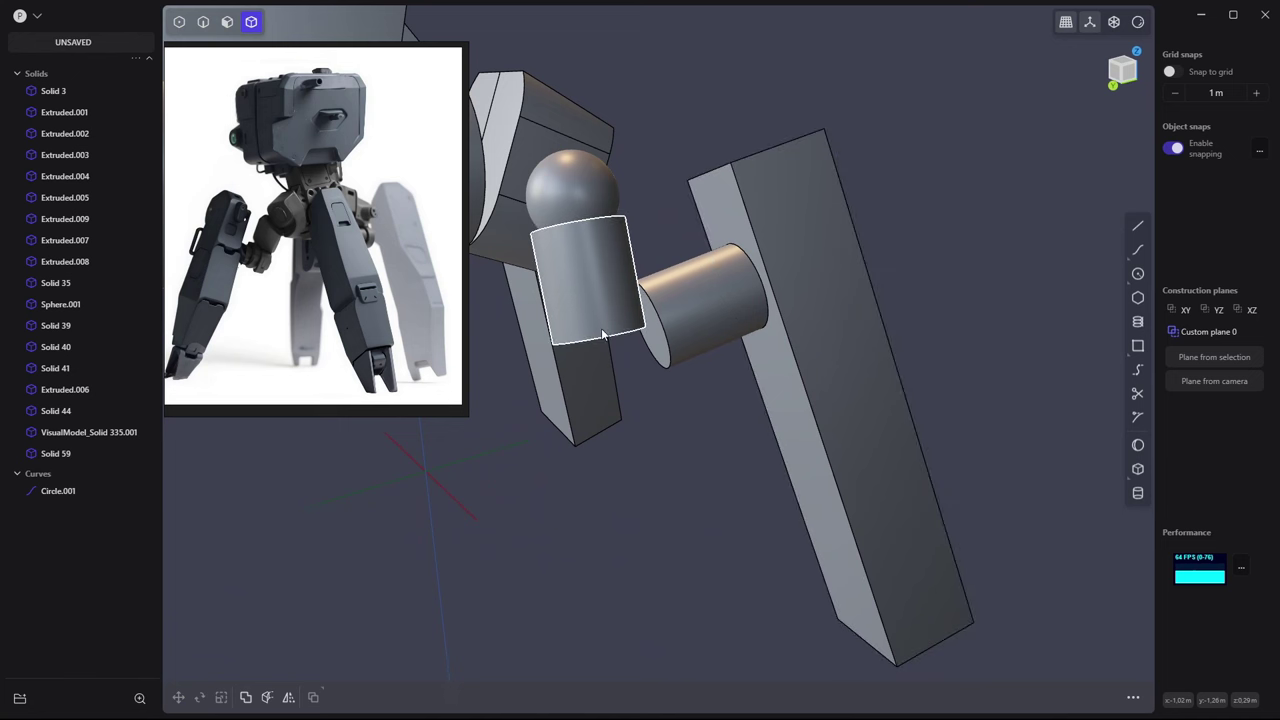
click(650, 328)
middle_drag(650, 328, 597, 343)
click(597, 343)
key(e)
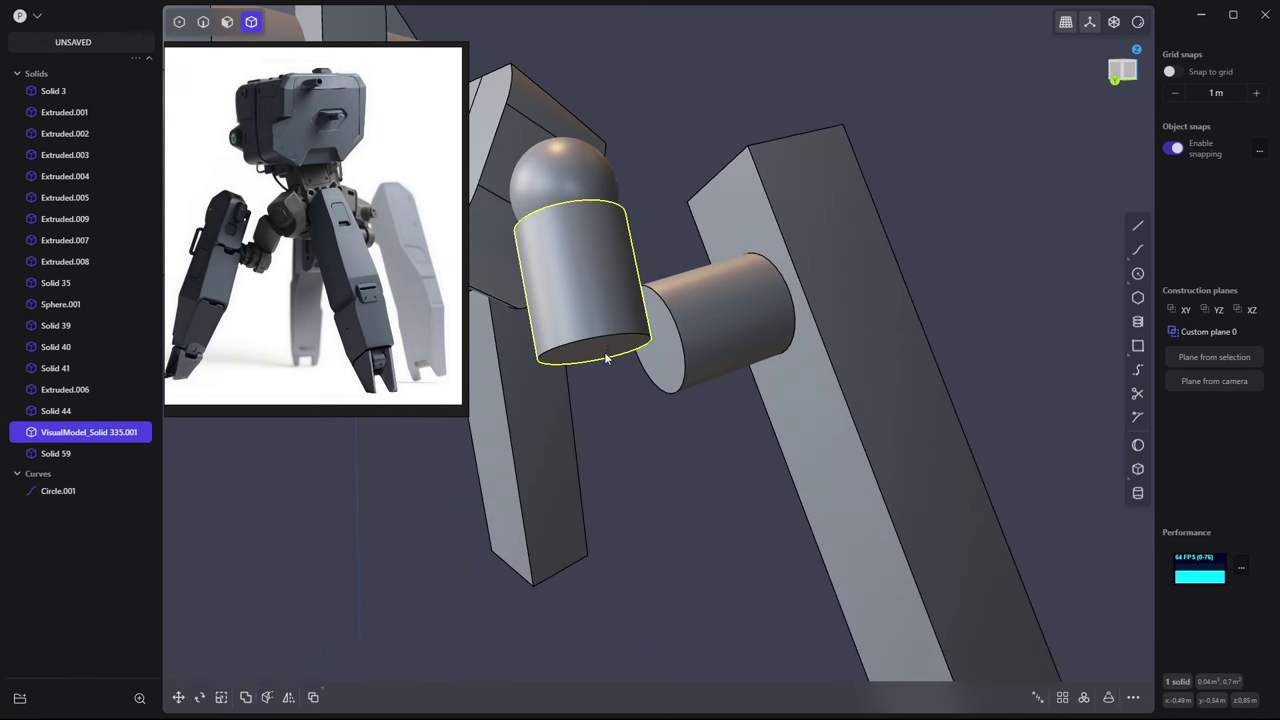
drag(608, 406, 675, 227)
key(Return)
mouse_move(673, 223)
middle_down()
mouse_move(641, 300)
mouse_move(644, 221)
mouse_move(704, 254)
middle_up()
click(704, 254)
key(g)
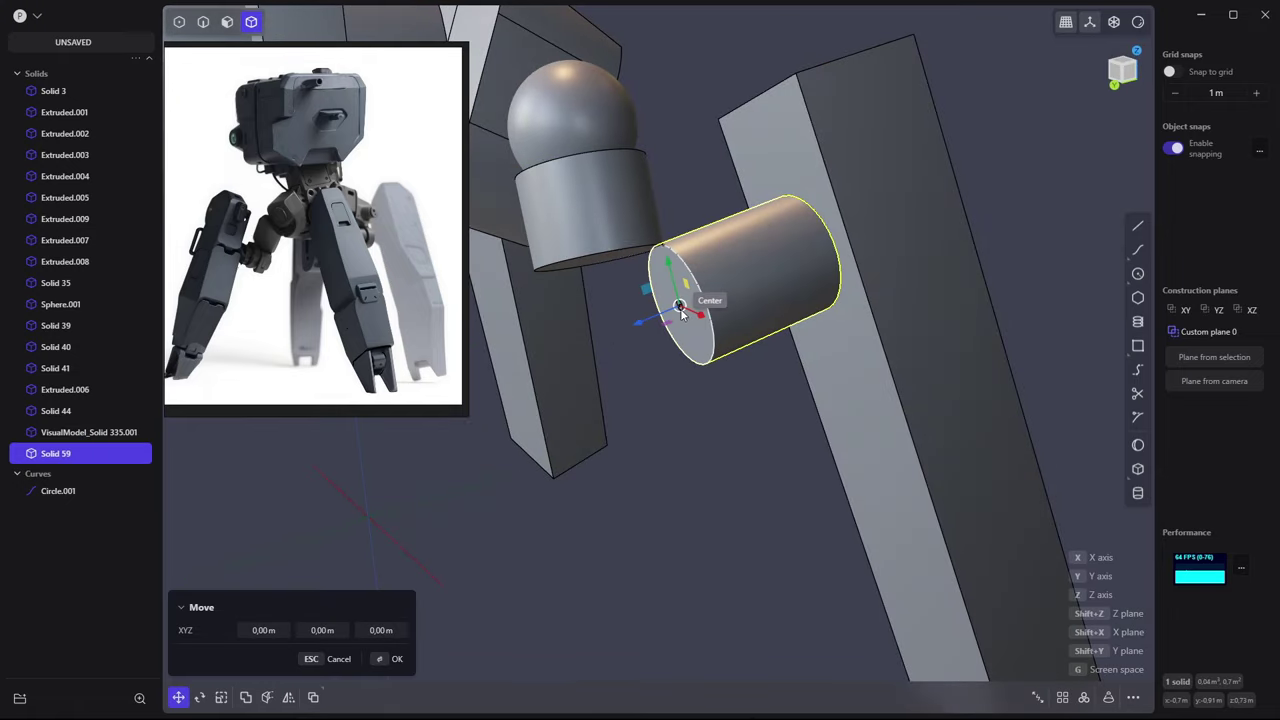
click(686, 285)
Offset the capsule's bottom face downward to form a long post
middle_drag(686, 285, 760, 260)
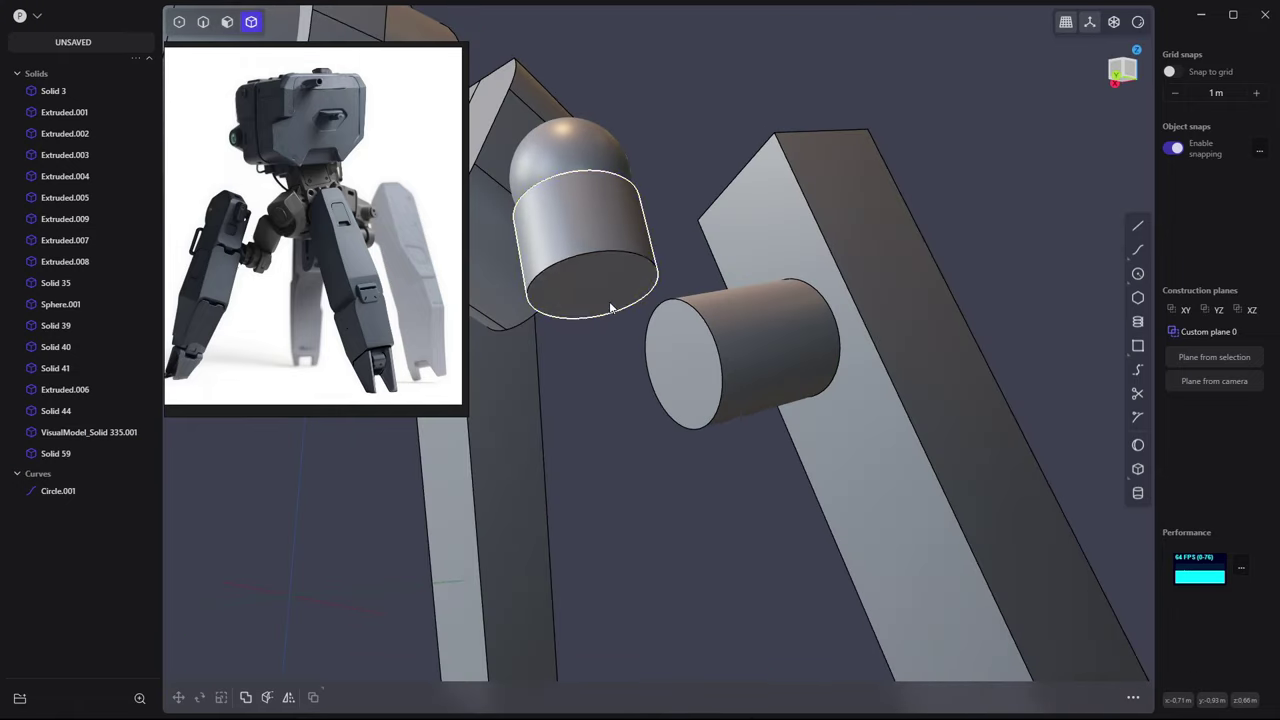
key(3)
click(592, 285)
key(o)
drag(621, 318, 617, 487)
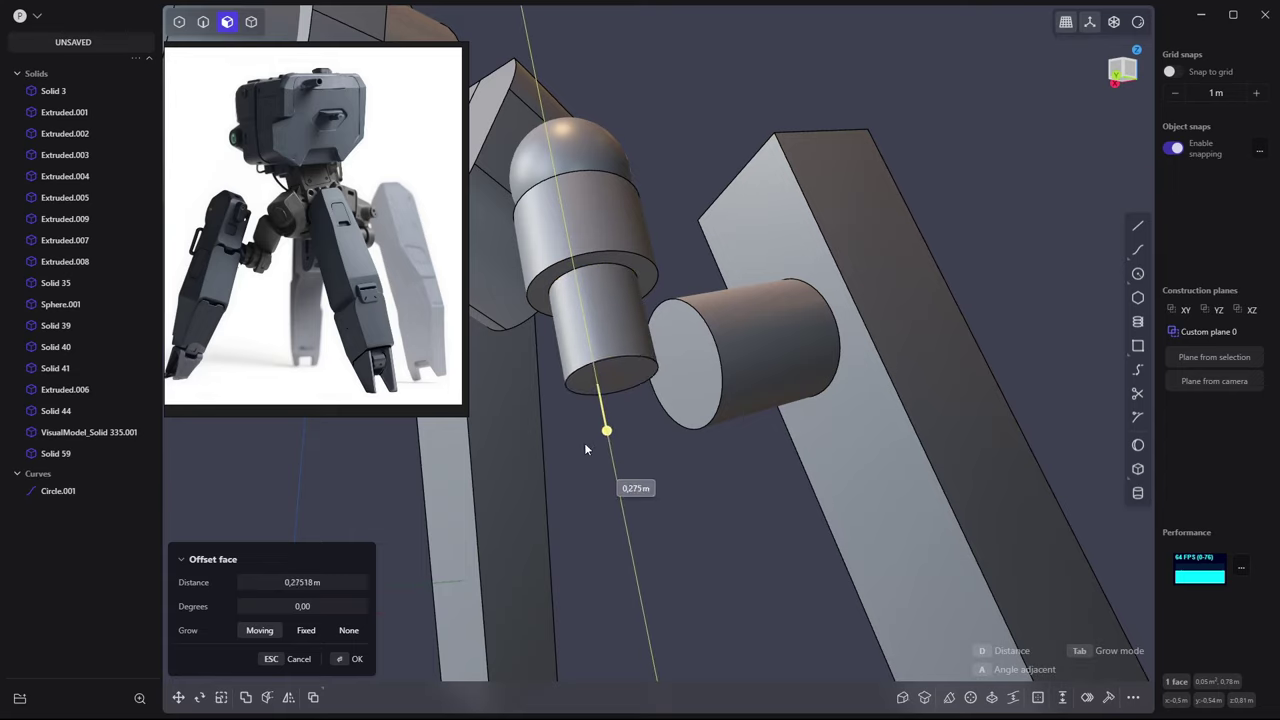
mouse_move(617, 487)
middle_down()
mouse_move(552, 410)
mouse_move(627, 476)
middle_up()
key(Return)
key(4)
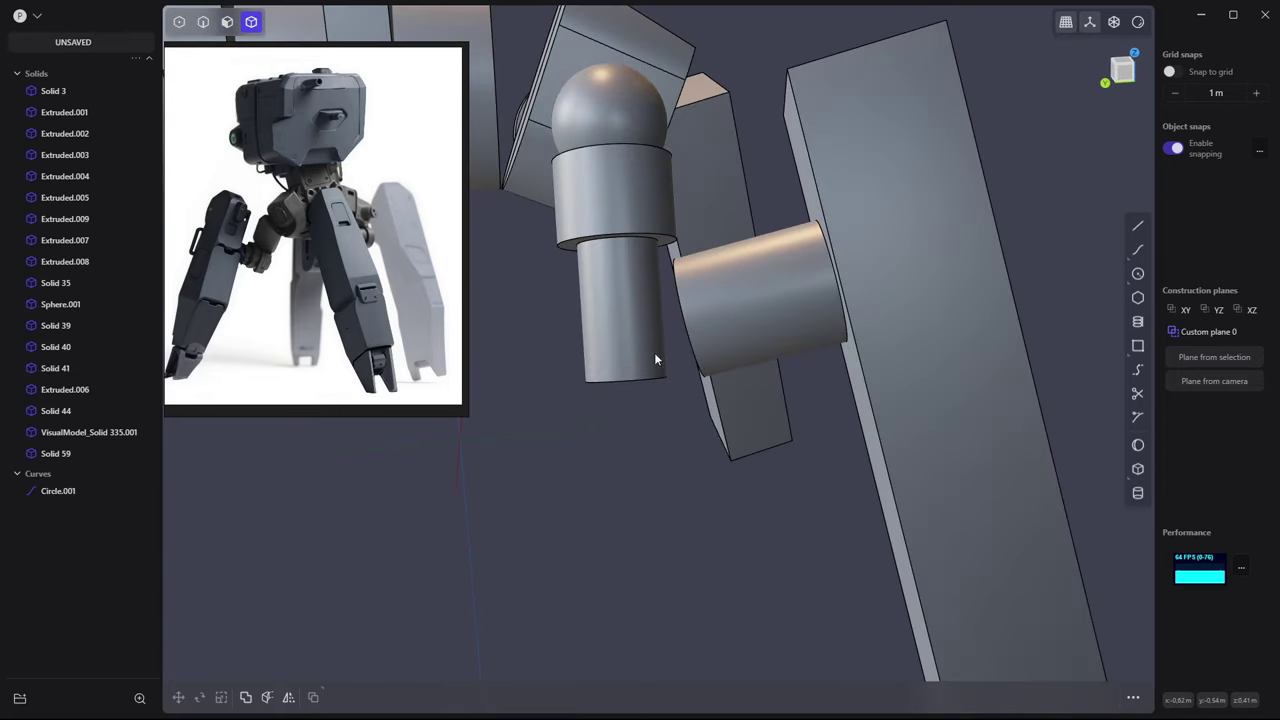
Rotate the horizontal cylinder and leg plate around a pivot on the post face
mouse_move(654, 352)
middle_down()
mouse_move(842, 264)
mouse_move(1072, 273)
mouse_move(748, 390)
mouse_move(668, 353)
mouse_move(786, 315)
middle_up()
click(786, 315)
click(888, 277)
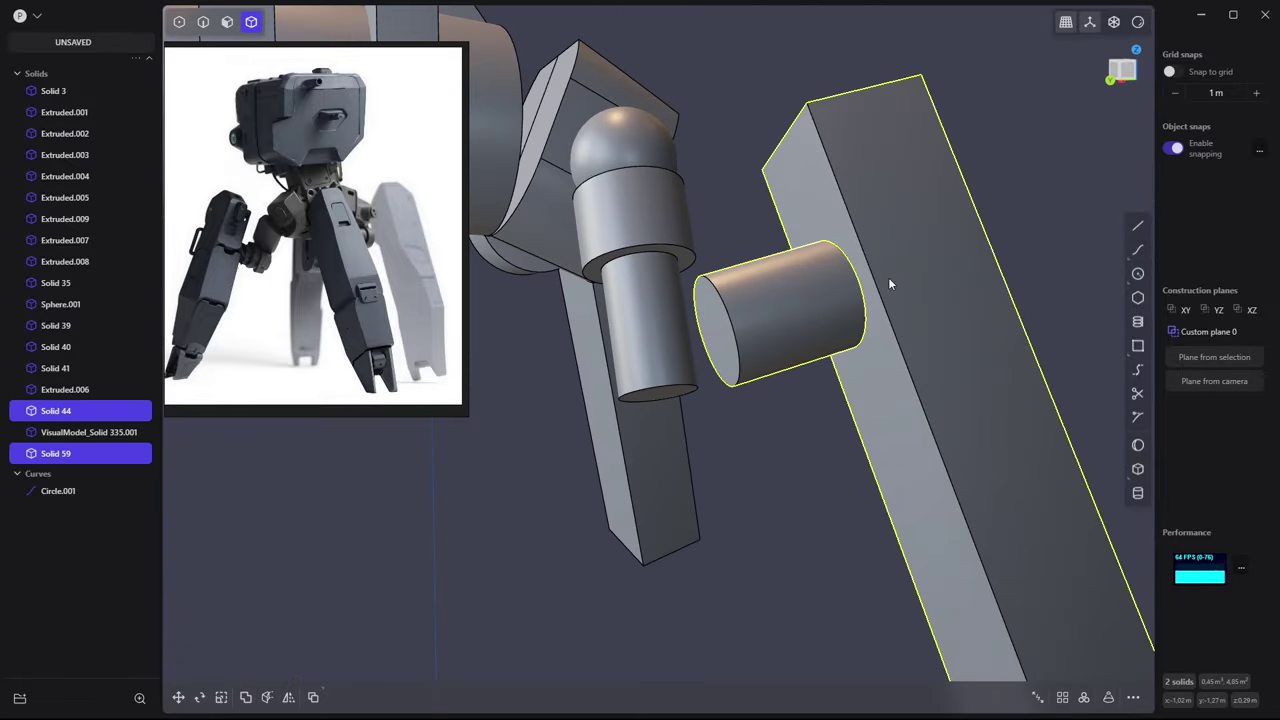
key(r)
mouse_move(888, 277)
middle_down()
mouse_move(850, 314)
mouse_move(695, 357)
middle_up()
key(p)
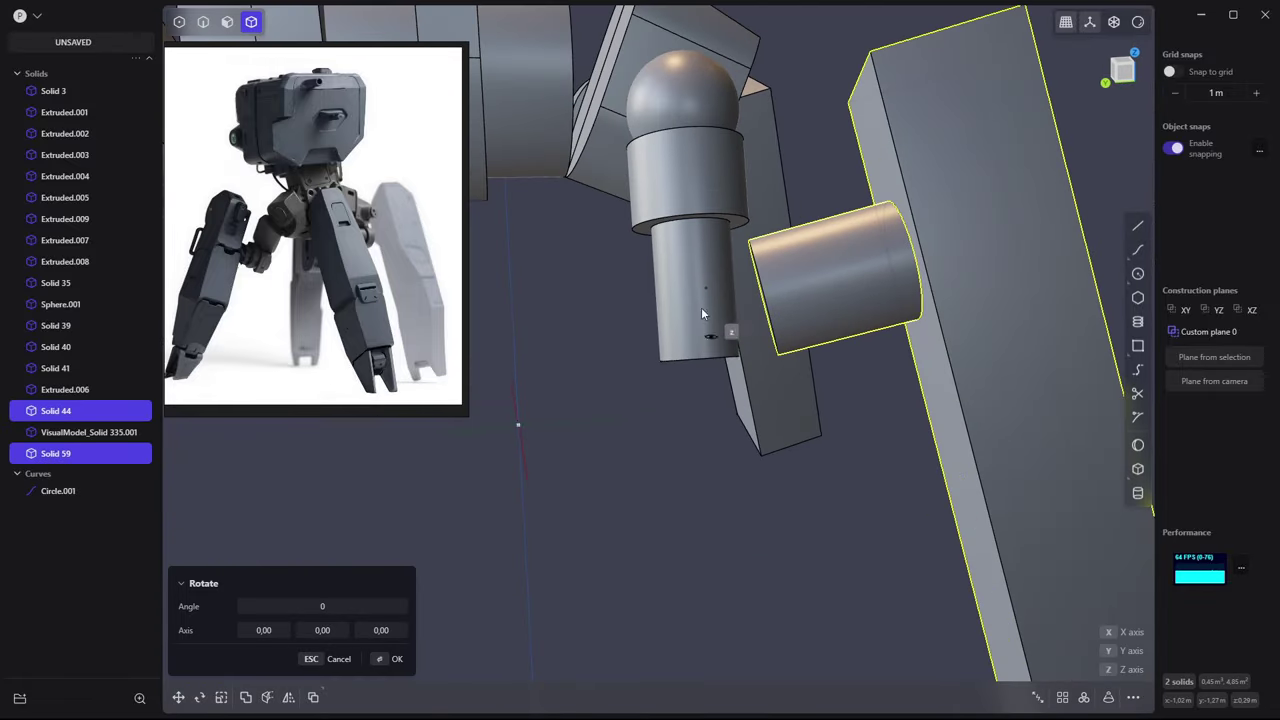
key(Escape)
click(860, 280)
click(964, 251)
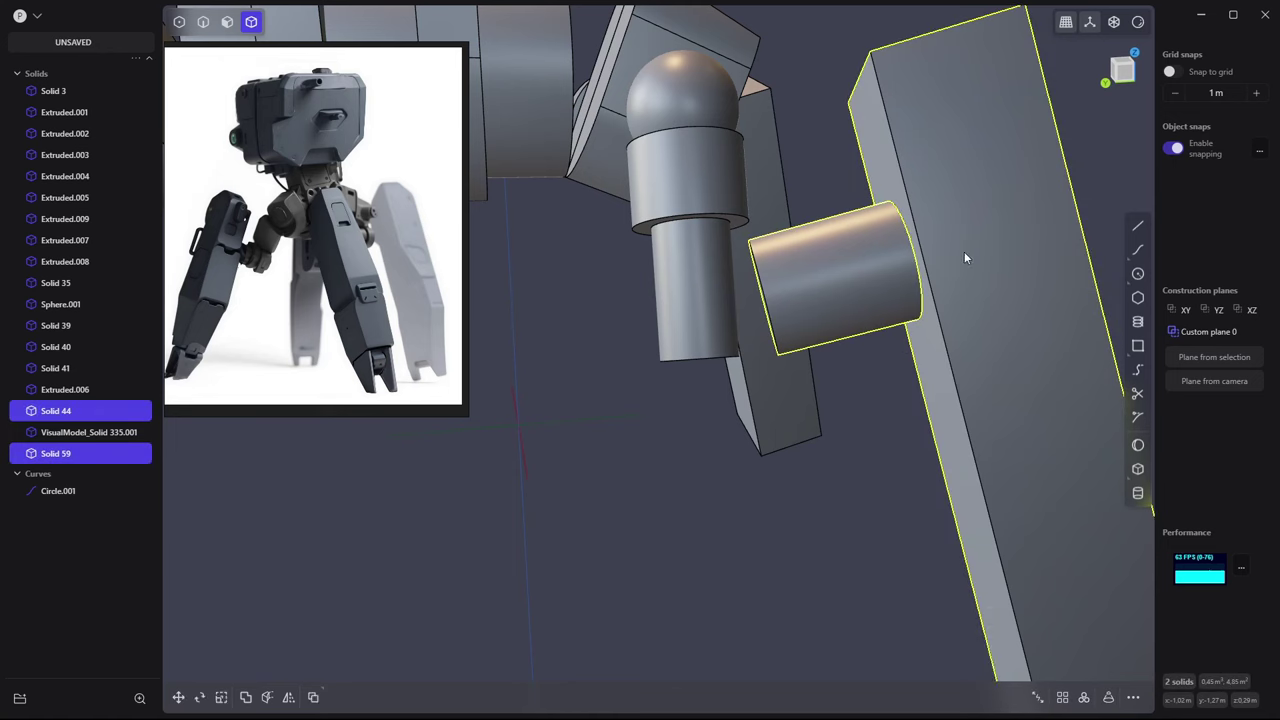
key(r)
key(v)
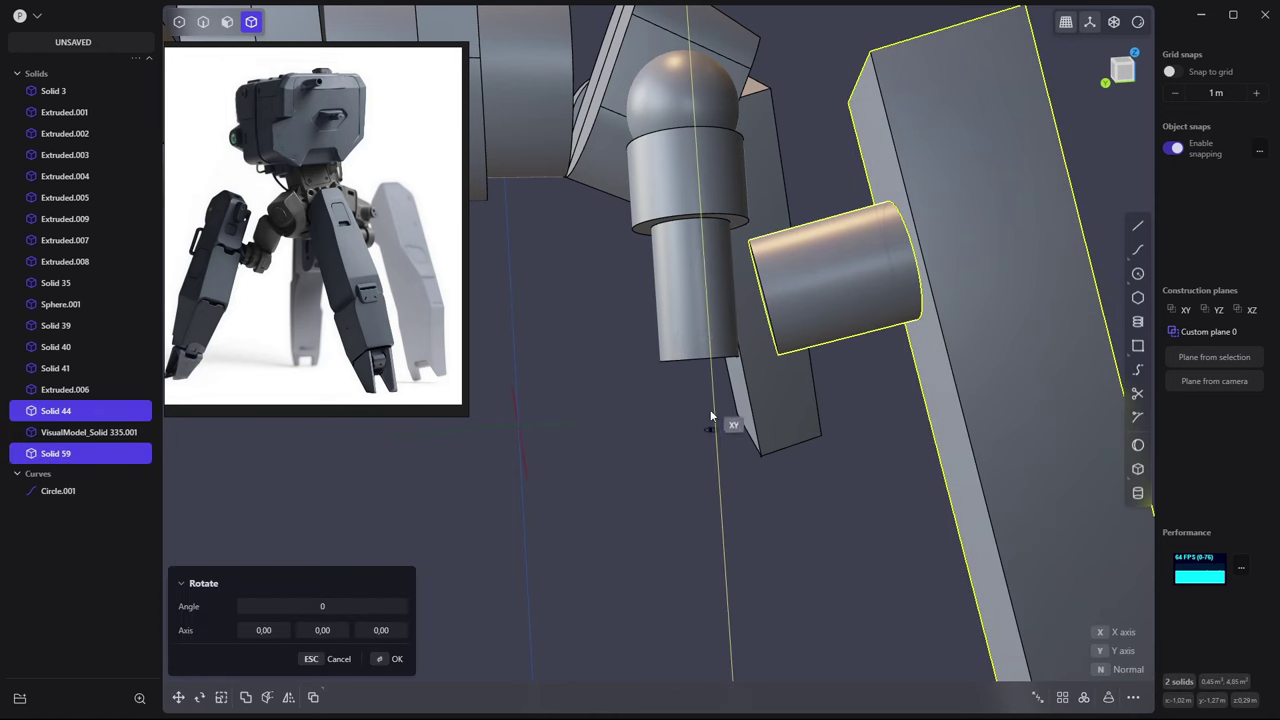
middle_drag(714, 423, 710, 344)
click(710, 344)
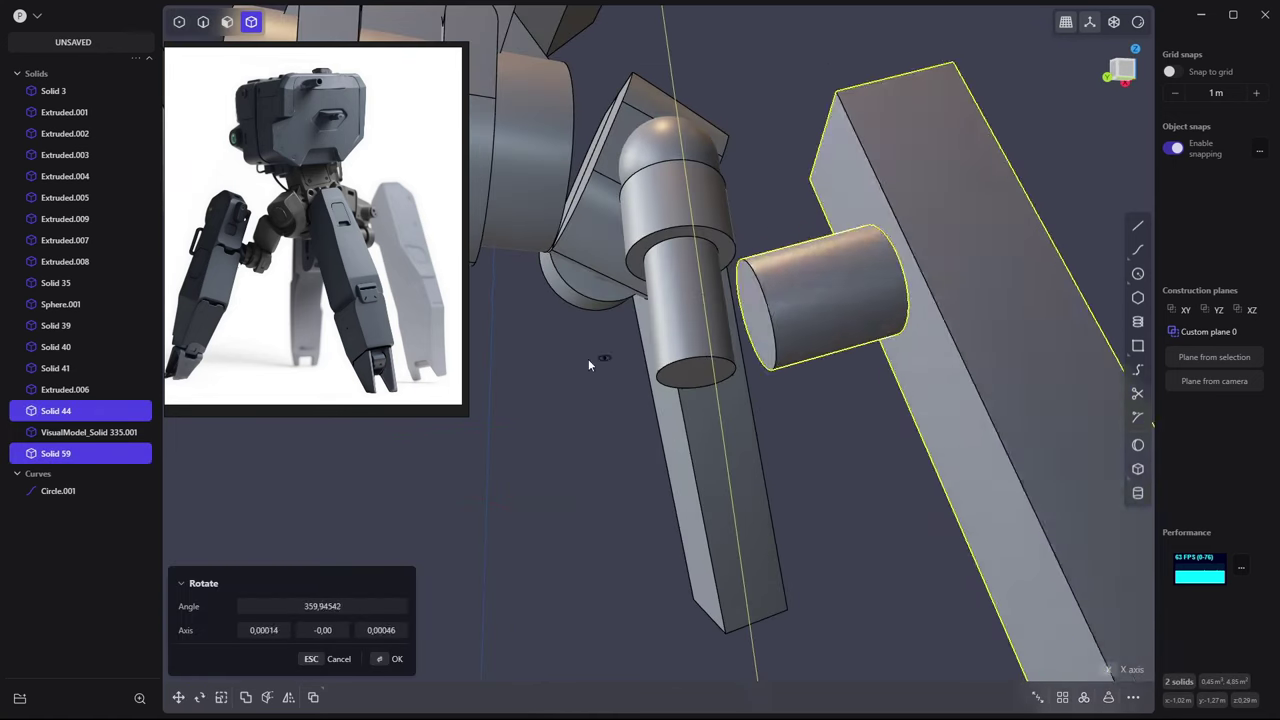
click(714, 337)
Rotate the cylinder and plate again about the cylinder edge to a new angle
mouse_move(714, 337)
middle_down()
mouse_move(782, 297)
mouse_move(780, 363)
mouse_move(757, 354)
middle_up()
key(r)
click(757, 354)
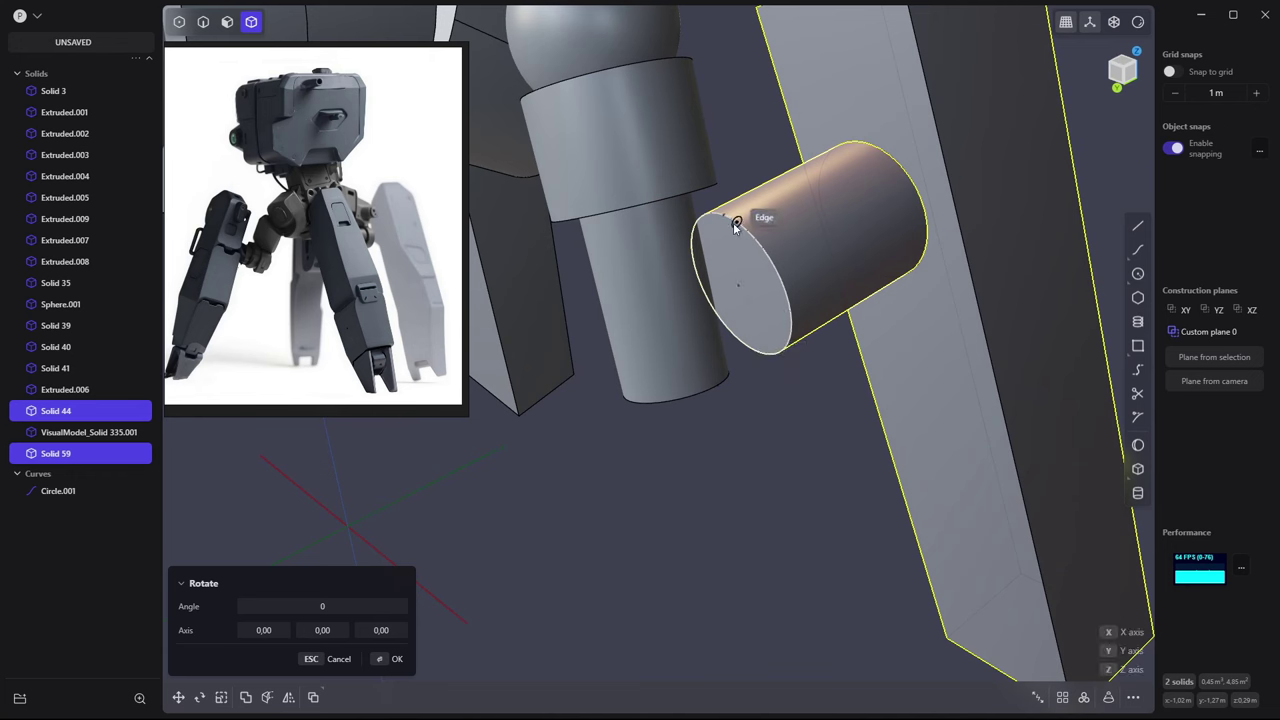
mouse_move(733, 222)
middle_down()
mouse_move(644, 274)
mouse_move(709, 269)
middle_up()
middle_drag(760, 206, 786, 271)
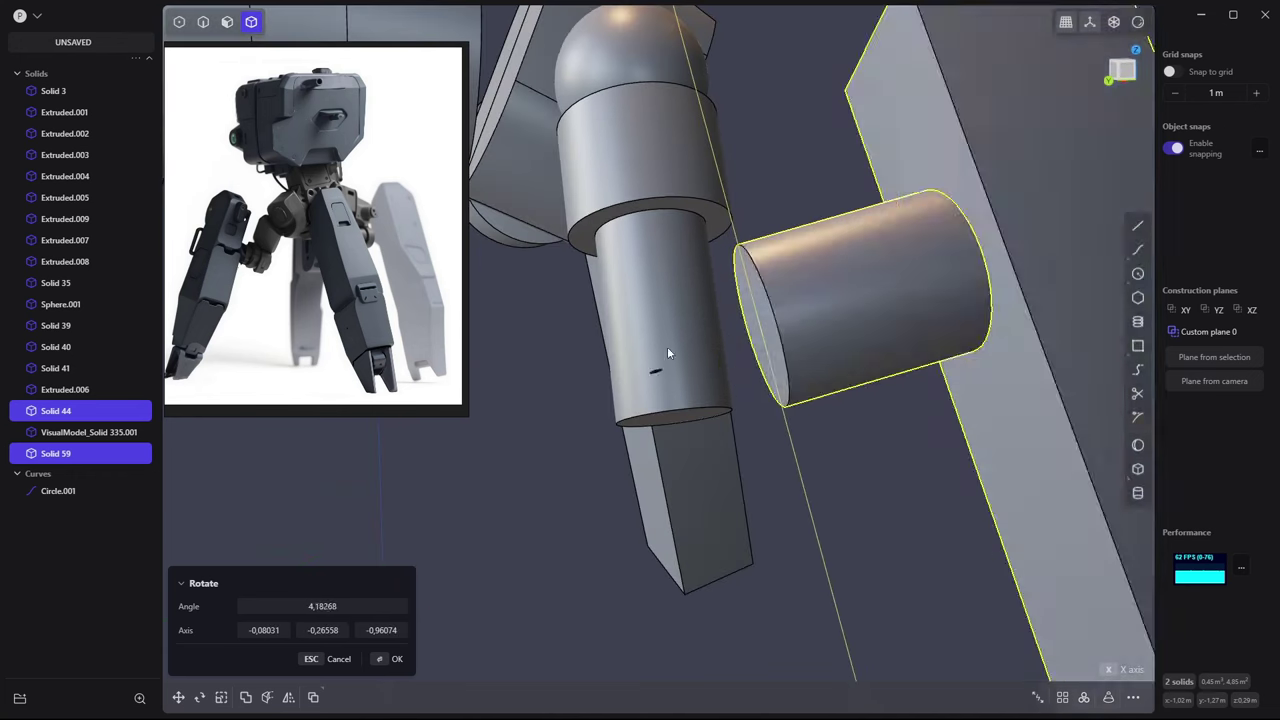
click(669, 350)
mouse_move(669, 350)
middle_down()
mouse_move(868, 312)
mouse_move(790, 332)
mouse_move(1070, 247)
middle_up()
key(g)
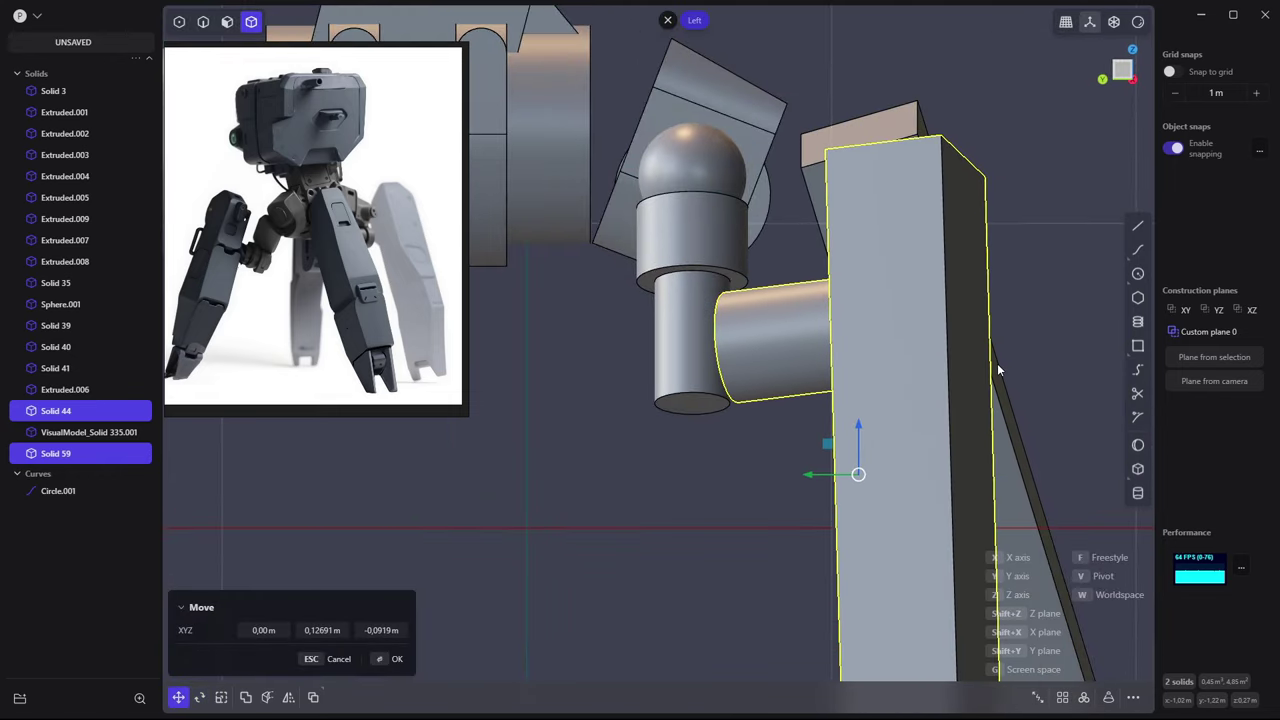
Place the leg plate and cylinder against the post
click(997, 363)
mouse_move(997, 363)
middle_down()
mouse_move(718, 500)
mouse_move(504, 512)
mouse_move(711, 434)
mouse_move(691, 432)
mouse_move(811, 528)
mouse_move(689, 292)
mouse_move(963, 312)
mouse_move(800, 333)
mouse_move(896, 288)
mouse_move(784, 344)
mouse_move(750, 320)
mouse_move(706, 343)
mouse_move(773, 294)
middle_up()
click(691, 432)
key(g)
click(785, 507)
Mirror the knee cylinders and the leg plate to the opposite side
click(689, 292)
click(896, 288)
click(706, 343)
key(alt+x)
click(836, 441)
mouse_move(836, 441)
middle_down()
mouse_move(962, 247)
mouse_move(642, 395)
middle_up()
click(642, 395)
key(alt+x)
click(748, 349)
mouse_move(748, 349)
middle_down()
mouse_move(782, 416)
mouse_move(717, 407)
mouse_move(754, 380)
mouse_move(689, 345)
middle_up()
Offset both legs' top faces upward to lengthen the leg plates
key(3)
key(o)
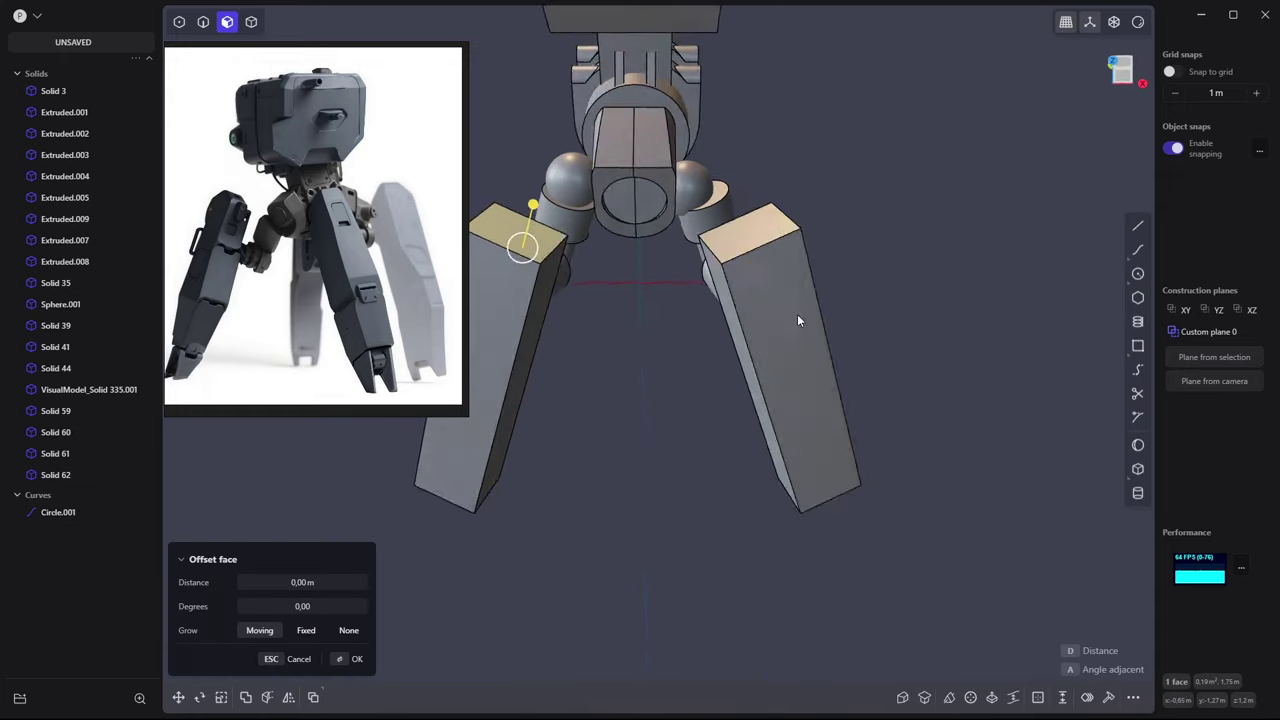
middle_drag(797, 314, 746, 186)
drag(746, 186, 744, 120)
key(Return)
key(4)
In front view, move the right leg plate and its knee parts into position
mouse_move(890, 208)
middle_down()
mouse_move(880, 228)
mouse_move(762, 283)
mouse_move(640, 250)
middle_up()
click(762, 283)
click(530, 285)
click(634, 177)
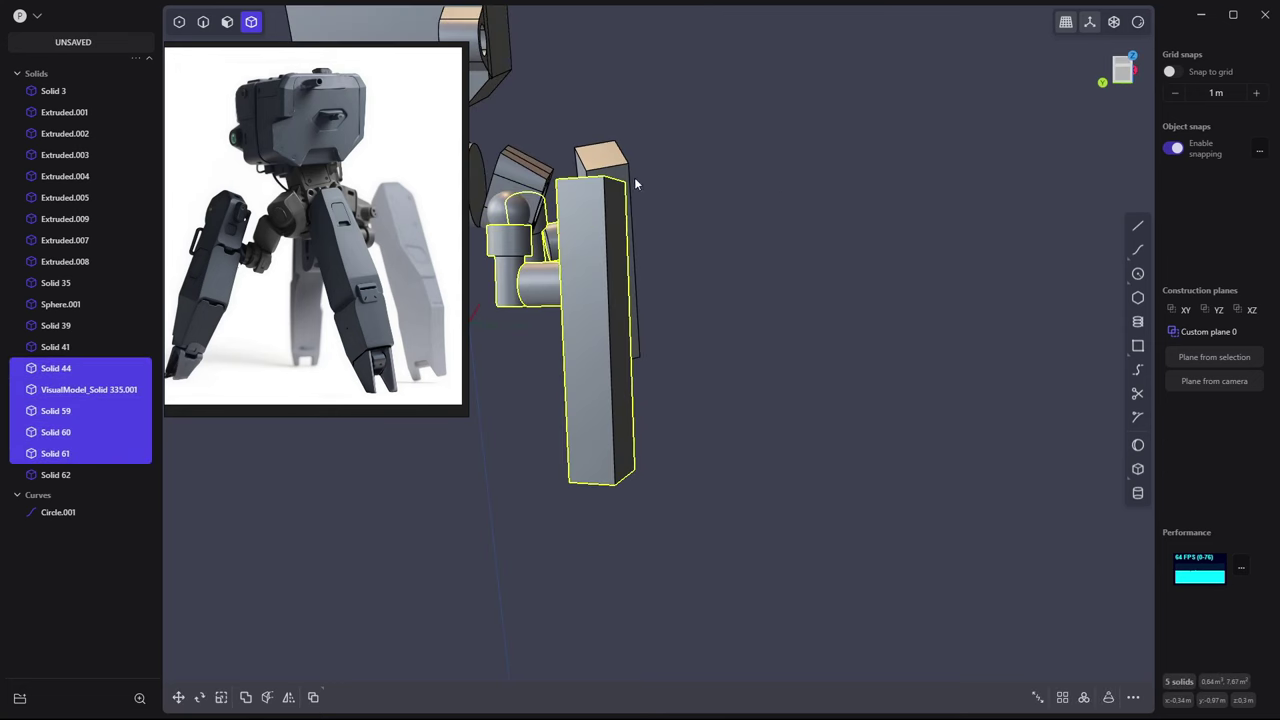
click(744, 214)
key(KP_1)
key(Escape)
click(895, 300)
click(880, 270)
click(943, 298)
key(g)
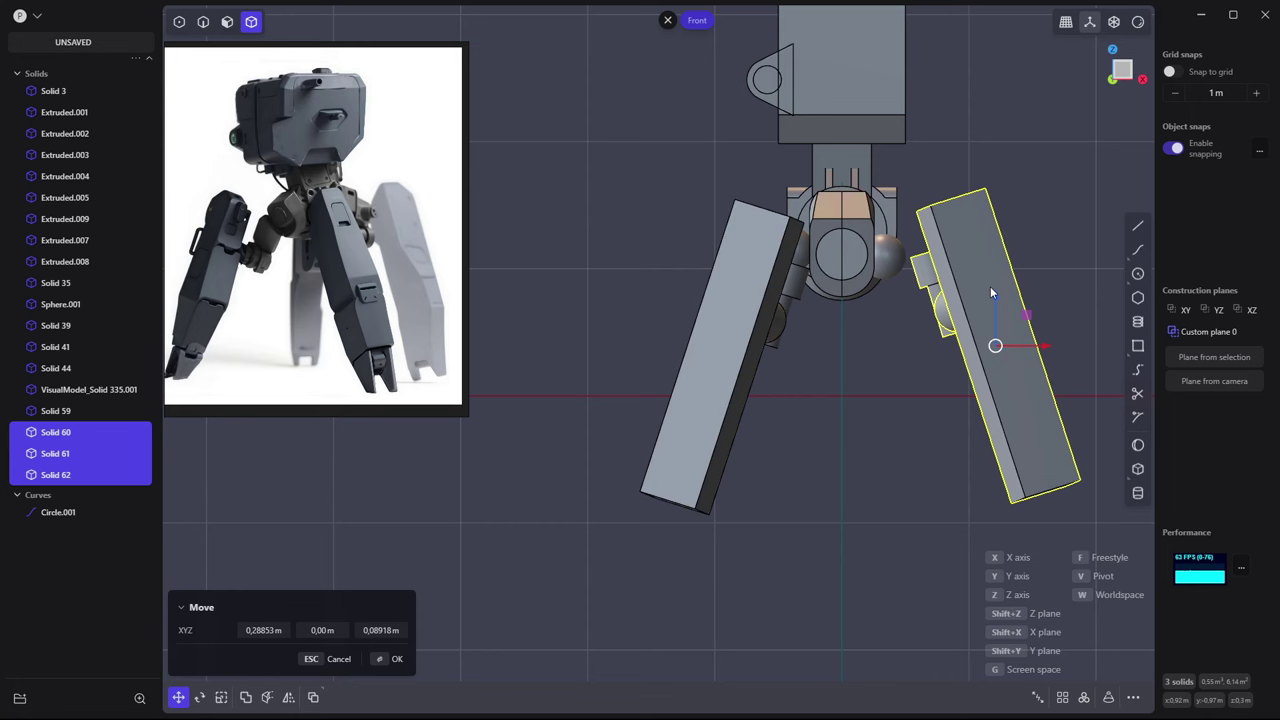
click(990, 291)
Delete the old left leg and hip part, then mirror the right leg into a new left leg
click(720, 350)
key(Delete)
click(786, 251)
key(Delete)
click(926, 294)
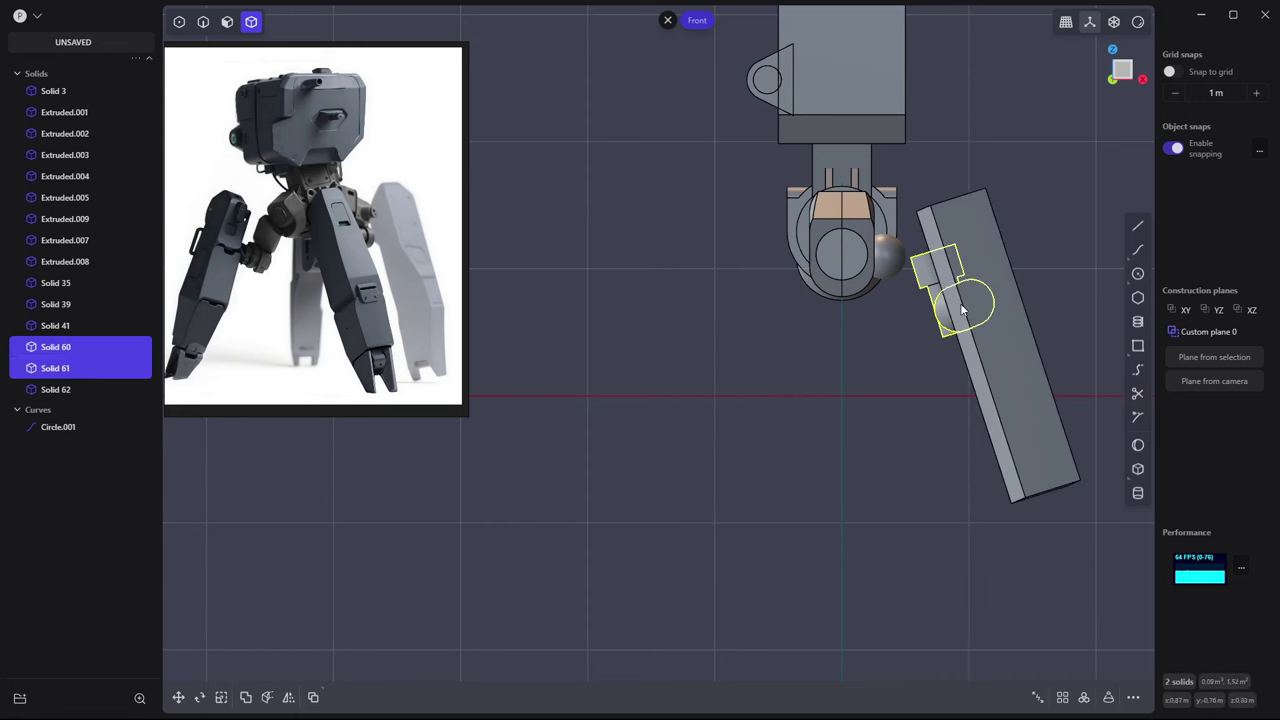
shift+click(960, 303)
key(alt+x)
key(Return)
mouse_move(857, 394)
middle_down()
mouse_move(873, 370)
mouse_move(854, 424)
mouse_move(882, 465)
mouse_move(774, 417)
middle_up()
Lower both legs by about 0.33 m along Z
scroll(714, 300, up, 5)
click(719, 299)
middle_drag(719, 299, 522, 311)
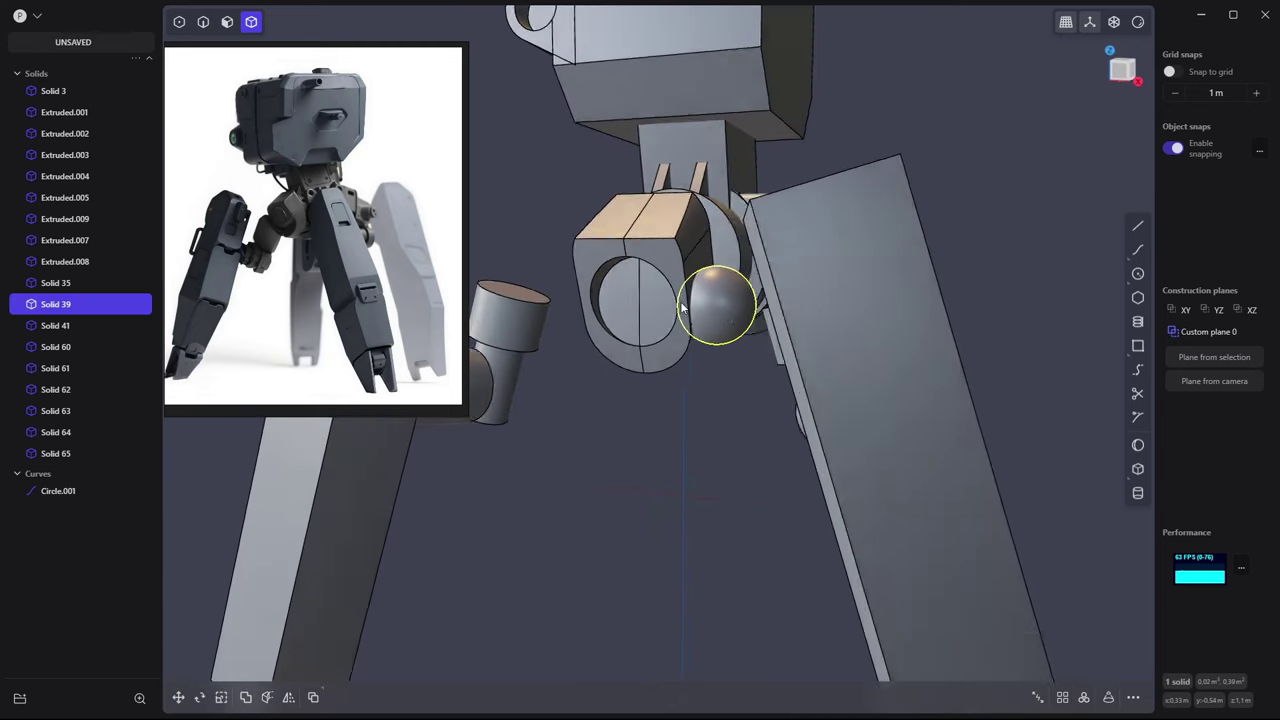
scroll(522, 311, down, 2)
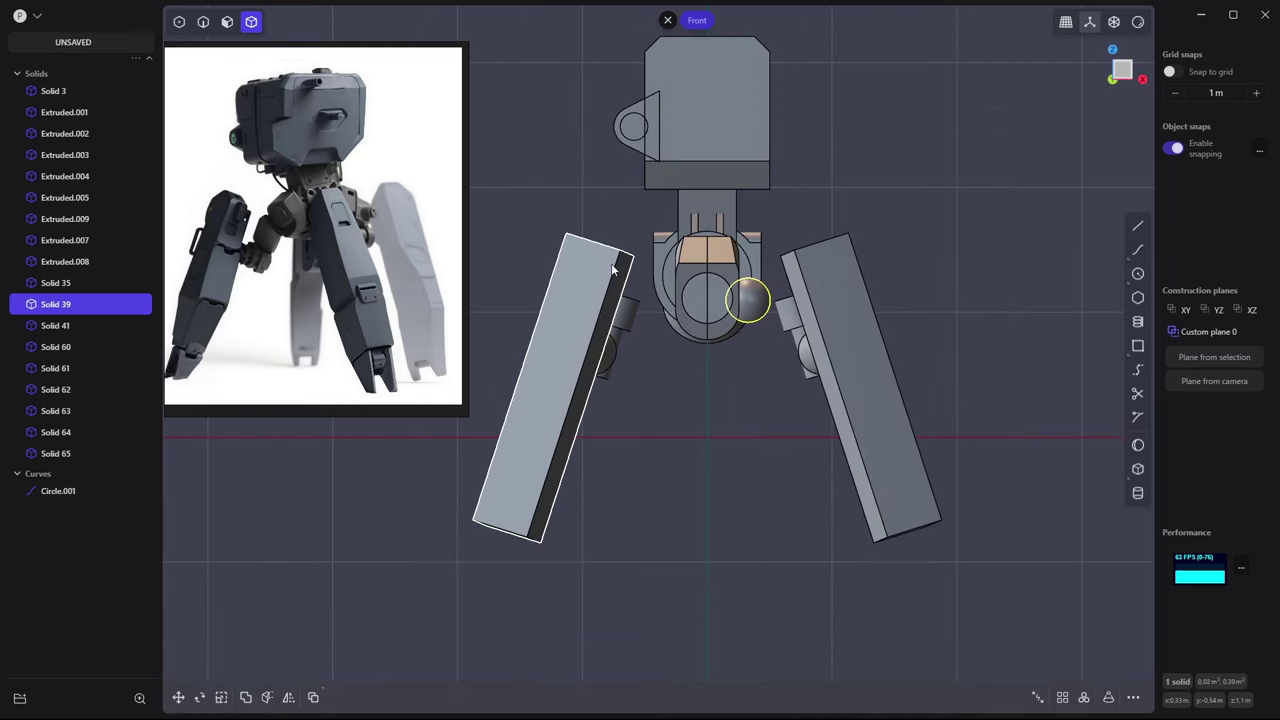
click(600, 335)
shift+click(845, 330)
key(g)
key(Escape)
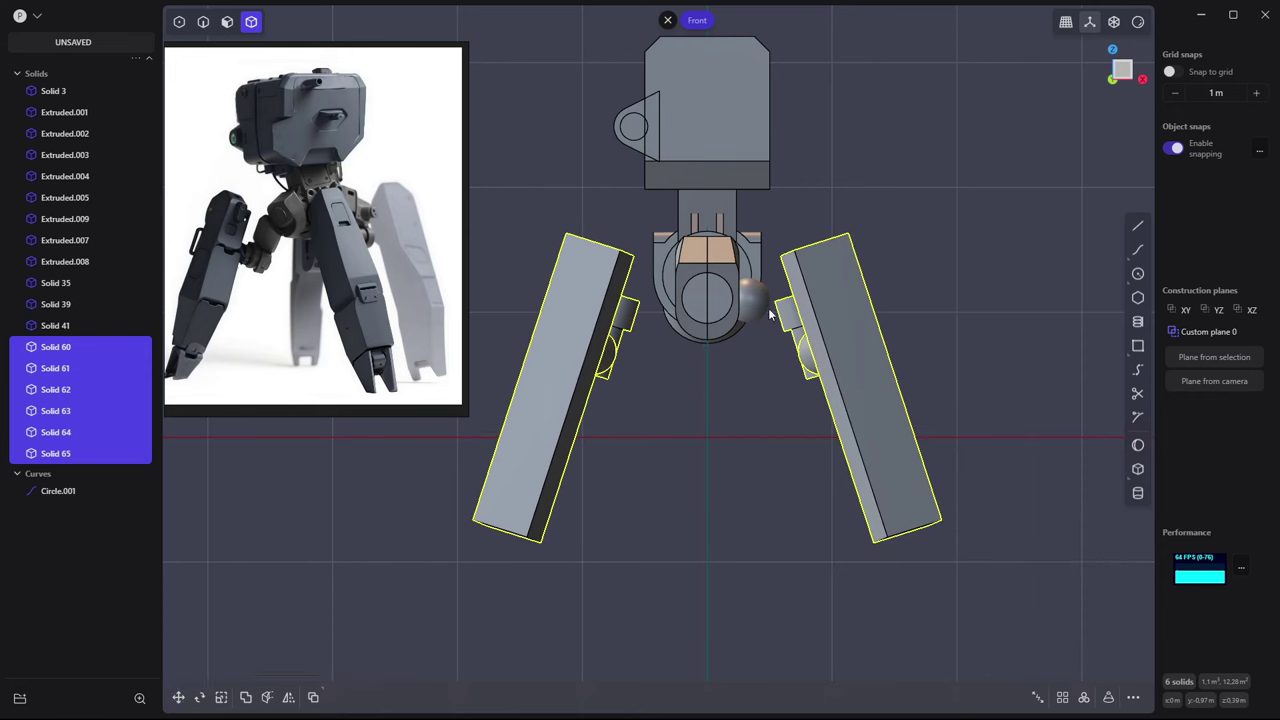
key(g)
key(z)
click(707, 375)
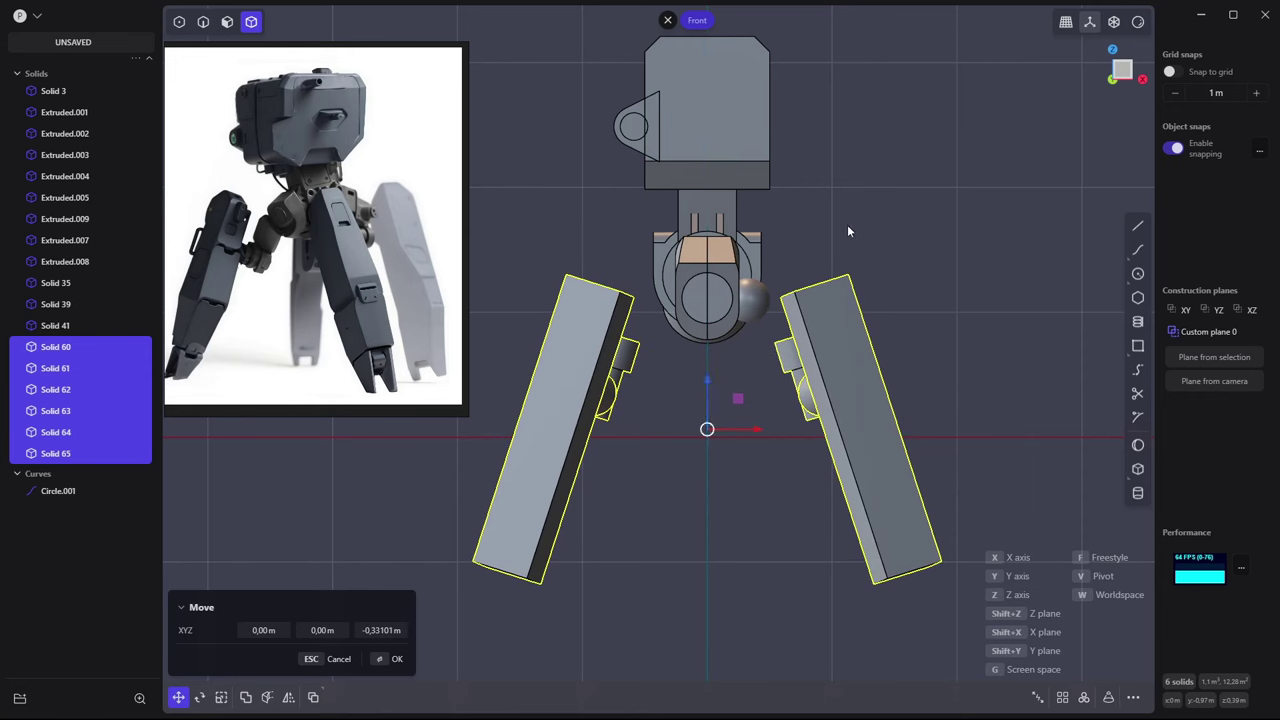
key(Escape)
middle_drag(847, 224, 838, 253)
Lengthen the left upper-leg cylinder upward
scroll(700, 330, up, 3)
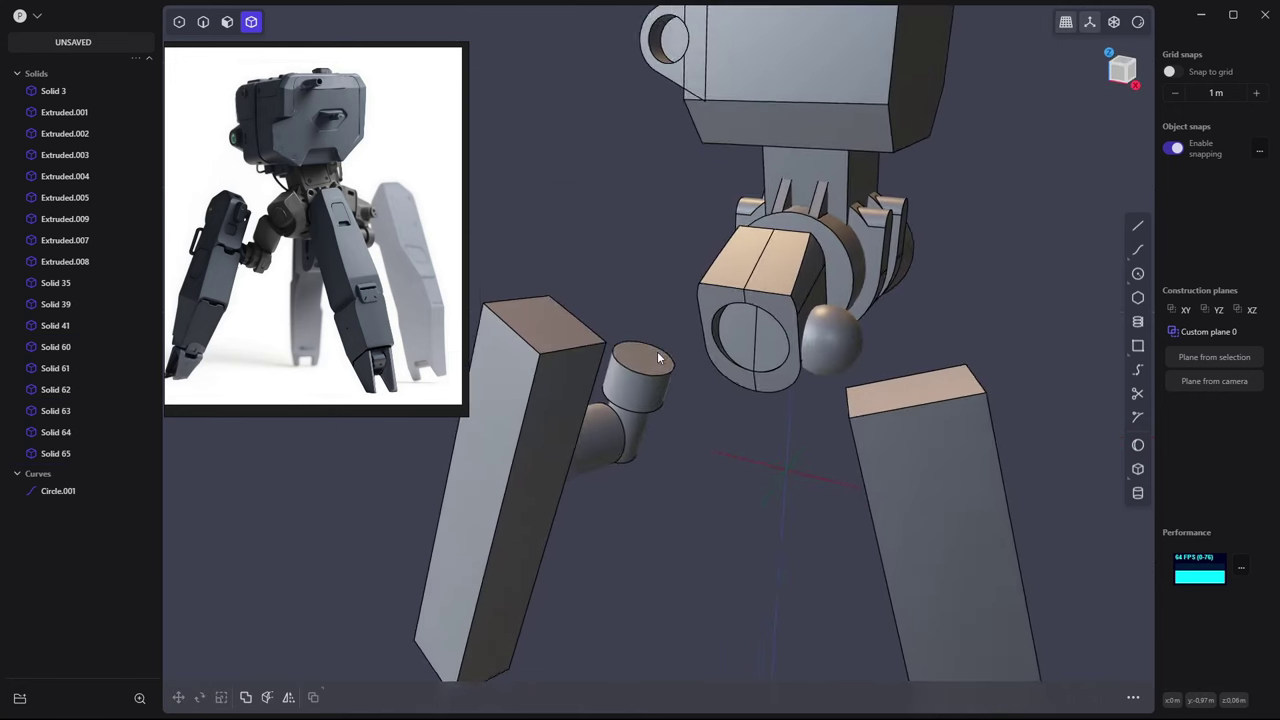
drag(660, 335, 680, 290)
key(Return)
Duplicate the hip ball onto the left-leg cylinder and resize the copy
click(835, 300)
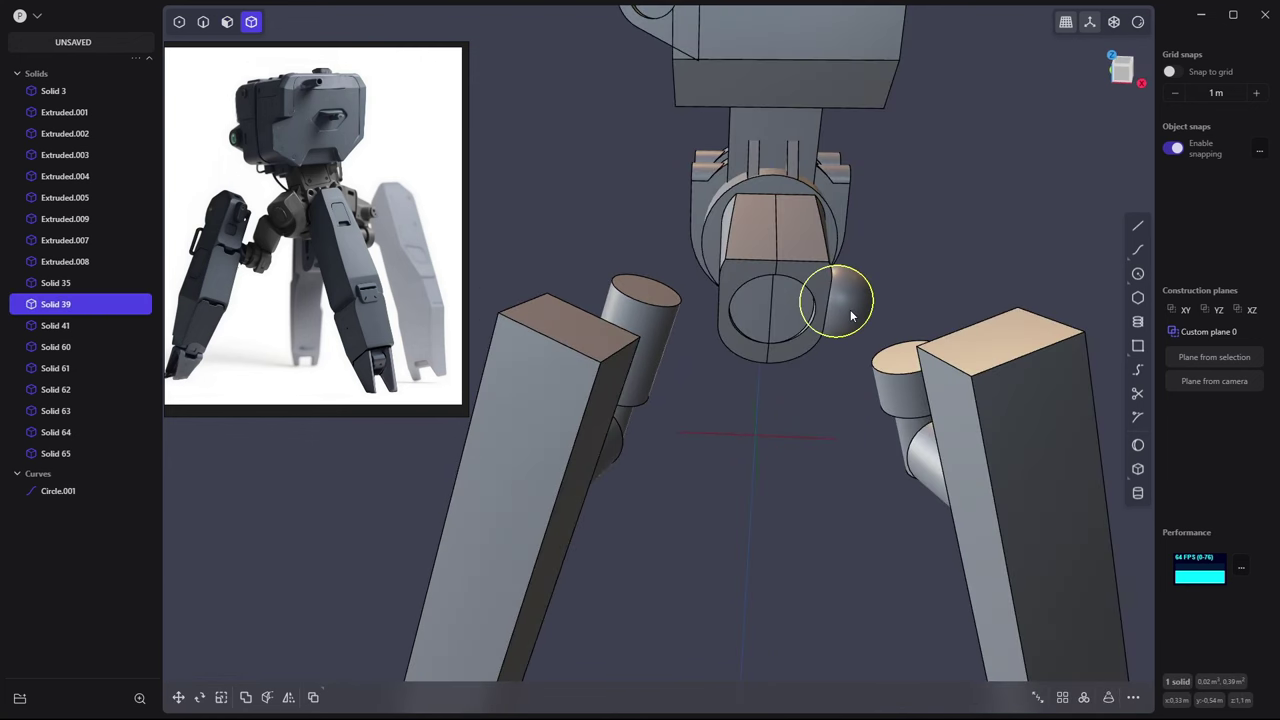
key(ctrl+d)
mouse_move(665, 288)
middle_down()
mouse_move(717, 278)
mouse_move(822, 331)
mouse_move(611, 326)
mouse_move(565, 360)
mouse_move(593, 370)
mouse_move(758, 266)
mouse_move(868, 315)
mouse_move(803, 349)
mouse_move(803, 414)
mouse_move(672, 345)
mouse_move(694, 303)
mouse_move(720, 330)
middle_up()
key(Return)
key(s)
click(812, 314)
key(Escape)
Create a short cylinder starting from the hip joint's side face
click(565, 360)
click(694, 303)
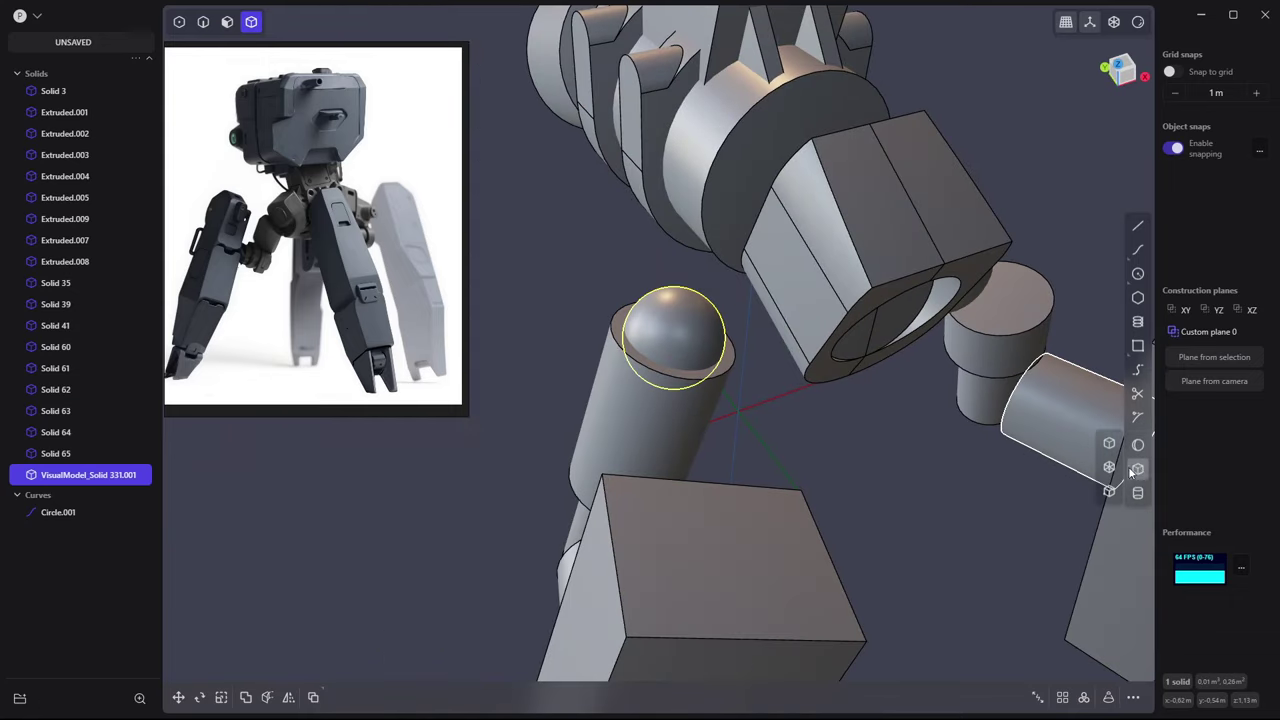
click(1138, 445)
click(1138, 493)
mouse_move(999, 436)
middle_down()
mouse_move(740, 310)
mouse_move(788, 282)
mouse_move(749, 289)
mouse_move(746, 314)
middle_up()
click(809, 251)
click(770, 268)
Enlarge the ball on the left leg
click(746, 314)
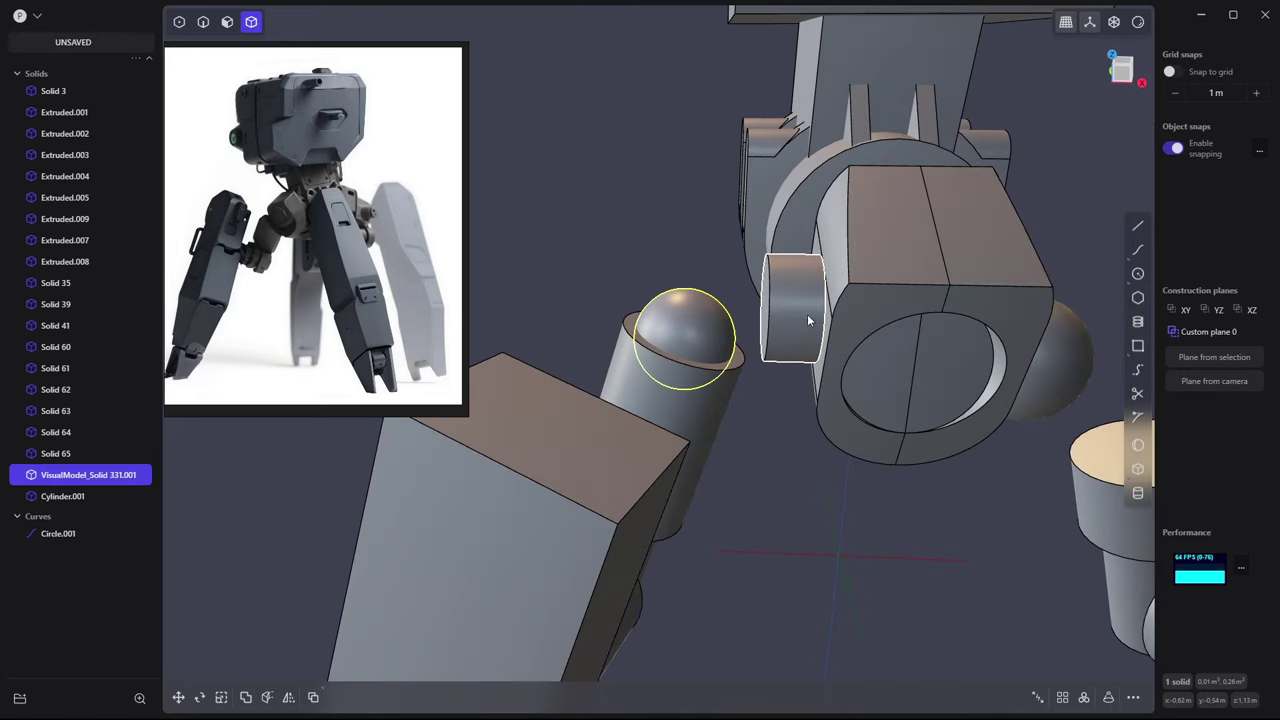
key(s)
click(766, 312)
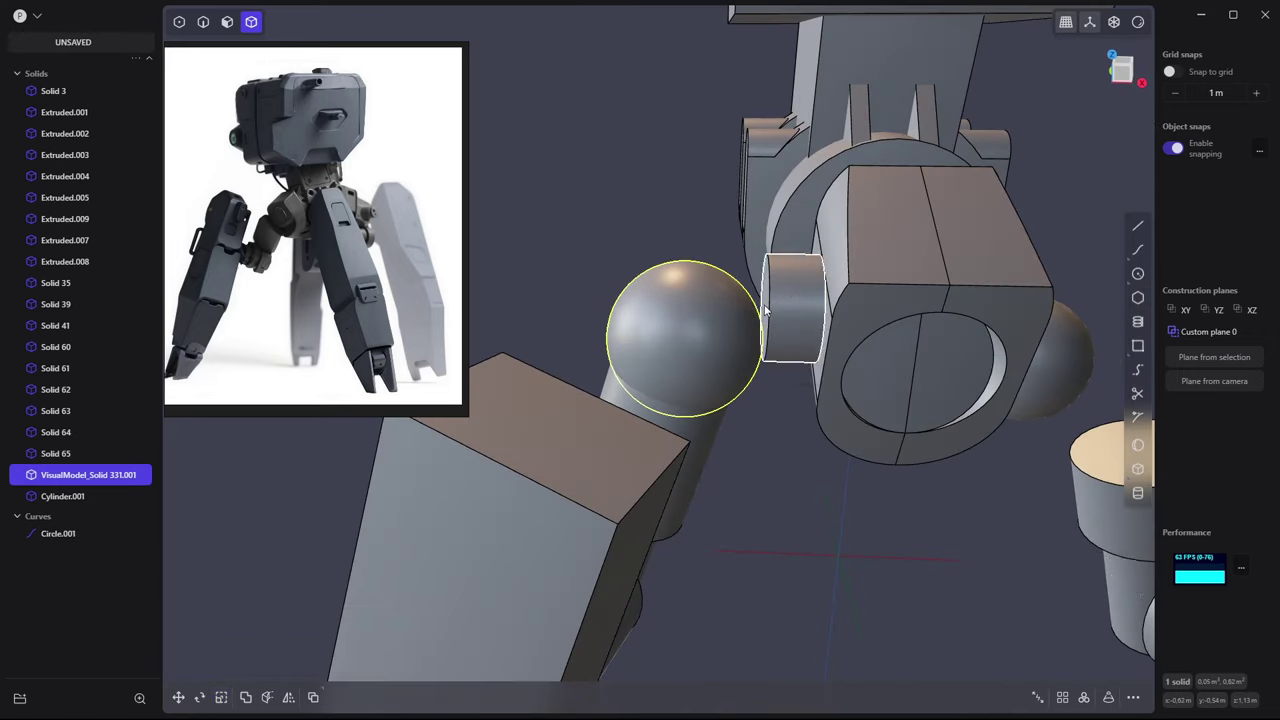
From the front view, lower the short cylinder to line up with the ball
middle_drag(766, 312, 837, 336)
click(837, 336)
key(KP_1)
key(g)
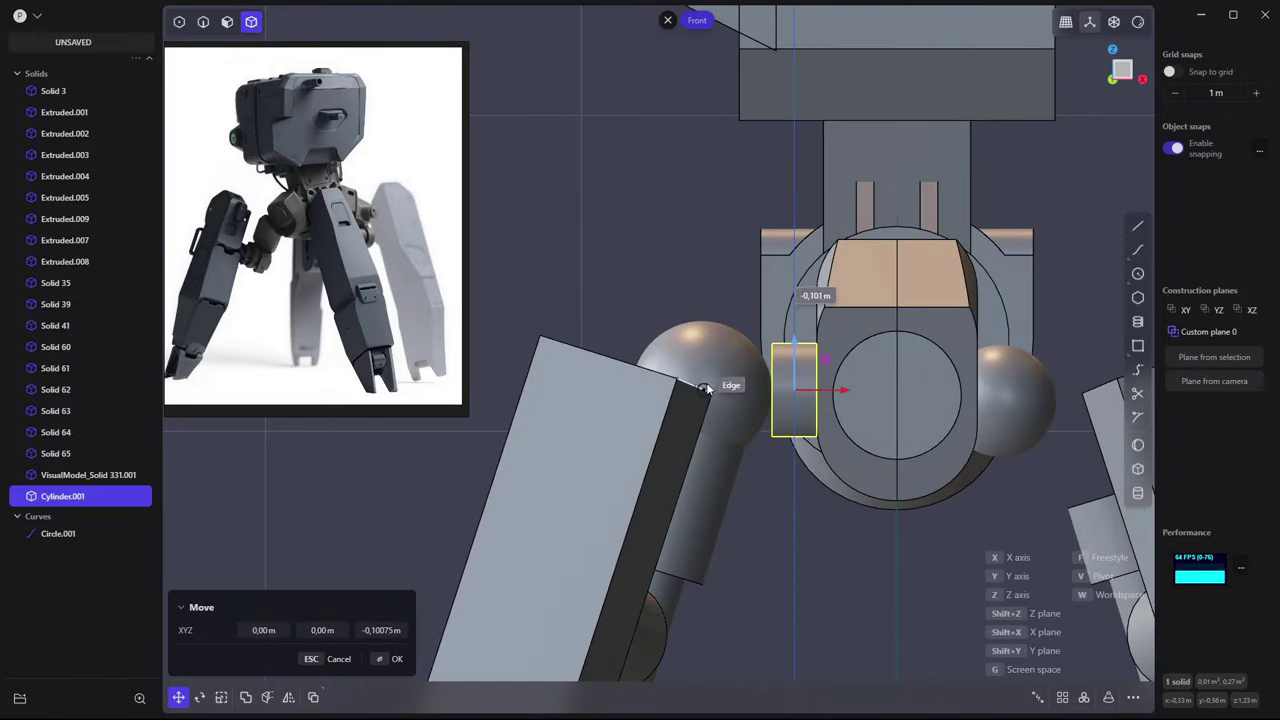
middle_drag(782, 376, 878, 360)
click(822, 242)
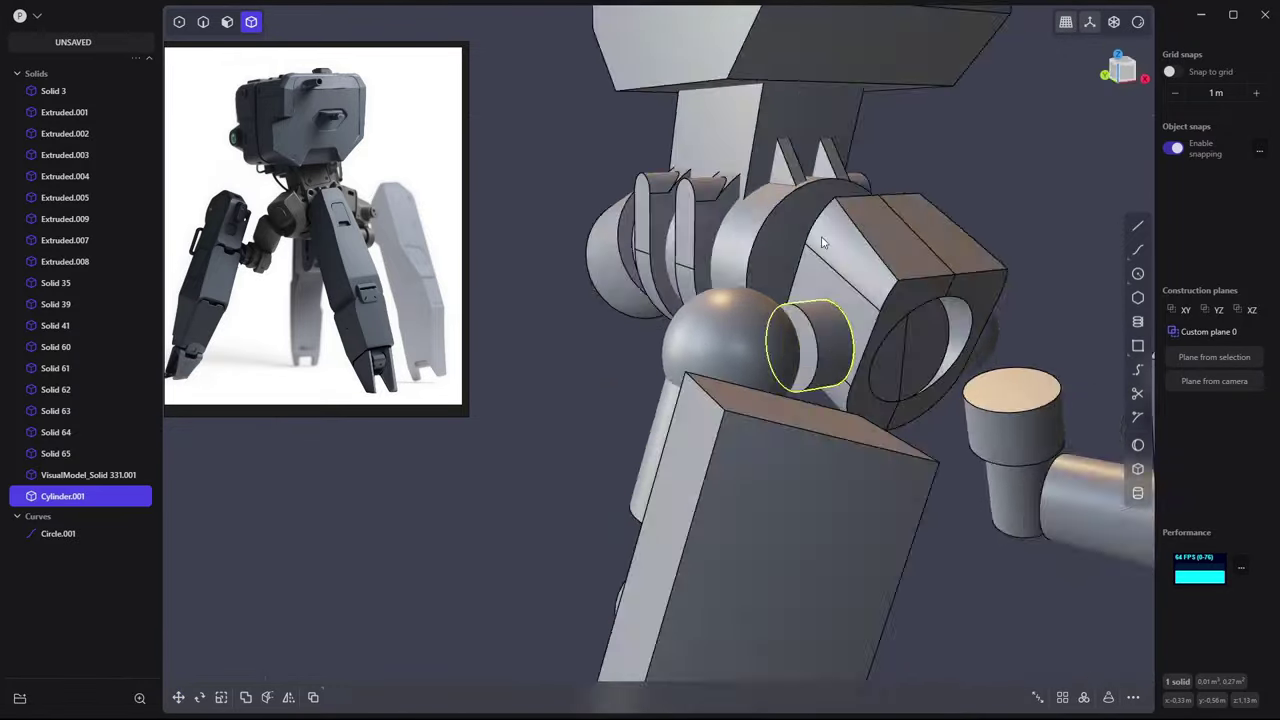
Shrink the left-leg ball to about three quarters of its size
mouse_move(822, 242)
middle_down()
mouse_move(737, 289)
mouse_move(817, 351)
middle_up()
key(b)
key(Escape)
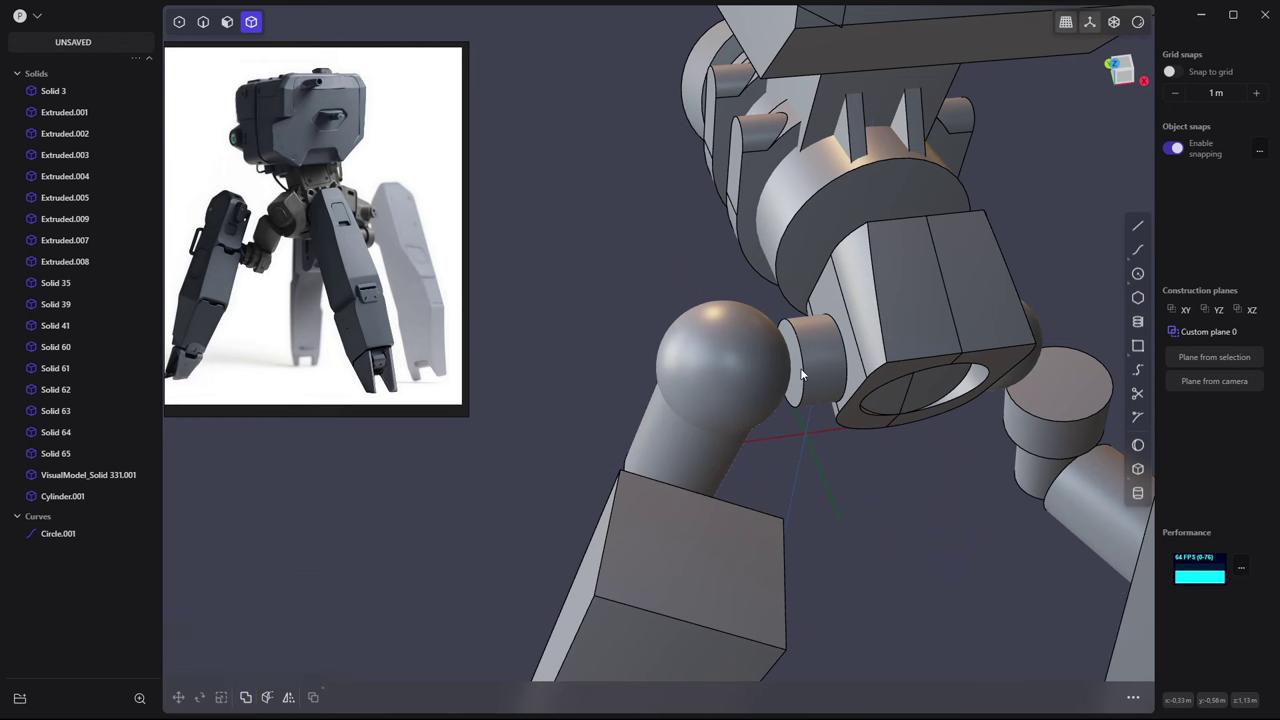
click(800, 374)
mouse_move(948, 486)
middle_down()
mouse_move(757, 303)
mouse_move(838, 345)
mouse_move(796, 307)
mouse_move(845, 385)
middle_up()
click(840, 385)
key(s)
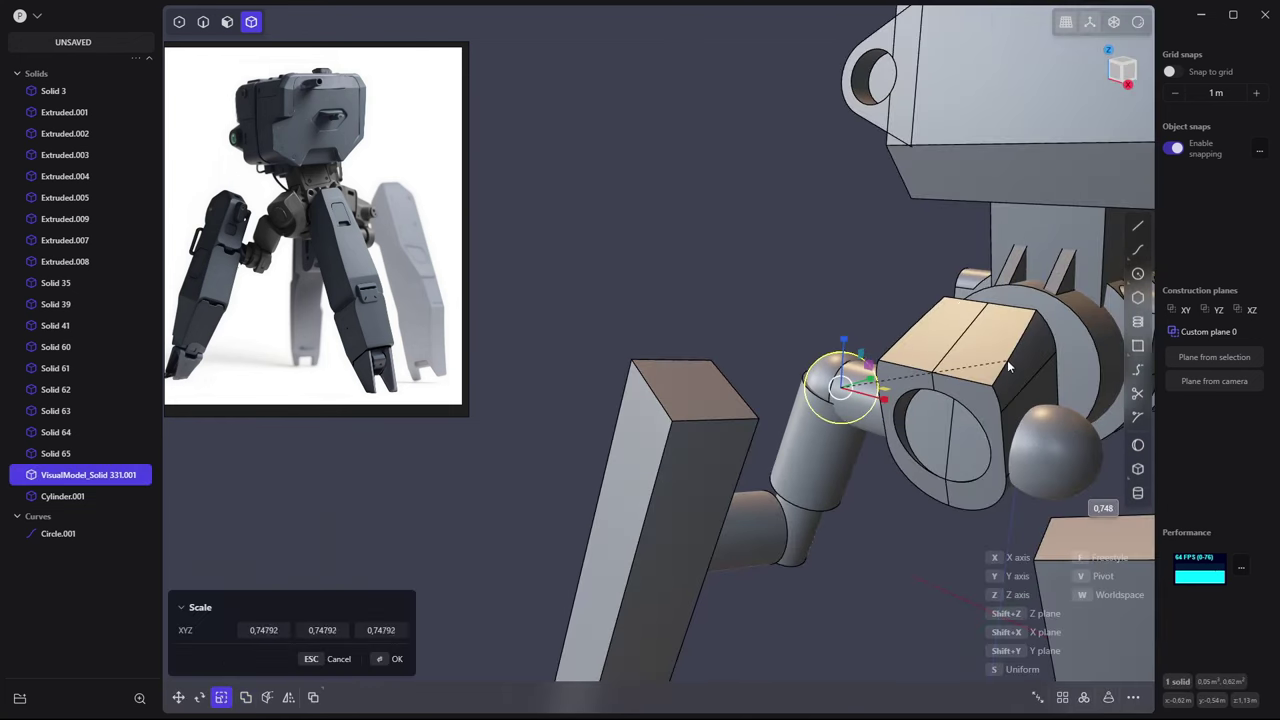
click(876, 291)
mouse_move(876, 291)
middle_down()
mouse_move(857, 320)
mouse_move(754, 297)
middle_up()
Try booleans on the hip parts and leg cylinder, cancelling each attempt
key(alt+Tab)
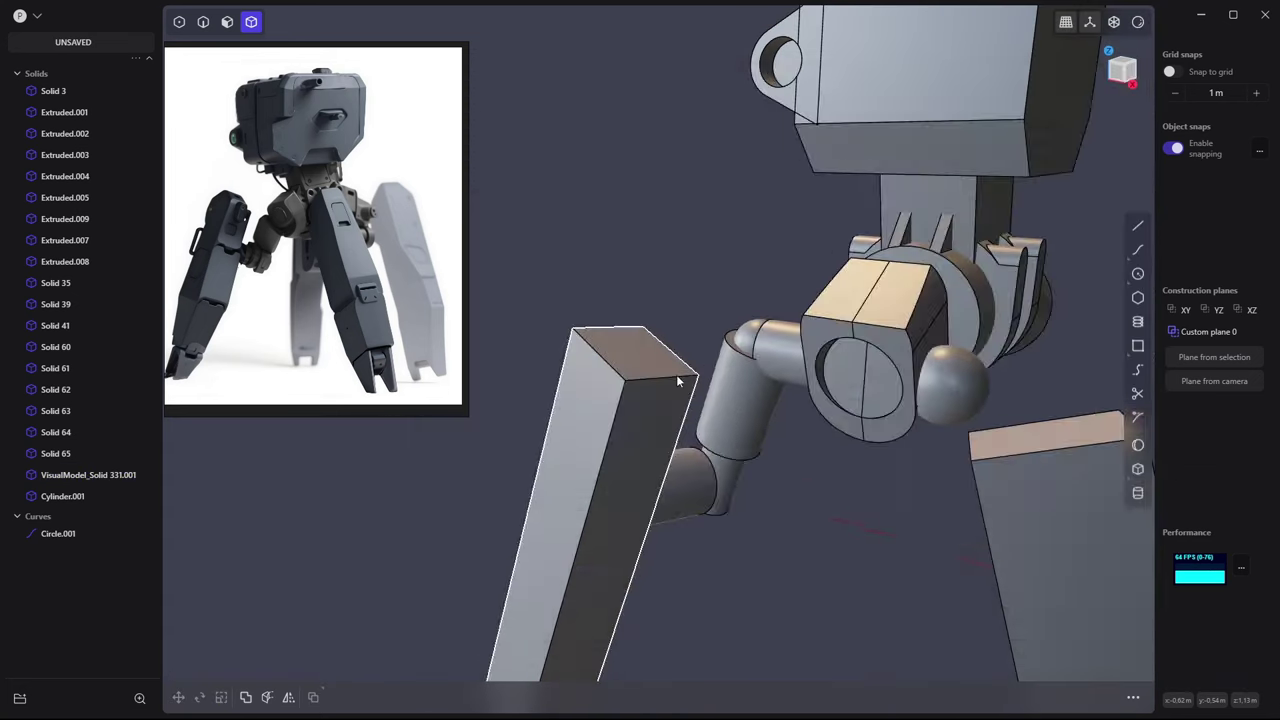
mouse_move(676, 374)
middle_down()
mouse_move(836, 385)
mouse_move(785, 346)
mouse_move(864, 228)
mouse_move(937, 211)
mouse_move(639, 253)
middle_up()
click(785, 346)
shift+click(785, 346)
key(shift+b)
key(Escape)
click(572, 262)
key(shift+b)
key(Escape)
key(o)
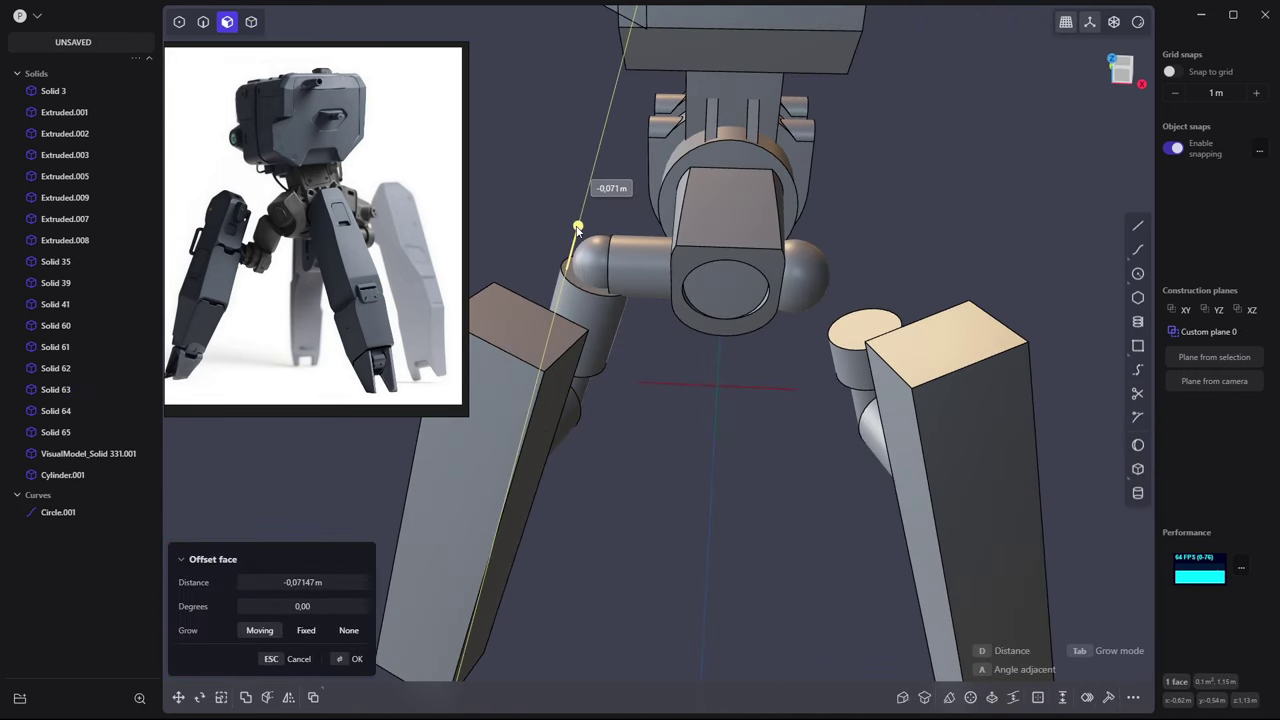
key(Escape)
key(4)
Reposition the short connecting cylinder near the joint
mouse_move(625, 272)
middle_down()
mouse_move(746, 326)
mouse_move(597, 305)
mouse_move(600, 360)
middle_up()
click(597, 305)
key(g)
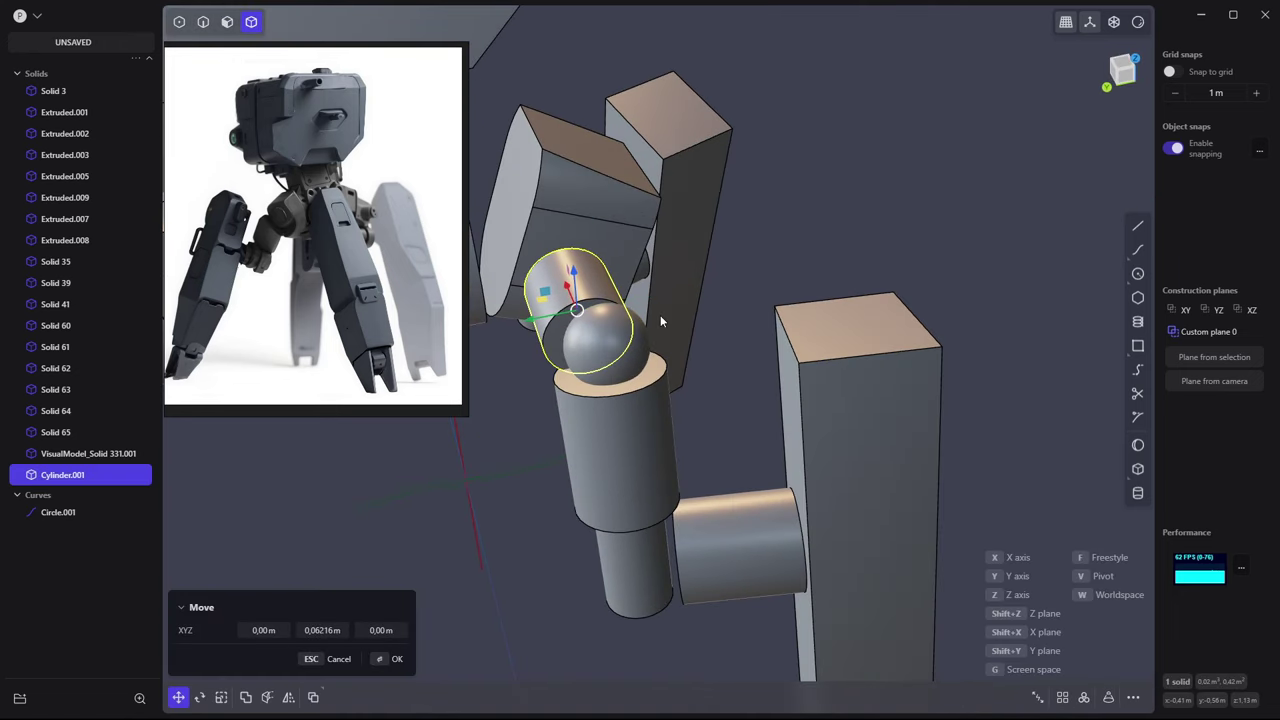
click(655, 318)
Slide the short connecting cylinder along its axis, snapping it to the ball's centre
click(620, 333)
key(ctrl+KP_3)
mouse_move(680, 301)
middle_down()
mouse_move(632, 366)
mouse_move(632, 231)
mouse_move(778, 278)
mouse_move(600, 260)
middle_up()
click(632, 231)
click(779, 284)
click(598, 257)
key(g)
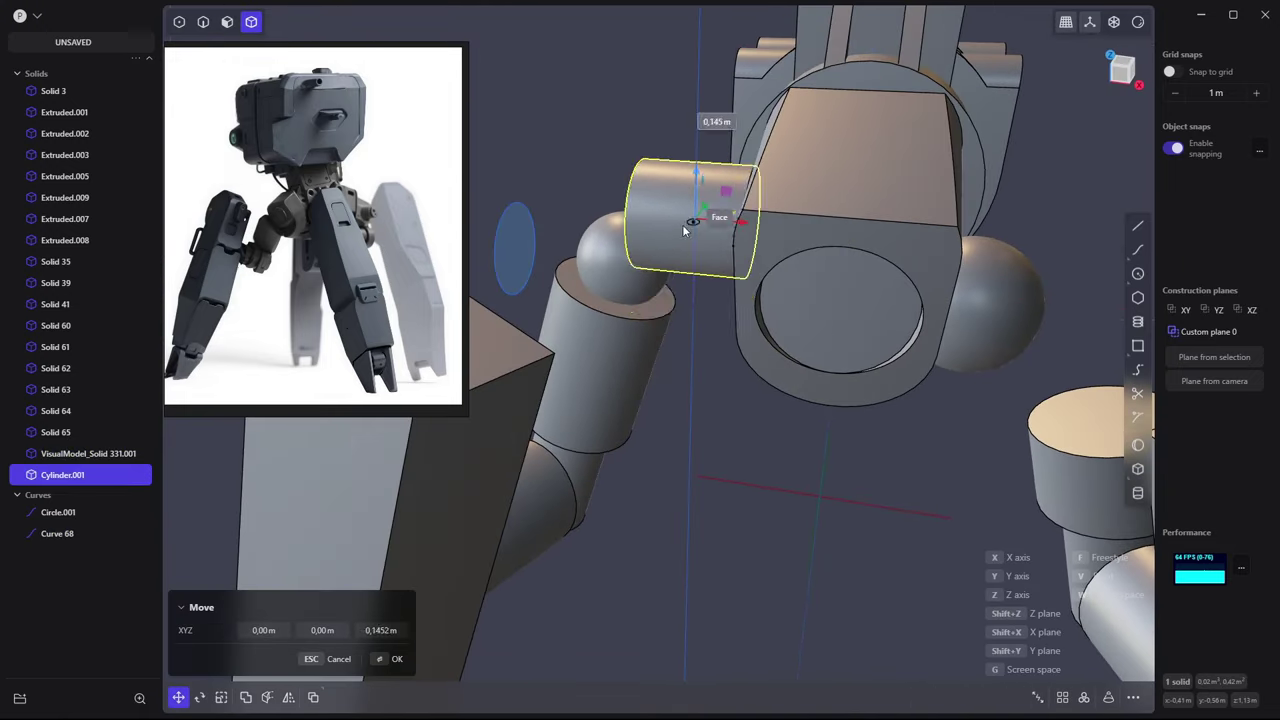
middle_drag(579, 158, 801, 151)
key(g)
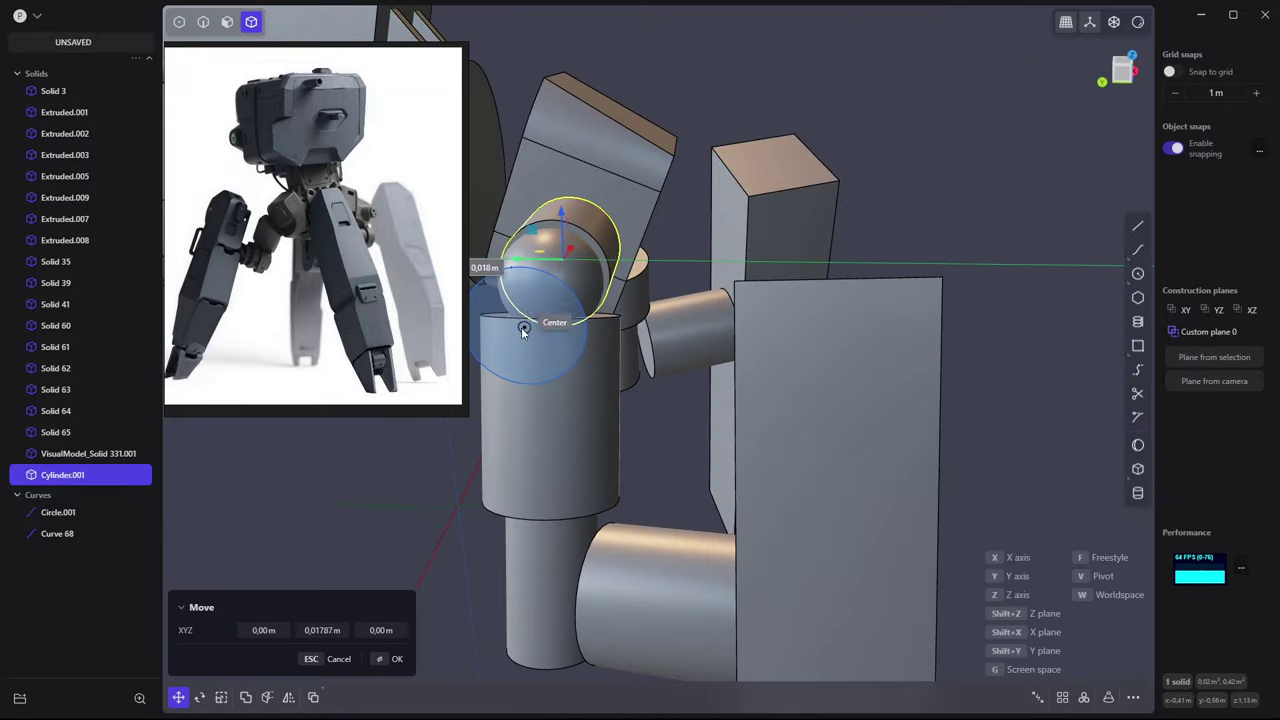
click(521, 327)
Offset the cylinder's outer end face about 0.05 m to the hip ring's edge
mouse_move(521, 327)
middle_down()
mouse_move(503, 246)
mouse_move(580, 221)
mouse_move(614, 336)
mouse_move(758, 373)
mouse_move(689, 319)
mouse_move(705, 300)
middle_up()
key(4)
click(758, 373)
key(3)
click(678, 314)
key(o)
mouse_move(728, 430)
middle_down()
mouse_move(700, 290)
mouse_move(692, 305)
mouse_move(719, 304)
middle_up()
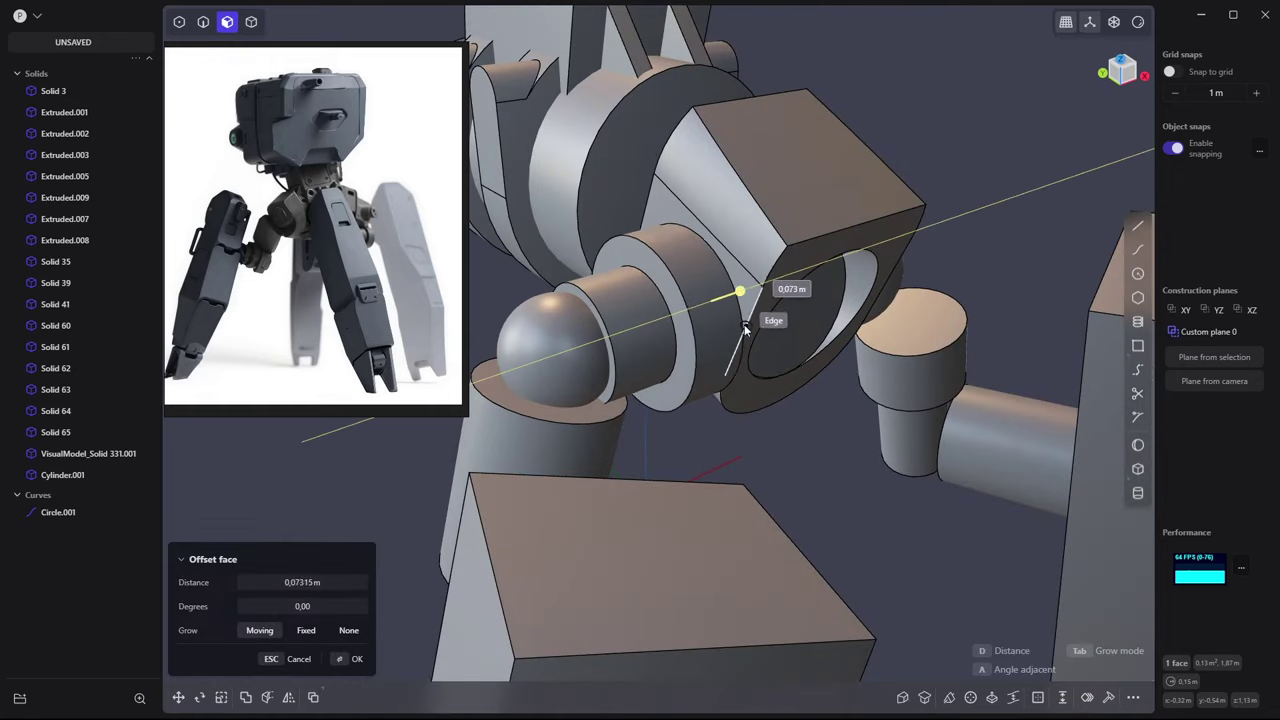
mouse_move(728, 378)
middle_down()
mouse_move(724, 458)
mouse_move(880, 322)
mouse_move(889, 345)
mouse_move(822, 486)
mouse_move(811, 444)
mouse_move(978, 480)
mouse_move(834, 327)
mouse_move(660, 287)
middle_up()
key(Escape)
Select a left-leg part in solid selection mode
scroll(658, 281, down, 2)
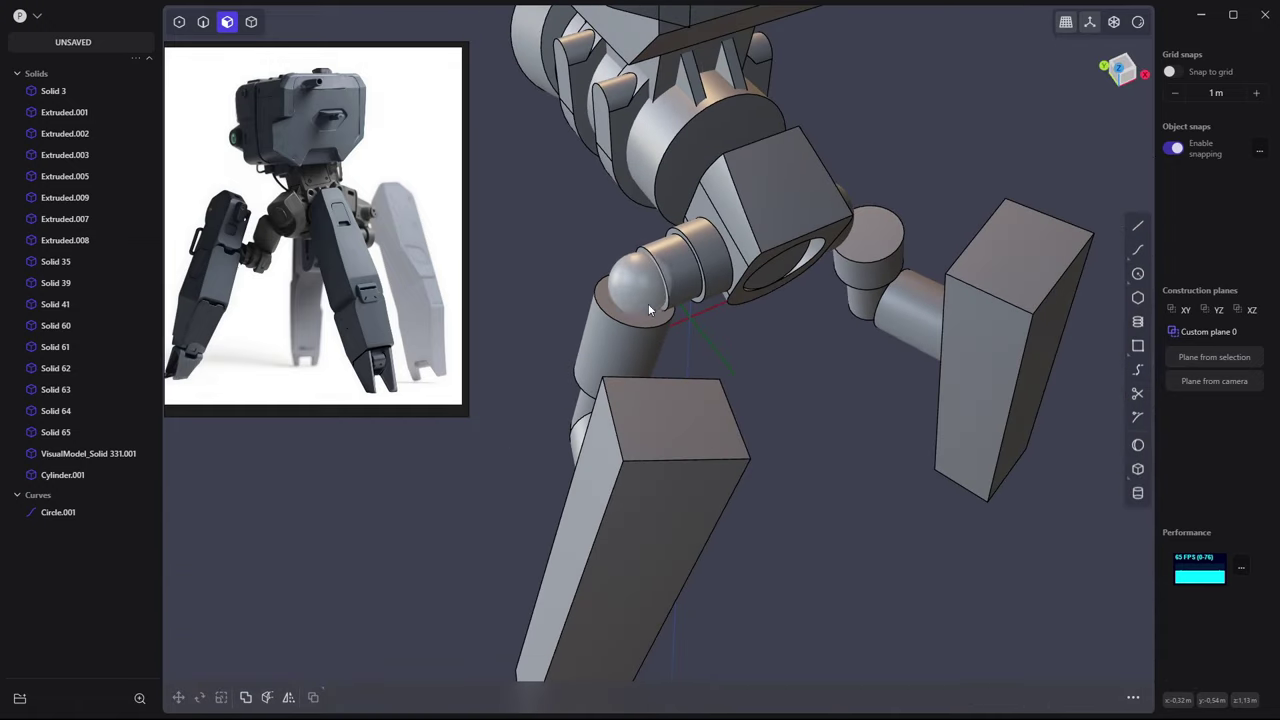
key(4)
click(596, 349)
Try moving the selected leg parts along X from the front view, then cancel
shift+click(615, 440)
key(KP_1)
key(g)
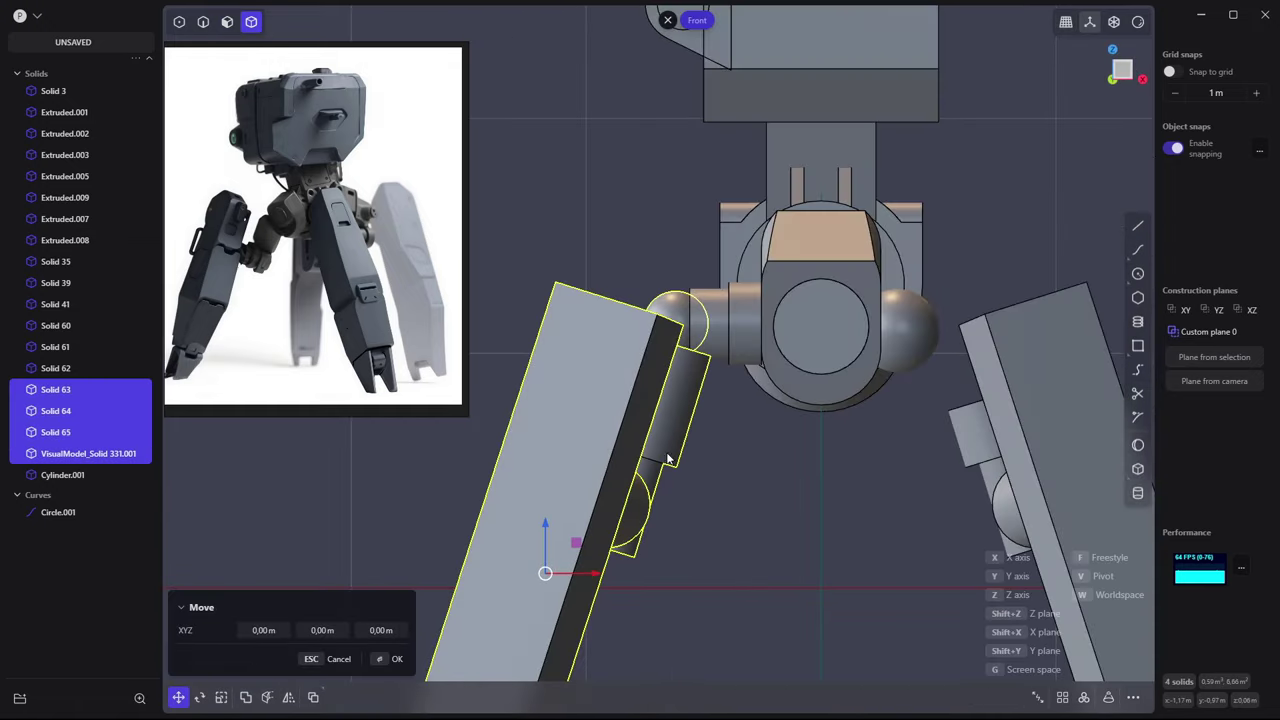
key(Escape)
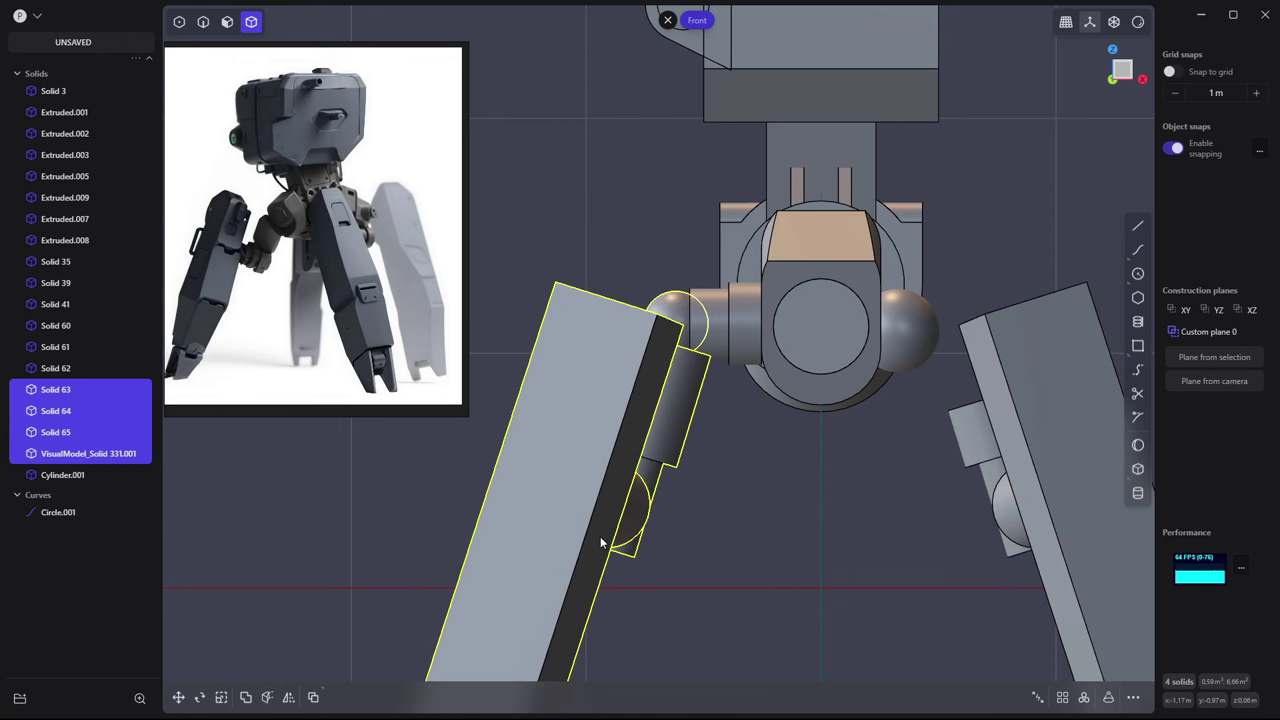
key(g)
key(x)
key(Escape)
key(Escape)
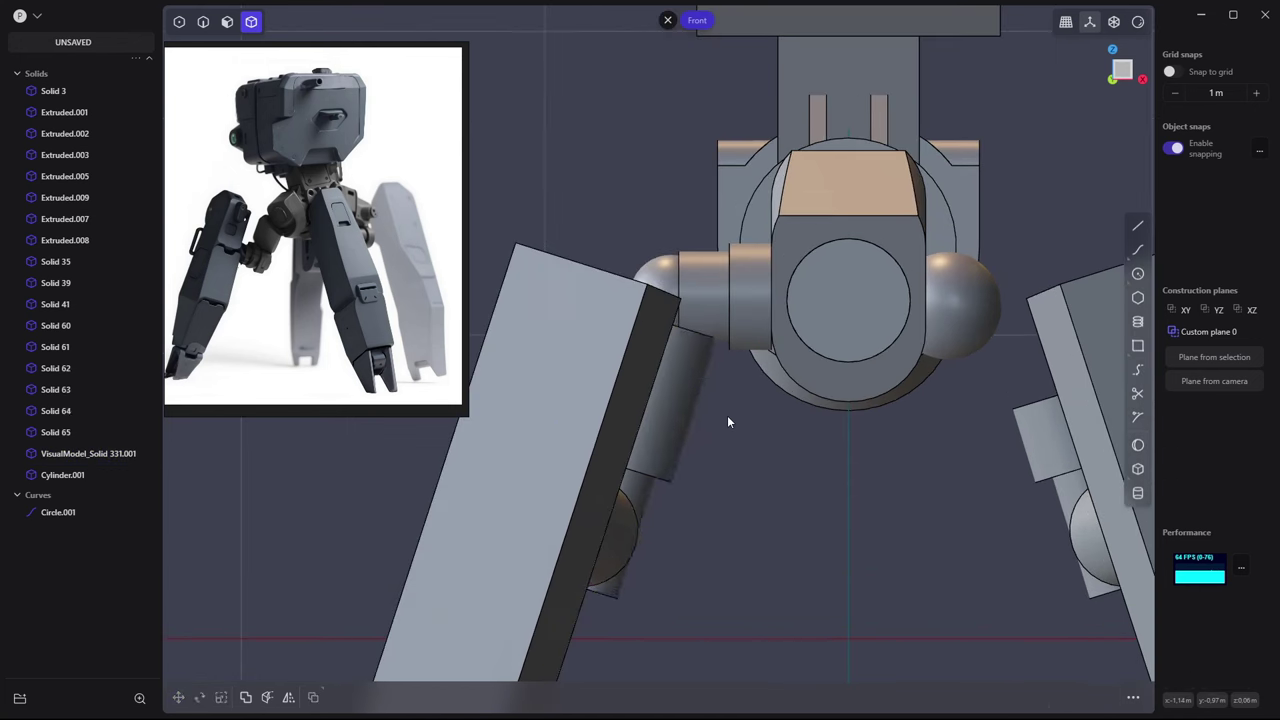
Isolate the left upper-leg cylinder, short joint cylinder and joint ball
click(712, 415)
shift+click(660, 290)
shift+click(745, 300)
key(slash)
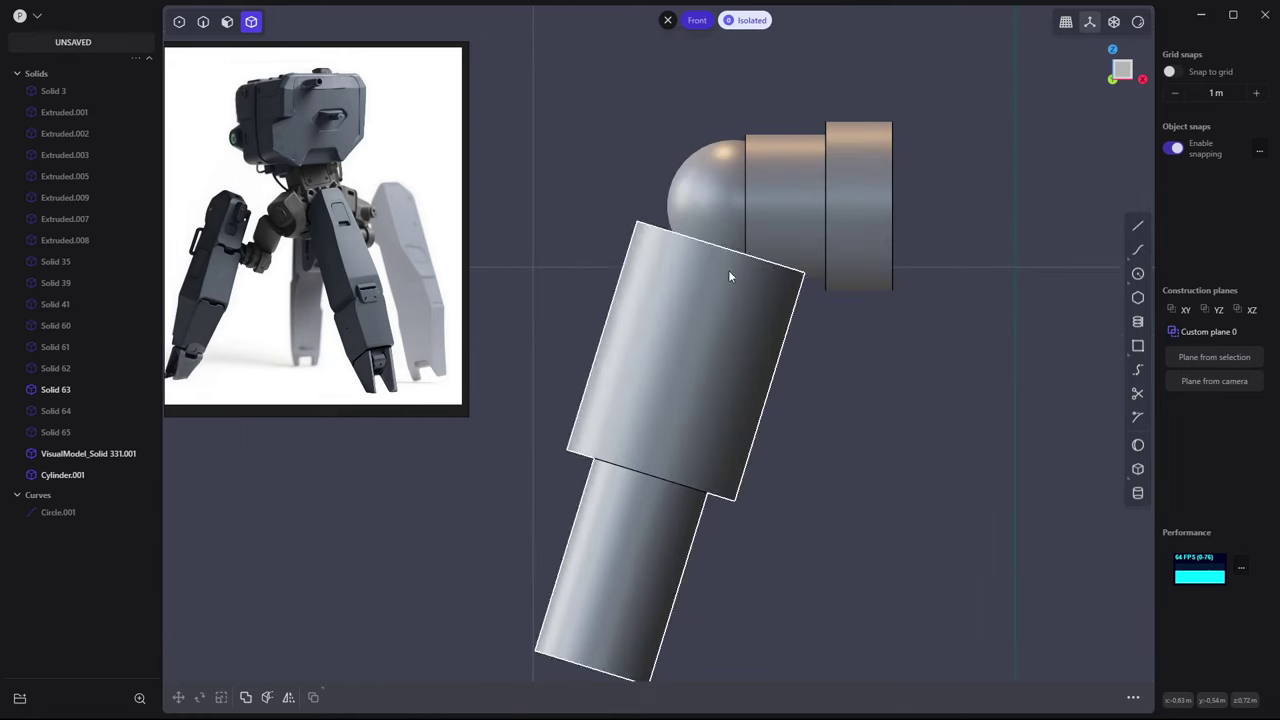
Draw a trial profile curve down the upper-leg cylinder's side
key(p)
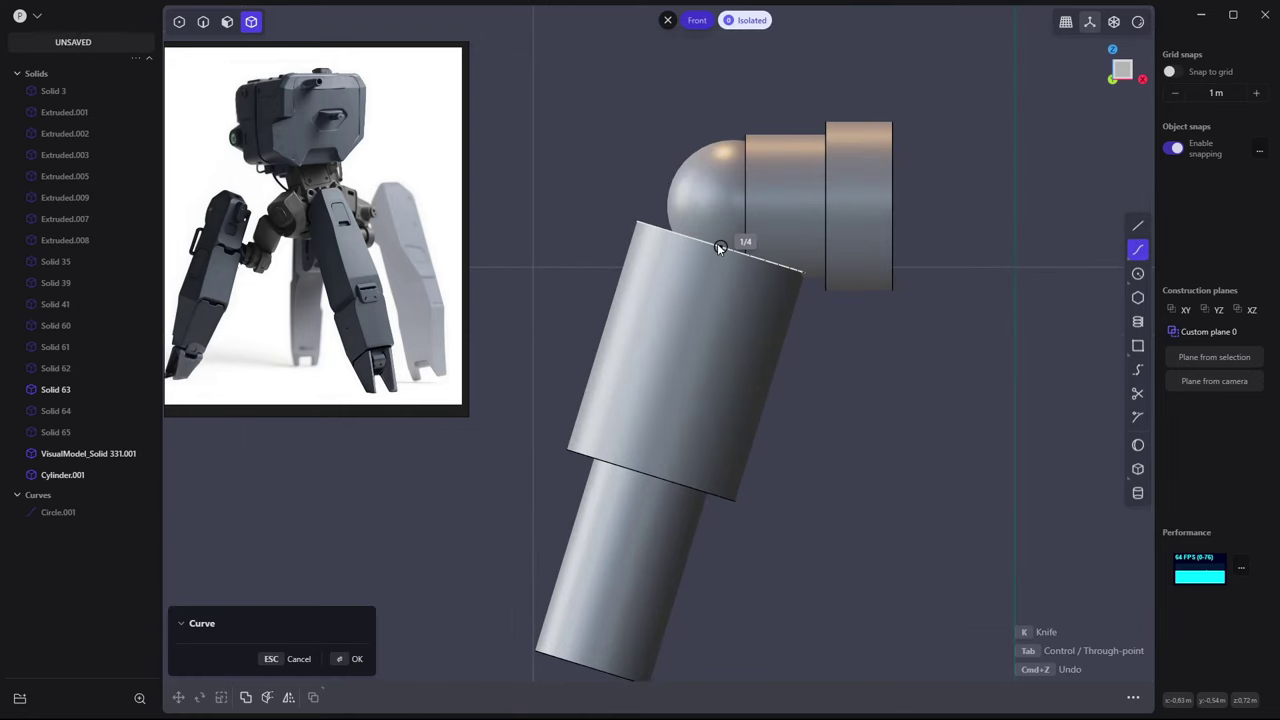
click(1137, 225)
click(1137, 249)
click(721, 246)
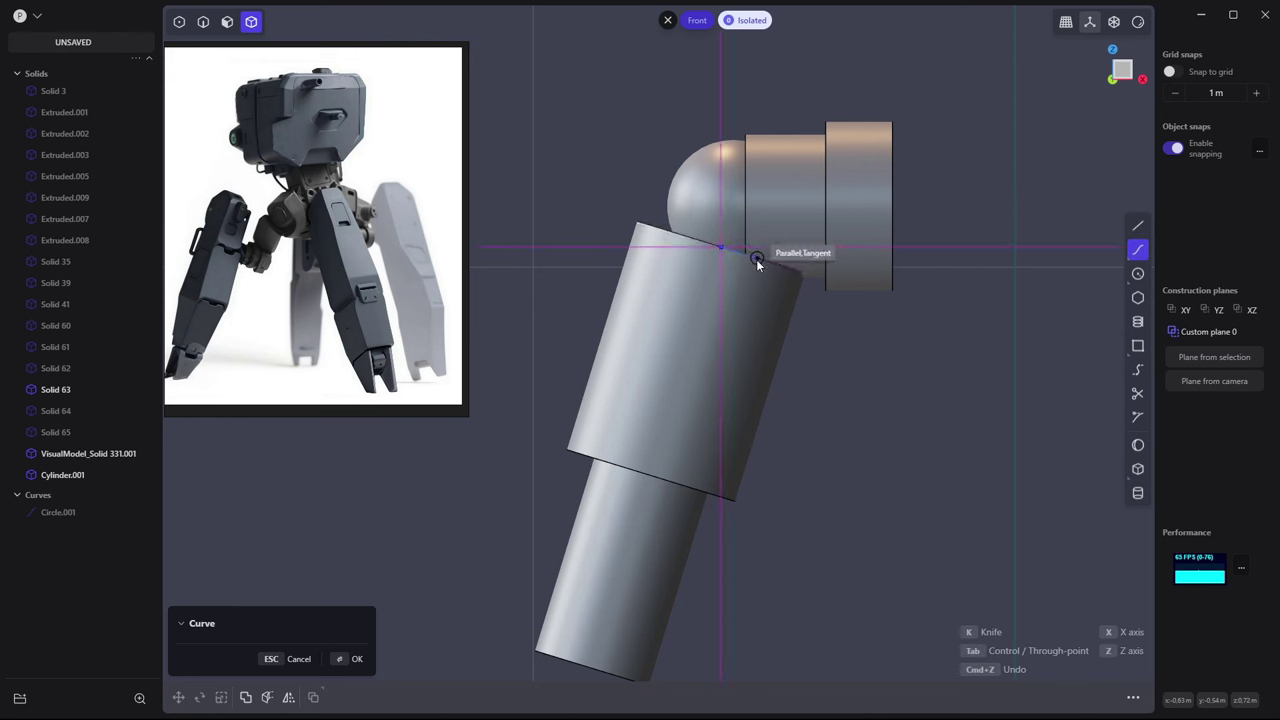
click(757, 258)
click(785, 298)
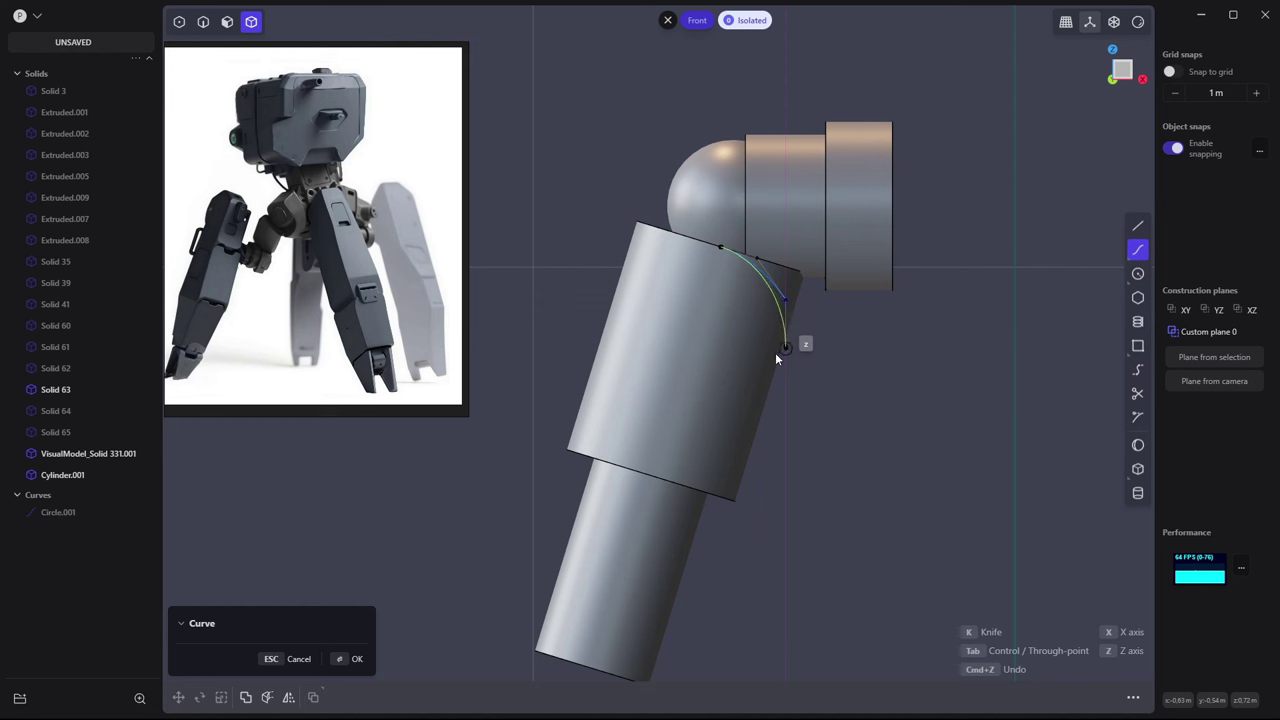
click(783, 377)
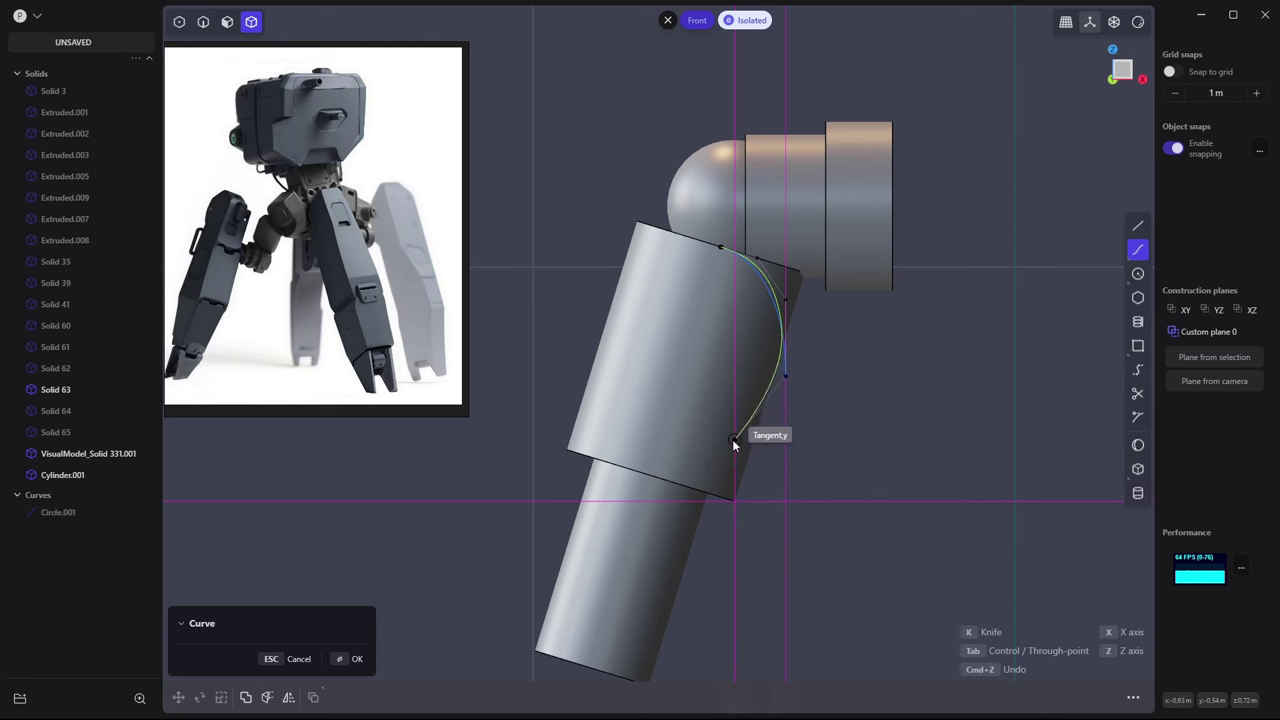
click(733, 441)
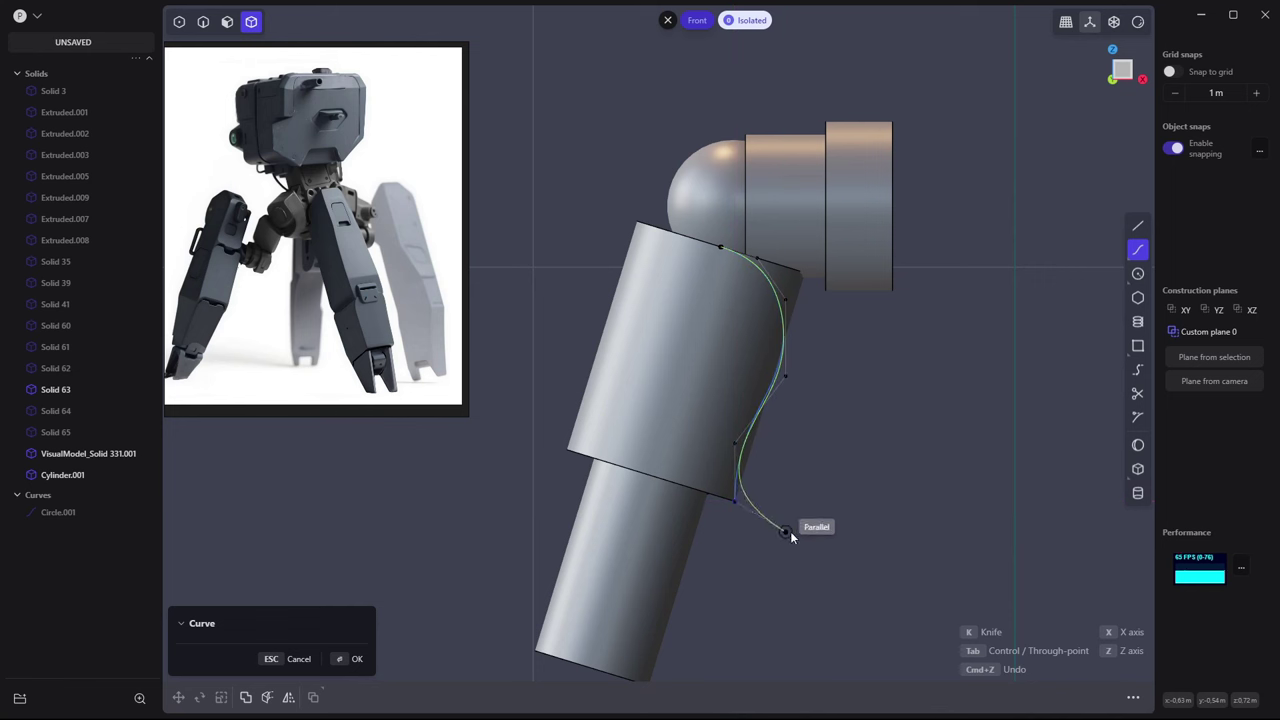
key(Return)
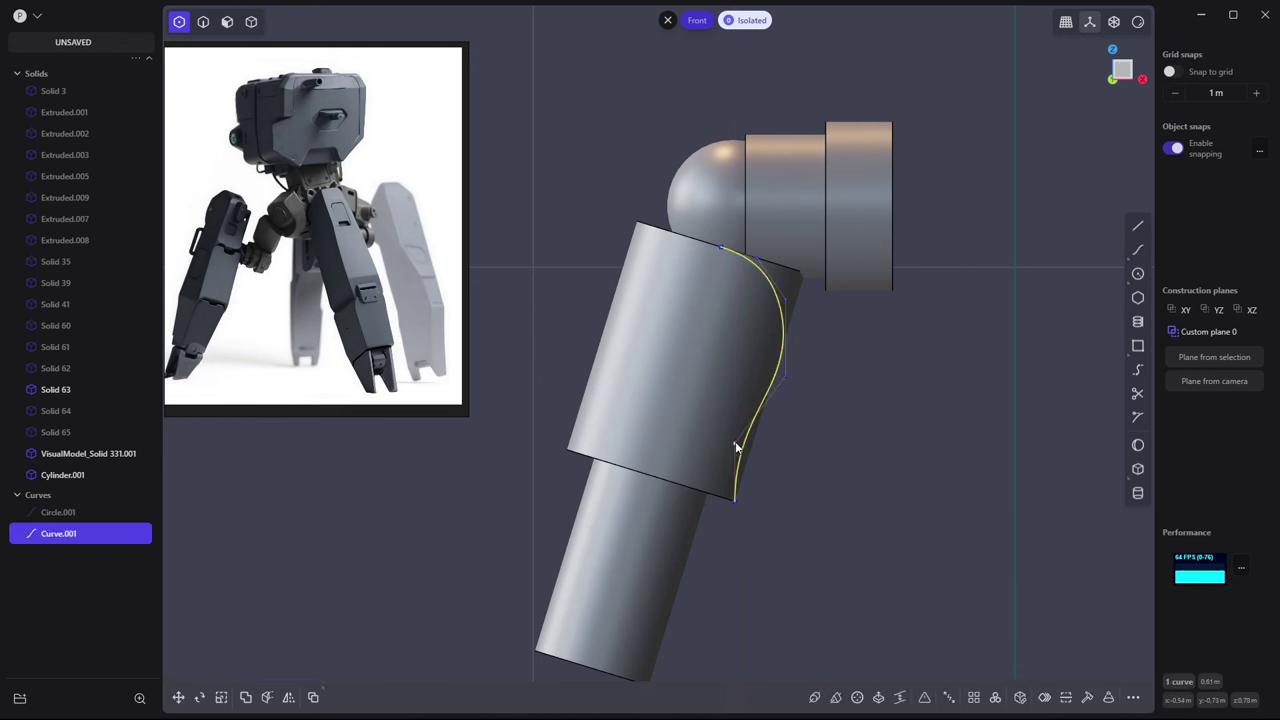
Try adjusting the curve's control points, then delete the trial profile curve
key(g)
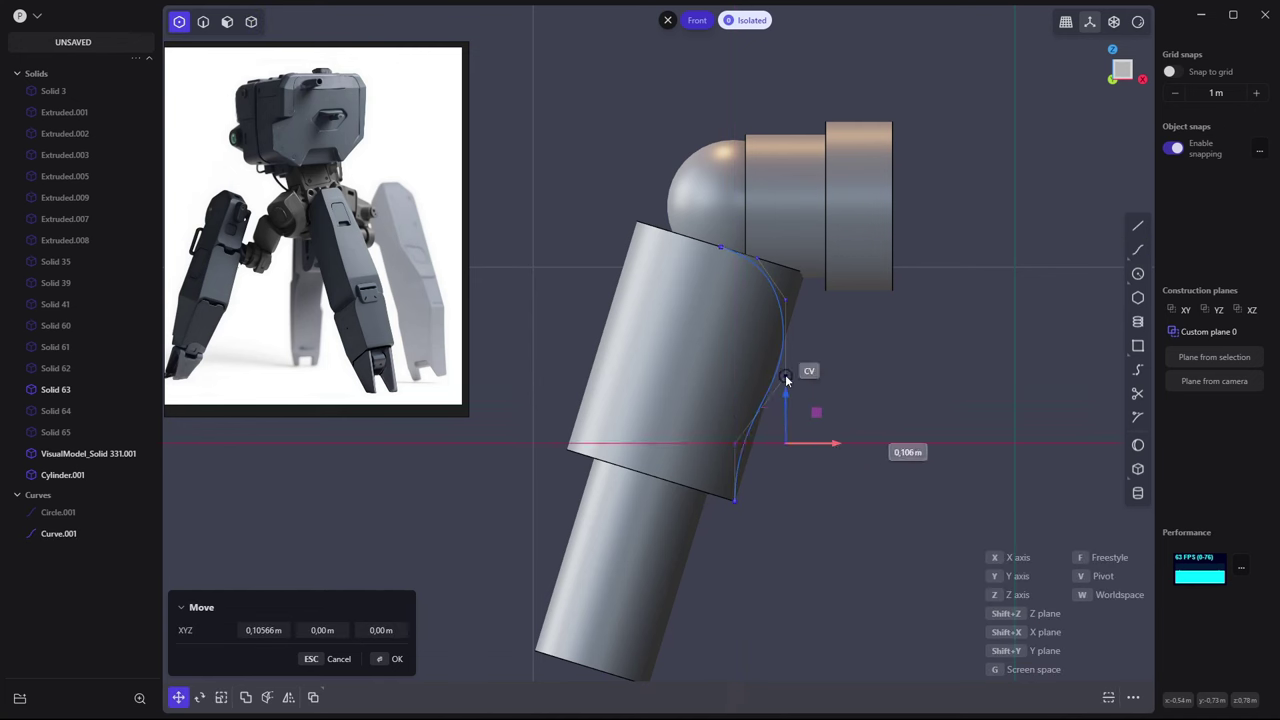
key(Escape)
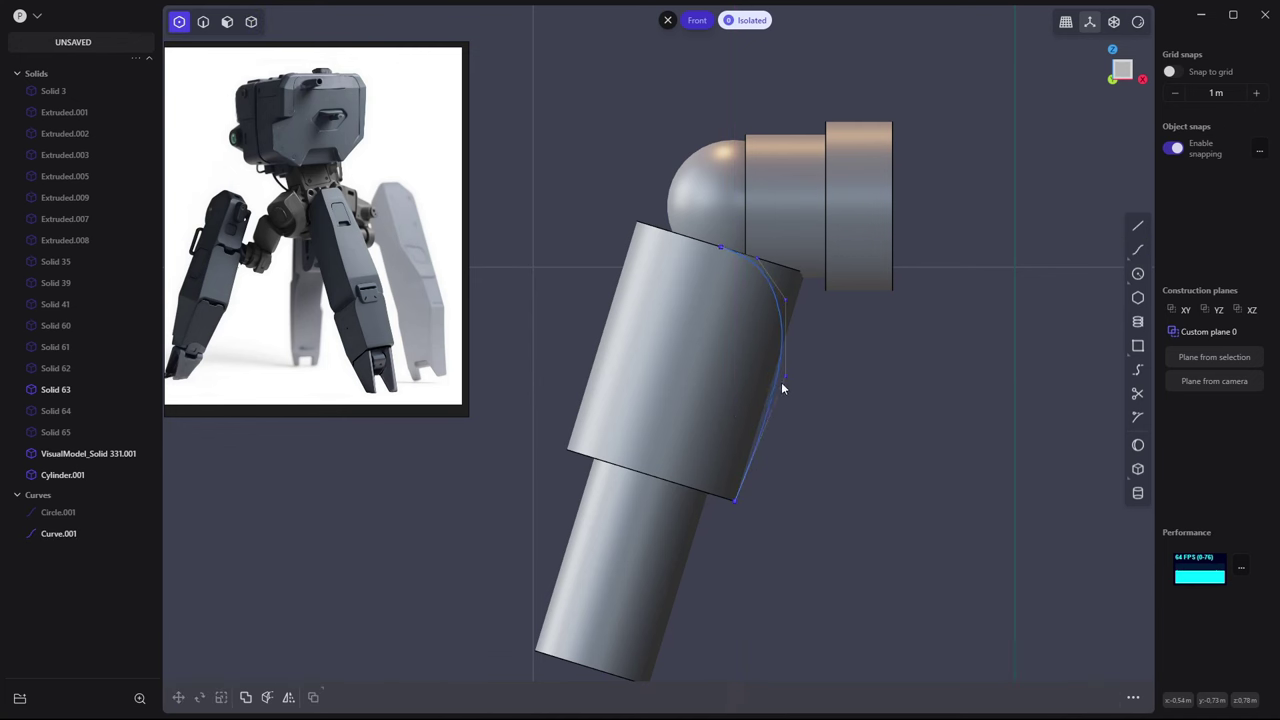
click(785, 376)
key(g)
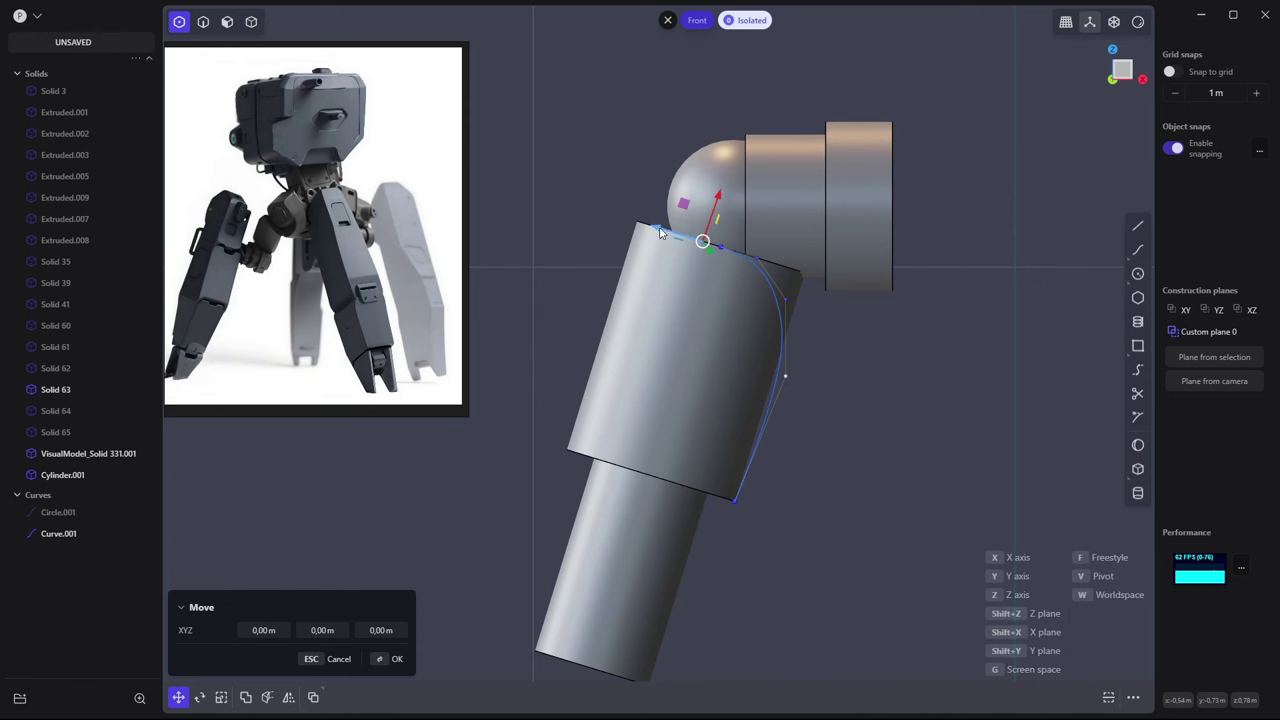
key(Escape)
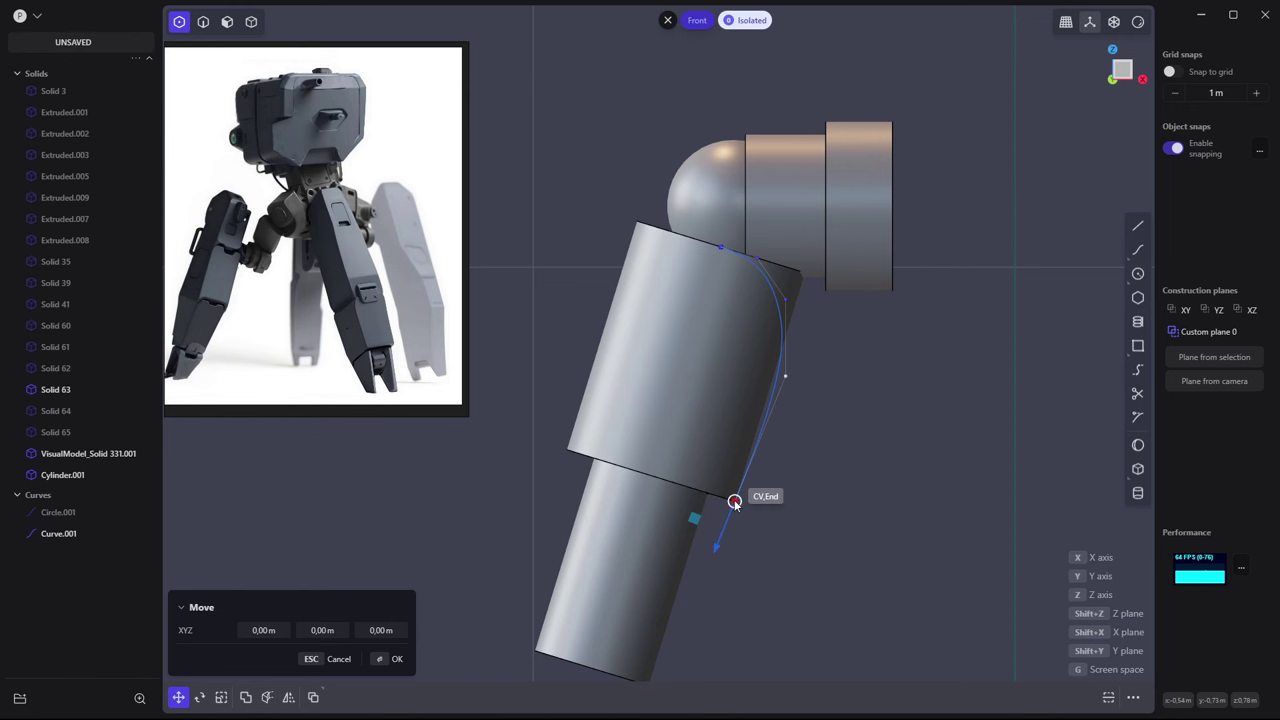
scroll(797, 404, up, 2)
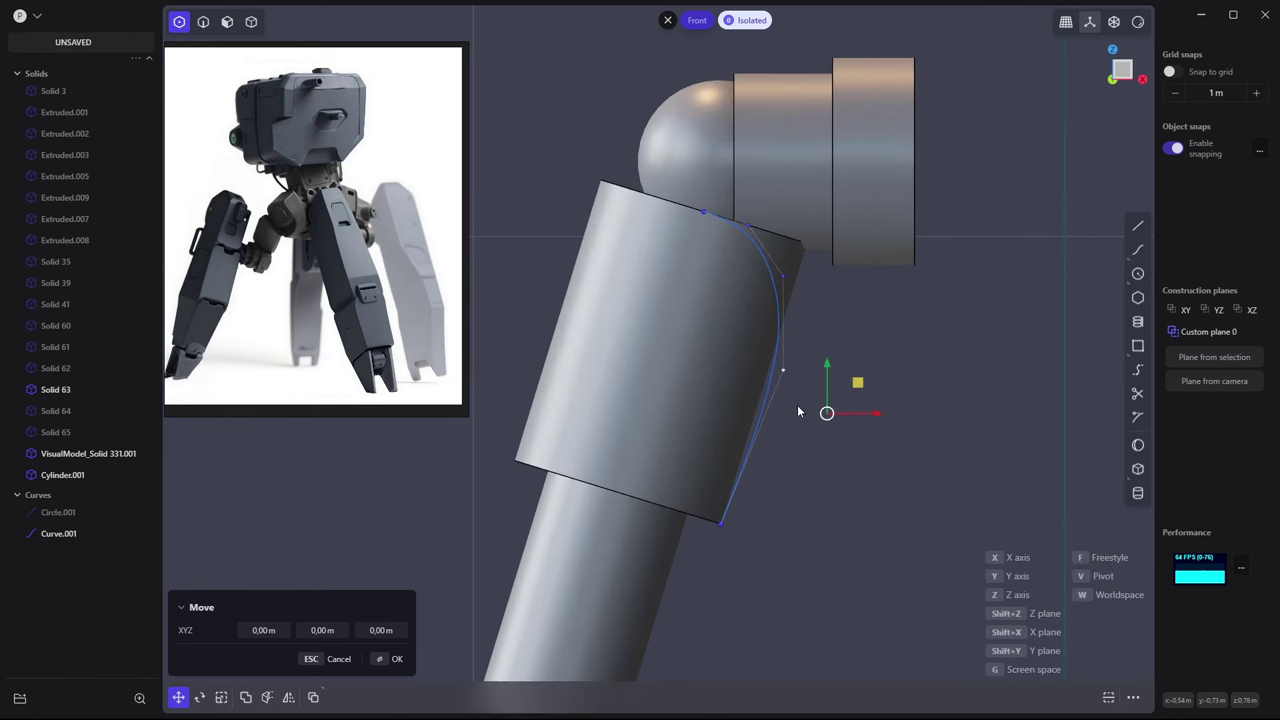
key(Delete)
Select the upper-leg cylinder's top edge in edge selection mode
key(3)
click(698, 304)
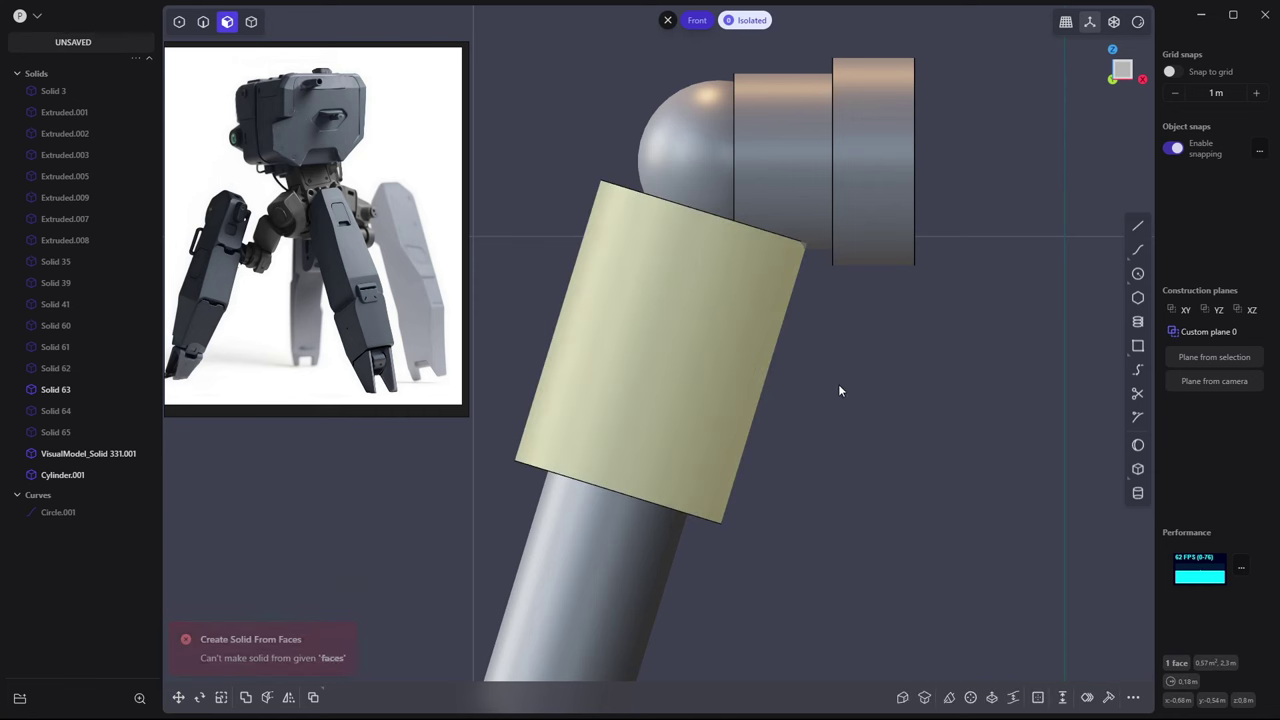
key(4)
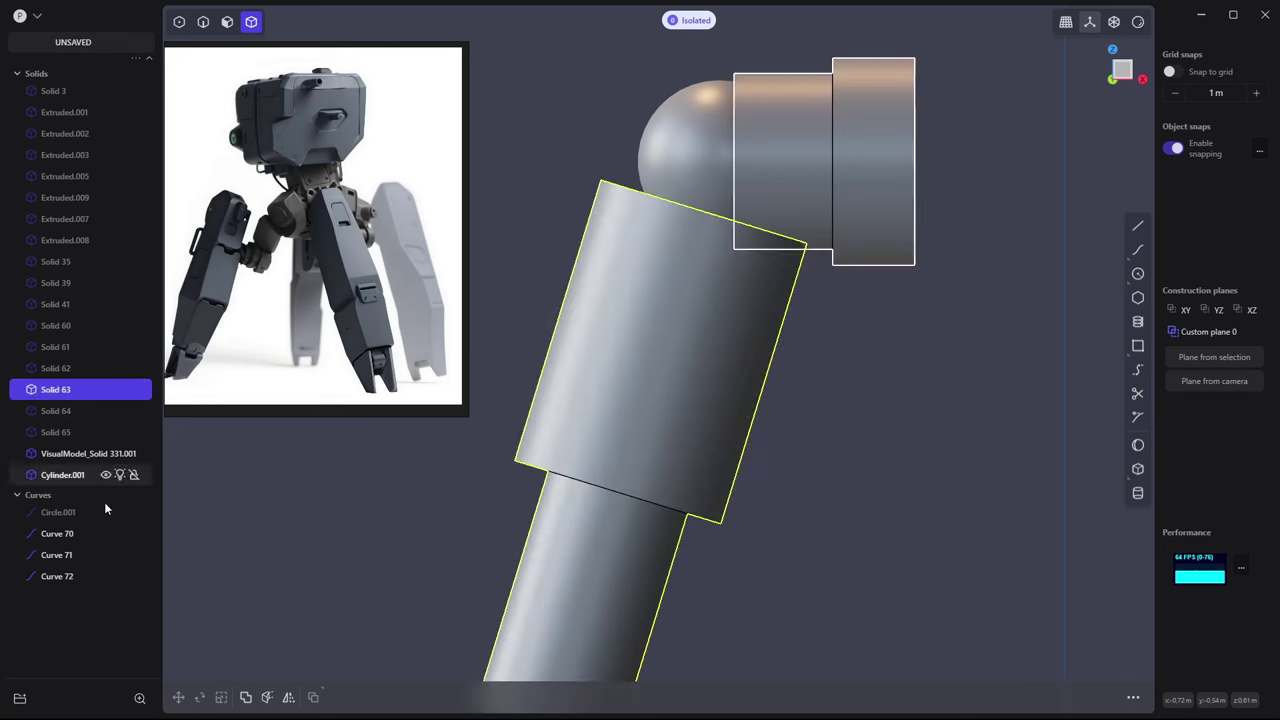
click(57, 576)
scroll(455, 450, down, 2)
key(2)
click(673, 302)
Extract curves from the upper-leg cylinder's lower rim edges
key(f)
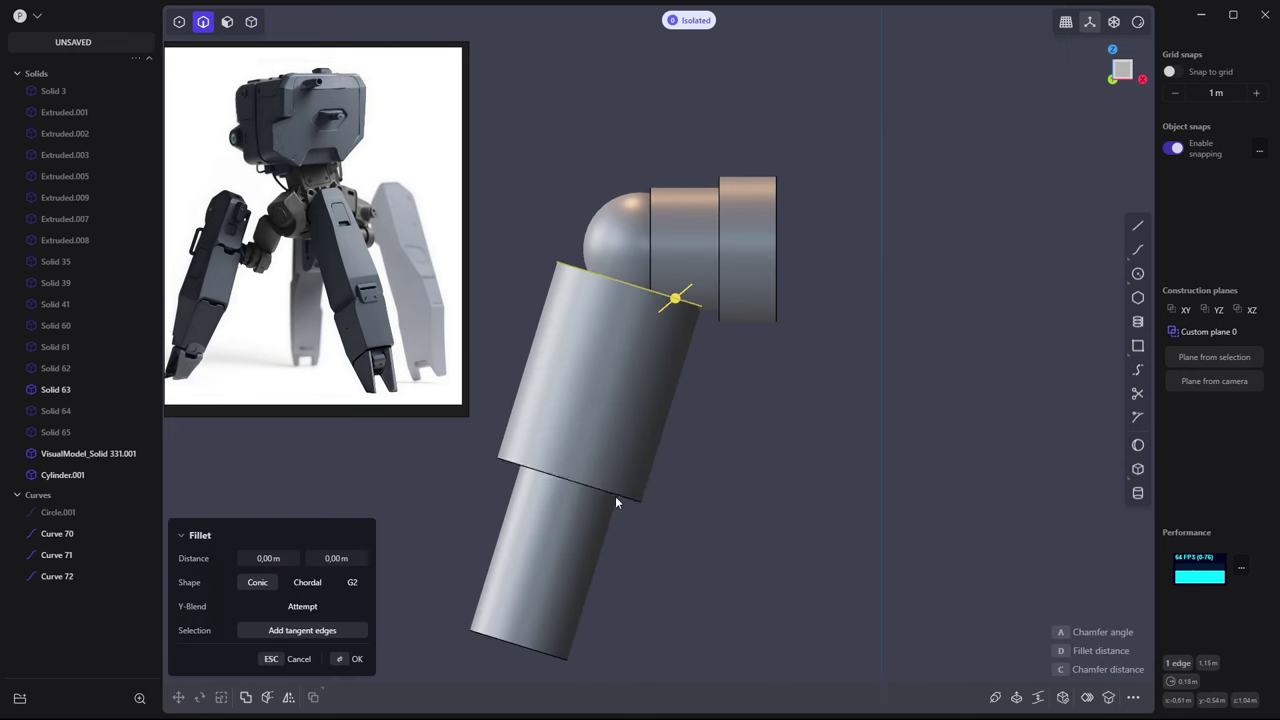
shift+click(615, 498)
key(shift+d)
mouse_move(728, 454)
shift+middle_down()
mouse_move(762, 304)
mouse_move(740, 396)
shift+middle_up()
key(Return)
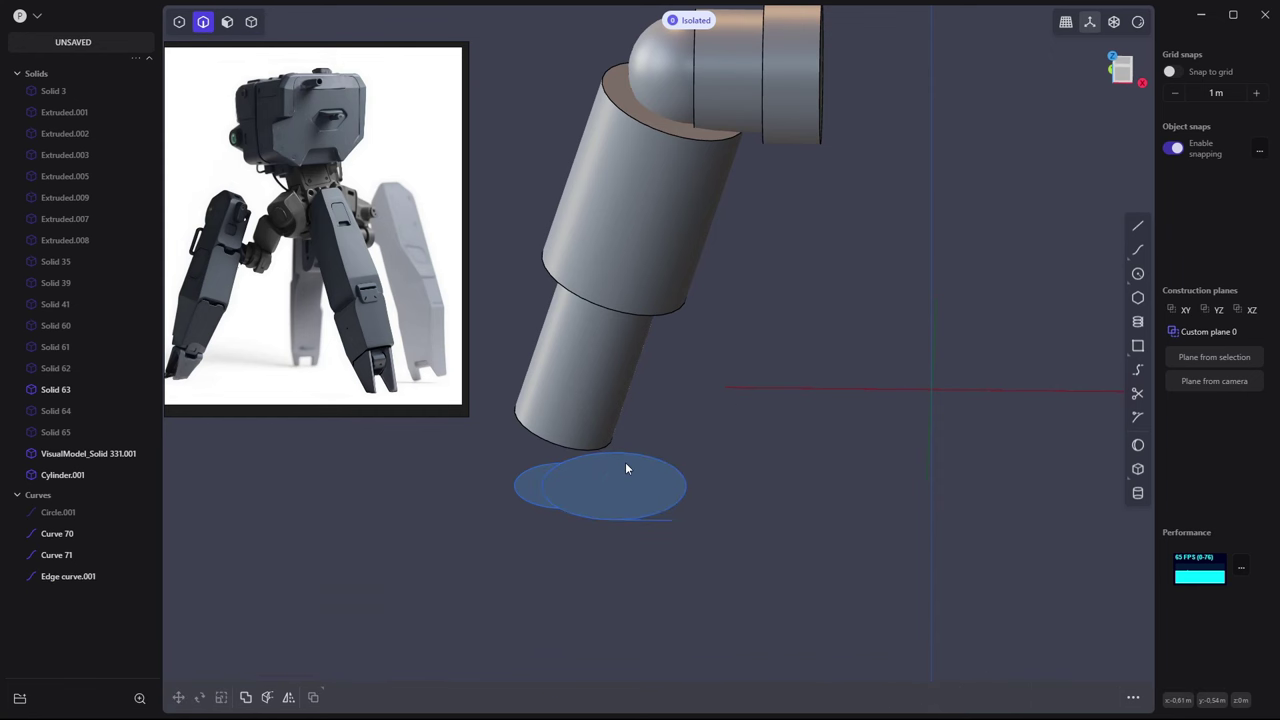
key(ctrl+z)
key(ctrl+z)
key(ctrl+z)
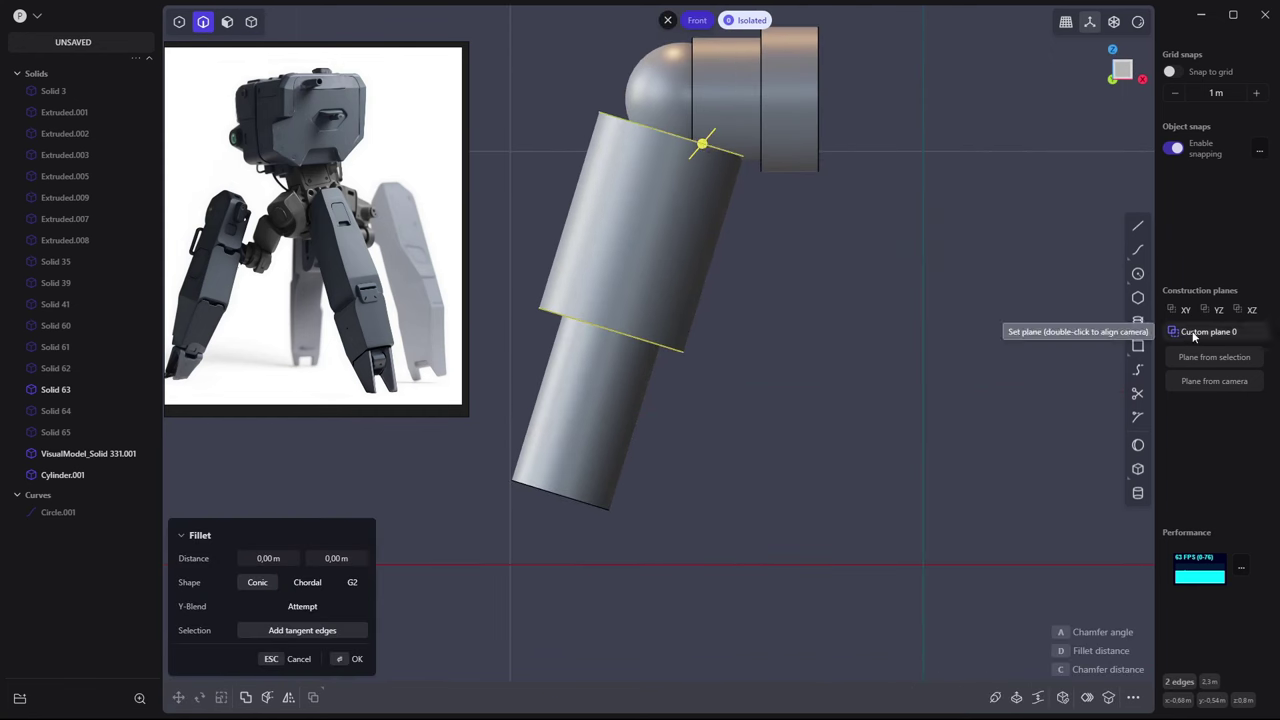
middle_drag(824, 282, 782, 303)
key(ctrl+shift+z)
key(ctrl+shift+z)
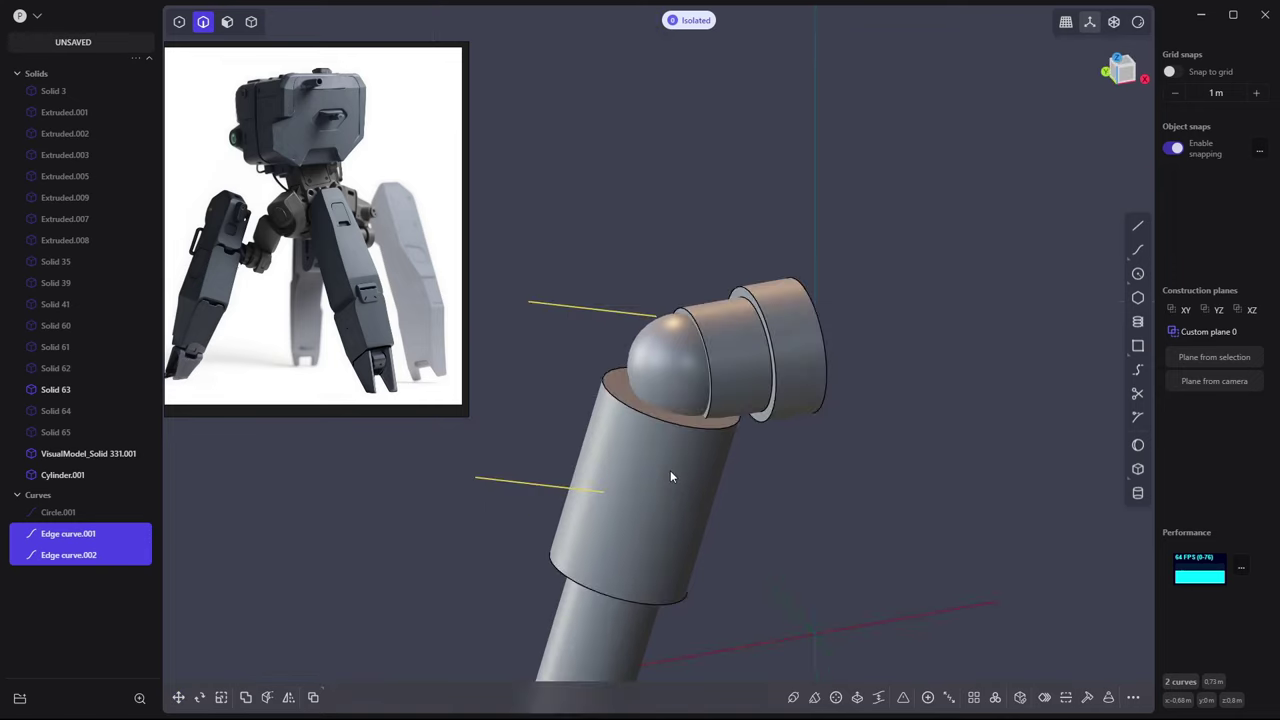
In Front view, move the extracted edge curves out from the cylinder
key(KP_1)
key(g)
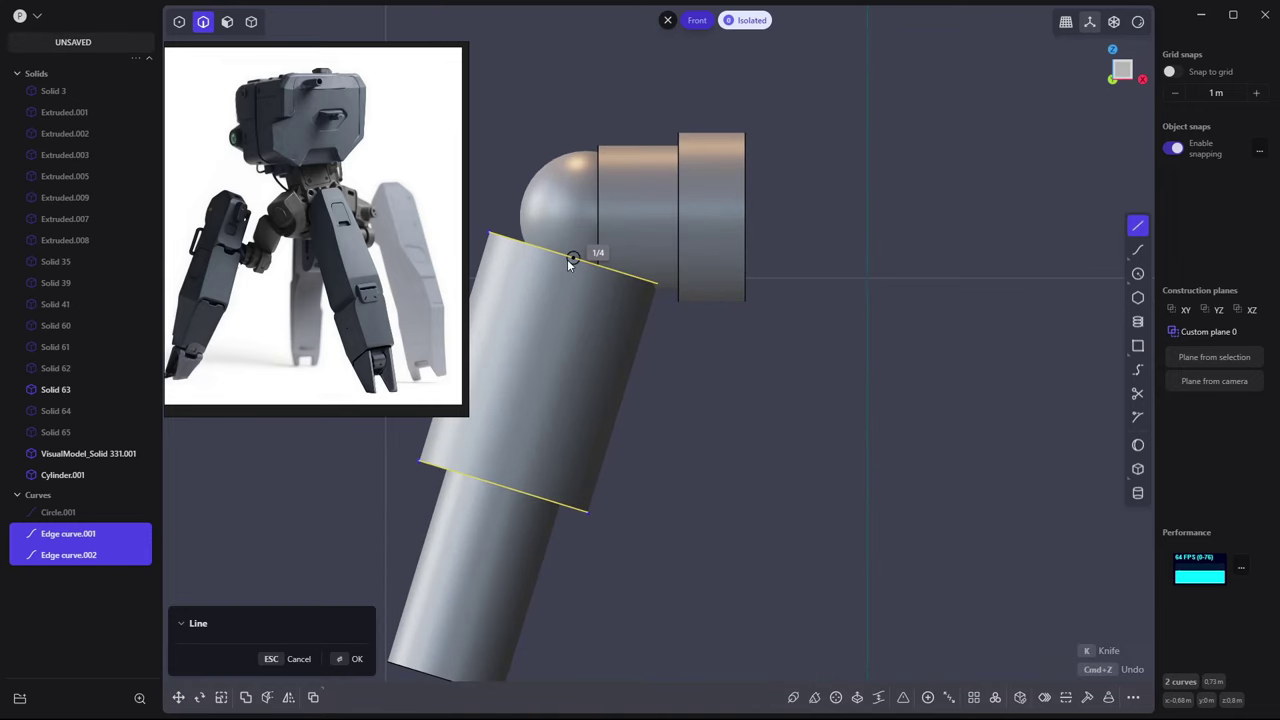
key(Escape)
mouse_move(580, 306)
middle_down()
mouse_move(861, 274)
mouse_move(575, 345)
middle_up()
key(g)
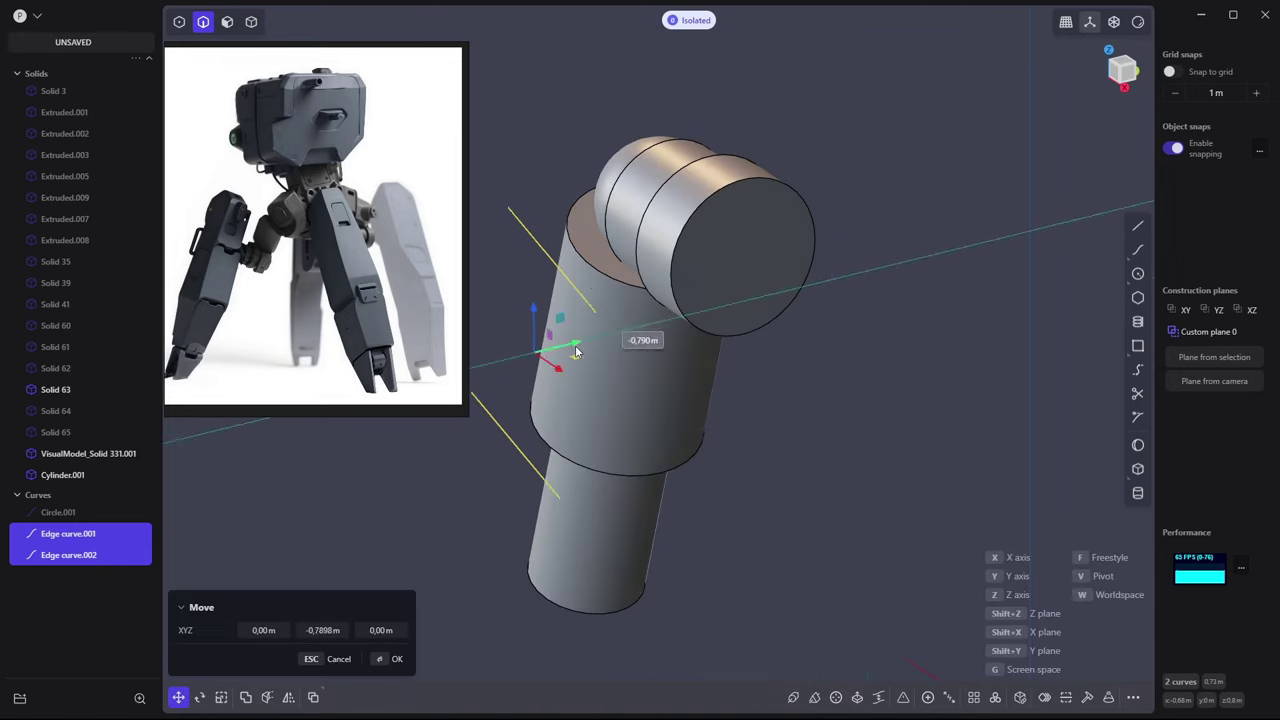
key(KP_1)
Draw a smooth spline profile curving down the cylinder's side to the lower rim corner
key(l)
click(588, 262)
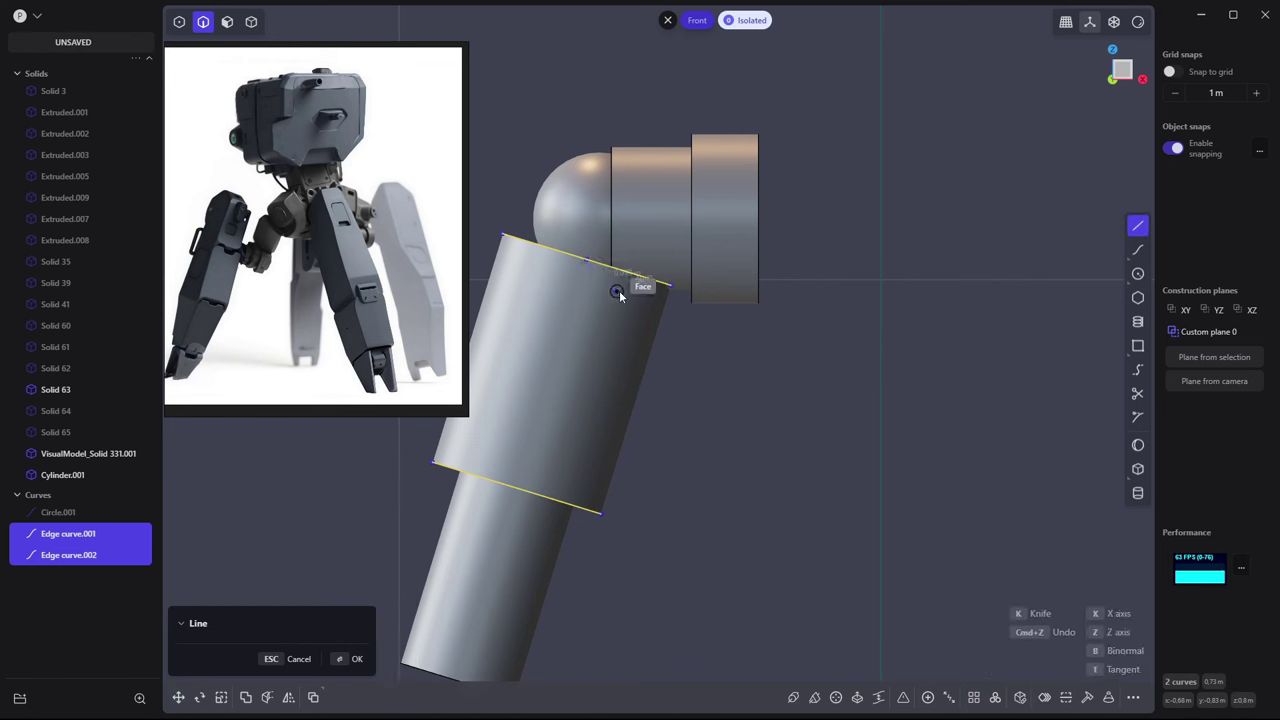
key(Escape)
key(Escape)
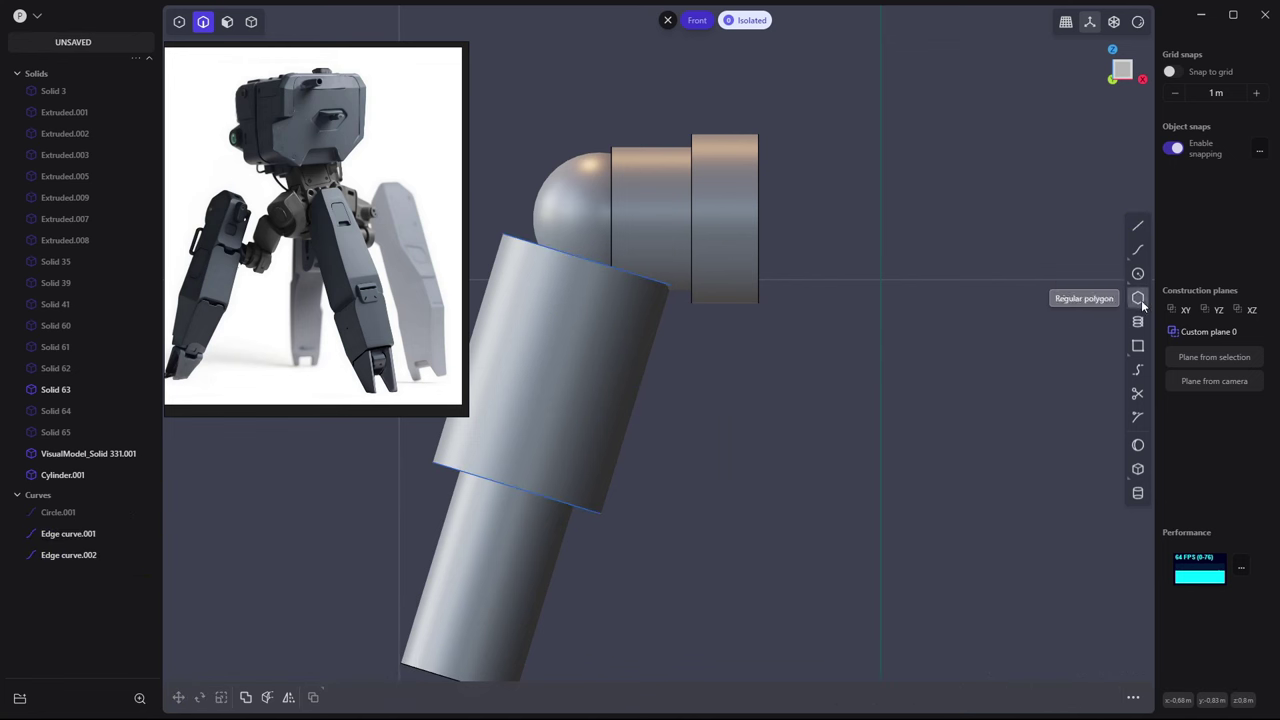
click(1138, 252)
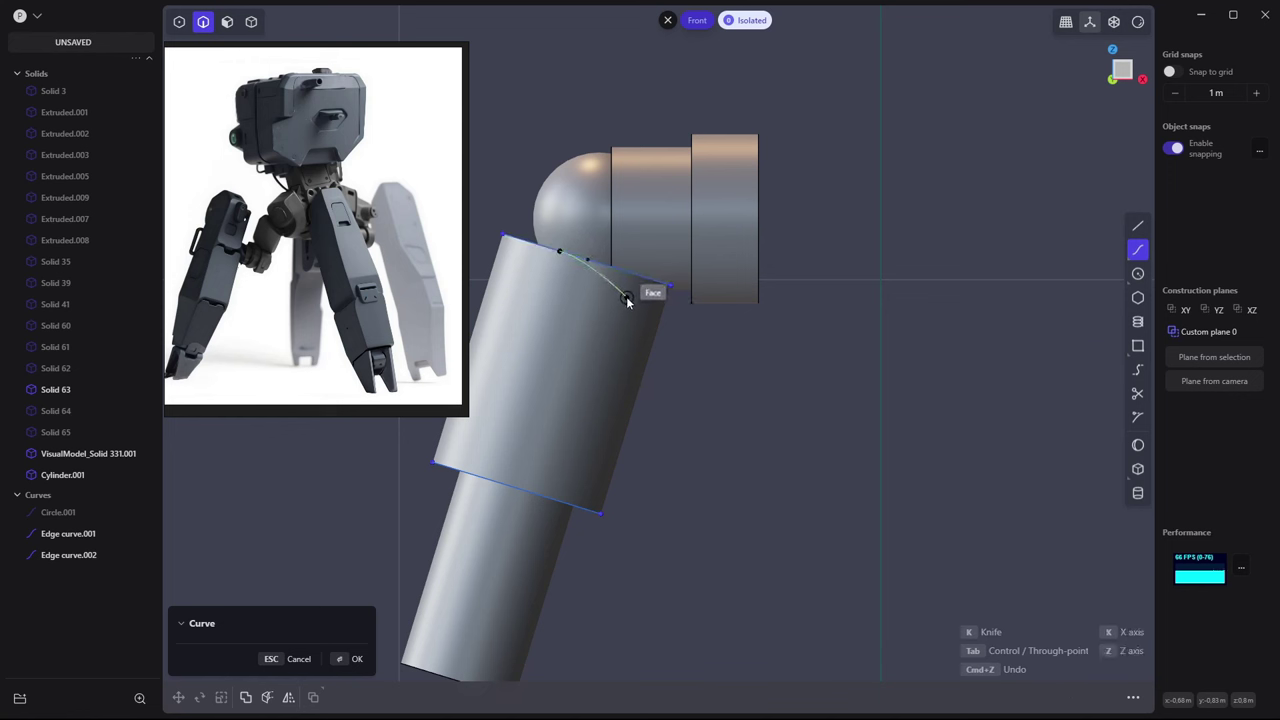
click(620, 376)
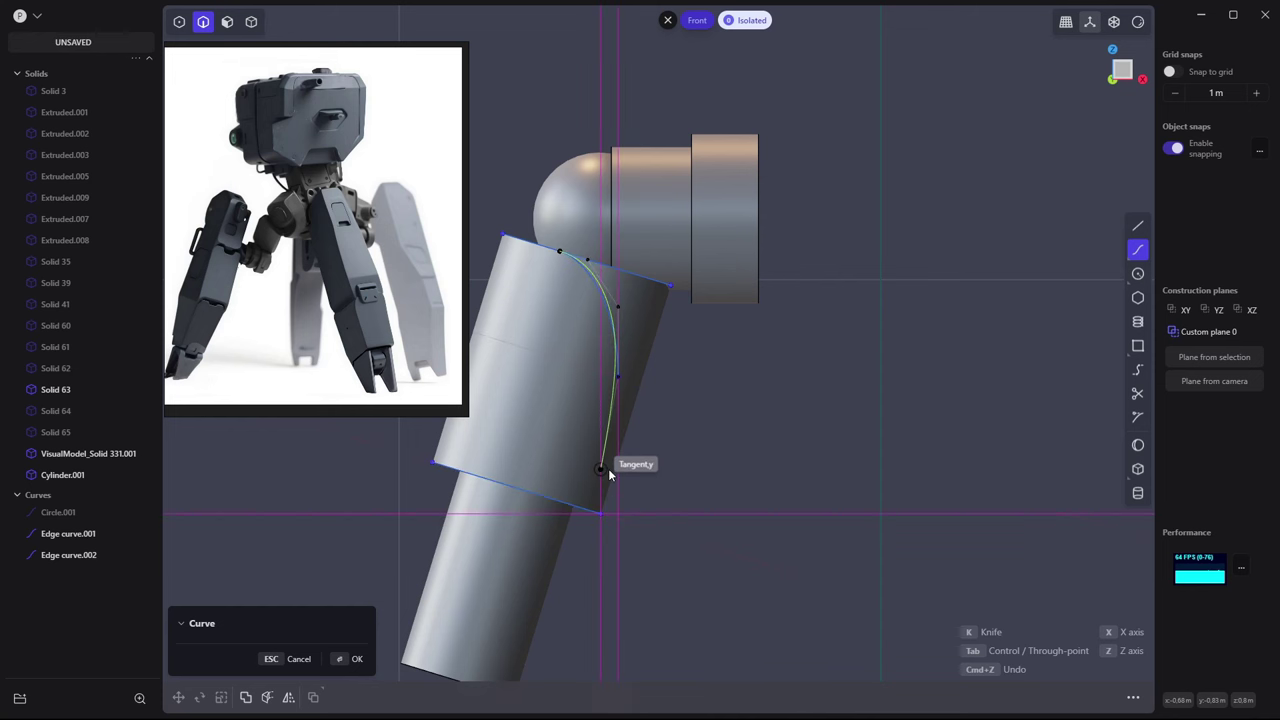
click(624, 438)
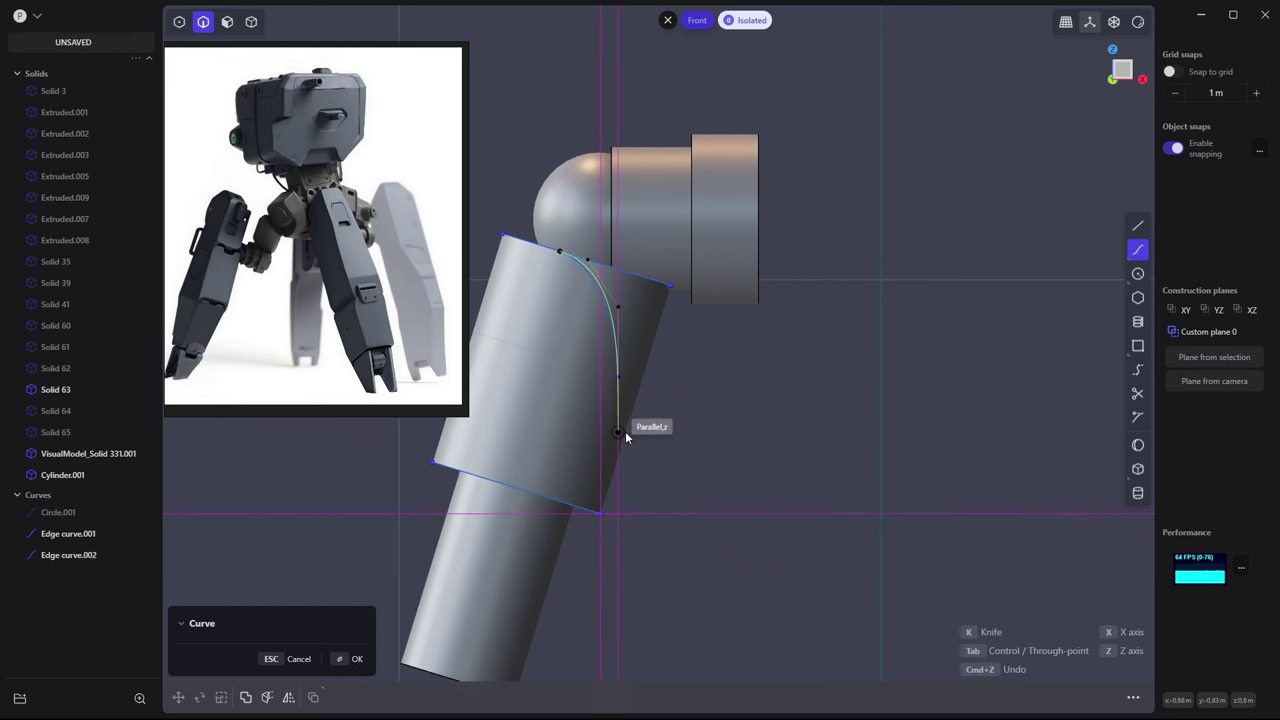
click(601, 512)
key(Return)
Cut the upper-leg cylinder with the profile curve and delete the offcut piece
click(647, 341)
key(c)
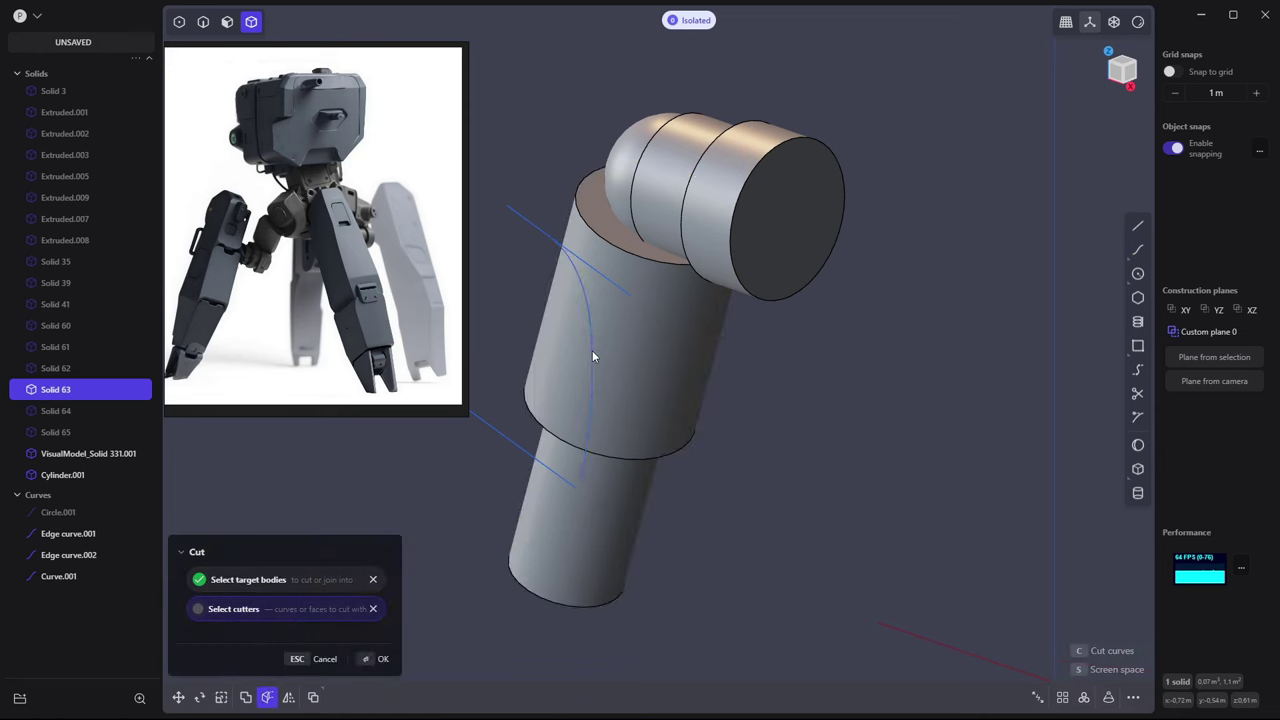
click(592, 352)
key(Delete)
Fillet the sculpted part's base edge by about 0.031 m
mouse_move(747, 358)
middle_down()
mouse_move(786, 325)
mouse_move(905, 395)
mouse_move(588, 266)
middle_up()
key(2)
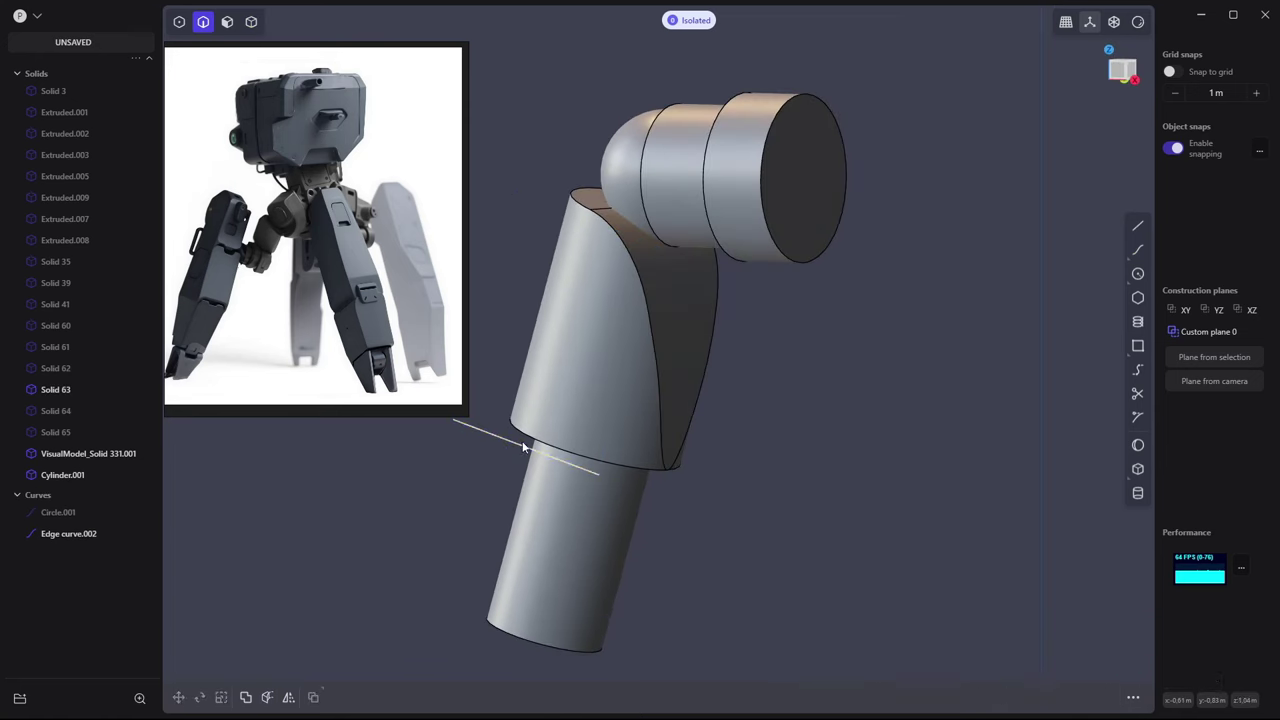
click(522, 447)
mouse_move(522, 447)
middle_down()
mouse_move(646, 413)
mouse_move(638, 472)
middle_up()
key(f)
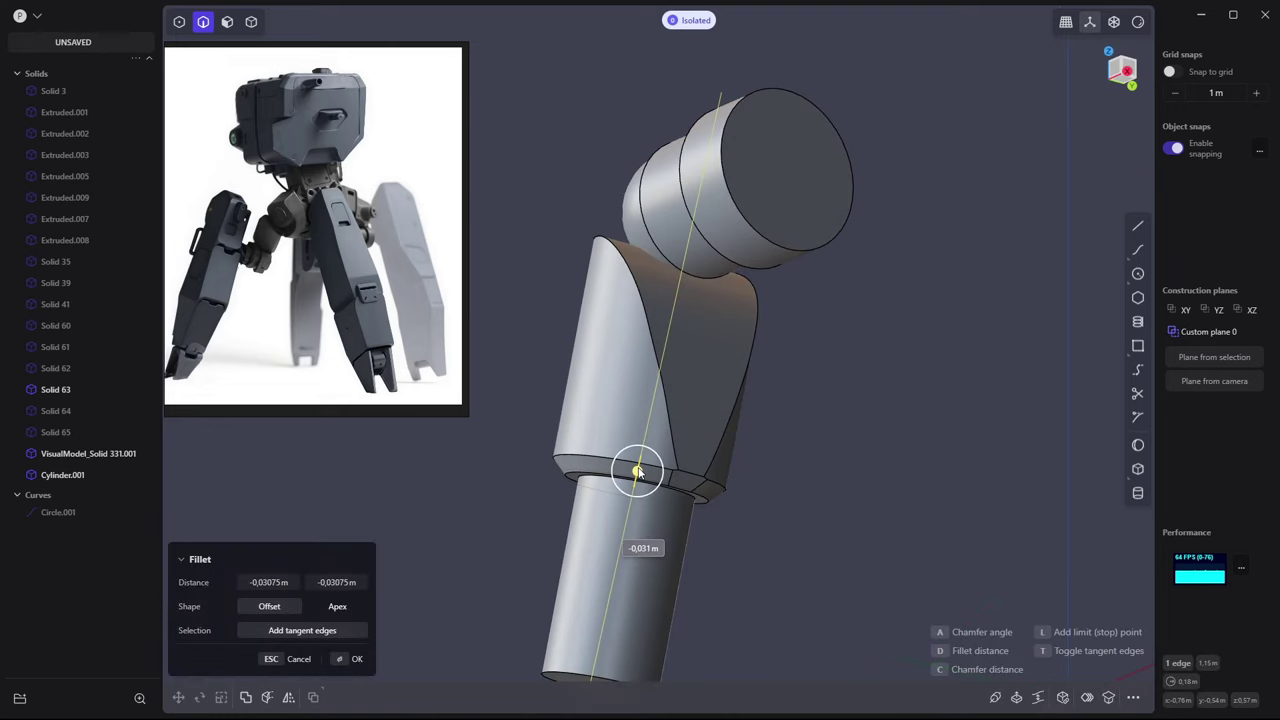
key(Return)
Exit Isolate to show the whole robot again and orbit toward the hip joint
mouse_move(869, 438)
middle_down()
mouse_move(865, 361)
mouse_move(878, 395)
middle_up()
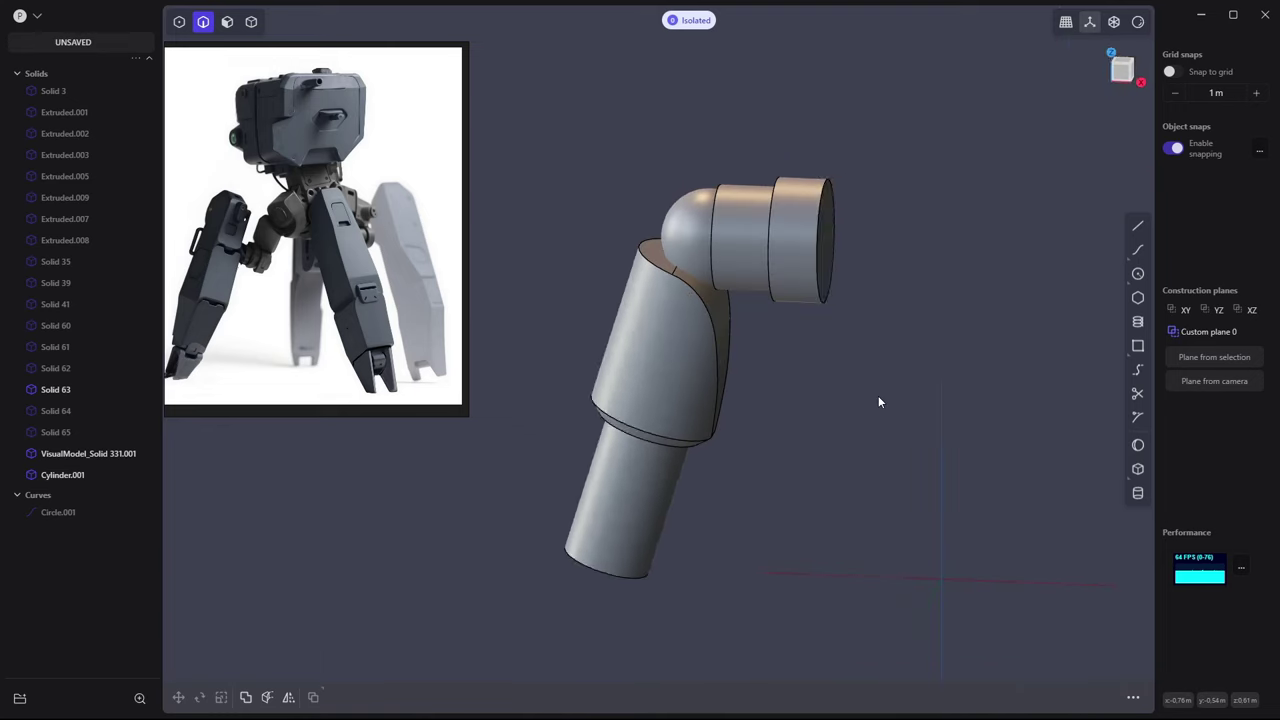
key(slash)
mouse_move(806, 361)
middle_down()
mouse_move(869, 349)
mouse_move(744, 249)
mouse_move(771, 263)
middle_up()
Offset the hip joint's cylinder face inward and the ball joint's sphere face
key(3)
click(783, 226)
key(o)
click(969, 409)
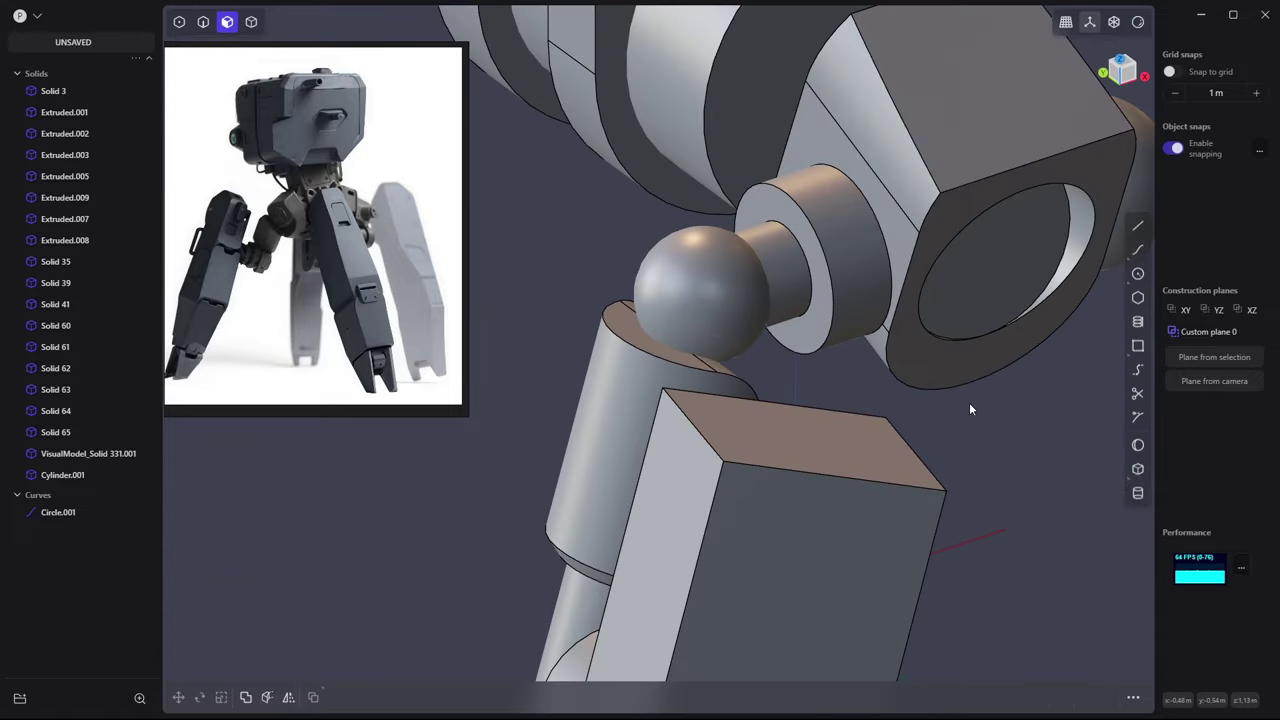
click(705, 285)
key(o)
middle_drag(705, 285, 648, 258)
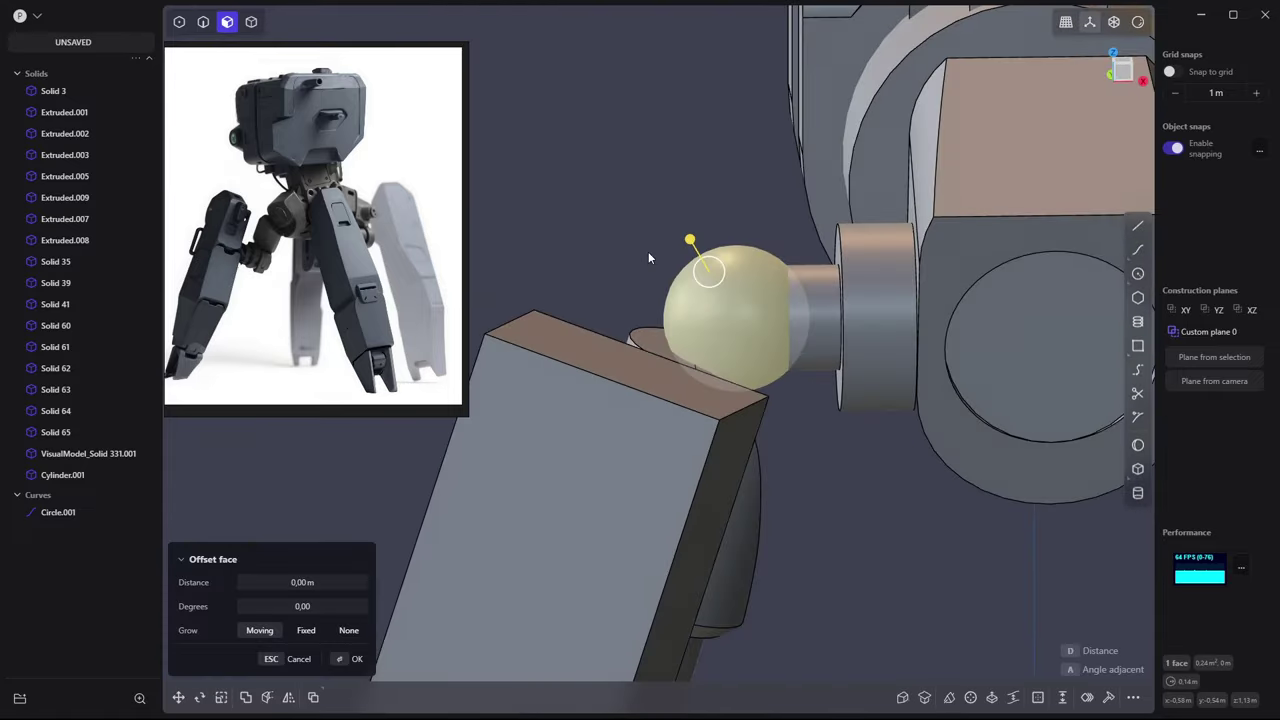
Mirror Solid 63 and Cylinder.001 onto the opposite leg, creating Solids 79–81
key(4)
mouse_move(694, 181)
middle_down()
mouse_move(848, 419)
mouse_move(845, 455)
mouse_move(908, 466)
mouse_move(781, 430)
mouse_move(762, 382)
mouse_move(698, 387)
mouse_move(876, 395)
mouse_move(806, 400)
middle_up()
key(alt+x)
key(Return)
click(708, 286)
key(alt+x)
key(Return)
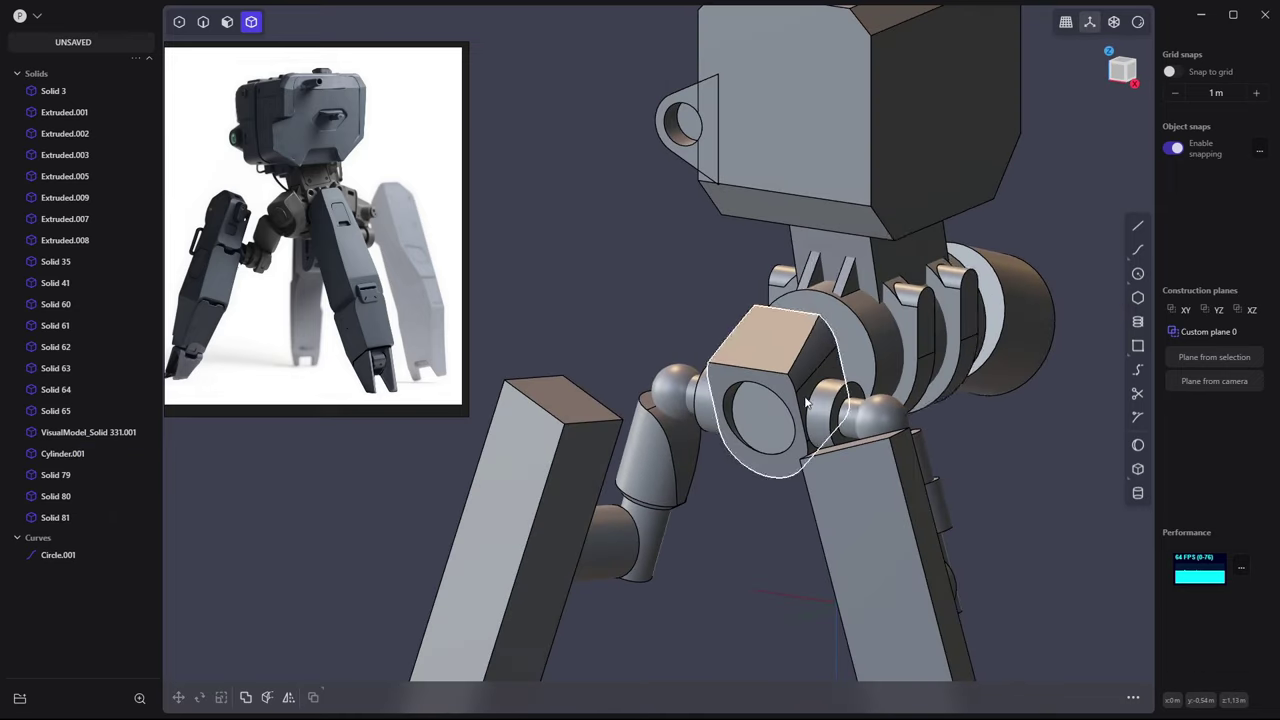
click(1093, 22)
mouse_move(941, 256)
middle_down()
mouse_move(831, 294)
mouse_move(807, 353)
middle_up()
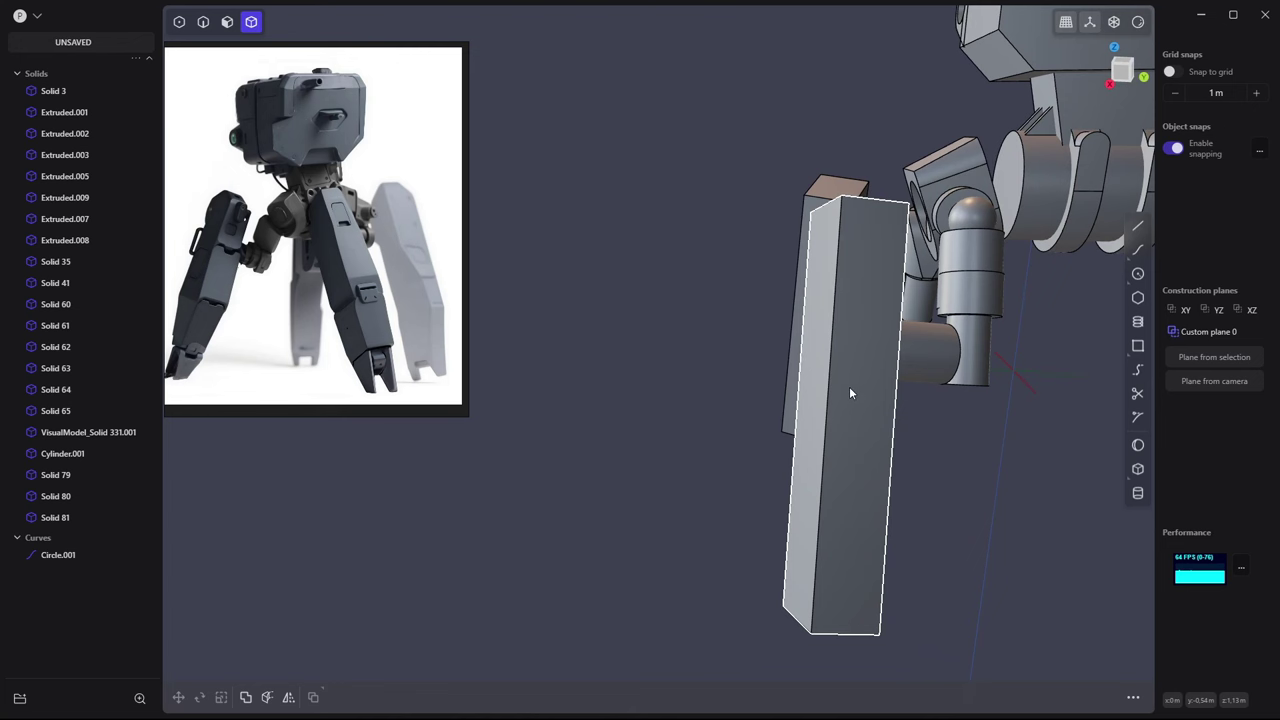
Align the construction plane to the leg block's outer face and sketch a Line plate outline
key(3)
click(860, 314)
key(/)
key(l)
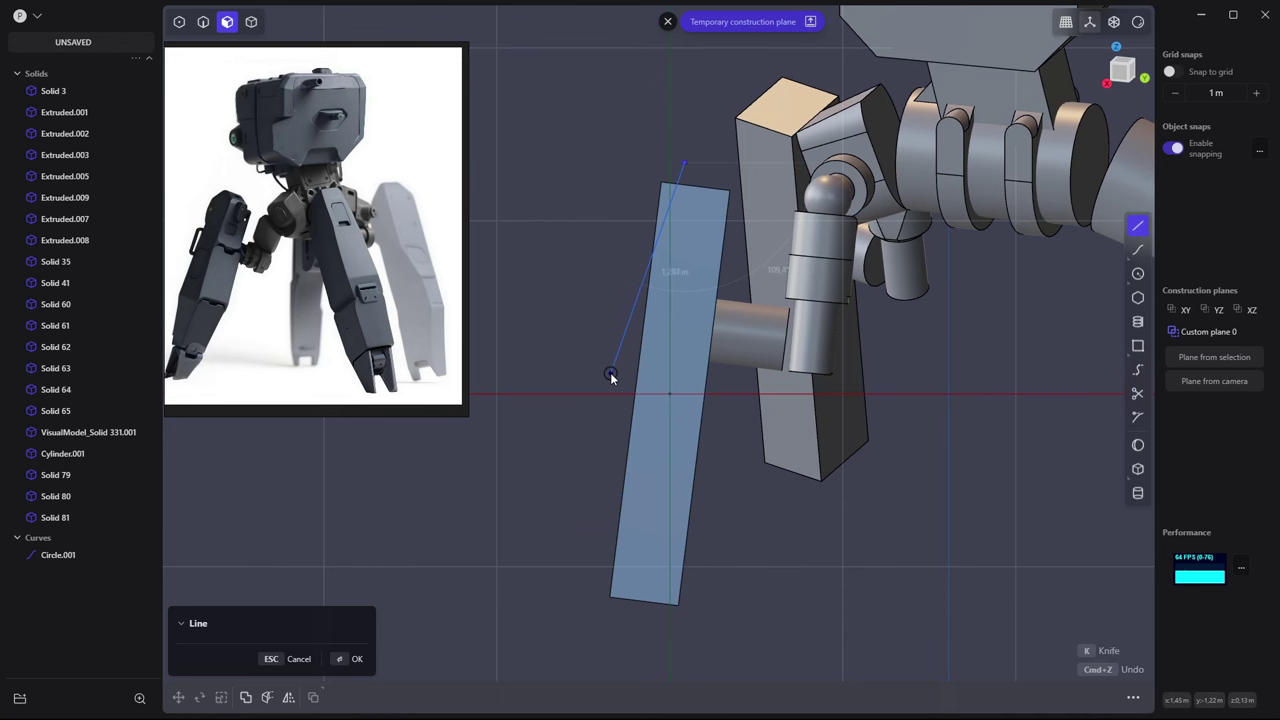
click(604, 435)
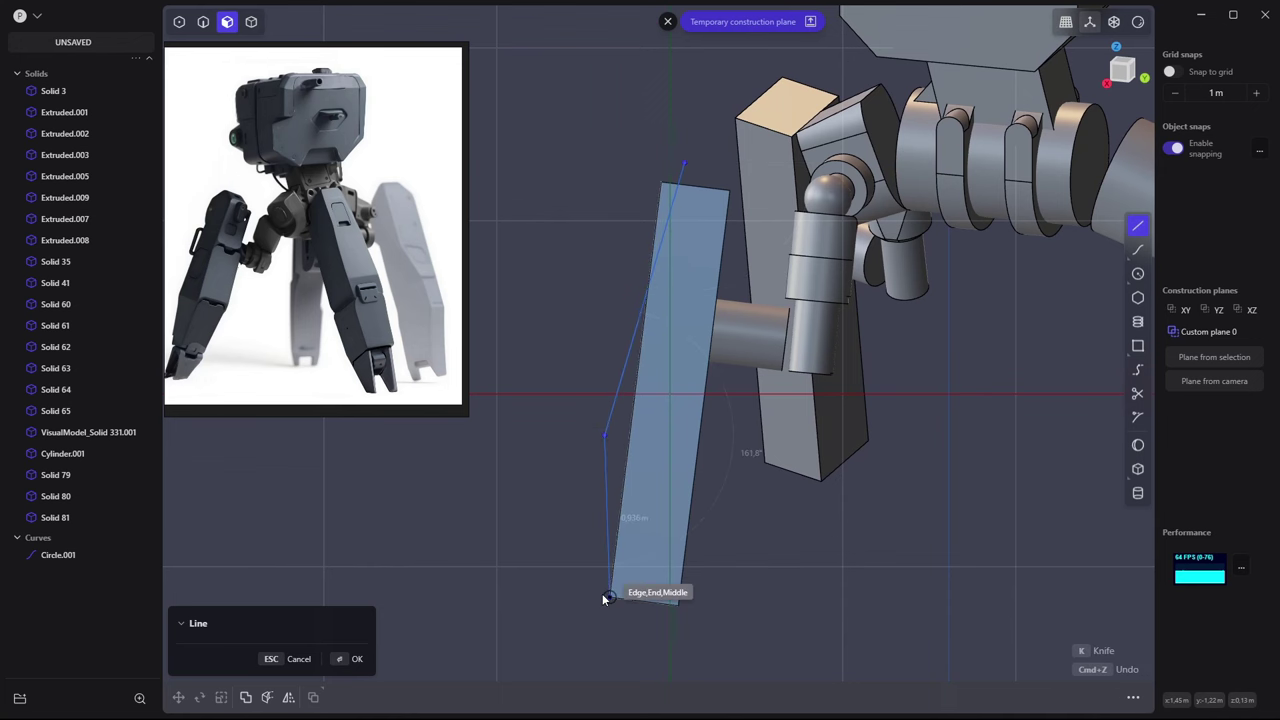
click(608, 597)
mouse_move(562, 388)
middle_down()
mouse_move(621, 418)
mouse_move(758, 396)
middle_up()
Extrude the plate outline about 0.45 m into a wedge-profiled leg plate
key(e)
drag(726, 383, 809, 403)
middle_drag(809, 403, 734, 389)
drag(728, 390, 724, 395)
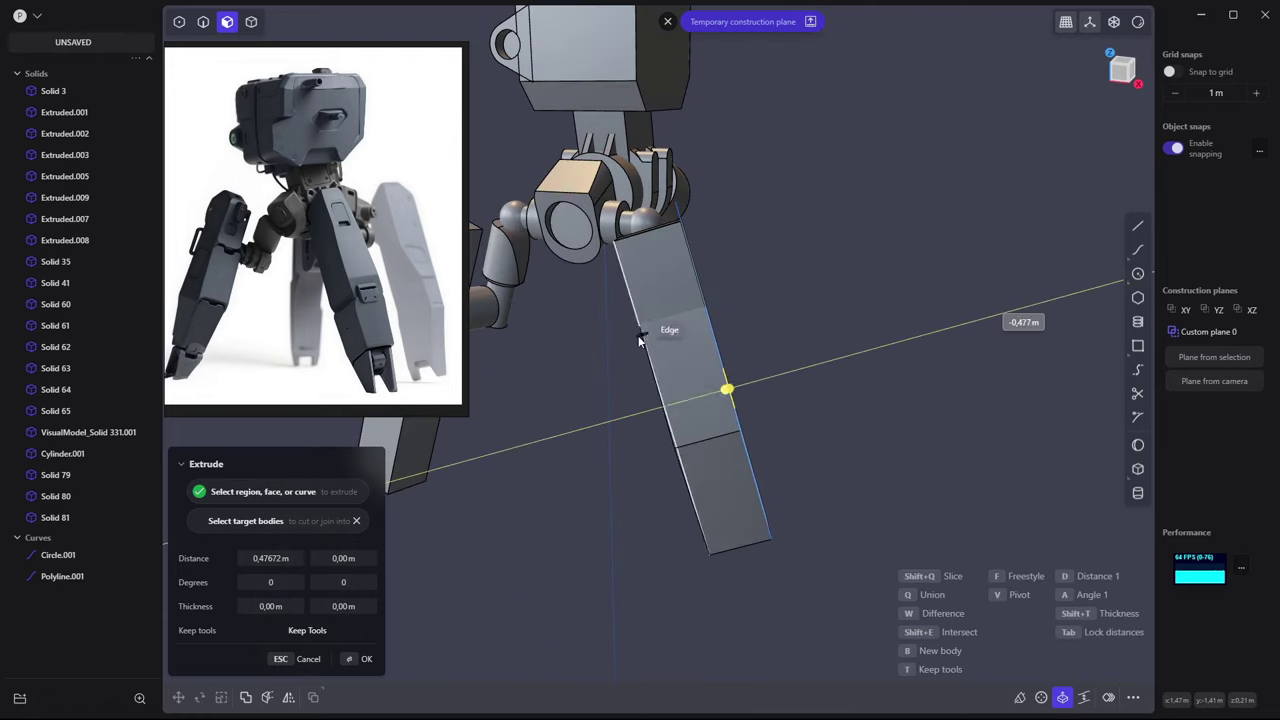
key(Return)
Turn to the other leg and start drawing a Line outline for its plate
mouse_move(660, 244)
middle_down()
mouse_move(677, 266)
mouse_move(732, 276)
mouse_move(720, 294)
middle_up()
key(3)
middle_drag(691, 366, 759, 276)
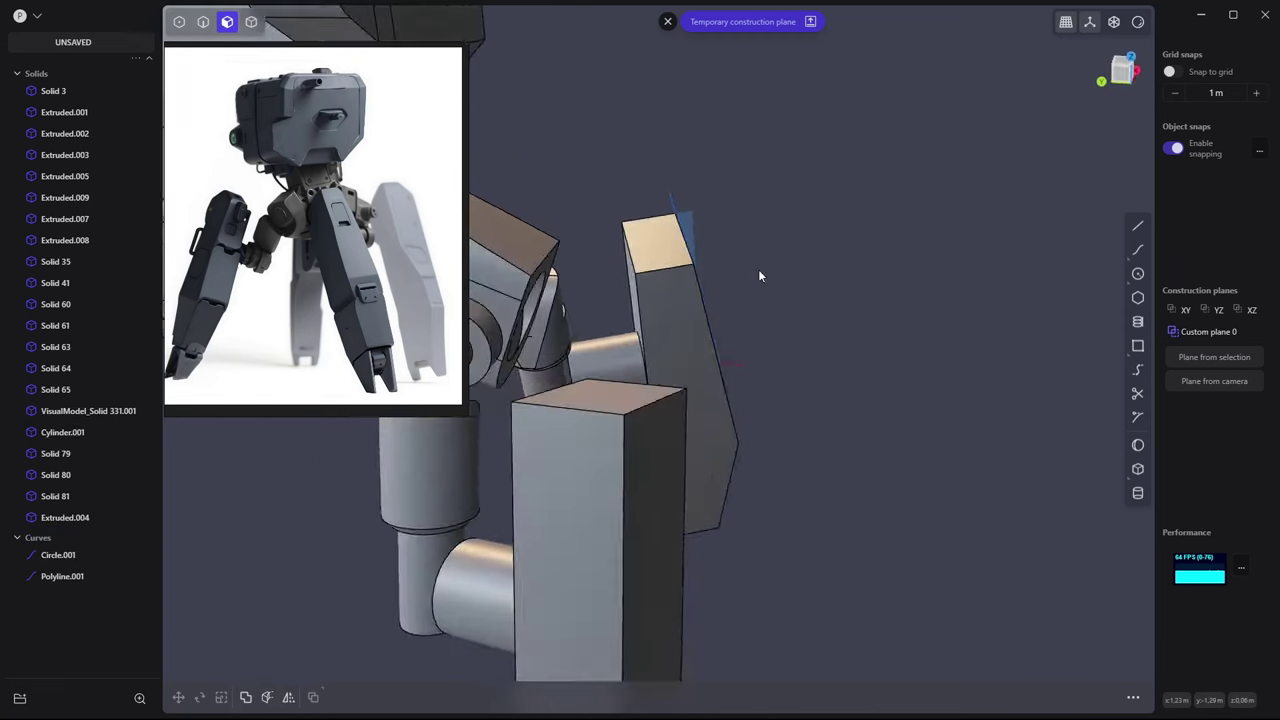
click(1141, 230)
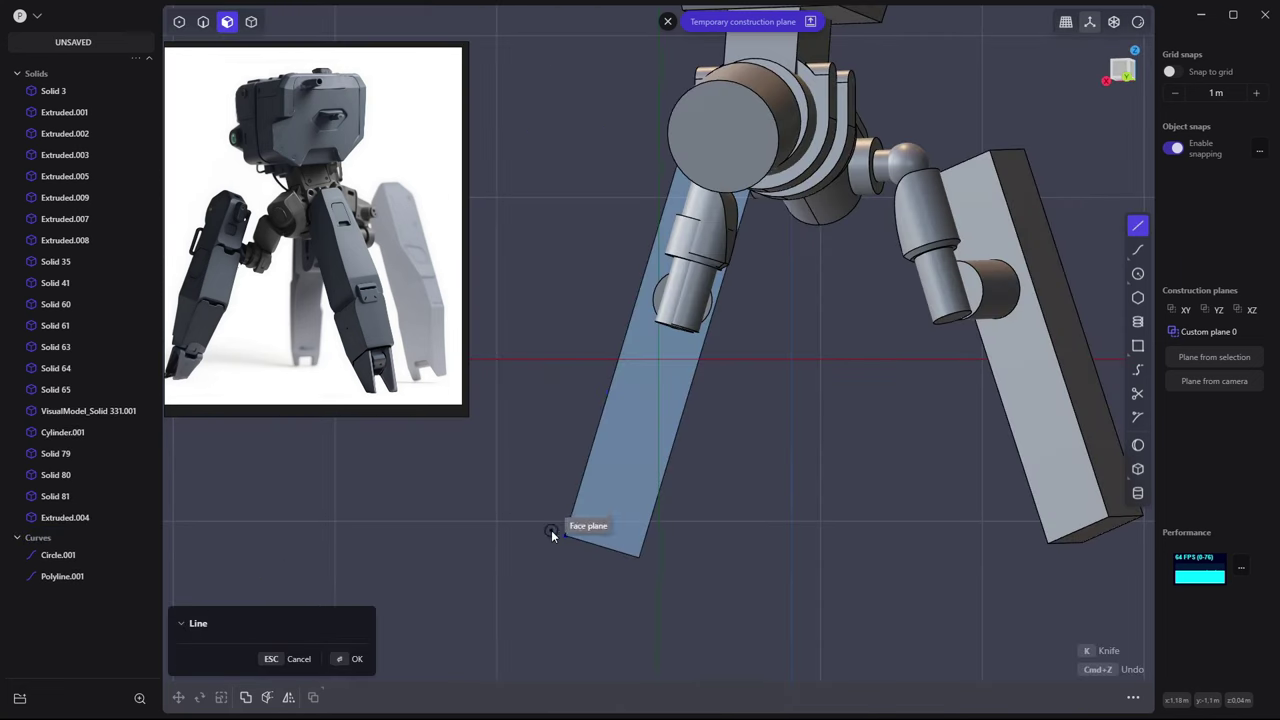
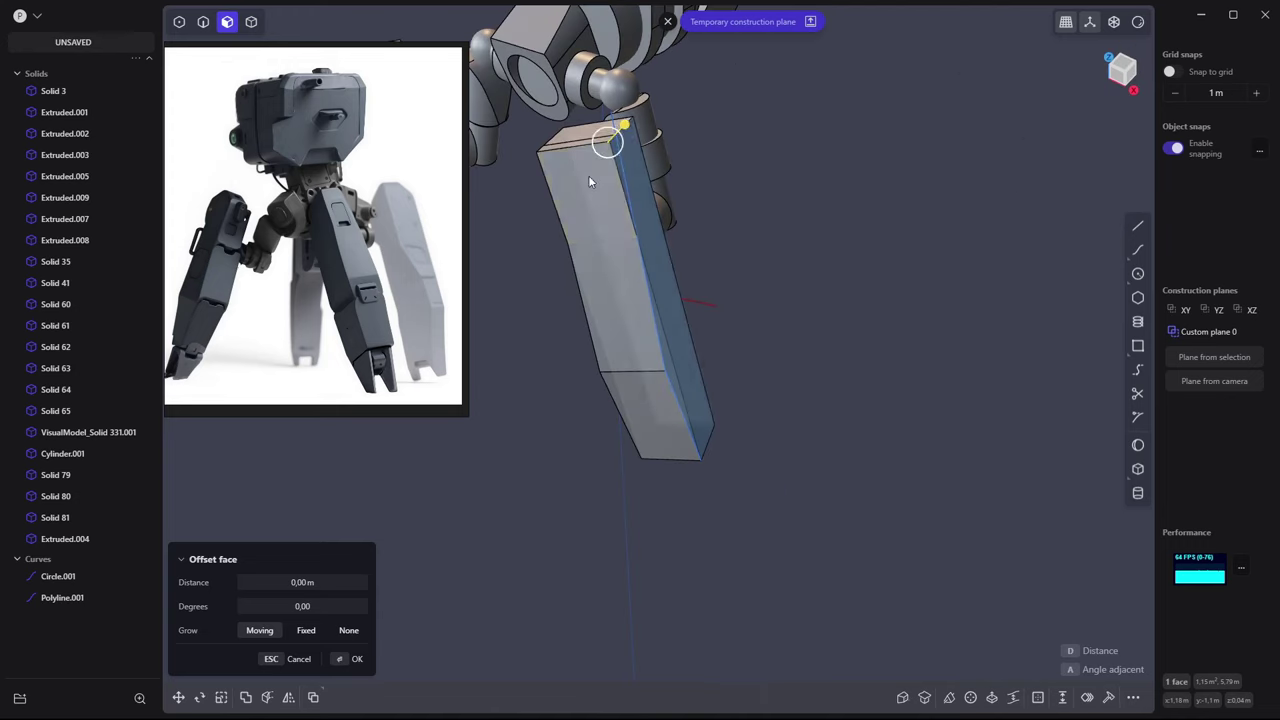
Align the view to Custom plane 0 and hide leg plate Solid 62
click(1205, 331)
key(h)
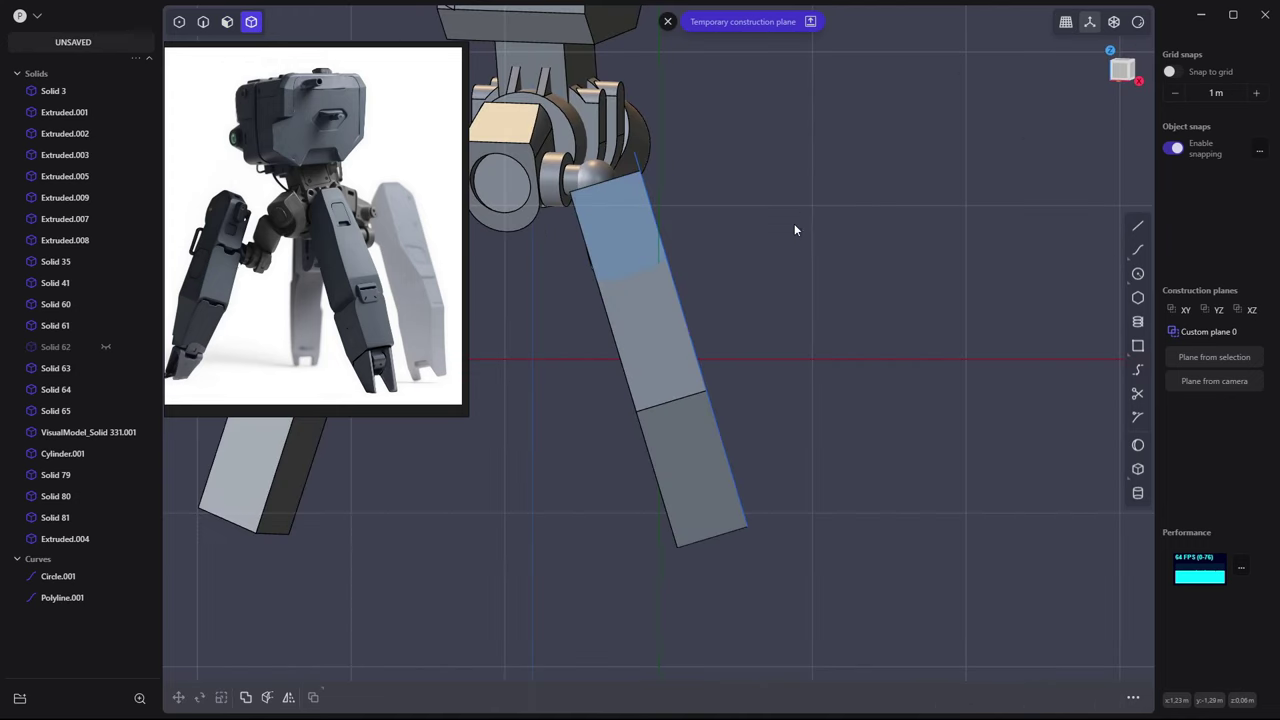
click(1138, 226)
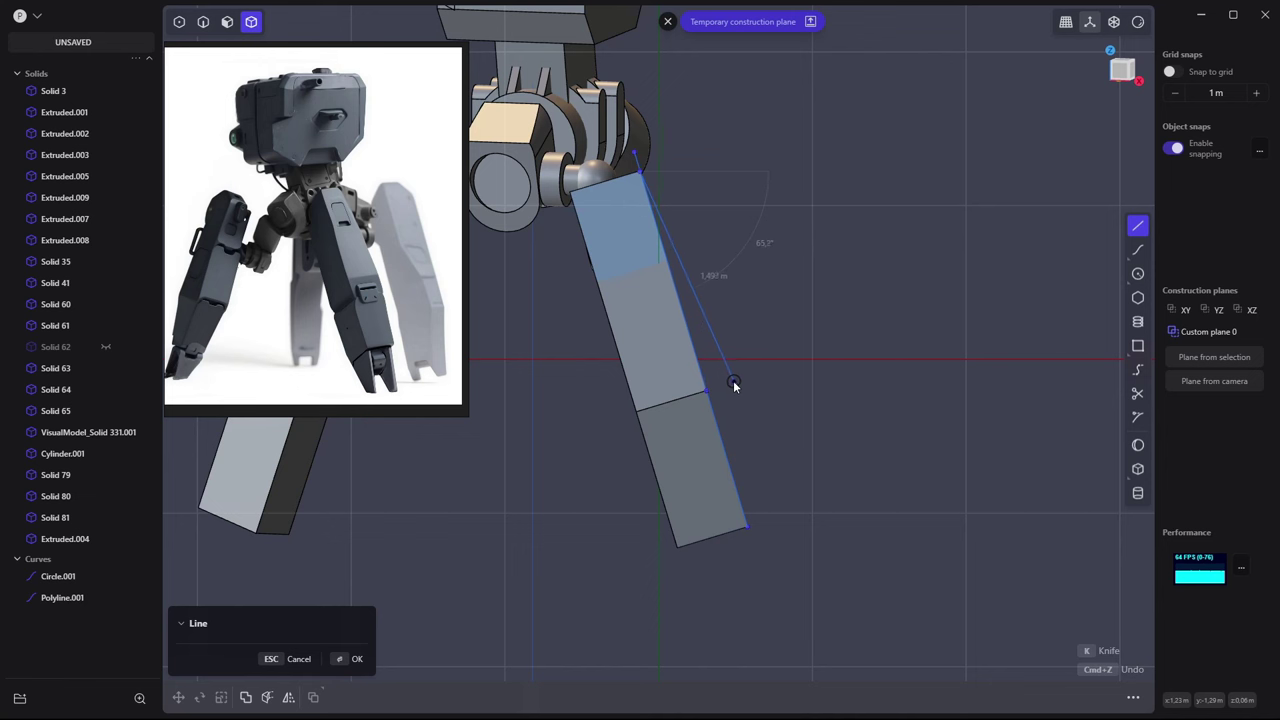
scroll(734, 385, up, 2)
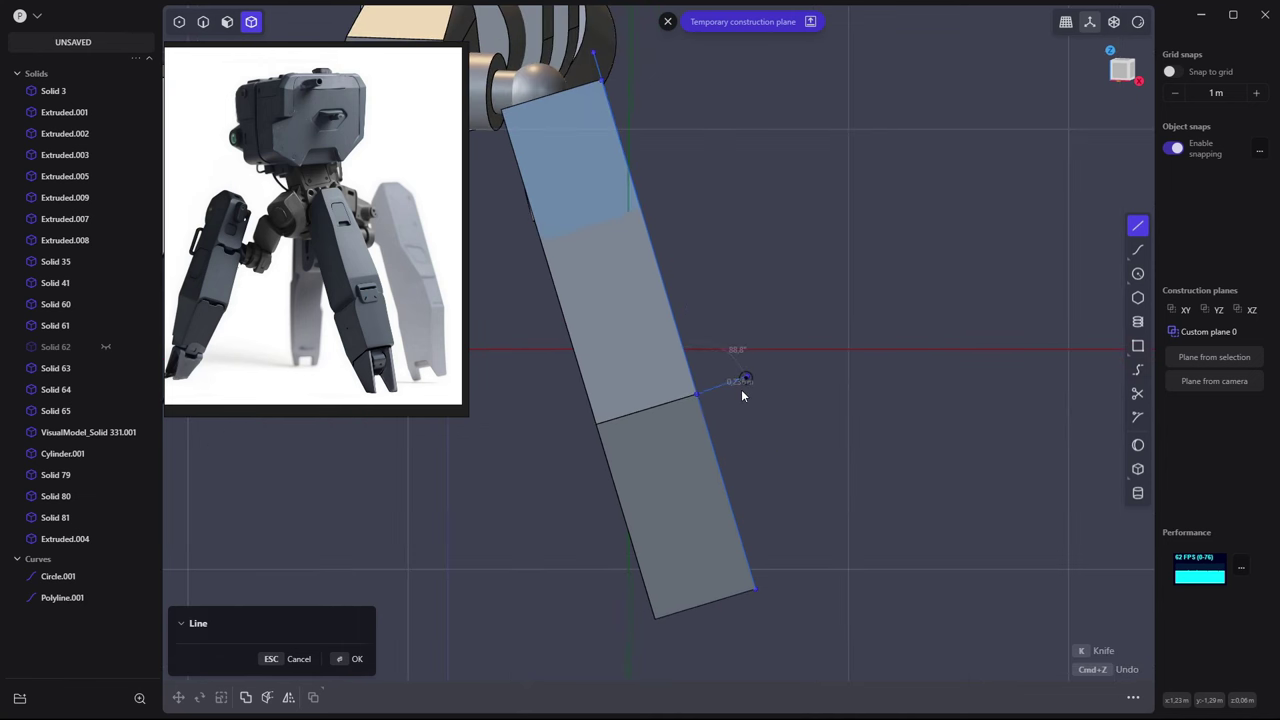
scroll(727, 390, up, 2)
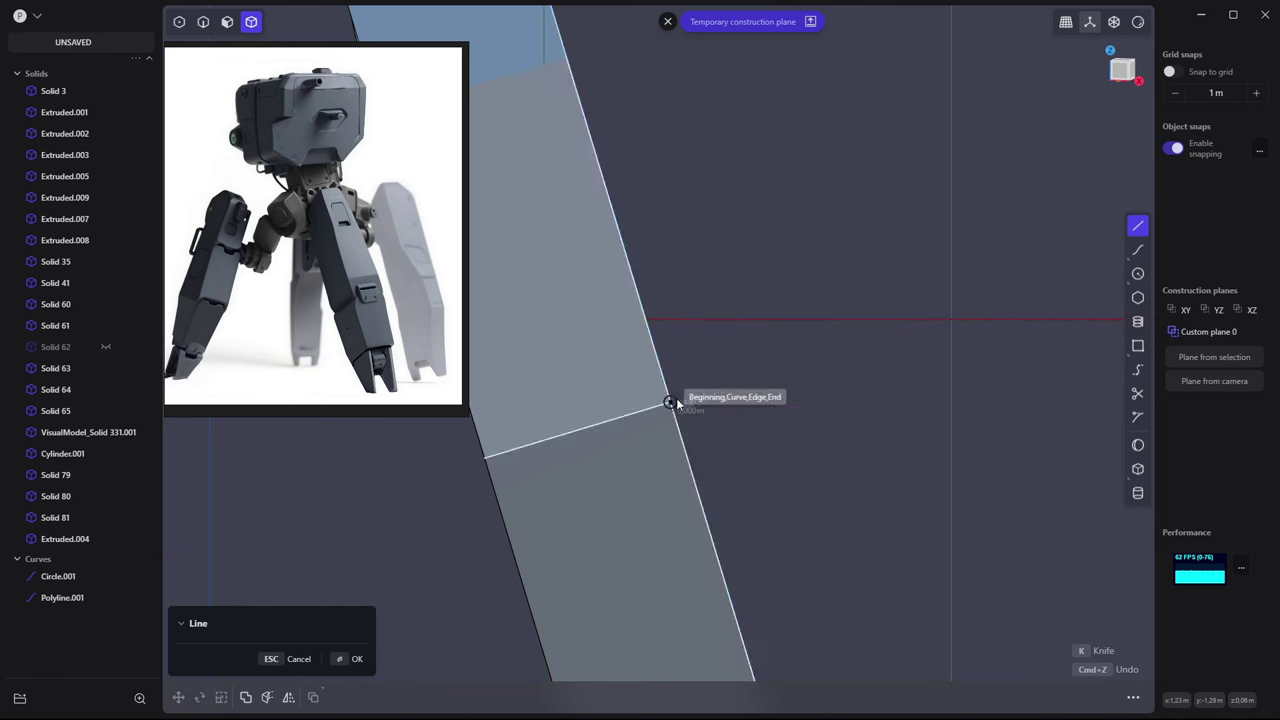
Draw a polyline outline on the leg's side, from the lower seam corner to the leg's corner
click(670, 402)
click(768, 372)
scroll(752, 378, down, 2)
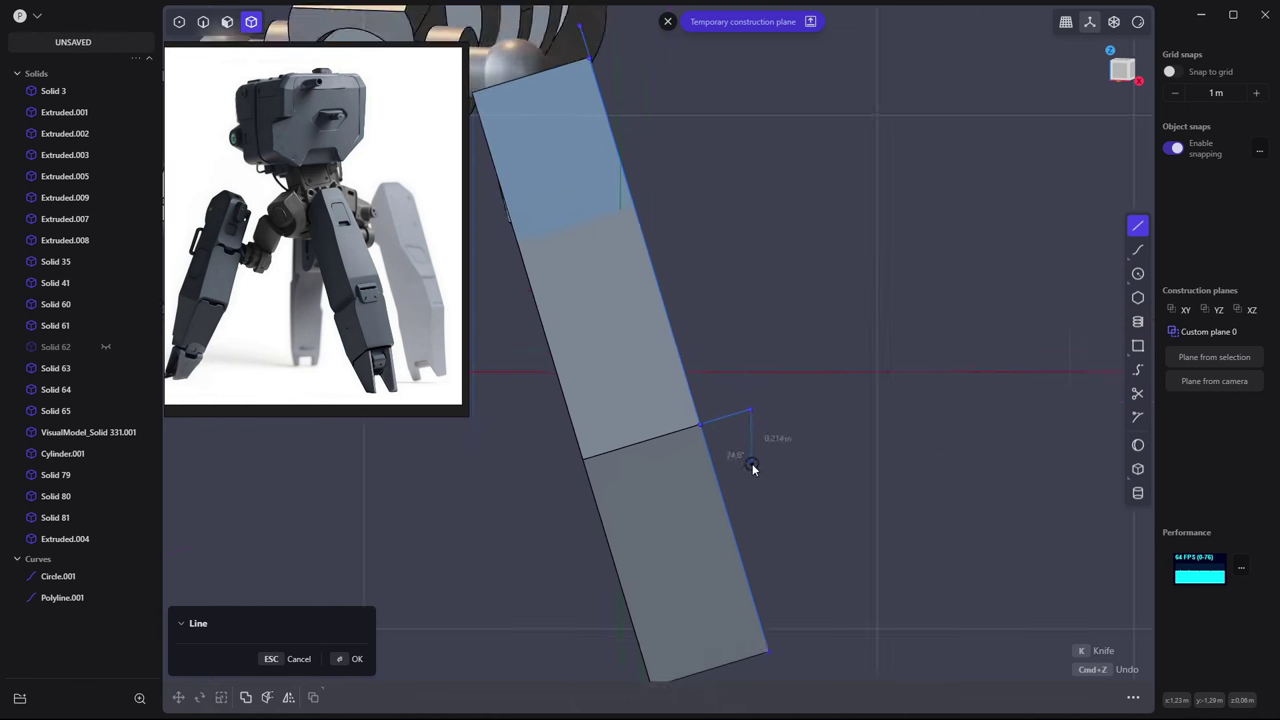
scroll(760, 450, down, 1)
click(769, 616)
middle_drag(831, 550, 760, 380)
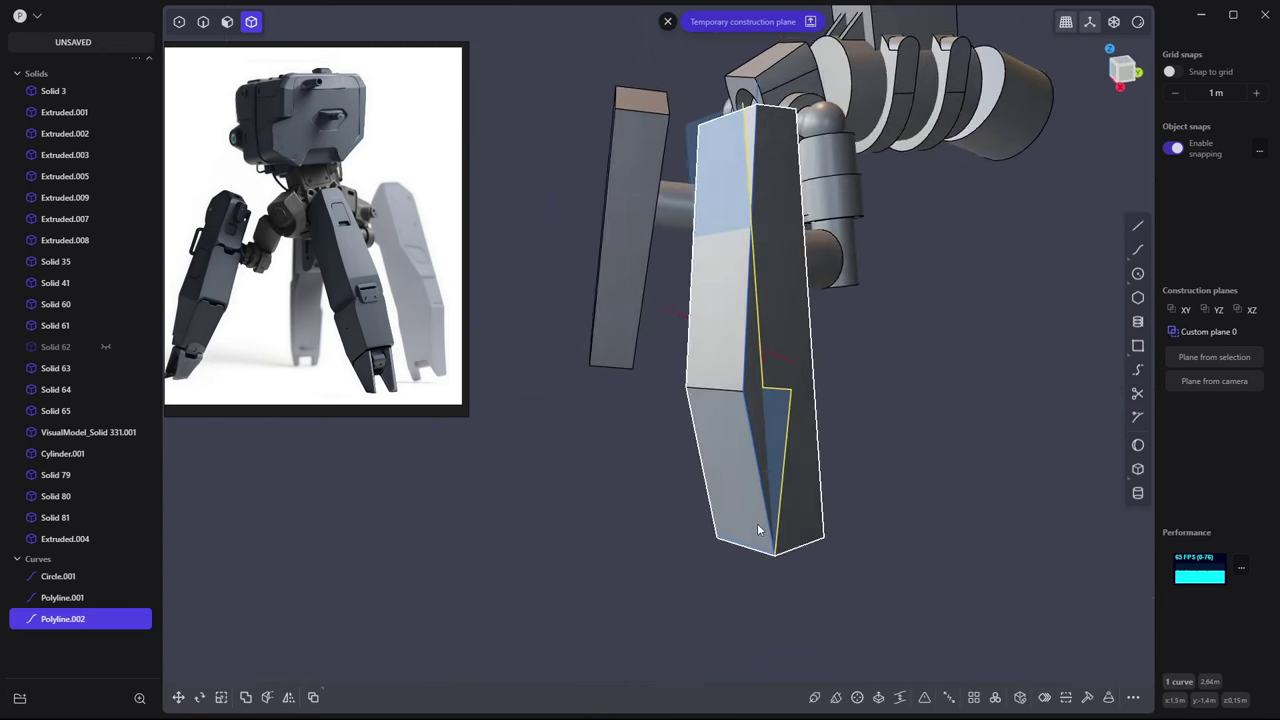
middle_drag(665, 118, 705, 138)
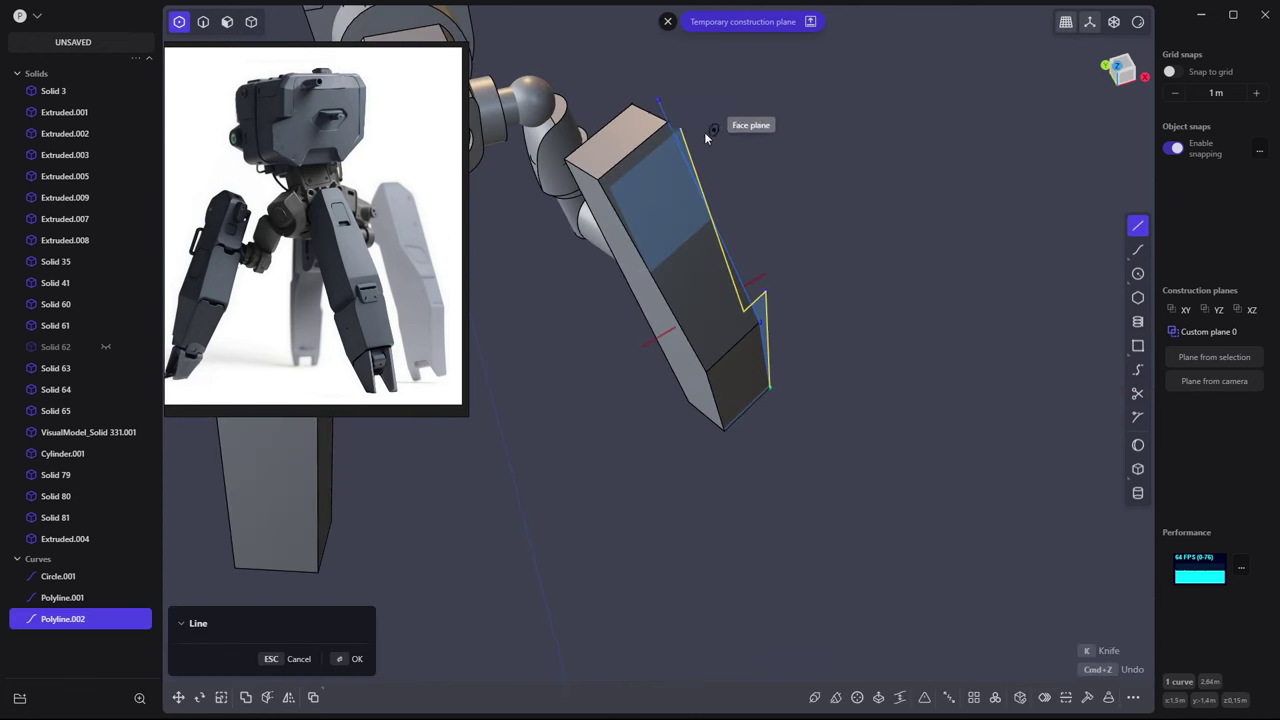
key(Return)
Try extruding the new outline curve twice, cancelling both attempts
middle_drag(770, 298, 803, 260)
key(e)
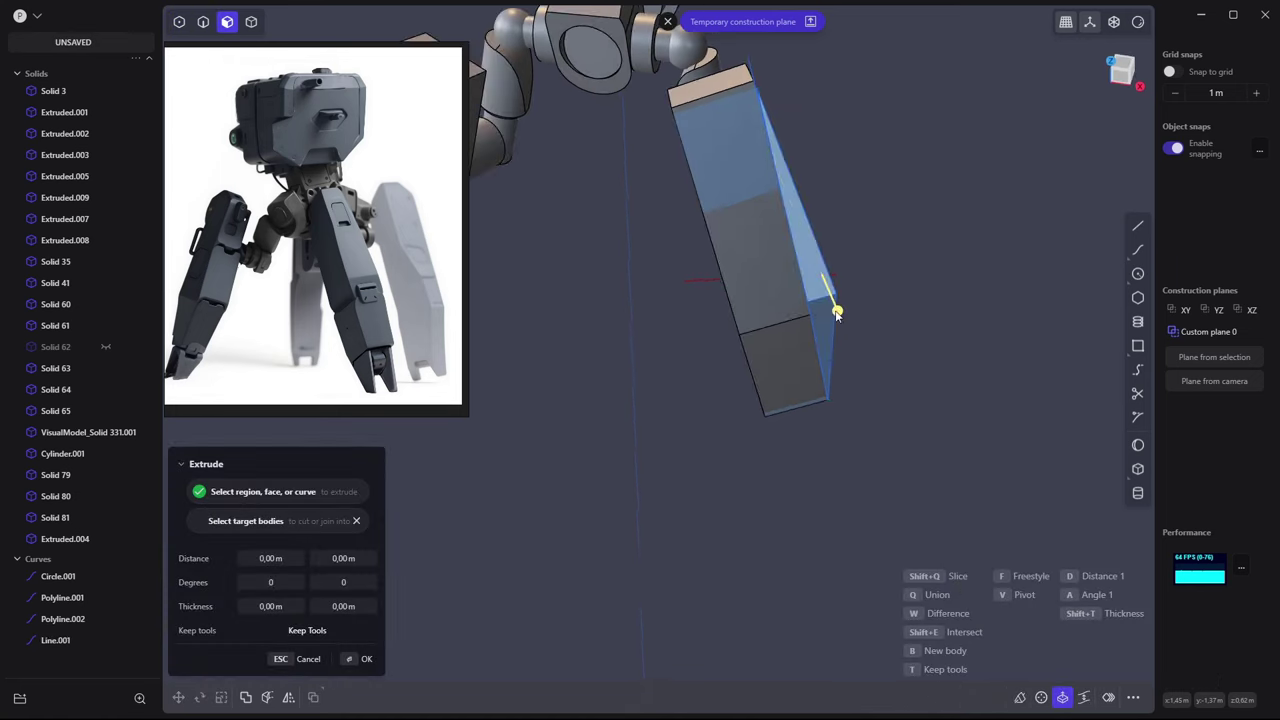
middle_drag(837, 309, 757, 320)
key(Escape)
key(e)
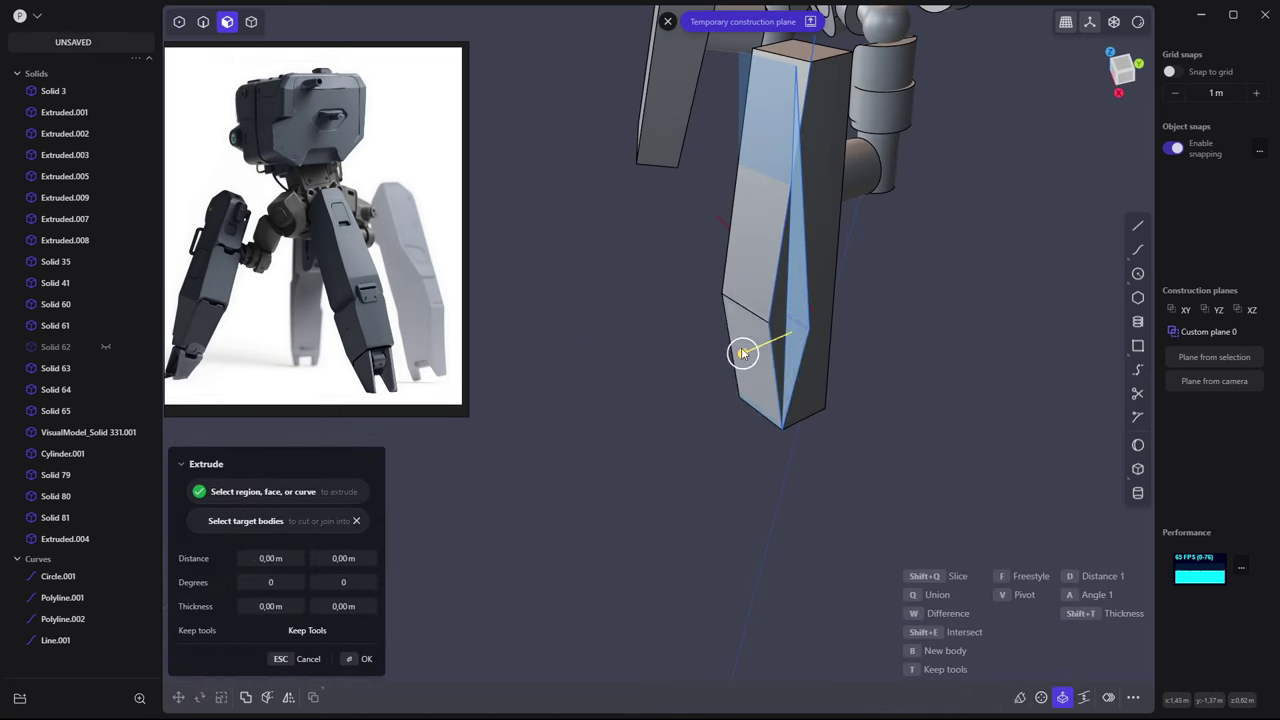
key(Escape)
Toggle Solid 62's visibility and try a boolean on Extruded.004 and another body, cancelling each
mouse_move(669, 273)
middle_down()
mouse_move(870, 231)
mouse_move(686, 307)
middle_up()
key(h)
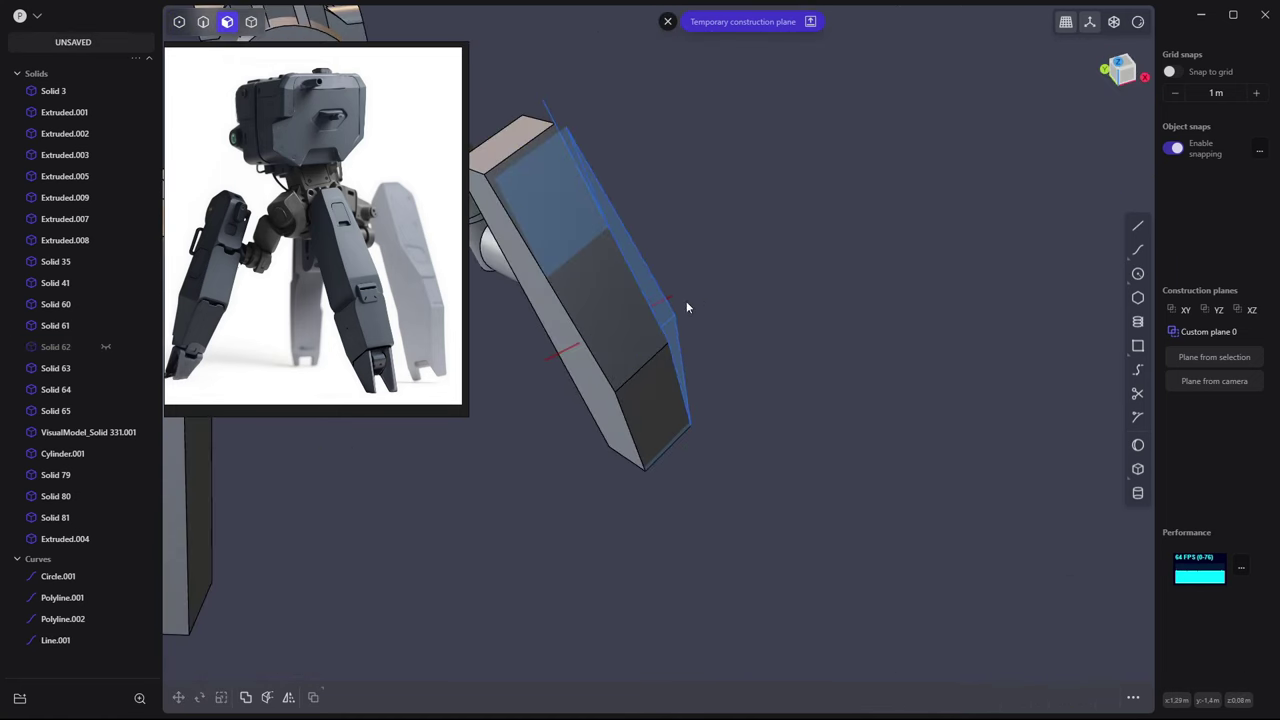
mouse_move(480, 290)
middle_down()
mouse_move(589, 225)
mouse_move(586, 175)
mouse_move(668, 371)
middle_up()
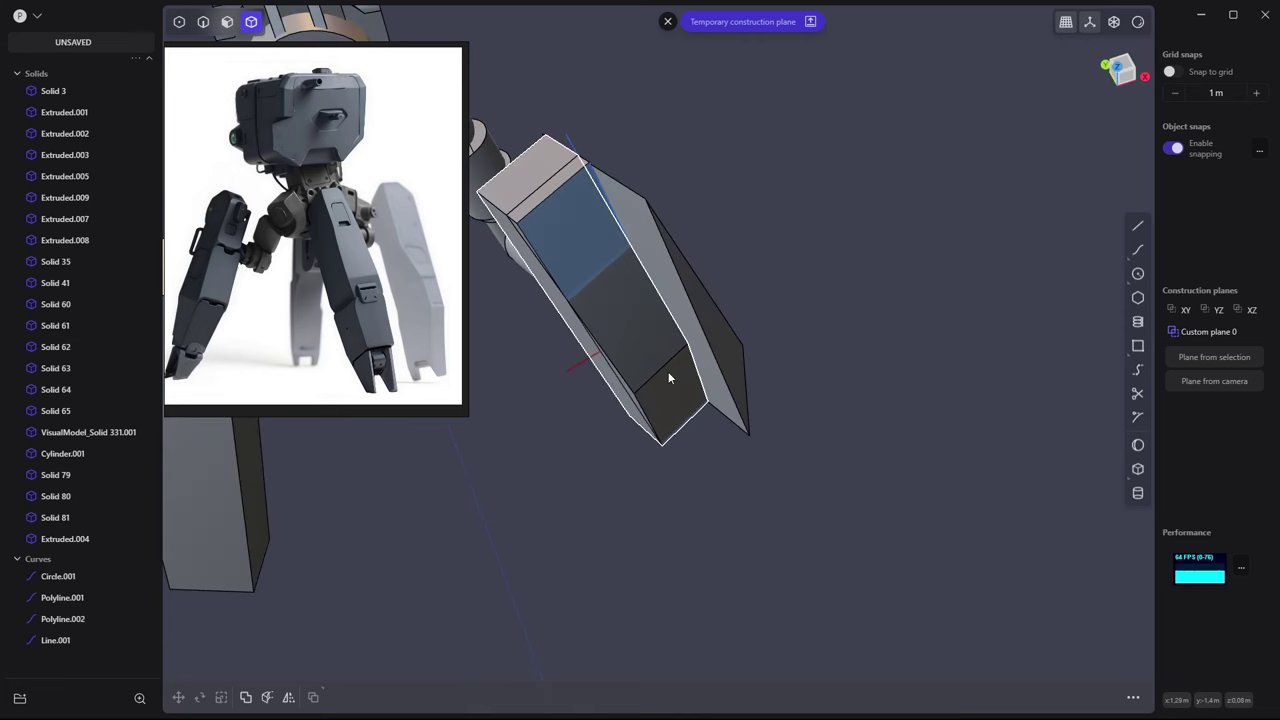
click(668, 371)
key(b)
key(Escape)
click(657, 415)
key(b)
key(Escape)
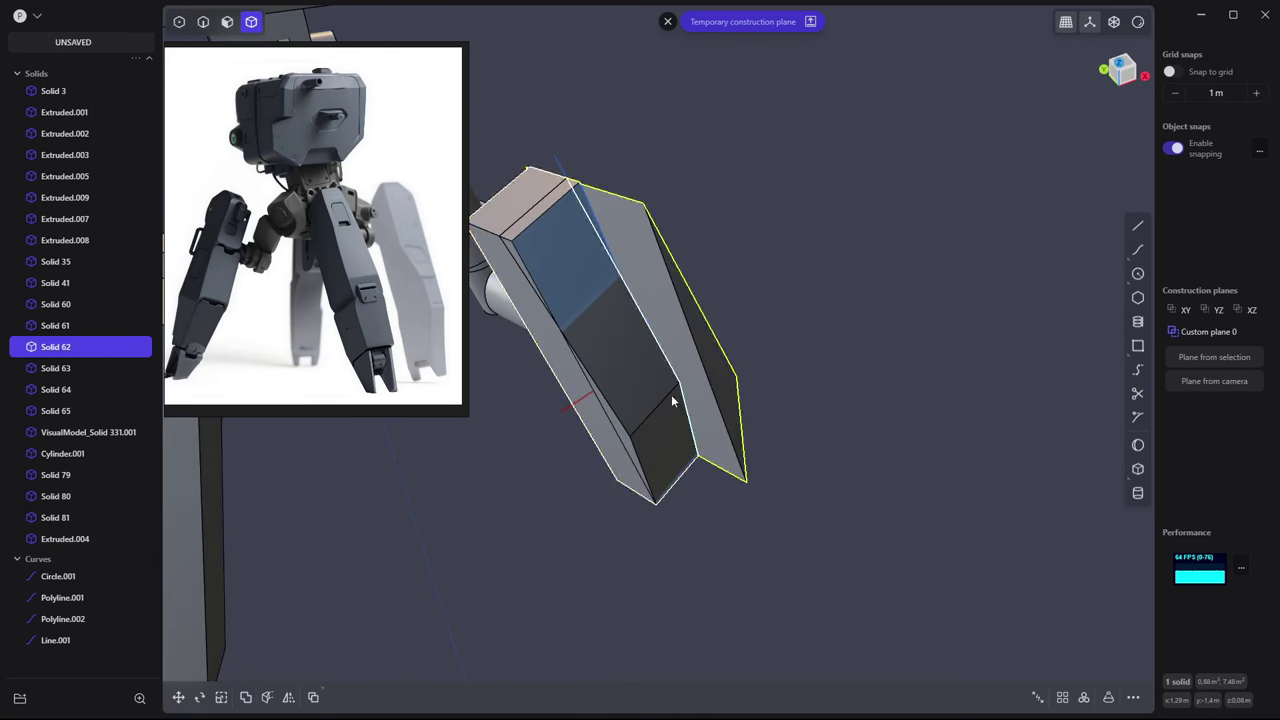
key(h)
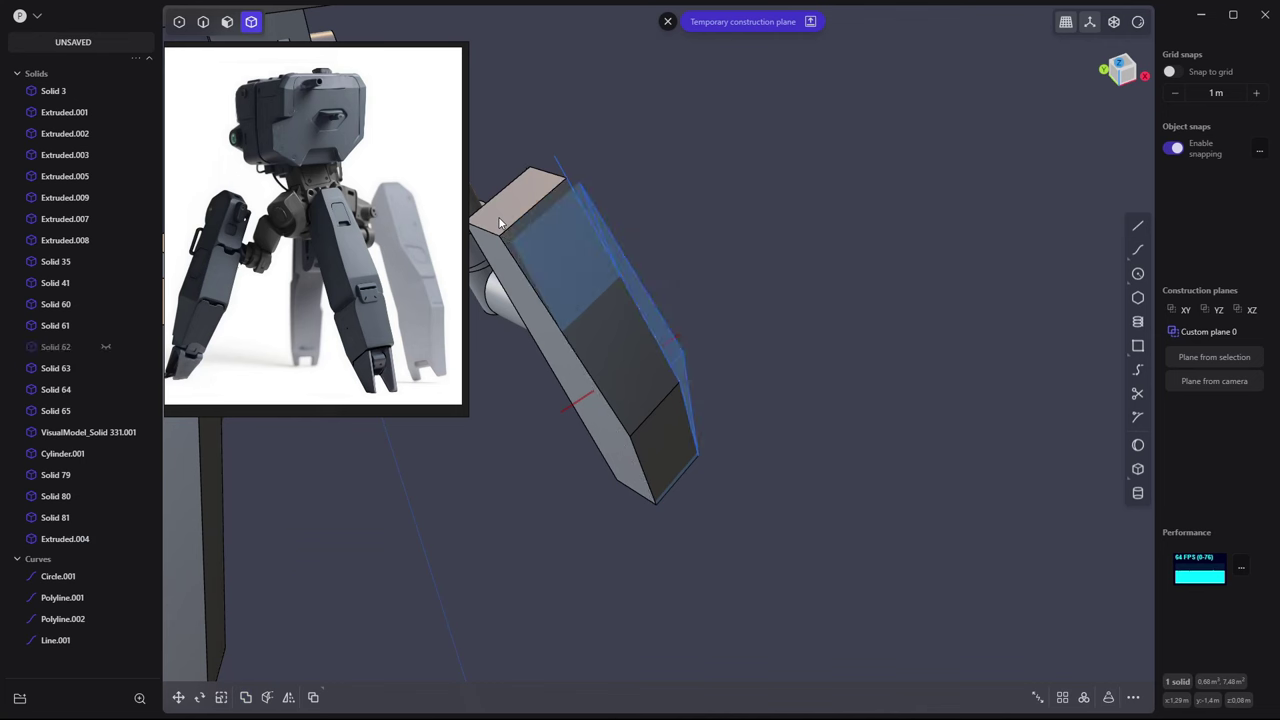
mouse_move(498, 216)
middle_down()
mouse_move(599, 229)
mouse_move(705, 313)
mouse_move(800, 260)
mouse_move(691, 286)
middle_up()
Select both outline curves, including Polyline.001, then move them and shrink them slightly along one axis
key(2)
click(691, 286)
click(687, 410)
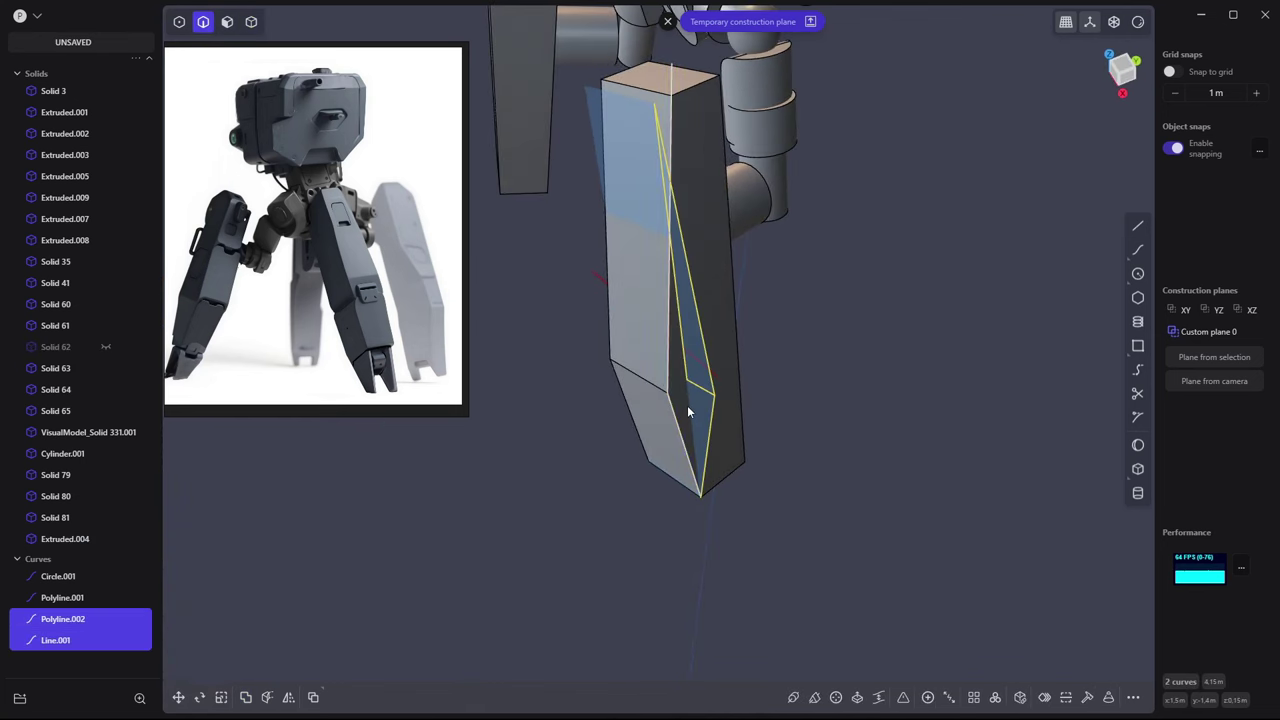
shift+click(687, 410)
key(g)
middle_drag(687, 410, 674, 294)
middle_drag(589, 323, 632, 332)
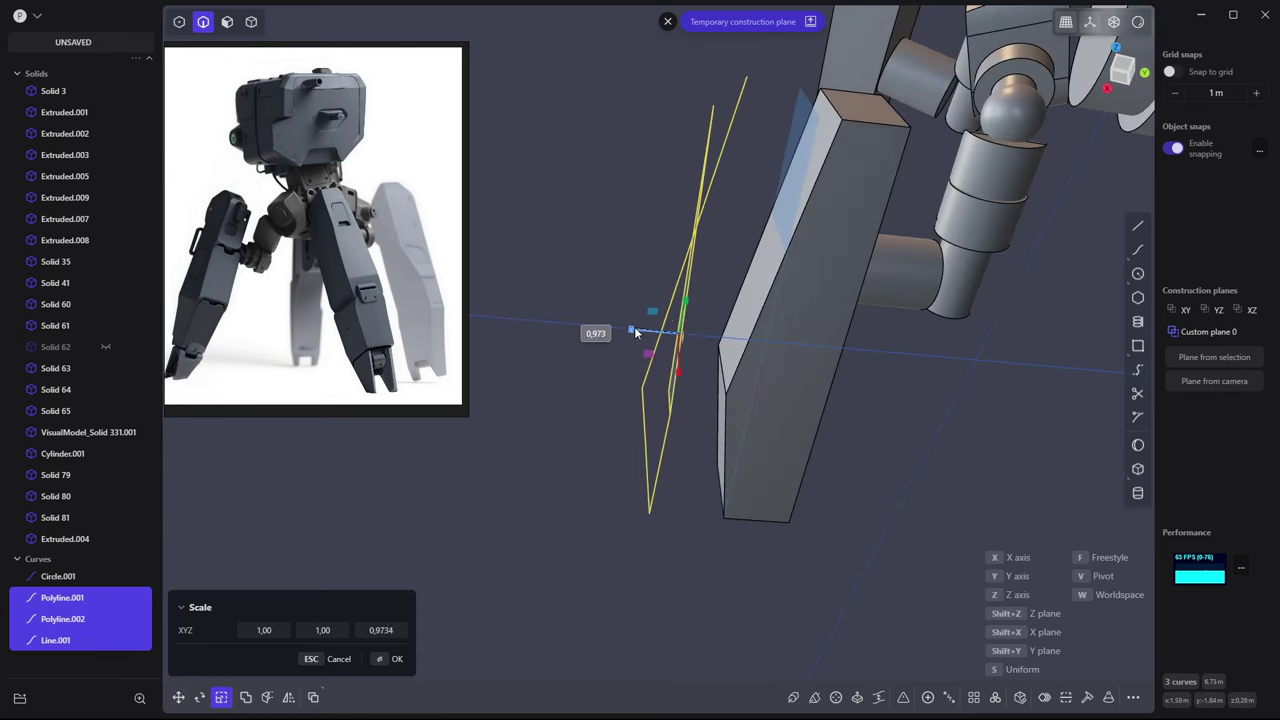
mouse_move(666, 287)
middle_down()
mouse_move(992, 205)
mouse_move(820, 262)
mouse_move(740, 382)
middle_up()
Test-extrude a face into a new solid, then undo the extrusion
key(Return)
key(3)
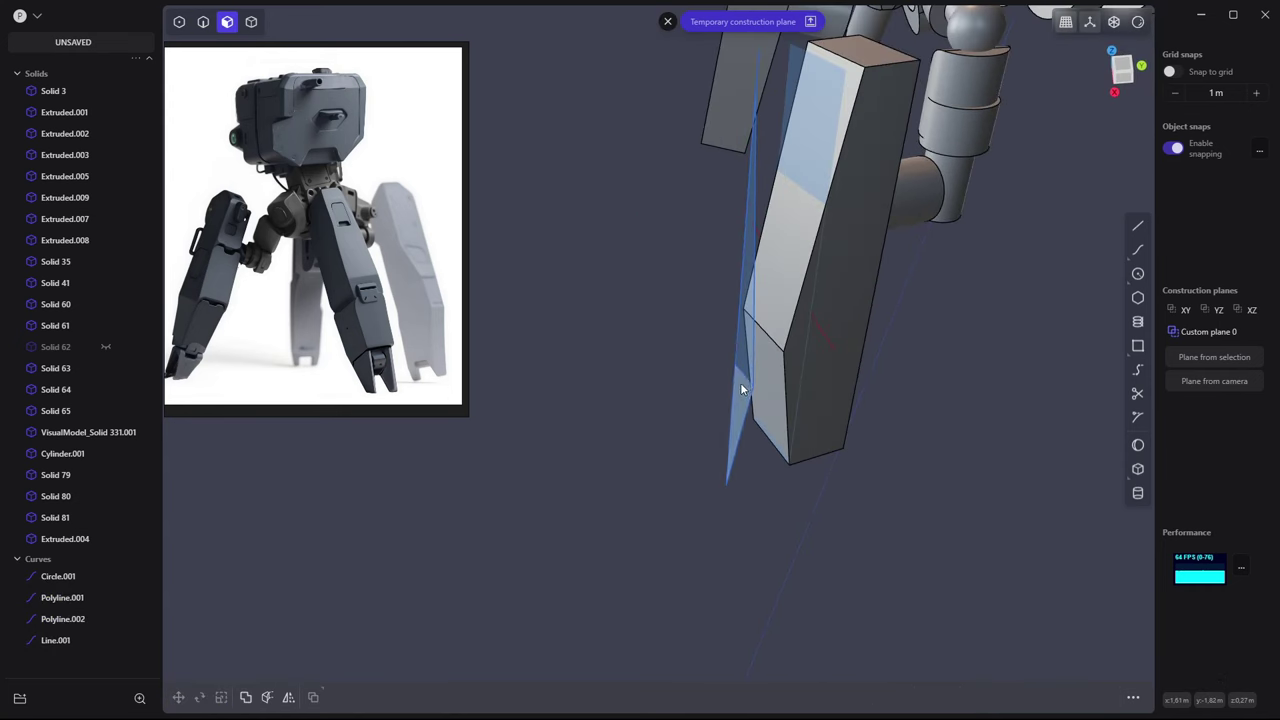
key(e)
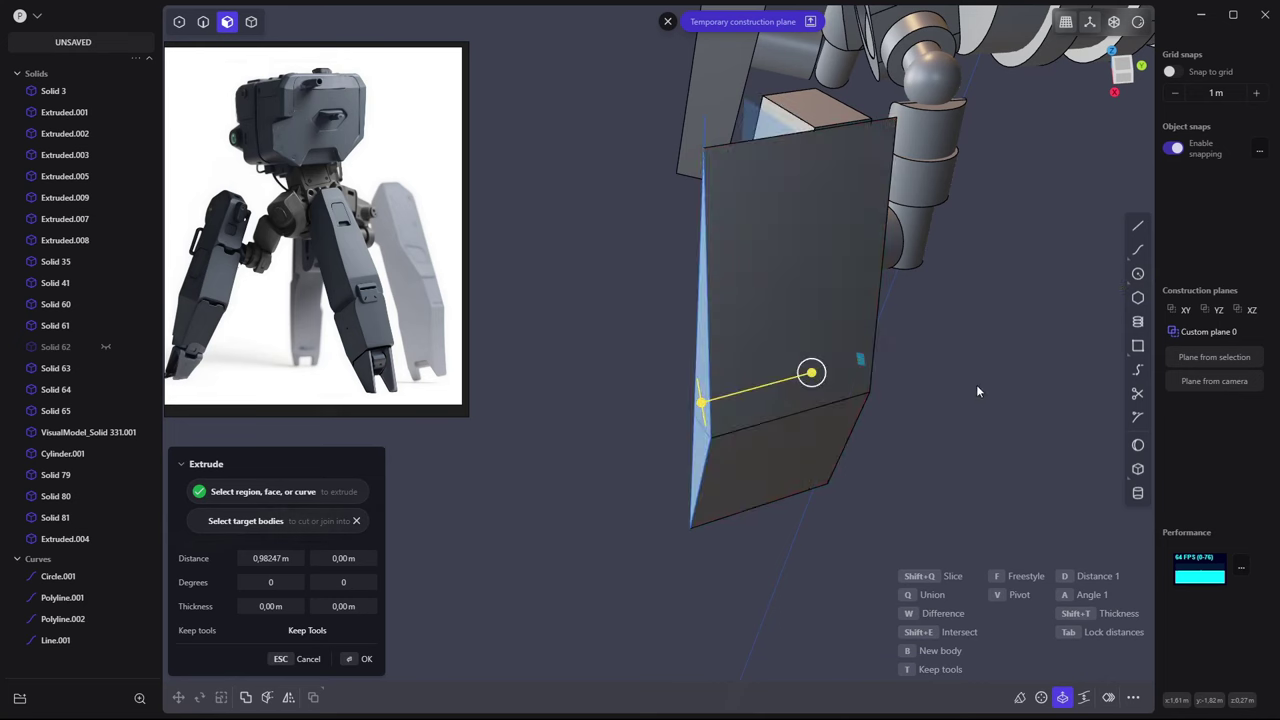
click(976, 384)
mouse_move(976, 384)
middle_down()
mouse_move(1015, 297)
mouse_move(954, 263)
middle_up()
mouse_move(818, 272)
middle_down()
mouse_move(724, 252)
mouse_move(893, 191)
mouse_move(847, 90)
middle_up()
key(ctrl+z)
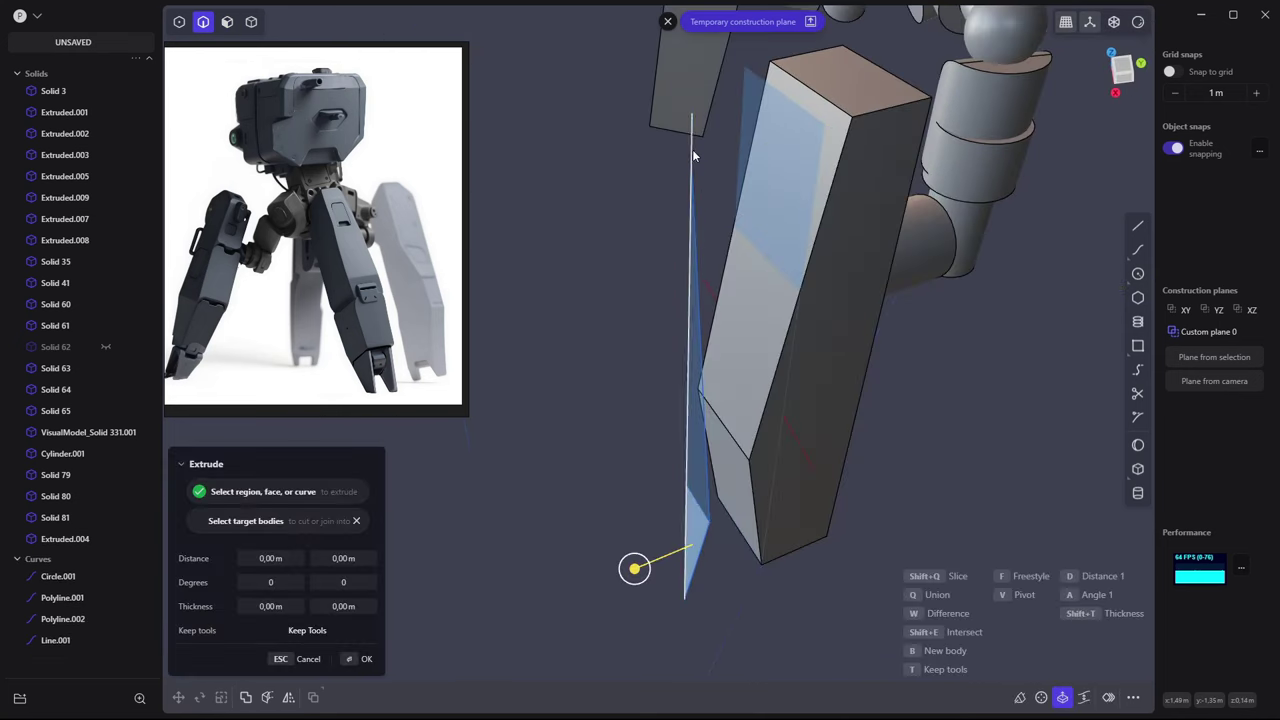
Make Custom plane 0 the working plane again
key(g)
middle_drag(698, 120, 763, 108)
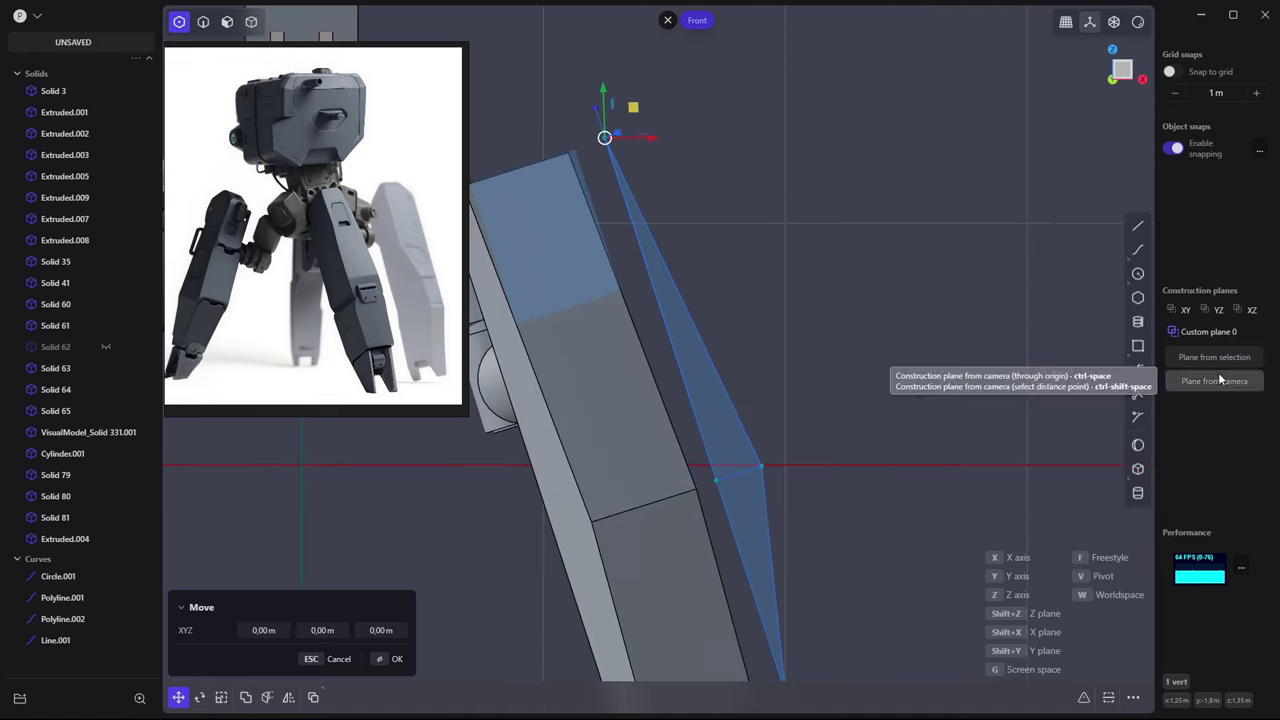
click(1220, 335)
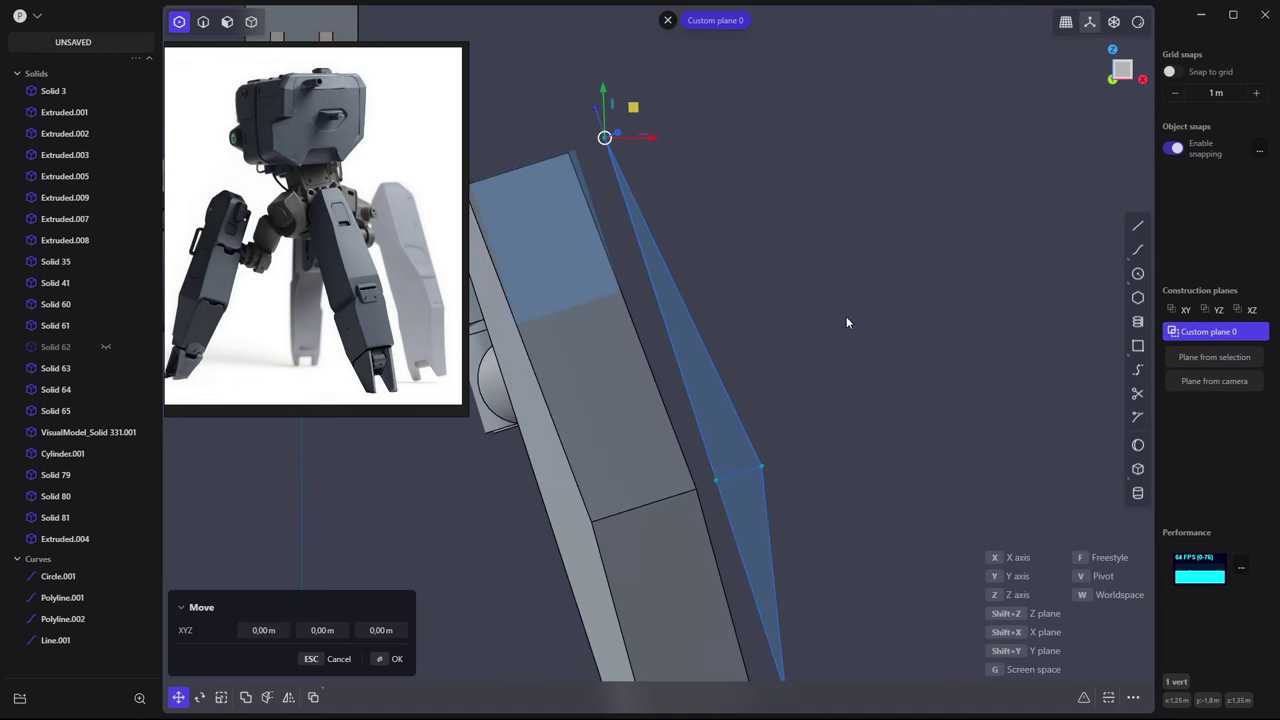
key(3)
mouse_move(719, 487)
middle_down()
mouse_move(691, 394)
mouse_move(663, 177)
middle_up()
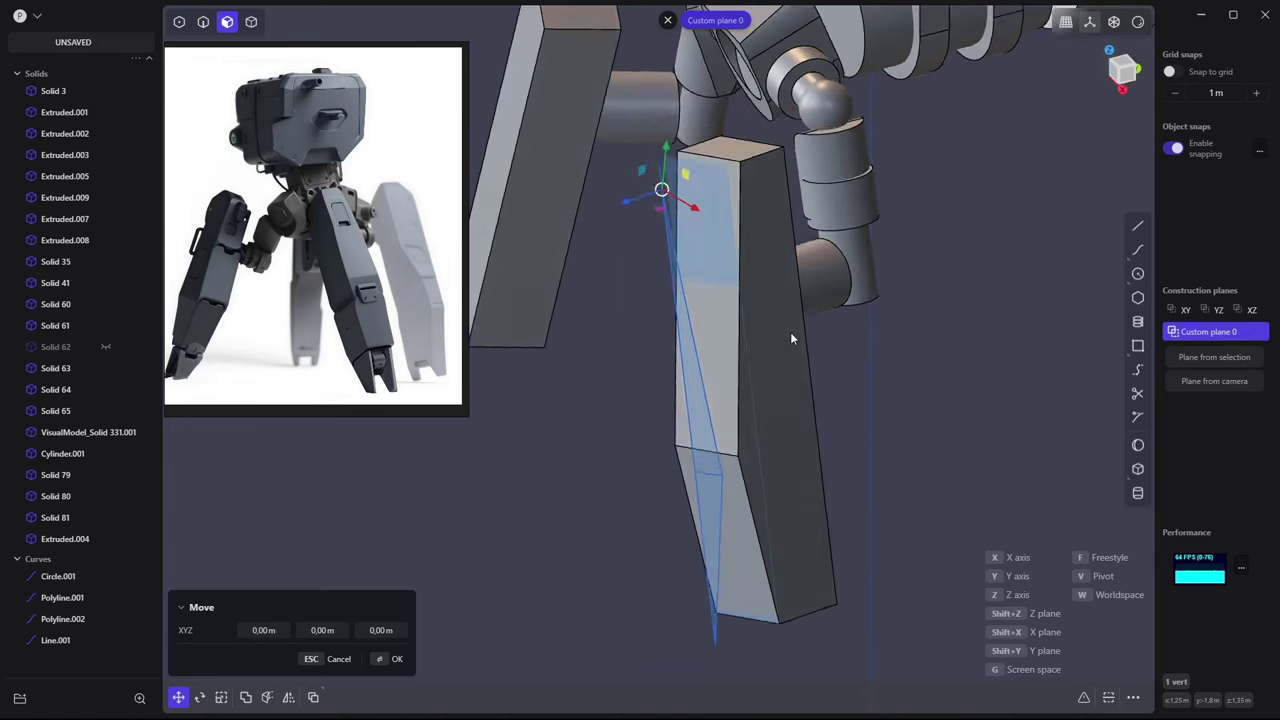
scroll(663, 191, down, 2)
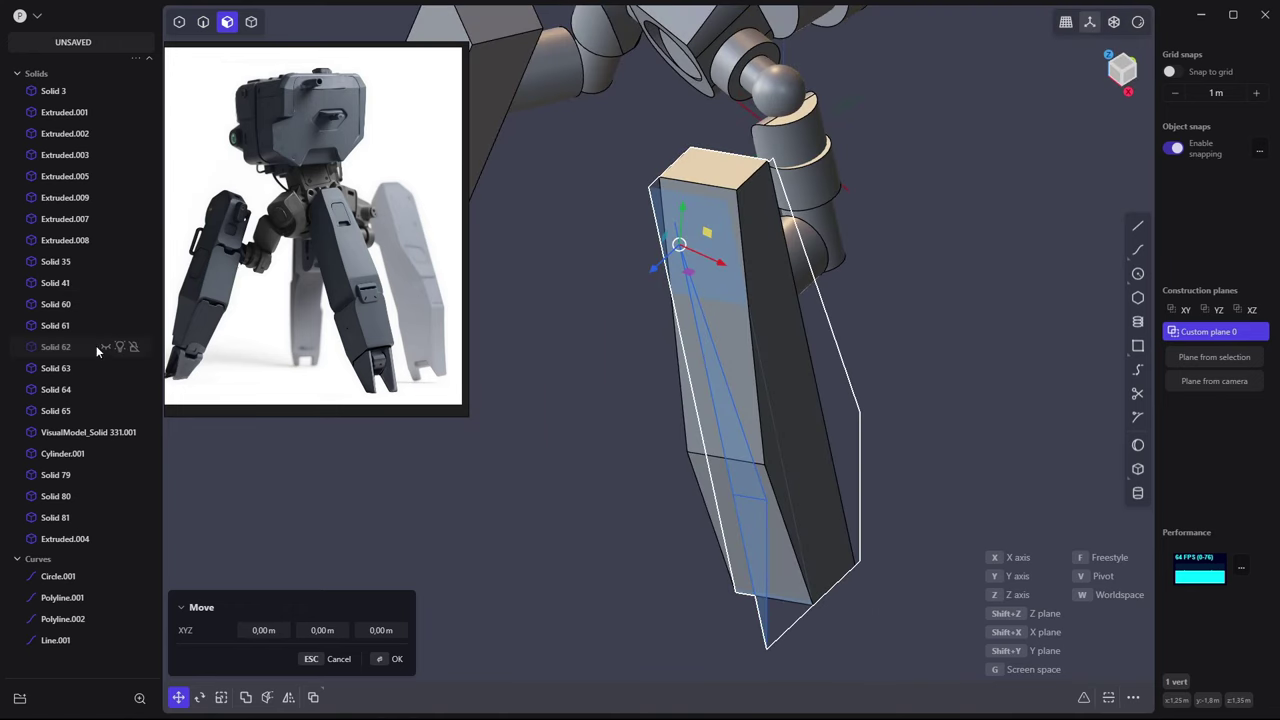
Select leg plate Solid 62 and try extruding one of its side faces, then cancel
click(100, 346)
key(3)
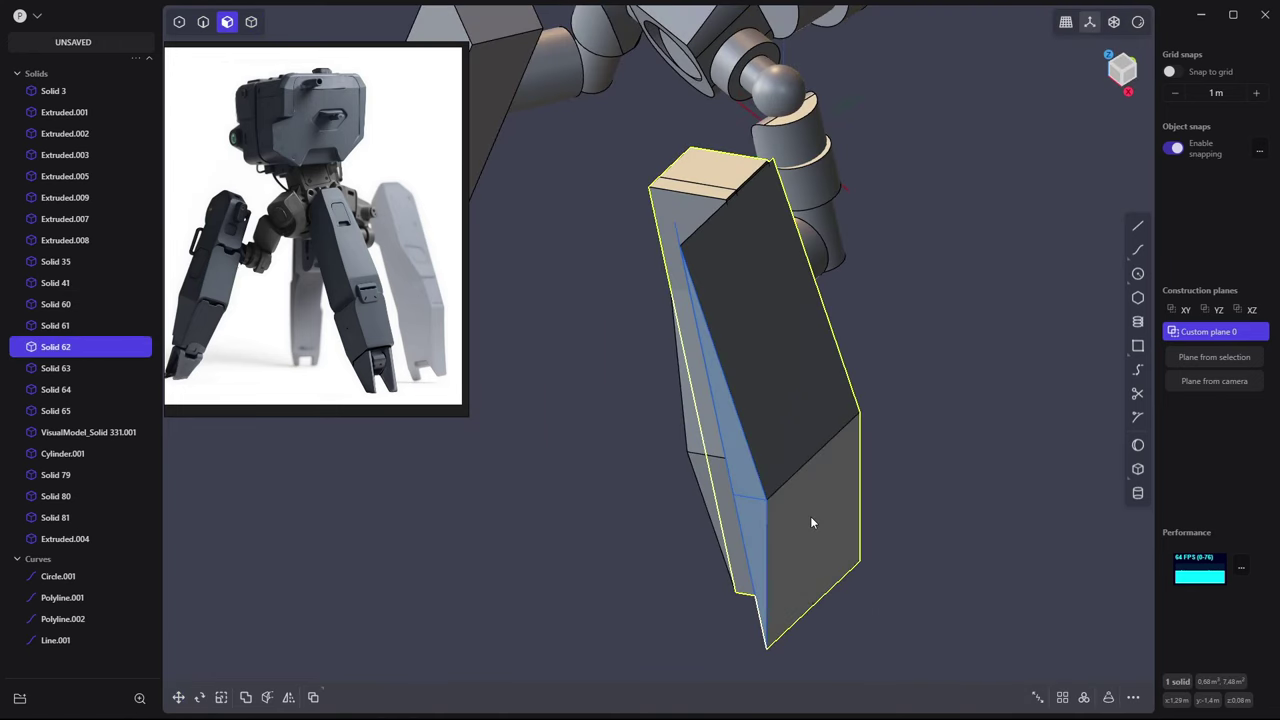
click(810, 516)
key(e)
middle_drag(777, 366, 908, 328)
key(Escape)
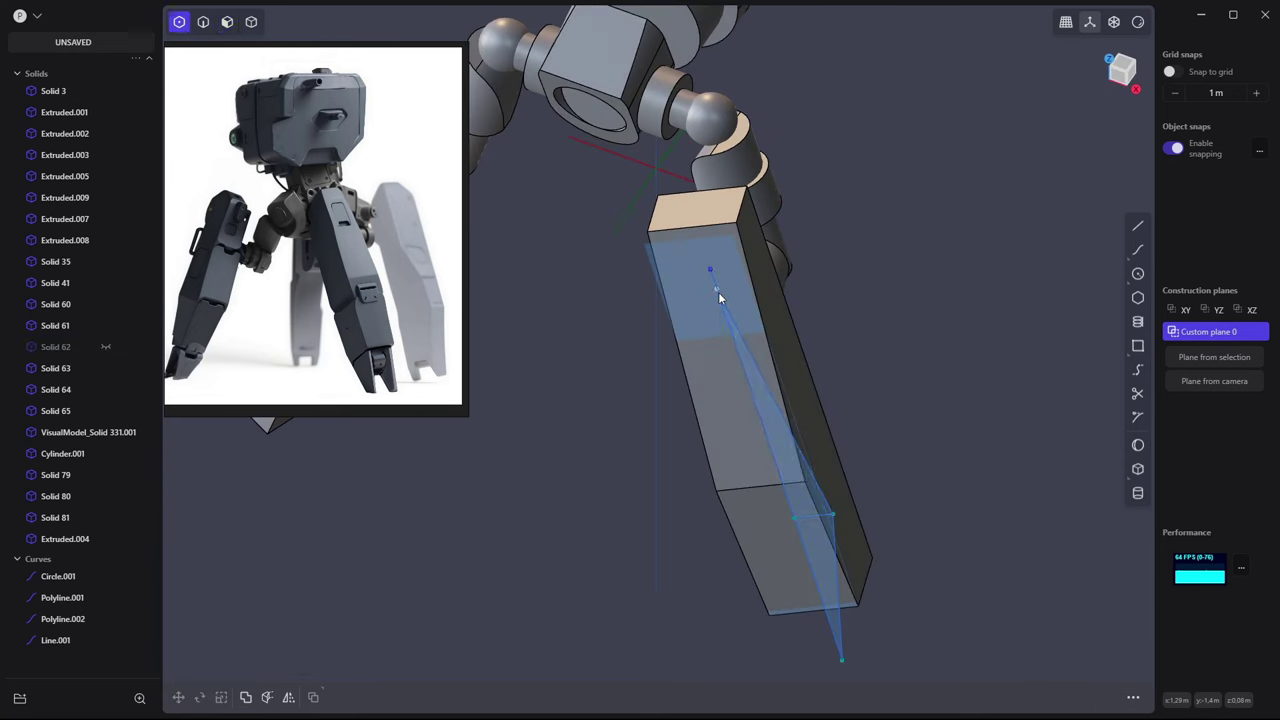
Undo the outline edits to restore the leg plate, then select its top face
click(718, 292)
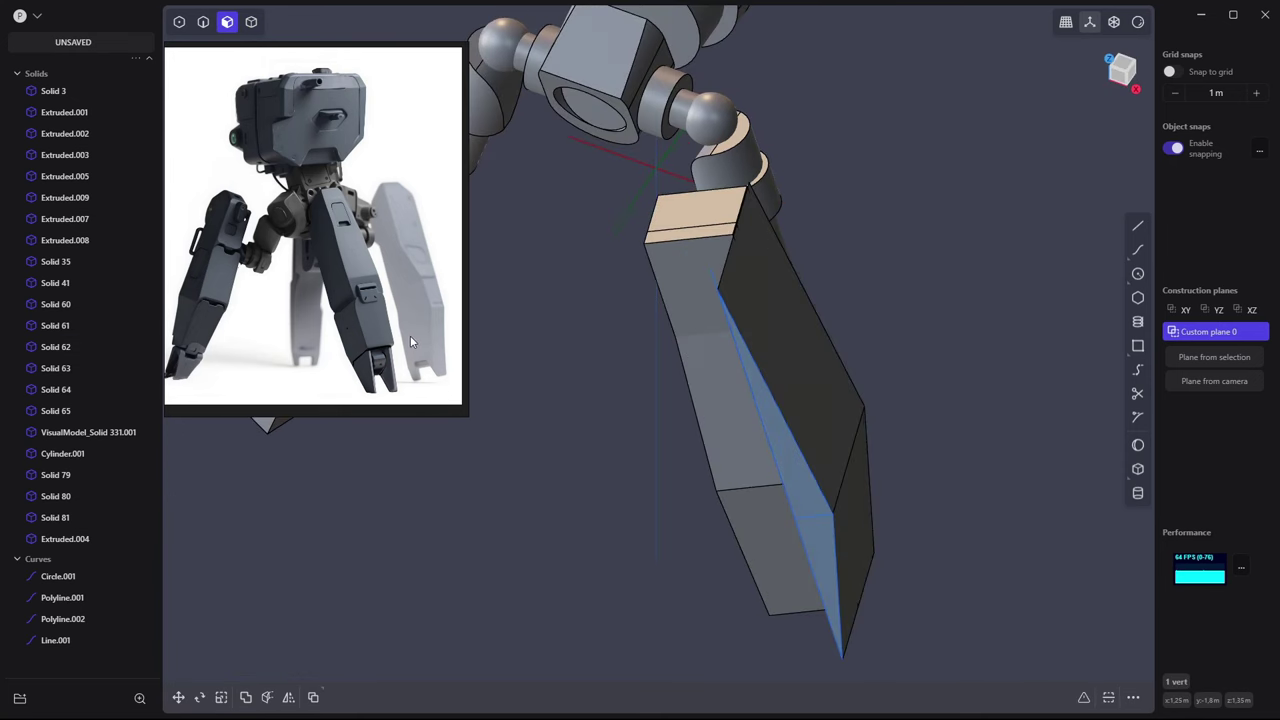
key(e)
key(Escape)
key(h)
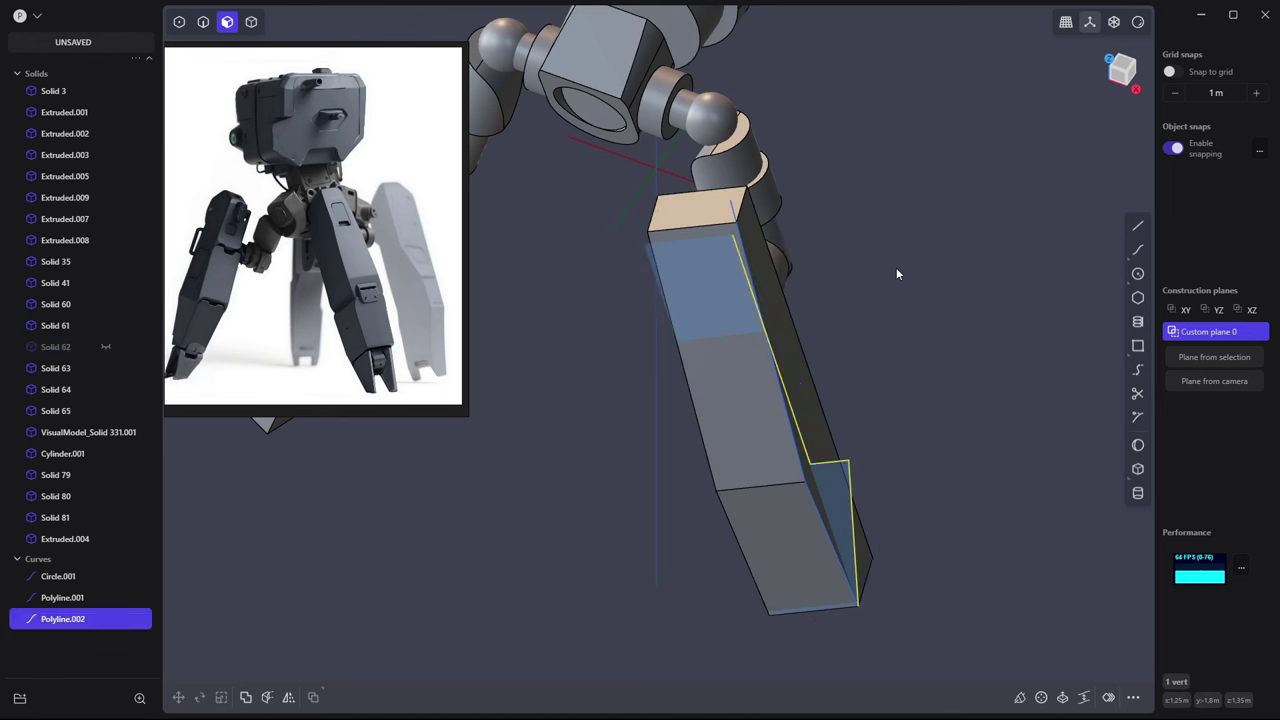
key(ctrl+z)
middle_drag(896, 273, 780, 300)
click(670, 290)
Draw an angled guide line across the leg plate from its corner to its far end
key(e)
middle_drag(670, 290, 900, 300)
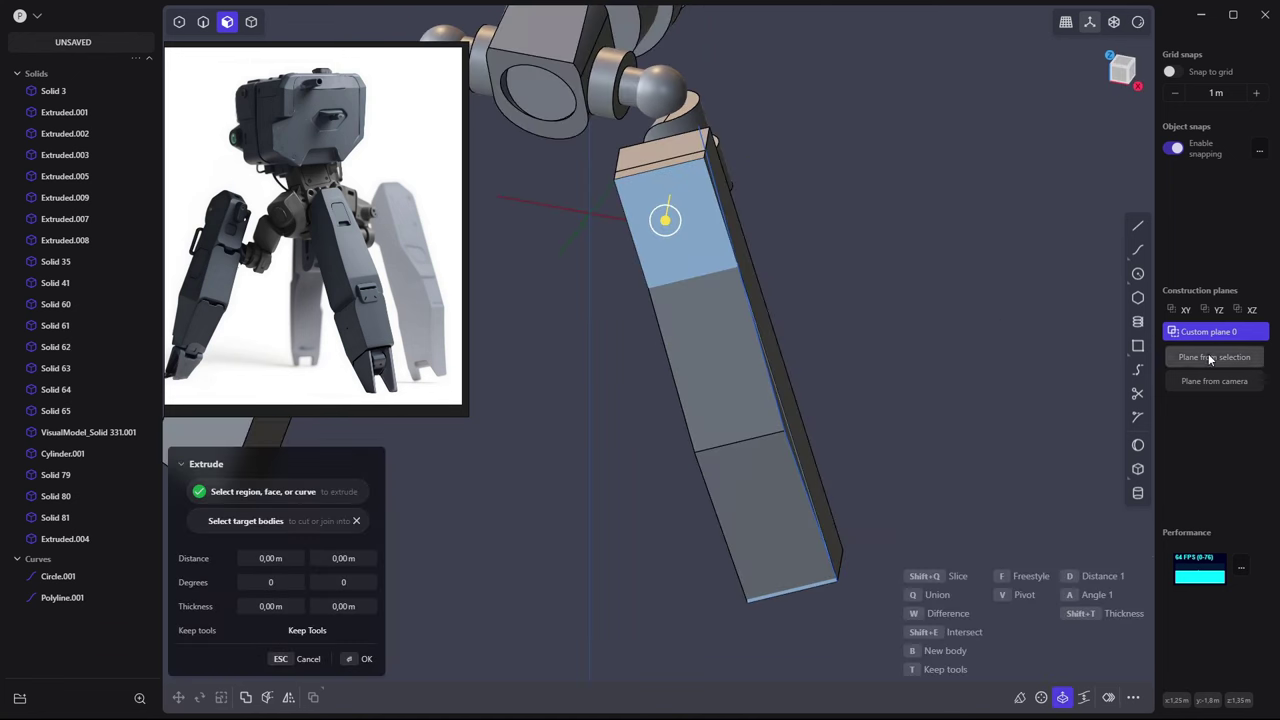
click(1208, 357)
click(1137, 225)
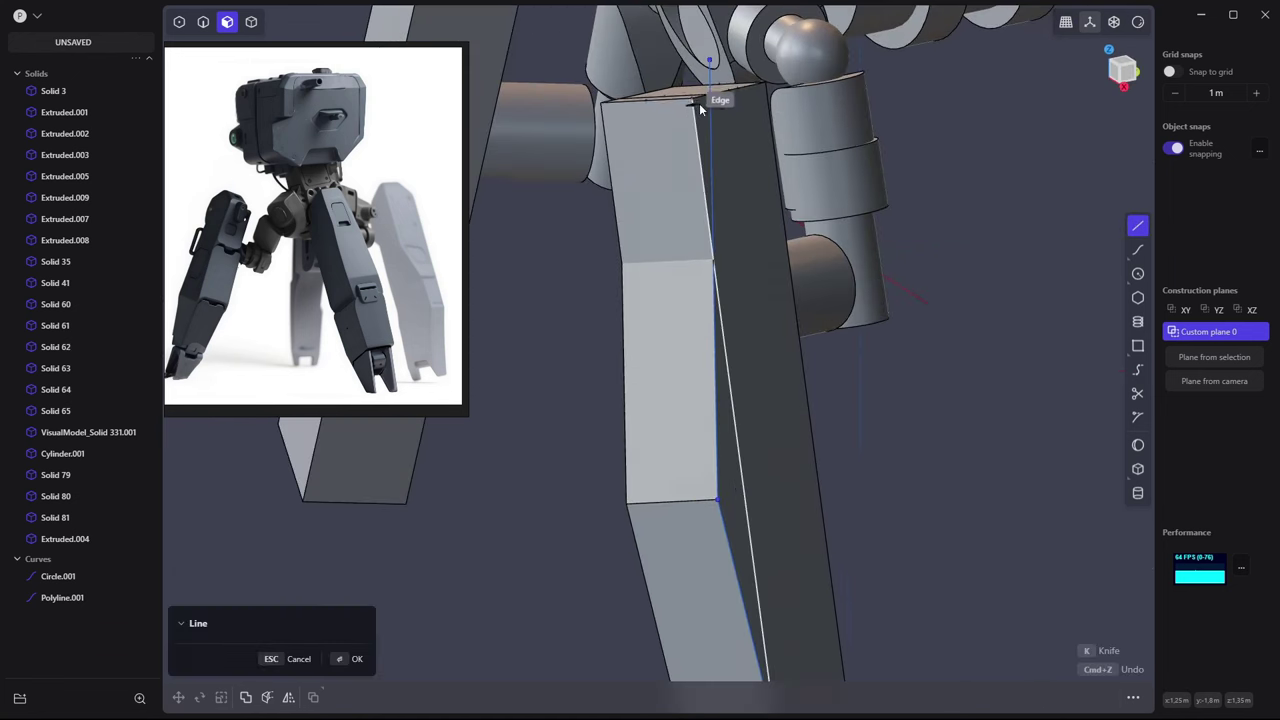
middle_drag(700, 108, 817, 311)
click(713, 97)
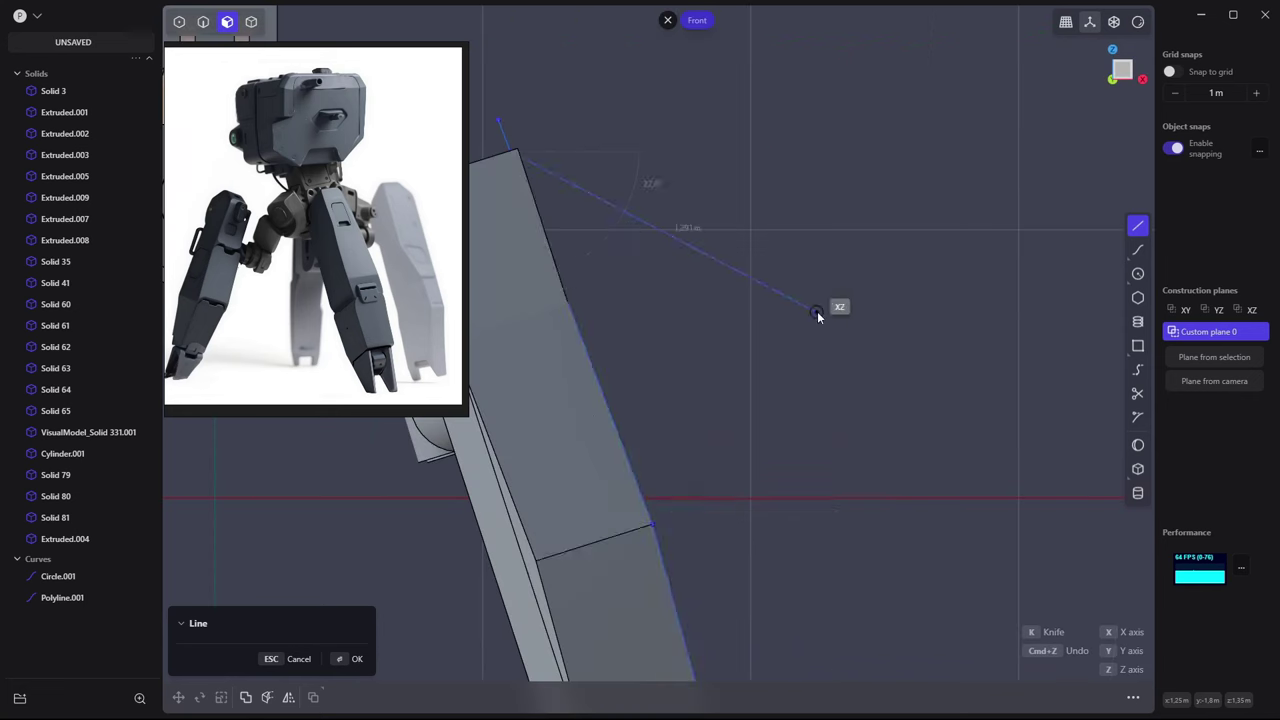
click(651, 524)
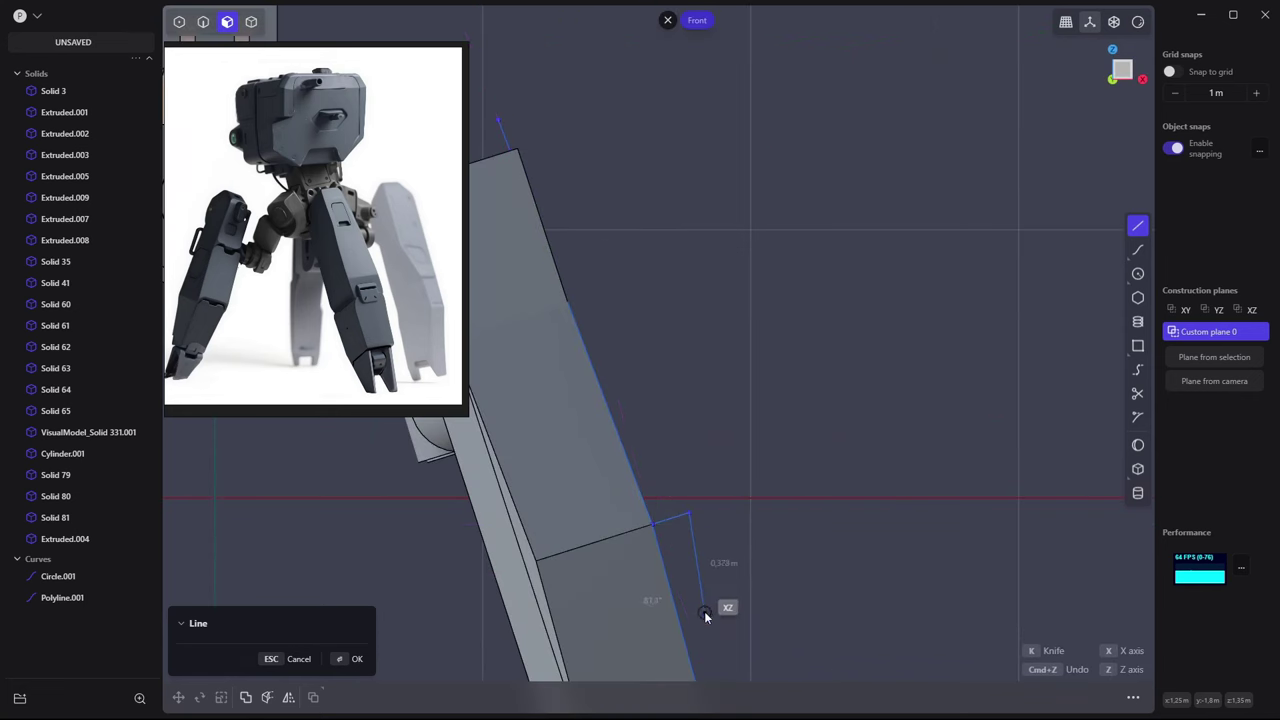
shift+middle_drag(704, 611, 707, 555)
click(525, 86)
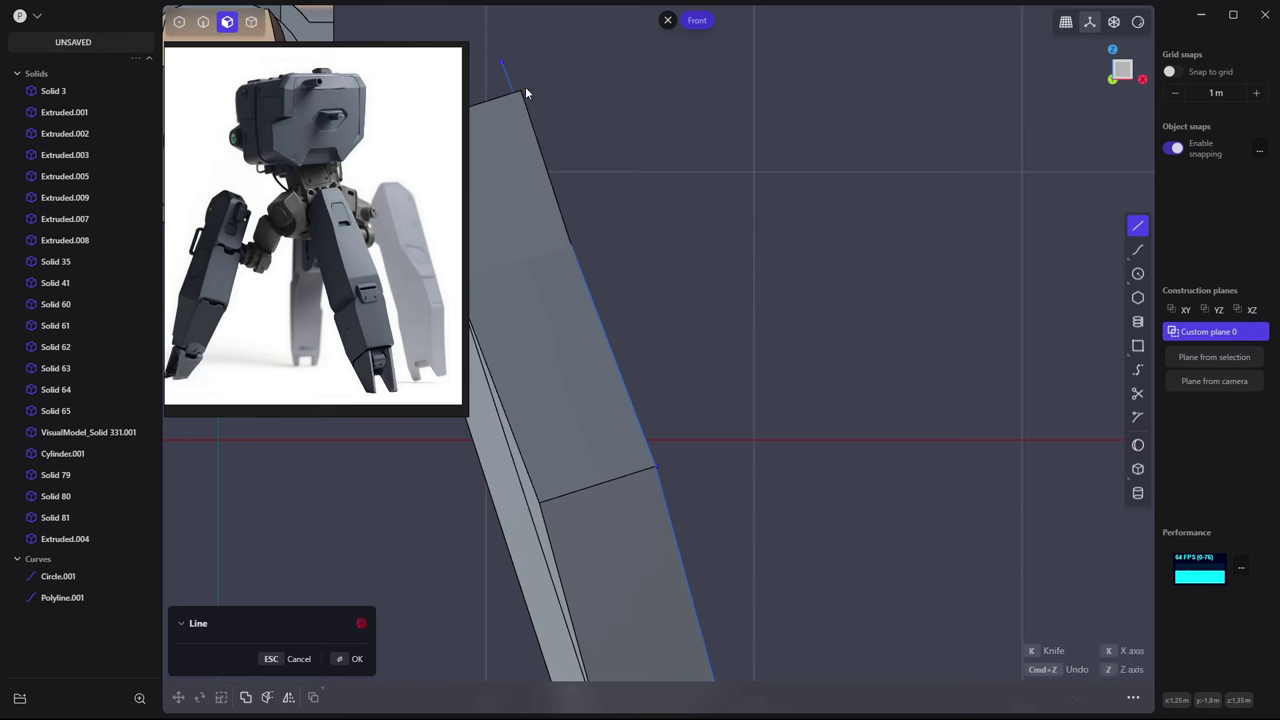
key(Return)
Set a drawing plane on the plate's face and sketch a closed outline along its edge
middle_drag(664, 125, 733, 188)
click(733, 188)
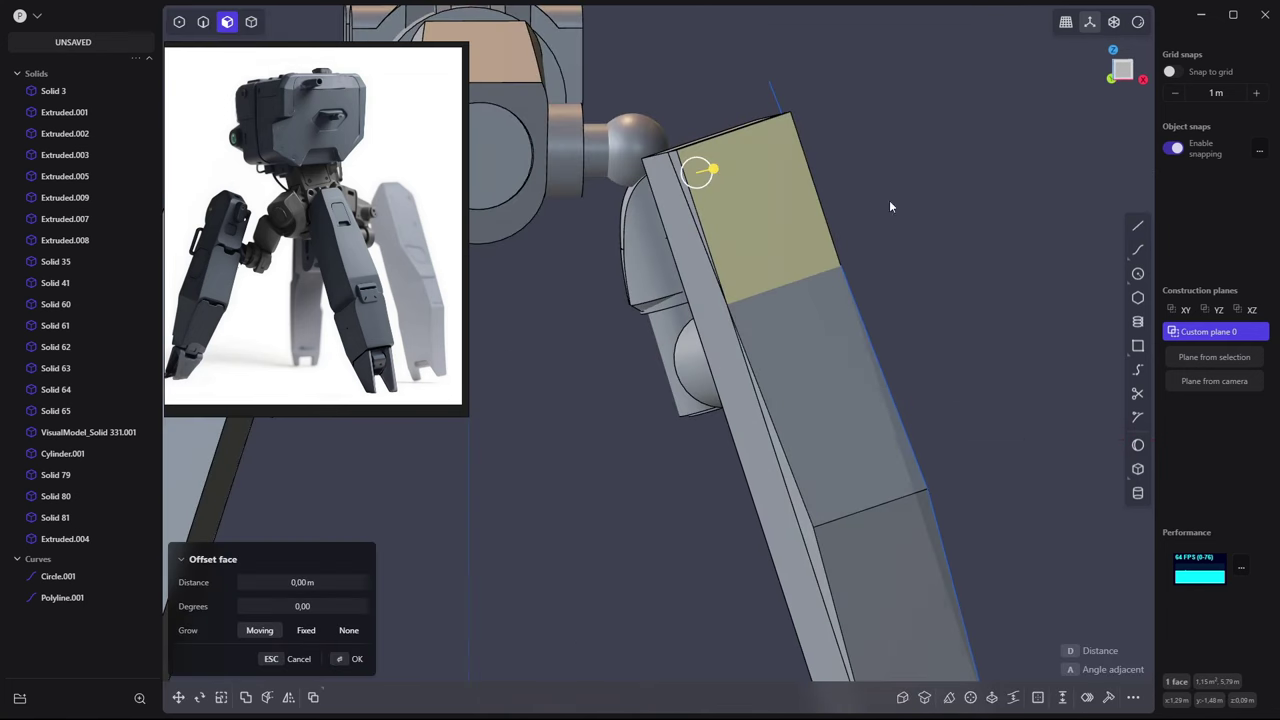
click(1214, 357)
key(l)
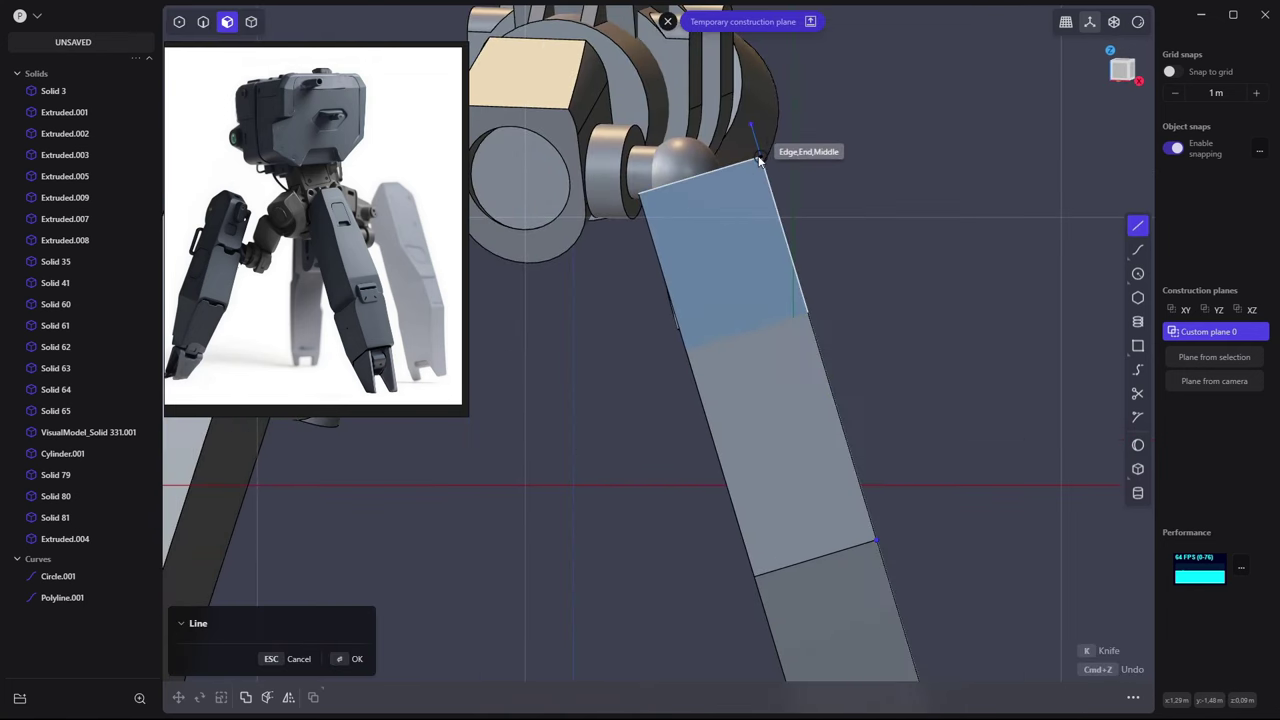
click(876, 540)
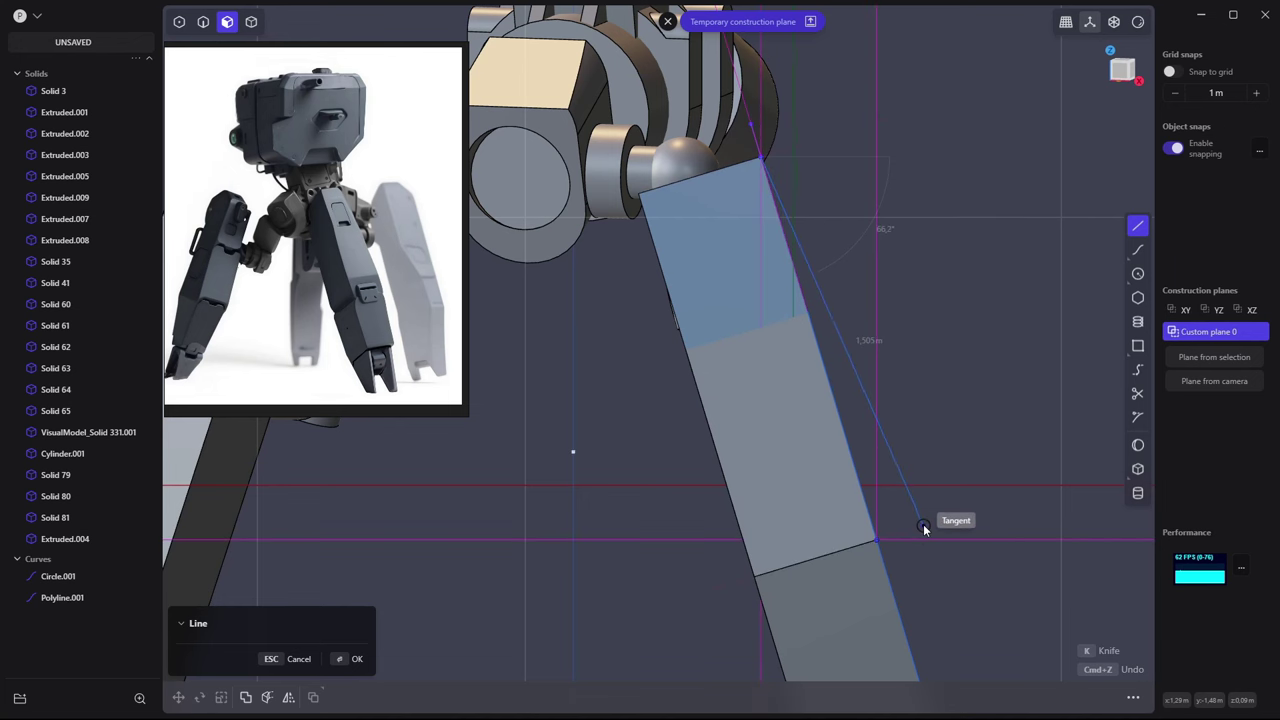
click(910, 533)
Try extruding the outlined region through the plate, cancelling each attempt
key(e)
mouse_move(966, 566)
middle_down()
mouse_move(958, 308)
mouse_move(884, 134)
mouse_move(876, 282)
middle_up()
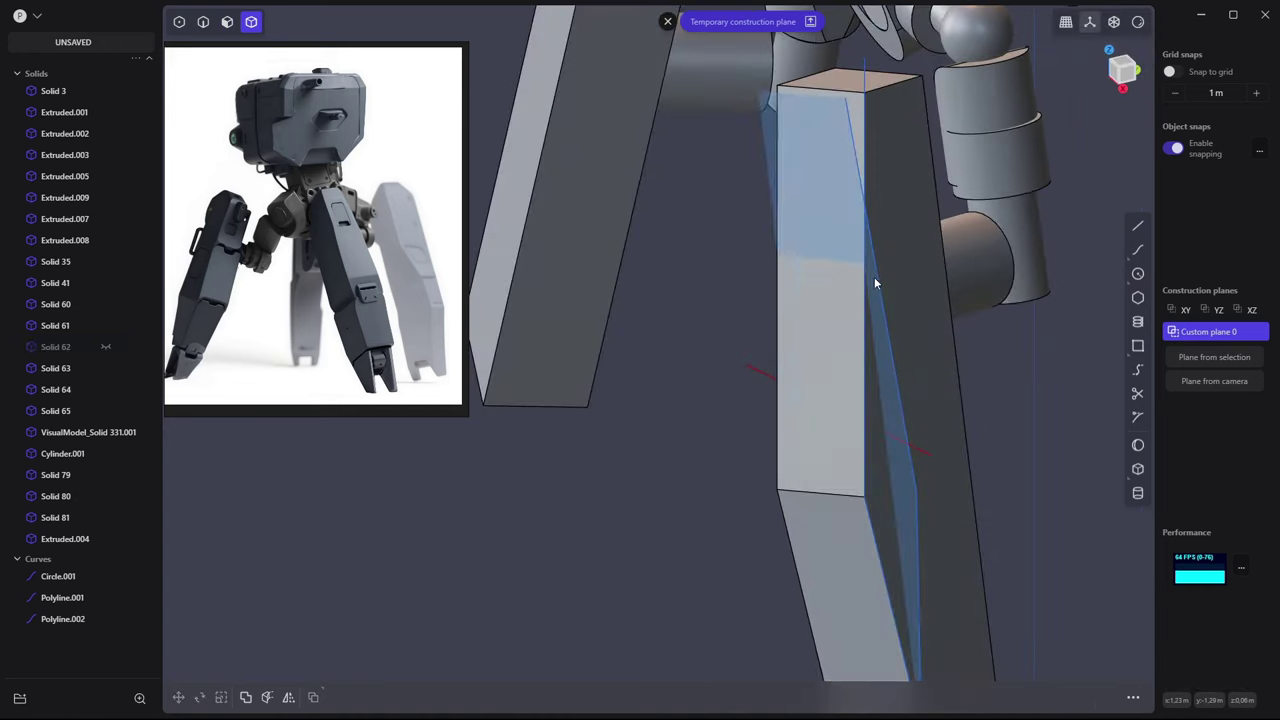
click(825, 155)
middle_drag(834, 166, 851, 380)
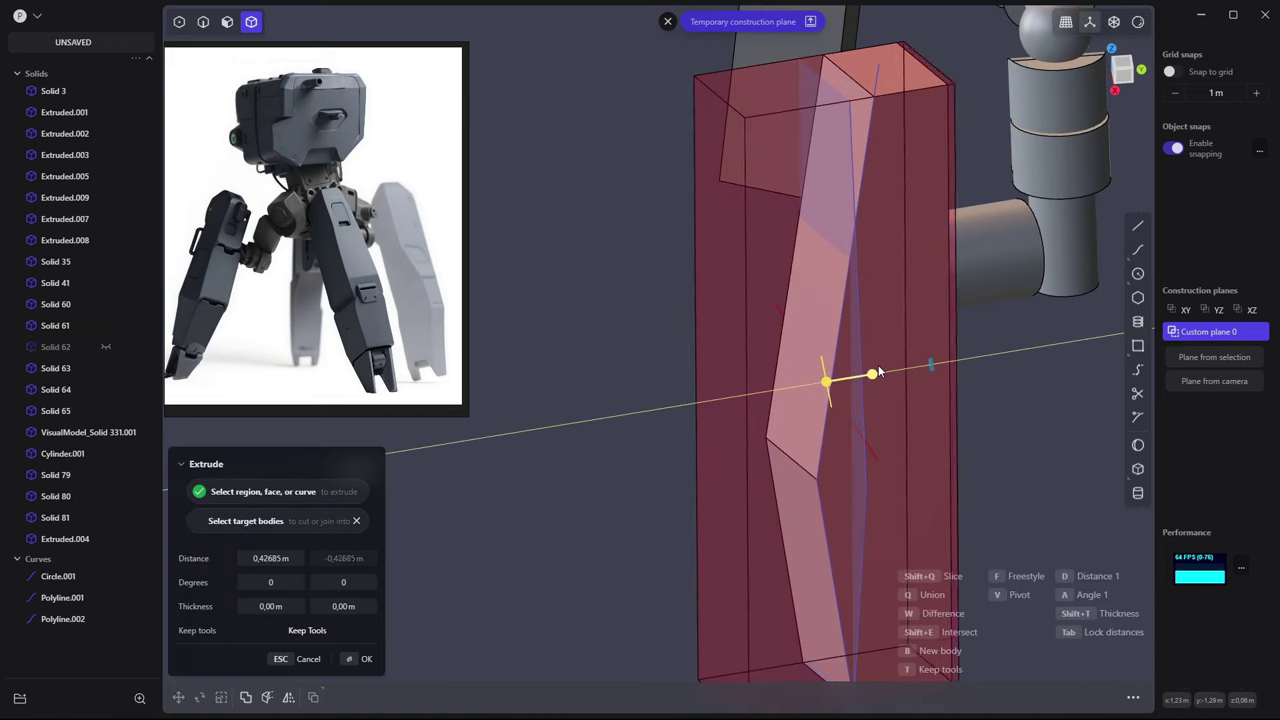
key(Escape)
click(864, 388)
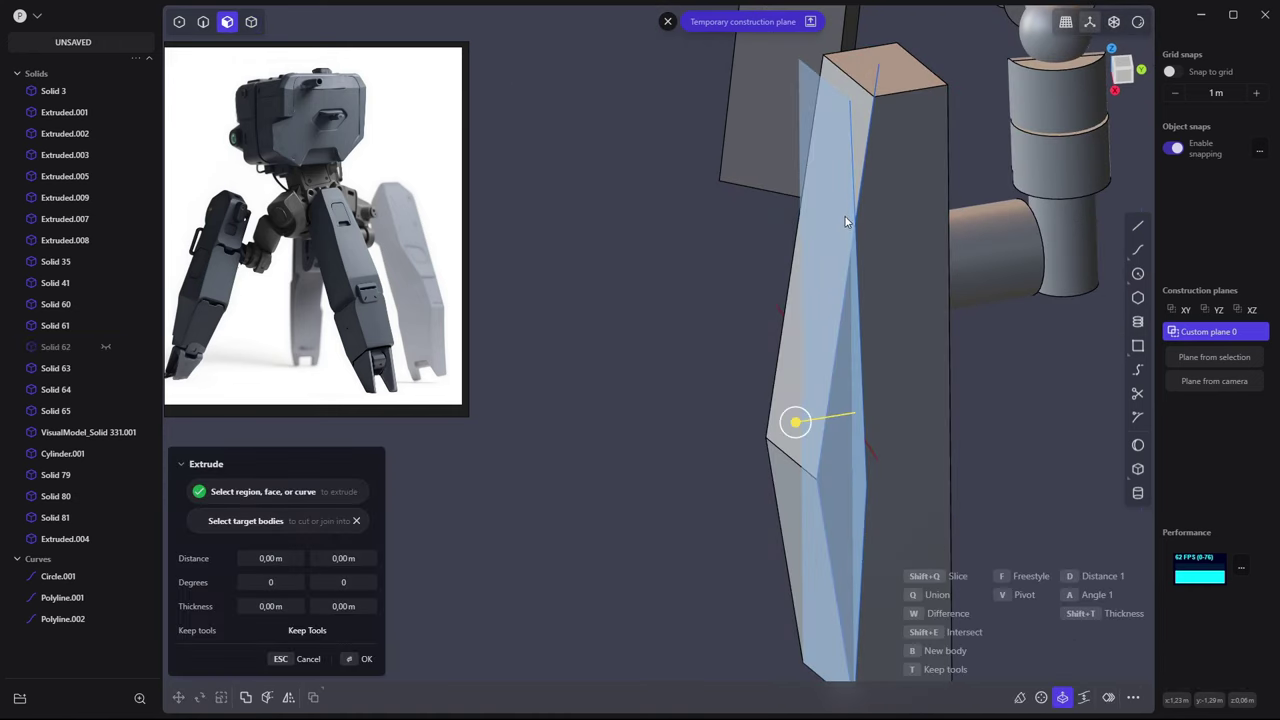
key(o)
key(e)
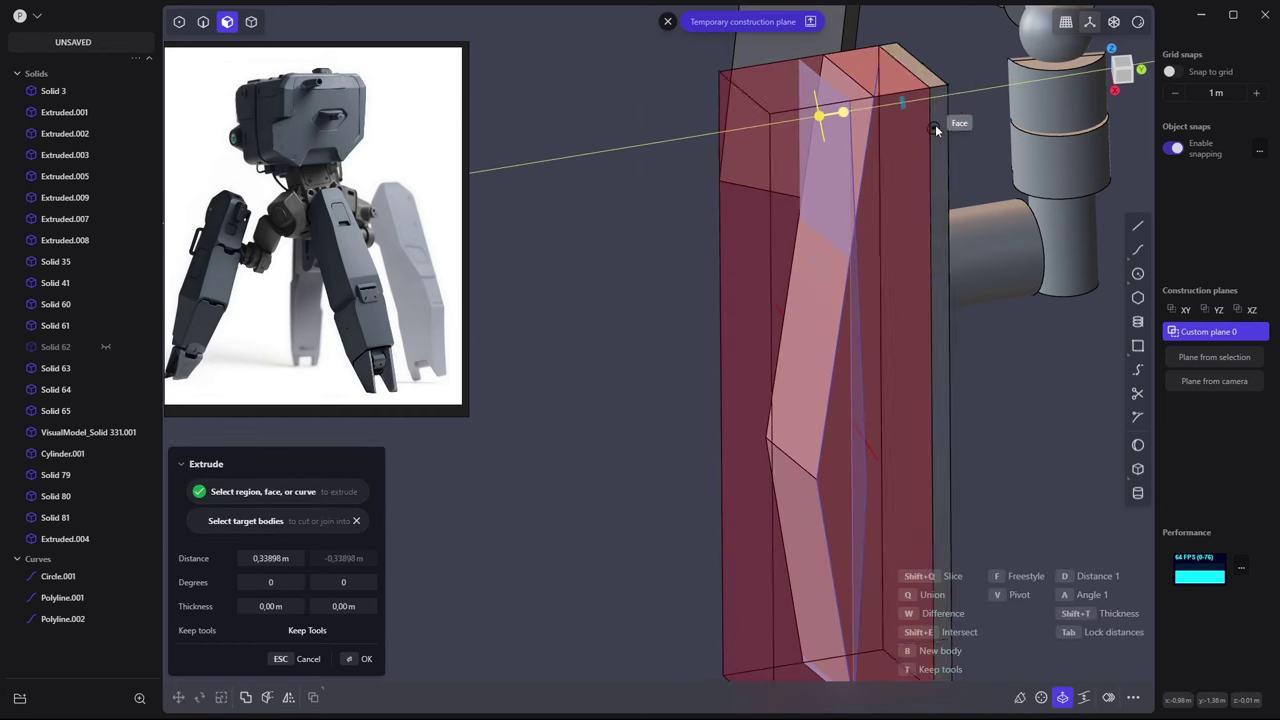
mouse_move(955, 135)
middle_down()
mouse_move(889, 354)
mouse_move(866, 260)
mouse_move(854, 434)
mouse_move(821, 447)
mouse_move(863, 437)
middle_up()
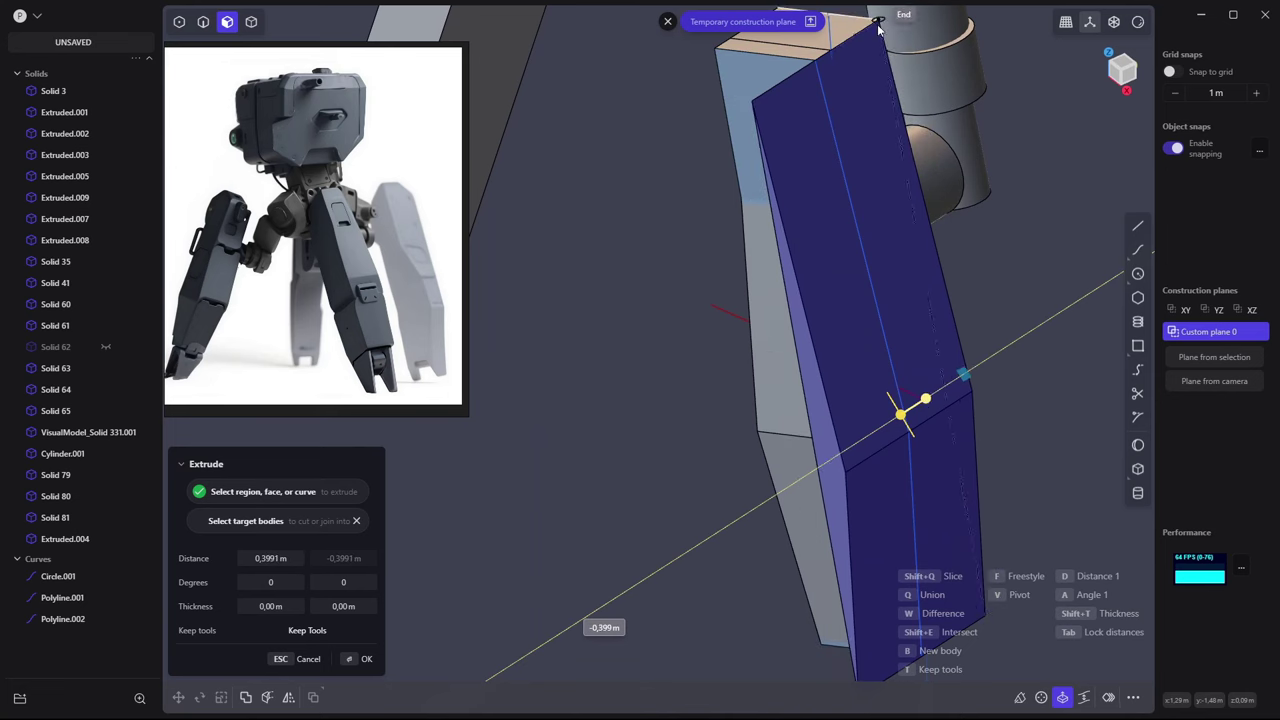
key(Escape)
key(e)
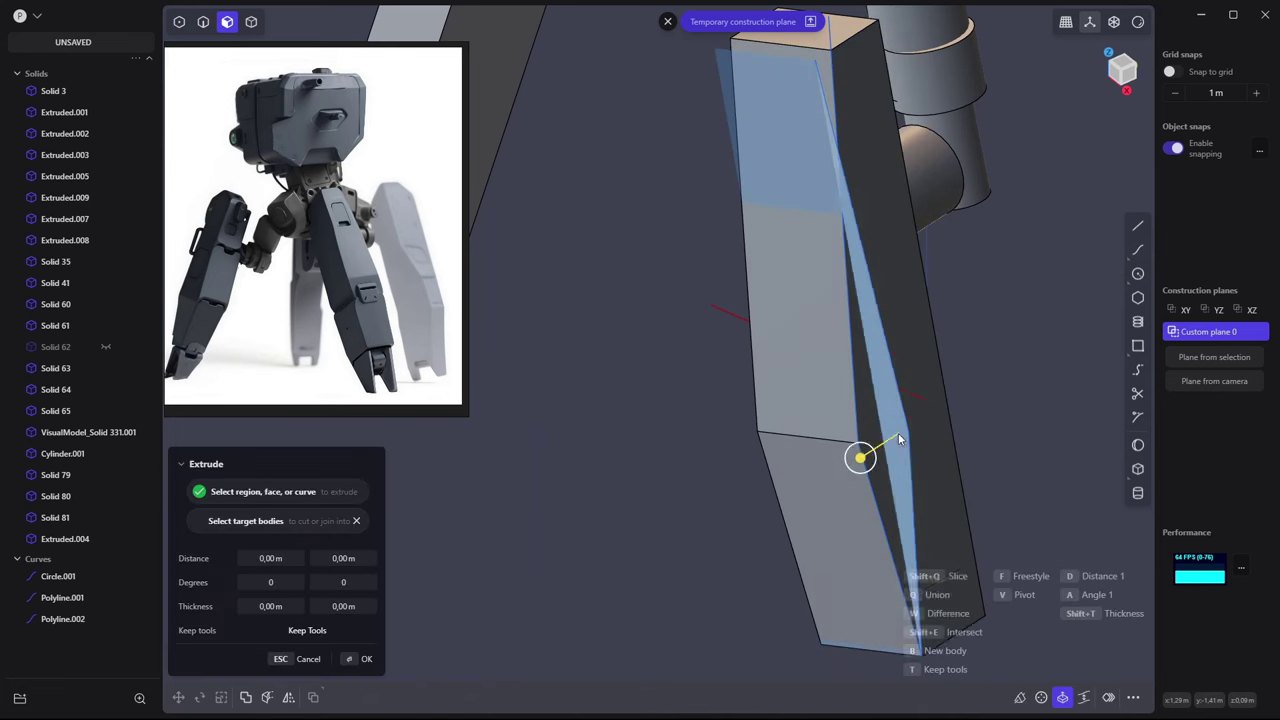
mouse_move(857, 451)
middle_down()
mouse_move(900, 417)
mouse_move(996, 389)
mouse_move(915, 424)
mouse_move(998, 368)
middle_up()
Cut the plate Solid 62 along the drawn outline into a separate piece
key(Escape)
click(105, 346)
mouse_move(560, 345)
middle_down()
mouse_move(680, 342)
mouse_move(767, 298)
mouse_move(770, 345)
middle_up()
click(834, 332)
key(shift+d)
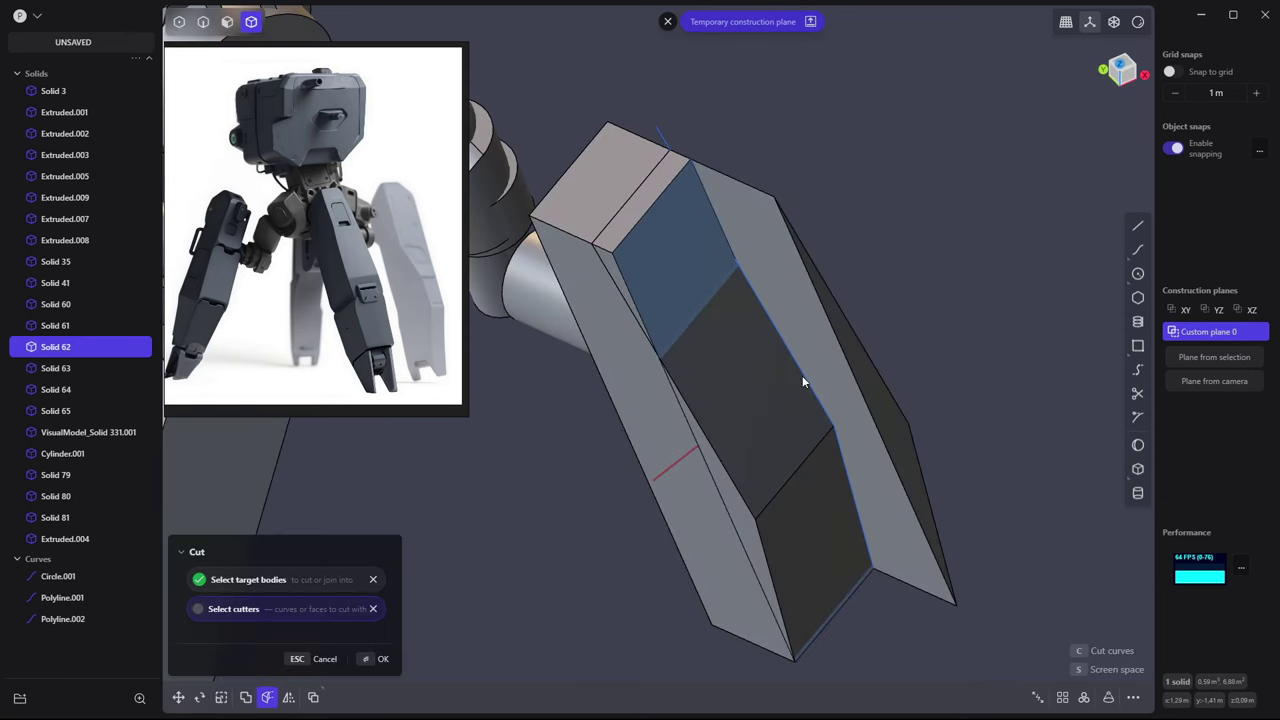
key(Return)
mouse_move(932, 340)
middle_down()
mouse_move(748, 191)
mouse_move(709, 356)
mouse_move(862, 324)
mouse_move(895, 272)
middle_up()
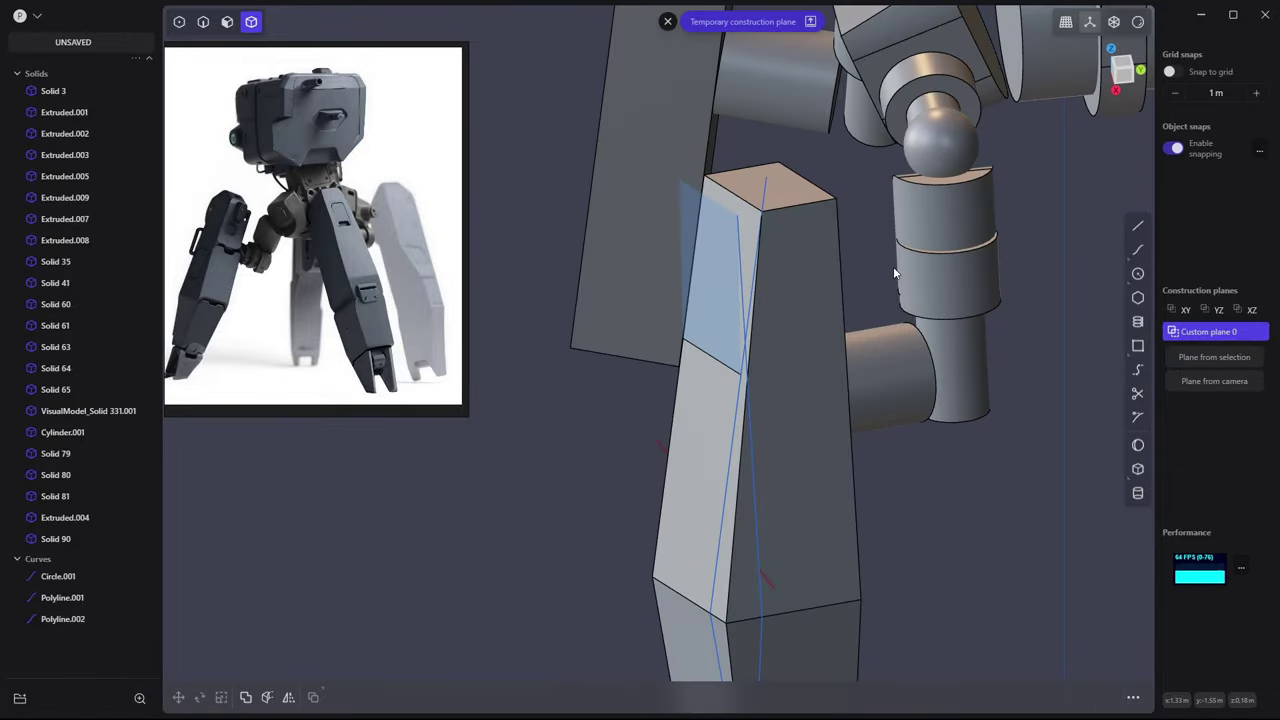
Select edges of leg plate Extruded.004 and Solid 90, testing a fillet
mouse_move(774, 235)
middle_down()
mouse_move(816, 307)
mouse_move(754, 340)
middle_up()
click(754, 340)
key(2)
click(772, 290)
key(f)
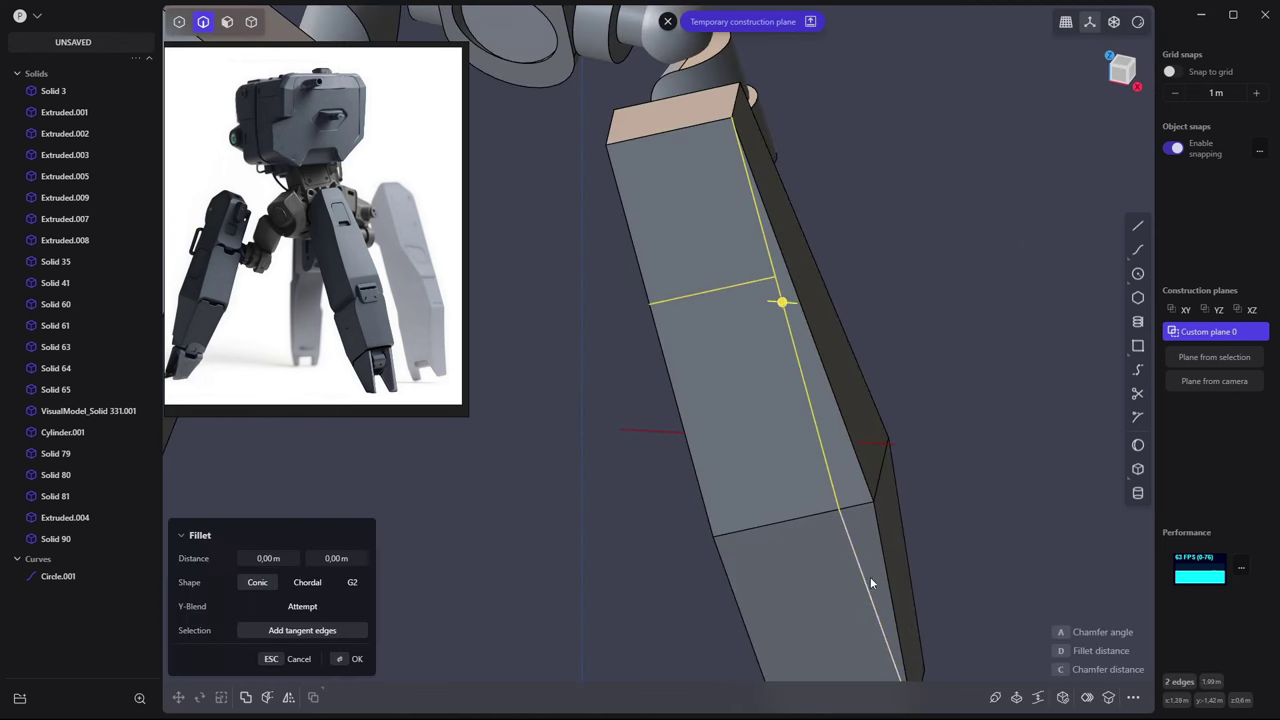
mouse_move(870, 577)
middle_down()
mouse_move(1044, 410)
mouse_move(943, 450)
middle_up()
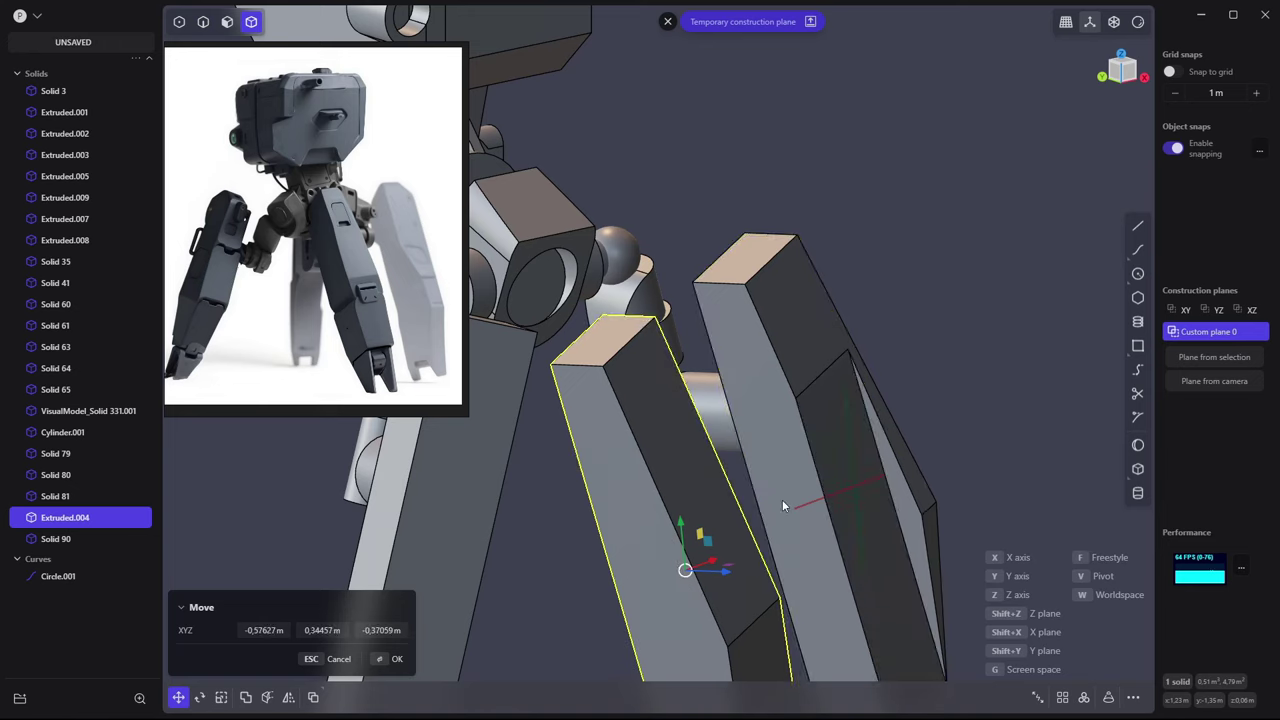
shift+click(782, 499)
key(b)
key(Escape)
key(3)
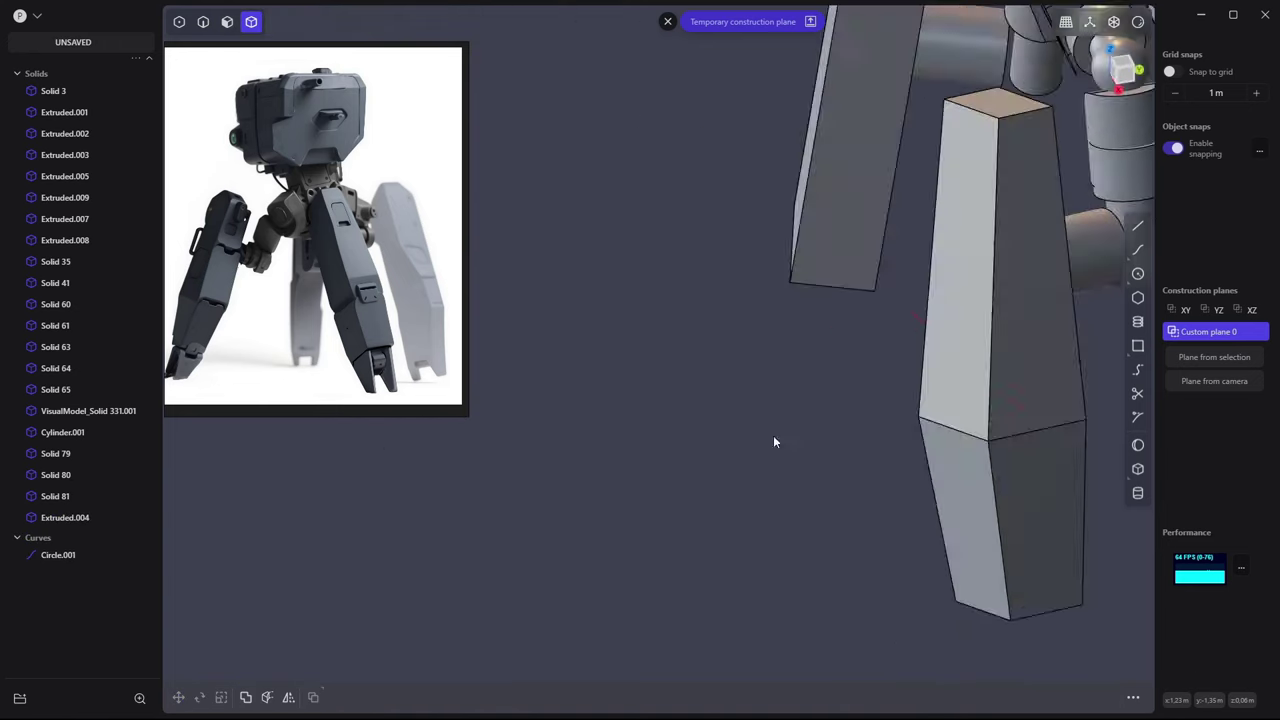
Try offsetting faces of the leg plate, cancelling each attempt
middle_drag(773, 435, 1018, 433)
click(850, 405)
key(o)
mouse_move(850, 405)
middle_down()
mouse_move(863, 391)
mouse_move(751, 503)
mouse_move(754, 400)
mouse_move(958, 361)
middle_up()
key(Escape)
key(4)
click(715, 520)
key(o)
key(Escape)
Draw a line along Extruded.004's face and briefly try mirroring the plate
click(800, 370)
mouse_move(800, 370)
middle_down()
mouse_move(686, 383)
mouse_move(780, 560)
middle_up()
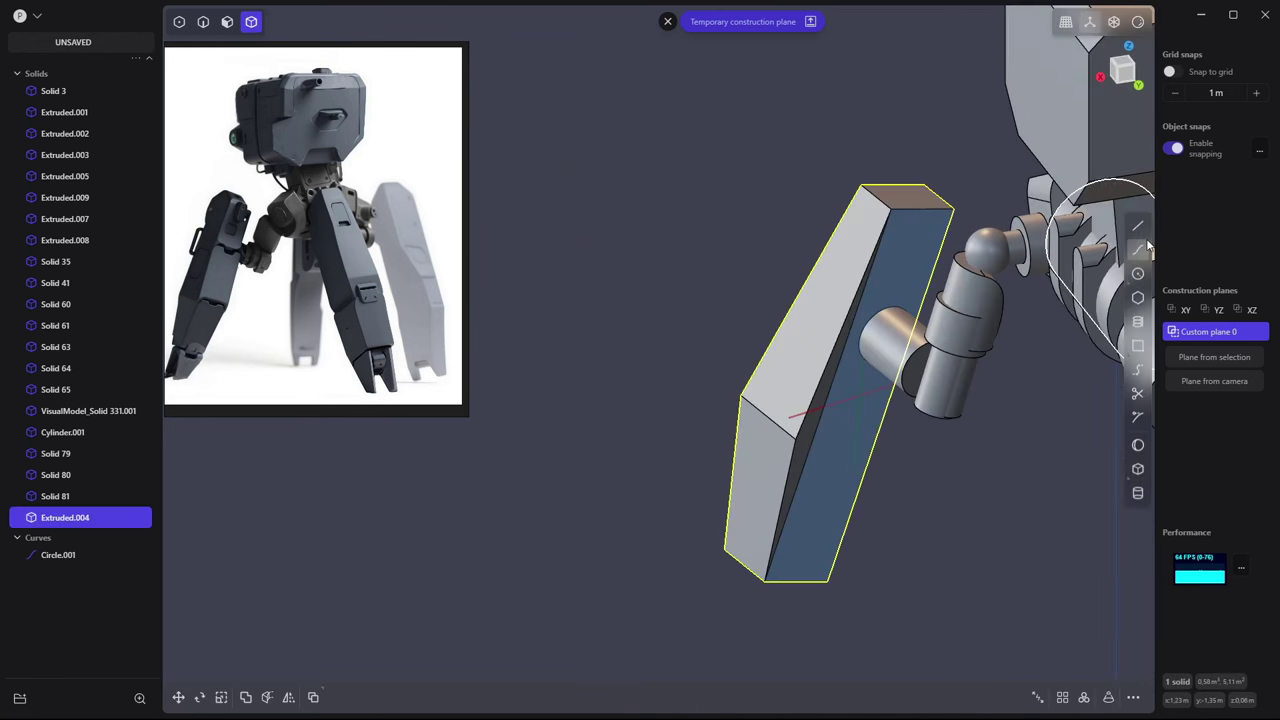
key(l)
click(887, 515)
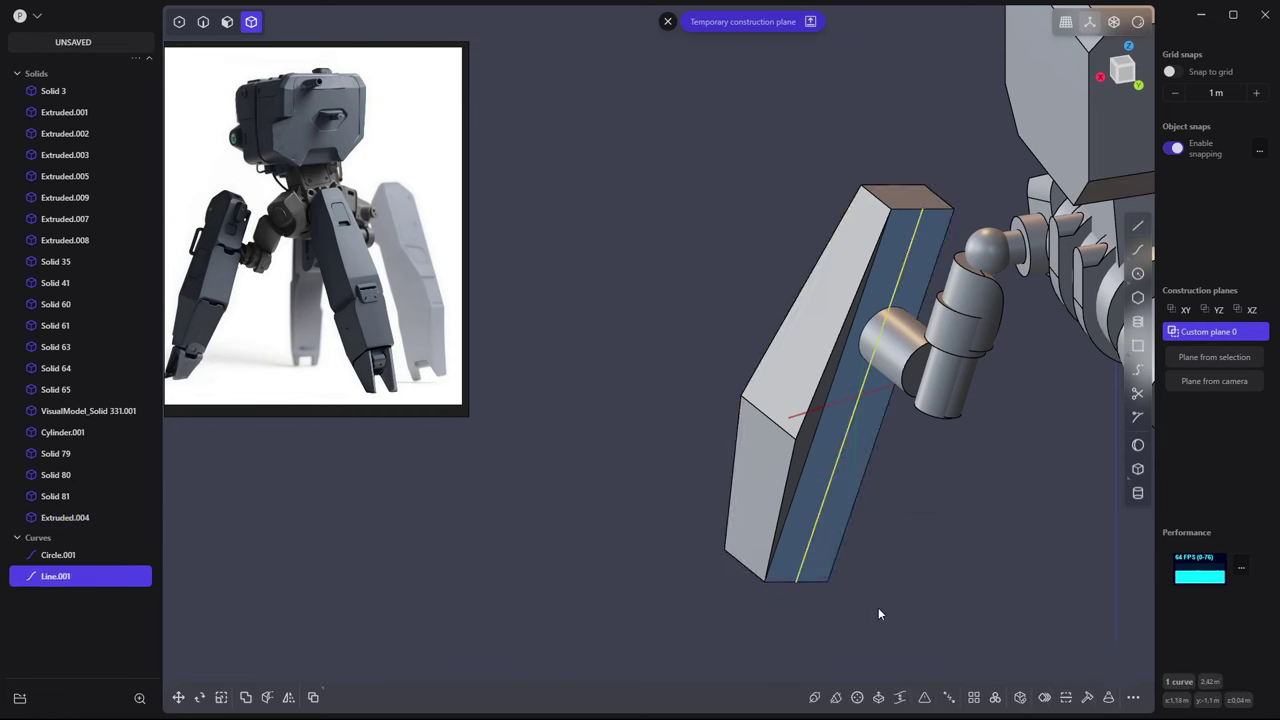
click(846, 427)
key(alt+x)
mouse_move(893, 433)
middle_down()
mouse_move(1055, 439)
mouse_move(1020, 459)
mouse_move(914, 402)
mouse_move(925, 459)
middle_up()
key(Escape)
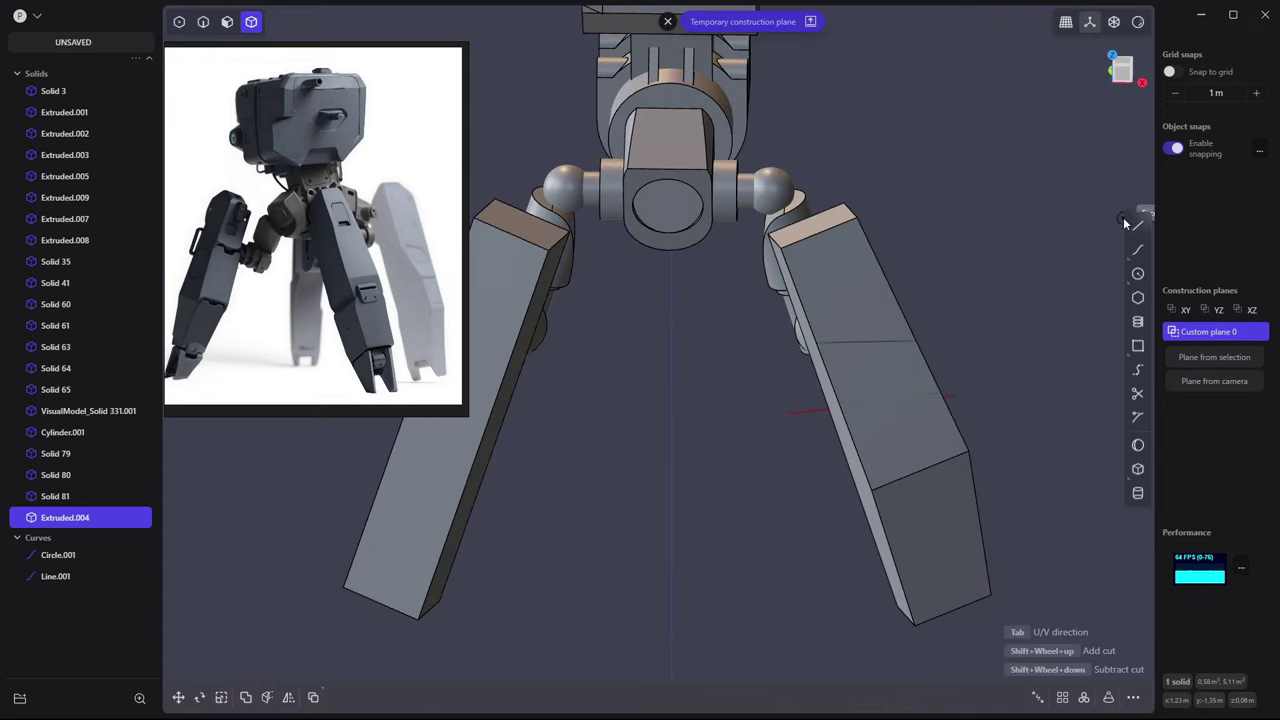
Draw a line from the plate's top-edge midpoint to its bottom edge and start a cut with it
click(1136, 225)
click(822, 236)
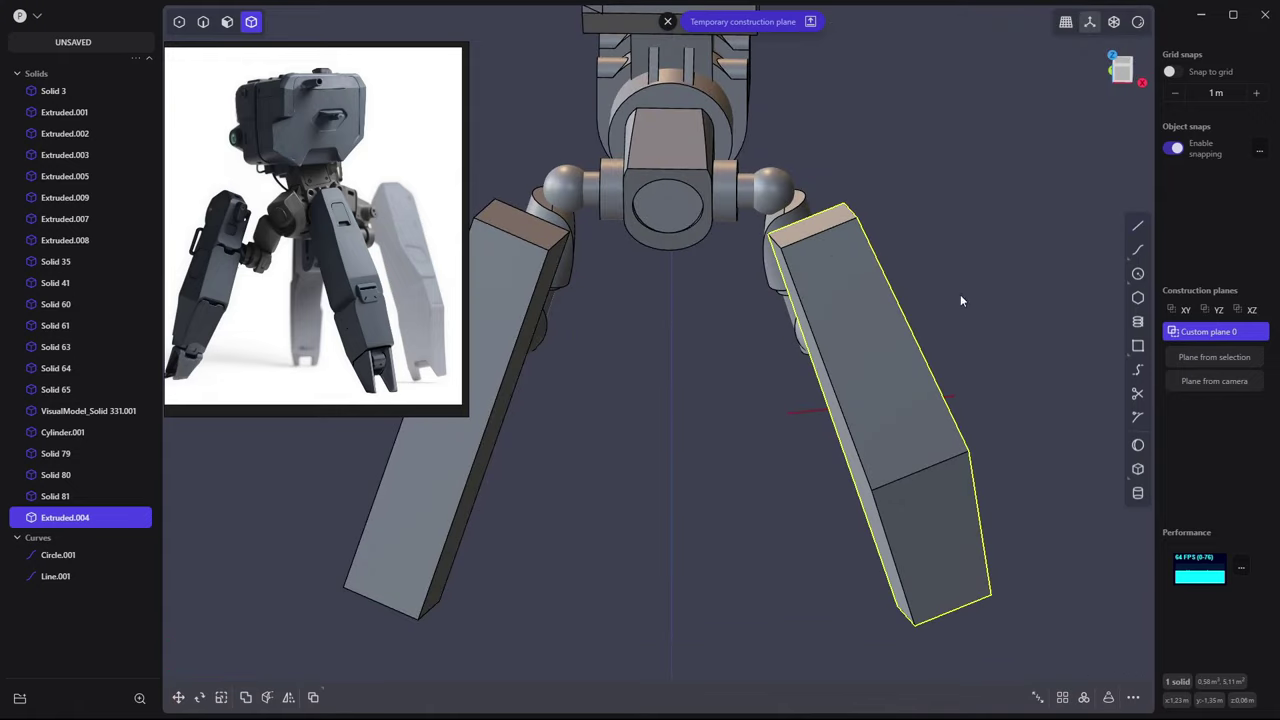
click(950, 608)
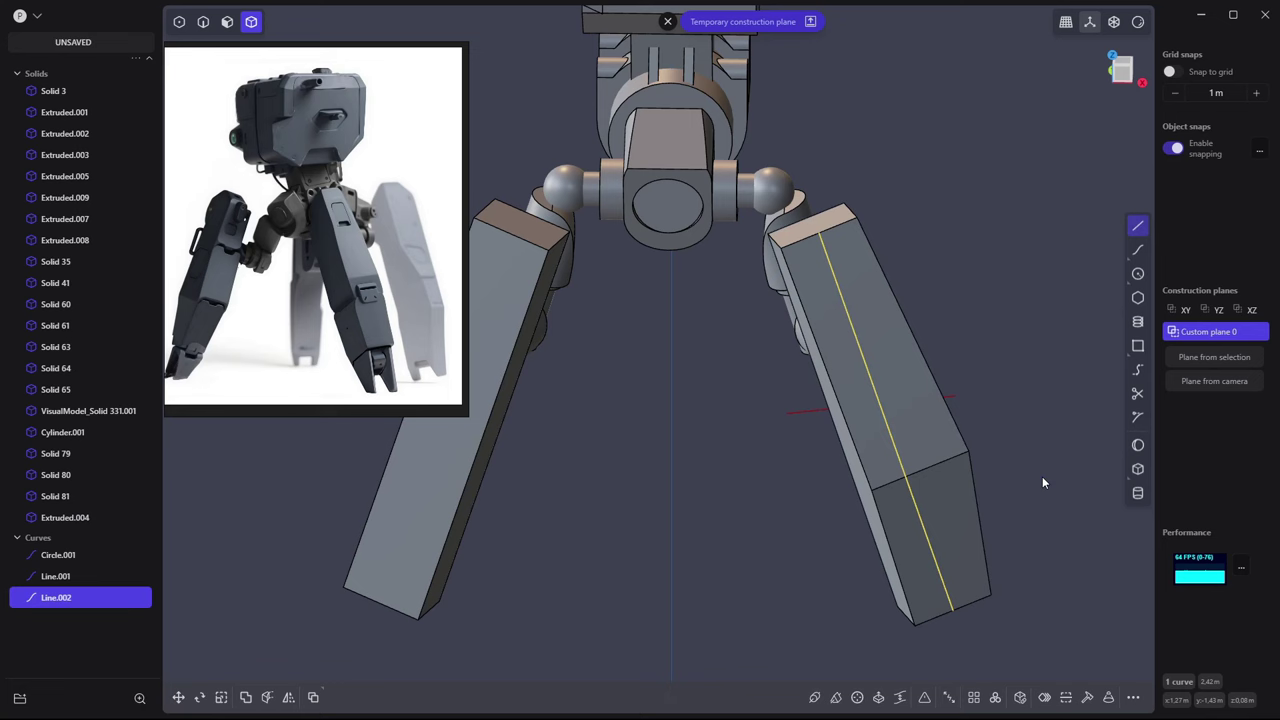
click(883, 347)
middle_drag(883, 347, 906, 194)
key(c)
click(920, 258)
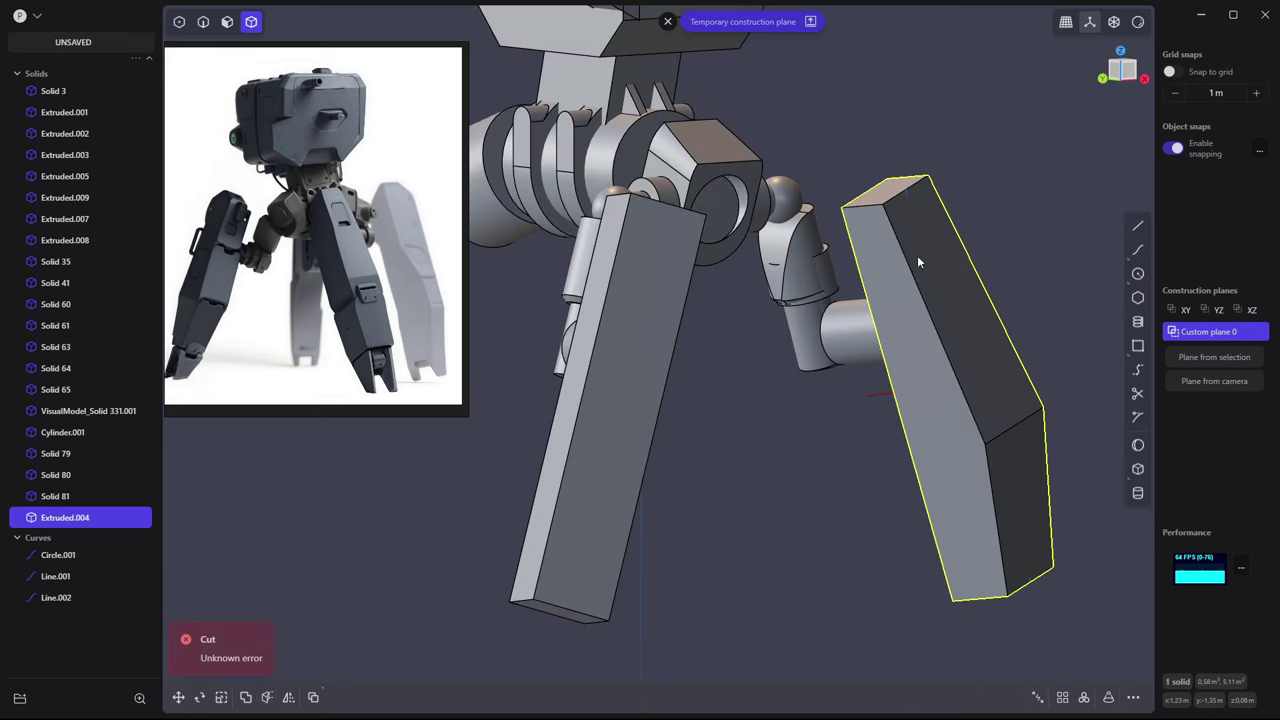
key(Escape)
middle_drag(920, 258, 907, 203)
Move the plate's top corner onto the drawn line to taper it
click(900, 190)
key(g)
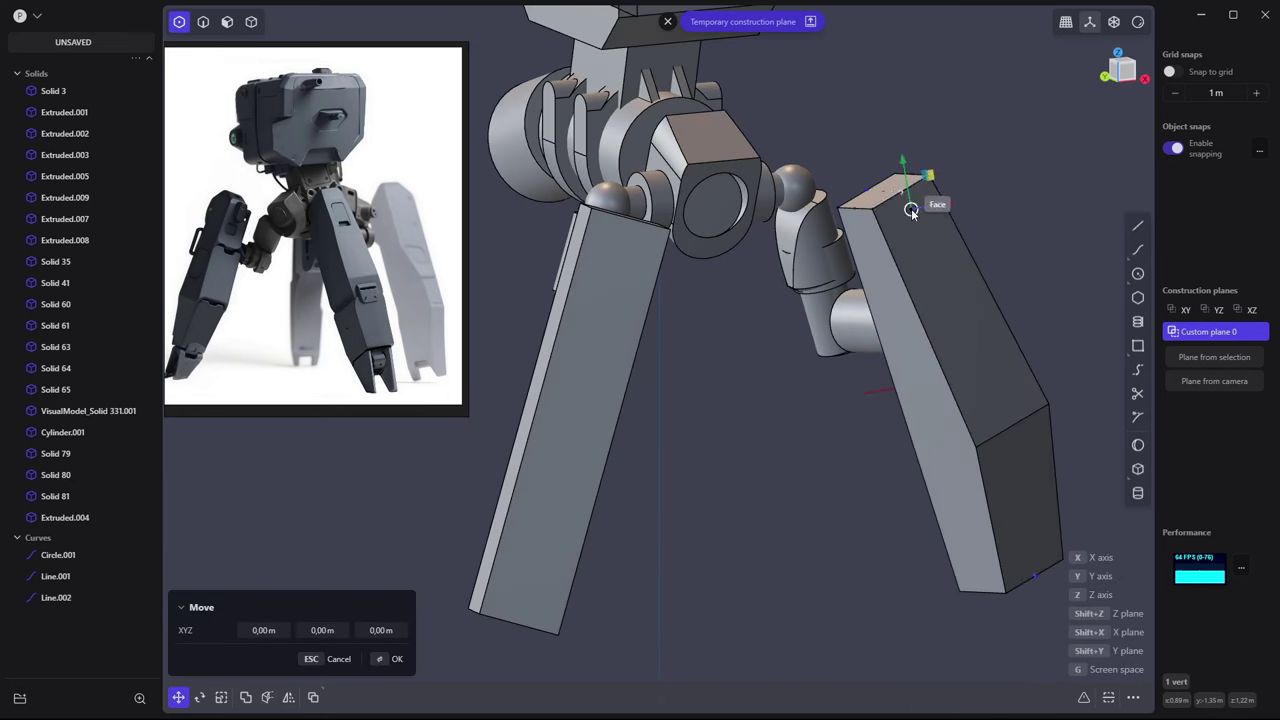
click(916, 200)
mouse_move(916, 200)
middle_down()
mouse_move(862, 191)
mouse_move(993, 166)
mouse_move(873, 195)
middle_up()
key(g)
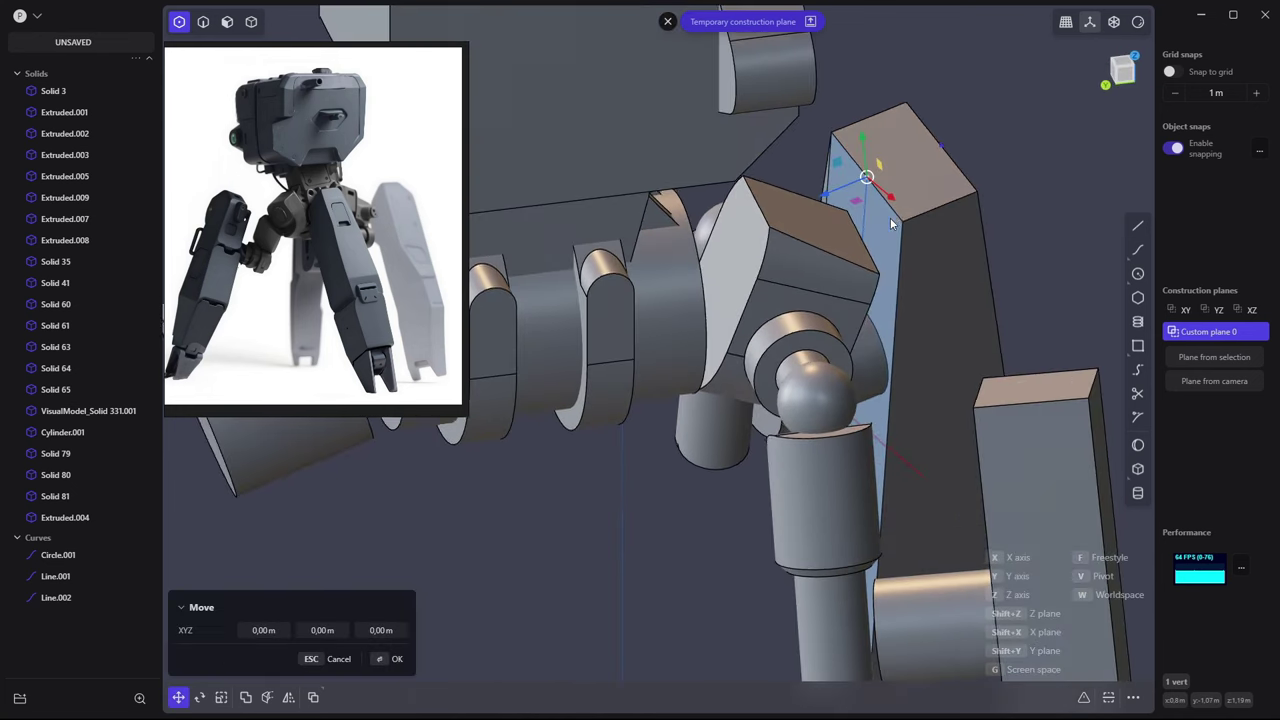
click(873, 195)
key(g)
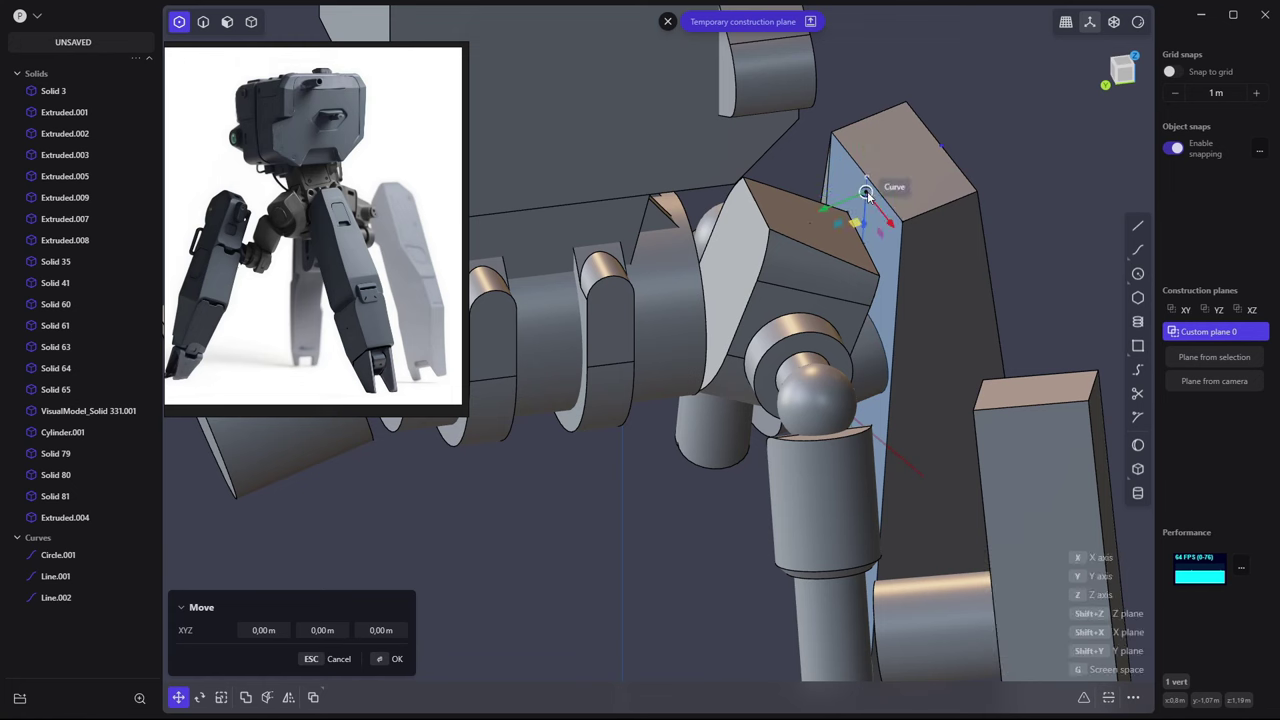
click(873, 195)
mouse_move(873, 195)
middle_down()
mouse_move(880, 348)
mouse_move(836, 572)
middle_up()
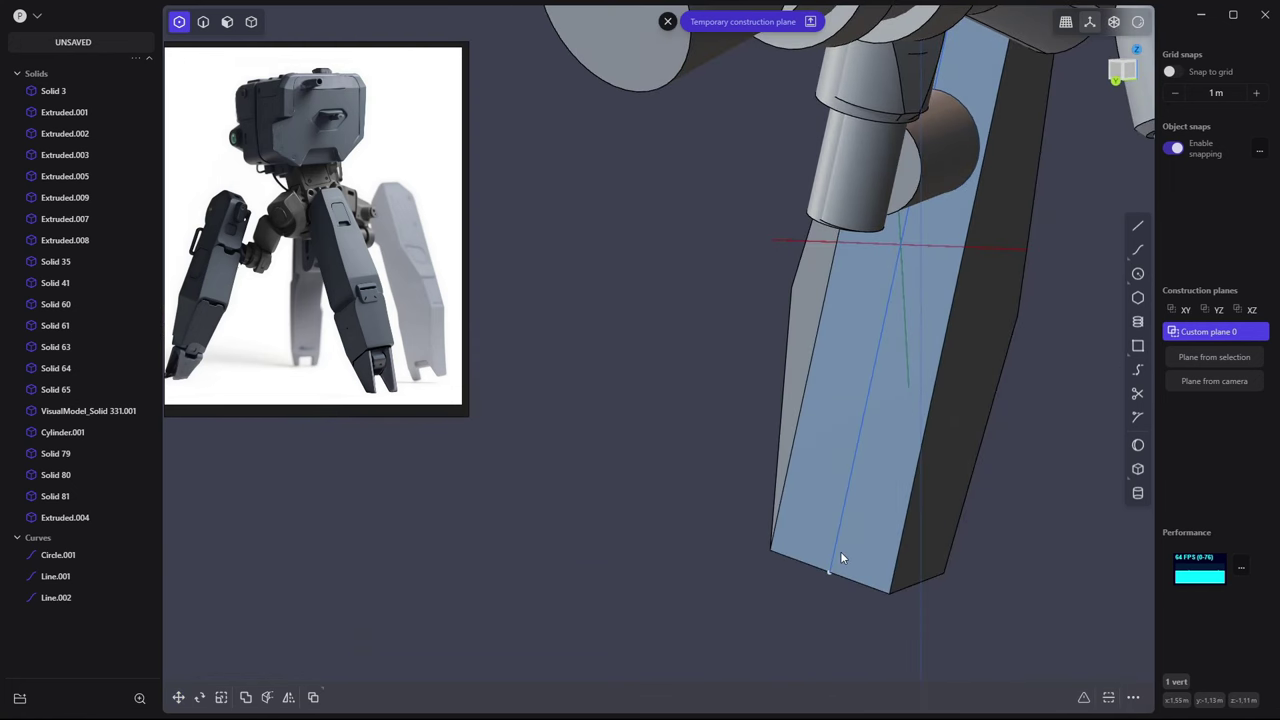
Cut Extruded.004 along the angled line into two facets, then test mirroring it
key(g)
click(808, 293)
key(4)
click(808, 293)
key(c)
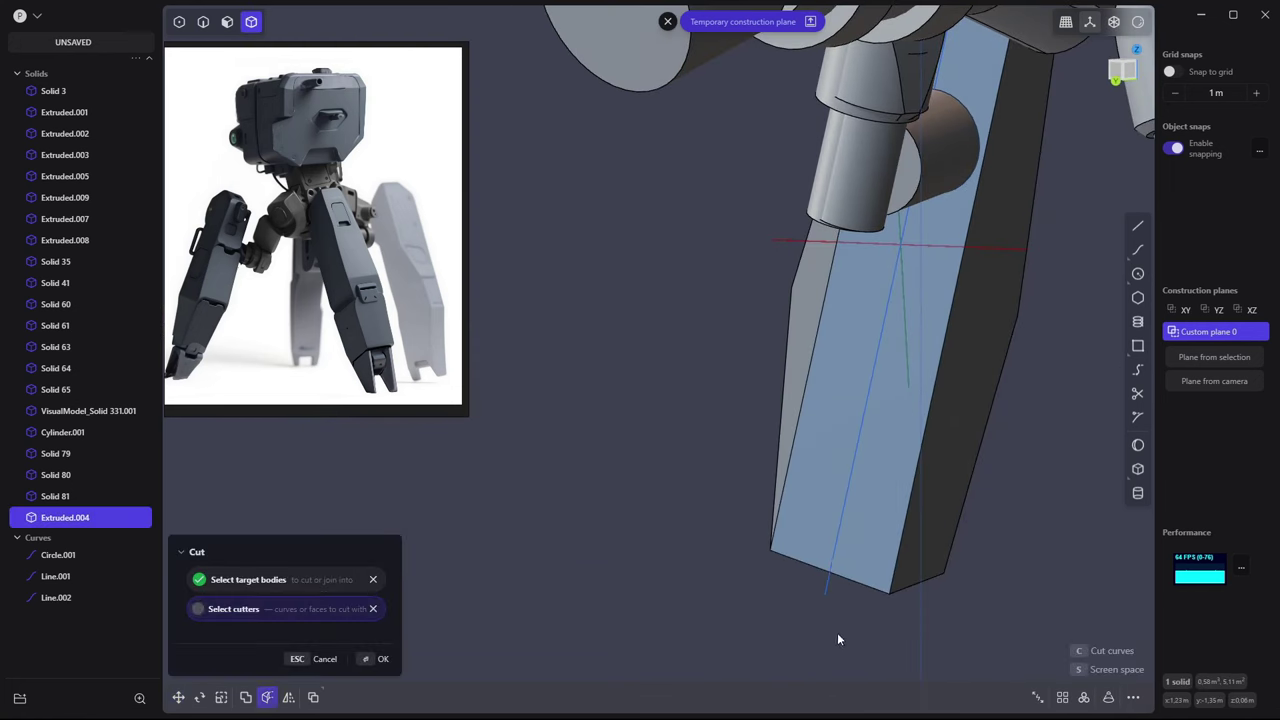
key(Escape)
key(Escape)
mouse_move(956, 403)
middle_down()
mouse_move(707, 442)
mouse_move(632, 363)
mouse_move(720, 400)
middle_up()
click(783, 407)
key(alt+x)
key(Escape)
mouse_move(873, 363)
middle_down()
mouse_move(999, 350)
mouse_move(871, 373)
mouse_move(831, 435)
mouse_move(794, 462)
mouse_move(837, 374)
mouse_move(805, 427)
mouse_move(938, 385)
mouse_move(894, 464)
middle_up()
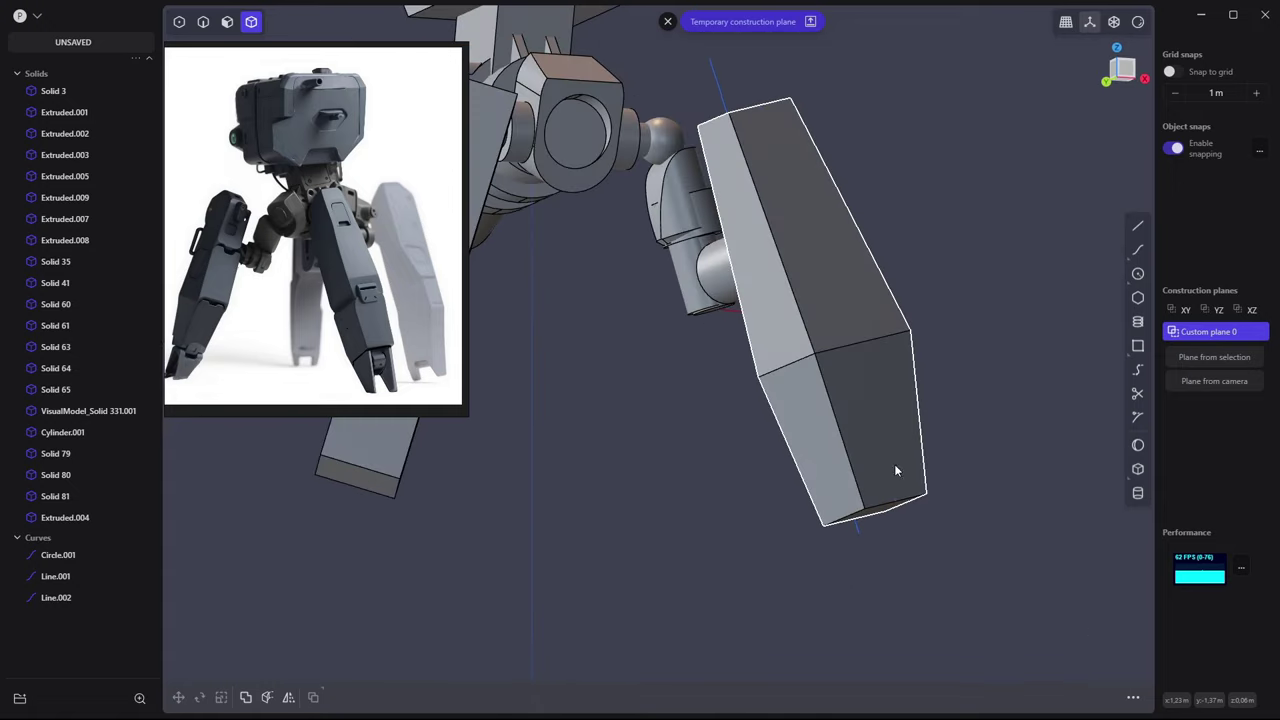
Align a drawing plane to the leg's lower face and draw a closed toe outline
key(3)
click(814, 455)
click(1248, 360)
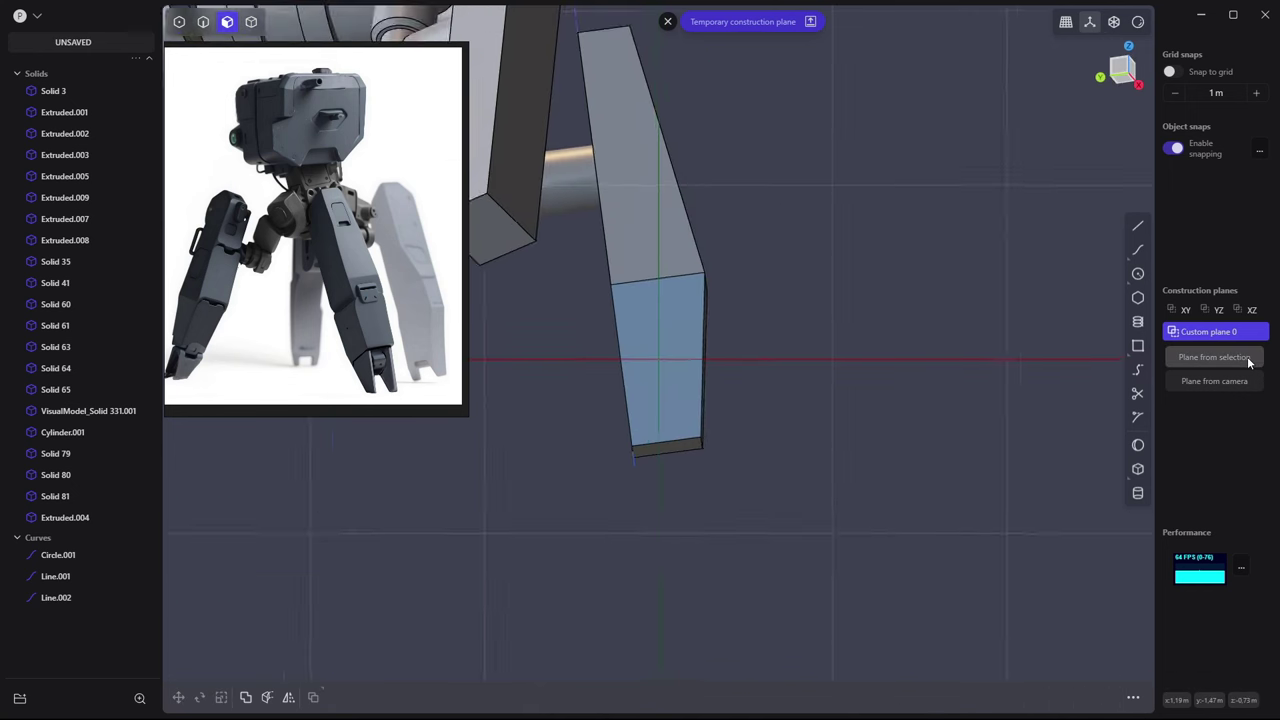
key(l)
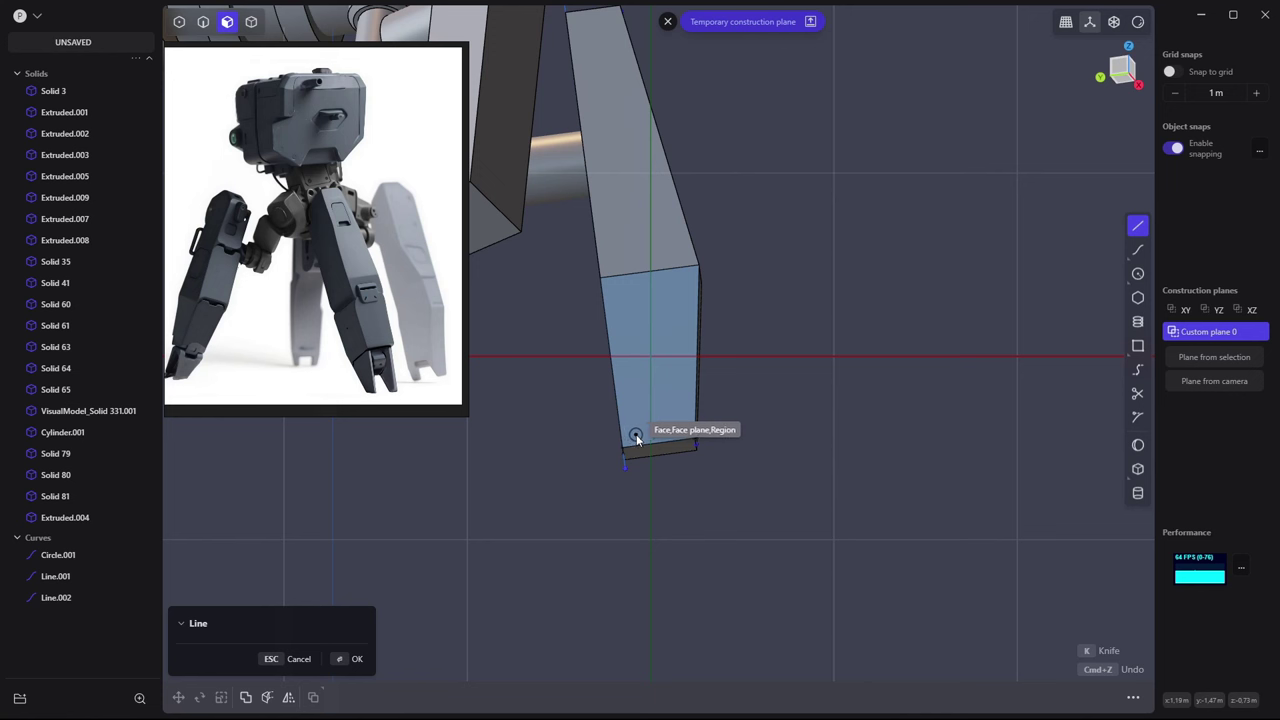
click(625, 462)
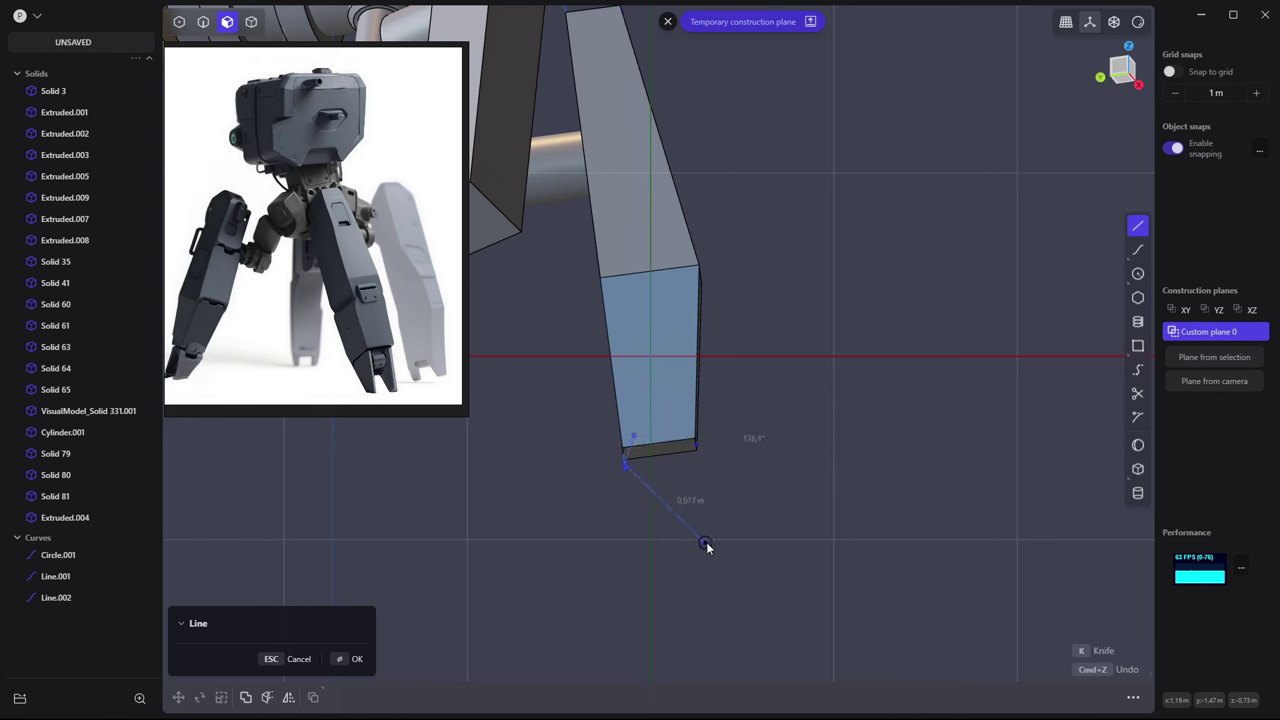
click(705, 542)
click(757, 542)
click(633, 438)
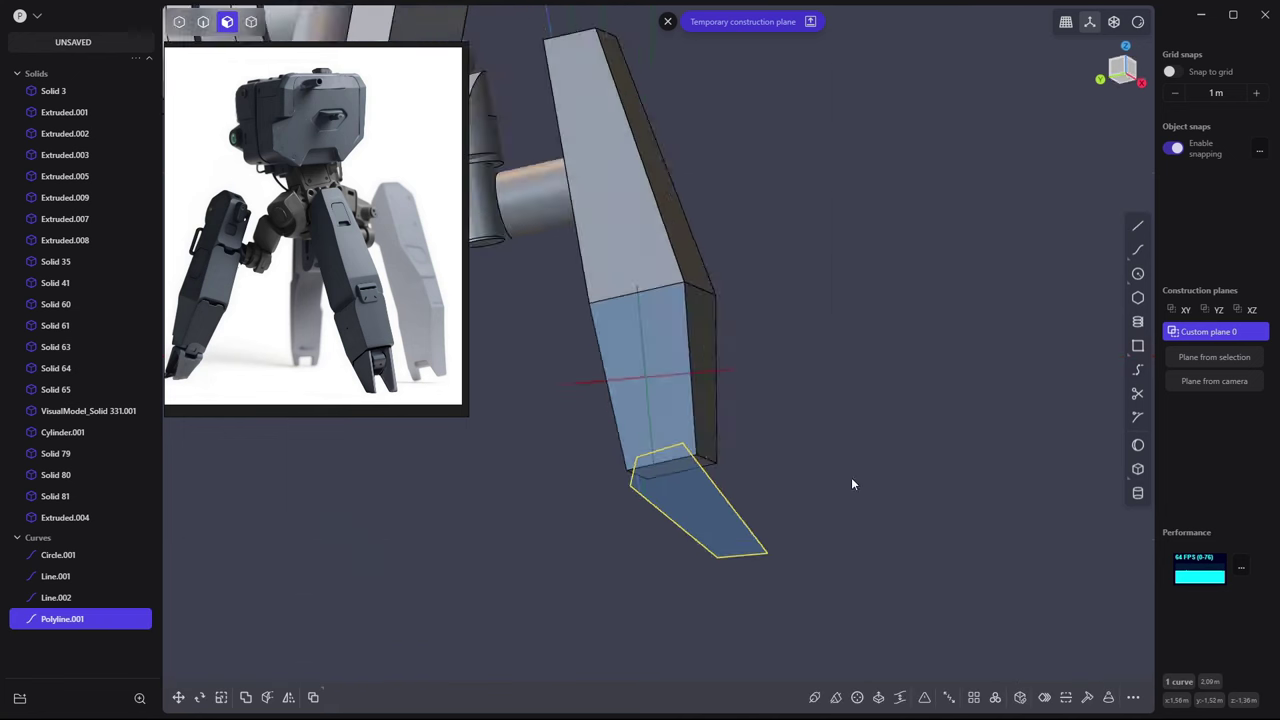
Extrude the outline into a thin toe piece and delete the leftover curve
mouse_move(851, 477)
middle_down()
mouse_move(752, 542)
mouse_move(834, 443)
middle_up()
key(e)
mouse_move(813, 452)
mouse_down()
mouse_move(851, 453)
mouse_move(821, 461)
mouse_up()
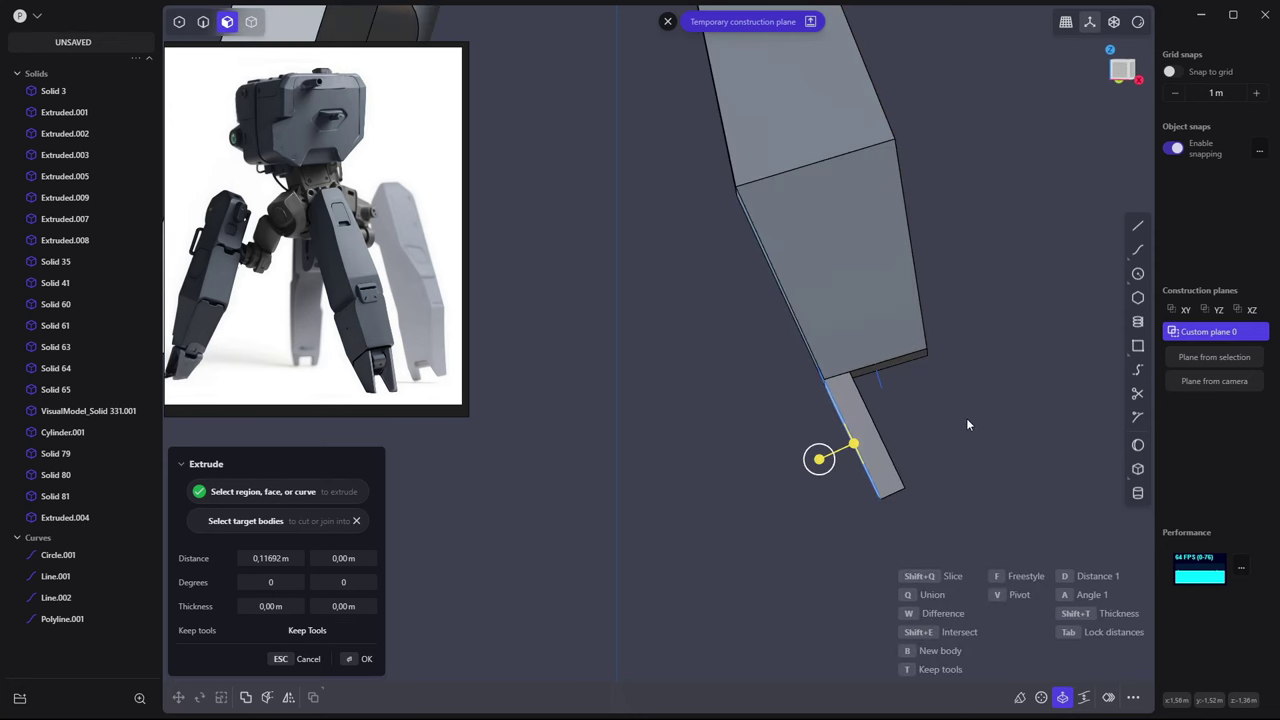
key(Return)
middle_drag(988, 423, 856, 428)
click(856, 428)
key(Delete)
mouse_move(934, 396)
middle_down()
mouse_move(939, 461)
mouse_move(908, 455)
middle_up()
Select the toe piece Extruded.006 and open Mirror on it
key(alt+x)
key(Escape)
click(908, 463)
key(alt+x)
key(Escape)
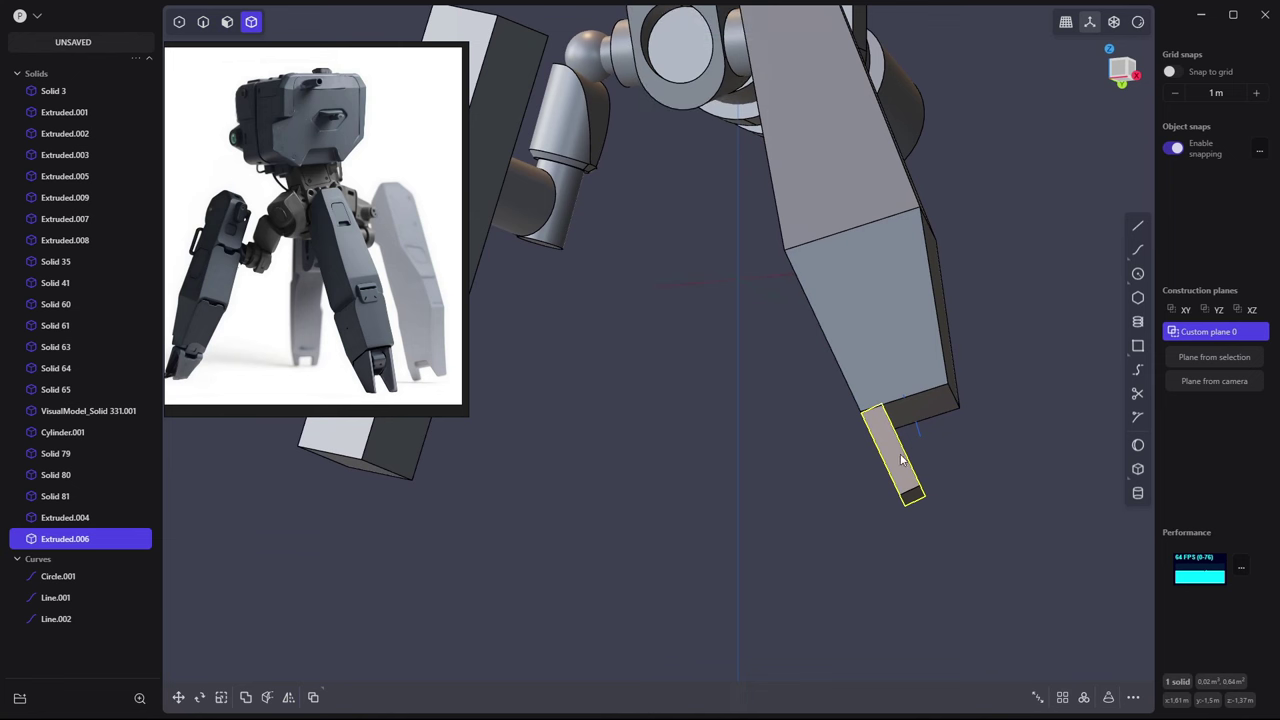
key(Escape)
click(908, 457)
key(alt+x)
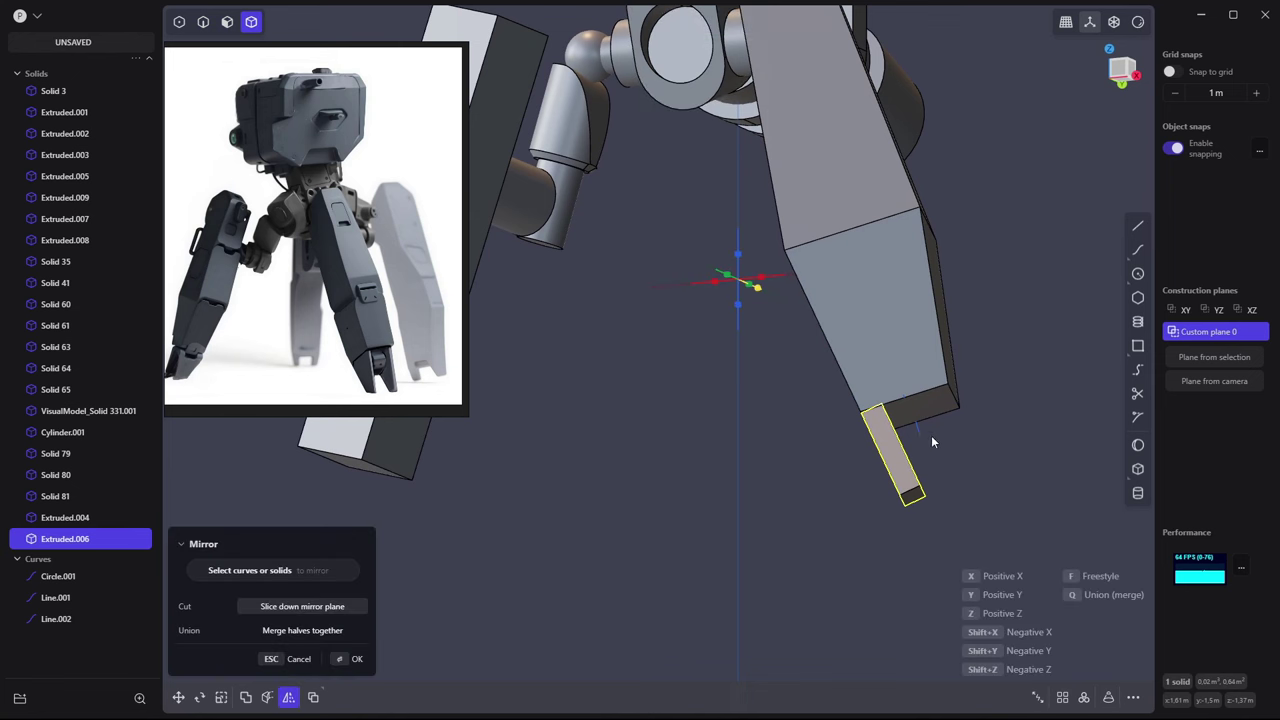
Mirror the toe piece Extruded.006 to form a second claw toe
scroll(920, 439, up, 5)
middle_drag(720, 491, 951, 434)
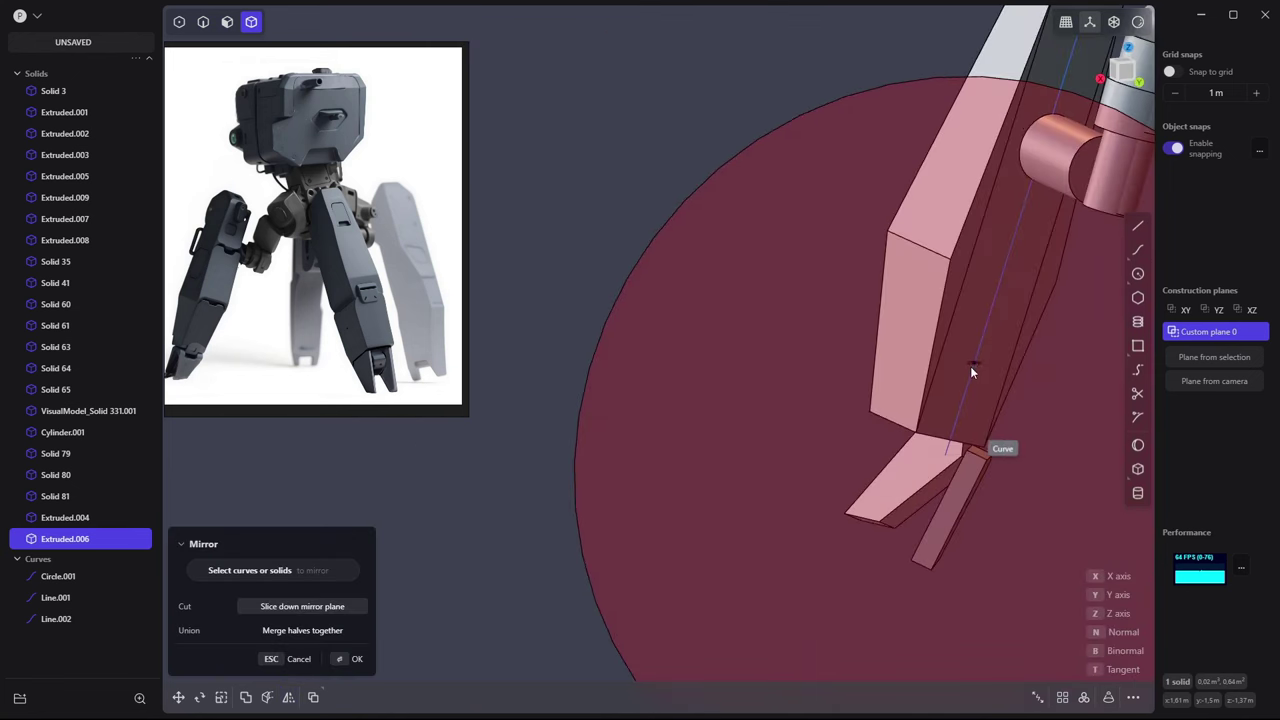
middle_drag(1032, 224, 1006, 256)
key(n)
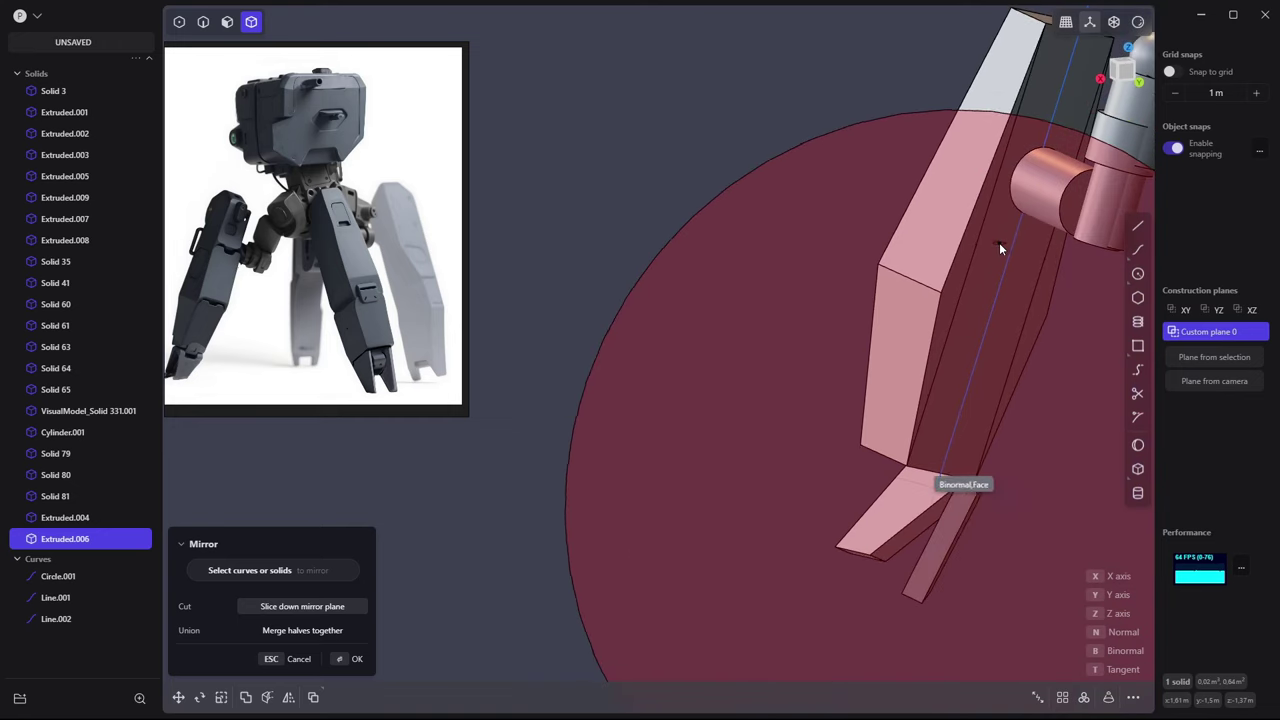
key(Escape)
mouse_move(992, 289)
middle_down()
mouse_move(861, 375)
mouse_move(935, 223)
middle_up()
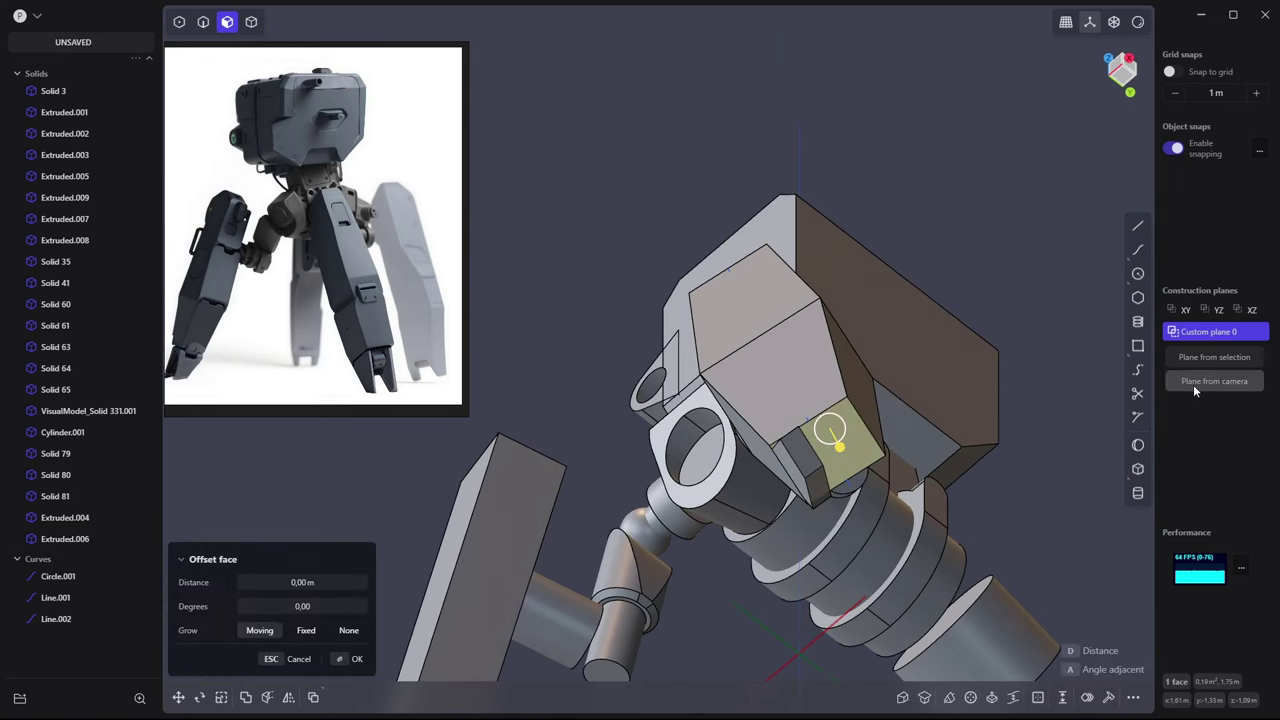
click(1218, 357)
click(624, 379)
key(alt+x)
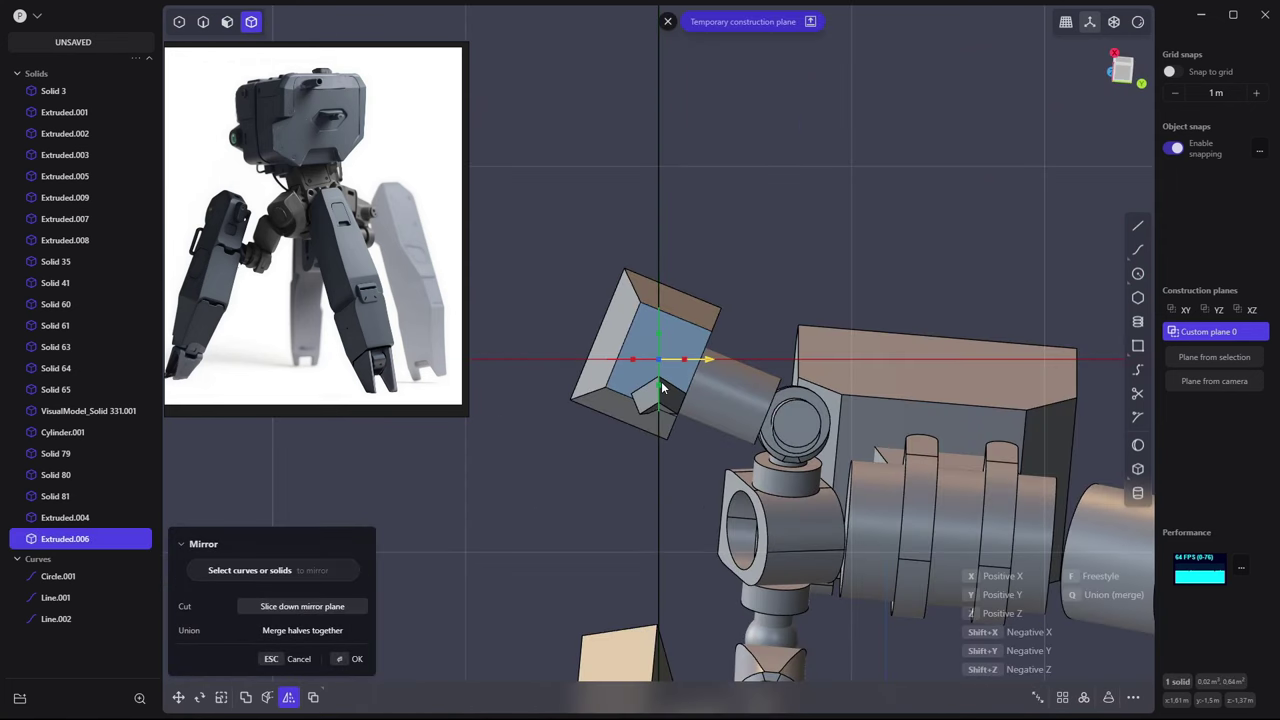
mouse_move(665, 377)
middle_down()
mouse_move(796, 197)
mouse_move(826, 320)
mouse_move(749, 291)
mouse_move(1091, 240)
middle_up()
key(Return)
Draw a line across the toe ends, cut both toes with it, and delete the offcuts
click(1138, 226)
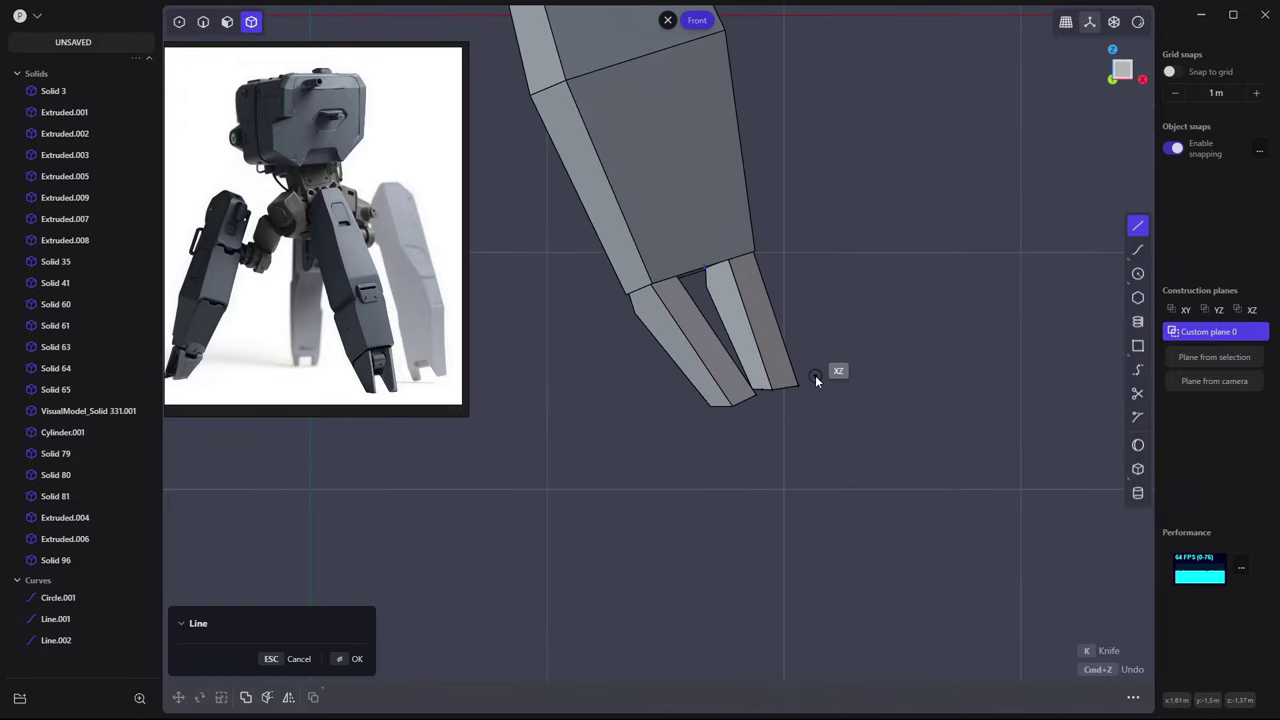
click(815, 377)
click(641, 380)
click(669, 334)
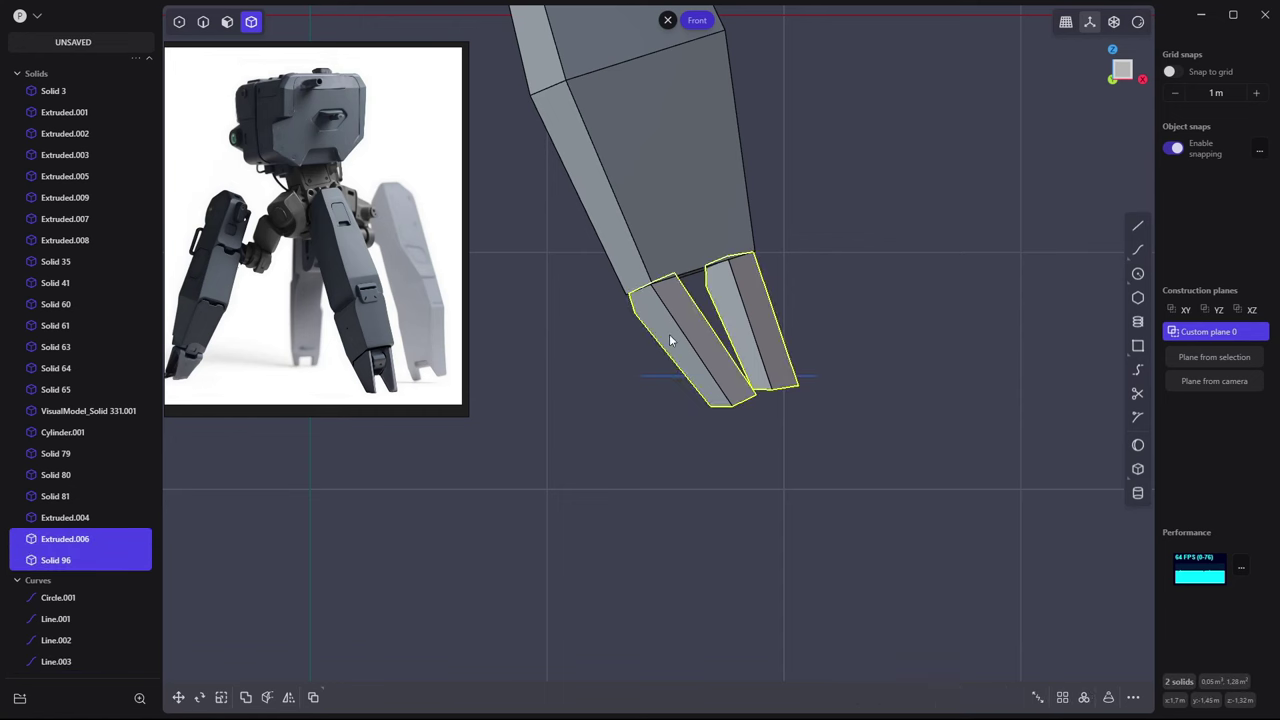
key(c)
click(813, 376)
key(Delete)
mouse_move(732, 406)
middle_down()
mouse_move(681, 338)
mouse_move(946, 392)
mouse_move(916, 423)
mouse_move(806, 377)
middle_up()
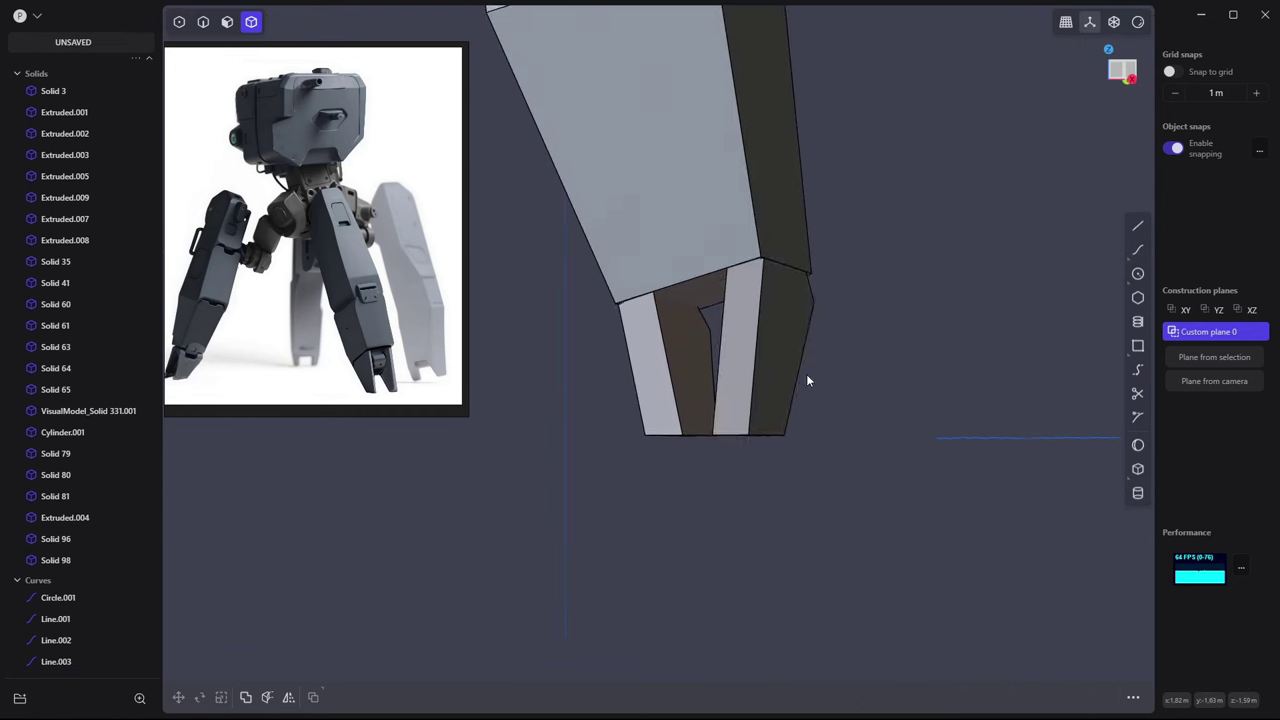
Try an offset on the face between the toes, then orbit out to view the whole robot
click(800, 331)
key(o)
key(Escape)
middle_drag(1018, 378, 1026, 324)
key(2)
mouse_move(684, 168)
middle_down()
mouse_move(696, 291)
mouse_move(684, 304)
middle_up()
scroll(683, 298, down, 5)
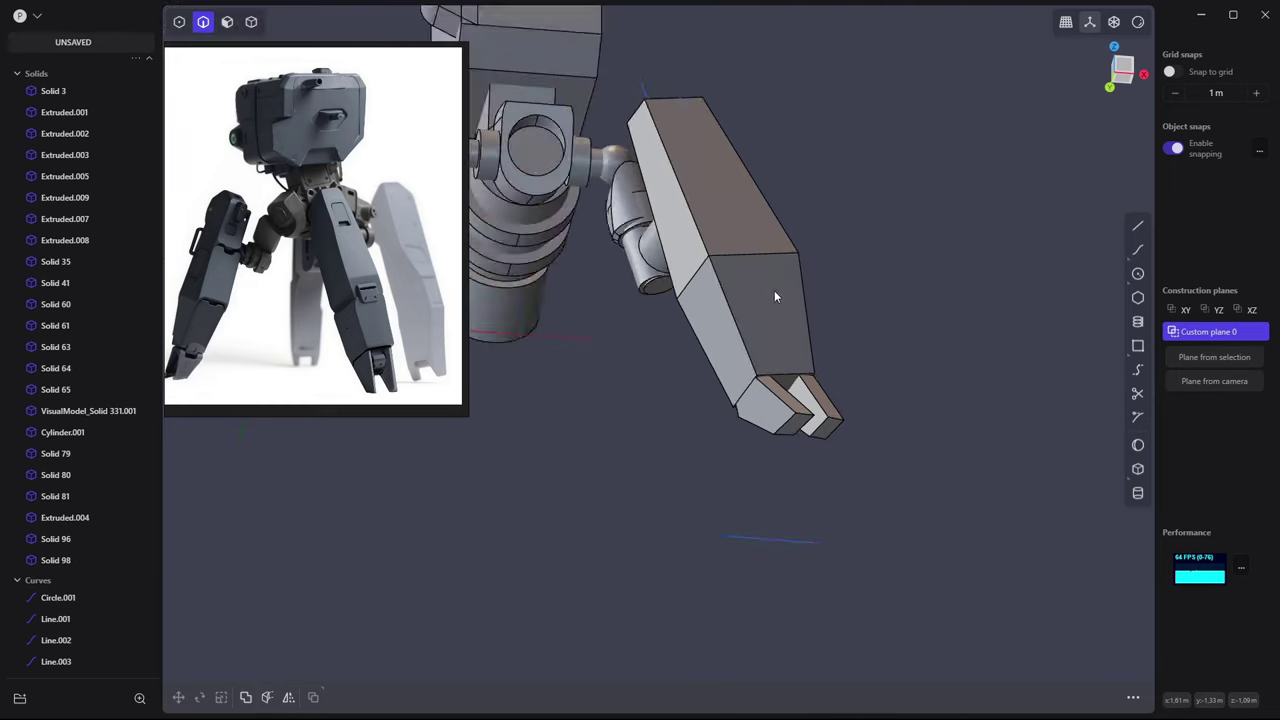
mouse_move(777, 294)
middle_down()
mouse_move(680, 405)
mouse_move(832, 370)
mouse_move(653, 201)
middle_up()
Enlarge the robot's head and move it to a new position
key(KP_1)
key(4)
click(655, 200)
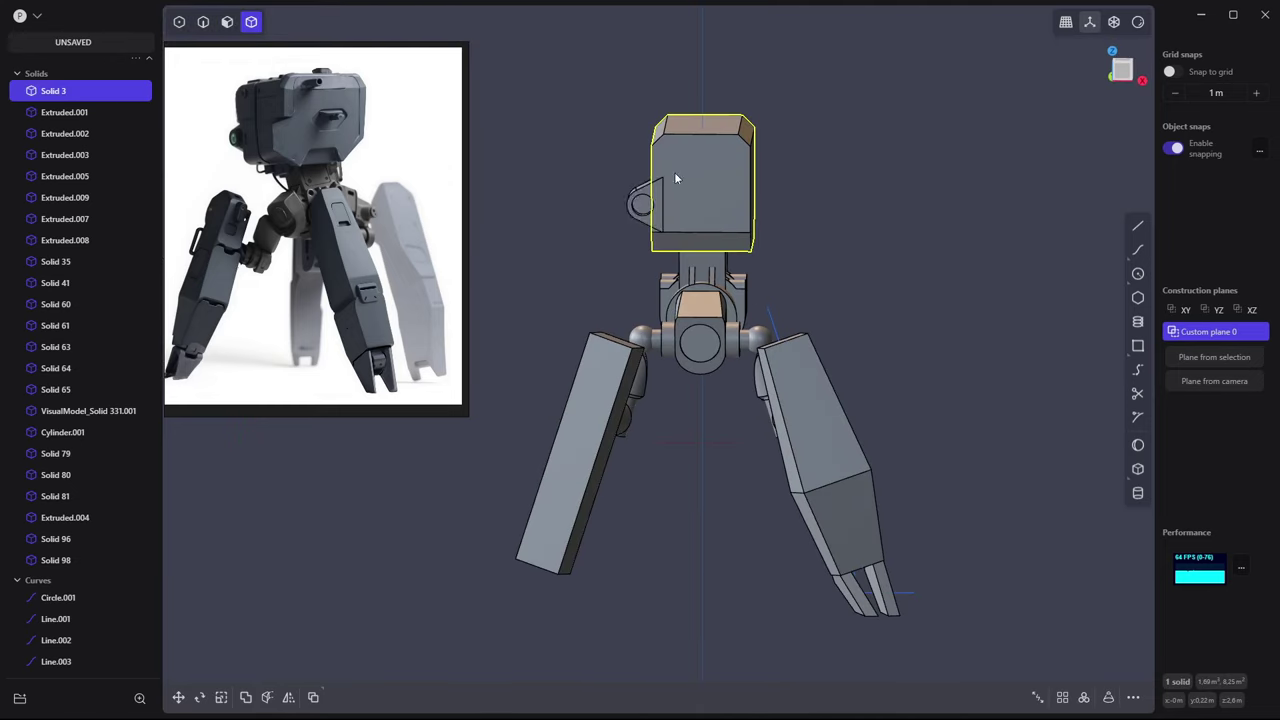
key(s)
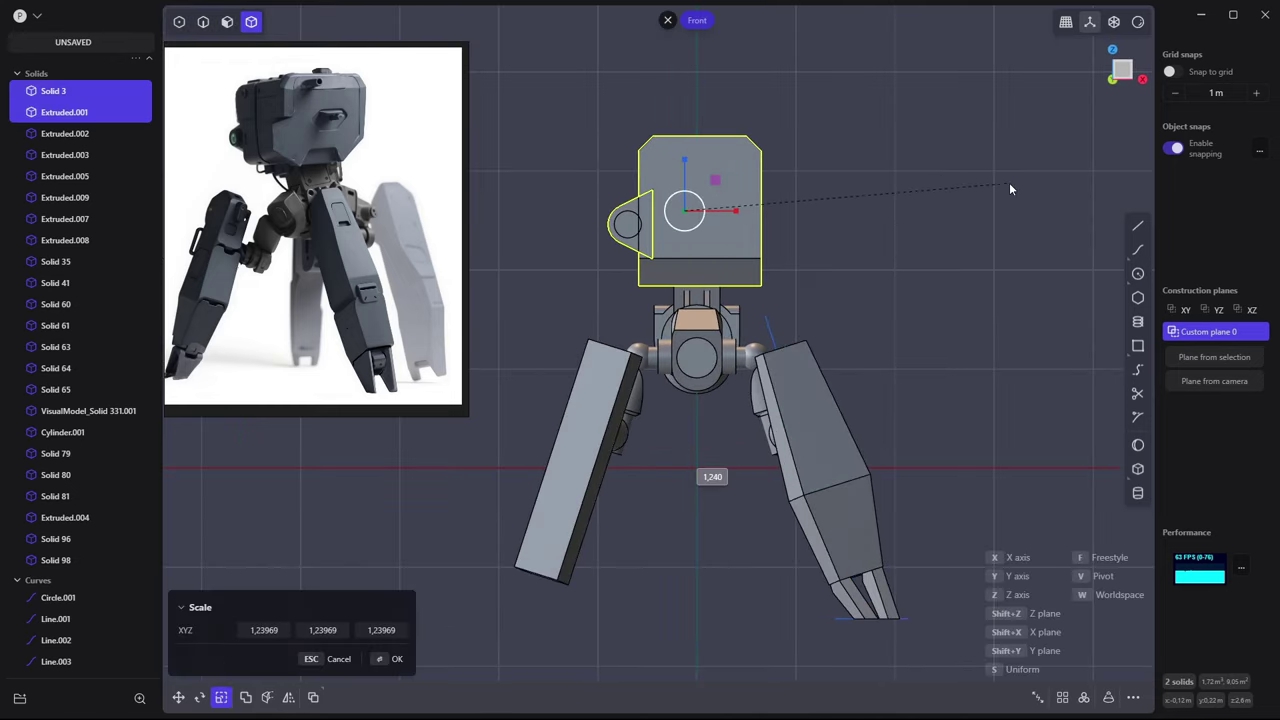
key(KP_3)
key(r)
click(1067, 90)
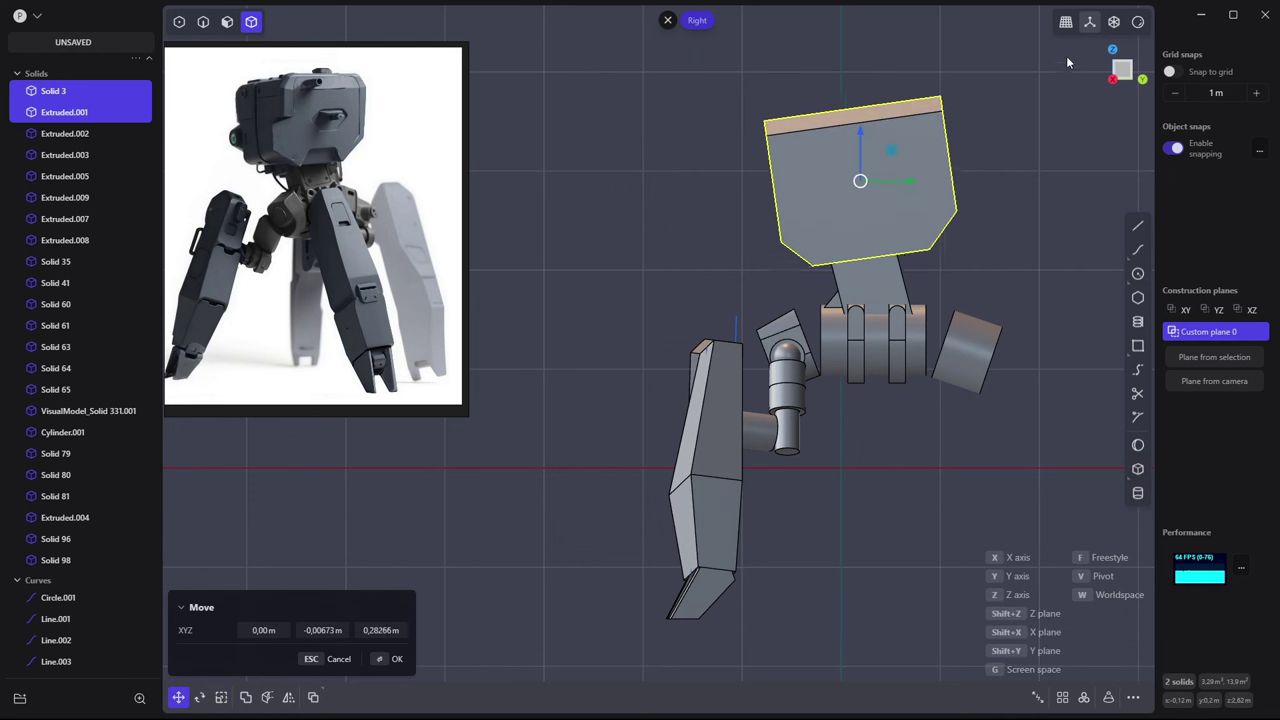
click(1022, 116)
mouse_move(870, 418)
middle_down()
mouse_move(986, 312)
mouse_move(828, 293)
mouse_move(852, 366)
mouse_move(876, 298)
mouse_move(722, 344)
middle_up()
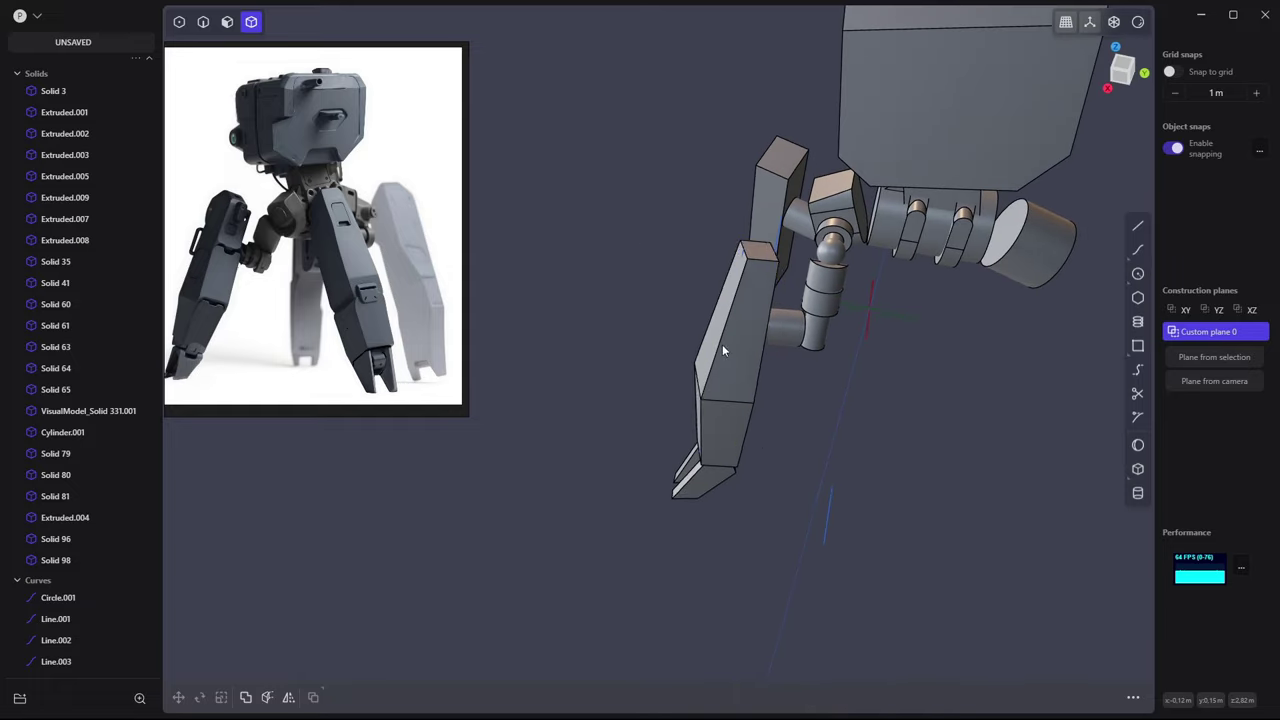
Mirror the leg plate and its two claw toes to the robot's opposite side
click(722, 344)
click(712, 400)
click(700, 465)
key(alt+x)
middle_drag(864, 365, 838, 317)
key(x)
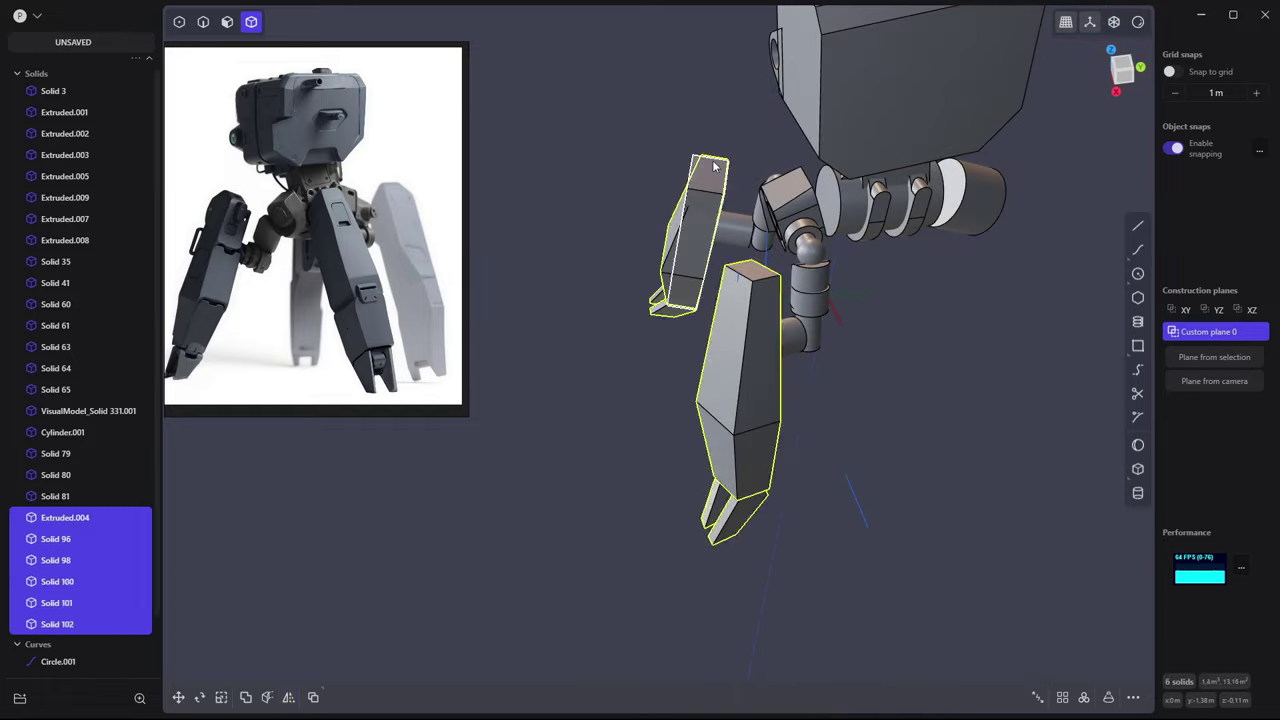
Delete the leftover Solid 65 and check the mirrored legs
click(690, 230)
key(Delete)
mouse_move(760, 250)
middle_down()
mouse_move(842, 131)
mouse_move(798, 220)
mouse_move(974, 177)
mouse_move(874, 189)
mouse_move(860, 306)
mouse_move(806, 282)
mouse_move(823, 218)
middle_up()
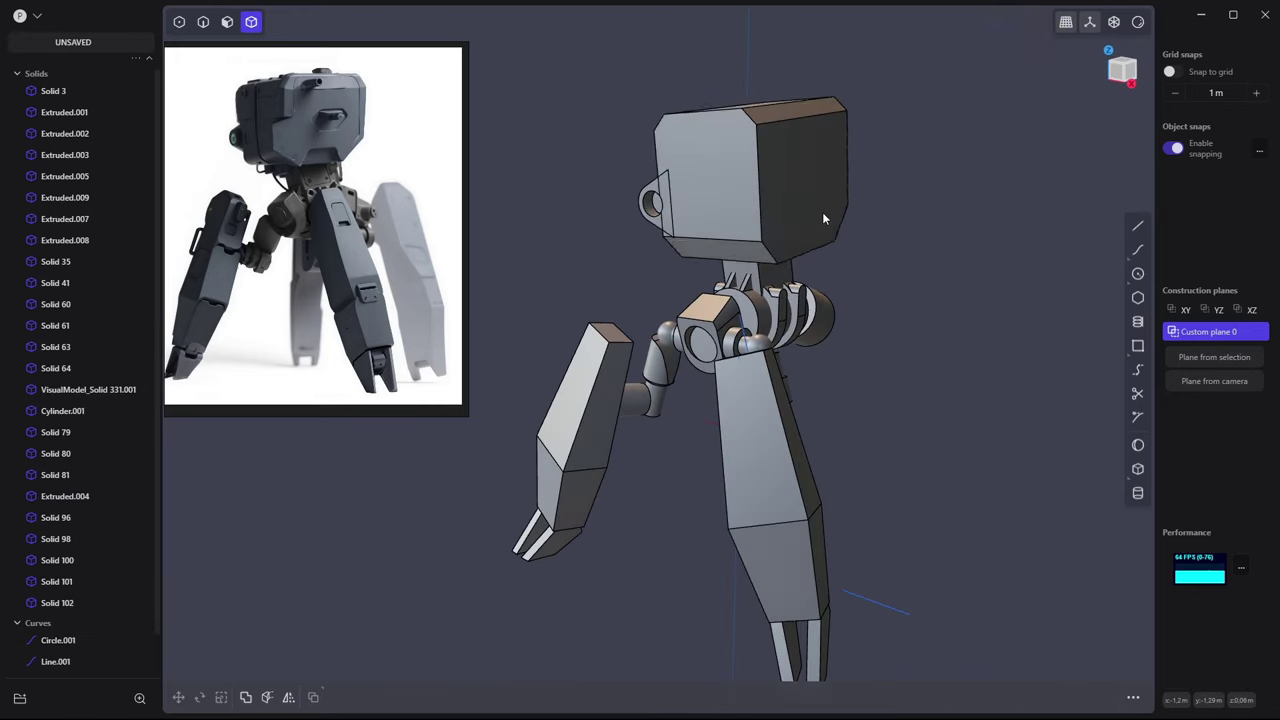
key(slash)
Try a two-point circle and an edge fillet on the head, cancelling both
key(3)
click(784, 152)
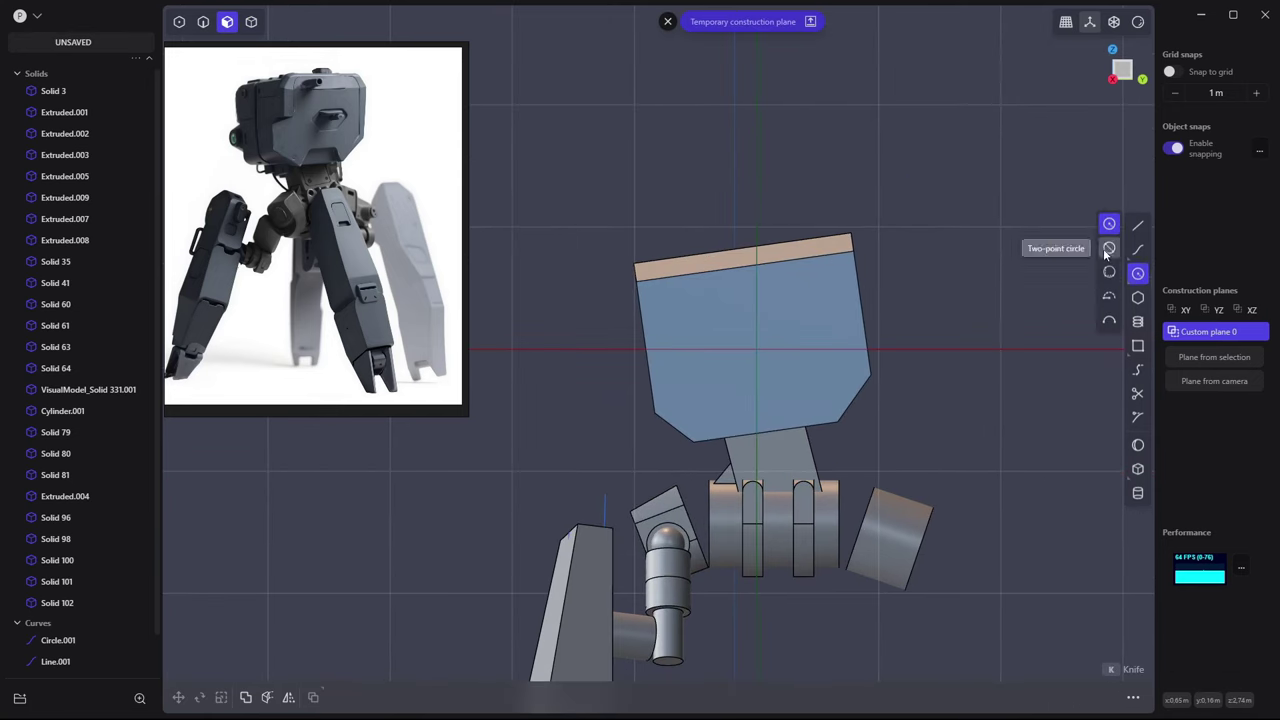
click(1107, 251)
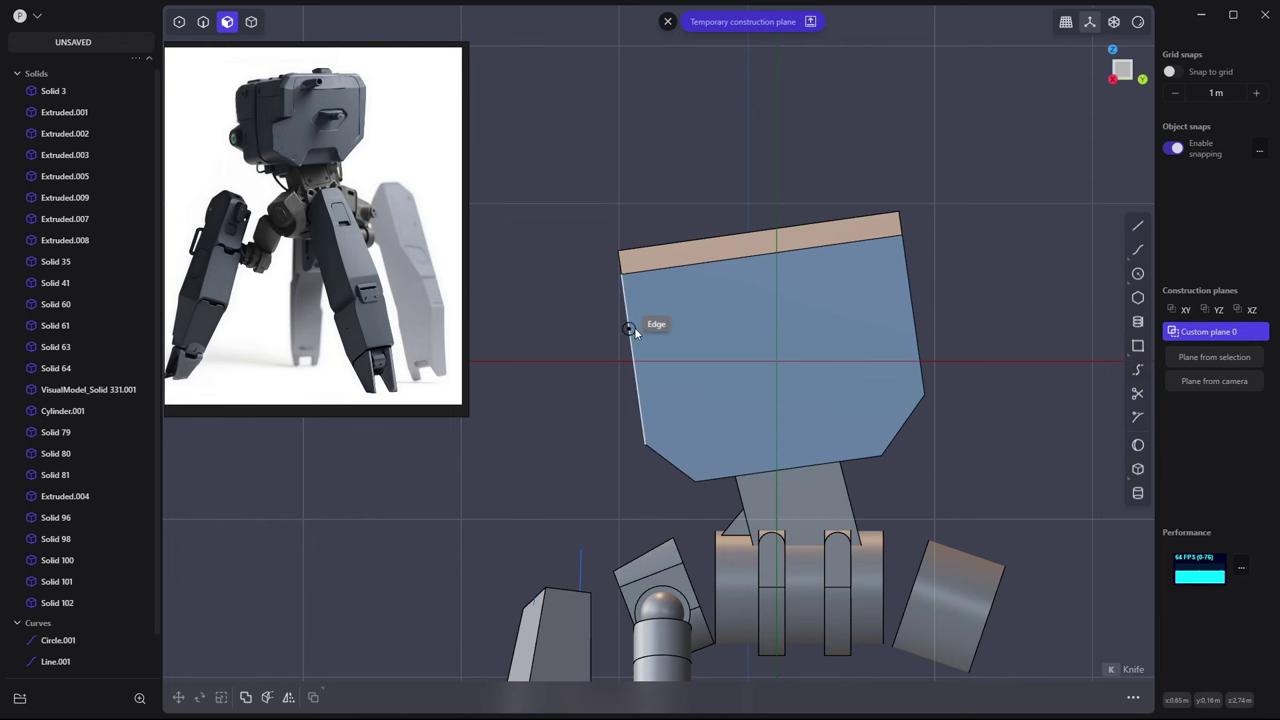
scroll(645, 259, up, 3)
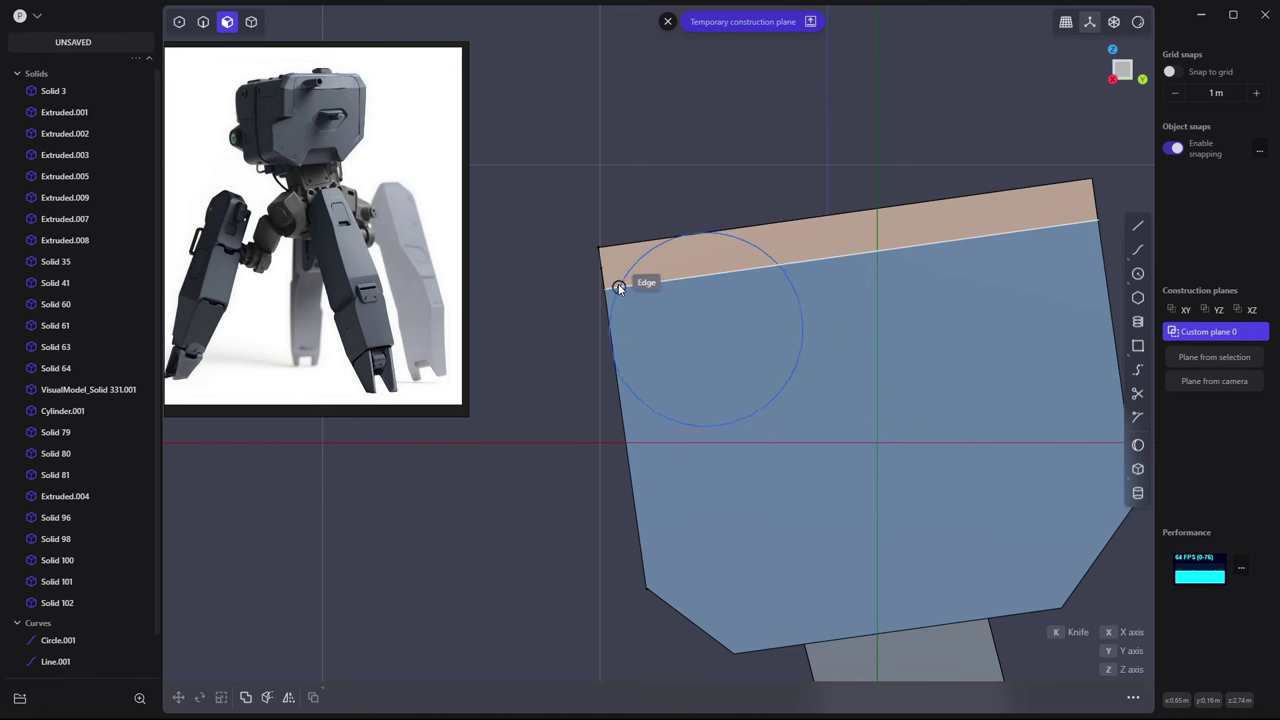
key(Escape)
click(626, 292)
key(f)
click(675, 242)
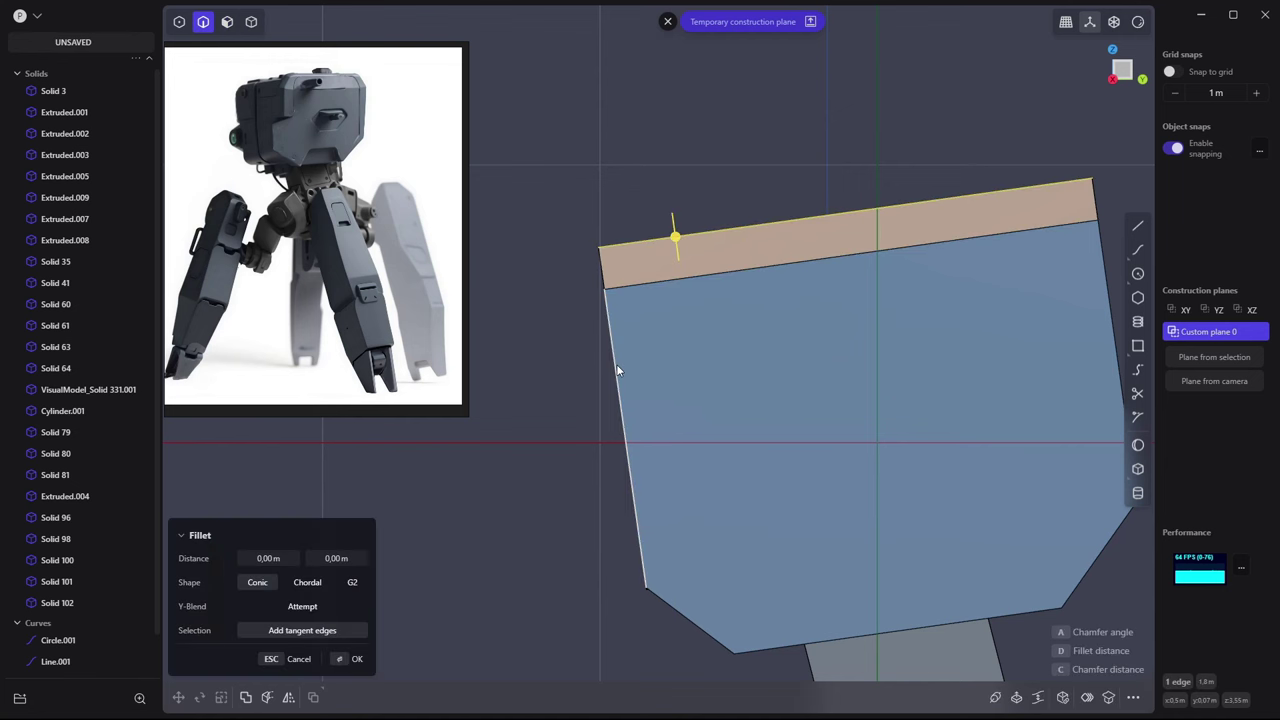
key(Escape)
scroll(609, 245, up, 1)
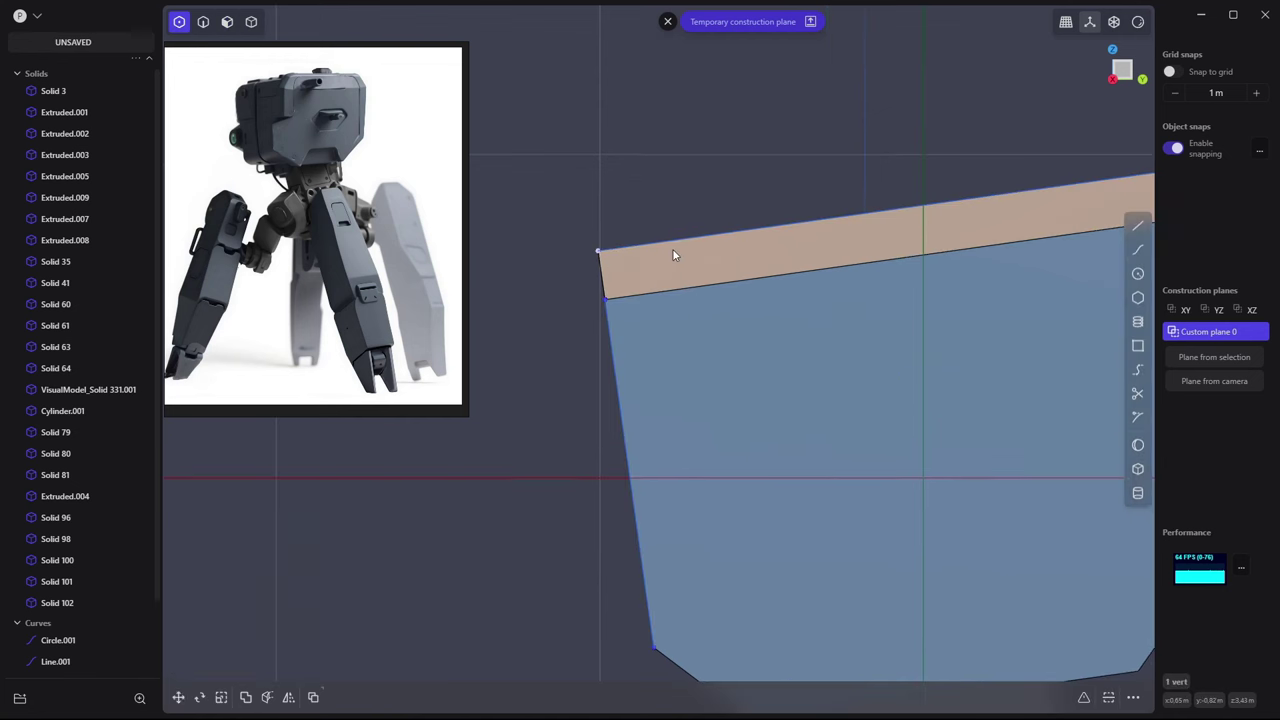
Reposition the head's top-edge, left-edge and top-left corner vertices
key(g)
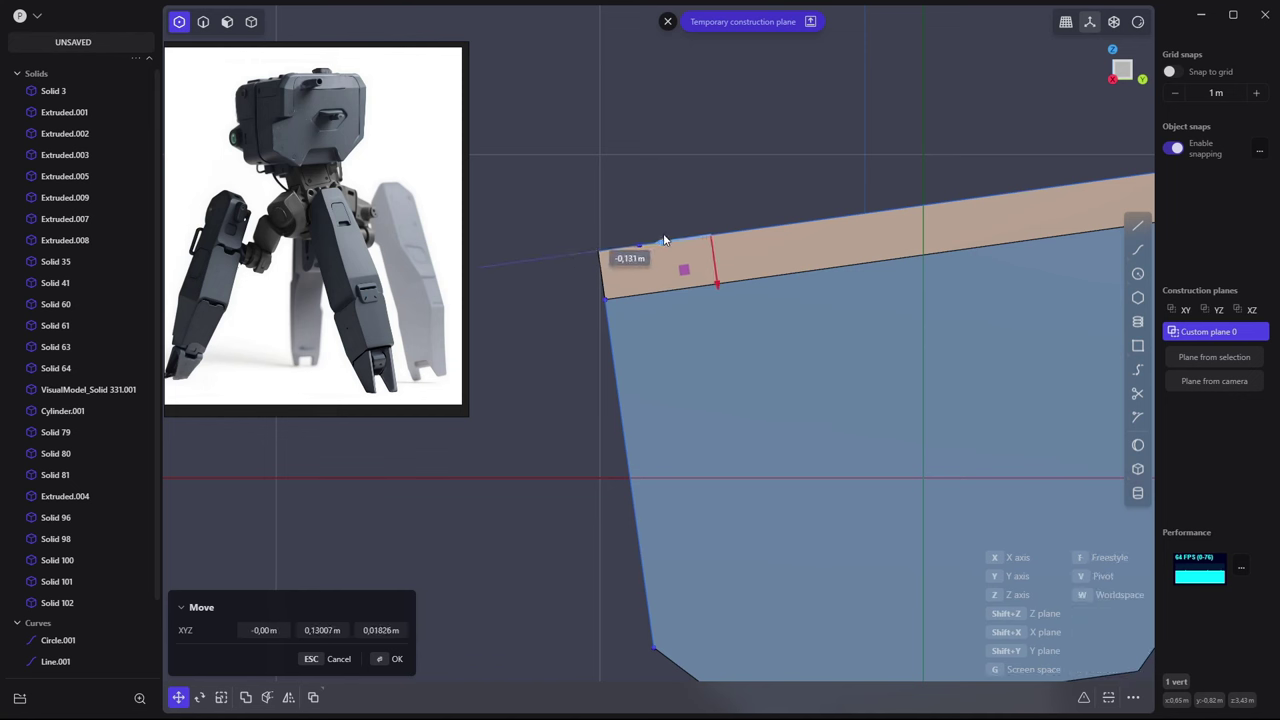
click(678, 183)
drag(609, 328, 631, 454)
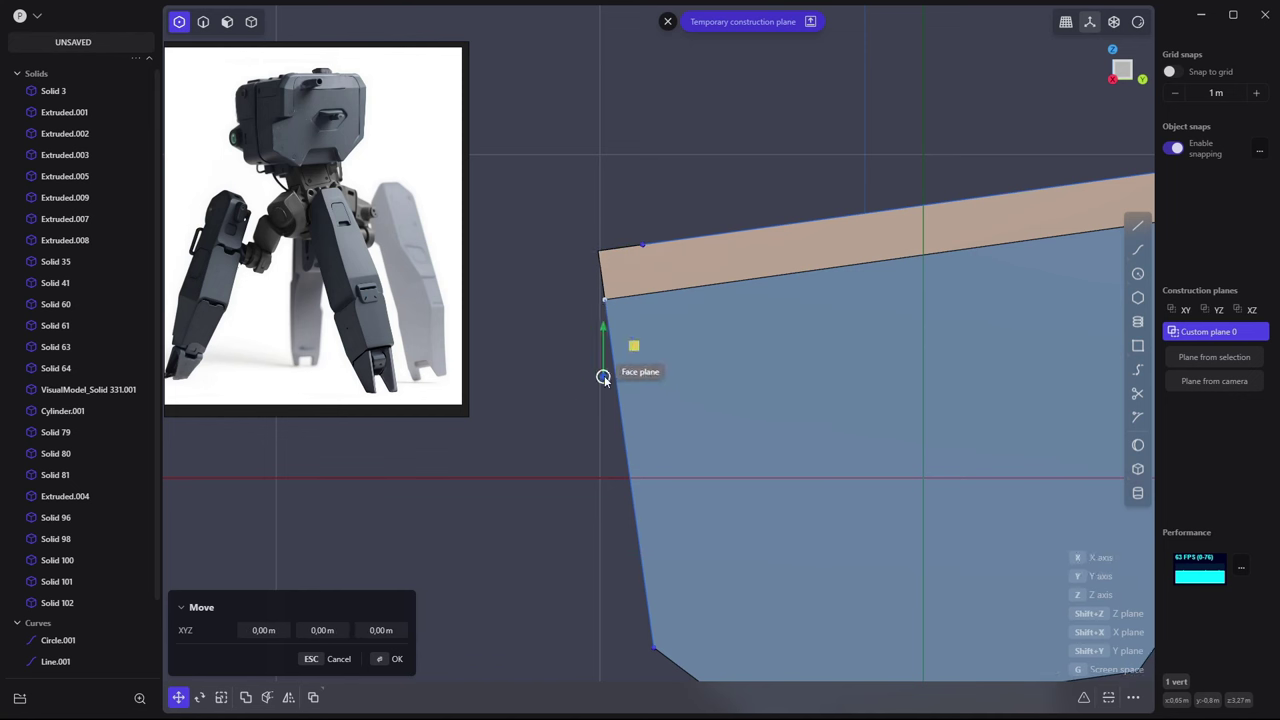
click(631, 454)
drag(647, 246, 657, 239)
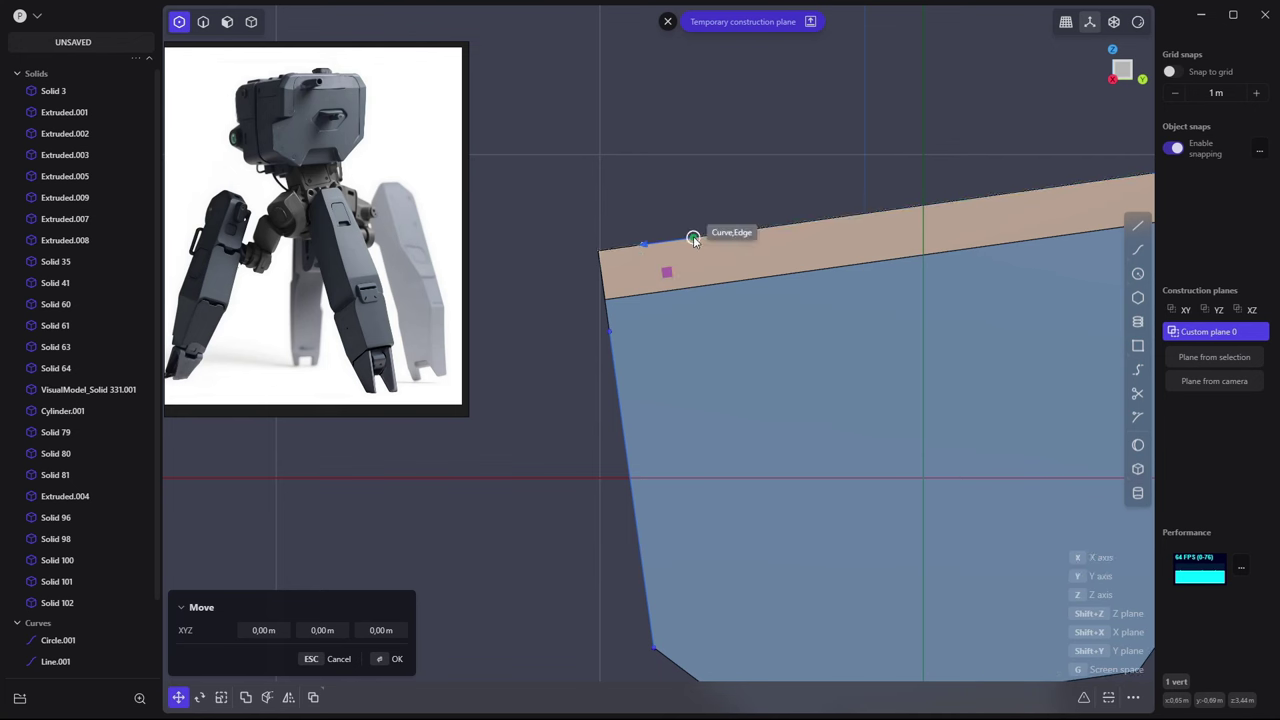
click(657, 243)
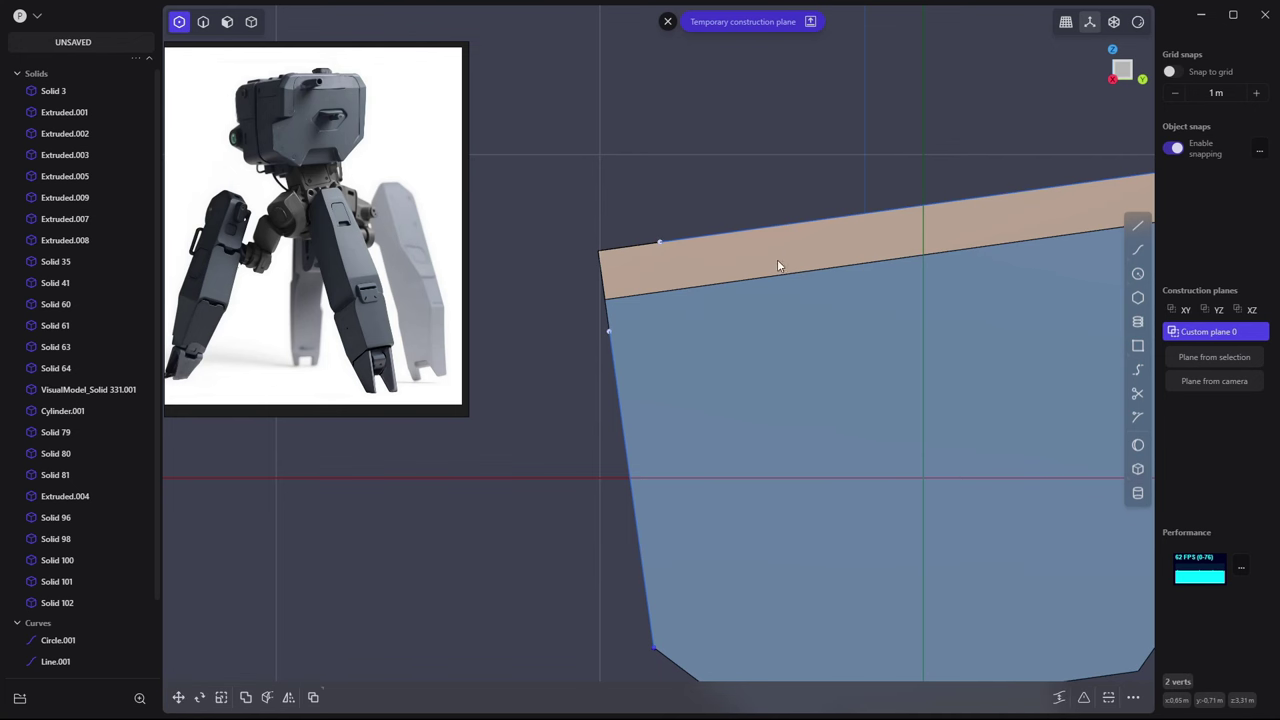
Bridge two corner vertices with a curve and cut the head box Solid 3 along it
key(b)
mouse_move(744, 232)
middle_down()
mouse_move(814, 228)
mouse_move(934, 171)
middle_up()
key(2)
click(716, 226)
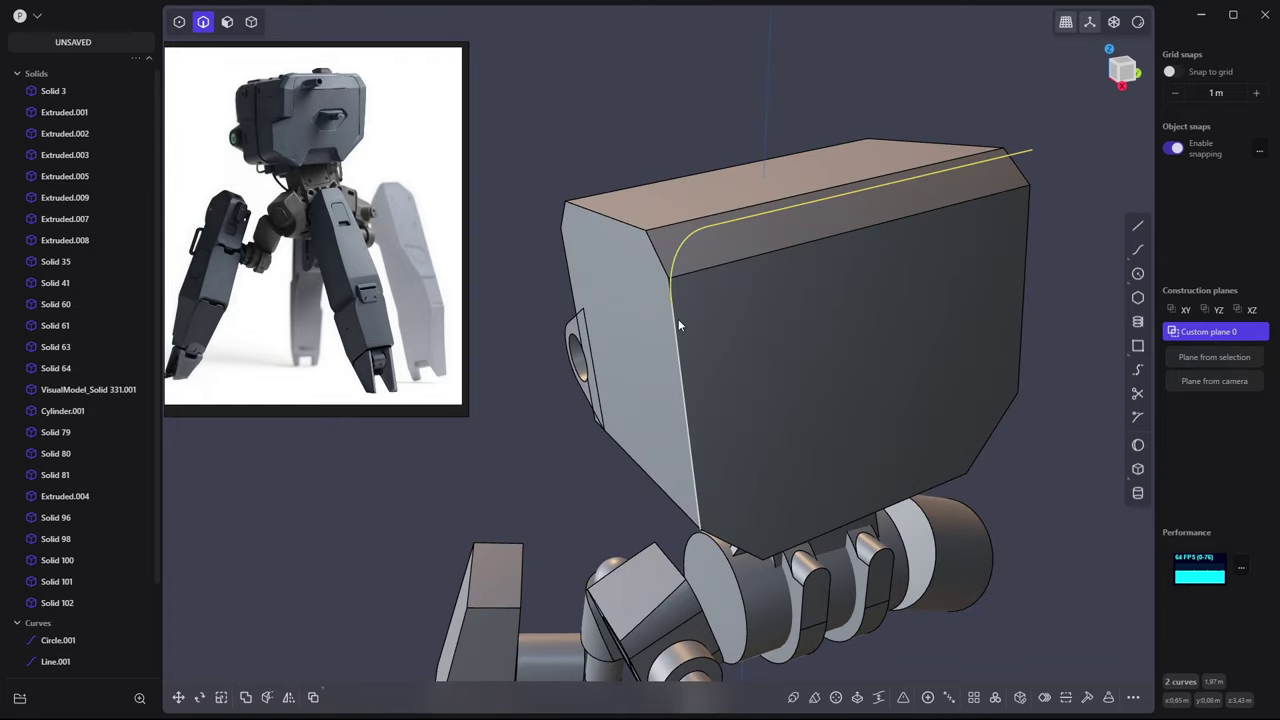
key(4)
click(746, 296)
key(c)
click(671, 246)
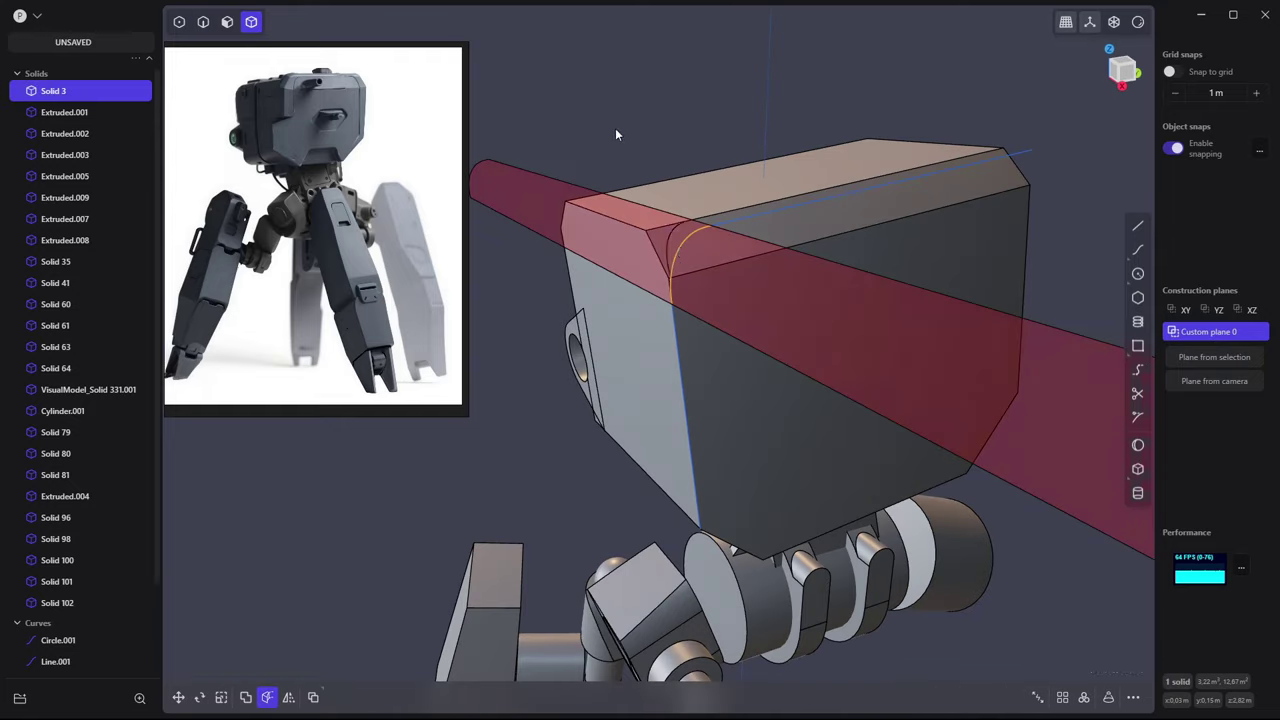
mouse_move(615, 128)
middle_down()
mouse_move(620, 232)
mouse_move(735, 238)
mouse_move(670, 232)
middle_up()
Start mirroring the head box, cancel, and orbit toward the legs
key(2)
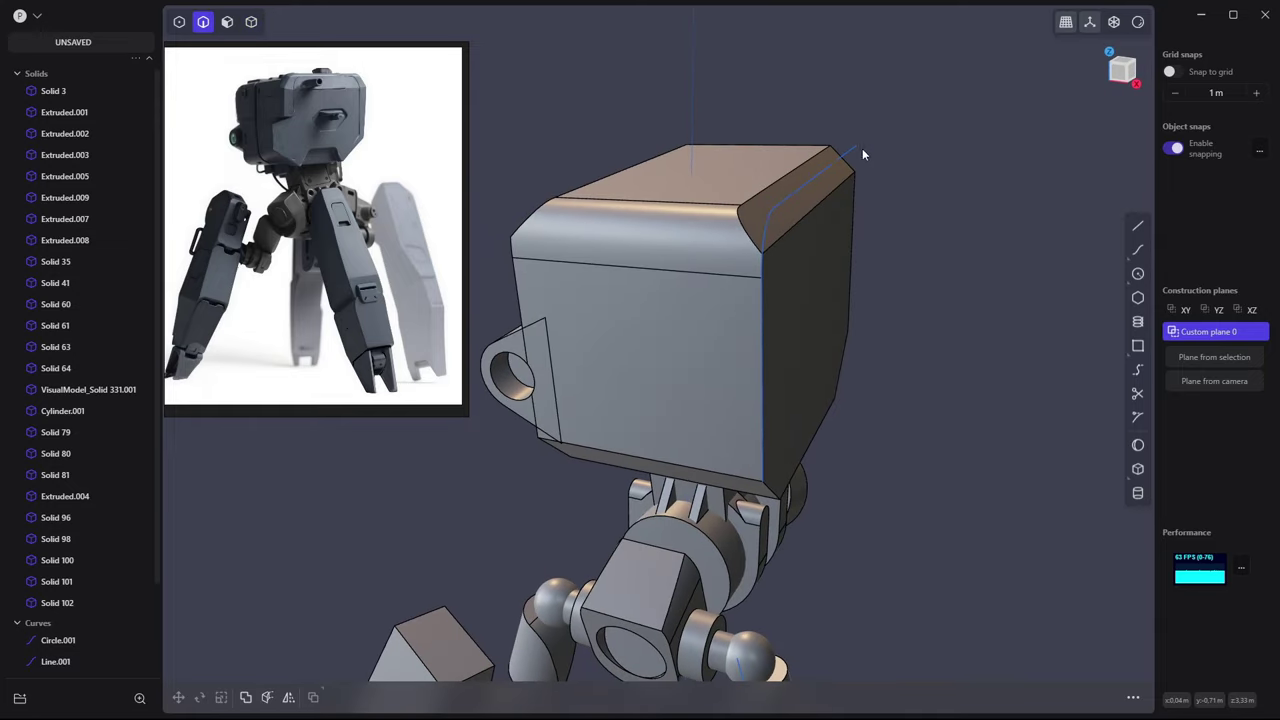
mouse_move(862, 154)
middle_down()
mouse_move(760, 214)
mouse_move(901, 277)
mouse_move(700, 249)
middle_up()
key(4)
click(700, 249)
key(m)
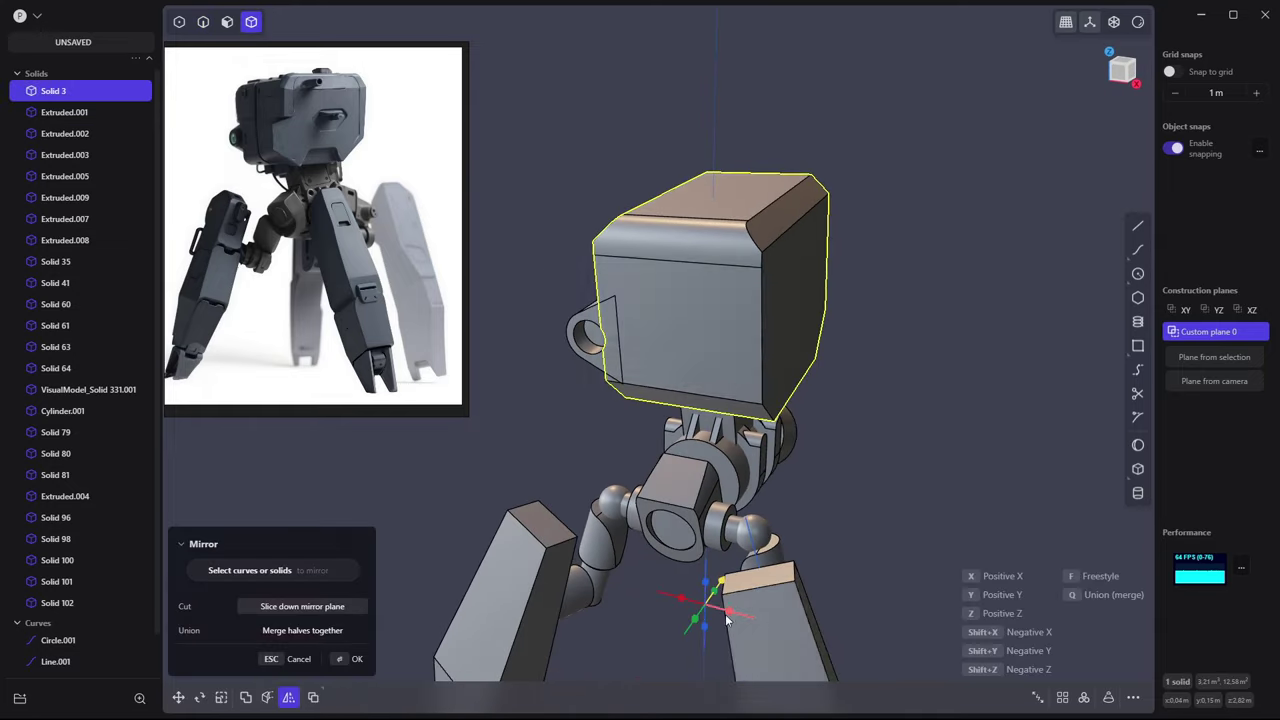
key(Escape)
mouse_move(914, 273)
middle_down()
mouse_move(928, 257)
mouse_move(706, 566)
middle_up()
Select the front leg pieces and try a mirror, then cancel and clear the selection
click(706, 566)
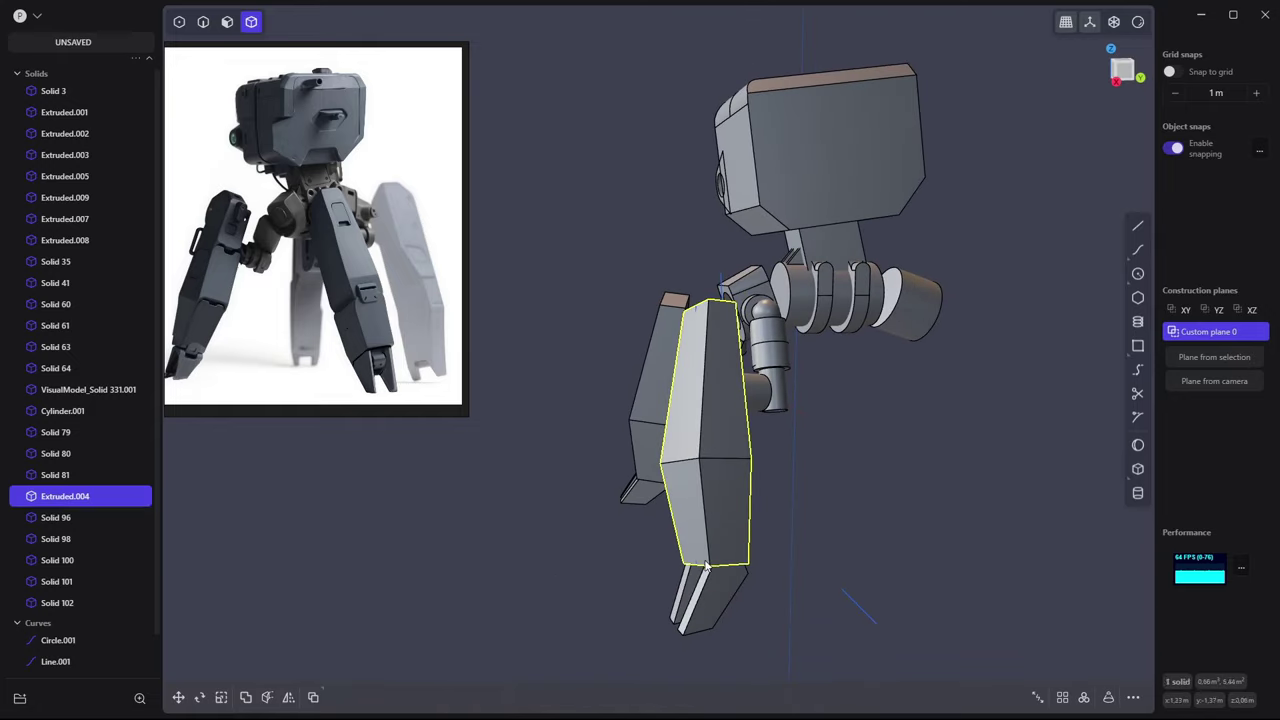
shift+click(700, 600)
shift+click(688, 615)
shift+click(718, 595)
shift+click(705, 622)
click(1122, 70)
shift+click(840, 178)
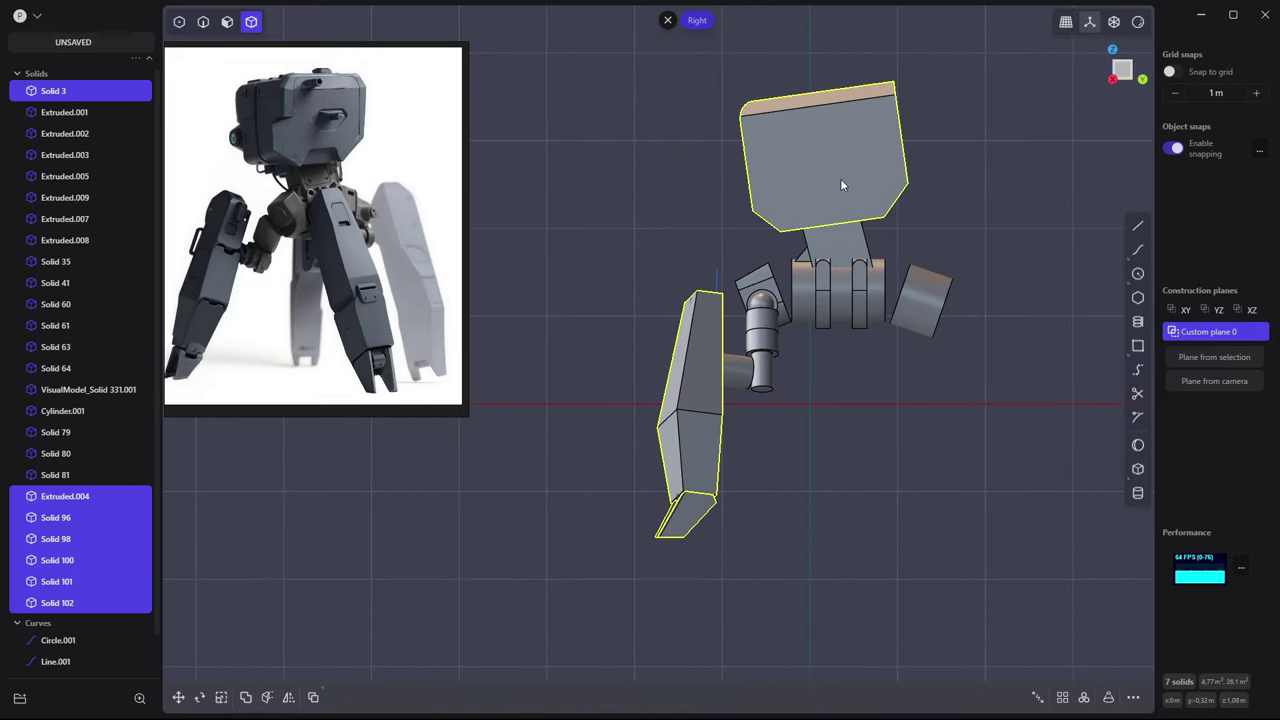
key(m)
key(y)
key(Escape)
click(911, 161)
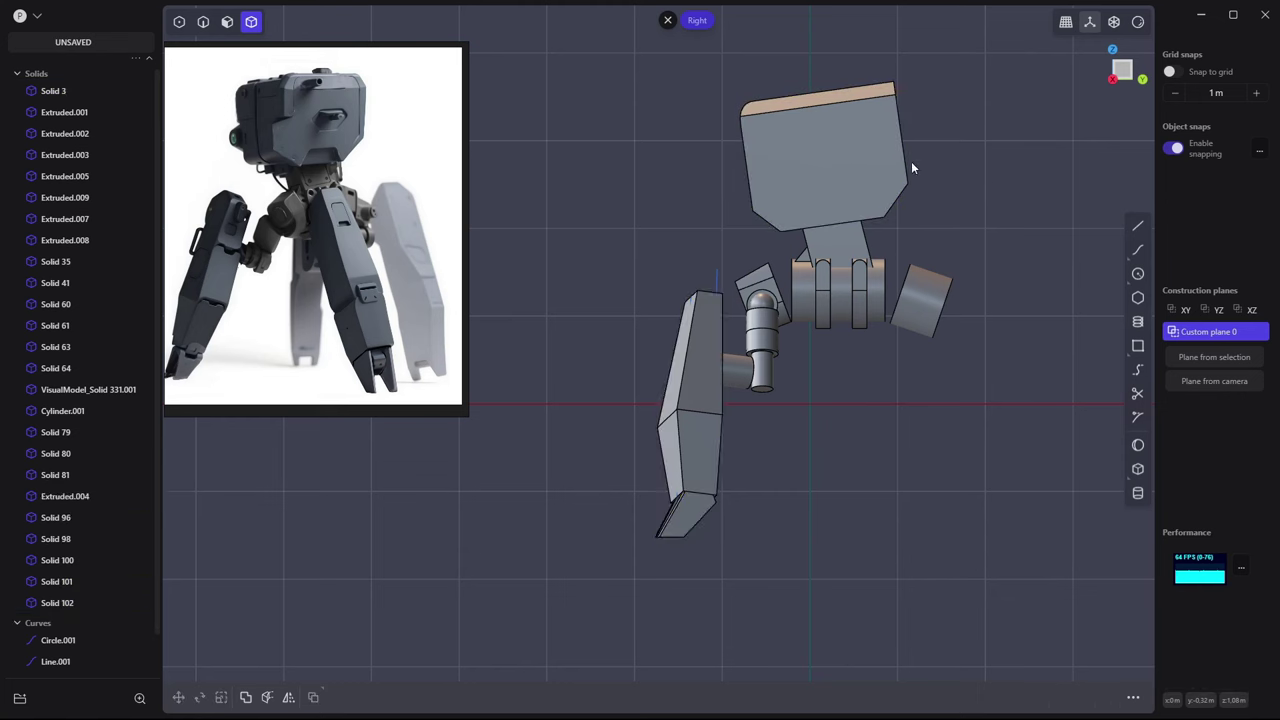
Mirror leg plate Extruded.004 with Solids 96, 98, 100 and 102 across the Y axis
click(690, 400)
shift+click(688, 515)
shift+click(690, 528)
mouse_move(690, 528)
middle_down()
mouse_move(640, 480)
mouse_move(772, 400)
middle_up()
shift+click(617, 466)
shift+click(772, 400)
key(m)
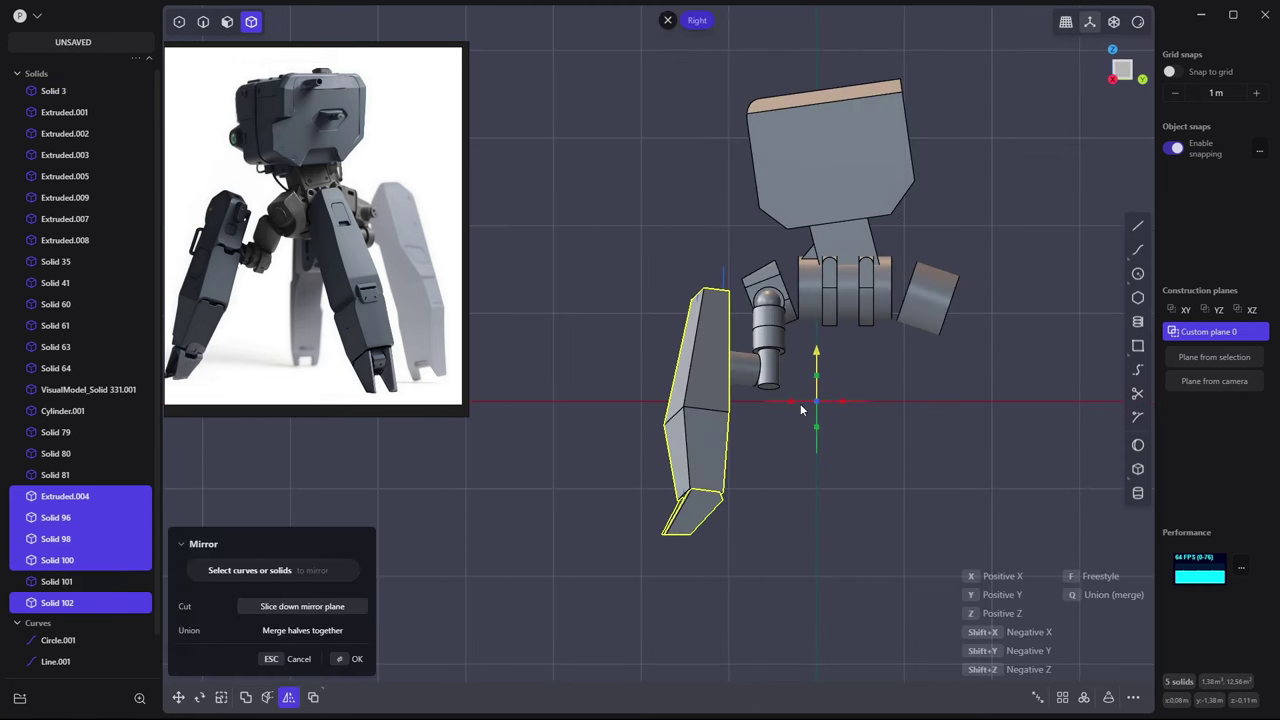
key(y)
key(Return)
Move the new mirrored leg slightly further outward
mouse_move(855, 384)
middle_down()
mouse_move(839, 546)
mouse_move(981, 495)
mouse_move(819, 490)
middle_up()
click(819, 490)
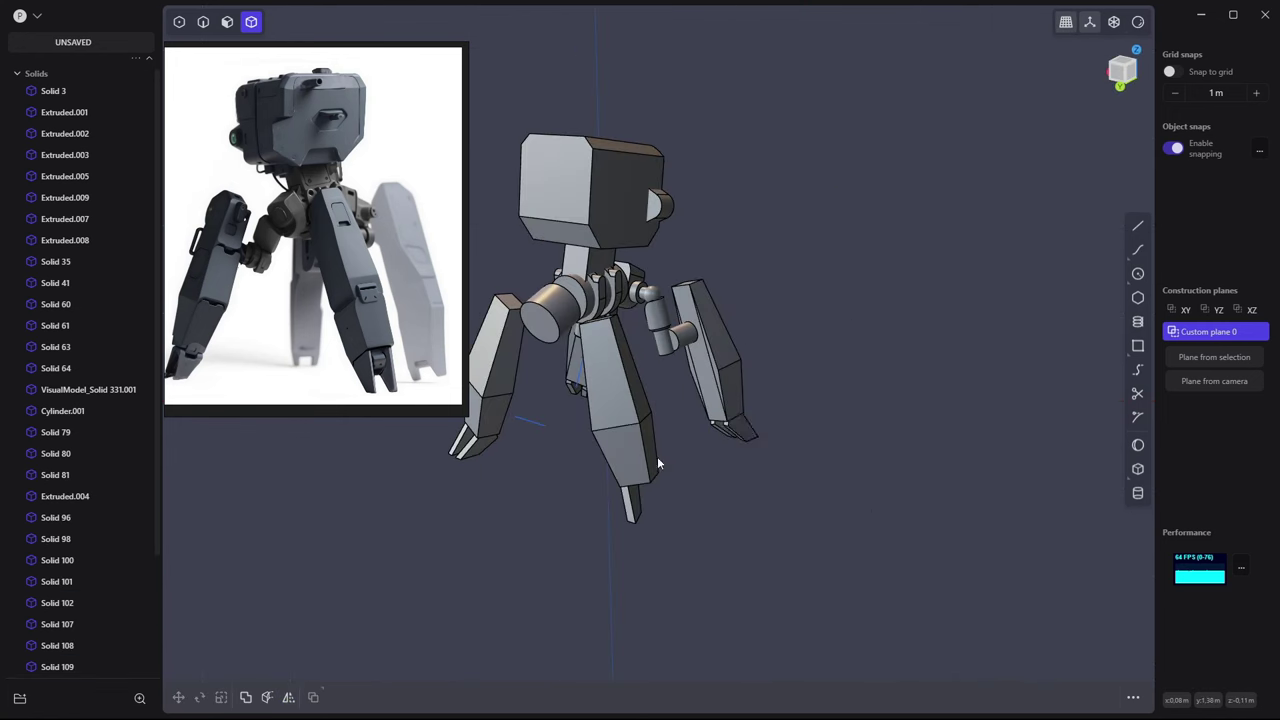
middle_drag(657, 463, 810, 469)
drag(880, 449, 711, 579)
key(g)
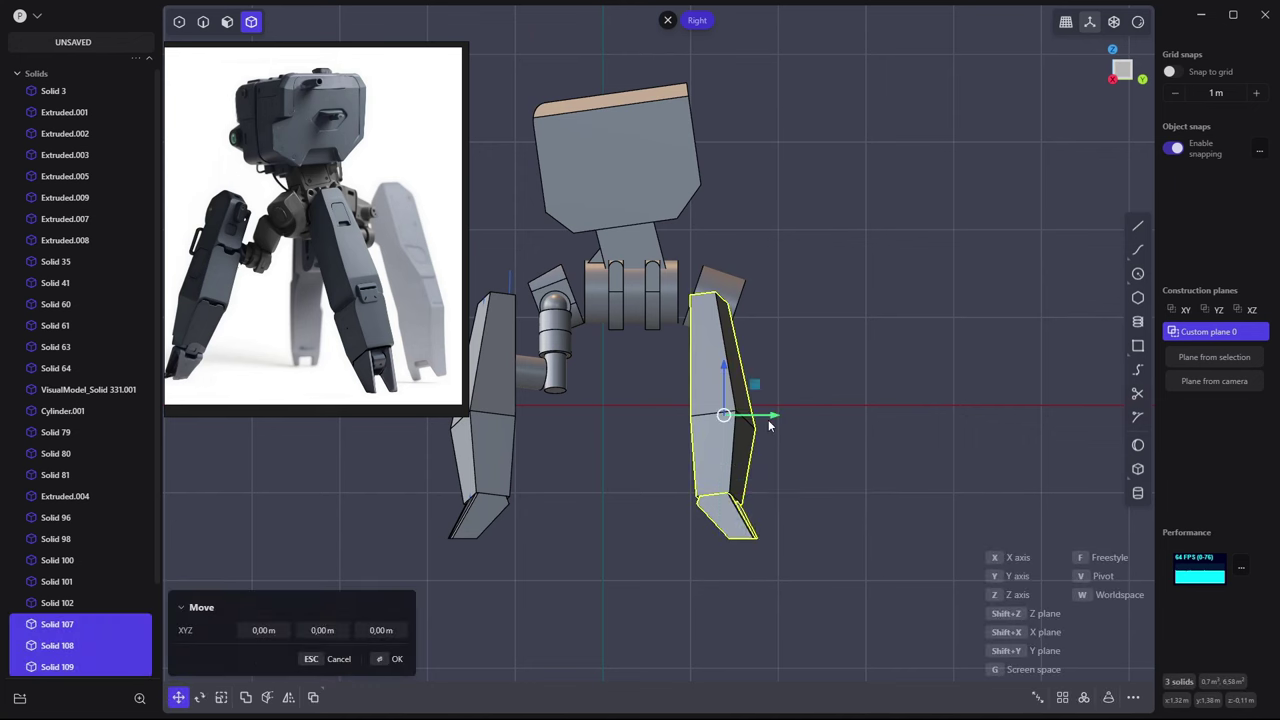
click(790, 419)
Rotate the original leg pieces by -11.7° so the leg splays outward
shift+middle_drag(790, 419, 915, 419)
click(610, 420)
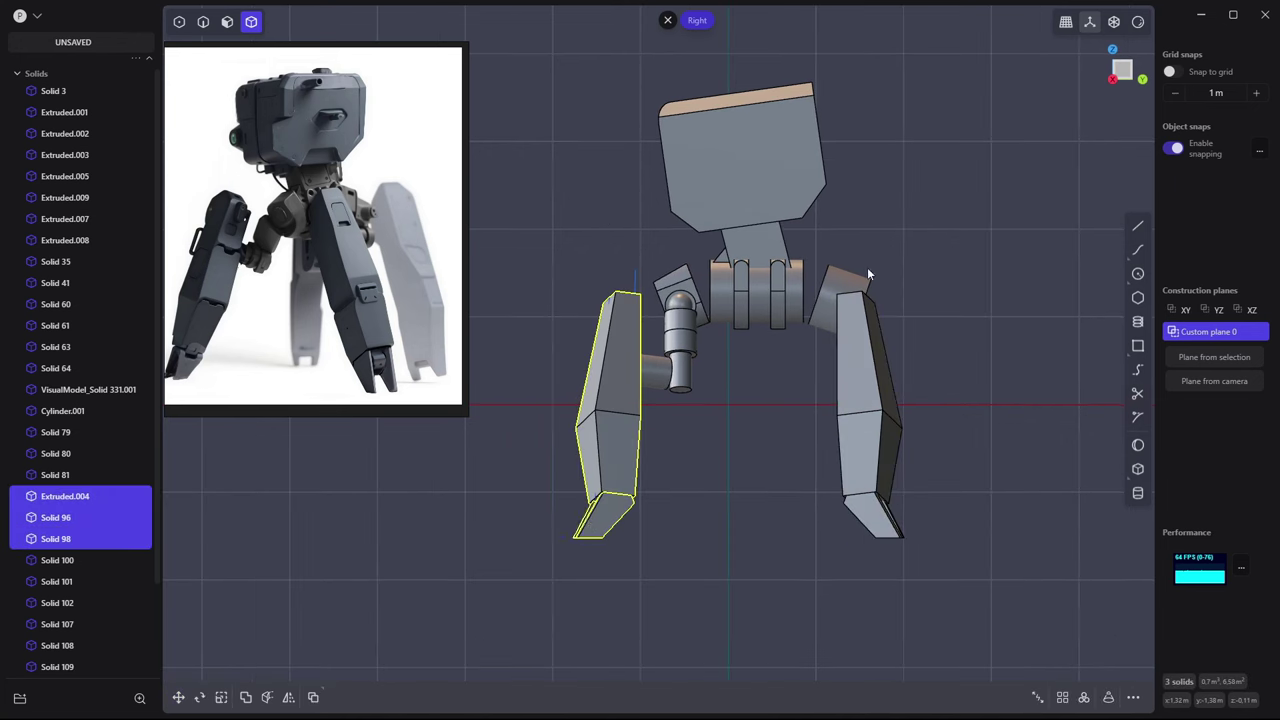
key(r)
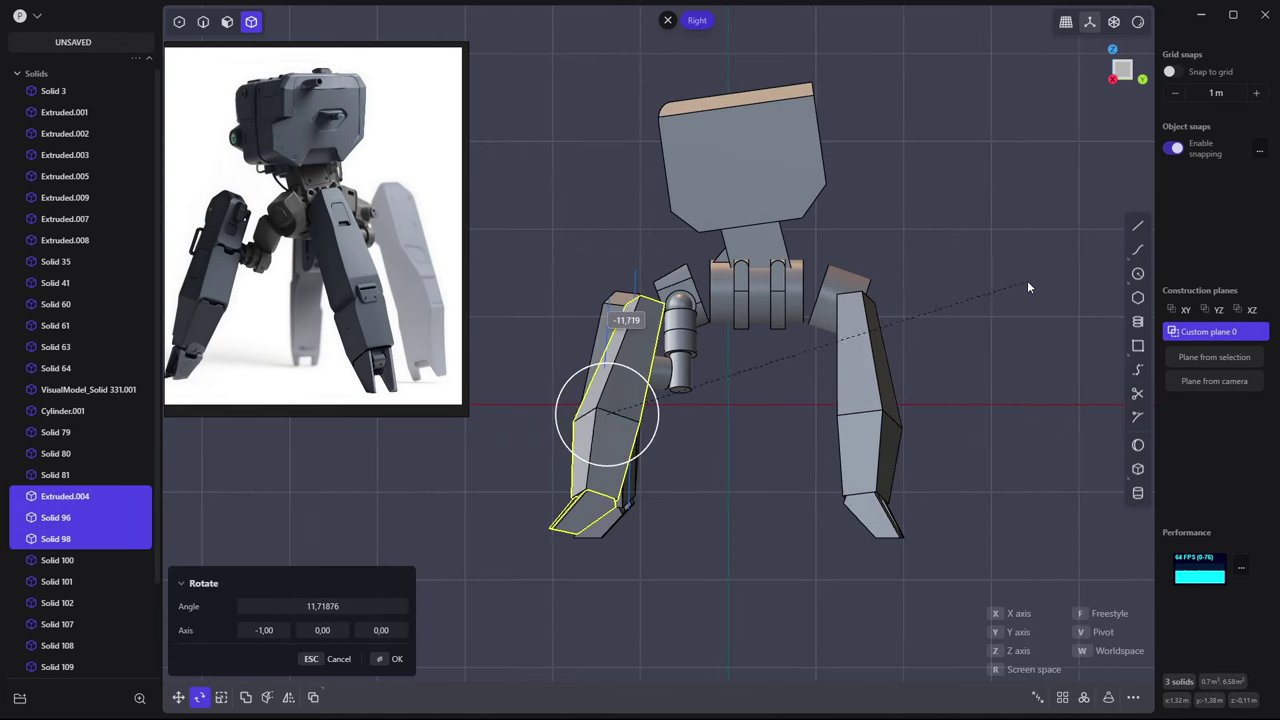
click(1010, 291)
click(688, 577)
mouse_move(688, 577)
middle_down()
mouse_move(641, 469)
mouse_move(793, 427)
mouse_move(776, 461)
mouse_move(690, 391)
mouse_move(762, 490)
mouse_move(786, 451)
mouse_move(771, 423)
mouse_move(841, 443)
mouse_move(825, 459)
middle_up()
From the right-side view, select the two toe pieces, then the leg's two bottom faces
key(l)
click(830, 440)
shift+click(868, 435)
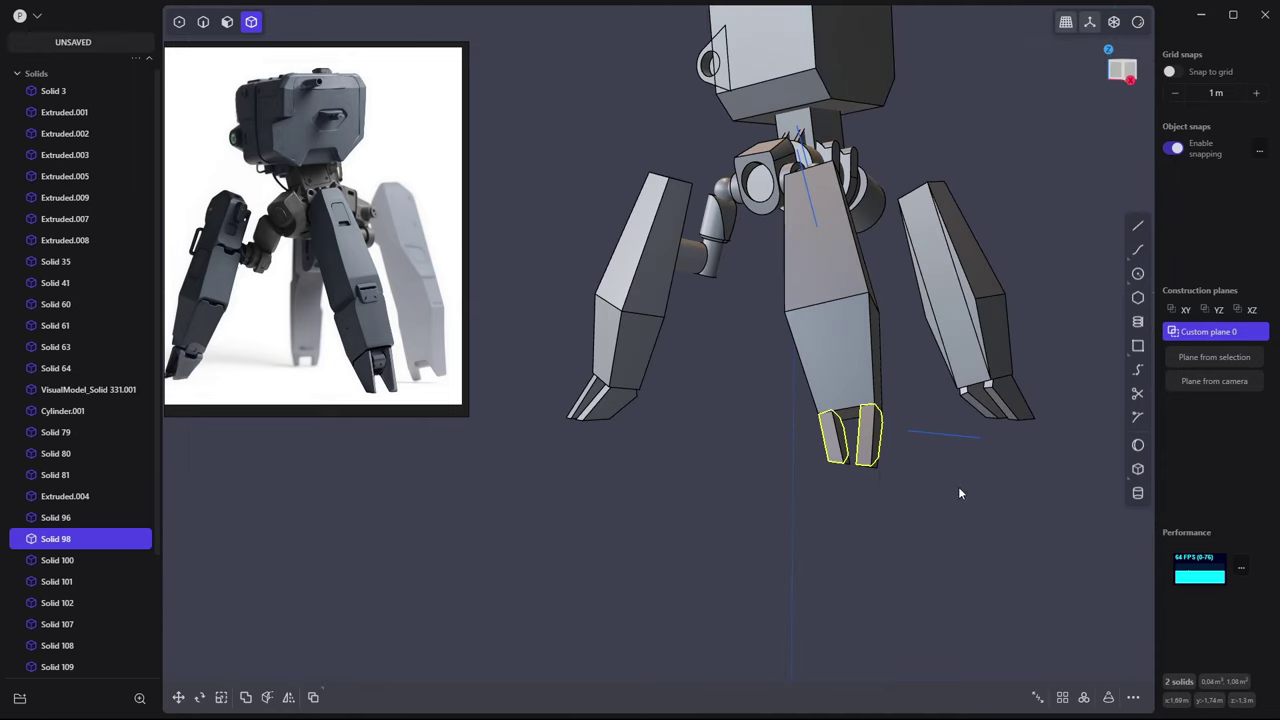
key(Escape)
middle_drag(958, 492, 727, 370)
key(3)
click(727, 370)
key(o)
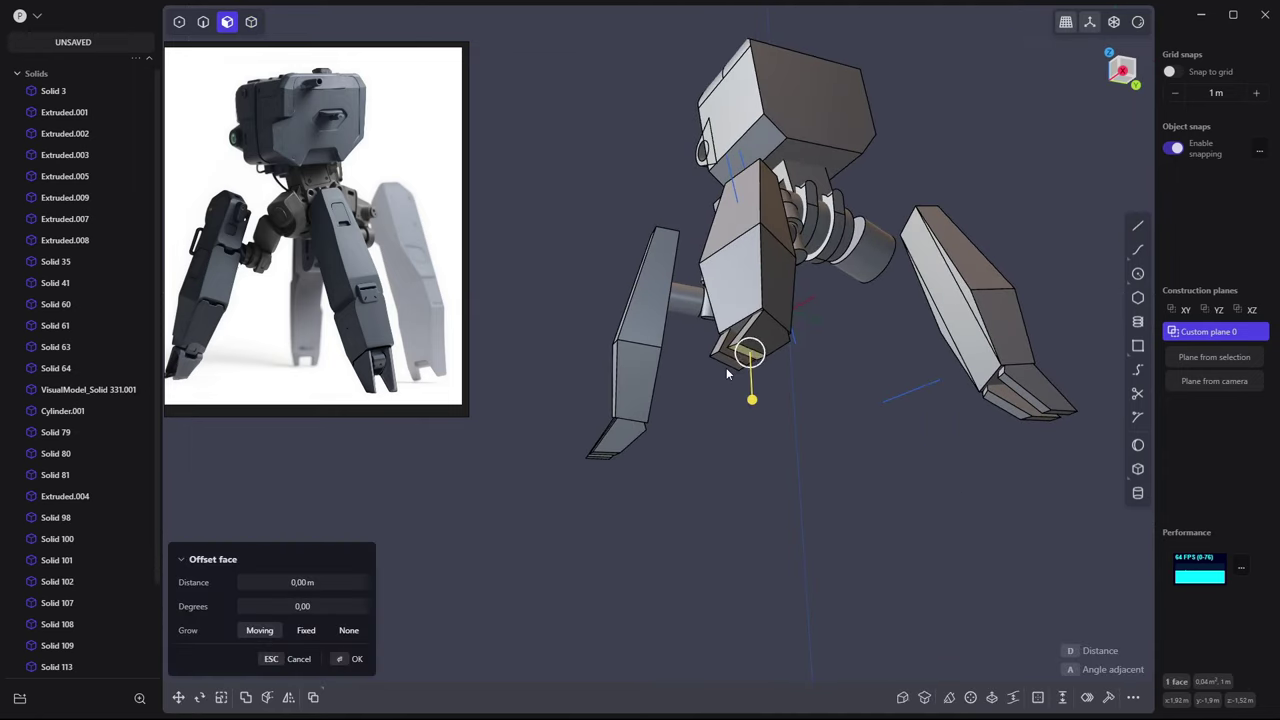
shift+click(747, 358)
scroll(747, 358, up, 2)
key(Escape)
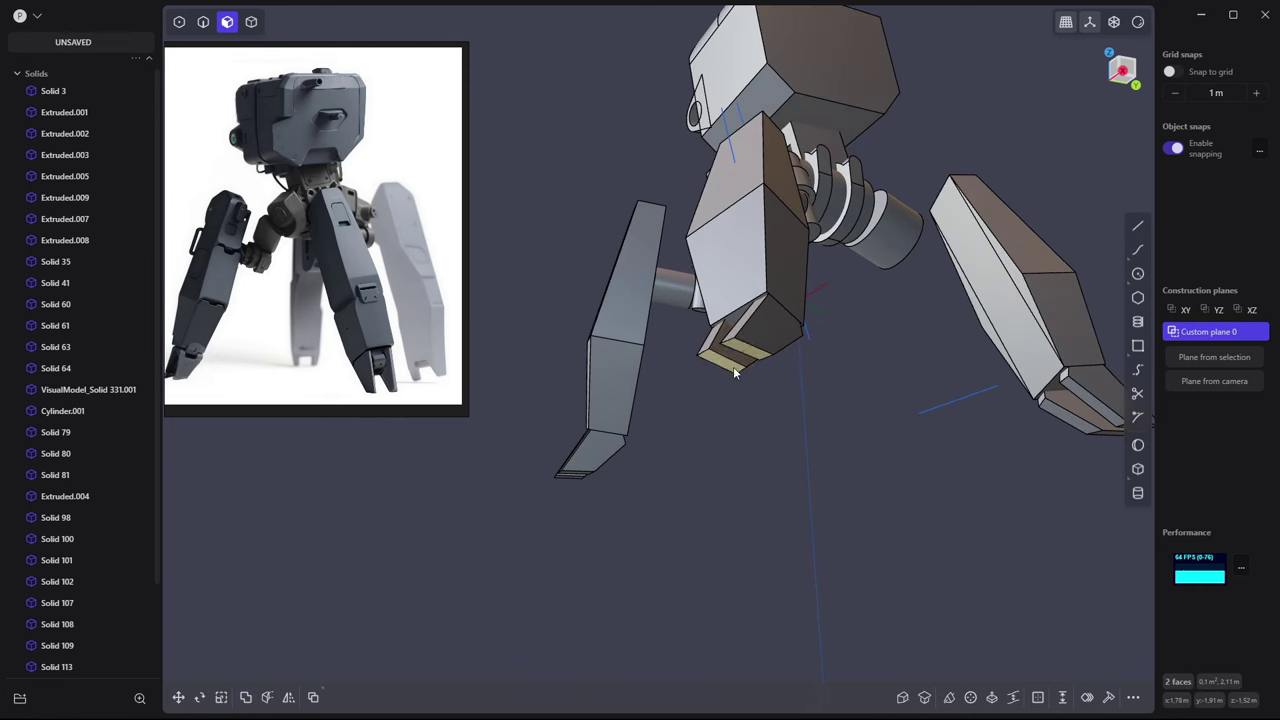
Offset the leg's two selected bottom faces downward
key(o)
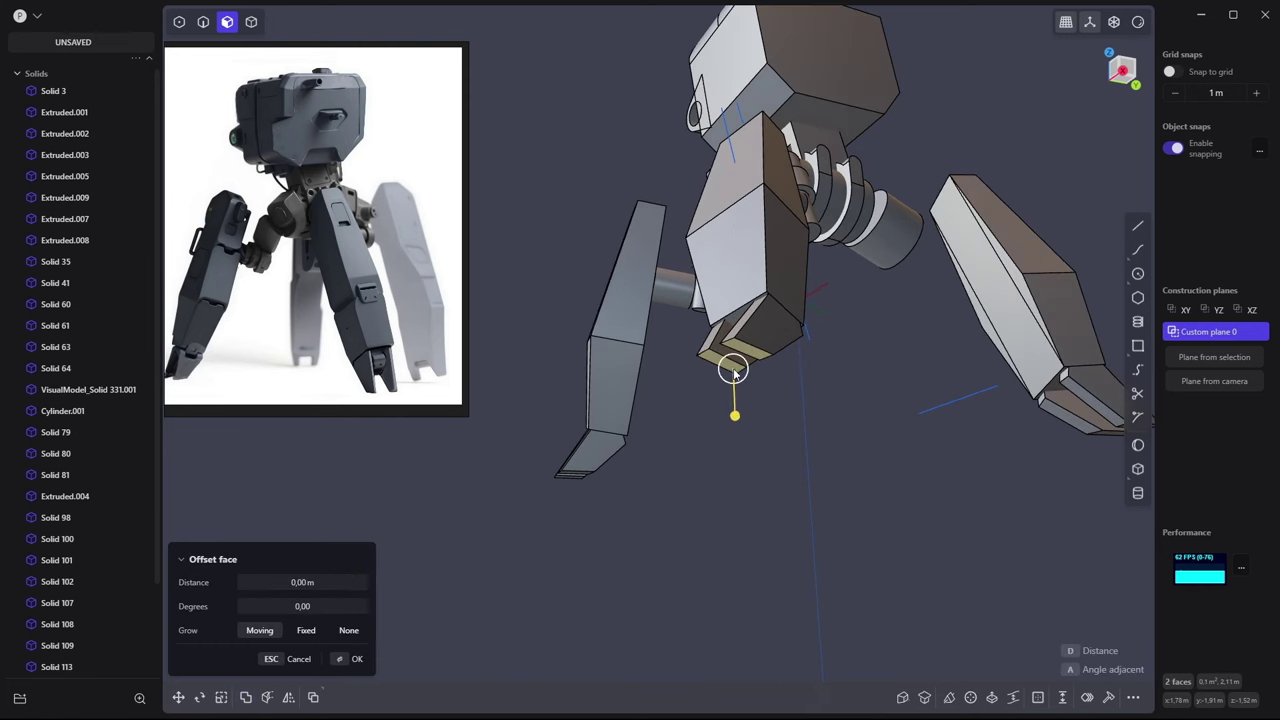
drag(734, 411, 735, 440)
key(Return)
middle_drag(735, 440, 722, 449)
key(4)
middle_drag(774, 372, 868, 392)
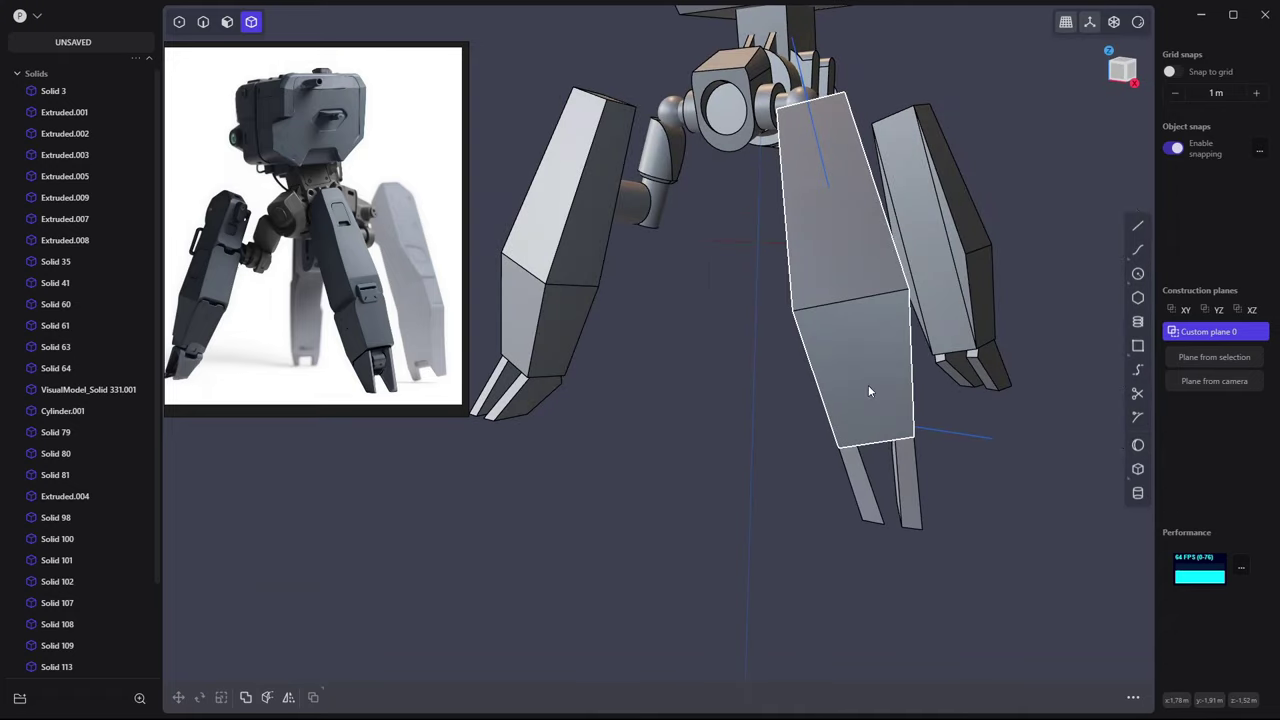
middle_drag(885, 441, 900, 475)
Create a cylinder of radius about 0.153 m spanning across the leg joint
key(3)
click(895, 478)
key(o)
key(Escape)
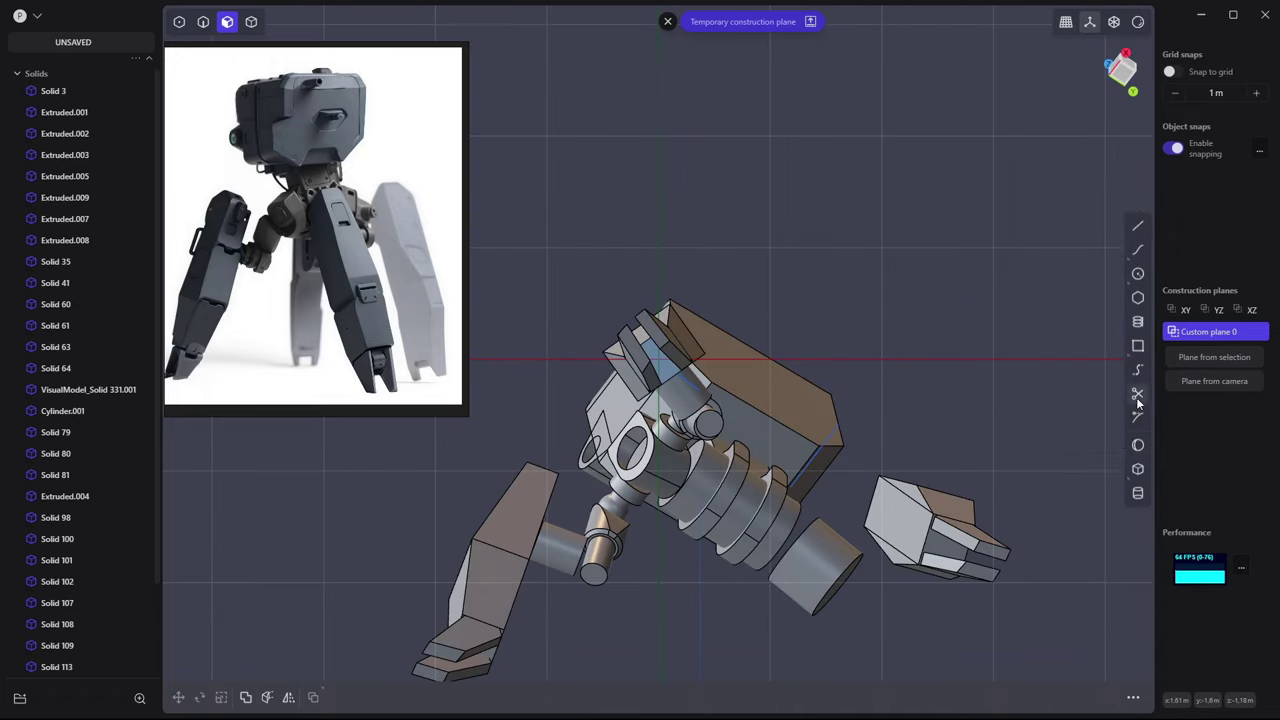
mouse_move(1138, 469)
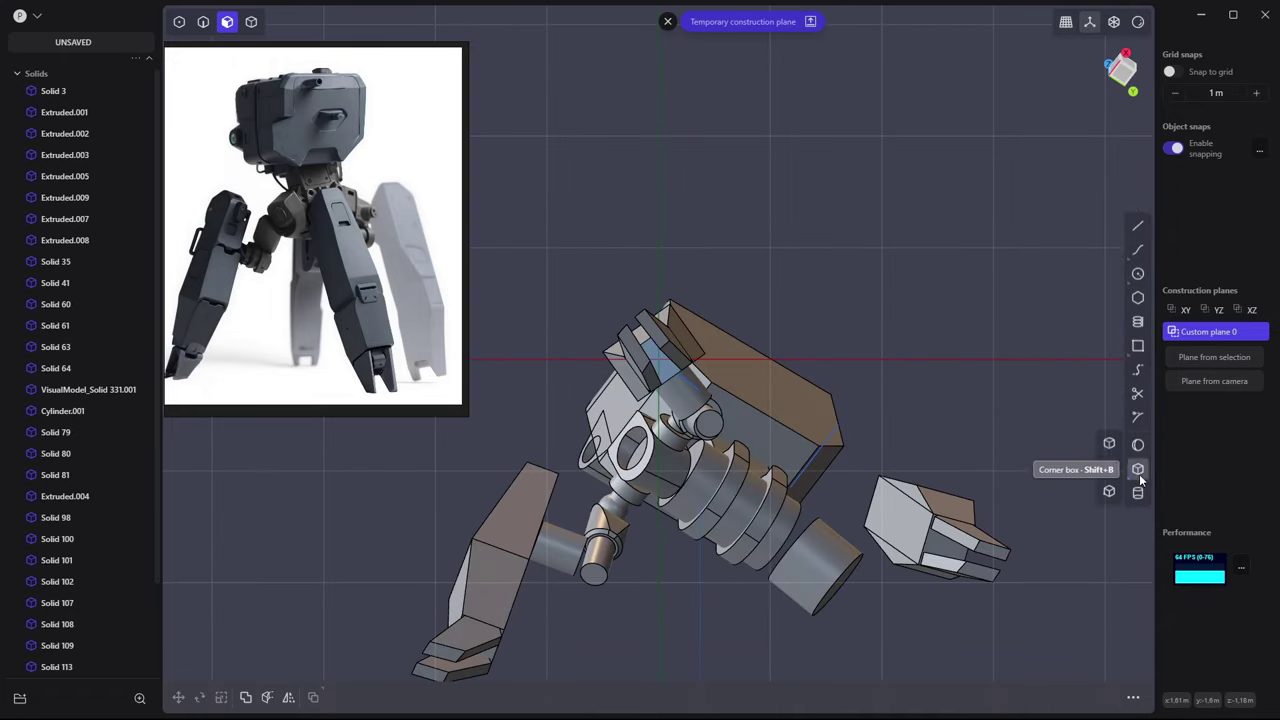
click(1137, 492)
middle_drag(573, 396, 690, 325)
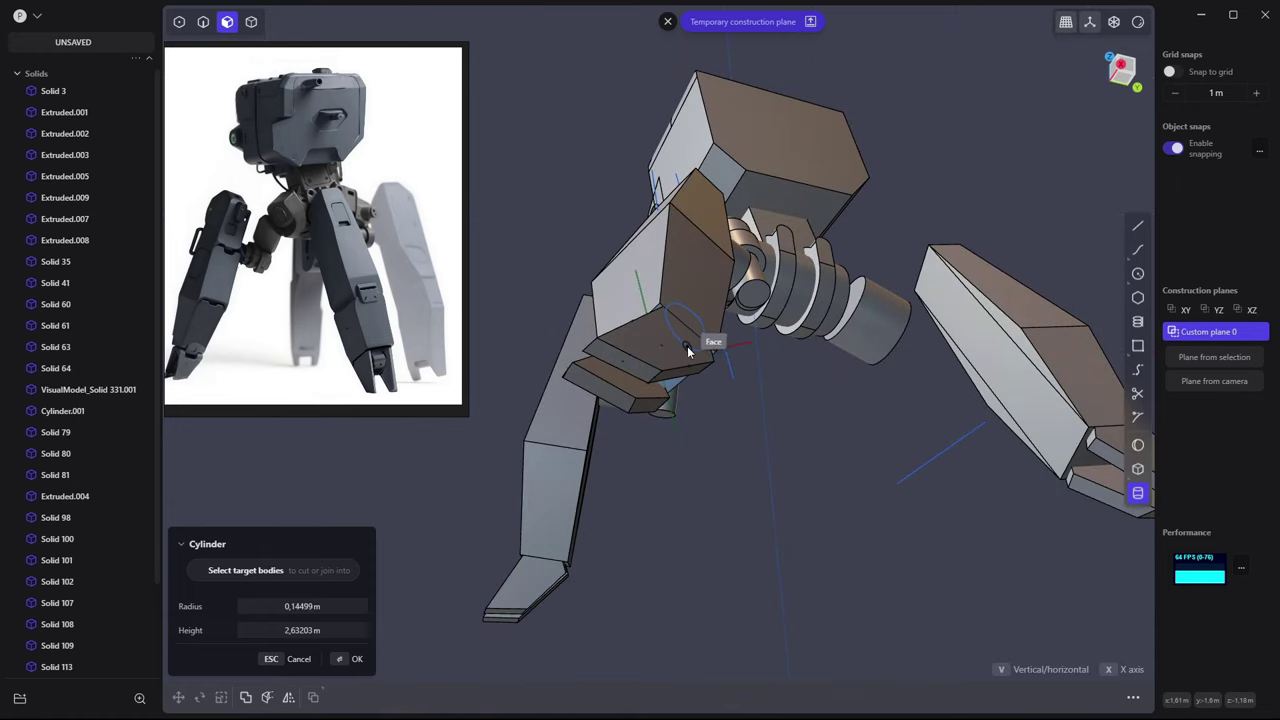
click(711, 348)
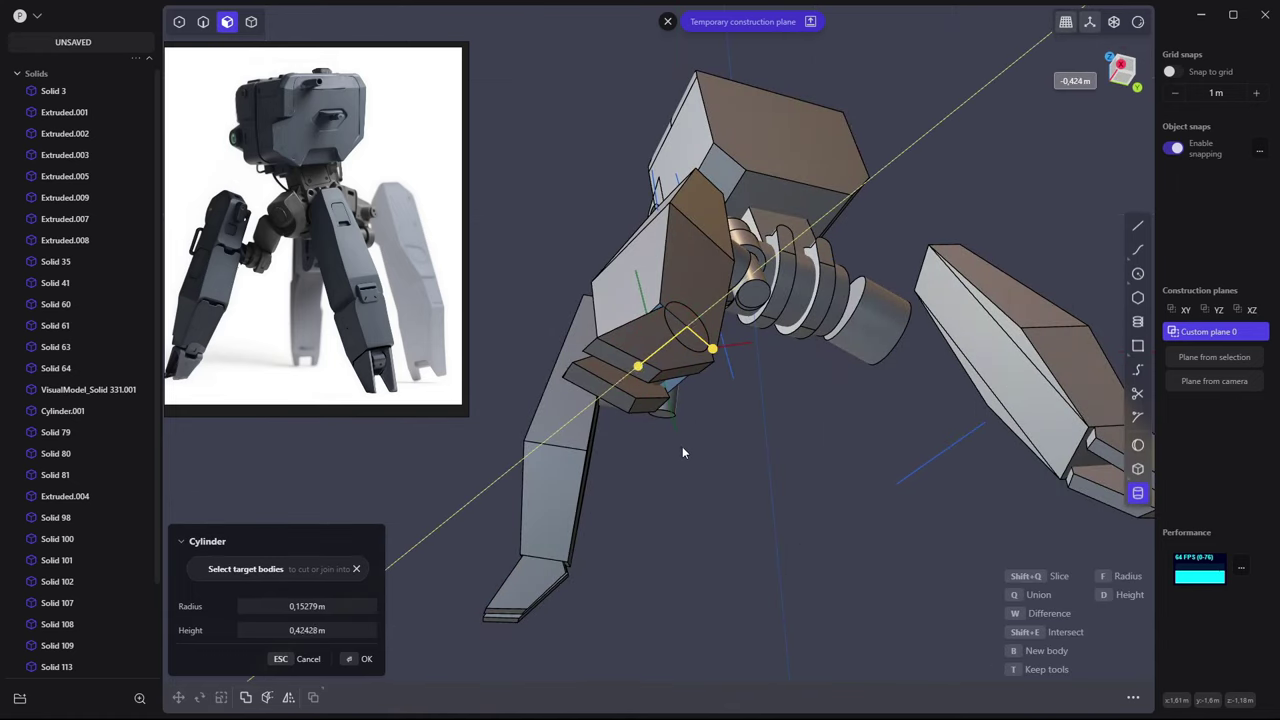
middle_drag(682, 446, 785, 436)
Offset two toe faces of the gripper inward, the first by -0.127 m
mouse_move(896, 276)
middle_down()
mouse_move(864, 345)
mouse_move(842, 347)
middle_up()
scroll(780, 320, down, 2)
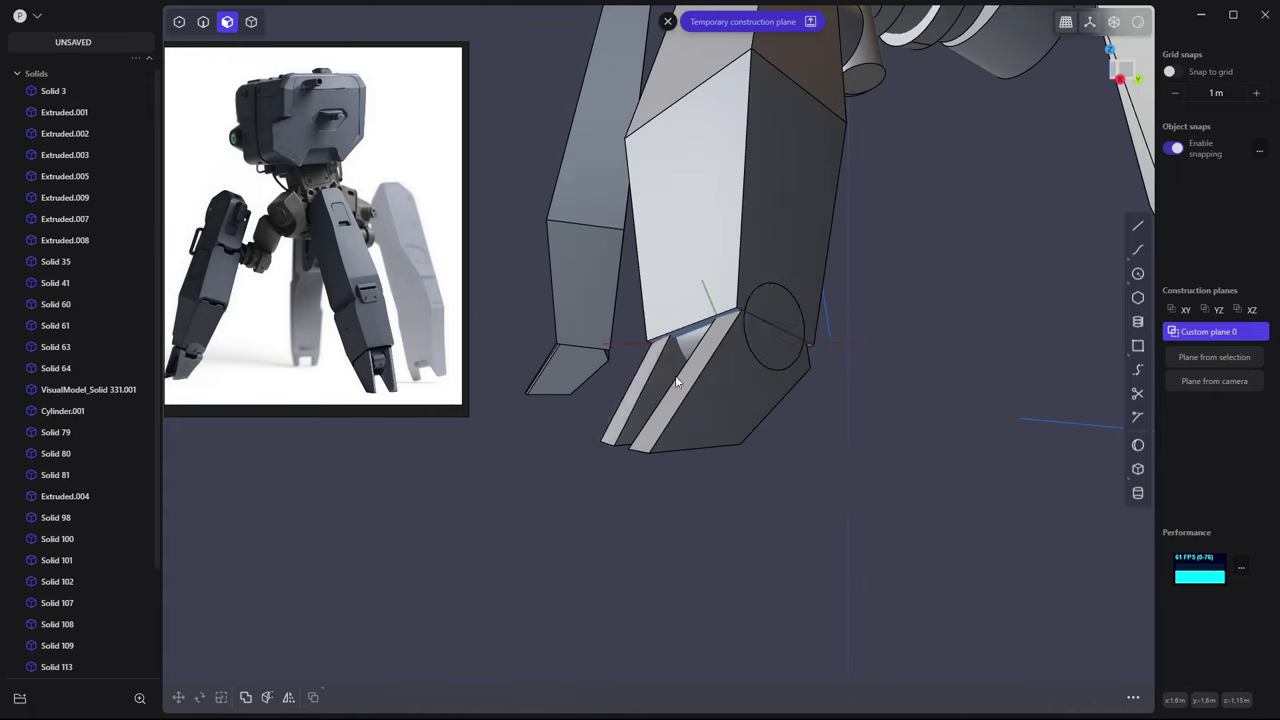
key(o)
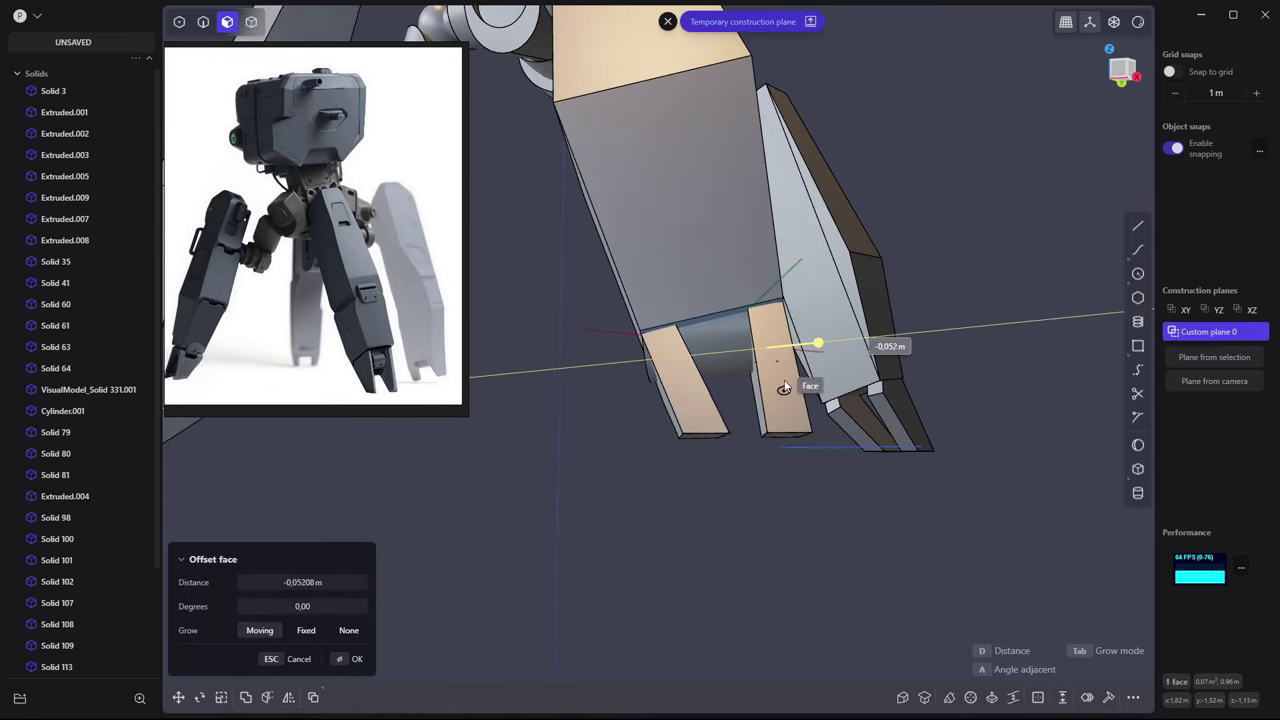
middle_drag(680, 509, 663, 366)
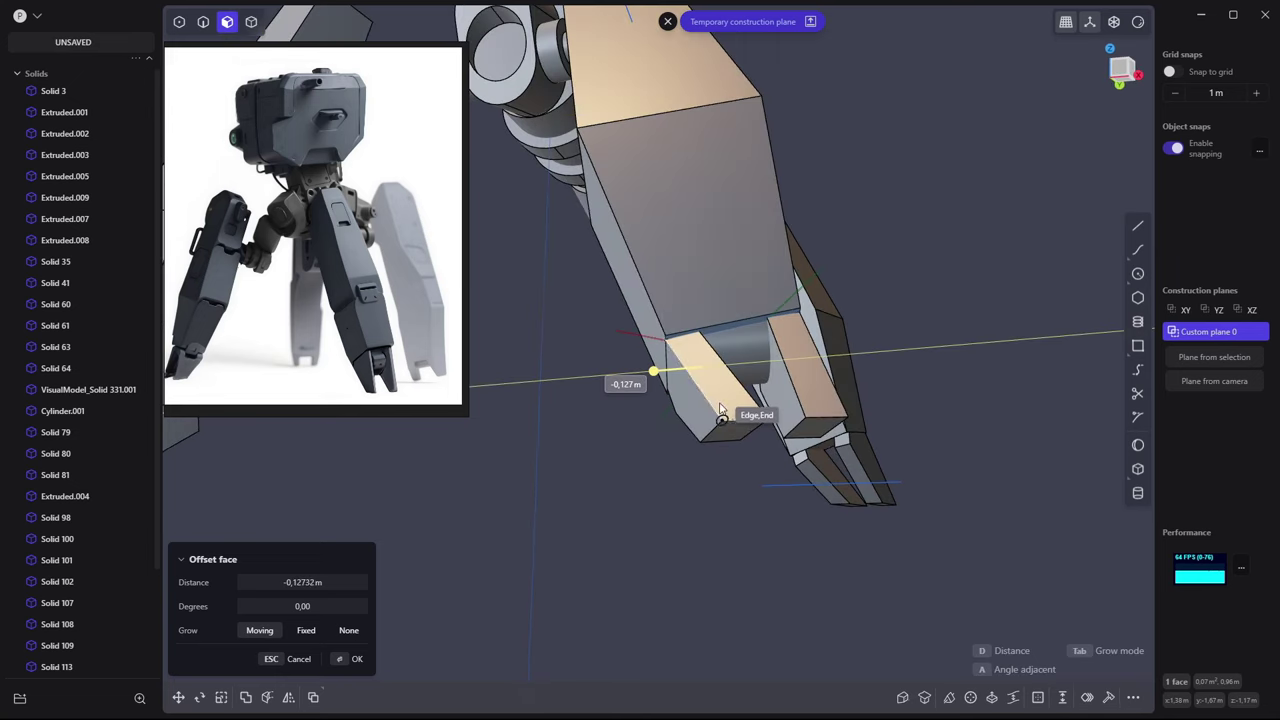
click(712, 372)
middle_drag(898, 272, 750, 395)
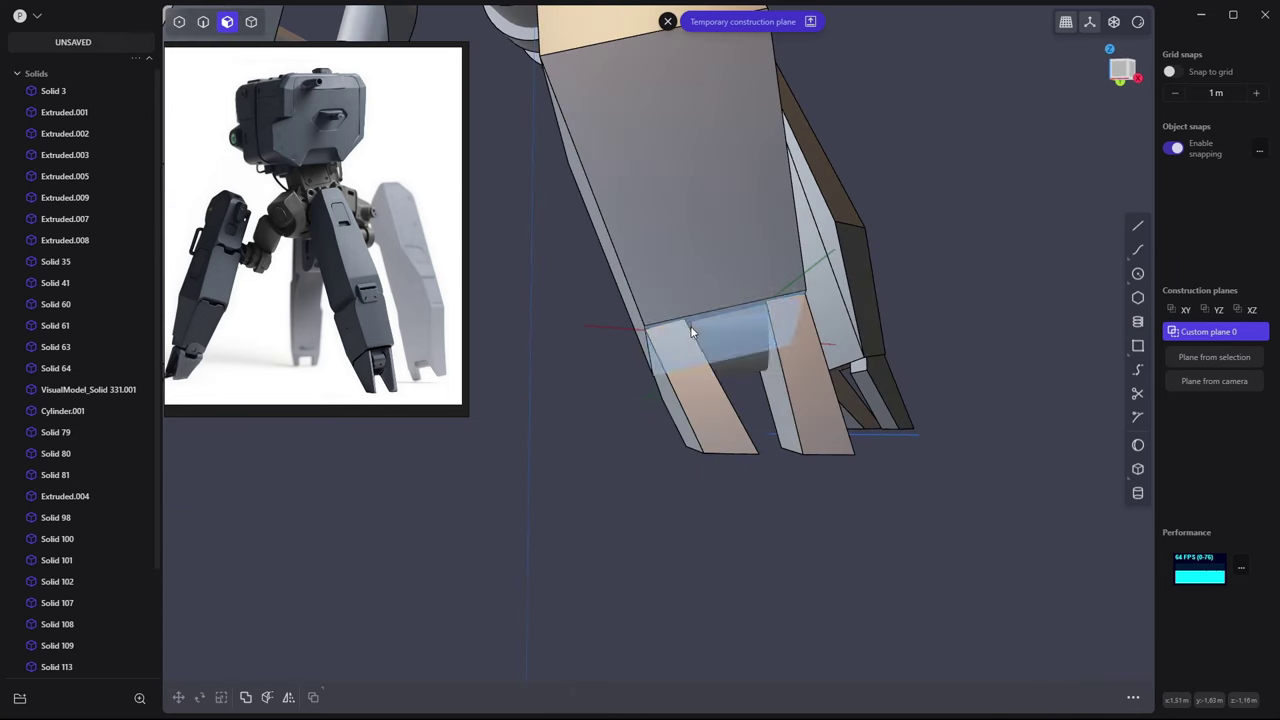
scroll(672, 330, up, 3)
scroll(680, 320, up, 2)
key(o)
mouse_move(694, 308)
middle_down()
mouse_move(651, 306)
mouse_move(614, 360)
mouse_move(965, 269)
mouse_move(819, 277)
mouse_move(958, 315)
mouse_move(837, 304)
middle_up()
click(614, 360)
Move the toe plate's top edge to reshape the toe
scroll(845, 285, down, 2)
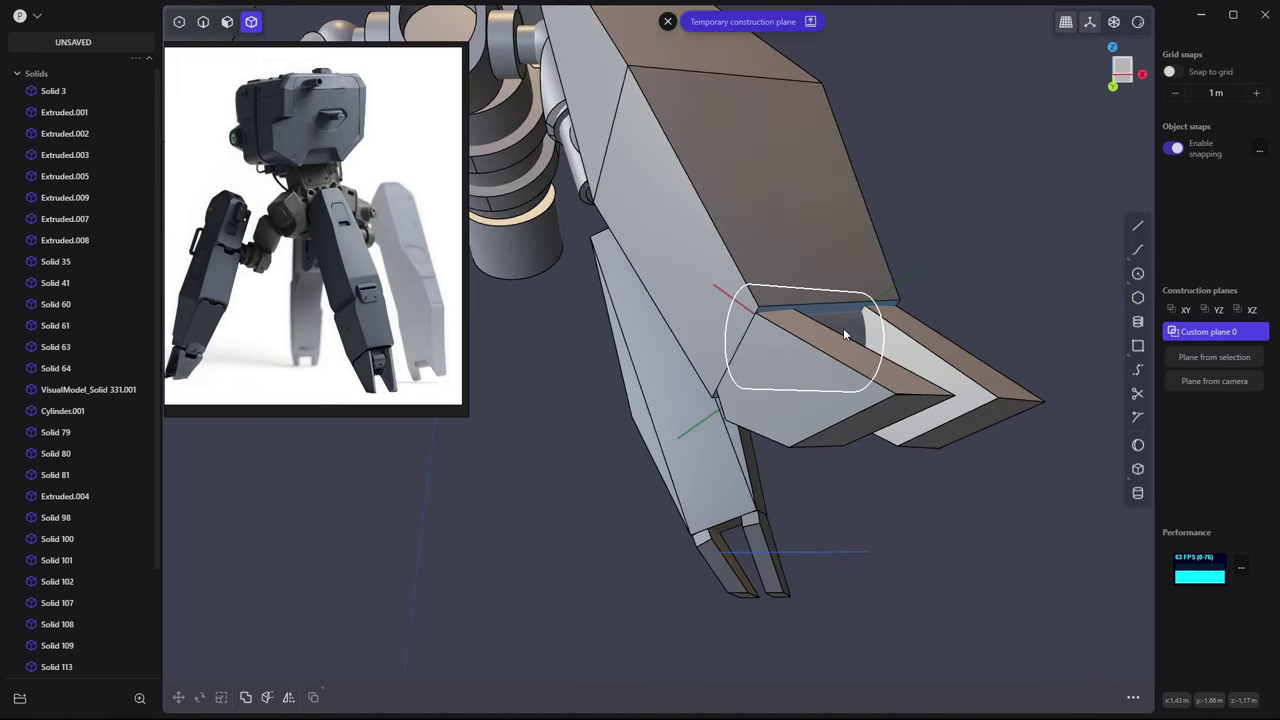
mouse_move(786, 343)
middle_down()
mouse_move(853, 303)
mouse_move(835, 305)
middle_up()
key(2)
click(835, 305)
key(g)
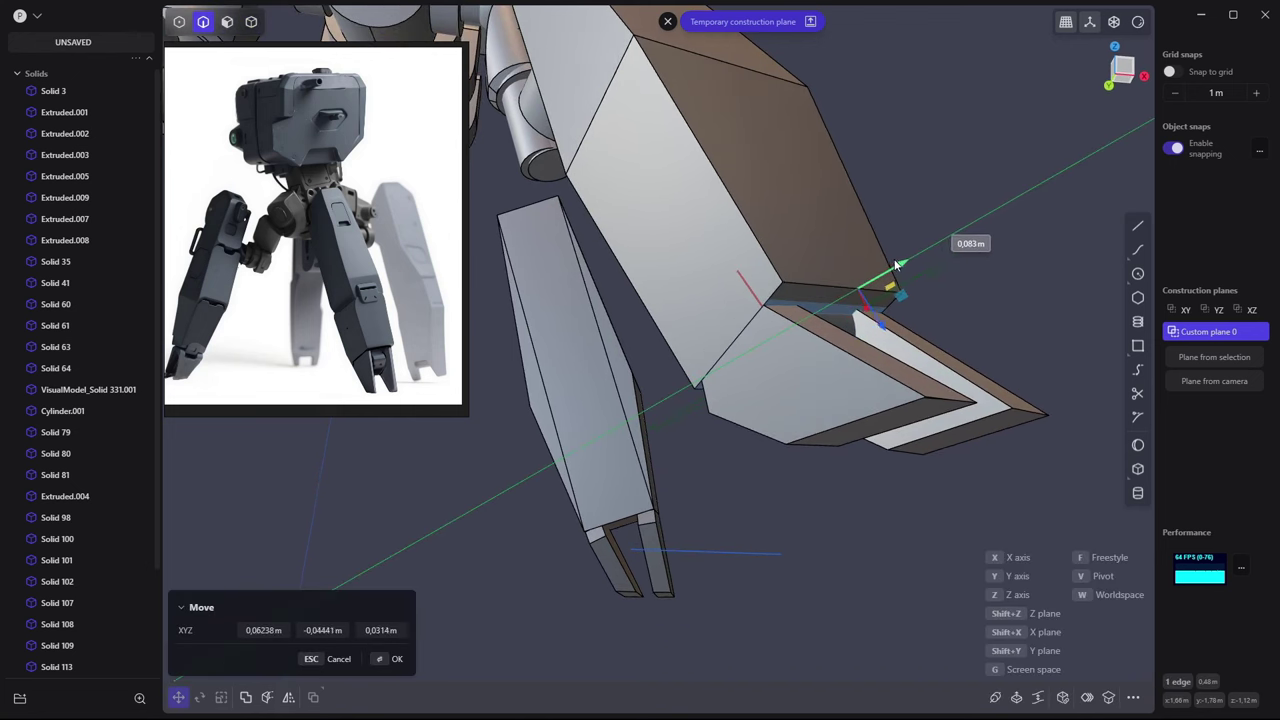
click(938, 210)
Offset a face on the lower leg inward by about 0.029 m
mouse_move(938, 210)
middle_down()
mouse_move(793, 246)
mouse_move(797, 266)
middle_up()
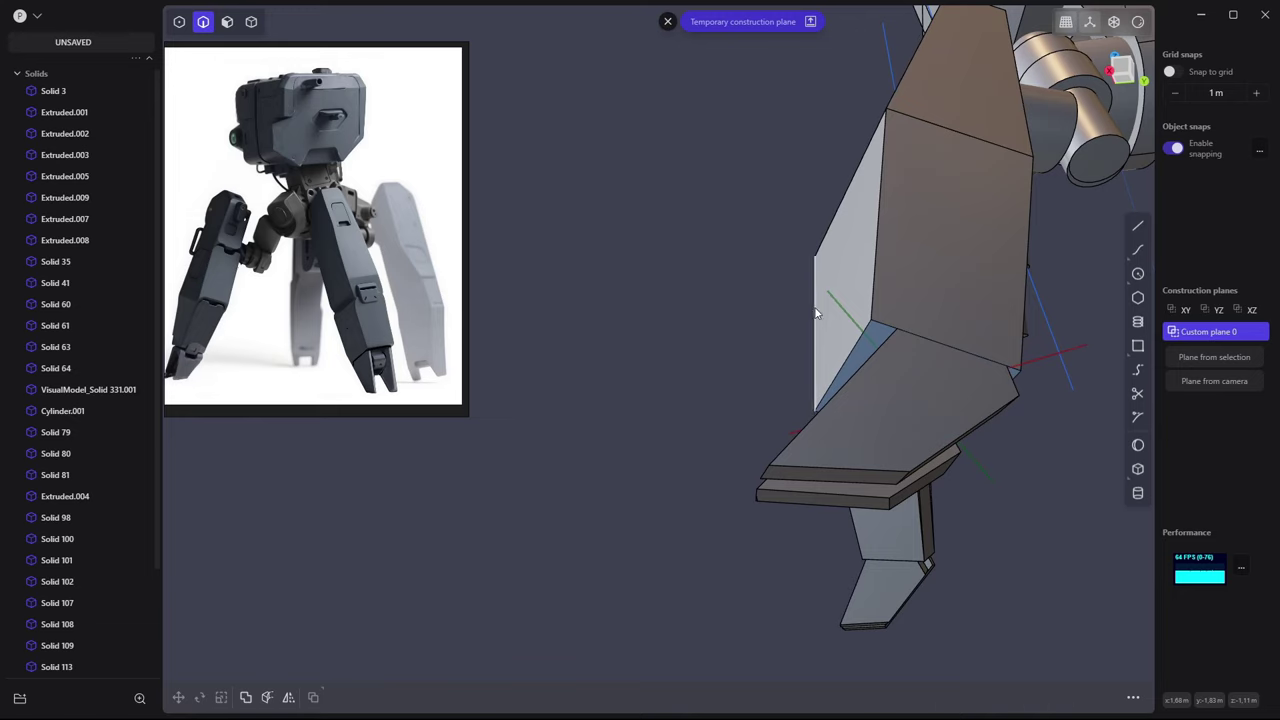
key(3)
click(900, 400)
key(o)
mouse_move(660, 426)
middle_down()
mouse_move(541, 468)
mouse_move(809, 506)
mouse_move(905, 426)
mouse_move(1046, 429)
mouse_move(749, 414)
mouse_move(889, 425)
middle_up()
click(546, 460)
Select the leg plate and begin offsetting one of its faces
scroll(1046, 429, down, 5)
scroll(889, 425, up, 5)
scroll(850, 395, up, 2)
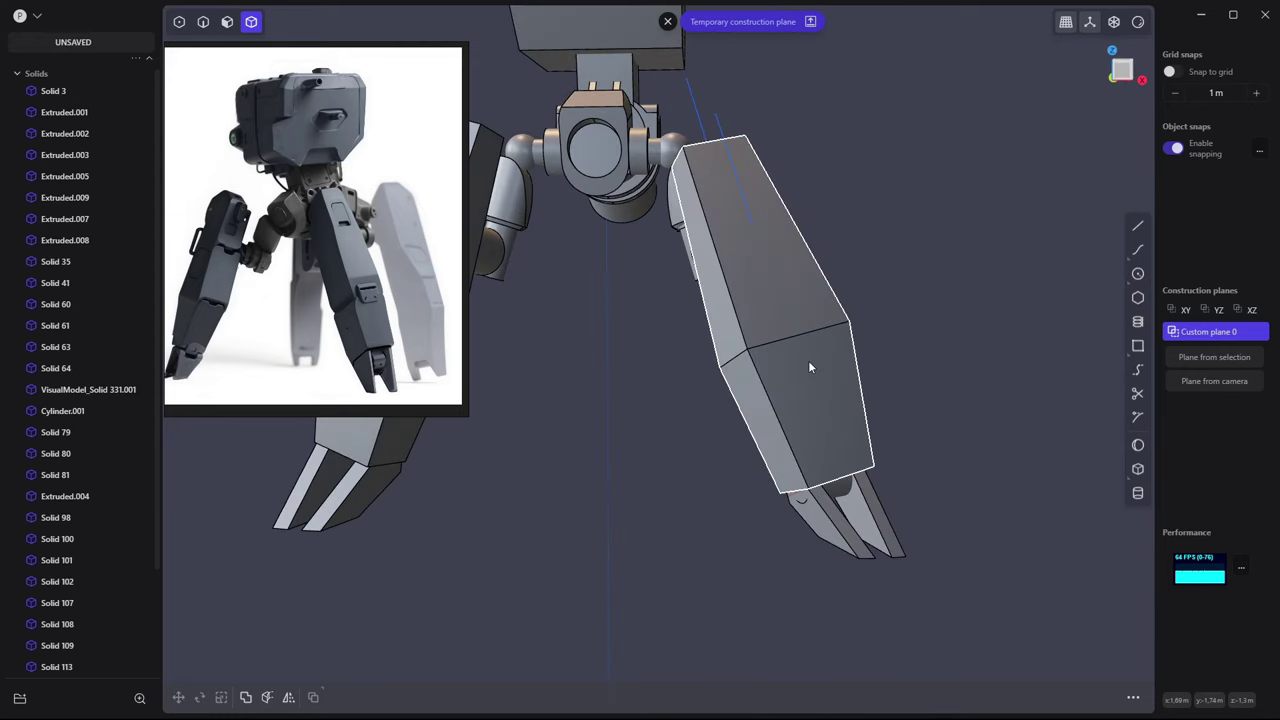
scroll(808, 360, up, 2)
scroll(794, 387, up, 1)
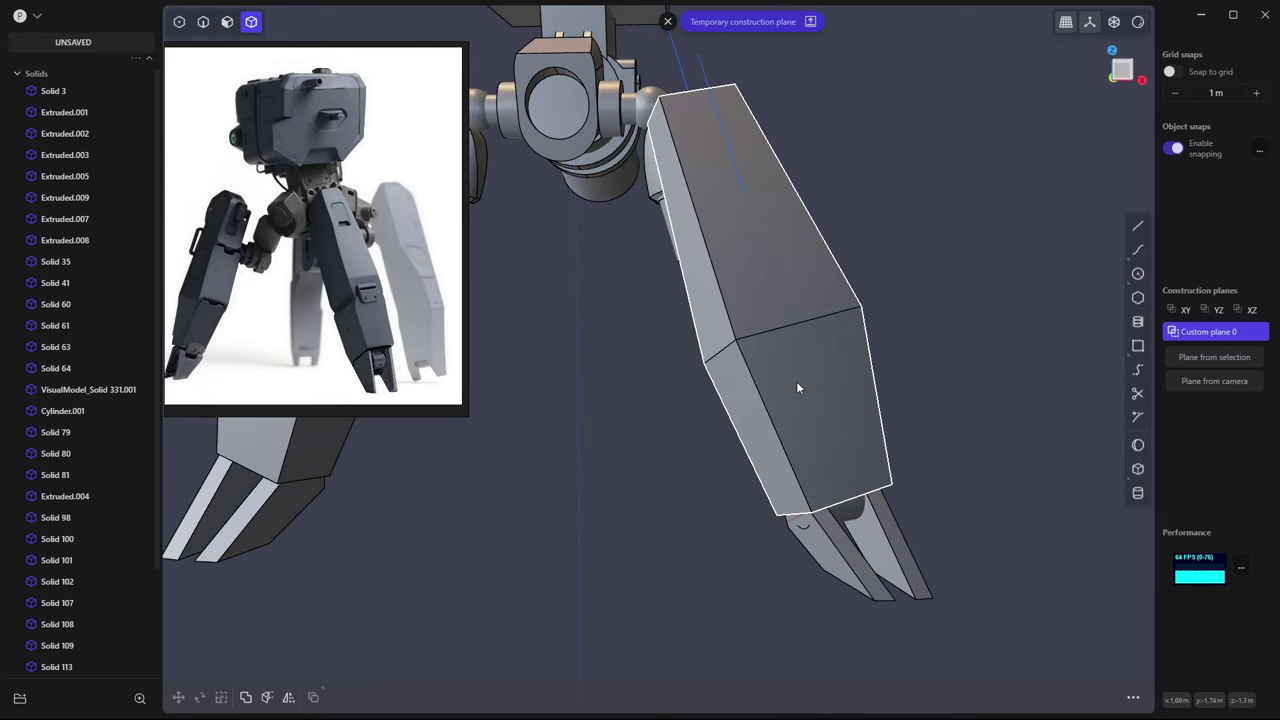
click(797, 388)
key(3)
key(o)
mouse_move(748, 410)
middle_down()
mouse_move(1006, 411)
mouse_move(1068, 353)
mouse_move(973, 337)
middle_up()
Cut a new edge across the leg plate's face
key(2)
key(Escape)
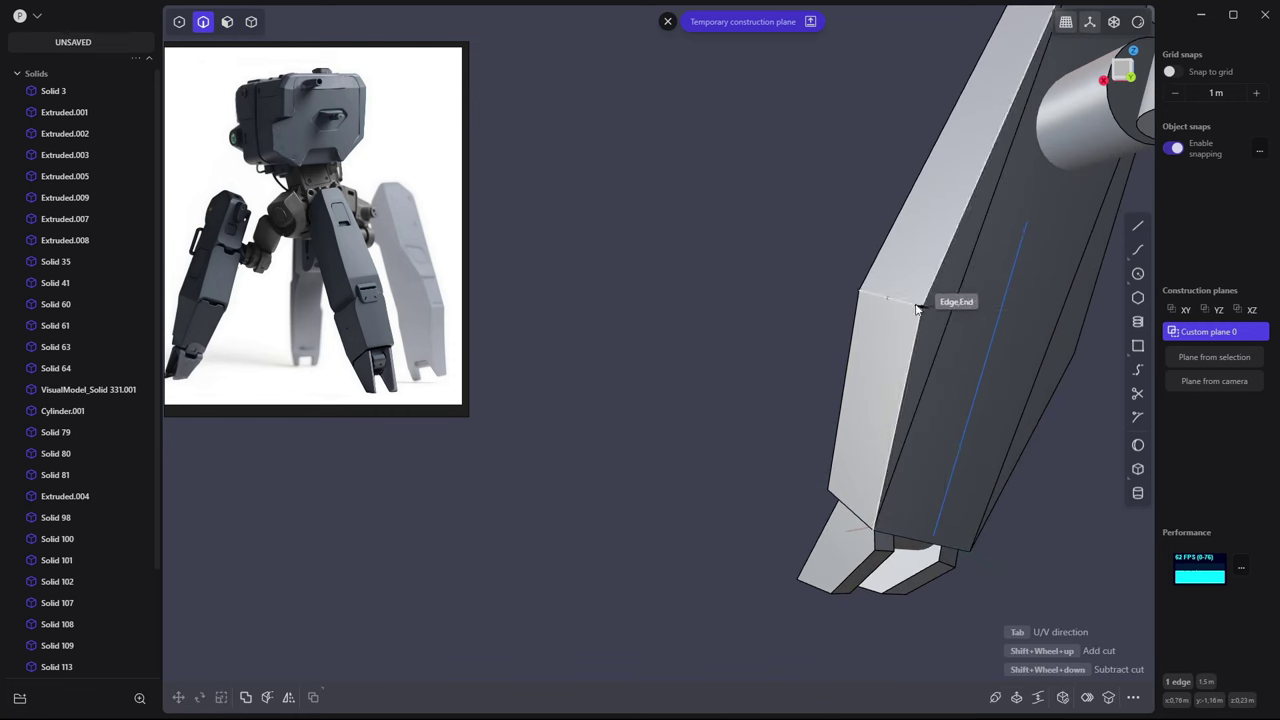
click(921, 313)
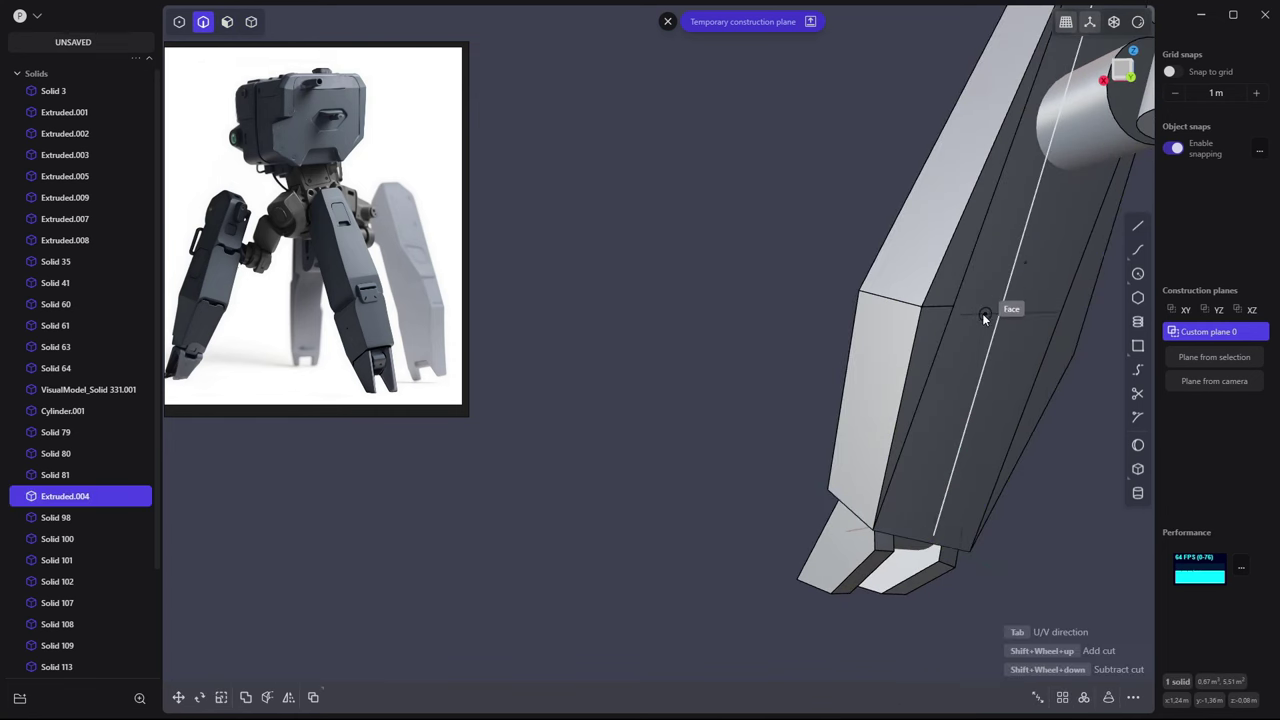
click(982, 313)
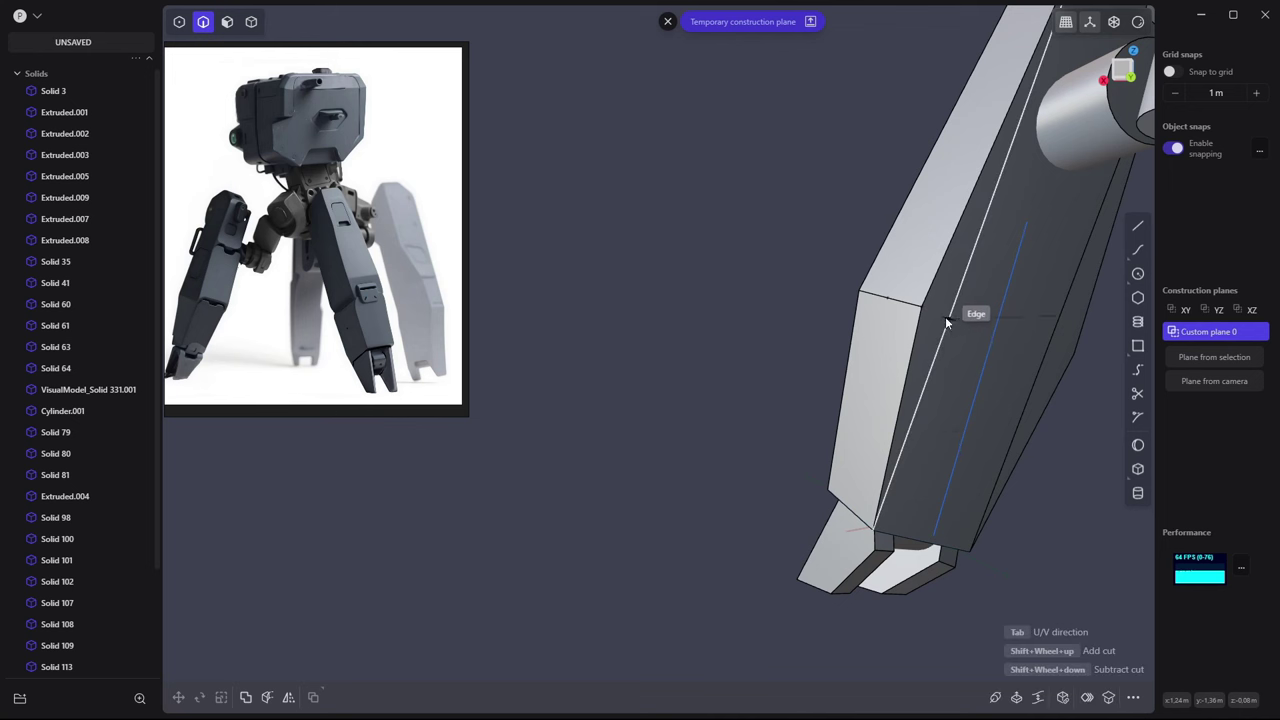
key(Escape)
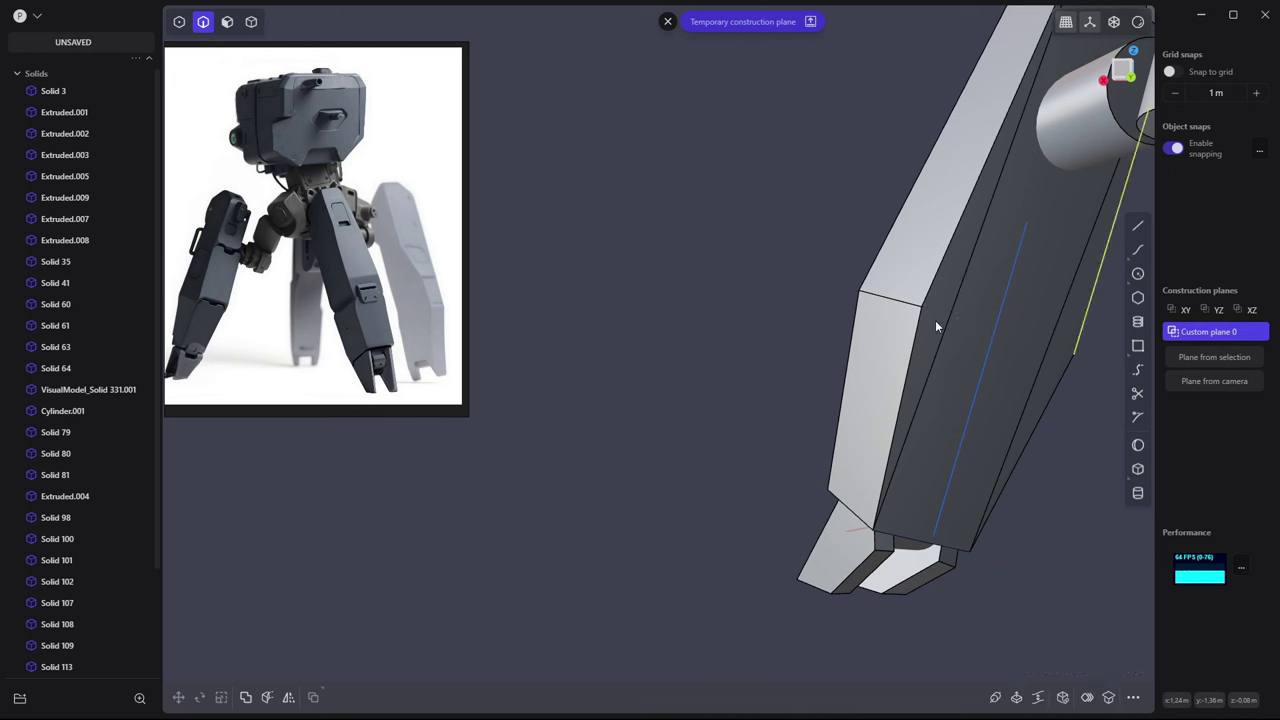
Draw a line across the leg face and imprint it onto the leg body
click(1137, 226)
click(918, 307)
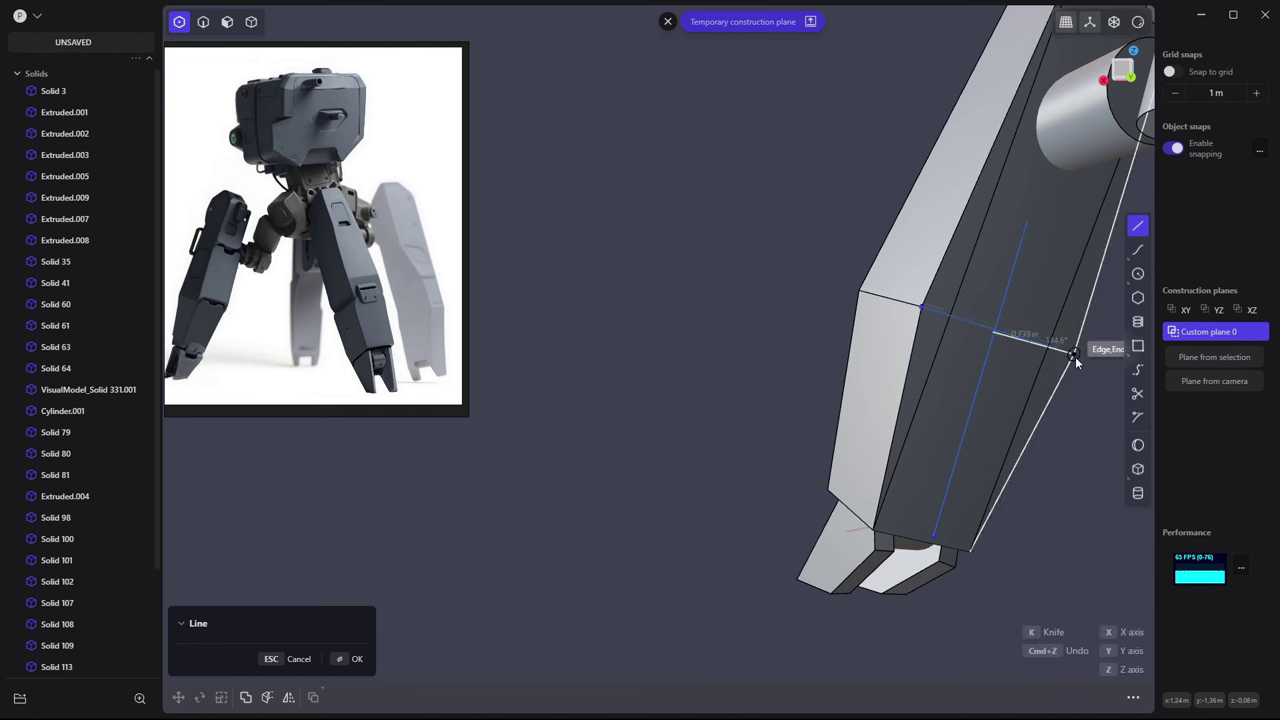
click(1074, 351)
click(980, 280)
click(980, 323)
key(Return)
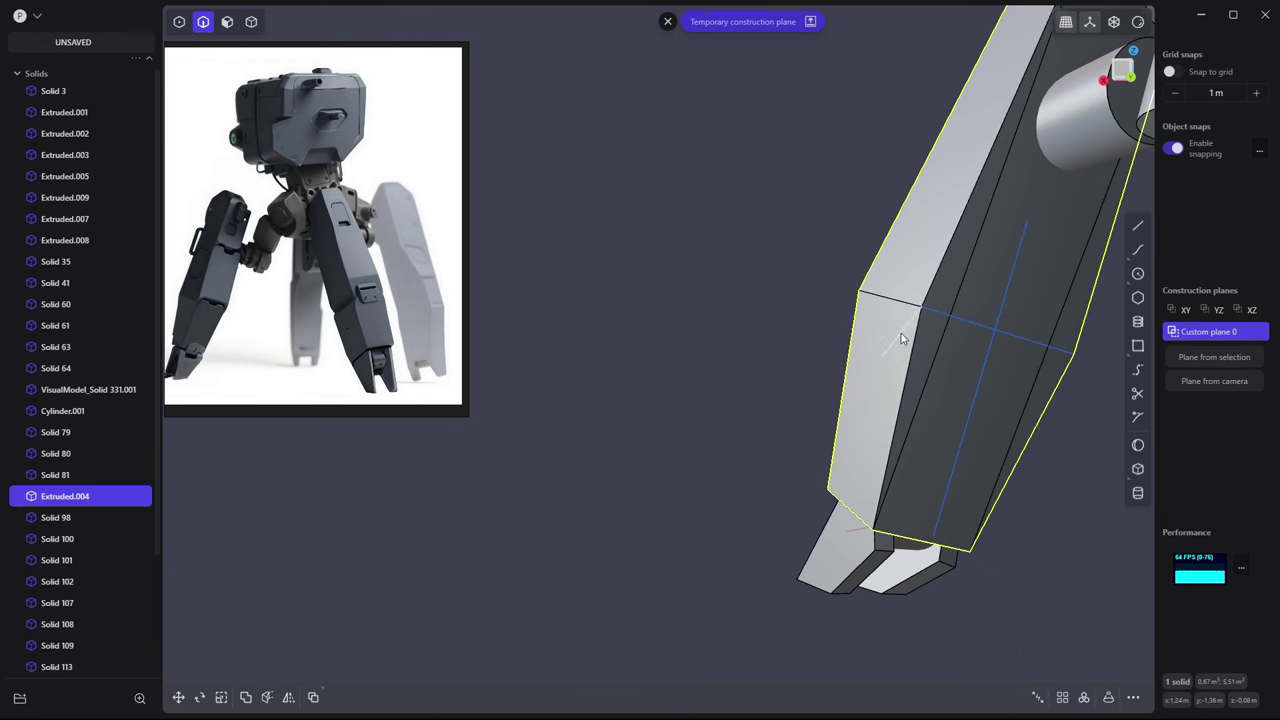
Try rounding a leg edge and offsetting a leg-plate face, leaving both unchanged
click(1072, 352)
key(f)
key(Escape)
click(948, 355)
click(985, 368)
key(o)
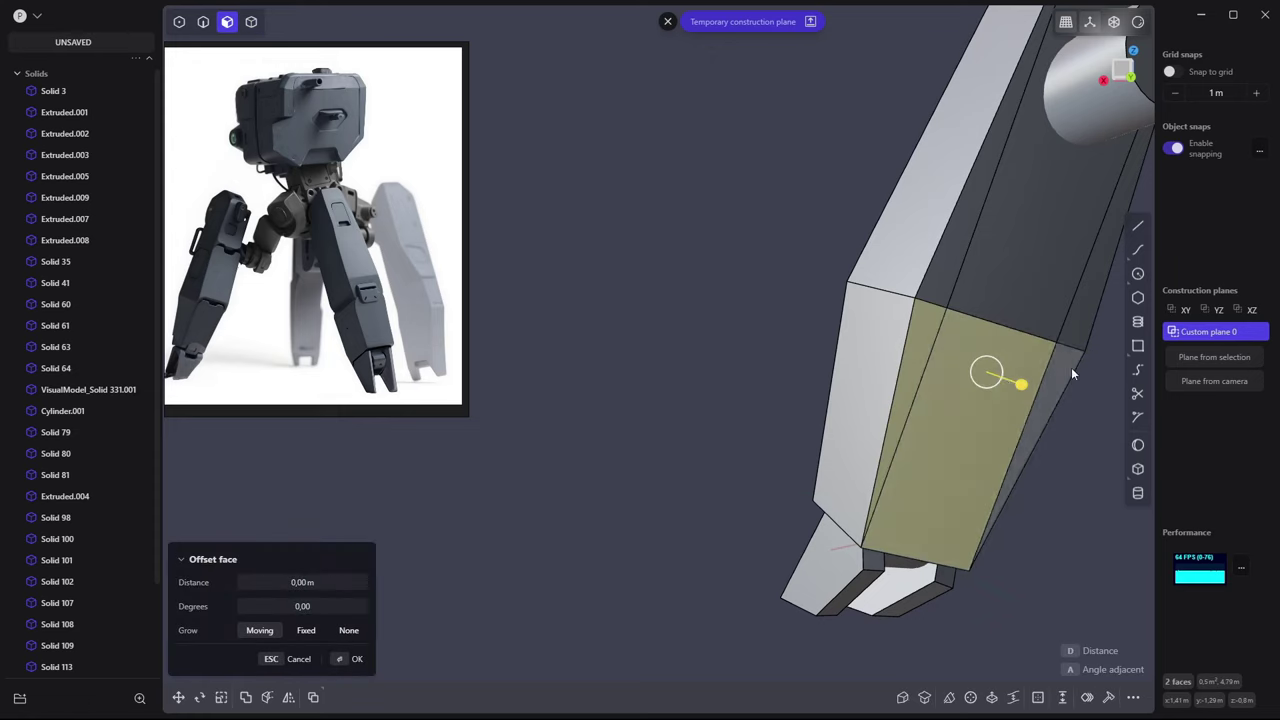
mouse_move(985, 368)
middle_down()
mouse_move(800, 434)
mouse_move(936, 461)
mouse_move(808, 403)
mouse_move(611, 600)
middle_up()
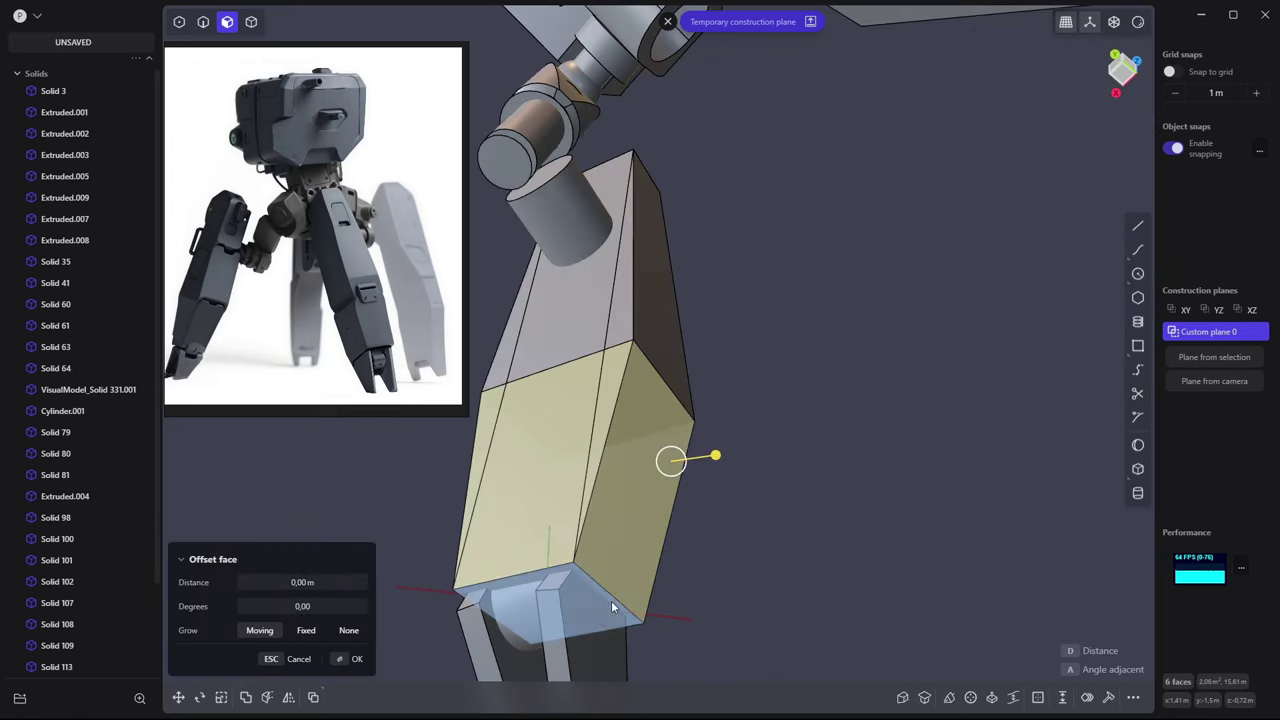
key(e)
Isolate the open box-shaped leg piece and fill in its open top
key(Escape)
key(super)
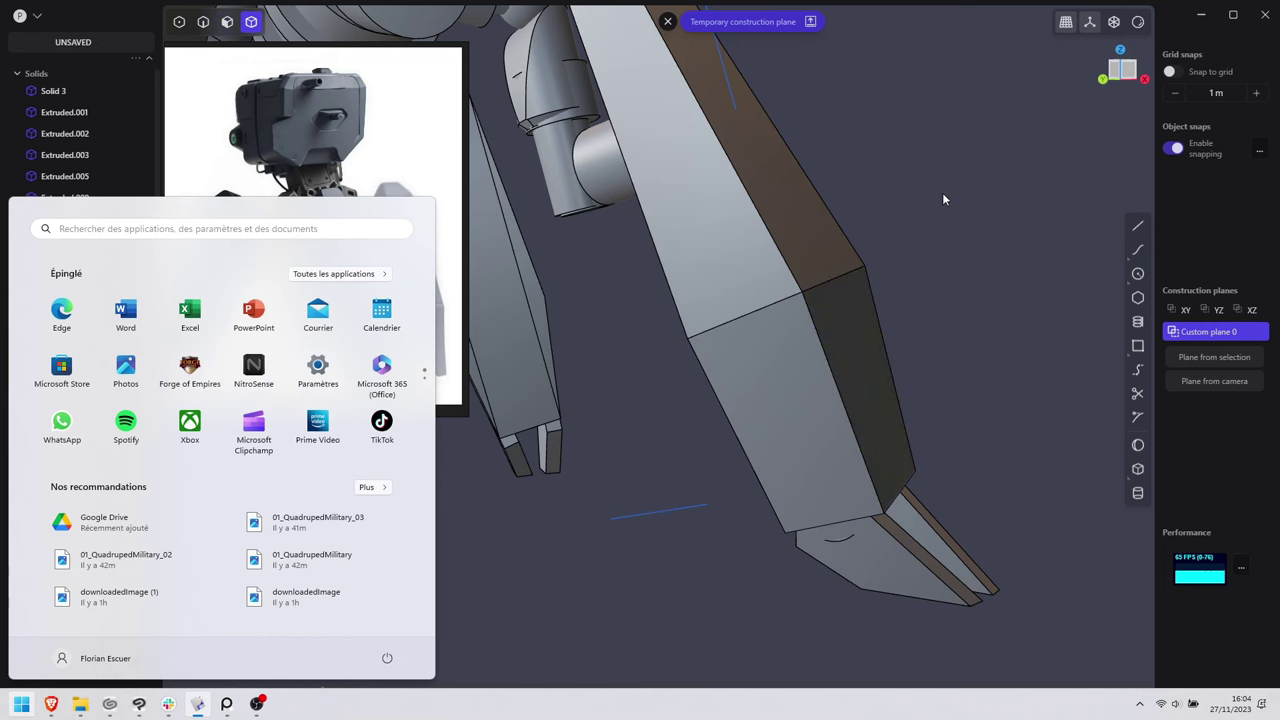
key(super)
key(slash)
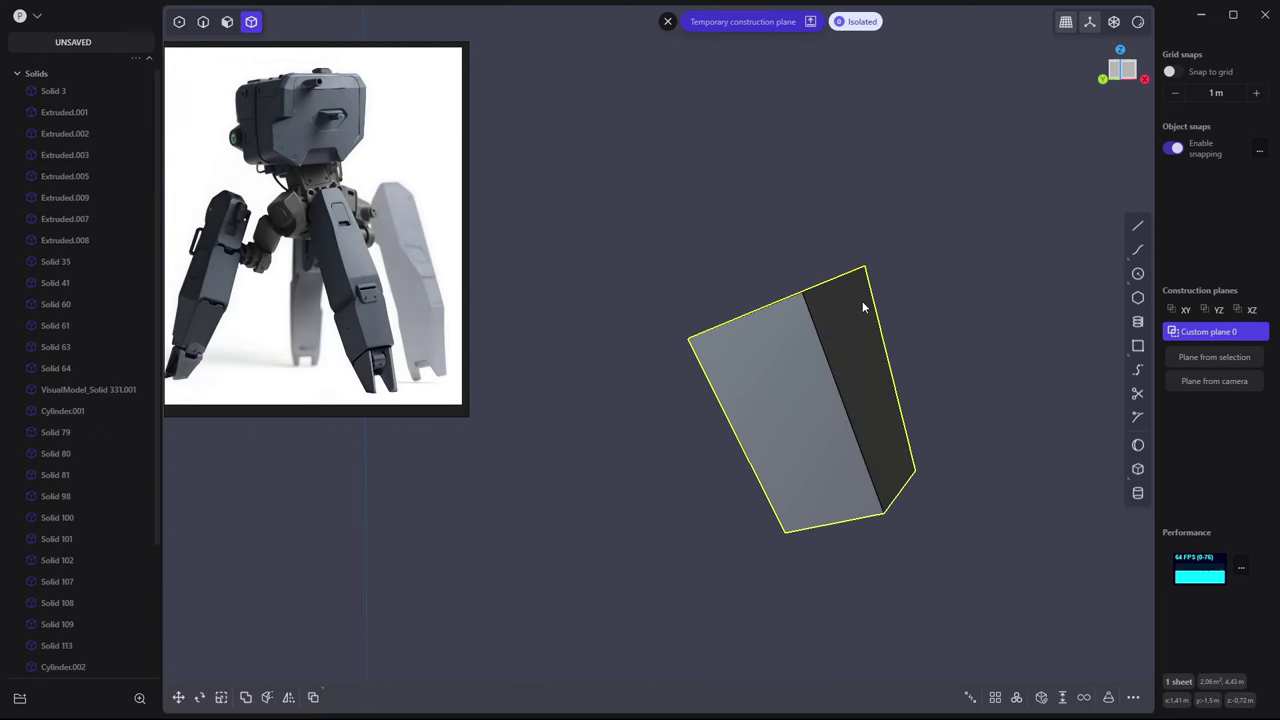
key(e)
key(Return)
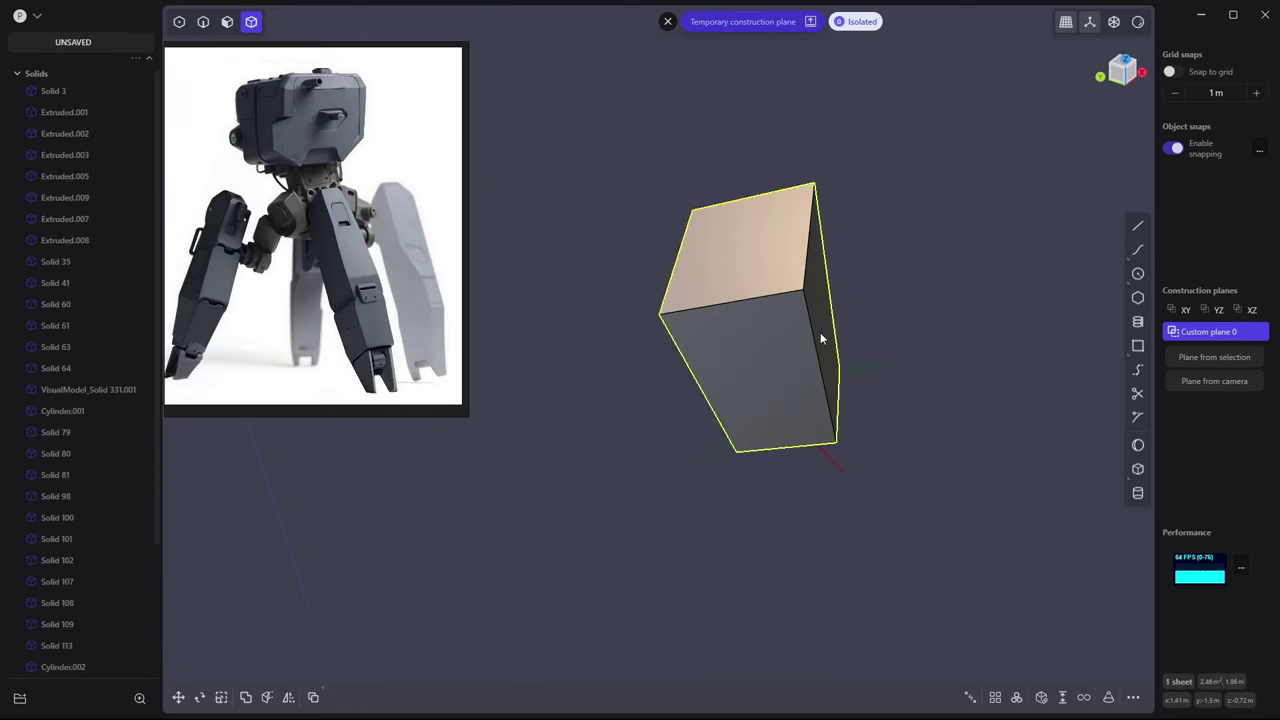
middle_drag(821, 339, 1066, 391)
Patch the box's remaining open end shut, then show the whole robot again
key(2)
key(e)
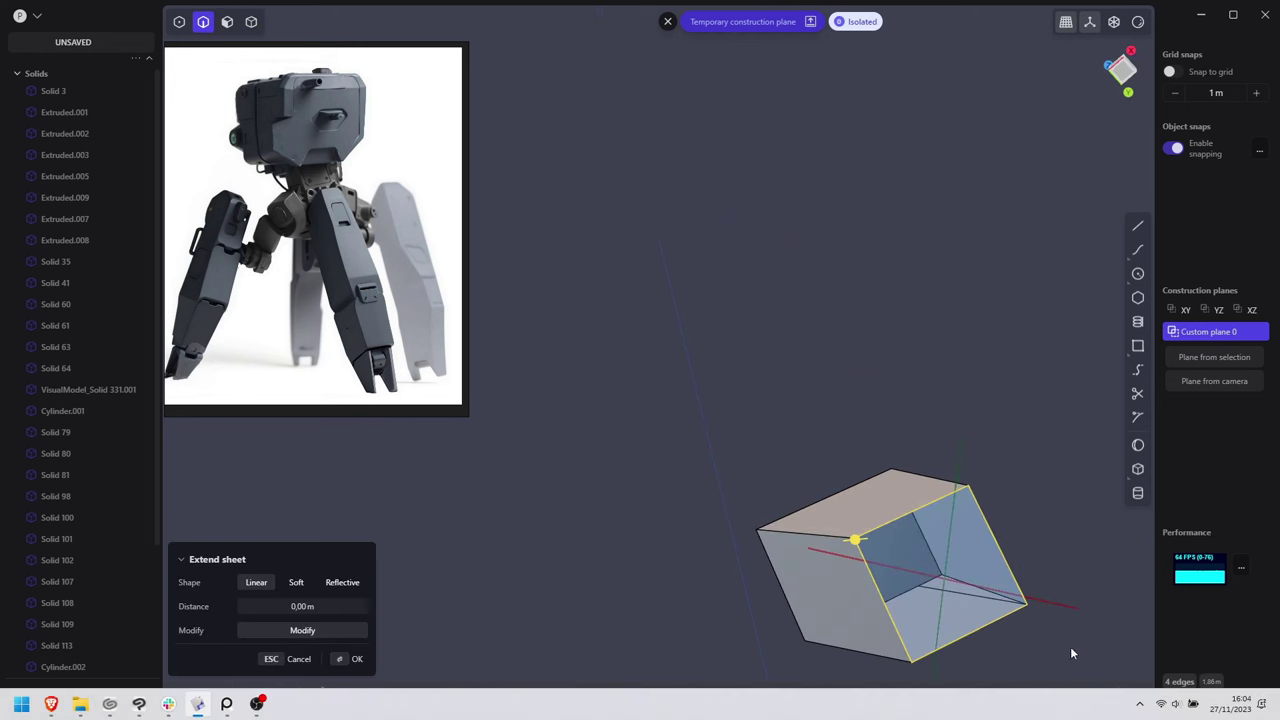
key(Escape)
key(shift+f)
key(Return)
middle_drag(1057, 449, 890, 305)
scroll(197, 217, up, 3)
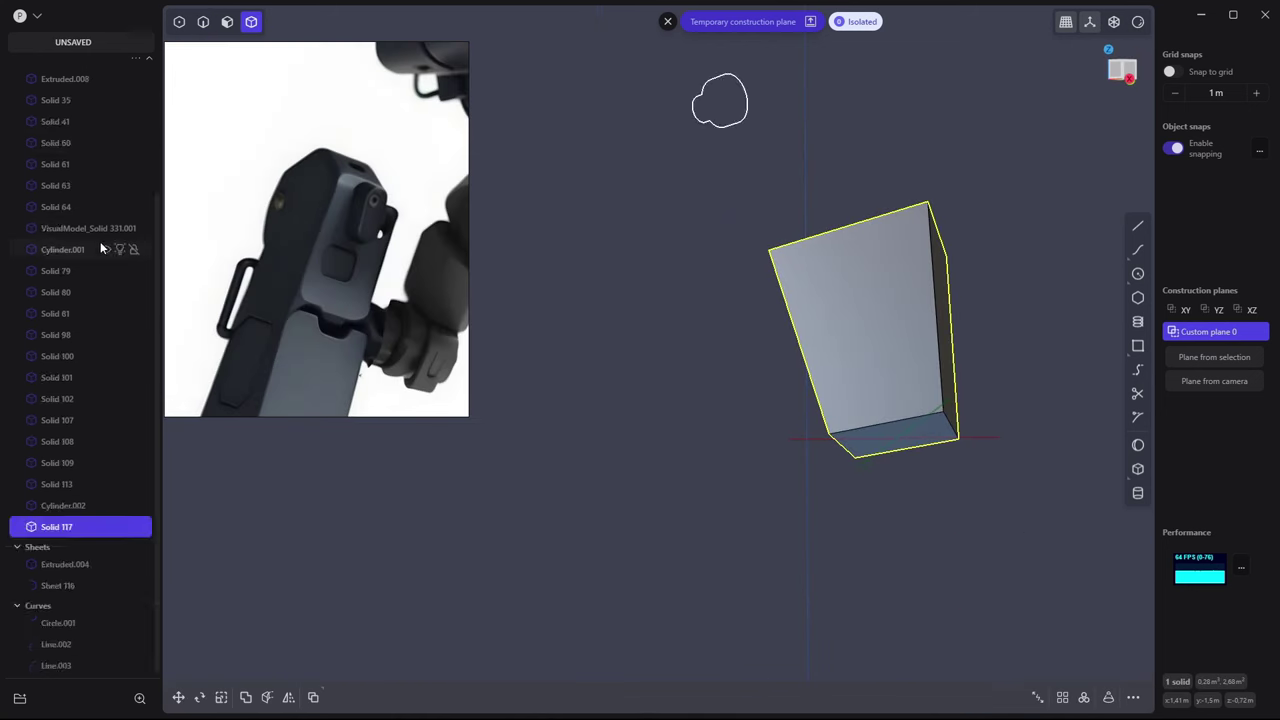
click(702, 274)
key(slash)
Inspect the upper leg plate Extruded.004 for open edges, then return to a front leg view
click(838, 231)
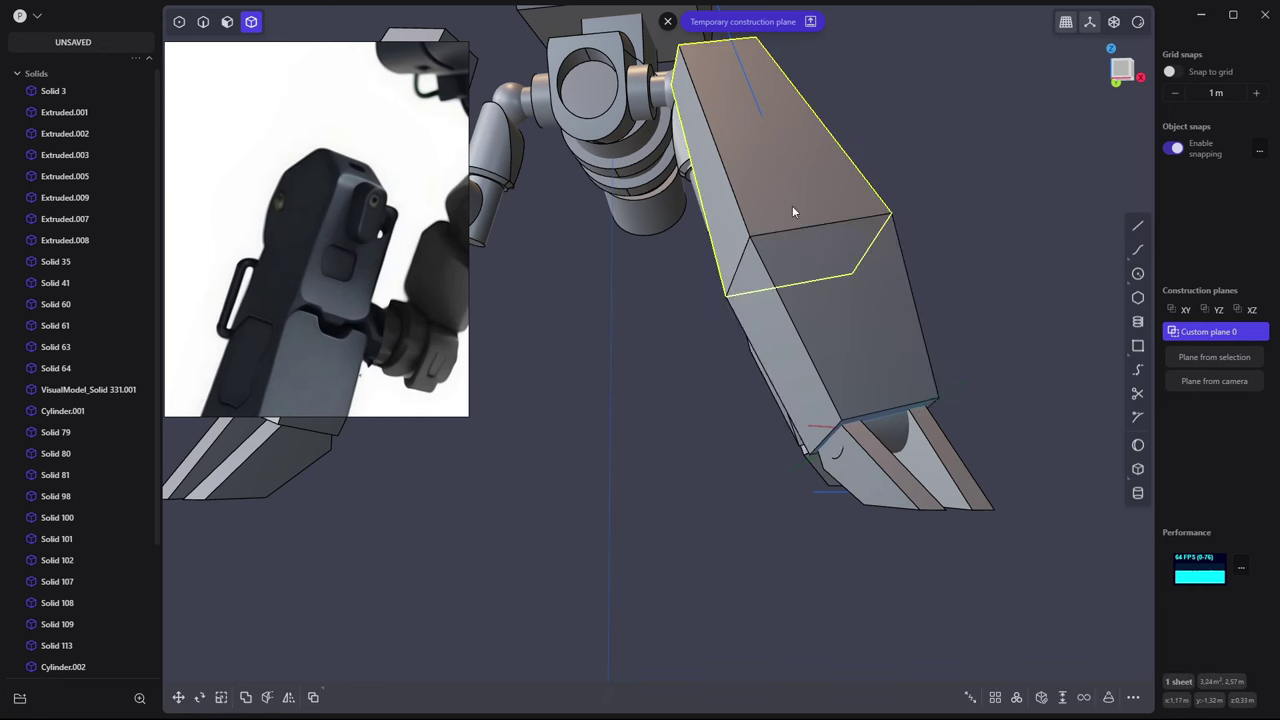
key(slash)
key(2)
key(e)
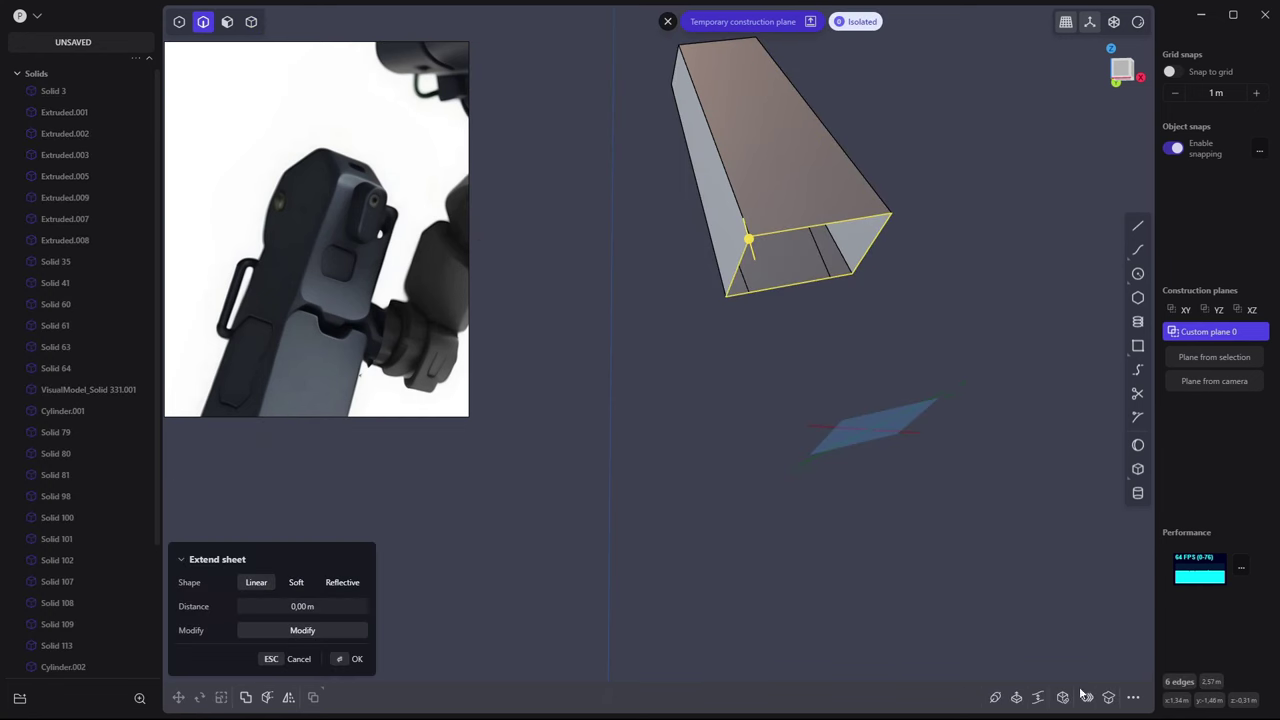
key(Escape)
key(4)
click(837, 246)
key(slash)
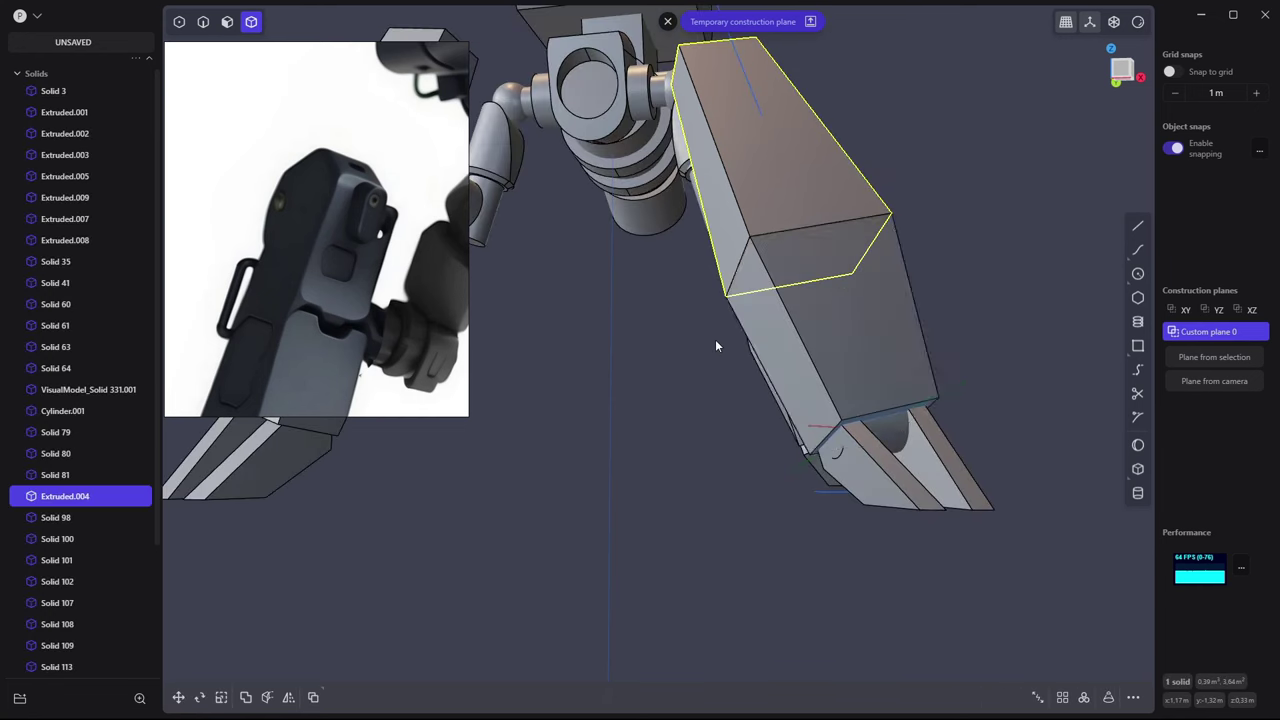
scroll(320, 230, down, 3)
scroll(332, 173, up, 3)
drag(332, 173, 322, 137)
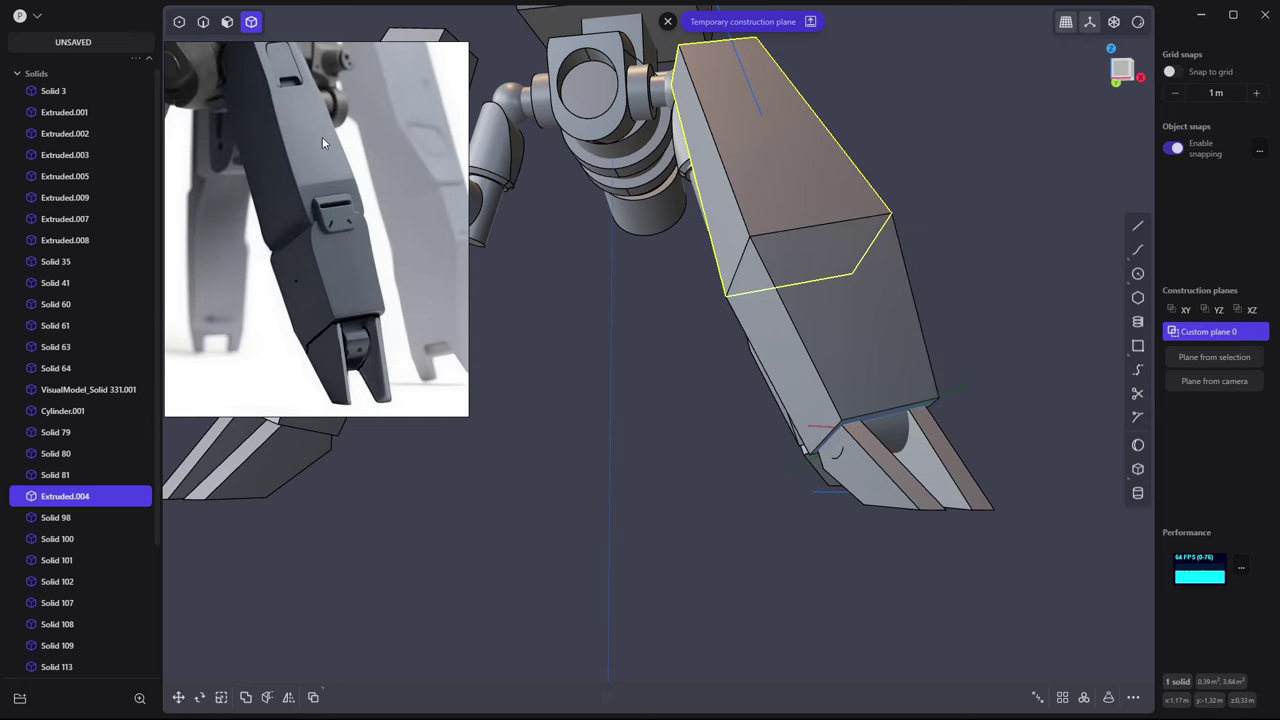
mouse_move(727, 516)
middle_down()
mouse_move(706, 302)
mouse_move(738, 423)
mouse_move(825, 391)
mouse_move(986, 281)
middle_up()
Fillet the two knee-joint edges at the upper plate's bottom with a small positive radius
key(2)
click(825, 391)
key(f)
key(2)
click(1004, 328)
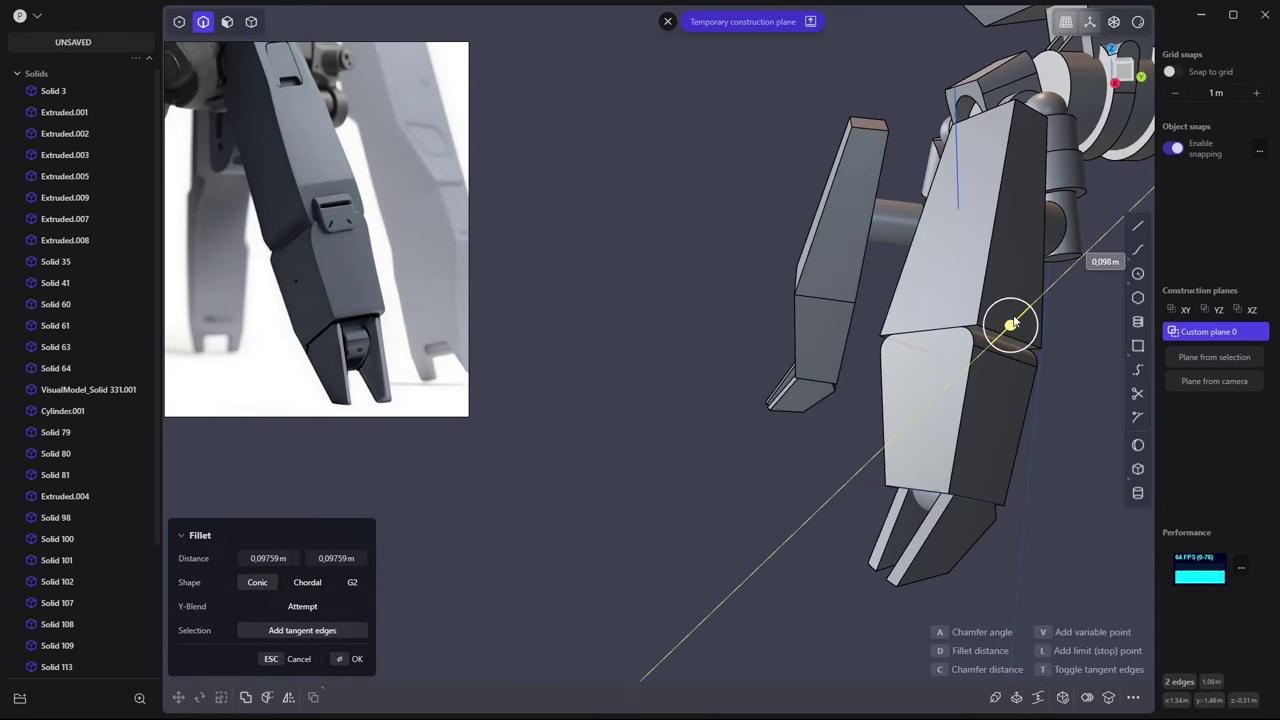
click(1010, 326)
mouse_move(1010, 326)
middle_down()
mouse_move(1006, 277)
mouse_move(950, 330)
middle_up()
click(950, 330)
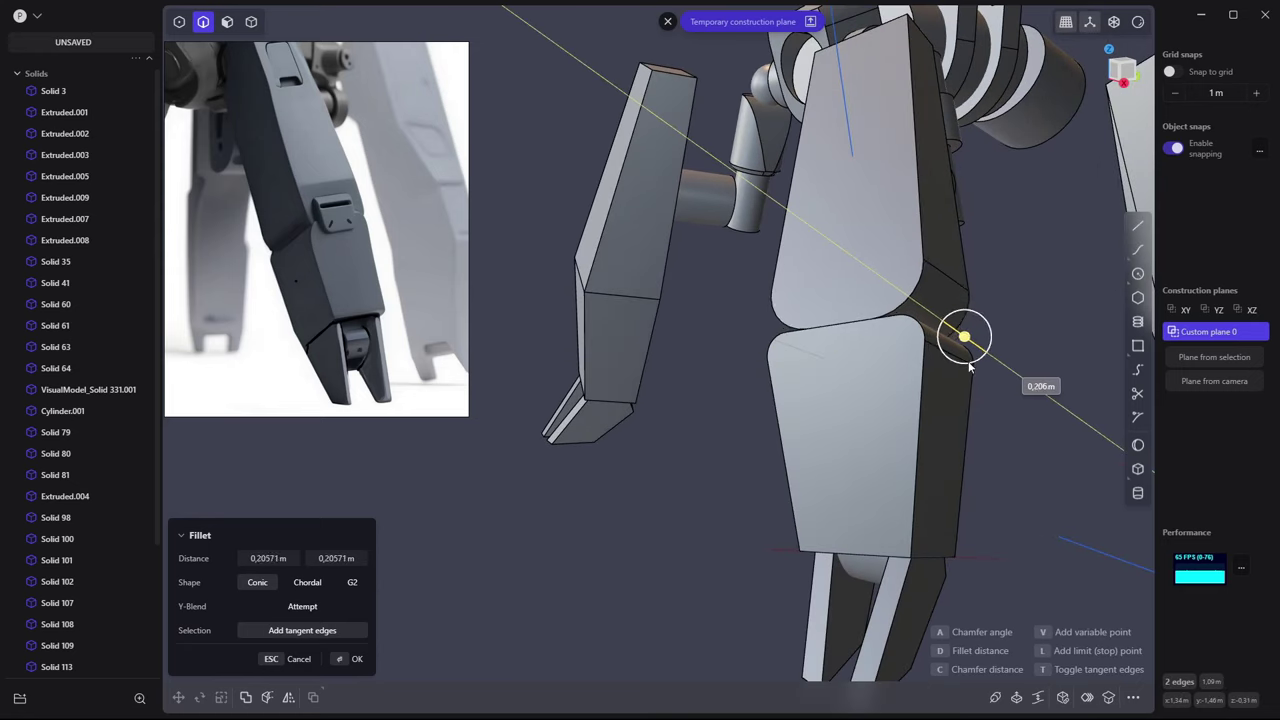
drag(968, 366, 906, 316)
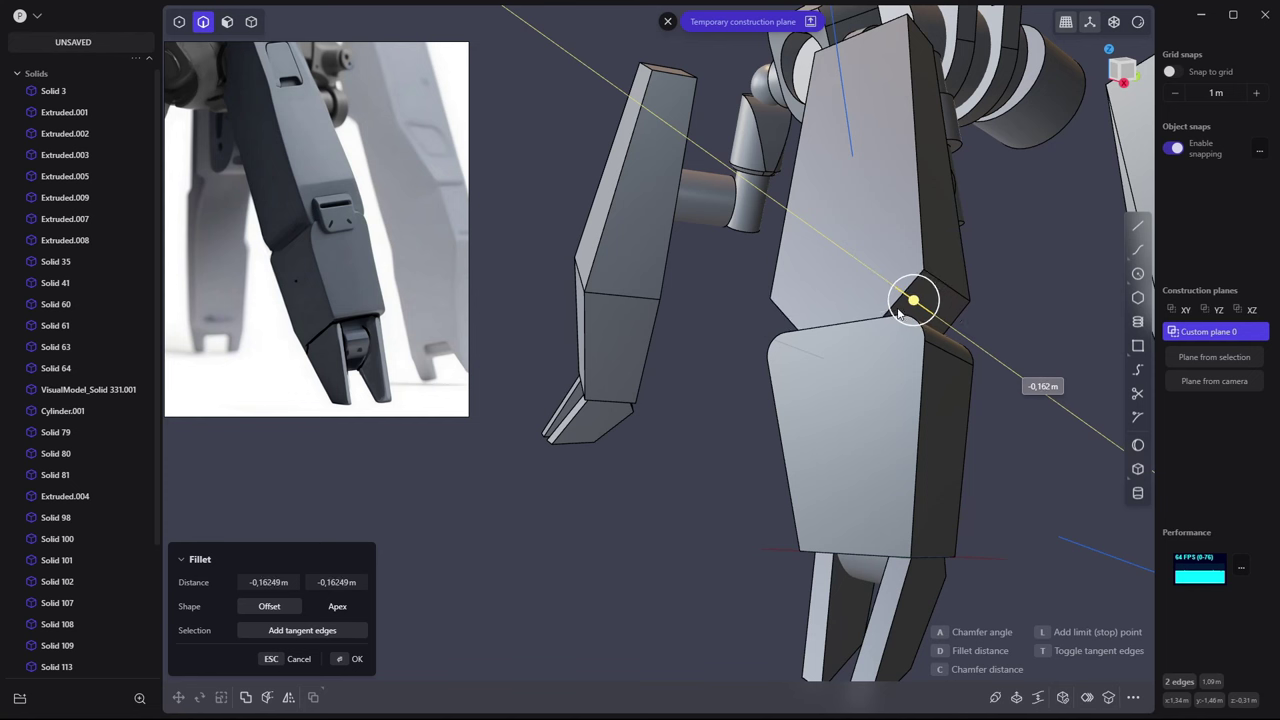
drag(898, 314, 910, 314)
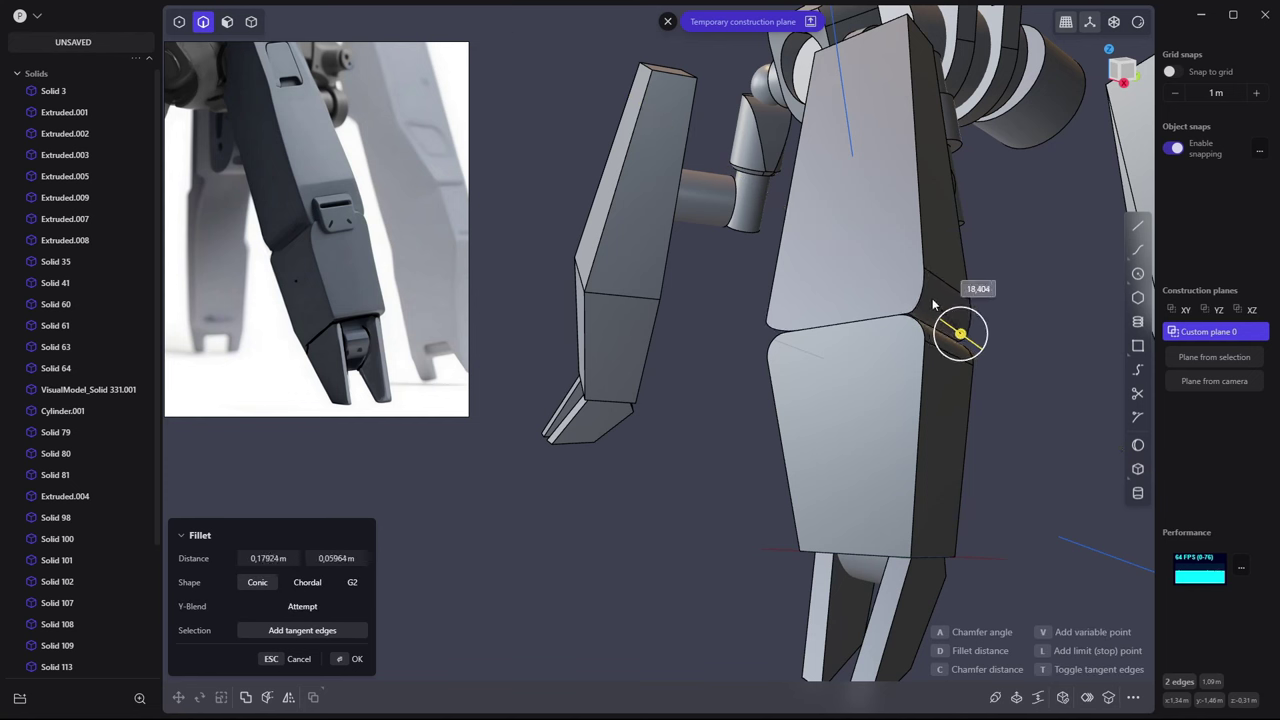
key(Return)
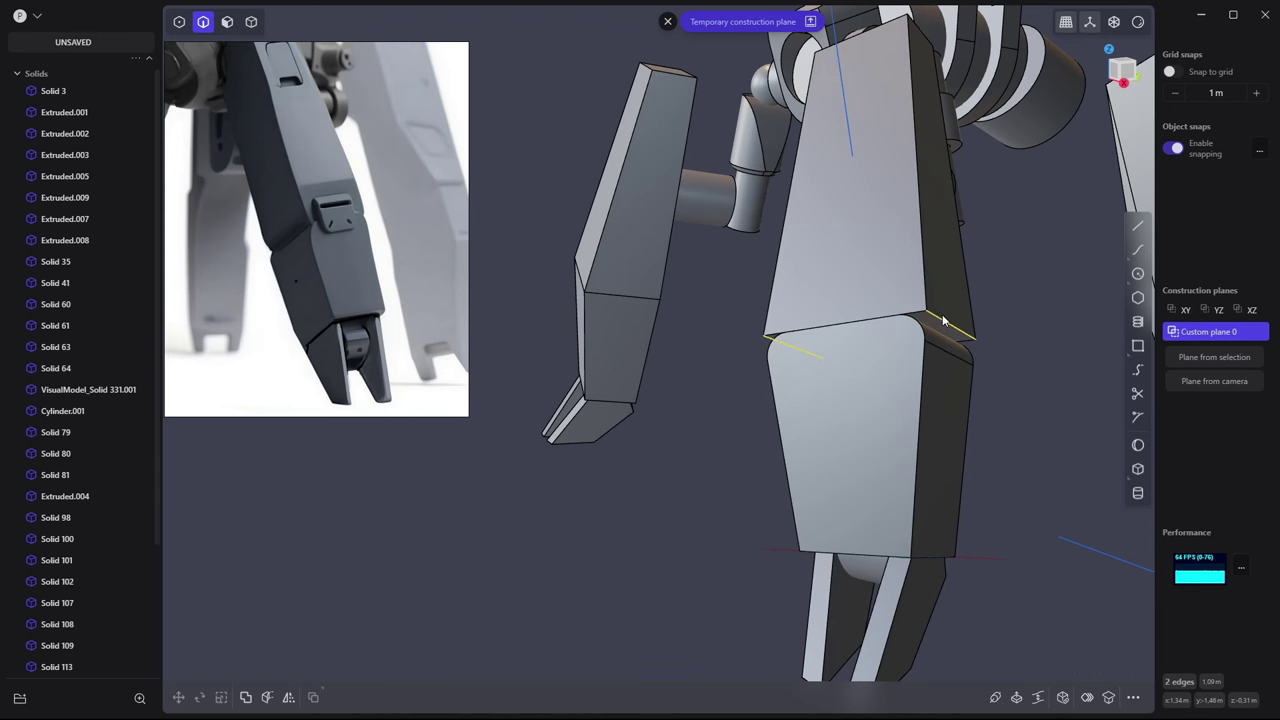
Fillet the lower plate's top edge at the joint
mouse_move(937, 307)
middle_down()
mouse_move(1018, 341)
mouse_move(838, 332)
middle_up()
click(838, 332)
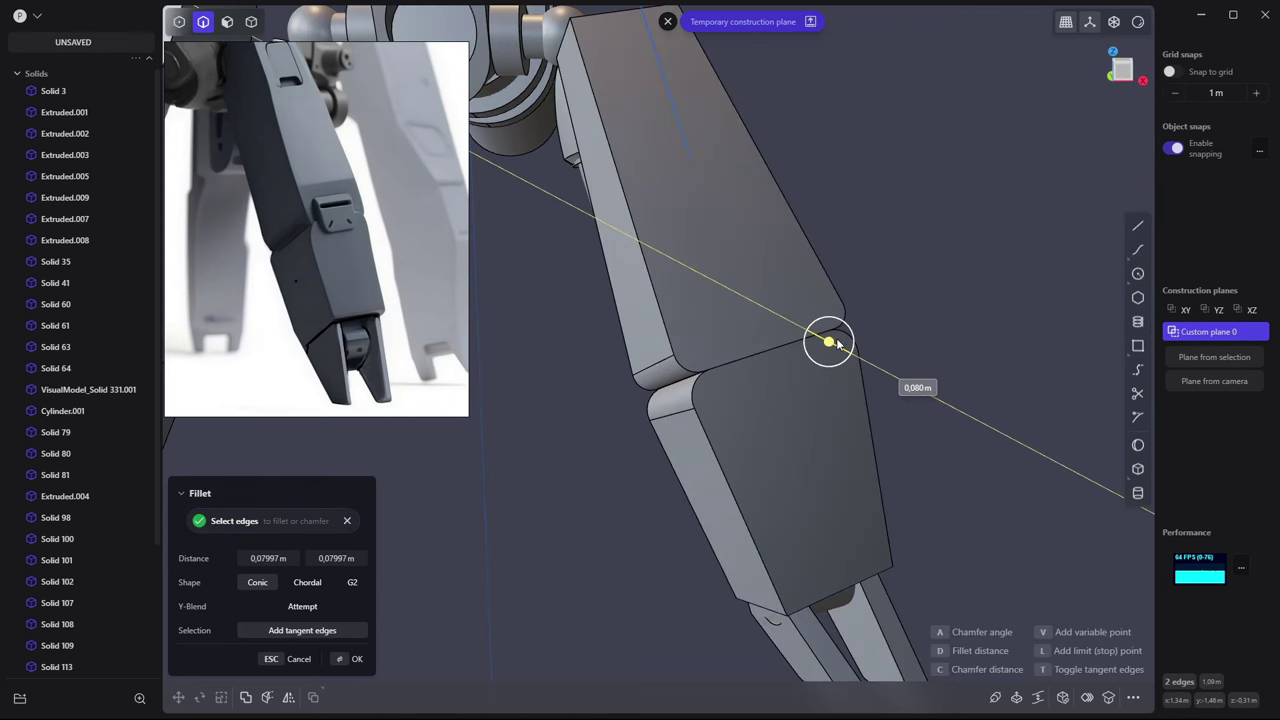
drag(838, 343, 840, 333)
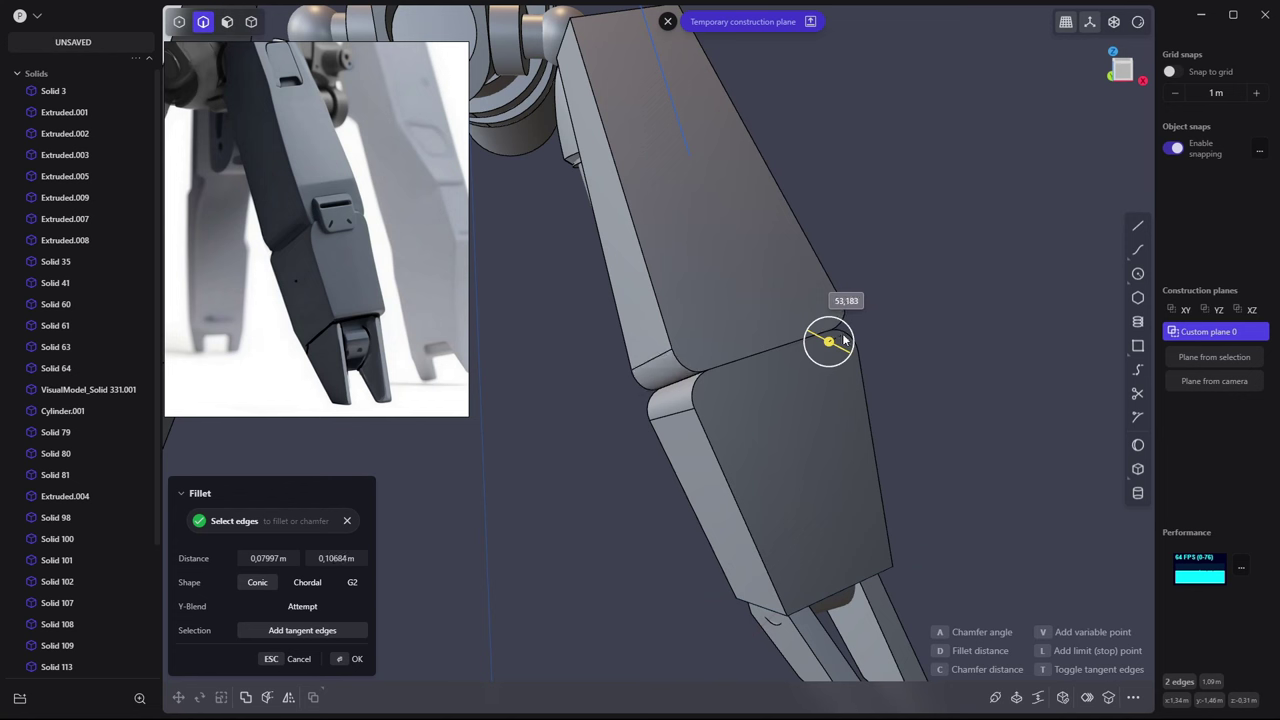
mouse_move(853, 342)
mouse_down()
mouse_move(850, 325)
mouse_move(846, 346)
mouse_up()
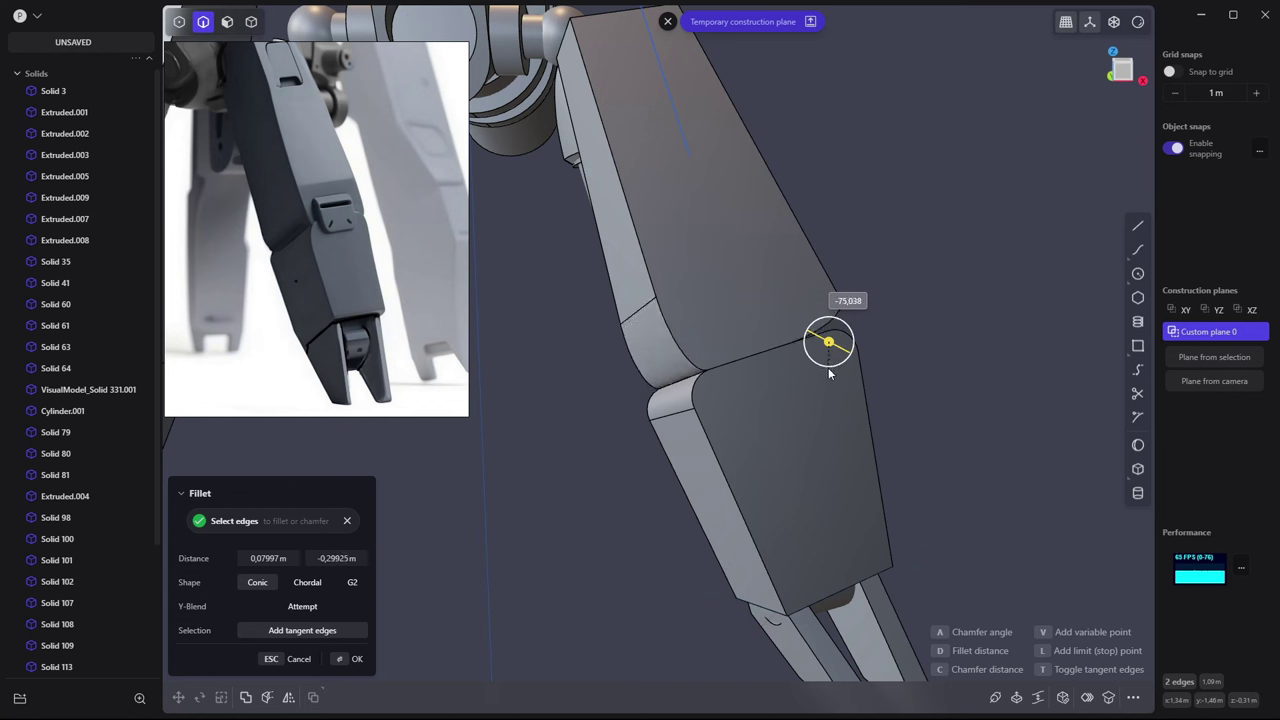
key(Return)
Draw a line down the upper leg plate's face from its top centre to the bottom edge
click(925, 285)
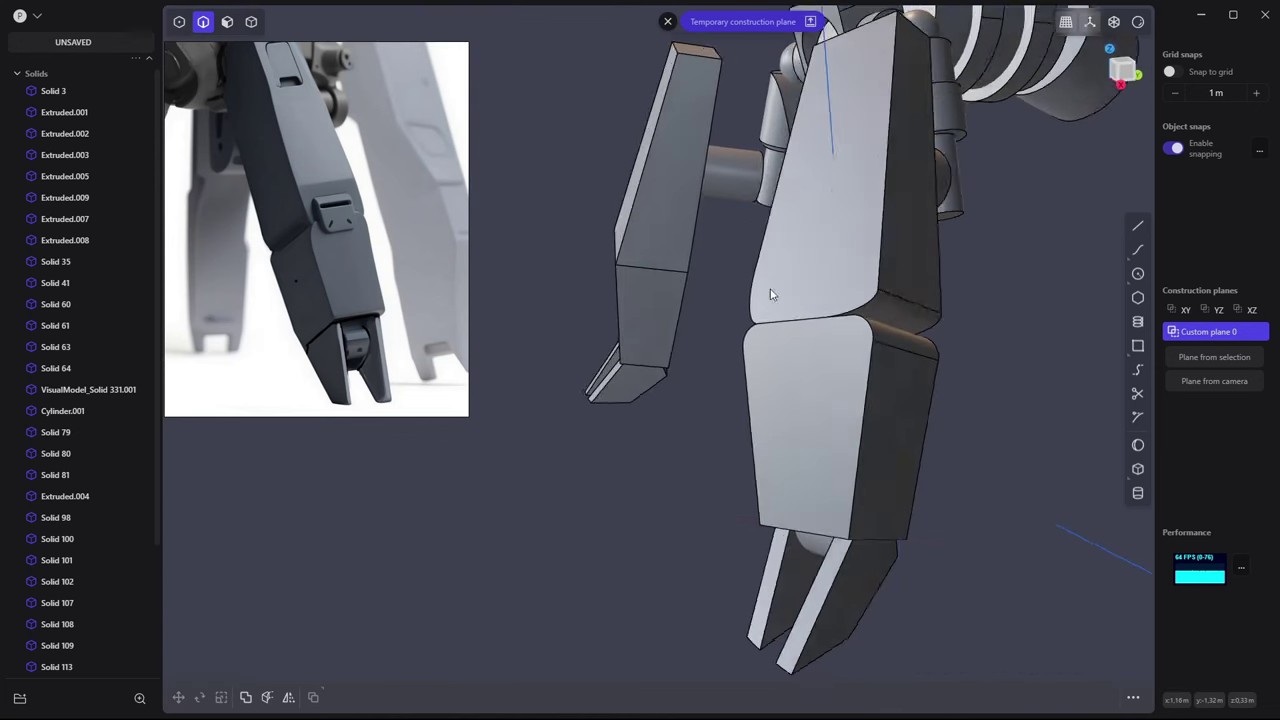
middle_drag(925, 285, 932, 284)
mouse_move(775, 298)
middle_down()
mouse_move(775, 284)
mouse_move(864, 271)
middle_up()
key(3)
click(808, 220)
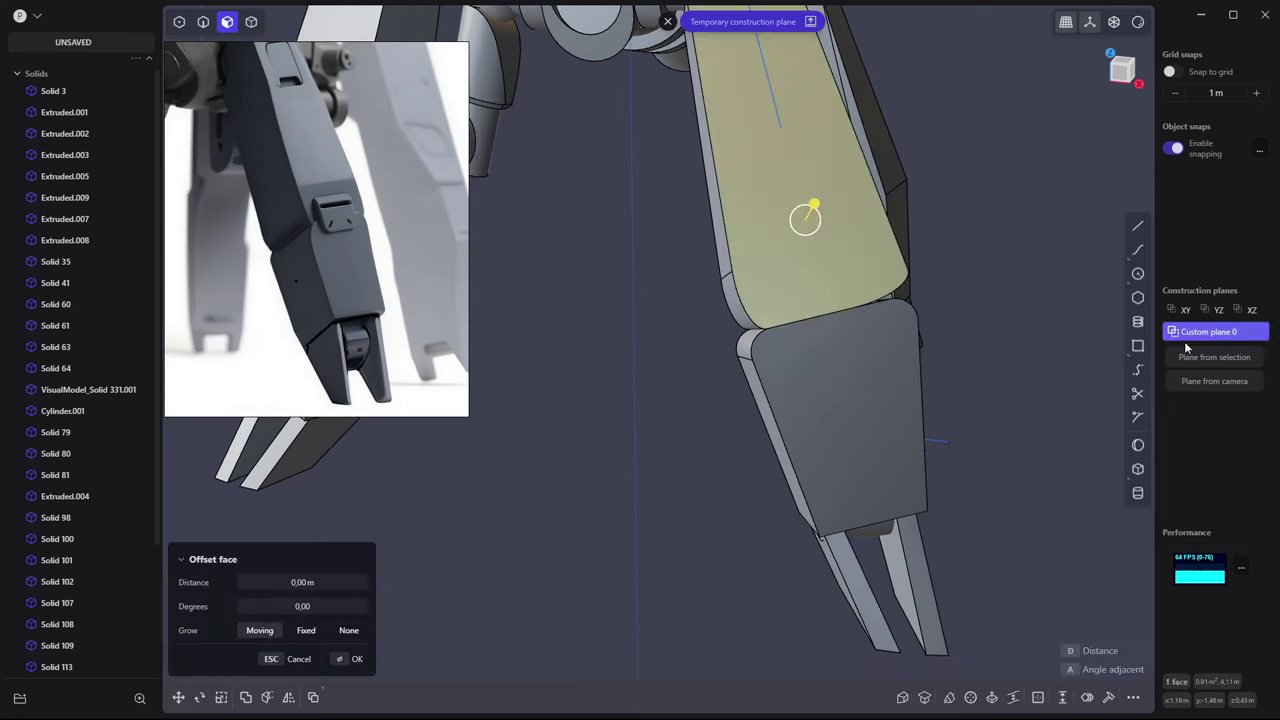
middle_drag(808, 220, 1171, 263)
click(1137, 226)
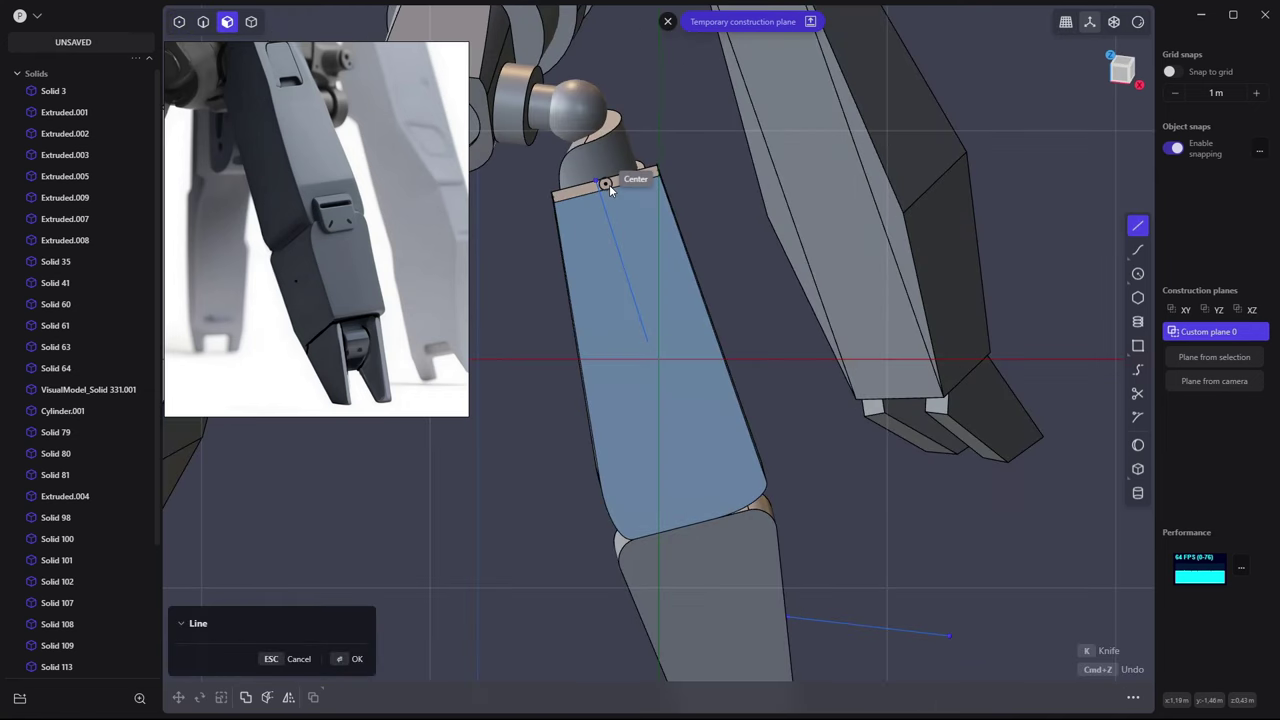
click(609, 184)
click(697, 523)
mouse_move(697, 523)
middle_down()
mouse_move(617, 194)
mouse_move(636, 249)
middle_up()
Move the plate's top corner vertex to a new position
key(1)
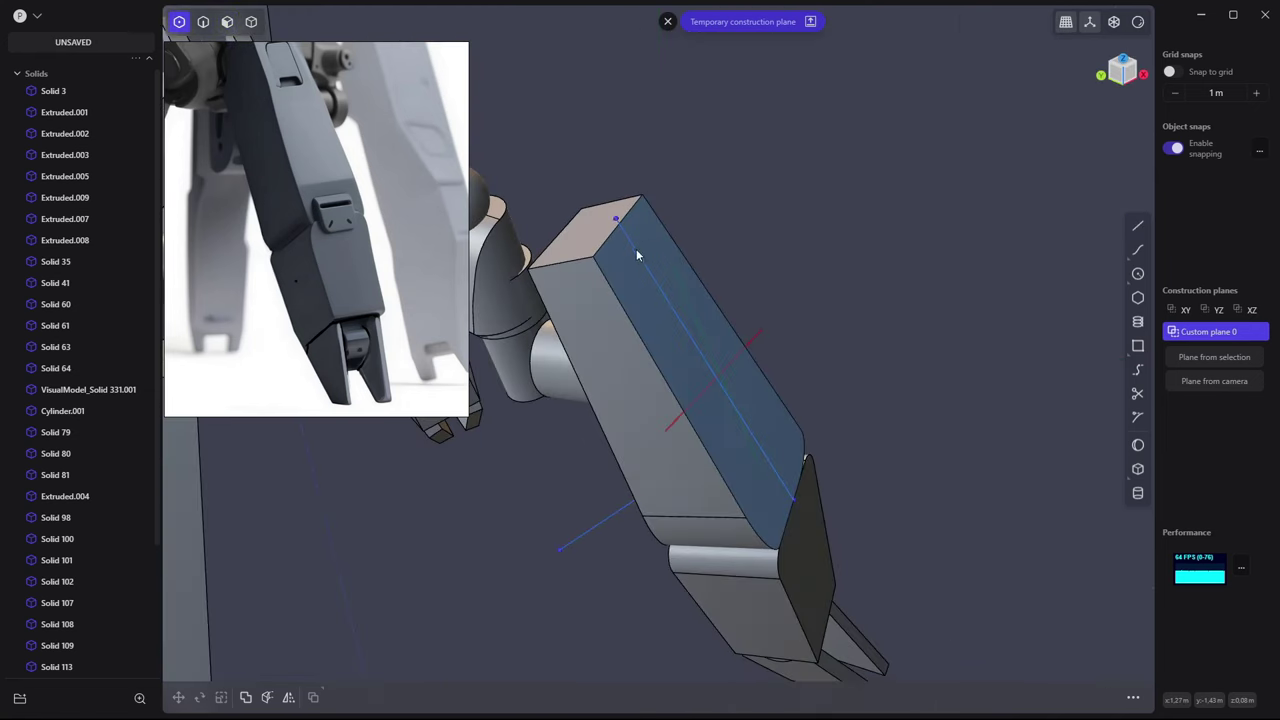
click(617, 218)
key(g)
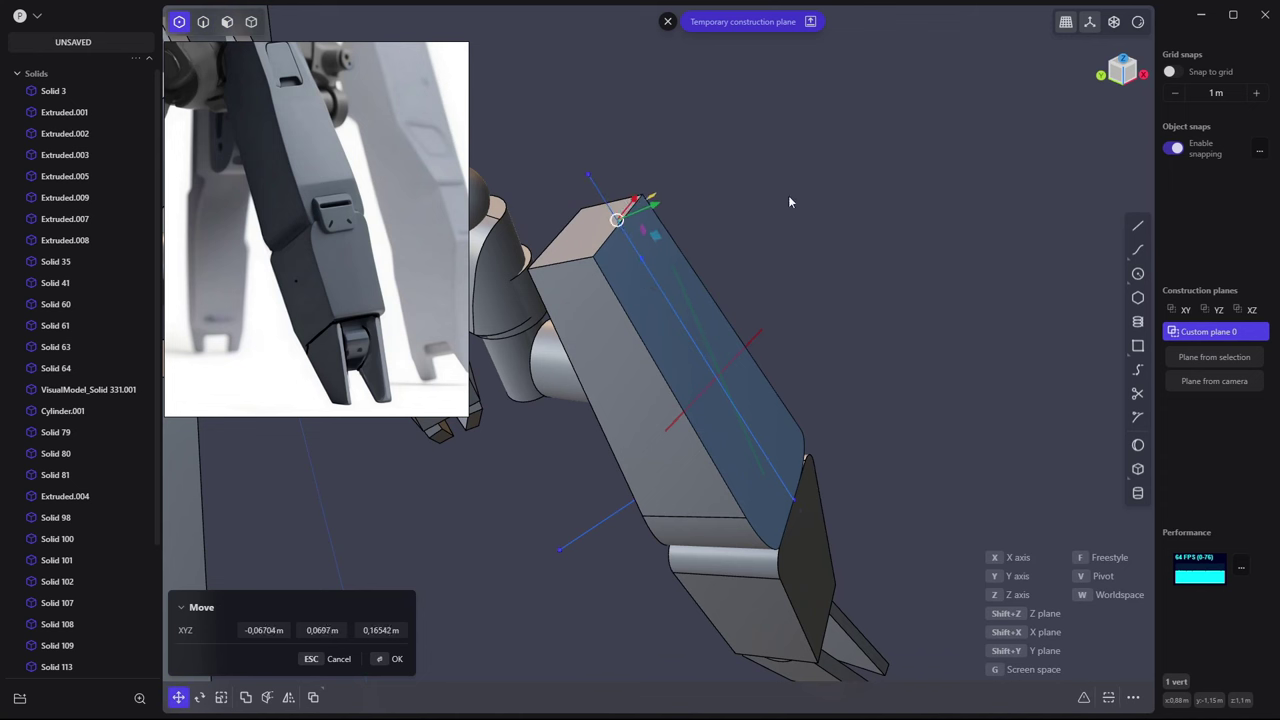
click(814, 514)
Try offsetting the plate's end face and moving the lower leg solid, cancelling both
key(4)
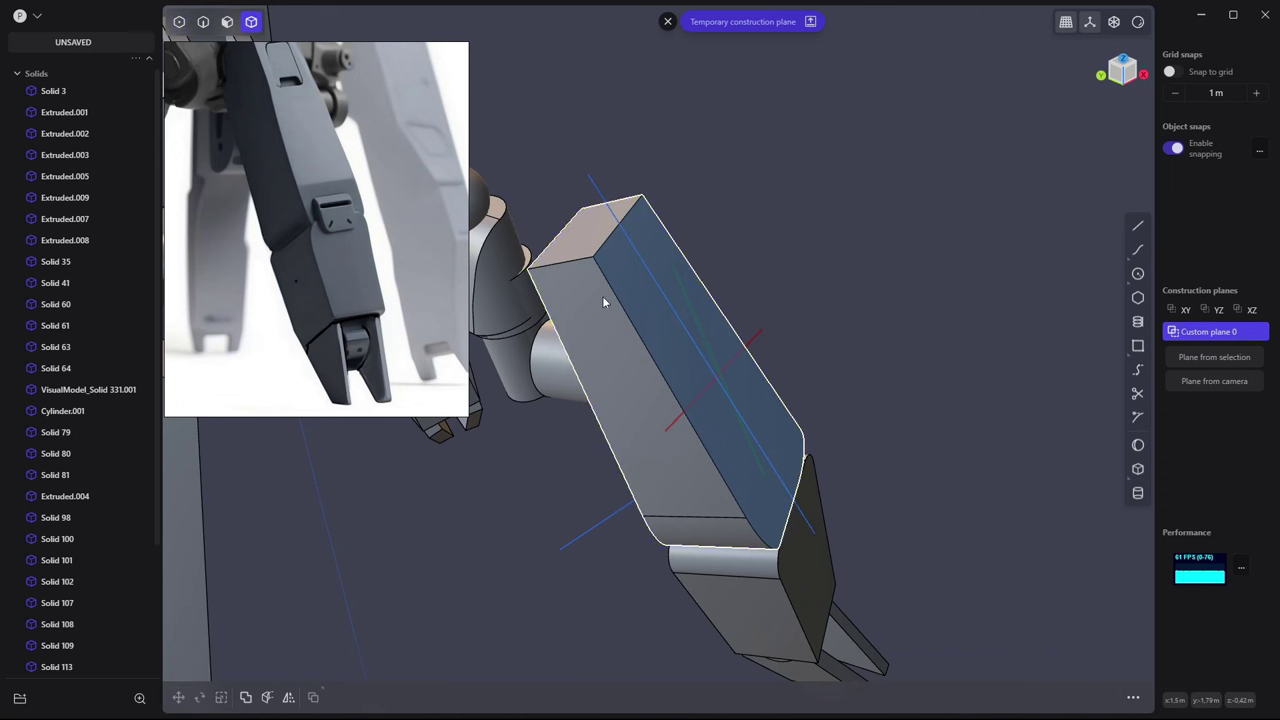
click(602, 296)
middle_drag(830, 186, 836, 287)
key(3)
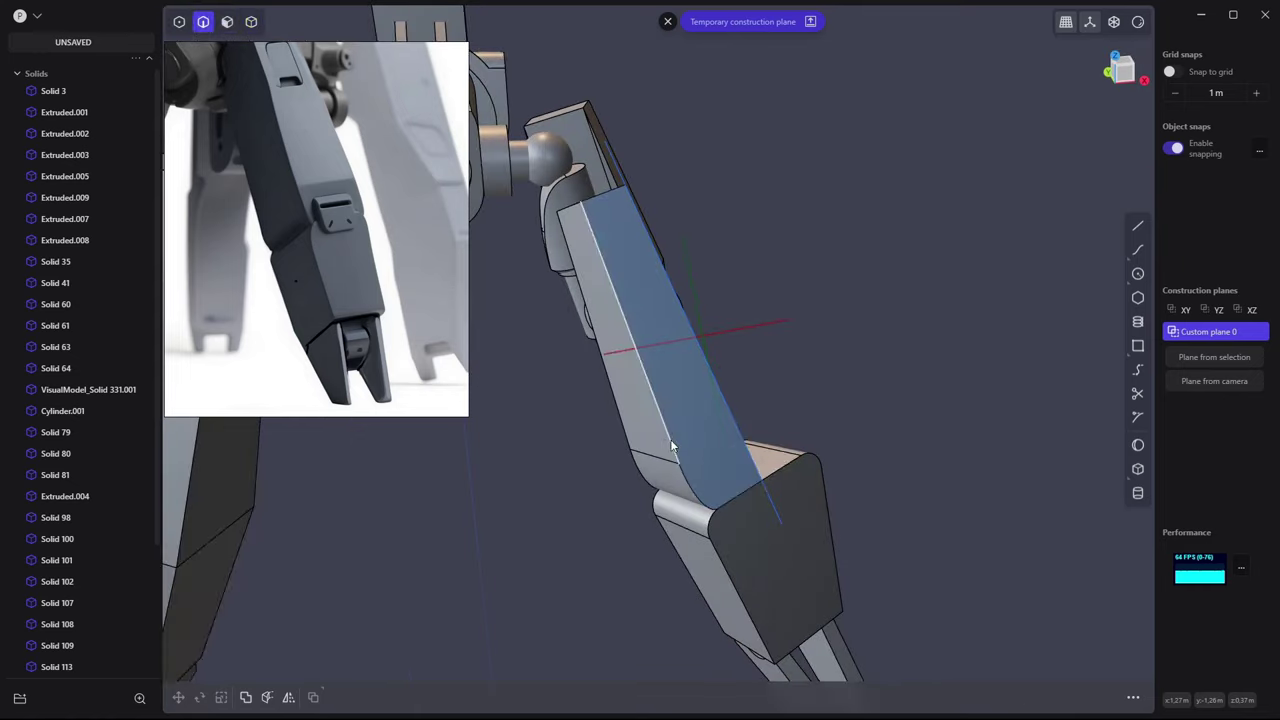
click(765, 468)
key(o)
key(Escape)
middle_drag(638, 215, 832, 244)
key(4)
click(686, 373)
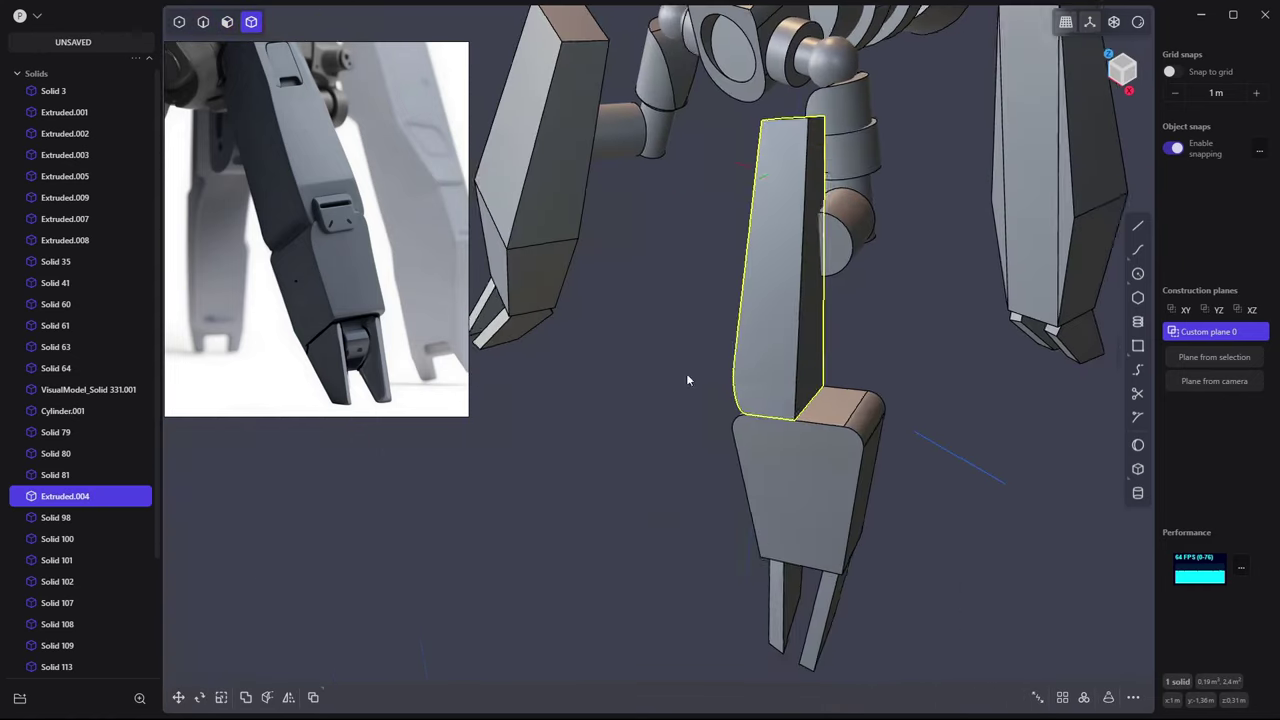
key(g)
key(Escape)
Set the drawing plane to the lower leg's side face for sketching
mouse_move(1008, 273)
middle_down()
mouse_move(1052, 283)
mouse_move(1100, 250)
middle_up()
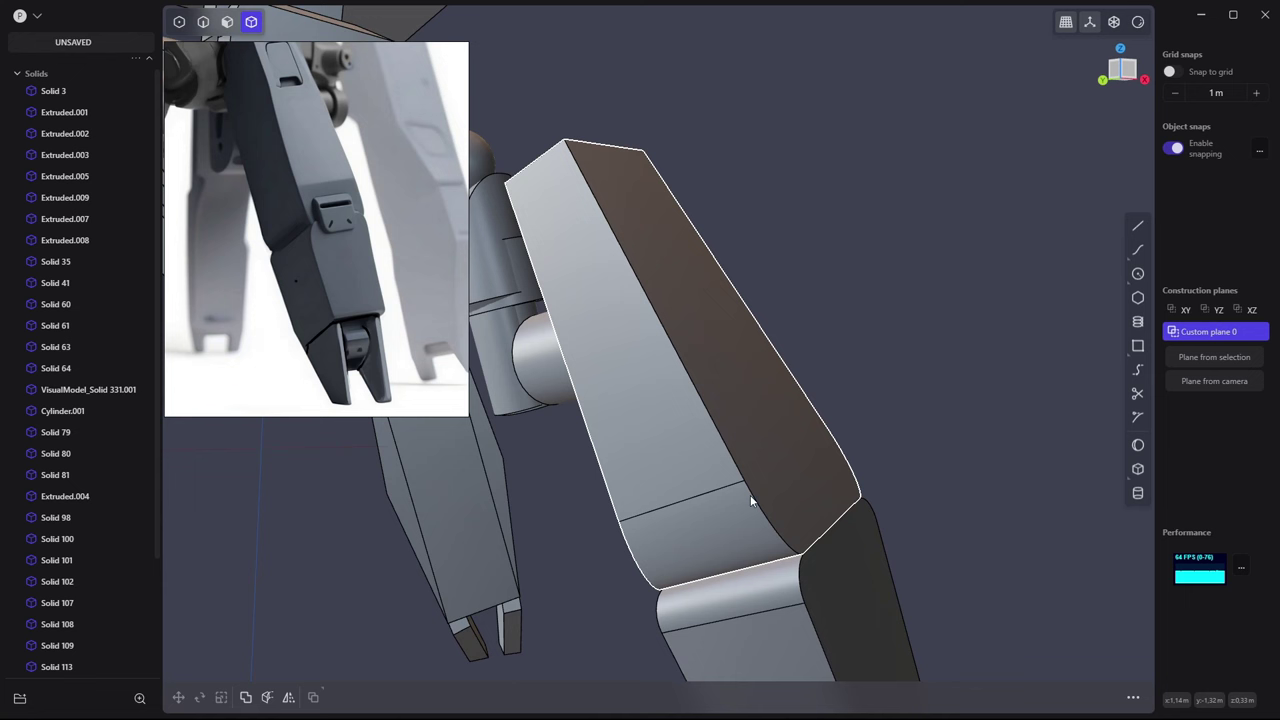
click(1137, 225)
key(KP_1)
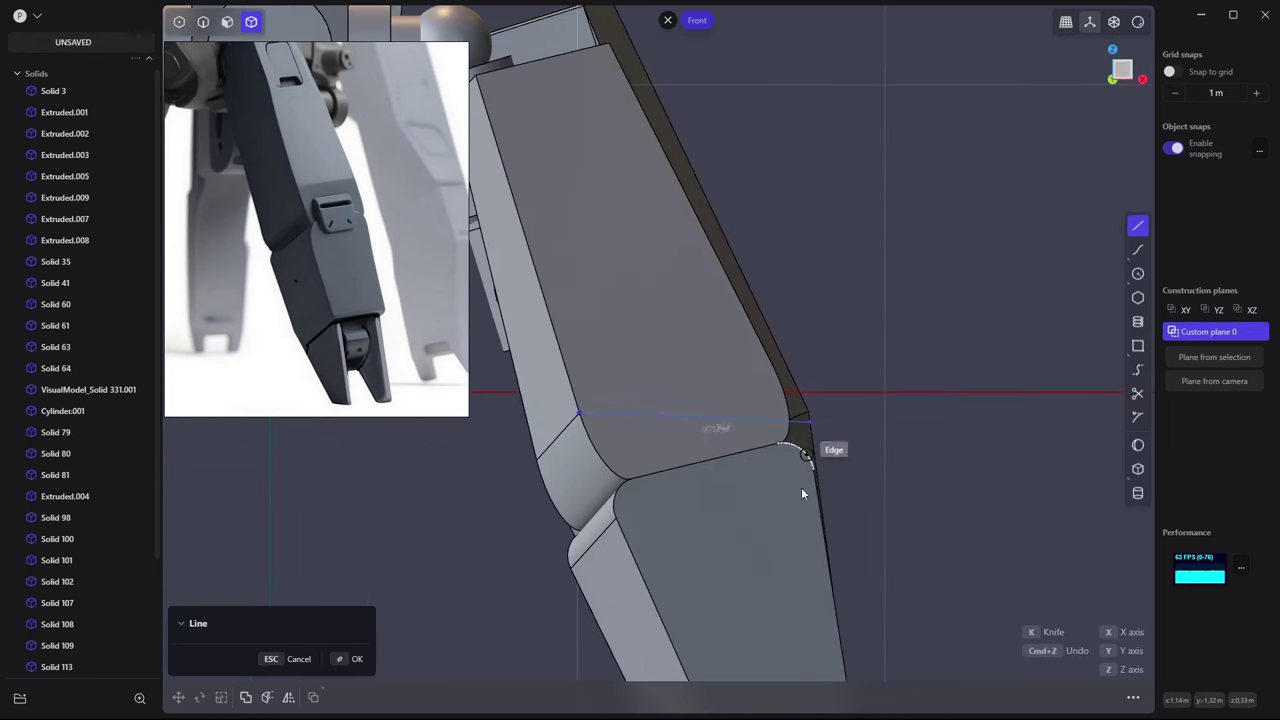
middle_drag(722, 496, 816, 483)
key(Escape)
key(KP_3)
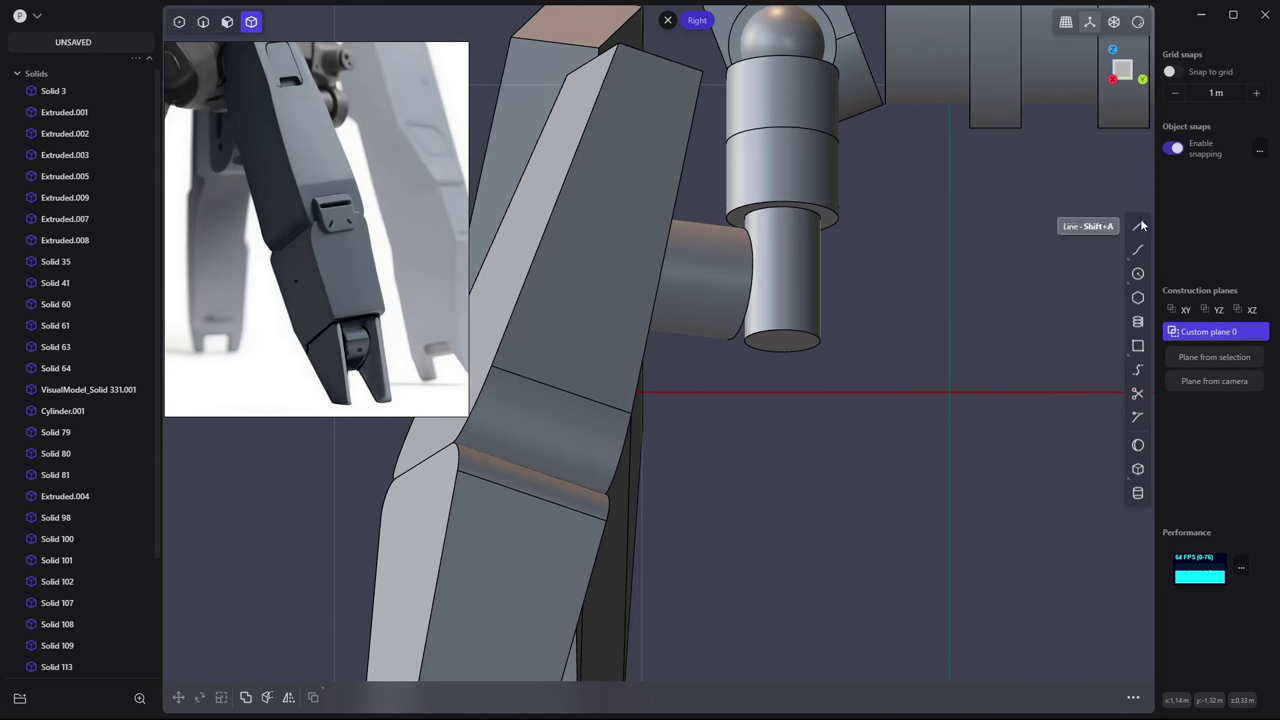
click(571, 345)
click(1214, 357)
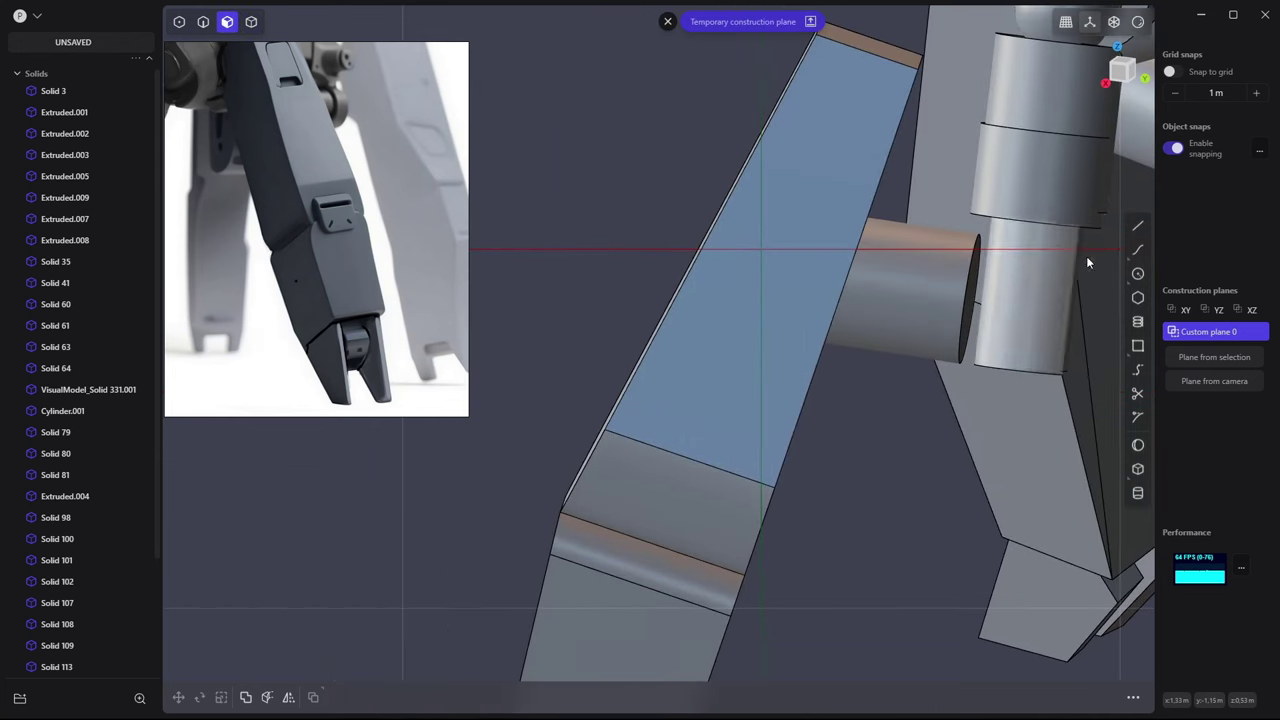
key(l)
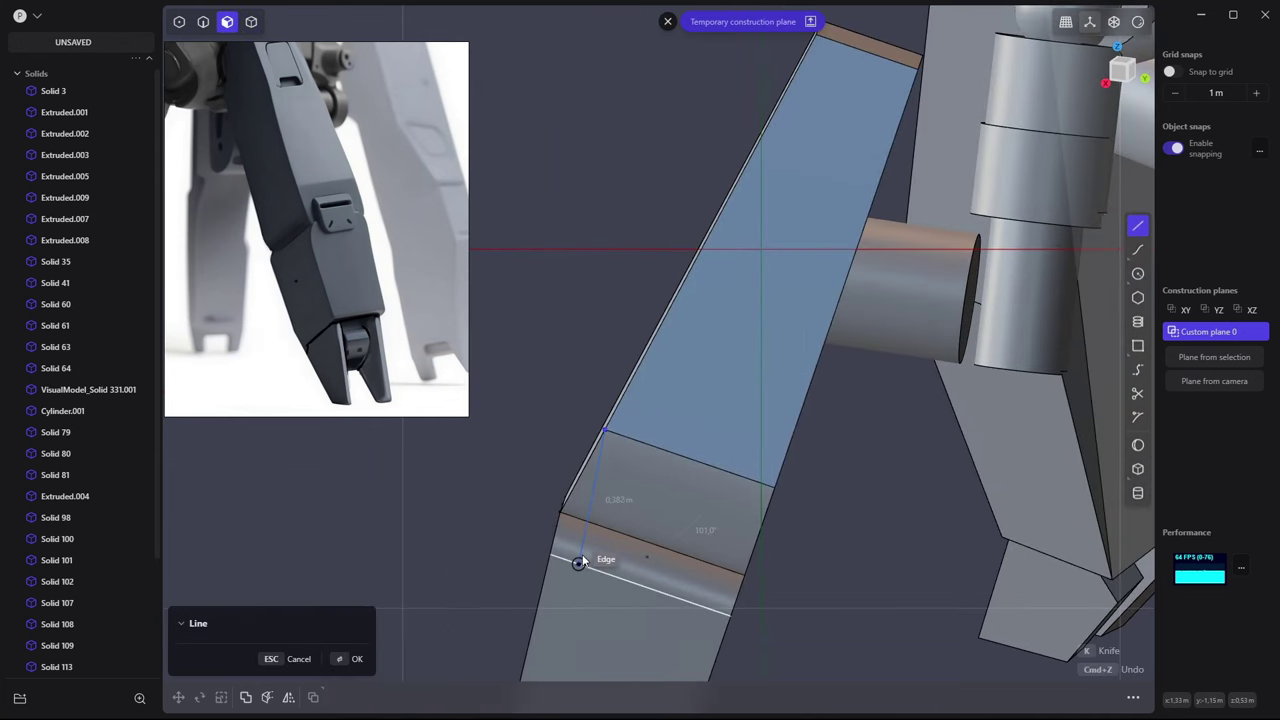
key(Escape)
mouse_move(582, 595)
middle_down()
mouse_move(550, 394)
mouse_move(604, 460)
middle_up()
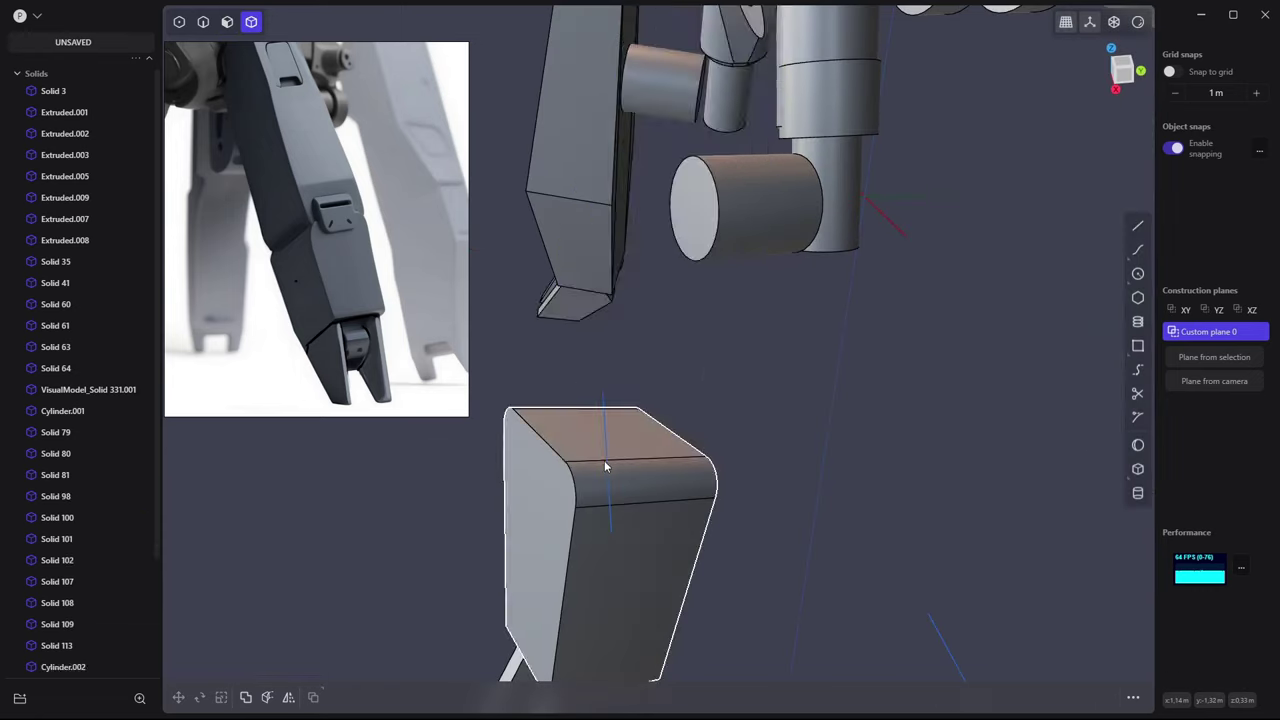
Cut the lower leg block Extruded.004 with the plane to form a knee seam
click(606, 458)
key(alt+c)
click(608, 462)
mouse_move(739, 488)
middle_down()
mouse_move(957, 366)
mouse_move(766, 326)
mouse_move(829, 434)
middle_up()
key(1)
click(833, 389)
key(g)
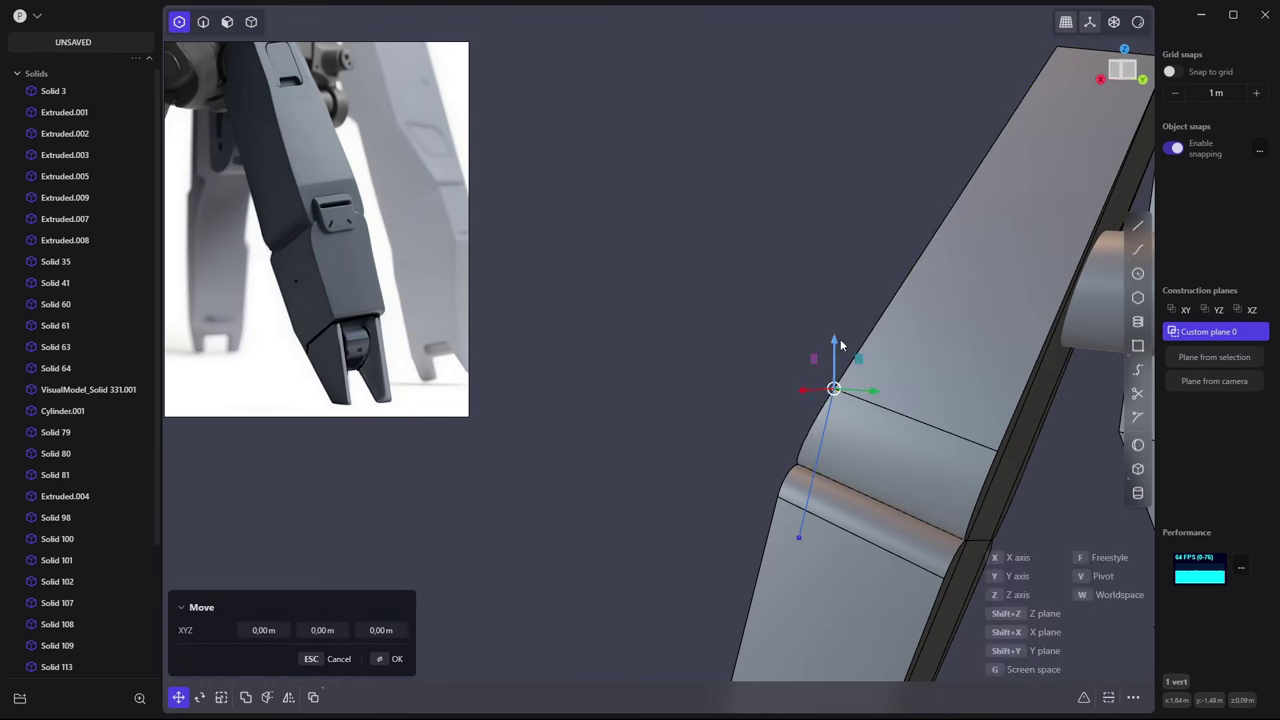
key(Escape)
key(4)
click(889, 370)
key(alt+c)
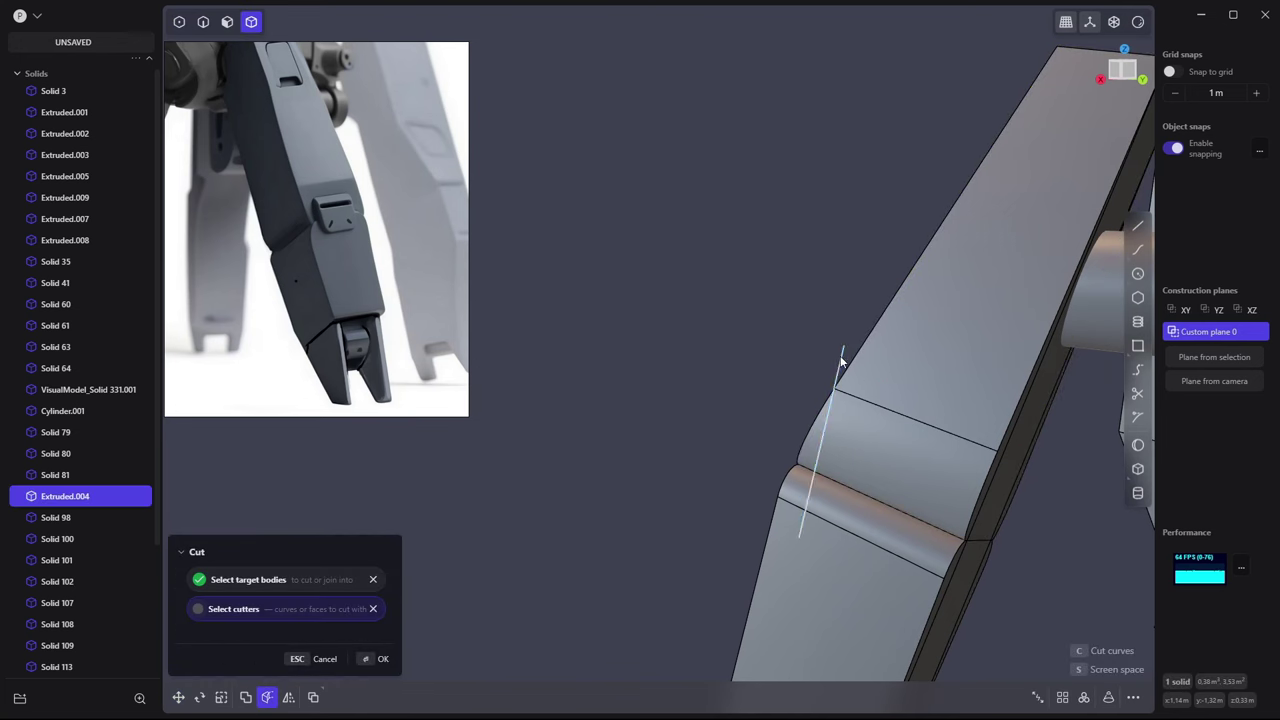
middle_drag(889, 370, 713, 296)
click(713, 296)
Duplicate the block's top face and thicken the sheet upward into a new block
key(2)
scroll(872, 372, down, 5)
mouse_move(872, 372)
middle_down()
mouse_move(803, 418)
mouse_move(664, 429)
mouse_move(689, 450)
mouse_move(760, 430)
middle_up()
scroll(803, 418, up, 5)
key(3)
click(790, 290)
key(o)
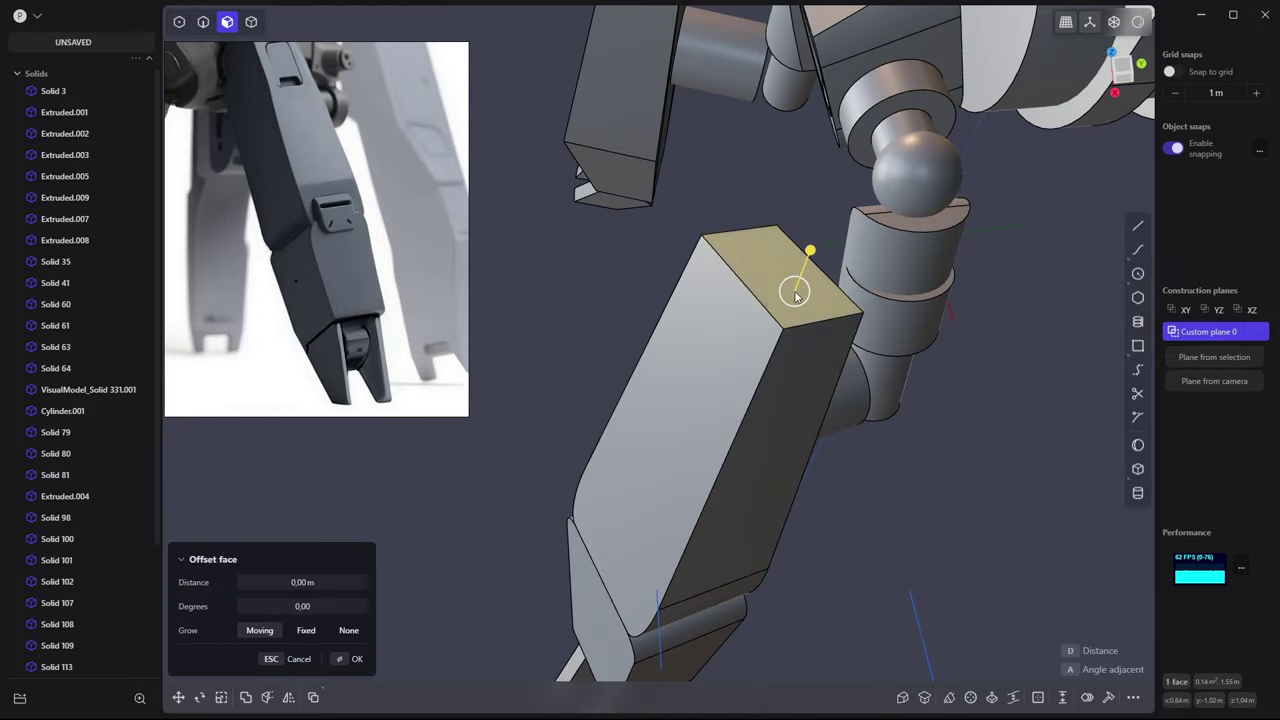
key(ctrl+d)
middle_drag(795, 295, 823, 336)
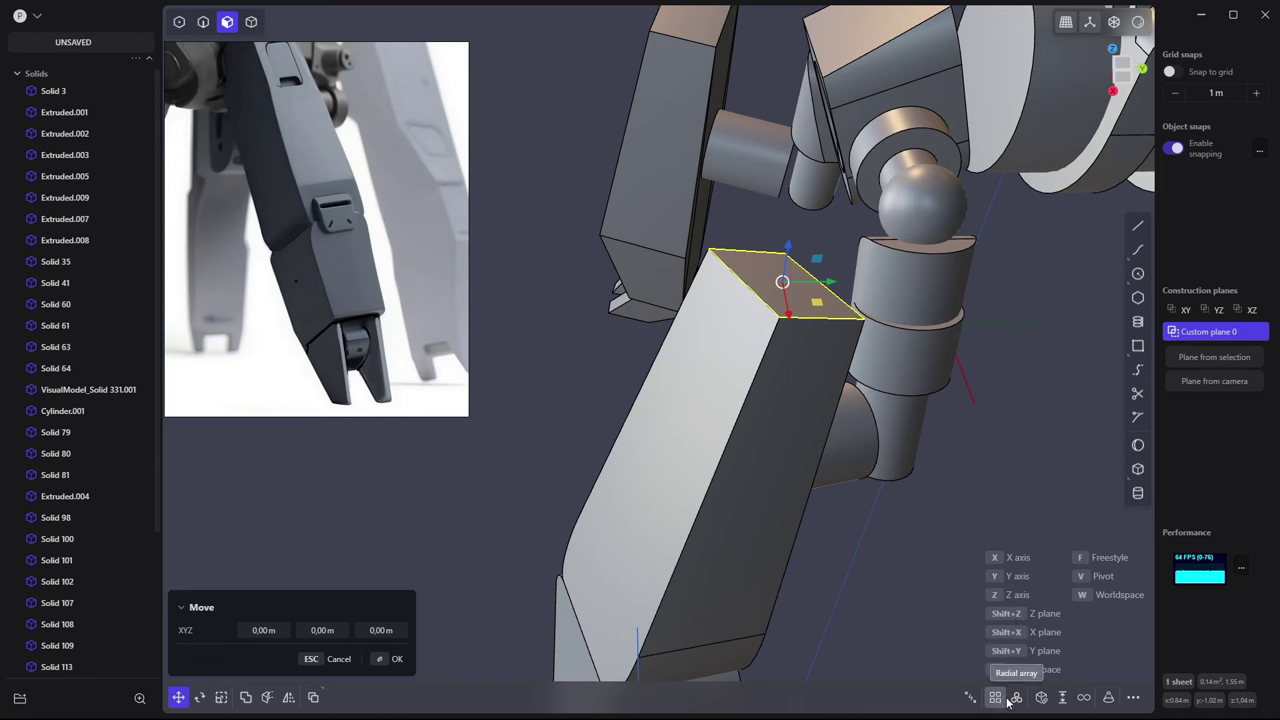
key(ctrl+t)
click(846, 130)
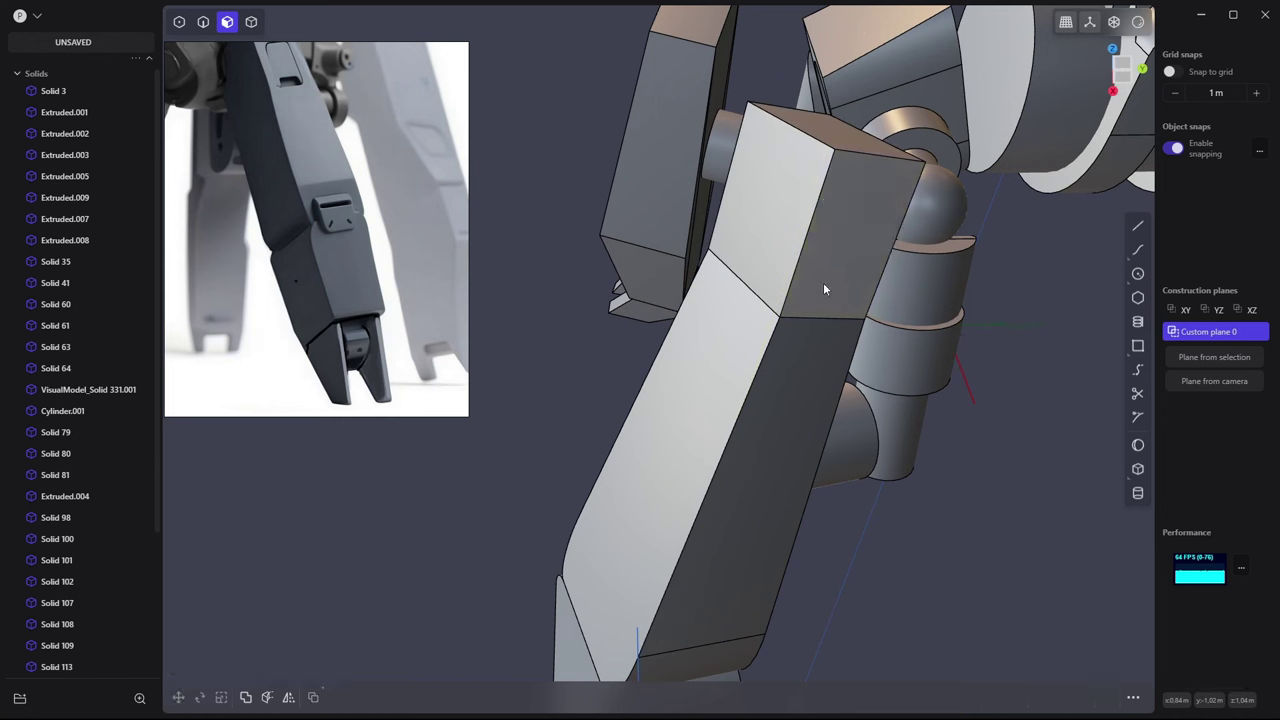
Start offsetting the new block's side face, then select the leg body
click(823, 282)
key(o)
double_click(1207, 340)
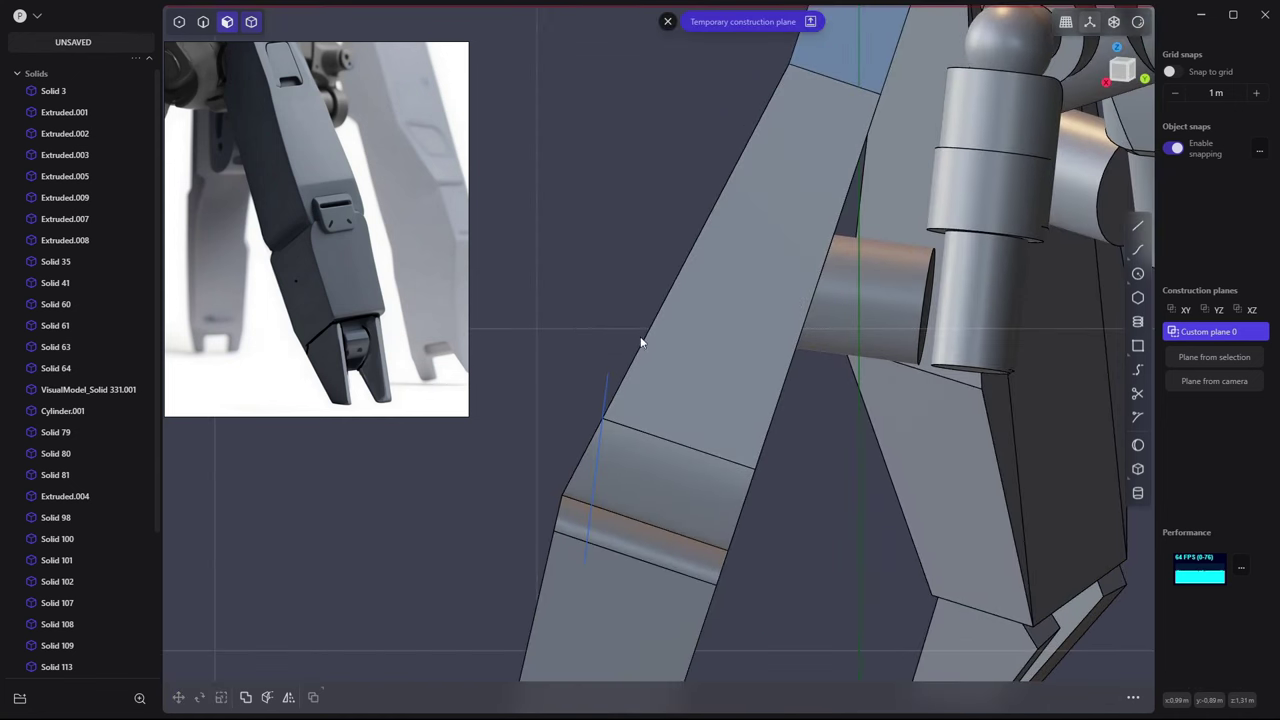
click(641, 343)
mouse_move(606, 381)
middle_down()
mouse_move(719, 437)
mouse_move(829, 390)
middle_up()
Fillet the seam edge of the lower leg plate
click(707, 401)
key(f)
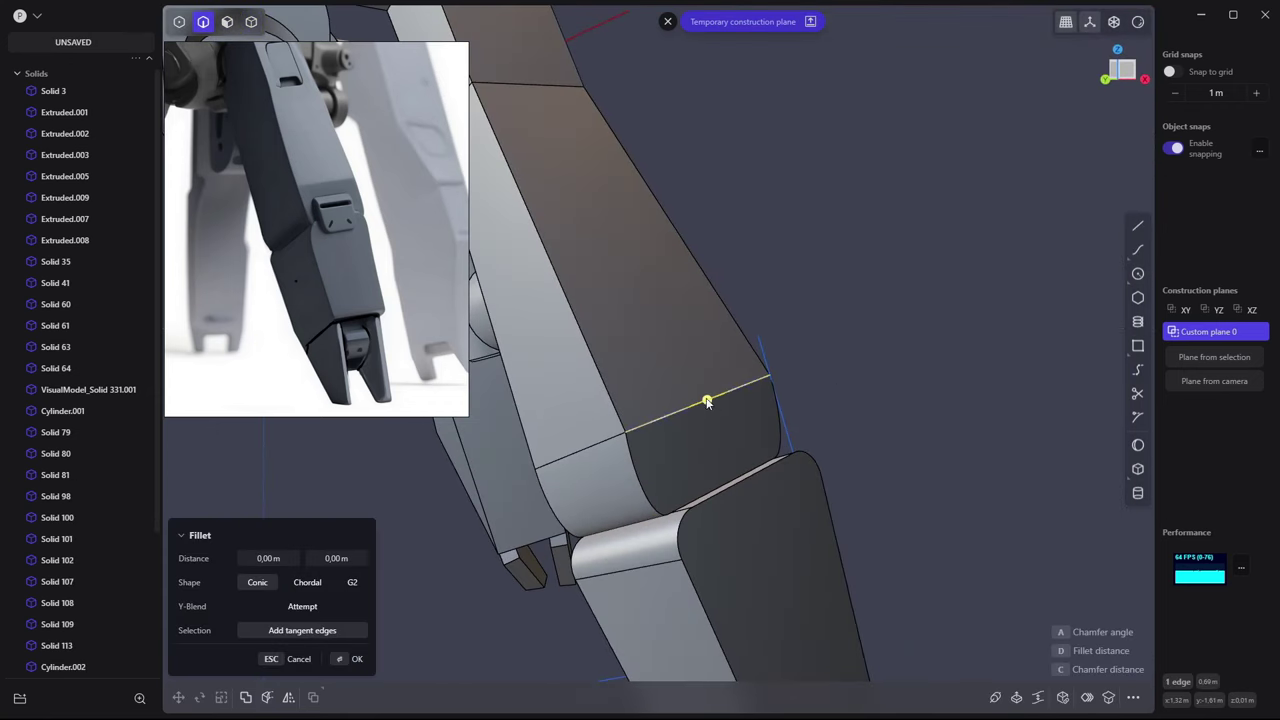
click(757, 385)
mouse_move(757, 385)
middle_down()
mouse_move(827, 358)
mouse_move(891, 414)
mouse_move(758, 402)
mouse_move(804, 383)
mouse_move(615, 372)
mouse_move(934, 338)
mouse_move(858, 343)
mouse_move(763, 396)
mouse_move(780, 403)
mouse_move(717, 221)
mouse_move(737, 329)
mouse_move(572, 363)
middle_up()
scroll(853, 326, up, 2)
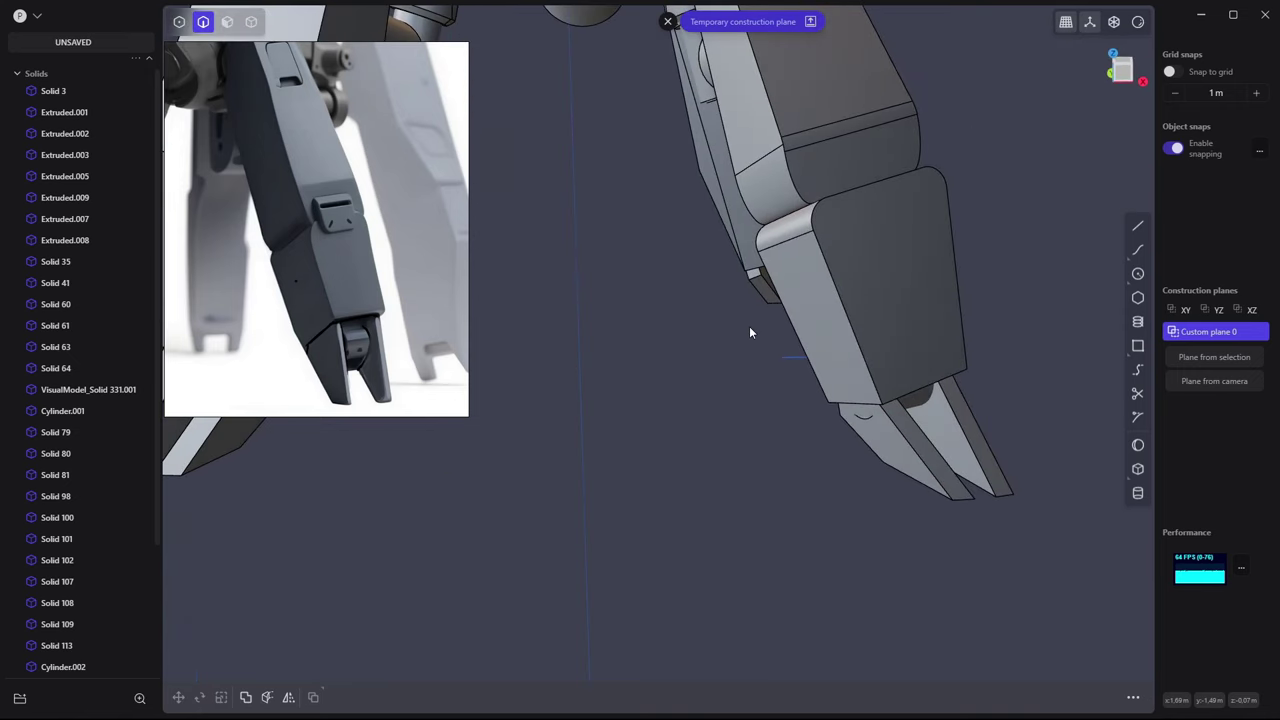
mouse_move(749, 326)
middle_down()
mouse_move(783, 301)
mouse_move(856, 90)
mouse_move(830, 407)
mouse_move(714, 346)
mouse_move(622, 264)
mouse_move(772, 298)
mouse_move(744, 390)
middle_up()
scroll(783, 301, down, 3)
Round the top edge of the upper leg block with a 0.054 m fillet
click(772, 298)
key(f)
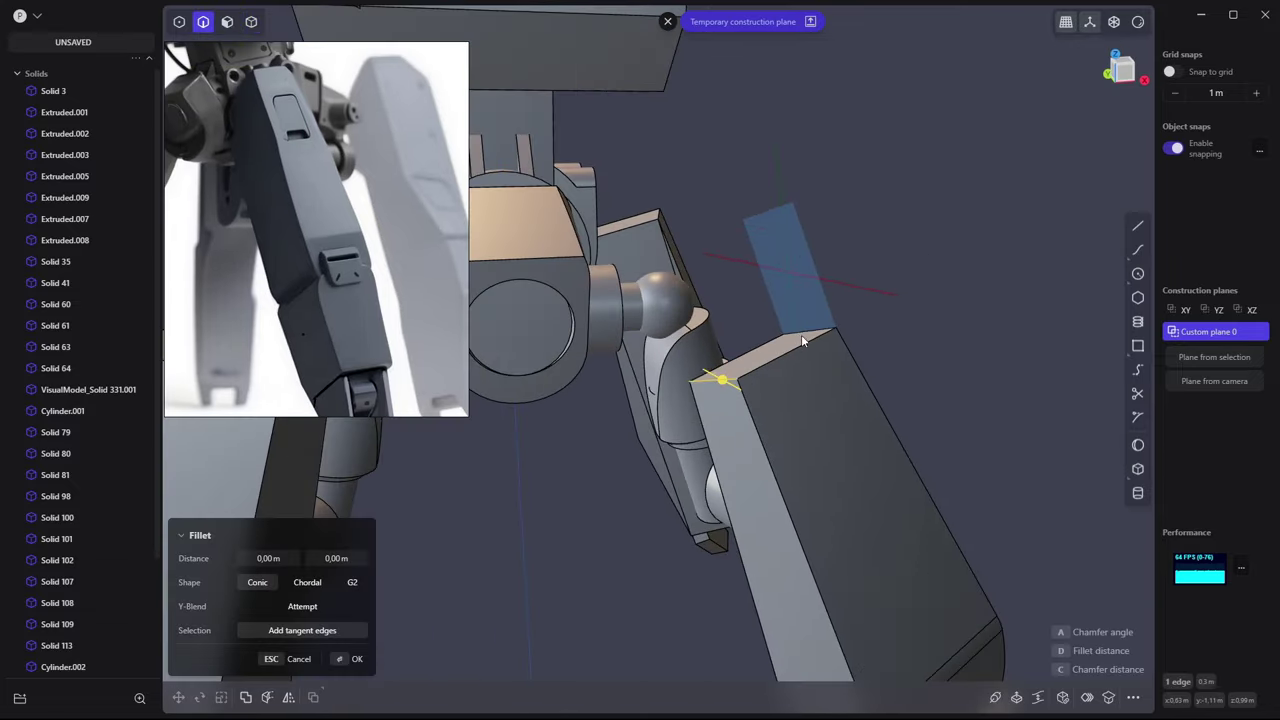
drag(808, 333, 813, 318)
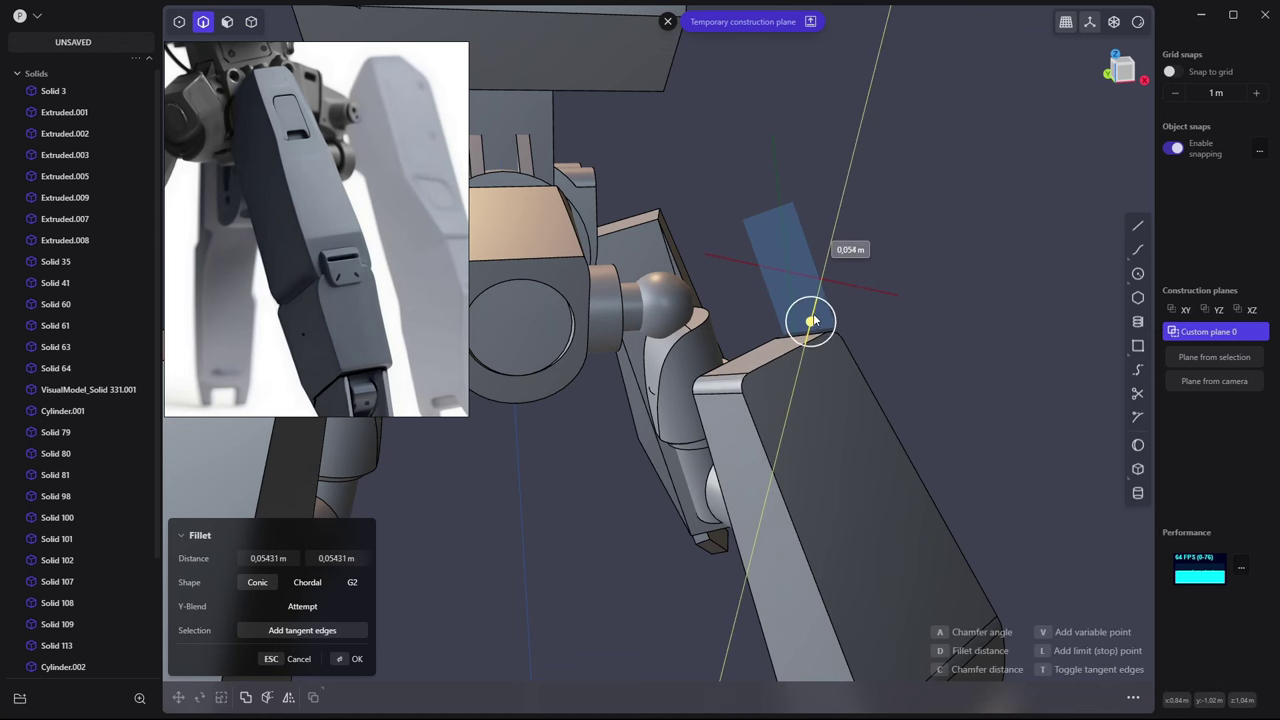
key(Return)
mouse_move(952, 262)
middle_down()
mouse_move(870, 370)
mouse_move(887, 230)
mouse_move(808, 283)
middle_up()
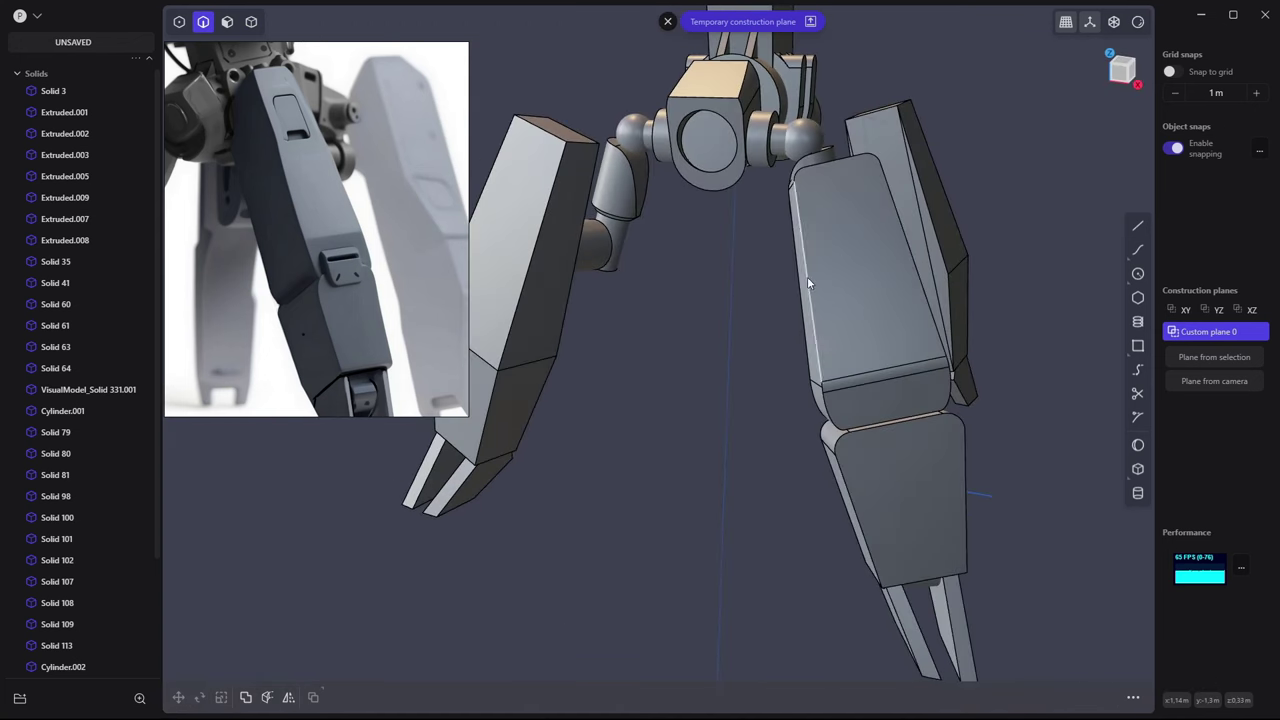
Select the lower leg plate's front face, trying and cancelling a line and an edge fillet
click(806, 177)
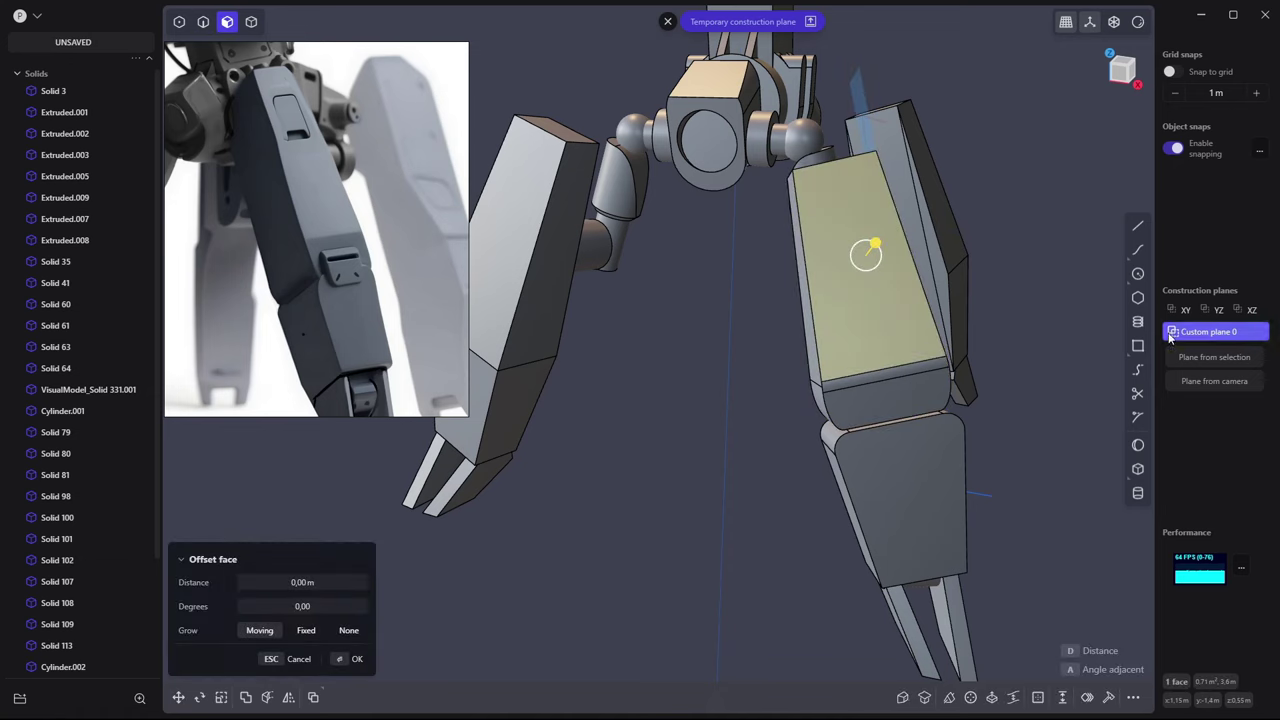
mouse_move(869, 251)
middle_down()
mouse_move(720, 366)
mouse_move(727, 304)
mouse_move(554, 509)
middle_up()
key(l)
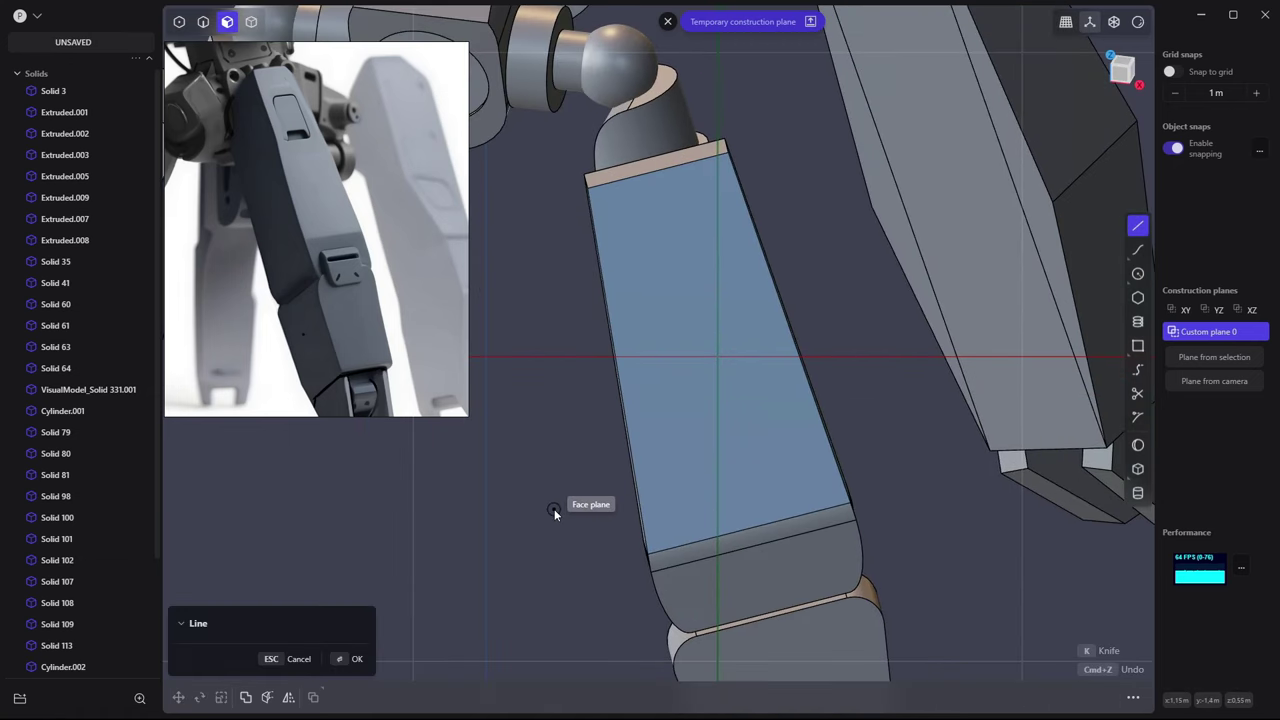
key(Escape)
key(Escape)
drag(697, 200, 846, 183)
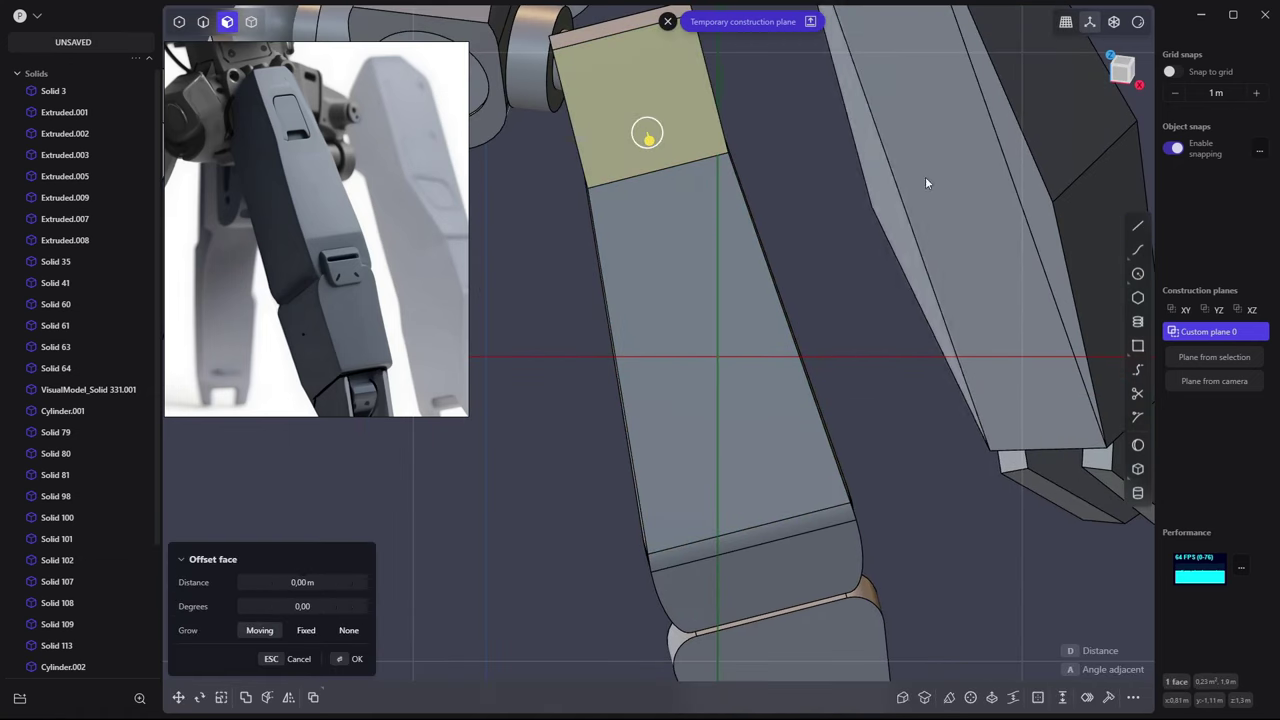
click(1202, 359)
click(780, 329)
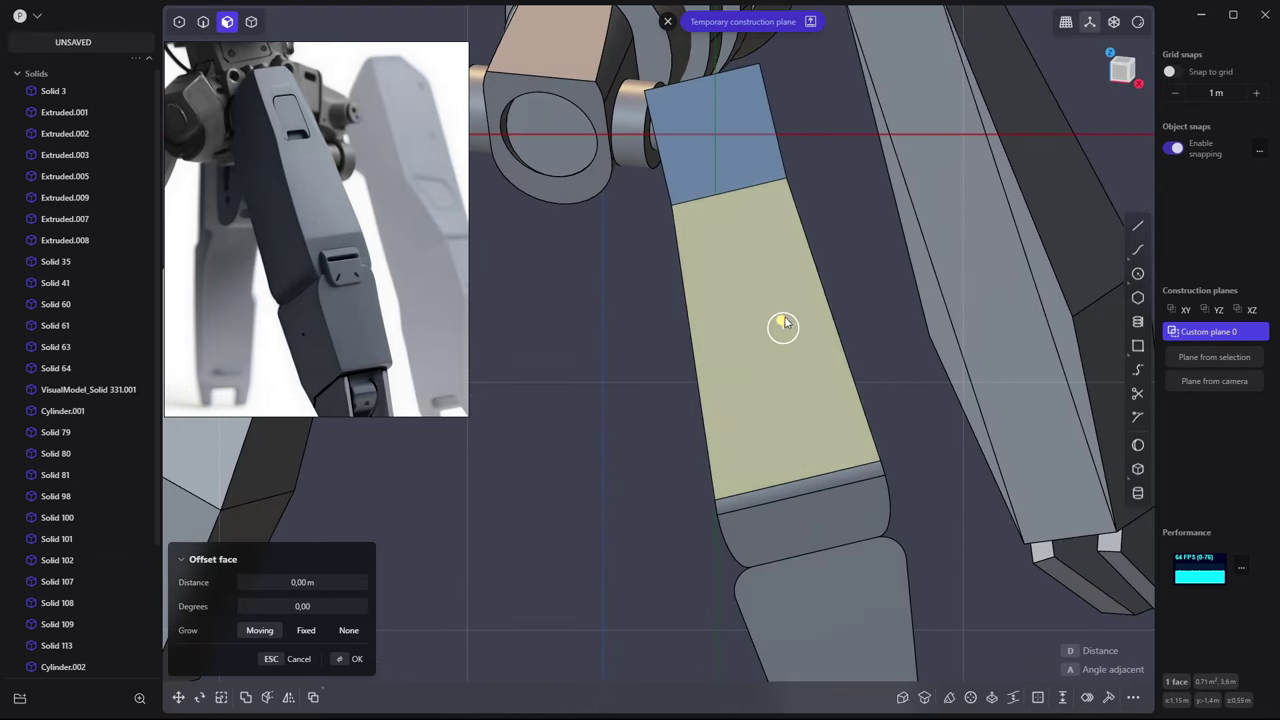
click(680, 225)
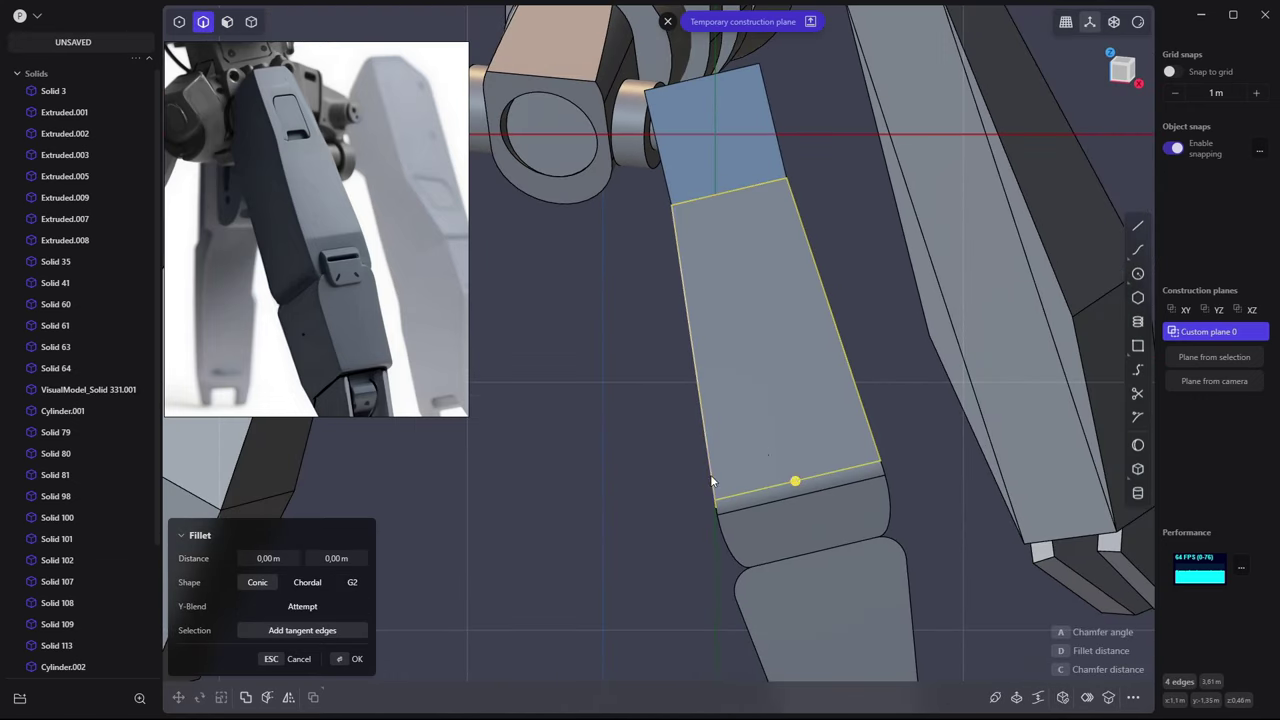
key(Escape)
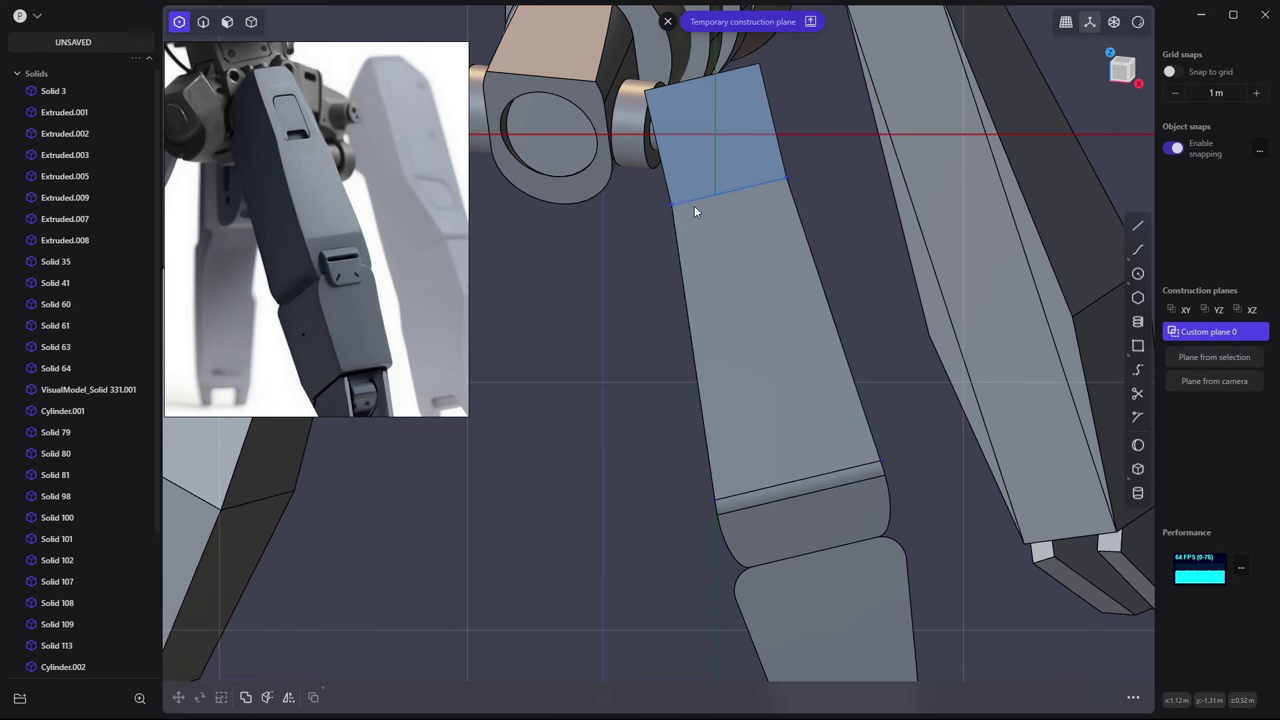
Try moving the selected vertex, then cancel the move
scroll(692, 205, up, 2)
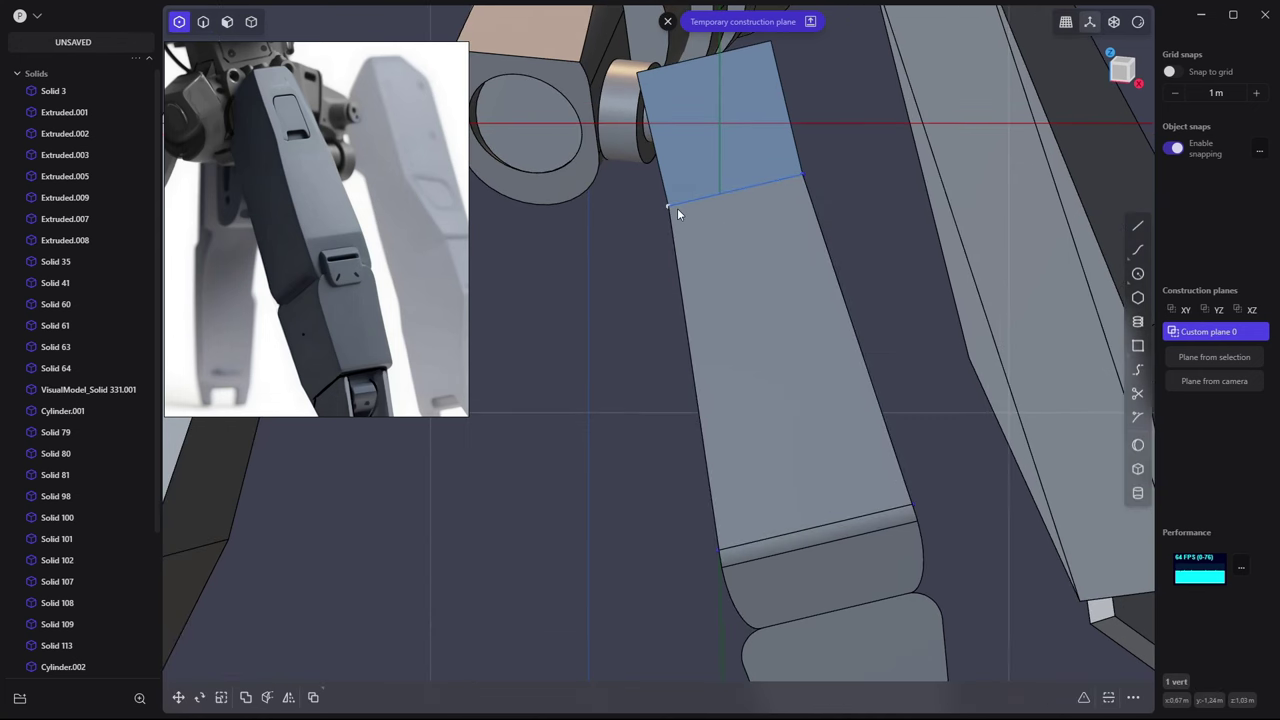
key(g)
key(Escape)
key(g)
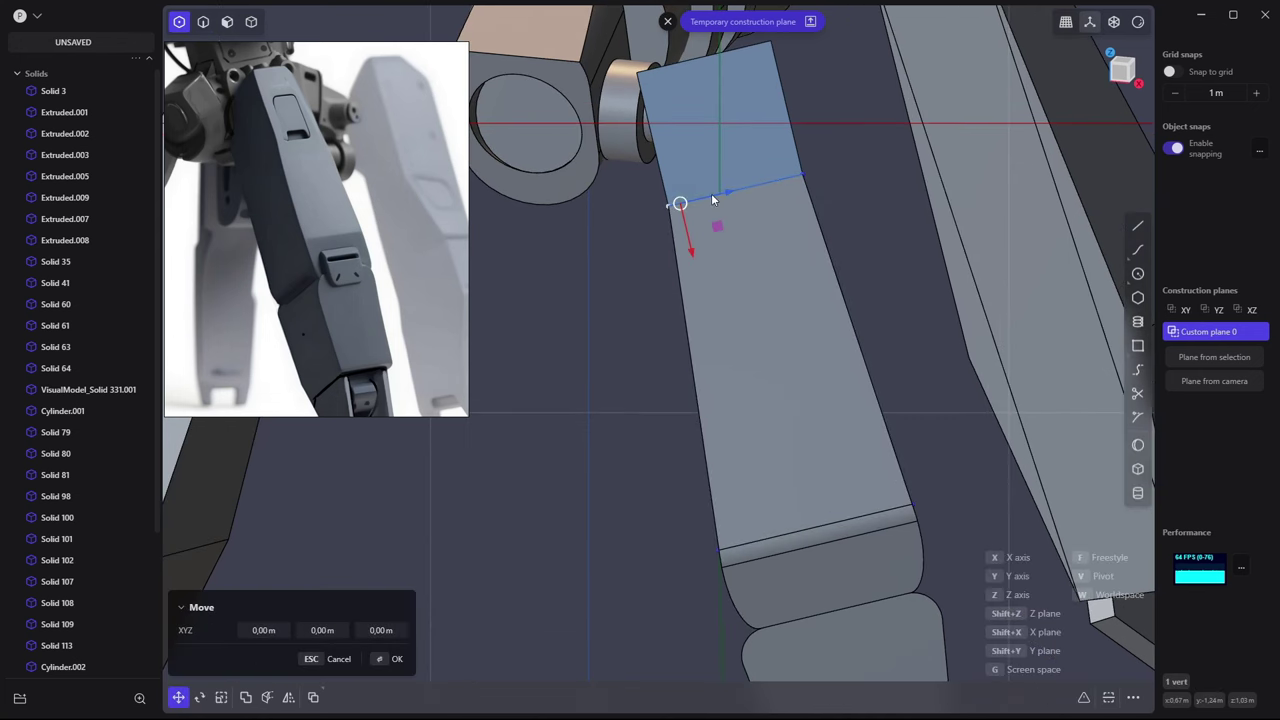
key(Escape)
Snap to the front view and save two custom construction planes from the leg plate face
middle_drag(741, 220, 775, 498)
click(775, 498)
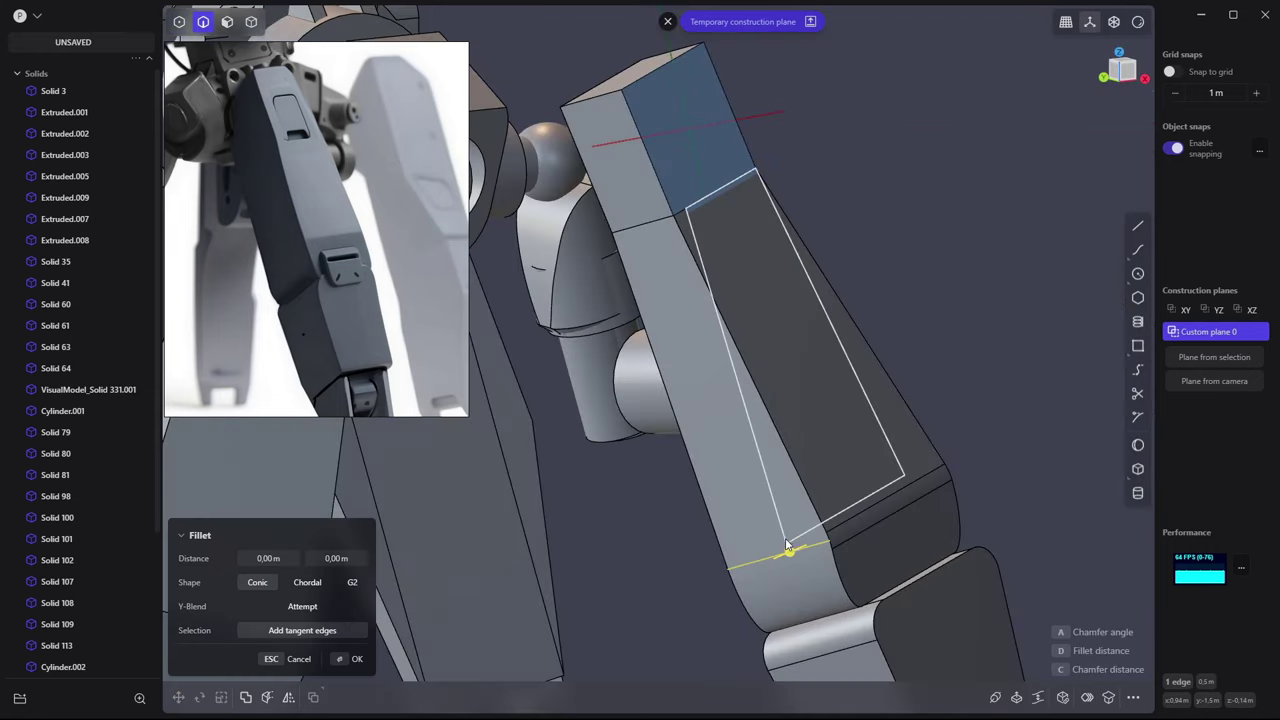
key(g)
middle_drag(827, 369, 880, 366)
key(Escape)
key(KP_1)
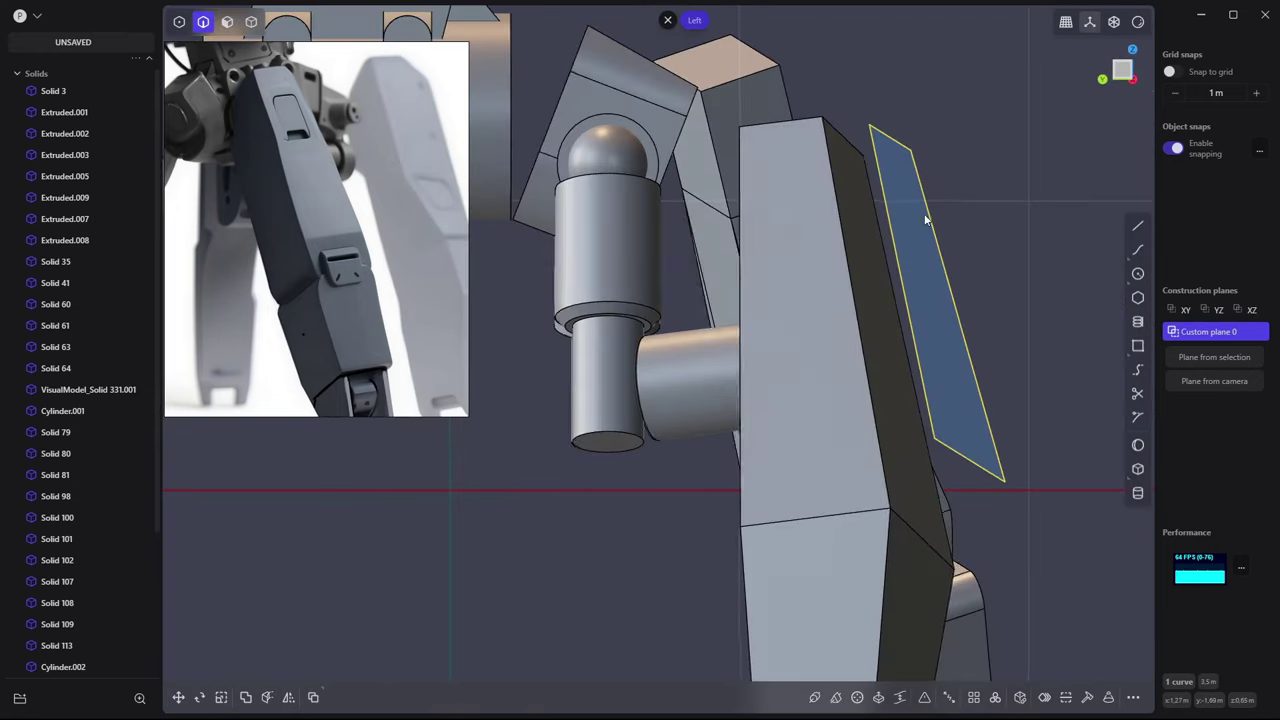
click(700, 20)
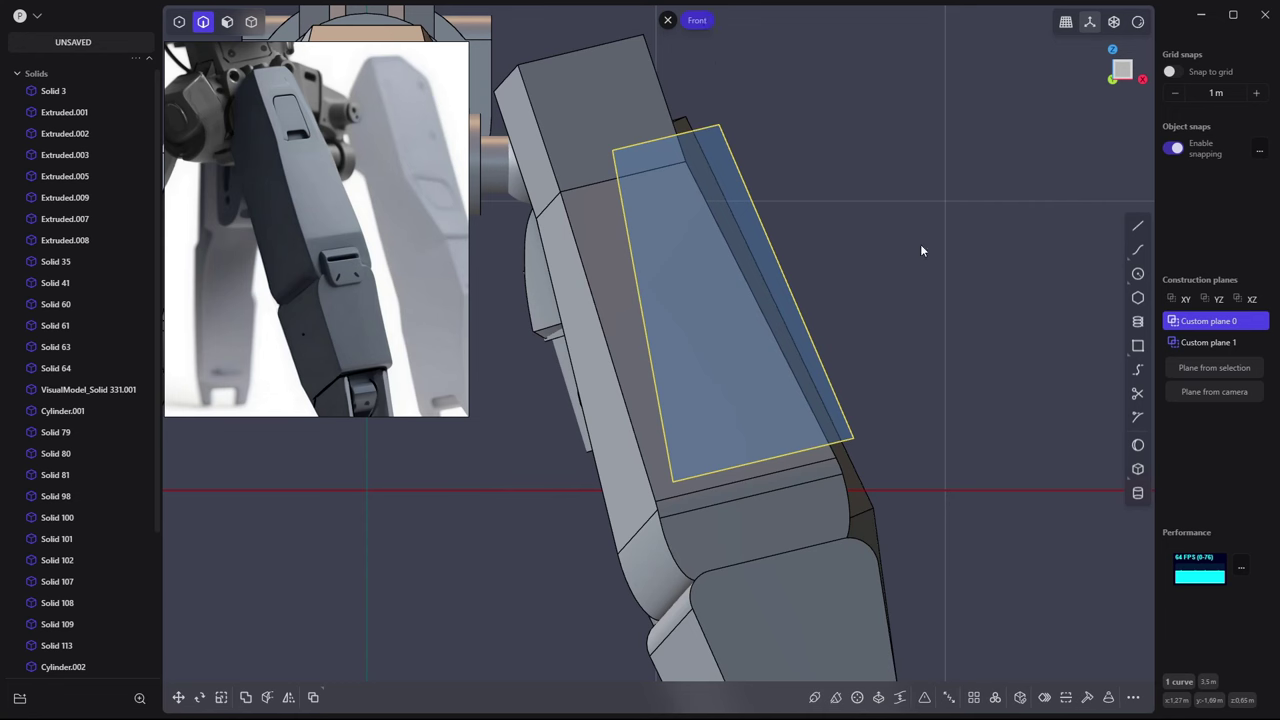
click(1204, 371)
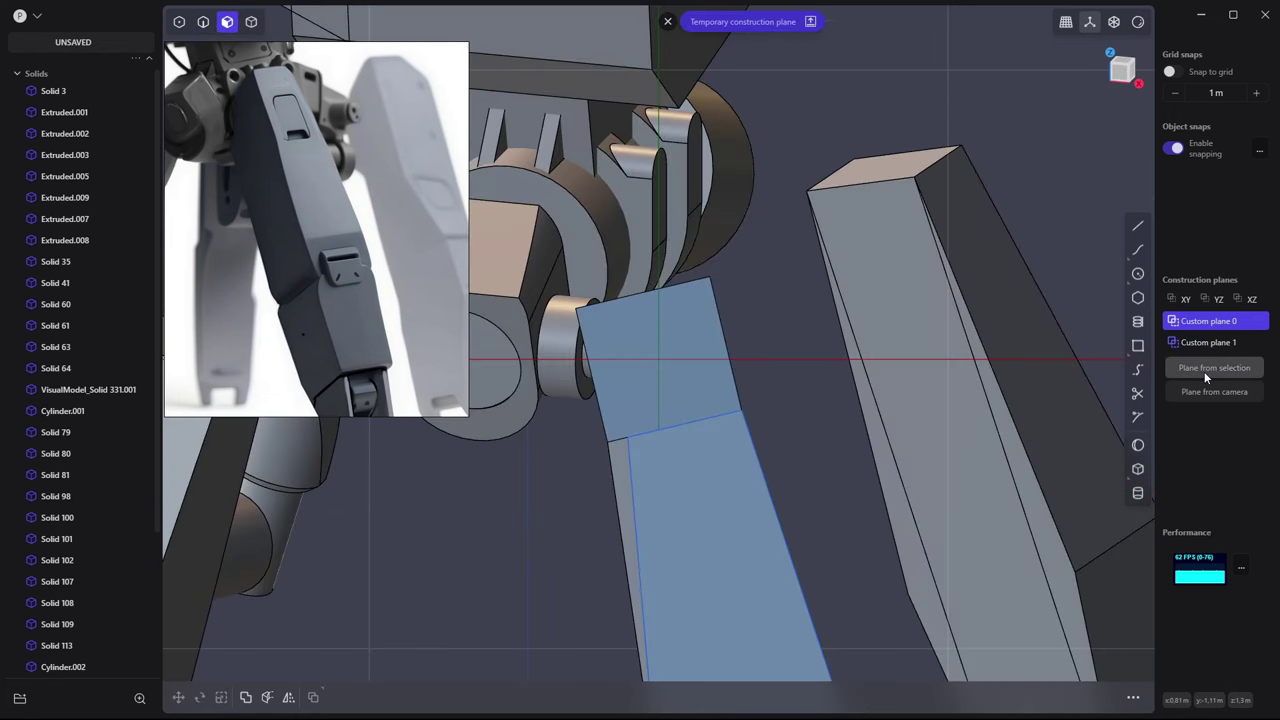
click(779, 28)
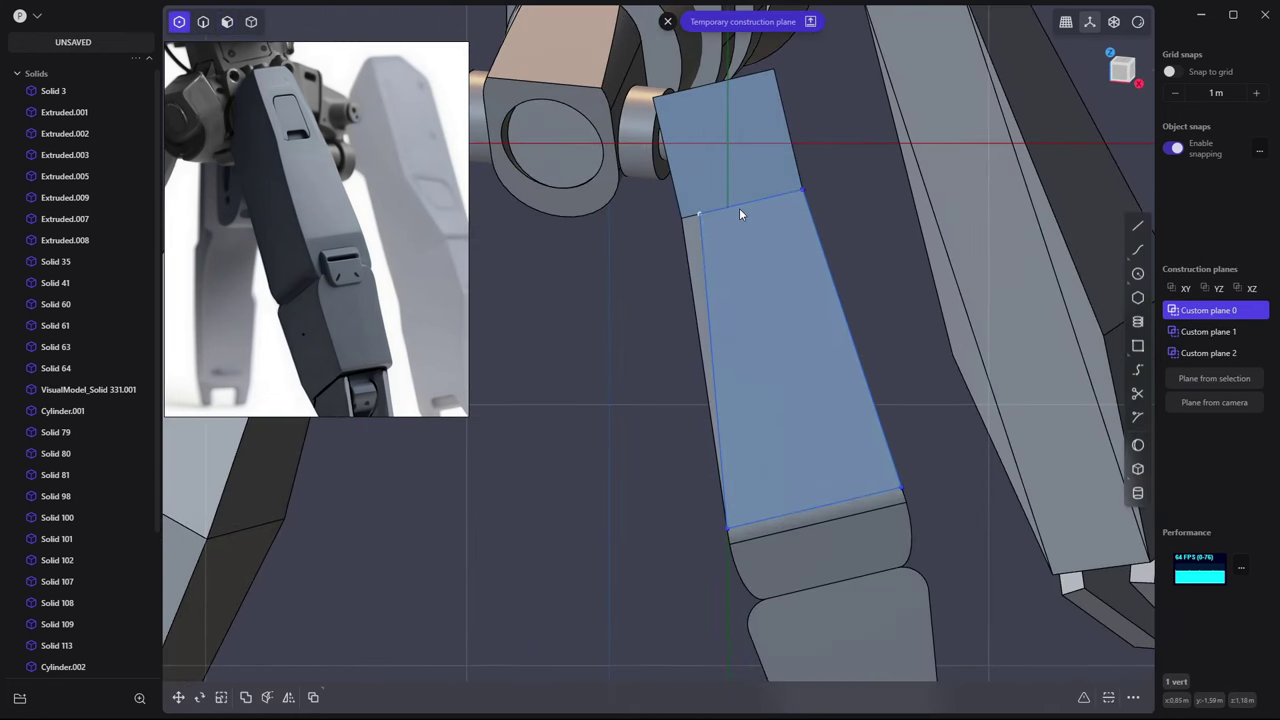
Trim the unwanted segment from the face outline curves and pick the lower corner vertex
key(1)
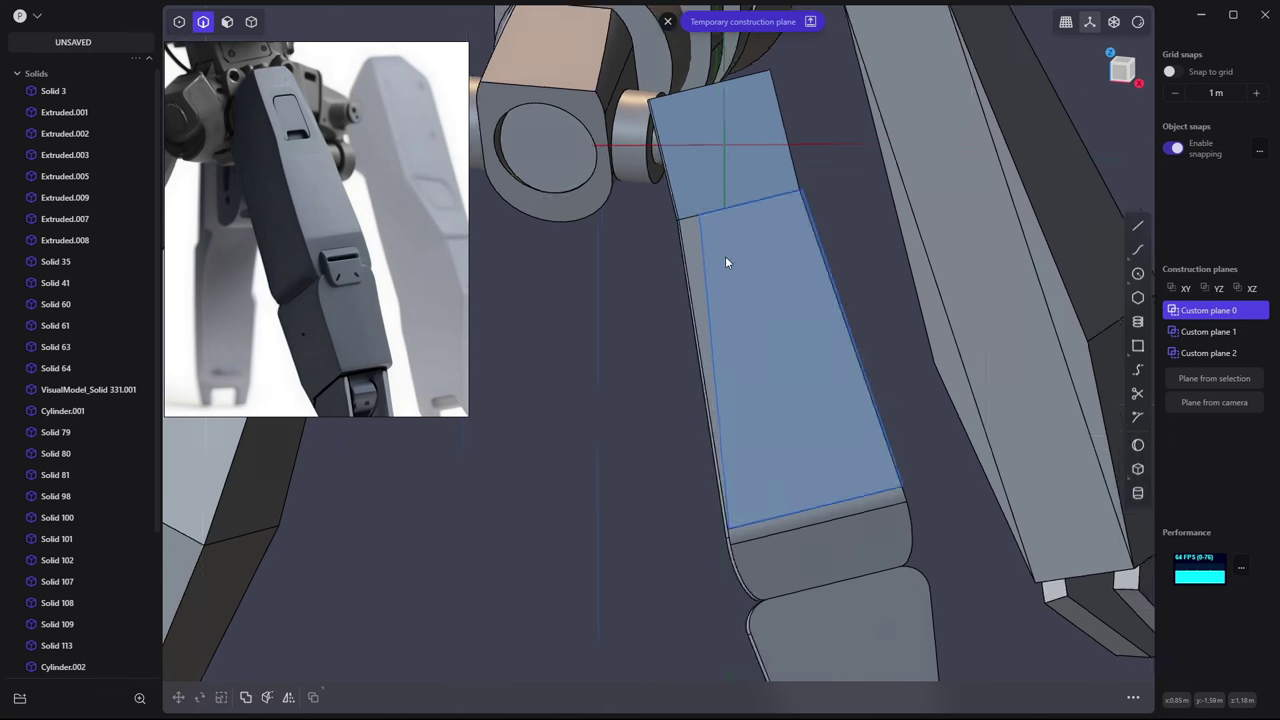
middle_drag(714, 271, 706, 271)
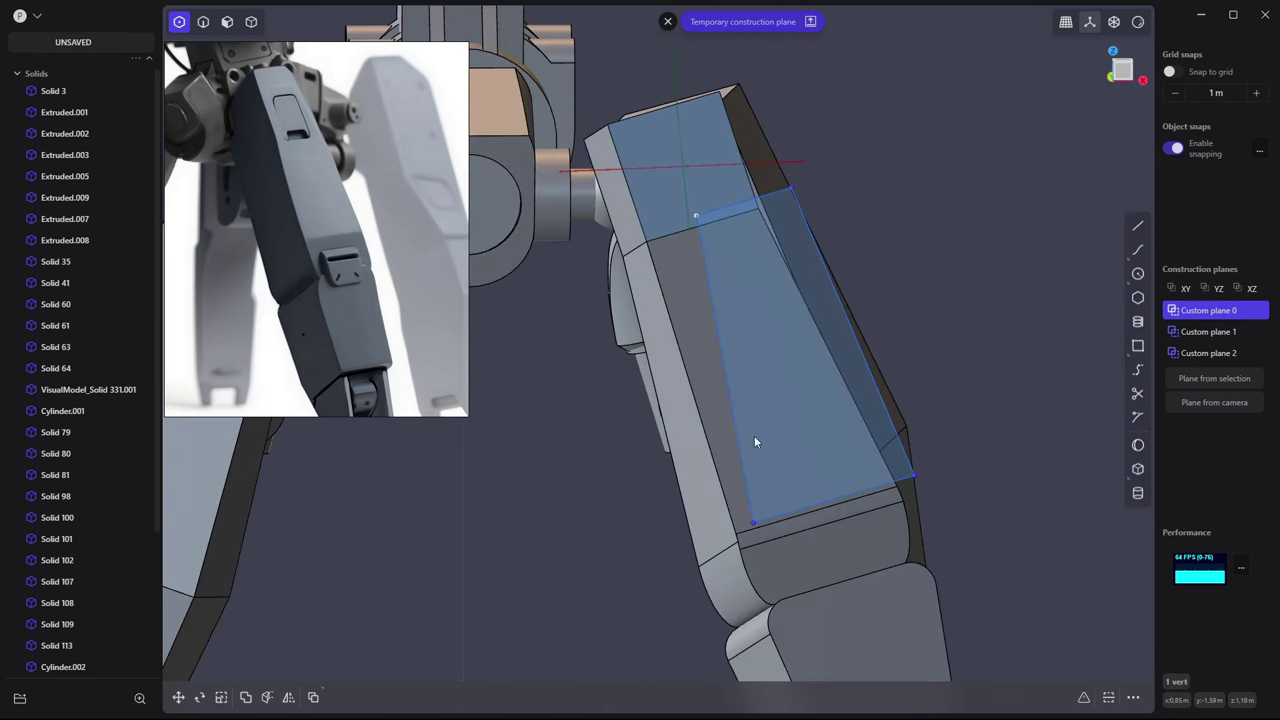
click(1137, 393)
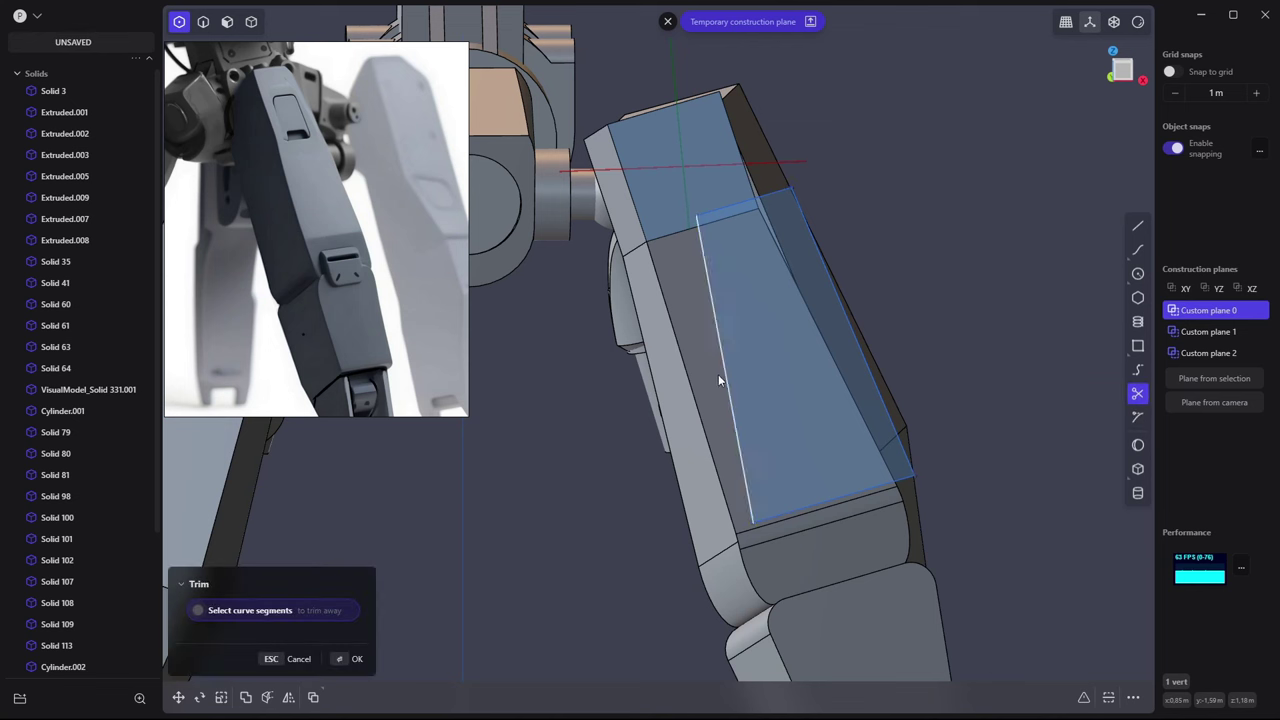
click(700, 214)
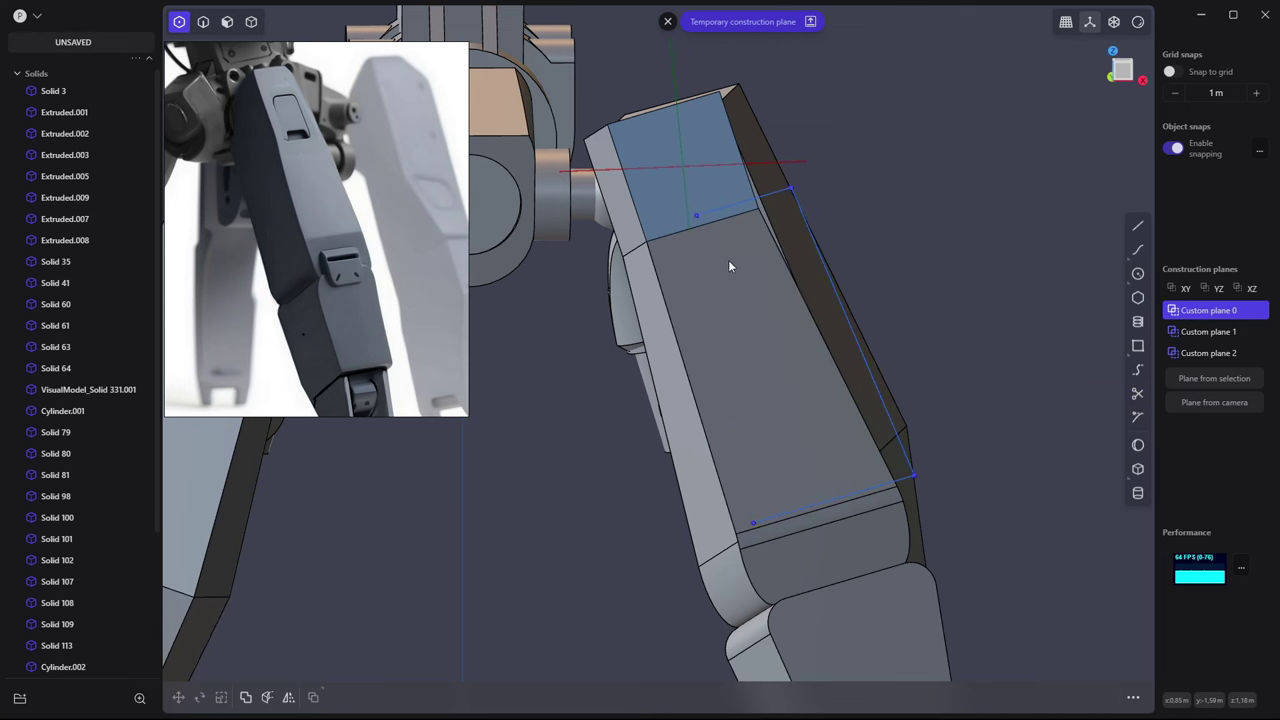
click(751, 522)
On Custom plane 2, test a bridge curve between two vertices with G2 start, then cancel
click(1215, 311)
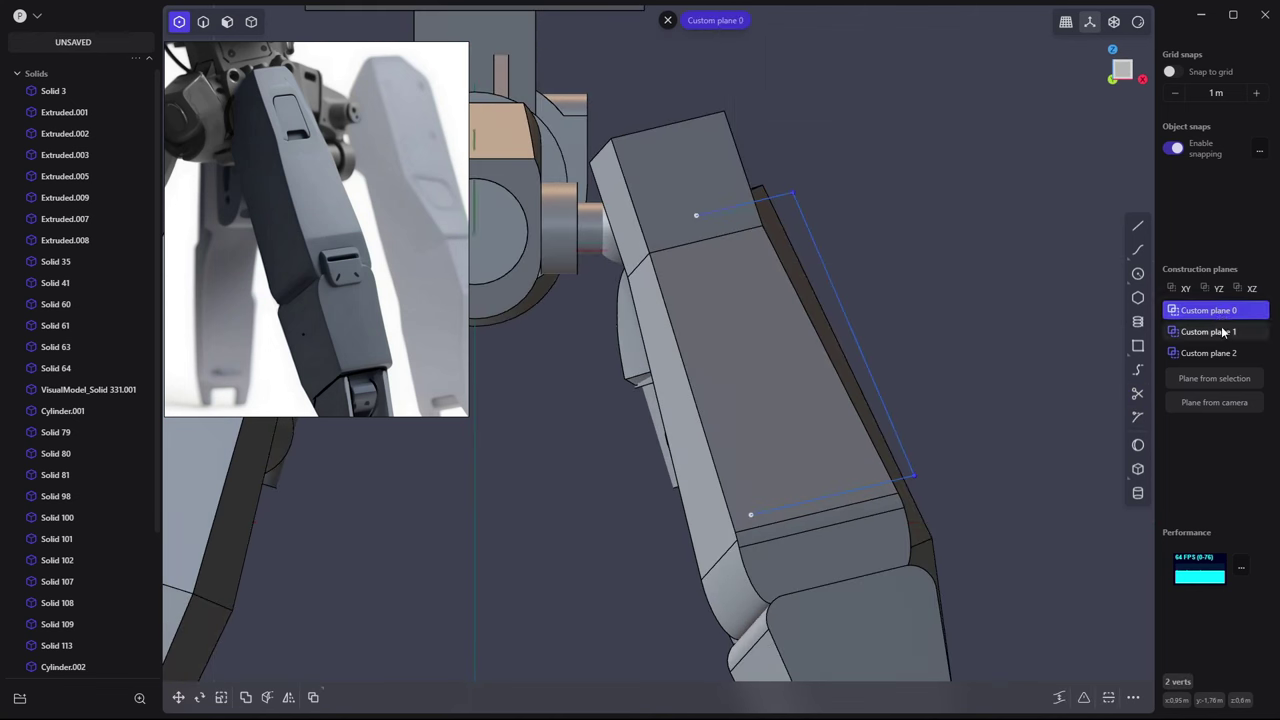
click(1210, 353)
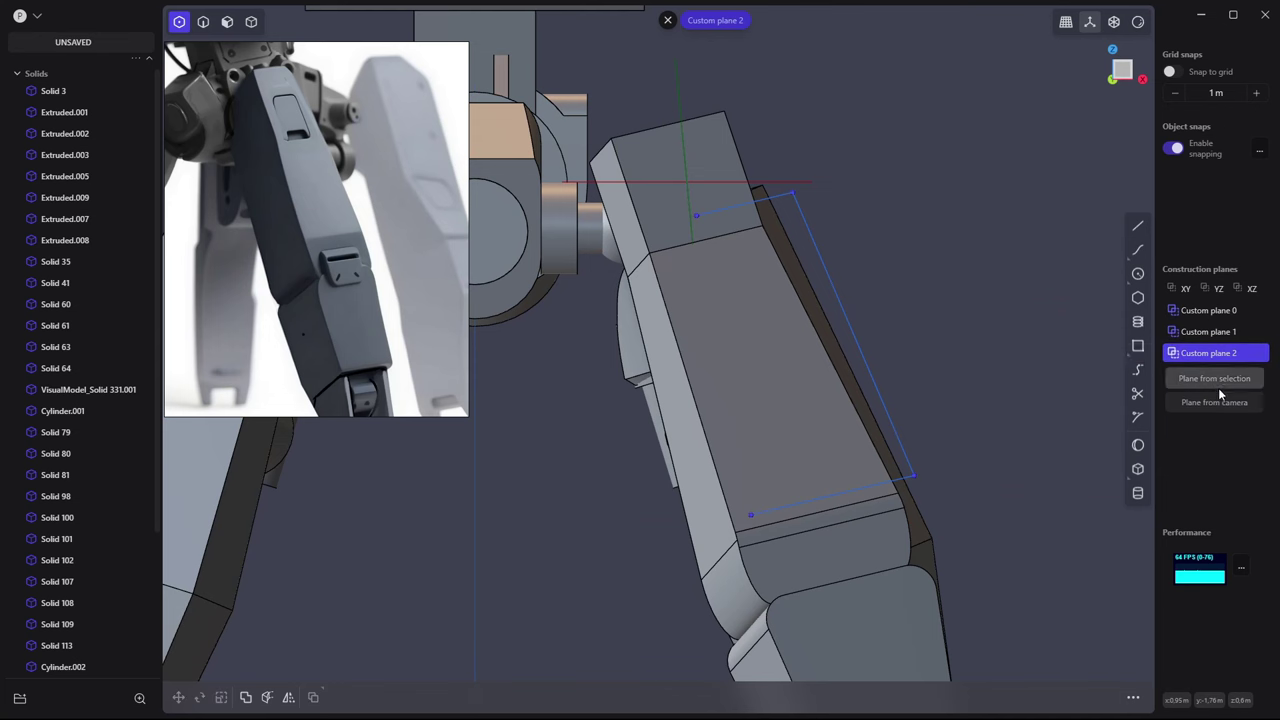
double_click(1218, 353)
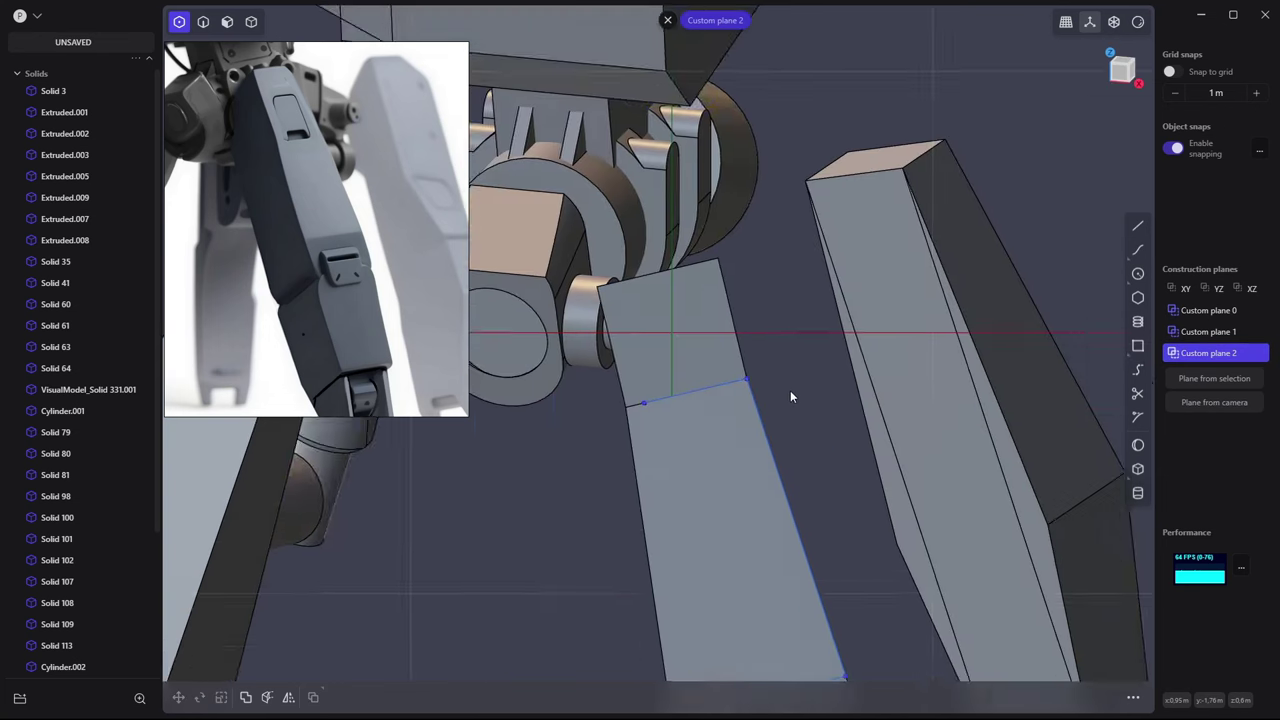
shift+click(704, 258)
key(b)
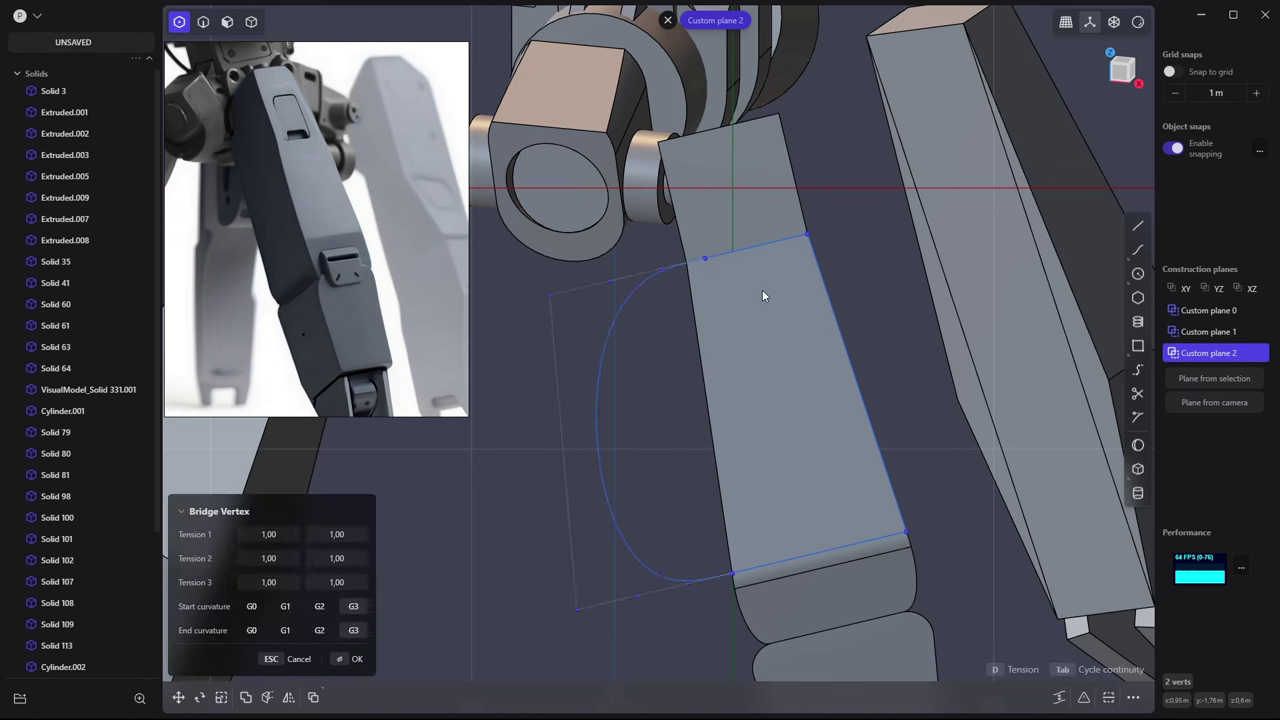
click(249, 631)
click(285, 630)
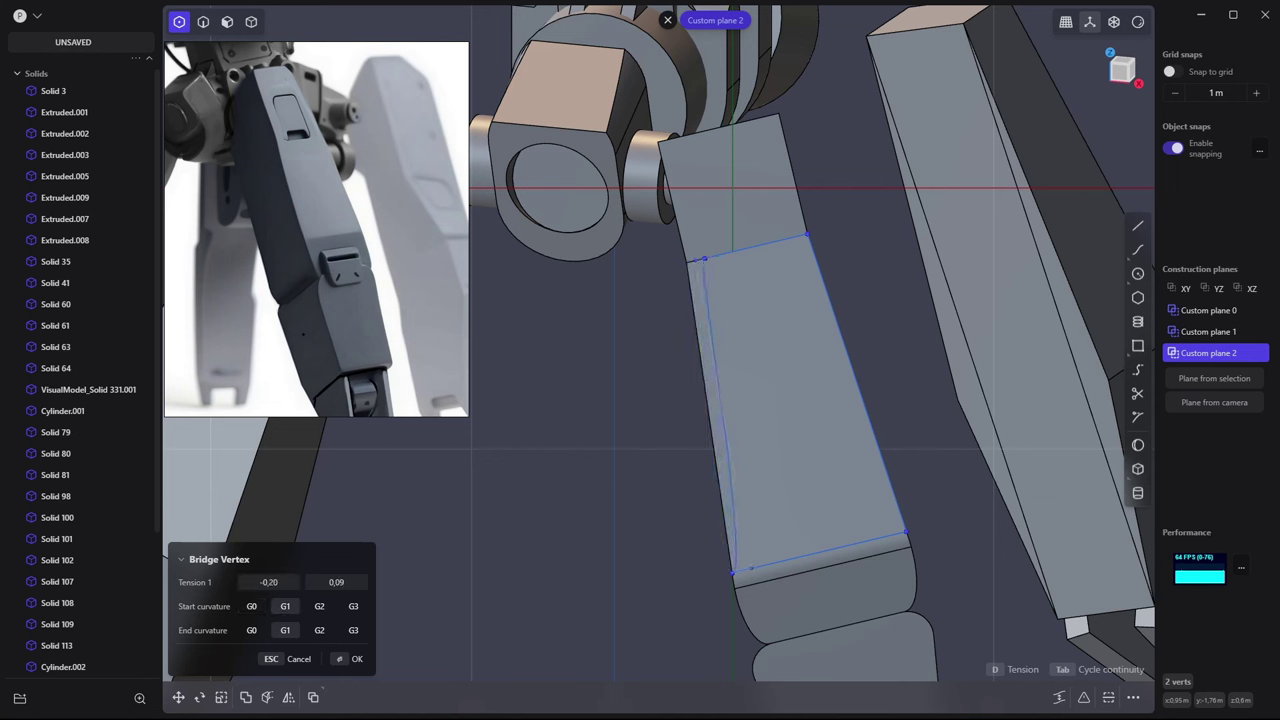
click(312, 609)
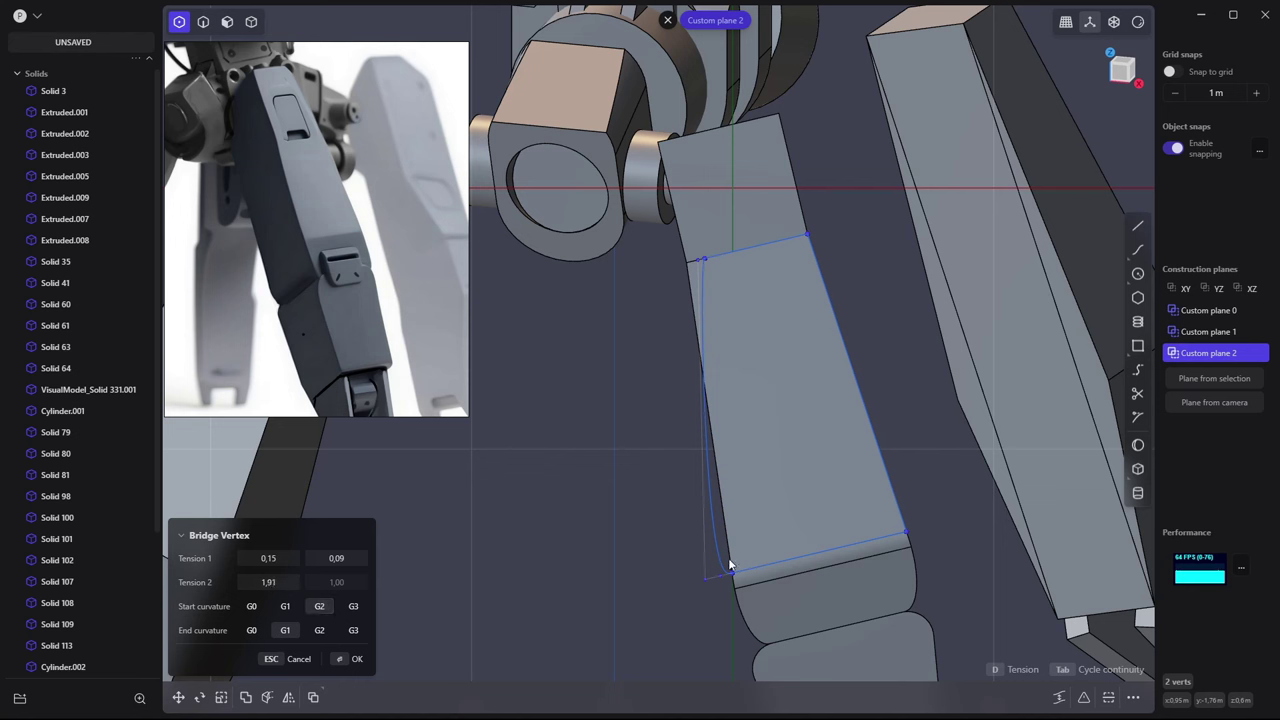
key(Escape)
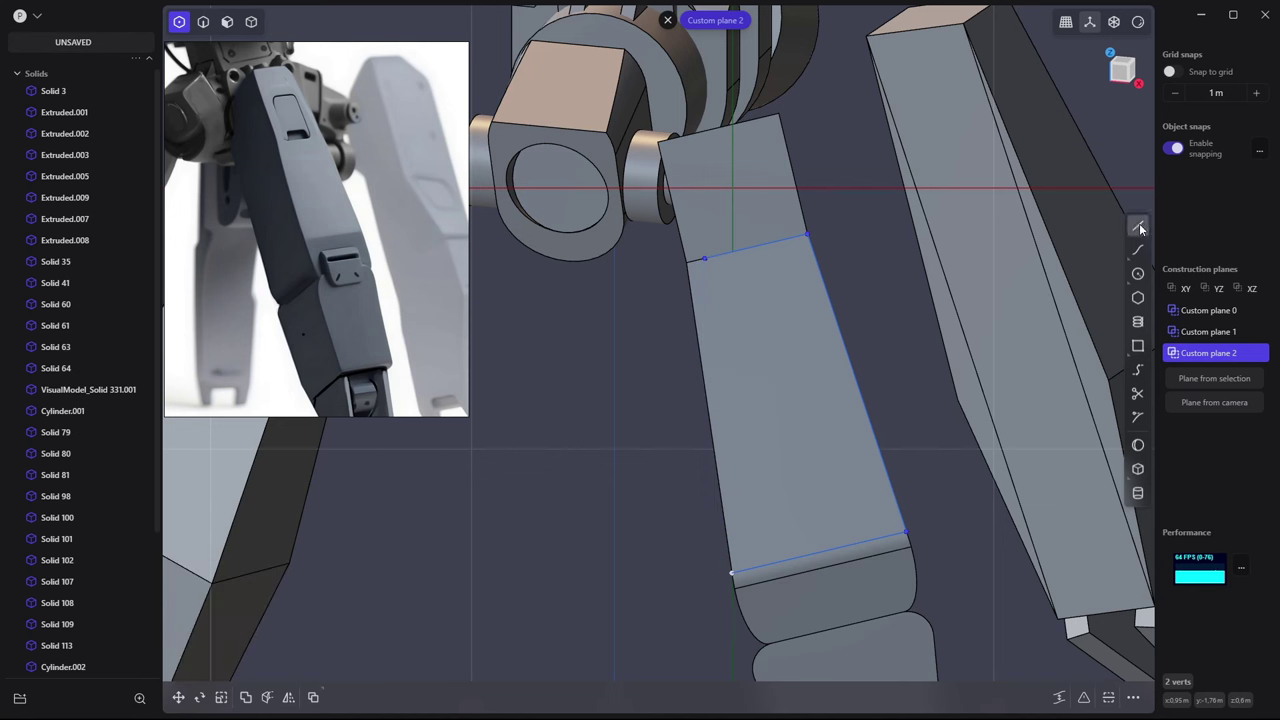
Connect the two vertices along the left side and slide the upper vertex down that edge
click(1137, 226)
key(Return)
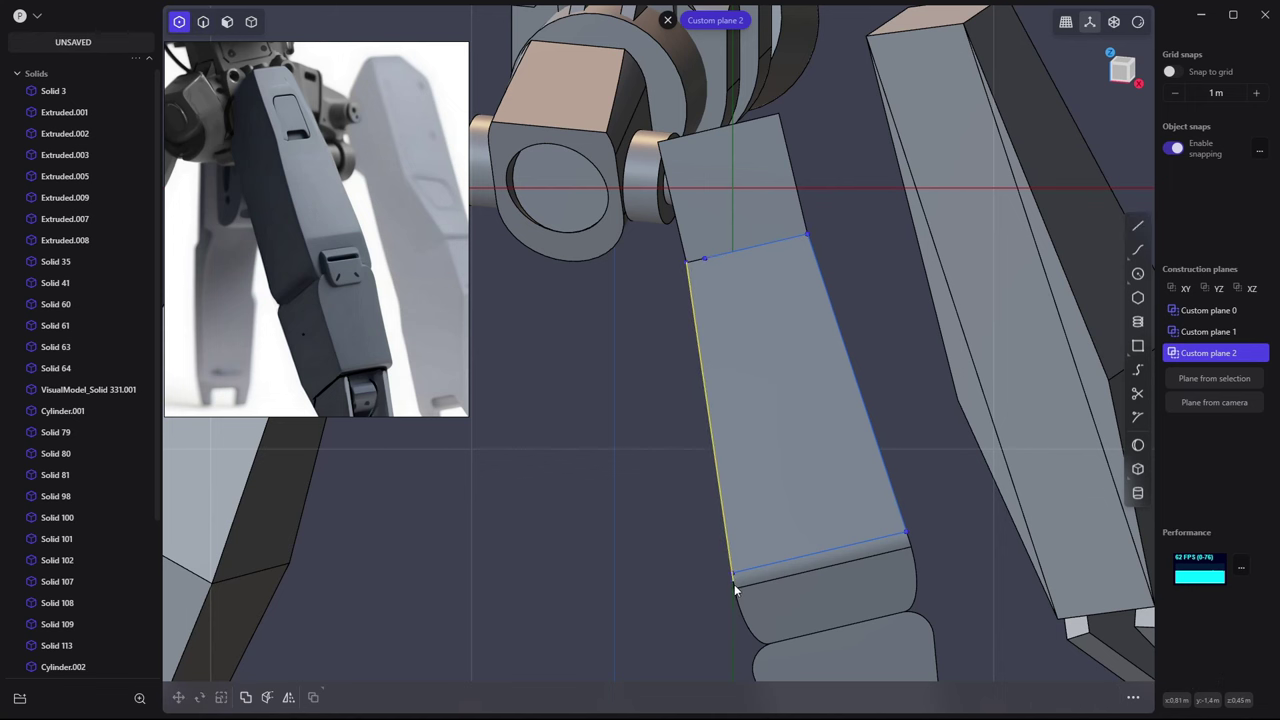
key(2)
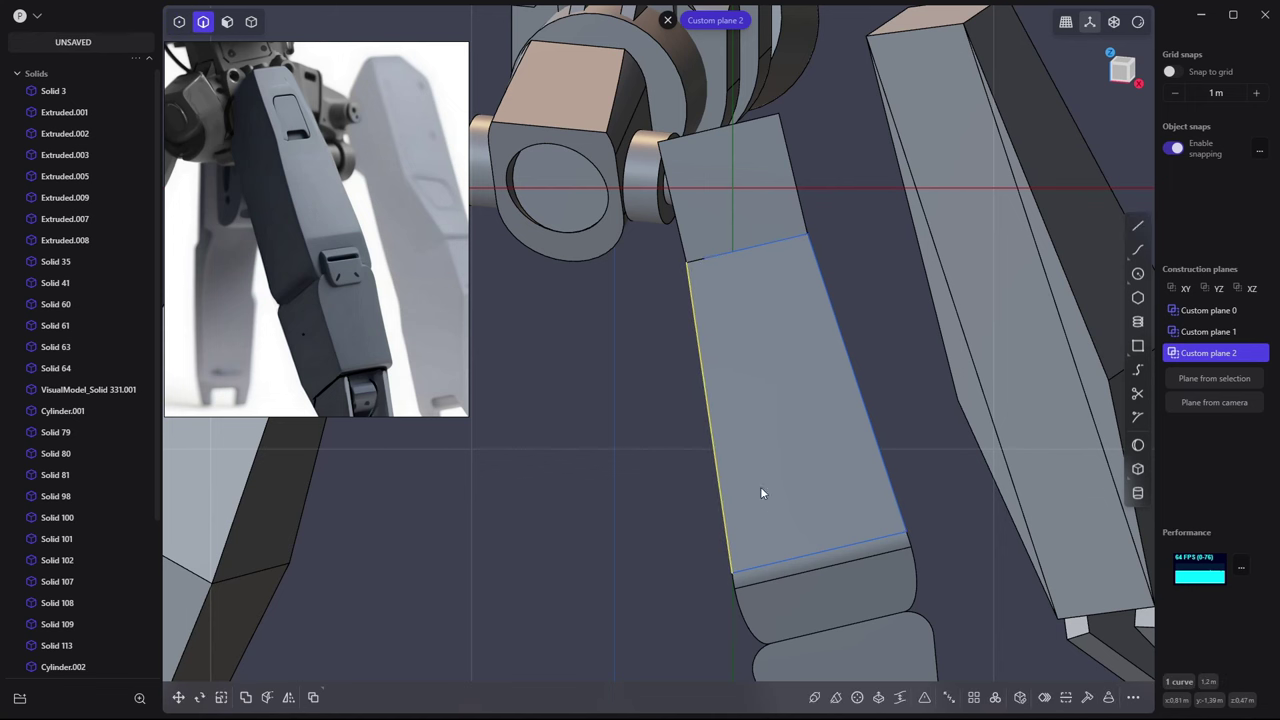
key(1)
click(691, 297)
key(g)
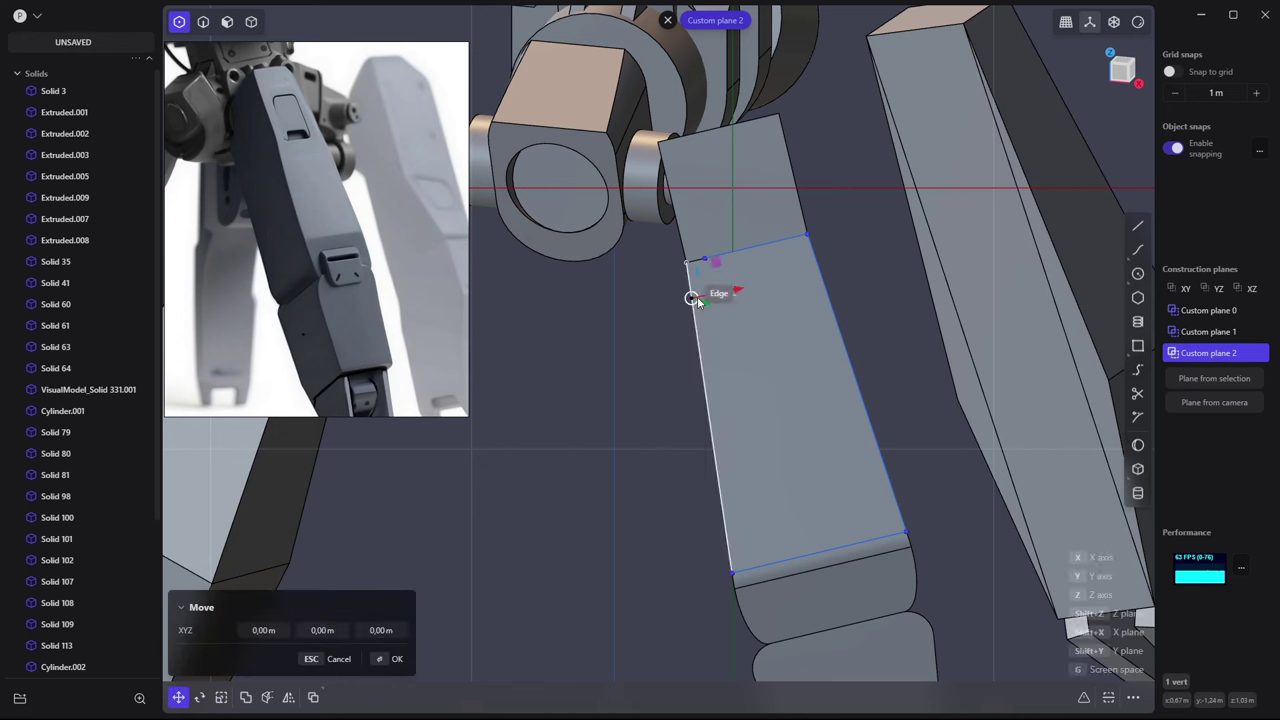
click(712, 447)
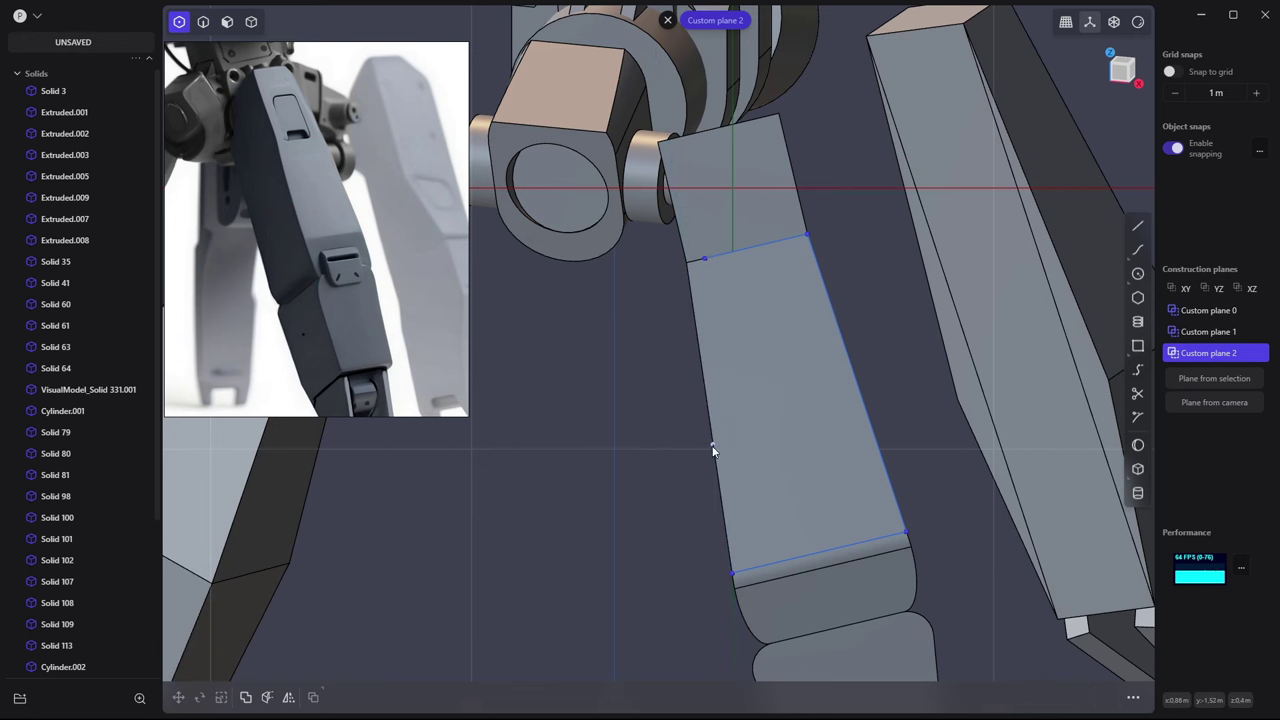
Snap both vertices onto the long blue line to taper the outline
middle_drag(712, 451, 736, 433)
shift+click(719, 557)
mouse_move(719, 557)
middle_down()
mouse_move(758, 480)
mouse_move(878, 458)
middle_up()
key(g)
click(768, 404)
middle_drag(768, 404, 831, 403)
key(g)
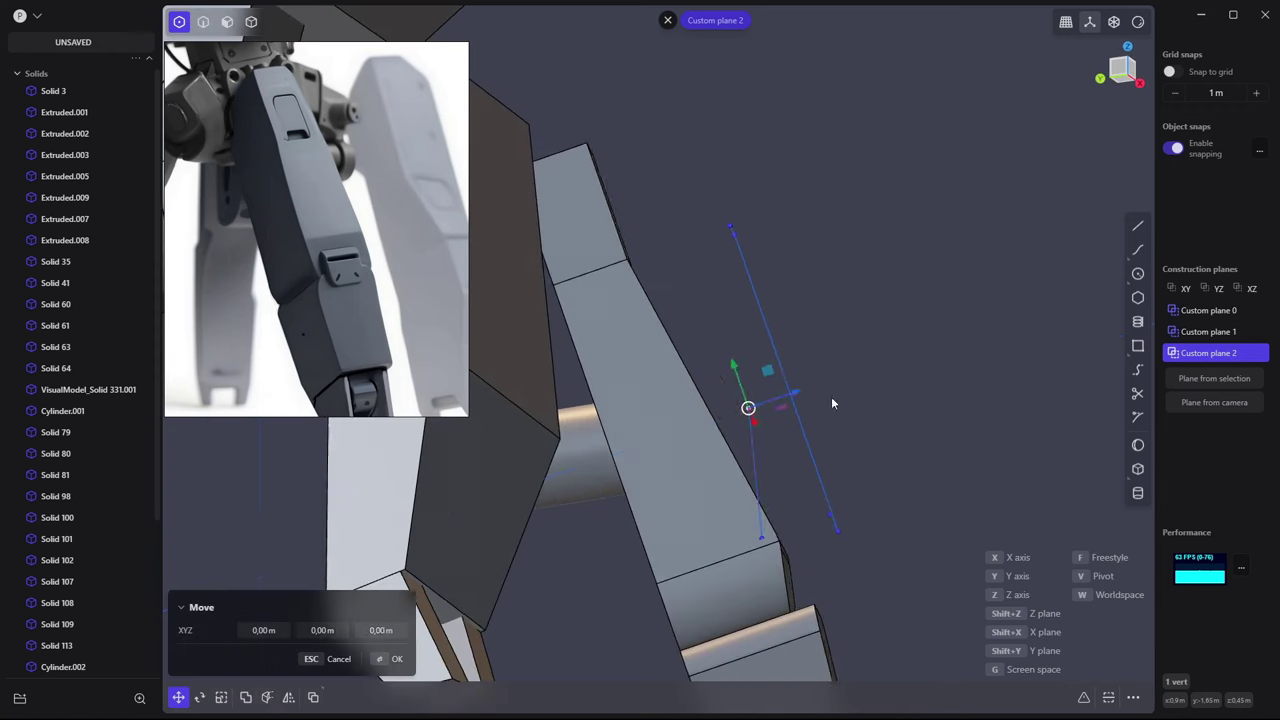
click(789, 393)
click(762, 537)
key(g)
click(829, 516)
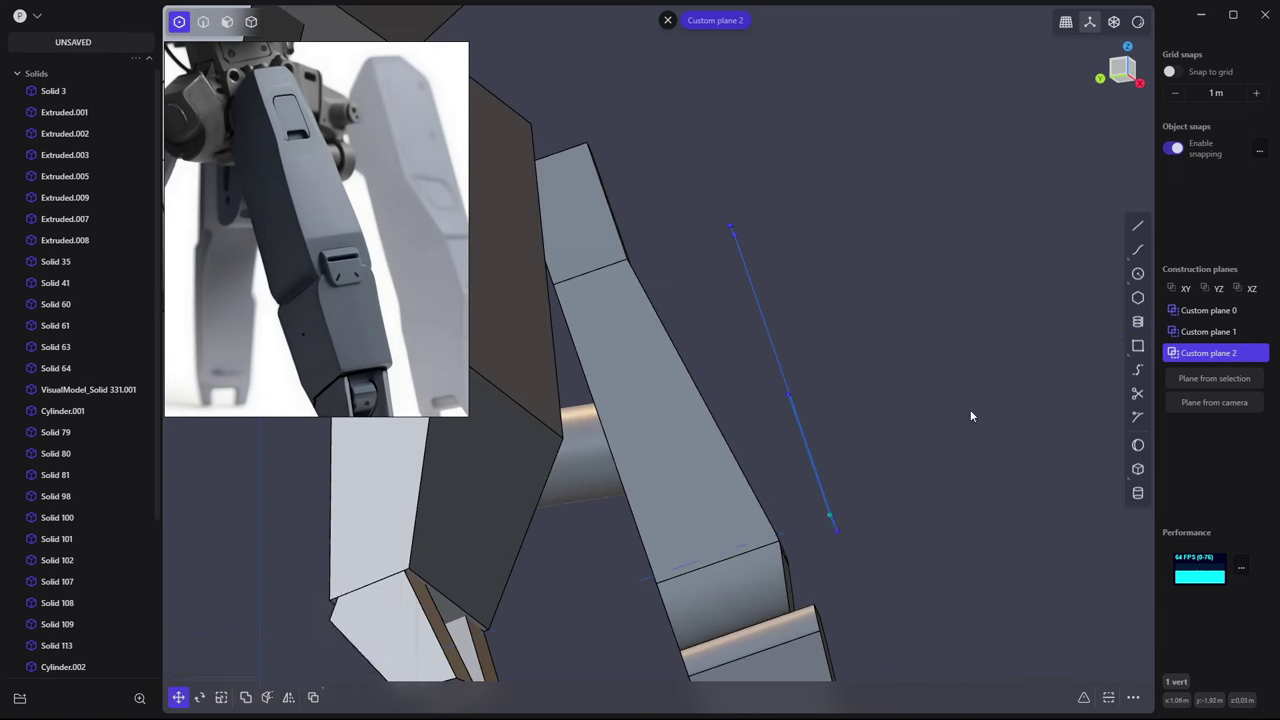
key(2)
mouse_move(970, 416)
middle_down()
mouse_move(860, 365)
mouse_move(858, 275)
mouse_move(1100, 330)
mouse_move(686, 285)
middle_up()
key(1)
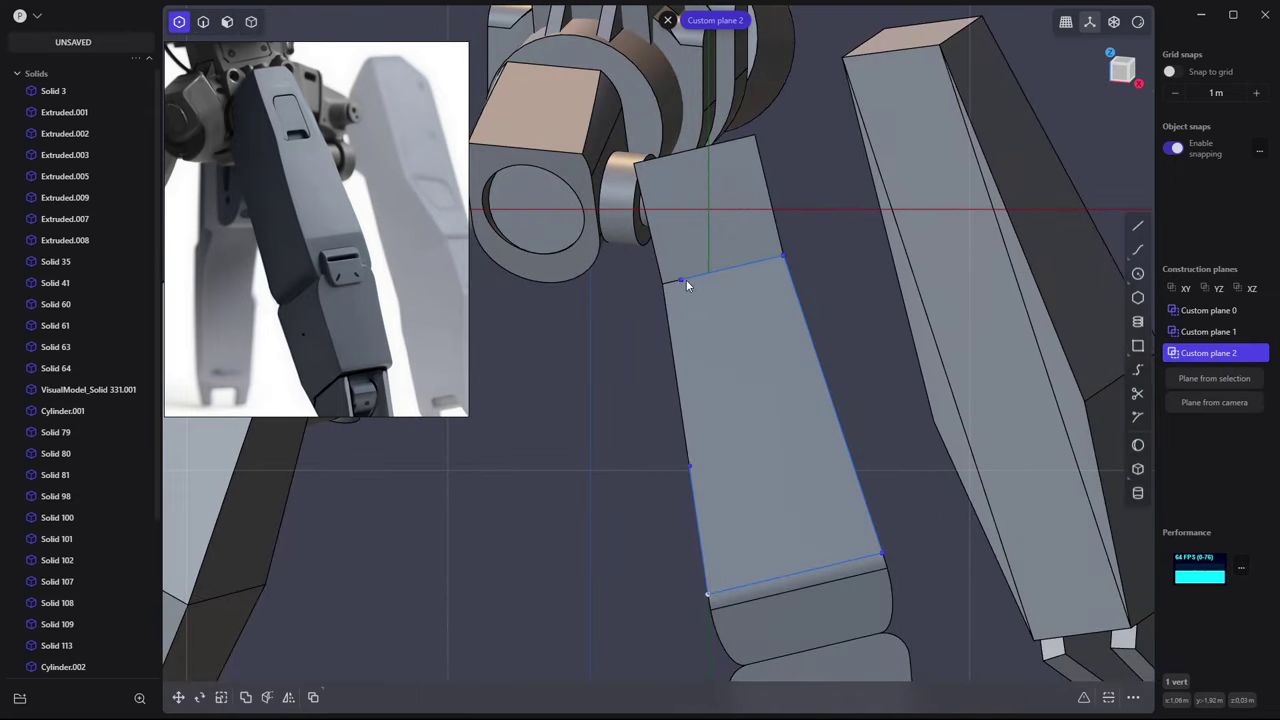
Bridge the two vertices with a curve, G2 at the start and G0 at the end
key(b)
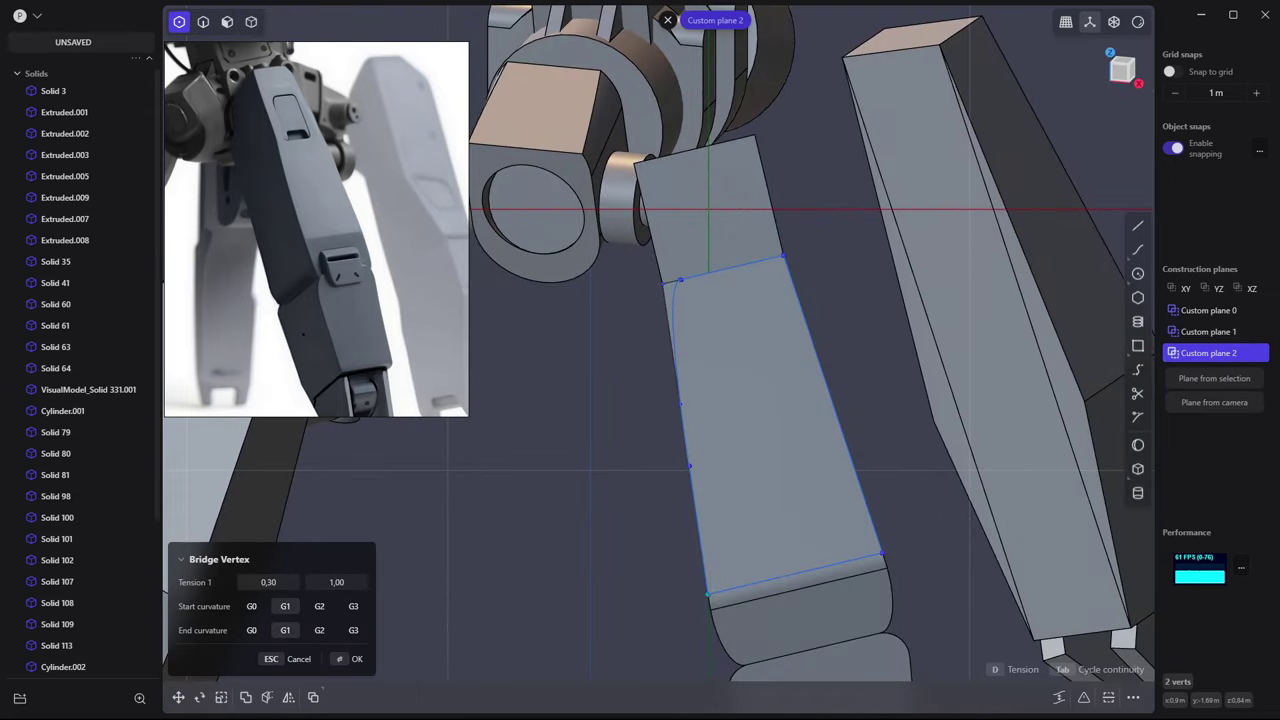
click(253, 630)
click(312, 610)
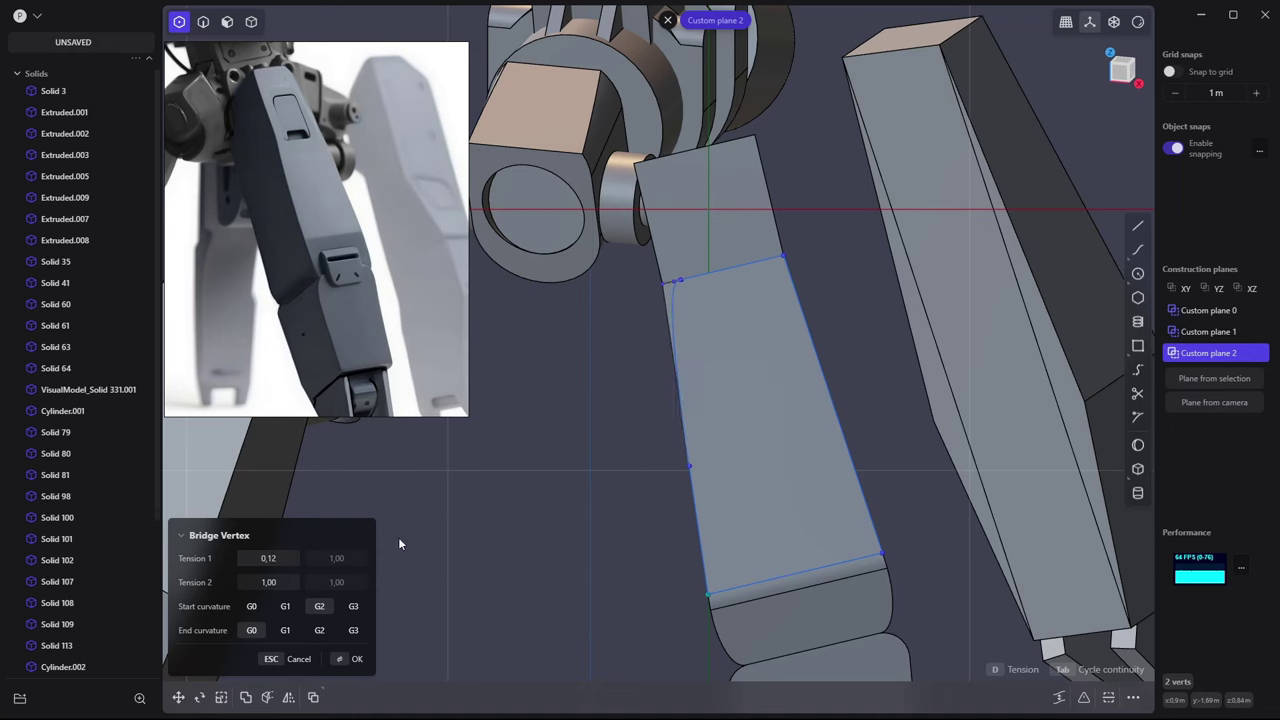
key(Return)
middle_drag(399, 544, 666, 359)
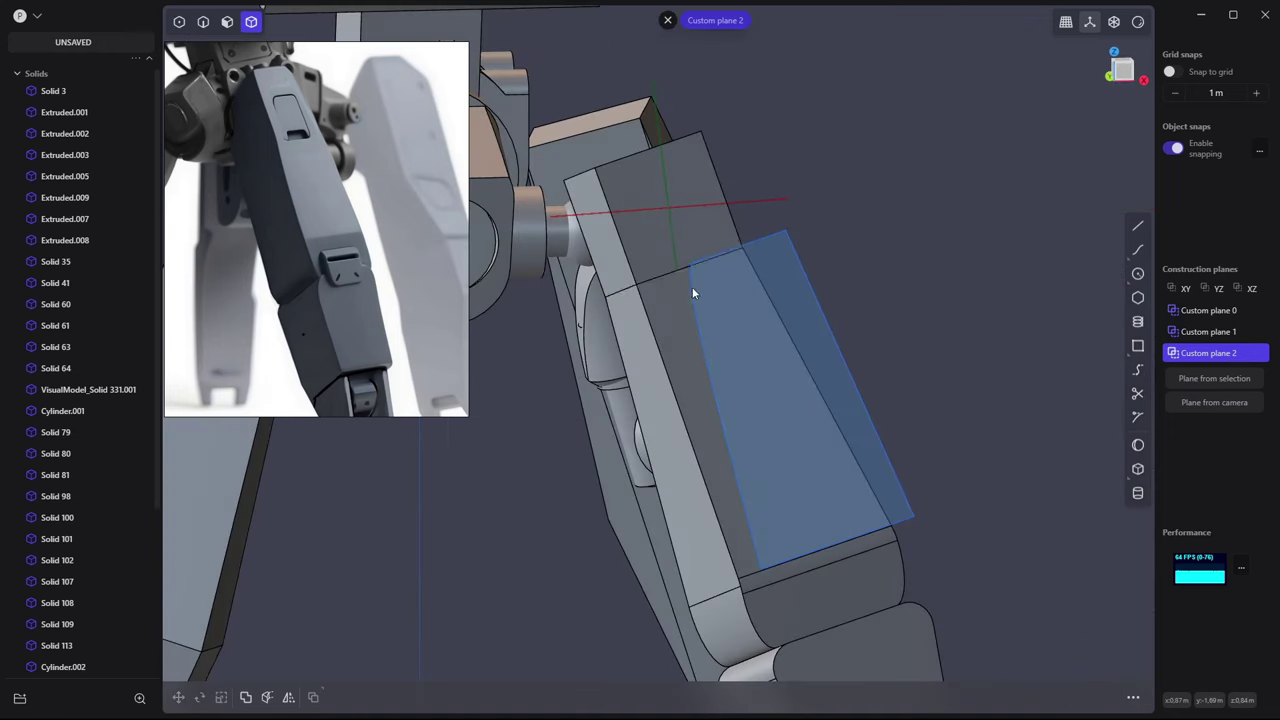
Cut the leg plate solid along the curved panel edge and commit the cut
key(Escape)
key(2)
click(720, 424)
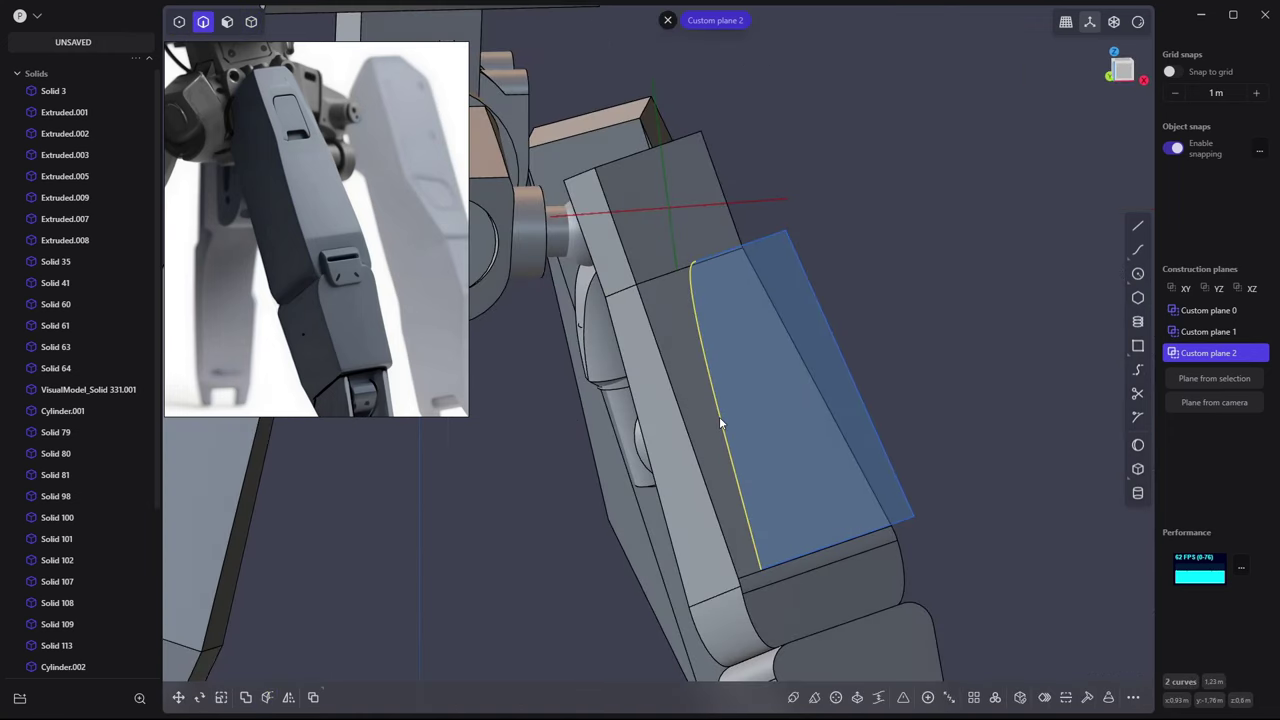
key(4)
click(670, 420)
key(c)
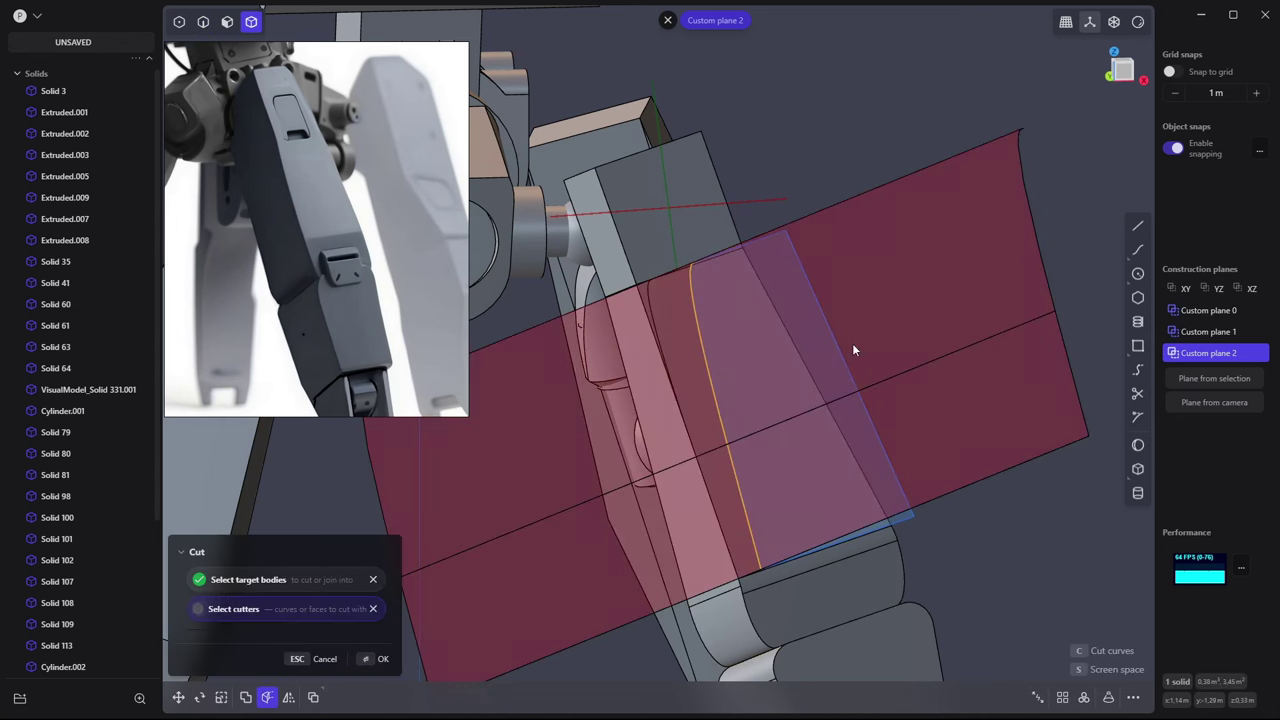
mouse_move(854, 350)
middle_down()
mouse_move(909, 356)
mouse_move(754, 342)
mouse_move(1096, 360)
middle_up()
key(Return)
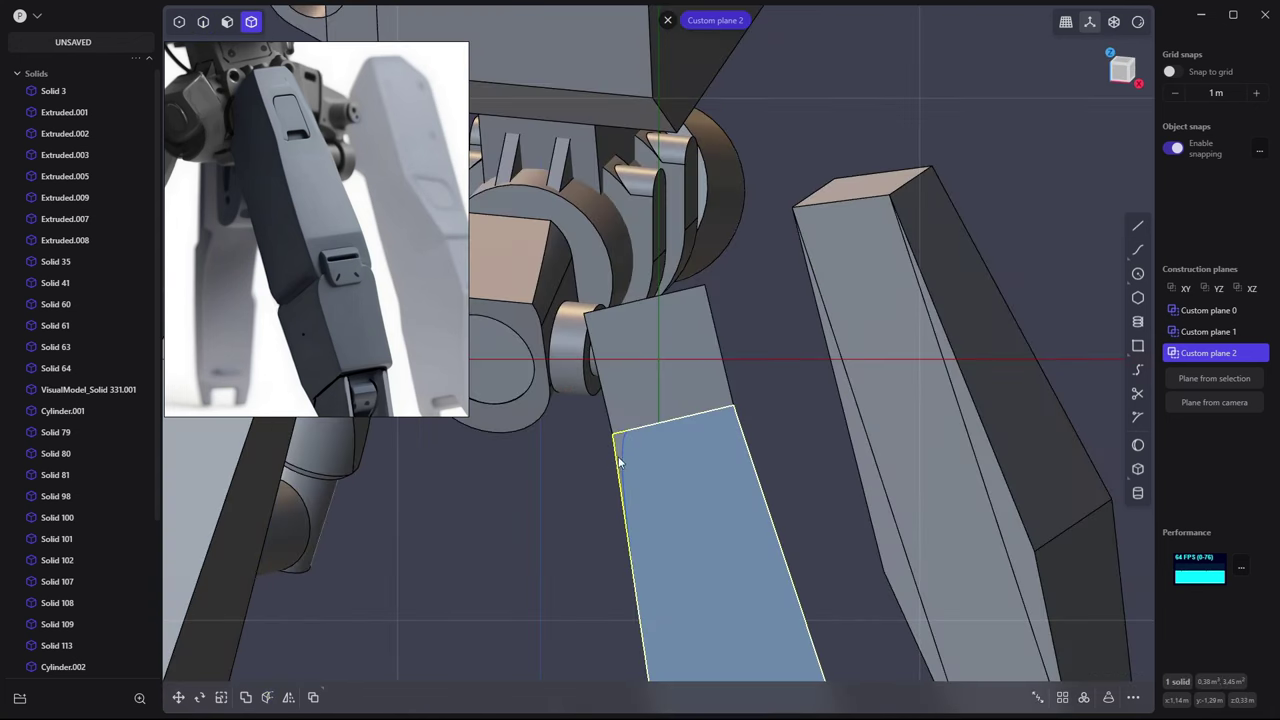
Mirror the leg plate across the leg's center plane
key(c)
middle_drag(626, 445, 674, 403)
mouse_move(654, 480)
middle_down()
mouse_move(793, 418)
mouse_move(724, 467)
mouse_move(866, 432)
middle_up()
middle_drag(952, 260, 791, 351)
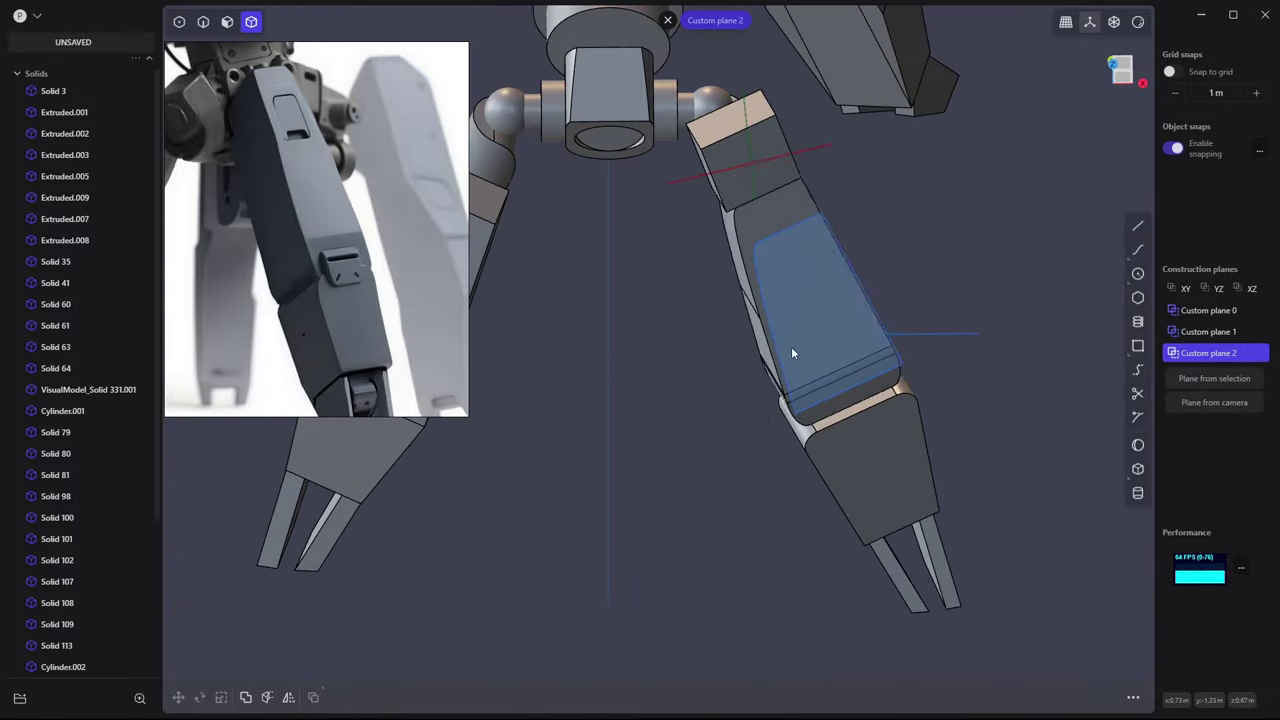
click(800, 220)
middle_drag(800, 220, 900, 300)
mouse_move(1100, 340)
middle_down()
mouse_move(783, 400)
mouse_move(718, 242)
mouse_move(838, 299)
middle_up()
key(alt+x)
click(718, 243)
click(709, 248)
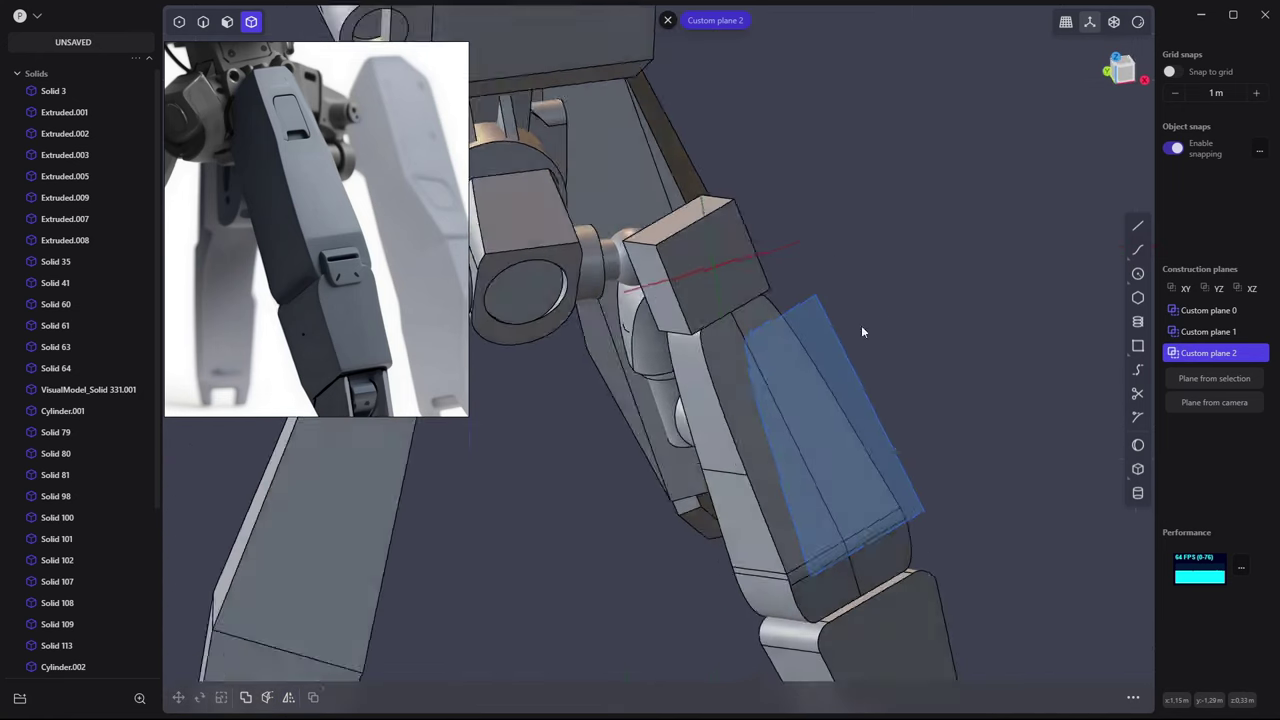
Clear the selection and select the top face of the upper leg plate
key(ctrl+z)
key(Escape)
mouse_move(898, 242)
middle_down()
mouse_move(888, 273)
mouse_move(717, 288)
mouse_move(761, 286)
mouse_move(829, 343)
mouse_move(1020, 254)
mouse_move(809, 286)
mouse_move(1037, 280)
mouse_move(947, 284)
mouse_move(682, 344)
mouse_move(761, 327)
middle_up()
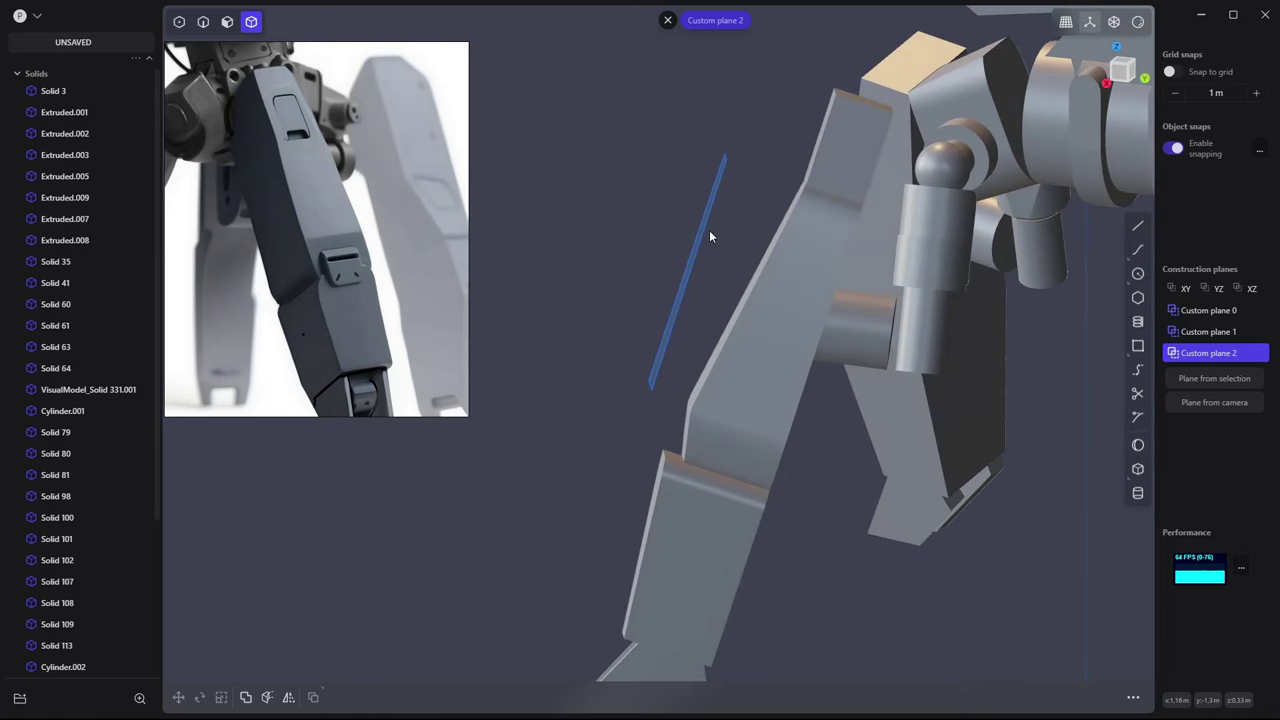
middle_drag(729, 237, 802, 287)
key(2)
mouse_move(834, 201)
middle_down()
mouse_move(855, 184)
mouse_move(812, 239)
mouse_move(850, 285)
mouse_move(1047, 49)
mouse_move(940, 426)
mouse_move(802, 430)
mouse_move(870, 308)
mouse_move(852, 320)
mouse_move(704, 166)
mouse_move(664, 98)
mouse_move(747, 158)
middle_up()
click(882, 177)
key(4)
key(3)
click(765, 138)
Set a construction plane on the selected face and draw a rectangle on the knee joint
key(o)
click(1195, 380)
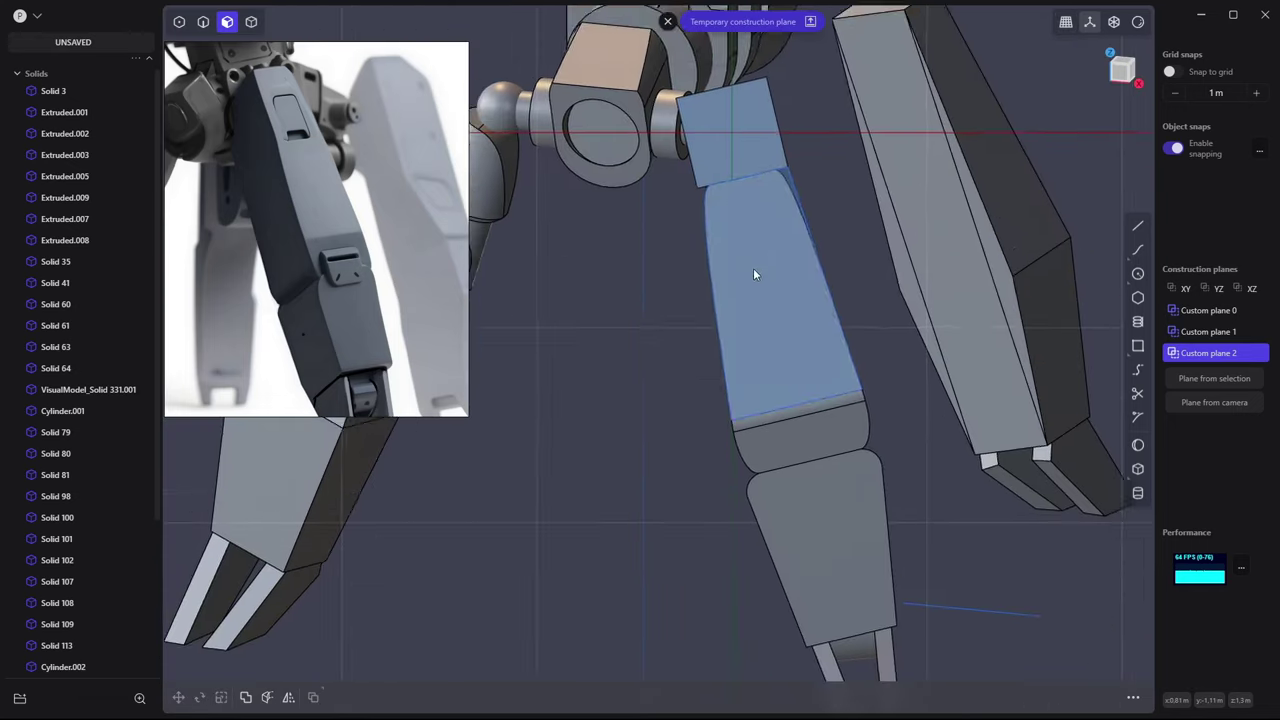
key(k)
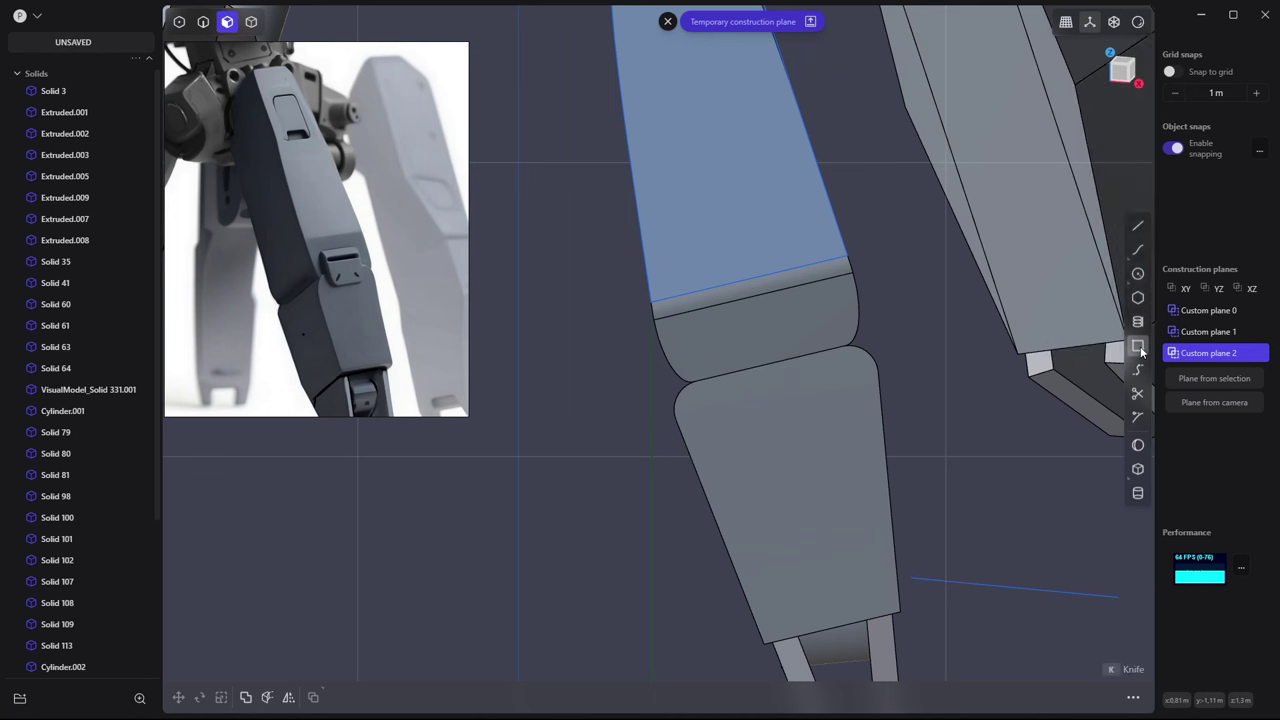
click(770, 364)
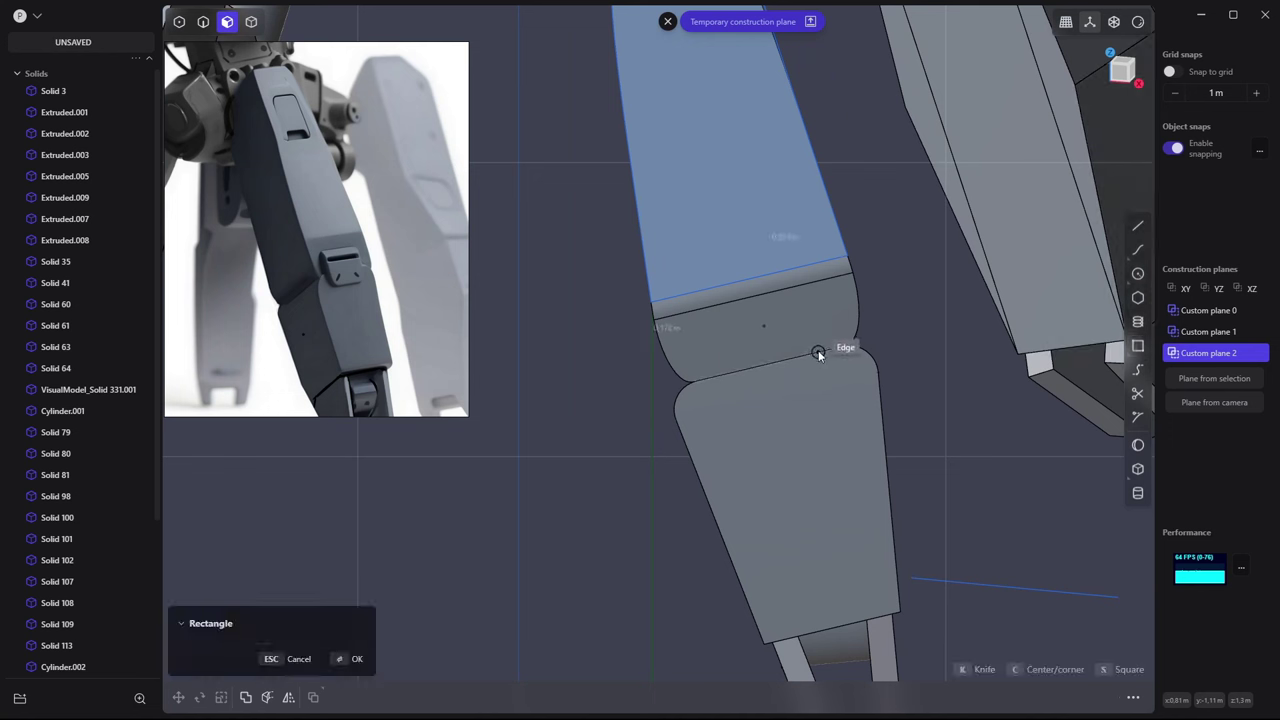
click(818, 354)
middle_drag(818, 350, 649, 326)
Move the rectangle by its lower-right corner onto the joint seam
key(g)
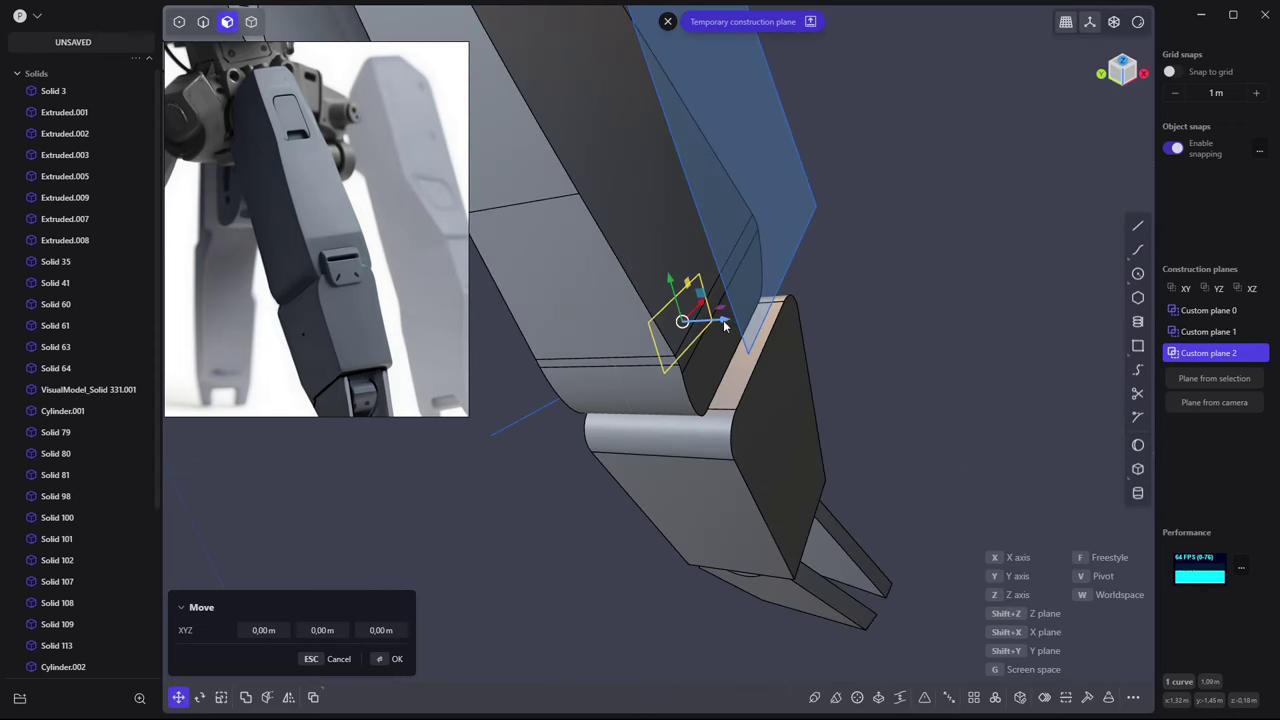
click(1210, 353)
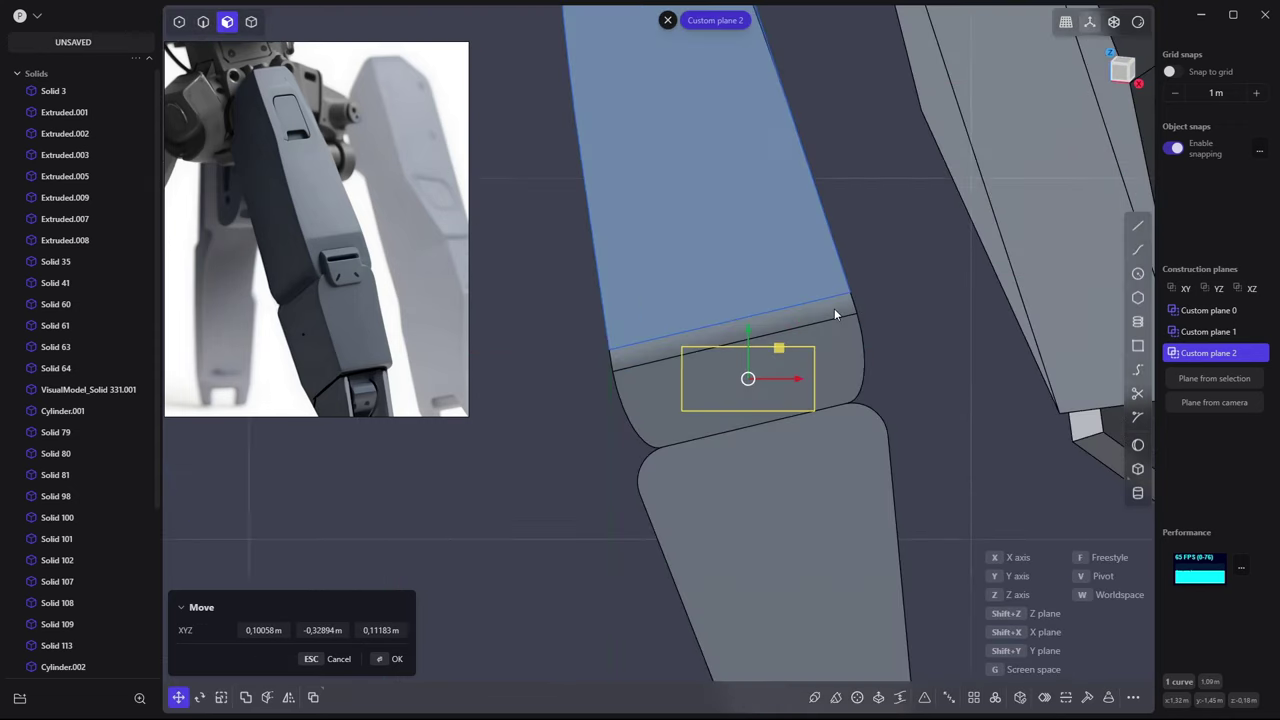
key(r)
key(v)
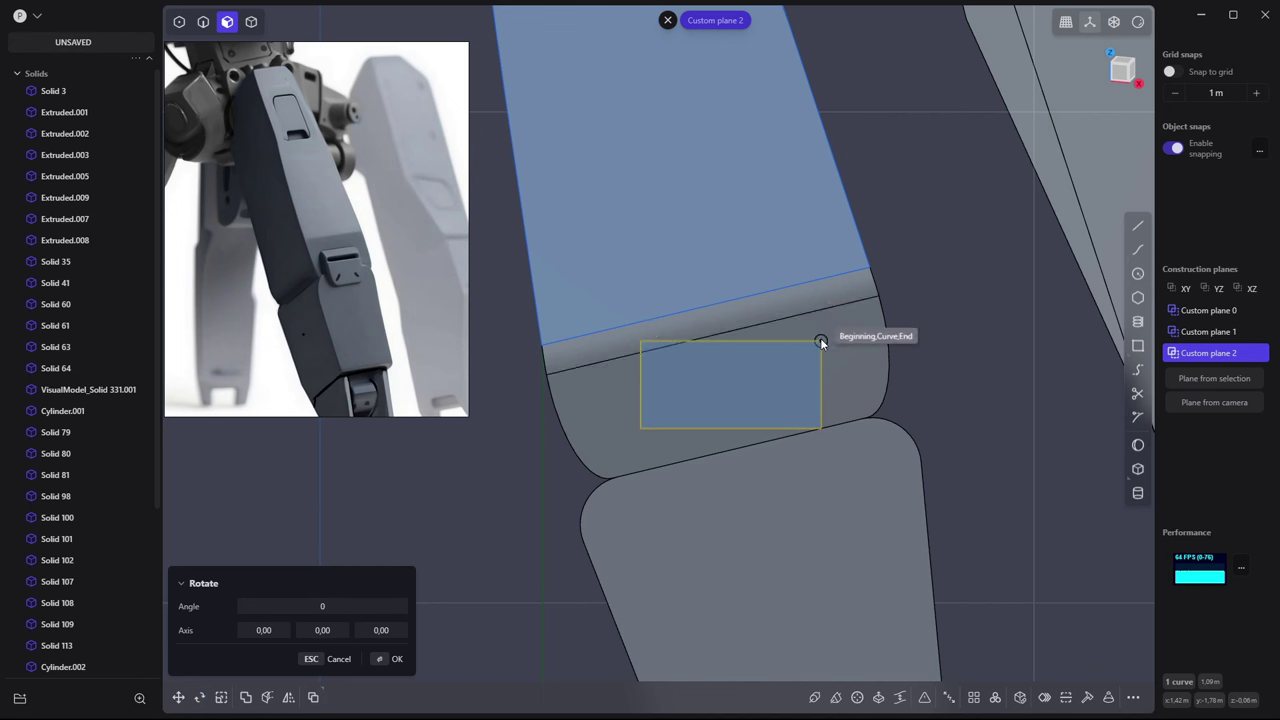
click(820, 342)
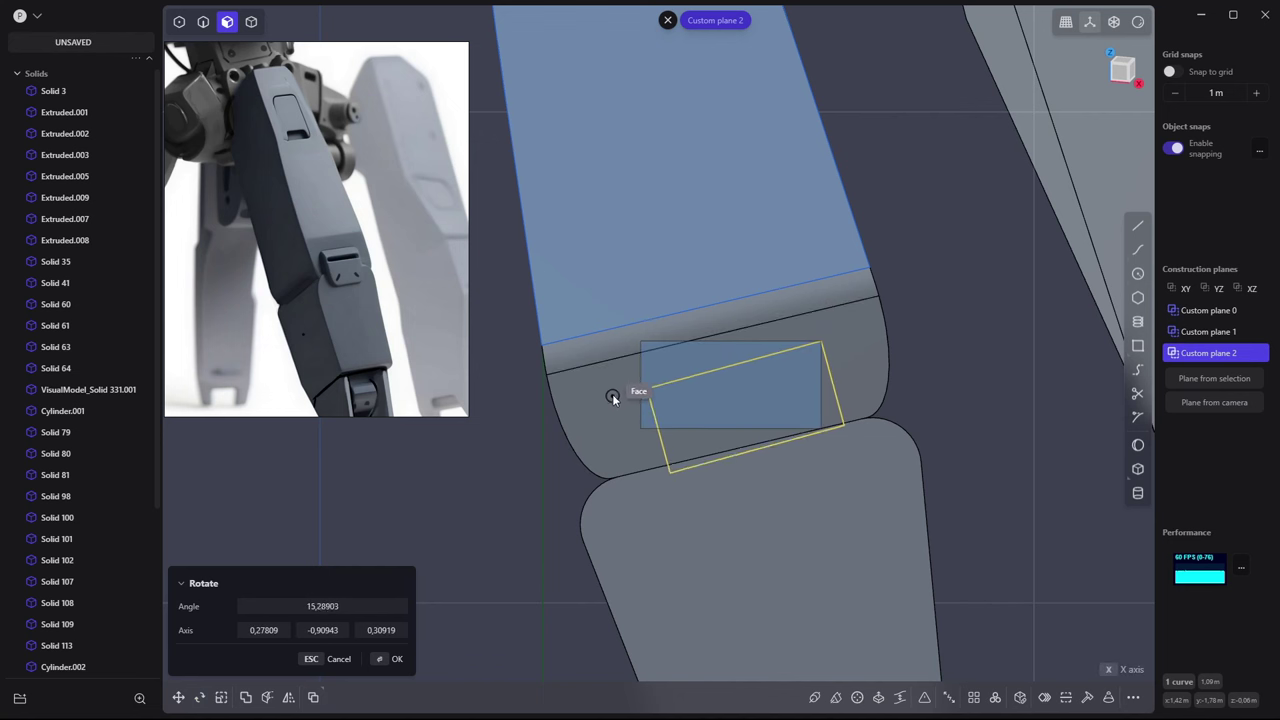
key(Escape)
key(g)
key(v)
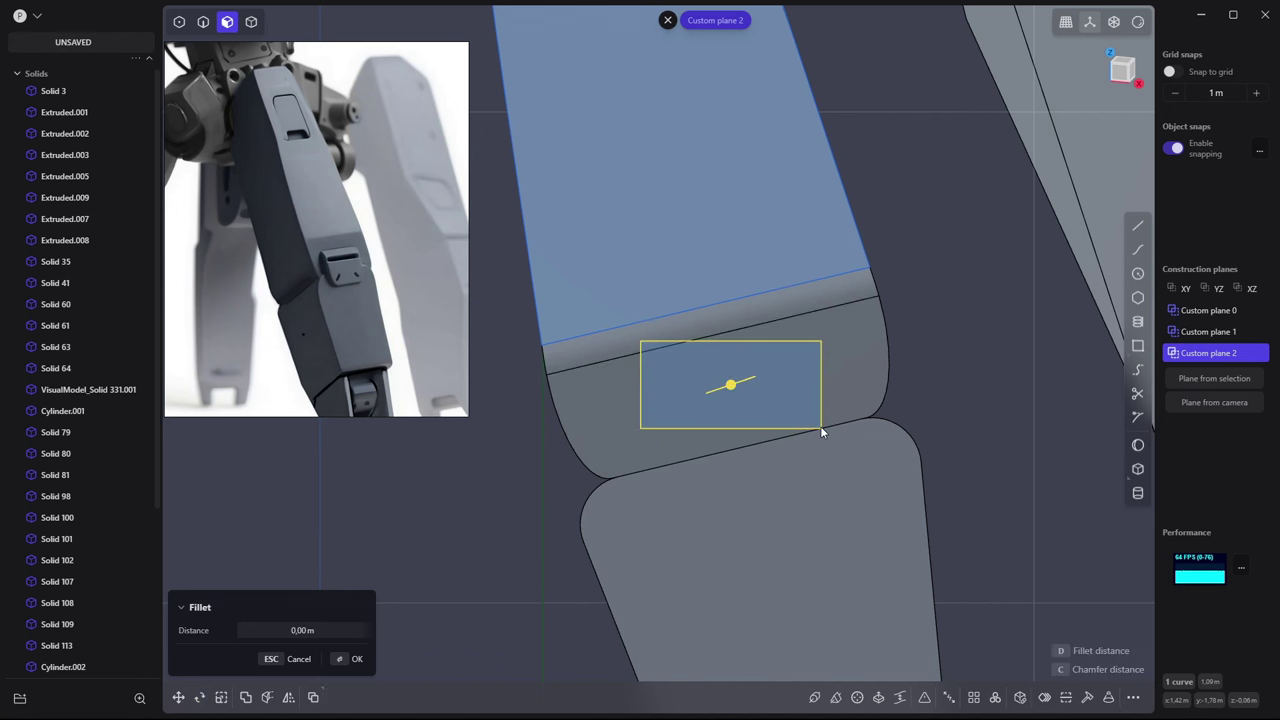
click(820, 427)
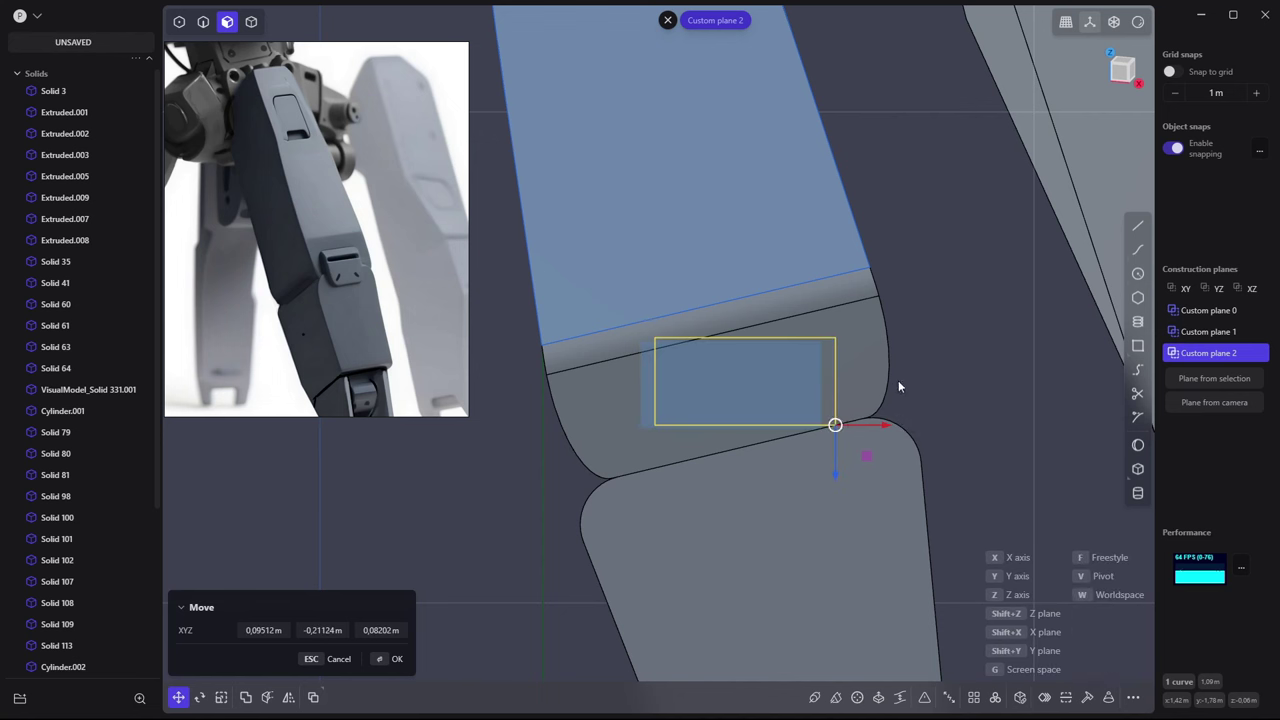
click(898, 387)
Rotate the rectangle about its corner by about 9.25° to follow the seam
key(r)
key(v)
click(836, 425)
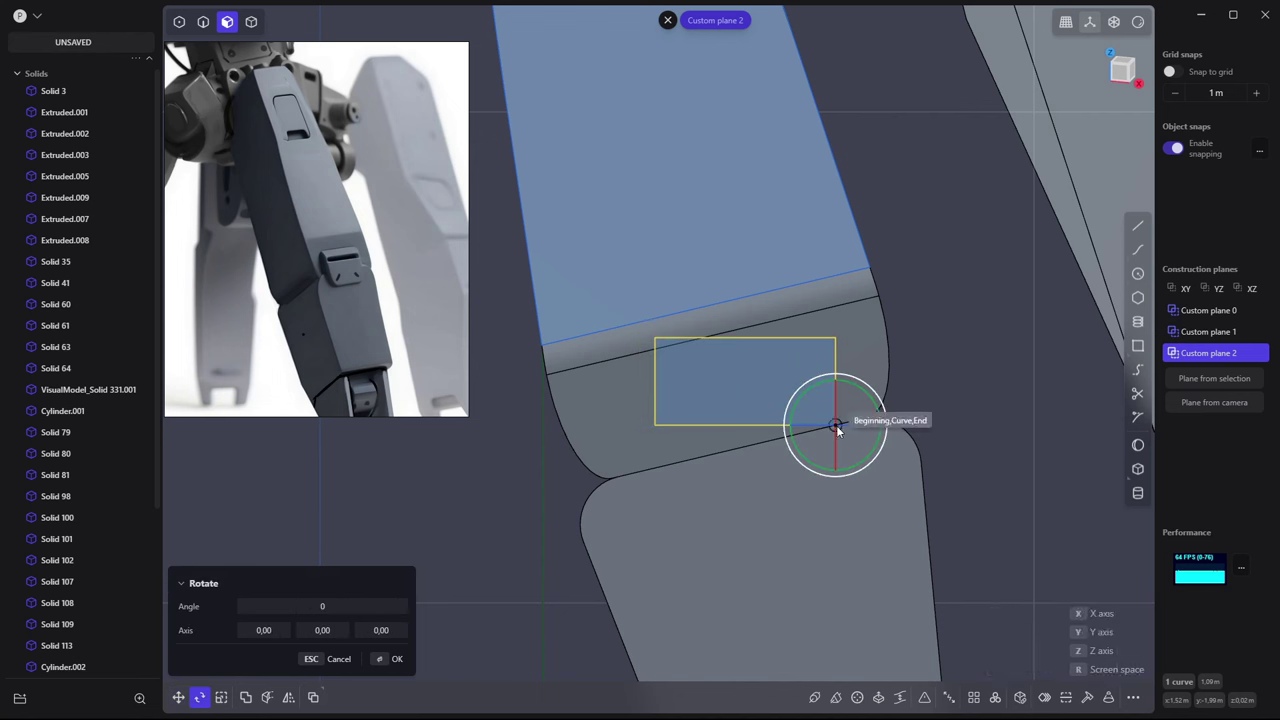
click(862, 425)
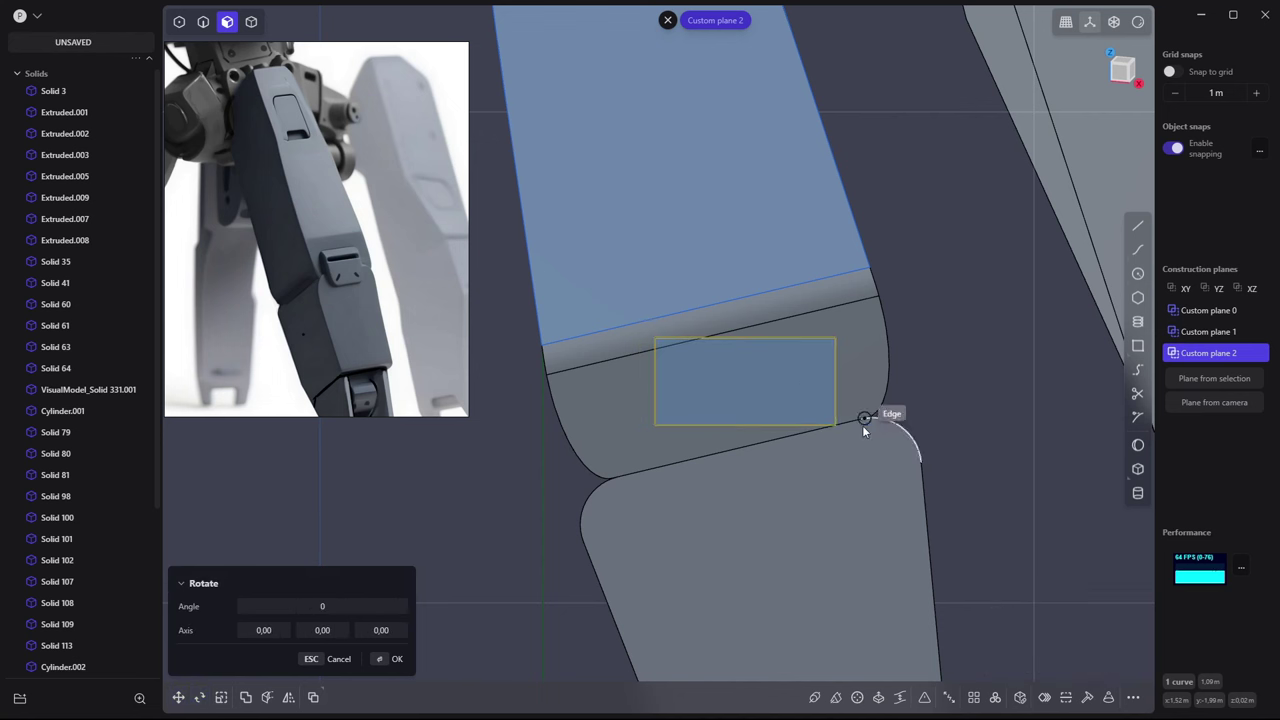
click(658, 469)
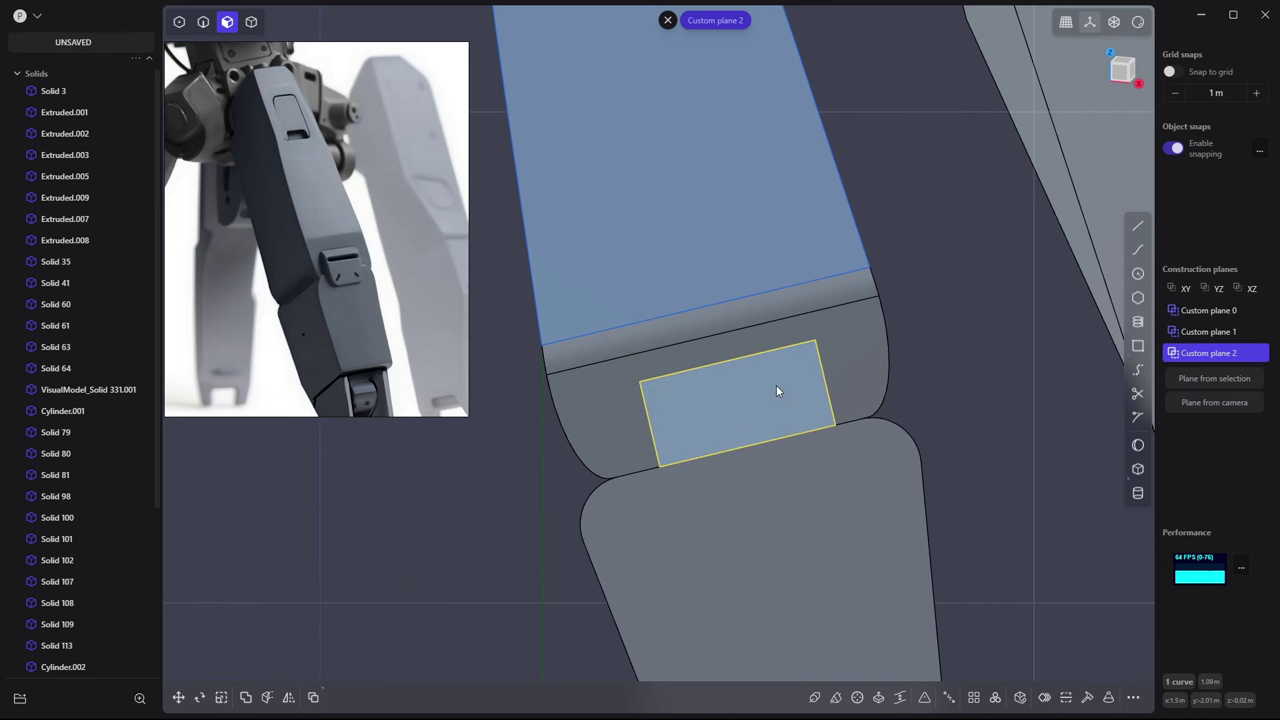
key(g)
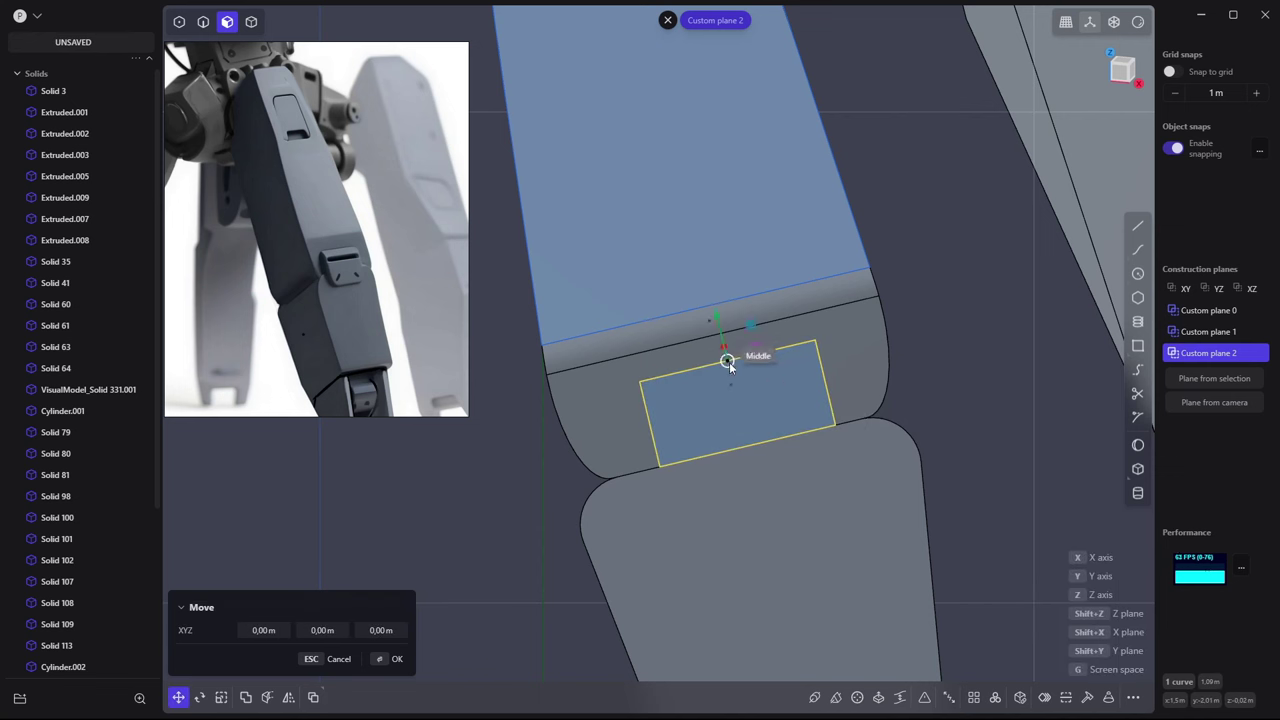
mouse_move(717, 363)
middle_down()
mouse_move(744, 378)
mouse_move(706, 400)
mouse_move(911, 337)
mouse_move(760, 378)
mouse_move(810, 348)
mouse_move(810, 322)
middle_up()
key(e)
Offset the rectangle's face into a raised block and tilt the block
key(g)
middle_drag(748, 349, 792, 384)
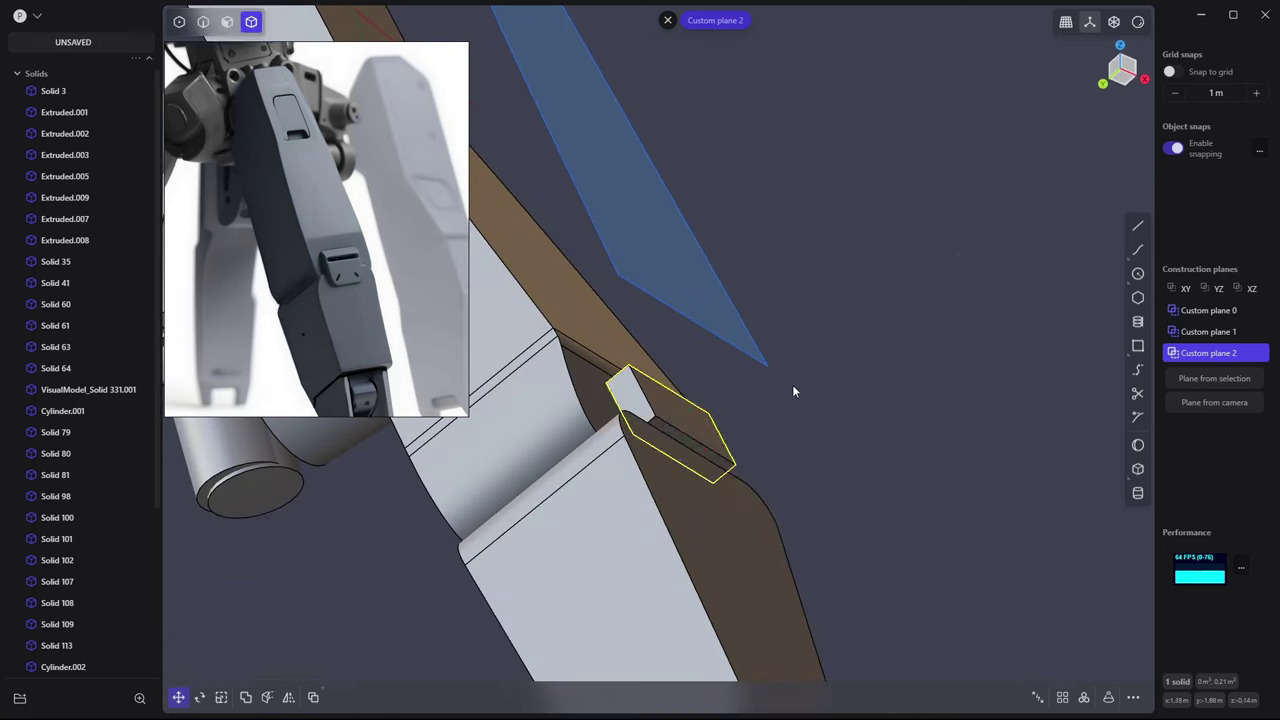
key(o)
mouse_move(737, 422)
middle_down()
mouse_move(766, 477)
mouse_move(669, 371)
mouse_move(626, 362)
mouse_move(768, 349)
middle_up()
click(626, 362)
middle_drag(644, 372, 626, 472)
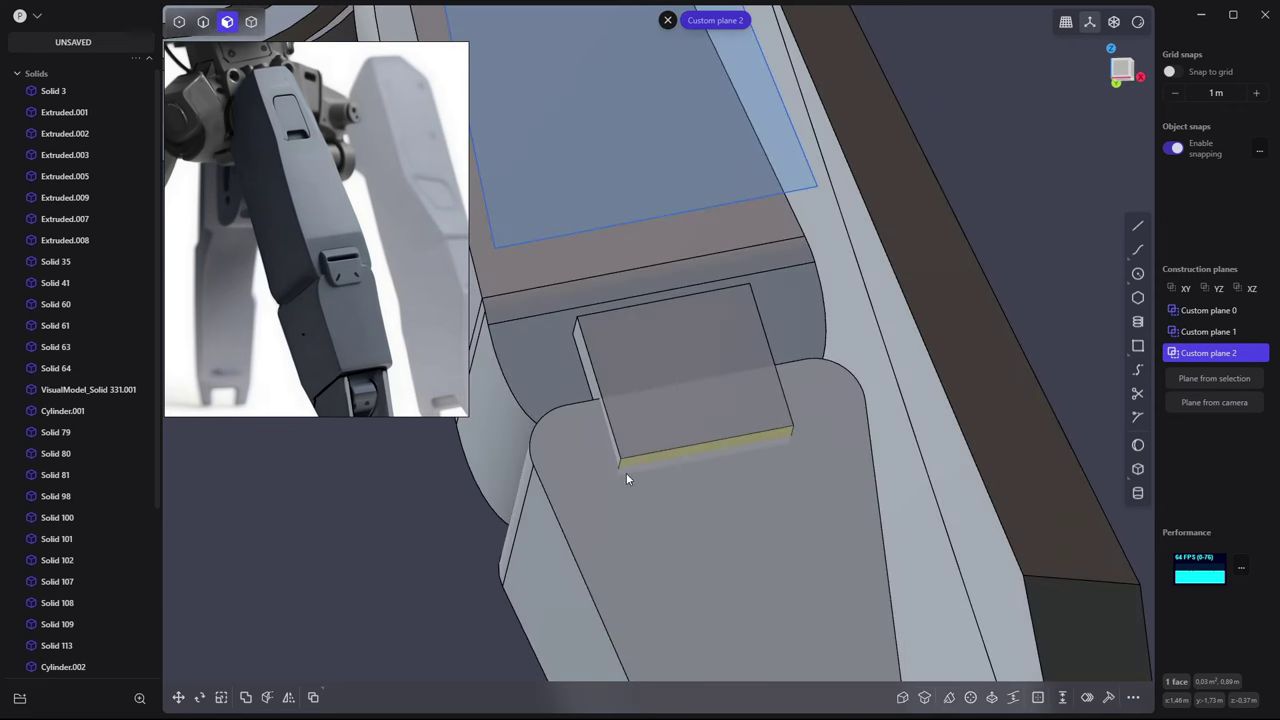
key(o)
key(r)
mouse_move(626, 363)
middle_down()
mouse_move(644, 412)
mouse_move(593, 311)
middle_up()
Fillet the block's top edge by about 0.058 m
click(596, 303)
key(f)
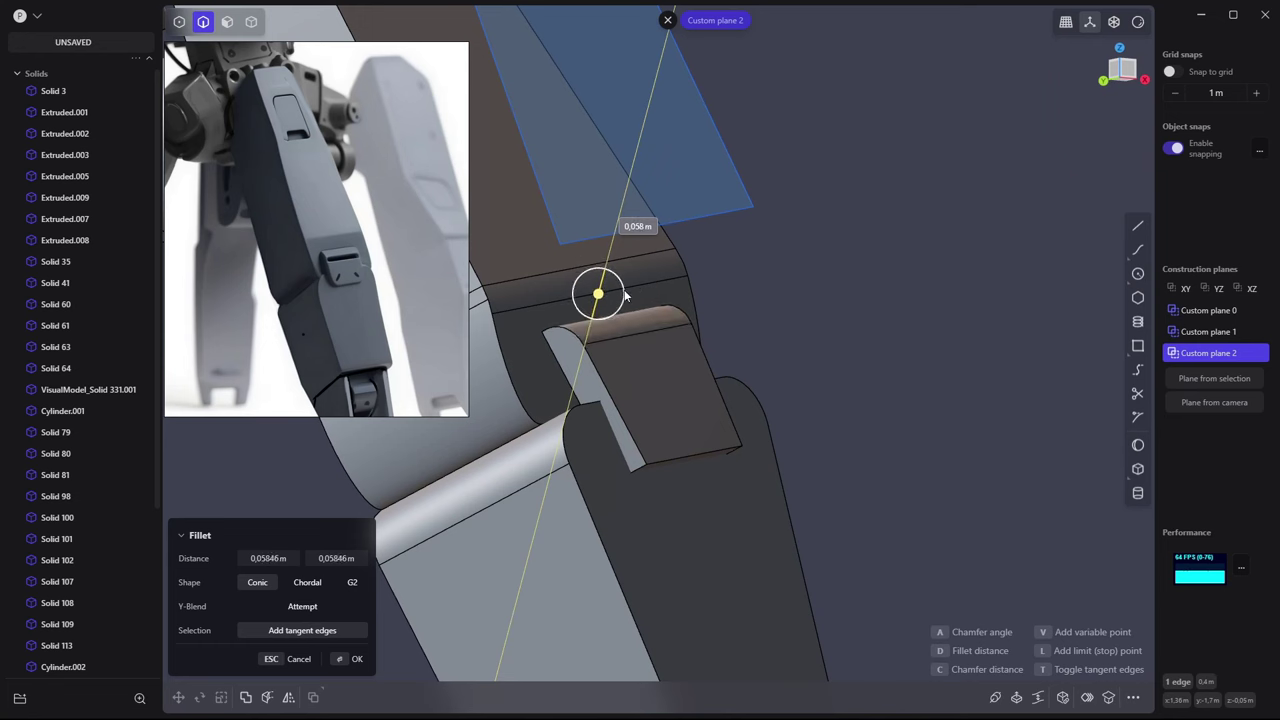
key(Escape)
middle_drag(814, 286, 985, 357)
key(slash)
middle_drag(782, 361, 818, 328)
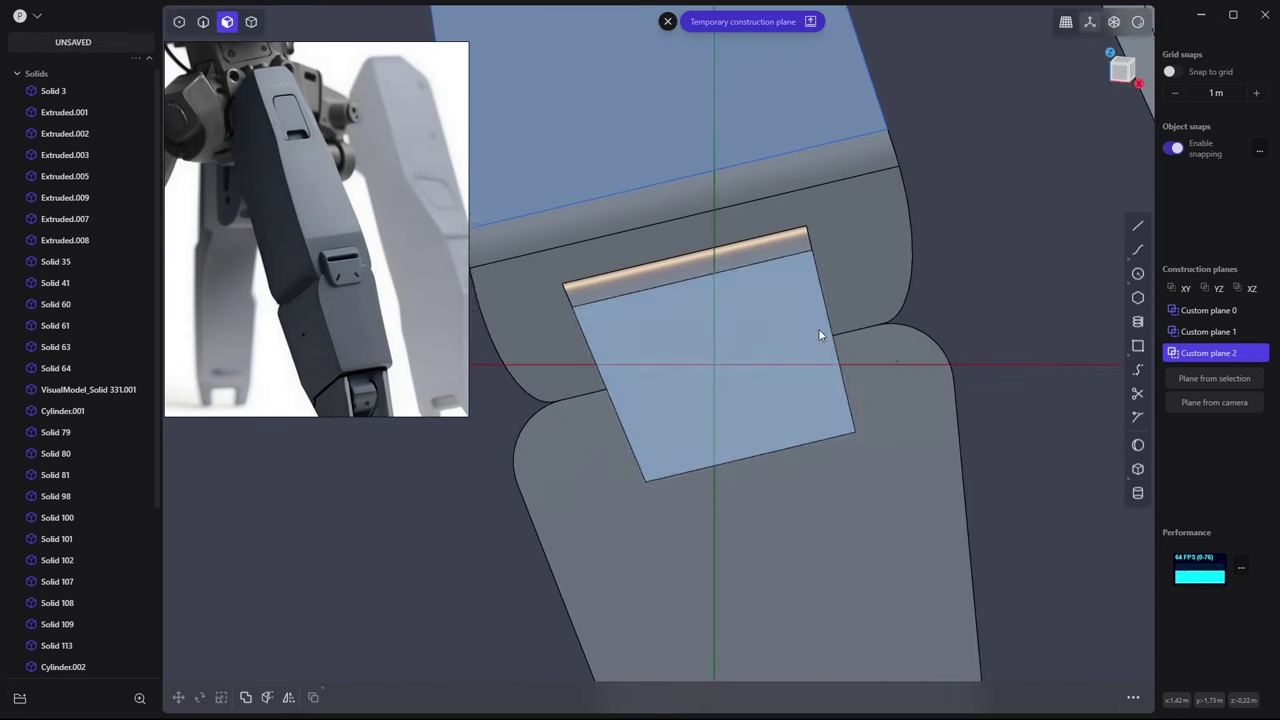
Select the raised panel solid and begin mirroring it
click(772, 356)
key(4)
key(alt+x)
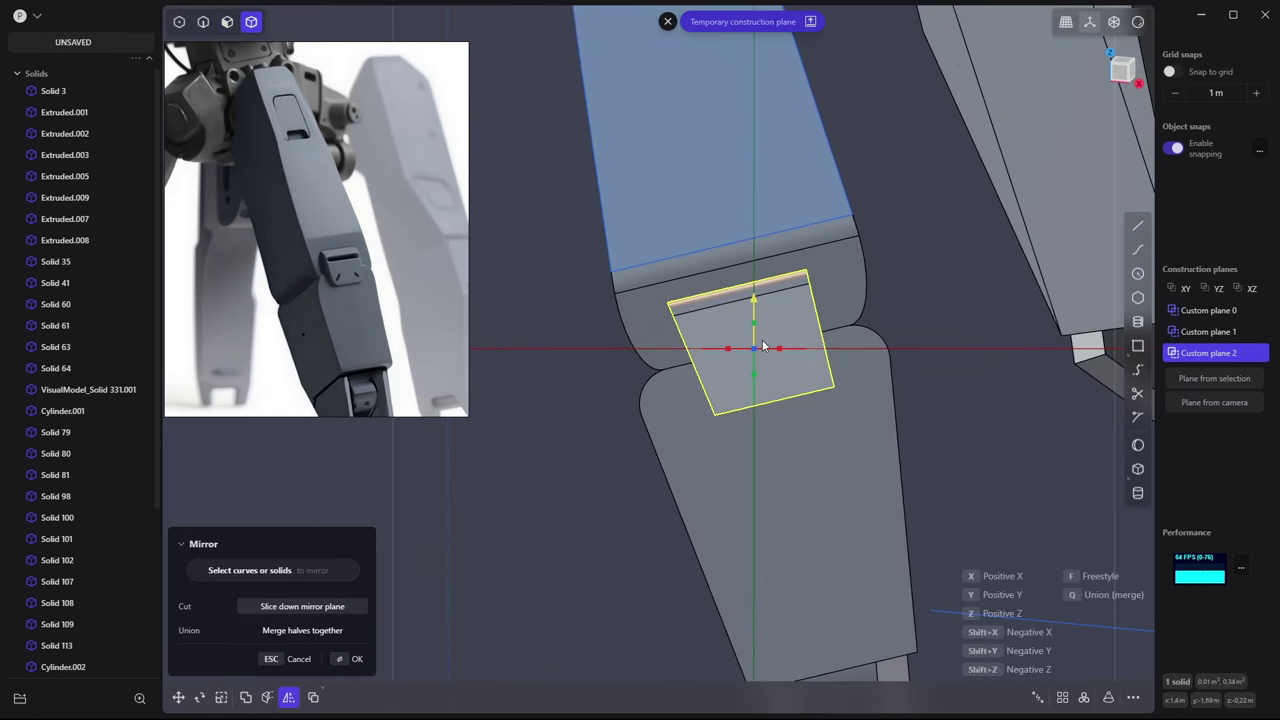
key(Escape)
key(alt+x)
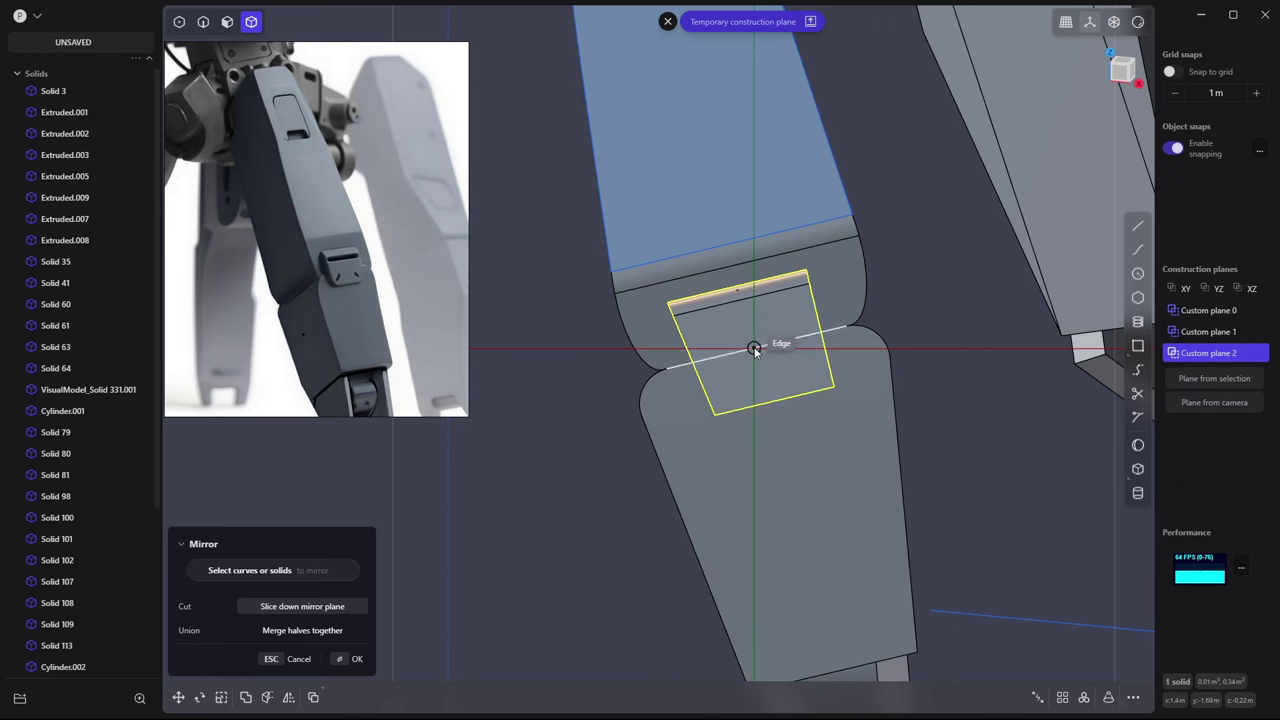
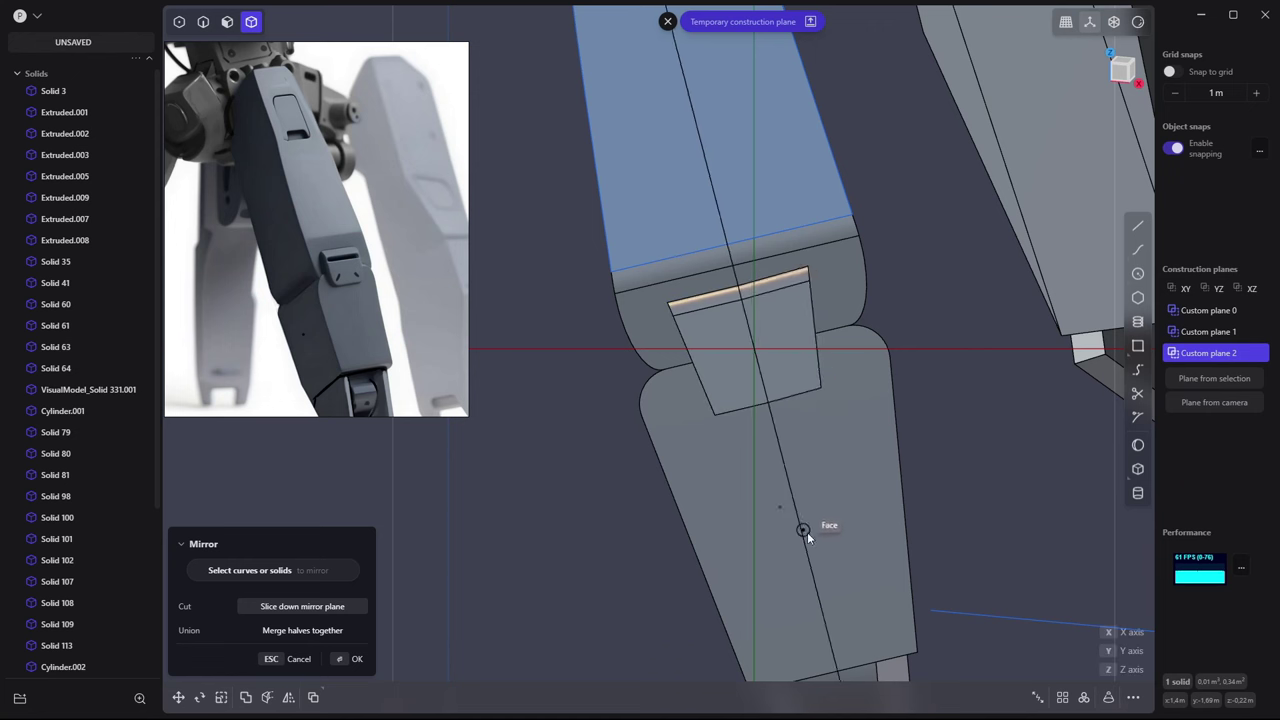
Cancel the mirror and fillet the lower plate's bottom corner edges
click(837, 677)
middle_drag(837, 677, 856, 319)
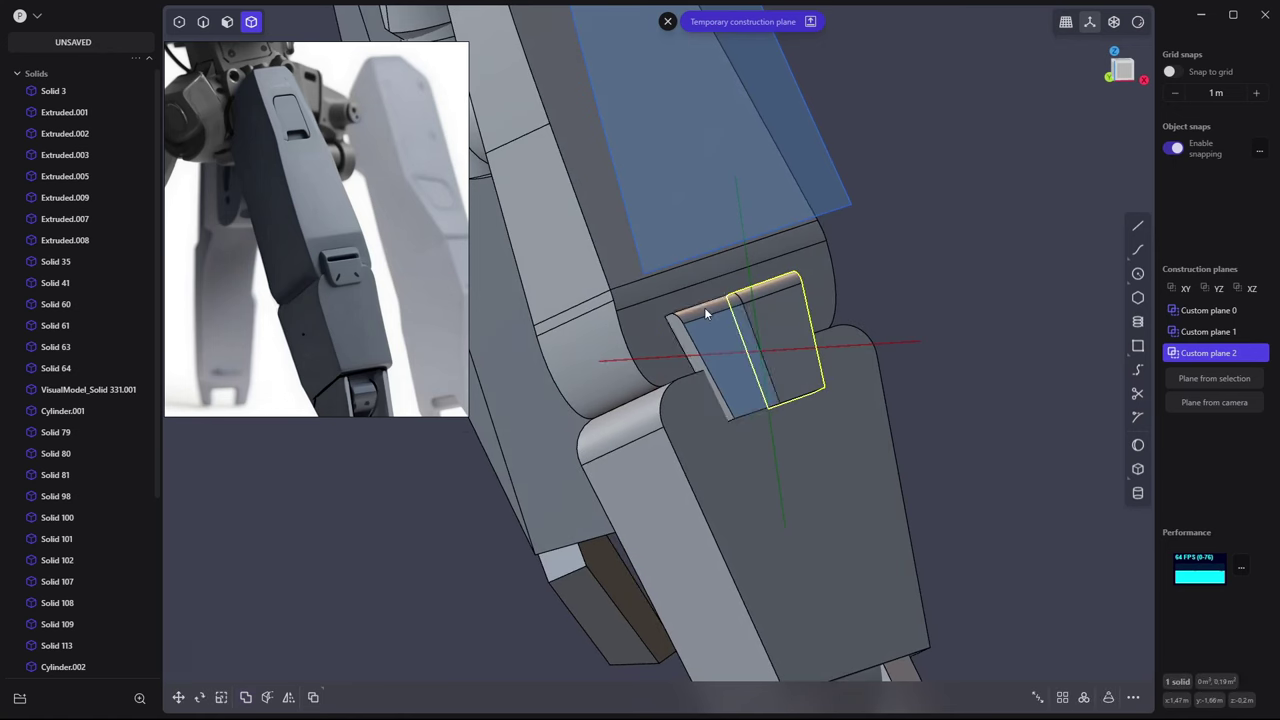
mouse_move(954, 272)
middle_down()
mouse_move(881, 329)
mouse_move(915, 224)
mouse_move(709, 413)
middle_up()
key(2)
click(880, 428)
key(f)
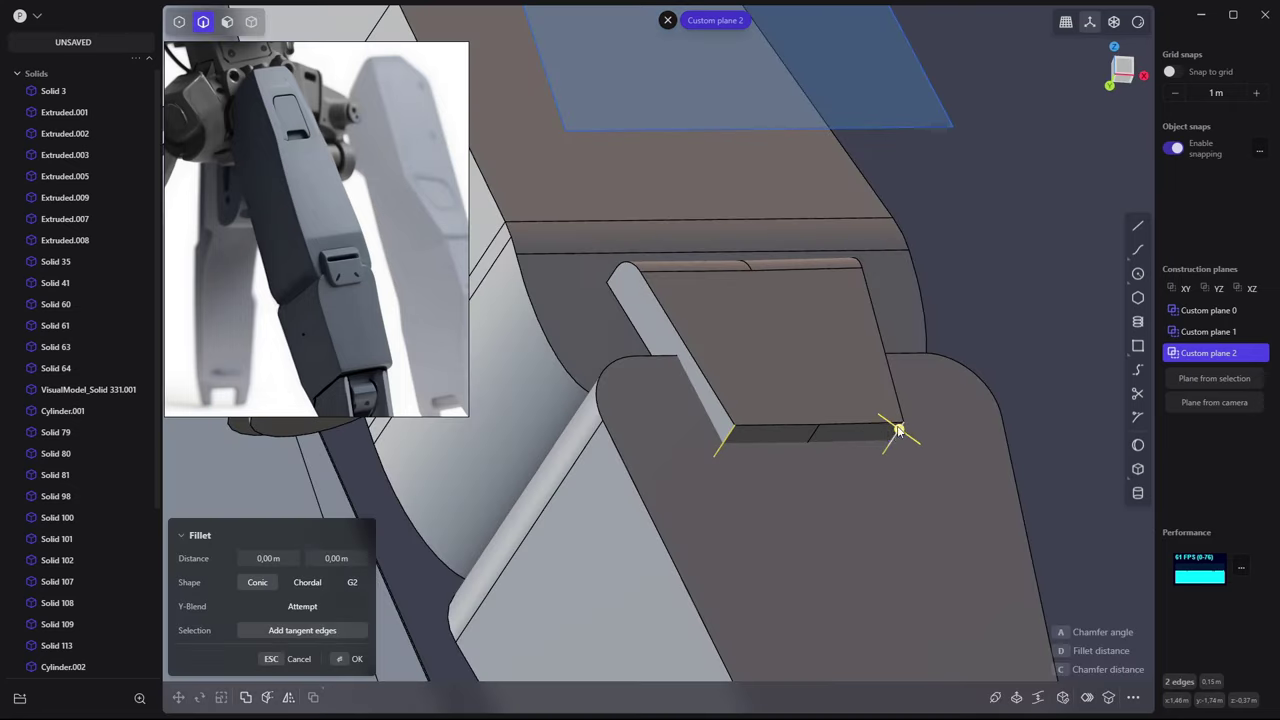
click(917, 443)
Sketch a center rectangle on the plate's front face
key(3)
mouse_move(917, 443)
middle_down()
mouse_move(1006, 251)
mouse_move(1105, 341)
middle_up()
key(o)
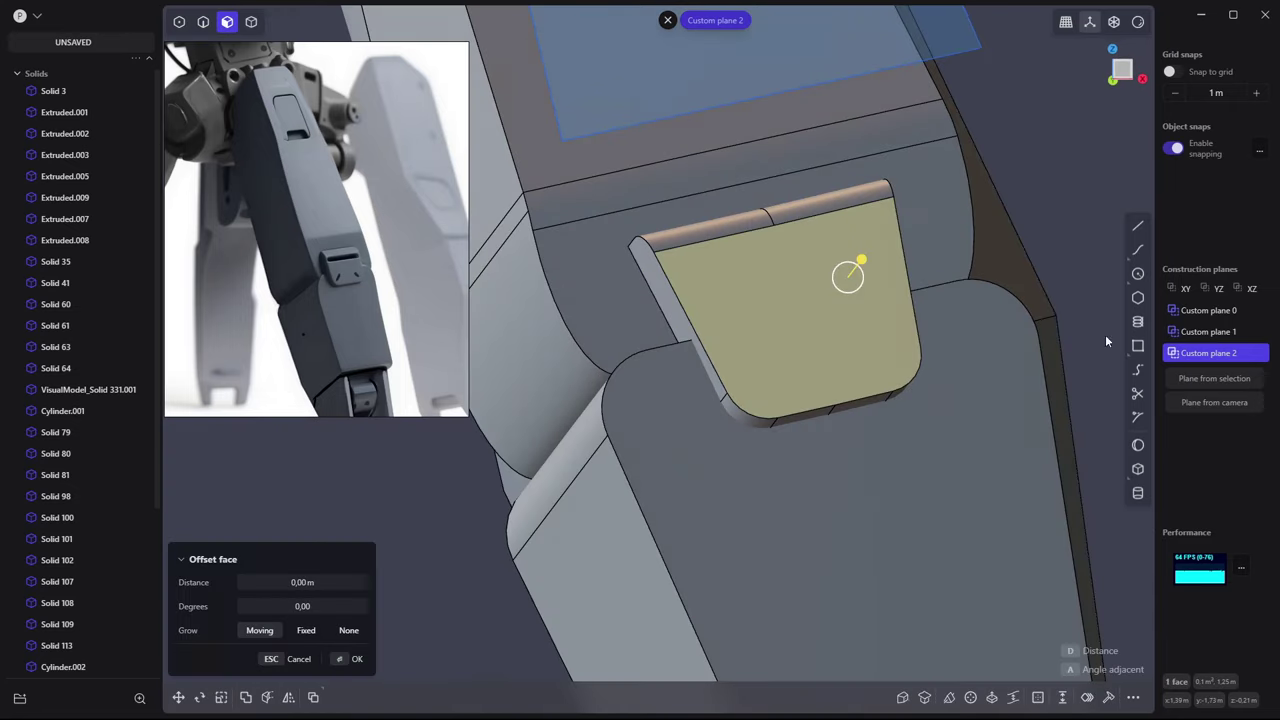
click(1137, 345)
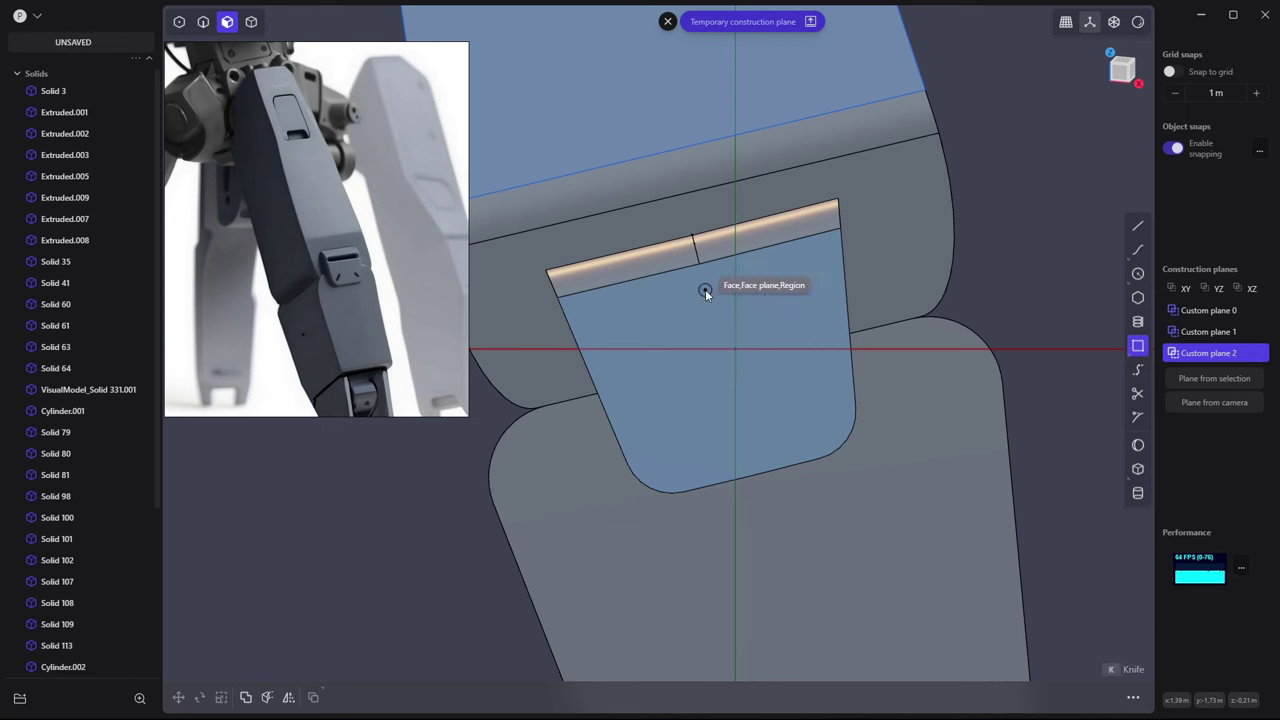
click(1137, 345)
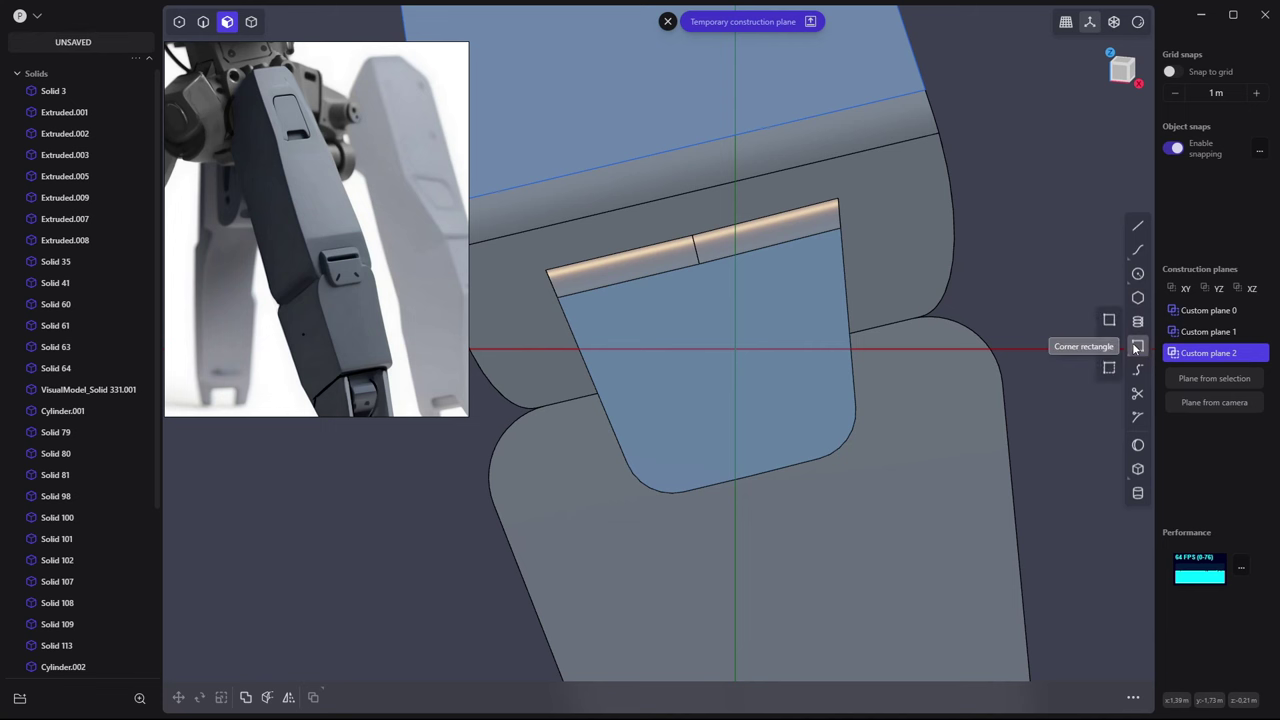
click(705, 305)
click(800, 315)
Move the rectangle onto the midpoint of the plate's sloped top edge
key(g)
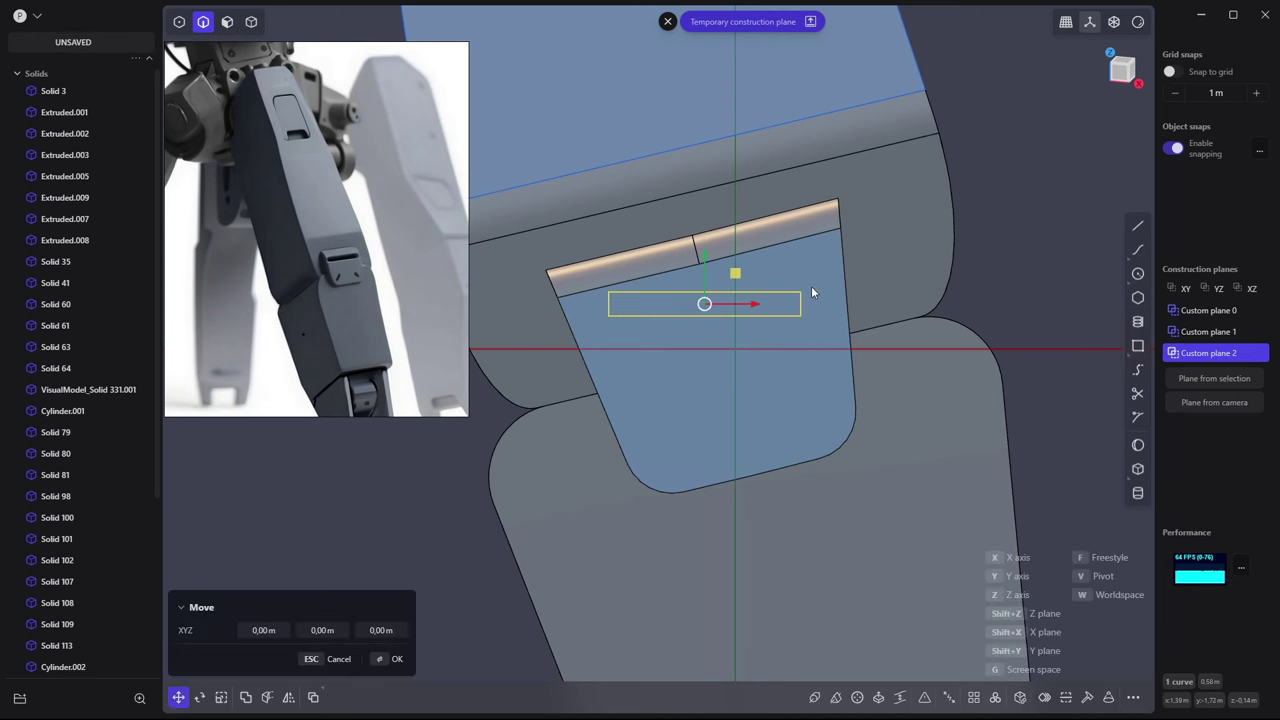
click(735, 348)
key(r)
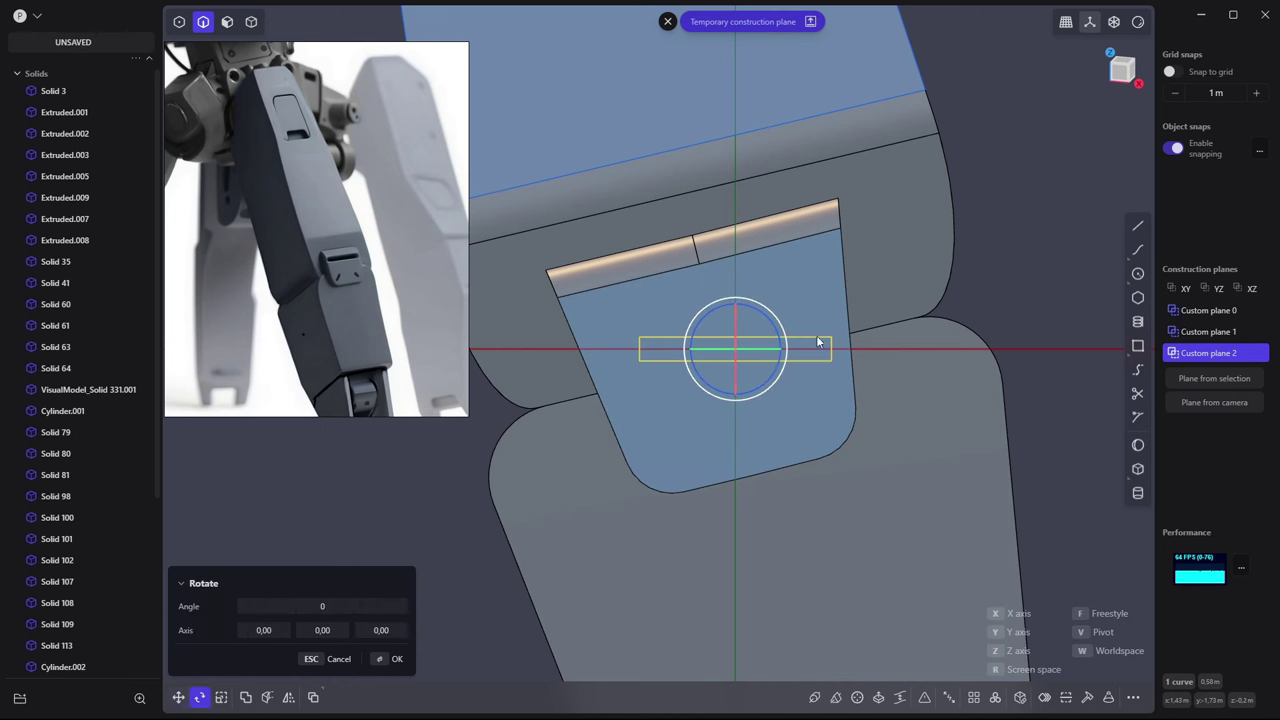
key(f)
key(Escape)
key(g)
key(f)
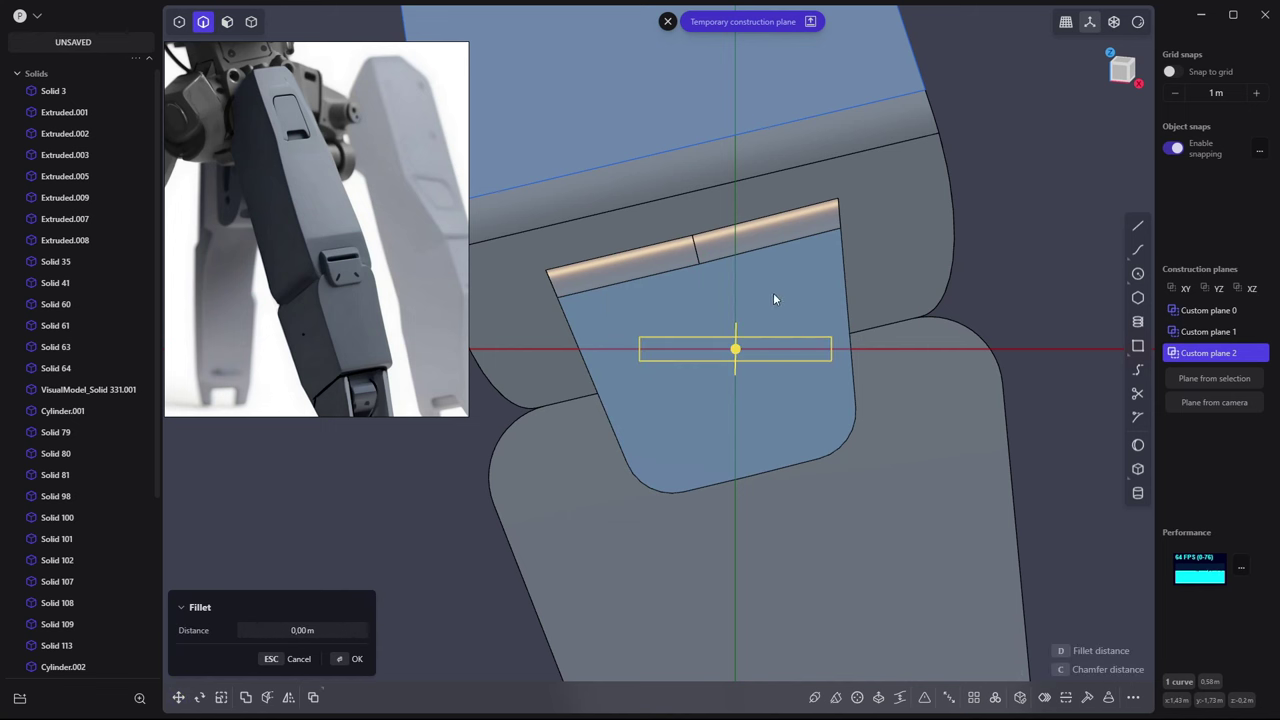
key(g)
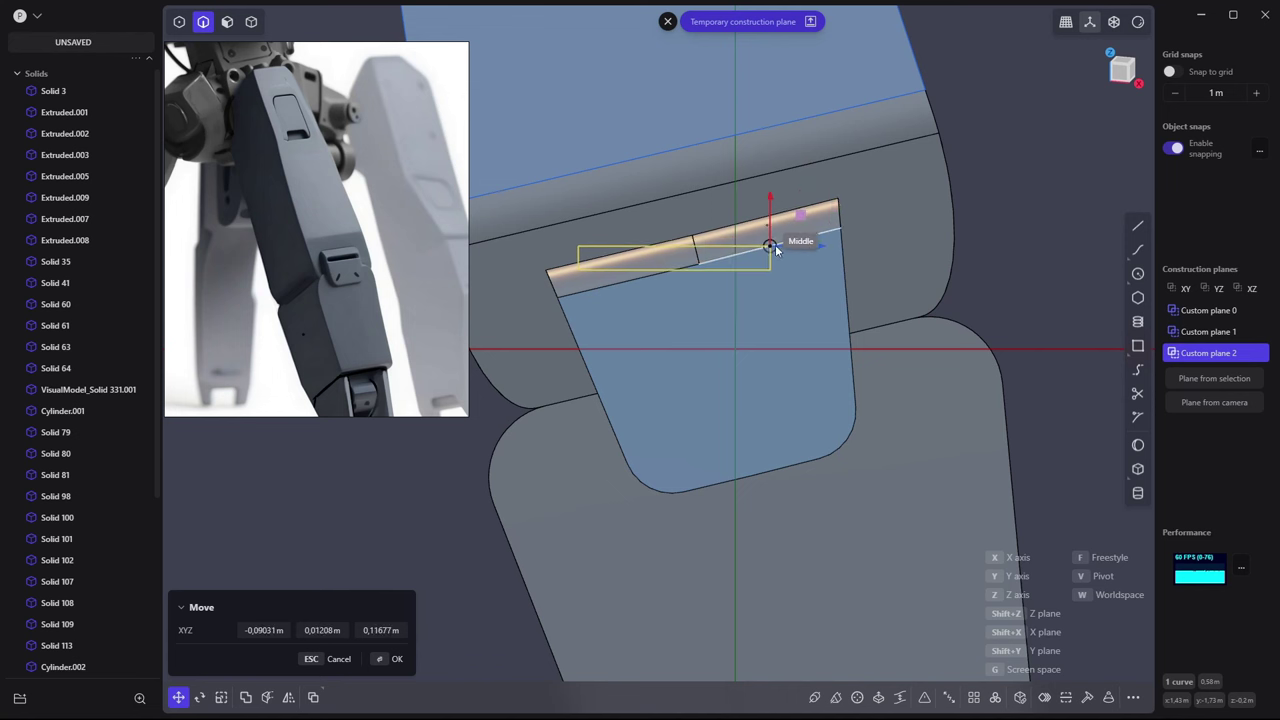
click(769, 246)
Rotate the rectangle parallel to the sloped top edge and slide it just below
key(r)
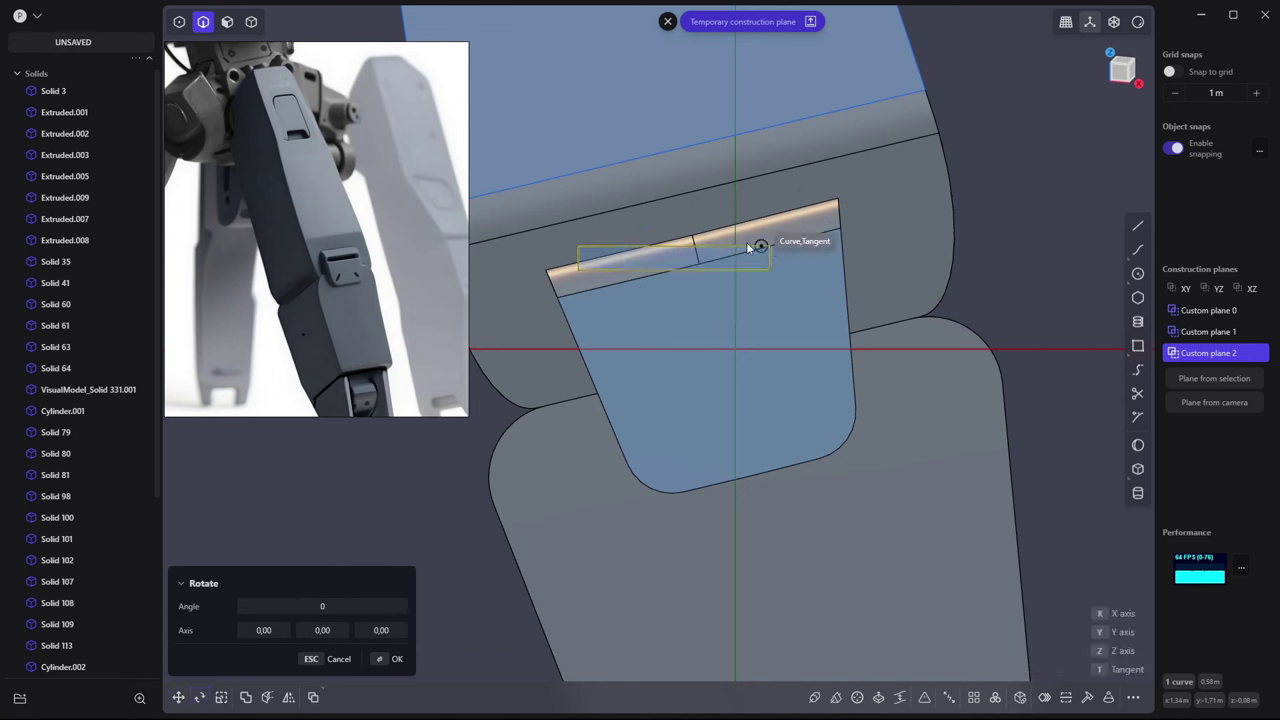
click(582, 289)
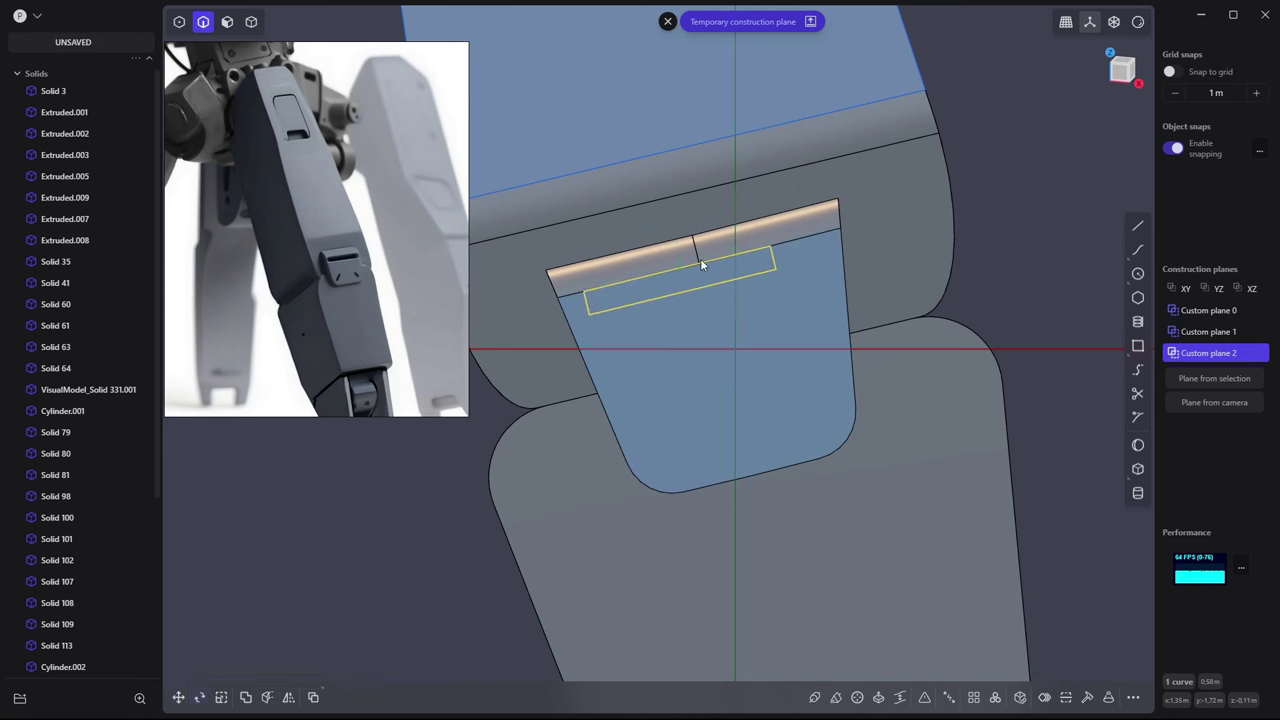
key(g)
click(709, 279)
key(g)
mouse_move(703, 250)
mouse_down()
mouse_move(706, 272)
mouse_move(748, 253)
mouse_up()
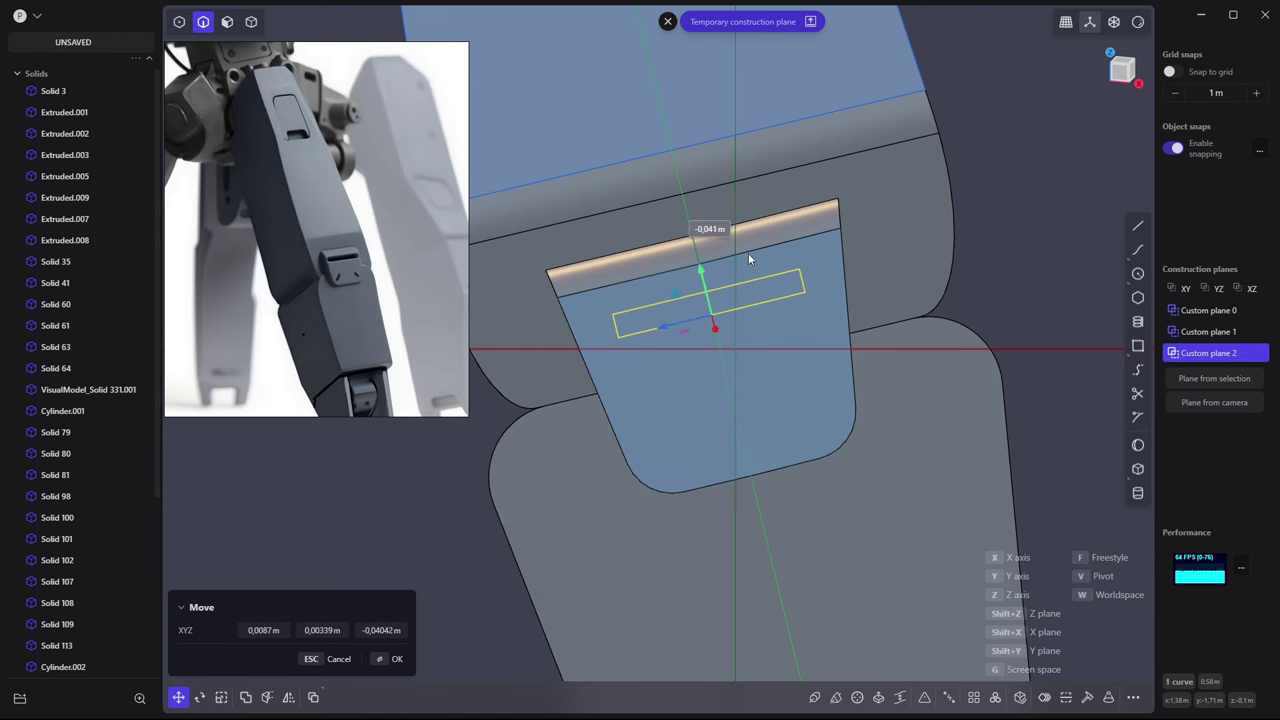
key(Return)
key(Escape)
Round the rectangle's corners into a slot shape and extrude-cut it into the plate
middle_drag(612, 311, 688, 322)
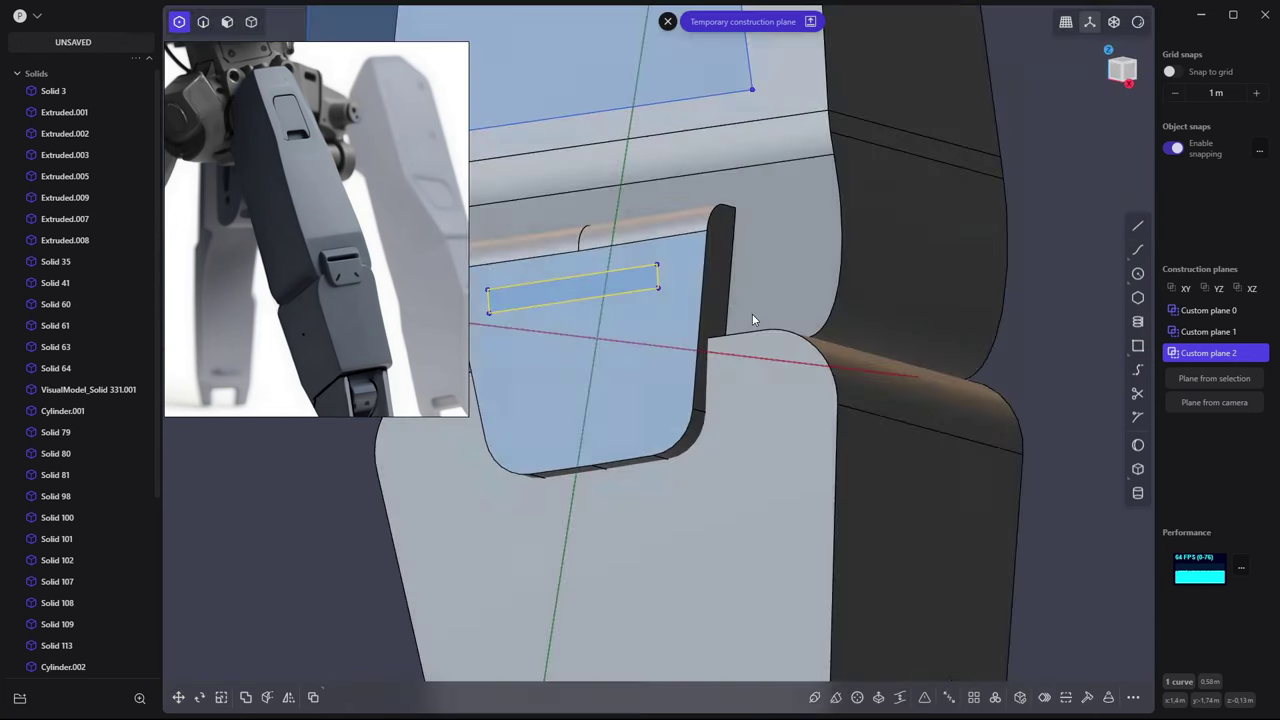
key(f)
drag(754, 318, 757, 307)
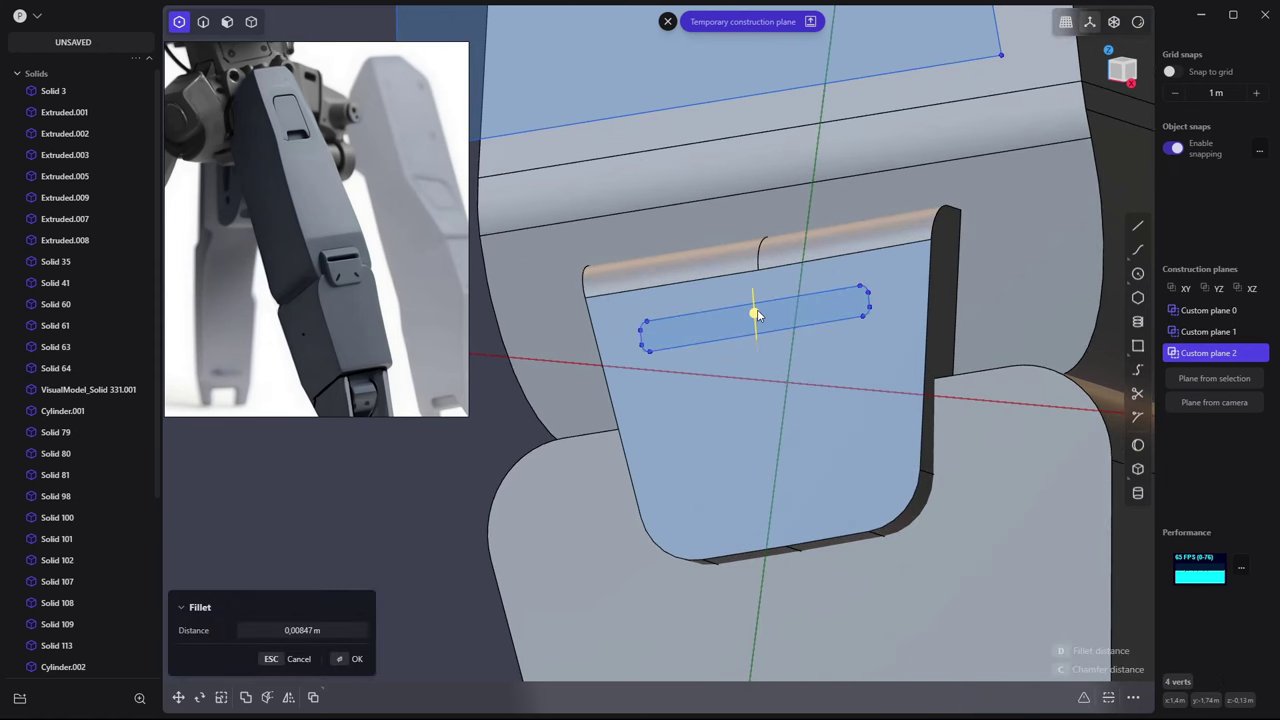
click(757, 315)
middle_drag(743, 320, 700, 352)
key(e)
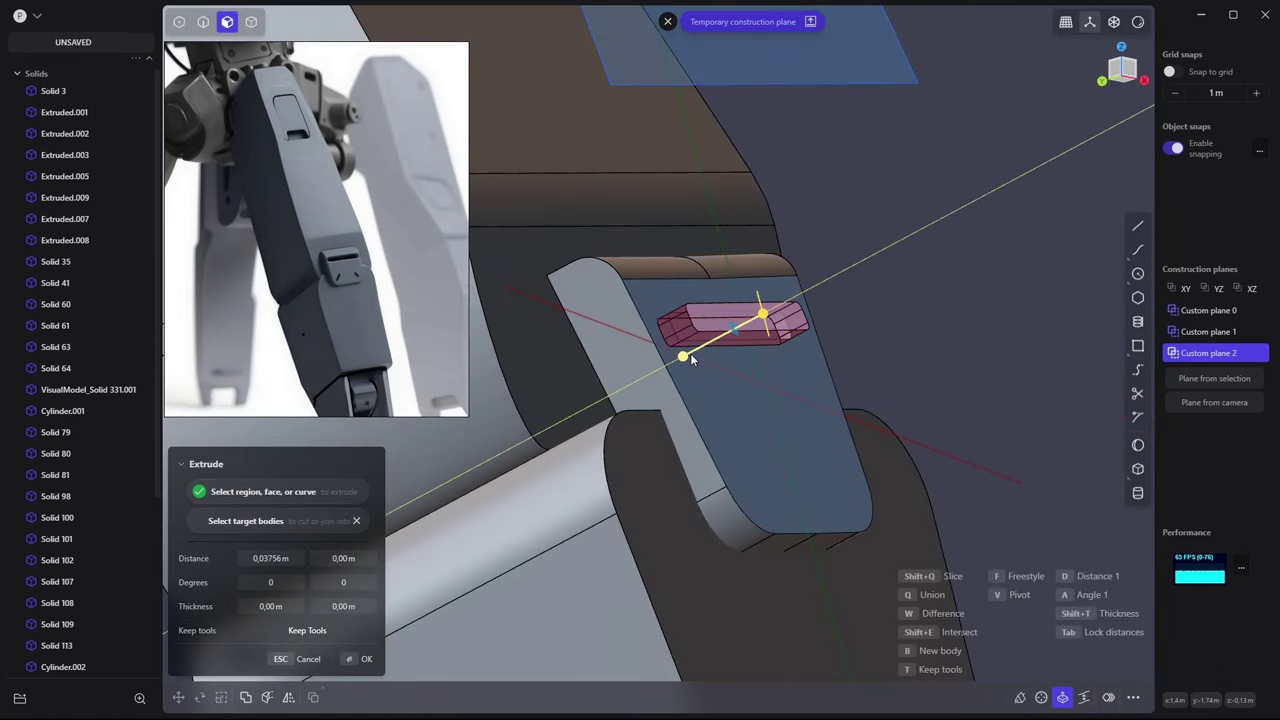
key(Return)
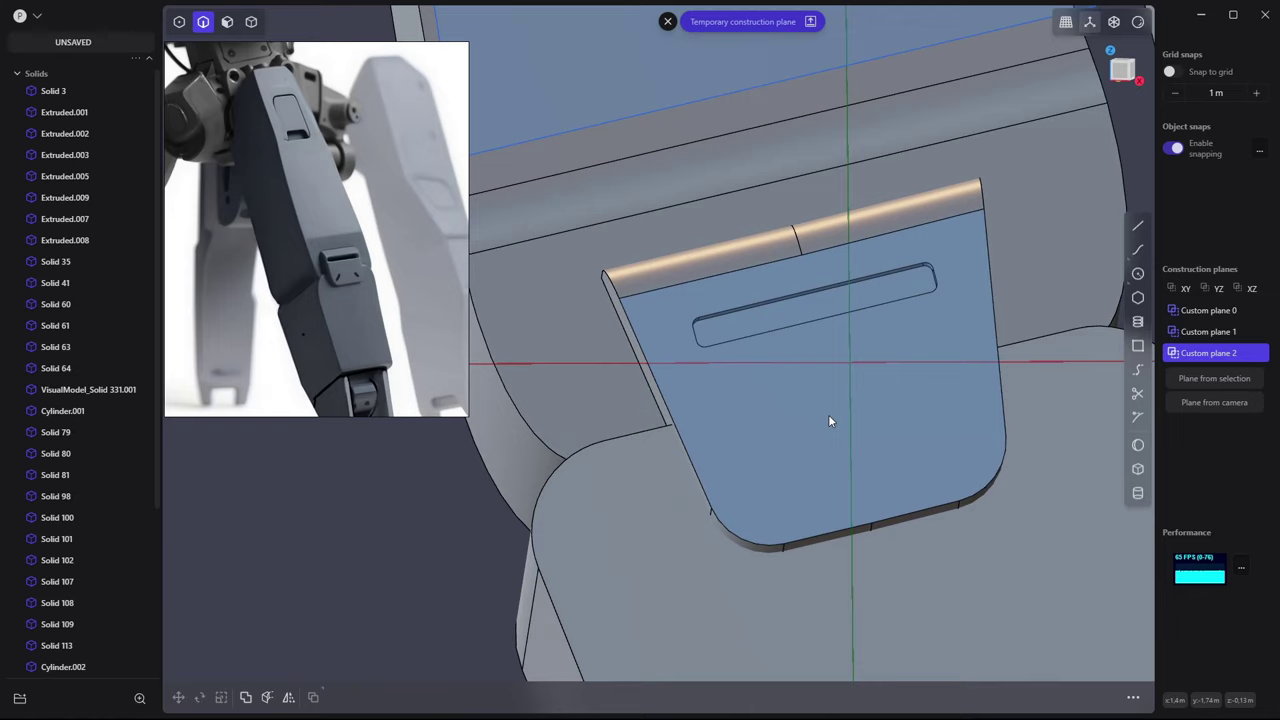
mouse_move(791, 318)
middle_down()
mouse_move(743, 280)
mouse_move(863, 537)
mouse_move(837, 527)
mouse_move(769, 354)
mouse_move(1120, 277)
middle_up()
scroll(745, 282, down, 2)
scroll(837, 527, up, 3)
Draw a narrow rectangle at the plate's lower left and tilt it about 22 degrees
click(1137, 347)
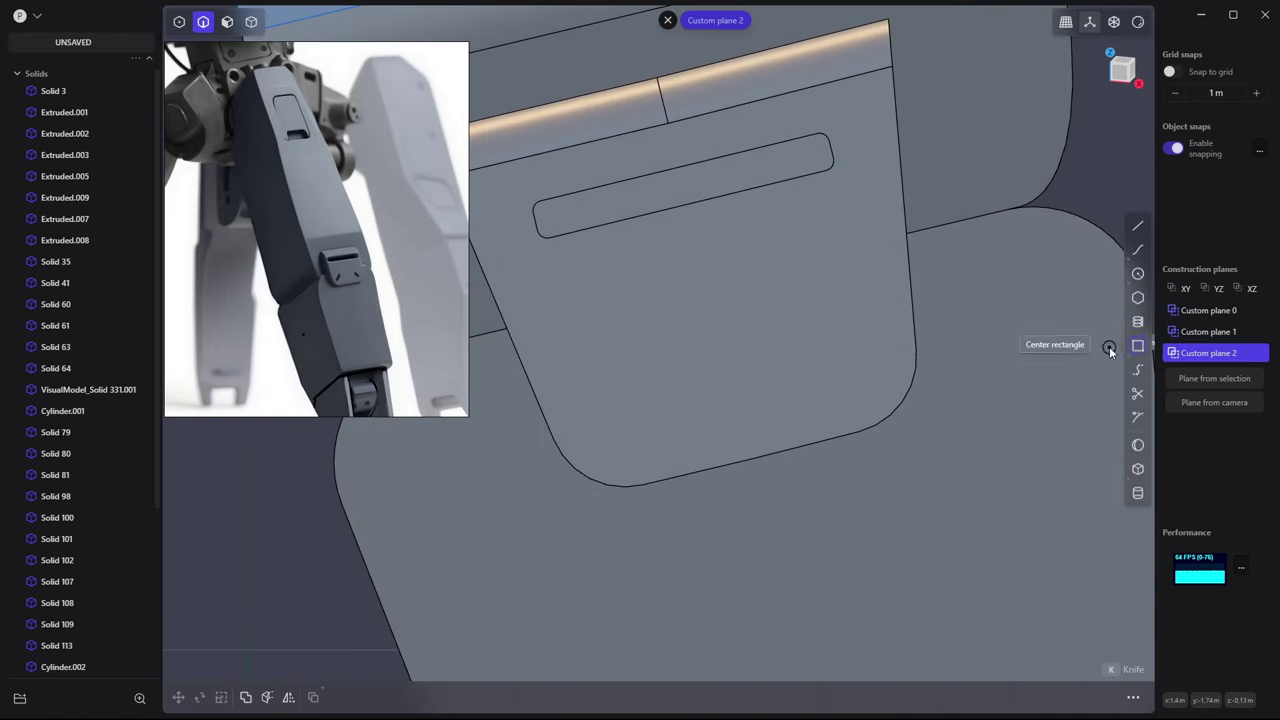
drag(643, 355, 606, 464)
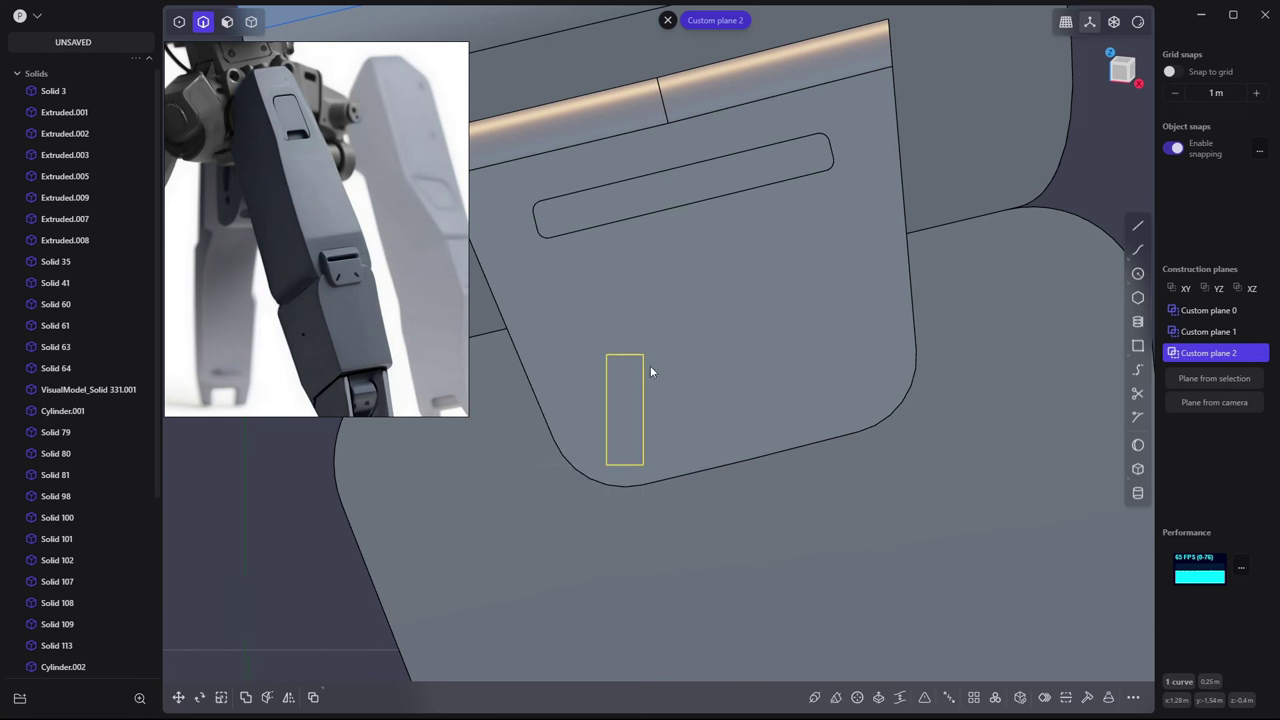
key(r)
key(Escape)
key(r)
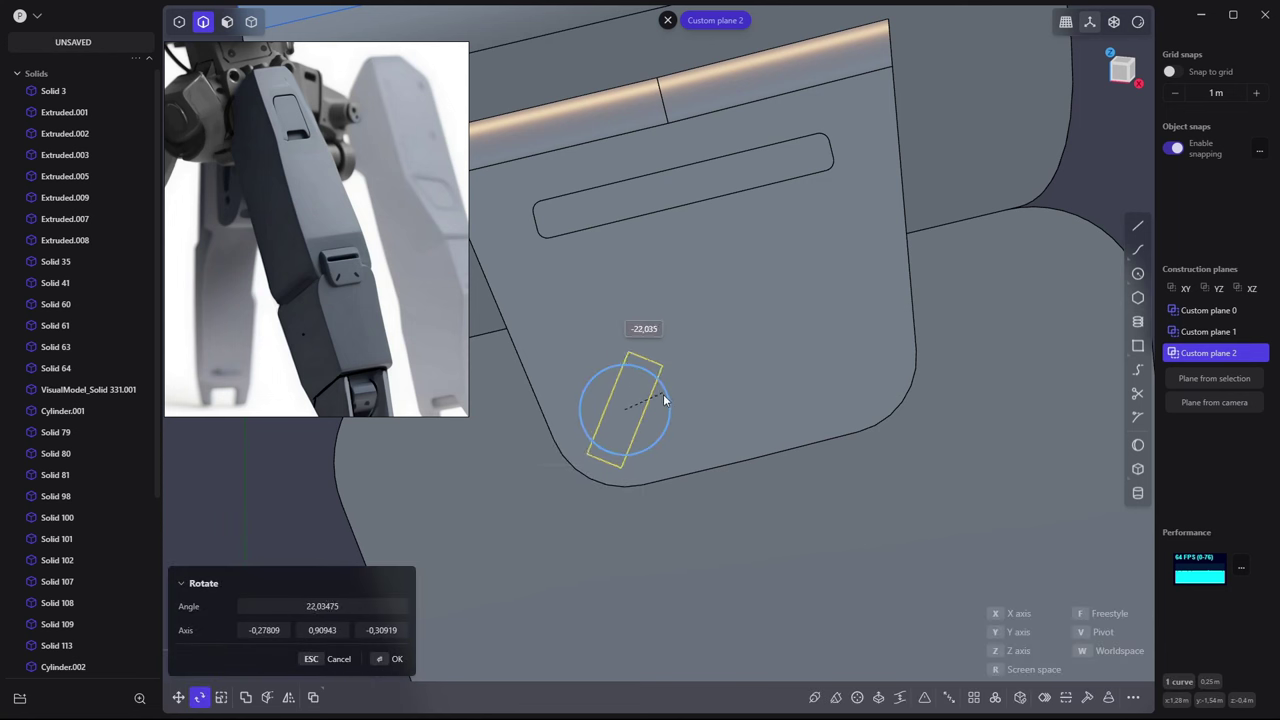
click(662, 402)
key(s)
key(f)
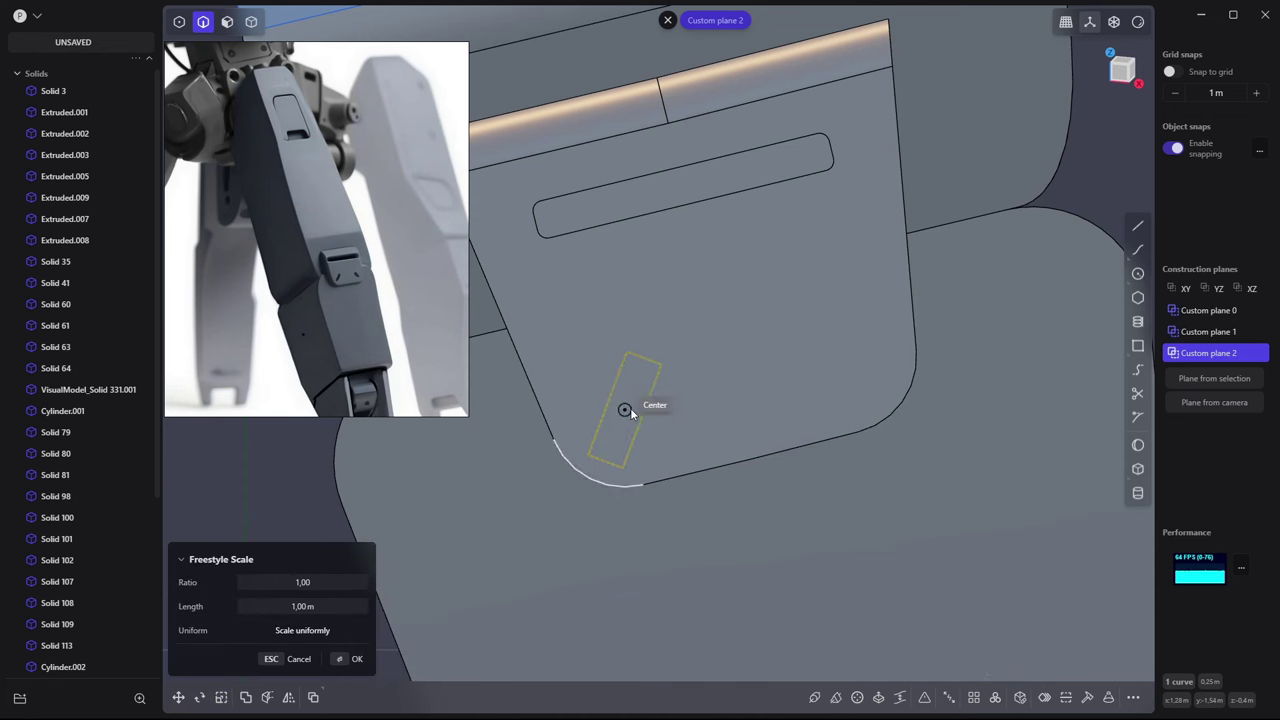
key(Escape)
View the sketch plane head-on and scale the rectangle narrower along one axis
middle_drag(583, 458, 599, 411)
key(g)
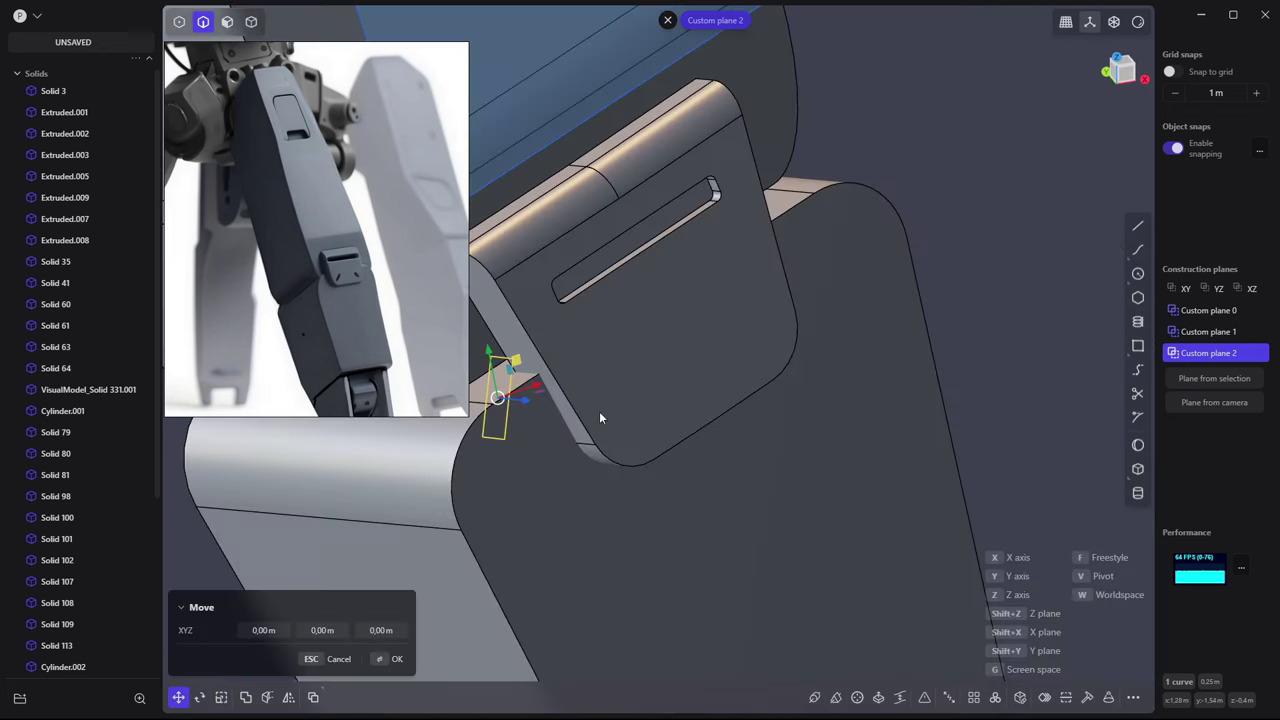
click(696, 431)
middle_drag(715, 403, 1090, 313)
click(1209, 353)
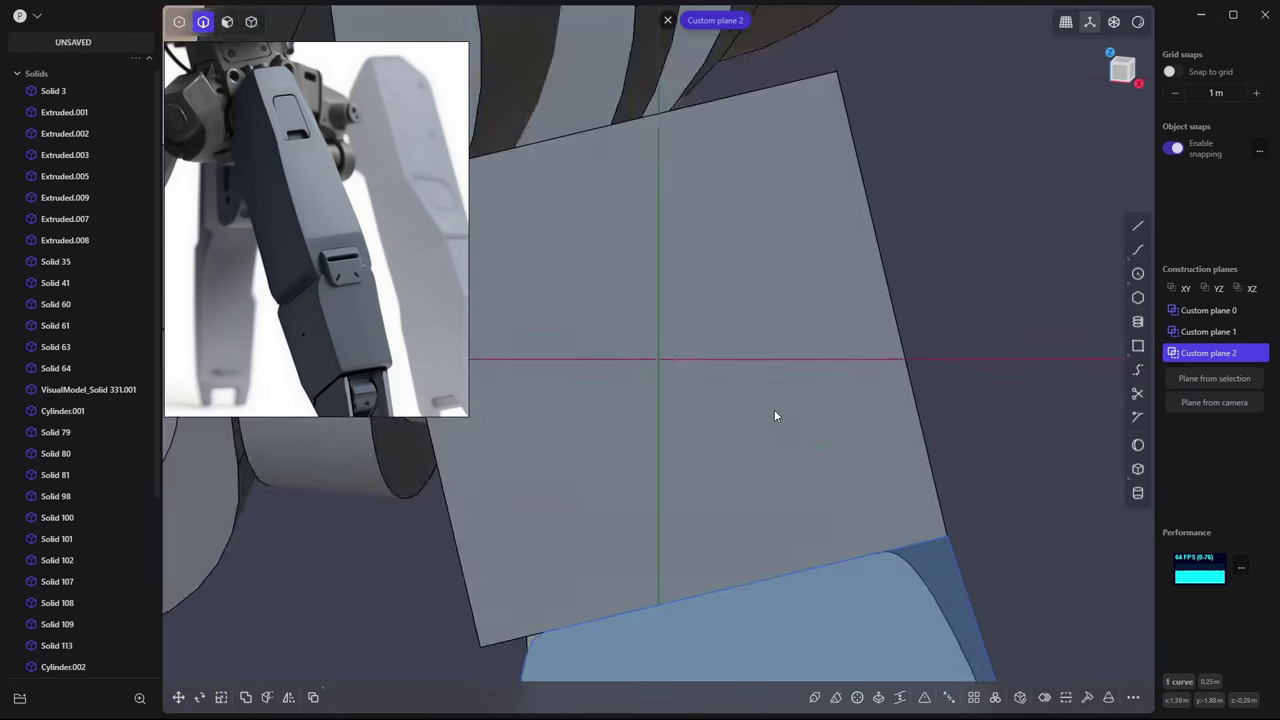
scroll(768, 317, up, 5)
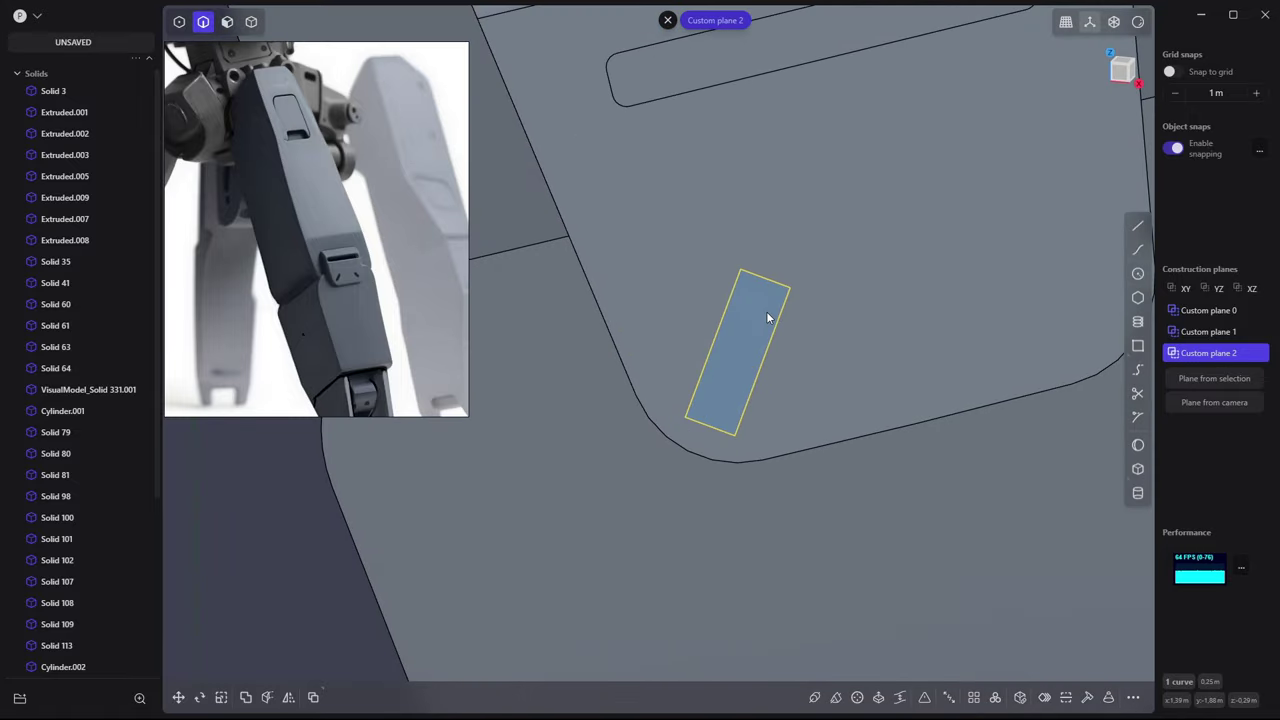
key(s)
key(f)
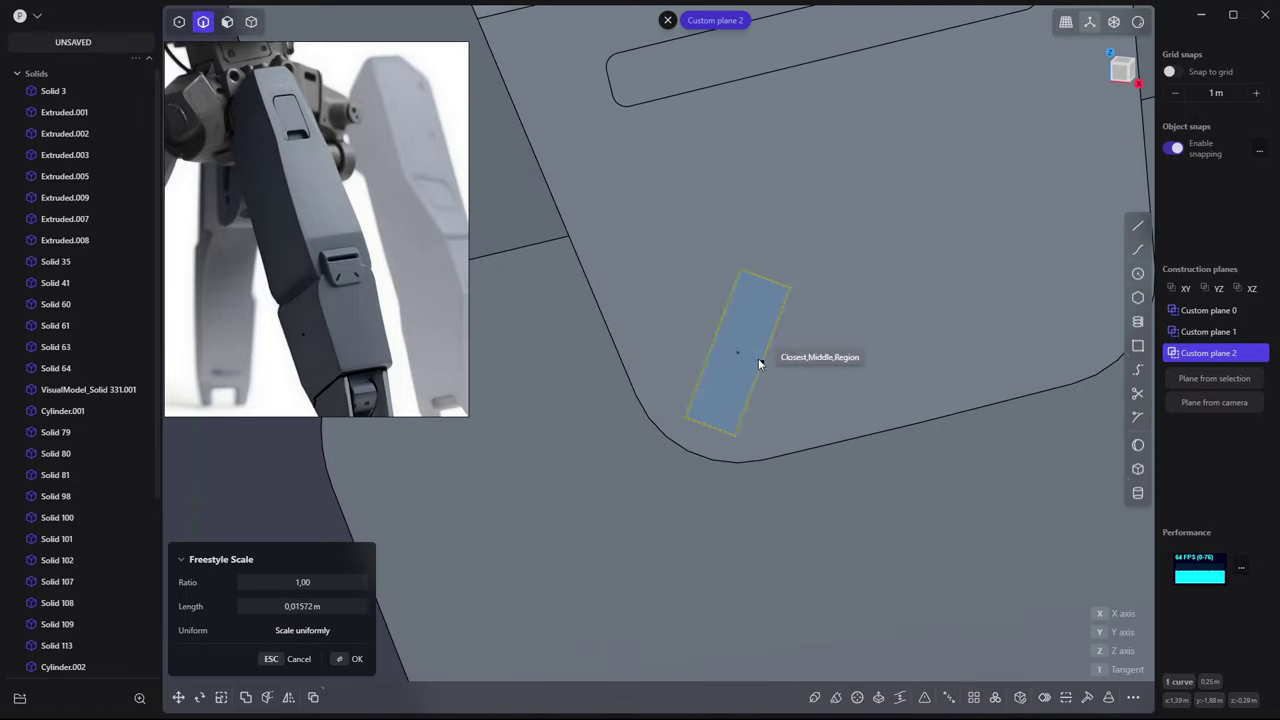
click(757, 357)
Round the rectangle's corners, extrude it into a box and subtract it from the plate
key(e)
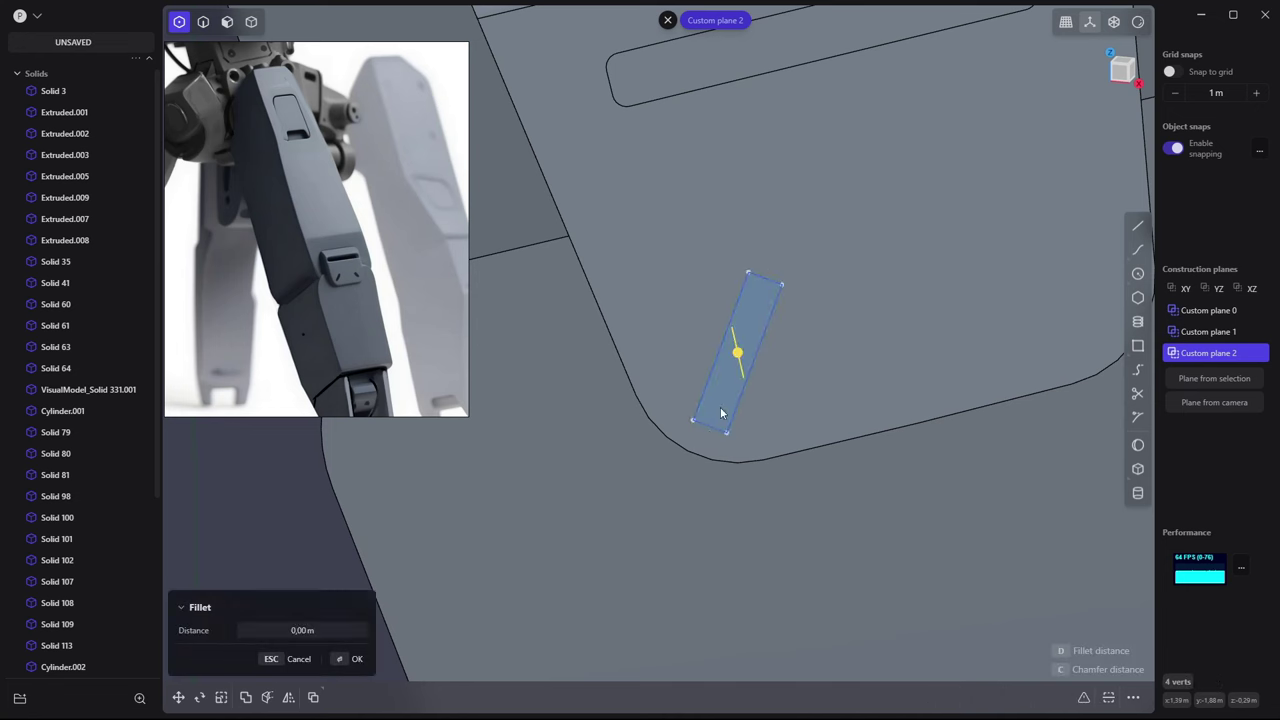
click(737, 346)
middle_drag(737, 346, 745, 349)
key(e)
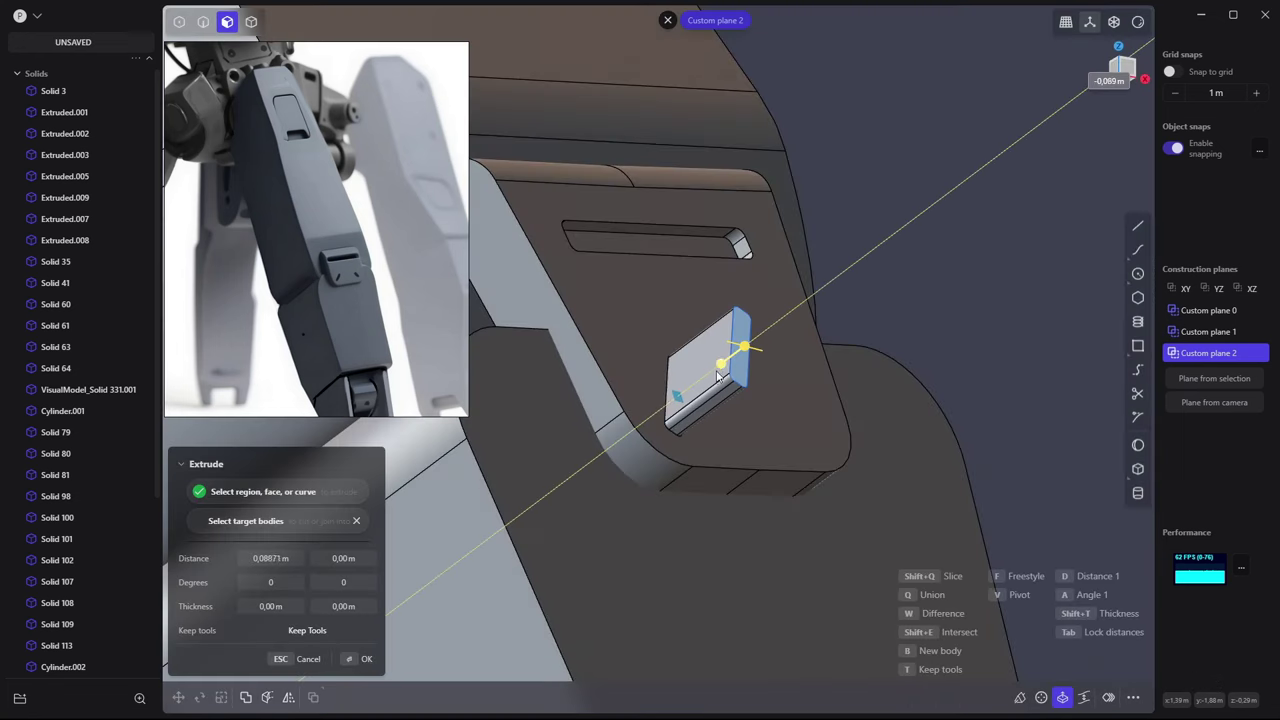
click(800, 330)
key(e)
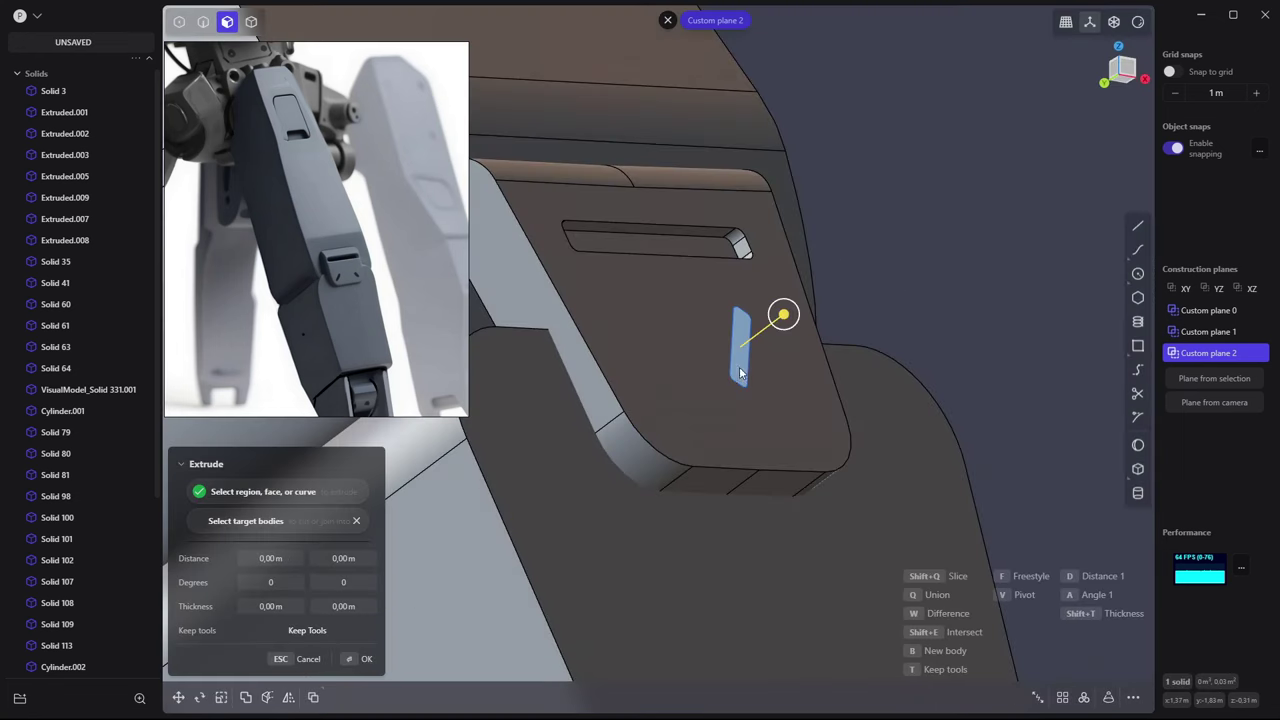
drag(783, 316, 877, 308)
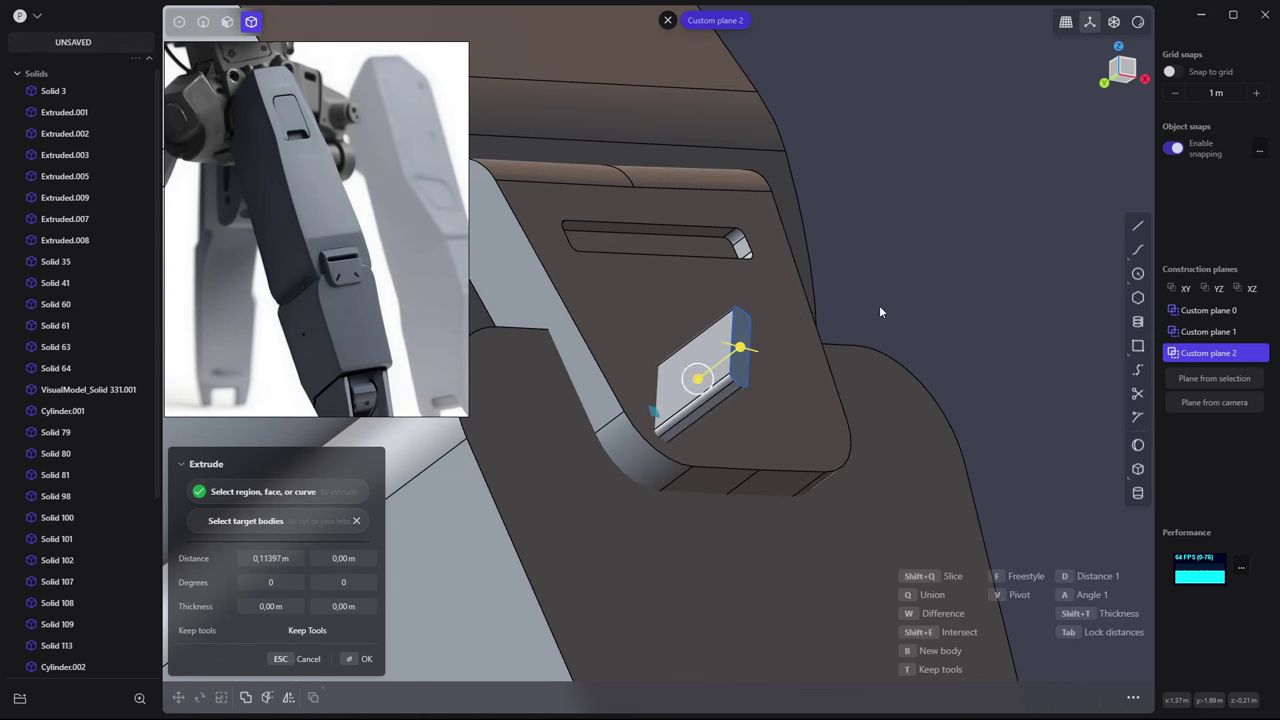
click(709, 392)
key(Return)
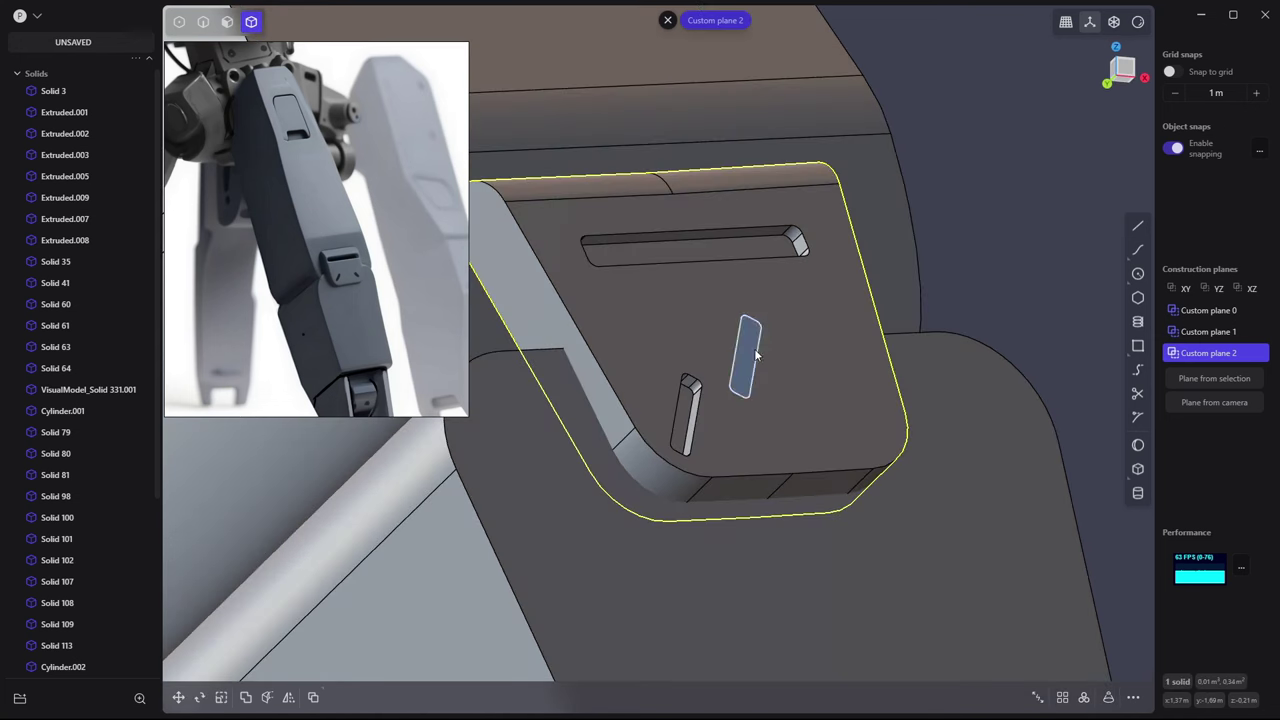
Check the new angled slot and begin mirroring the plate body
mouse_move(949, 230)
middle_down()
mouse_move(798, 350)
mouse_move(737, 324)
middle_up()
click(762, 348)
key(alt+x)
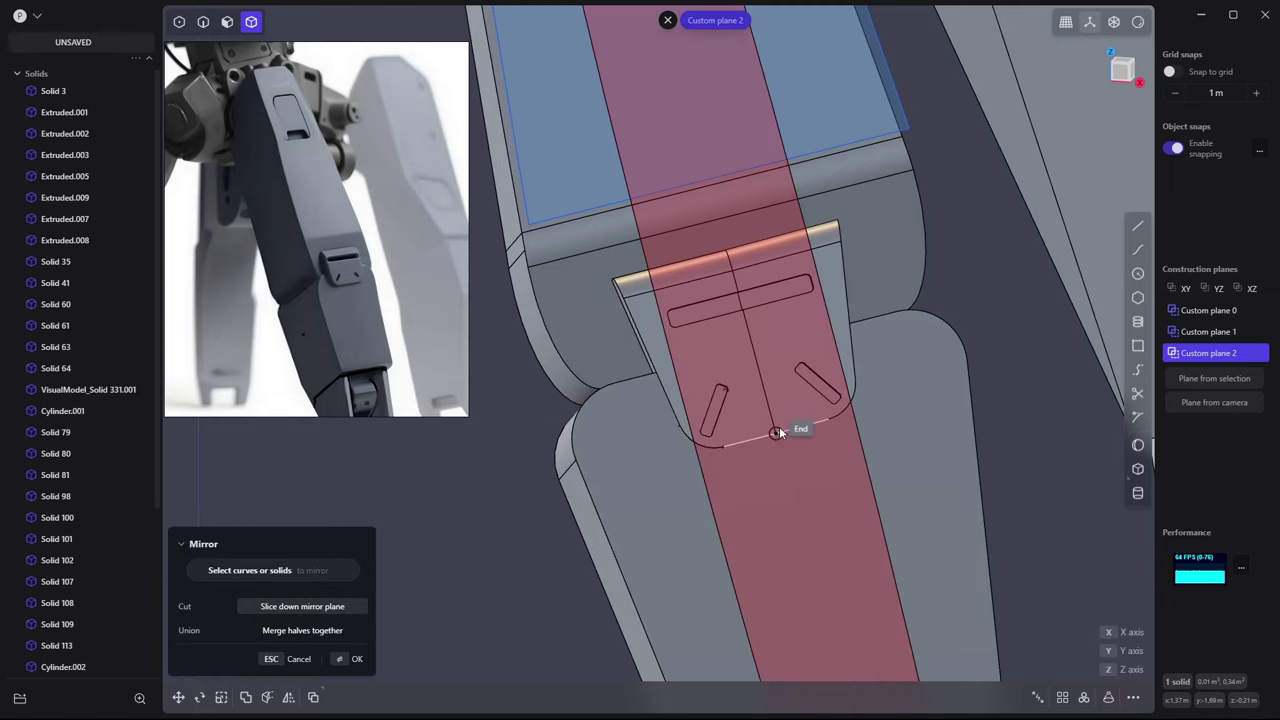
Mirror the angled slot across the bottom edge's midpoint to the right side
click(779, 432)
middle_drag(779, 426, 800, 373)
key(Return)
mouse_move(976, 237)
middle_down()
mouse_move(886, 180)
mouse_move(1006, 278)
mouse_move(820, 303)
middle_up()
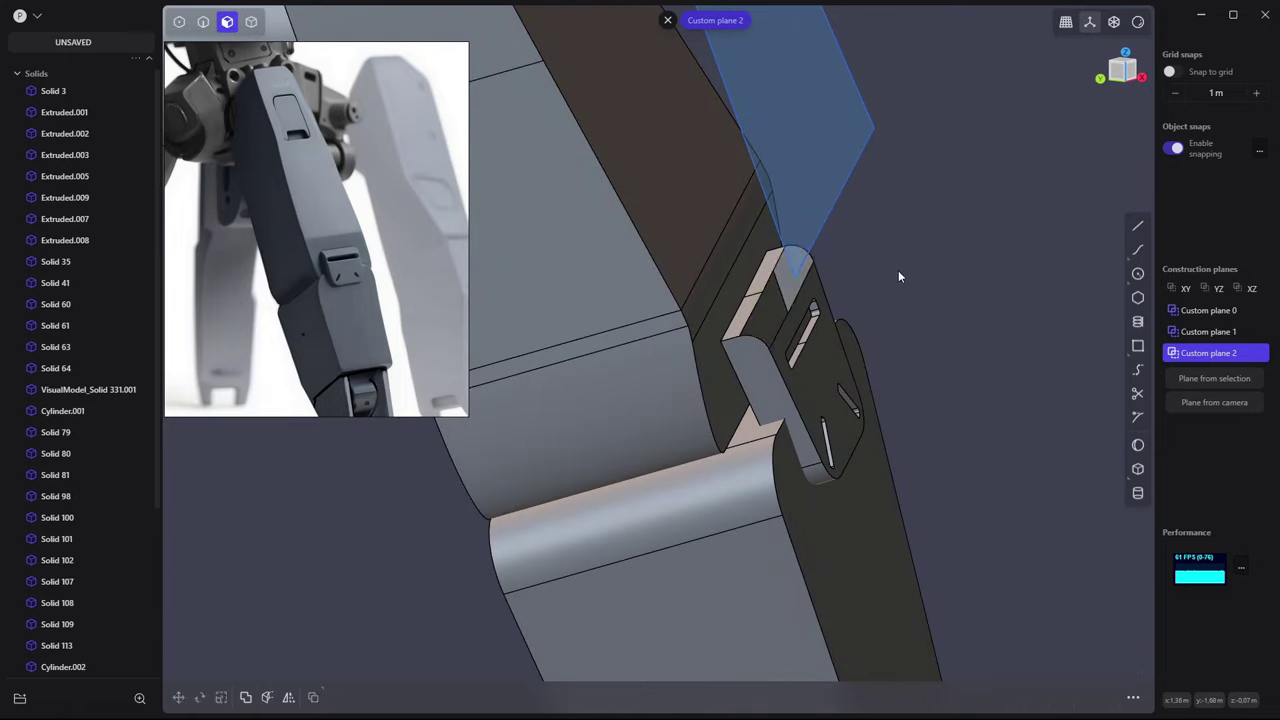
Try scaling the plate's top strip, then align the working plane to the plate's front face
key(3)
mouse_move(898, 270)
middle_down()
mouse_move(729, 286)
mouse_move(720, 300)
middle_up()
click(770, 262)
key(s)
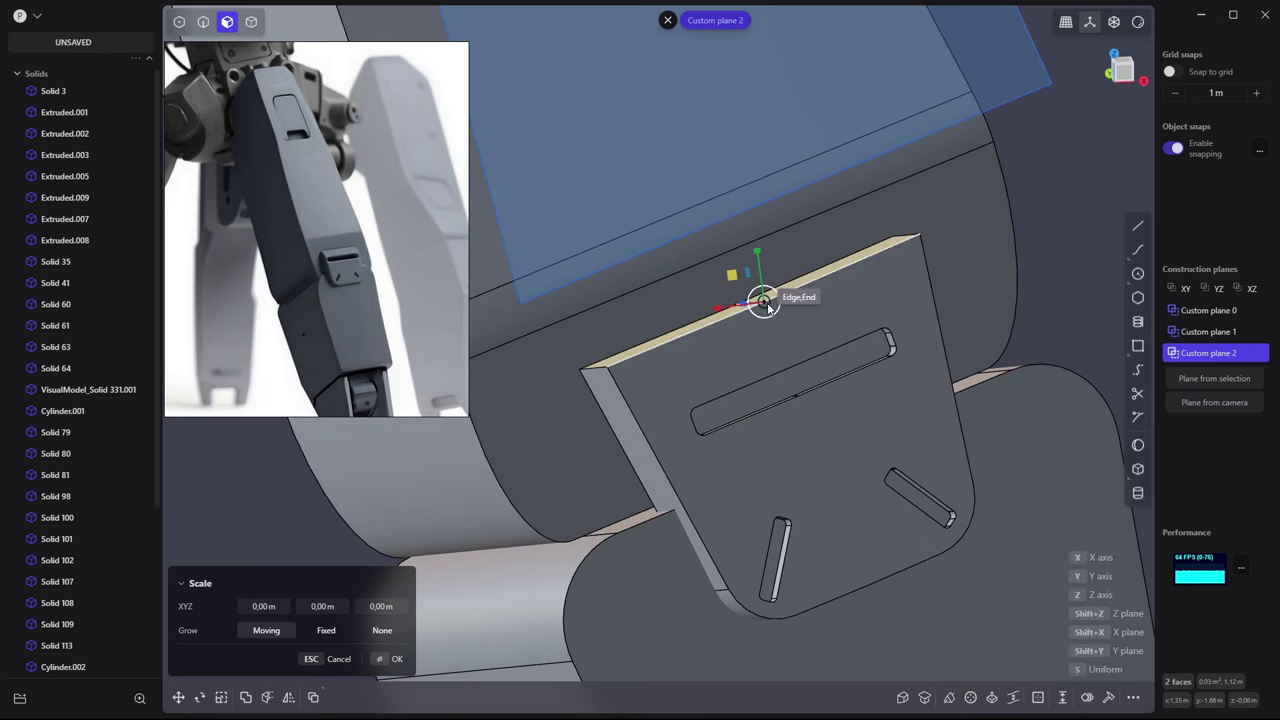
middle_drag(792, 356, 773, 345)
middle_drag(774, 298, 778, 305)
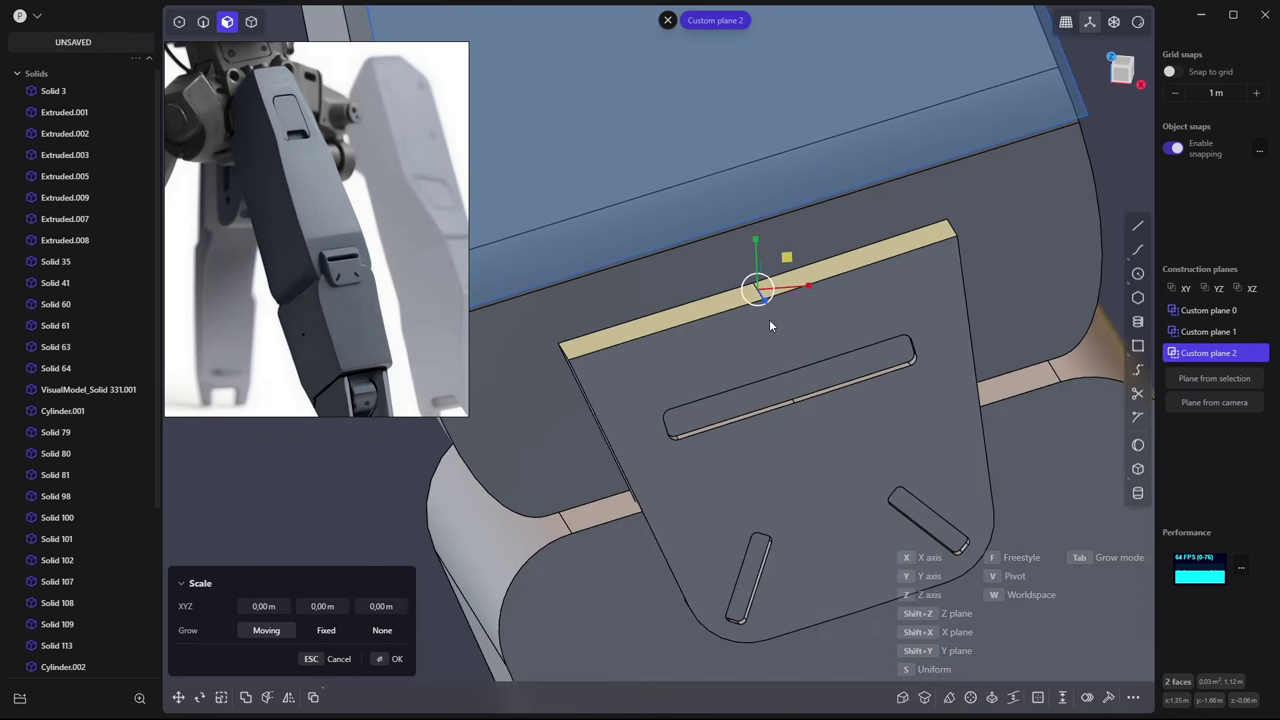
key(Return)
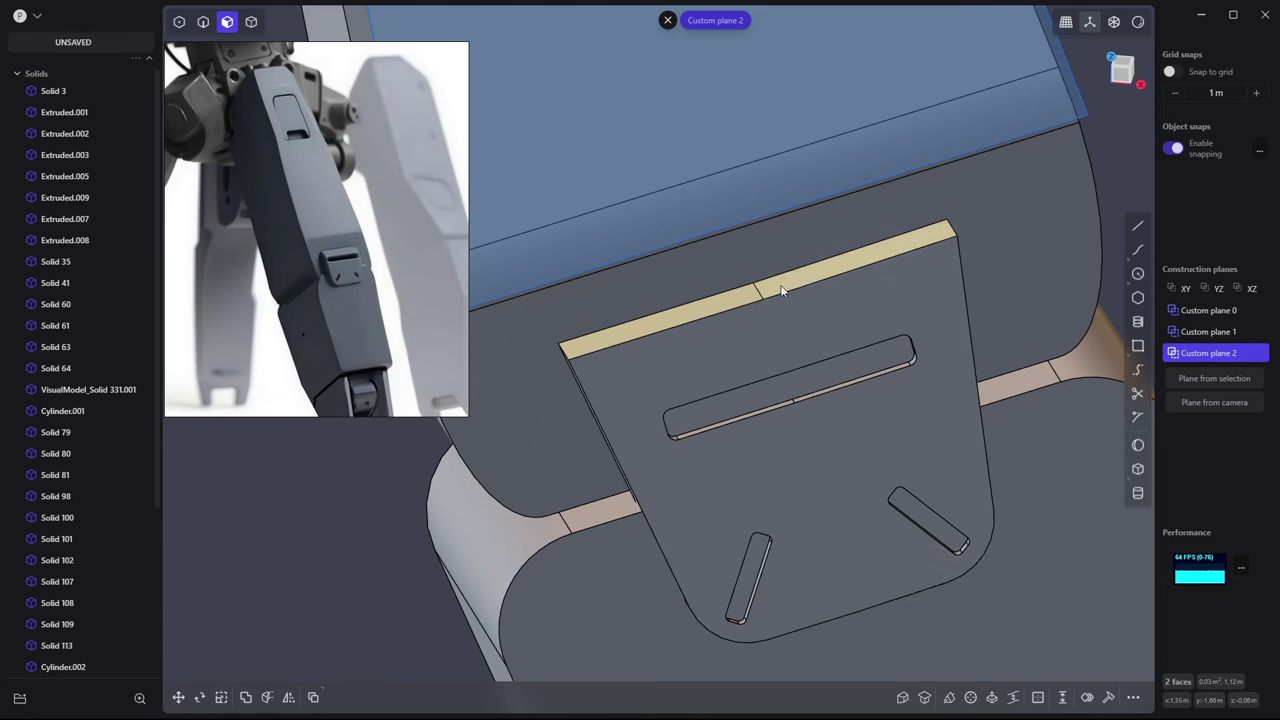
key(s)
key(Return)
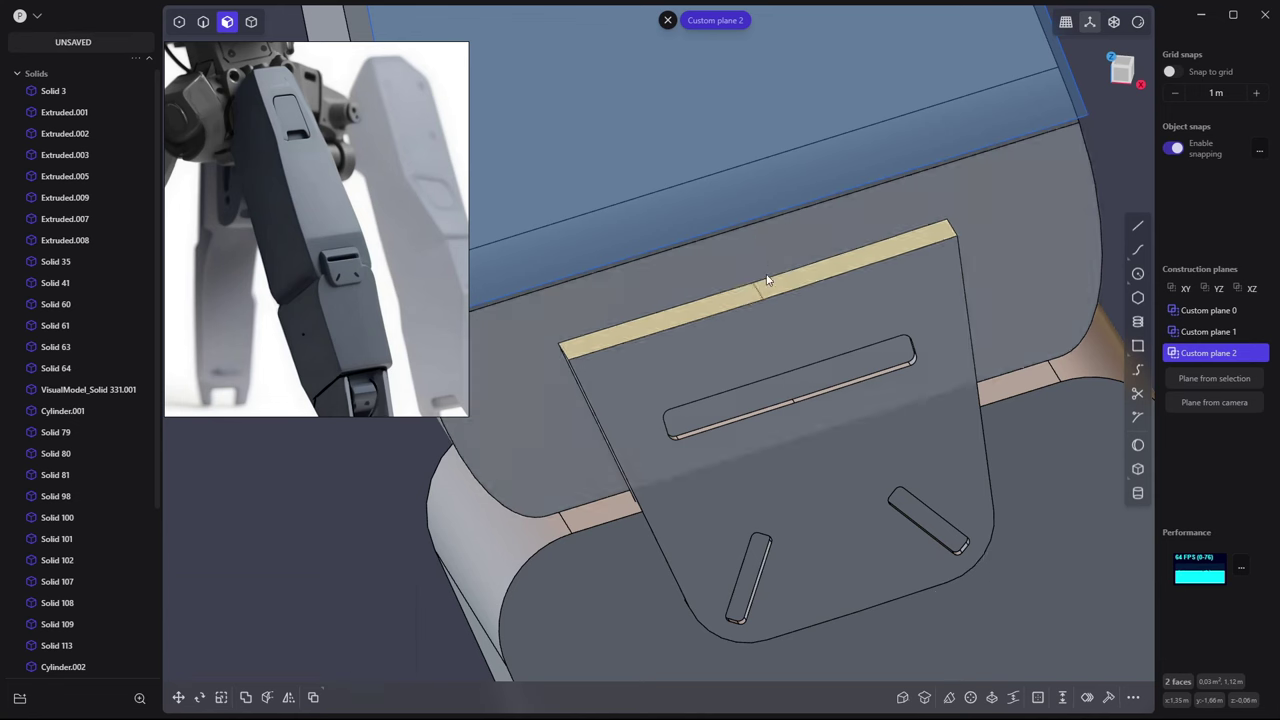
mouse_move(767, 281)
middle_down()
mouse_move(813, 293)
mouse_move(1062, 272)
middle_up()
click(909, 297)
click(1216, 378)
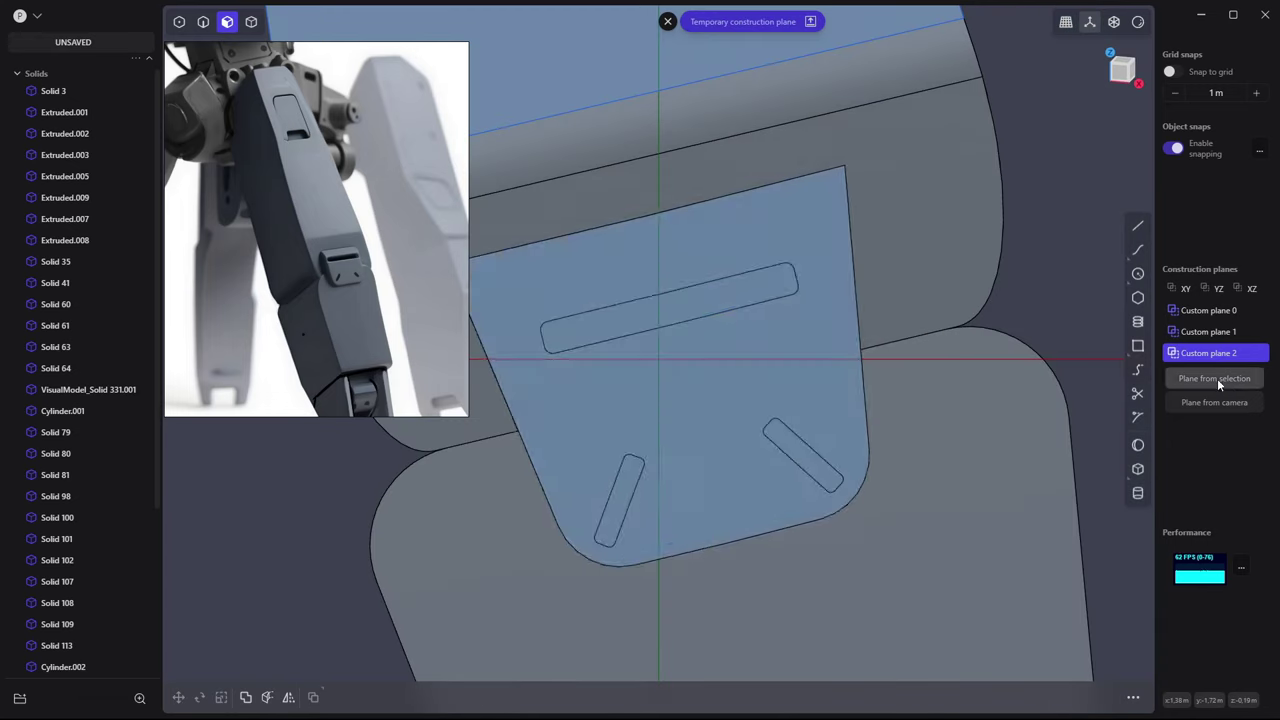
middle_drag(865, 252, 890, 380)
Try filleting and offsetting the plate's thin top face and edges
click(773, 275)
key(f)
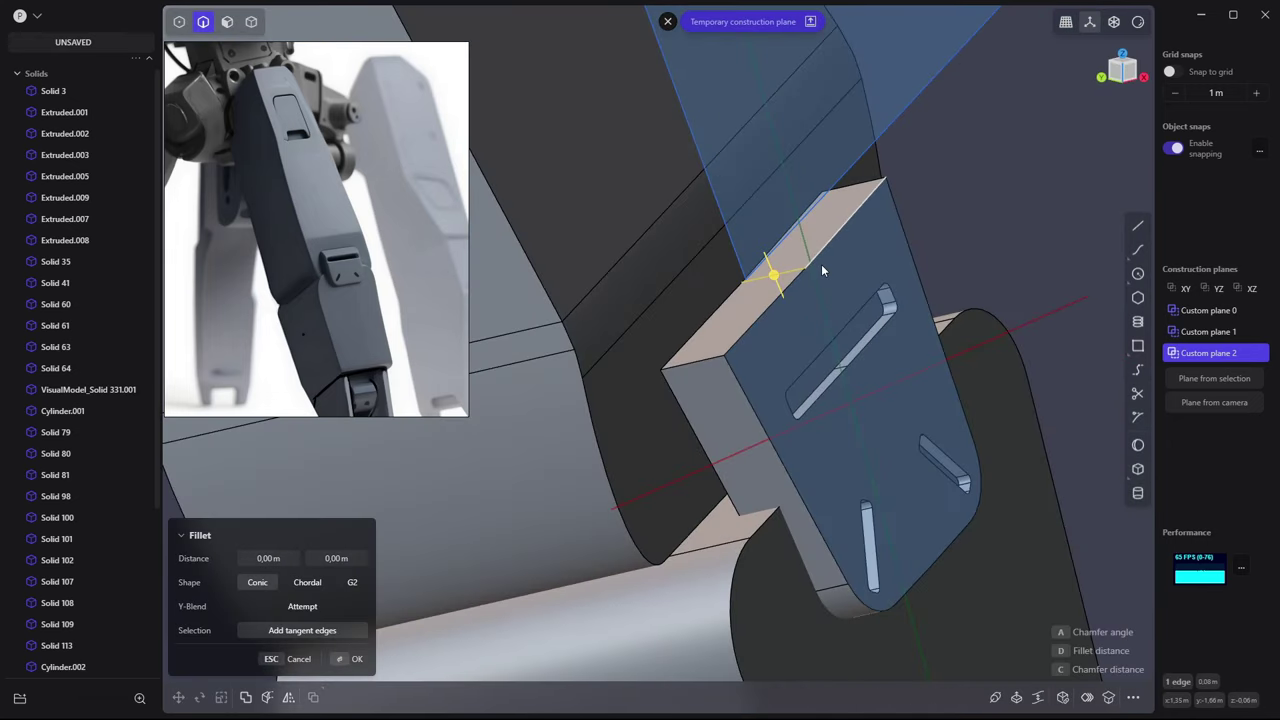
key(Escape)
middle_drag(894, 243, 774, 227)
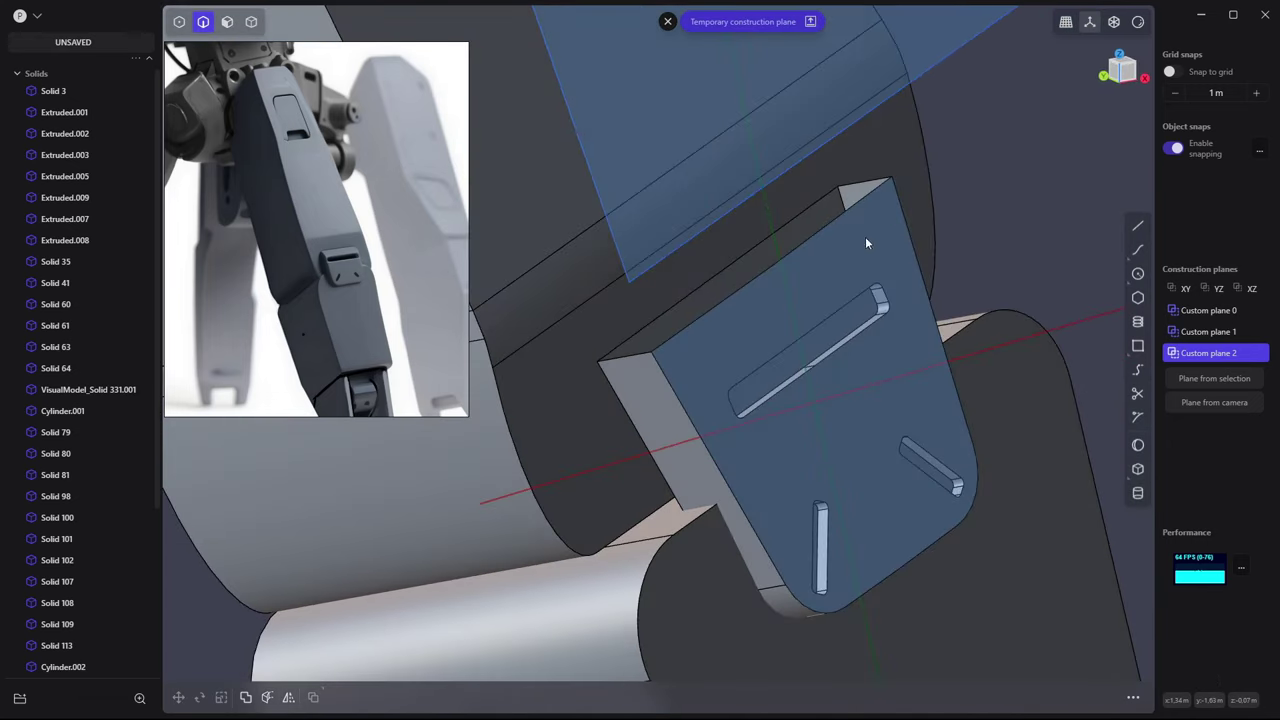
click(750, 274)
key(f)
key(Escape)
click(781, 255)
key(o)
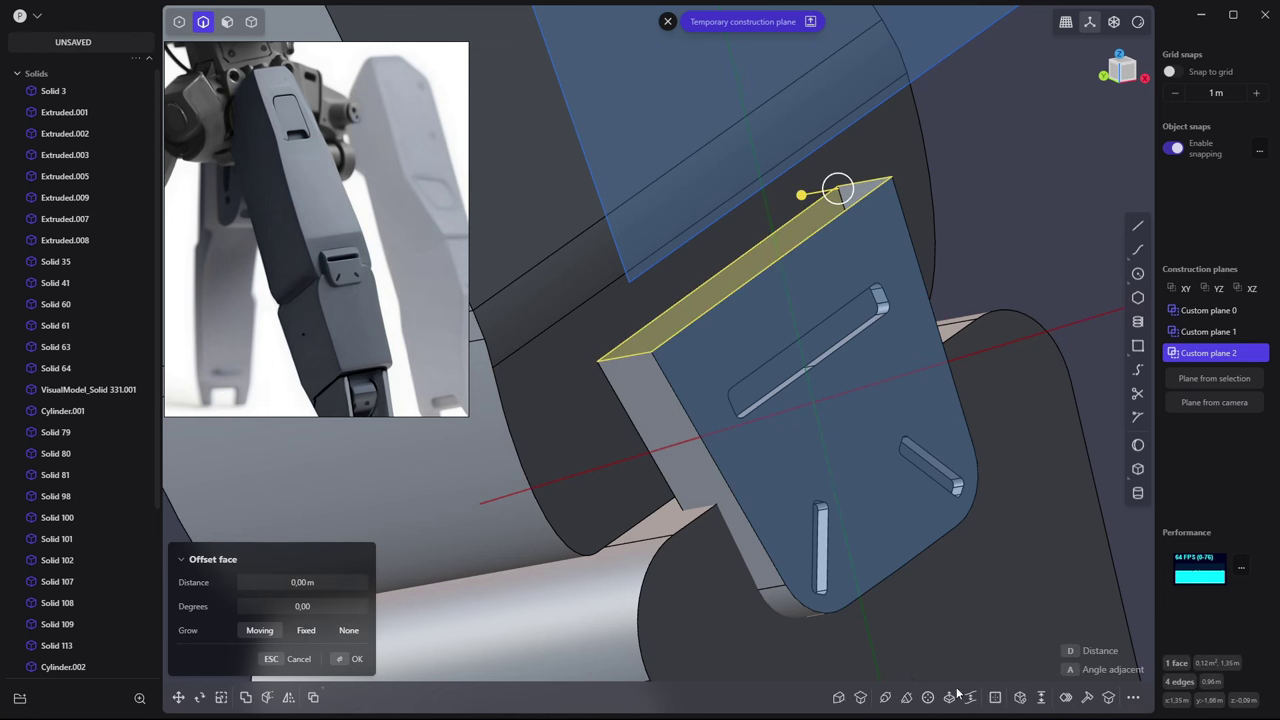
click(995, 697)
key(Escape)
Fillet the plate's top edge to about 0.039 m
click(792, 245)
key(f)
drag(808, 237, 816, 212)
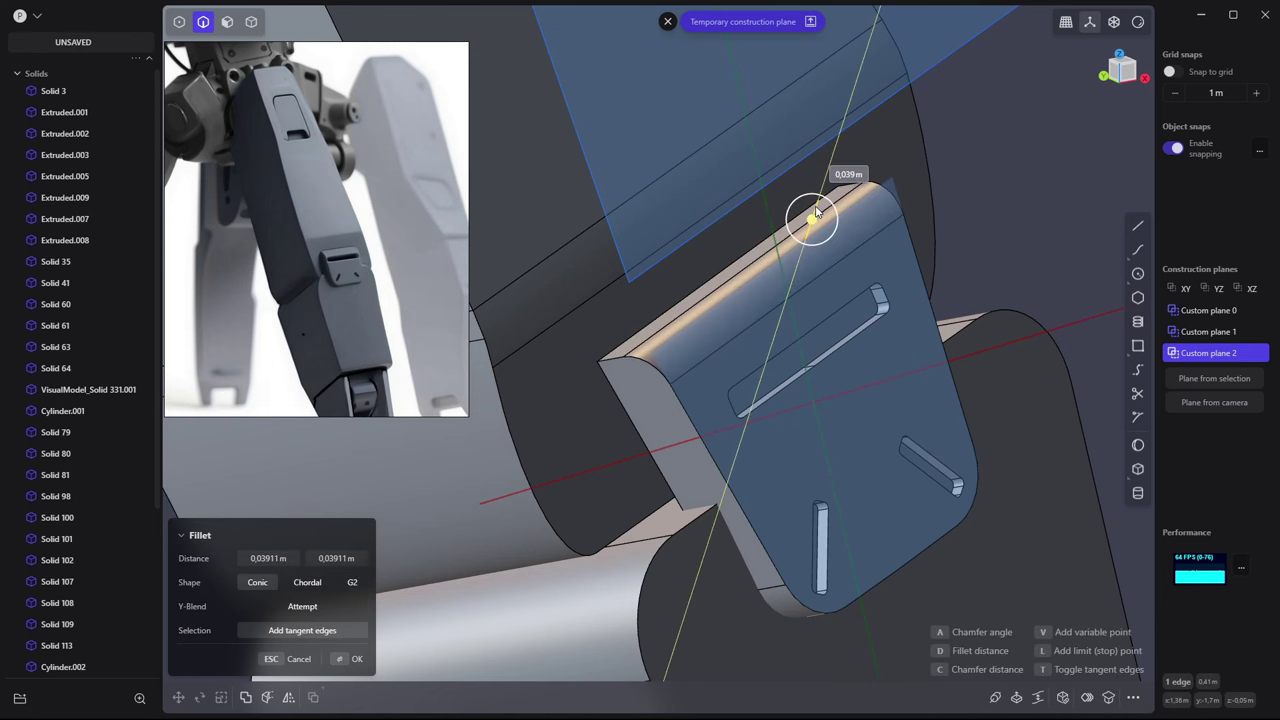
key(Return)
mouse_move(973, 178)
middle_down()
mouse_move(894, 246)
mouse_move(758, 257)
middle_up()
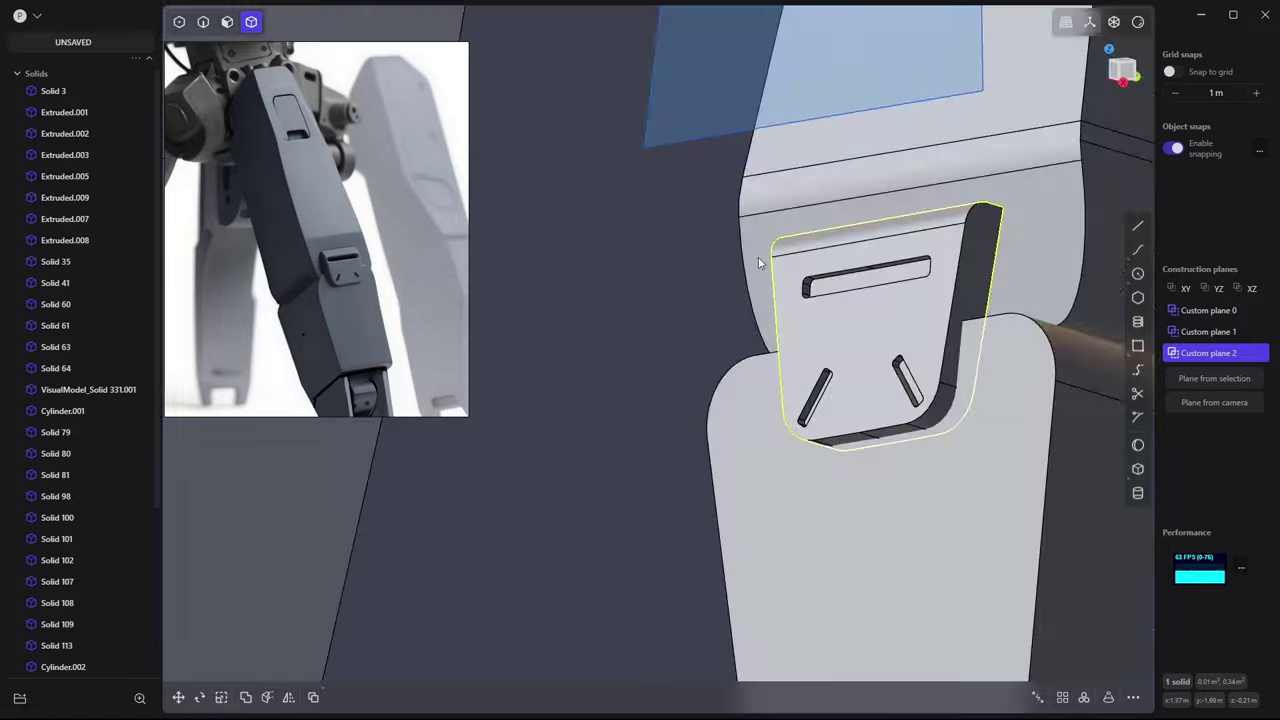
Select the long slot's inner face and fillet its edges by about 0.006 m
scroll(894, 249, up, 5)
scroll(920, 251, up, 2)
middle_drag(920, 251, 794, 337)
key(3)
click(822, 297)
key(o)
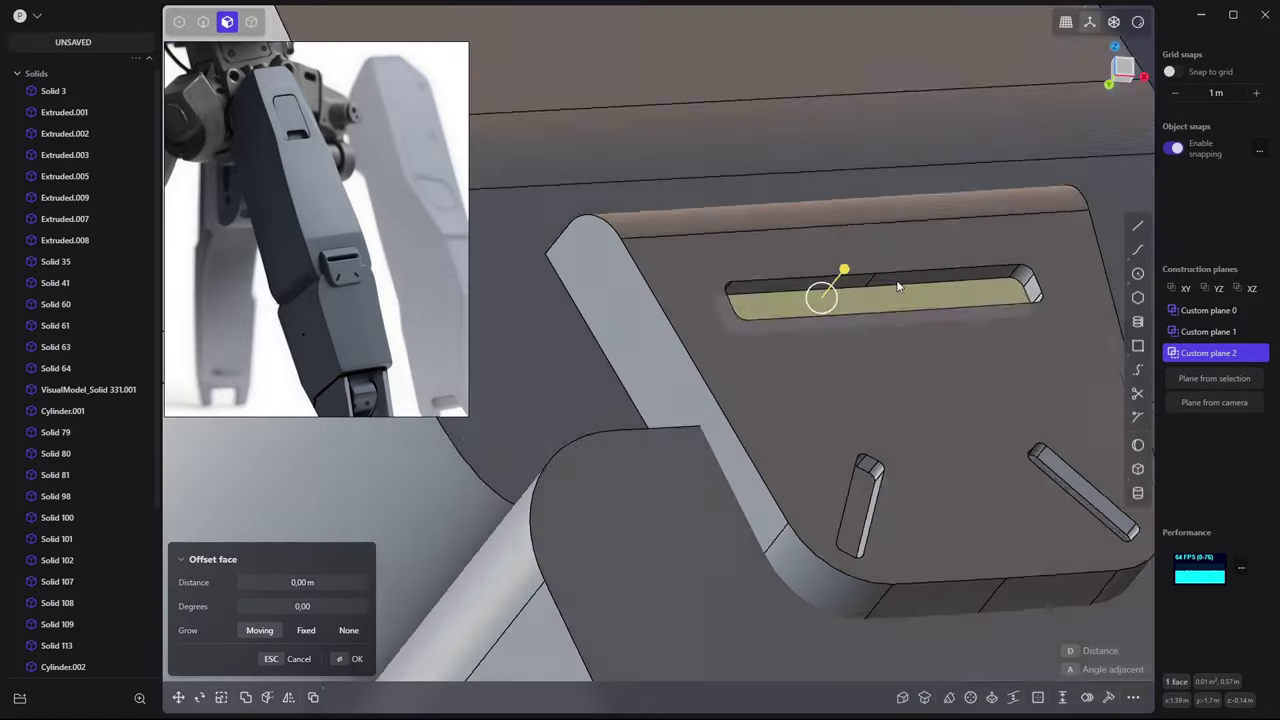
middle_drag(853, 267, 1023, 297)
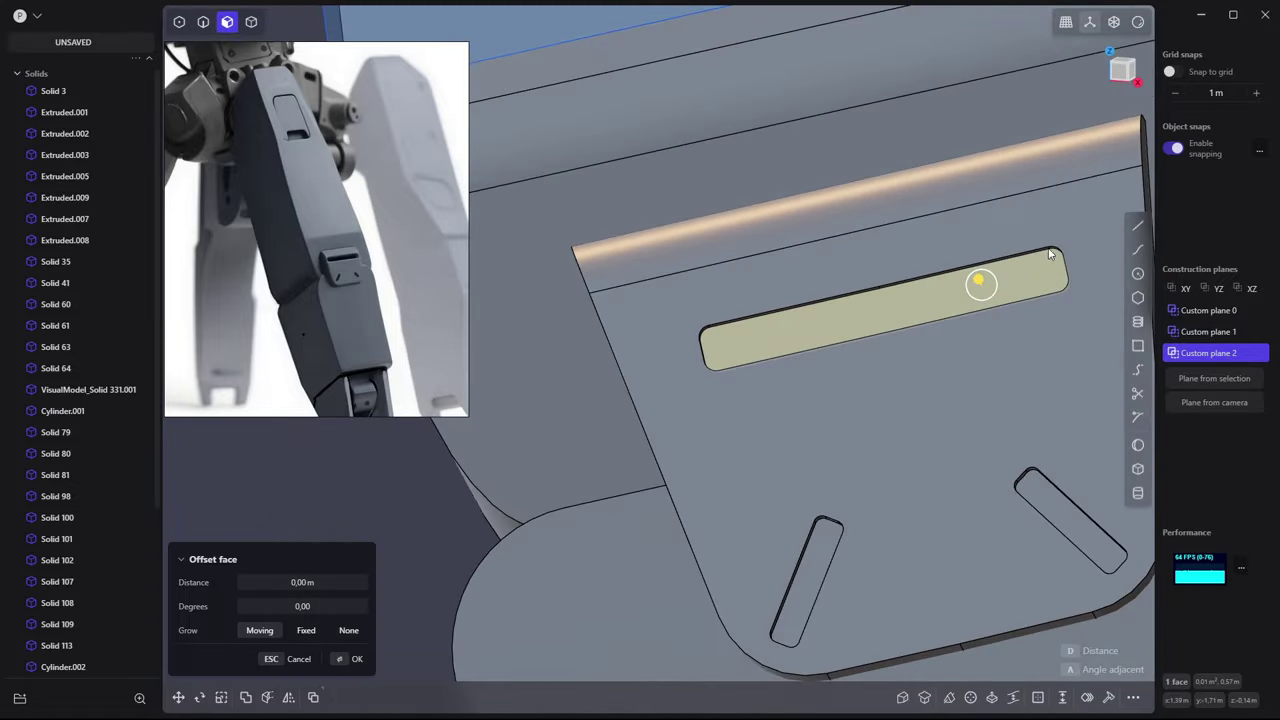
key(s)
key(Escape)
middle_drag(891, 334, 700, 360)
key(o)
key(f)
drag(671, 363, 670, 366)
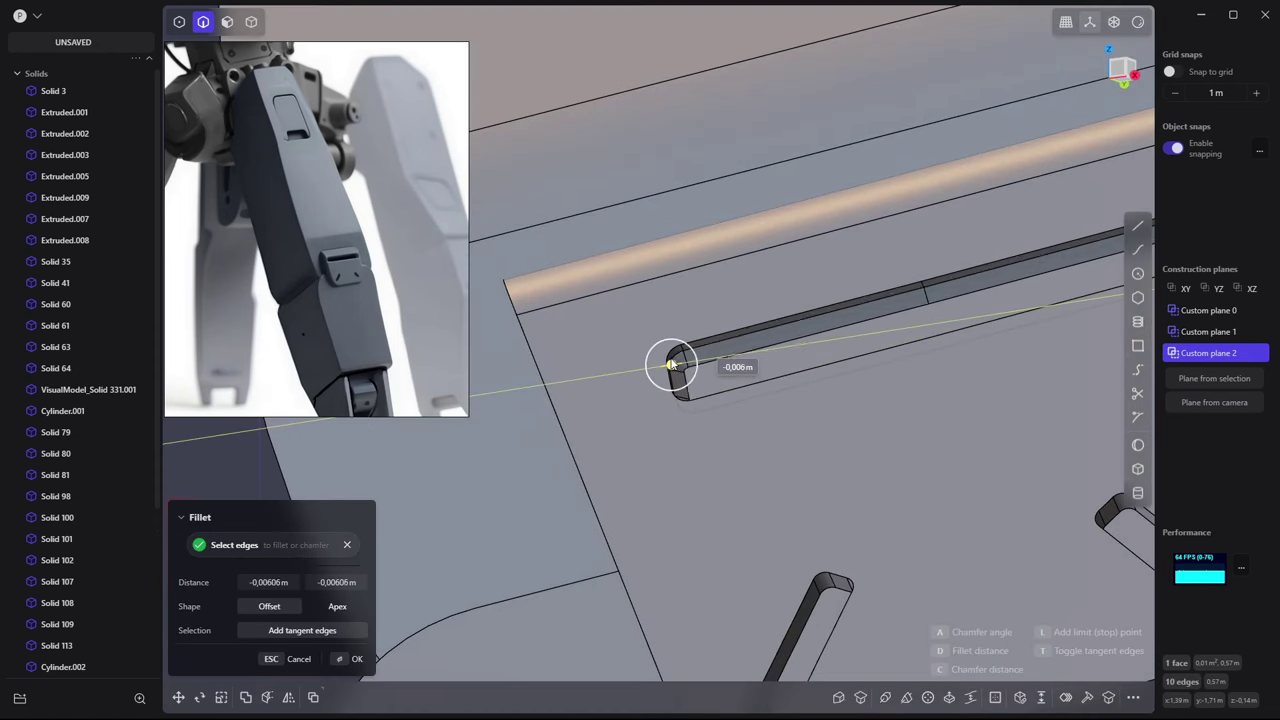
key(Return)
Offset a face of the leg outward by about 0.086 m
key(4)
mouse_move(803, 320)
middle_down()
mouse_move(852, 378)
mouse_move(1073, 342)
mouse_move(760, 412)
middle_up()
key(3)
key(o)
drag(757, 414, 710, 432)
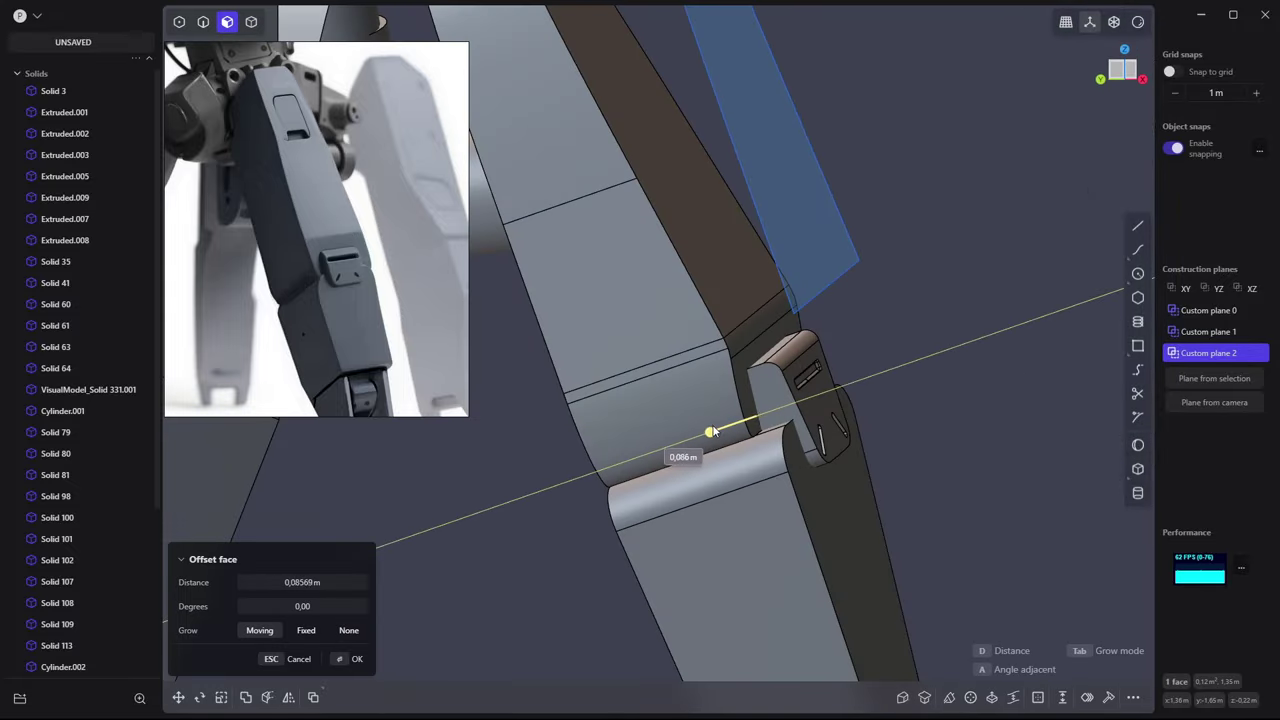
key(Return)
key(4)
scroll(944, 297, down, 5)
mouse_move(944, 297)
middle_down()
mouse_move(911, 211)
mouse_move(1054, 206)
mouse_move(1031, 166)
mouse_move(904, 258)
mouse_move(911, 362)
middle_up()
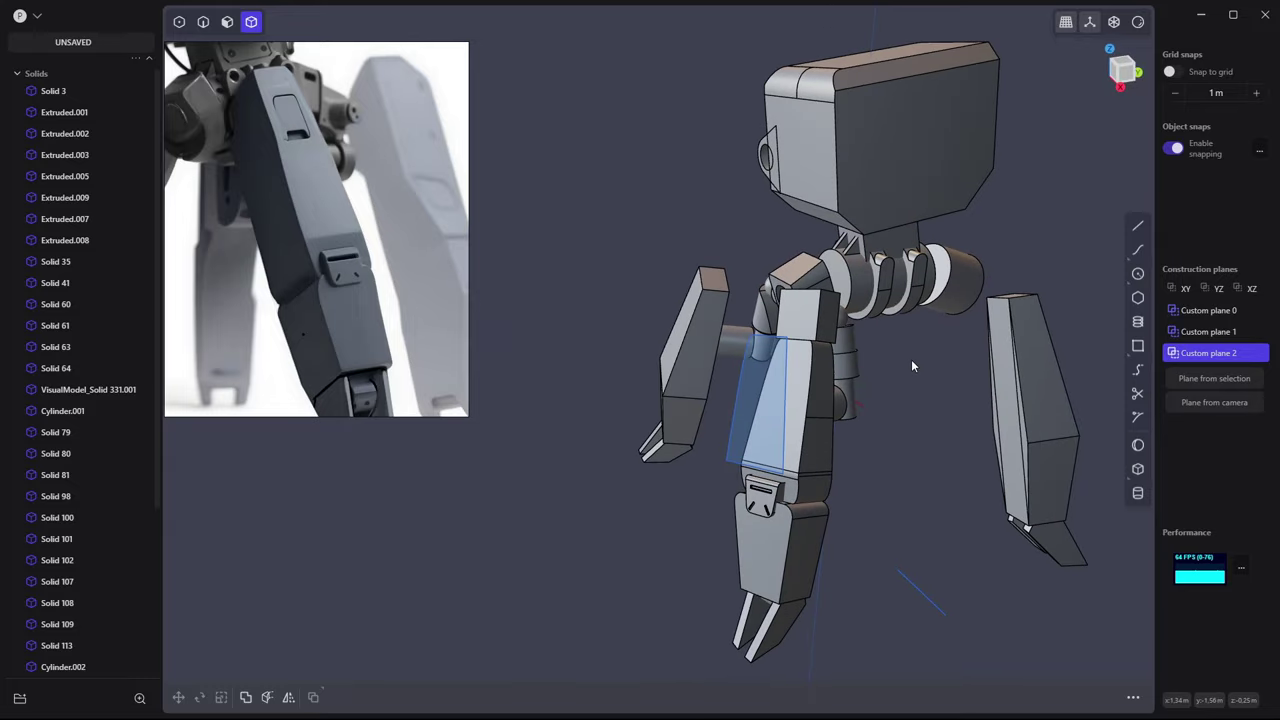
Face the hip block head-on and place a rectangle's first corner on its front face
scroll(911, 366, up, 5)
mouse_move(1057, 260)
middle_down()
mouse_move(884, 308)
mouse_move(725, 214)
middle_up()
key(3)
click(725, 214)
key(o)
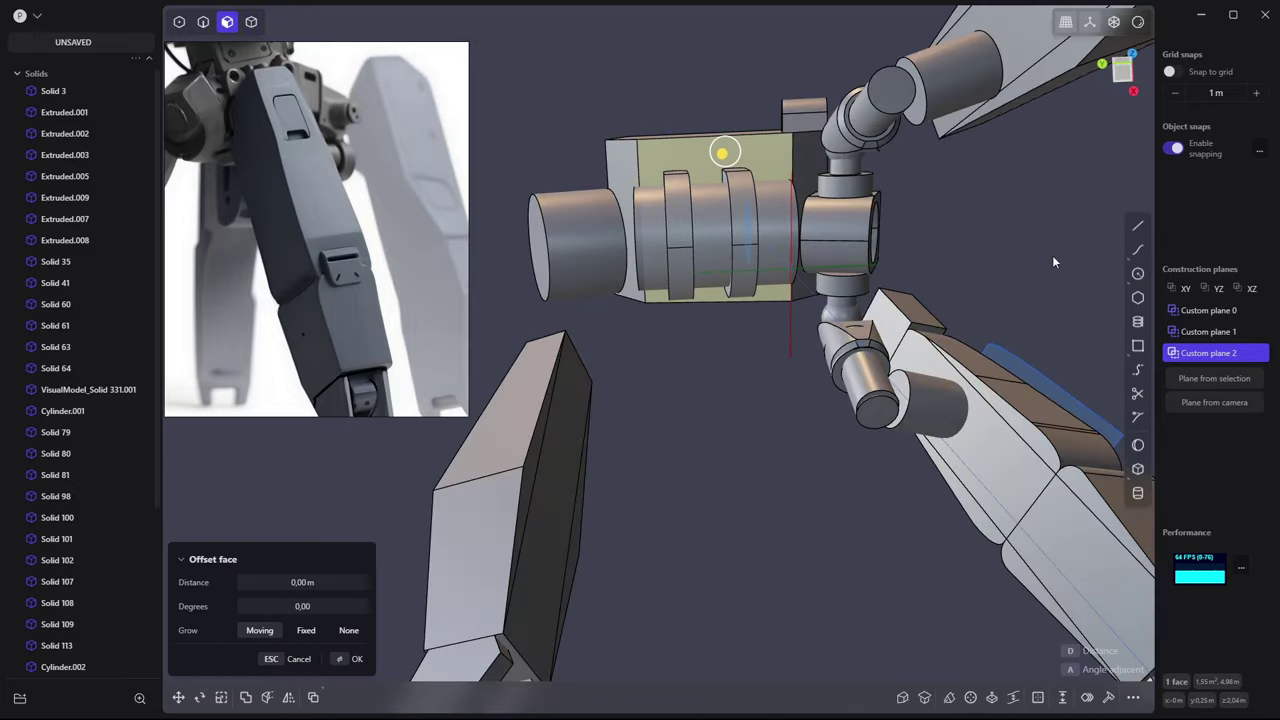
key(slash)
scroll(806, 284, up, 3)
key(r)
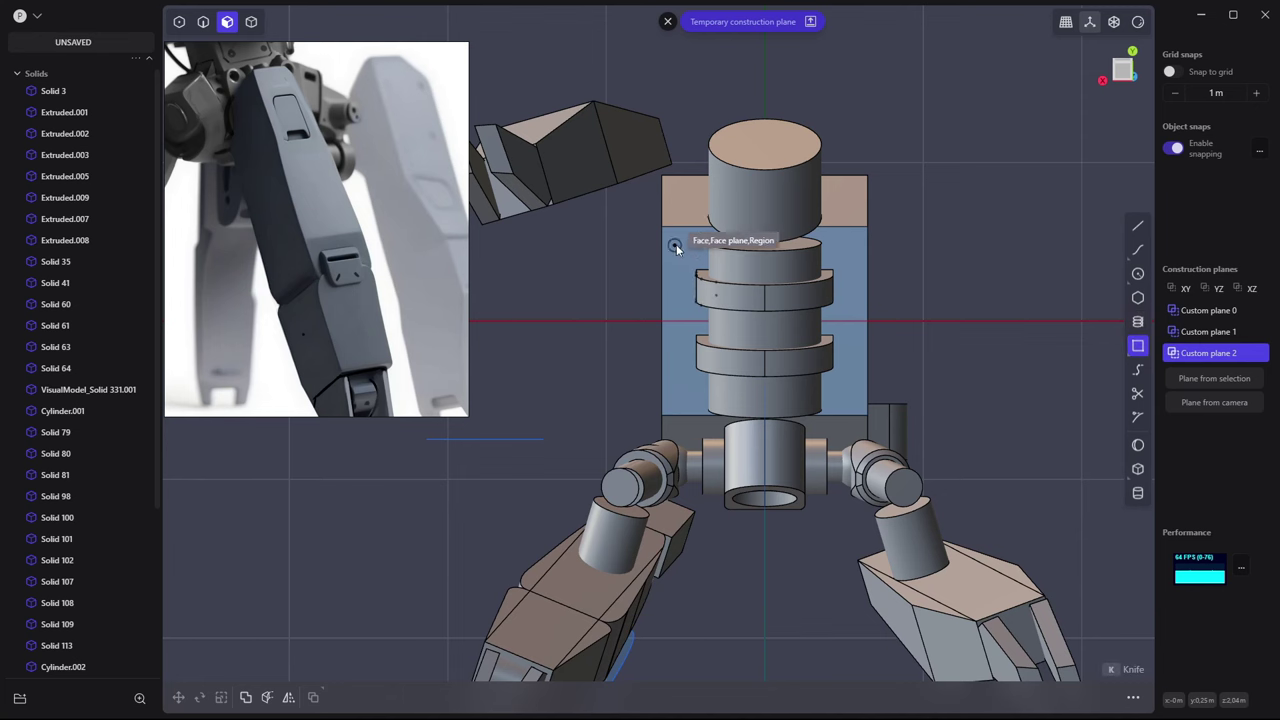
click(698, 256)
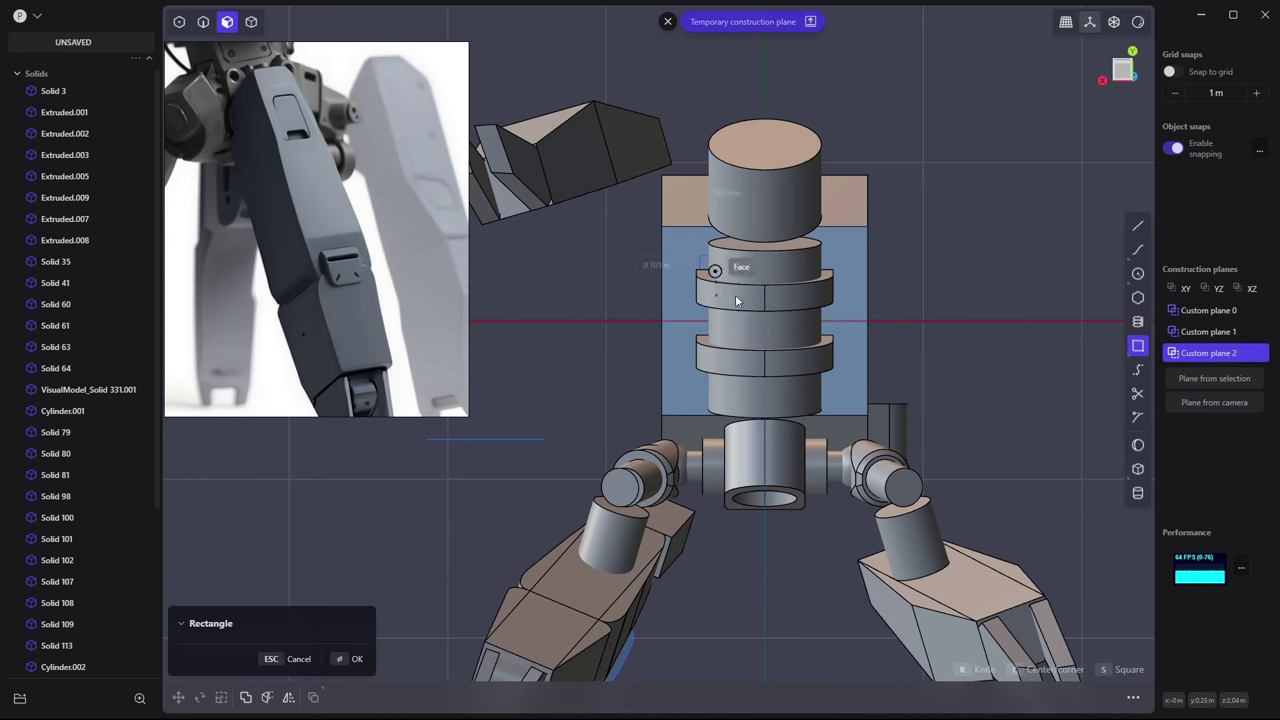
Finish the rectangle under the upper hip block and extrude it into a slab
click(830, 403)
mouse_move(844, 333)
middle_down()
mouse_move(736, 317)
mouse_move(824, 317)
mouse_move(700, 320)
middle_up()
scroll(822, 316, up, 3)
key(e)
key(Escape)
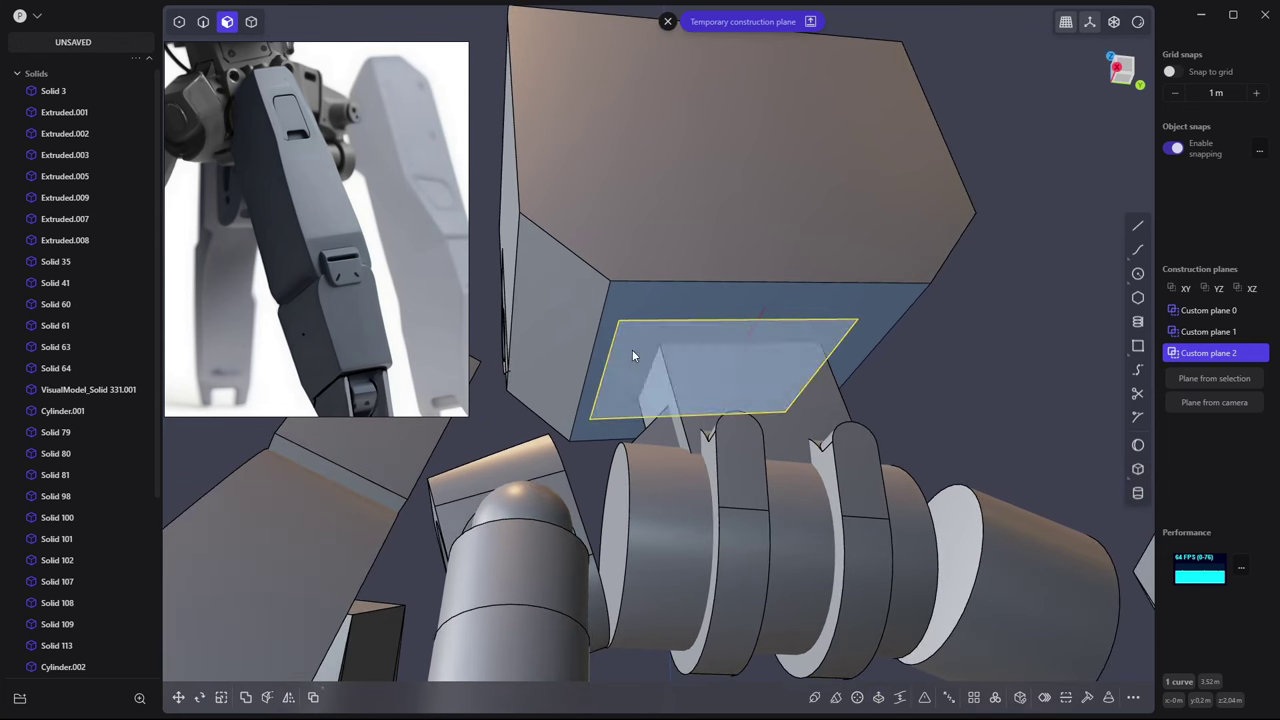
key(e)
key(Return)
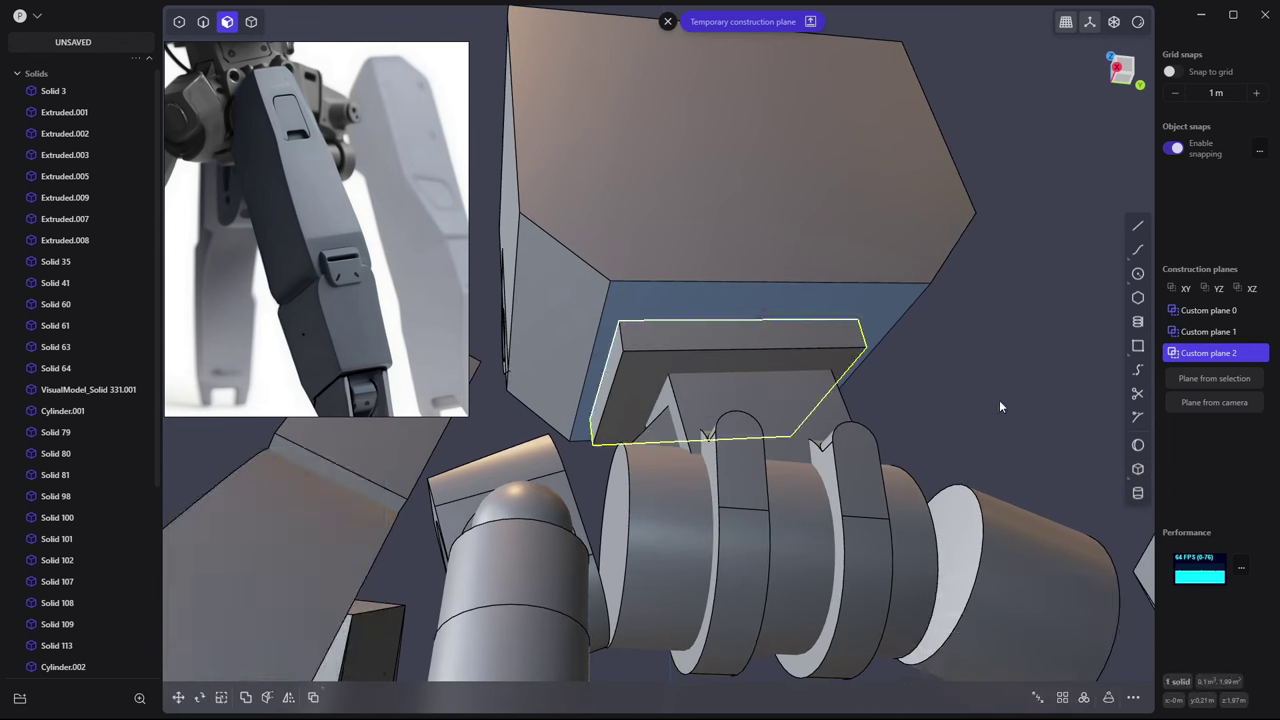
middle_drag(999, 406, 866, 334)
Draw a thin box in Right view below the hip joint
click(866, 334)
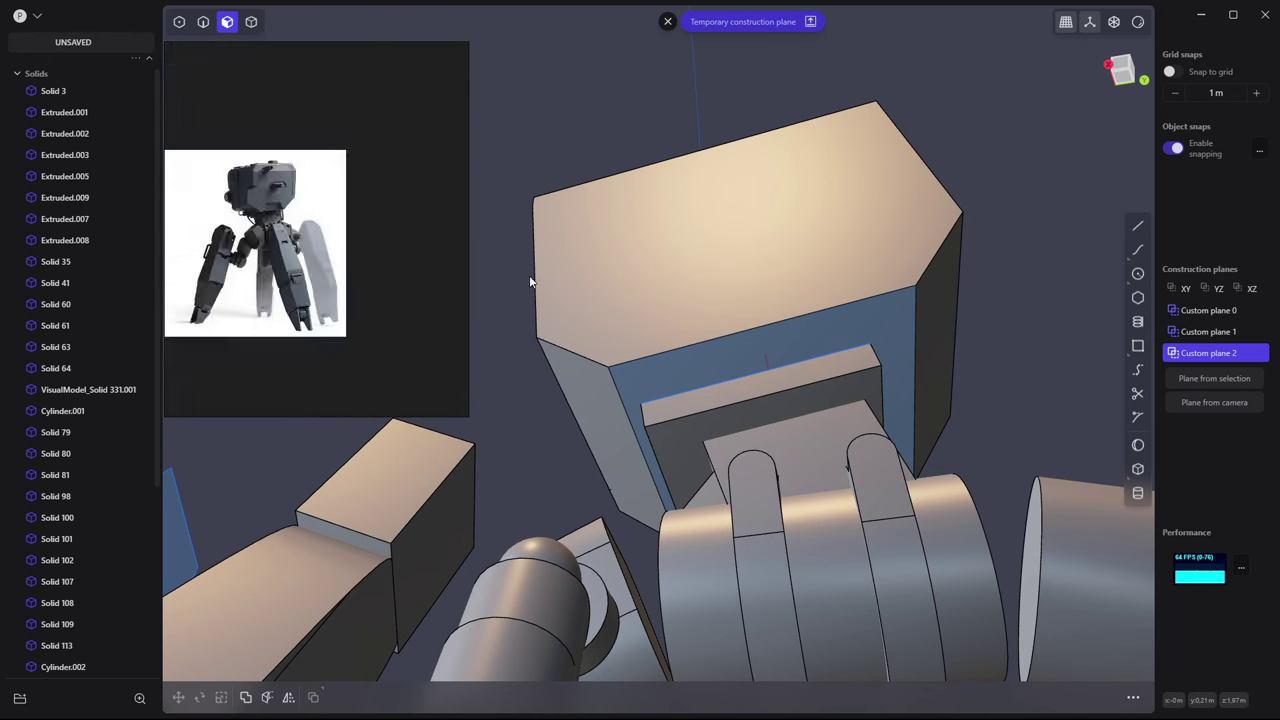
mouse_move(414, 268)
middle_down()
mouse_move(822, 378)
mouse_move(715, 236)
middle_up()
key(KP_3)
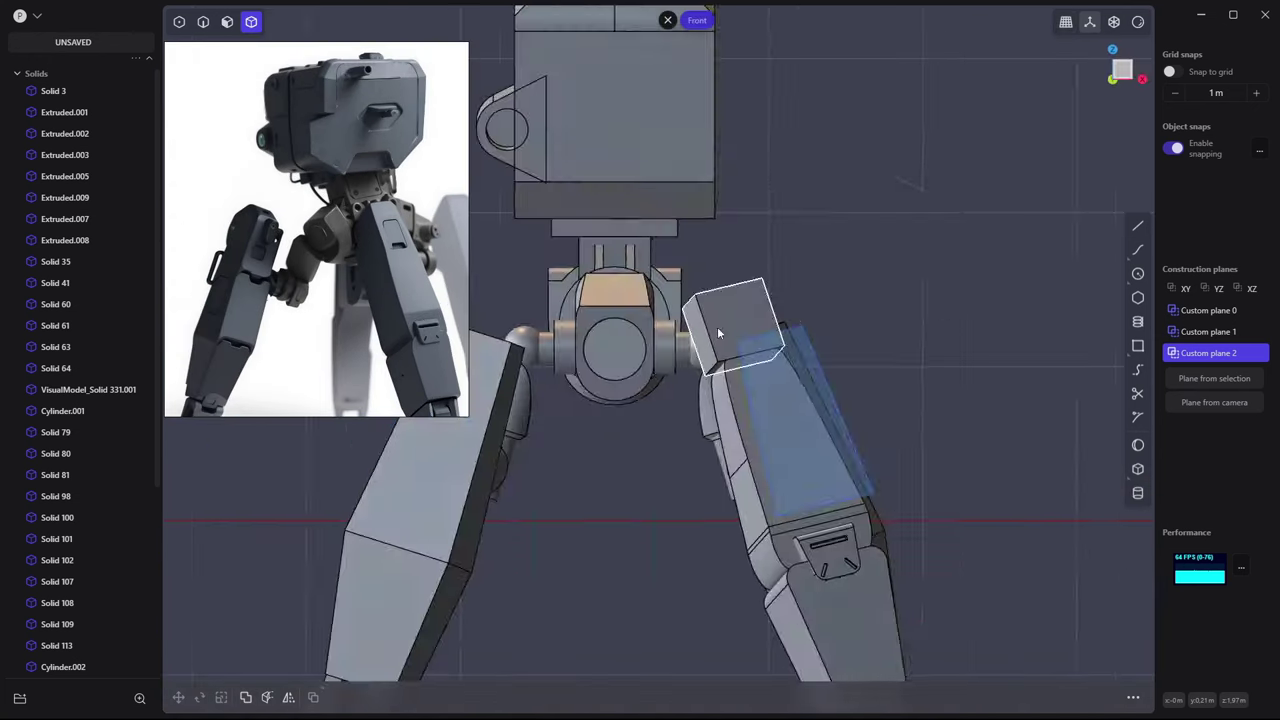
click(1137, 469)
click(634, 391)
click(789, 408)
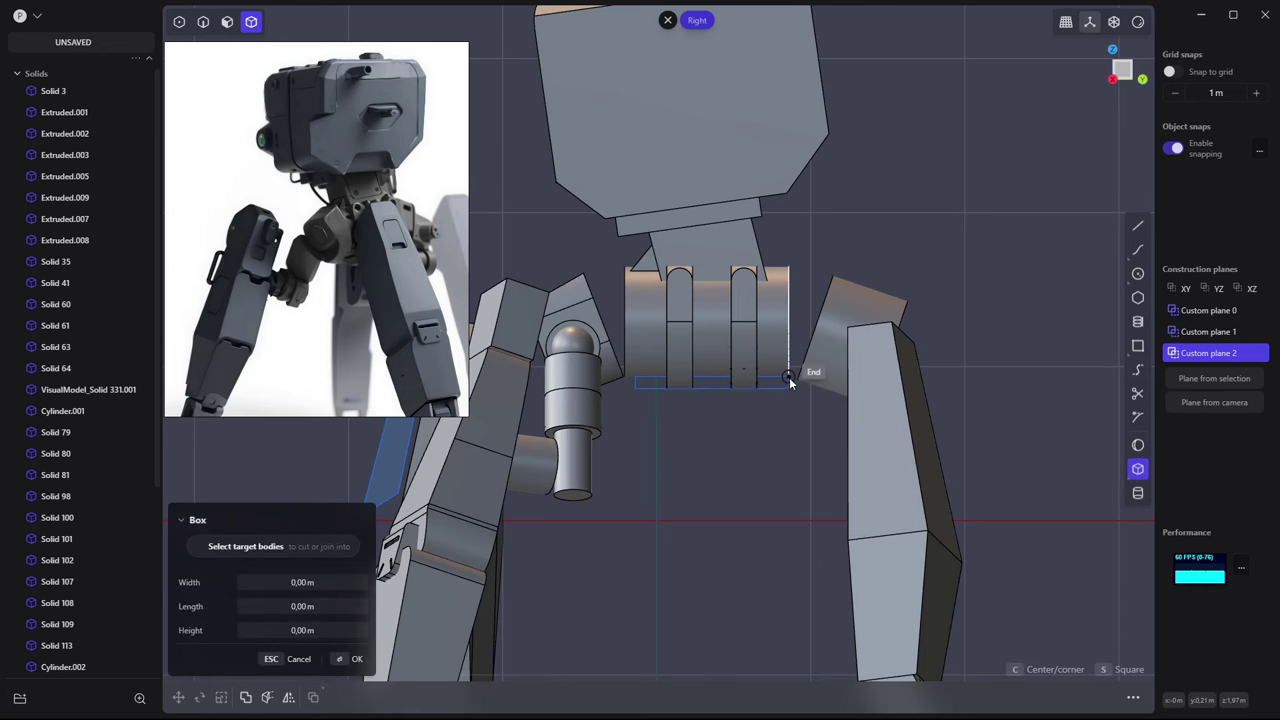
click(808, 371)
mouse_move(605, 392)
middle_down()
mouse_move(818, 280)
mouse_move(663, 477)
middle_up()
Scale the thin box along X to 0.632
key(g)
key(s)
key(x)
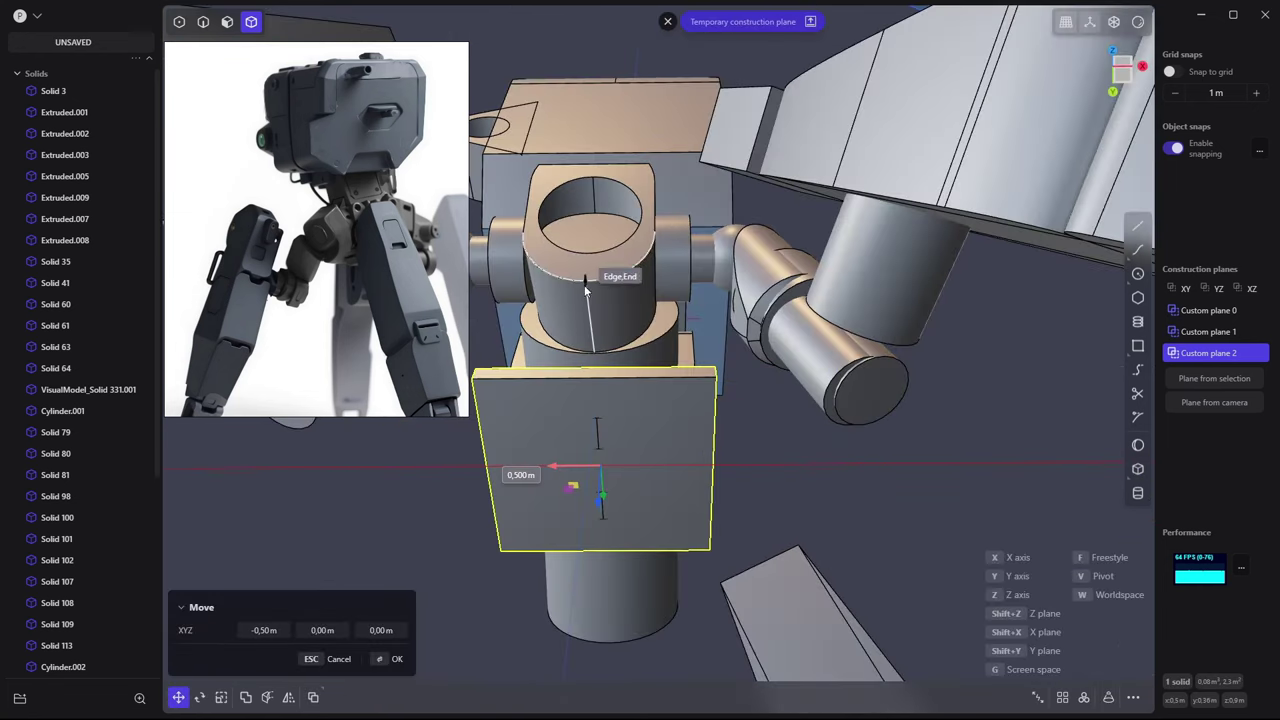
middle_drag(575, 465, 706, 530)
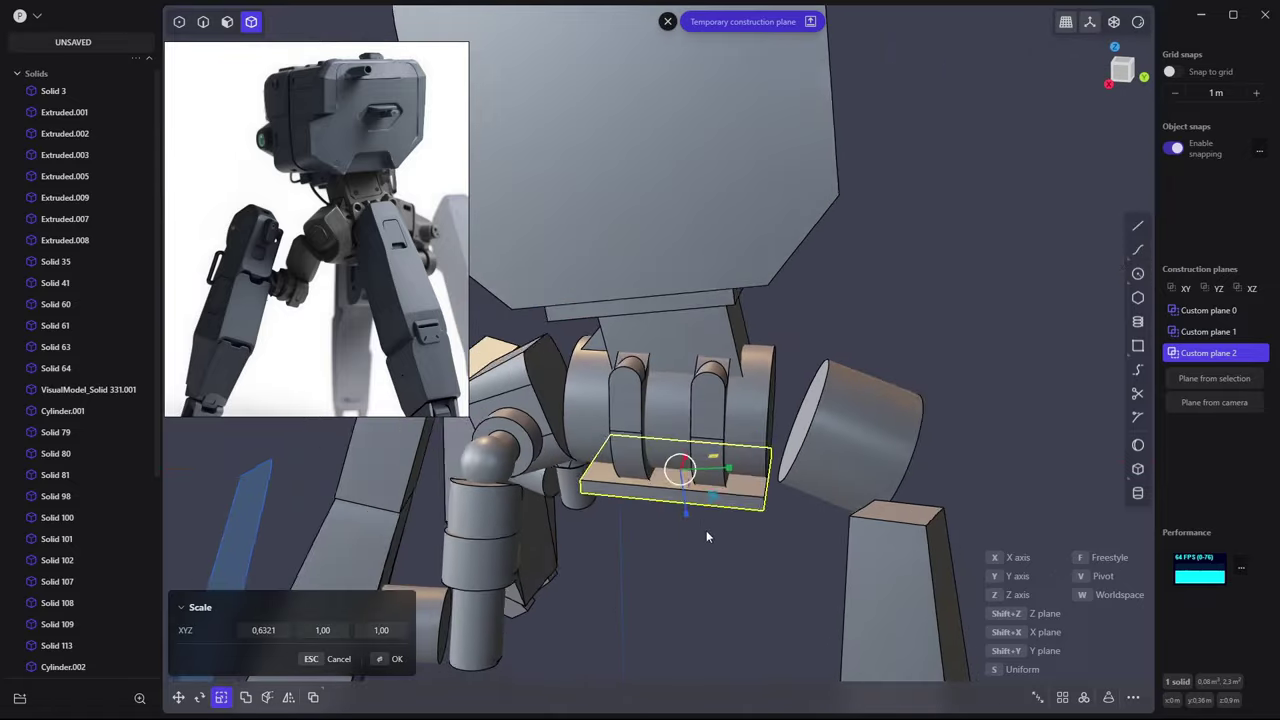
Offset the box's face outward by 0.035 m to thicken the plate
key(Return)
key(3)
click(766, 429)
key(o)
middle_drag(766, 429, 773, 378)
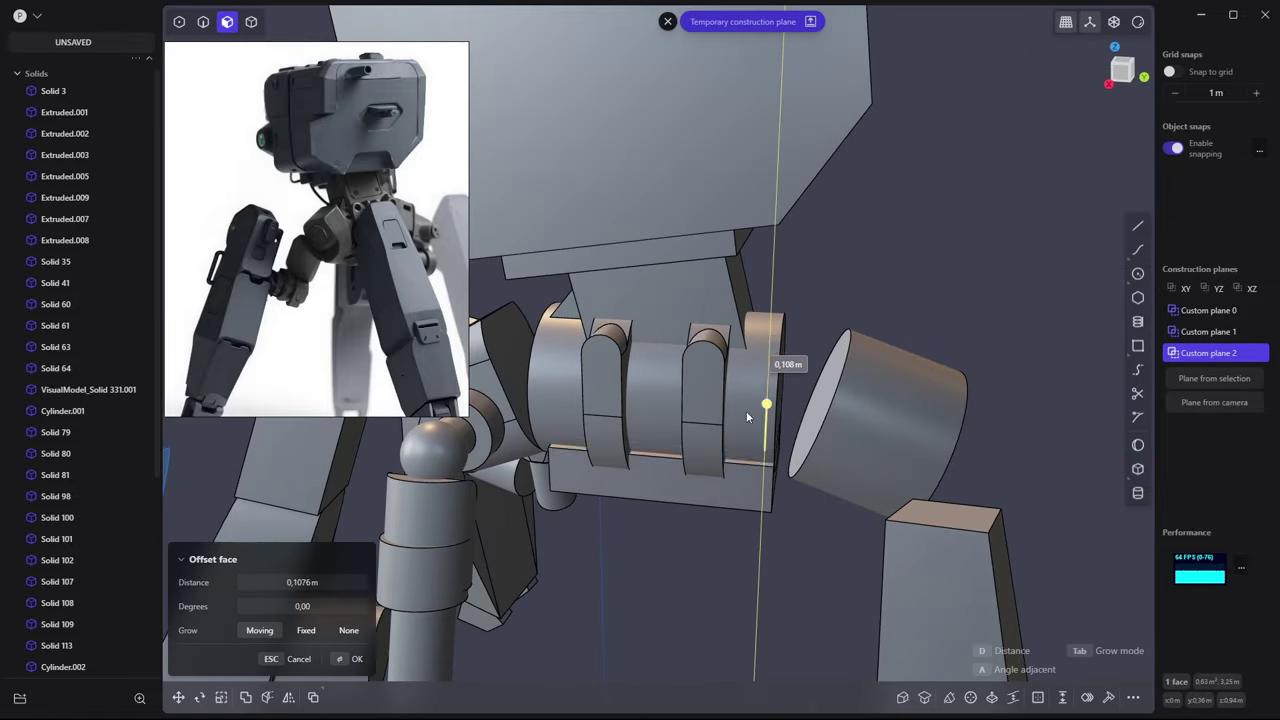
mouse_move(686, 386)
middle_down()
mouse_move(815, 458)
mouse_move(938, 291)
mouse_move(836, 263)
mouse_move(760, 296)
mouse_move(838, 216)
middle_up()
click(778, 459)
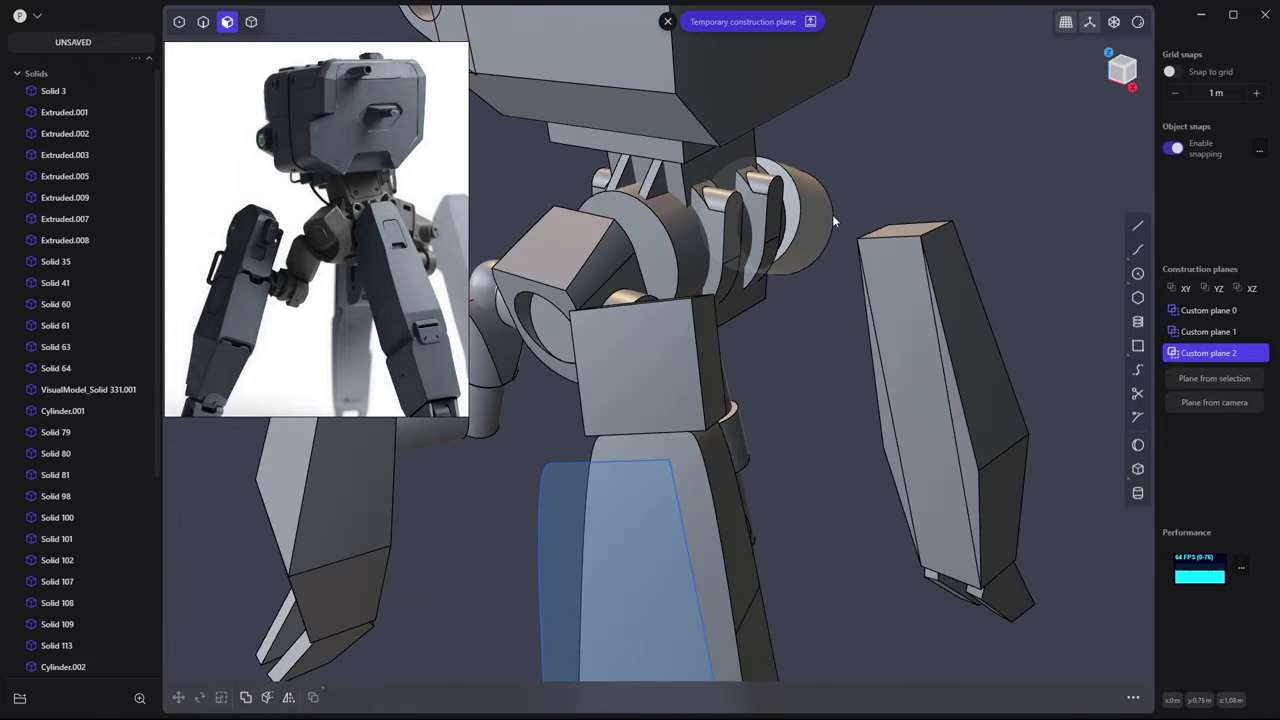
scroll(832, 214, down, 3)
mouse_move(832, 214)
middle_down()
mouse_move(1066, 312)
mouse_move(697, 400)
mouse_move(835, 458)
mouse_move(854, 406)
mouse_move(853, 297)
middle_up()
Sketch a rectangle on the lower leg's flat face
key(2)
scroll(732, 318, up, 3)
key(3)
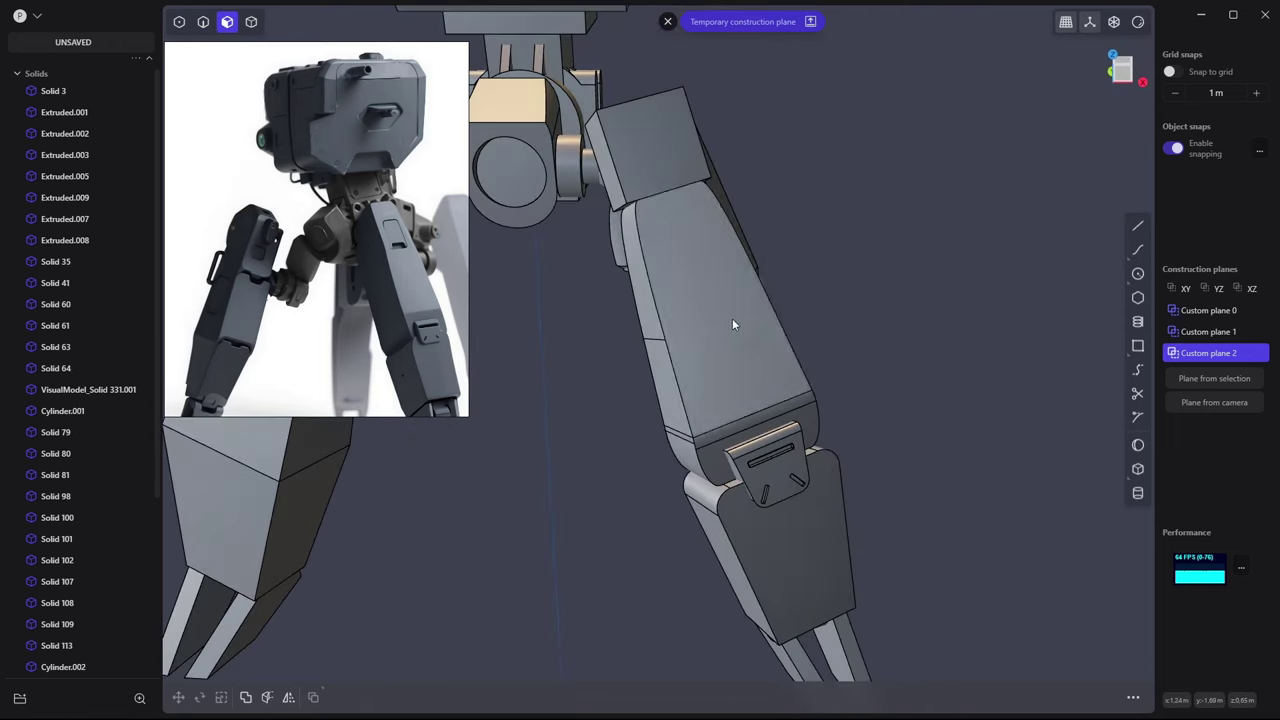
click(732, 318)
mouse_move(774, 254)
middle_down()
mouse_move(927, 317)
mouse_move(992, 299)
mouse_move(762, 307)
mouse_move(828, 272)
mouse_move(808, 315)
middle_up()
key(2)
key(r)
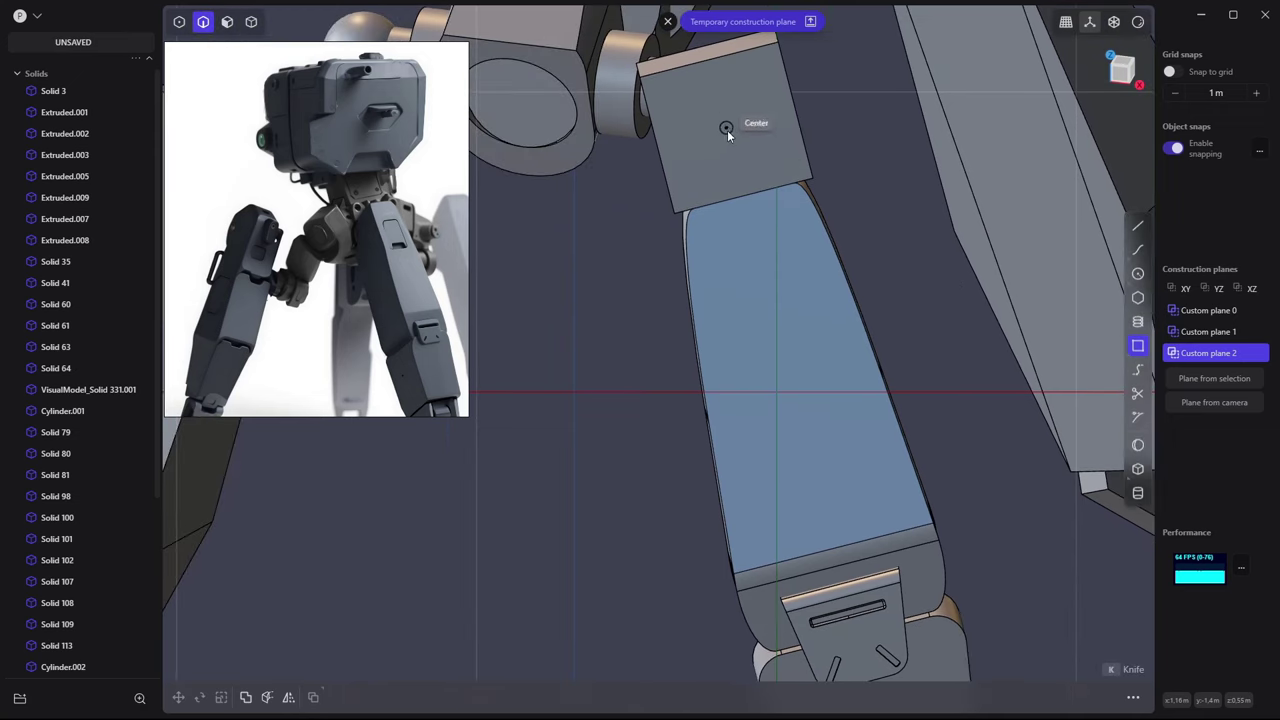
key(Escape)
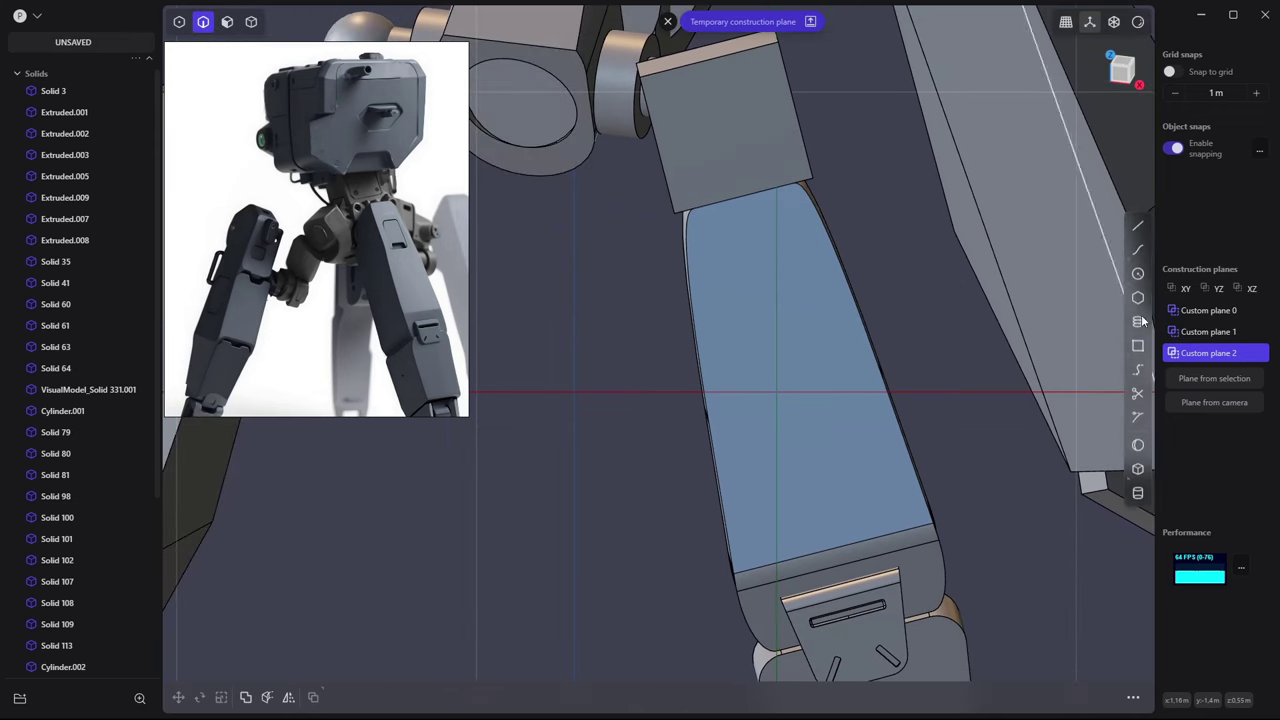
click(1137, 345)
click(742, 260)
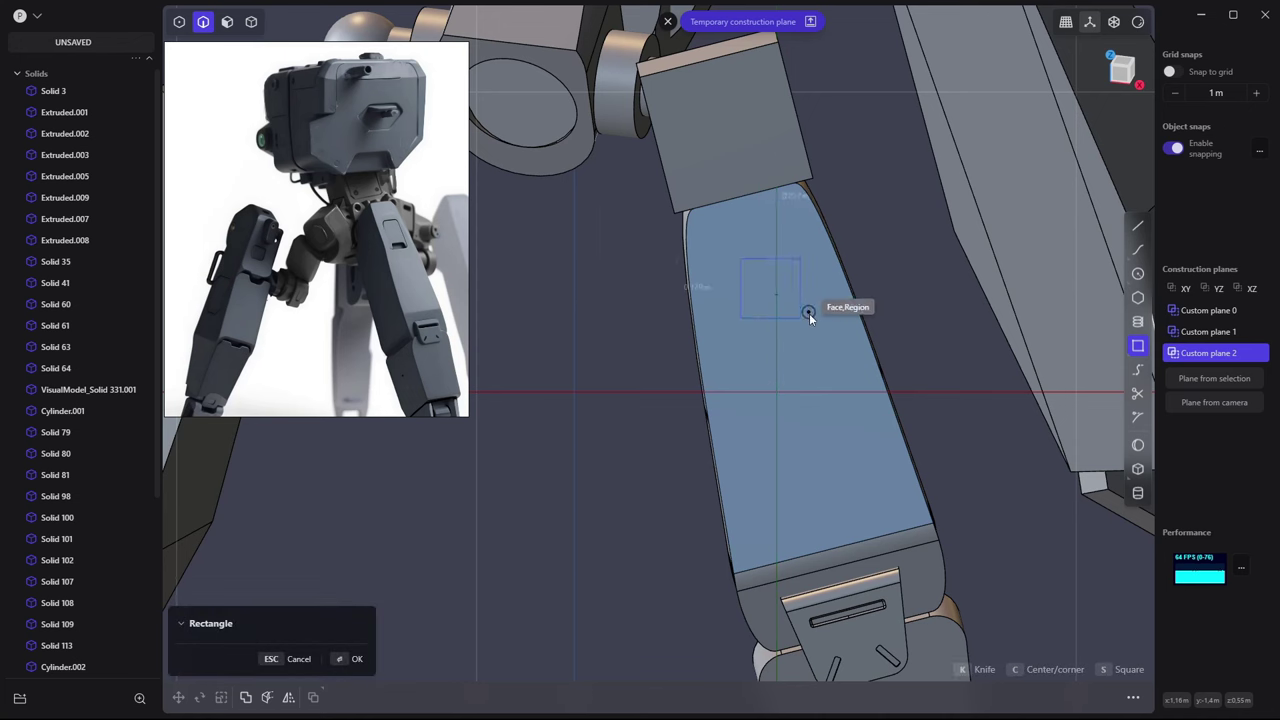
key(c)
click(772, 320)
Make Custom plane 2 the active construction plane and align the view to it
key(g)
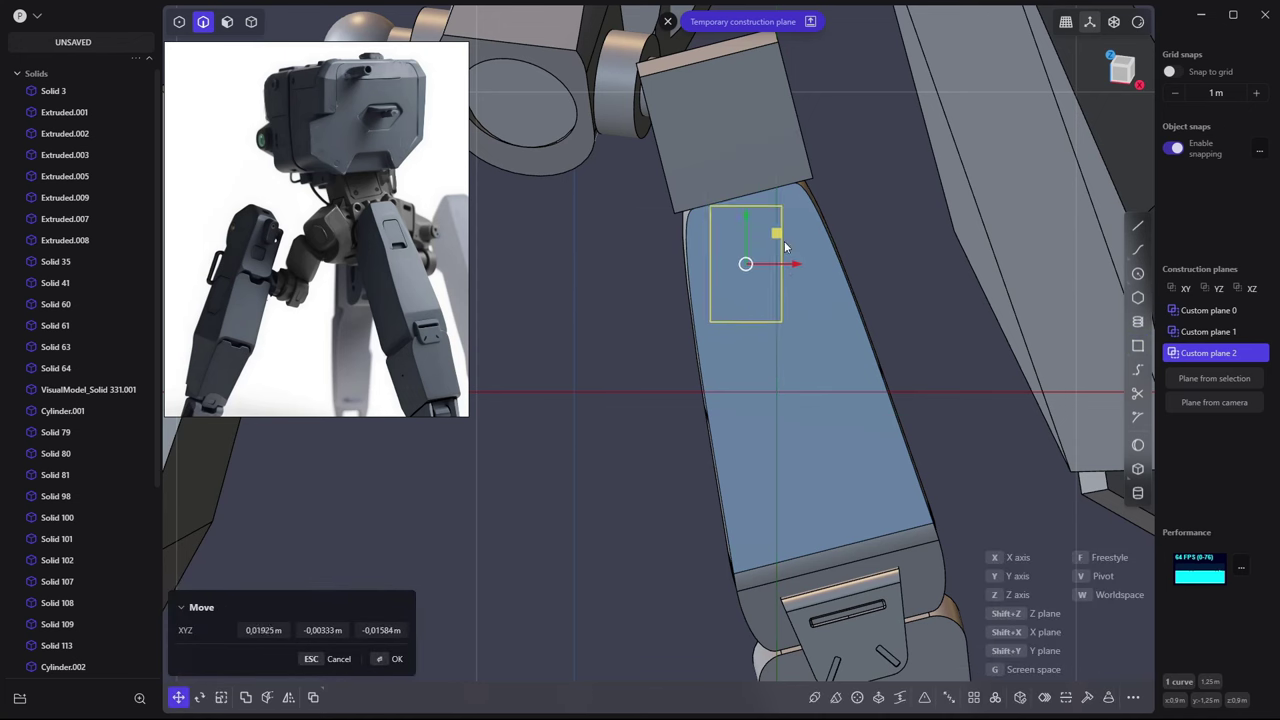
mouse_move(808, 263)
middle_down()
mouse_move(823, 303)
mouse_move(870, 307)
middle_up()
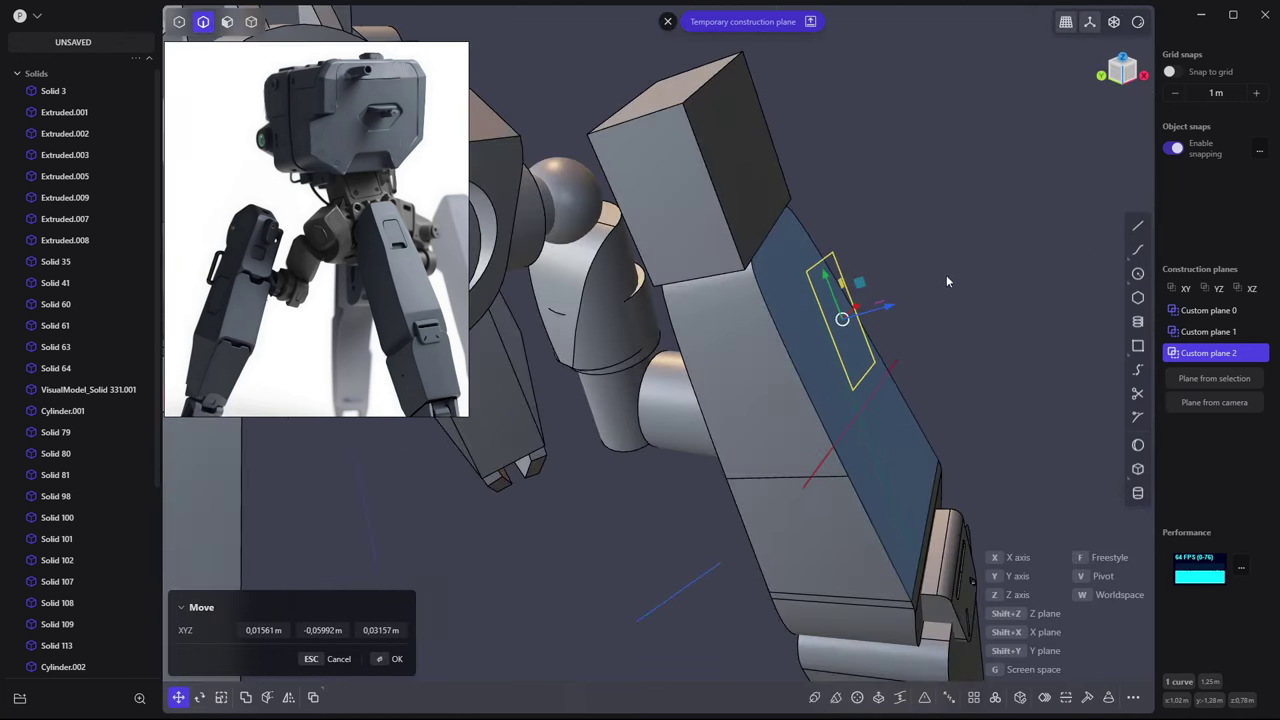
click(1197, 353)
click(1197, 355)
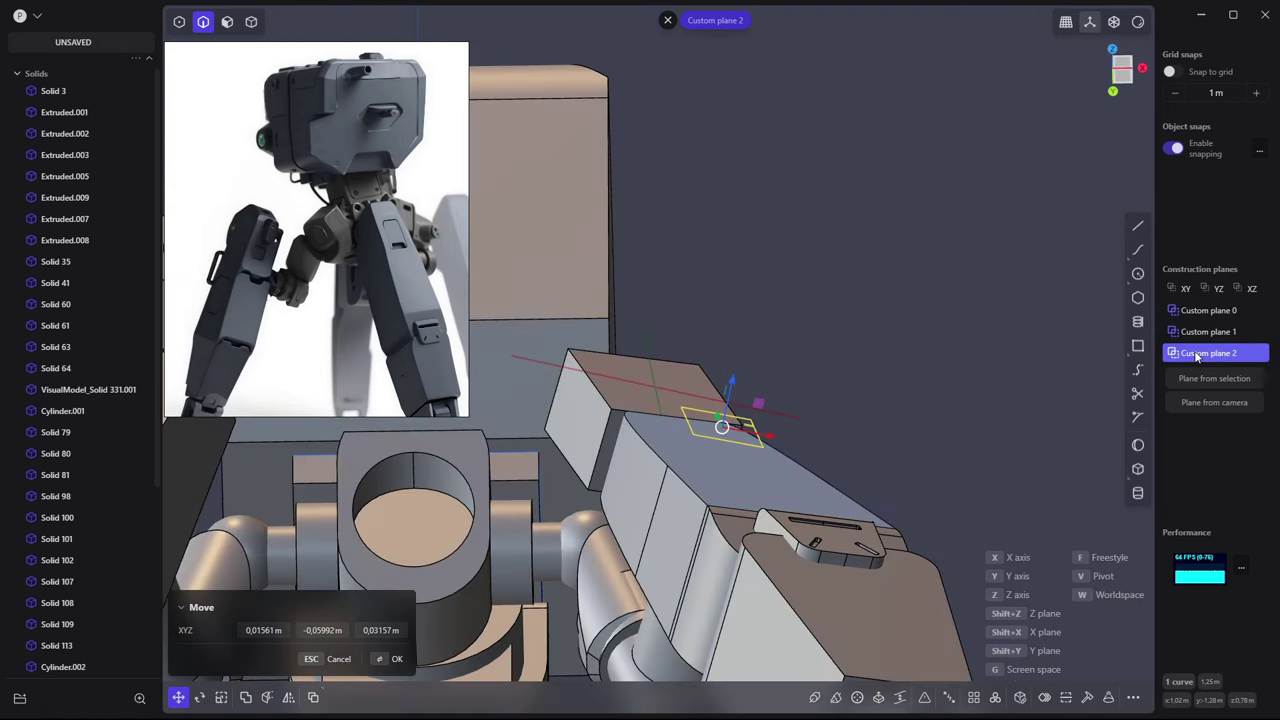
click(1197, 353)
Rotate the rectangle to match the leg face's slope and move it lower on the face
key(r)
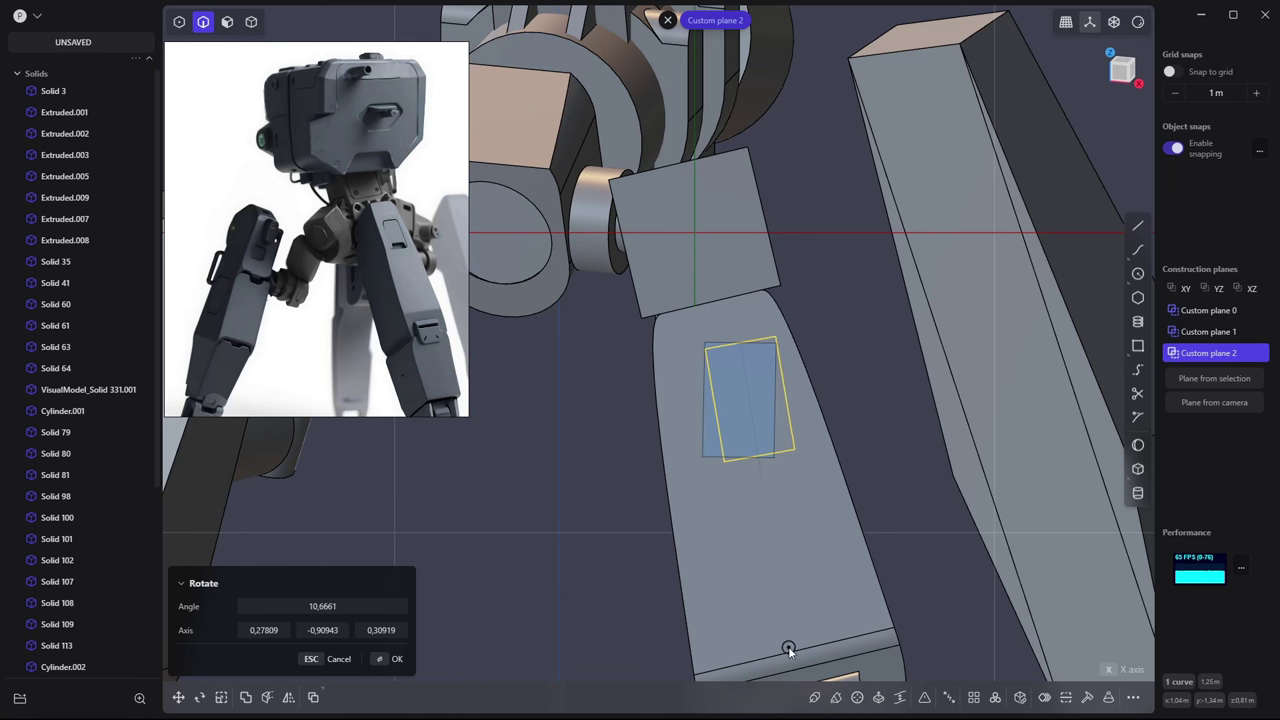
key(Escape)
key(g)
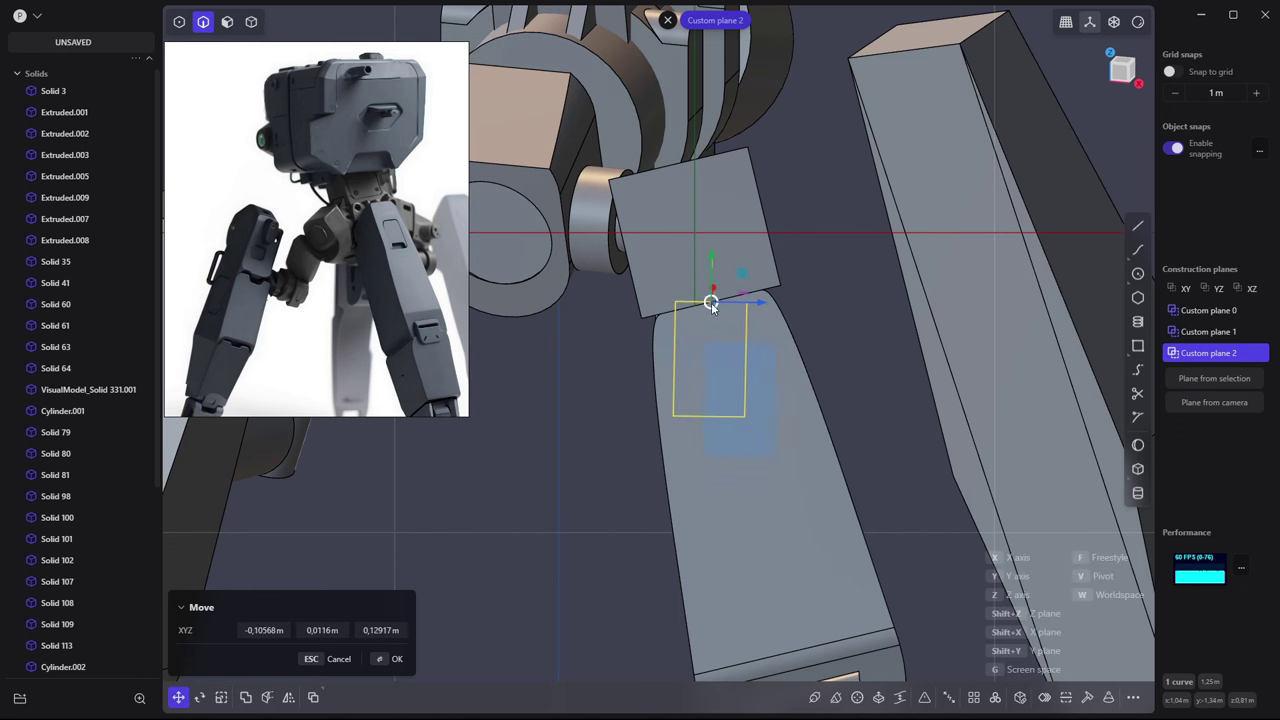
key(Escape)
key(r)
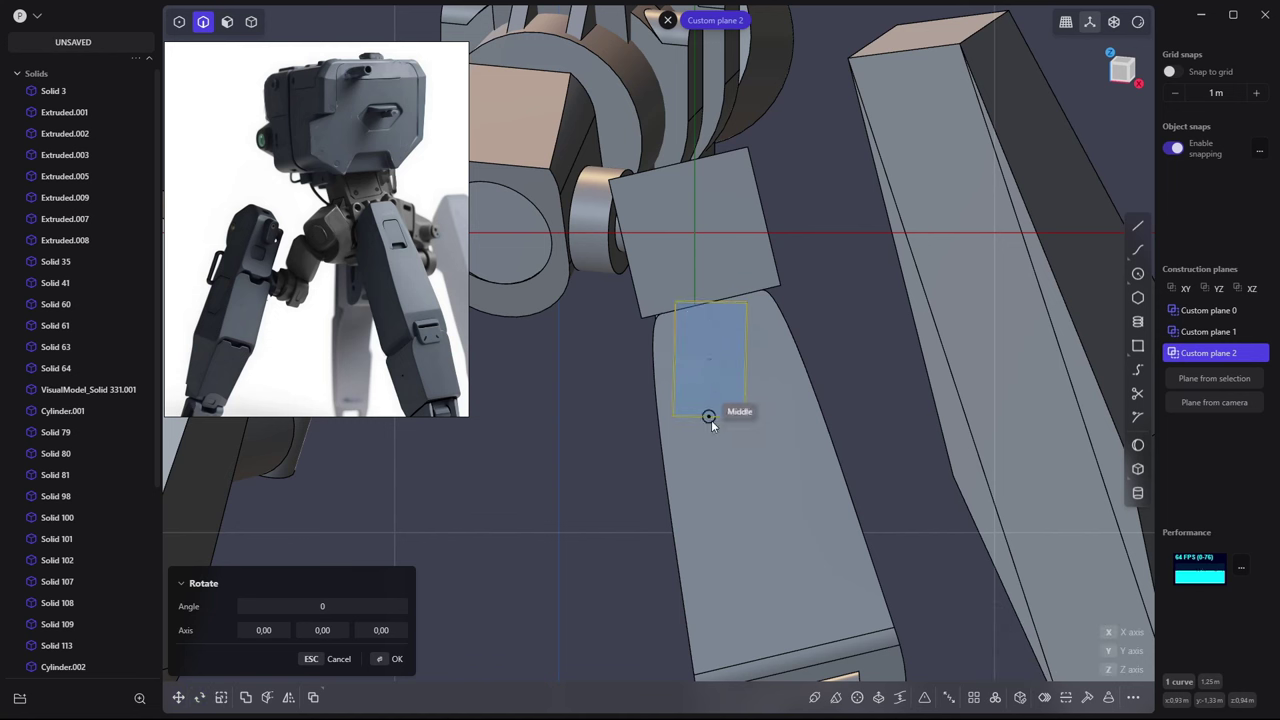
click(800, 646)
key(g)
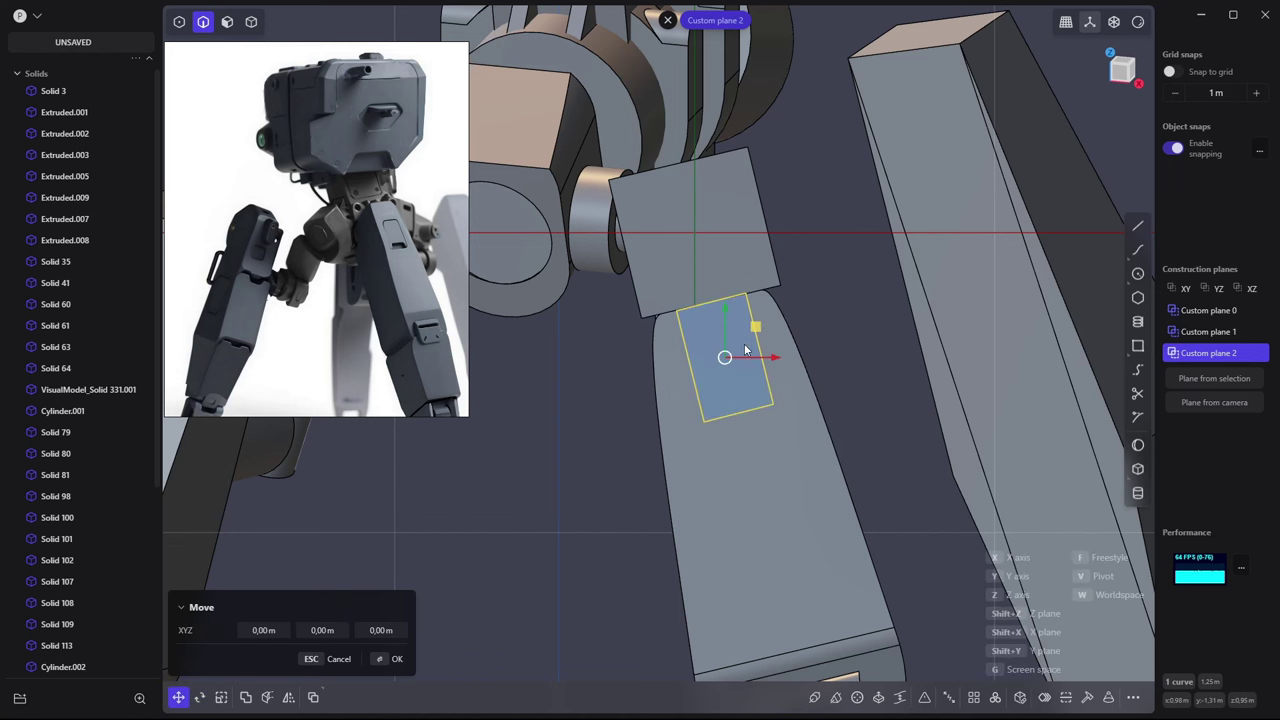
click(742, 416)
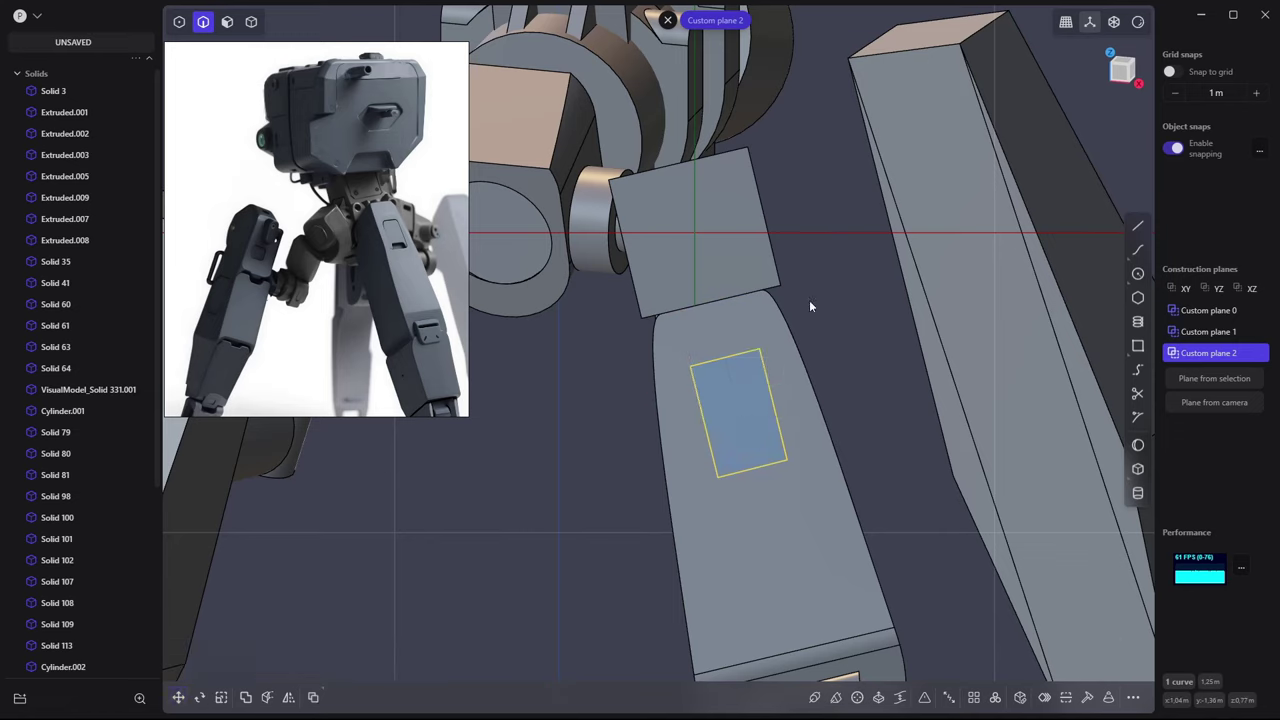
mouse_move(809, 306)
middle_down()
mouse_move(926, 245)
mouse_move(893, 285)
middle_up()
click(789, 415)
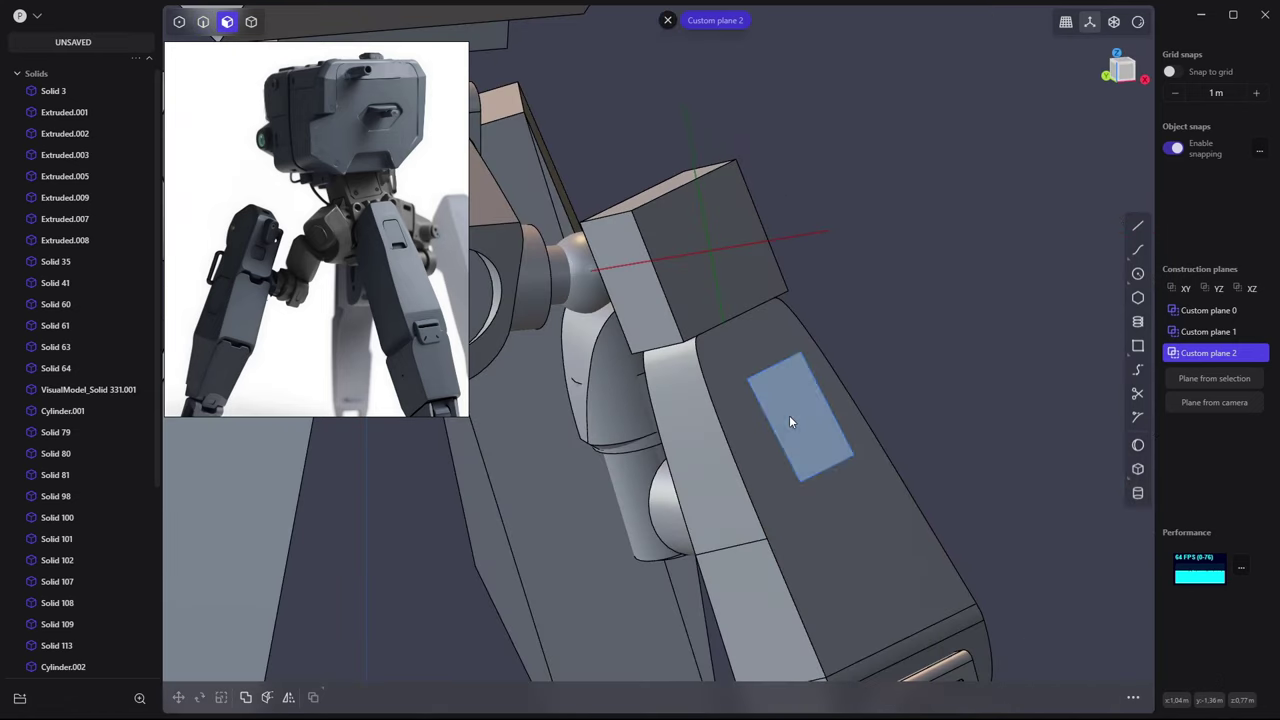
Fillet the rectangle's two top corners at about 0.041 m
key(e)
mouse_move(789, 415)
middle_down()
mouse_move(746, 443)
mouse_move(745, 376)
middle_up()
key(Escape)
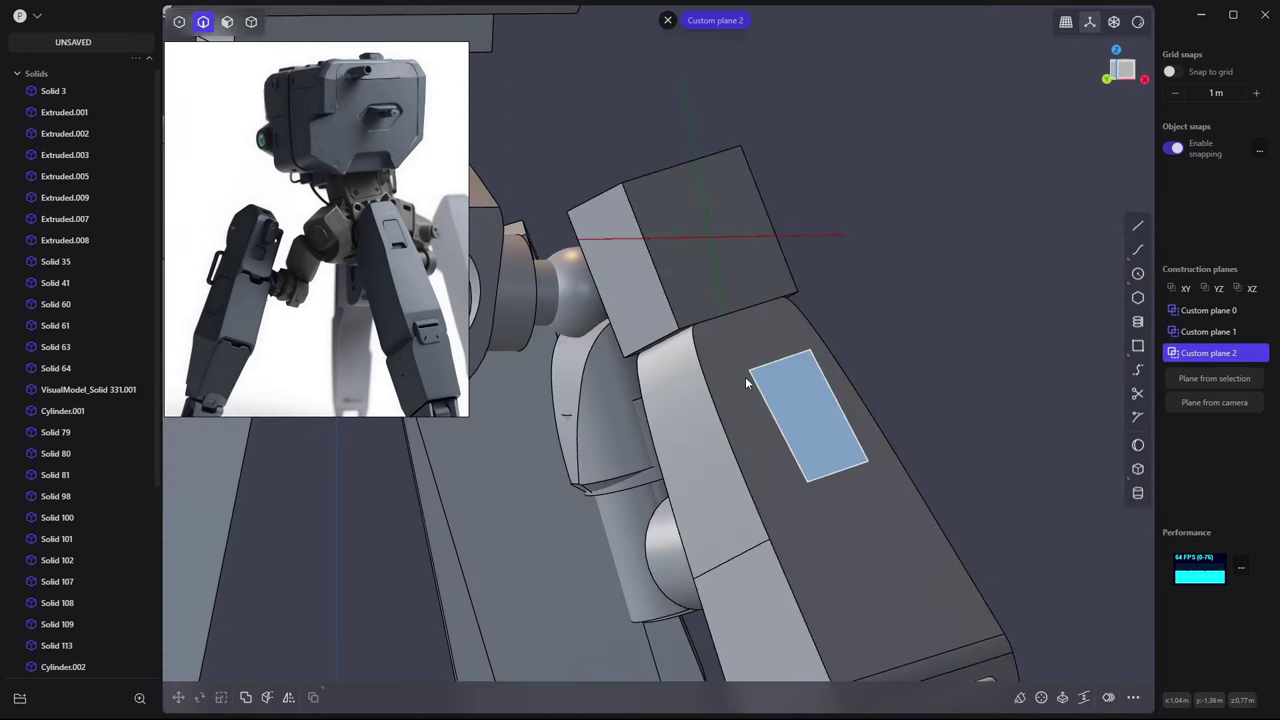
middle_drag(898, 347, 814, 369)
key(f)
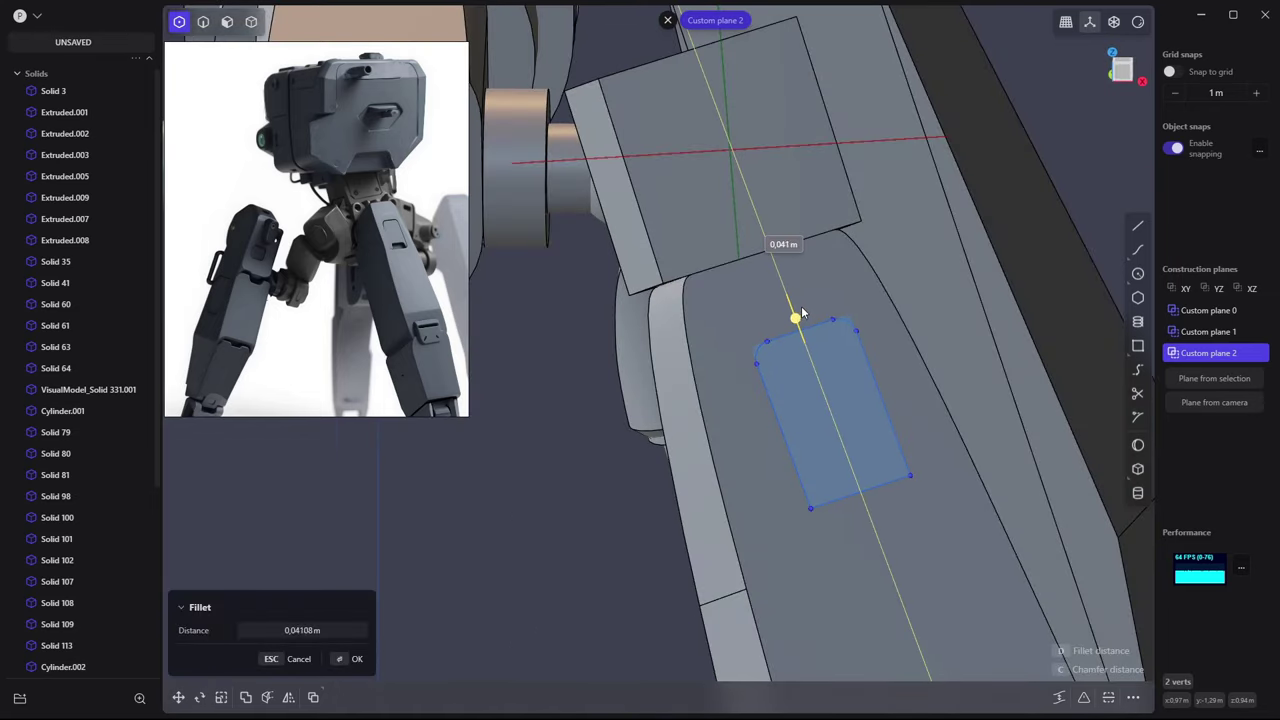
click(801, 306)
mouse_move(610, 547)
middle_down()
mouse_move(860, 516)
mouse_move(892, 351)
mouse_move(843, 351)
mouse_move(766, 400)
middle_up()
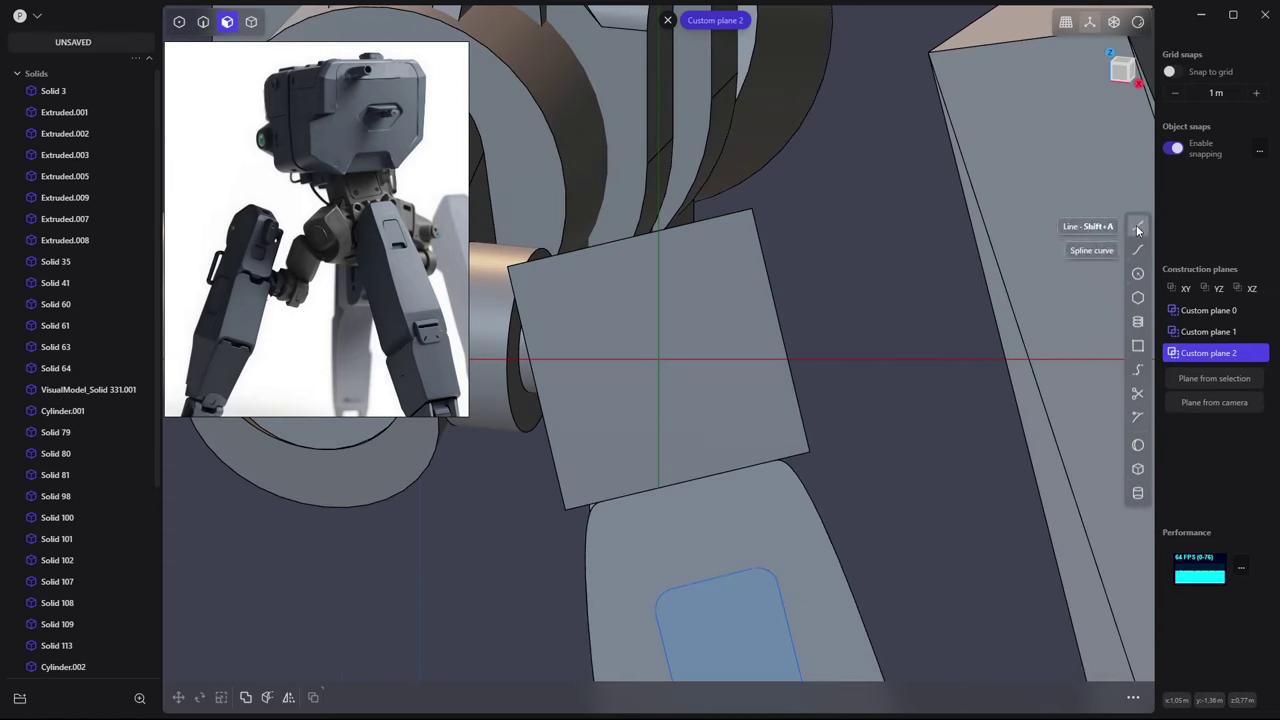
Draw a three-point notch line along the rounded rectangle's bottom edge
click(1137, 225)
click(748, 363)
click(793, 352)
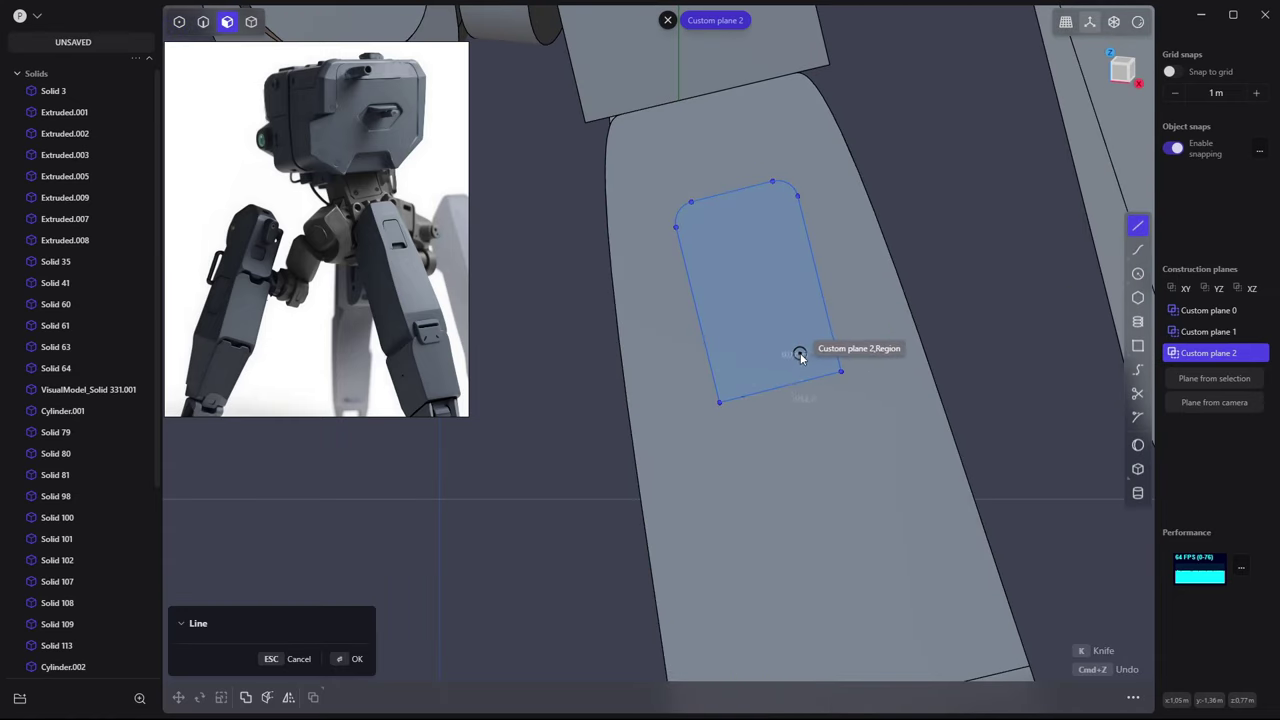
click(826, 374)
key(Return)
key(Escape)
mouse_move(792, 356)
middle_down()
mouse_move(866, 313)
mouse_move(934, 314)
mouse_move(738, 422)
middle_up()
key(l)
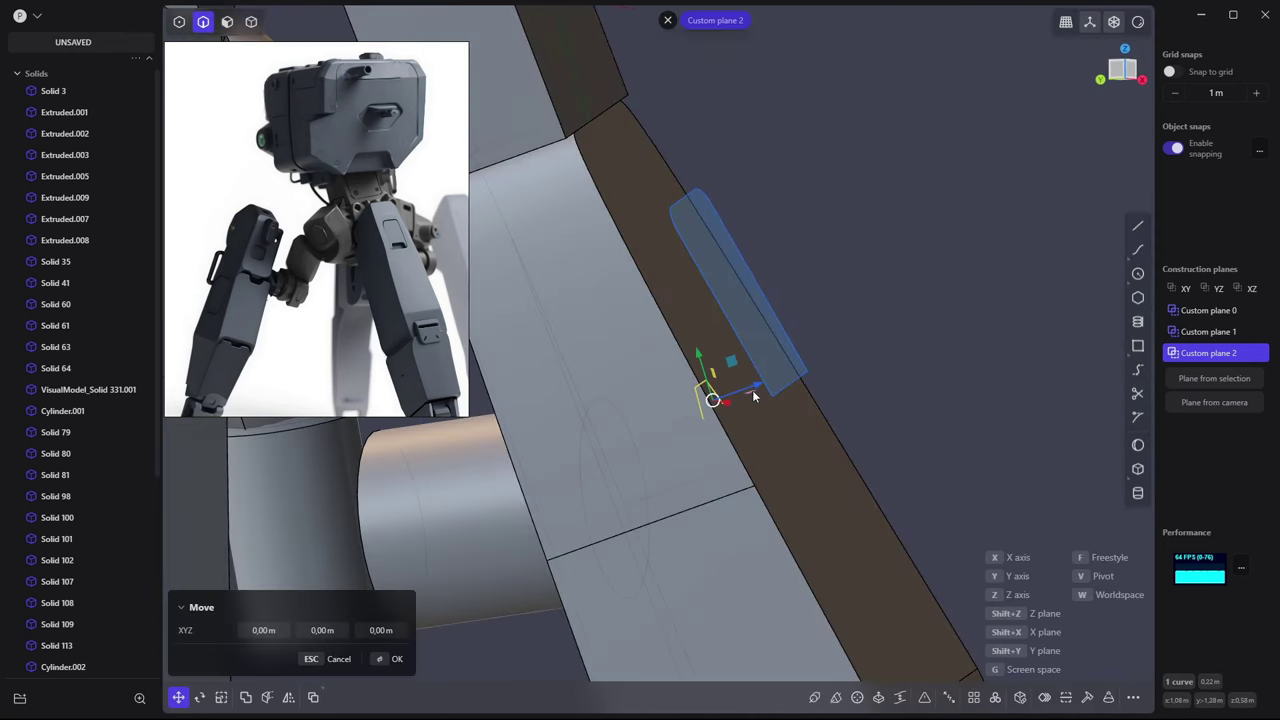
key(Escape)
mouse_move(790, 375)
middle_down()
mouse_move(869, 372)
mouse_move(897, 284)
middle_up()
key(1)
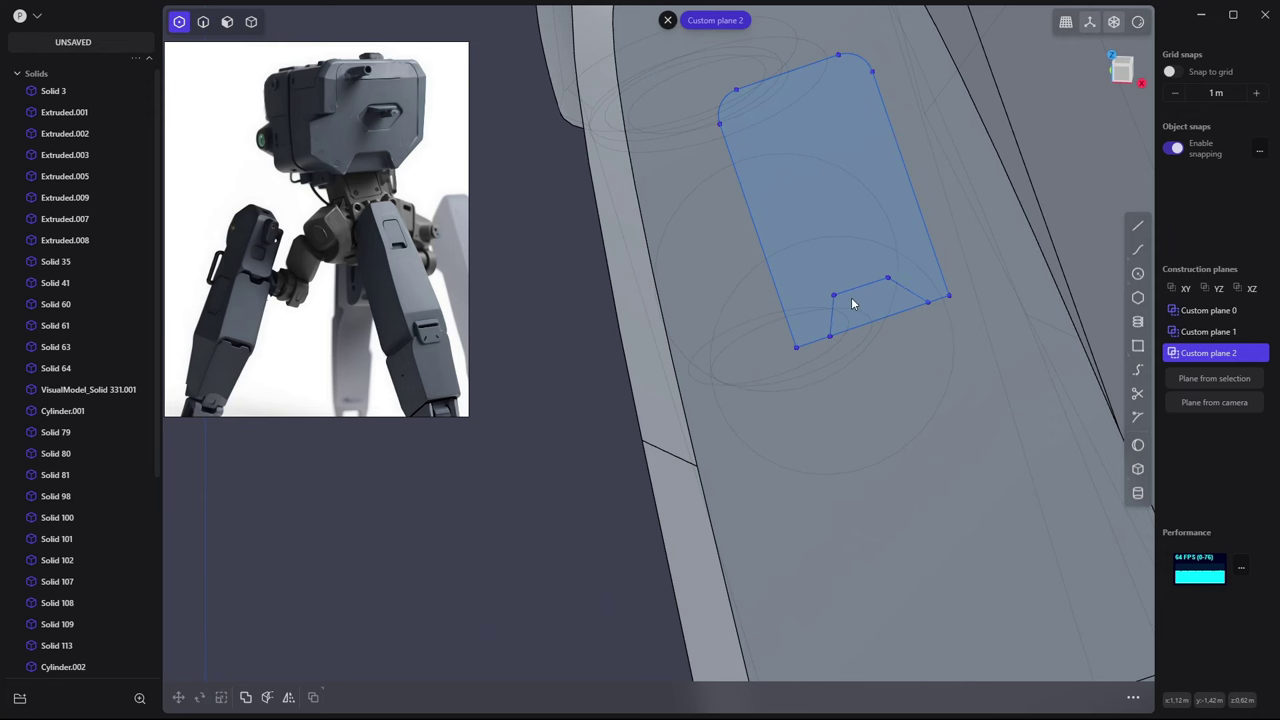
middle_drag(851, 300, 886, 283)
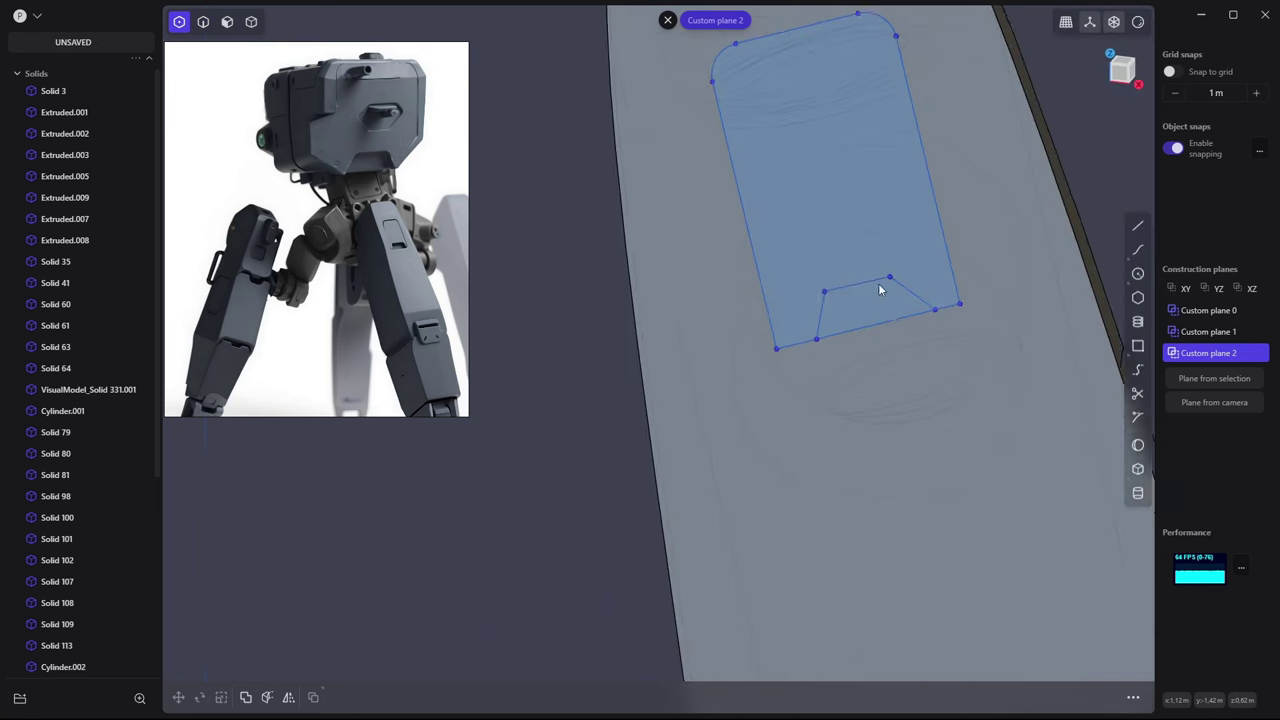
Abandon a fillet on the top ellipse edge and turn off the see-through view
key(2)
middle_drag(846, 109, 914, 143)
click(914, 143)
key(f)
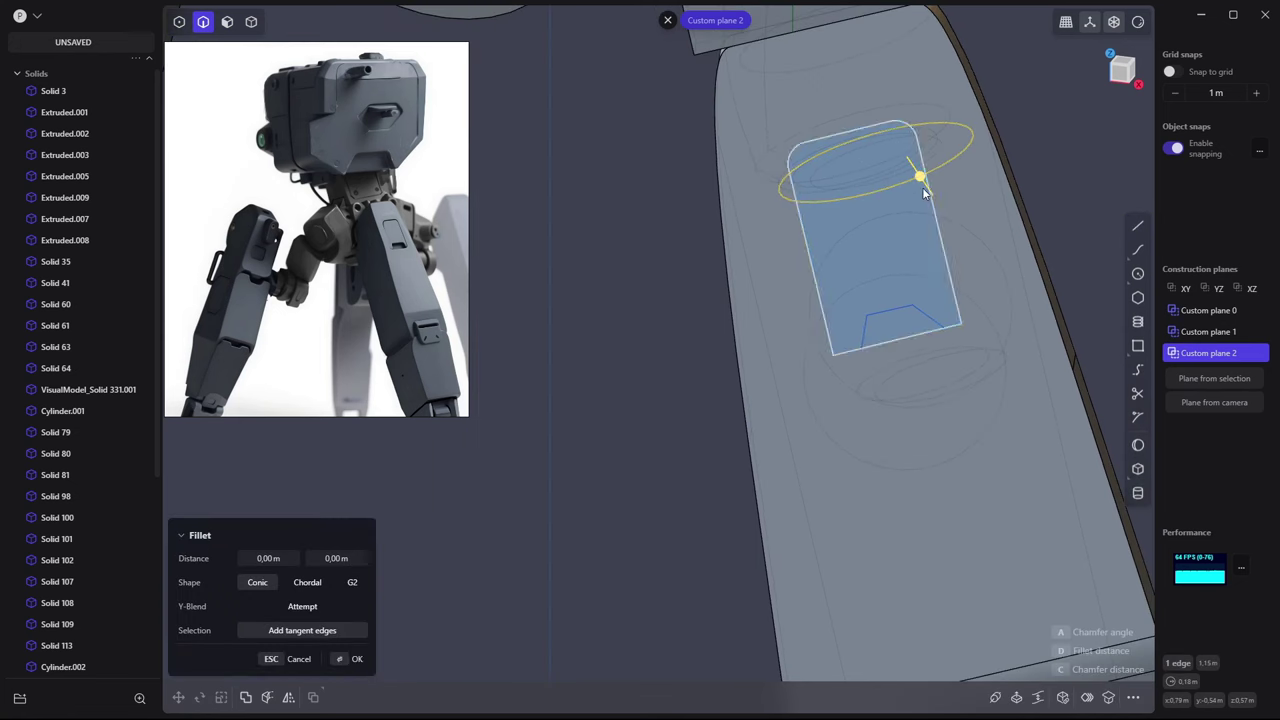
click(1114, 22)
key(Escape)
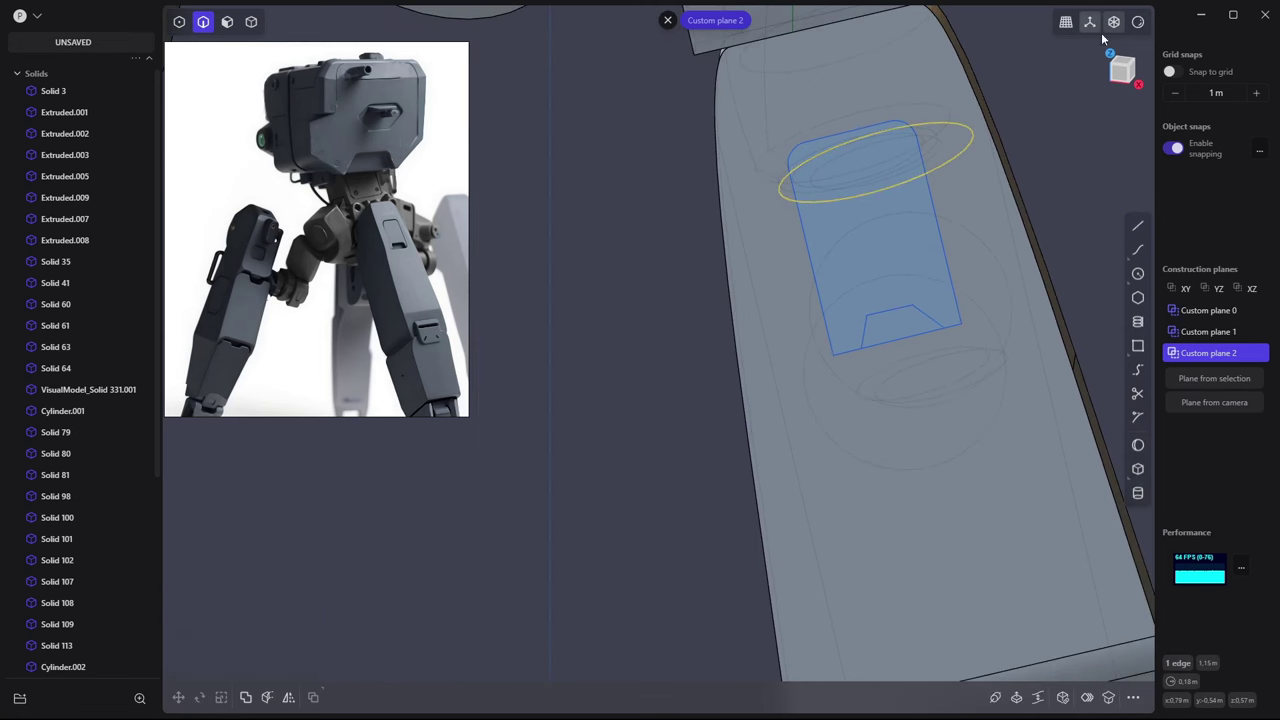
key(Escape)
click(913, 198)
Try mirroring the notch line and repositioning its corner point, then cancel
key(alt+x)
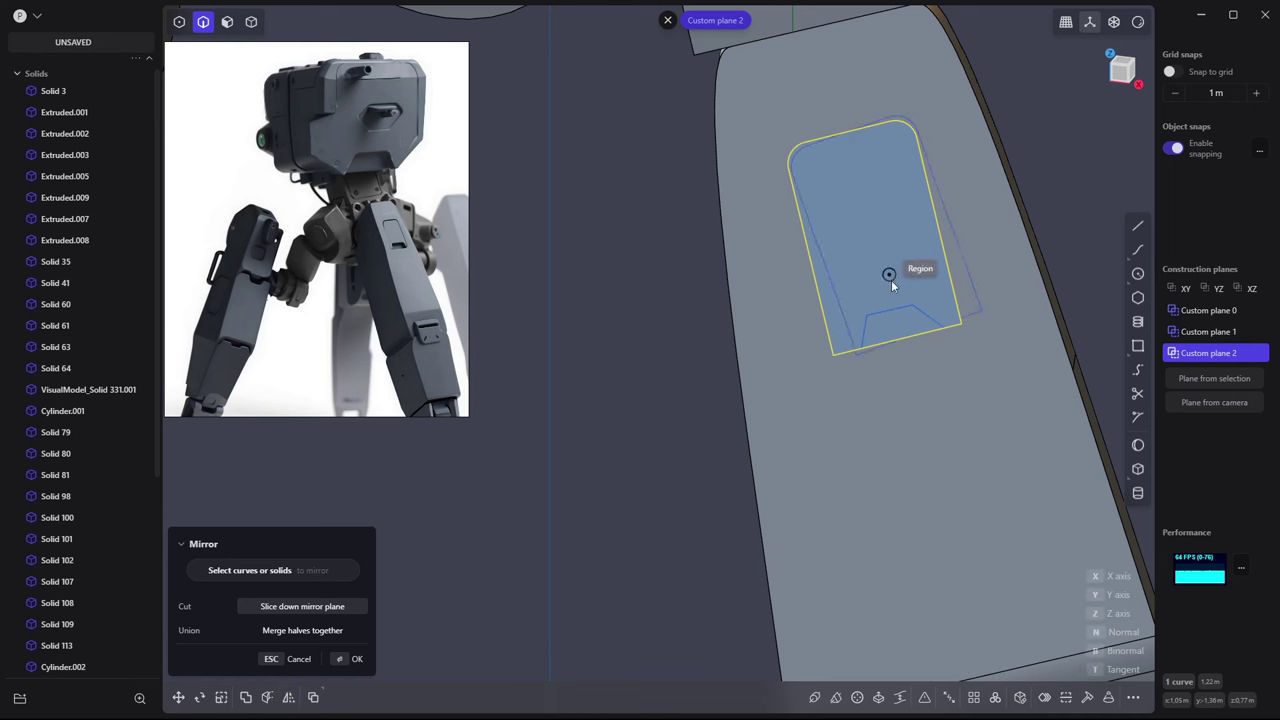
click(890, 309)
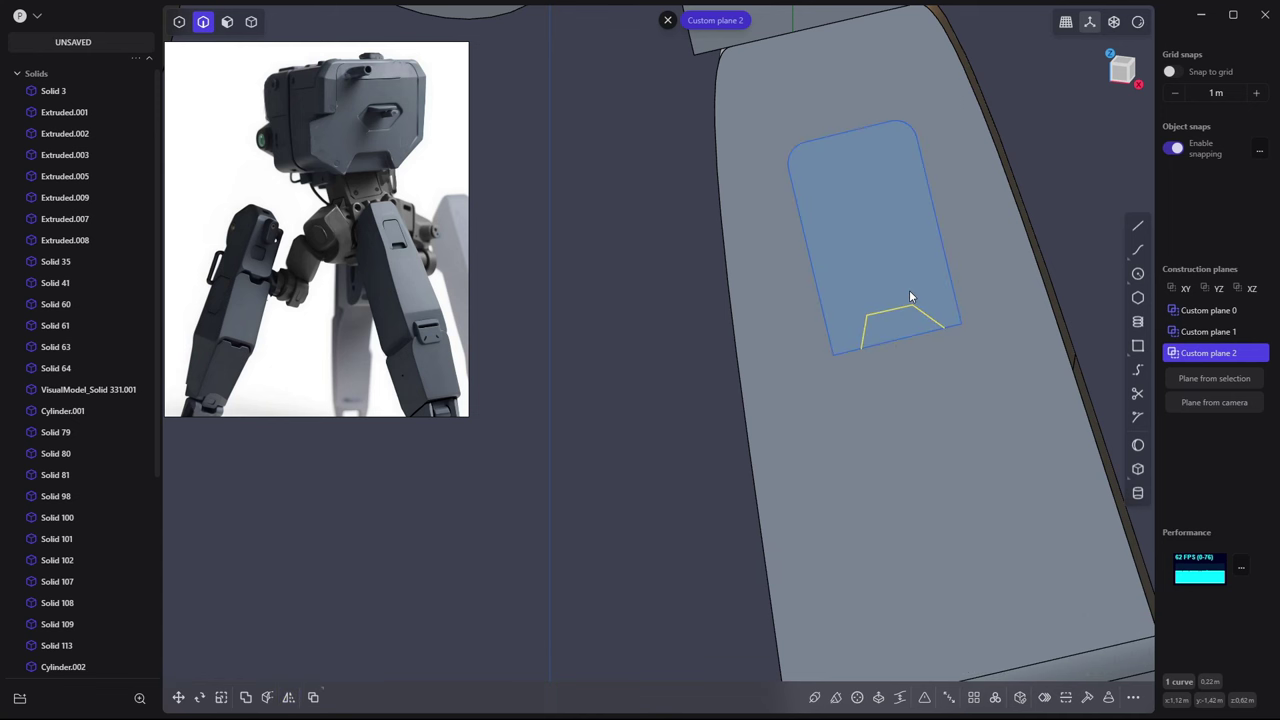
key(s)
key(Escape)
key(e)
key(Escape)
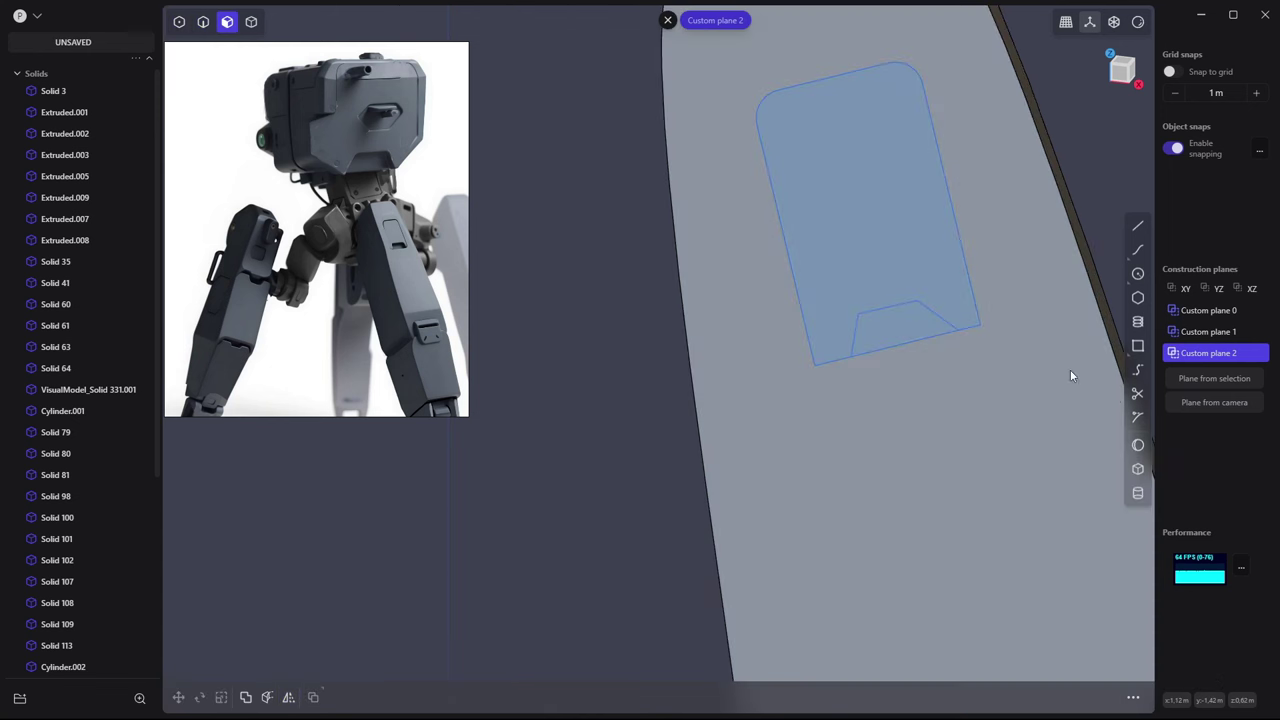
key(1)
click(916, 300)
key(g)
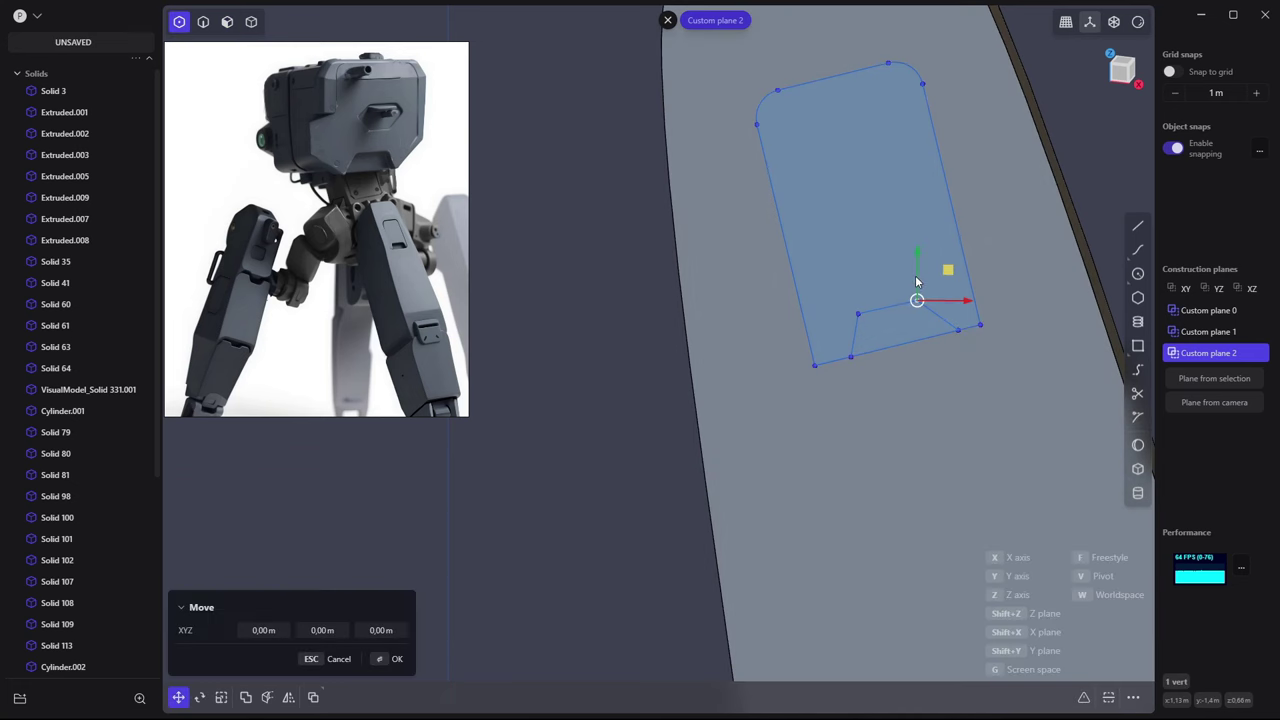
key(Escape)
key(2)
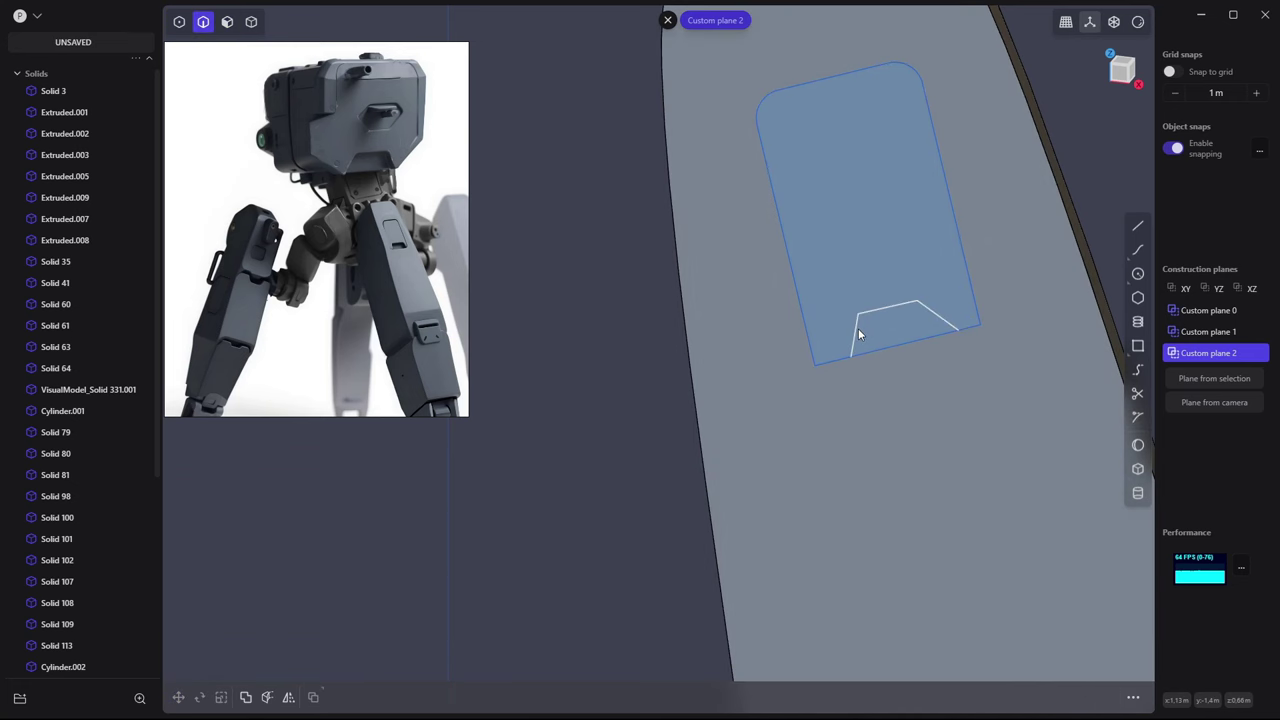
Trim away the right half of the notch curve
click(1137, 415)
click(907, 304)
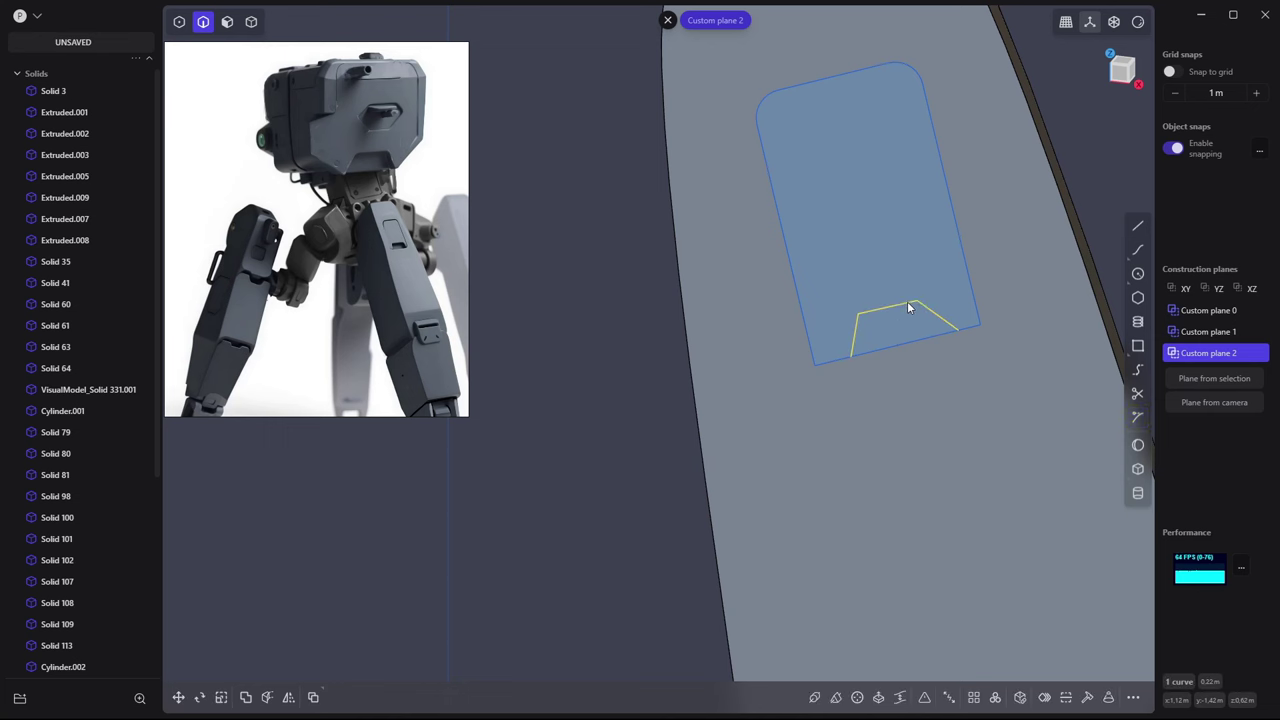
click(1137, 393)
click(927, 308)
click(1137, 393)
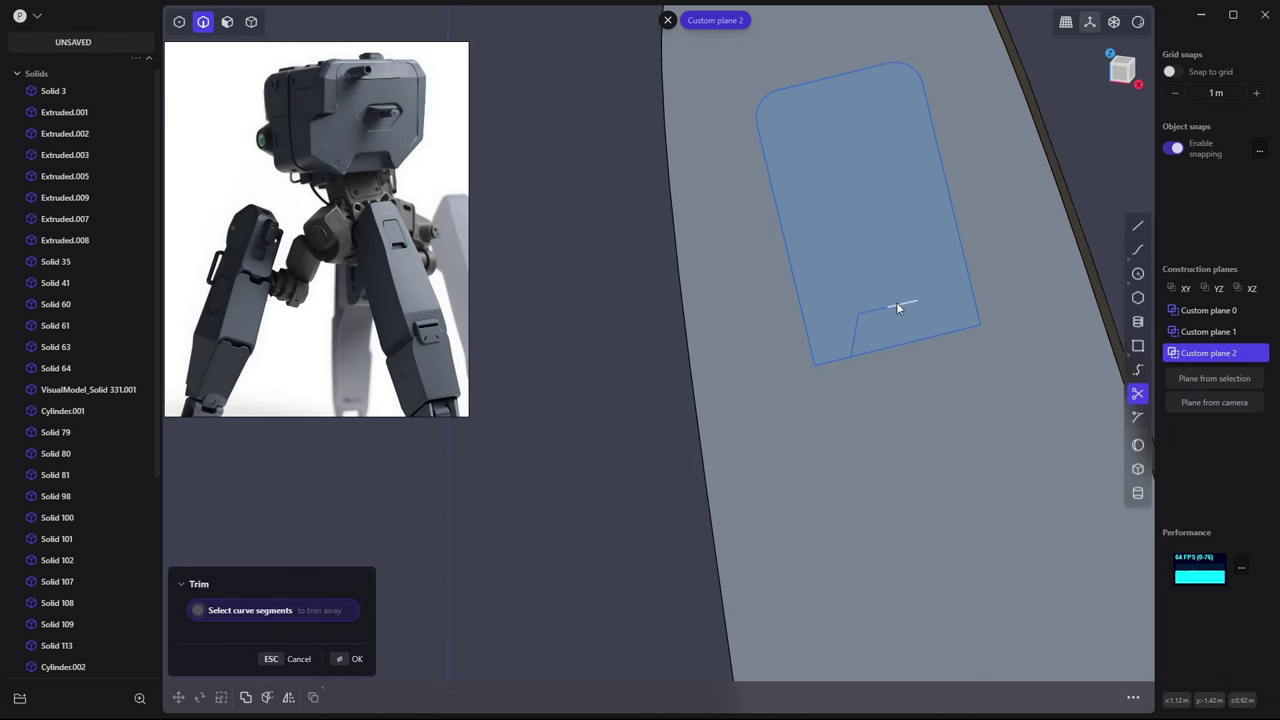
key(Escape)
Mirror the remaining half notch across the rectangle's middle
click(882, 310)
key(alt+x)
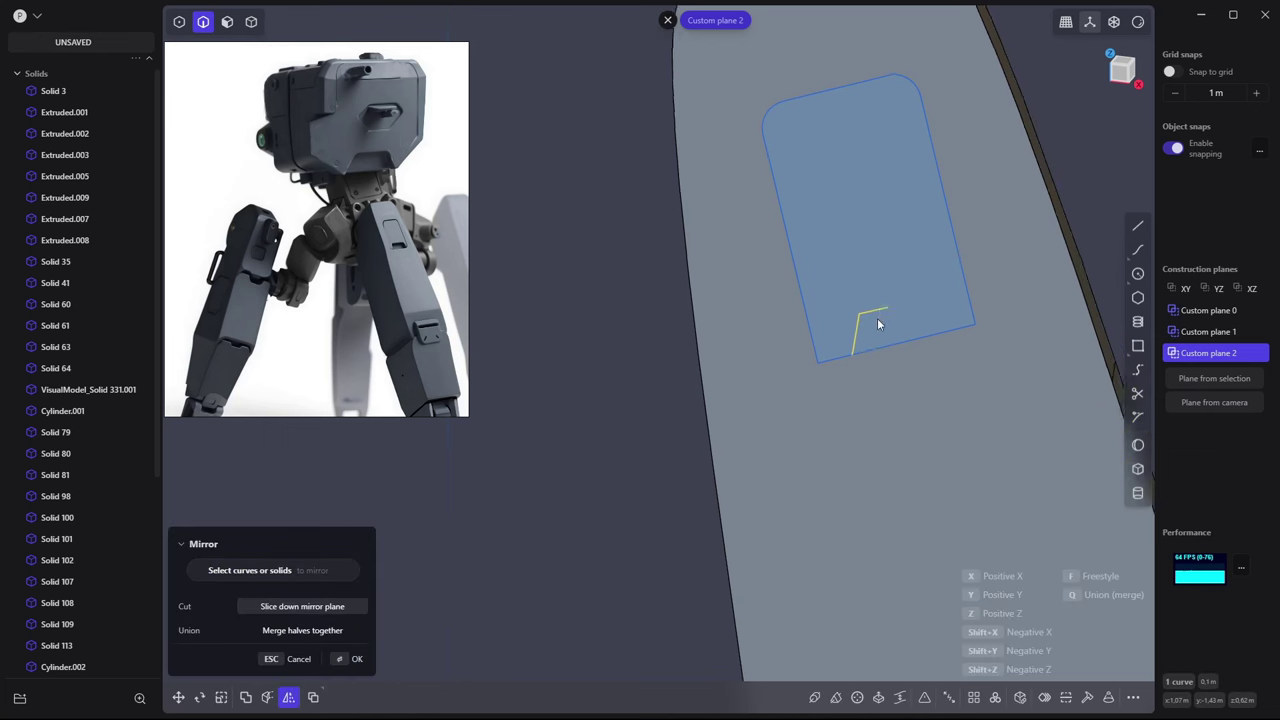
scroll(877, 318, down, 5)
scroll(866, 190, up, 5)
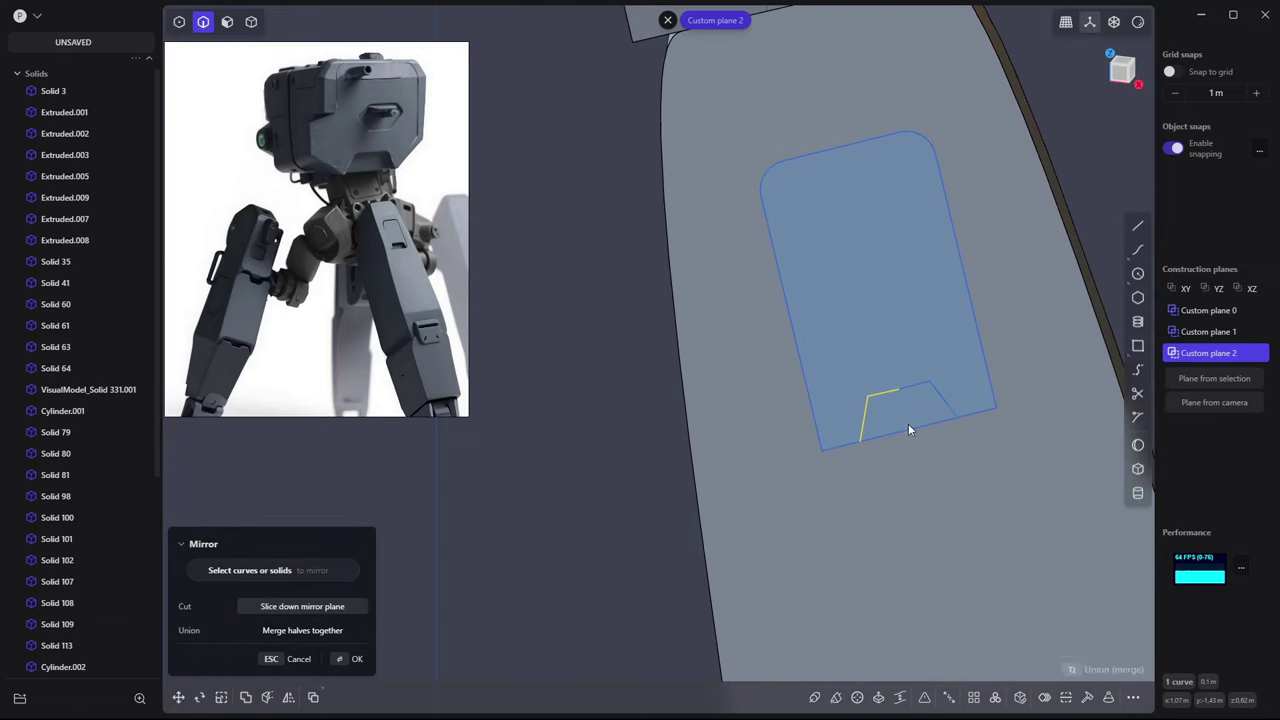
key(Return)
key(Escape)
Extrude the selected notch face after abandoning scale and move attempts
middle_drag(591, 420, 1037, 215)
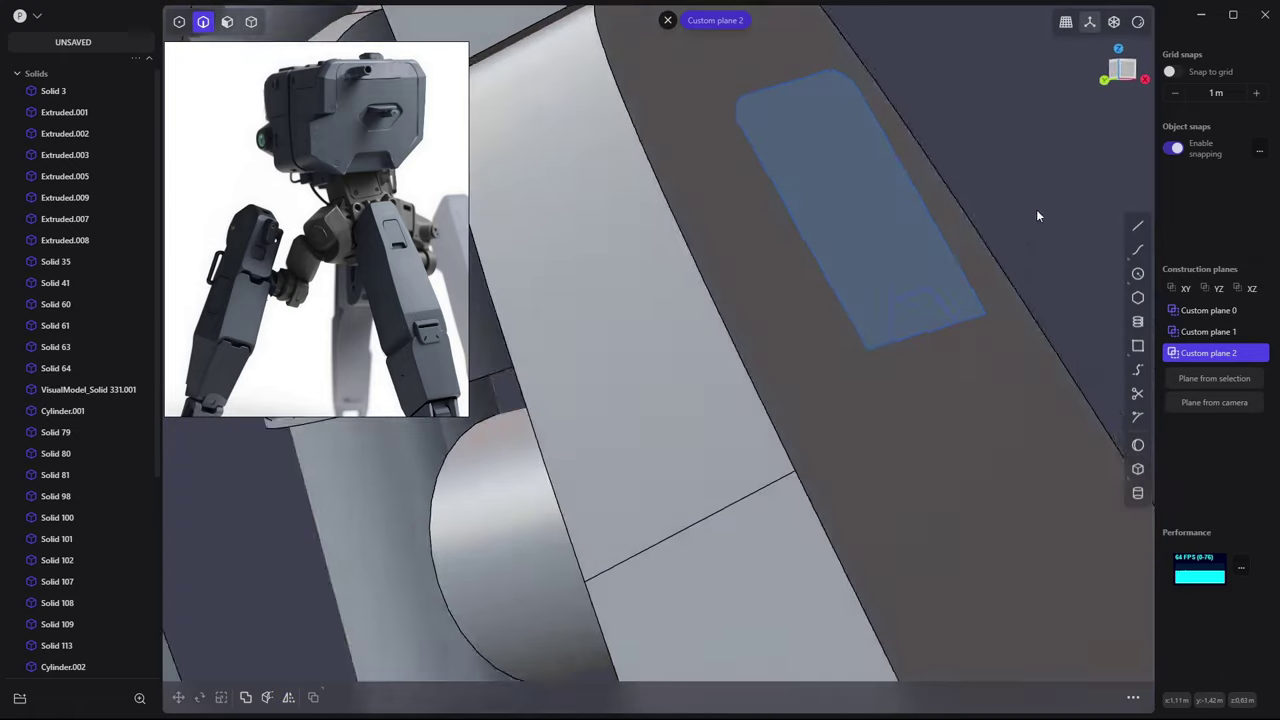
click(903, 297)
key(s)
middle_drag(903, 297, 948, 270)
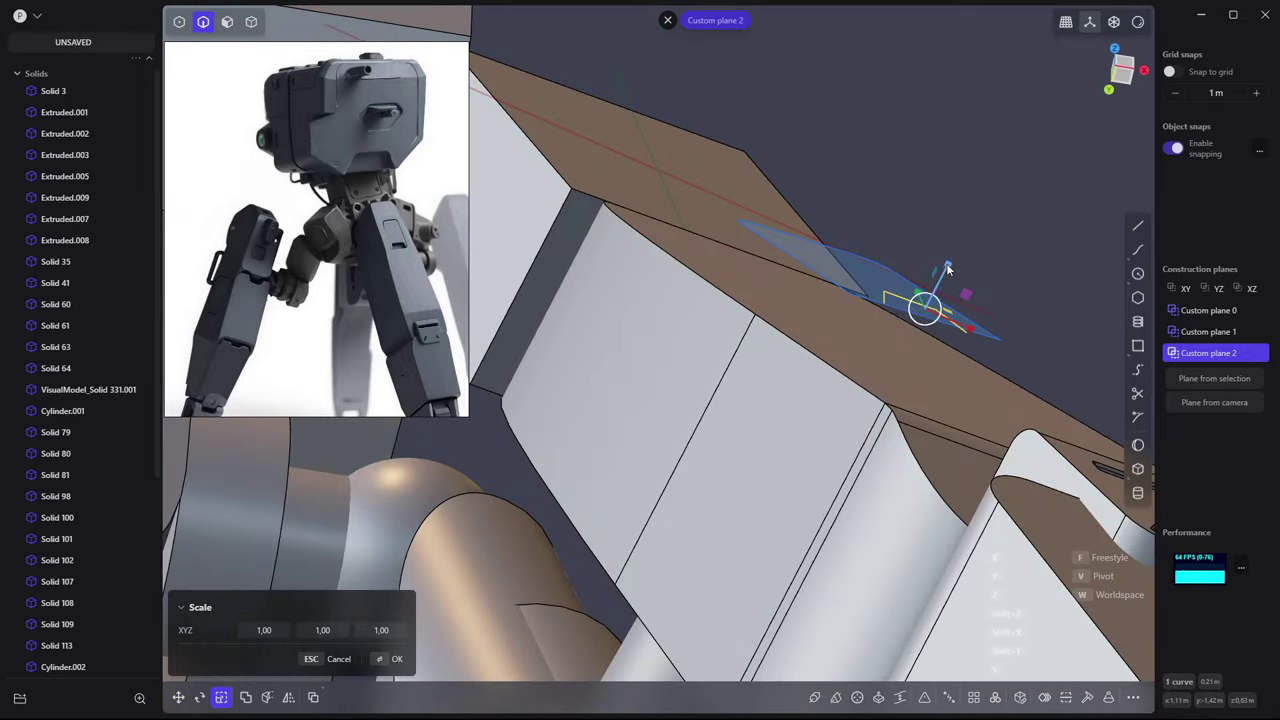
key(Escape)
key(g)
key(Escape)
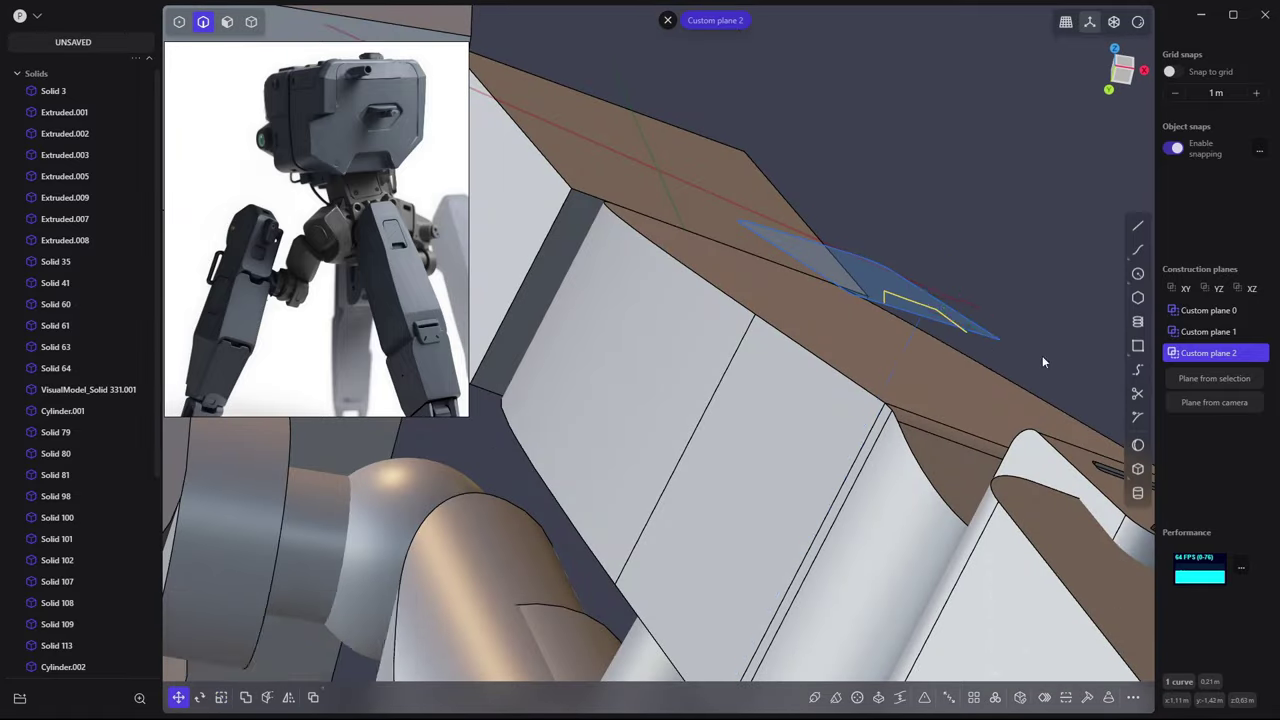
mouse_move(1042, 362)
middle_down()
mouse_move(926, 274)
mouse_move(859, 263)
mouse_move(1002, 492)
mouse_move(1054, 44)
mouse_move(920, 268)
mouse_move(774, 100)
mouse_move(858, 138)
mouse_move(880, 276)
mouse_move(846, 349)
mouse_move(745, 277)
mouse_move(1047, 340)
mouse_move(922, 296)
middle_up()
key(e)
click(1026, 277)
Try pushing the face about 0.112 m inward, then undo the extrusions
mouse_move(906, 392)
middle_down()
mouse_move(900, 345)
mouse_move(726, 374)
mouse_move(809, 394)
middle_up()
key(e)
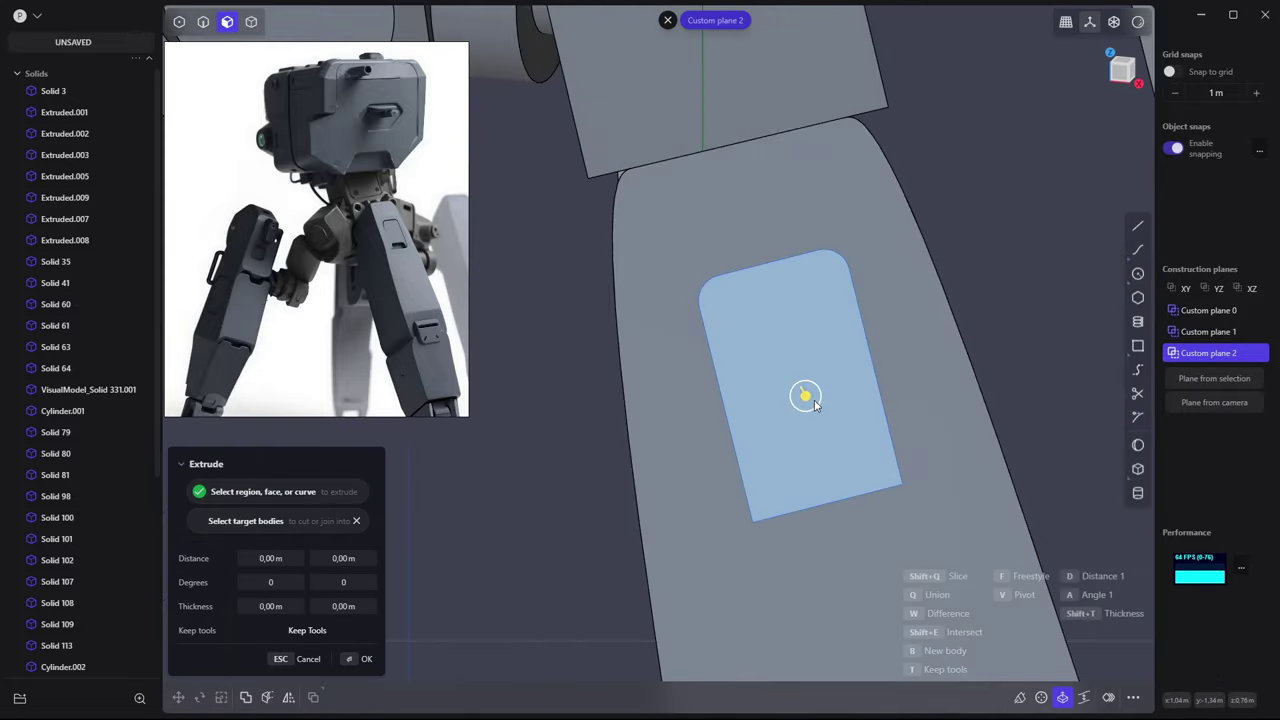
drag(809, 394, 800, 385)
mouse_move(800, 385)
middle_down()
mouse_move(881, 283)
mouse_move(914, 310)
middle_up()
key(Return)
key(ctrl+z)
key(ctrl+z)
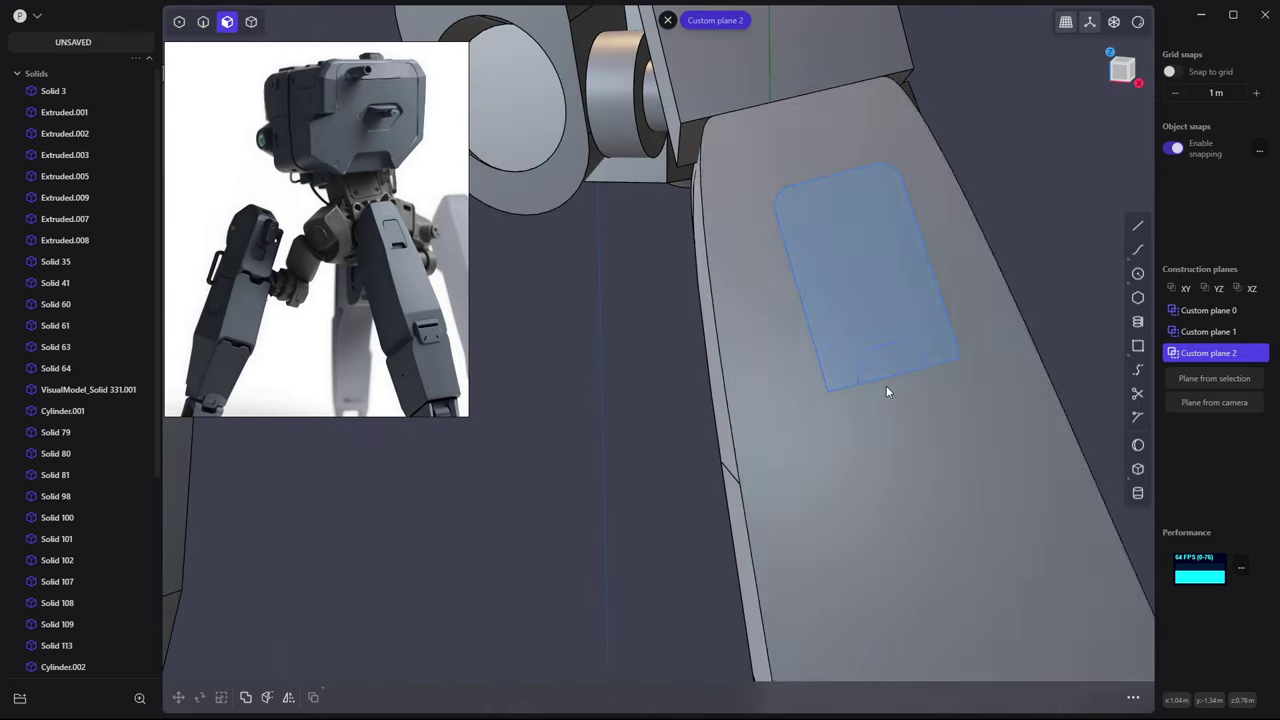
key(ctrl+z)
Select the trapezoid curve and rounded rectangle face, cancelling the move and extrude attempts
key(2)
click(871, 341)
middle_drag(871, 341, 955, 370)
key(g)
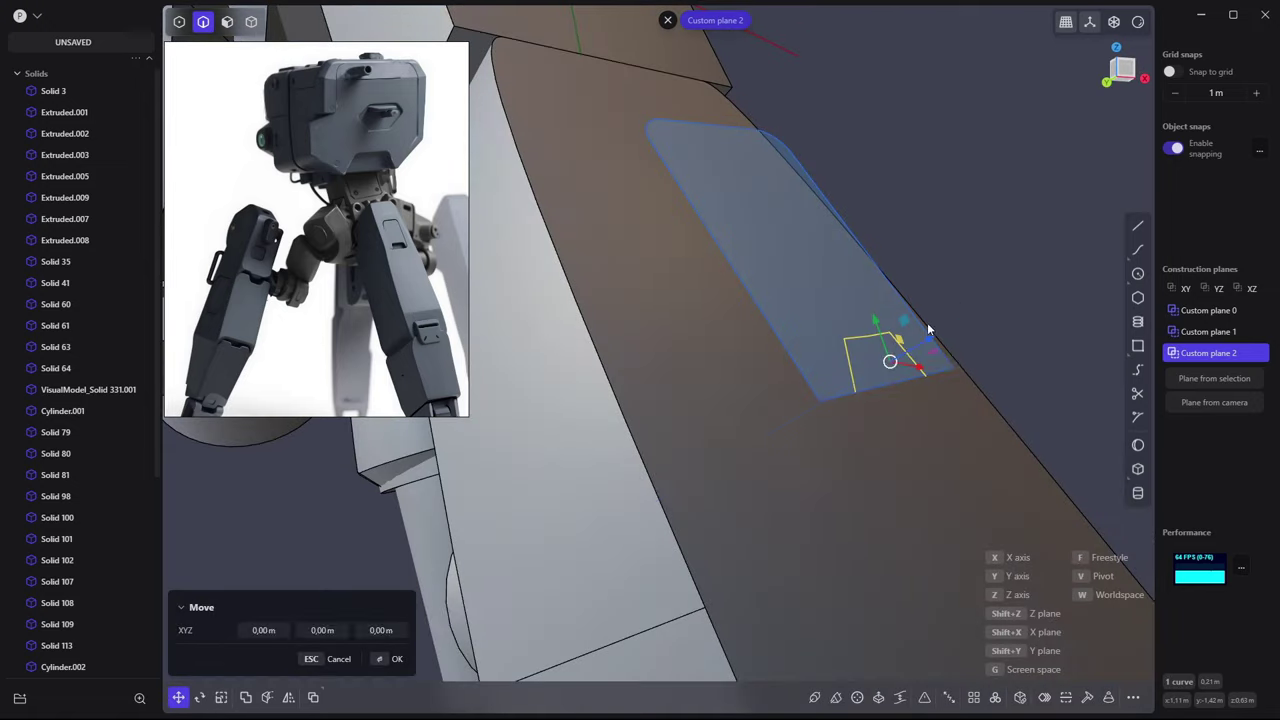
key(Escape)
key(3)
click(916, 340)
key(e)
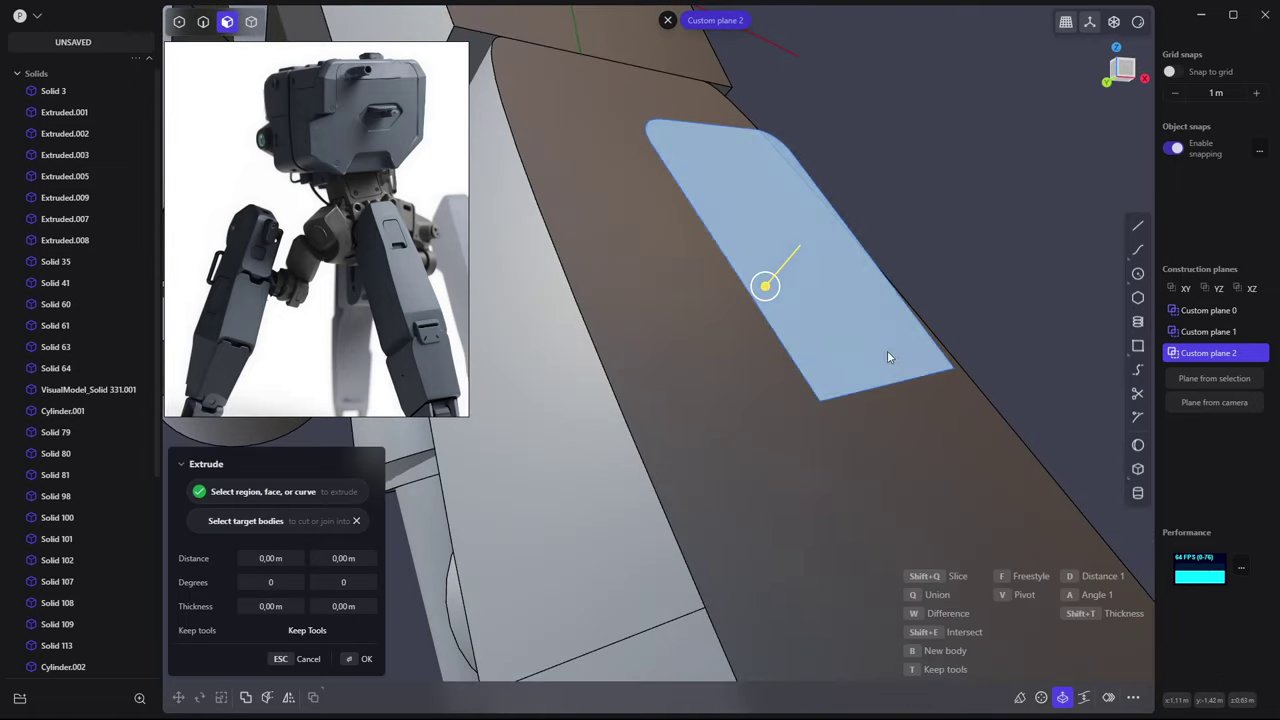
key(Escape)
Scale the rounded outline curve slightly smaller
middle_drag(963, 292, 915, 318)
key(2)
key(s)
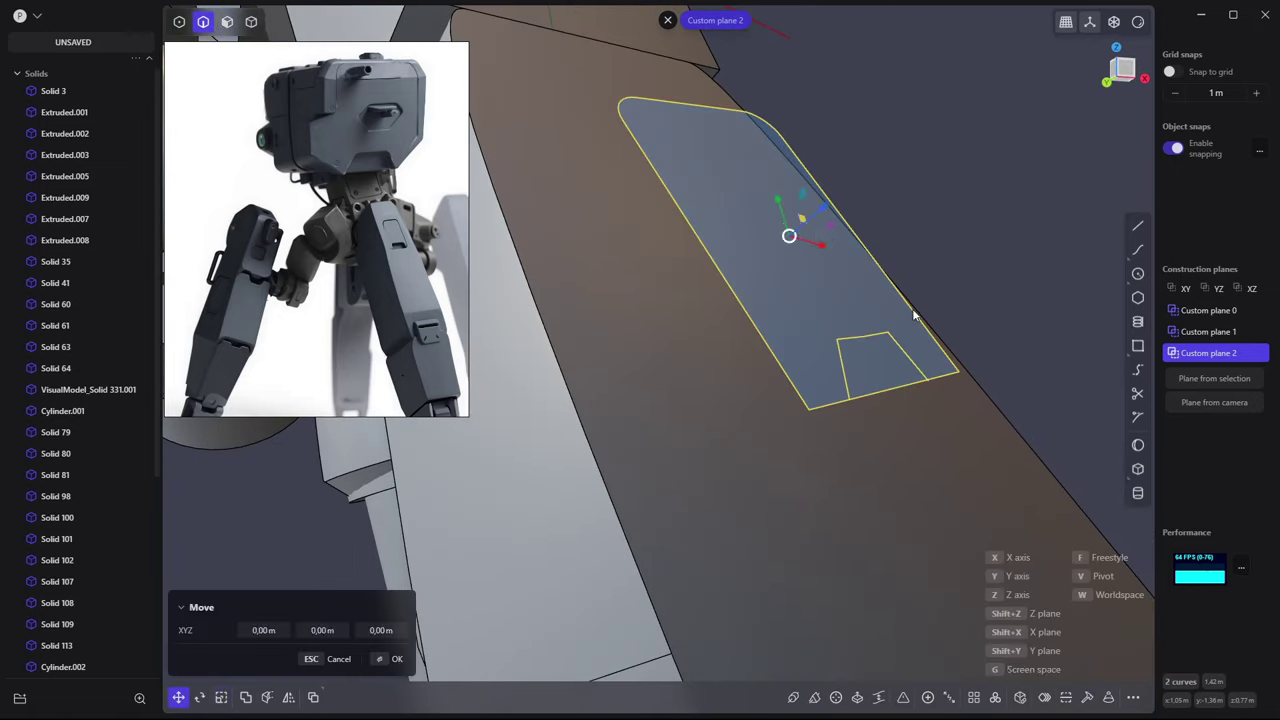
key(Escape)
Imprint the rounded notched outline onto the angled leg panel
key(4)
mouse_move(864, 340)
middle_down()
mouse_move(874, 268)
mouse_move(954, 268)
mouse_move(732, 289)
middle_up()
click(732, 289)
key(c)
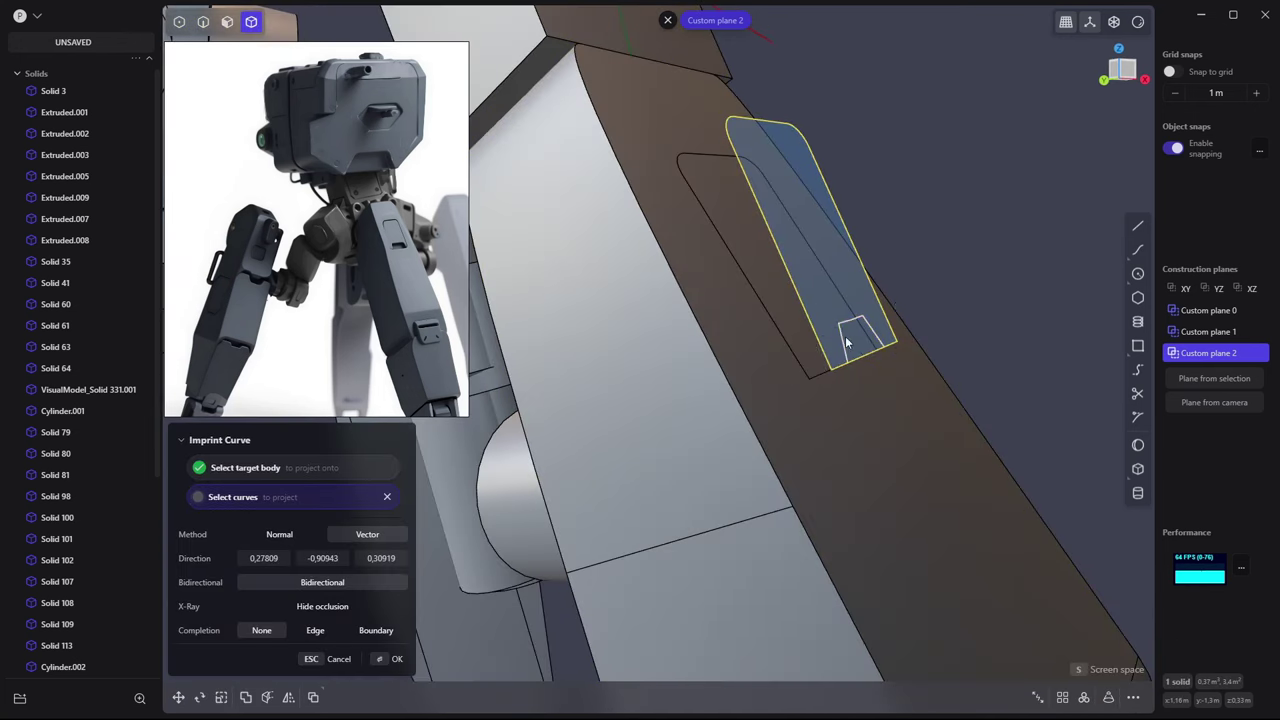
key(Return)
Extrude the imprinted region into a solid and offset one of its faces
key(2)
key(e)
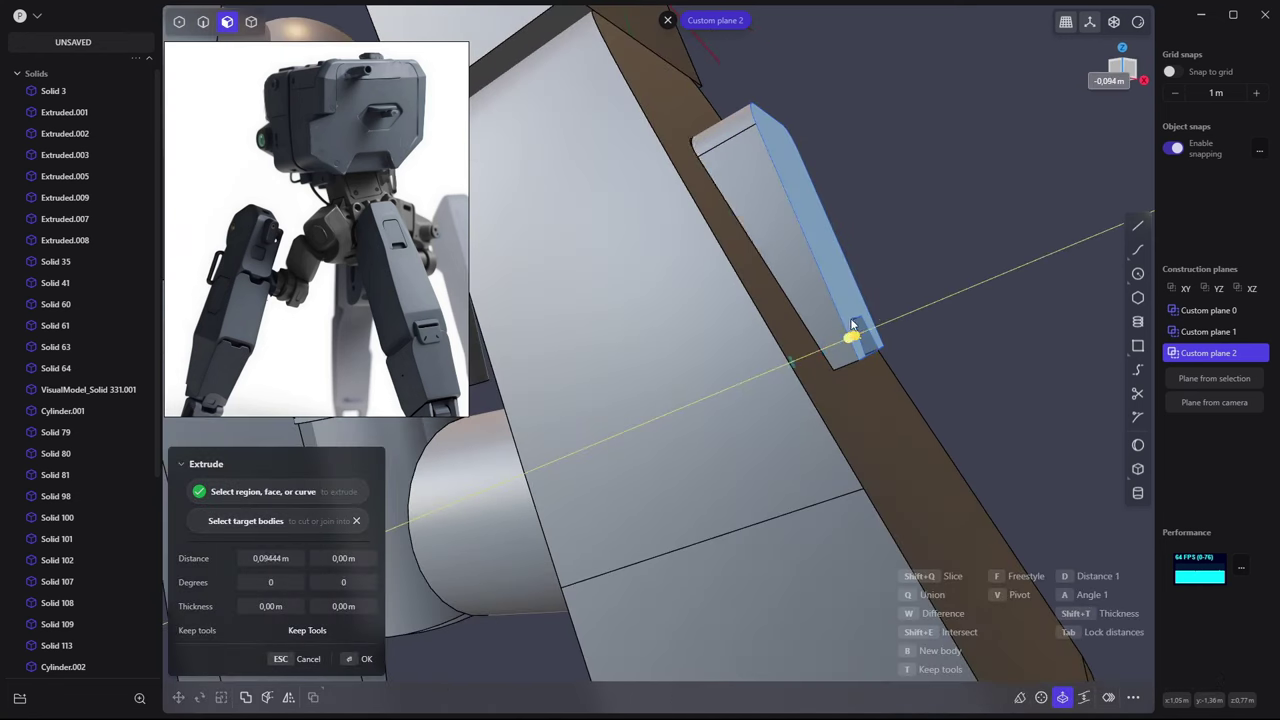
click(880, 323)
mouse_move(886, 241)
middle_down()
mouse_move(612, 283)
mouse_move(784, 195)
mouse_move(784, 330)
mouse_move(900, 326)
mouse_move(834, 346)
mouse_move(697, 303)
mouse_move(709, 297)
mouse_move(722, 300)
mouse_move(712, 347)
middle_up()
key(3)
click(779, 202)
key(o)
click(803, 338)
Fillet the thin edge at the pocket's lower end to bevel it
key(2)
click(722, 300)
key(f)
key(Return)
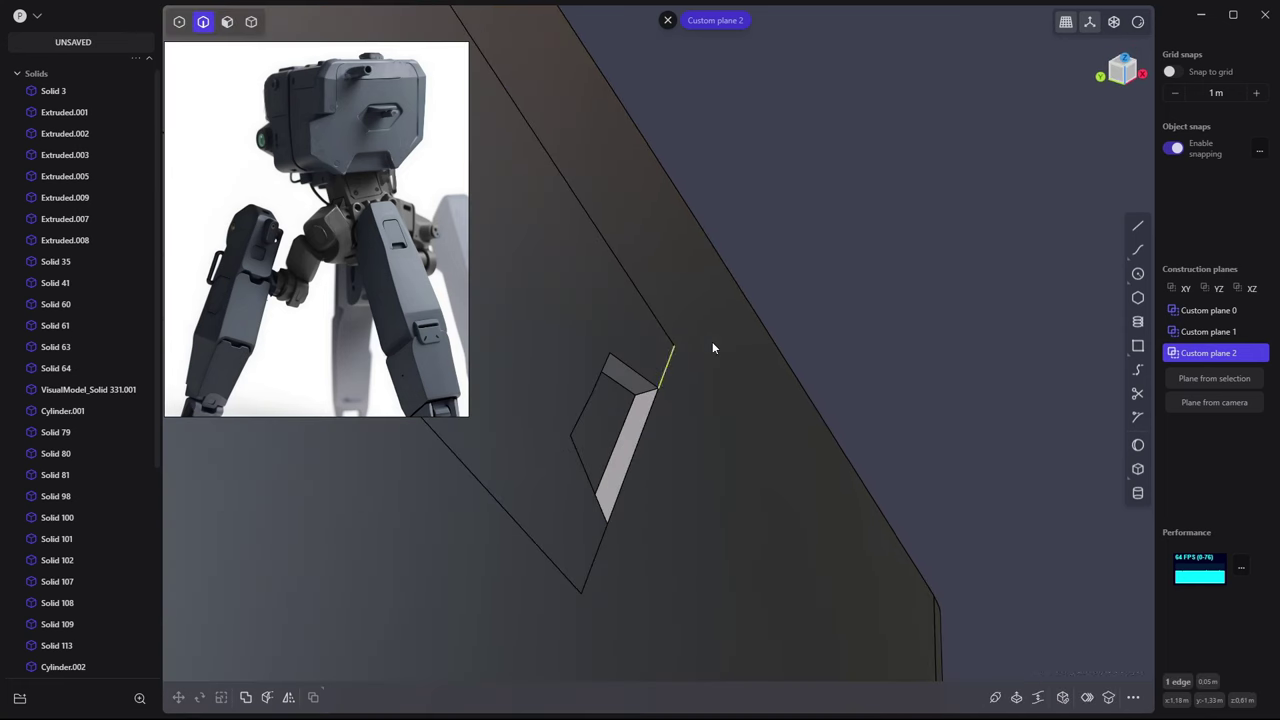
Offset the panel face inside the pocket to make the pocket deeper
mouse_move(646, 380)
middle_down()
mouse_move(641, 389)
mouse_move(641, 366)
mouse_move(740, 422)
middle_up()
key(4)
click(829, 349)
key(o)
mouse_move(829, 349)
middle_down()
mouse_move(737, 423)
mouse_move(753, 395)
mouse_move(737, 424)
mouse_move(811, 392)
mouse_move(717, 378)
middle_up()
key(2)
key(Return)
Start an offset on the panel face, then cancel it
key(3)
click(826, 371)
key(o)
mouse_move(697, 432)
middle_down()
mouse_move(737, 380)
mouse_move(831, 326)
middle_up()
key(Escape)
Select the small face deep in the pocket and cancel its offset
key(4)
mouse_move(719, 285)
middle_down()
mouse_move(770, 411)
mouse_move(727, 509)
mouse_move(617, 492)
mouse_move(711, 492)
middle_up()
key(2)
key(3)
click(711, 492)
key(o)
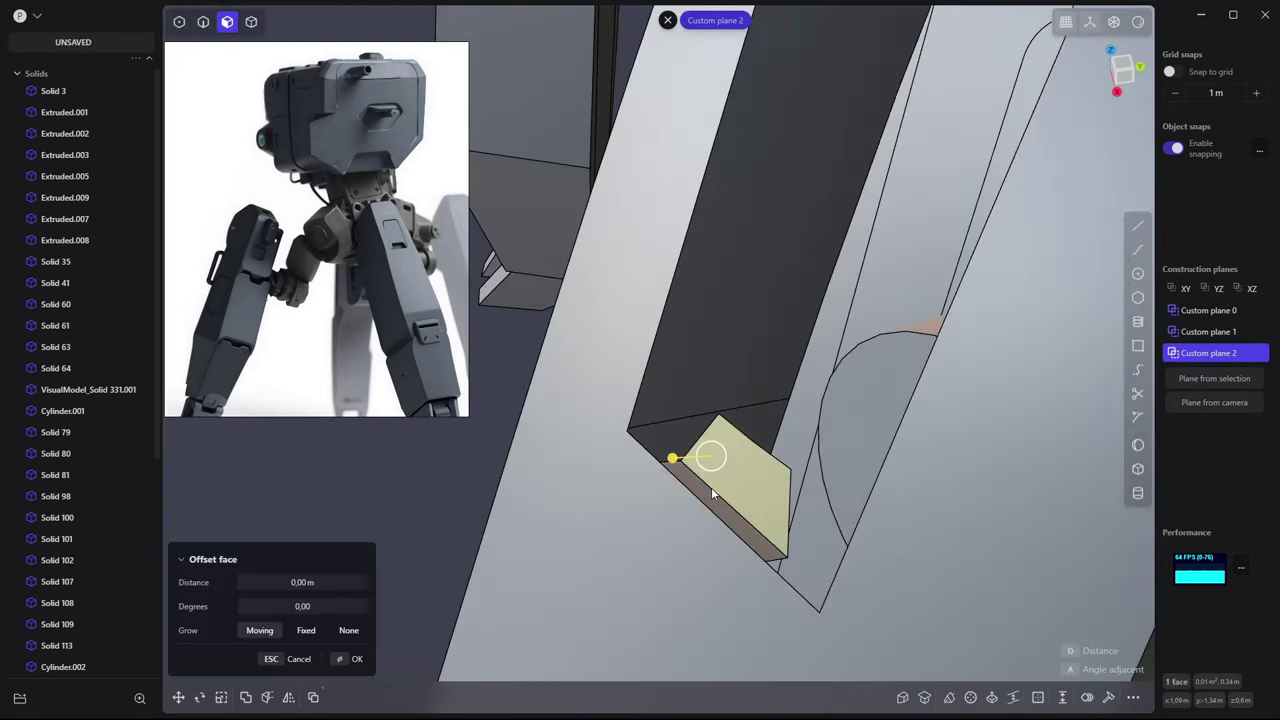
key(Escape)
scroll(715, 461, down, 3)
Offset the rounded recess face about 0.043 m inward into the leg panel
key(e)
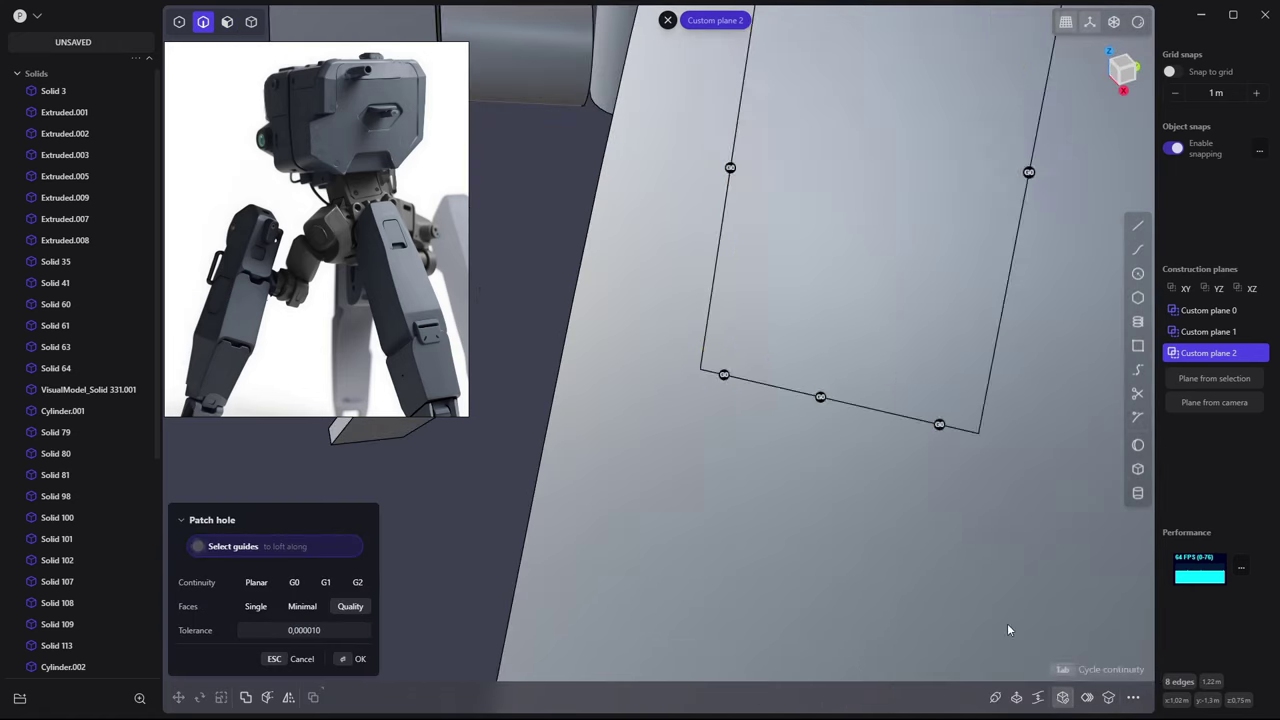
key(Escape)
key(2)
scroll(948, 362, up, 3)
scroll(948, 362, down, 3)
key(3)
click(769, 428)
key(o)
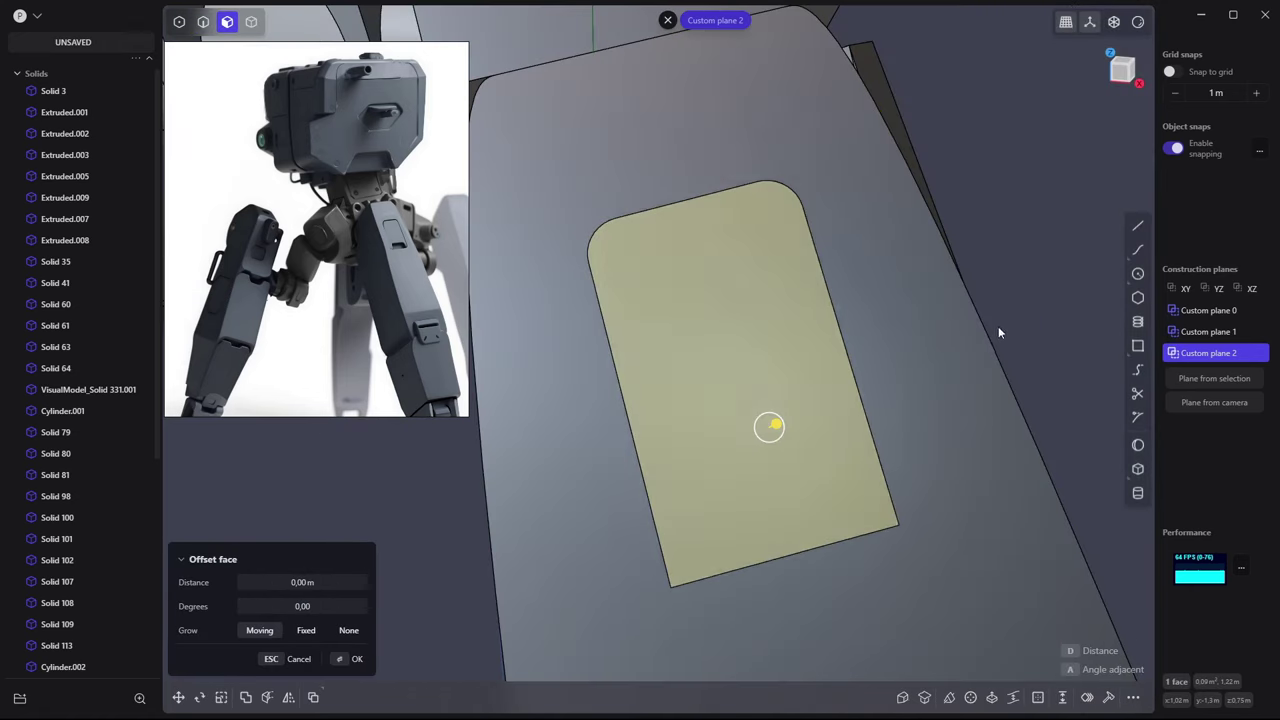
middle_drag(920, 331, 820, 432)
drag(820, 430, 791, 437)
key(Return)
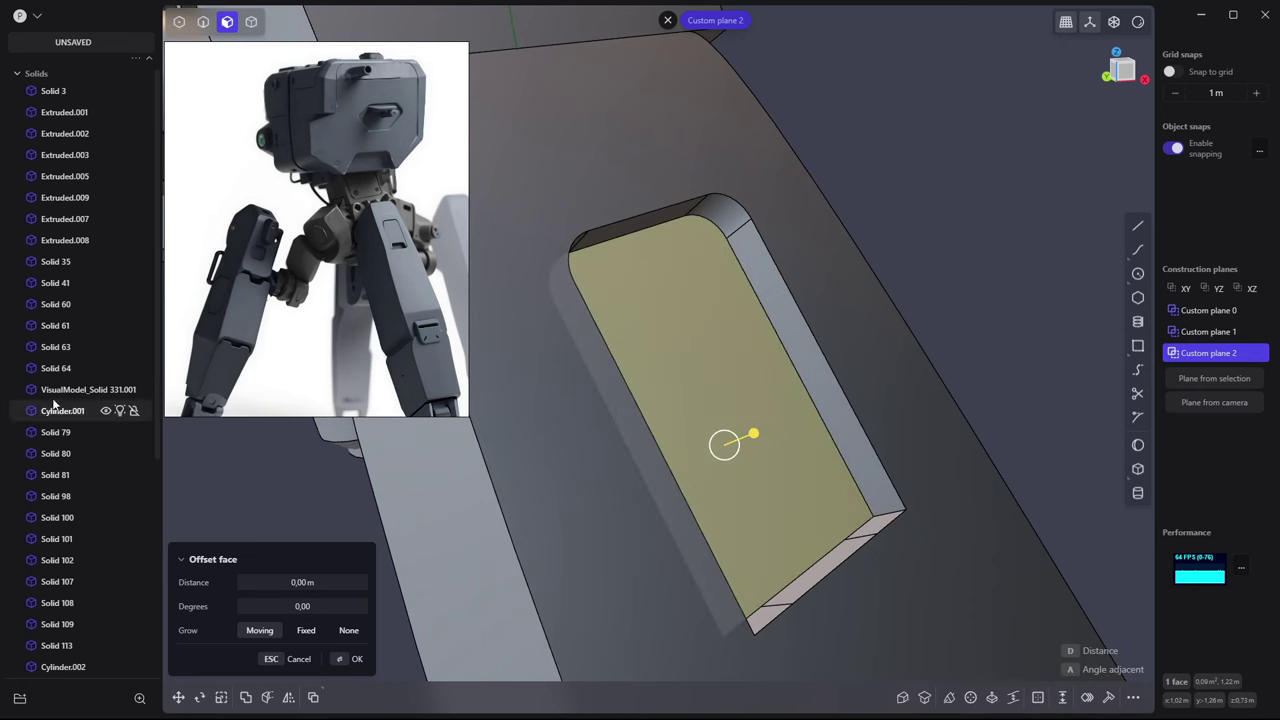
Extrude the recess face into a solid, then delete that extra solid
key(e)
click(751, 212)
key(Delete)
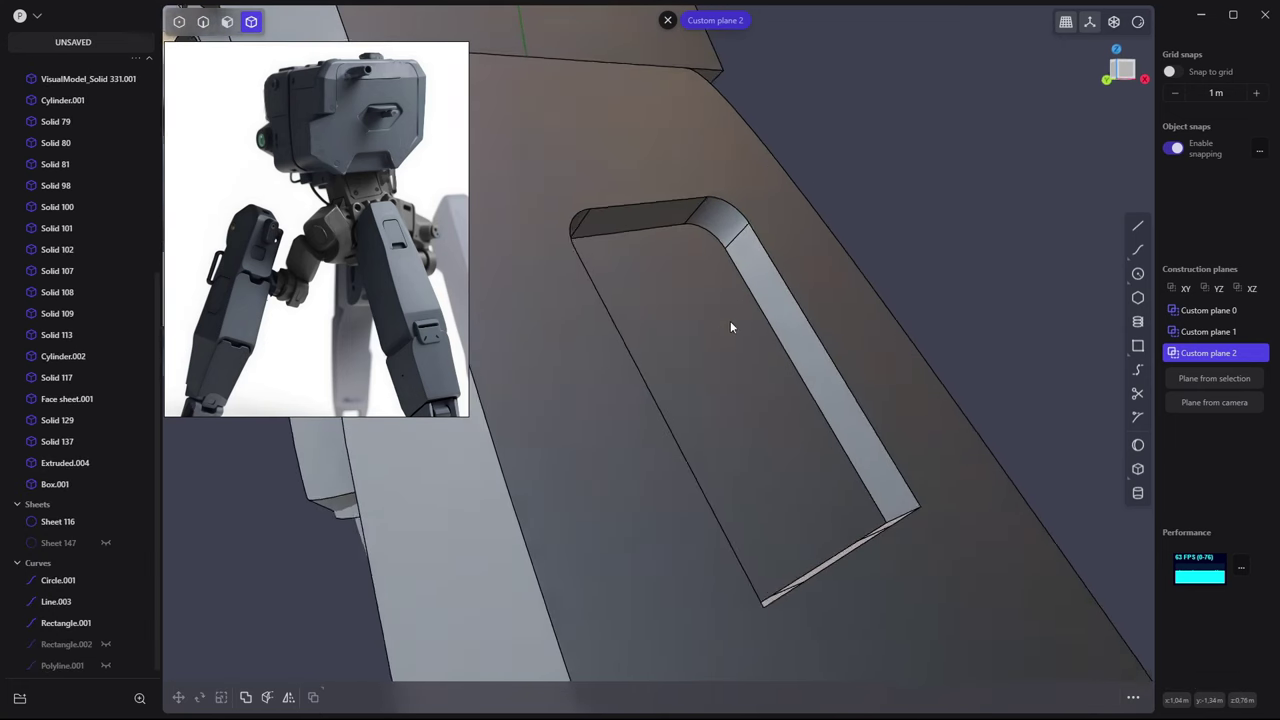
Unhide and isolate Sheet 147, then thicken it into a solid
click(104, 542)
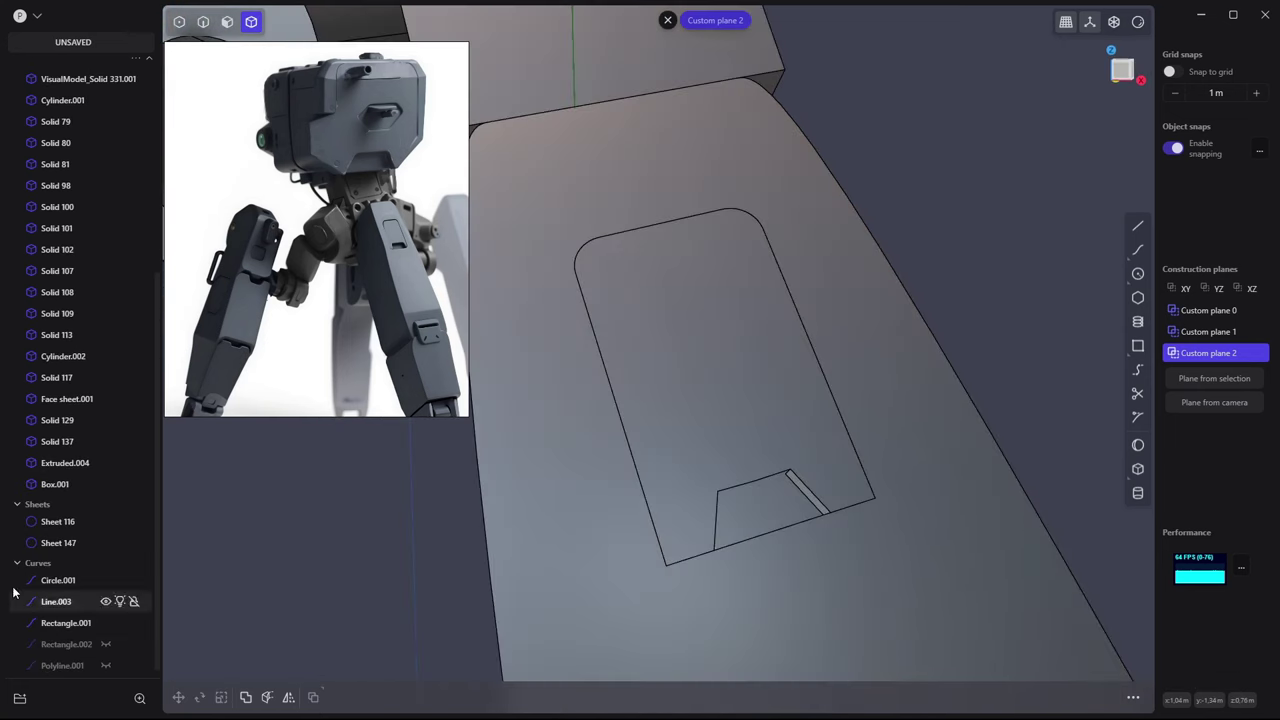
click(70, 542)
key(slash)
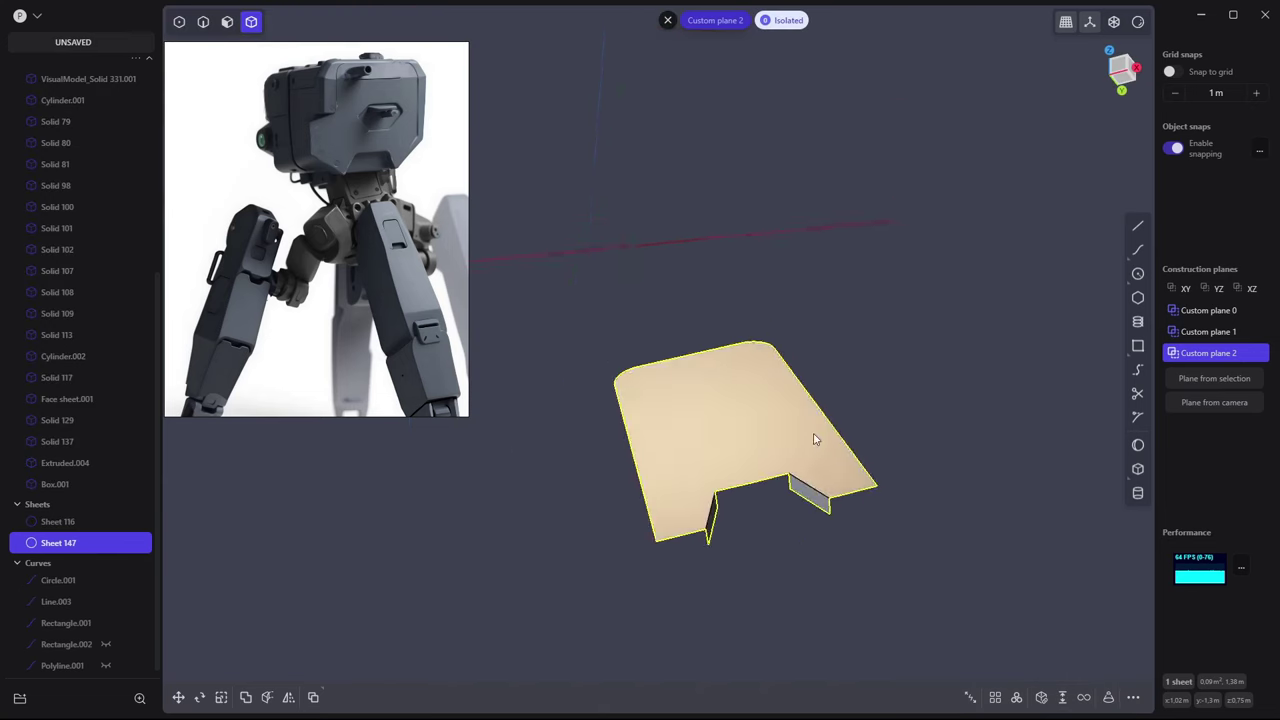
middle_drag(814, 437, 757, 294)
click(522, 305)
key(ctrl+t)
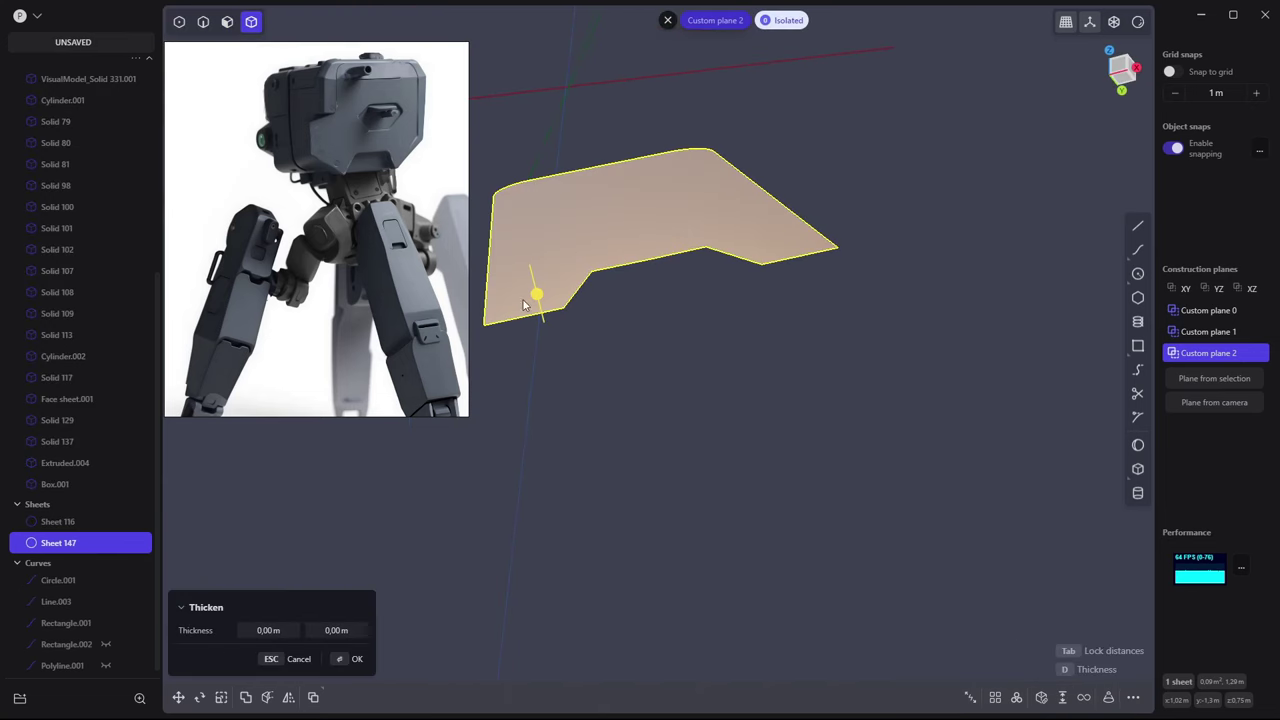
key(Return)
Try filleting a notch edge and a notch face, cancelling both
scroll(683, 378, up, 5)
middle_drag(683, 378, 846, 394)
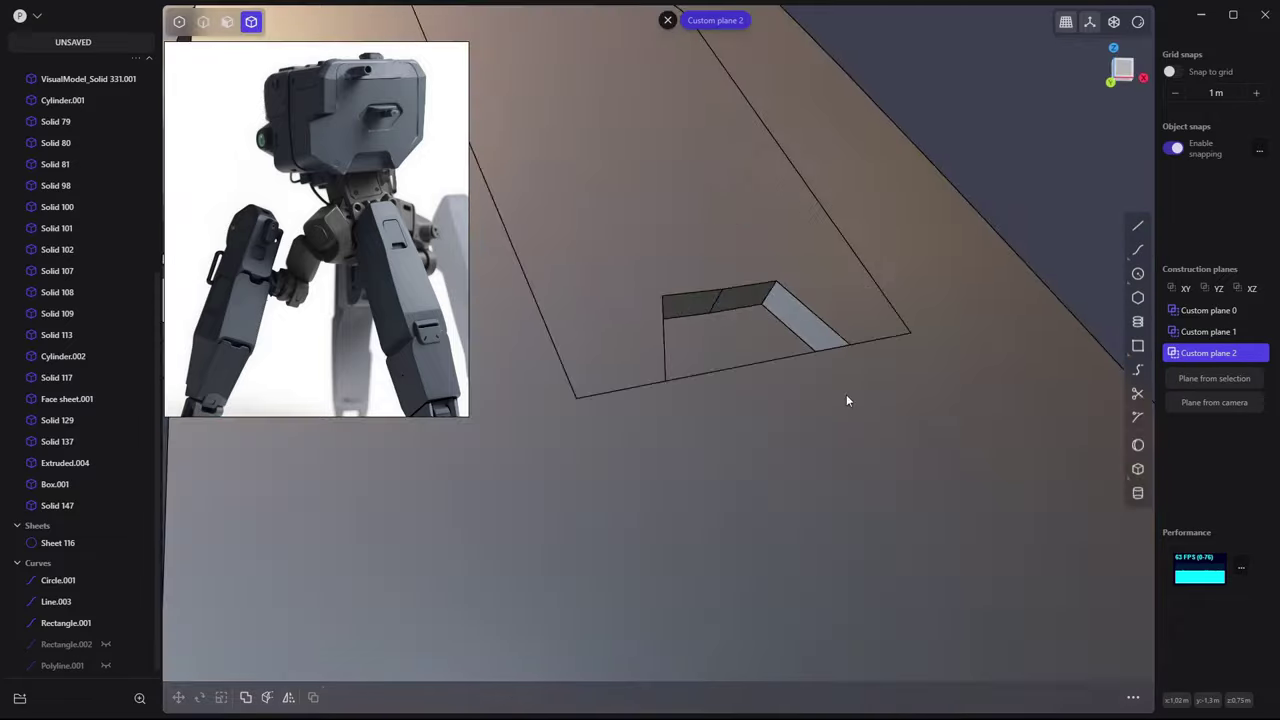
key(2)
click(895, 330)
key(f)
middle_drag(895, 330, 760, 330)
key(Escape)
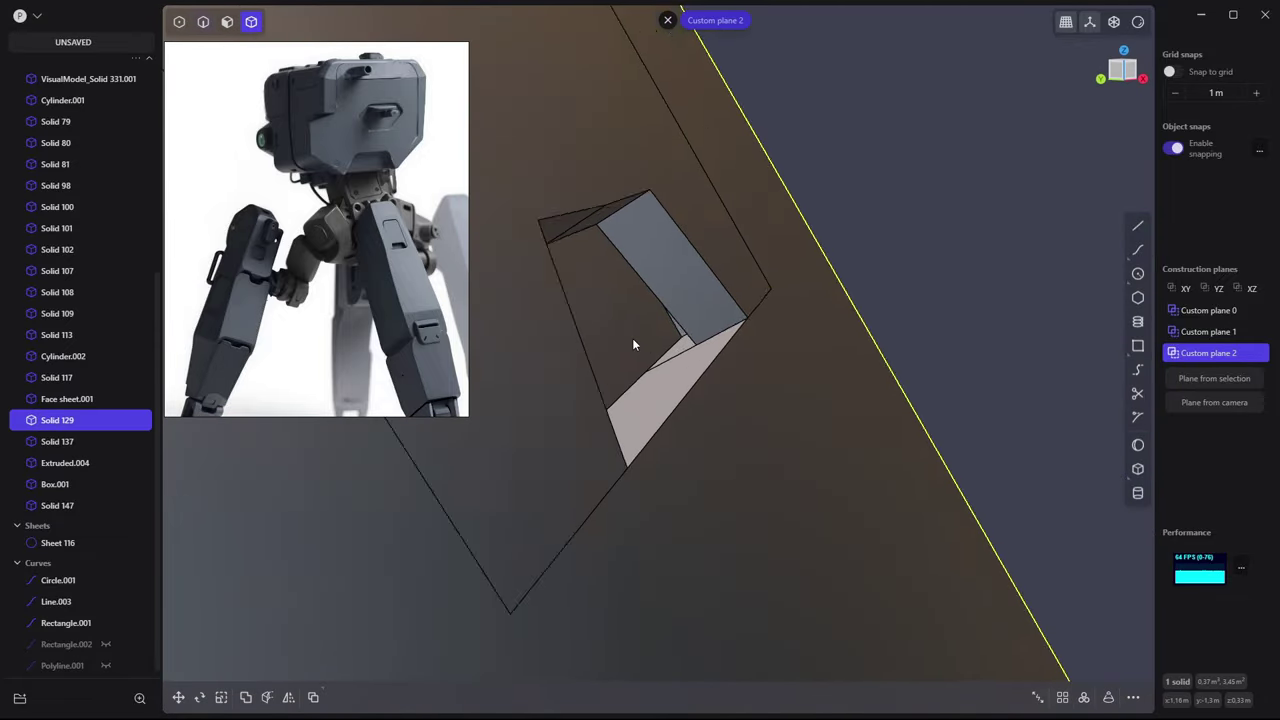
key(3)
click(632, 340)
key(f)
key(Return)
Isolate the notch part, fillet its inner edge, then restore the full model
key(2)
mouse_move(842, 281)
middle_down()
mouse_move(704, 287)
mouse_move(589, 354)
middle_up()
key(slash)
key(2)
click(712, 292)
key(f)
key(Return)
key(slash)
mouse_move(726, 277)
middle_down()
mouse_move(777, 243)
mouse_move(697, 329)
mouse_move(650, 320)
mouse_move(571, 341)
mouse_move(572, 324)
mouse_move(654, 326)
middle_up()
Isolate Sheet 116 briefly, then exit isolation
key(3)
key(4)
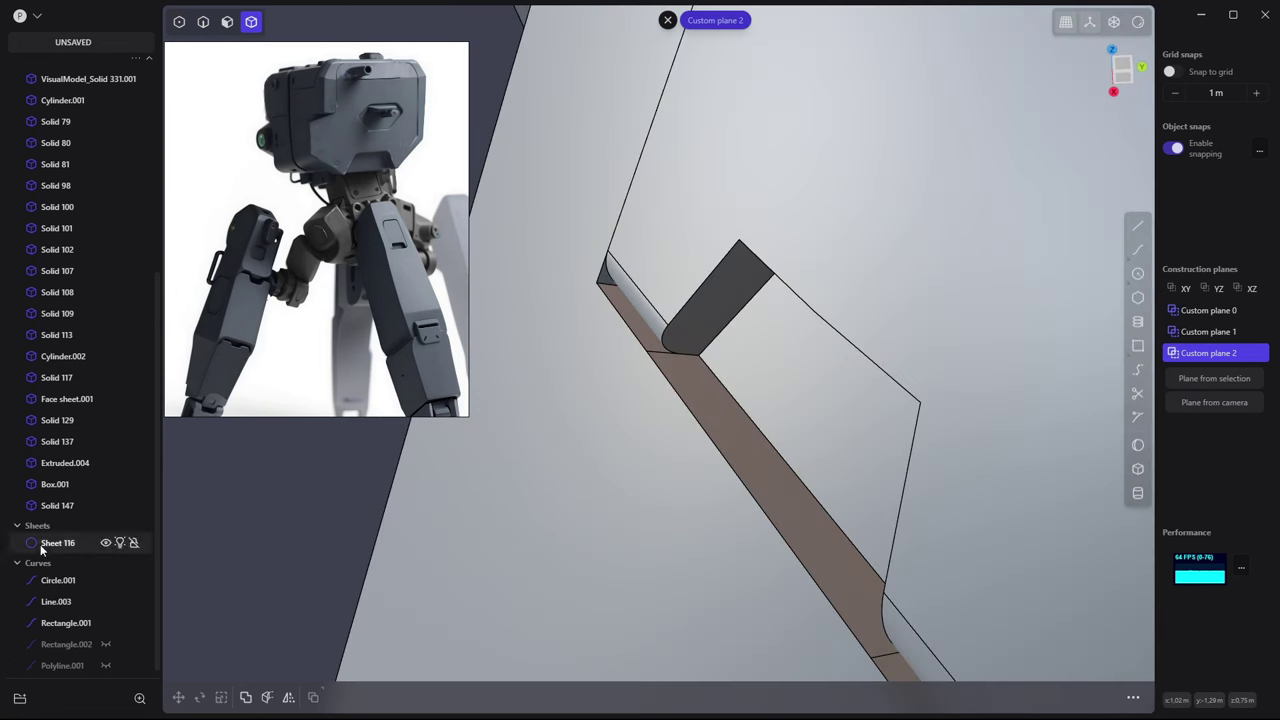
click(57, 542)
key(slash)
key(Escape)
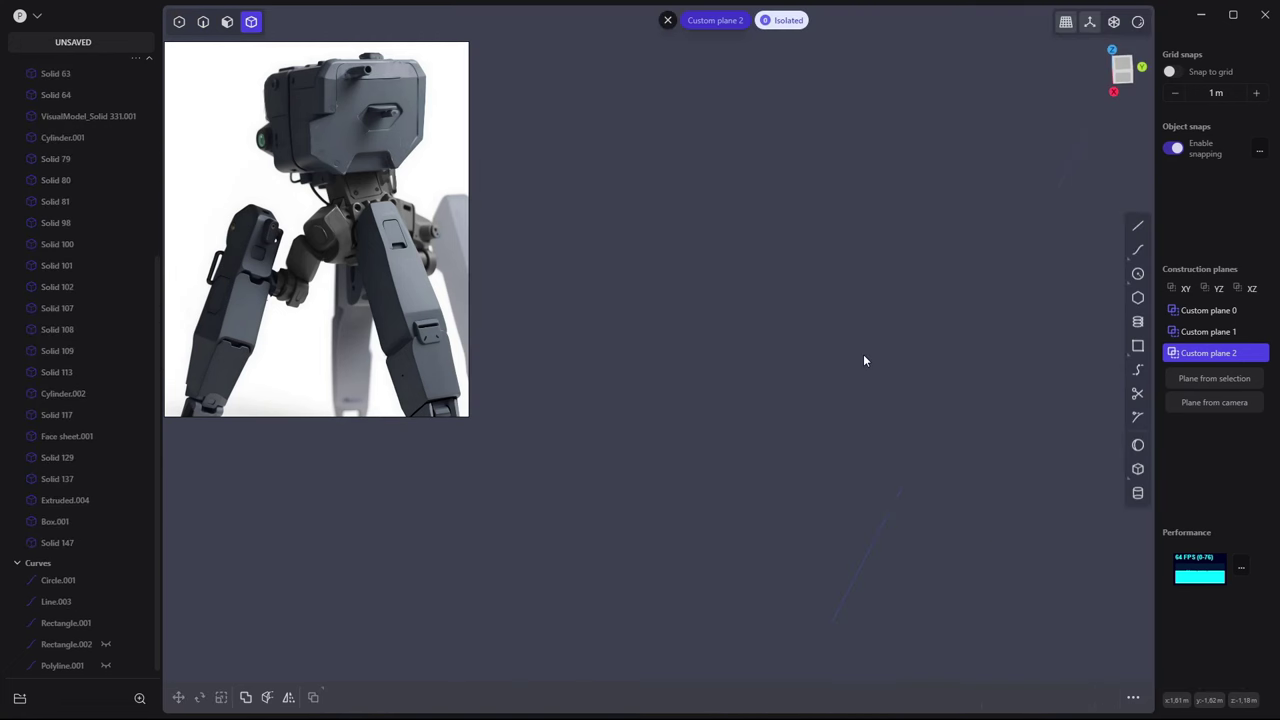
key(slash)
Orbit onto the notch and try a face offset there, then cancel it
mouse_move(332, 476)
middle_down()
mouse_move(638, 210)
mouse_move(830, 405)
middle_up()
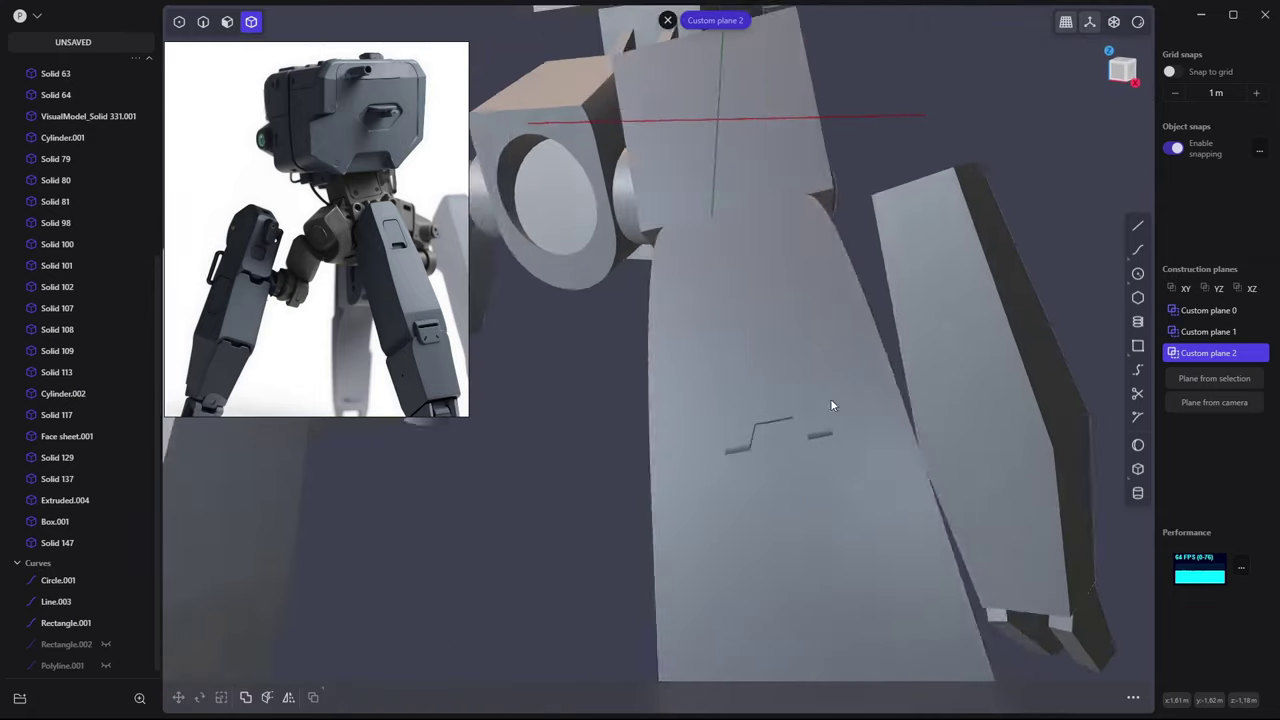
scroll(830, 405, up, 5)
mouse_move(730, 437)
middle_down()
mouse_move(673, 478)
mouse_move(645, 580)
mouse_move(727, 606)
mouse_move(874, 506)
mouse_move(741, 401)
middle_up()
key(2)
click(673, 478)
key(o)
key(Escape)
Try filleting two edges at the notch, cancelling both attempts
click(880, 500)
key(f)
key(Escape)
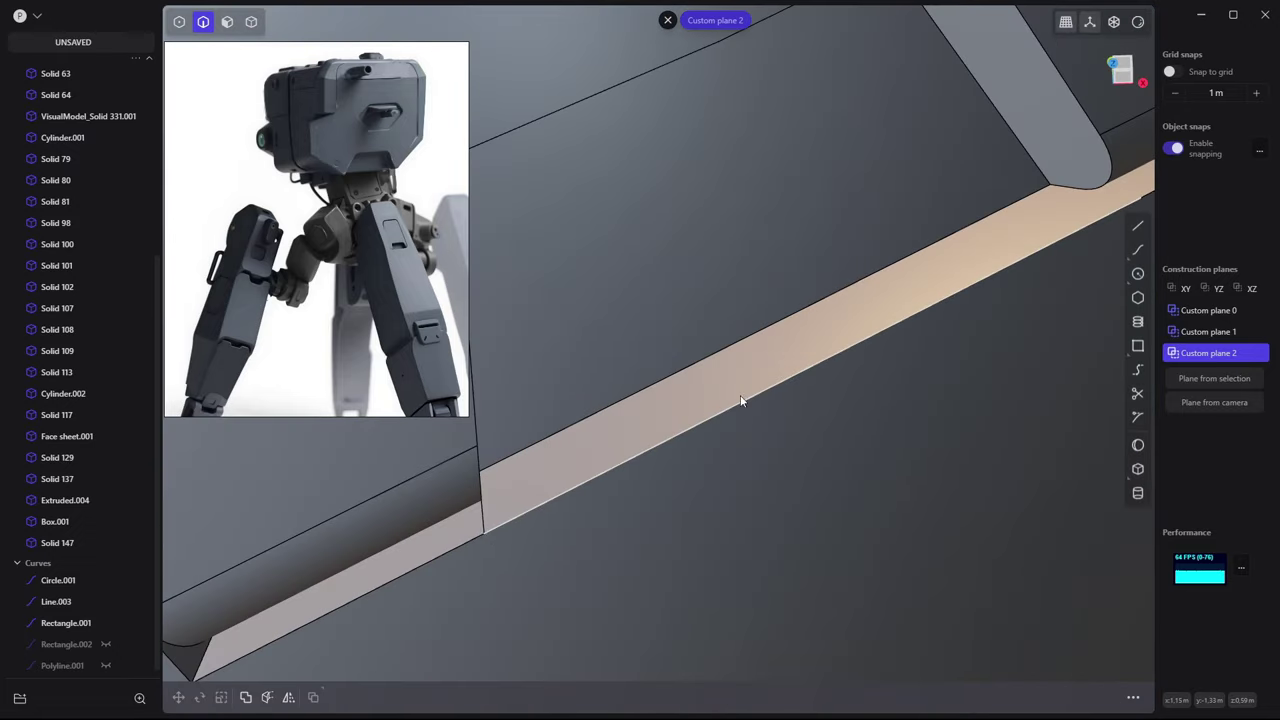
click(487, 527)
key(f)
mouse_move(487, 527)
middle_down()
mouse_move(1017, 278)
mouse_move(954, 342)
mouse_move(618, 415)
mouse_move(645, 417)
mouse_move(803, 331)
middle_up()
key(Escape)
Fillet the strip edges with a radius of about 0.003 m
click(645, 417)
key(f)
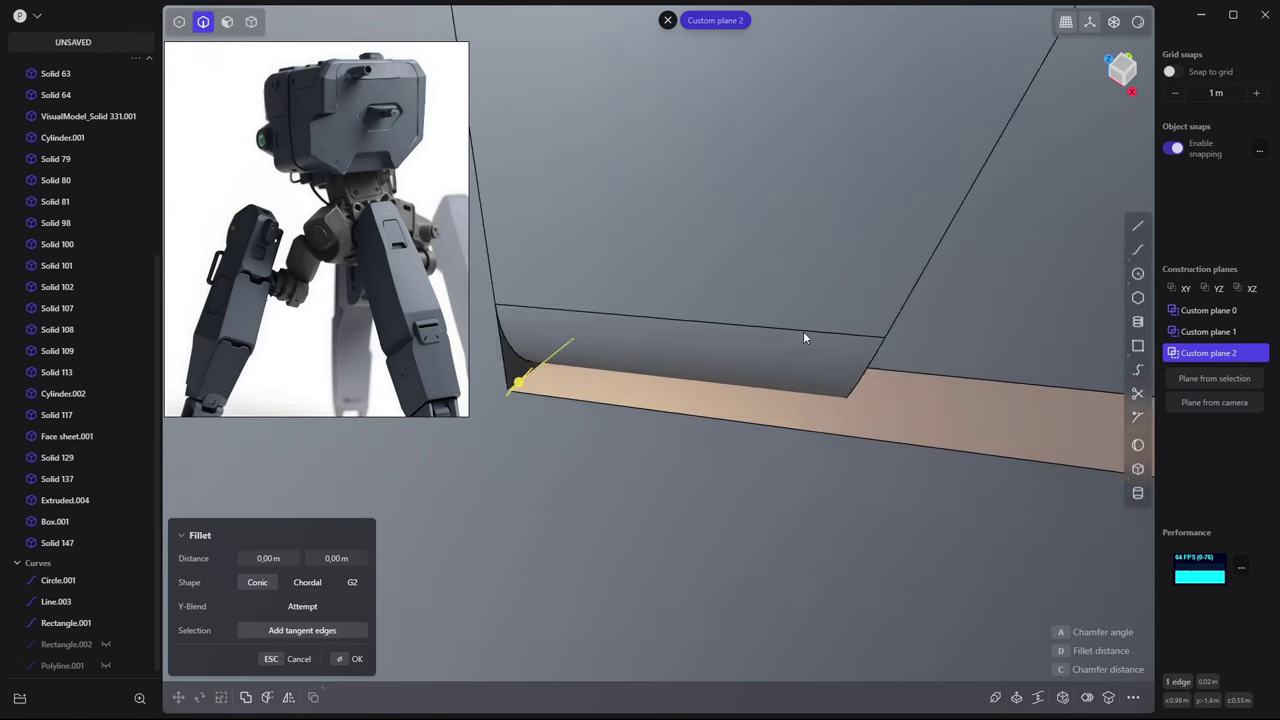
scroll(1010, 346, up, 5)
scroll(1010, 346, down, 3)
drag(700, 251, 727, 248)
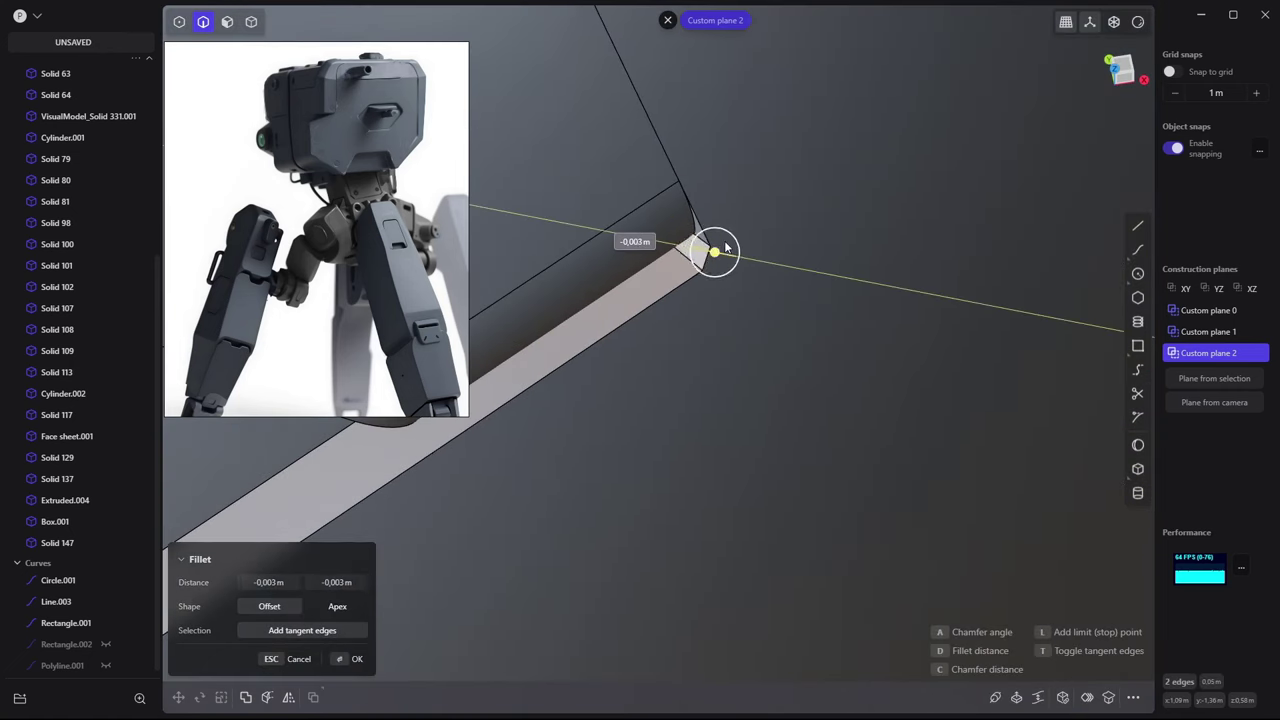
key(Return)
Select the ten recess rim edges and fillet them
mouse_move(644, 229)
middle_down()
mouse_move(763, 220)
mouse_move(708, 248)
mouse_move(732, 374)
middle_up()
mouse_move(800, 240)
middle_down()
mouse_move(786, 234)
mouse_move(836, 211)
middle_up()
mouse_move(582, 308)
middle_down()
mouse_move(634, 323)
mouse_move(598, 251)
middle_up()
click(632, 108)
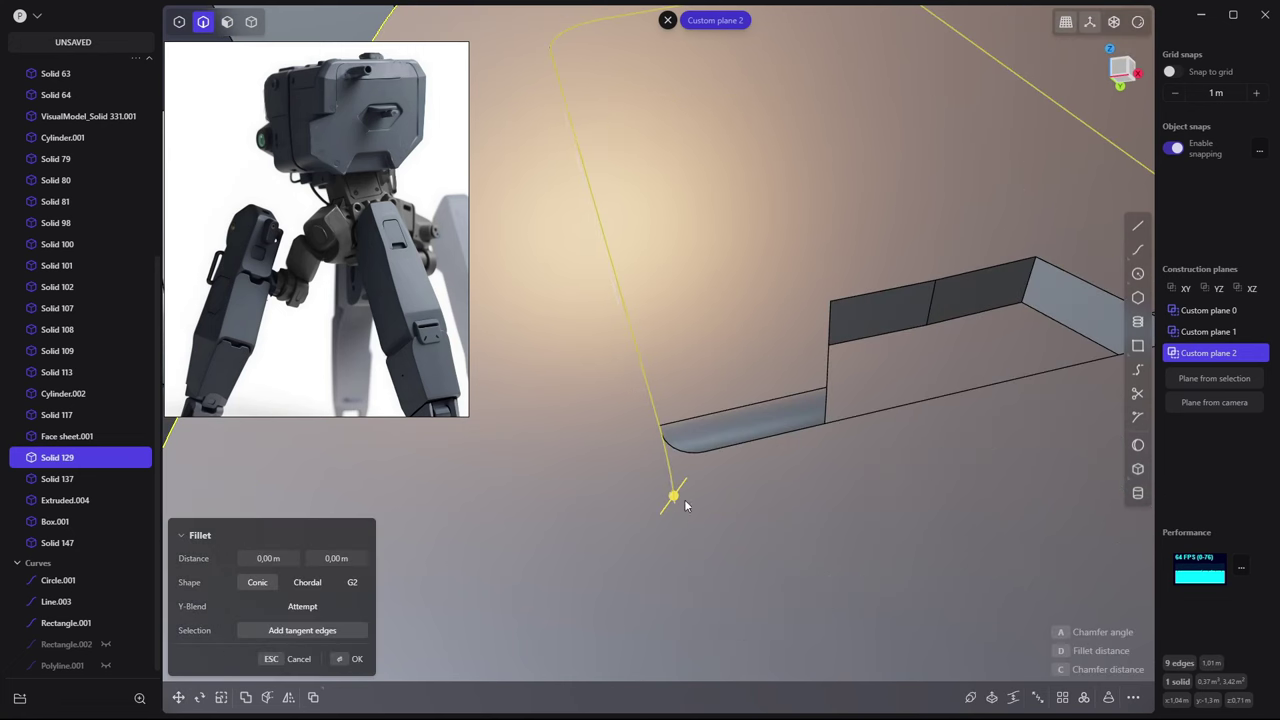
middle_drag(637, 114, 641, 530)
click(697, 488)
key(f)
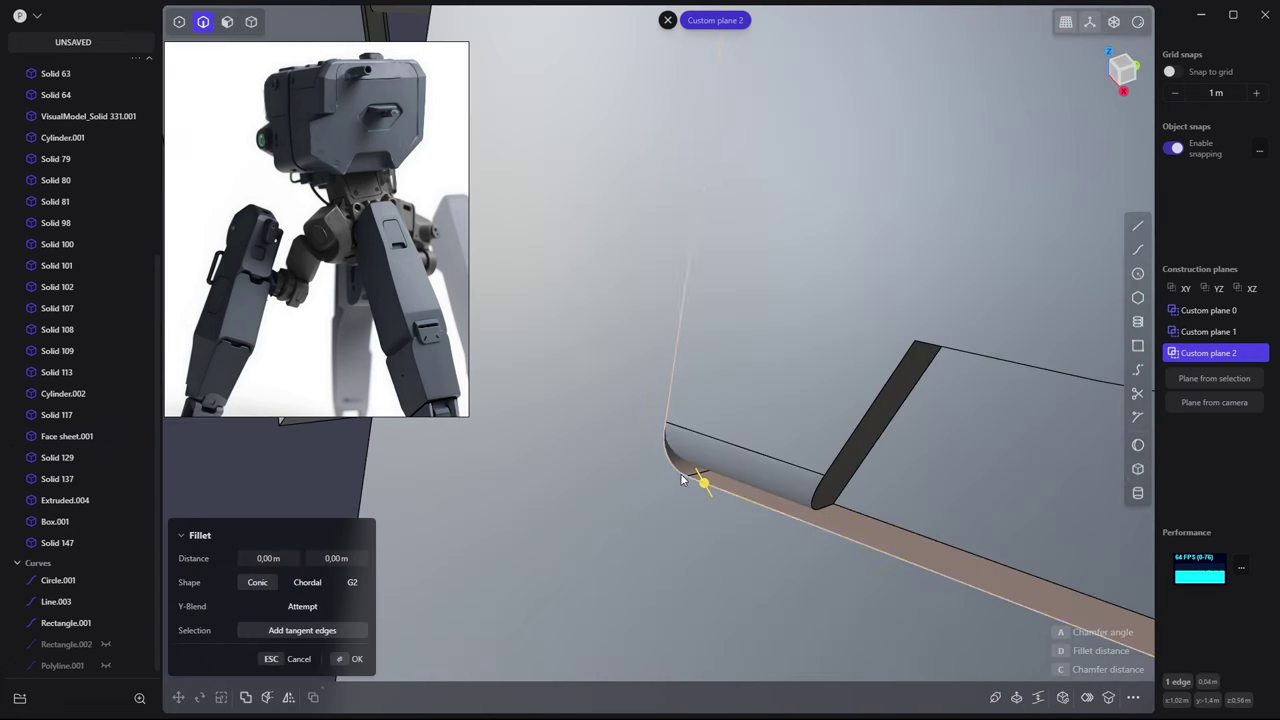
drag(704, 483, 790, 514)
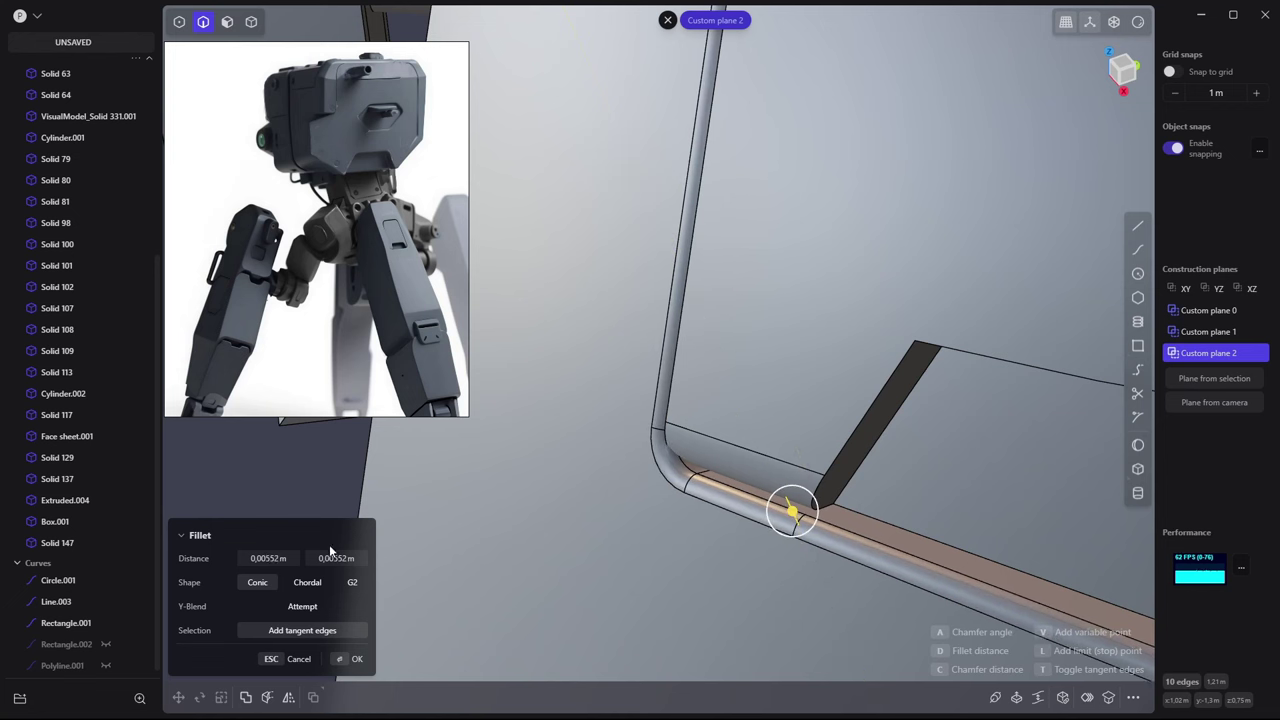
text(0)
key(Return)
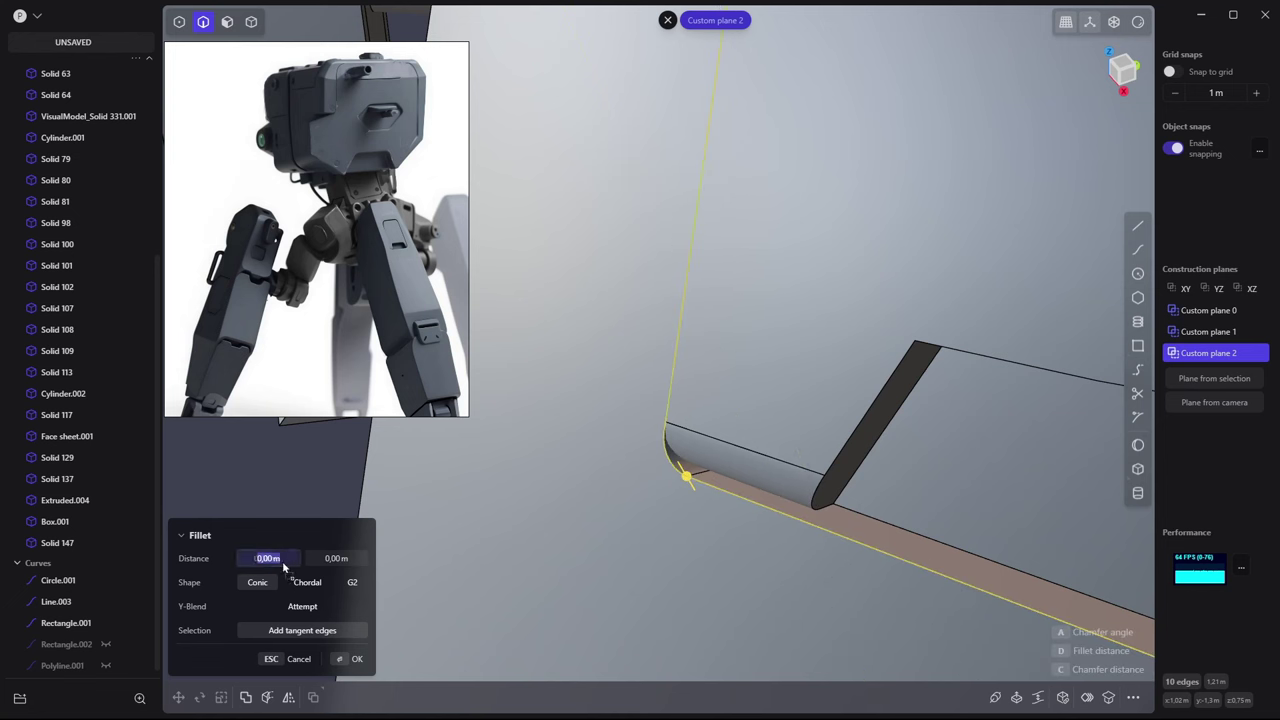
key(Escape)
key(f)
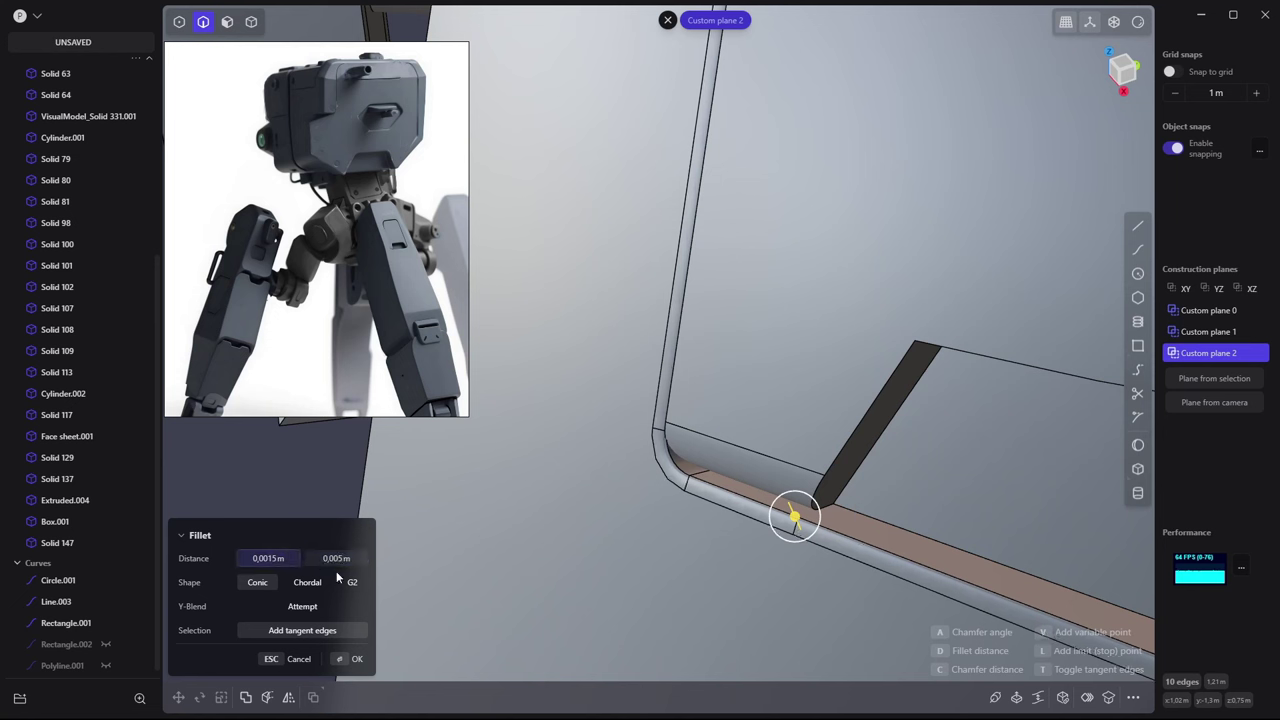
click(350, 663)
Fillet the short notch corner edge by about 0.0075 m
mouse_move(853, 176)
middle_down()
mouse_move(986, 408)
mouse_move(825, 354)
mouse_move(970, 496)
mouse_move(874, 268)
mouse_move(887, 268)
middle_up()
scroll(887, 268, up, 3)
scroll(946, 480, up, 3)
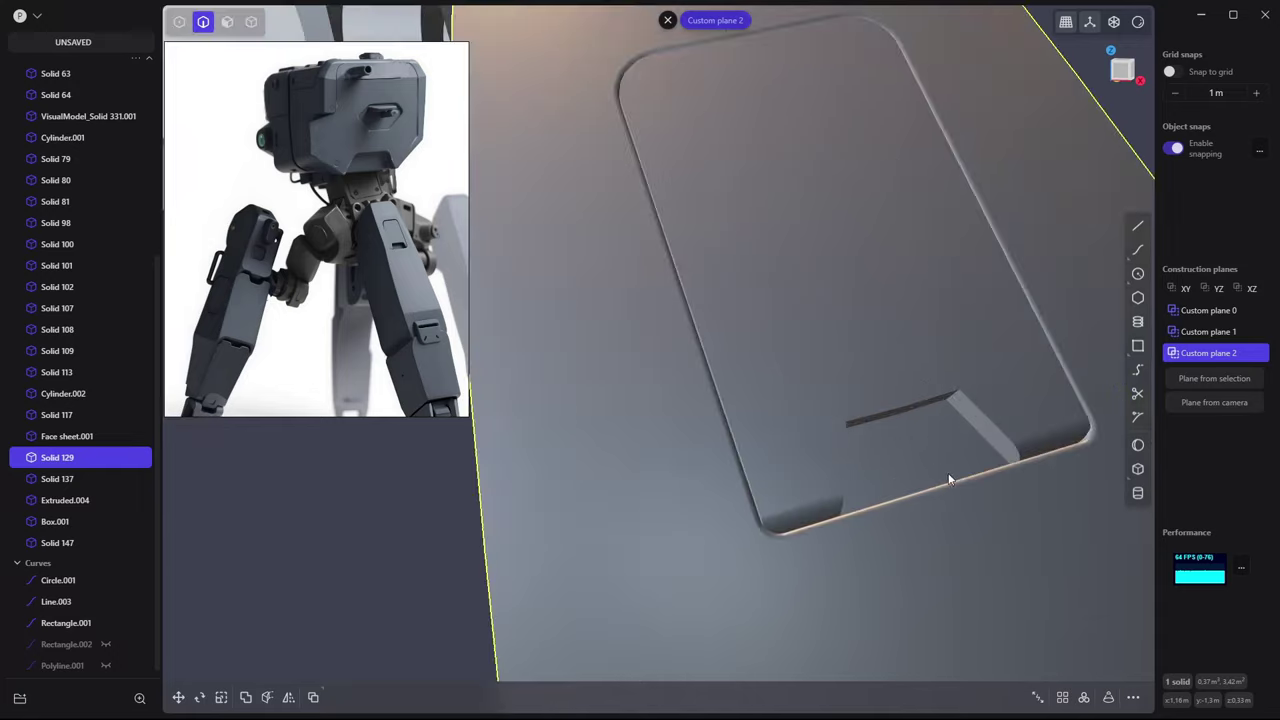
scroll(957, 392, up, 3)
click(957, 392)
key(f)
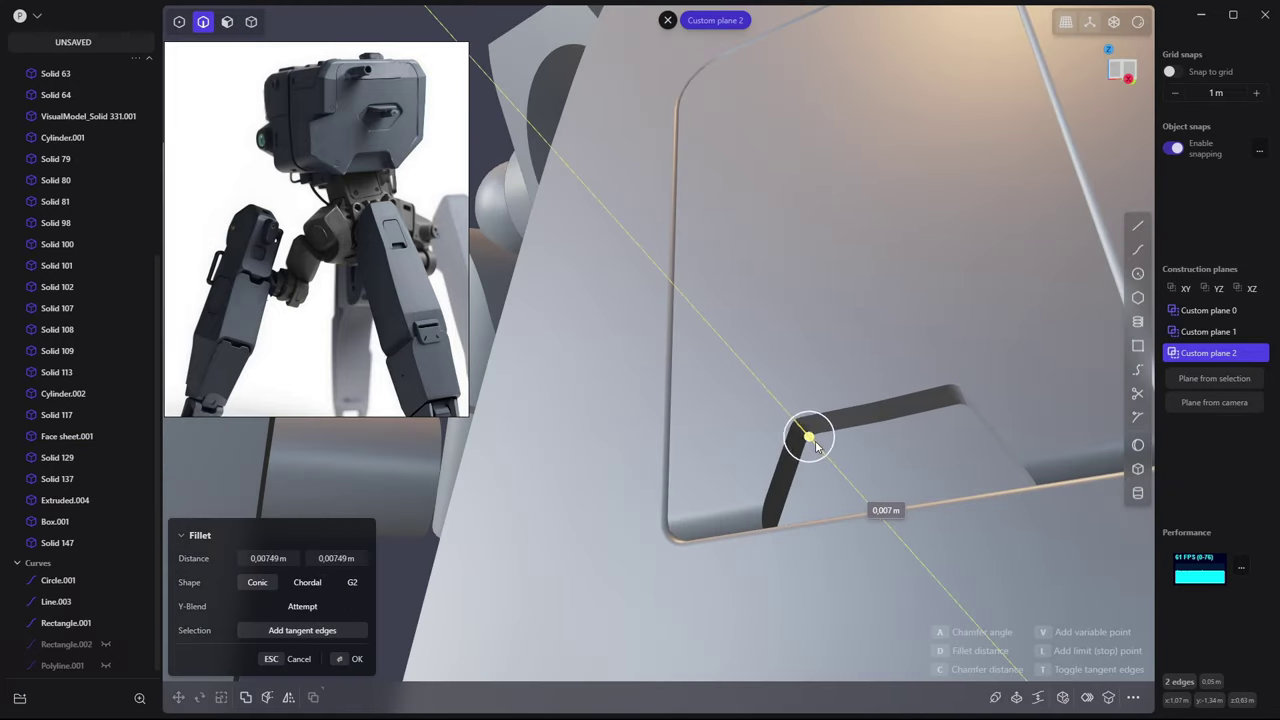
key(Return)
scroll(1106, 161, down, 3)
mouse_move(1106, 161)
middle_down()
mouse_move(975, 299)
mouse_move(999, 342)
mouse_move(698, 253)
mouse_move(874, 380)
mouse_move(644, 396)
mouse_move(834, 309)
mouse_move(800, 320)
middle_up()
key(4)
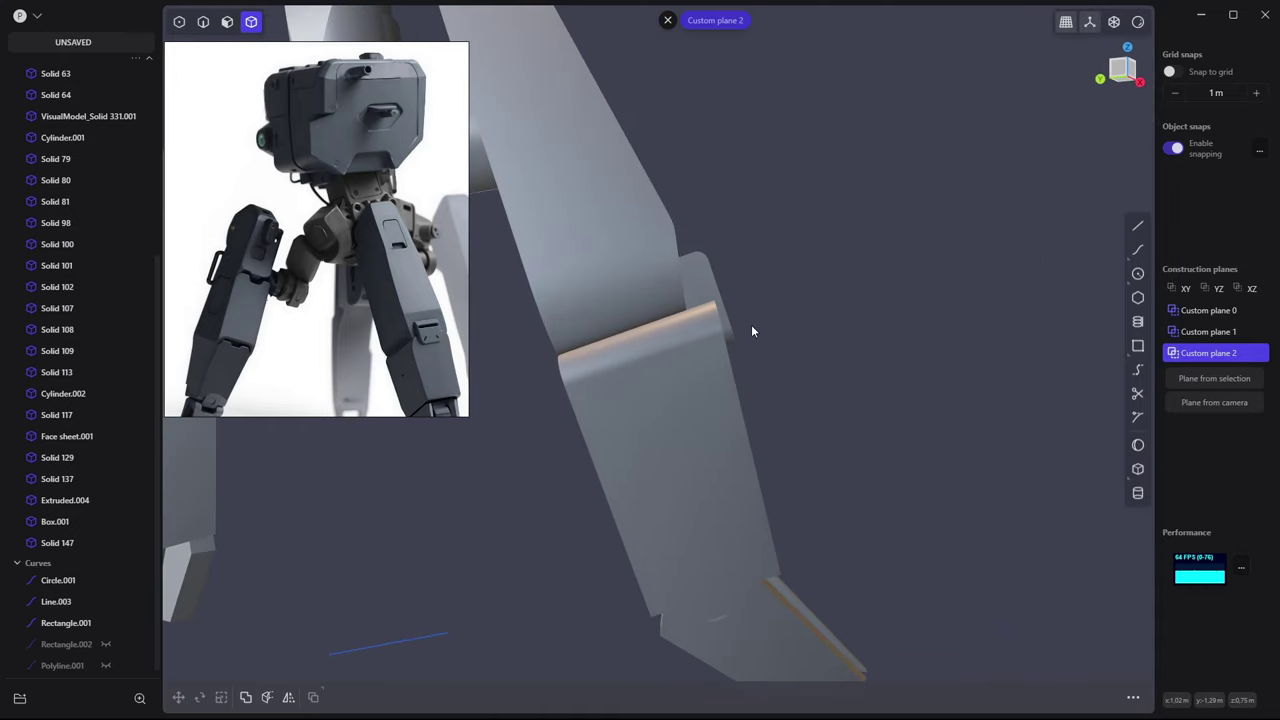
Delete the leg's side face, leaving an open sheet
mouse_move(729, 345)
middle_down()
mouse_move(580, 229)
mouse_move(609, 271)
mouse_move(564, 327)
mouse_move(771, 351)
mouse_move(637, 330)
mouse_move(734, 291)
middle_up()
key(3)
click(637, 330)
key(o)
key(Delete)
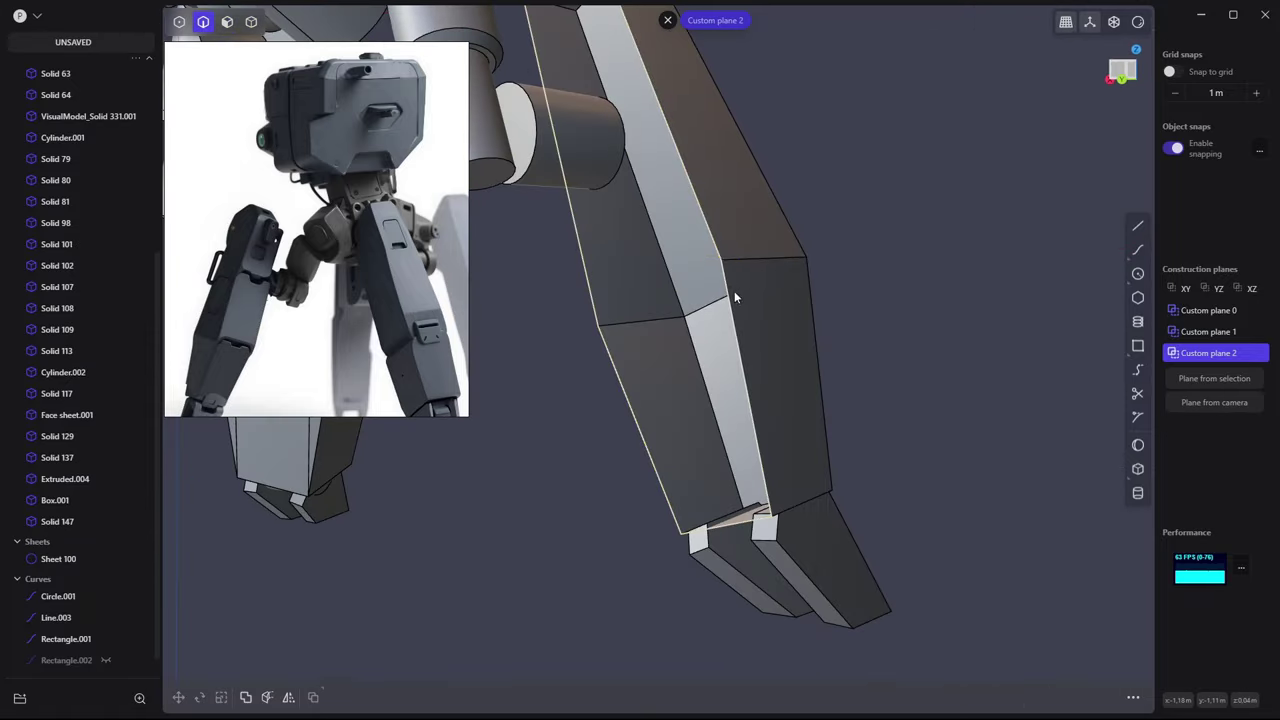
key(o)
key(Escape)
Delete a narrow face of the leg and patch the resulting hole
mouse_move(934, 303)
middle_down()
mouse_move(848, 289)
mouse_move(706, 434)
mouse_move(708, 390)
mouse_move(902, 344)
mouse_move(684, 288)
mouse_move(710, 297)
mouse_move(655, 401)
mouse_move(700, 420)
middle_up()
click(655, 401)
key(o)
key(Escape)
key(Delete)
key(2)
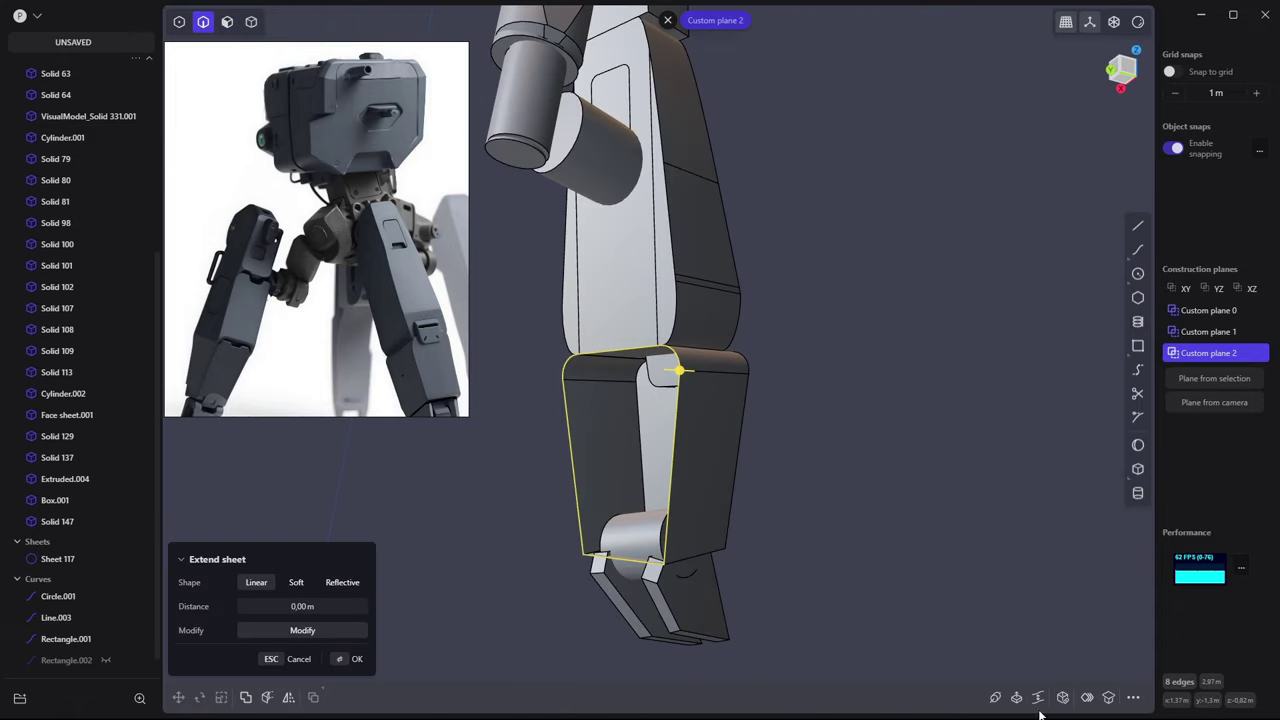
key(Return)
mouse_move(907, 488)
middle_down()
mouse_move(752, 455)
mouse_move(838, 405)
mouse_move(938, 410)
mouse_move(744, 440)
mouse_move(777, 353)
middle_up()
key(o)
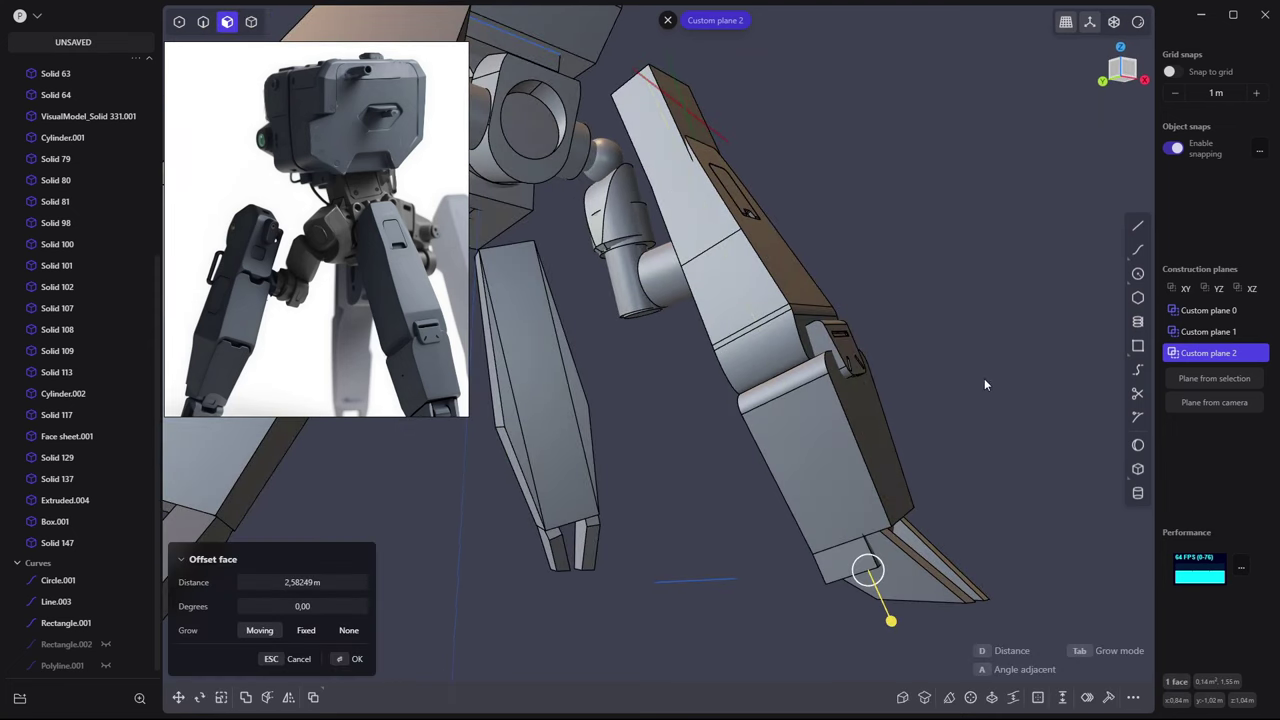
key(Escape)
mouse_move(984, 384)
middle_down()
mouse_move(980, 424)
mouse_move(782, 451)
middle_up()
Isolate the Face sheet.001 leg part and view it from the left
key(4)
click(782, 451)
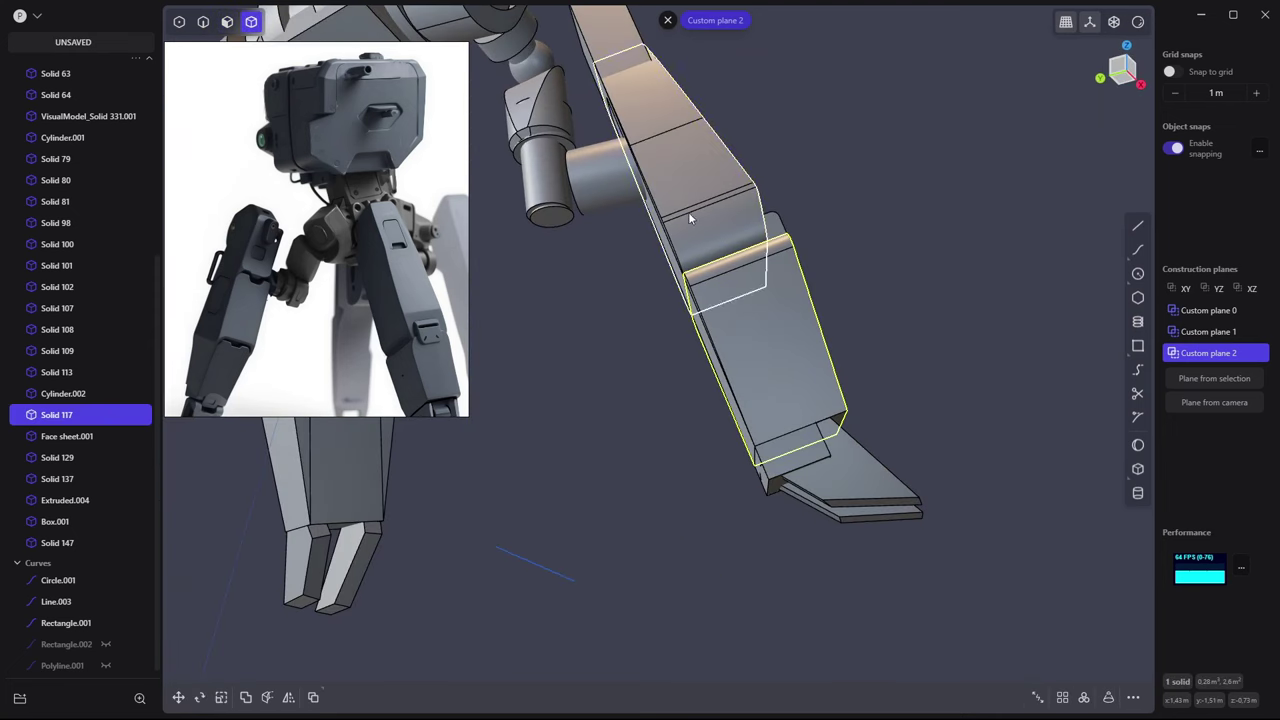
click(793, 460)
key(slash)
key(ctrl+KP_3)
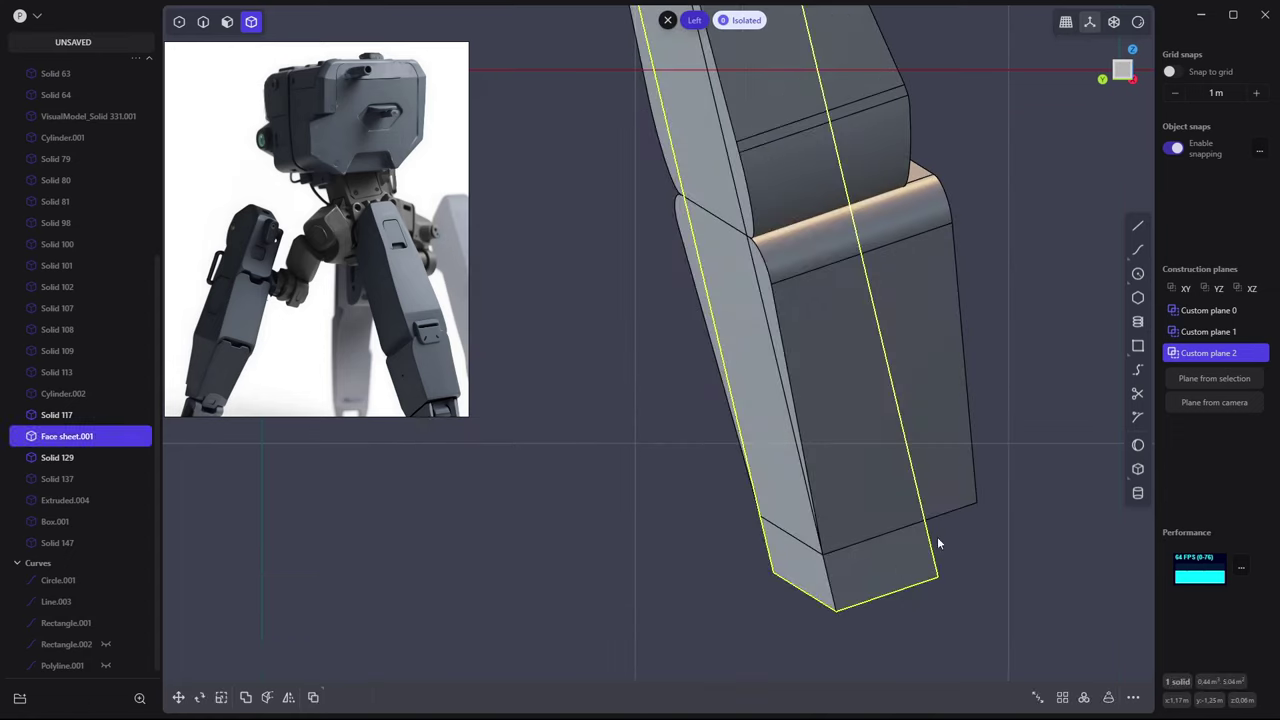
key(o)
key(Escape)
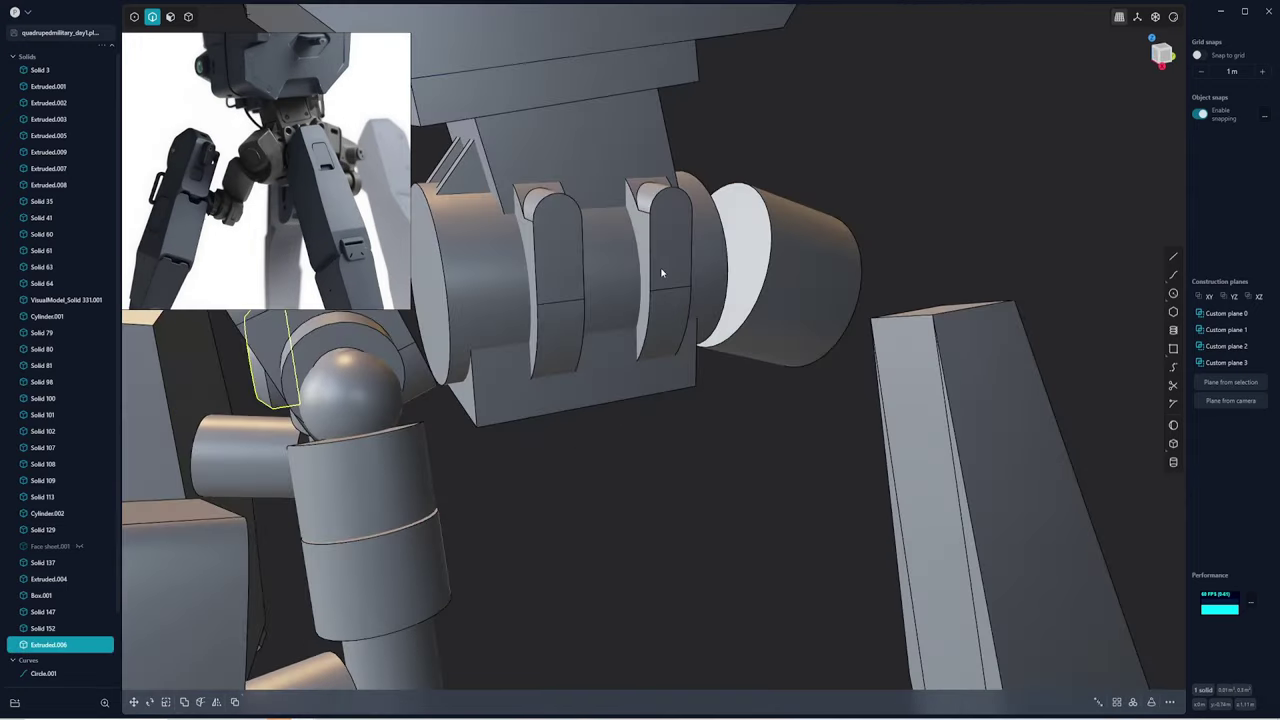
Try offsetting the box's bottom face and rounding its front edge, cancelling both
middle_drag(661, 272, 511, 344)
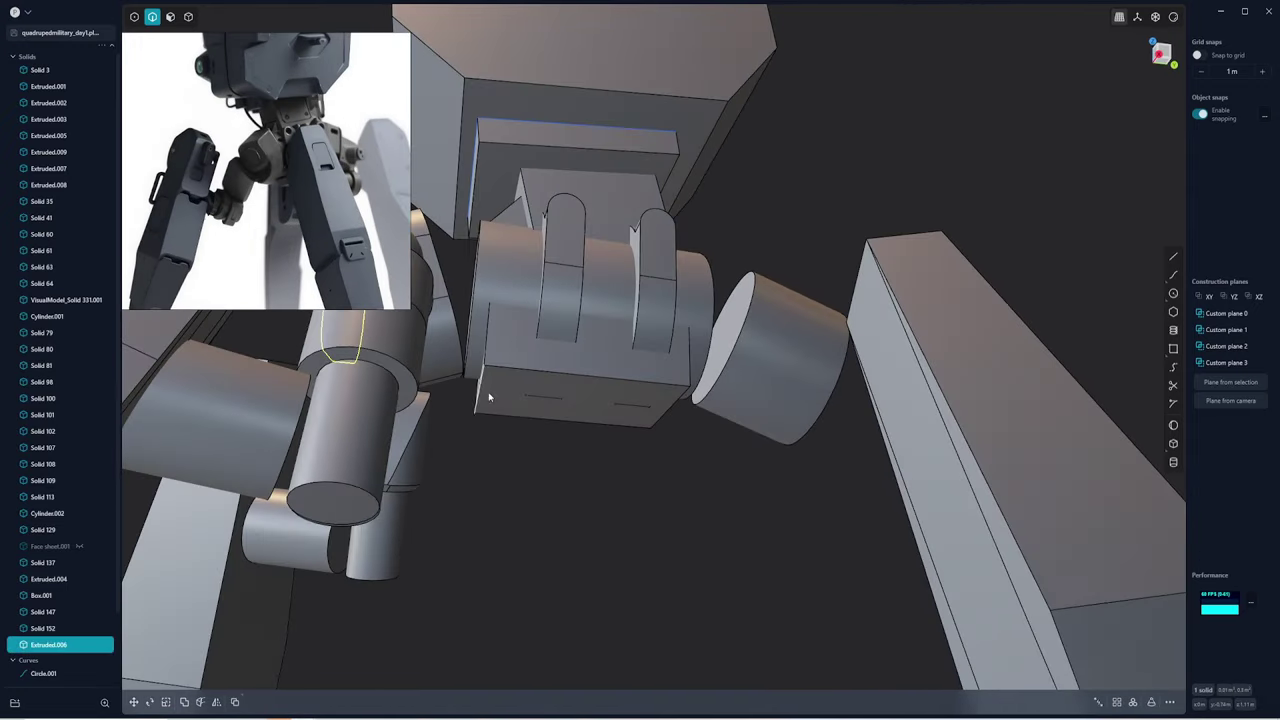
key(3)
click(526, 415)
key(o)
key(Escape)
key(2)
click(469, 405)
key(f)
mouse_move(507, 428)
middle_down()
mouse_move(469, 407)
mouse_move(560, 355)
middle_up()
key(Escape)
Try extruding the shaft's round end face and offsetting a nearby face, then back out
key(3)
click(610, 380)
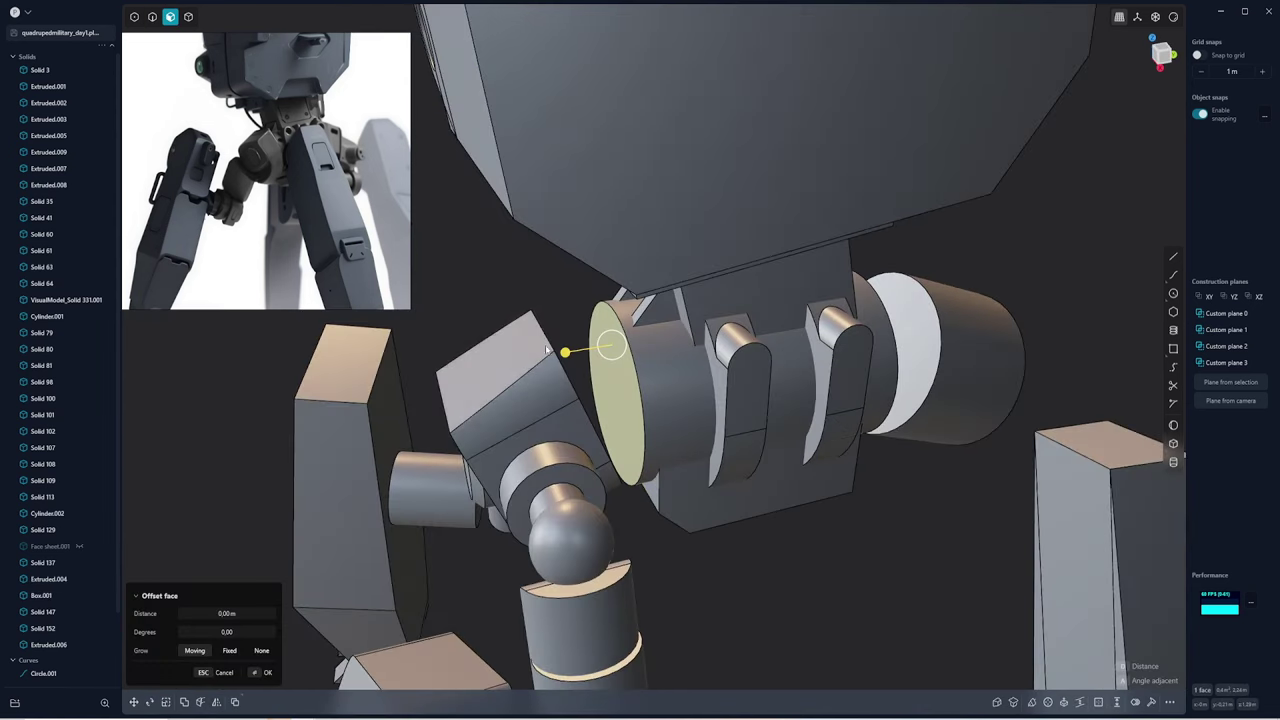
key(e)
click(525, 425)
key(Escape)
mouse_move(525, 425)
middle_down()
mouse_move(560, 320)
mouse_move(571, 443)
middle_up()
key(o)
key(Escape)
Try rounding the shaft's circular edge and offsetting a joint face, cancelling both
key(2)
click(650, 378)
key(f)
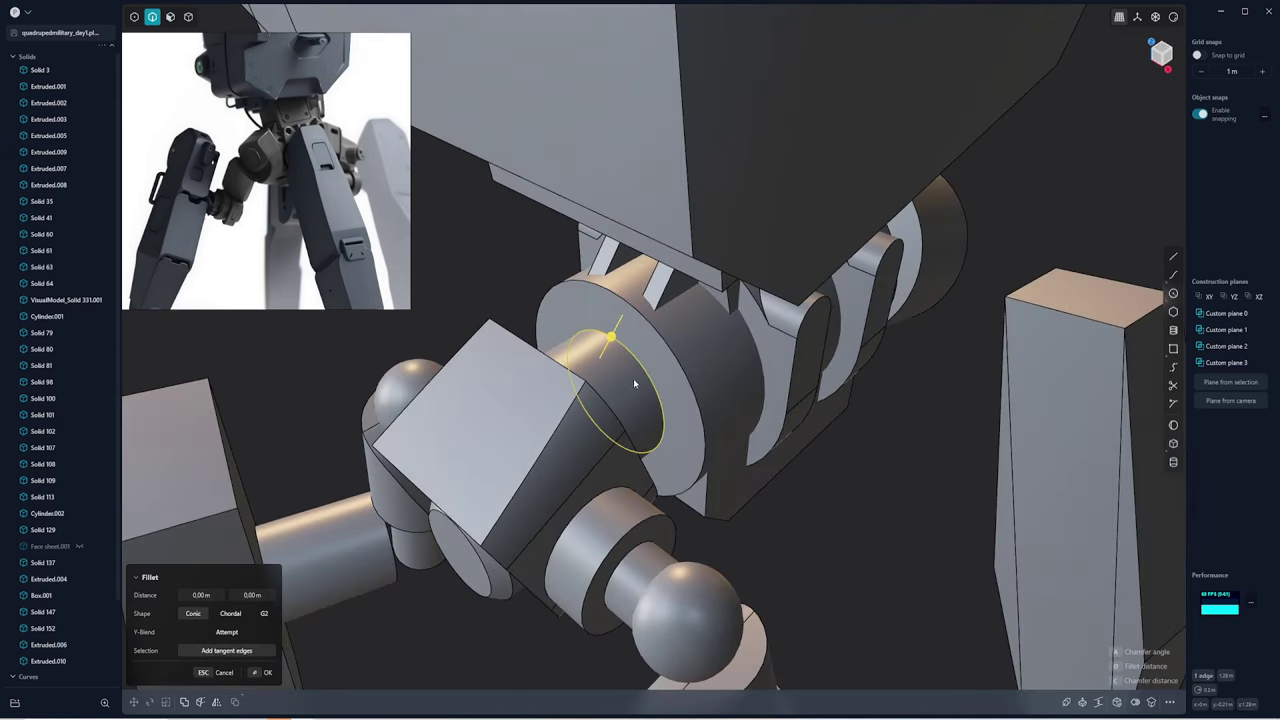
key(3)
click(633, 383)
key(o)
mouse_move(657, 363)
middle_down()
mouse_move(703, 381)
mouse_move(663, 400)
mouse_move(845, 452)
mouse_move(646, 377)
mouse_move(495, 400)
middle_up()
key(Escape)
scroll(703, 381, up, 5)
key(o)
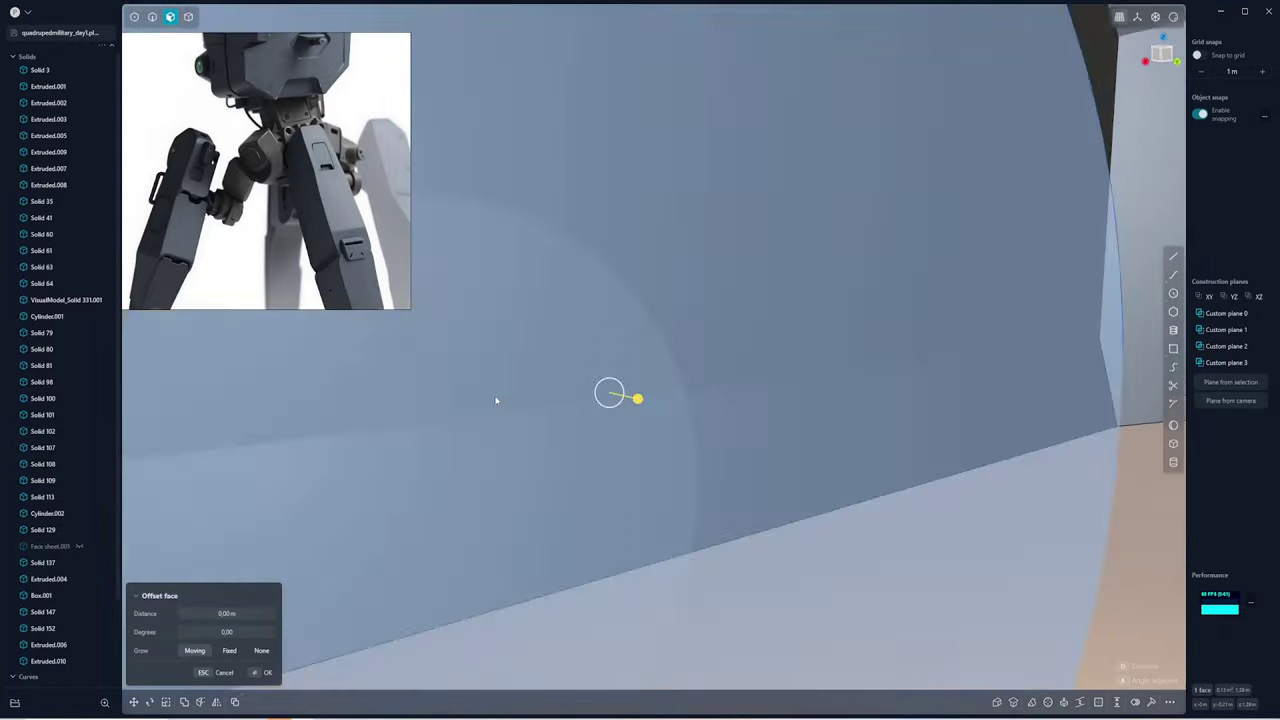
scroll(495, 400, down, 5)
scroll(697, 425, down, 3)
scroll(520, 423, down, 1)
key(Escape)
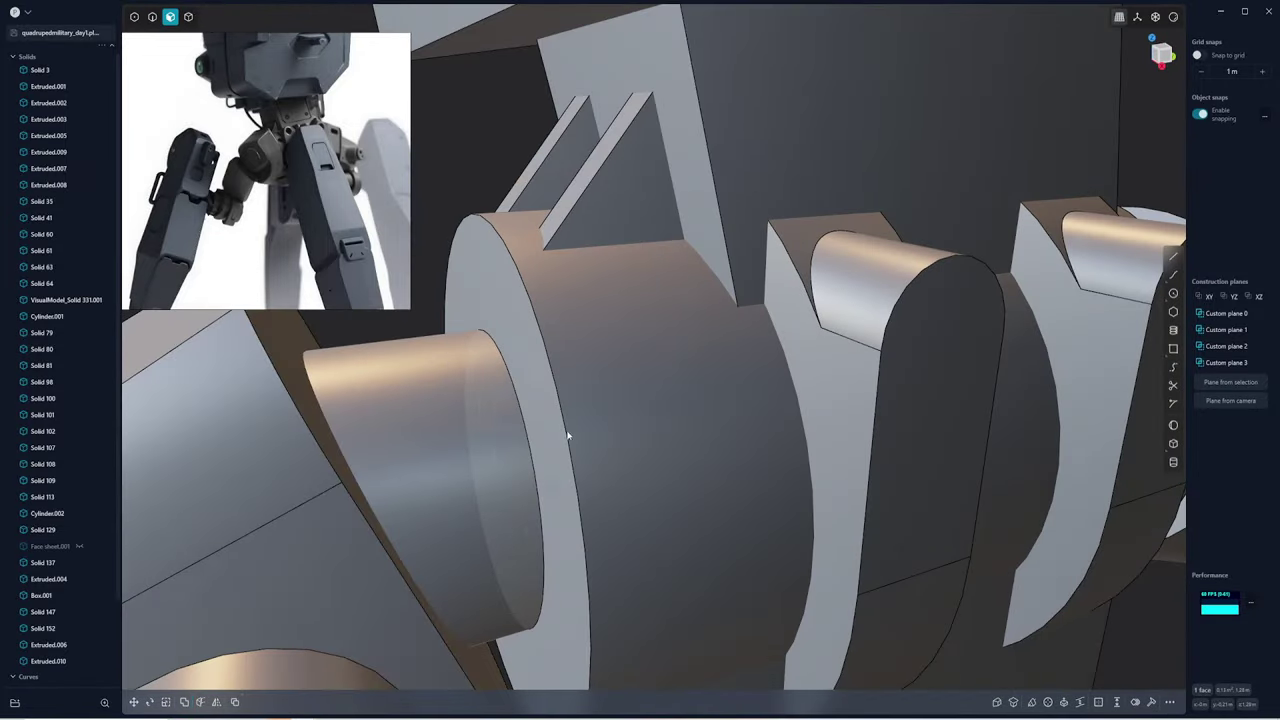
Shift the shaft's end face slightly inward and extrude it with a negative taper into a cone
key(g)
key(Escape)
key(g)
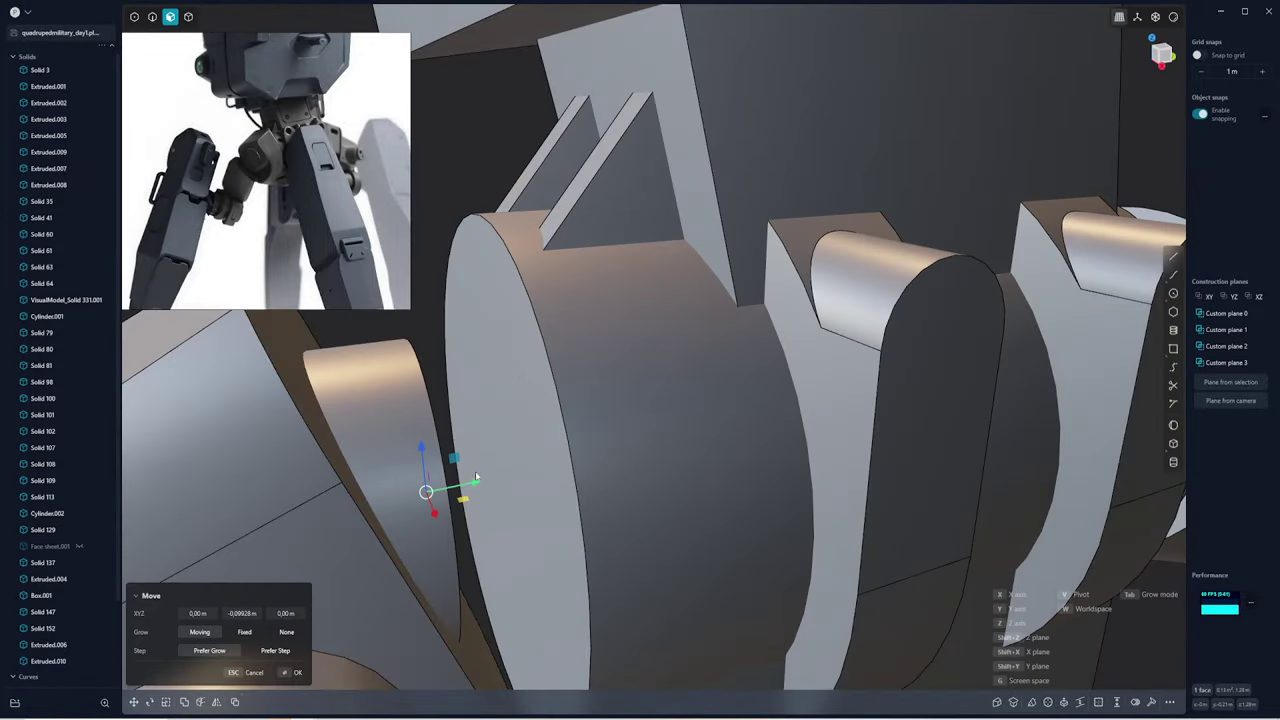
middle_drag(476, 478, 489, 452)
key(e)
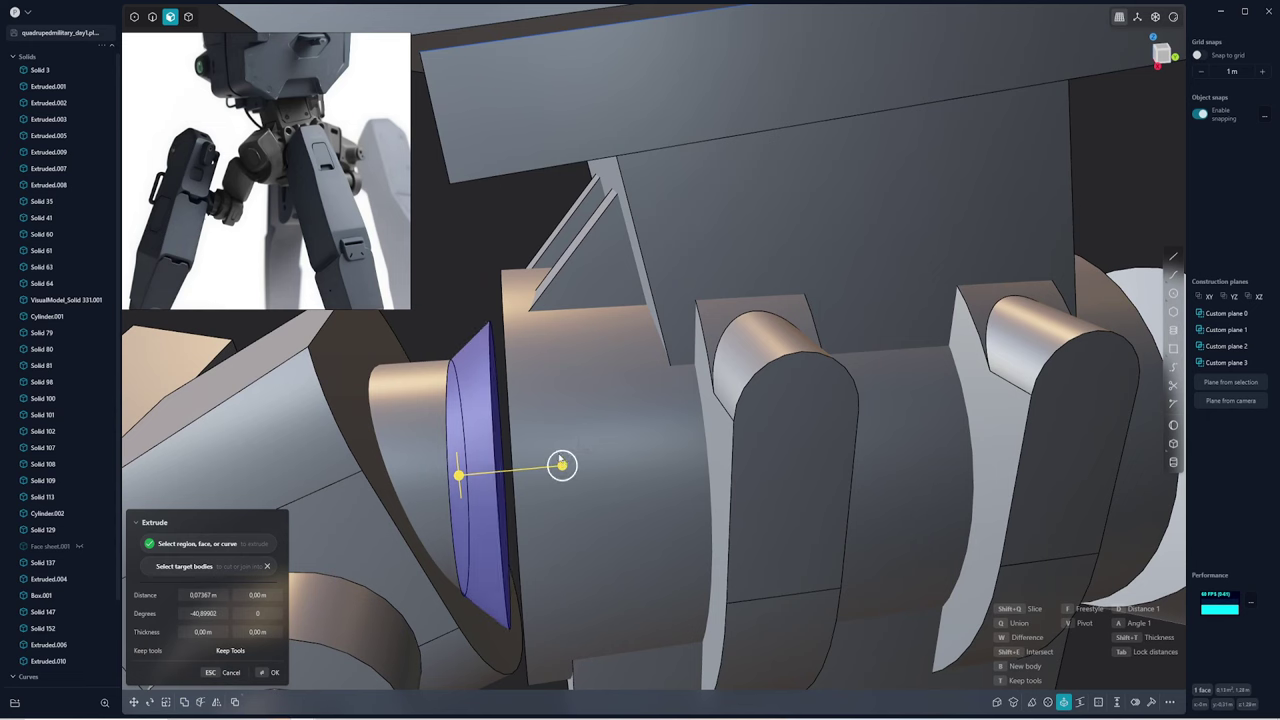
middle_drag(577, 465, 757, 429)
click(733, 420)
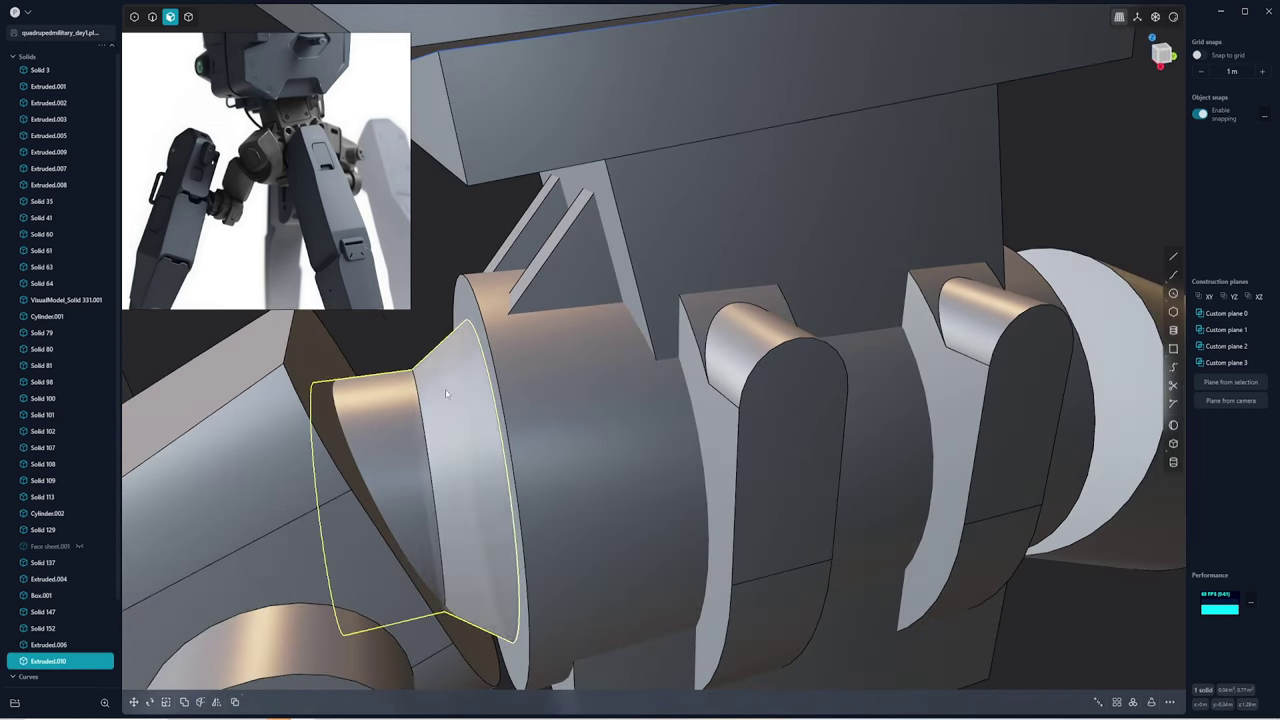
Round the new collar's circular edge
mouse_move(433, 358)
middle_down()
mouse_move(511, 349)
mouse_move(597, 387)
mouse_move(559, 352)
middle_up()
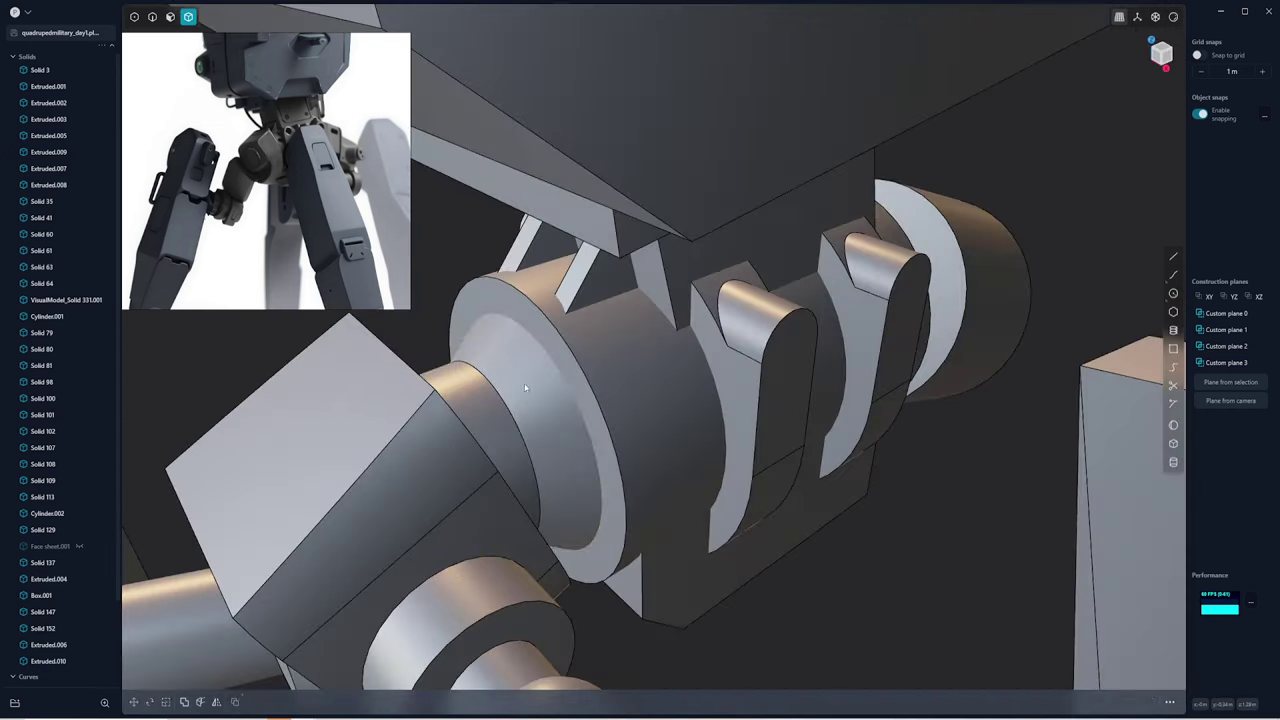
key(e)
click(559, 352)
click(562, 346)
key(f)
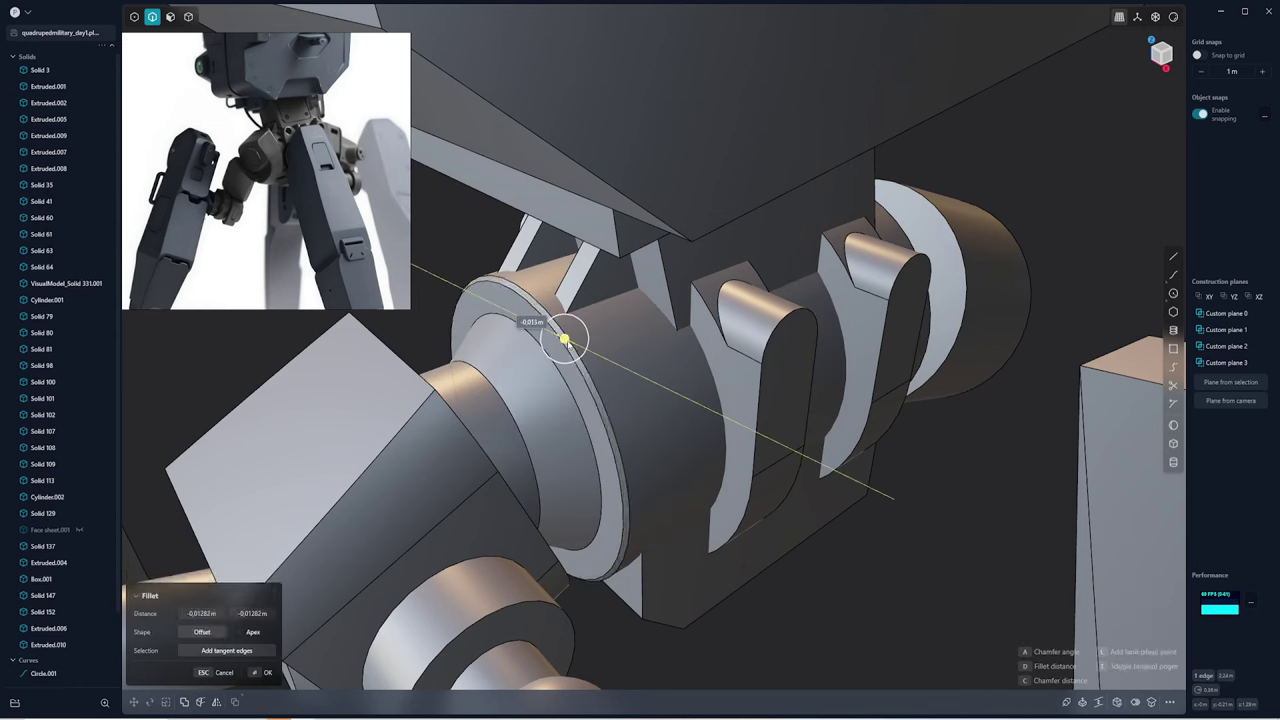
key(Return)
Offset the face beside the collar by 0.0271 m and fillet the ring's outer edge
mouse_move(483, 380)
middle_down()
mouse_move(521, 401)
mouse_move(475, 410)
middle_up()
scroll(467, 400, up, 3)
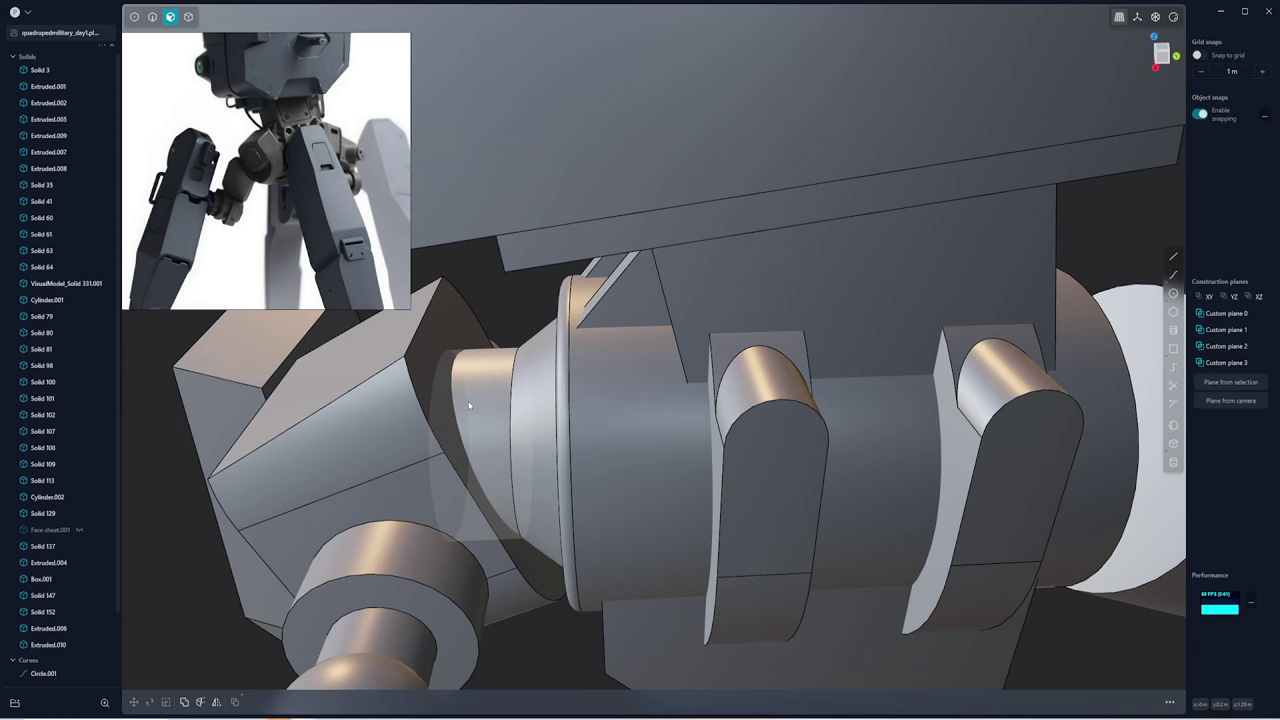
click(464, 378)
key(o)
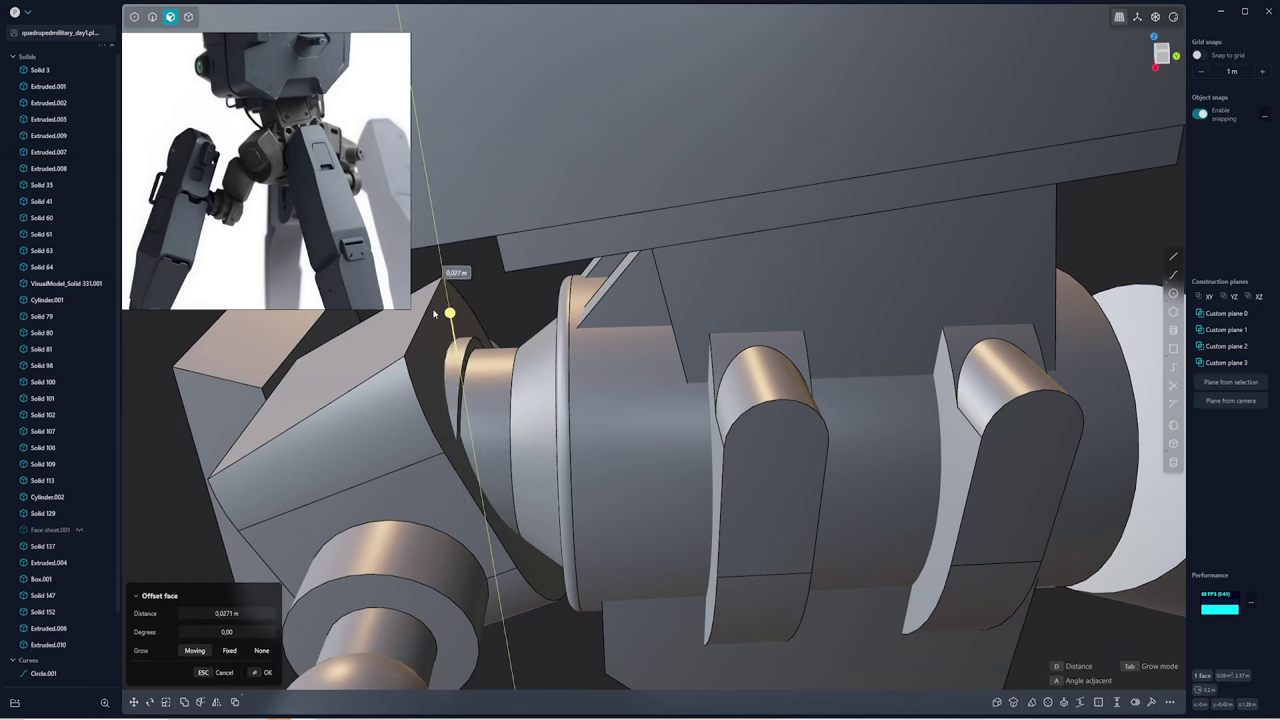
click(466, 343)
key(f)
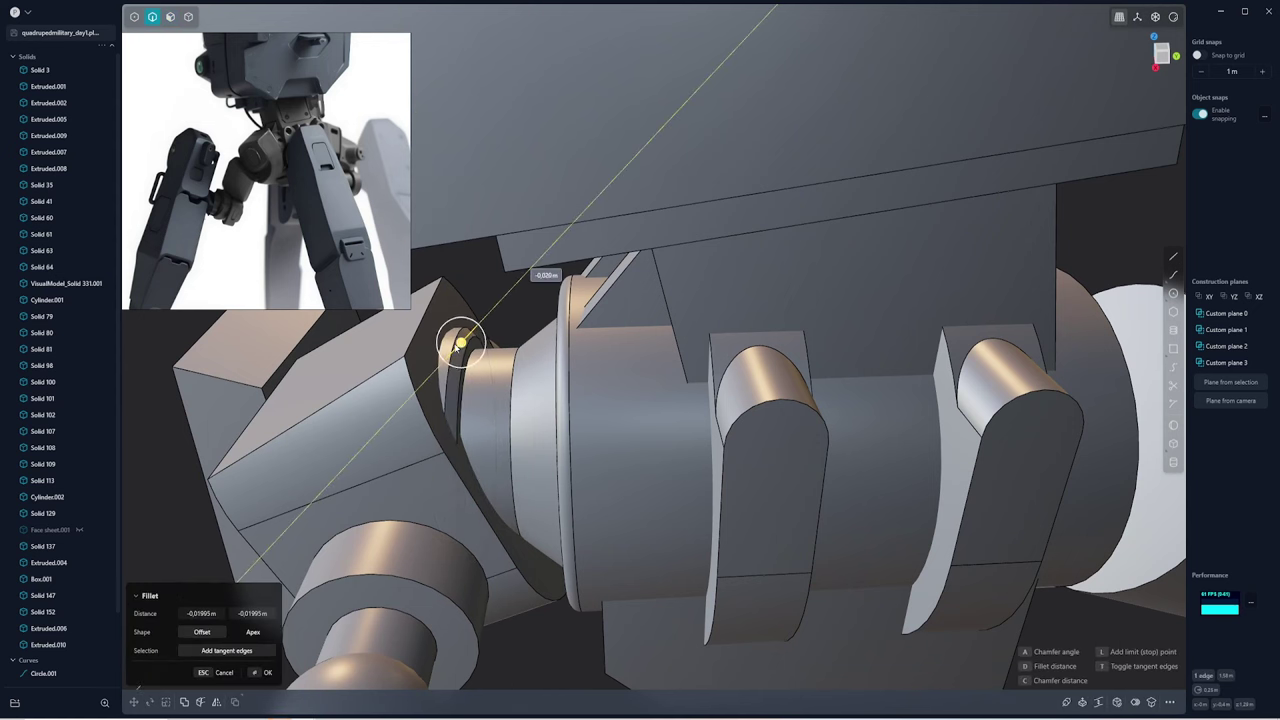
key(Return)
mouse_move(489, 322)
middle_down()
mouse_move(543, 349)
mouse_move(699, 360)
middle_up()
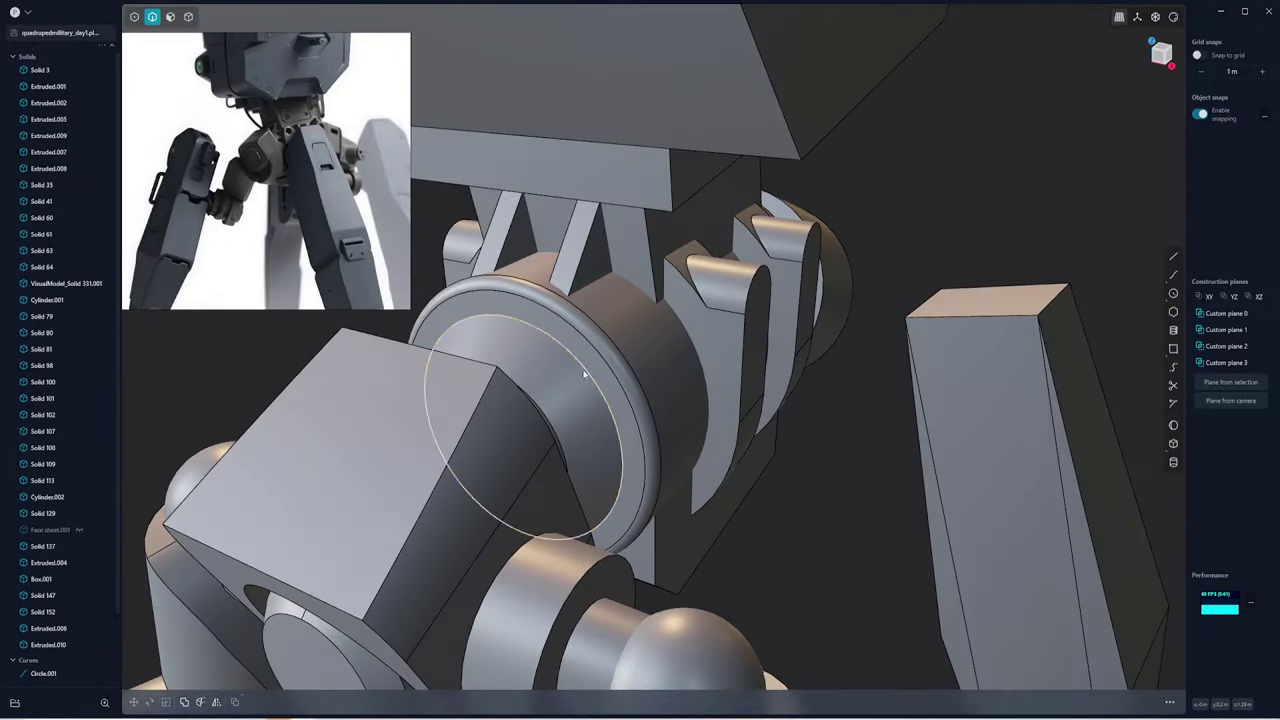
key(c)
middle_drag(586, 366, 561, 372)
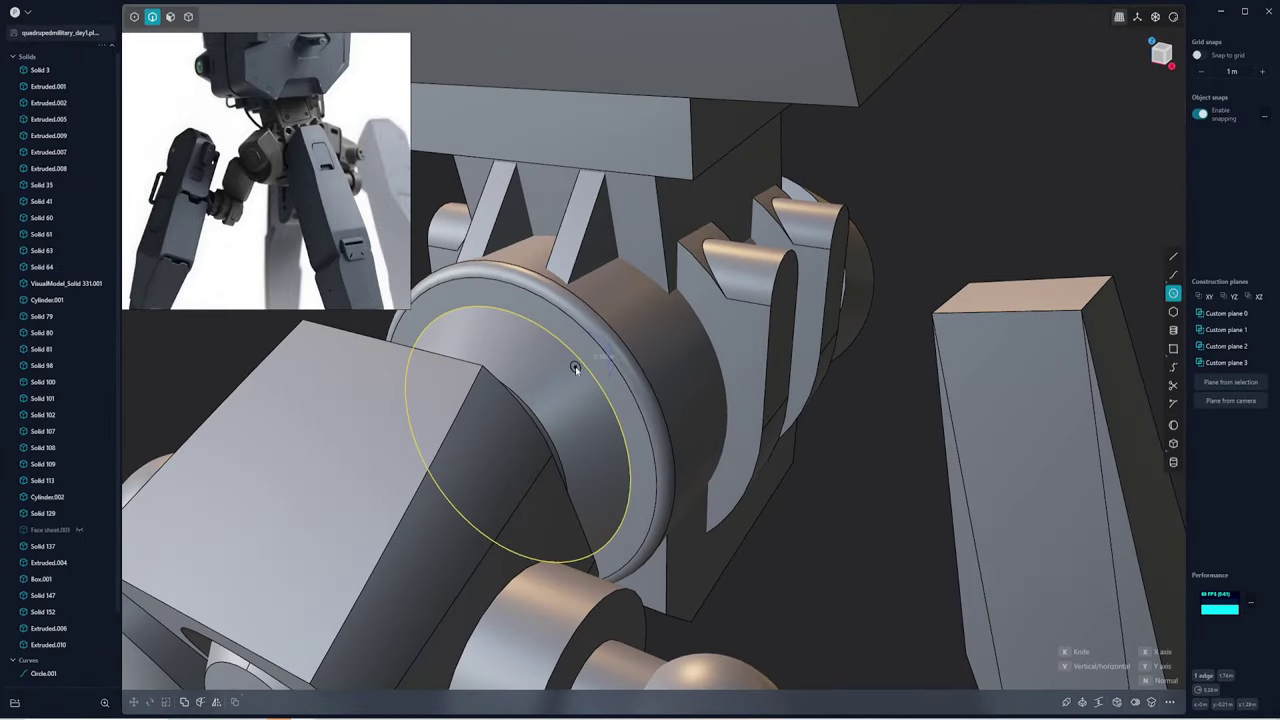
Draw a small circle on the collar face, then scale and position it
drag(568, 372, 590, 358)
key(e)
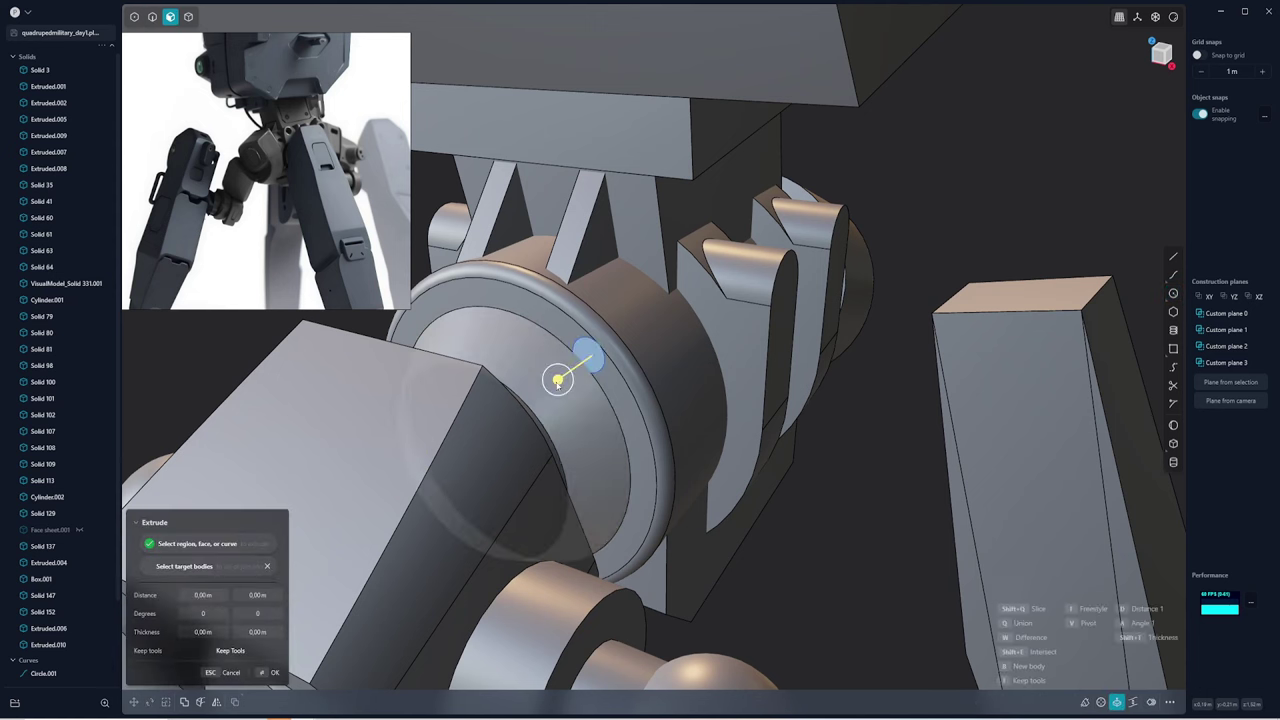
middle_drag(512, 411, 508, 414)
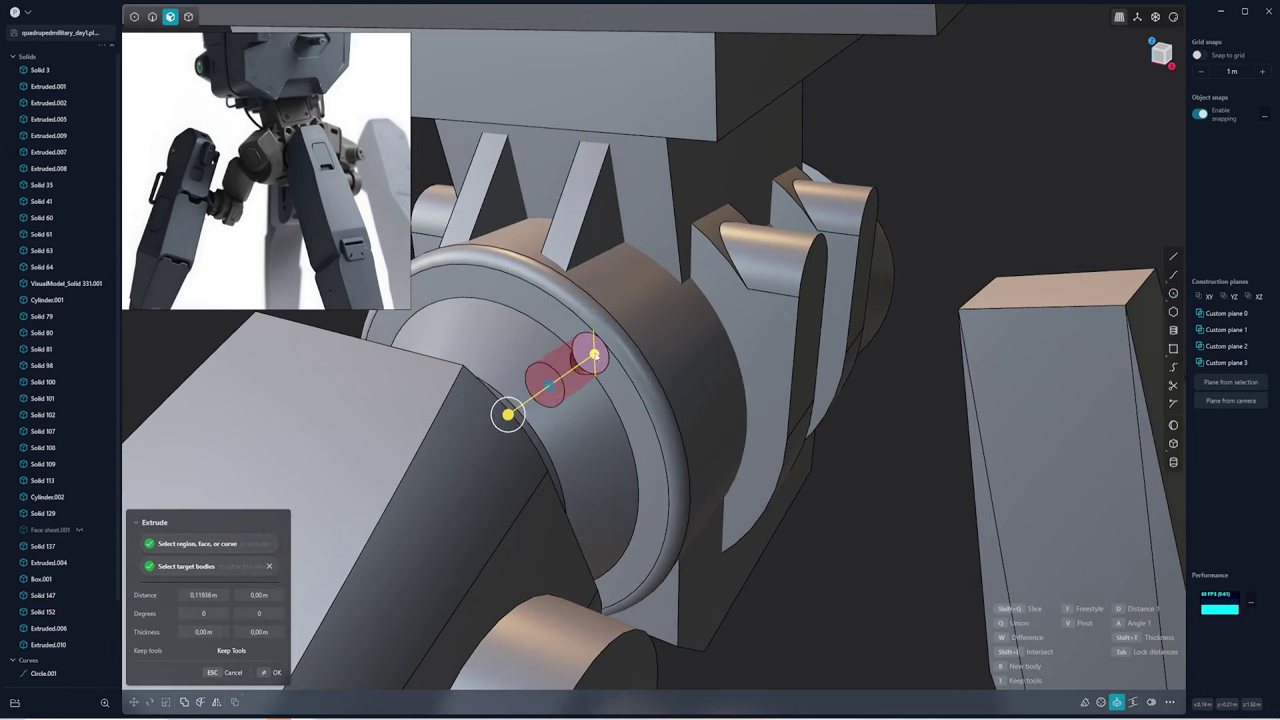
key(Escape)
key(s)
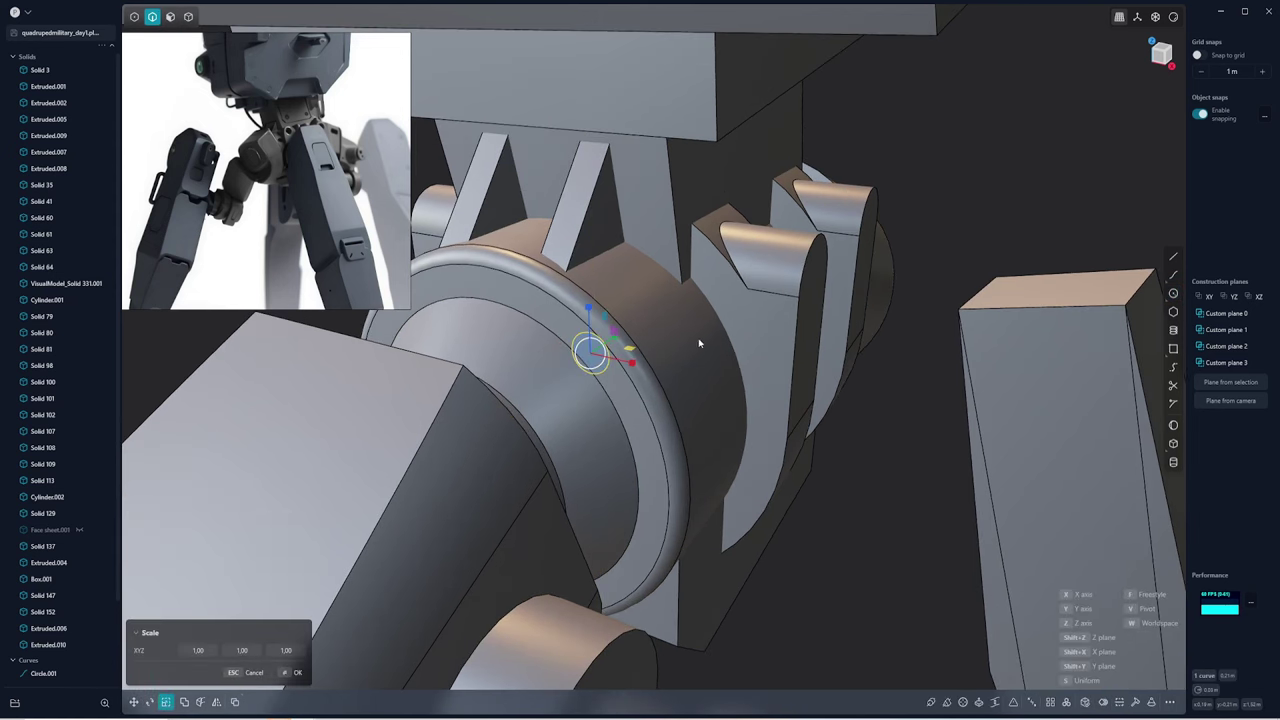
key(g)
middle_drag(750, 328, 599, 317)
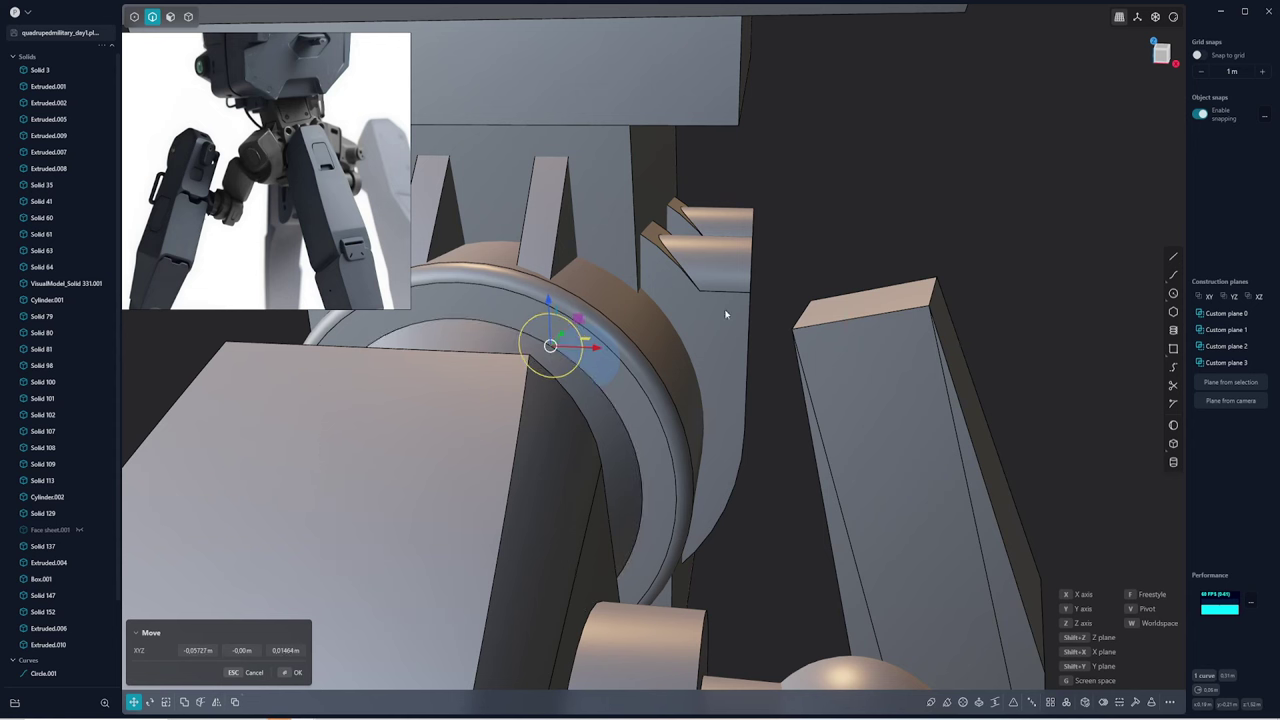
key(Escape)
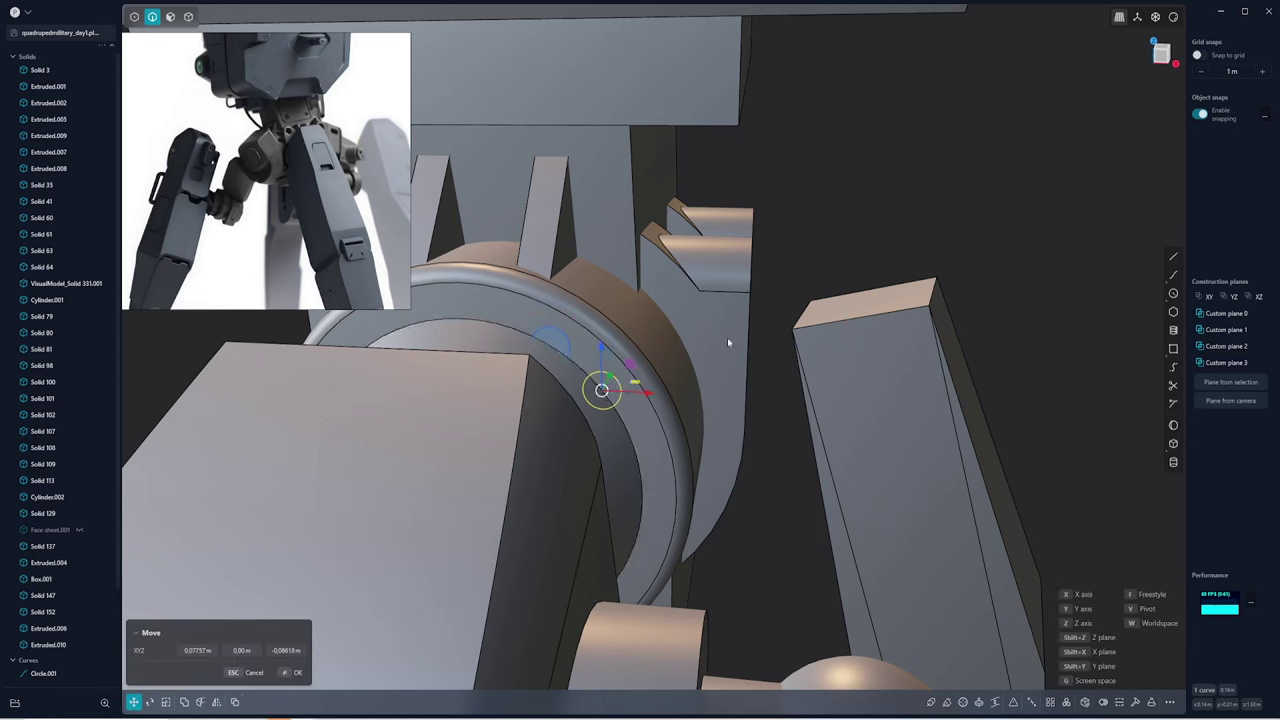
key(Return)
Extrude the circles into the collar as recessed hole cuts
middle_drag(920, 280, 600, 342)
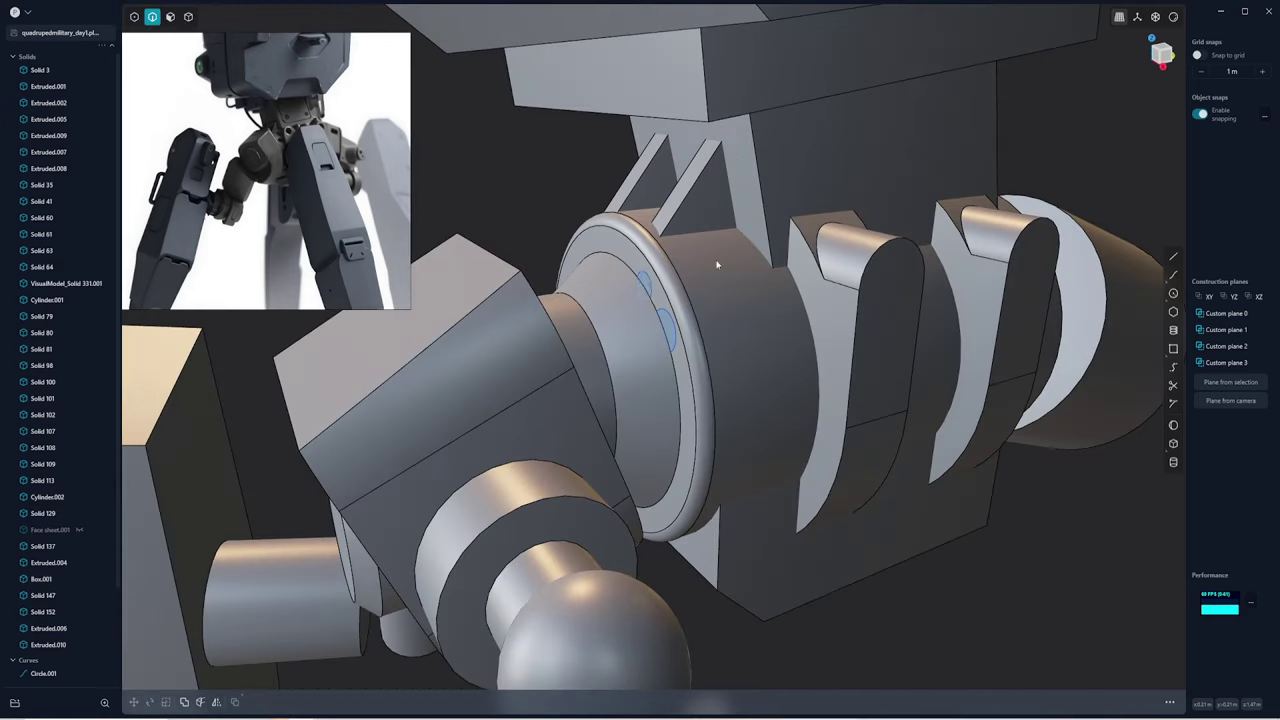
key(e)
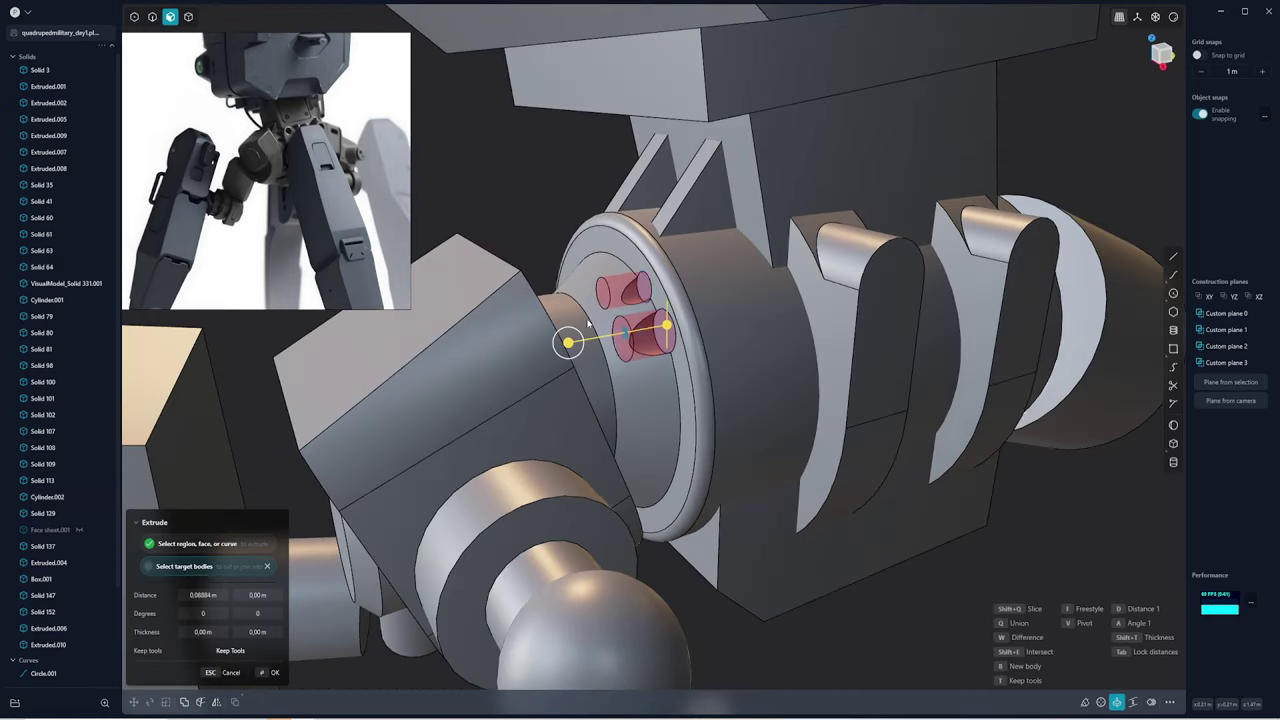
middle_drag(589, 322, 590, 302)
key(Escape)
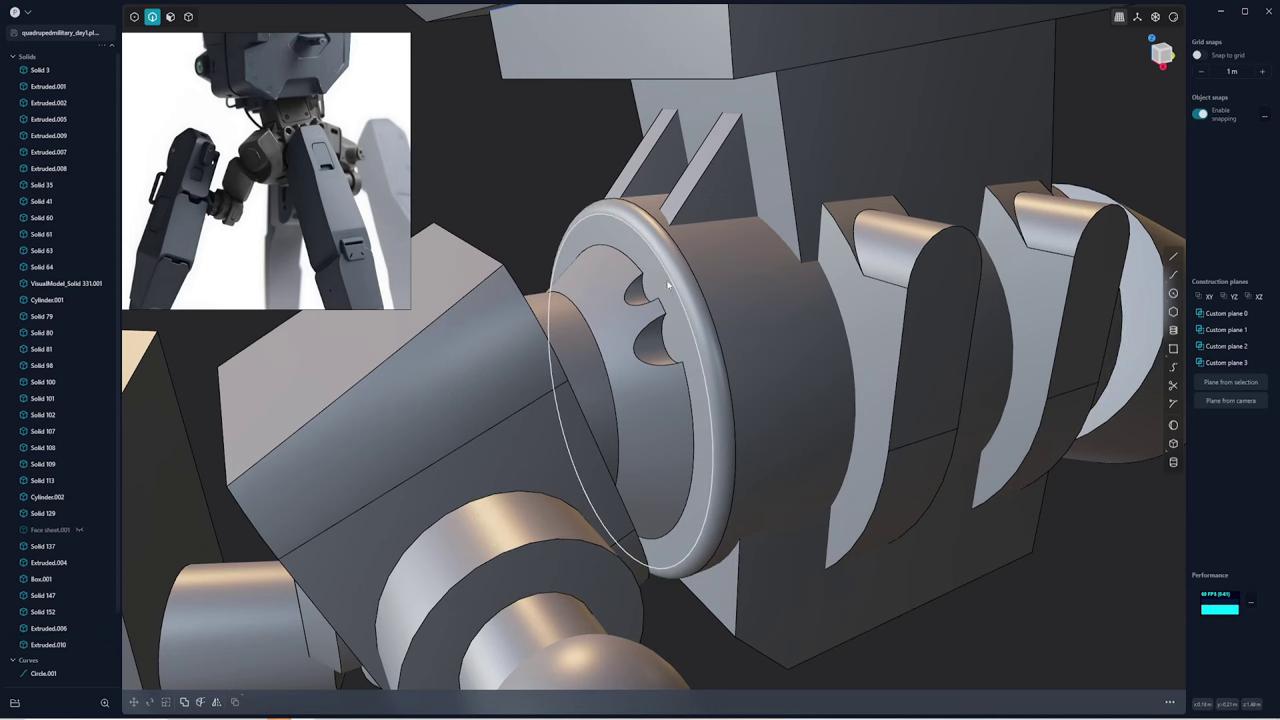
scroll(672, 300, up, 1)
click(672, 300)
key(e)
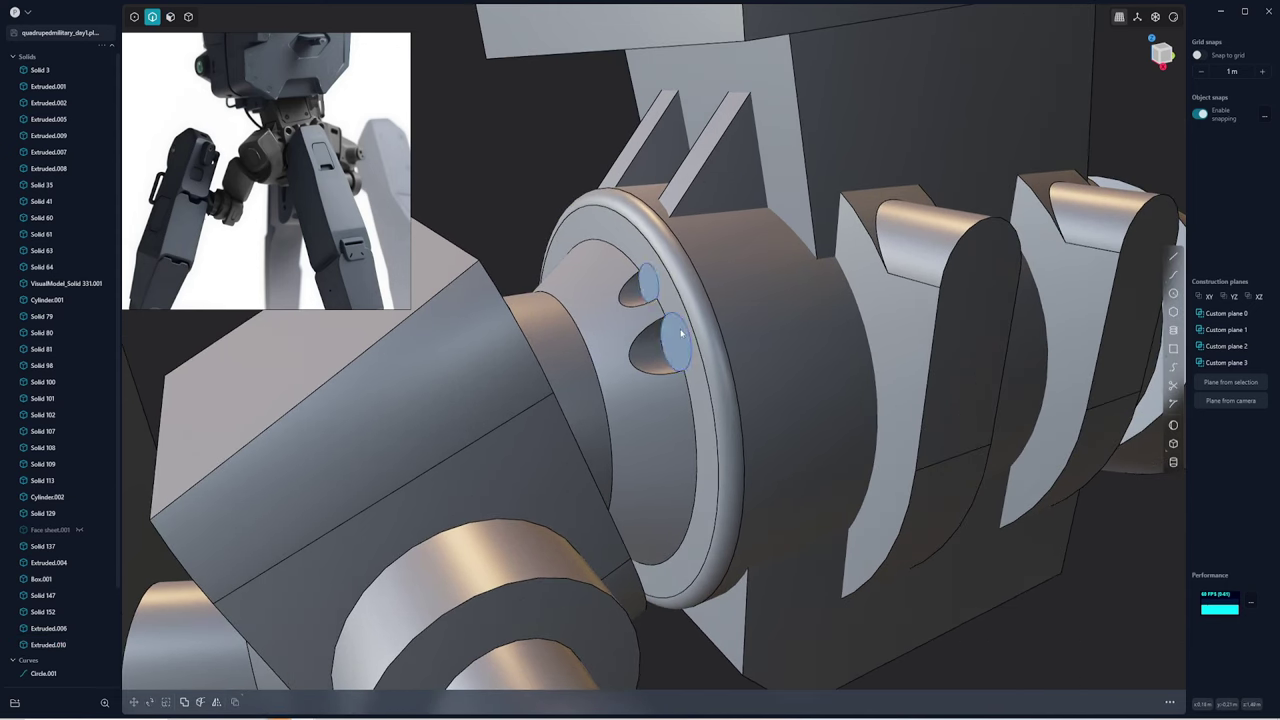
shift+click(660, 365)
key(Return)
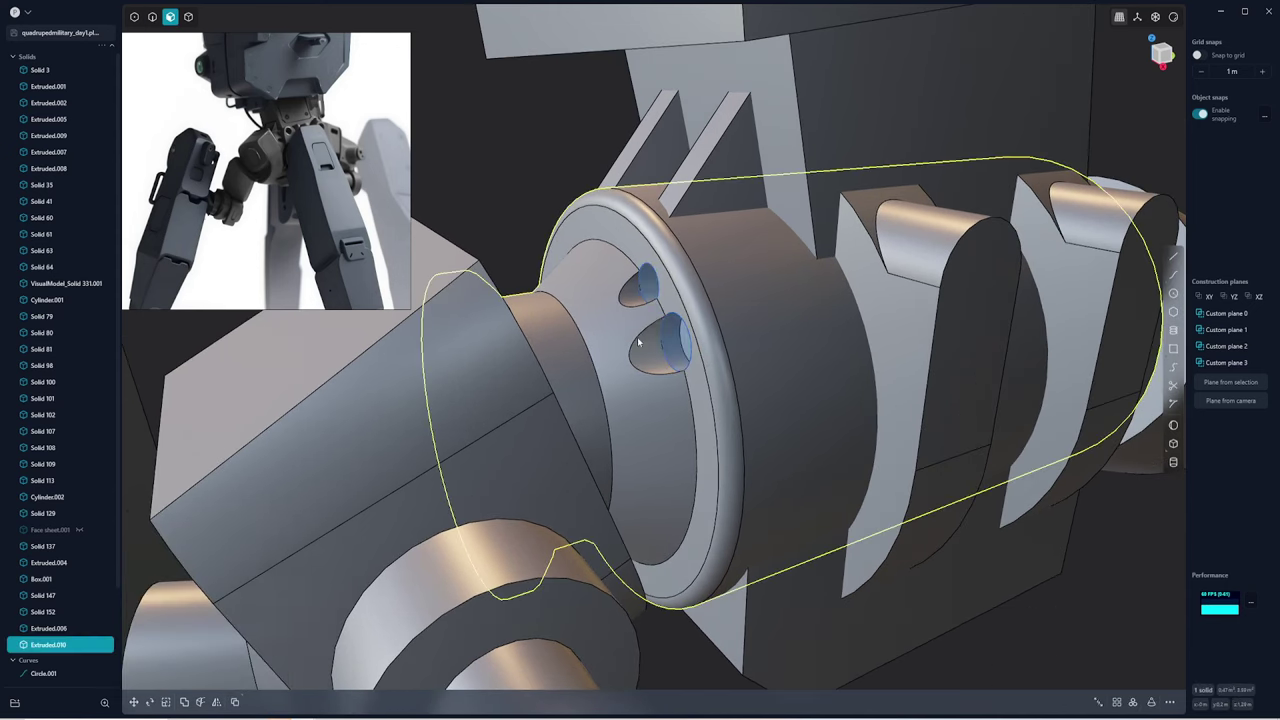
Mirror the holes to the other side and round their rim edges
mouse_move(665, 365)
middle_down()
mouse_move(686, 369)
mouse_move(700, 420)
mouse_move(687, 609)
middle_up()
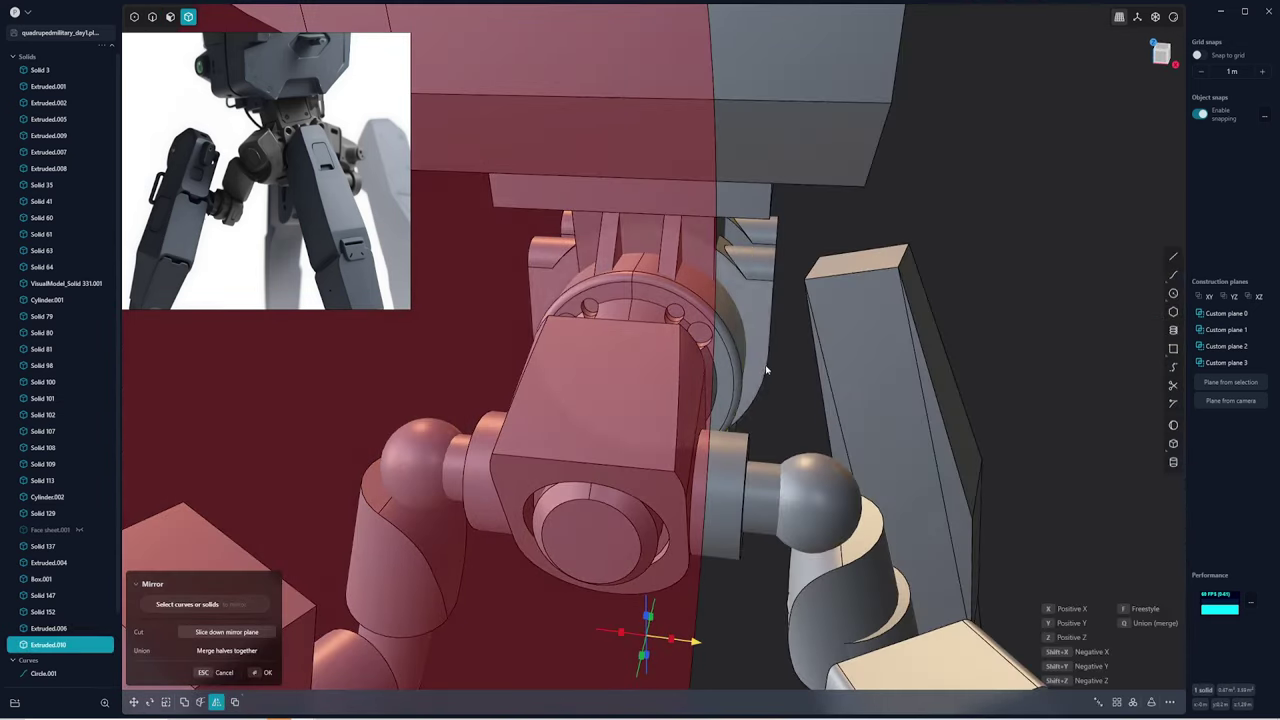
key(Escape)
middle_drag(783, 401, 728, 316)
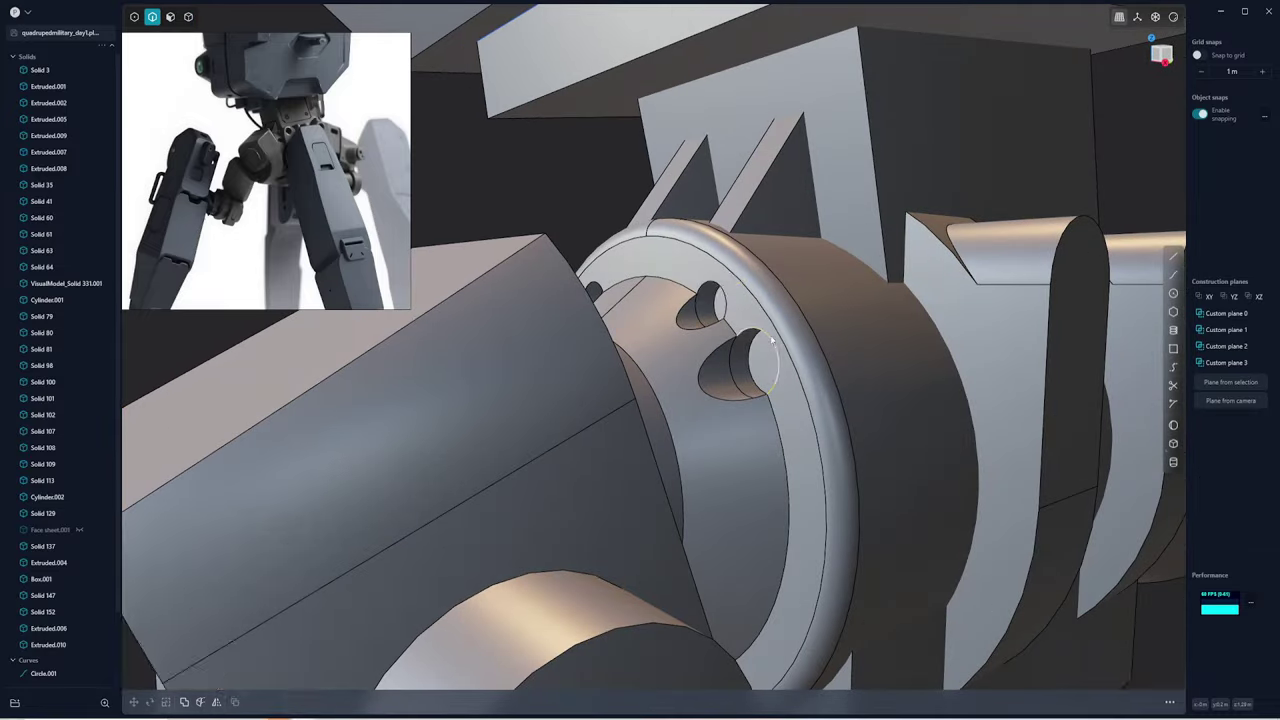
click(728, 316)
key(f)
key(Escape)
click(725, 300)
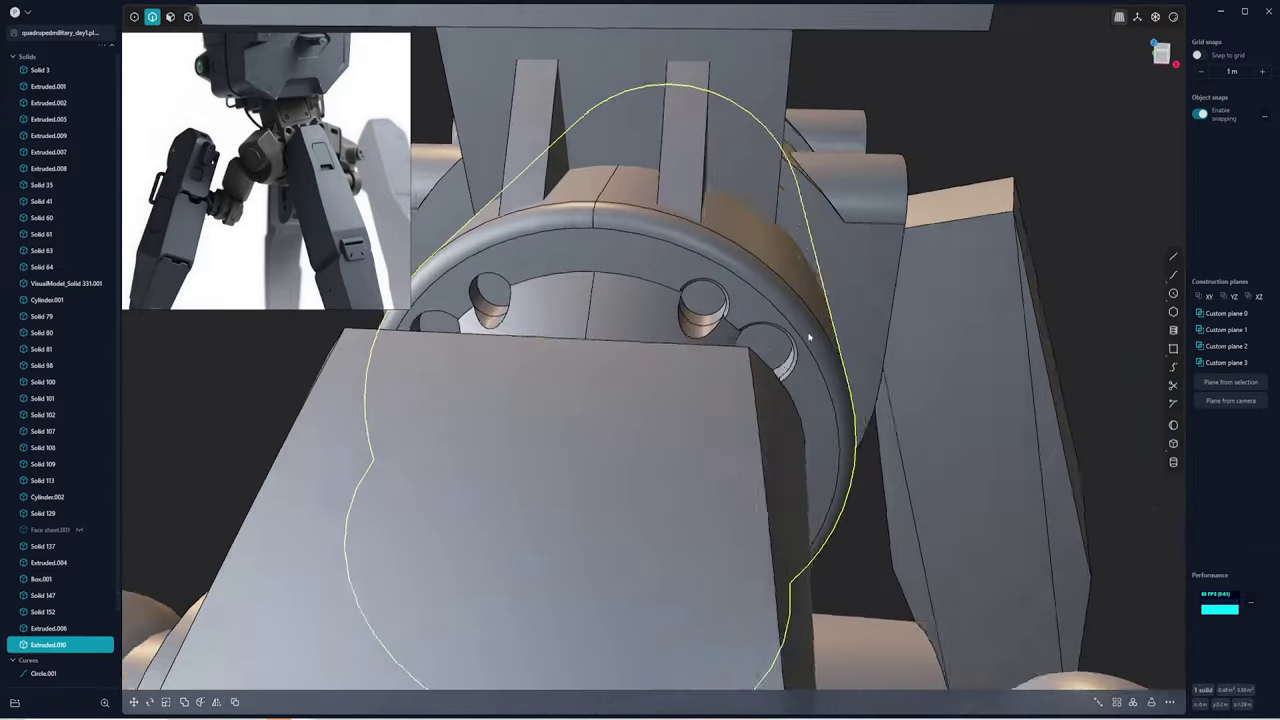
mouse_move(725, 300)
middle_down()
mouse_move(735, 365)
mouse_move(700, 323)
mouse_move(665, 390)
middle_up()
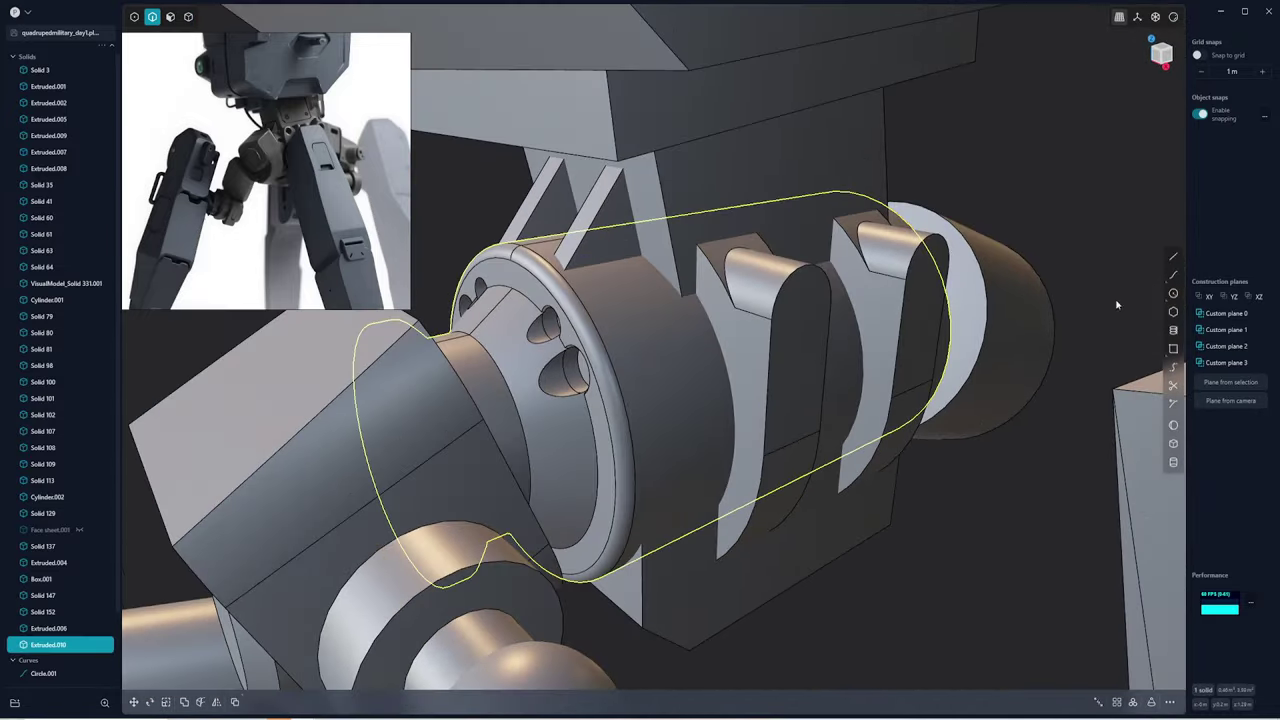
key(KP_3)
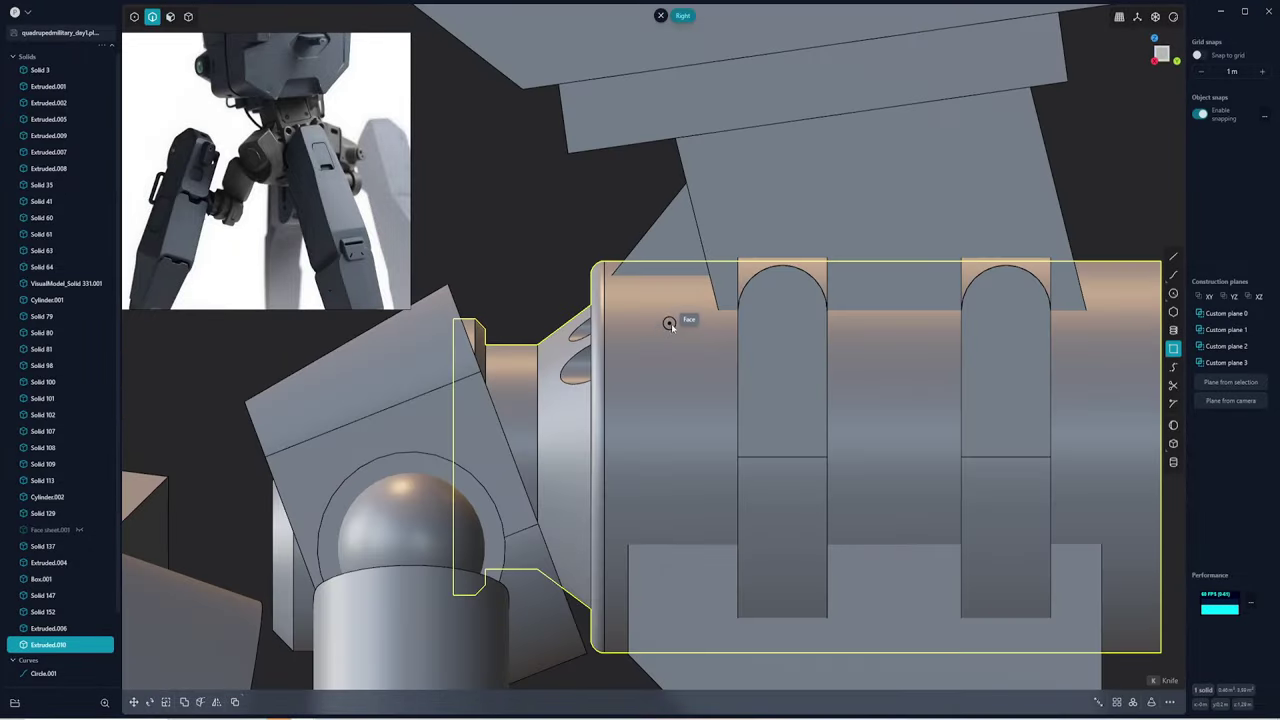
Extrude the small rectangle on the barrel into a block
middle_drag(687, 398, 666, 357)
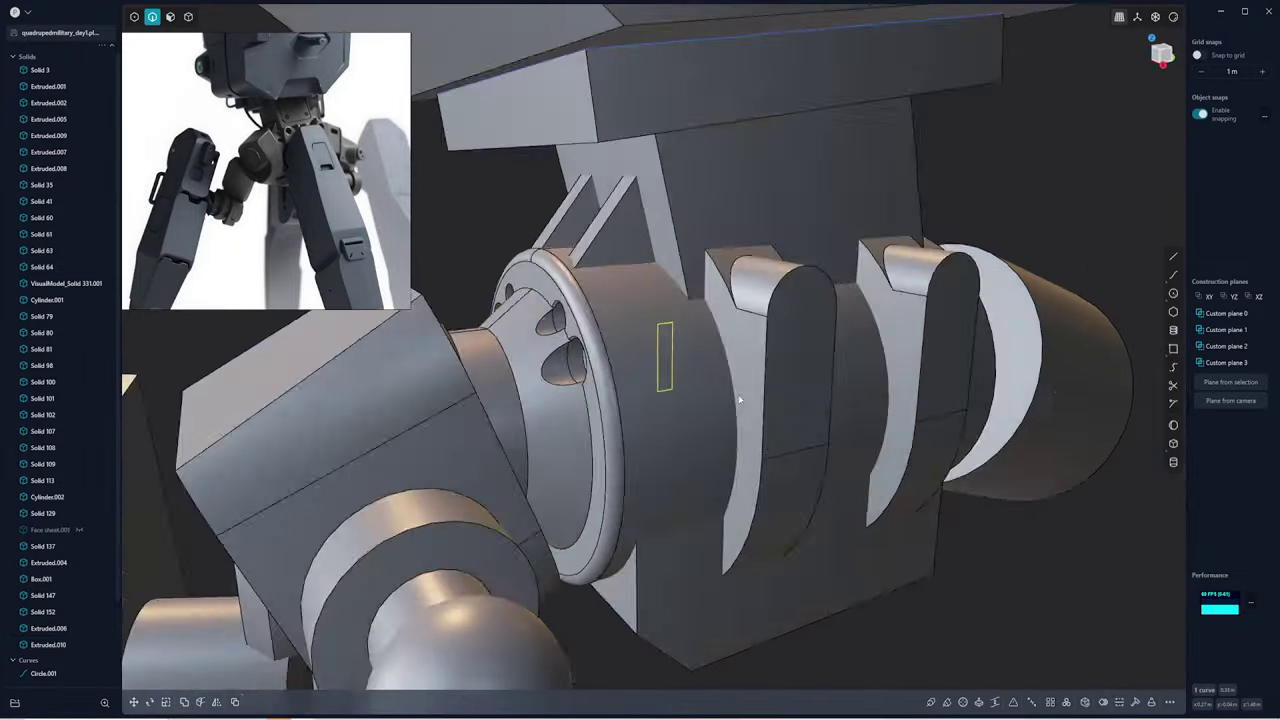
key(3)
click(660, 325)
key(o)
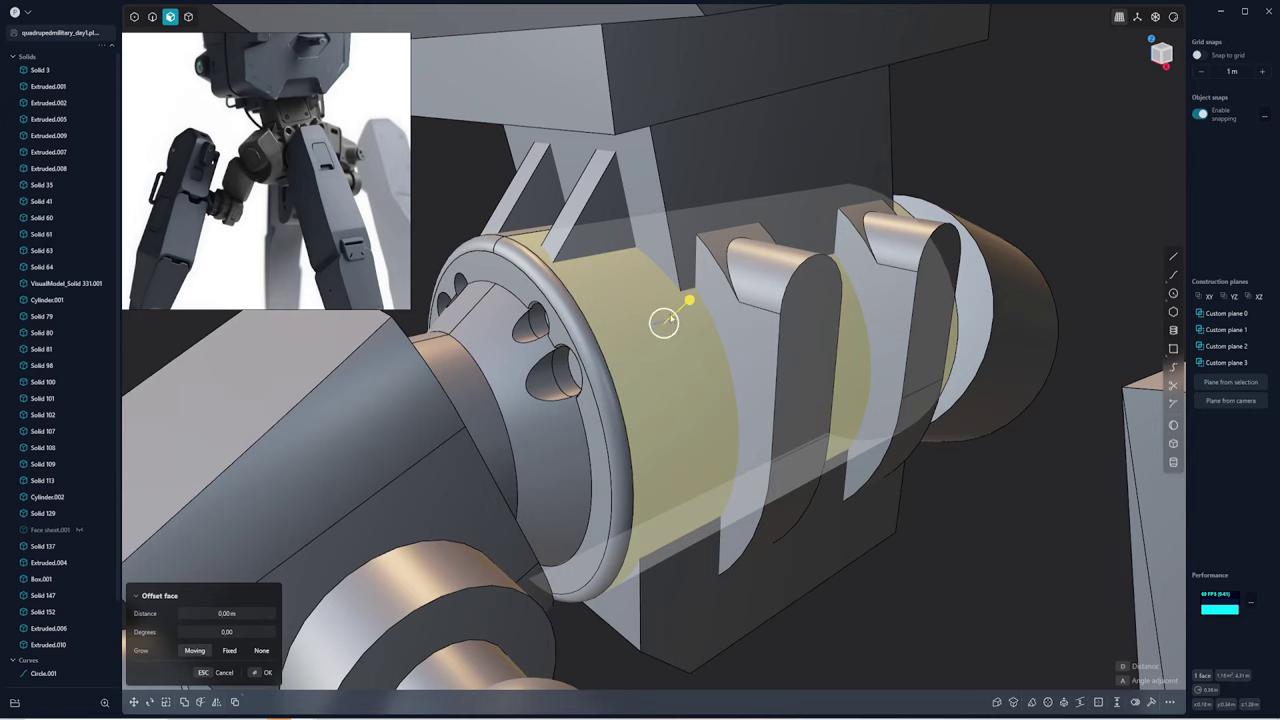
scroll(663, 320, up, 3)
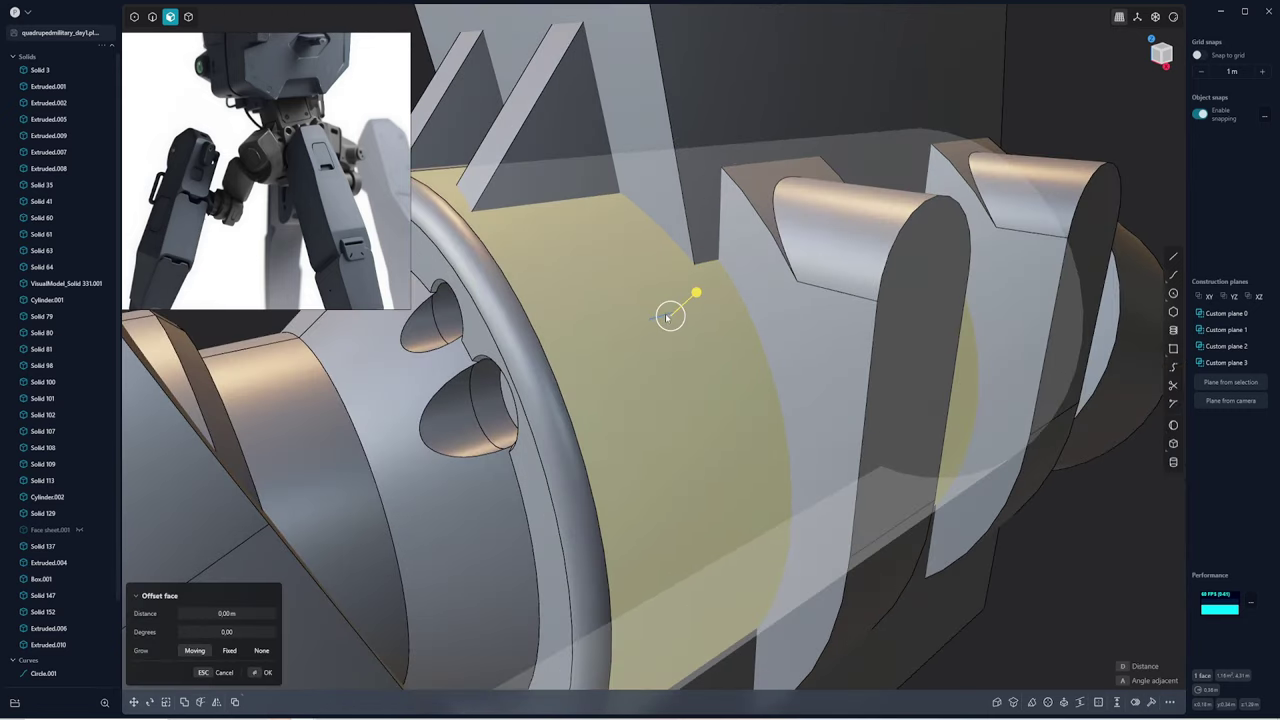
key(e)
mouse_move(666, 328)
middle_down()
mouse_move(735, 377)
mouse_move(740, 420)
middle_up()
key(Escape)
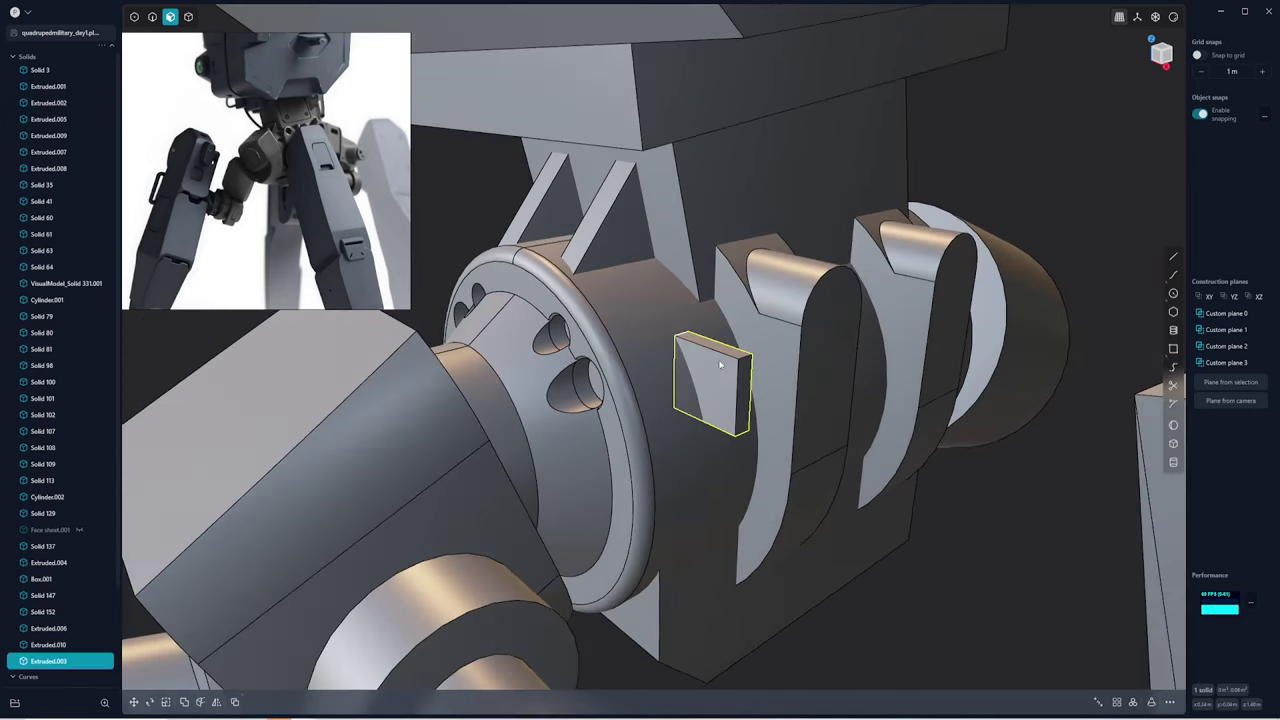
Move the block's top edge to taper it into a wedge, then nudge the wedge upward
key(2)
click(742, 425)
key(g)
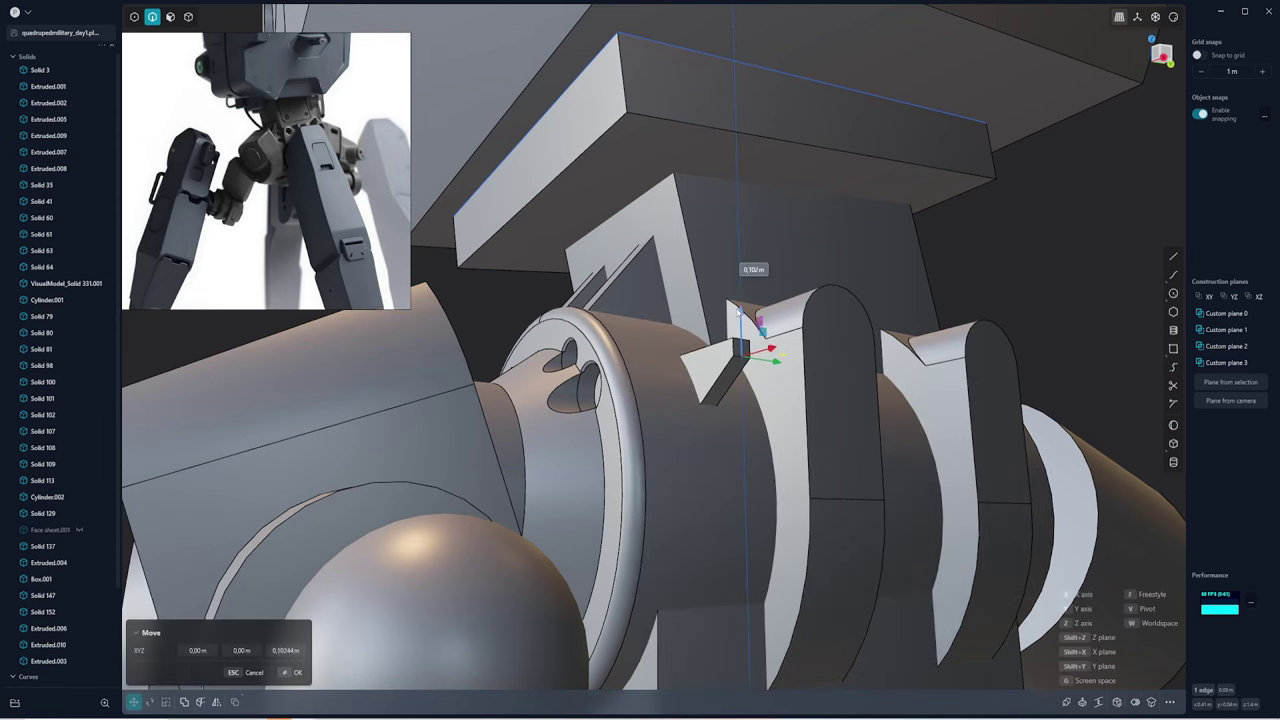
middle_drag(737, 312, 738, 405)
key(Return)
key(4)
key(g)
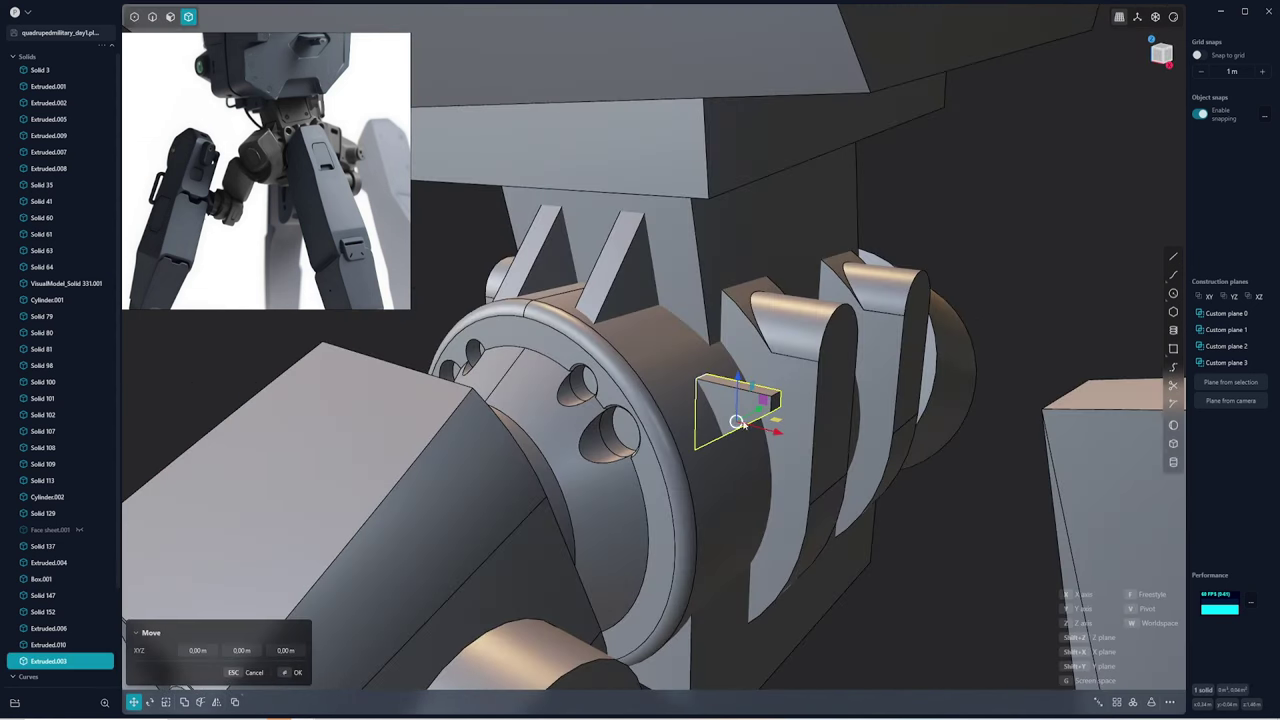
click(818, 390)
mouse_move(818, 390)
middle_down()
mouse_move(655, 362)
mouse_move(740, 385)
middle_up()
click(717, 382)
key(g)
click(703, 357)
Offset the wedge's slanted face after two cancelled fillet attempts
click(742, 380)
key(f)
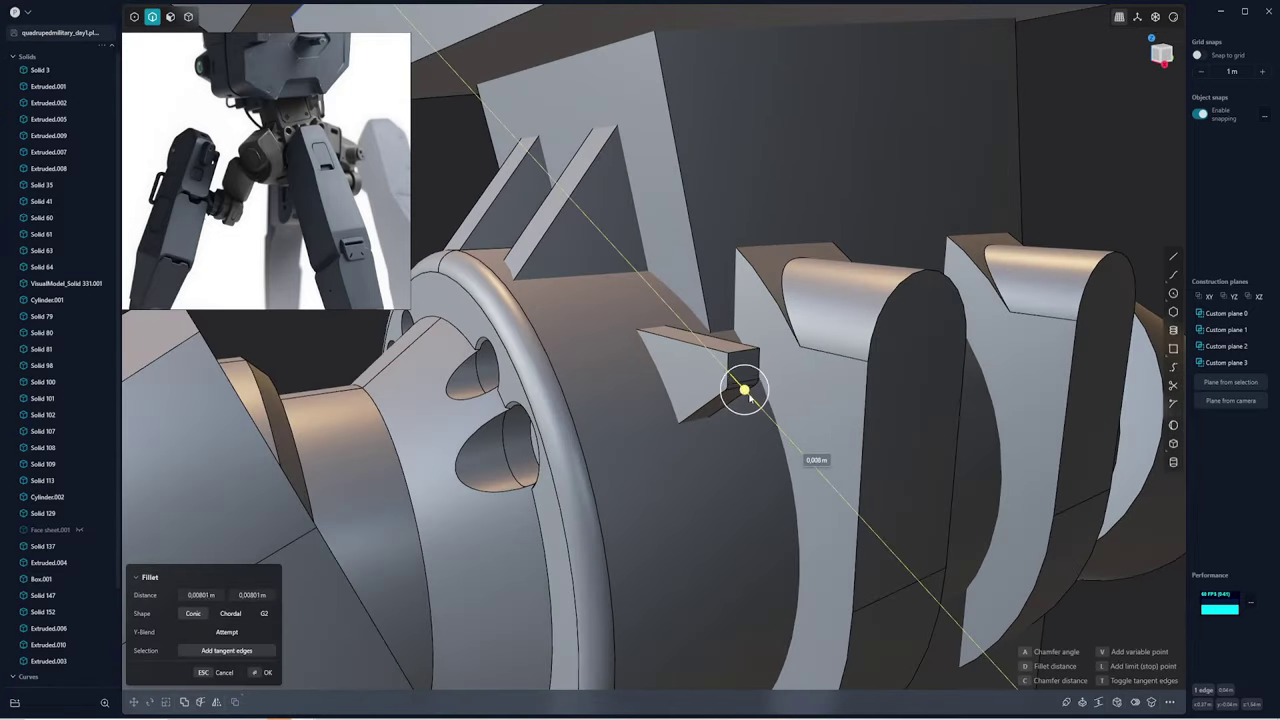
key(Escape)
key(f)
key(Escape)
click(700, 375)
key(o)
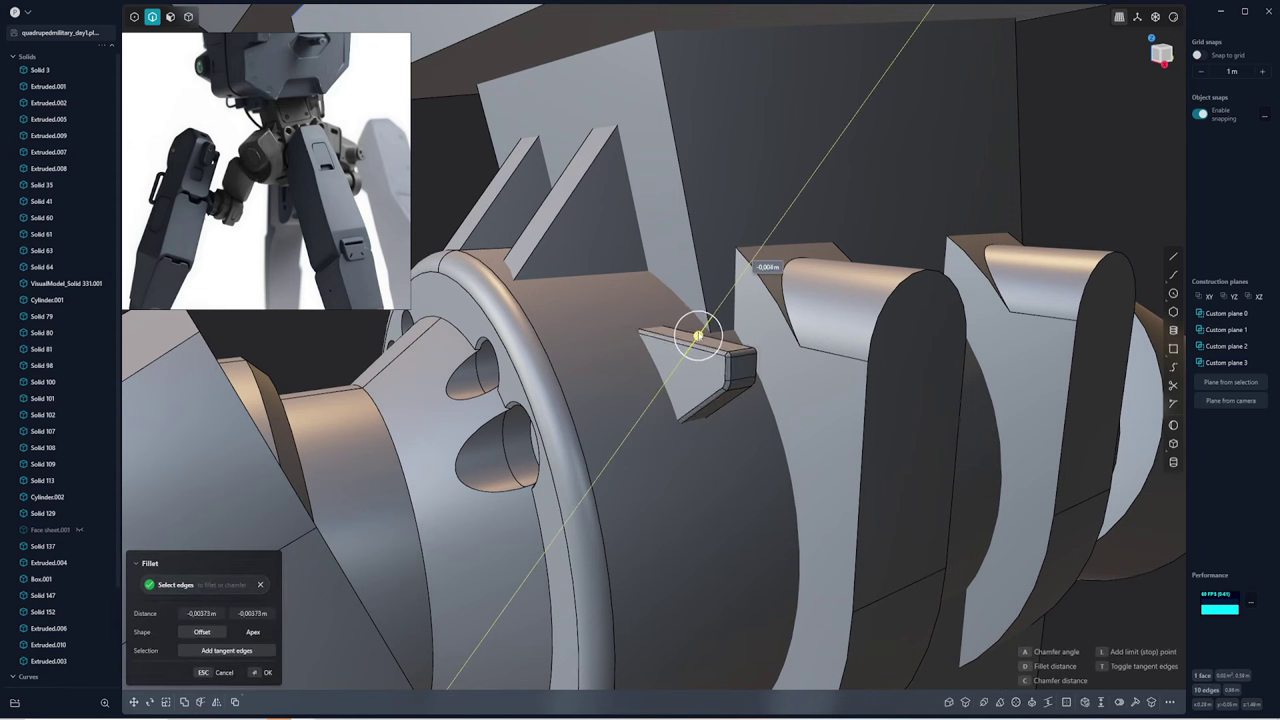
key(Escape)
middle_drag(690, 377, 684, 347)
Duplicate the wedge beside the second lug and fillet both wedges at about 0.016 m
key(ctrl+d)
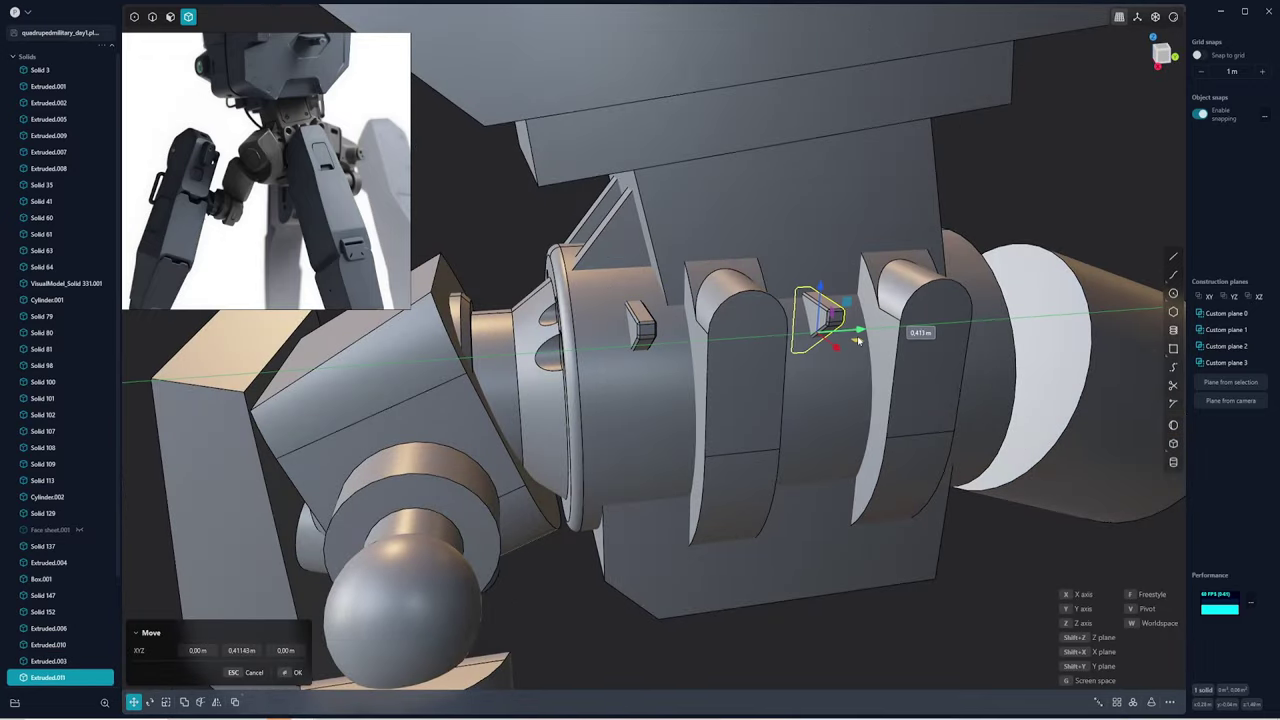
click(857, 341)
click(603, 342)
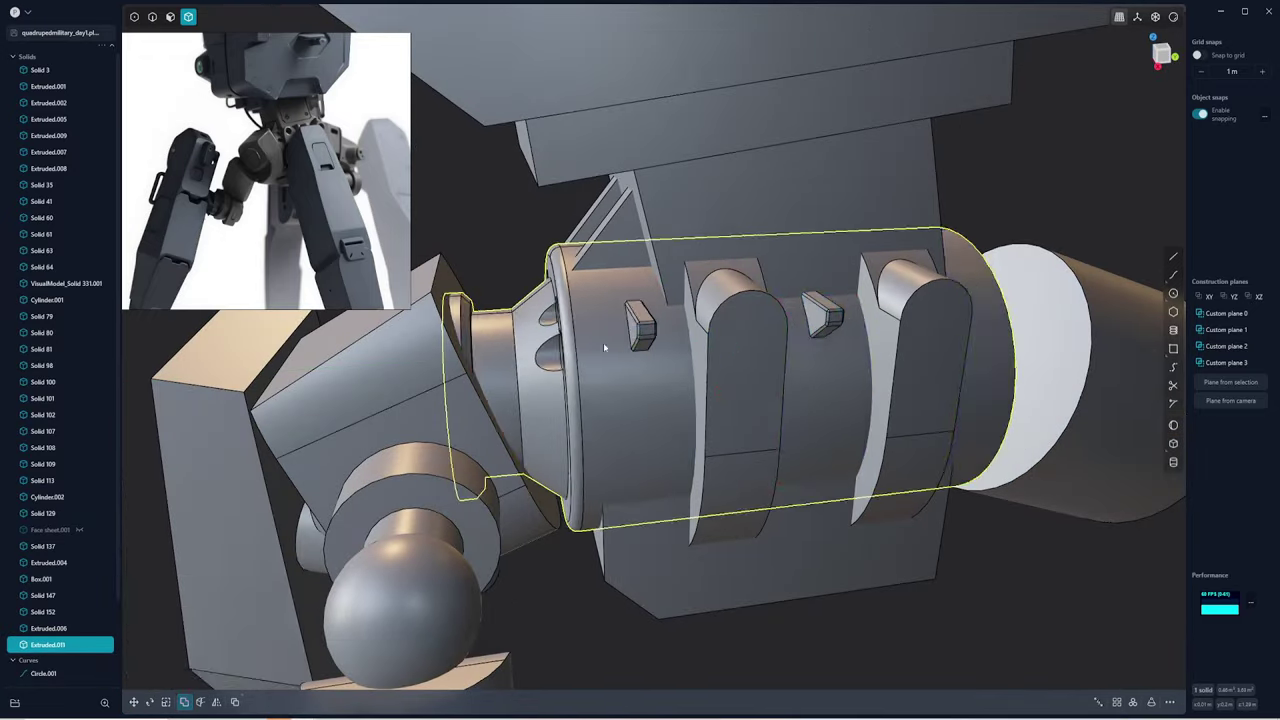
key(f)
scroll(640, 340, up, 5)
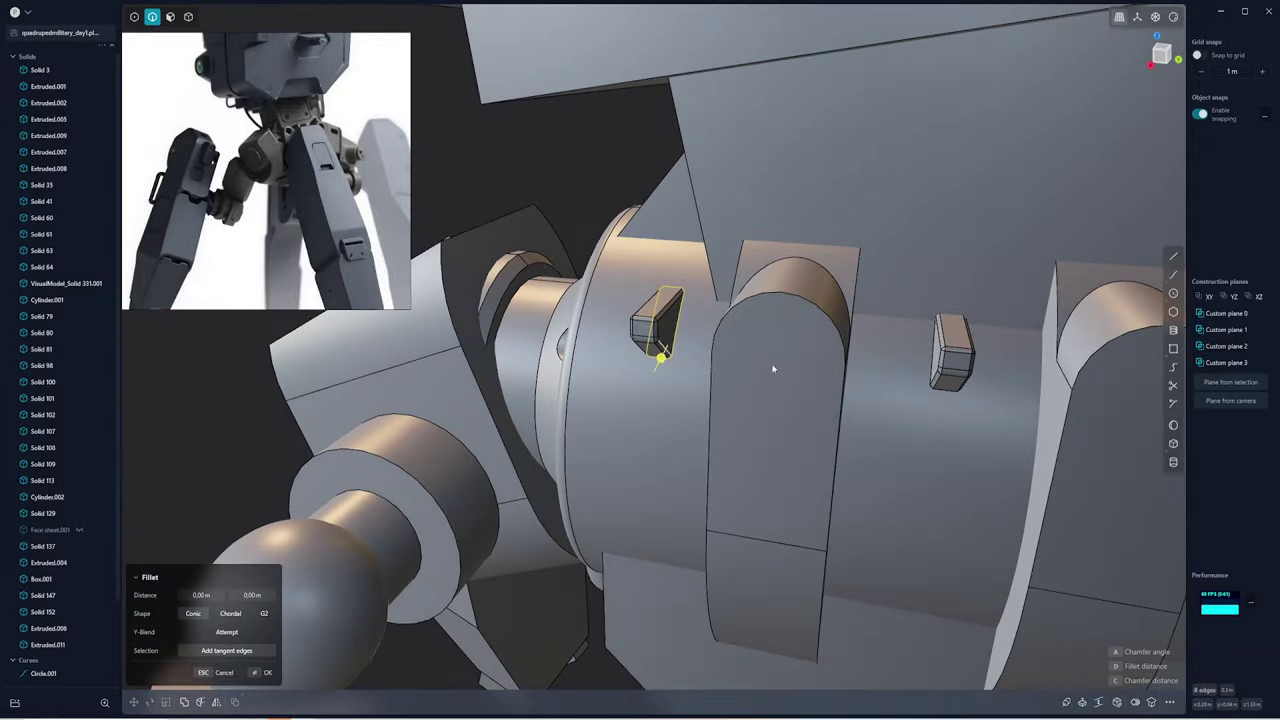
click(945, 390)
mouse_move(945, 390)
middle_down()
mouse_move(933, 331)
mouse_move(880, 330)
middle_up()
drag(905, 345, 904, 350)
key(Return)
Fillet the base edges of the first struts
middle_drag(899, 357, 628, 257)
click(643, 280)
key(f)
click(628, 257)
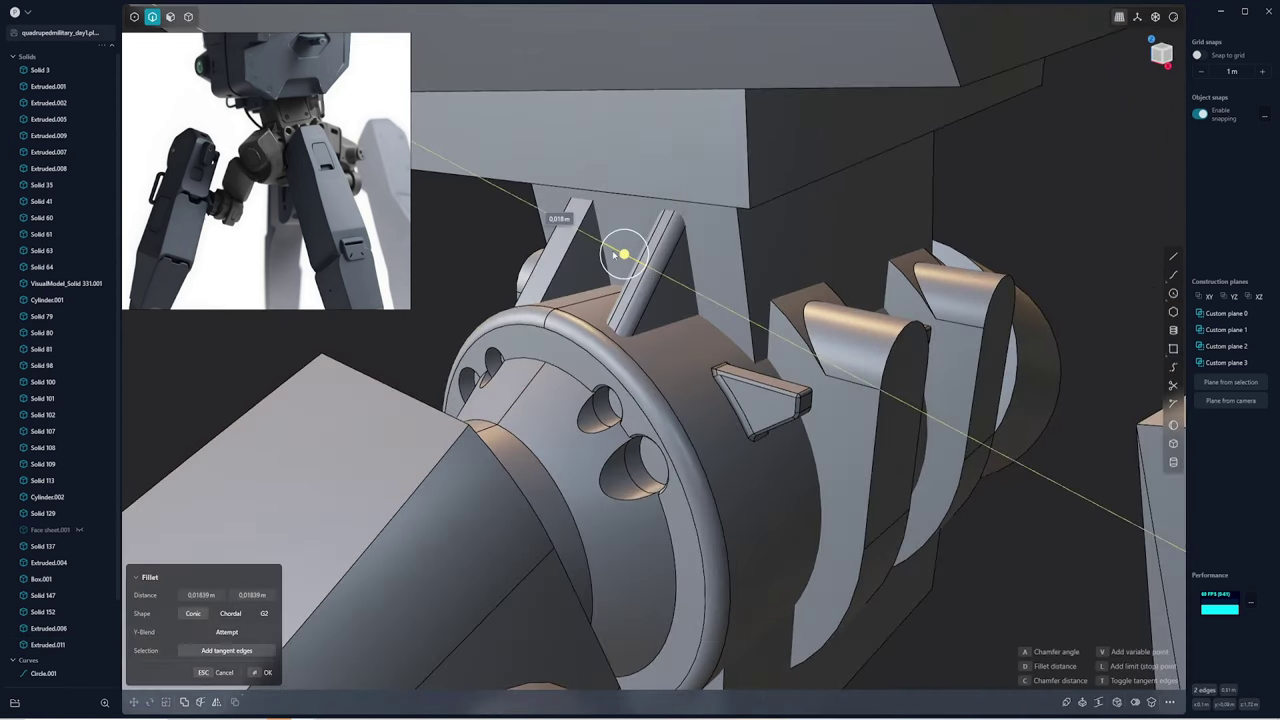
key(Return)
click(748, 286)
key(f)
mouse_move(748, 286)
middle_down()
mouse_move(721, 250)
mouse_move(745, 283)
mouse_move(690, 337)
middle_up()
key(Return)
Fillet the strut base edges on the disk part carrying the fin
click(737, 294)
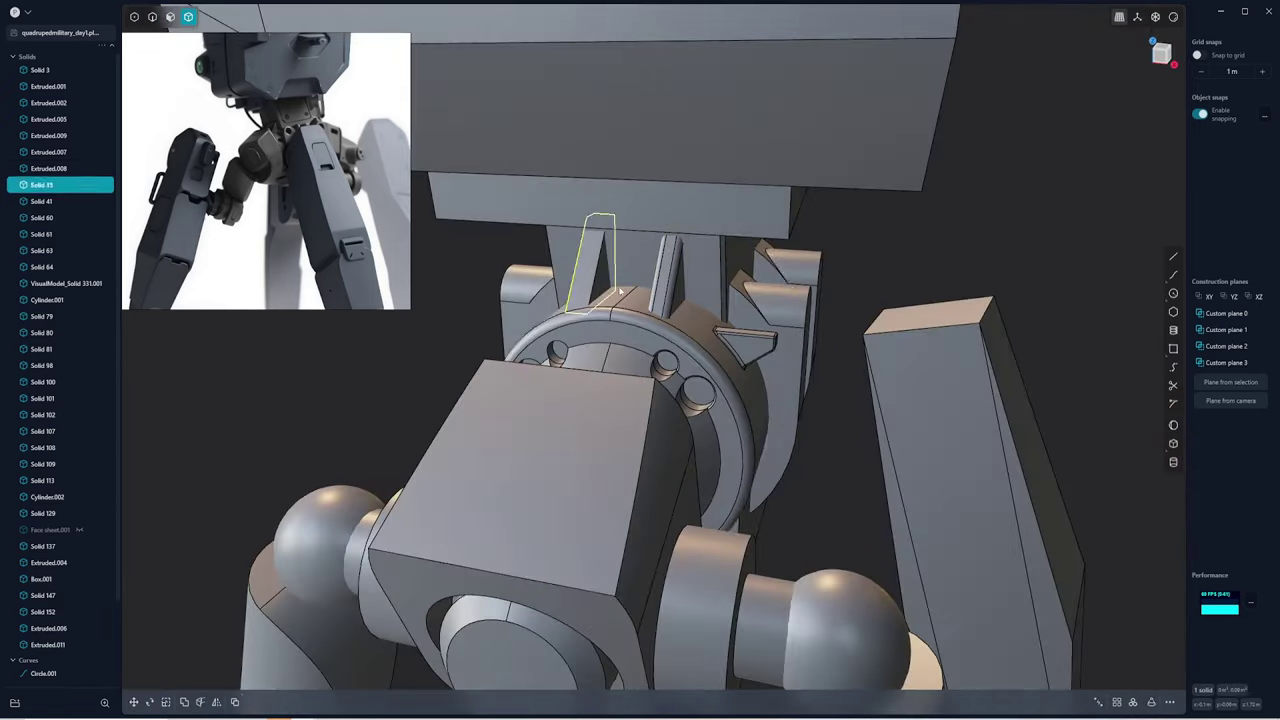
scroll(690, 337, up, 3)
scroll(680, 325, up, 2)
key(2)
click(675, 320)
key(f)
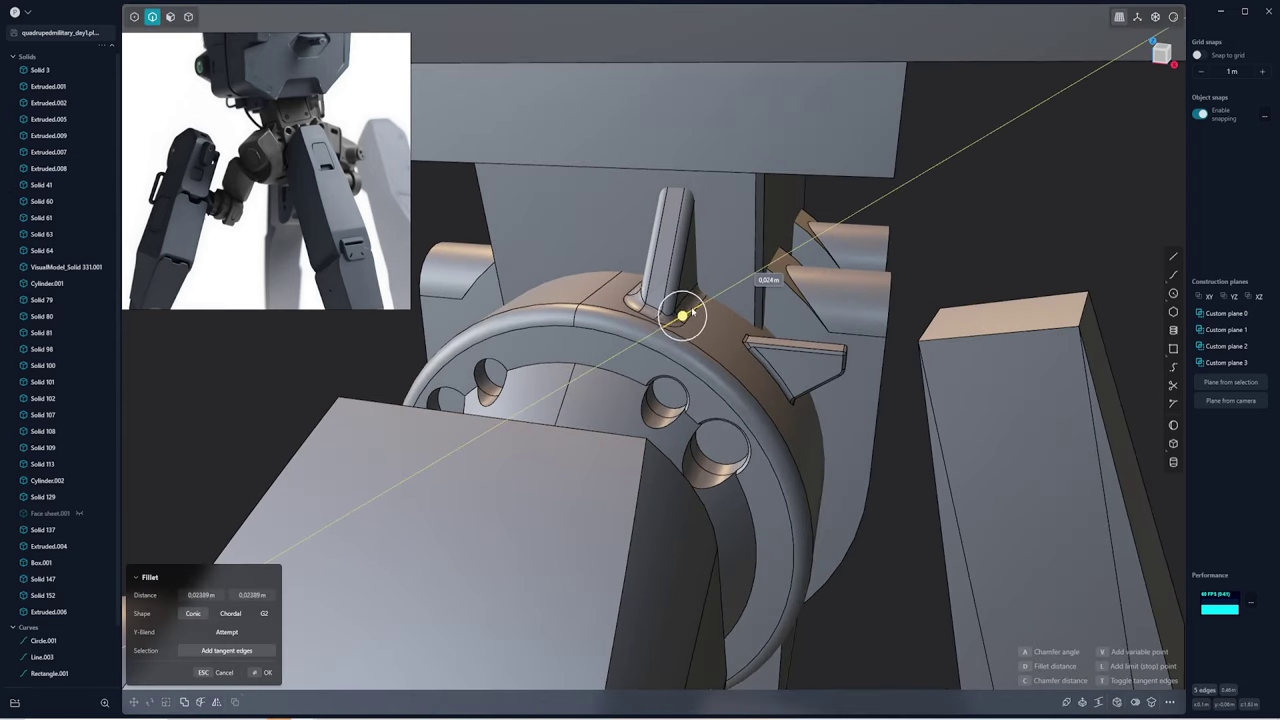
key(Return)
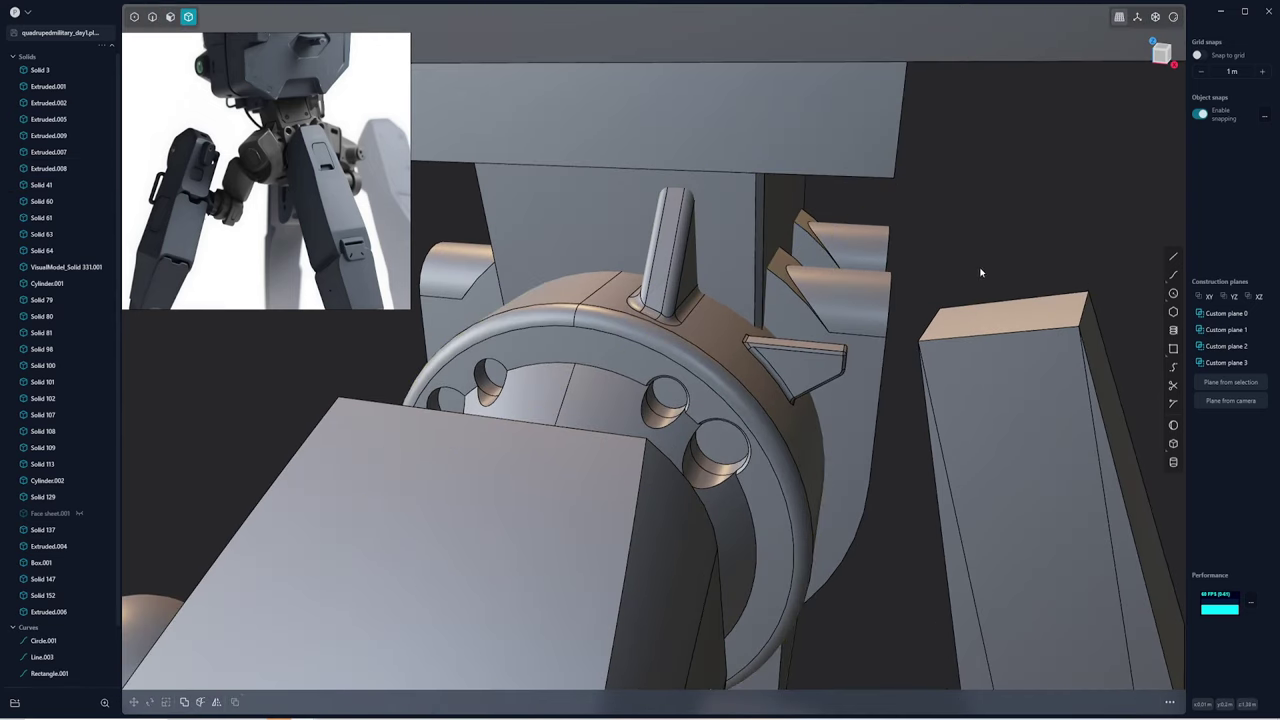
Mirror the disk part with its fin to form a matching pair
middle_drag(980, 272, 753, 310)
scroll(753, 310, up, 2)
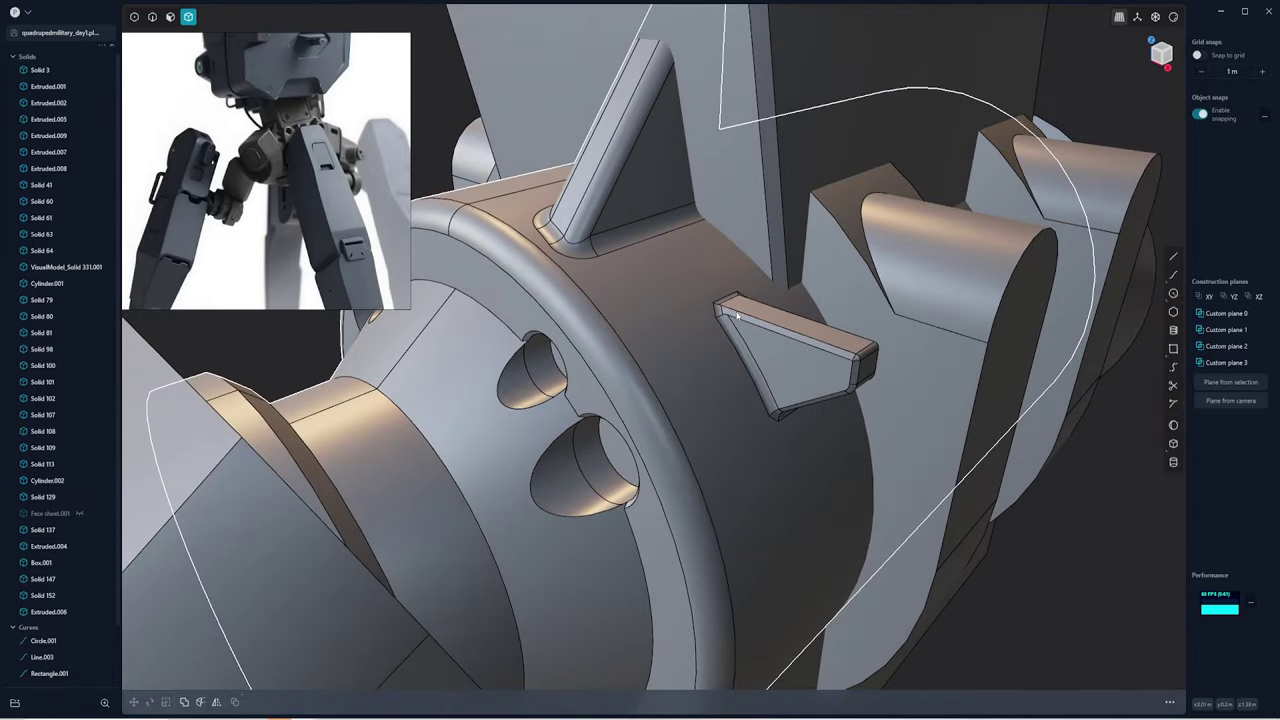
scroll(737, 315, down, 3)
click(725, 316)
mouse_move(725, 316)
middle_down()
mouse_move(711, 316)
mouse_move(692, 372)
mouse_move(766, 449)
middle_up()
scroll(711, 316, down, 3)
key(alt+x)
scroll(692, 372, up, 2)
key(Escape)
scroll(786, 437, up, 2)
mouse_move(826, 403)
middle_down()
mouse_move(755, 372)
mouse_move(677, 403)
middle_up()
Copy the lug's rounded face, then rotate, shrink and place it on the barrel below the wedge
scroll(675, 404, up, 2)
key(3)
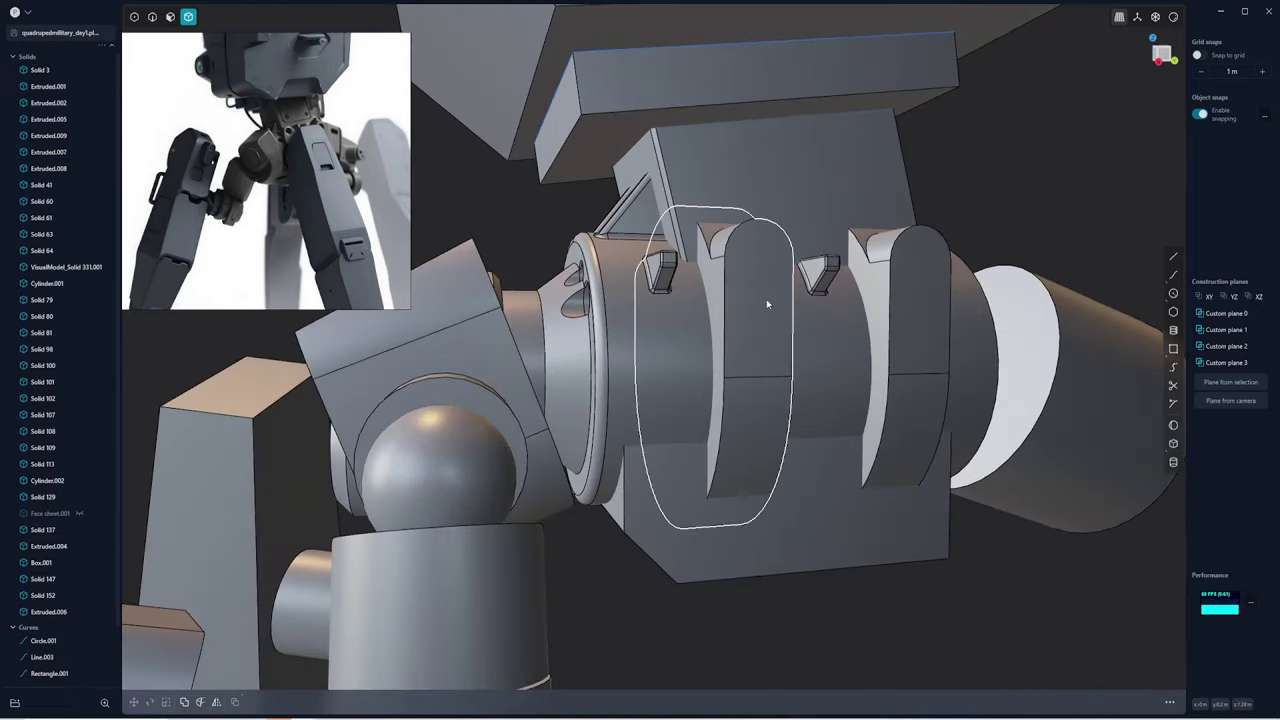
click(766, 300)
key(shift+d)
middle_drag(766, 282, 775, 276)
click(690, 320)
key(r)
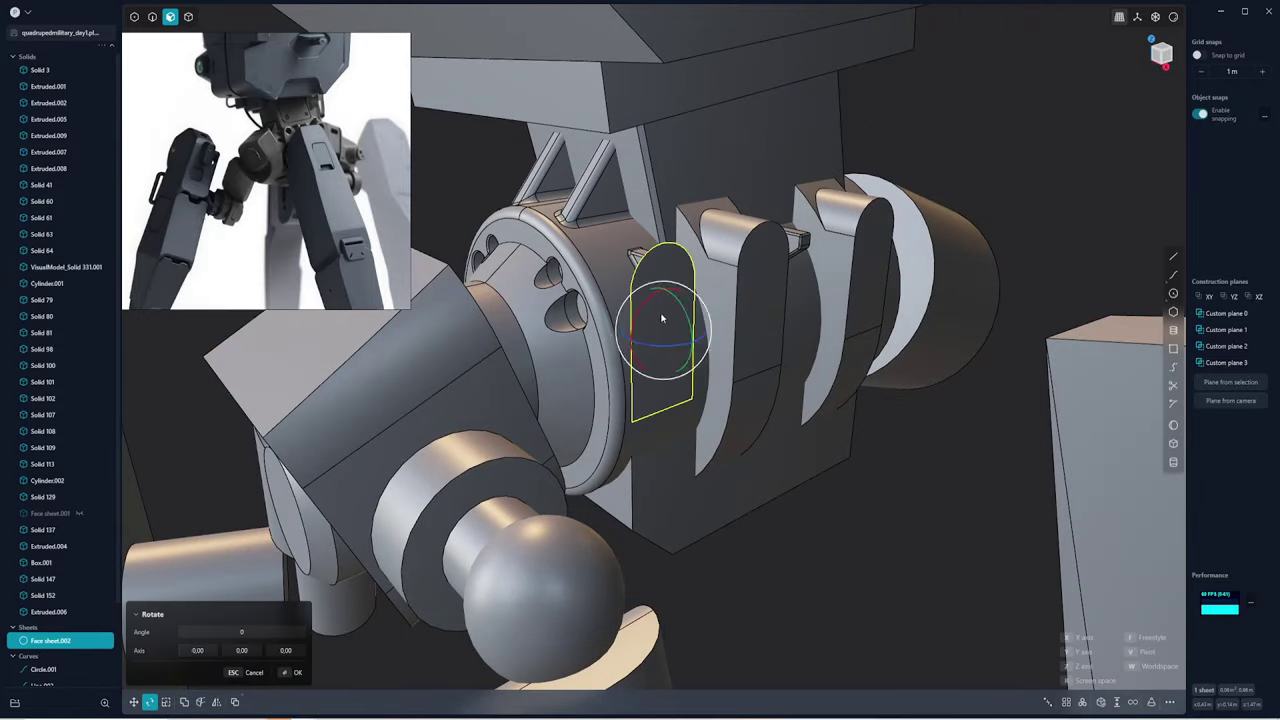
key(g)
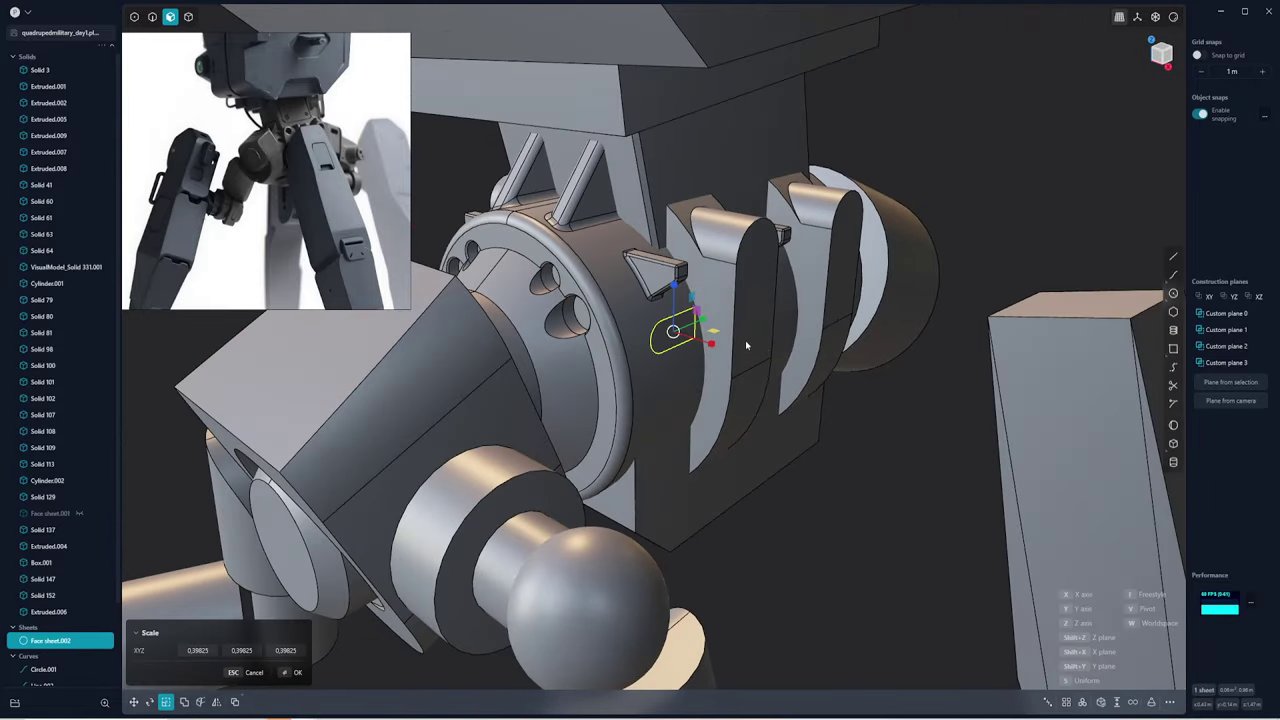
key(KP_3)
middle_drag(758, 373, 724, 385)
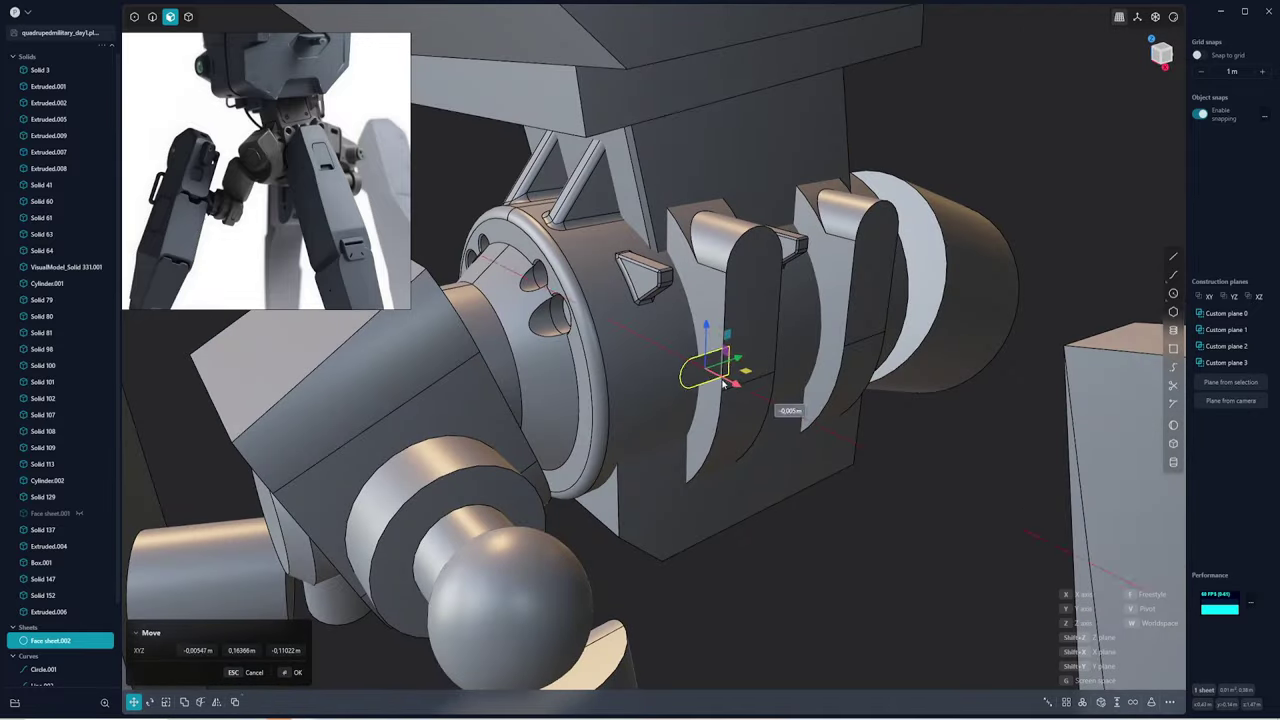
Thicken it into a tab, duplicate it below, union both with the barrel, fillet at -0.016 m
key(t)
click(680, 350)
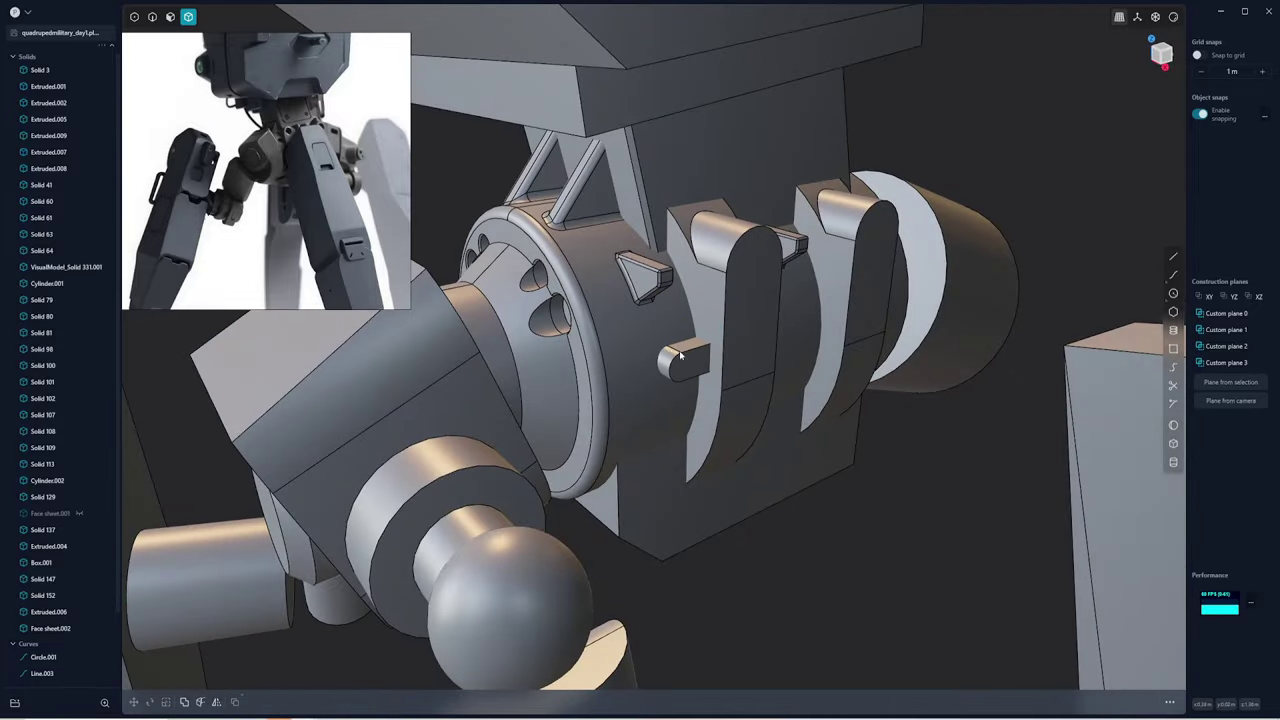
key(ctrl+d)
click(678, 373)
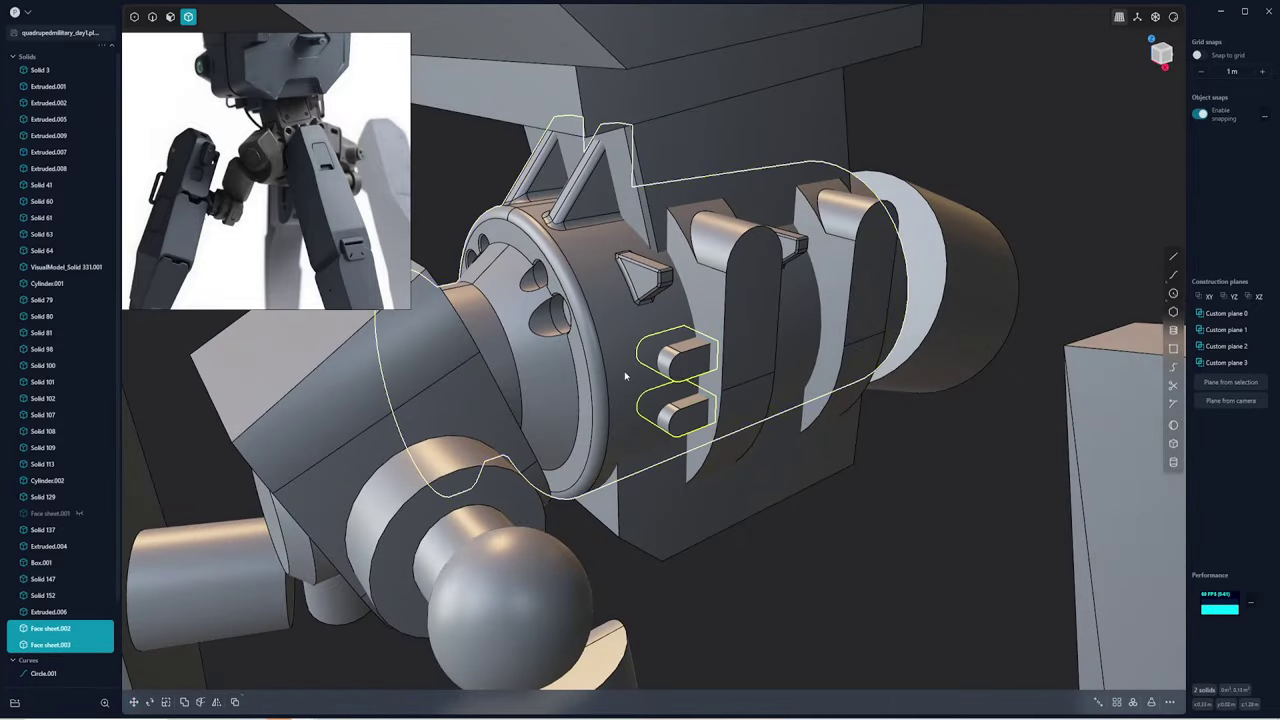
key(shift+=)
key(Return)
scroll(626, 376, up, 3)
key(f)
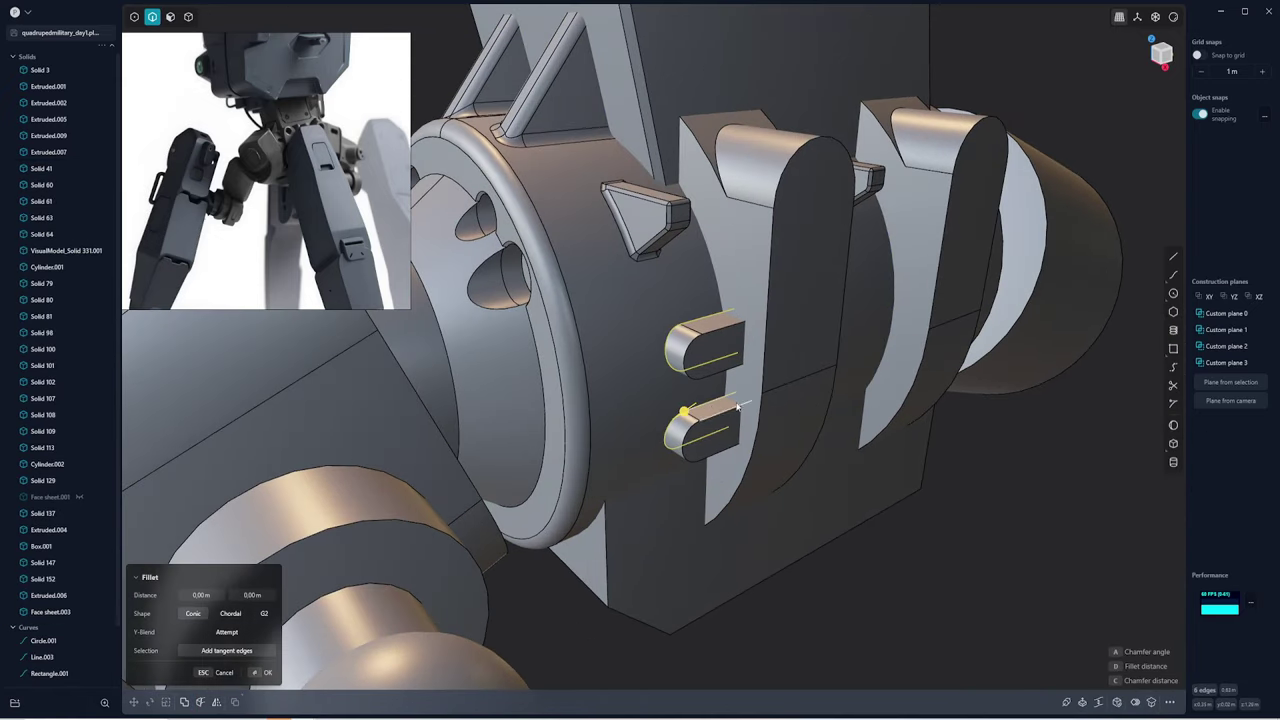
middle_drag(737, 407, 718, 412)
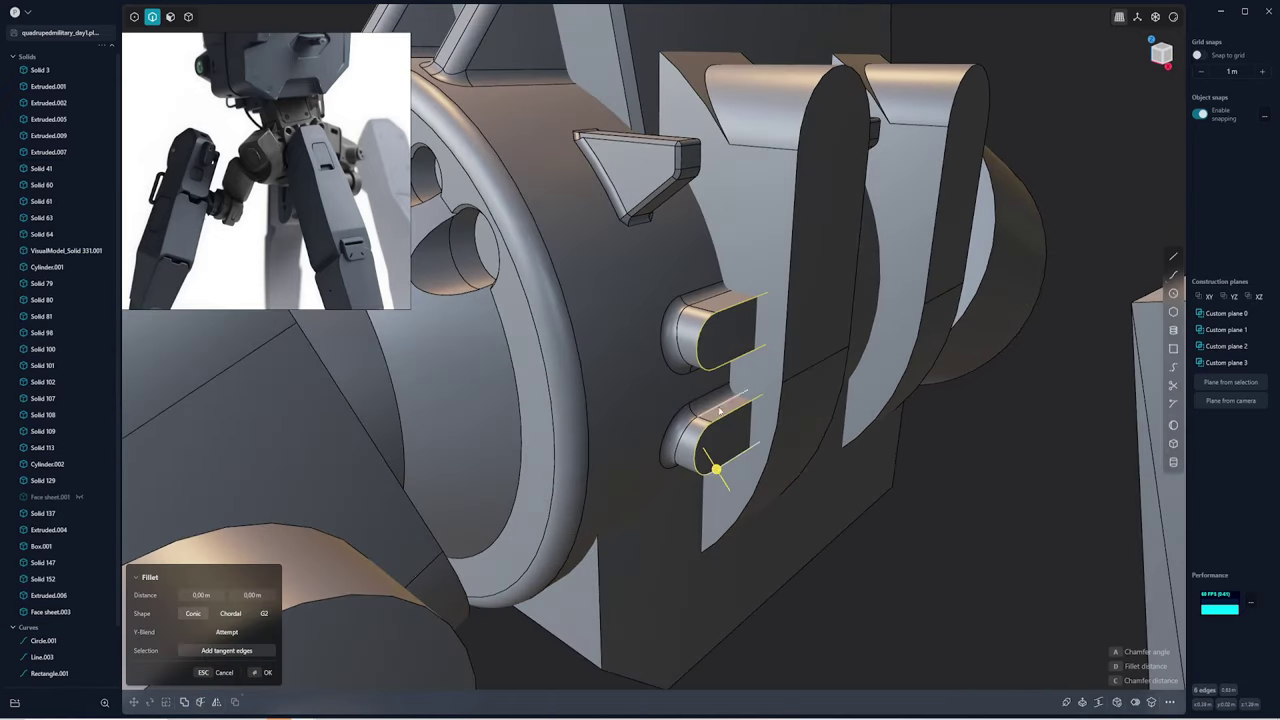
drag(718, 472, 714, 466)
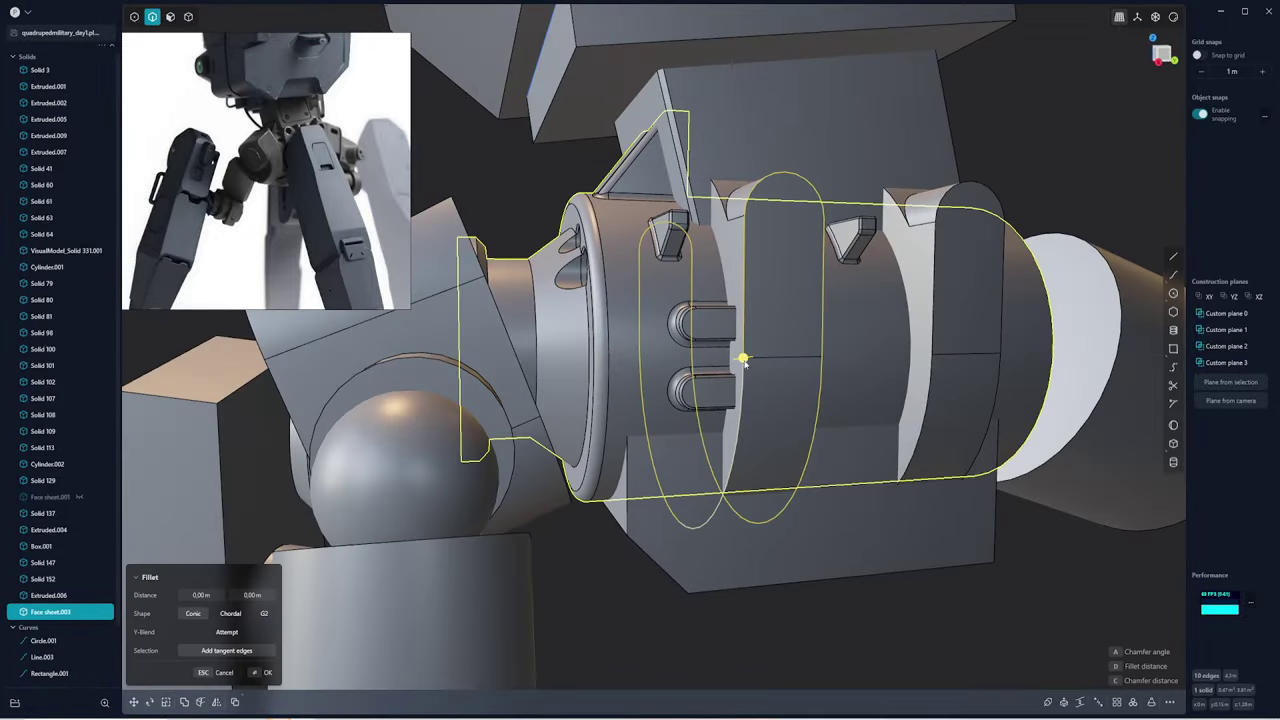
drag(744, 362, 748, 367)
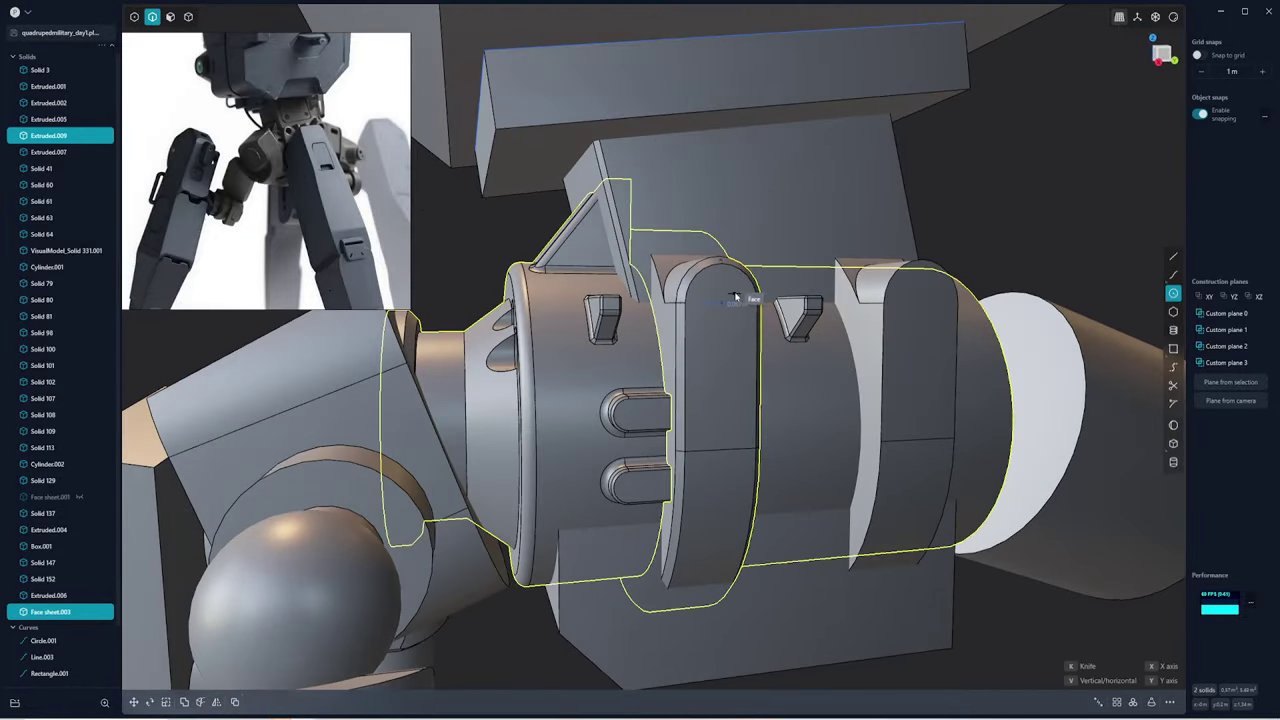
Cut a hole through the lug top from the circle and fillet its edge and the lug's top edge
key(KP_3)
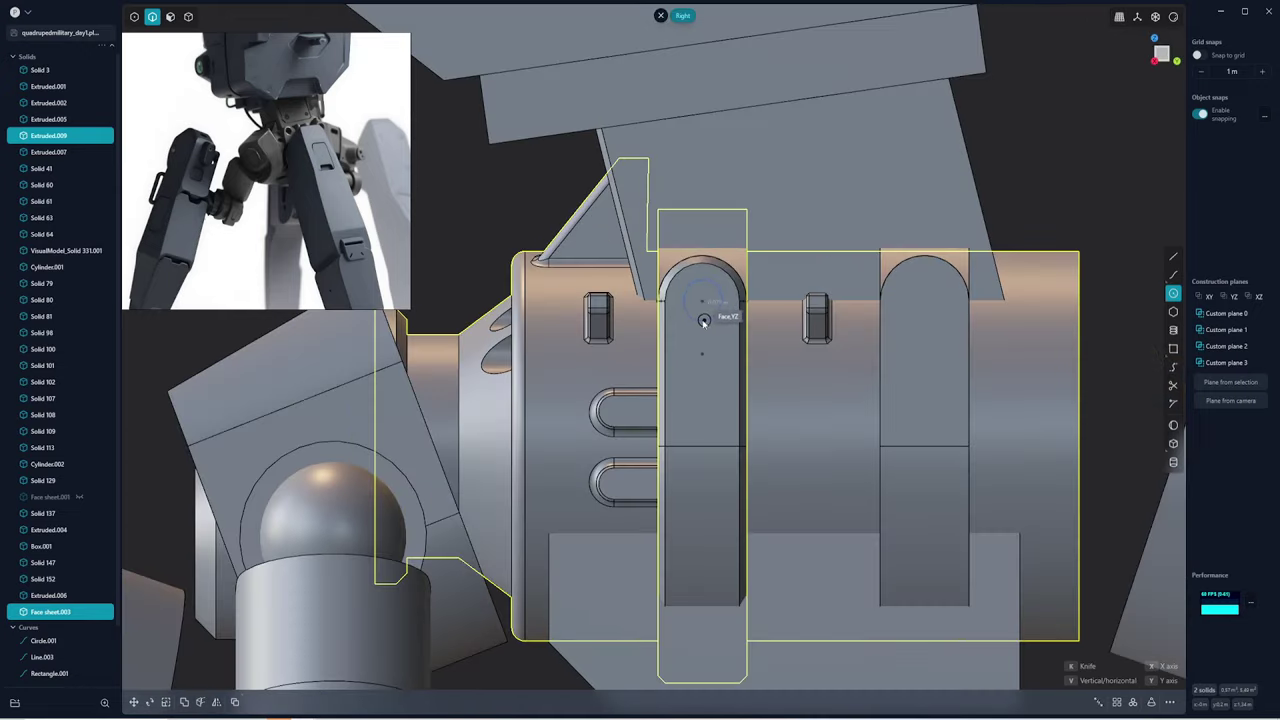
click(706, 322)
mouse_move(706, 322)
middle_down()
mouse_move(739, 289)
mouse_move(722, 284)
middle_up()
key(e)
key(Return)
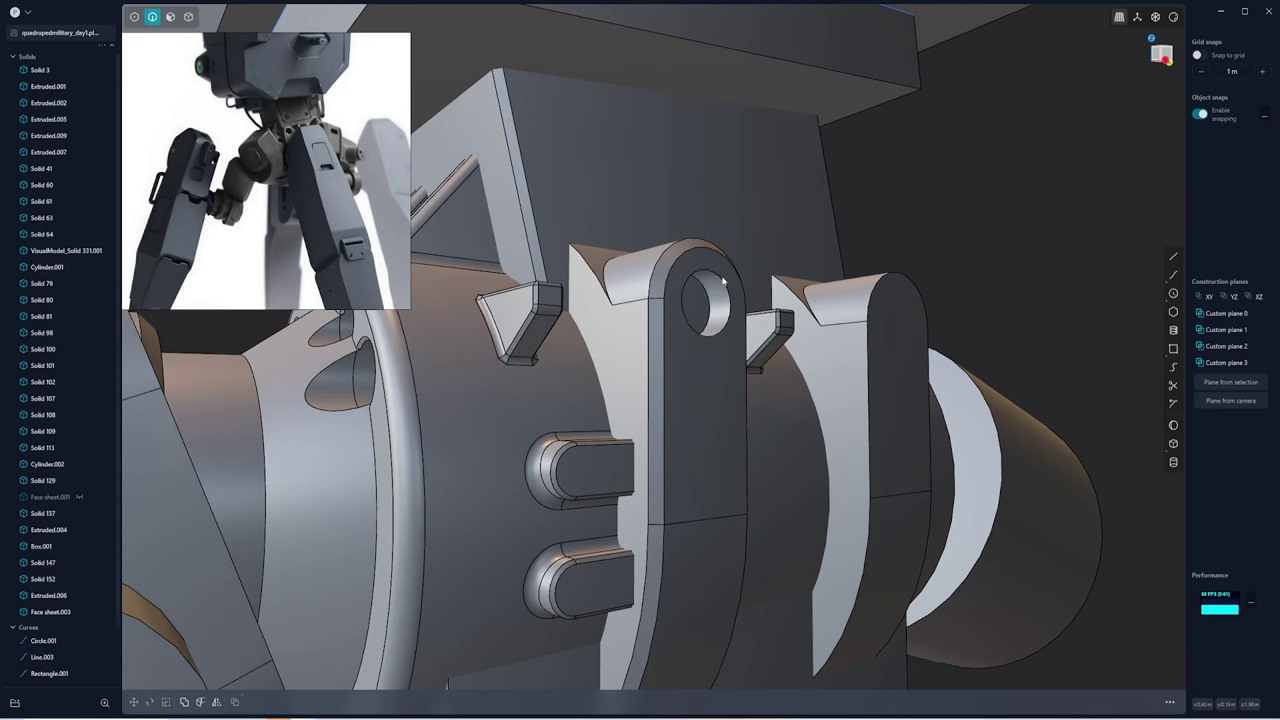
click(724, 282)
key(f)
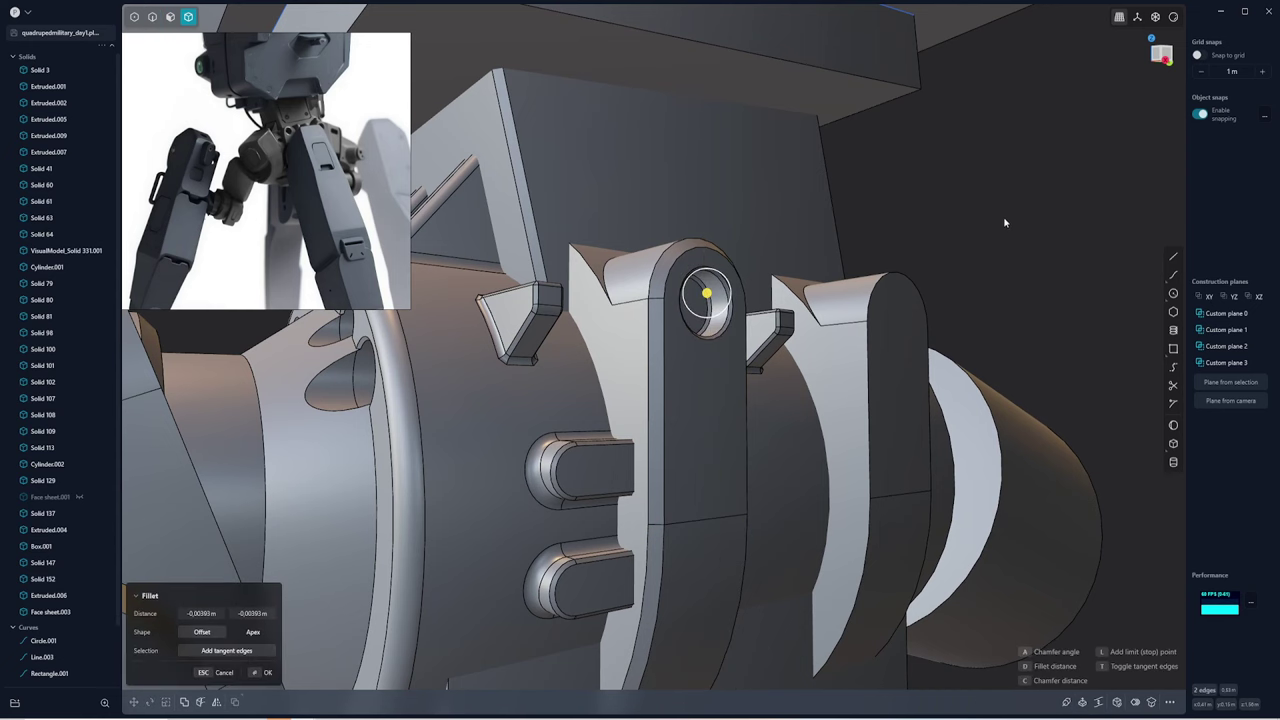
middle_drag(1005, 222, 587, 276)
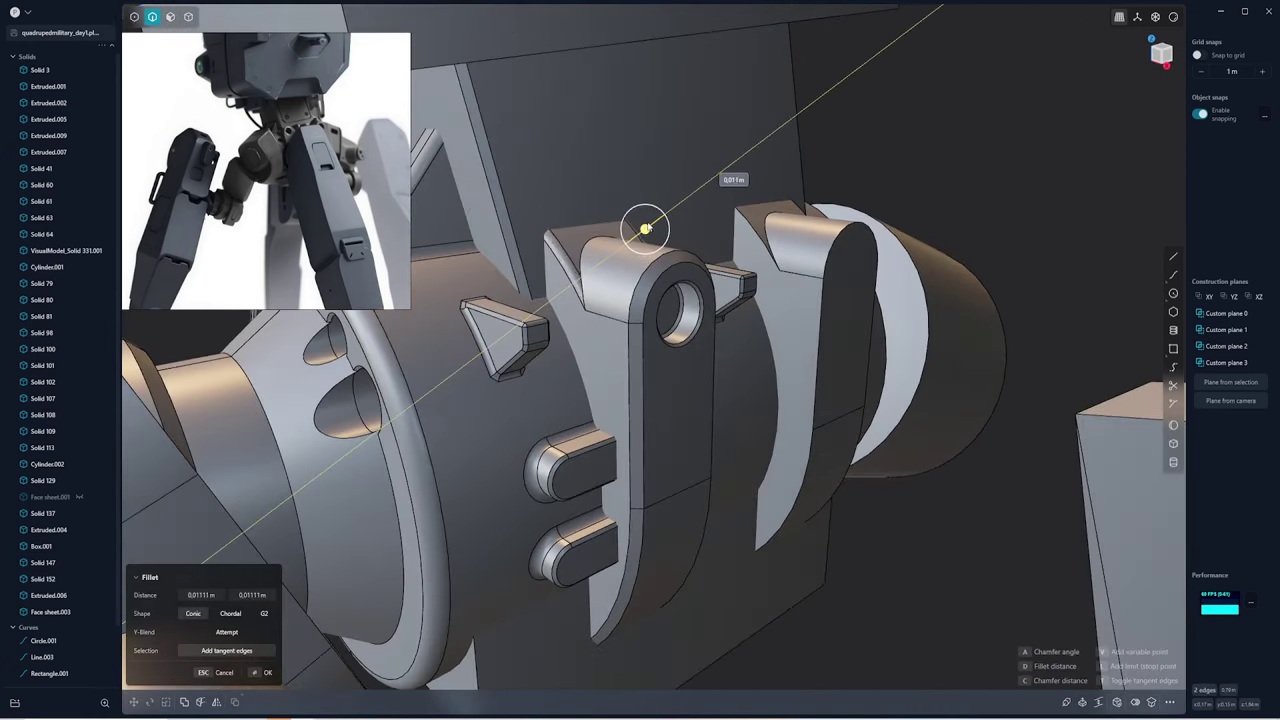
click(577, 266)
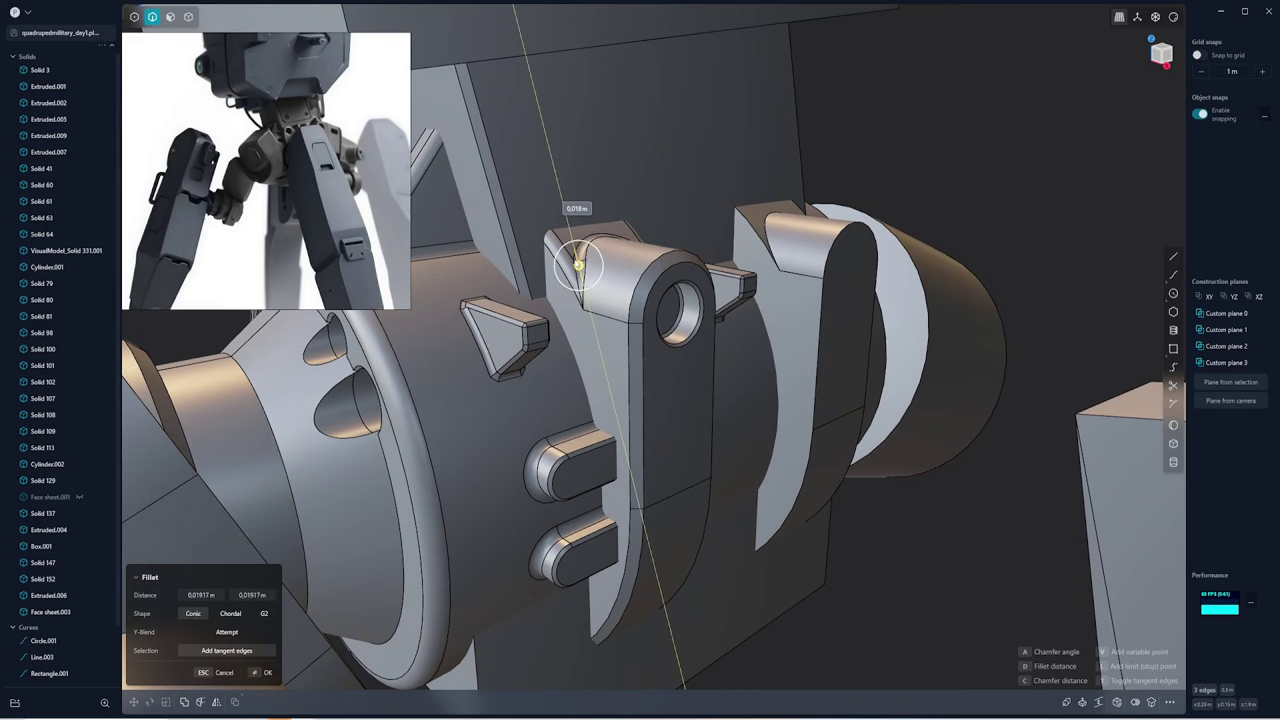
key(Escape)
Try a fillet on an edge under the lower block, then cancel it
mouse_move(579, 270)
middle_down()
mouse_move(531, 315)
mouse_move(701, 284)
mouse_move(611, 449)
middle_up()
click(608, 440)
key(f)
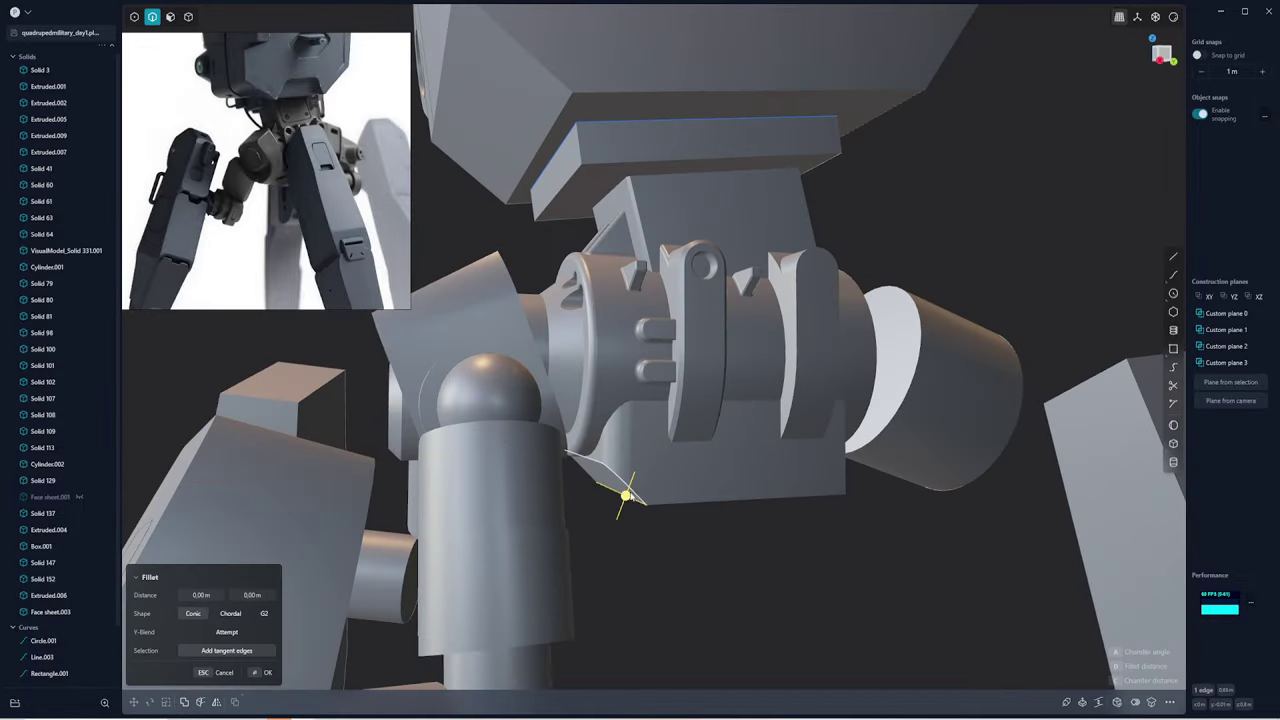
key(Escape)
mouse_move(622, 486)
middle_down()
mouse_move(680, 480)
mouse_move(624, 269)
mouse_move(736, 295)
middle_up()
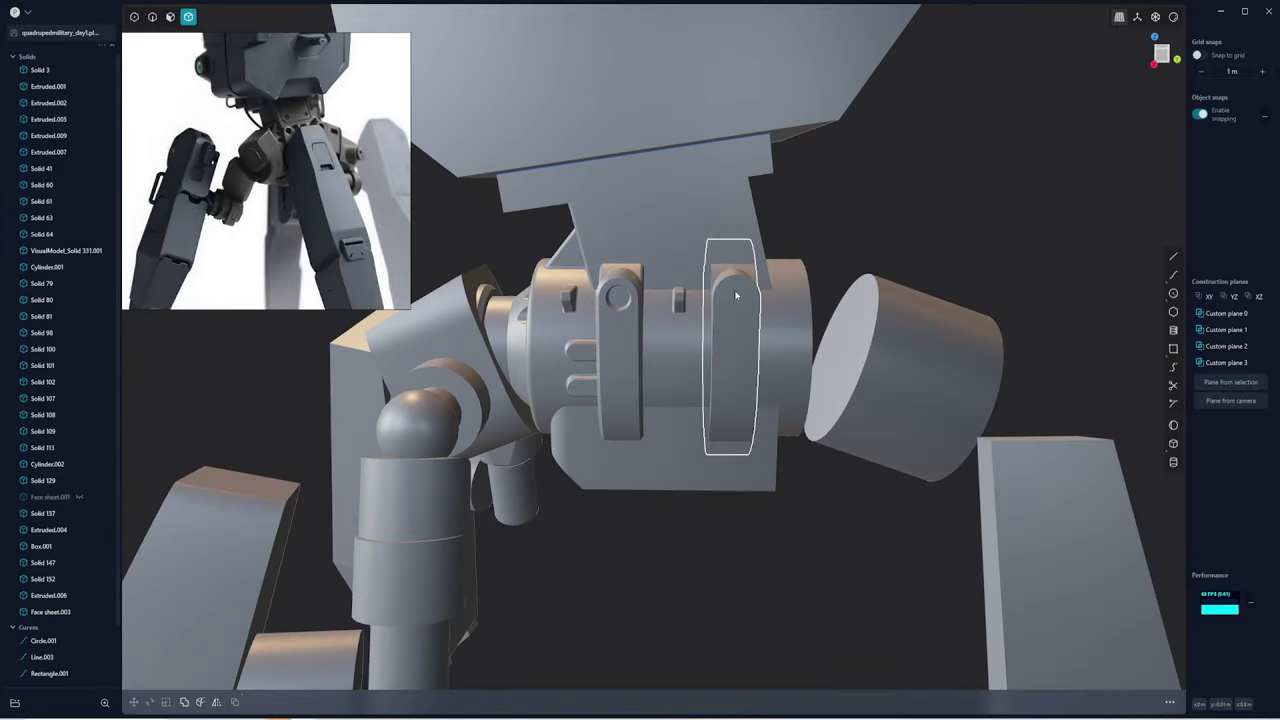
Fillet two edges of the angled socket block
middle_drag(528, 315, 622, 344)
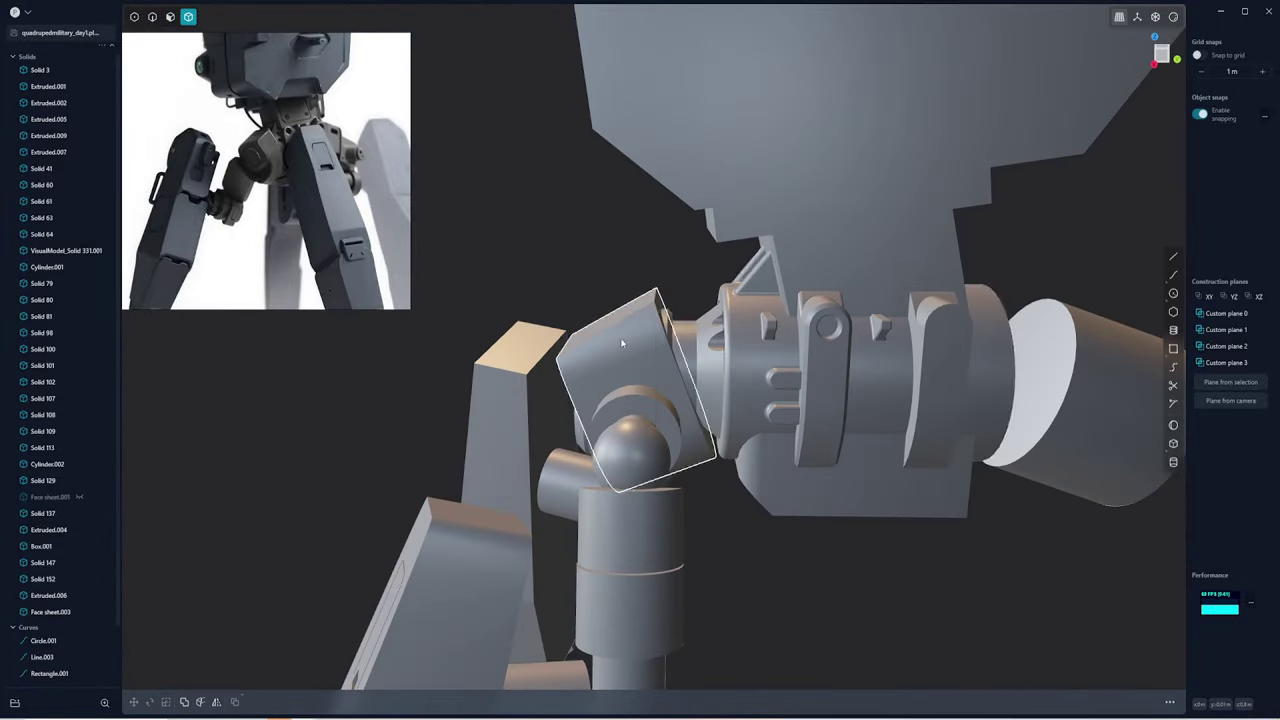
click(643, 337)
middle_drag(643, 300, 690, 330)
click(700, 400)
key(f)
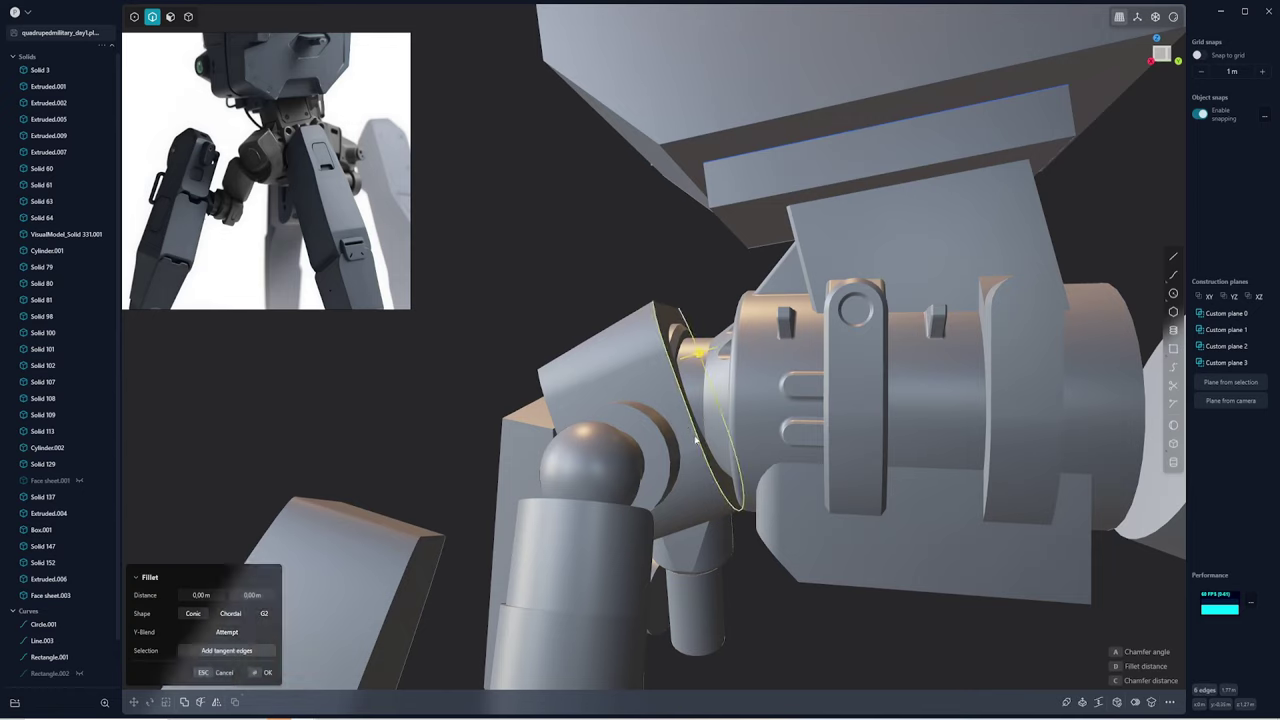
middle_drag(700, 400, 697, 270)
drag(700, 270, 708, 266)
key(Return)
Fillet another edge on the far side of the socket block
middle_drag(705, 270, 597, 258)
click(657, 257)
key(f)
drag(630, 220, 623, 235)
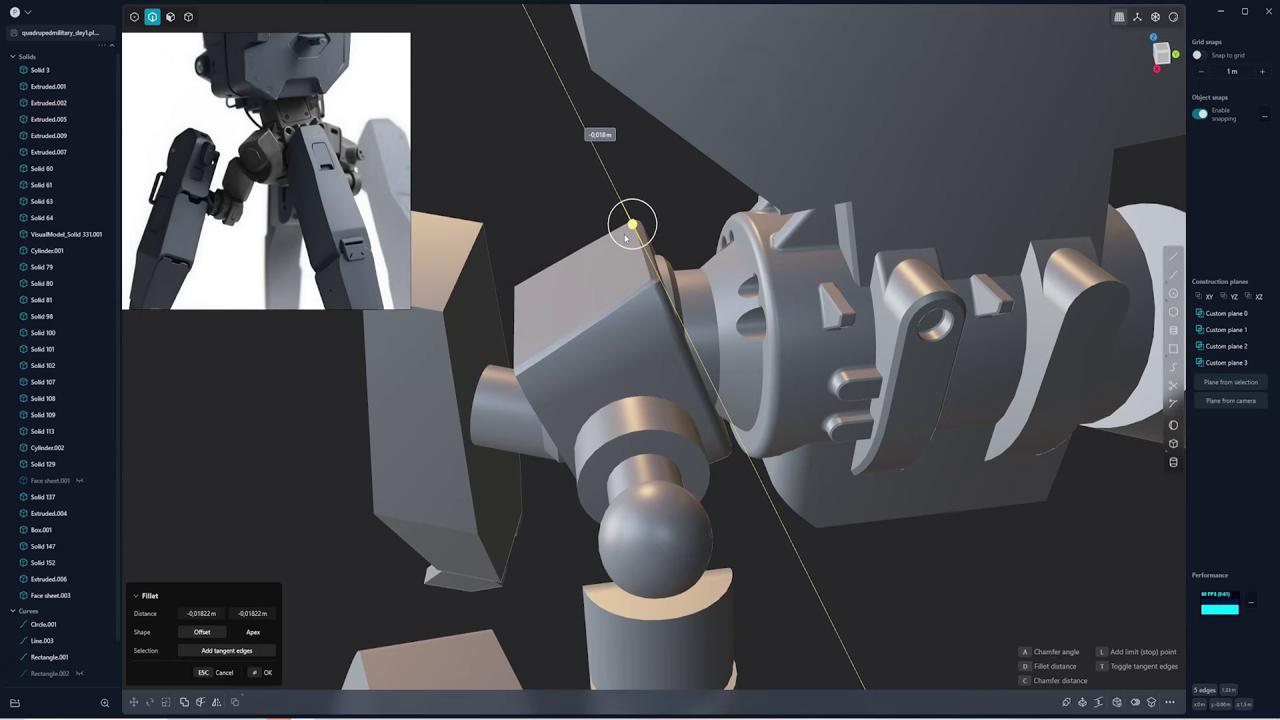
key(Return)
Round the collar ring's circular edge, fine-tuning both fillet distances
mouse_move(557, 240)
middle_down()
mouse_move(760, 217)
mouse_move(642, 332)
mouse_move(506, 343)
mouse_move(745, 400)
middle_up()
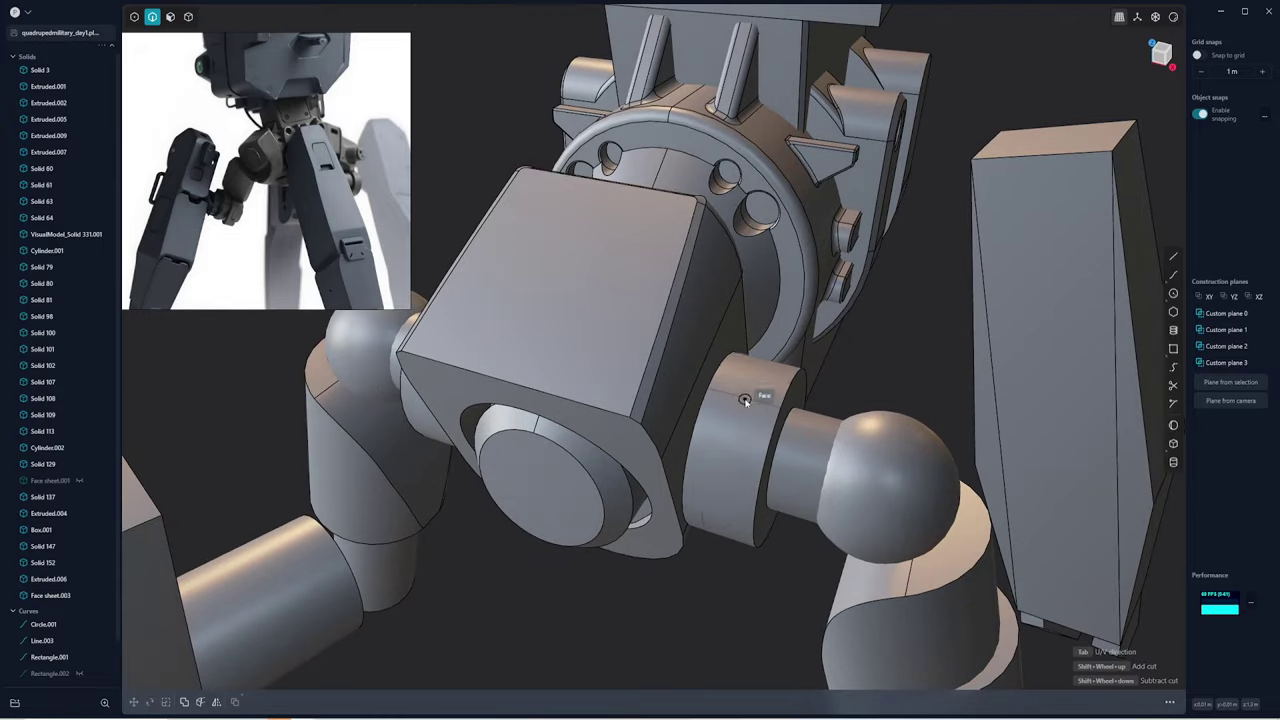
click(745, 400)
key(o)
mouse_move(730, 335)
middle_down()
mouse_move(633, 313)
mouse_move(645, 283)
mouse_move(686, 386)
middle_up()
click(663, 294)
key(f)
drag(663, 294, 647, 308)
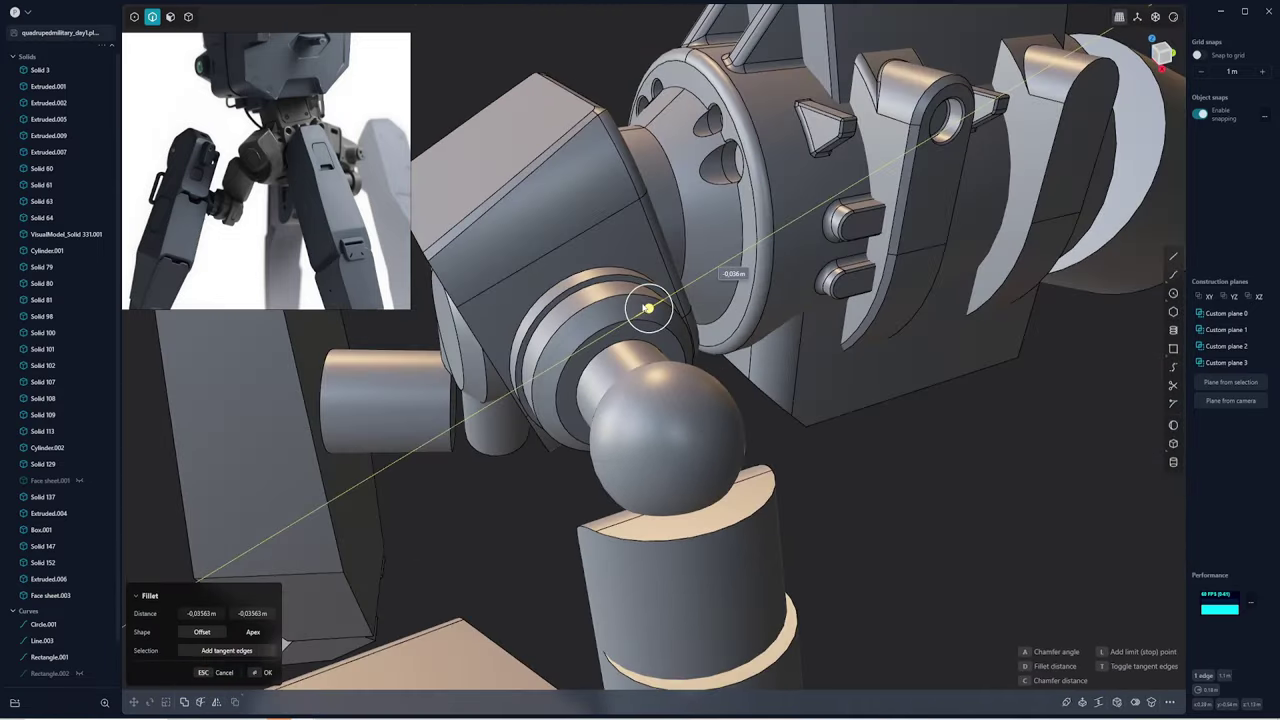
middle_drag(798, 280, 653, 318)
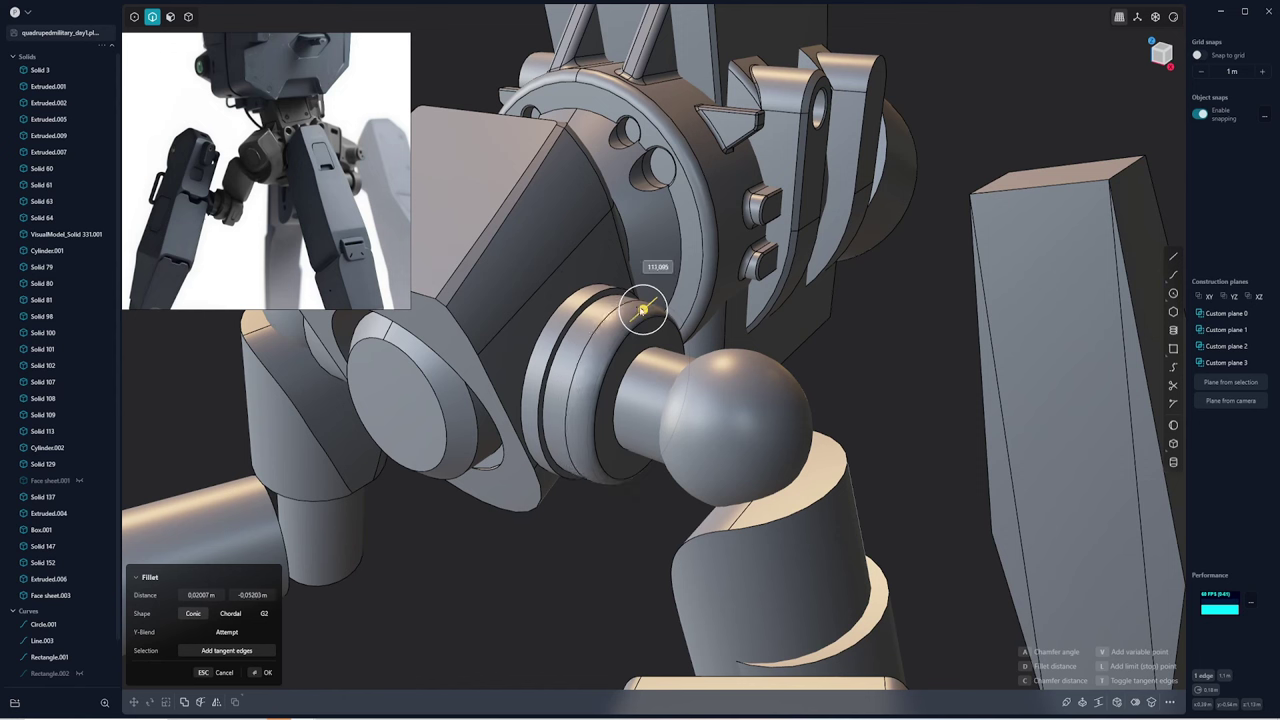
drag(643, 310, 638, 317)
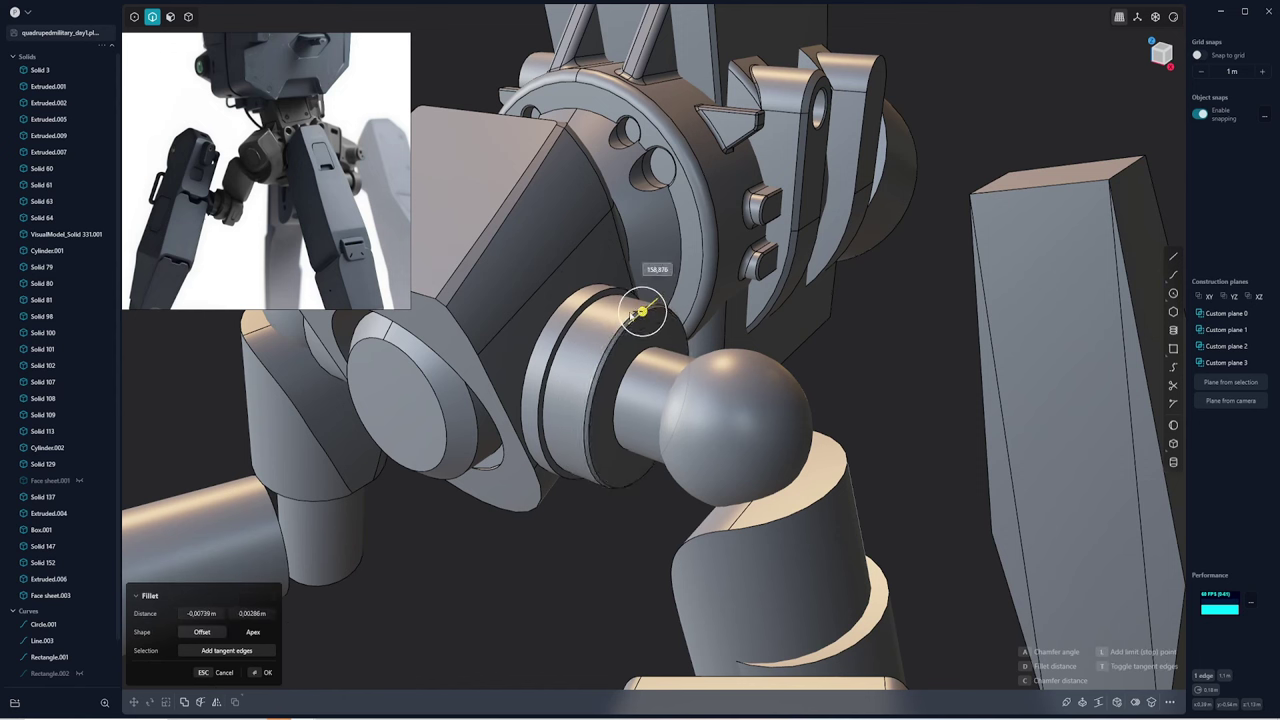
drag(643, 312, 630, 322)
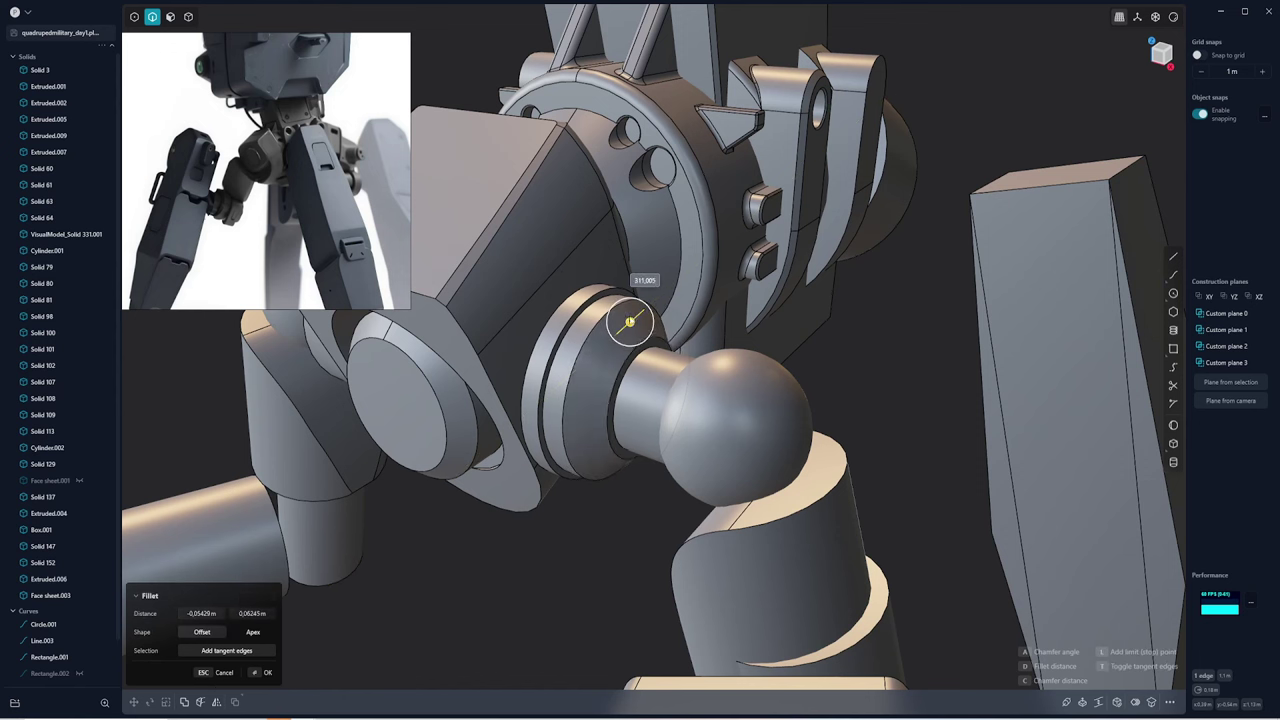
drag(760, 323, 765, 347)
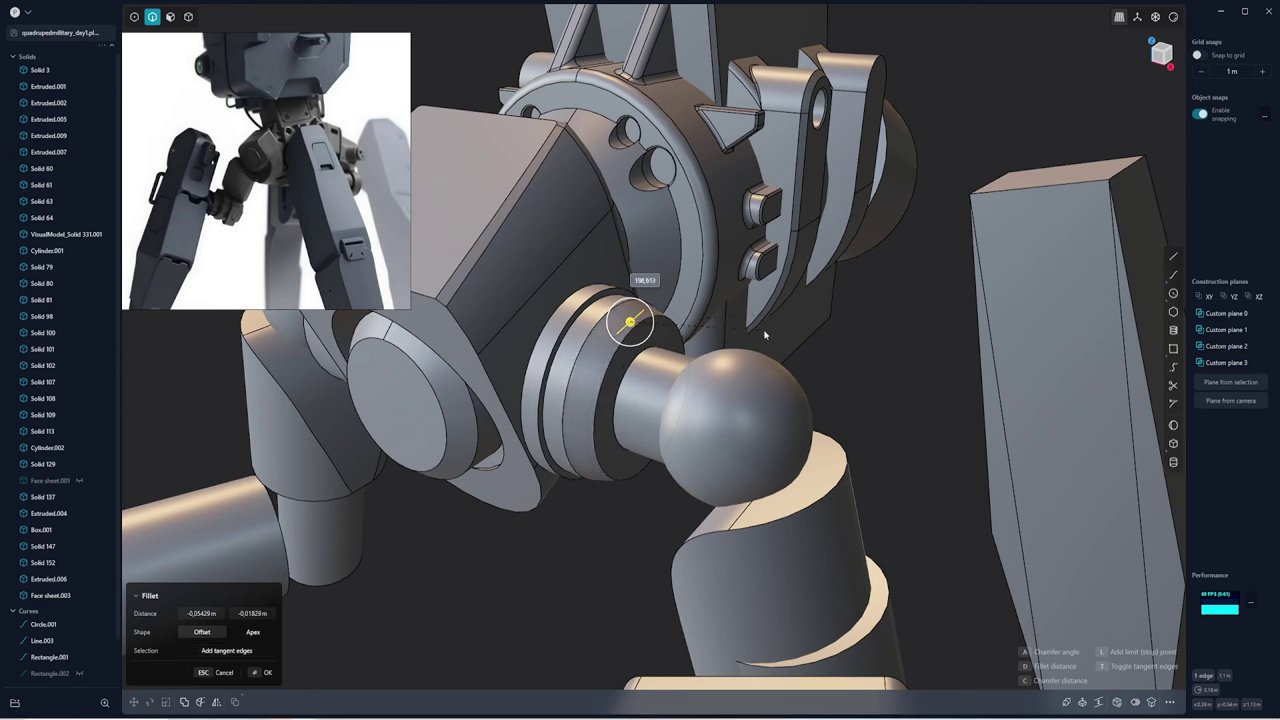
drag(764, 335, 781, 300)
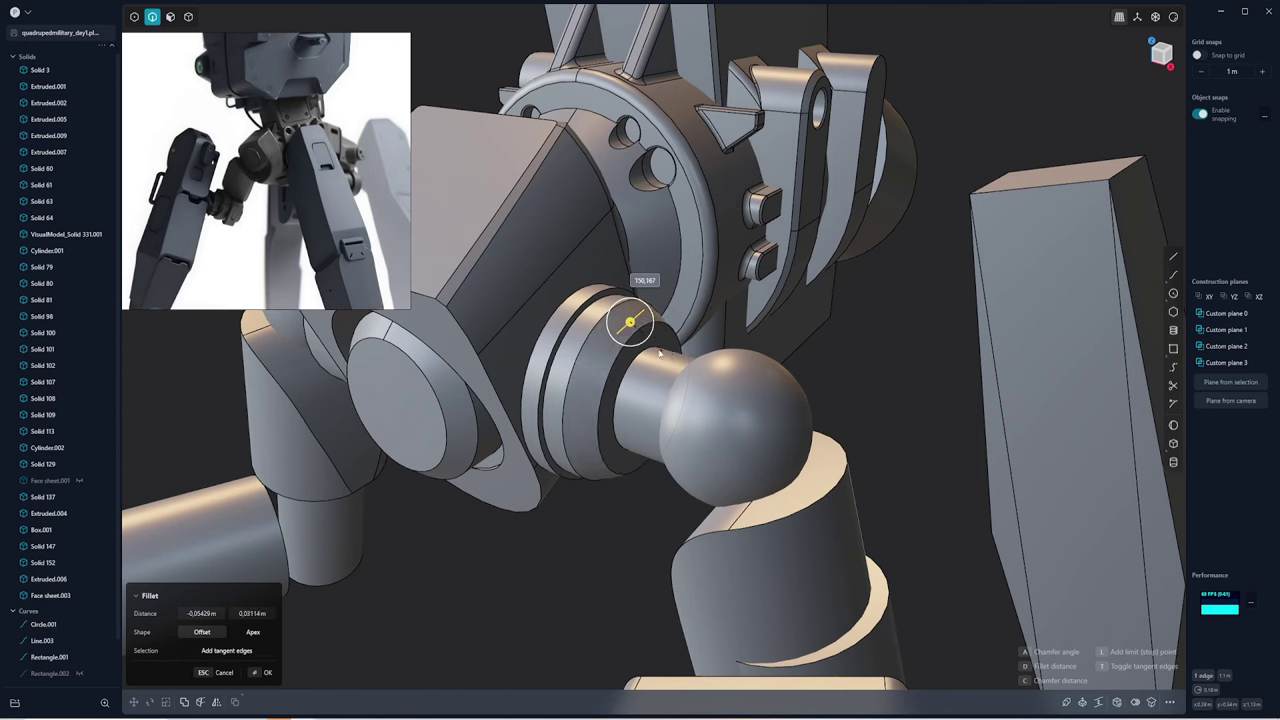
key(Return)
Fillet the other ring's circular edge by about 0.003 m
middle_drag(840, 320, 677, 308)
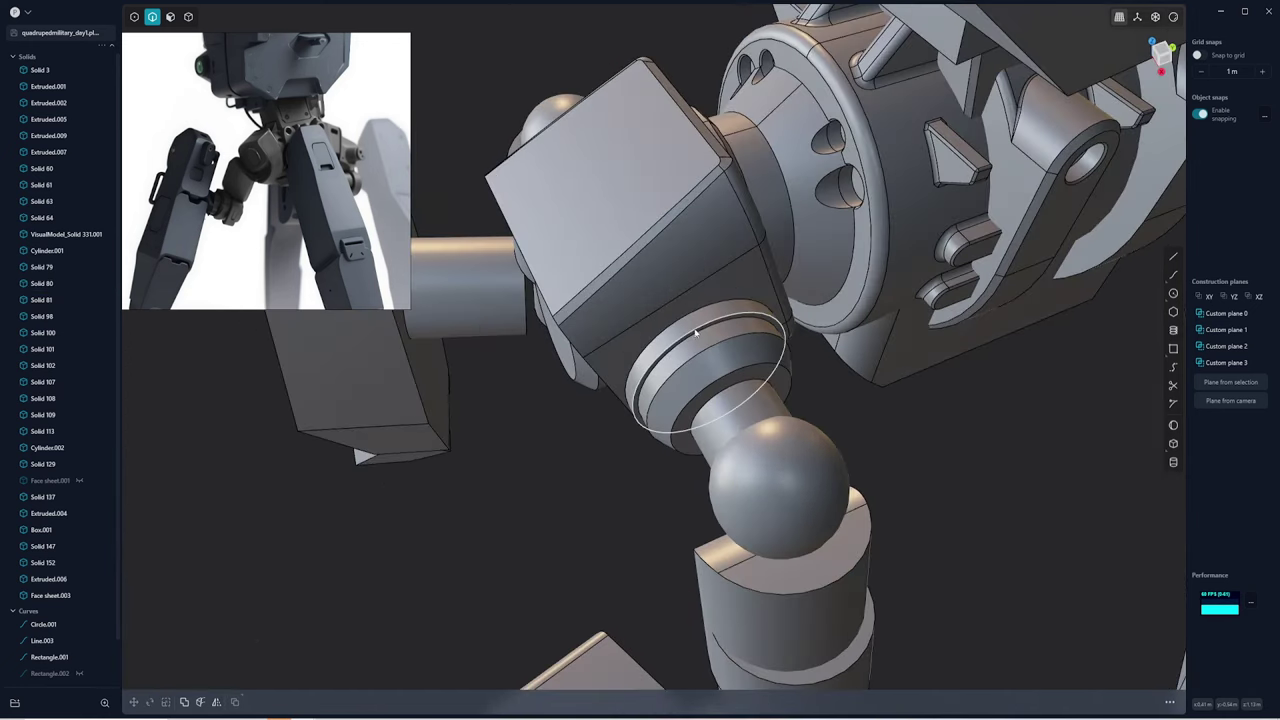
click(695, 333)
key(f)
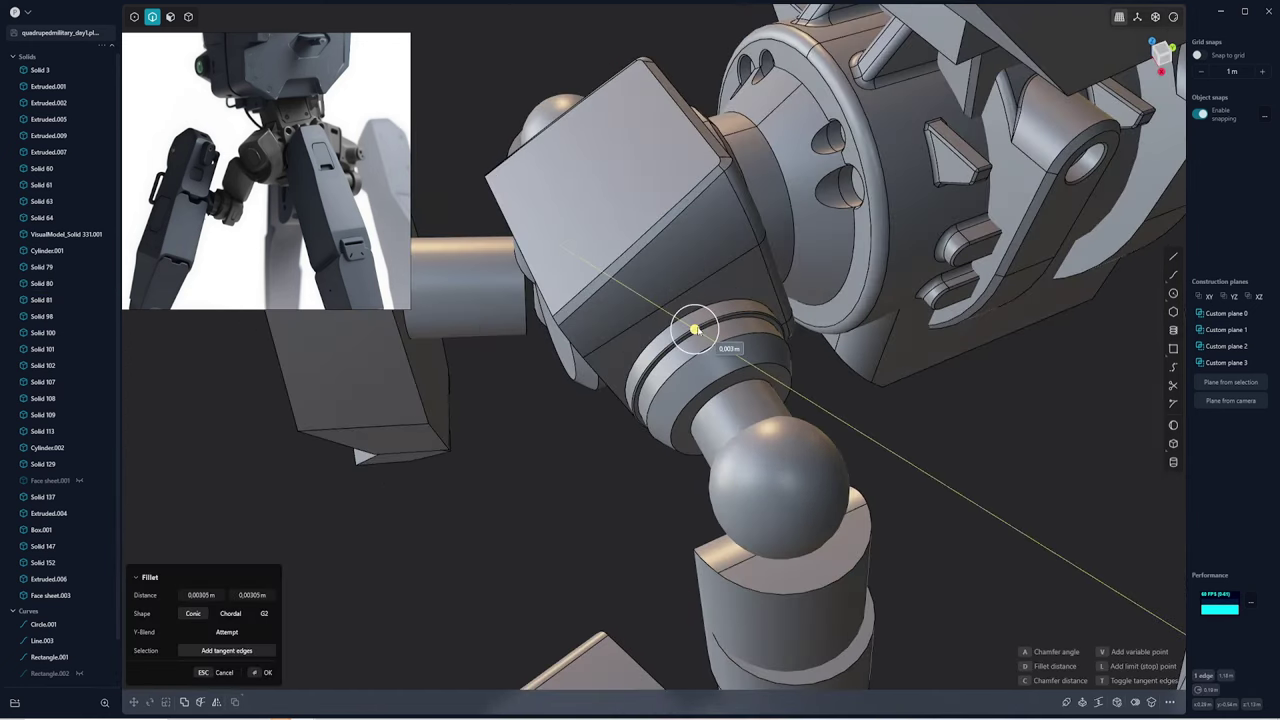
key(Return)
mouse_move(695, 333)
middle_down()
mouse_move(676, 350)
mouse_move(522, 258)
mouse_move(780, 300)
mouse_move(567, 441)
middle_up()
key(4)
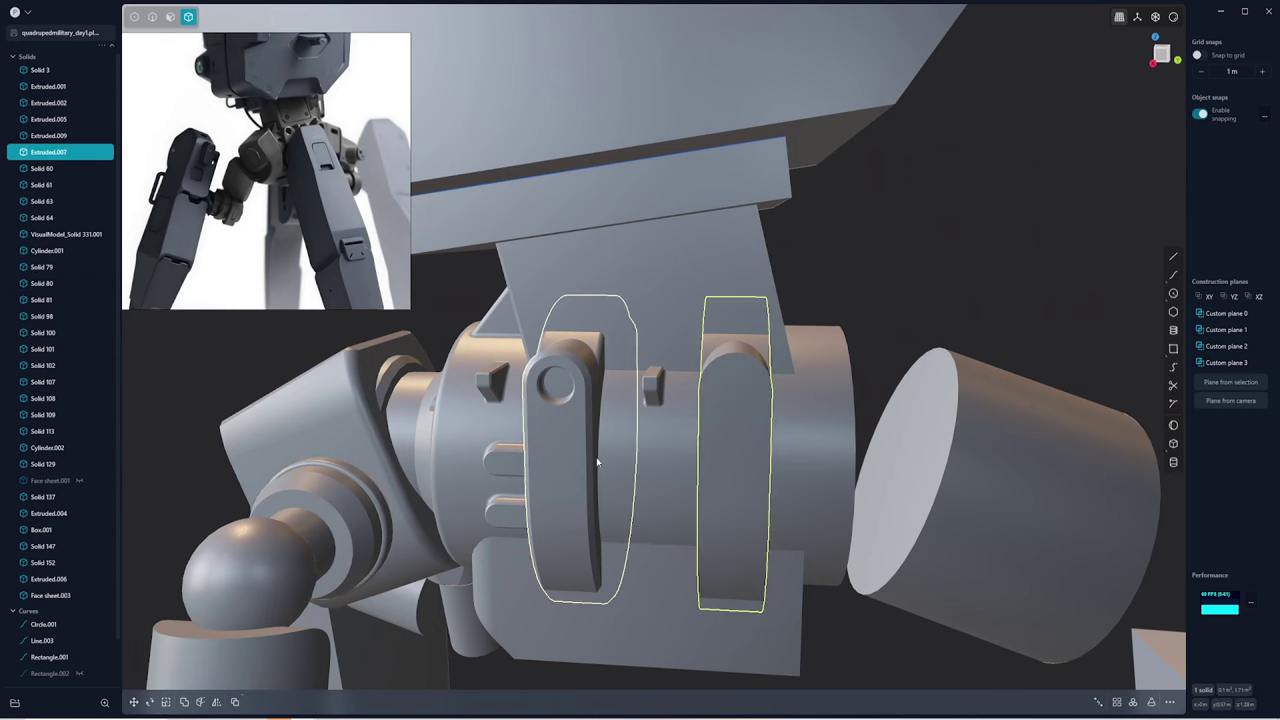
Move the holed lever to the right side of the hub
click(565, 455)
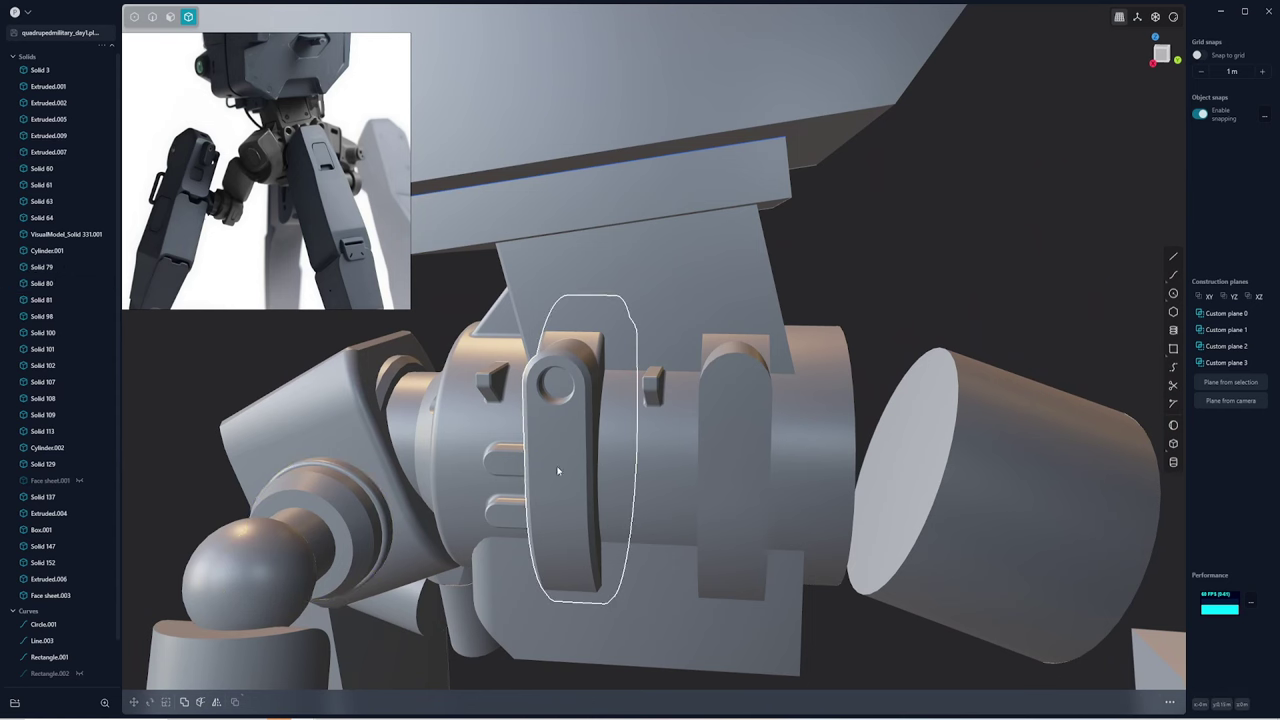
middle_drag(559, 464, 640, 462)
click(683, 463)
key(g)
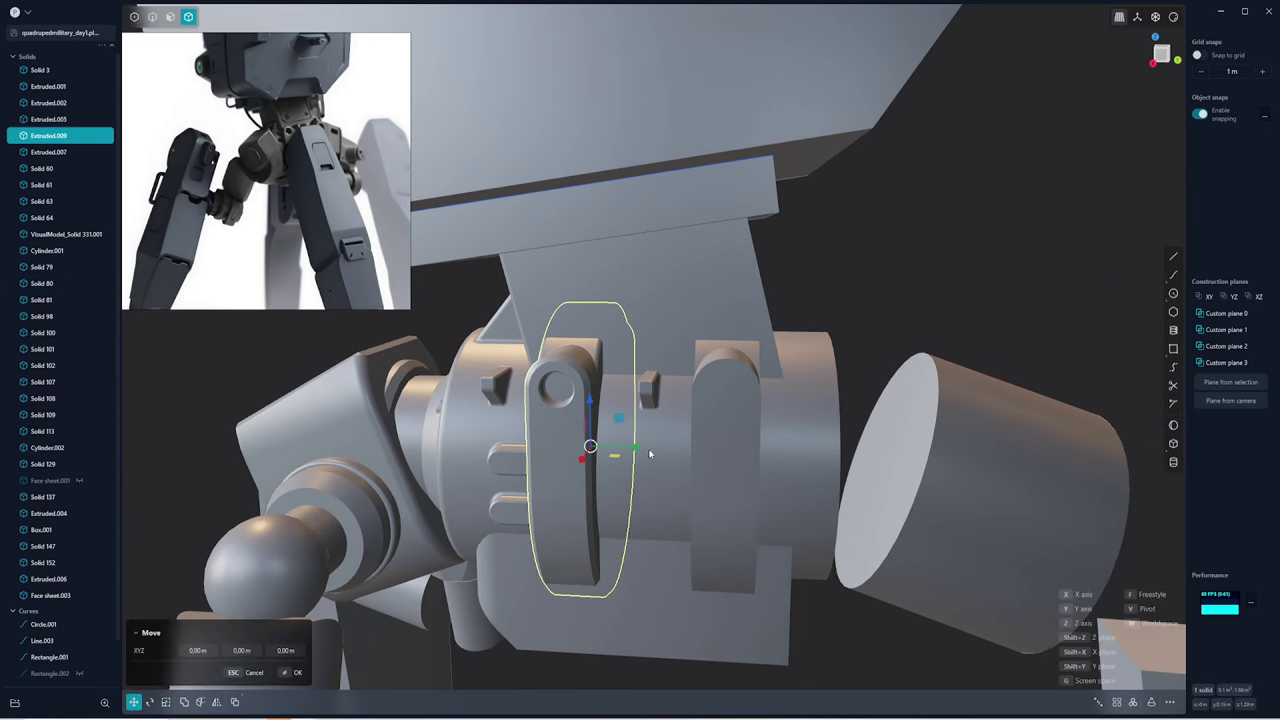
key(Escape)
click(622, 449)
key(g)
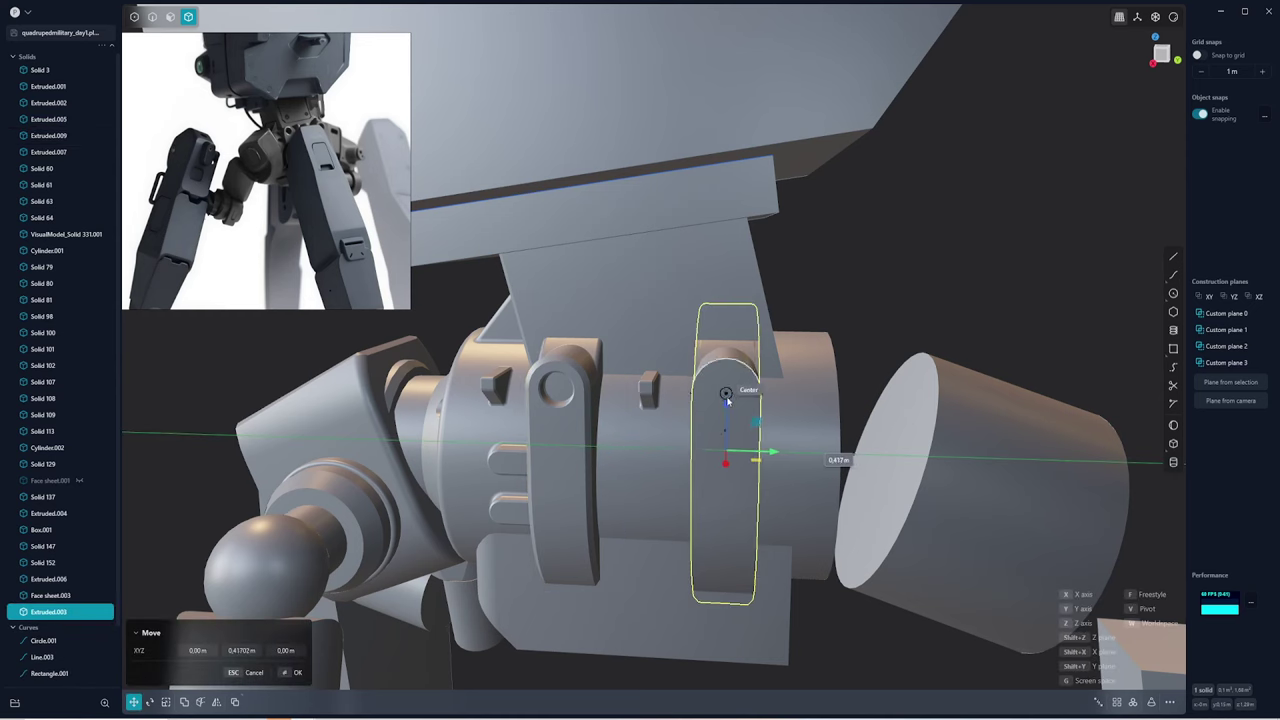
click(748, 455)
middle_drag(743, 366, 702, 371)
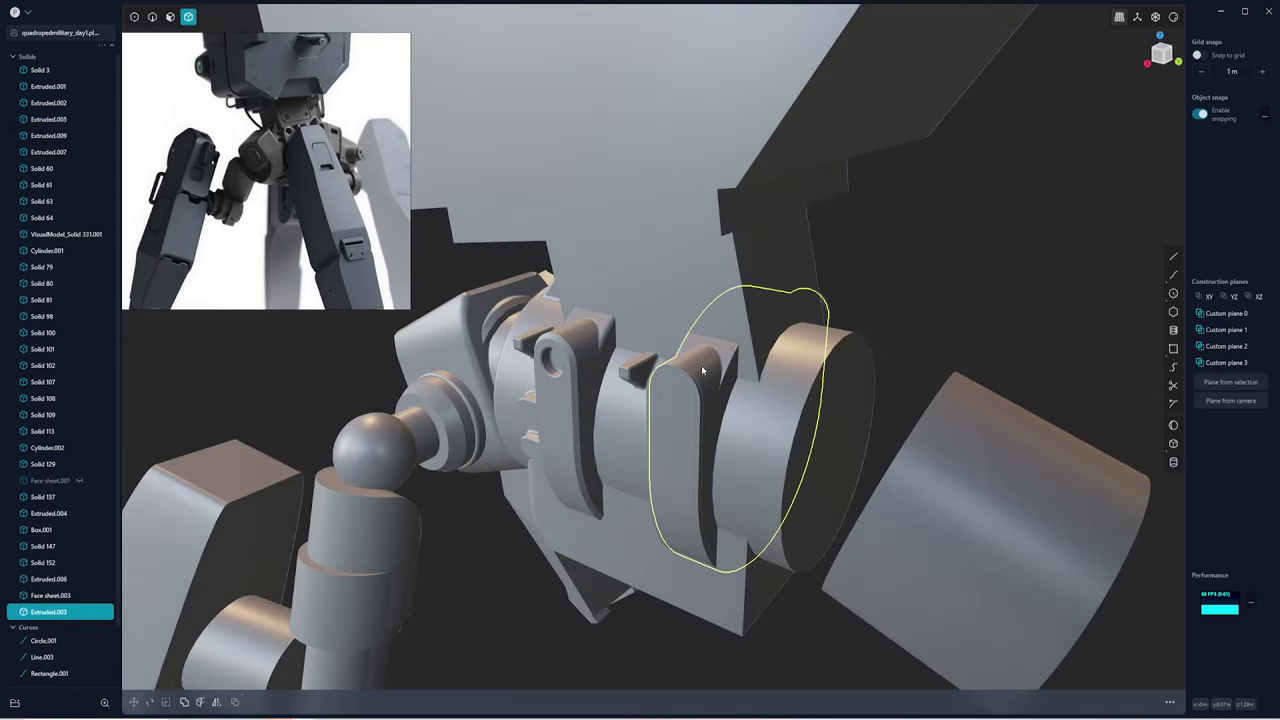
key(1)
mouse_move(920, 347)
middle_down()
mouse_move(846, 349)
mouse_move(903, 371)
mouse_move(843, 380)
mouse_move(719, 338)
middle_up()
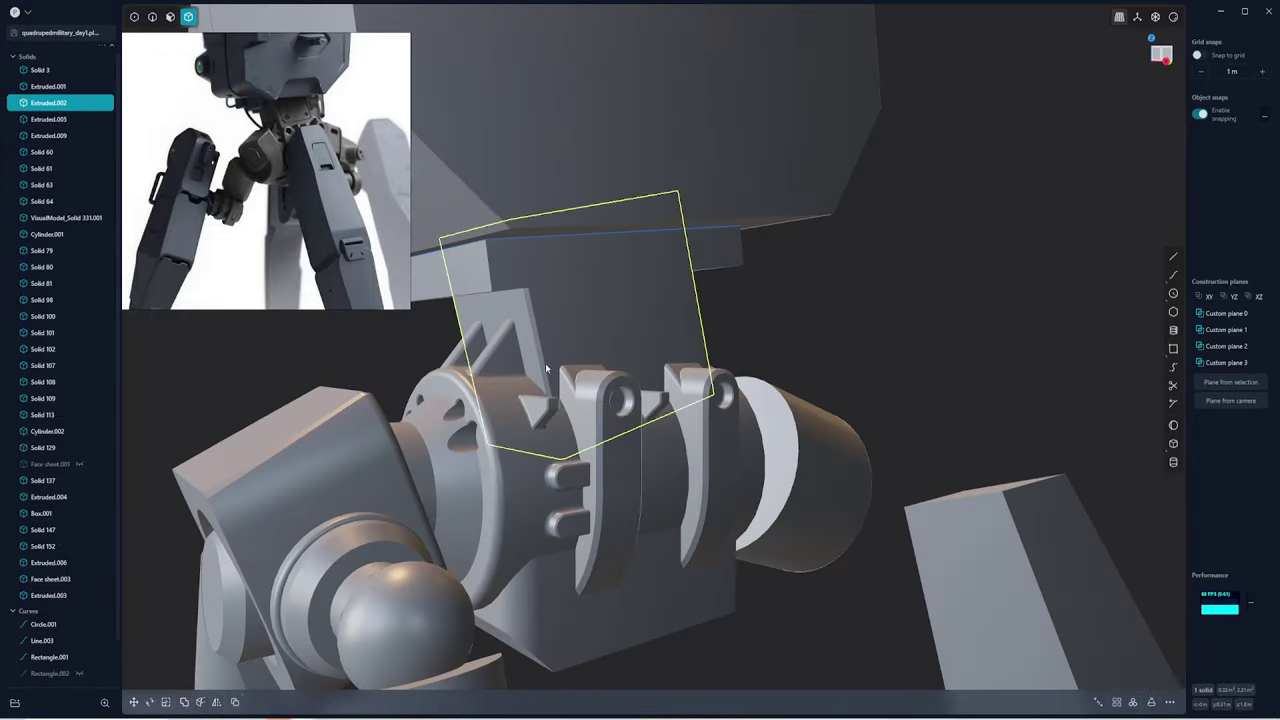
Fillet an upper mount edge by about 0.033 m
scroll(545, 363, up, 2)
key(2)
click(538, 351)
key(f)
drag(538, 351, 540, 360)
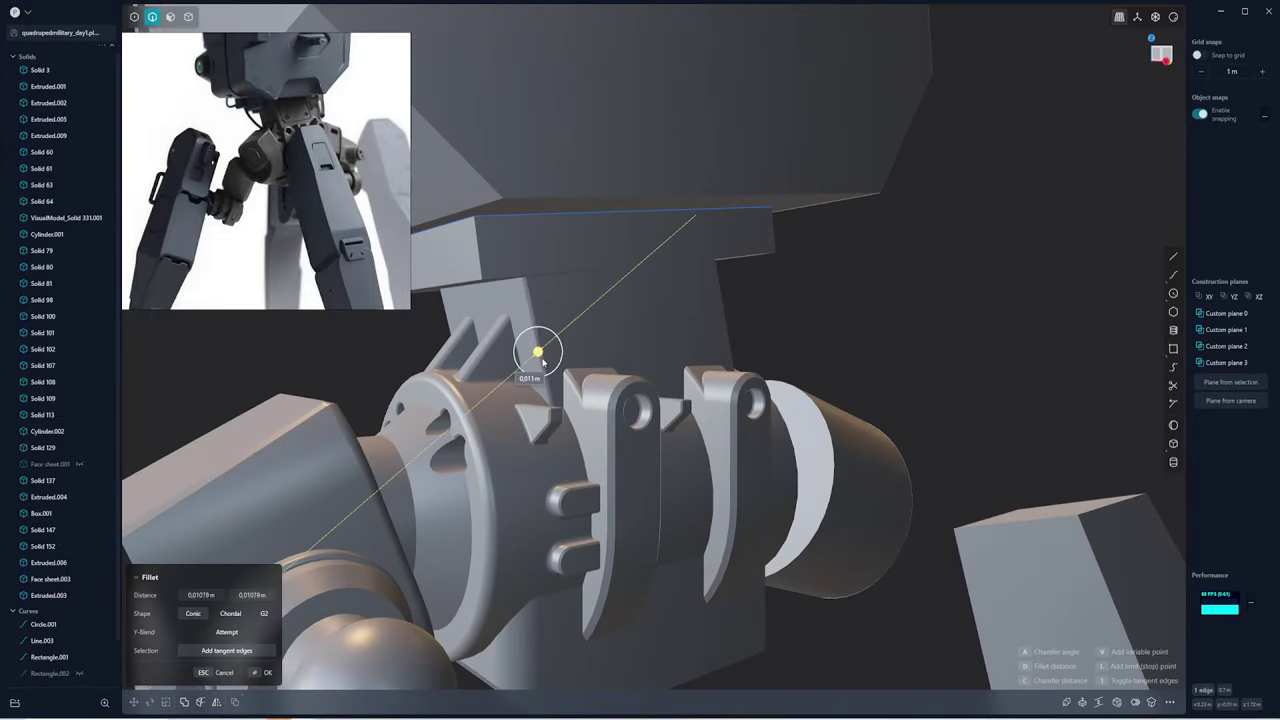
key(Return)
key(4)
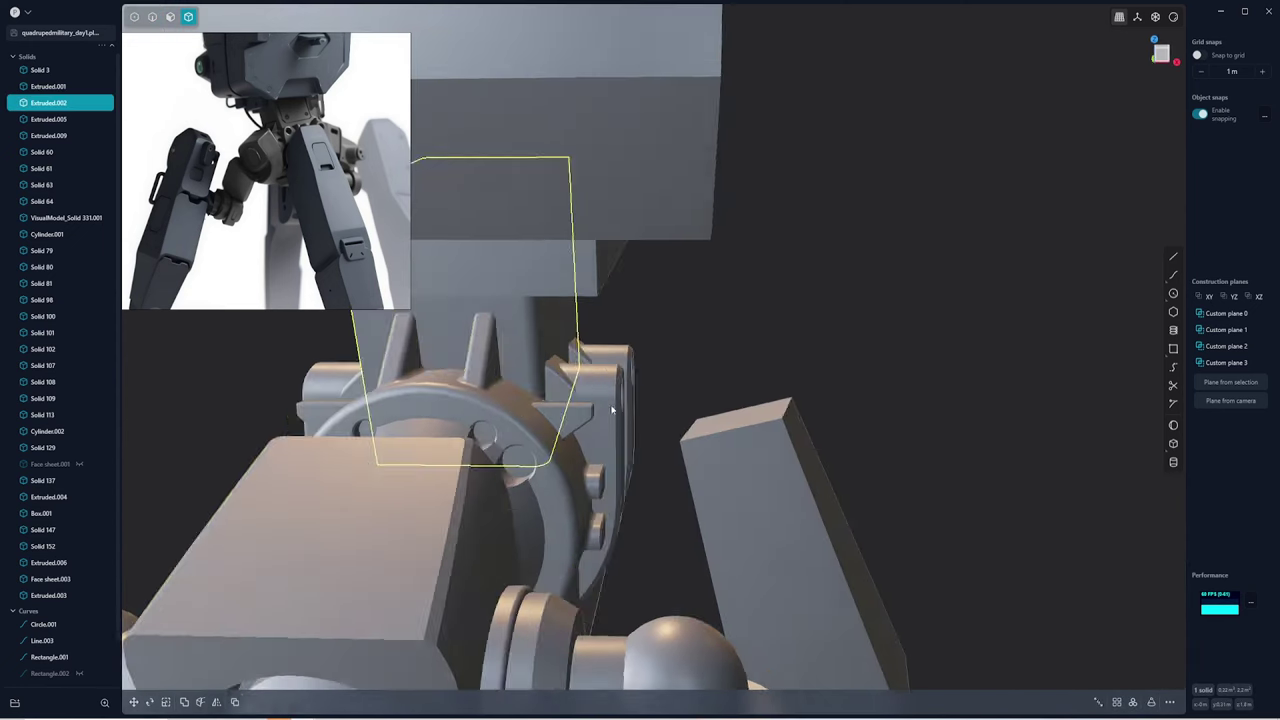
Boolean-union the upper mount with the hub into one solid
mouse_move(541, 360)
middle_down()
mouse_move(703, 362)
mouse_move(566, 352)
middle_up()
key(shift+b)
key(Return)
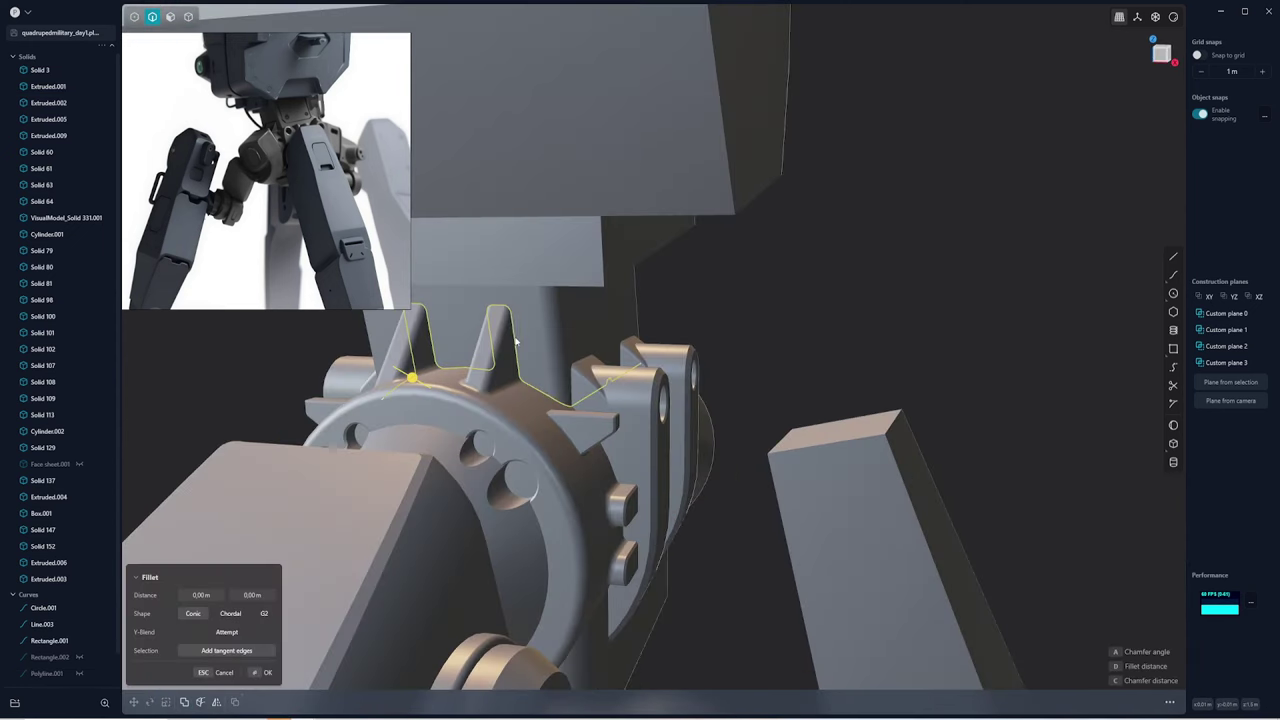
shift+click(566, 352)
key(shift+b)
key(Return)
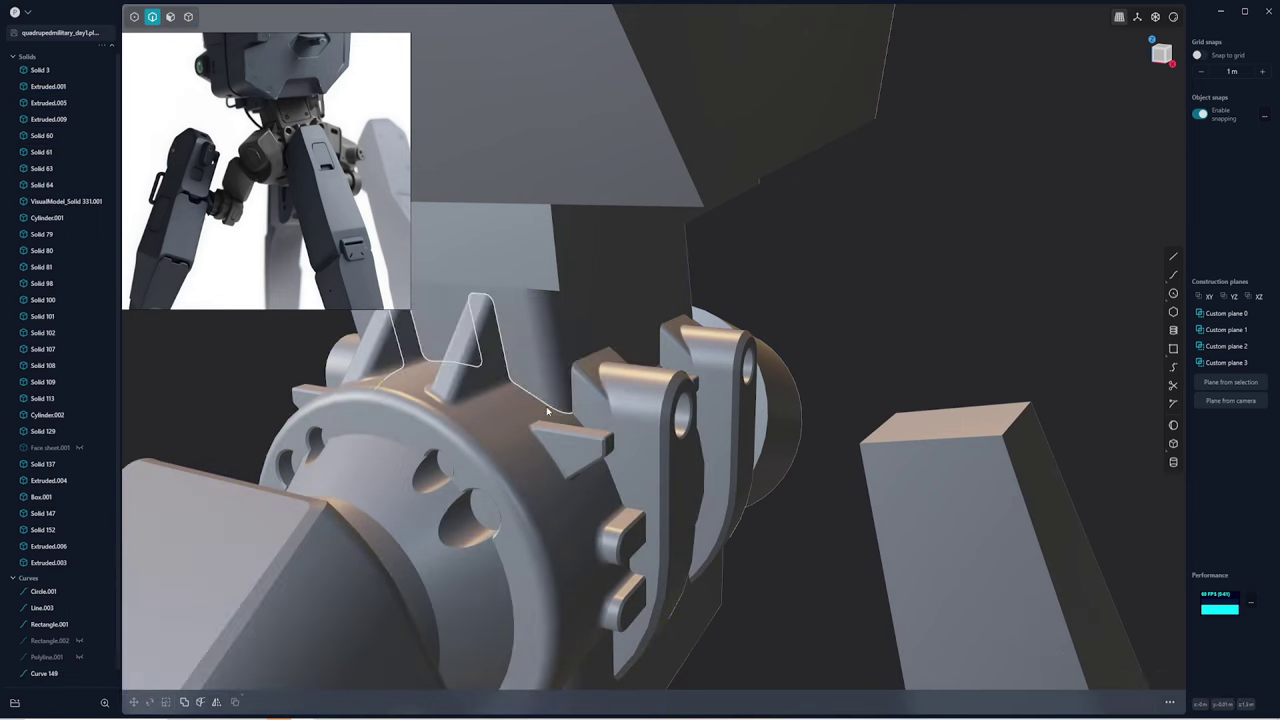
Fillet the edges where the fins meet the hub
key(2)
click(400, 367)
key(f)
middle_drag(400, 367, 662, 375)
key(Return)
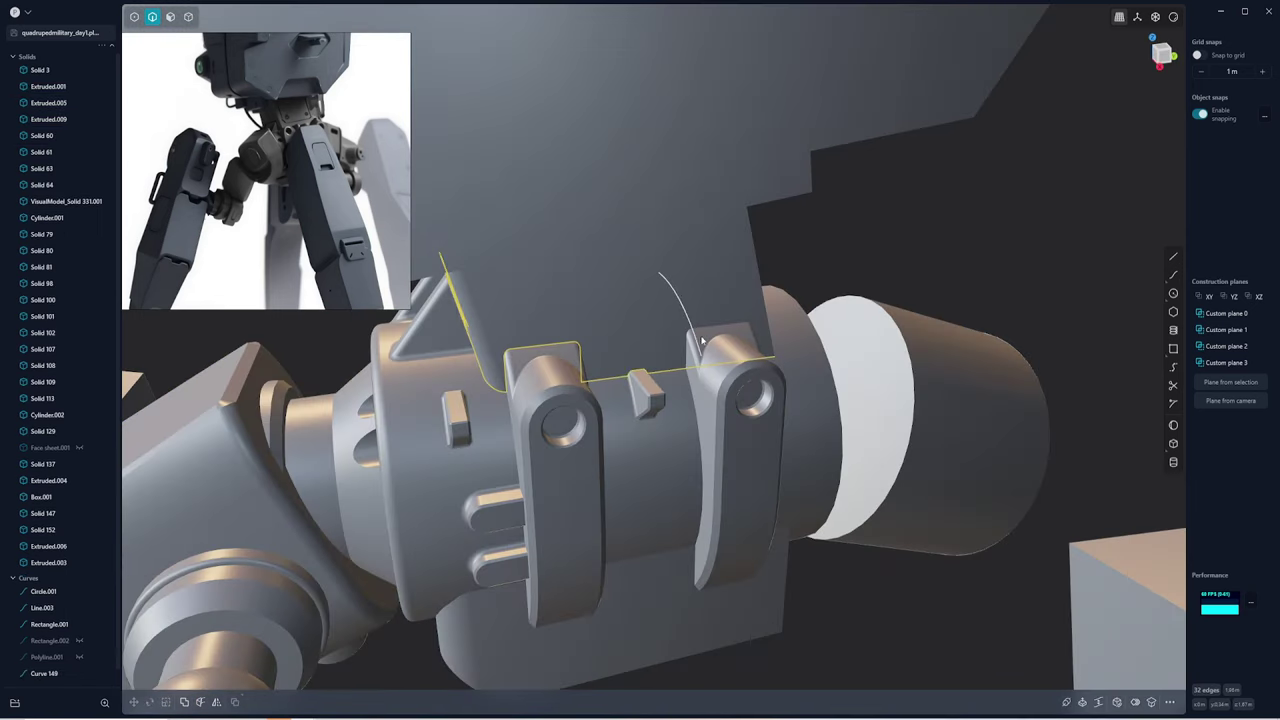
key(4)
click(714, 283)
middle_drag(837, 260, 727, 342)
Fillet the fin and lever-top edges by about 0.013 m
key(2)
click(727, 342)
key(f)
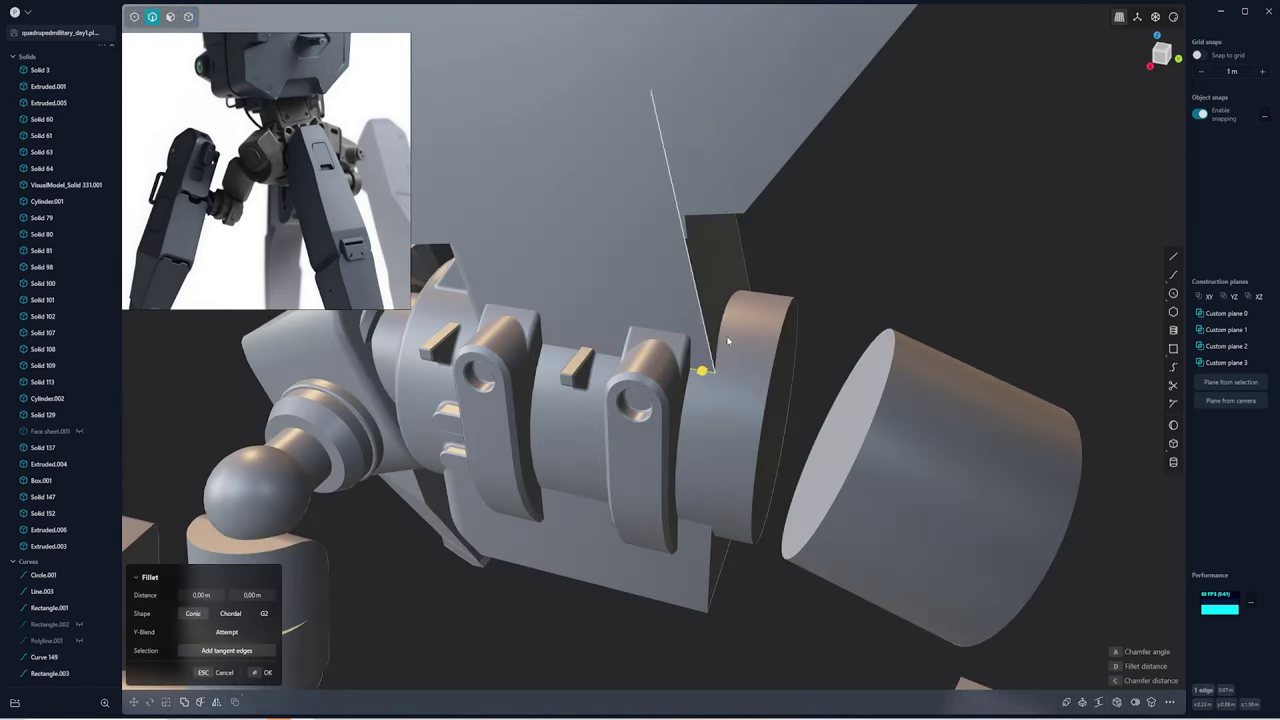
middle_drag(540, 313, 575, 335)
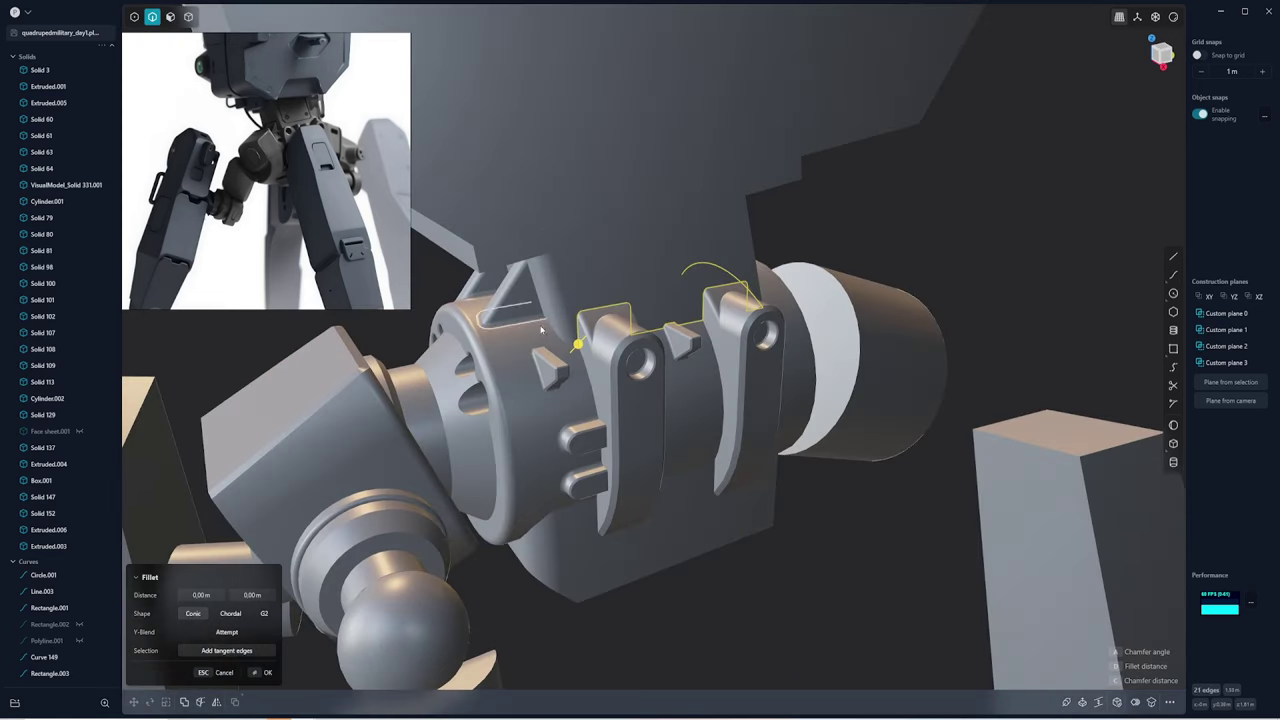
click(514, 286)
scroll(507, 281, up, 2)
drag(503, 277, 497, 283)
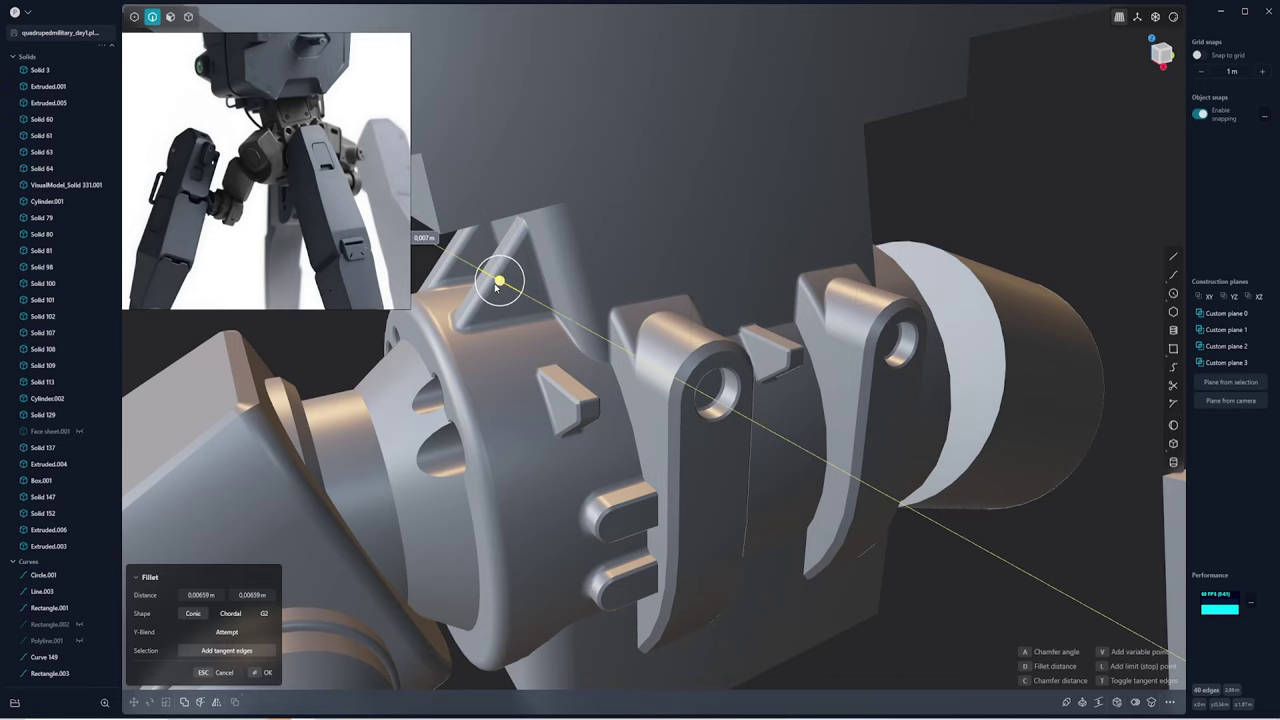
key(Return)
mouse_move(499, 283)
middle_down()
mouse_move(991, 226)
mouse_move(766, 246)
mouse_move(863, 254)
mouse_move(659, 272)
mouse_move(700, 260)
middle_up()
Mirror the selected part across the X axis
key(4)
click(600, 300)
key(alt+x)
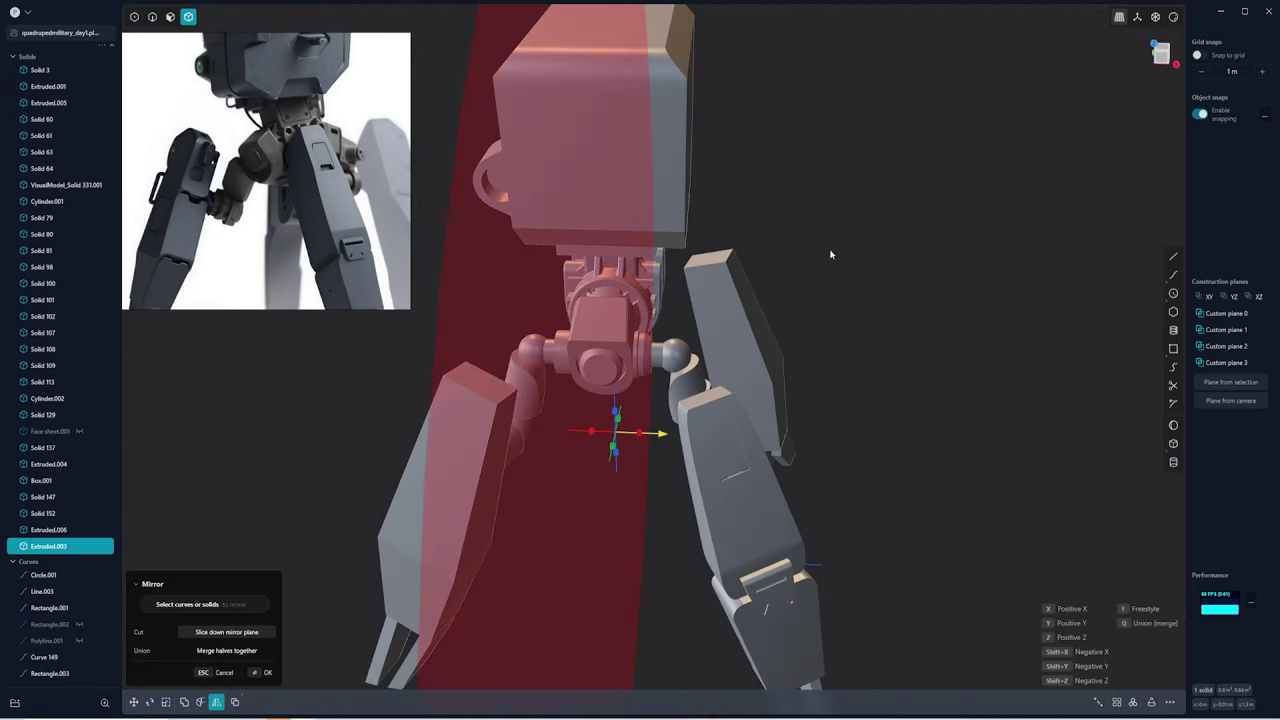
key(Return)
mouse_move(786, 243)
middle_down()
mouse_move(677, 257)
mouse_move(832, 229)
middle_up()
scroll(832, 229, up, 3)
scroll(700, 334, up, 3)
middle_drag(700, 334, 698, 287)
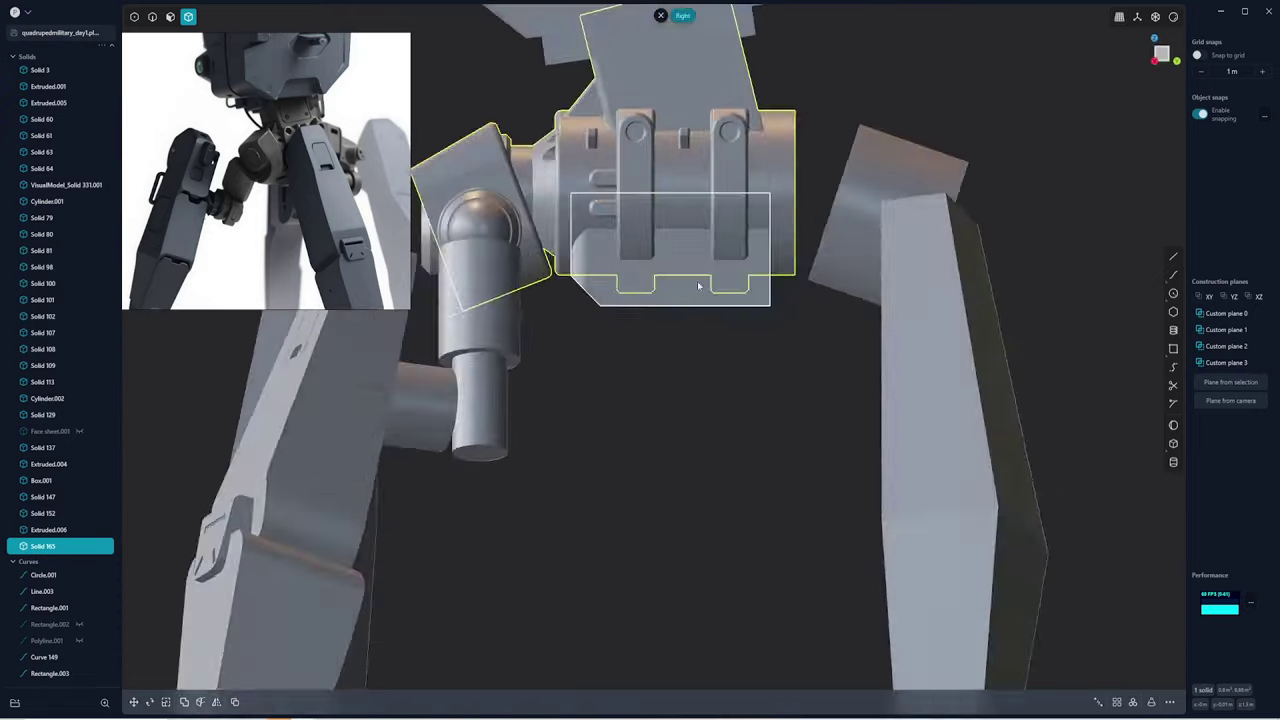
From the bottom view, draw an outline and cut the lower box with it
key(ctrl+7)
click(685, 386)
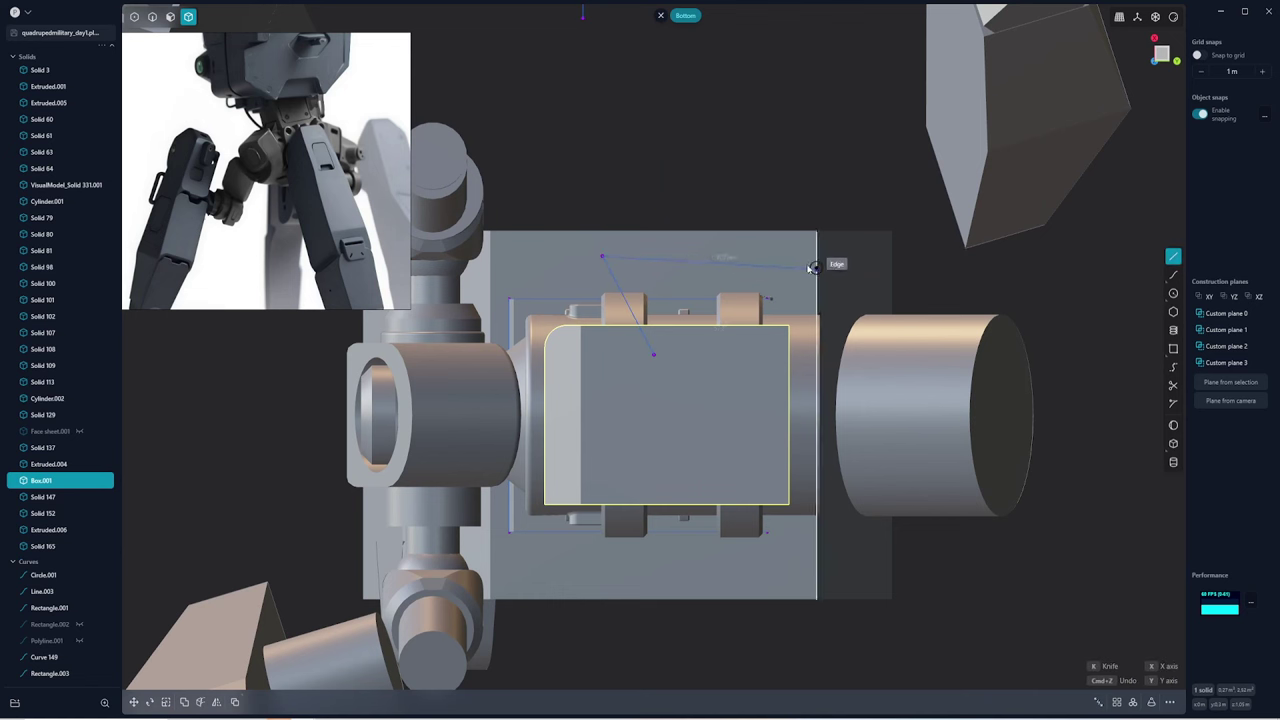
click(655, 357)
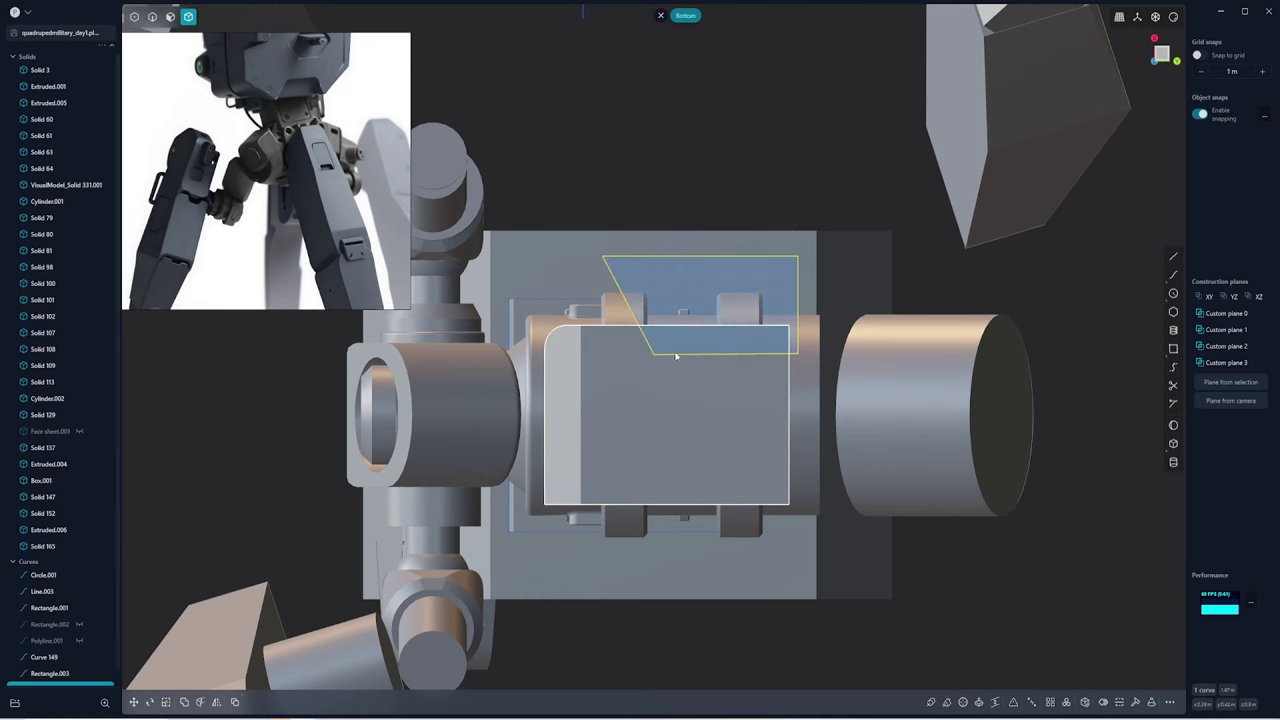
middle_drag(662, 350, 686, 337)
click(686, 337)
key(c)
click(713, 320)
key(Return)
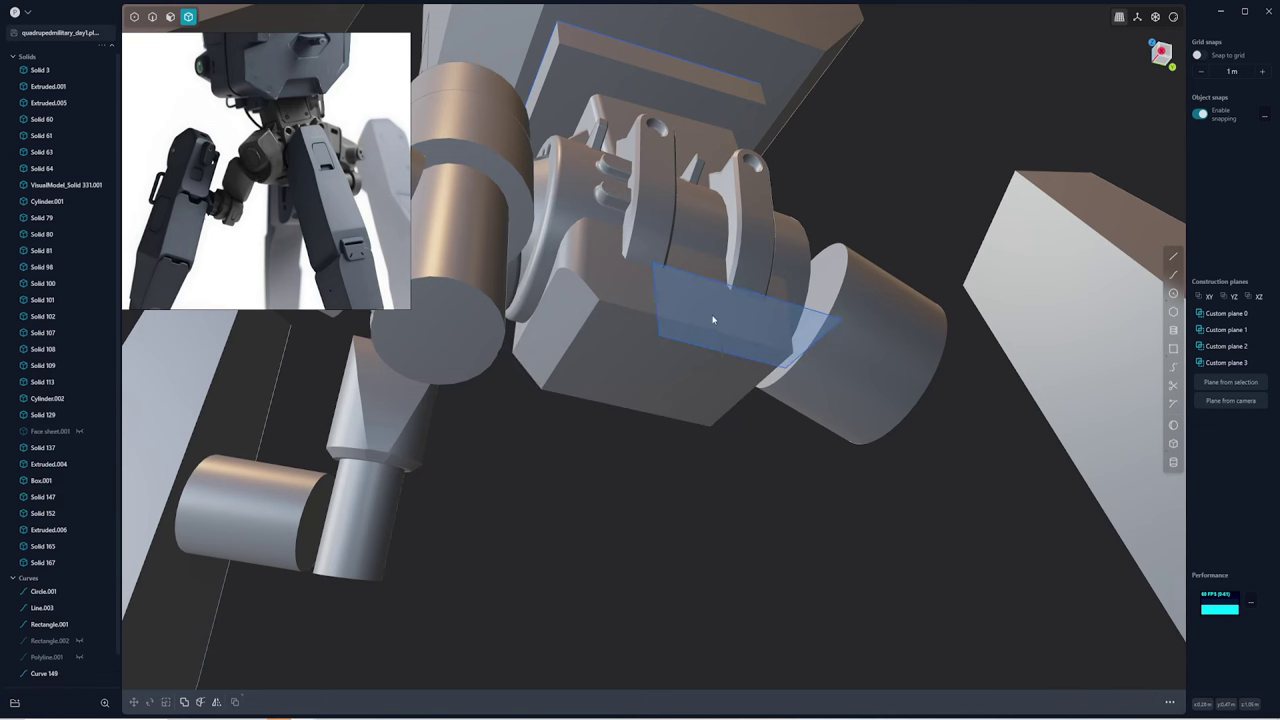
Fillet an edge of the lower box
middle_drag(737, 294, 648, 326)
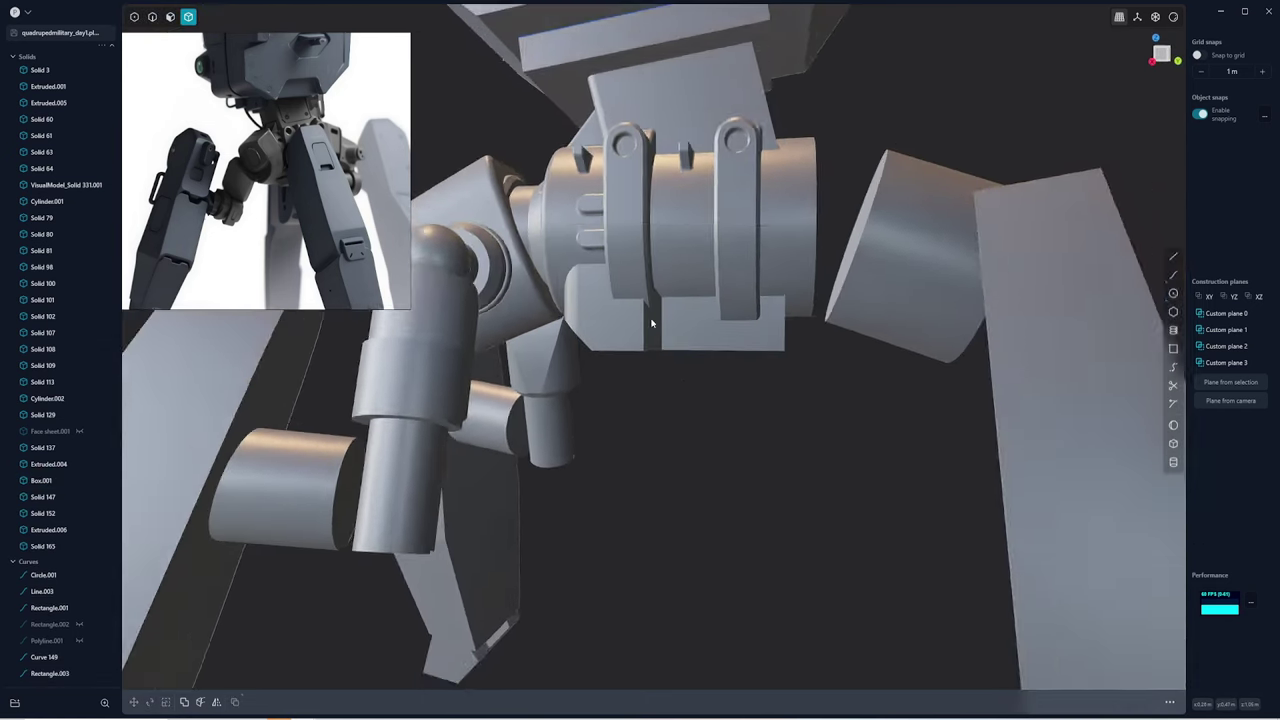
key(2)
click(642, 326)
key(f)
drag(663, 314, 671, 303)
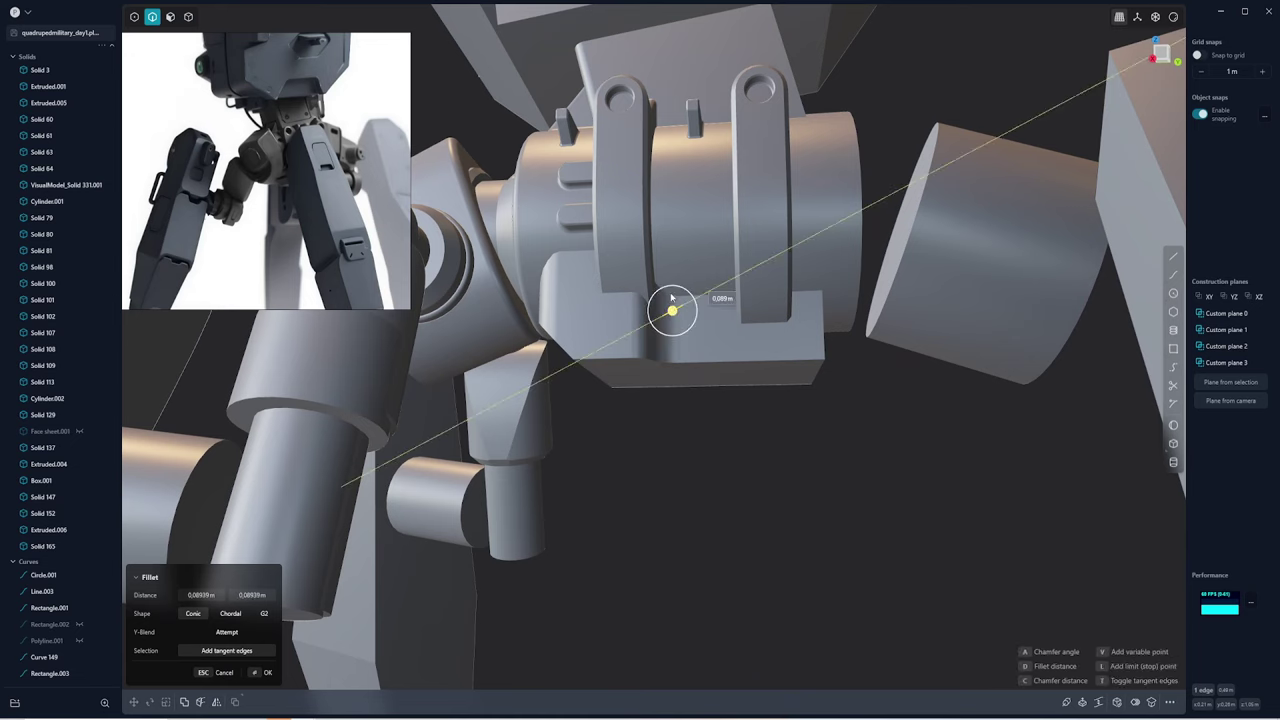
click(725, 334)
Slice the box's lower corner along a line and fillet the new edge about 0.019 m
middle_drag(725, 334, 747, 408)
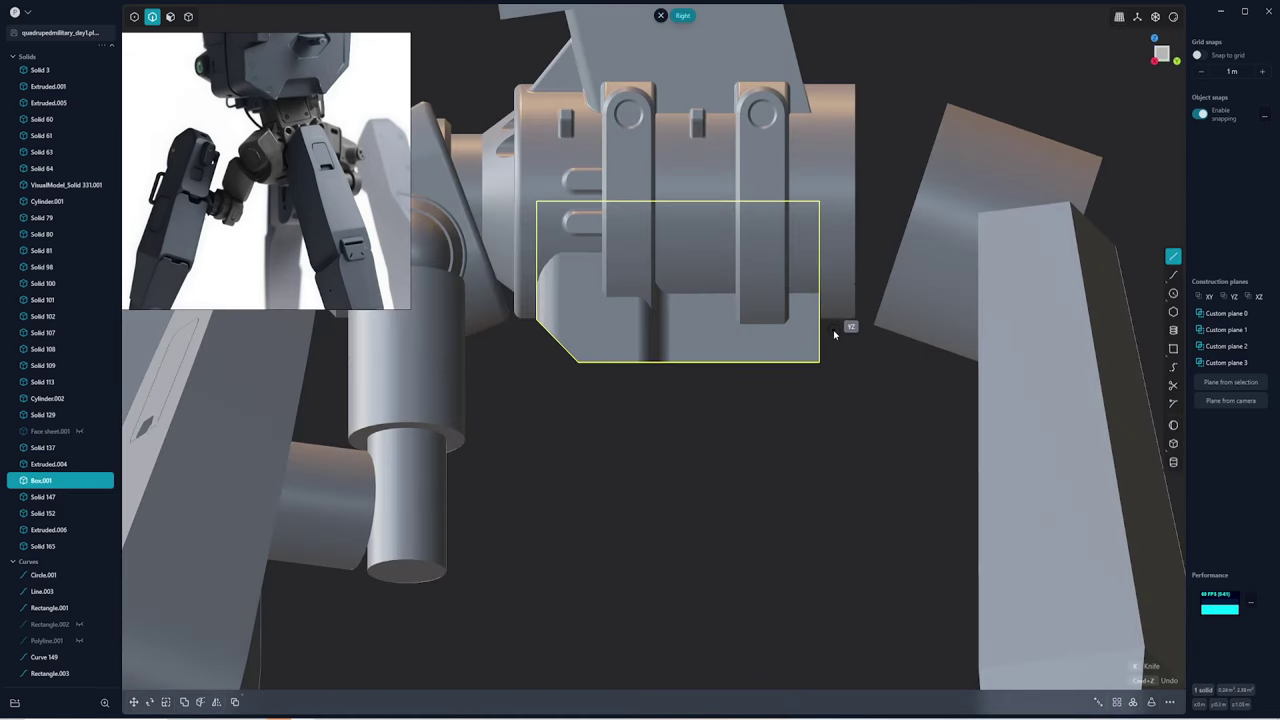
click(671, 397)
key(c)
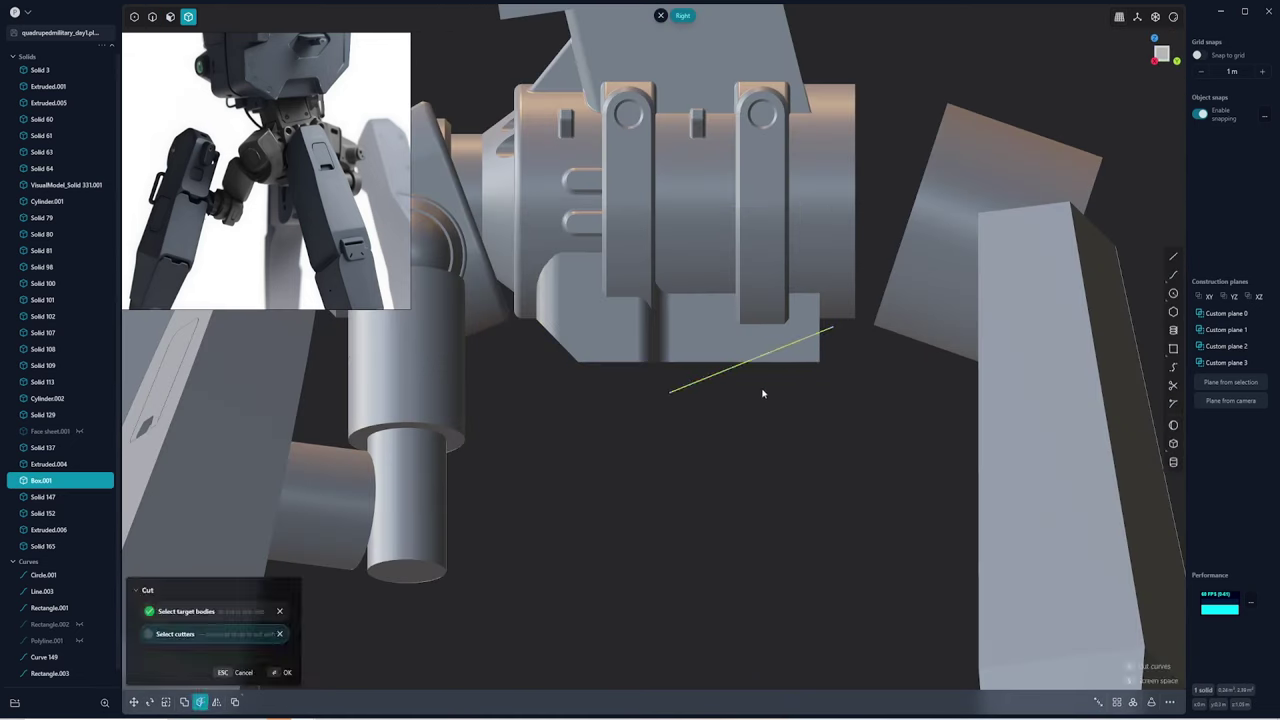
mouse_move(717, 383)
middle_down()
mouse_move(800, 337)
mouse_move(746, 409)
middle_up()
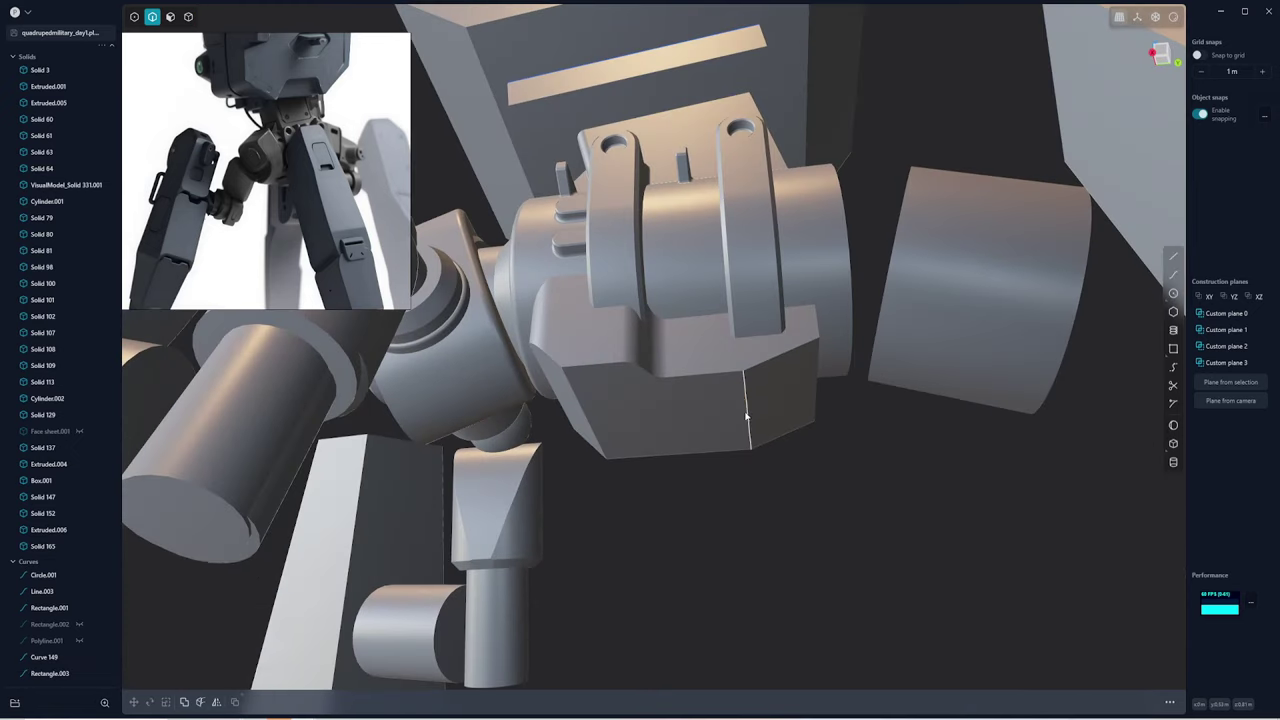
click(747, 412)
key(f)
drag(755, 440, 821, 323)
key(Return)
middle_drag(827, 319, 856, 442)
scroll(856, 442, up, 3)
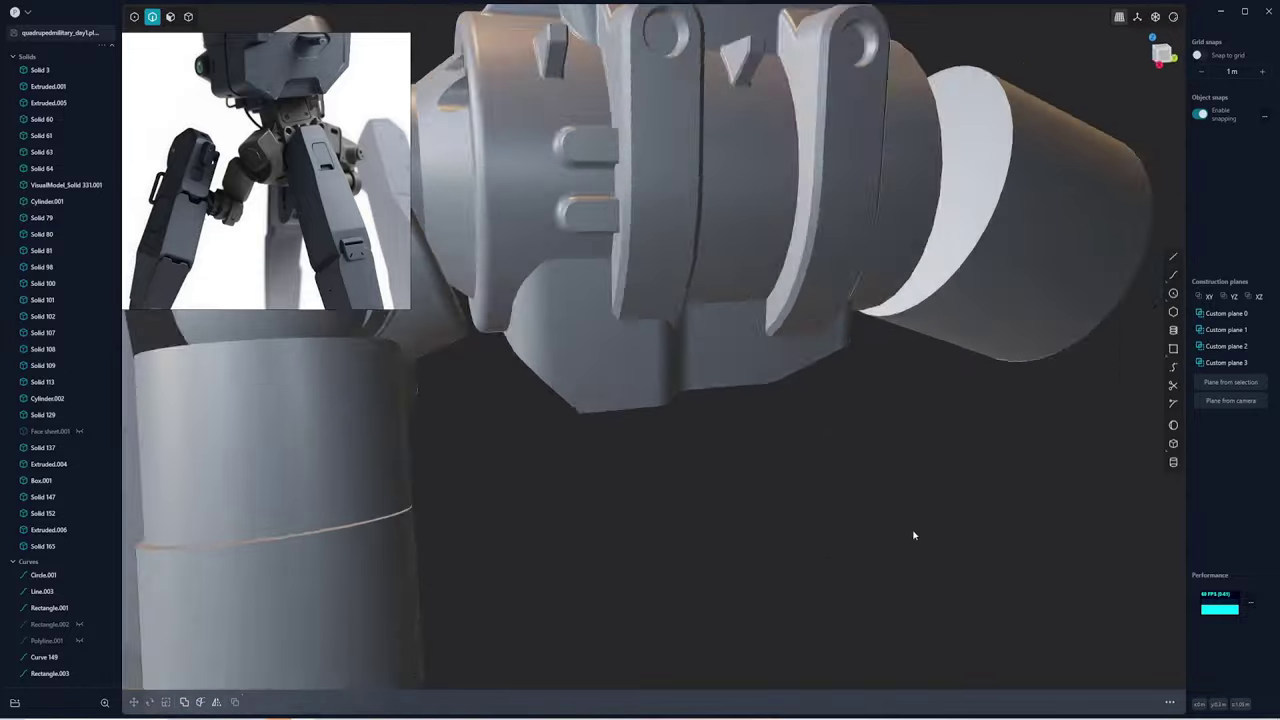
middle_drag(887, 537, 797, 436)
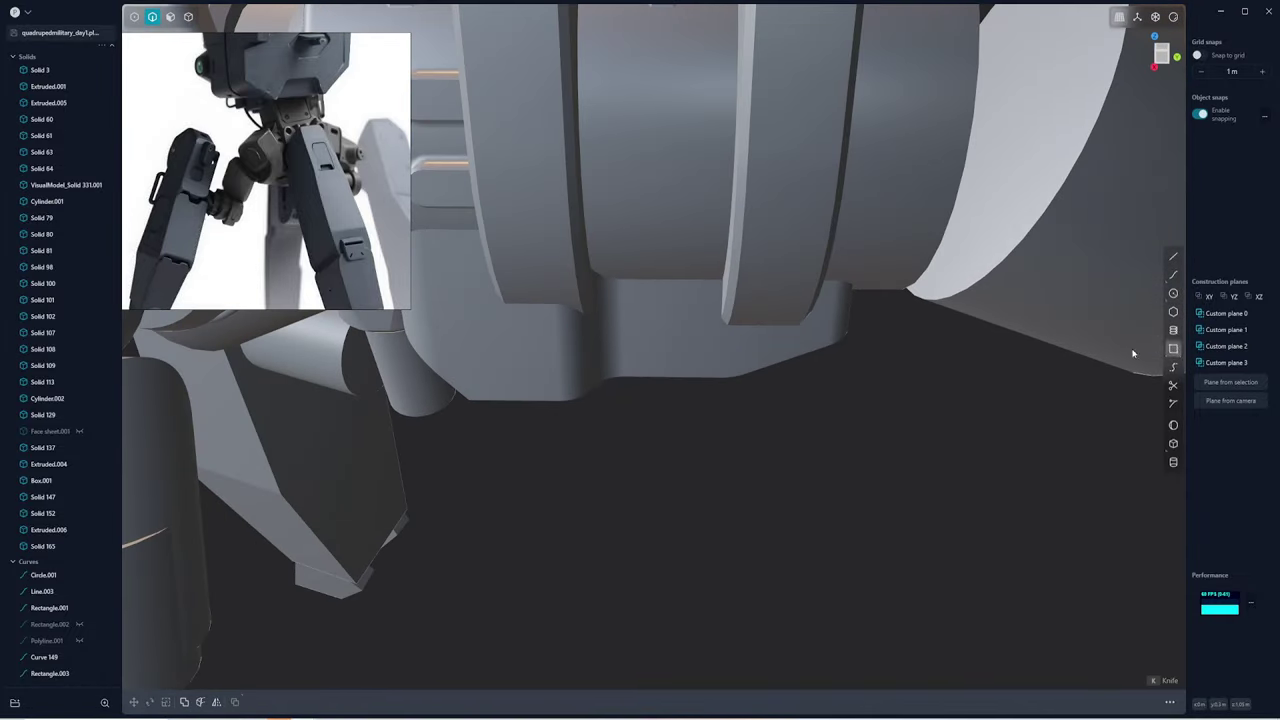
Draw rectangles on the box side, extrude them into blocks, and round their edges
click(1173, 348)
click(657, 320)
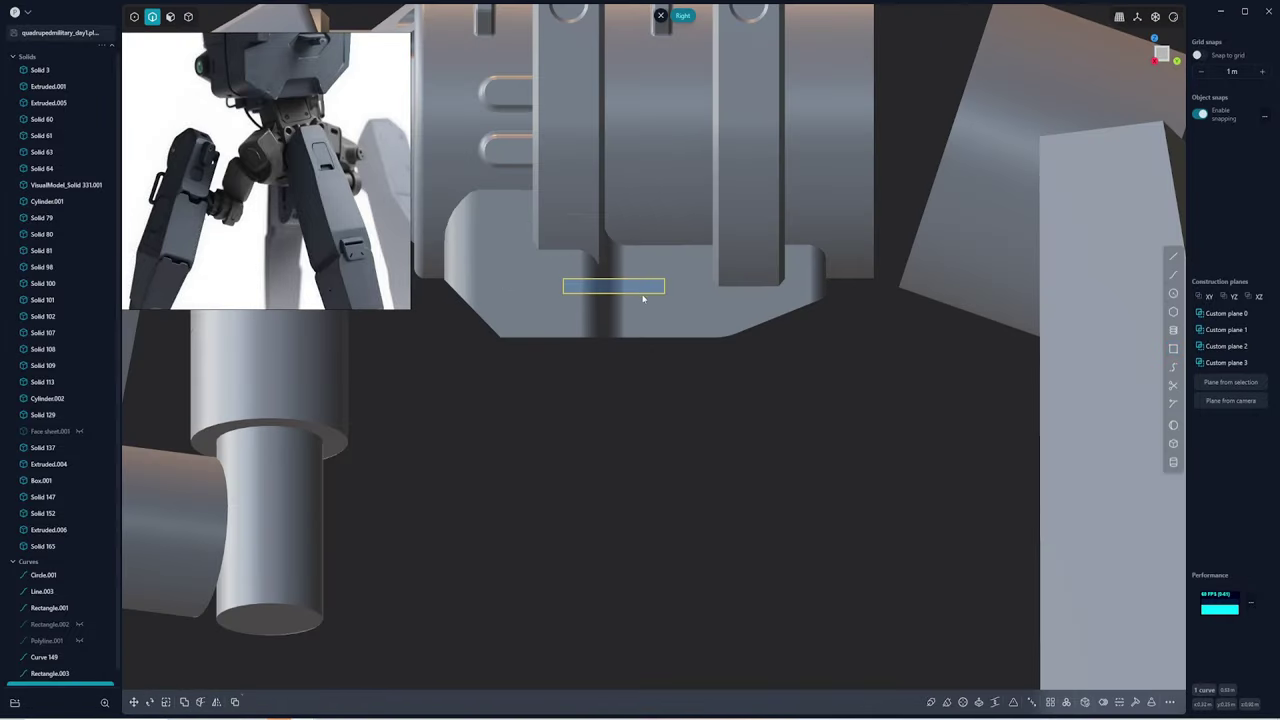
key(e)
mouse_move(645, 344)
middle_down()
mouse_move(628, 343)
mouse_move(635, 335)
middle_up()
mouse_move(635, 335)
mouse_down()
mouse_move(643, 323)
mouse_move(651, 345)
mouse_up()
key(Return)
click(643, 338)
key(f)
key(Return)
mouse_move(651, 345)
middle_down()
mouse_move(734, 386)
mouse_move(652, 259)
middle_up()
Boolean-subtract both slot blocks from the lower box
click(620, 300)
shift+click(600, 265)
key(shift+b)
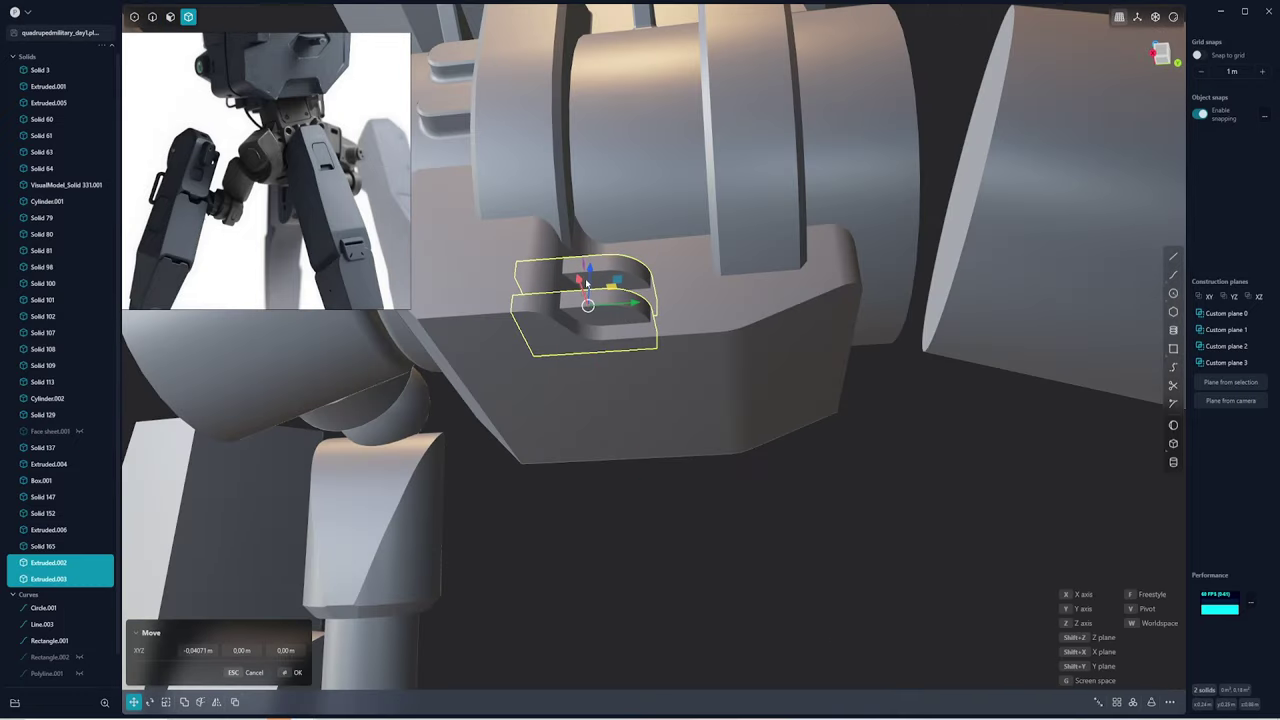
click(696, 312)
key(Return)
scroll(686, 500, up, 3)
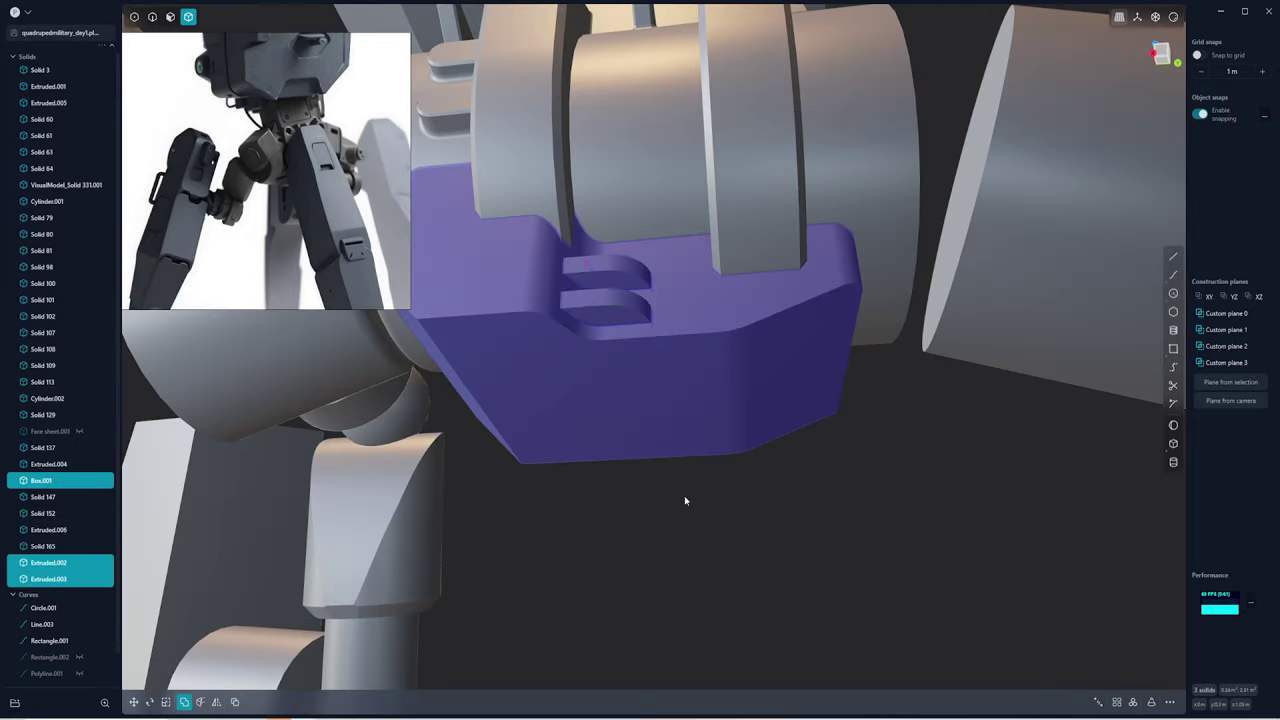
Fillet the slot edges by about 0.006 m
middle_drag(579, 380, 602, 413)
click(602, 413)
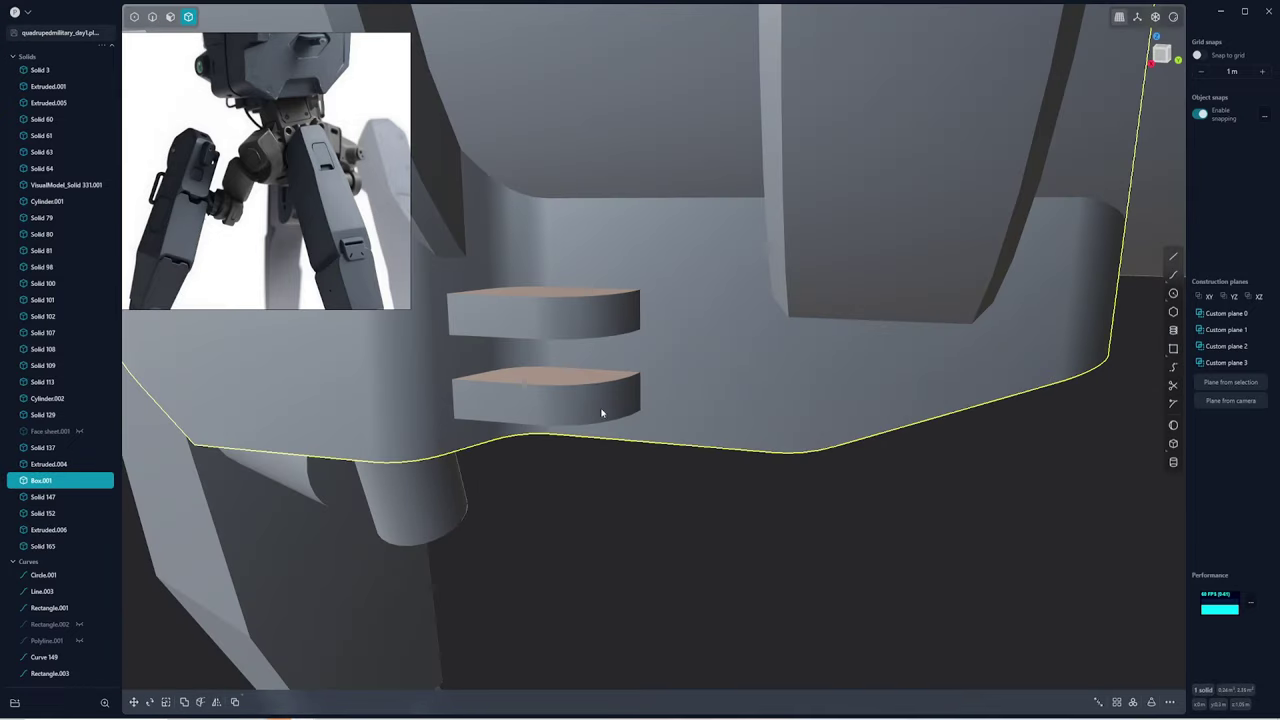
click(455, 397)
key(f)
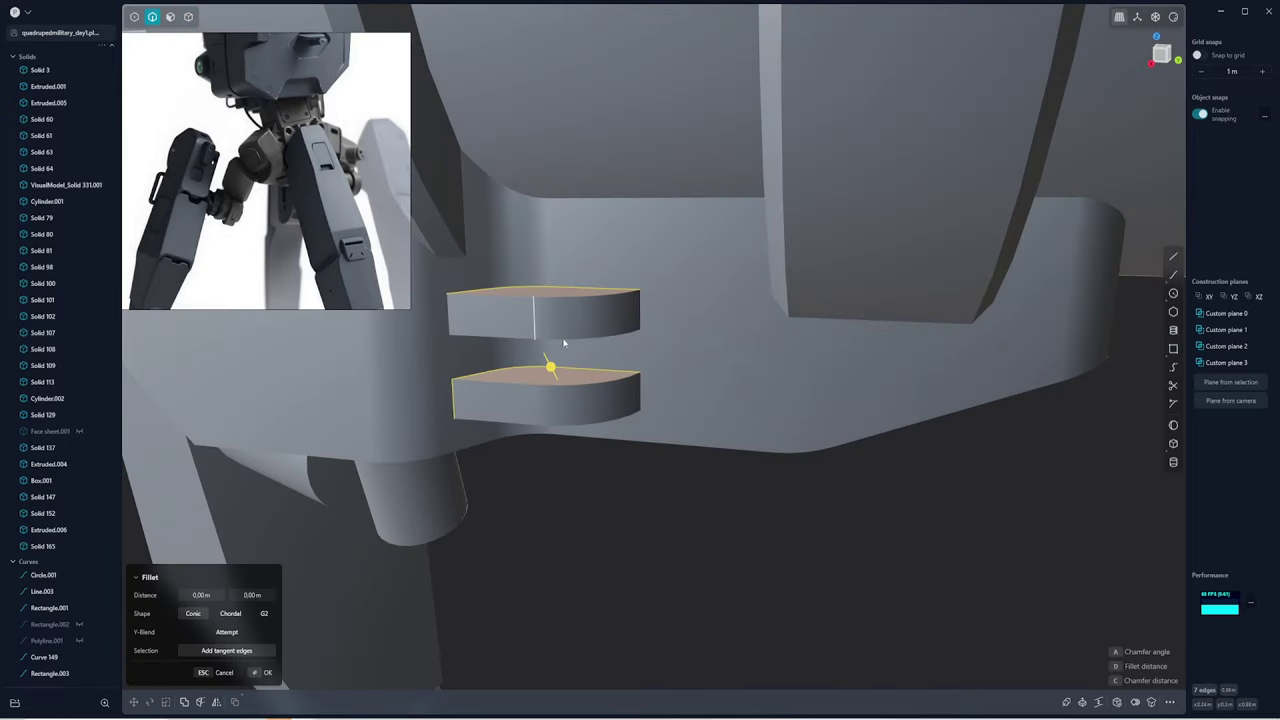
middle_drag(563, 343, 593, 430)
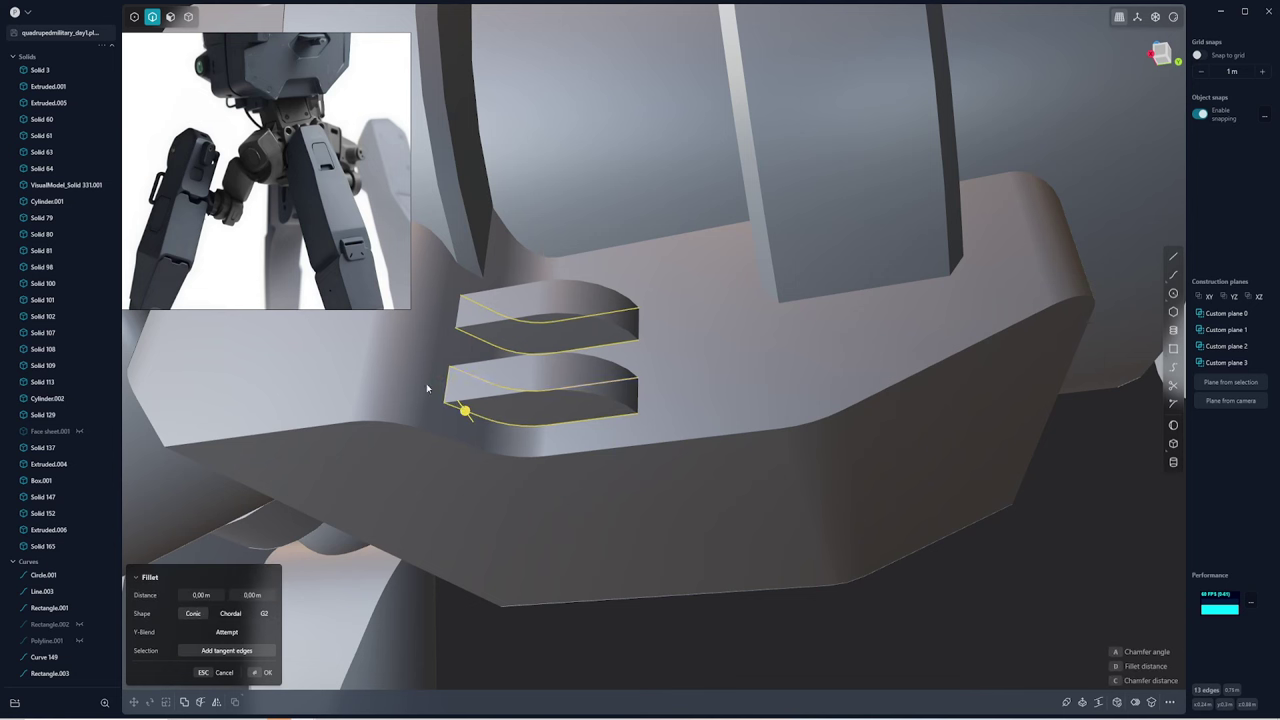
mouse_move(465, 409)
mouse_down()
mouse_move(470, 420)
mouse_move(577, 394)
mouse_up()
drag(639, 320, 642, 318)
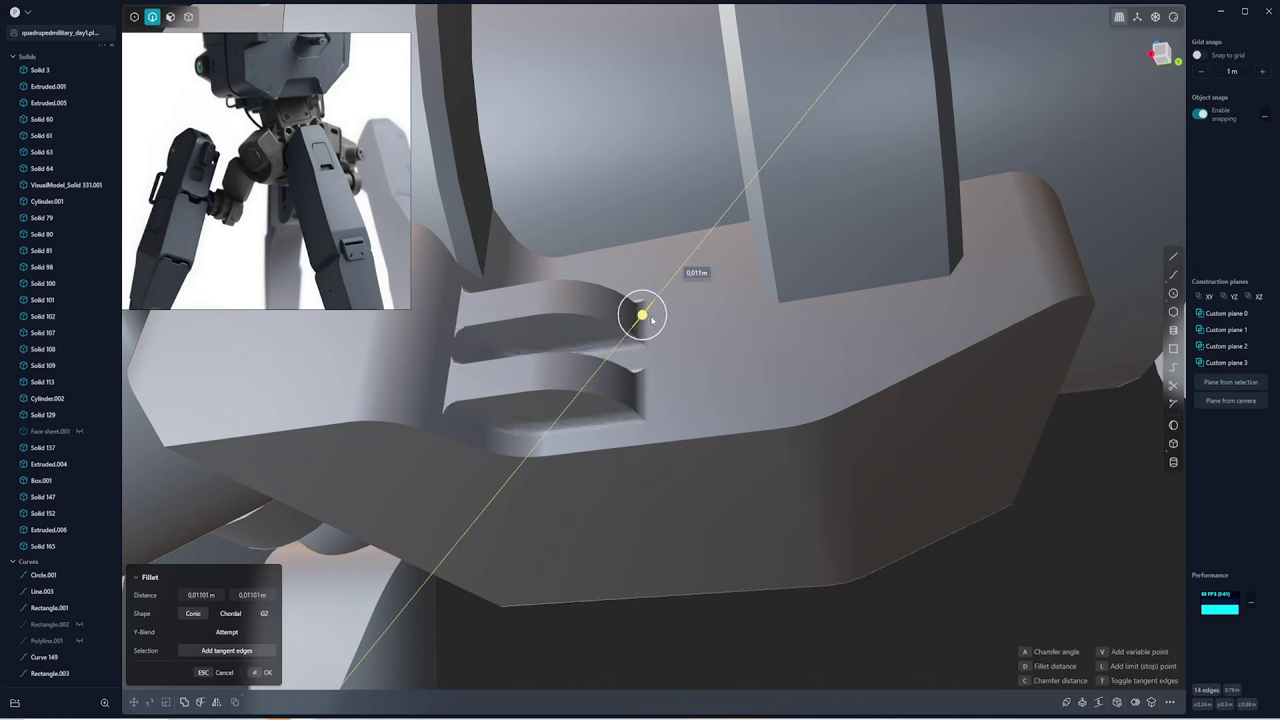
click(534, 395)
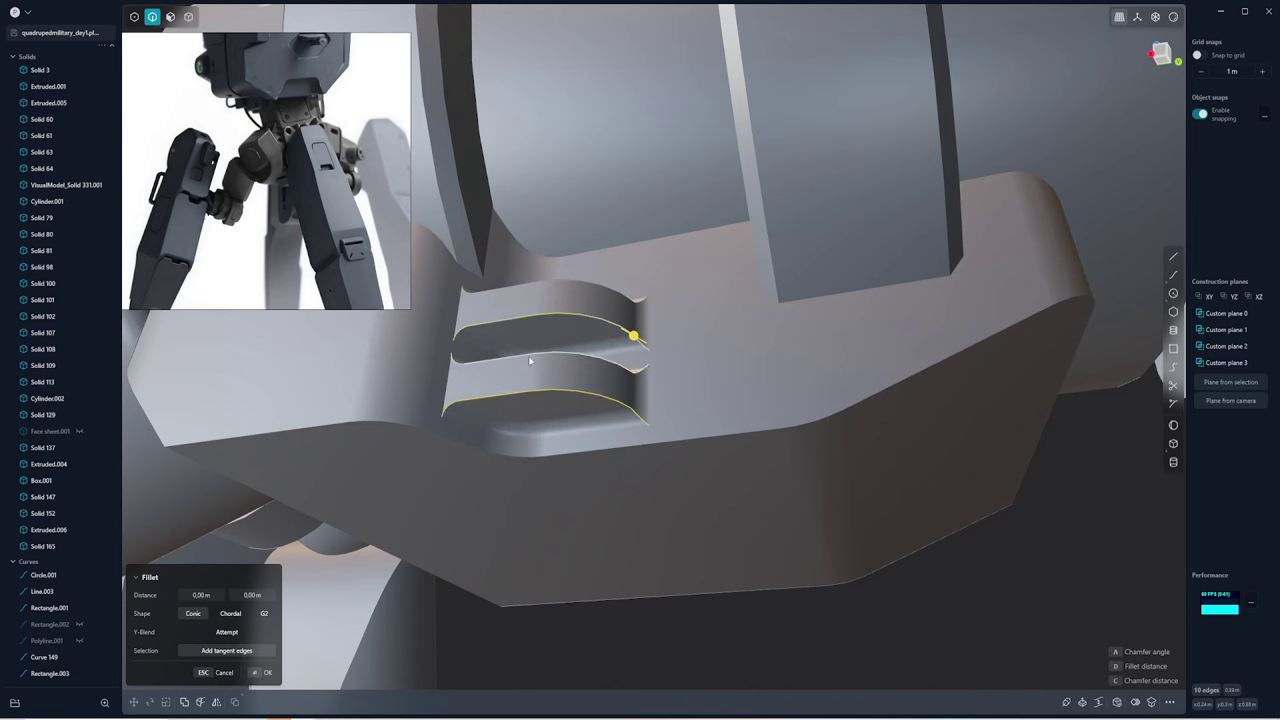
drag(474, 292, 473, 290)
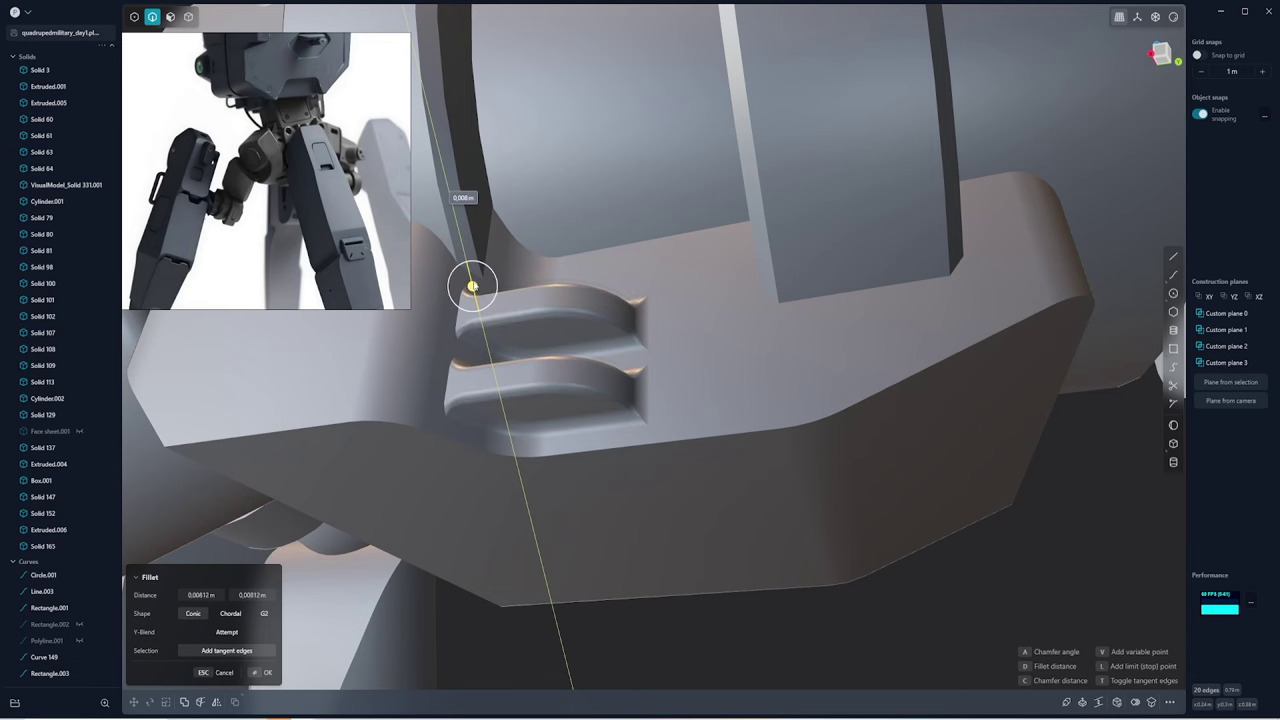
key(Return)
middle_drag(473, 290, 699, 320)
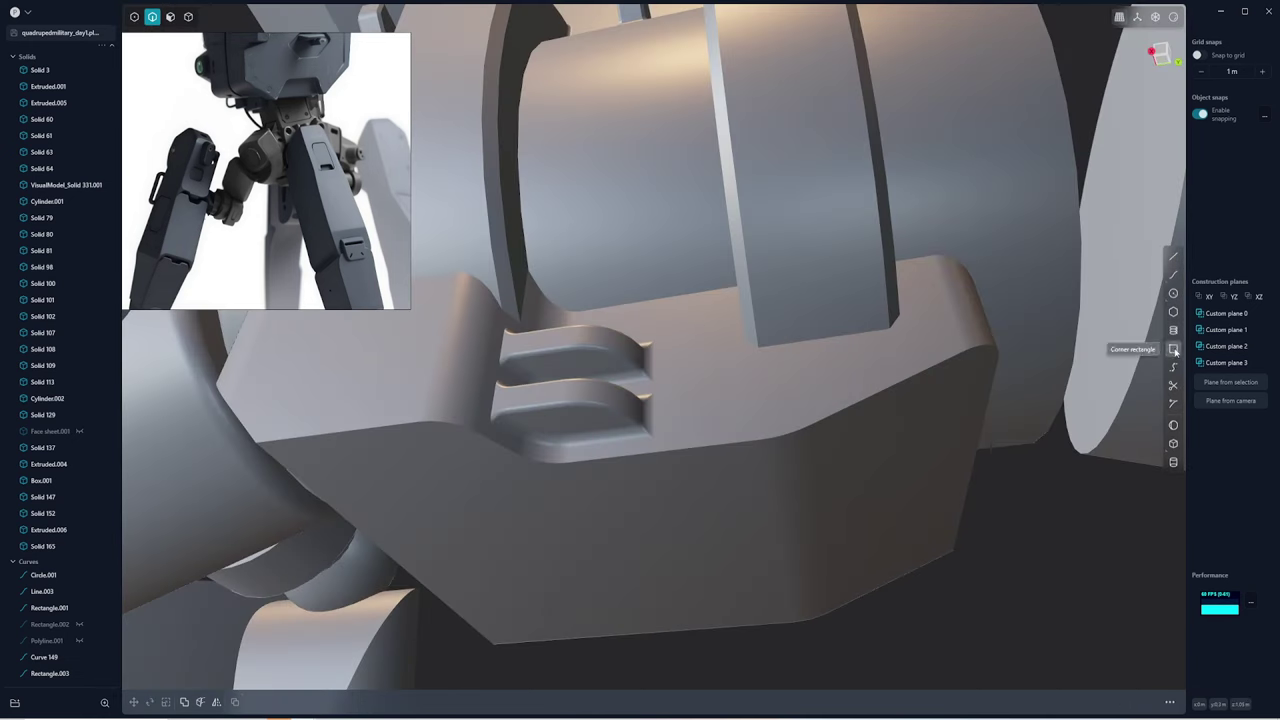
Cut a thin rectangular groove into the box along its upper edge
key(slash)
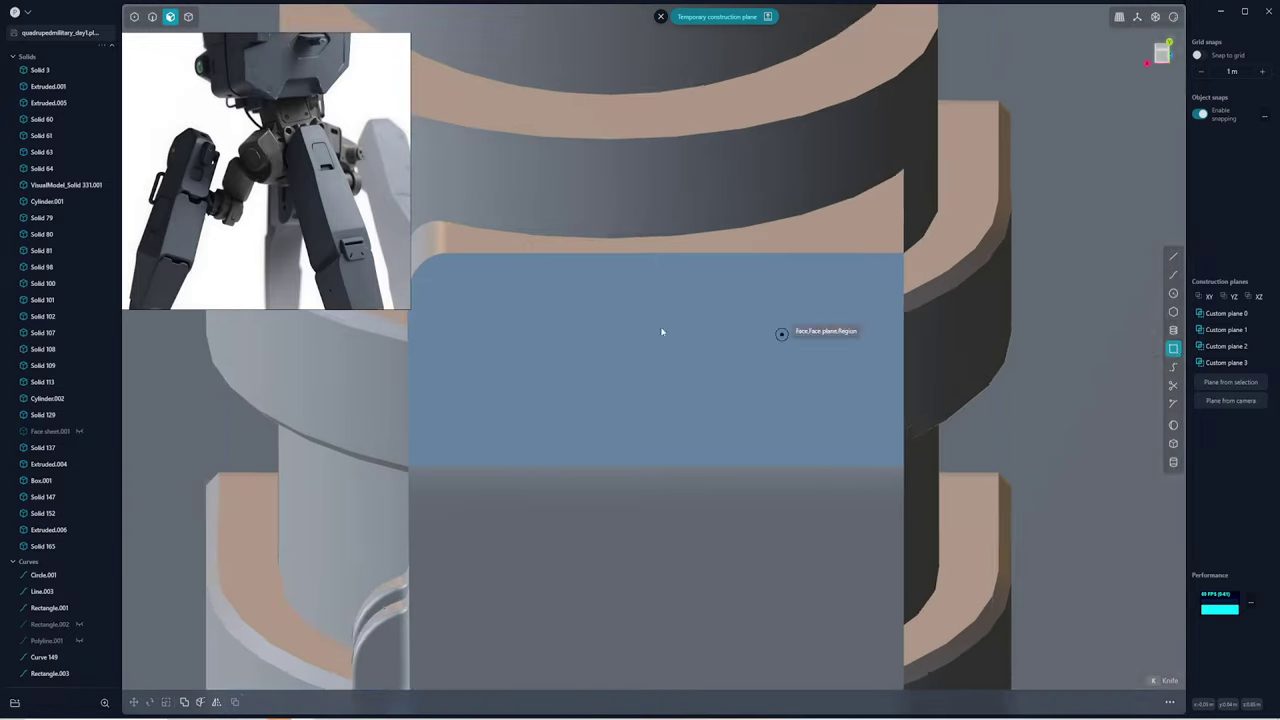
mouse_move(663, 331)
middle_down()
mouse_move(779, 325)
mouse_move(624, 344)
middle_up()
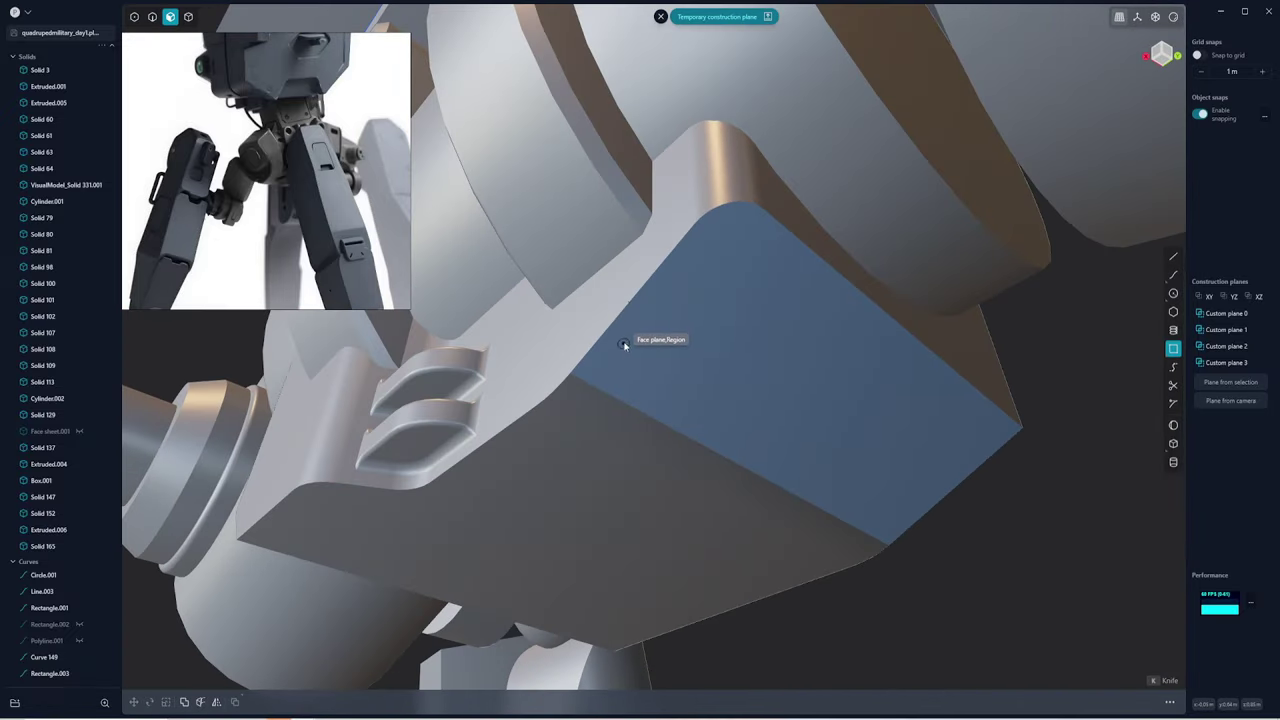
click(690, 225)
middle_drag(690, 225, 697, 286)
key(e)
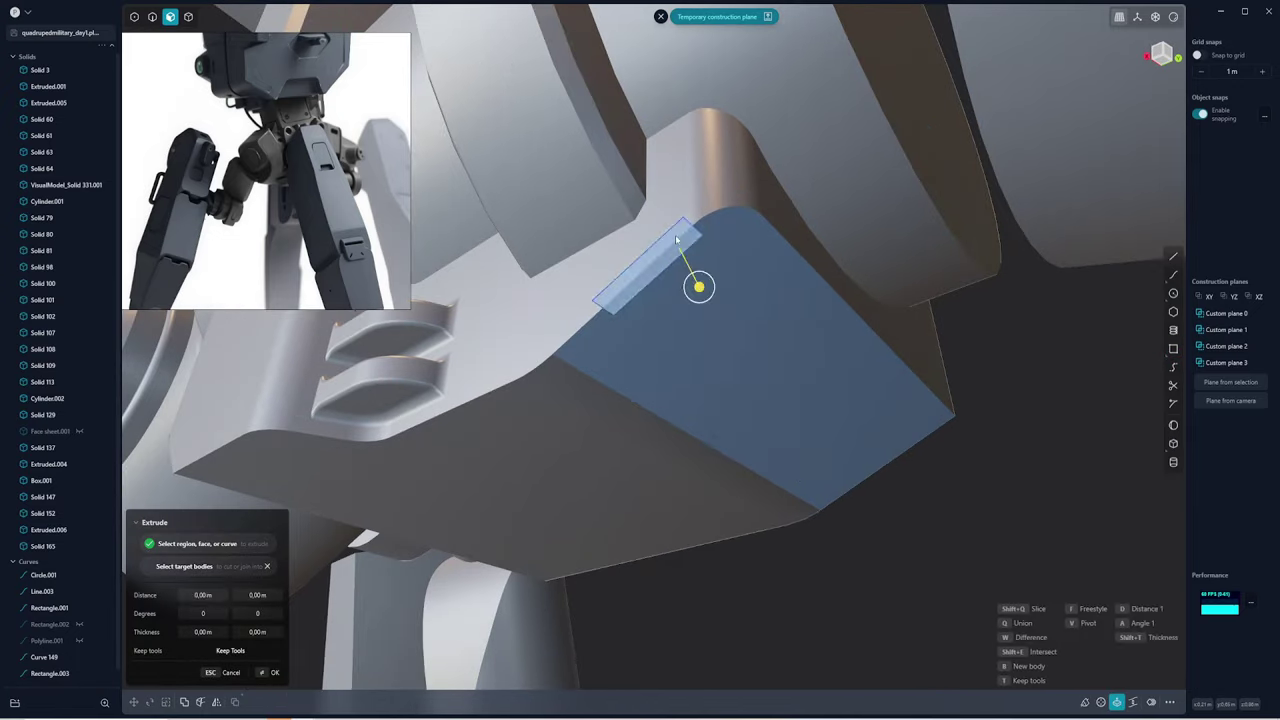
mouse_move(857, 657)
middle_down()
mouse_move(763, 303)
mouse_move(797, 340)
middle_up()
key(Return)
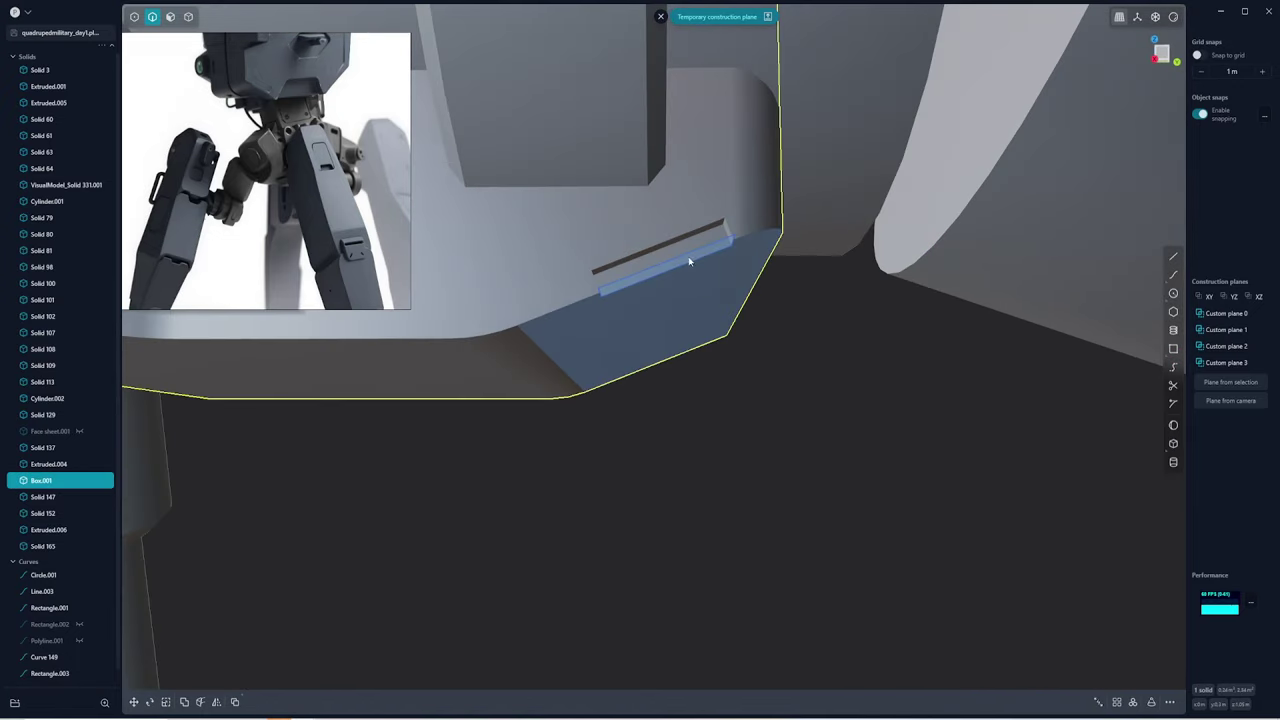
Fillet the edge of the new groove
middle_drag(688, 257, 597, 274)
key(f)
drag(508, 294, 501, 293)
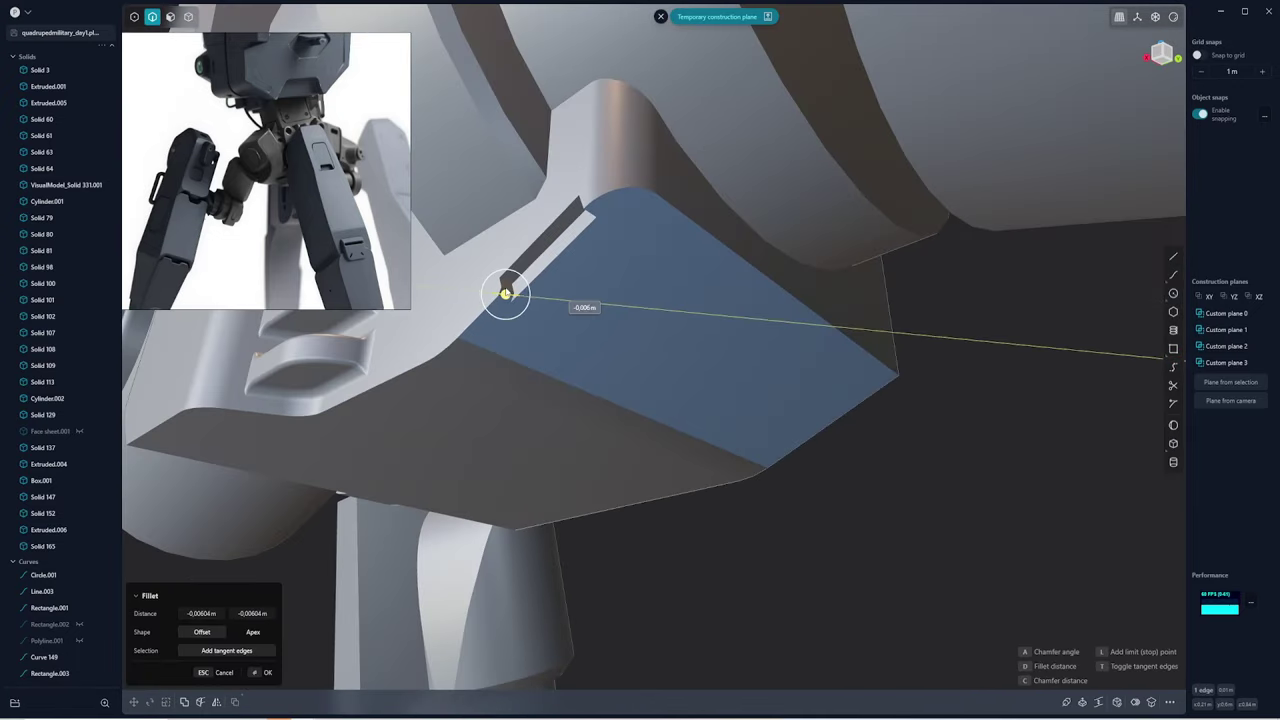
key(Return)
Extrude a small face outward into a tab about 0.028 m long
mouse_move(506, 293)
middle_down()
mouse_move(634, 314)
mouse_move(731, 310)
middle_up()
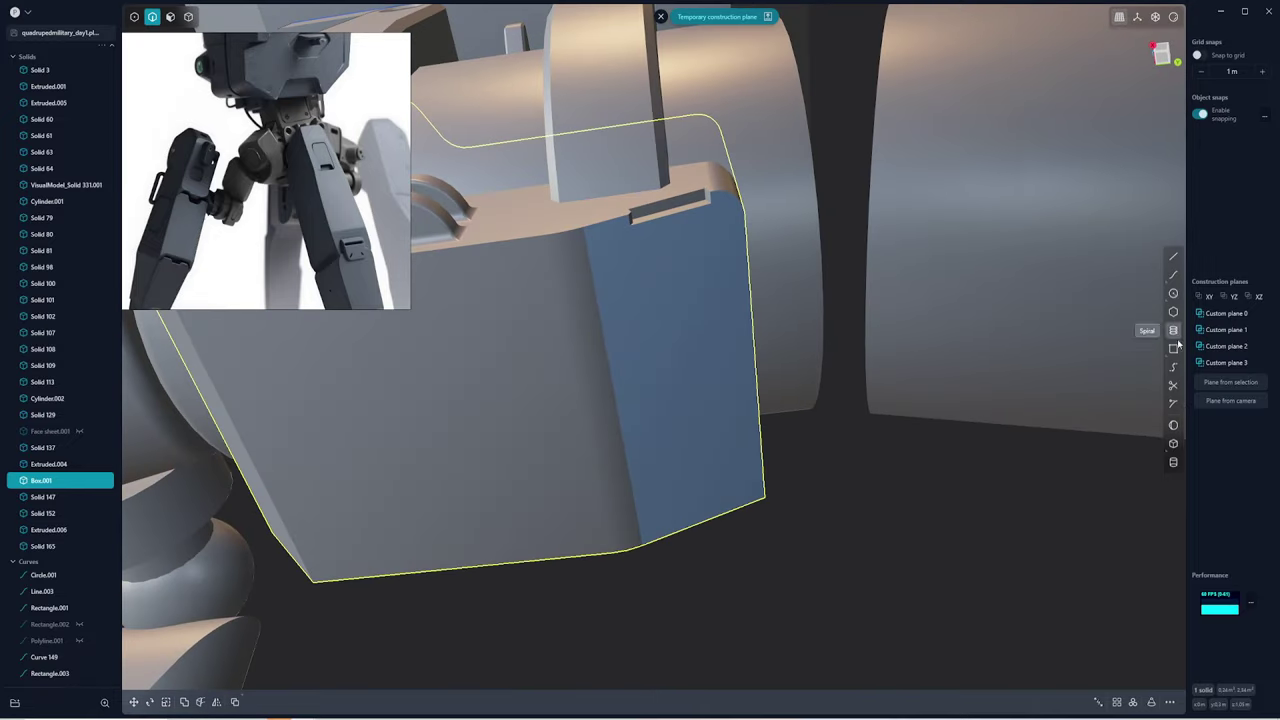
click(613, 200)
key(e)
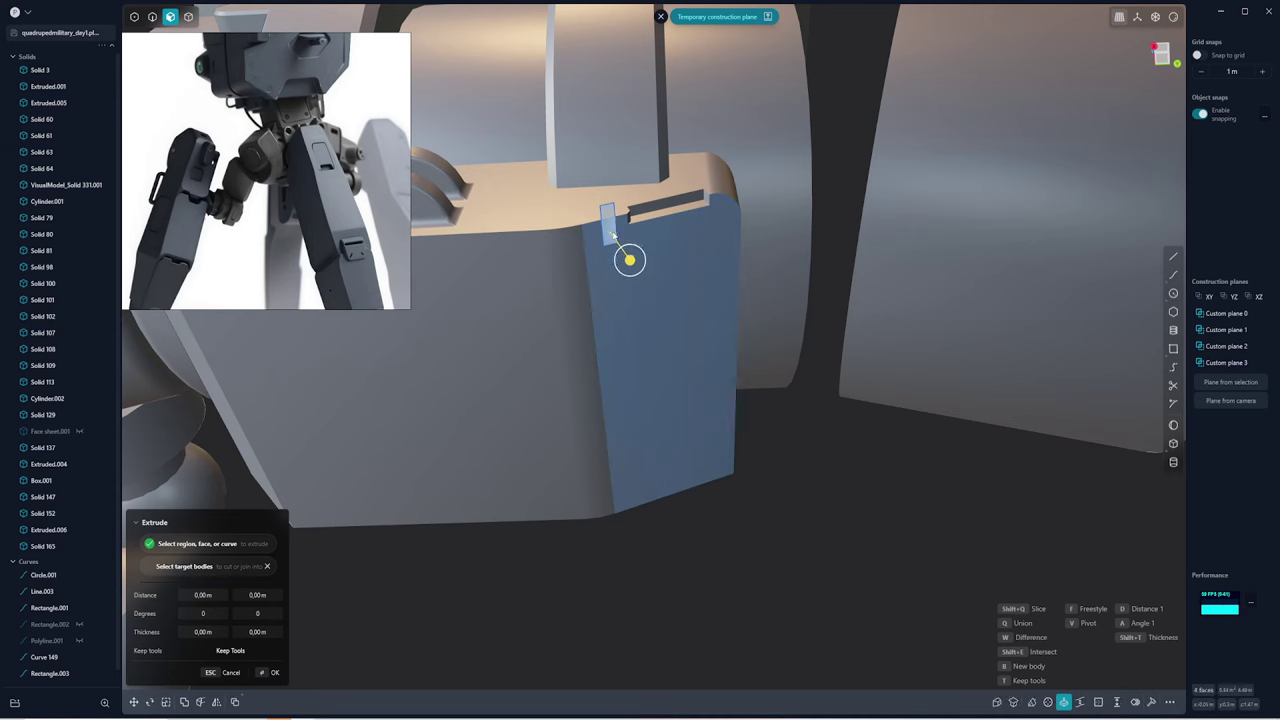
drag(626, 231, 623, 236)
mouse_move(623, 236)
middle_down()
mouse_move(631, 280)
mouse_move(600, 210)
middle_up()
key(Return)
Fillet the tab's edge and its tangent edges at about 0.0016 m
click(600, 210)
key(f)
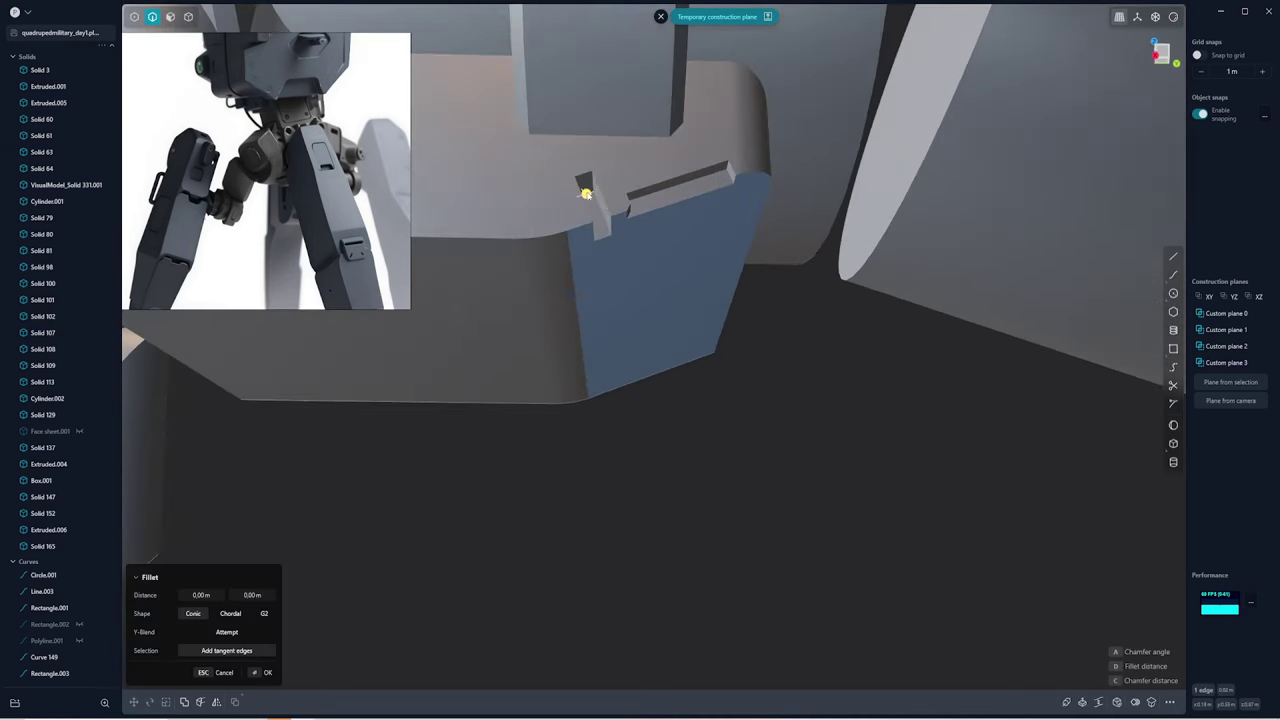
mouse_move(600, 210)
mouse_down()
mouse_move(597, 200)
mouse_move(620, 213)
mouse_up()
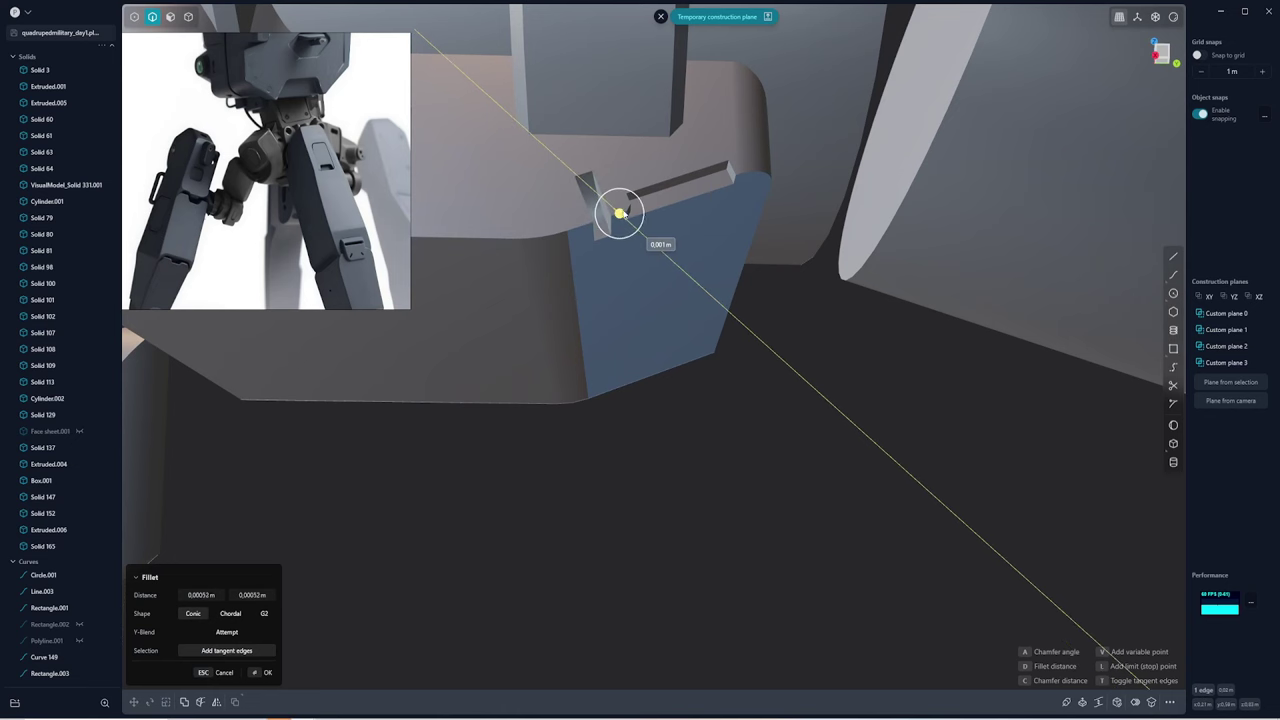
key(t)
mouse_move(766, 180)
middle_down()
mouse_move(969, 246)
mouse_move(893, 260)
mouse_move(776, 341)
middle_up()
key(Return)
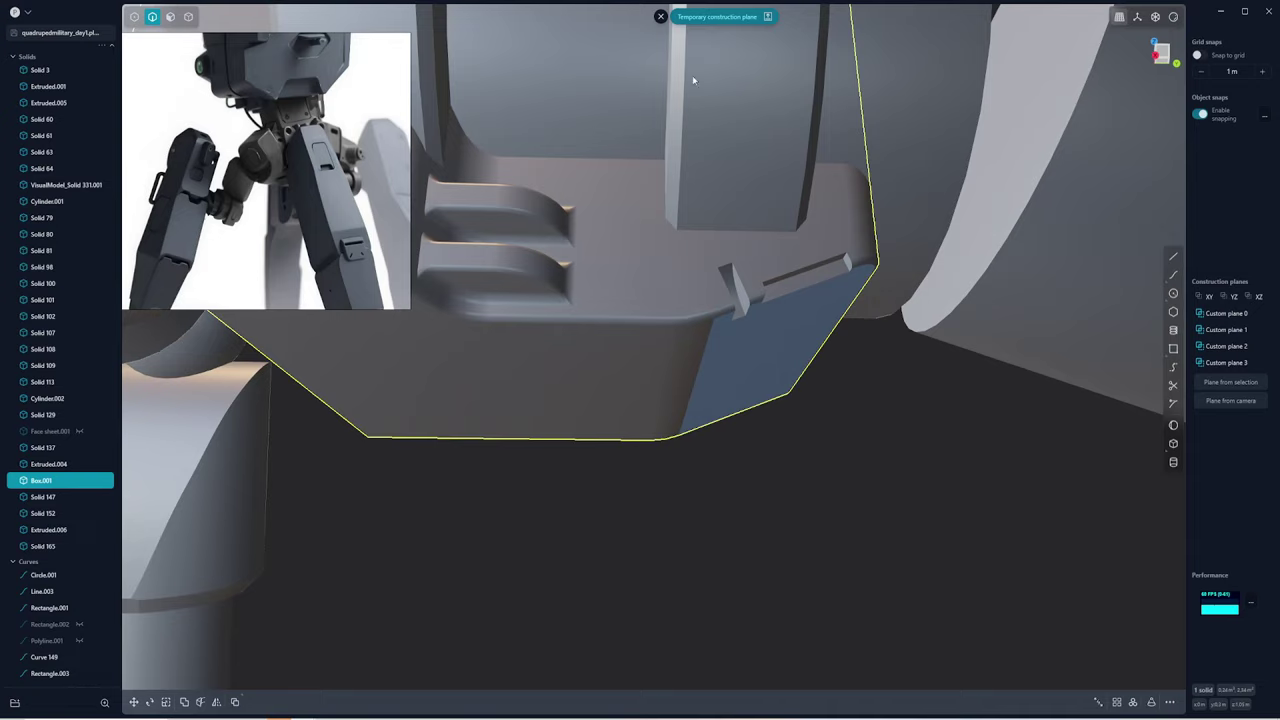
mouse_move(663, 17)
middle_down()
mouse_move(723, 351)
mouse_move(749, 403)
mouse_move(622, 383)
mouse_move(749, 377)
mouse_move(767, 323)
middle_up()
Fillet the selected edges of the lower box
key(4)
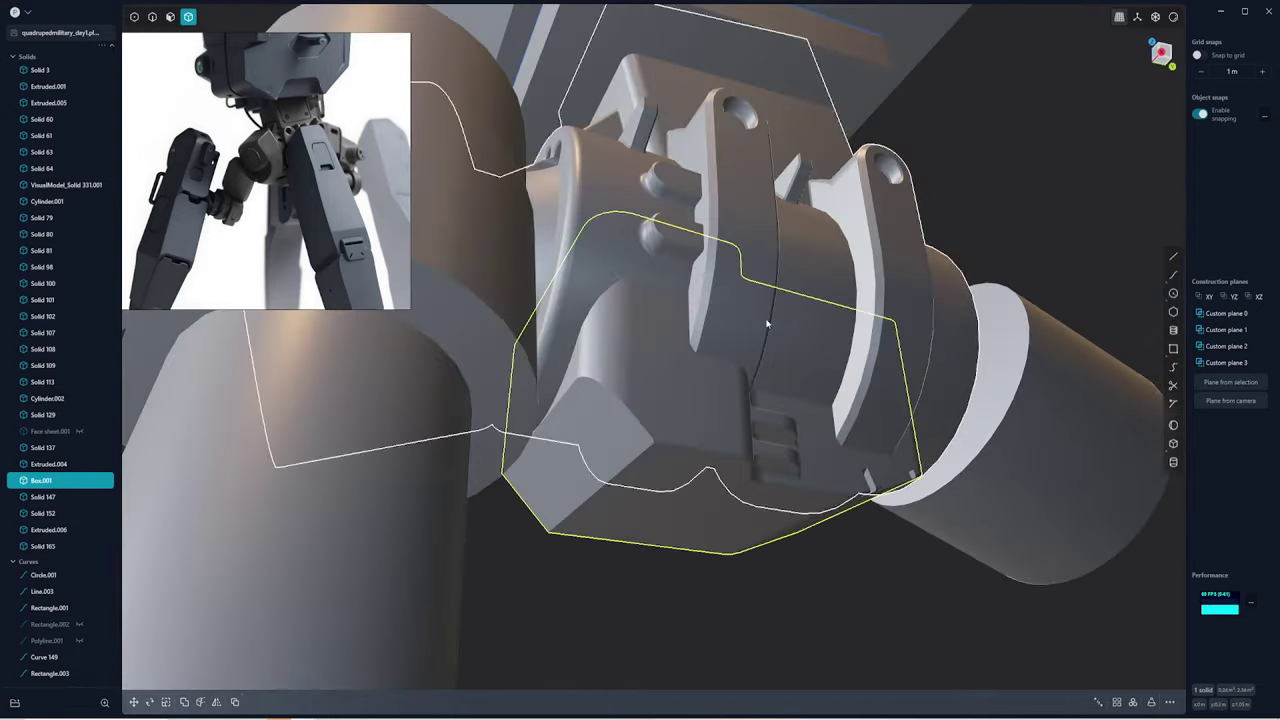
key(2)
key(f)
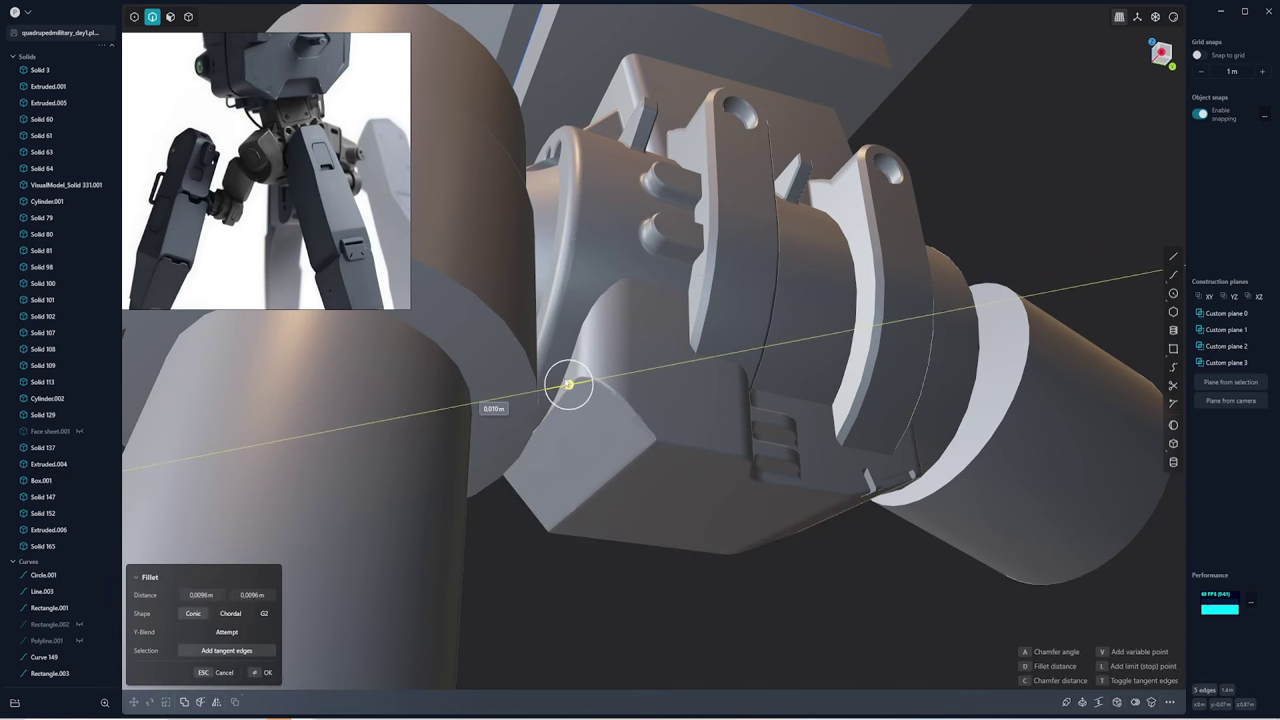
key(Return)
mouse_move(729, 608)
middle_down()
mouse_move(666, 517)
mouse_move(580, 486)
mouse_move(645, 455)
mouse_move(607, 431)
mouse_move(667, 368)
middle_up()
Mirror the lower box and join the copy into the housing solid
key(3)
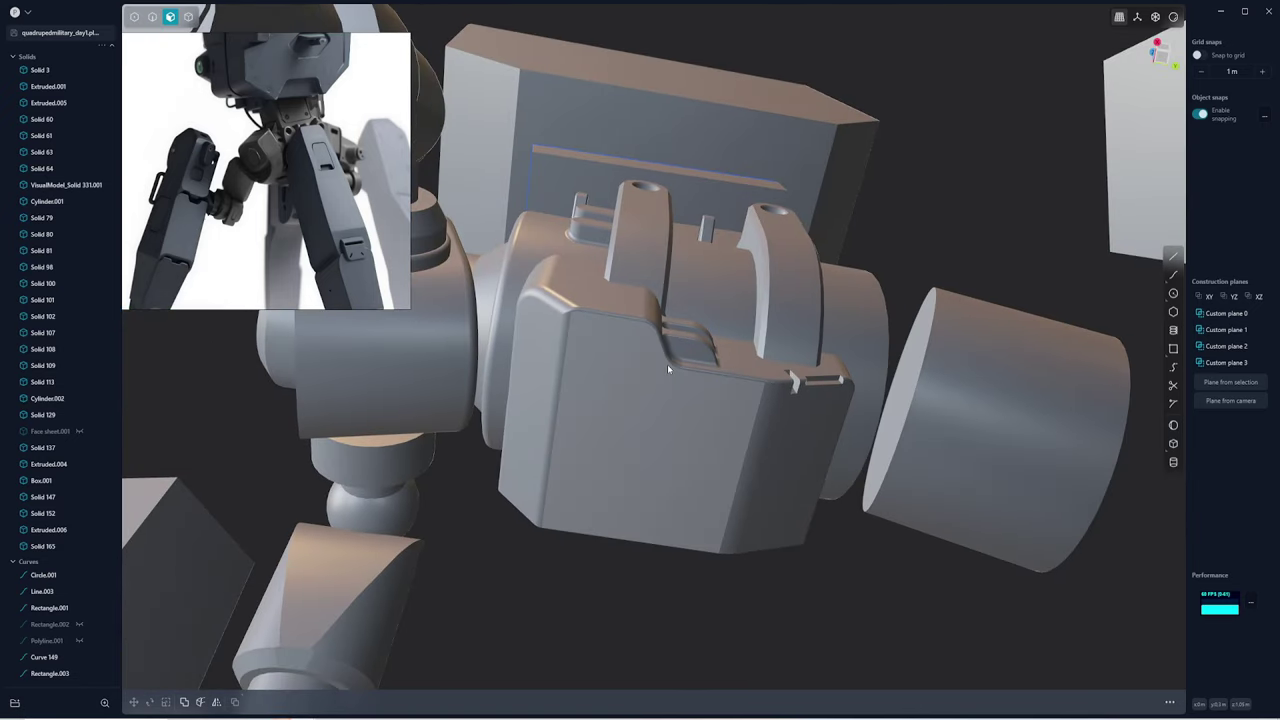
click(1176, 297)
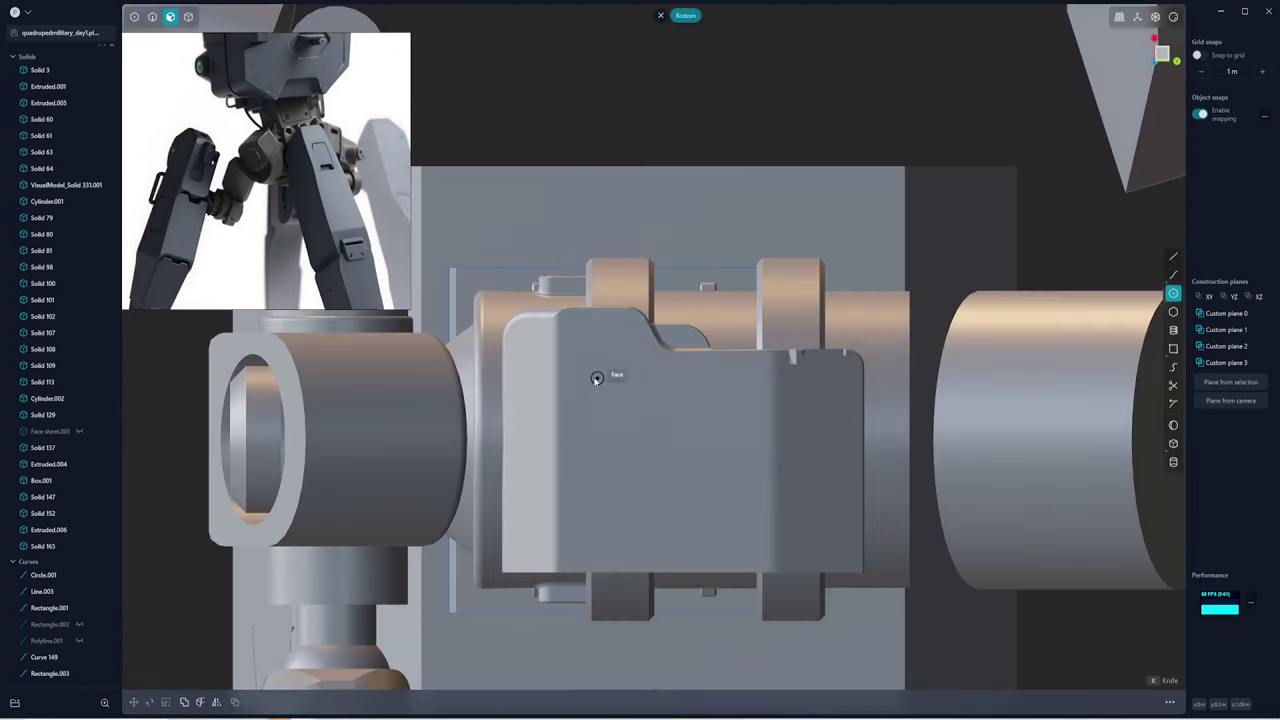
click(635, 404)
key(e)
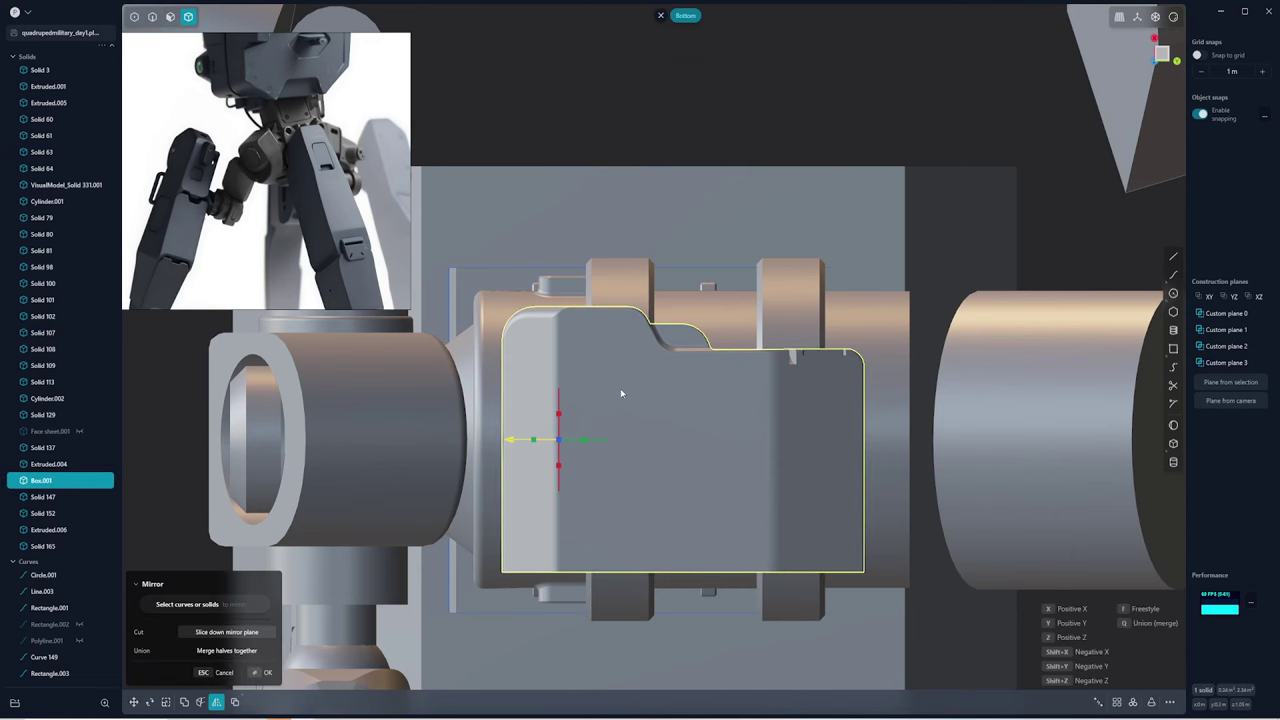
click(555, 411)
mouse_move(555, 411)
middle_down()
mouse_move(659, 383)
mouse_move(600, 445)
mouse_move(1187, 330)
middle_up()
shift+click(608, 391)
key(ctrl+minus)
key(Return)
Draw a circle on the housing's underside and extrude it into a round boss
key(ctrl+KP_7)
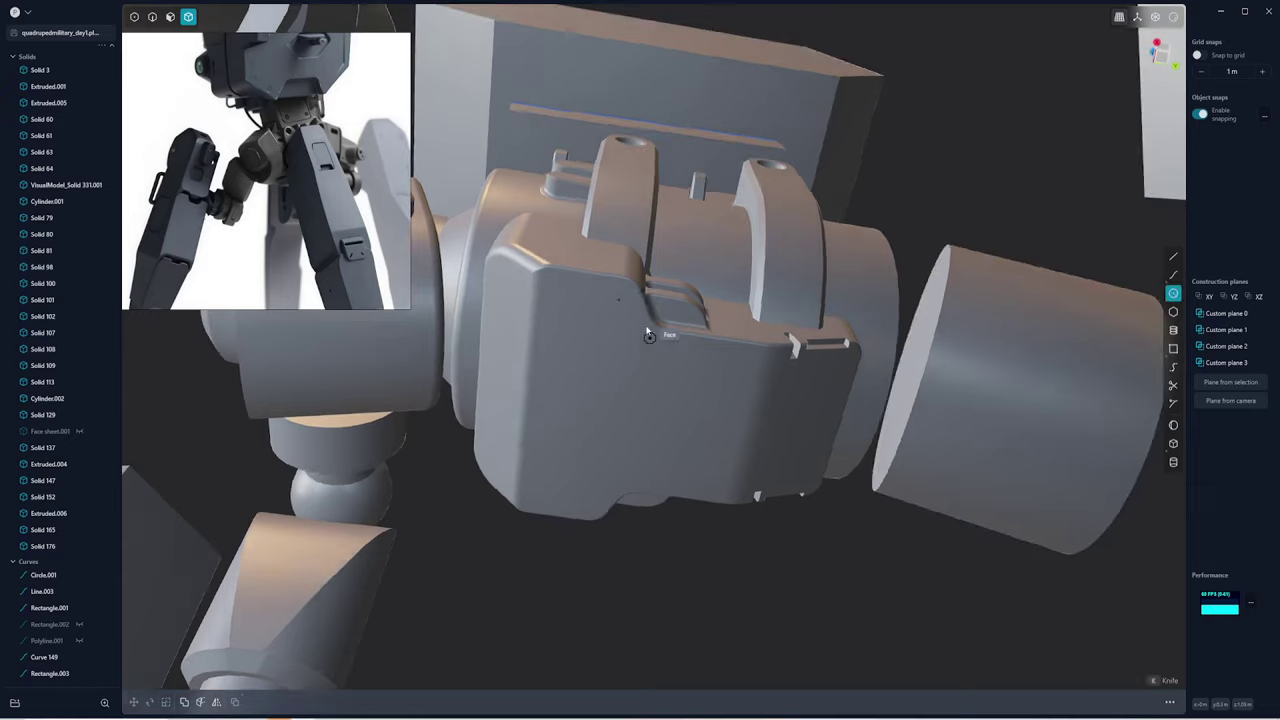
key(c)
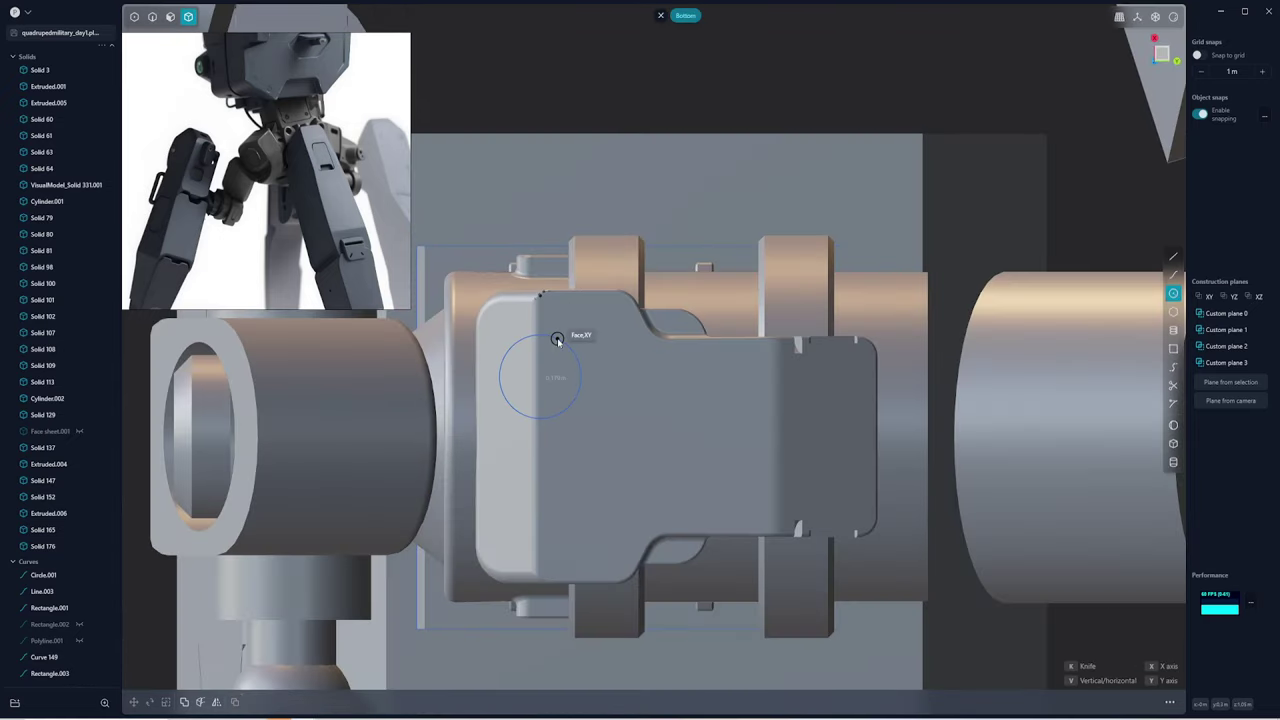
click(557, 339)
mouse_move(557, 339)
middle_down()
mouse_move(586, 366)
mouse_move(498, 287)
middle_up()
key(e)
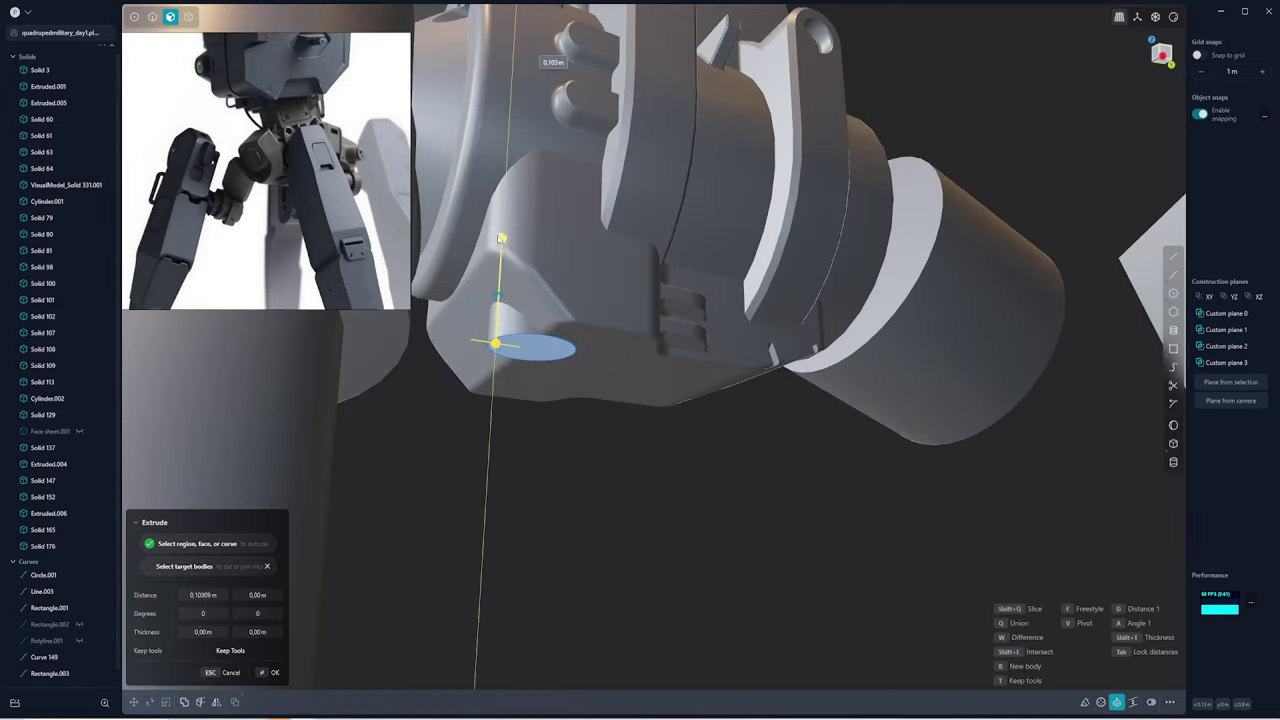
click(501, 238)
middle_drag(501, 238, 505, 390)
drag(505, 390, 510, 398)
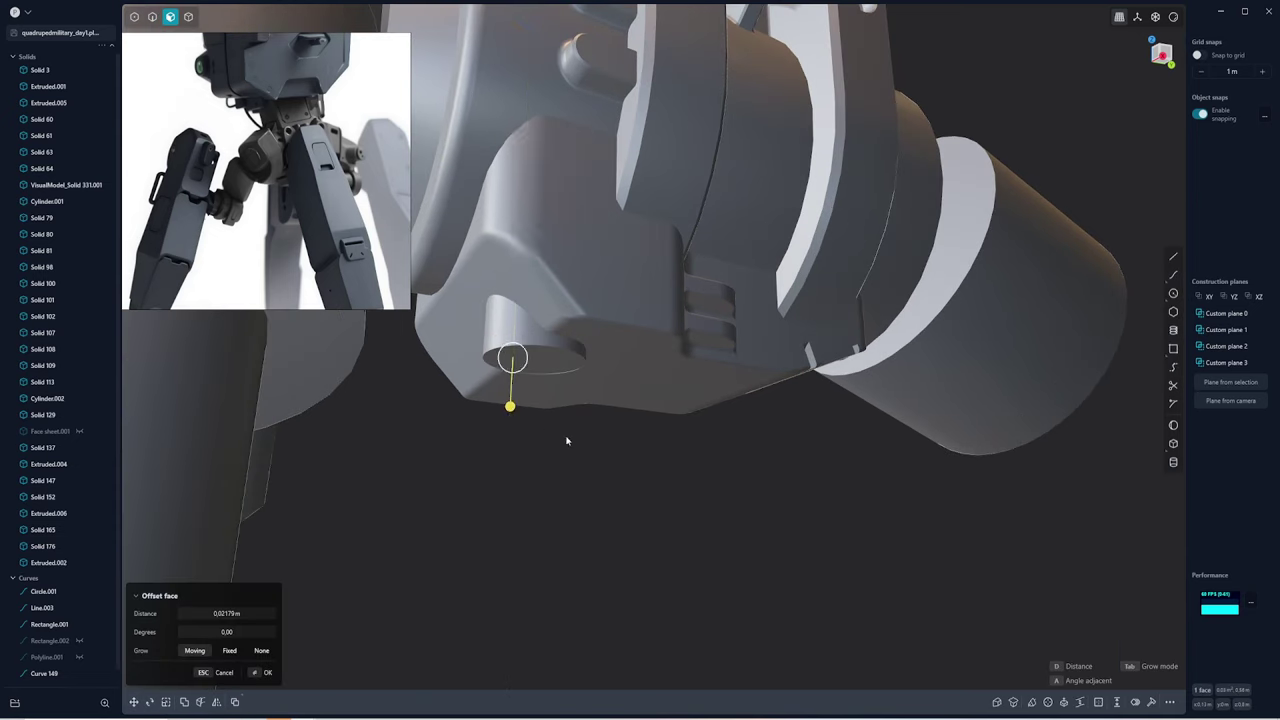
middle_drag(566, 440, 530, 370)
key(Return)
Fillet the boss's circular edge to about 0.0128 m
click(586, 357)
key(f)
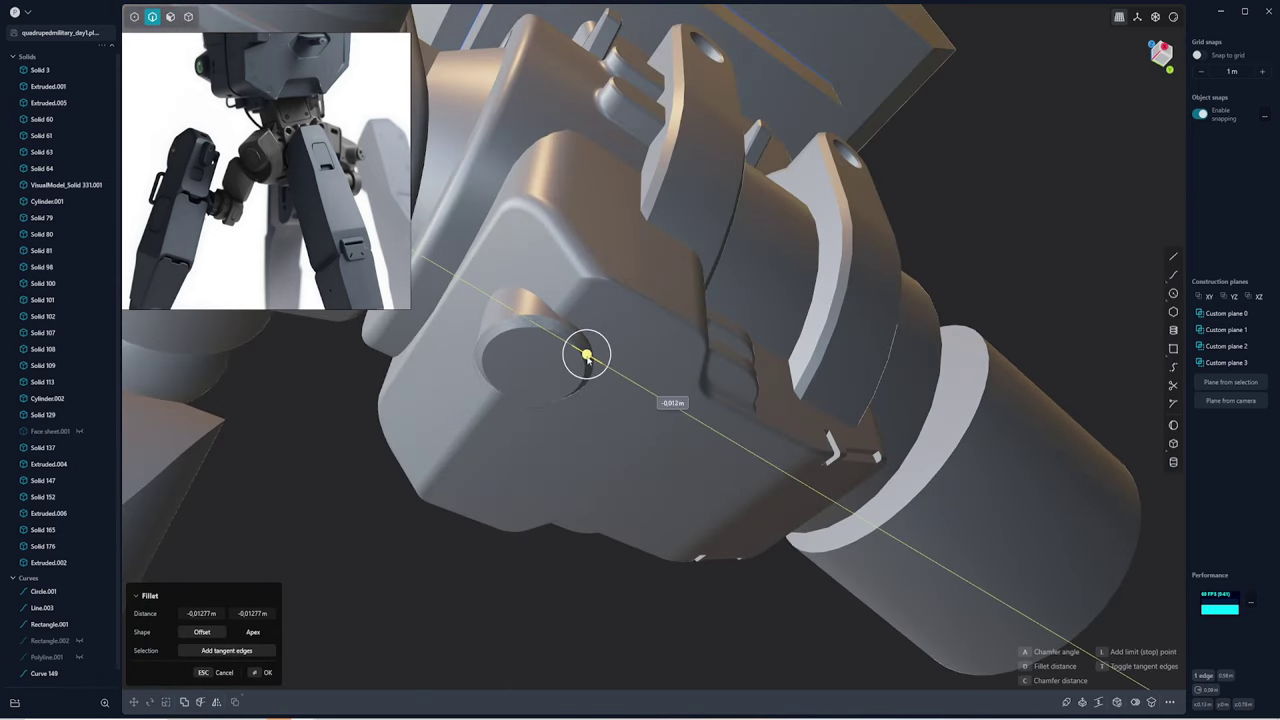
key(Return)
click(1073, 107)
mouse_move(1073, 107)
middle_down()
mouse_move(610, 358)
mouse_move(643, 357)
middle_up()
scroll(610, 358, down, 3)
Mirror the round boss onto the opposite side of the housing
click(595, 347)
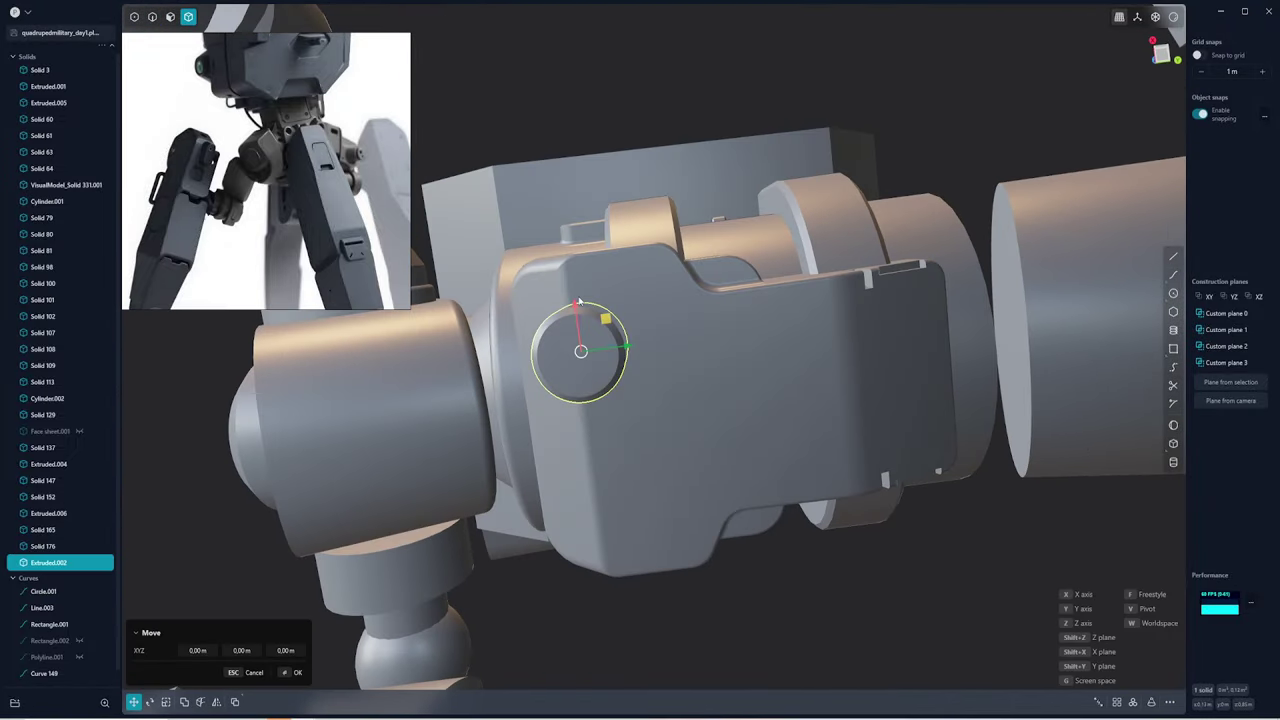
click(643, 357)
click(607, 347)
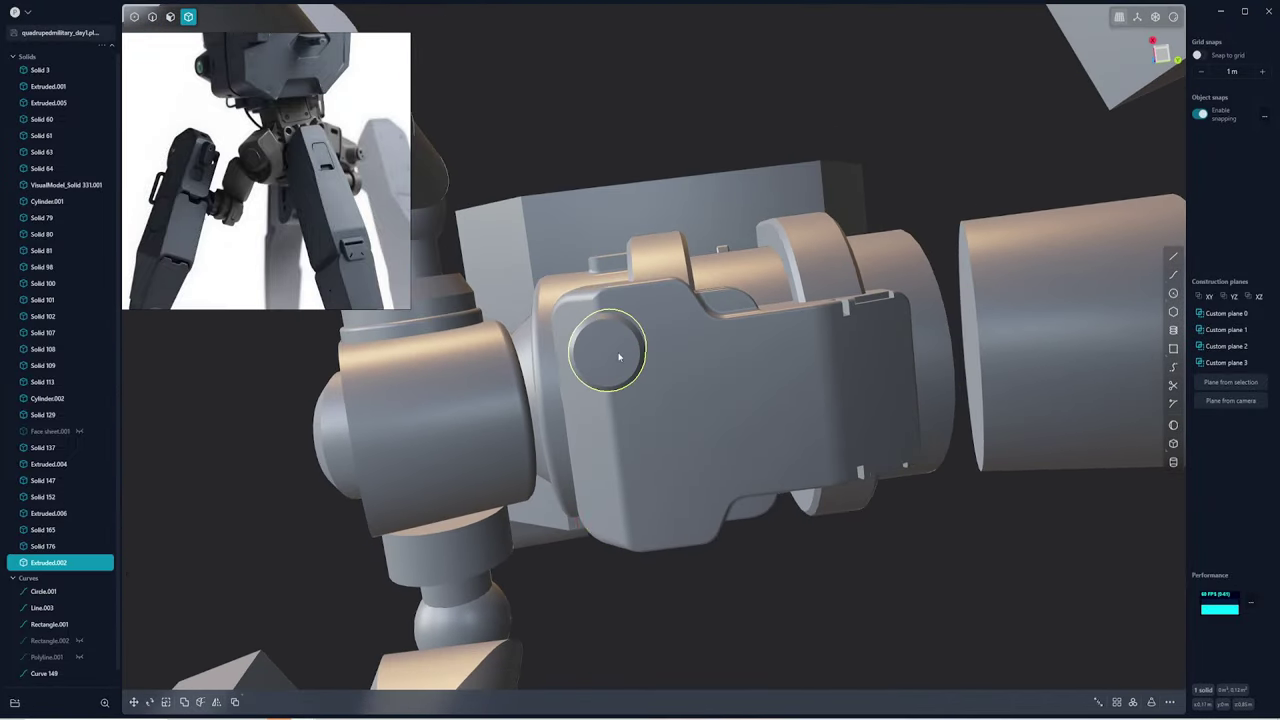
click(216, 702)
click(798, 568)
click(799, 568)
mouse_move(799, 568)
middle_down()
mouse_move(725, 404)
mouse_move(1063, 370)
mouse_move(645, 364)
mouse_move(680, 437)
mouse_move(783, 337)
middle_up()
click(1063, 370)
Make a plane from the housing's top face and extrude a rectangle into a mount block
click(650, 380)
key(3)
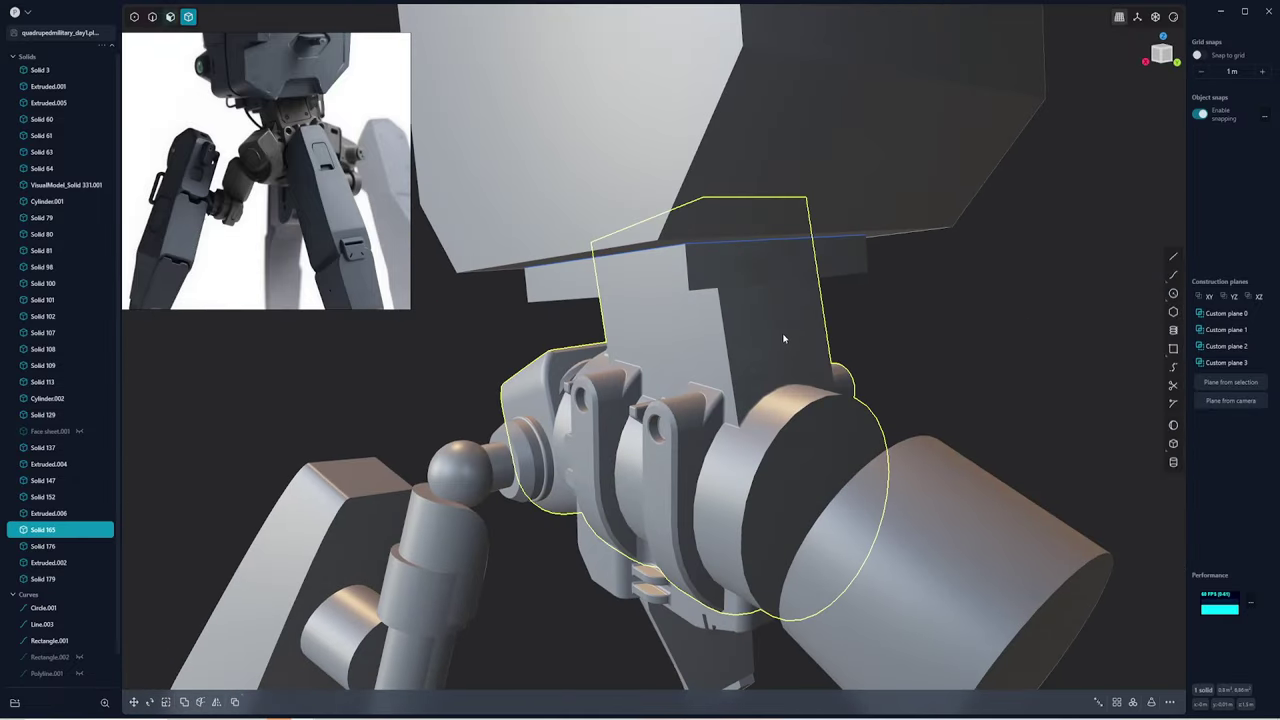
click(785, 330)
key(o)
click(1230, 382)
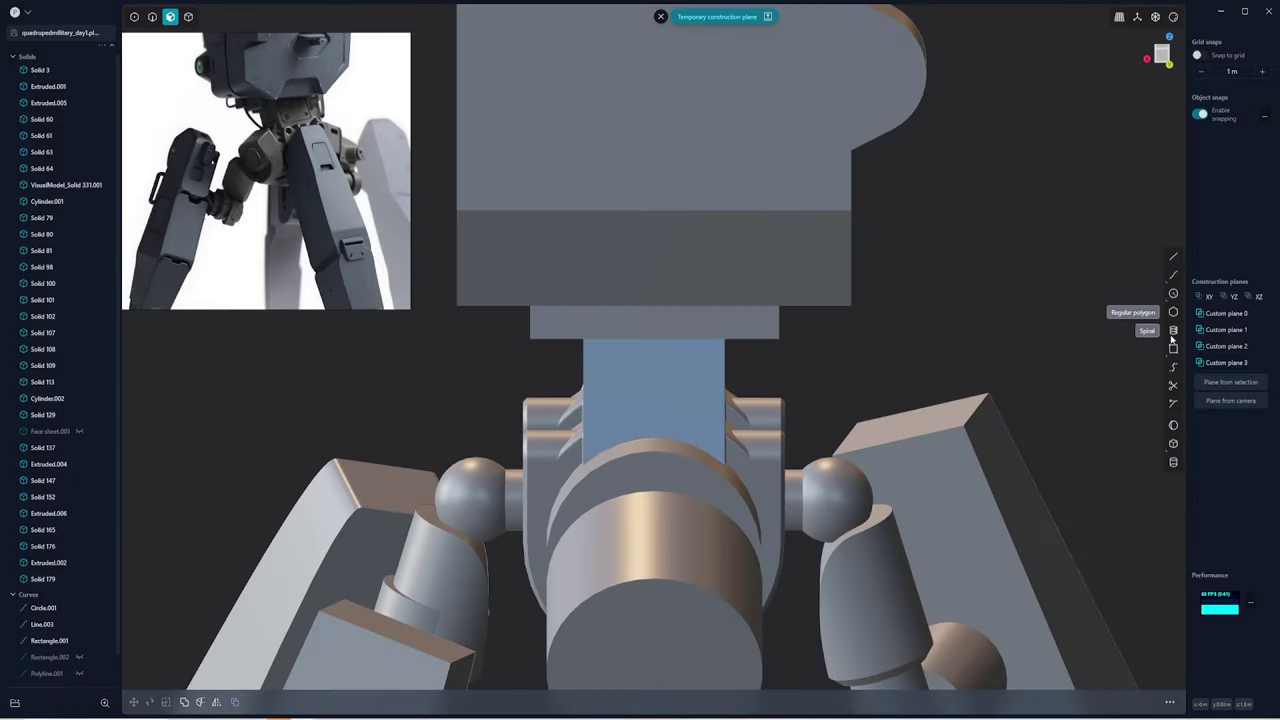
click(699, 405)
mouse_move(699, 405)
middle_down()
mouse_move(691, 349)
mouse_move(704, 484)
middle_up()
click(688, 369)
Pick a face on the new mount block and begin a line outline on it
key(2)
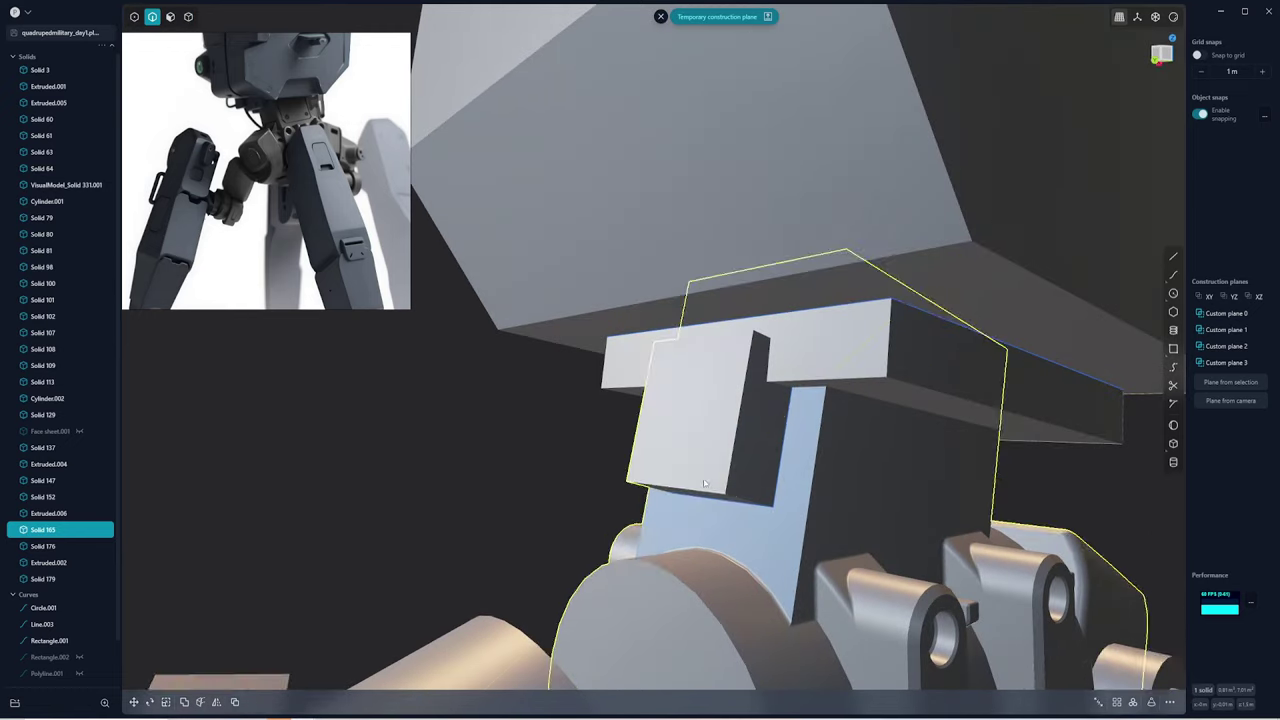
key(Escape)
key(4)
mouse_move(514, 434)
middle_down()
mouse_move(709, 434)
mouse_move(754, 350)
mouse_move(708, 311)
mouse_move(686, 406)
mouse_move(760, 340)
middle_up()
key(3)
click(687, 402)
key(o)
click(1173, 348)
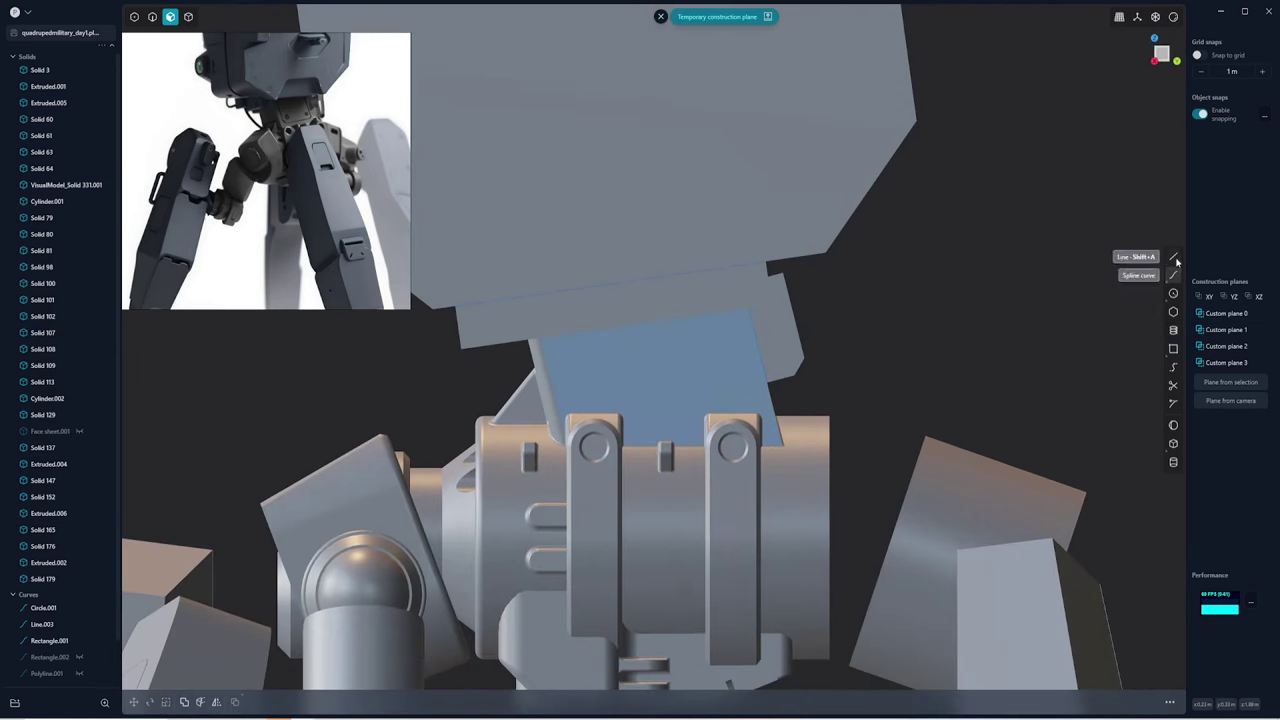
click(1175, 259)
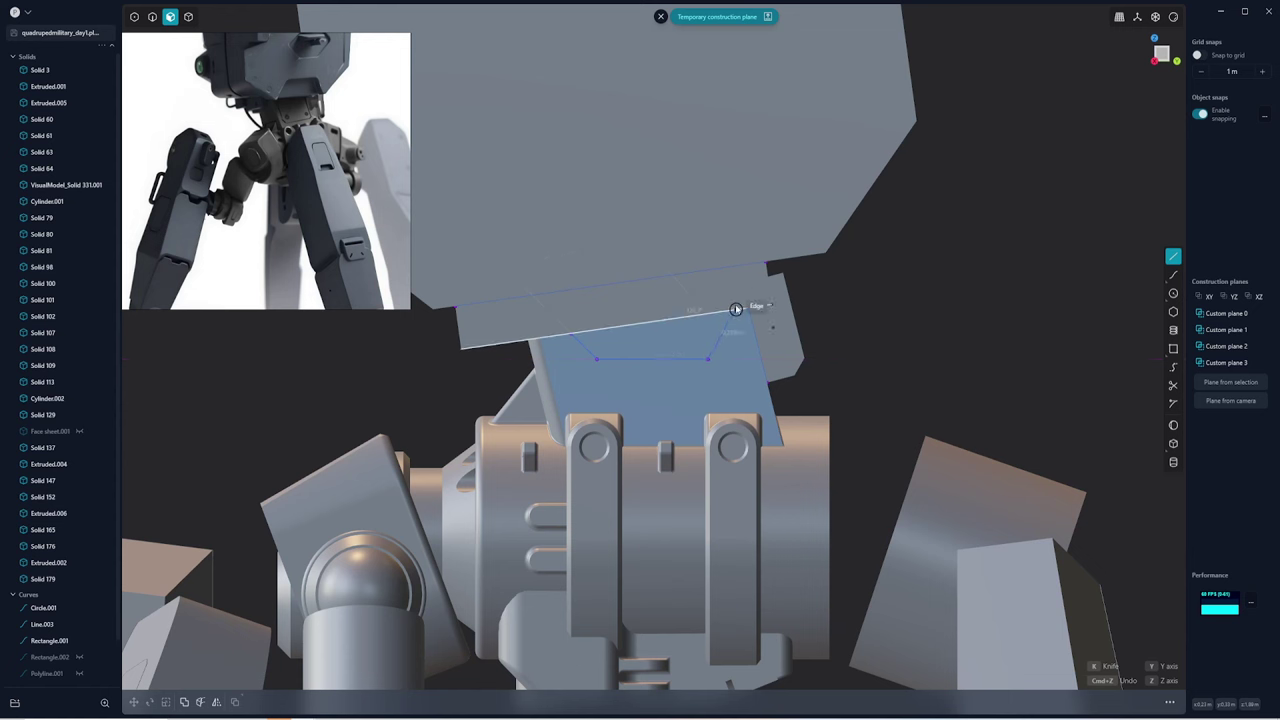
Move a corner of the outline and extrude the enclosed region into a recess
middle_drag(558, 321, 577, 327)
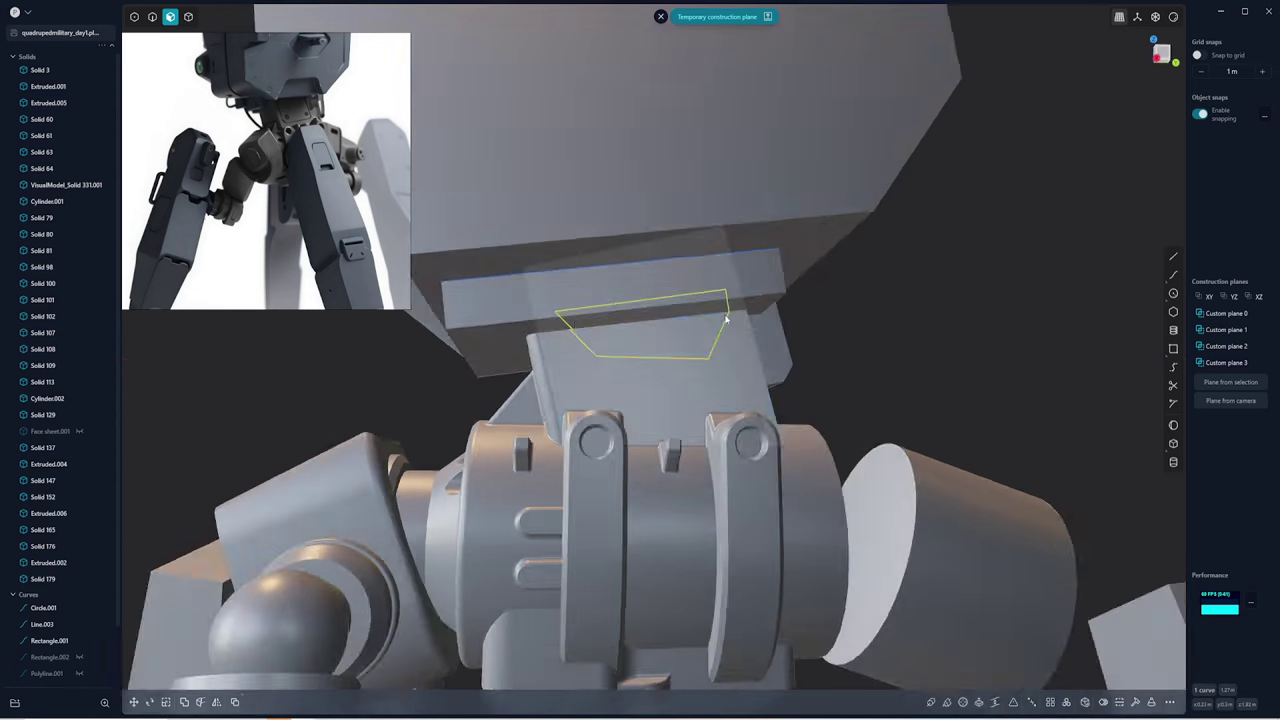
key(1)
click(577, 327)
key(g)
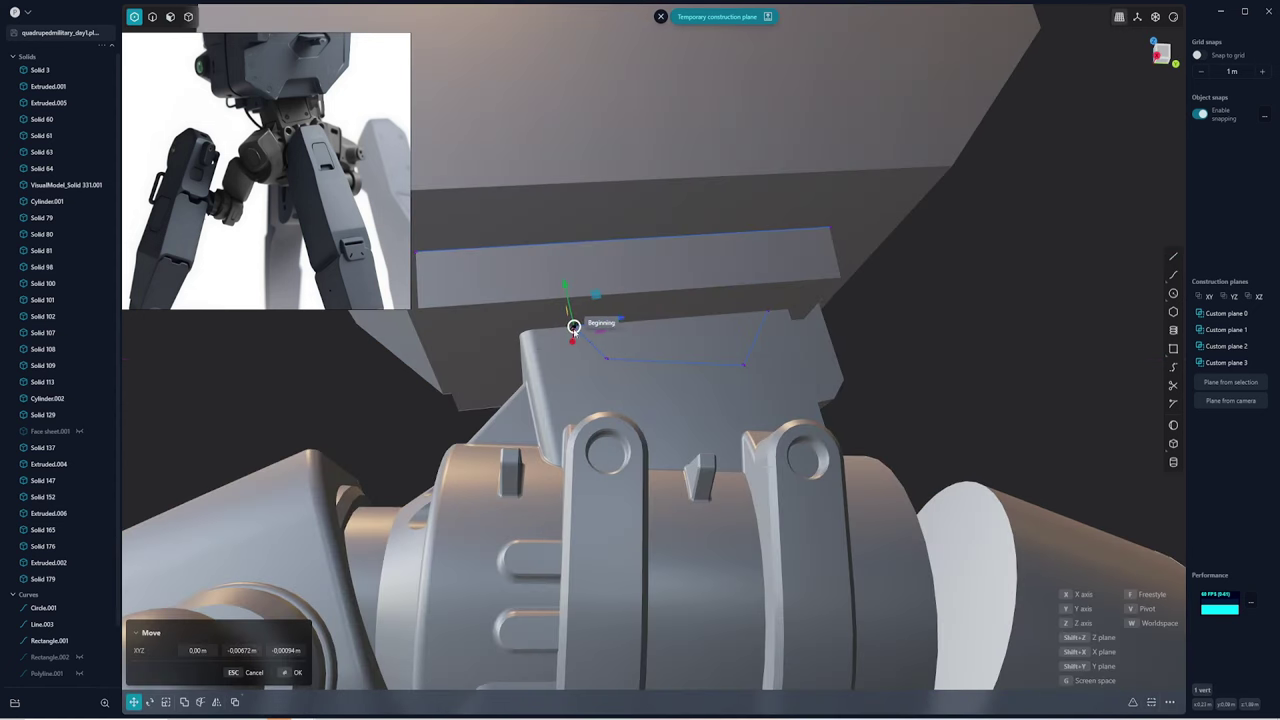
key(Escape)
key(3)
middle_drag(654, 349, 680, 346)
click(680, 346)
key(e)
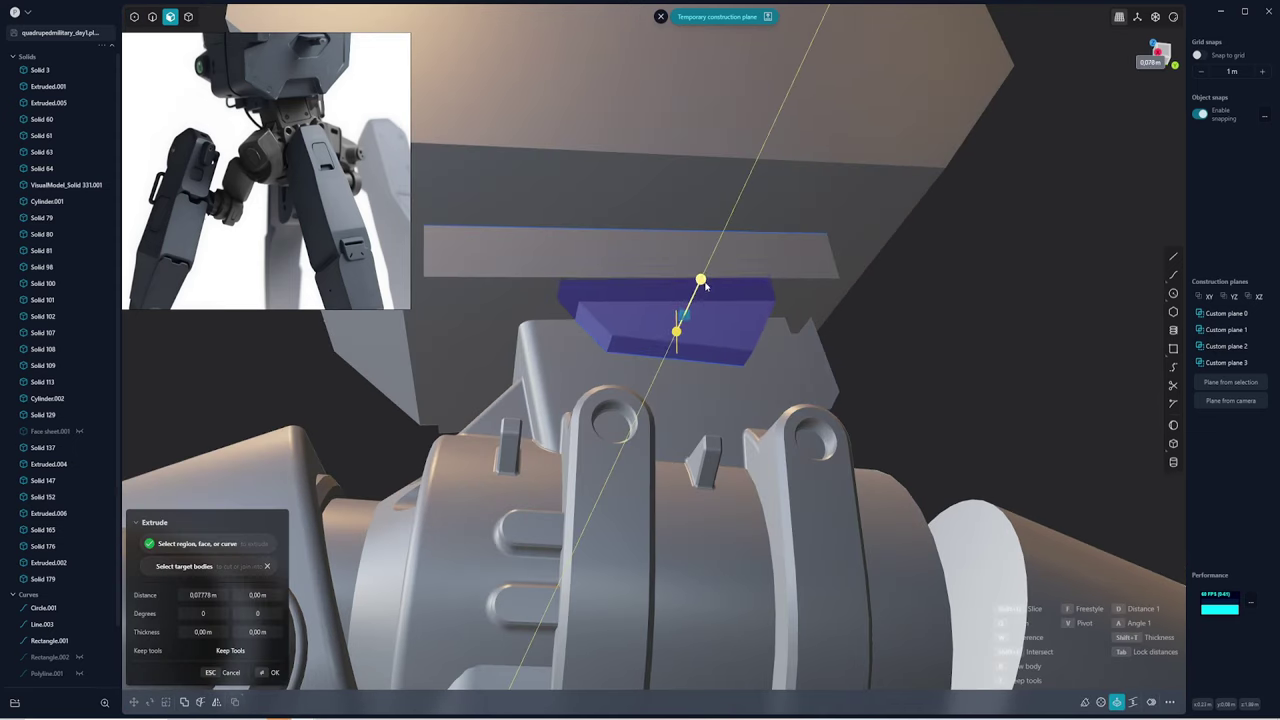
key(Escape)
Round the recess edges to about 0.041 m
mouse_move(704, 286)
middle_down()
mouse_move(703, 303)
mouse_move(789, 329)
middle_up()
key(2)
key(f)
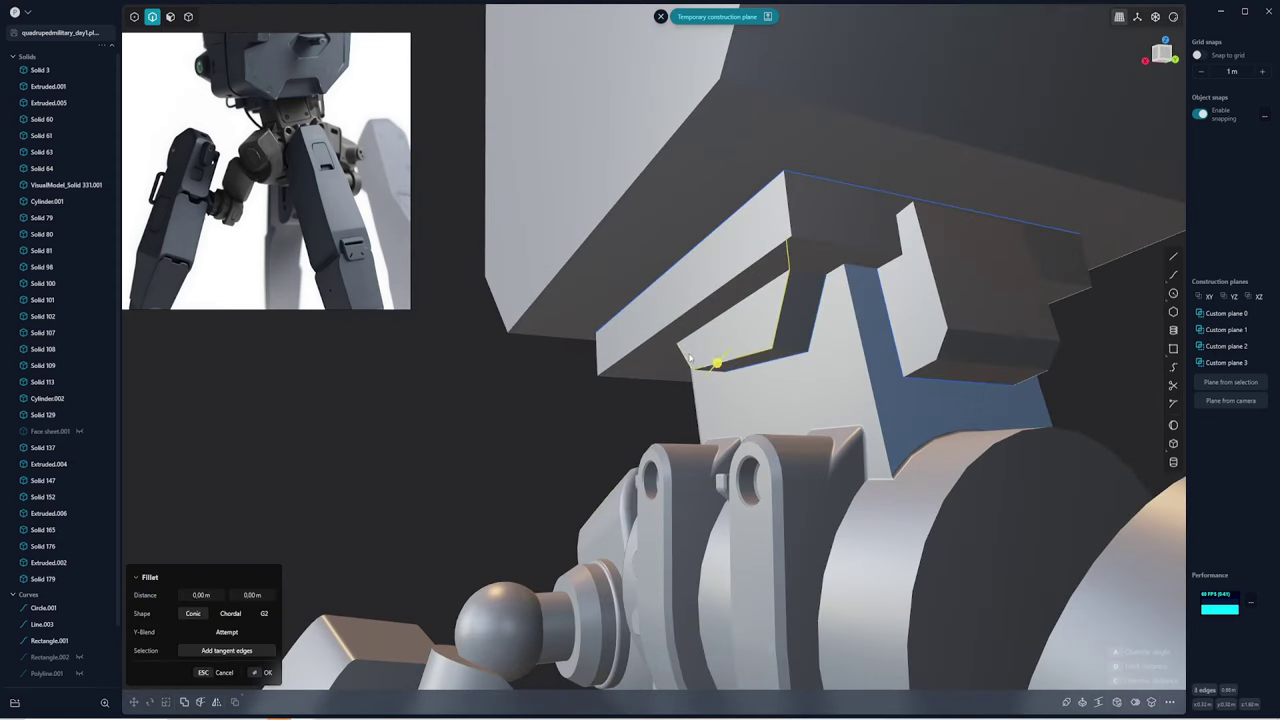
click(689, 358)
mouse_move(689, 355)
mouse_down()
mouse_move(777, 337)
mouse_move(790, 360)
mouse_up()
key(Return)
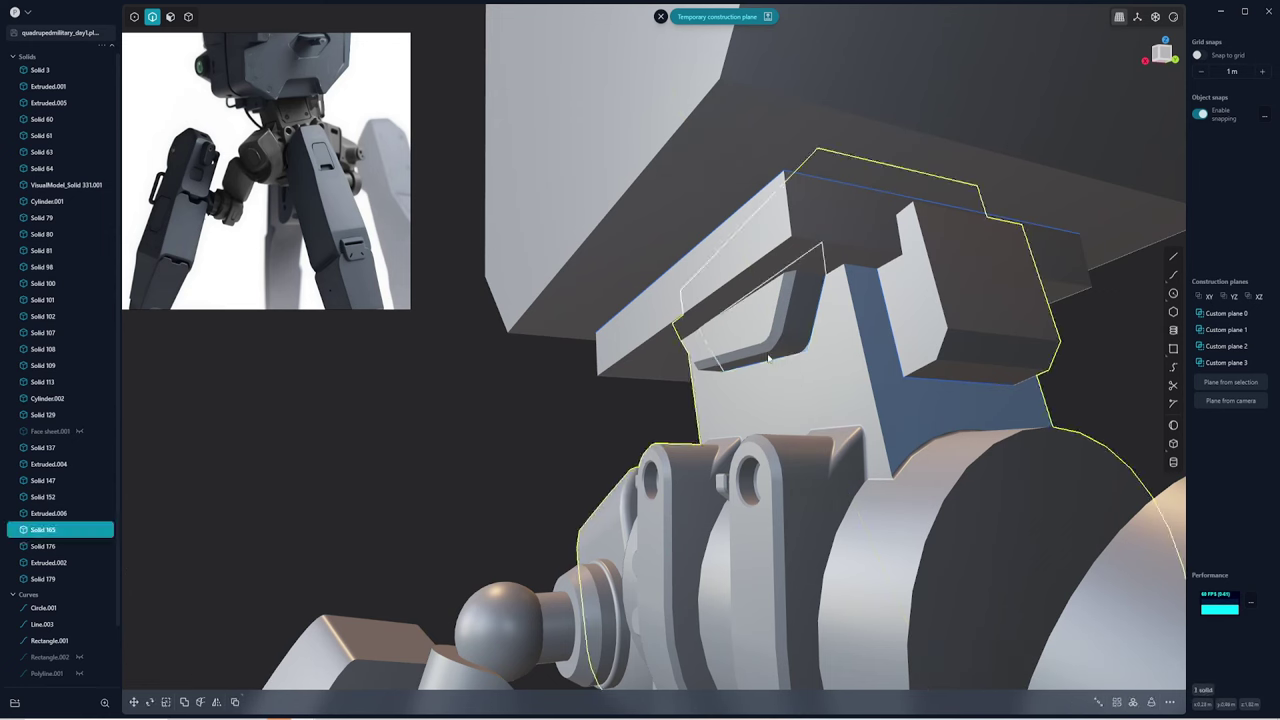
Fillet the edges around the recess's inner face
mouse_move(793, 368)
middle_down()
mouse_move(752, 386)
mouse_move(674, 366)
mouse_move(605, 398)
middle_up()
key(3)
scroll(605, 398, up, 5)
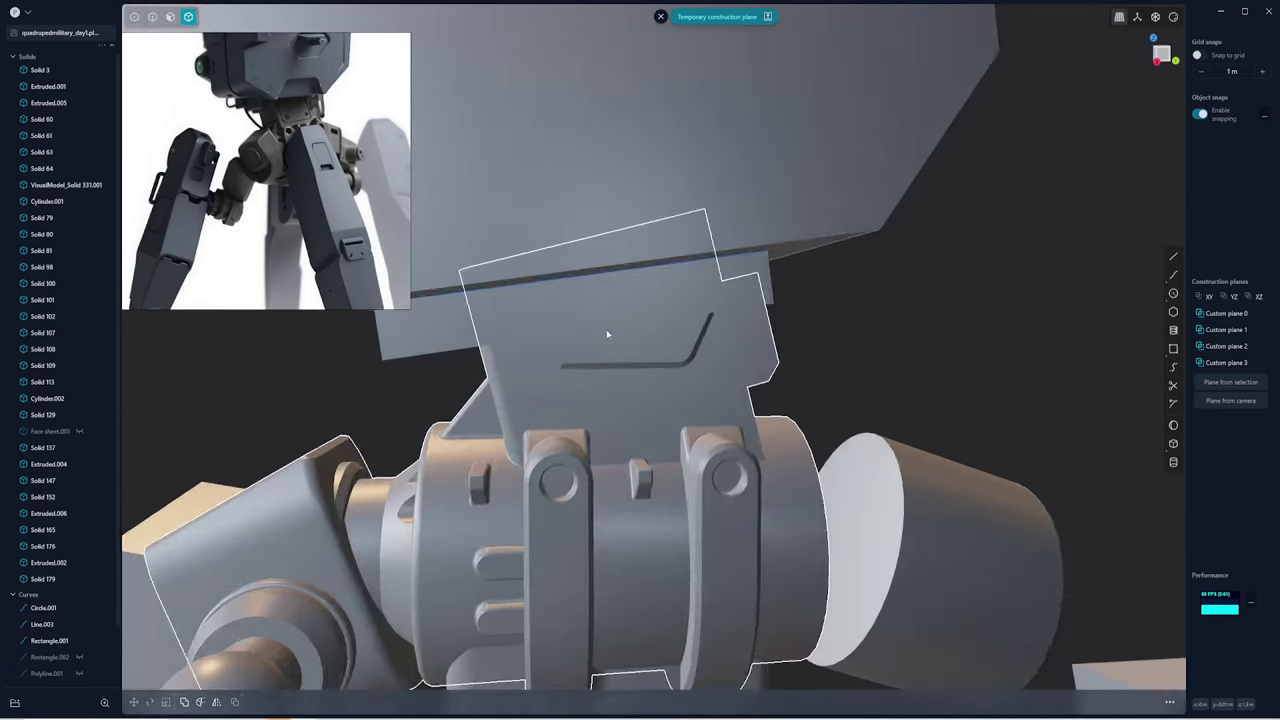
middle_drag(606, 334, 529, 351)
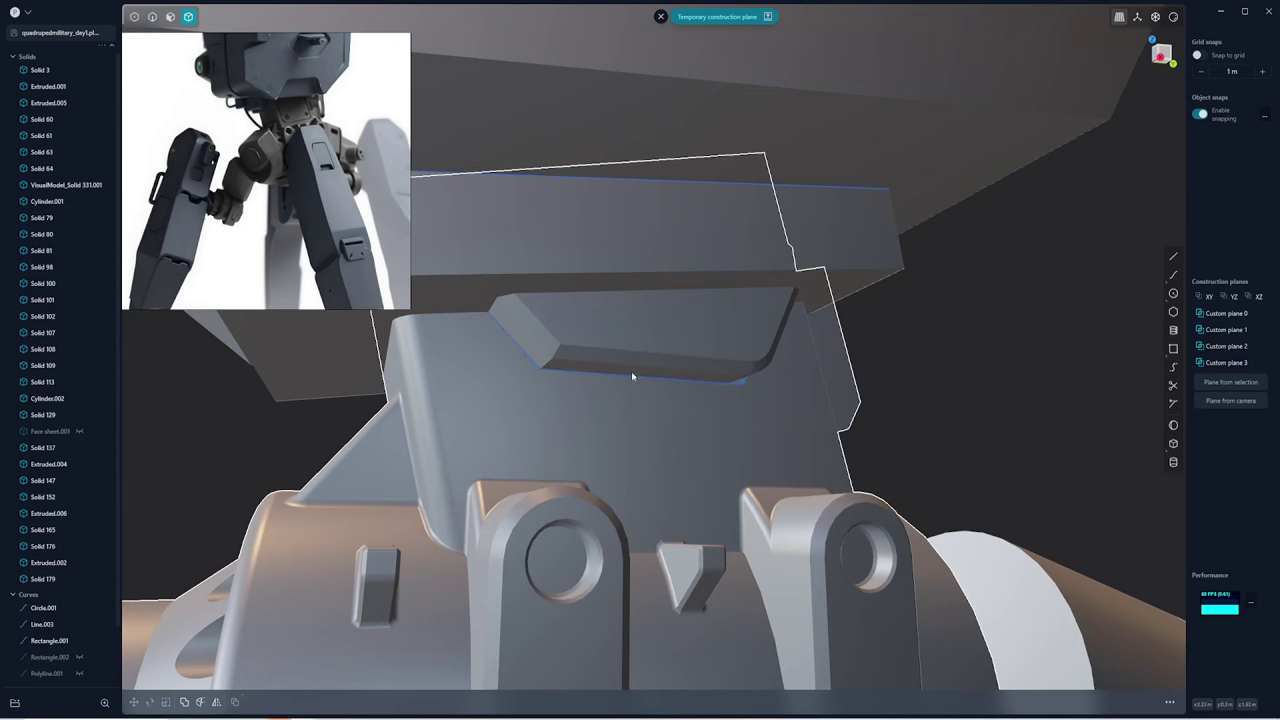
click(700, 380)
key(f)
mouse_move(487, 312)
mouse_down()
mouse_move(557, 349)
mouse_move(523, 401)
mouse_up()
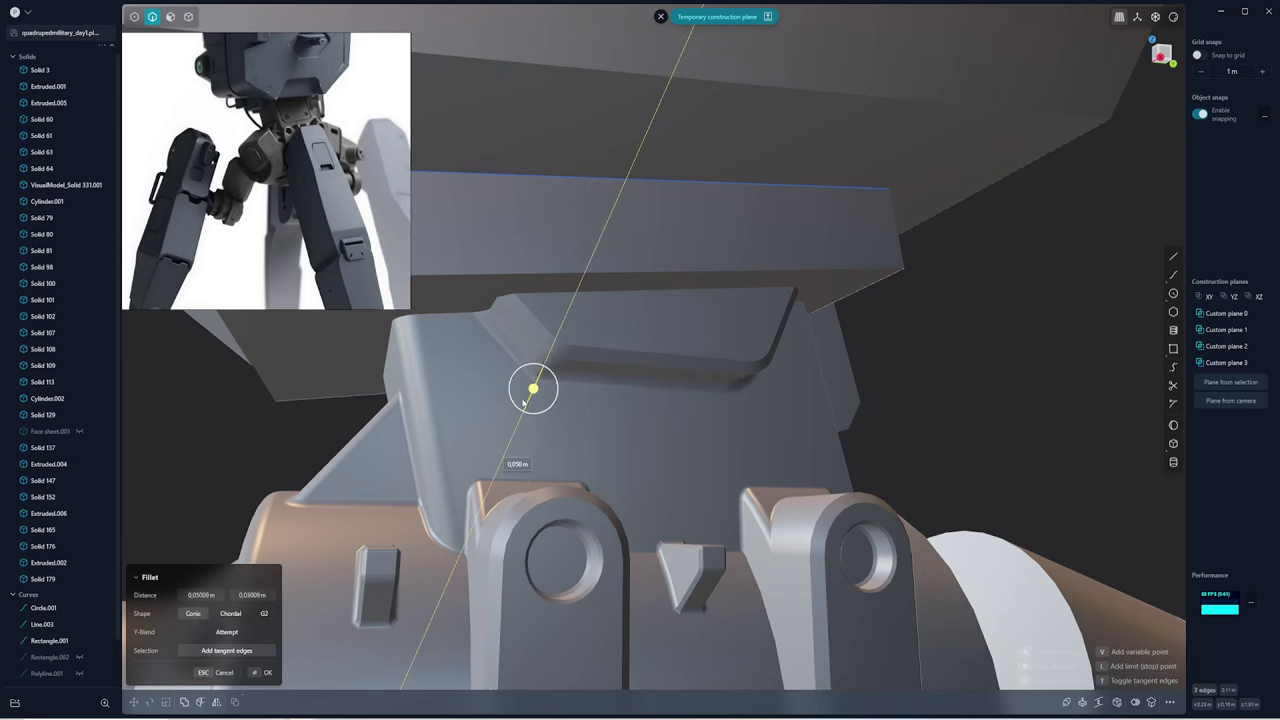
key(Return)
View the joint from the right and align the view to the mount block's front face
mouse_move(533, 400)
middle_down()
mouse_move(857, 374)
mouse_move(577, 397)
mouse_move(920, 317)
mouse_move(963, 337)
mouse_move(714, 328)
mouse_move(1125, 315)
mouse_move(824, 327)
mouse_move(646, 423)
middle_up()
key(l)
key(KP_3)
key(3)
click(735, 418)
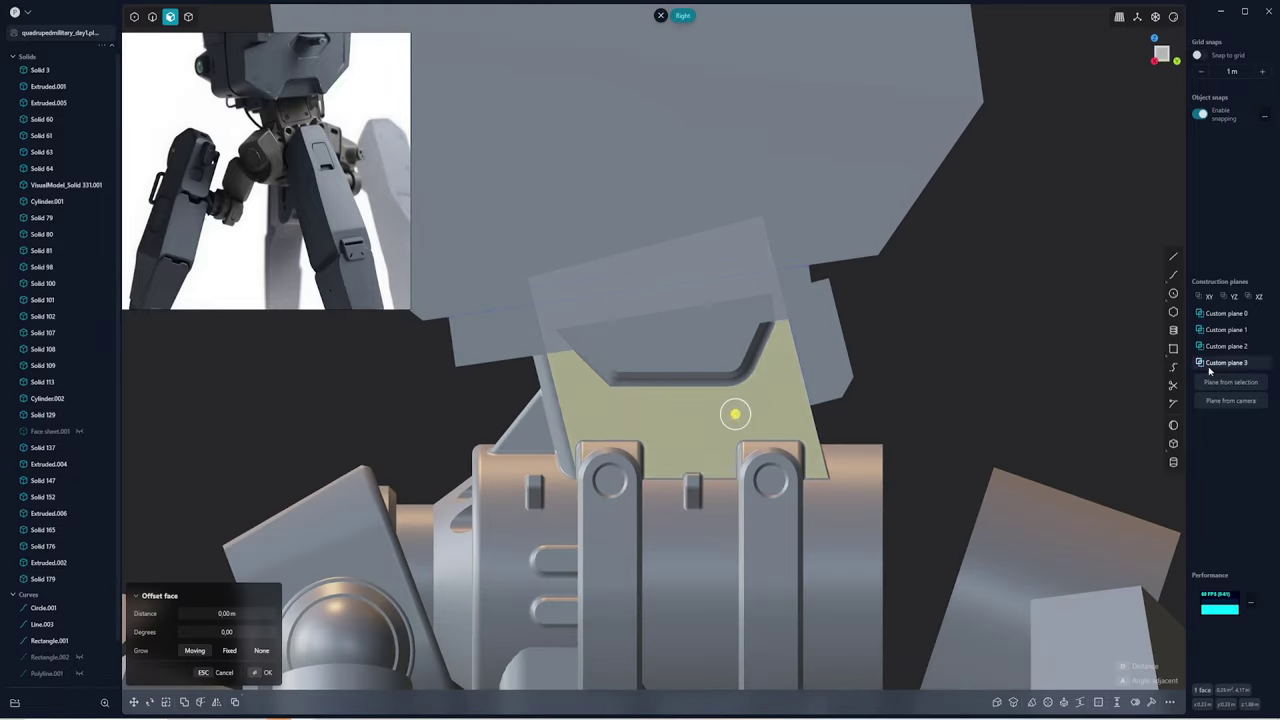
key(slash)
key(e)
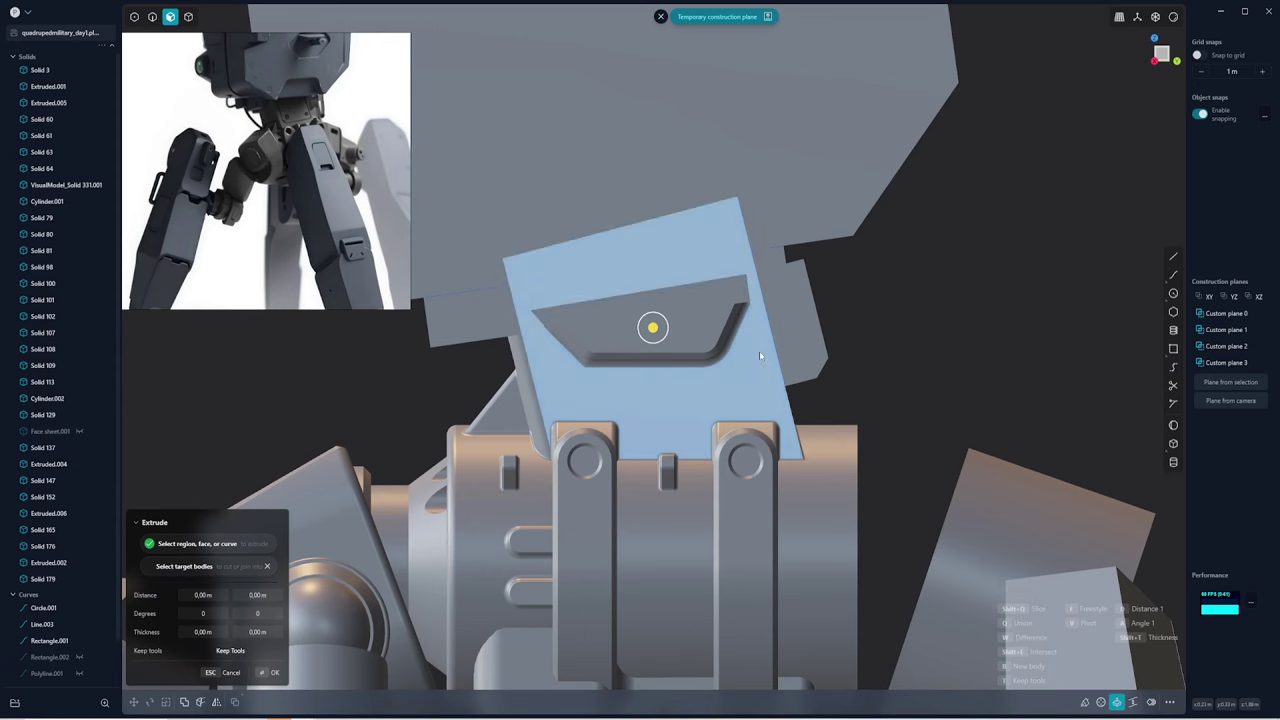
Try filleting the block's right slanted edge and extruding its front face, cancelling both
key(2)
click(774, 348)
key(f)
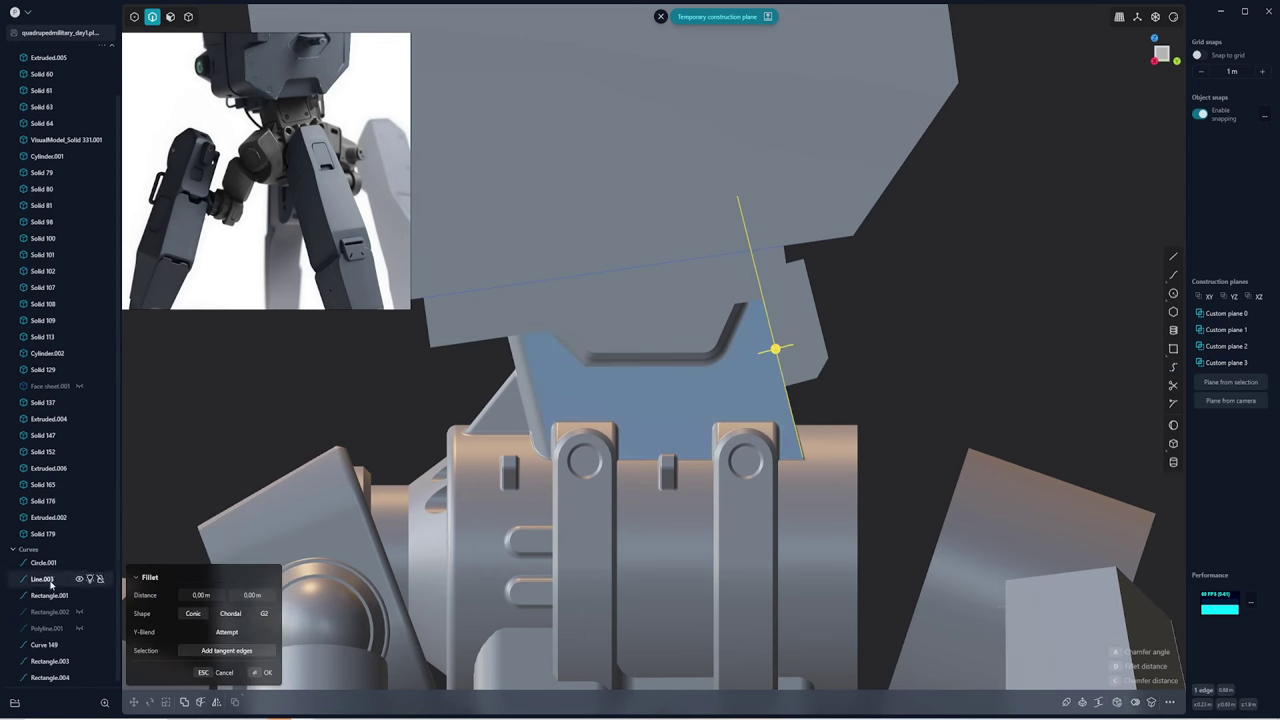
key(Escape)
key(3)
click(691, 391)
key(e)
key(Escape)
Duplicate the block's lower front face as a separate sheet and attempt filleting its lower edge
click(701, 398)
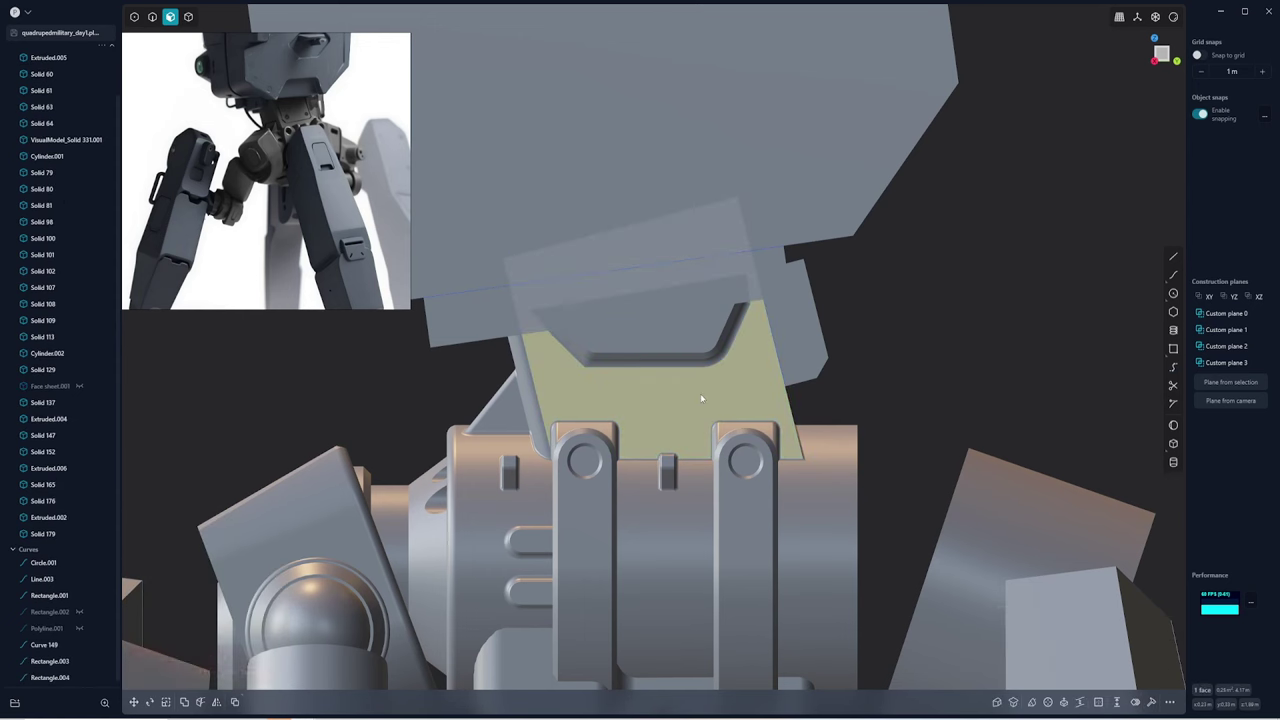
key(shift+d)
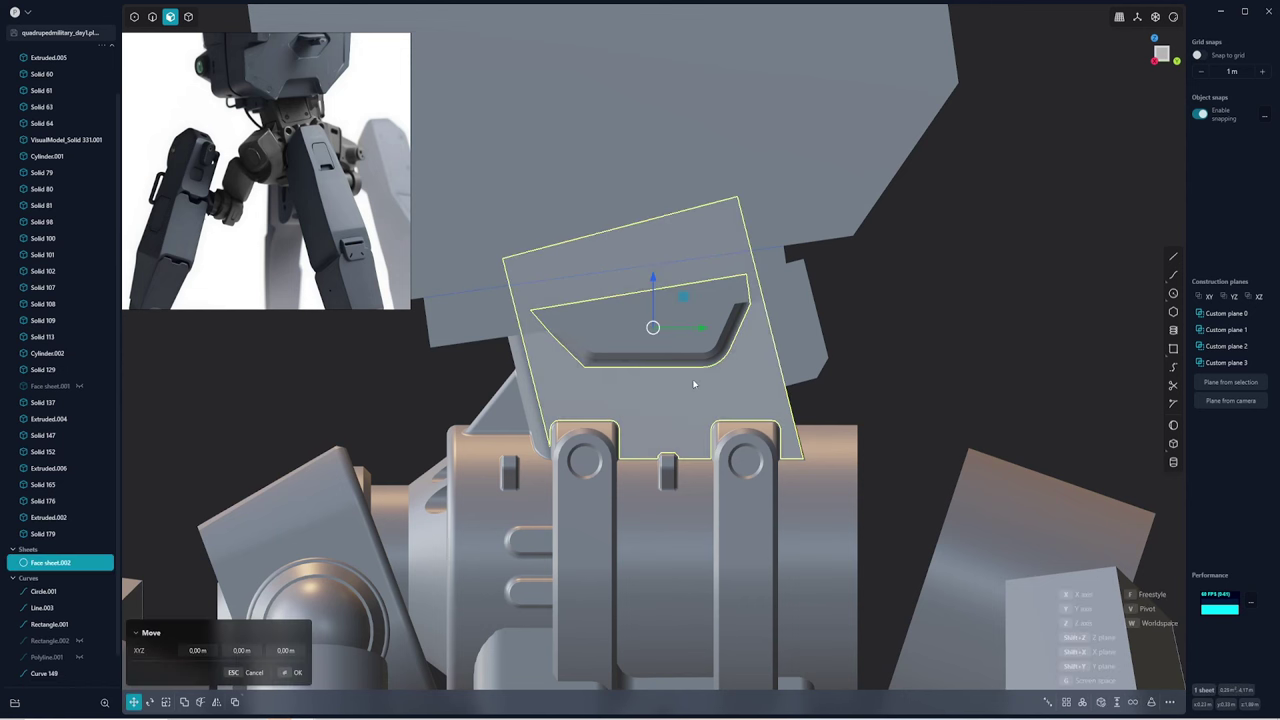
key(Escape)
key(f)
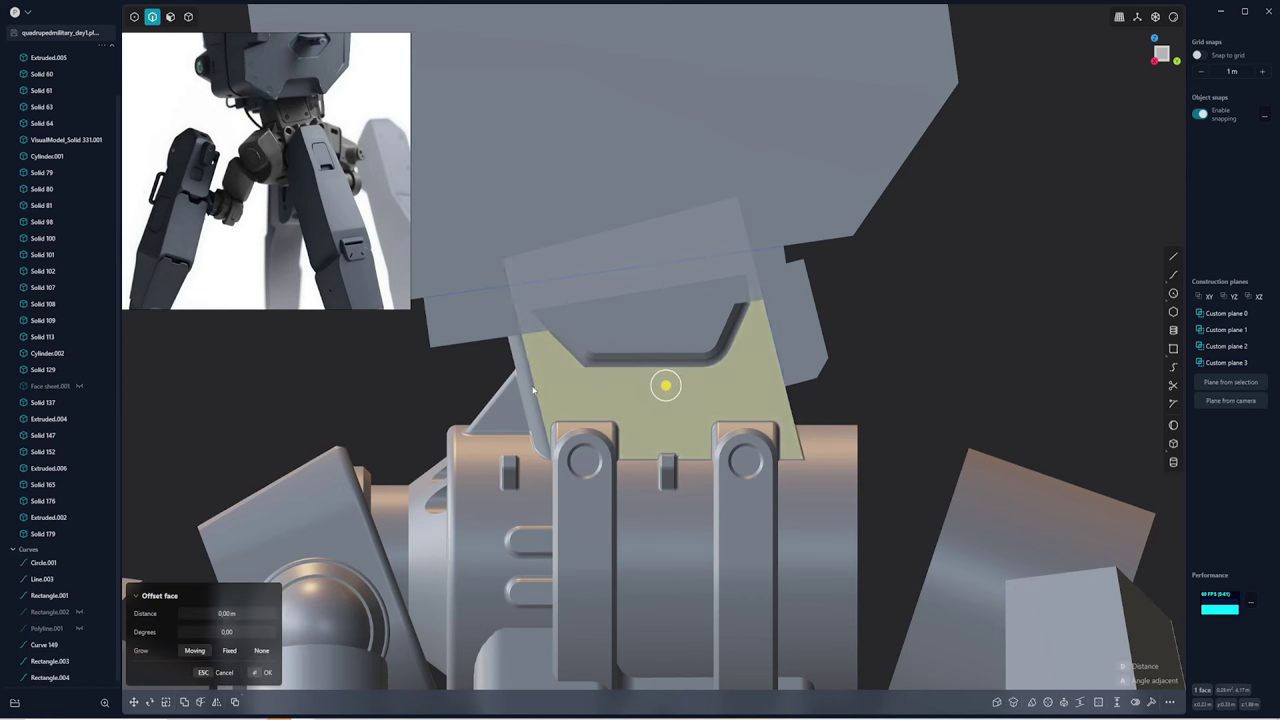
click(551, 430)
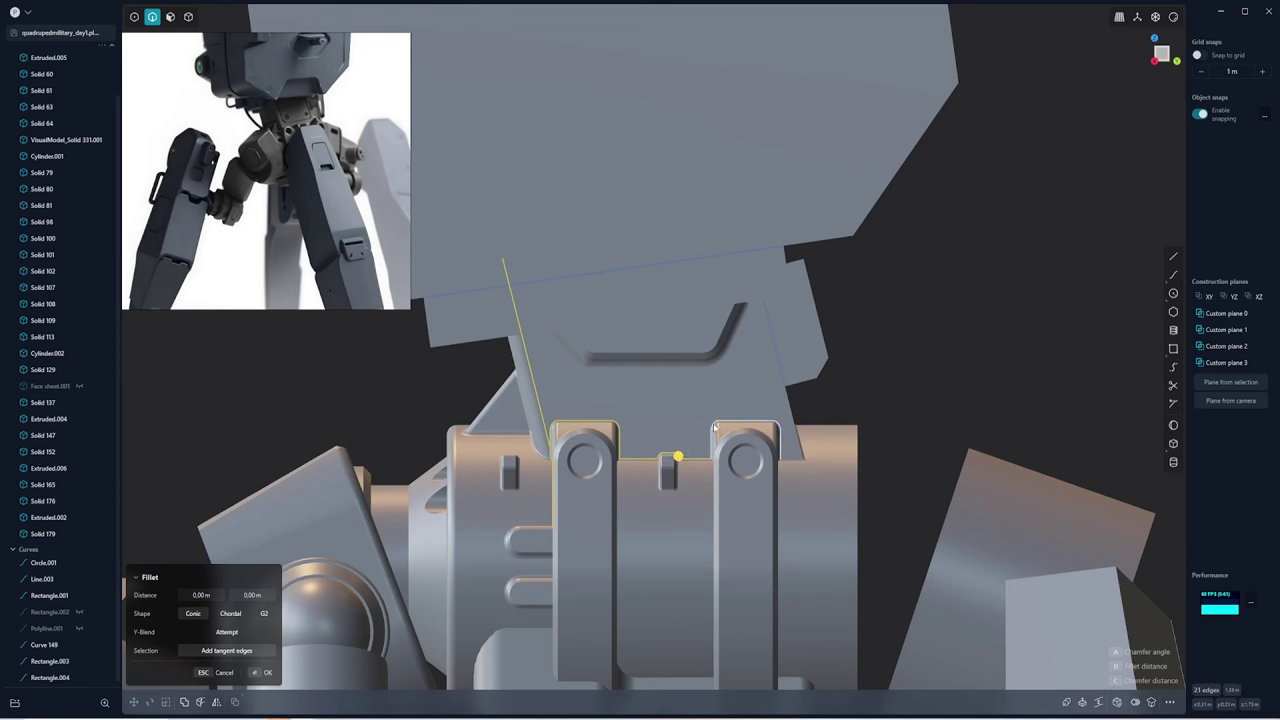
key(shift+d)
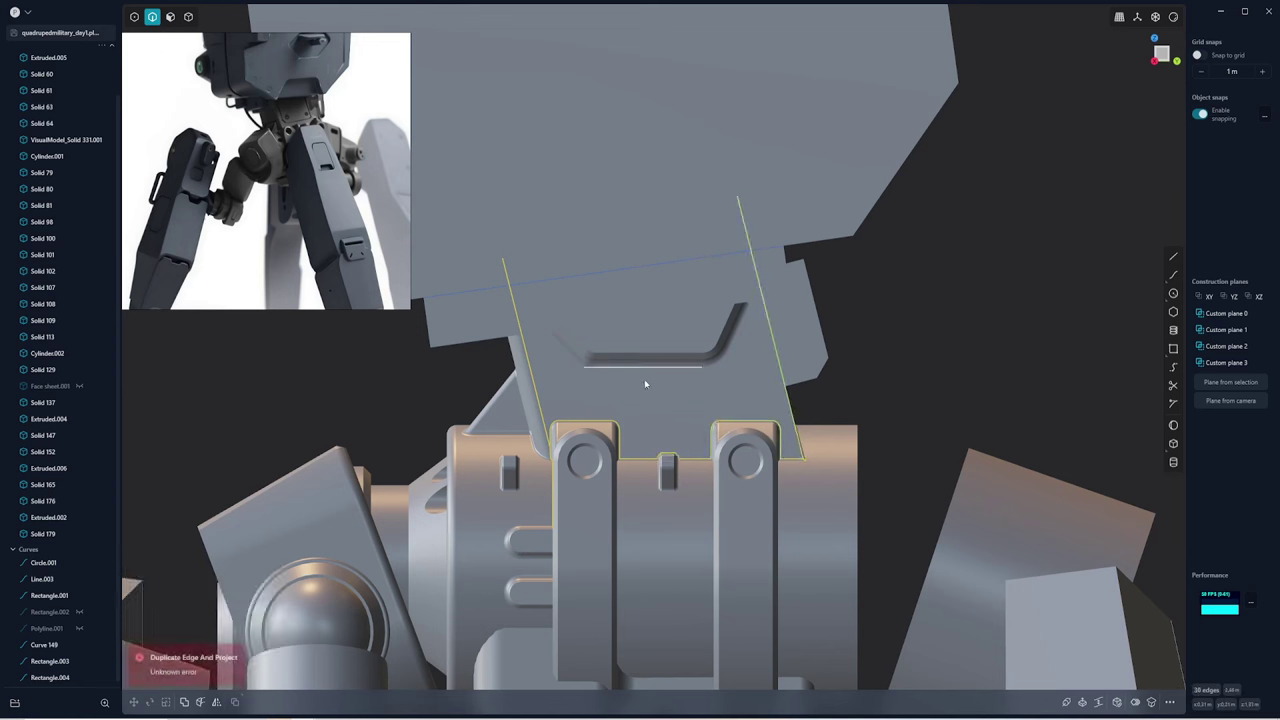
Abandon the left slanted edge fillet and create a drawing plane from the block's front face
key(f)
click(531, 374)
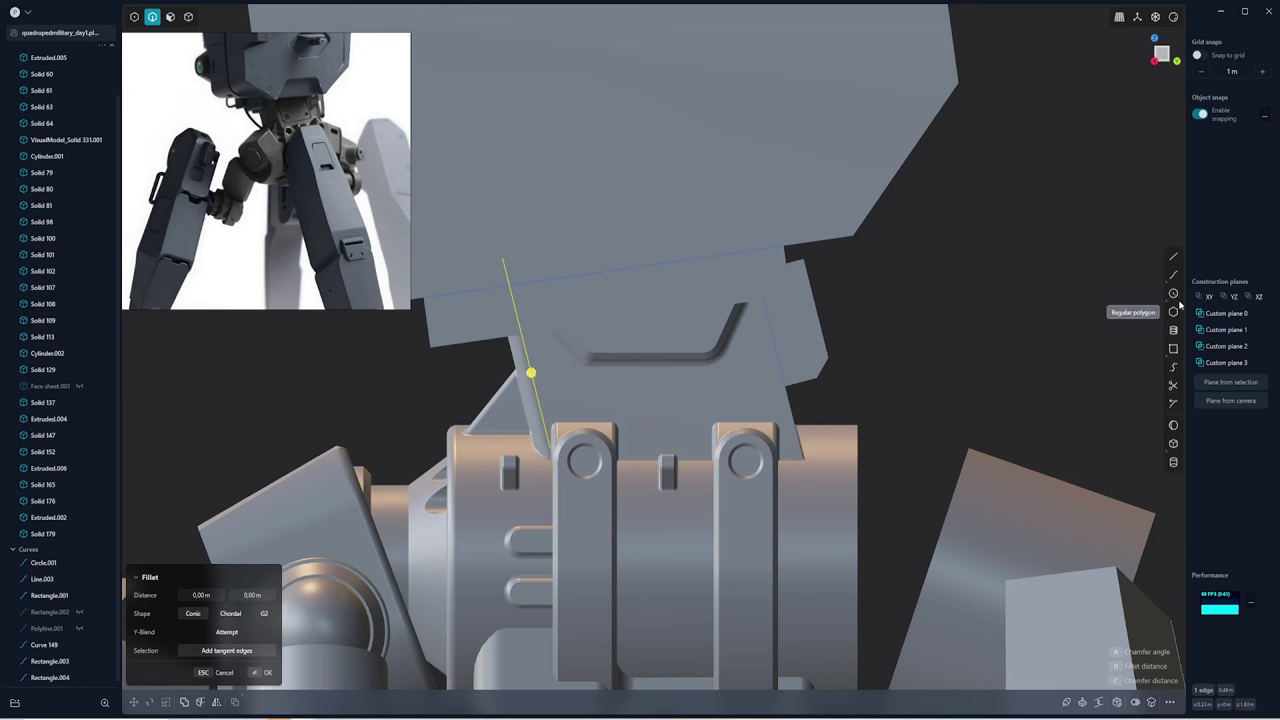
key(Escape)
key(3)
click(654, 400)
click(1231, 382)
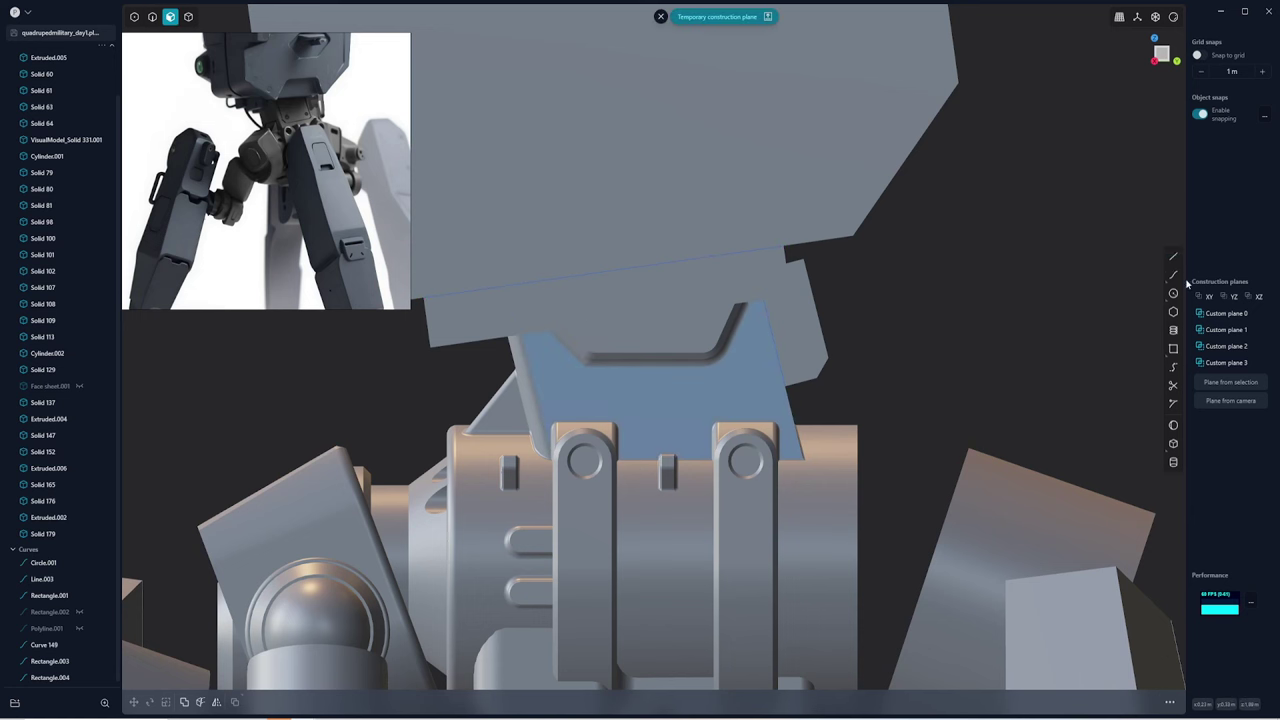
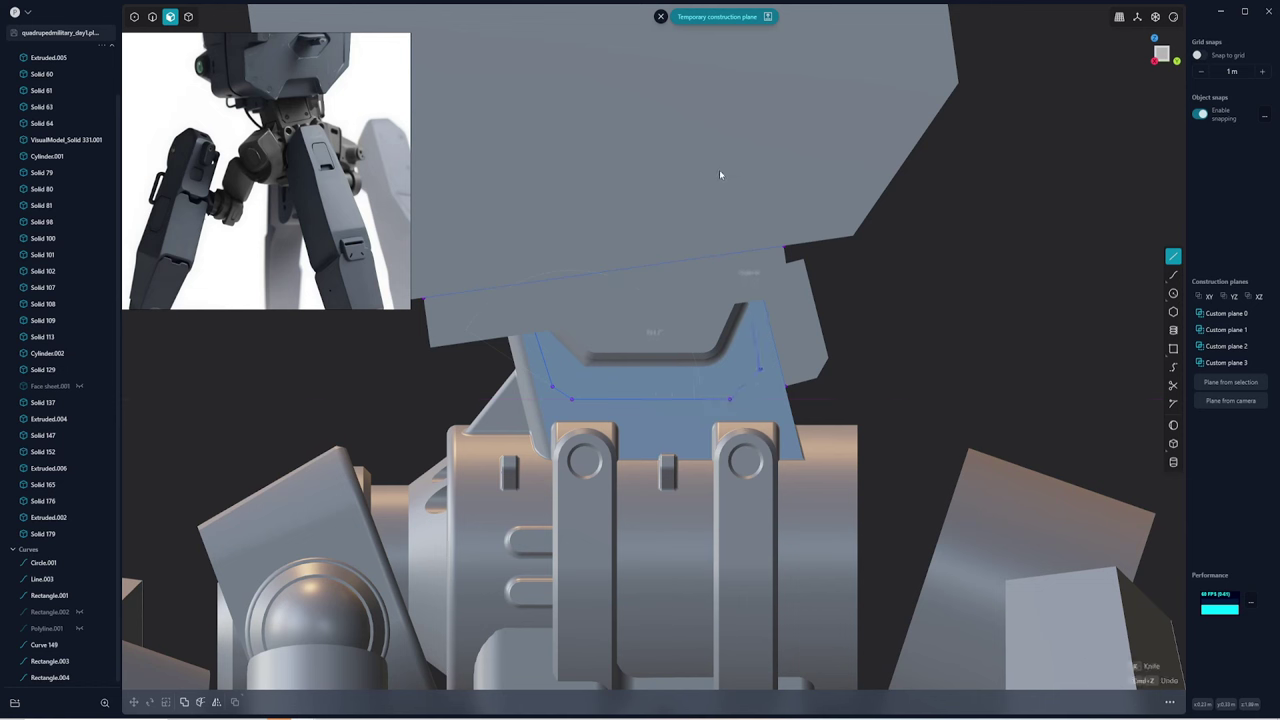
Isolate the hip part and pull the outline curve's end points up above it
click(746, 327)
key(g)
key(Escape)
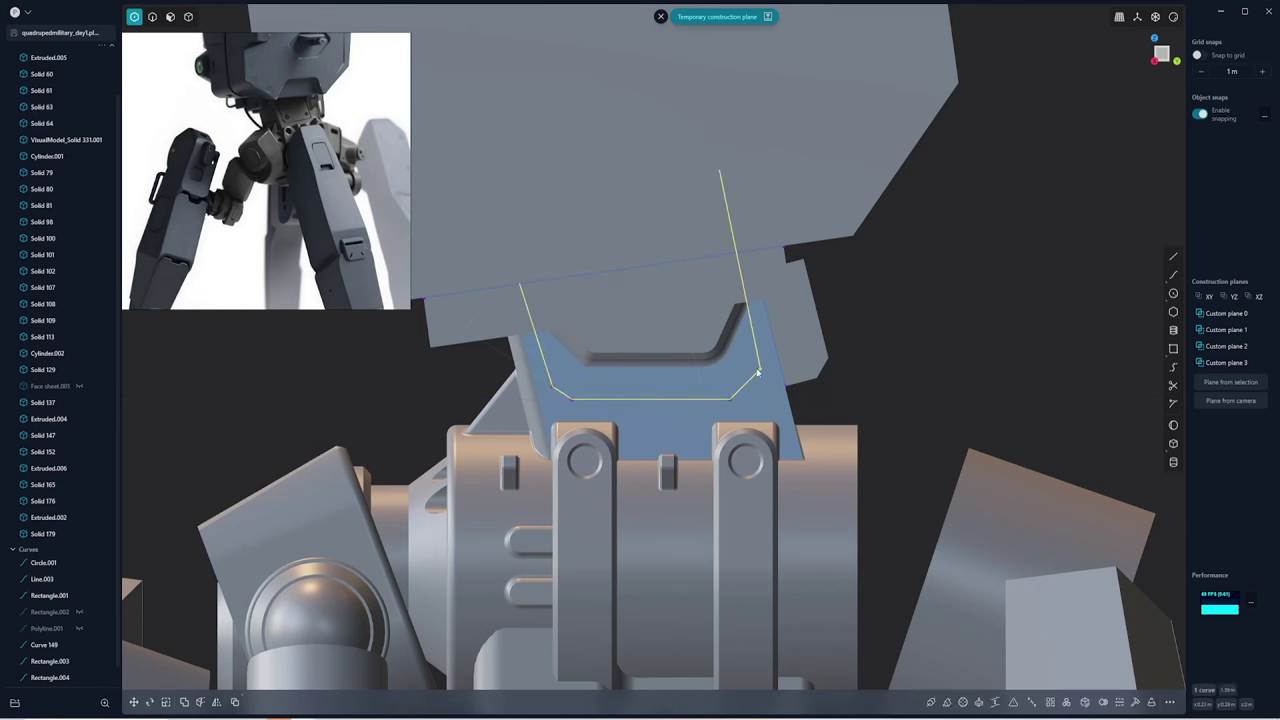
key(4)
click(758, 360)
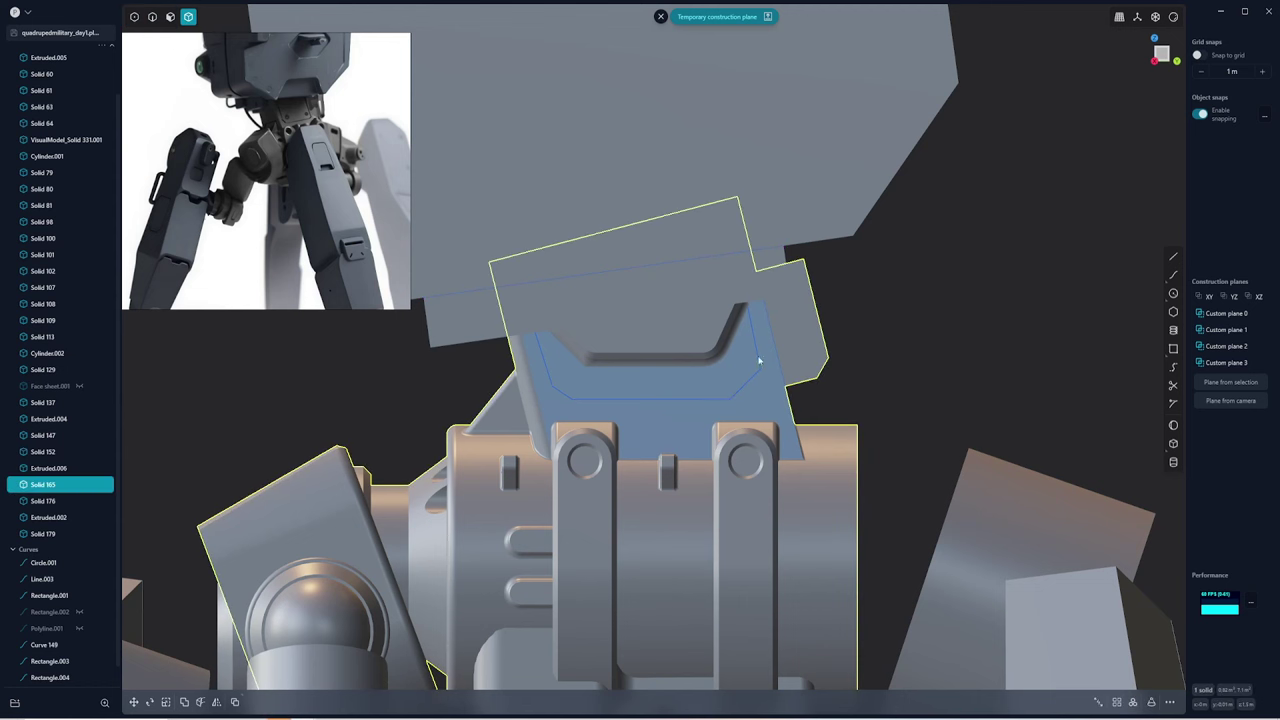
key(slash)
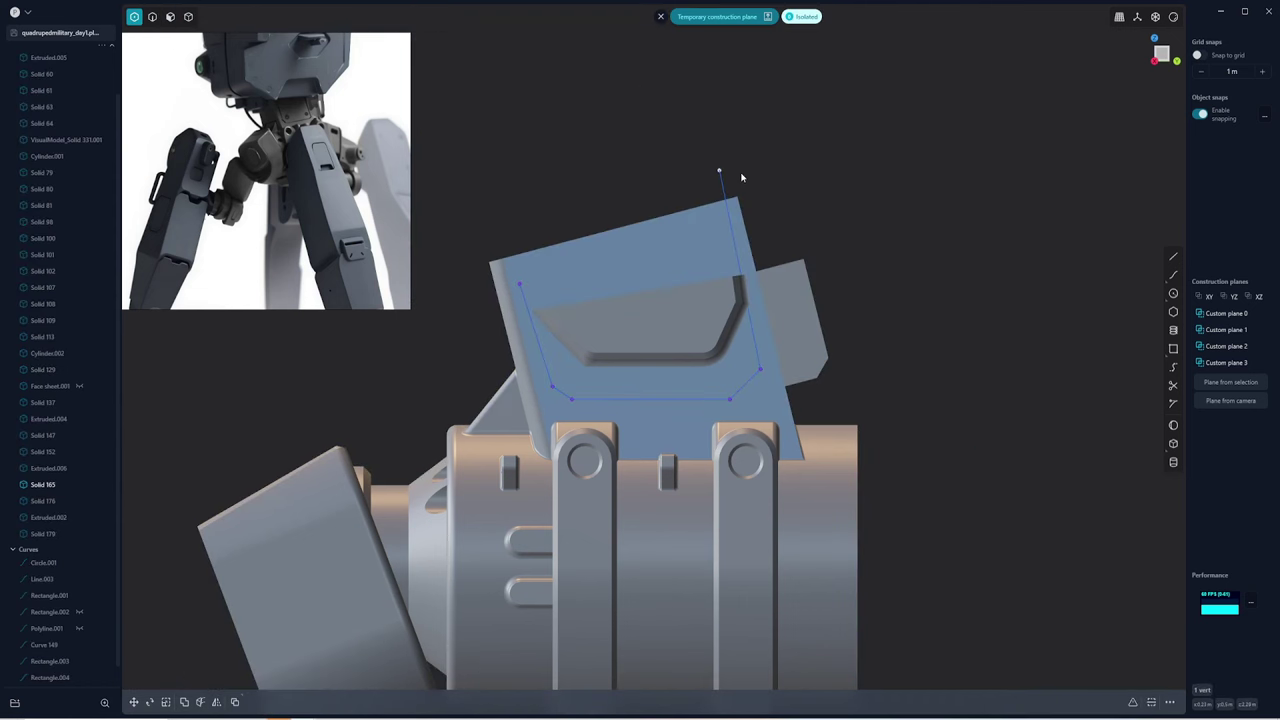
key(g)
drag(723, 170, 509, 218)
key(Return)
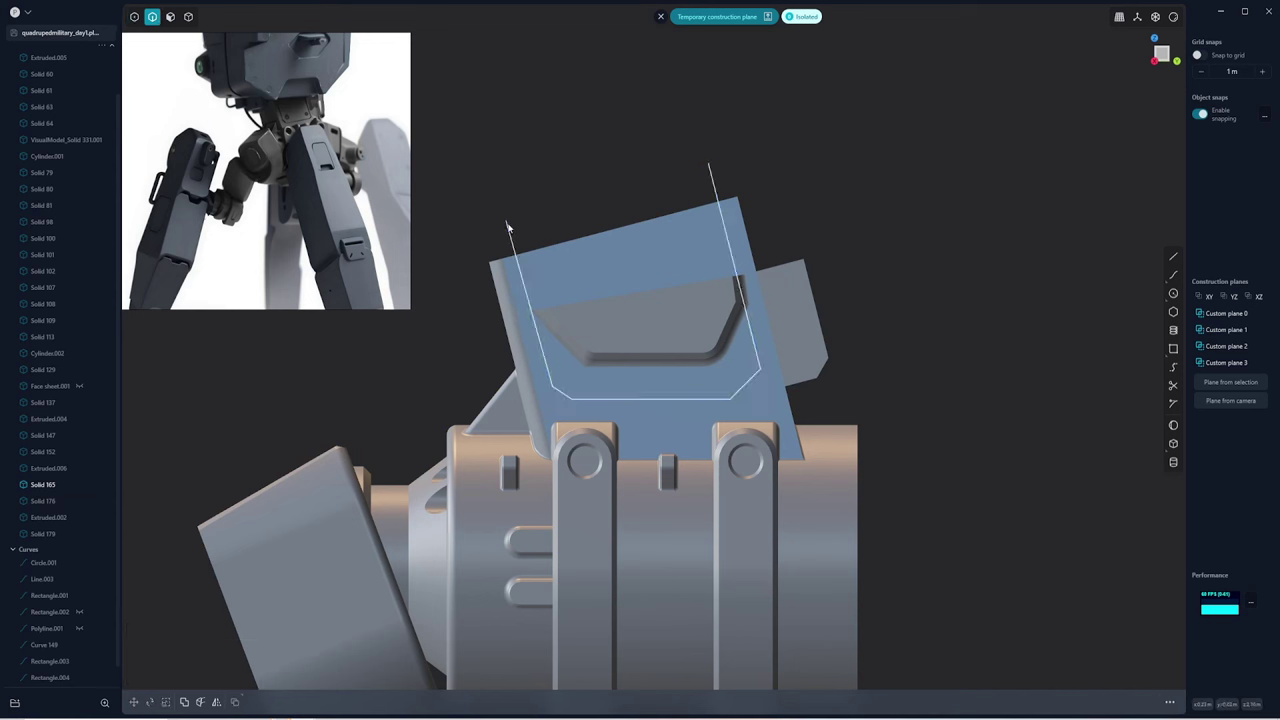
key(g)
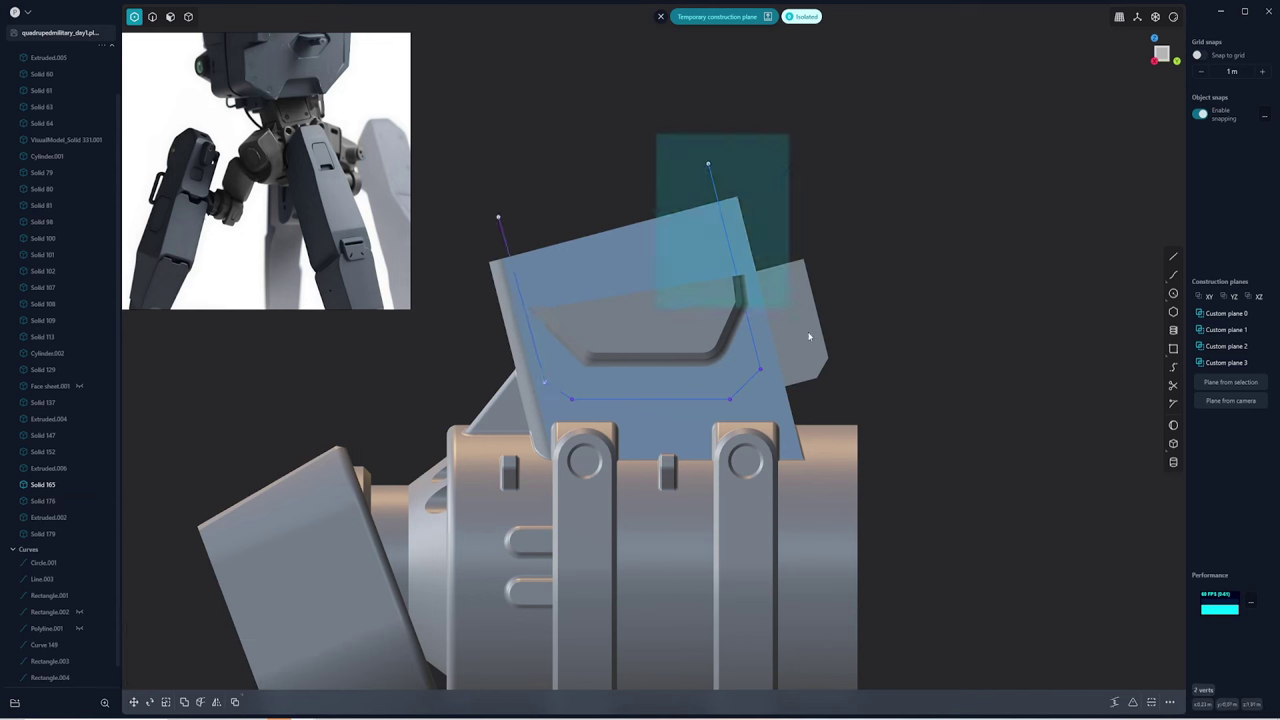
key(Return)
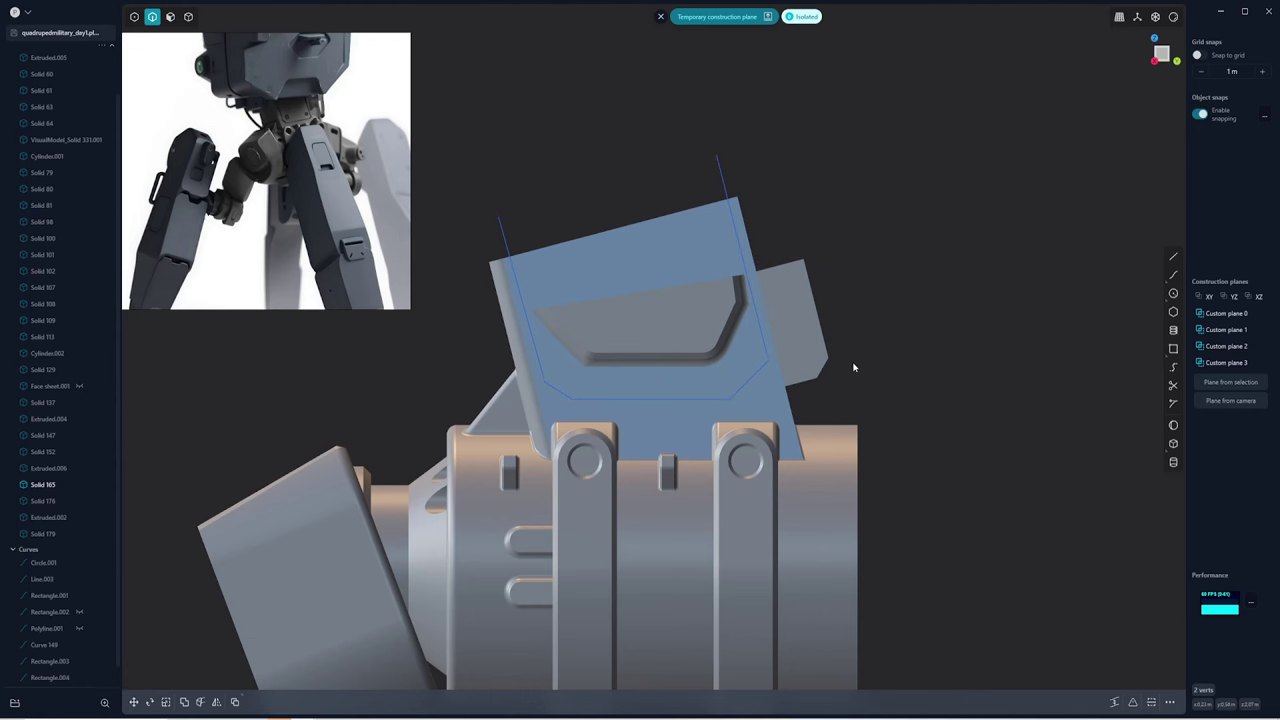
Extrude the outline curve into a new solid block, Solid 189, on the hip part
middle_drag(766, 204, 730, 150)
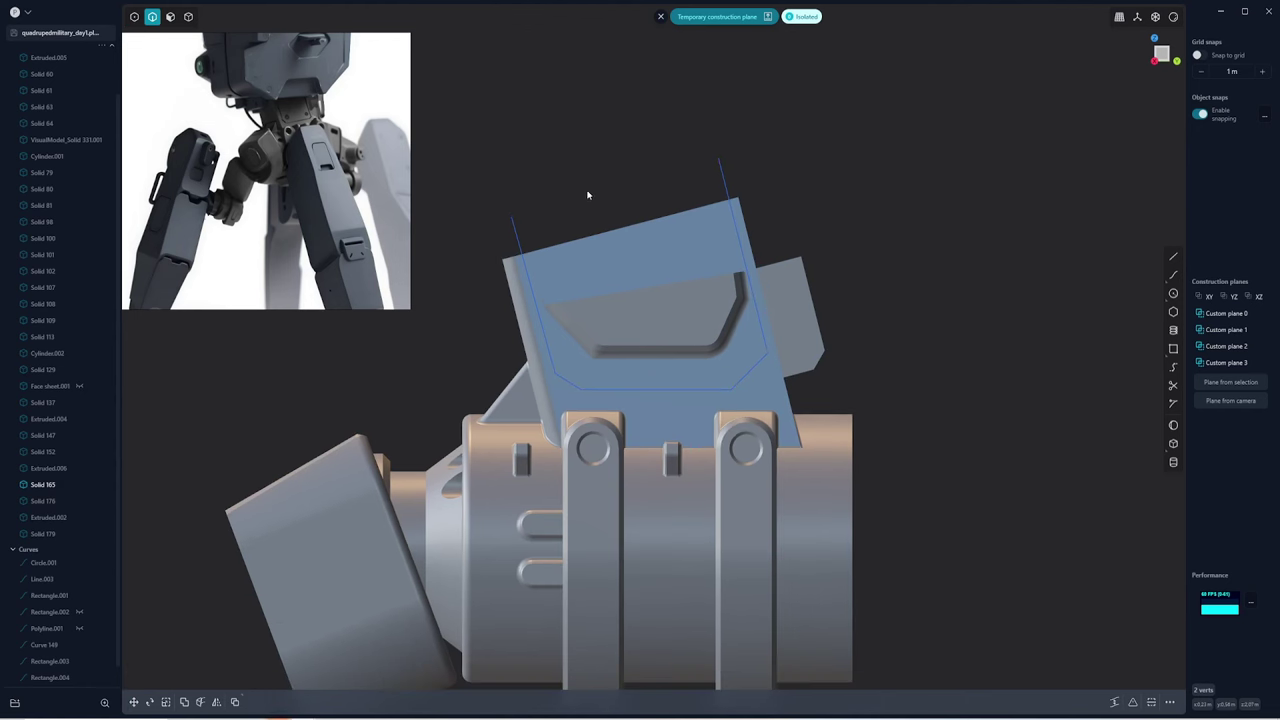
middle_drag(588, 195, 480, 332)
key(e)
click(864, 229)
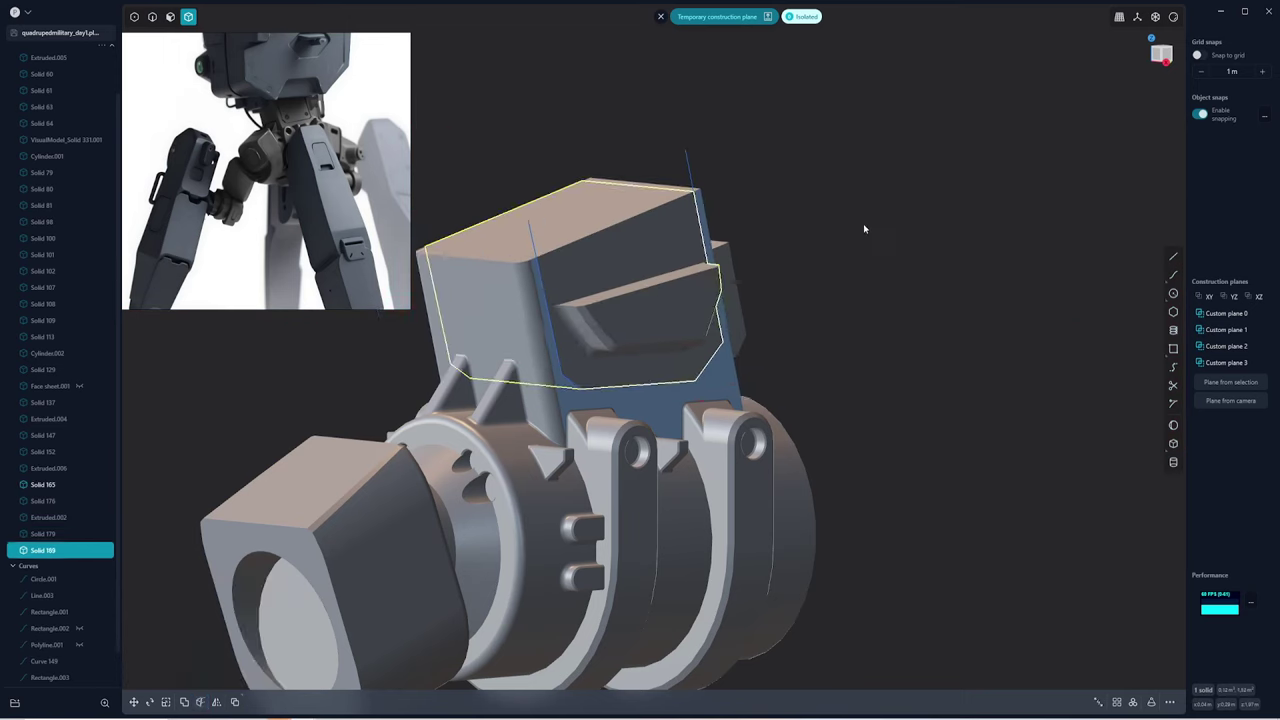
click(864, 229)
mouse_move(864, 229)
middle_down()
mouse_move(531, 248)
mouse_move(701, 303)
mouse_move(729, 58)
middle_up()
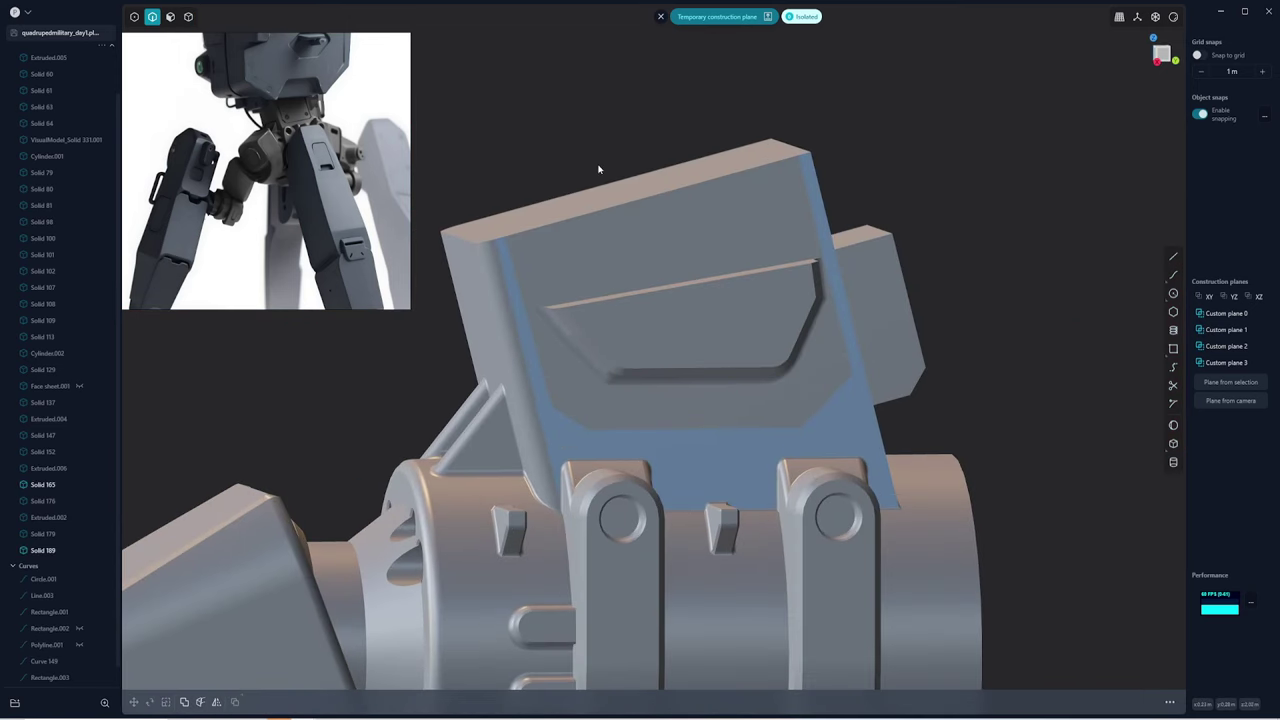
middle_drag(598, 169, 525, 238)
Round the front panel's right edge with a small fillet
click(525, 238)
key(f)
scroll(831, 428, up, 3)
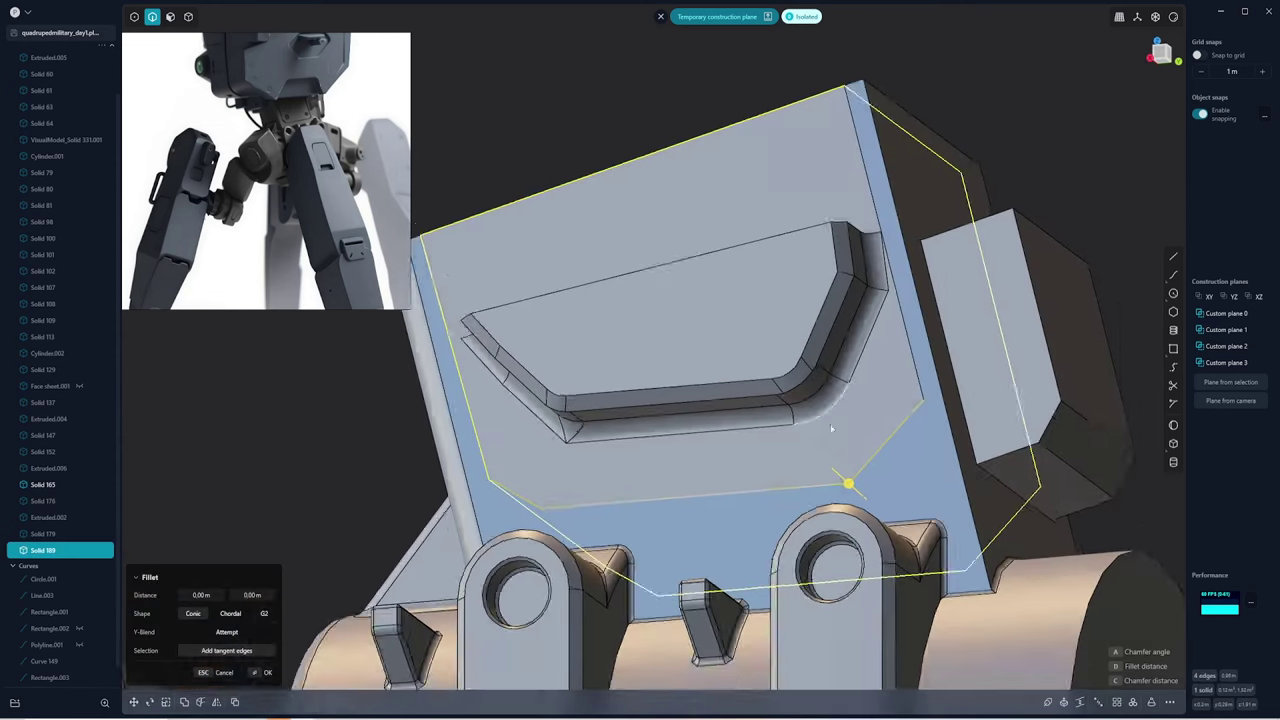
scroll(831, 428, up, 2)
key(Escape)
middle_drag(846, 486, 938, 401)
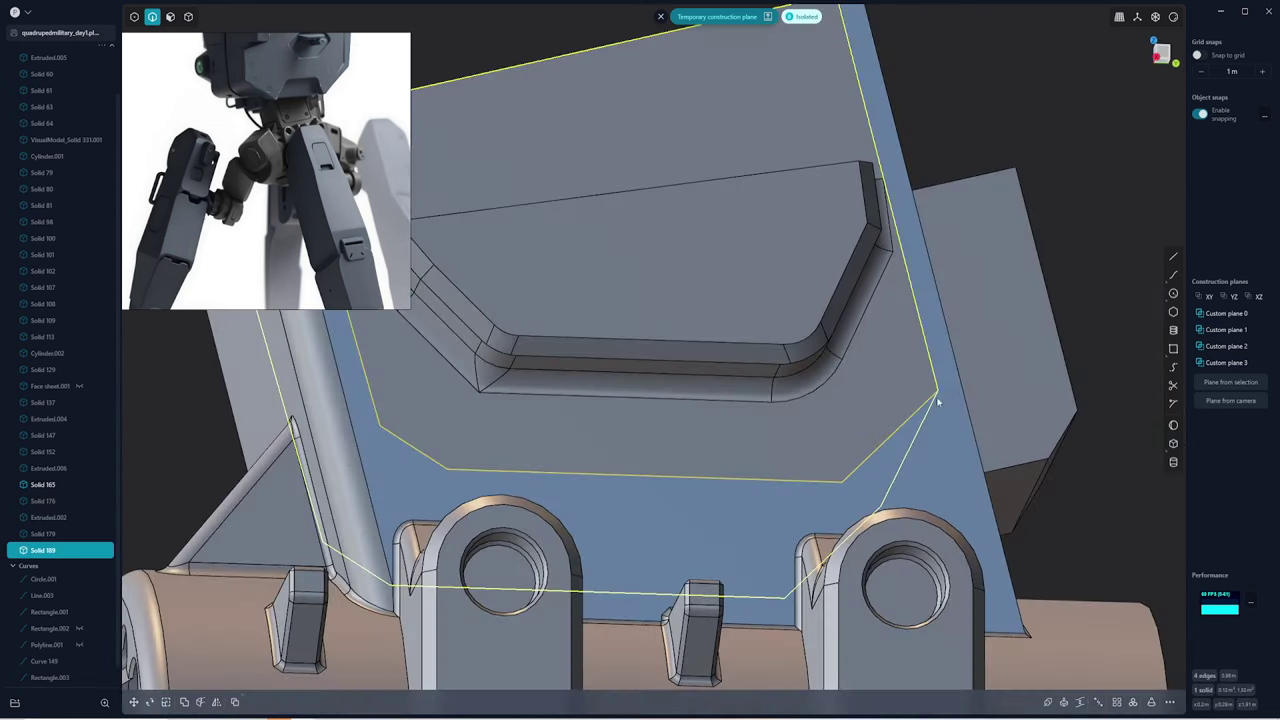
key(Escape)
click(935, 383)
key(f)
drag(380, 426, 388, 425)
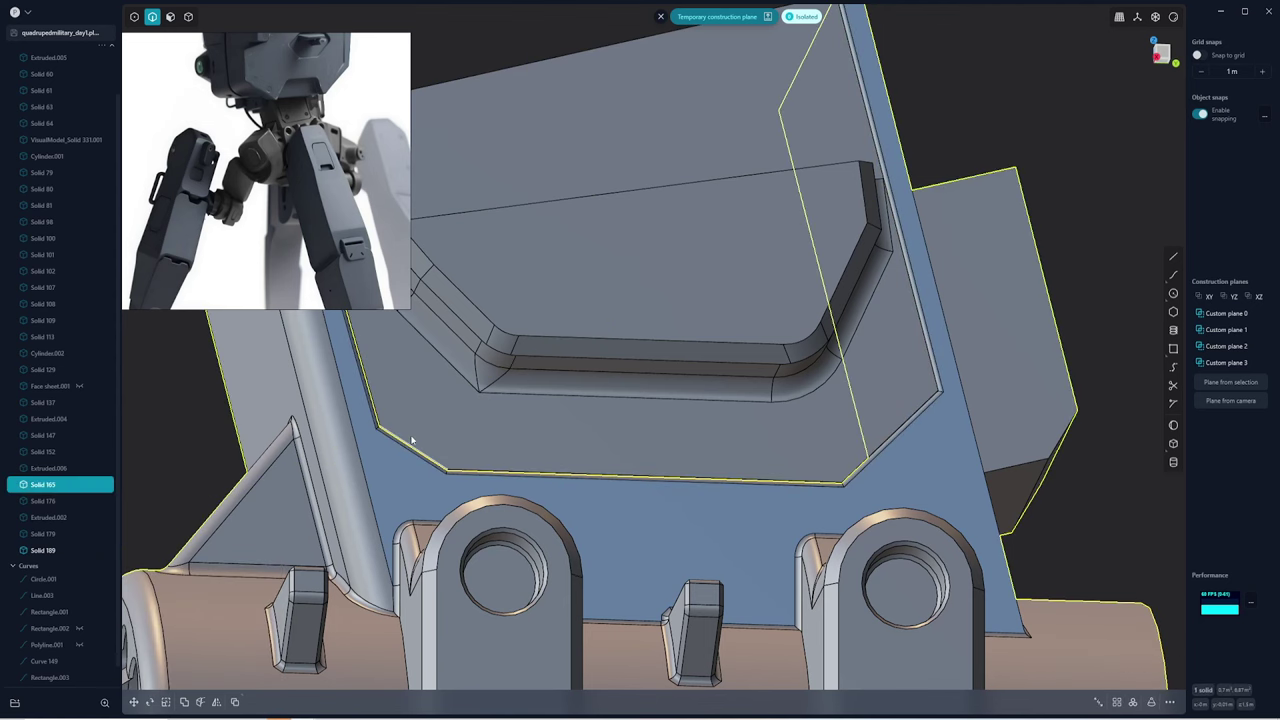
key(Return)
Round the panel's lower edge chain with a small fillet
scroll(537, 434, up, 2)
scroll(448, 424, up, 1)
click(448, 424)
key(f)
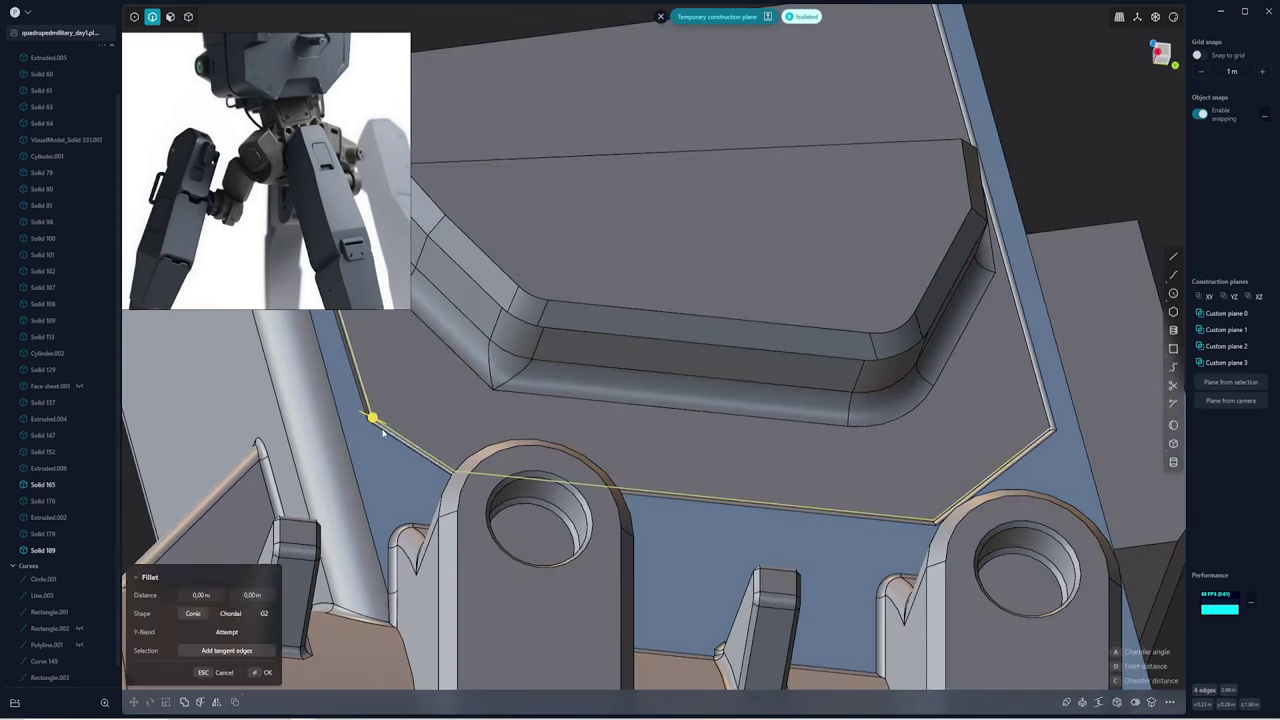
drag(371, 414, 371, 418)
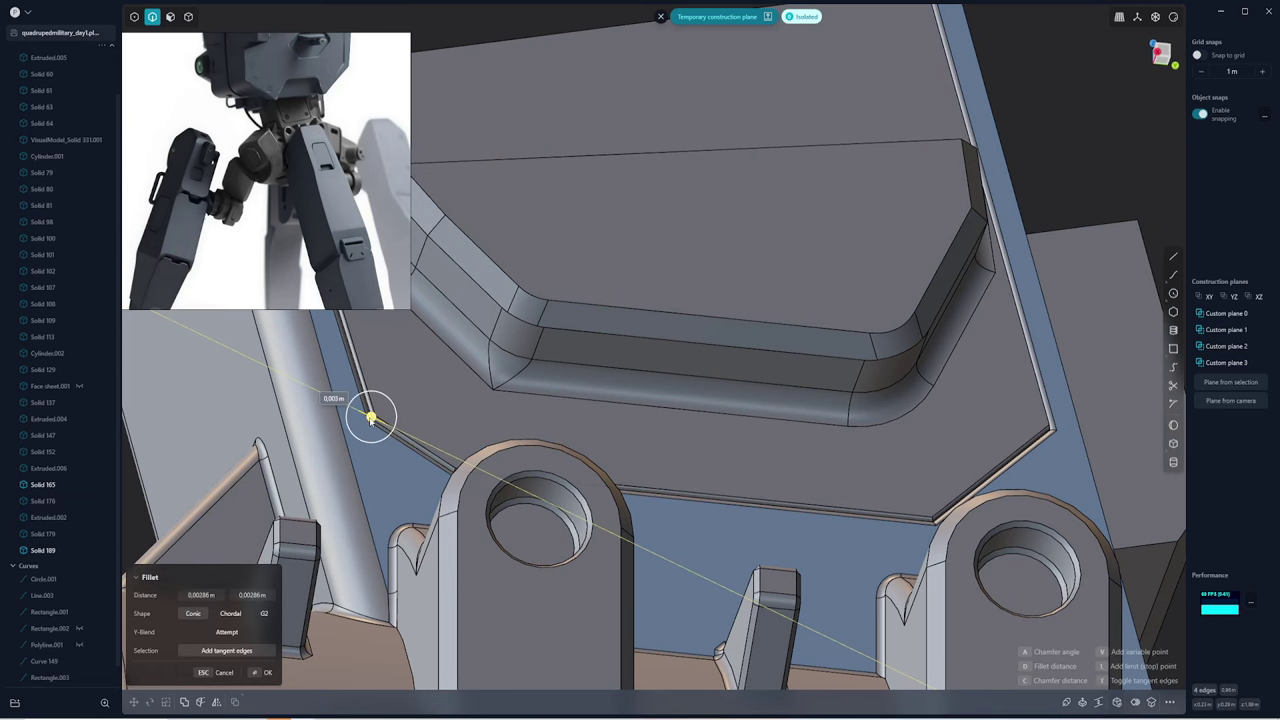
key(Return)
mouse_move(444, 398)
middle_down()
mouse_move(917, 297)
mouse_move(427, 344)
mouse_move(523, 349)
middle_up()
scroll(495, 335, down, 3)
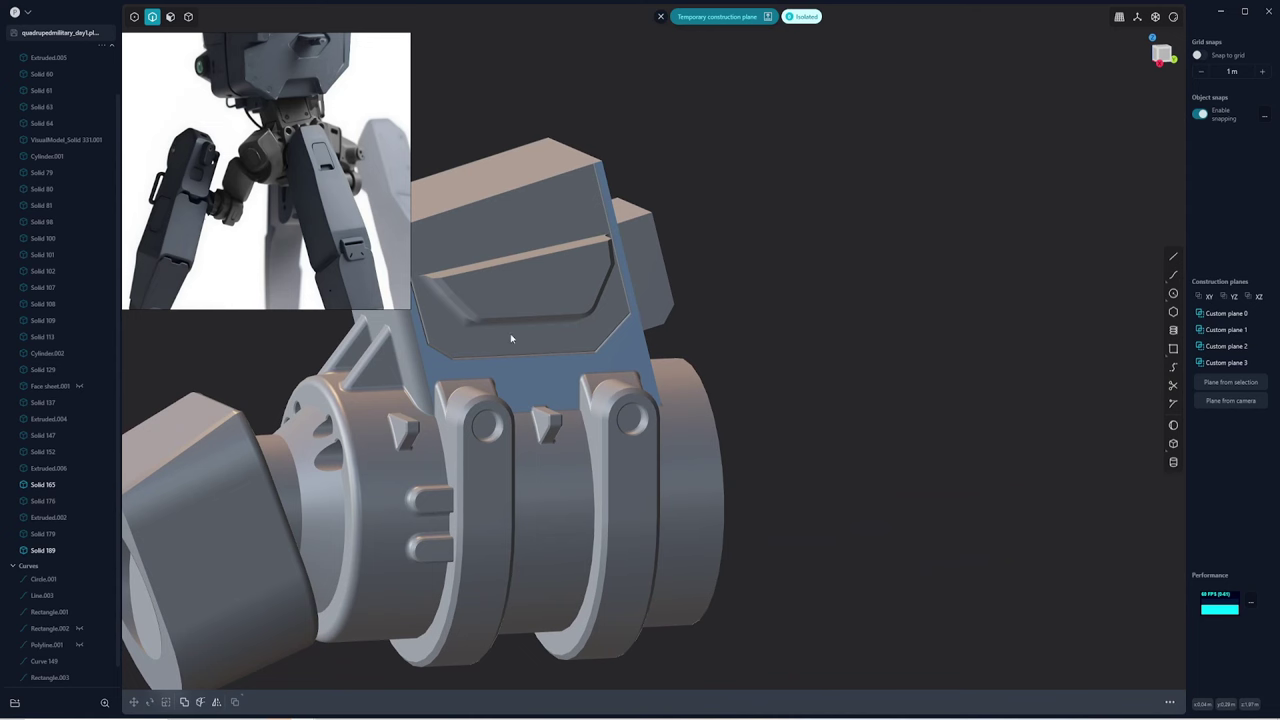
key(KP_3)
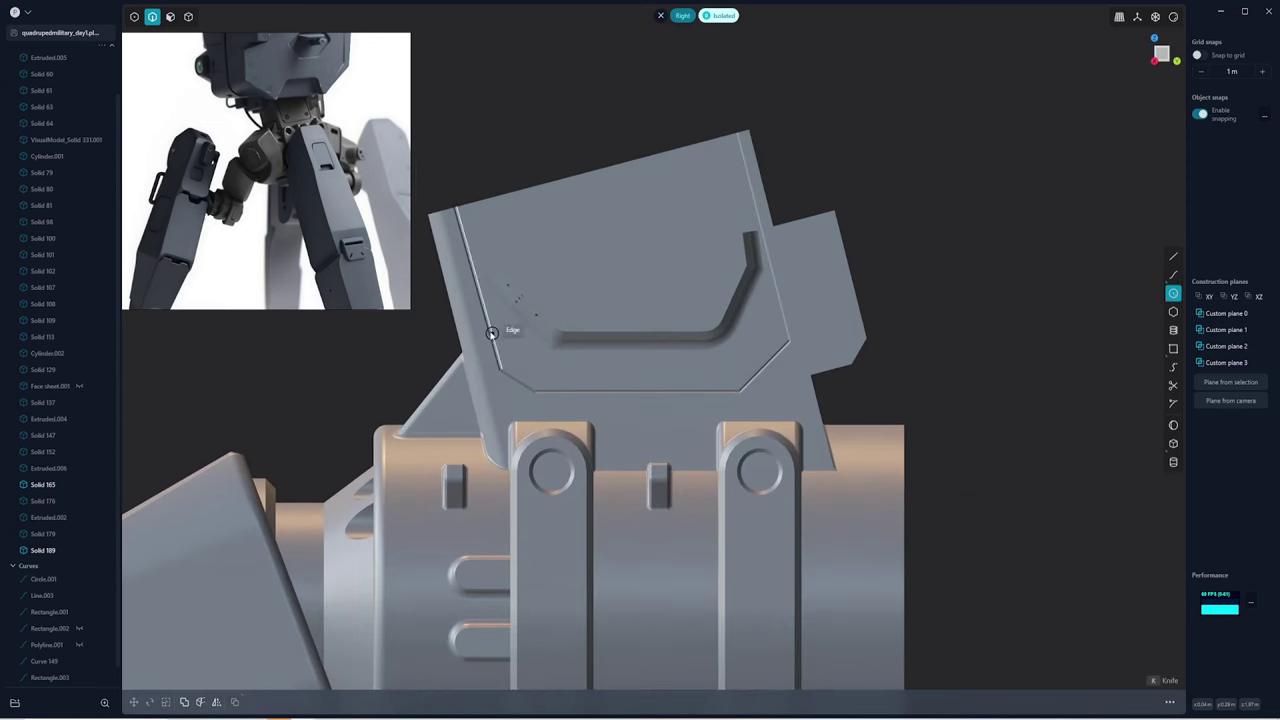
Place copies of the small circle near the panel's corners and imprint them onto the block
scroll(495, 340, up, 3)
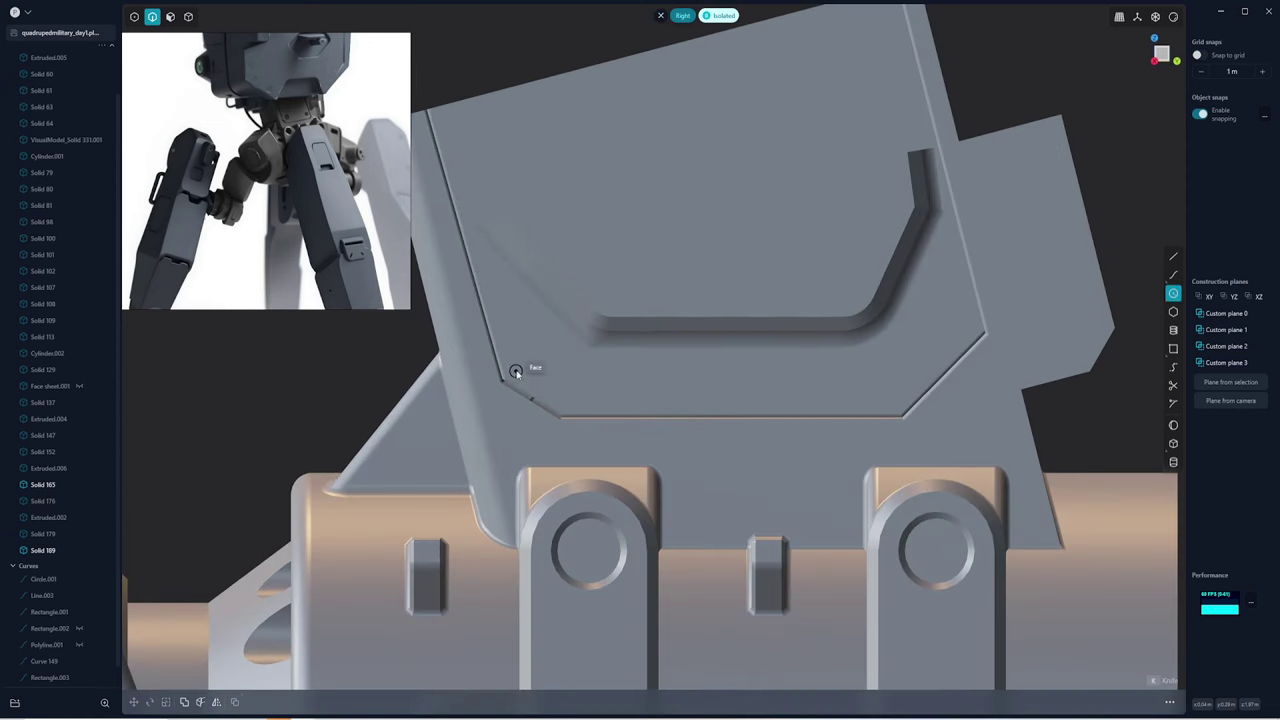
click(526, 369)
key(g)
scroll(530, 365, up, 1)
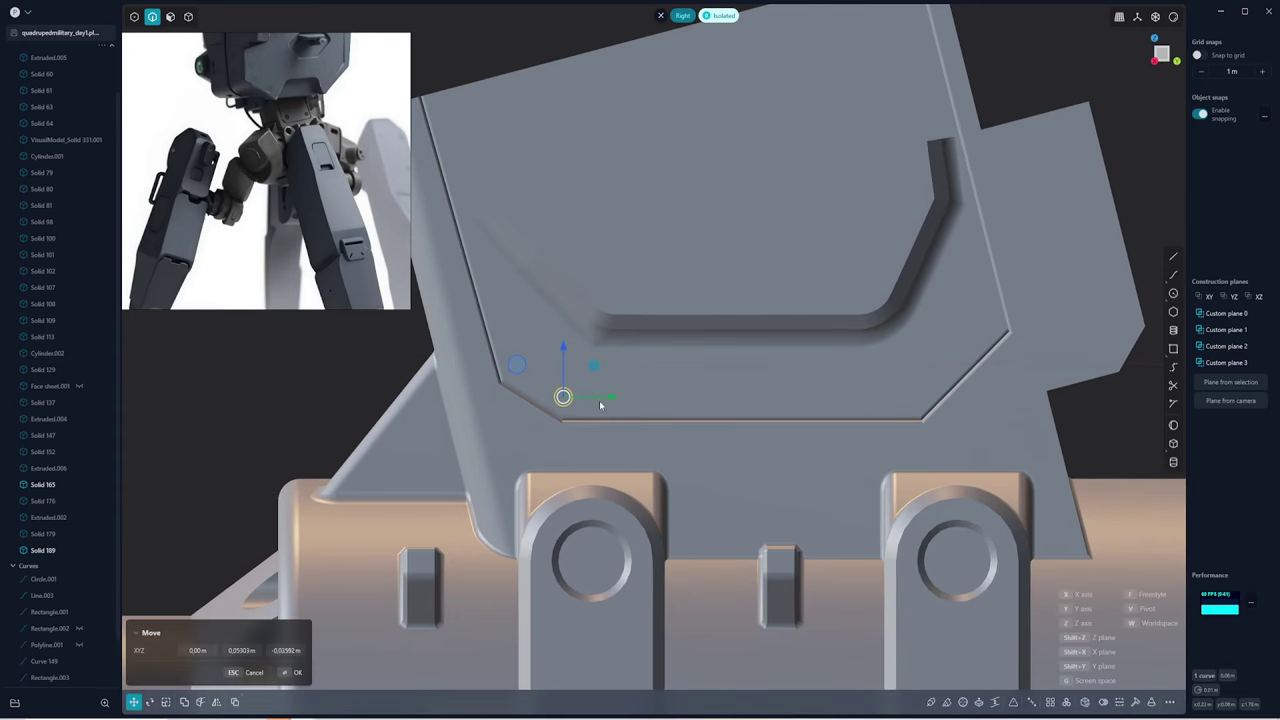
middle_drag(621, 397, 608, 363)
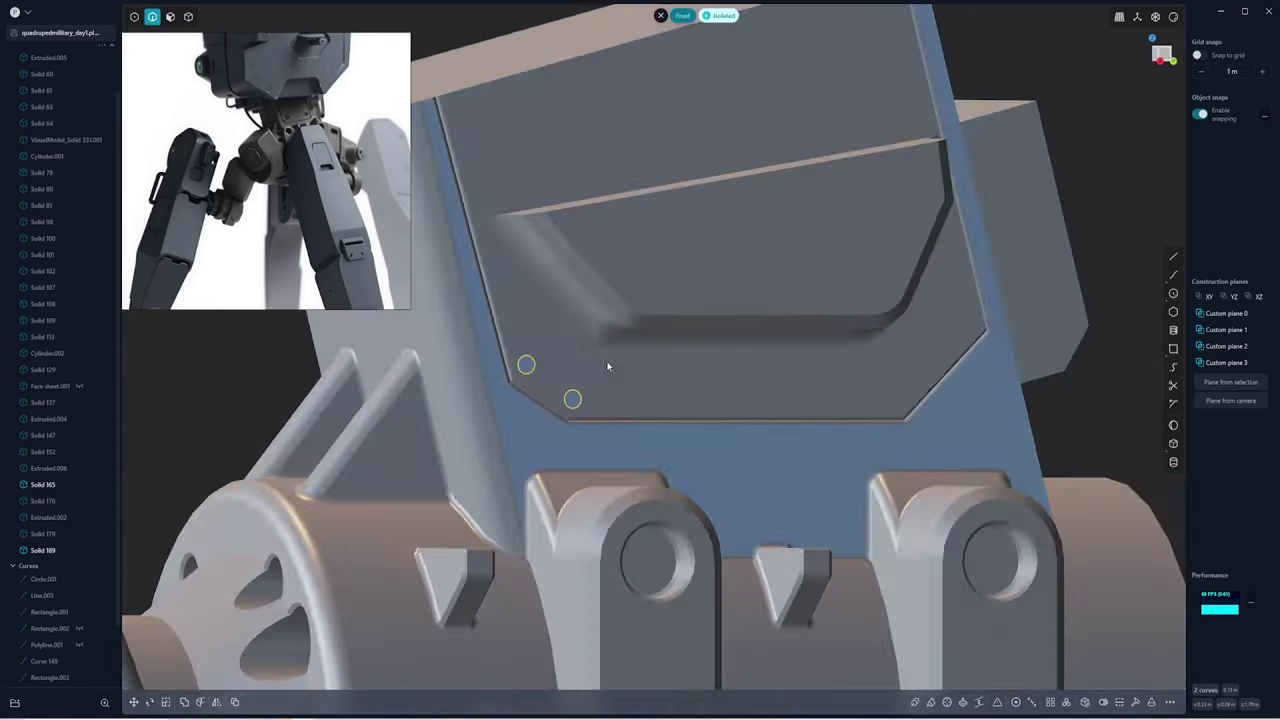
shift+click(594, 387)
click(931, 383)
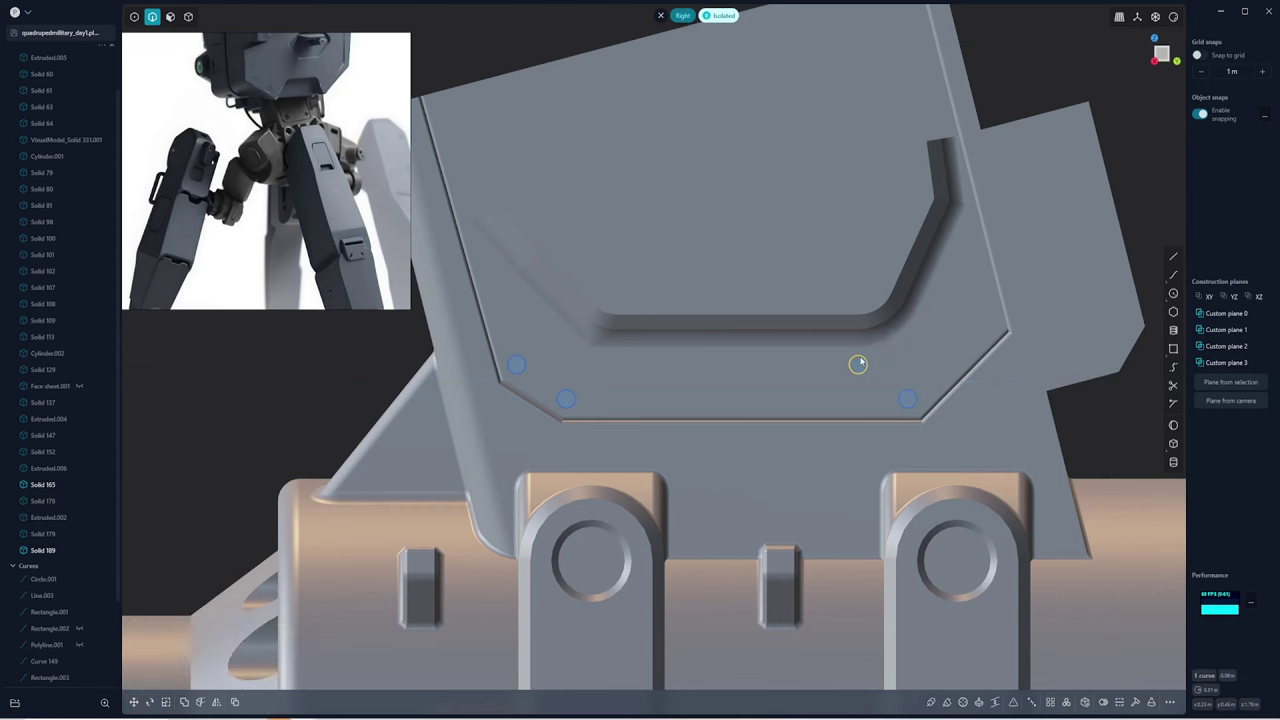
middle_drag(931, 383, 931, 373)
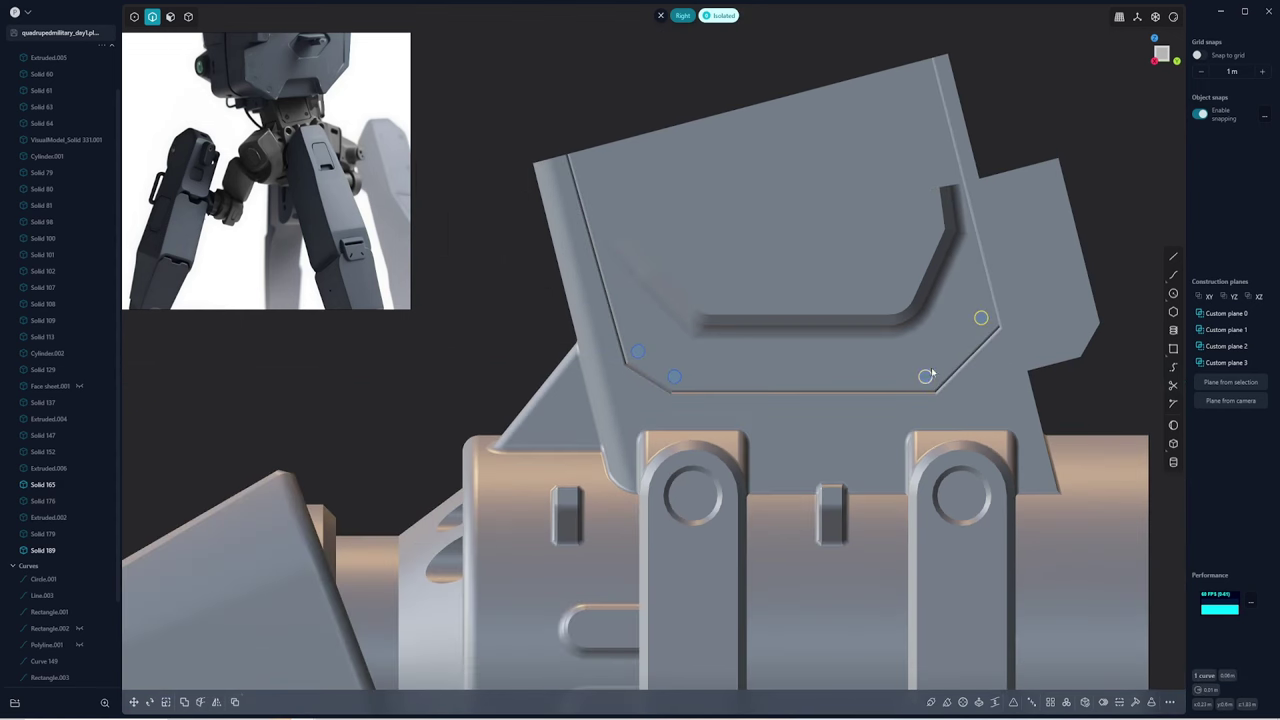
click(680, 370)
key(i)
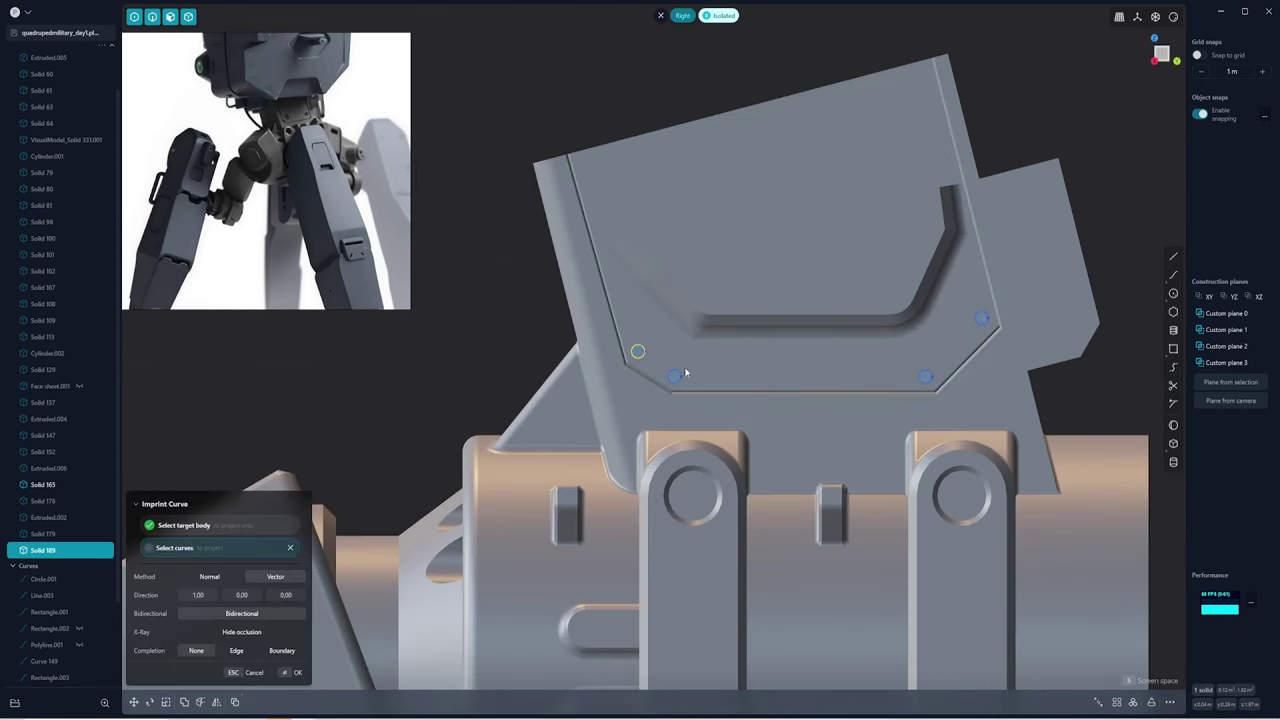
mouse_move(982, 322)
middle_down()
mouse_move(1093, 295)
mouse_move(668, 375)
middle_up()
key(Return)
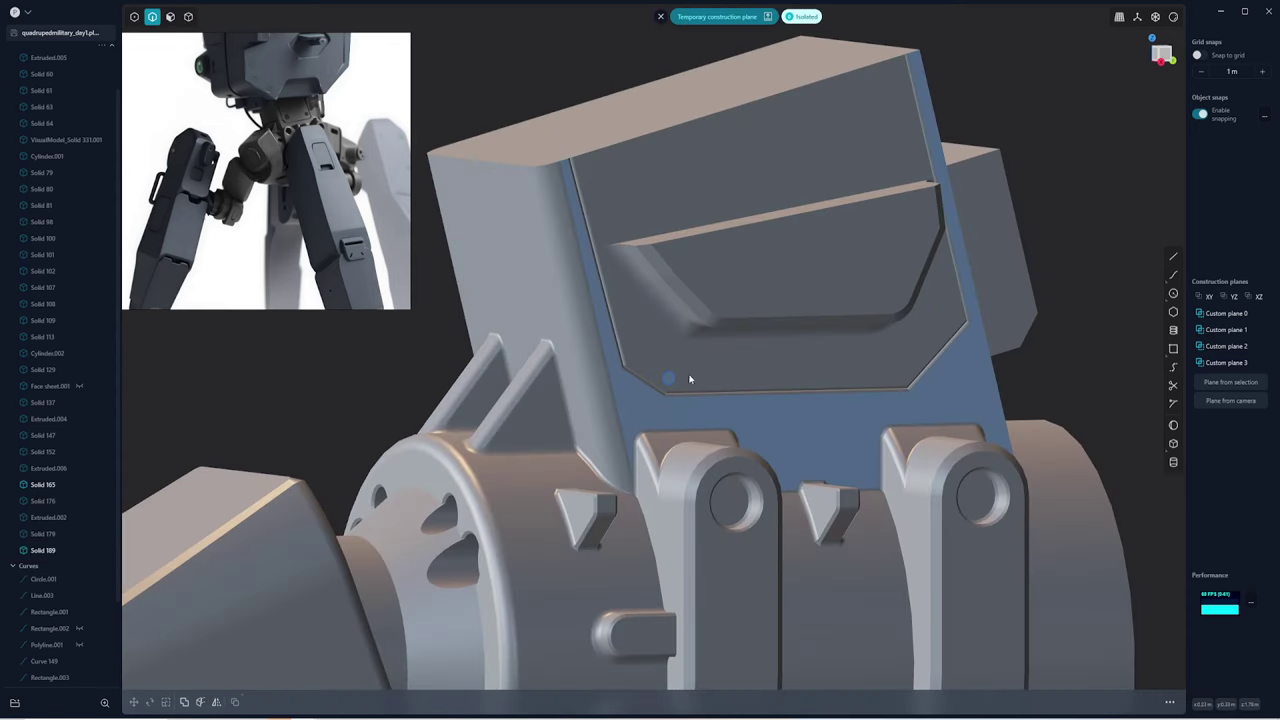
Try offsetting and extruding the circular hole faces without committing either change
scroll(671, 376, up, 2)
scroll(671, 376, up, 2)
scroll(671, 376, up, 1)
key(o)
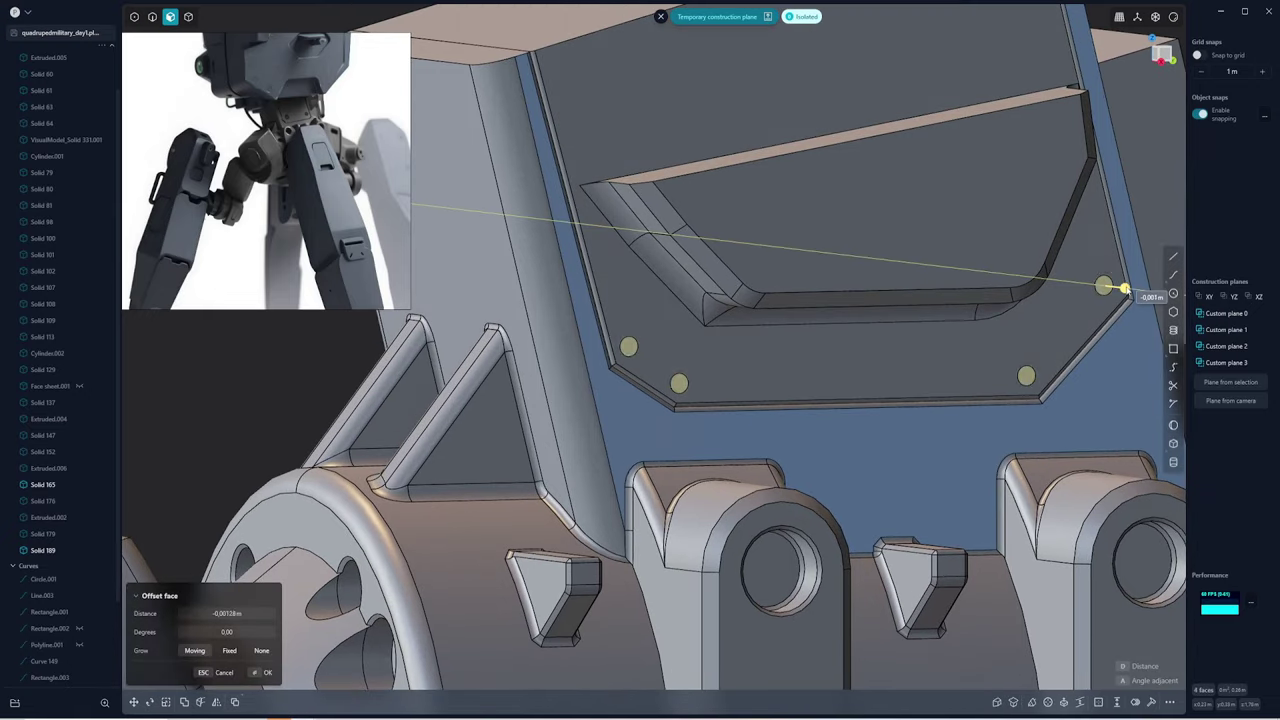
key(Escape)
key(e)
mouse_move(748, 350)
middle_down()
mouse_move(846, 334)
mouse_move(986, 263)
middle_up()
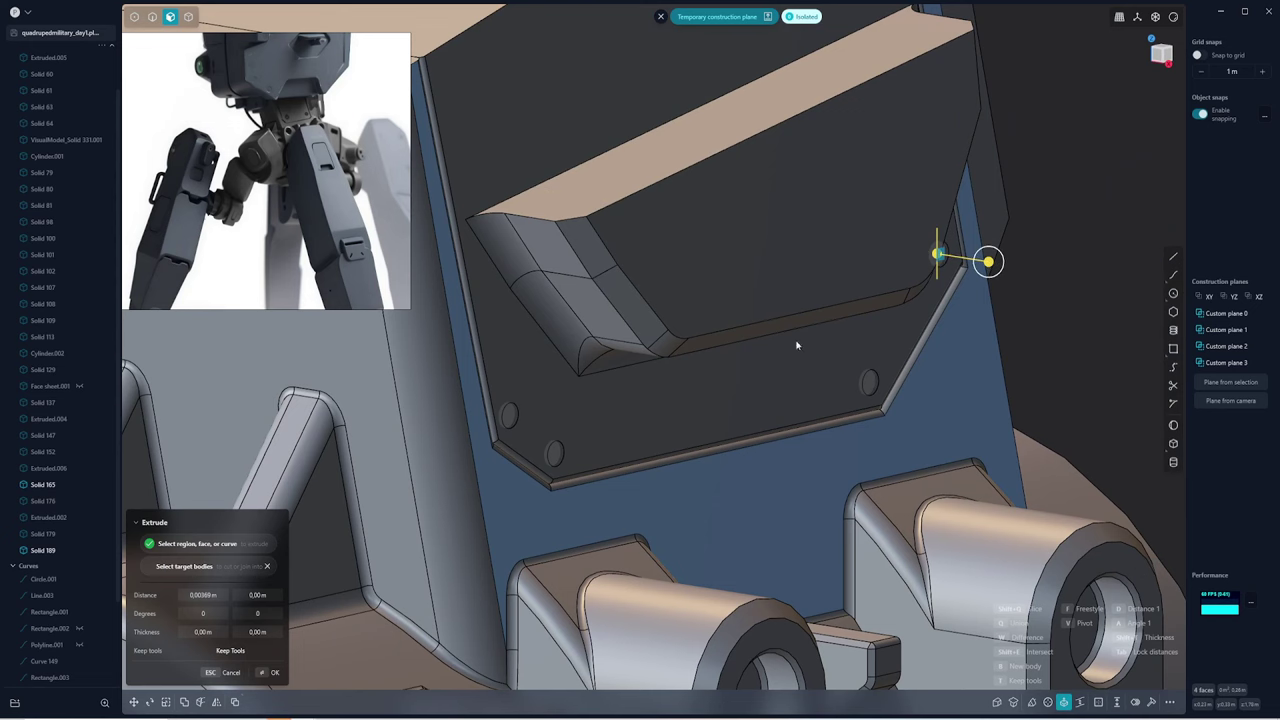
middle_drag(797, 345, 910, 438)
key(Escape)
key(o)
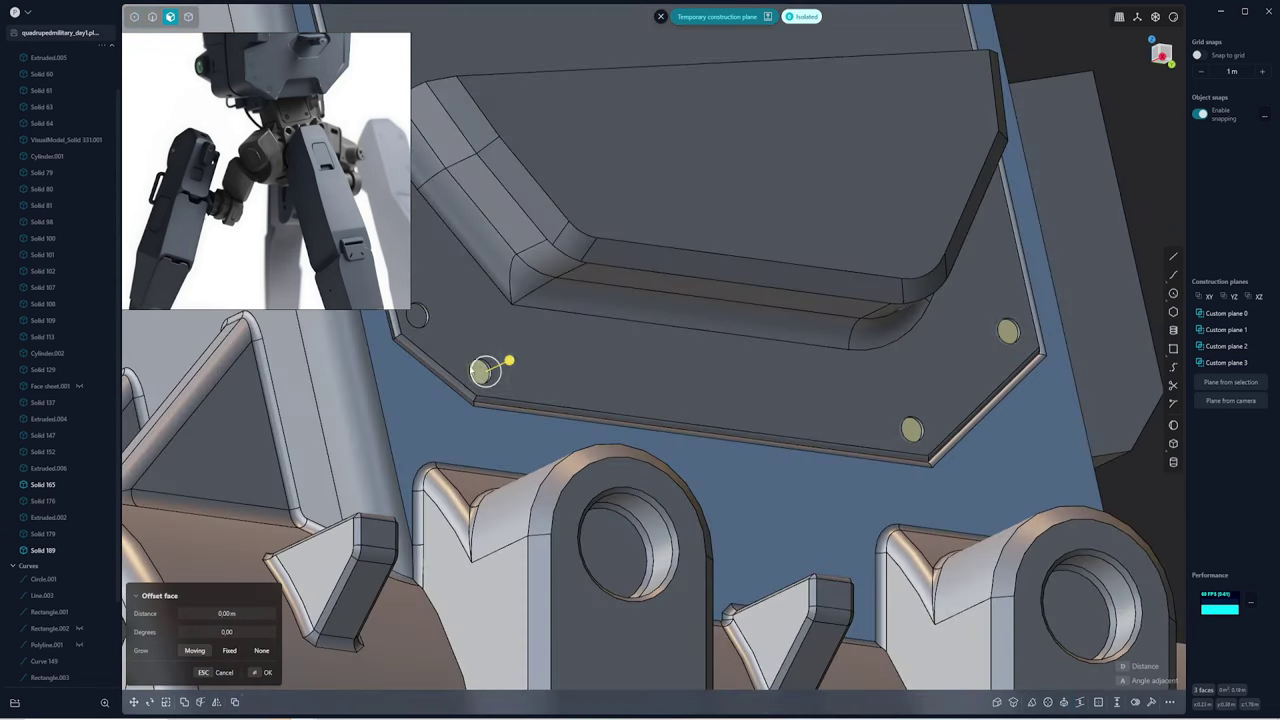
click(485, 372)
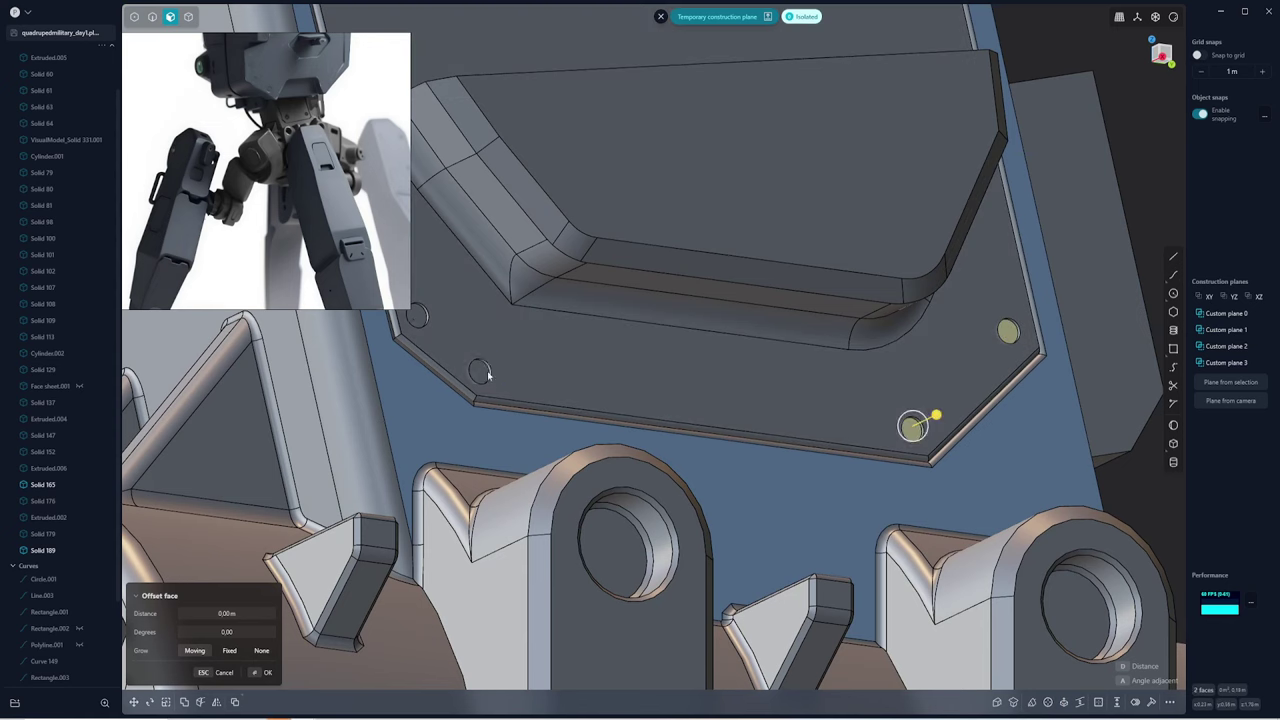
key(e)
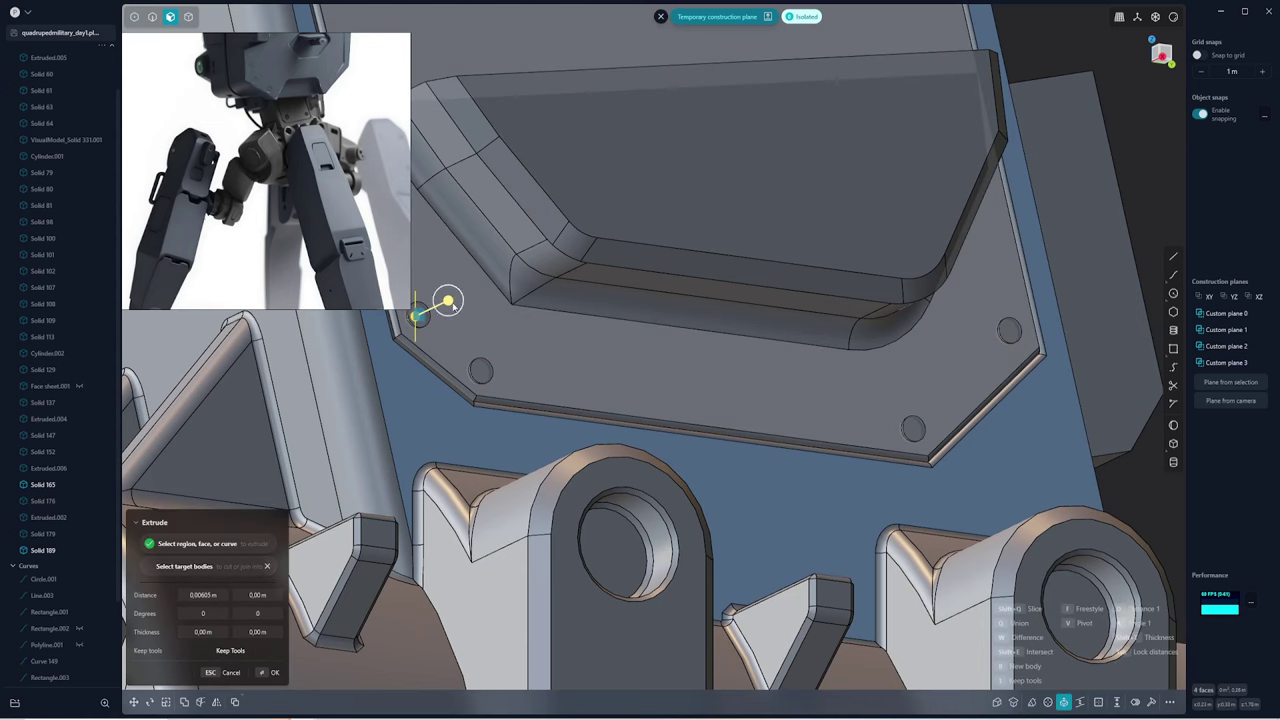
Bevel the four bolt-hole rims with a small negative fillet of about 0.002–0.003 m
key(Escape)
click(422, 316)
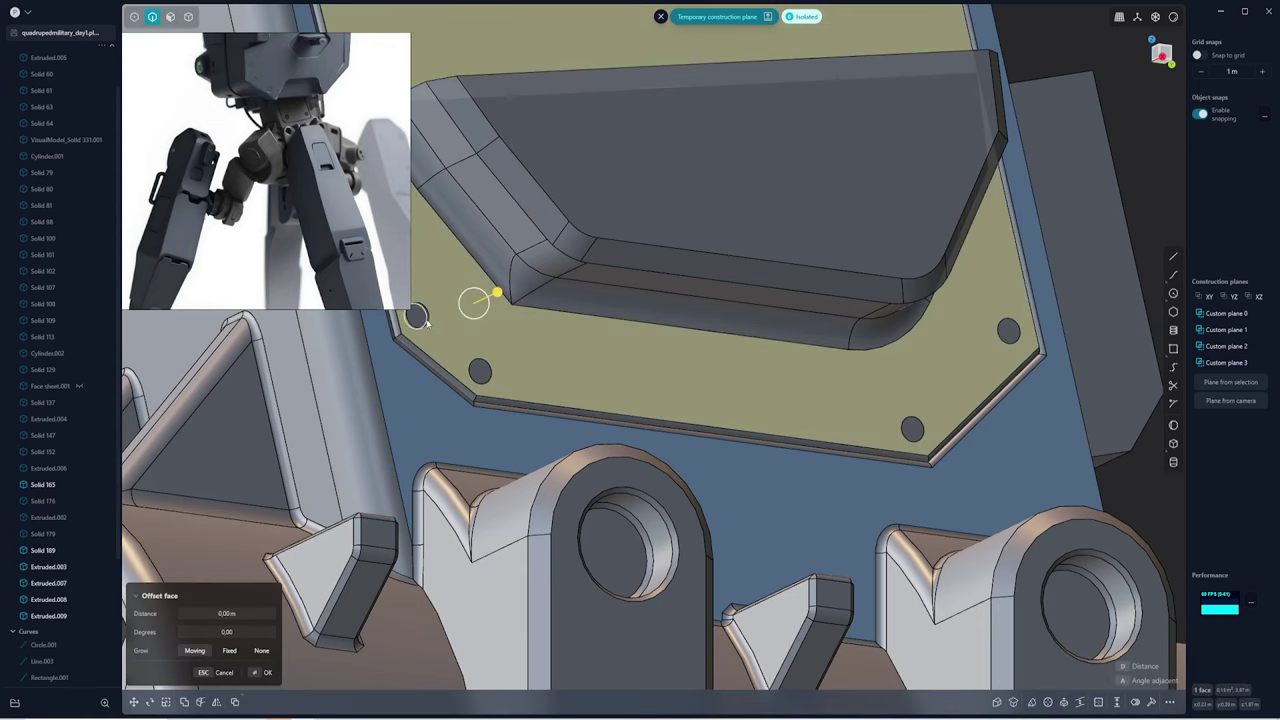
key(f)
click(1013, 332)
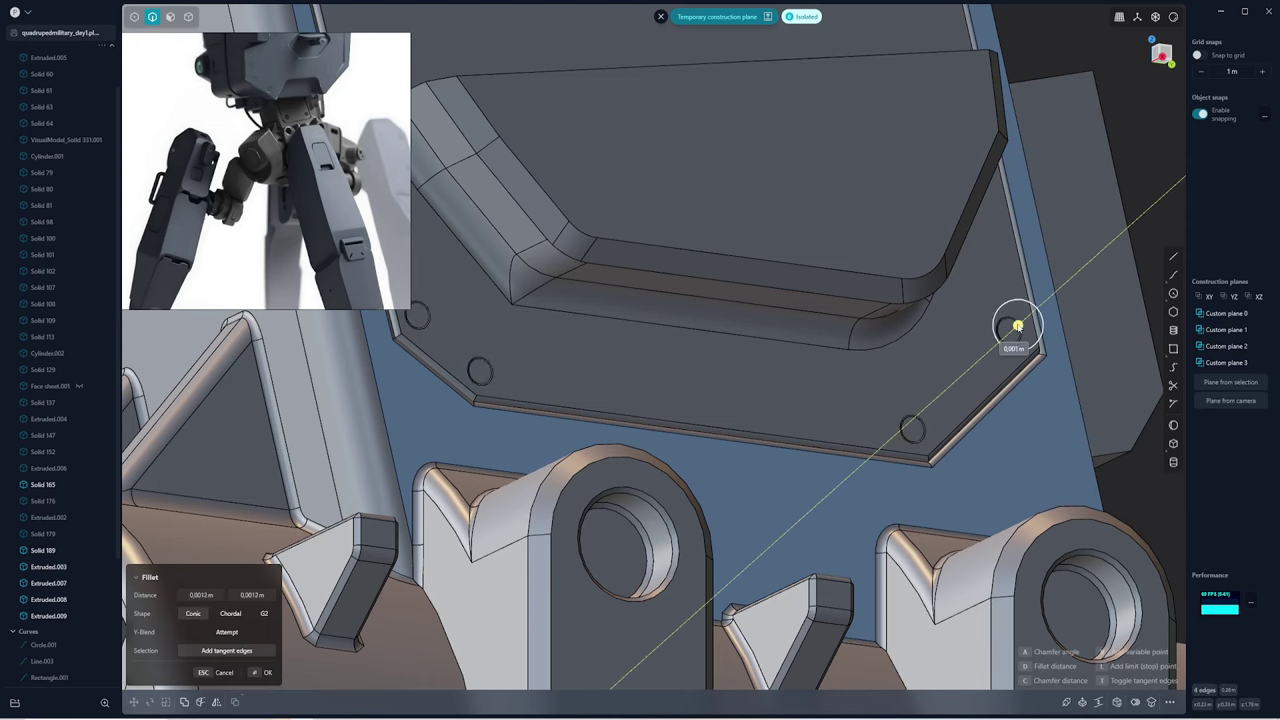
key(ctrl+z)
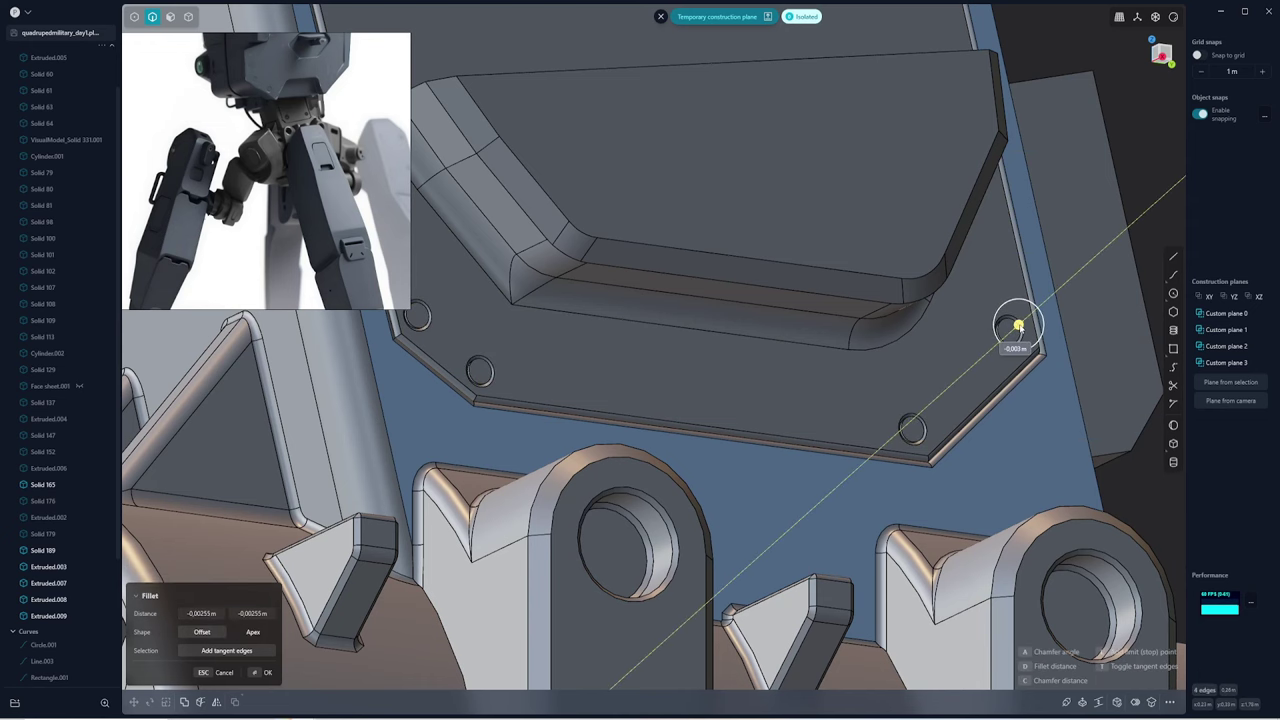
scroll(472, 338, up, 3)
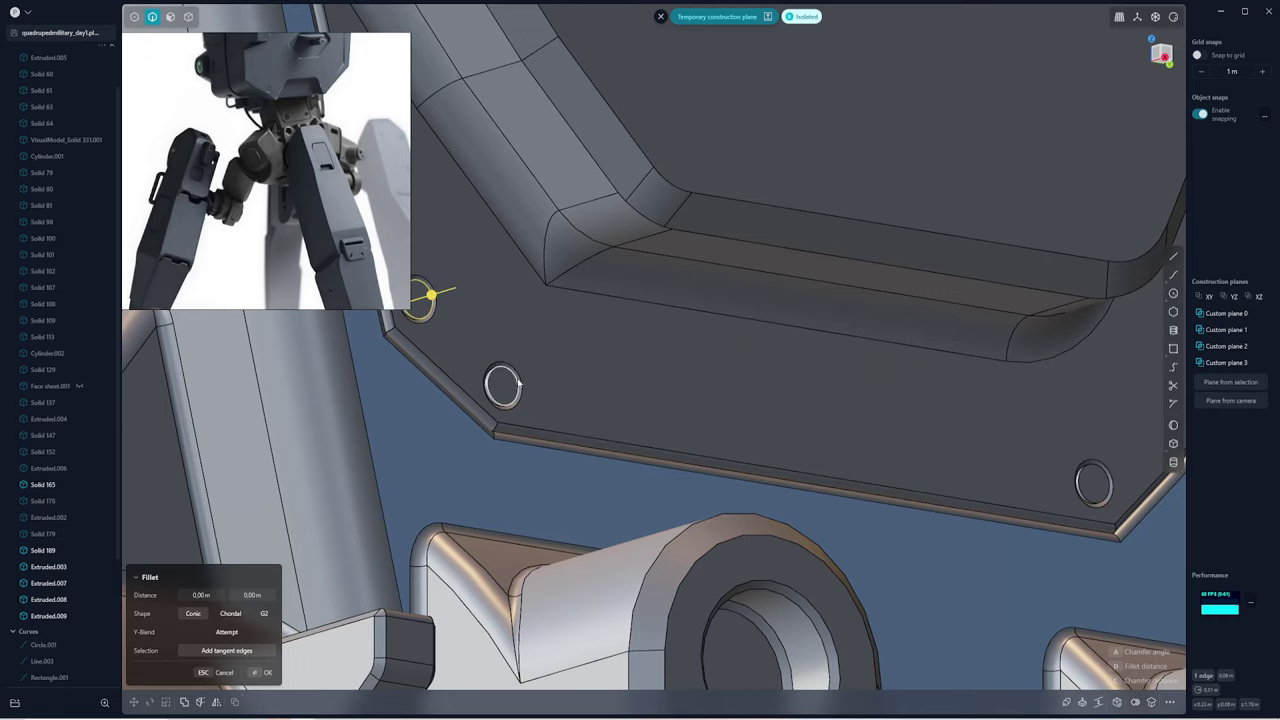
middle_drag(518, 384, 615, 422)
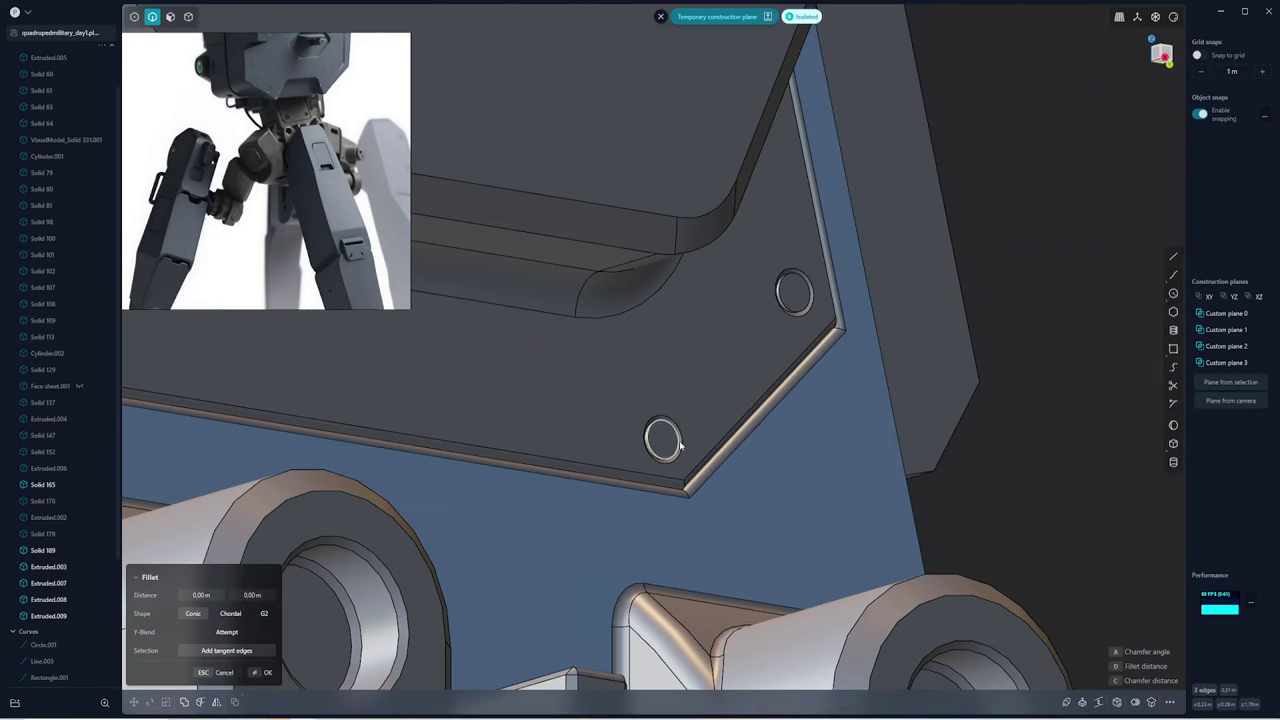
drag(801, 296, 804, 287)
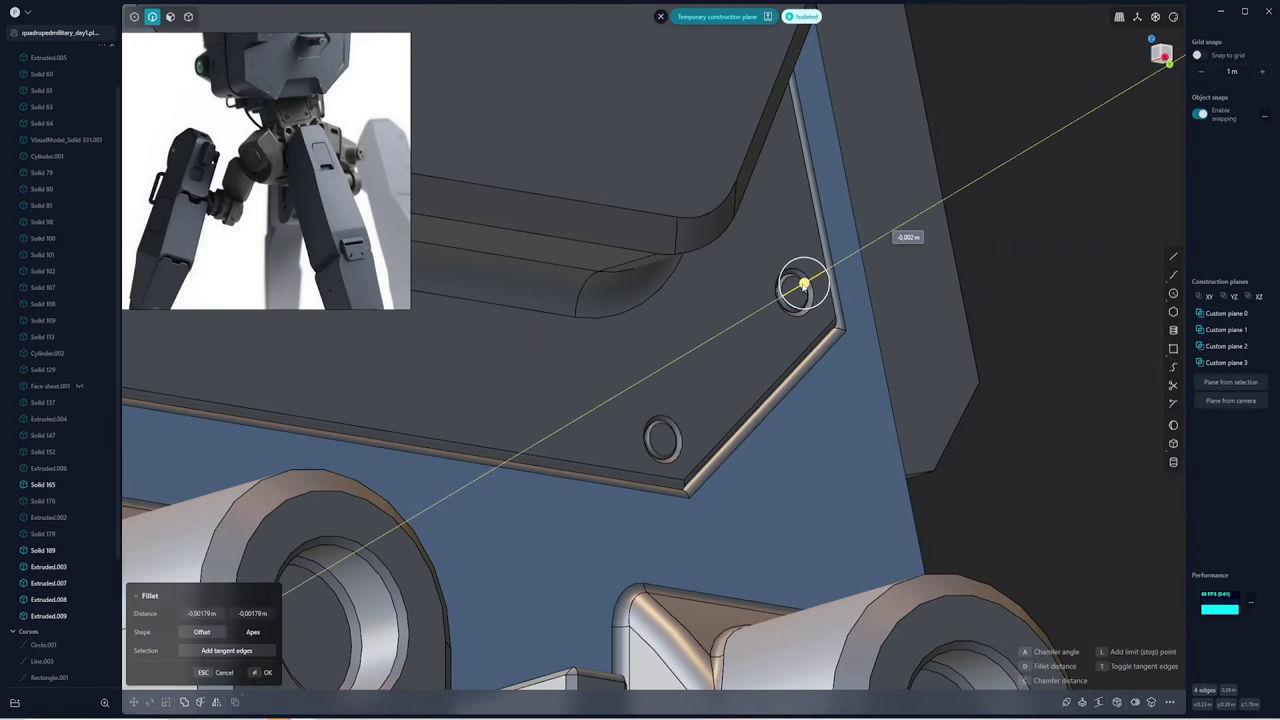
key(Return)
middle_drag(804, 287, 764, 372)
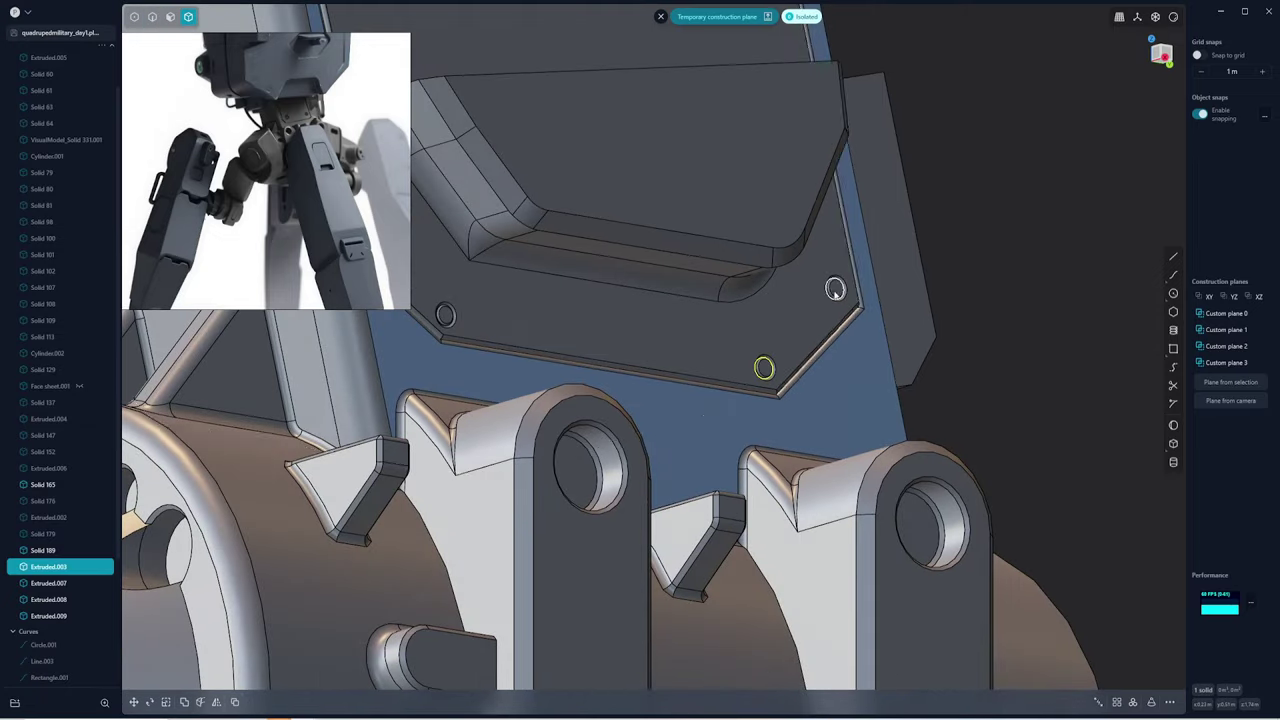
click(835, 290)
middle_drag(835, 290, 557, 372)
Extrude the recess's upper strip face about 0.29 m upward and draw a line down its right edge
click(557, 372)
click(508, 327)
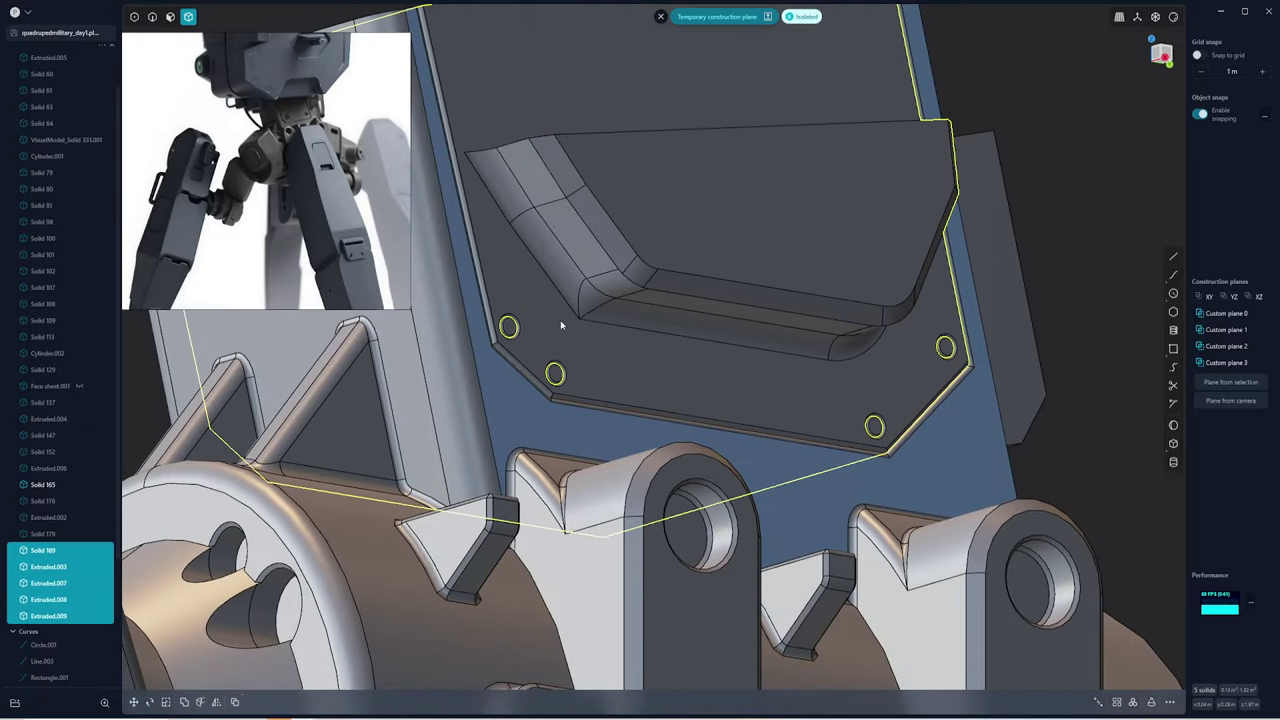
middle_drag(563, 323, 906, 240)
click(700, 300)
key(o)
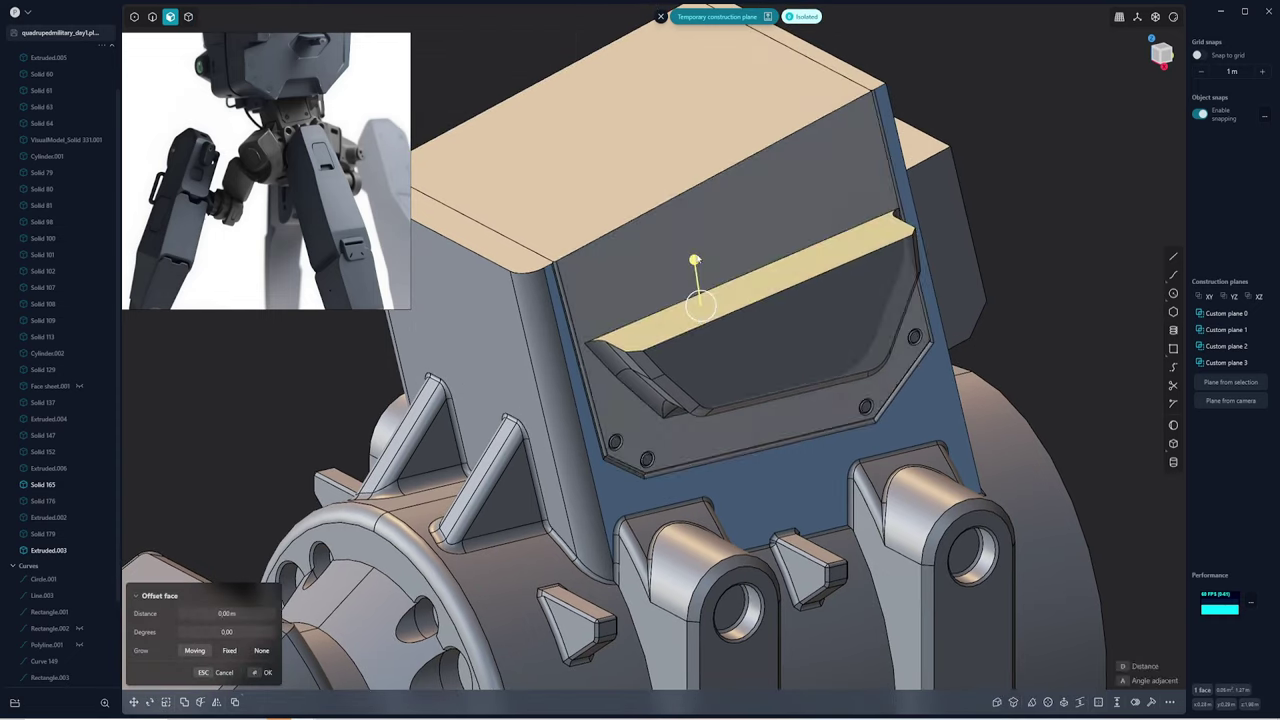
drag(695, 262, 694, 215)
key(e)
mouse_move(754, 243)
mouse_down()
mouse_move(723, 190)
mouse_move(709, 110)
mouse_up()
key(KP_3)
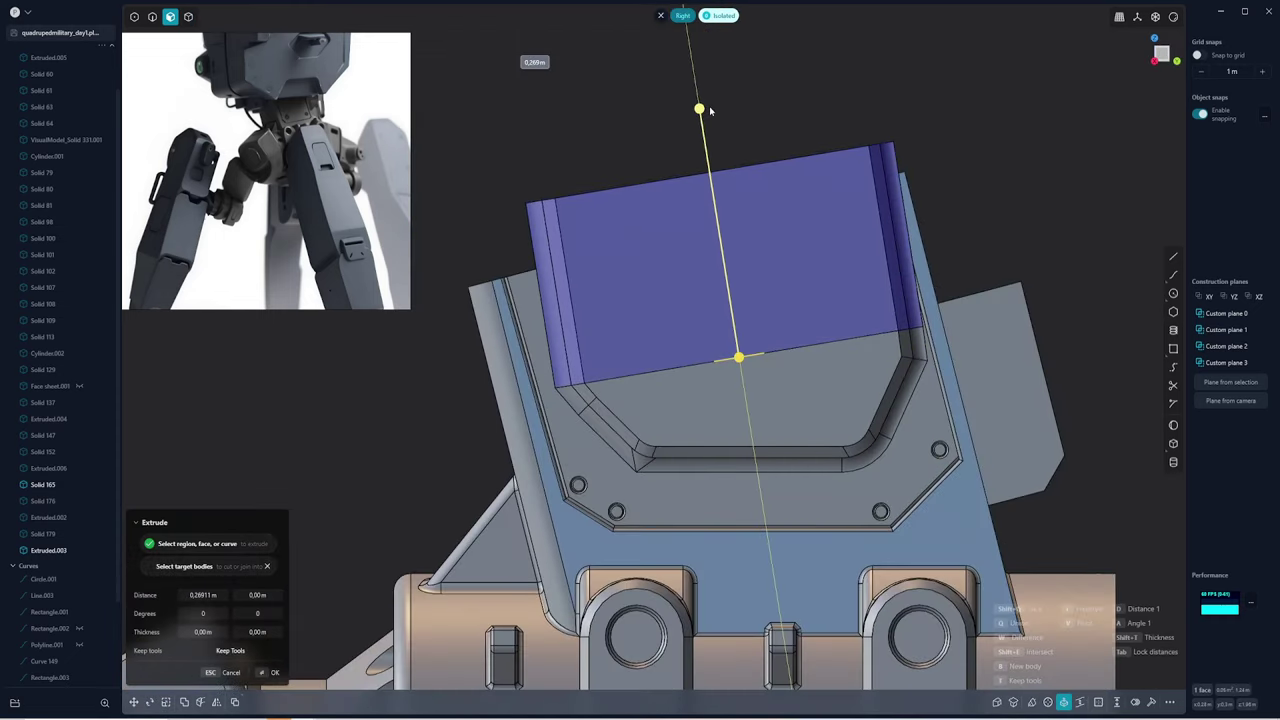
key(Return)
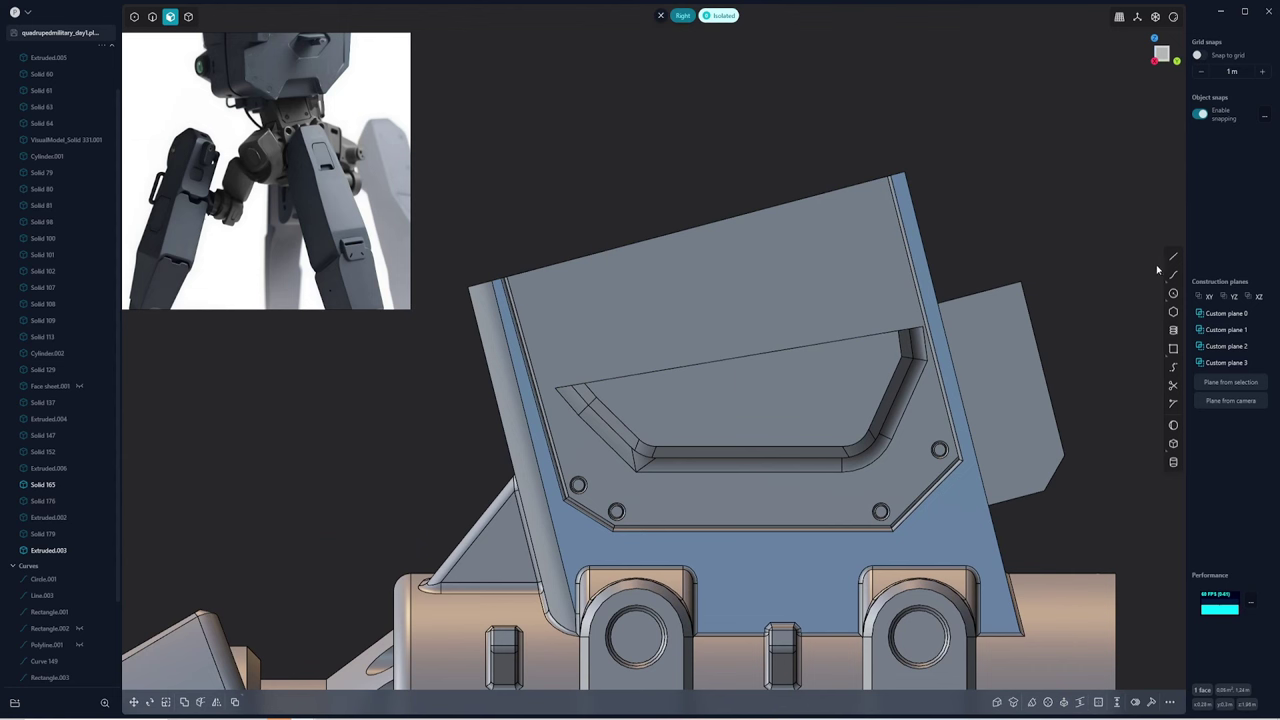
click(886, 179)
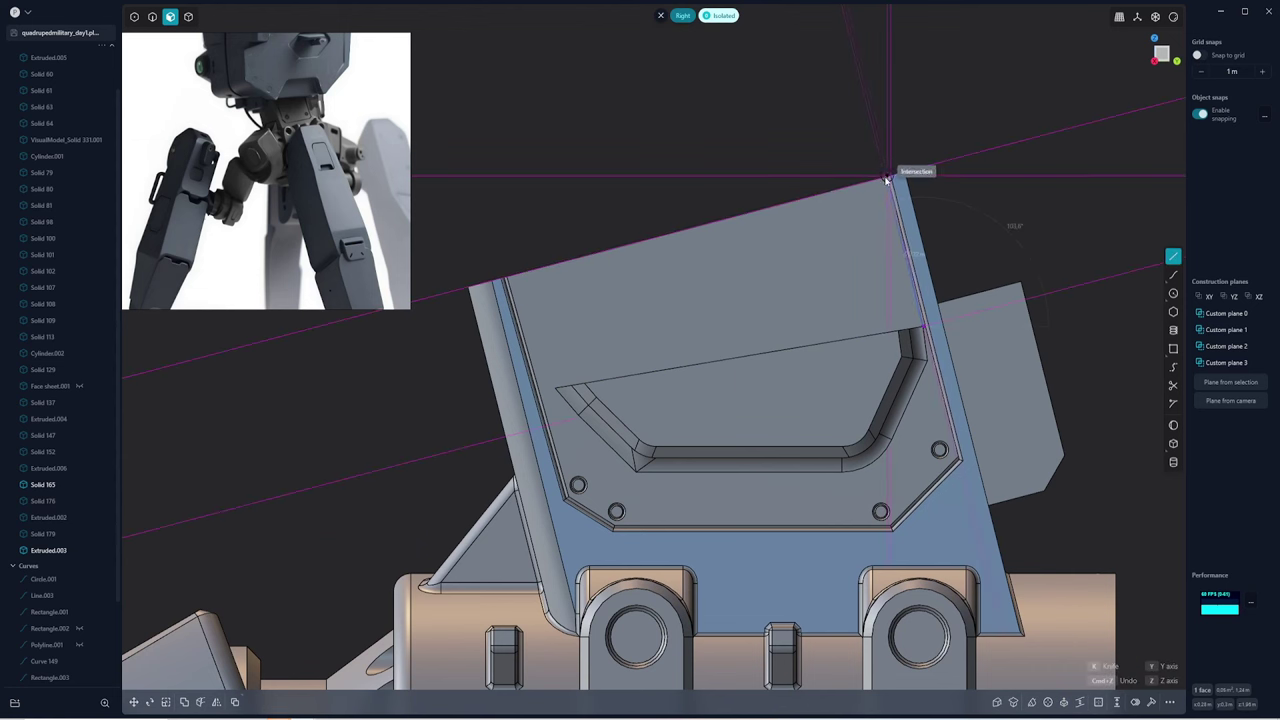
click(880, 165)
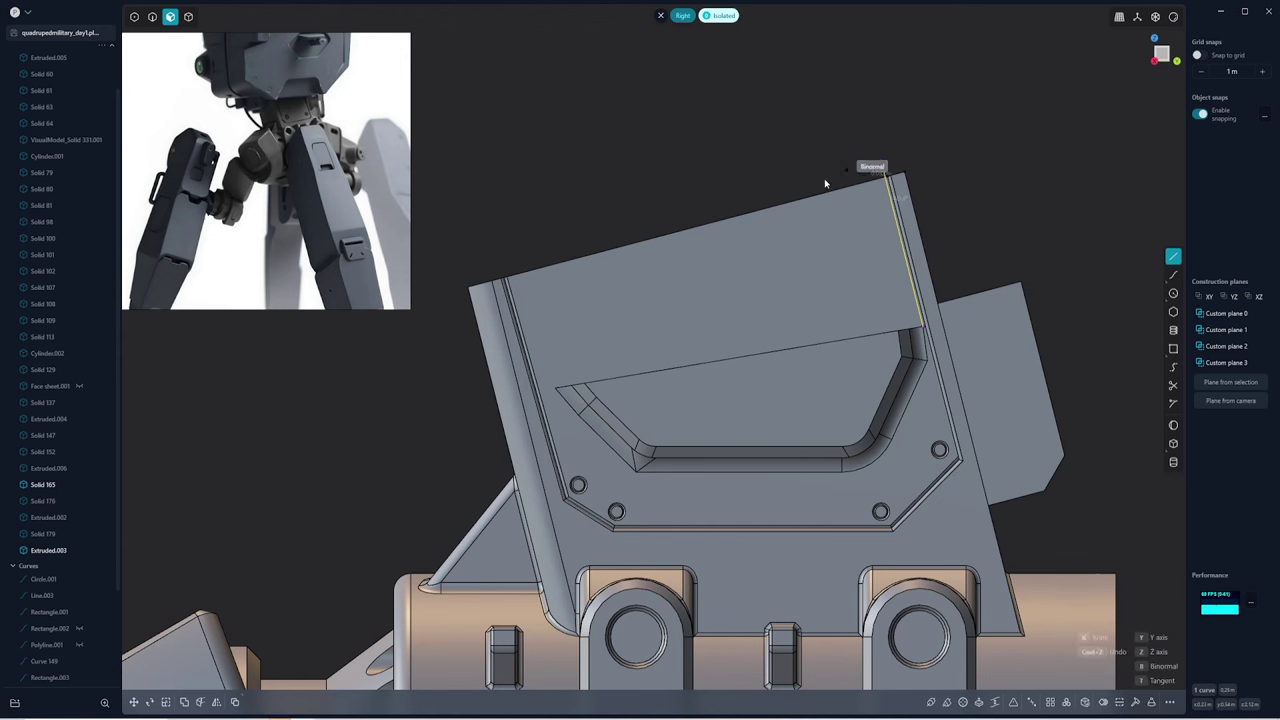
Extrude the split face region over the recess into the new block Extruded.007
click(508, 276)
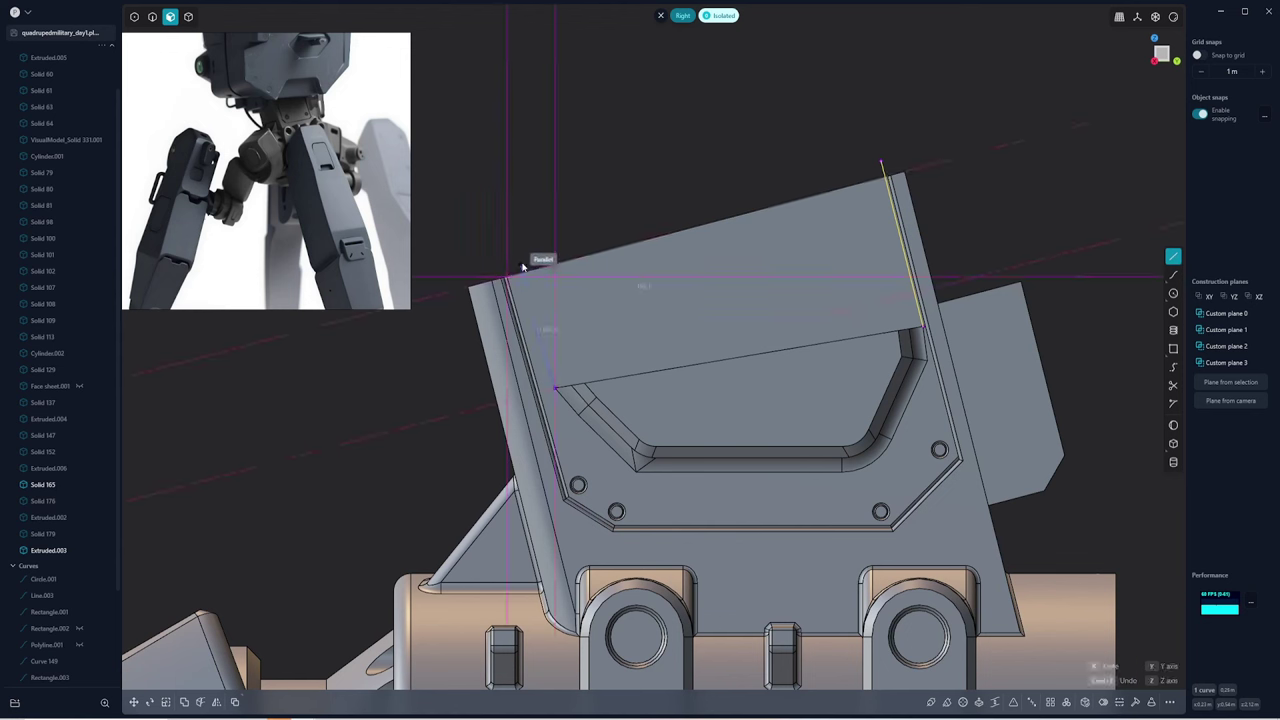
middle_drag(941, 151, 1011, 289)
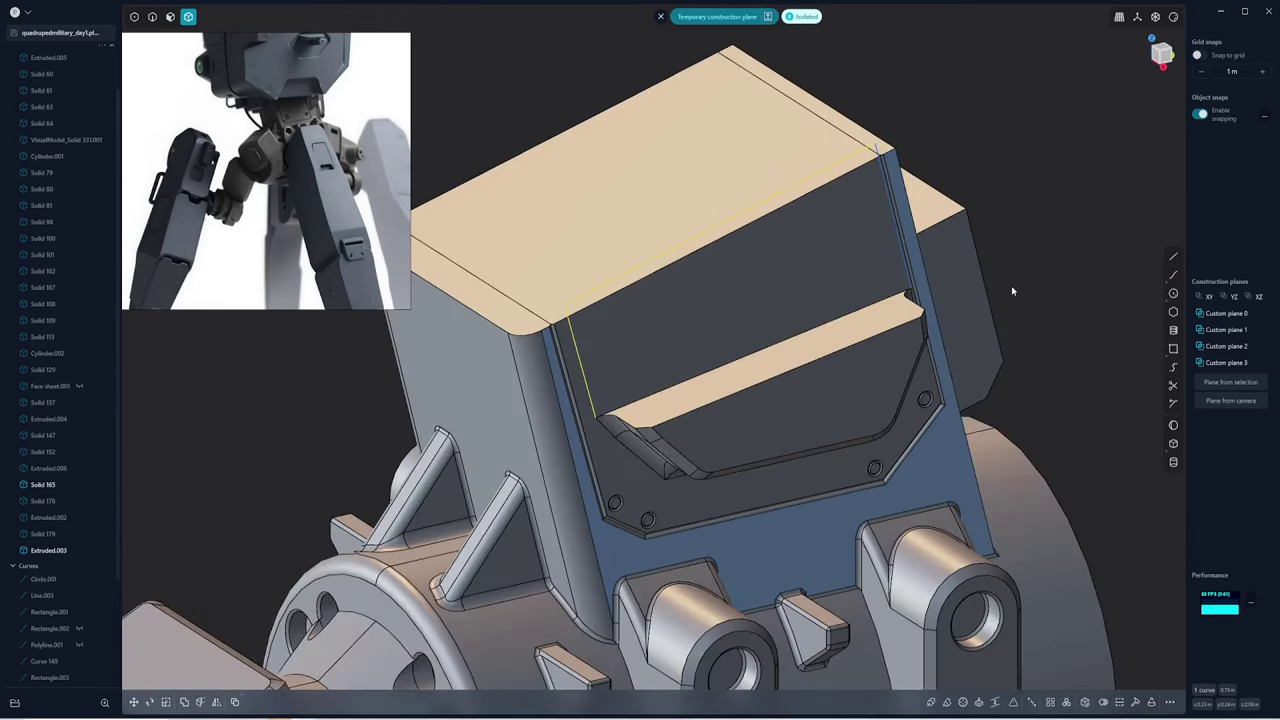
key(e)
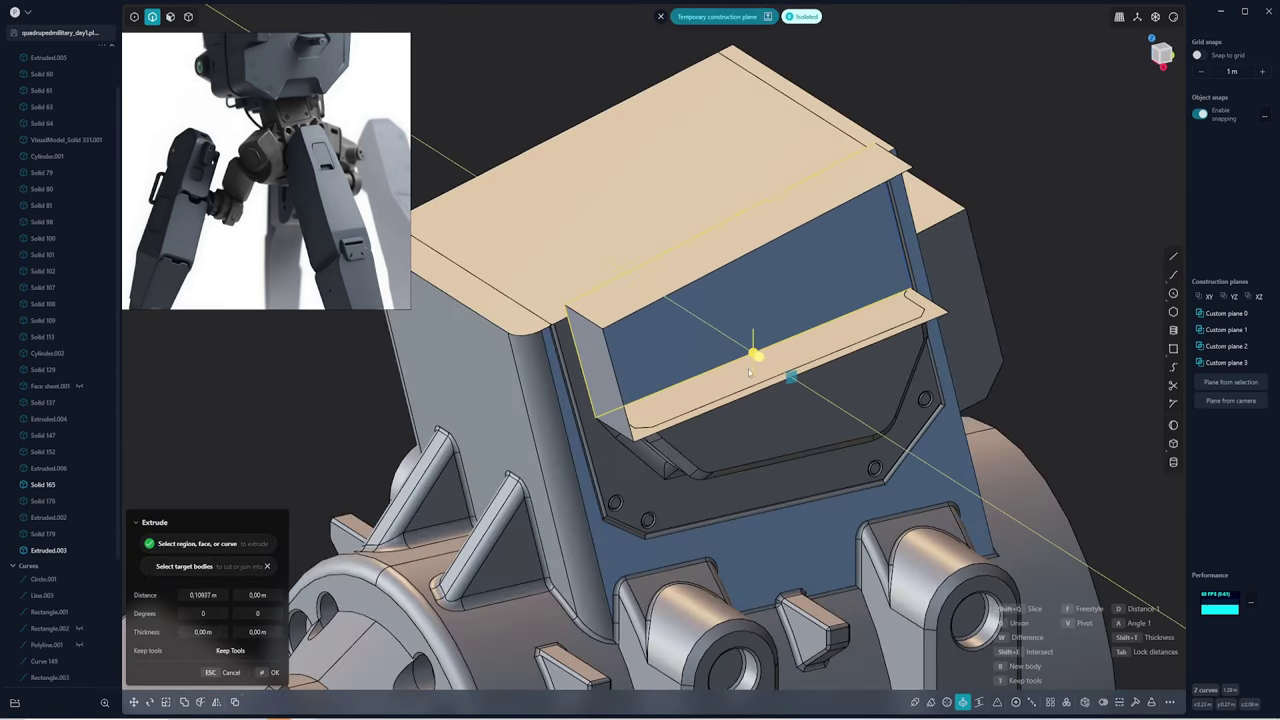
click(757, 357)
middle_drag(757, 357, 978, 262)
click(789, 183)
key(e)
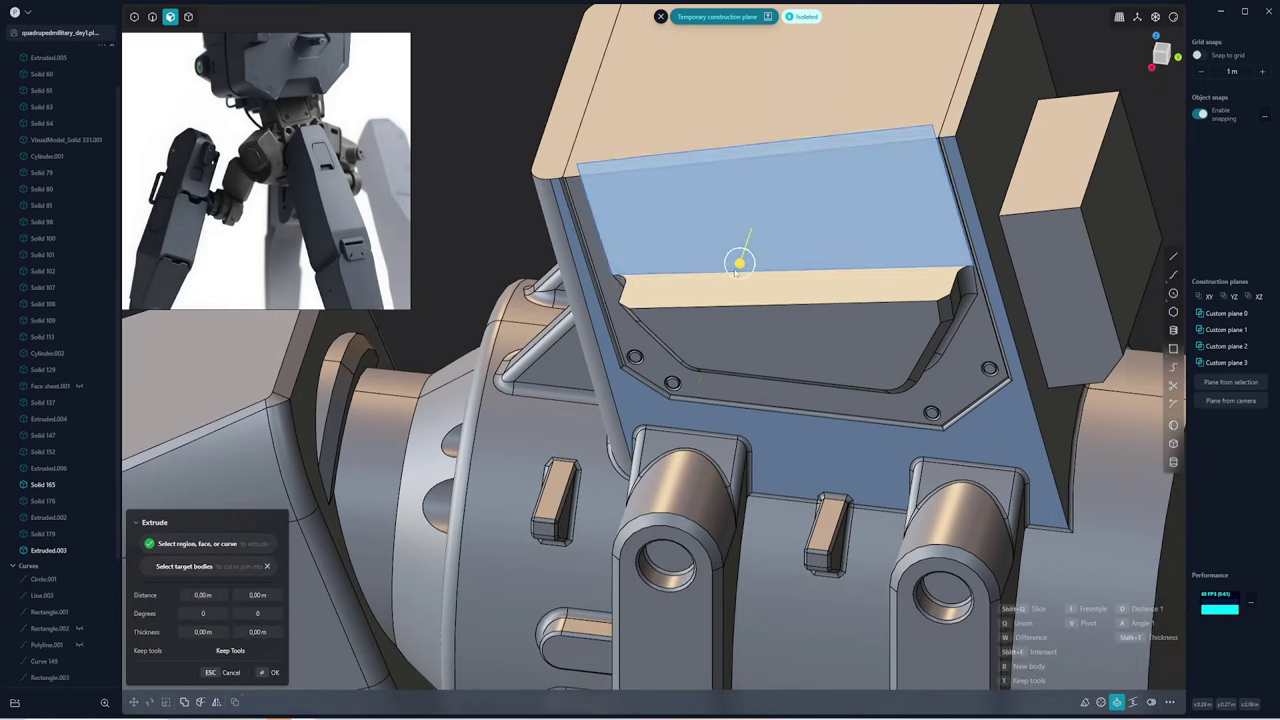
click(748, 220)
mouse_move(748, 220)
middle_down()
mouse_move(850, 215)
mouse_move(915, 232)
middle_up()
Offset the new block's side face inward by -0.029 m
scroll(915, 232, up, 3)
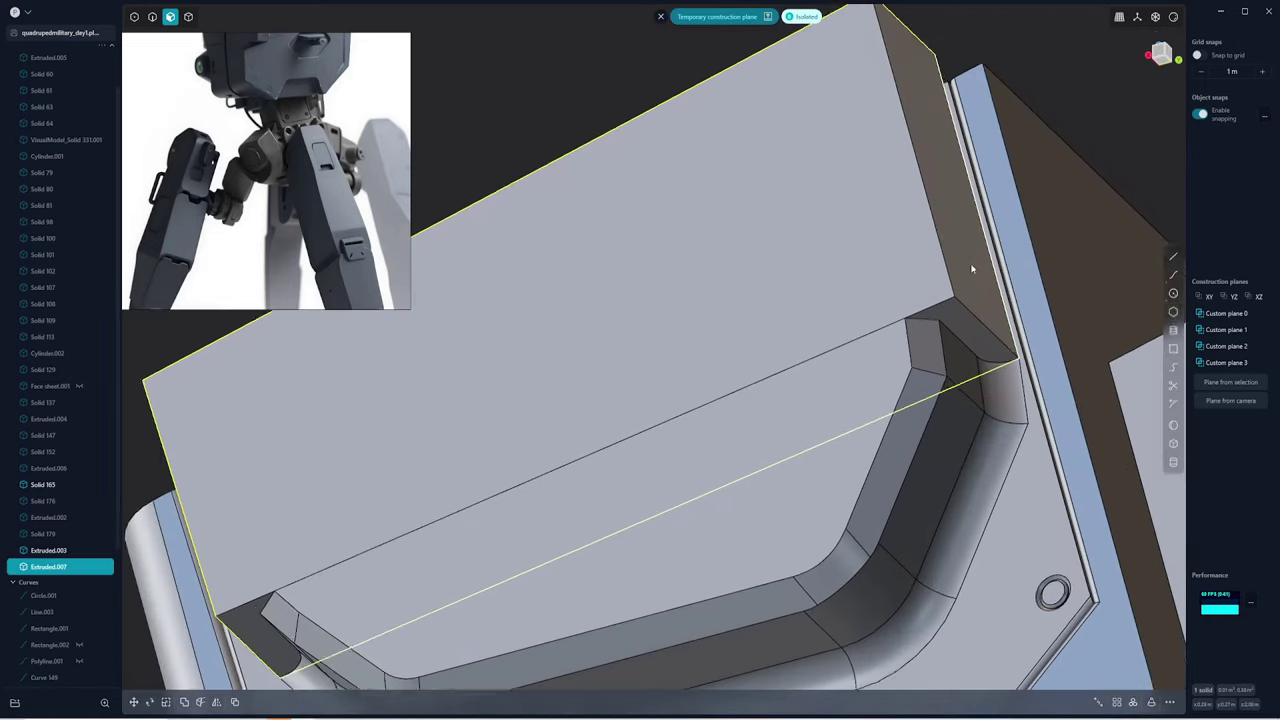
click(940, 225)
key(o)
mouse_move(903, 280)
middle_down()
mouse_move(880, 266)
mouse_move(1040, 286)
mouse_move(500, 309)
mouse_move(540, 360)
middle_up()
click(540, 360)
key(2)
click(556, 240)
key(f)
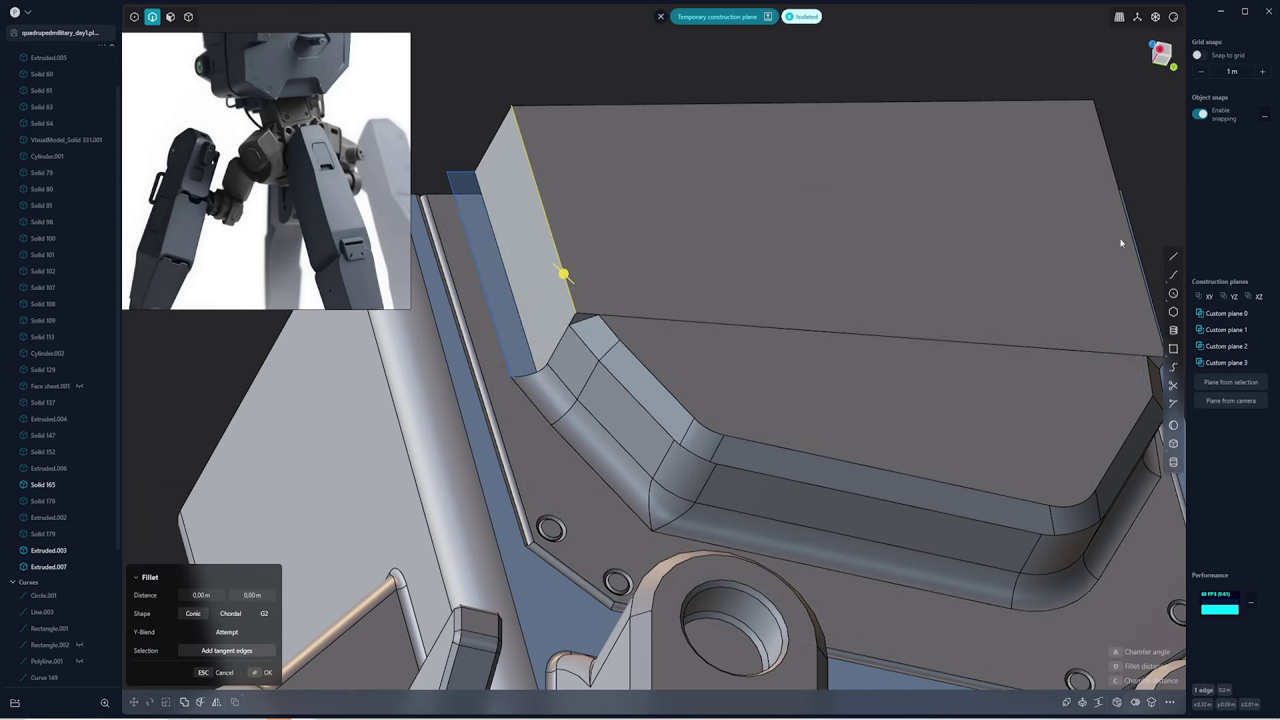
middle_drag(1058, 240, 920, 212)
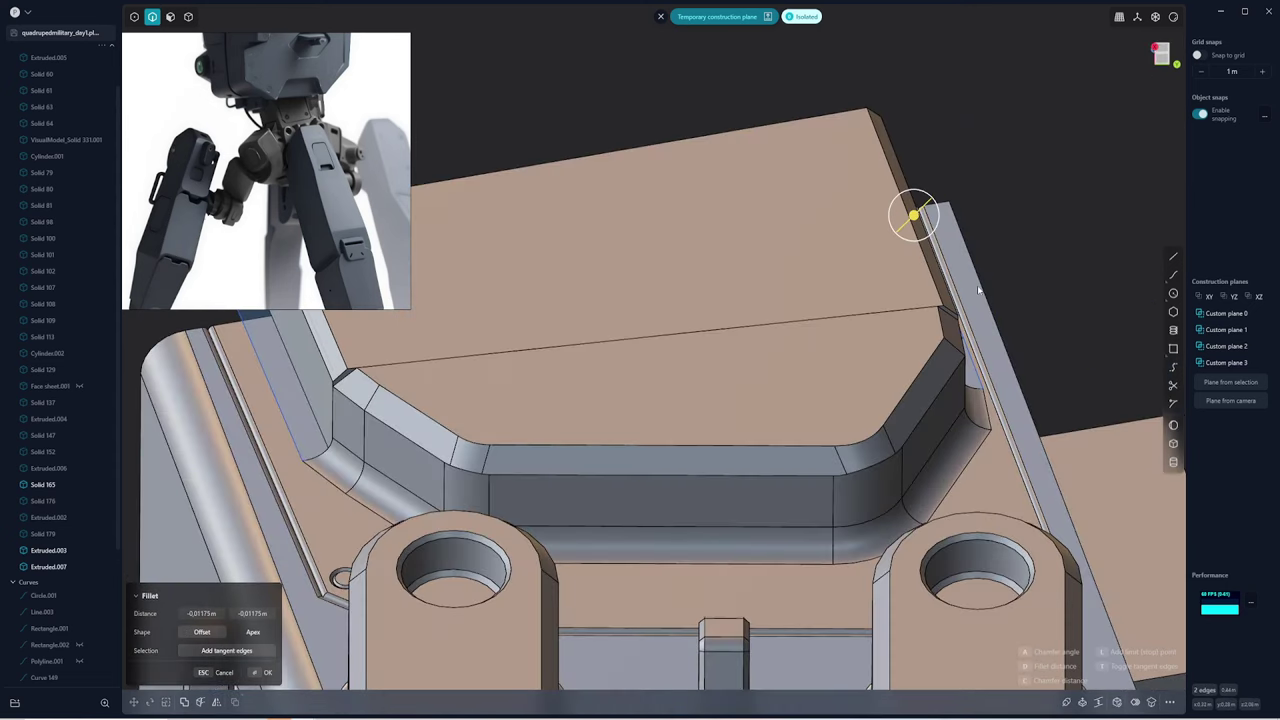
key(Return)
Offset the block's narrow side face to match another surface
key(3)
click(928, 305)
key(o)
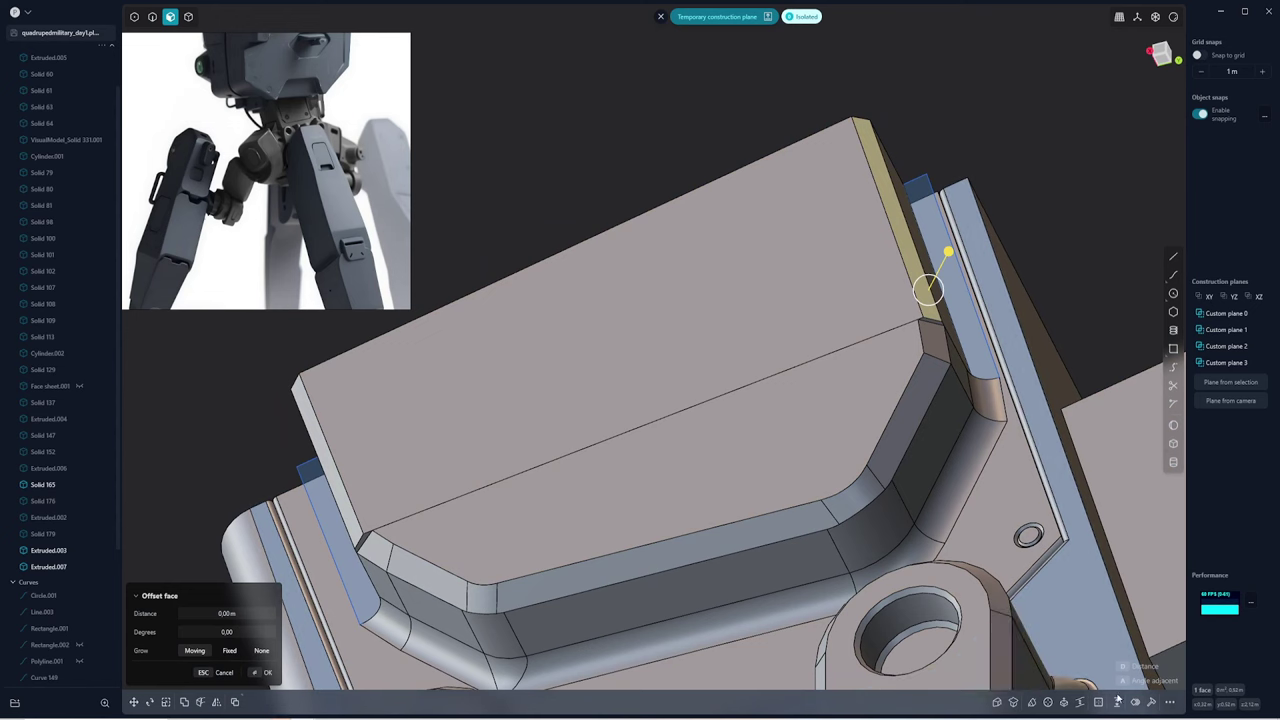
click(1008, 705)
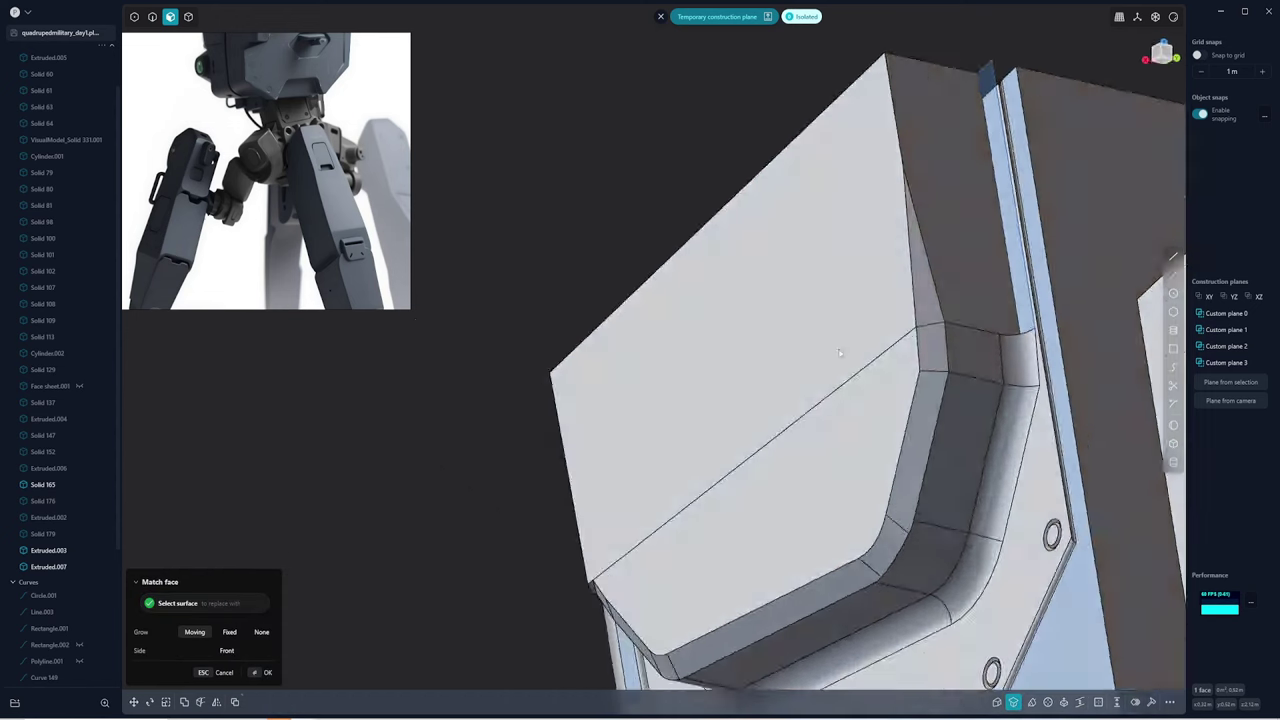
mouse_move(983, 523)
middle_down()
mouse_move(656, 425)
mouse_move(777, 423)
mouse_move(931, 471)
mouse_move(693, 446)
mouse_move(665, 464)
middle_up()
click(777, 423)
key(f)
key(o)
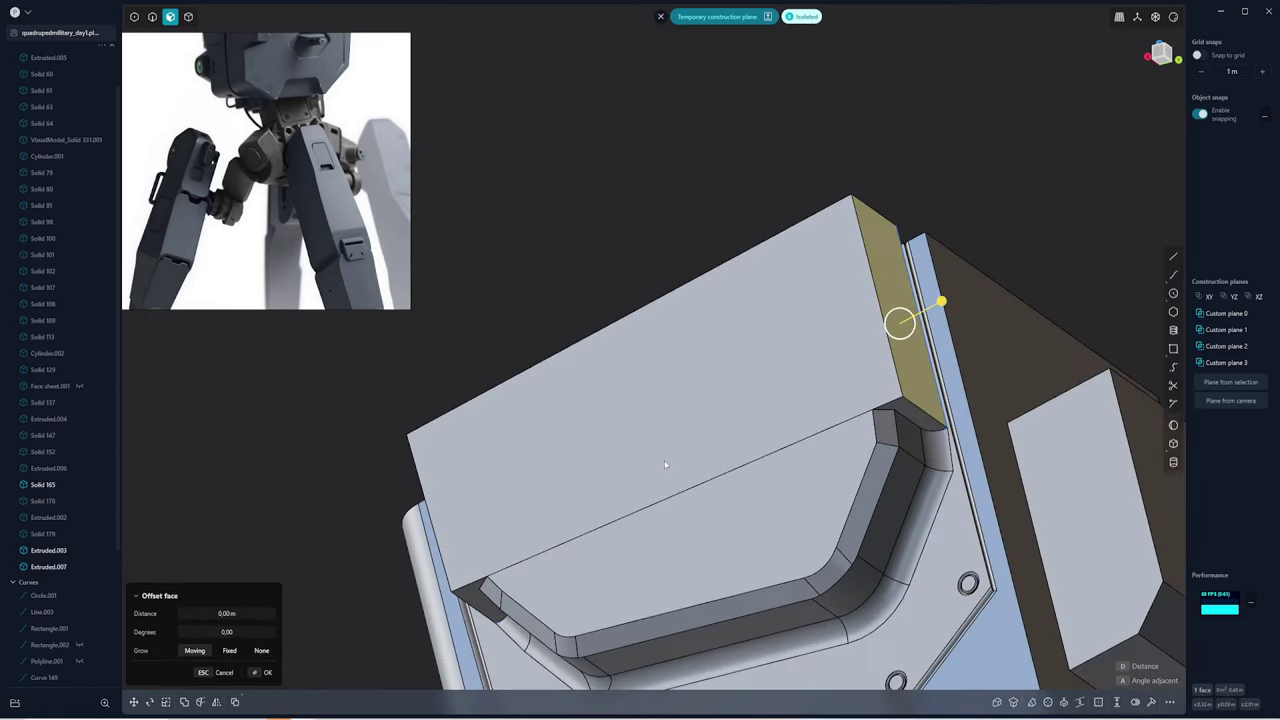
mouse_move(859, 428)
middle_down()
mouse_move(577, 526)
mouse_move(622, 535)
middle_up()
key(Escape)
middle_drag(762, 413, 788, 420)
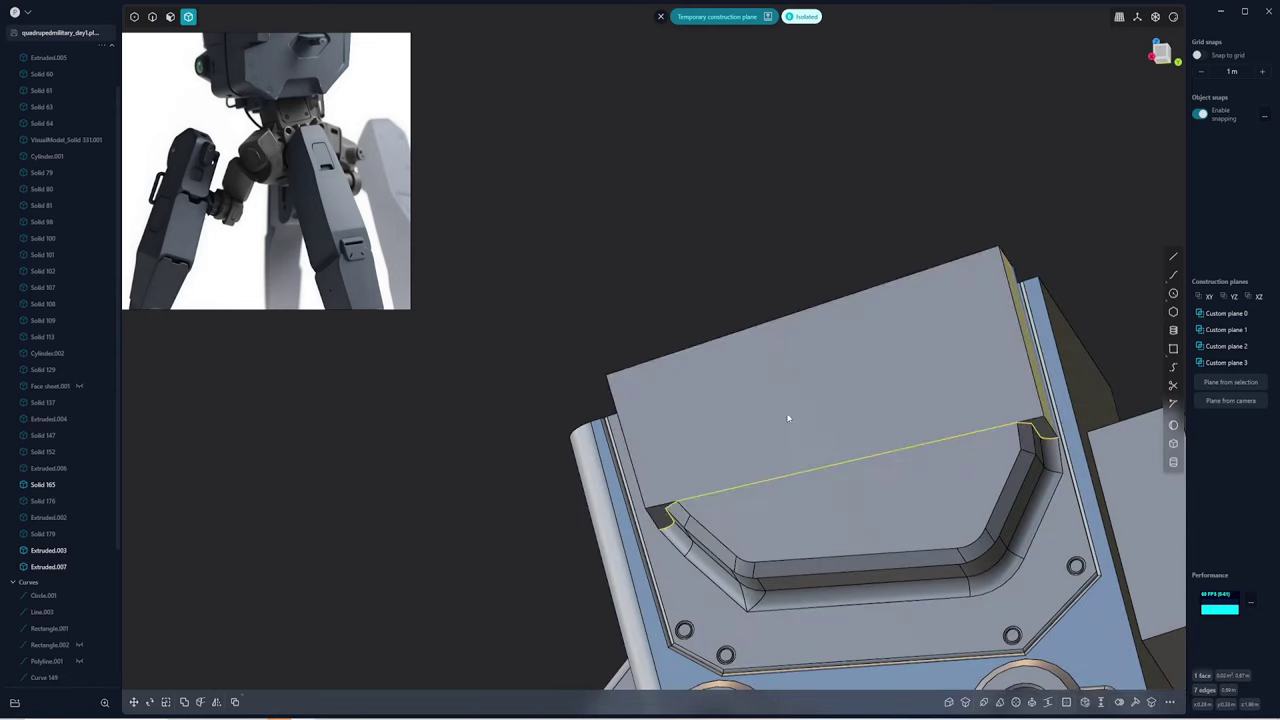
Reposition the edge curve along the recess and start cutting Extruded.007 with it
key(4)
scroll(86, 425, down, 3)
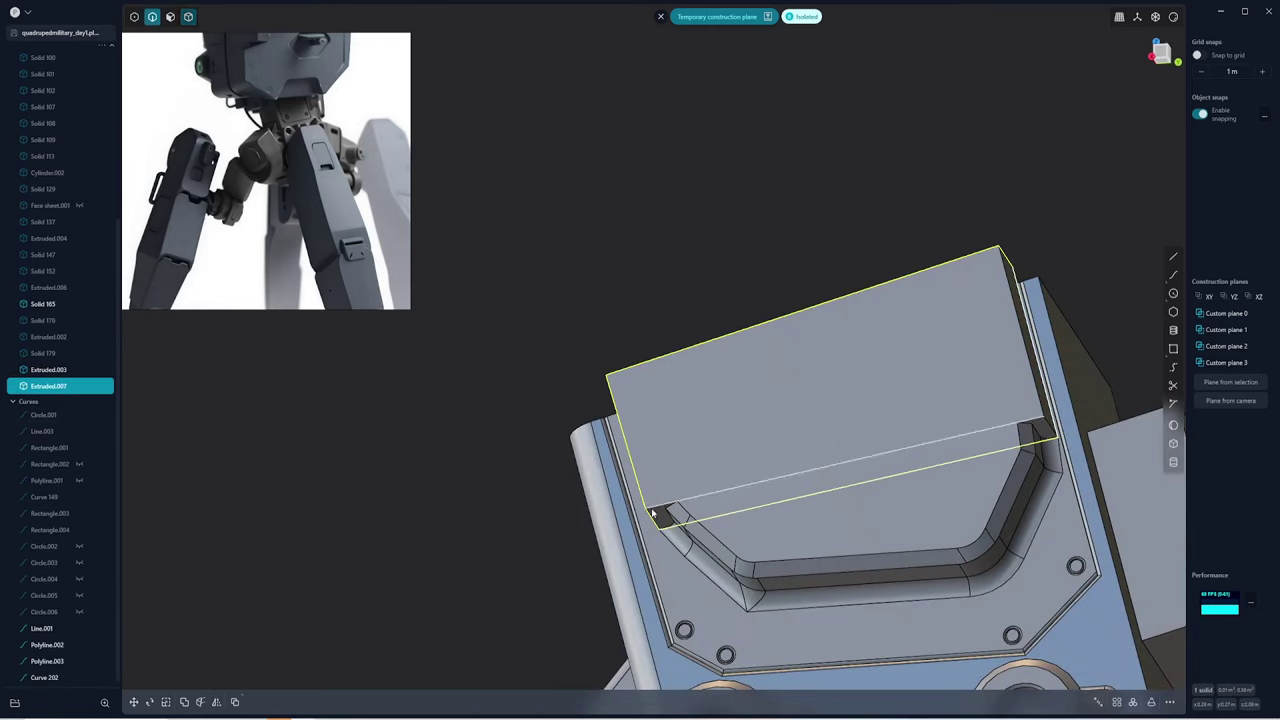
click(563, 540)
click(673, 519)
key(f)
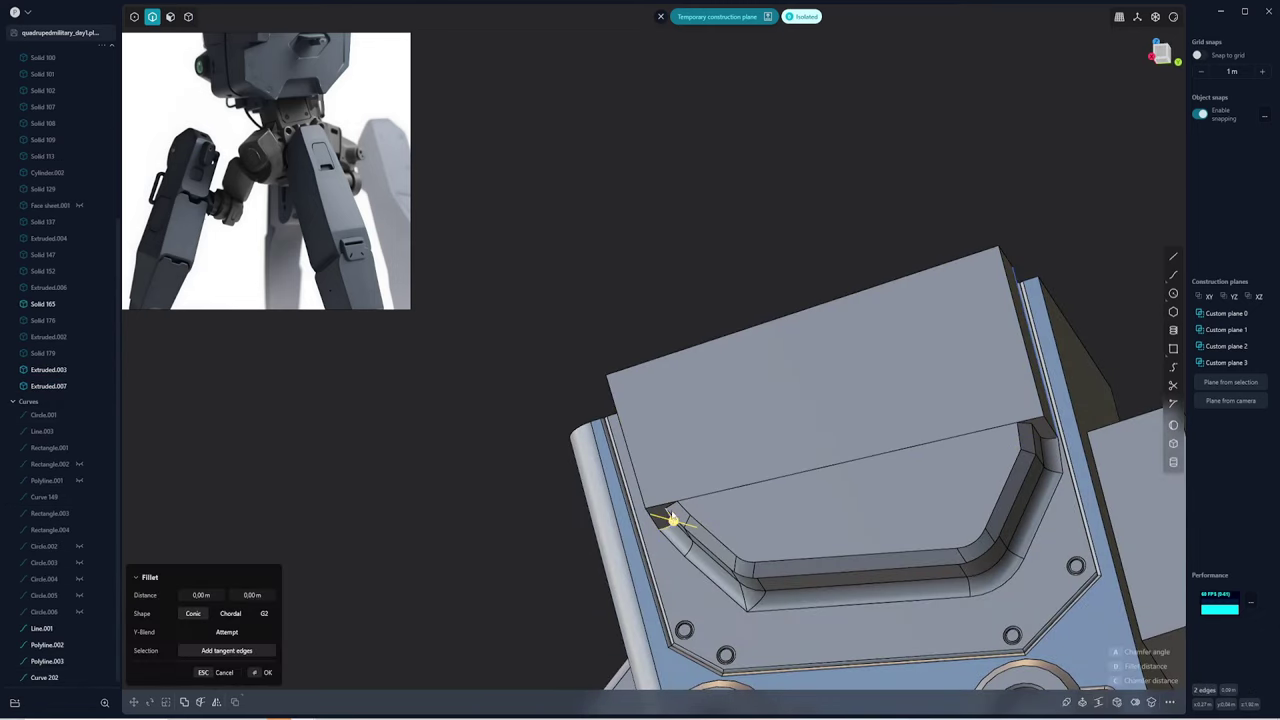
click(1048, 444)
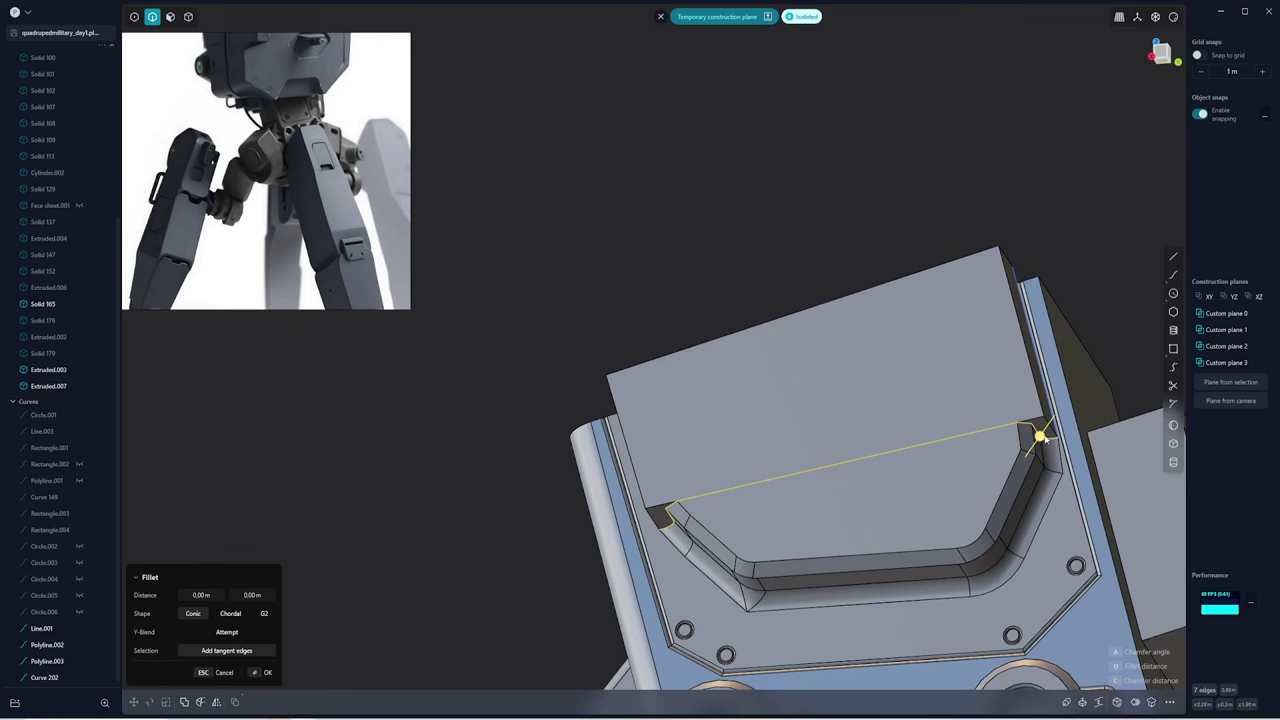
click(1040, 437)
key(g)
scroll(78, 574, down, 1)
click(707, 432)
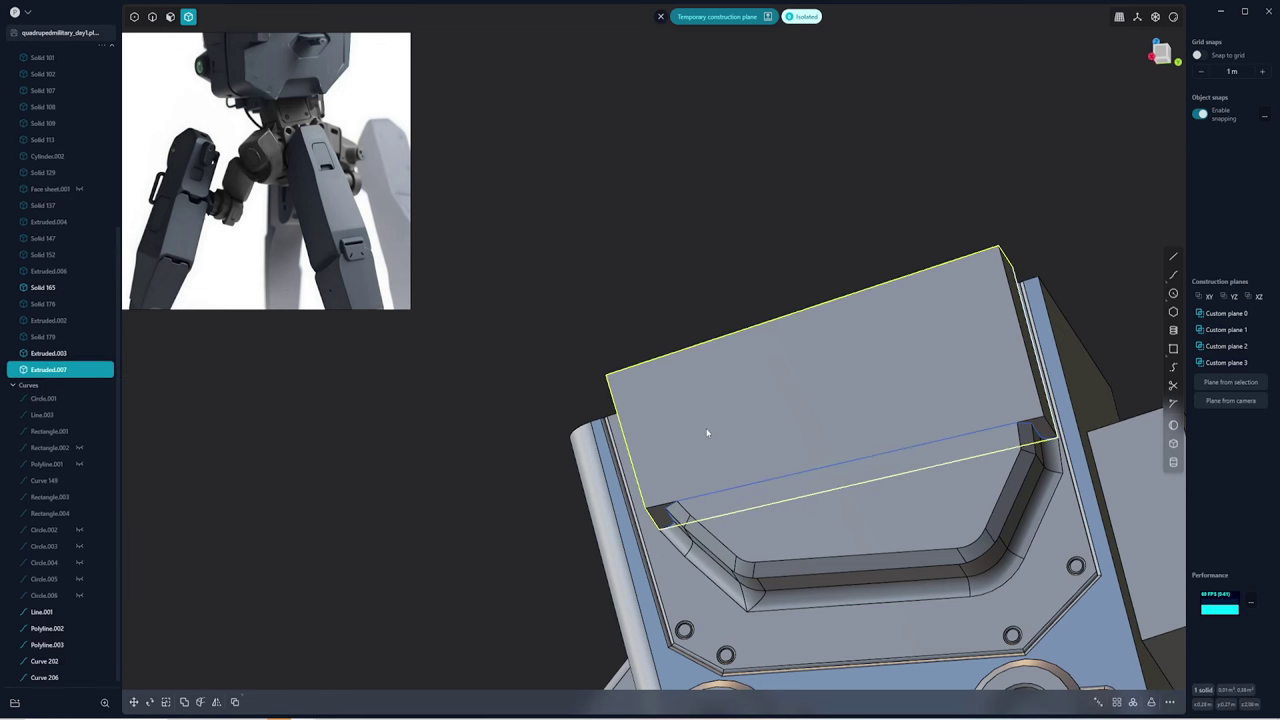
key(c)
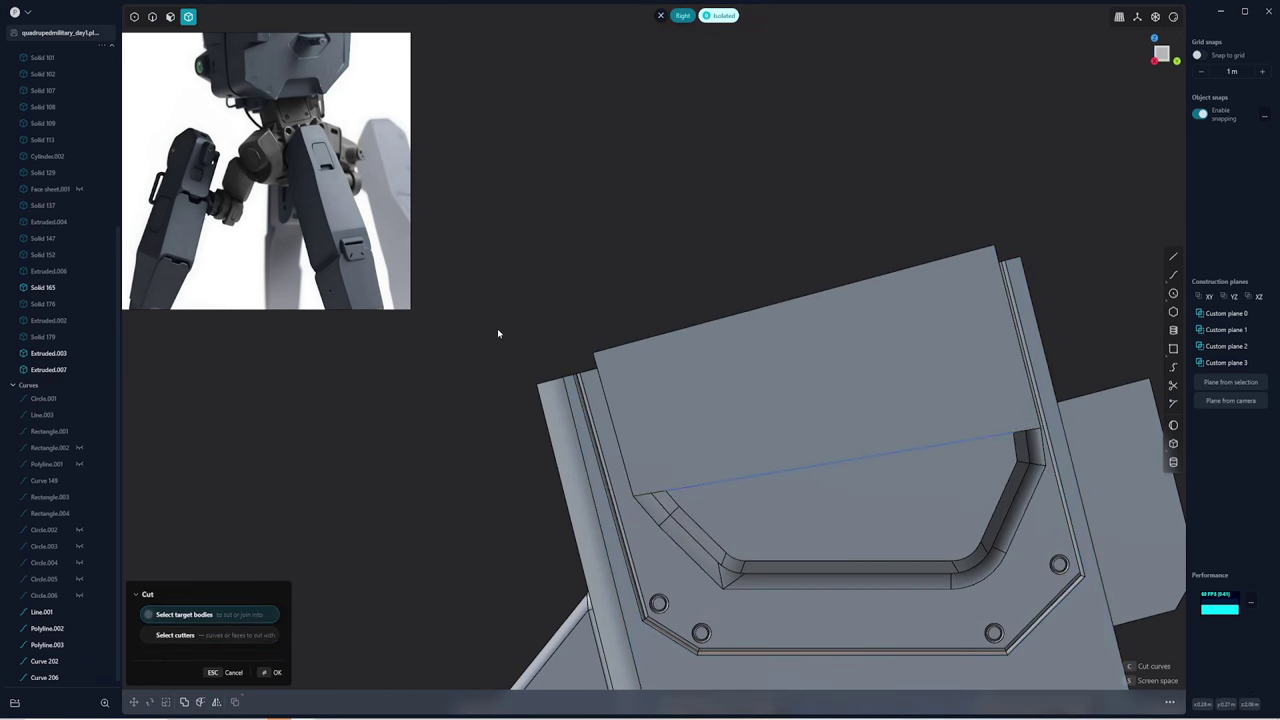
Cut the top block along the construction plane
click(646, 380)
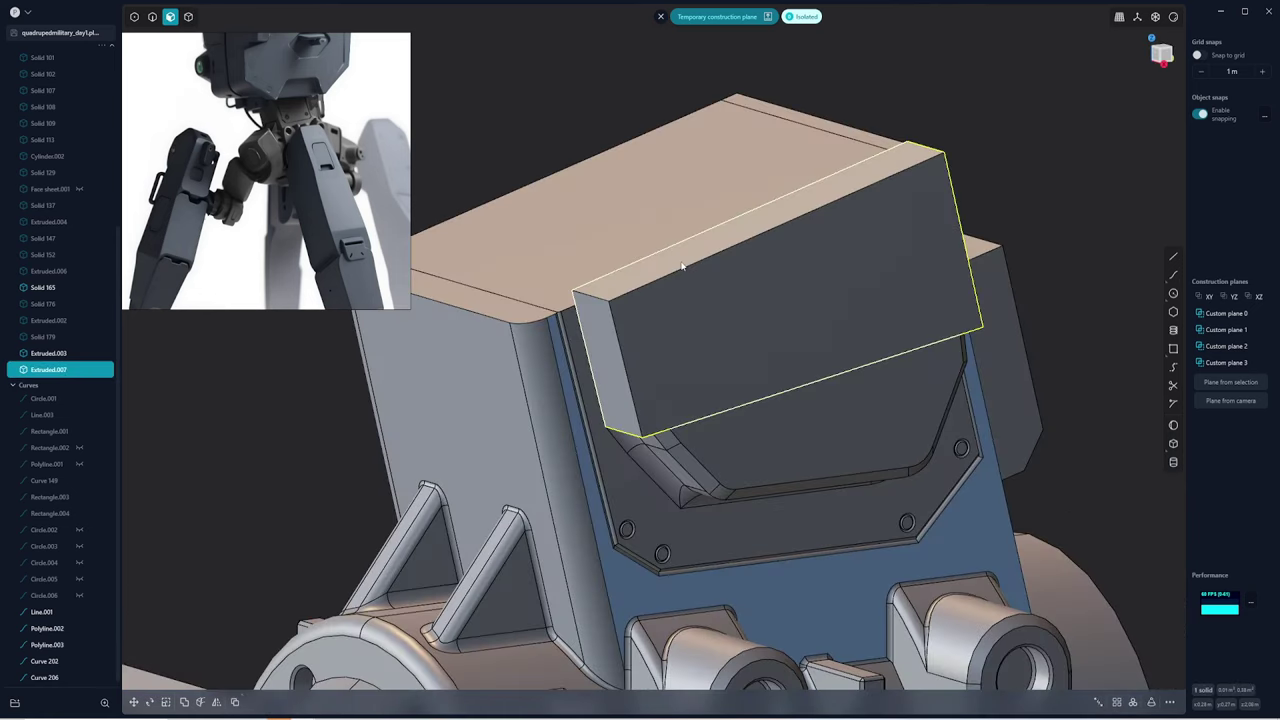
click(684, 266)
click(1216, 384)
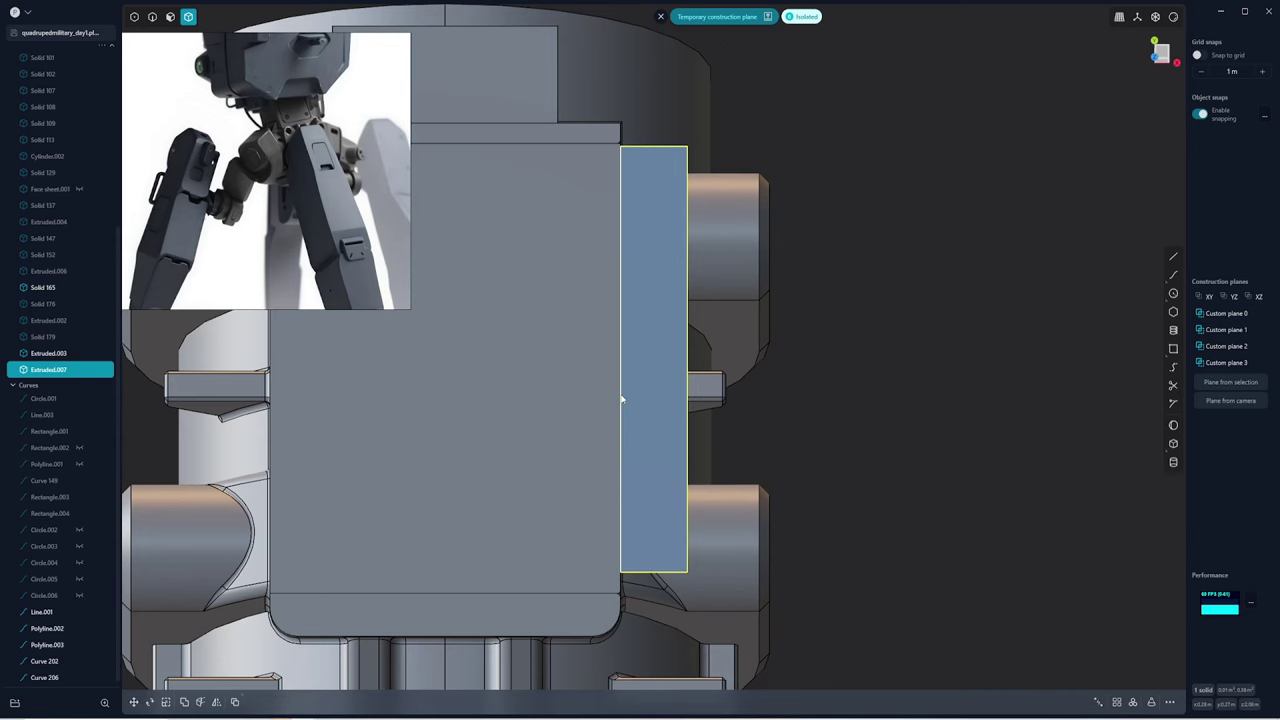
key(c)
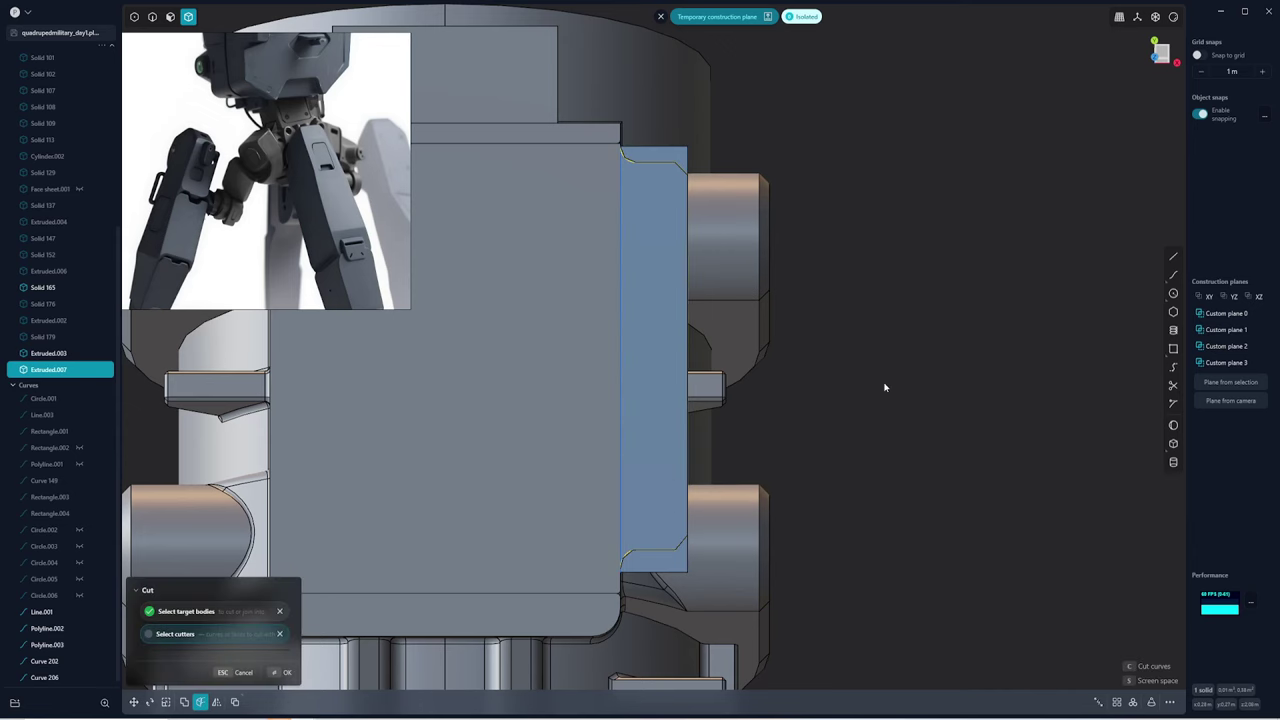
key(Return)
mouse_move(884, 387)
middle_down()
mouse_move(801, 443)
mouse_move(358, 385)
mouse_move(423, 514)
middle_up()
Boolean-union the cut block with the housing
click(358, 385)
click(509, 534)
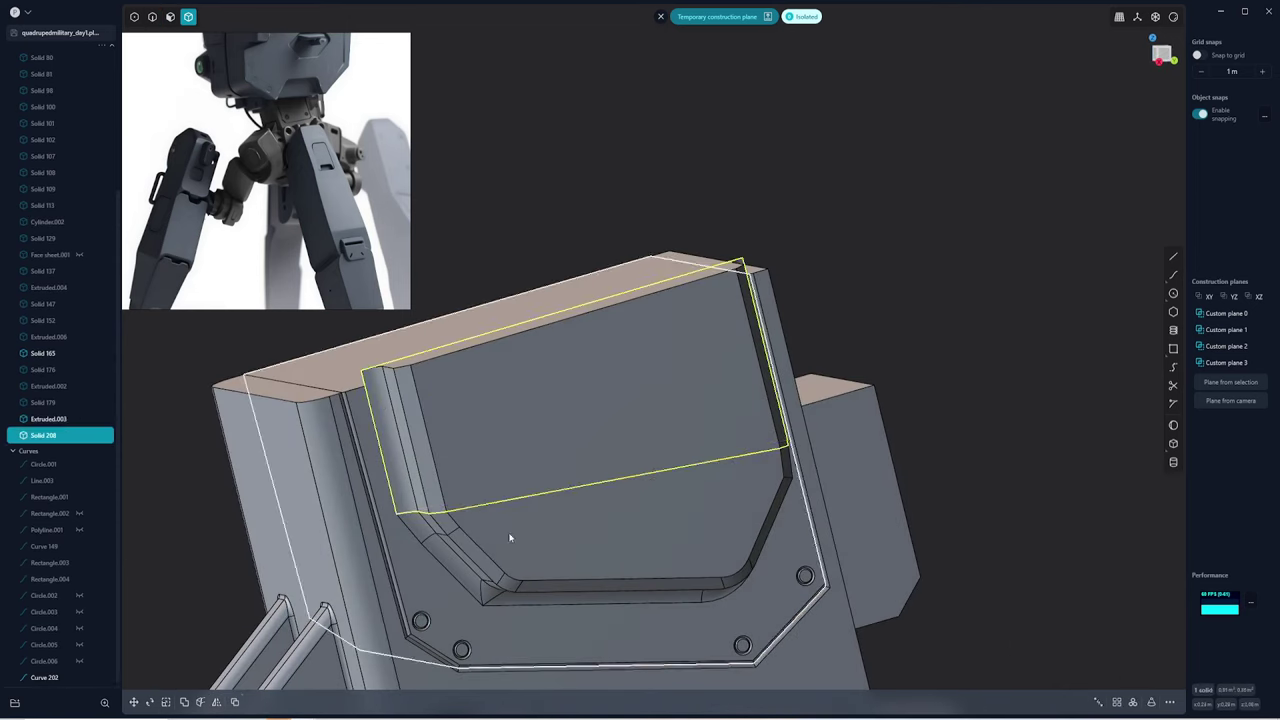
shift+click(509, 534)
key(b)
key(Return)
mouse_move(847, 263)
middle_down()
mouse_move(597, 466)
mouse_move(751, 414)
mouse_move(575, 340)
mouse_move(690, 365)
middle_up()
Draft the block's slanted face level with its flat top
click(690, 365)
key(o)
click(1012, 702)
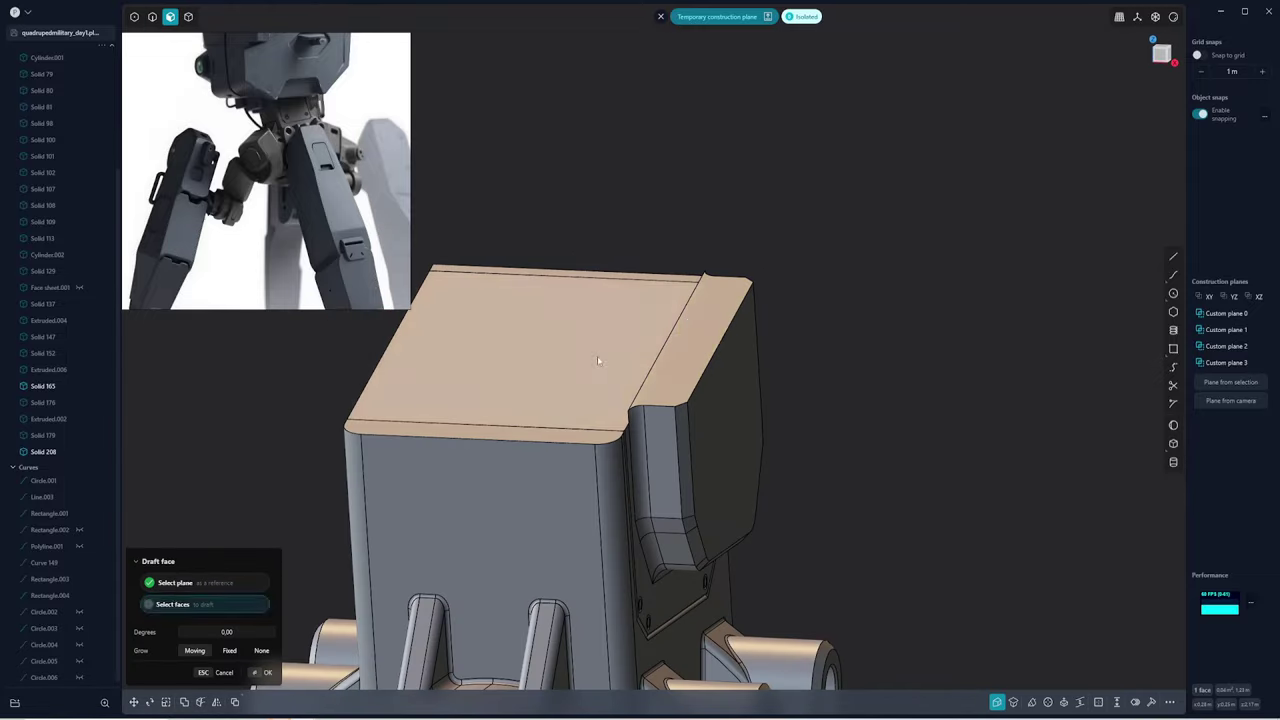
key(Escape)
click(1013, 702)
key(Escape)
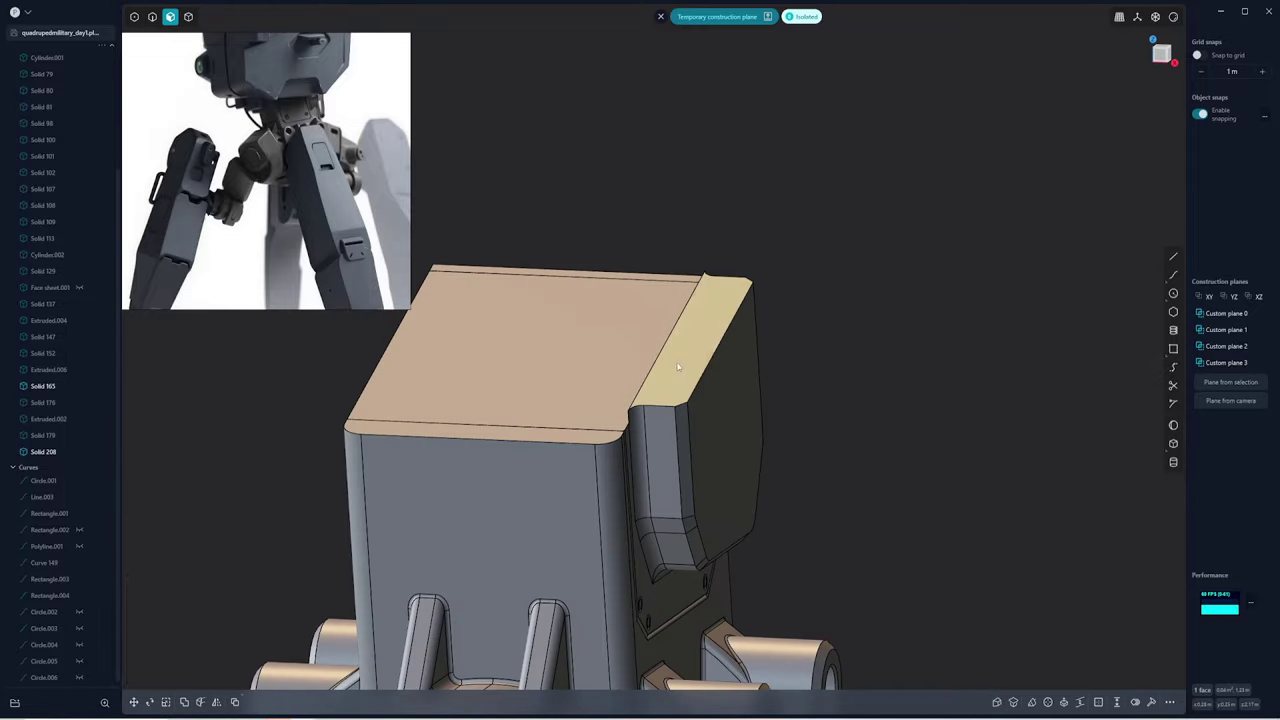
click(690, 348)
click(1012, 702)
click(580, 314)
key(Escape)
middle_drag(824, 314, 703, 307)
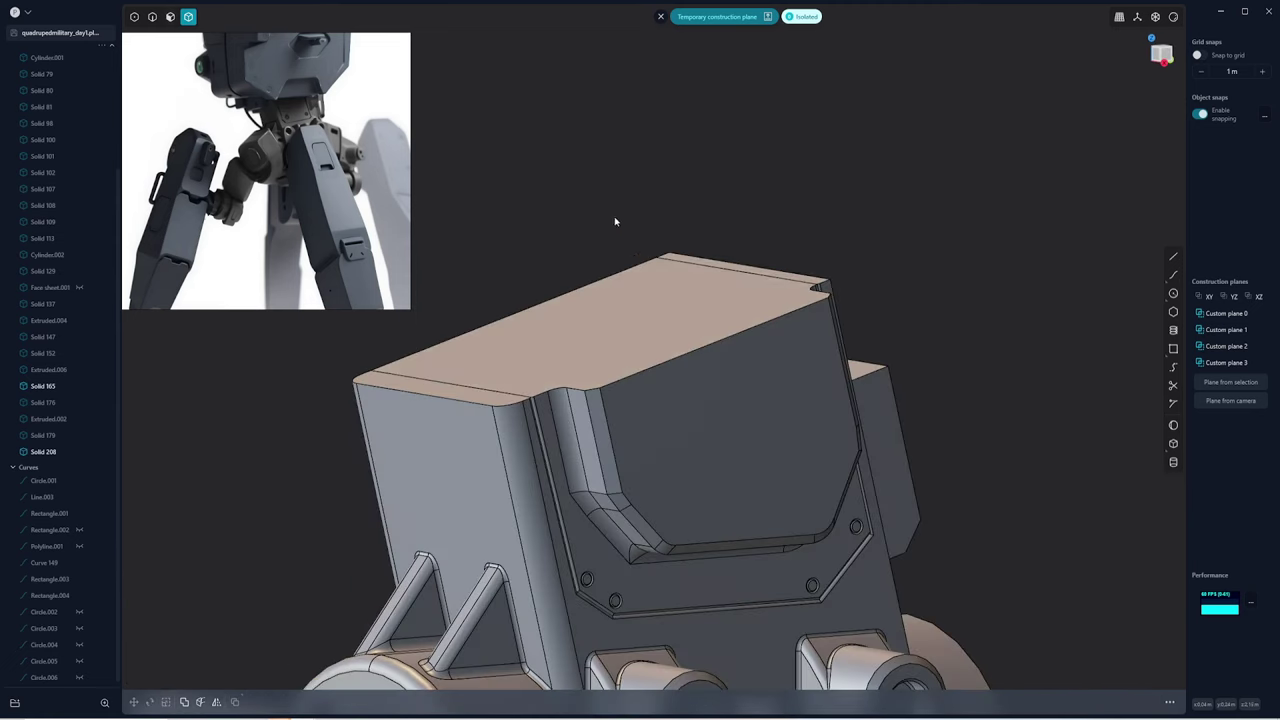
Mirror the top block about its top edge's centre, forming Solid 209
key(4)
key(alt+x)
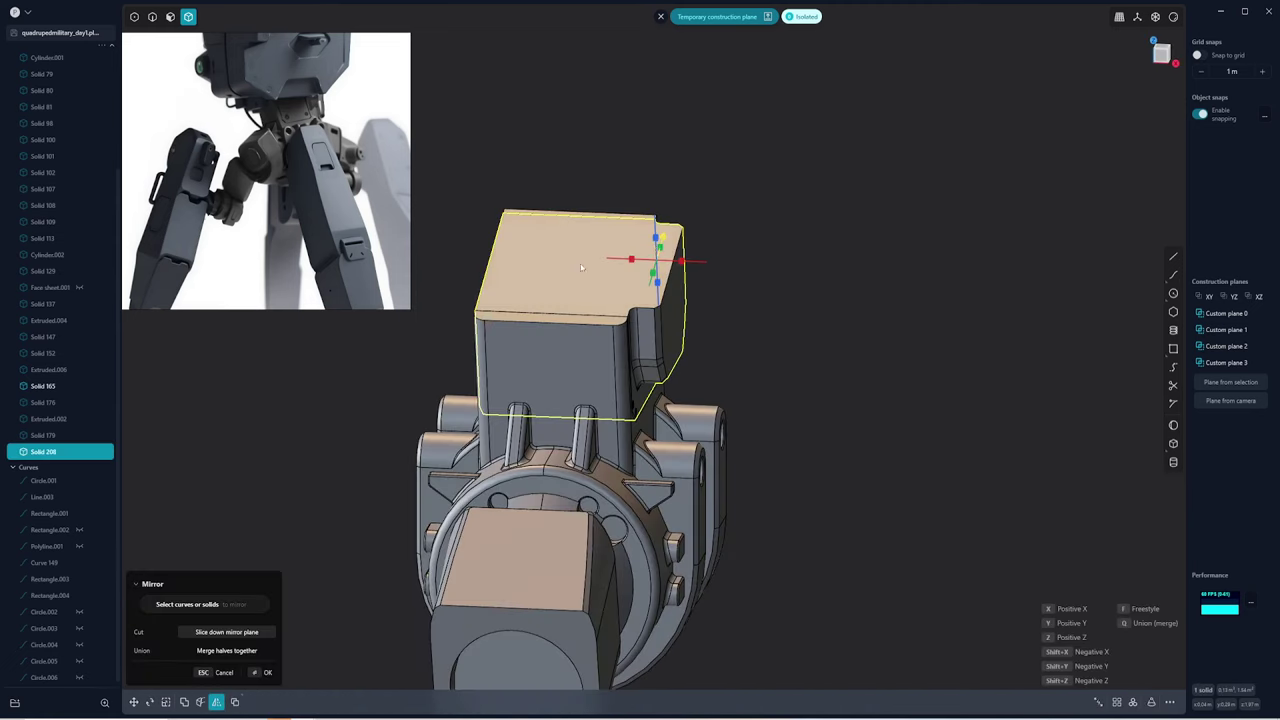
key(KP_1)
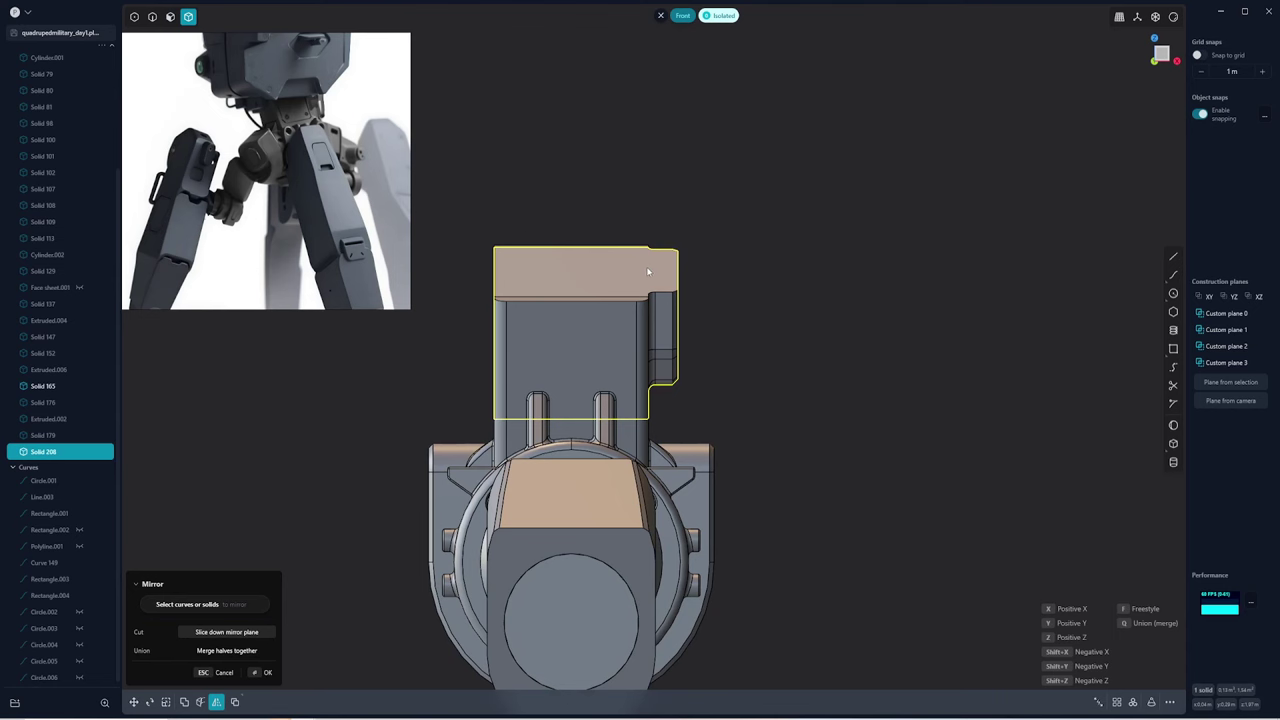
mouse_move(648, 271)
middle_down()
mouse_move(571, 294)
mouse_move(586, 286)
middle_up()
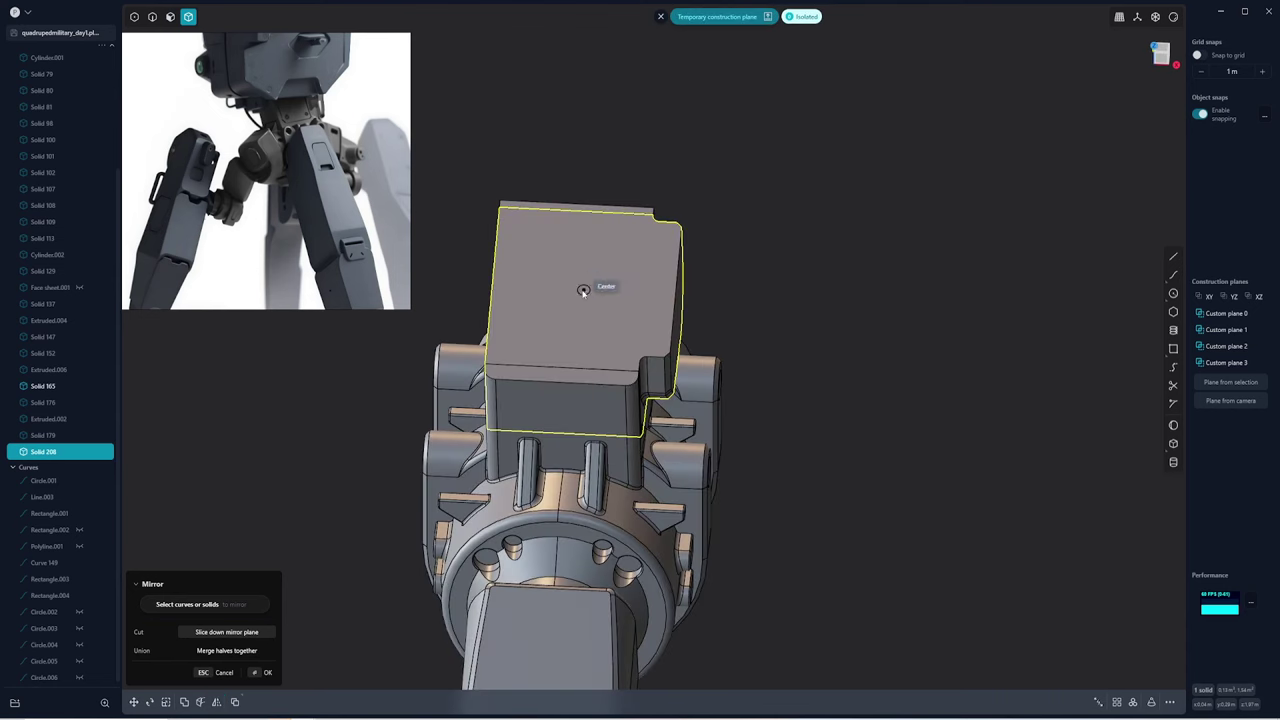
click(597, 213)
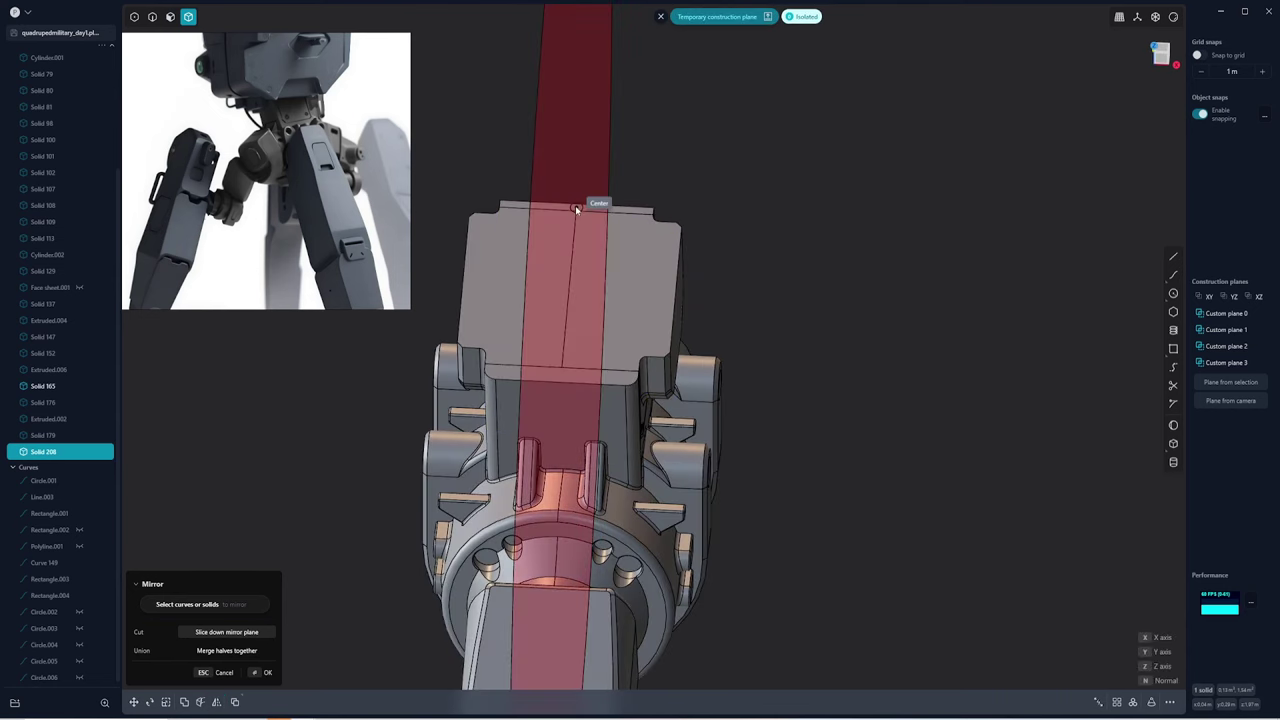
click(575, 205)
click(525, 283)
mouse_move(751, 251)
middle_down()
mouse_move(749, 238)
mouse_move(731, 314)
mouse_move(738, 273)
mouse_move(446, 348)
middle_up()
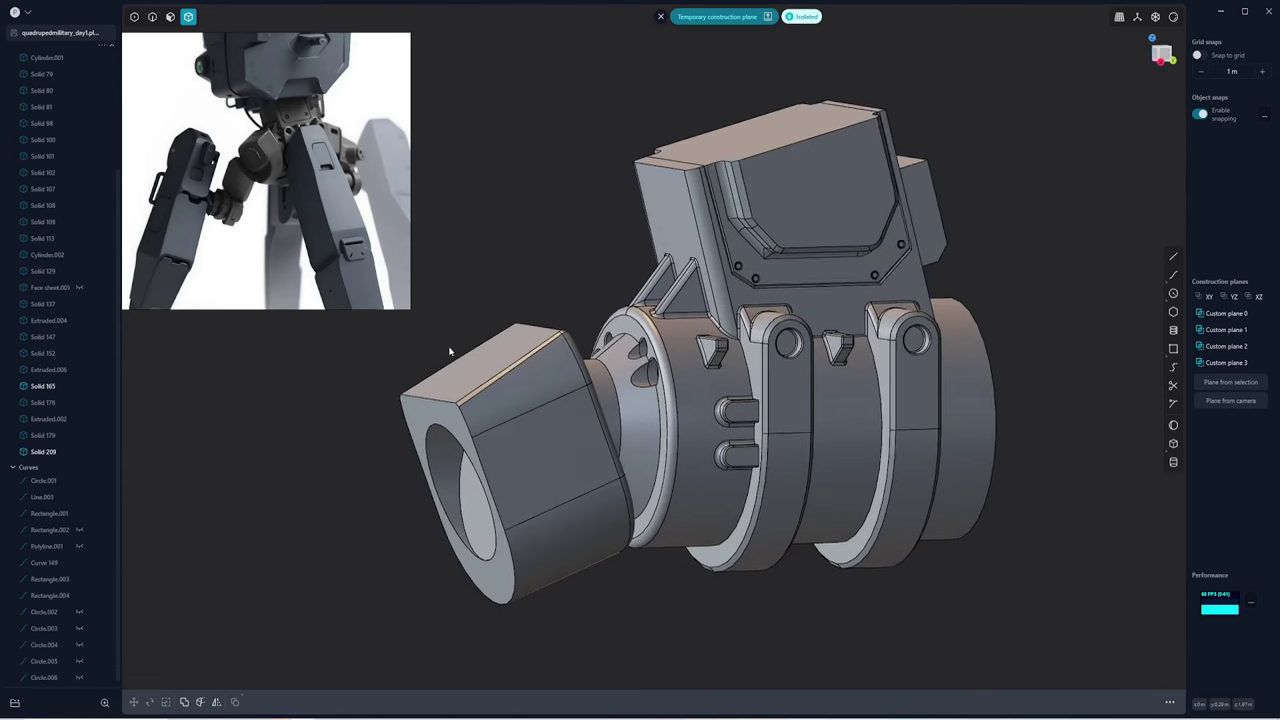
Fillet the edges around the front block's circular opening
scroll(446, 348, up, 3)
click(500, 372)
key(f)
key(Return)
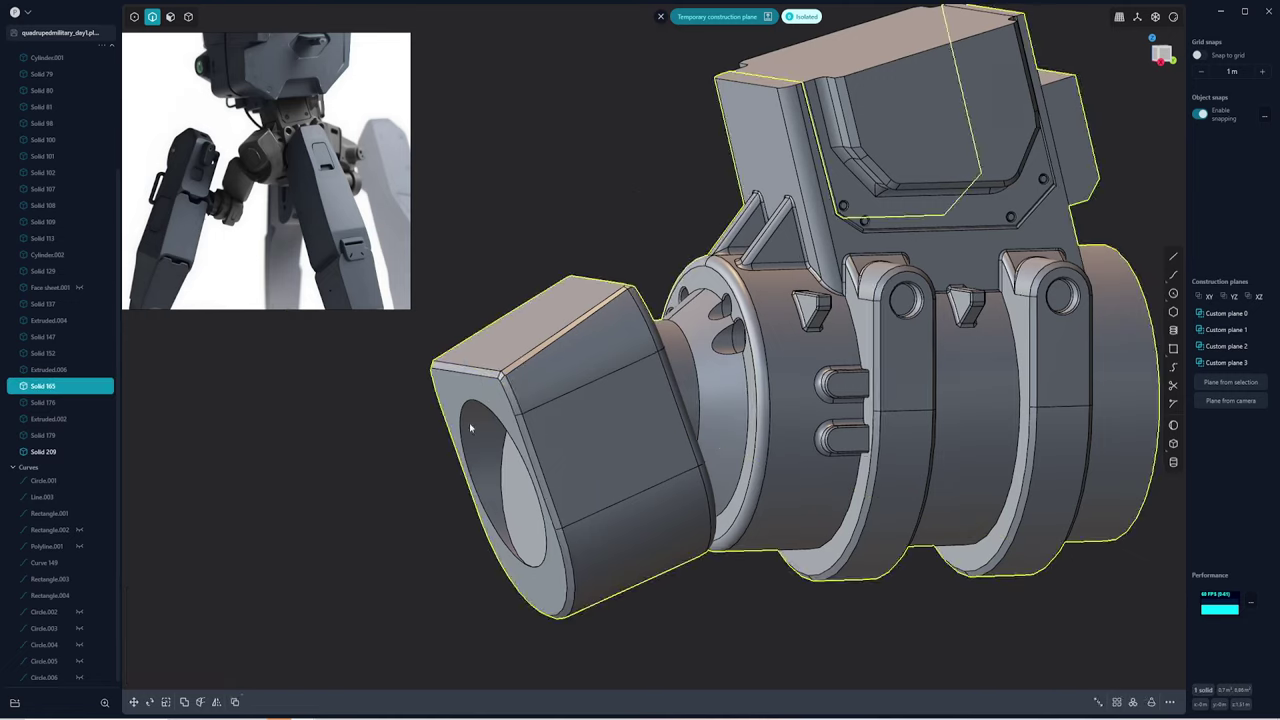
mouse_move(469, 422)
middle_down()
mouse_move(530, 572)
mouse_move(614, 606)
middle_up()
click(530, 572)
key(f)
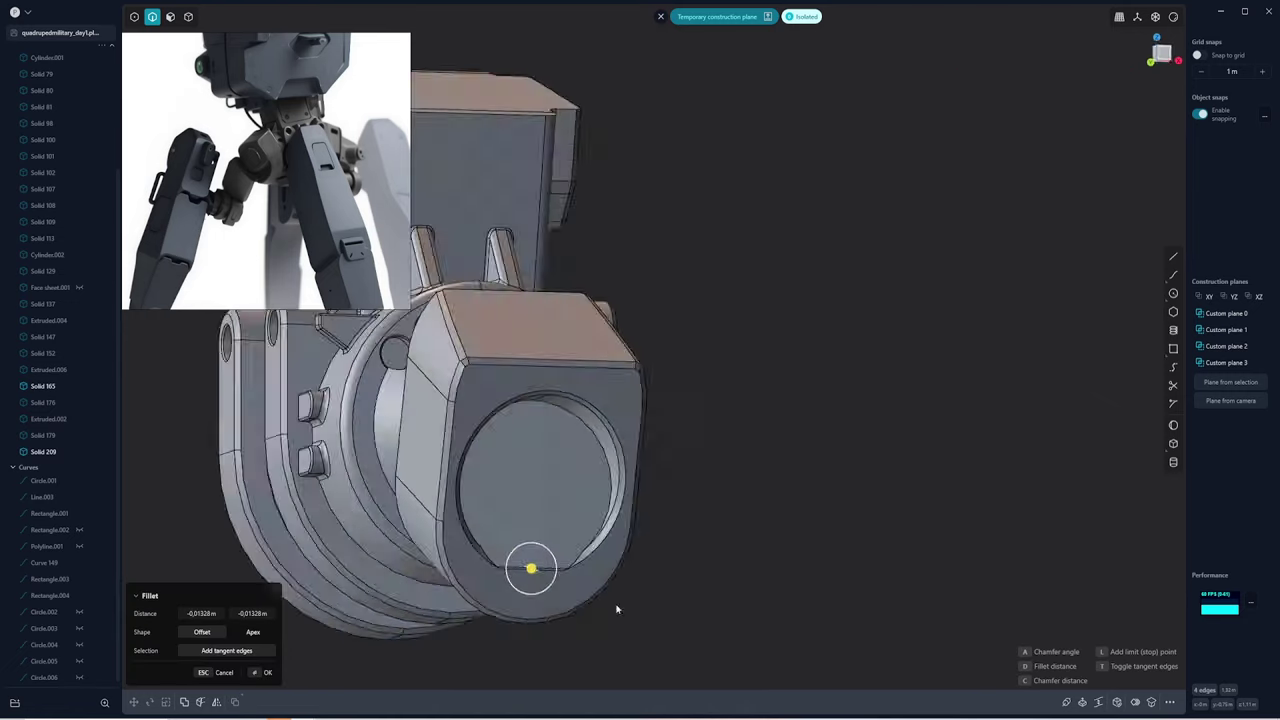
key(Return)
Extrude the face between the two fins outward, about 0.063 m so far
middle_drag(700, 526, 663, 432)
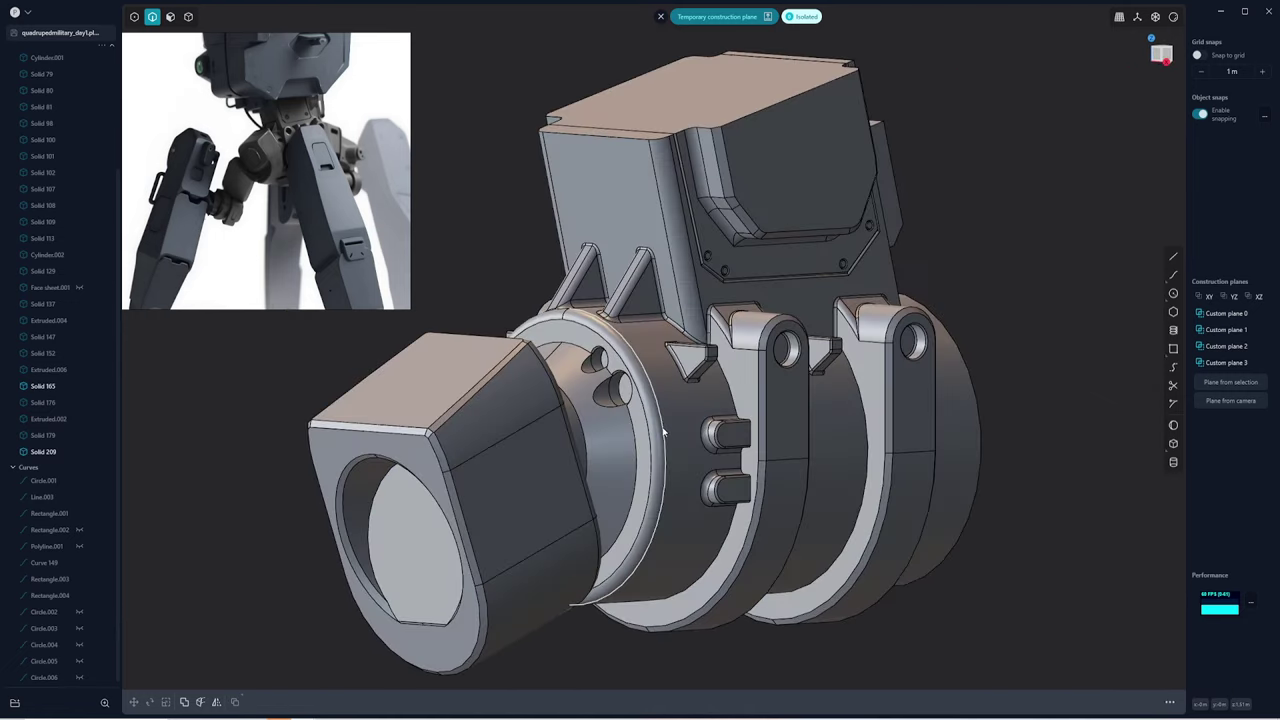
middle_drag(641, 268, 777, 251)
scroll(666, 280, up, 3)
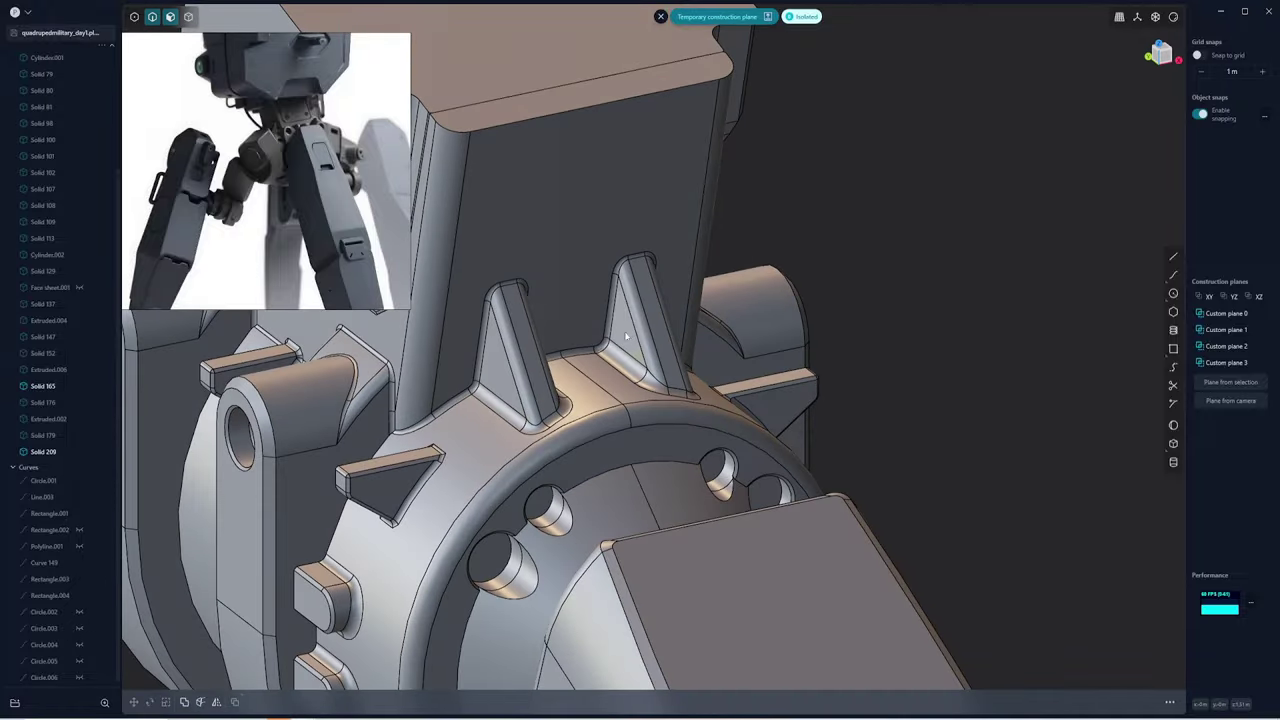
click(525, 335)
key(o)
mouse_move(563, 286)
middle_down()
mouse_move(629, 323)
mouse_move(639, 279)
mouse_move(702, 335)
mouse_move(580, 277)
middle_up()
key(x)
key(Escape)
key(o)
middle_drag(560, 330, 563, 349)
key(x)
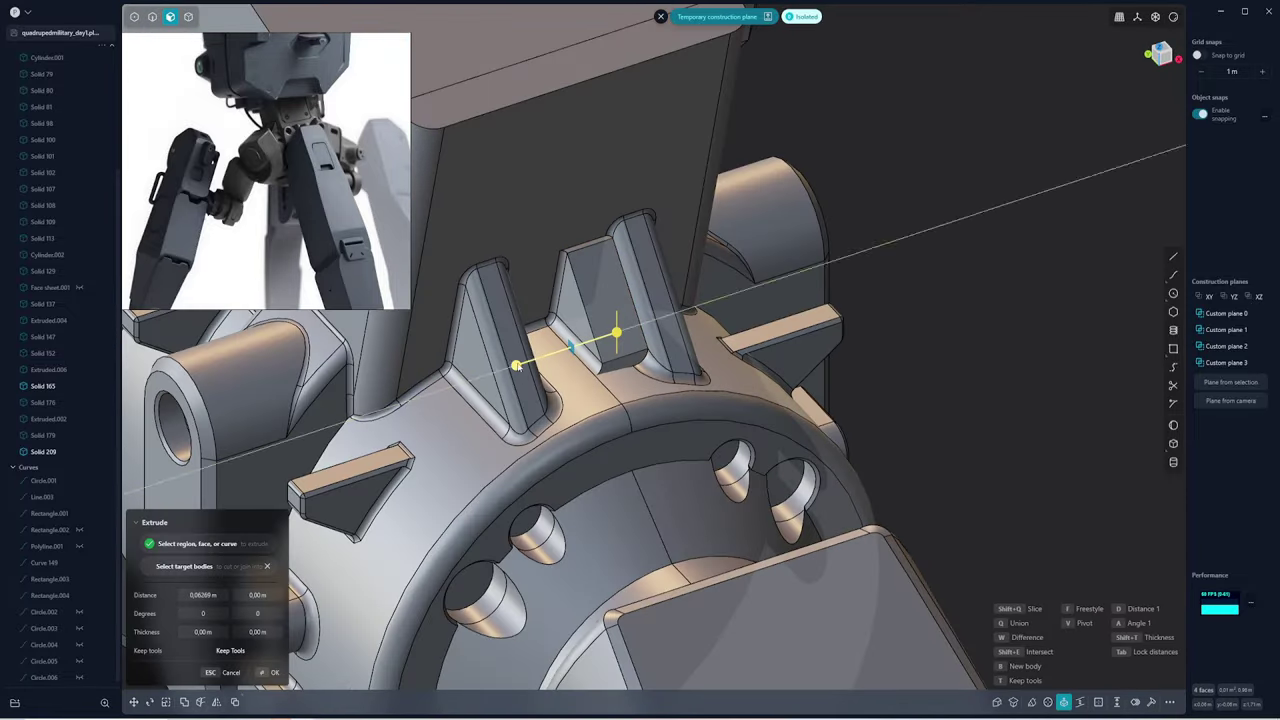
Confirm the new block between the fins and view it from the front
click(517, 365)
key(KP_1)
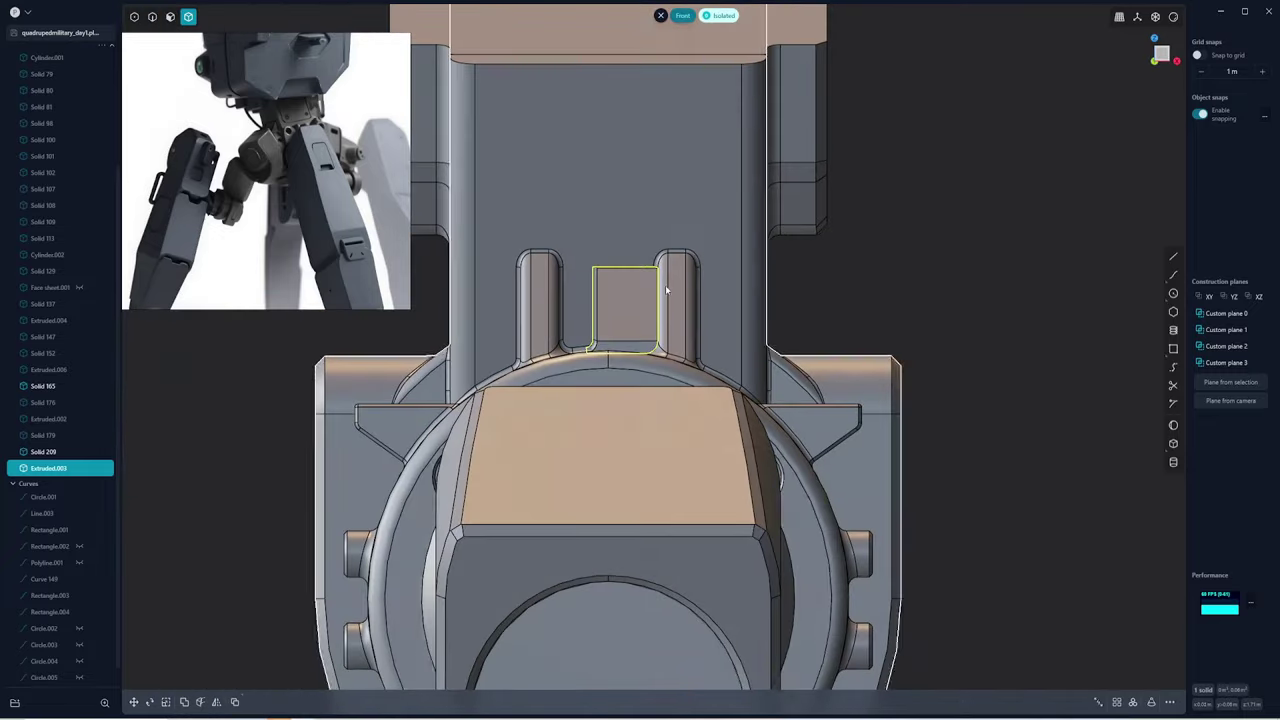
key(alt+x)
scroll(690, 600, down, 5)
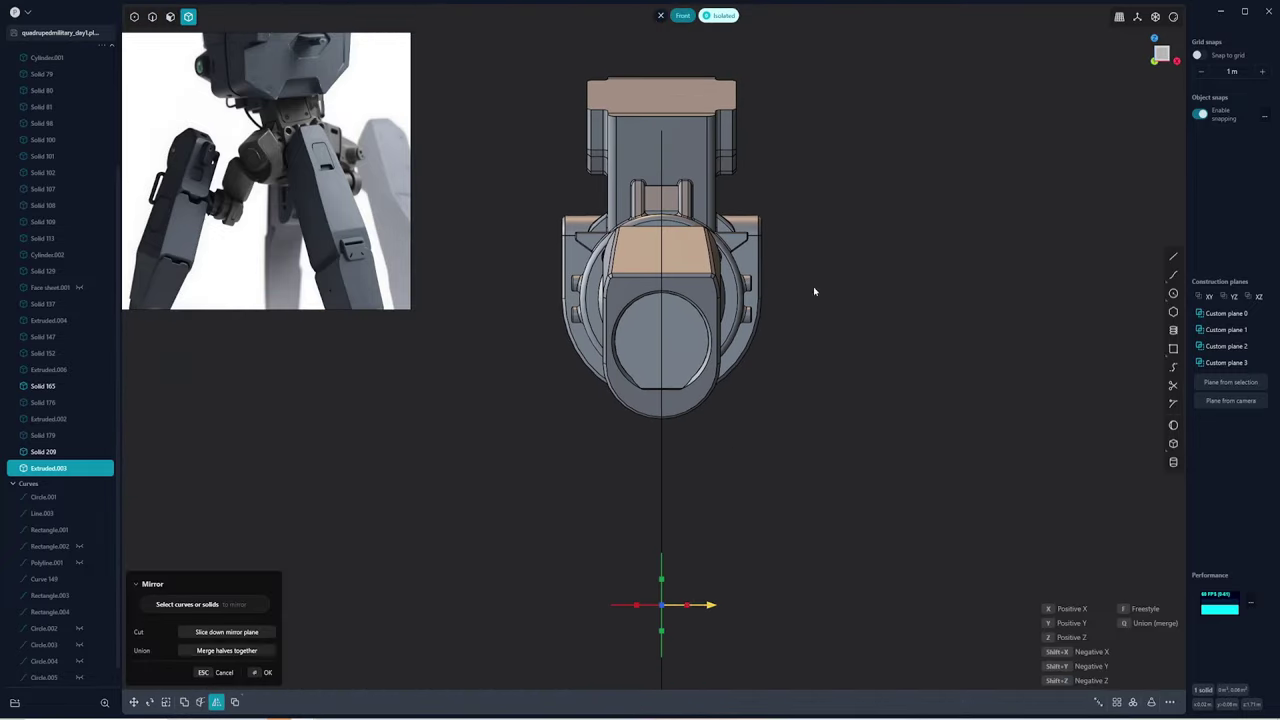
key(Escape)
Try scaling the block between the fins and offsetting one of its faces, then cancel
mouse_move(813, 291)
middle_down()
mouse_move(700, 300)
mouse_move(681, 264)
middle_up()
scroll(691, 297, up, 3)
scroll(691, 297, up, 3)
scroll(691, 297, up, 3)
click(669, 303)
key(s)
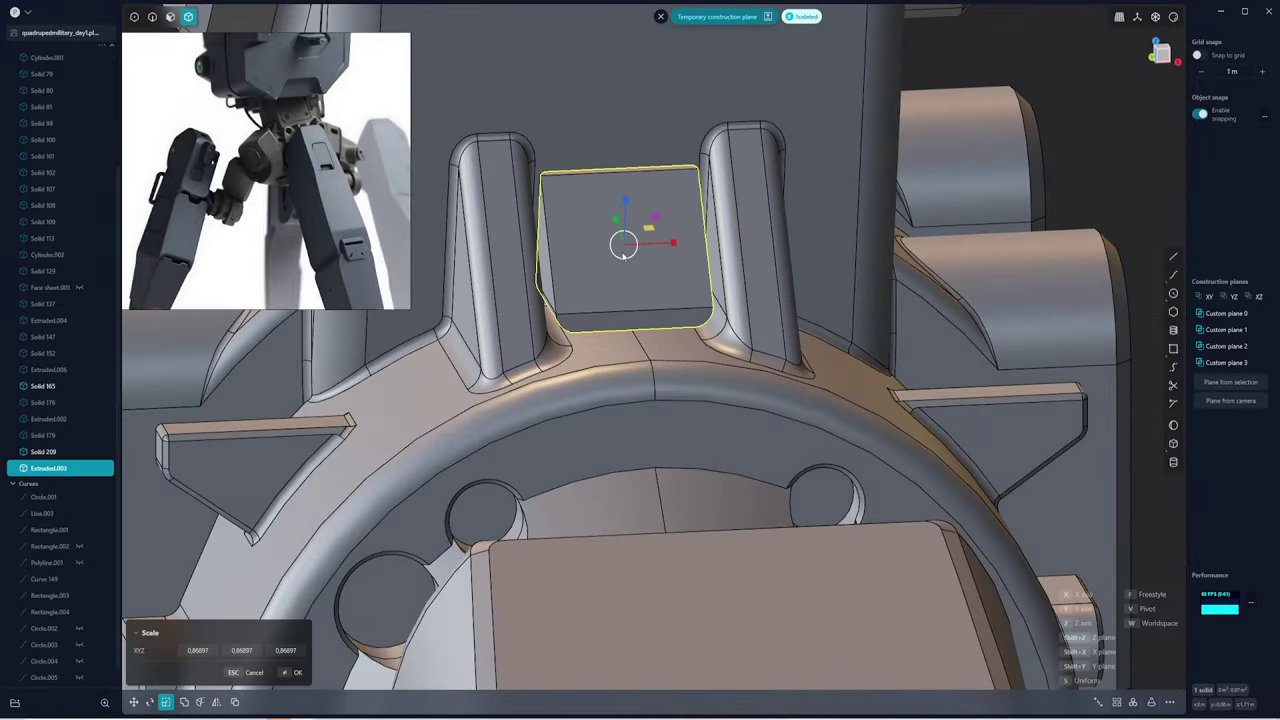
middle_drag(625, 200, 600, 167)
key(Escape)
key(o)
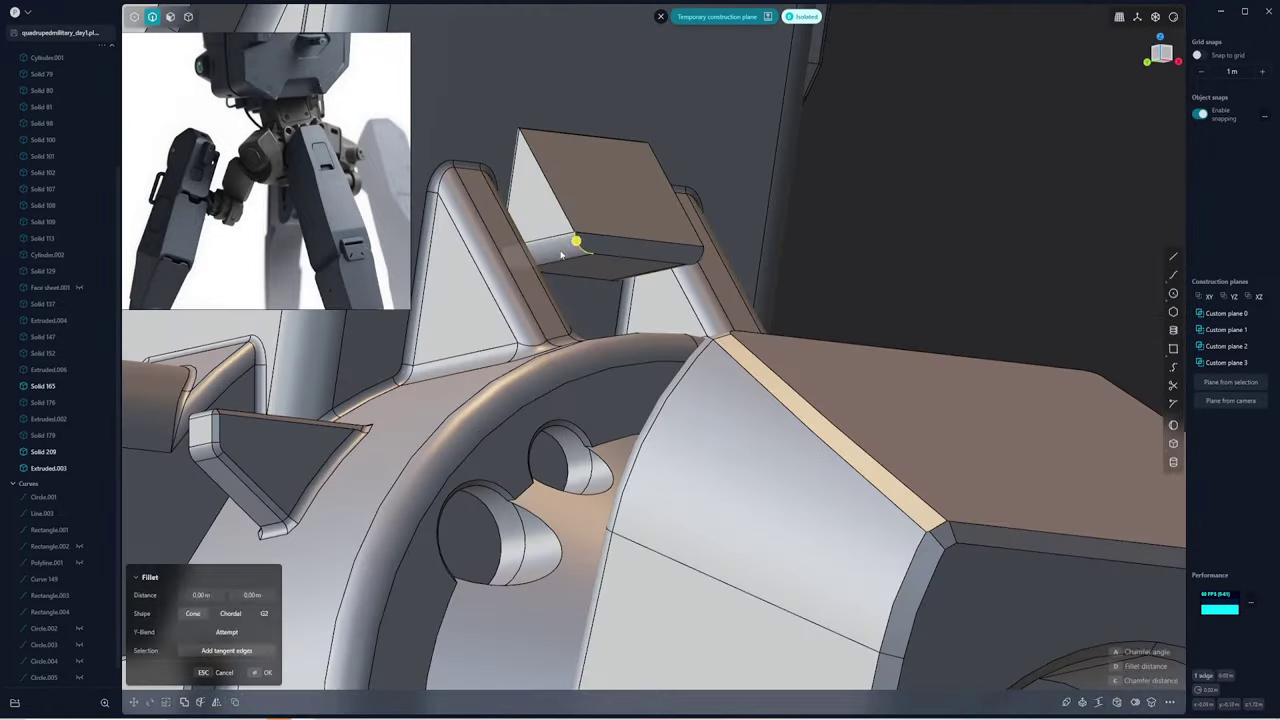
middle_drag(577, 243, 708, 269)
key(Escape)
Check the block's small bevel face, then isolate the block on its own
right_click(708, 269)
click(712, 268)
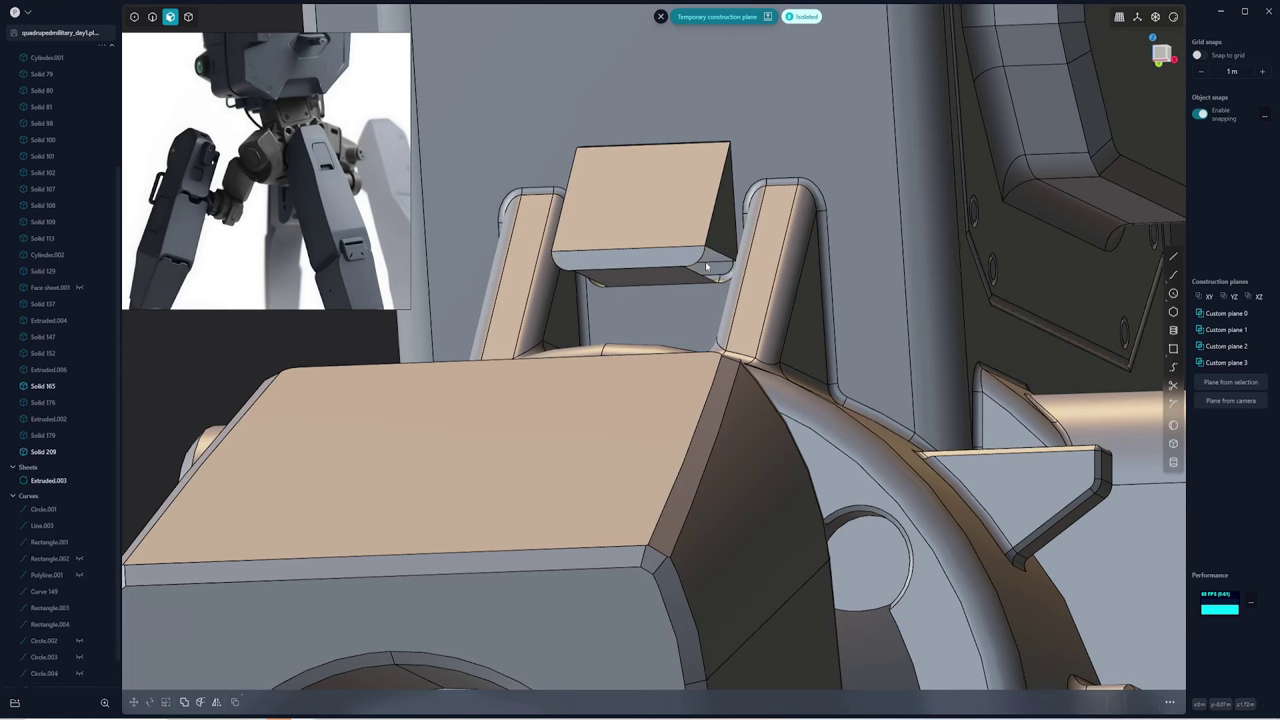
key(o)
middle_drag(660, 262, 669, 244)
key(Escape)
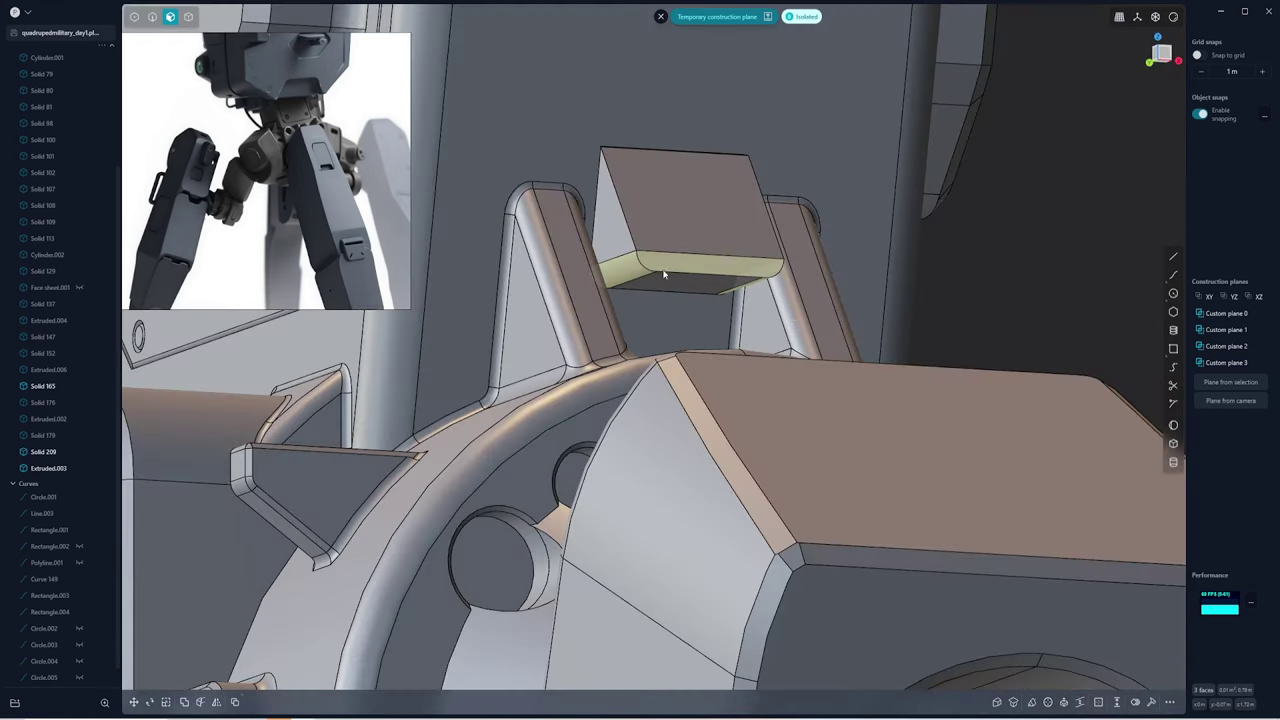
click(669, 244)
key(slash)
Offset the isolated block's rounded bottom face
click(632, 272)
key(o)
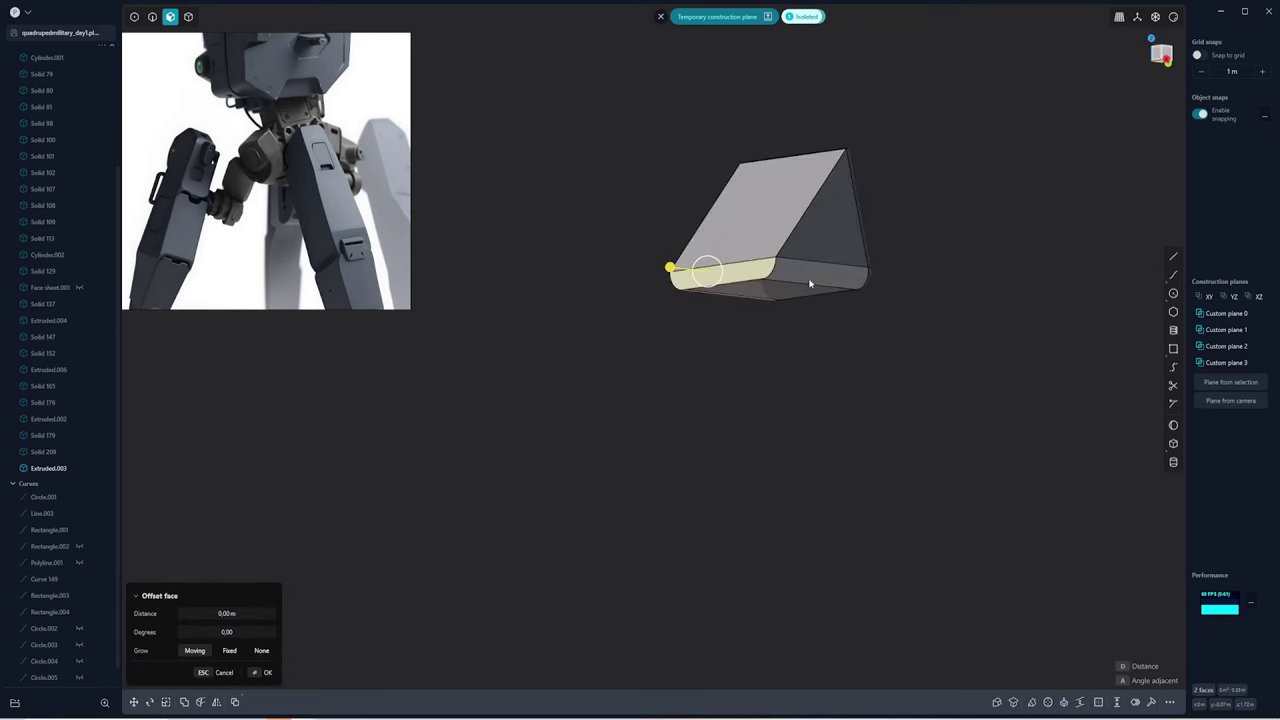
mouse_move(632, 272)
middle_down()
mouse_move(850, 313)
mouse_move(529, 466)
mouse_move(759, 348)
mouse_move(777, 277)
mouse_move(818, 341)
middle_up()
click(786, 300)
key(o)
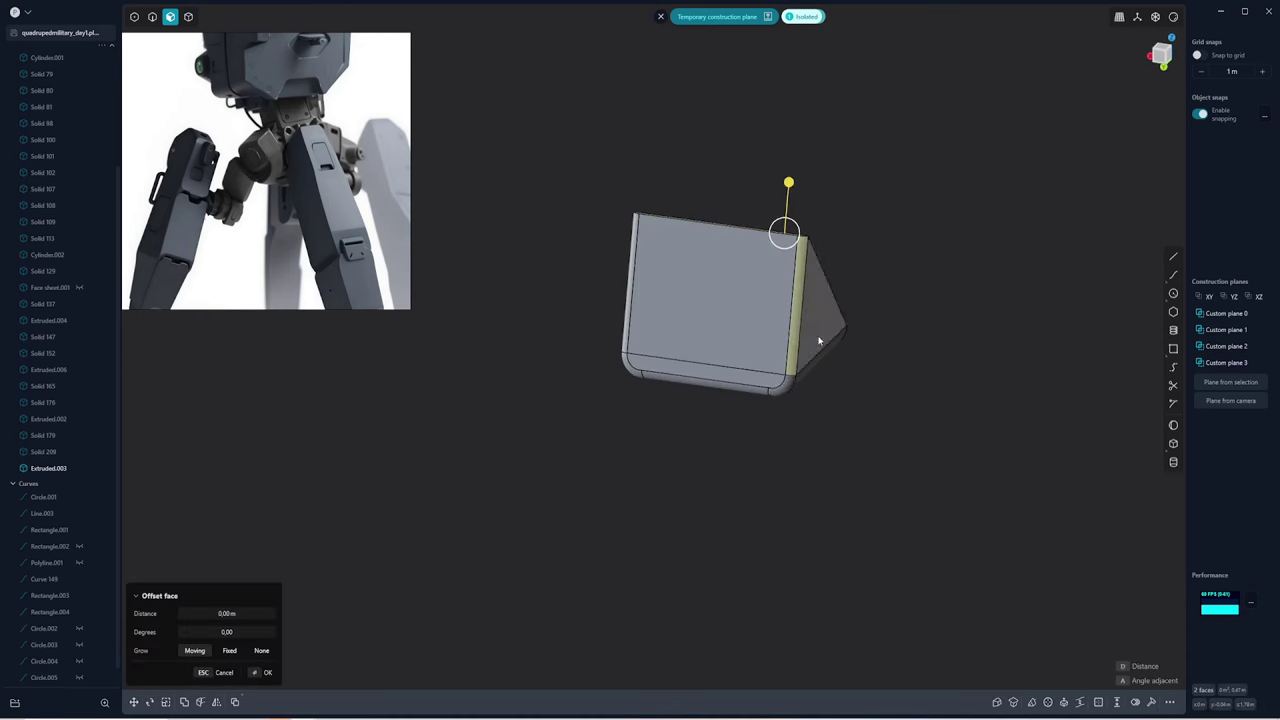
click(645, 374)
middle_drag(633, 253, 826, 269)
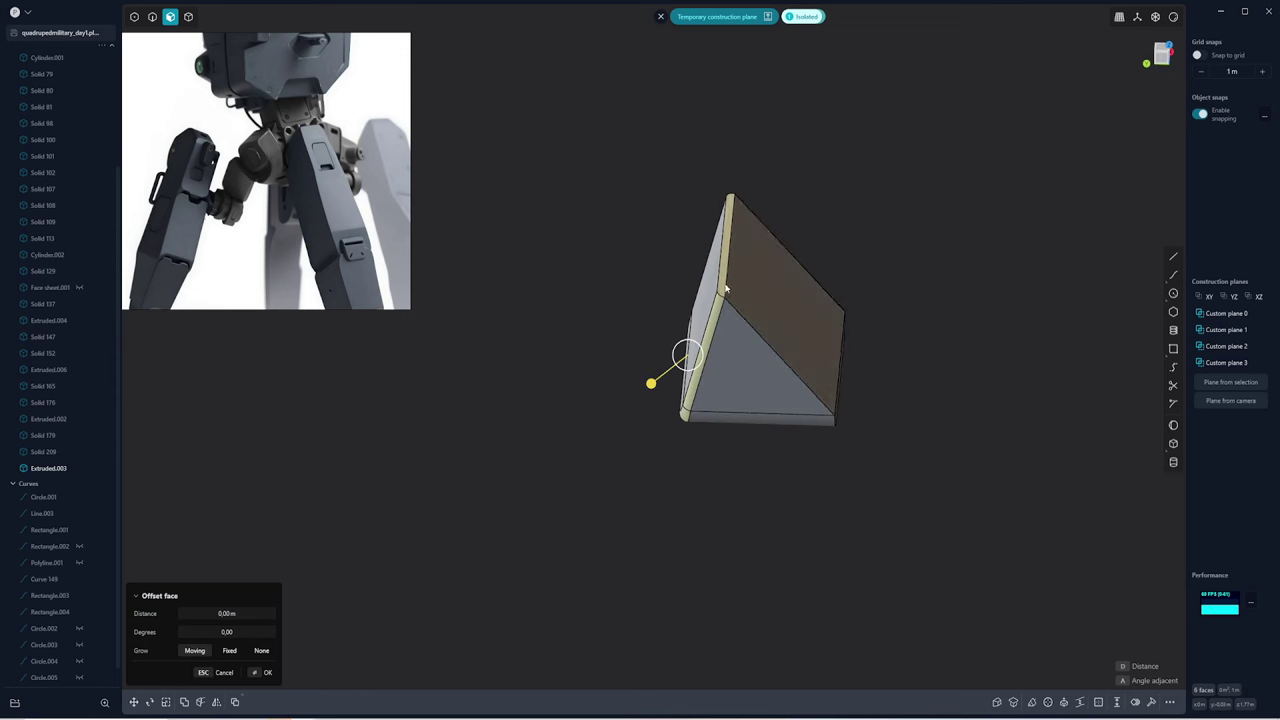
key(Escape)
click(730, 440)
key(o)
mouse_move(736, 398)
middle_down()
mouse_move(600, 440)
mouse_move(554, 434)
mouse_move(646, 429)
mouse_move(555, 375)
middle_up()
key(Escape)
Delete the thin bottom strip face and show the whole model again
click(555, 375)
key(Delete)
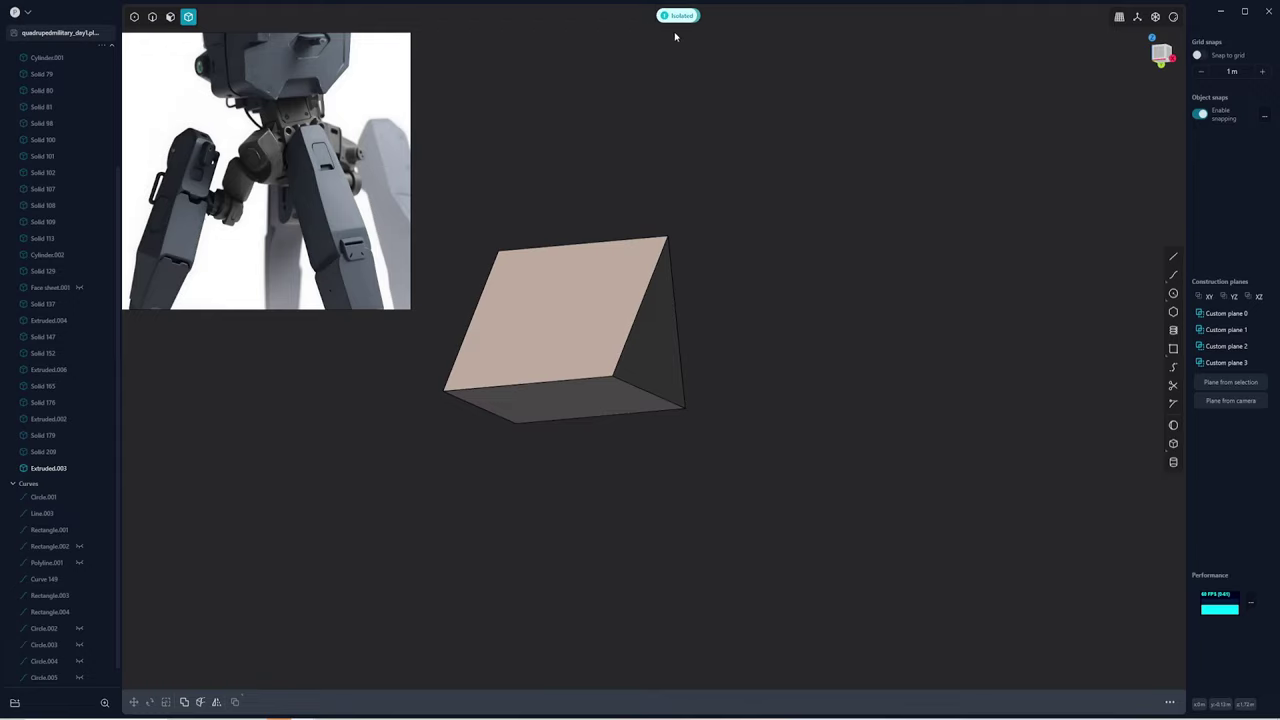
key(alt+h)
mouse_move(675, 37)
middle_down()
mouse_move(652, 357)
mouse_move(586, 320)
middle_up()
Scale the wedge to fill the gap between the fins, trying and abandoning an edge fillet
key(g)
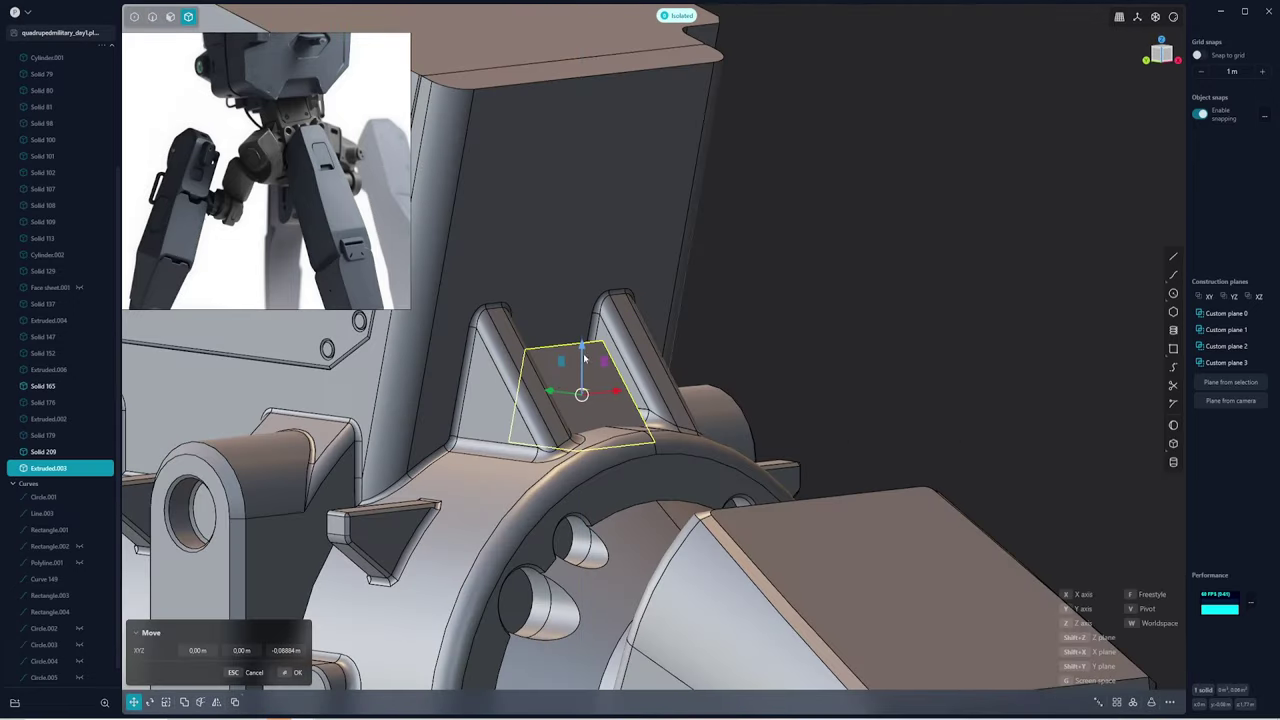
key(s)
middle_drag(525, 390, 590, 387)
click(615, 388)
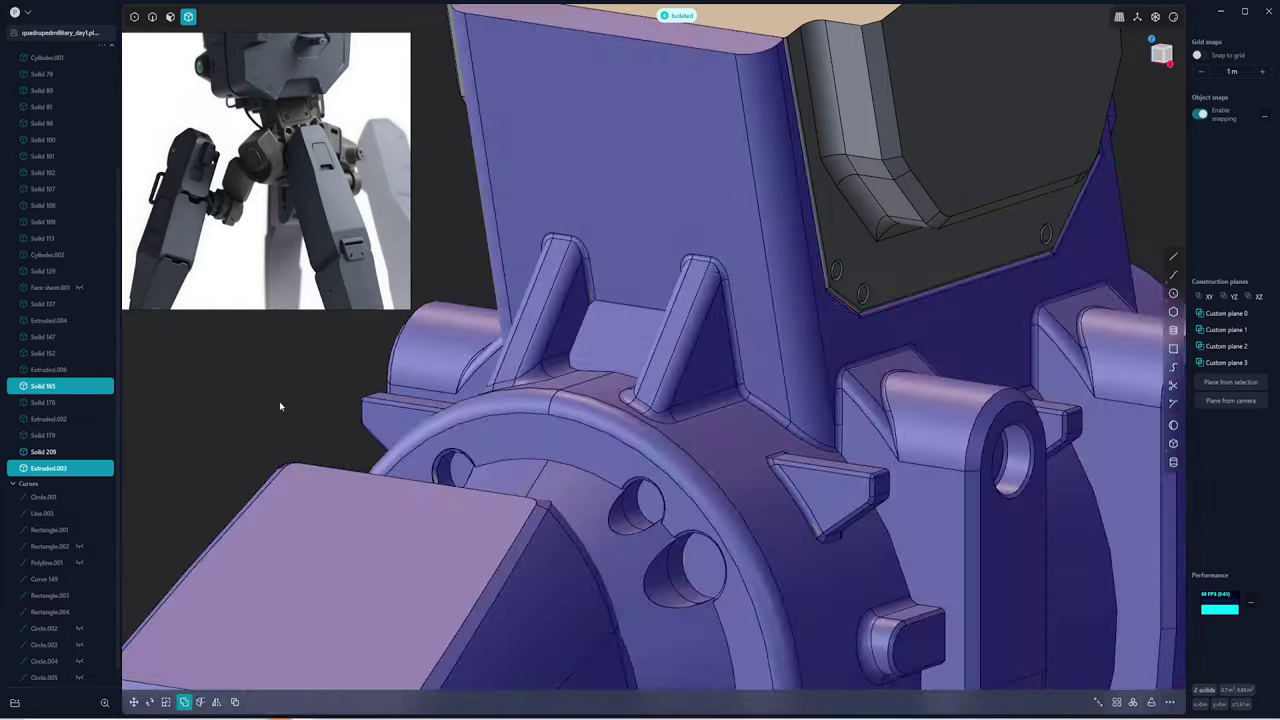
mouse_move(279, 401)
middle_down()
mouse_move(730, 268)
mouse_move(686, 400)
middle_up()
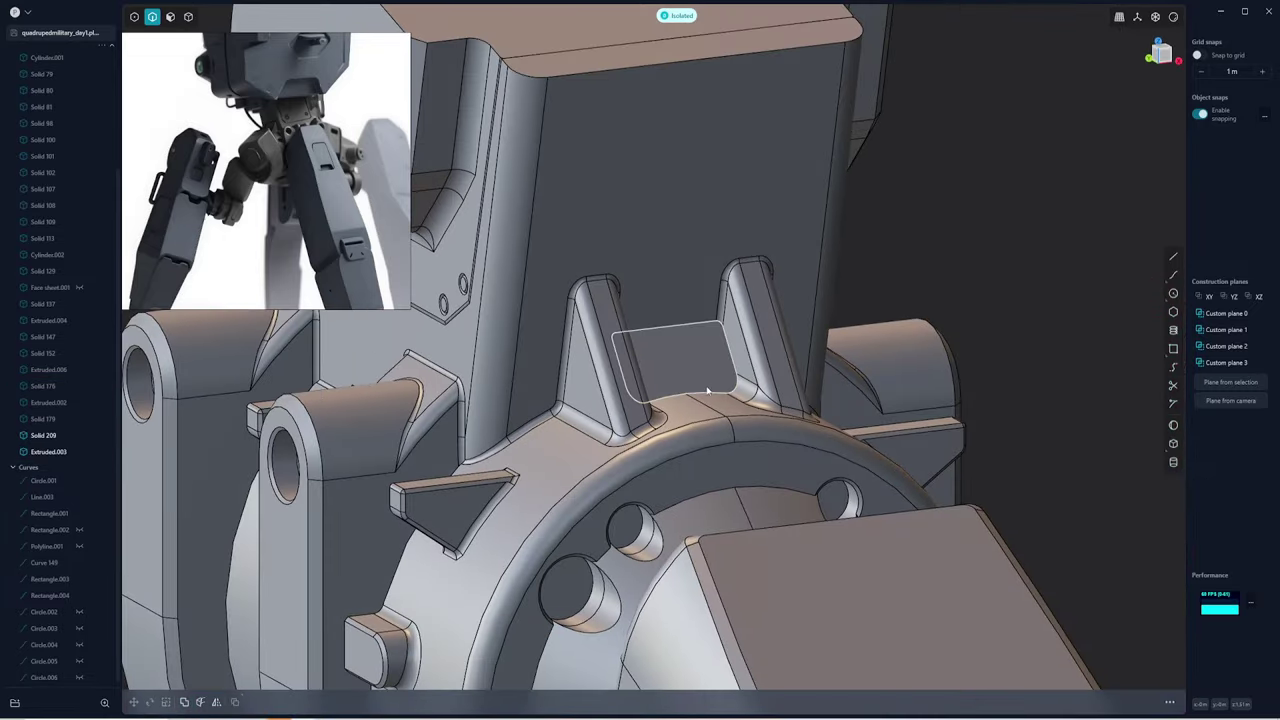
key(f)
key(Return)
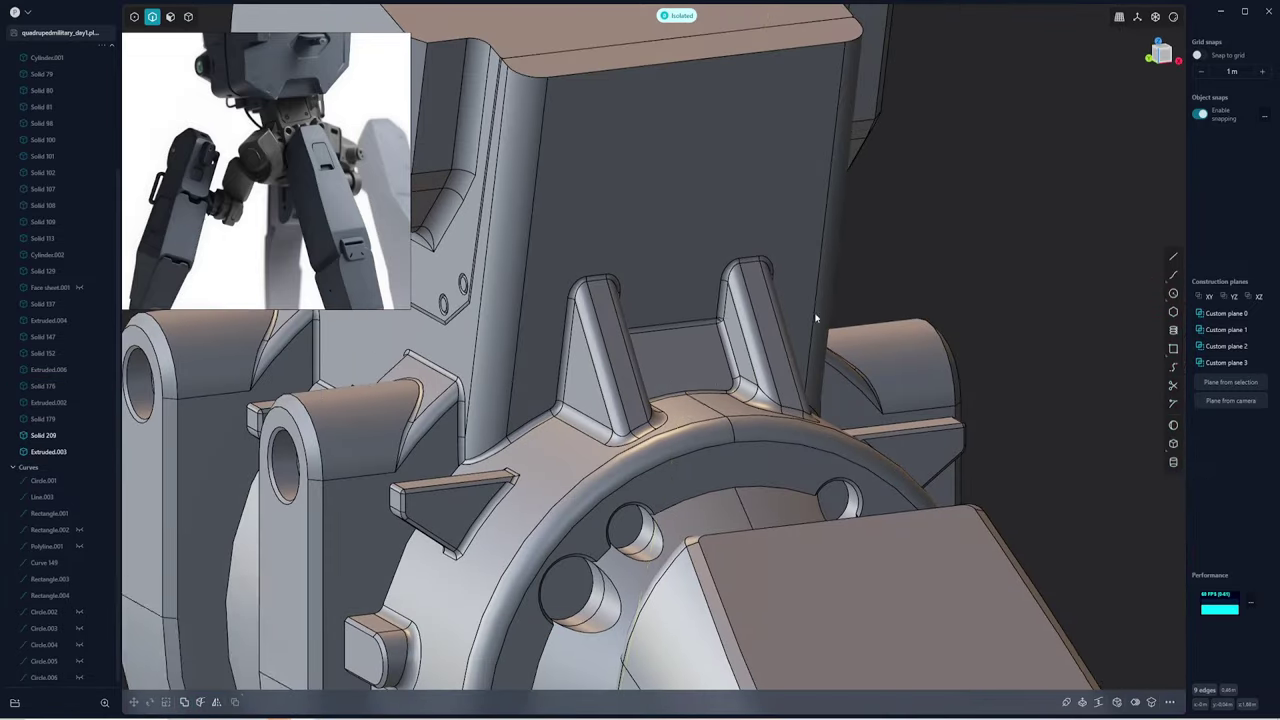
mouse_move(817, 317)
middle_down()
mouse_move(725, 393)
mouse_move(451, 349)
mouse_move(603, 286)
mouse_move(666, 26)
middle_up()
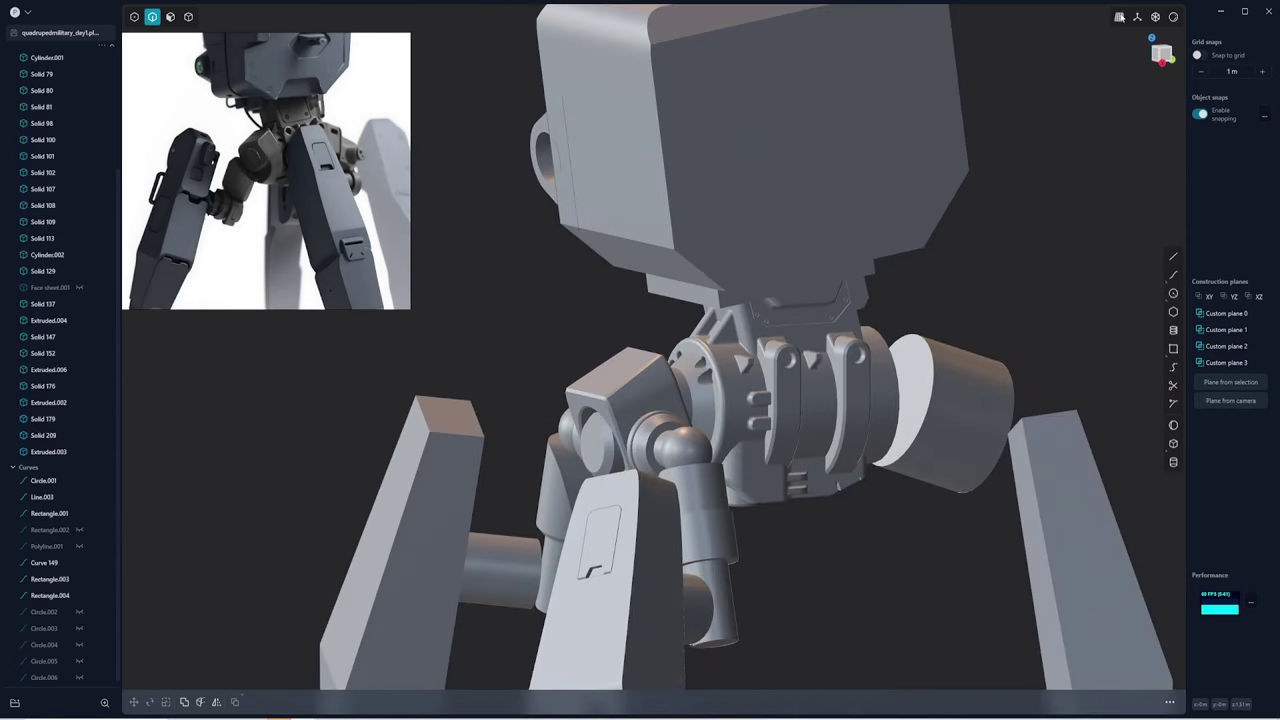
Isolate the two extruded joint parts, Extruded.002 and Extruded.003
mouse_move(1120, 17)
middle_down()
mouse_move(983, 309)
mouse_move(842, 288)
mouse_move(843, 305)
mouse_move(741, 314)
middle_up()
key(4)
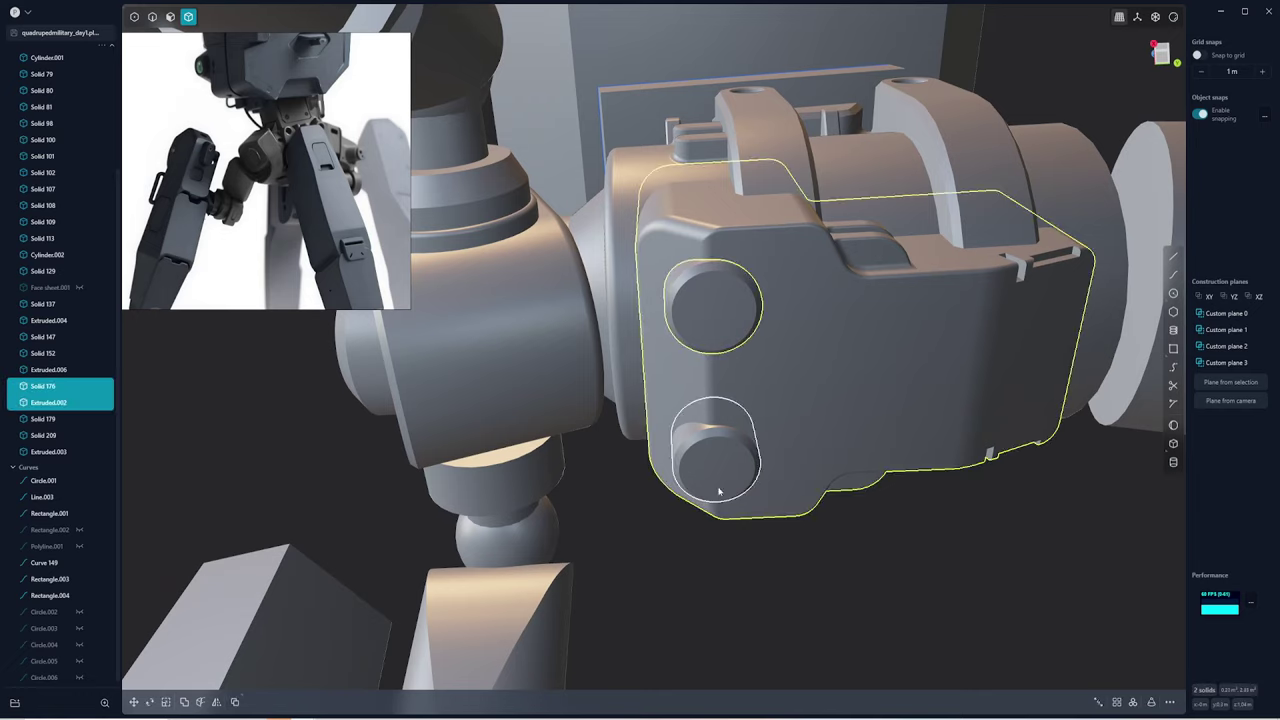
mouse_move(718, 491)
middle_down()
mouse_move(849, 394)
mouse_move(761, 99)
mouse_move(915, 434)
mouse_move(659, 261)
mouse_move(691, 354)
mouse_move(763, 449)
mouse_move(645, 343)
mouse_move(857, 301)
middle_up()
key(slash)
Offset the two round pin faces in the ring joint out about 0.017 m
click(645, 343)
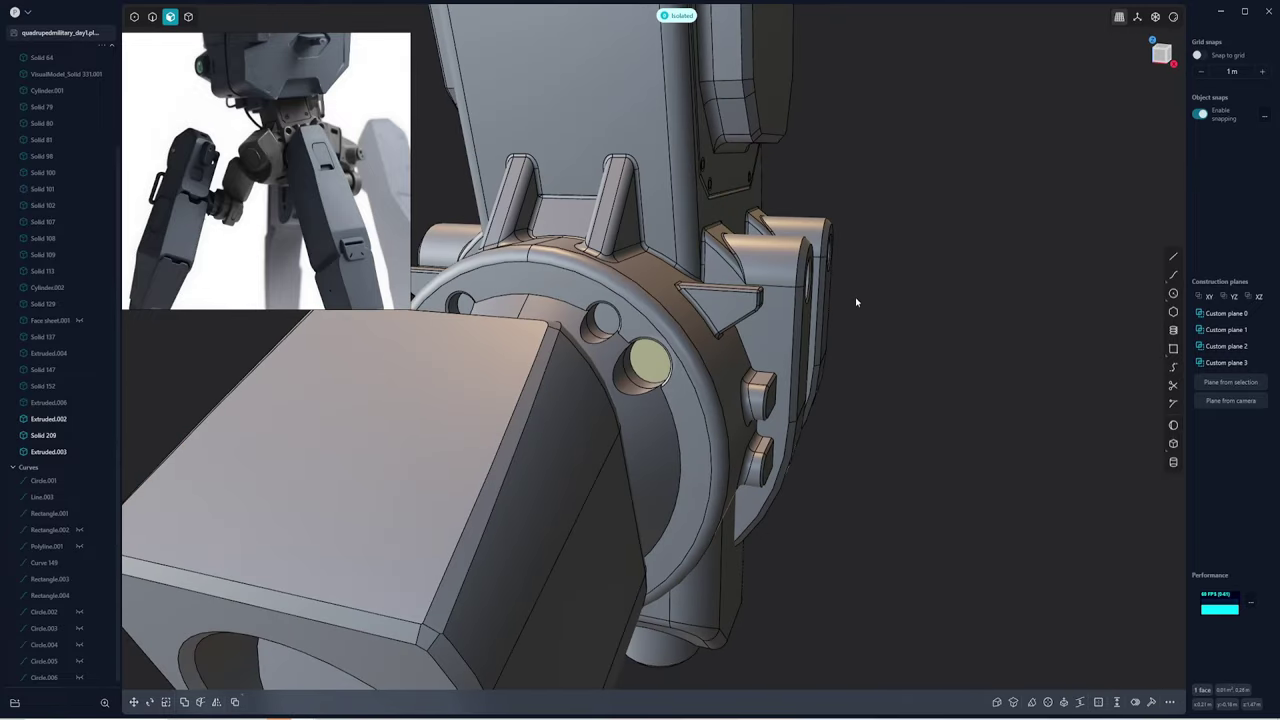
click(601, 320)
key(o)
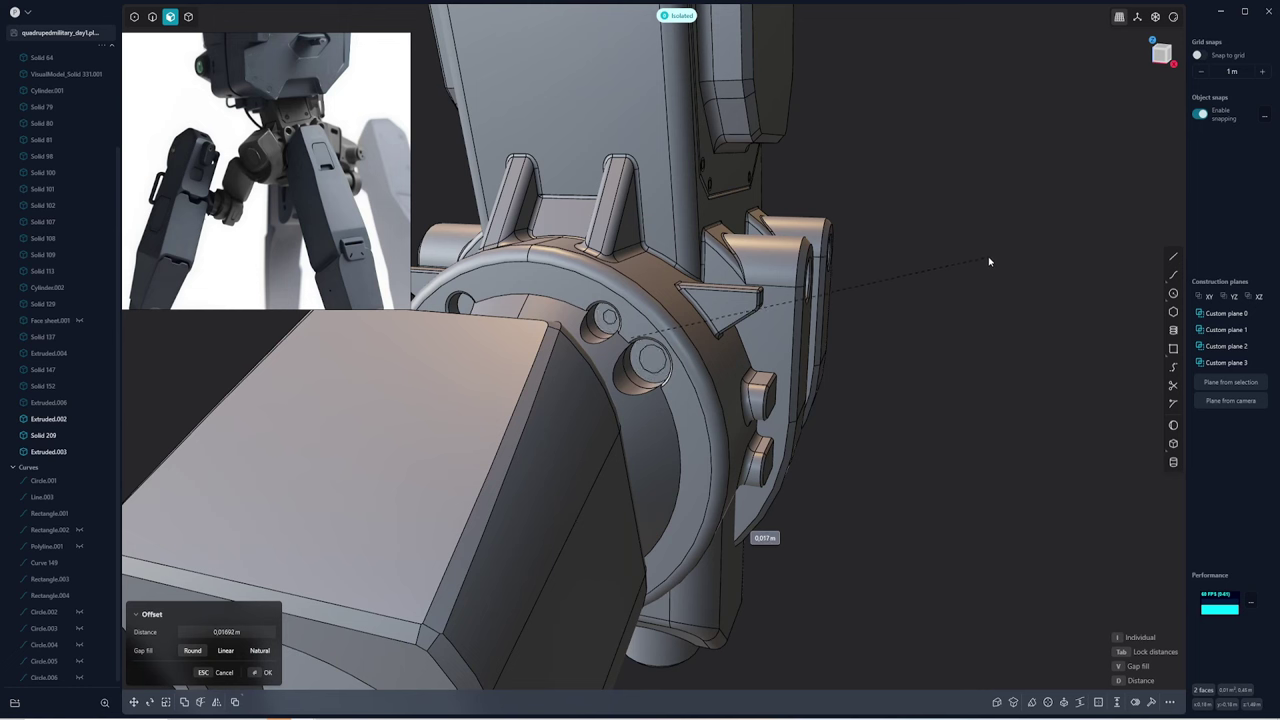
mouse_move(985, 264)
middle_down()
mouse_move(573, 337)
mouse_move(600, 320)
middle_up()
click(568, 340)
Lightly fillet the front pin's top edge
key(2)
click(622, 346)
key(f)
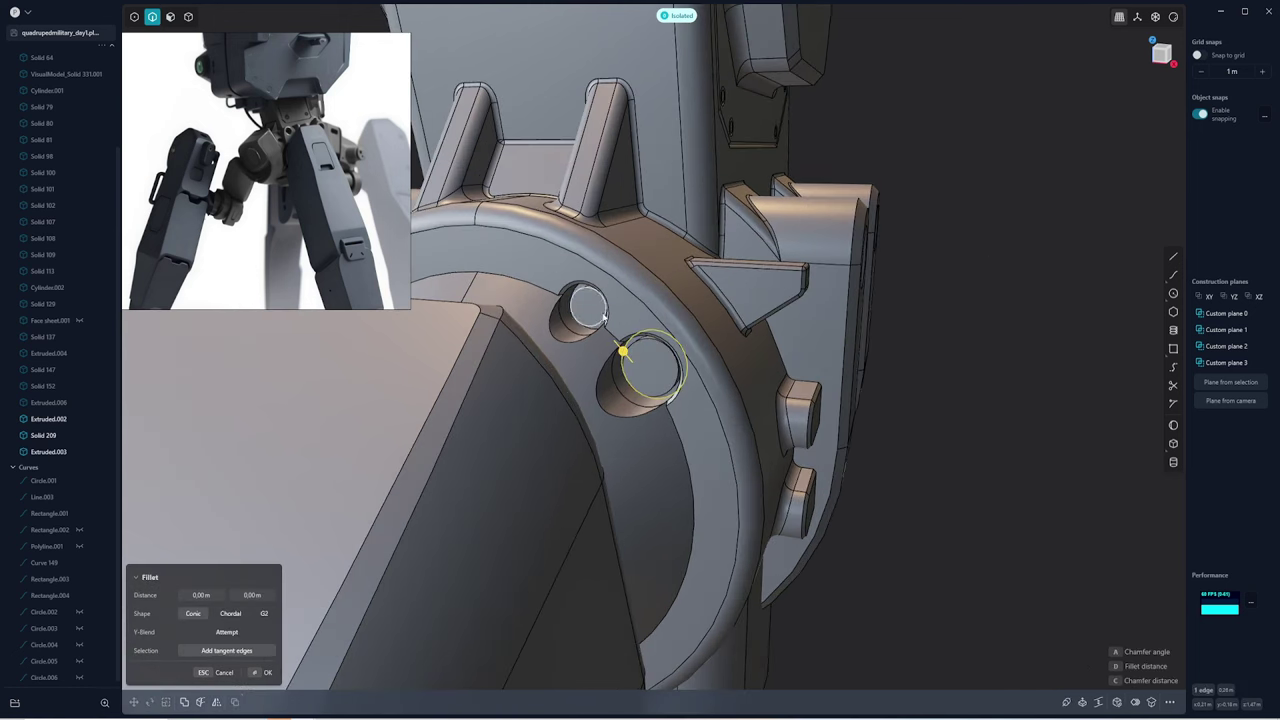
scroll(994, 317, down, 5)
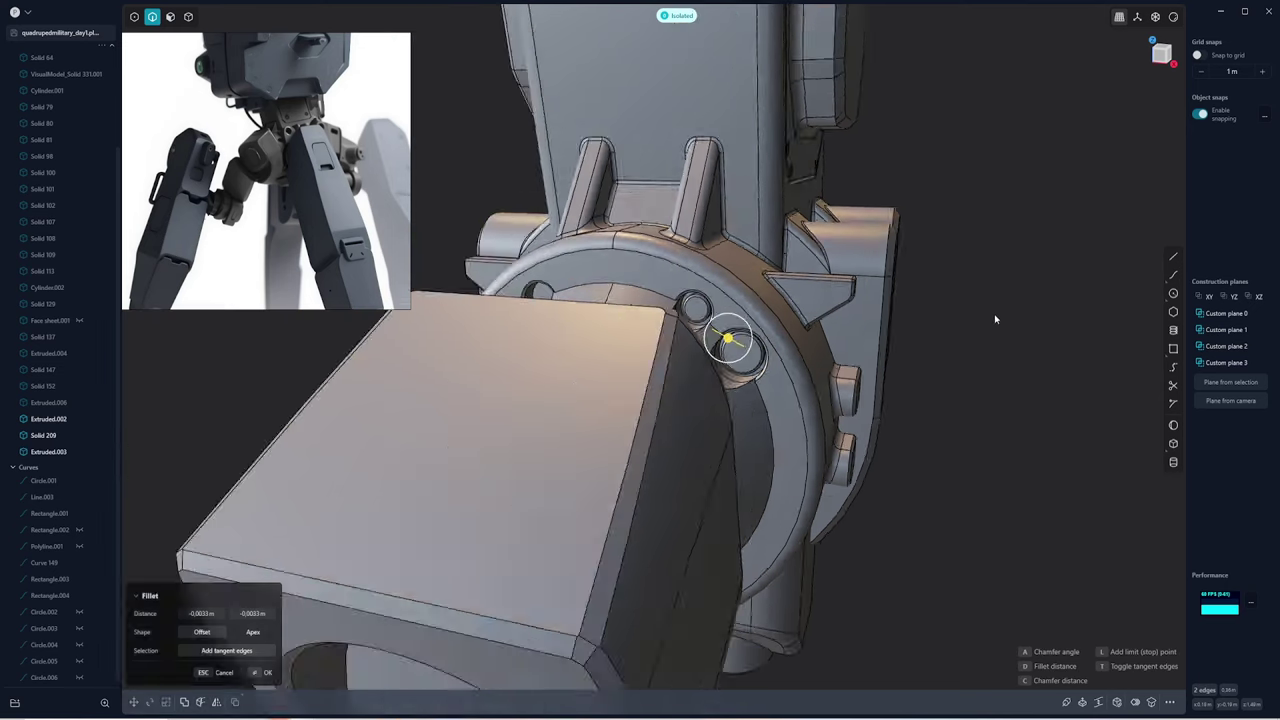
key(Escape)
key(4)
click(700, 330)
middle_drag(700, 330, 842, 303)
key(Escape)
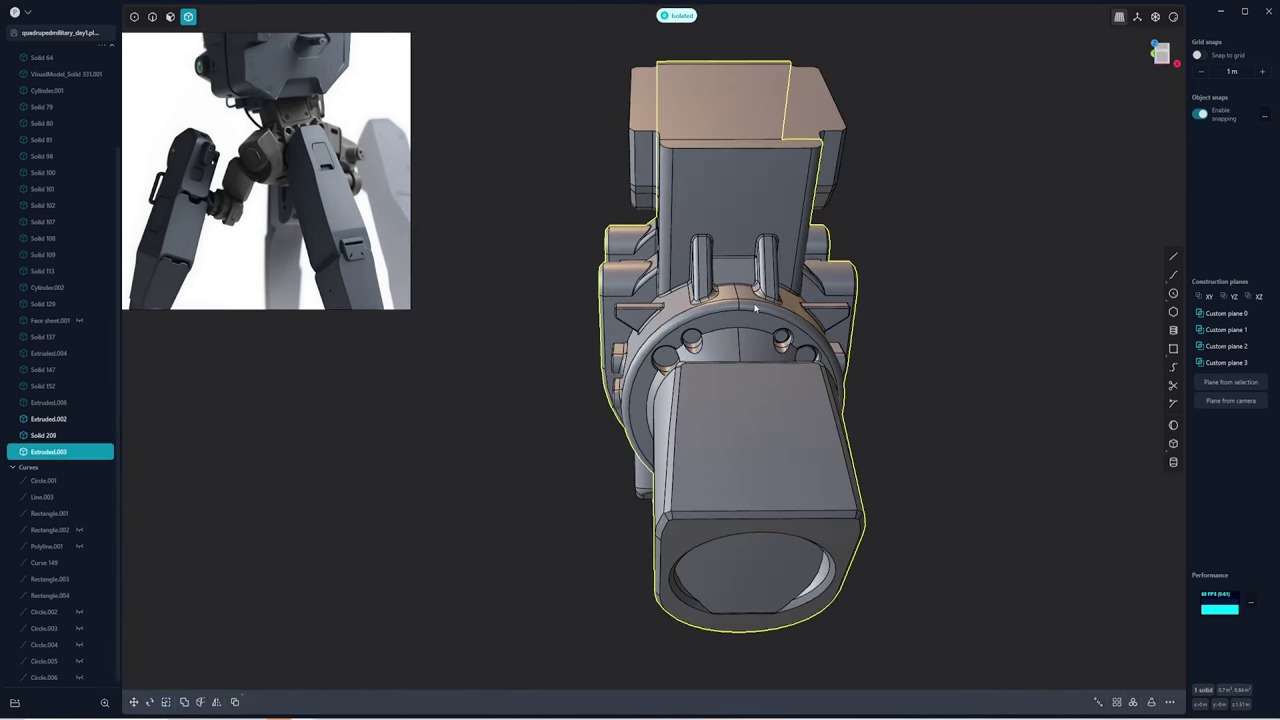
Create a sphere on the joint's round boss, sized to the boss
key(alt+x)
key(Escape)
mouse_move(934, 303)
middle_down()
mouse_move(771, 237)
mouse_move(698, 380)
mouse_move(734, 497)
mouse_move(743, 294)
mouse_move(790, 320)
mouse_move(960, 322)
middle_up()
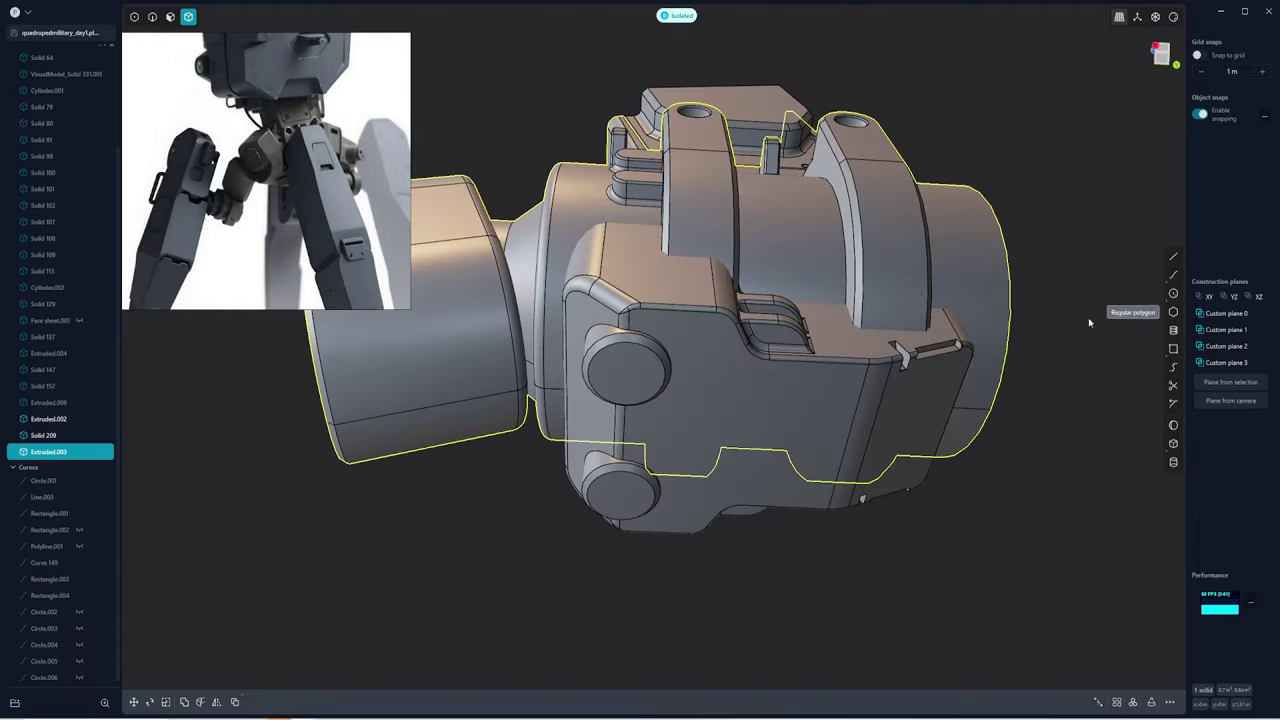
click(1173, 425)
middle_drag(780, 400, 657, 399)
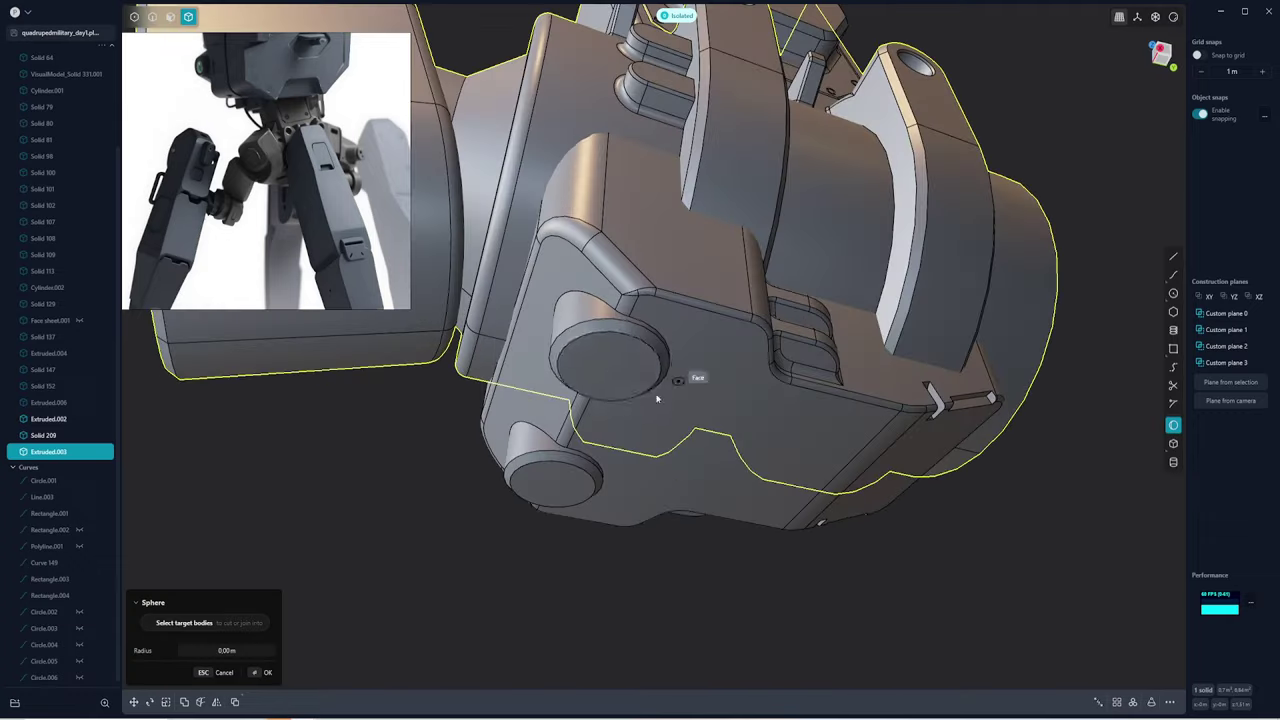
click(625, 341)
middle_drag(625, 341, 630, 372)
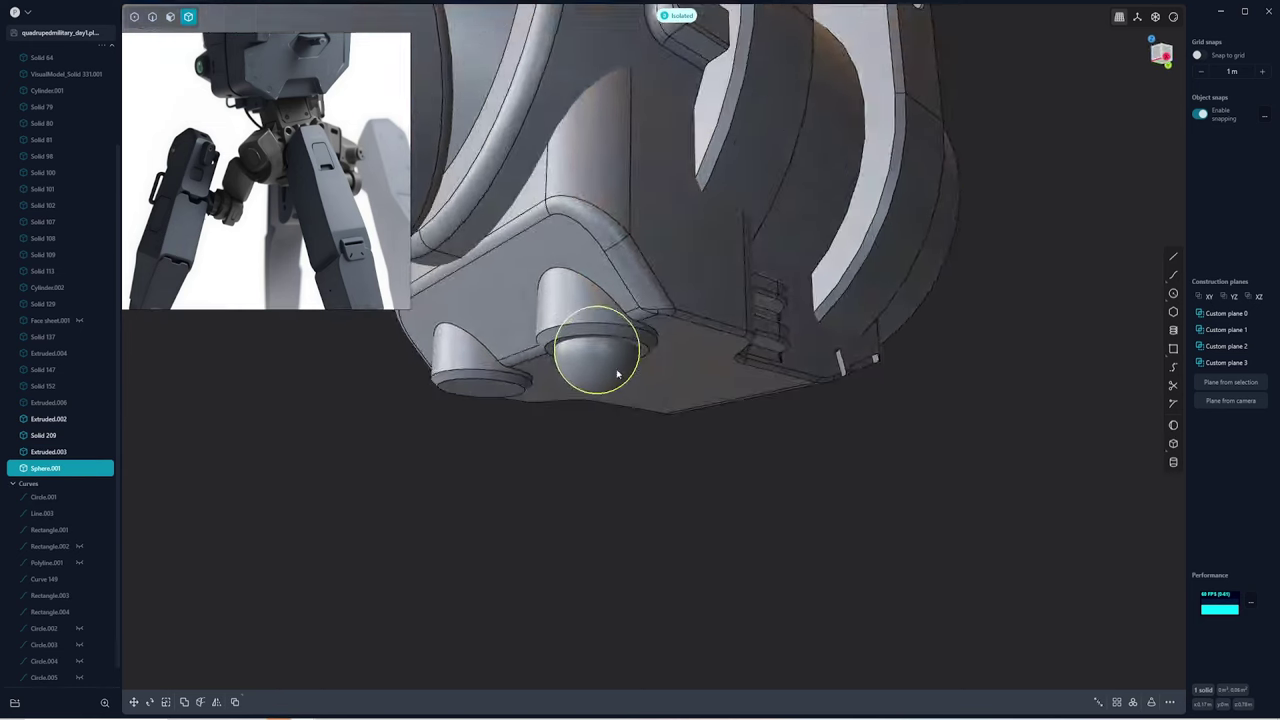
Flatten the sphere to about 0.41 in Z and union it with Extruded.002
key(s)
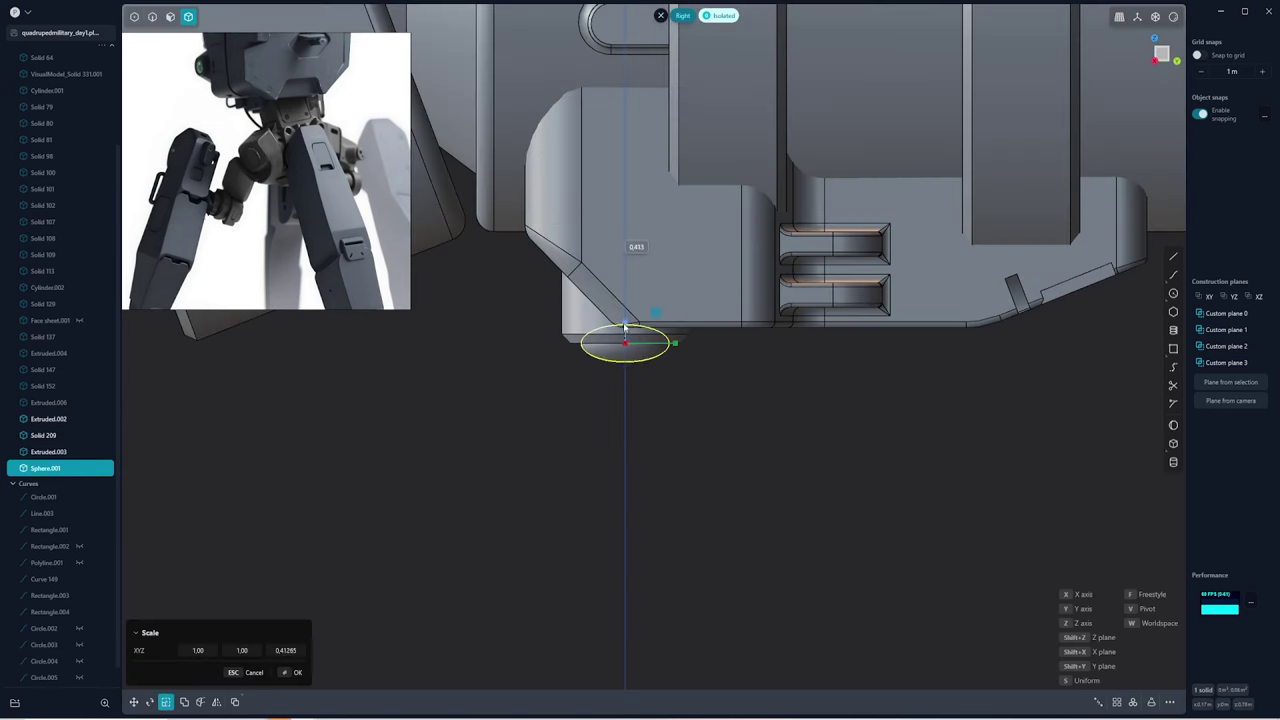
click(625, 333)
mouse_move(625, 333)
middle_down()
mouse_move(871, 409)
mouse_move(609, 289)
mouse_move(778, 303)
mouse_move(666, 320)
middle_up()
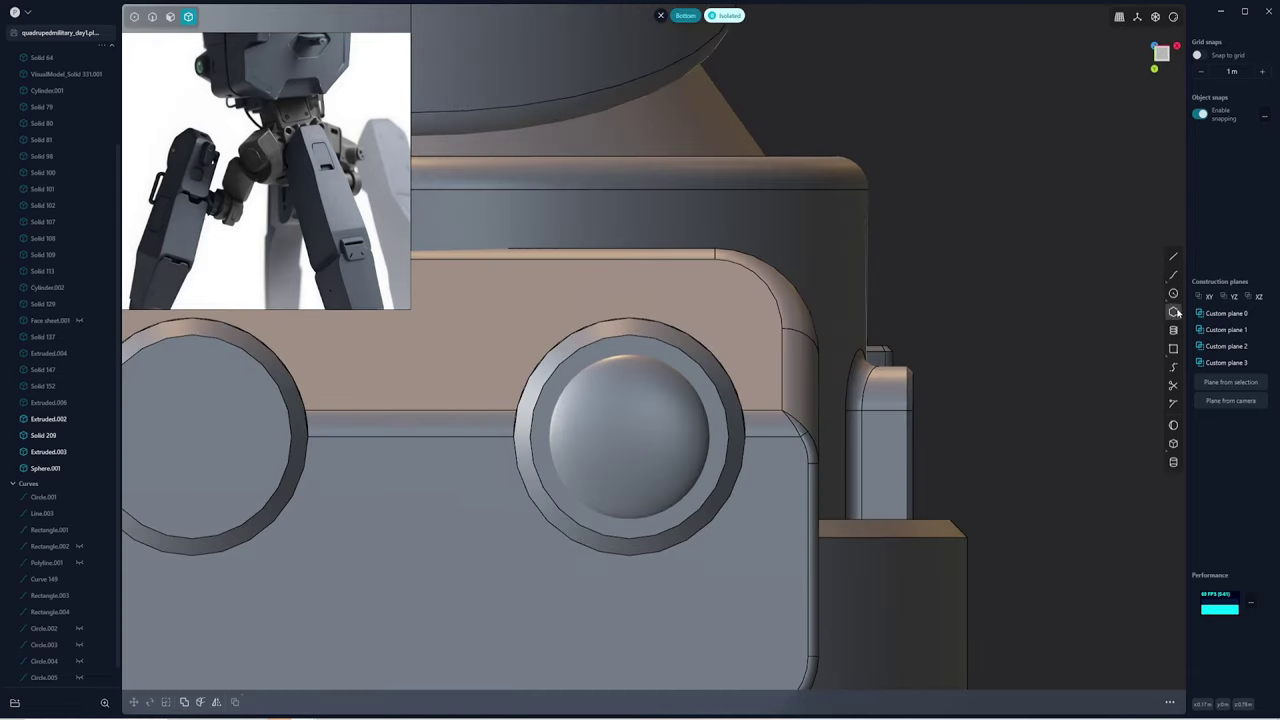
key(shift+u)
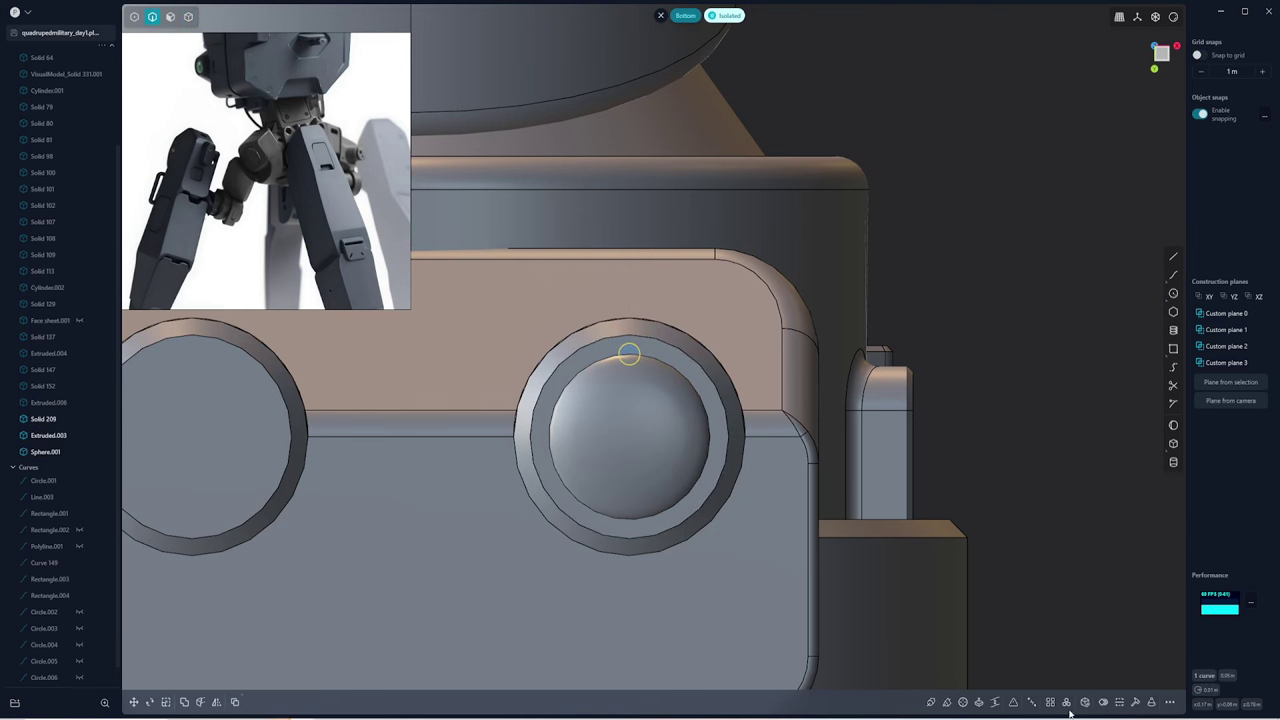
Radial-array the small circle evenly around the domed knob's centre
click(1067, 703)
middle_drag(583, 437, 660, 350)
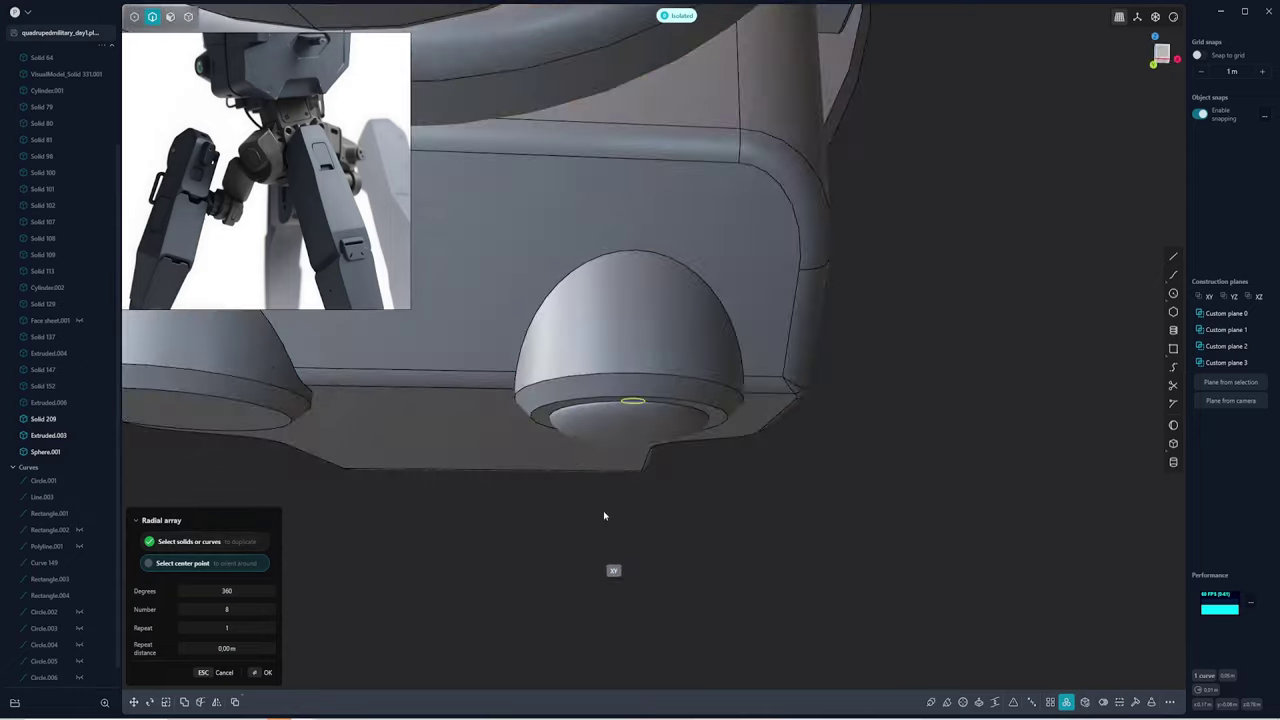
key(Escape)
key(g)
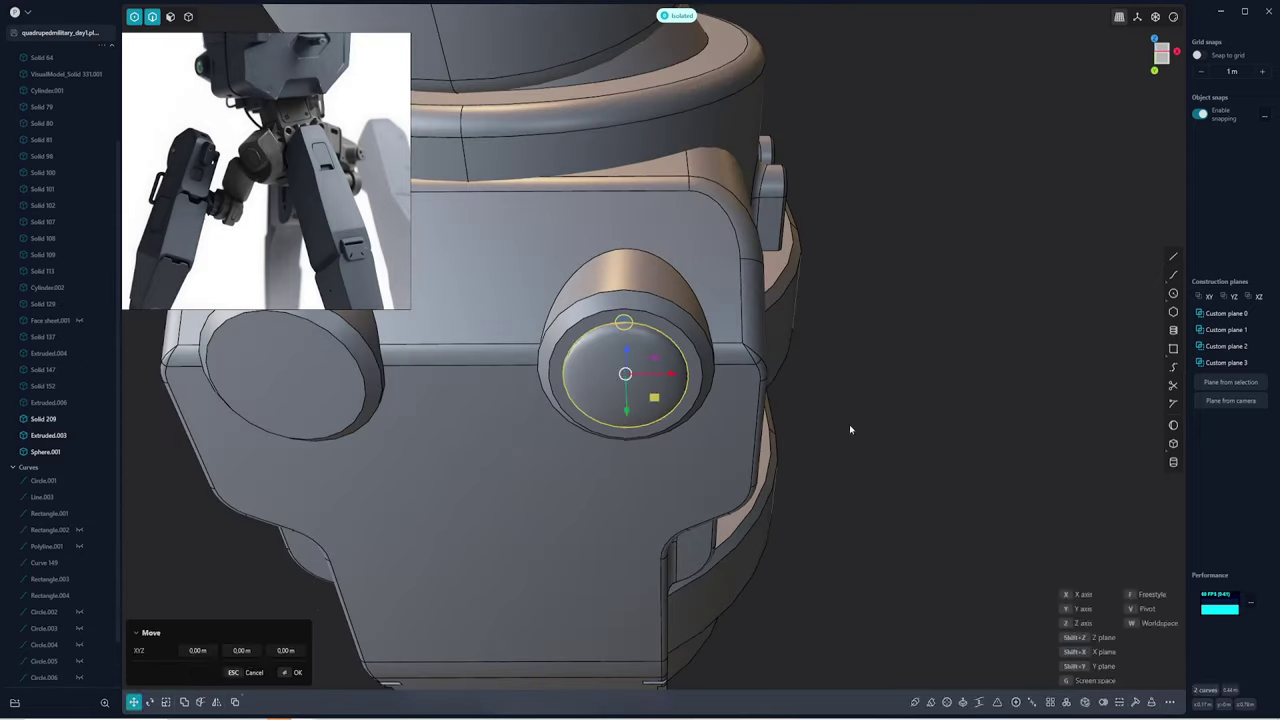
key(Escape)
key(KP_1)
key(ctrl+KP_7)
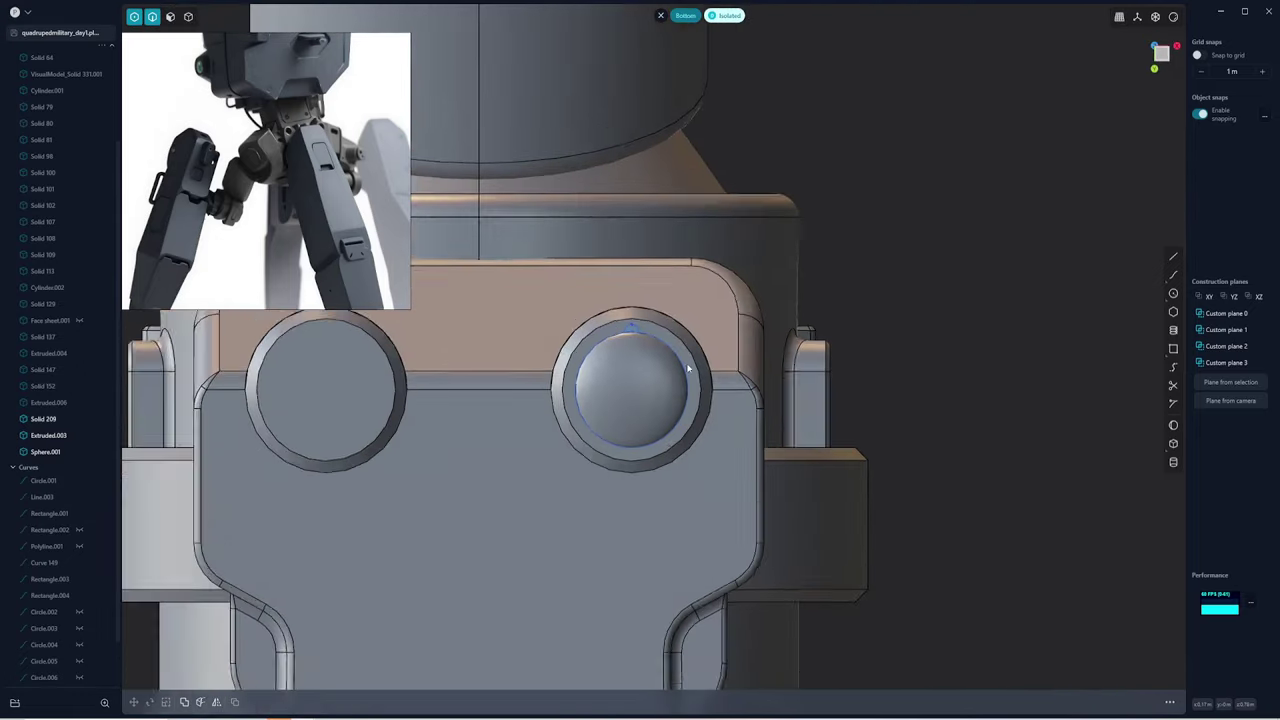
key(shift+r)
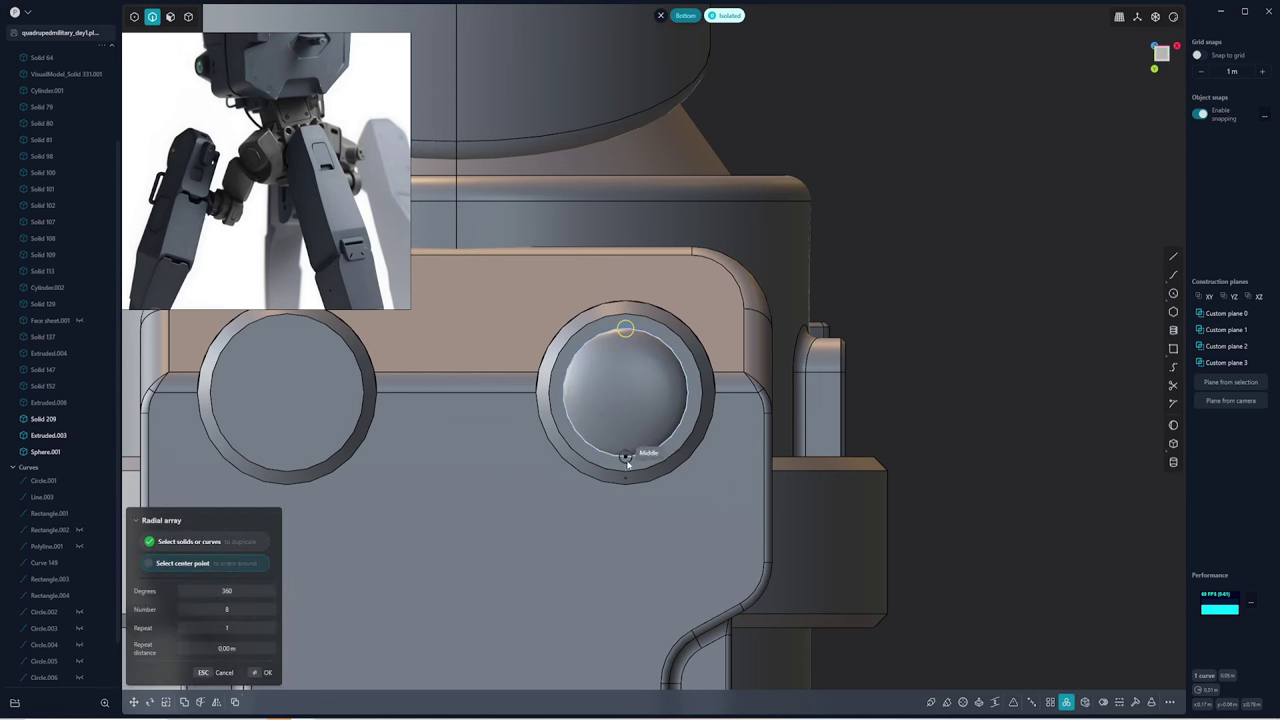
scroll(625, 390, up, 3)
click(627, 392)
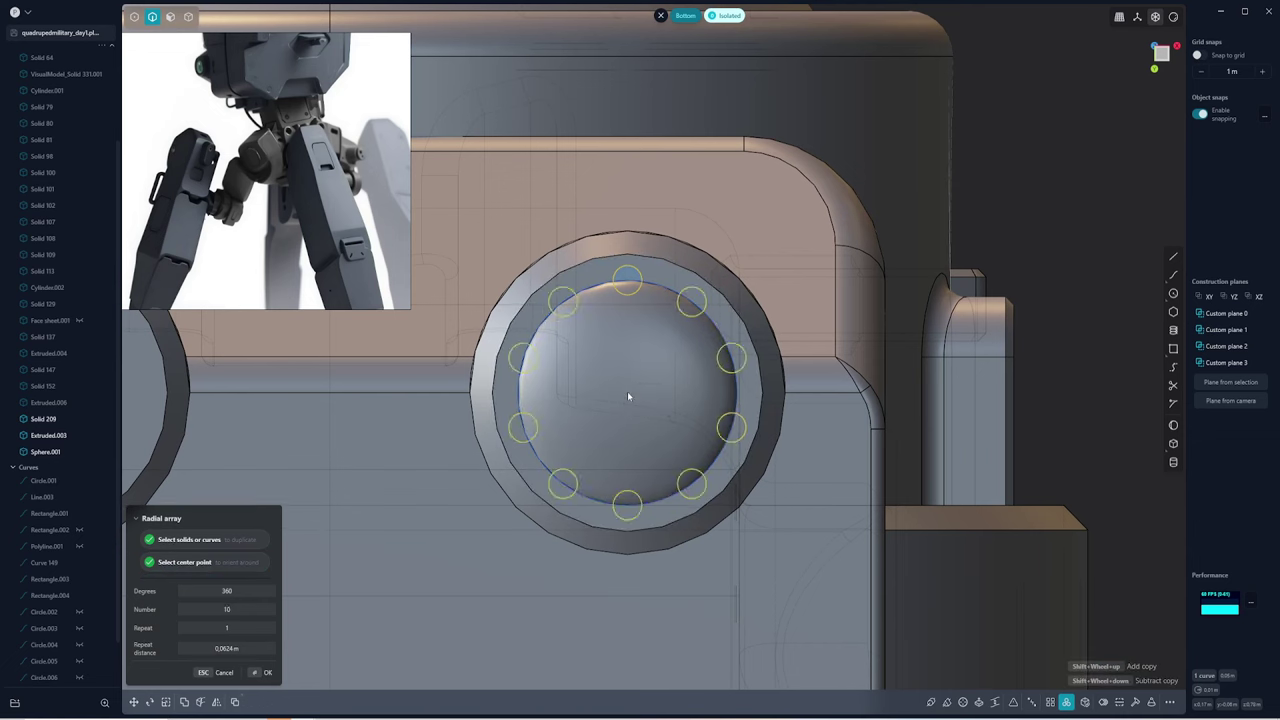
key(Return)
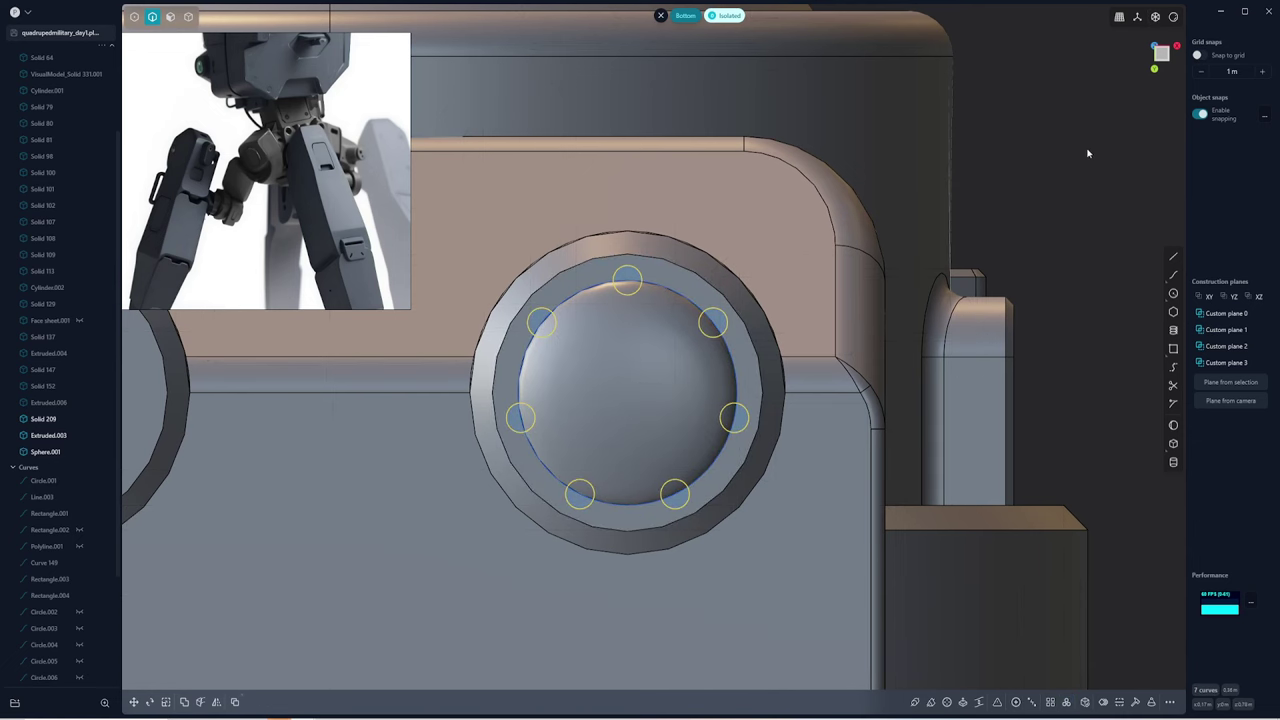
middle_drag(1088, 153, 780, 417)
key(e)
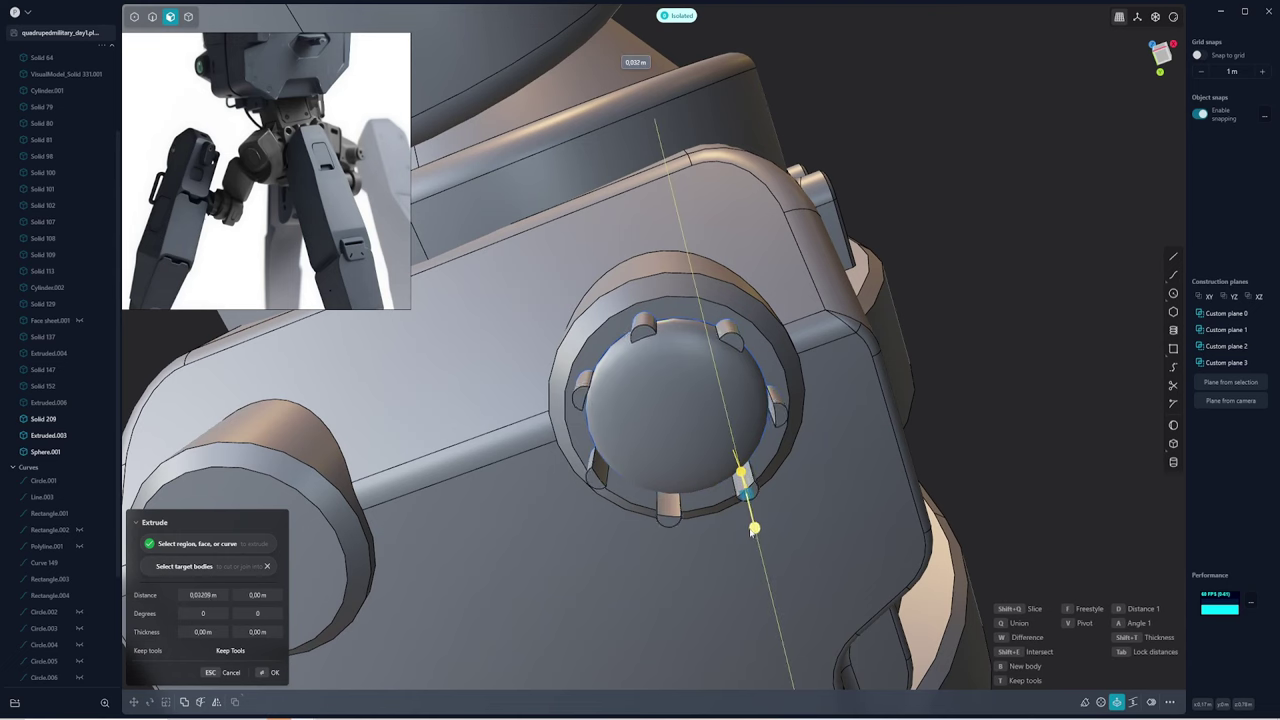
Cancel the earlier extrusion and select the ring of circles around the dome
key(Escape)
middle_drag(762, 328, 746, 245)
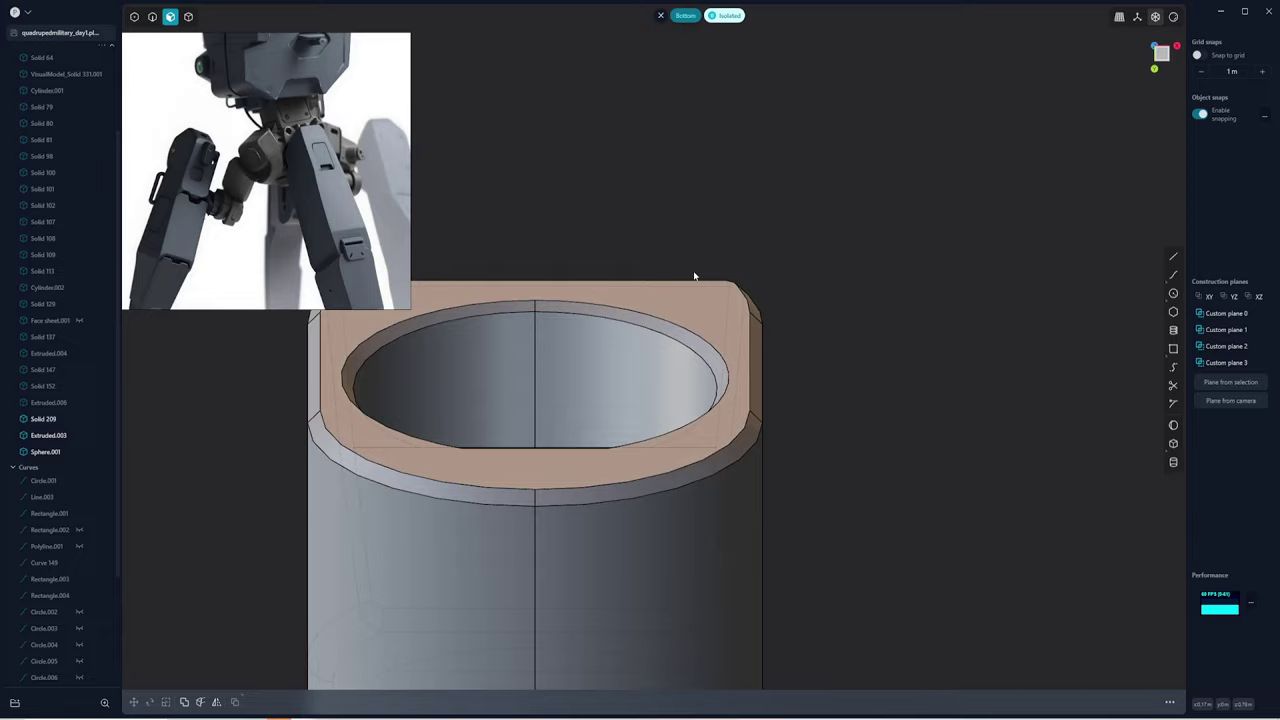
middle_drag(746, 245, 759, 418)
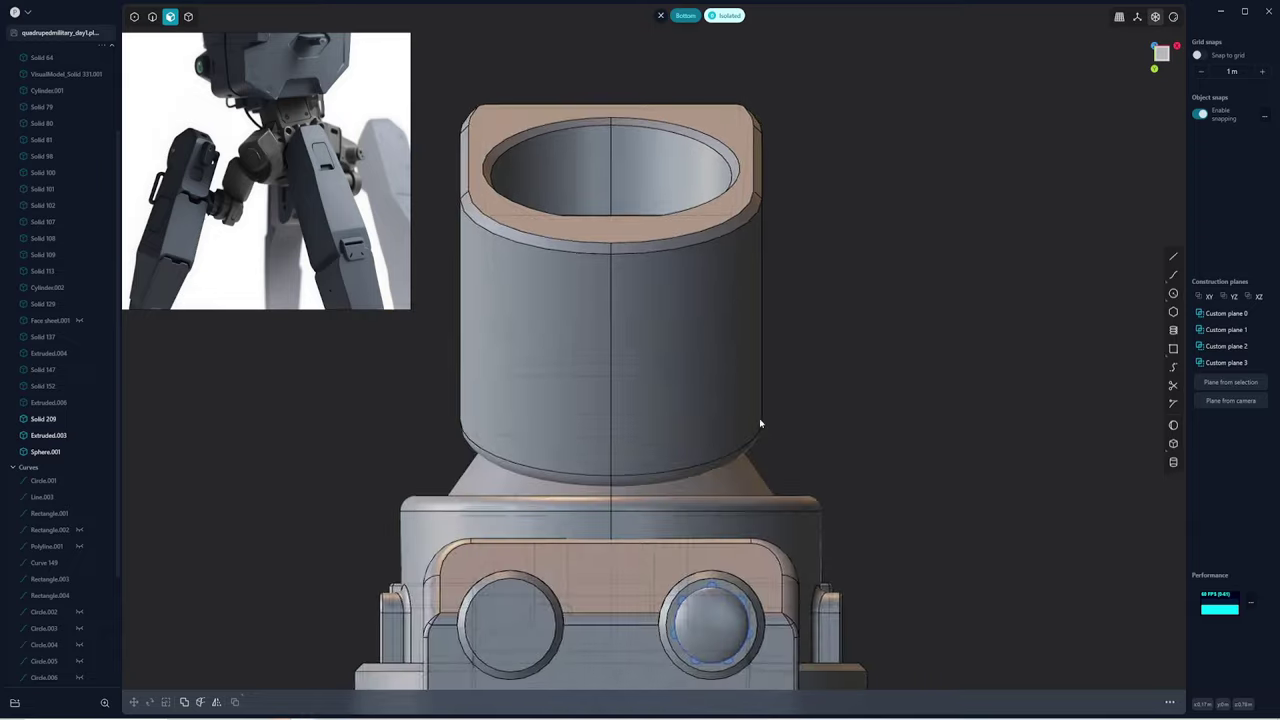
scroll(697, 328, up, 5)
scroll(697, 328, up, 2)
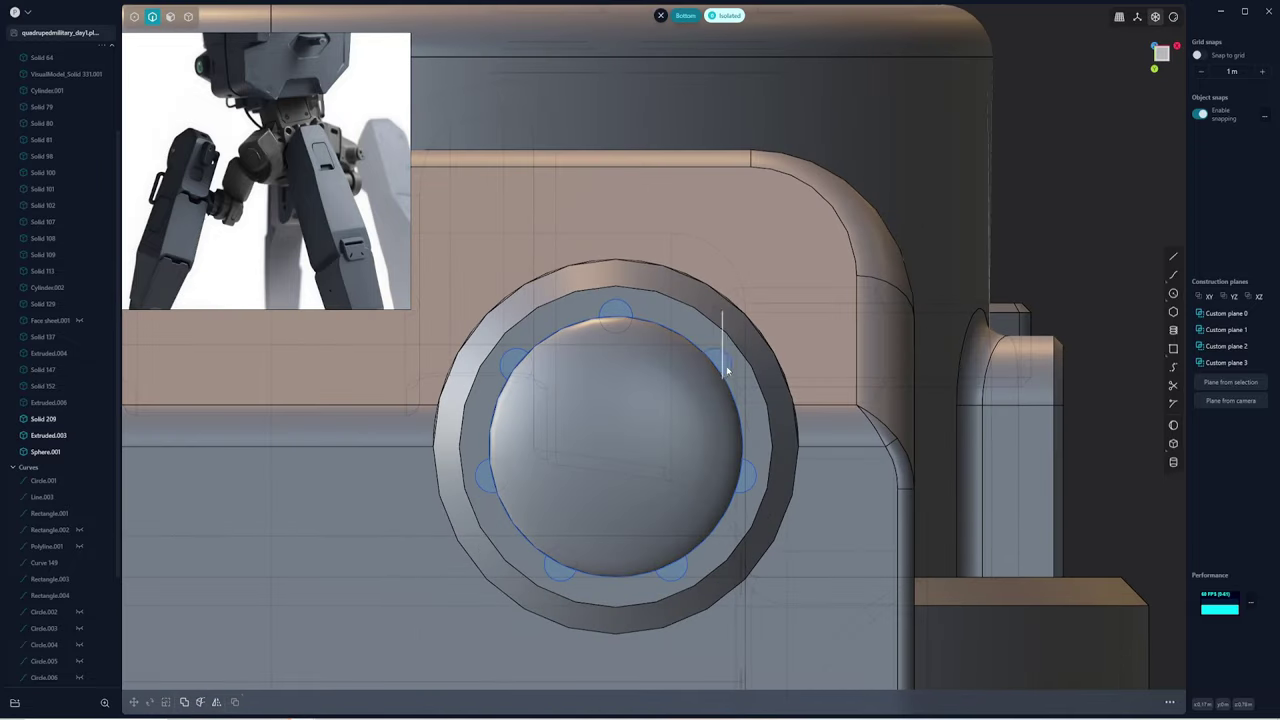
key(e)
click(735, 402)
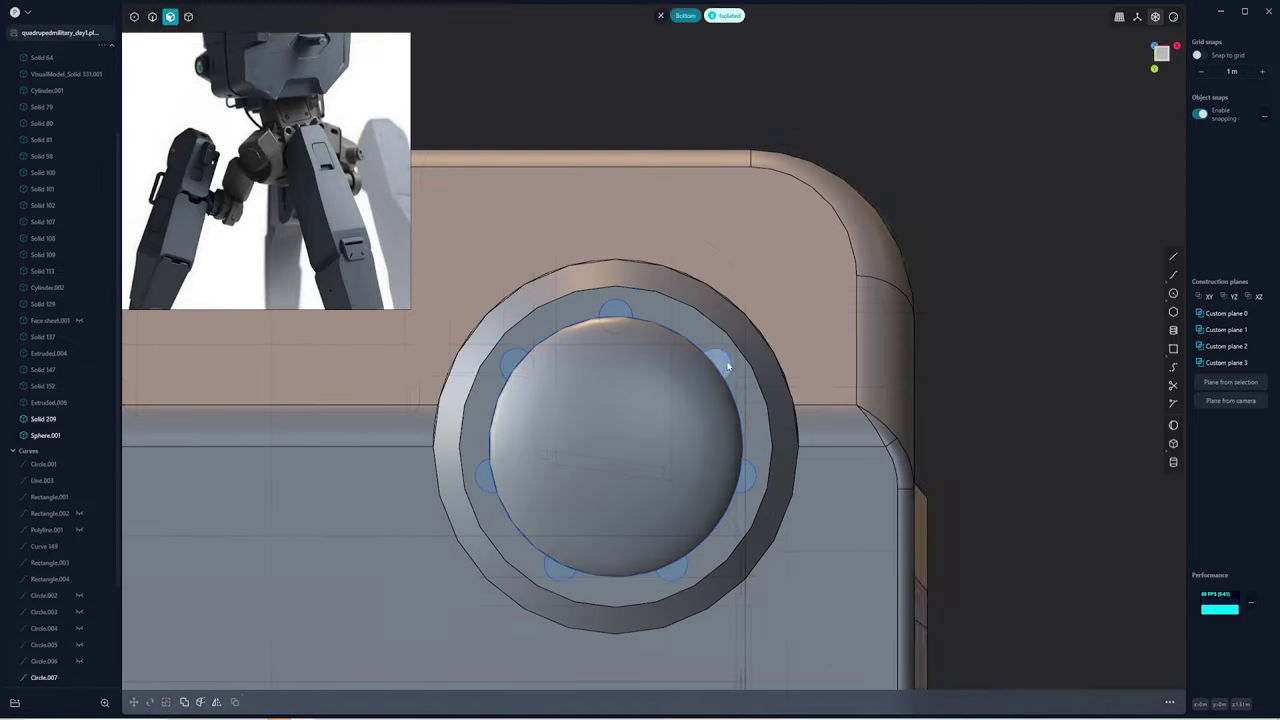
click(731, 390)
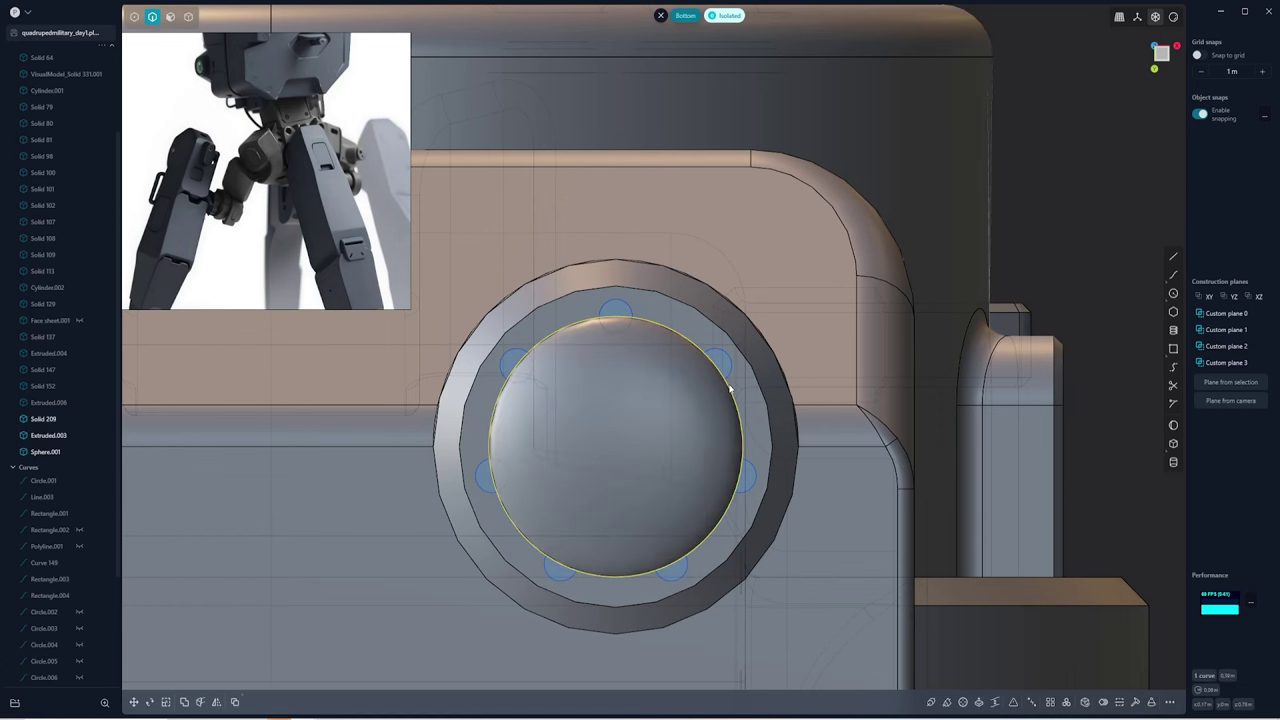
Extrude the circles down into the dome as shallow round holes
key(e)
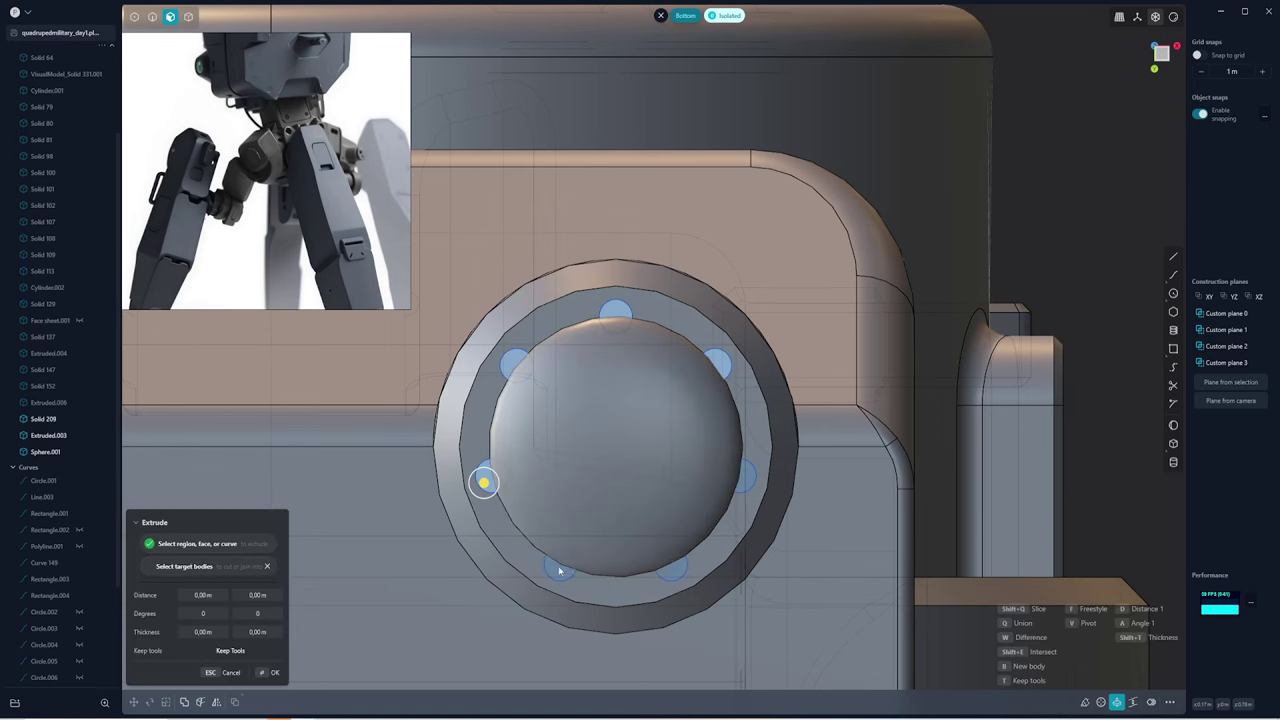
middle_drag(751, 478, 700, 510)
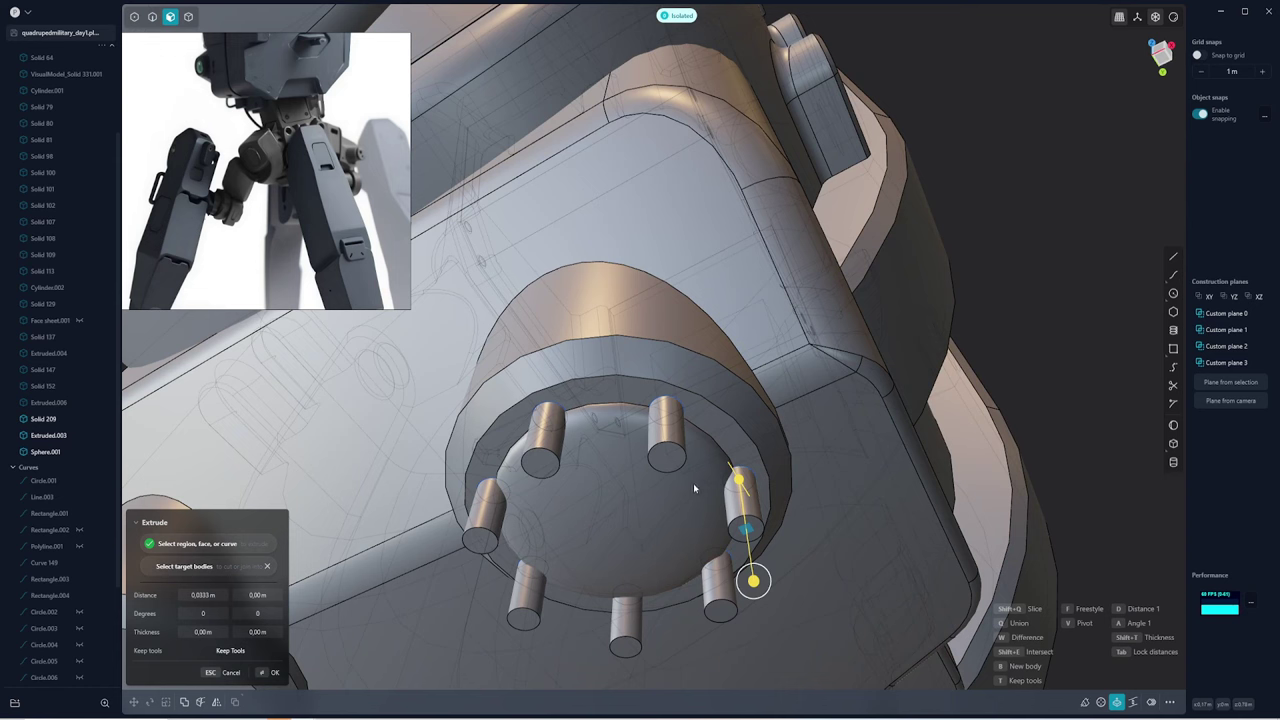
key(Escape)
key(e)
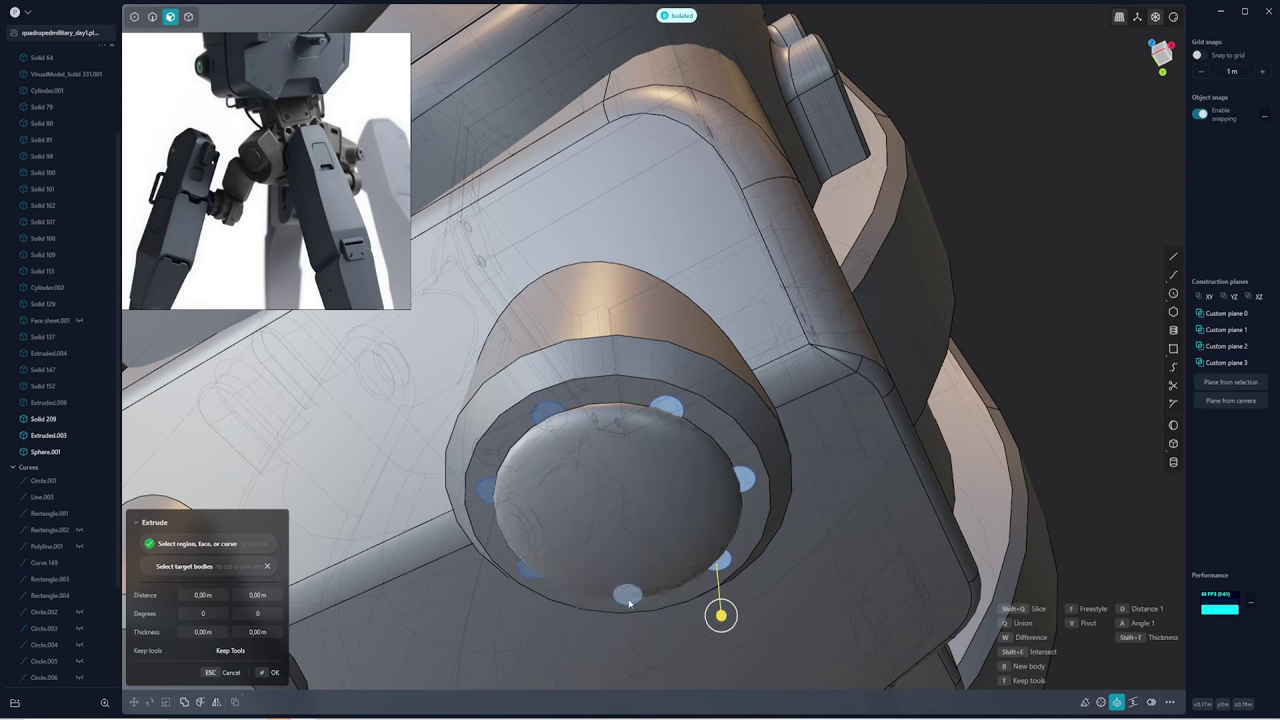
mouse_move(477, 528)
mouse_down()
mouse_move(513, 490)
mouse_move(608, 517)
mouse_up()
middle_drag(608, 517, 812, 454)
key(Return)
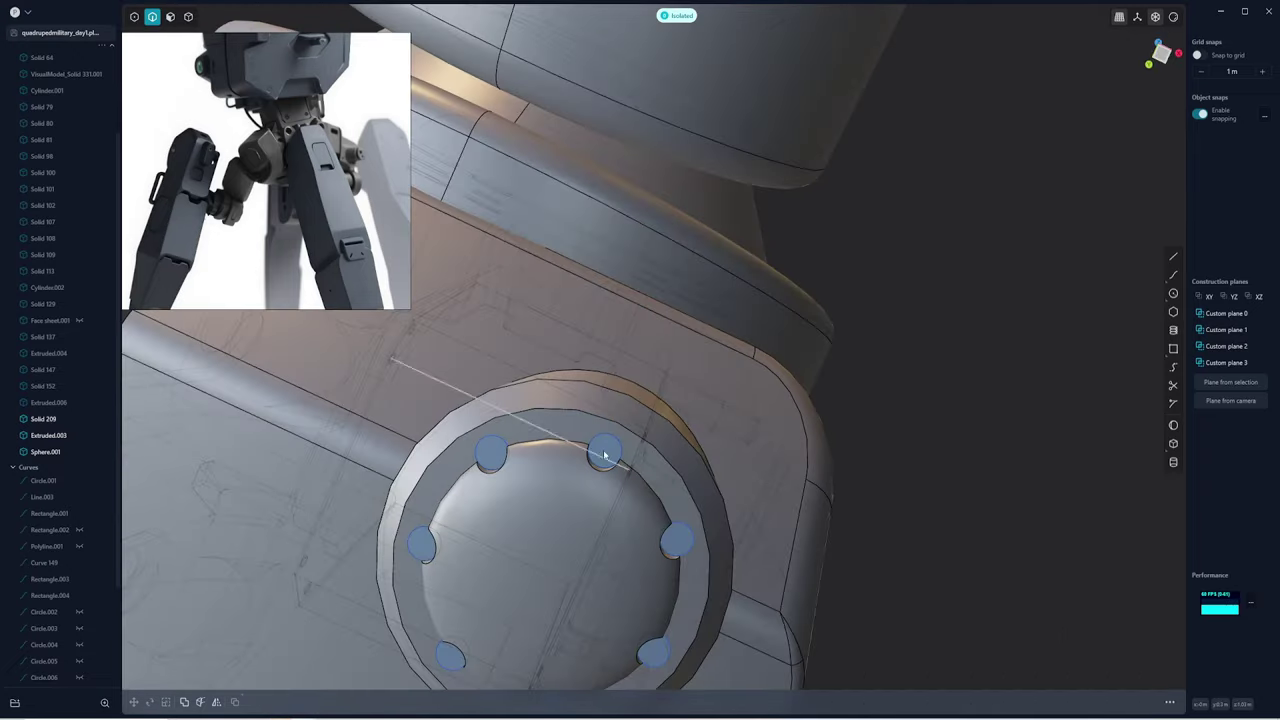
Hide the guide circle curves and inspect the notched dome
click(44, 562)
shift+click(44, 677)
key(h)
mouse_move(400, 450)
middle_down()
mouse_move(727, 378)
mouse_move(713, 375)
mouse_move(760, 428)
middle_up()
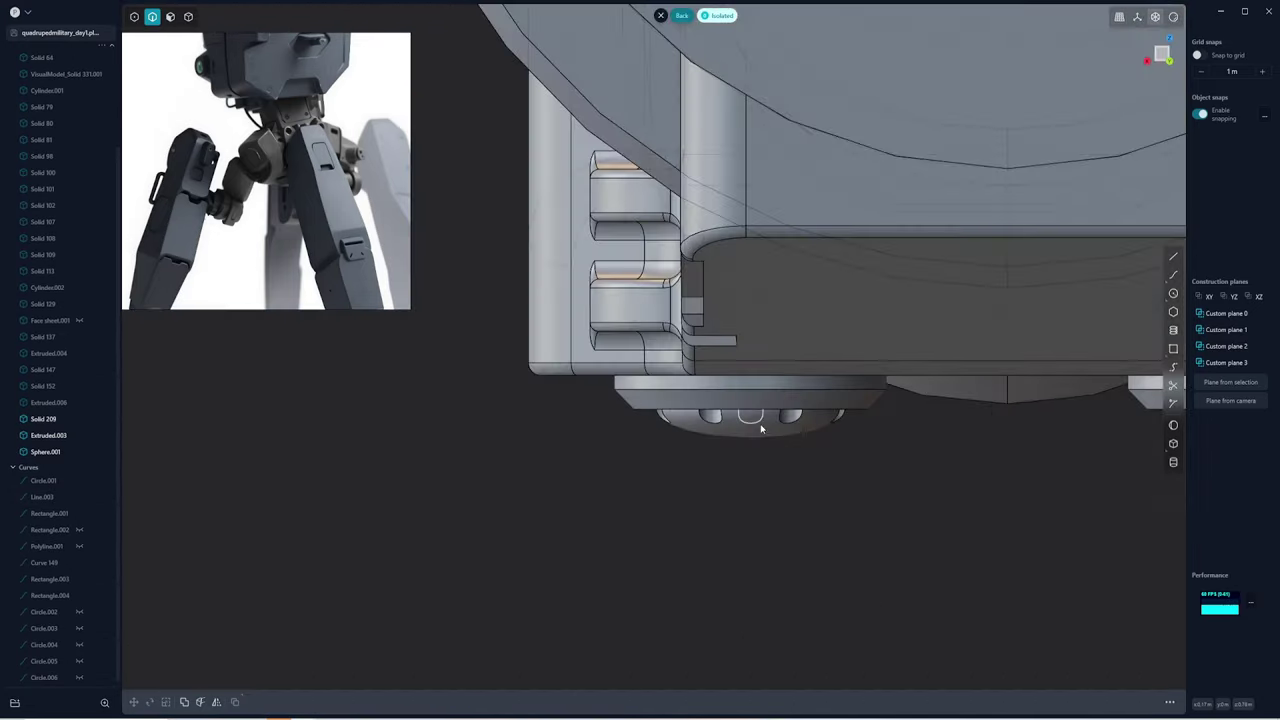
Draw a straight guide line beneath the part
click(817, 434)
click(662, 434)
key(g)
key(Escape)
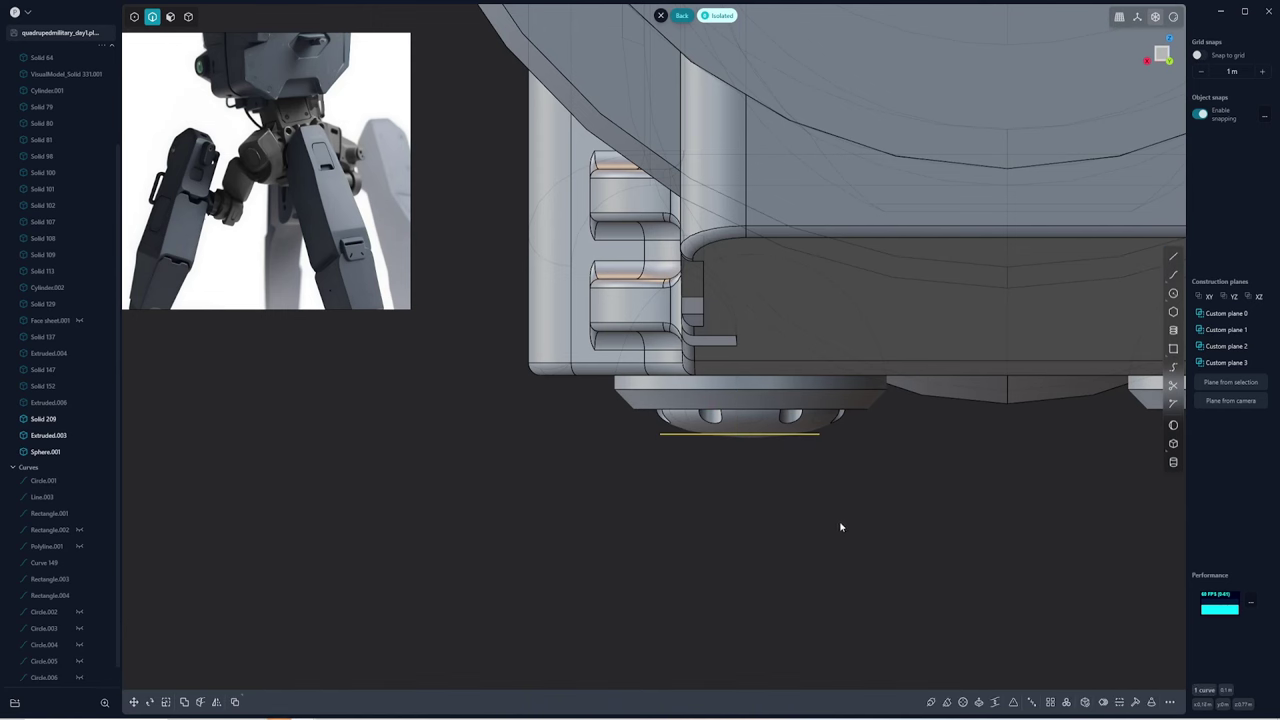
Fillet the inner circular edge of the dome
mouse_move(840, 527)
middle_down()
mouse_move(790, 367)
mouse_move(727, 442)
mouse_move(884, 538)
mouse_move(960, 520)
mouse_move(748, 418)
middle_up()
click(748, 418)
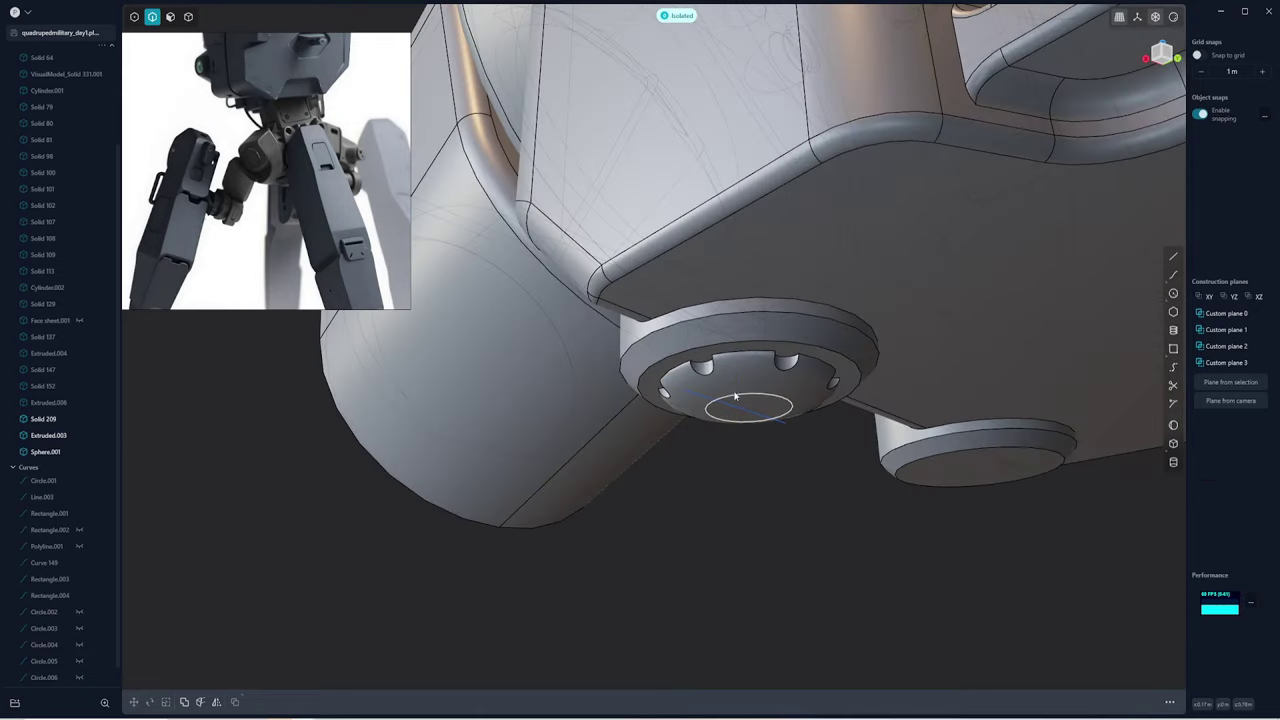
key(f)
drag(735, 398, 735, 383)
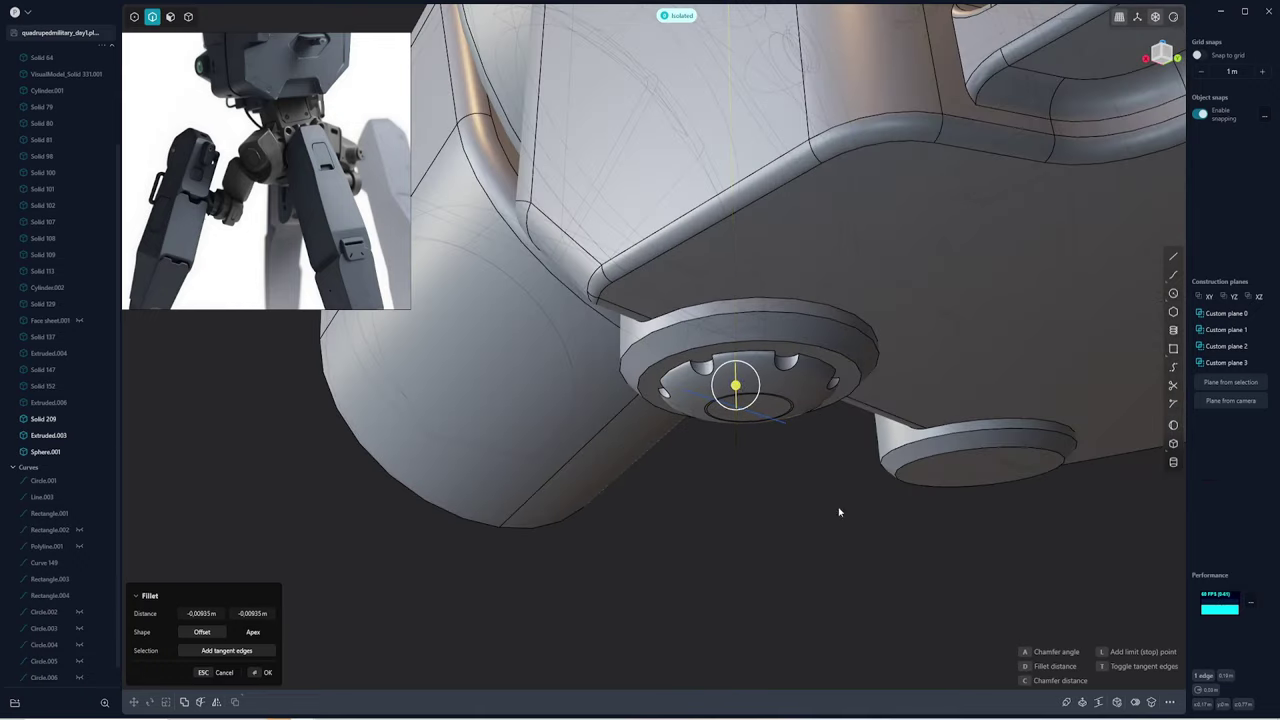
mouse_move(839, 512)
middle_down()
mouse_move(806, 437)
mouse_move(791, 466)
mouse_move(735, 418)
mouse_move(780, 369)
mouse_move(593, 390)
middle_up()
Union Sphere.001 with the part to form Solid 230
key(Return)
double_click(735, 418)
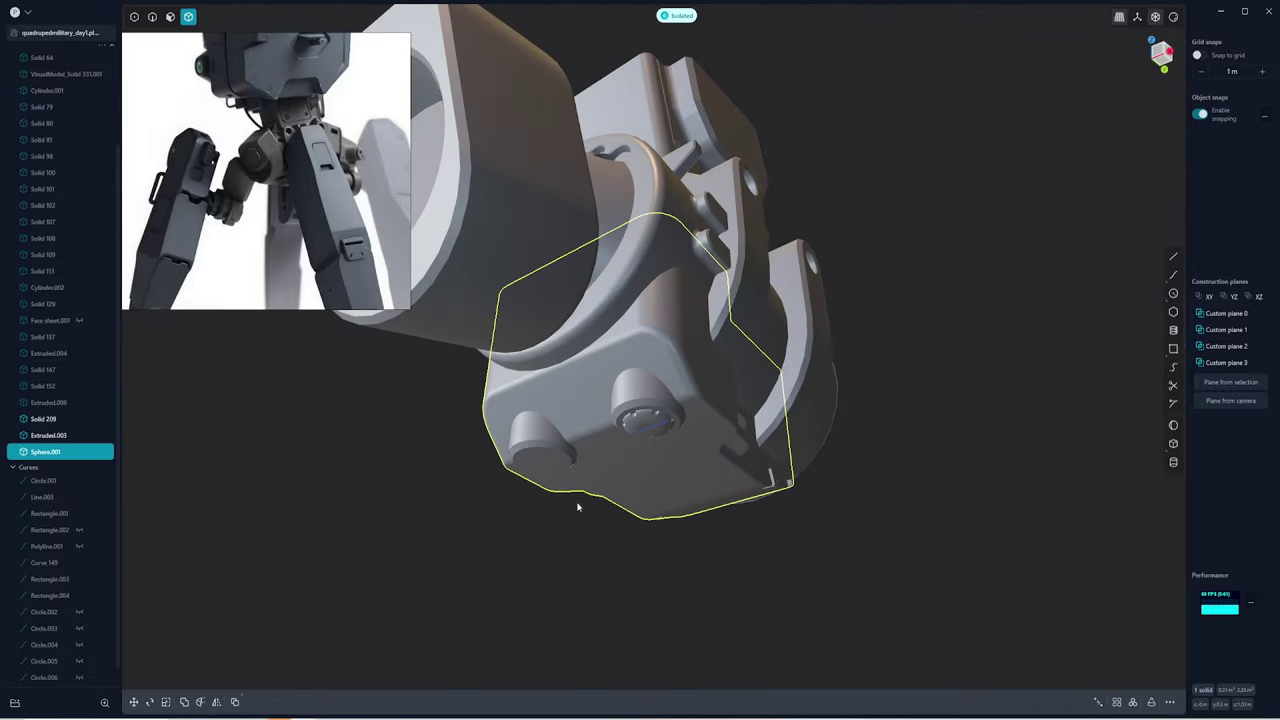
key(shift+minus)
scroll(577, 507, down, 3)
key(Return)
Delete the leftover Sphere.001 body
middle_drag(861, 470, 741, 420)
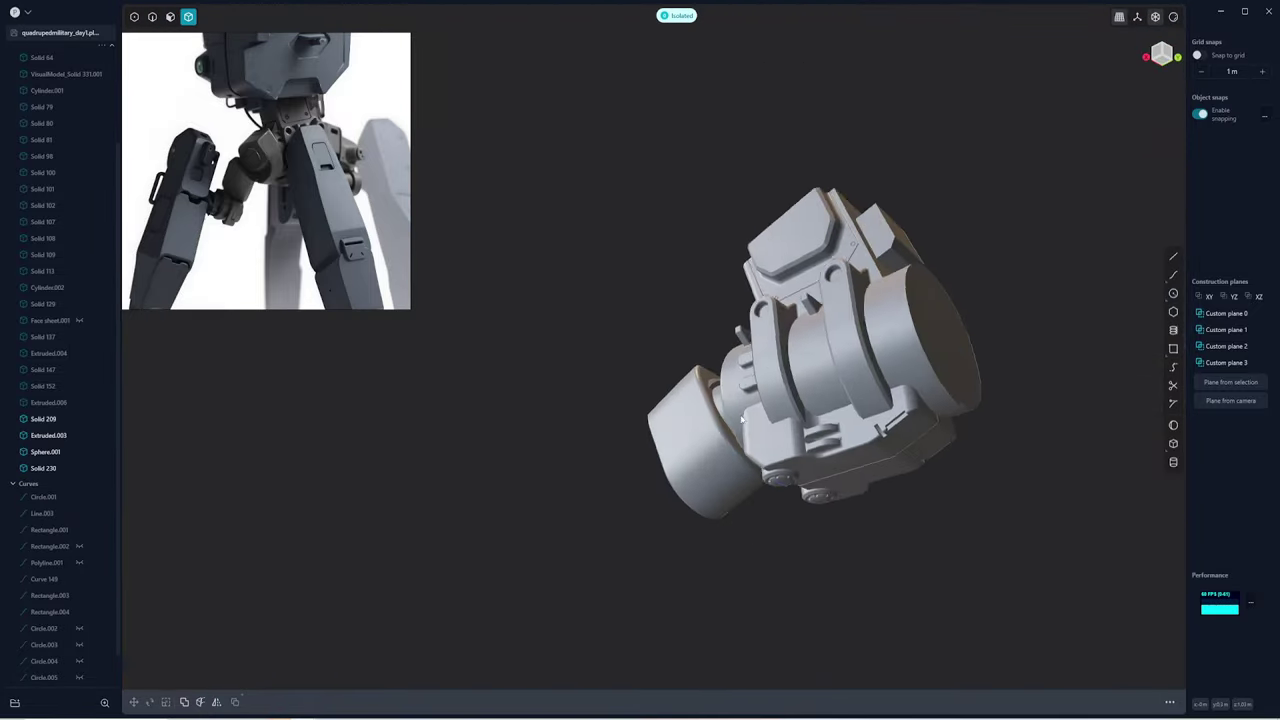
click(741, 420)
key(Return)
mouse_move(855, 454)
middle_down()
mouse_move(827, 386)
mouse_move(797, 377)
mouse_move(651, 386)
mouse_move(623, 460)
mouse_move(519, 384)
middle_up()
scroll(781, 394, up, 5)
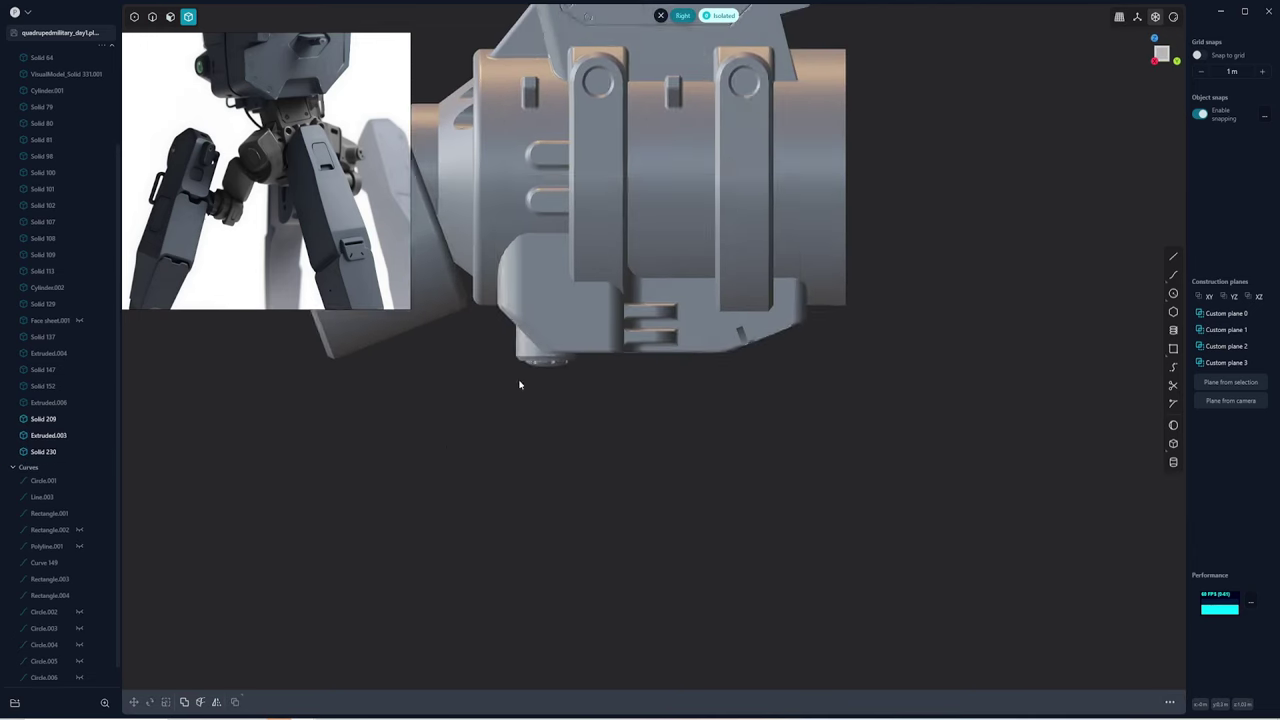
scroll(519, 384, up, 2)
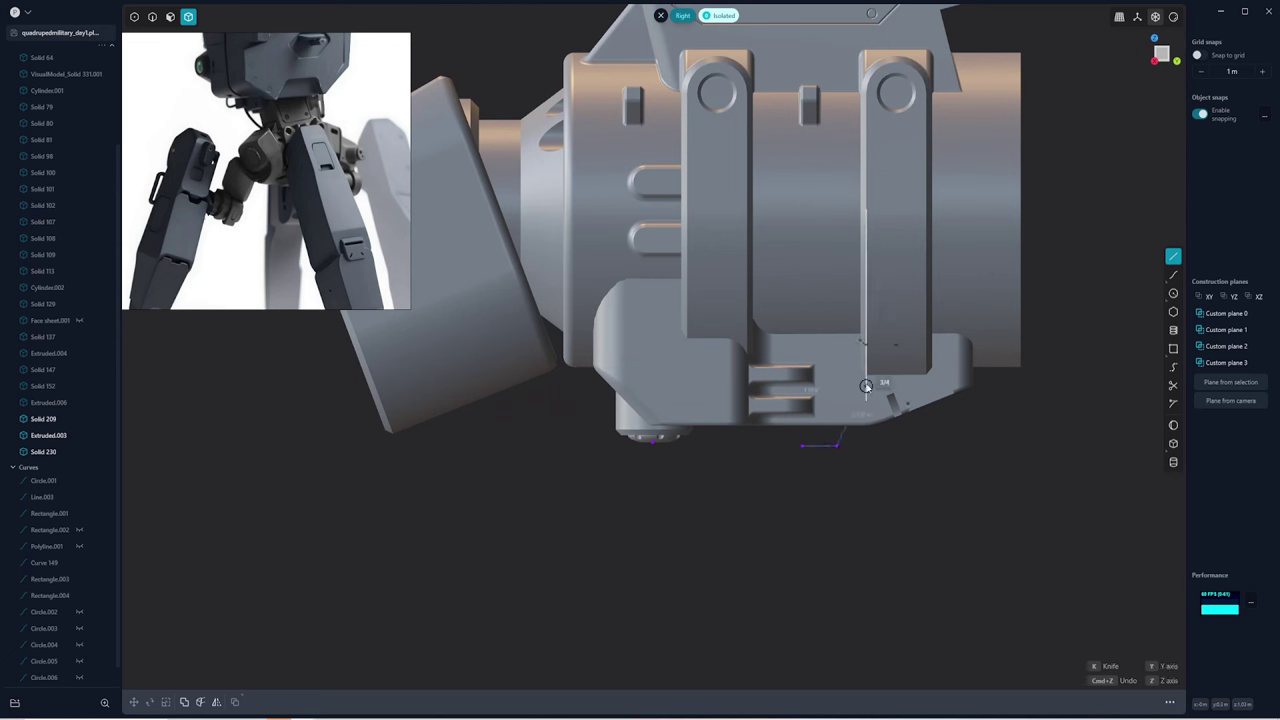
Move the guide line's end points along the X axis
click(998, 385)
key(g)
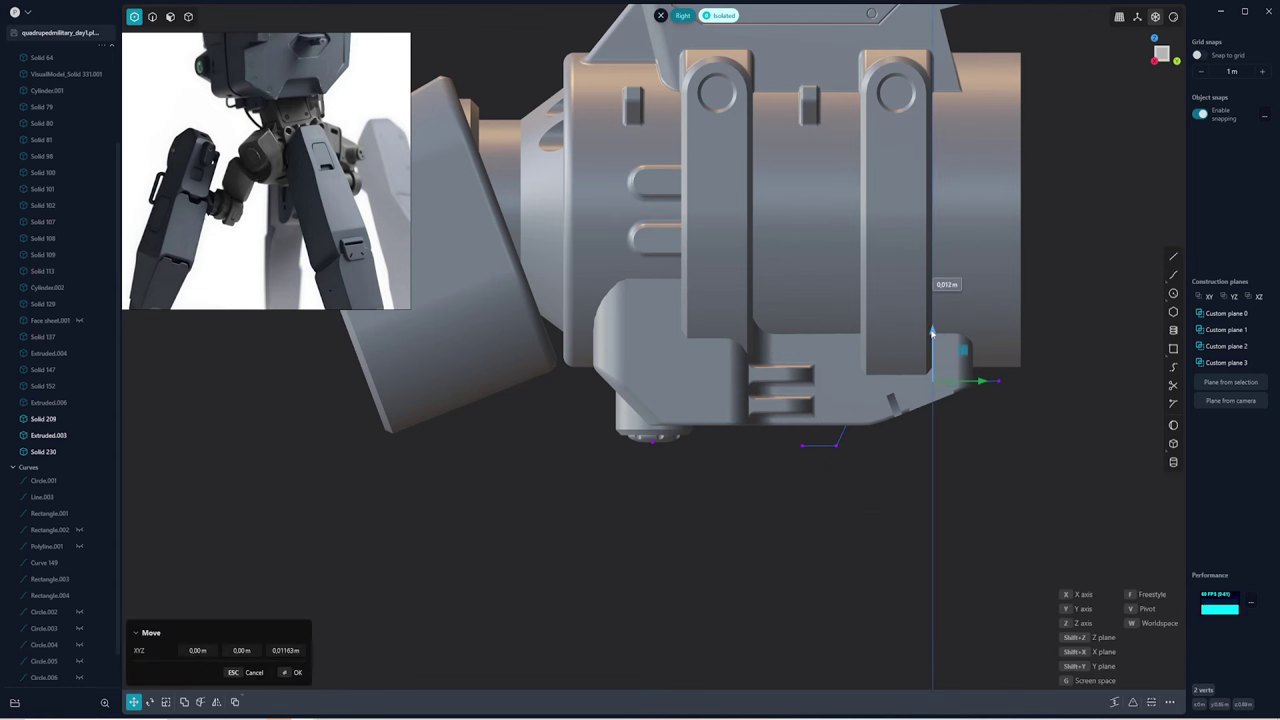
middle_drag(908, 410, 747, 341)
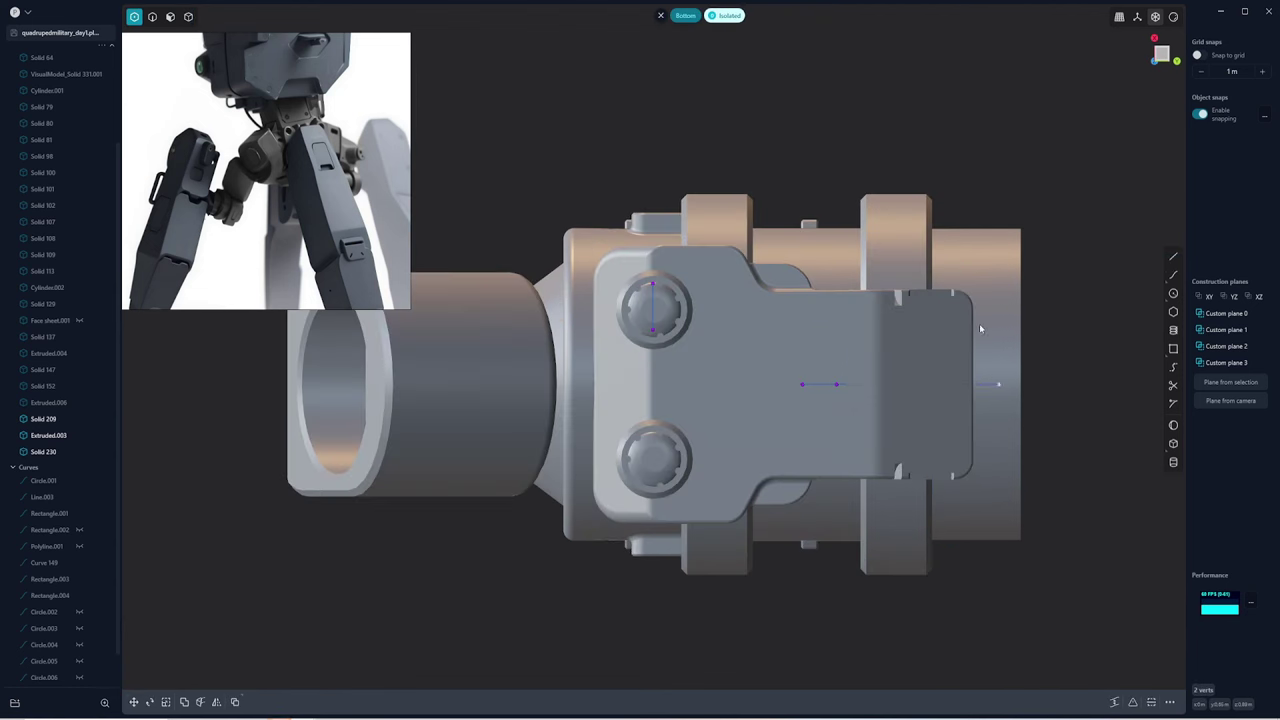
key(x)
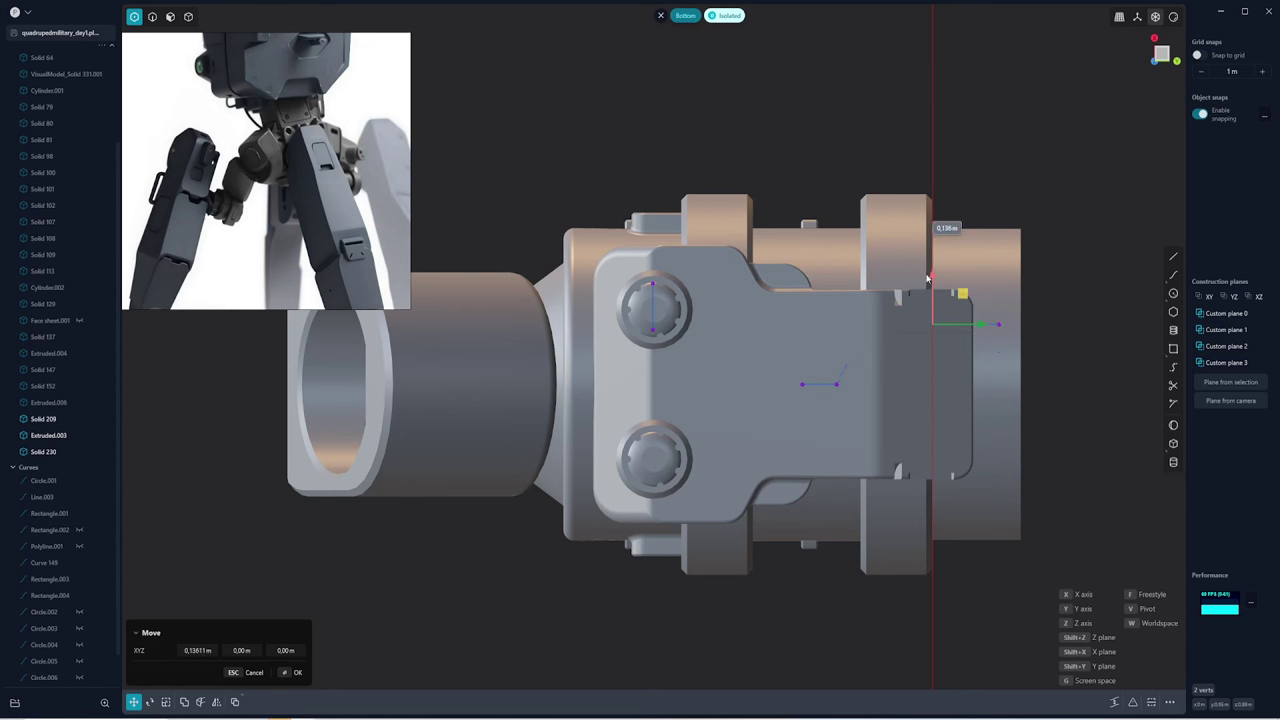
key(shift+x)
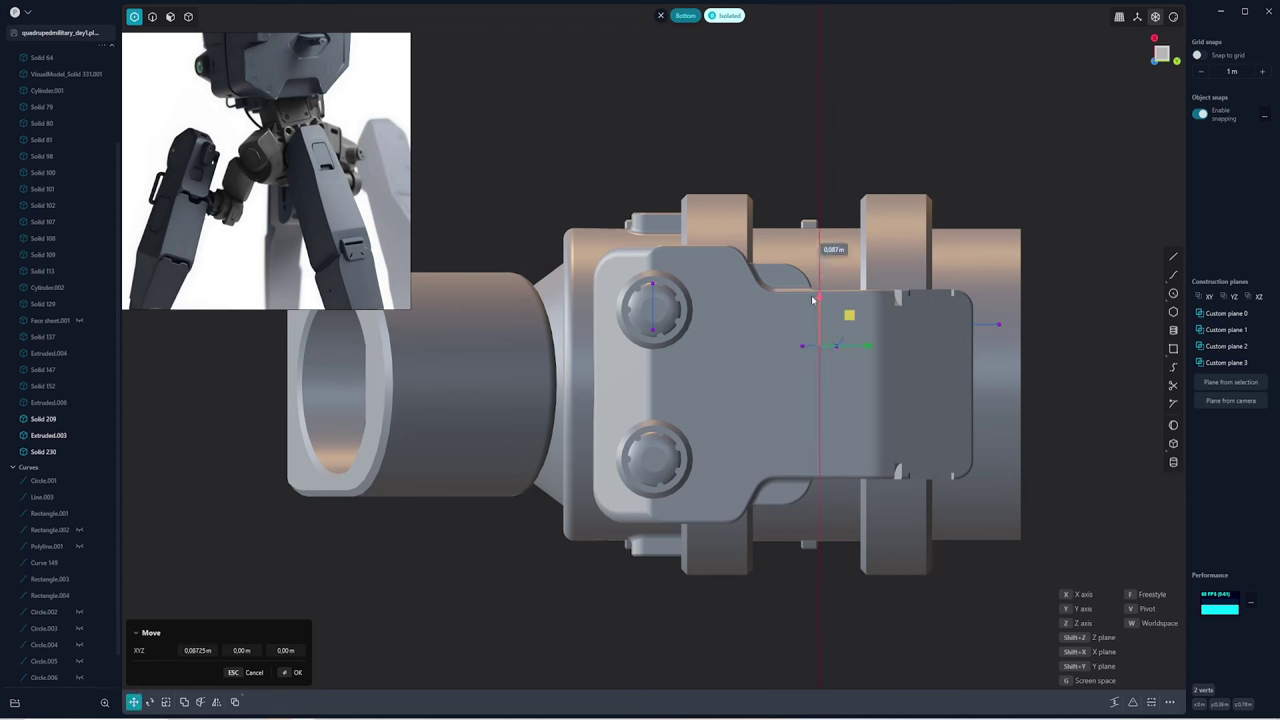
Draw the slanted cutting profile and raise one corner about 0.136 m up the block
click(813, 299)
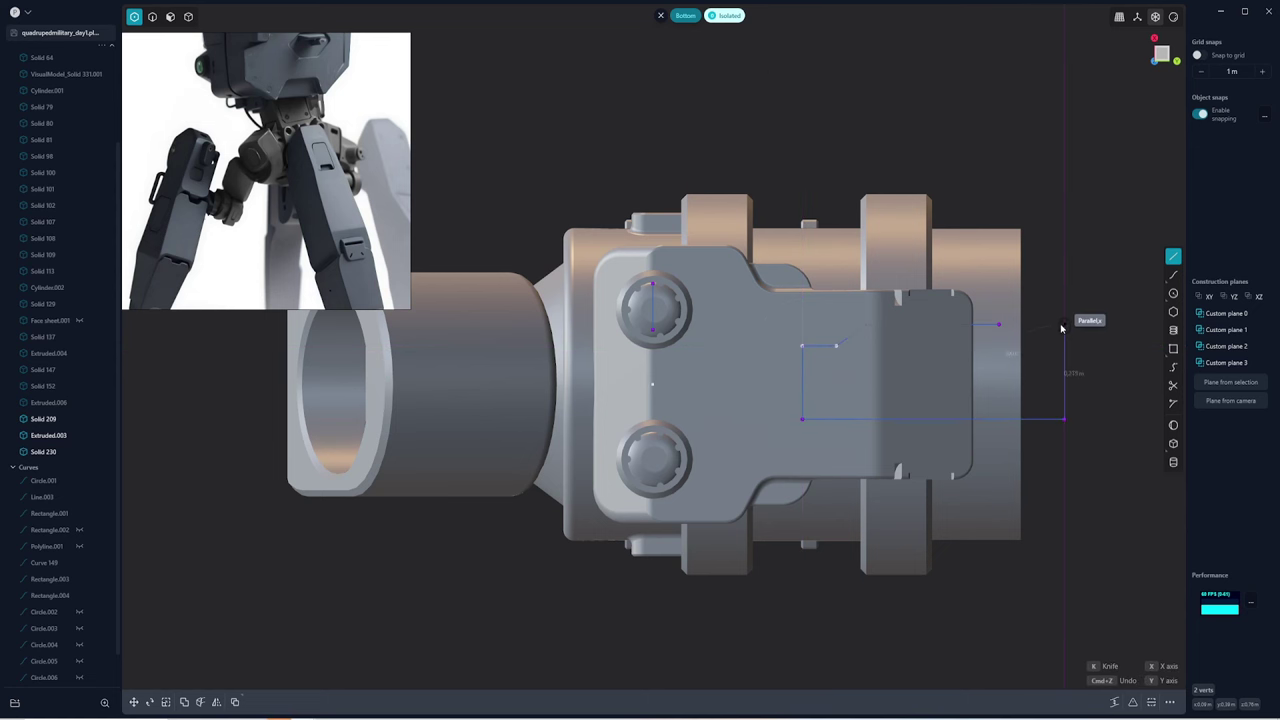
middle_drag(1059, 313, 965, 483)
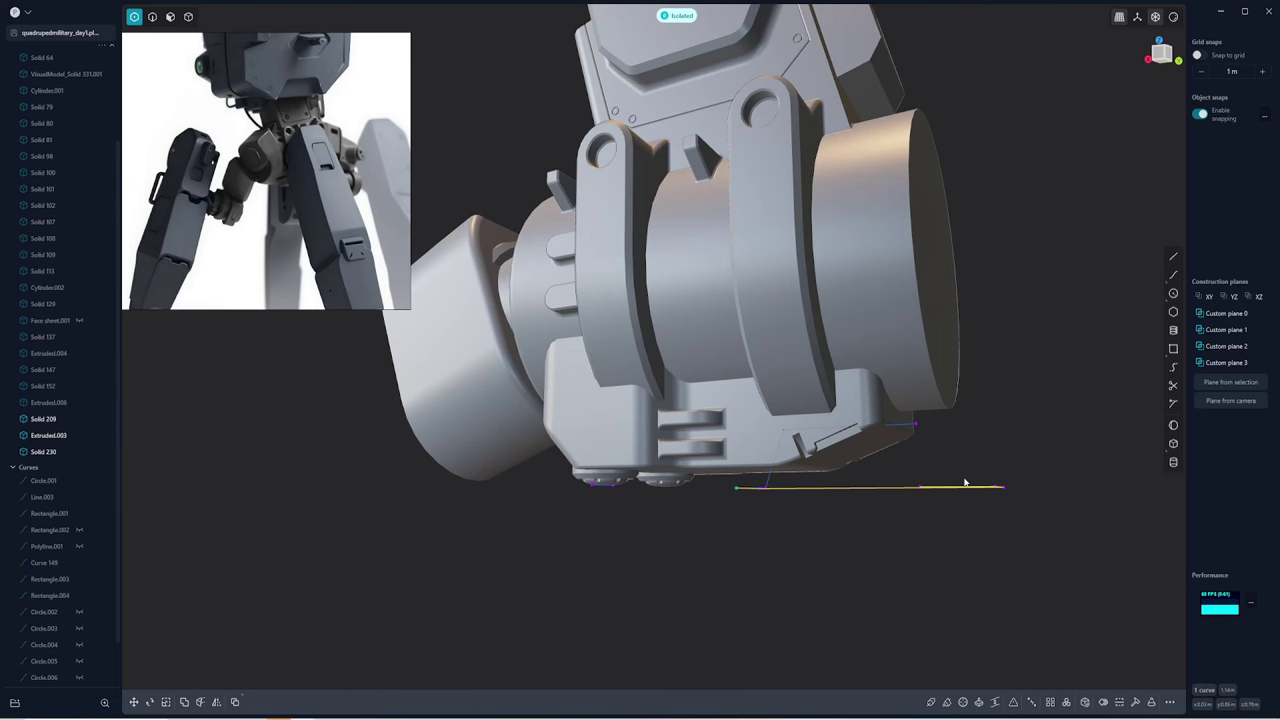
mouse_move(965, 483)
middle_down()
mouse_move(1006, 528)
mouse_move(950, 481)
middle_up()
drag(916, 491, 912, 413)
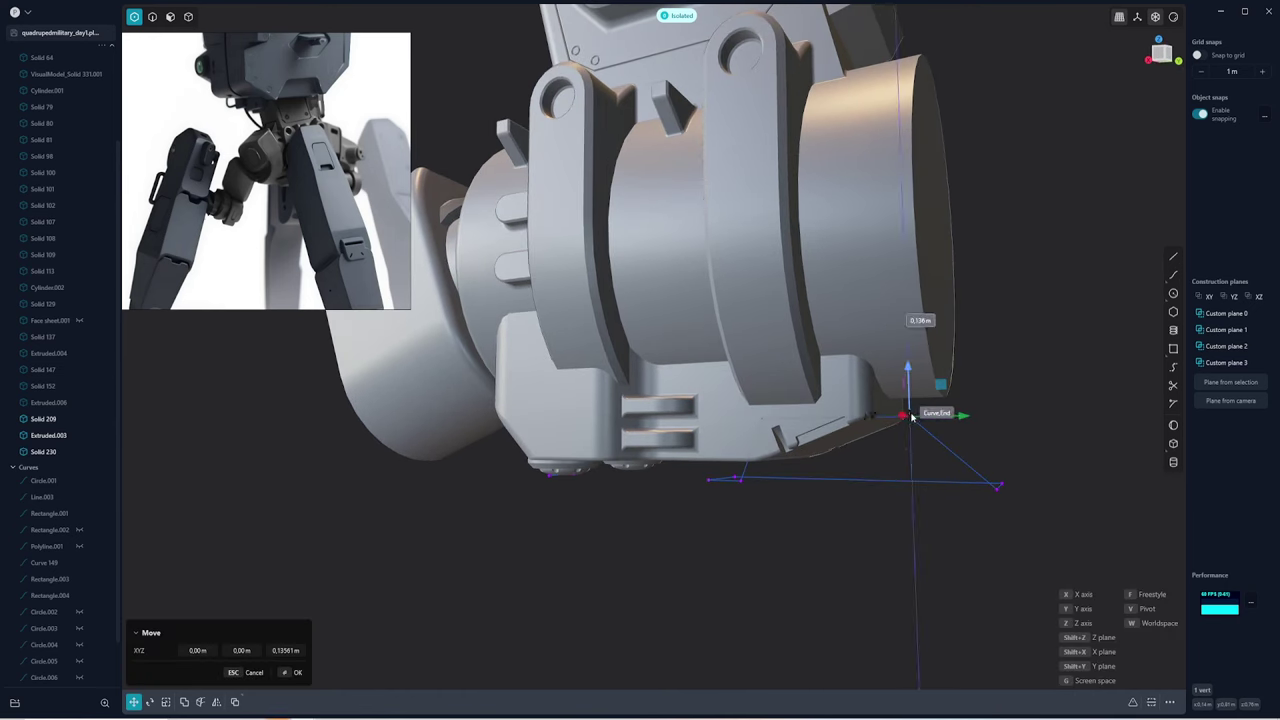
middle_drag(1008, 423, 1034, 351)
Cut Solid 230 with the sketched slanted profile
click(678, 481)
middle_drag(678, 481, 875, 432)
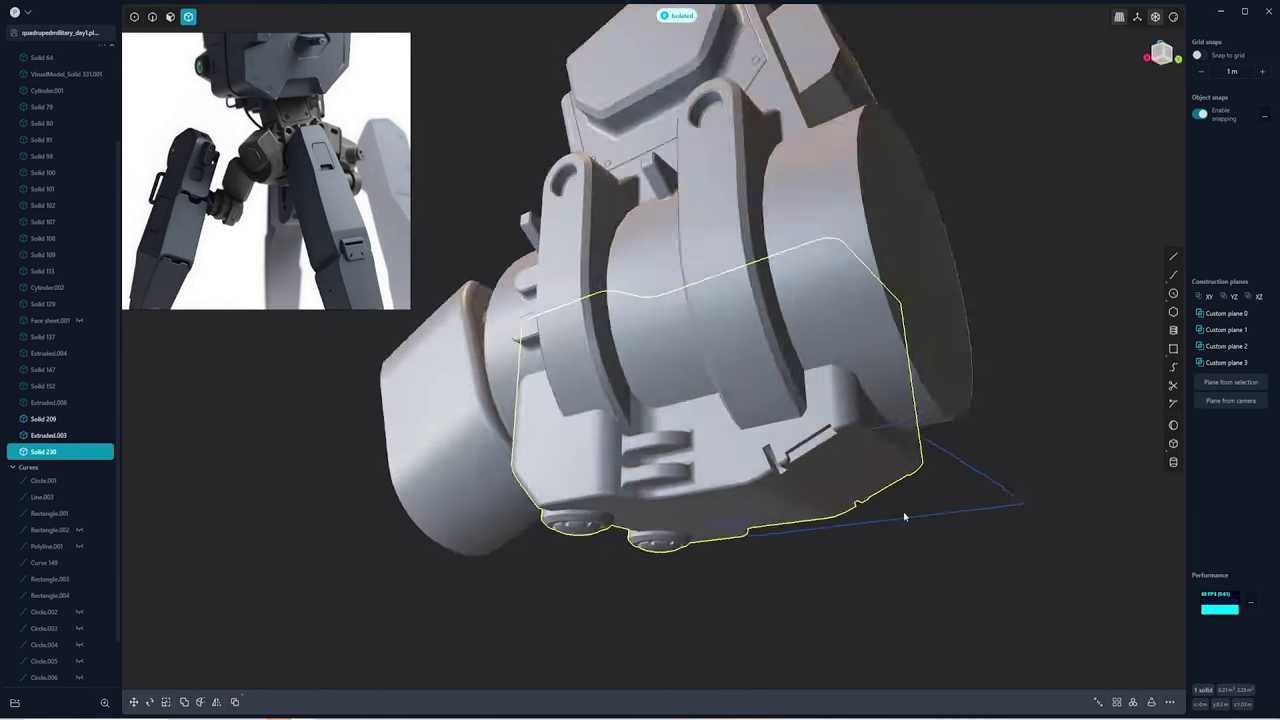
key(c)
click(875, 432)
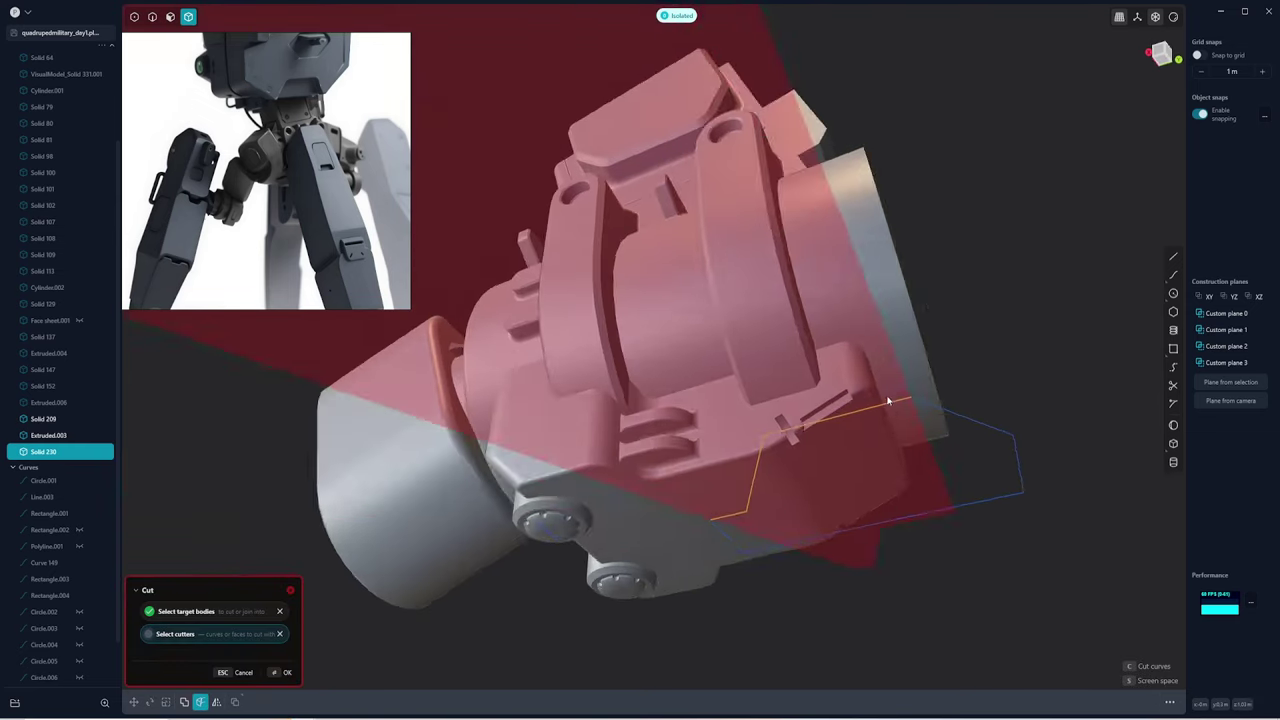
key(KP_3)
key(Return)
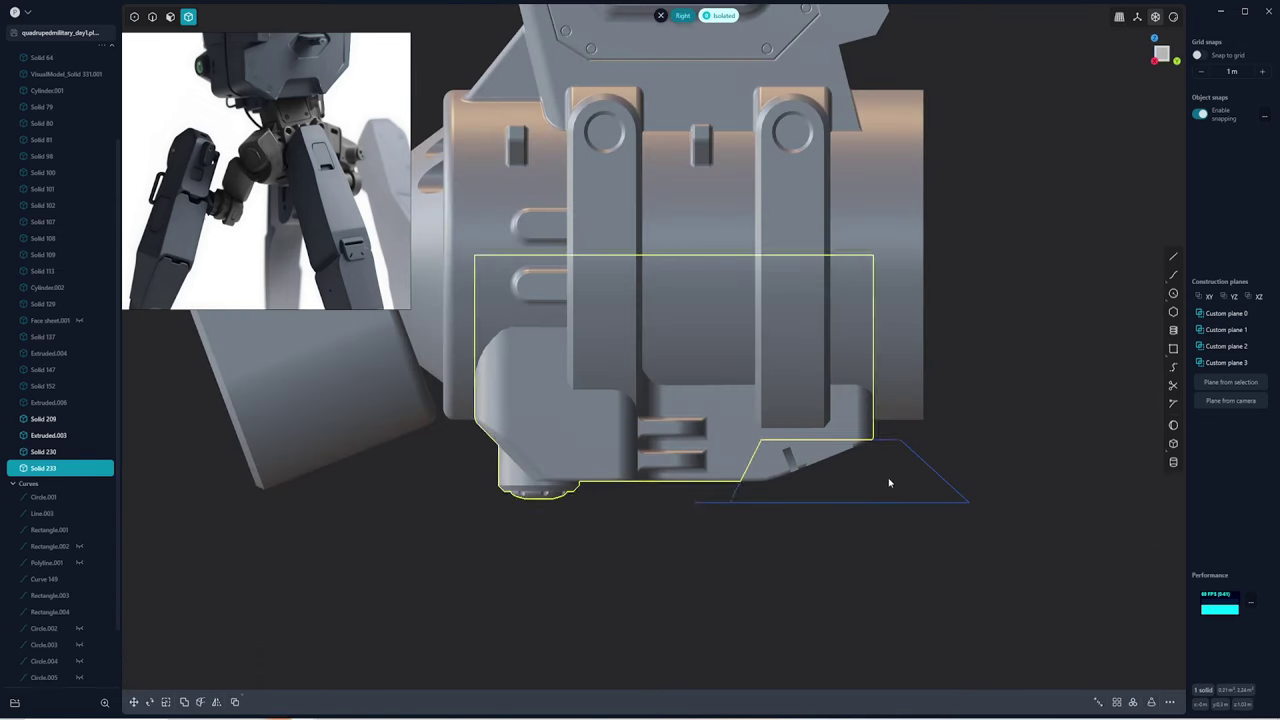
mouse_move(886, 480)
middle_down()
mouse_move(850, 370)
mouse_move(800, 486)
middle_up()
key(ctrl+KP_1)
key(ctrl+KP_7)
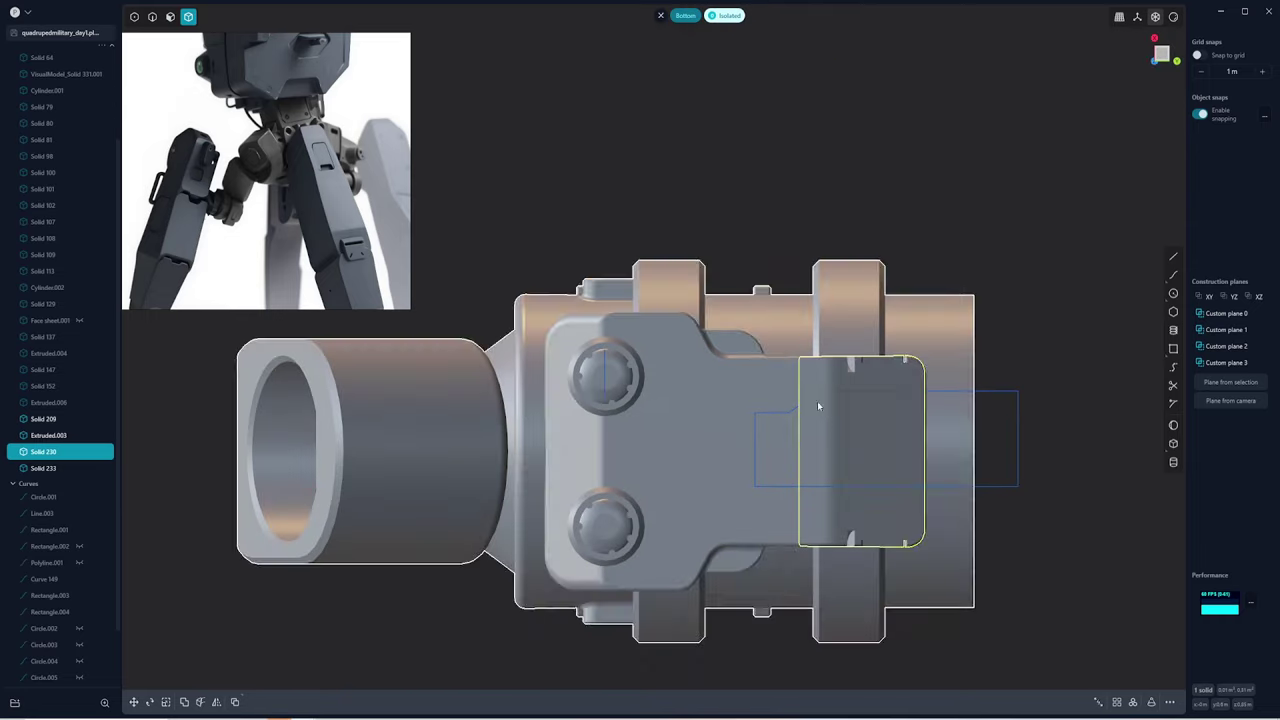
key(c)
key(Escape)
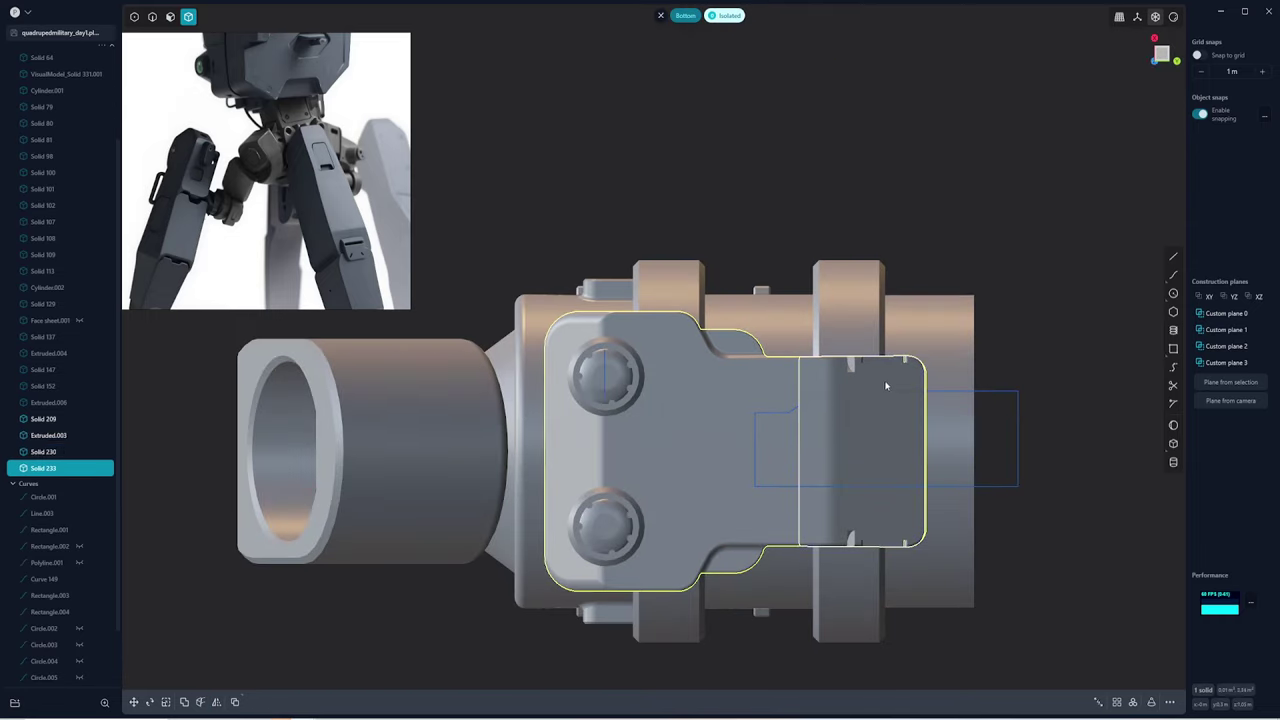
Cut the larger left piece, Solid 233, with the sketch curves
click(747, 394)
mouse_move(747, 399)
middle_down()
mouse_move(811, 466)
mouse_move(797, 520)
mouse_move(761, 417)
middle_up()
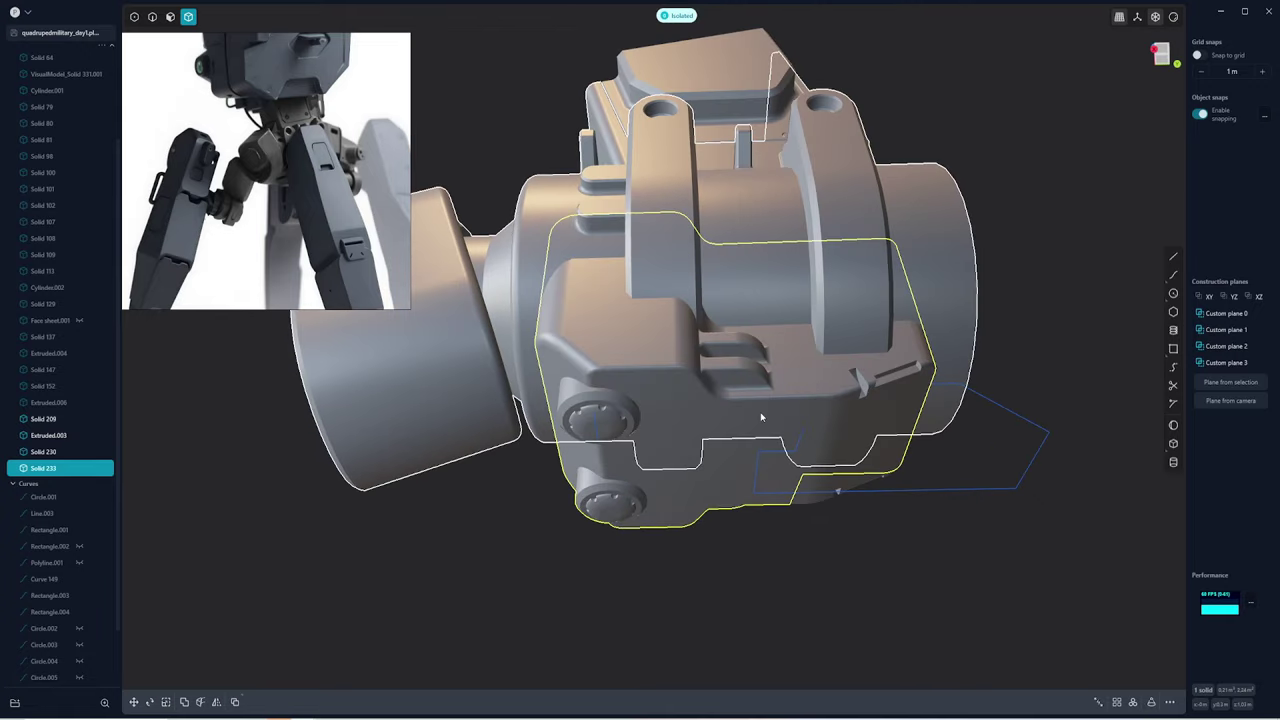
key(ctrl+KP_7)
key(c)
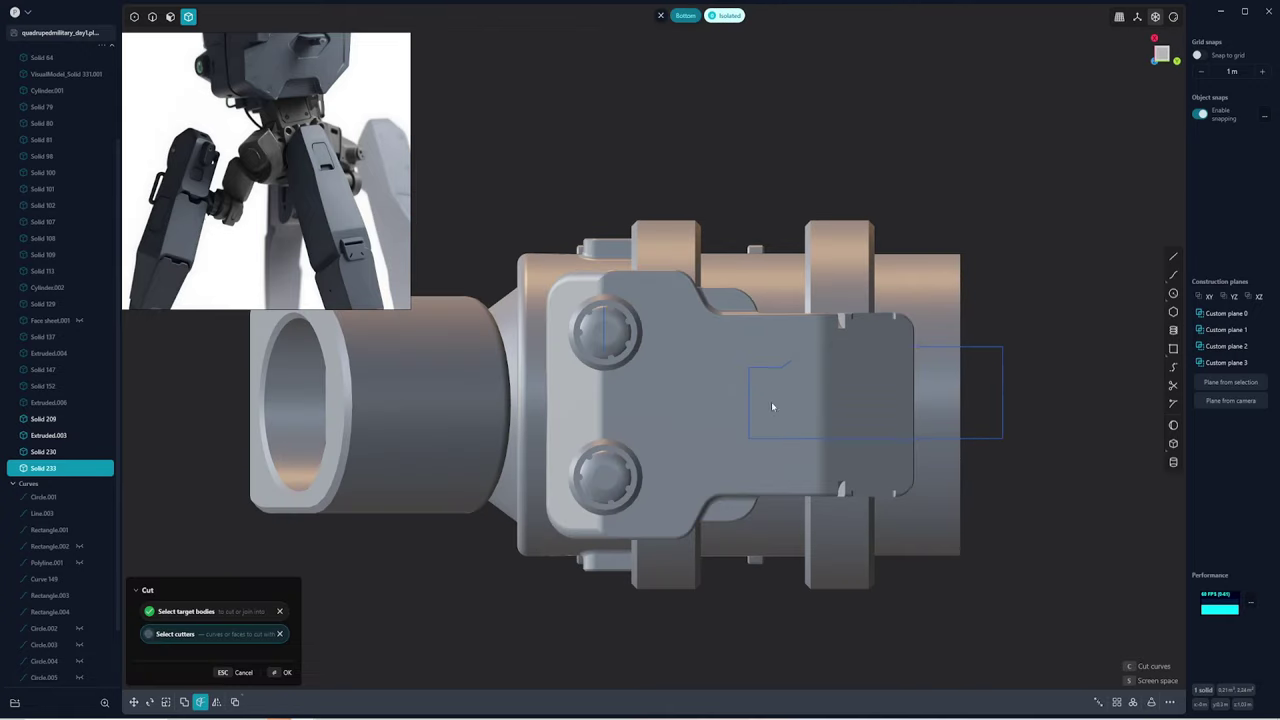
click(748, 378)
key(Return)
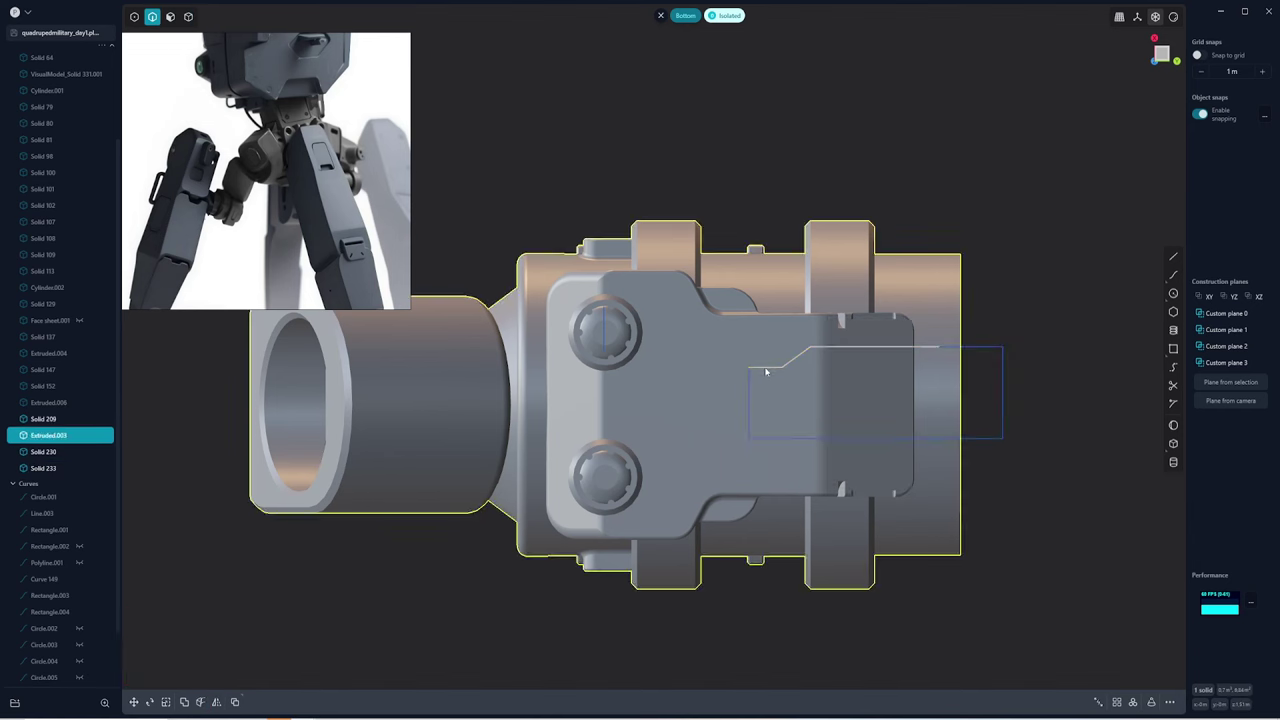
click(709, 340)
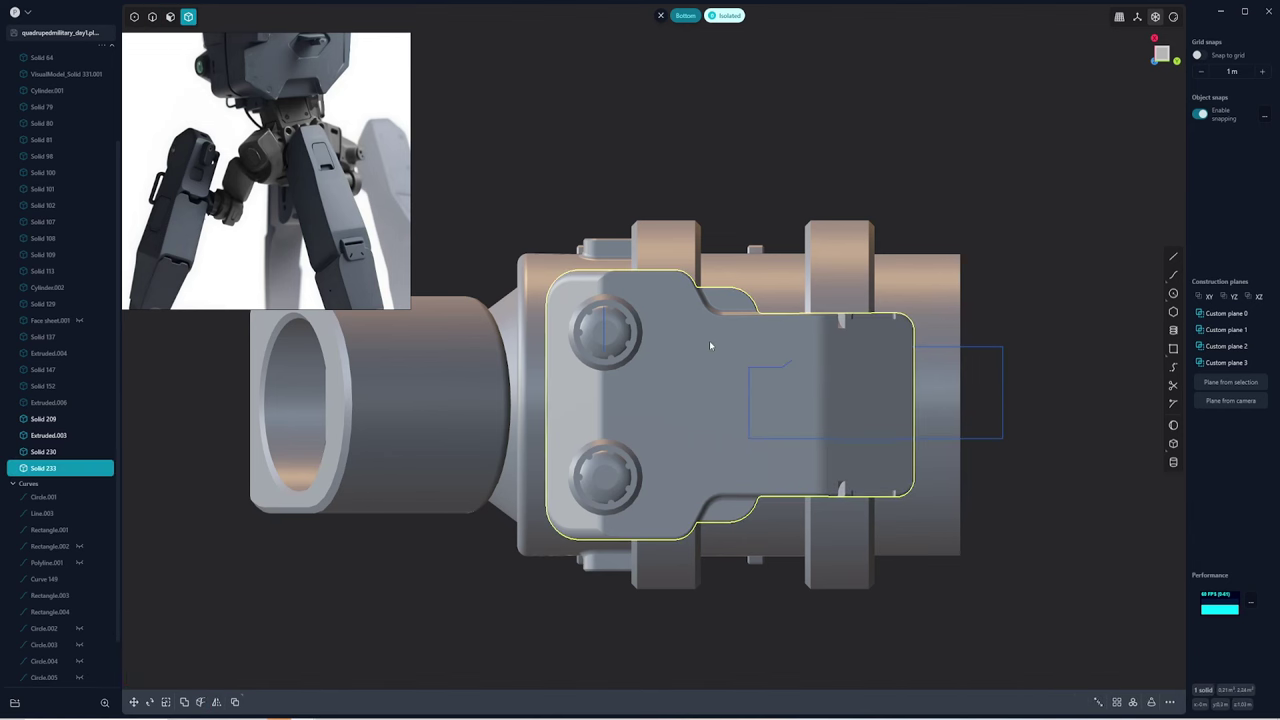
key(c)
mouse_move(740, 380)
middle_down()
mouse_move(825, 449)
mouse_move(848, 333)
middle_up()
key(Return)
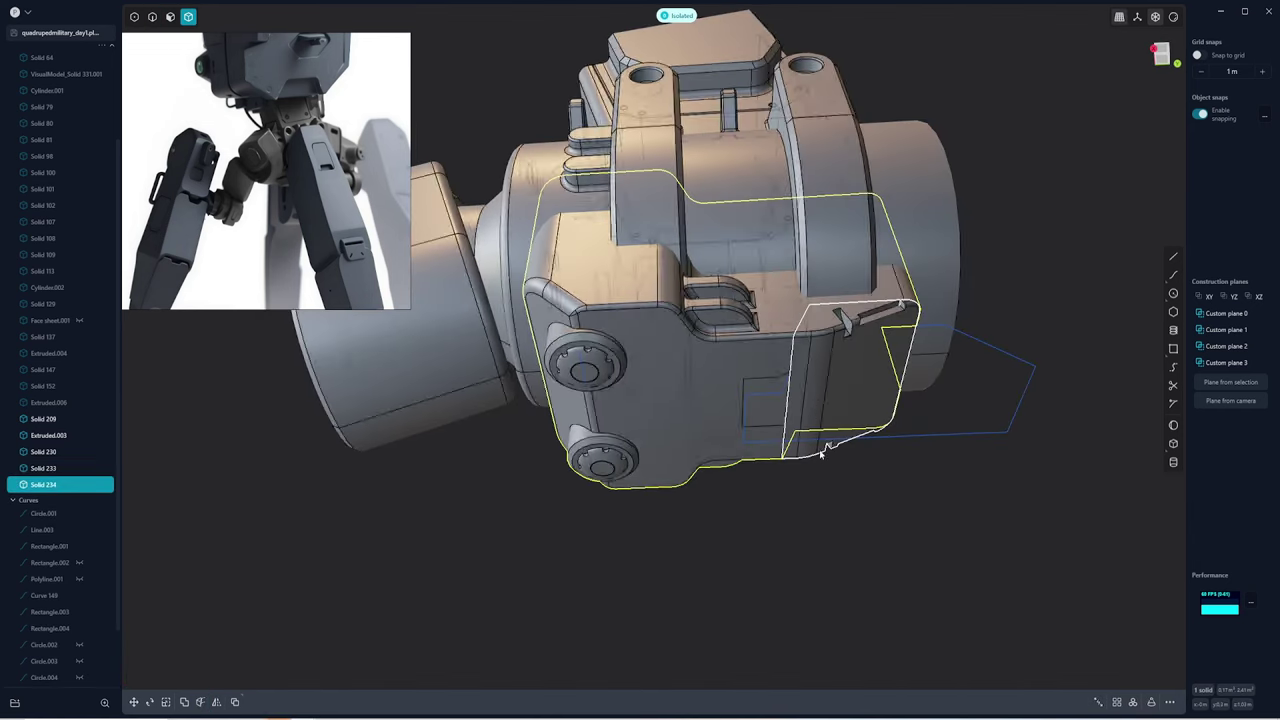
Union the remaining box pieces into one block
click(771, 466)
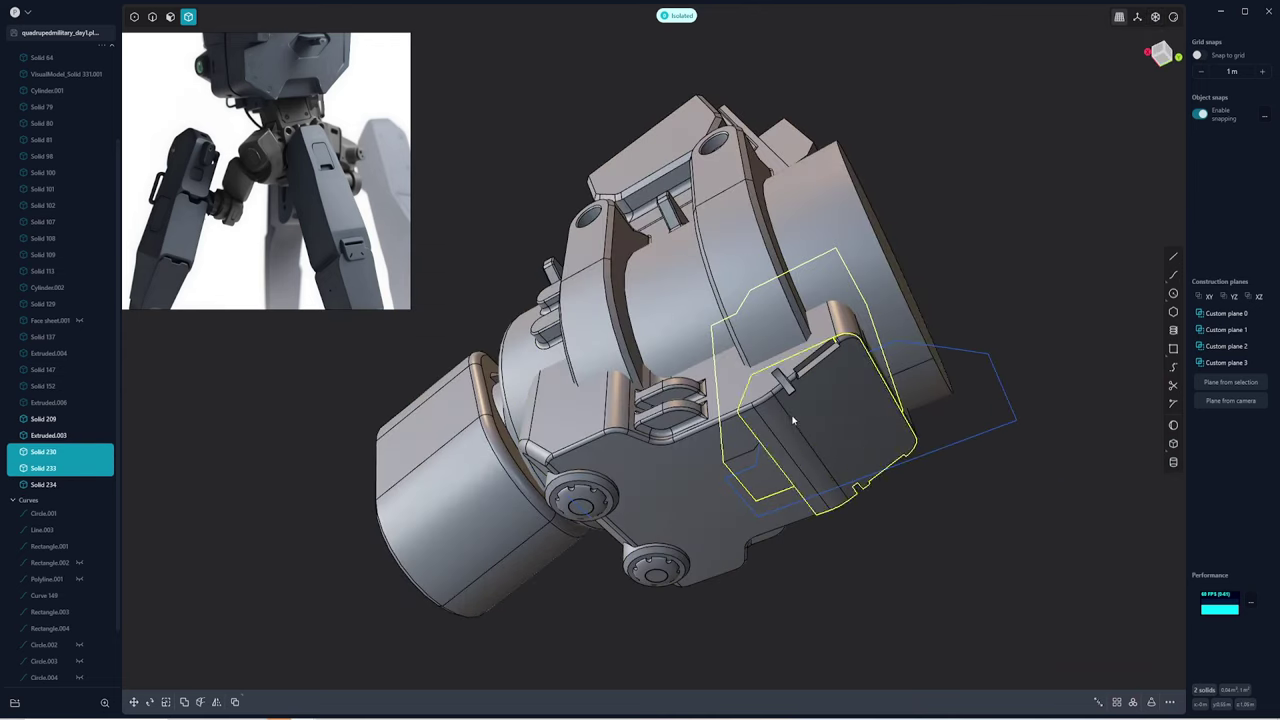
key(shift+minus)
key(Return)
middle_drag(771, 466, 765, 409)
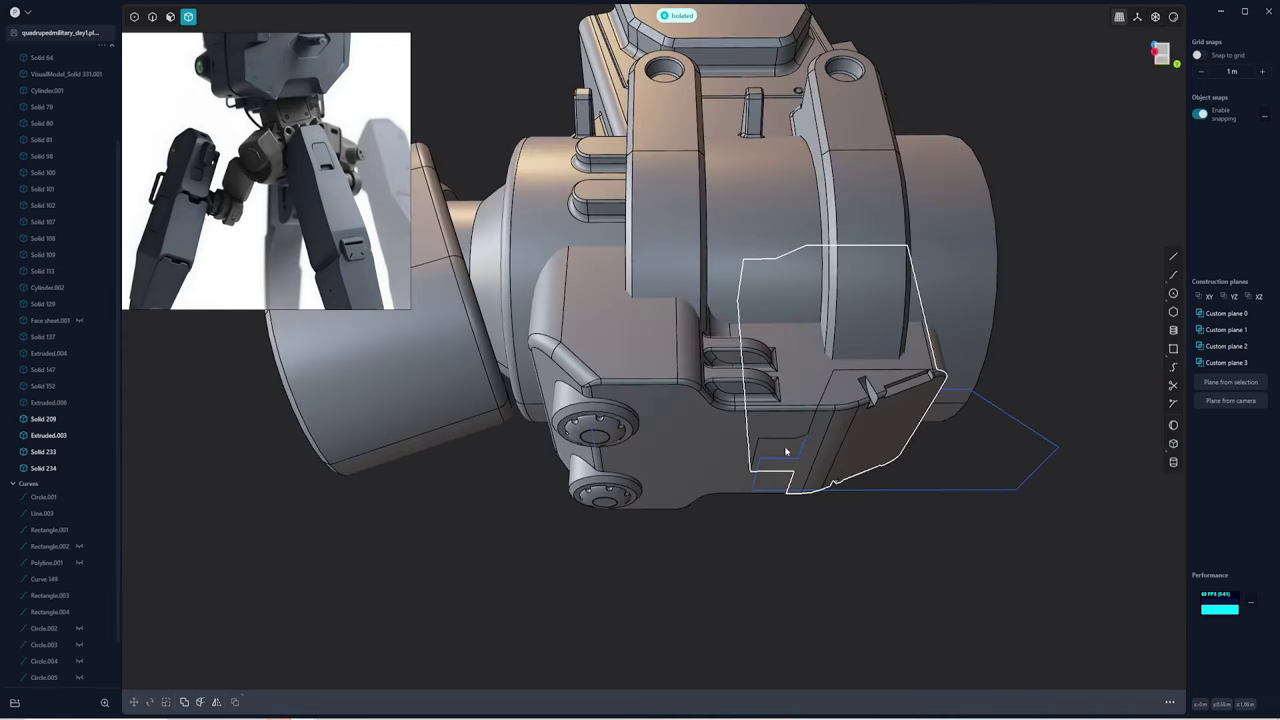
Abandon mirroring the corner piece and remove the unwanted clip solid
click(770, 421)
key(ctrl+KP_7)
key(alt+x)
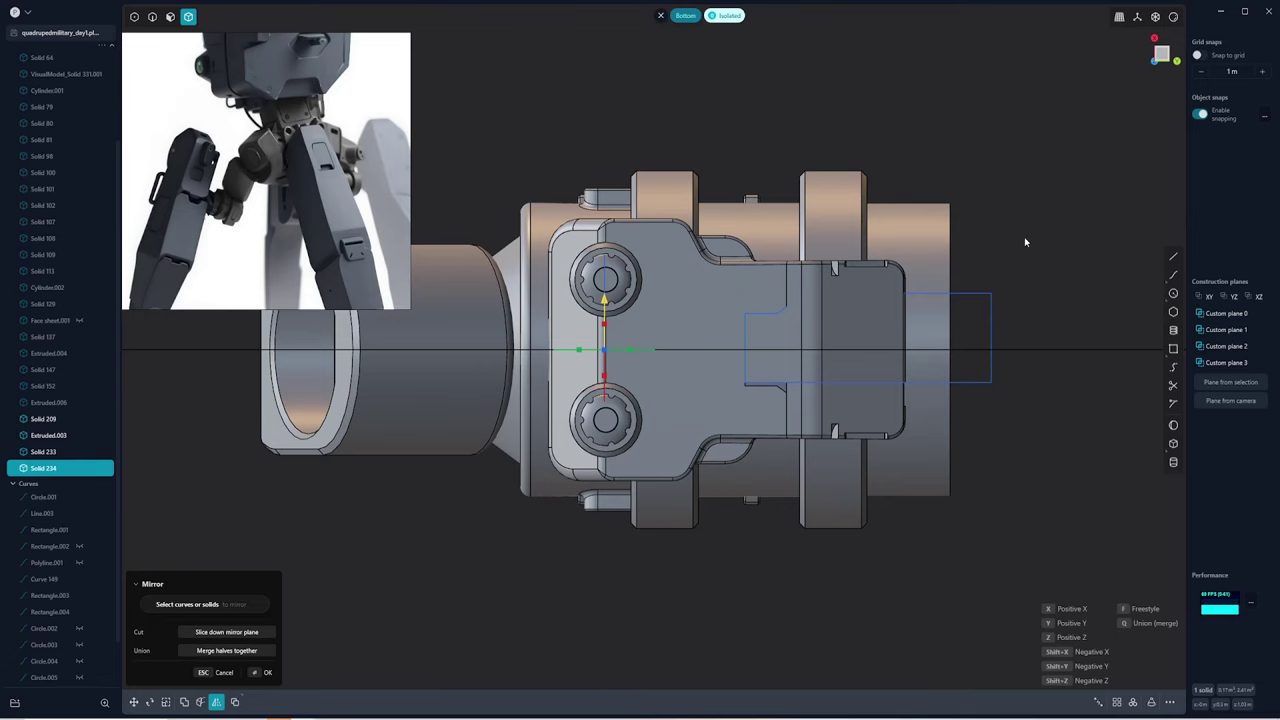
click(865, 359)
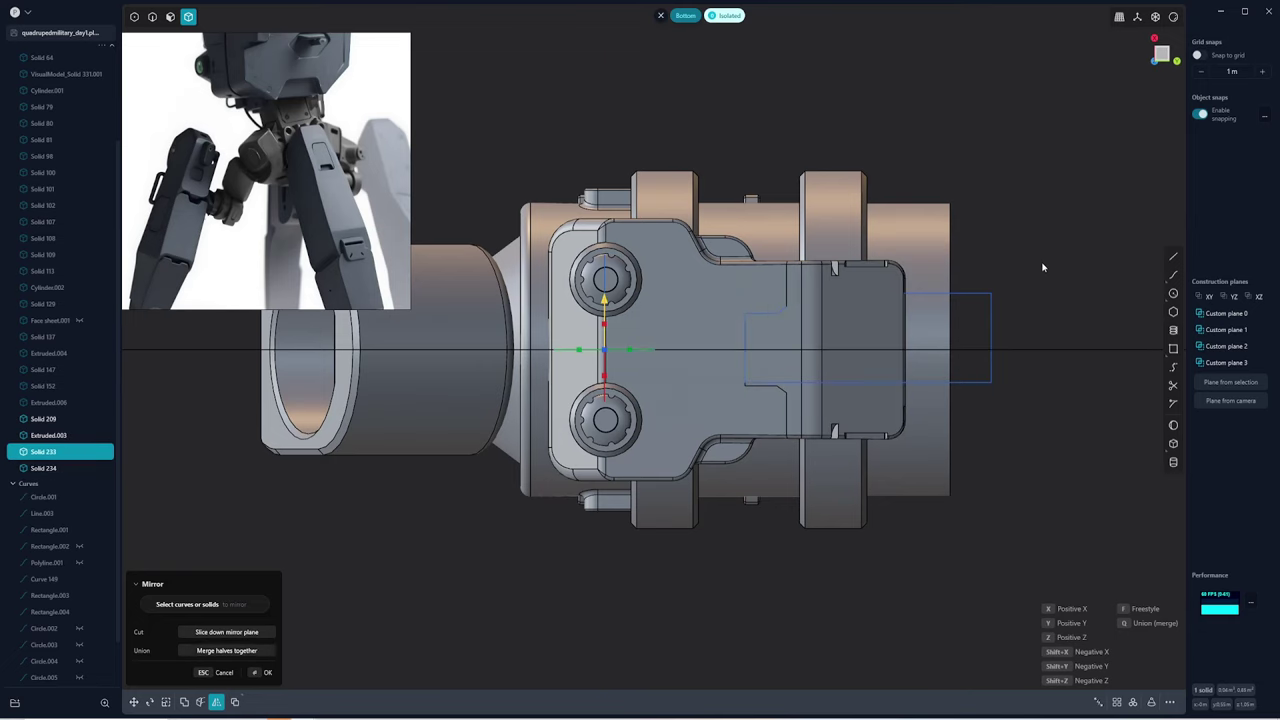
key(Escape)
middle_drag(1042, 267, 1048, 399)
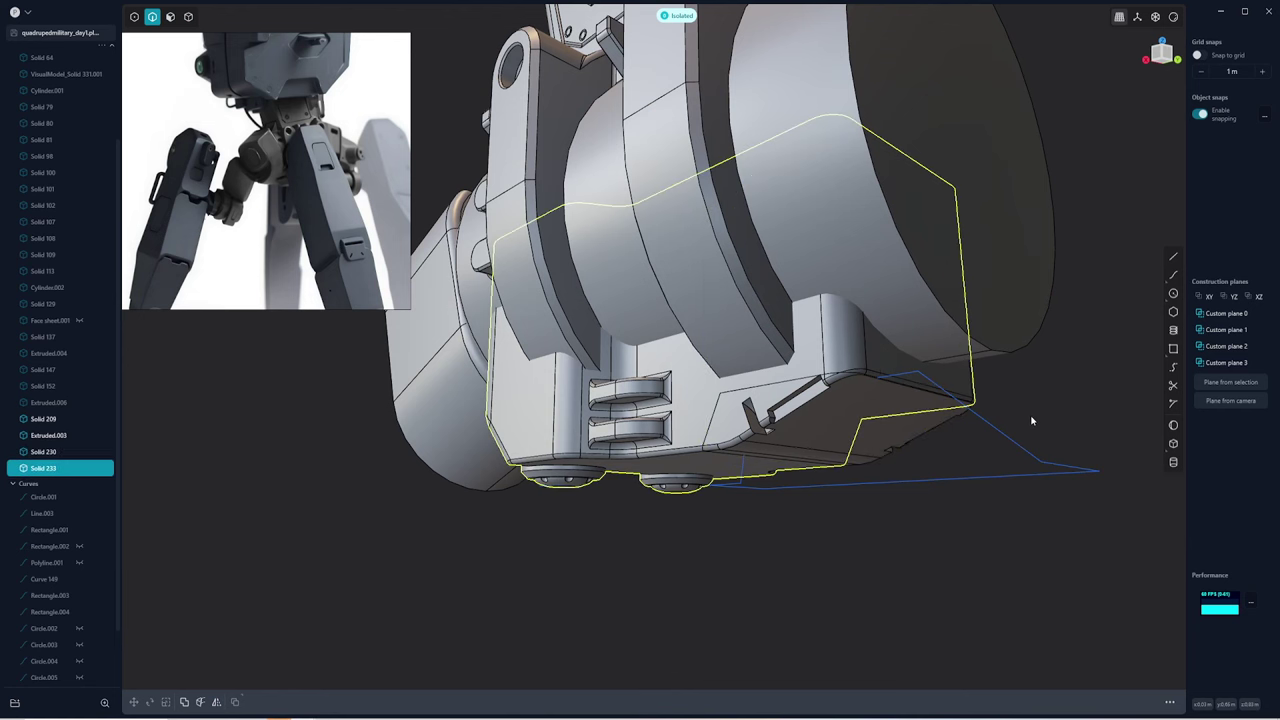
key(ctrl+z)
Reposition the triangle curve's vertices in Right view
key(KP_3)
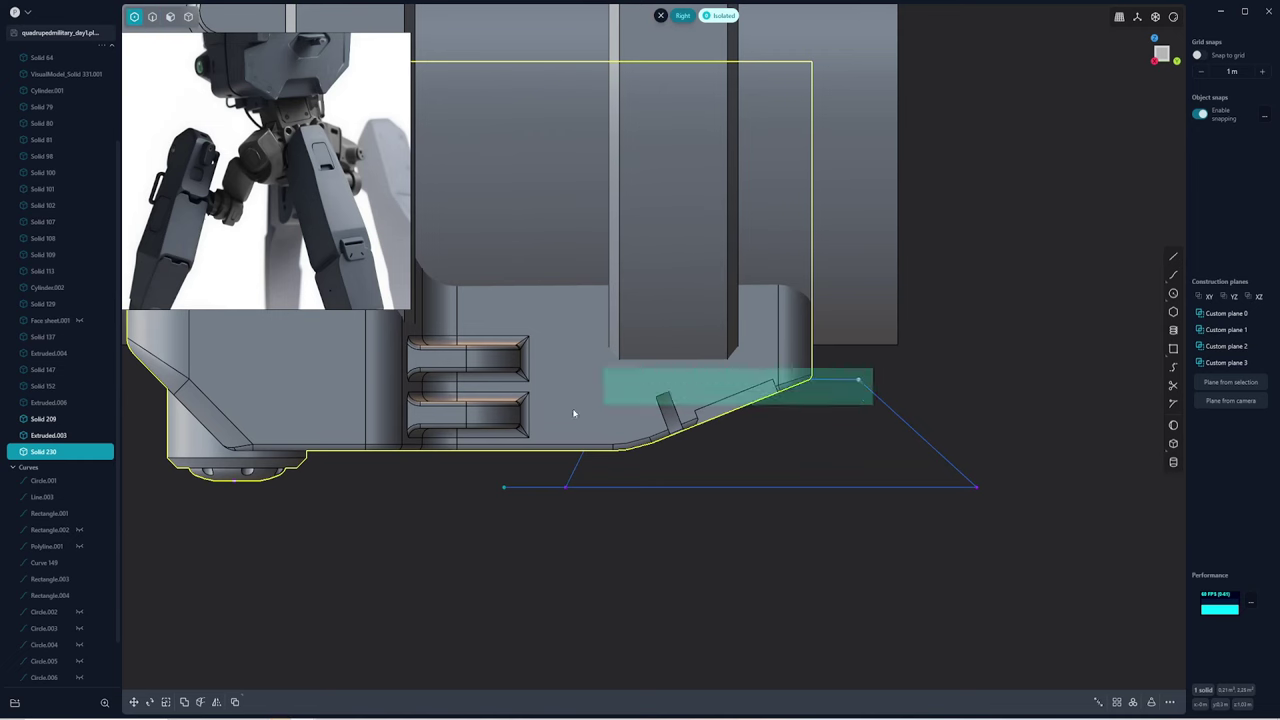
key(g)
click(800, 320)
middle_drag(800, 320, 787, 386)
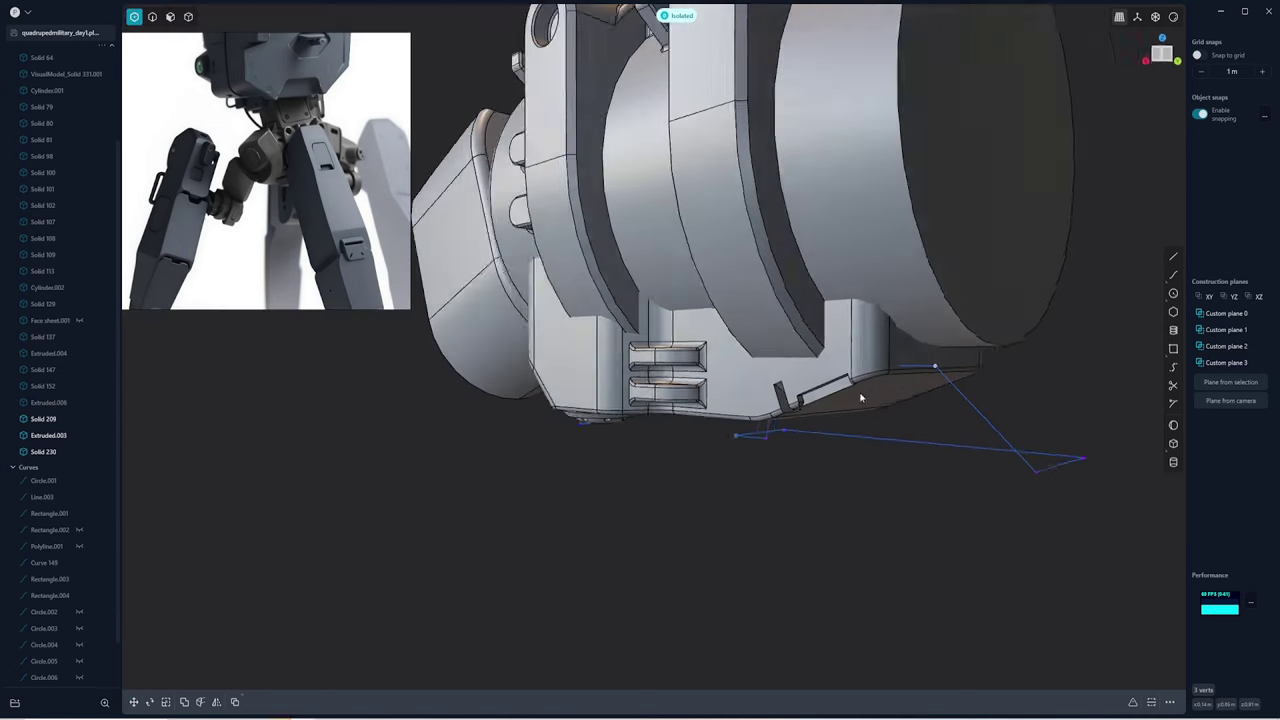
Try cutting the solid with the triangle, then undo the cut
key(g)
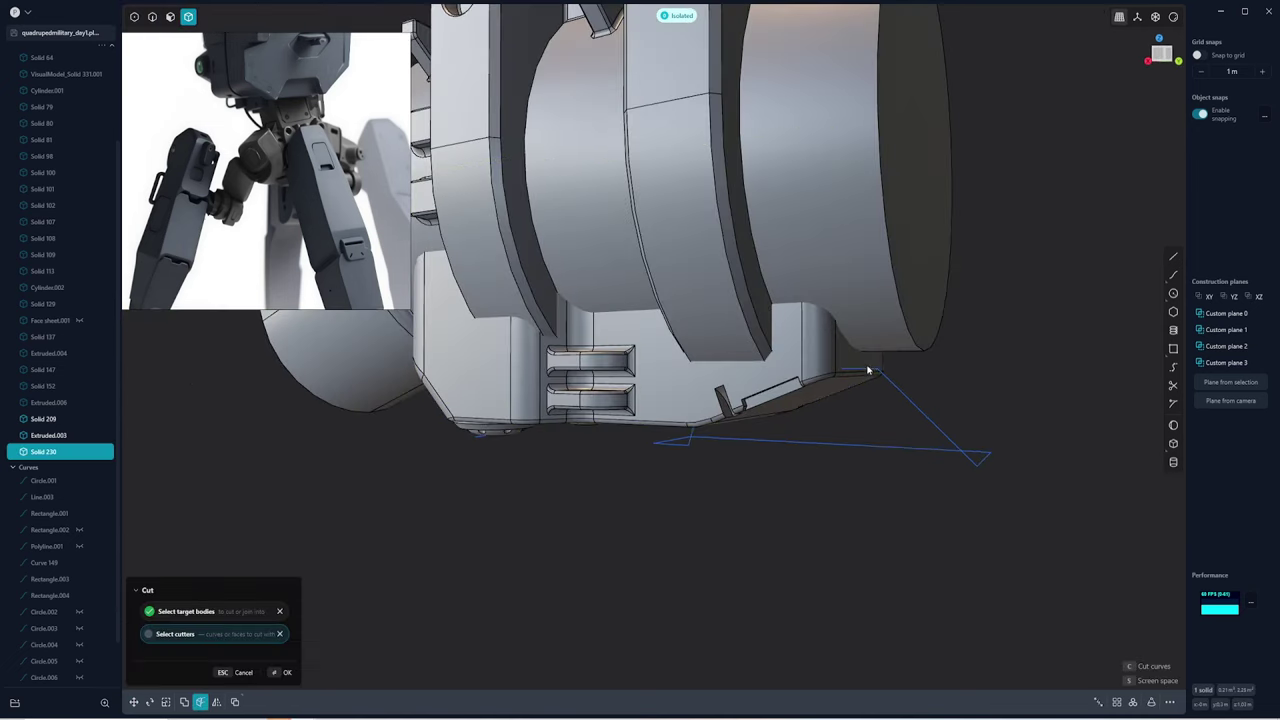
key(Escape)
key(KP_3)
key(g)
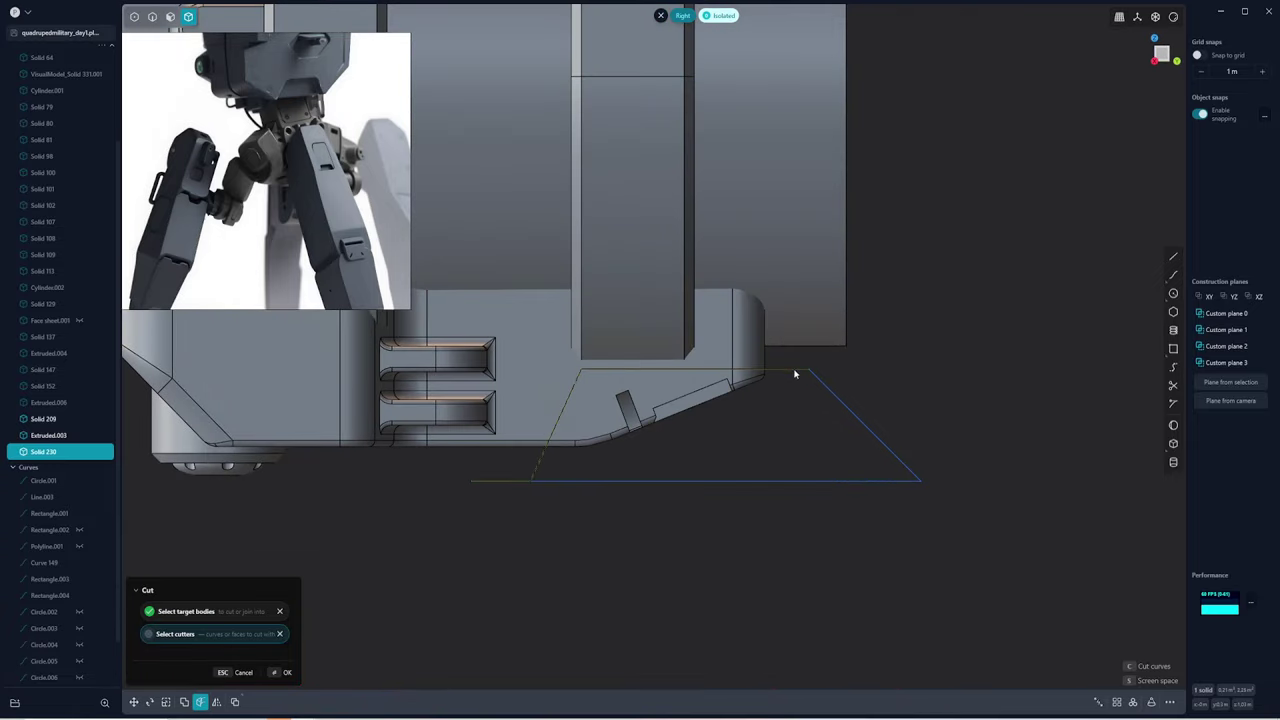
middle_drag(794, 371, 851, 366)
click(851, 366)
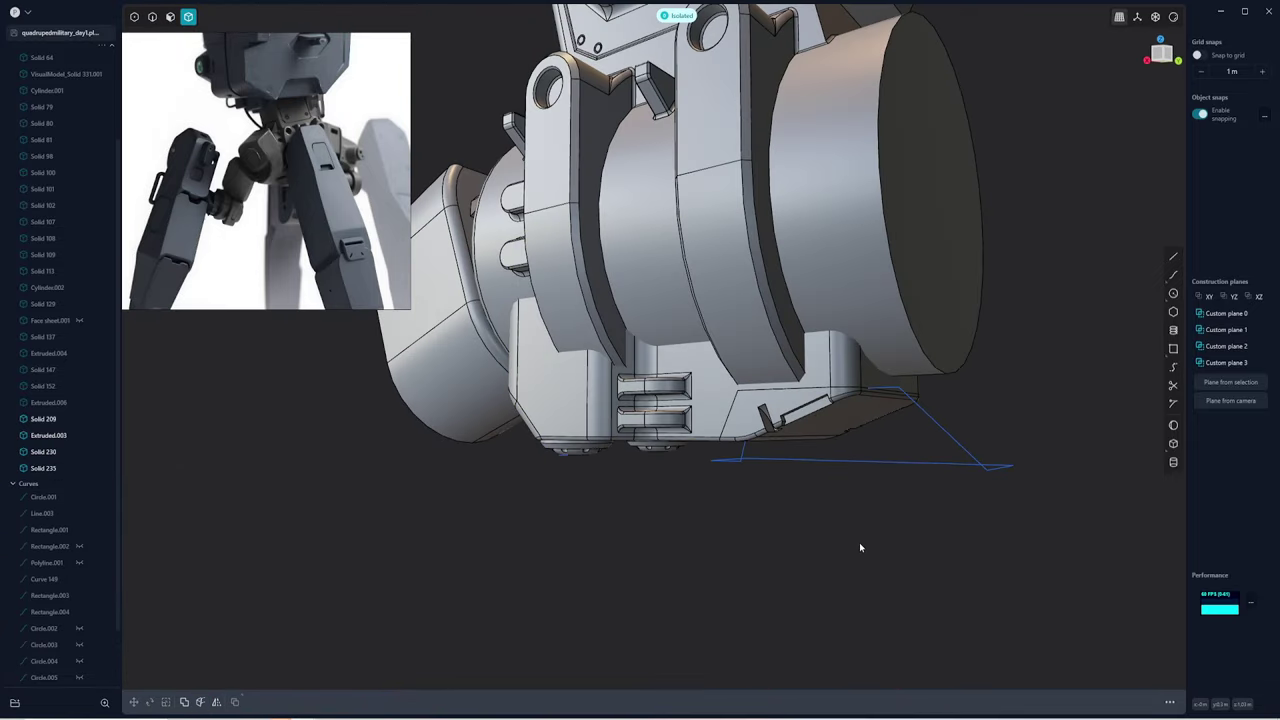
key(ctrl+z)
Select the blue triangle curve from below and switch to face selection
click(838, 520)
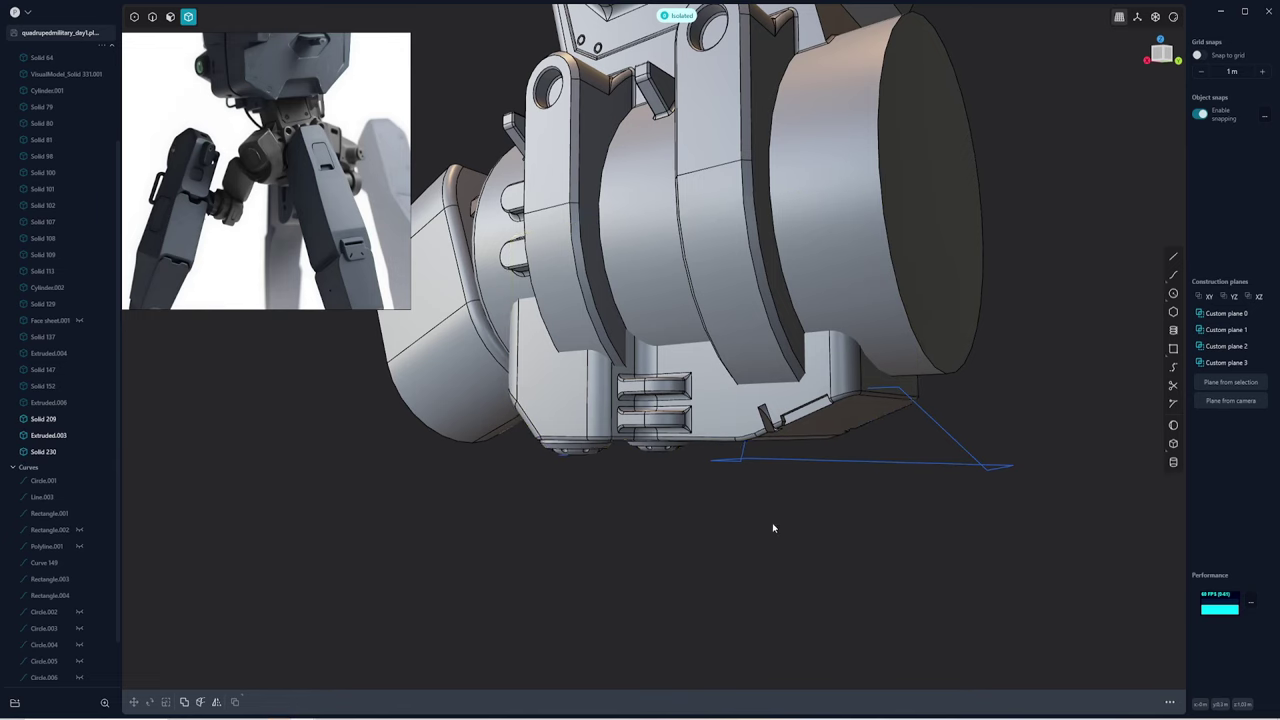
click(805, 463)
middle_drag(712, 484, 815, 490)
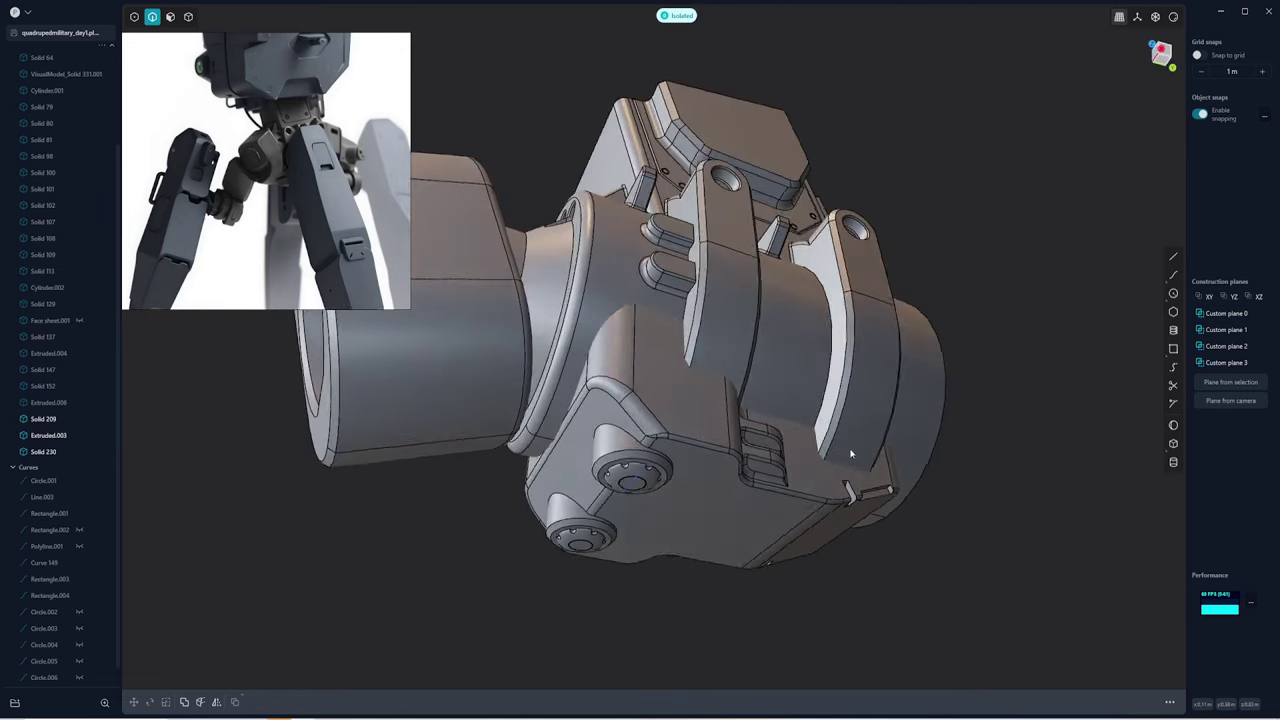
key(3)
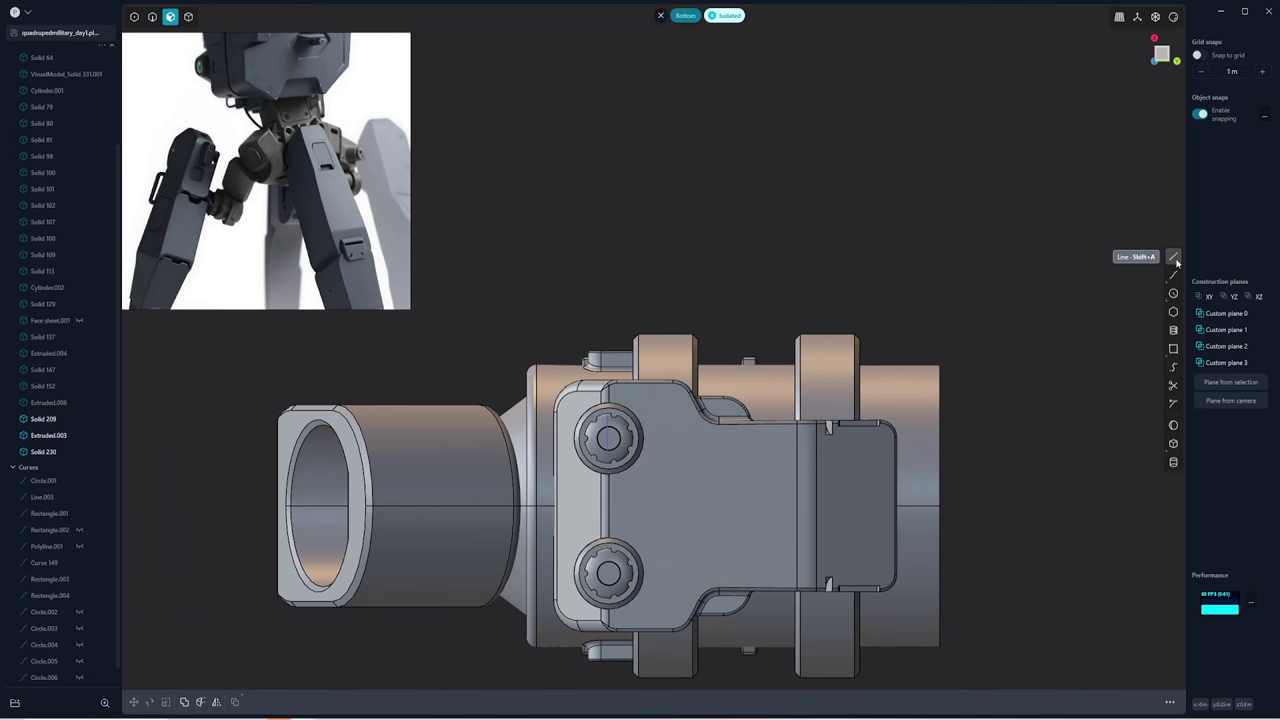
Set a construction plane on the part's flat face
click(780, 495)
click(1230, 382)
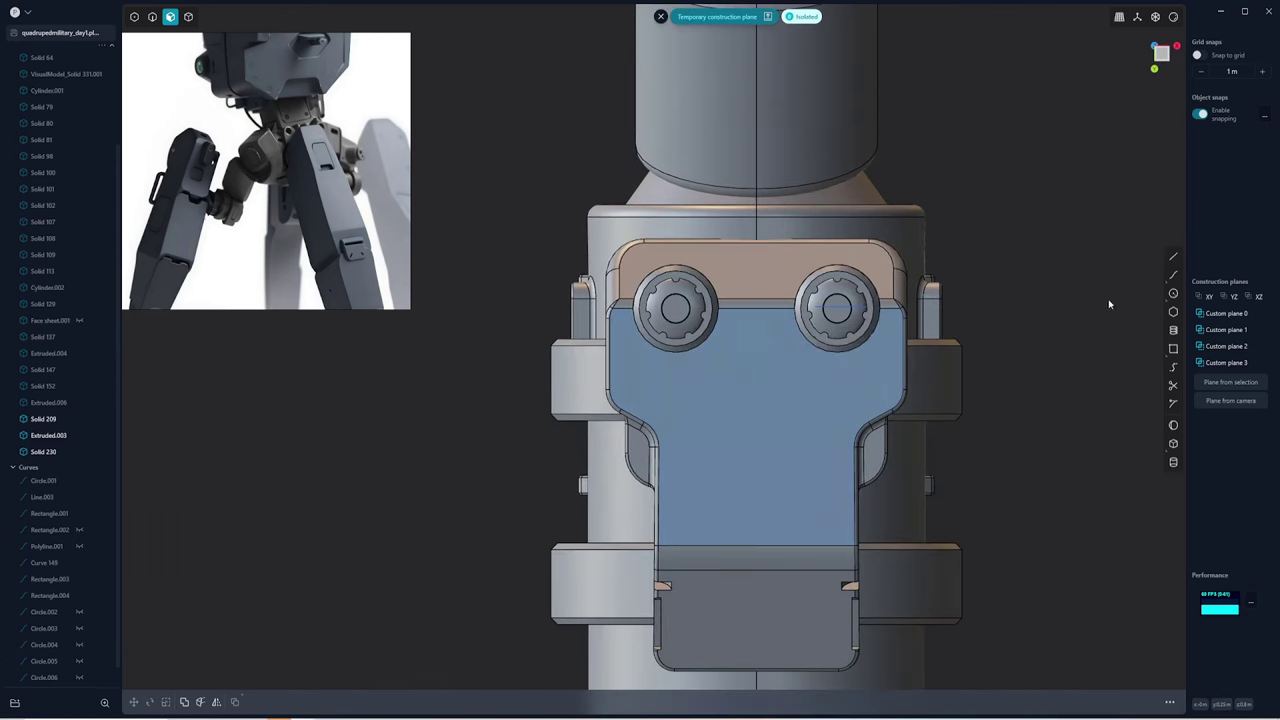
click(665, 365)
key(f)
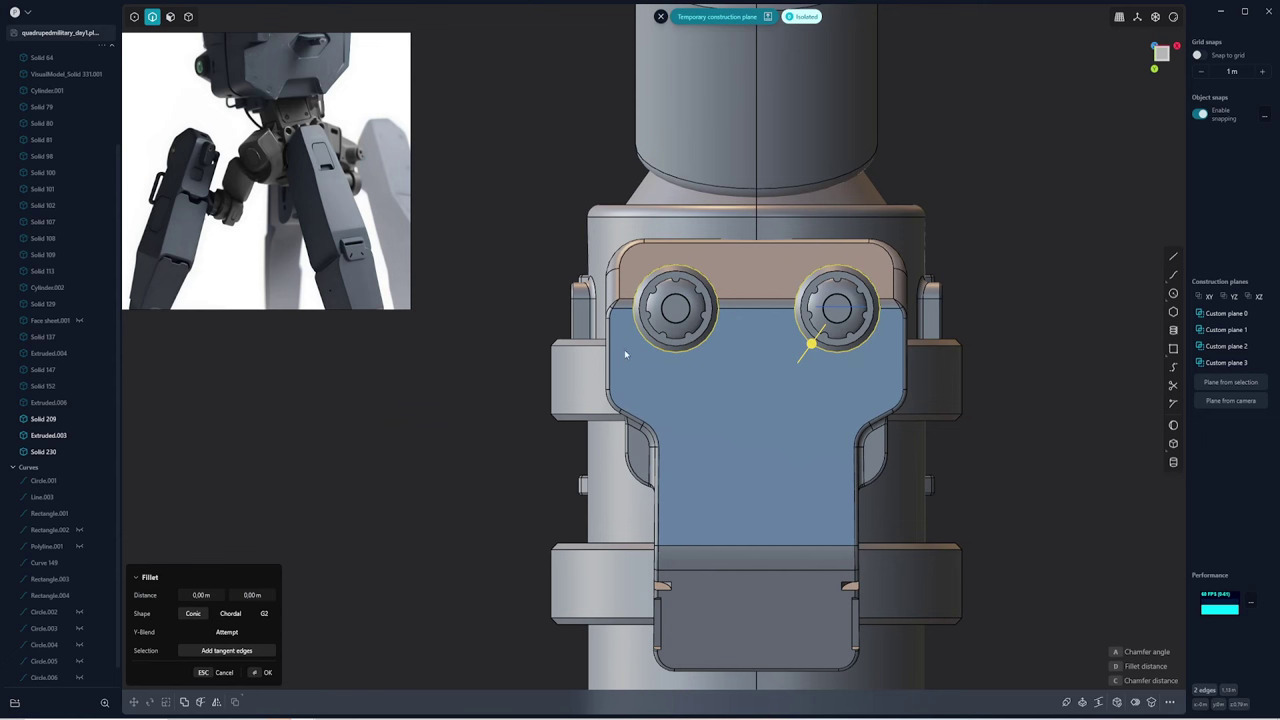
key(Escape)
Offset the left edge and left bolt circle about 0.034 m inward
click(610, 362)
key(f)
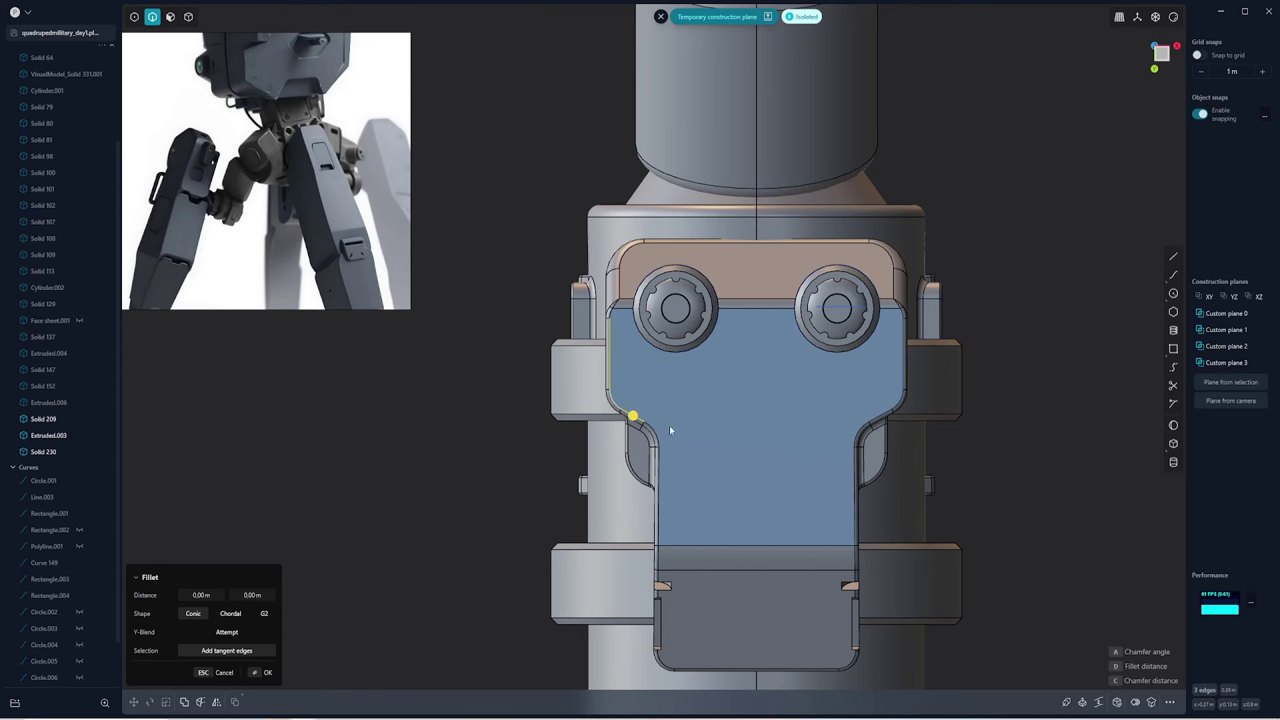
key(o)
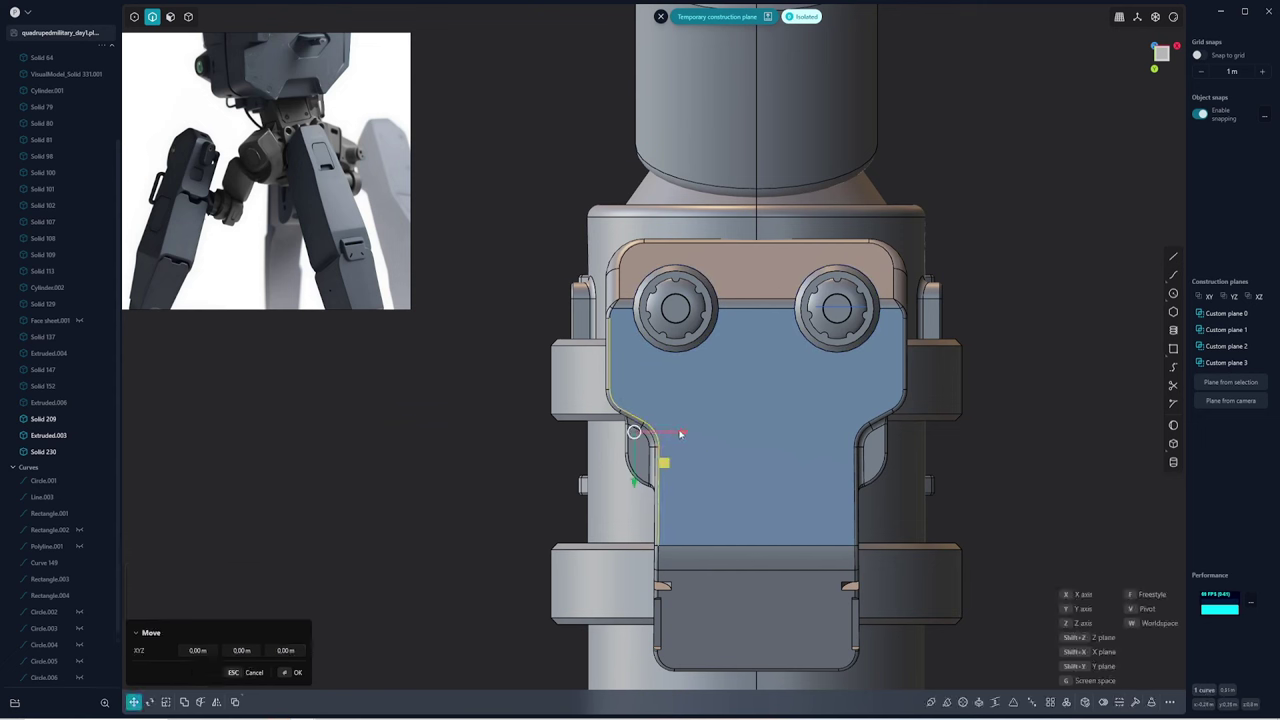
click(668, 368)
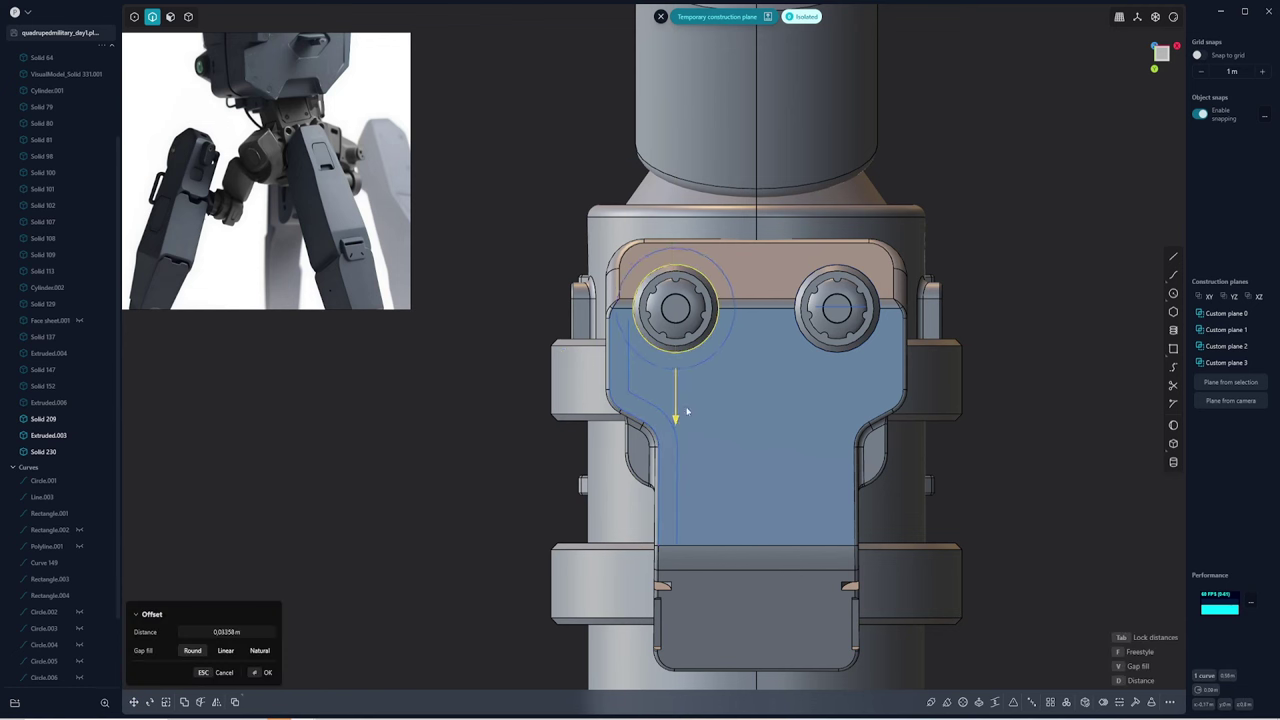
click(687, 411)
Split the offset curves where they cross
scroll(580, 314, up, 1)
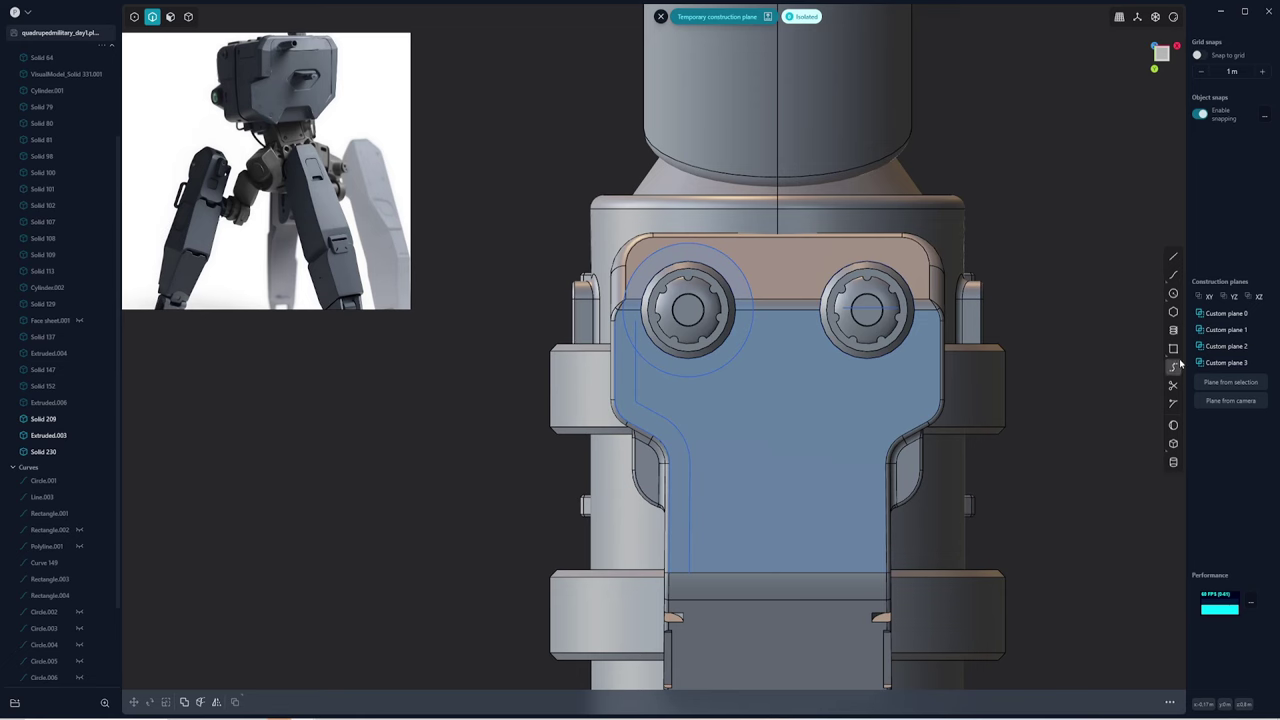
click(1173, 400)
click(636, 345)
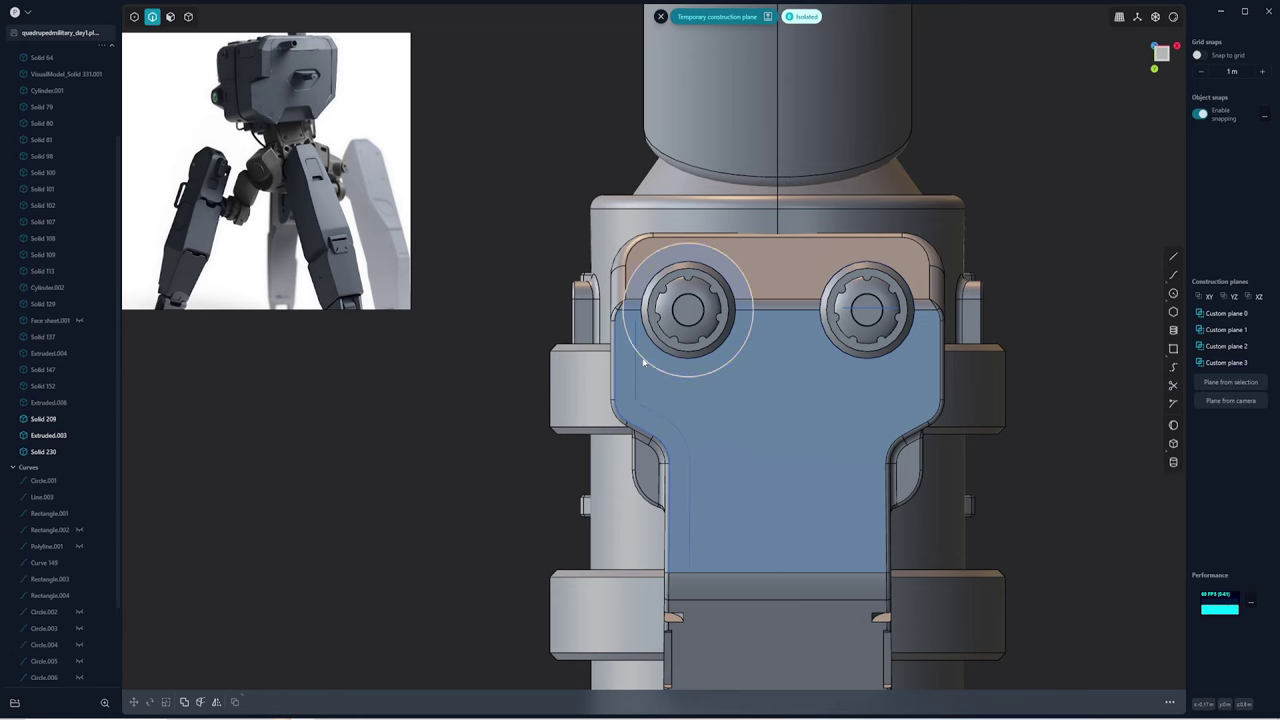
mouse_move(646, 363)
middle_down()
mouse_move(748, 403)
mouse_move(649, 311)
middle_up()
Close the recess outline onto the lower curve around the bolt
key(g)
key(Escape)
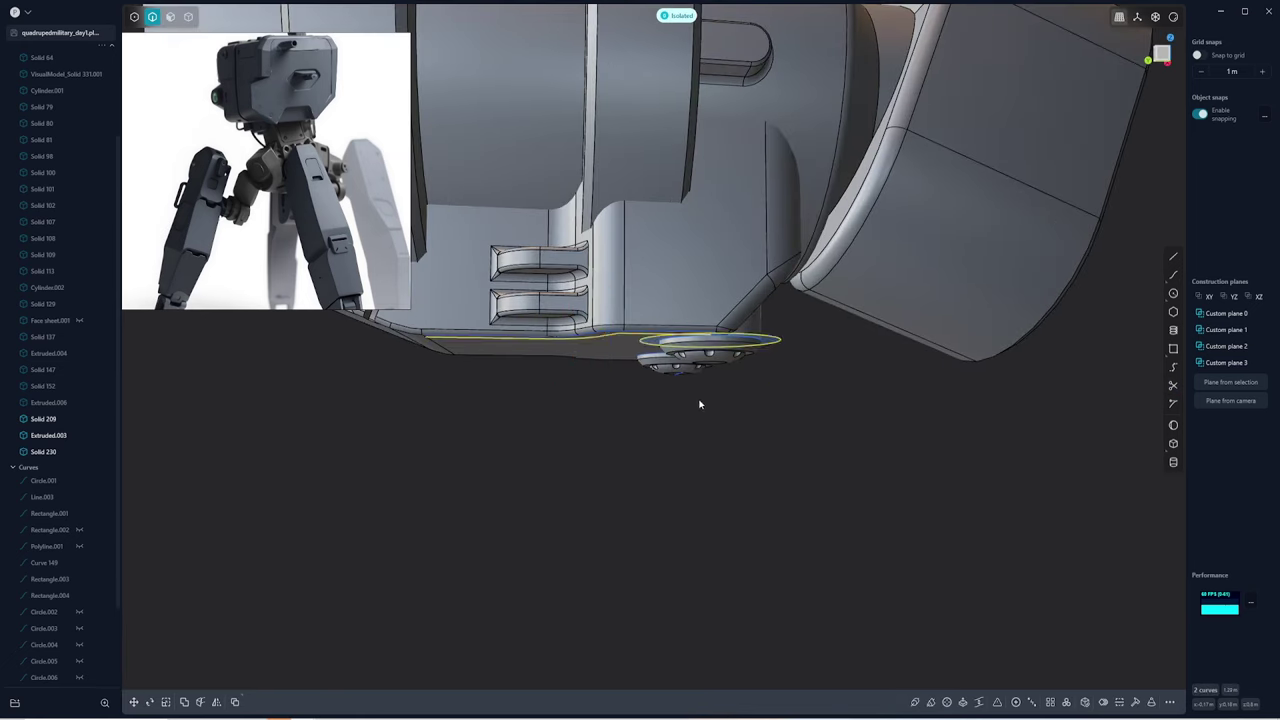
middle_drag(700, 403, 727, 336)
mouse_move(618, 330)
middle_down()
mouse_move(1030, 257)
mouse_move(651, 277)
middle_up()
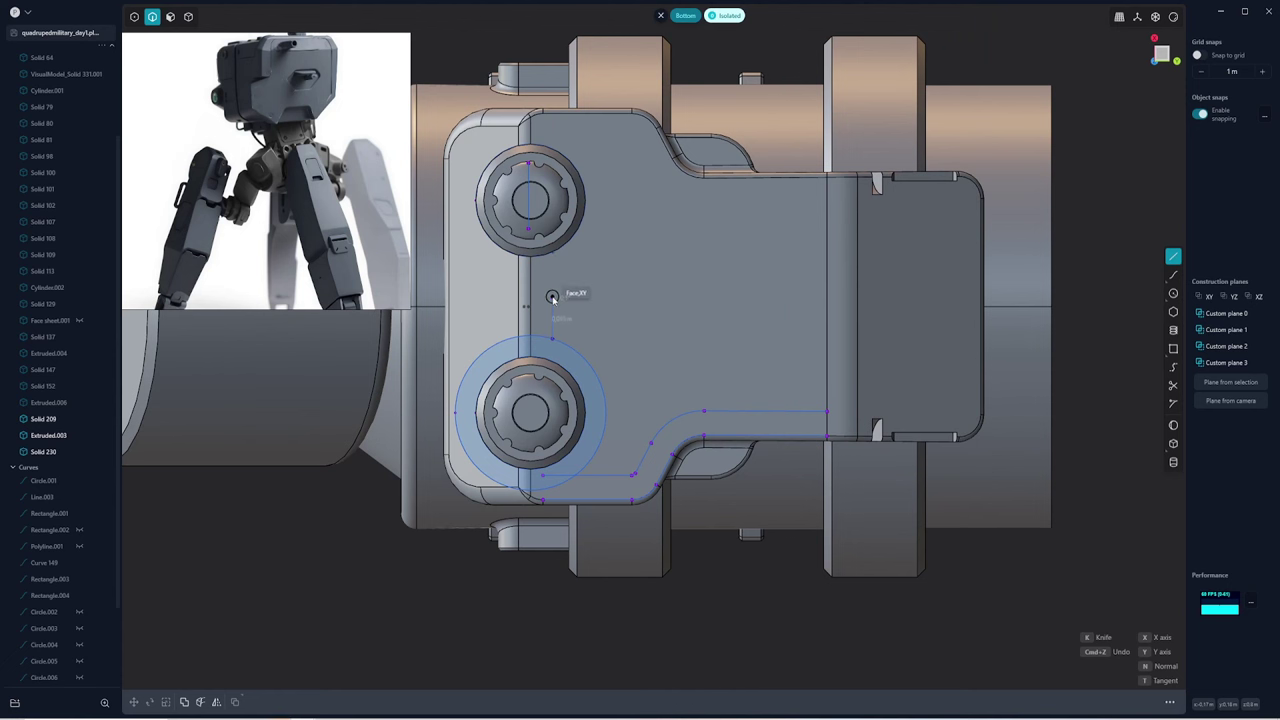
click(804, 410)
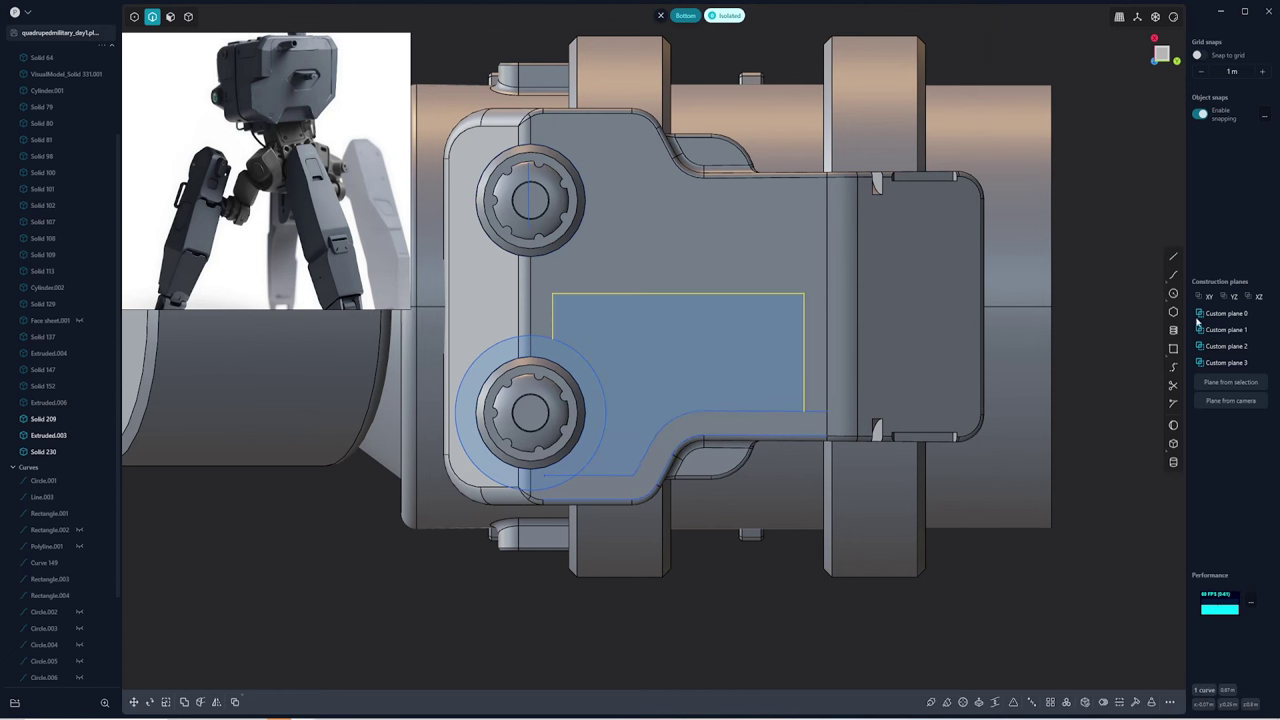
key(t)
key(Escape)
Round the outline's lower-right corner and trim away the leftover arc
click(803, 410)
key(f)
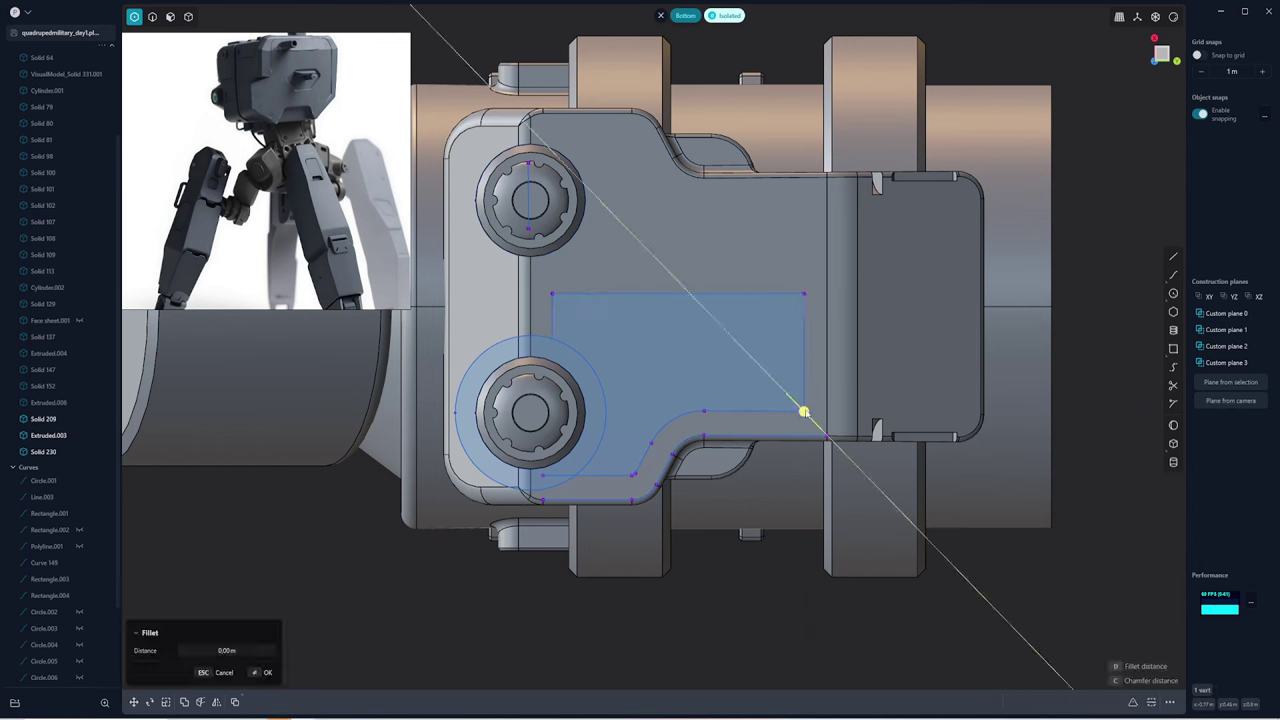
click(797, 386)
click(1173, 386)
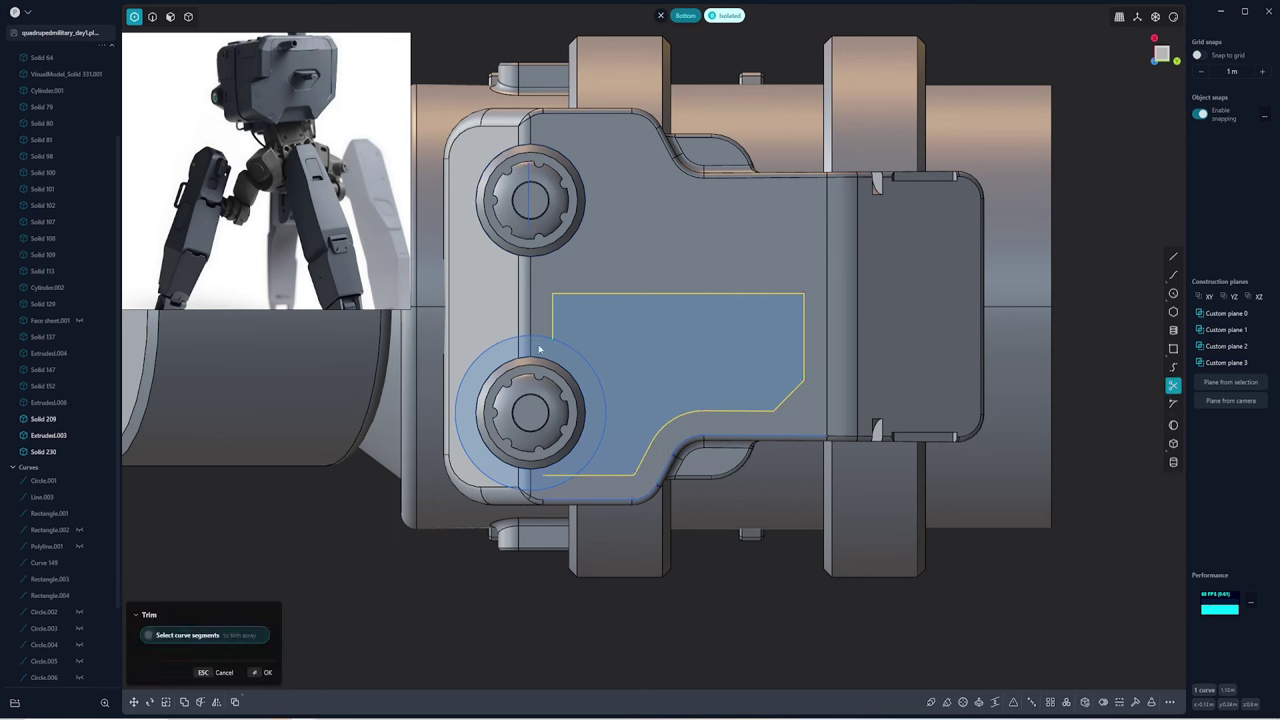
click(585, 497)
Fillet the remaining two corners of the recess outline
key(f)
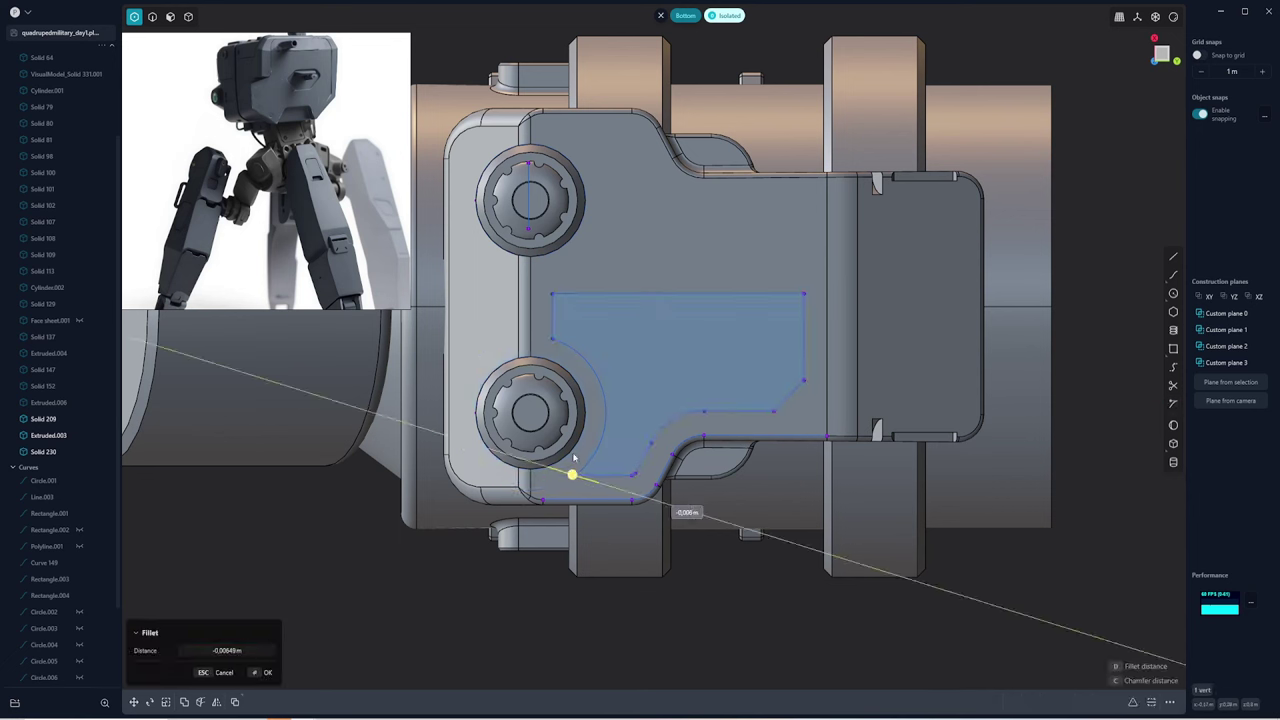
key(Return)
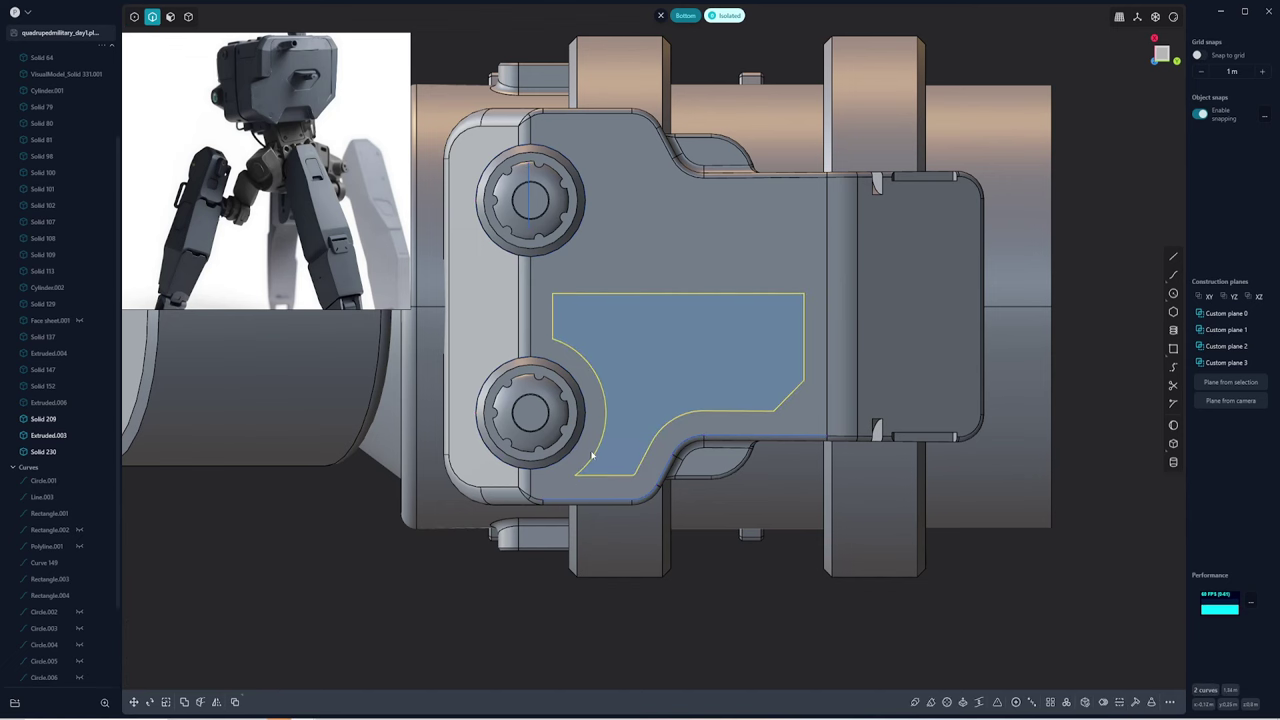
key(f)
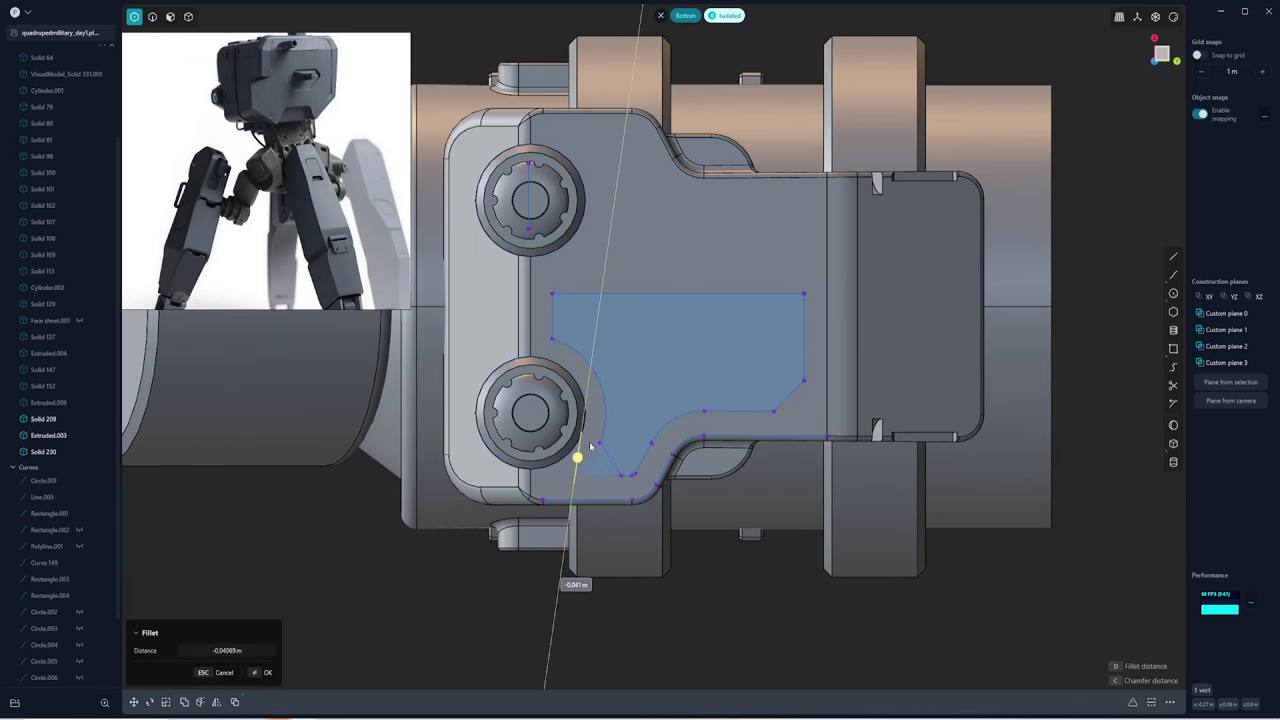
key(Return)
mouse_move(612, 455)
middle_down()
mouse_move(686, 345)
mouse_move(656, 275)
middle_up()
Extrude the sketched region about 0.015 m into the hip housing
key(e)
drag(656, 277, 672, 266)
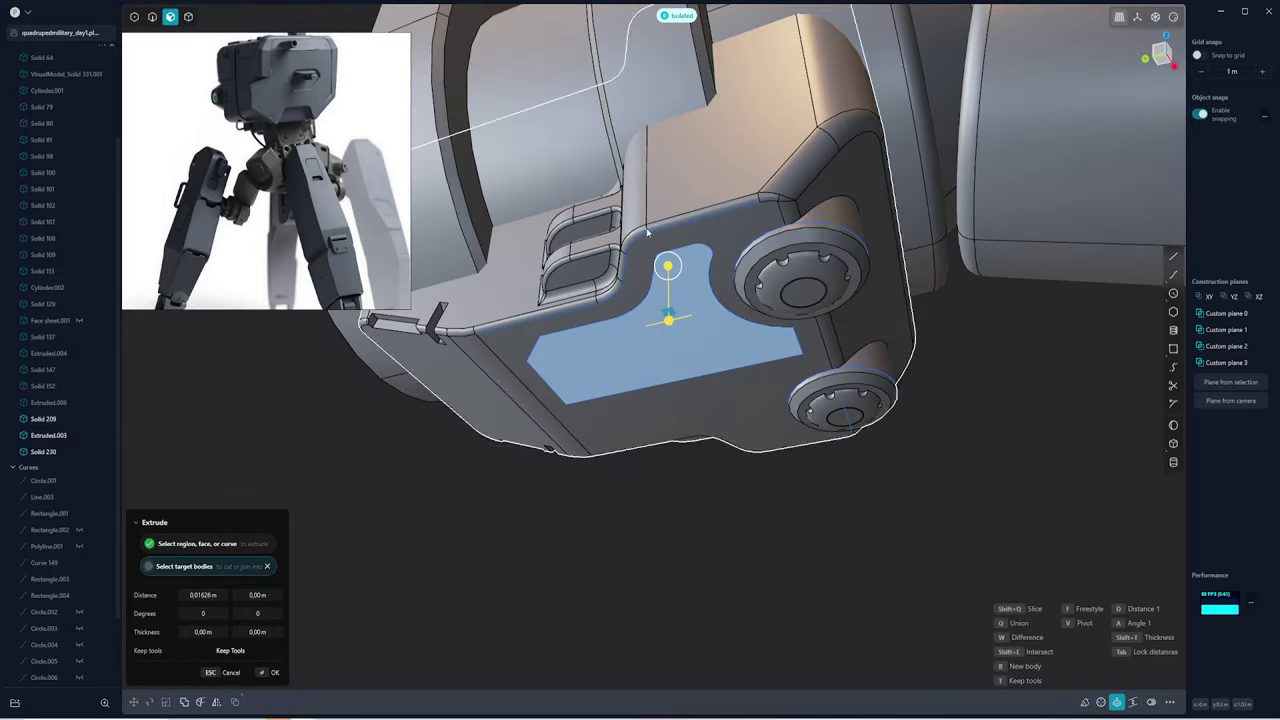
mouse_move(648, 232)
middle_down()
mouse_move(700, 209)
mouse_move(683, 220)
mouse_move(684, 306)
mouse_move(700, 330)
mouse_move(724, 318)
middle_up()
key(Return)
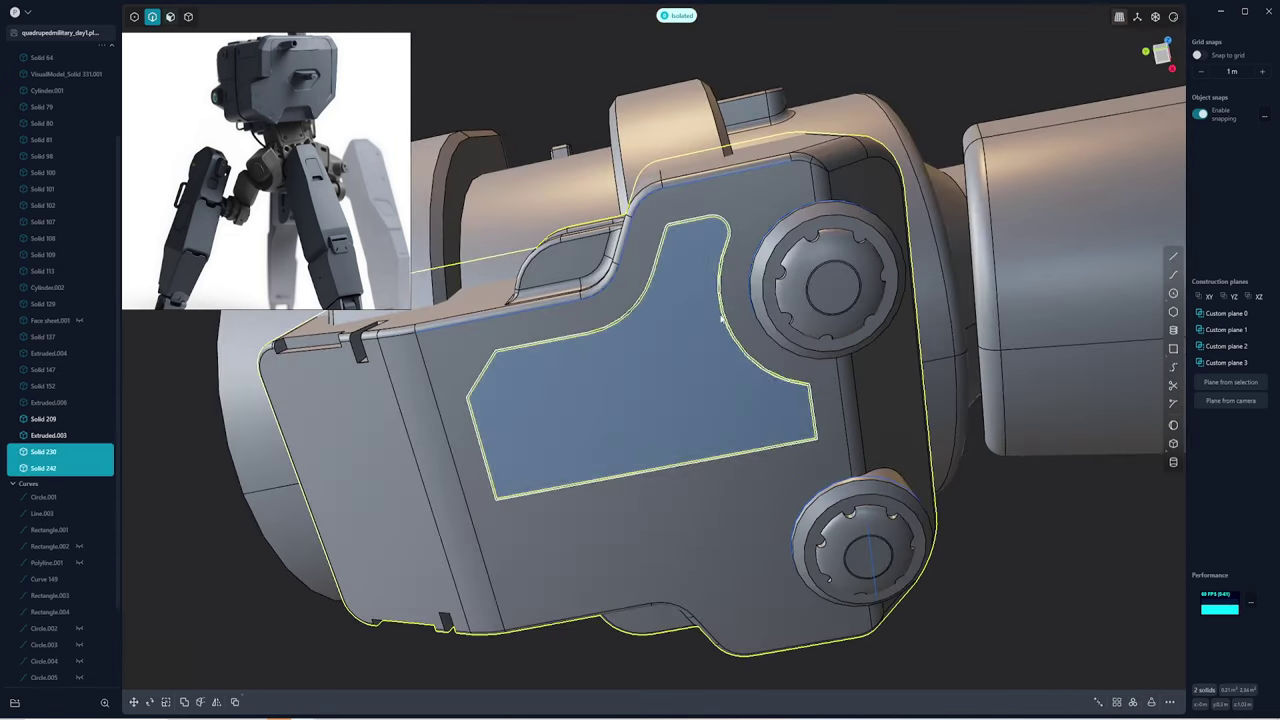
Apply a quick fillet to the recess edge
click(722, 316)
key(f)
key(Escape)
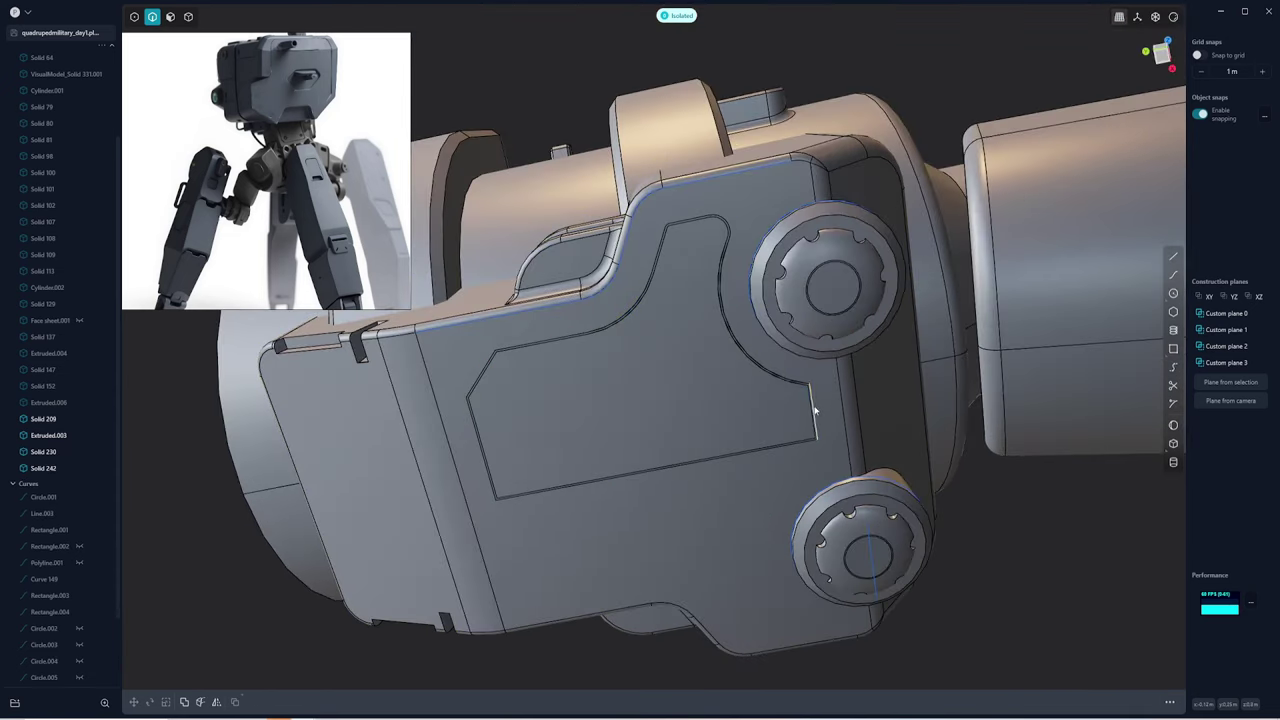
Offset the recessed panel face slightly inward
middle_drag(814, 414, 617, 334)
scroll(586, 189, up, 3)
scroll(689, 239, up, 3)
middle_drag(689, 239, 654, 206)
click(654, 206)
key(o)
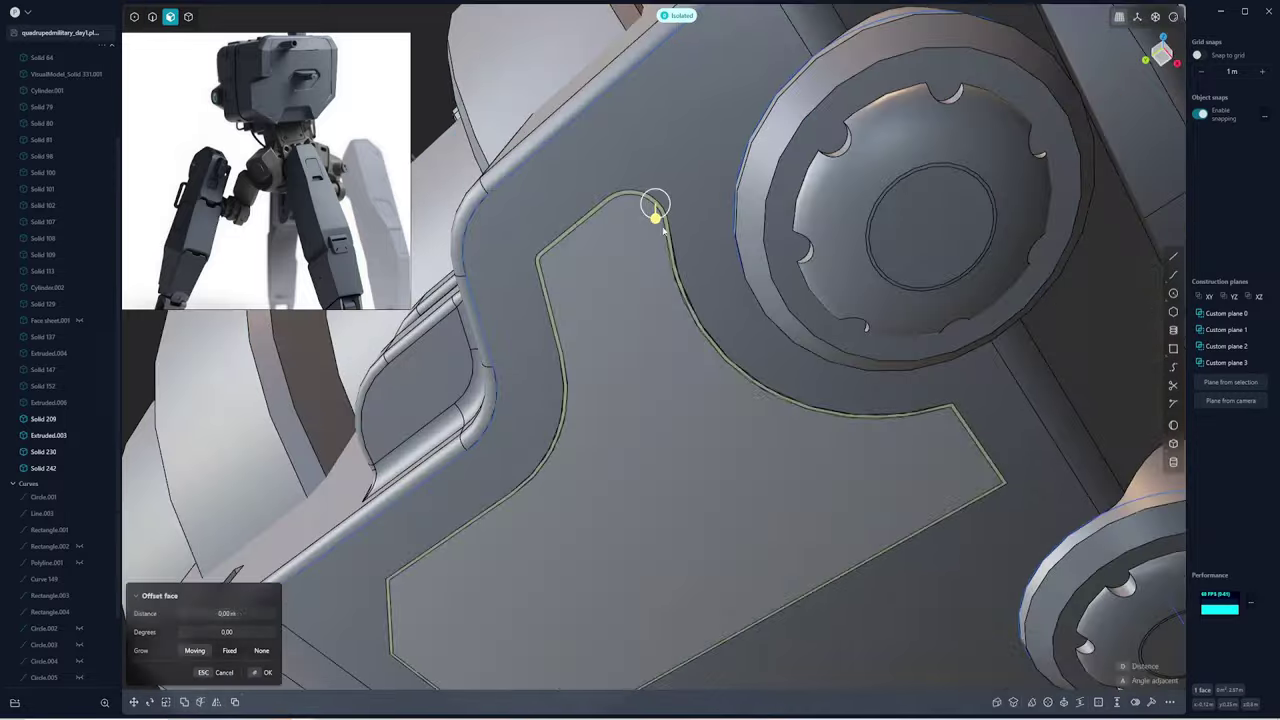
mouse_move(654, 206)
mouse_down()
mouse_move(662, 228)
mouse_move(650, 213)
mouse_up()
Round the recess outline edges with a small-radius fillet
key(2)
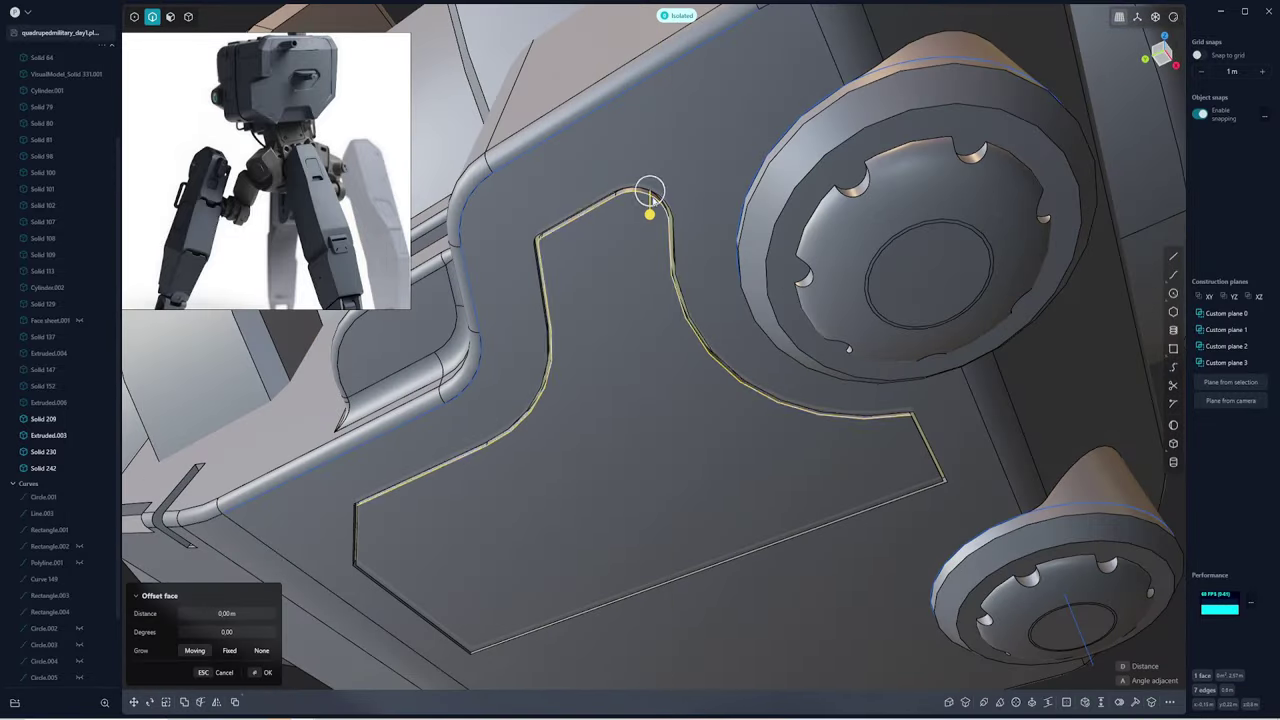
click(920, 427)
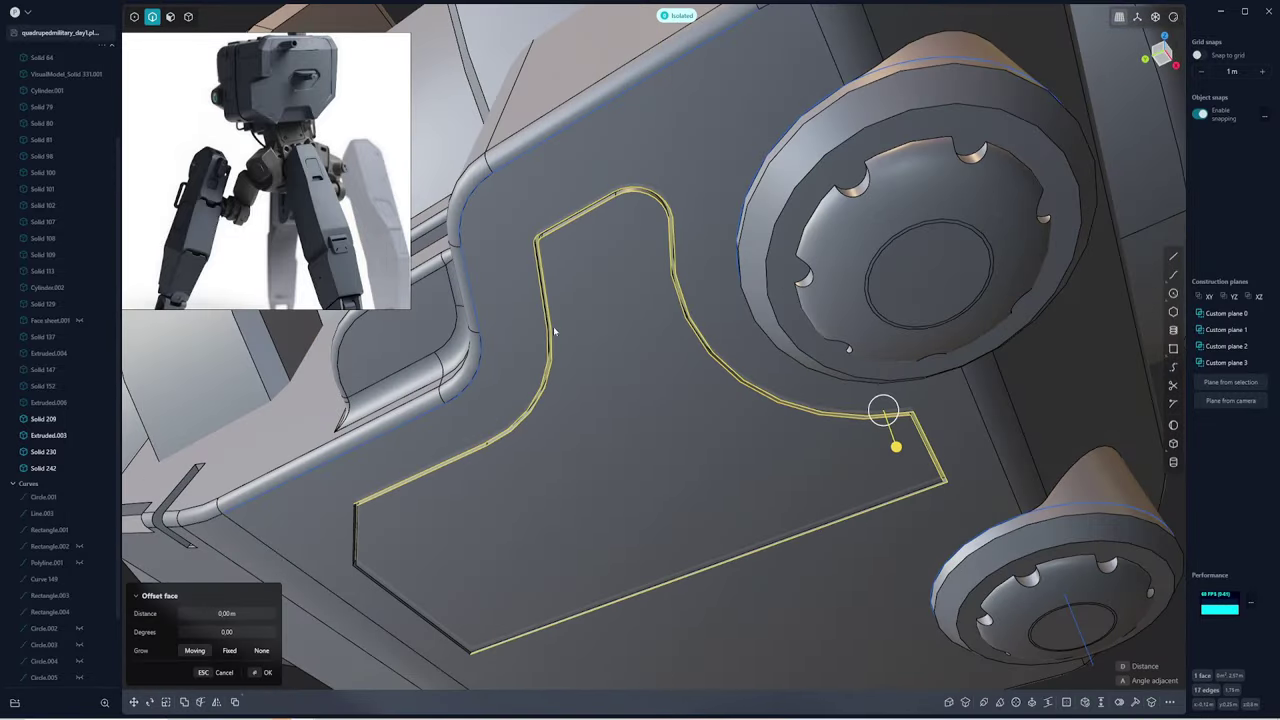
middle_drag(388, 538, 325, 487)
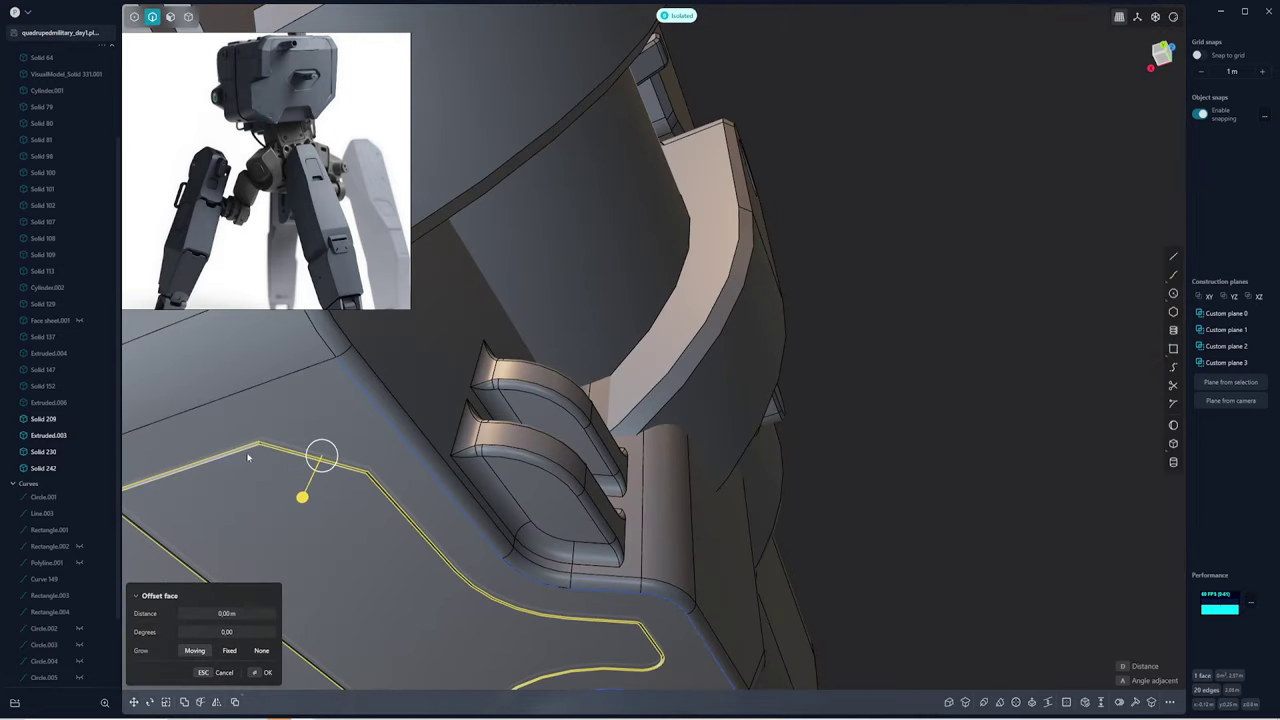
shift+middle_drag(249, 457, 471, 420)
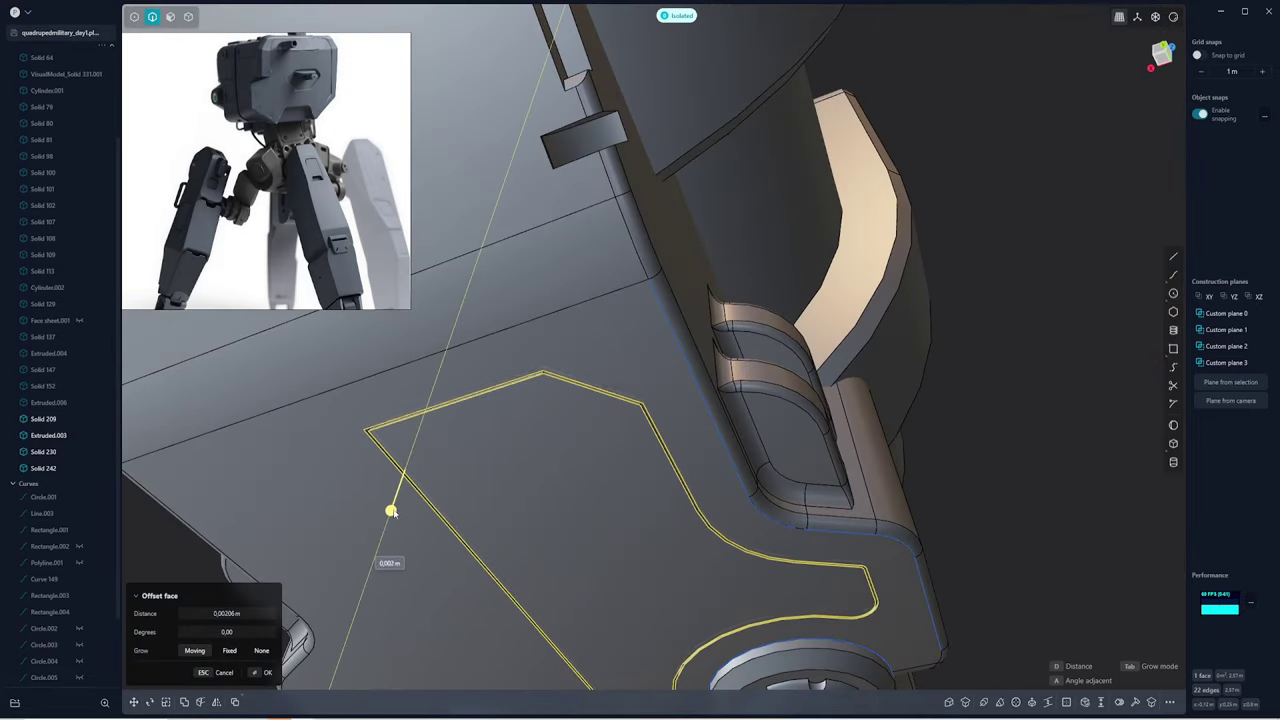
scroll(508, 352, up, 5)
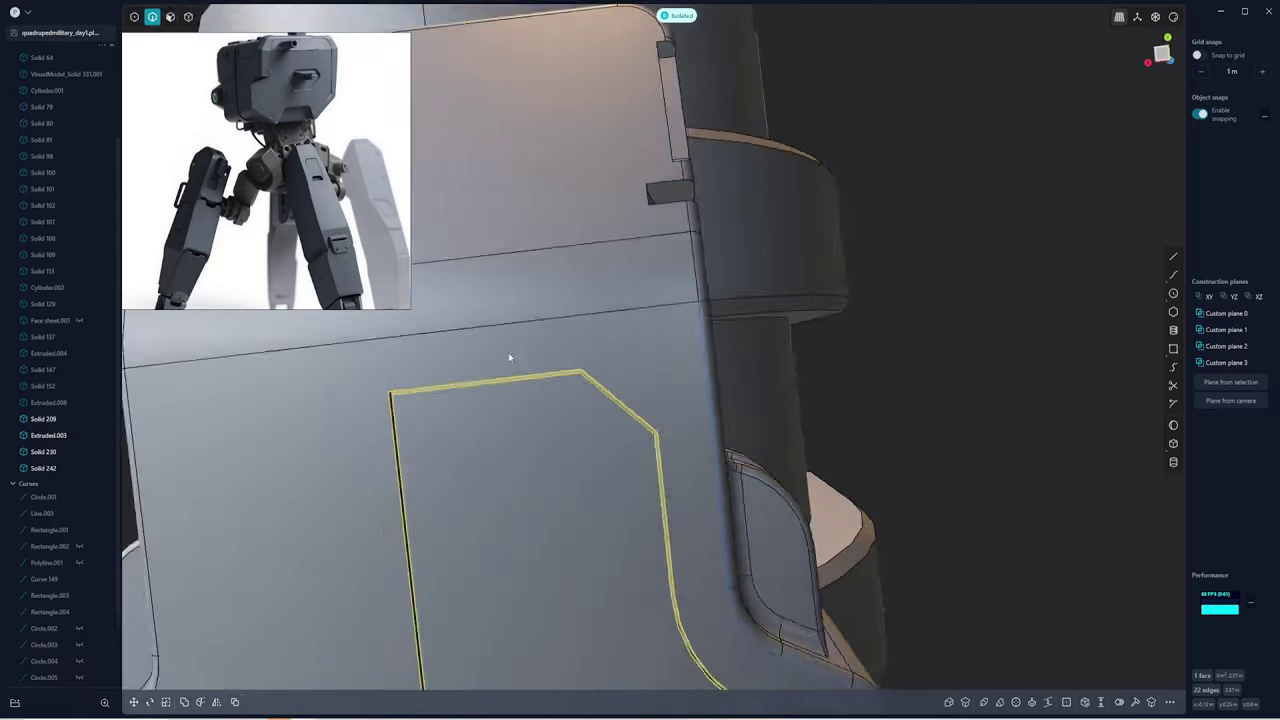
key(f)
mouse_move(508, 352)
middle_down()
mouse_move(281, 488)
mouse_move(700, 430)
middle_up()
drag(809, 400, 809, 400)
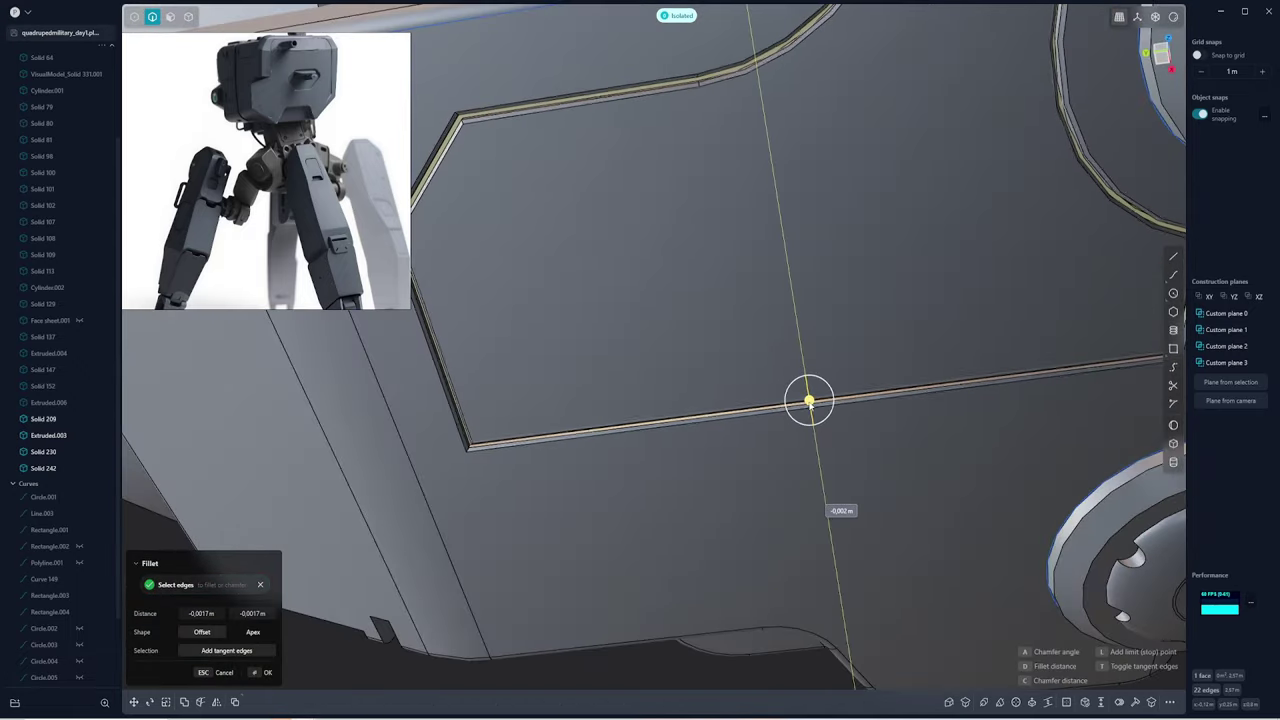
scroll(809, 400, down, 3)
key(Return)
Clear the selection and orbit to look down the part
mouse_move(771, 394)
middle_down()
mouse_move(649, 294)
mouse_move(608, 189)
mouse_move(766, 252)
middle_up()
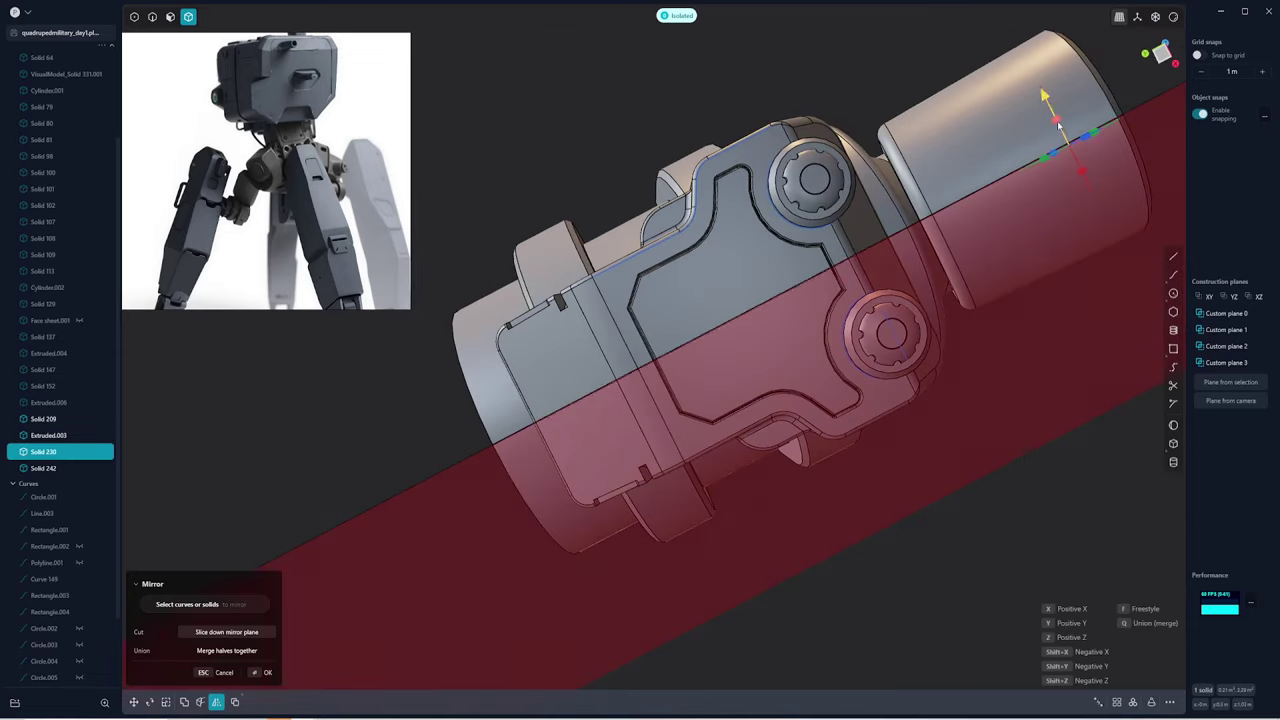
key(Escape)
mouse_move(1014, 443)
middle_down()
mouse_move(754, 428)
mouse_move(551, 491)
mouse_move(660, 508)
middle_up()
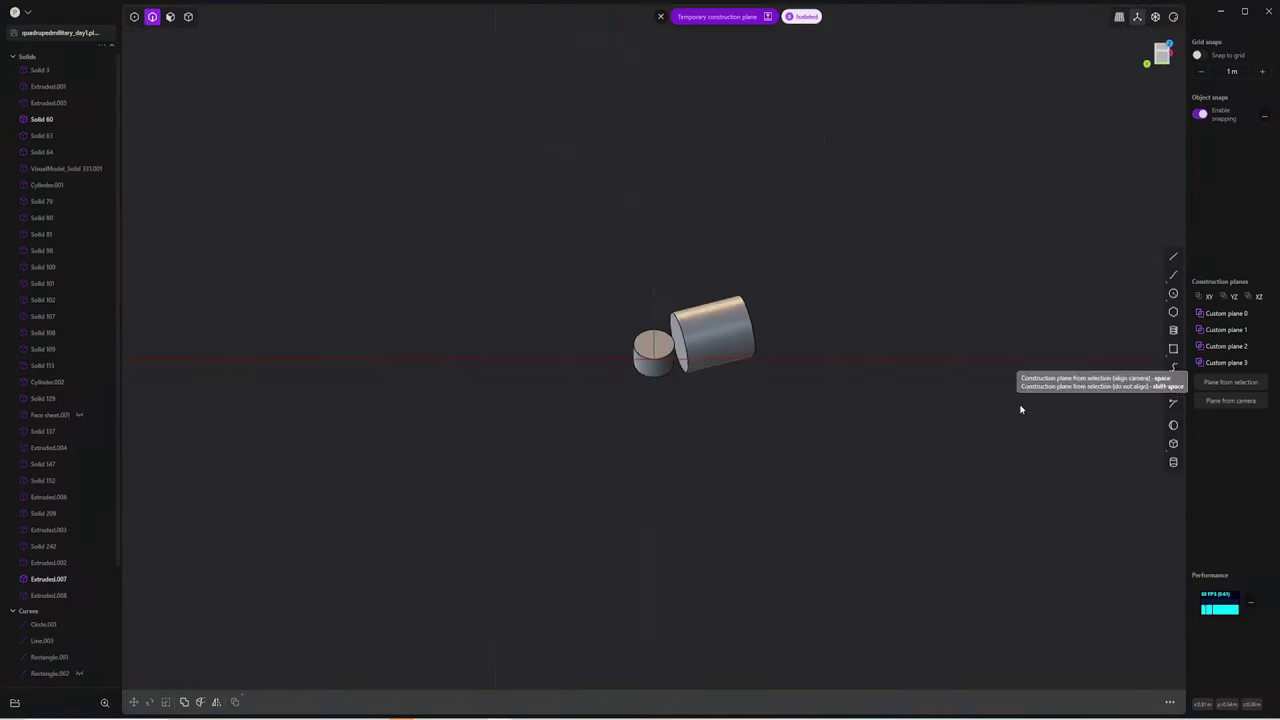
Align the view to the small cylinder's end face and try, then cancel, Offset Face
key(3)
click(607, 350)
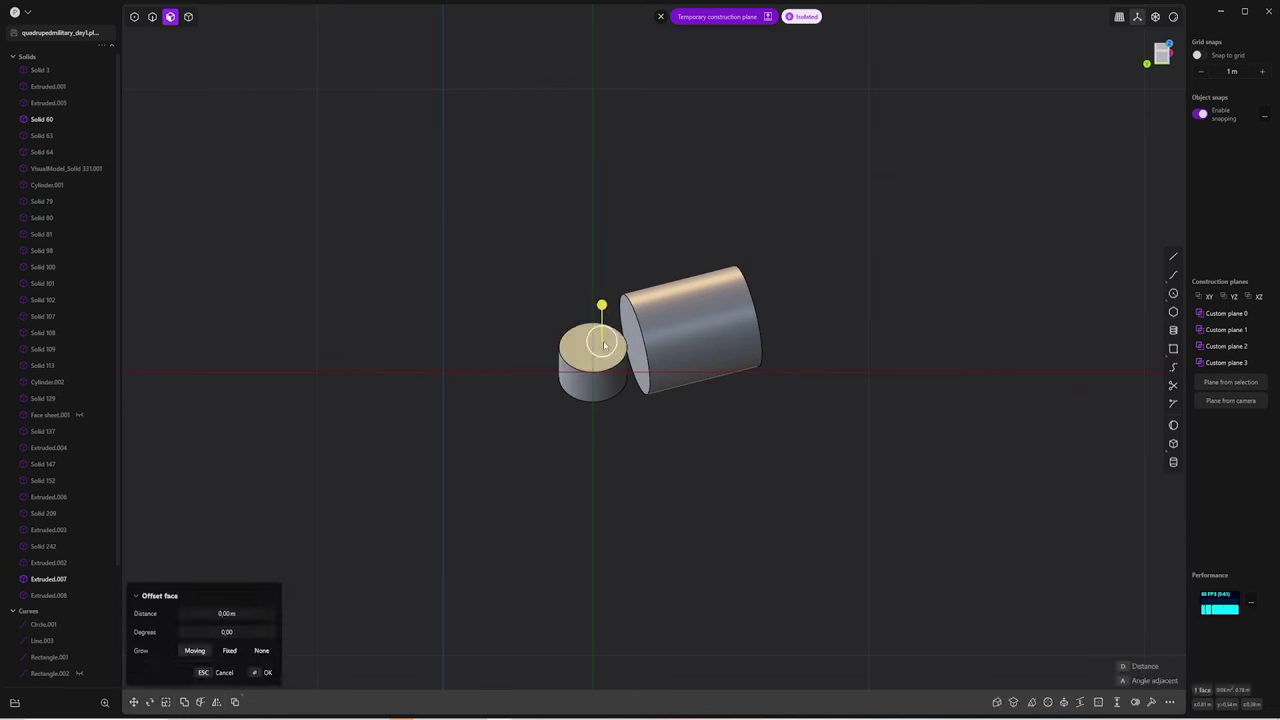
key(space)
scroll(634, 329, up, 1)
key(o)
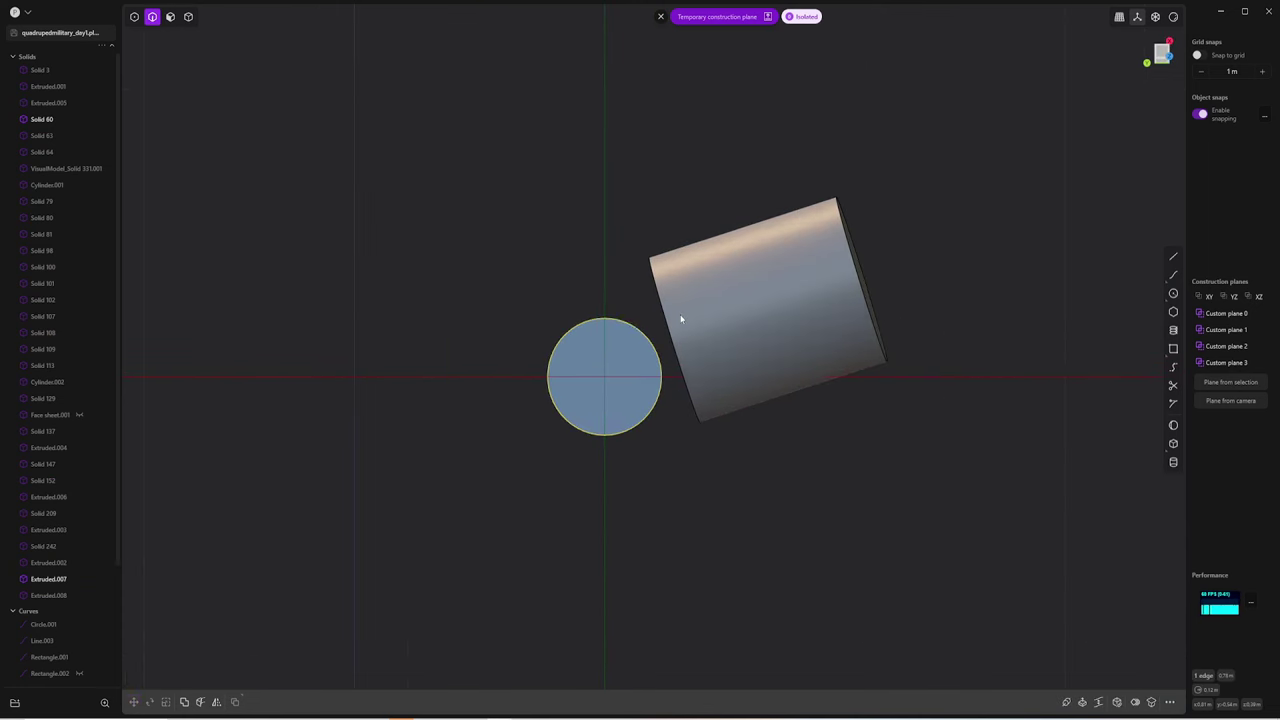
key(Escape)
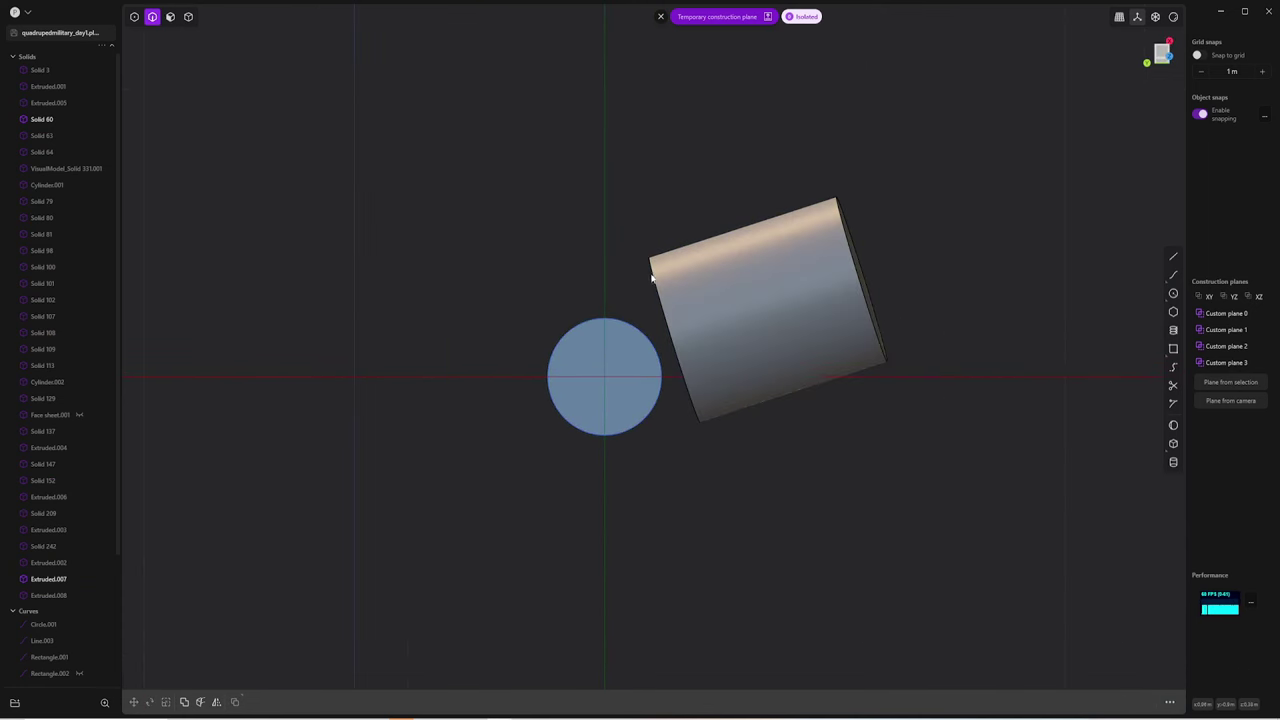
key(o)
key(Escape)
Select the large cylinder's side face and briefly start, then stop, line drawing
key(3)
click(731, 261)
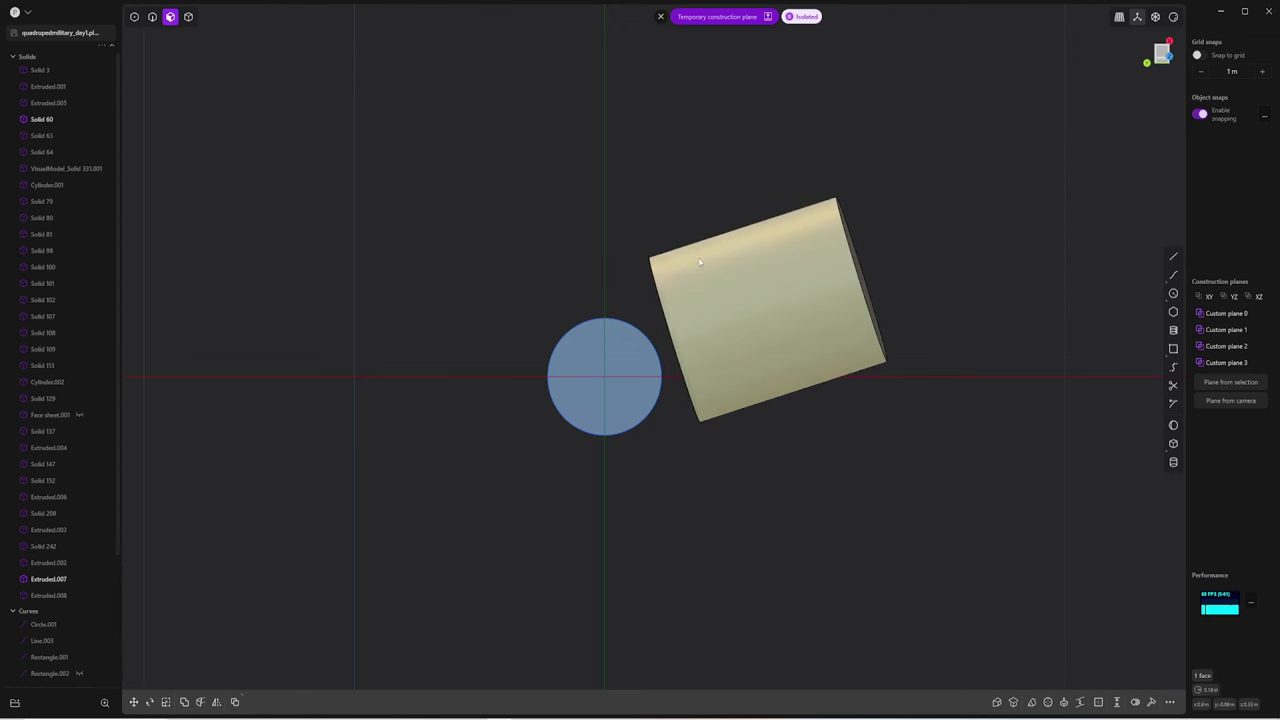
key(g)
key(o)
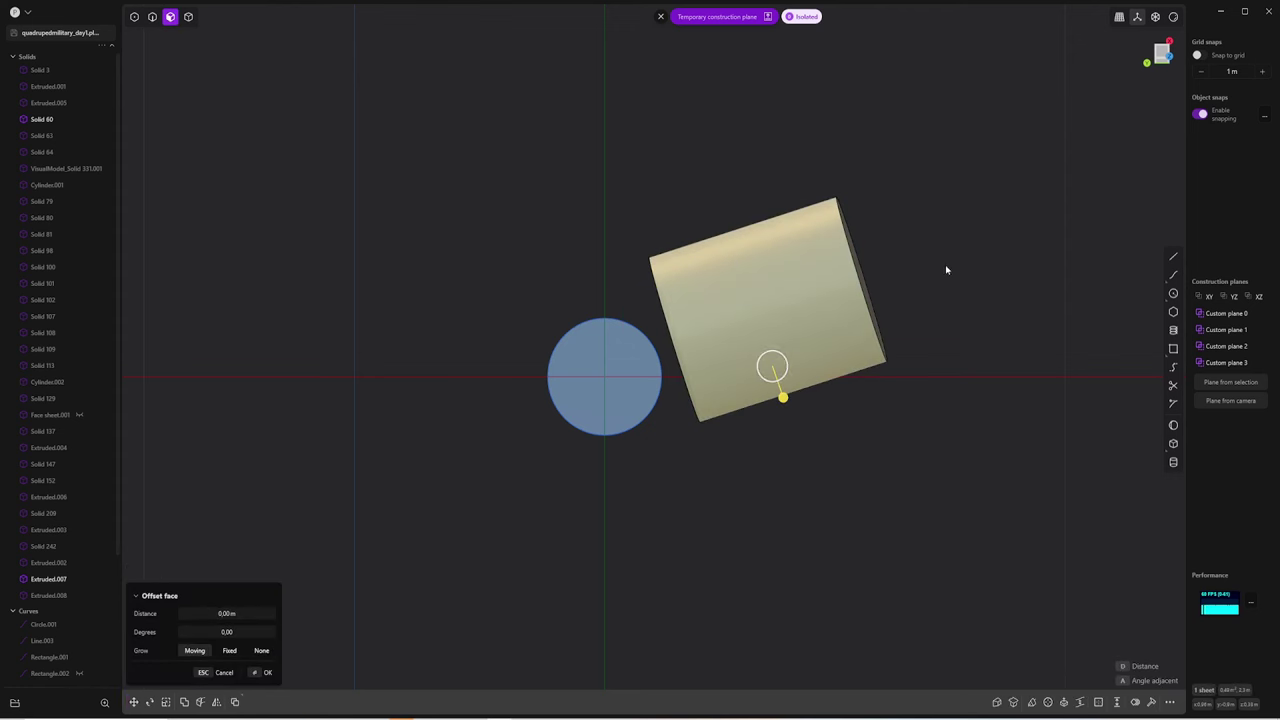
key(l)
scroll(700, 250, up, 1)
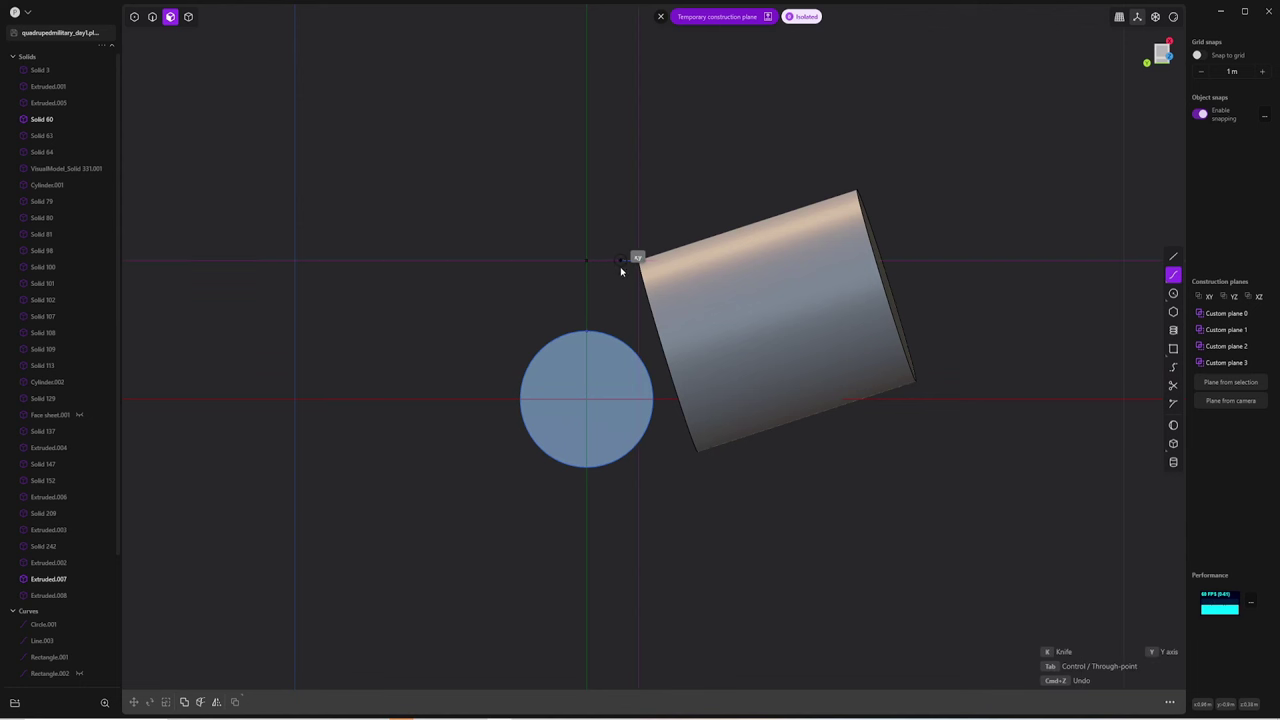
key(Escape)
Select the large cylinder and start a cut along the cylinder surface
middle_drag(912, 295, 777, 240)
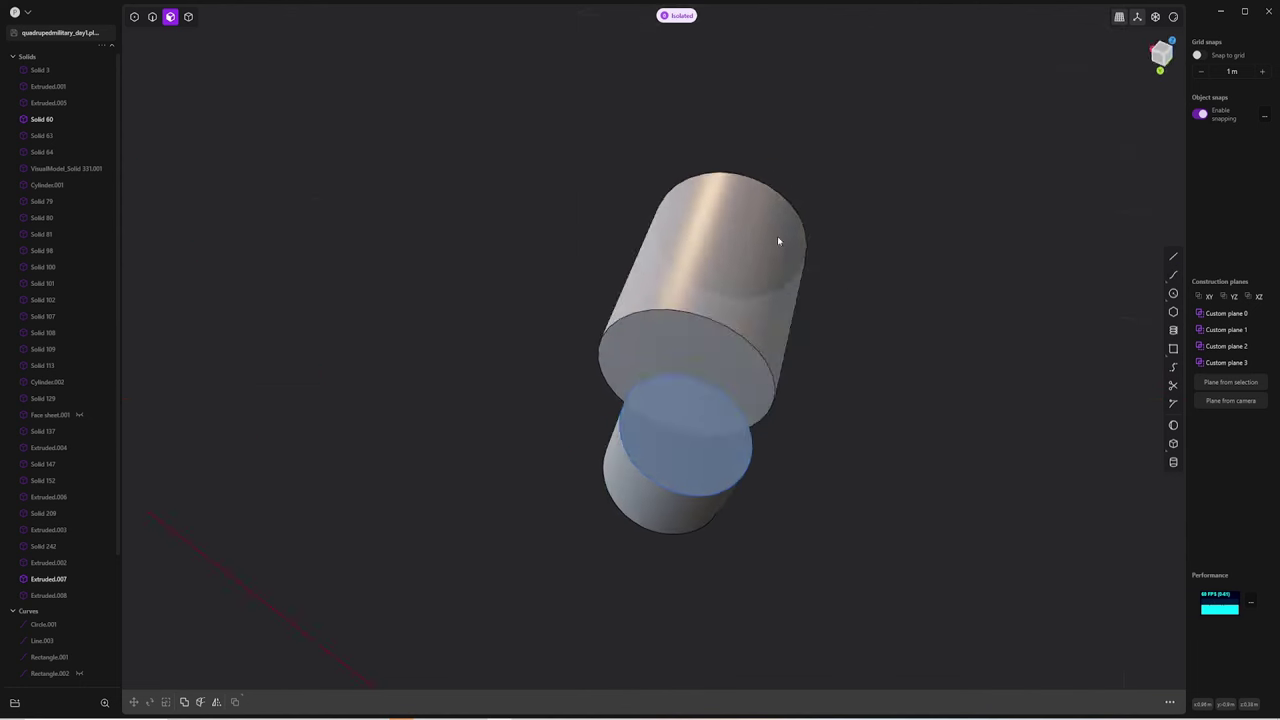
click(617, 360)
middle_drag(551, 391, 551, 327)
key(l)
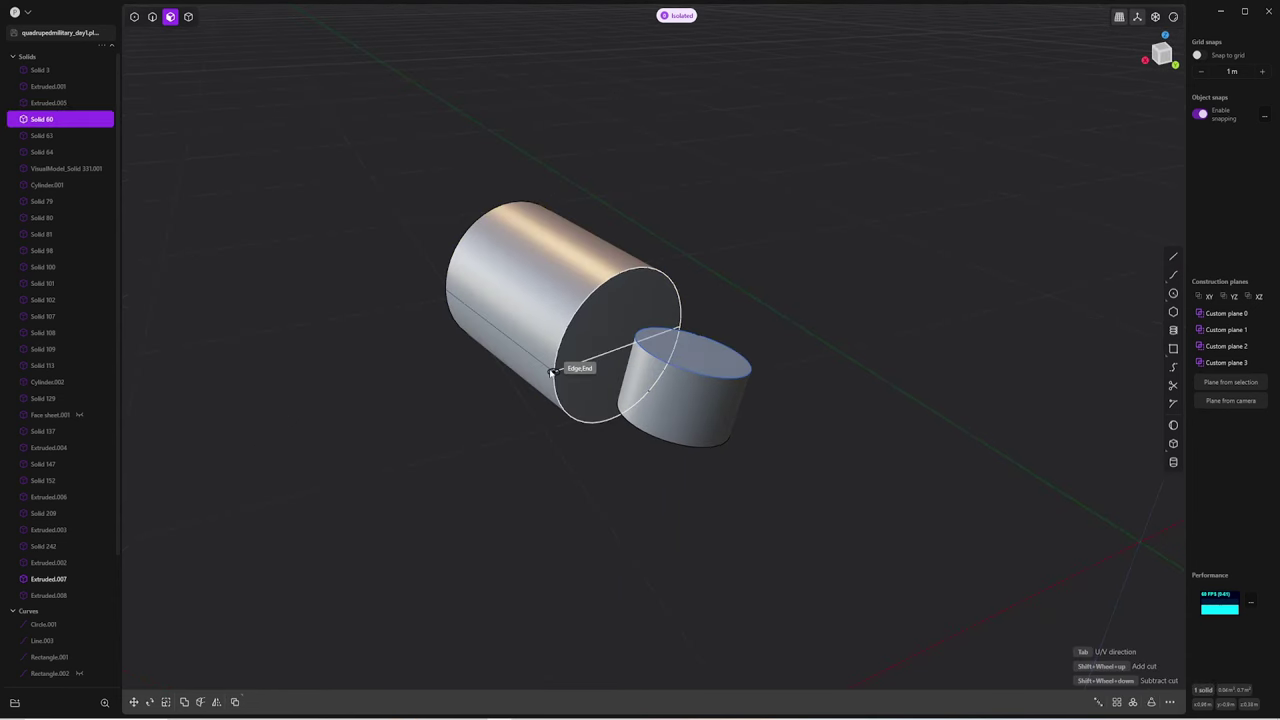
mouse_move(813, 302)
middle_down()
mouse_move(817, 263)
mouse_move(683, 277)
middle_up()
key(4)
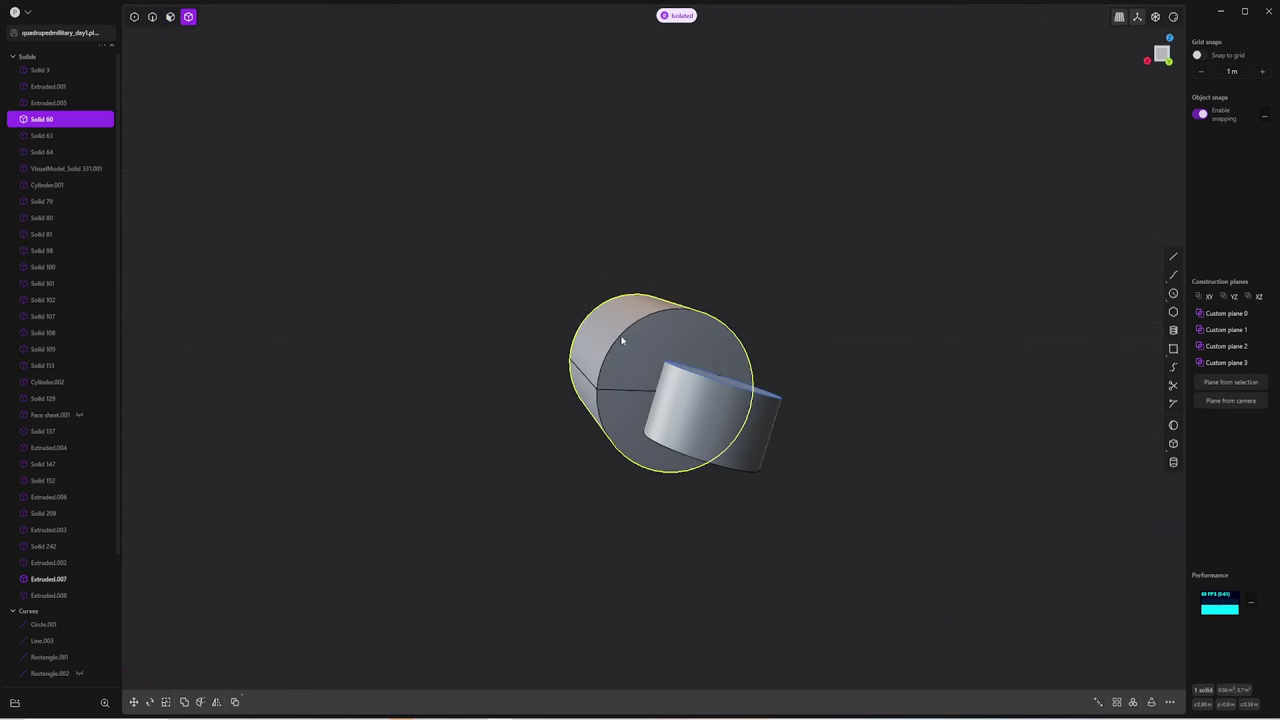
mouse_move(651, 387)
middle_down()
mouse_move(758, 441)
mouse_move(628, 394)
mouse_move(714, 428)
middle_up()
key(Escape)
mouse_move(877, 406)
middle_down()
mouse_move(979, 420)
mouse_move(782, 369)
mouse_move(839, 418)
mouse_move(857, 386)
middle_up()
key(2)
Cut a vertical seam into the small cylinder Extruded.007 and set up a fillet on two edges
click(839, 418)
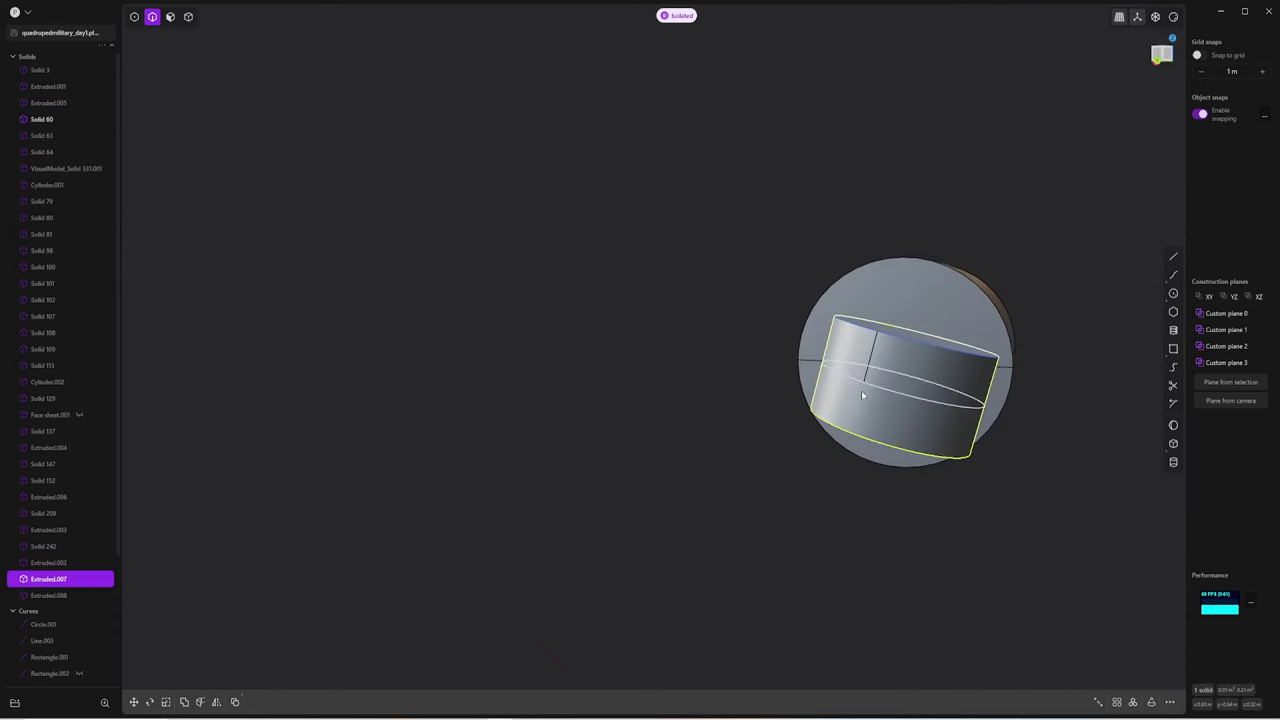
click(711, 437)
mouse_move(711, 437)
middle_down()
mouse_move(788, 411)
mouse_move(600, 434)
mouse_move(560, 420)
mouse_move(840, 500)
middle_up()
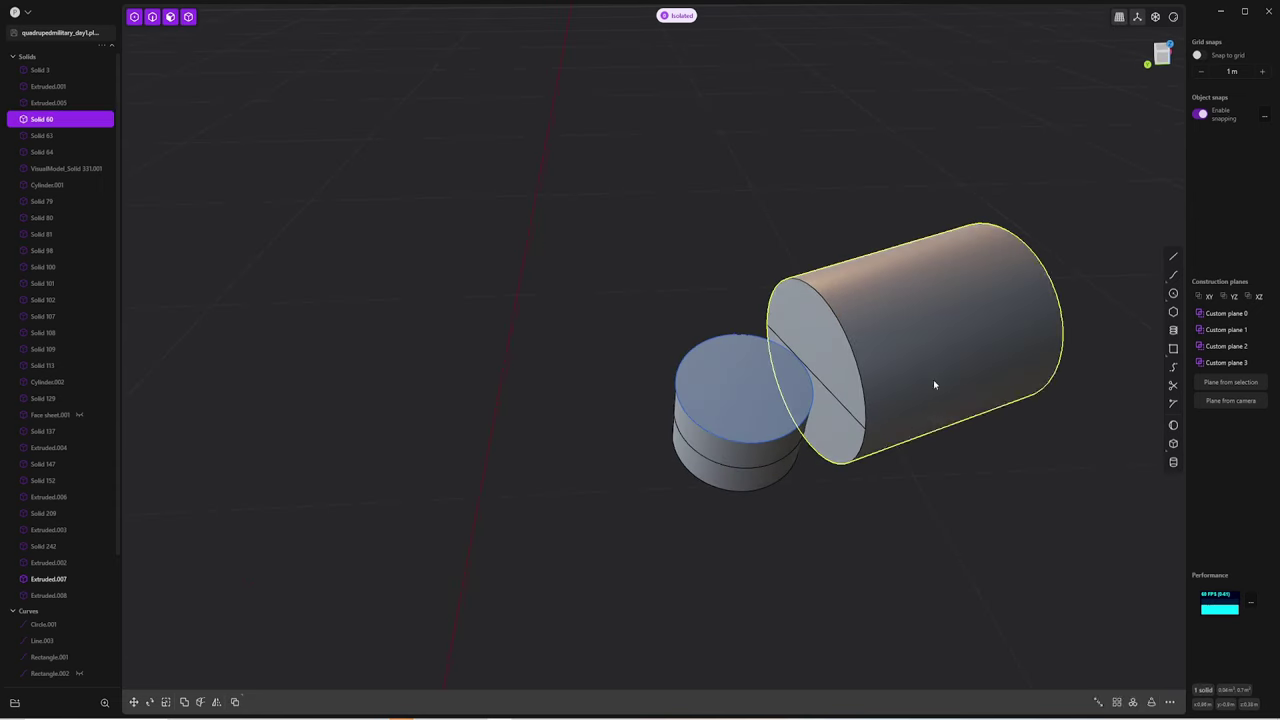
scroll(873, 425, up, 1)
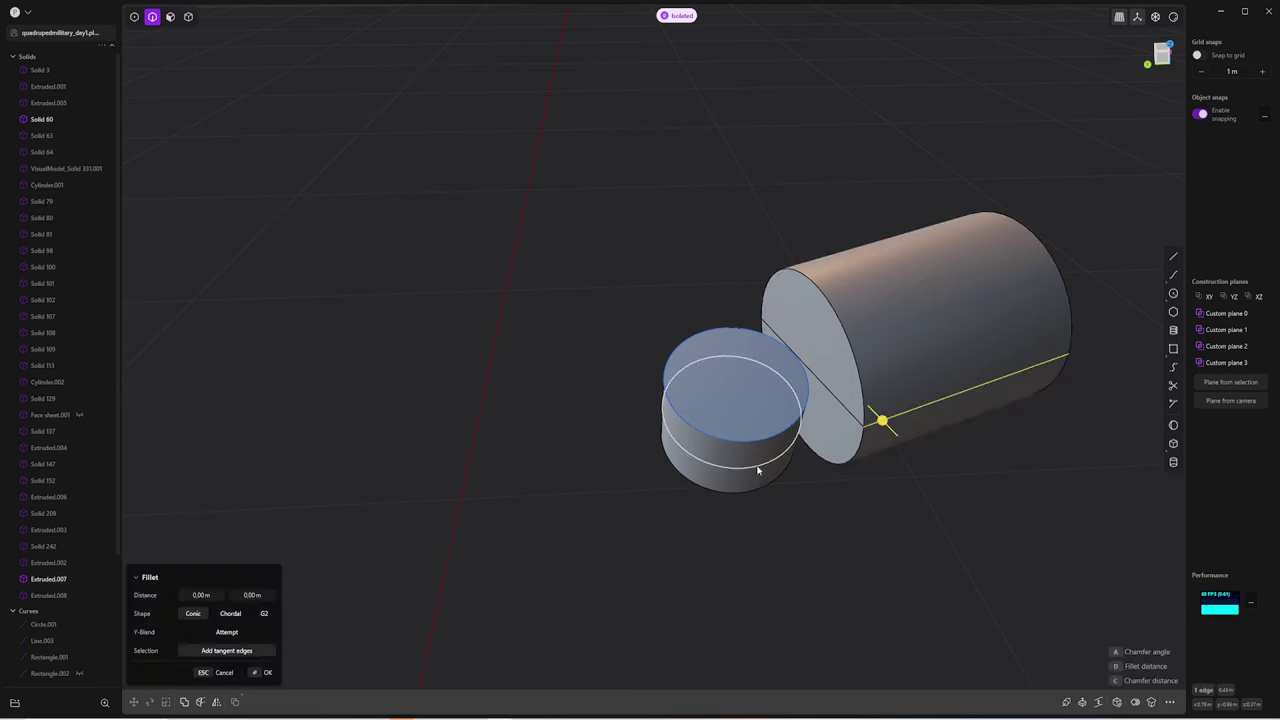
mouse_move(883, 420)
middle_down()
mouse_move(744, 447)
mouse_move(809, 457)
mouse_move(777, 563)
mouse_move(829, 543)
mouse_move(553, 516)
middle_up()
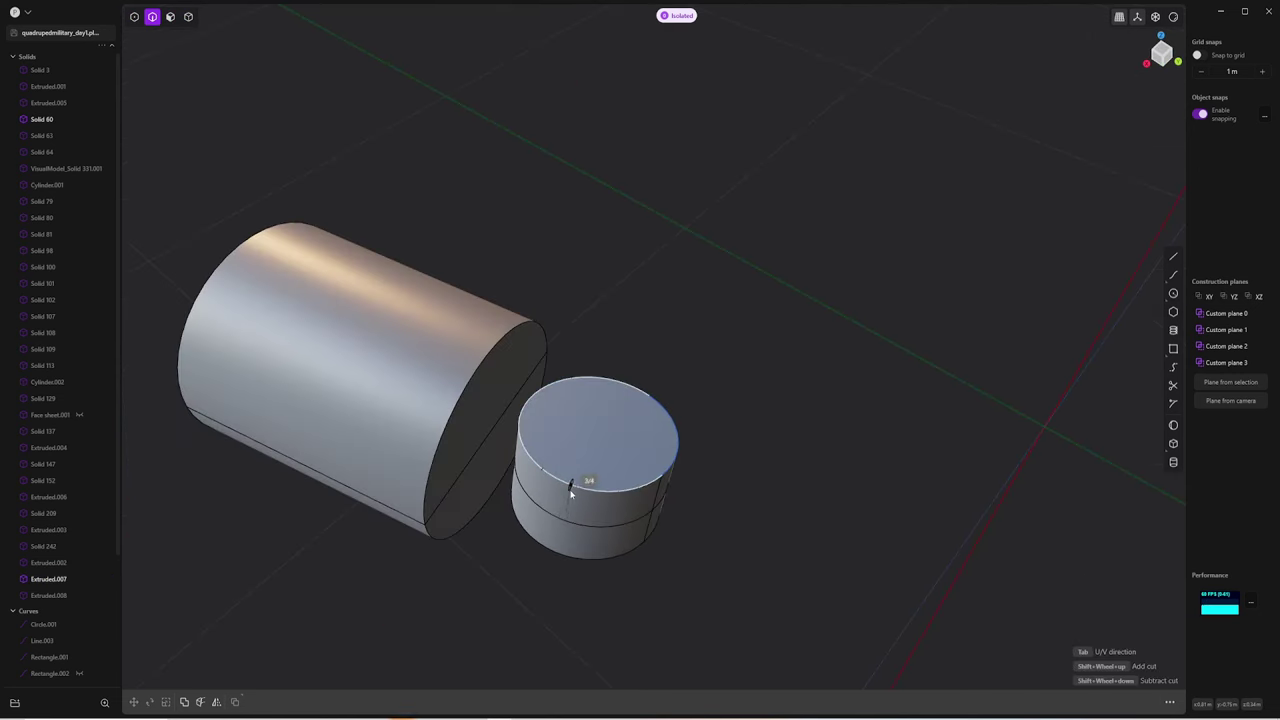
click(573, 491)
key(f)
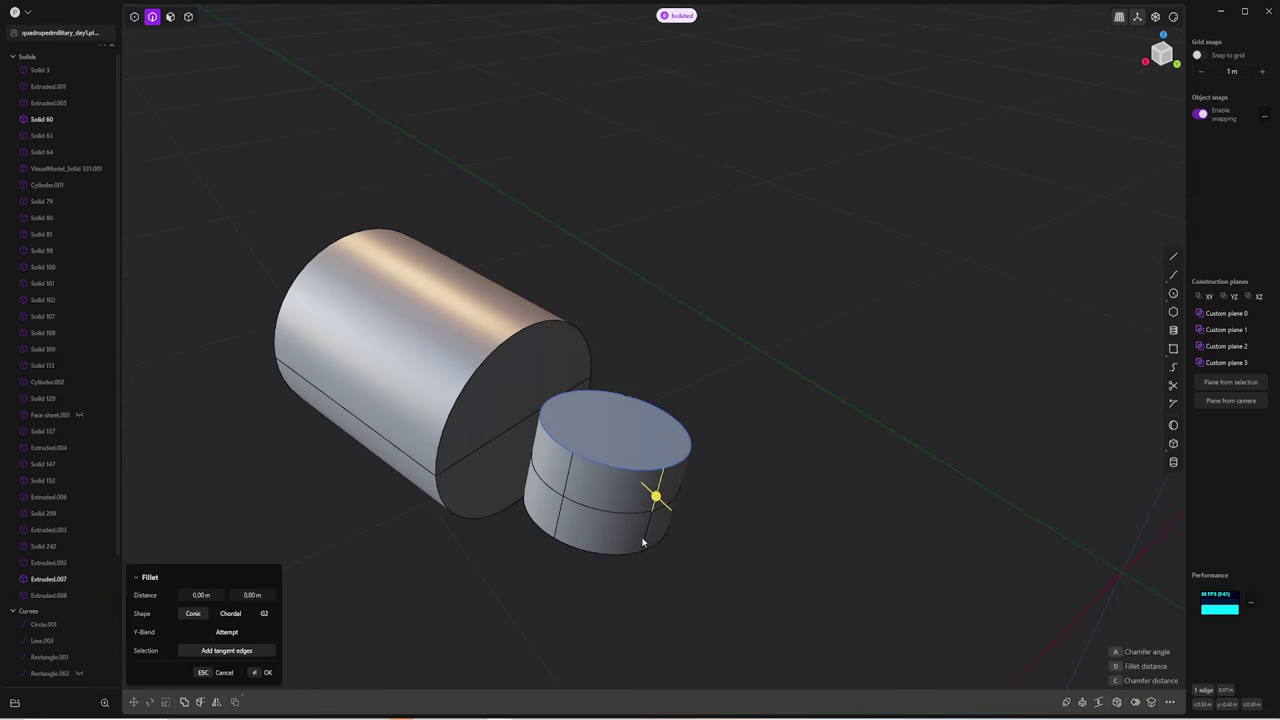
mouse_move(575, 528)
middle_down()
mouse_move(692, 517)
mouse_move(629, 480)
middle_up()
Create a G1 bridge curve between vertices using the bridge command
right_click(629, 480)
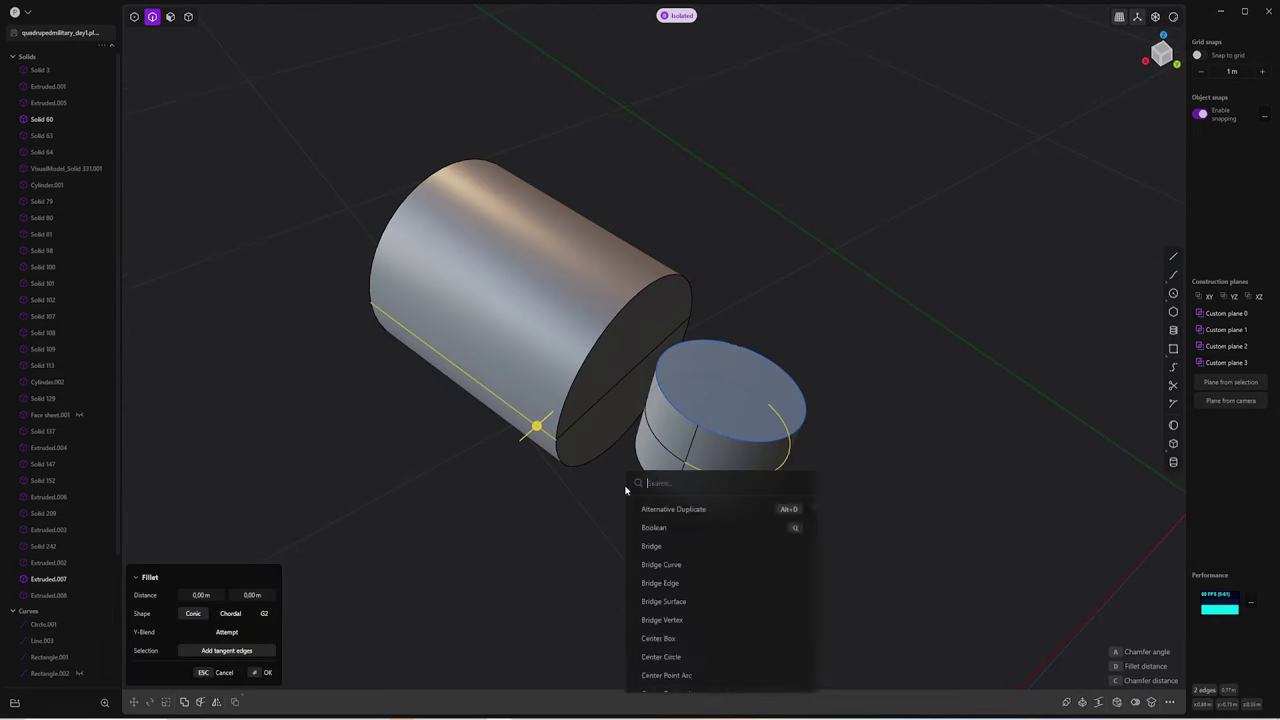
text(bridge)
click(650, 528)
mouse_move(650, 528)
middle_down()
mouse_move(655, 537)
mouse_move(598, 515)
middle_up()
key(Tab)
key(Tab)
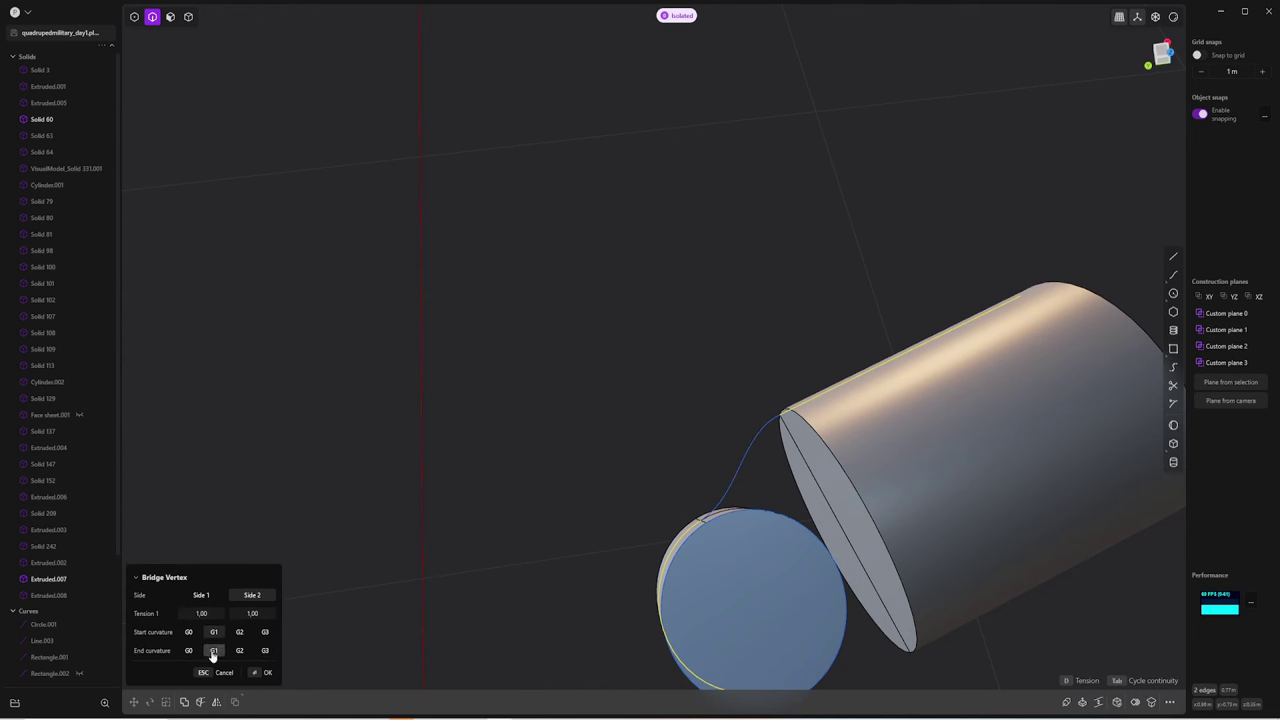
mouse_move(760, 420)
middle_down()
mouse_move(854, 363)
mouse_move(748, 349)
mouse_move(851, 354)
mouse_move(735, 437)
mouse_move(712, 407)
middle_up()
key(Return)
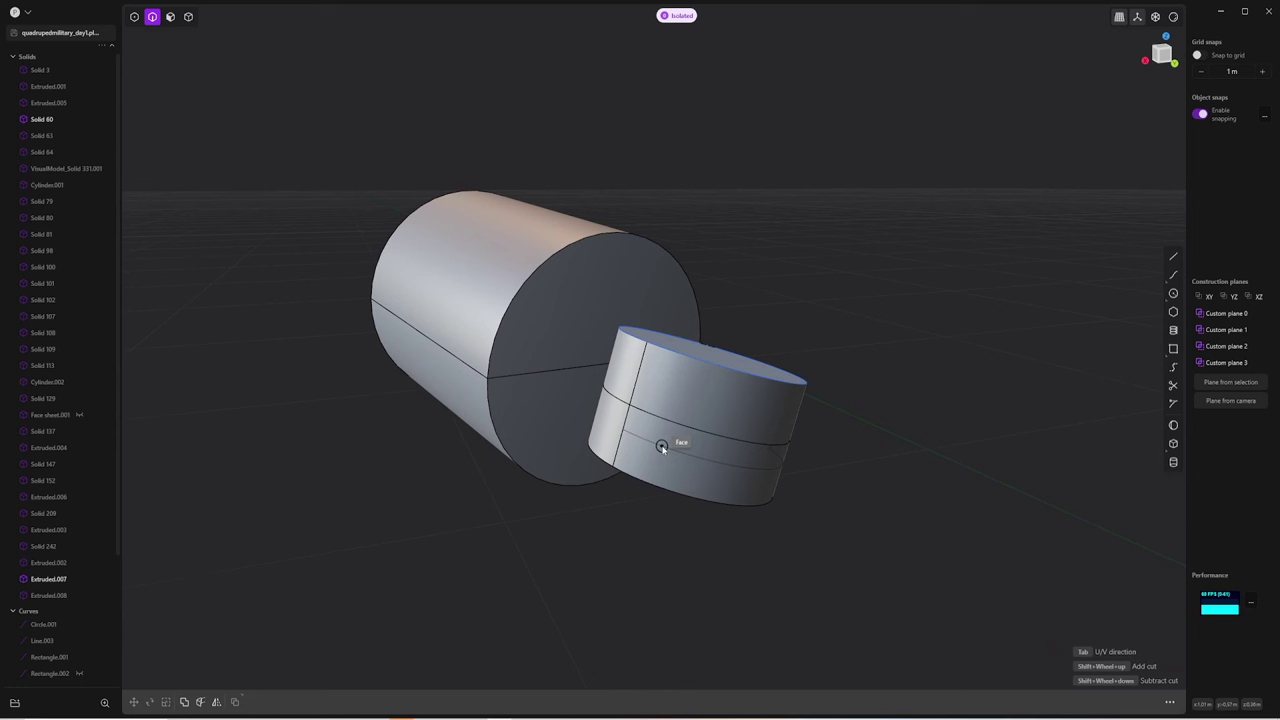
Try Fillet and Offset on the large cylinder's seam edge without applying them
click(443, 348)
key(f)
mouse_move(443, 348)
middle_down()
mouse_move(457, 363)
mouse_move(809, 382)
middle_up()
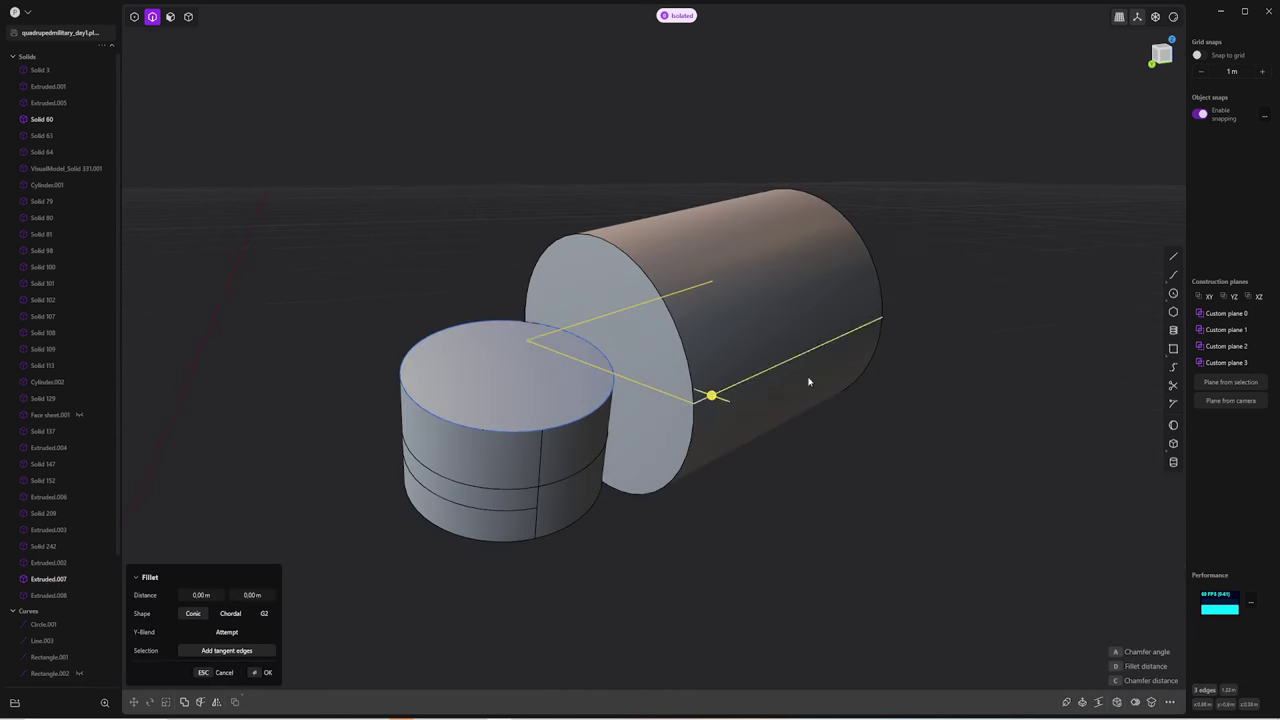
key(o)
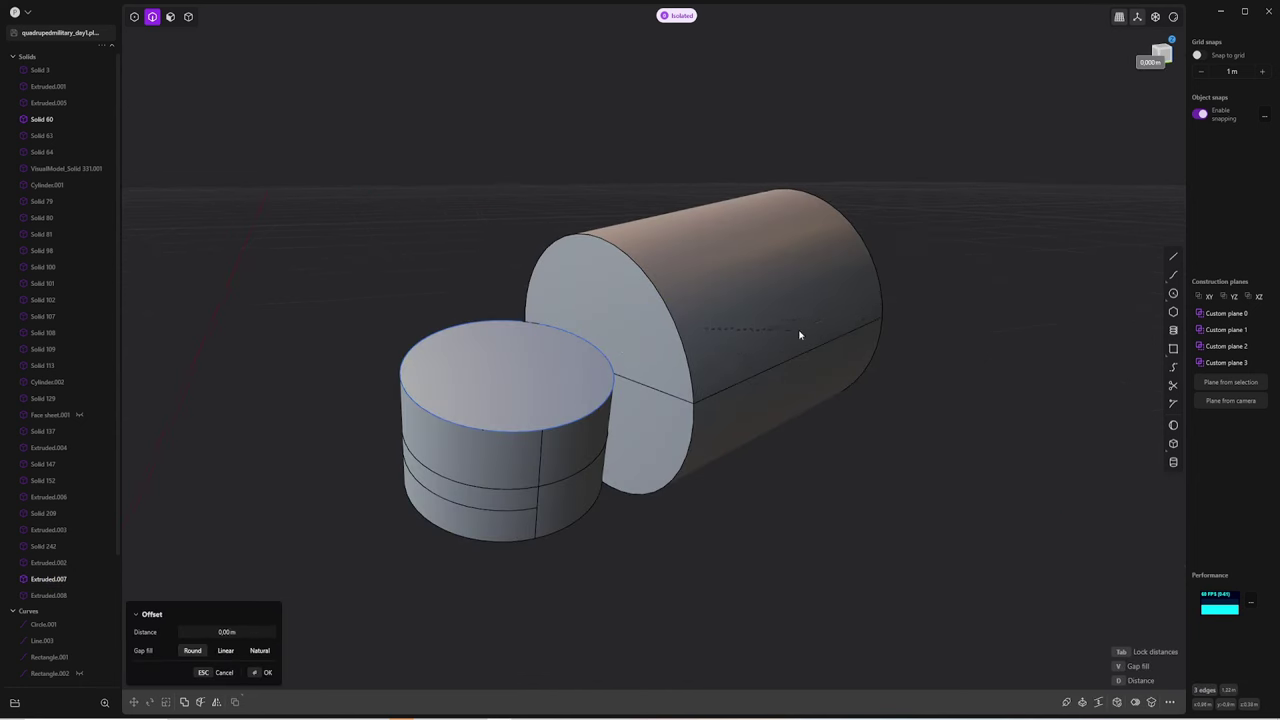
click(831, 319)
mouse_move(831, 319)
middle_down()
mouse_move(711, 400)
mouse_move(780, 417)
mouse_move(611, 420)
mouse_move(576, 440)
mouse_move(757, 423)
mouse_move(614, 449)
mouse_move(391, 391)
mouse_move(503, 387)
mouse_move(414, 306)
mouse_move(569, 380)
mouse_move(856, 353)
mouse_move(737, 355)
mouse_move(749, 394)
middle_up()
Cut a gap through the small cylinder, then try and cancel a fillet on the large cylinder
click(639, 433)
click(648, 447)
key(f)
key(2)
click(540, 358)
key(f)
key(Escape)
Fill the gap between the two rings to close the small cylinder into a solid
click(826, 416)
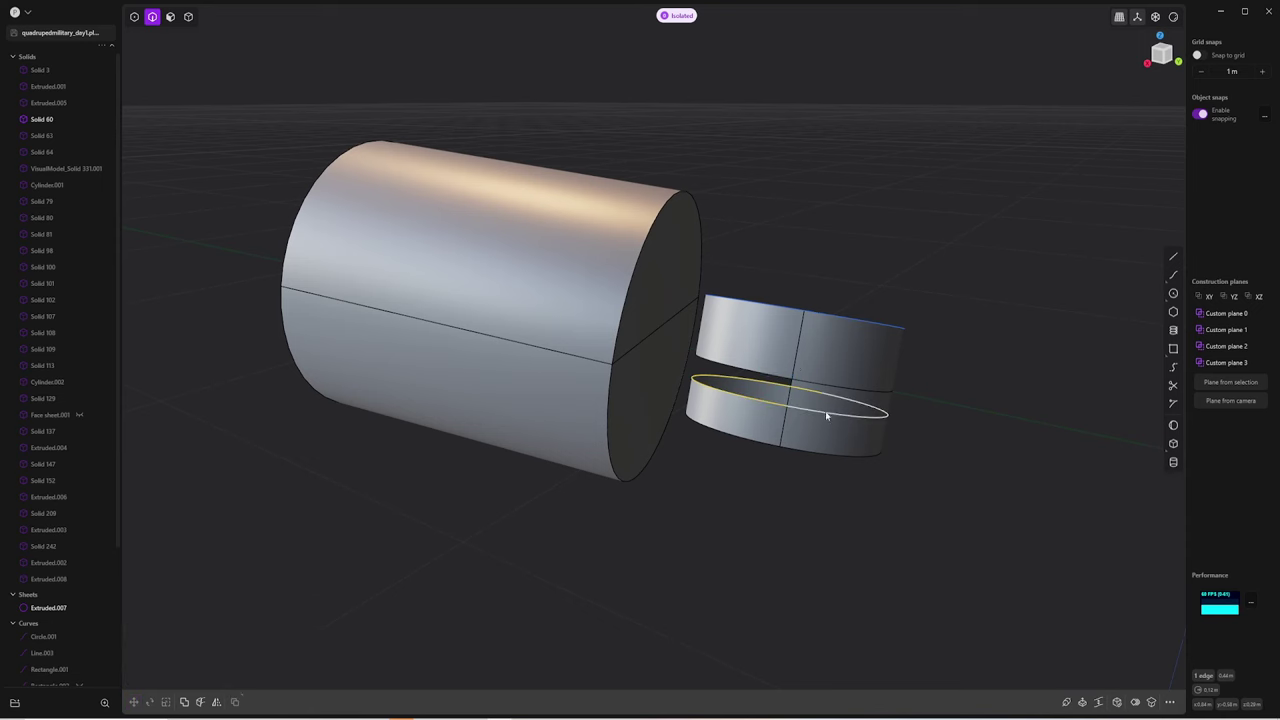
mouse_move(826, 416)
middle_down()
mouse_move(812, 391)
mouse_move(751, 364)
middle_up()
click(751, 364)
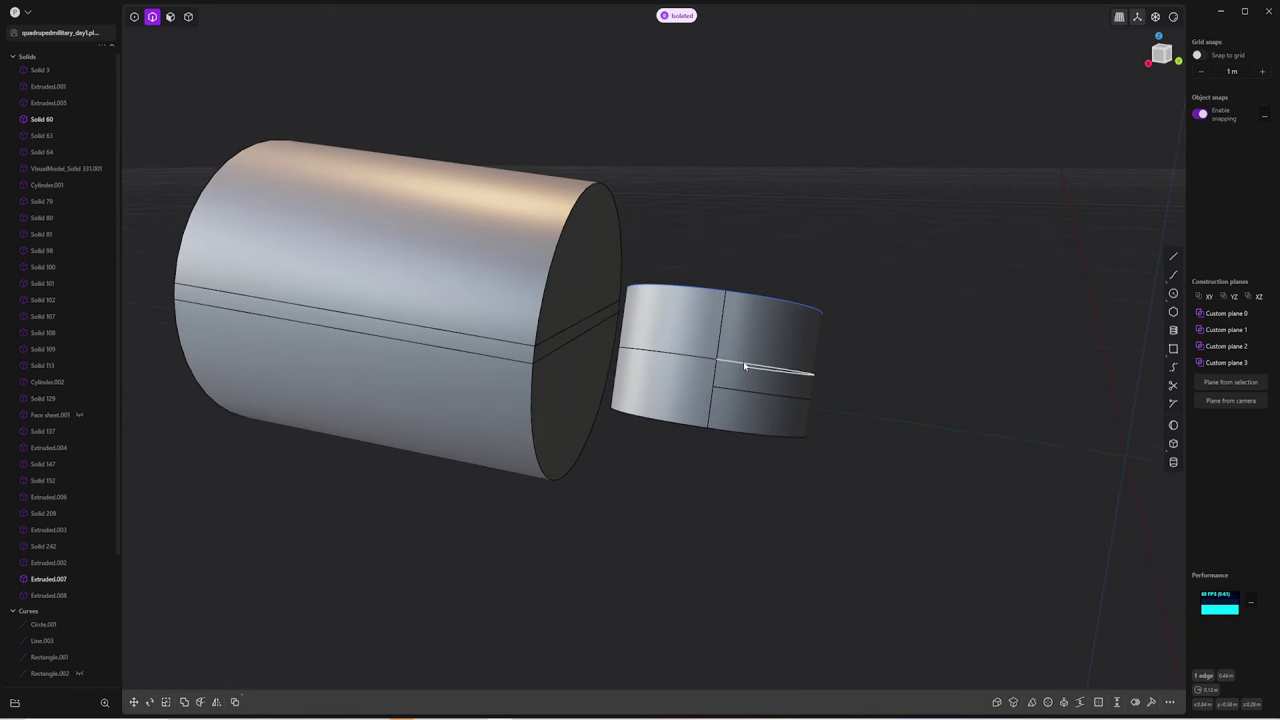
Cut the small cylinder with a vertical line and remove surface to leave a C-shaped sheet
click(746, 369)
middle_drag(780, 363, 729, 320)
click(723, 372)
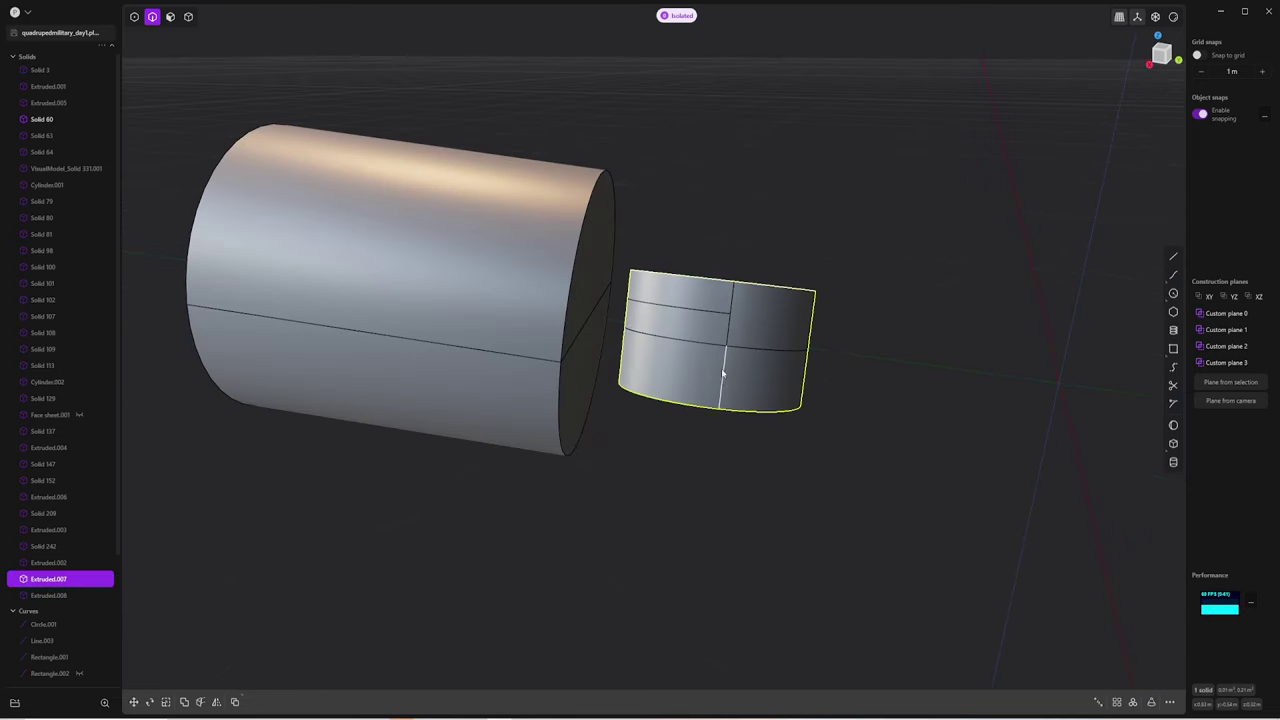
click(723, 378)
click(707, 353)
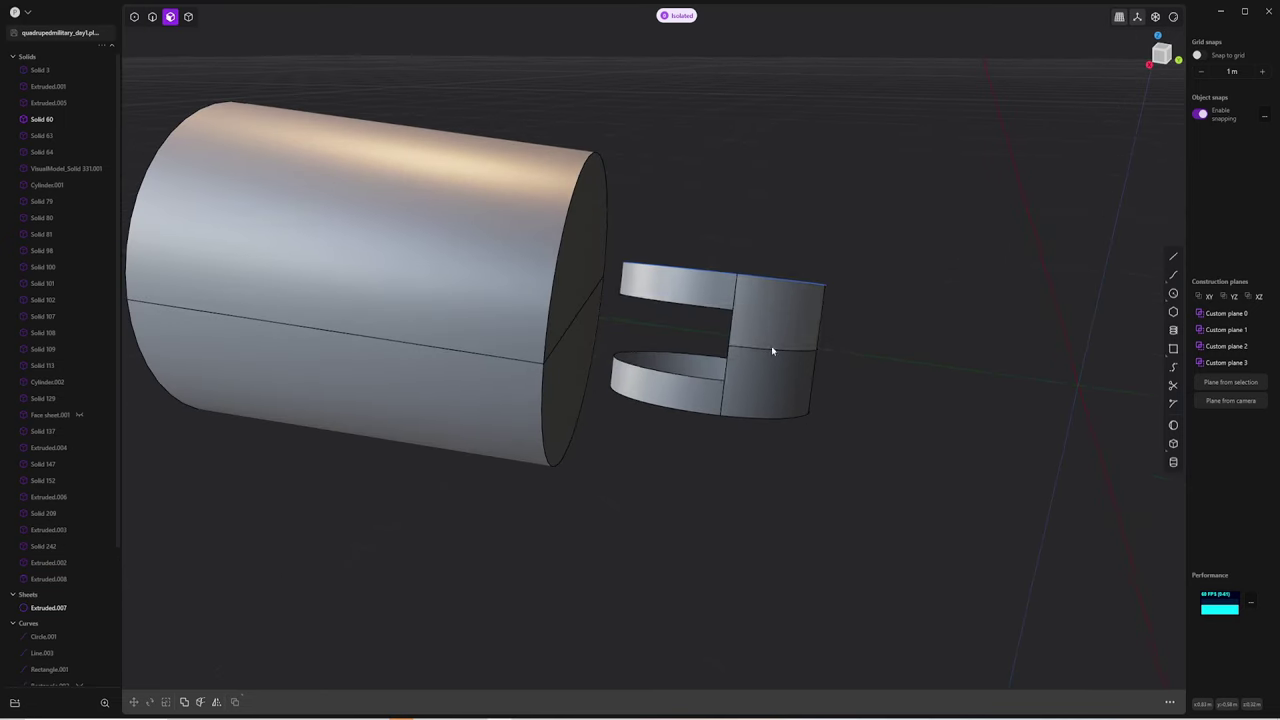
middle_drag(766, 351, 909, 342)
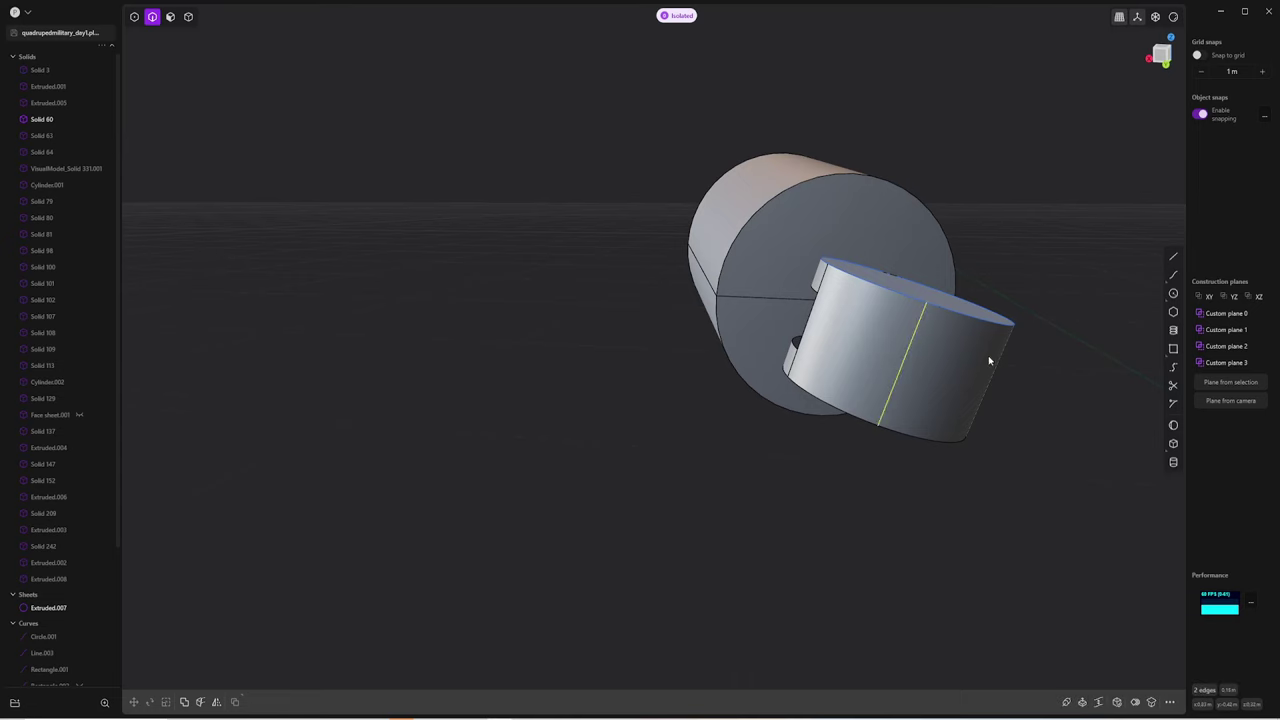
middle_drag(988, 360, 716, 290)
Try rounding the large cylinder's middle edge, then cancel
key(3)
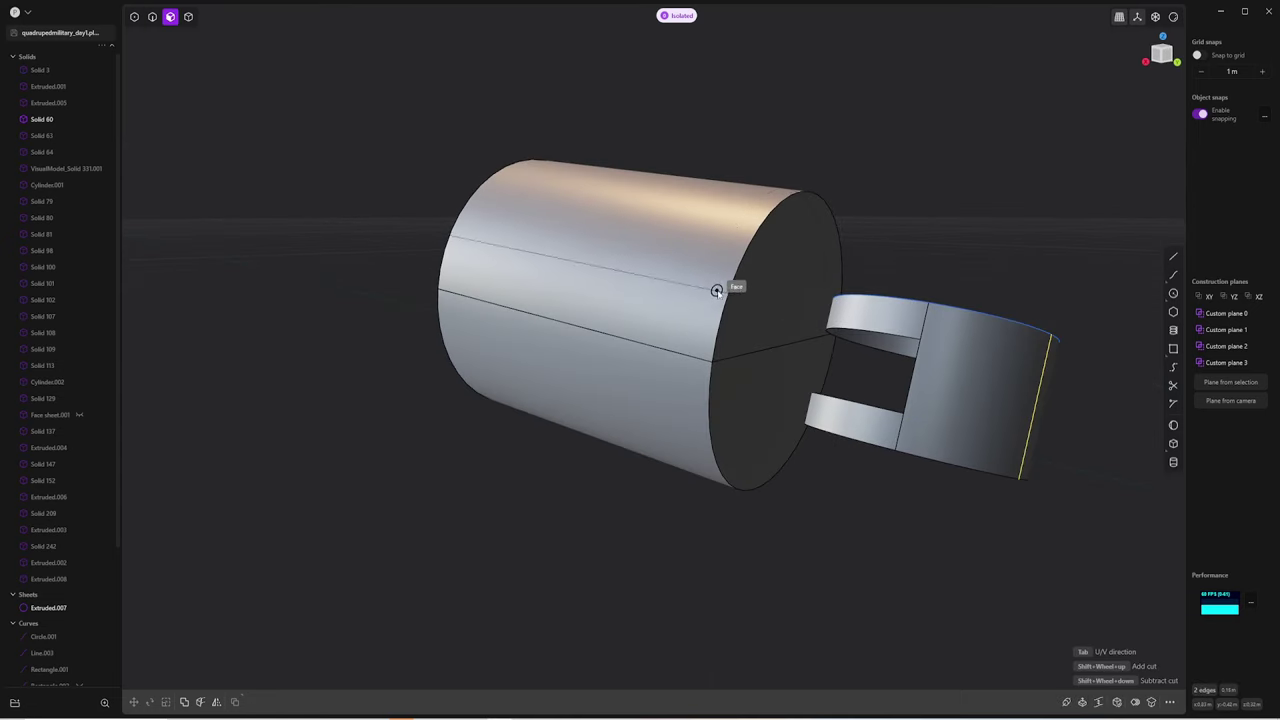
key(f)
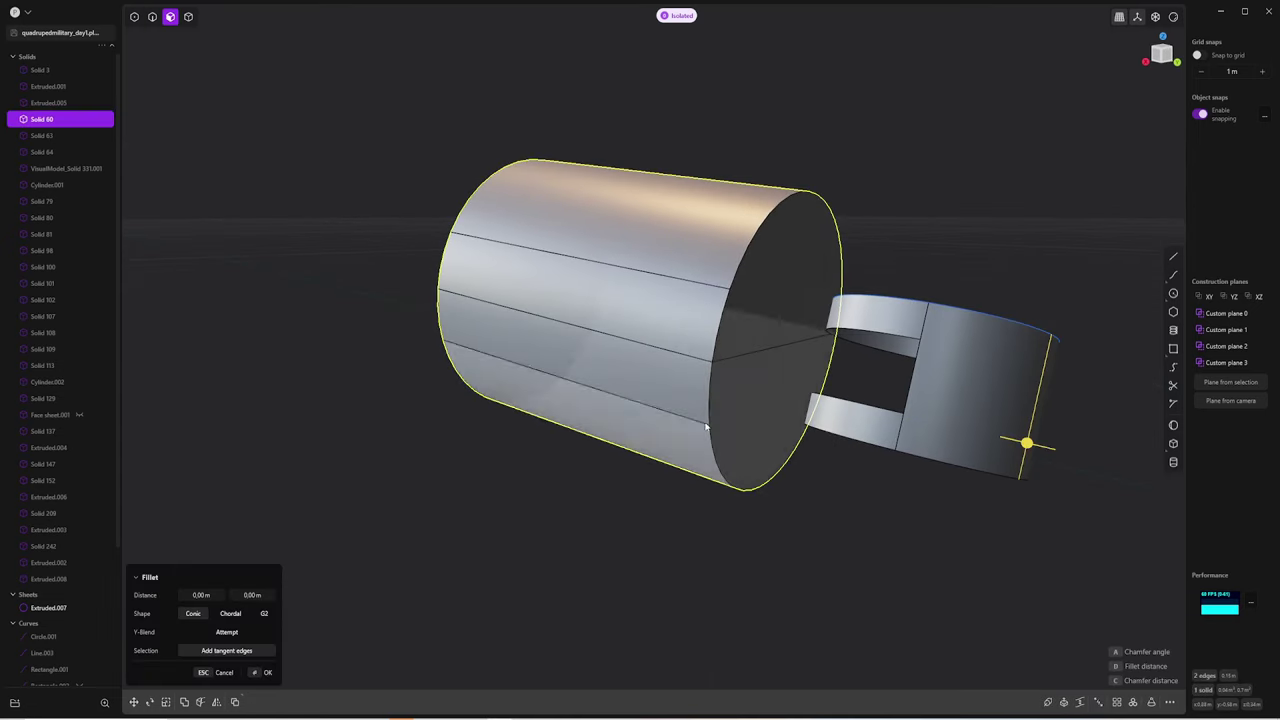
click(682, 355)
mouse_move(805, 325)
middle_down()
mouse_move(648, 369)
mouse_move(820, 323)
mouse_move(600, 294)
mouse_move(616, 364)
mouse_move(687, 364)
mouse_move(752, 449)
mouse_move(663, 399)
mouse_move(911, 369)
mouse_move(807, 376)
middle_up()
key(Escape)
Select the large cylinder and preview a loft from the sheet edge, then cancel
click(616, 364)
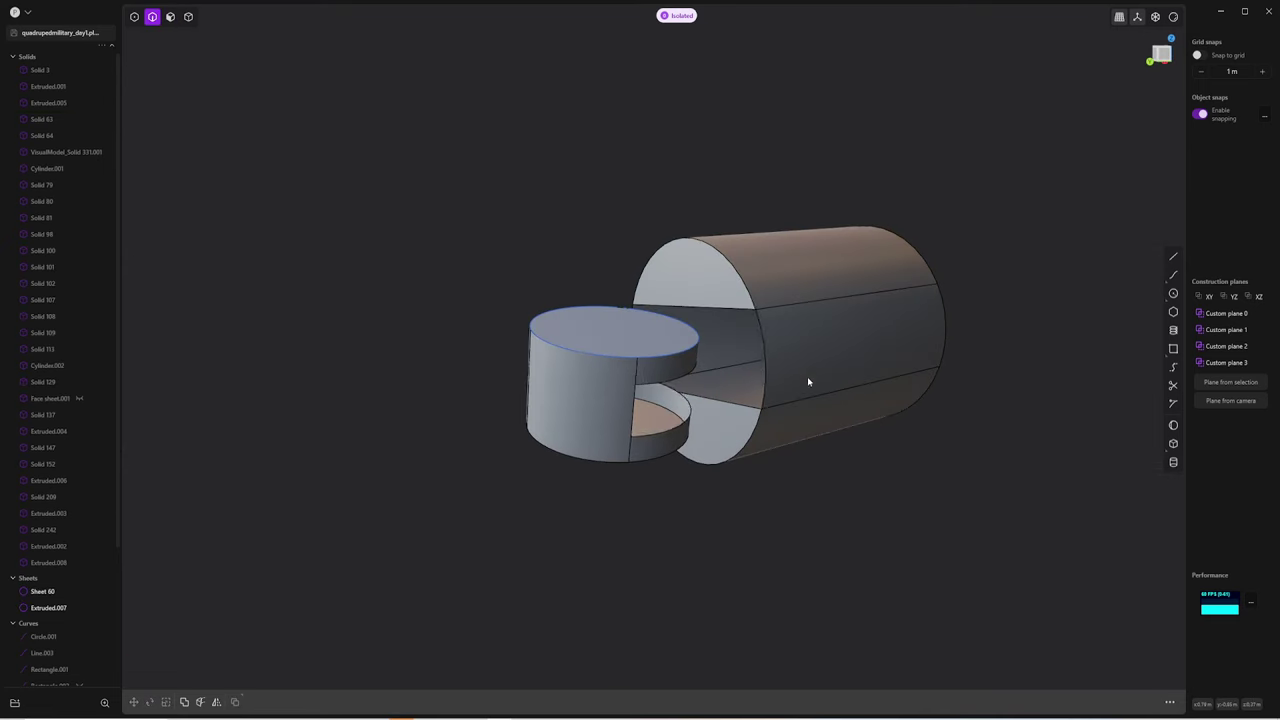
key(e)
key(l)
mouse_move(633, 408)
middle_down()
mouse_move(672, 383)
mouse_move(793, 393)
mouse_move(671, 386)
middle_up()
key(Escape)
Delete the small shell's inner band and top disc
key(3)
click(671, 386)
key(Delete)
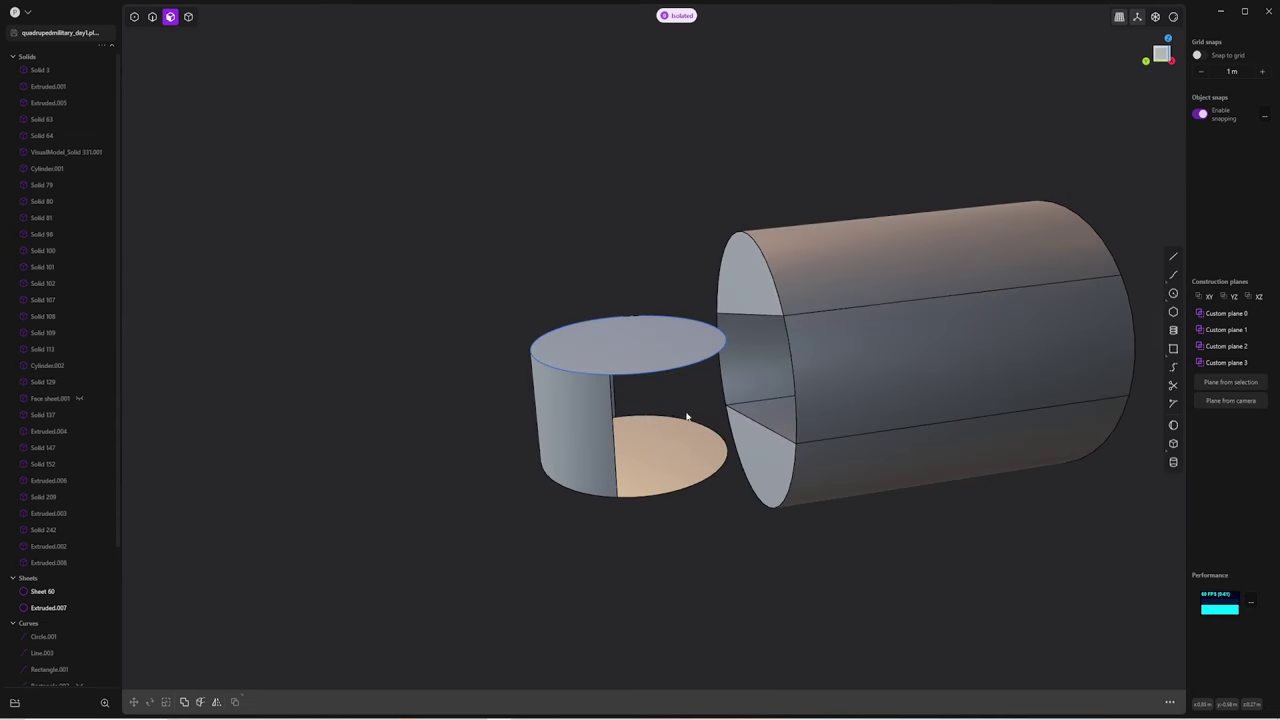
click(622, 346)
key(e)
key(Escape)
key(2)
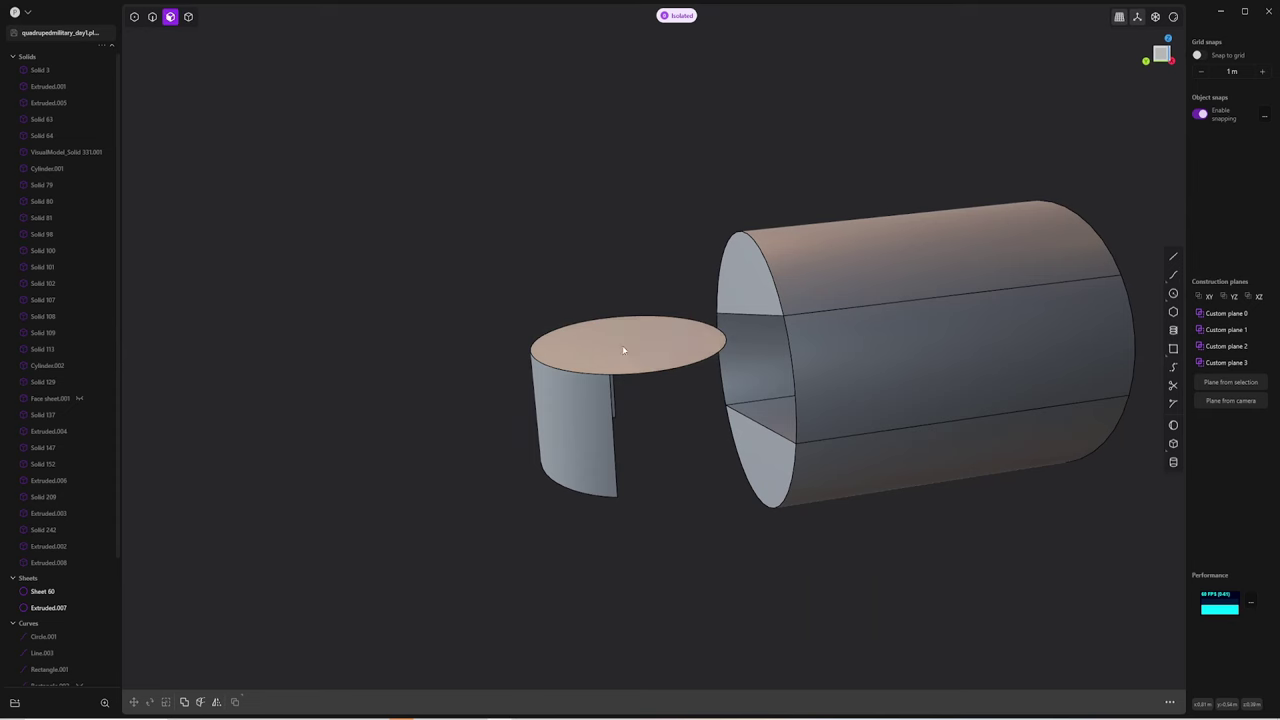
key(Delete)
middle_drag(622, 349, 811, 431)
Loft between the shell's edge and the large cylinder's edge
key(2)
mouse_move(757, 374)
middle_down()
mouse_move(871, 349)
mouse_move(991, 388)
mouse_move(749, 391)
middle_up()
click(749, 391)
key(l)
click(814, 380)
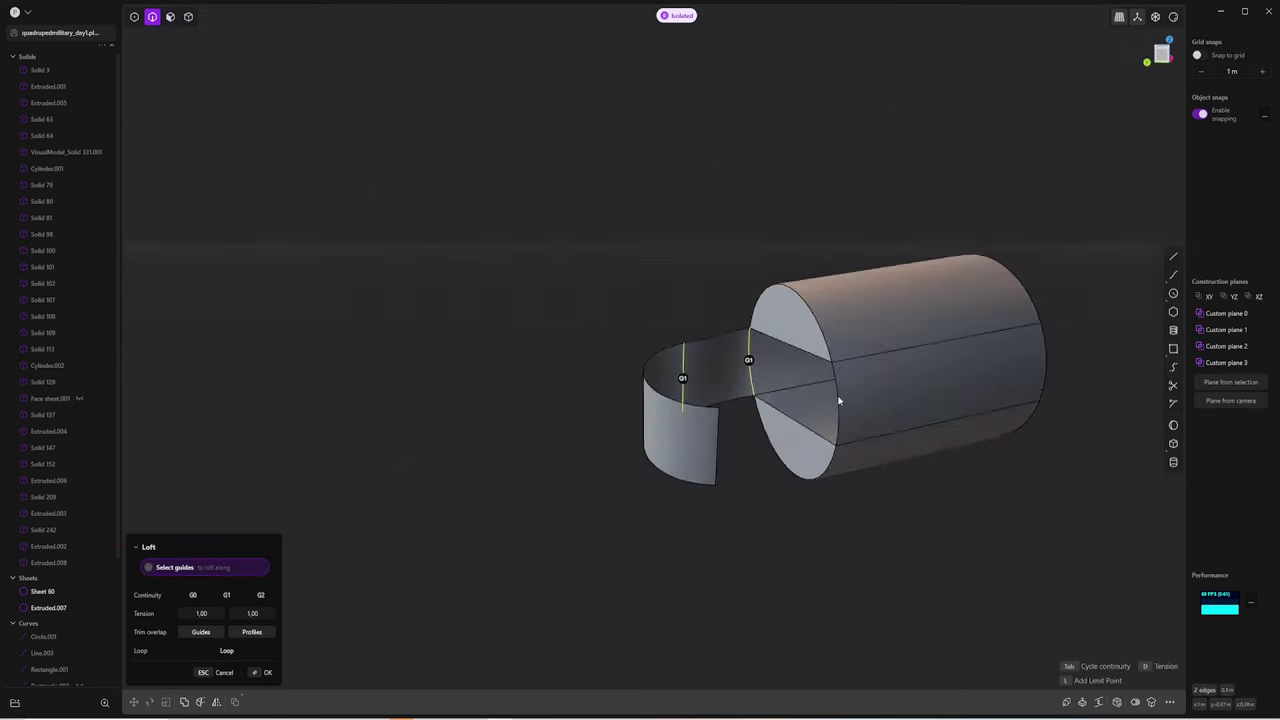
mouse_move(838, 400)
middle_down()
mouse_move(591, 380)
mouse_move(649, 380)
middle_up()
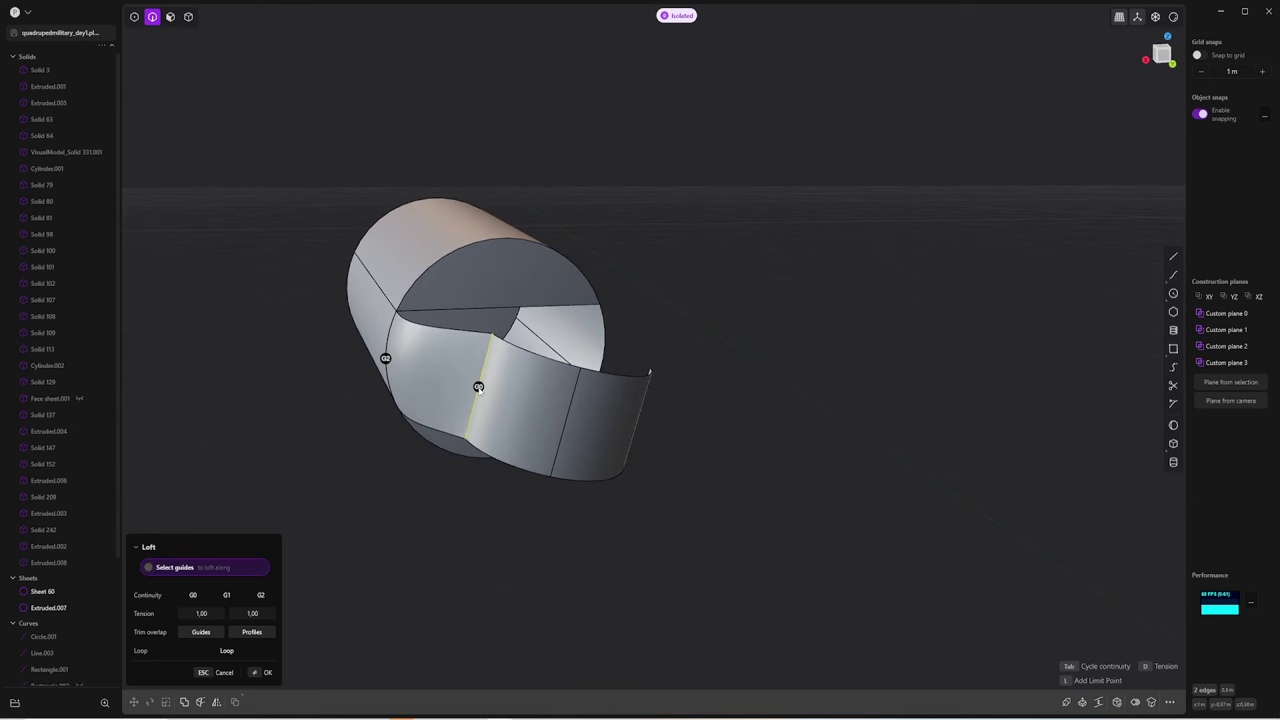
middle_drag(479, 388, 326, 404)
mouse_move(473, 393)
middle_down()
mouse_move(523, 425)
mouse_move(318, 463)
middle_up()
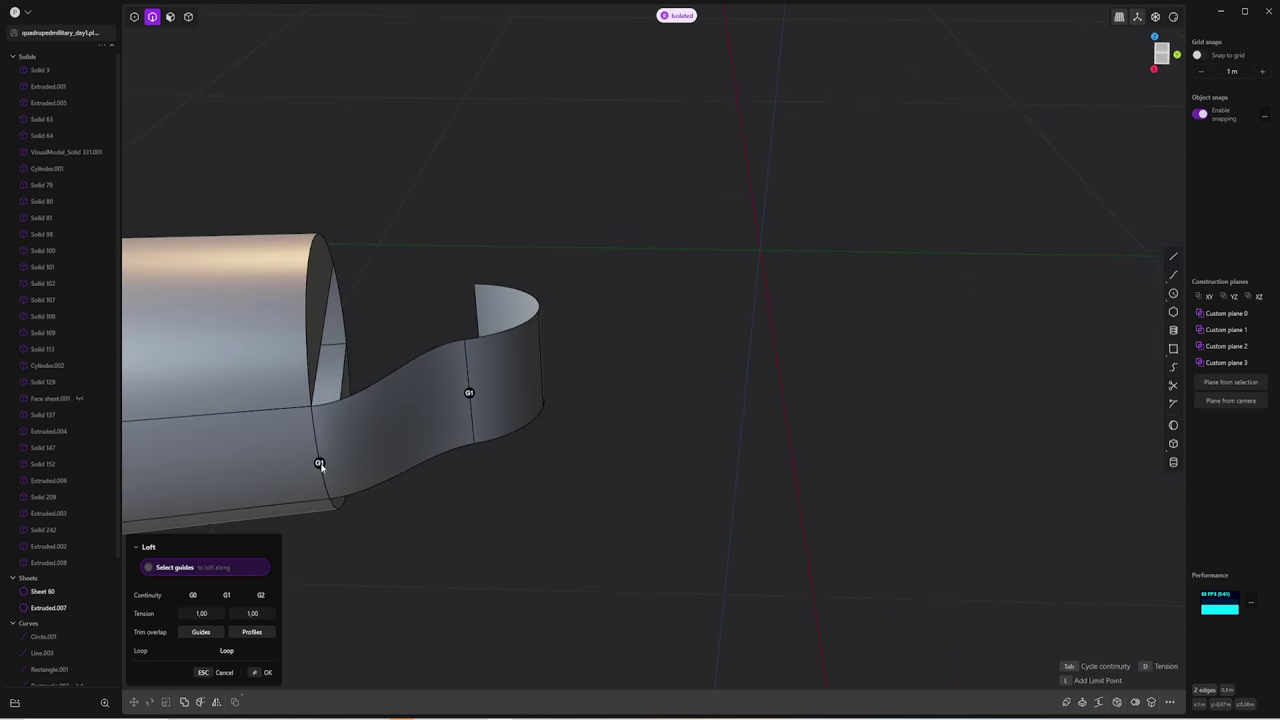
click(318, 463)
key(Return)
Create a second loft between two edges with G1 continuity
mouse_move(636, 451)
middle_down()
mouse_move(729, 363)
mouse_move(557, 423)
middle_up()
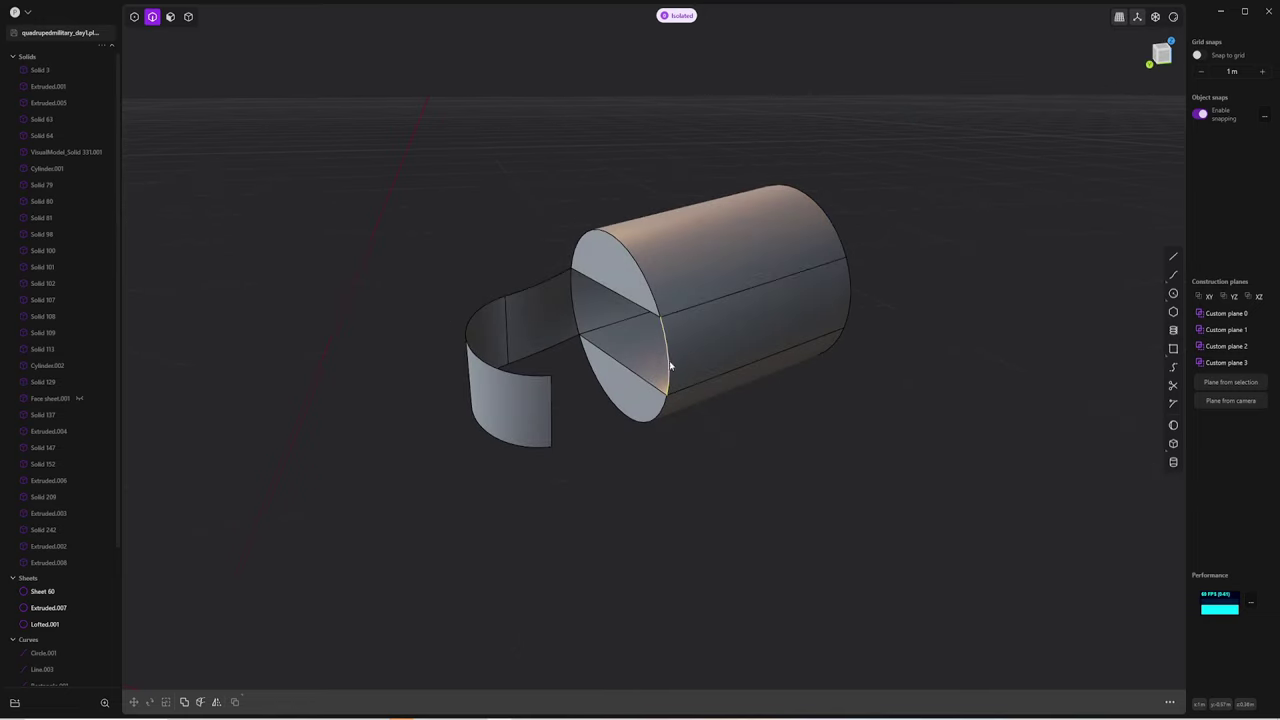
key(shift+l)
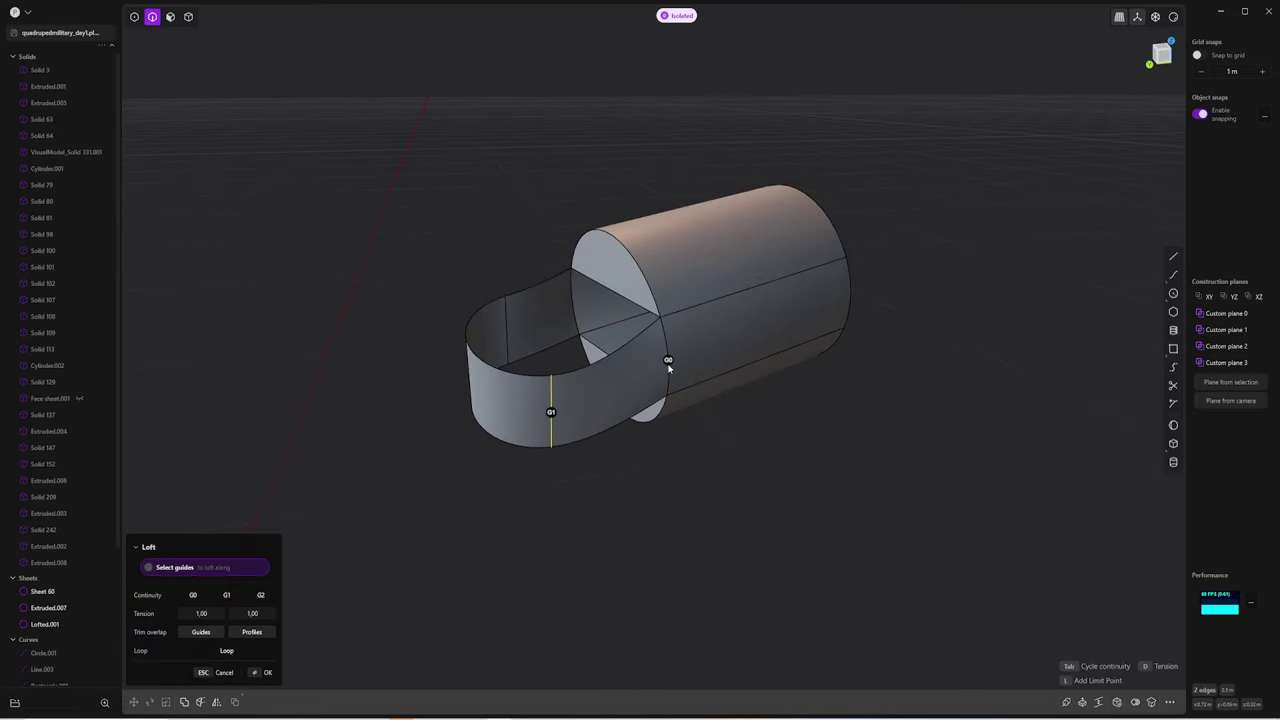
mouse_move(668, 368)
middle_down()
mouse_move(760, 451)
mouse_move(837, 403)
mouse_move(560, 347)
mouse_move(668, 360)
middle_up()
click(668, 360)
key(Return)
Join the lofted sheets into one body, Lofted.001
mouse_move(717, 493)
middle_down()
mouse_move(680, 417)
mouse_move(627, 385)
mouse_move(519, 410)
middle_up()
key(4)
key(j)
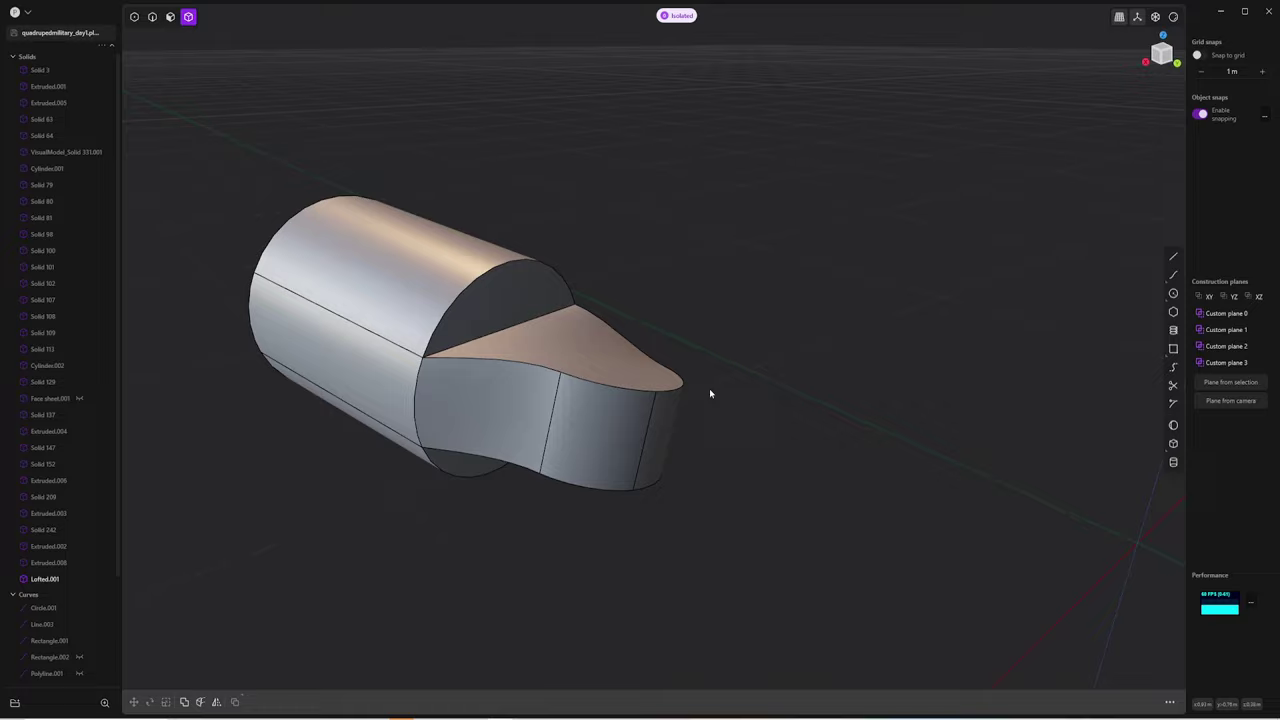
Orbit around the joint, select its cylindrical face and trial an offset, cancelling it
mouse_move(709, 393)
middle_down()
mouse_move(877, 269)
mouse_move(690, 54)
middle_up()
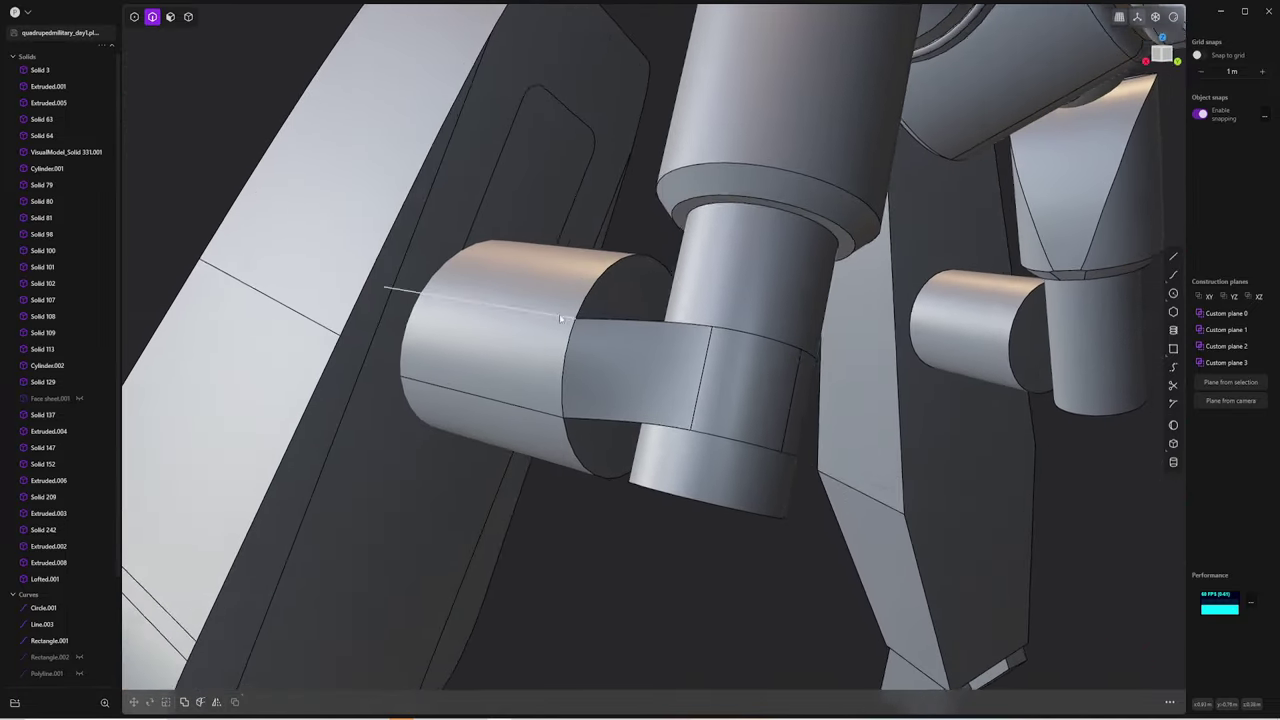
mouse_move(561, 318)
middle_down()
mouse_move(608, 349)
mouse_move(591, 297)
middle_up()
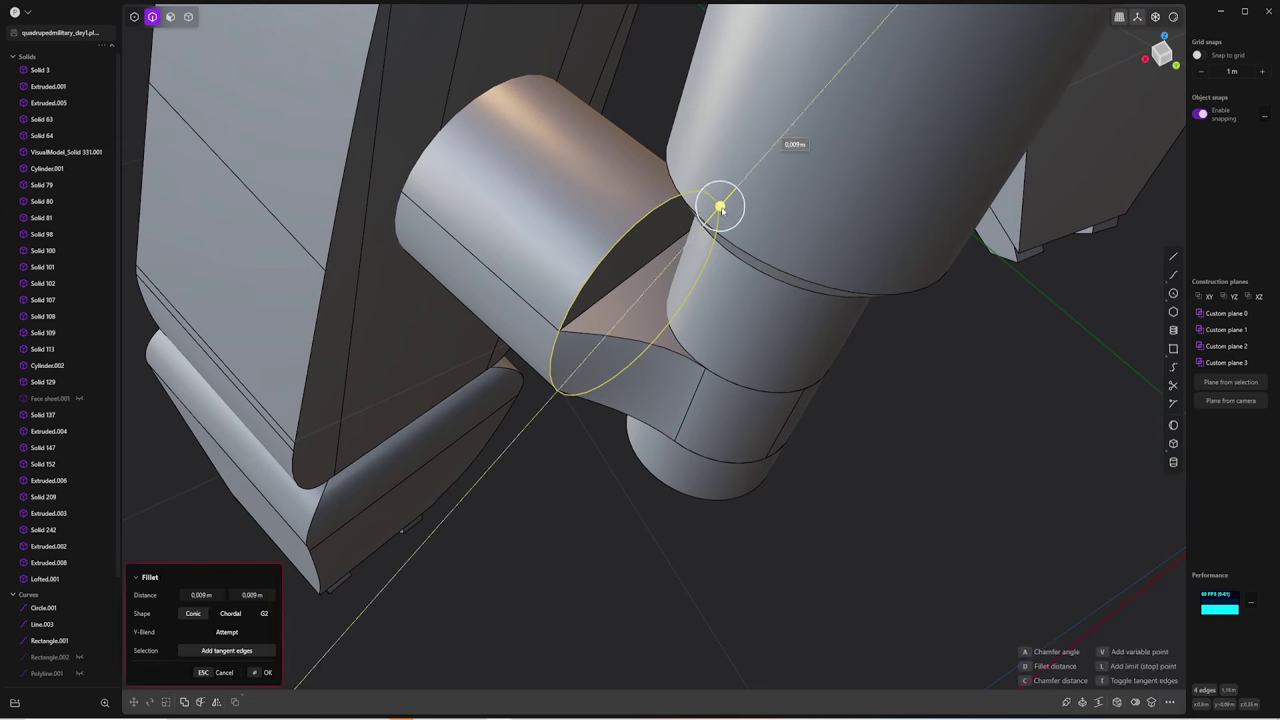
key(Escape)
key(3)
click(527, 330)
key(o)
mouse_move(540, 434)
middle_down()
mouse_move(676, 492)
mouse_move(760, 420)
mouse_move(828, 452)
middle_up()
key(Escape)
Copy the joint's cylindrical face out as a sheet and thicken it
key(e)
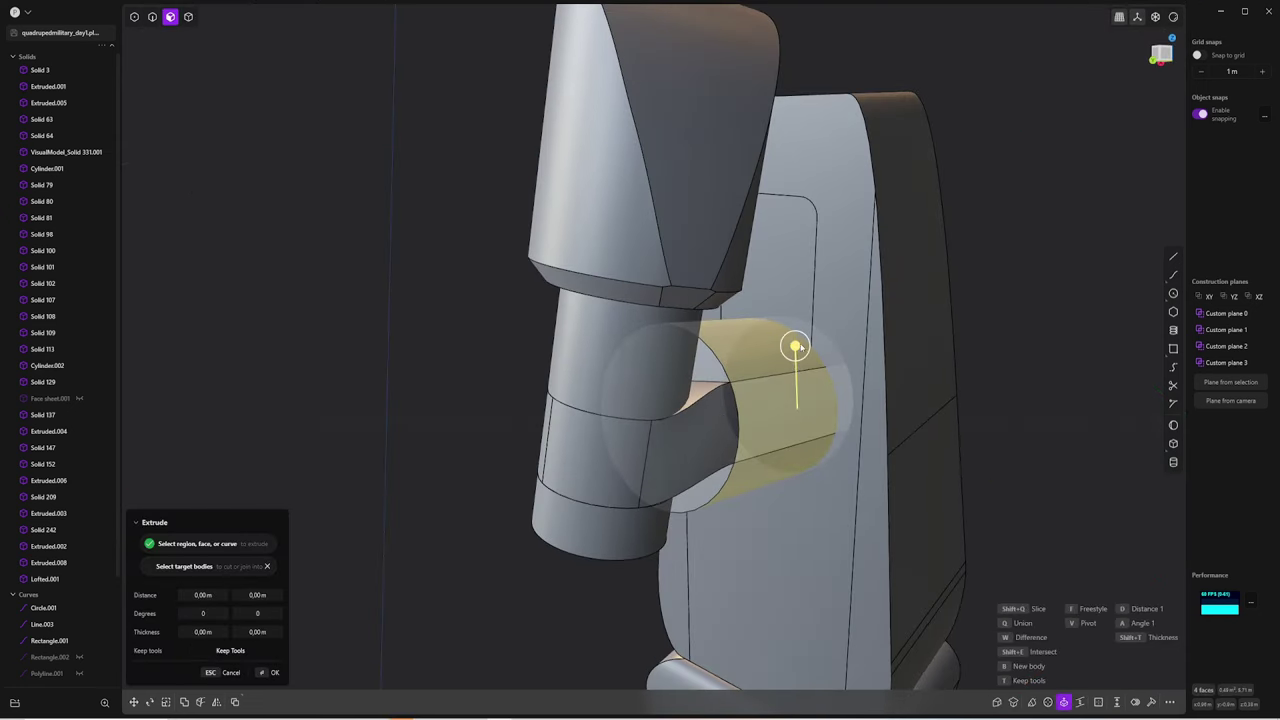
key(Escape)
mouse_move(824, 404)
middle_down()
mouse_move(720, 420)
mouse_move(632, 404)
mouse_move(714, 417)
mouse_move(609, 447)
mouse_move(580, 343)
middle_up()
key(o)
key(ctrl+t)
key(Return)
Select the ring face and trial offsets on it, cancelling each
scroll(580, 343, up, 5)
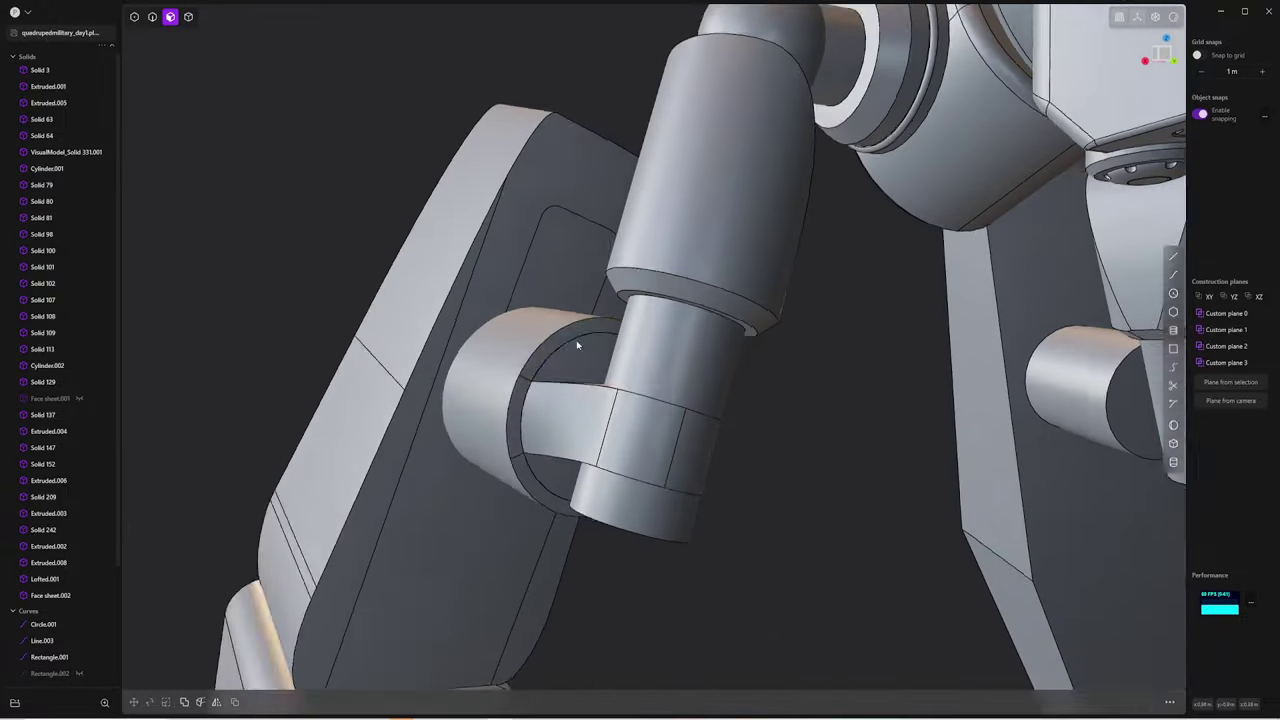
click(523, 384)
key(o)
key(Escape)
mouse_move(523, 384)
middle_down()
mouse_move(823, 397)
mouse_move(600, 360)
mouse_move(569, 333)
mouse_move(629, 333)
middle_up()
key(4)
key(3)
click(569, 333)
key(o)
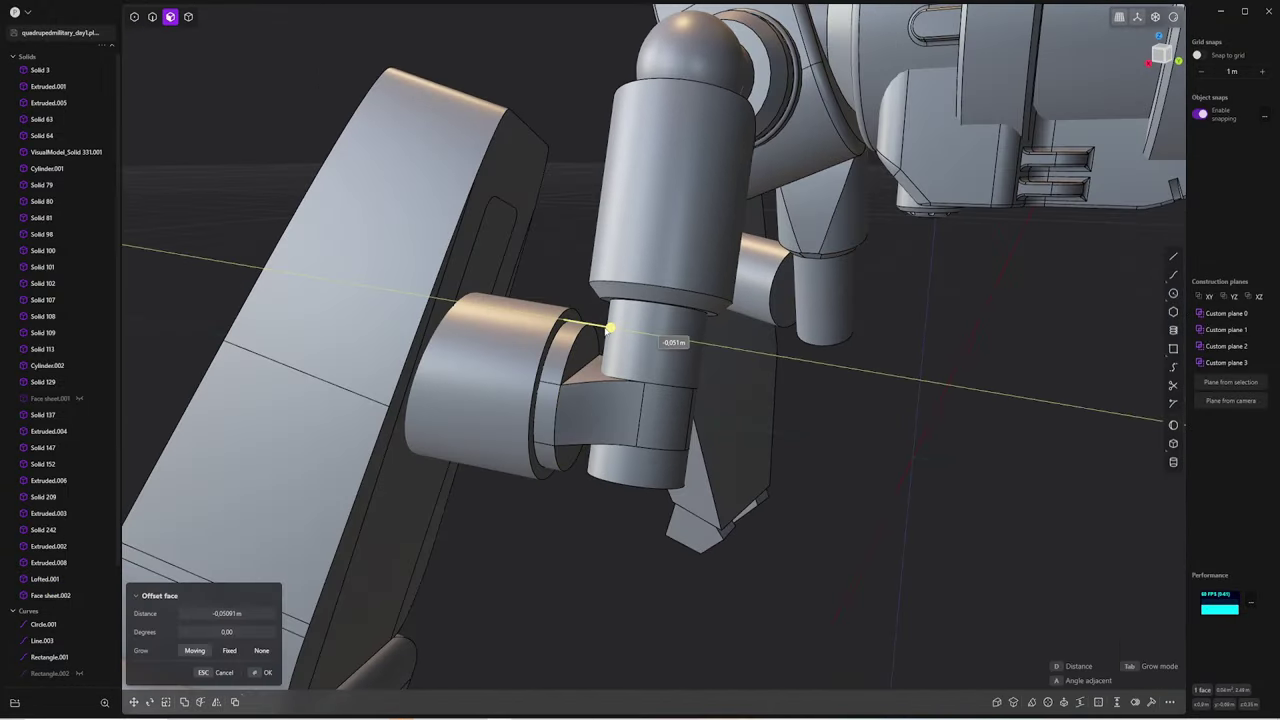
key(Escape)
Join the thickened ring into the lofted solid
key(2)
click(566, 360)
key(f)
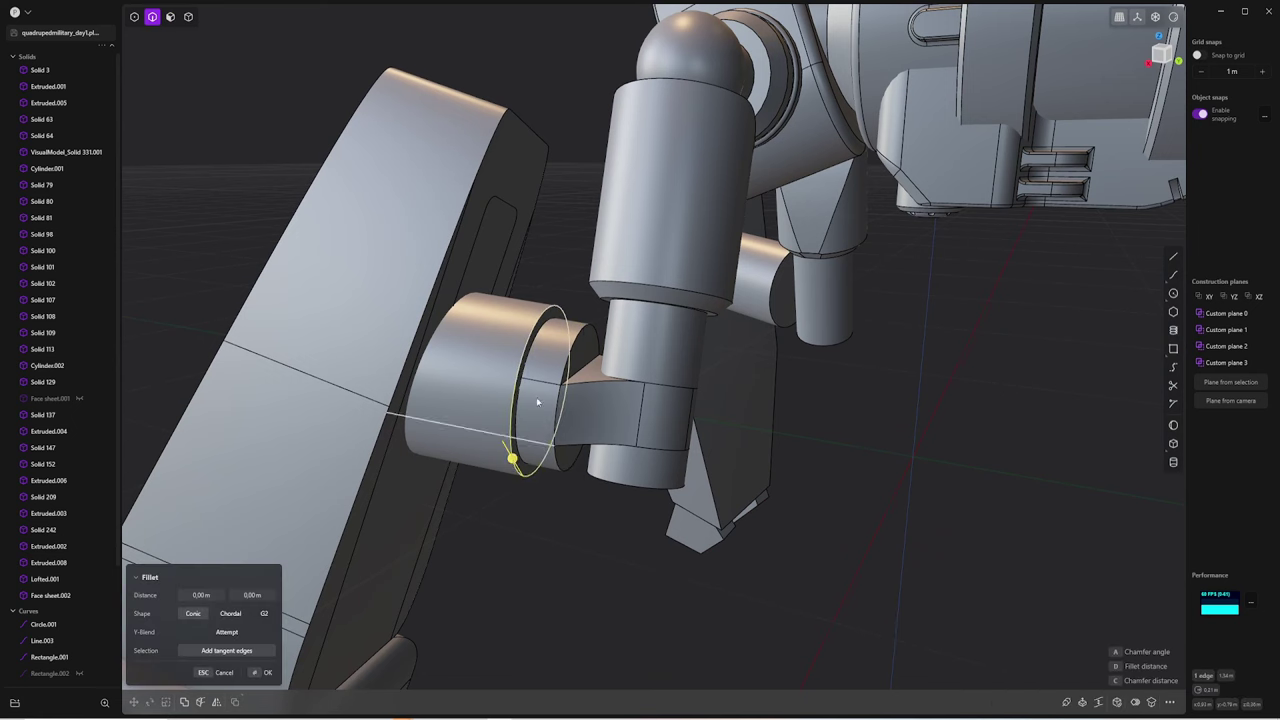
key(Escape)
key(4)
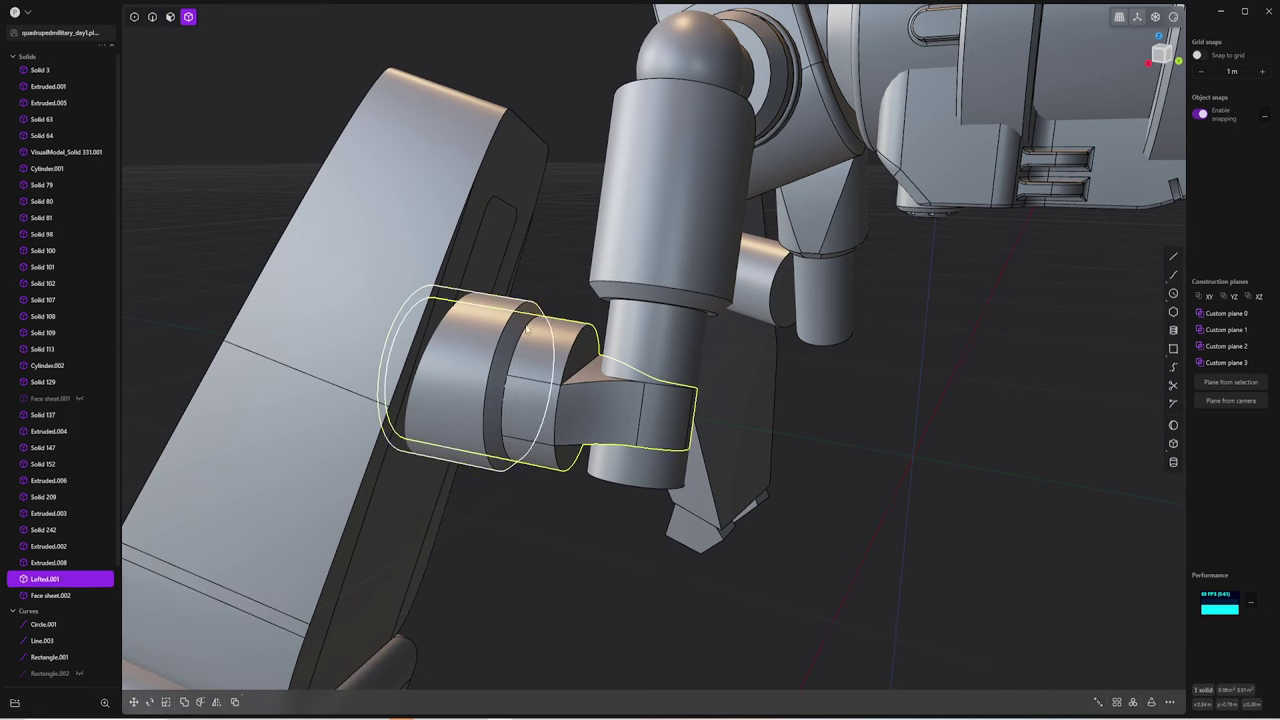
shift+click(527, 330)
key(shift+u)
key(Return)
Trial an offset on the cylinder face and a fillet on its circular edge, both cancelled
mouse_move(554, 291)
middle_down()
mouse_move(538, 440)
mouse_move(600, 418)
mouse_move(714, 334)
middle_up()
key(3)
click(705, 334)
key(o)
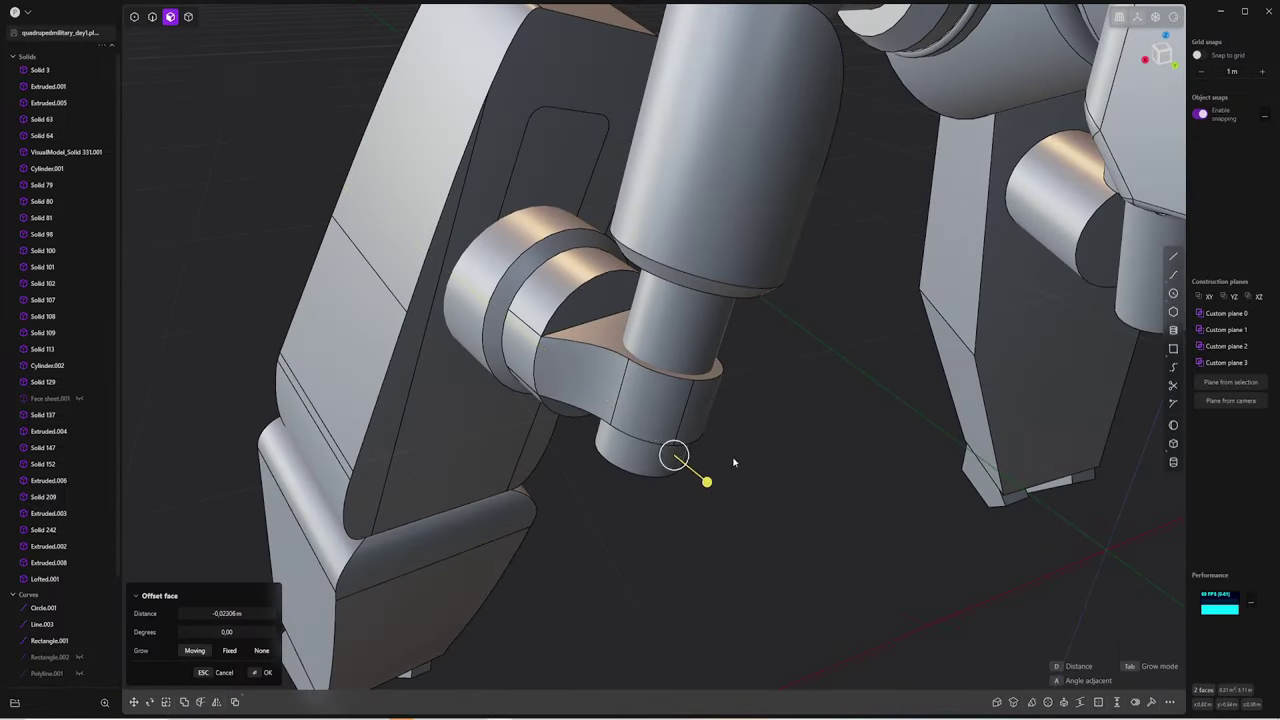
key(Escape)
middle_drag(733, 462, 723, 517)
key(2)
click(650, 461)
key(f)
key(Escape)
Fillet the outline edges of the arm end
mouse_move(650, 457)
middle_down()
mouse_move(657, 386)
mouse_move(512, 322)
middle_up()
double_click(657, 386)
key(f)
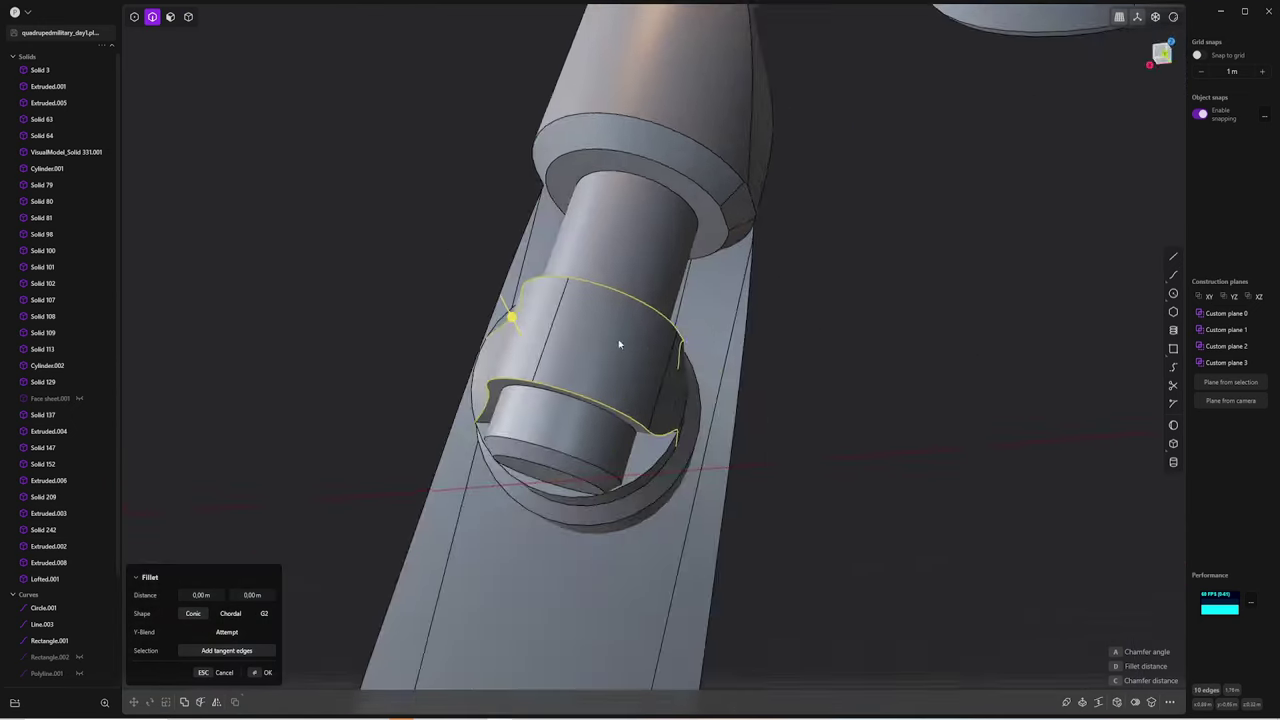
middle_drag(502, 340, 580, 365)
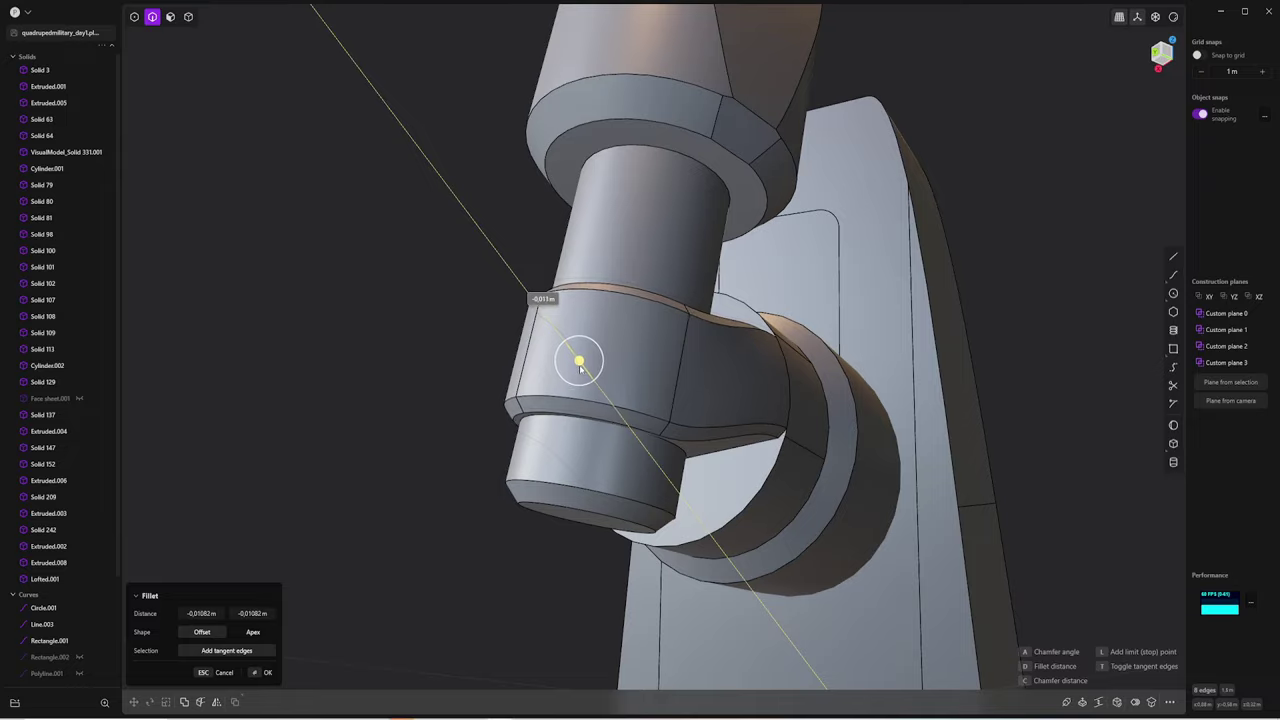
key(Return)
Trial offsets on two faces of the arm, cancelling both
mouse_move(446, 337)
middle_down()
mouse_move(537, 274)
mouse_move(651, 242)
mouse_move(594, 277)
mouse_move(797, 320)
mouse_move(661, 287)
mouse_move(725, 218)
mouse_move(650, 290)
middle_up()
key(3)
click(710, 252)
key(o)
key(Escape)
click(726, 220)
key(o)
key(Escape)
Fillet the slab's edge loop, then apply a second rounding to it
key(2)
click(584, 343)
key(f)
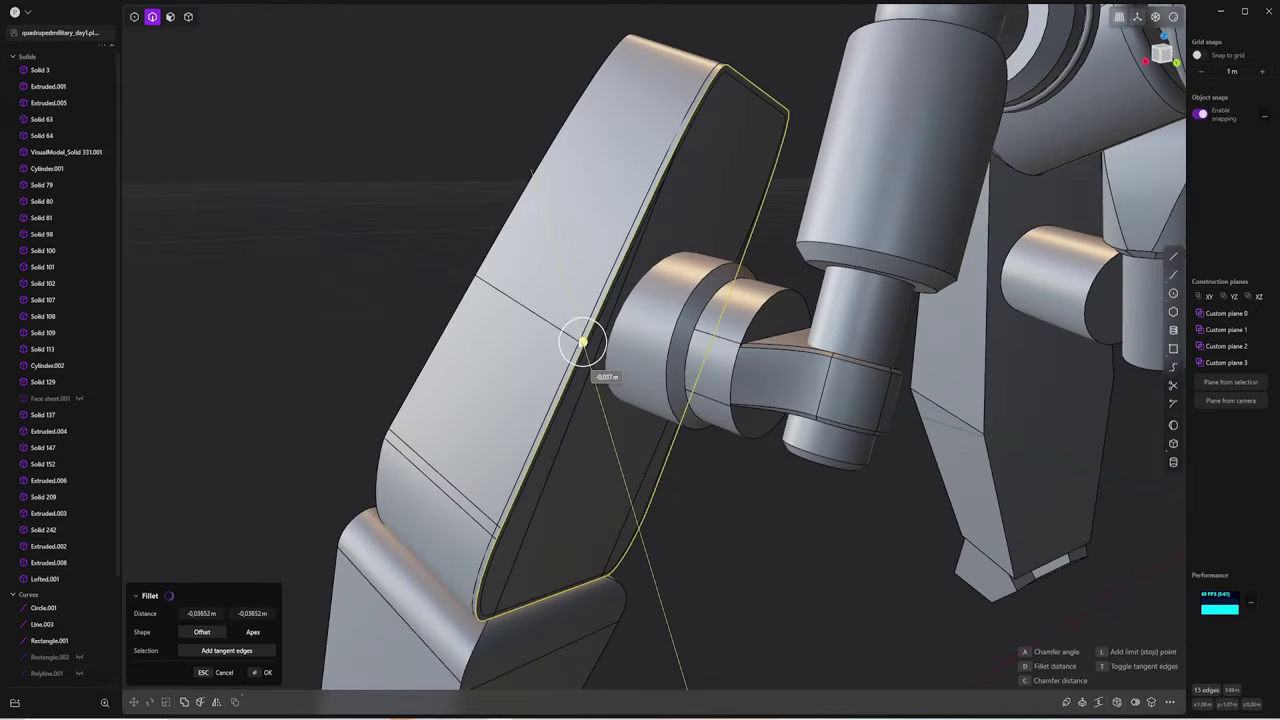
drag(584, 343, 580, 336)
key(Return)
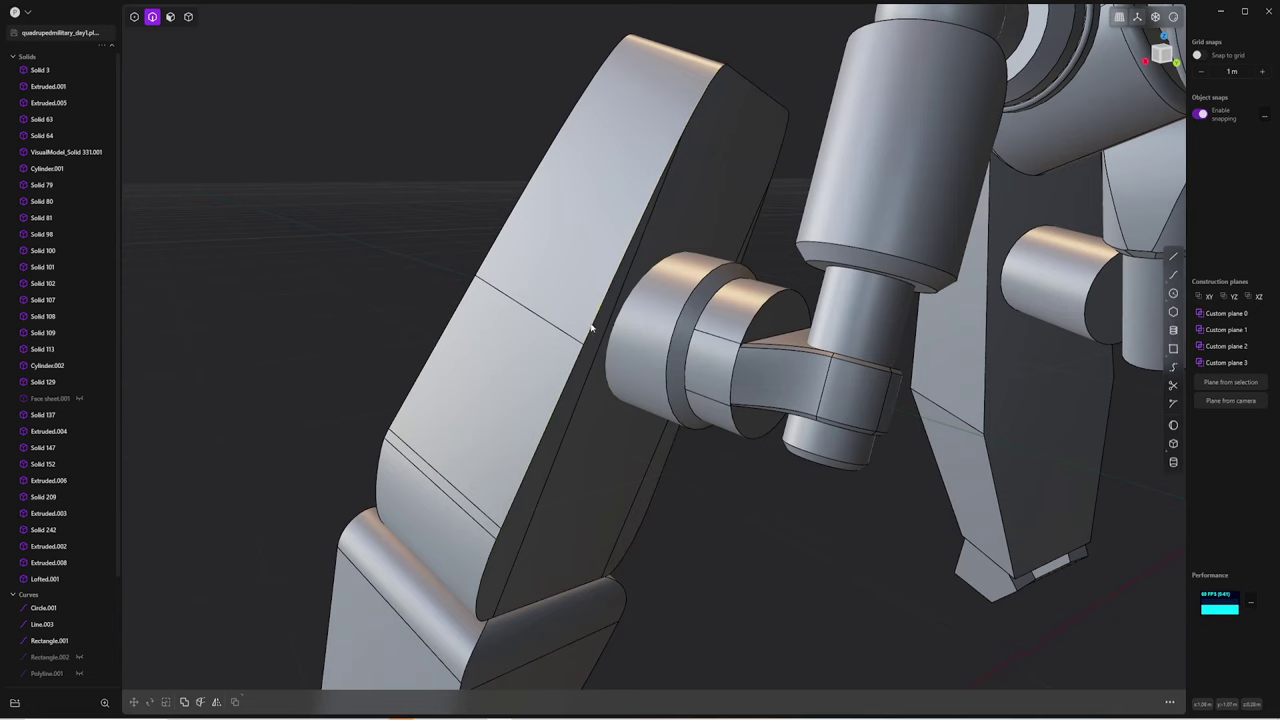
click(598, 313)
key(f)
key(Return)
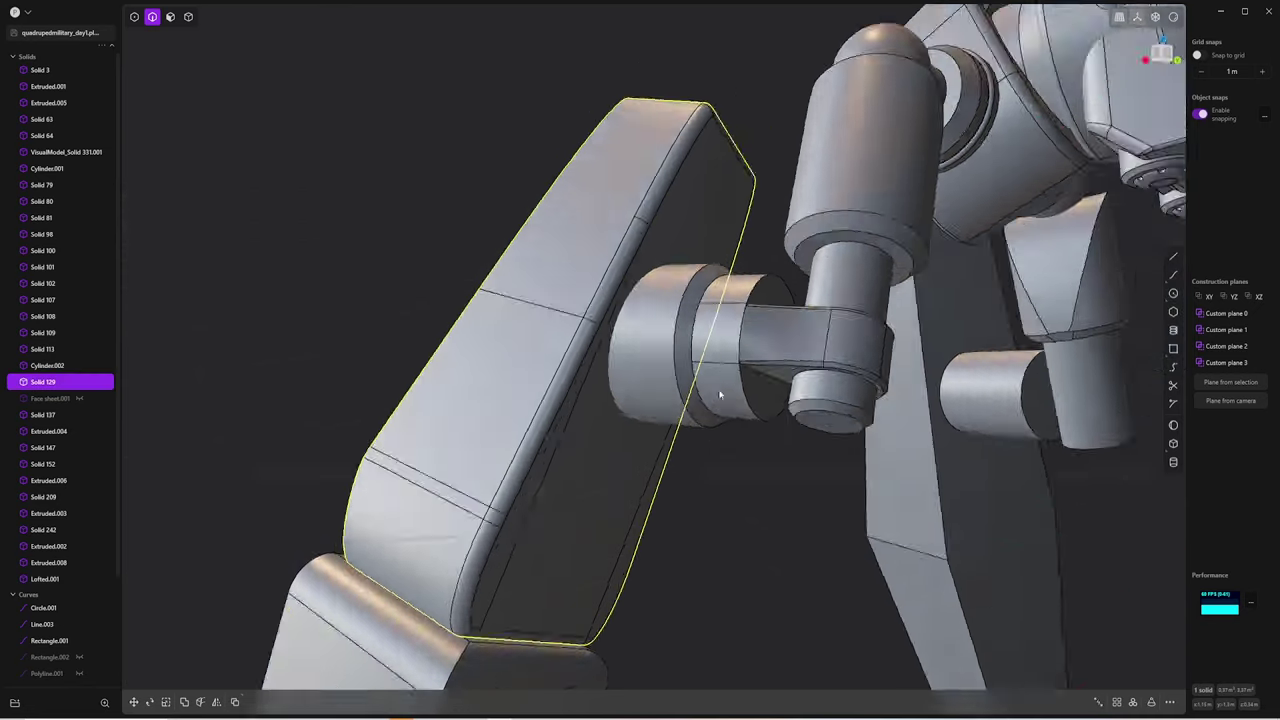
Fillet the front block's corner edge and orbit around to inspect it
middle_drag(685, 130, 860, 446)
click(654, 560)
key(f)
key(Return)
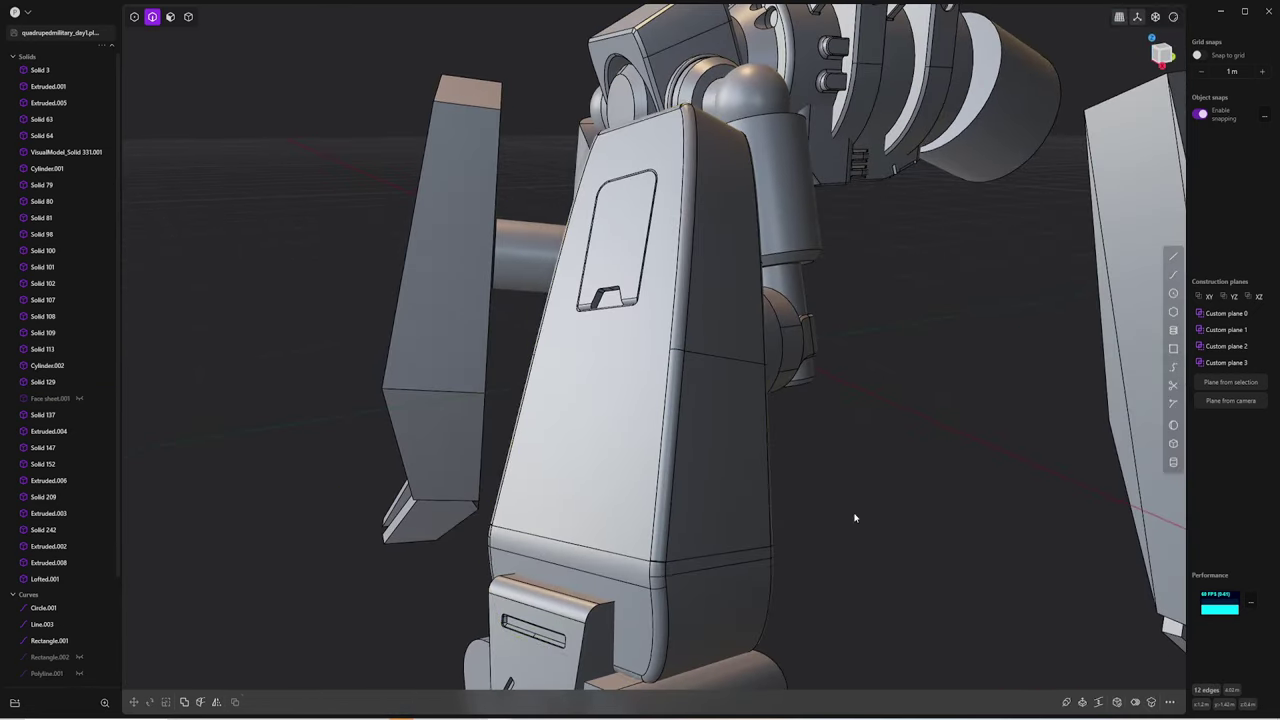
scroll(657, 480, up, 3)
click(657, 480)
scroll(637, 436, up, 3)
key(Escape)
scroll(631, 438, up, 2)
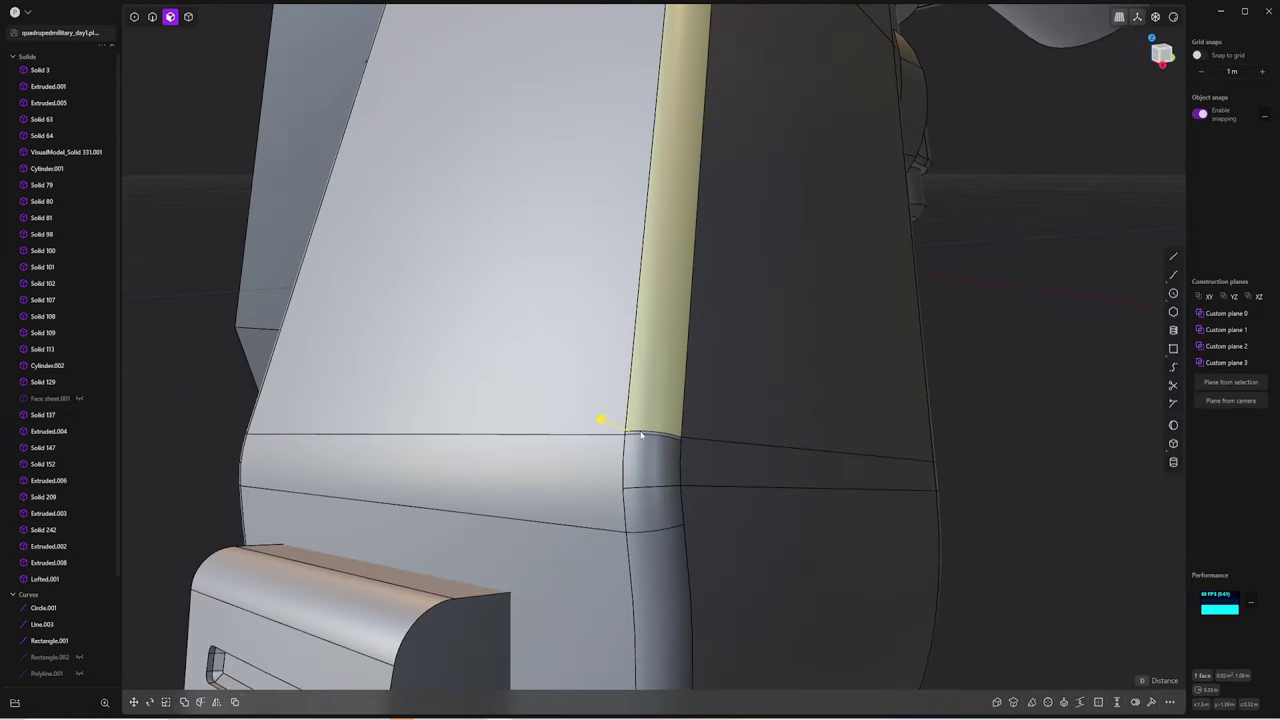
middle_drag(600, 423, 689, 517)
mouse_move(659, 462)
middle_down()
mouse_move(644, 359)
mouse_move(626, 357)
mouse_move(909, 354)
mouse_move(713, 362)
mouse_move(757, 257)
mouse_move(741, 243)
mouse_move(719, 263)
middle_up()
Isolate the swivel joint together with its plate
click(735, 243)
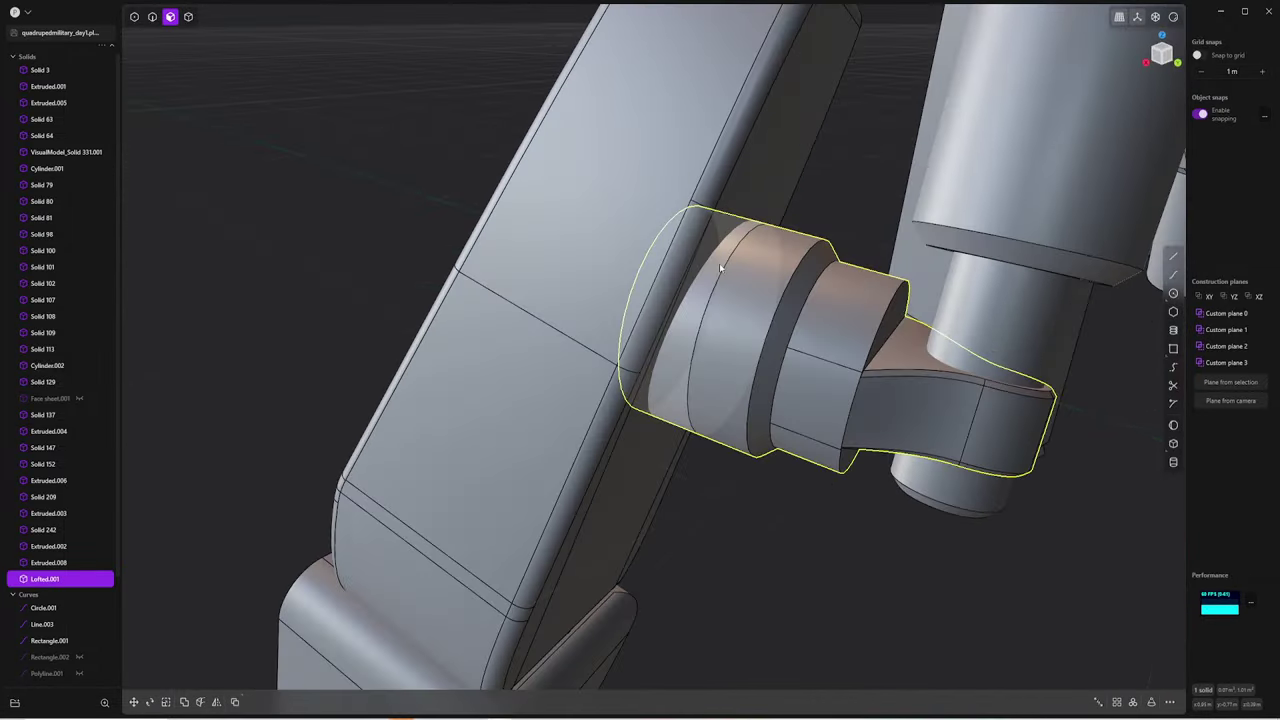
key(Escape)
key(4)
click(737, 298)
shift+click(739, 216)
key(slash)
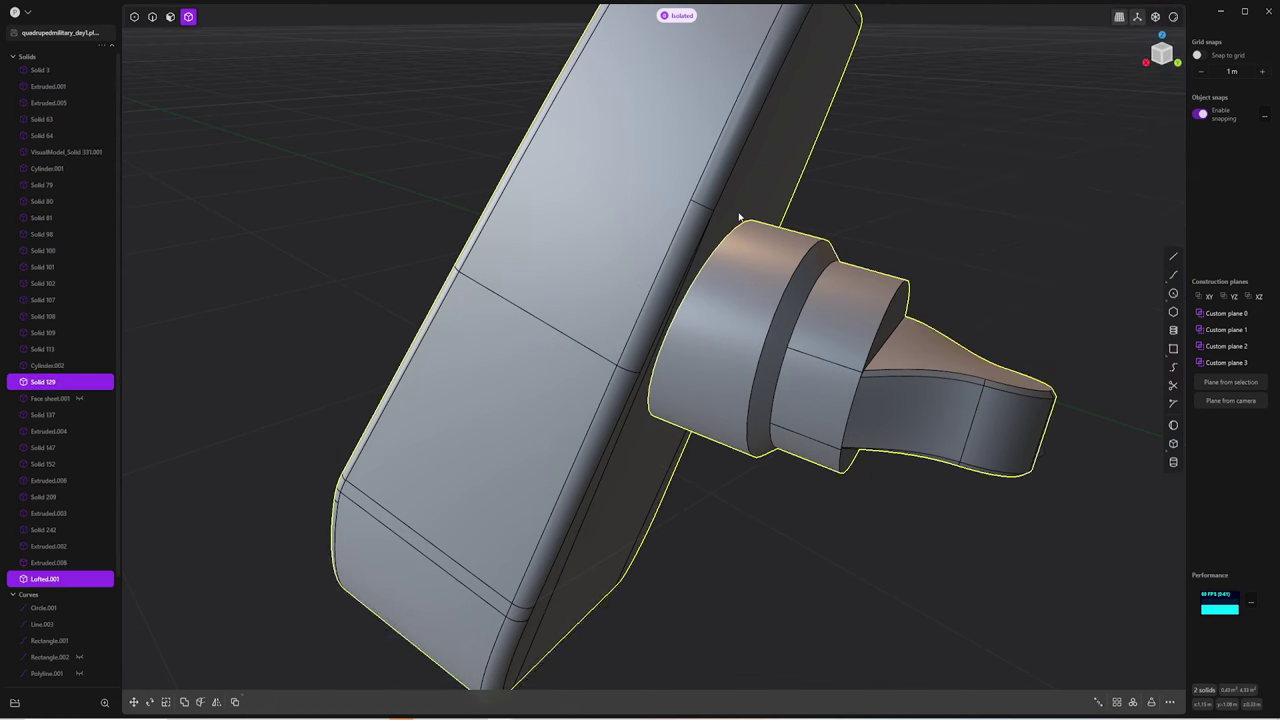
Extract the joint's outer cylinder face and thicken it
key(3)
click(763, 308)
key(ctrl+d)
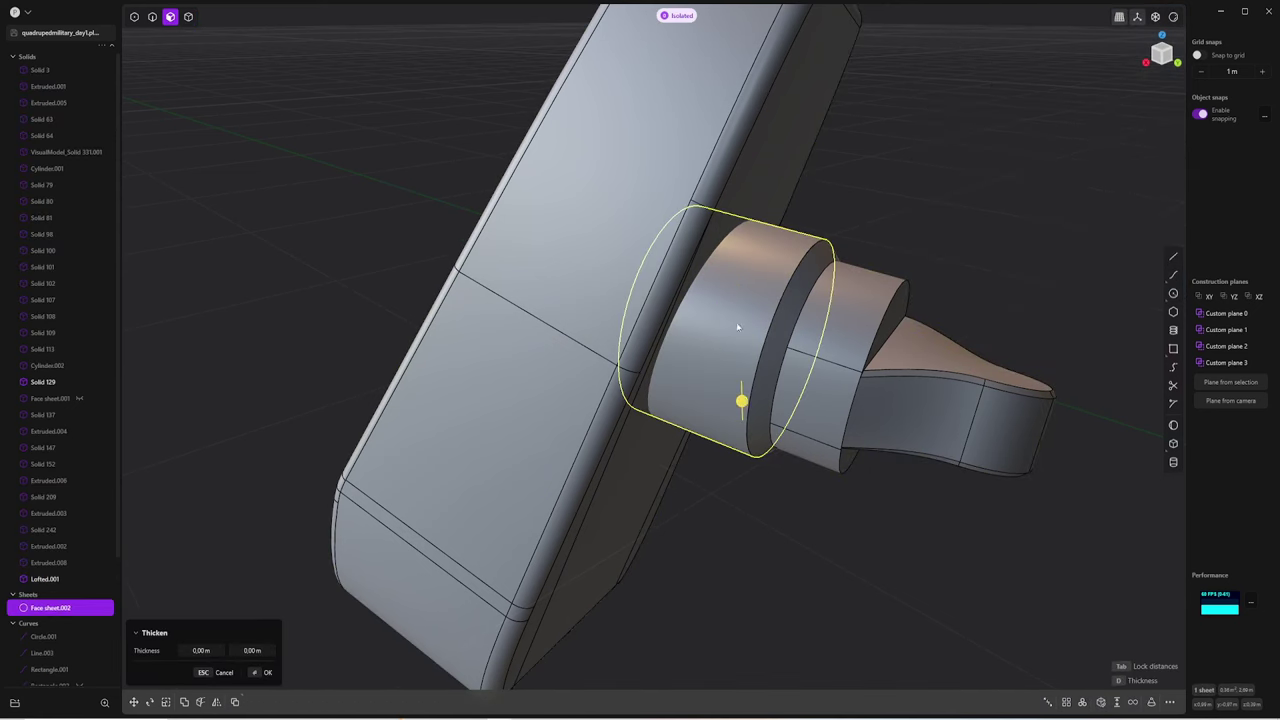
key(Return)
Align the view to the drum's ring face and draw a small circle on it
mouse_move(748, 410)
middle_down()
mouse_move(794, 208)
mouse_move(730, 270)
middle_up()
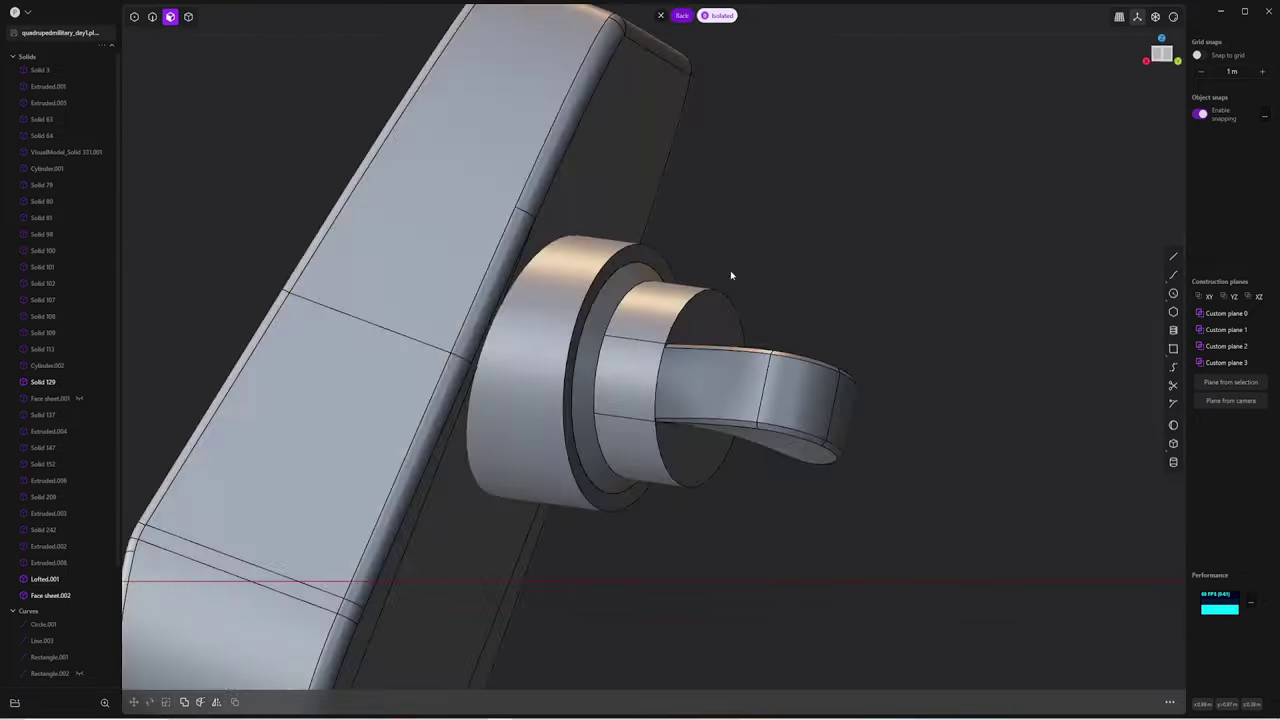
click(730, 270)
click(1230, 382)
key(k)
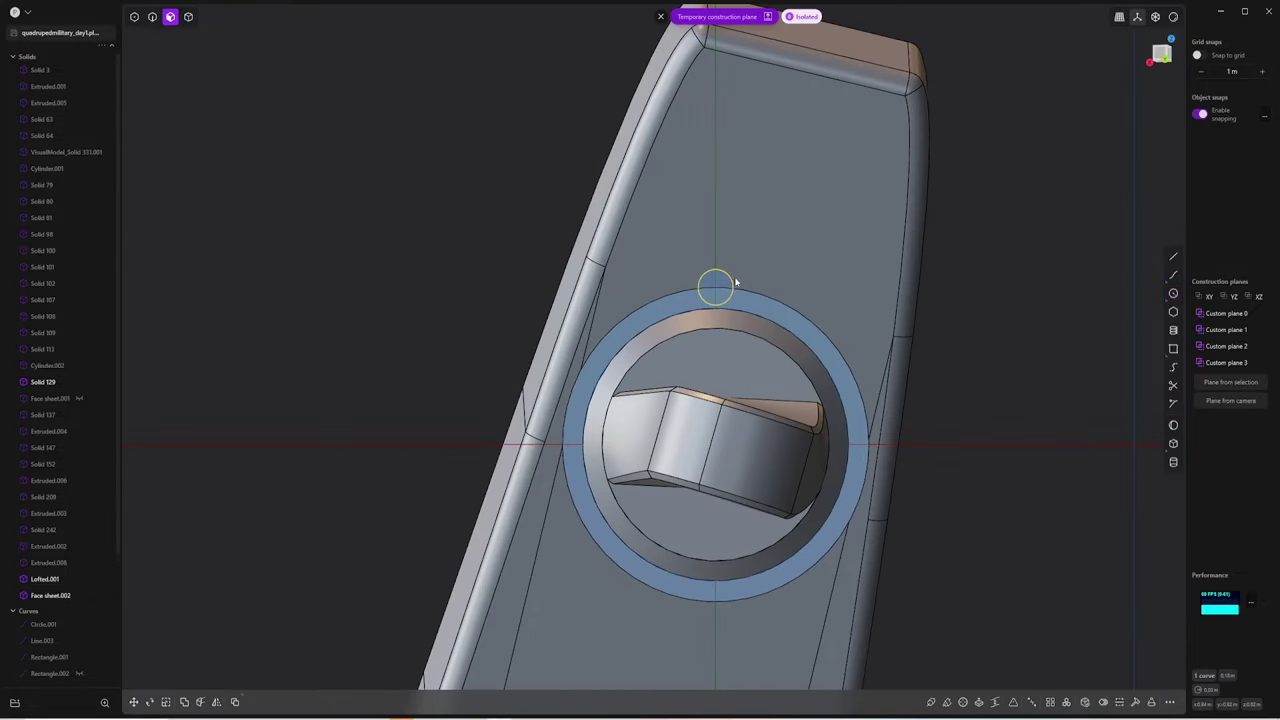
click(1066, 703)
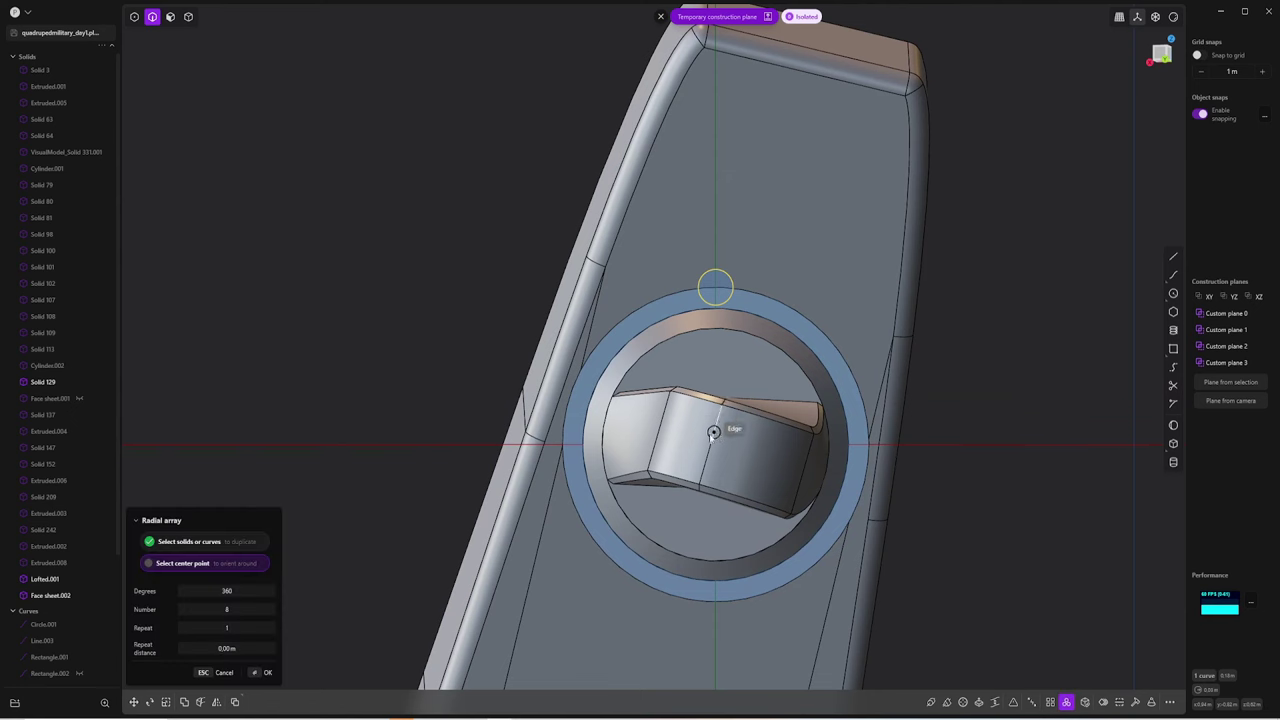
Radial-array the circle eight times around the end face centre
middle_drag(710, 444, 860, 449)
key(Escape)
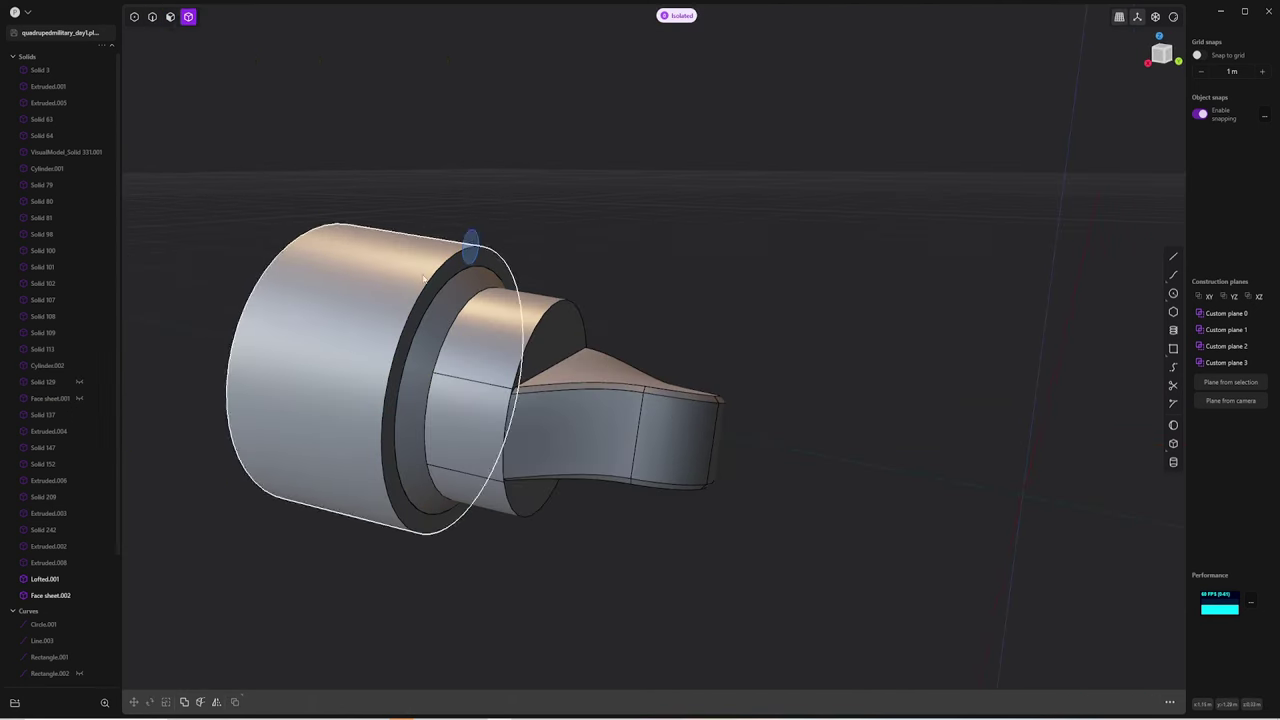
middle_drag(517, 241, 1151, 350)
click(1066, 702)
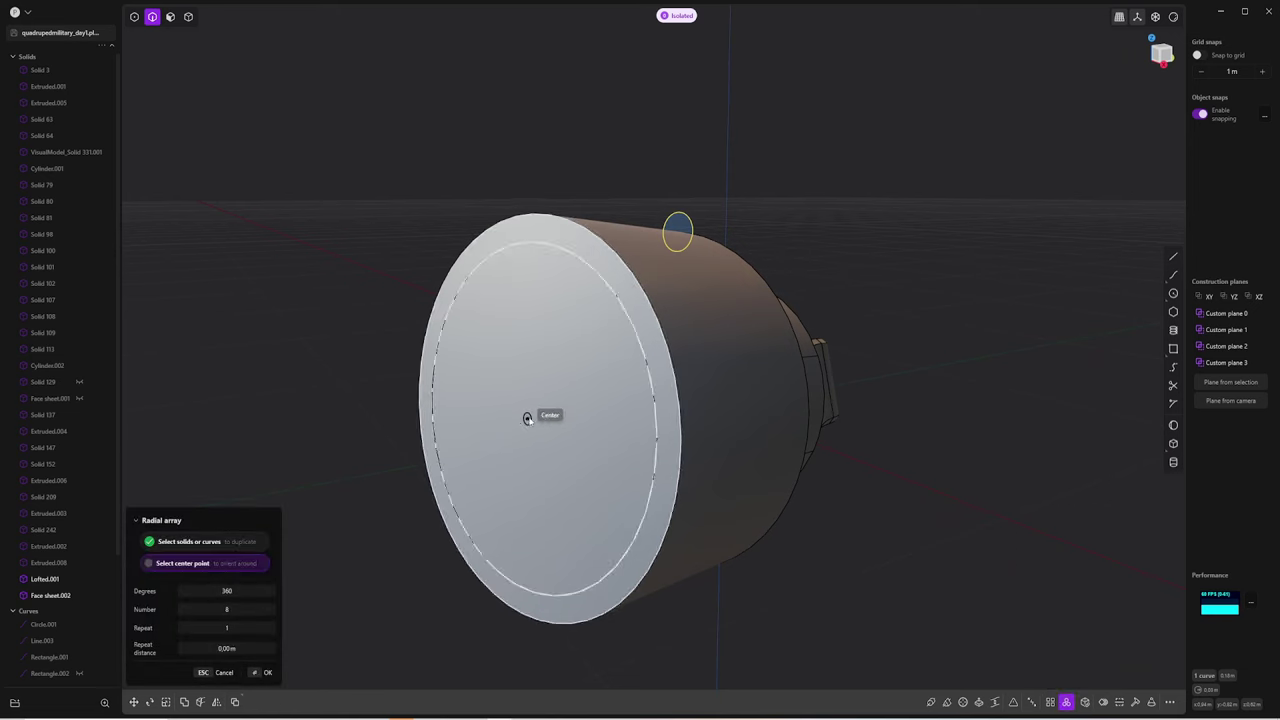
click(526, 420)
mouse_move(526, 420)
middle_down()
mouse_move(749, 349)
mouse_move(889, 74)
middle_up()
middle_drag(880, 300, 834, 286)
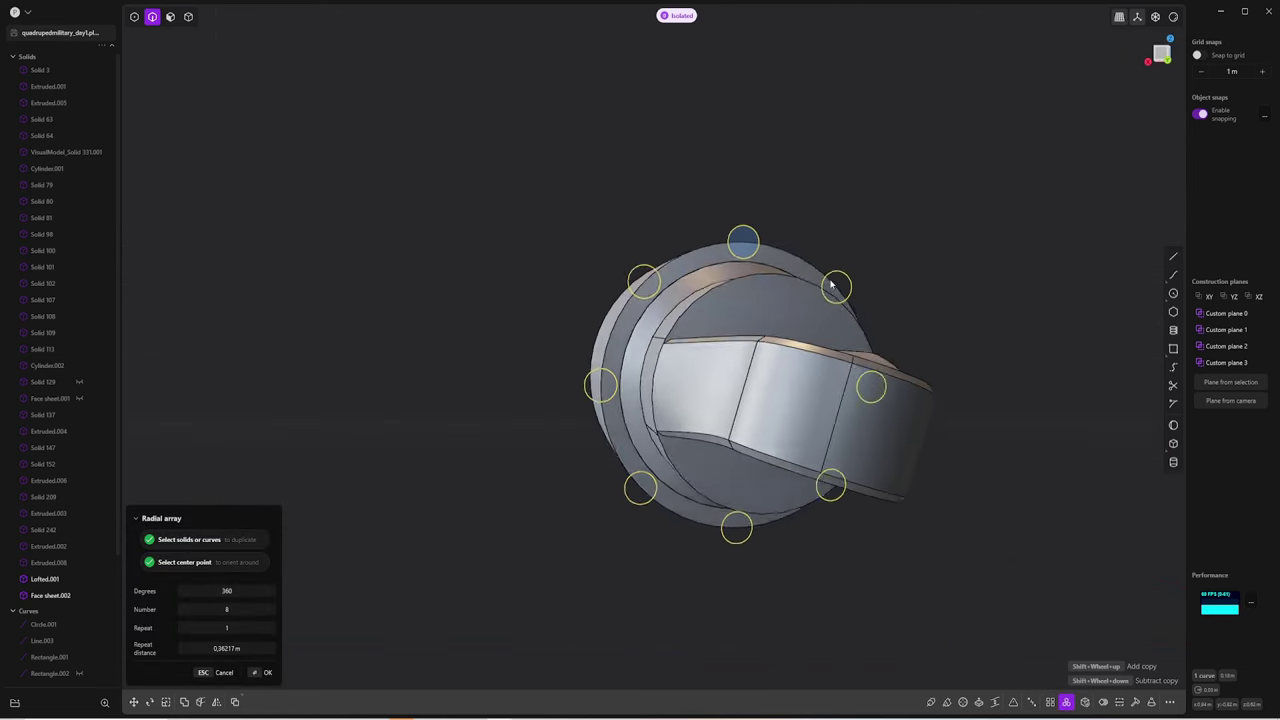
key(Return)
Finish extruding the circles into rods and clear the rod selection
key(e)
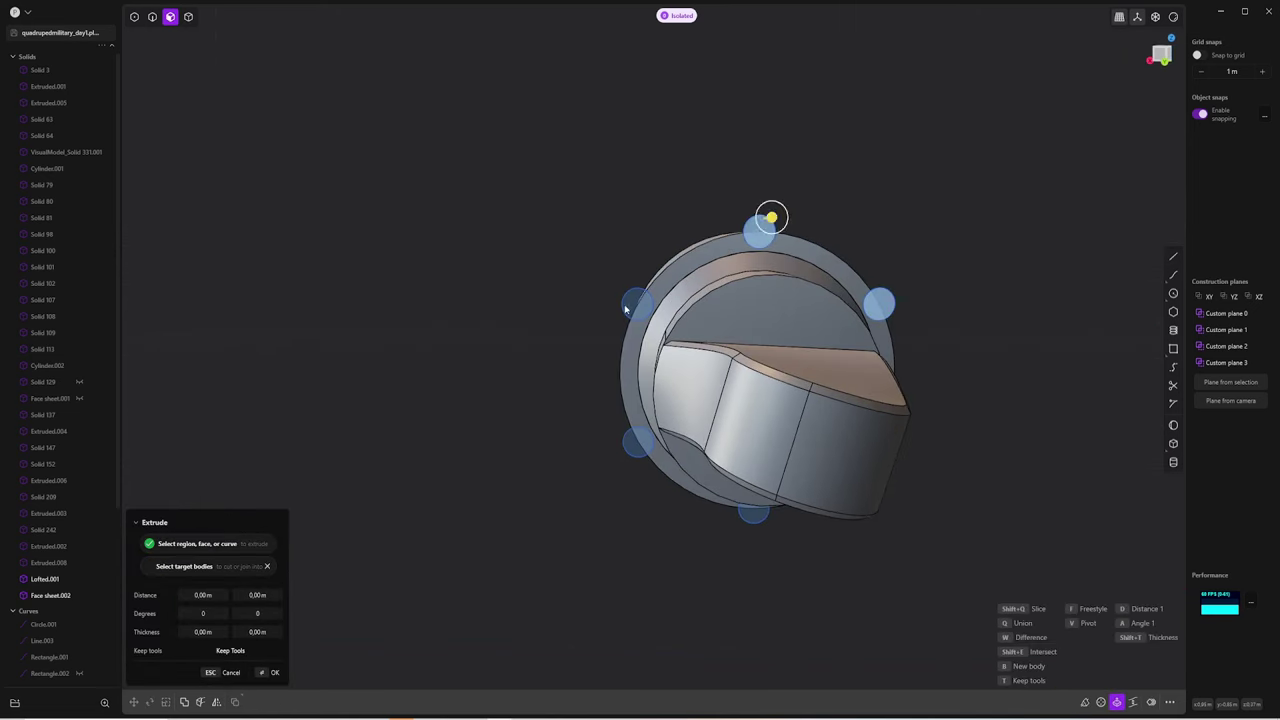
mouse_move(748, 531)
middle_down()
mouse_move(920, 451)
mouse_move(960, 455)
mouse_move(725, 482)
mouse_move(826, 462)
middle_up()
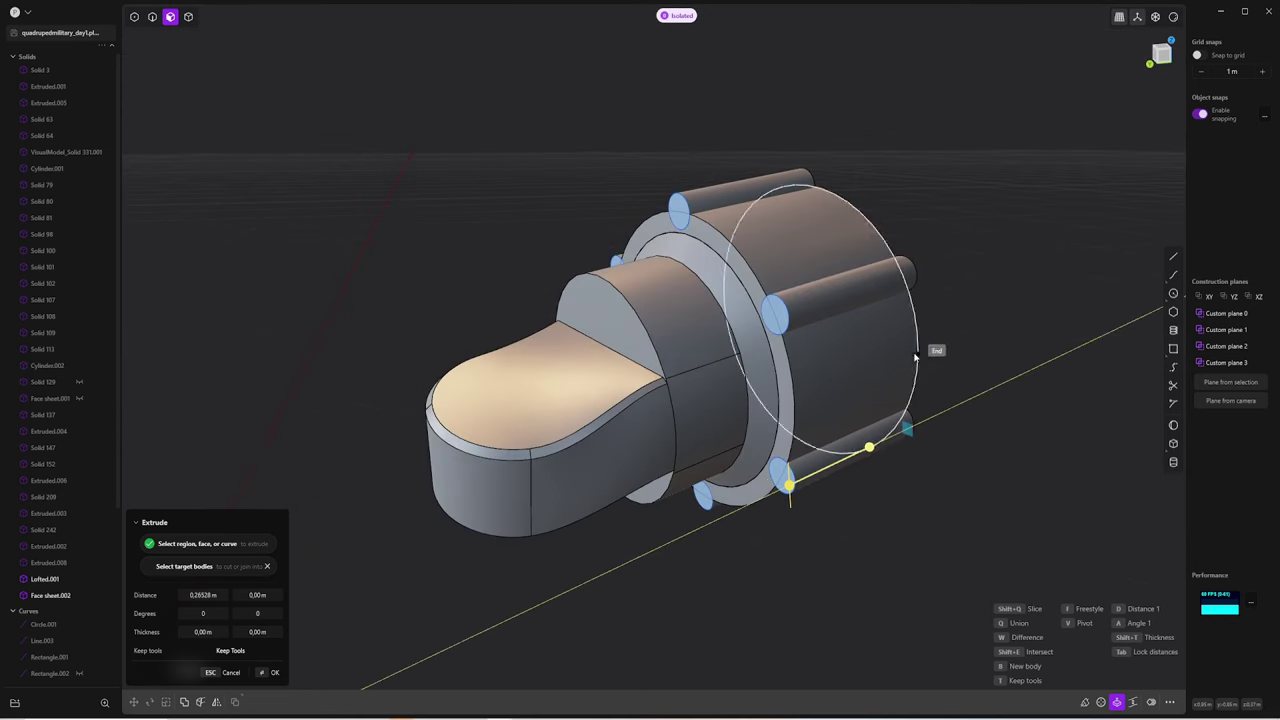
click(915, 355)
key(4)
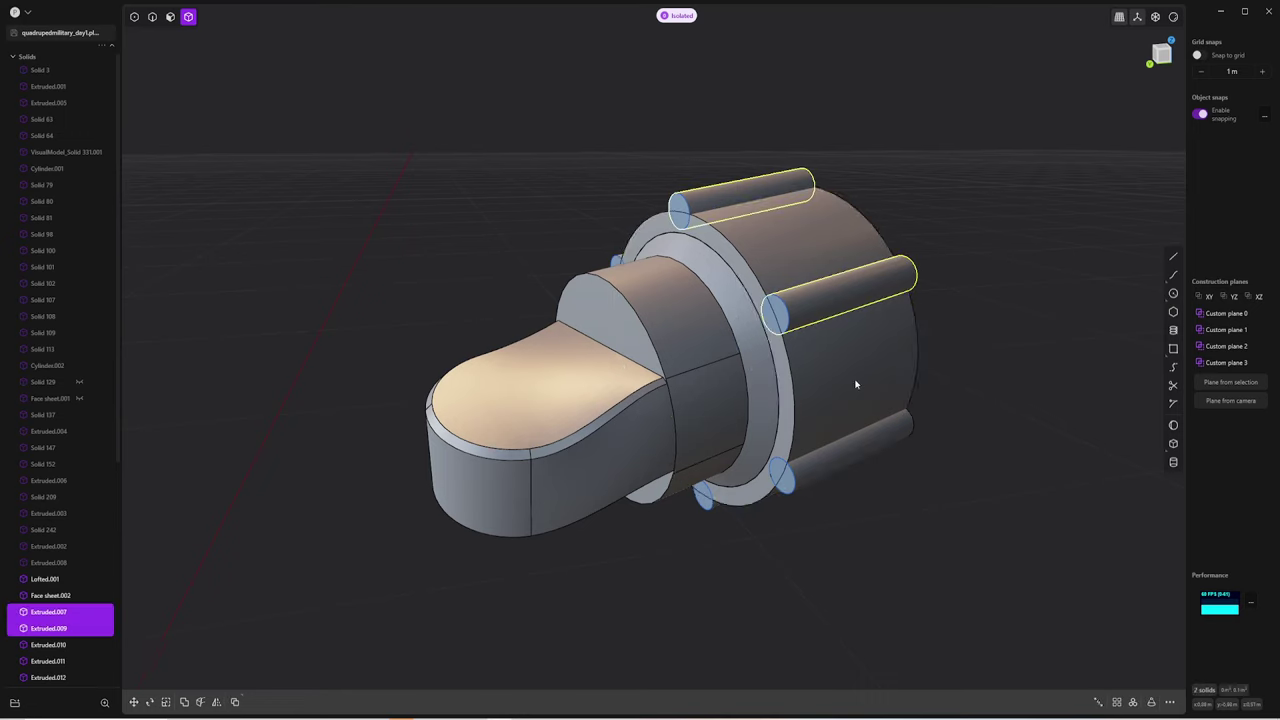
middle_drag(729, 507, 560, 470)
key(1)
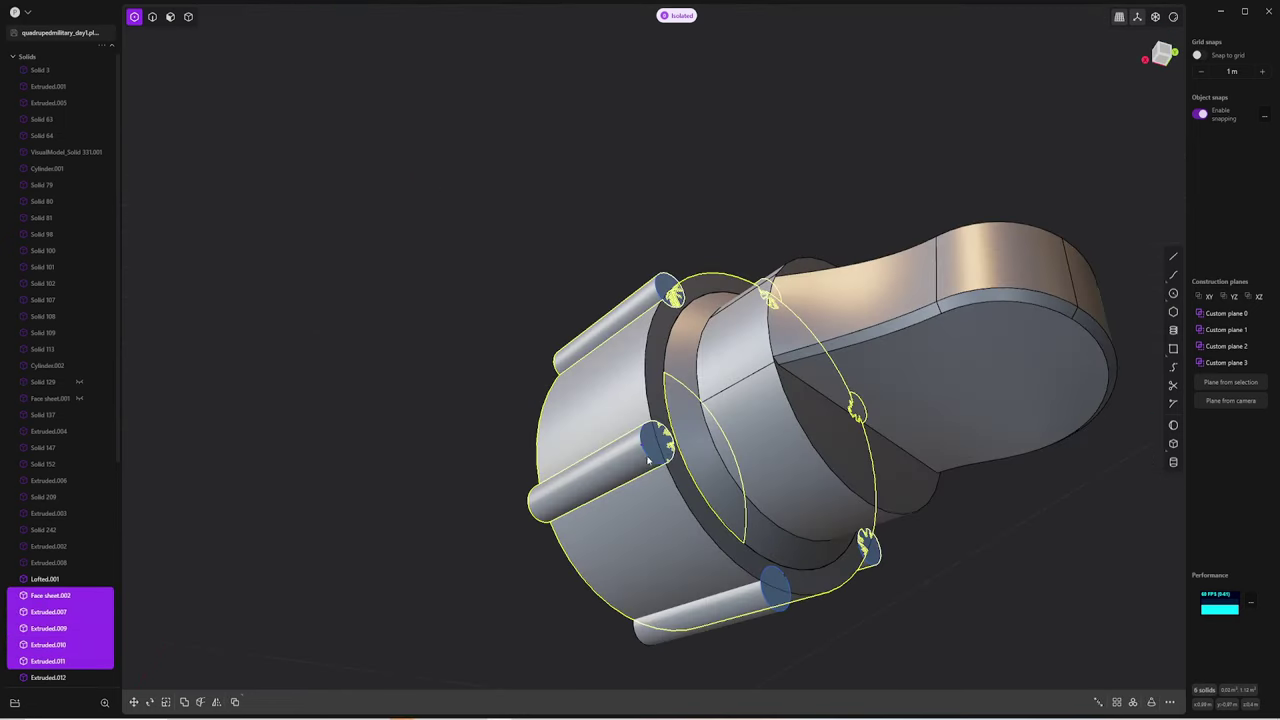
scroll(70, 560, down, 7)
scroll(47, 603, up, 2)
middle_drag(700, 450, 720, 440)
Try offsetting the rod end faces slightly outward, then cancel the offset
key(3)
click(655, 448)
key(o)
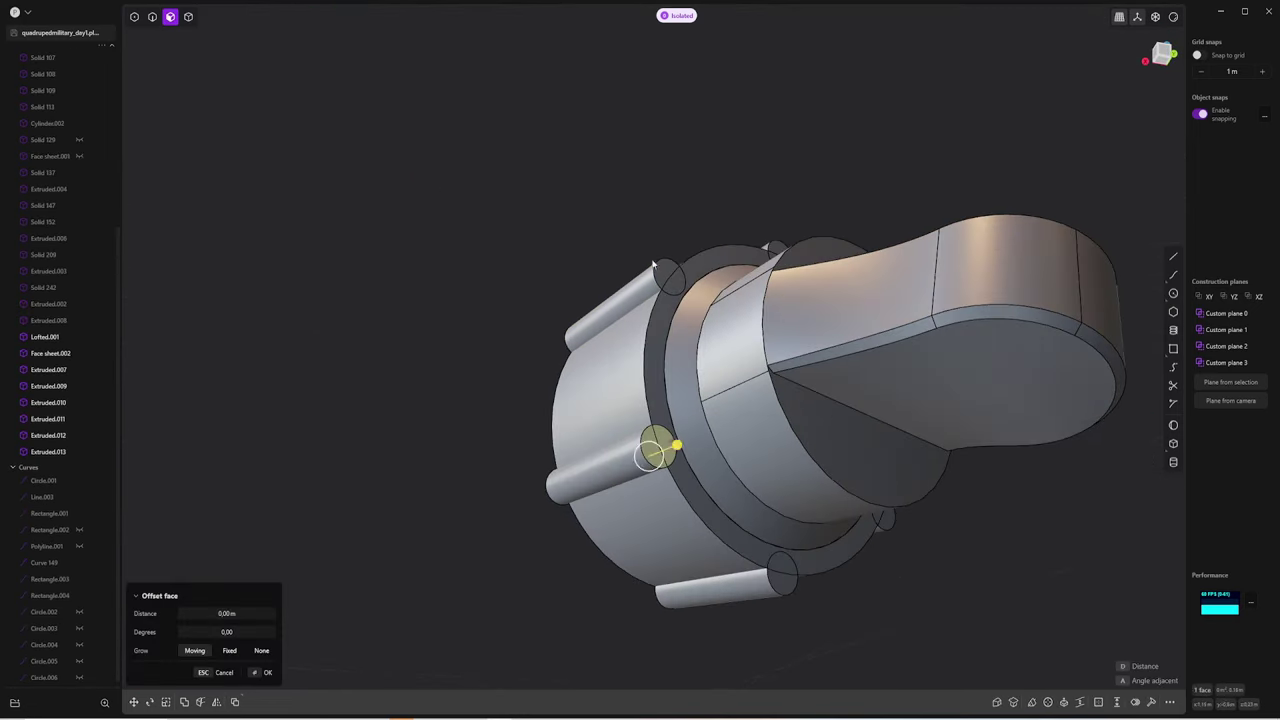
mouse_move(783, 592)
middle_down()
mouse_move(923, 514)
mouse_move(874, 520)
middle_up()
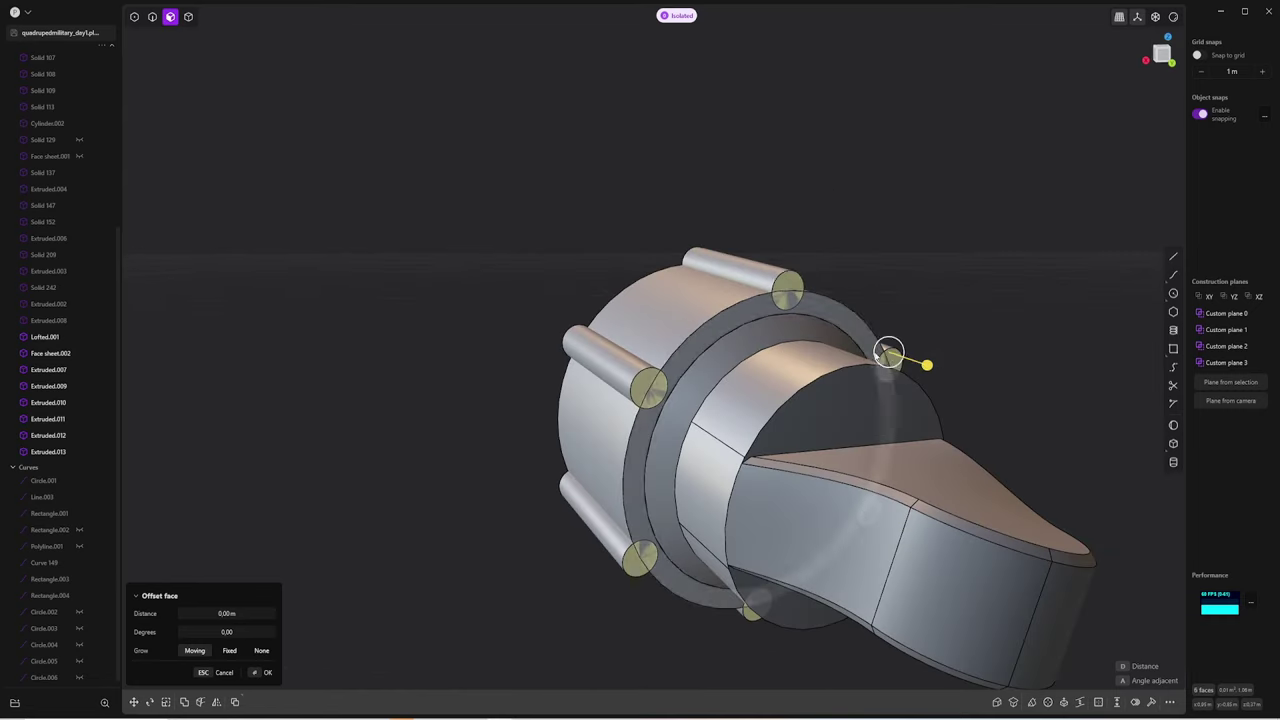
scroll(888, 354, up, 3)
drag(926, 363, 950, 372)
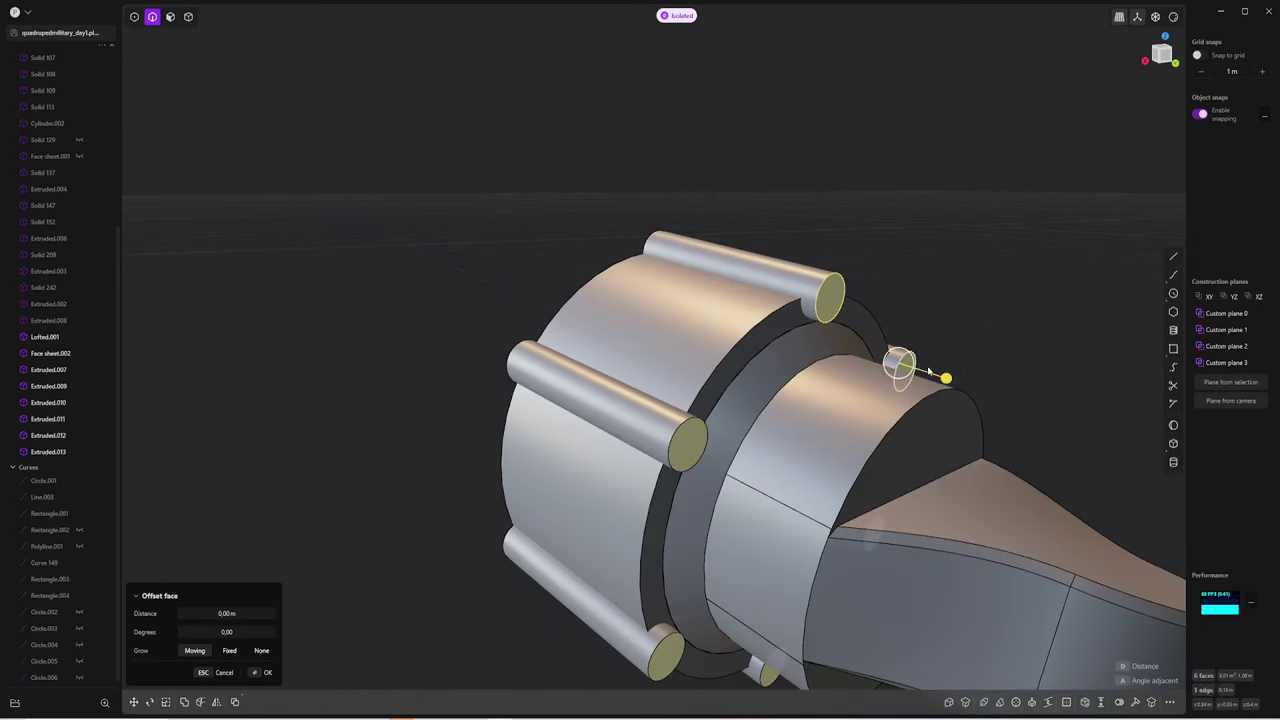
key(Escape)
Fillet the circular end edges of the rods
key(2)
click(843, 283)
key(f)
mouse_move(787, 567)
middle_down()
mouse_move(700, 450)
mouse_move(915, 395)
middle_up()
click(639, 382)
click(743, 443)
drag(915, 395, 920, 400)
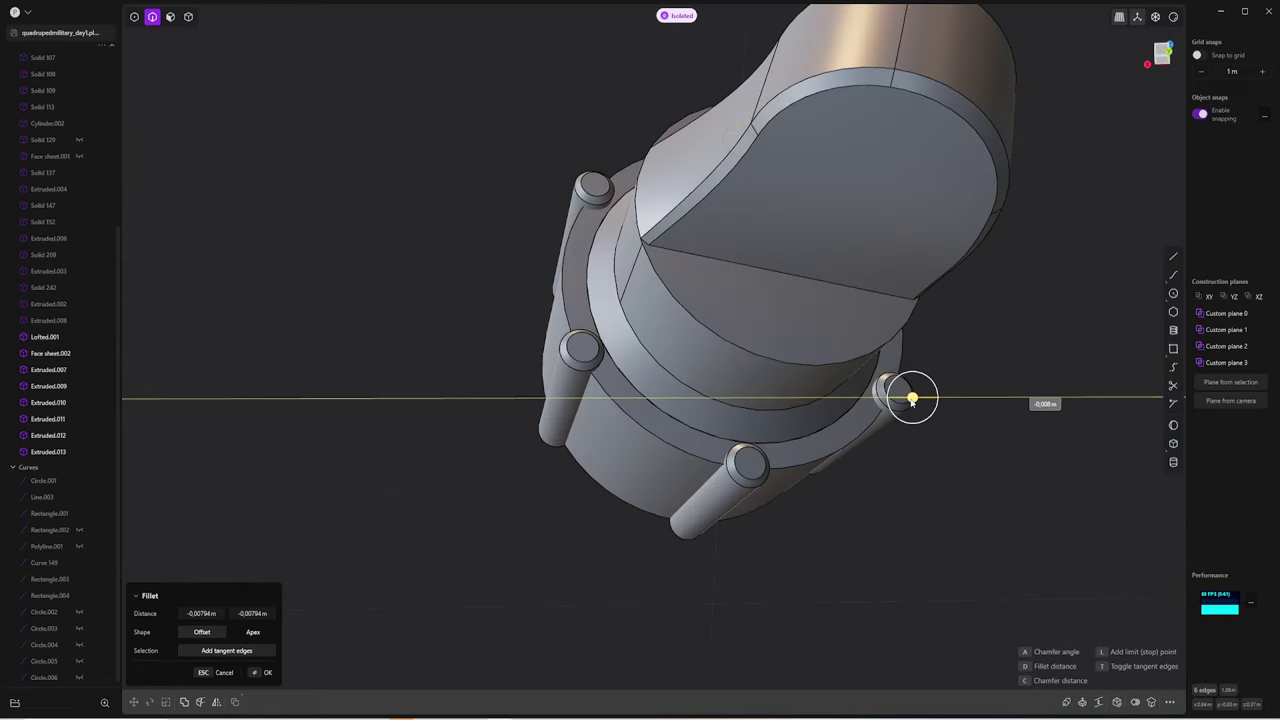
key(Return)
Union the rods with the joint body
key(4)
click(906, 400)
mouse_move(906, 400)
middle_down()
mouse_move(698, 284)
mouse_move(743, 277)
middle_up()
key(shift+u)
key(Return)
middle_drag(969, 254, 866, 278)
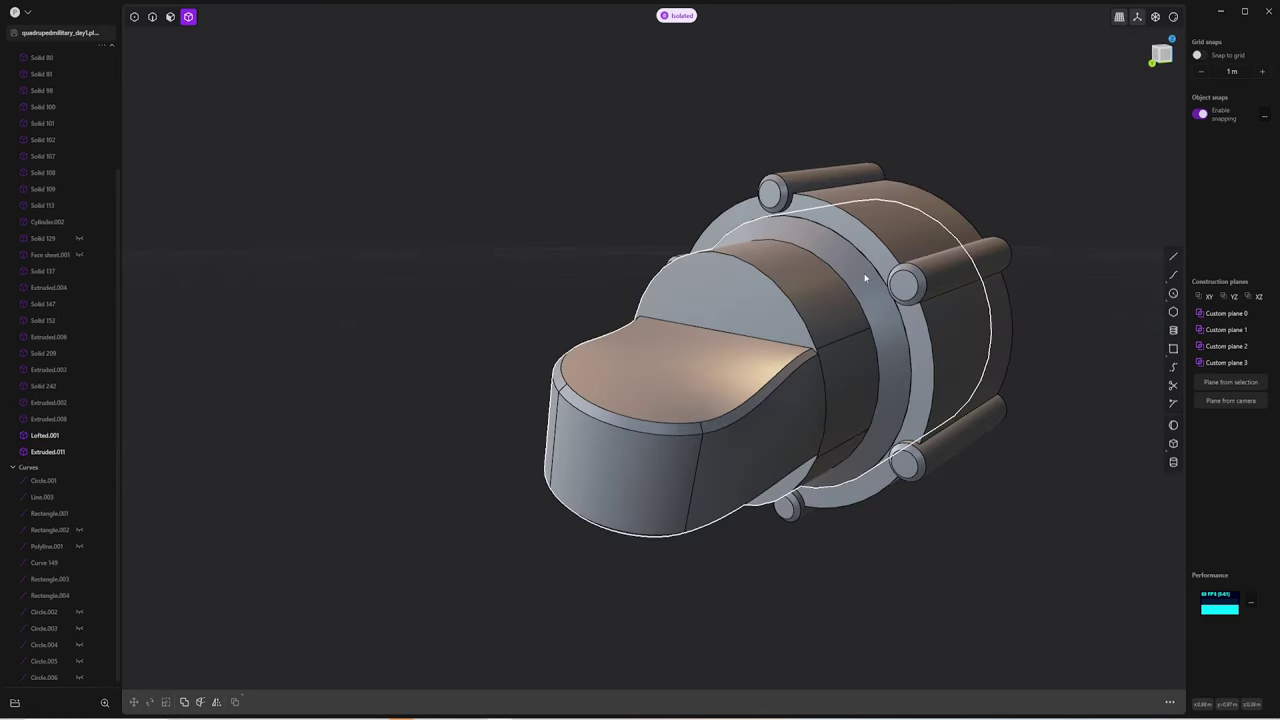
key(shift+u)
key(Return)
mouse_move(1057, 206)
middle_down()
mouse_move(940, 213)
mouse_move(891, 283)
mouse_move(838, 293)
mouse_move(843, 268)
mouse_move(965, 318)
mouse_move(849, 480)
mouse_move(835, 455)
mouse_move(857, 465)
mouse_move(679, 382)
mouse_move(613, 400)
mouse_move(689, 370)
middle_up()
Pick the edges where the rods meet the drum for a fillet
key(2)
click(866, 288)
key(f)
shift+click(843, 268)
shift+click(857, 272)
shift+click(858, 473)
shift+click(845, 462)
shift+click(857, 465)
shift+click(857, 466)
shift+click(613, 400)
middle_drag(675, 270, 711, 368)
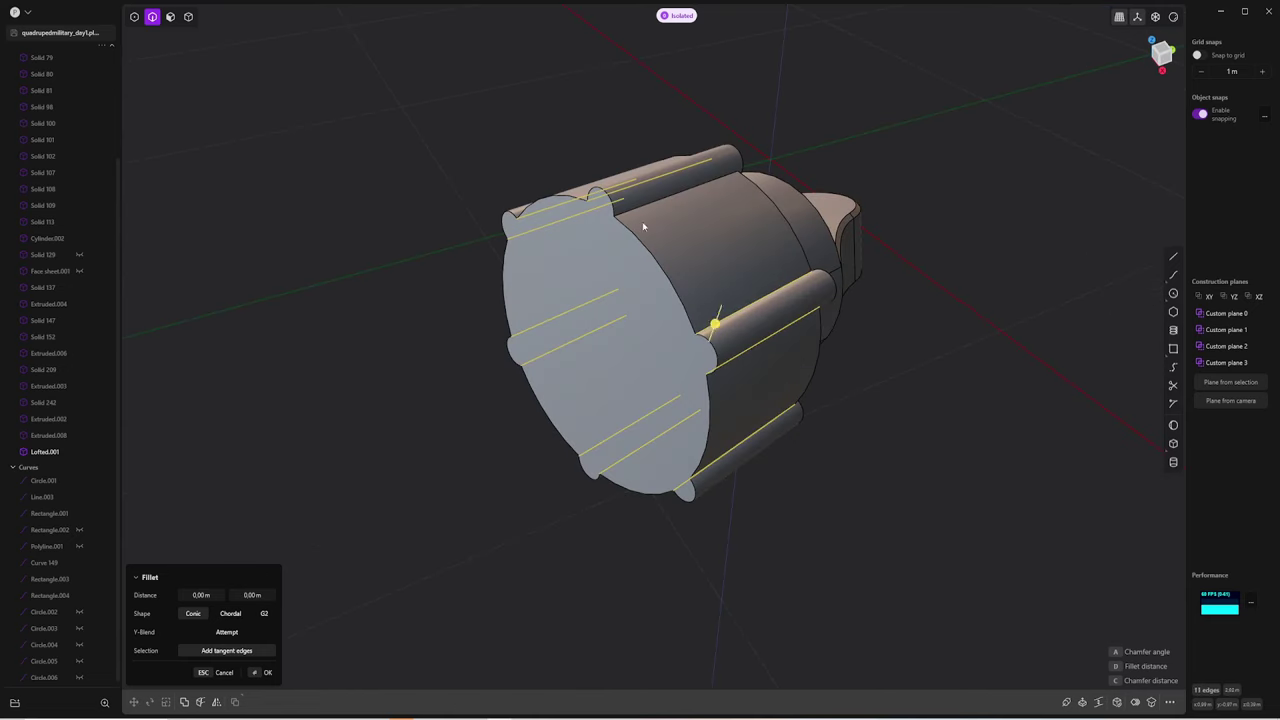
middle_drag(643, 227, 773, 301)
shift+click(773, 301)
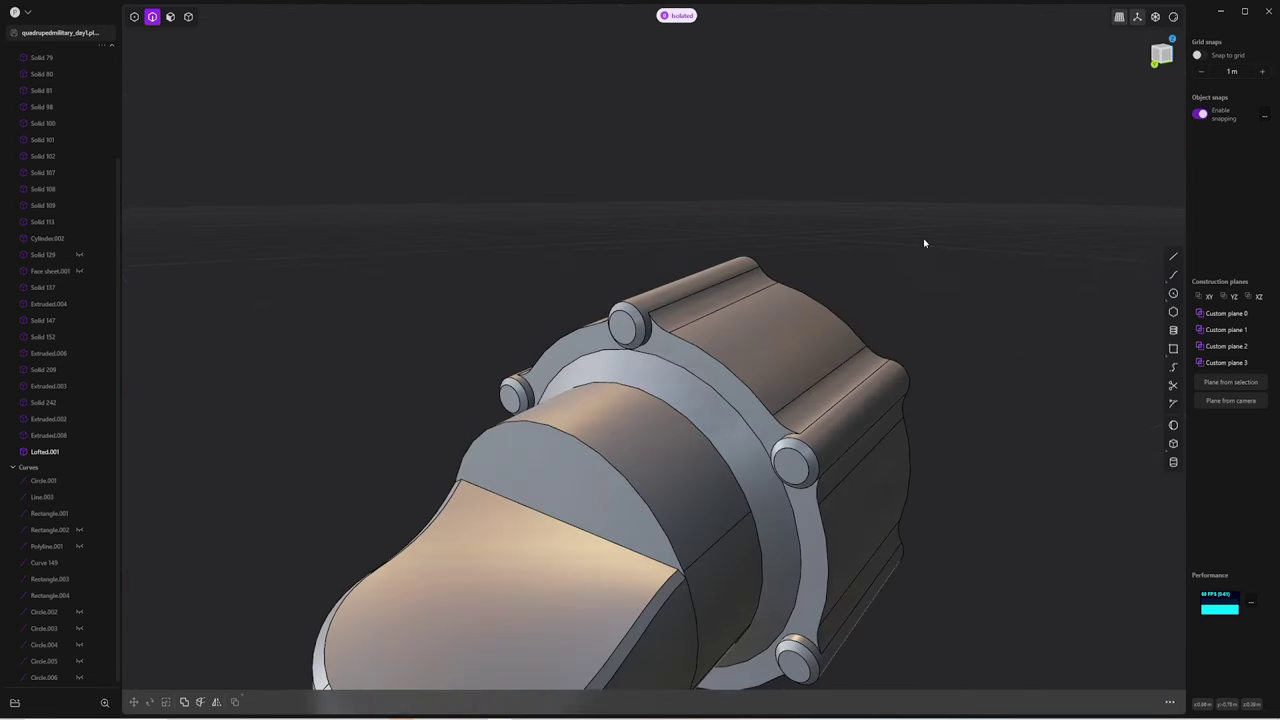
mouse_move(923, 243)
middle_down()
mouse_move(908, 403)
mouse_move(867, 270)
mouse_move(751, 303)
middle_up()
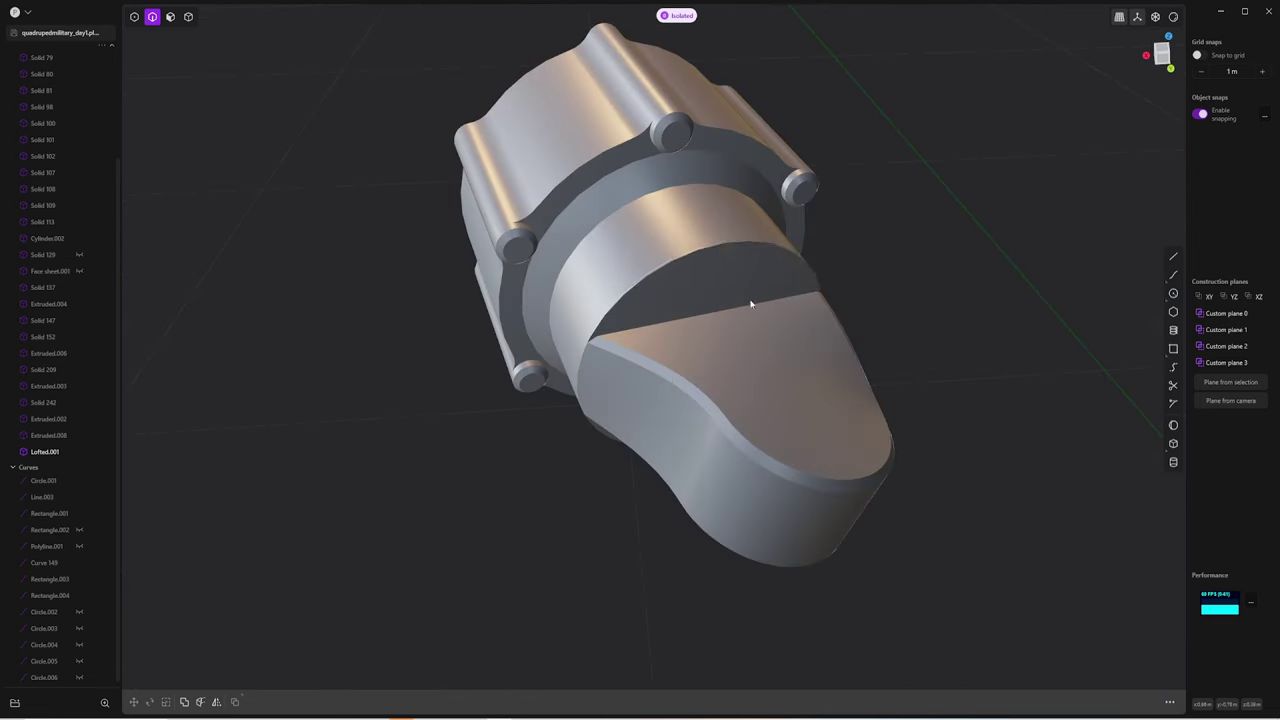
Try filleting the joint's top arc and foot corner edges, then cancel
click(718, 241)
key(f)
scroll(578, 333, up, 3)
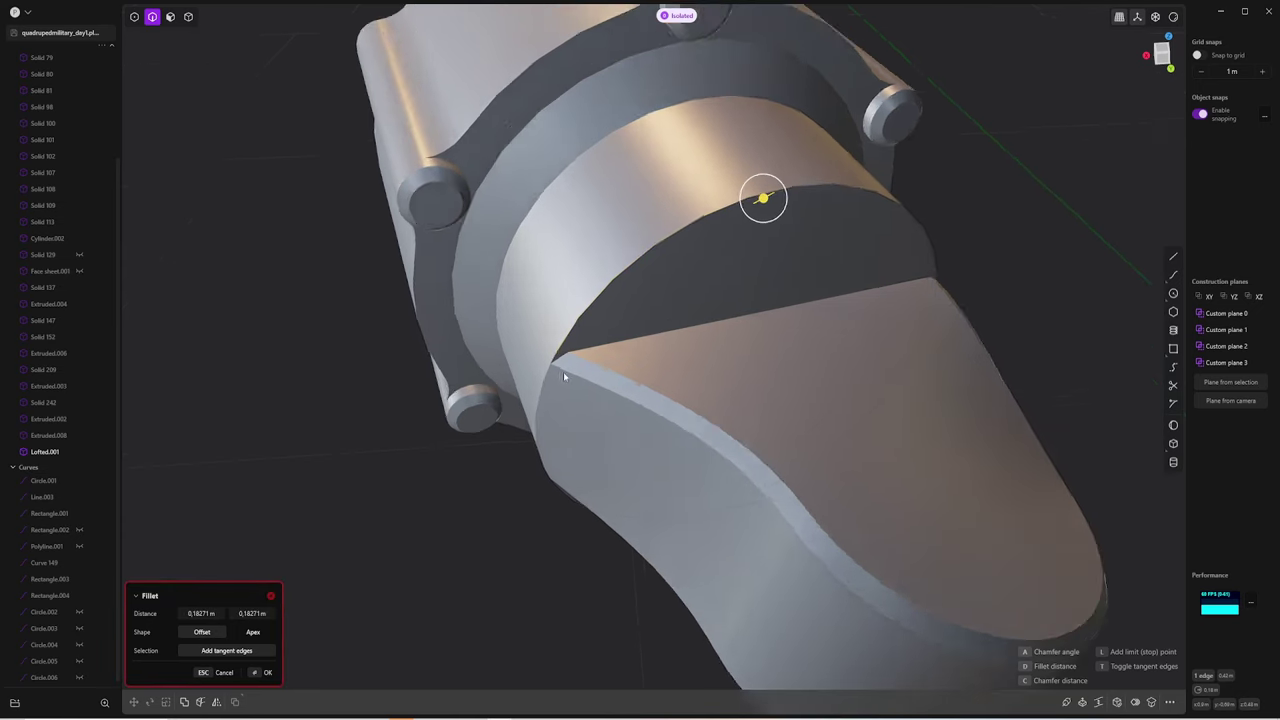
click(552, 360)
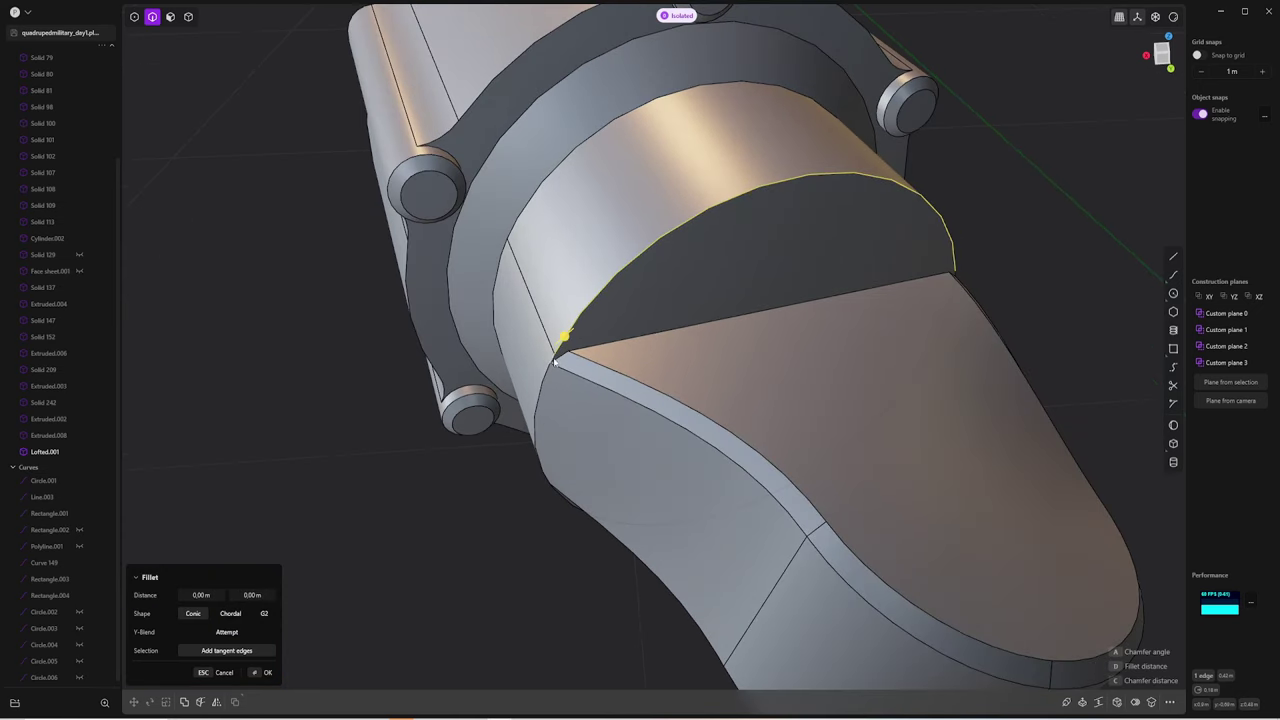
mouse_move(552, 362)
middle_down()
mouse_move(920, 303)
mouse_move(833, 298)
middle_up()
scroll(833, 298, up, 1)
click(833, 298)
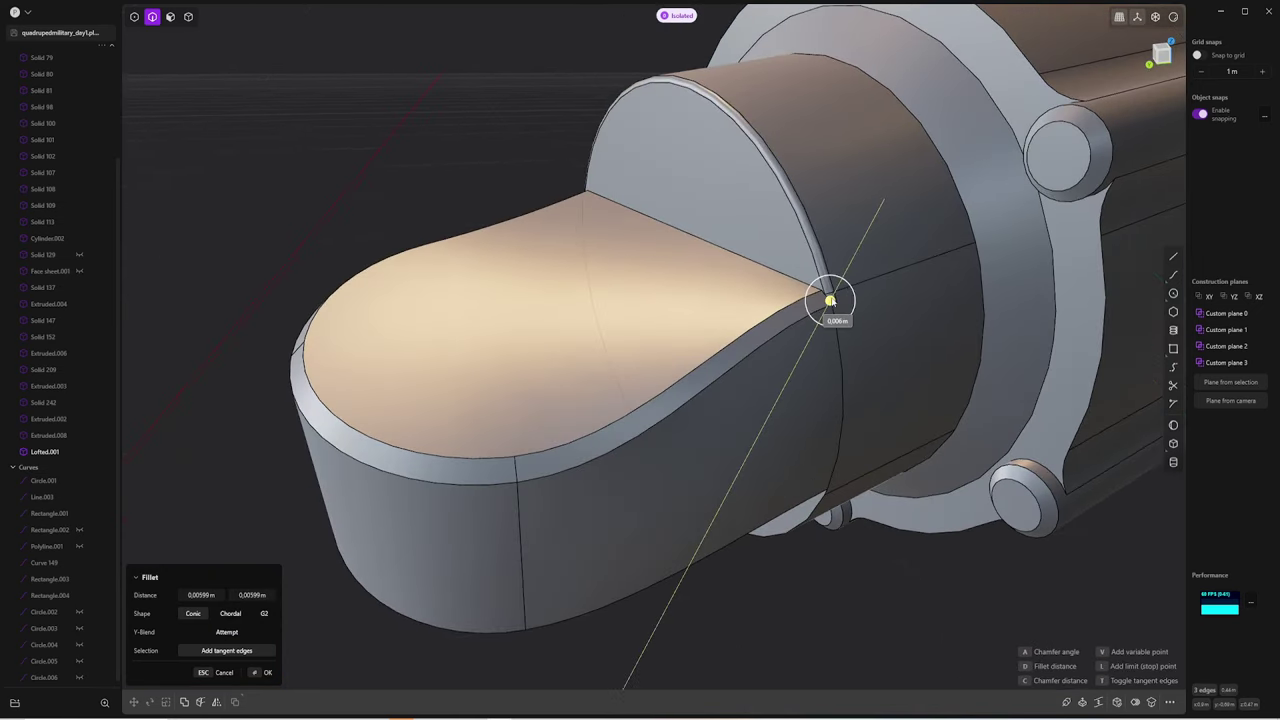
key(Escape)
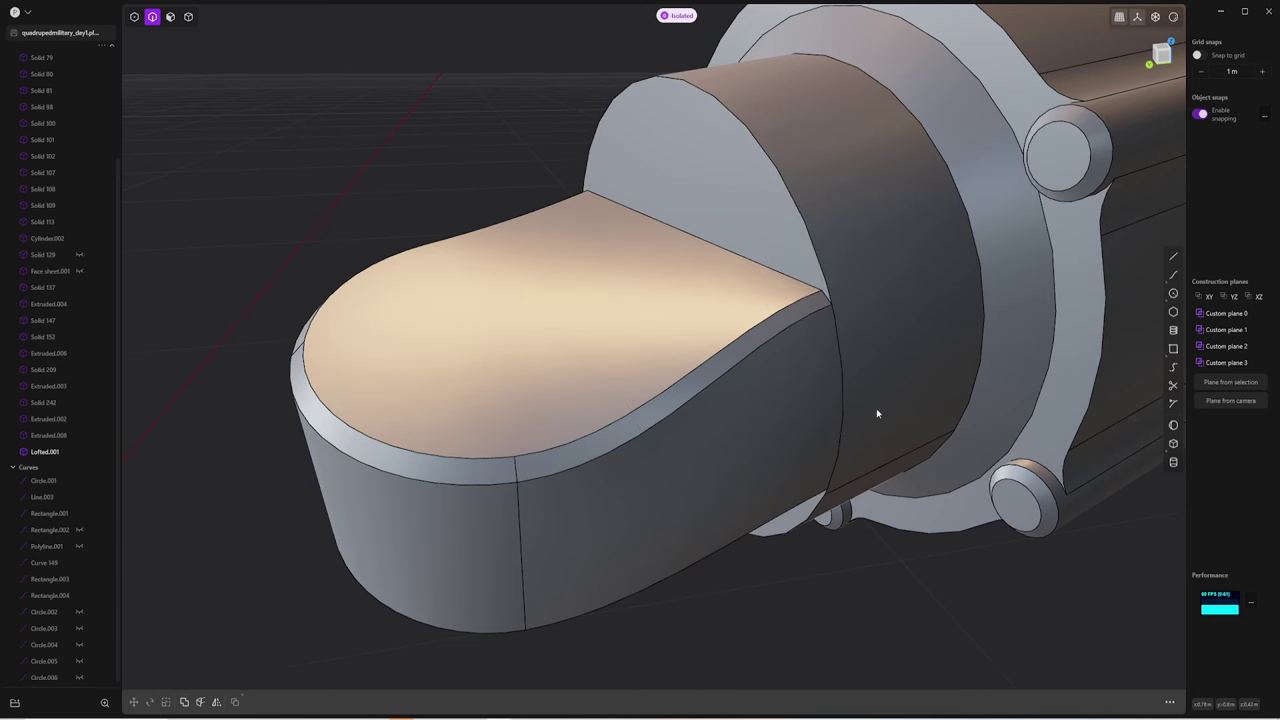
click(858, 476)
middle_drag(858, 476, 516, 283)
click(481, 63)
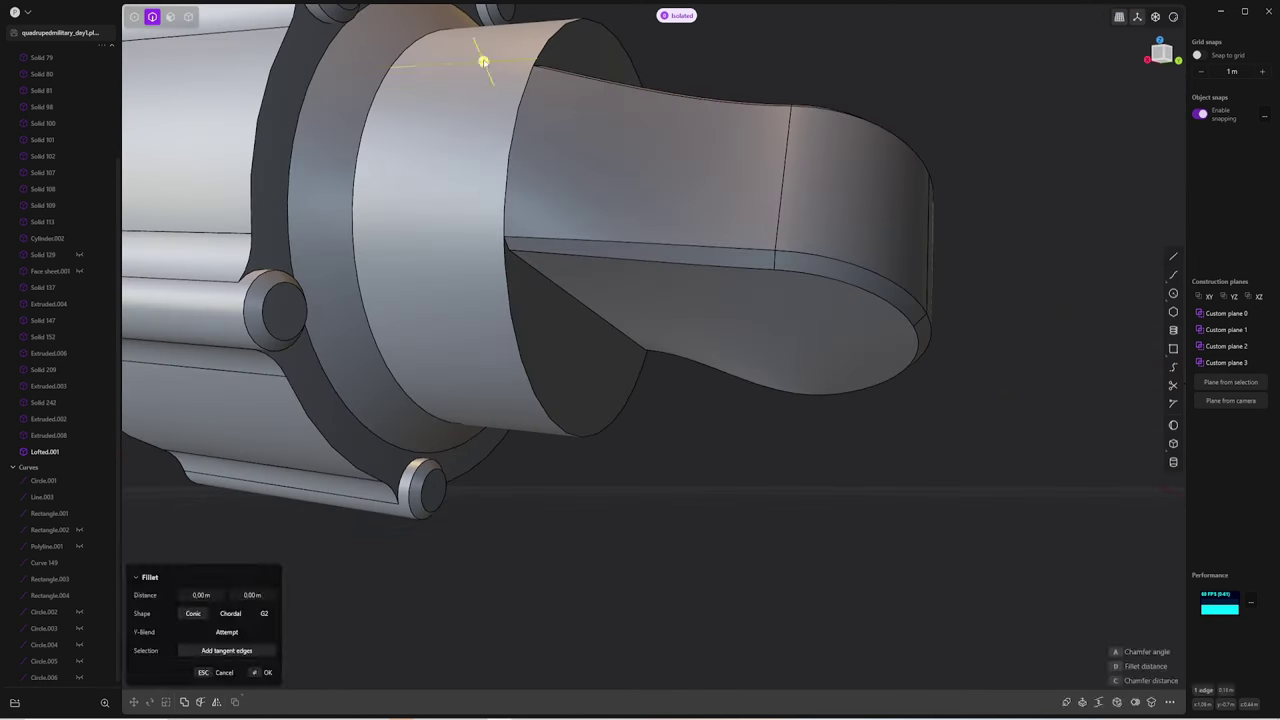
key(Escape)
Fillet the lofted neck's curved edges at about 0.005 m
click(512, 276)
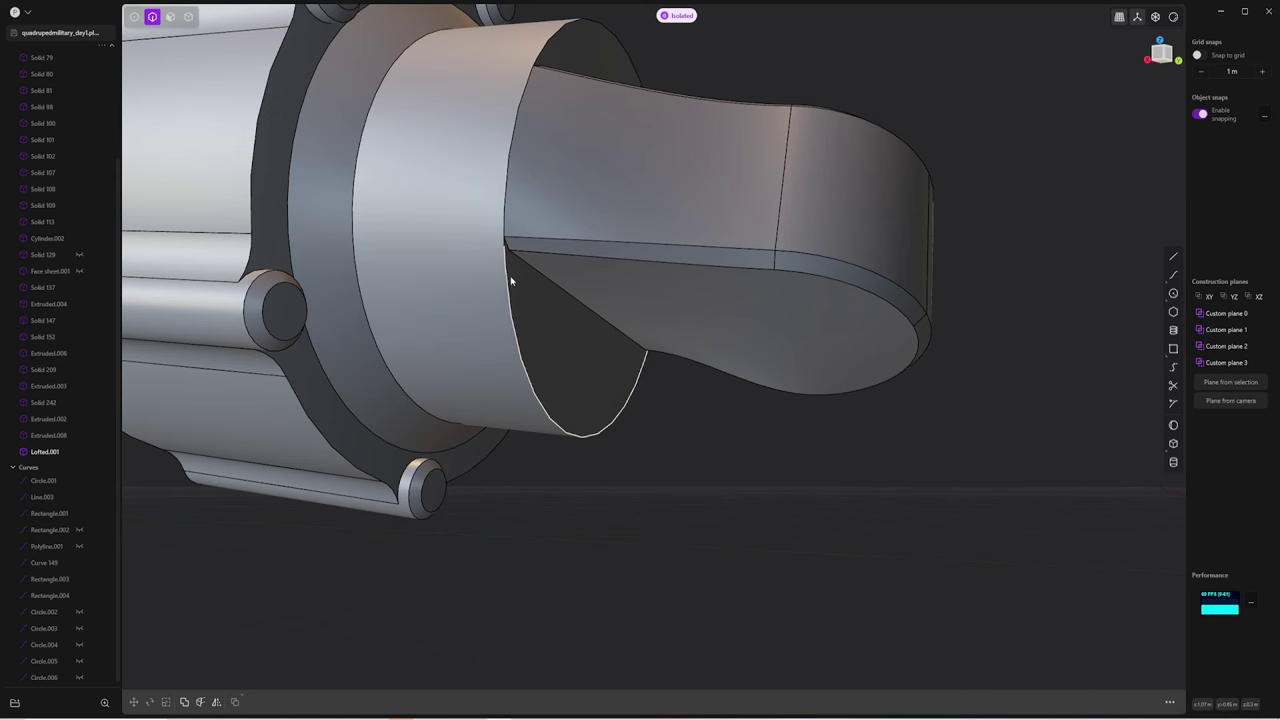
click(546, 48)
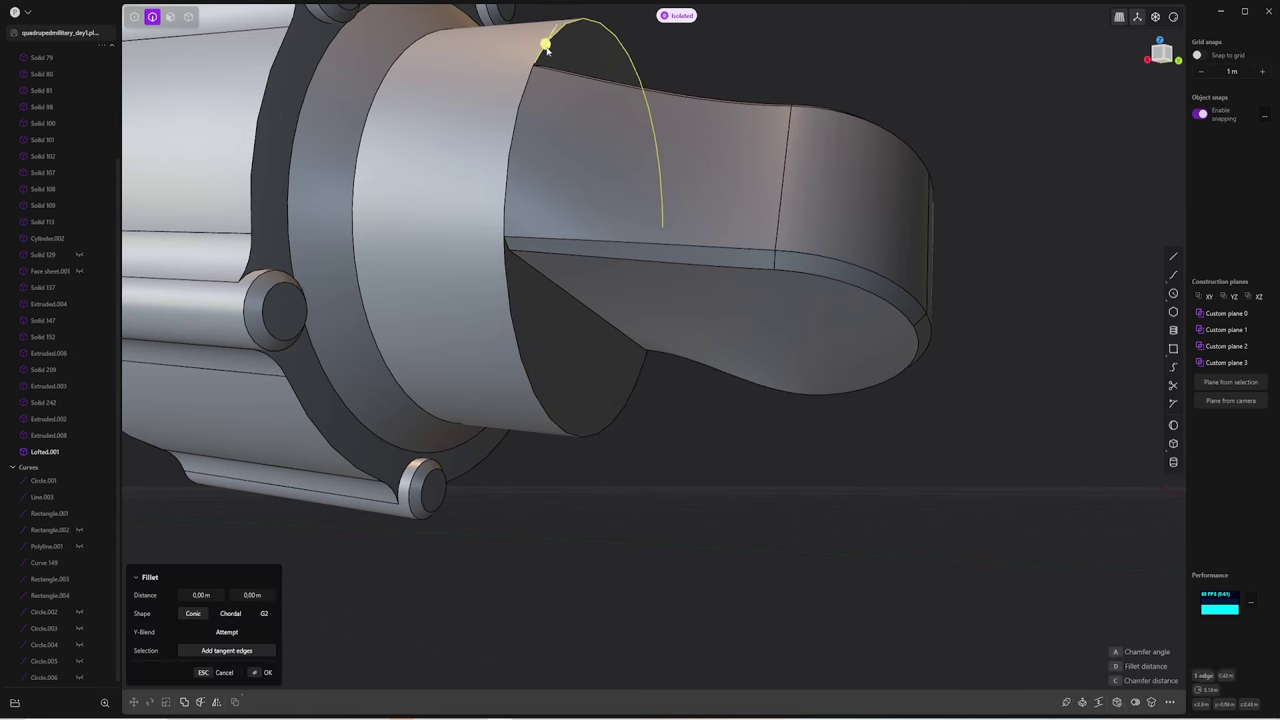
click(504, 257)
middle_drag(504, 257, 659, 305)
click(655, 96)
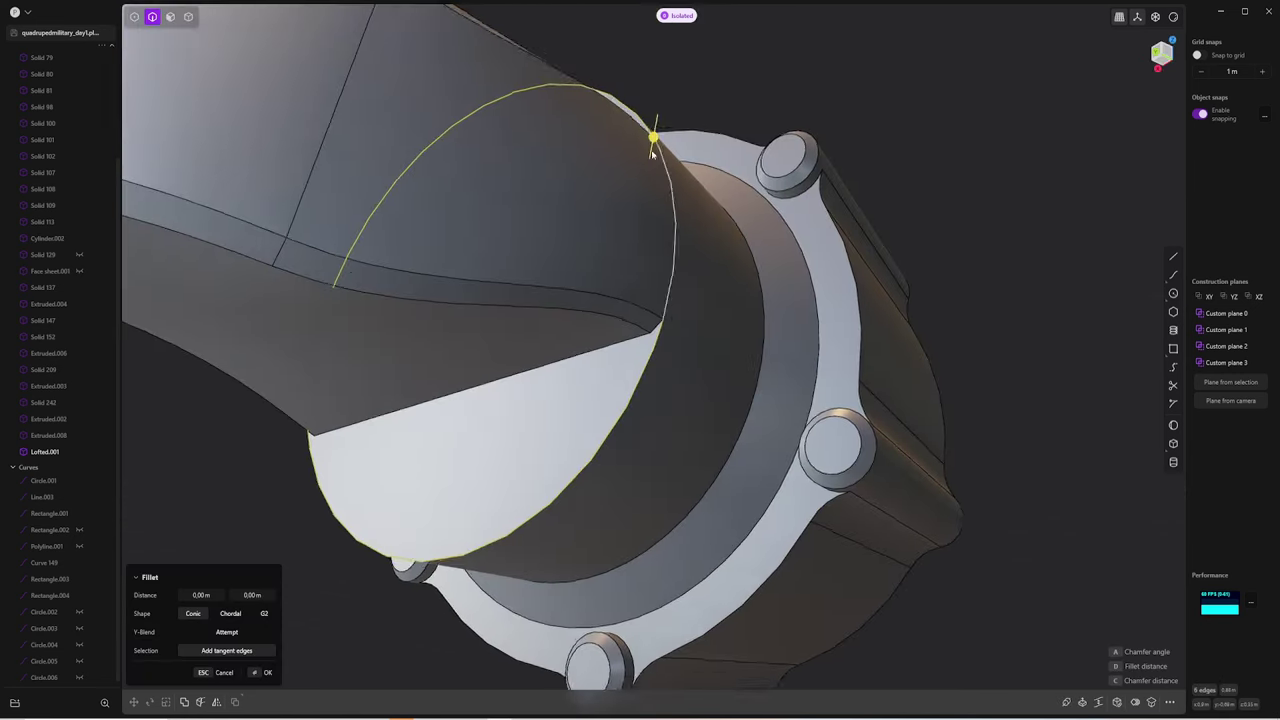
middle_drag(655, 96, 661, 147)
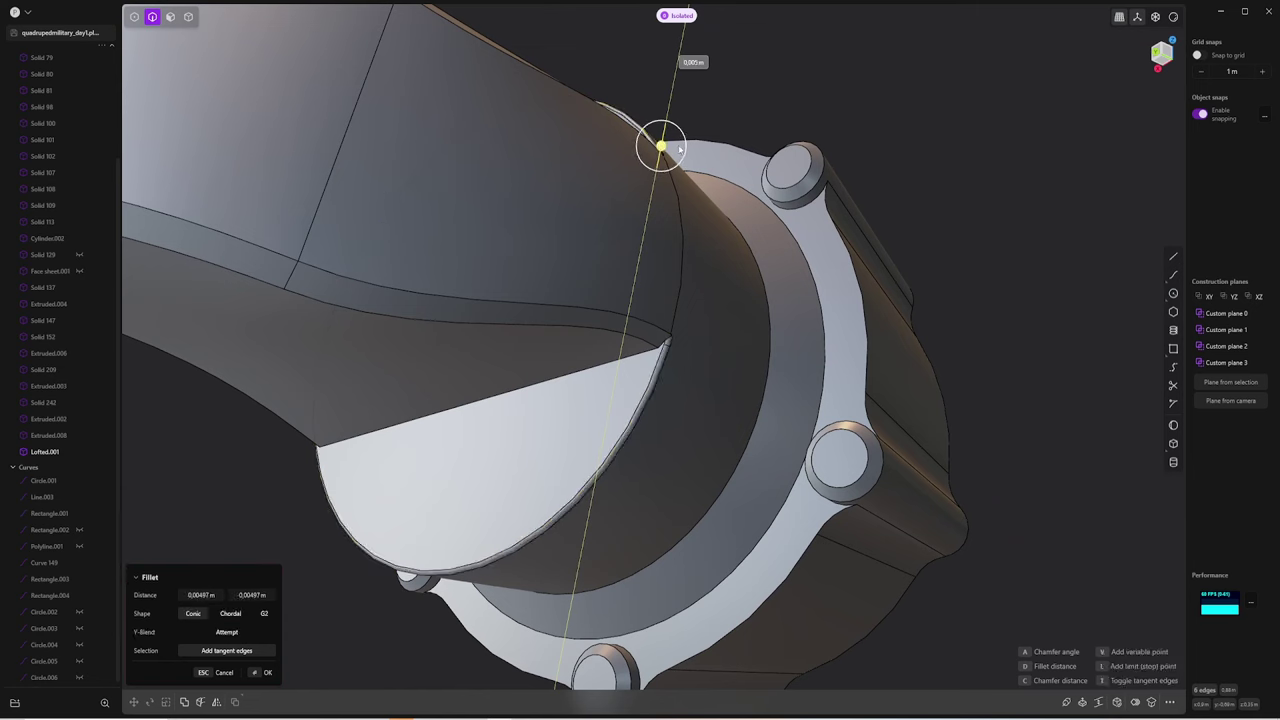
key(Return)
mouse_move(727, 149)
middle_down()
mouse_move(784, 285)
mouse_move(794, 191)
mouse_move(883, 206)
mouse_move(663, 180)
mouse_move(628, 117)
mouse_move(674, 143)
mouse_move(631, 120)
mouse_move(652, 44)
middle_up()
Fillet the flange's circular edge at about 0.022 m and show the whole model
click(628, 117)
key(f)
key(Return)
key(slash)
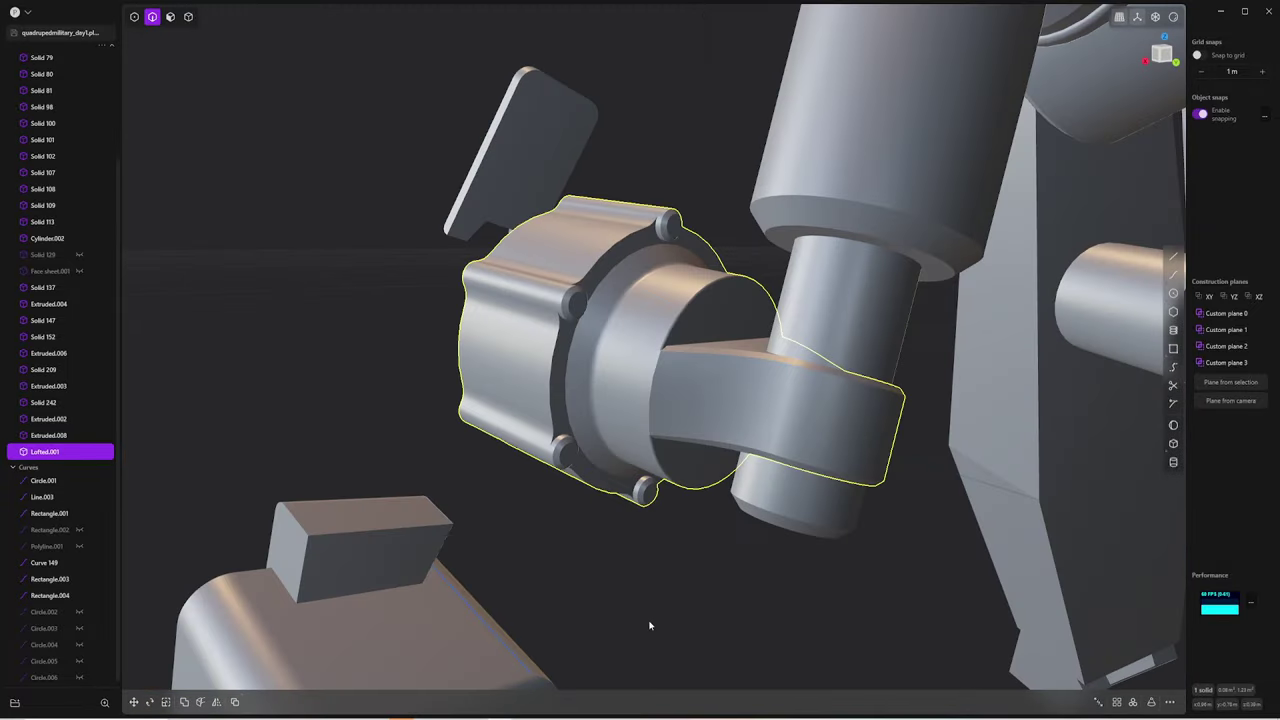
Isolate the cylinder joint and radially array a circle on its flange ring face
mouse_move(652, 626)
middle_down()
mouse_move(815, 383)
mouse_move(652, 342)
middle_up()
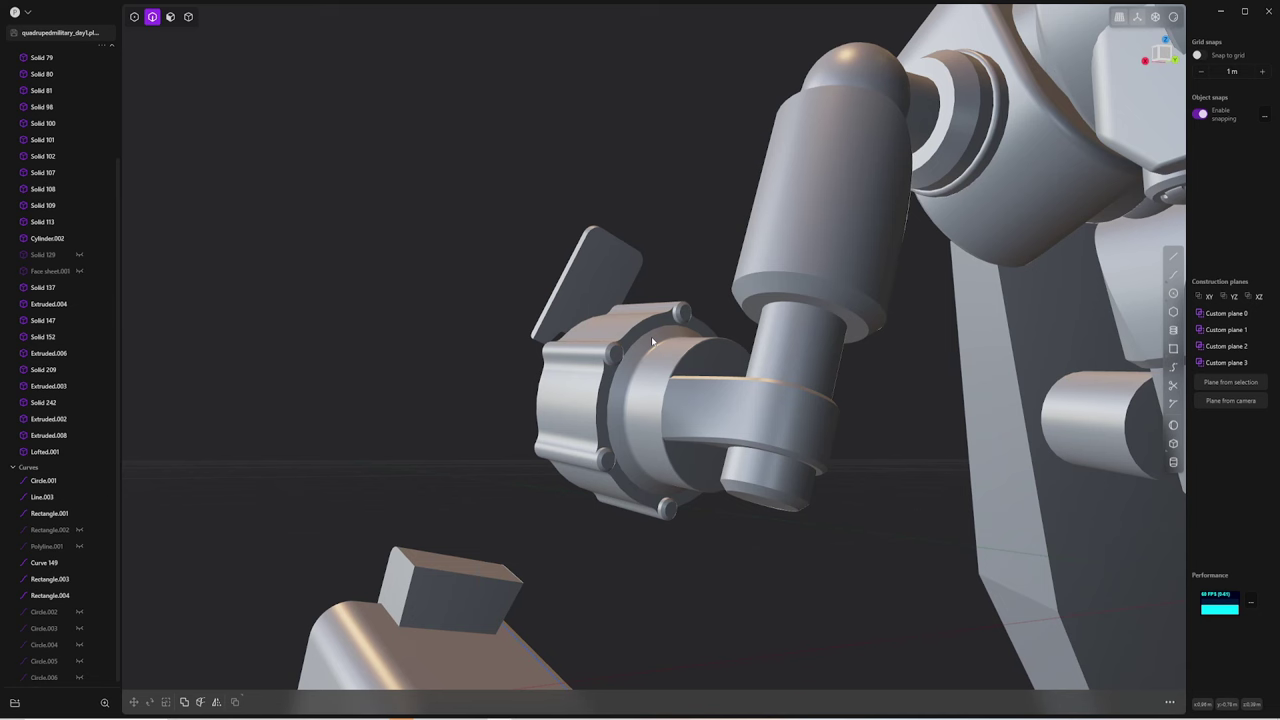
middle_drag(651, 336, 791, 284)
key(slash)
key(3)
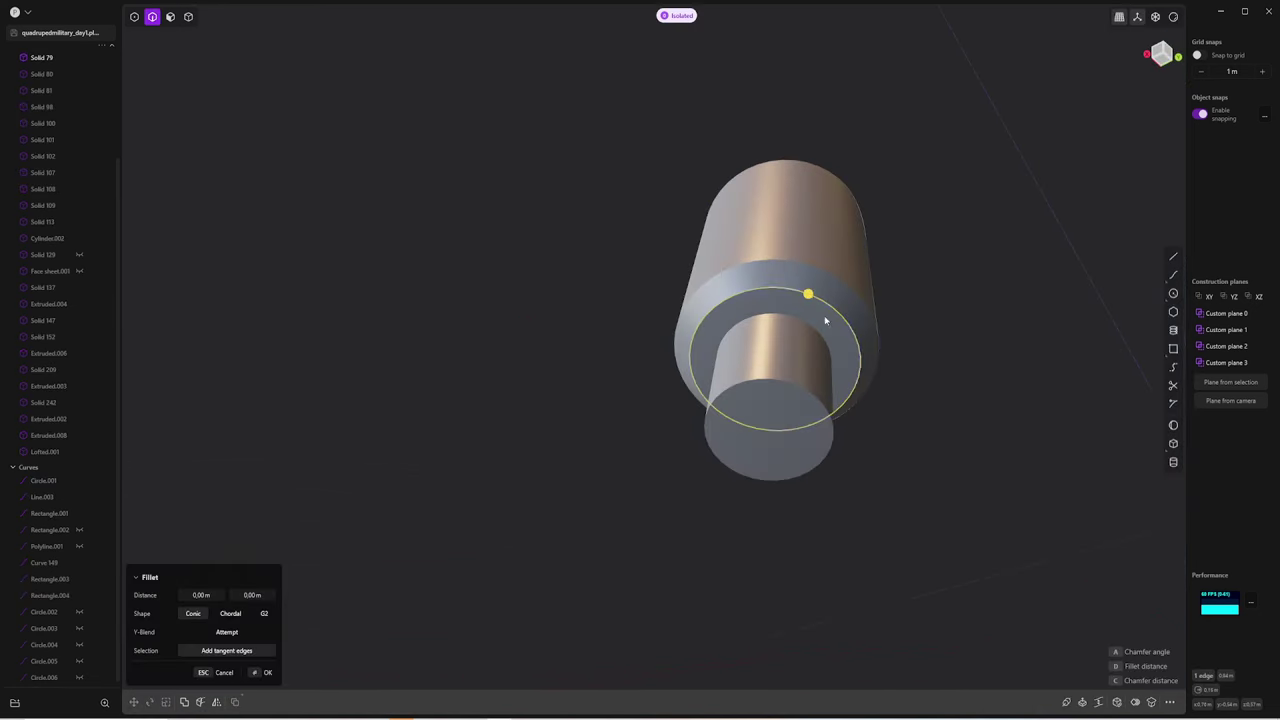
click(820, 315)
click(1230, 382)
click(1173, 293)
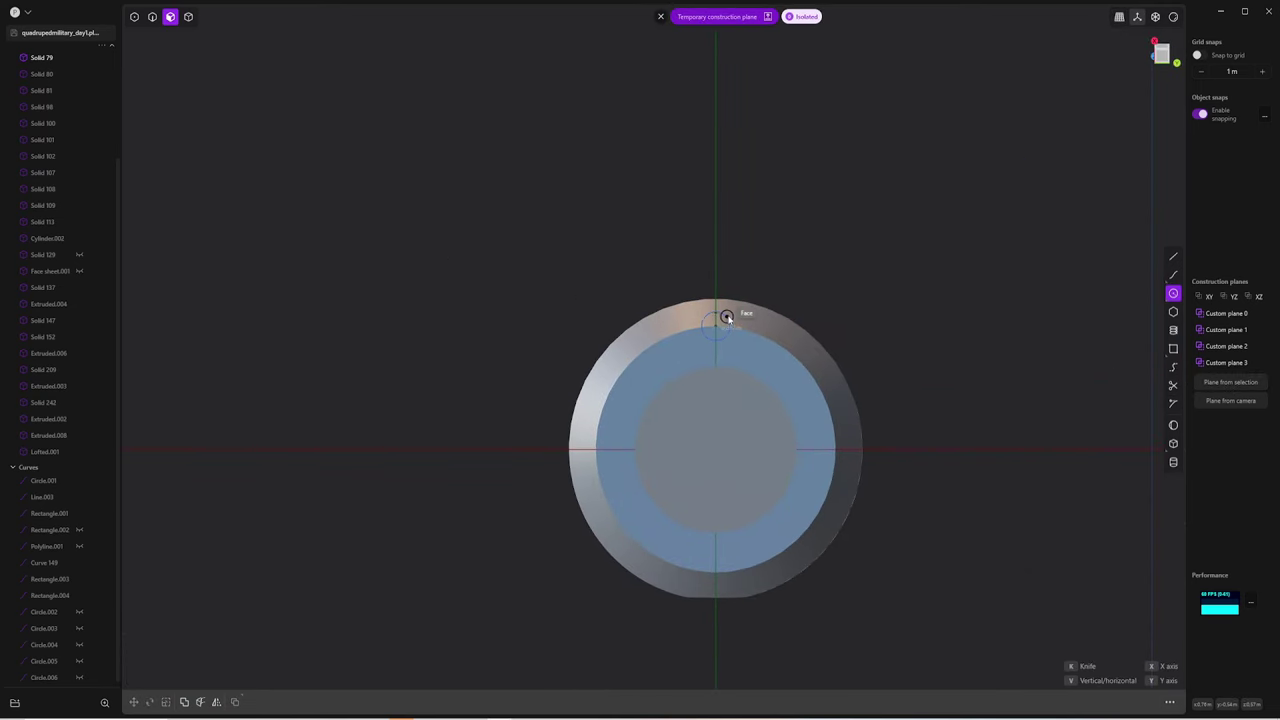
click(1066, 702)
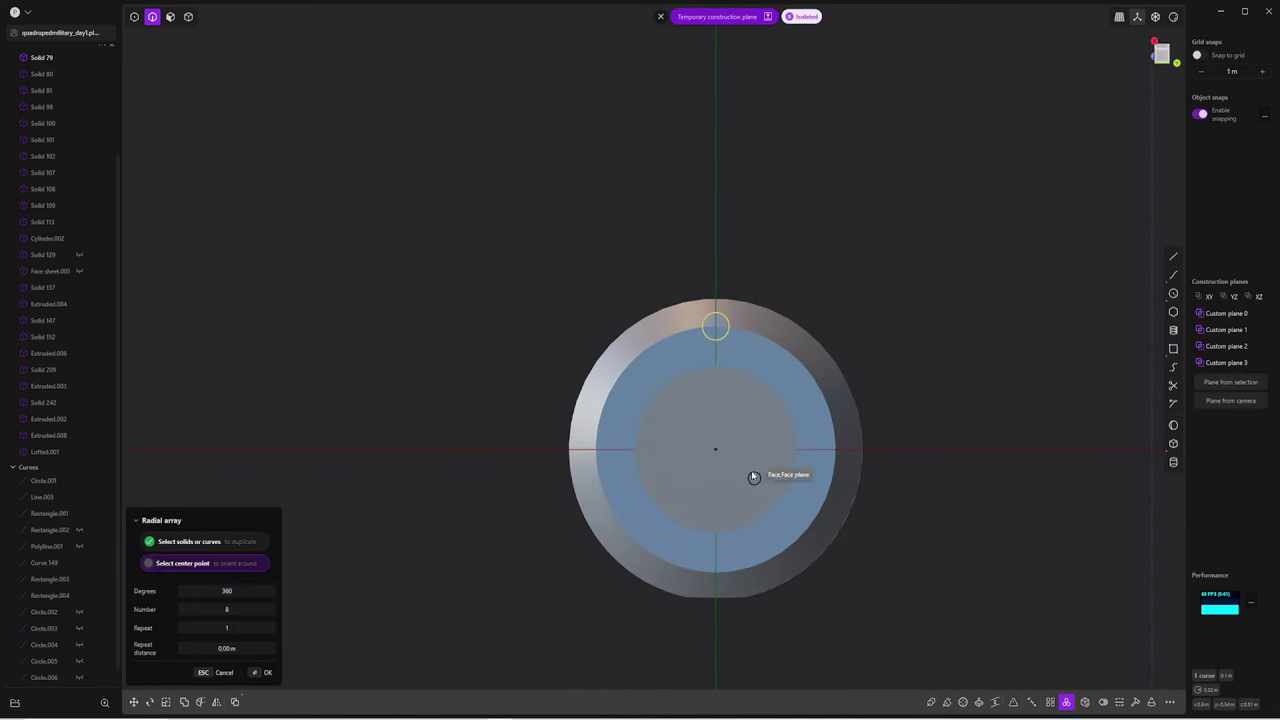
key(Return)
Try extruding the circles out into pegs, then cancel
middle_drag(909, 346, 707, 405)
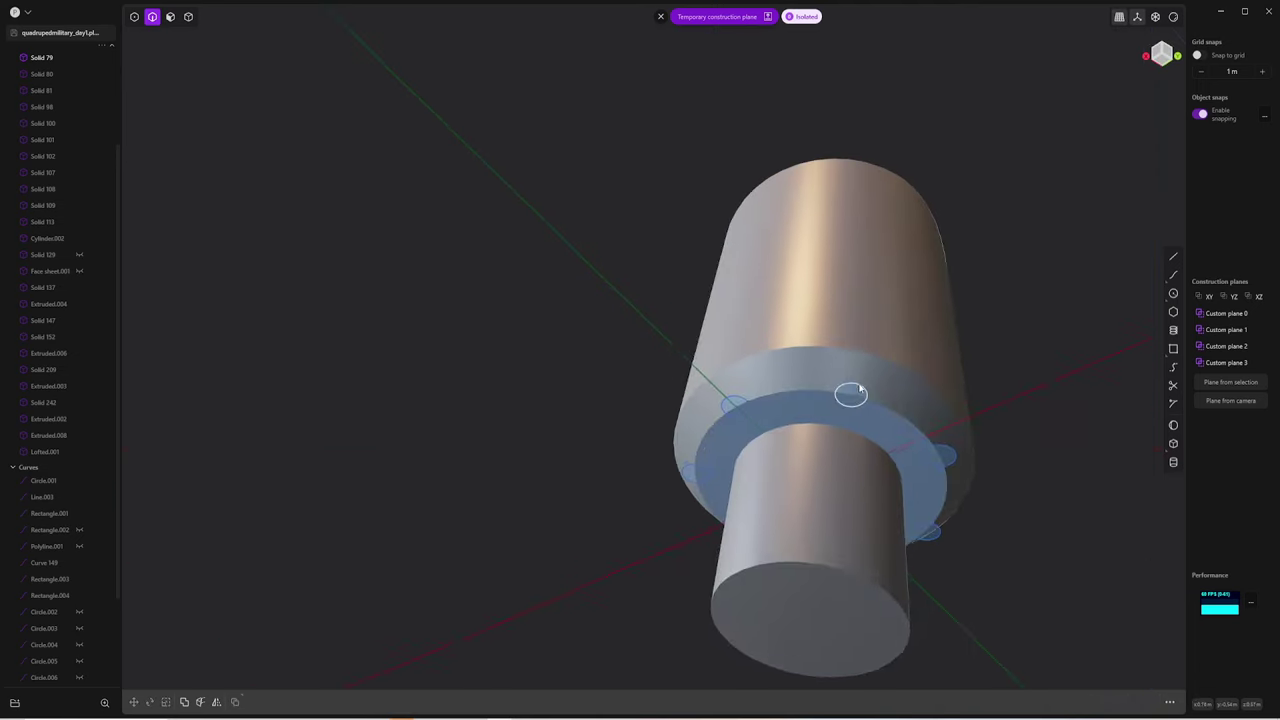
key(e)
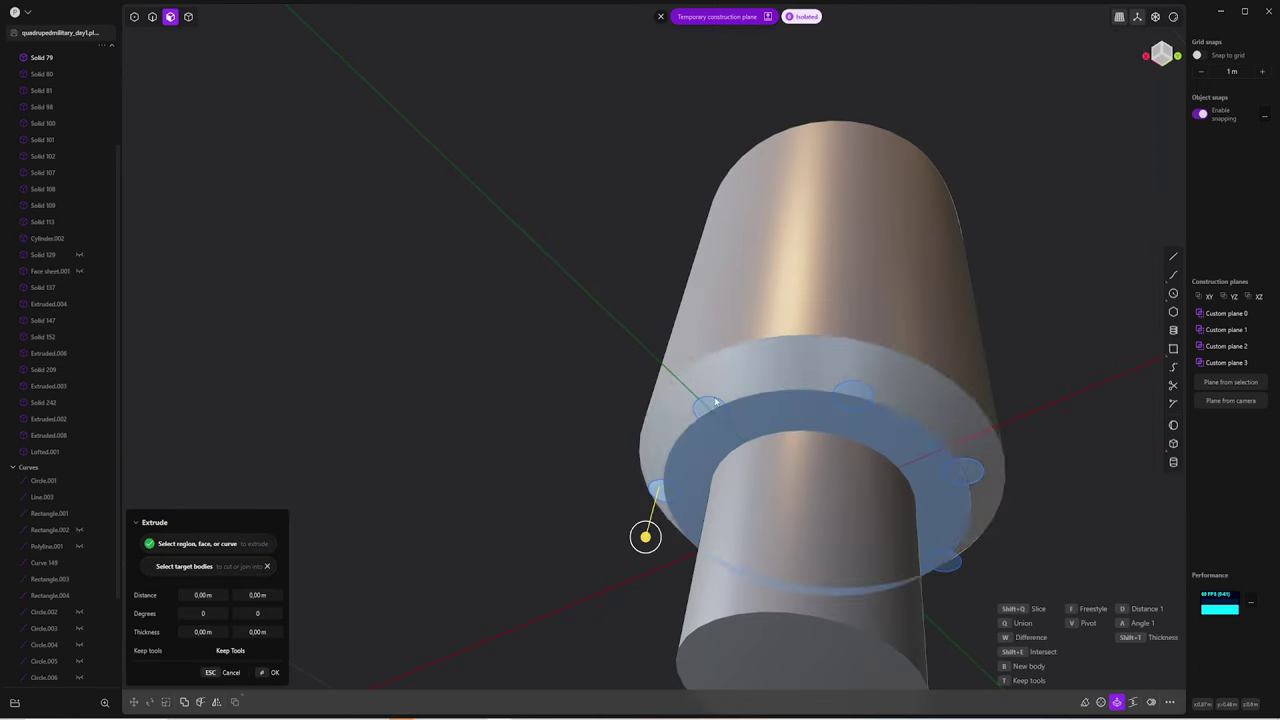
mouse_move(983, 523)
middle_down()
mouse_move(969, 305)
mouse_move(884, 545)
middle_up()
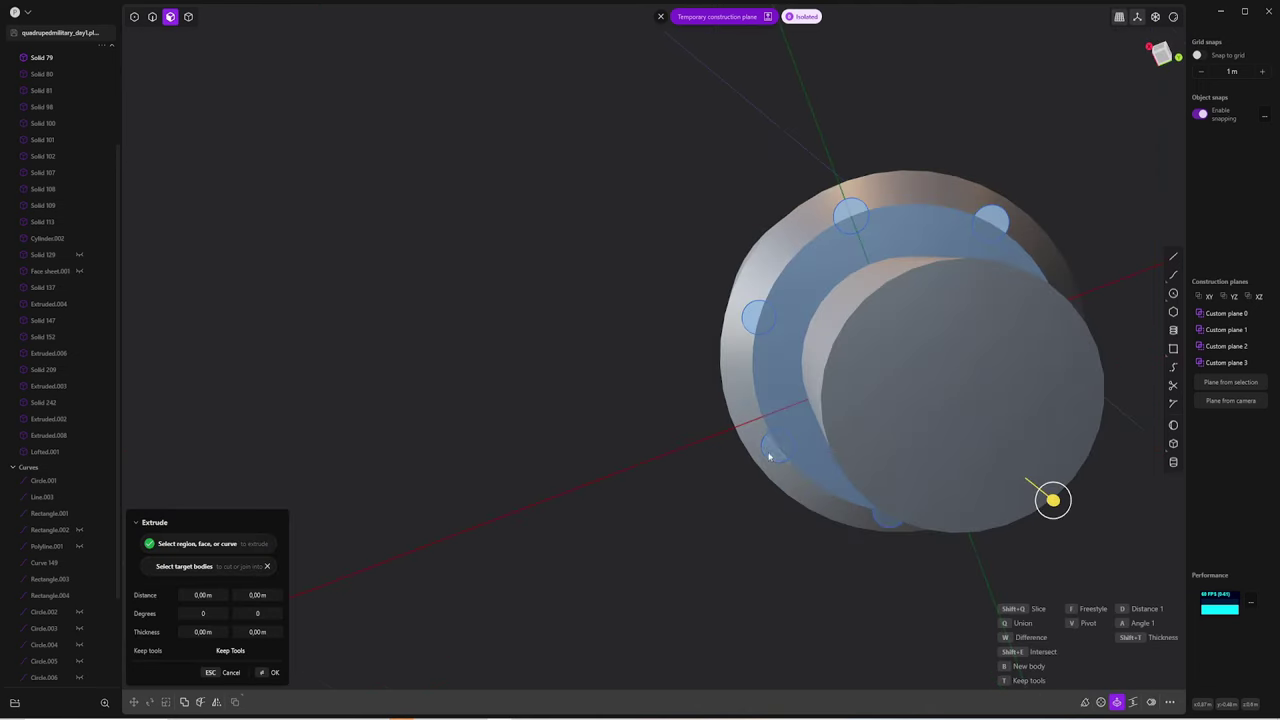
scroll(884, 545, up, 3)
drag(876, 655, 811, 580)
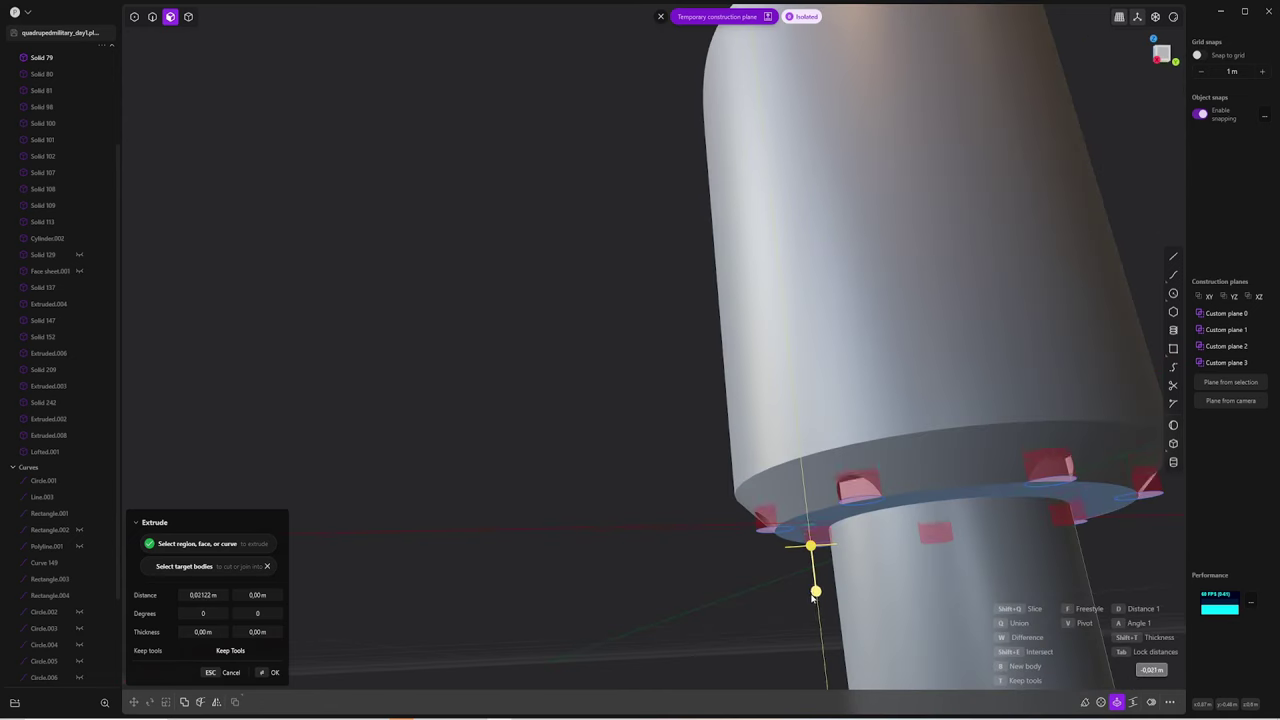
mouse_move(811, 580)
middle_down()
mouse_move(938, 503)
mouse_move(971, 614)
mouse_move(693, 579)
mouse_move(846, 508)
mouse_move(666, 546)
middle_up()
key(Escape)
Cut the circles through the flange as holes and show the full model again
key(e)
middle_drag(733, 417, 763, 514)
drag(763, 514, 765, 478)
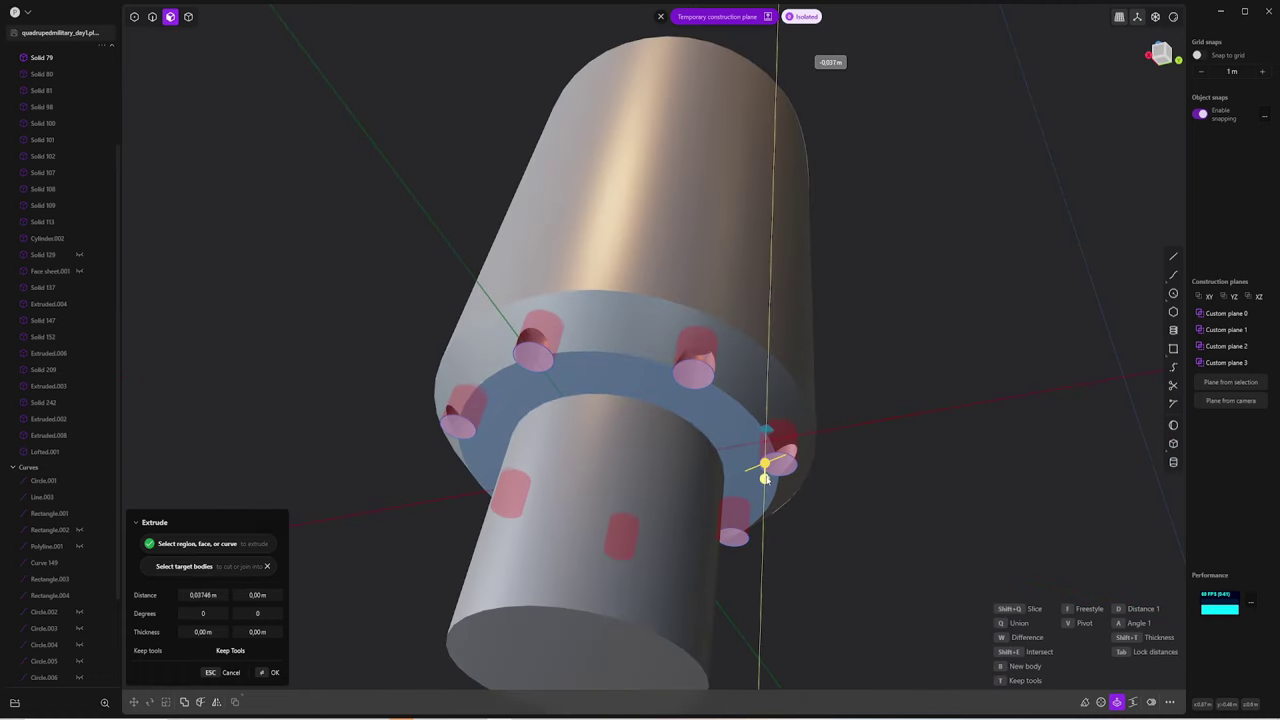
key(Return)
mouse_move(891, 434)
middle_down()
mouse_move(766, 394)
mouse_move(720, 410)
middle_up()
key(f)
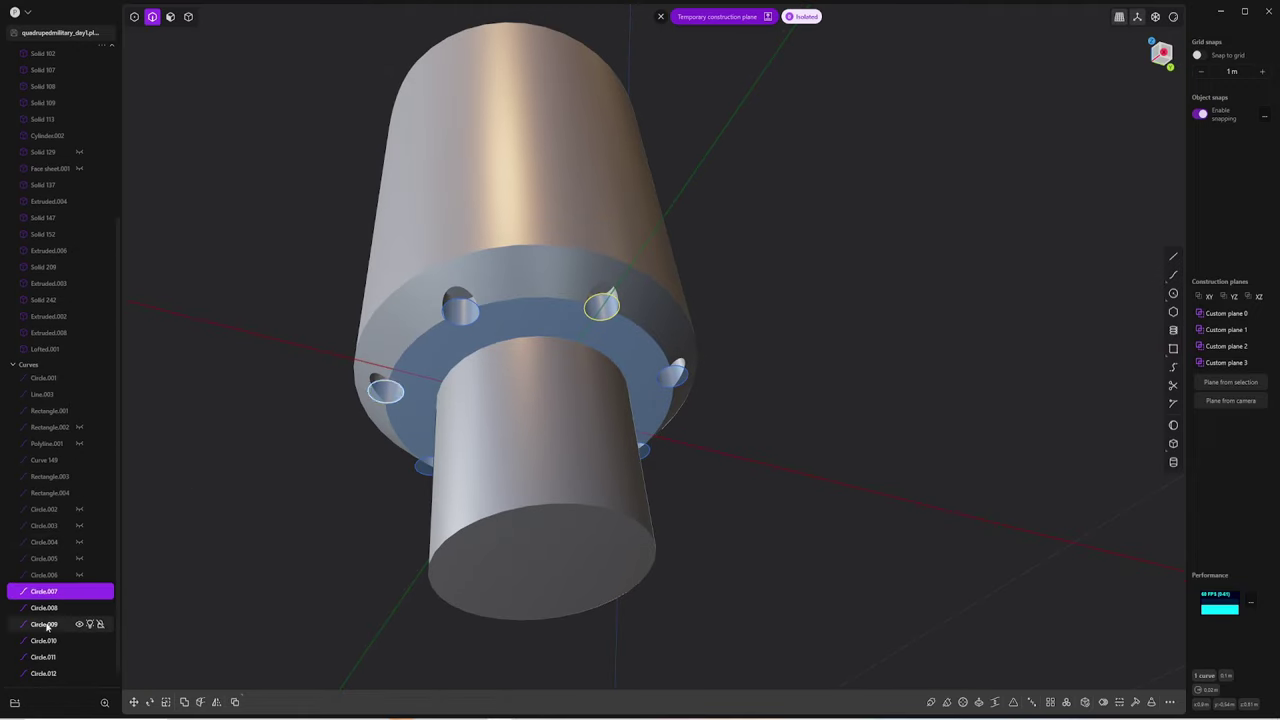
shift+click(43, 673)
click(689, 480)
click(750, 18)
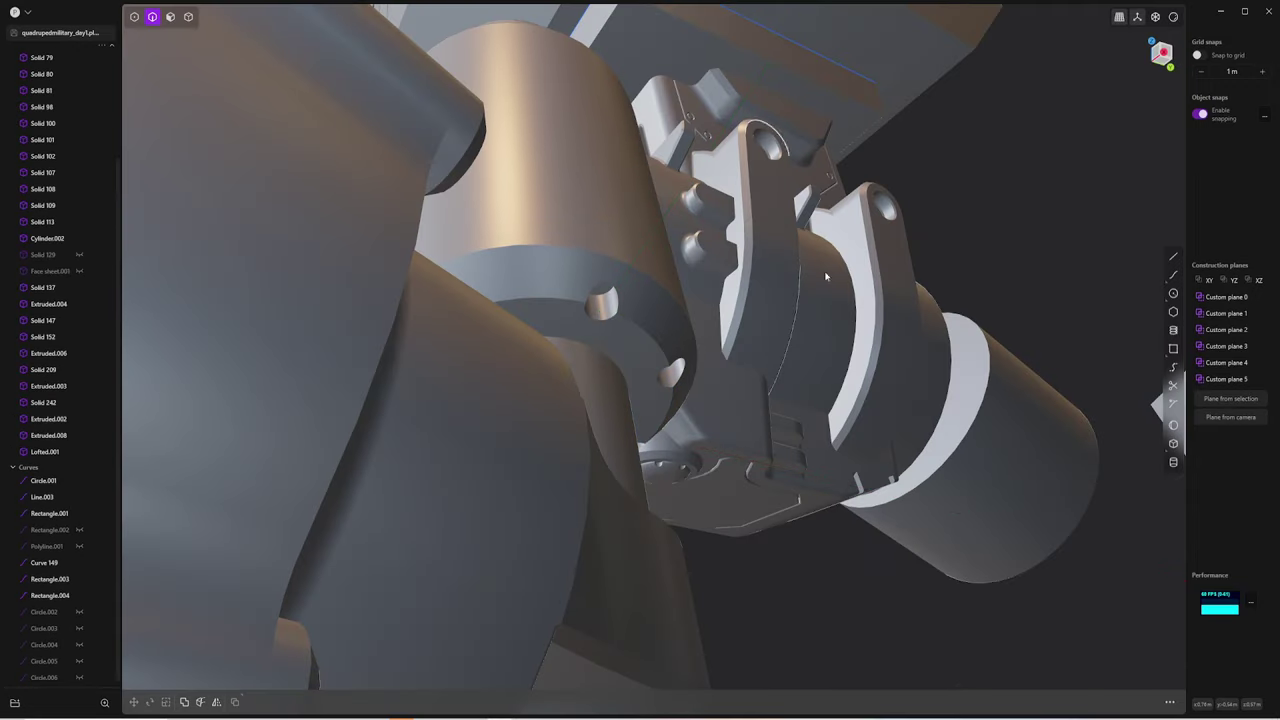
Isolate the disc-and-neck ball part together with the arm
scroll(826, 277, down, 5)
mouse_move(826, 277)
middle_down()
mouse_move(701, 267)
mouse_move(663, 346)
middle_up()
scroll(701, 267, up, 5)
click(663, 346)
click(504, 320)
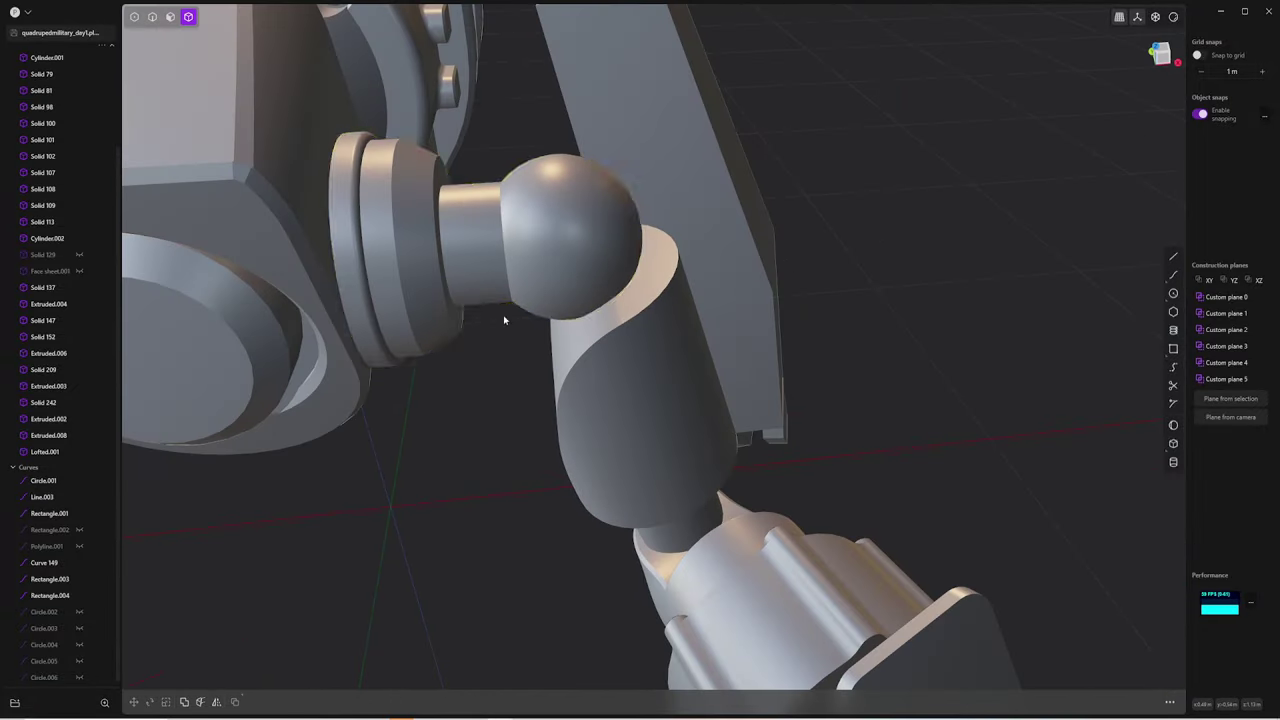
middle_drag(504, 320, 551, 306)
click(551, 306)
shift+click(592, 383)
key(slash)
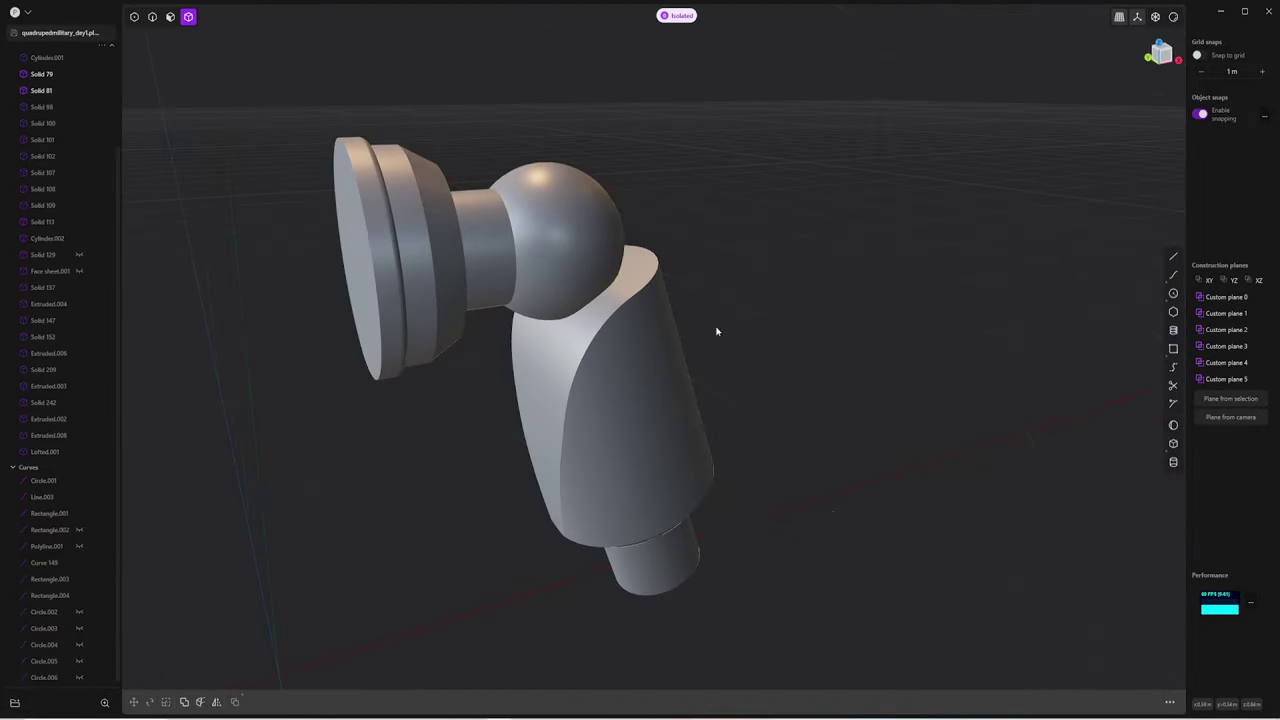
Align a construction plane to the arm's top face and draw a circle on it
key(3)
click(635, 262)
click(1231, 398)
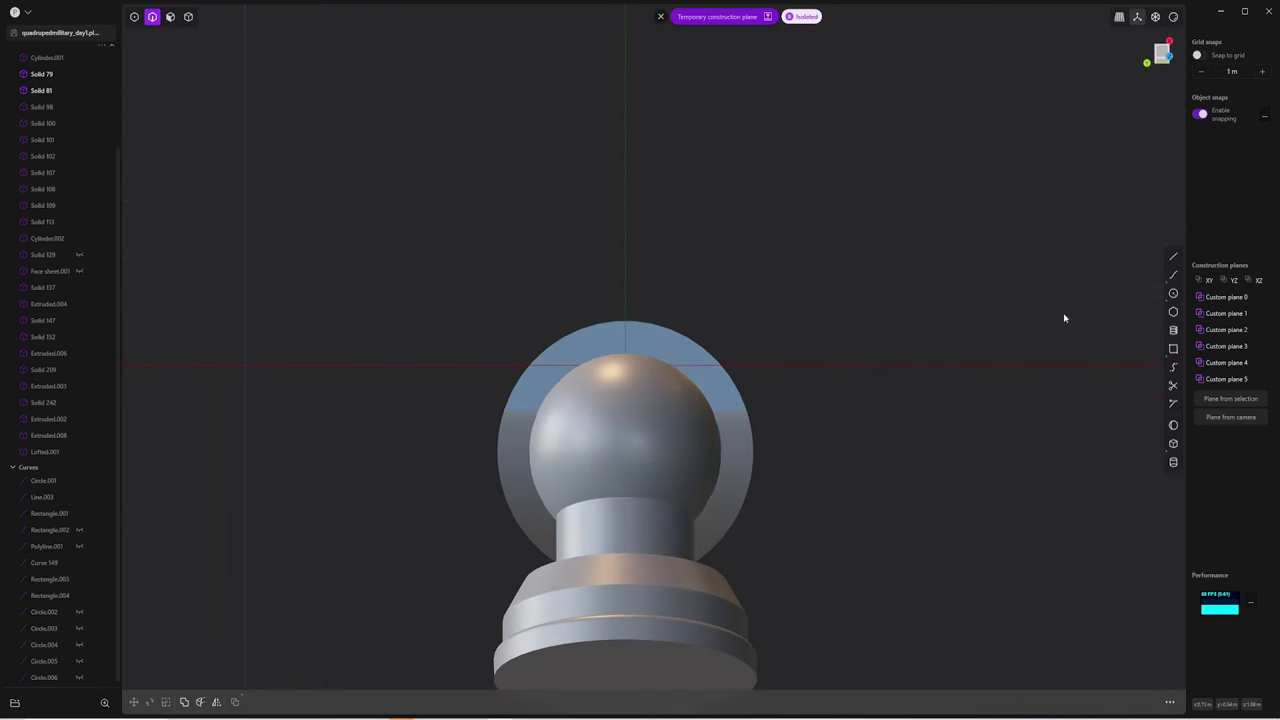
middle_drag(625, 440, 786, 285)
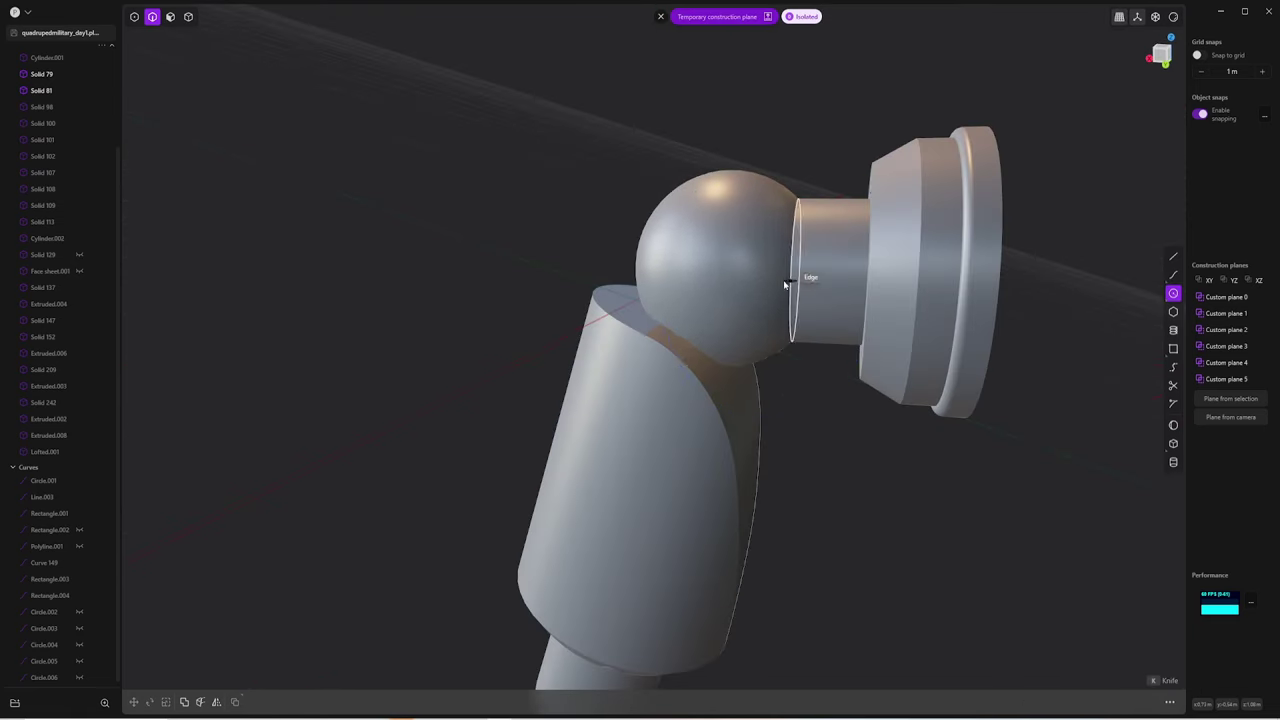
click(661, 332)
key(f)
middle_drag(661, 332, 683, 373)
click(1173, 293)
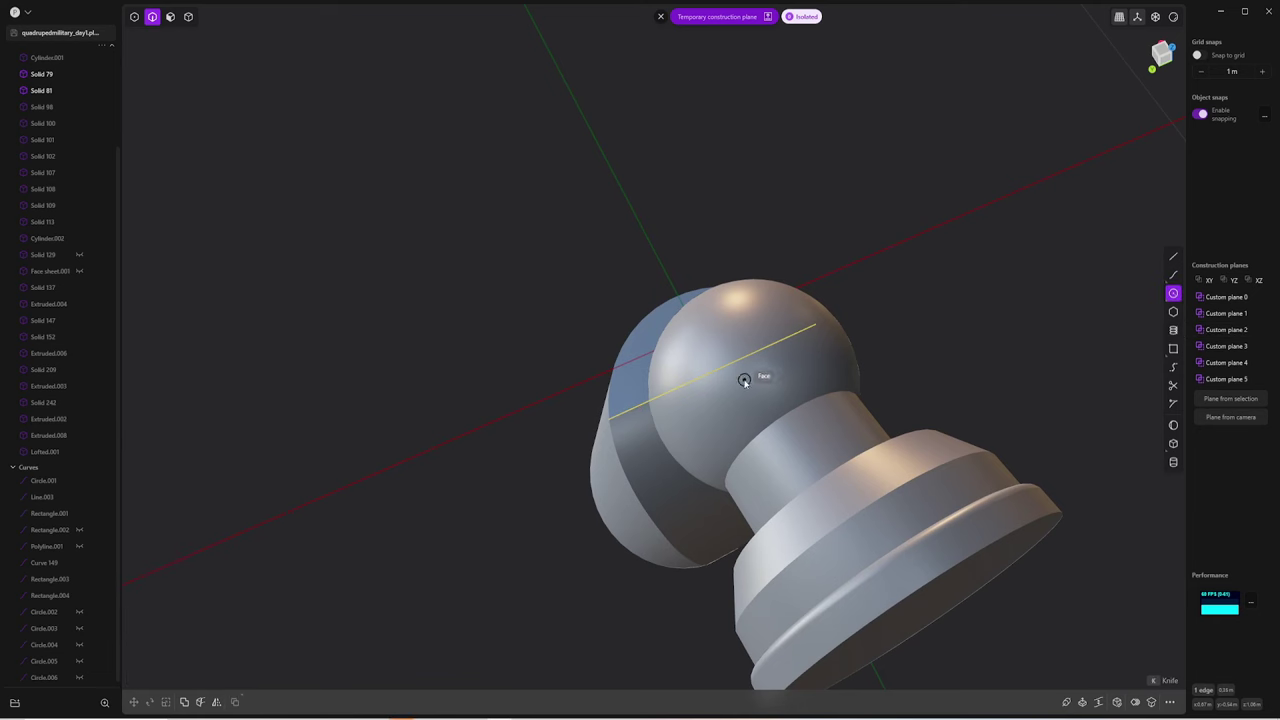
scroll(750, 365, up, 2)
middle_drag(1125, 52, 796, 281)
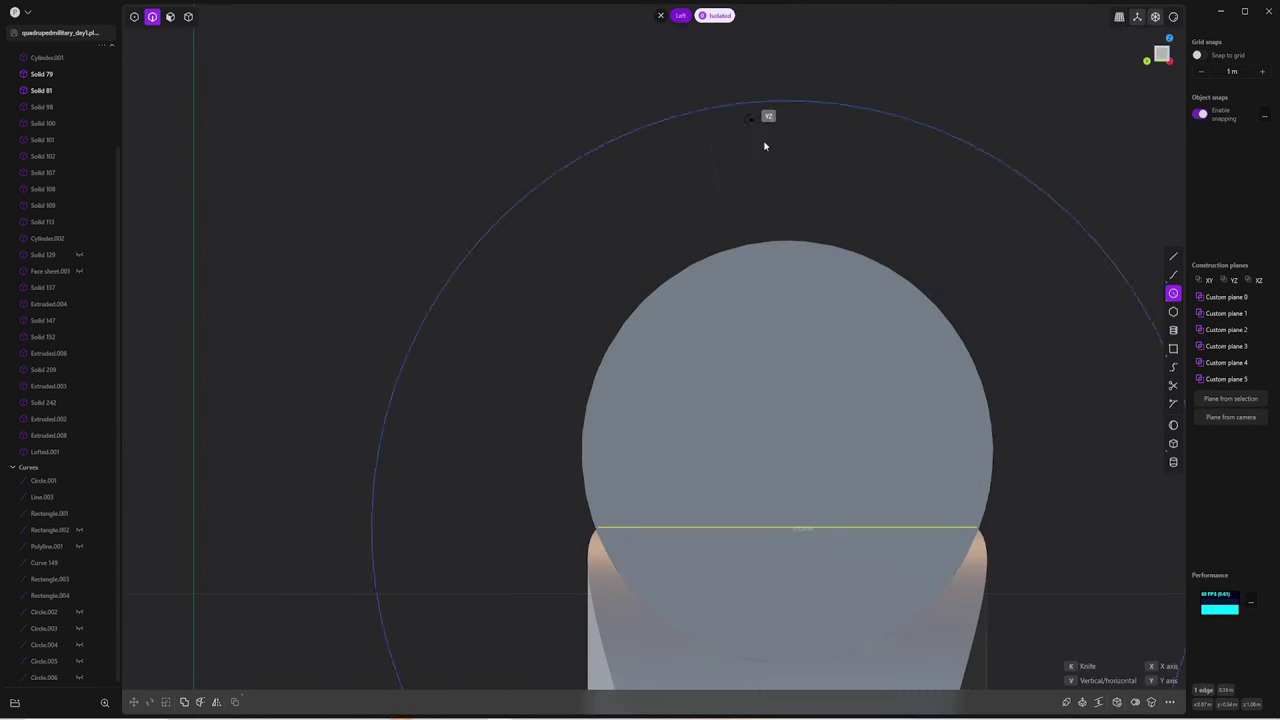
mouse_move(766, 143)
middle_down()
mouse_move(737, 209)
mouse_move(785, 366)
mouse_move(786, 343)
middle_up()
click(735, 214)
Switch to top view and try offsetting the ball's face, then cancel
key(7)
click(826, 374)
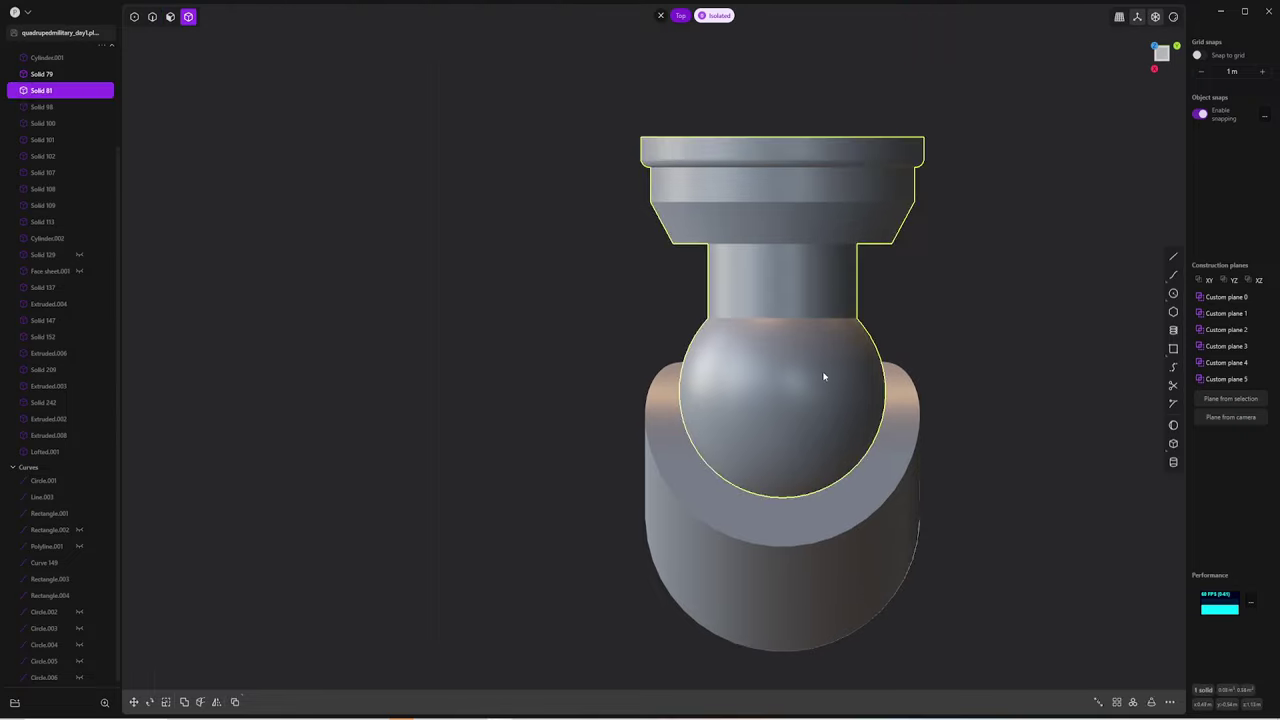
key(o)
key(Escape)
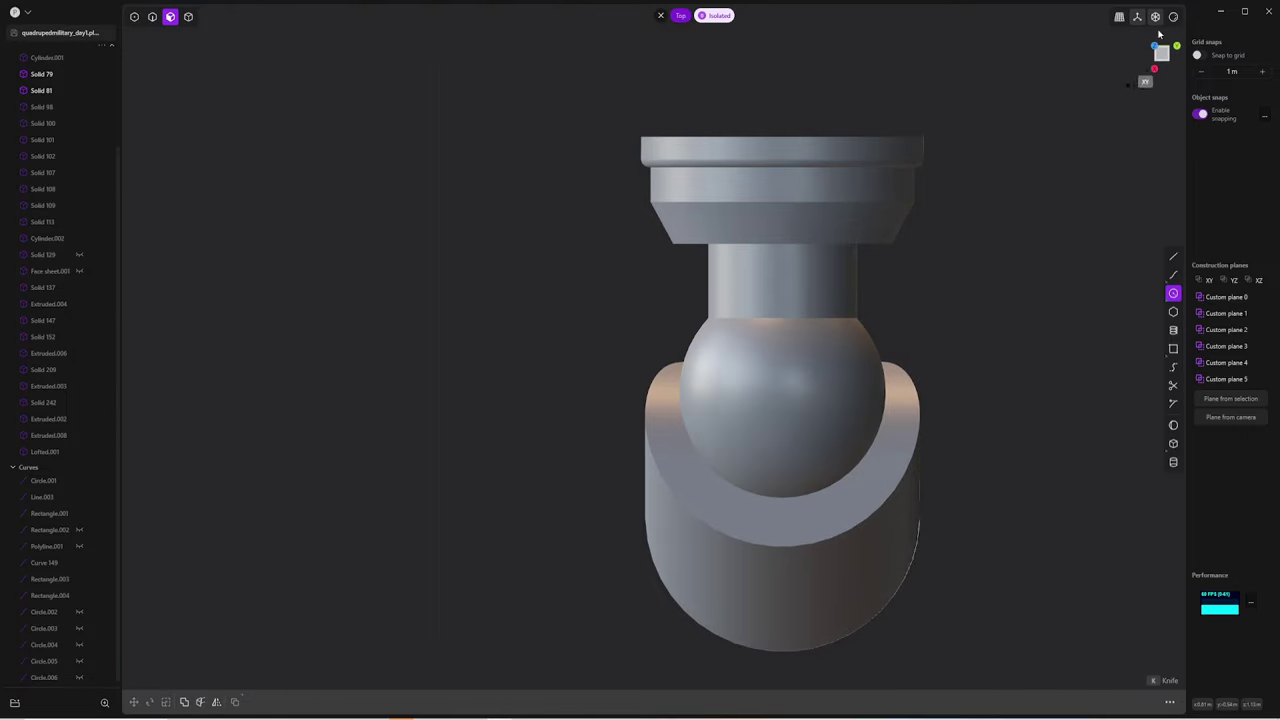
middle_drag(758, 384, 784, 387)
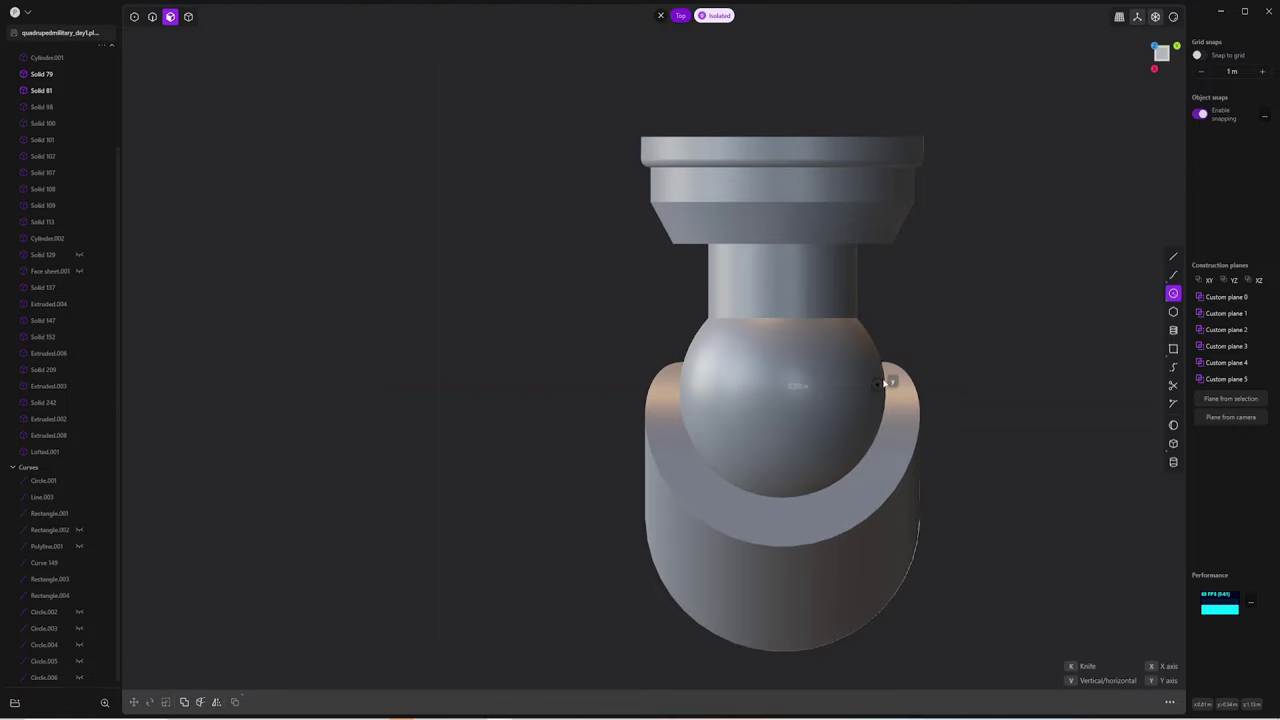
mouse_move(900, 384)
middle_down()
mouse_move(954, 374)
mouse_move(809, 426)
mouse_move(826, 363)
middle_up()
Extrude the circle into a cylinder about 0.6 m tall, then offset its face shorter
key(e)
drag(780, 474, 903, 197)
mouse_move(903, 197)
middle_down()
mouse_move(1043, 197)
mouse_move(861, 511)
middle_up()
key(Return)
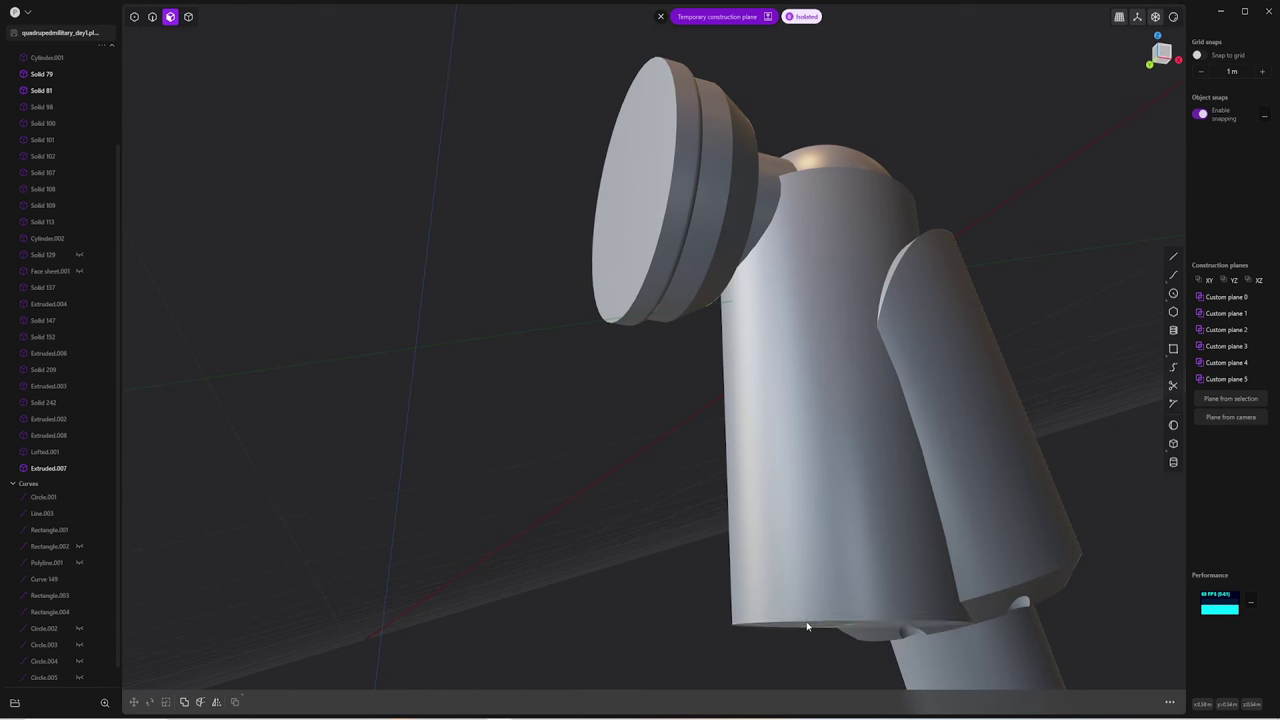
key(o)
mouse_move(868, 316)
middle_down()
mouse_move(988, 309)
mouse_move(960, 271)
mouse_move(831, 446)
mouse_move(873, 375)
middle_up()
key(Return)
Place the first point of a new curve along the housing's side
click(788, 416)
key(f)
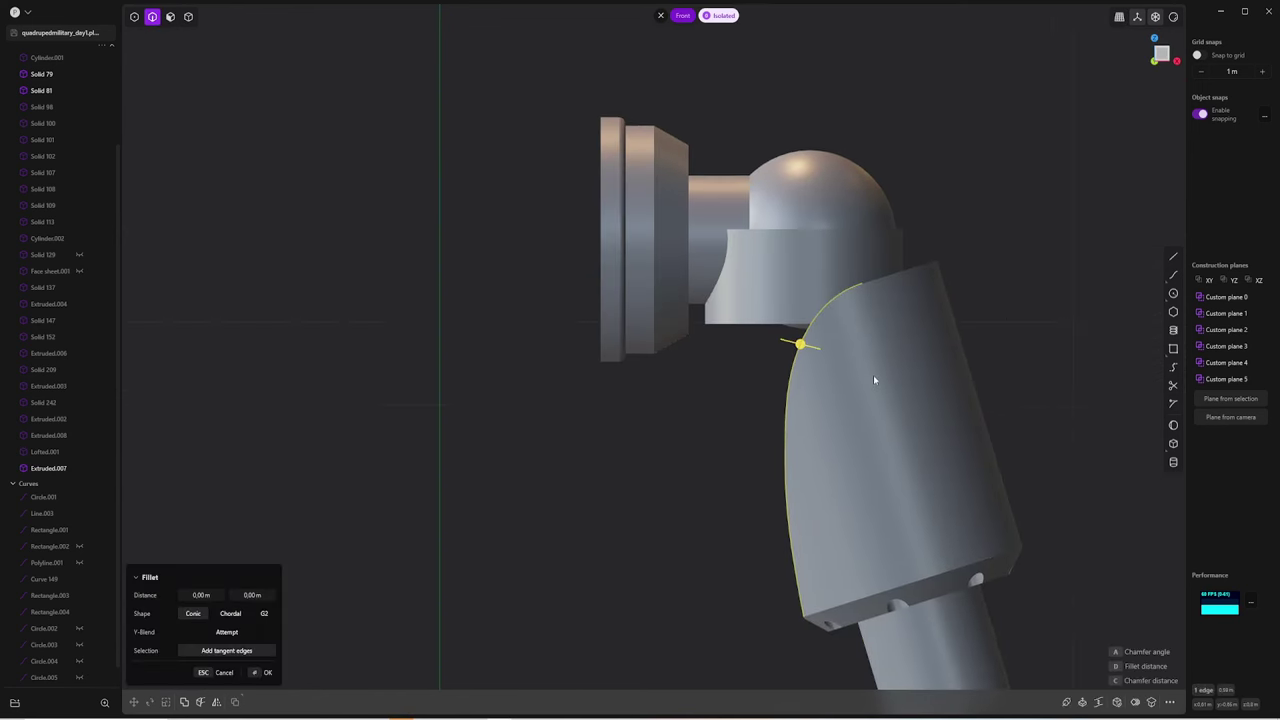
key(Escape)
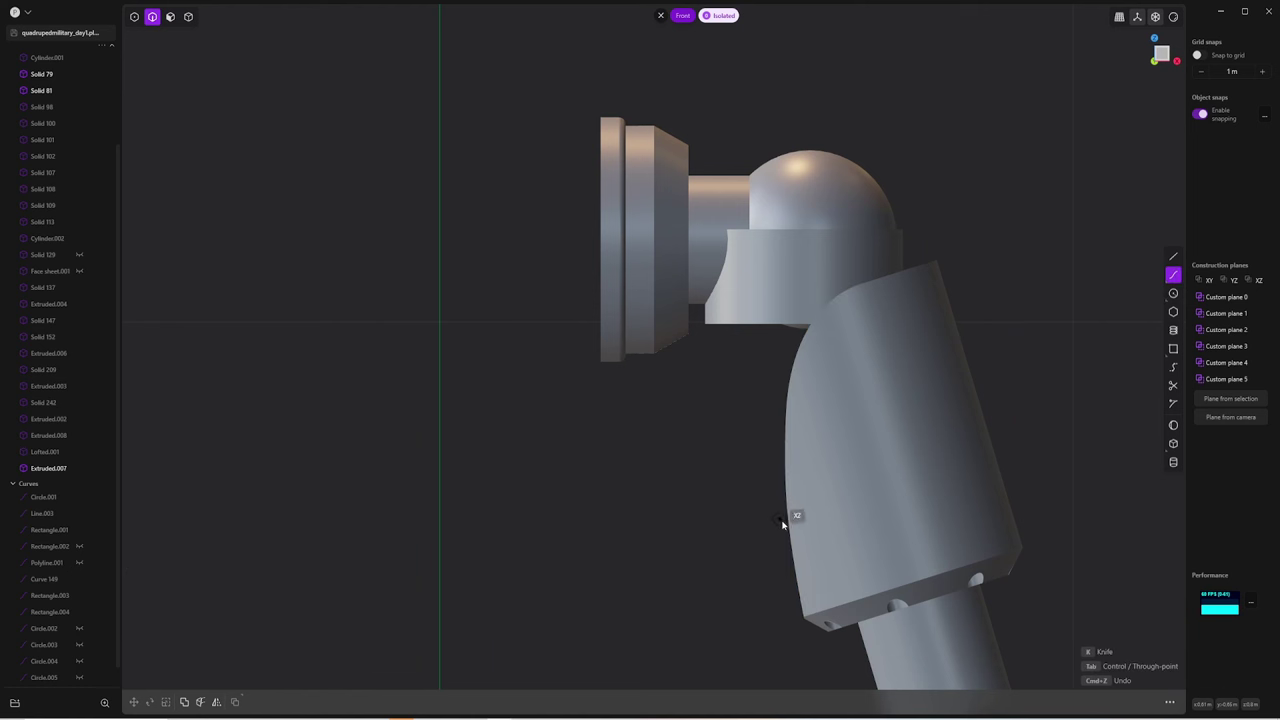
click(784, 524)
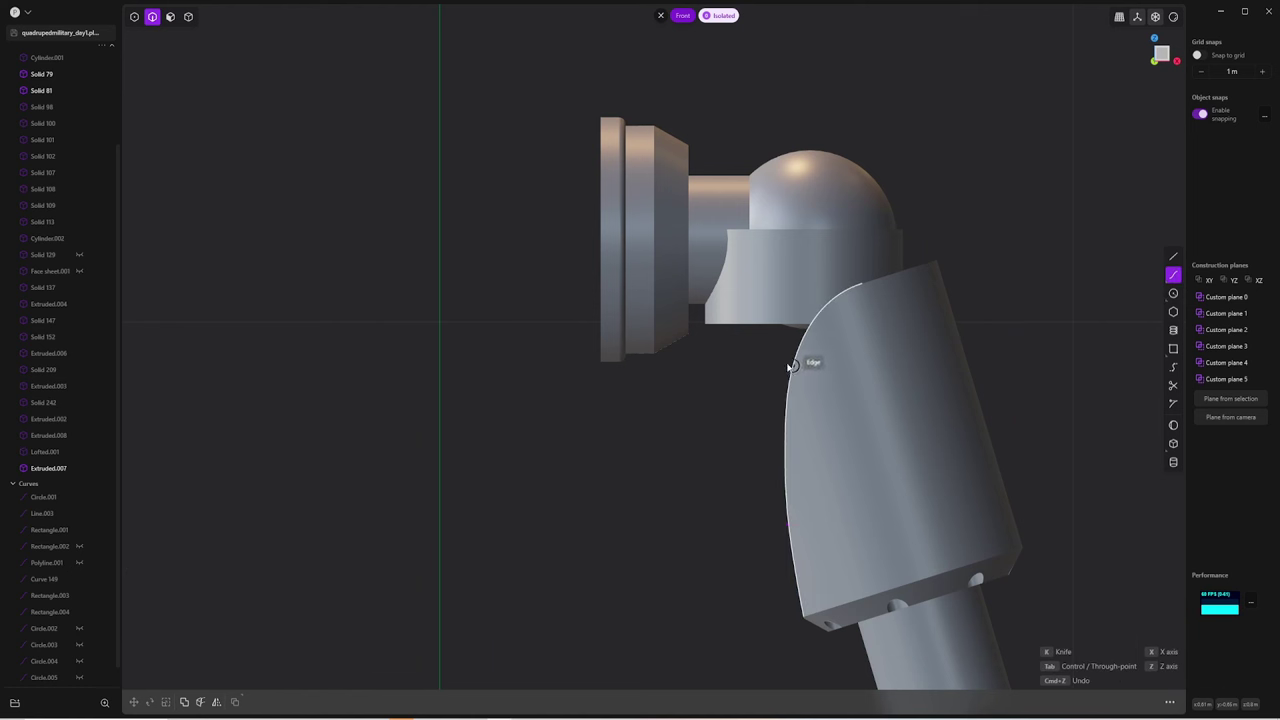
mouse_move(788, 524)
middle_down()
mouse_move(806, 537)
mouse_move(843, 506)
mouse_move(745, 490)
middle_up()
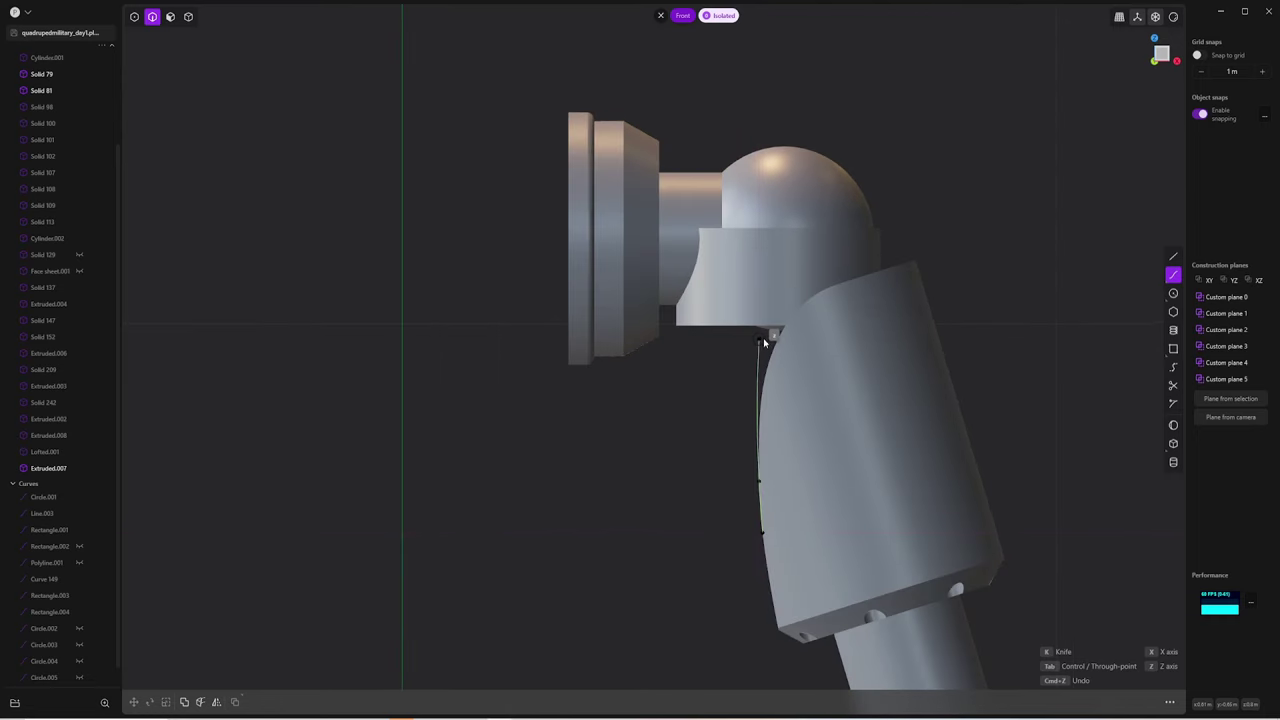
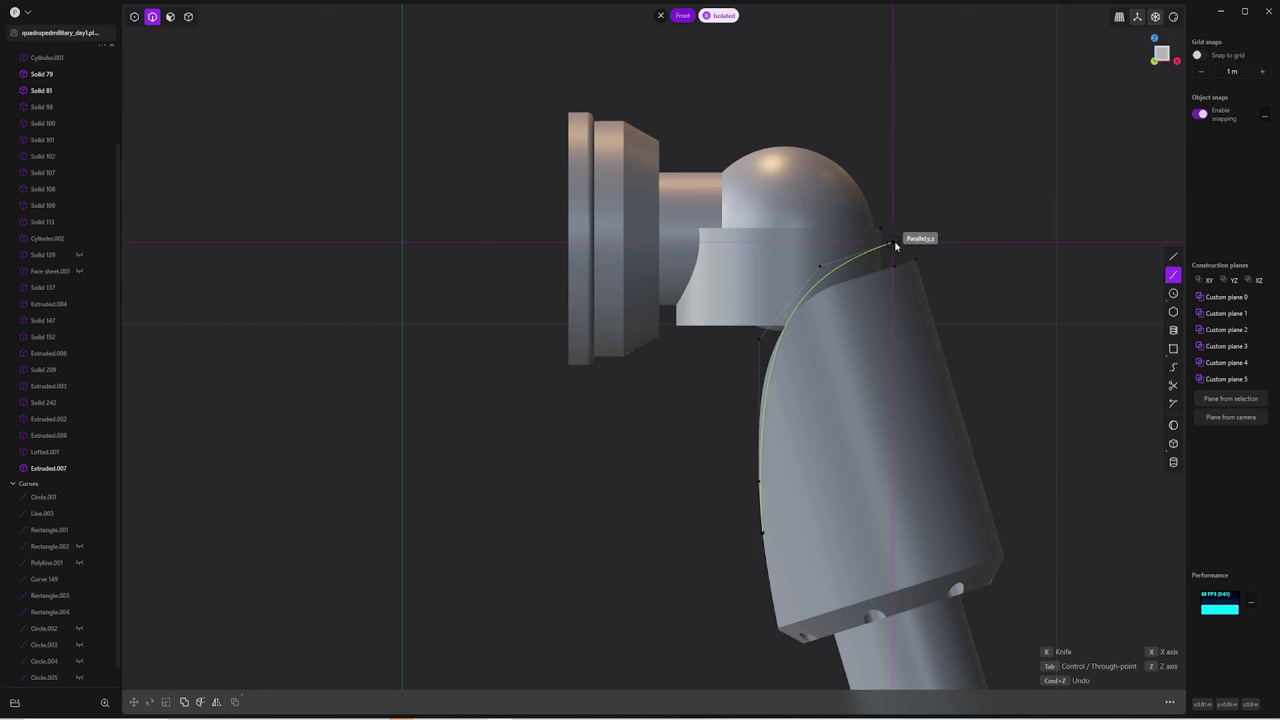
Draw a profile curve from the housing's bottom corner up past its top edge
click(897, 253)
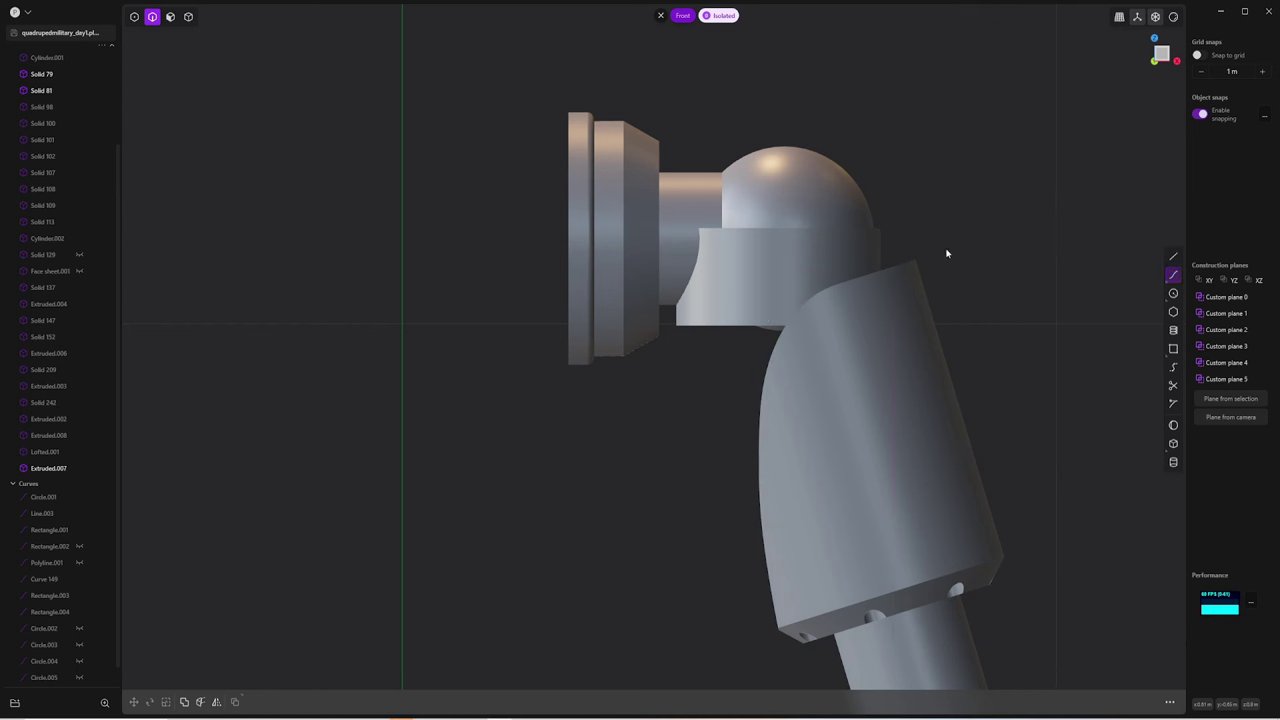
click(784, 626)
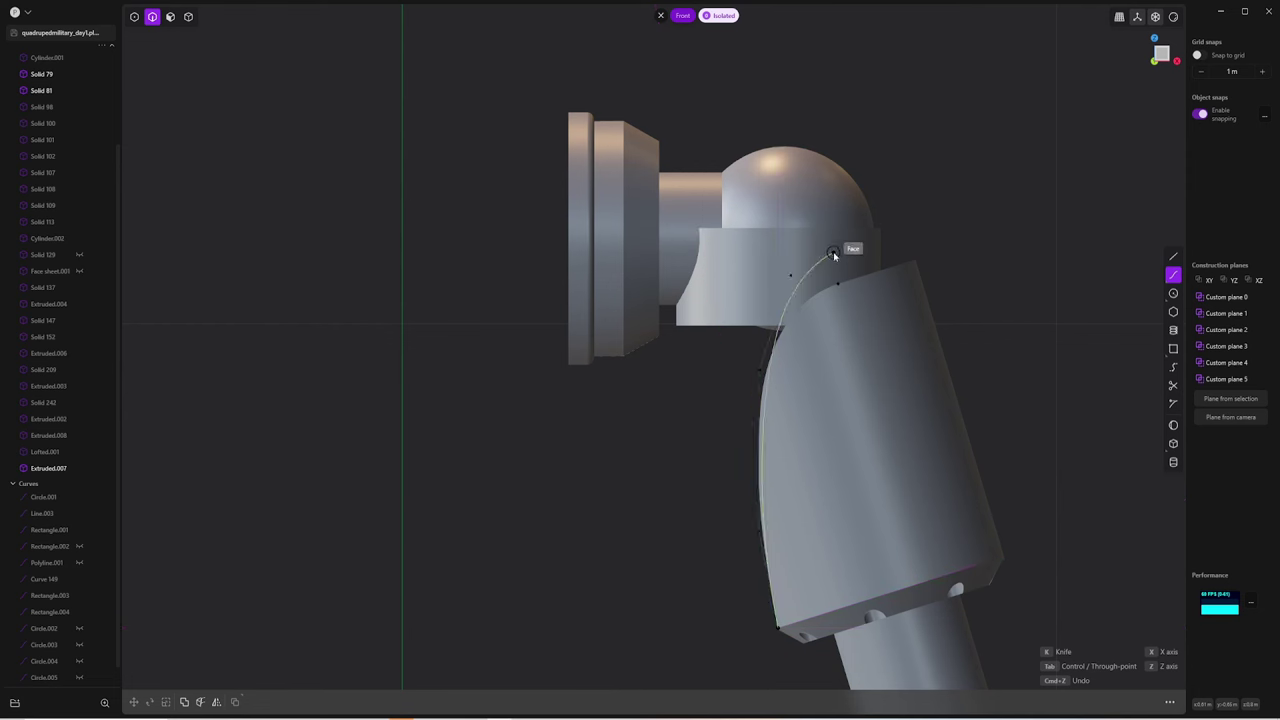
click(889, 237)
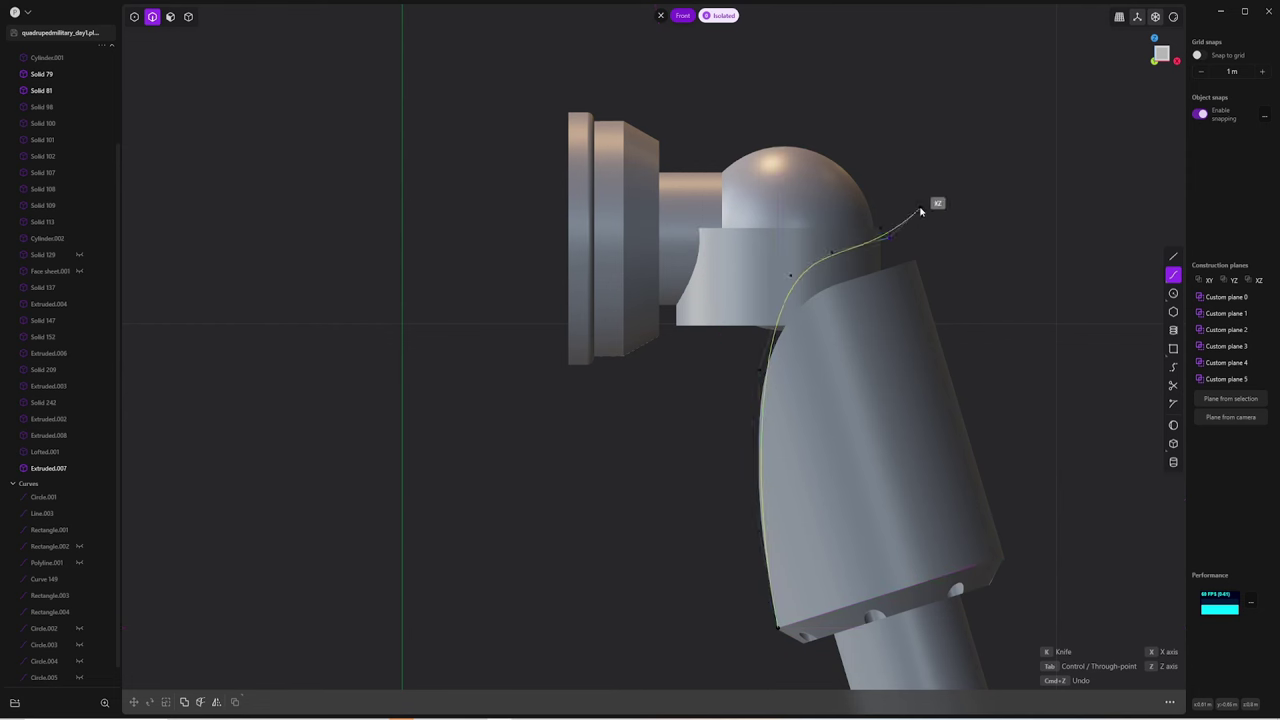
key(Return)
key(g)
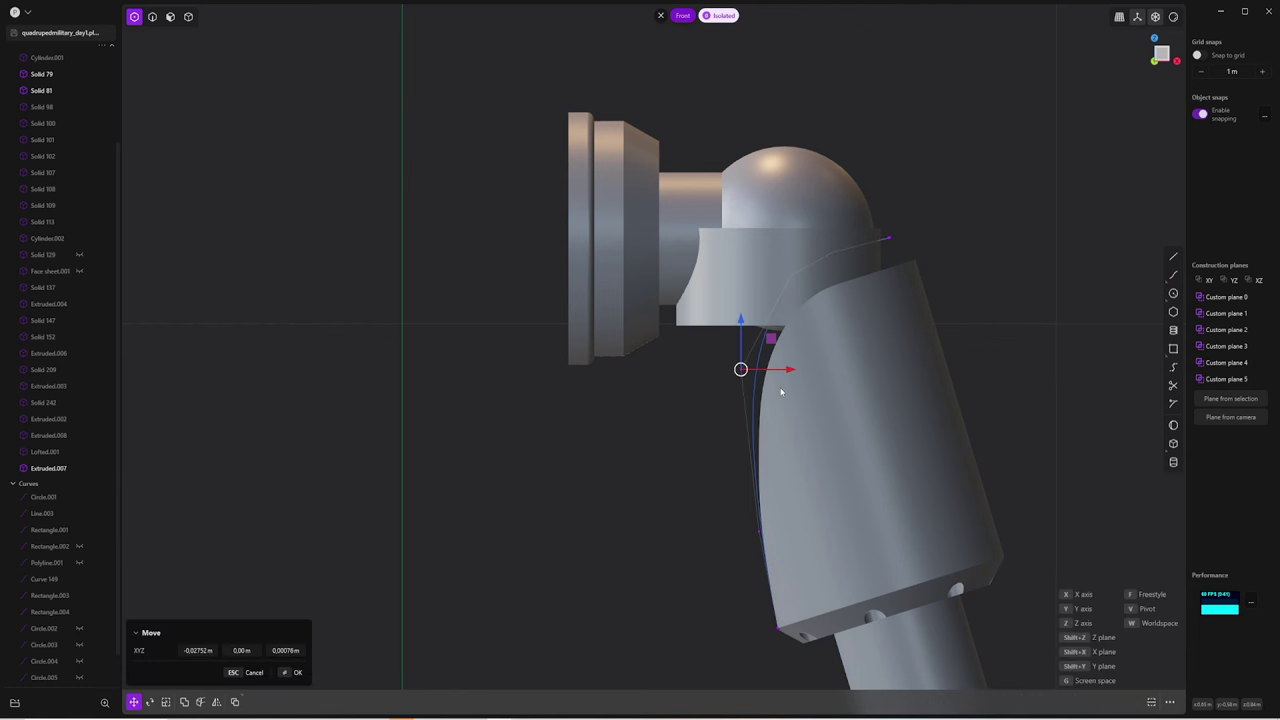
key(Escape)
click(1175, 258)
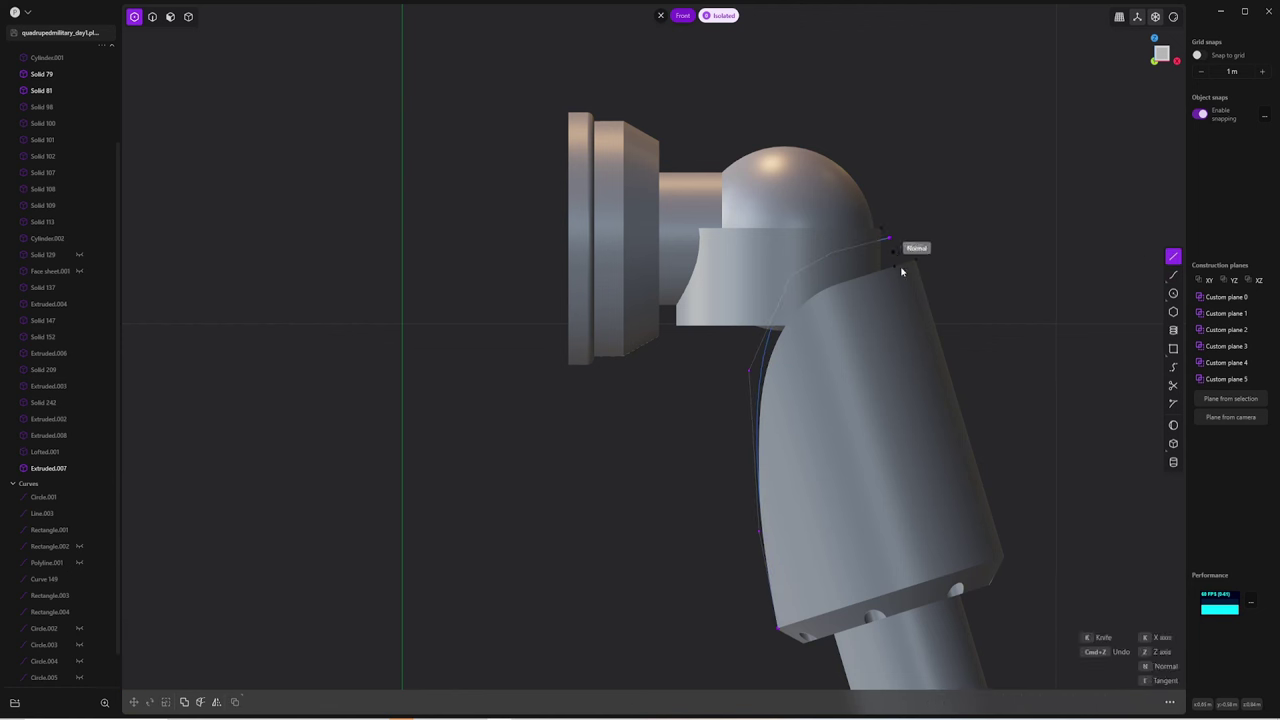
key(Escape)
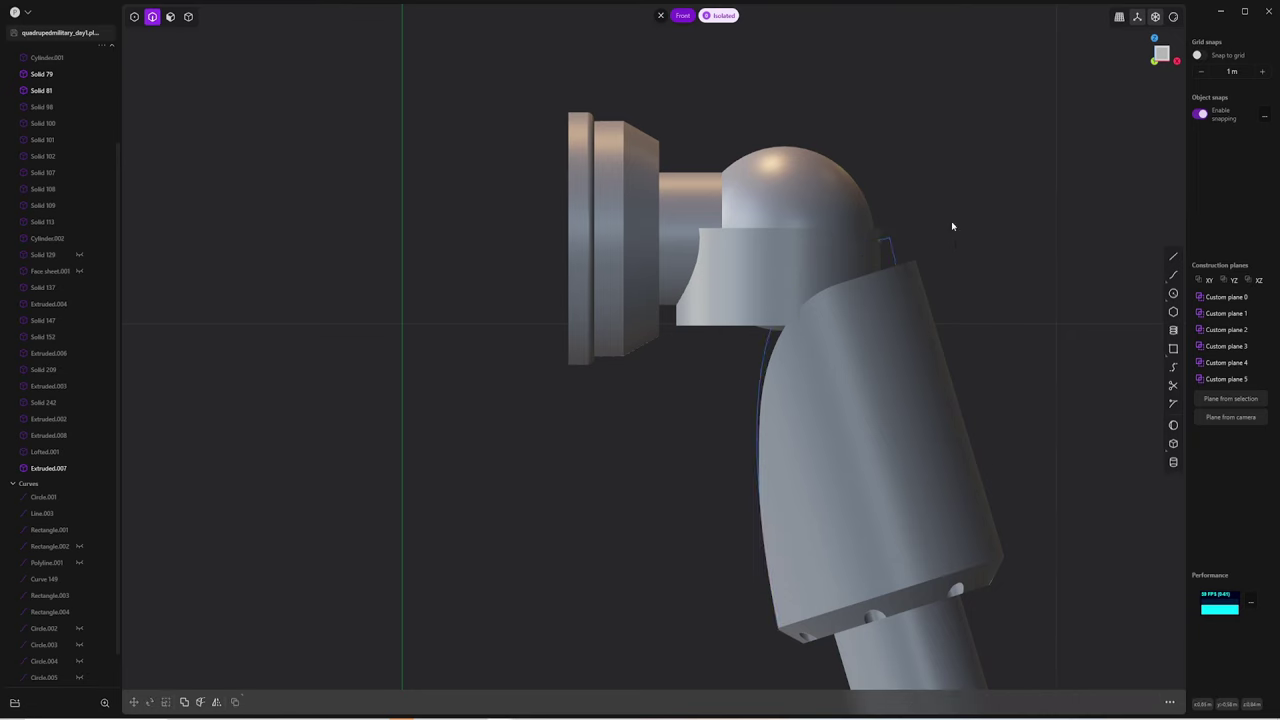
Cut the housing body Extruded.007 with the new curve
mouse_move(951, 221)
middle_down()
mouse_move(883, 234)
mouse_move(855, 328)
middle_up()
click(840, 262)
key(alt+x)
key(Escape)
Offset the housing's cut face downward to form the sloping profile
key(3)
click(855, 328)
key(o)
drag(853, 322, 864, 597)
key(Return)
key(4)
click(768, 381)
Cut the housing again and offset its right side face inward
key(ctrl+minus)
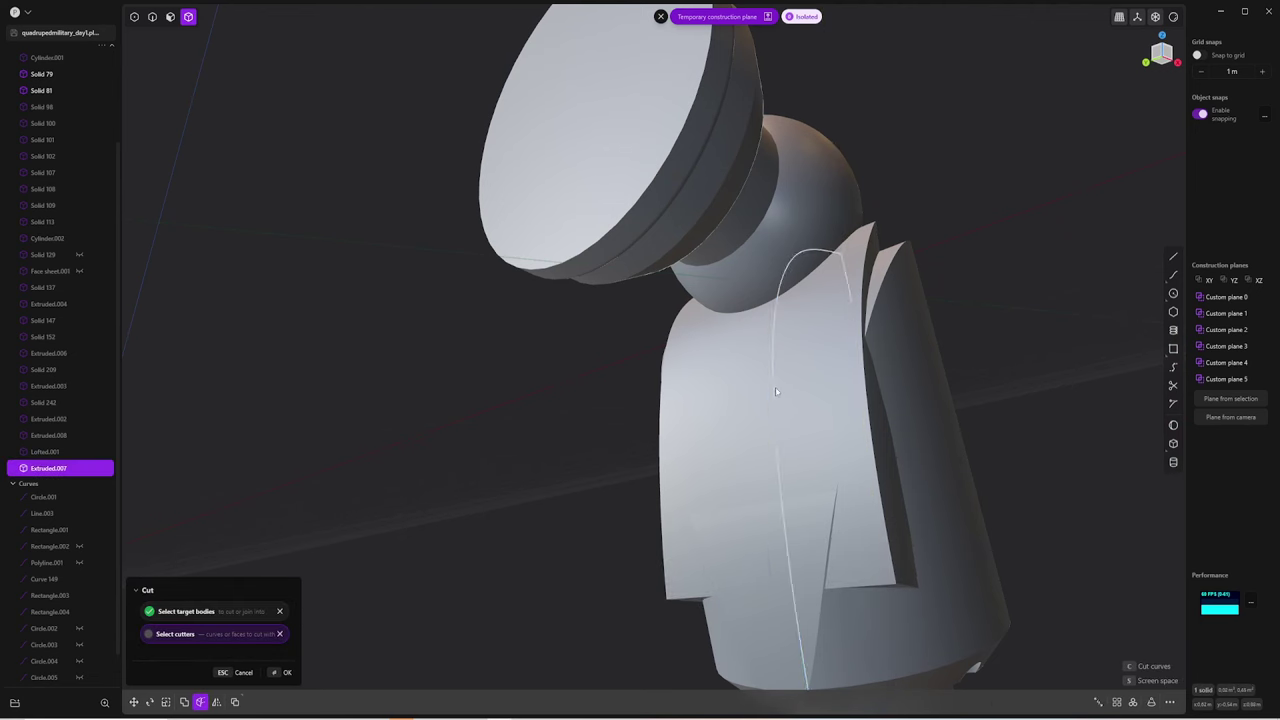
key(Return)
mouse_move(994, 277)
middle_down()
mouse_move(874, 509)
mouse_move(897, 551)
middle_up()
key(ctrl+KP_3)
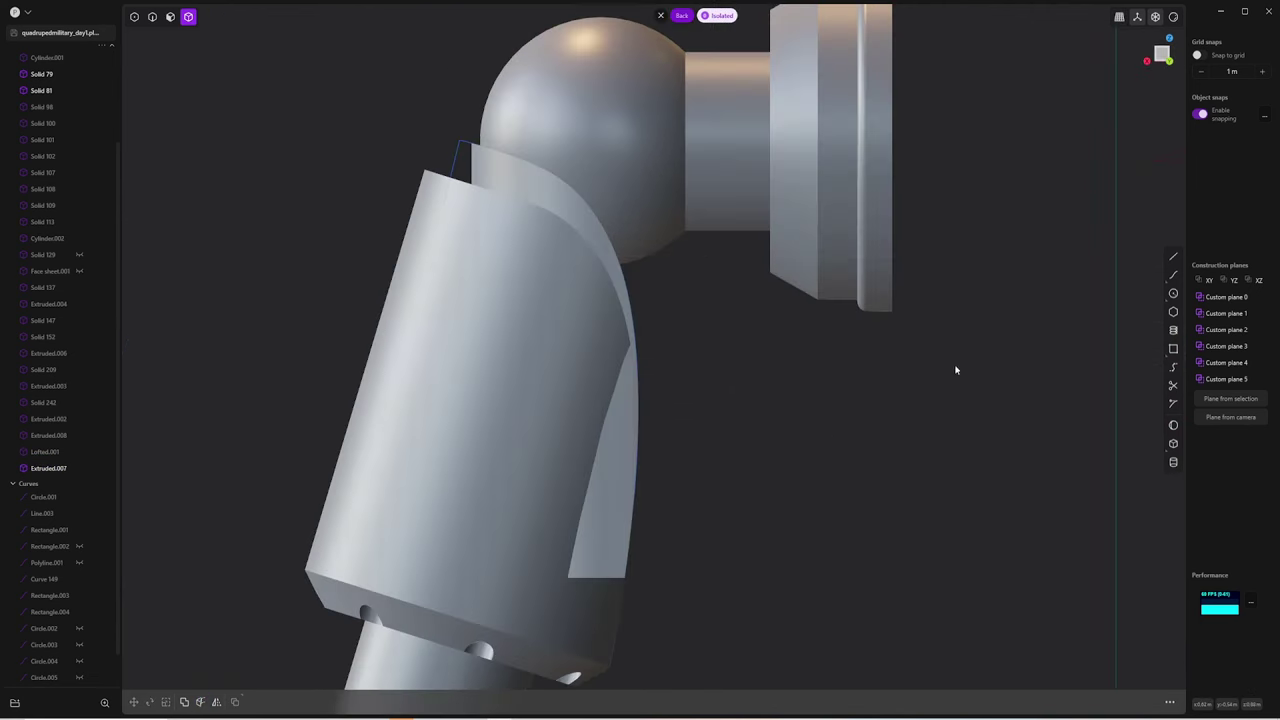
mouse_move(1181, 279)
middle_down()
mouse_move(956, 301)
mouse_move(831, 340)
middle_up()
key(3)
mouse_move(980, 300)
mouse_down()
mouse_move(980, 243)
mouse_move(965, 257)
mouse_move(977, 246)
mouse_up()
mouse_move(988, 320)
middle_down()
mouse_move(1034, 320)
mouse_move(922, 327)
mouse_move(930, 300)
mouse_move(786, 400)
mouse_move(894, 349)
mouse_move(831, 569)
mouse_move(883, 409)
mouse_move(891, 457)
mouse_move(779, 552)
middle_up()
In Left view, draw a second curve from the housing's bottom edge up to the ball's edge
key(4)
key(l)
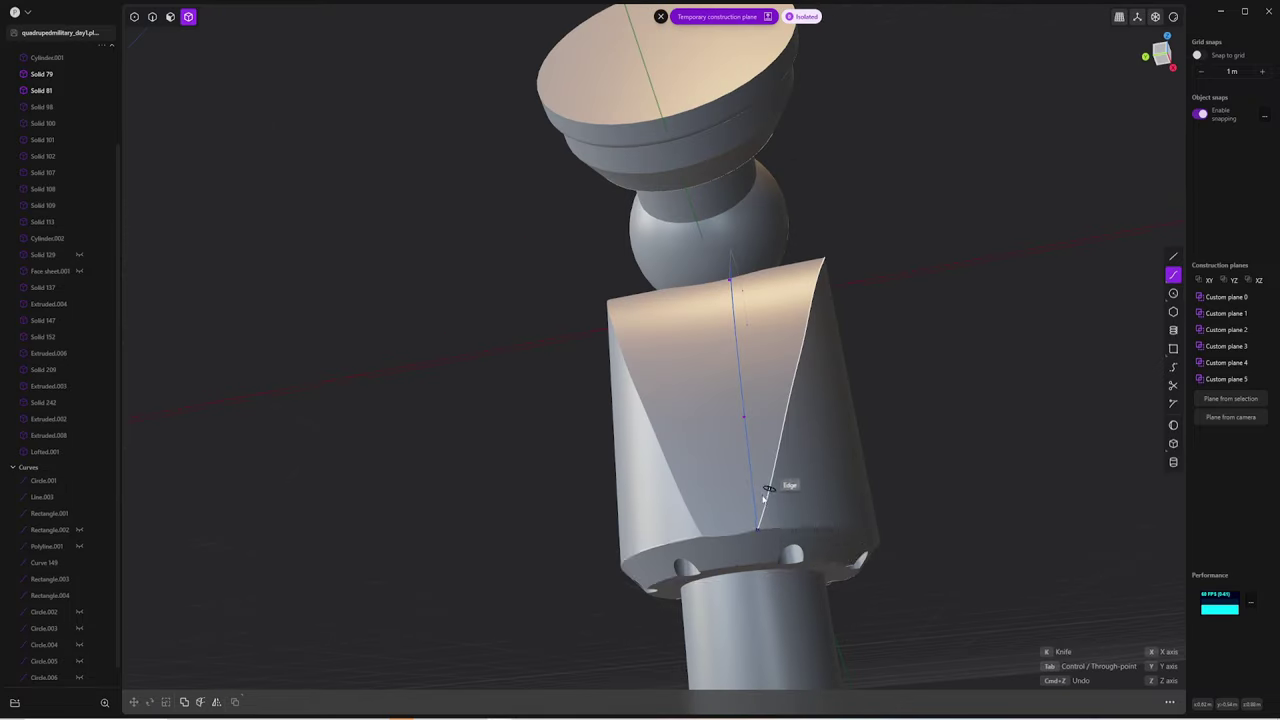
click(757, 528)
middle_drag(765, 471, 766, 465)
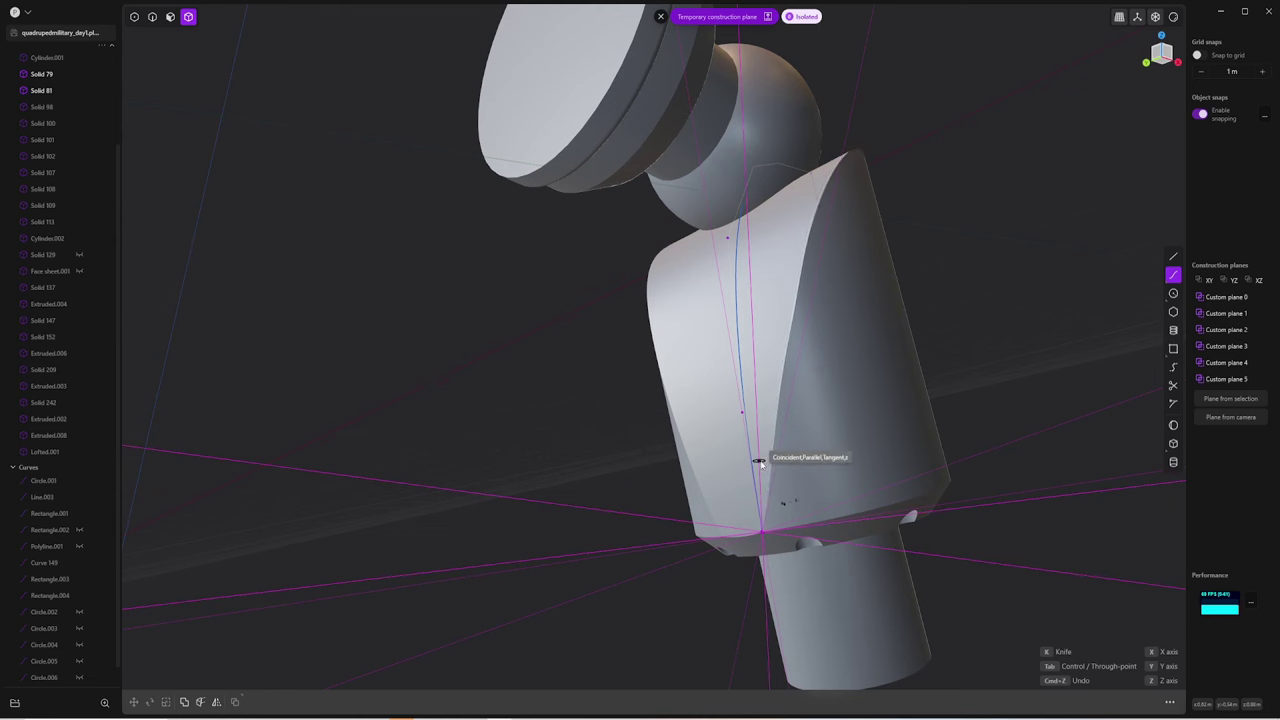
click(760, 462)
key(ctrl+KP_3)
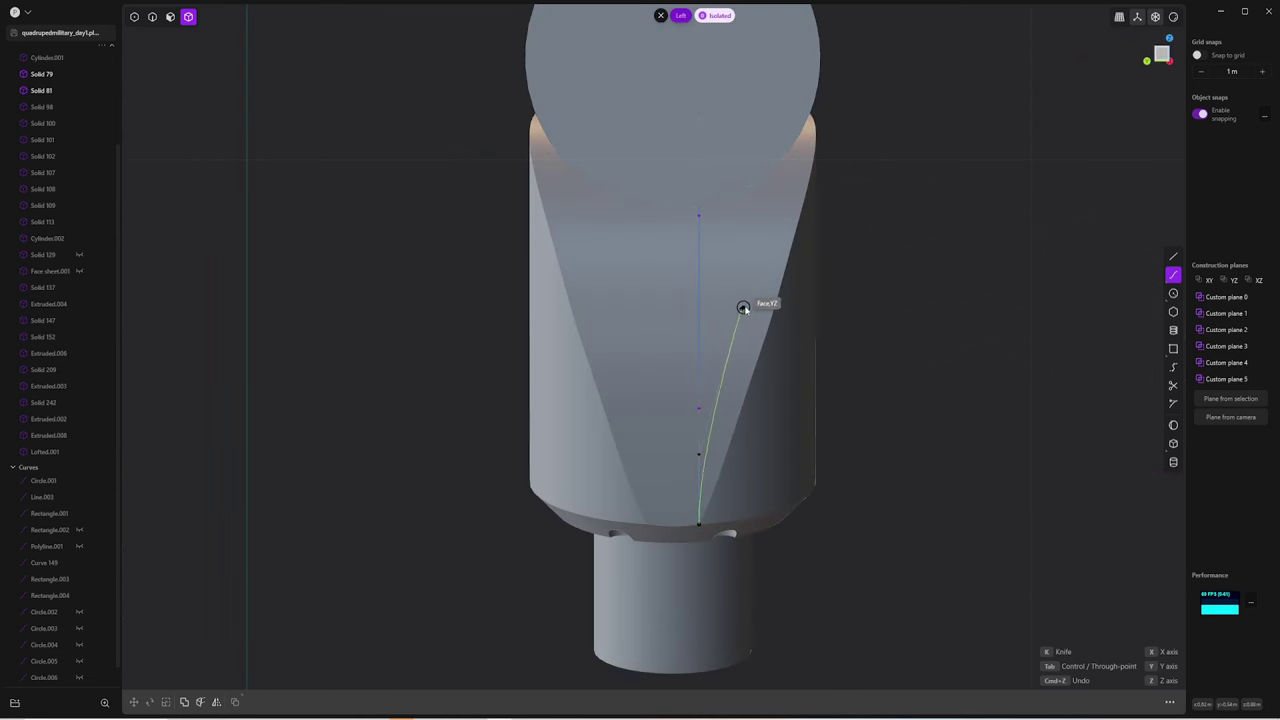
click(783, 216)
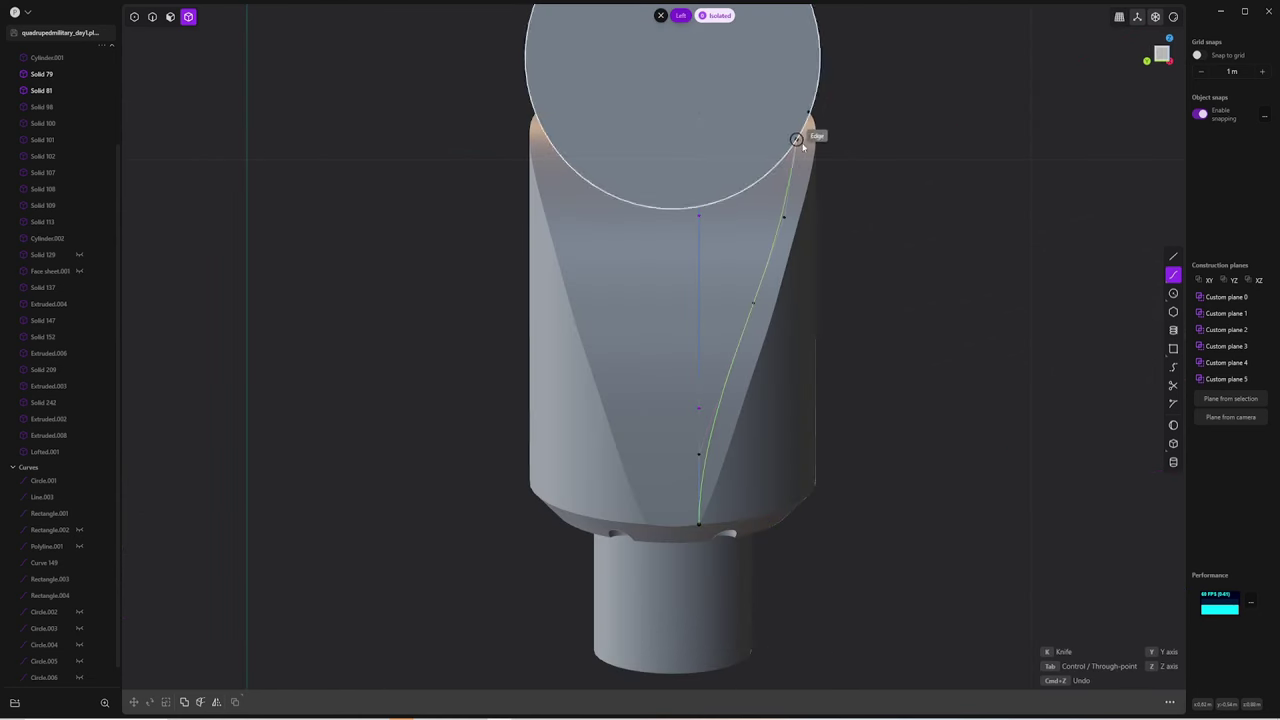
click(797, 139)
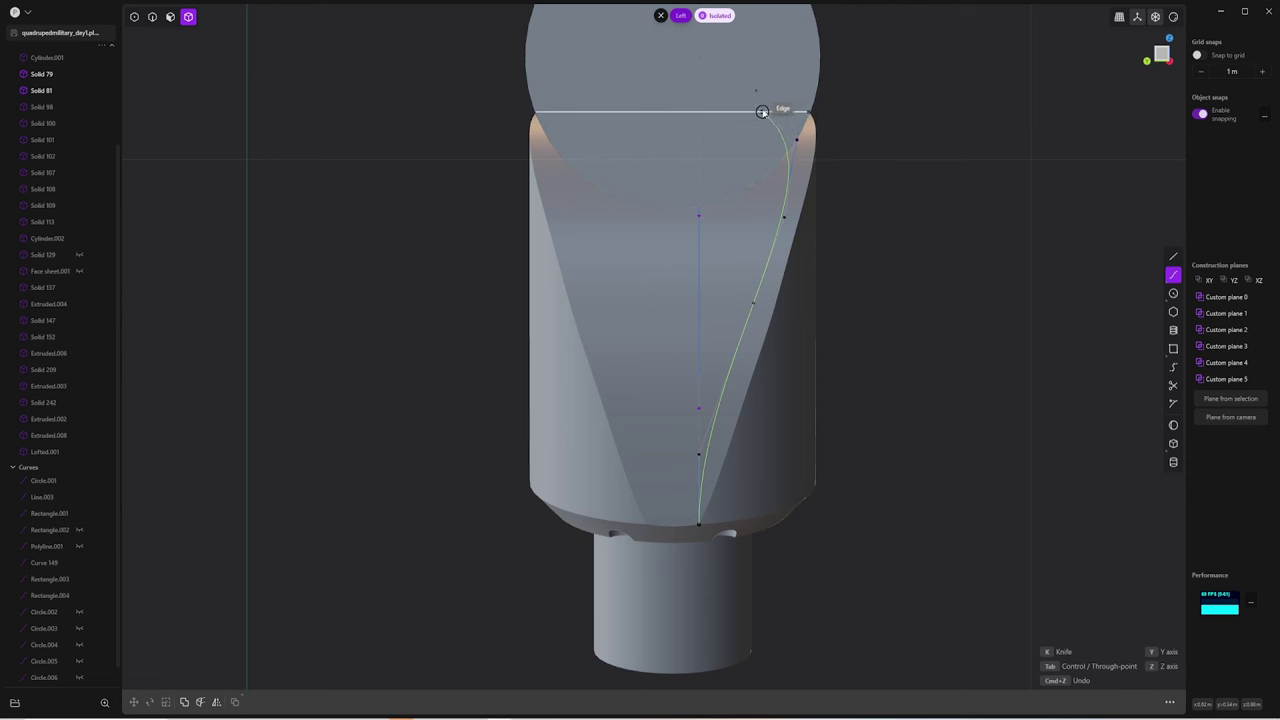
middle_drag(1128, 51, 1125, 18)
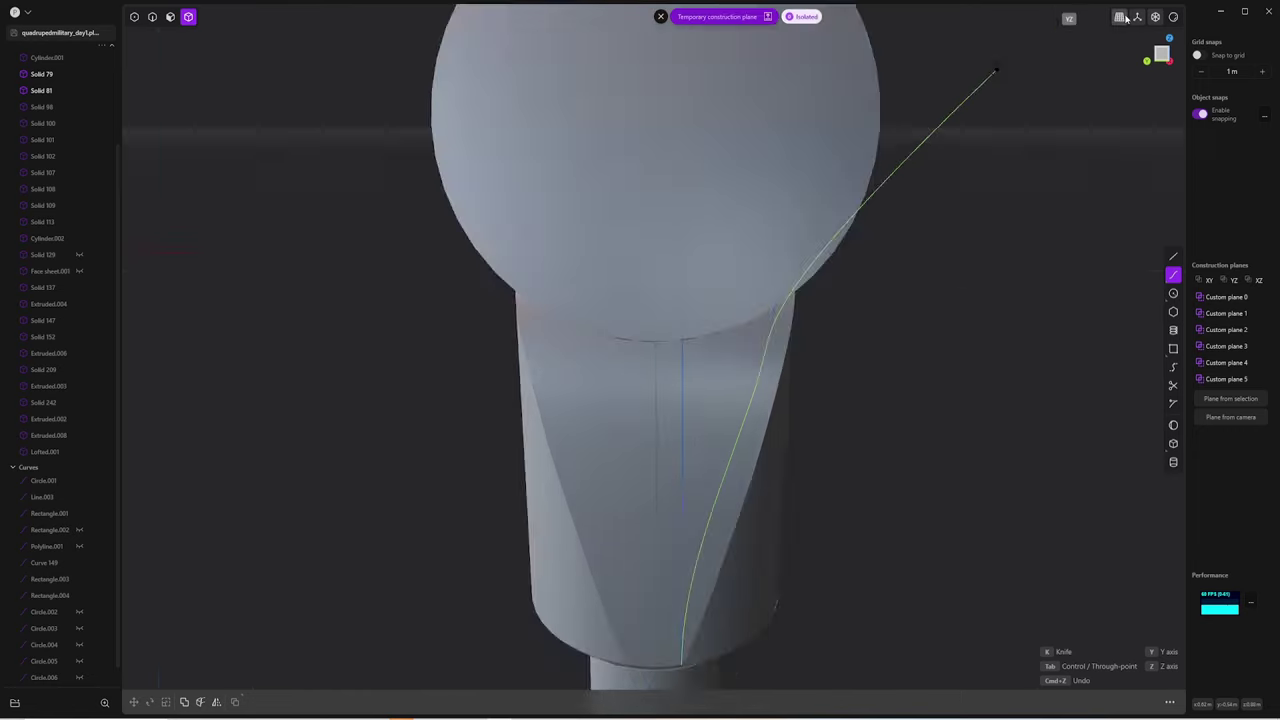
click(1121, 17)
click(1155, 17)
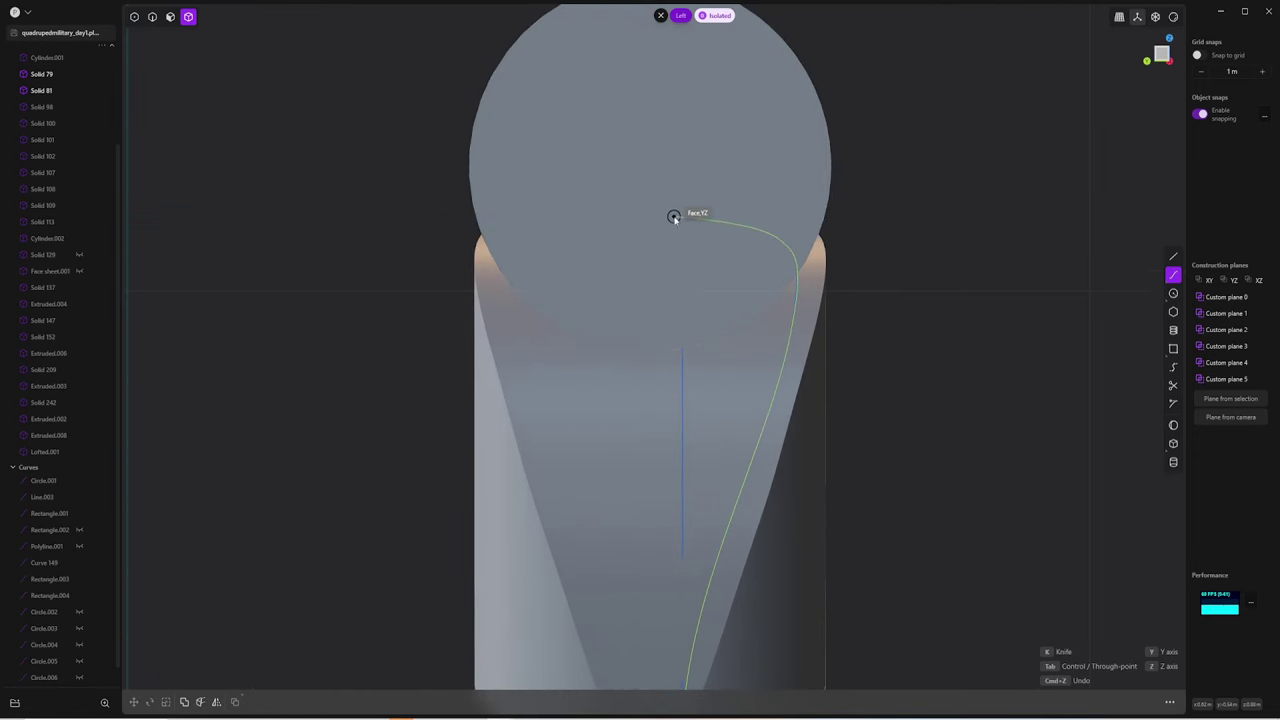
key(Return)
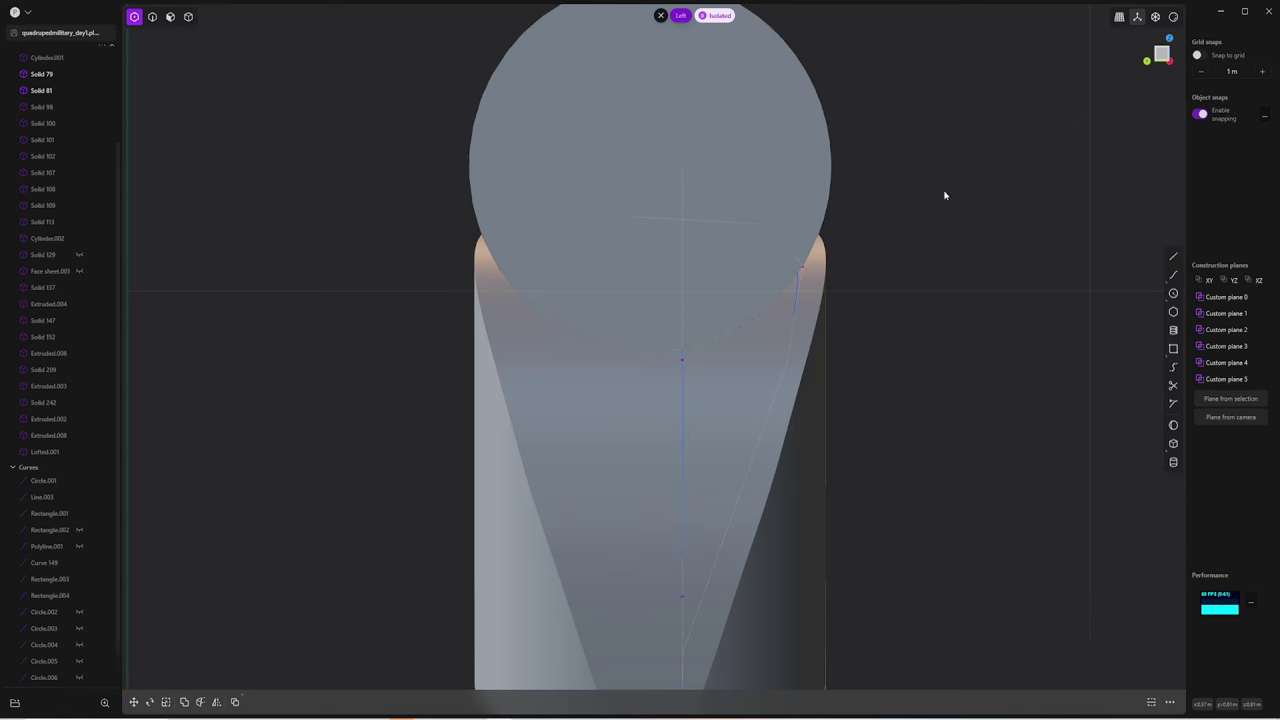
Select both profile curves and cut the housing with them
mouse_move(943, 194)
middle_down()
mouse_move(734, 304)
mouse_move(920, 189)
mouse_move(802, 285)
mouse_move(1051, 234)
middle_up()
key(2)
key(ctrl+a)
key(Delete)
Draw a thin disc on the mount and push its front face toward the ball
key(4)
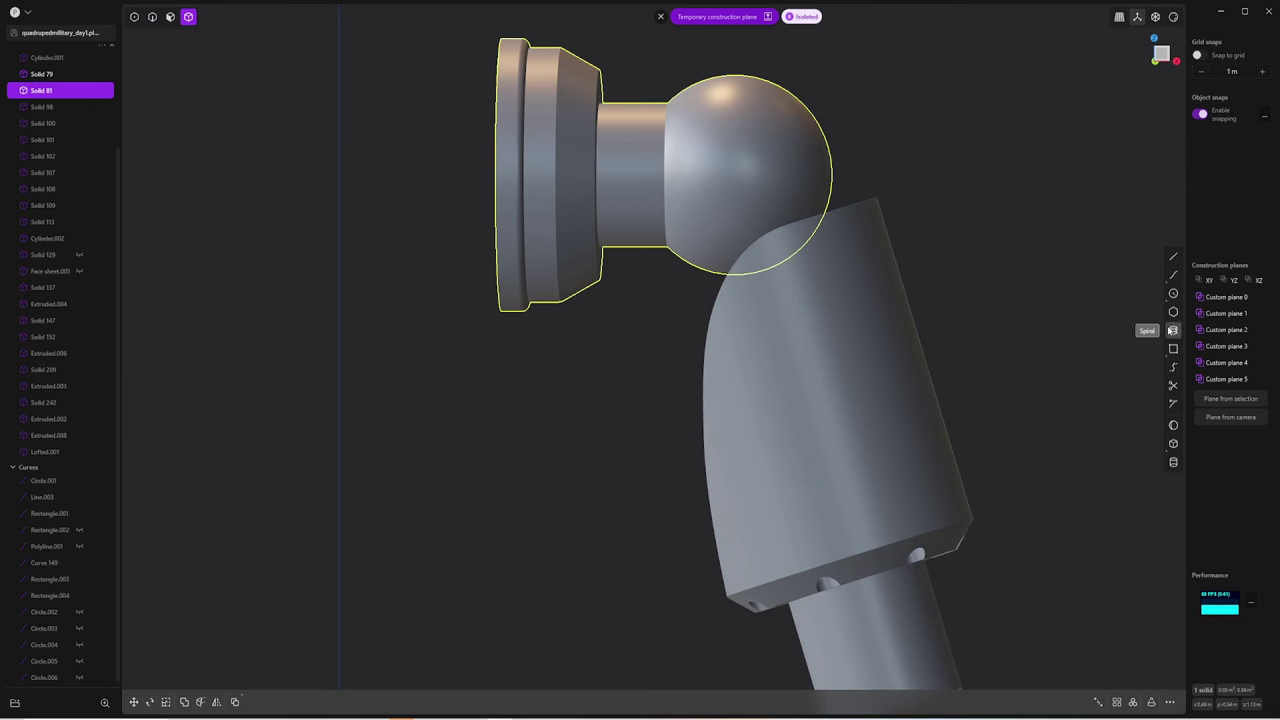
click(1174, 463)
mouse_move(808, 163)
middle_down()
mouse_move(701, 273)
mouse_move(635, 312)
middle_up()
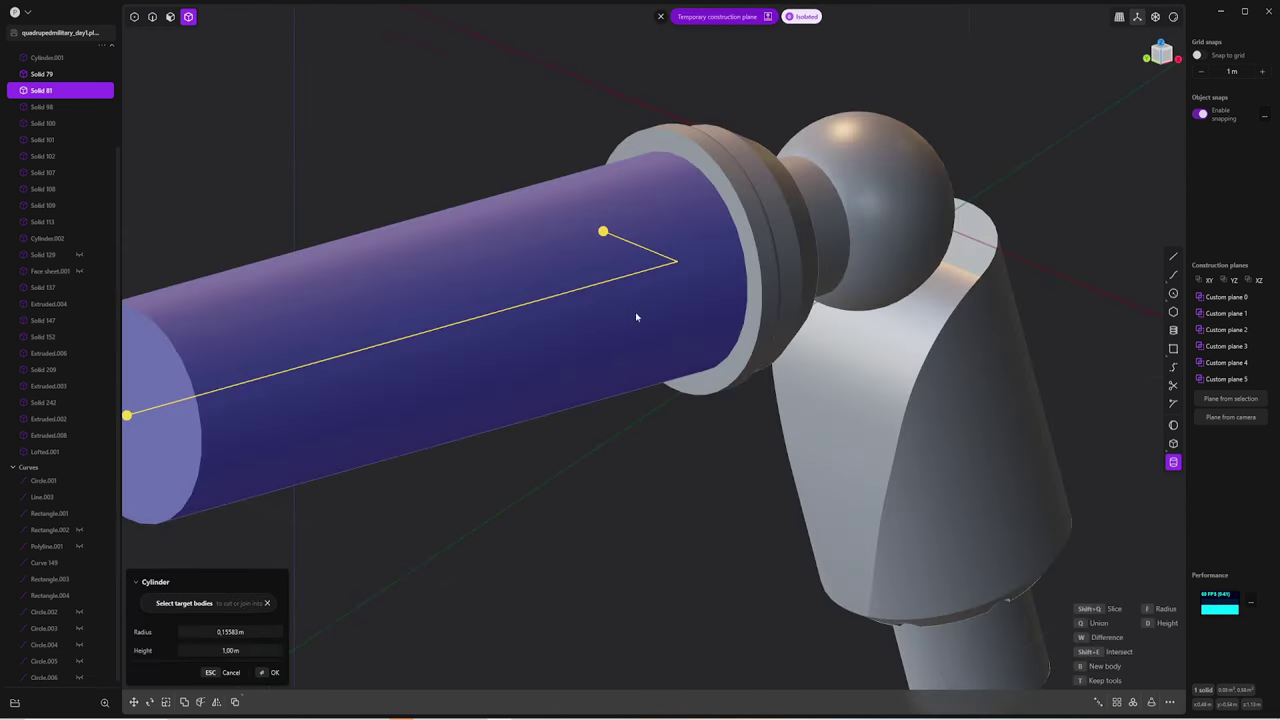
click(623, 273)
drag(623, 273, 686, 273)
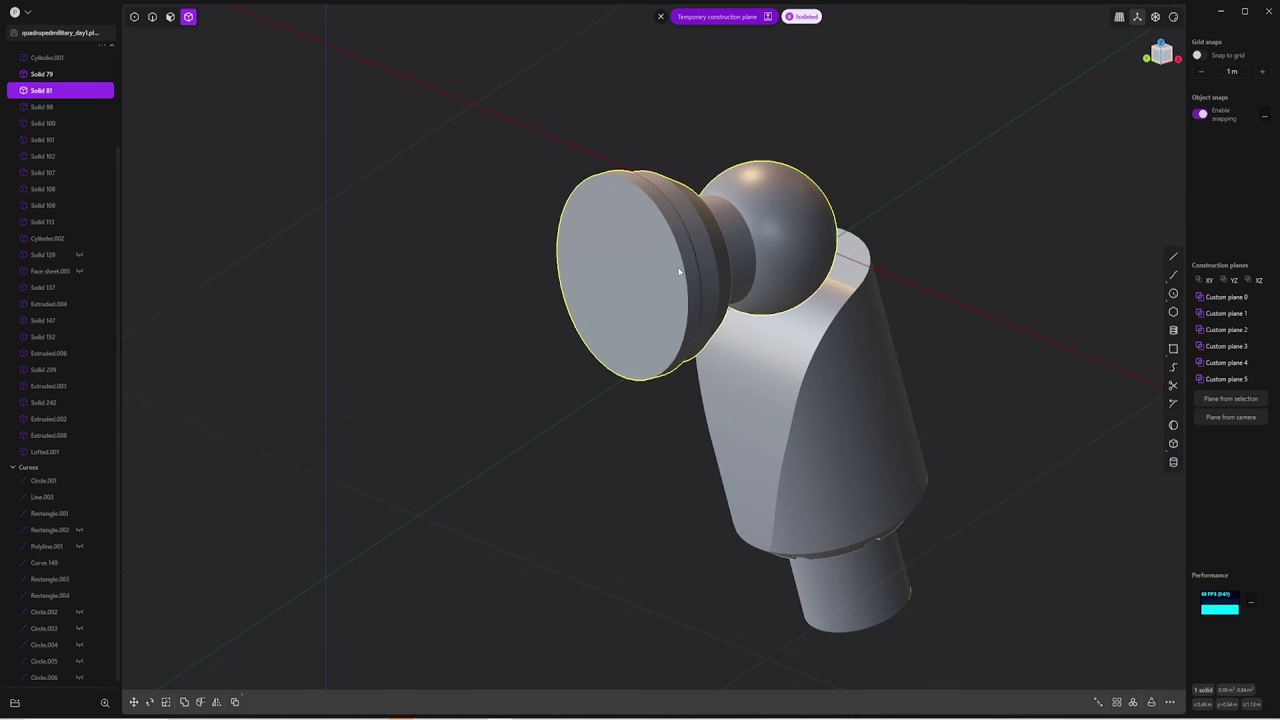
Separate the ball's face into a sheet and duplicate it with fdup
middle_drag(686, 275, 771, 190)
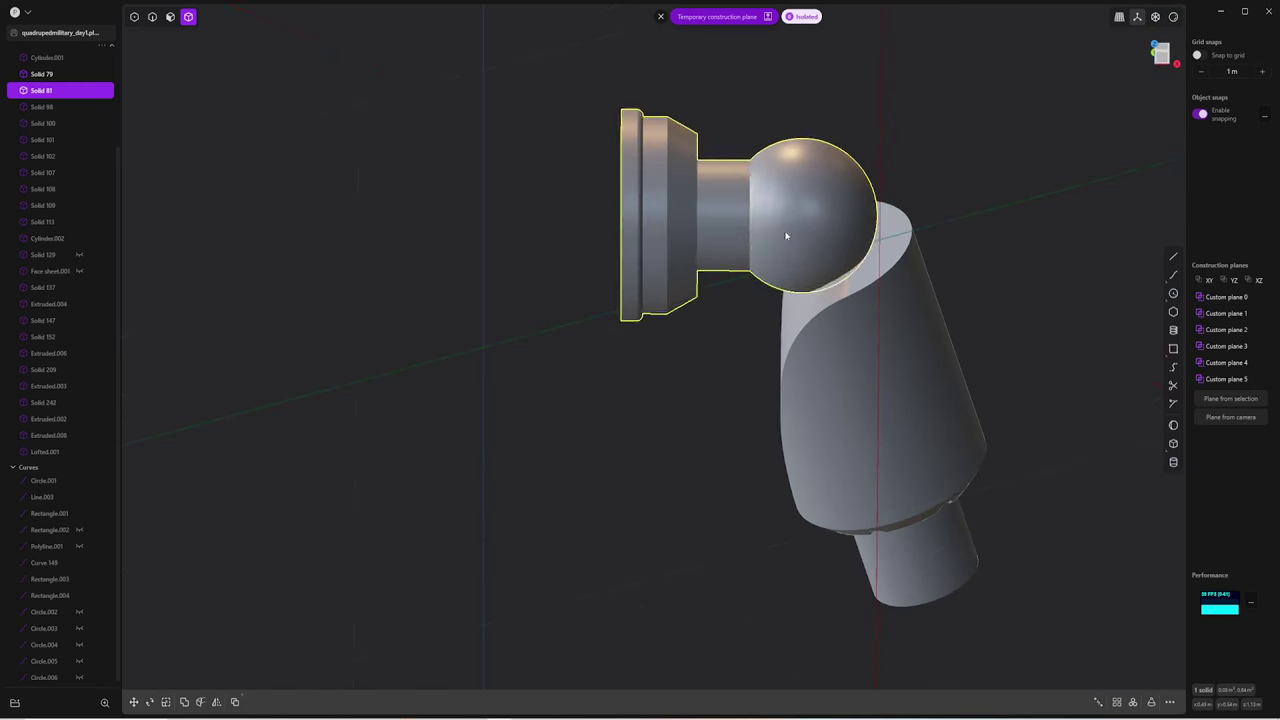
click(771, 190)
key(o)
key(Return)
click(771, 190)
key(o)
key(Return)
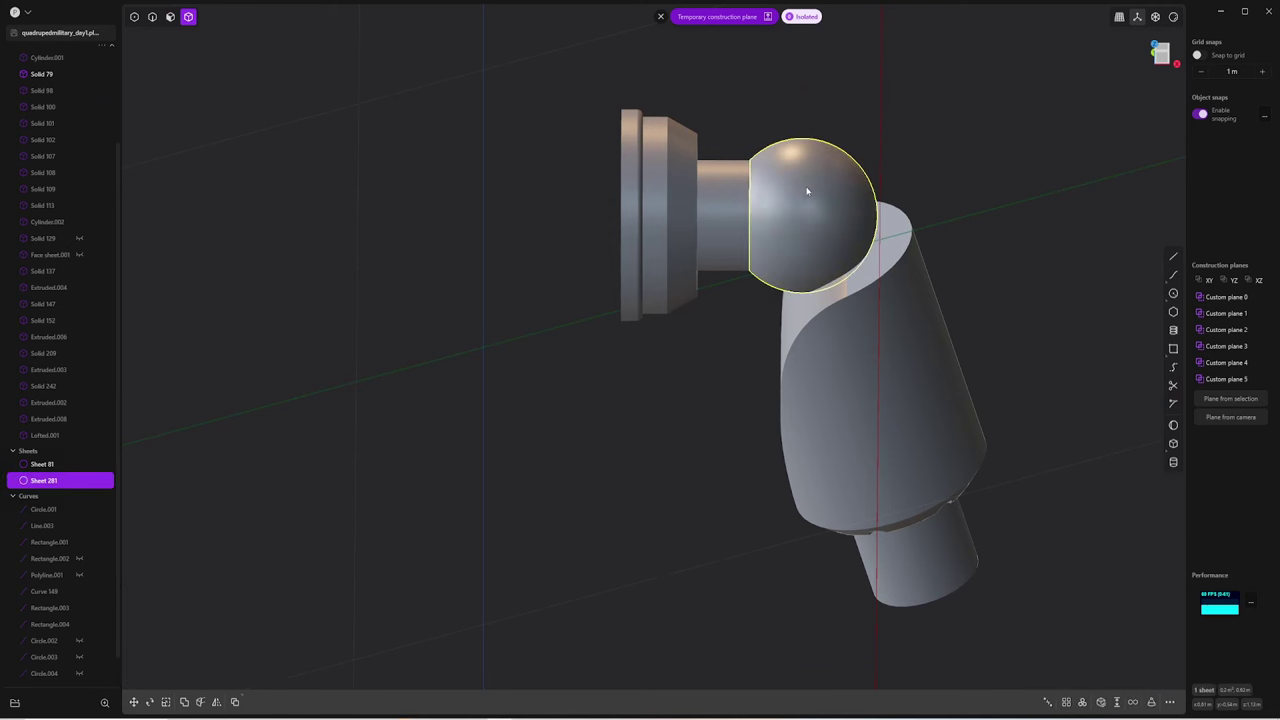
text(fdup)
key(Return)
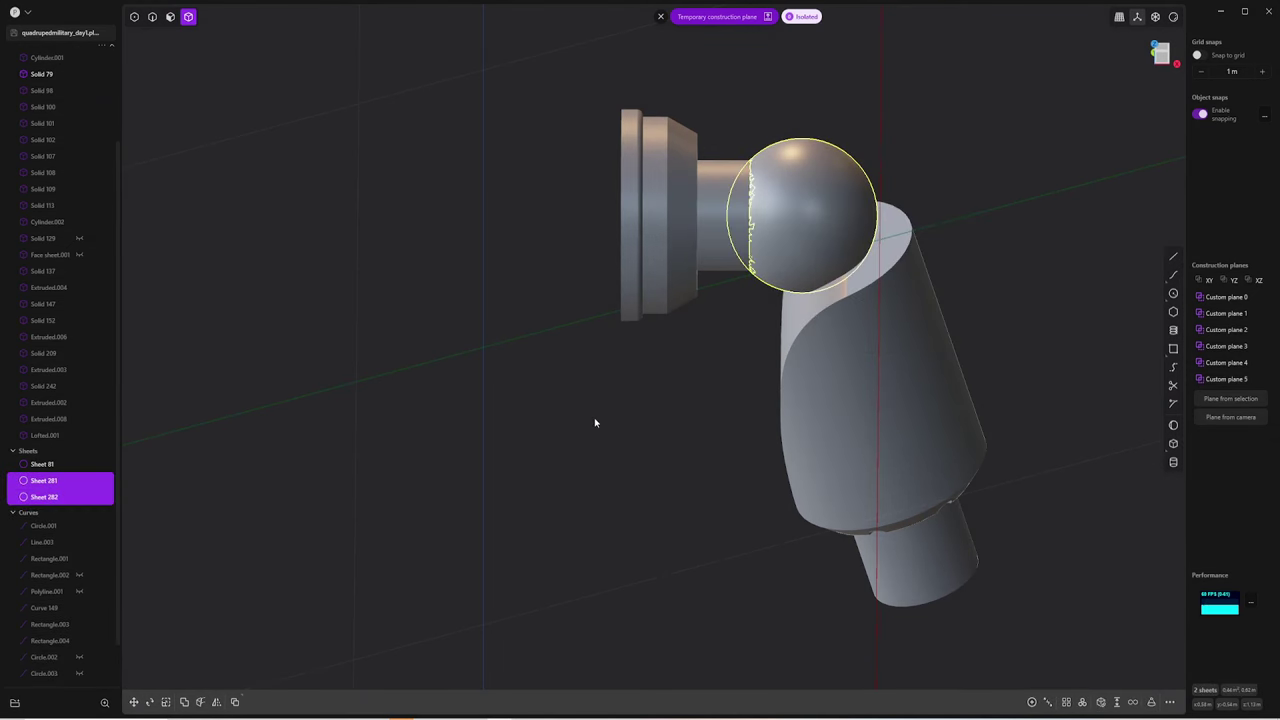
Join the ball sheets into one solid and isolate the ball in view
key(j)
click(828, 210)
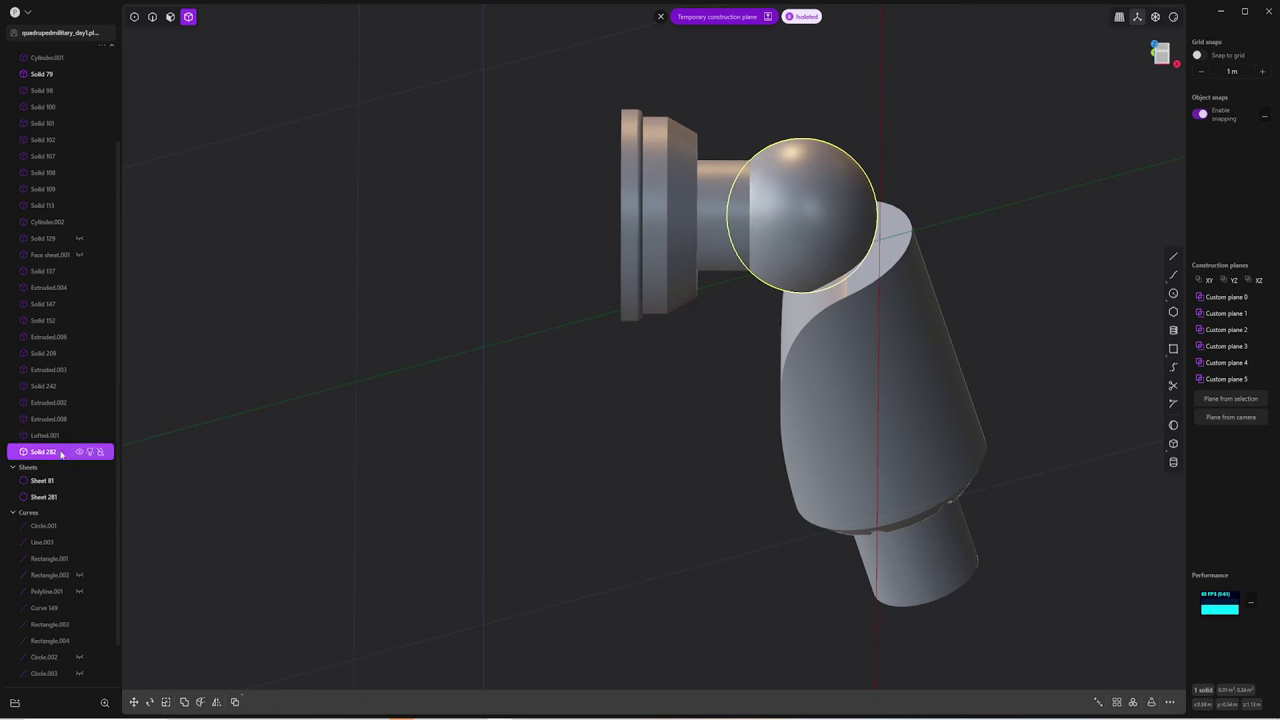
key(g)
key(Escape)
middle_drag(843, 180, 857, 271)
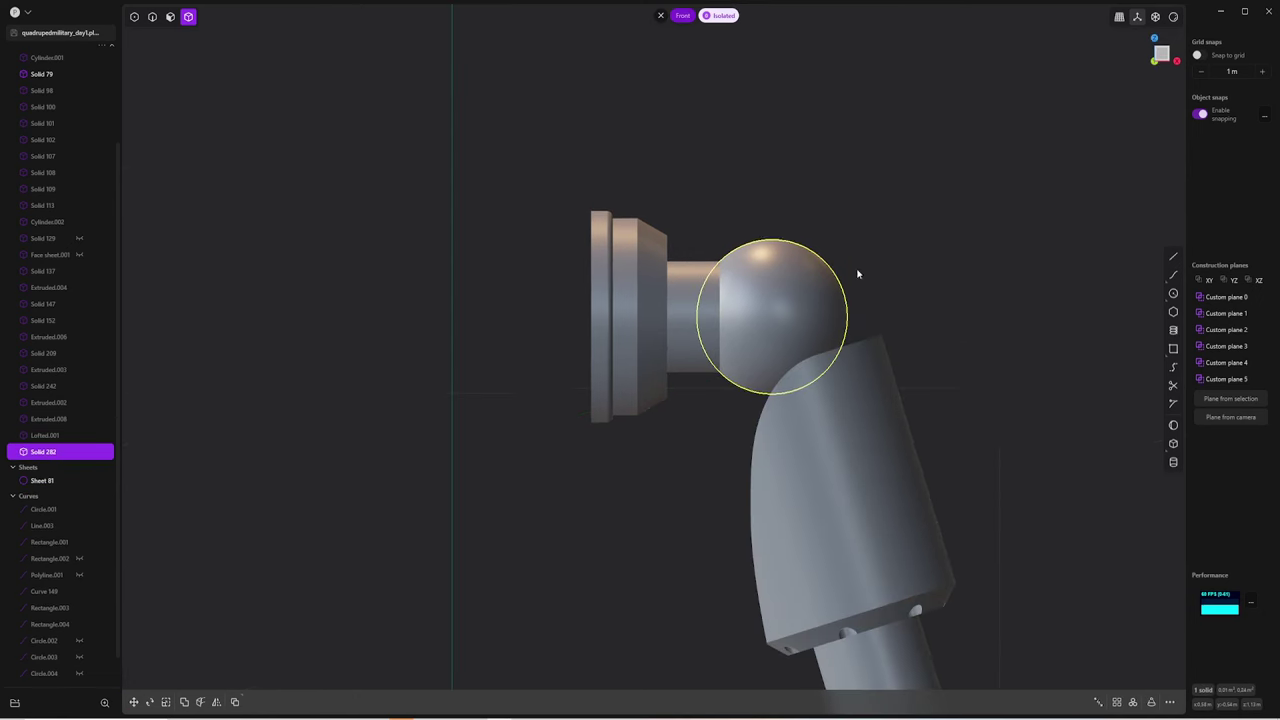
key(k)
mouse_move(757, 323)
middle_down()
mouse_move(798, 362)
mouse_move(631, 287)
middle_up()
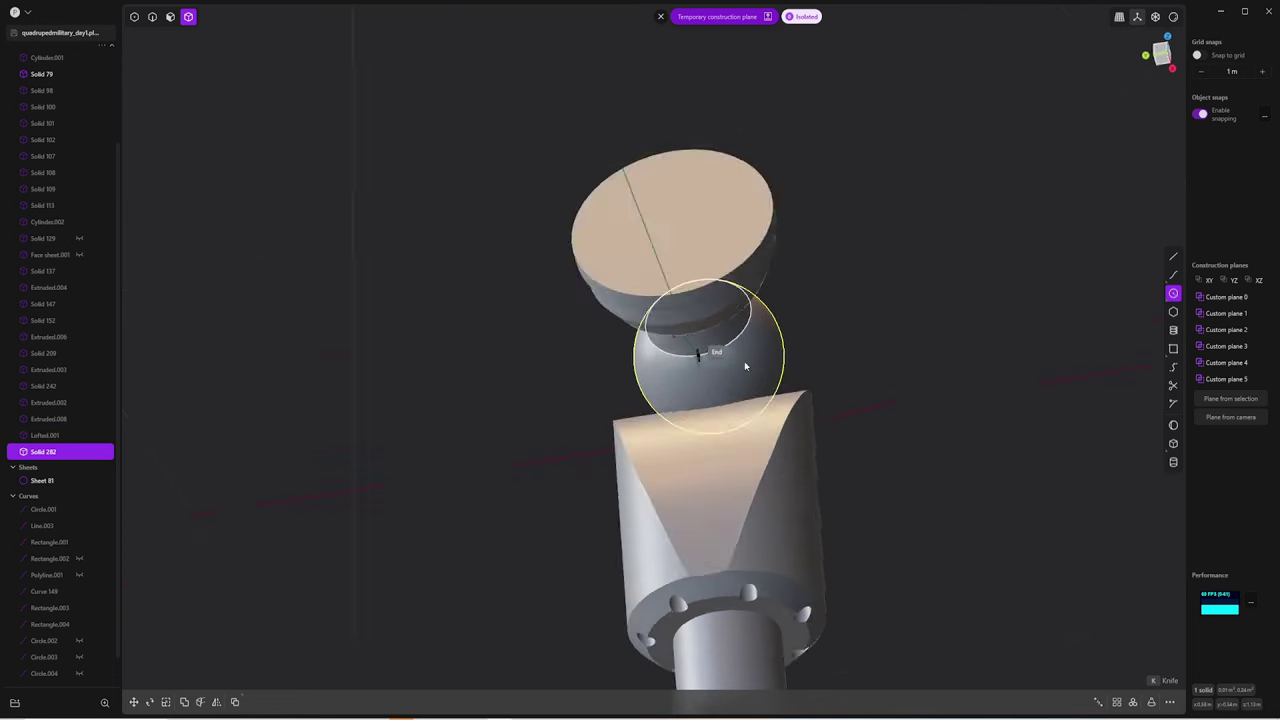
key(Escape)
key(slash)
key(Escape)
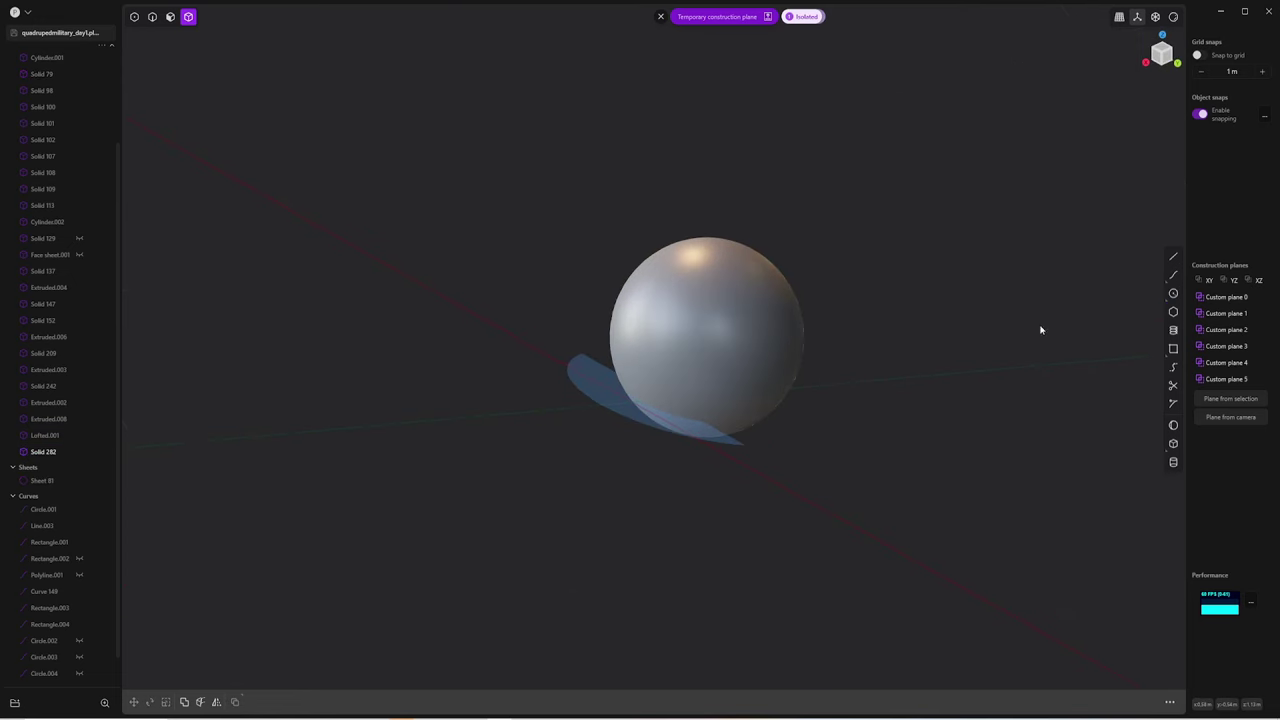
Draw a new cylinder centred on the ball, extending out from its face
click(1176, 462)
mouse_move(820, 277)
middle_down()
mouse_move(580, 437)
mouse_move(686, 366)
mouse_move(469, 353)
middle_up()
click(498, 355)
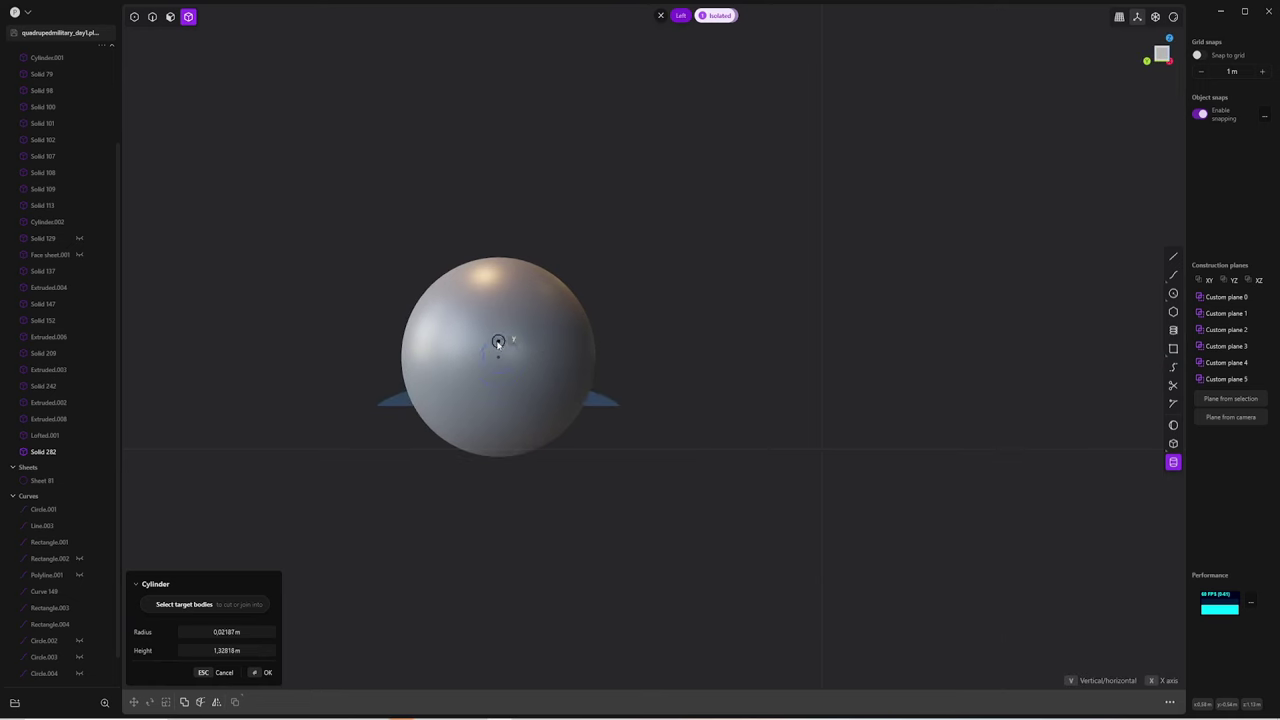
click(508, 280)
middle_drag(634, 491, 733, 323)
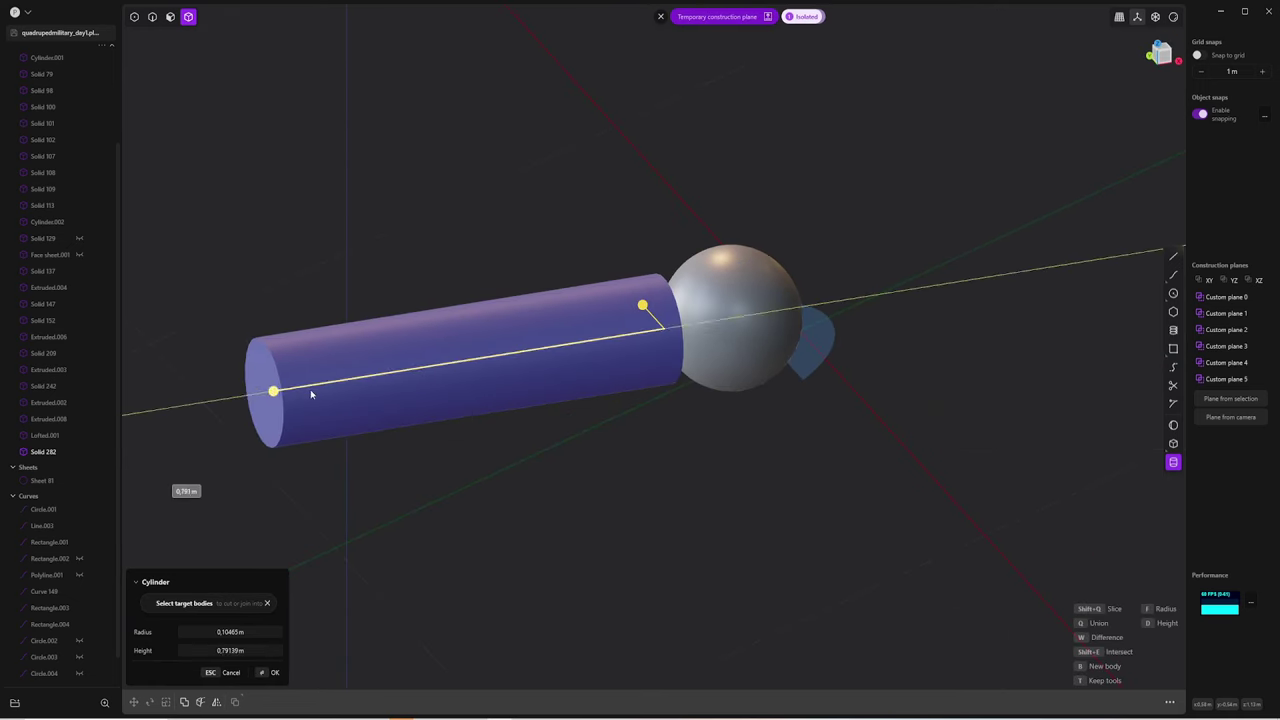
click(732, 323)
Move Cylinder.003 into place over the ball joint, checking it from top and front views
key(g)
key(KP_1)
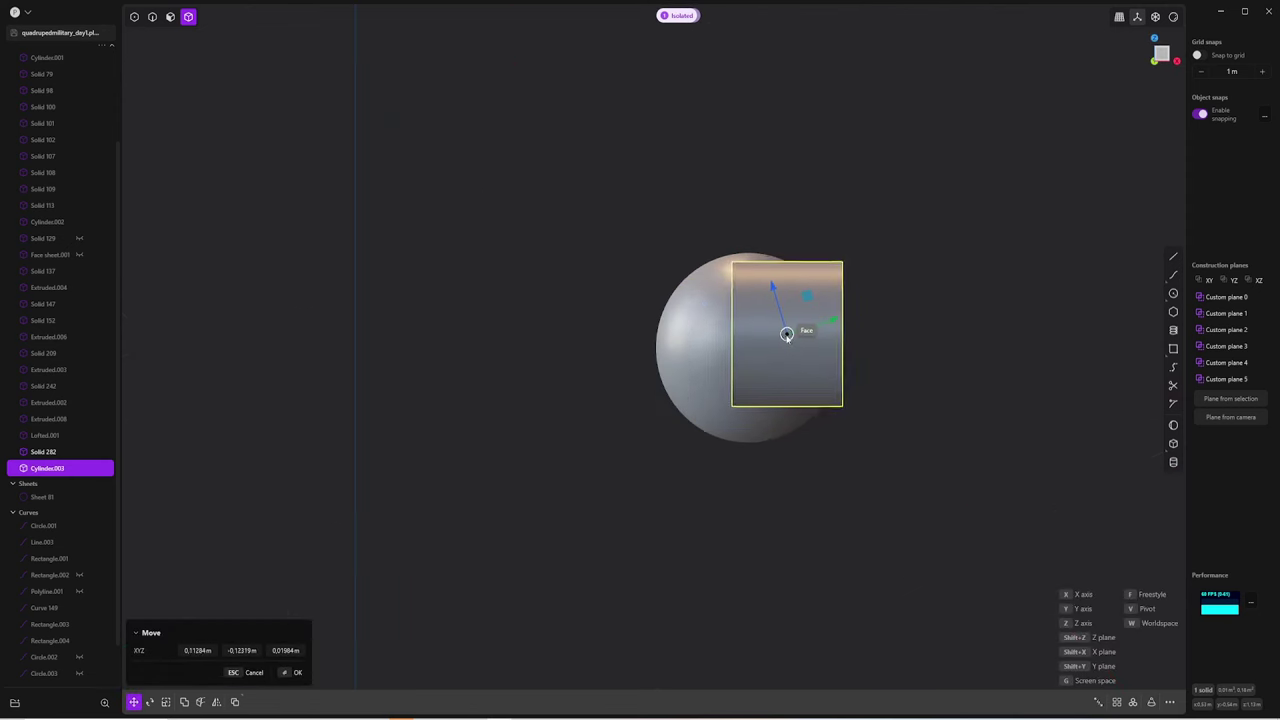
key(Escape)
scroll(890, 250, up, 2)
key(g)
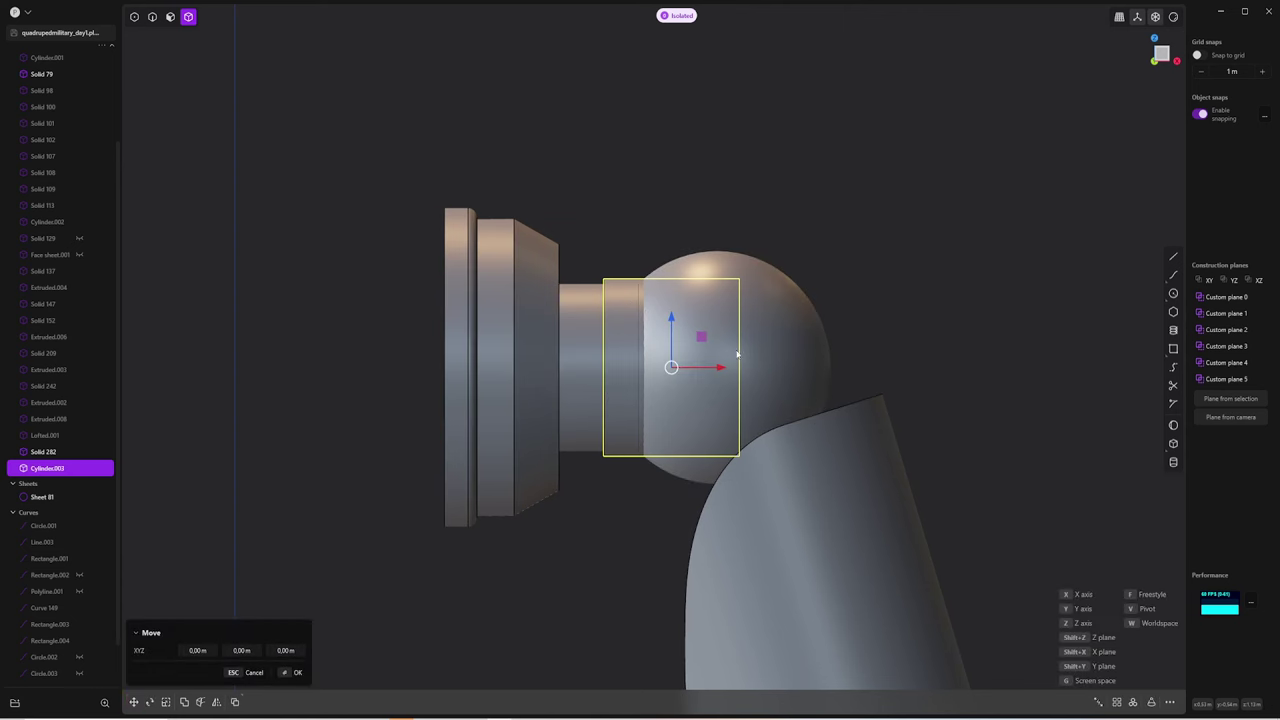
key(KP_7)
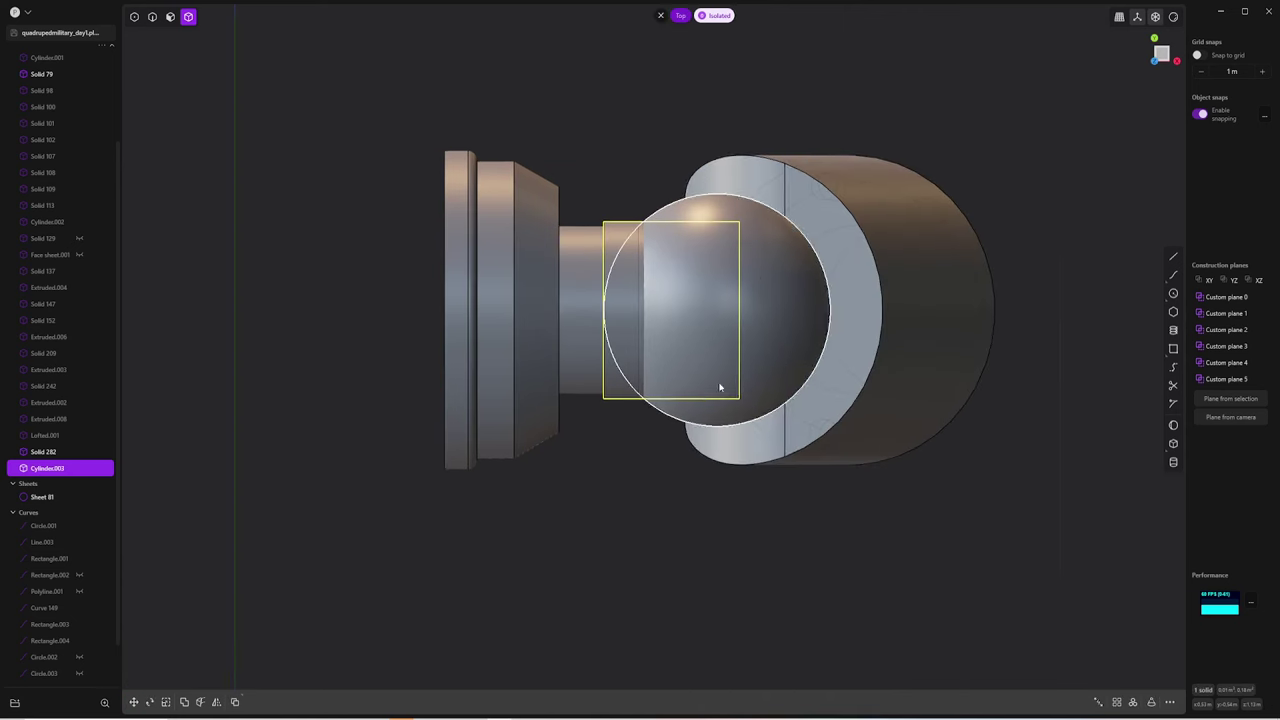
middle_drag(737, 317, 754, 506)
key(r)
key(Escape)
key(KP_1)
Tilt the cylinder to the leg's angle and offset the sleeve top toward the ball, angled about 13.75°
key(r)
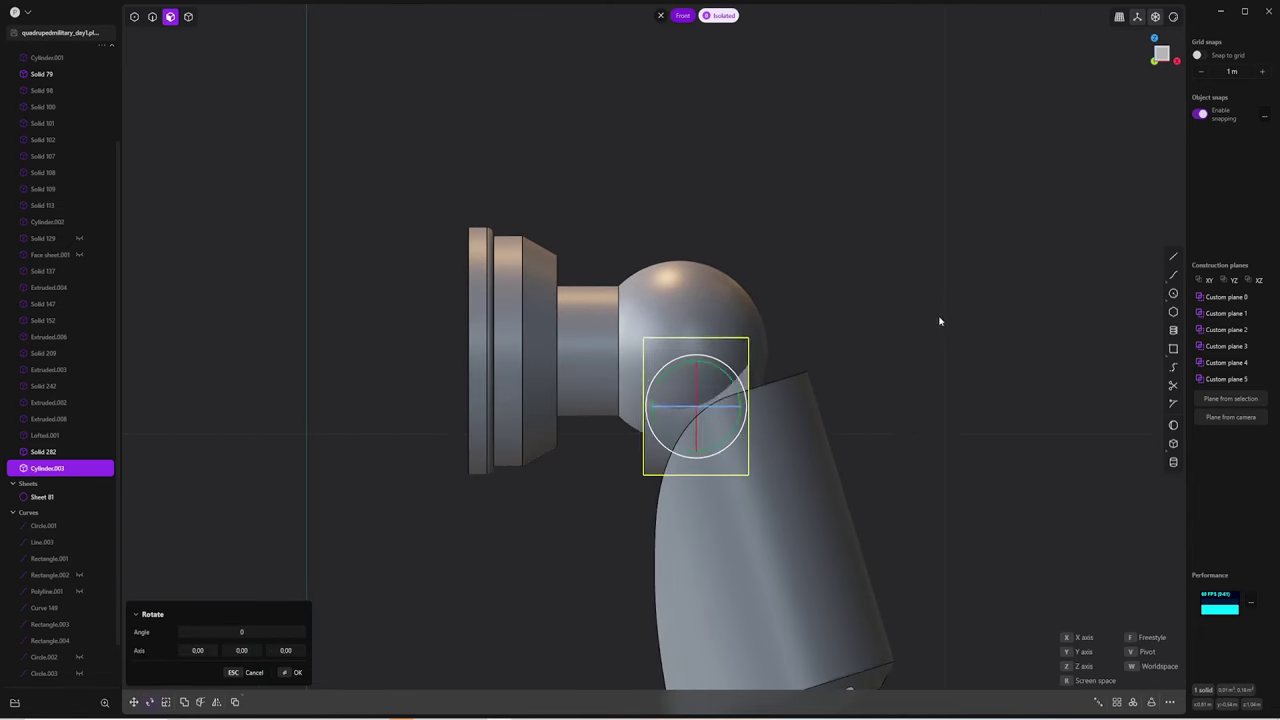
click(733, 407)
key(o)
middle_drag(733, 407, 629, 434)
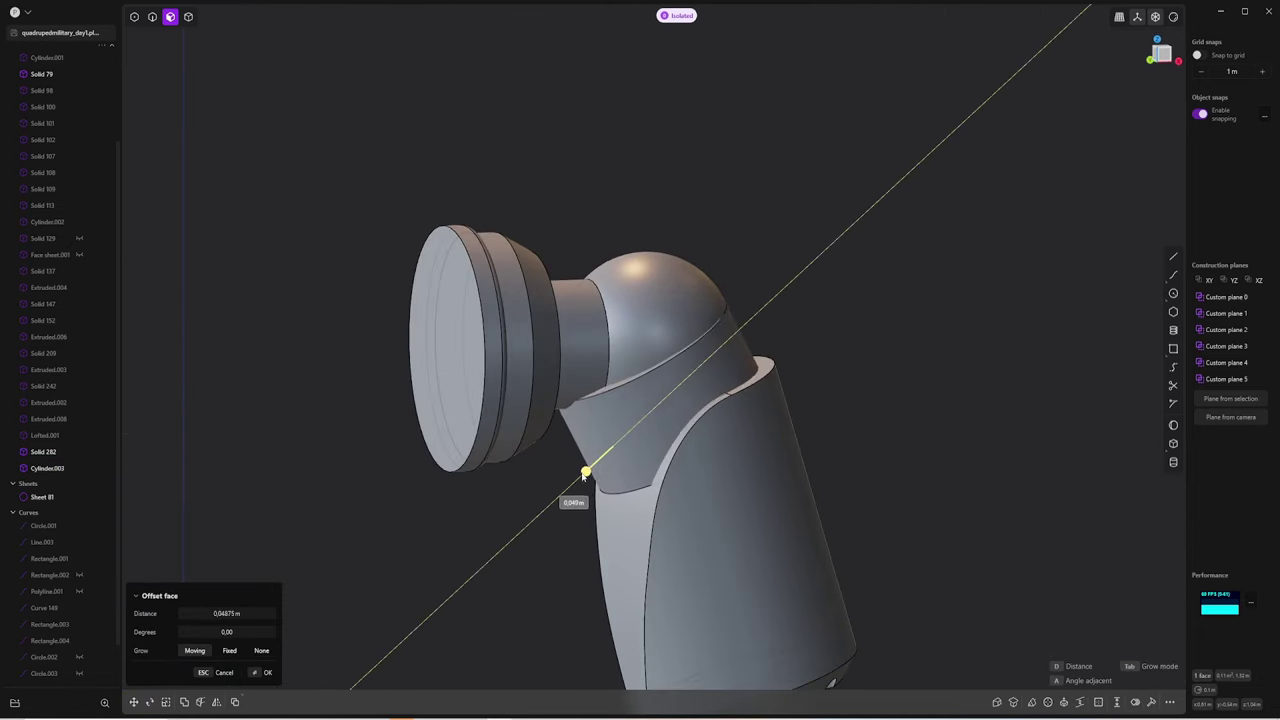
middle_drag(586, 470, 914, 306)
drag(584, 425, 586, 382)
middle_drag(586, 382, 618, 508)
drag(618, 508, 600, 540)
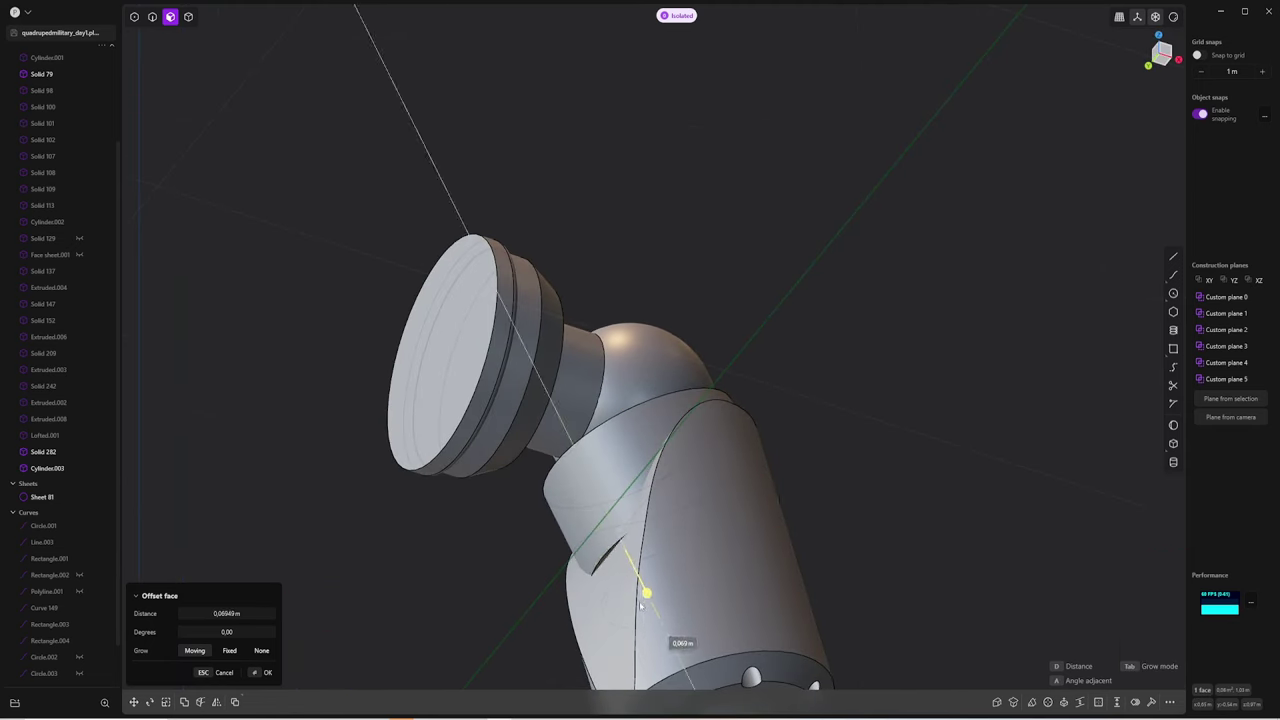
middle_drag(640, 560, 1000, 428)
drag(1000, 428, 846, 446)
key(Return)
Fillet the sleeve's collar edge
middle_drag(858, 436, 800, 420)
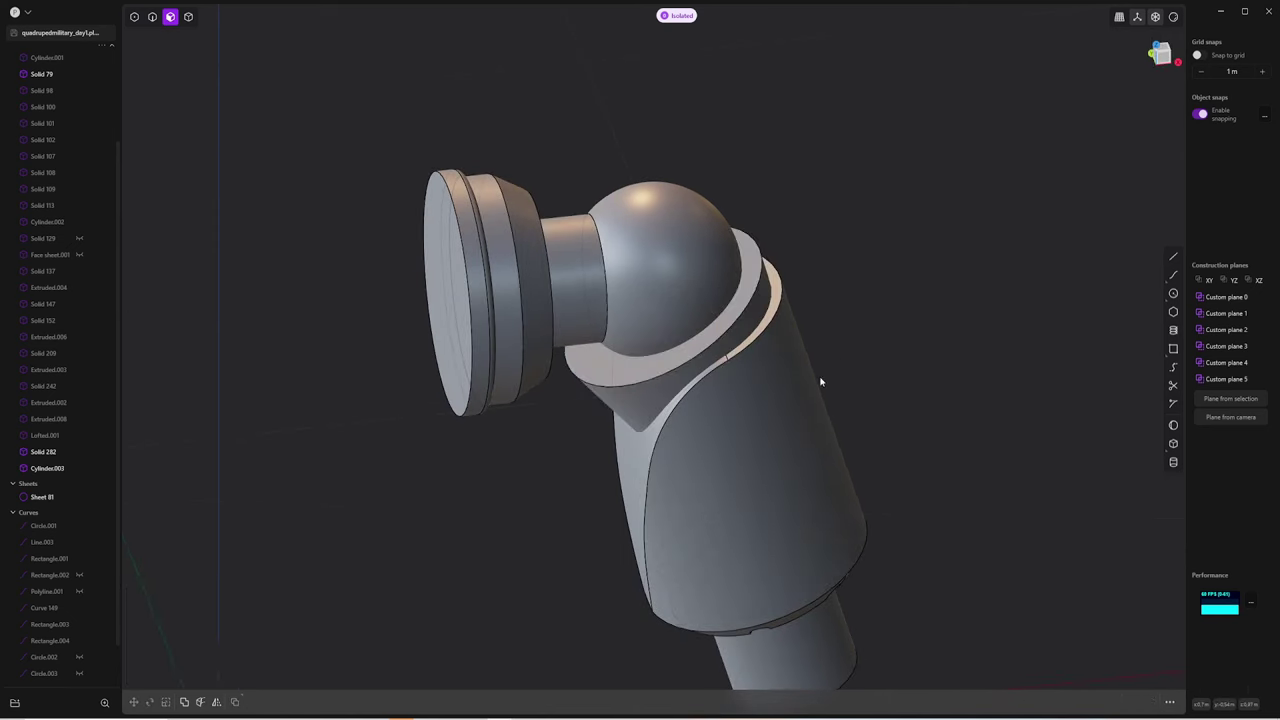
key(2)
click(752, 290)
key(f)
drag(736, 320, 738, 318)
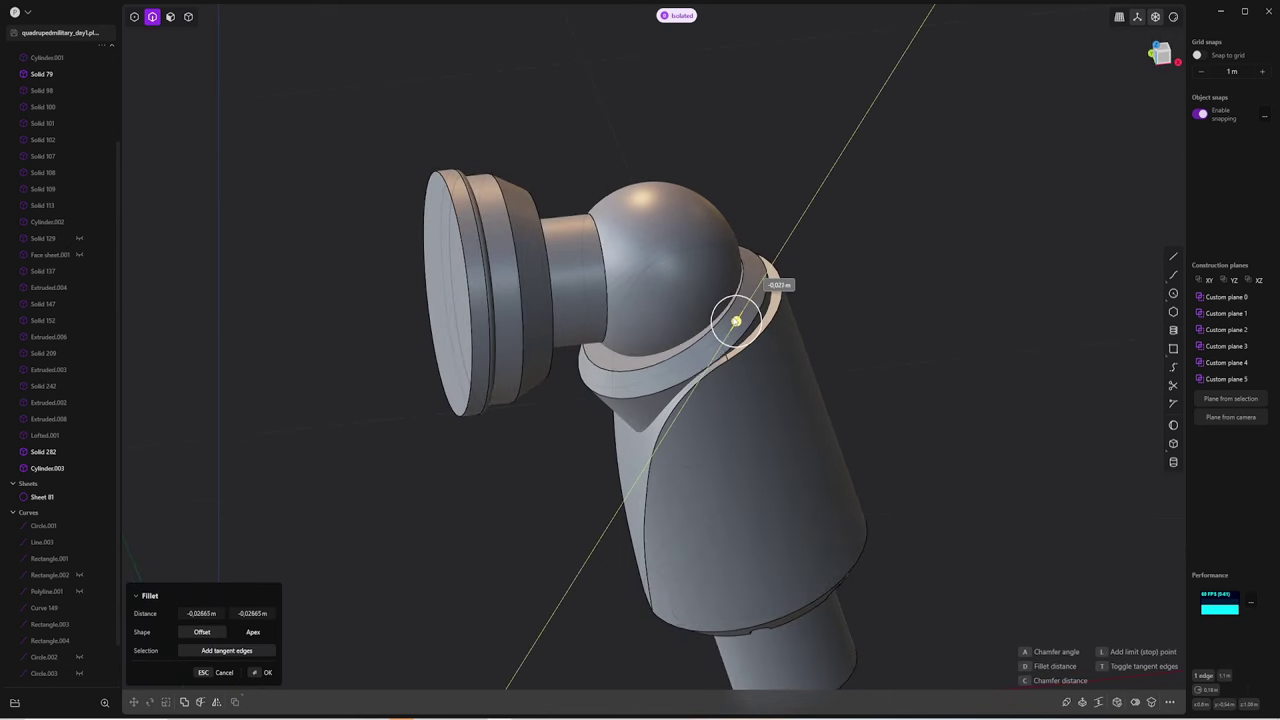
key(Return)
Try a roughly 0.007 m fillet on another sleeve edge, then cancel it
mouse_move(738, 318)
middle_down()
mouse_move(817, 289)
mouse_move(830, 344)
mouse_move(880, 355)
mouse_move(826, 334)
mouse_move(800, 300)
middle_up()
key(4)
click(891, 360)
key(Escape)
scroll(800, 300, up, 3)
key(2)
click(775, 258)
key(f)
middle_drag(778, 254, 736, 318)
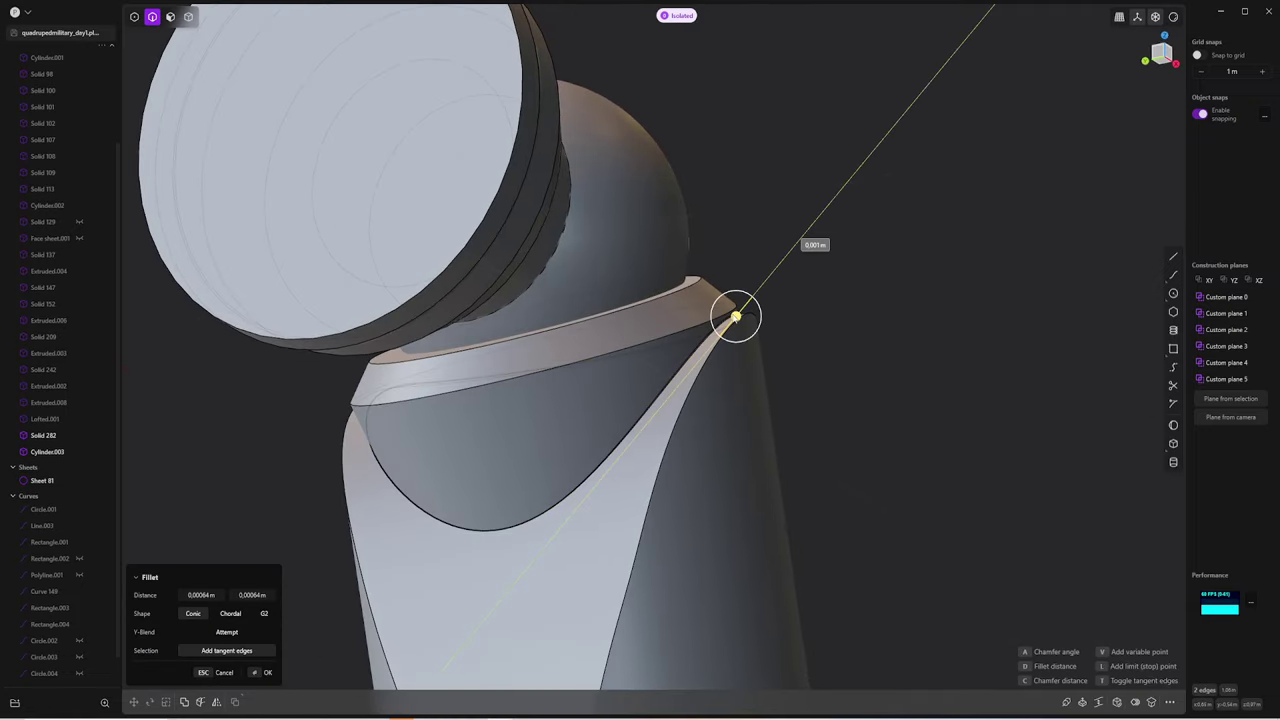
drag(736, 318, 739, 313)
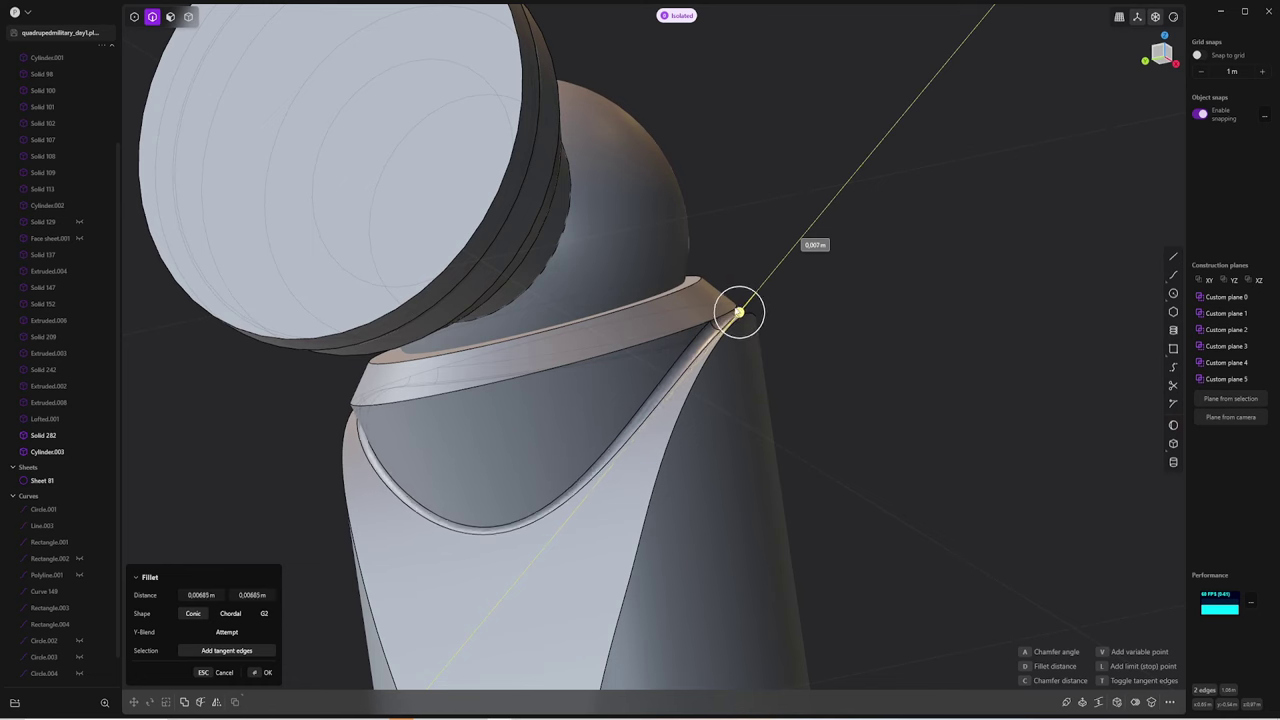
key(Escape)
Round the collar edge loop with a fillet and inspect the finished sleeve
middle_drag(797, 275, 740, 310)
click(740, 310)
key(f)
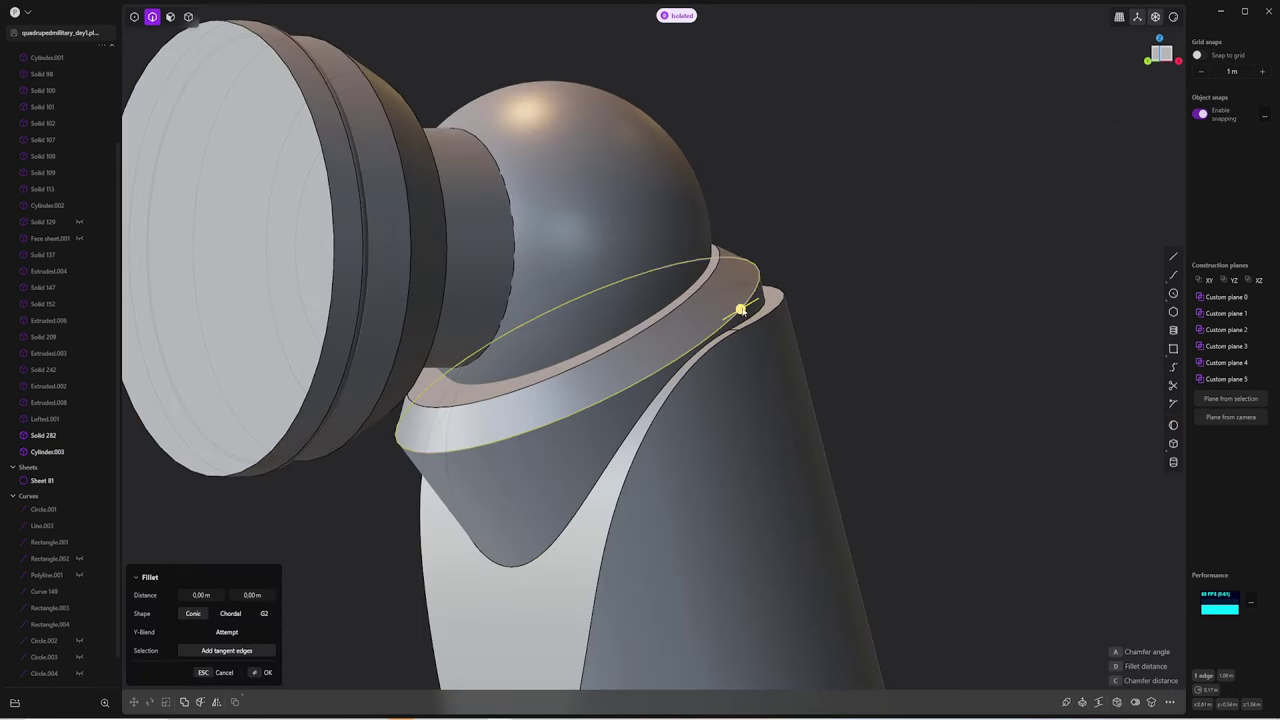
drag(740, 310, 748, 297)
key(Return)
scroll(771, 286, down, 3)
scroll(865, 319, down, 3)
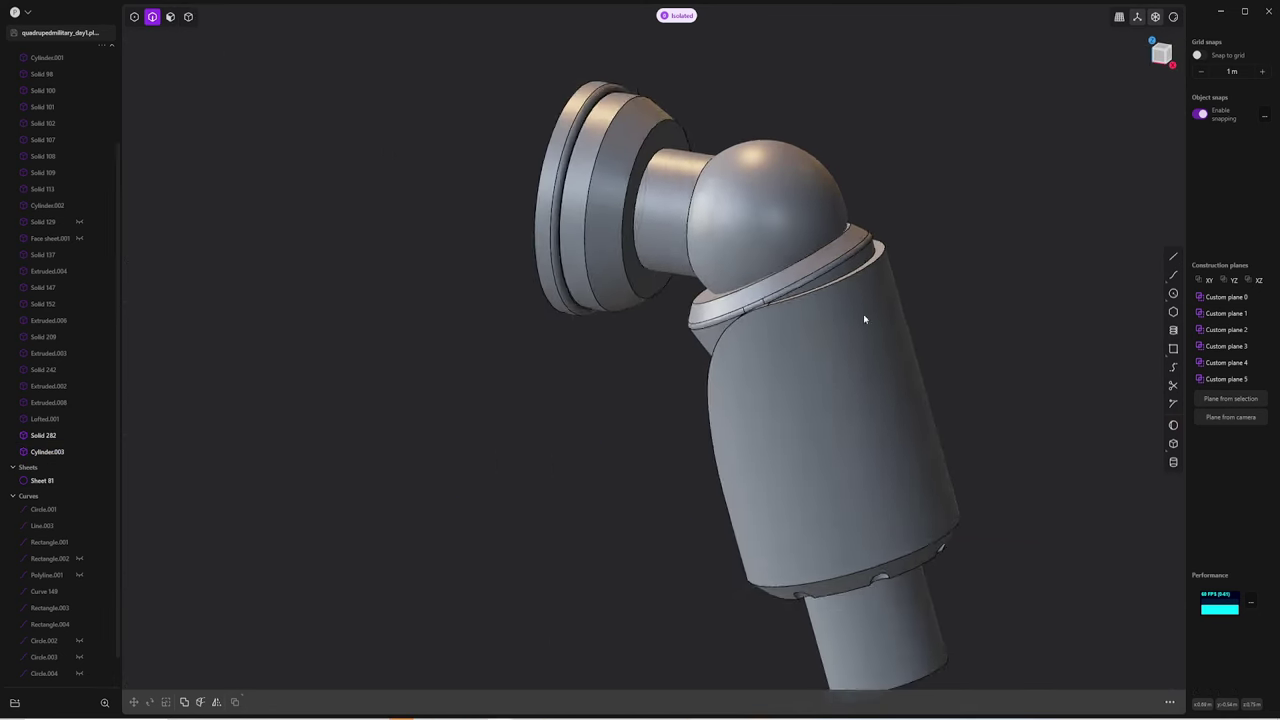
mouse_move(865, 319)
middle_down()
mouse_move(905, 226)
mouse_move(714, 254)
mouse_move(634, 289)
middle_up()
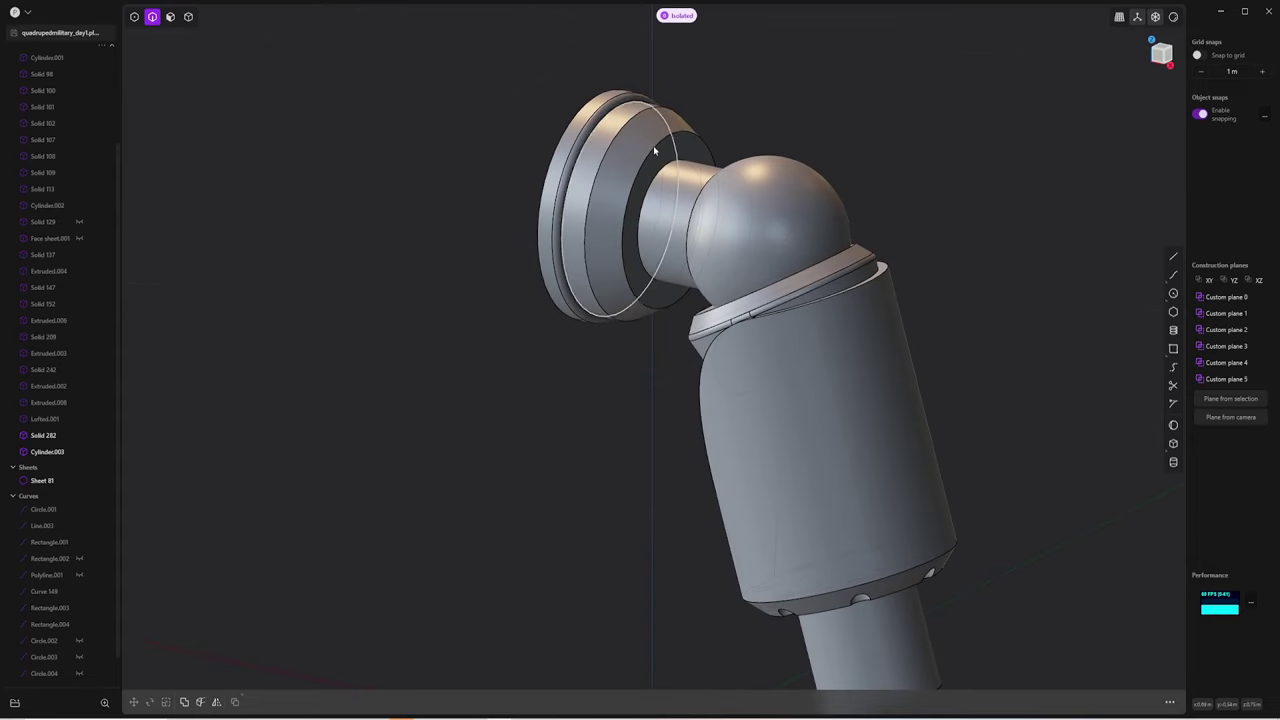
Exit Isolate to show the full robot and orbit toward its front
key(slash)
key(4)
mouse_move(655, 150)
middle_down()
mouse_move(749, 380)
mouse_move(861, 381)
mouse_move(934, 349)
middle_up()
scroll(732, 387, up, 3)
scroll(732, 387, down, 3)
Set up a temporary drawing plane on the leg sleeve's outer face
scroll(934, 400, up, 3)
middle_drag(934, 434, 908, 326)
key(3)
click(796, 373)
key(o)
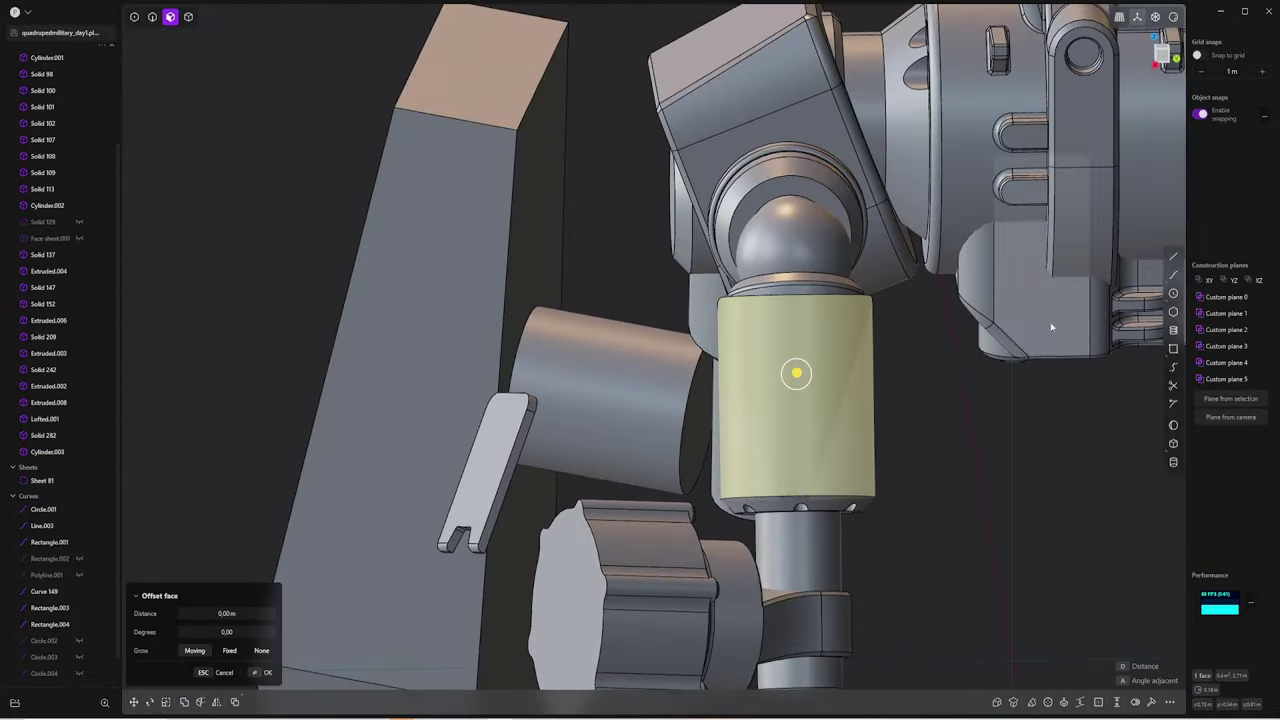
click(1231, 398)
scroll(790, 340, up, 2)
scroll(790, 340, up, 2)
Draw a rectangle on the sleeve face and chamfer its corners
key(r)
scroll(800, 340, up, 1)
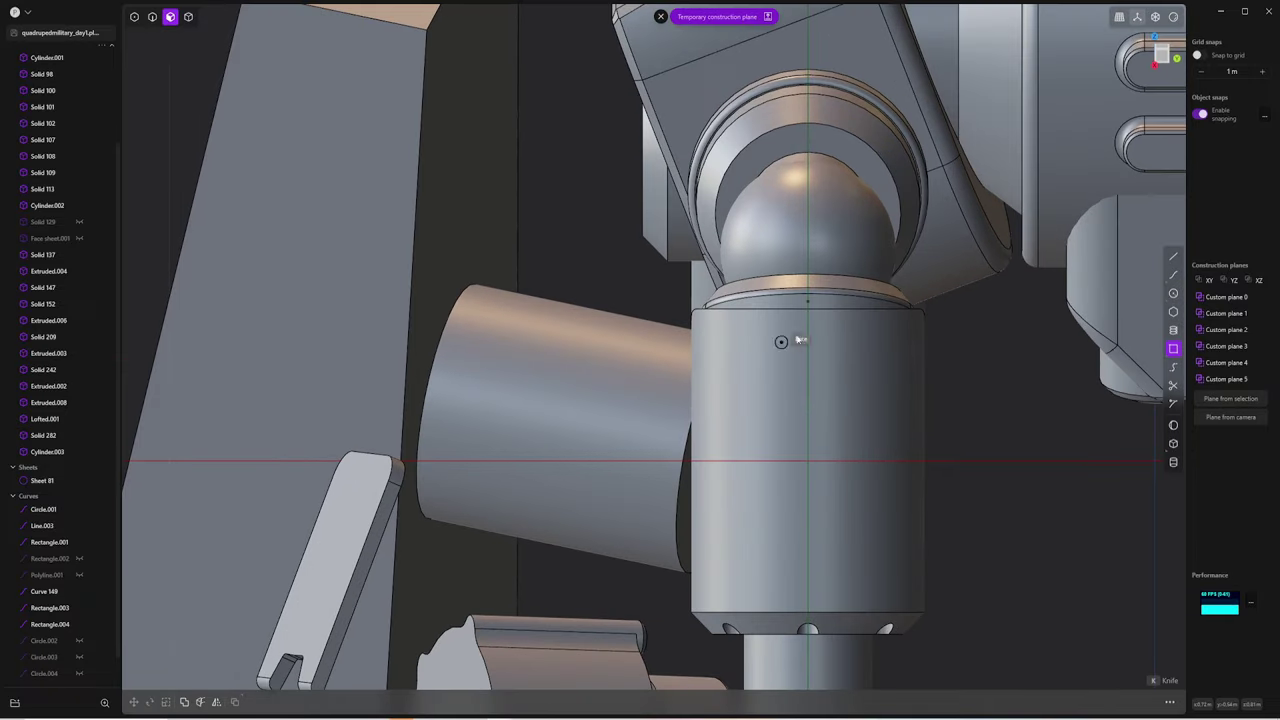
click(835, 410)
scroll(835, 428, up, 1)
key(f)
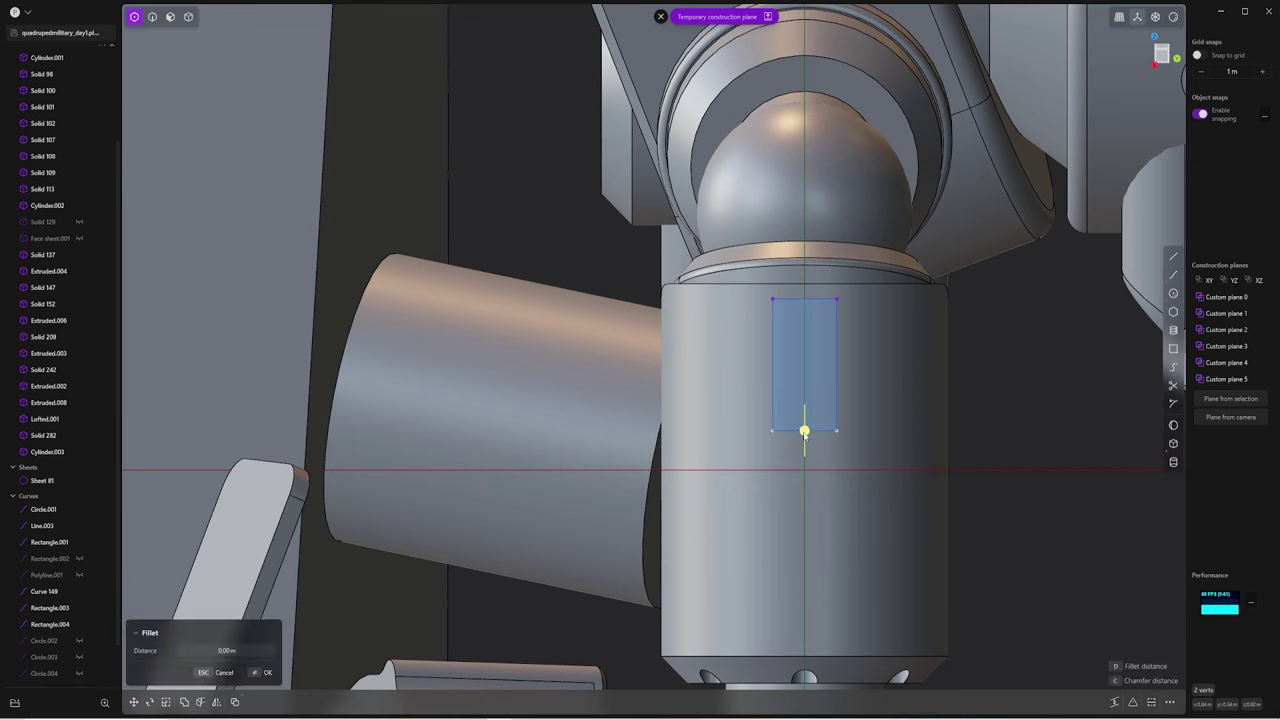
key(Return)
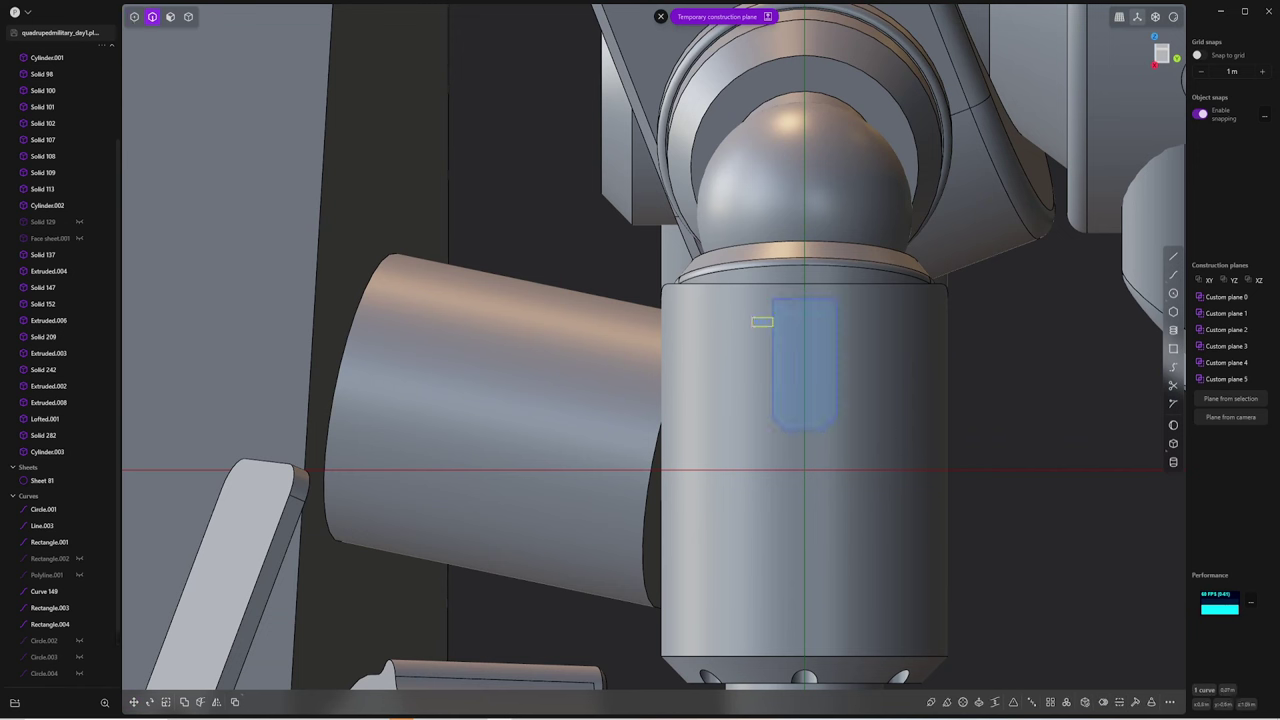
Array the small rectangle into three stacked copies along the left side
key(alt+a)
scroll(762, 394, down, 1)
scroll(764, 392, down, 1)
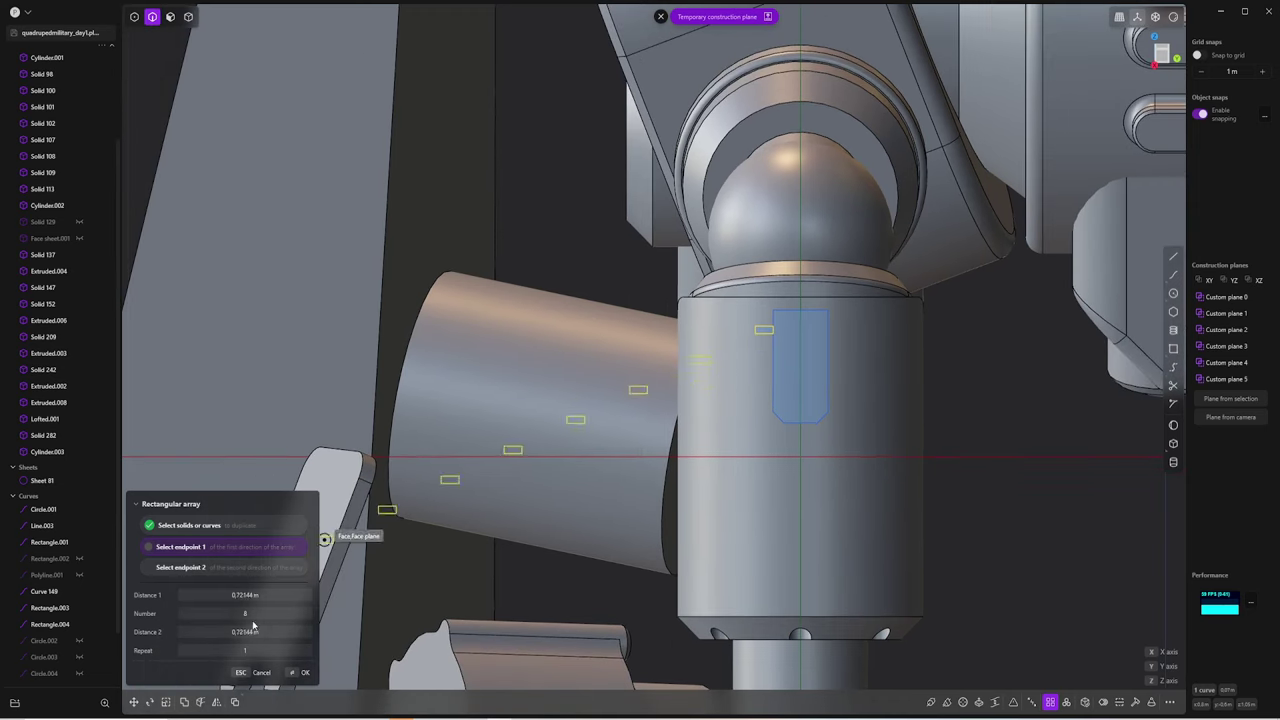
click(764, 393)
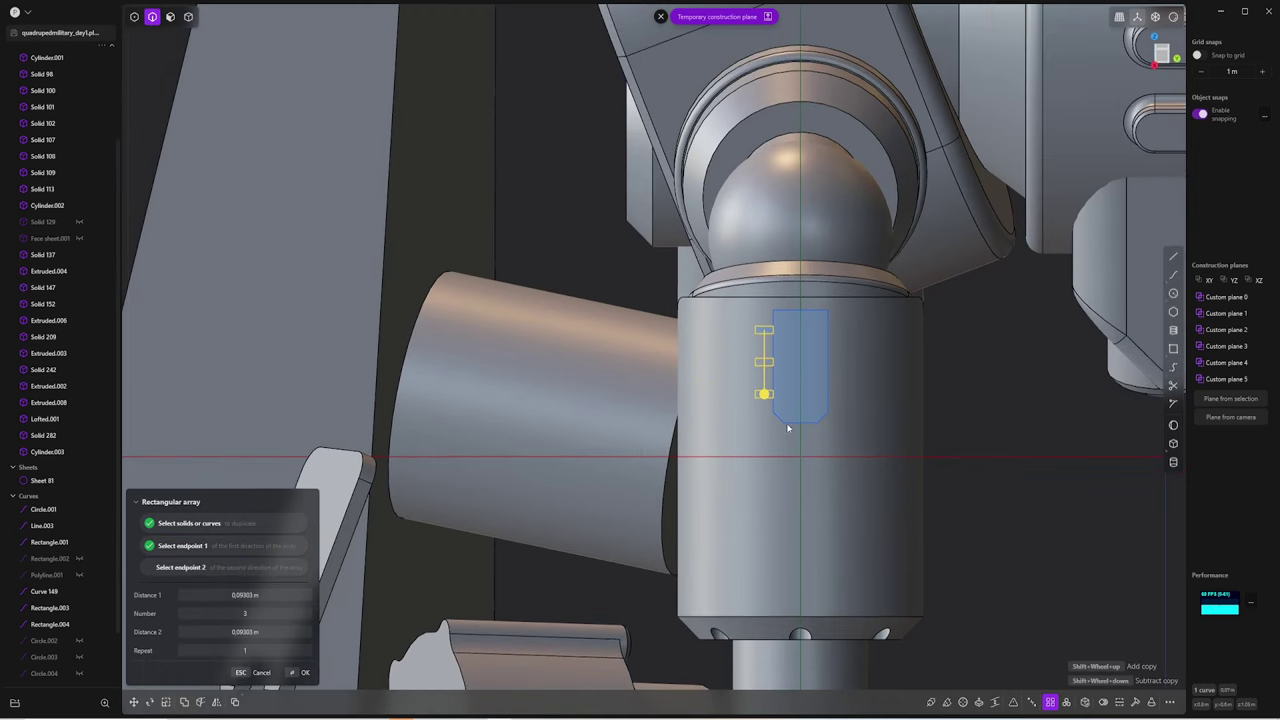
key(Return)
scroll(785, 370, up, 1)
Mirror the three small rectangles to the right side
key(alt+x)
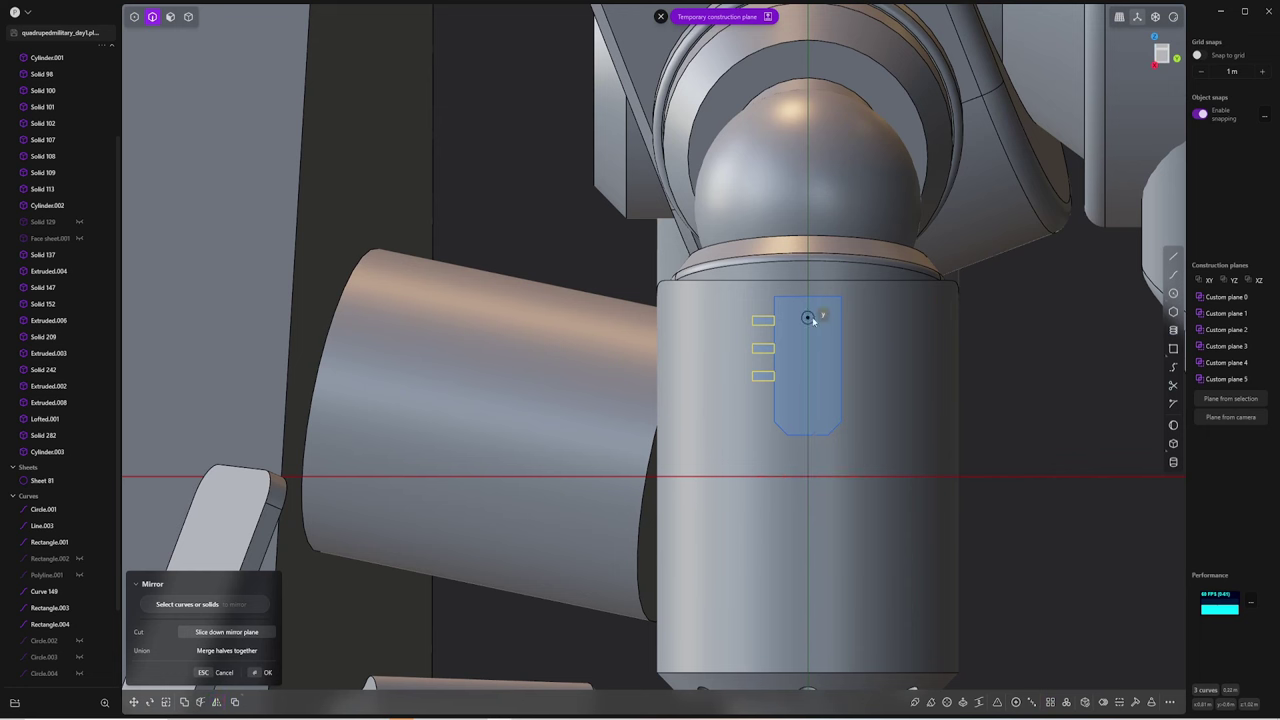
click(806, 374)
key(Return)
scroll(795, 357, up, 1)
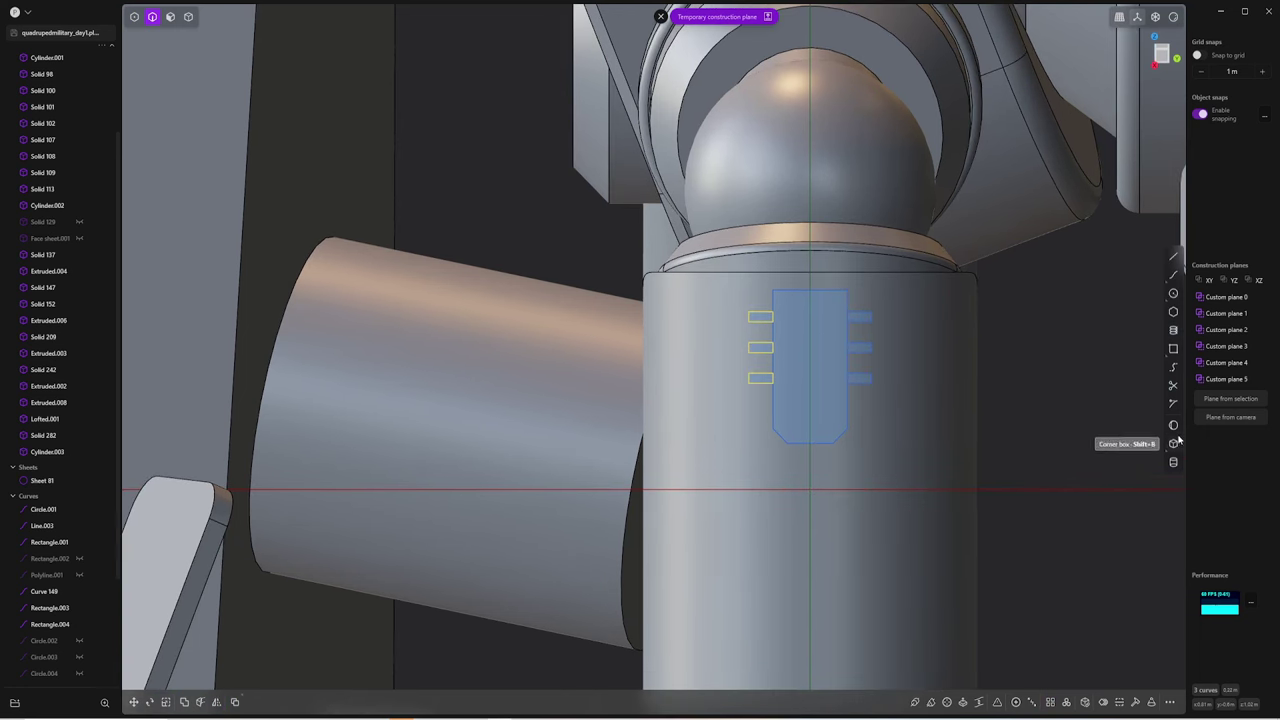
click(1173, 386)
scroll(1103, 366, up, 1)
Trim the left tabs into the main outline, merging the bottom and top tabs
key(Escape)
key(t)
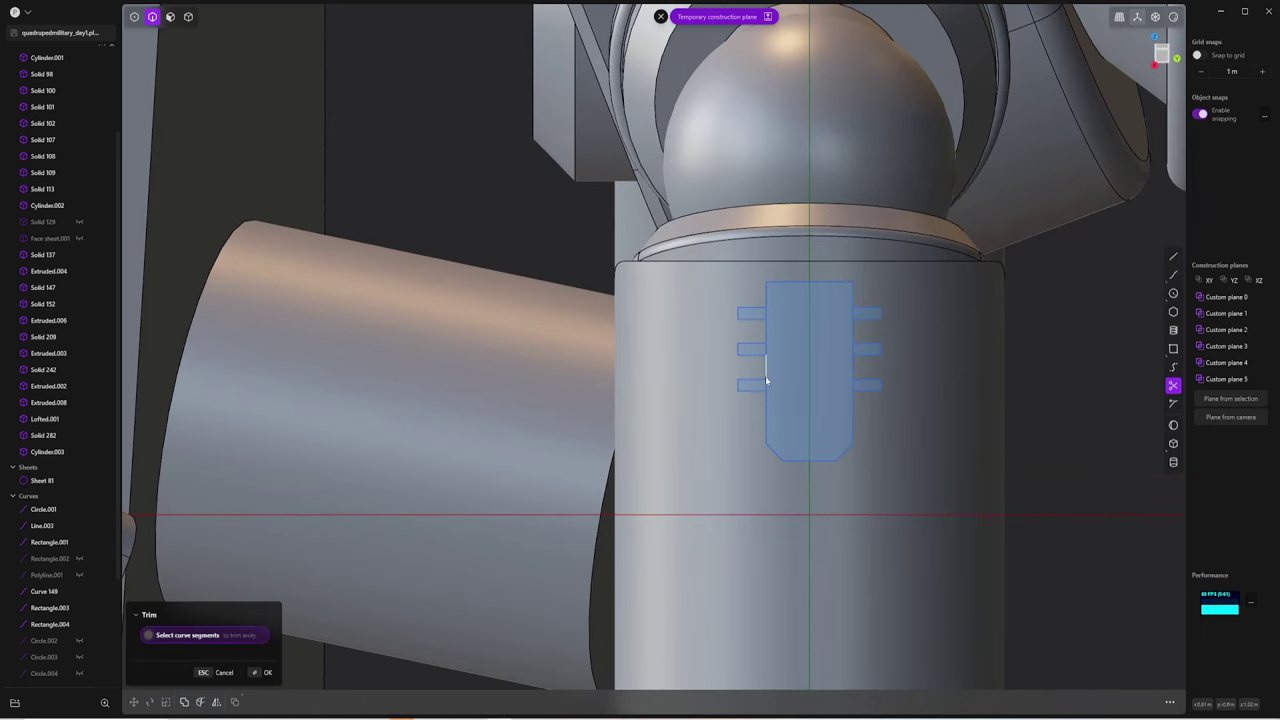
click(769, 353)
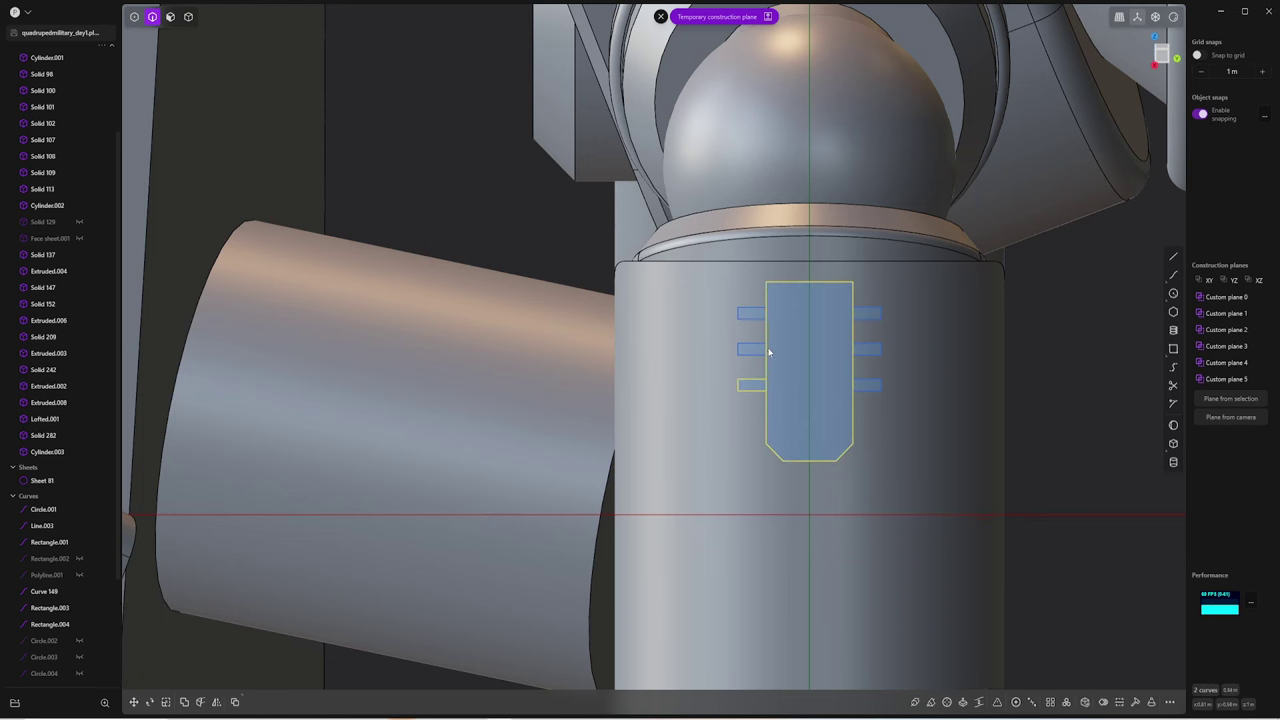
key(t)
click(767, 388)
scroll(777, 374, up, 1)
click(1173, 387)
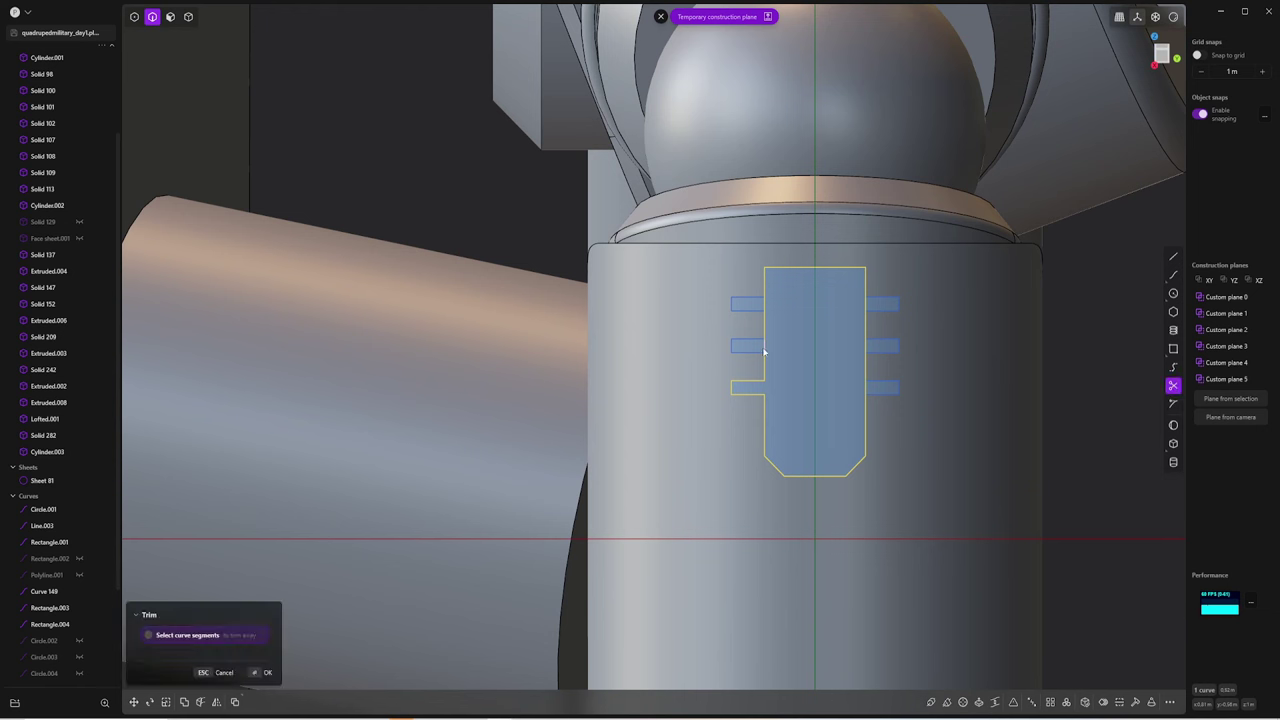
click(763, 304)
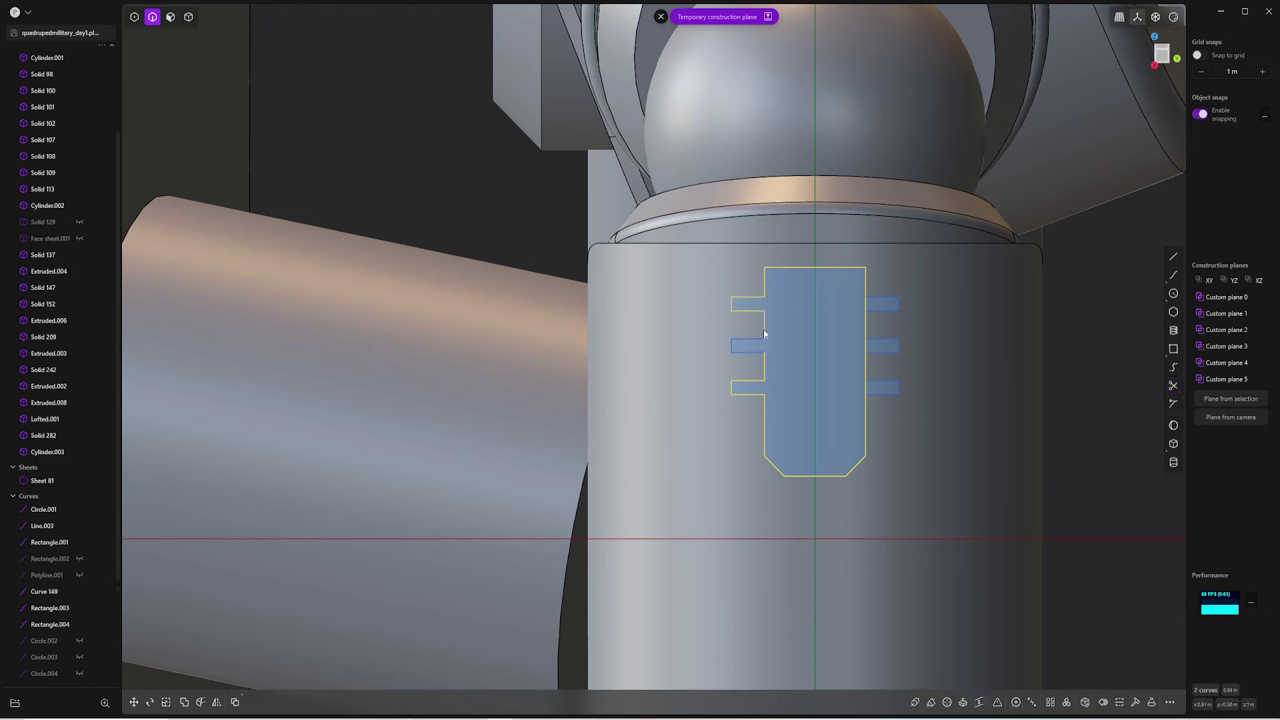
key(alt+x)
click(816, 293)
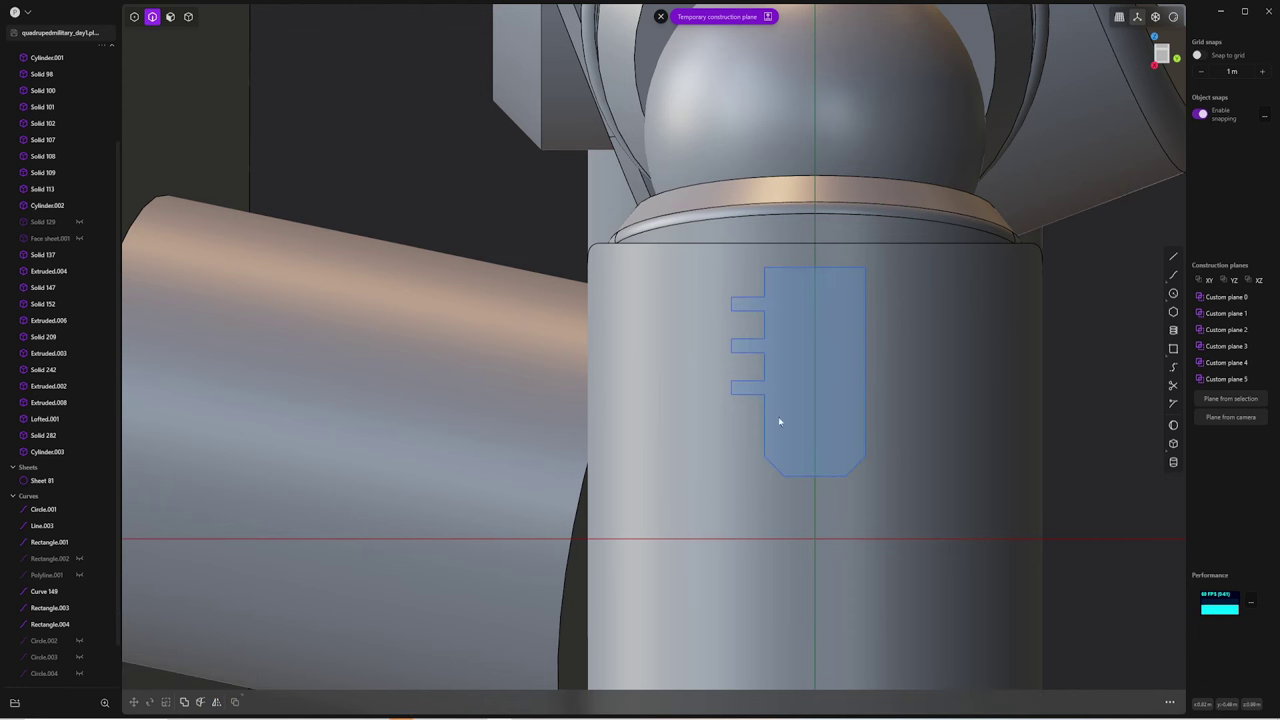
Mirror the notched tab outline onto the right side
click(765, 345)
key(alt+x)
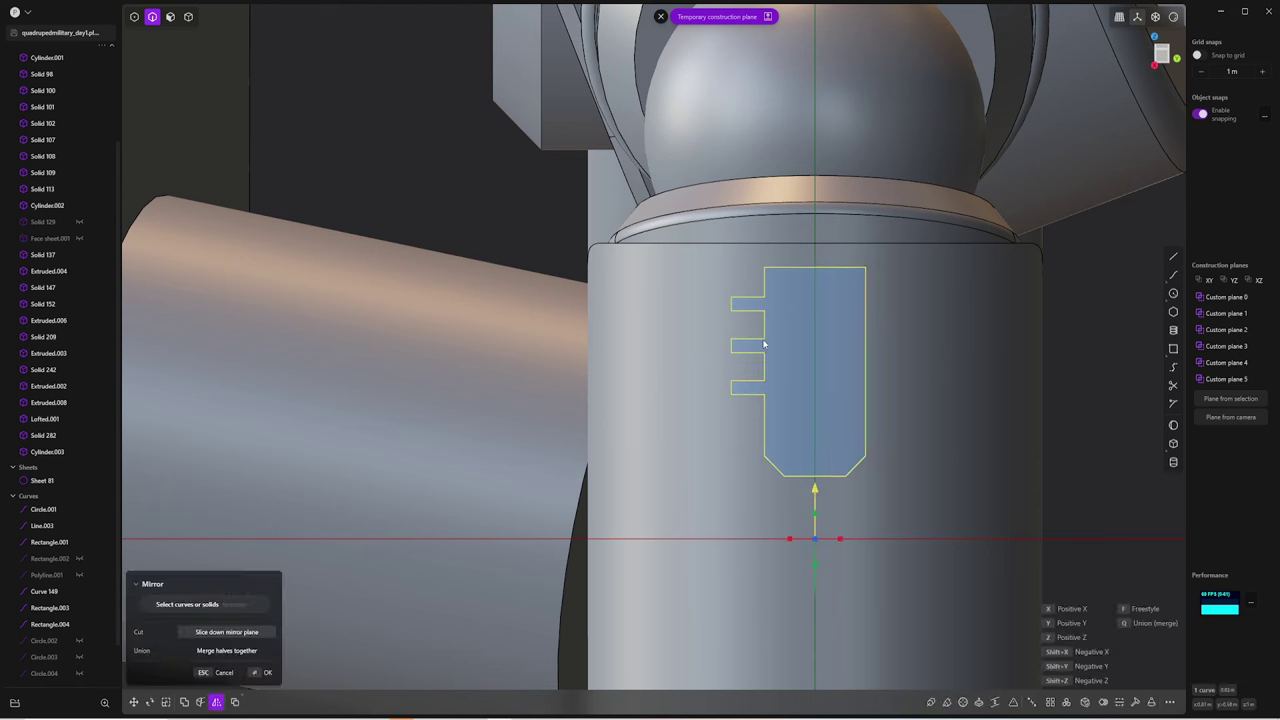
key(Return)
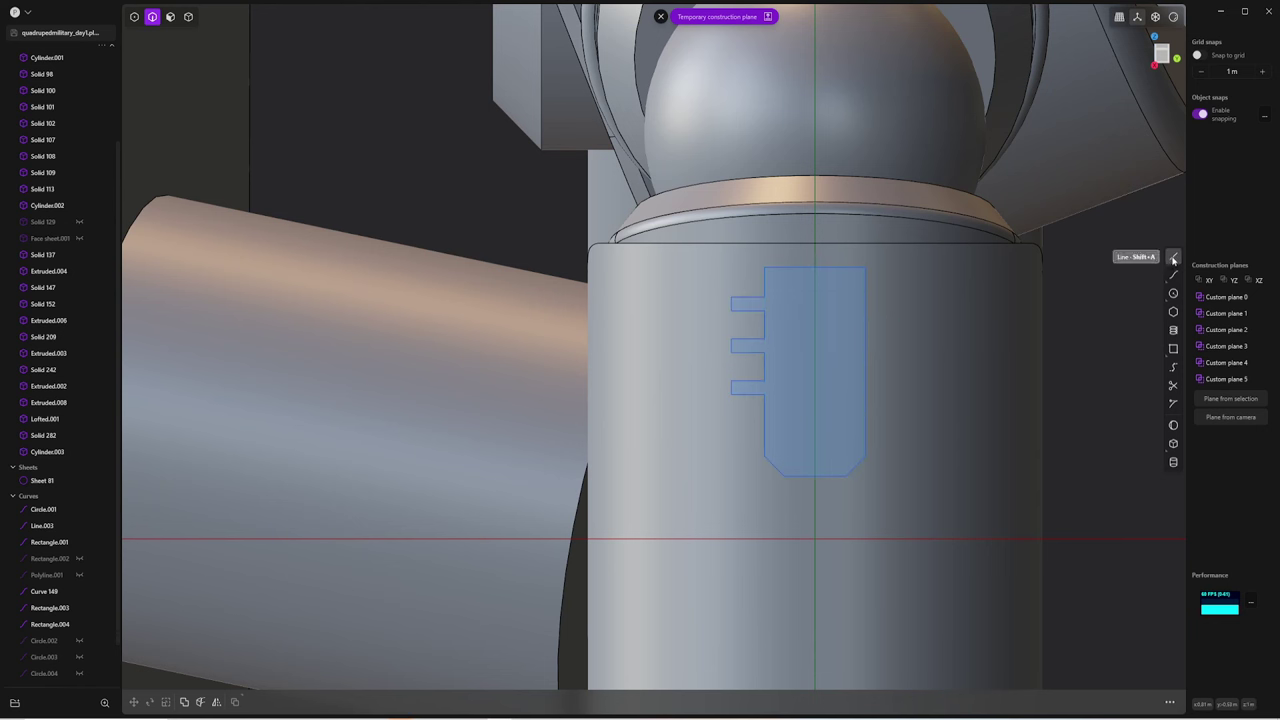
click(860, 305)
key(c)
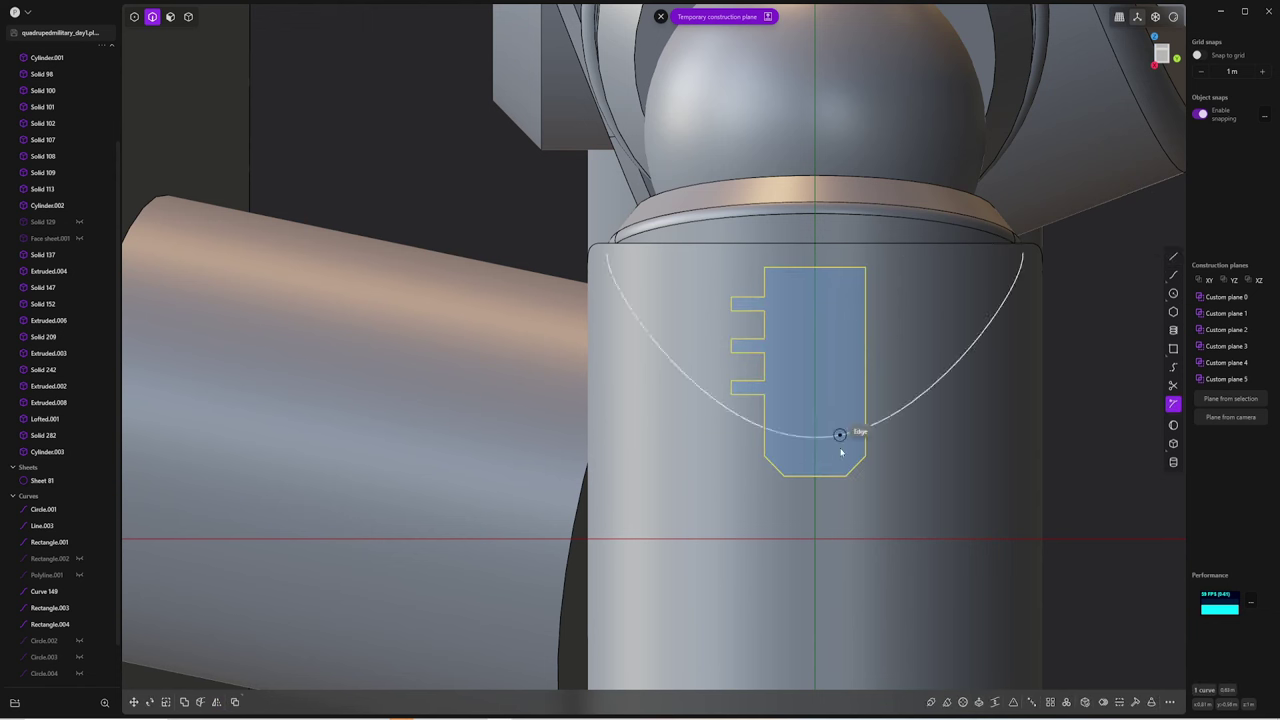
key(Escape)
Reposition the outline's top and bottom endpoints
click(1173, 385)
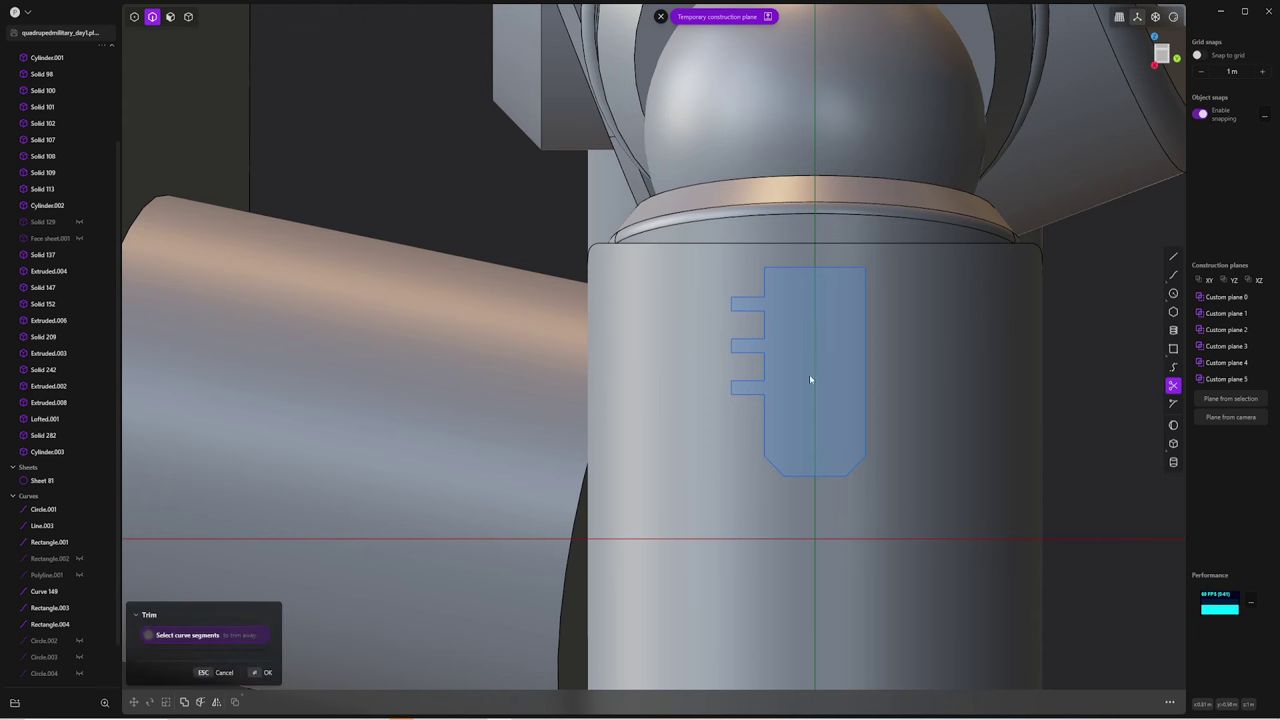
key(Escape)
drag(865, 267, 821, 288)
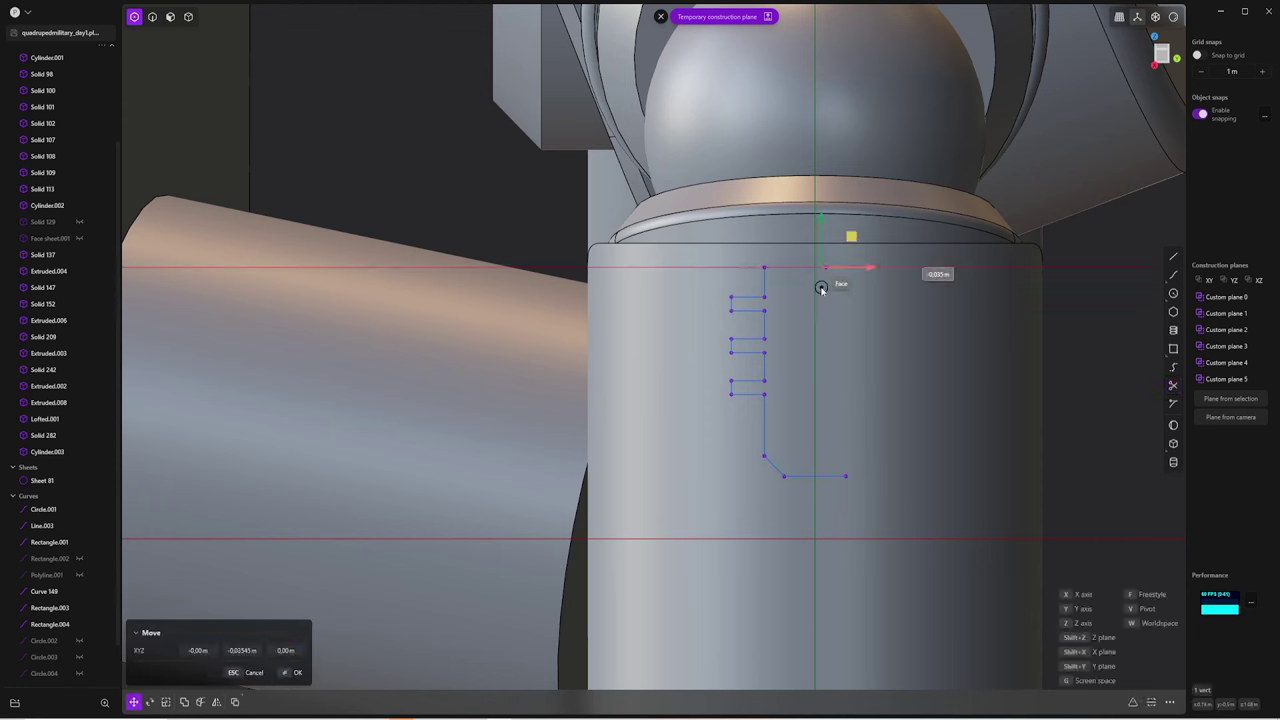
key(Return)
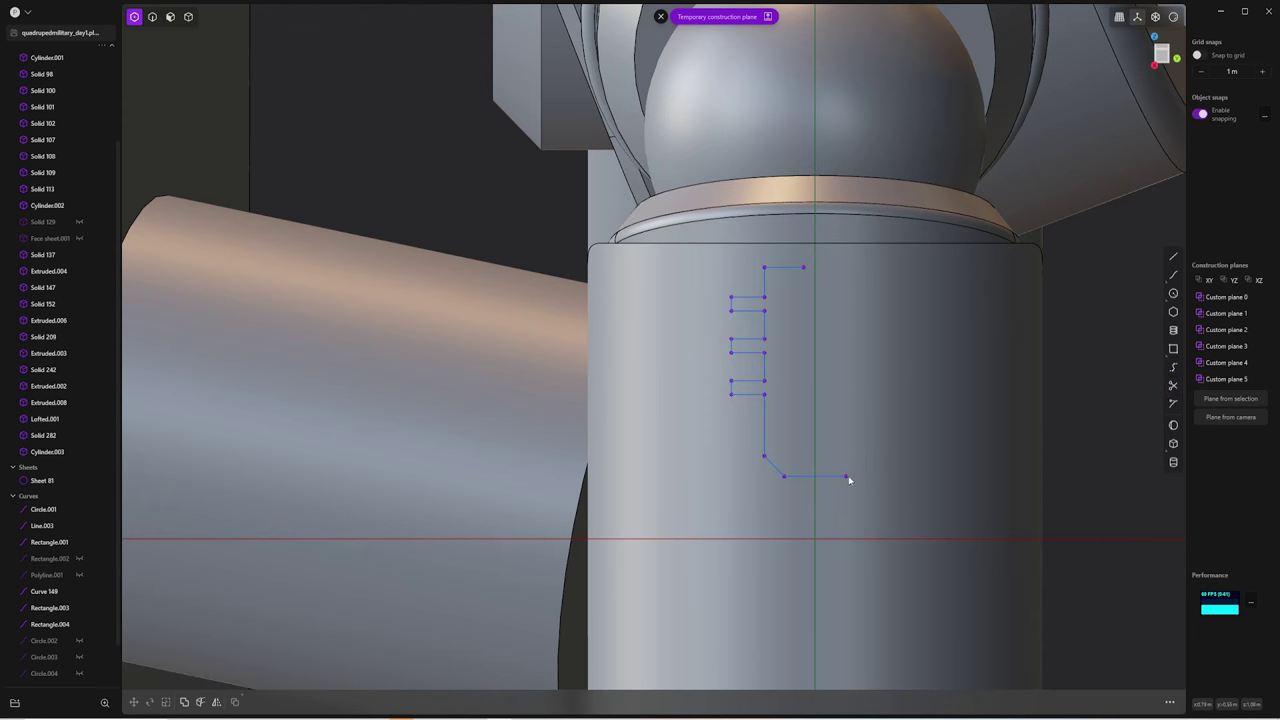
click(846, 477)
key(g)
key(Return)
Mirror the half slot profile and join both halves at top and bottom into a closed outline
key(2)
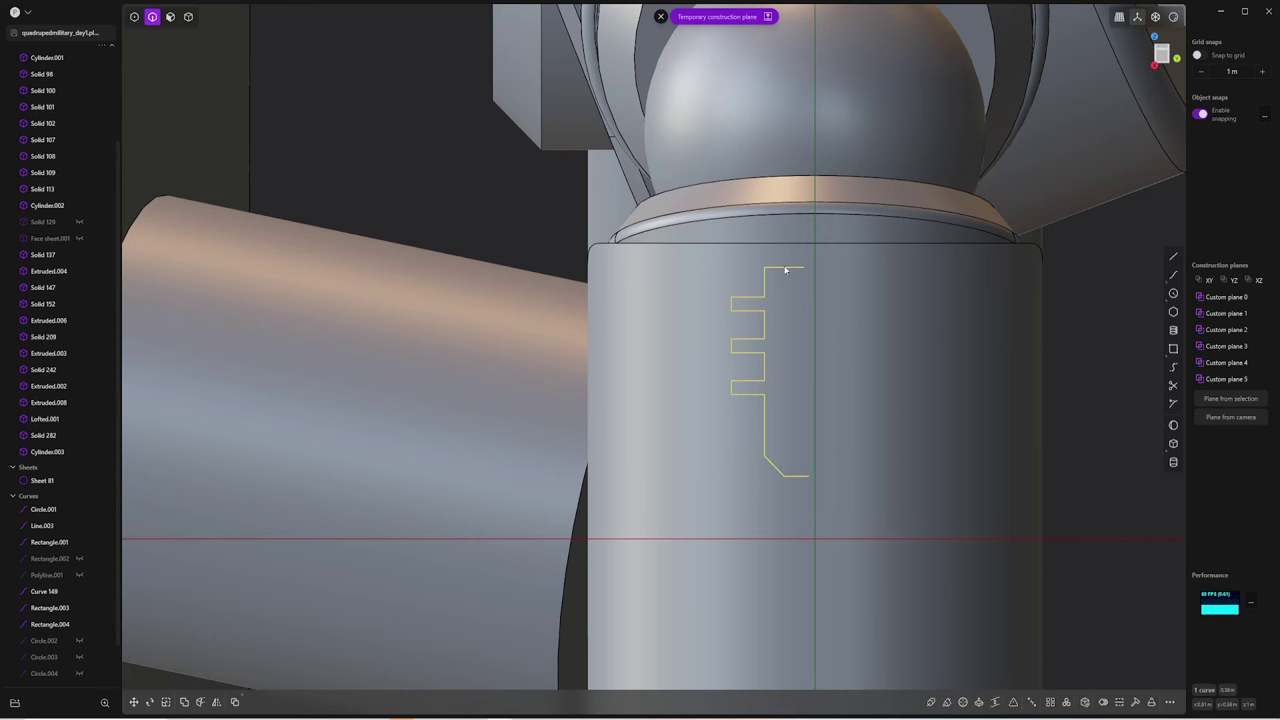
key(alt+x)
key(Return)
key(1)
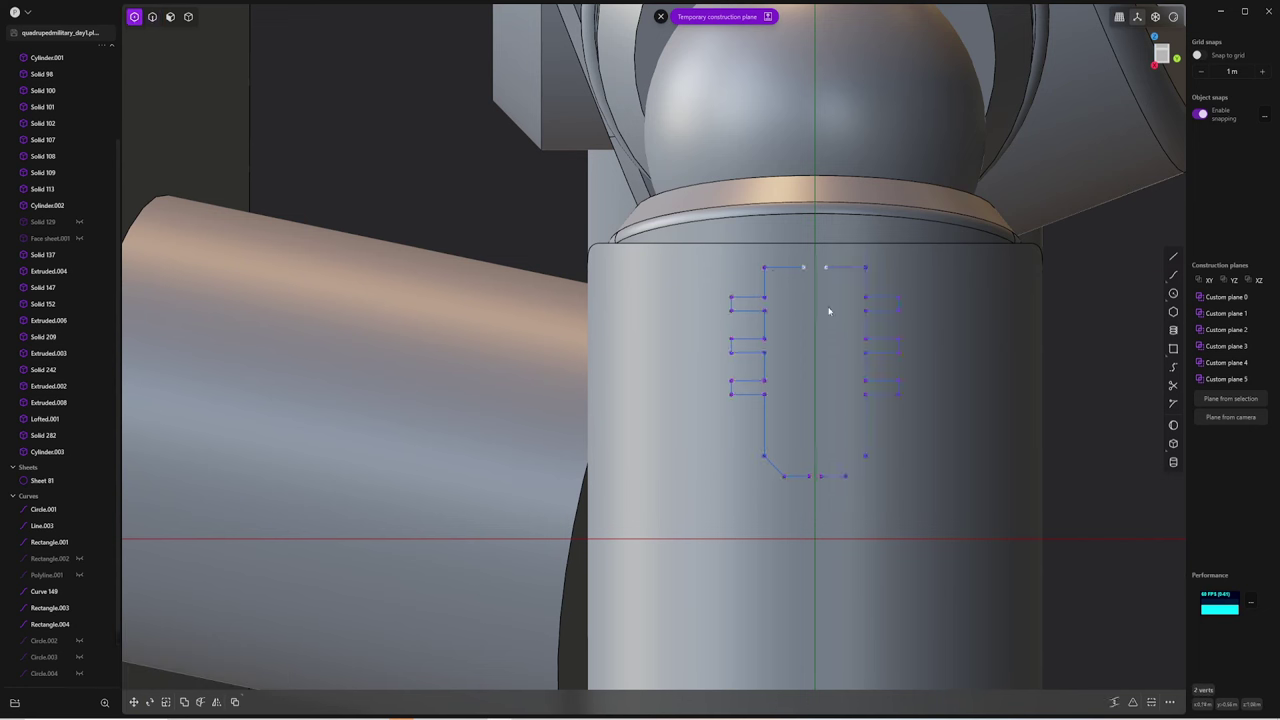
key(b)
key(Return)
key(2)
key(b)
key(Return)
key(2)
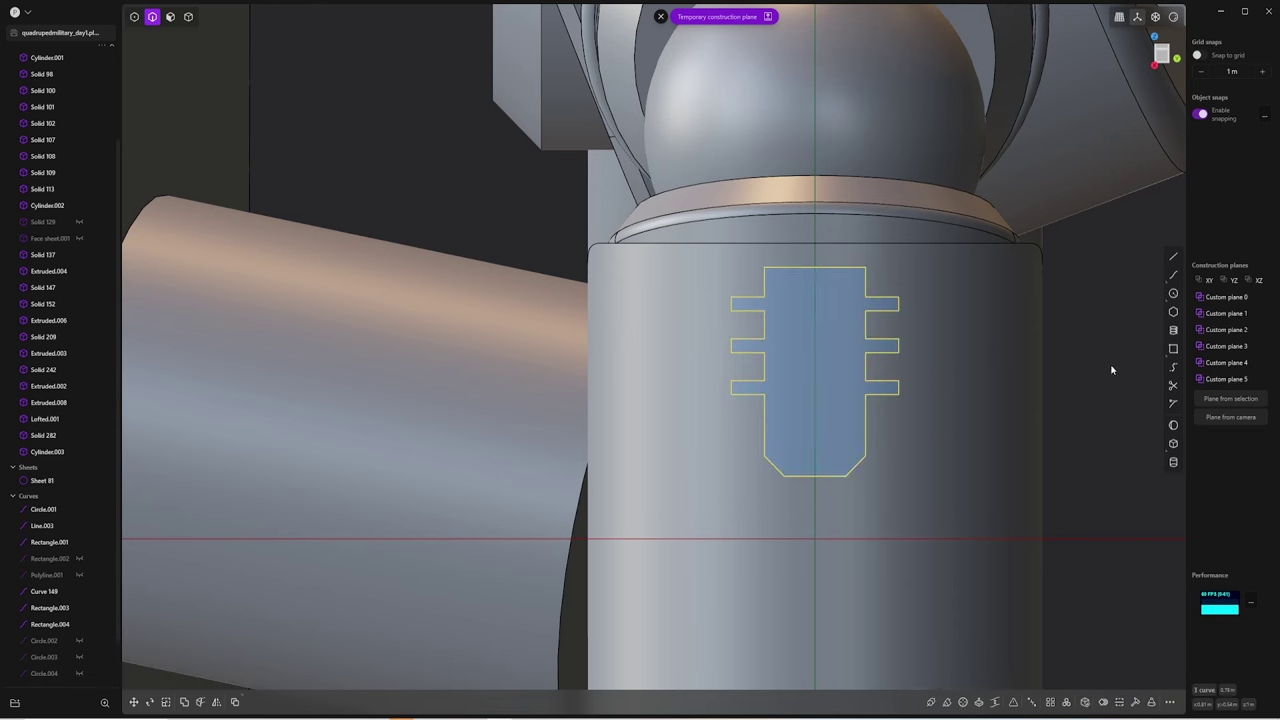
Imprint the closed notched outline onto the leg sleeve, Cylinder.003
middle_drag(1111, 370, 822, 347)
click(648, 428)
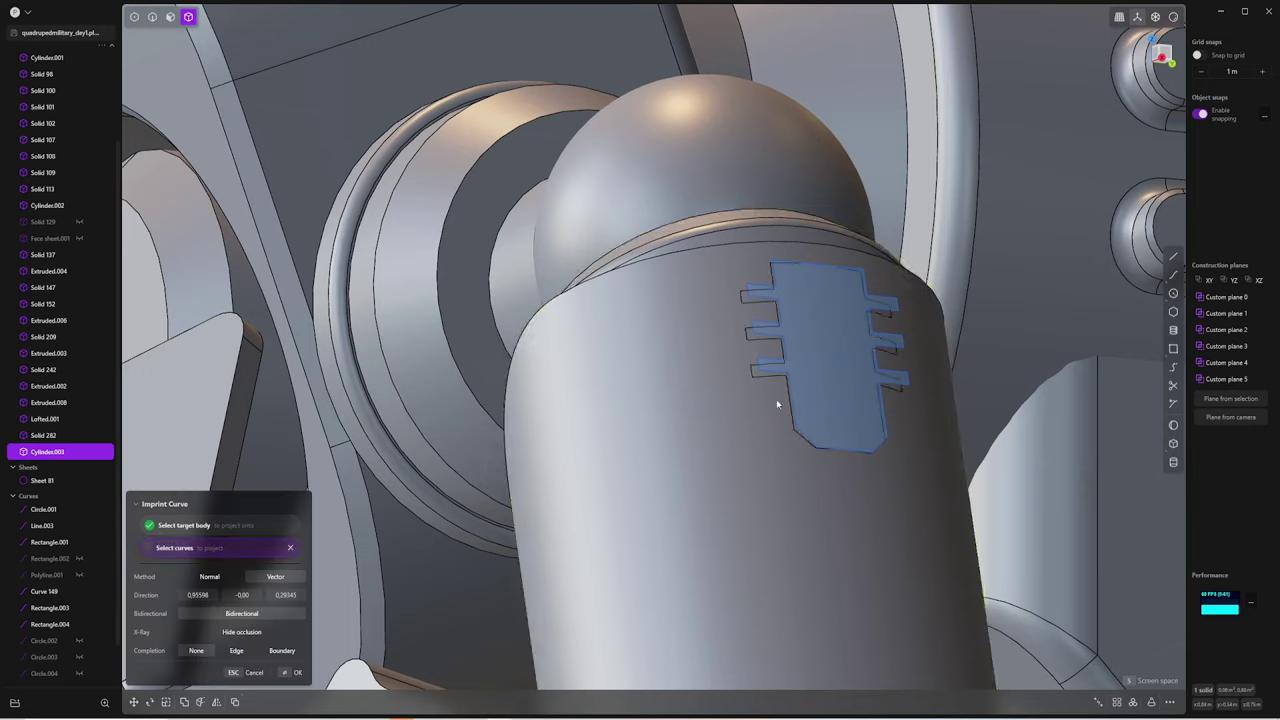
middle_drag(776, 399, 849, 434)
key(Return)
key(2)
Try an Offset Face on the imprinted notched face, then close it
key(3)
click(814, 286)
key(o)
mouse_move(797, 334)
middle_down()
mouse_move(814, 286)
mouse_move(620, 378)
mouse_move(600, 363)
mouse_move(647, 401)
mouse_move(579, 337)
mouse_move(636, 260)
mouse_move(655, 385)
middle_up()
scroll(666, 345, down, 3)
scroll(666, 345, down, 3)
key(Escape)
key(2)
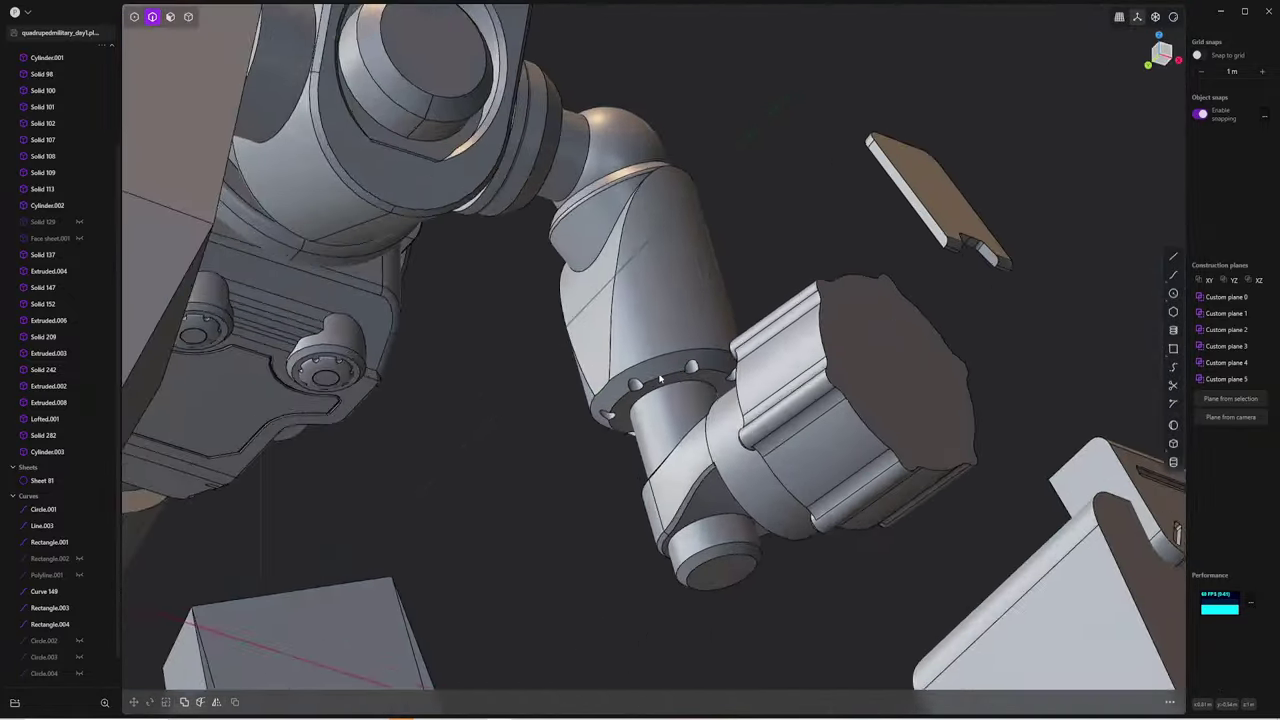
Start a fillet on the ring edge at the leg joint, then cancel it
scroll(655, 385, up, 3)
click(655, 385)
key(f)
key(Escape)
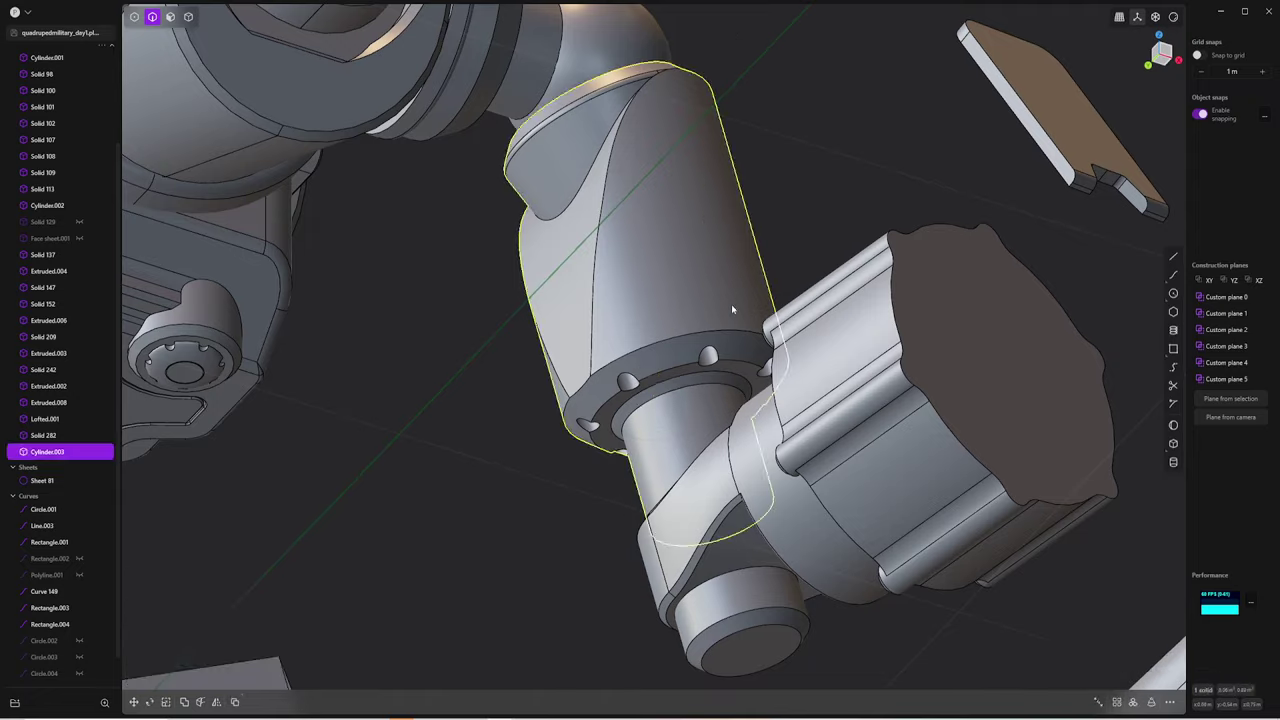
Fillet the edge where Lofted.001's arm meets the hub at about 0.0576 m
mouse_move(731, 304)
middle_down()
mouse_move(677, 357)
mouse_move(651, 429)
mouse_move(578, 425)
mouse_move(709, 378)
mouse_move(909, 403)
mouse_move(849, 443)
mouse_move(675, 360)
mouse_move(654, 449)
mouse_move(642, 378)
middle_up()
key(3)
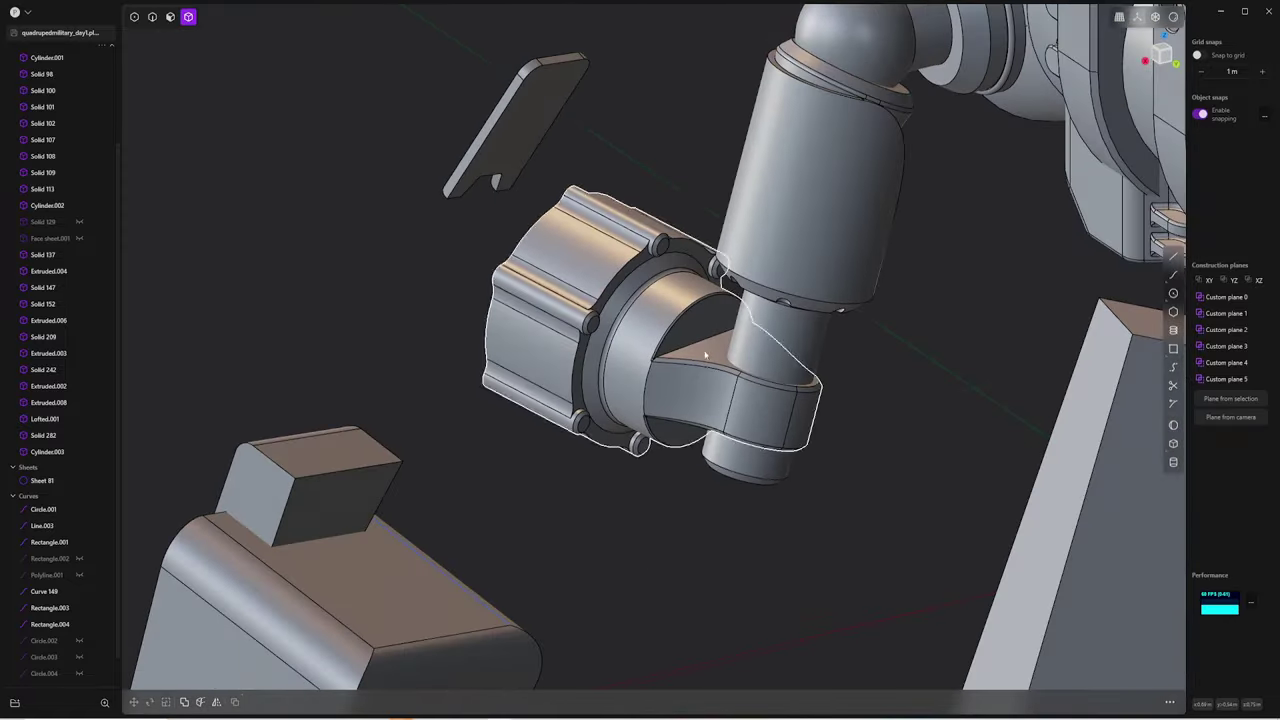
click(660, 370)
scroll(660, 370, up, 5)
key(f)
scroll(673, 337, up, 3)
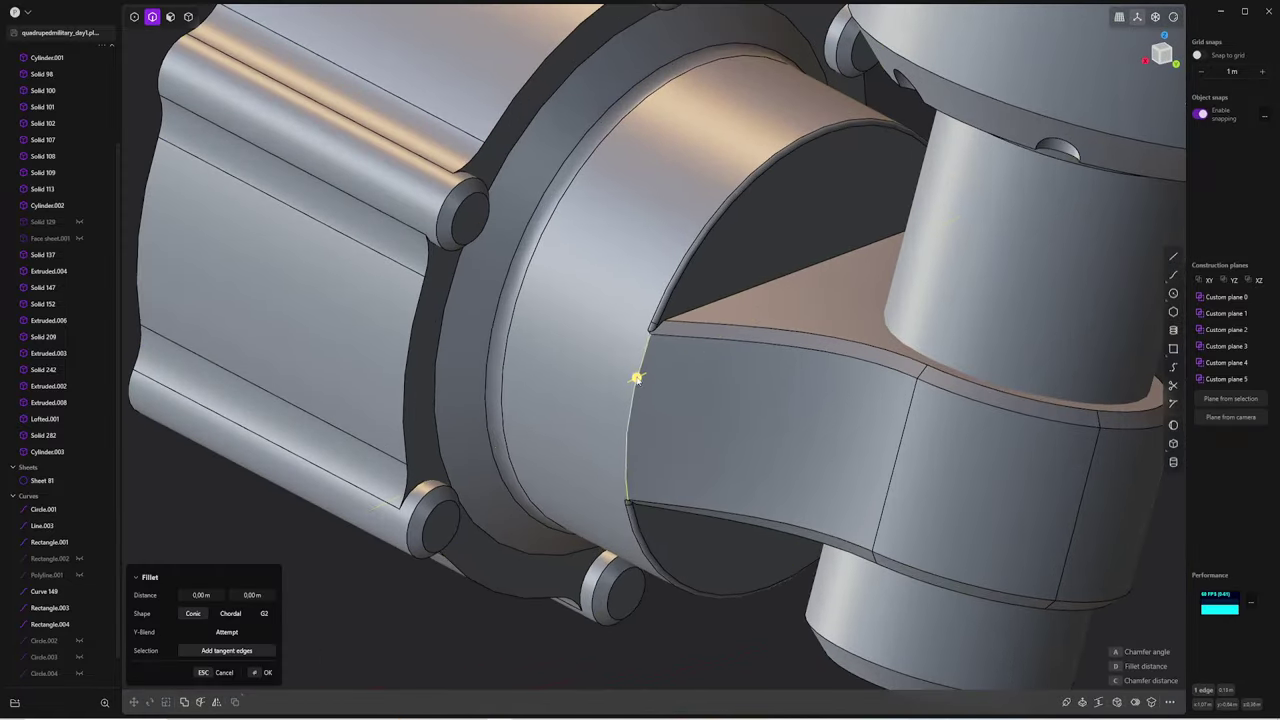
click(648, 368)
drag(651, 366, 608, 395)
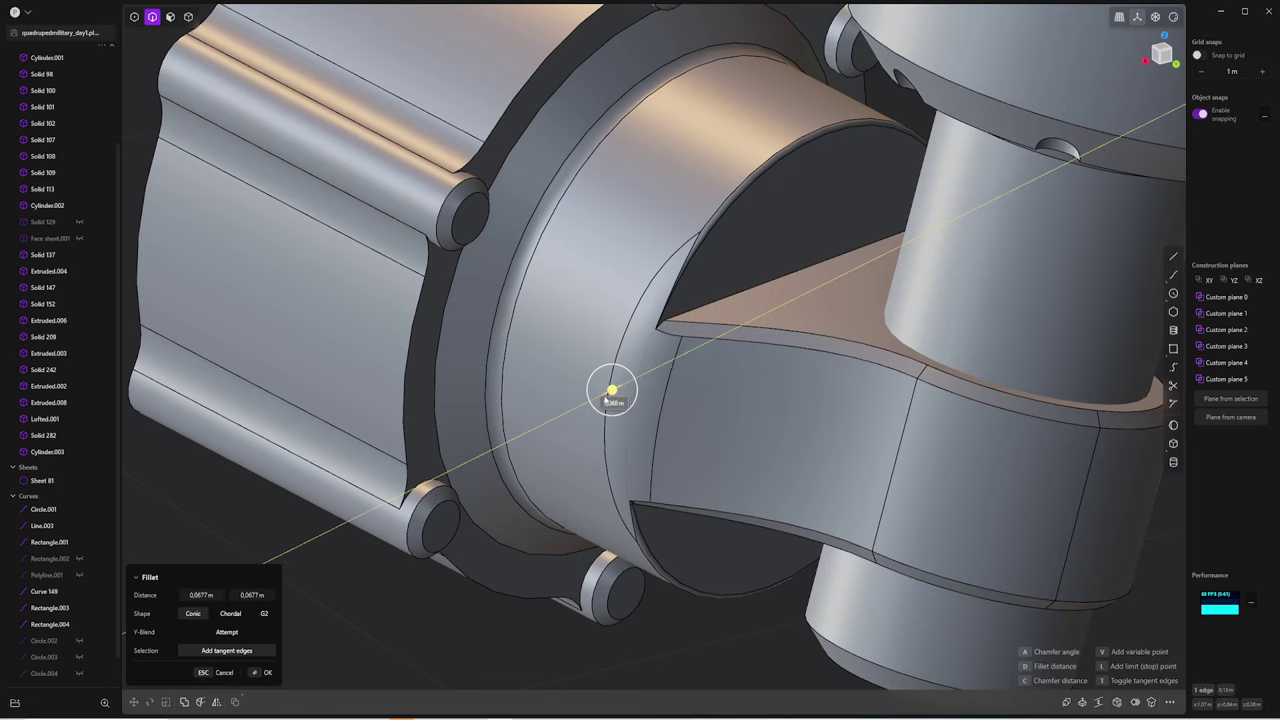
key(Return)
Orbit around the joint to inspect the new fillet and reach the arm's end
mouse_move(607, 396)
middle_down()
mouse_move(630, 393)
mouse_move(608, 402)
middle_up()
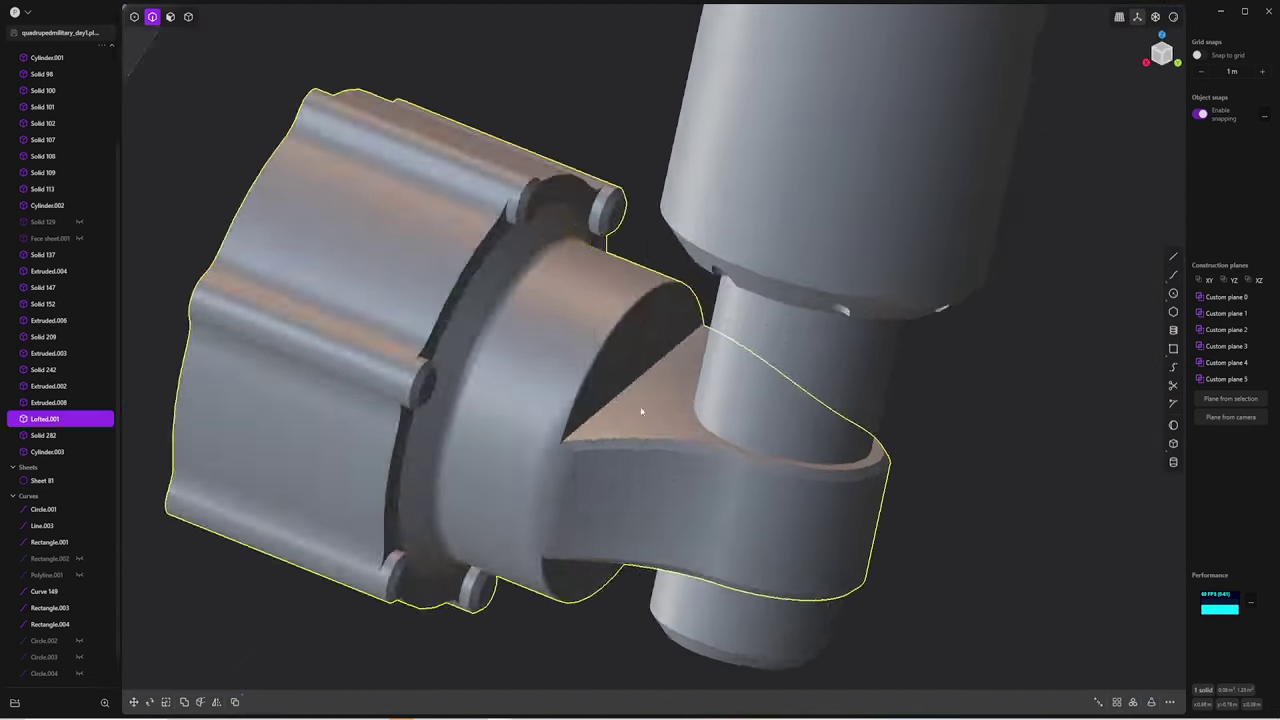
scroll(608, 402, up, 5)
mouse_move(523, 437)
middle_down()
mouse_move(493, 408)
mouse_move(735, 420)
mouse_move(725, 340)
mouse_move(643, 358)
mouse_move(600, 400)
mouse_move(654, 454)
middle_up()
scroll(654, 454, up, 5)
scroll(847, 479, up, 3)
key(2)
scroll(847, 479, down, 5)
mouse_move(847, 479)
middle_down()
mouse_move(560, 320)
mouse_move(869, 240)
mouse_move(678, 393)
mouse_move(649, 455)
mouse_move(773, 376)
mouse_move(733, 435)
mouse_move(789, 449)
middle_up()
Try a fillet on the arm end's circular edge, then cancel, leaving it unchanged
click(678, 393)
key(f)
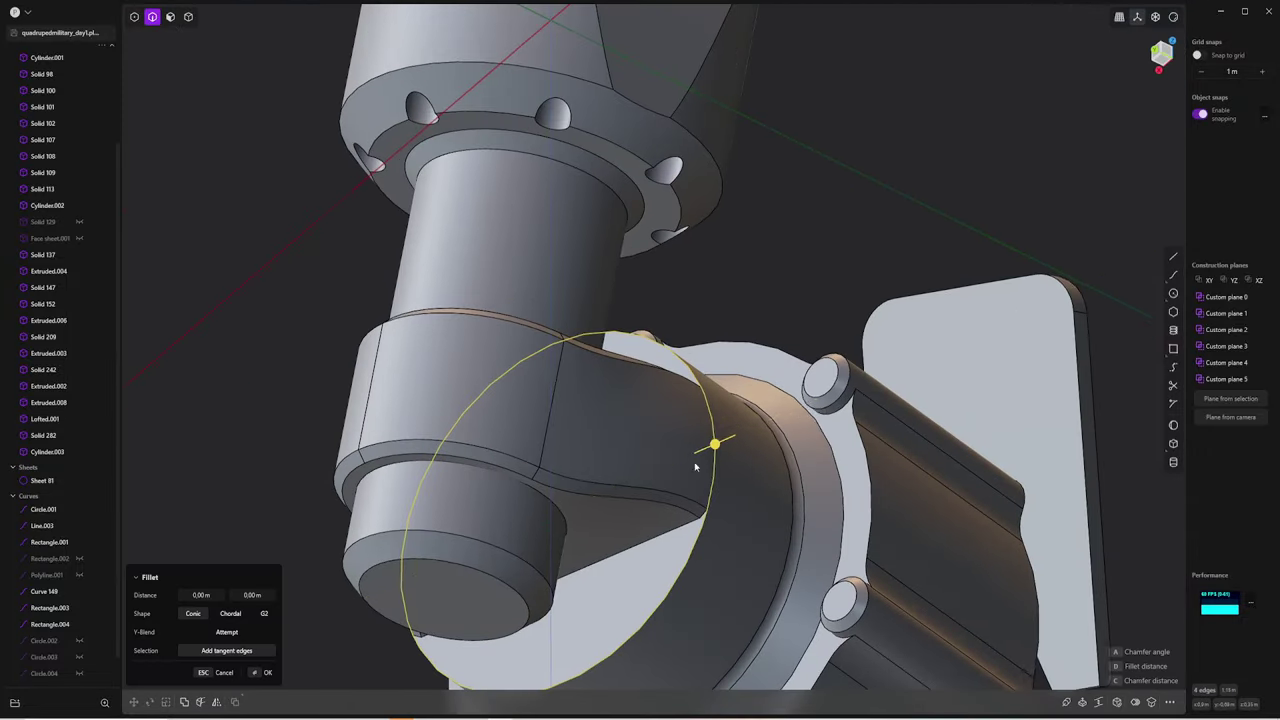
drag(791, 449, 771, 457)
scroll(399, 535, up, 10)
scroll(399, 535, down, 5)
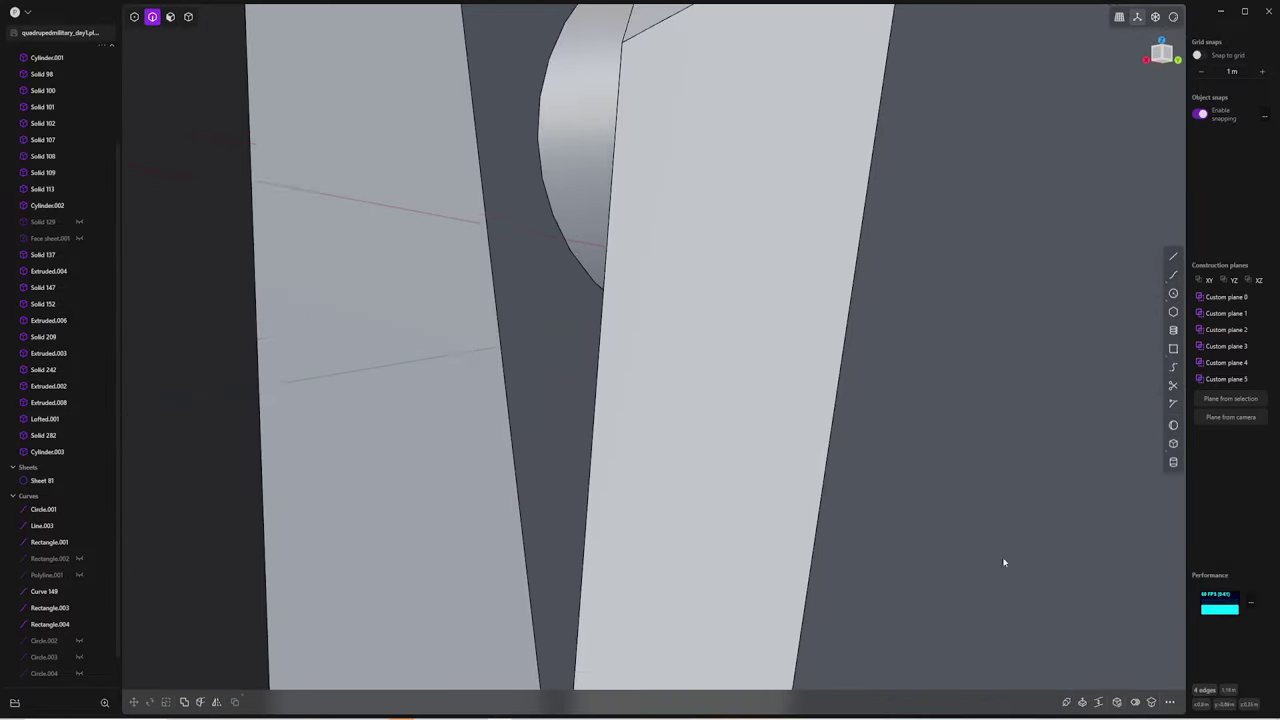
scroll(451, 356, down, 3)
scroll(508, 297, down, 5)
key(g)
key(f)
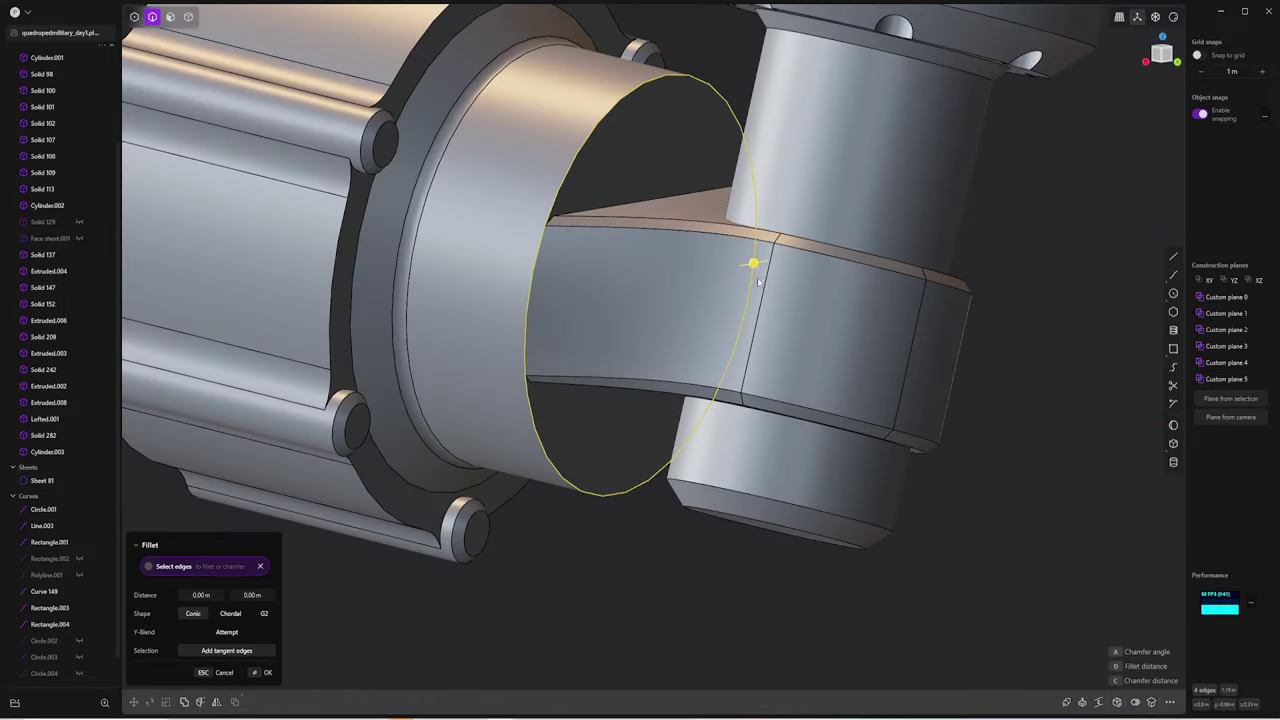
key(Escape)
Orbit around the housing and select the combined housing-and-arm solid
middle_drag(593, 530, 601, 385)
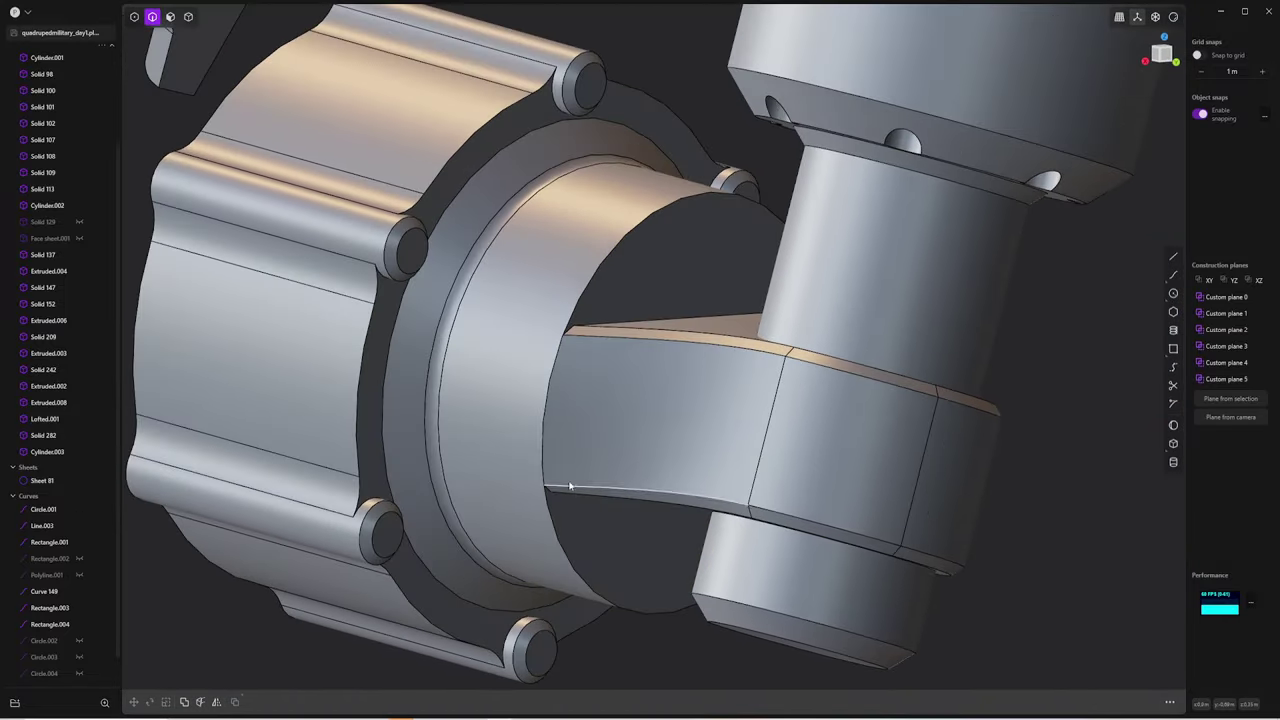
key(3)
middle_drag(707, 269, 994, 421)
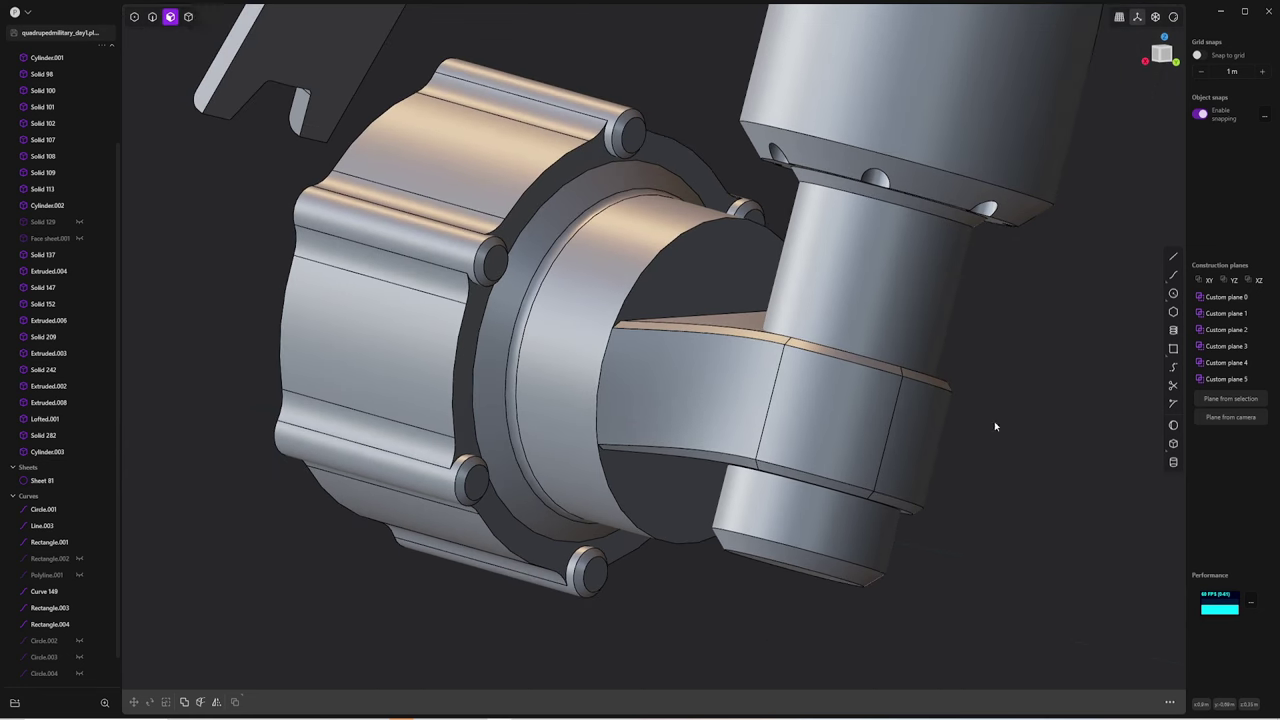
key(4)
mouse_move(674, 386)
middle_down()
mouse_move(643, 400)
mouse_move(663, 368)
mouse_move(667, 292)
mouse_move(700, 368)
mouse_move(713, 358)
middle_up()
key(f)
key(Escape)
click(700, 368)
Offset the upper edge of the arm's cylindrical band into parallel lines
key(3)
click(580, 371)
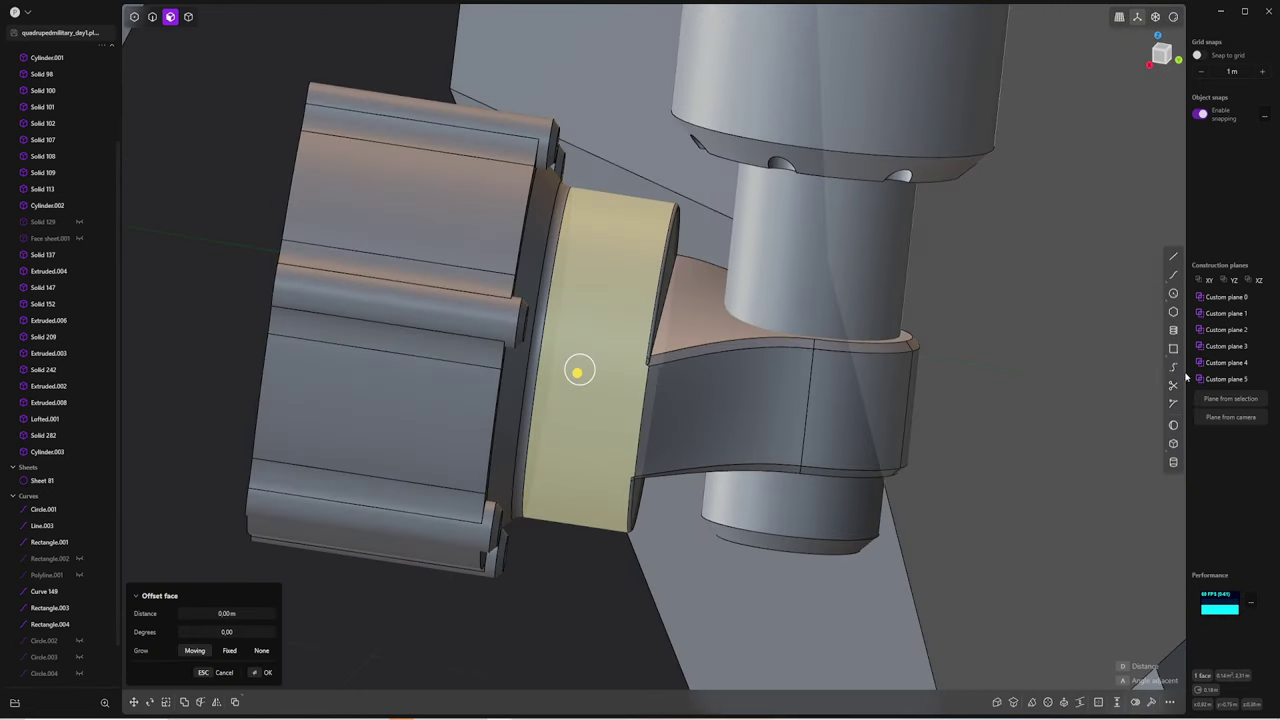
key(slash)
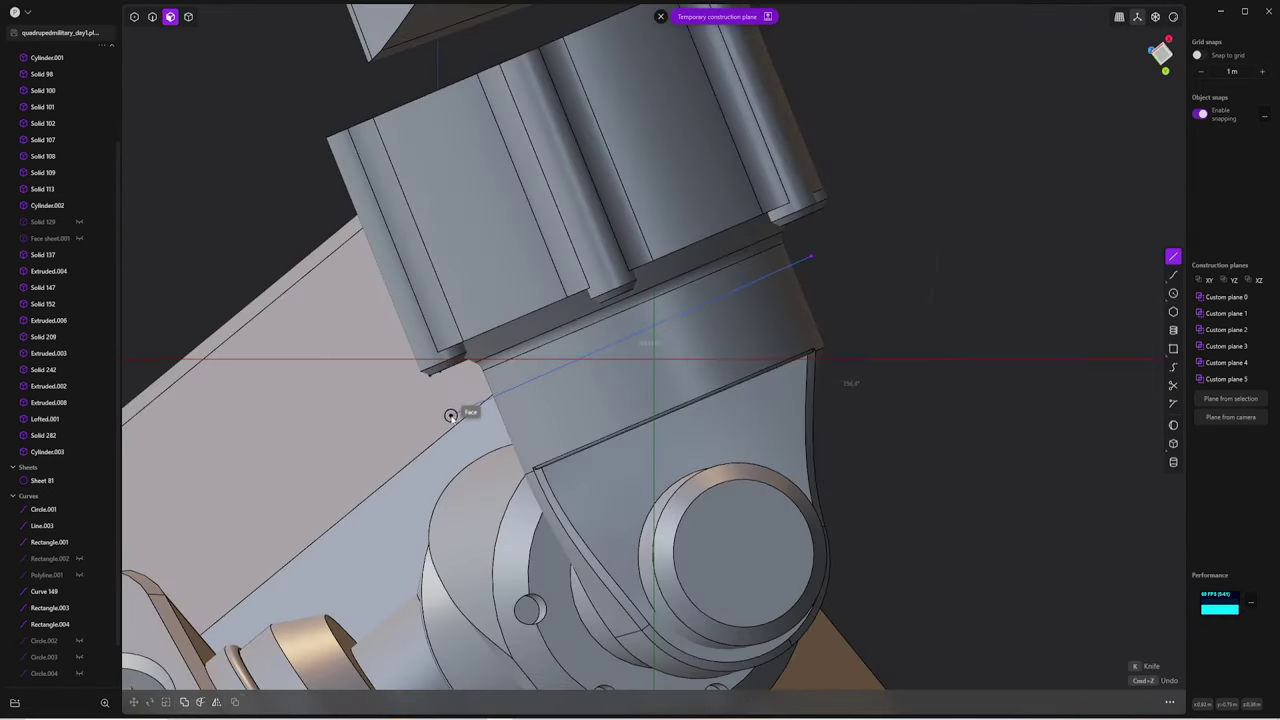
key(2)
click(556, 345)
key(o)
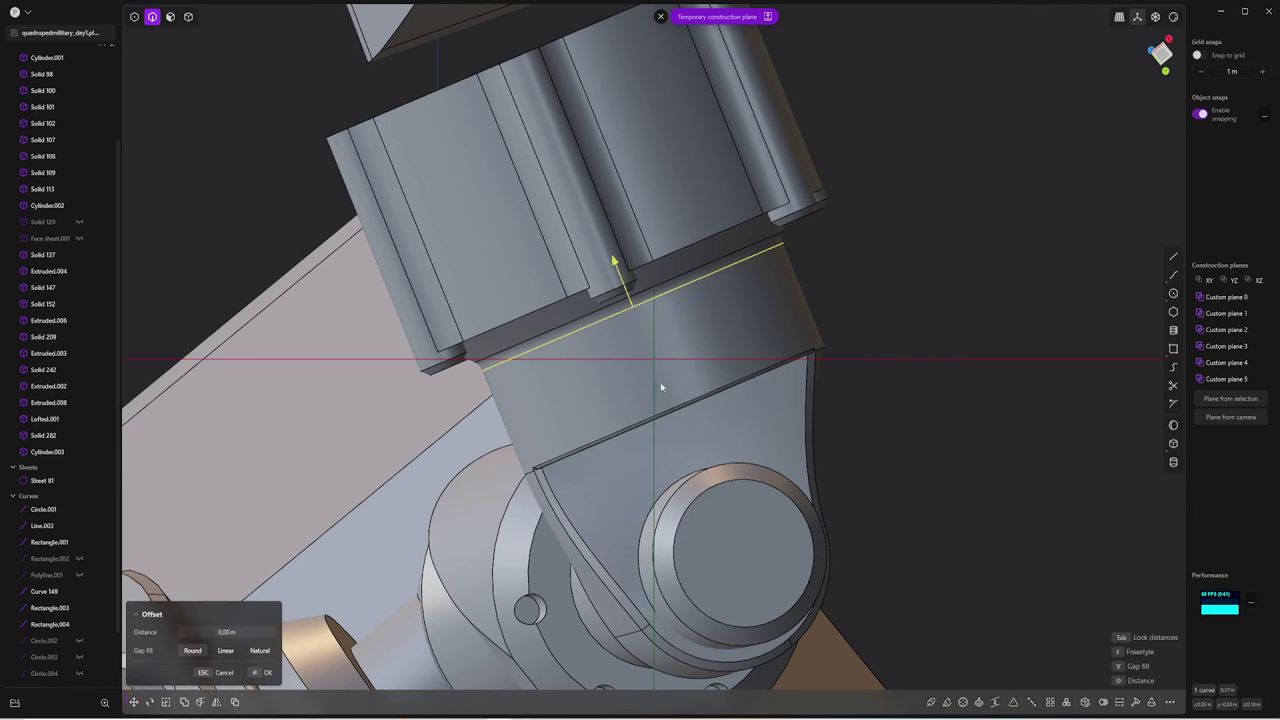
key(Escape)
key(o)
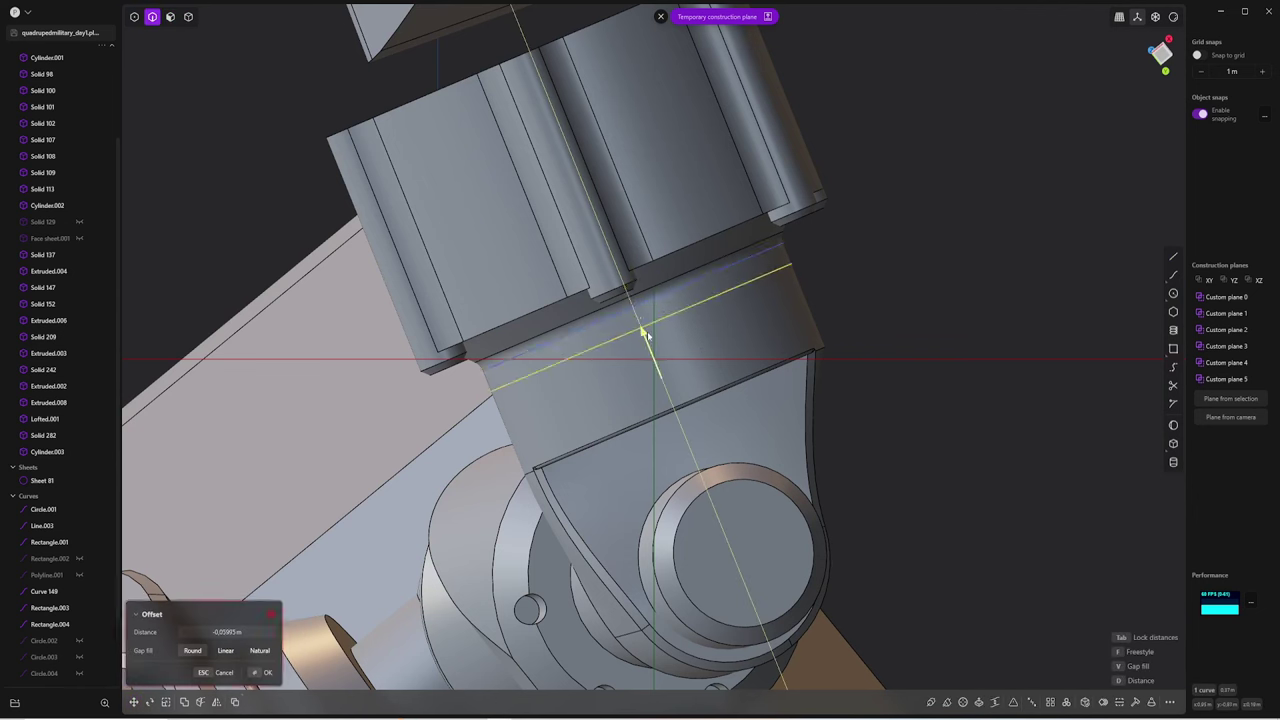
key(Escape)
key(o)
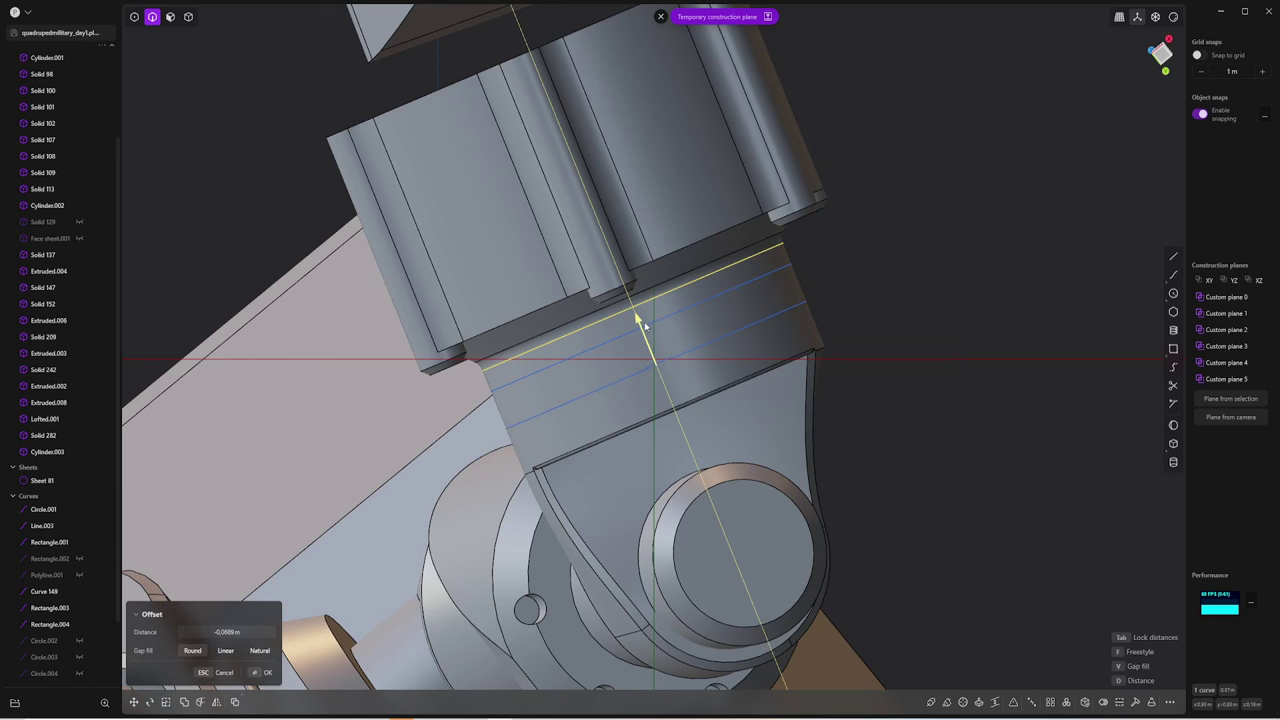
key(Return)
Extend the offset lines' end points past the band's edge
key(1)
key(g)
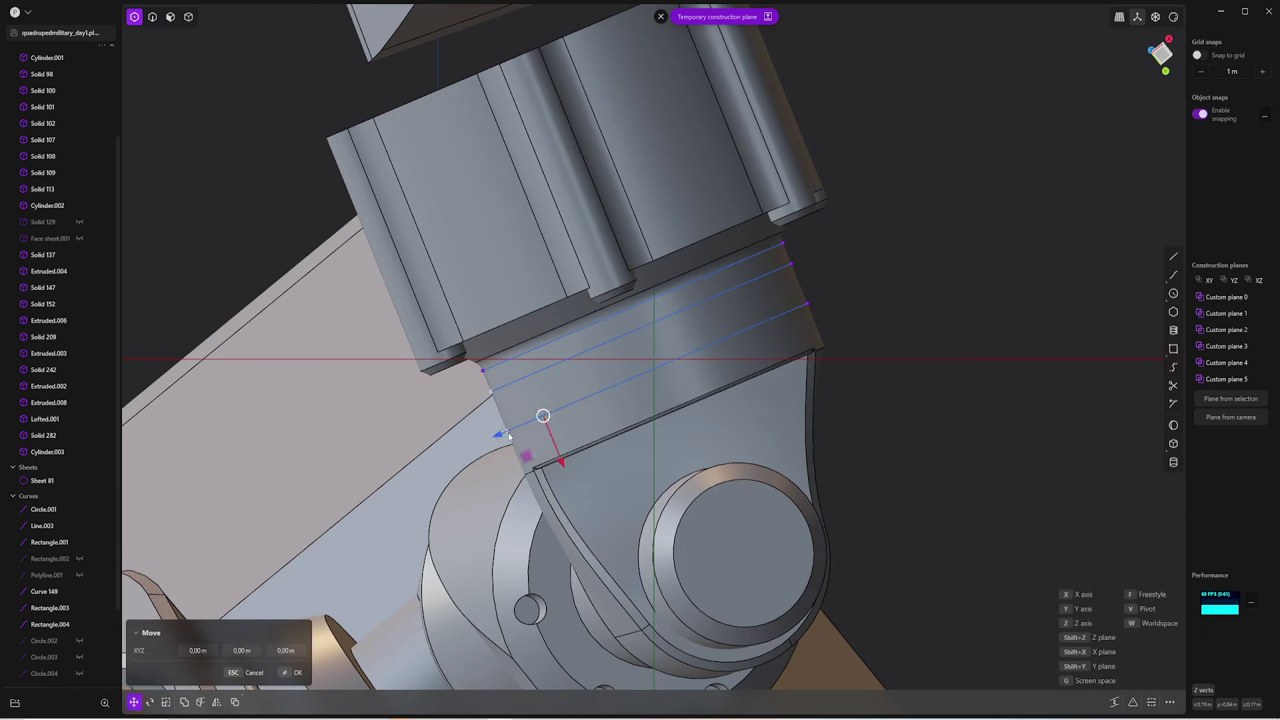
click(509, 436)
key(g)
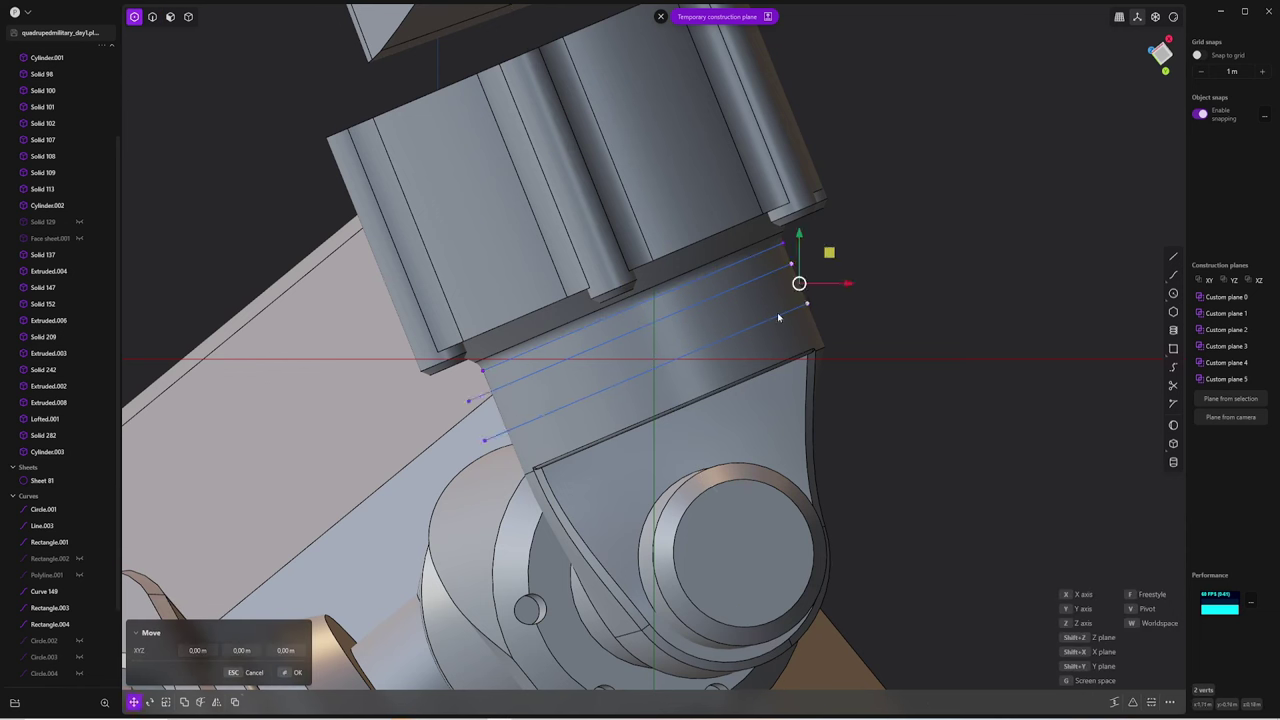
key(Escape)
Split the Lofted.001 band's ring face along the offset lines
key(4)
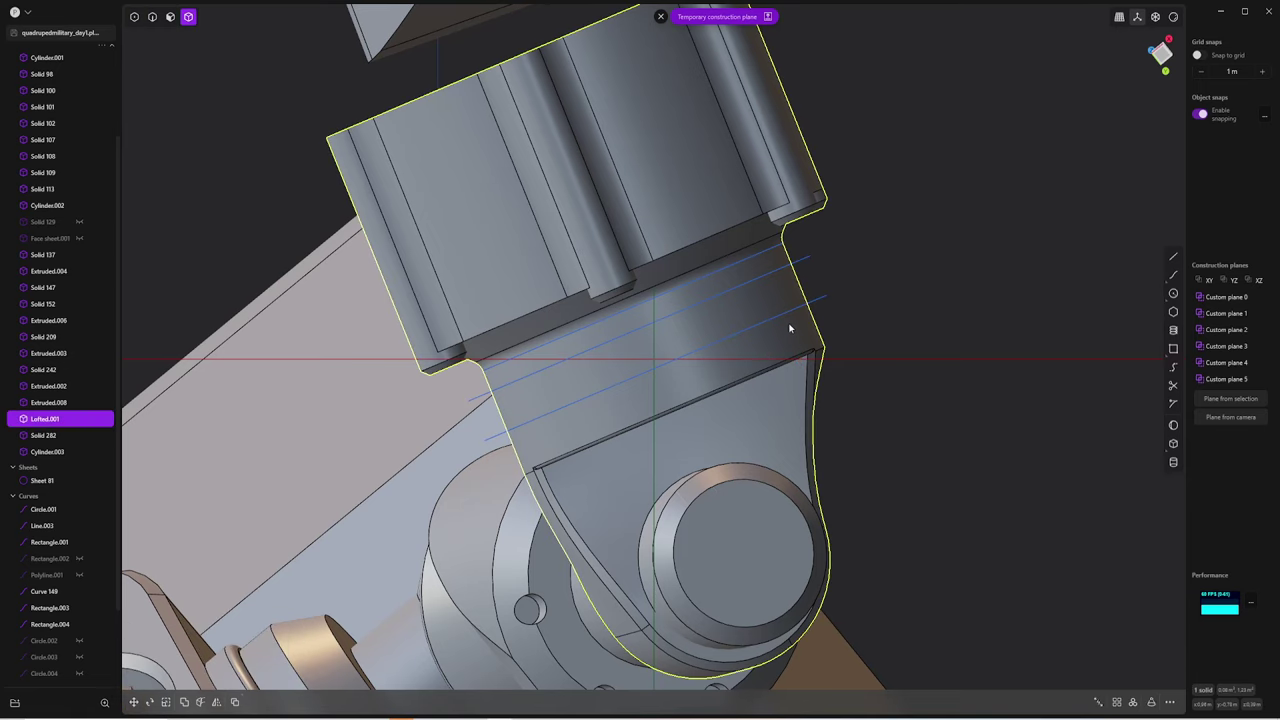
key(2)
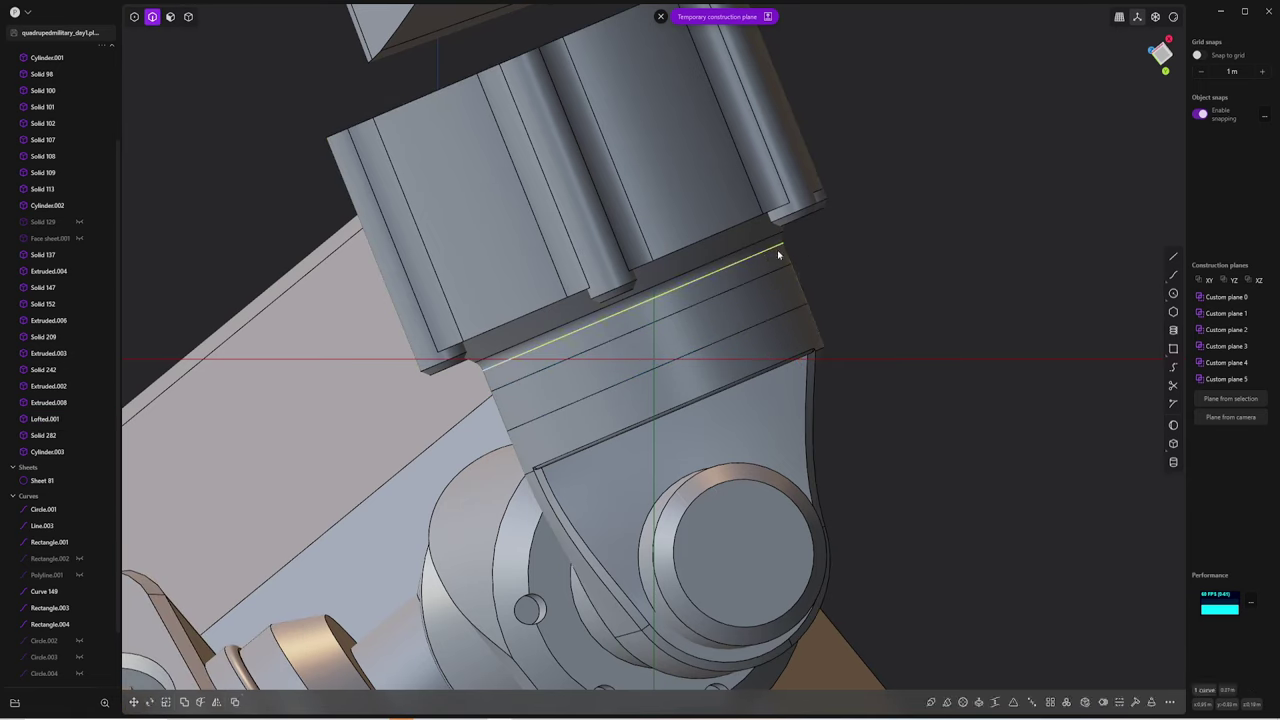
key(3)
mouse_move(897, 334)
middle_down()
mouse_move(749, 400)
mouse_move(773, 385)
mouse_move(757, 386)
middle_up()
double_click(773, 385)
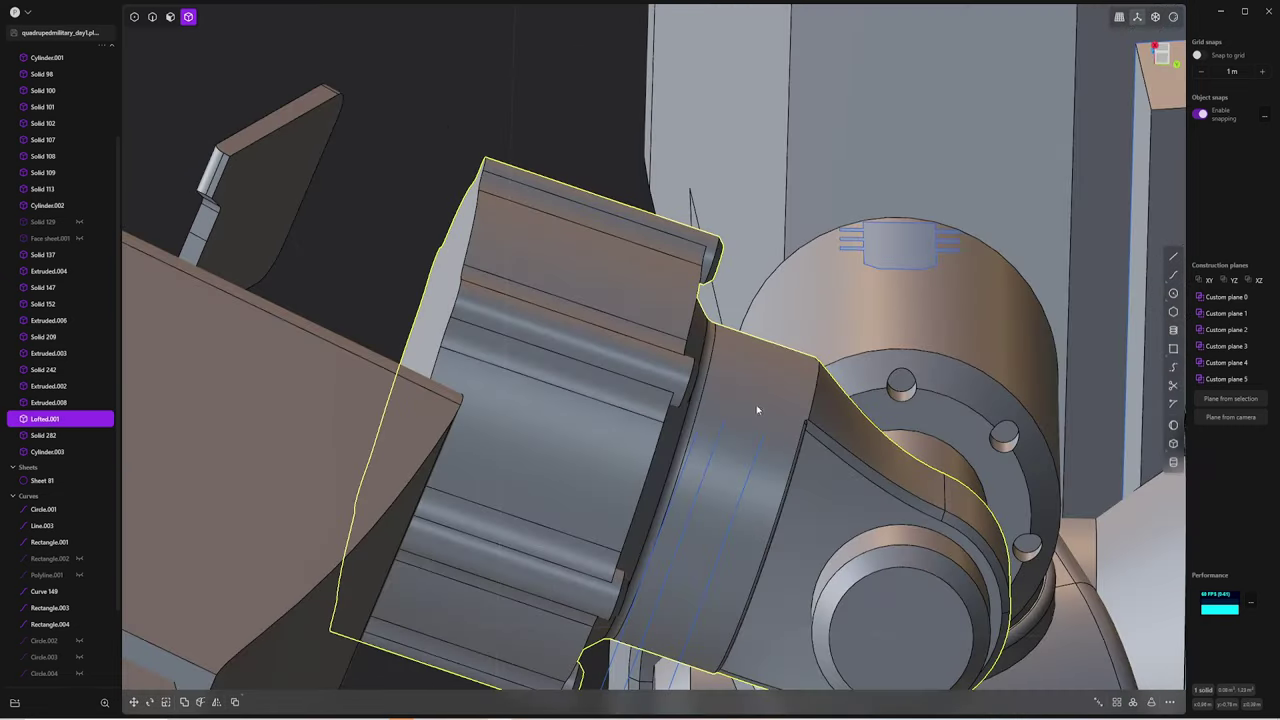
key(c)
middle_drag(725, 432, 724, 475)
key(Escape)
click(769, 406)
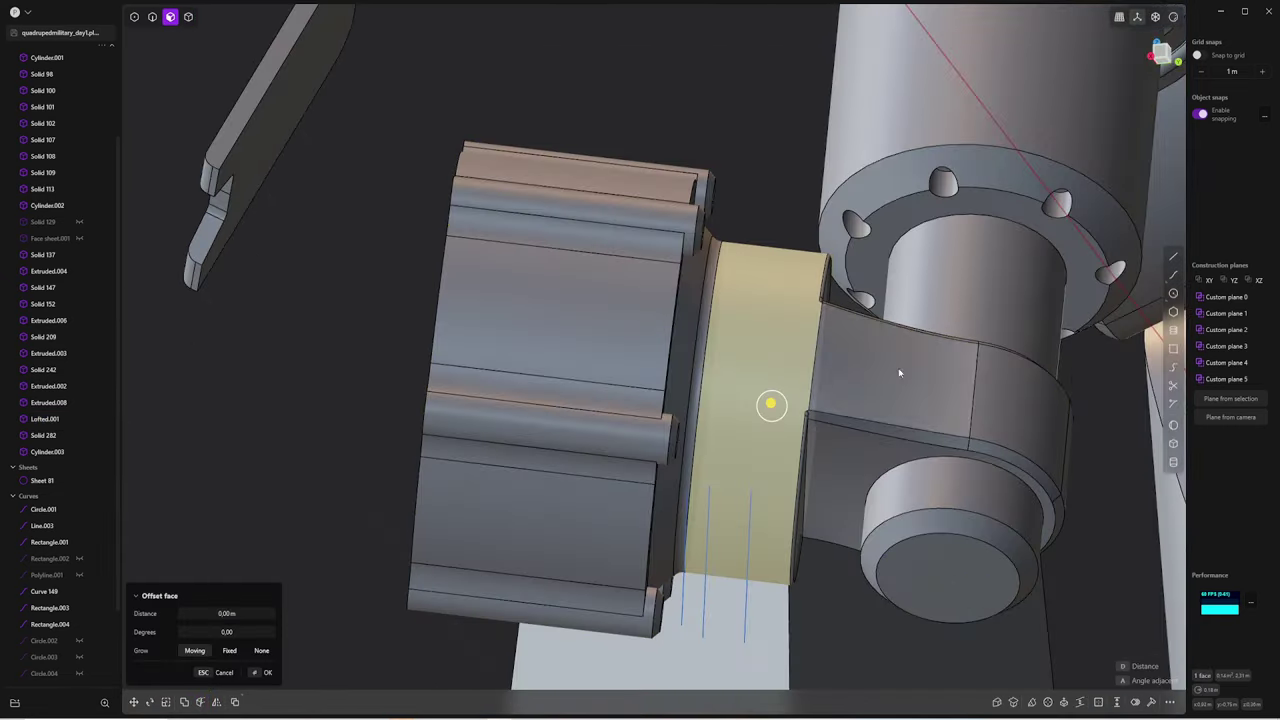
key(slash)
key(c)
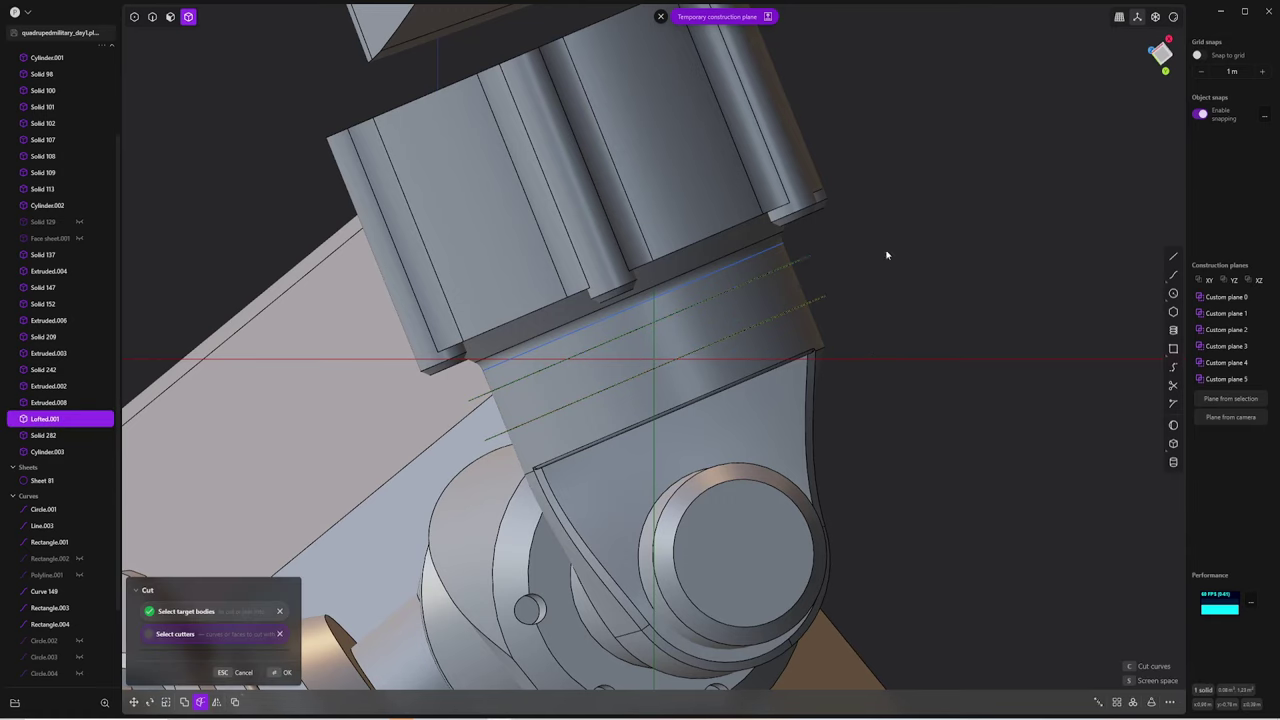
key(Escape)
Boolean-union the lofted pieces into the joint arm in two merges
key(o)
middle_drag(847, 241, 780, 514)
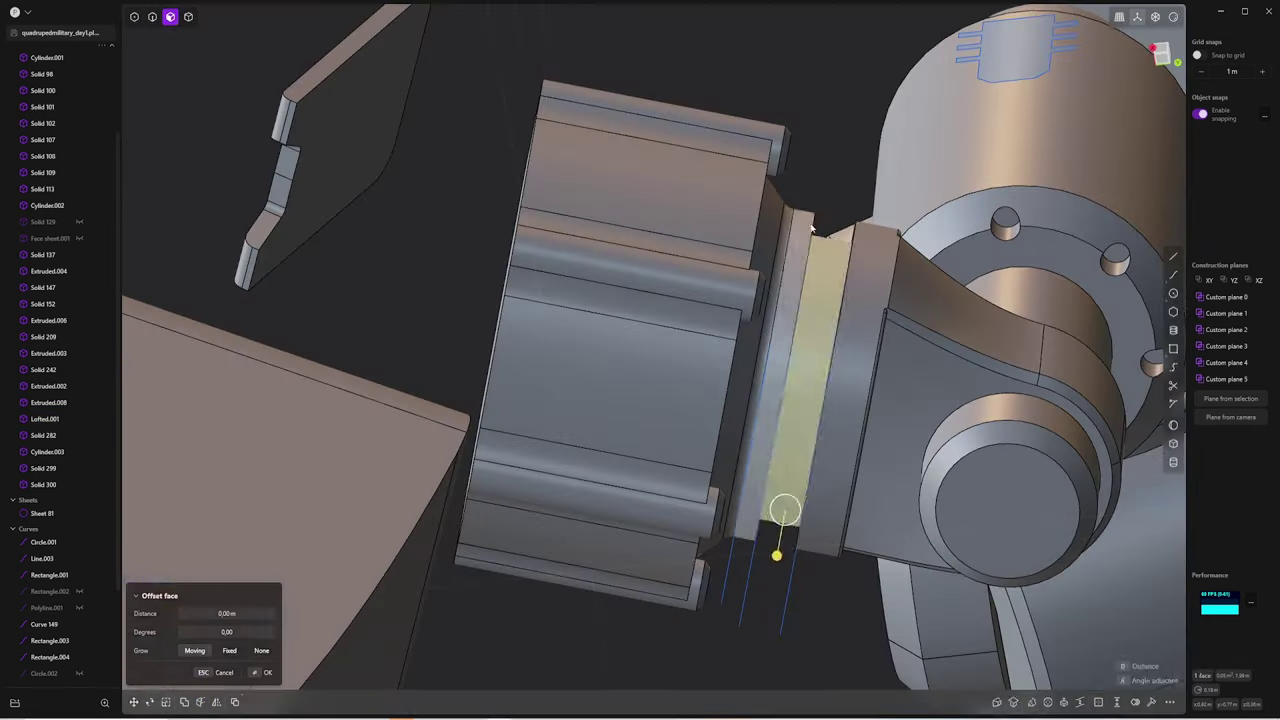
key(f)
key(Return)
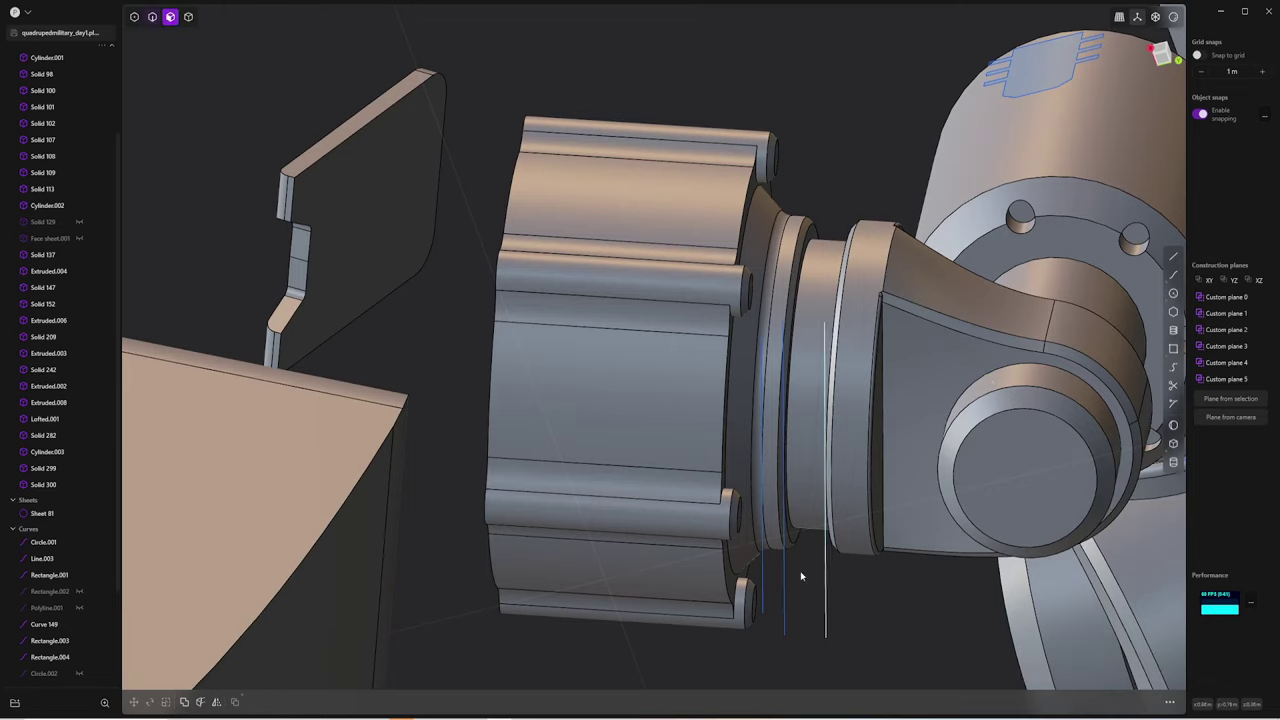
middle_drag(820, 590, 769, 377)
key(b)
key(Return)
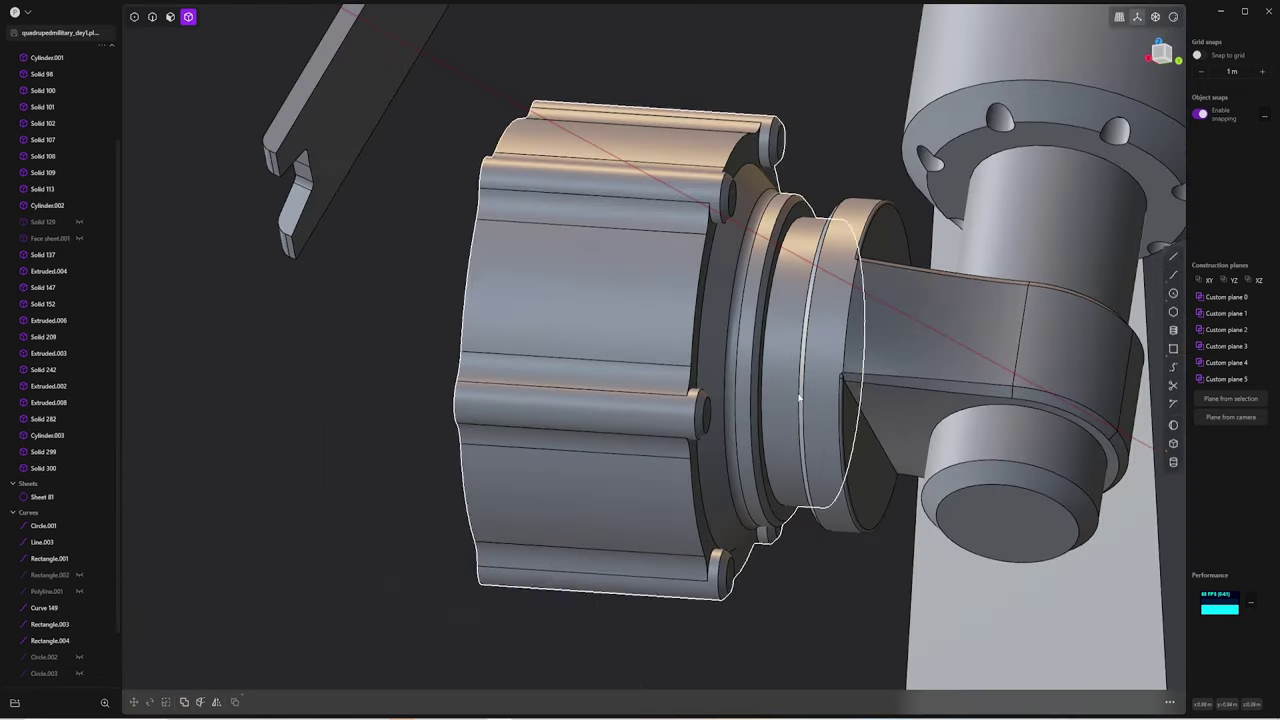
shift+click(833, 455)
key(b)
key(Return)
mouse_move(833, 455)
middle_down()
mouse_move(834, 490)
mouse_move(830, 393)
middle_up()
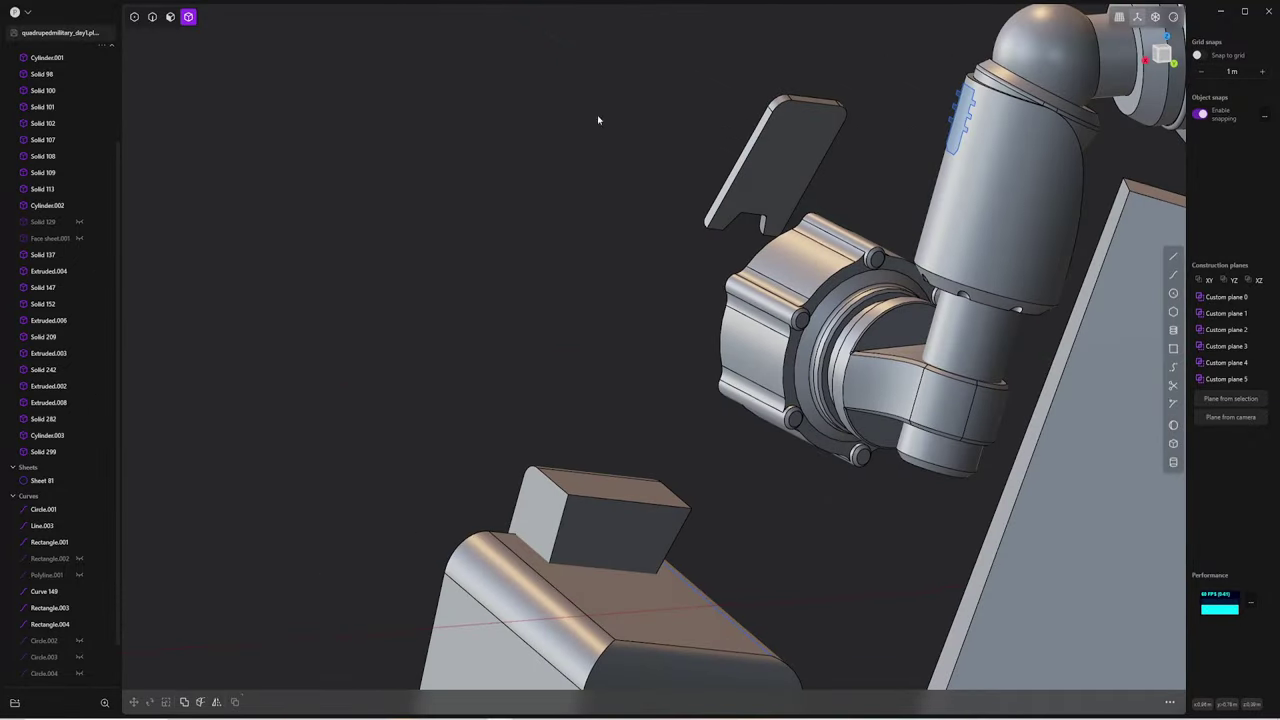
Unhide Solid 129, re-hide Face sheet.001, and select the notched nut, Solid 299
click(79, 238)
click(79, 221)
click(50, 238)
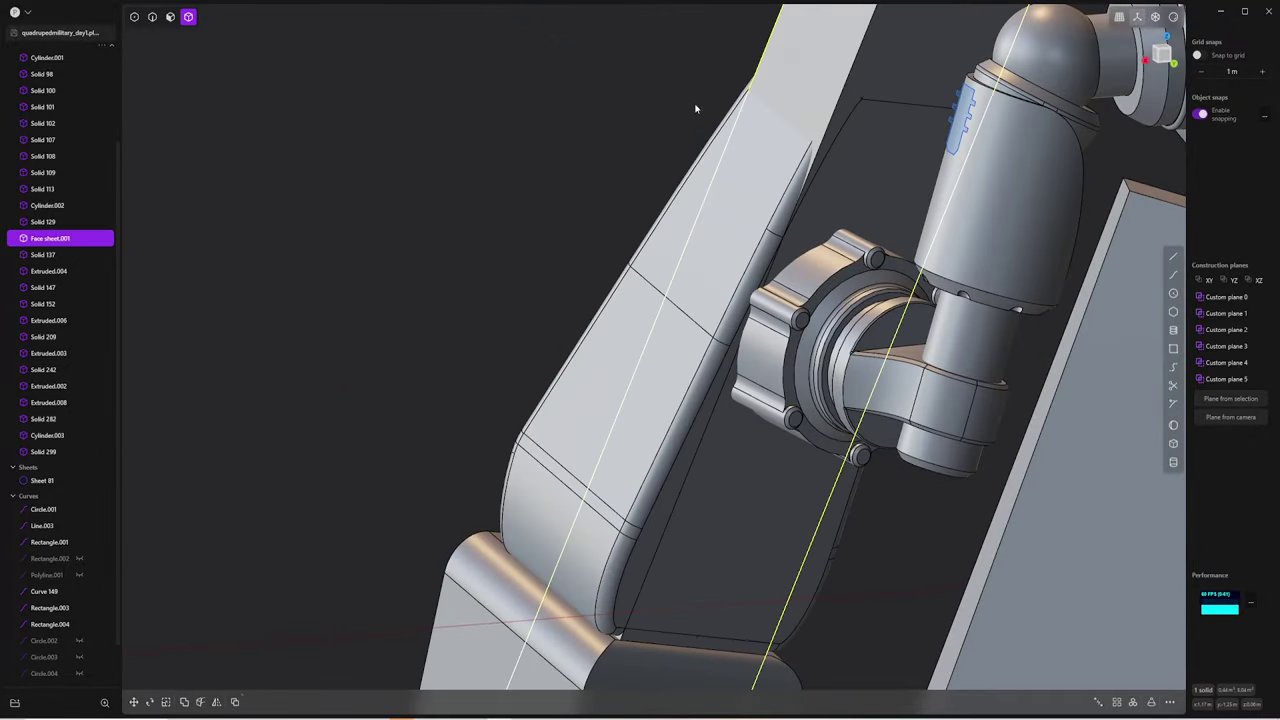
key(h)
middle_drag(696, 108, 813, 285)
click(813, 285)
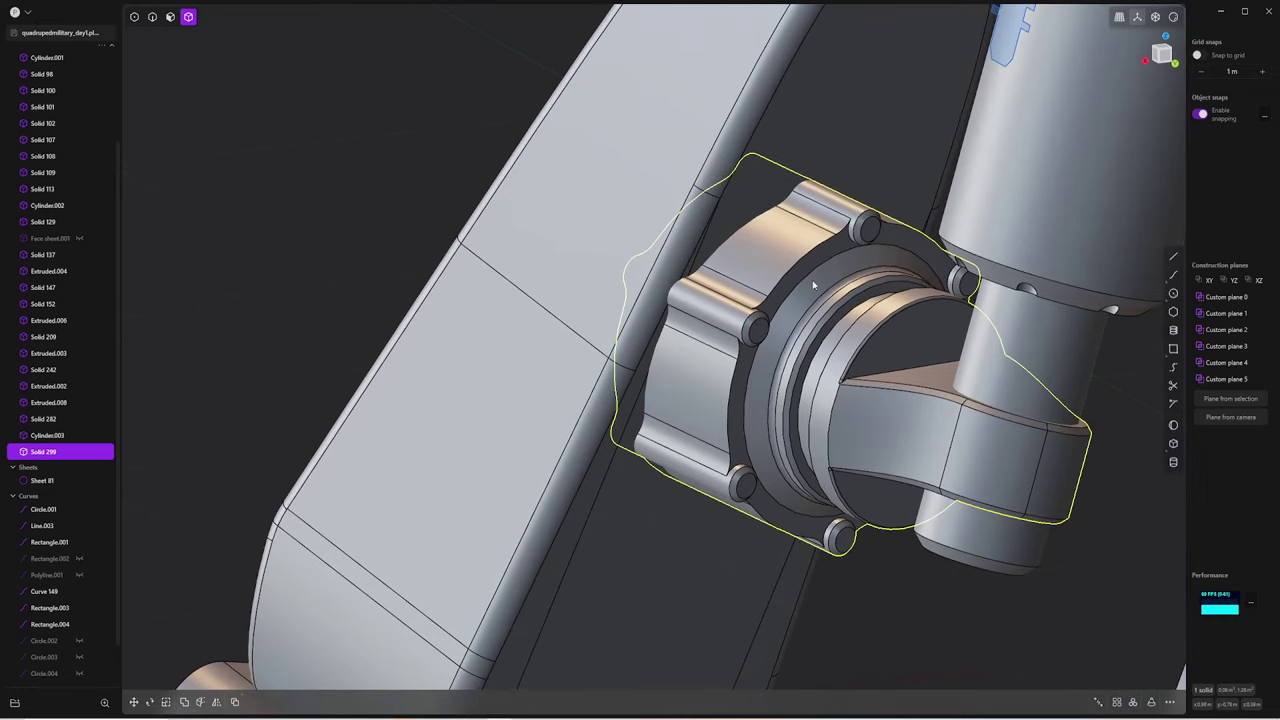
Hide the arm to expose the notched nut, keeping the leg housing visible
middle_drag(813, 285, 832, 305)
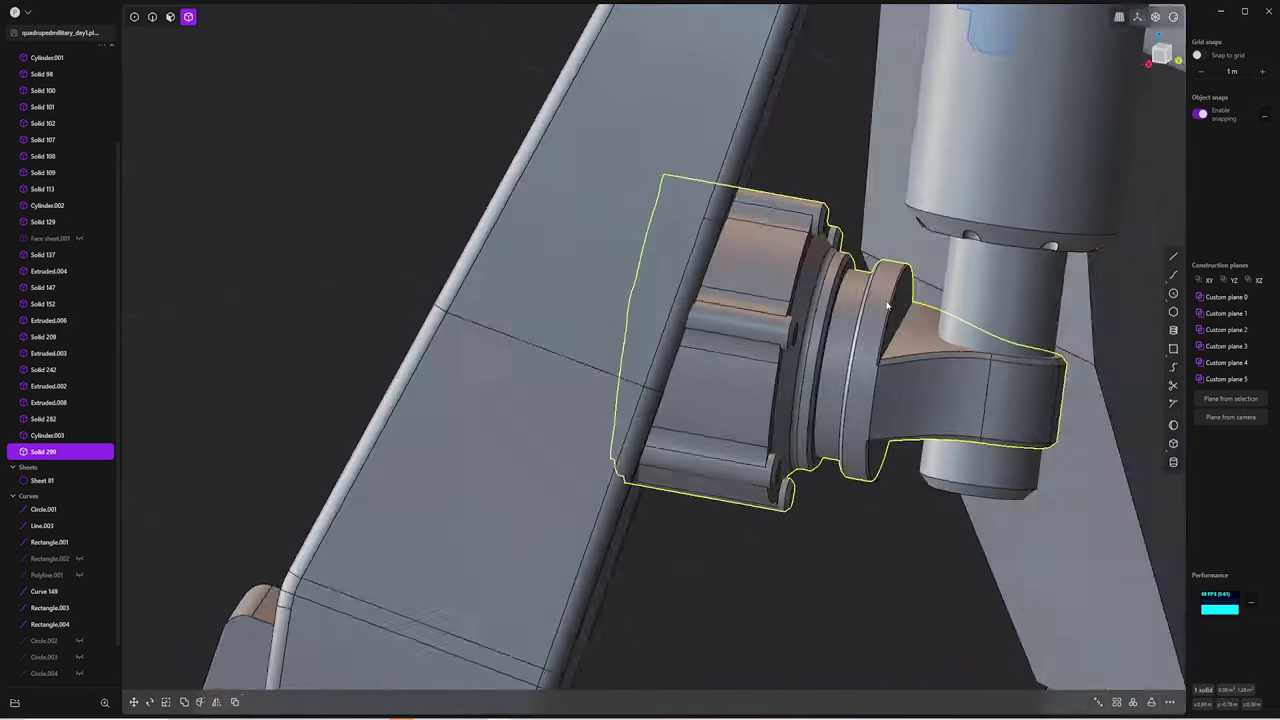
key(h)
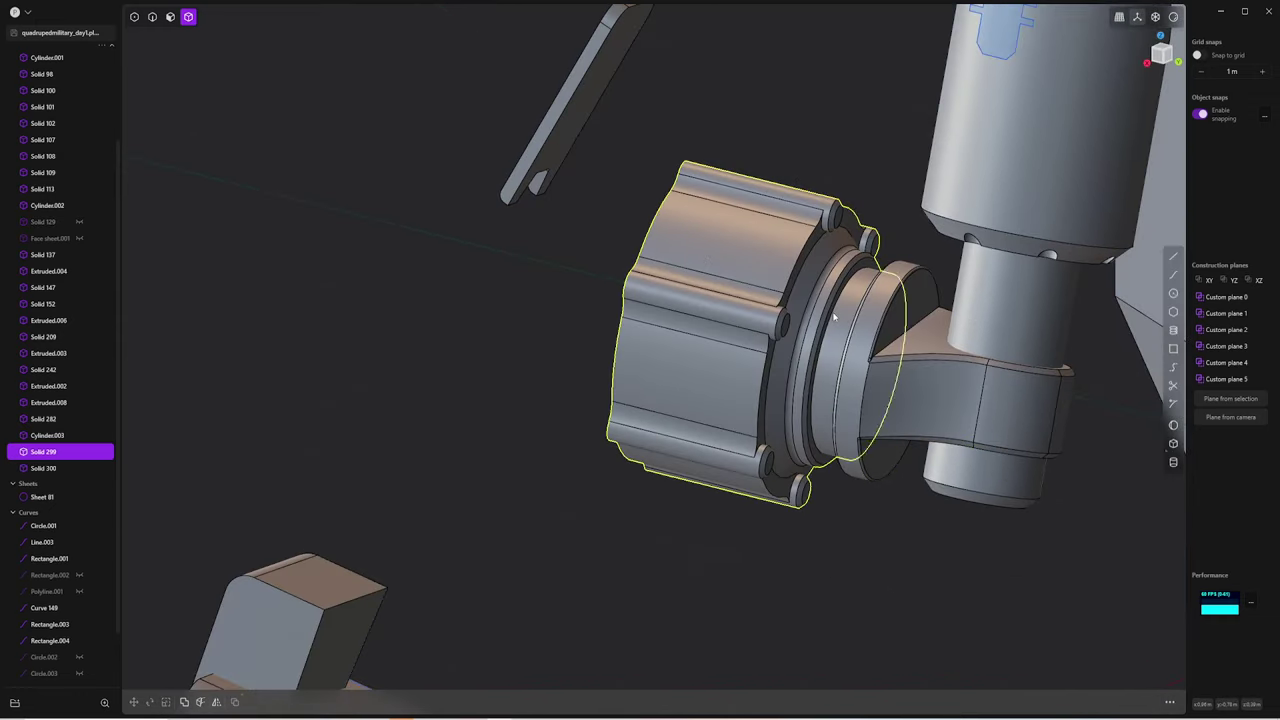
click(84, 226)
middle_drag(655, 385, 879, 393)
click(845, 392)
key(h)
Scale the notched nut about its centre to roughly 0.85
click(872, 393)
key(s)
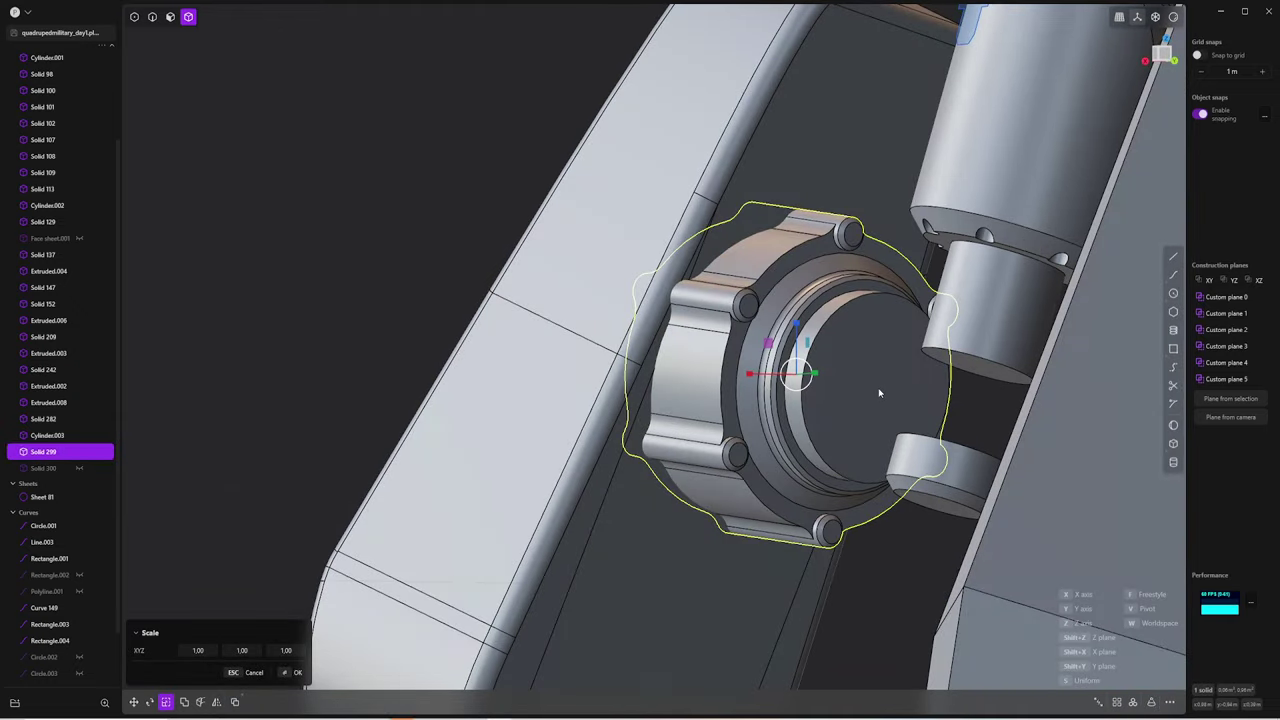
click(884, 387)
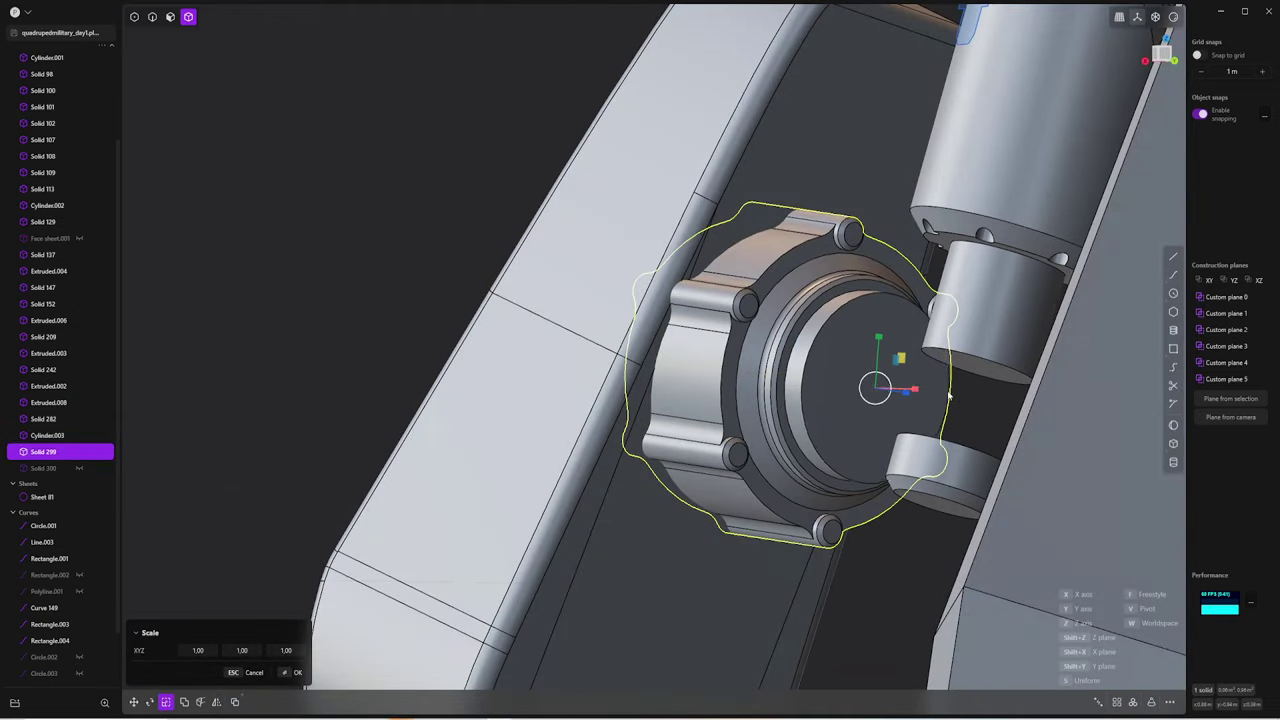
click(985, 400)
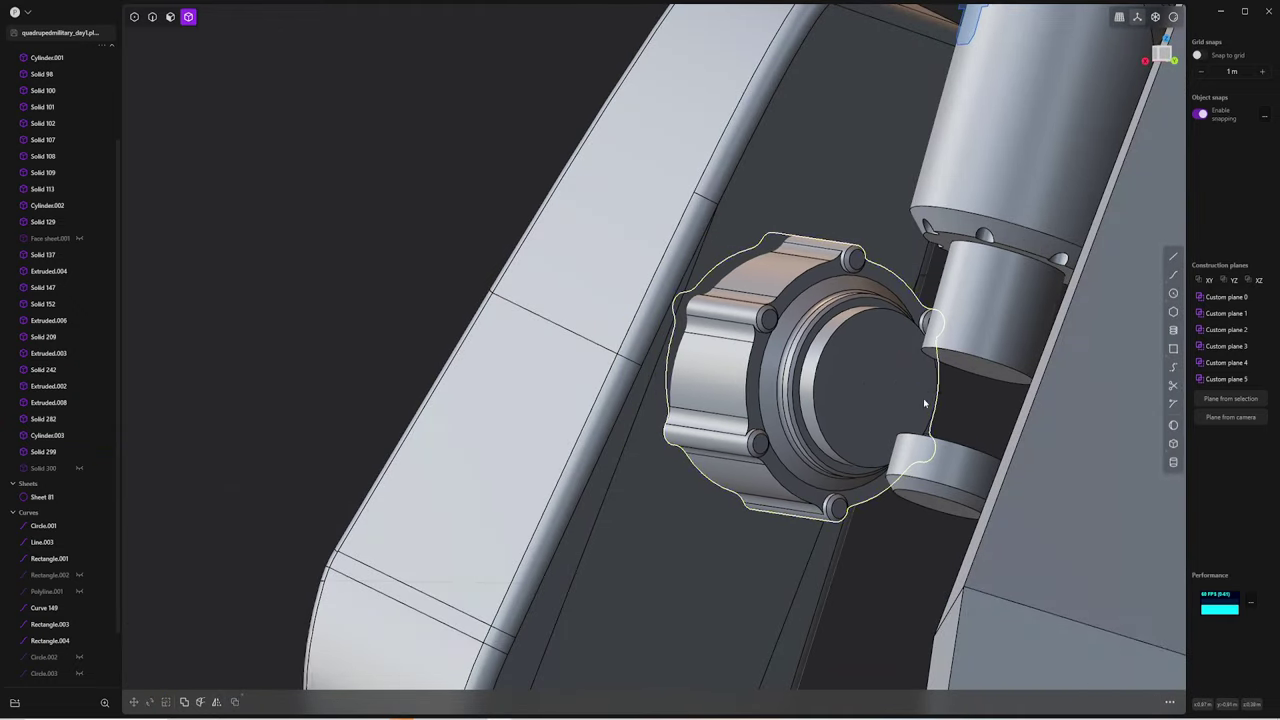
middle_drag(923, 398, 157, 358)
Show the arm again and Boolean-union the nut into the arm and disk
click(79, 238)
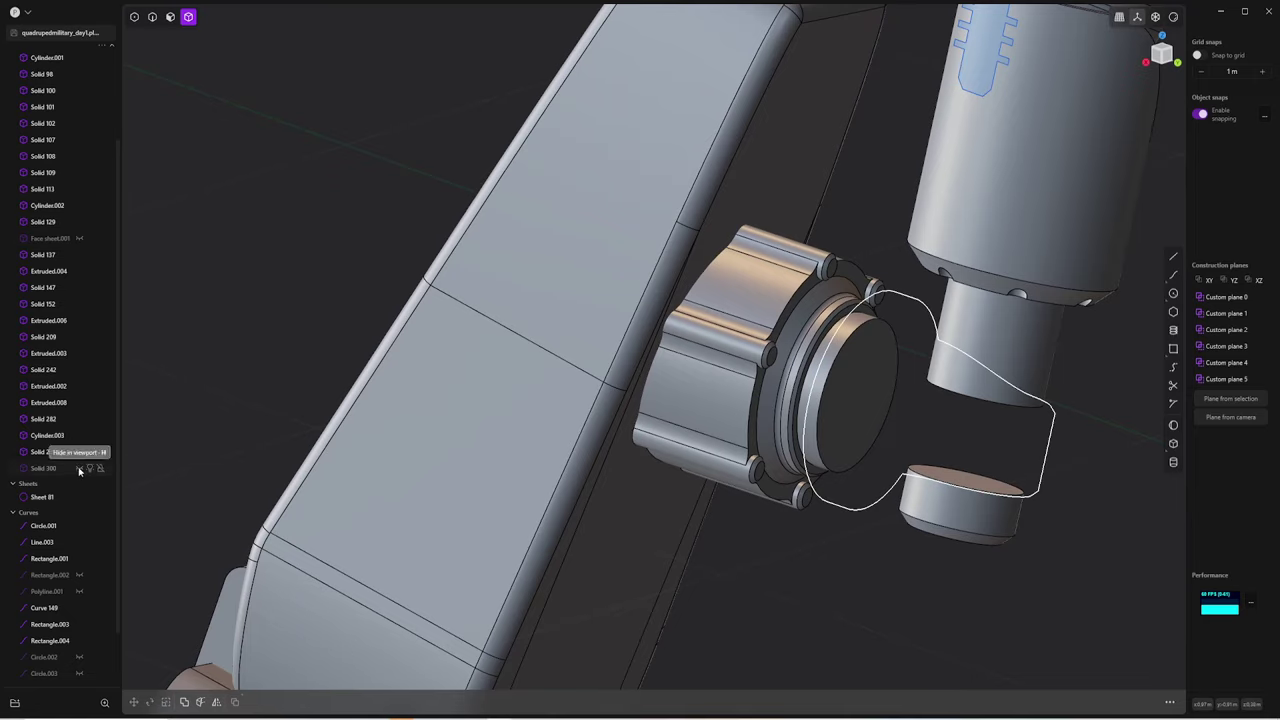
click(79, 468)
middle_drag(700, 350, 820, 300)
click(775, 325)
key(o)
click(826, 305)
shift+click(790, 230)
key(b)
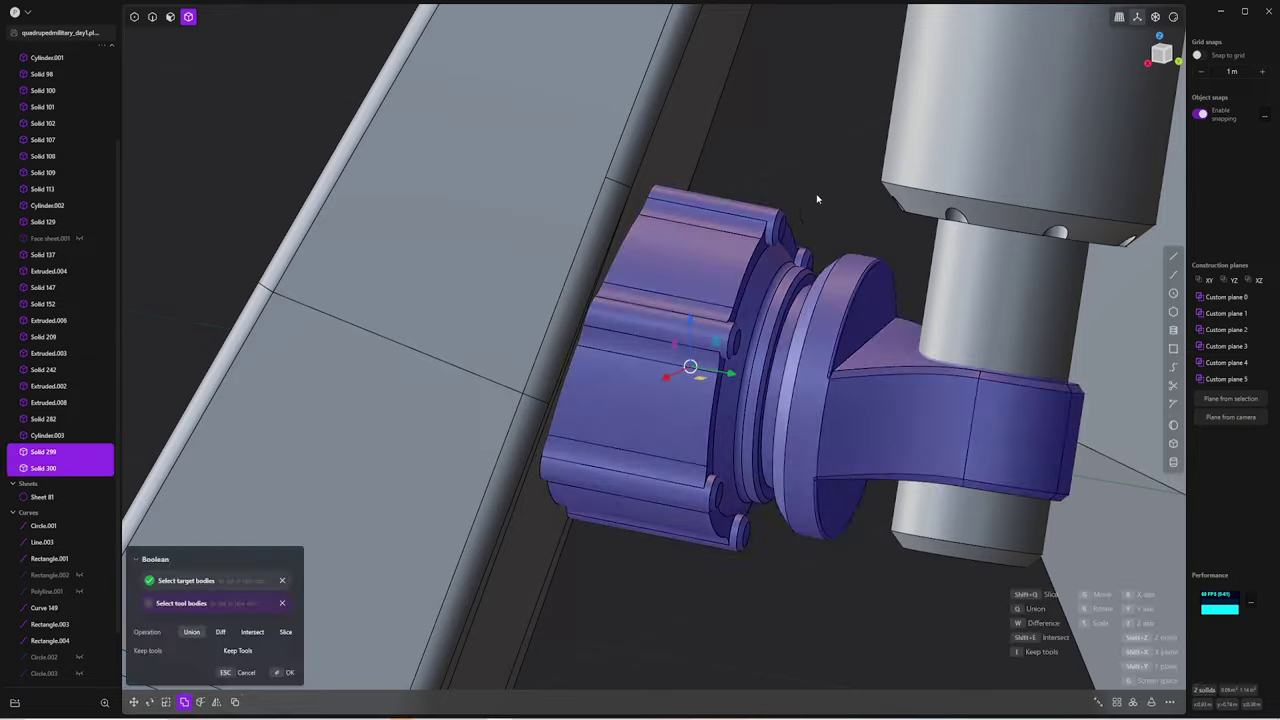
key(Return)
middle_drag(814, 200, 486, 451)
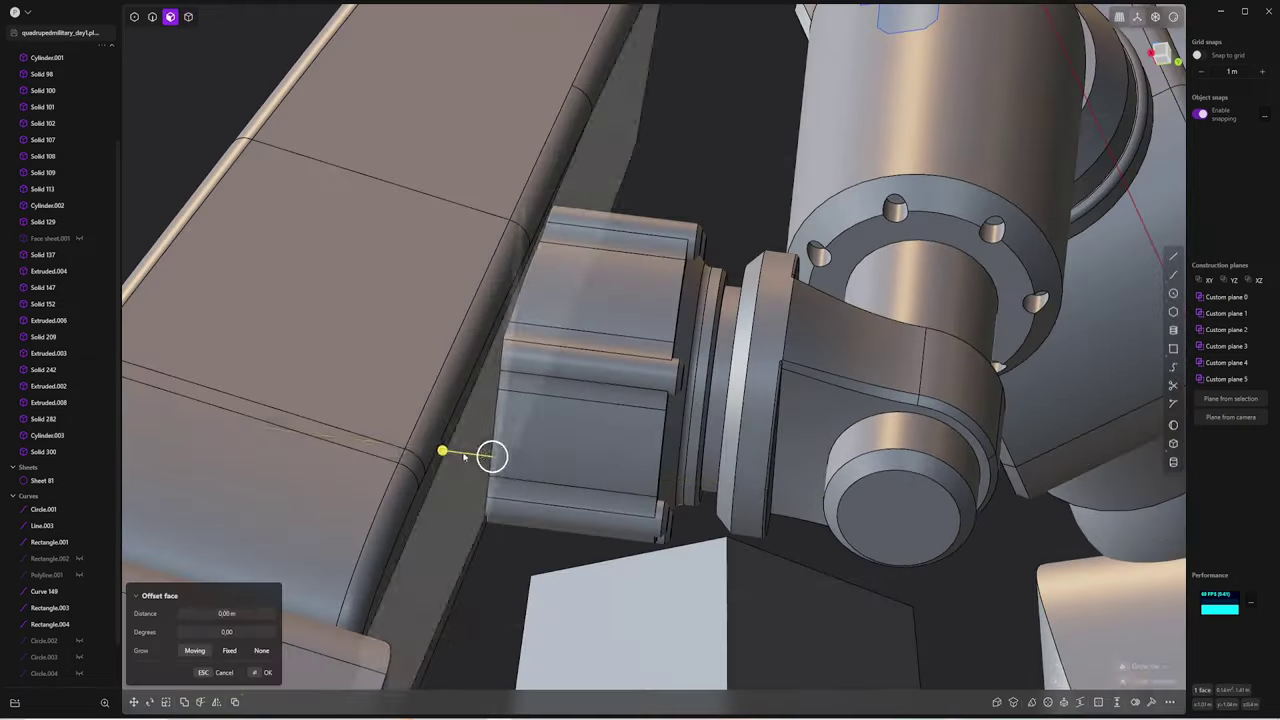
key(Escape)
Isolate the joint with the mounting plate and align the view square to the plate face
middle_drag(657, 171, 587, 348)
shift+click(587, 348)
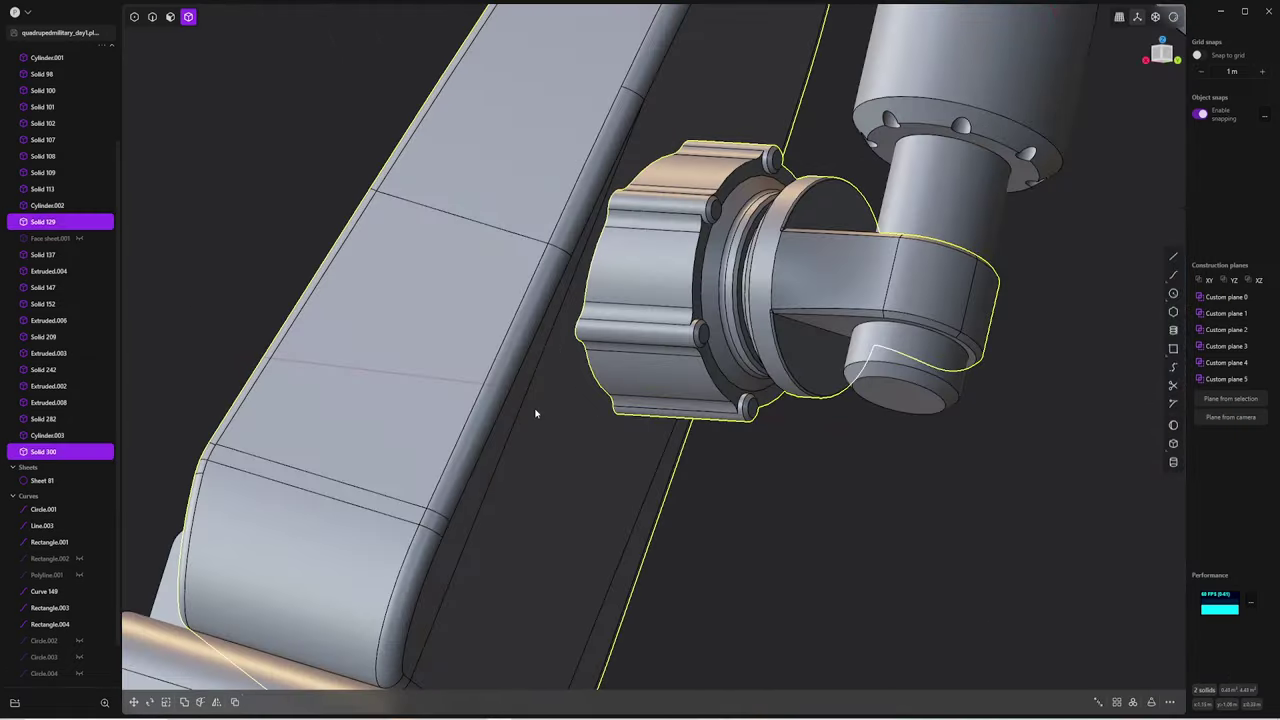
key(slash)
middle_drag(854, 508, 600, 400)
click(600, 400)
key(grave)
Centre the plate and leave isolation to show the whole robot
scroll(855, 247, down, 2)
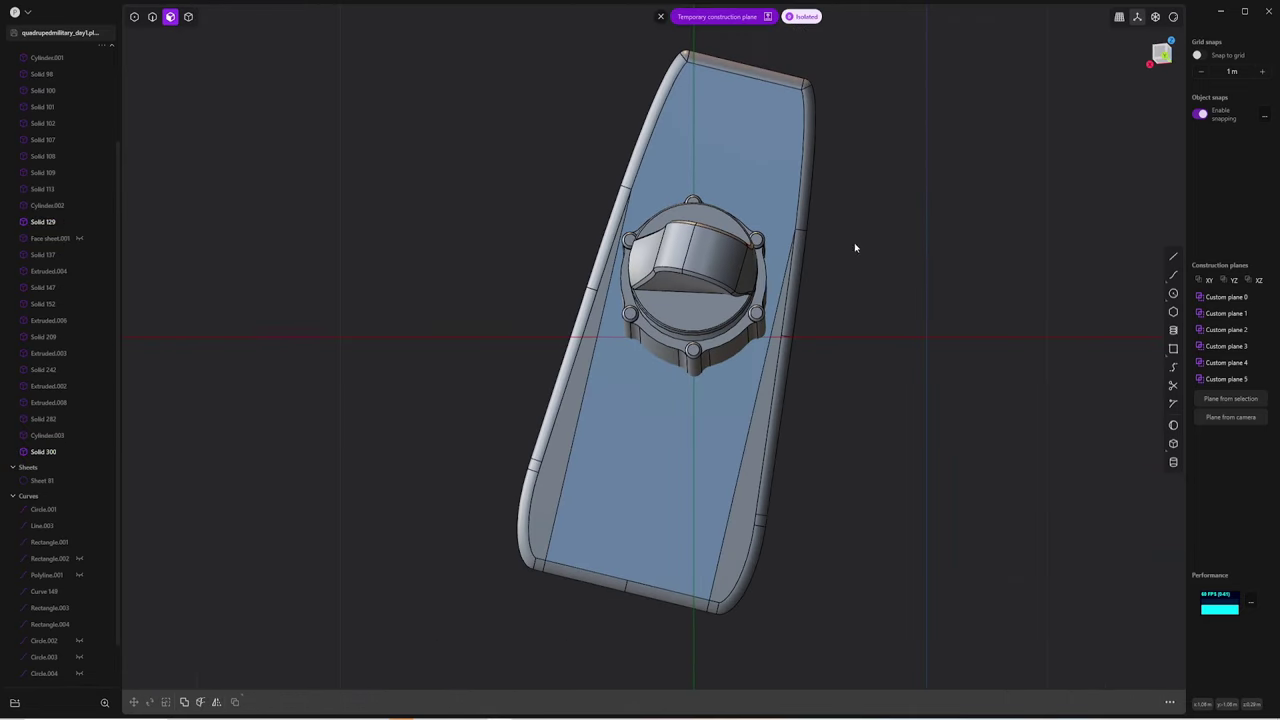
shift+middle_drag(745, 180, 752, 247)
scroll(78, 315, up, 2)
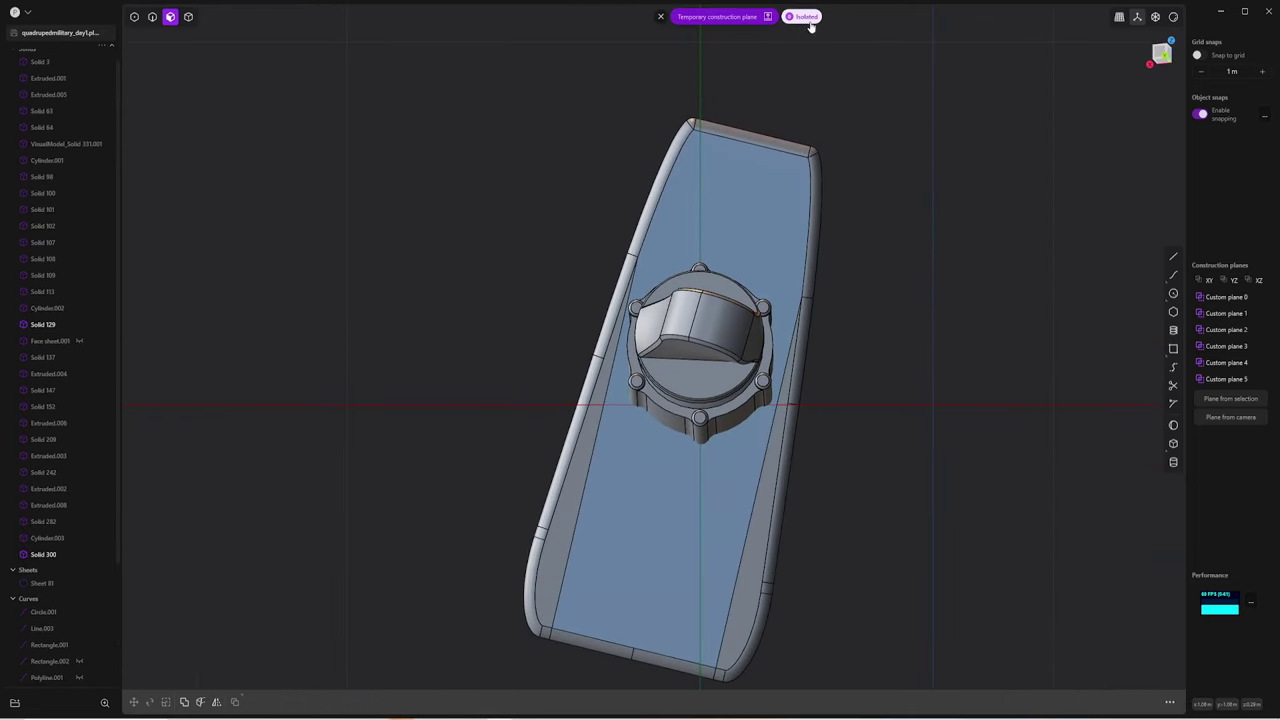
click(803, 16)
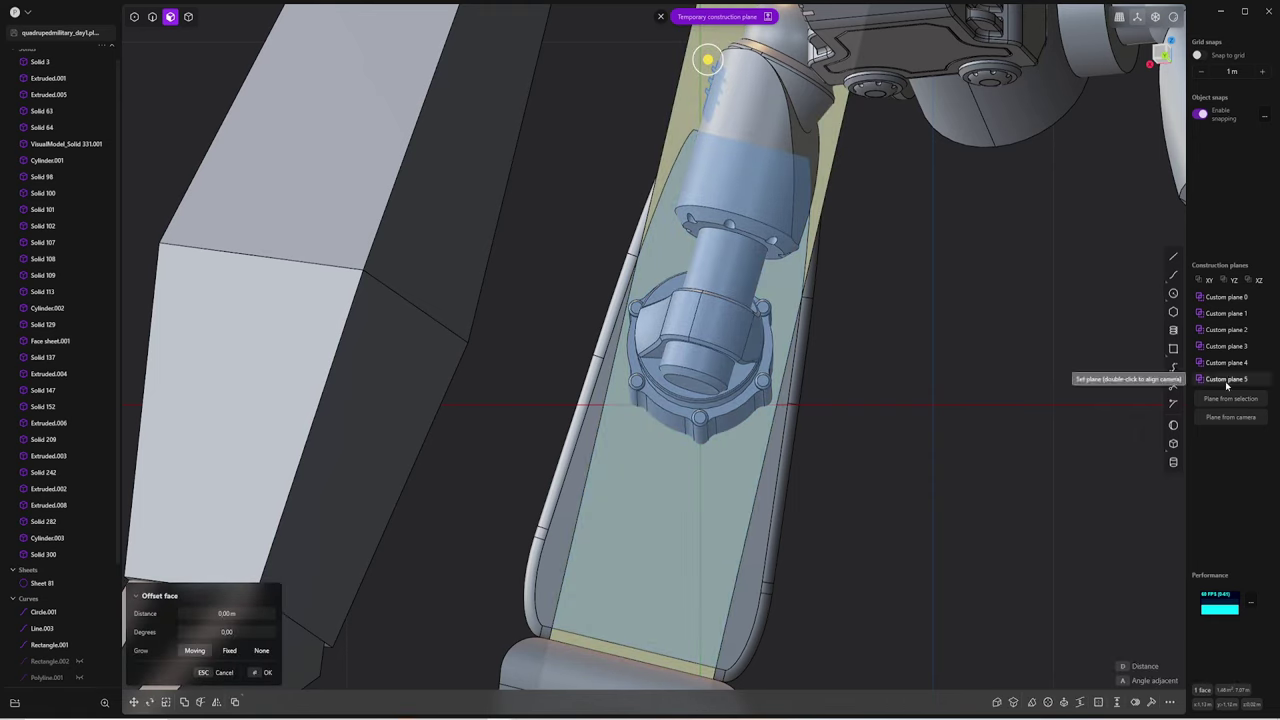
key(4)
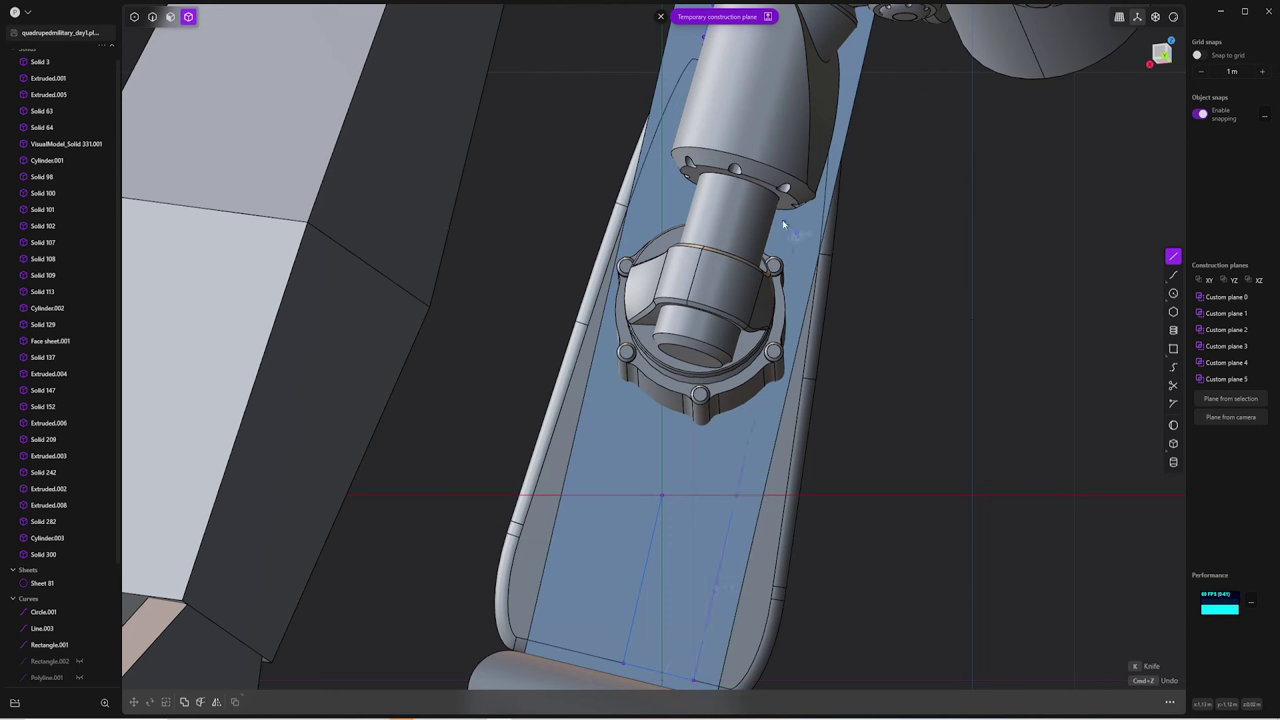
Close the outline curve and move its corner point near the plate edge
click(663, 207)
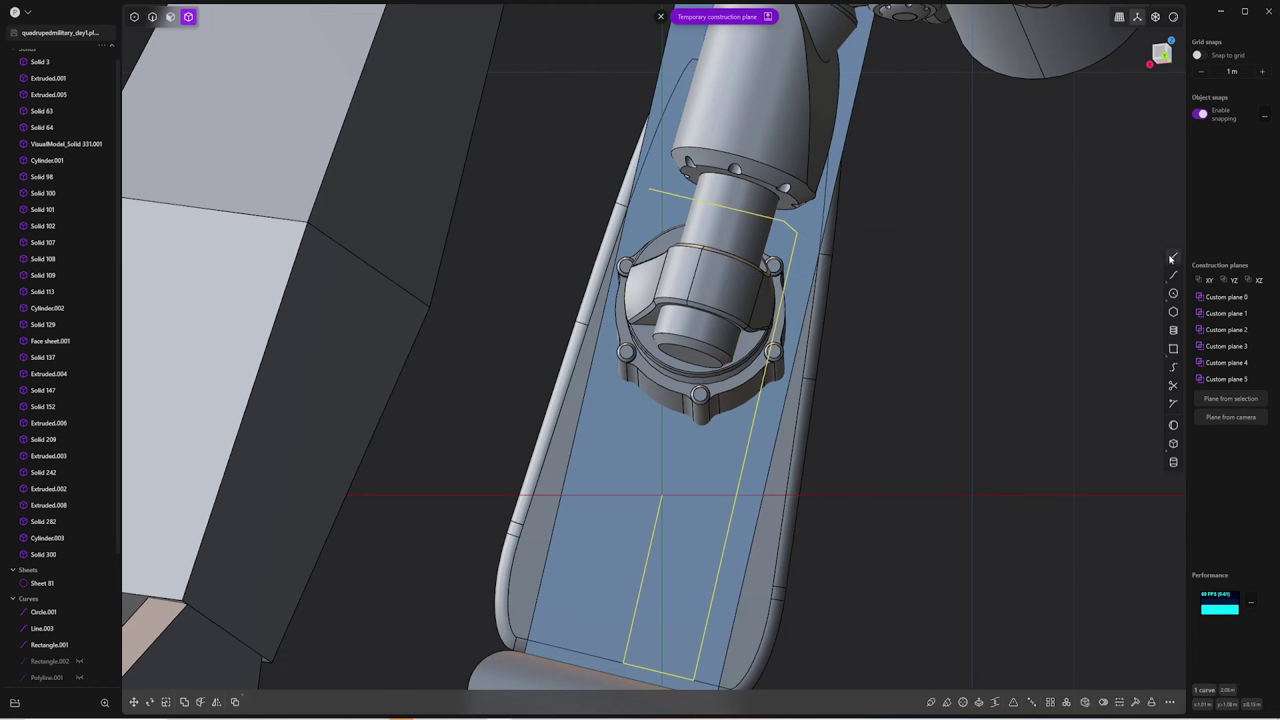
key(g)
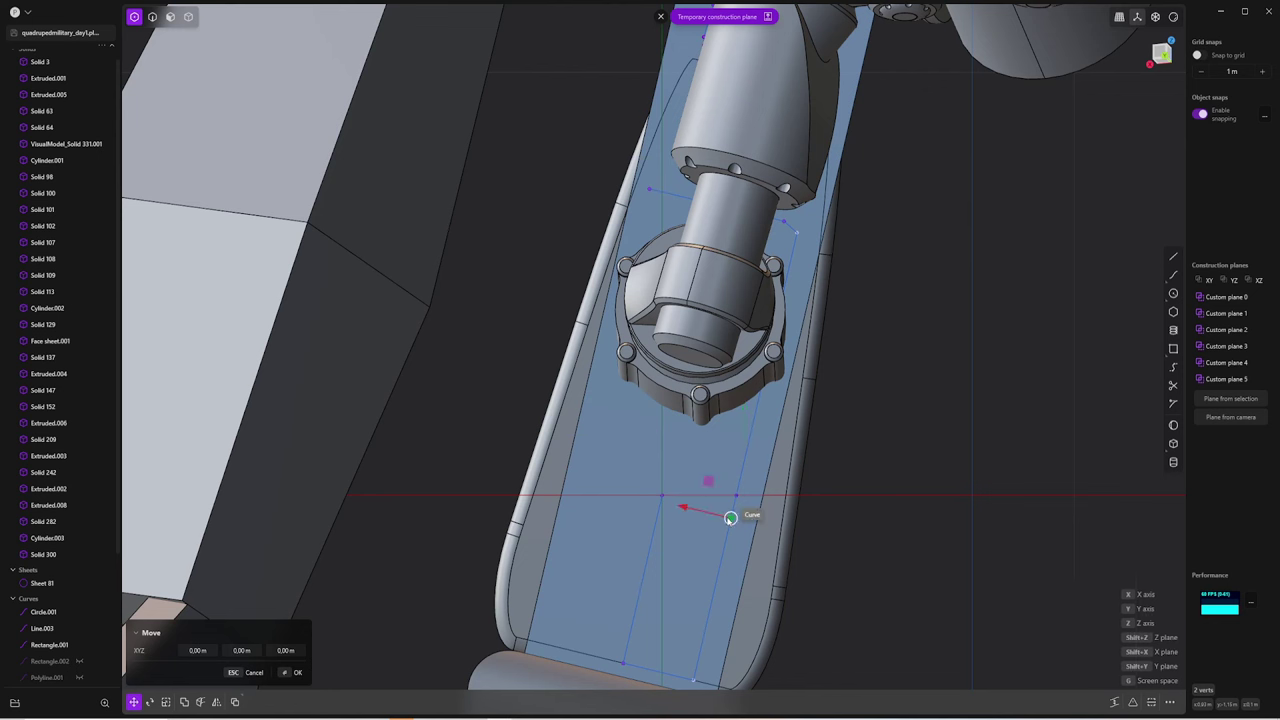
key(x)
key(Escape)
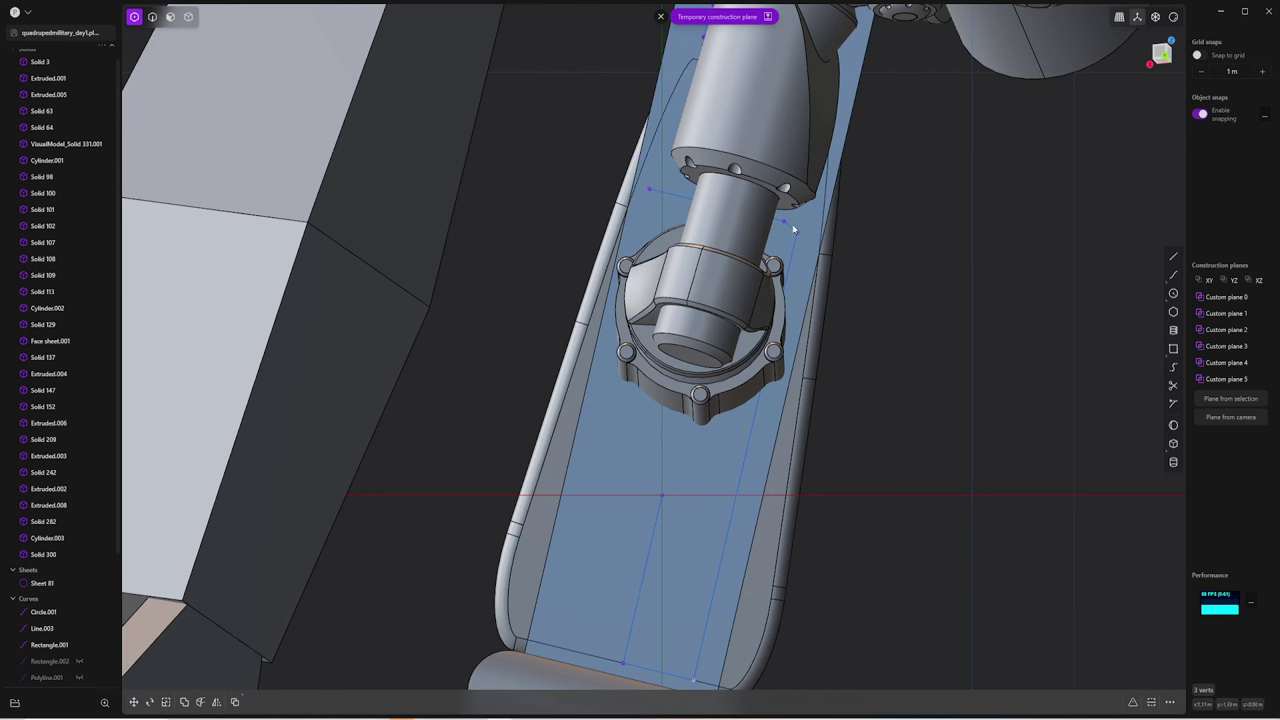
shift+click(793, 230)
key(g)
key(x)
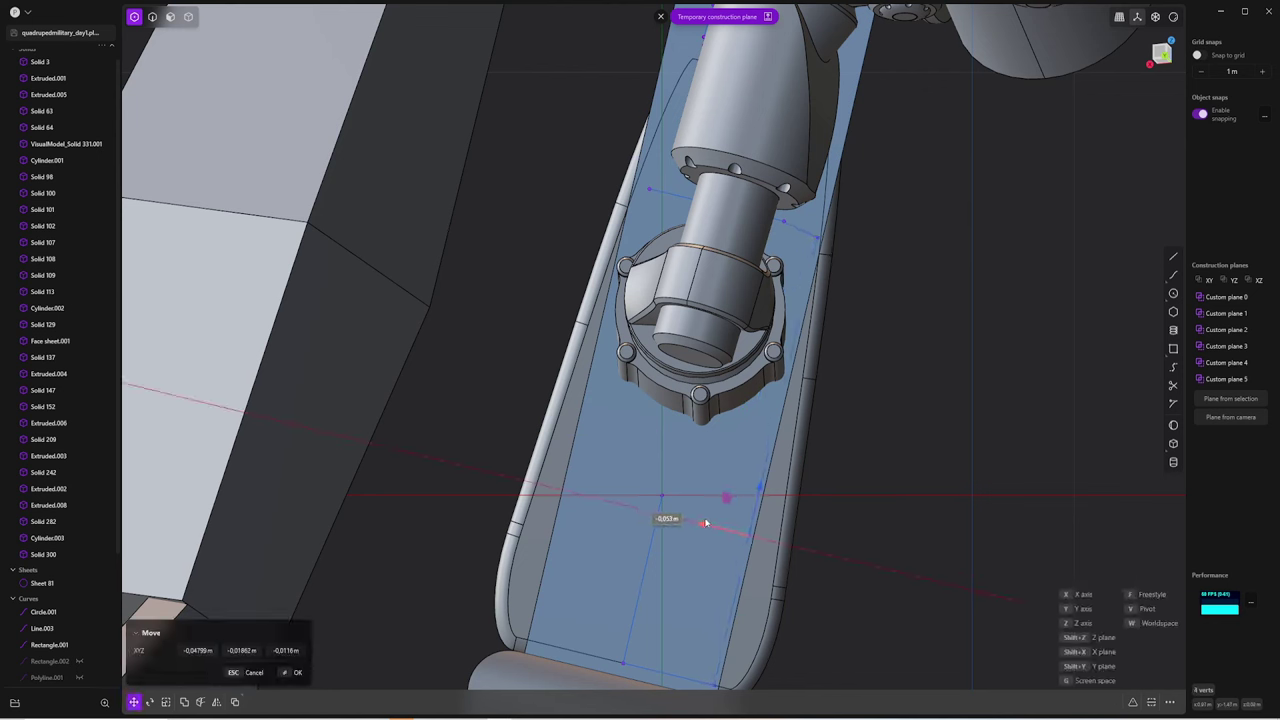
key(Escape)
click(828, 248)
key(Escape)
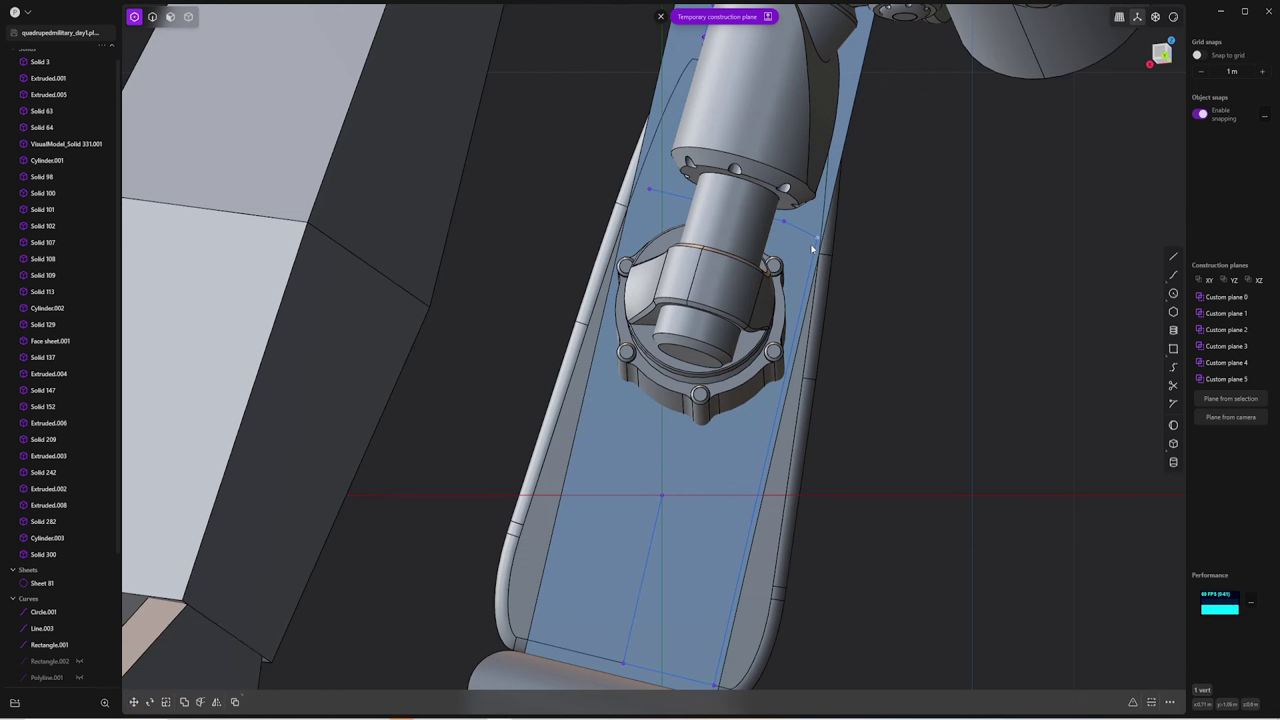
key(g)
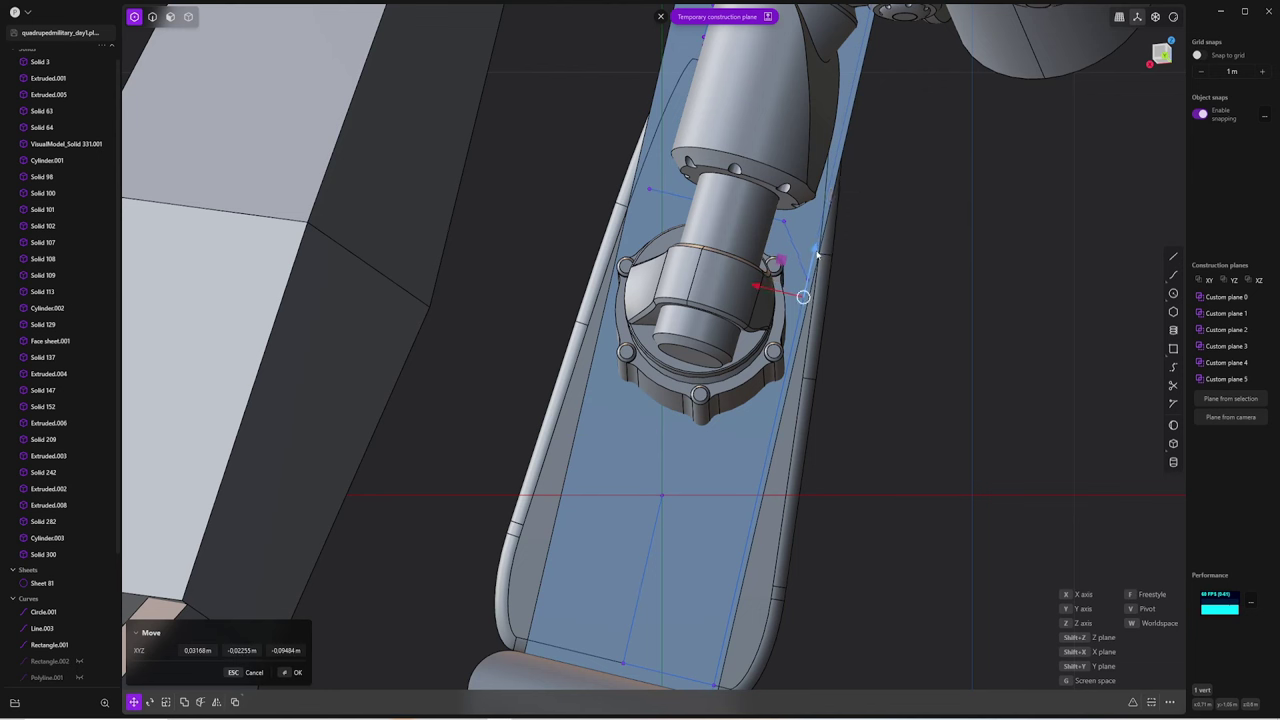
click(816, 256)
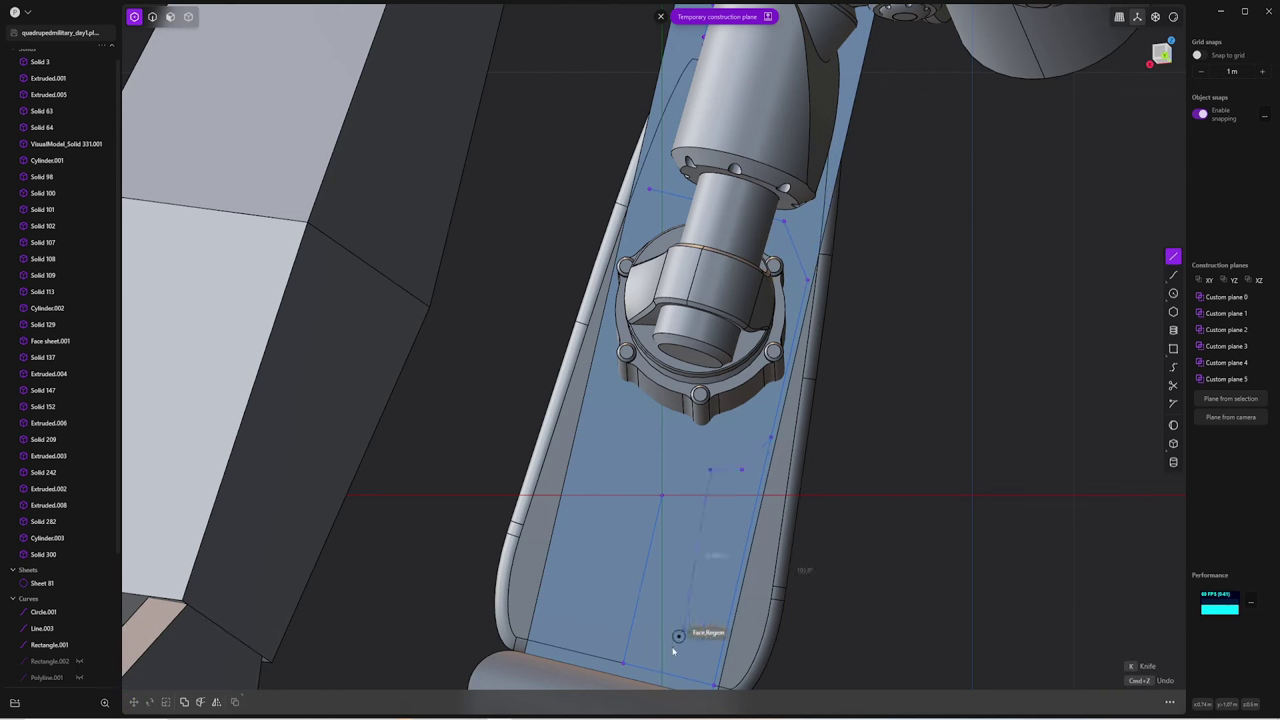
Finish a second stepped line on the plate face beneath the joint, then deselect it
key(Return)
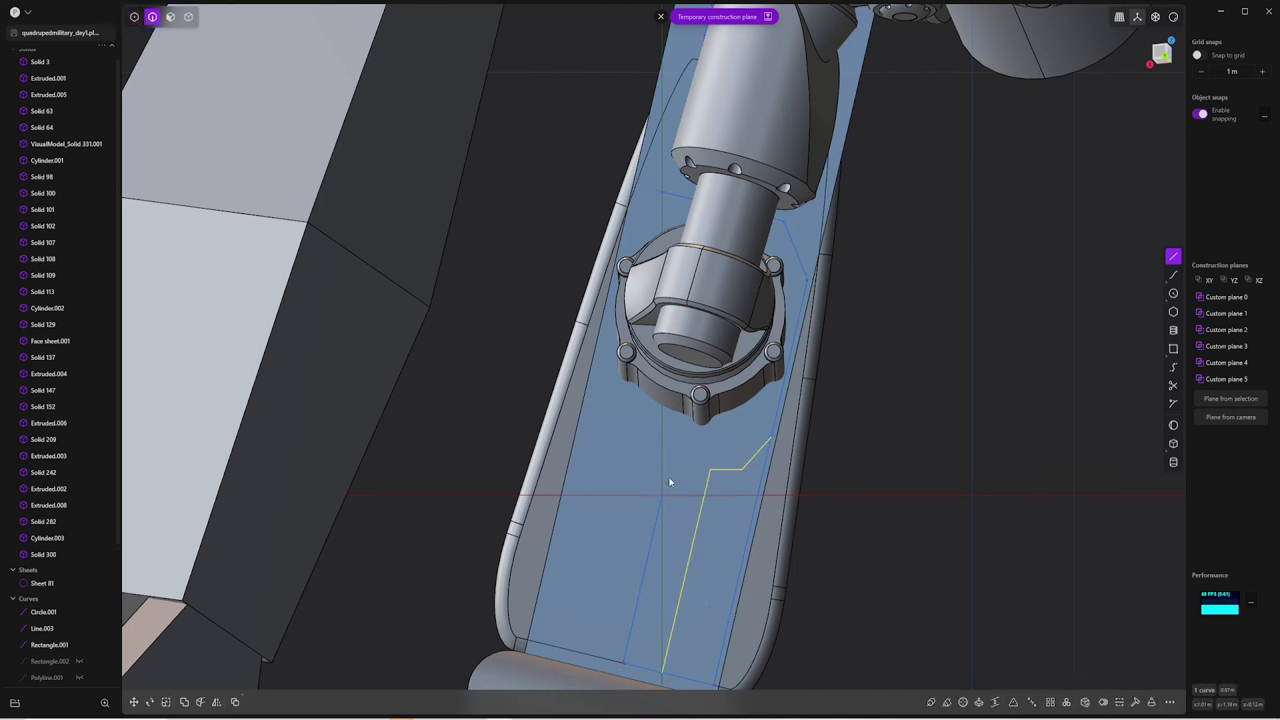
key(1)
key(g)
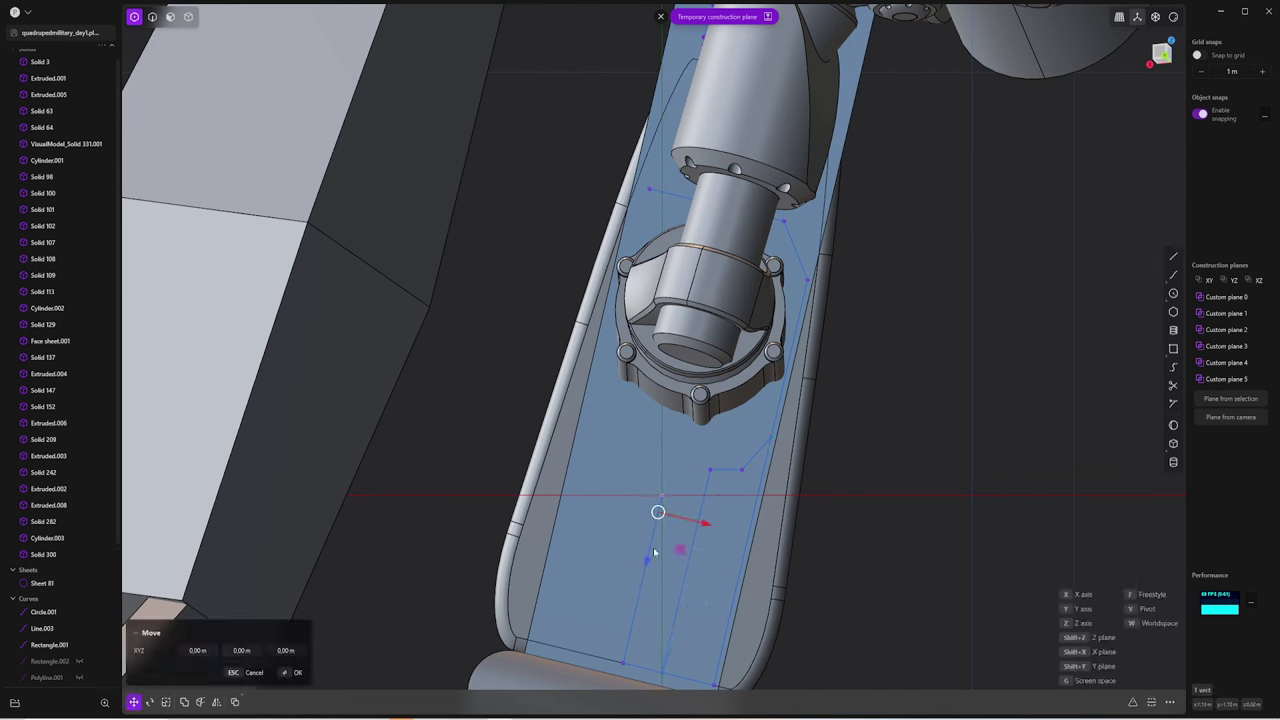
key(Escape)
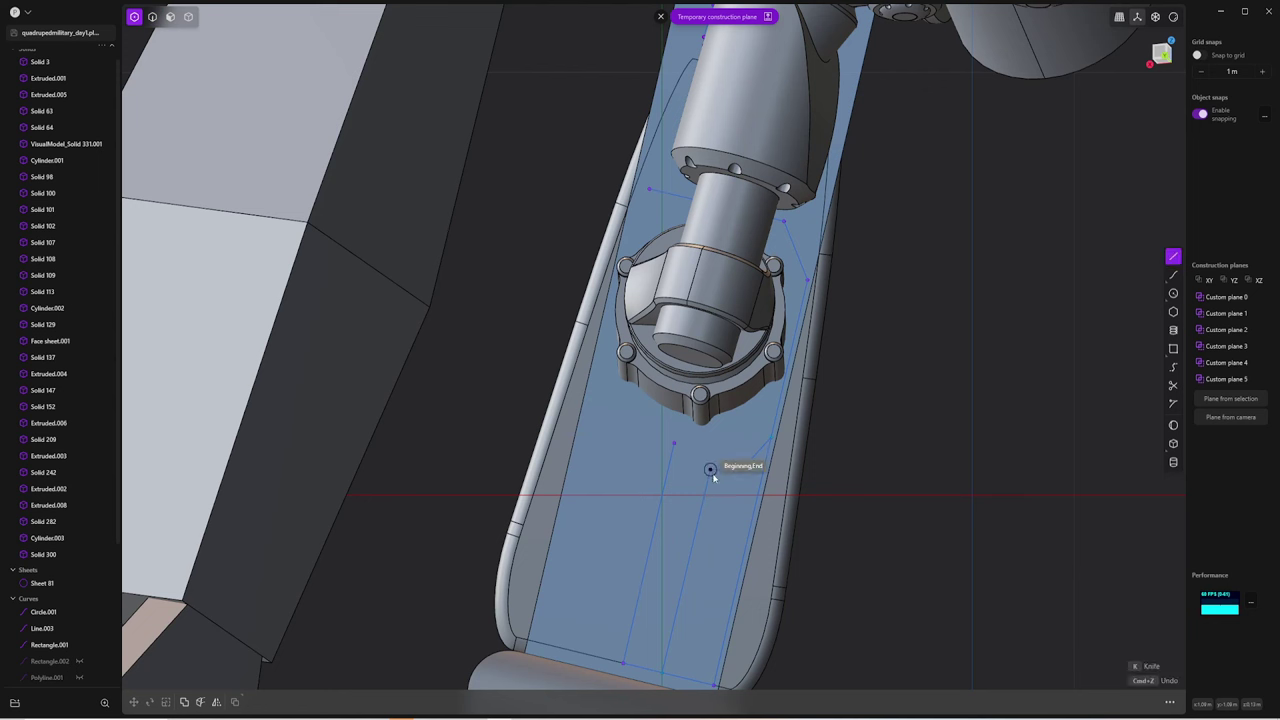
click(670, 459)
key(Return)
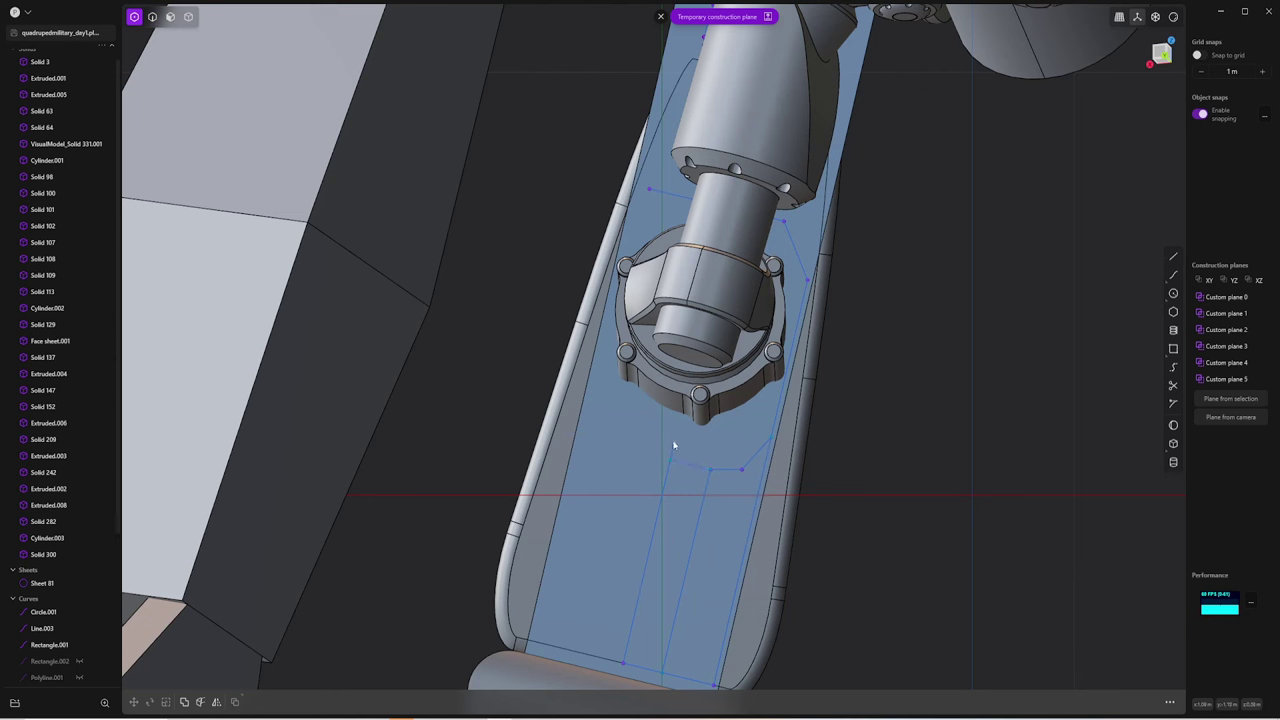
key(g)
key(Escape)
key(2)
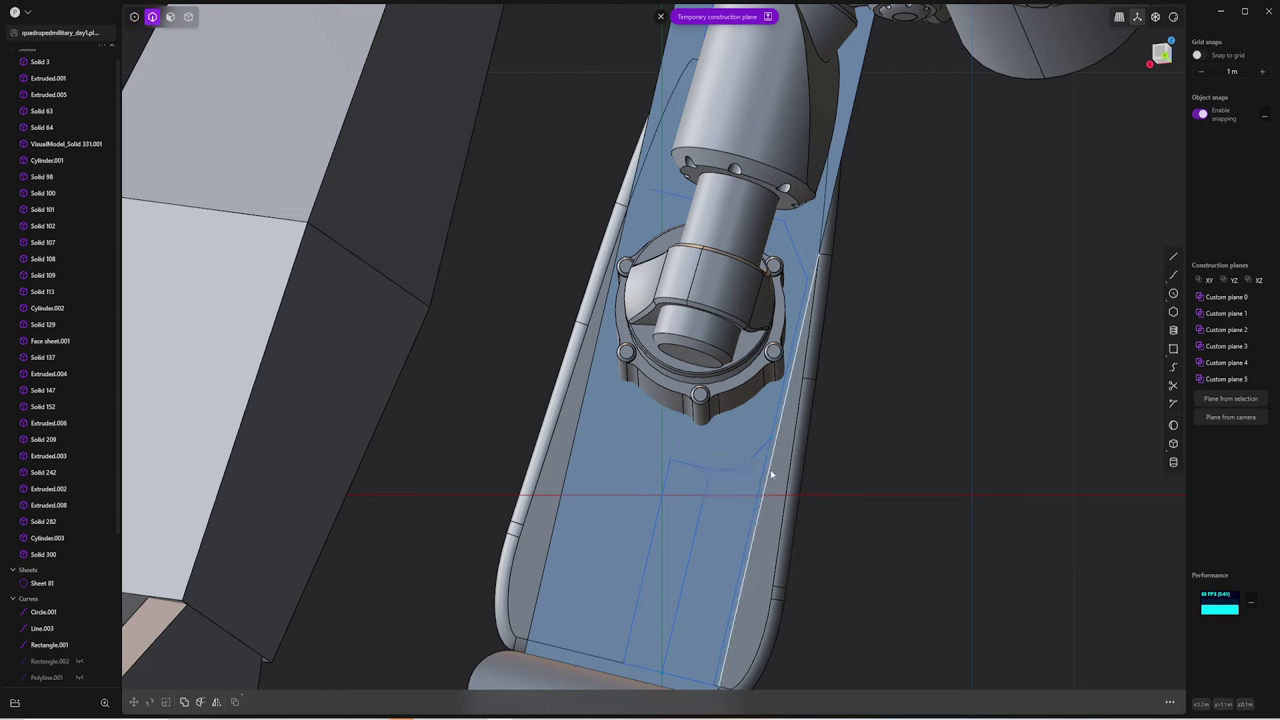
key(Escape)
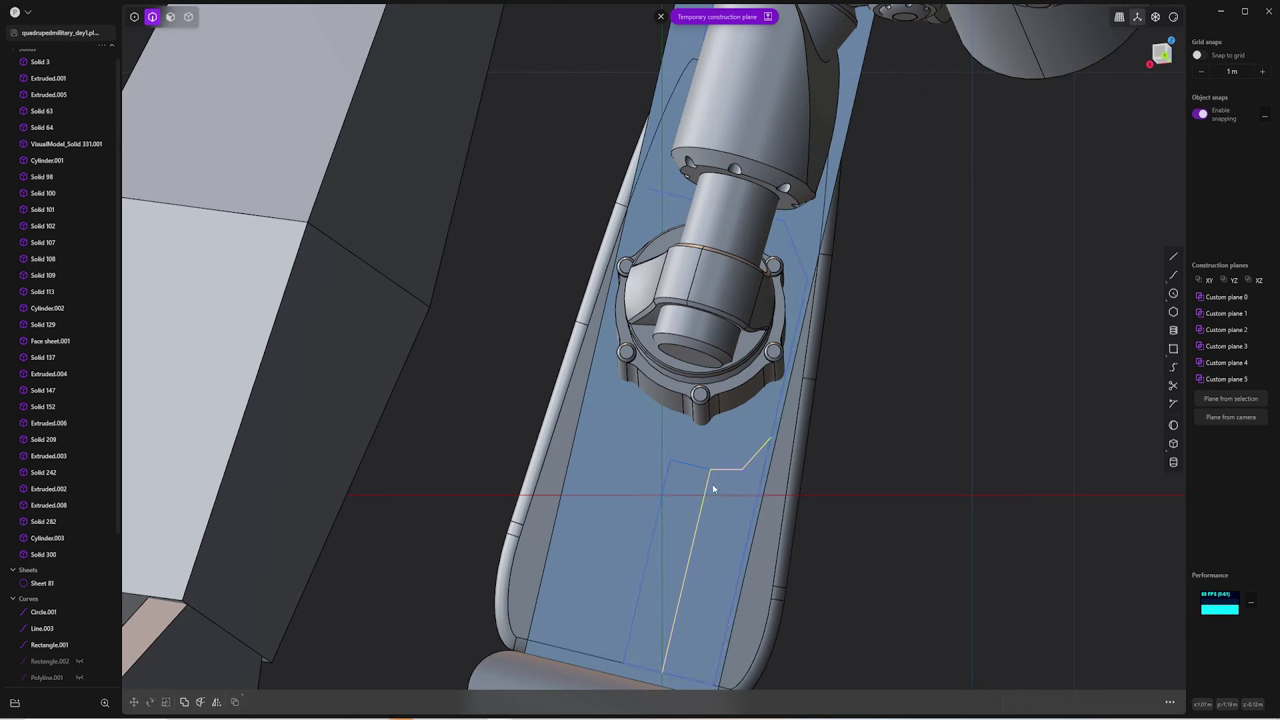
Mirror the stepped curve and trim away the extra segments below the housing
click(728, 474)
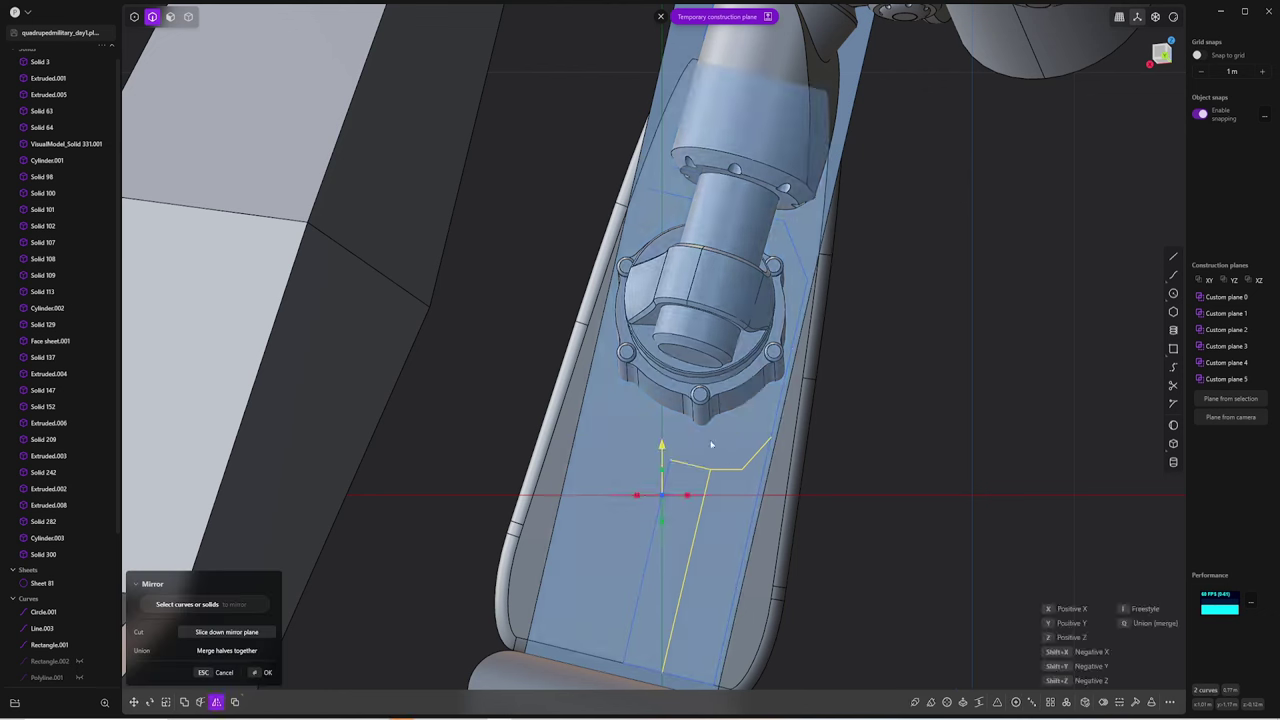
key(Return)
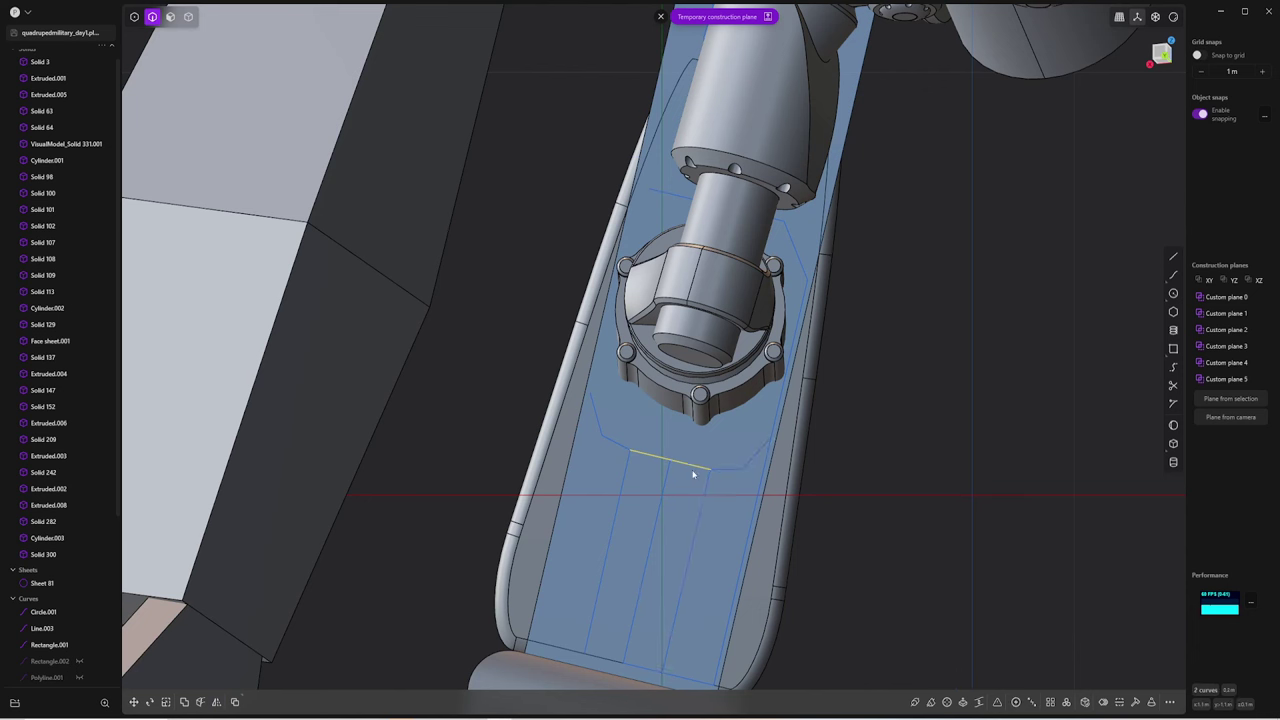
click(677, 485)
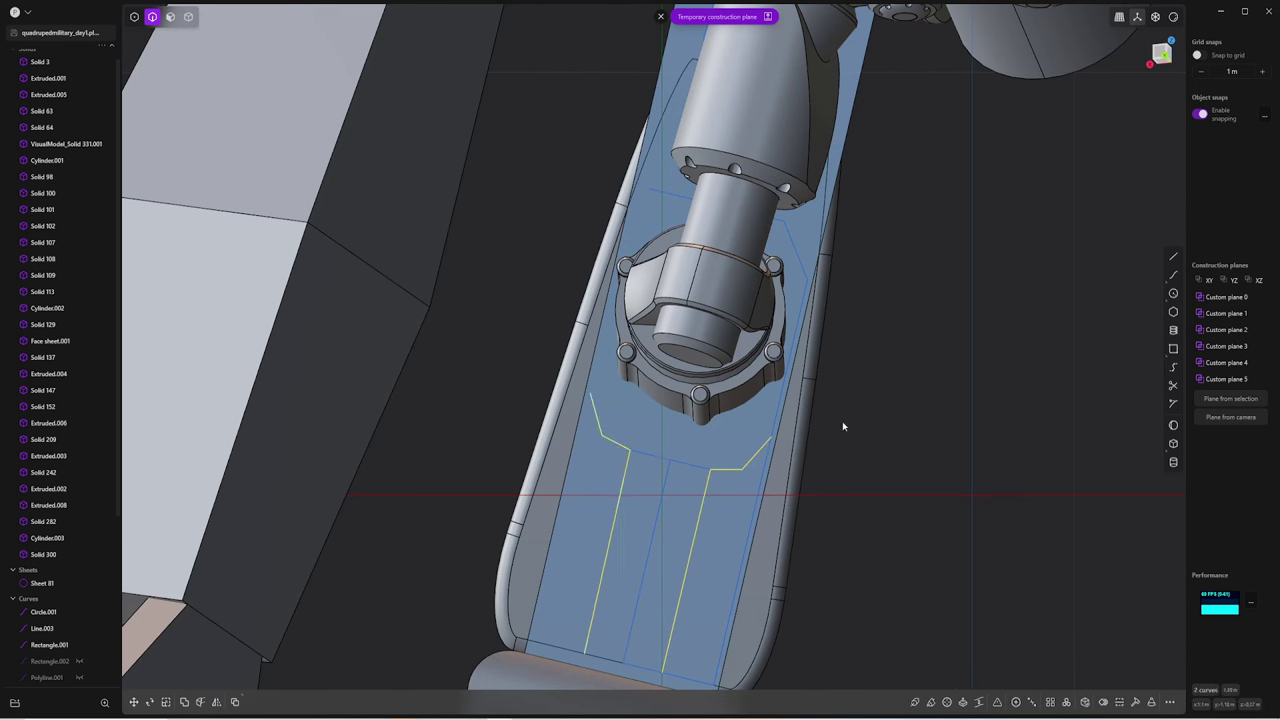
key(ctrl+z)
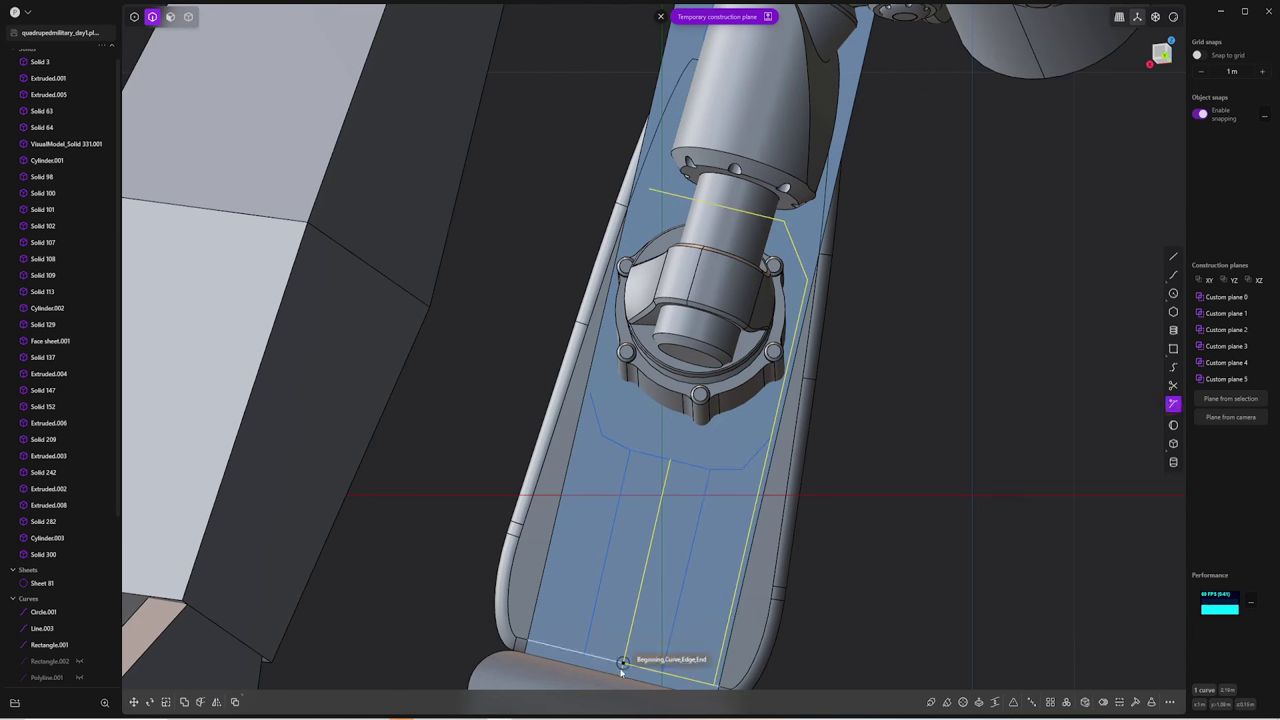
click(1173, 385)
click(663, 491)
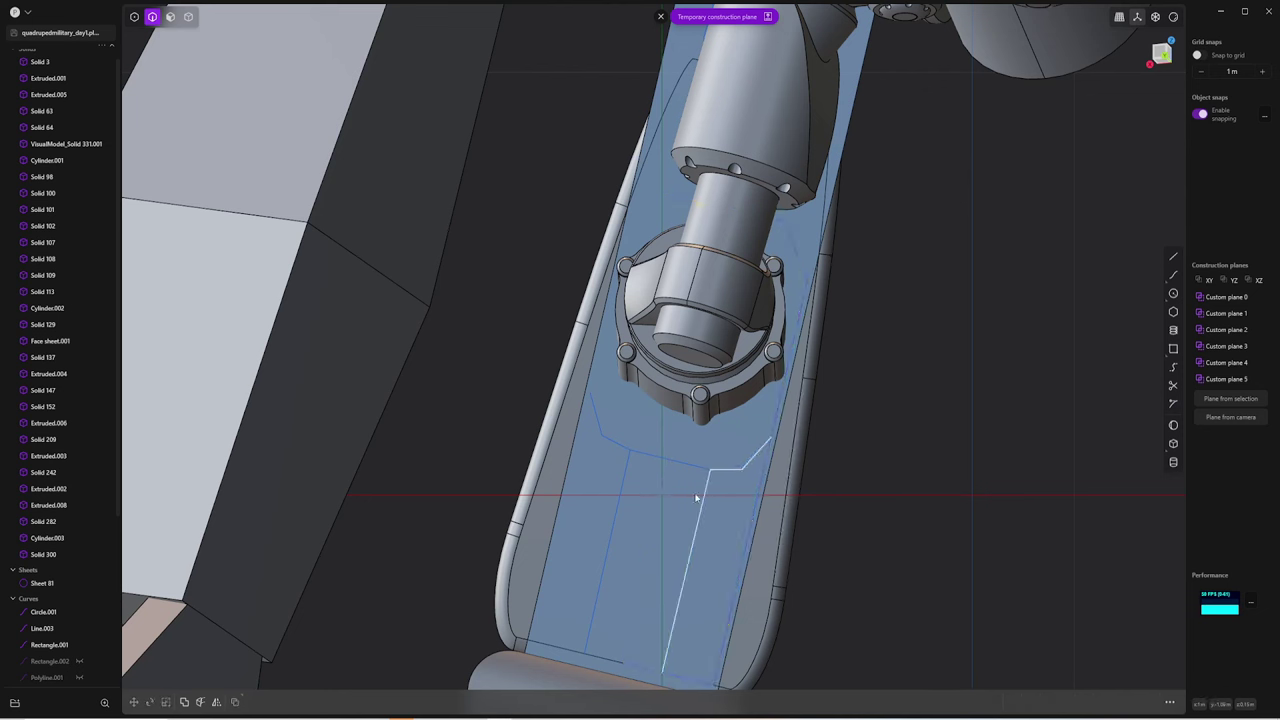
click(1173, 385)
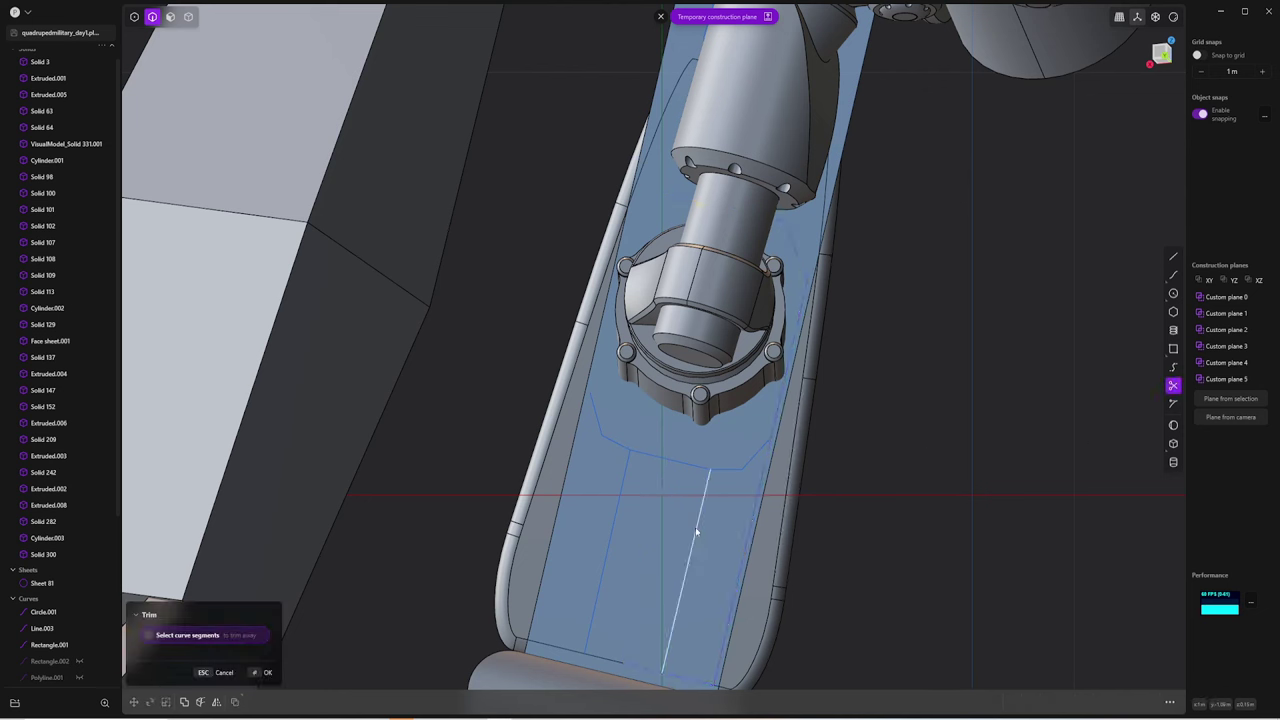
click(735, 468)
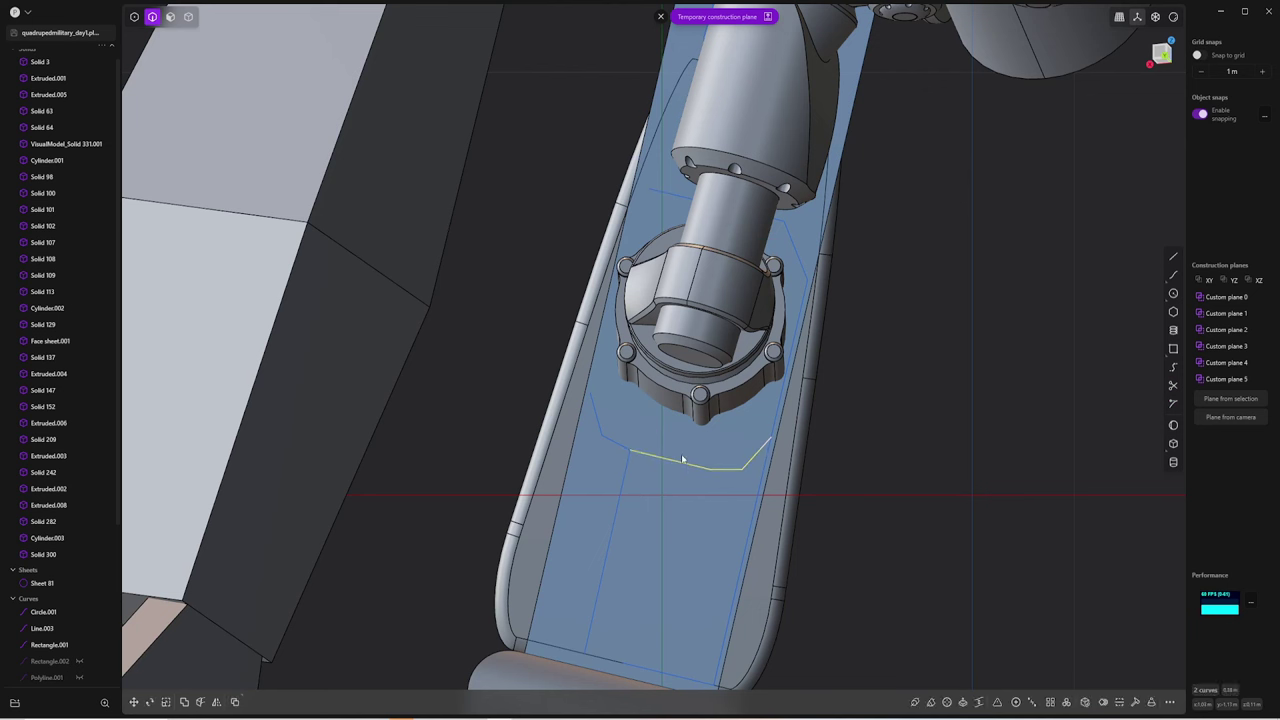
key(Escape)
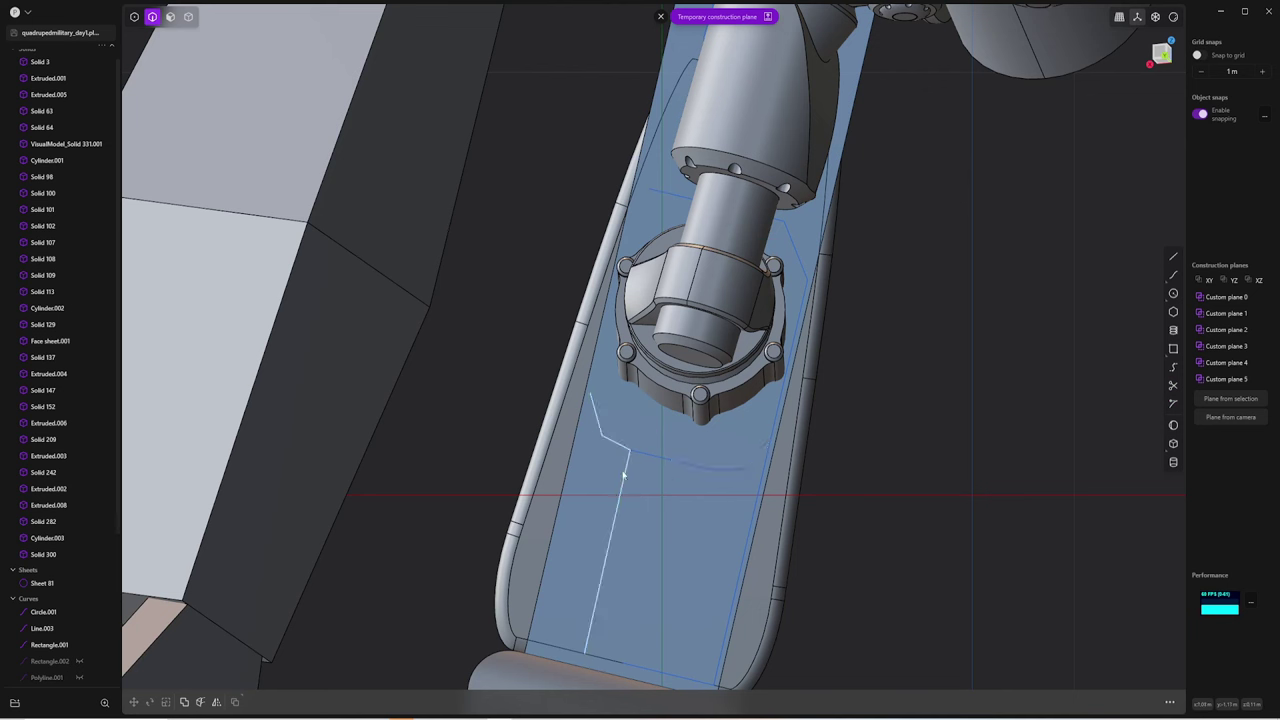
click(1174, 386)
click(624, 474)
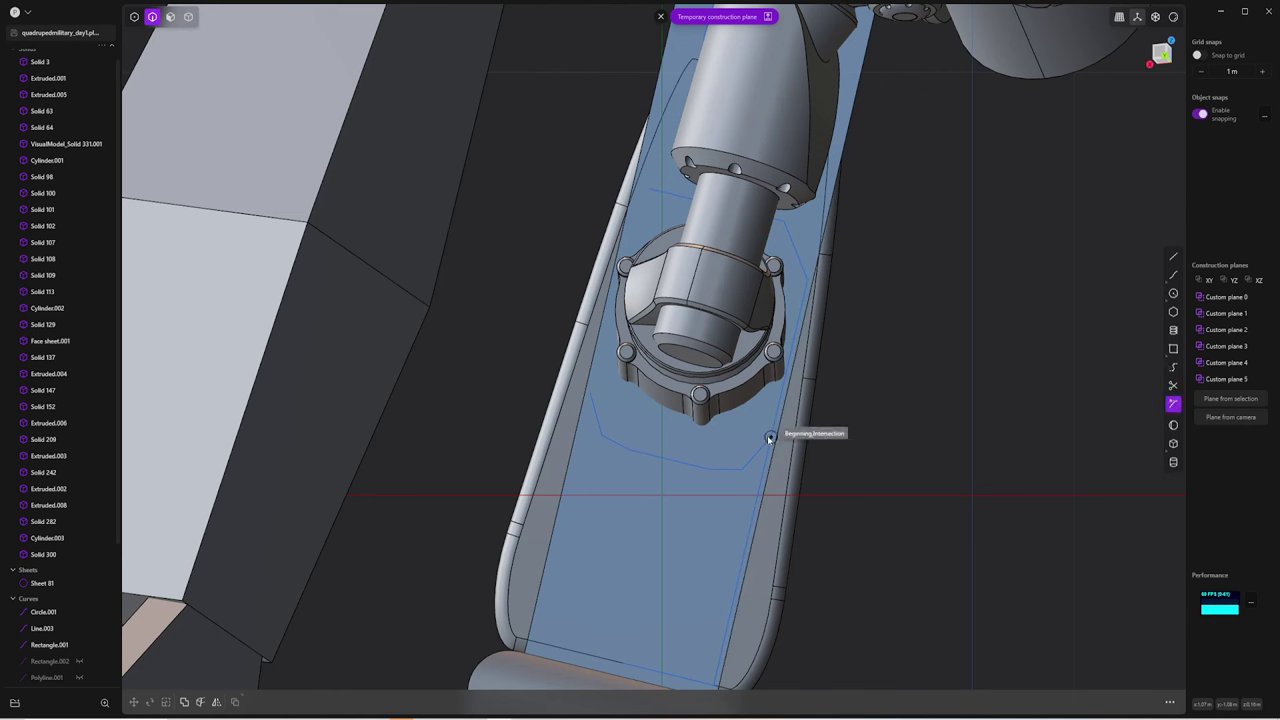
key(Escape)
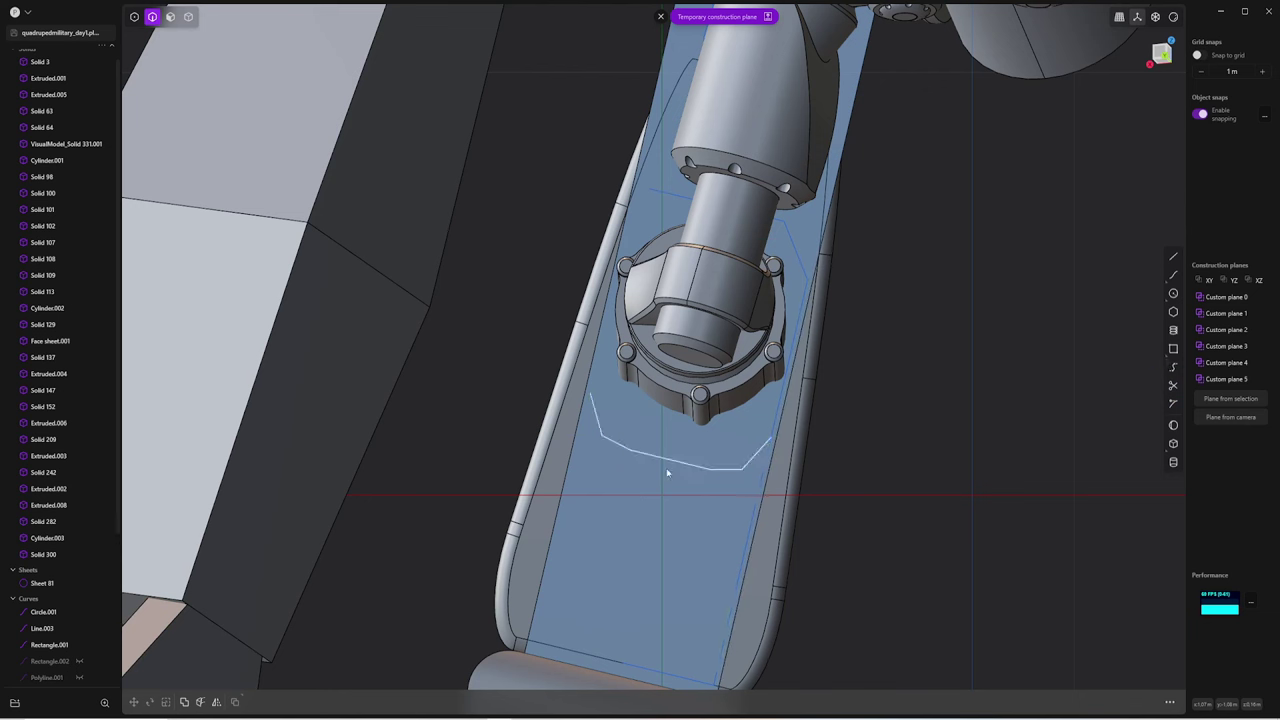
Mirror the half outline across the centre line and move the top vertex to close the hexagon
key(alt+x)
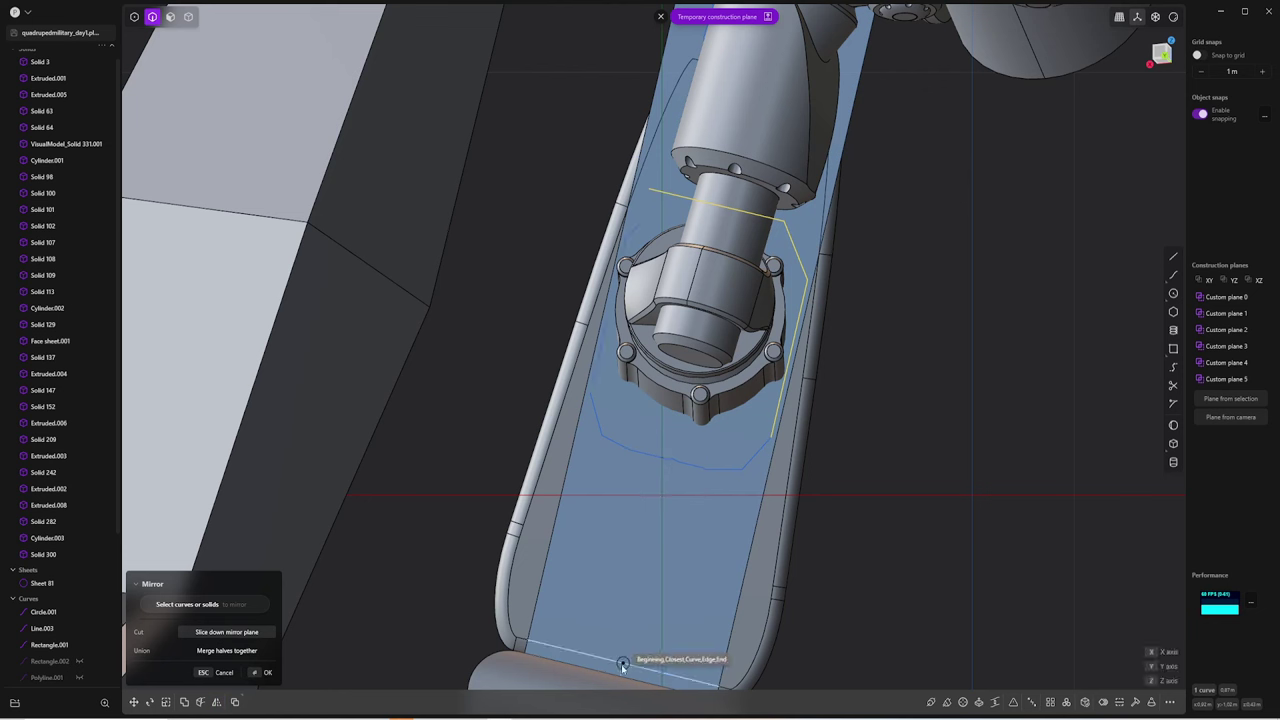
key(Escape)
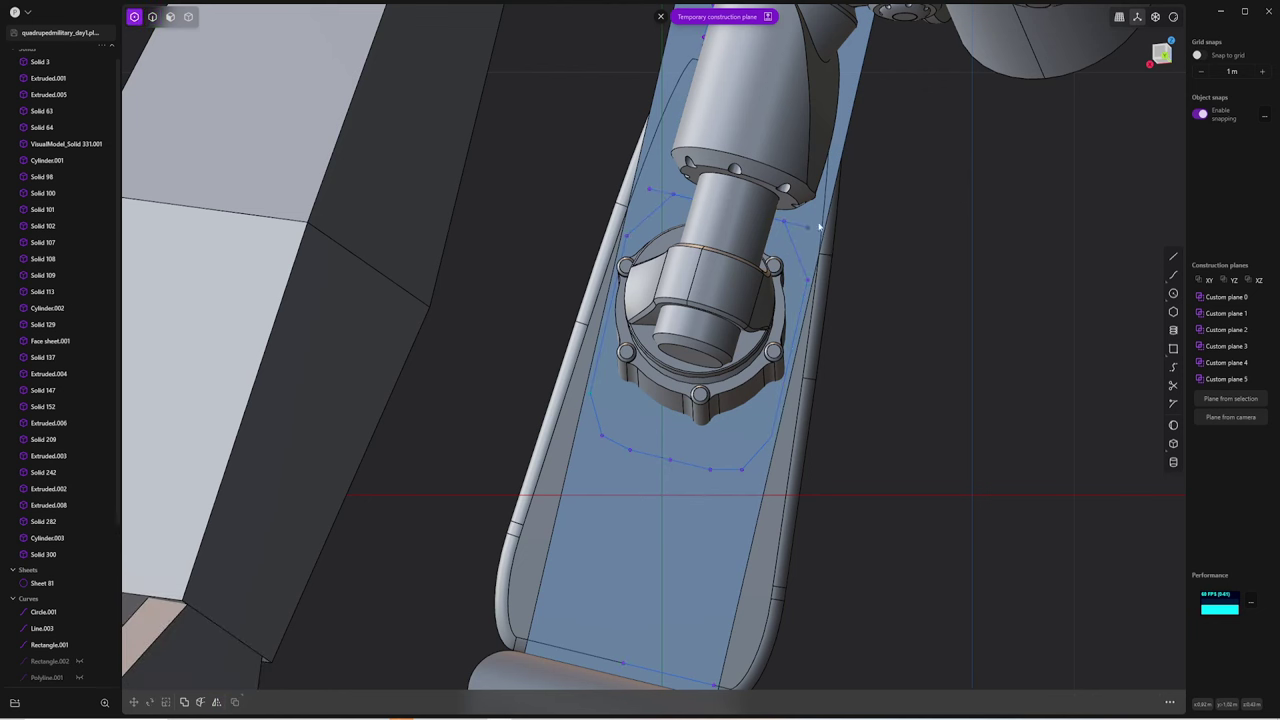
click(809, 231)
shift+middle_drag(805, 226, 803, 309)
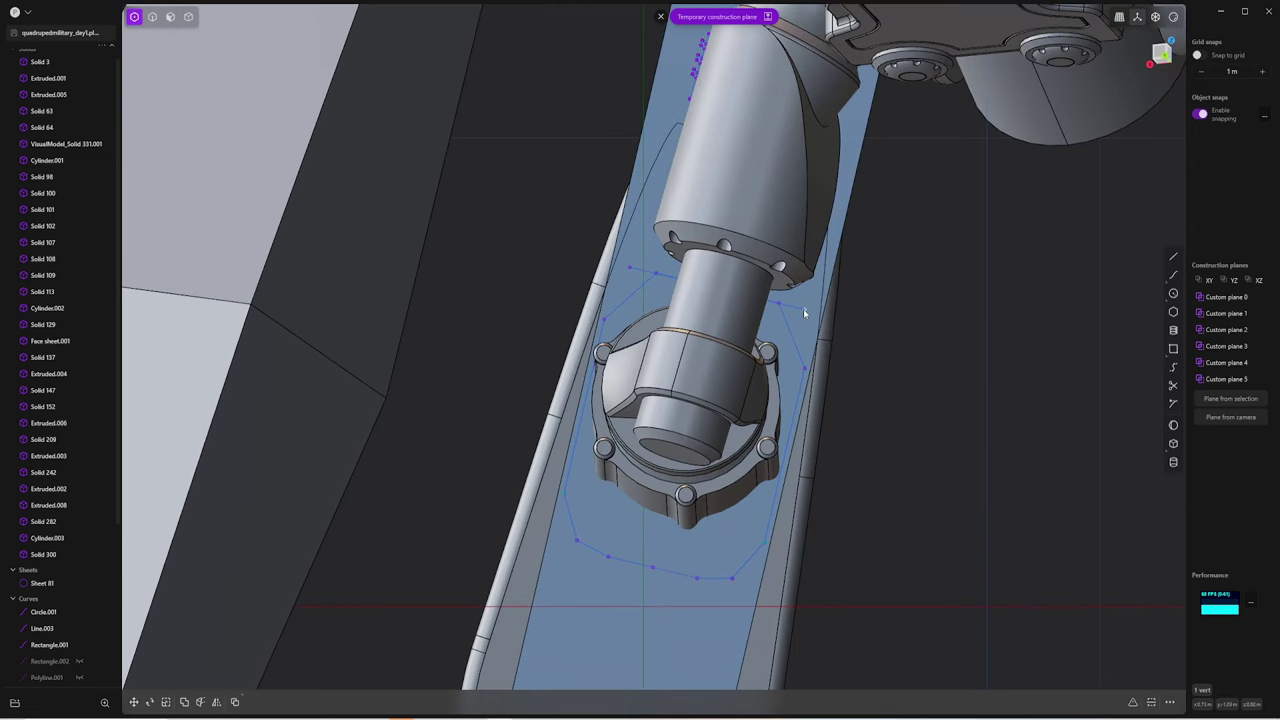
key(g)
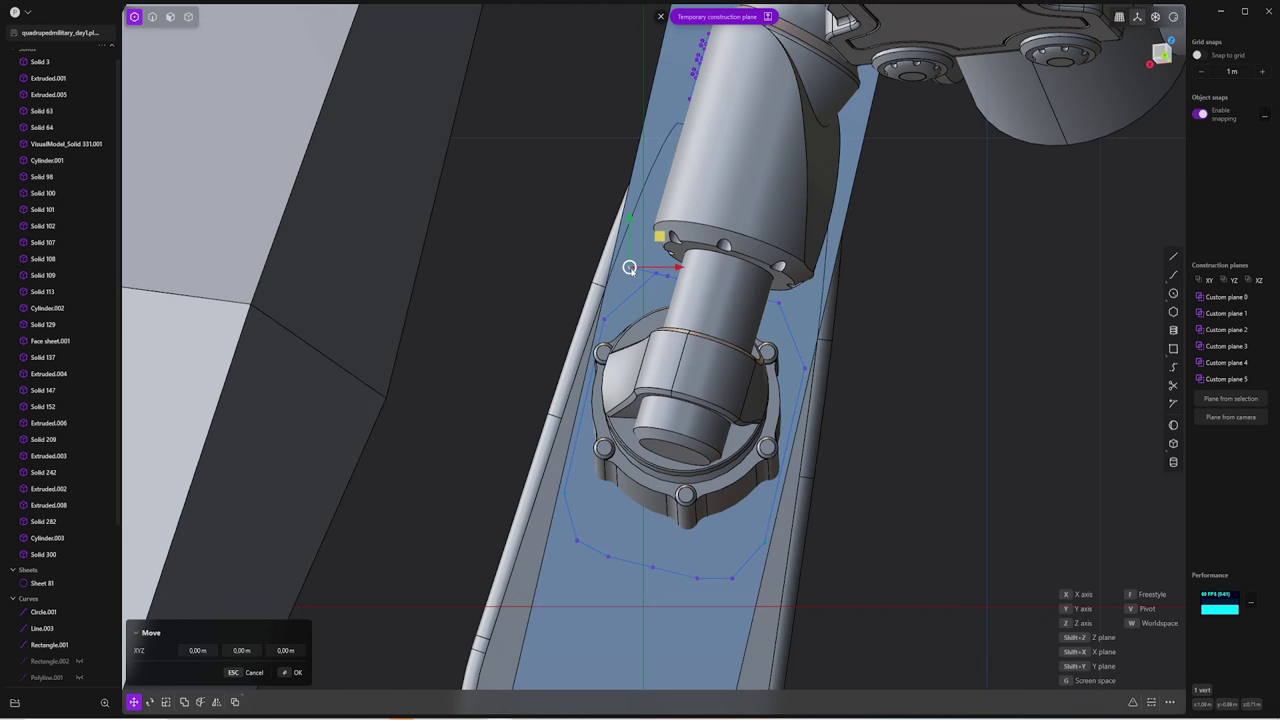
key(shift+x)
click(726, 297)
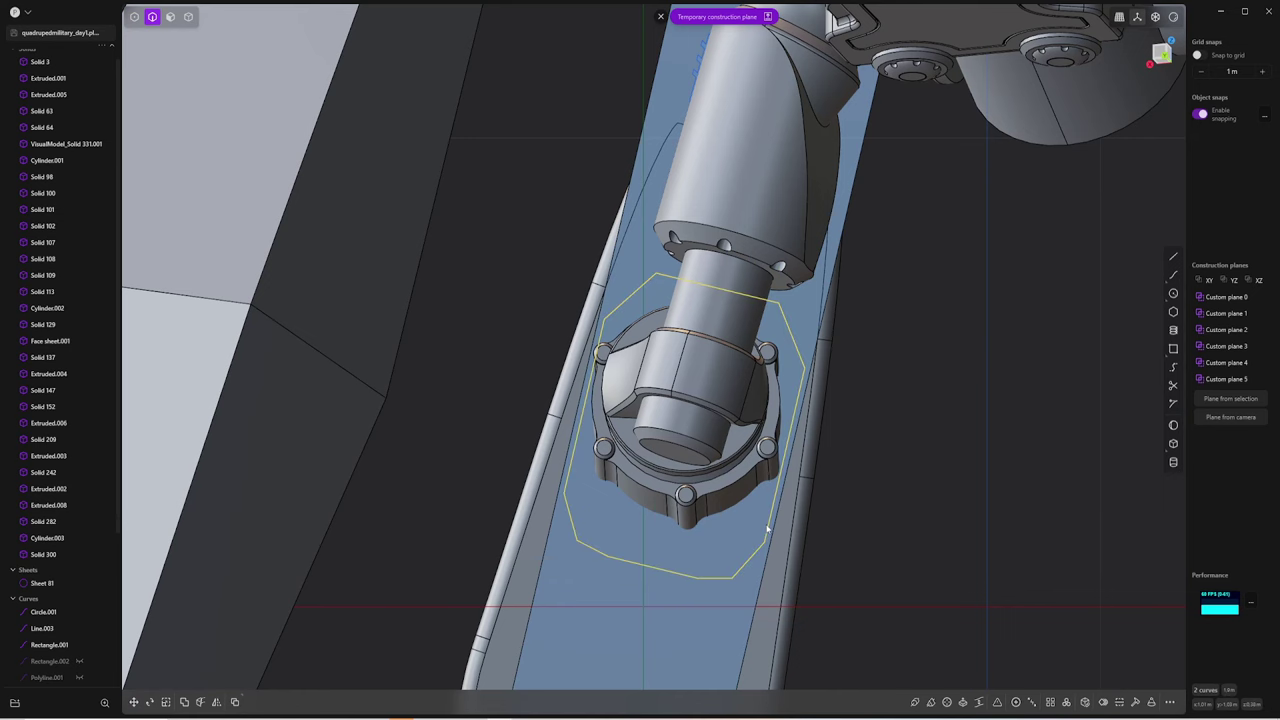
Extrude the hexagonal region about 0.064 m into a new solid
middle_drag(793, 414, 674, 509)
key(e)
drag(617, 483, 630, 487)
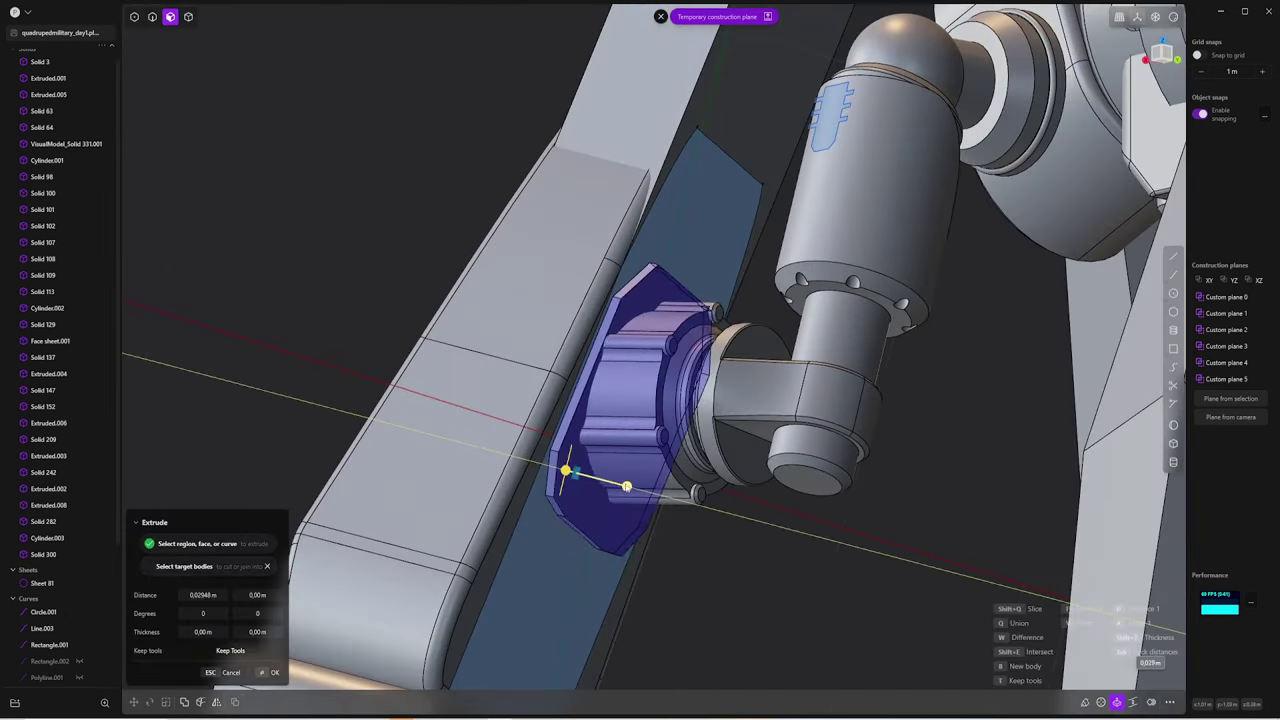
mouse_move(630, 487)
middle_down()
mouse_move(648, 500)
mouse_move(723, 318)
mouse_move(569, 306)
mouse_move(772, 413)
mouse_move(671, 40)
mouse_move(583, 251)
mouse_move(729, 323)
mouse_move(722, 334)
middle_up()
key(Return)
Hide Face sheet.001, review the robot from the front, and select the plate's outer edges
key(h)
key(4)
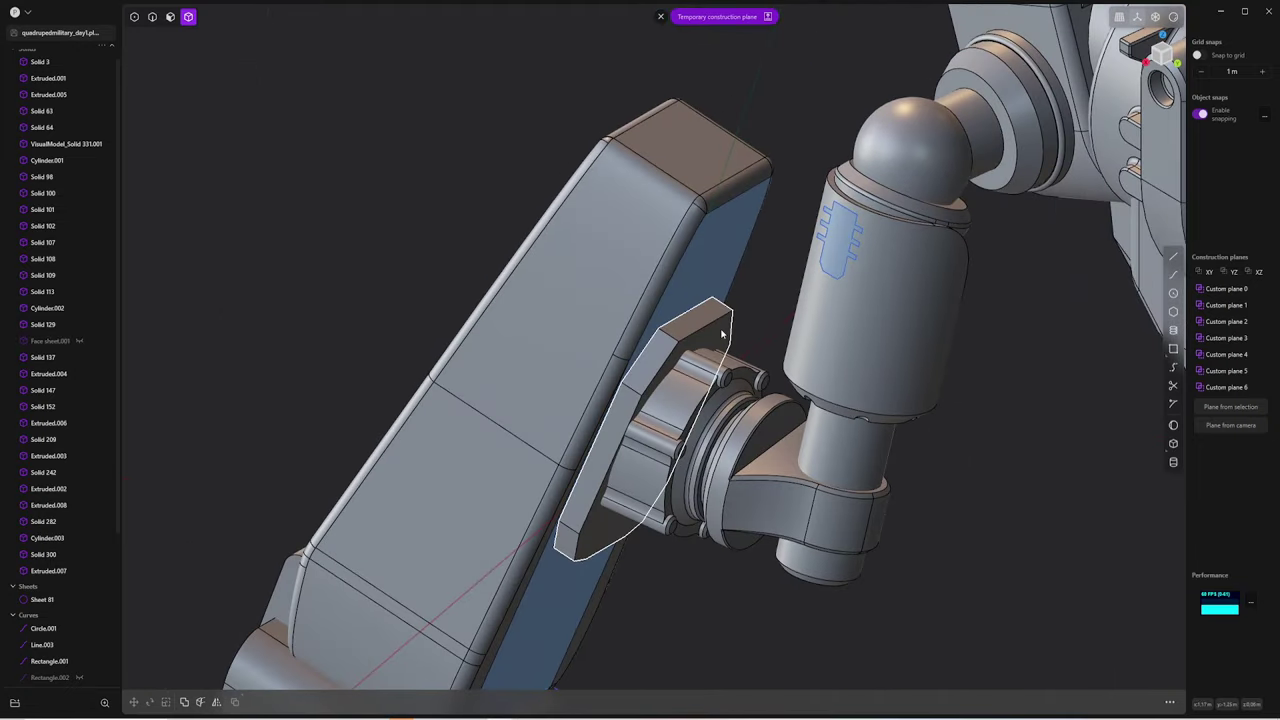
key(f)
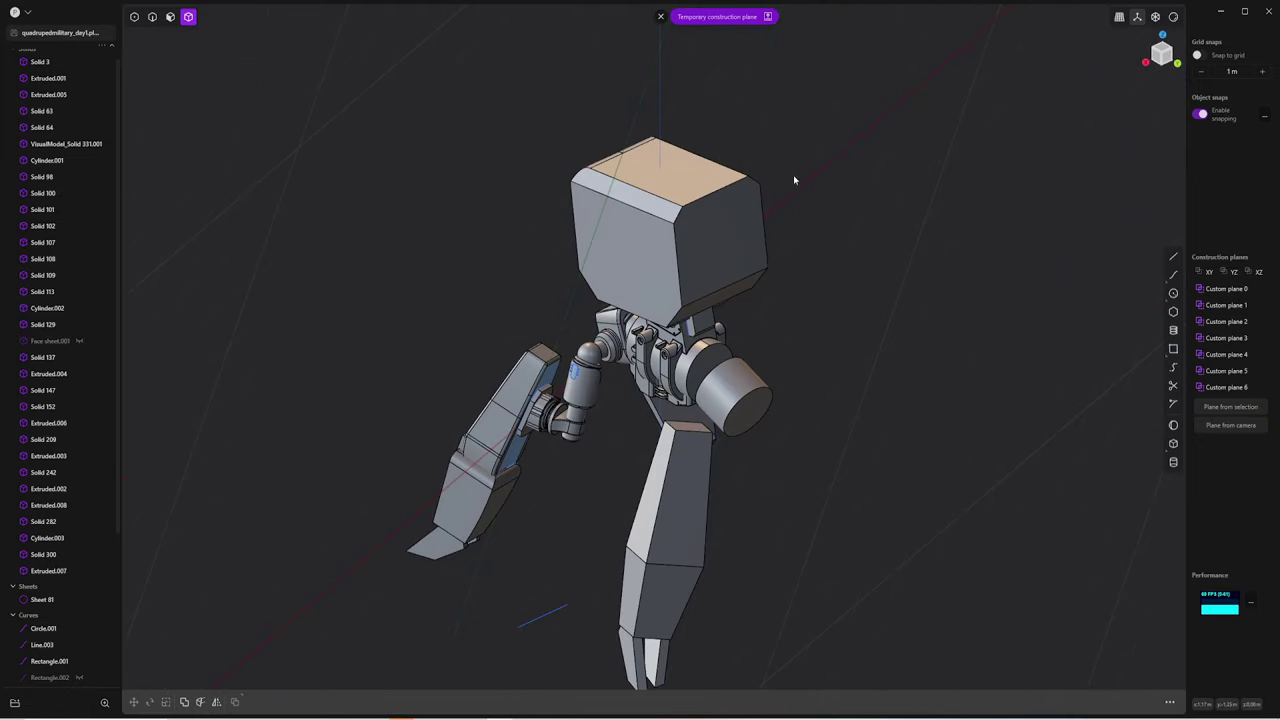
mouse_move(794, 183)
middle_down()
mouse_move(660, 363)
mouse_move(758, 314)
mouse_move(710, 329)
middle_up()
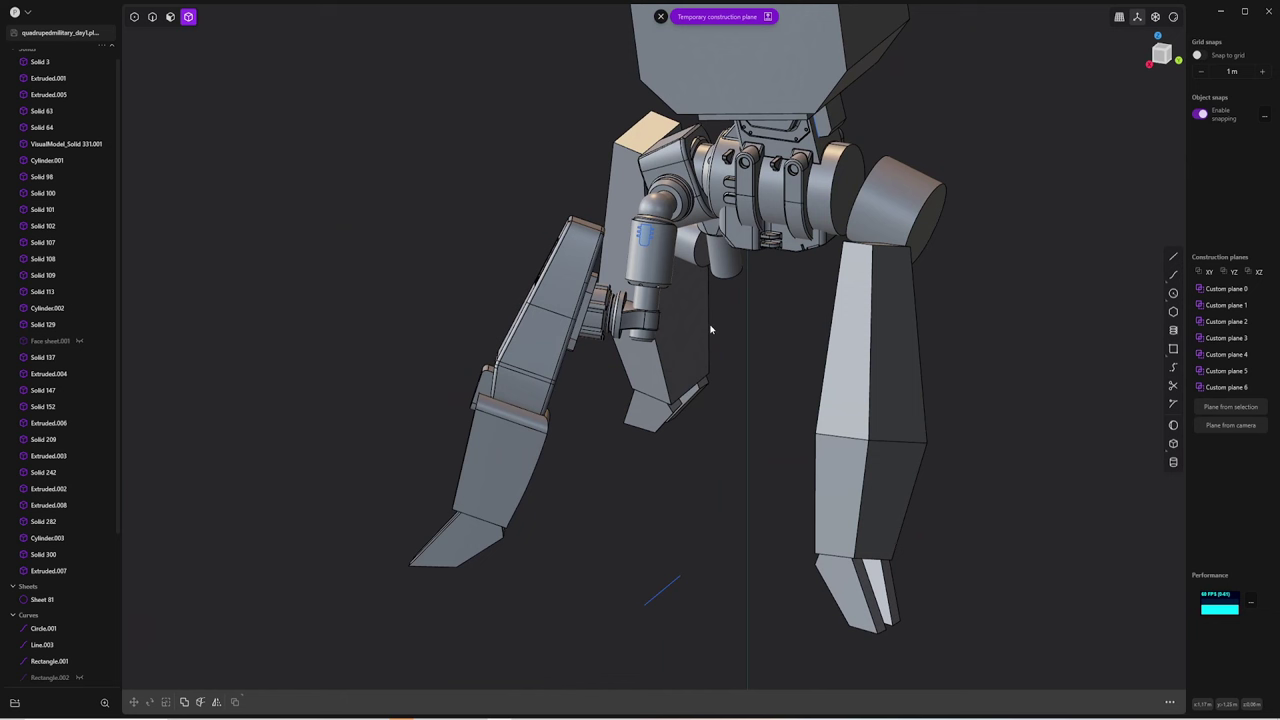
scroll(566, 357, up, 3)
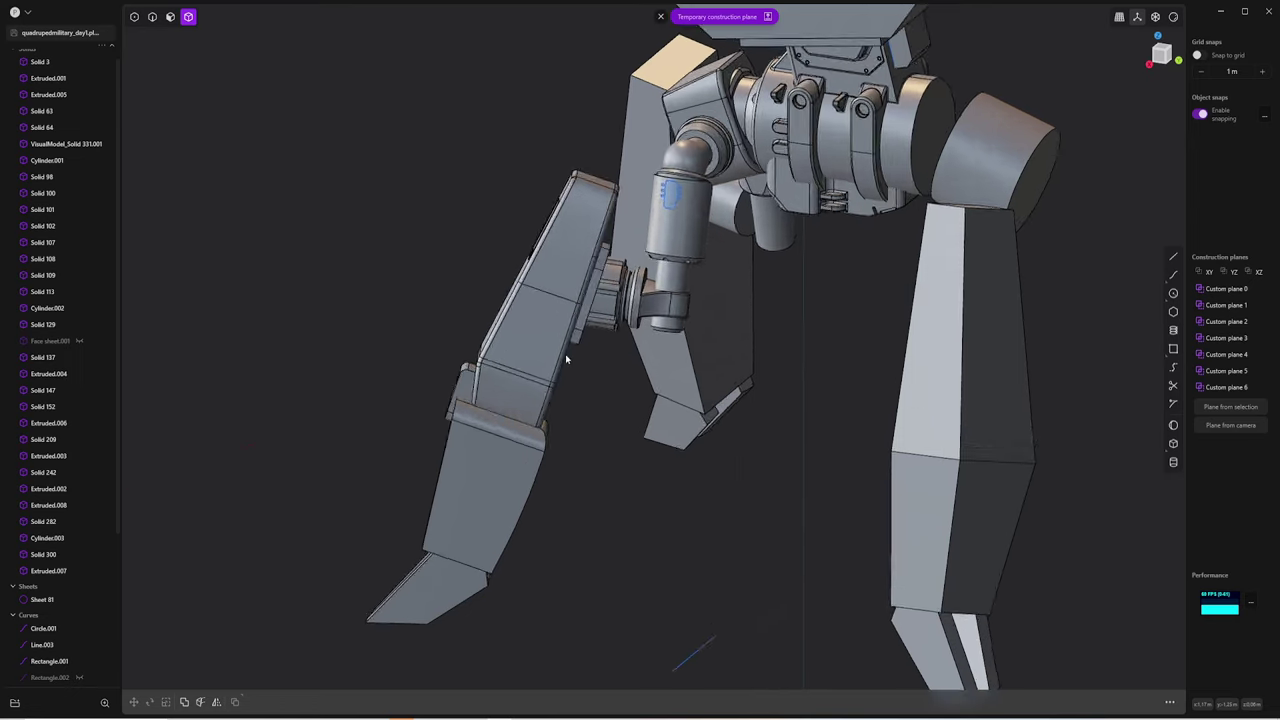
middle_drag(566, 357, 567, 327)
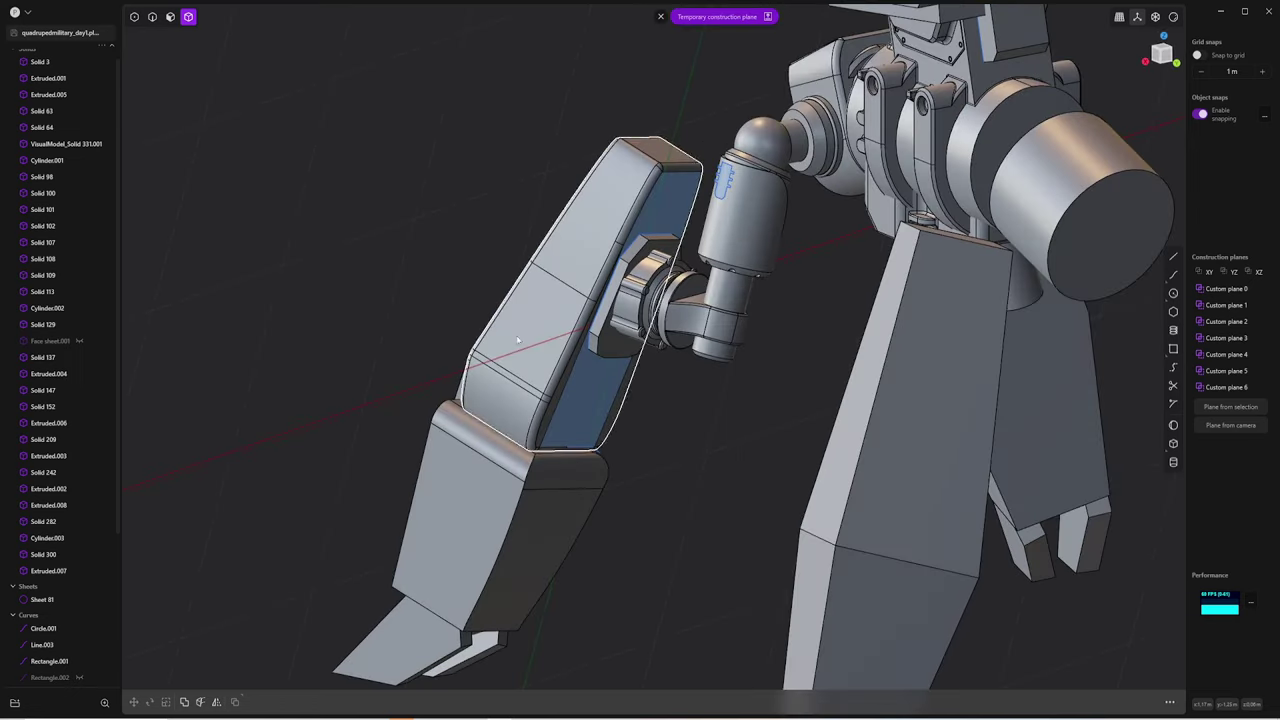
scroll(518, 341, up, 3)
scroll(518, 341, up, 3)
click(720, 163)
Round the selected plate edges with a fillet
key(f)
scroll(720, 163, up, 2)
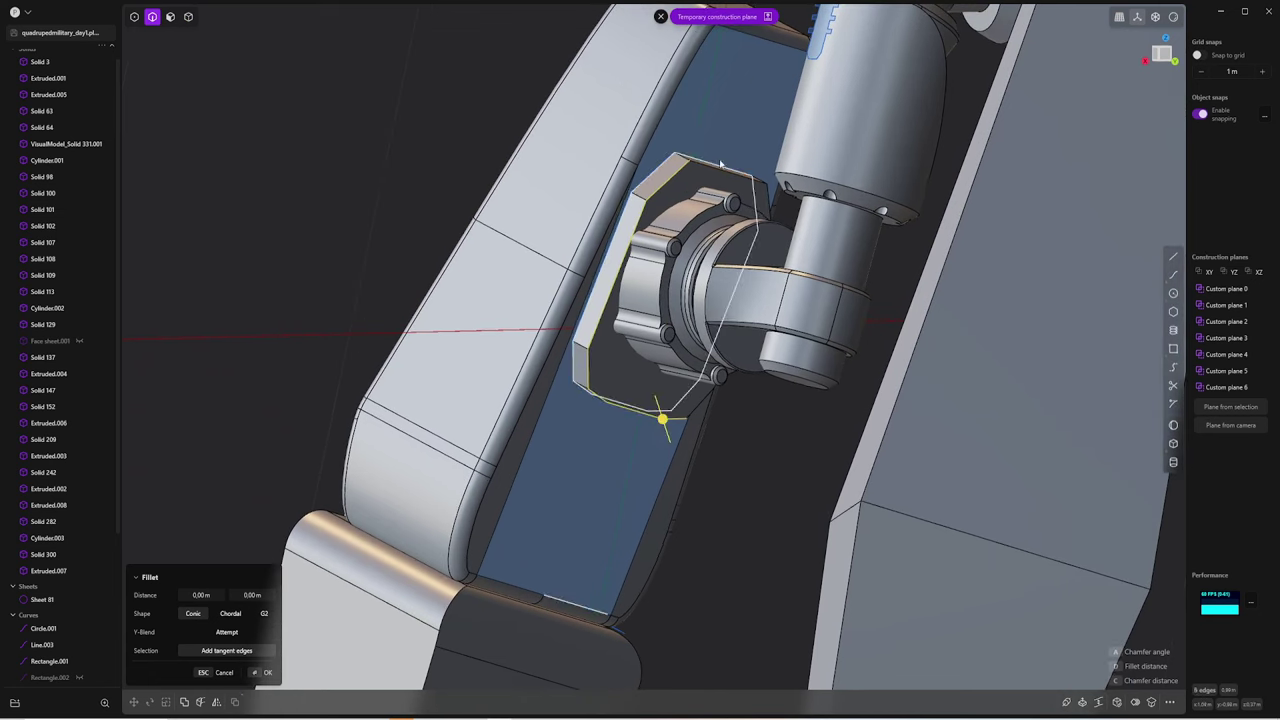
middle_drag(762, 203, 706, 403)
drag(666, 489, 667, 487)
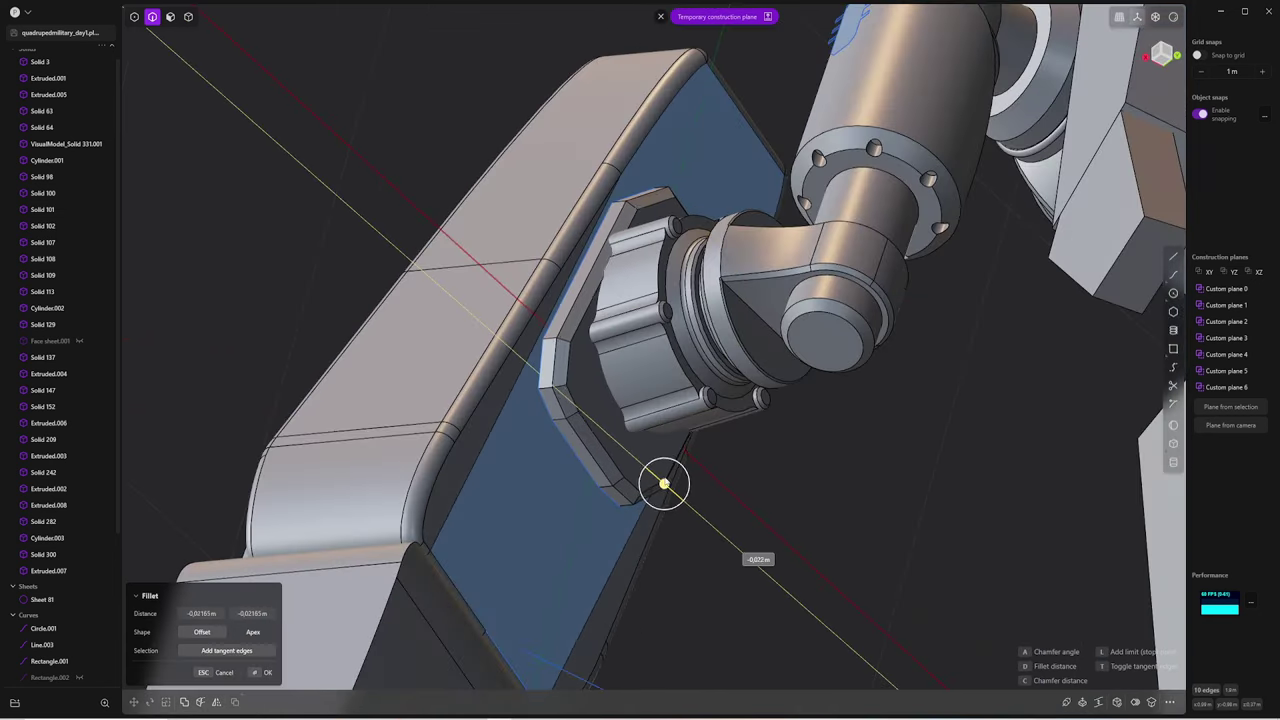
key(Return)
Select the plate's top face and inset it
mouse_move(666, 487)
middle_down()
mouse_move(795, 444)
mouse_move(809, 403)
middle_up()
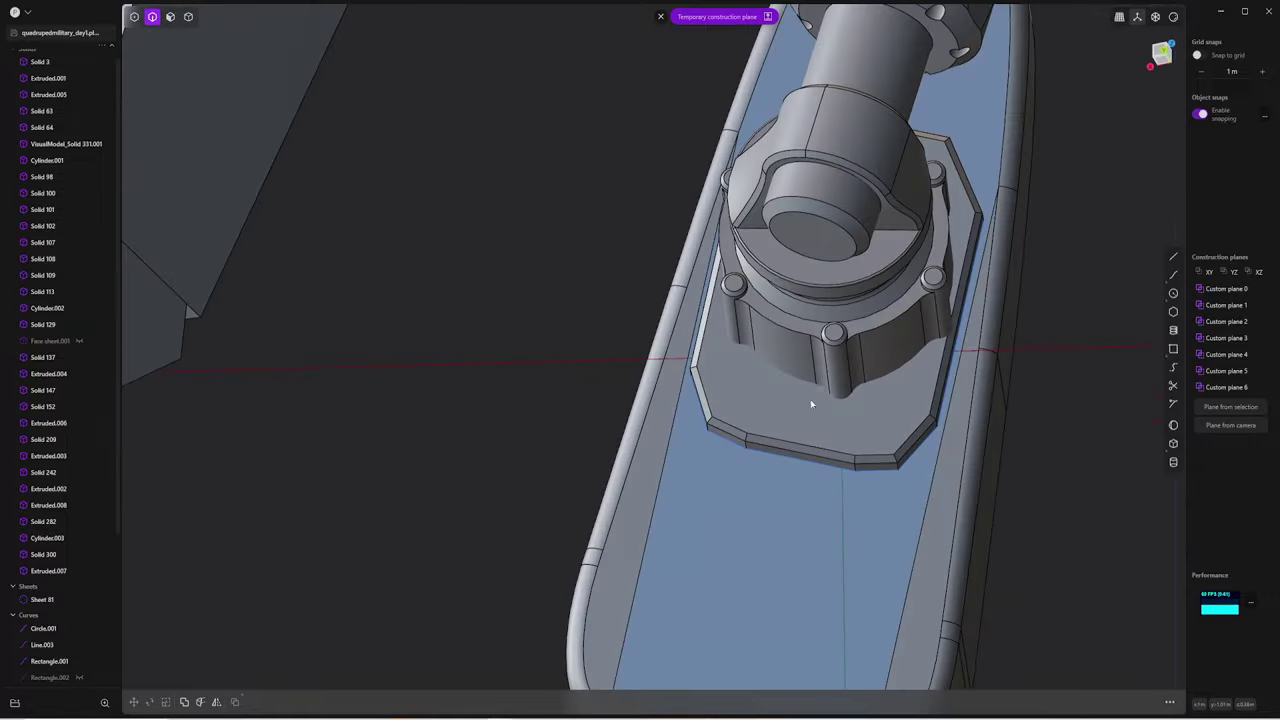
scroll(703, 354, up, 2)
key(3)
click(703, 354)
key(Return)
middle_drag(731, 363, 1150, 343)
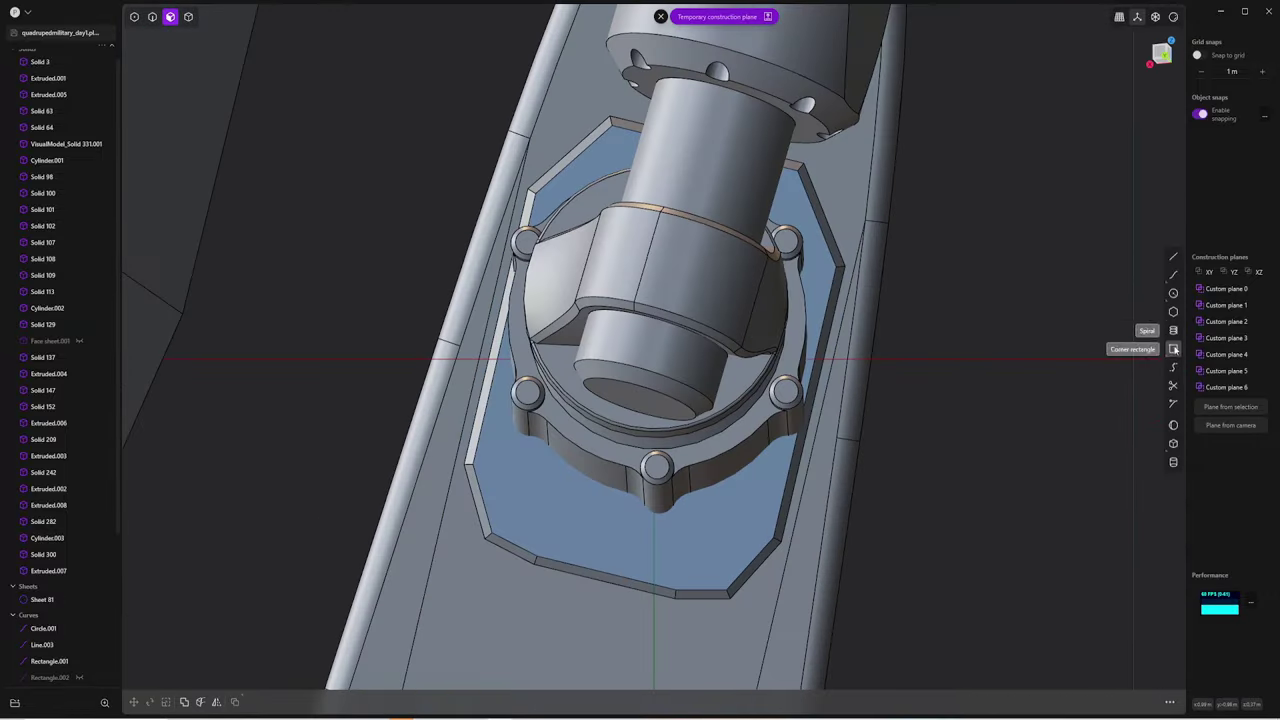
Draw a thin slot rectangle on the plate and rotate it into place
click(1173, 348)
shift+middle_drag(541, 487, 609, 454)
click(609, 459)
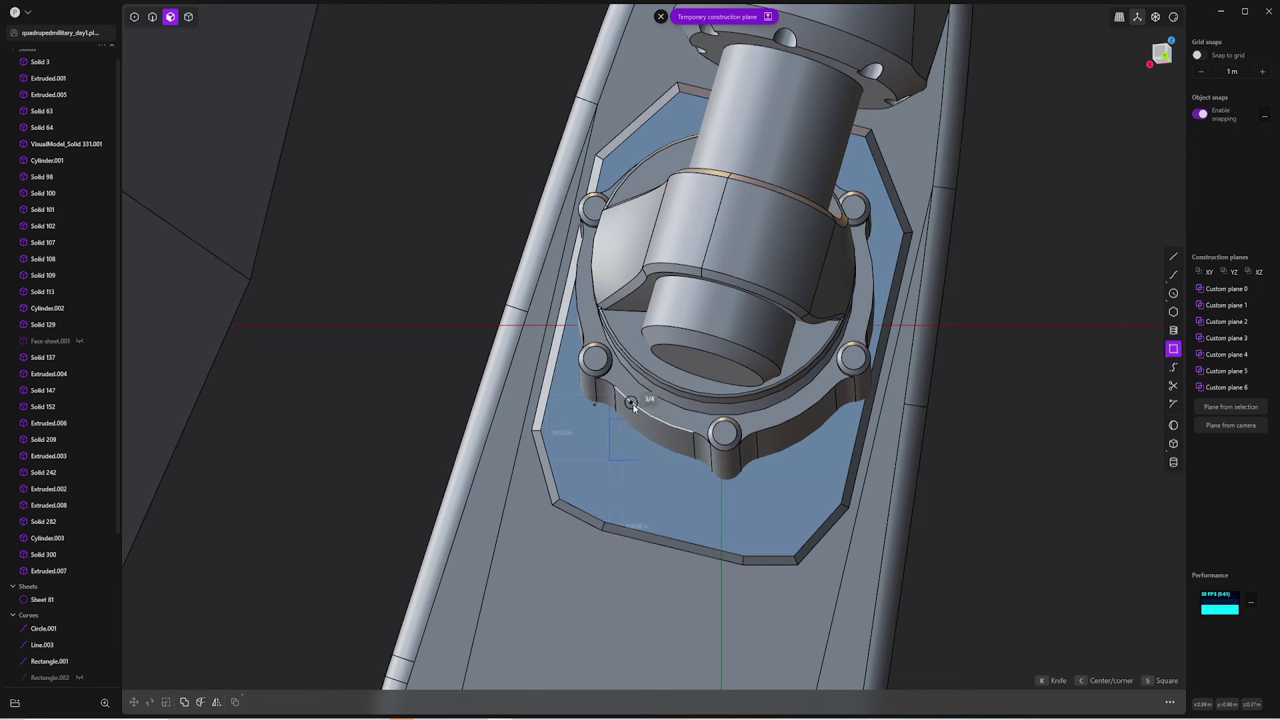
click(621, 377)
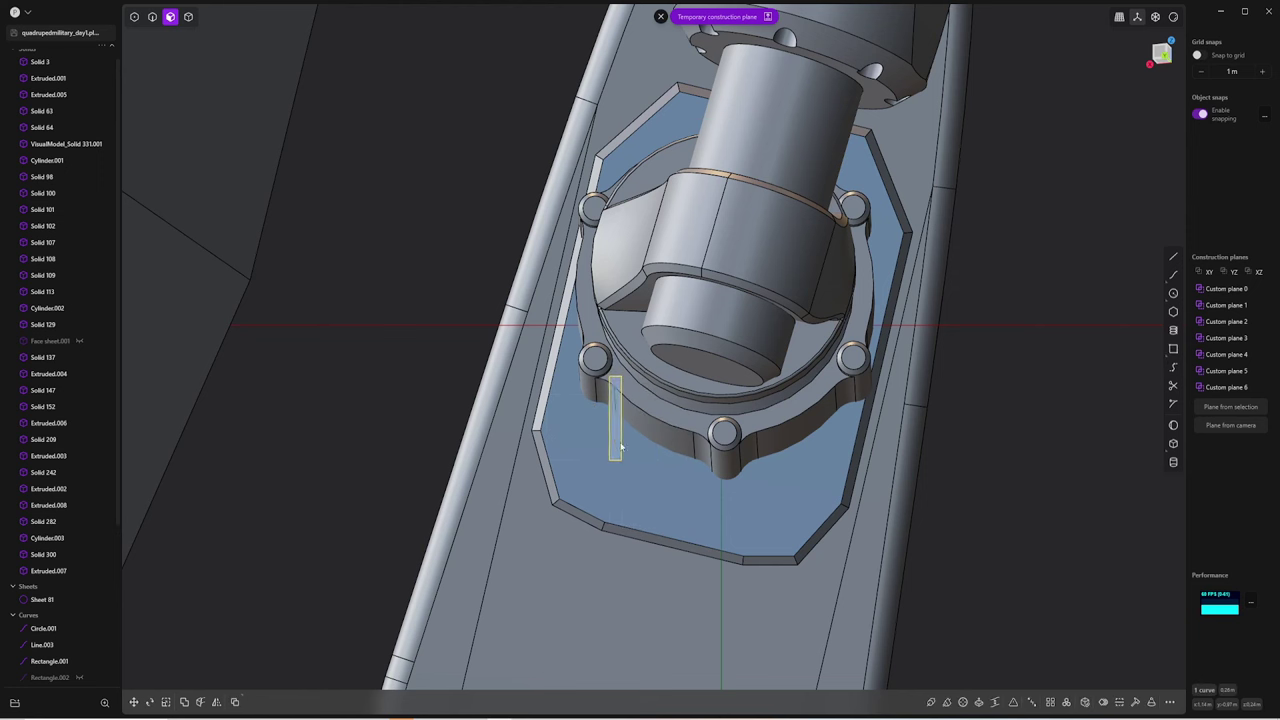
key(r)
click(635, 475)
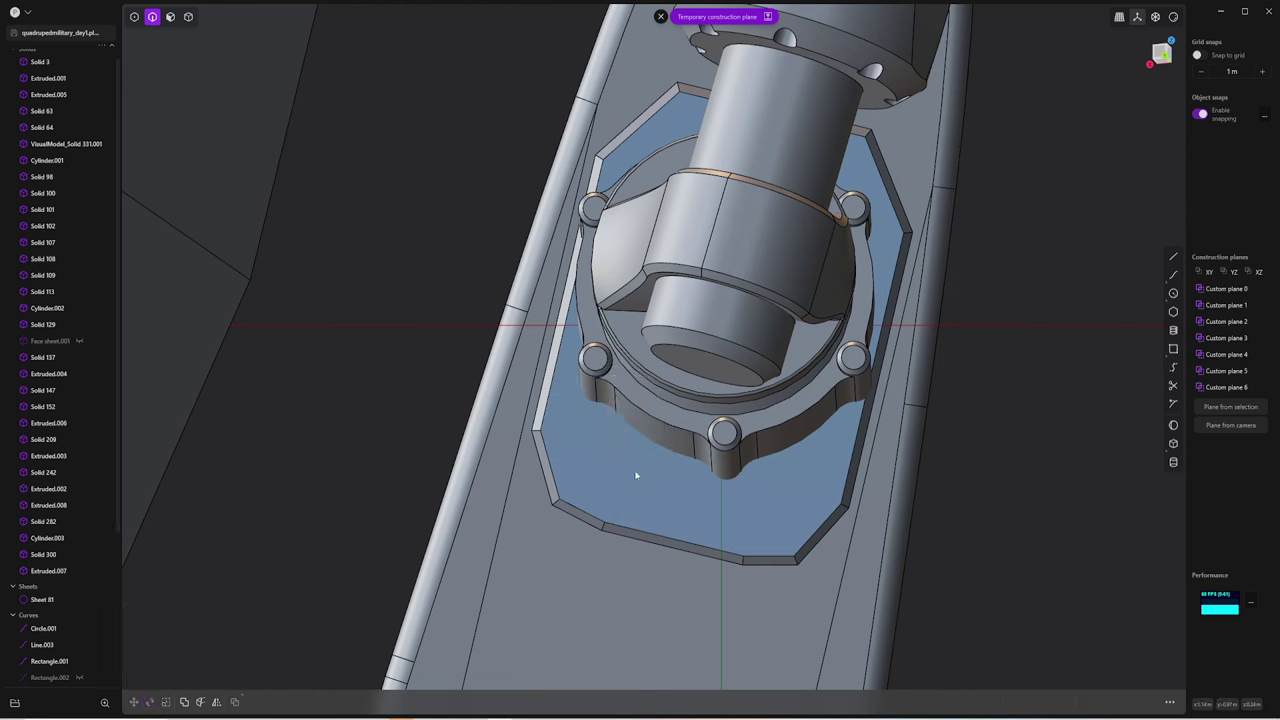
click(1173, 257)
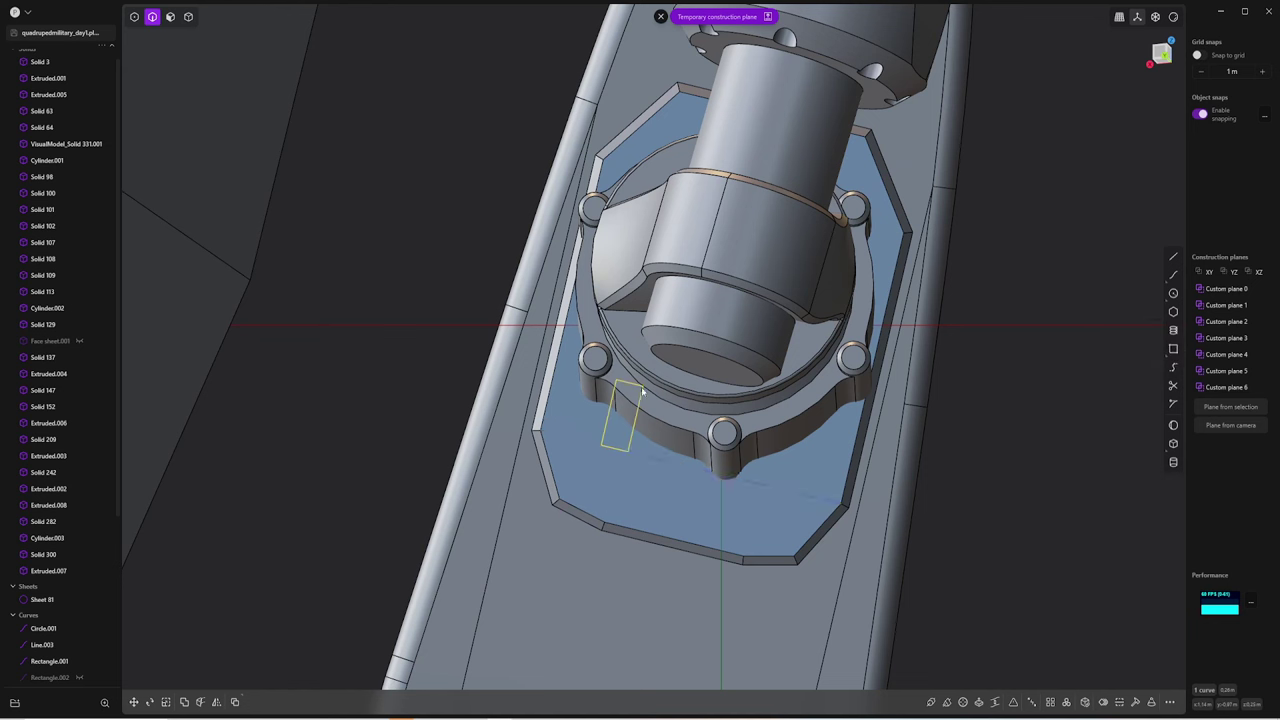
Extrude the sketched rectangles into solid blocks around the housing
key(f)
key(g)
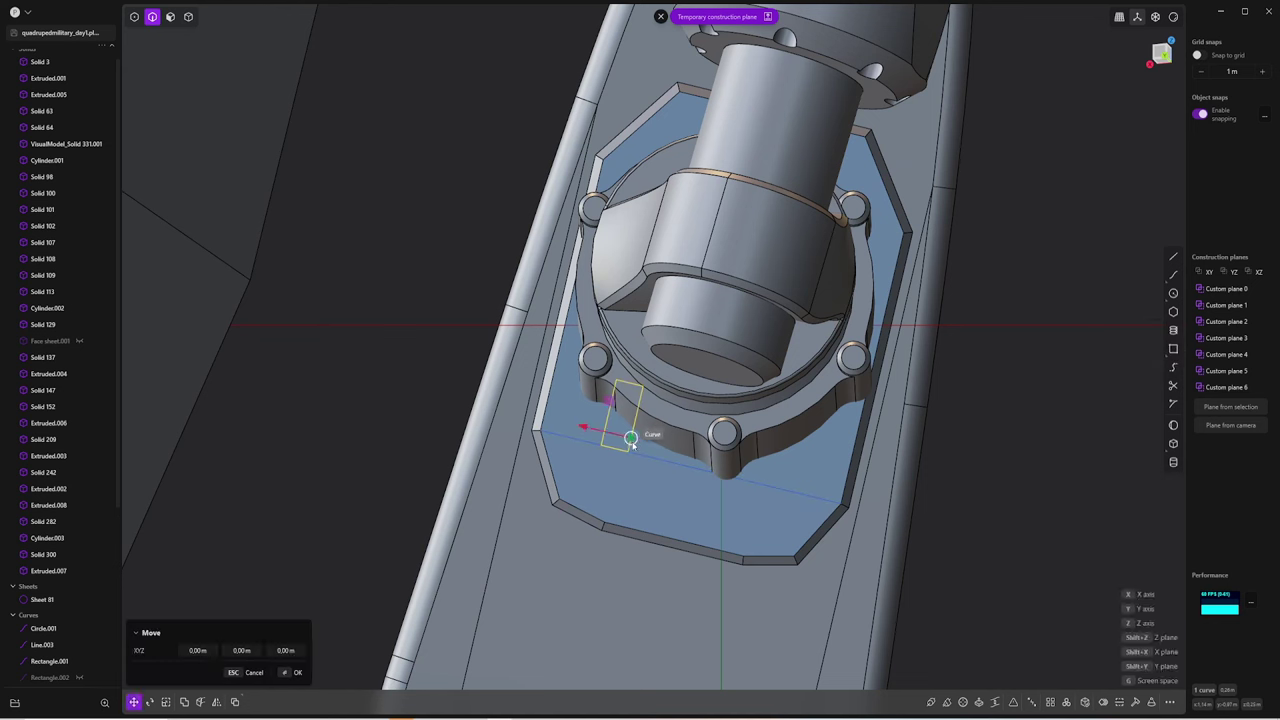
key(e)
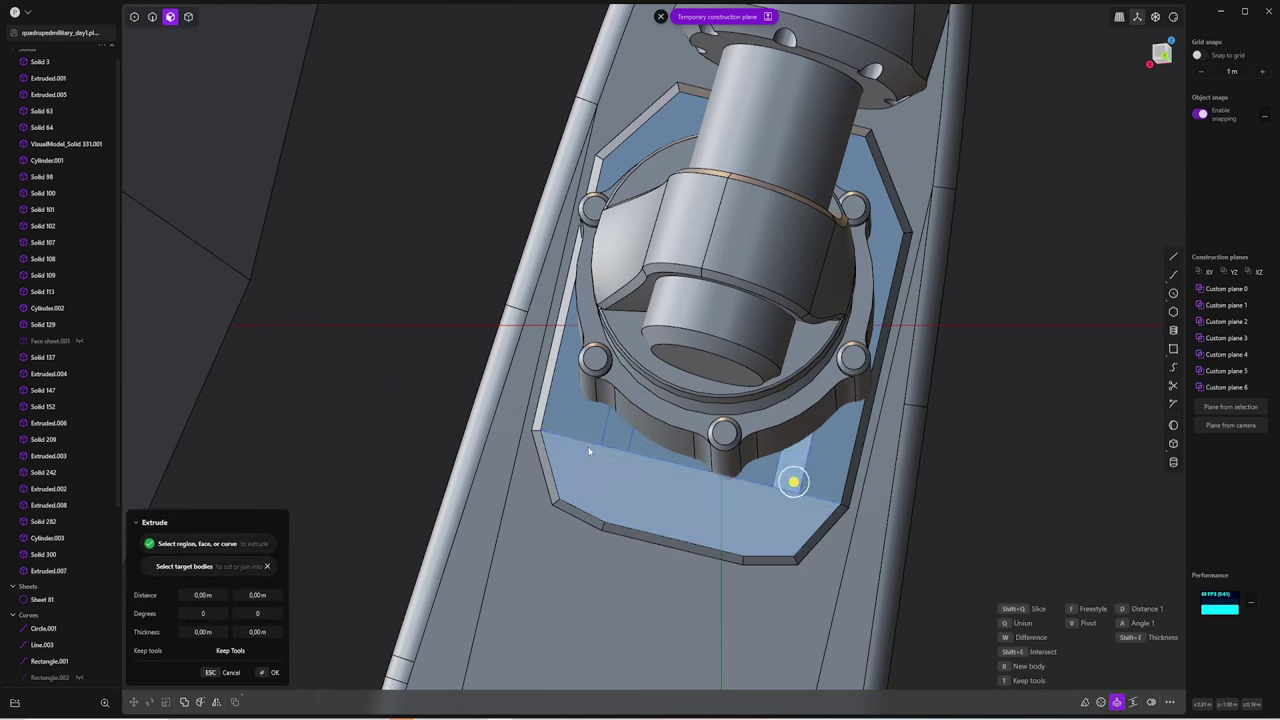
mouse_move(588, 446)
middle_down()
mouse_move(600, 420)
mouse_move(545, 386)
mouse_move(528, 477)
mouse_move(651, 448)
middle_up()
key(Escape)
Fillet the selected block edges
key(f)
mouse_move(651, 423)
mouse_down()
mouse_move(744, 382)
mouse_move(763, 349)
mouse_move(751, 366)
mouse_up()
key(Return)
mouse_move(751, 366)
middle_down()
mouse_move(924, 401)
mouse_move(722, 377)
mouse_move(683, 423)
mouse_move(677, 296)
mouse_move(609, 531)
mouse_move(823, 466)
middle_up()
Union block Extruded.010 and the other selected solids into the housing as one body
key(3)
click(677, 296)
key(o)
key(4)
click(755, 440)
shift+click(605, 369)
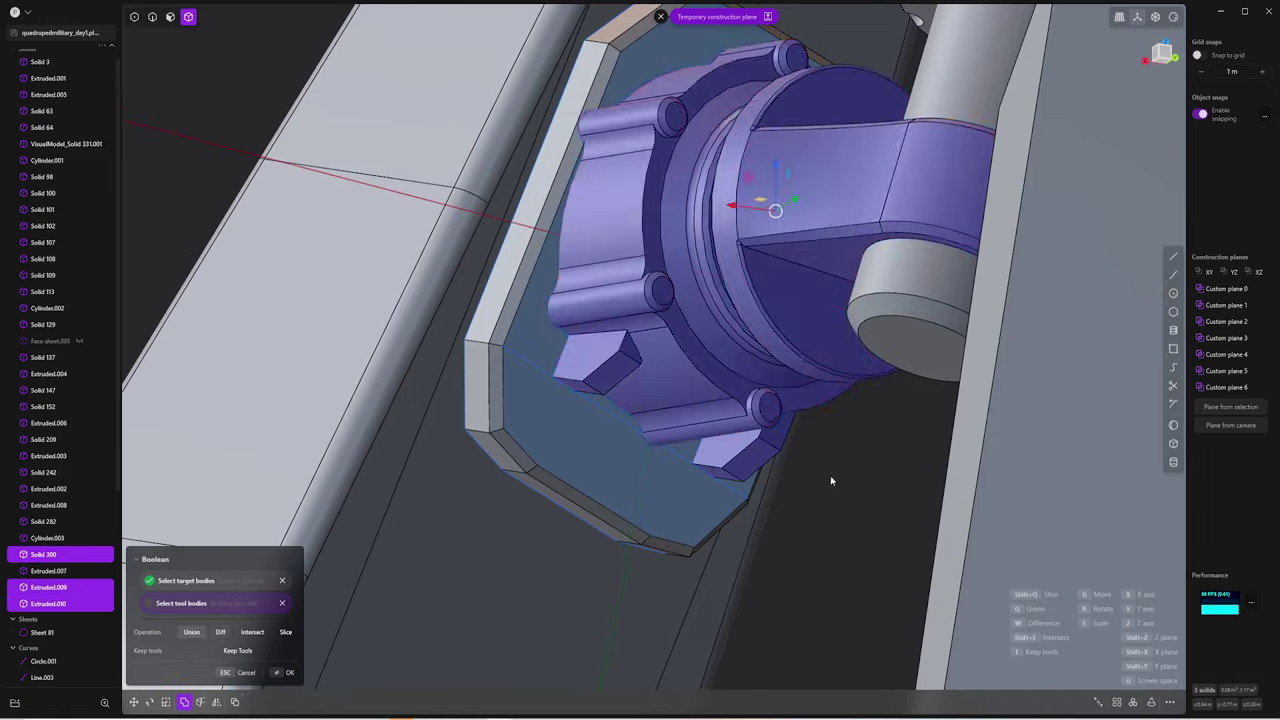
key(Return)
middle_drag(605, 369, 601, 344)
key(2)
click(601, 344)
Fillet the edges of the radial tabs with a small radius
key(f)
middle_drag(652, 388, 652, 443)
middle_drag(740, 455, 737, 506)
drag(737, 506, 740, 507)
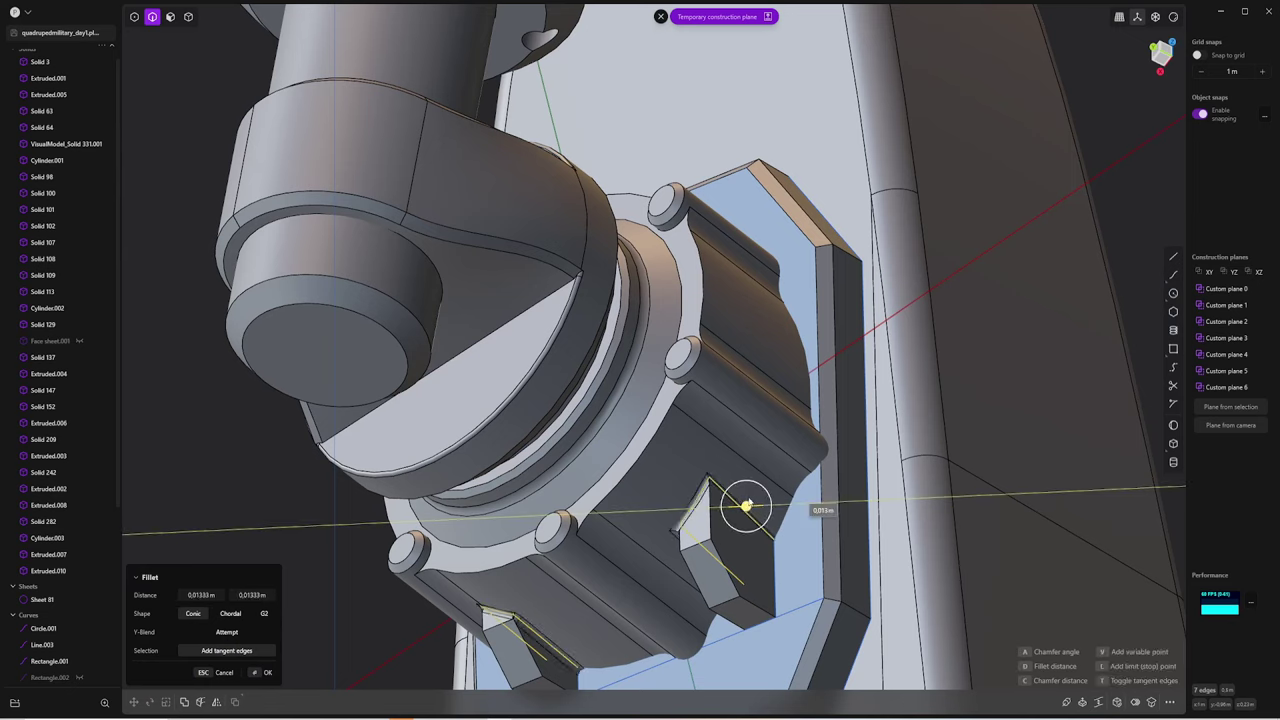
mouse_move(741, 507)
middle_down()
mouse_move(786, 383)
mouse_move(704, 434)
mouse_move(700, 386)
mouse_move(765, 555)
mouse_move(737, 491)
mouse_move(811, 451)
mouse_move(695, 494)
mouse_move(829, 623)
middle_up()
key(Return)
key(Escape)
scroll(700, 386, down, 3)
Fillet all 24 edges of the housing flange and recessed slots
key(f)
drag(834, 623, 838, 645)
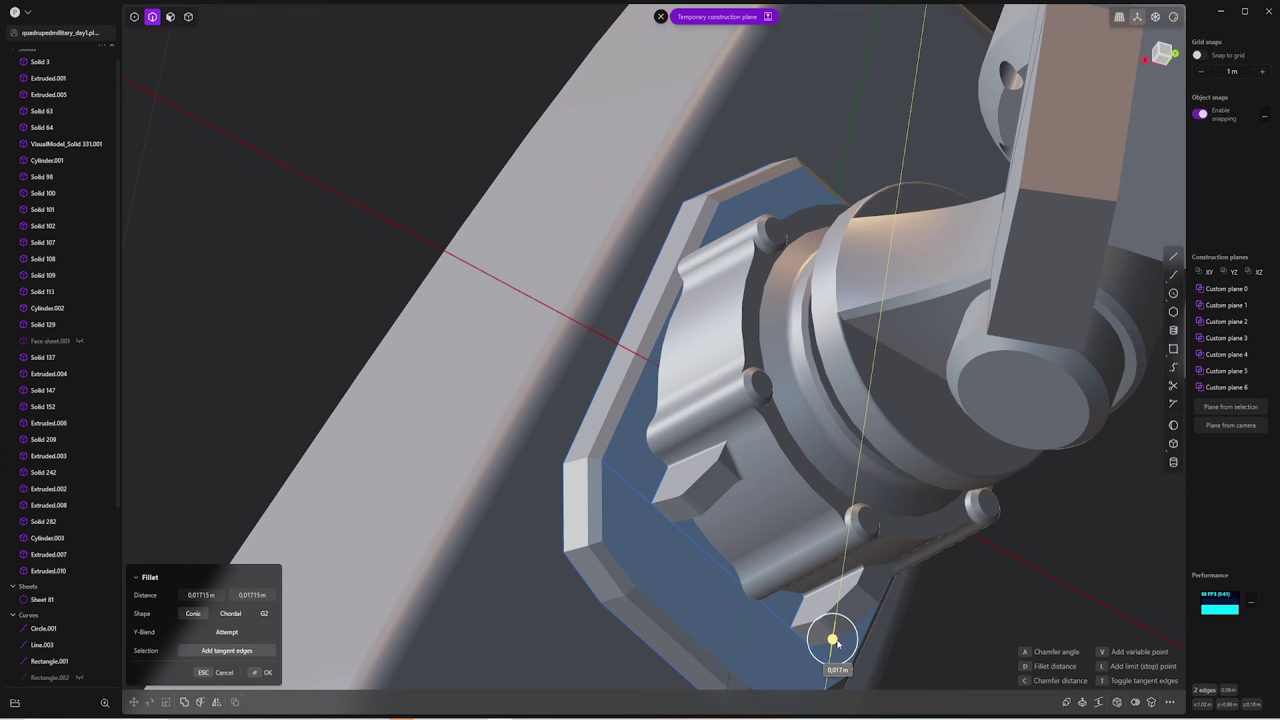
click(718, 488)
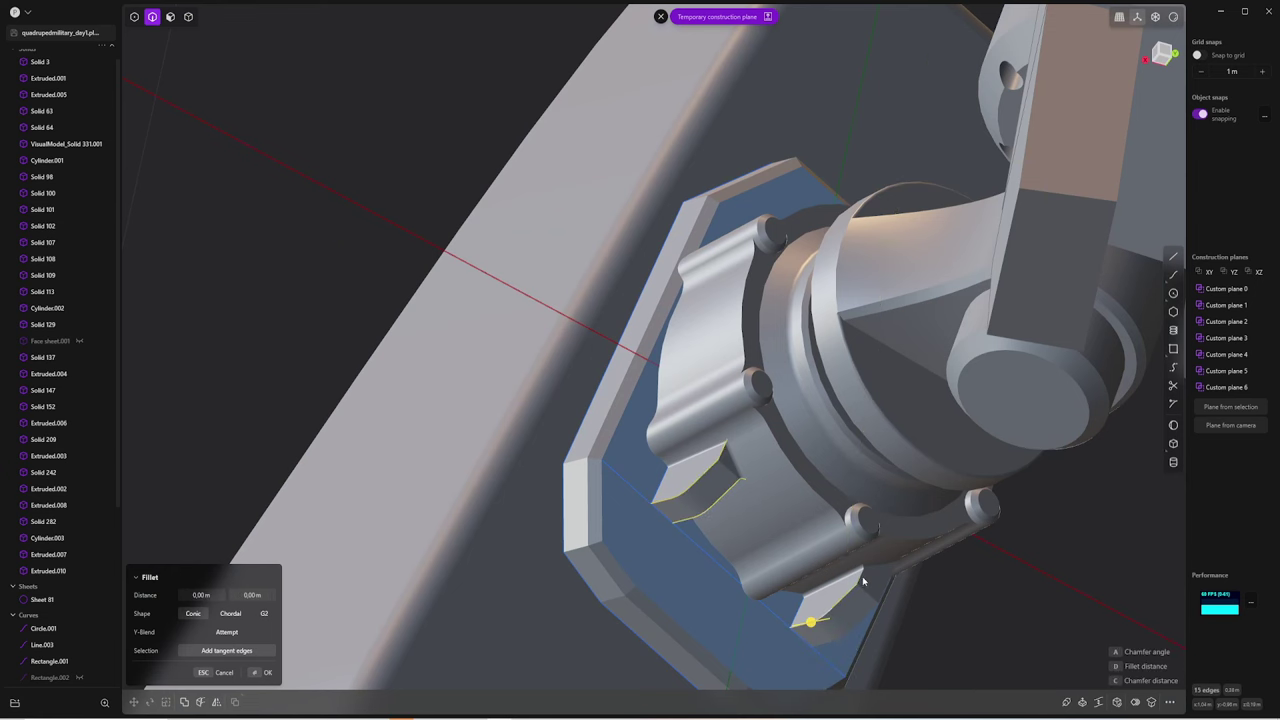
middle_drag(863, 580, 783, 461)
drag(807, 441, 762, 538)
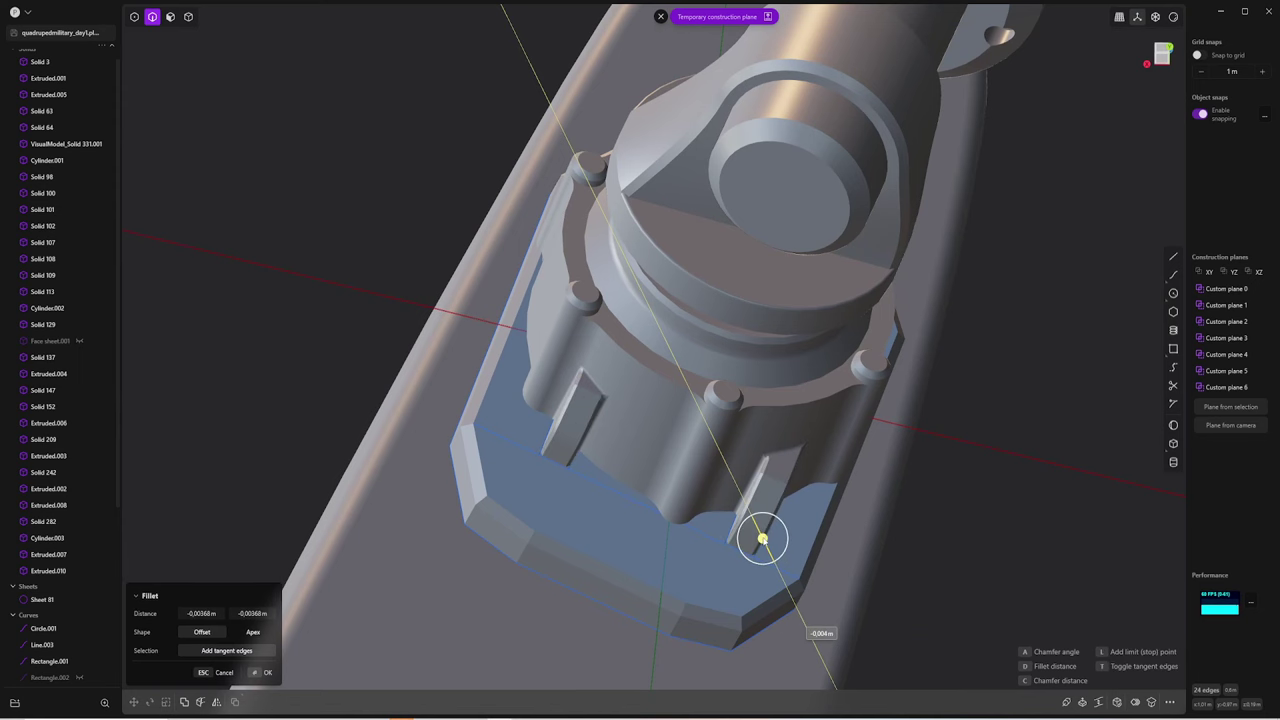
key(Return)
middle_drag(762, 538, 957, 527)
scroll(636, 569, down, 3)
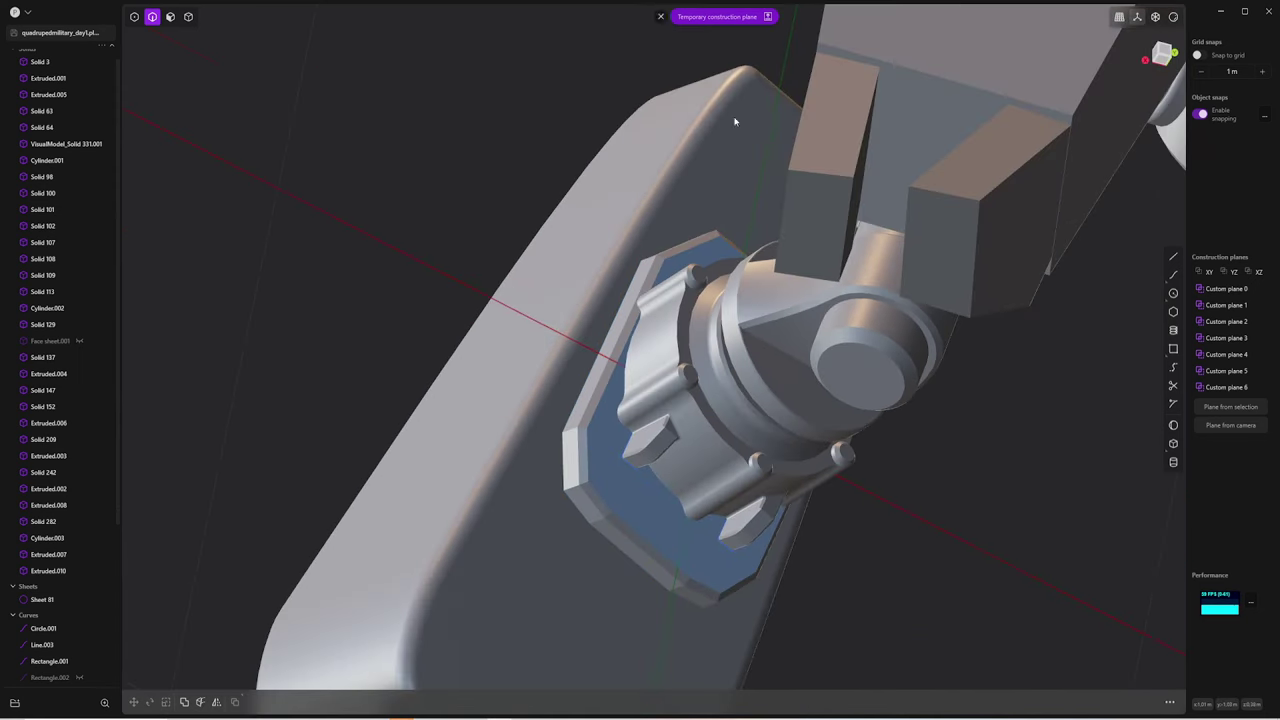
Select the shoulder joint parts, including Cylinder.003, on the robot leg
mouse_move(636, 569)
middle_down()
mouse_move(1133, 26)
mouse_move(711, 323)
mouse_move(1167, 323)
mouse_move(793, 316)
middle_up()
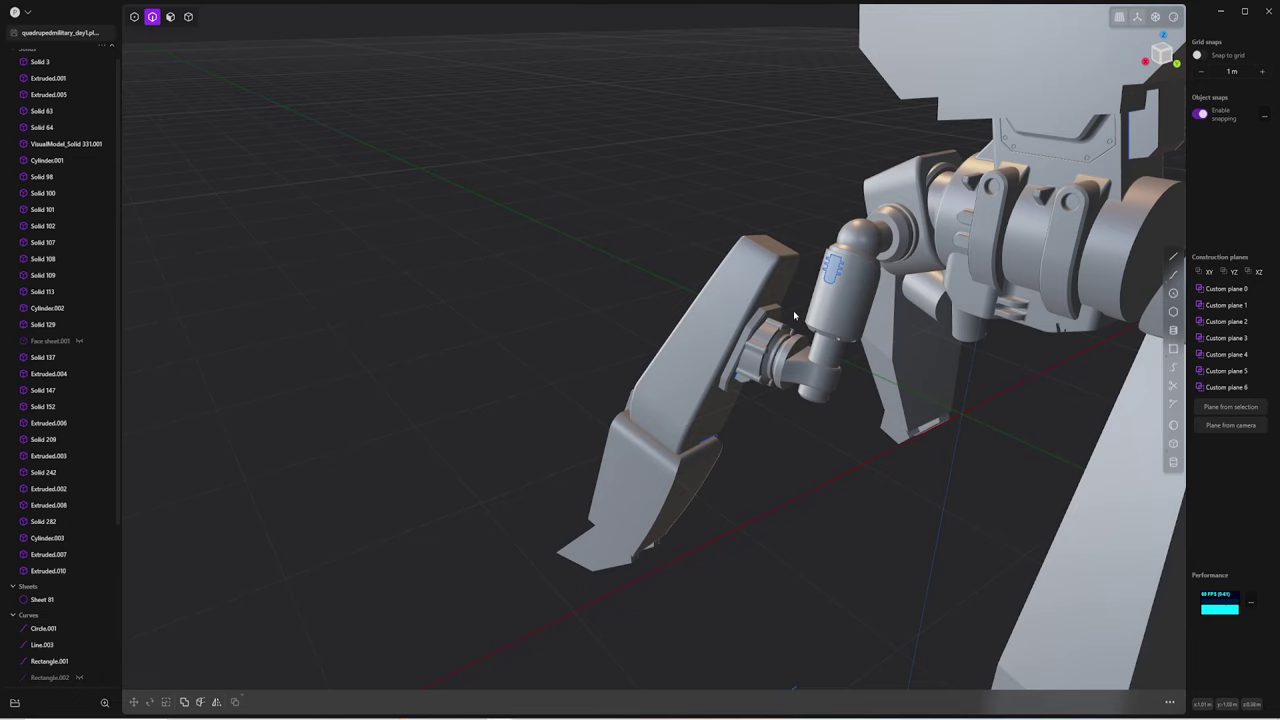
mouse_move(793, 316)
middle_down()
mouse_move(720, 330)
mouse_move(920, 349)
mouse_move(758, 396)
middle_up()
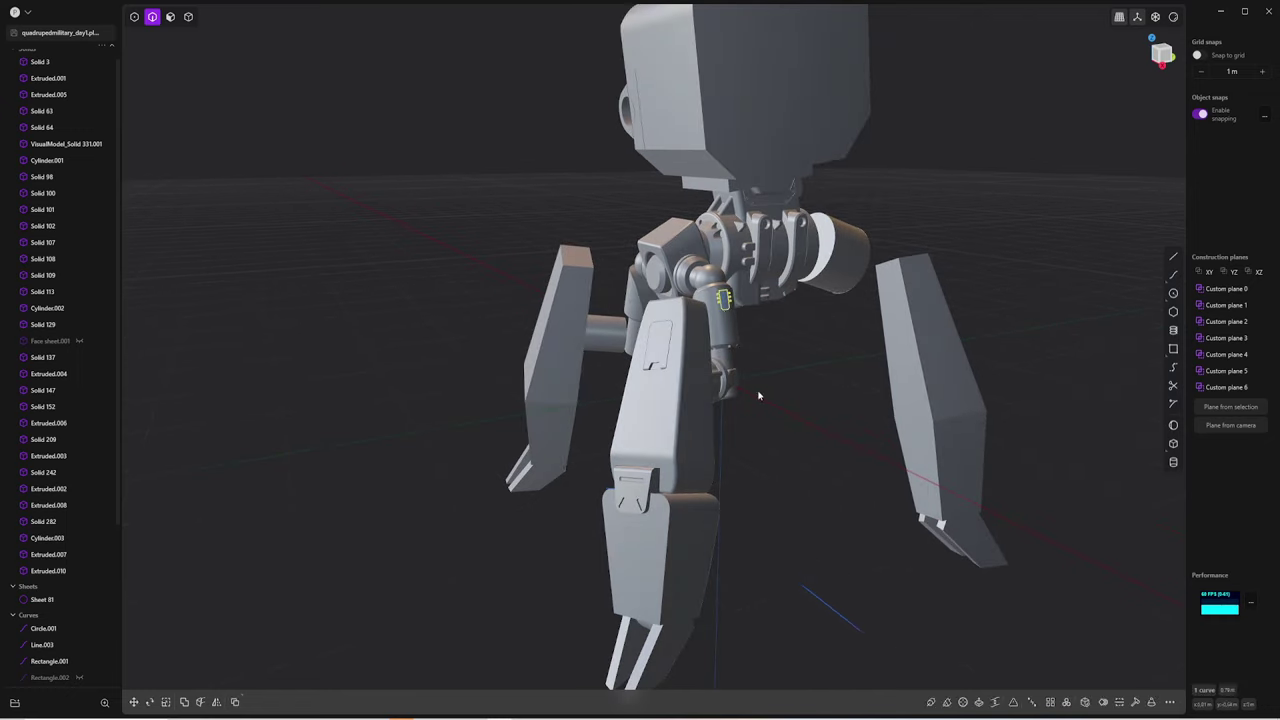
middle_drag(828, 466, 735, 392)
click(735, 392)
click(720, 335)
mouse_move(720, 335)
middle_down()
mouse_move(724, 300)
mouse_move(742, 397)
mouse_move(837, 363)
middle_up()
click(724, 300)
Clear the joint selection and pick the shoulder cylinder's face
key(alt+x)
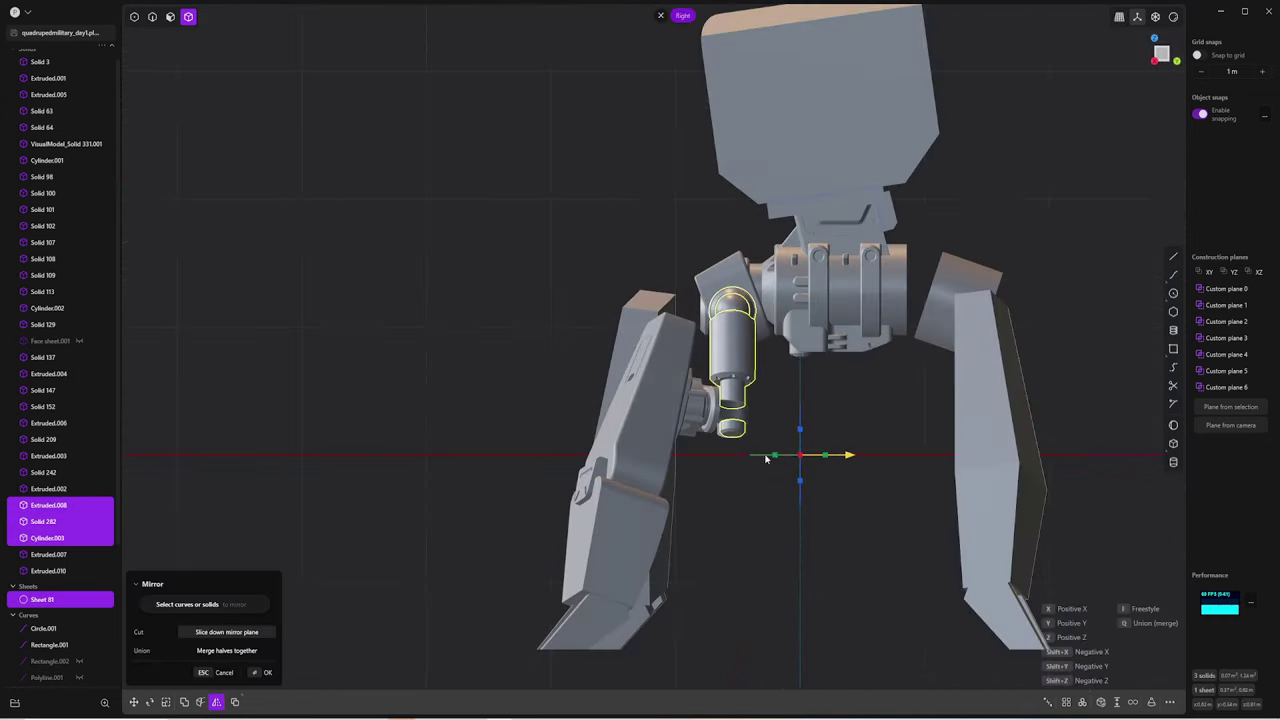
key(Escape)
key(Escape)
mouse_move(851, 425)
middle_down()
mouse_move(877, 386)
mouse_move(860, 370)
mouse_move(894, 349)
mouse_move(946, 370)
mouse_move(851, 345)
mouse_move(933, 363)
middle_up()
scroll(860, 370, up, 3)
click(849, 343)
key(o)
key(Escape)
Loft between the cylinder's circular edges and union the loft into the body
key(2)
click(942, 344)
key(e)
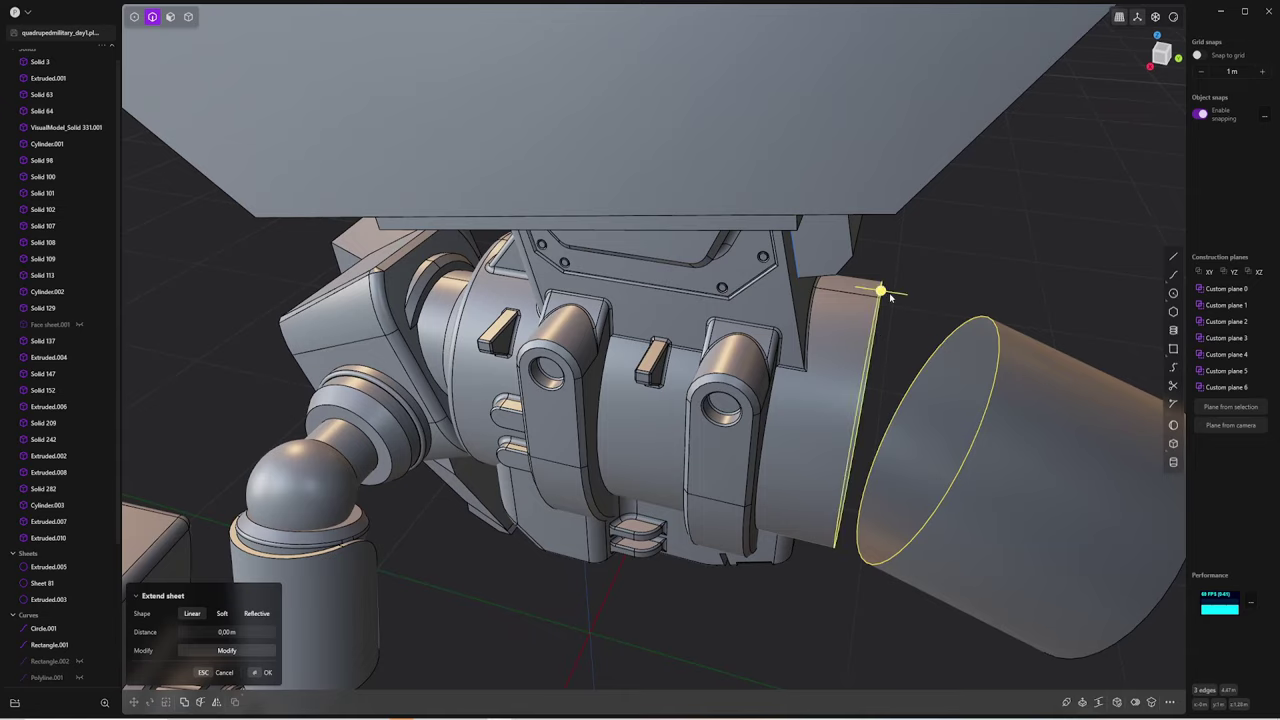
key(l)
mouse_move(890, 297)
middle_down()
mouse_move(1048, 363)
mouse_move(1003, 246)
mouse_move(818, 347)
mouse_move(855, 389)
middle_up()
key(Return)
key(shift+b)
key(Return)
Offset the cylinder's end face and fillet its end edge
key(3)
drag(855, 389, 827, 392)
key(Return)
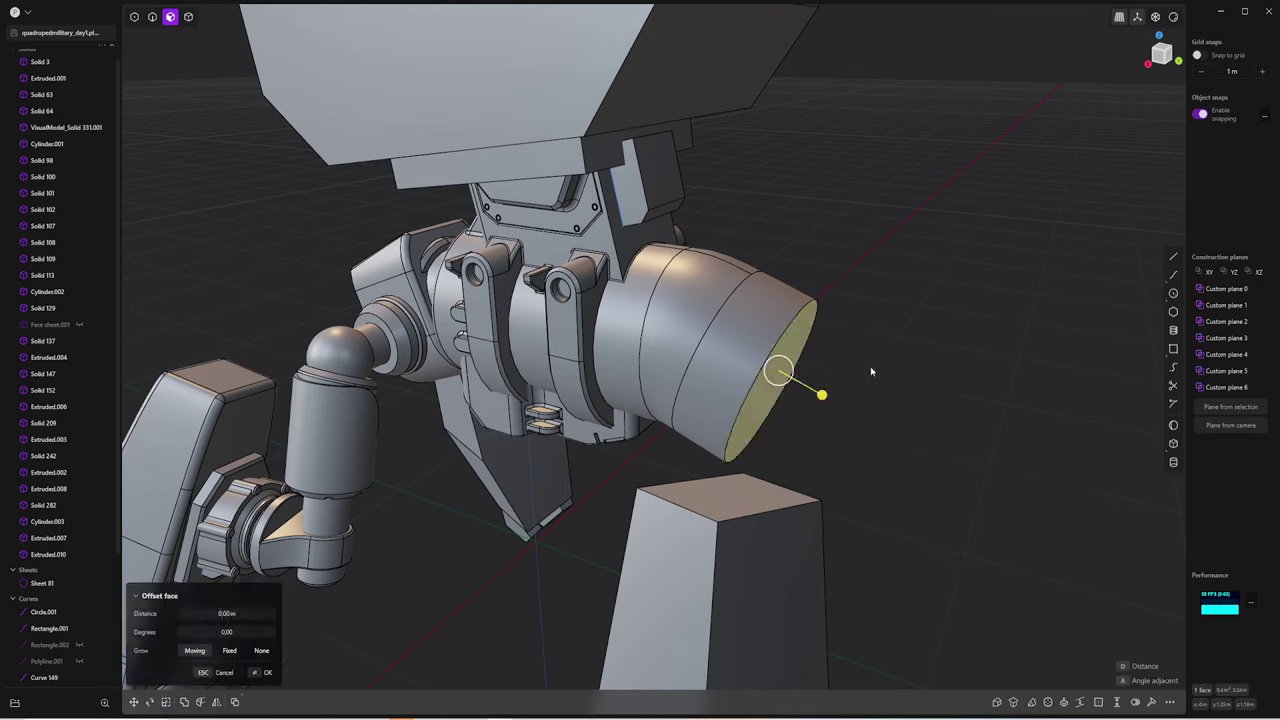
mouse_move(871, 371)
middle_down()
mouse_move(808, 334)
mouse_move(820, 354)
mouse_move(893, 332)
mouse_move(600, 350)
middle_up()
key(2)
click(794, 312)
key(f)
key(Return)
Slide the ball joint sheet and solid along the cylinder axis
key(3)
key(4)
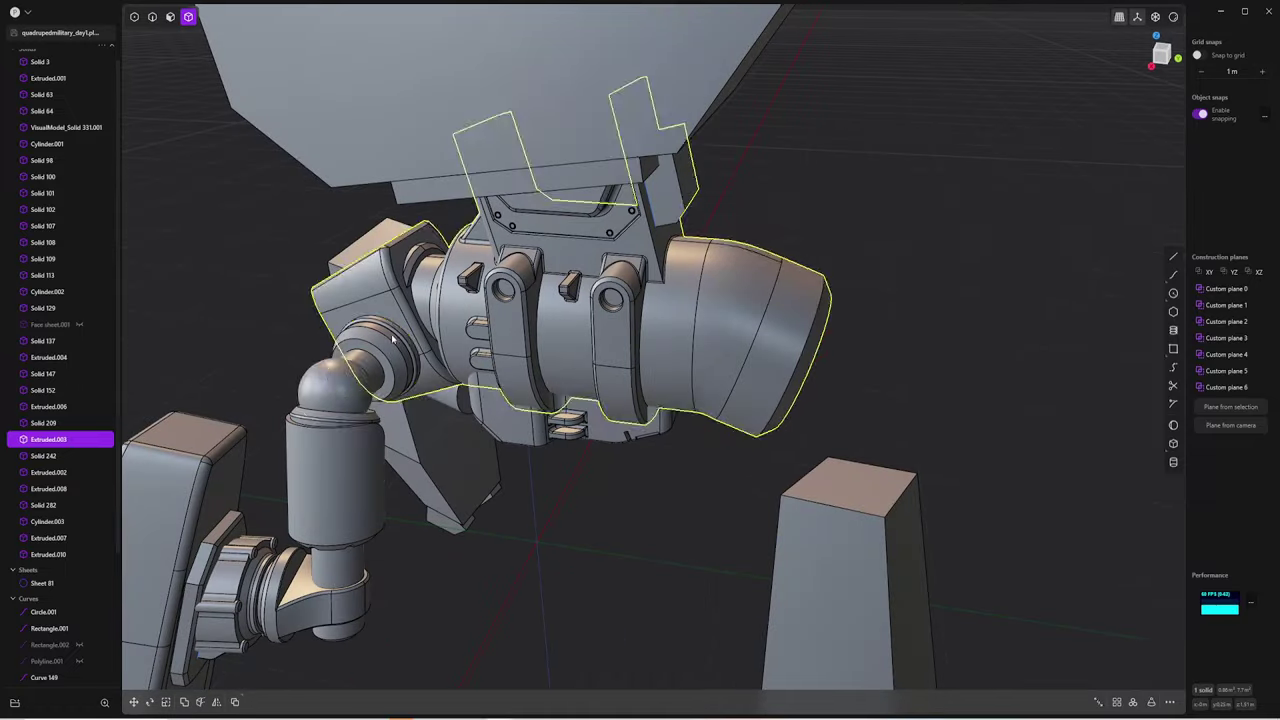
click(430, 395)
shift+click(415, 380)
middle_drag(415, 380, 397, 393)
key(g)
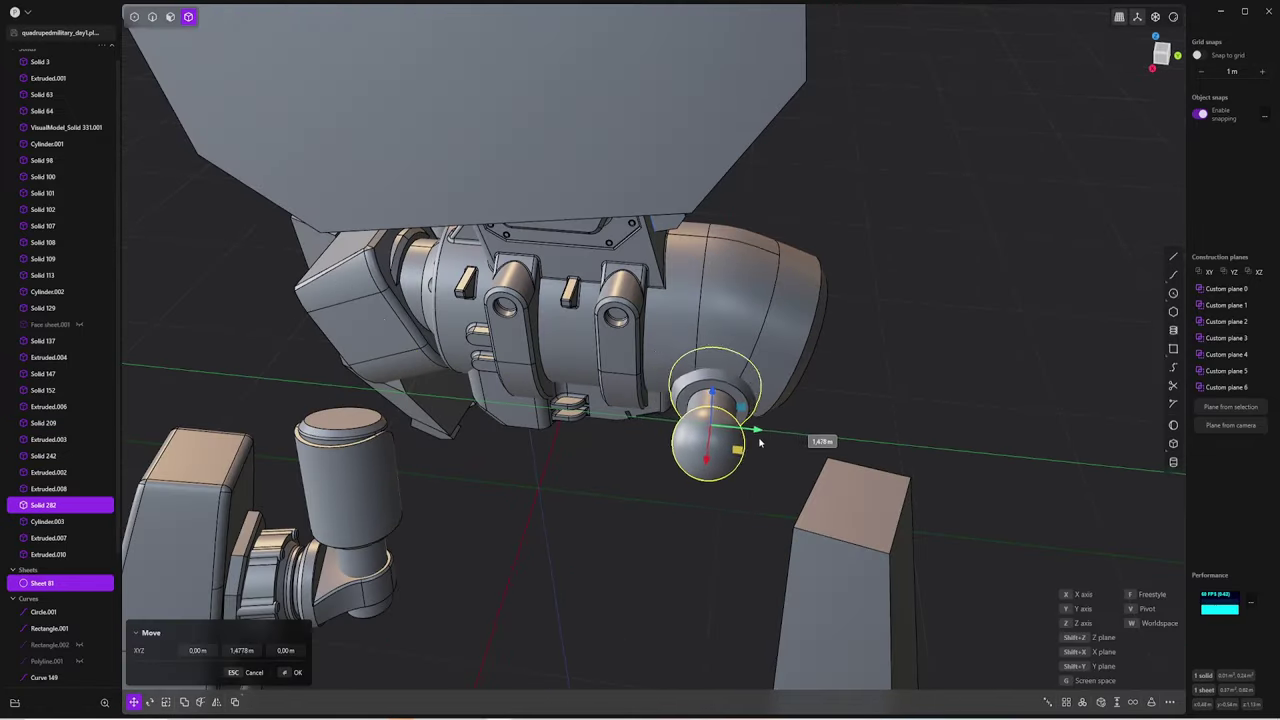
mouse_move(723, 429)
middle_down()
mouse_move(840, 345)
mouse_move(780, 209)
middle_up()
mouse_move(826, 398)
middle_down()
mouse_move(817, 449)
mouse_move(591, 414)
mouse_move(742, 413)
mouse_move(706, 357)
middle_up()
key(Return)
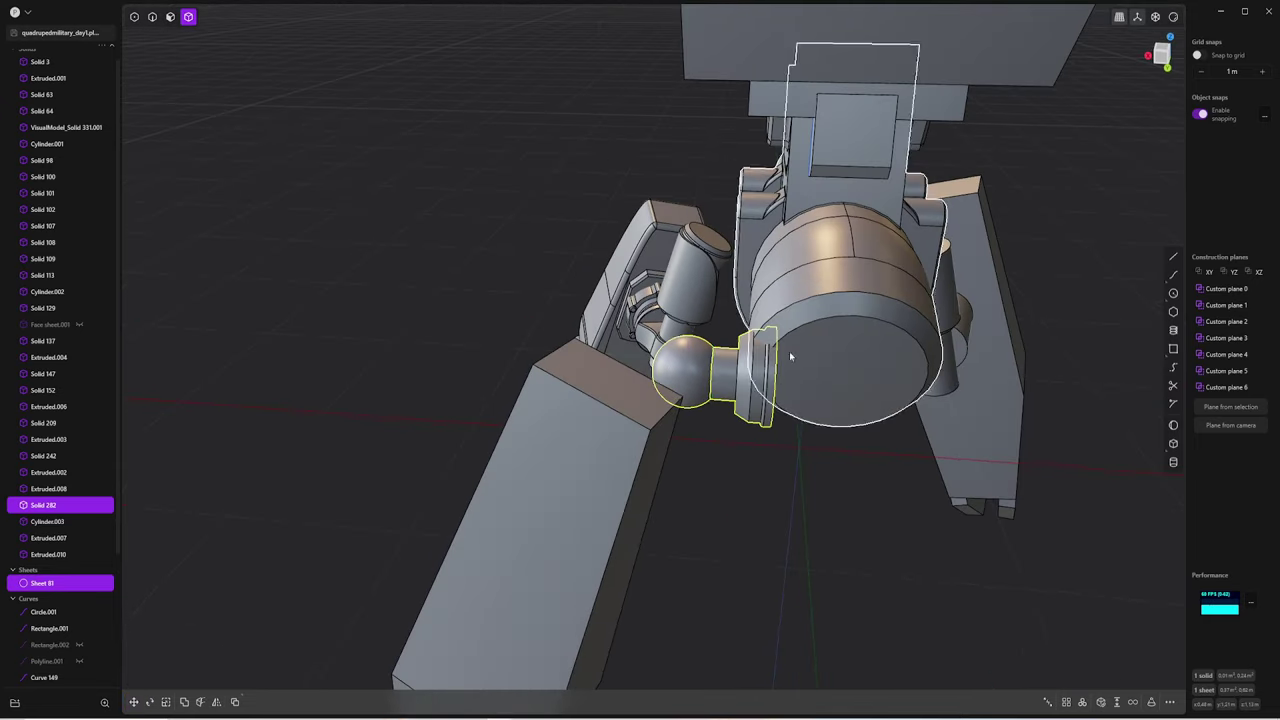
key(g)
key(Escape)
Fillet the edge of the joint cylinder beside the ball
mouse_move(694, 480)
middle_down()
mouse_move(671, 391)
mouse_move(746, 391)
middle_up()
click(746, 391)
key(o)
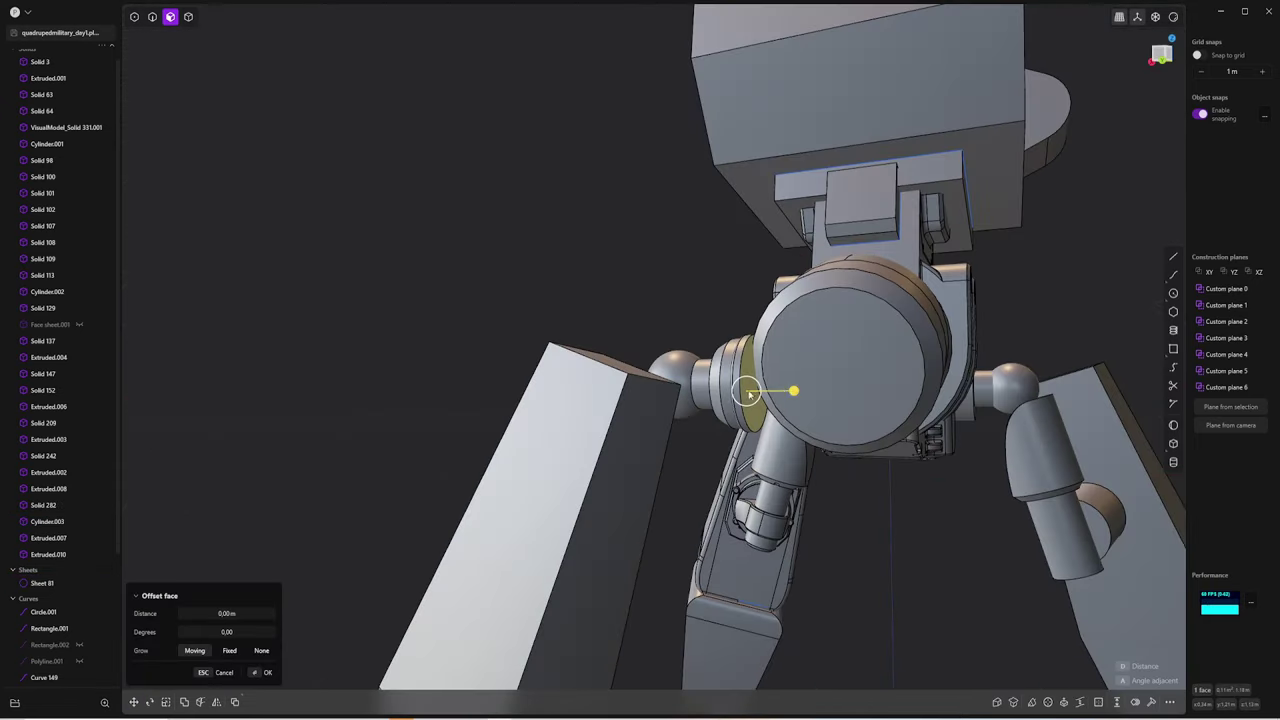
key(Escape)
key(o)
mouse_move(832, 376)
middle_down()
mouse_move(790, 400)
mouse_move(805, 380)
middle_up()
key(Escape)
click(805, 380)
key(f)
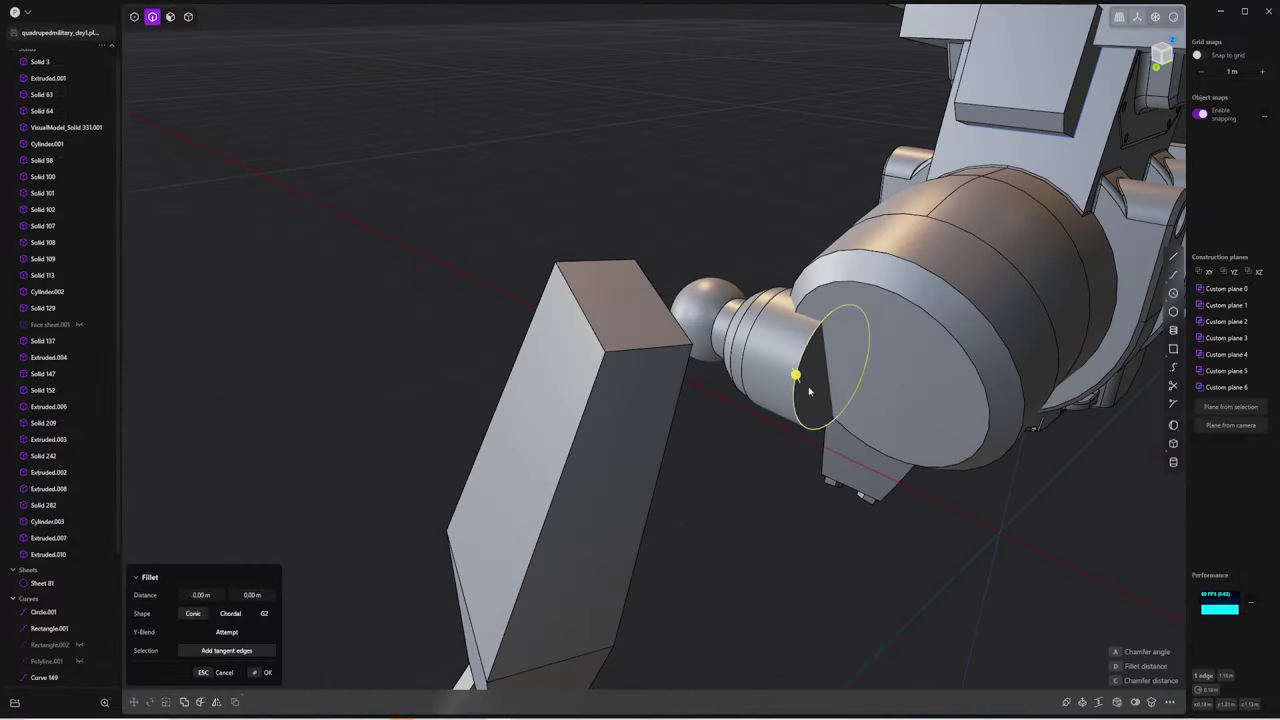
drag(800, 386, 800, 371)
mouse_move(768, 480)
middle_down()
mouse_move(731, 395)
mouse_move(760, 366)
middle_up()
key(Return)
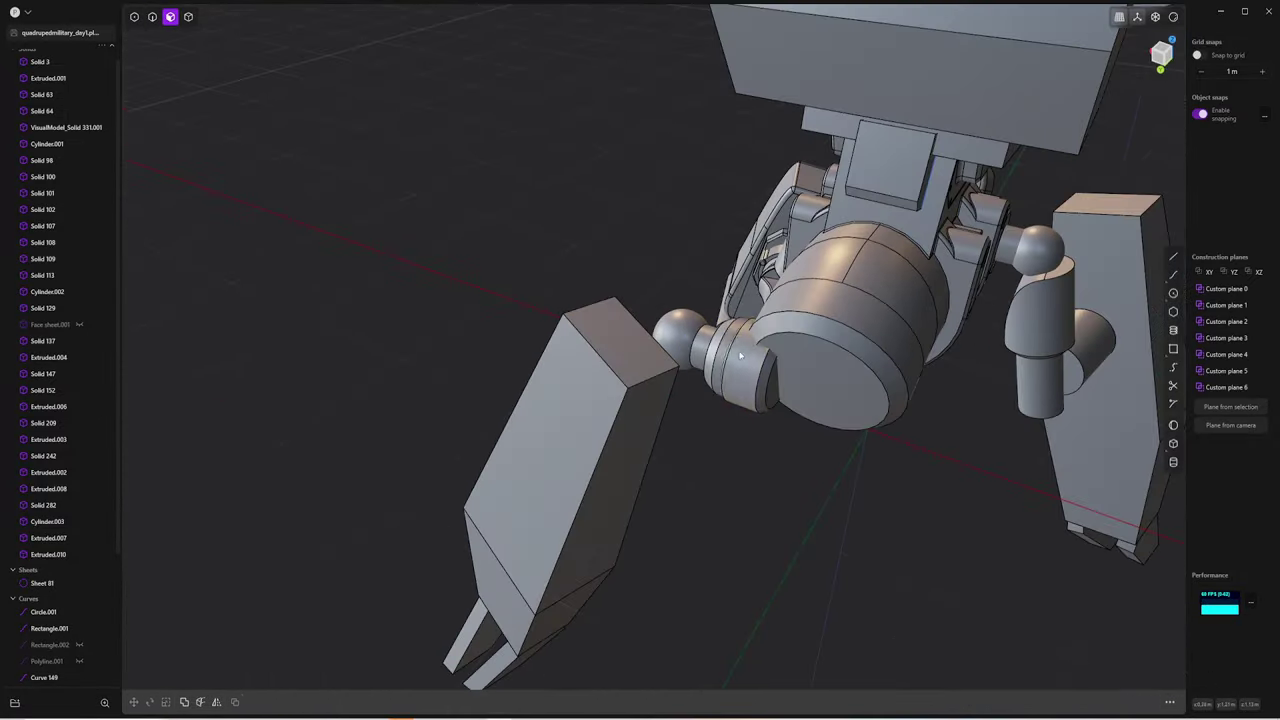
Mirror Sheet 81 and Solid 282 to the robot's opposite shoulder
click(855, 430)
mouse_move(855, 430)
middle_down()
mouse_move(754, 493)
mouse_move(720, 430)
mouse_move(792, 475)
middle_up()
click(720, 430)
key(alt+x)
key(Return)
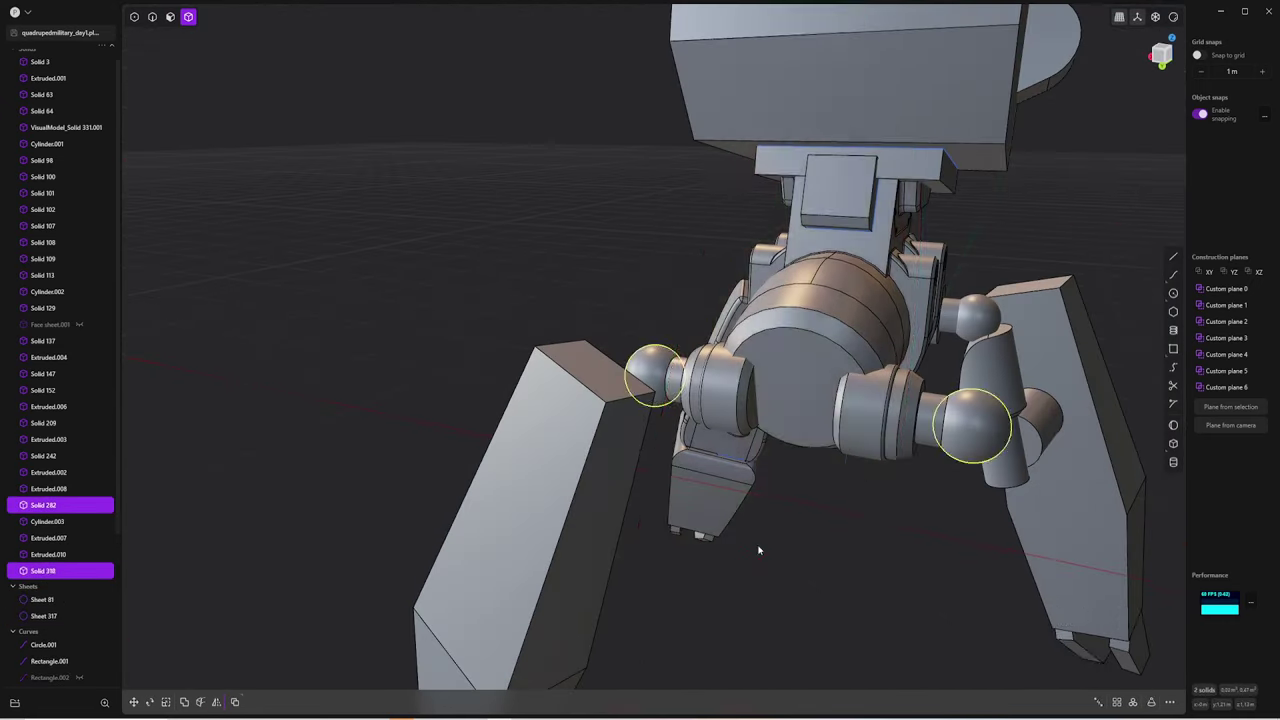
mouse_move(757, 549)
middle_down()
mouse_move(677, 451)
mouse_move(743, 295)
mouse_move(853, 197)
middle_up()
Join the mirrored joint to the original, then copy the collar ring sheet down to the knee cylinder
key(shift+u)
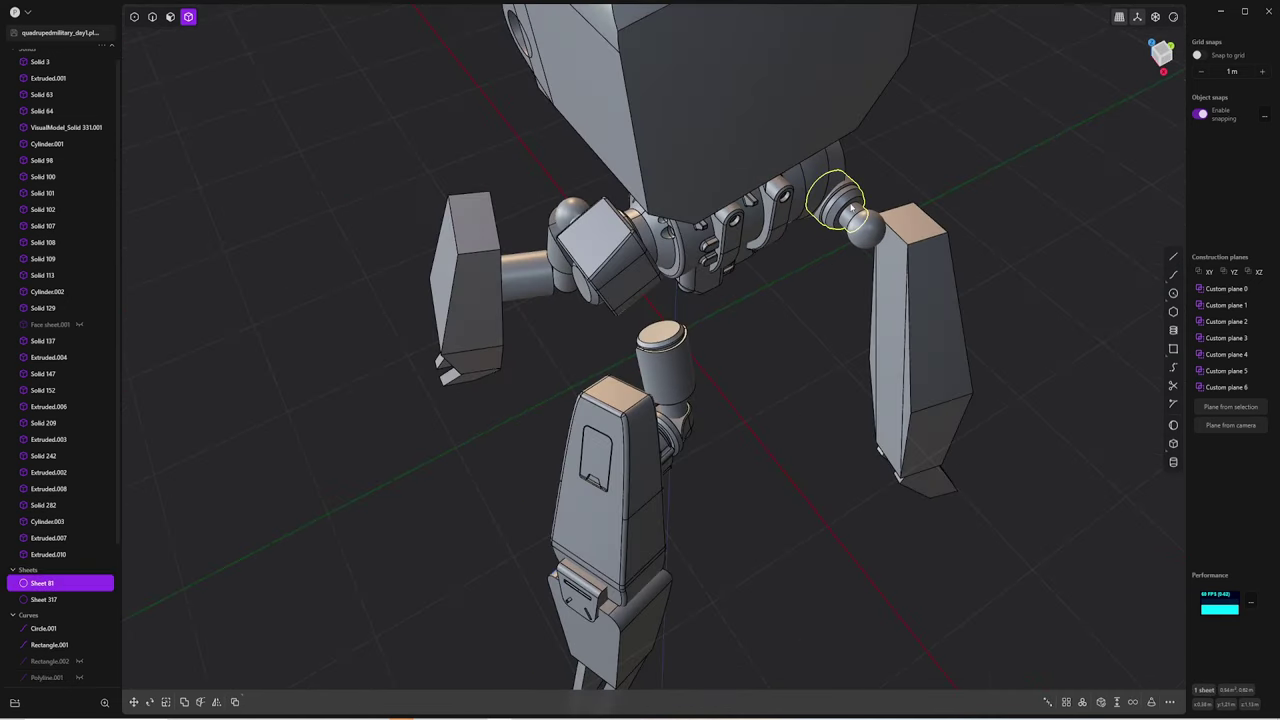
key(ctrl+d)
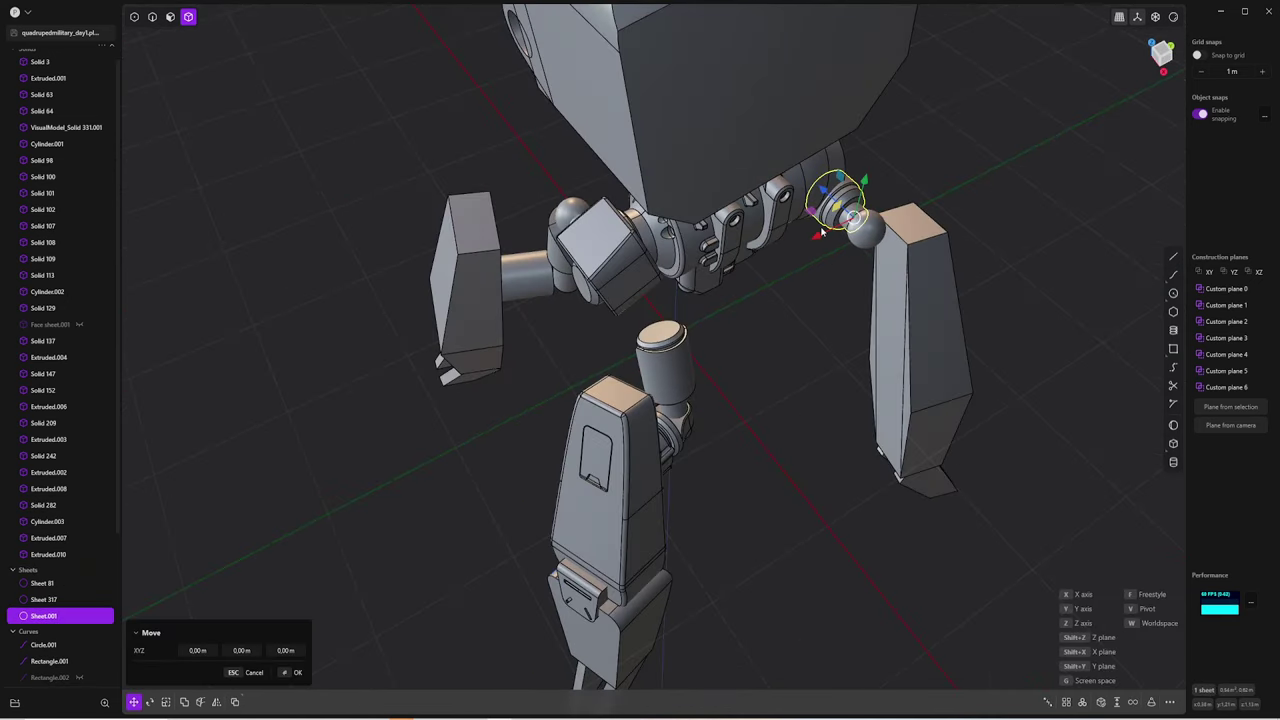
mouse_move(851, 217)
mouse_down()
mouse_move(740, 270)
mouse_move(655, 335)
mouse_up()
key(Return)
middle_drag(809, 273, 614, 243)
Copy the ball joint down to the knee and slide the ring sheet sideways into line
key(ctrl+d)
key(Return)
drag(640, 230, 392, 358)
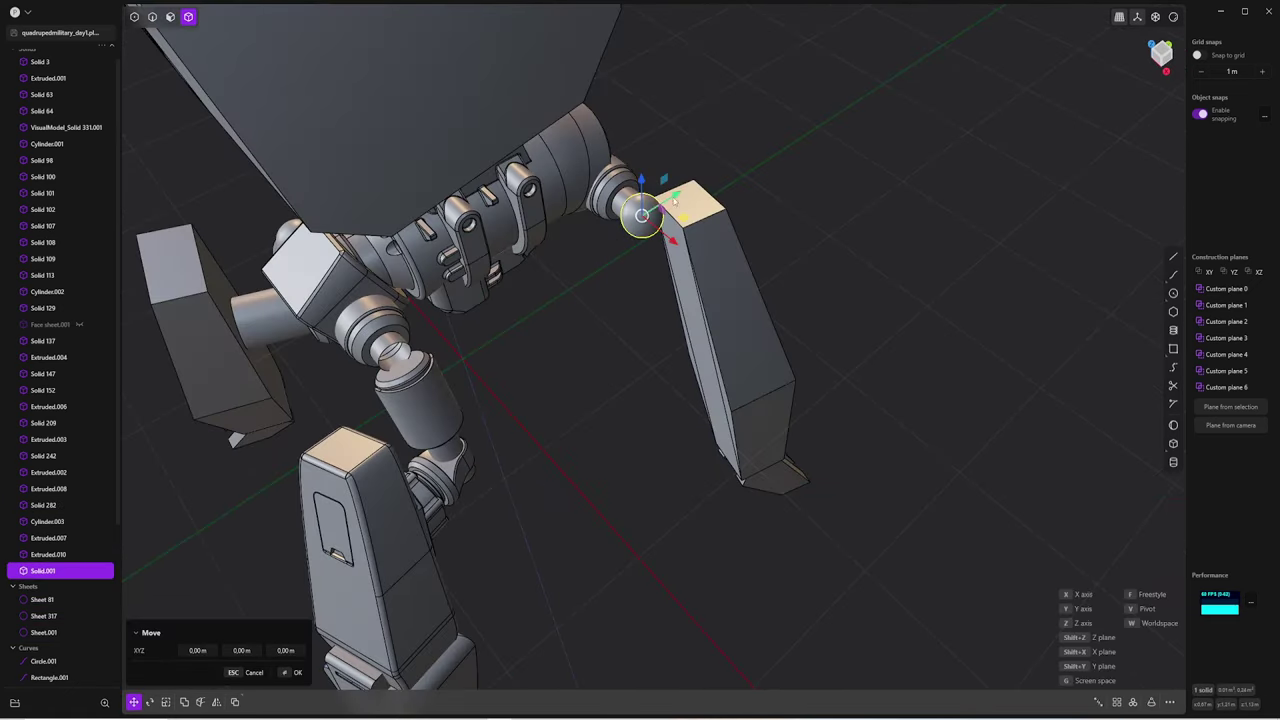
key(Return)
middle_drag(552, 387, 649, 343)
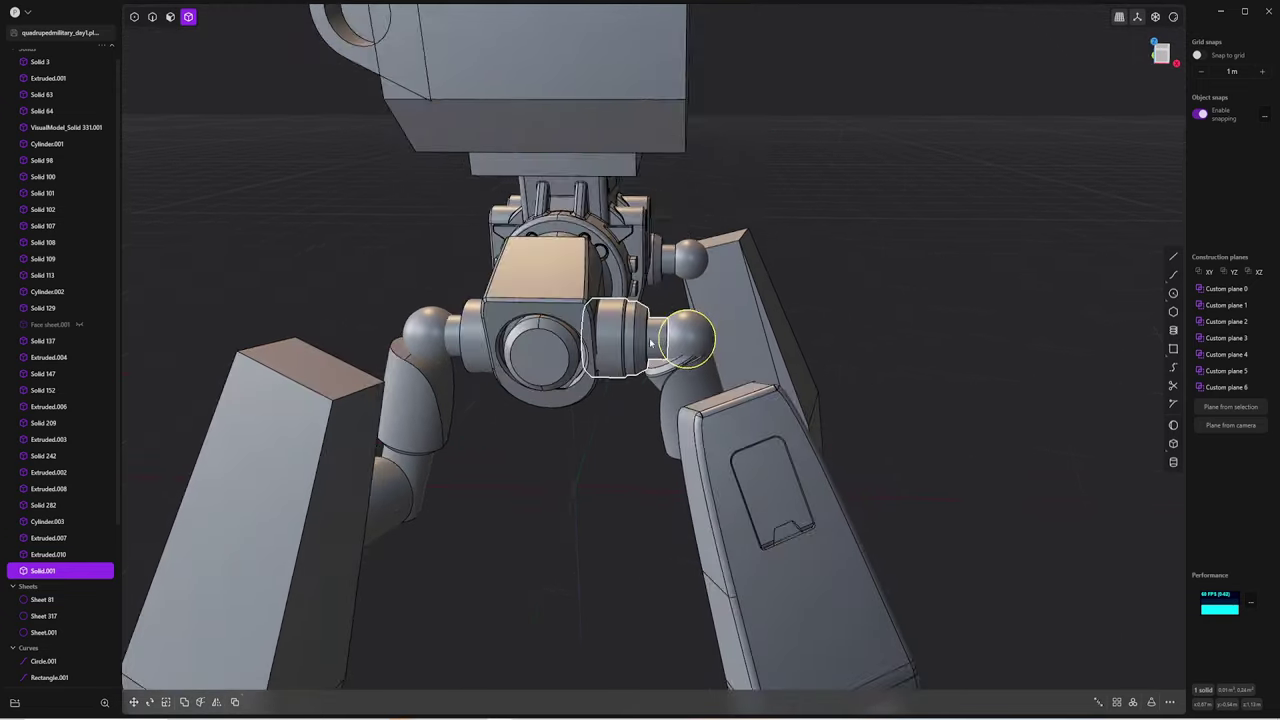
drag(668, 345, 656, 346)
key(Return)
key(Escape)
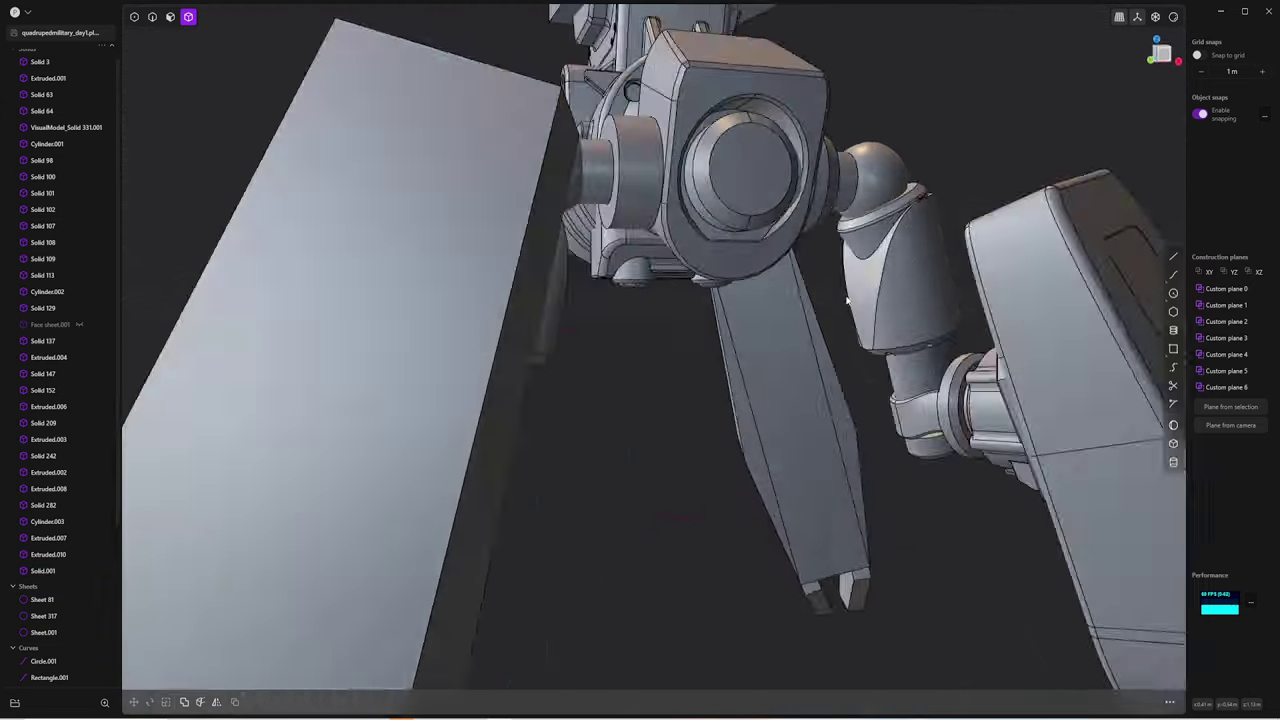
Nudge the collar ring sheet into its seat against the ball joint
mouse_move(656, 346)
middle_down()
mouse_move(697, 405)
mouse_move(645, 393)
middle_up()
click(697, 405)
click(640, 390)
click(645, 393)
drag(645, 393, 655, 398)
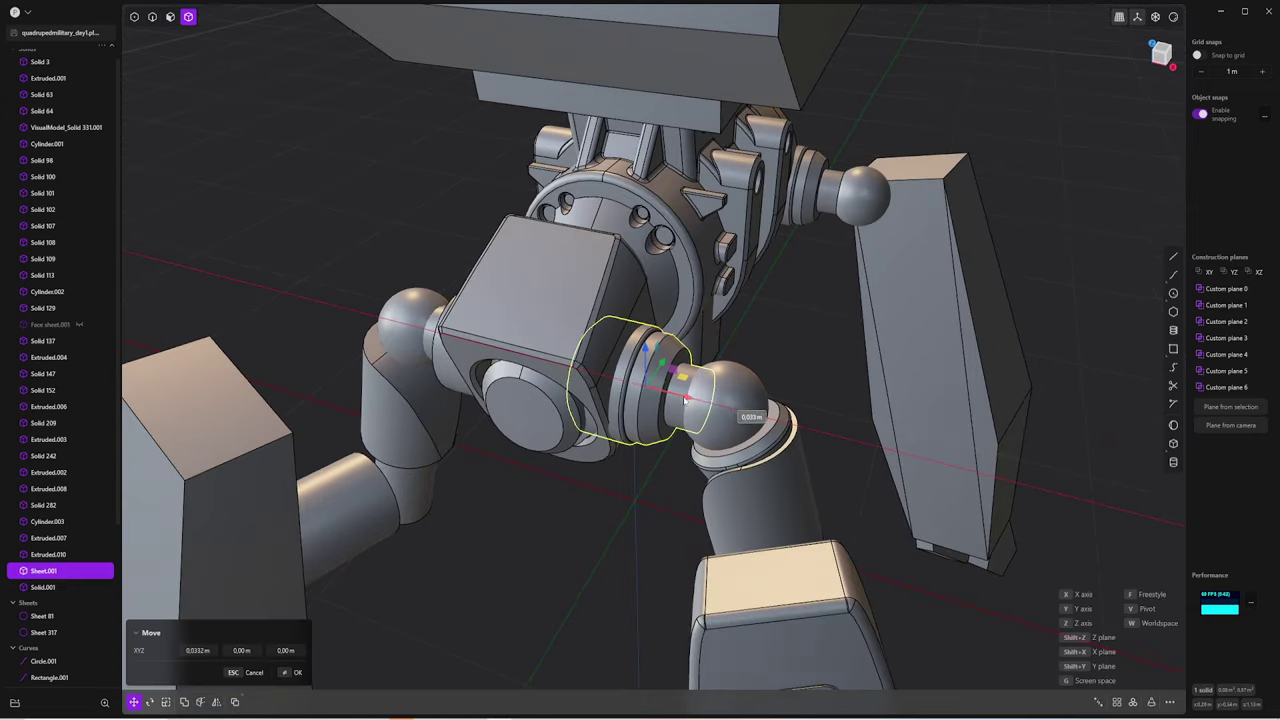
key(Return)
mouse_move(655, 398)
middle_down()
mouse_move(853, 260)
mouse_move(877, 294)
middle_up()
click(688, 385)
key(Return)
click(643, 403)
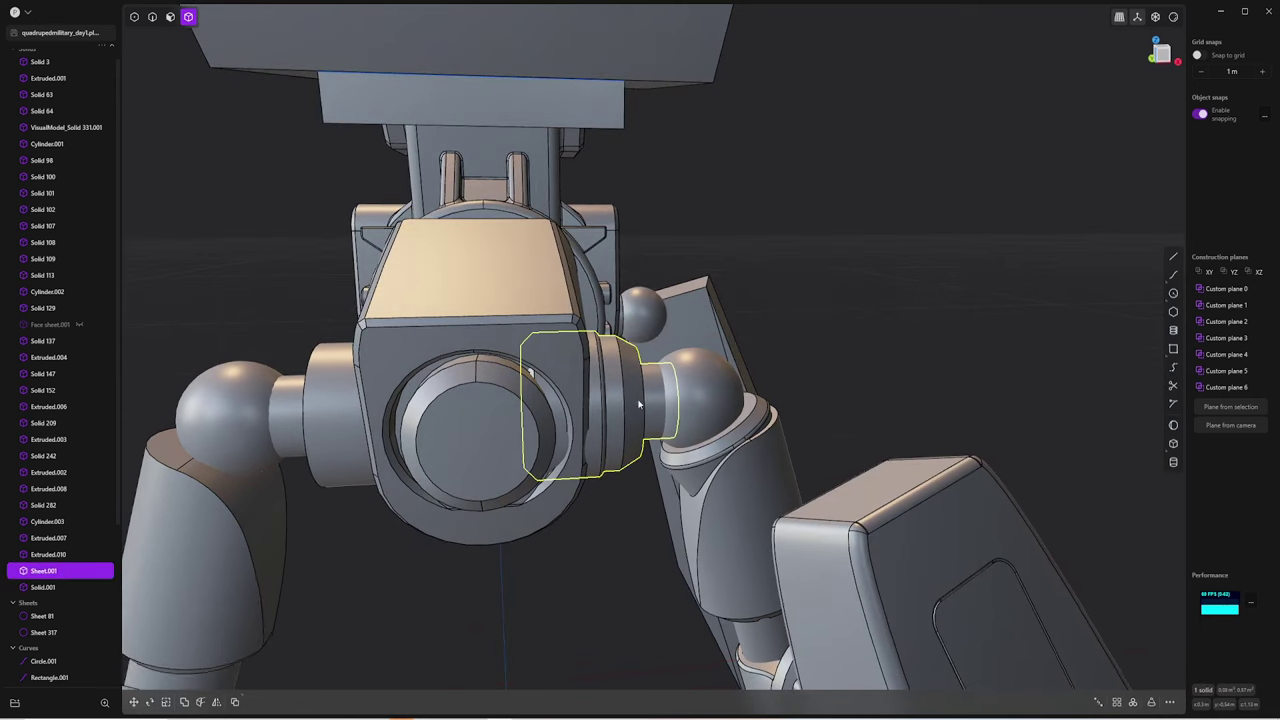
key(g)
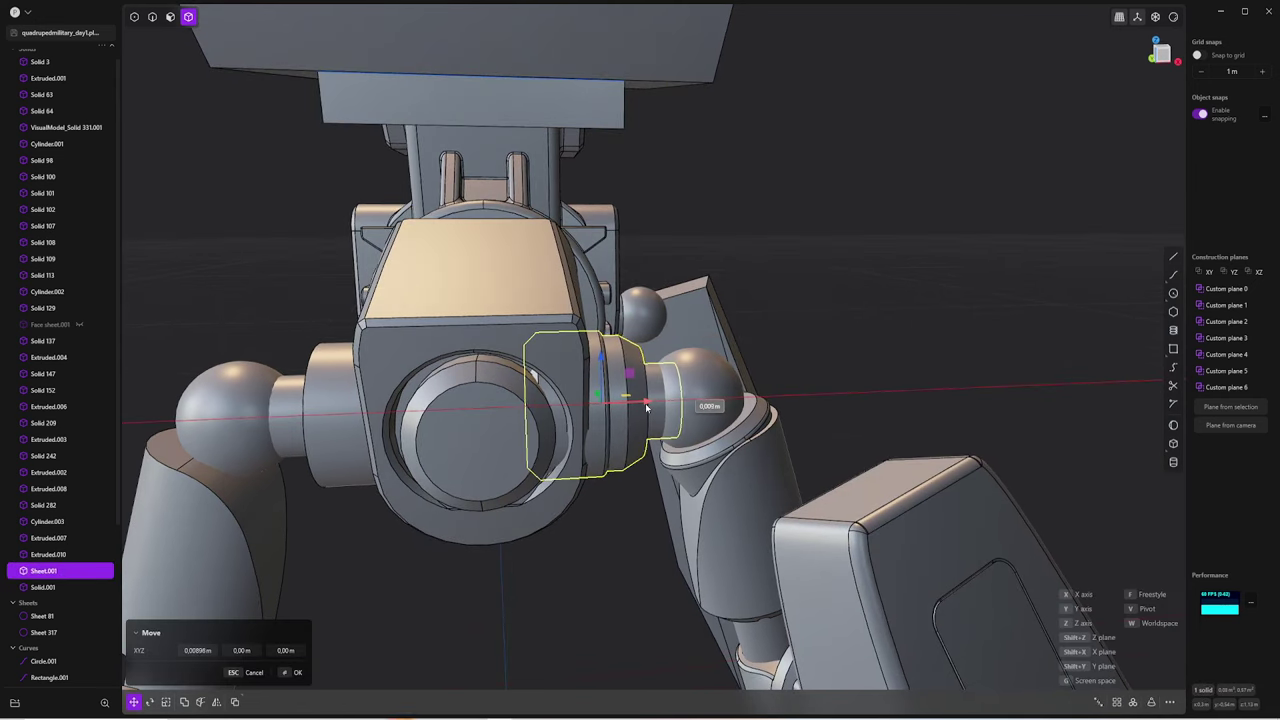
key(Return)
key(Escape)
From the front view, cut the joint body with a vertical line, creating Solid 322
key(KP_1)
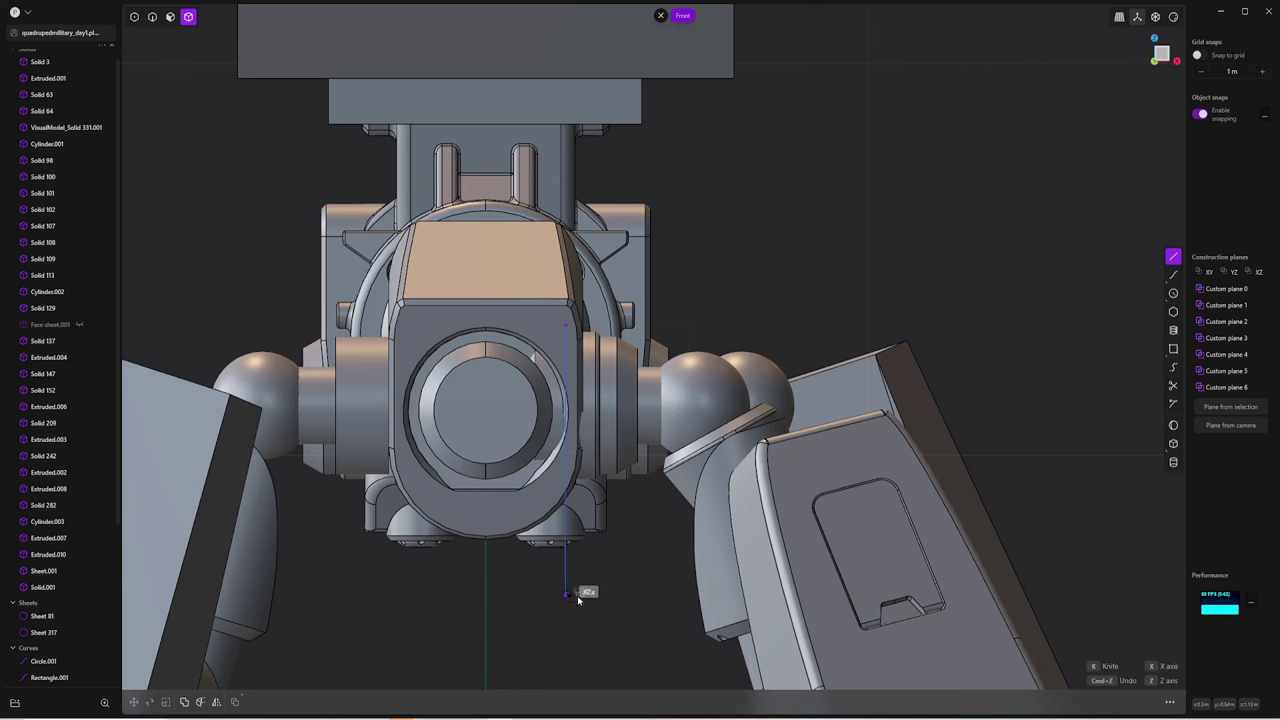
key(c)
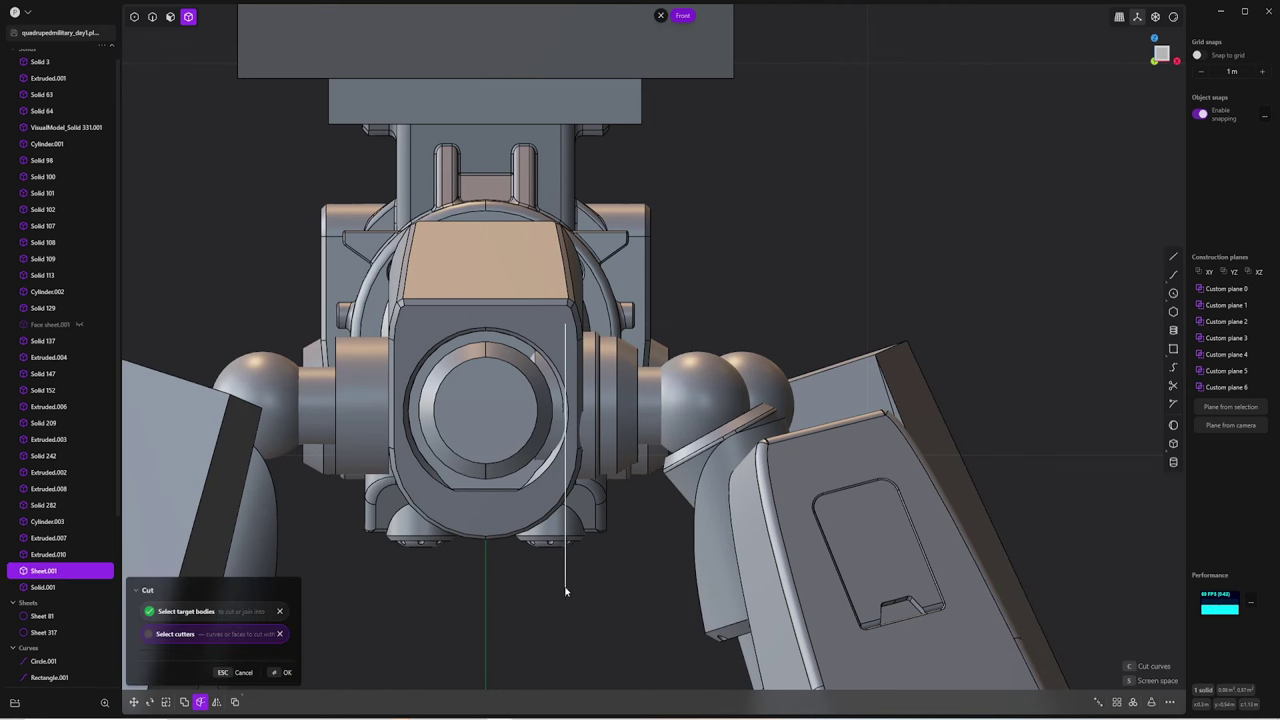
click(565, 591)
mouse_move(637, 550)
middle_down()
mouse_move(650, 605)
mouse_move(594, 340)
middle_up()
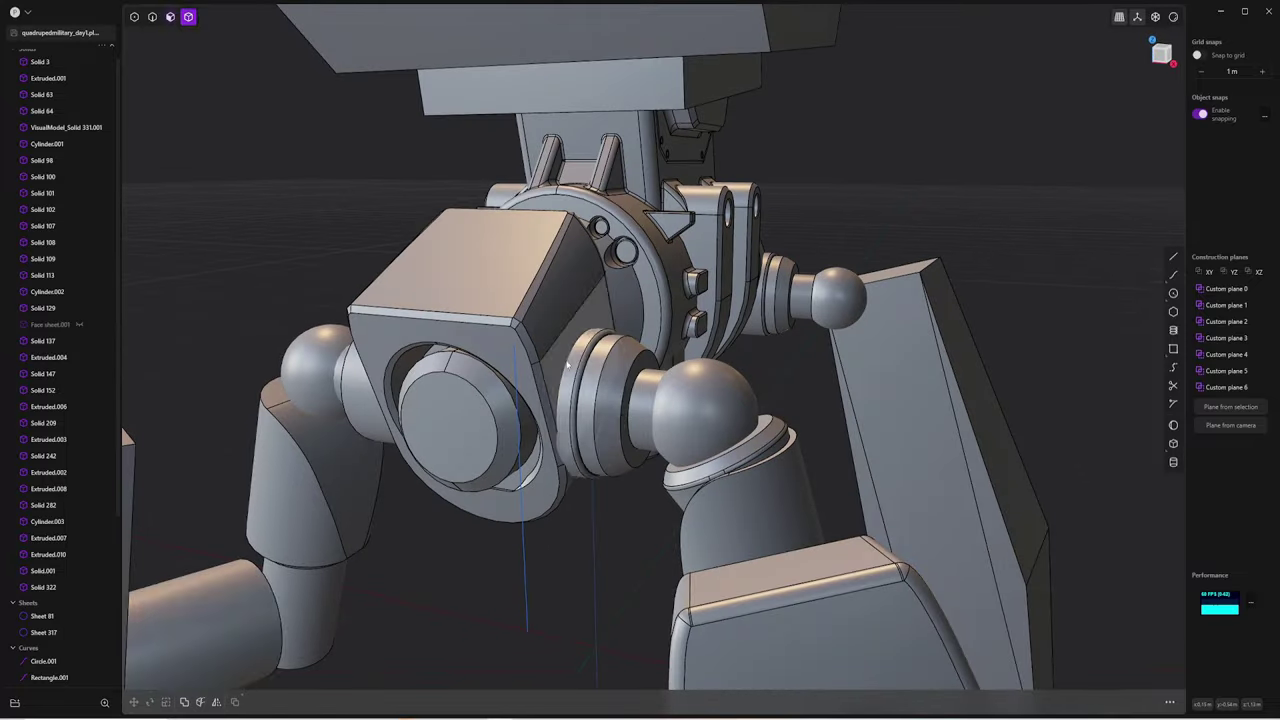
scroll(594, 340, up, 2)
Offset the collar ring's face, then try a fillet on its outer edge and cancel it
click(594, 340)
key(o)
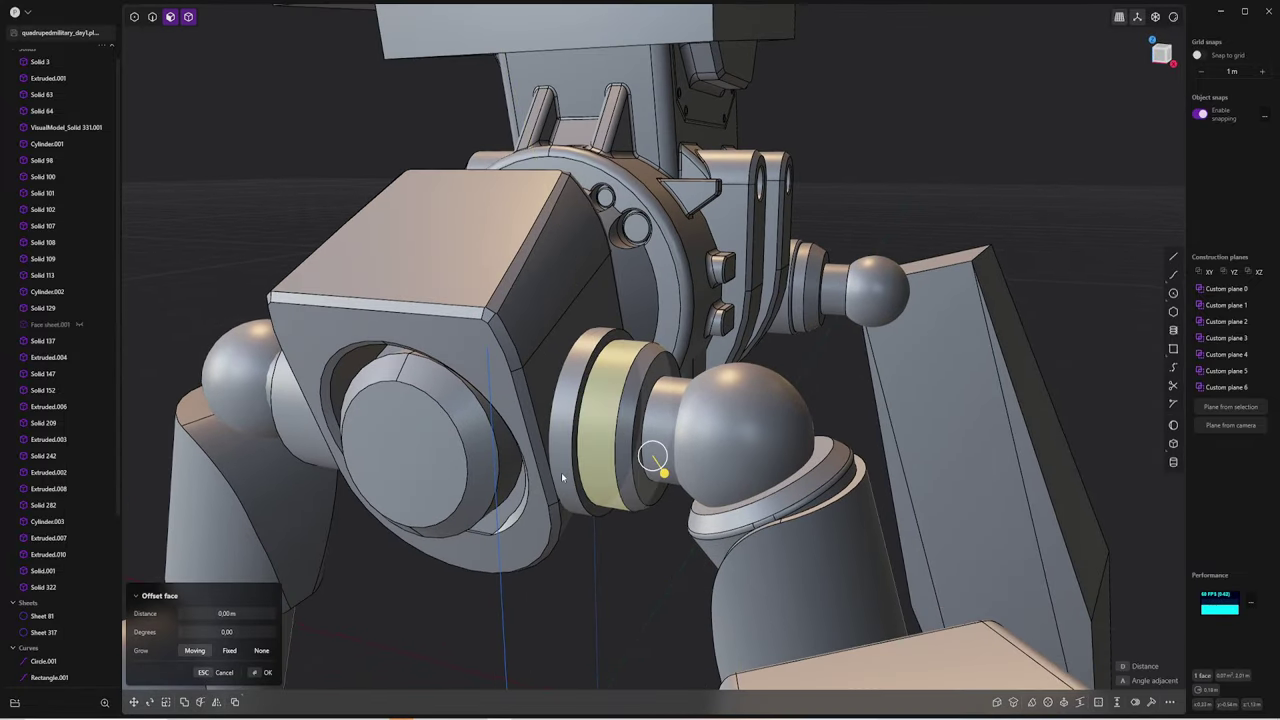
key(Escape)
key(2)
click(591, 432)
key(f)
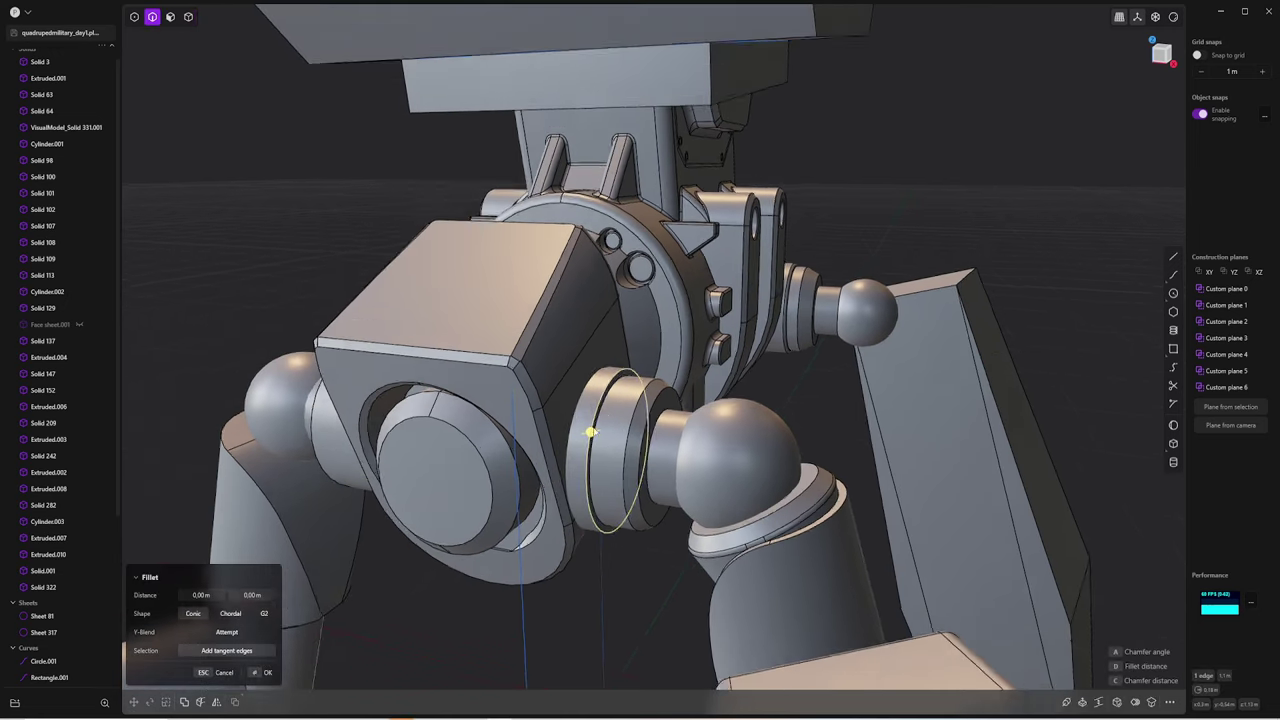
scroll(591, 432, down, 2)
key(Escape)
Select the stepped collar solid and set a working plane from it
key(4)
middle_drag(666, 614, 603, 416)
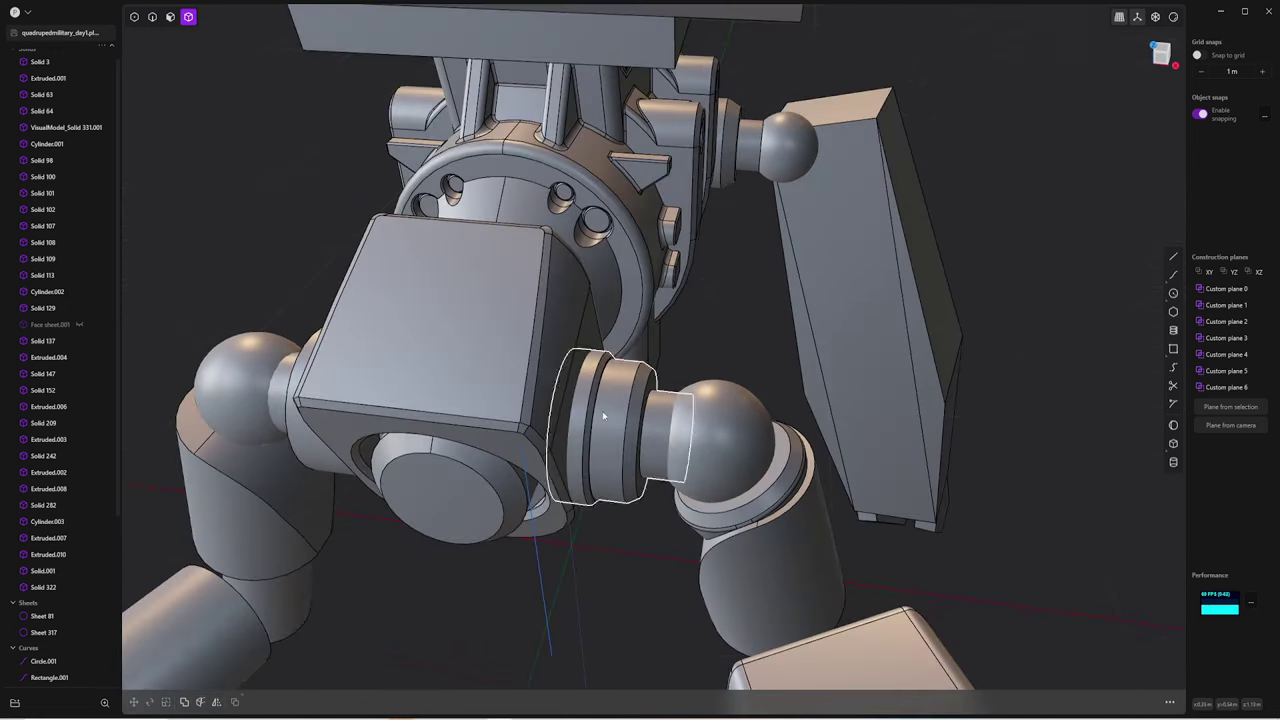
key(3)
click(603, 416)
click(1230, 406)
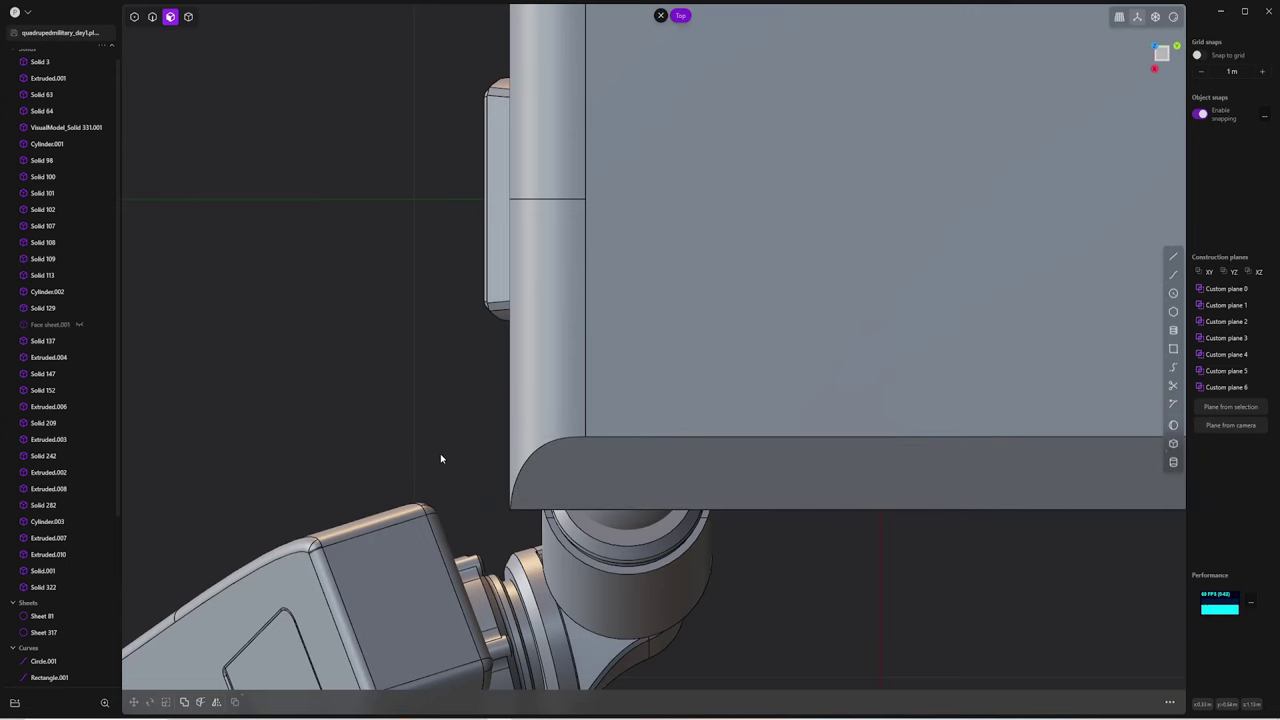
Isolate Solid 322, draw a rectangle on its middle band and round its corners
click(620, 285)
key(slash)
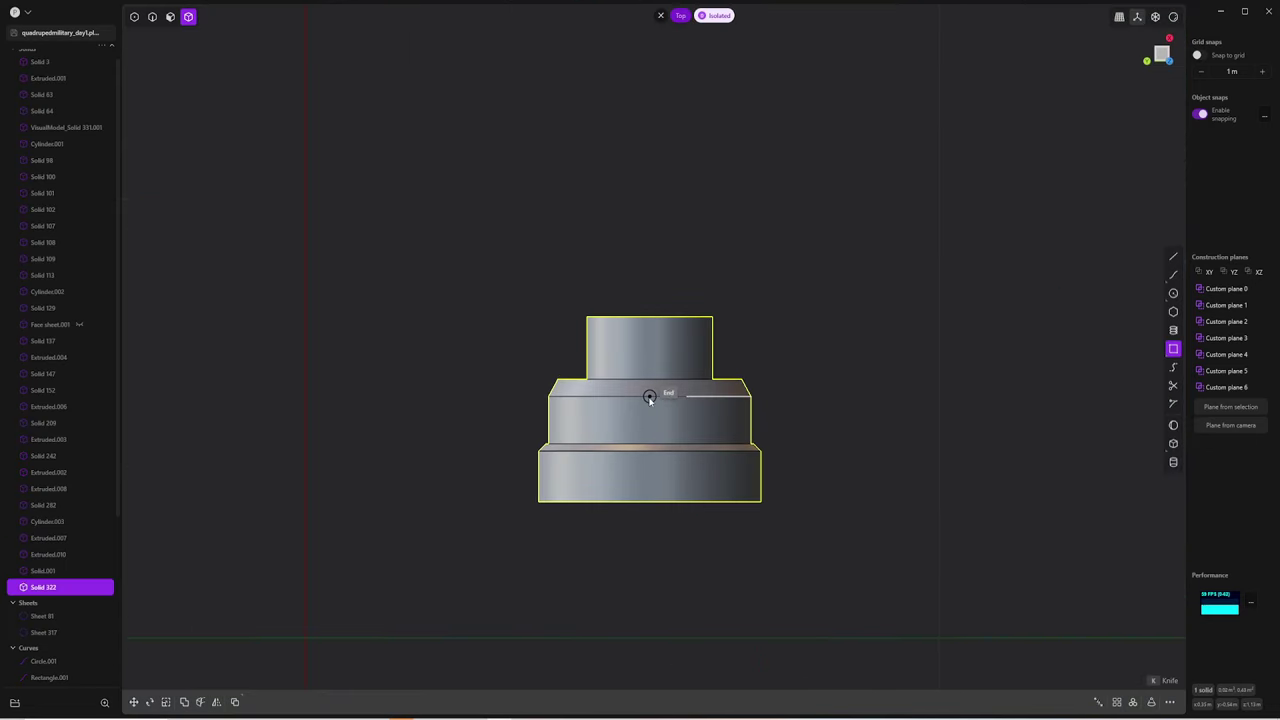
click(725, 417)
key(g)
key(Escape)
scroll(656, 422, up, 3)
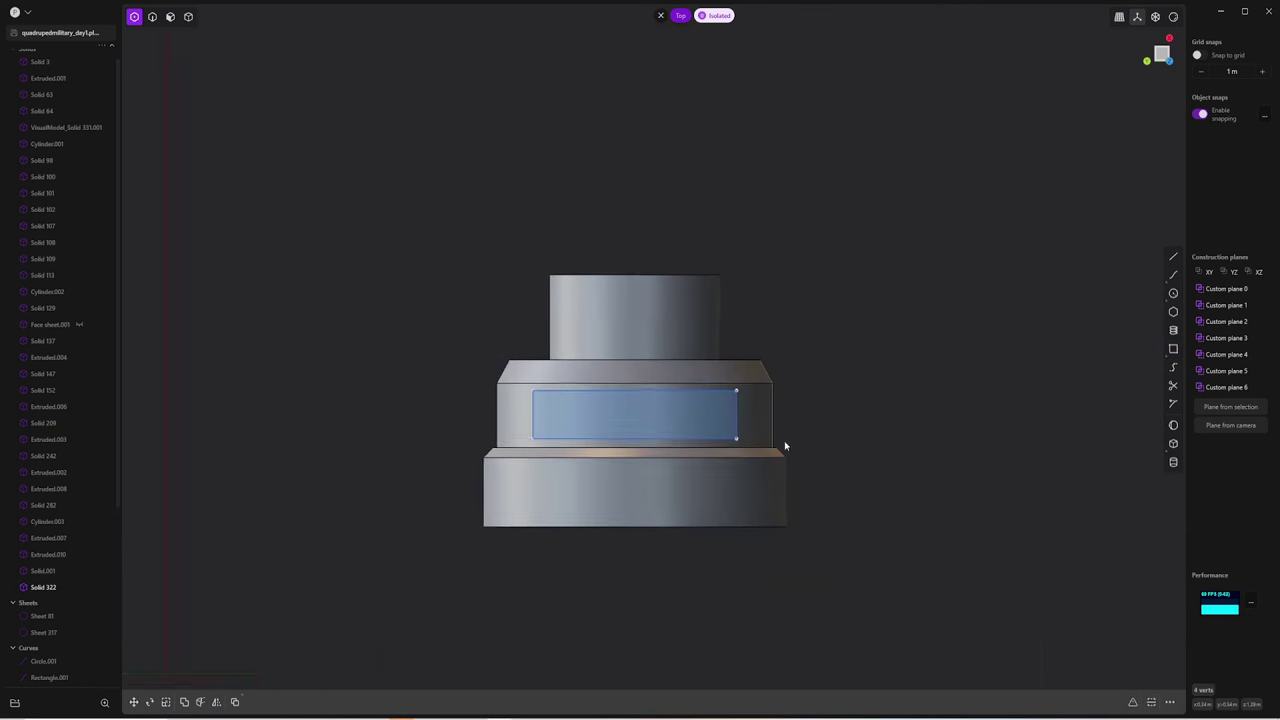
key(f)
key(Escape)
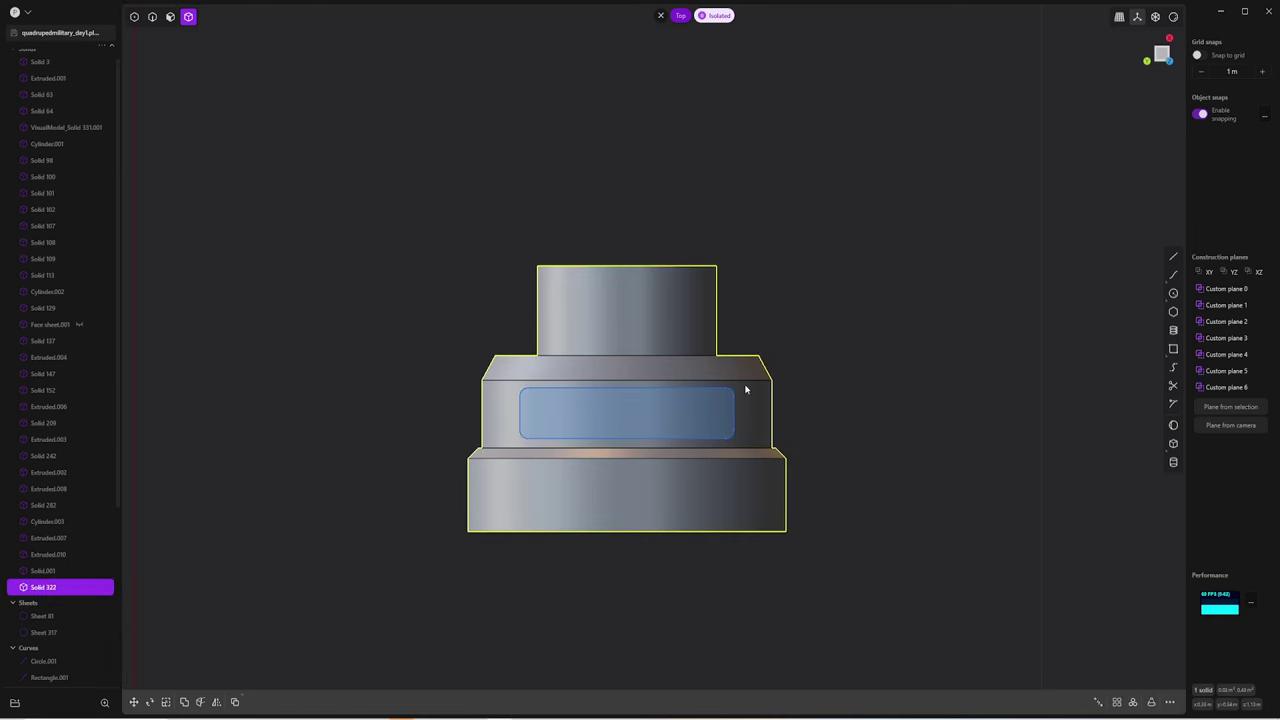
View the collar from the top and start an imprint of the outline, then back out
mouse_move(731, 409)
middle_down()
mouse_move(849, 314)
mouse_move(778, 473)
middle_up()
key(KP_7)
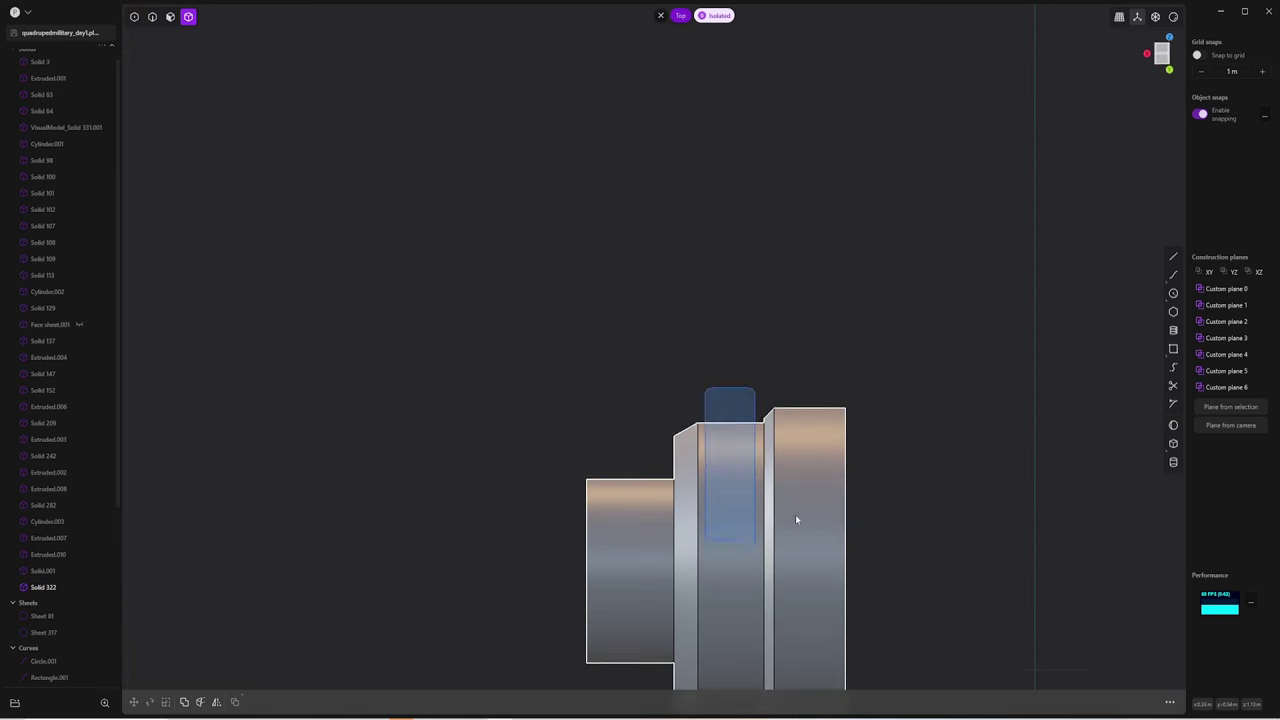
click(808, 446)
key(i)
key(Escape)
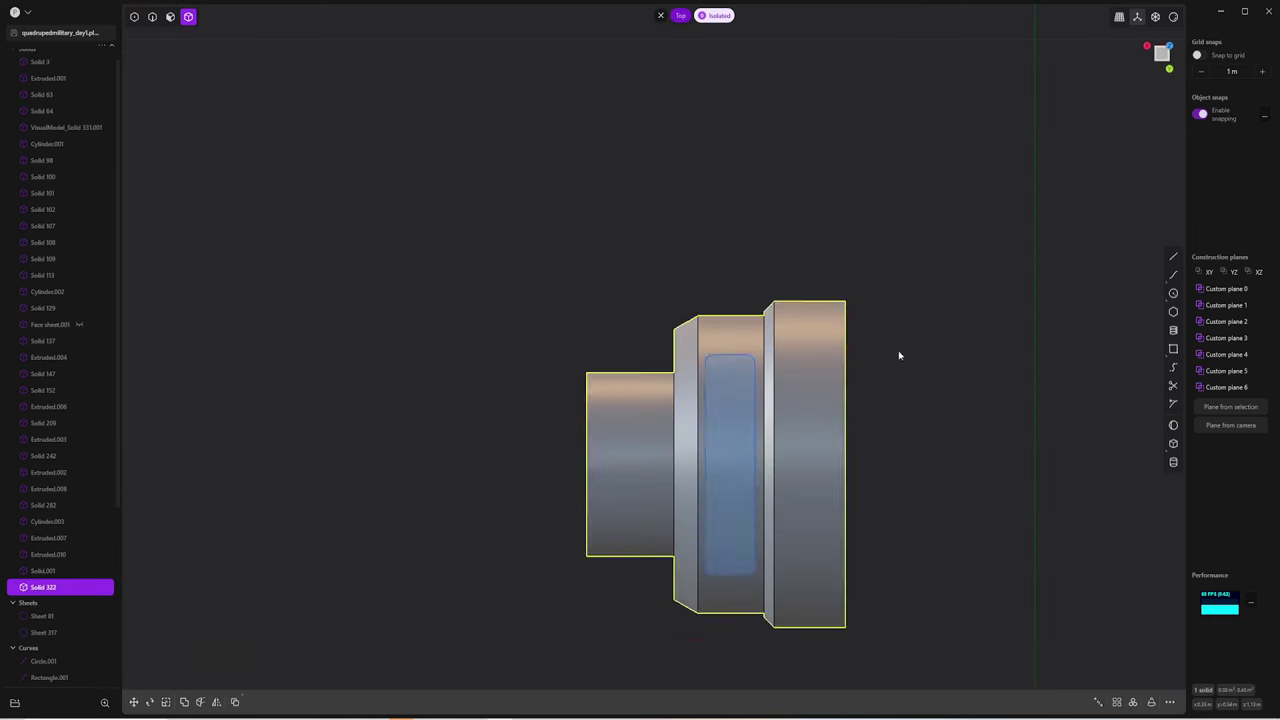
Select the rounded slot outline and try repositioning it from the front and bottom views
mouse_move(900, 354)
middle_down()
mouse_move(923, 280)
mouse_move(751, 337)
middle_up()
key(3)
click(801, 399)
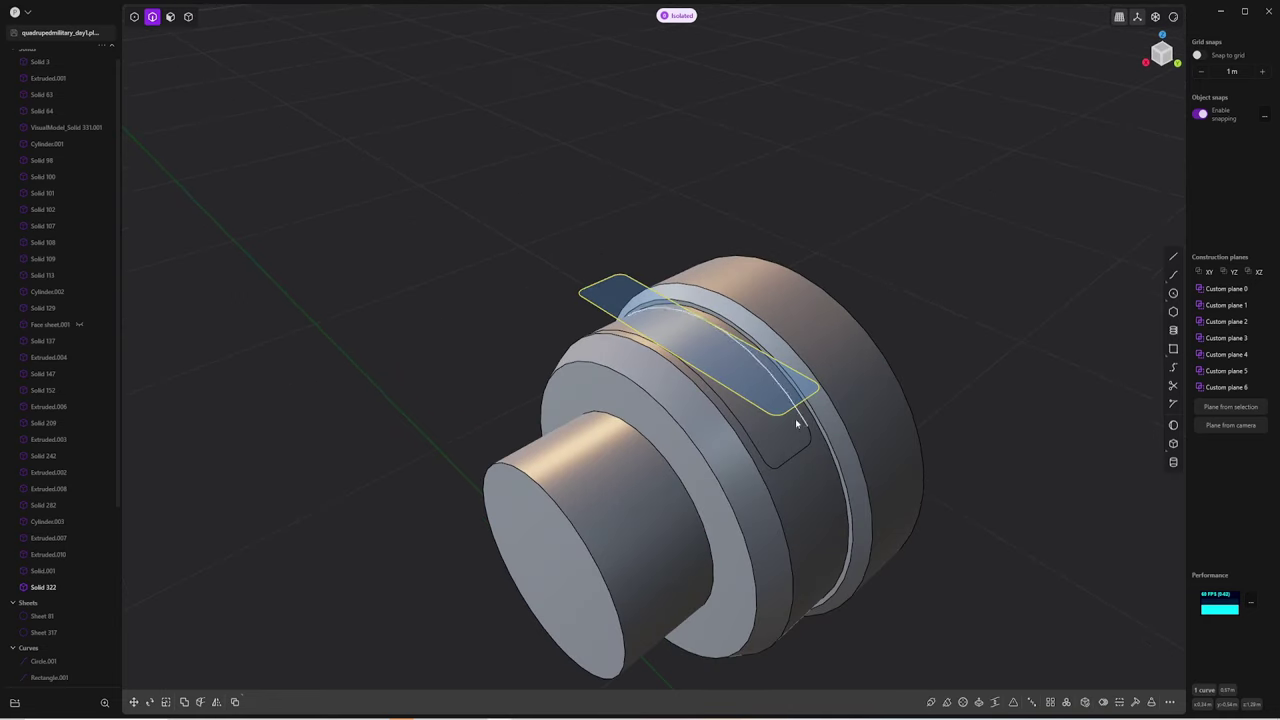
key(KP_1)
key(g)
key(ctrl+KP_7)
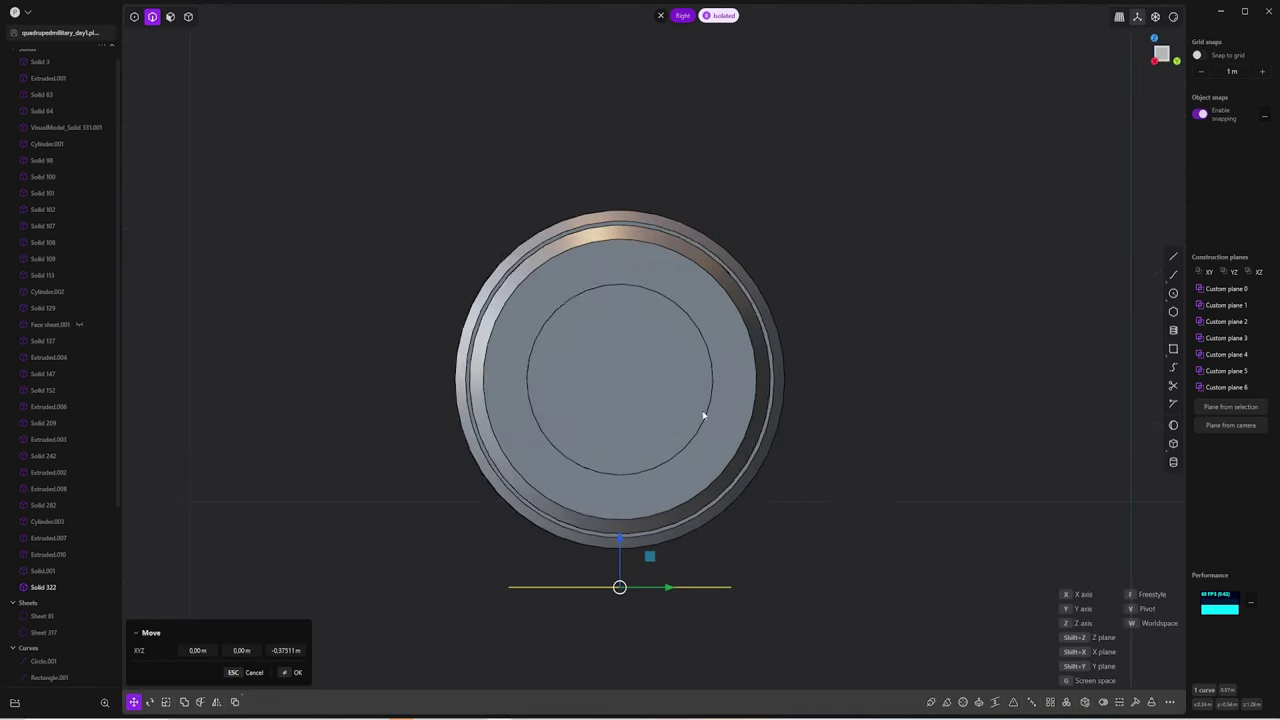
key(Escape)
key(i)
key(Return)
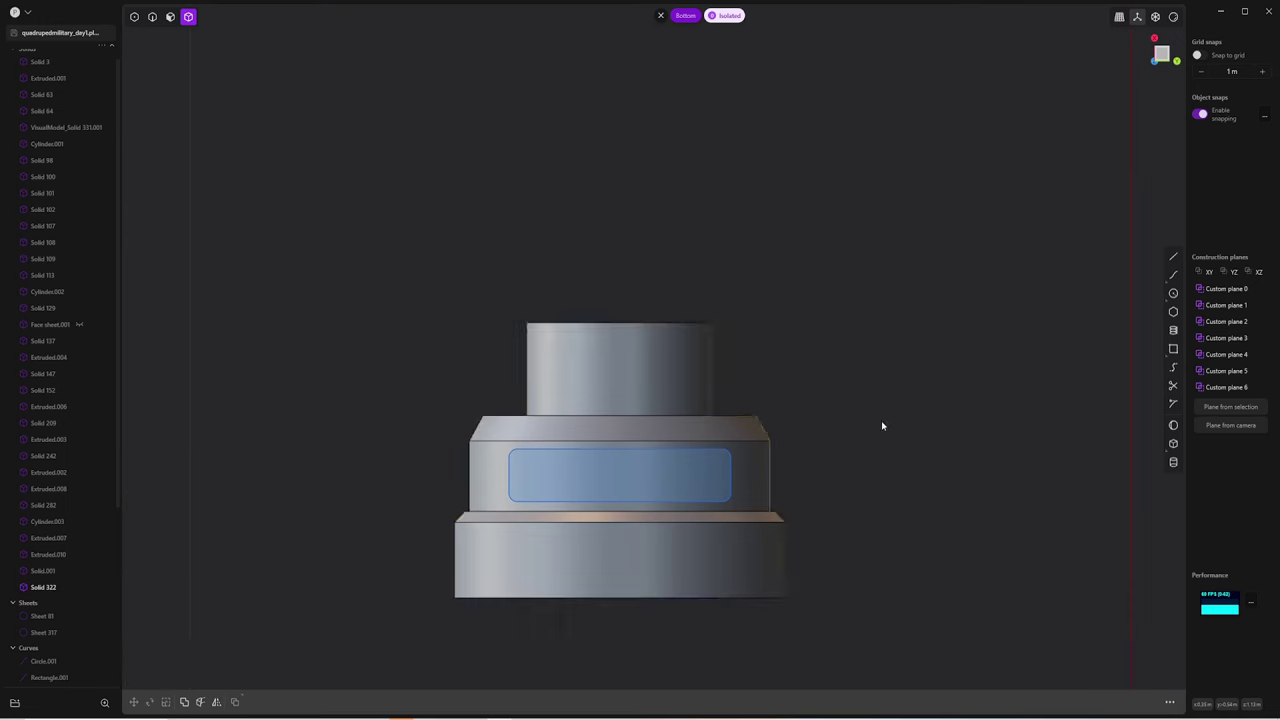
Copy the slot outline and rotate the copy 90° around the collar
mouse_move(883, 423)
middle_down()
mouse_move(583, 443)
mouse_move(676, 341)
middle_up()
key(o)
key(KP_1)
key(Escape)
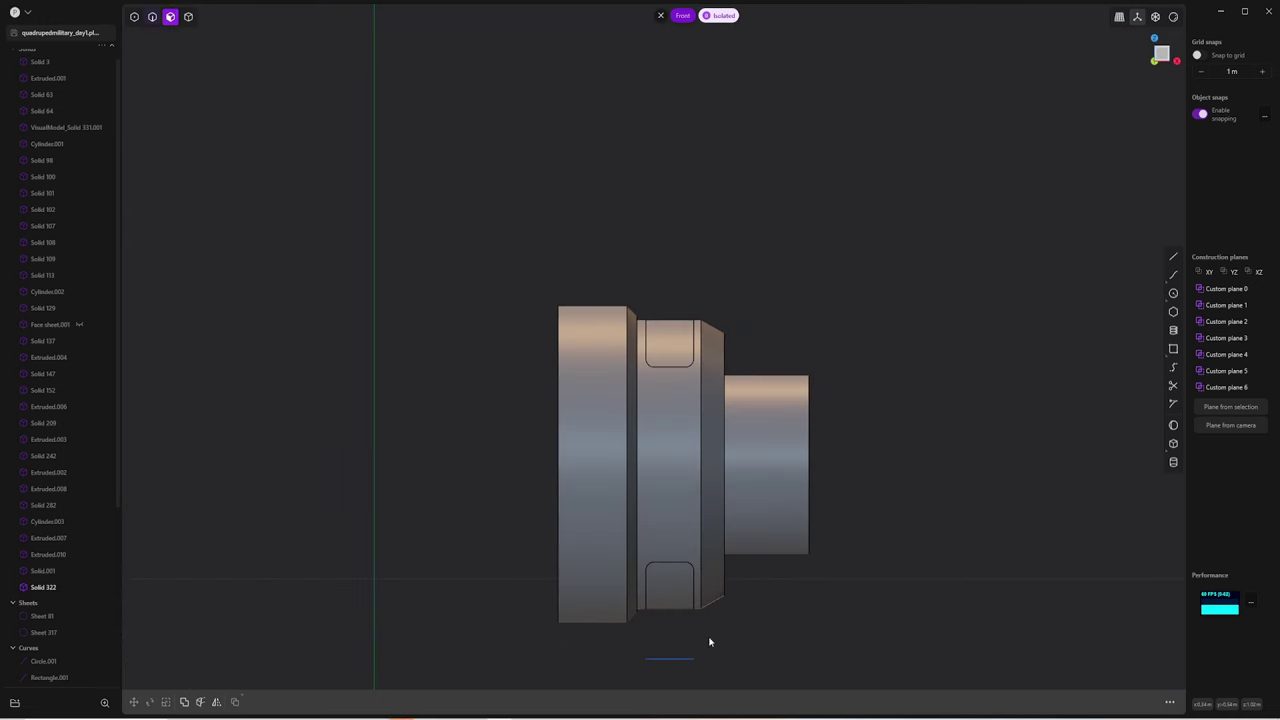
key(KP_3)
key(r)
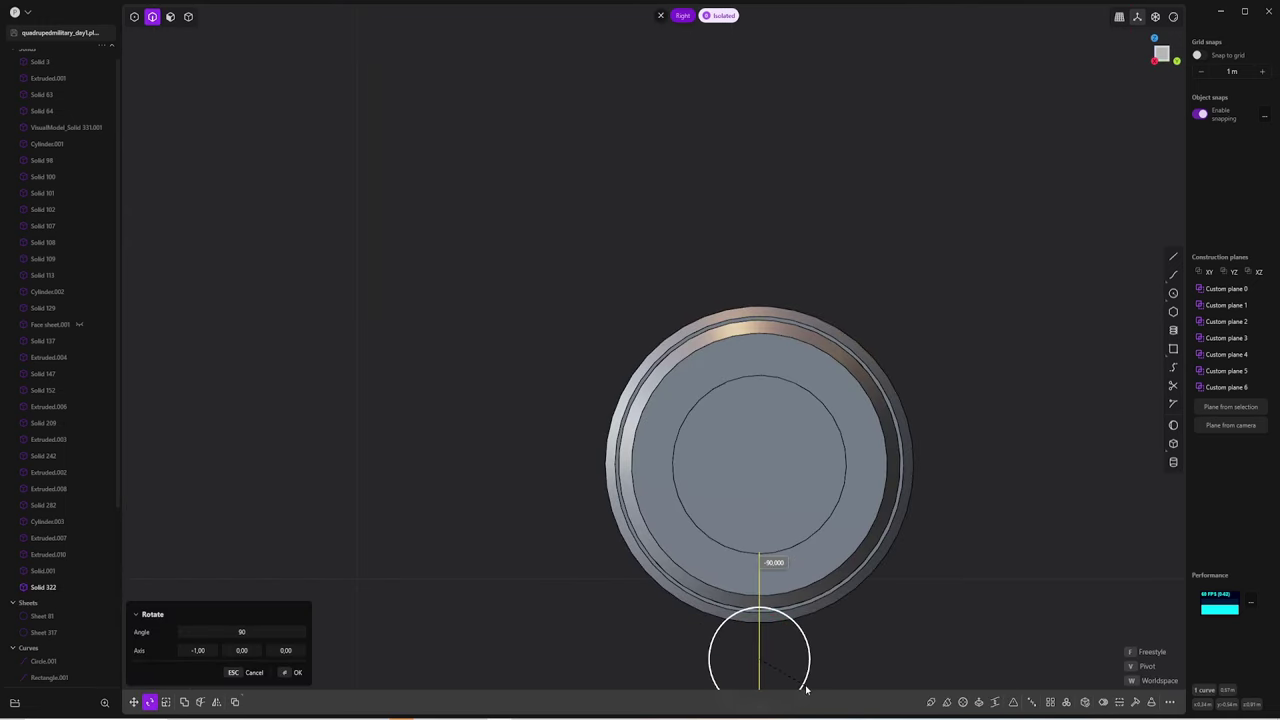
click(806, 689)
key(g)
key(KP_1)
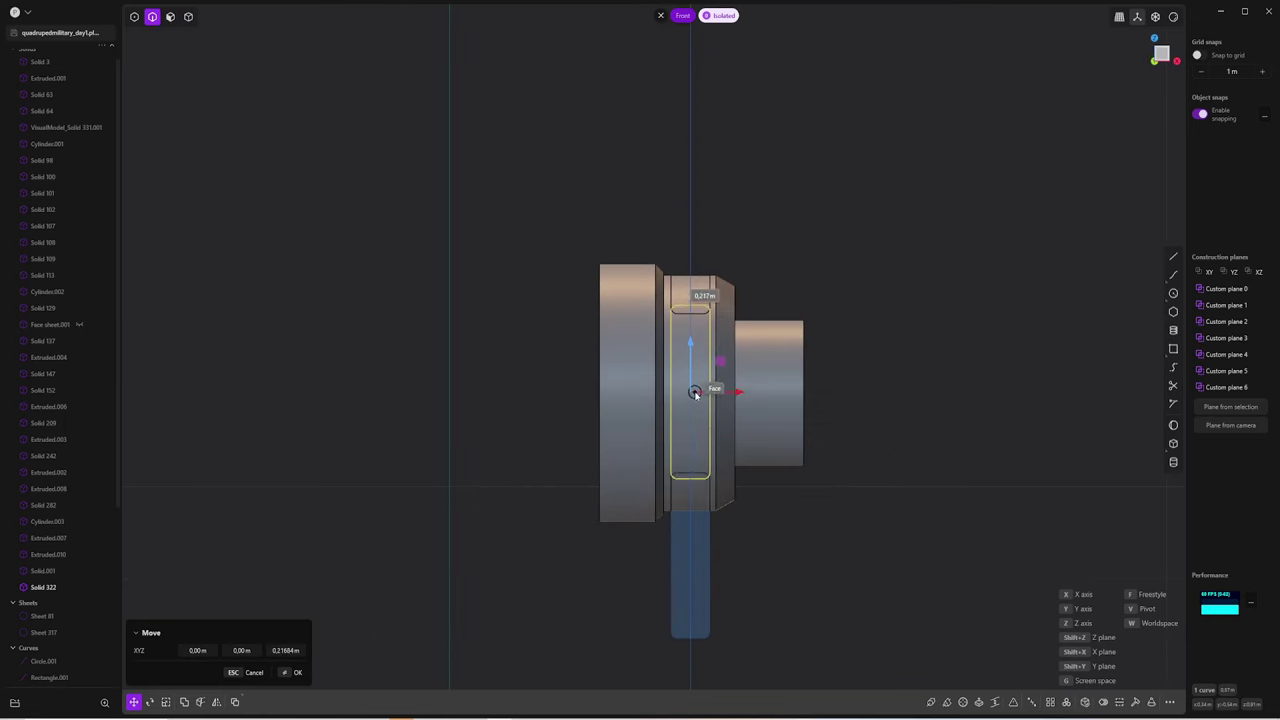
key(Escape)
scroll(700, 300, up, 1)
Move the middle slot outline into place on the collar's band
click(727, 346)
key(g)
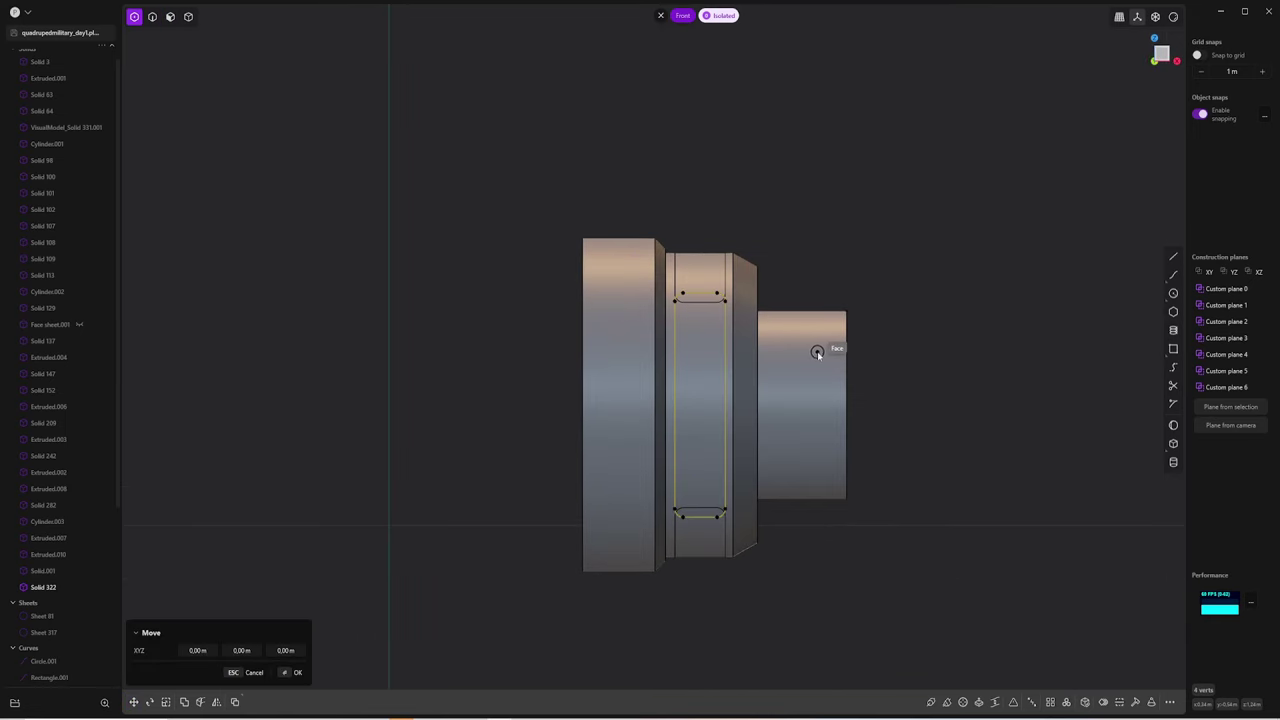
key(Escape)
key(KP_3)
key(g)
key(Escape)
key(KP_1)
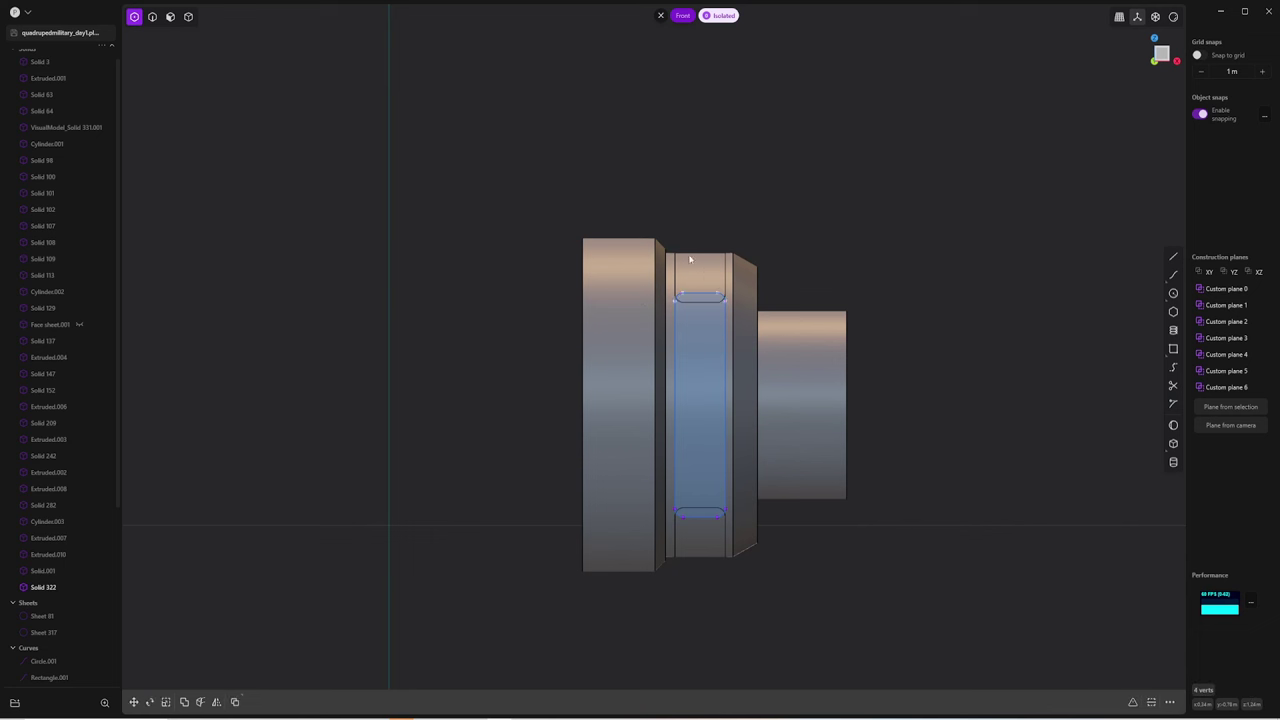
key(g)
click(705, 290)
key(g)
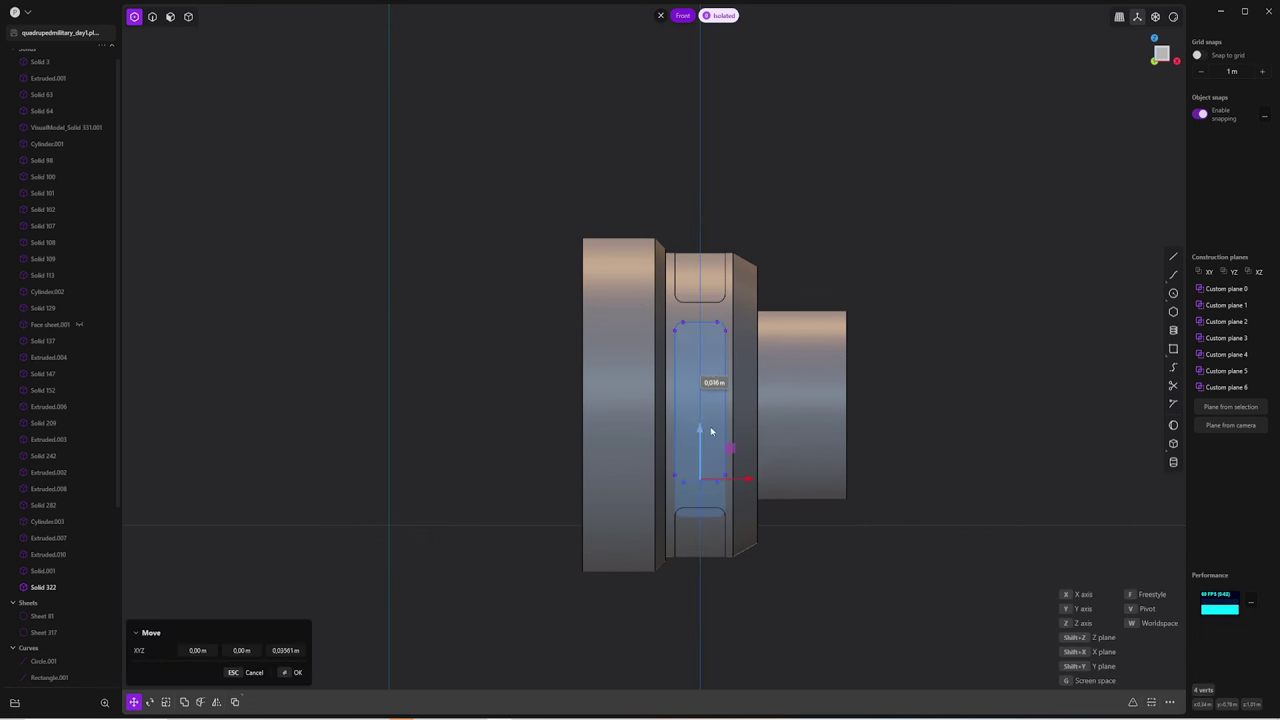
key(Escape)
Check the slot outlines around the collar, adjusting one outline's position before imprinting
key(2)
key(g)
key(Escape)
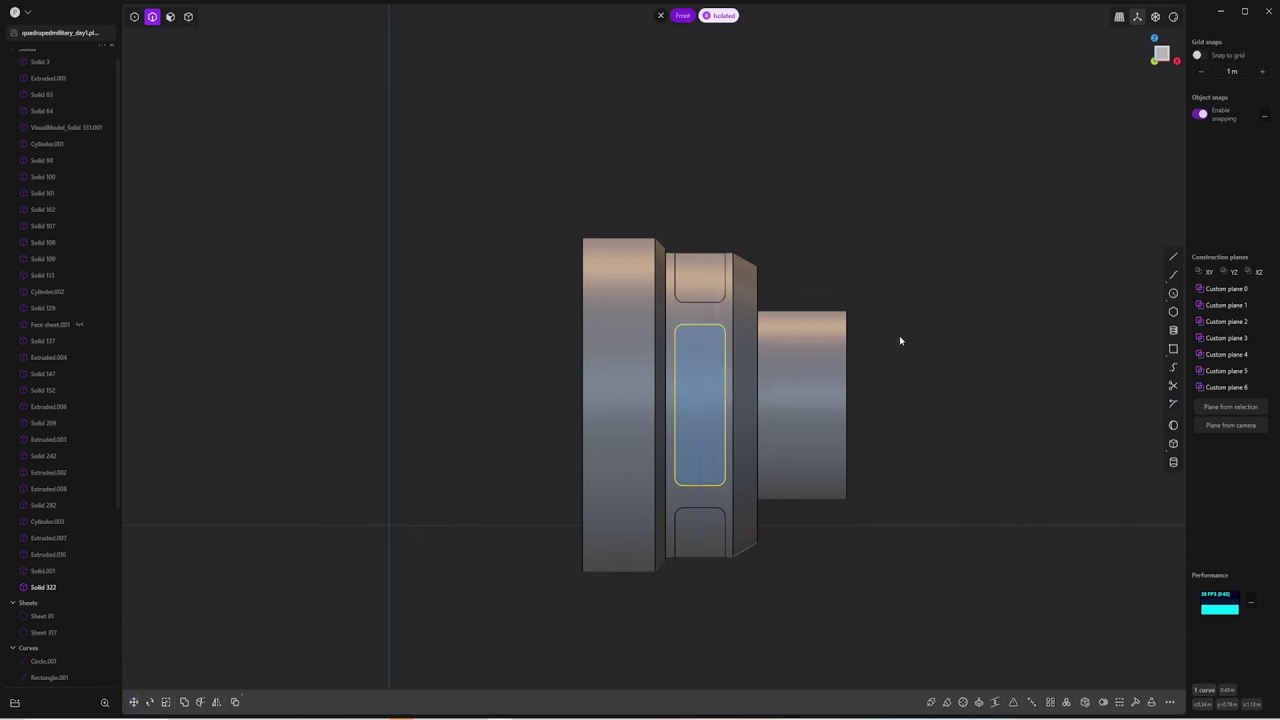
scroll(899, 338, up, 1)
key(4)
middle_drag(741, 322, 730, 320)
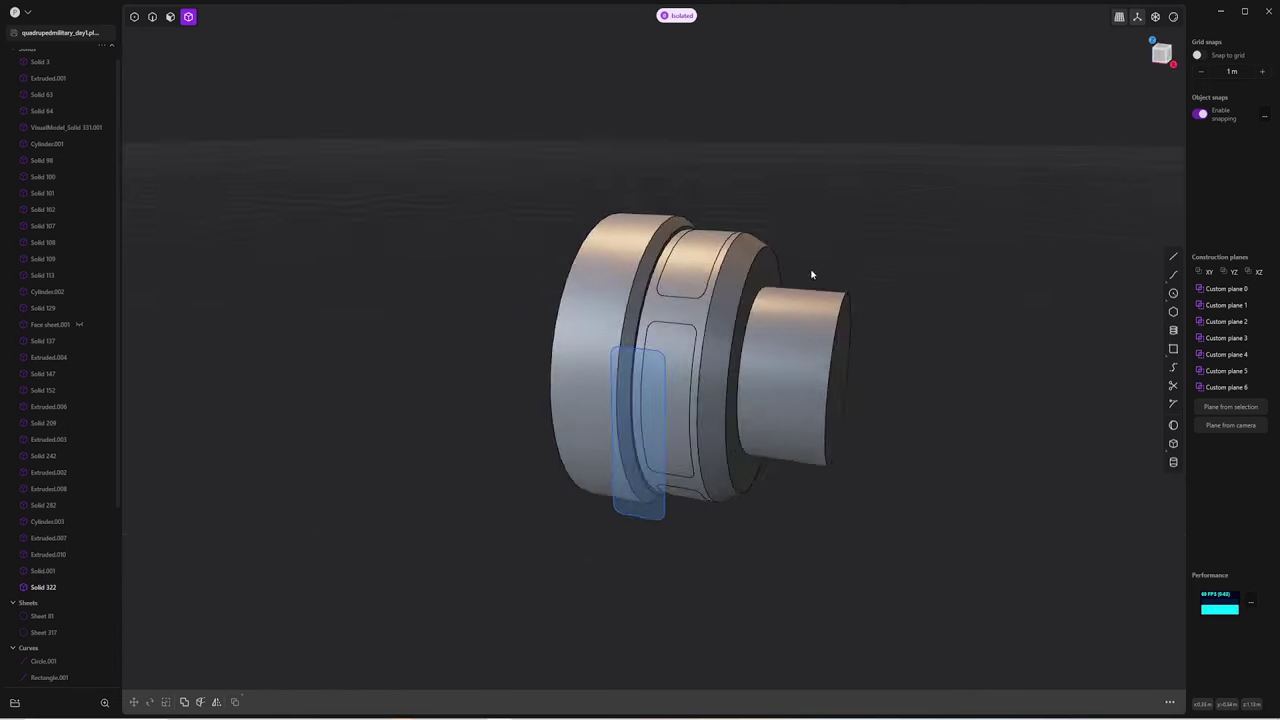
click(631, 327)
key(KP_3)
key(g)
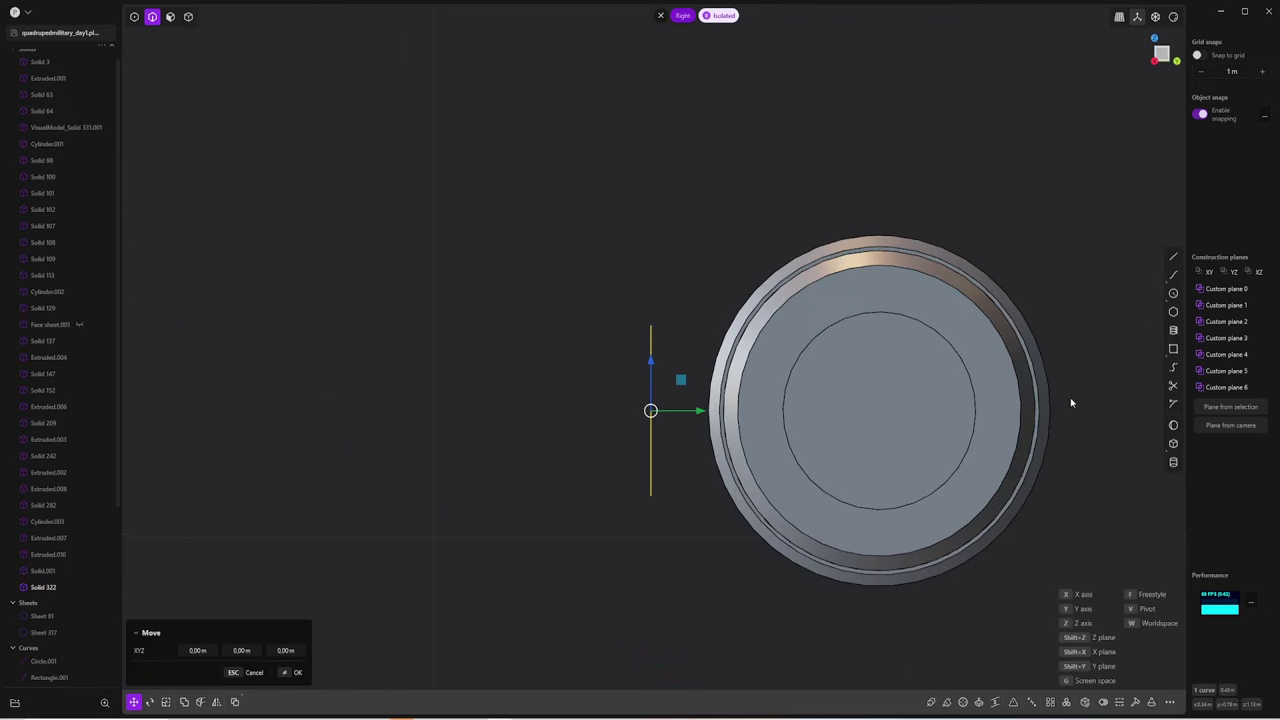
key(KP_1)
key(Escape)
Imprint the slot outlines onto the collar and push the four slot faces inward
key(4)
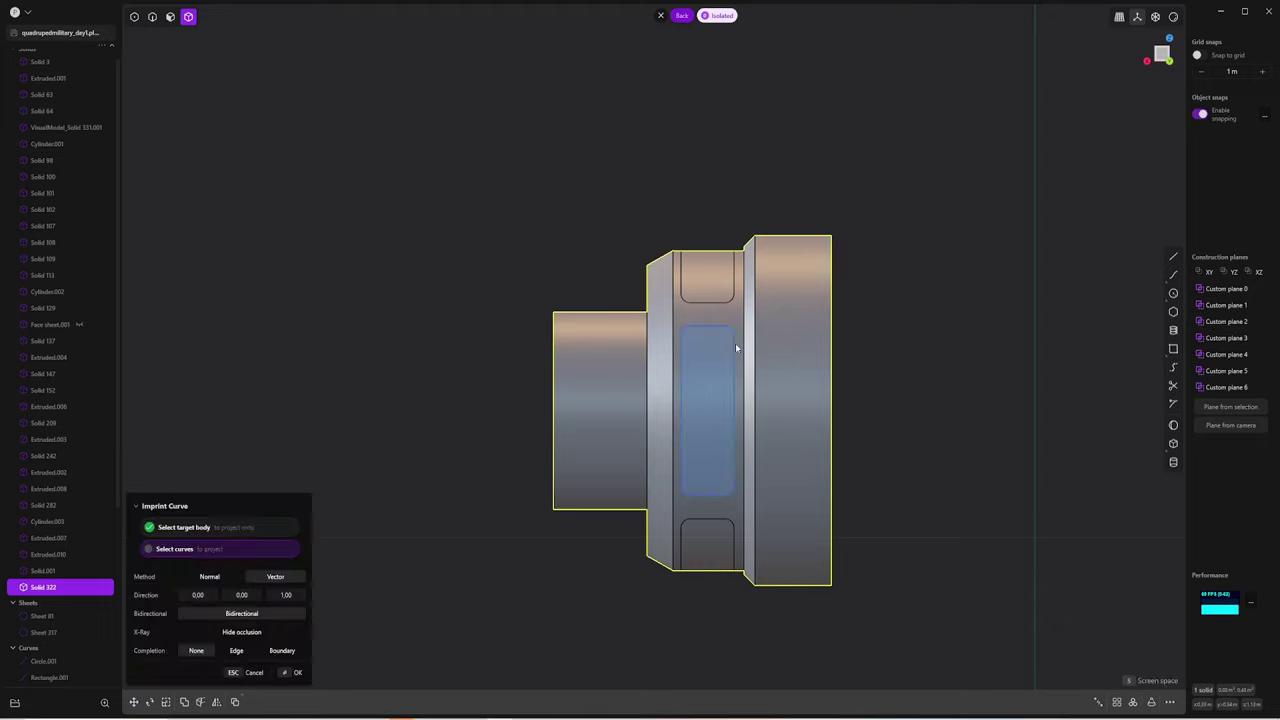
middle_drag(737, 349, 892, 348)
key(3)
middle_drag(797, 346, 669, 309)
click(669, 309)
key(o)
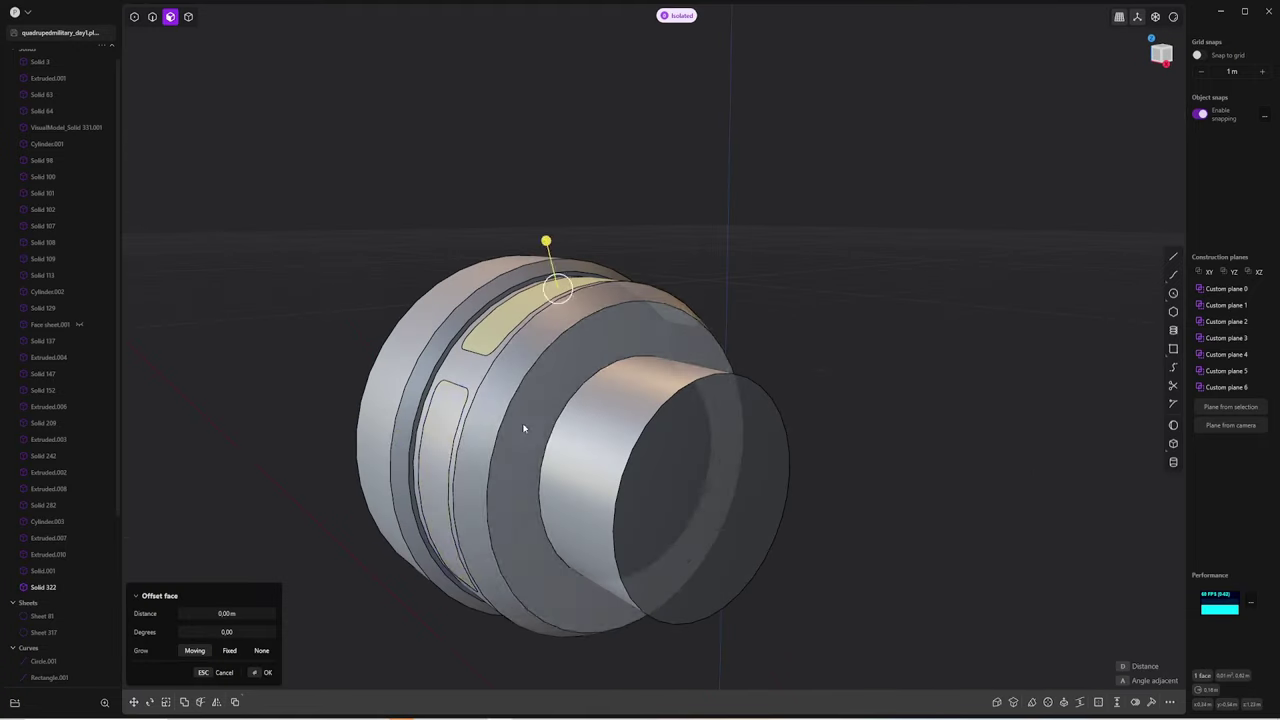
mouse_move(523, 429)
middle_down()
mouse_move(493, 582)
mouse_move(823, 460)
mouse_move(960, 358)
middle_up()
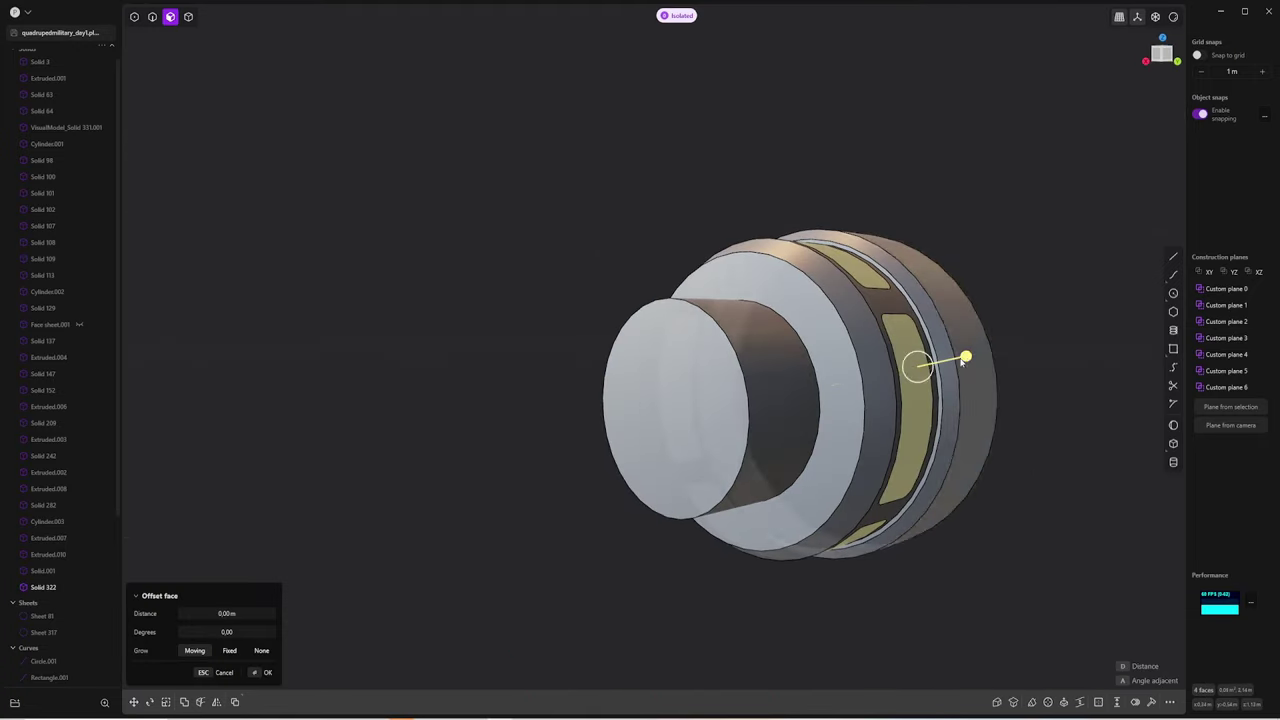
drag(962, 357, 960, 362)
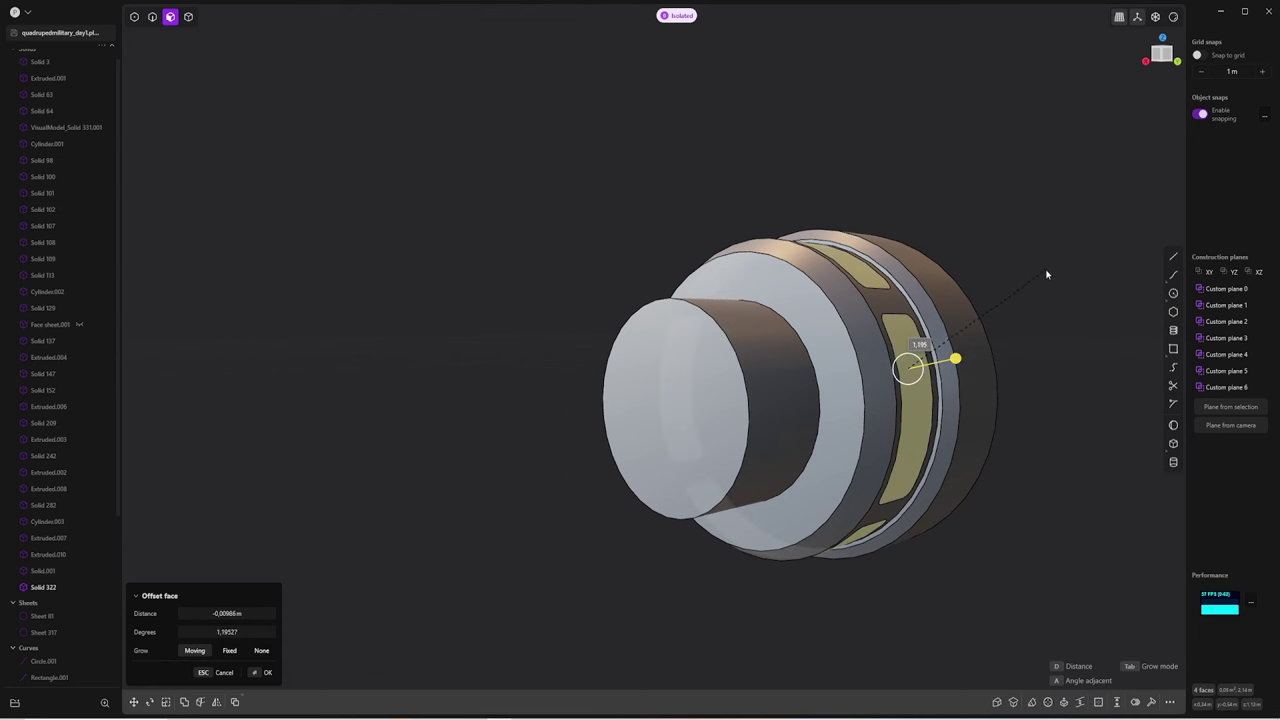
key(Return)
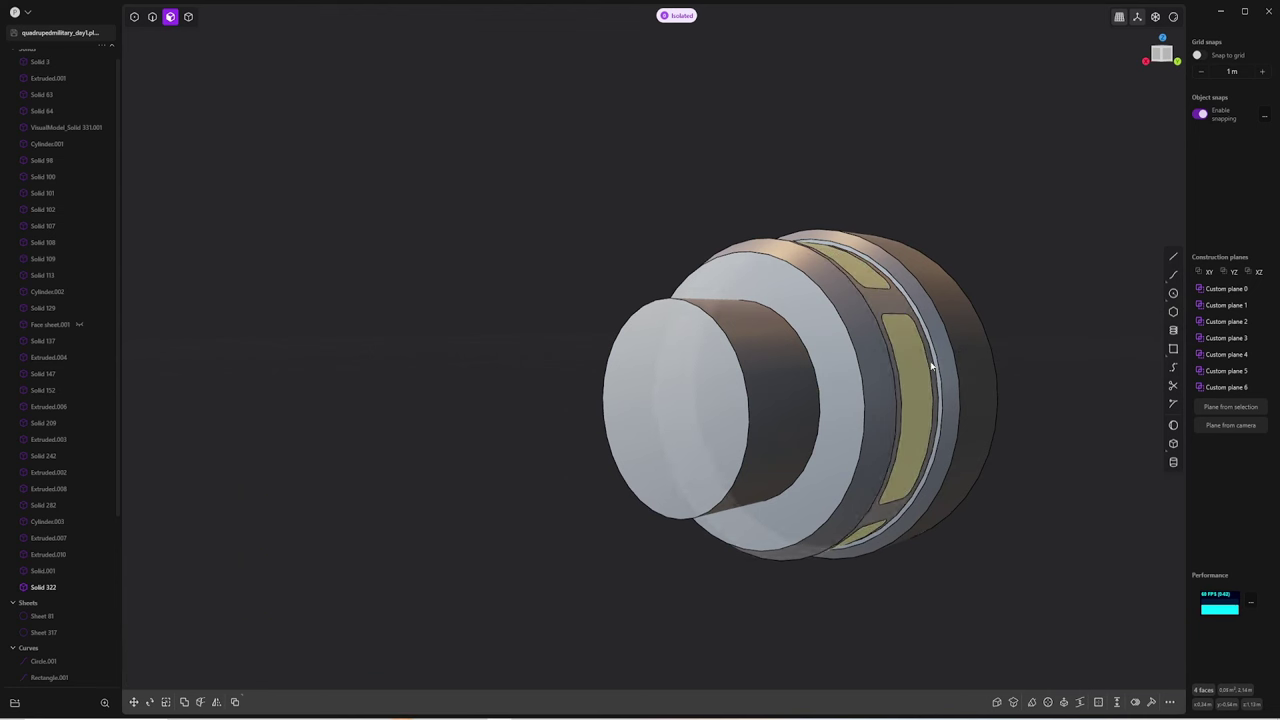
Redo the offset to sink the slot faces into the collar as straight recesses
click(920, 350)
key(o)
drag(971, 343, 953, 433)
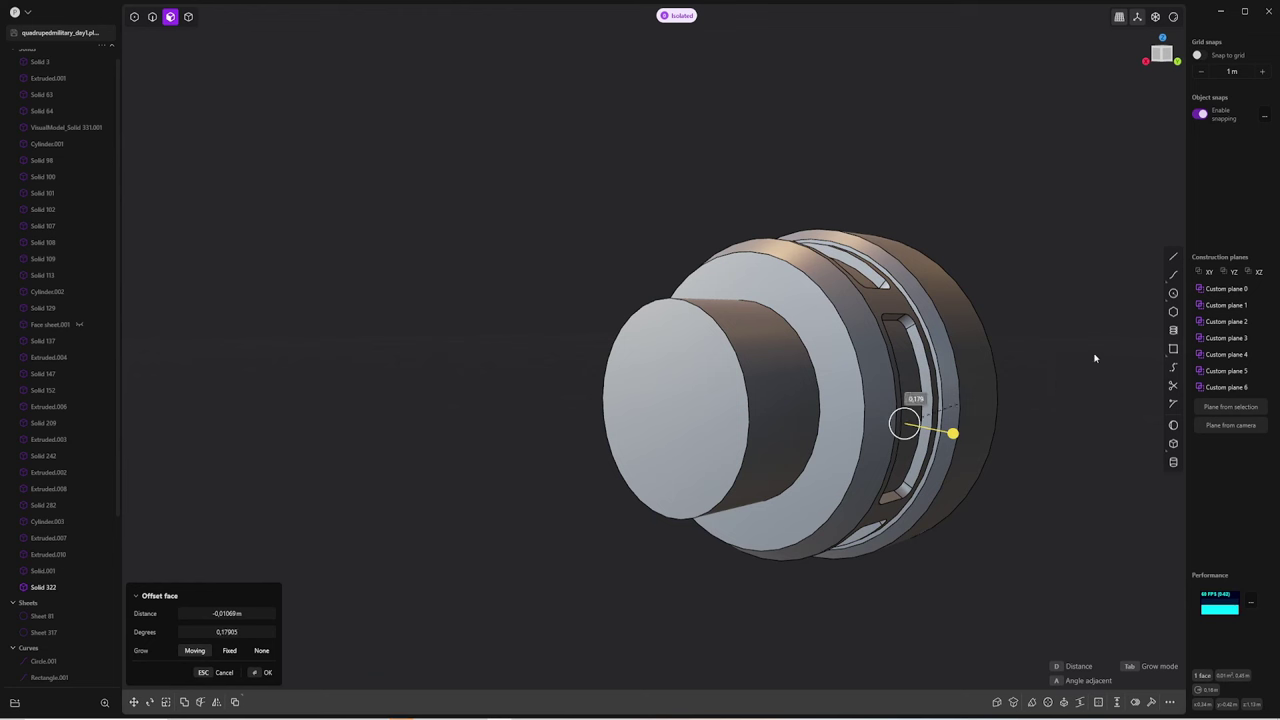
key(d)
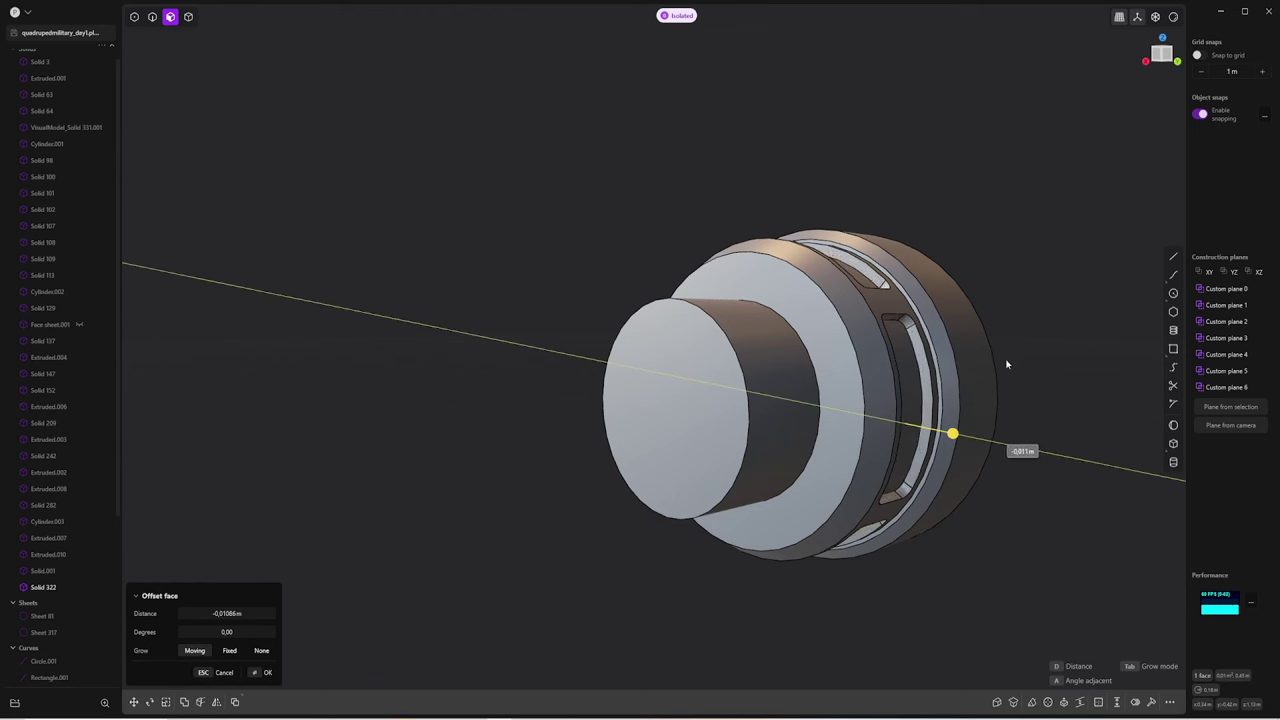
key(Escape)
Fillet the slot rim edges, first trying a rounding of about 0.0057 m
key(o)
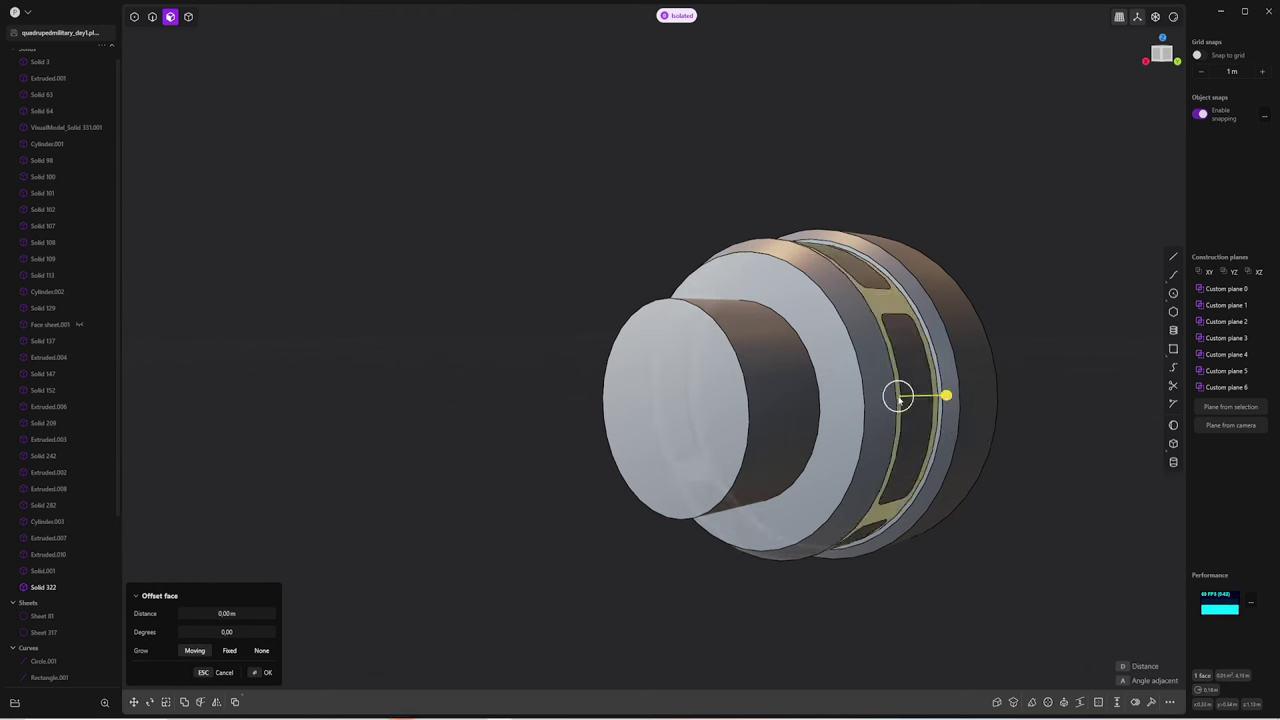
key(d)
key(Return)
mouse_move(1008, 475)
middle_down()
mouse_move(900, 480)
mouse_move(829, 531)
mouse_move(725, 475)
mouse_move(726, 437)
middle_up()
key(f)
drag(726, 437, 715, 455)
middle_drag(718, 462, 725, 445)
drag(725, 445, 727, 440)
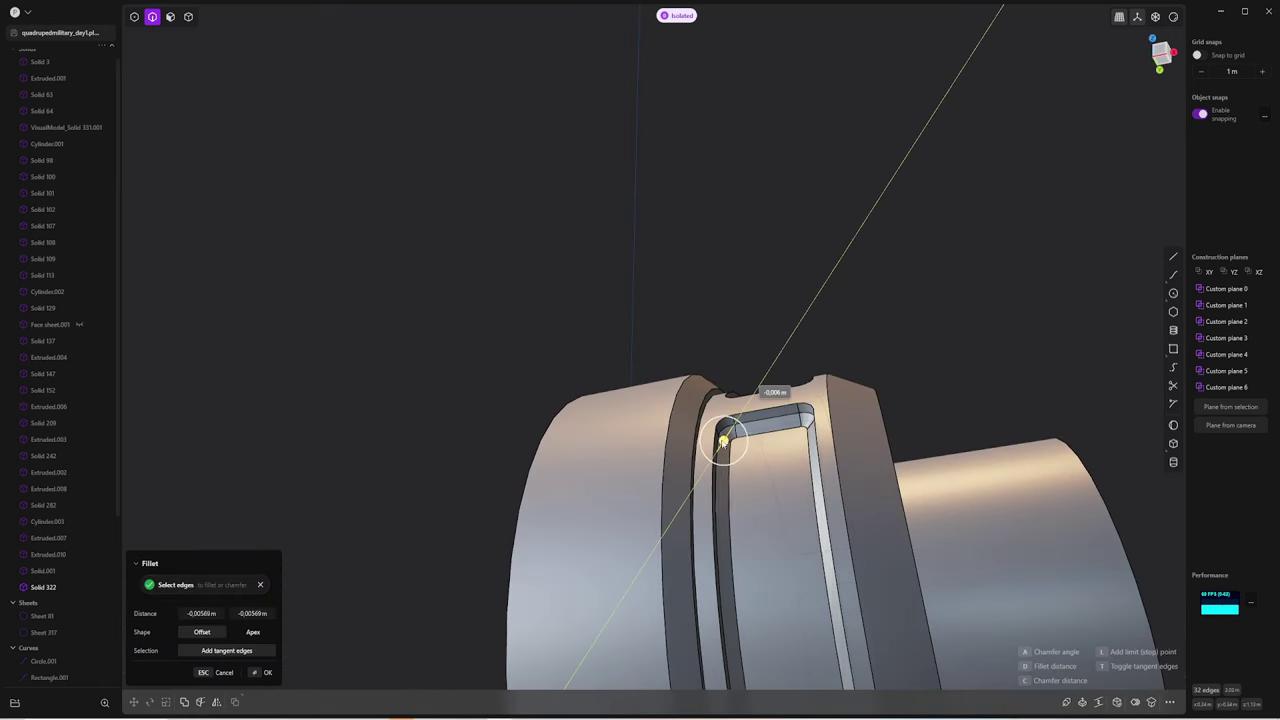
Reduce the slot-edge fillet to about 0.00123 m, confirm it, and inspect the housing
mouse_move(726, 437)
middle_down()
mouse_move(903, 326)
mouse_move(800, 400)
mouse_move(894, 320)
mouse_move(822, 437)
mouse_move(752, 327)
middle_up()
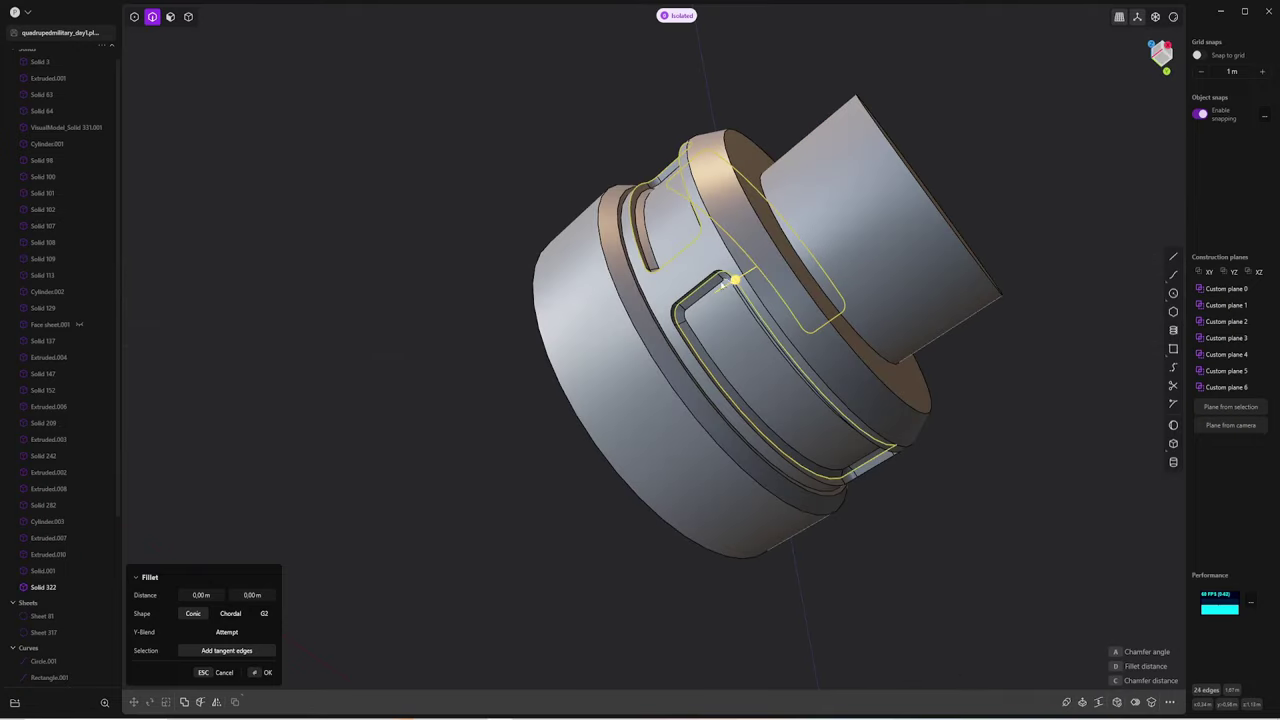
mouse_move(722, 285)
middle_down()
mouse_move(789, 434)
mouse_move(766, 514)
mouse_move(923, 414)
mouse_move(938, 421)
middle_up()
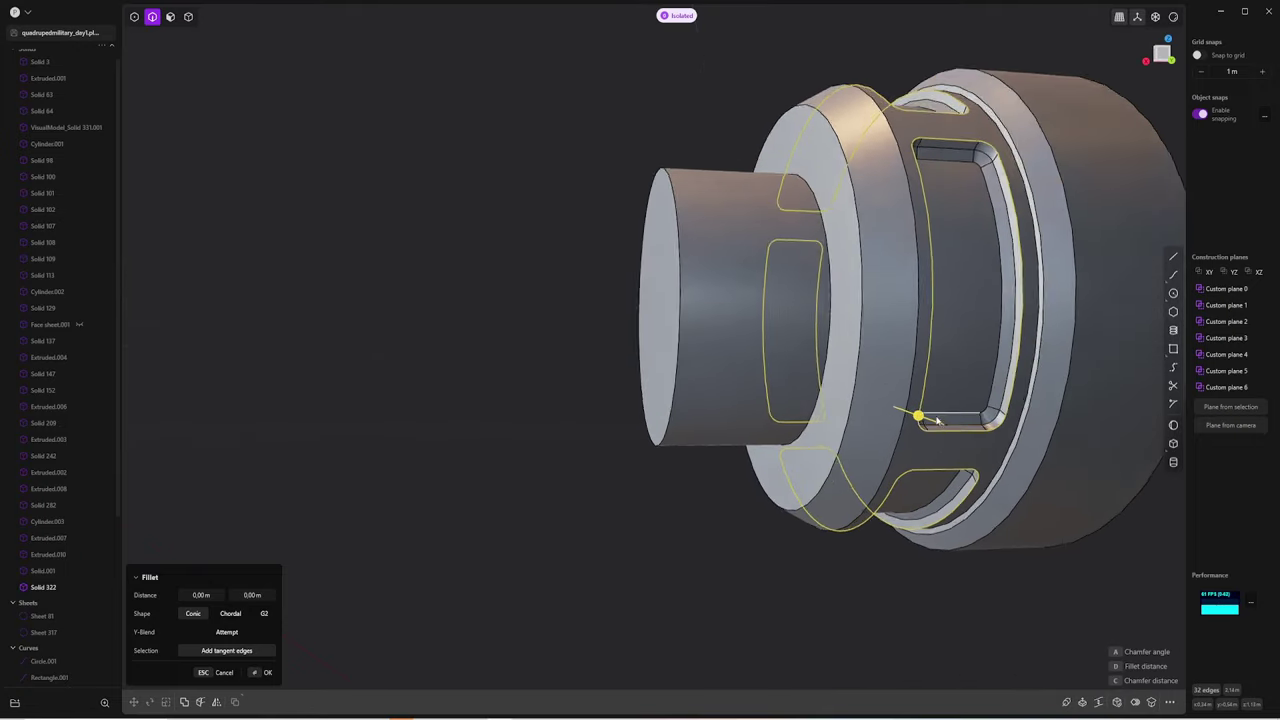
scroll(938, 421, up, 2)
drag(918, 416, 913, 418)
key(Return)
scroll(669, 523, down, 3)
middle_drag(669, 523, 1000, 449)
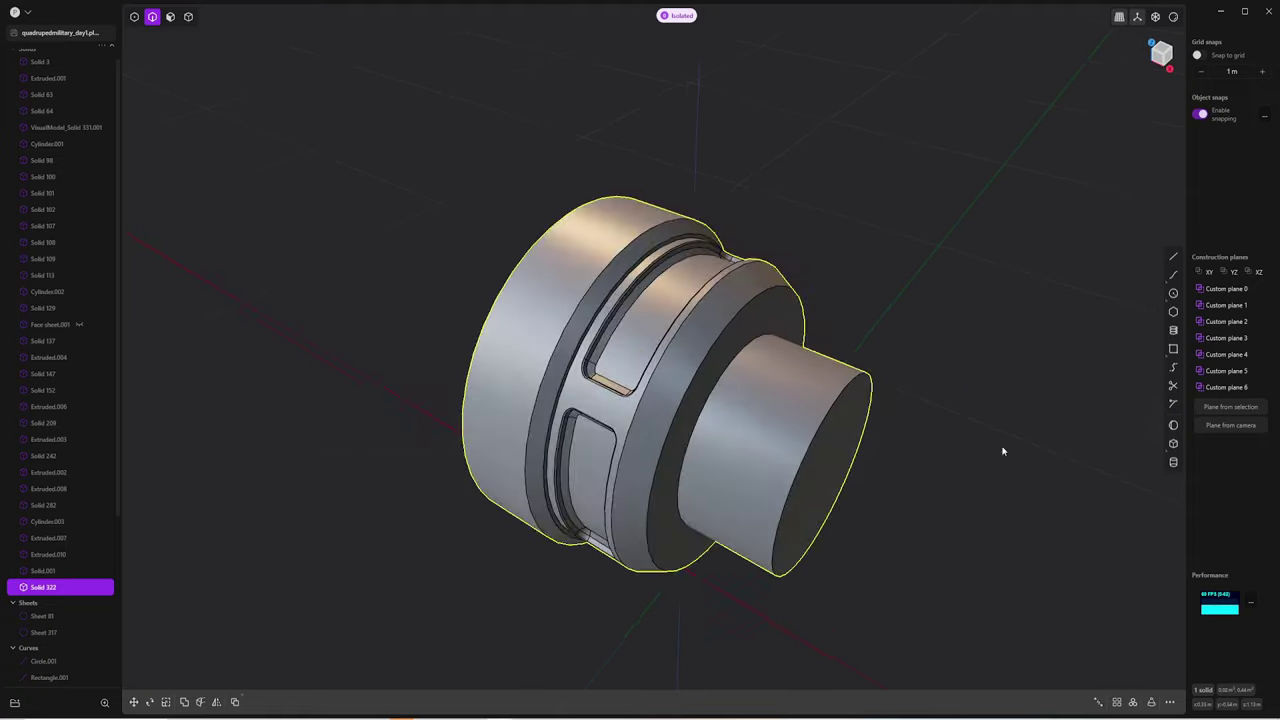
Draw a small rectangle near the top of the housing's end face and extrude it into a block
key(KP_3)
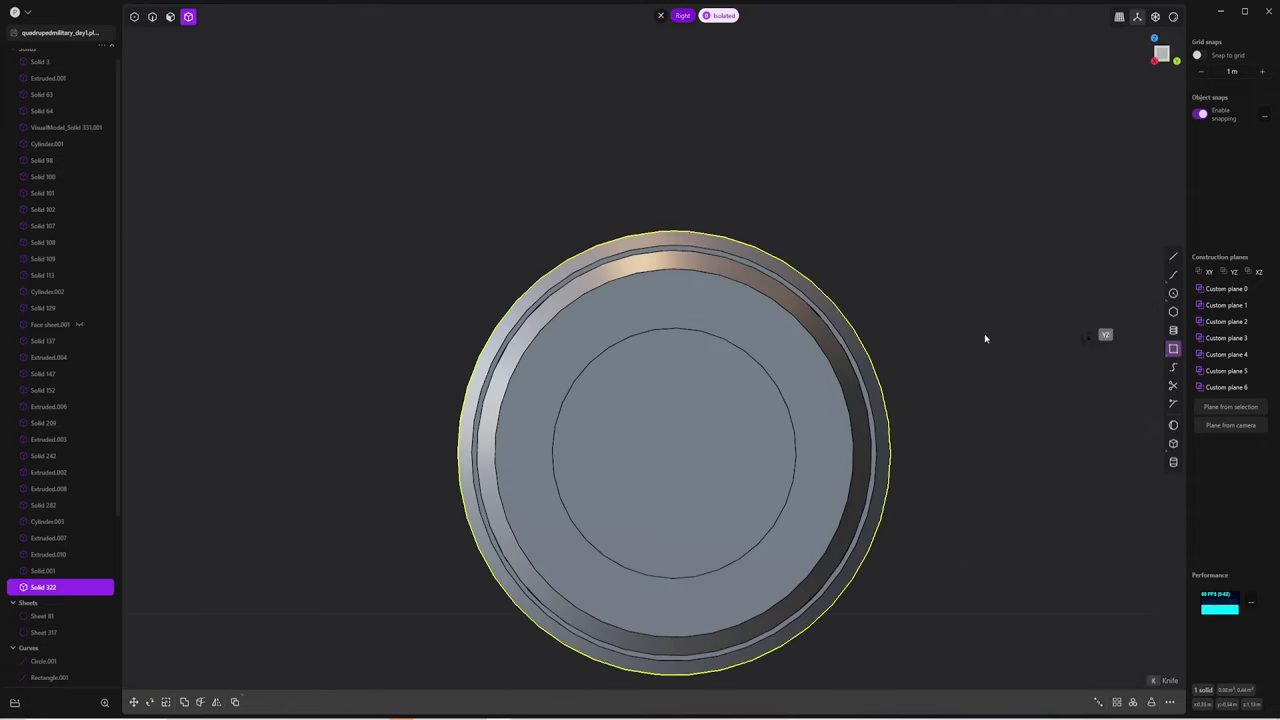
click(683, 293)
middle_drag(683, 293, 835, 375)
key(e)
key(Return)
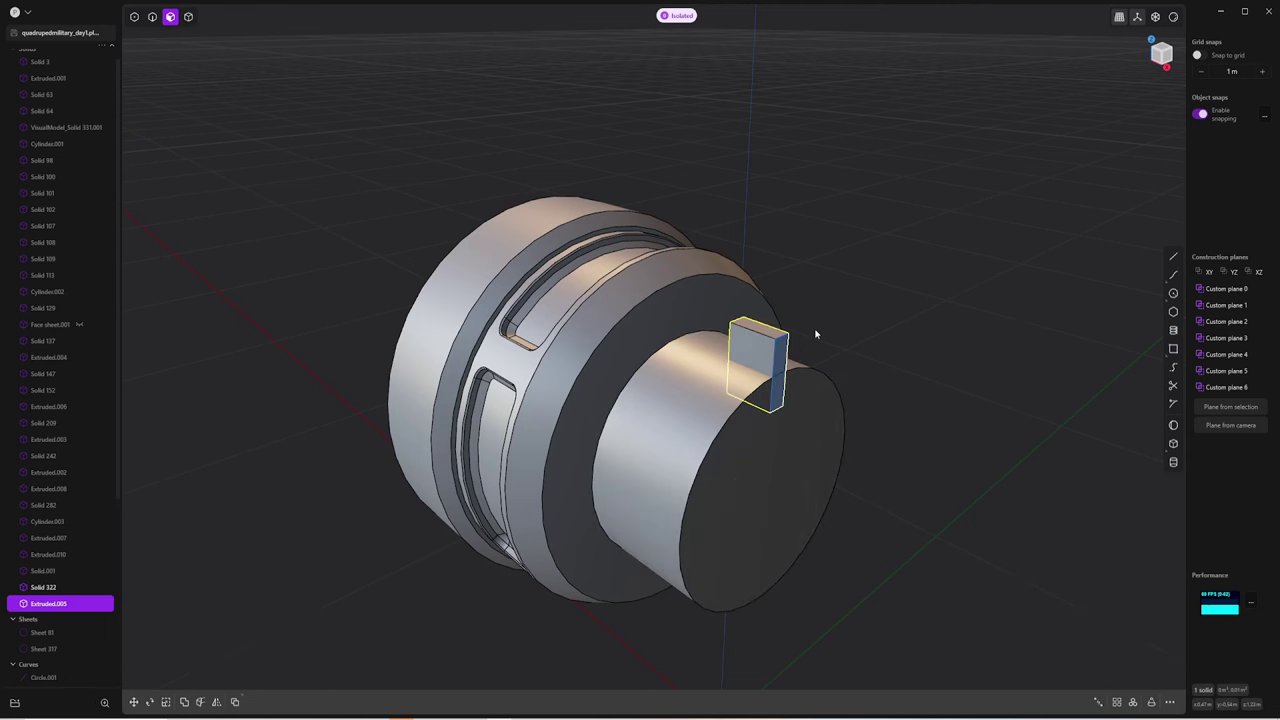
Reposition the block on the cylinder and round one of its edges
click(770, 345)
key(g)
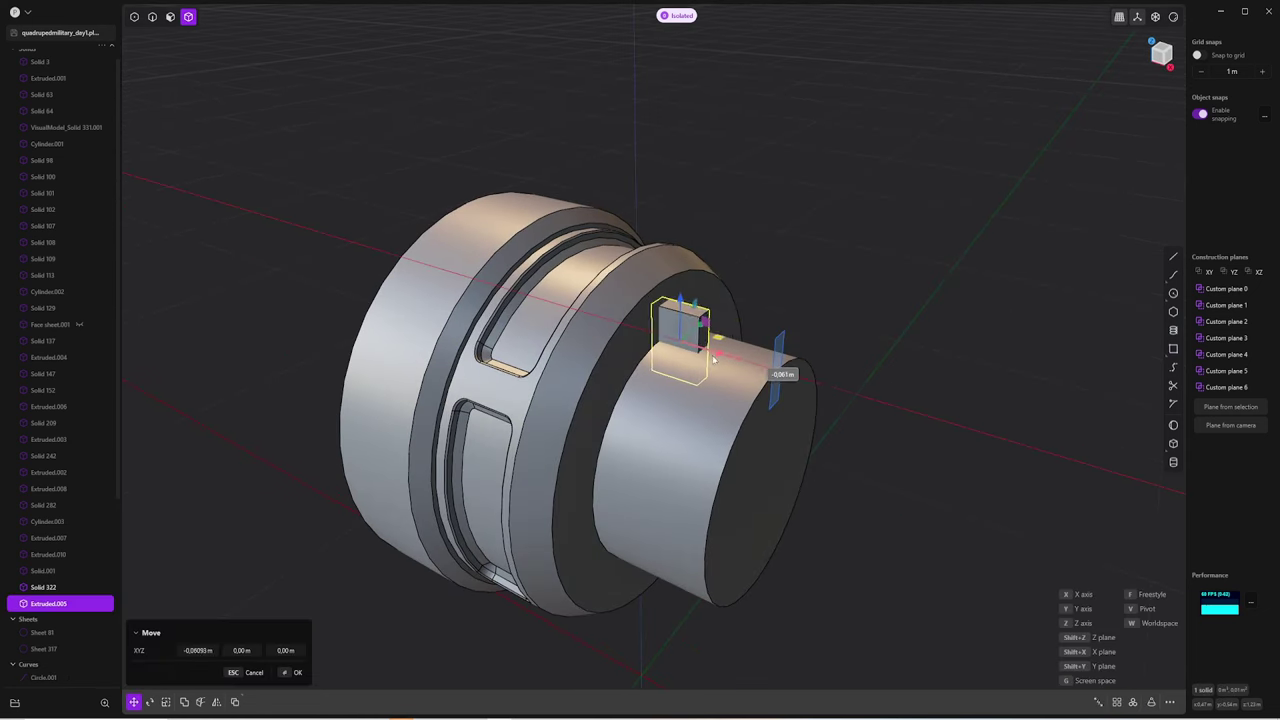
click(714, 360)
key(2)
click(703, 316)
key(f)
key(Escape)
key(4)
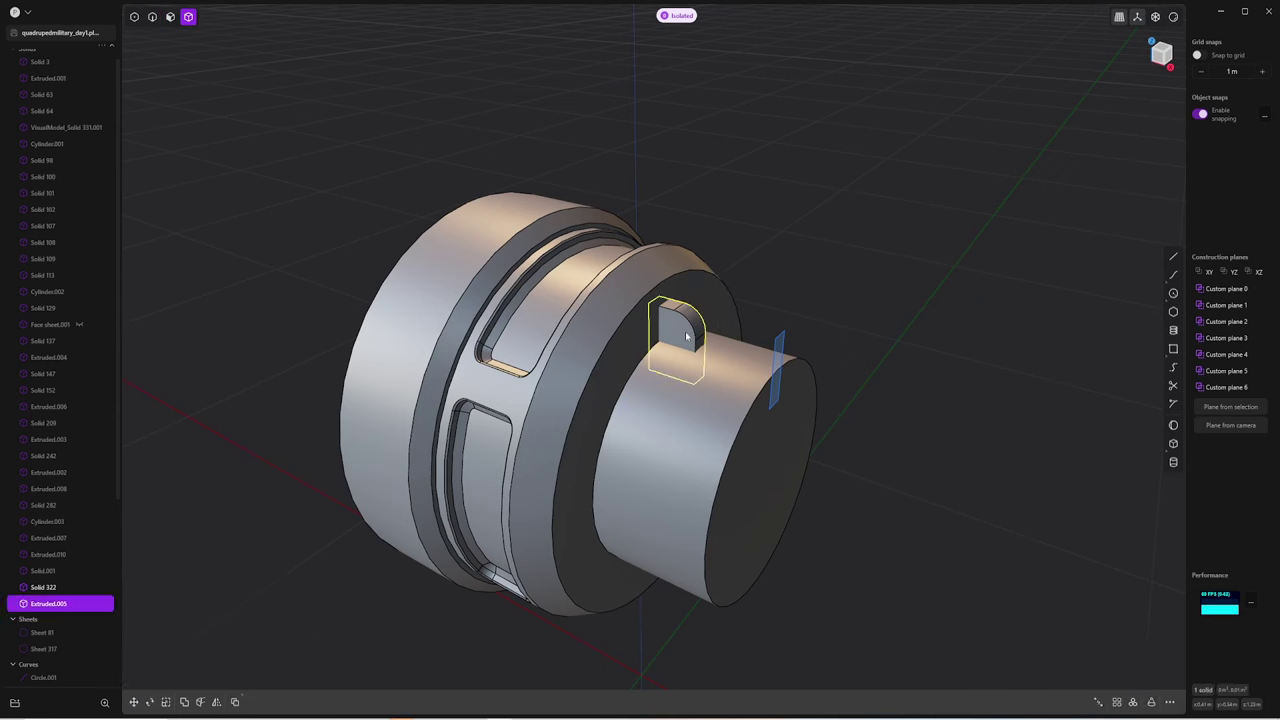
Radially array the block 8 times around the cylinder's centre
middle_drag(718, 310, 704, 328)
click(1133, 702)
click(771, 486)
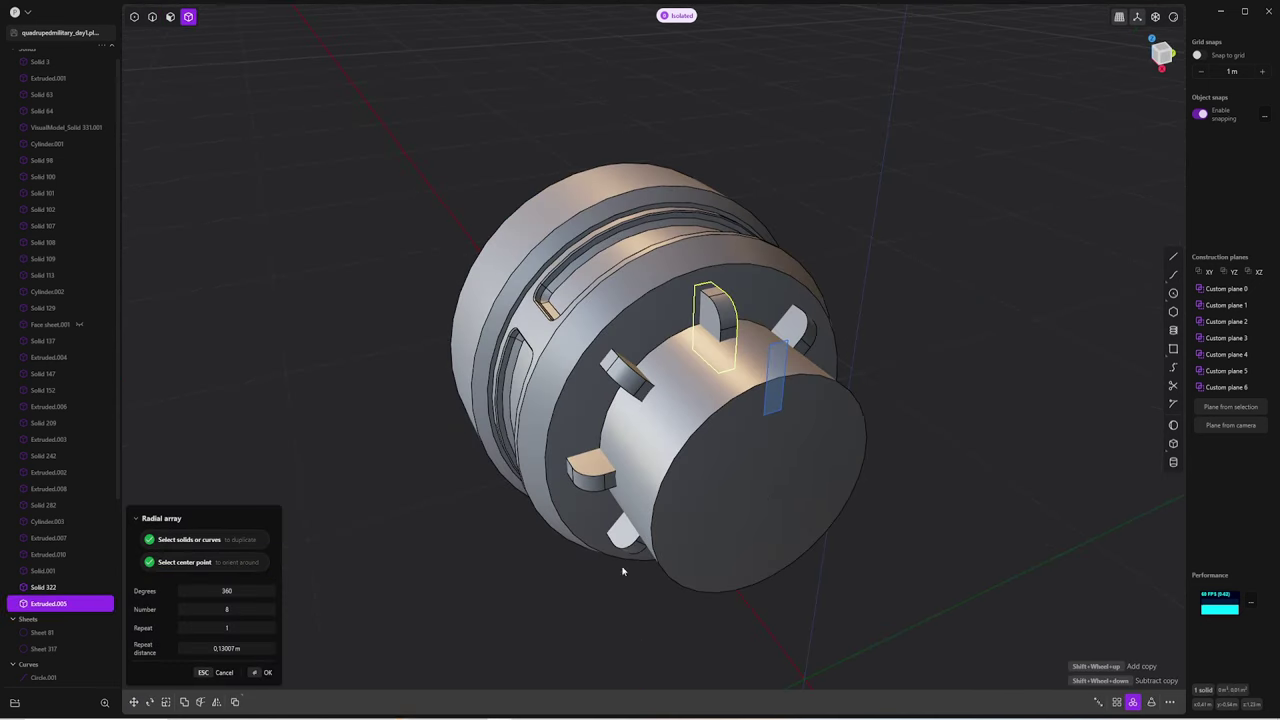
mouse_move(771, 486)
middle_down()
mouse_move(900, 423)
mouse_move(611, 476)
middle_up()
key(Return)
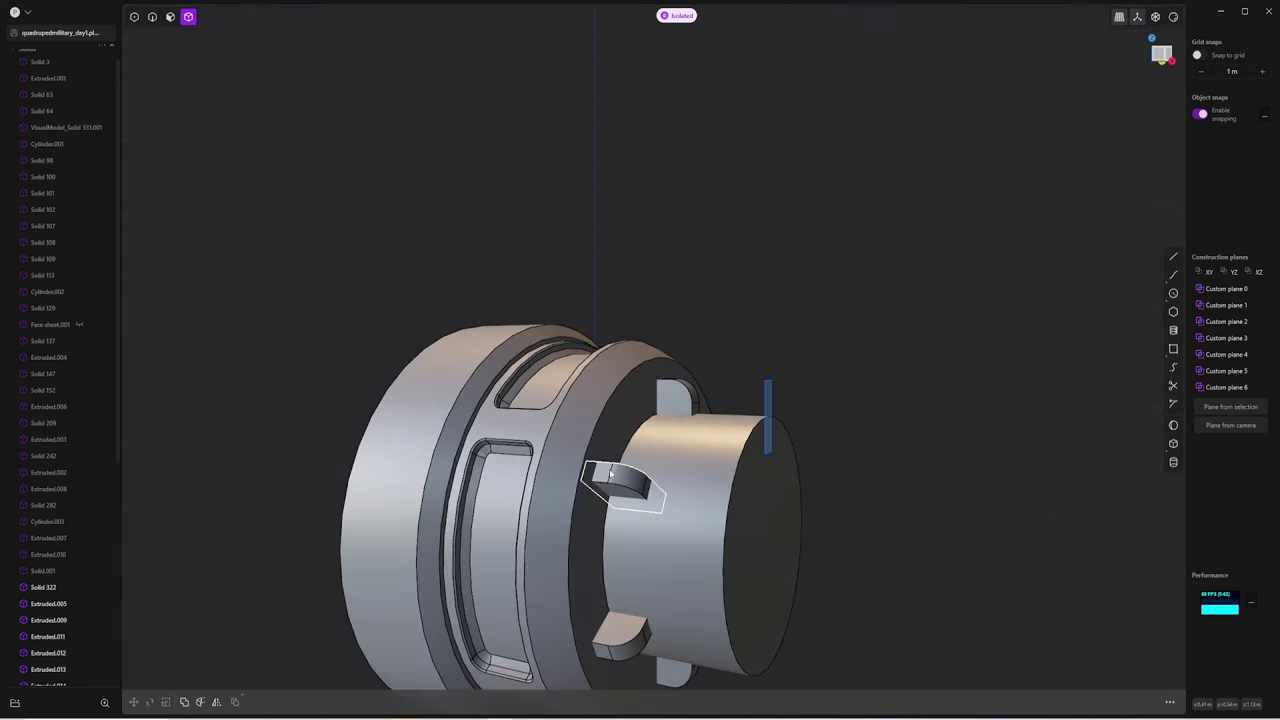
Boolean the ring of tabs into the housing body and bring the whole robot back into view
middle_drag(665, 402, 918, 432)
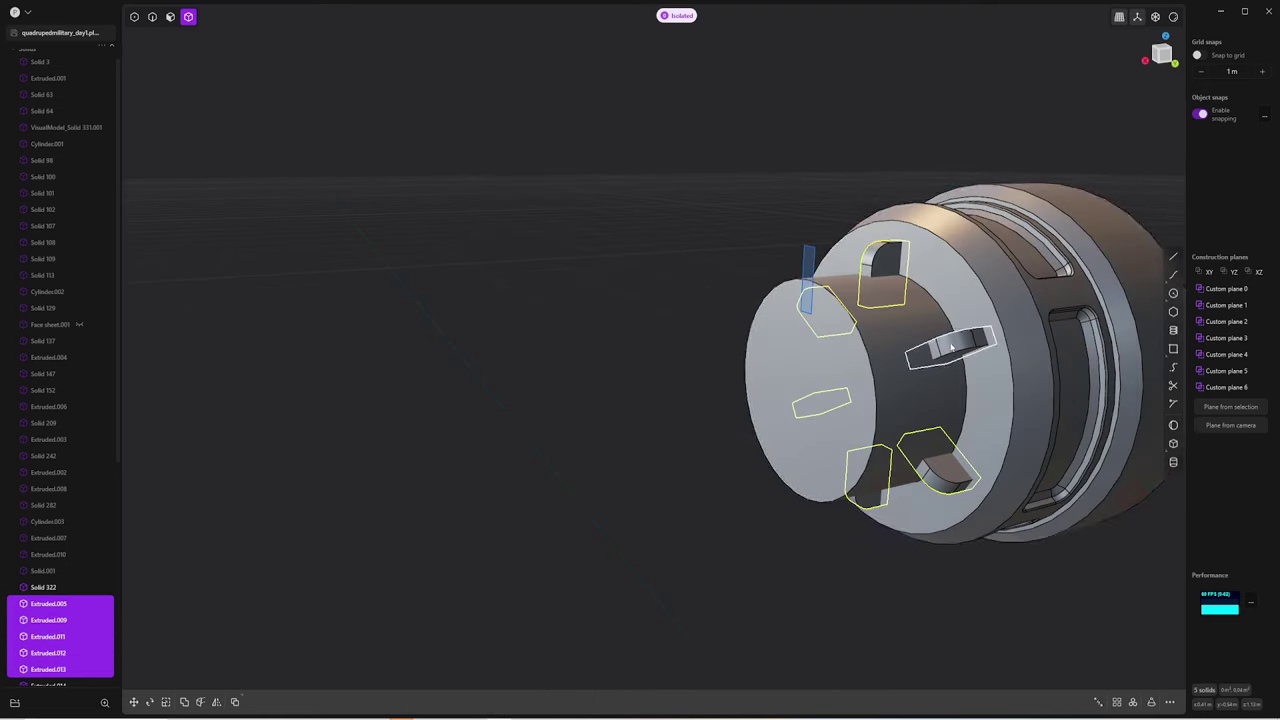
key(ctrl+minus)
key(Return)
mouse_move(609, 331)
middle_down()
mouse_move(797, 323)
mouse_move(871, 284)
middle_up()
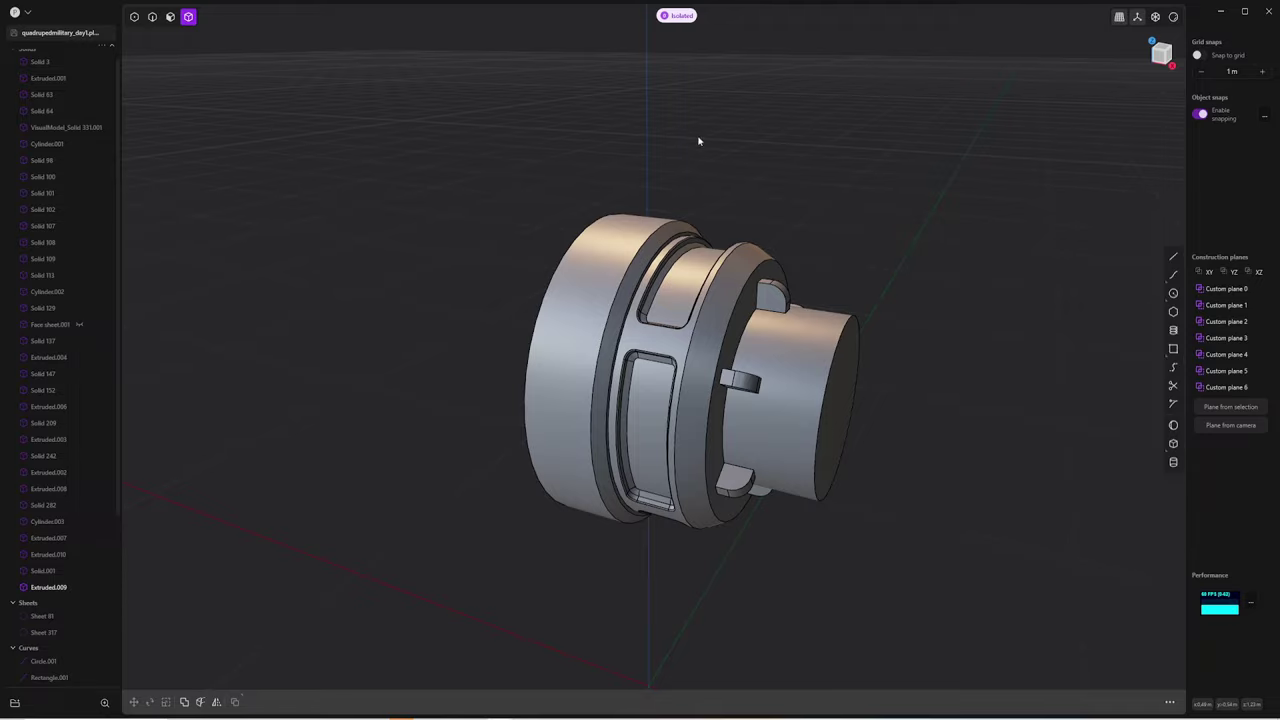
key(slash)
Mirror the leg piece and joint housing across the robot
scroll(466, 592, down, 5)
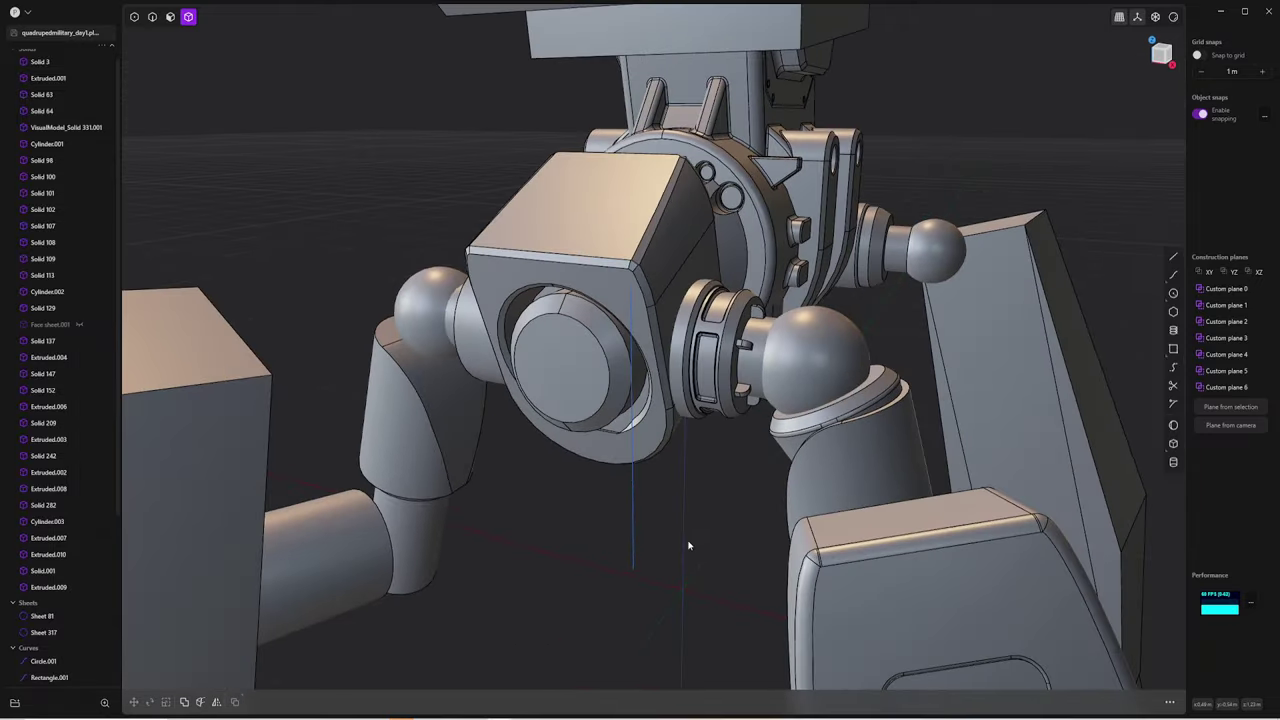
mouse_move(686, 543)
middle_down()
mouse_move(663, 543)
mouse_move(711, 471)
mouse_move(724, 418)
middle_up()
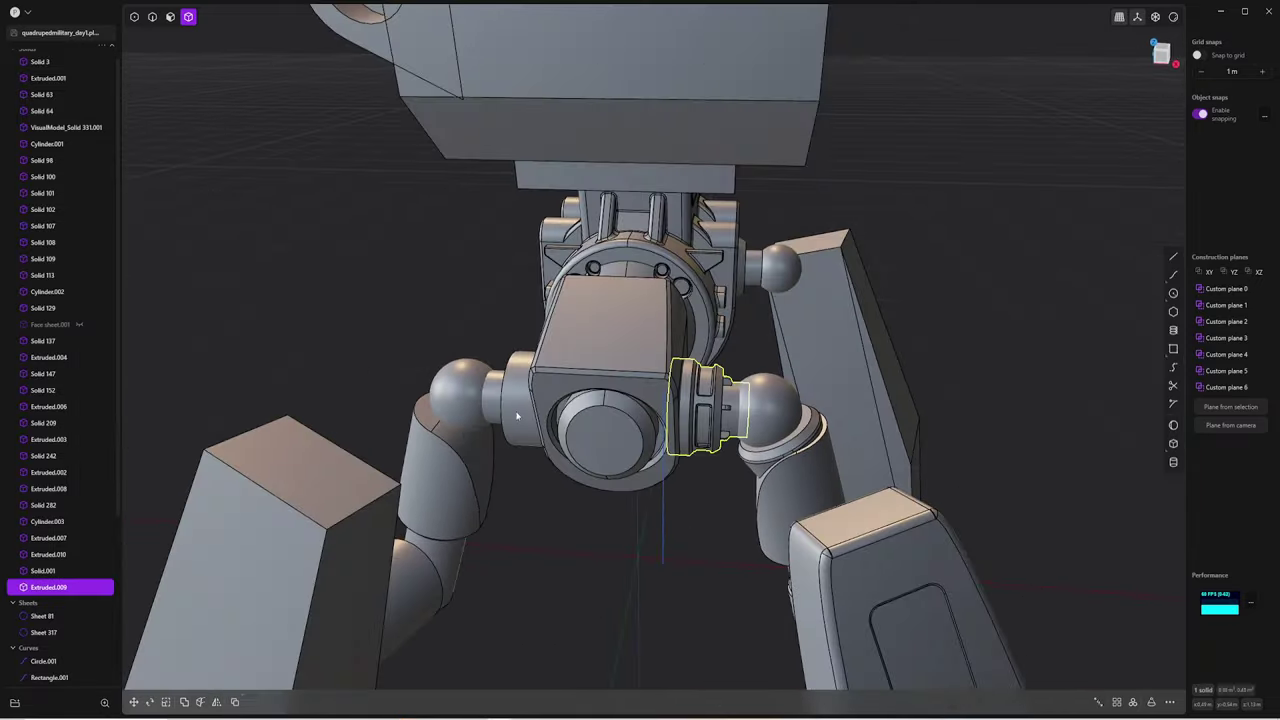
mouse_move(517, 415)
middle_down()
mouse_move(711, 391)
mouse_move(771, 437)
middle_up()
click(771, 437)
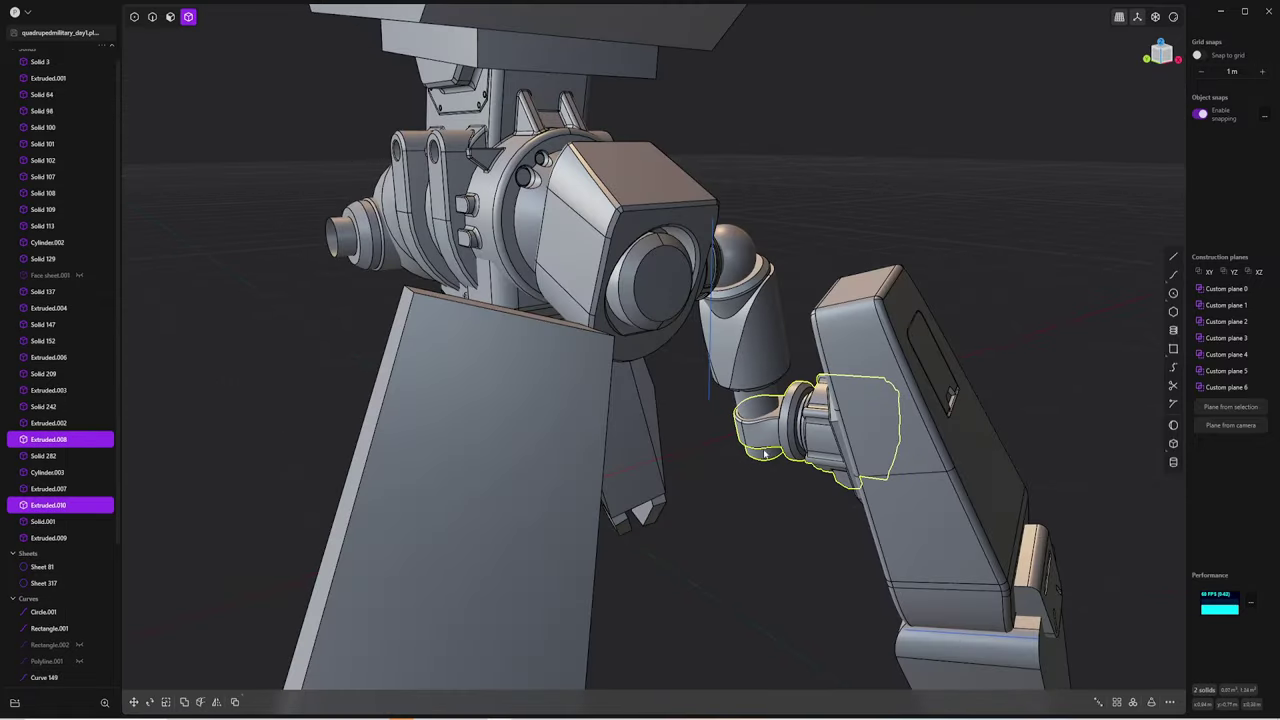
shift+click(757, 250)
mouse_move(786, 271)
middle_down()
mouse_move(757, 250)
mouse_move(635, 390)
mouse_move(809, 428)
mouse_move(749, 400)
mouse_move(583, 428)
mouse_move(739, 412)
mouse_move(700, 430)
mouse_move(700, 470)
middle_up()
key(alt+x)
key(Return)
key(Escape)
Duplicate the leg parts and snap the copies to the other shoulder's middle point
click(702, 420)
shift+click(765, 495)
key(ctrl+d)
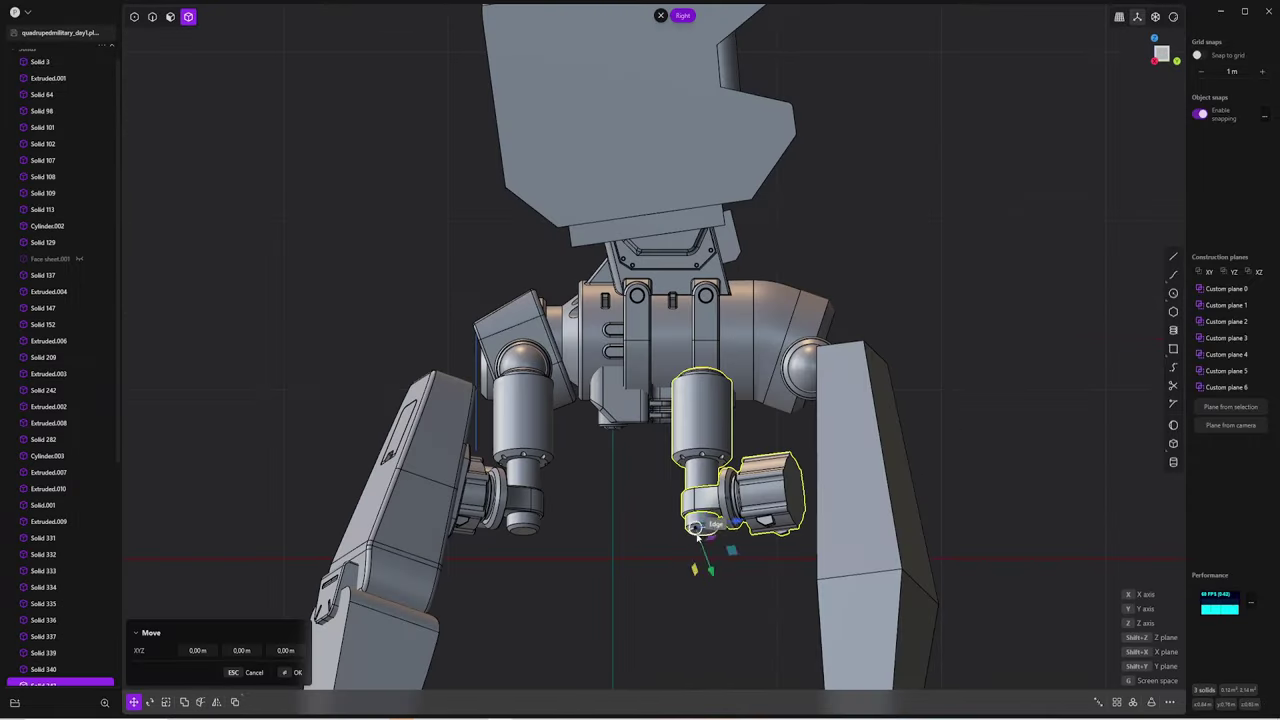
drag(752, 535, 810, 368)
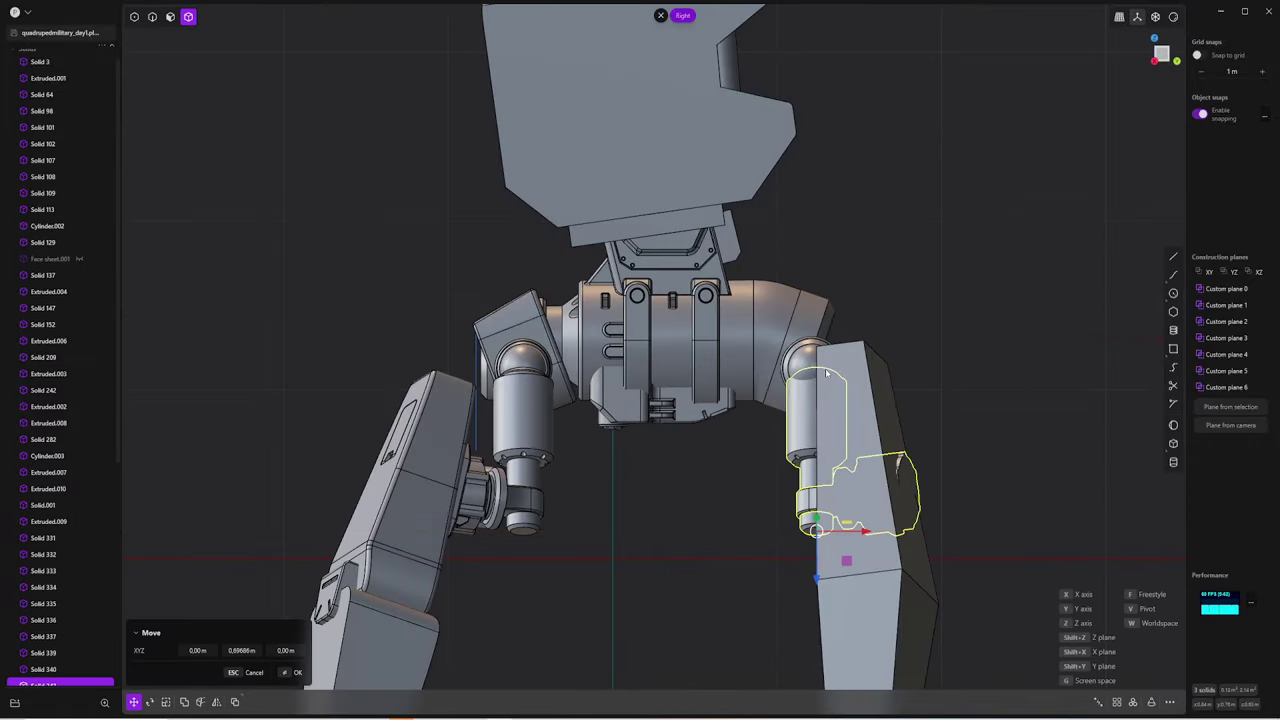
middle_drag(826, 372, 757, 520)
drag(757, 520, 729, 491)
middle_drag(729, 491, 700, 470)
mouse_move(700, 470)
mouse_down()
mouse_move(706, 362)
mouse_move(680, 390)
mouse_up()
Raise the copied parts and align them into the hip socket
middle_drag(680, 390, 741, 430)
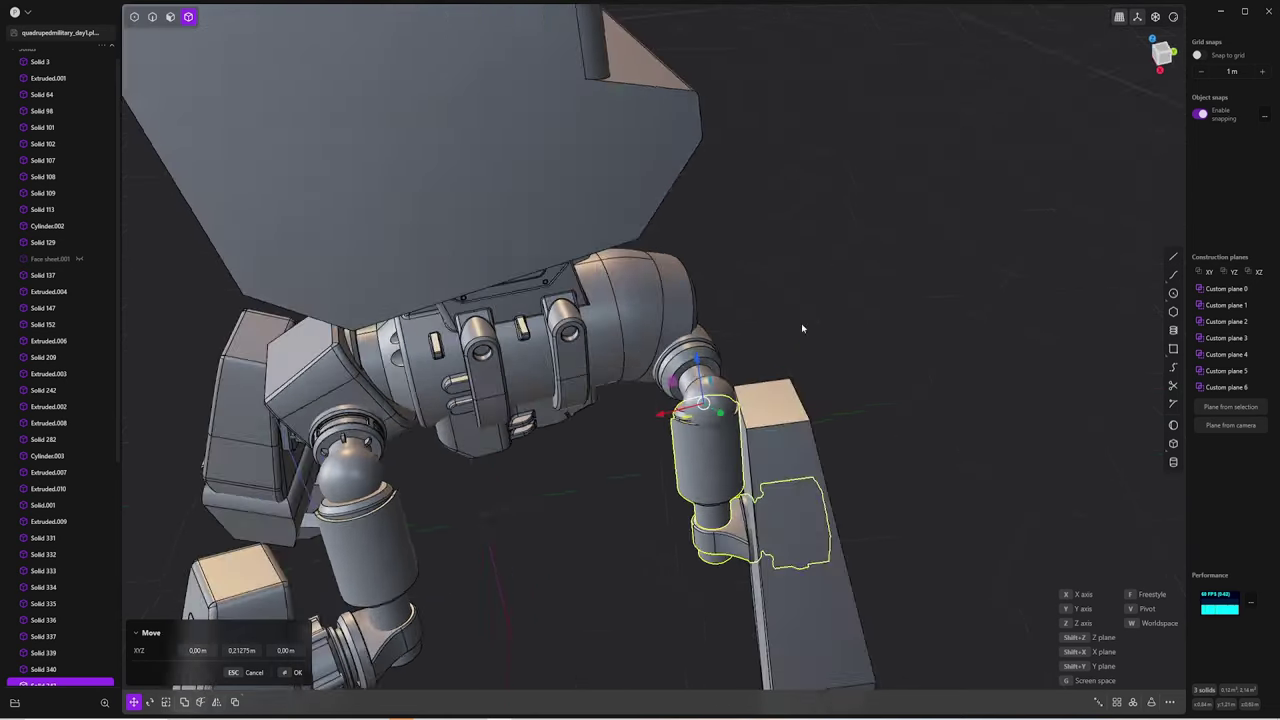
drag(745, 428, 738, 432)
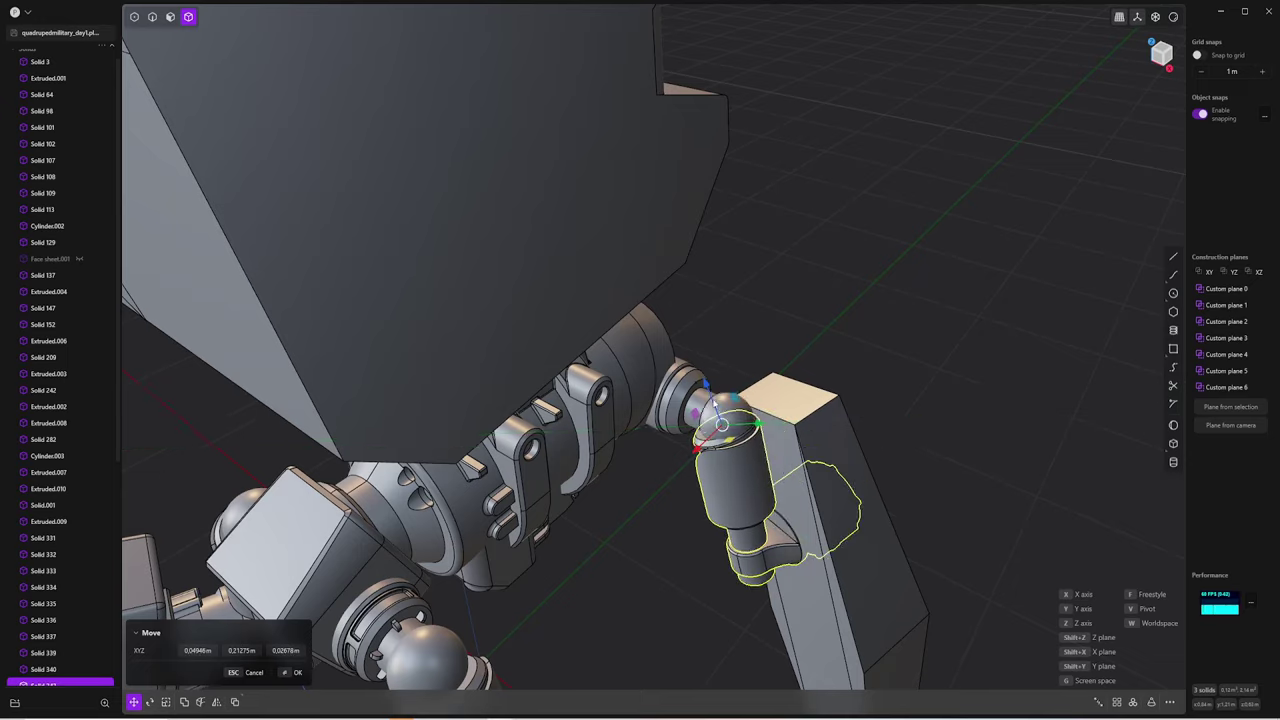
mouse_move(738, 432)
middle_down()
mouse_move(607, 385)
mouse_move(646, 388)
middle_up()
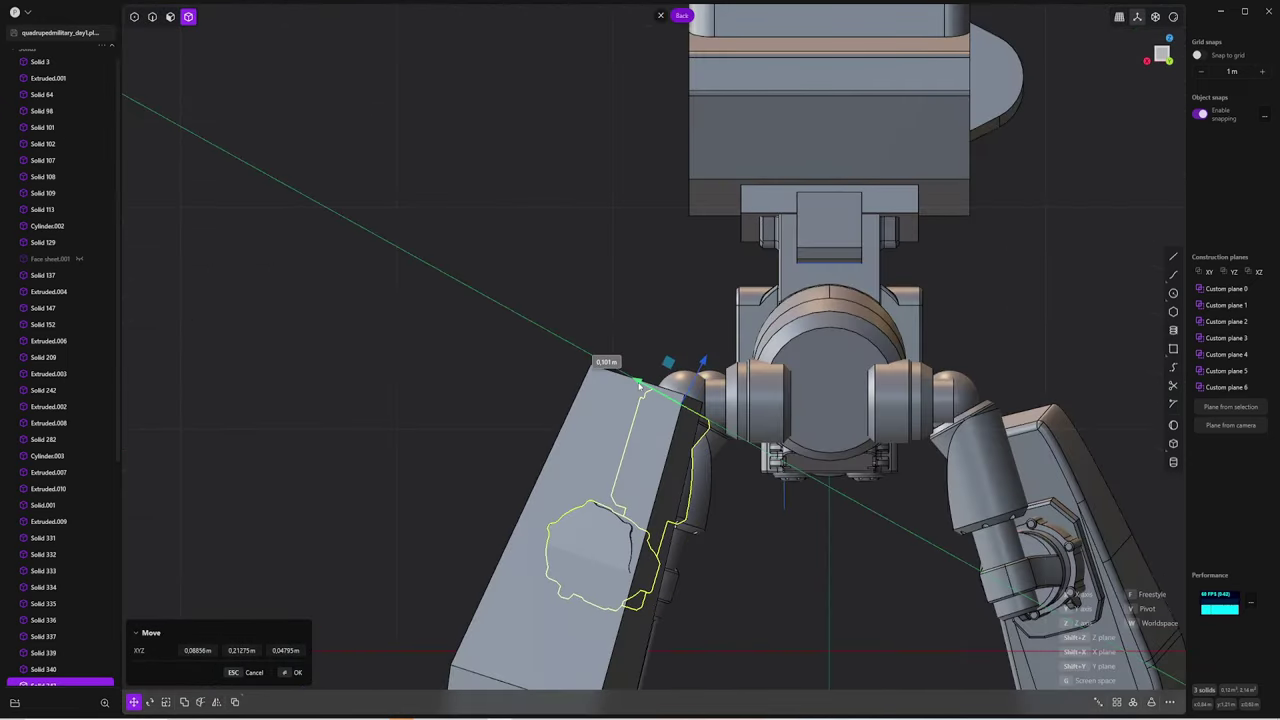
drag(639, 386, 686, 395)
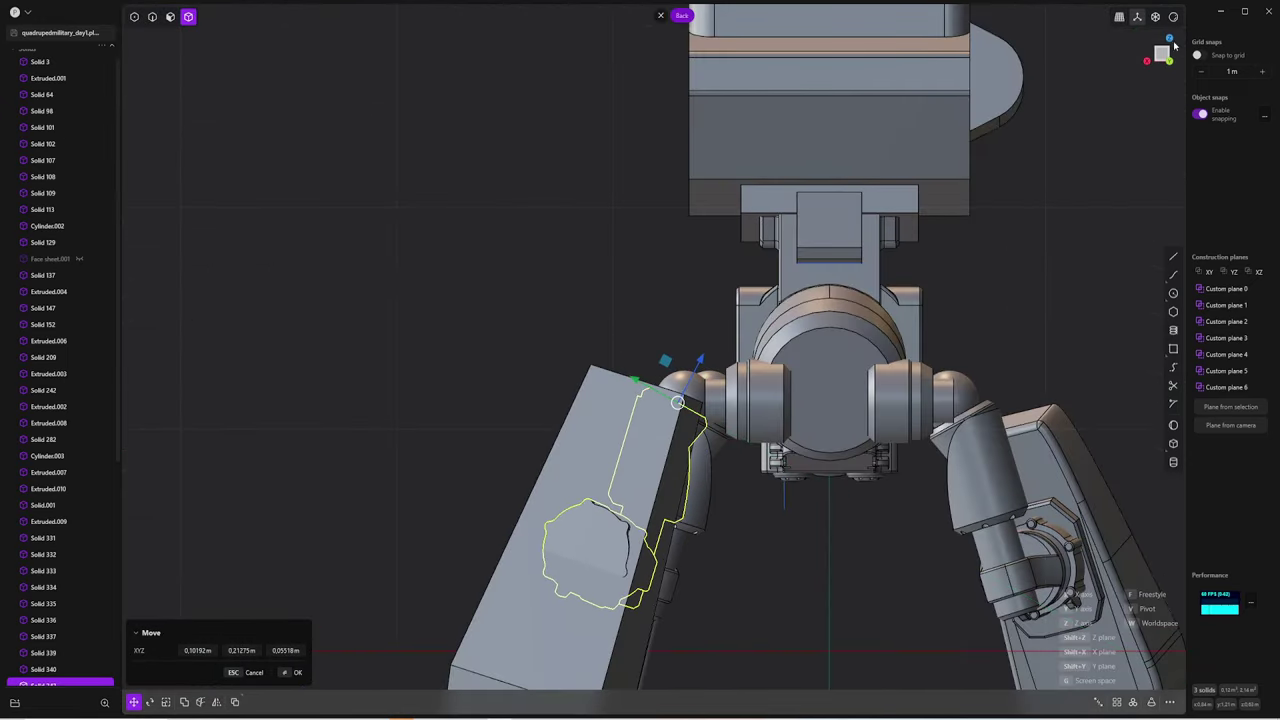
scroll(677, 403, up, 3)
scroll(677, 403, up, 3)
drag(670, 405, 661, 422)
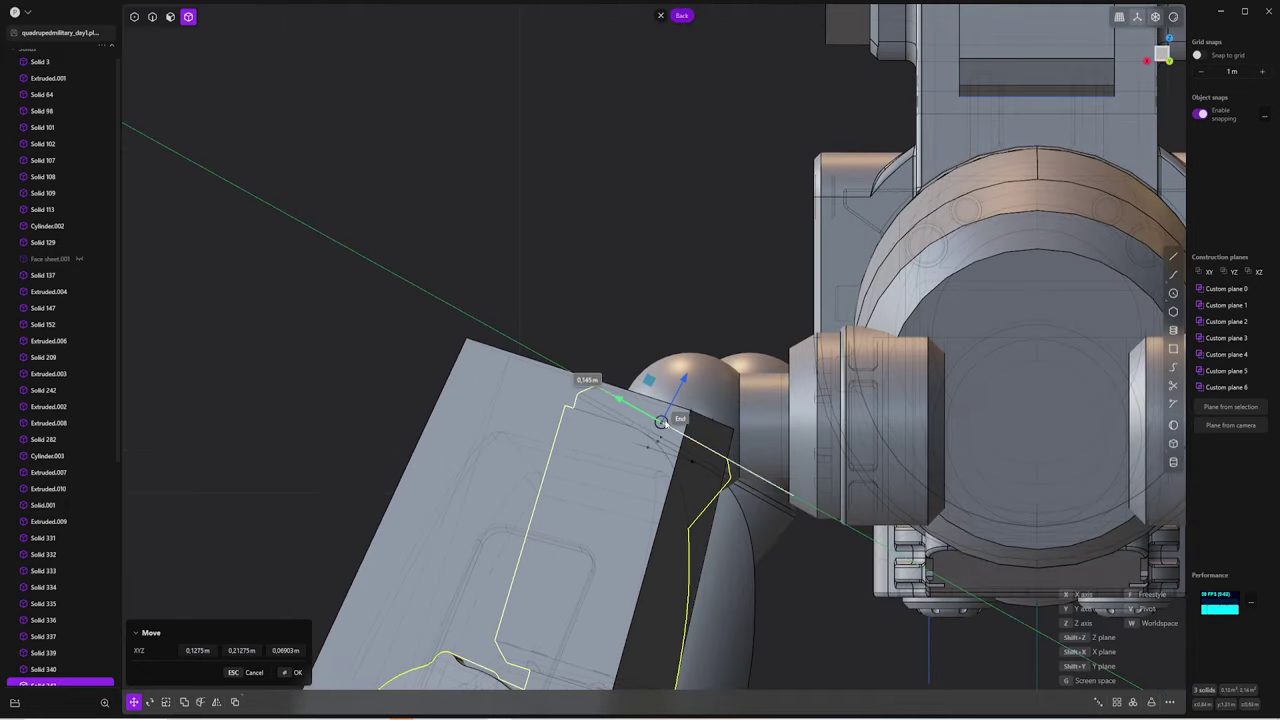
key(Return)
Delete the old right leg
mouse_move(500, 343)
middle_down()
mouse_move(417, 351)
mouse_move(694, 466)
mouse_move(775, 291)
mouse_move(788, 628)
mouse_move(649, 246)
middle_up()
click(788, 628)
double_click(767, 598)
key(Delete)
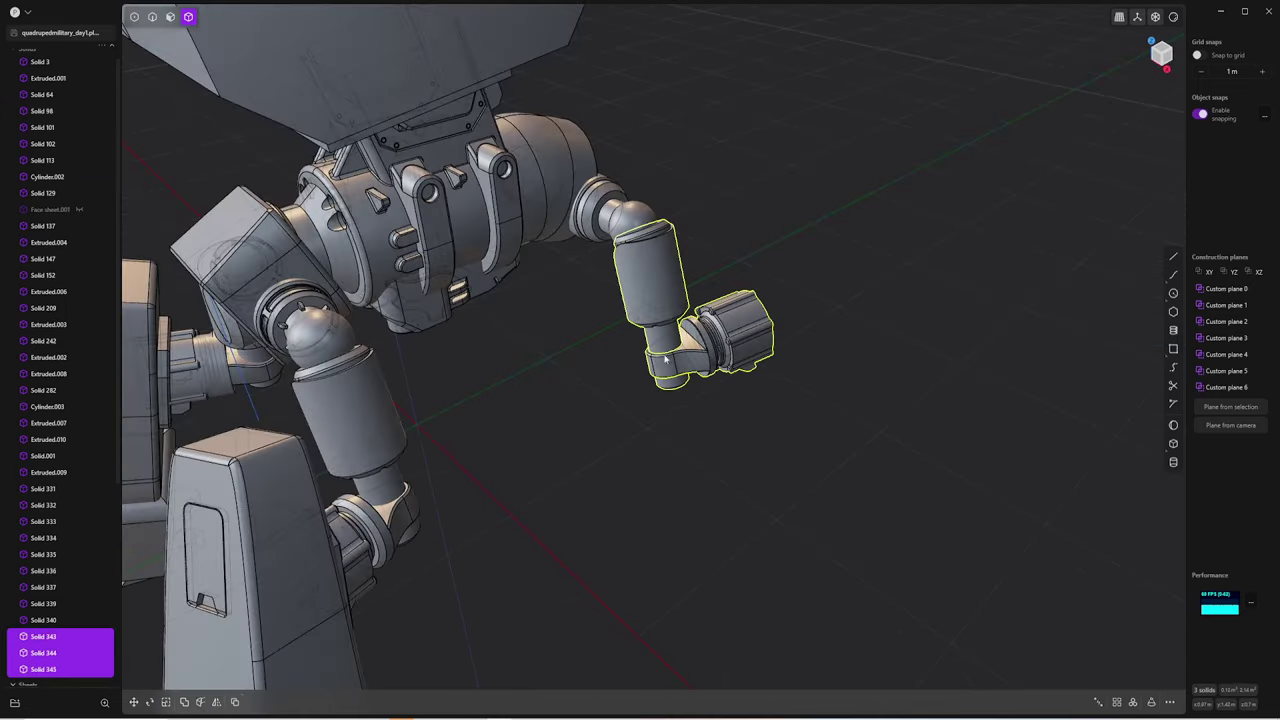
Move the new leg parts closer to the hip joint
key(g)
mouse_move(665, 360)
middle_down()
mouse_move(751, 354)
mouse_move(700, 255)
mouse_move(624, 204)
middle_up()
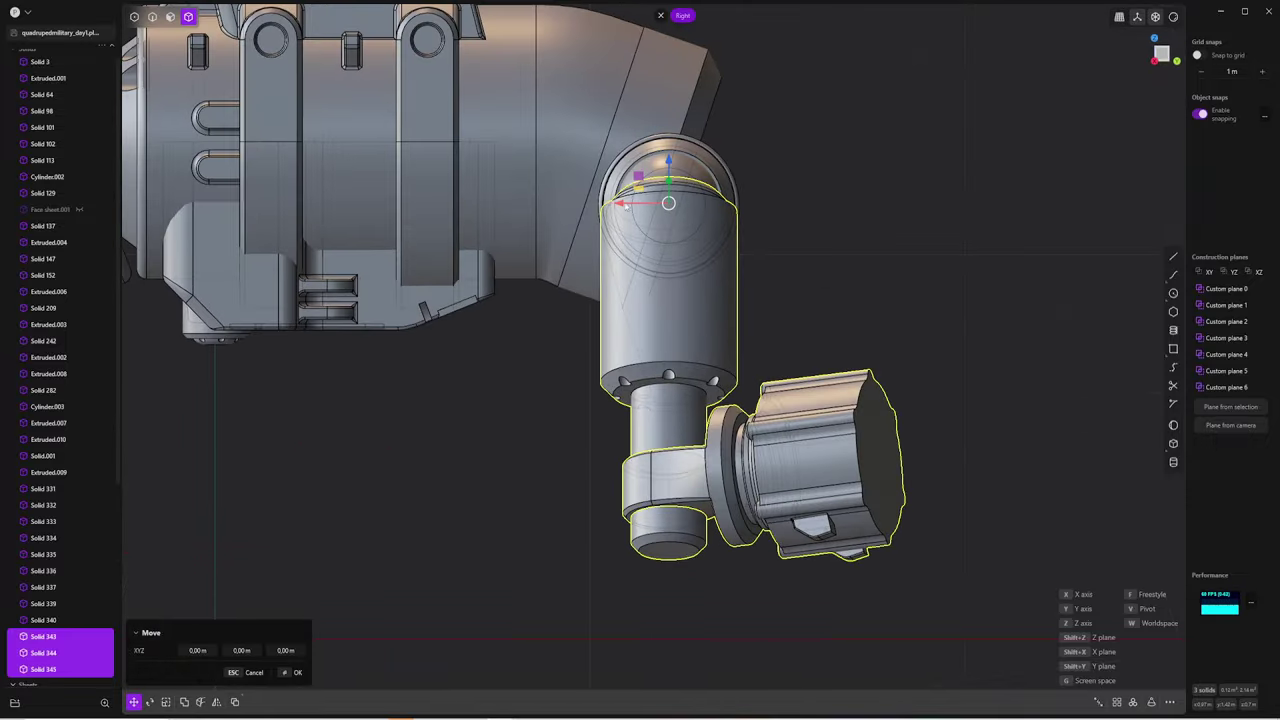
middle_drag(727, 216, 800, 215)
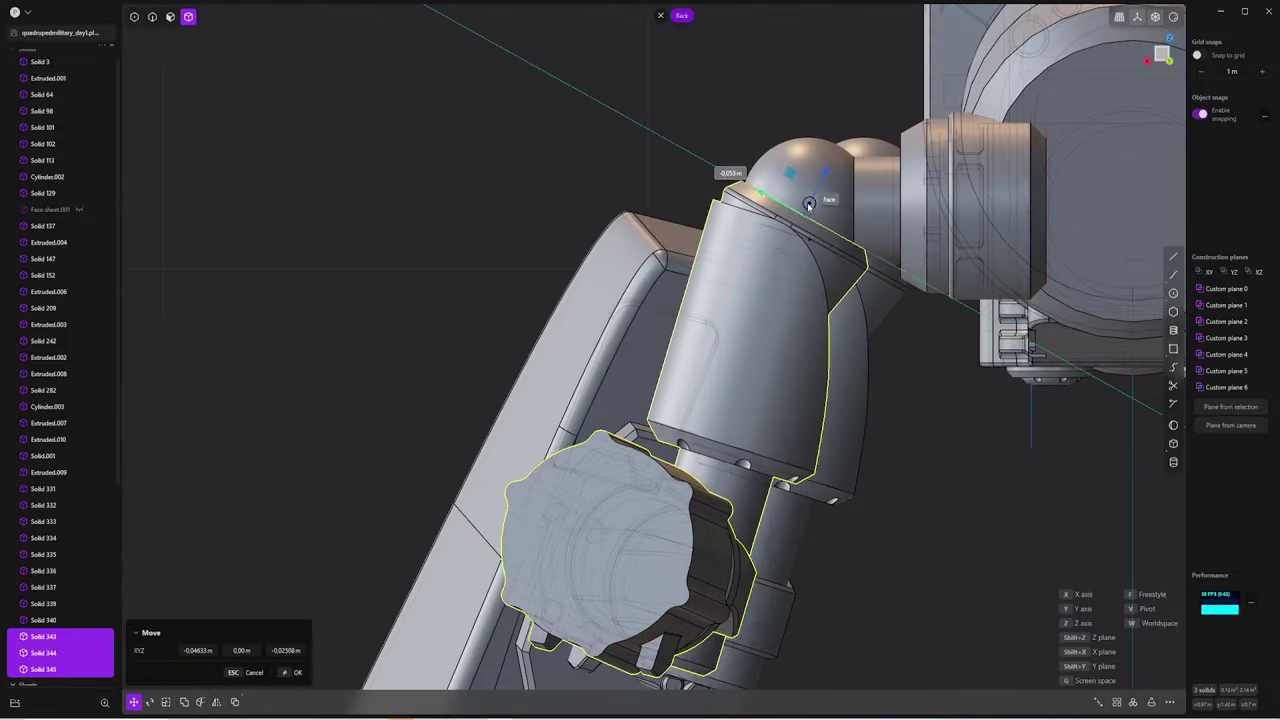
click(821, 214)
key(g)
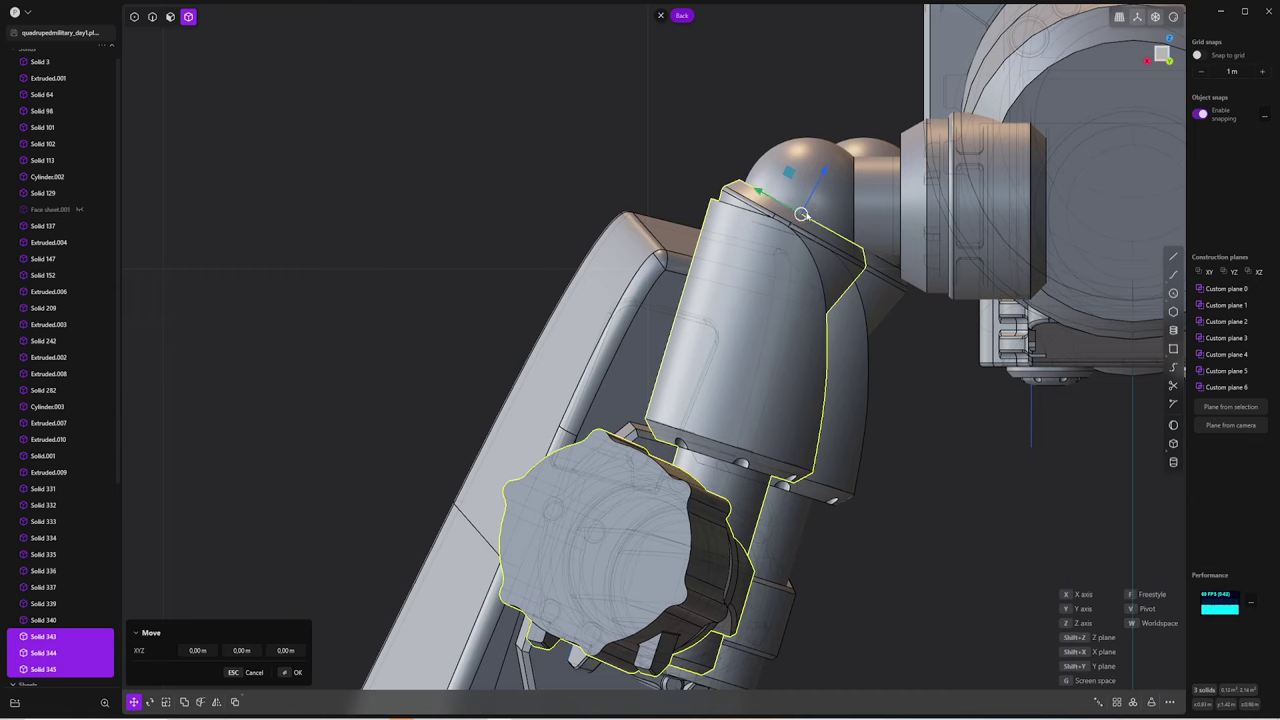
Confirm the leg joint move, then fillet the edge at the foot's tip
click(712, 142)
middle_drag(712, 142, 640, 150)
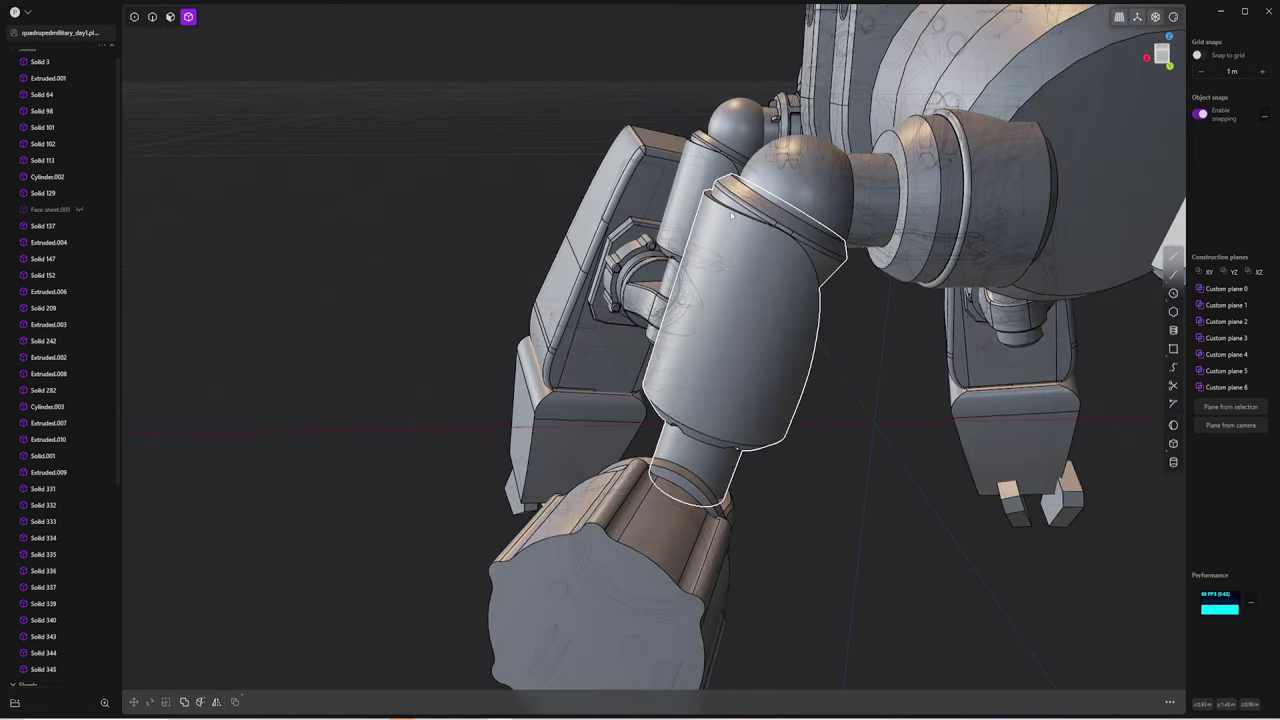
mouse_move(731, 215)
middle_down()
mouse_move(744, 247)
mouse_move(788, 252)
mouse_move(548, 697)
middle_up()
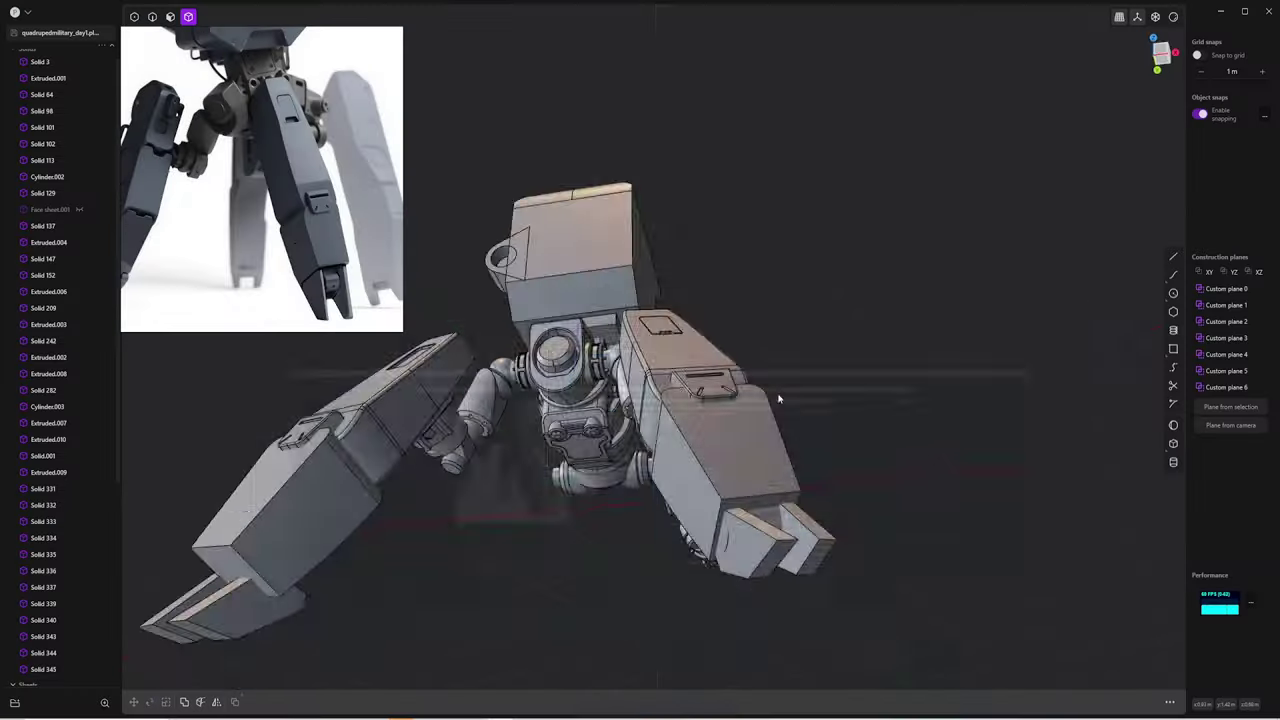
click(690, 449)
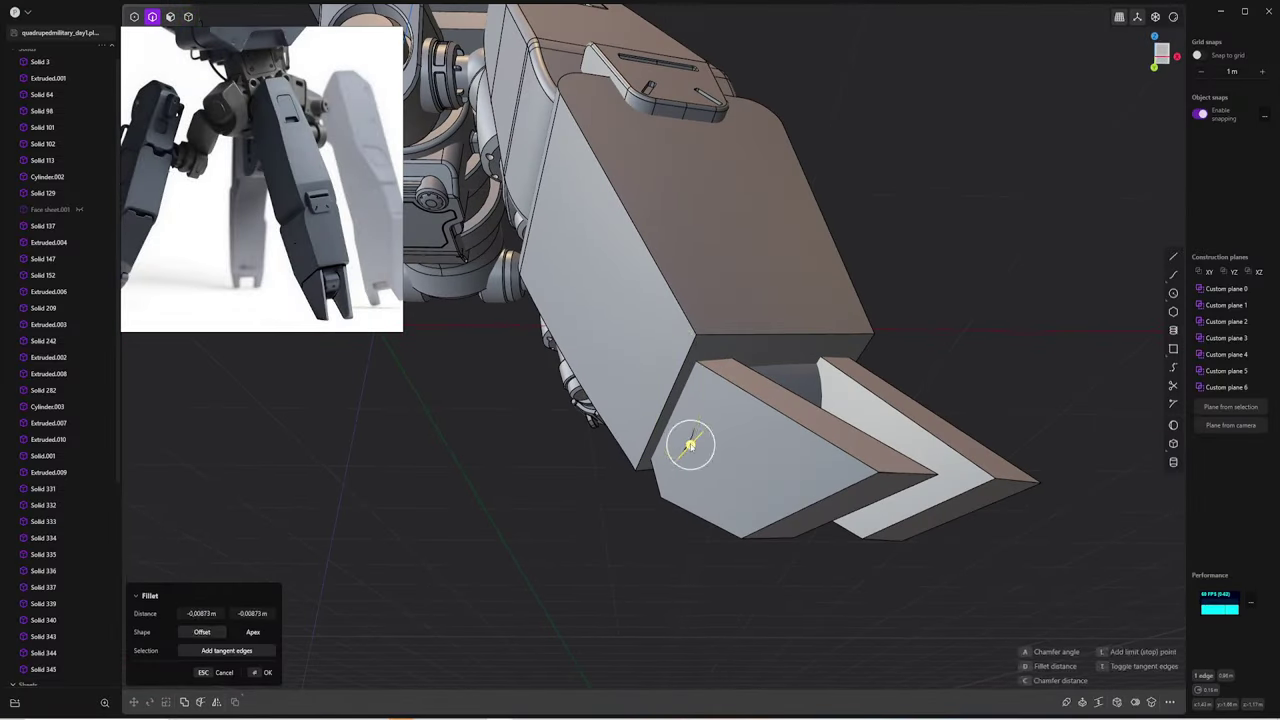
key(f)
mouse_move(734, 443)
middle_down()
mouse_move(600, 491)
mouse_move(758, 484)
mouse_move(911, 547)
middle_up()
key(Return)
Fillet single edges on one of the foot prongs
key(2)
click(743, 487)
key(f)
key(Return)
key(f)
key(Return)
Round the three selected prong tip edges with a small fillet
key(f)
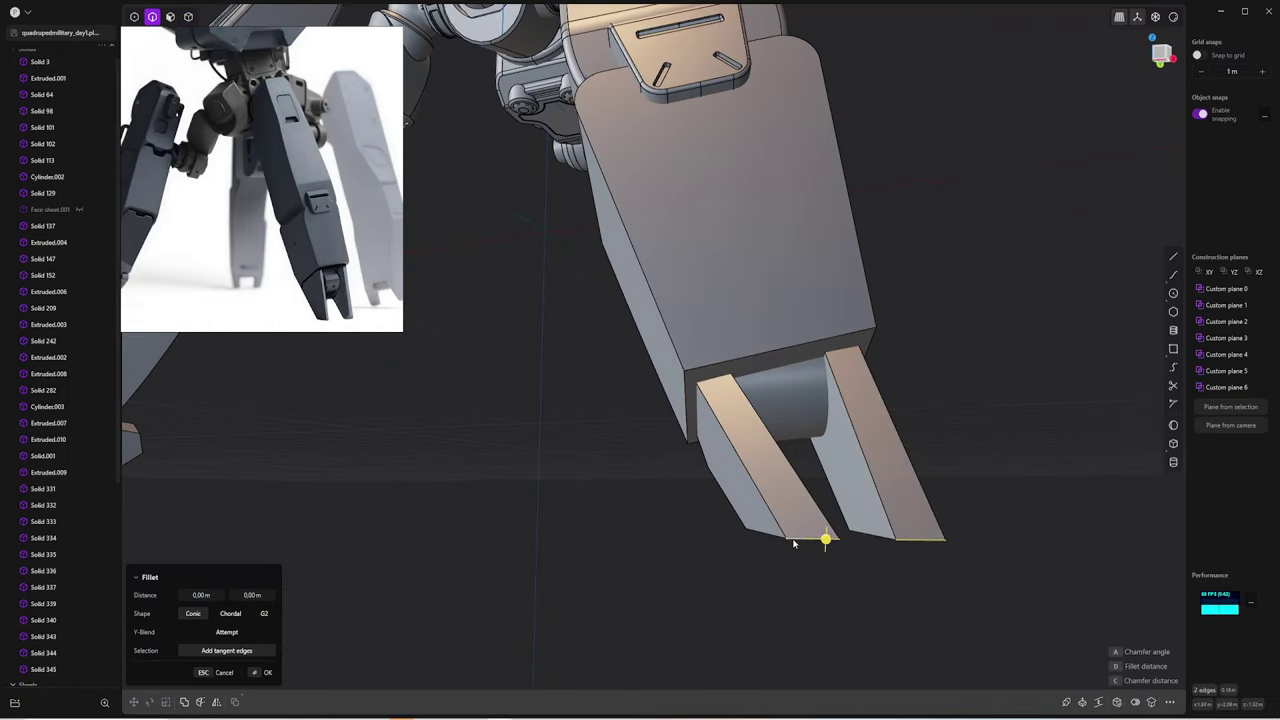
mouse_move(686, 549)
middle_down()
mouse_move(691, 486)
mouse_move(661, 537)
middle_up()
drag(605, 540, 629, 529)
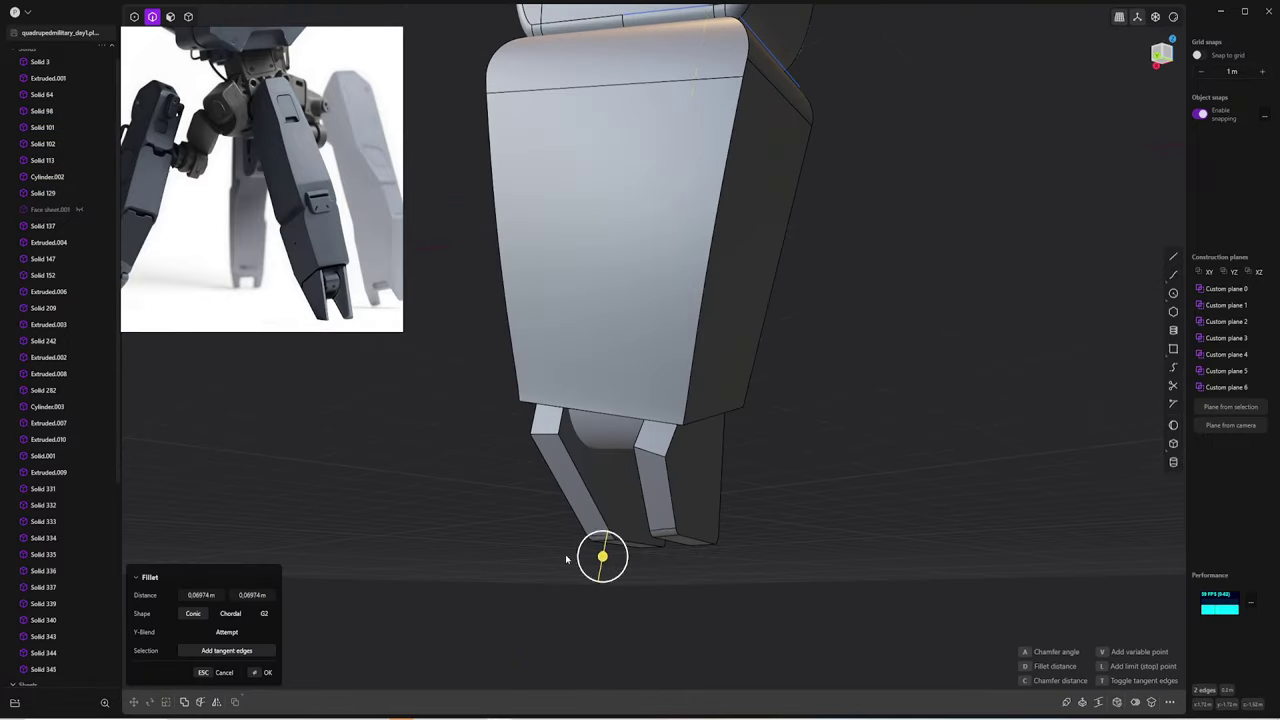
middle_drag(566, 559, 613, 446)
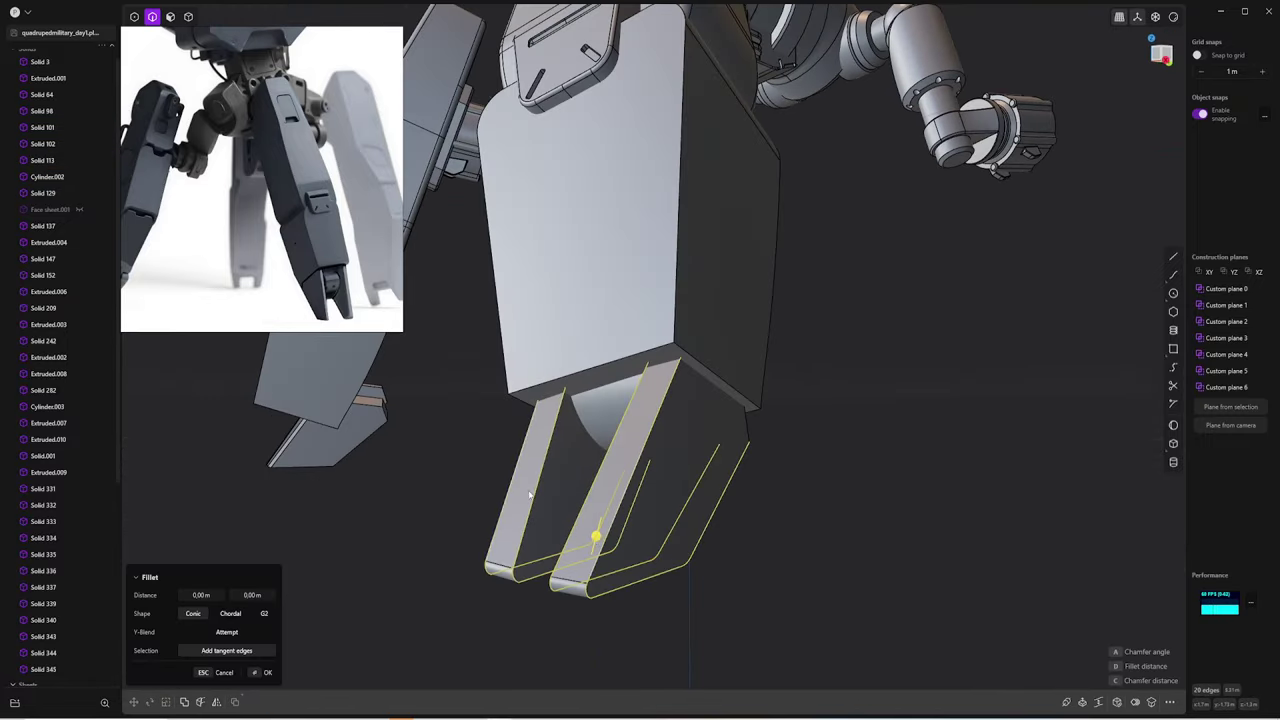
drag(596, 537, 597, 537)
key(Return)
mouse_move(597, 537)
middle_down()
mouse_move(640, 500)
mouse_move(617, 431)
middle_up()
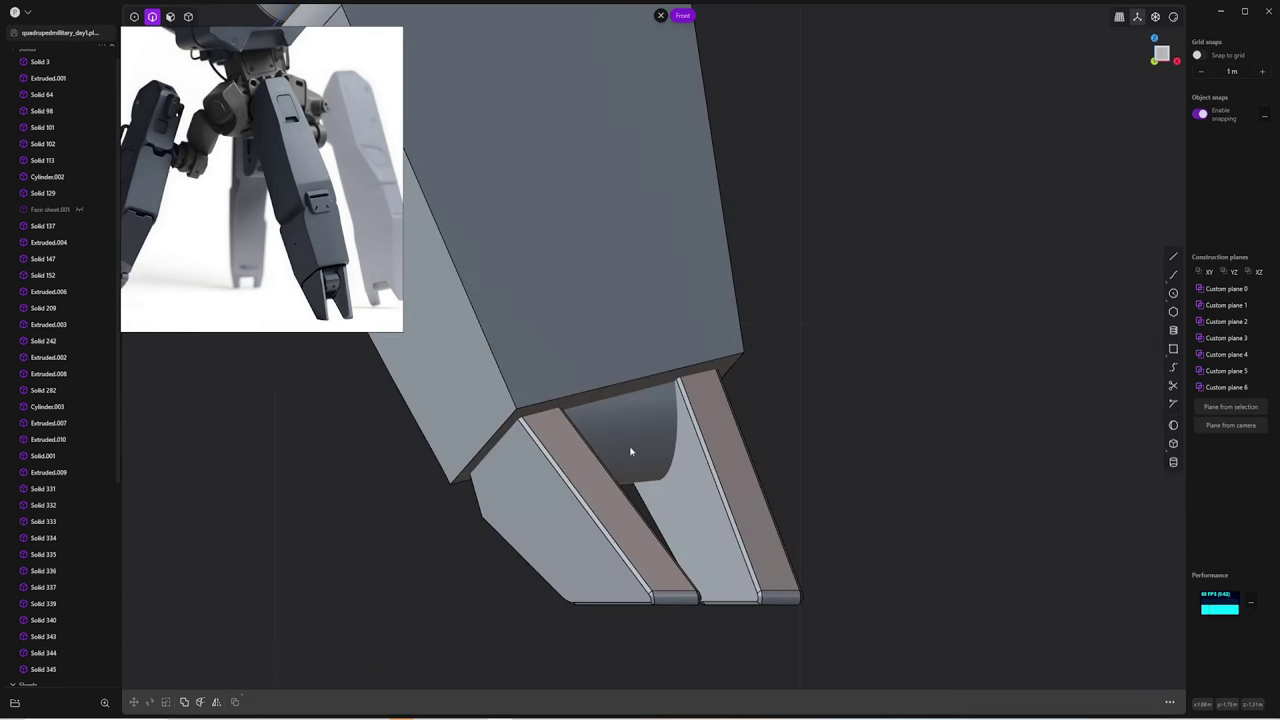
Place a temporary construction plane on the leg and view the prongs from underneath
click(1210, 410)
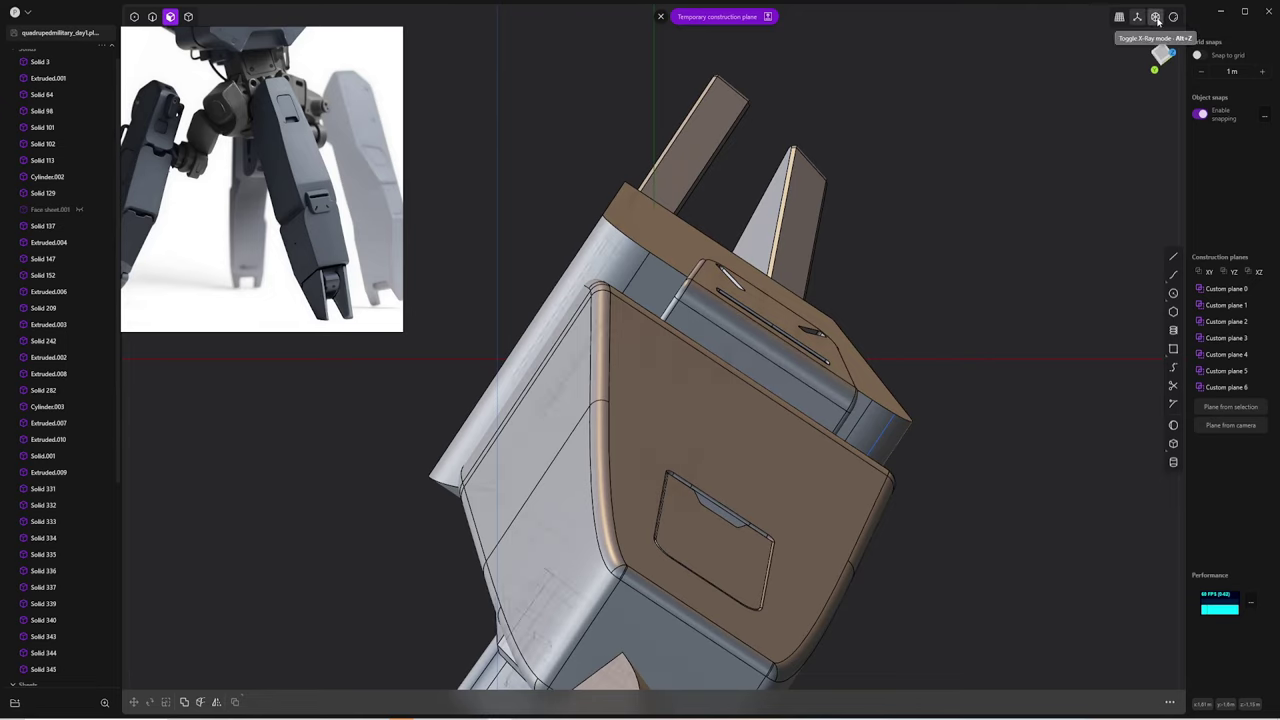
mouse_move(760, 330)
middle_down()
mouse_move(749, 348)
mouse_move(754, 334)
middle_up()
key(o)
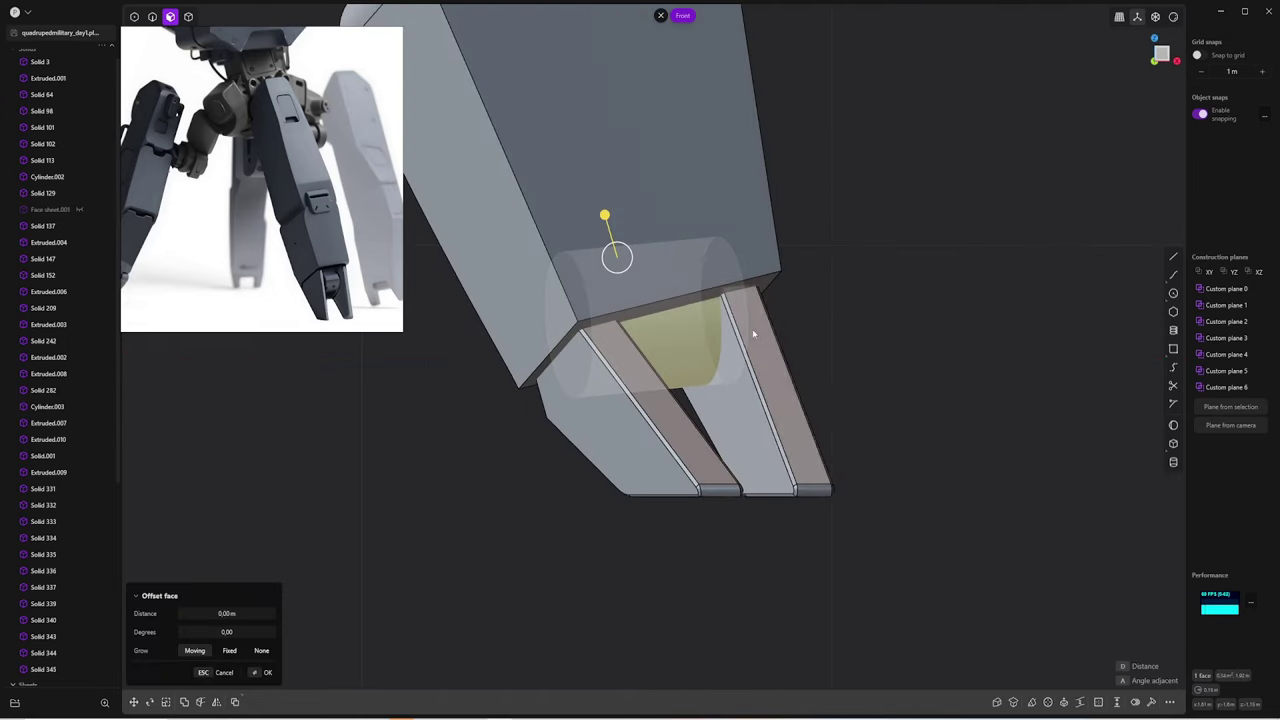
click(1235, 410)
mouse_move(703, 46)
middle_down()
mouse_move(530, 502)
mouse_move(909, 372)
middle_up()
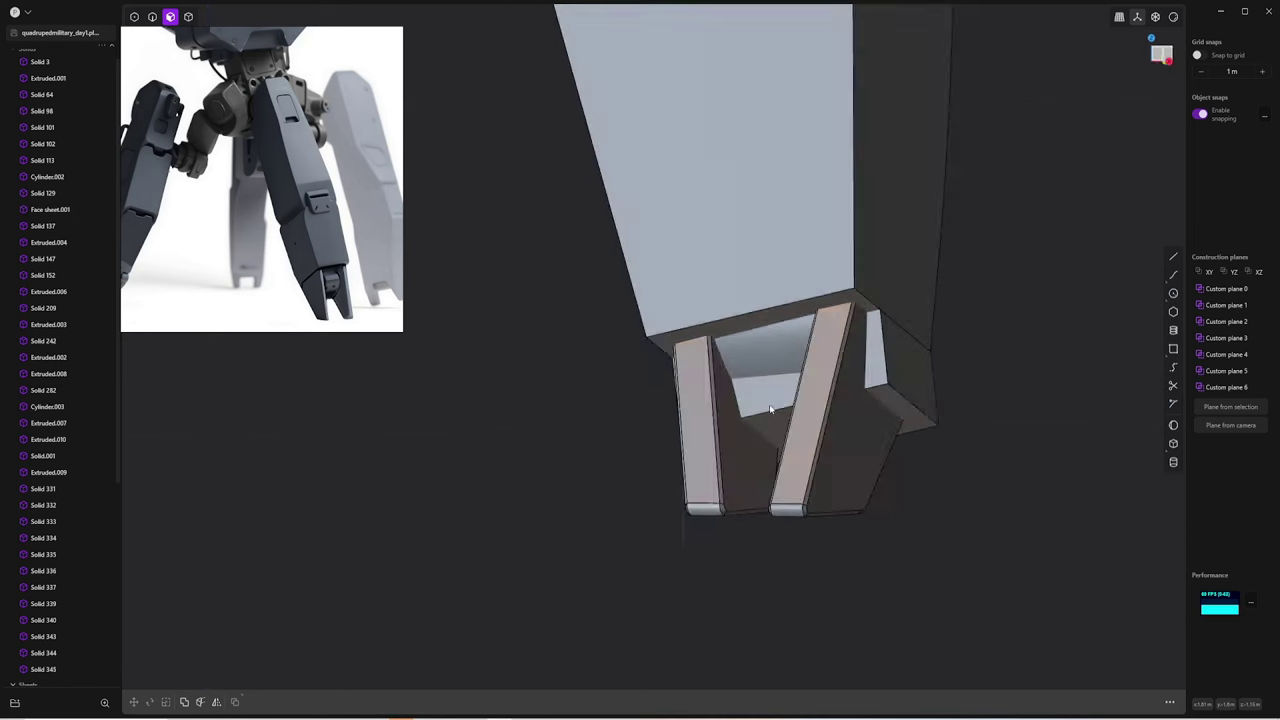
Hide the parts in the way and align the view to the cylinder face between the prongs
click(909, 372)
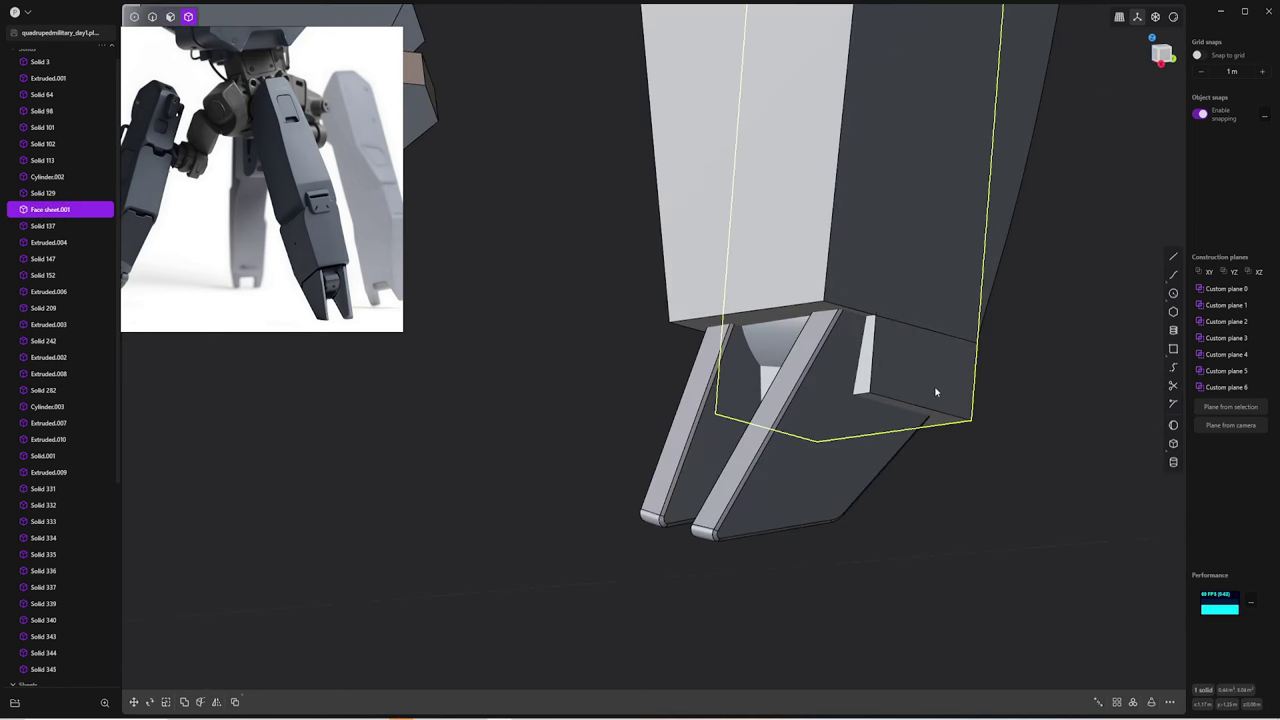
key(h)
click(900, 370)
click(1231, 407)
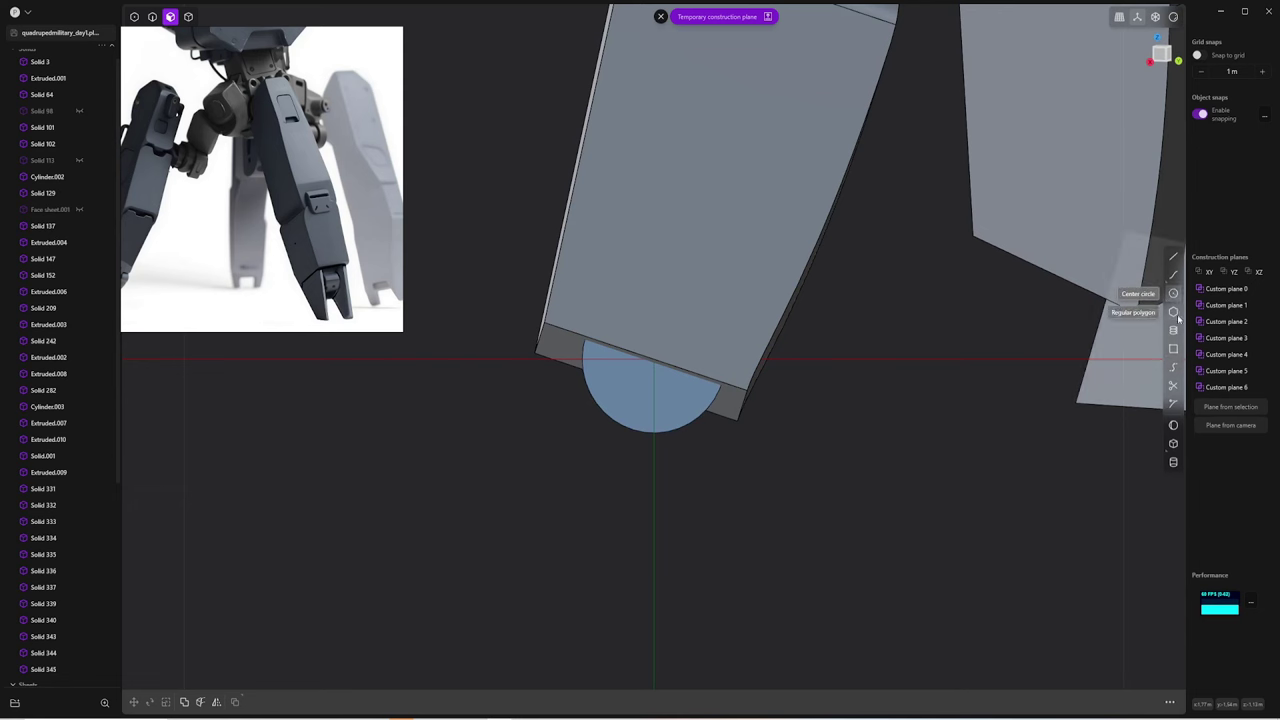
click(592, 425)
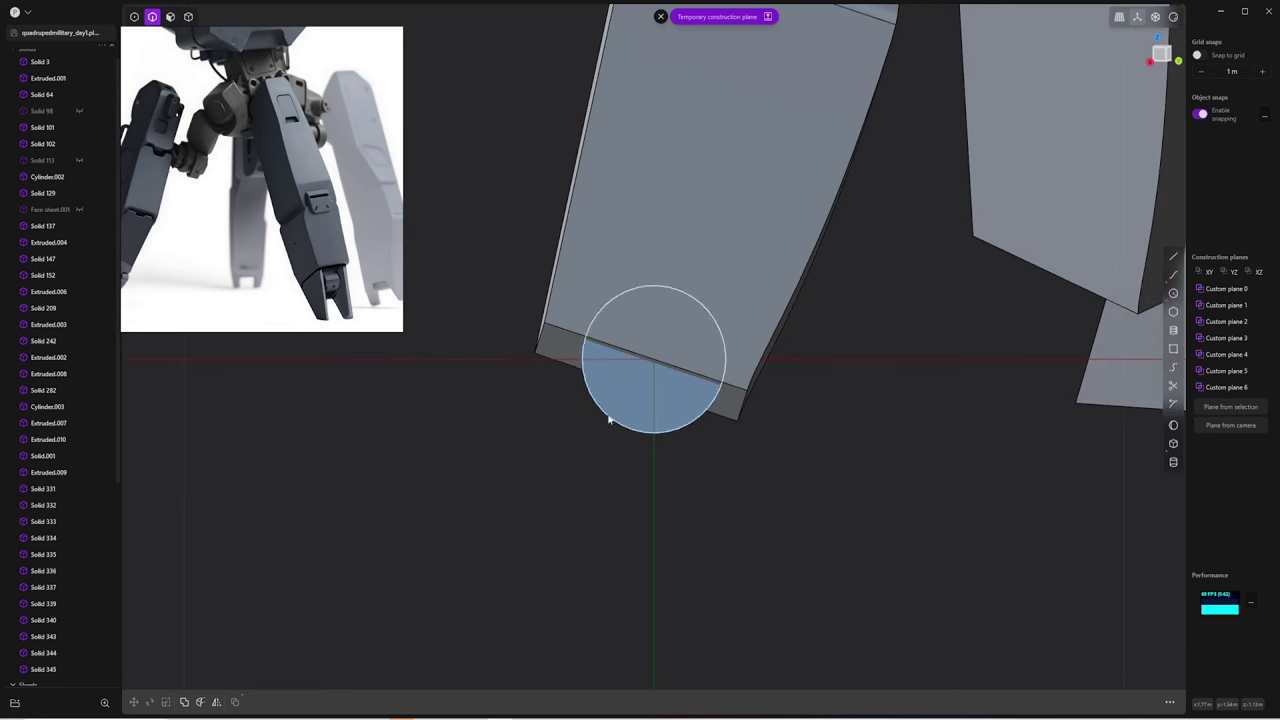
middle_drag(608, 420, 517, 443)
key(f)
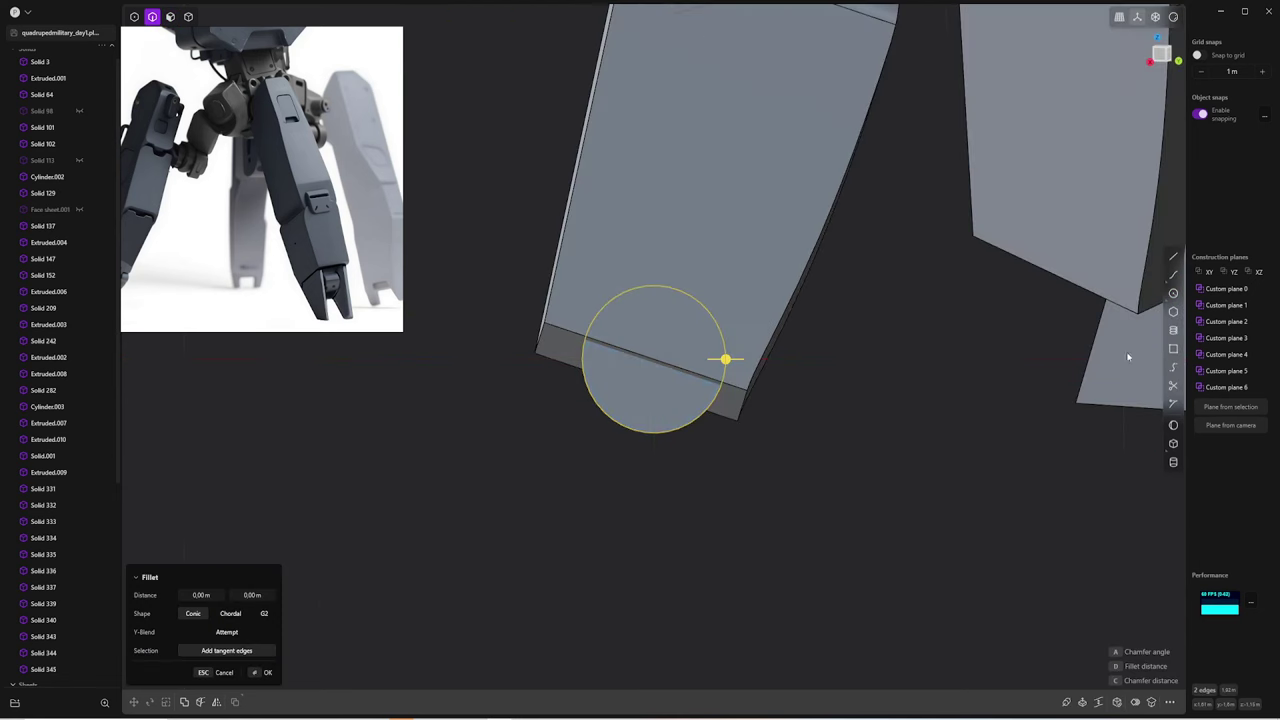
click(1229, 407)
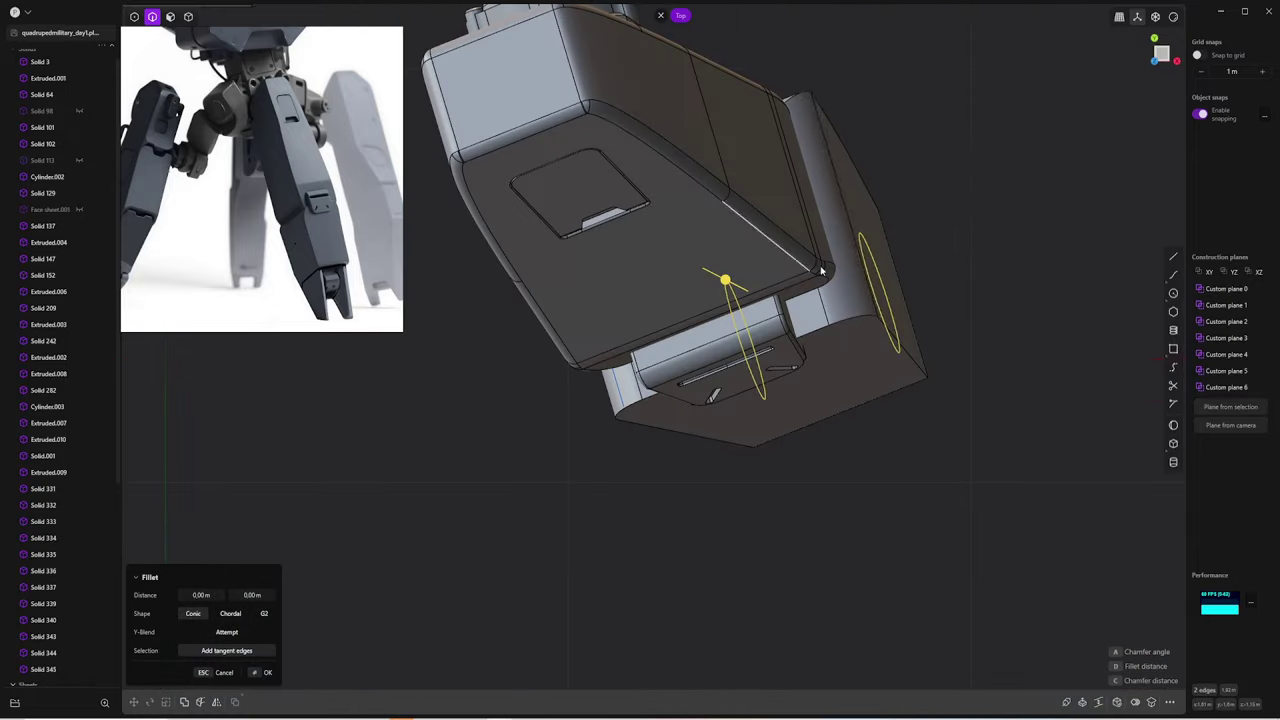
mouse_move(1011, 489)
middle_down()
mouse_move(838, 380)
mouse_move(889, 283)
mouse_move(794, 360)
mouse_move(865, 432)
mouse_move(847, 379)
mouse_move(980, 349)
mouse_move(993, 372)
mouse_move(1052, 379)
middle_up()
key(Escape)
Offset the cylinder's end cap face to trim it inside the leg bottom
key(3)
click(847, 379)
key(o)
click(1174, 444)
key(shift+r)
Place a construction plane on the recessed face after cancelled offset attempts
click(1015, 388)
key(o)
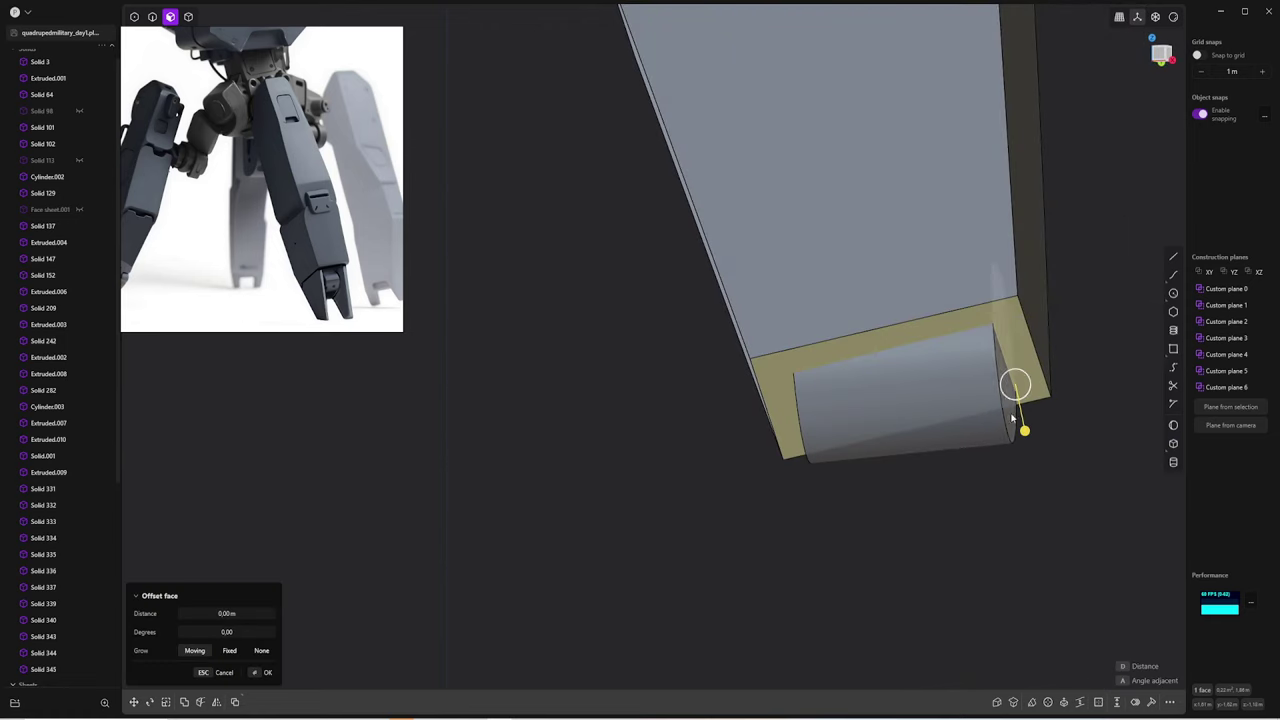
key(Escape)
middle_drag(946, 514, 1036, 434)
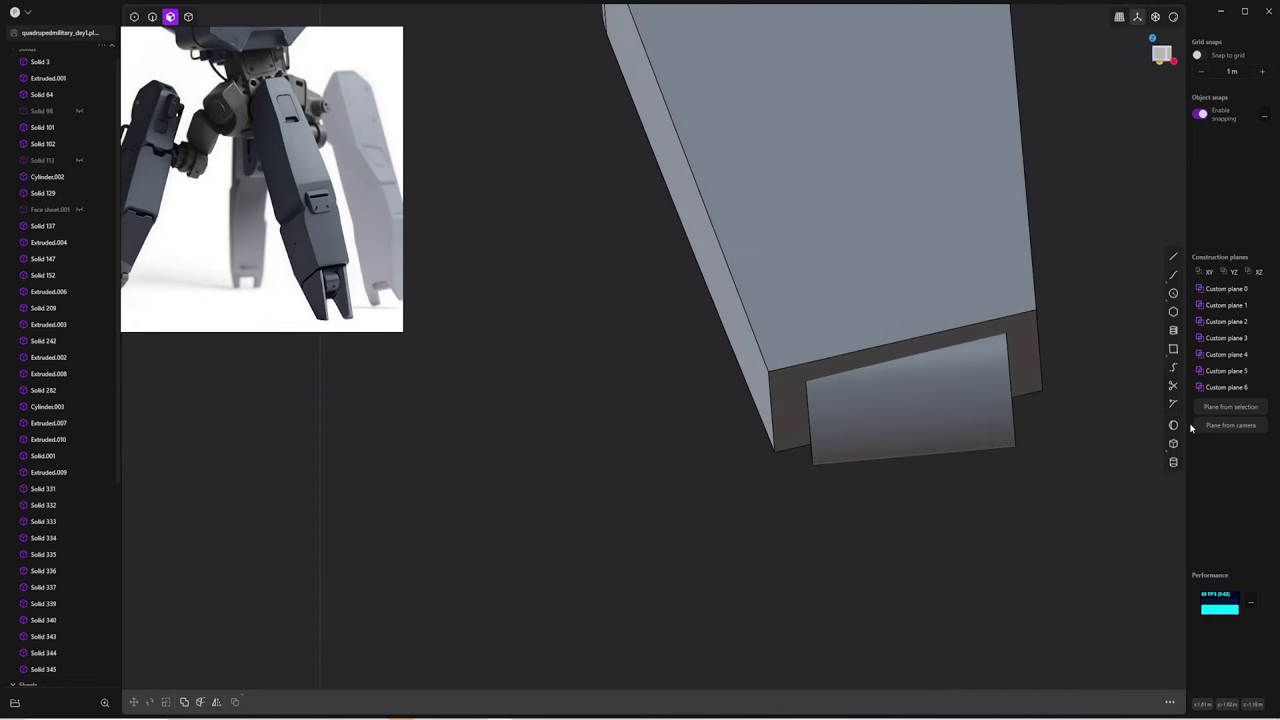
click(1230, 425)
click(854, 423)
key(o)
key(Escape)
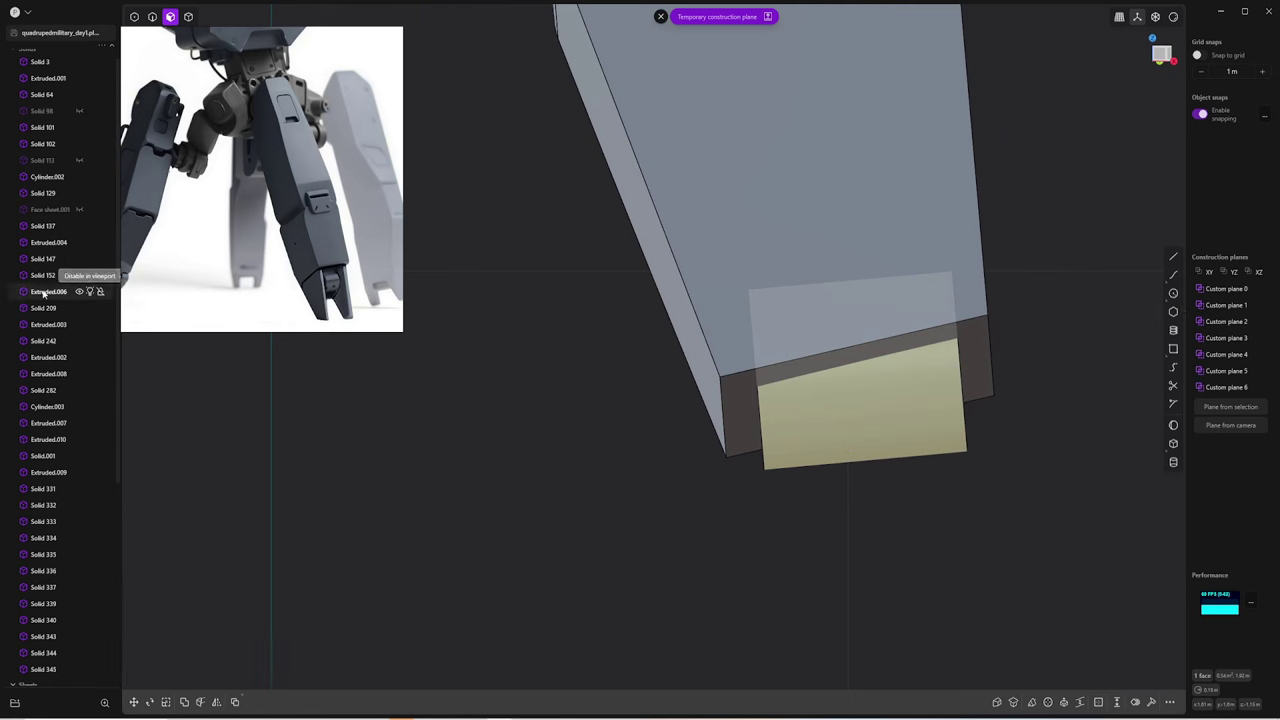
Unhide Solid 113 and Solid 98, then hide Face sheet.001
click(79, 209)
key(o)
click(79, 160)
key(Escape)
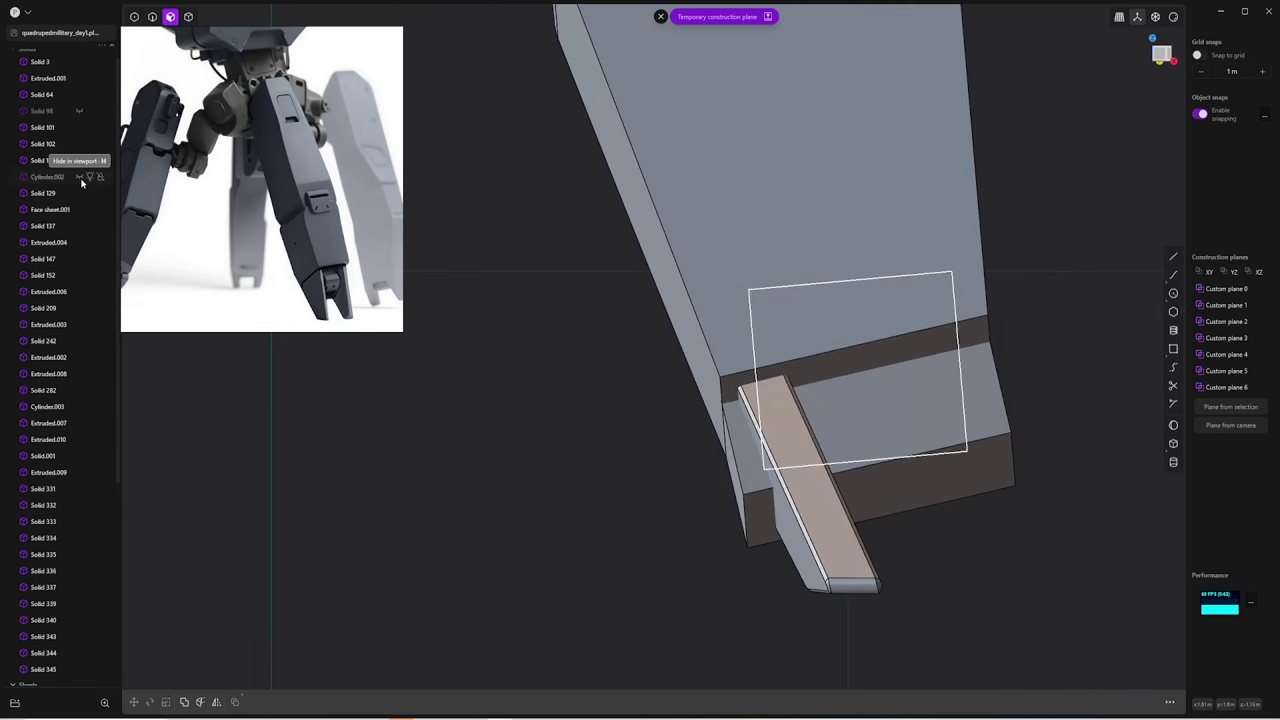
click(79, 110)
click(767, 487)
key(g)
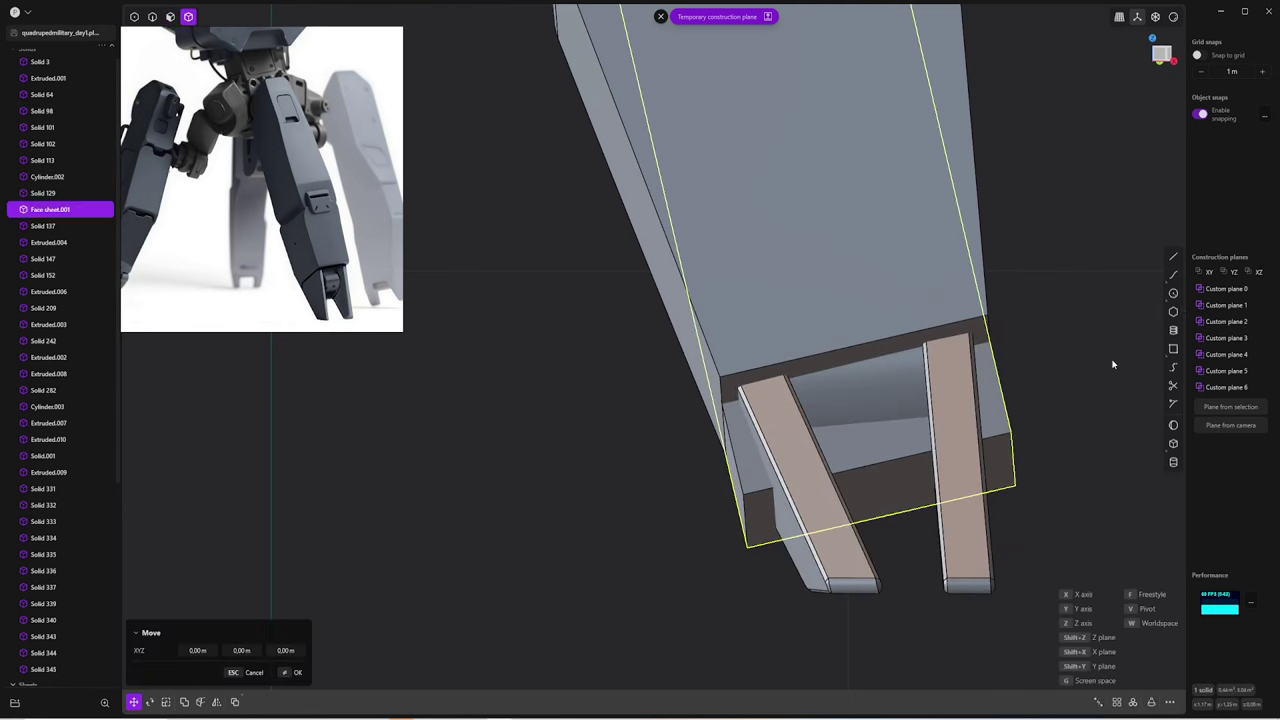
key(Escape)
click(1003, 436)
key(h)
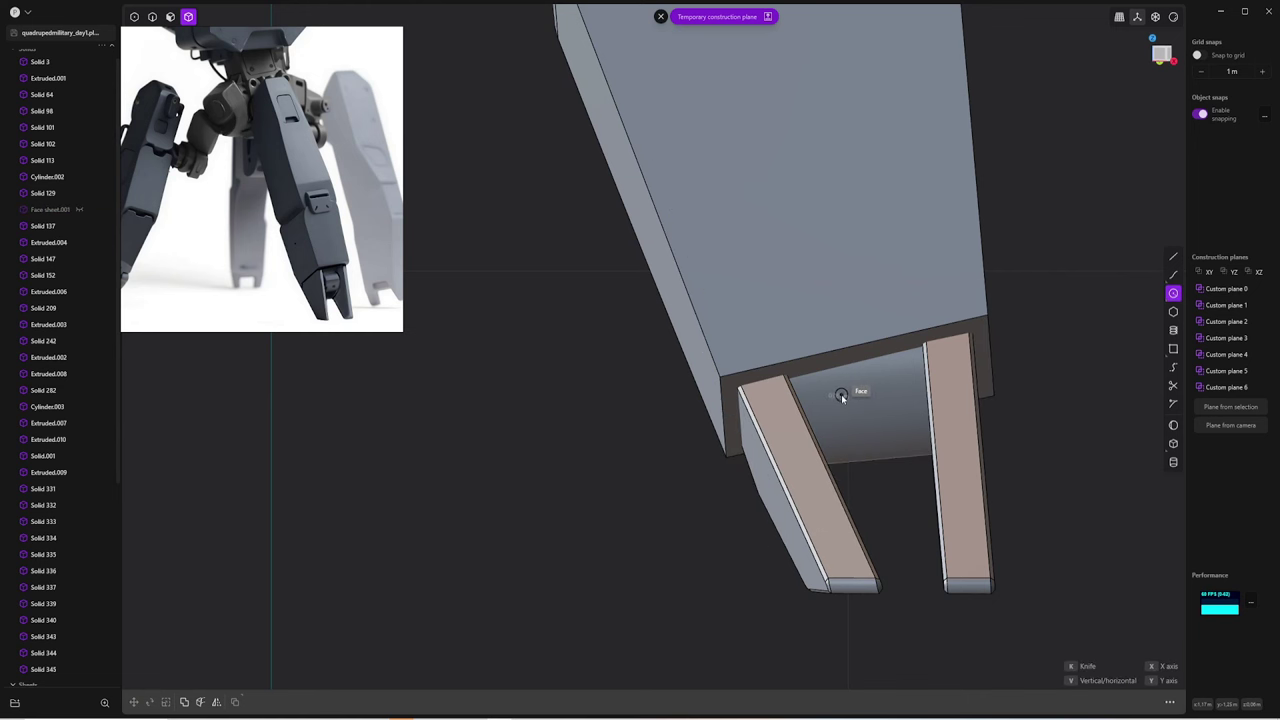
Move the selected part into place while viewing the whole leg
scroll(788, 422, down, 5)
key(g)
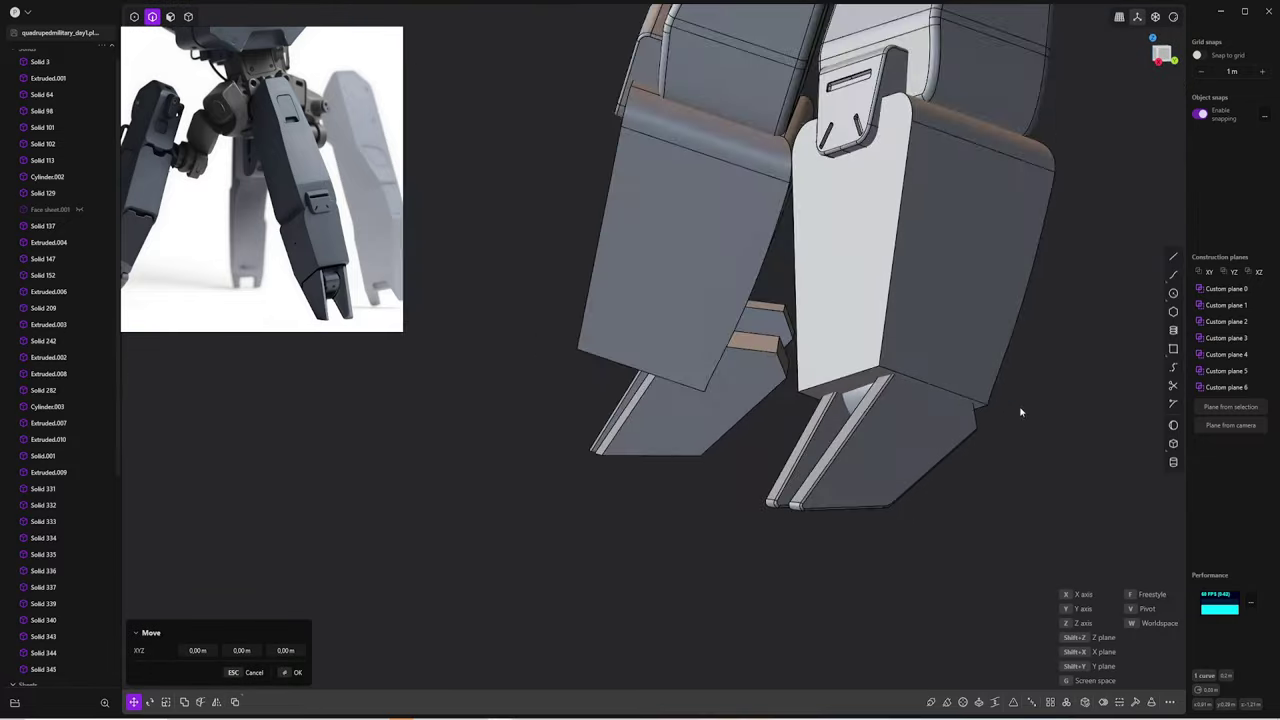
middle_drag(1000, 400, 1105, 298)
middle_drag(579, 385, 1148, 421)
click(399, 414)
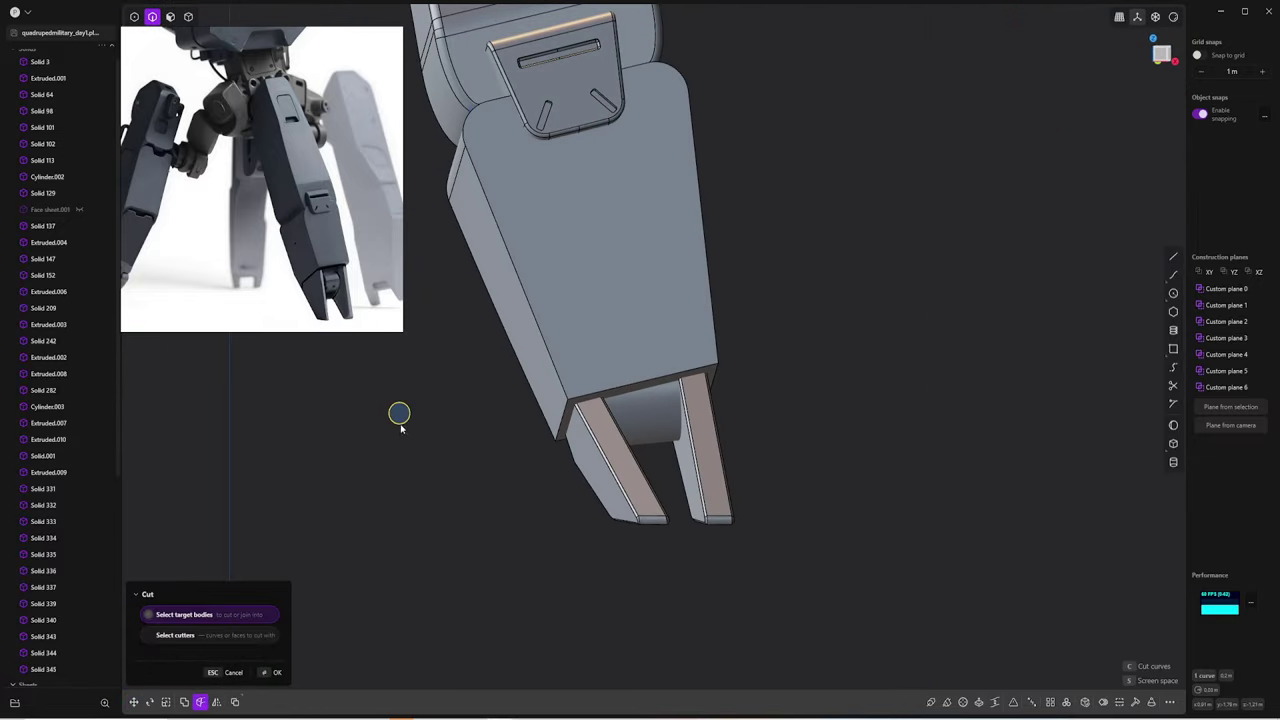
mouse_move(400, 414)
middle_down()
mouse_move(514, 448)
mouse_move(633, 450)
mouse_move(571, 377)
middle_up()
Fillet the leg's five bottom edges at about 0.0079 m
key(f)
middle_drag(674, 340, 684, 344)
drag(714, 335, 717, 336)
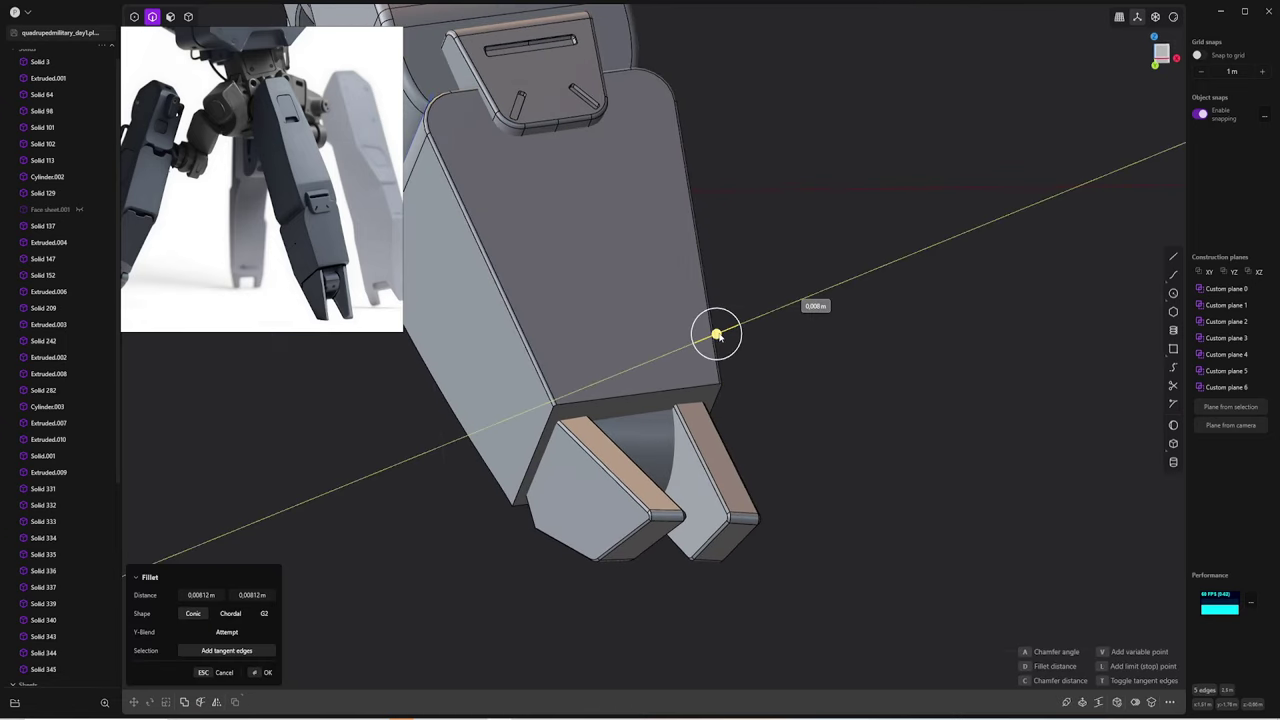
mouse_move(717, 336)
middle_down()
mouse_move(766, 343)
mouse_move(740, 385)
middle_up()
drag(740, 385, 734, 394)
key(Return)
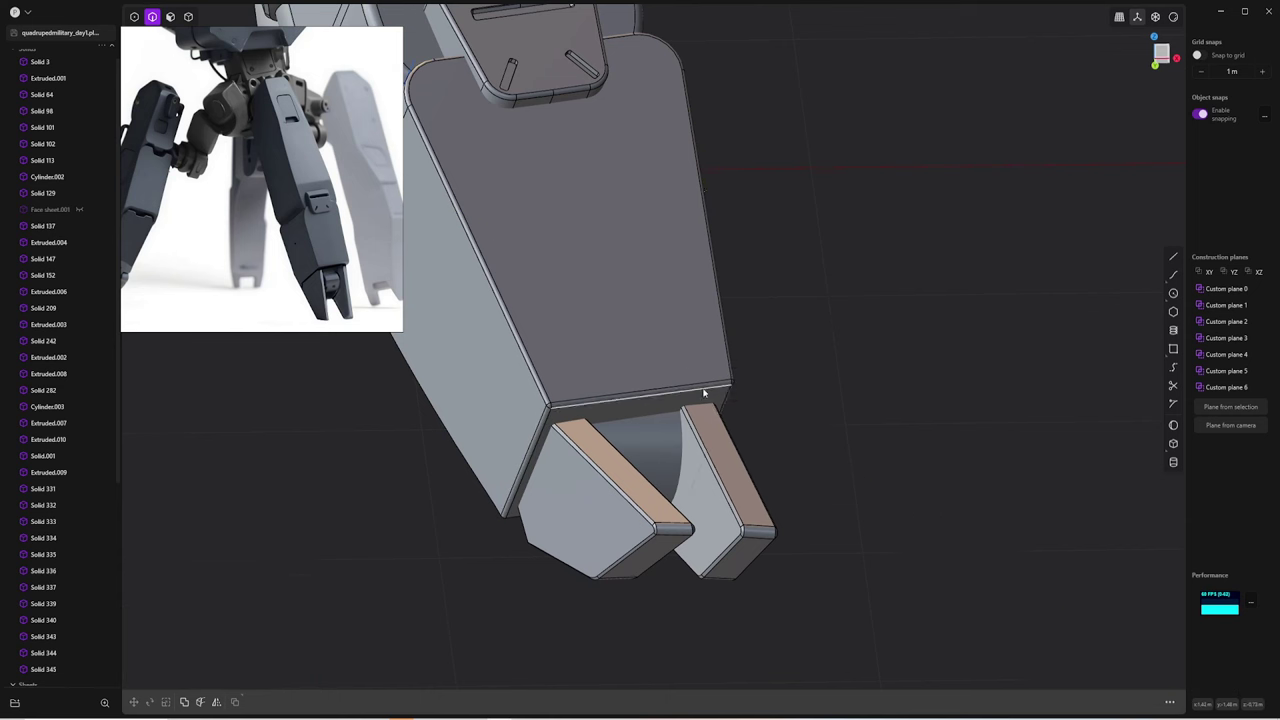
mouse_move(706, 394)
middle_down()
mouse_move(615, 442)
mouse_move(963, 323)
mouse_move(674, 389)
mouse_move(677, 376)
middle_up()
Offset the end face between the prongs
click(643, 428)
key(o)
key(o)
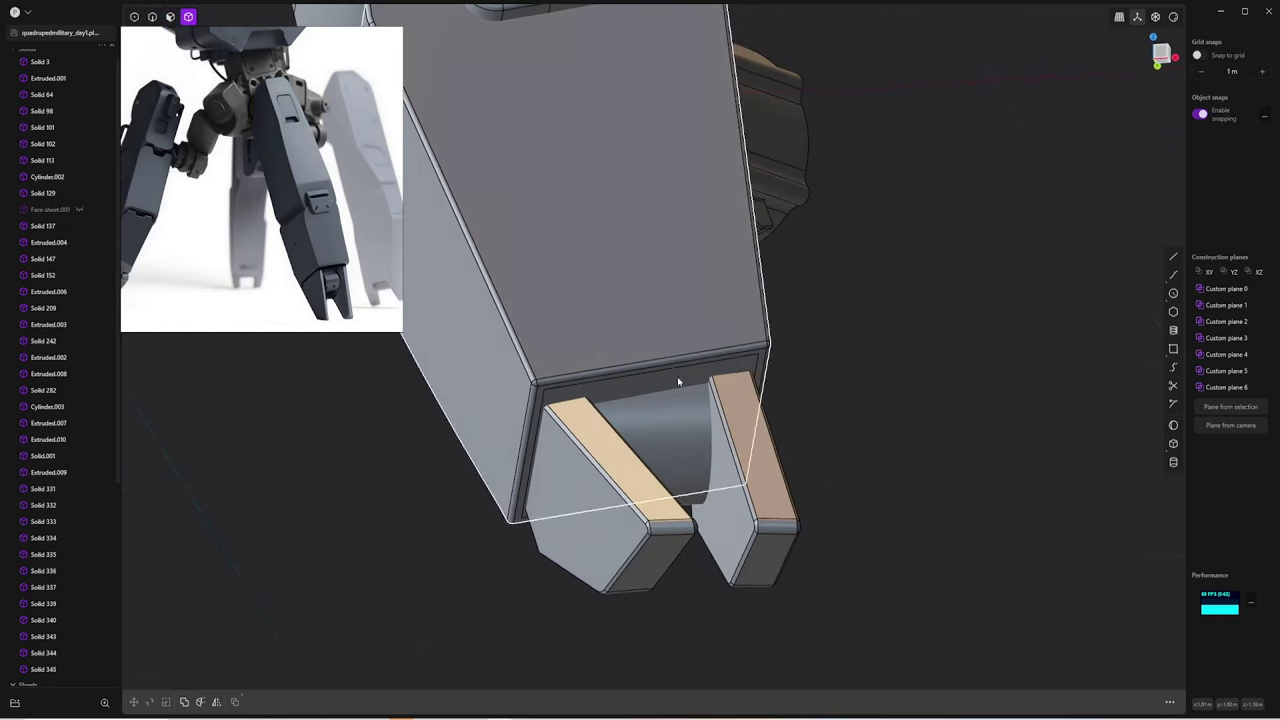
key(Escape)
mouse_move(911, 397)
middle_down()
mouse_move(535, 350)
mouse_move(637, 349)
middle_up()
Fillet two edges on the prongs
key(2)
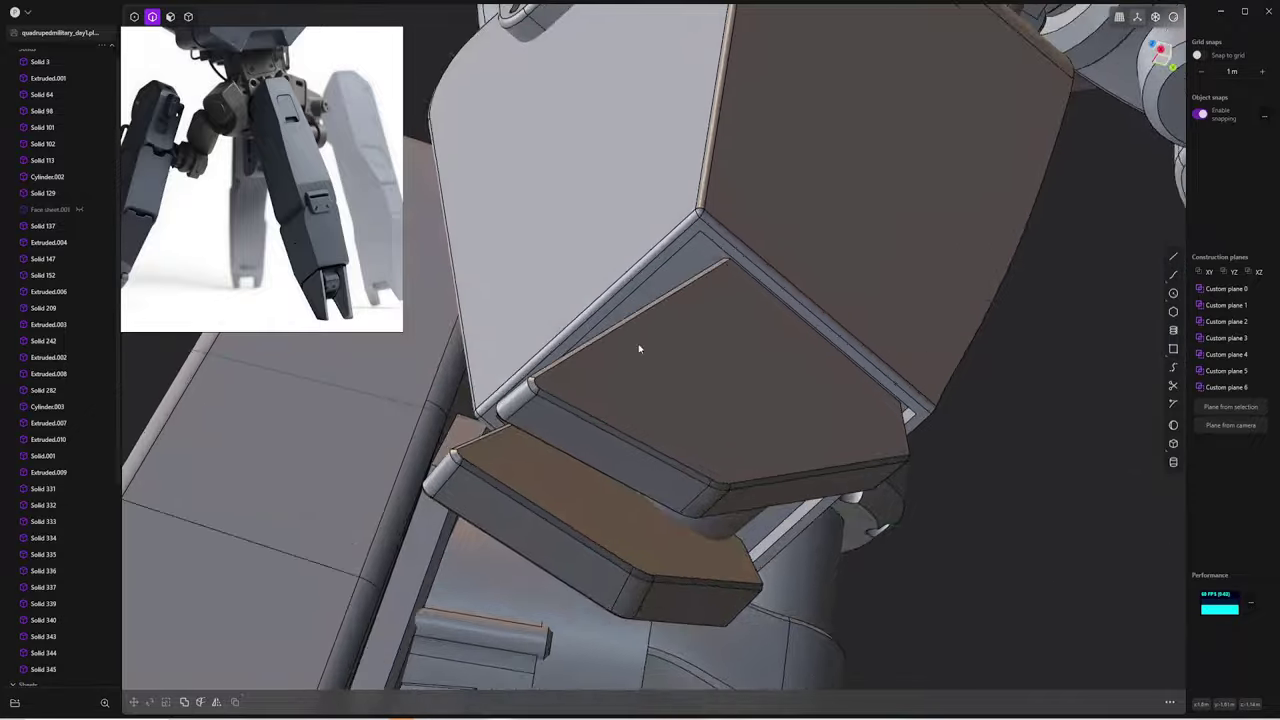
scroll(478, 355, up, 3)
mouse_move(478, 355)
middle_down()
mouse_move(583, 209)
mouse_move(760, 222)
mouse_move(833, 257)
mouse_move(866, 238)
mouse_move(882, 438)
mouse_move(780, 300)
middle_up()
key(f)
click(862, 235)
key(Return)
Push both prong top faces outward with Offset Face
key(4)
key(3)
click(829, 214)
shift+click(1014, 286)
key(o)
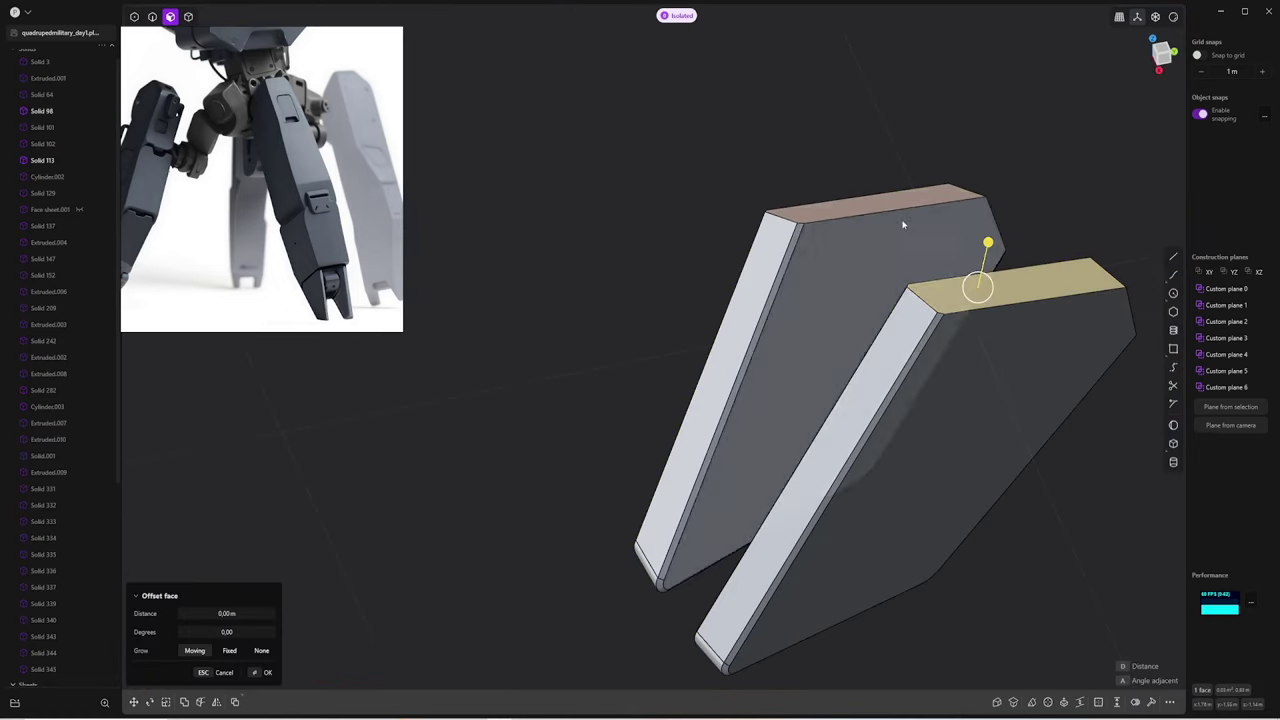
middle_drag(886, 196, 904, 113)
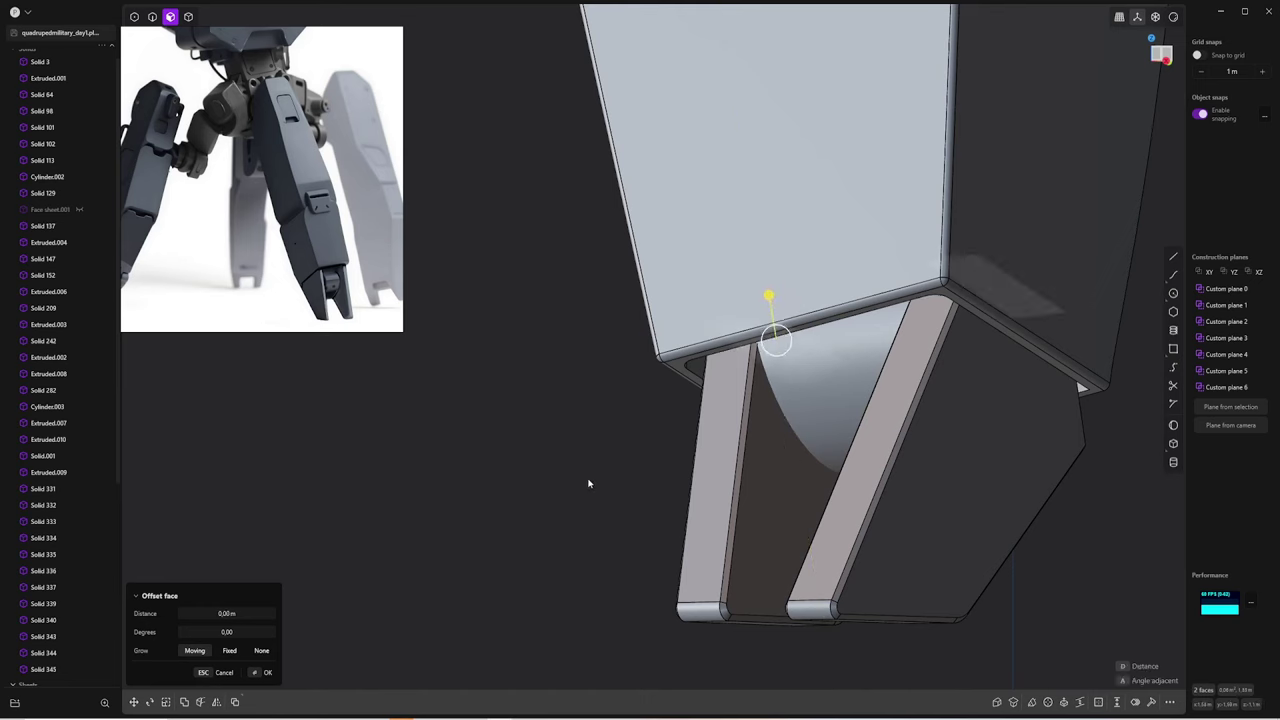
key(Return)
Split the hinge cylinder's face between the claw prongs with a cut line
key(4)
mouse_move(586, 480)
middle_down()
mouse_move(1009, 423)
mouse_move(865, 424)
mouse_move(829, 377)
middle_up()
click(829, 377)
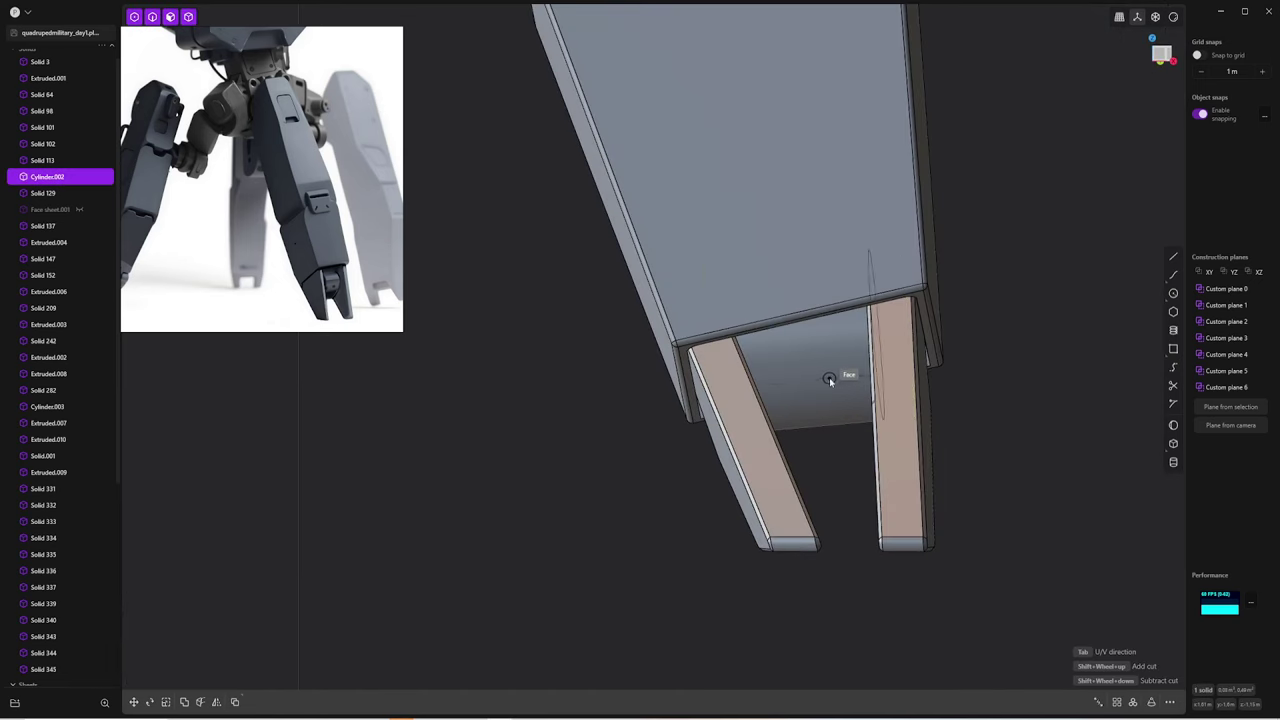
click(848, 386)
key(Escape)
Offset the hinge cylinder's end face
middle_drag(848, 470, 814, 362)
click(814, 360)
key(o)
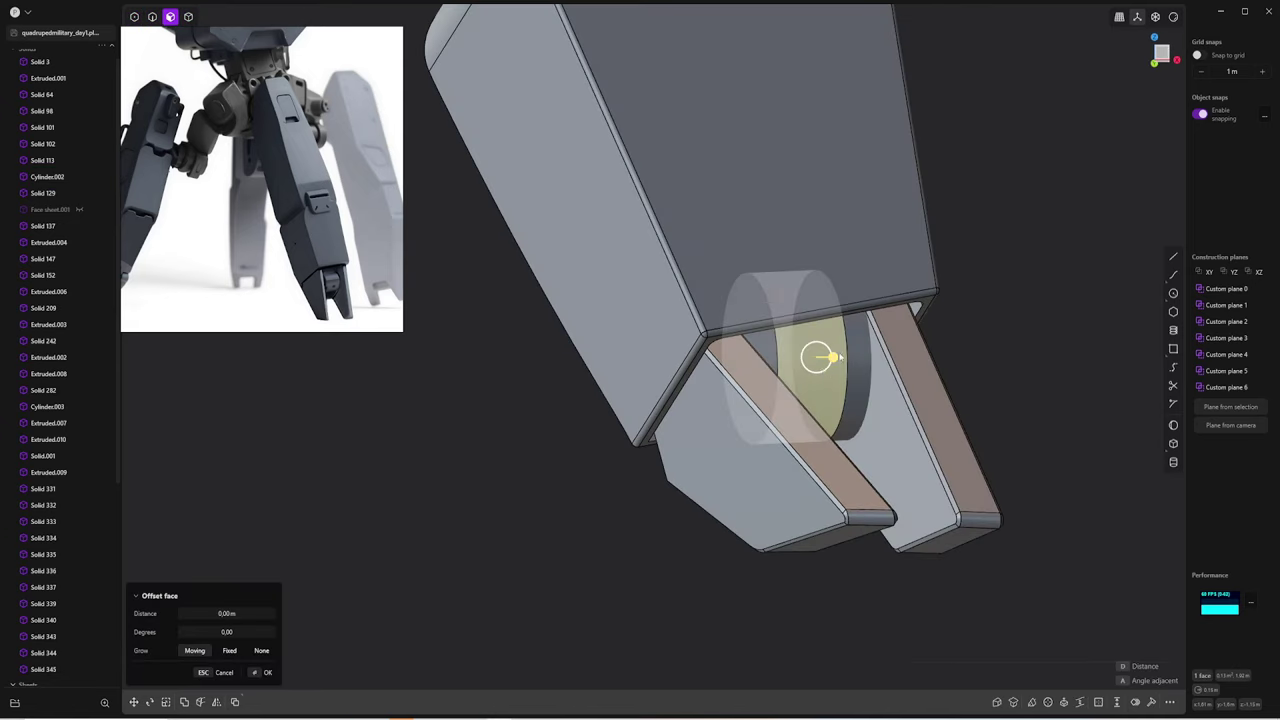
click(825, 357)
Round the hinge cylinder's two edges with a fillet
middle_drag(752, 277, 809, 371)
key(2)
click(812, 330)
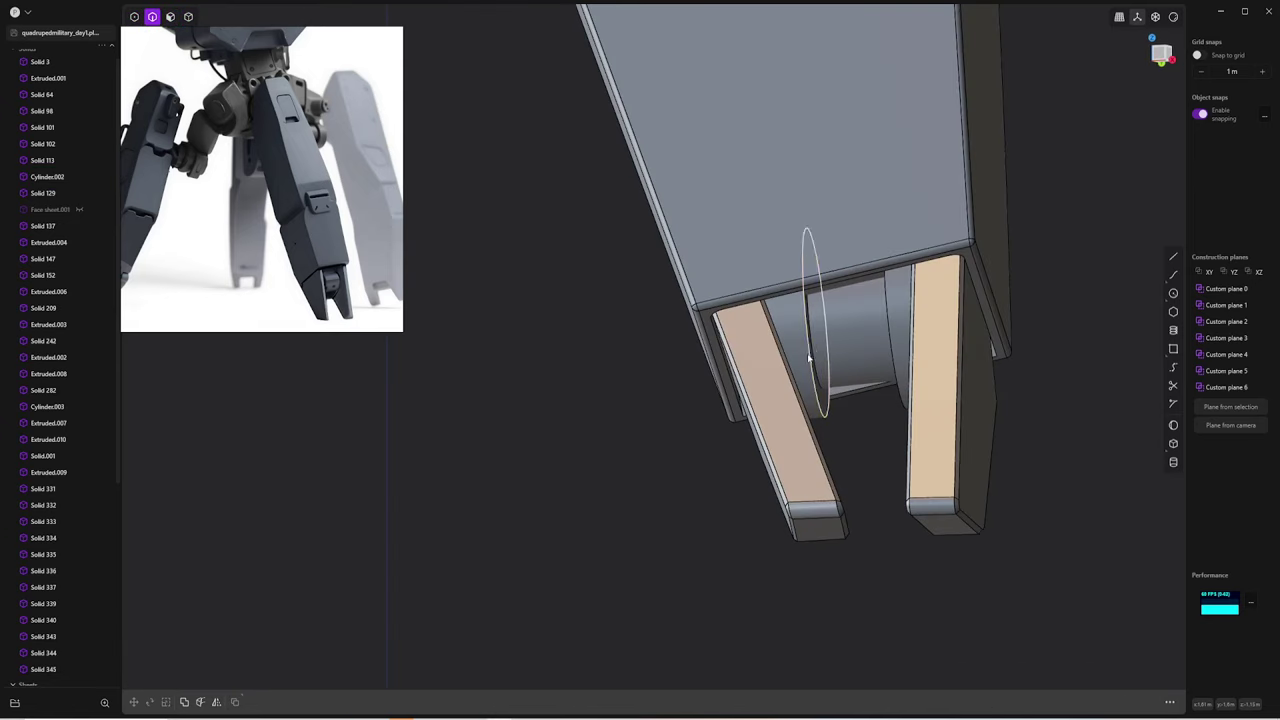
shift+click(890, 348)
key(f)
drag(890, 346, 901, 341)
key(4)
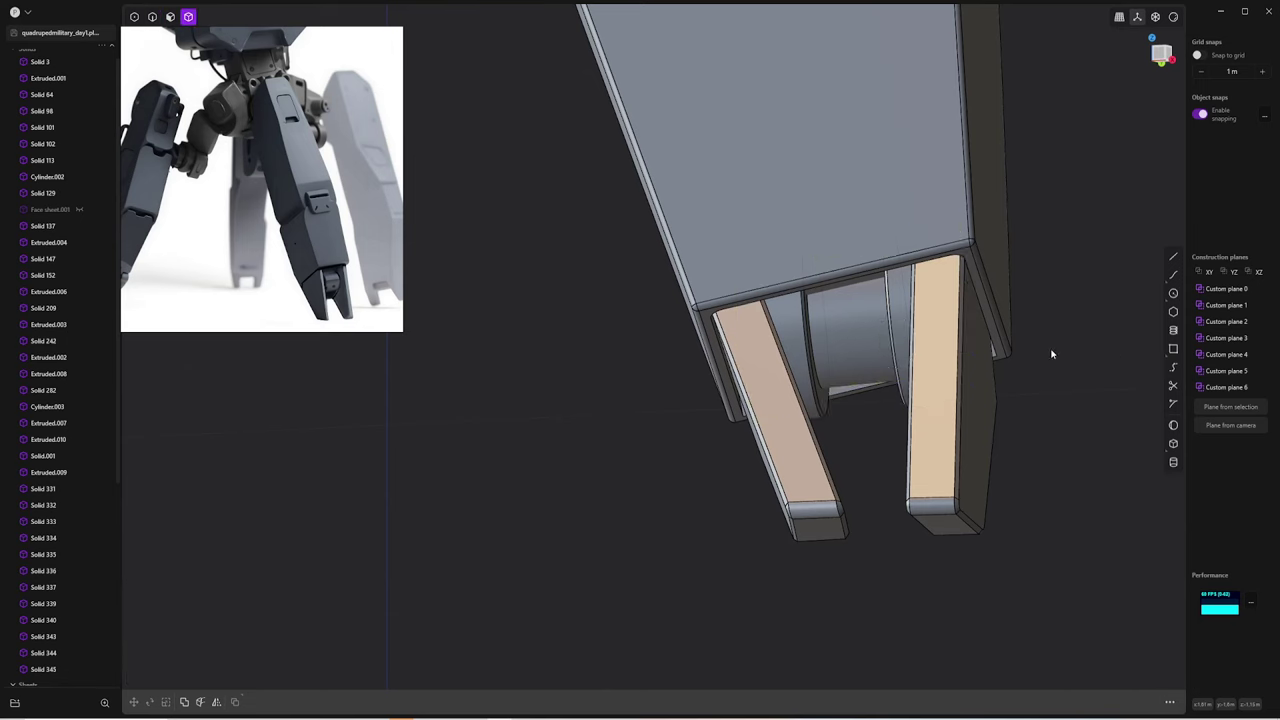
Fillet the claw prong edges by 0.00143 m
mouse_move(1051, 351)
middle_down()
mouse_move(1061, 388)
mouse_move(632, 352)
middle_up()
scroll(632, 352, up, 3)
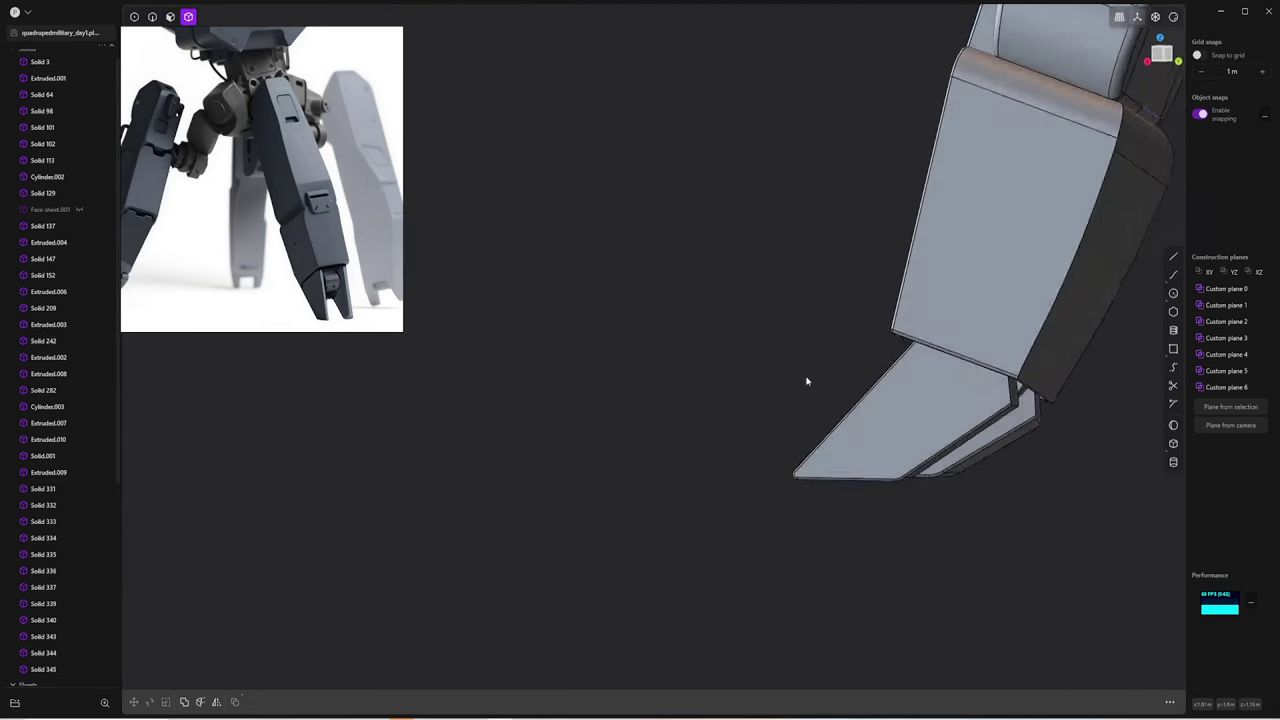
middle_drag(806, 377, 917, 399)
key(2)
click(900, 405)
key(f)
drag(892, 424, 889, 424)
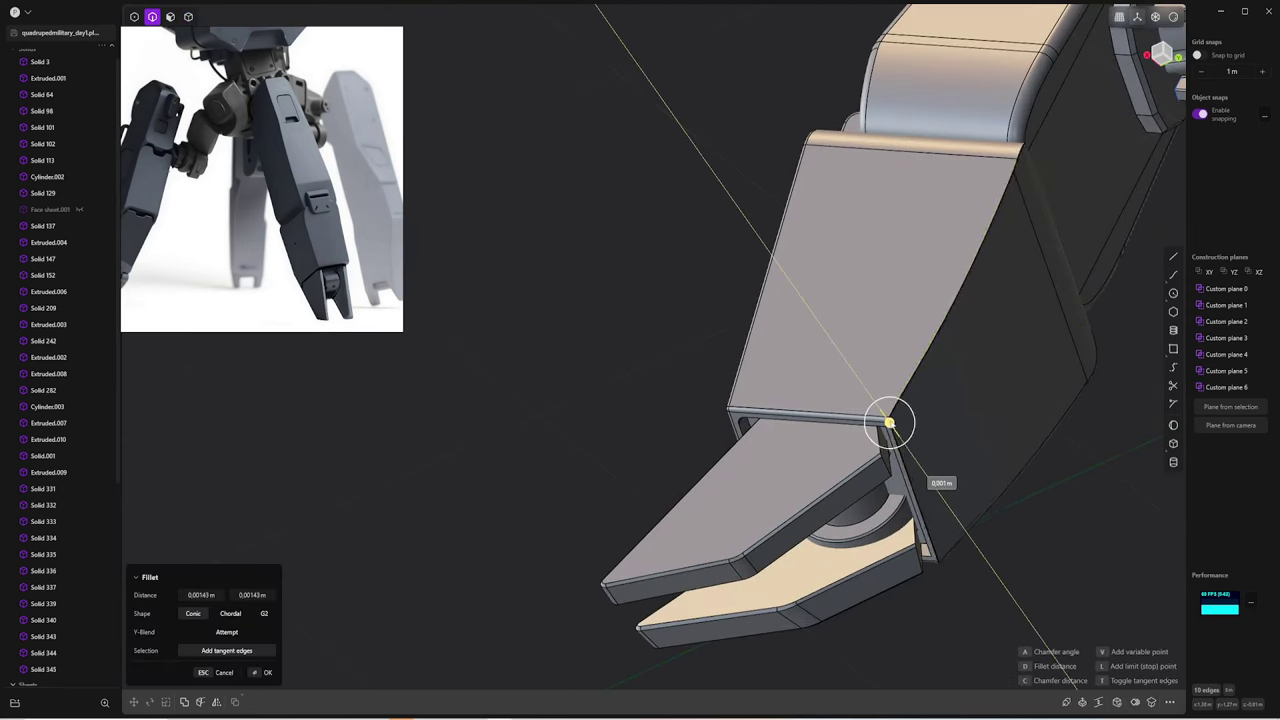
key(Return)
Offset the claw prong face outward by 0.00692 m
key(3)
click(771, 430)
mouse_move(1046, 486)
middle_down()
mouse_move(771, 430)
mouse_move(764, 366)
middle_up()
key(o)
scroll(733, 355, down, 5)
scroll(660, 395, up, 5)
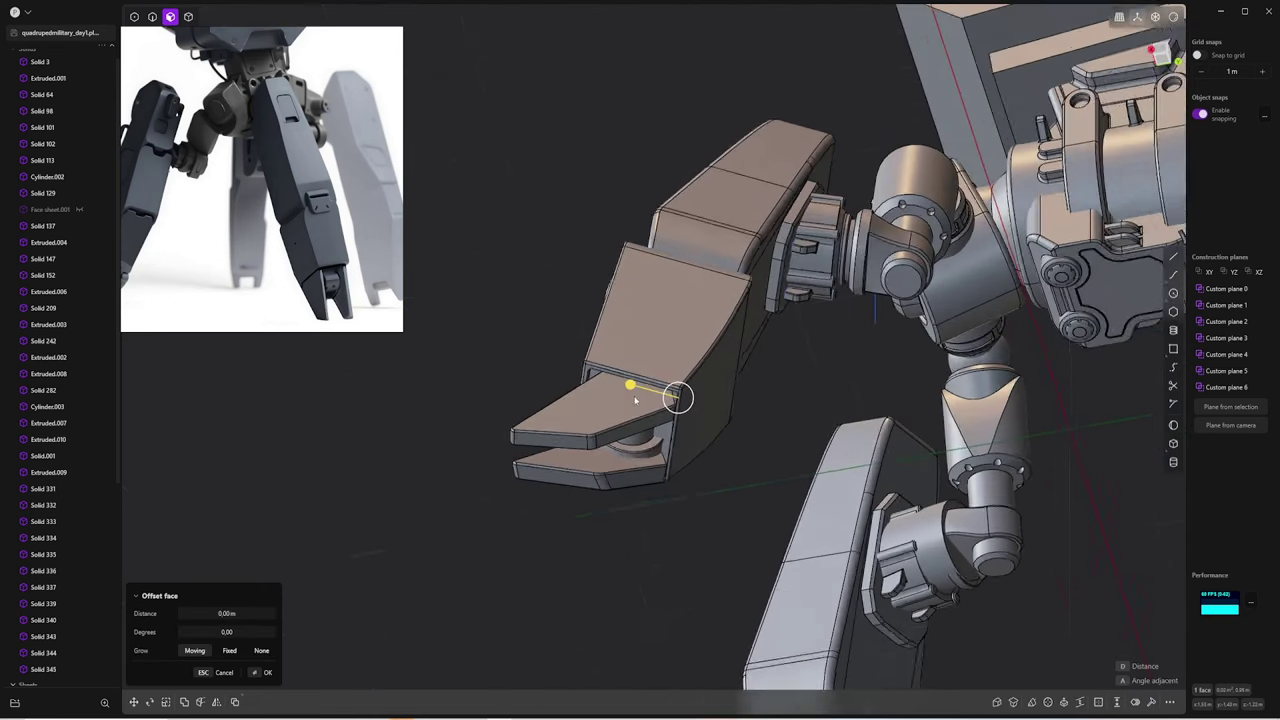
drag(640, 388, 655, 387)
key(Return)
mouse_move(650, 385)
middle_down()
mouse_move(806, 500)
mouse_move(791, 580)
mouse_move(748, 405)
mouse_move(826, 380)
middle_up()
key(4)
middle_drag(570, 389, 619, 386)
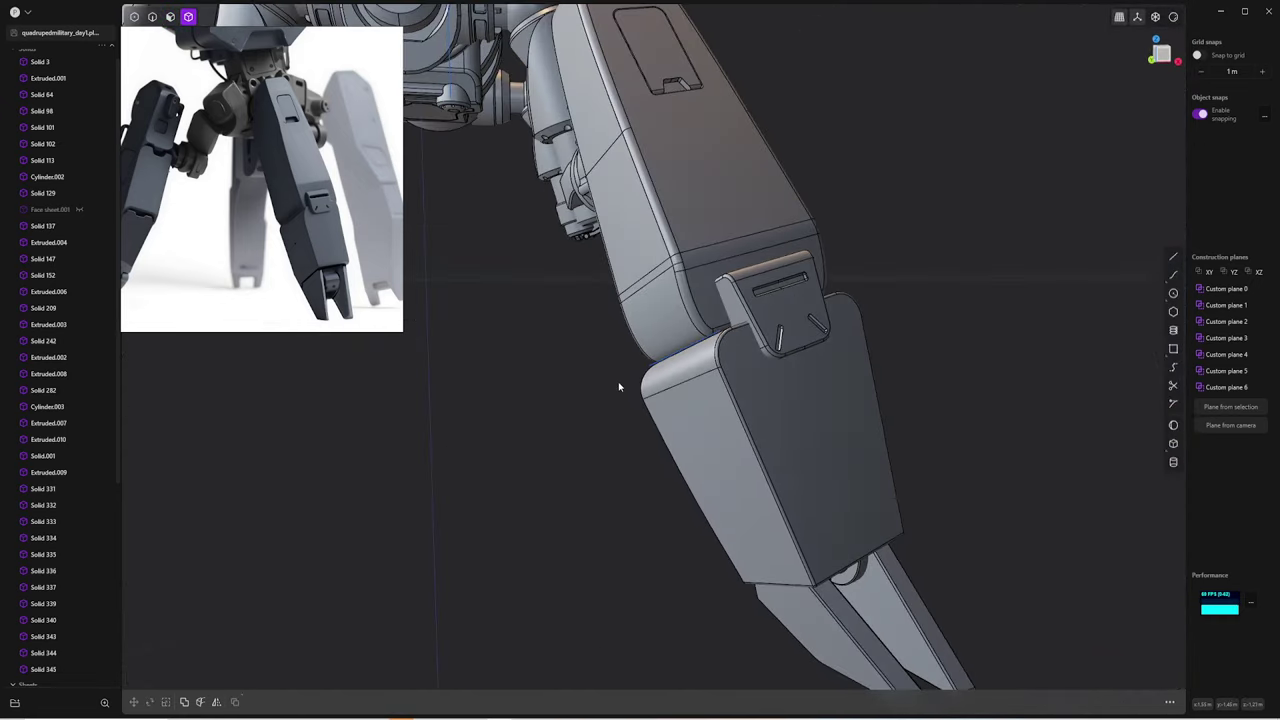
mouse_move(702, 435)
middle_down()
mouse_move(700, 397)
mouse_move(614, 391)
mouse_move(720, 349)
mouse_move(685, 316)
middle_up()
Extract the lower housing's front face outline as curves
key(3)
click(769, 356)
key(o)
key(Escape)
key(e)
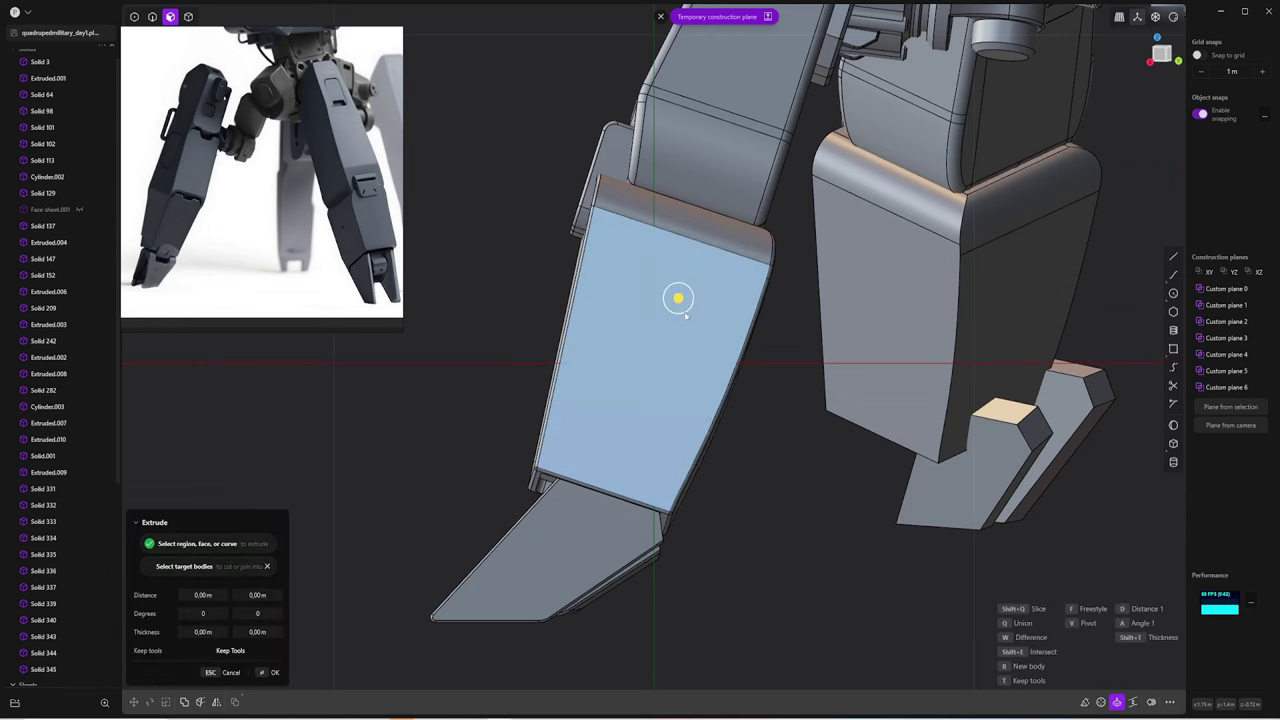
key(Escape)
key(2)
key(f)
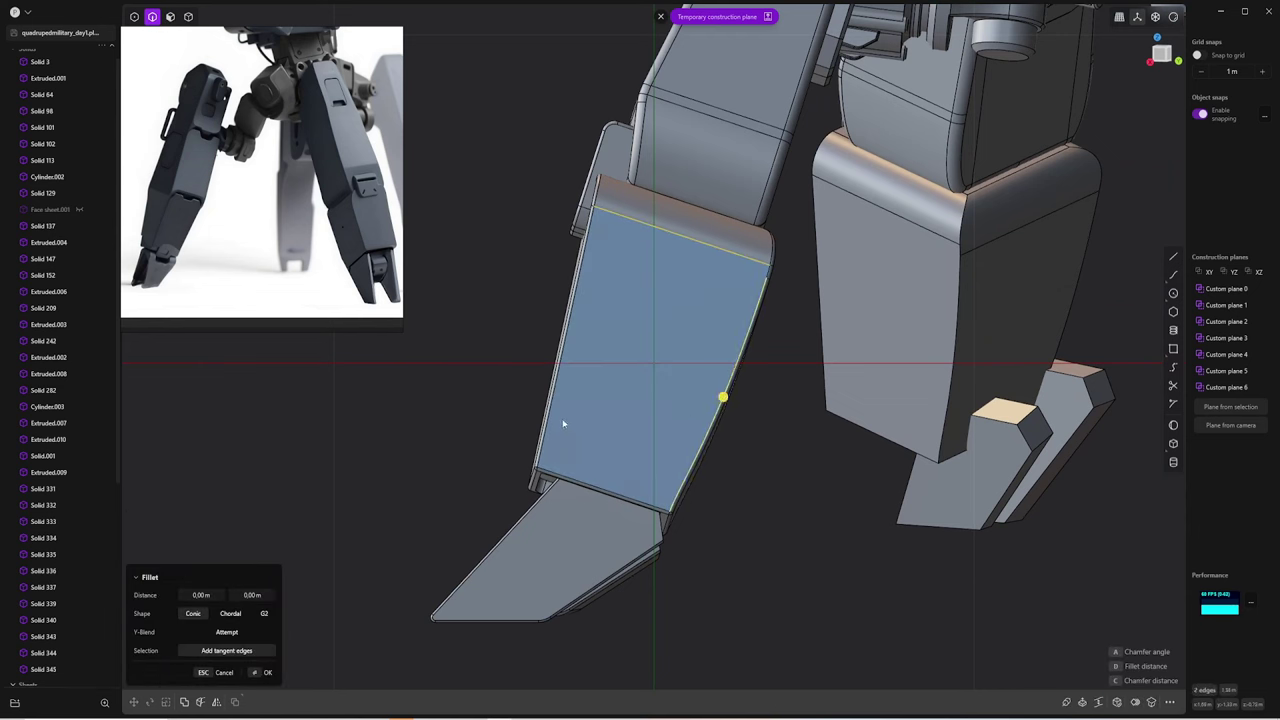
key(Escape)
key(o)
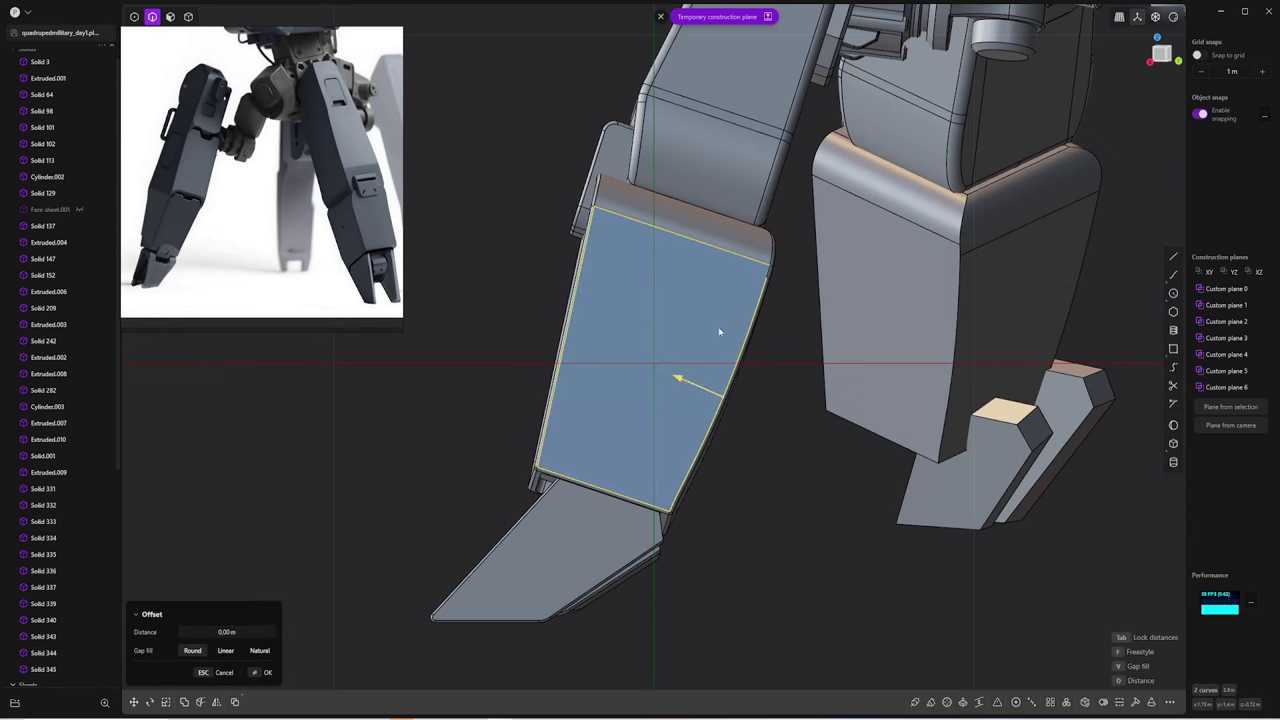
key(Escape)
key(f)
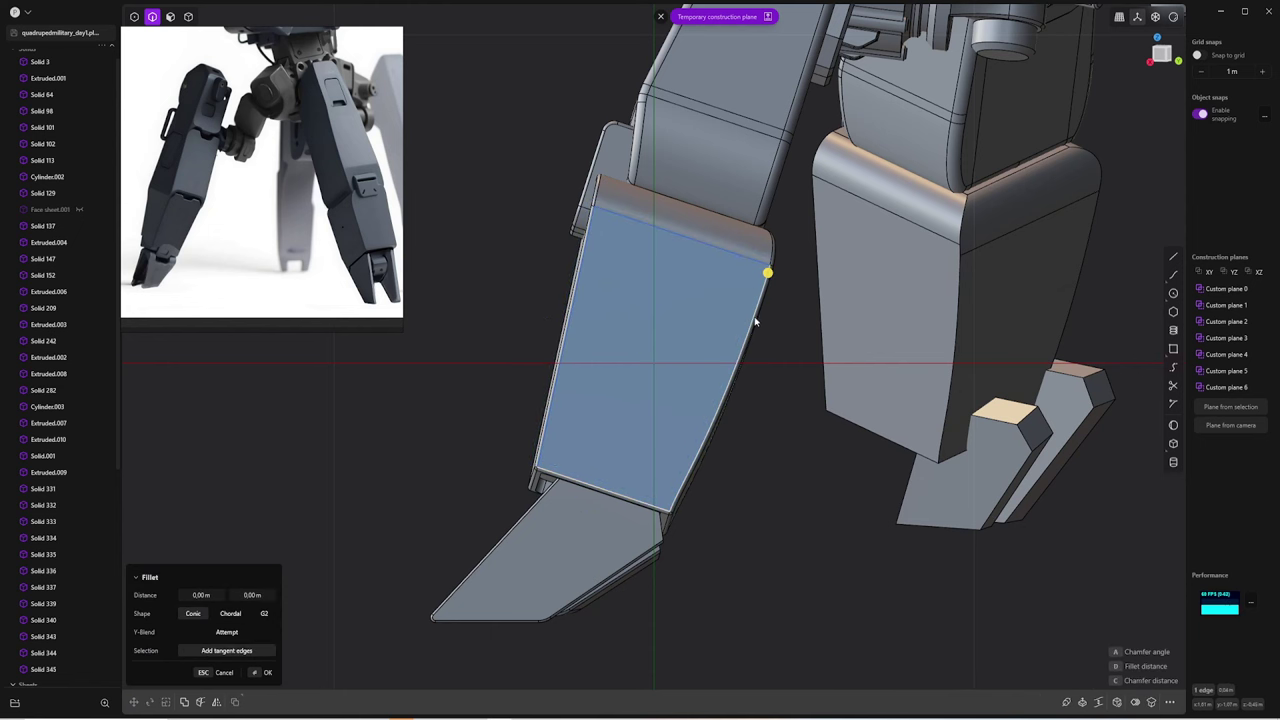
key(Escape)
key(Escape)
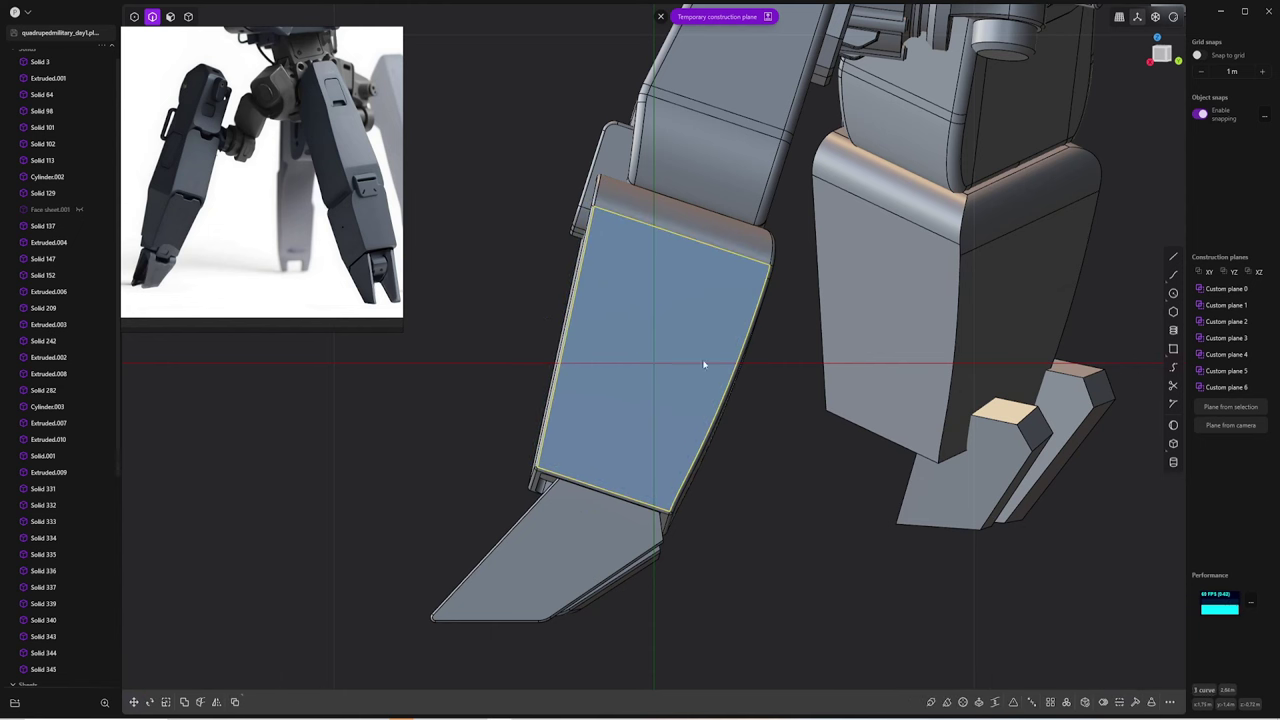
key(o)
key(Escape)
Scale the outline curve by about 0.858 inside the face and fillet its corners
key(s)
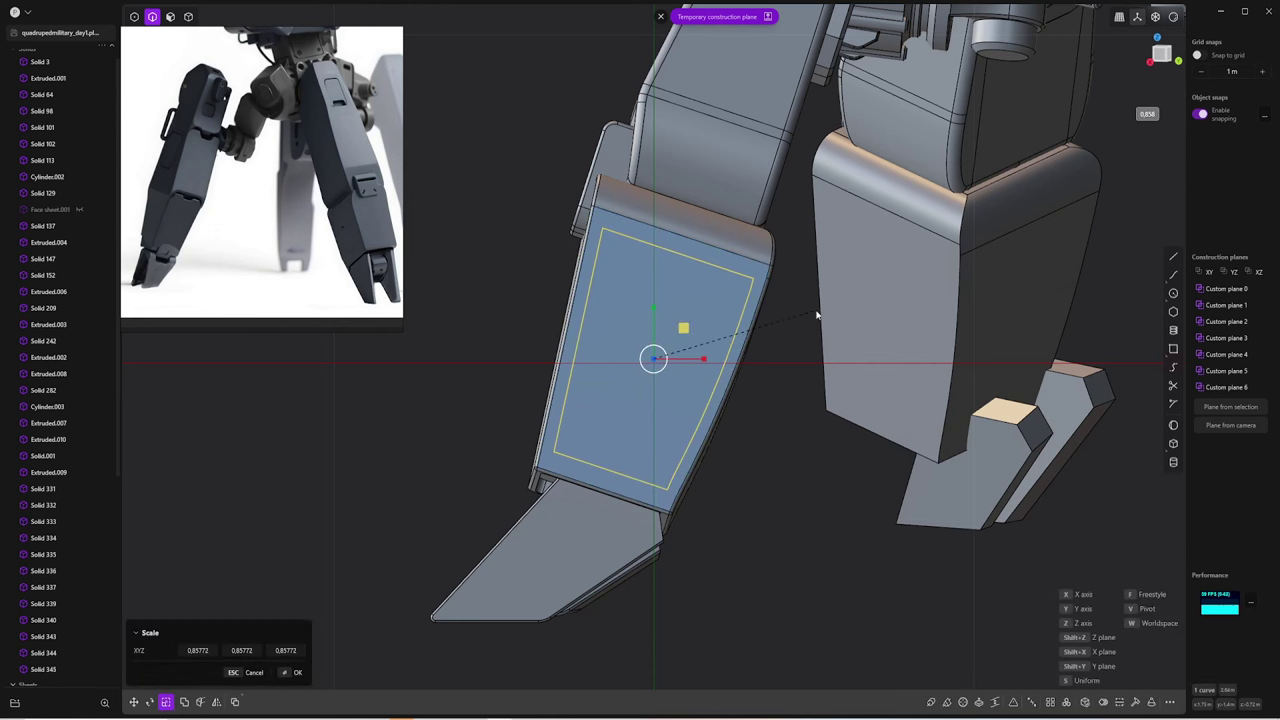
key(Return)
key(1)
scroll(610, 280, up, 2)
click(791, 273)
key(f)
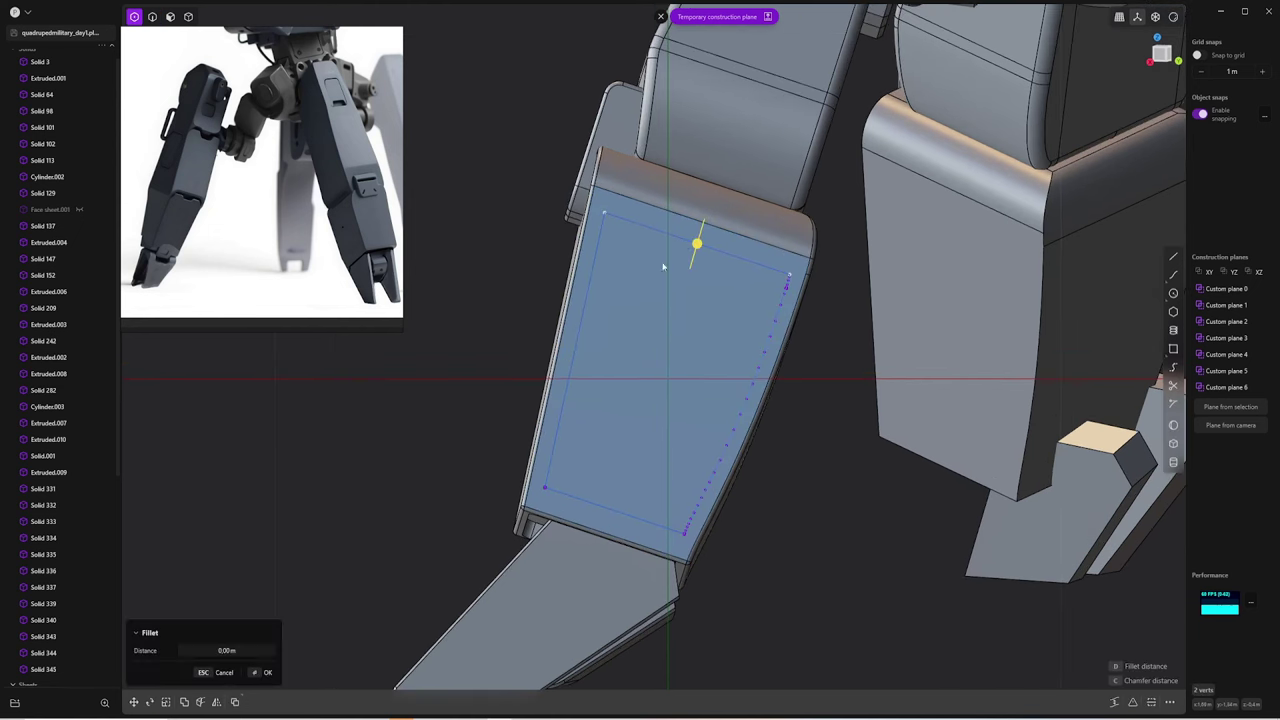
key(Return)
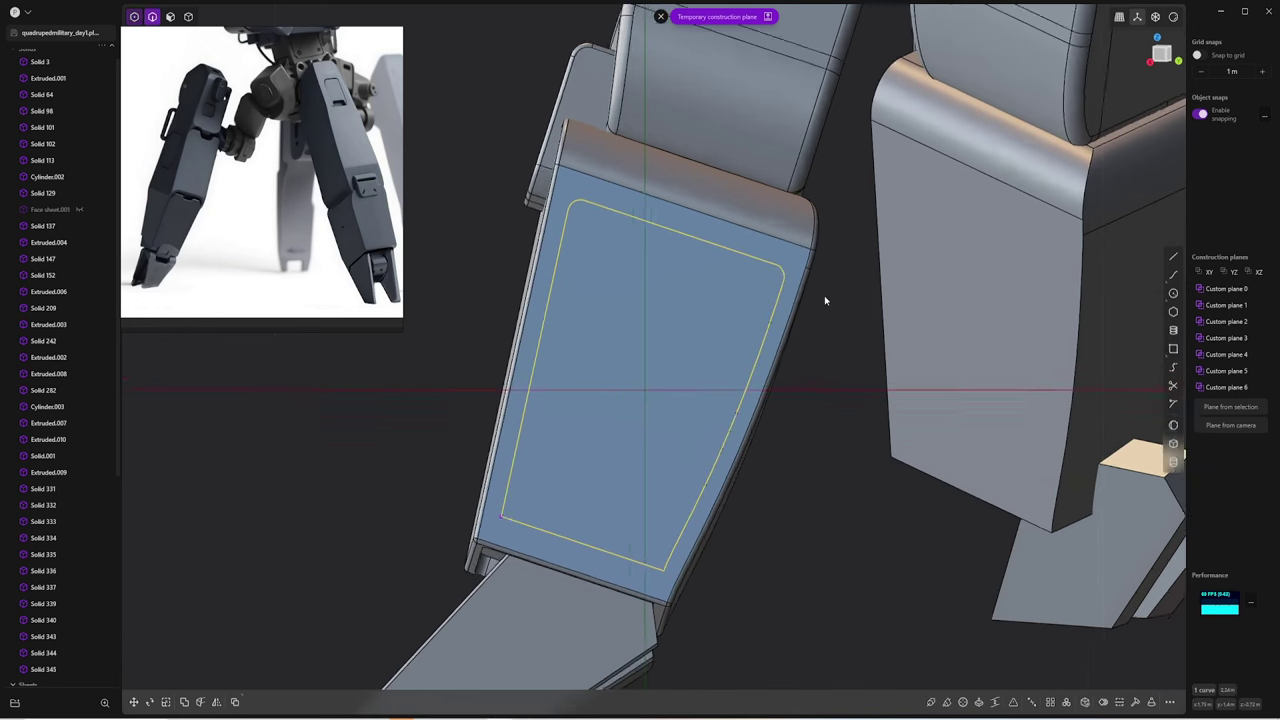
scroll(694, 380, down, 2)
scroll(656, 406, up, 2)
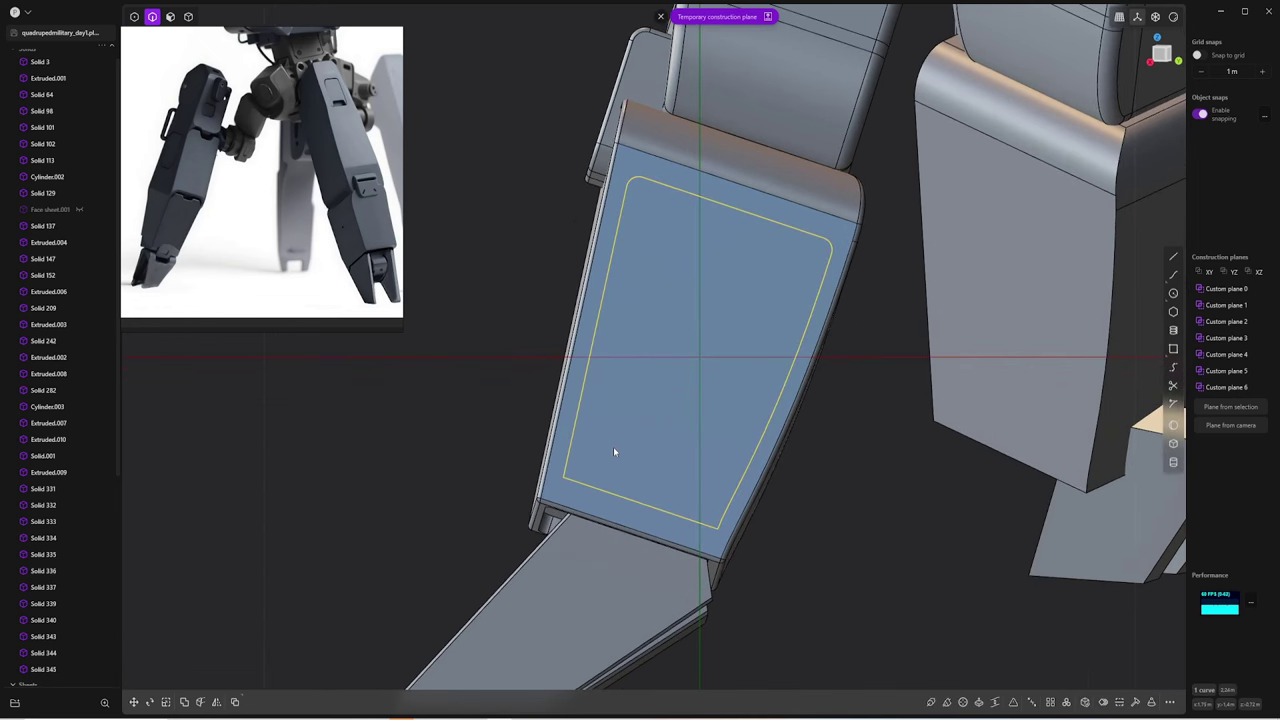
mouse_move(614, 452)
middle_down()
mouse_move(600, 471)
mouse_move(634, 400)
mouse_move(744, 405)
mouse_move(703, 391)
mouse_move(723, 366)
mouse_move(714, 257)
middle_up()
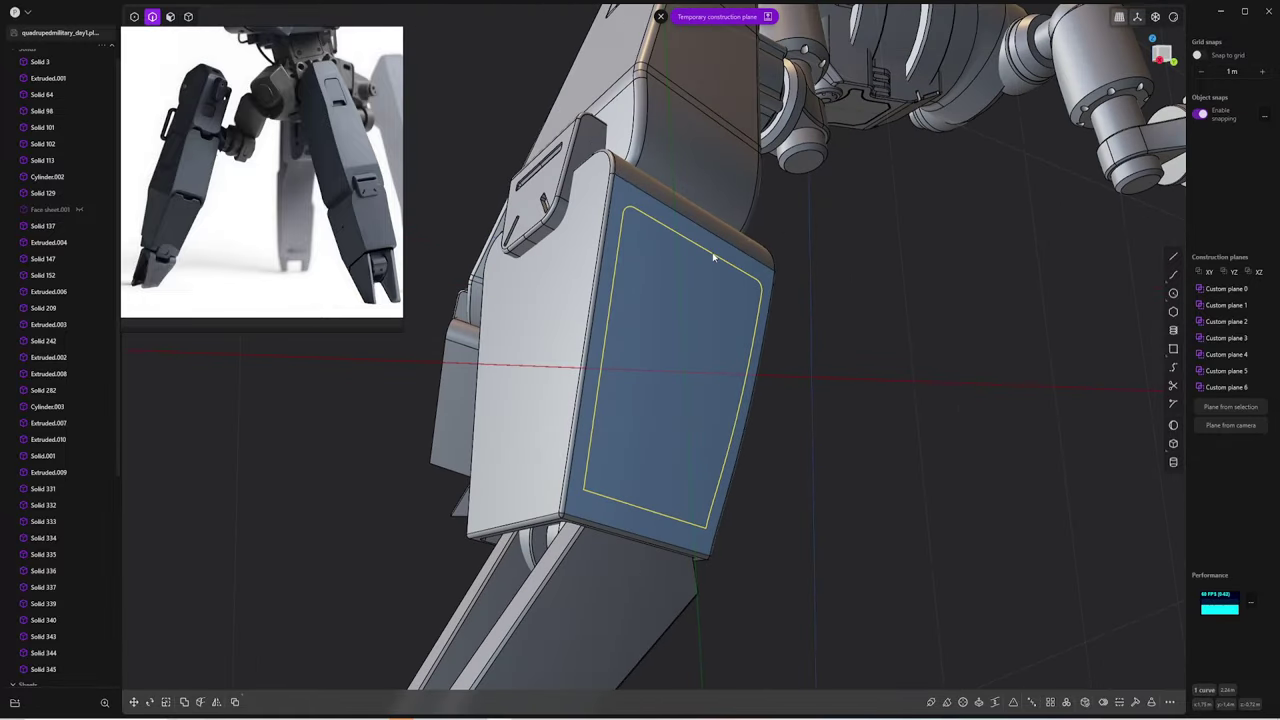
Sweep a 0.005 m pipe along the rounded outline to cut the groove into the housing
key(o)
key(Escape)
key(g)
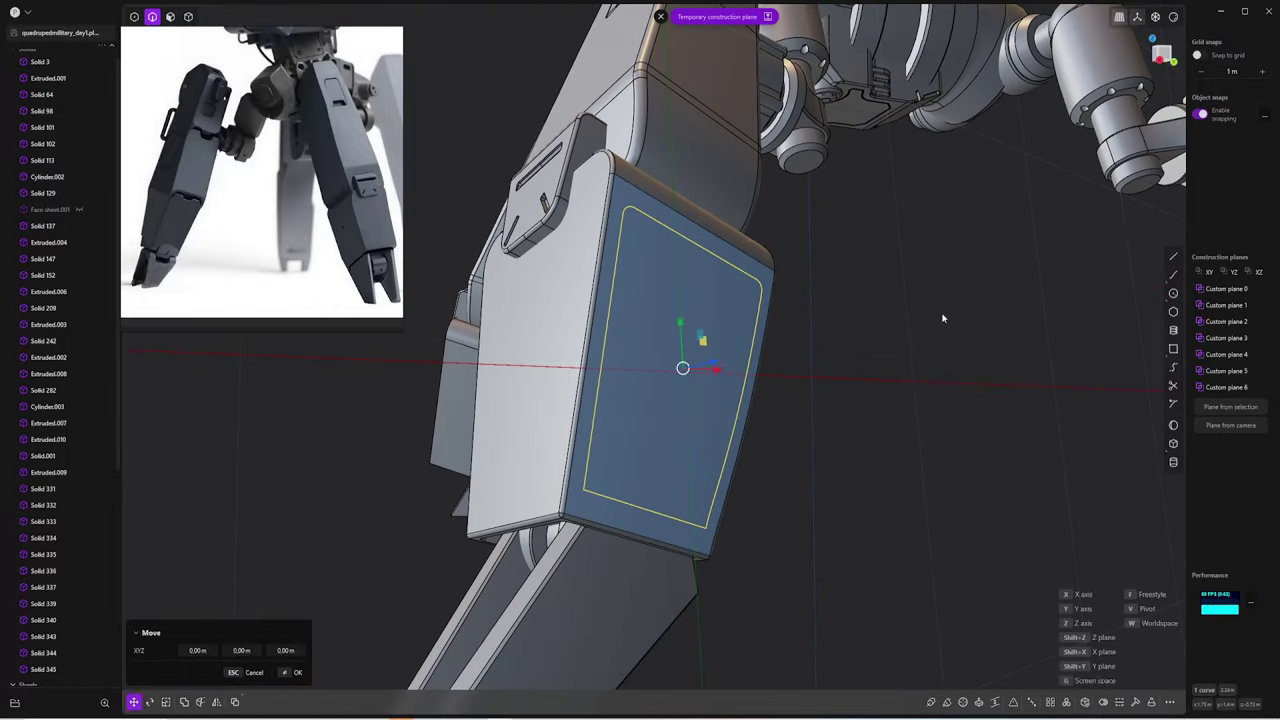
key(Escape)
mouse_move(983, 316)
middle_down()
mouse_move(866, 320)
mouse_move(815, 295)
mouse_move(860, 600)
middle_up()
key(o)
key(Escape)
key(g)
key(Escape)
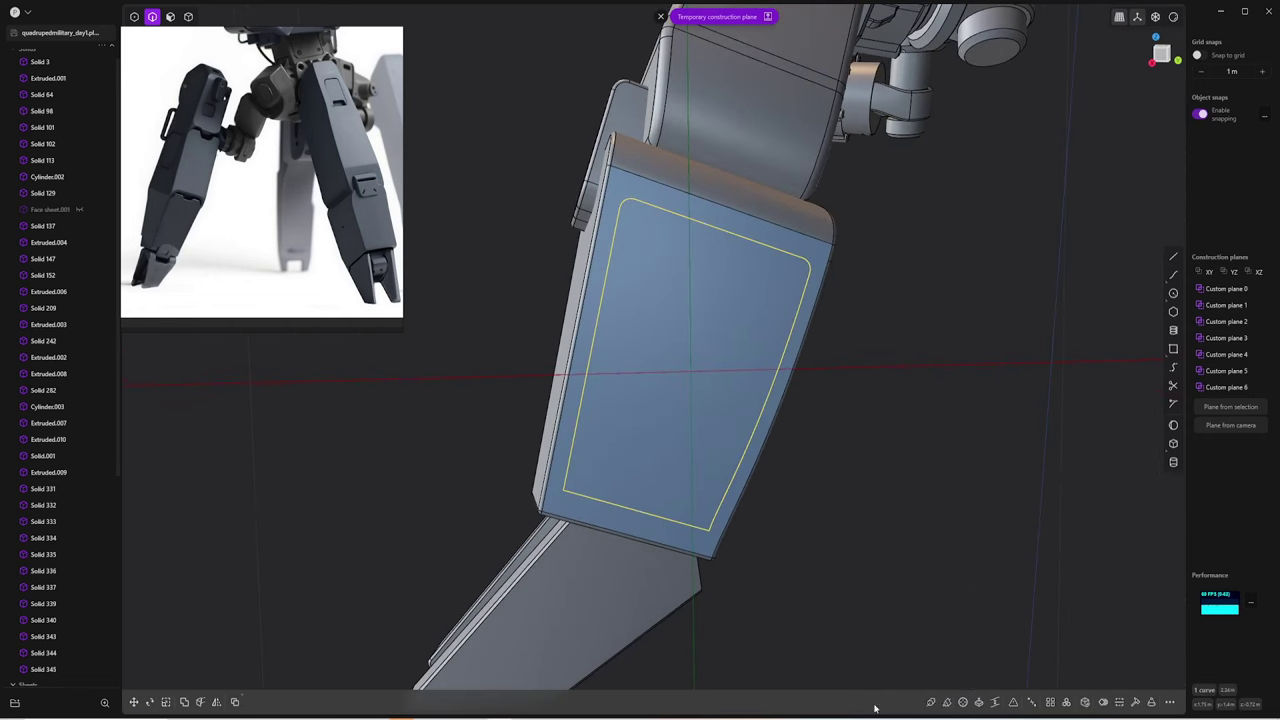
click(931, 702)
middle_drag(749, 417, 636, 408)
mouse_move(554, 390)
middle_down()
mouse_move(663, 400)
mouse_move(600, 420)
middle_up()
scroll(663, 400, up, 3)
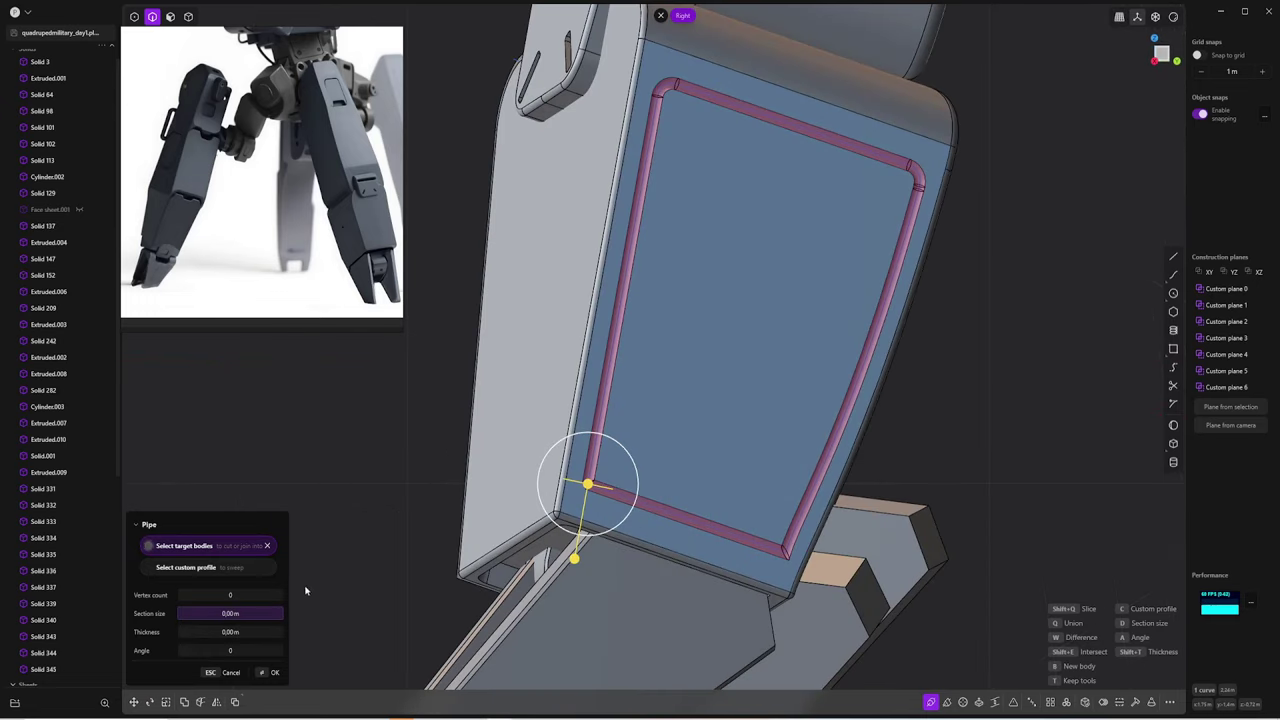
scroll(1113, 566, down, 5)
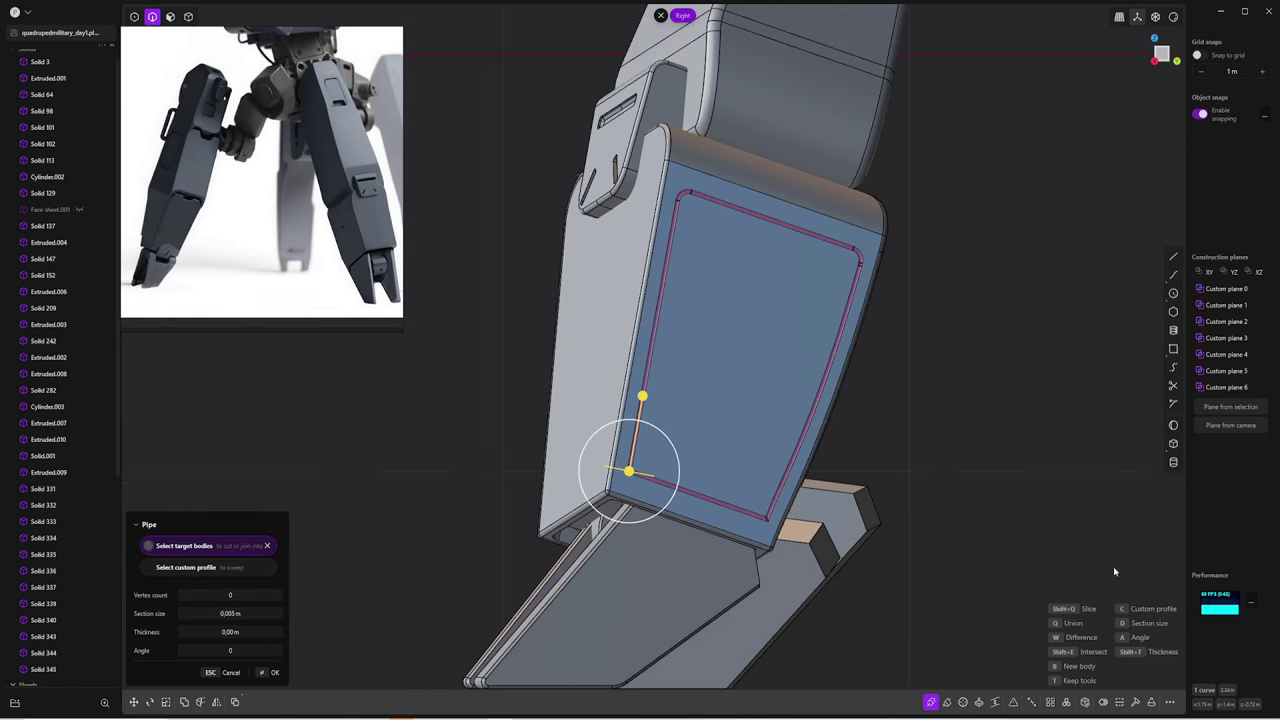
key(Return)
middle_drag(1113, 566, 951, 346)
Select the new groove edge and orbit to inspect it and the thigh above
key(Escape)
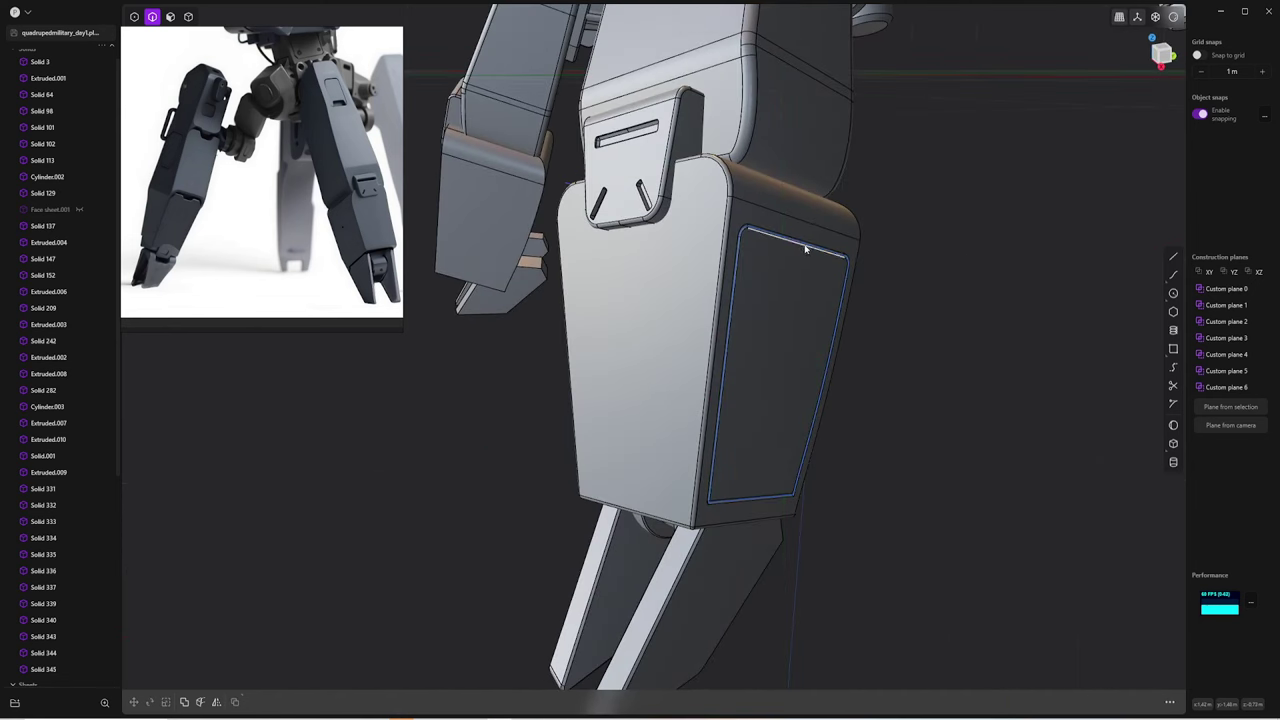
click(805, 248)
middle_drag(909, 294, 835, 422)
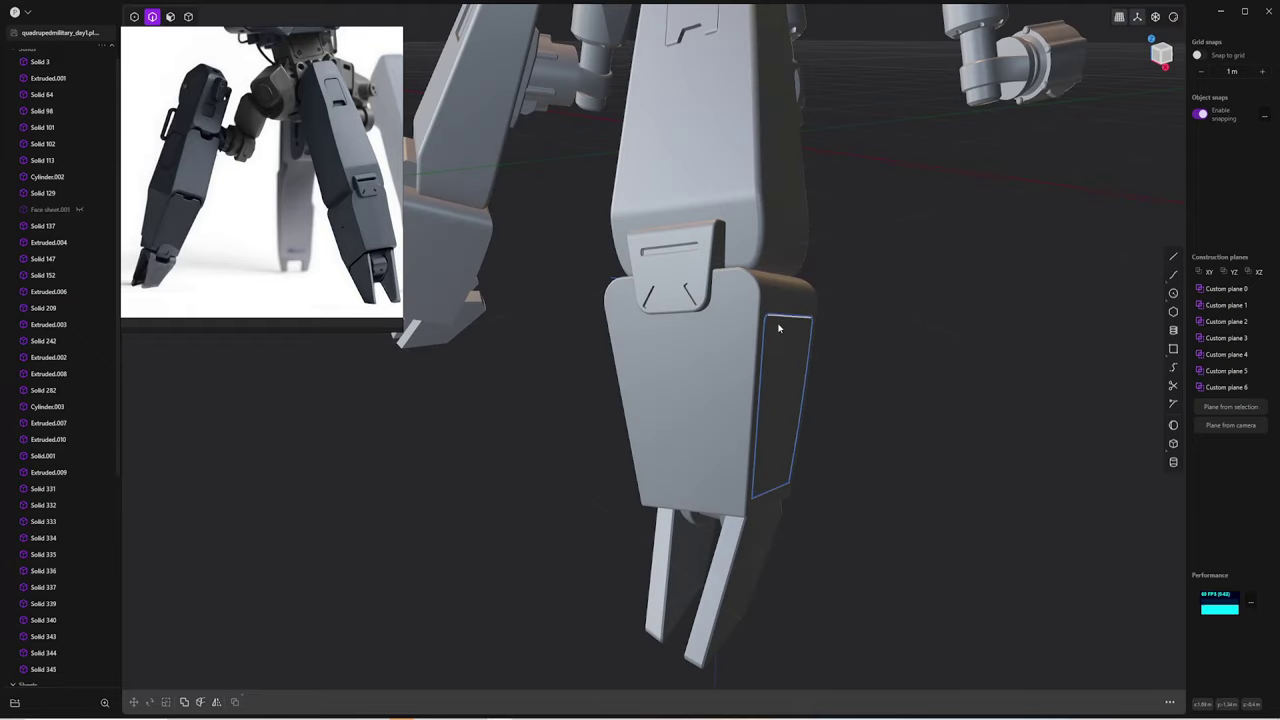
mouse_move(798, 328)
middle_down()
mouse_move(863, 323)
mouse_move(803, 469)
mouse_move(517, 363)
mouse_move(650, 386)
mouse_move(670, 430)
mouse_move(649, 478)
mouse_move(811, 423)
mouse_move(917, 420)
mouse_move(741, 325)
mouse_move(672, 358)
middle_up()
key(3)
key(4)
scroll(760, 318, up, 2)
scroll(775, 313, up, 3)
scroll(797, 307, up, 3)
key(2)
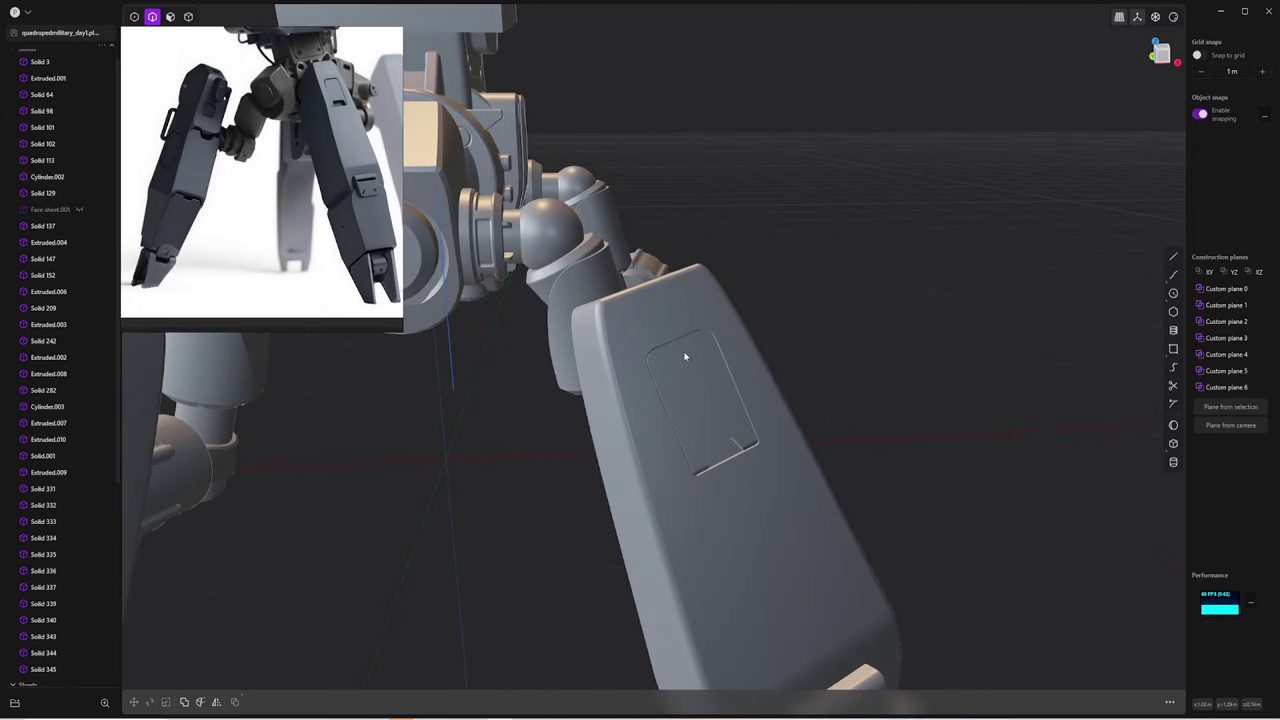
Select the recessed panel edge and start a fillet on it, then cancel
click(690, 338)
key(f)
click(1231, 407)
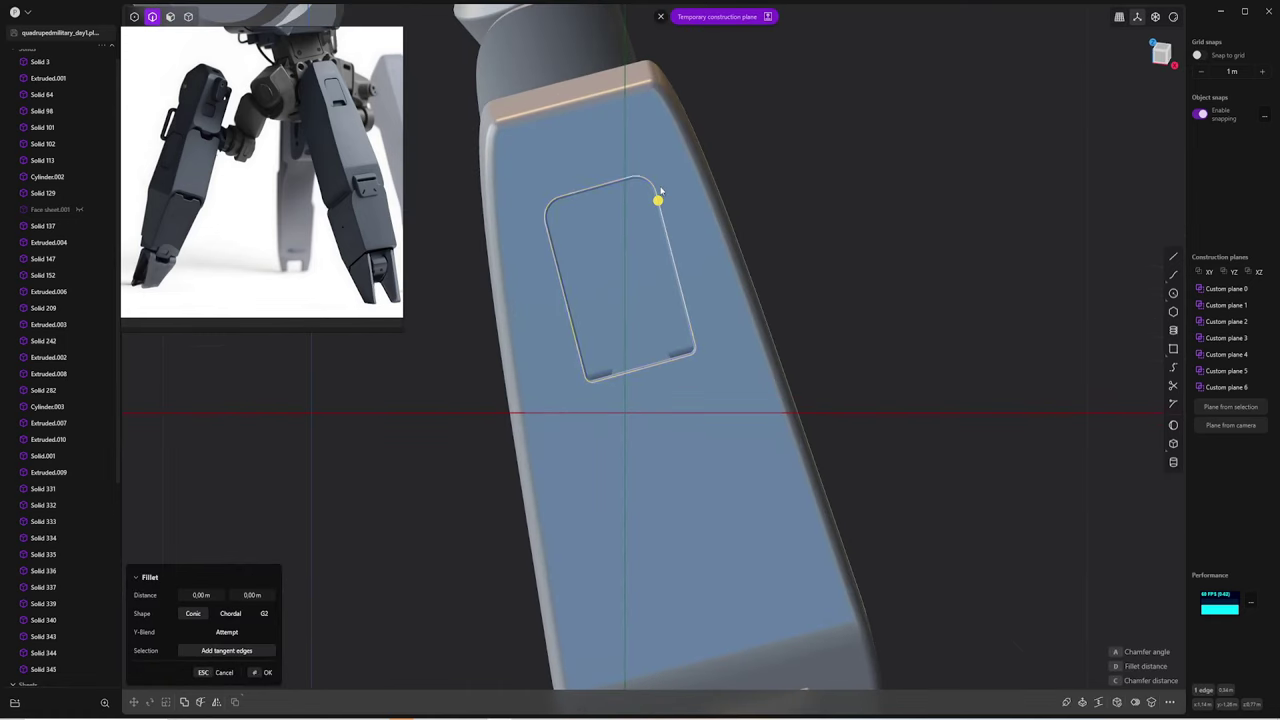
key(Escape)
middle_drag(703, 283, 778, 233)
Offset the panel outline and extrude the inset frame slightly outward
key(o)
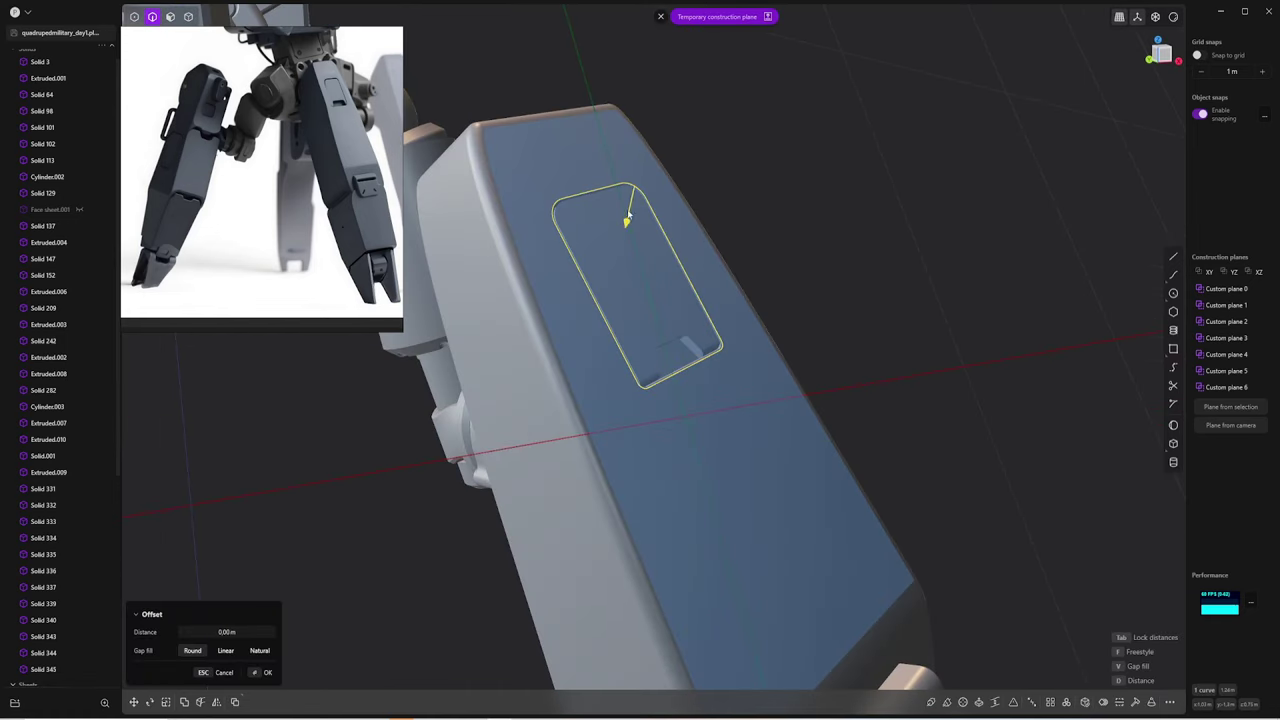
click(629, 207)
key(e)
middle_drag(629, 207, 654, 131)
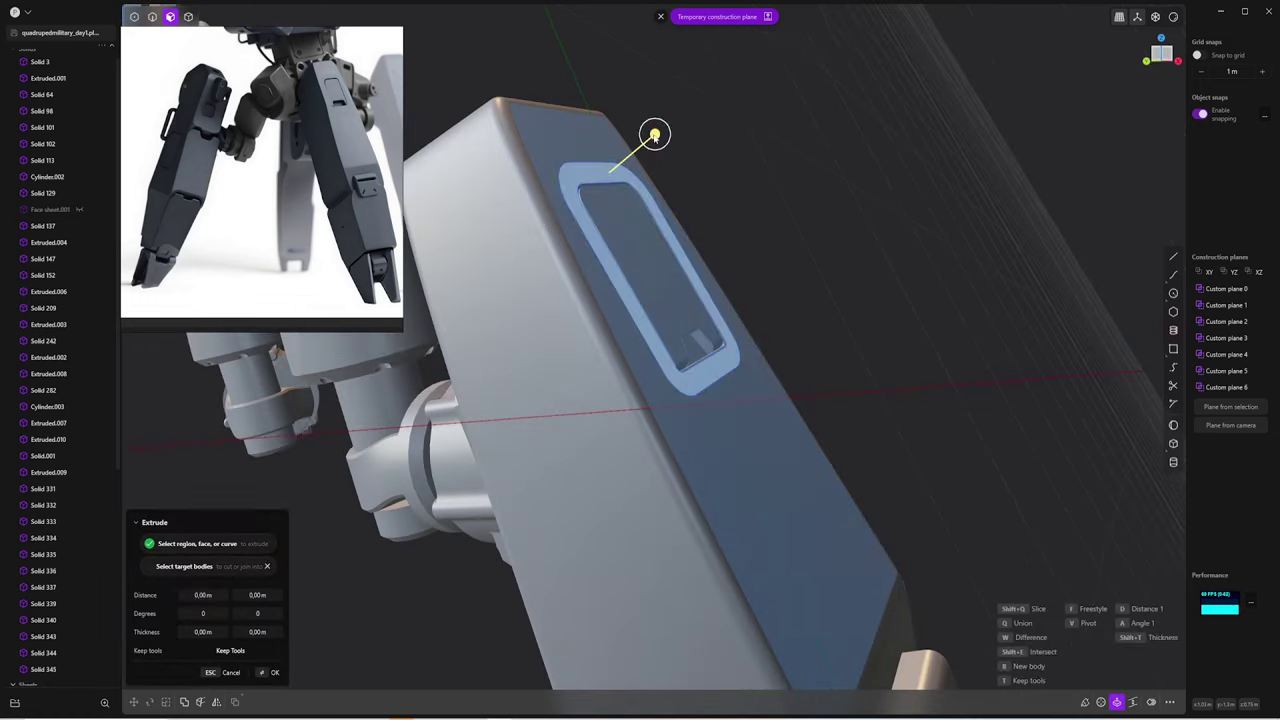
drag(654, 131, 661, 130)
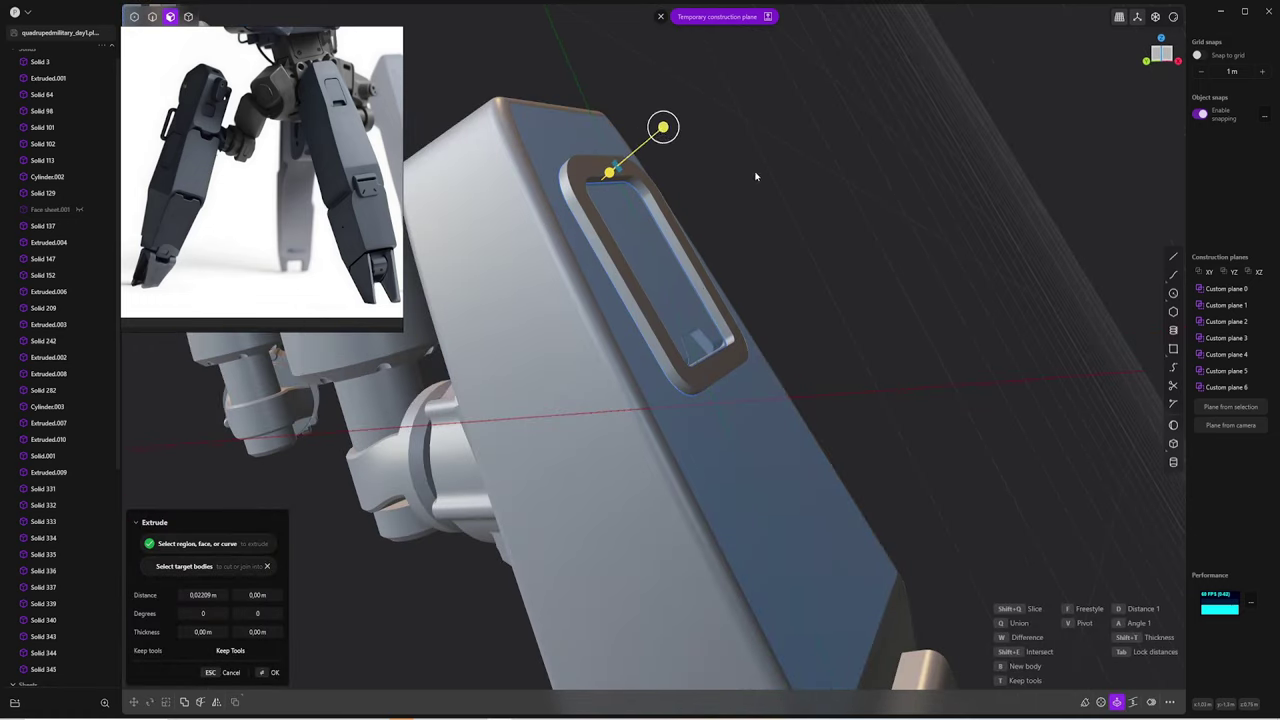
key(Return)
mouse_move(755, 177)
middle_down()
mouse_move(800, 220)
mouse_move(853, 203)
middle_up()
middle_drag(730, 196, 680, 248)
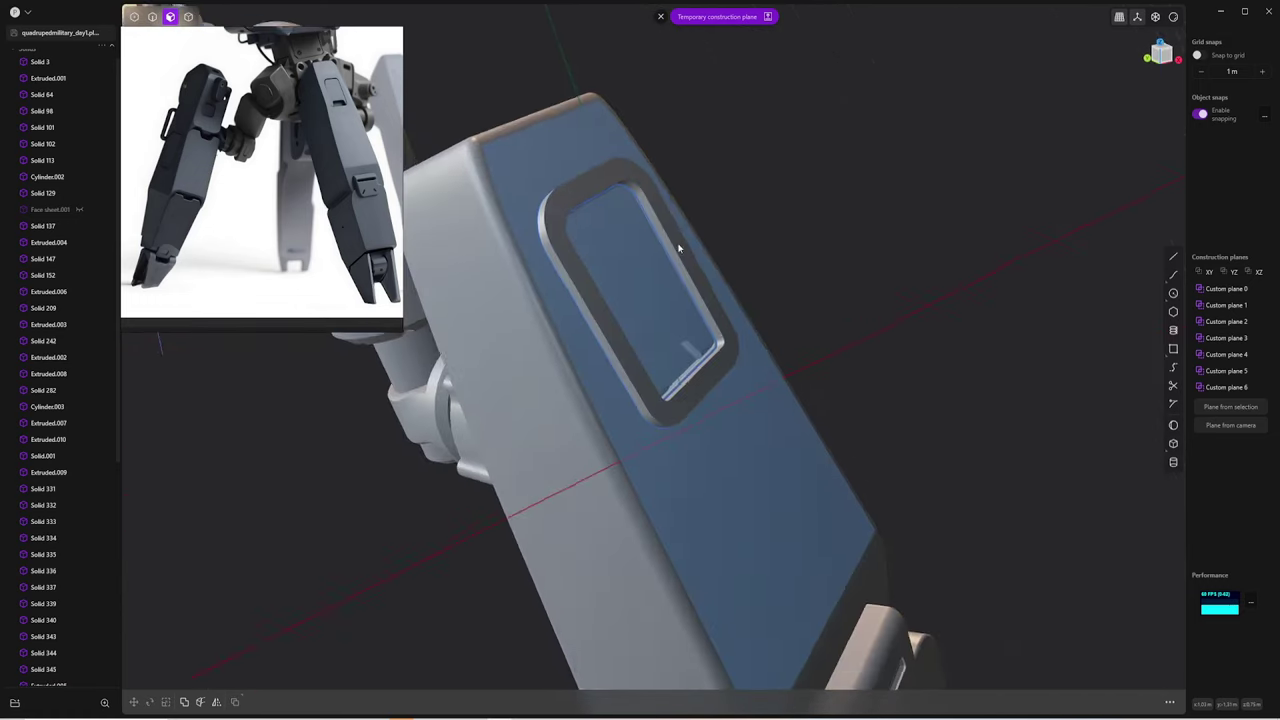
Cancel the extra extrude and orbit out to the whole mech in solid selection
key(e)
key(Escape)
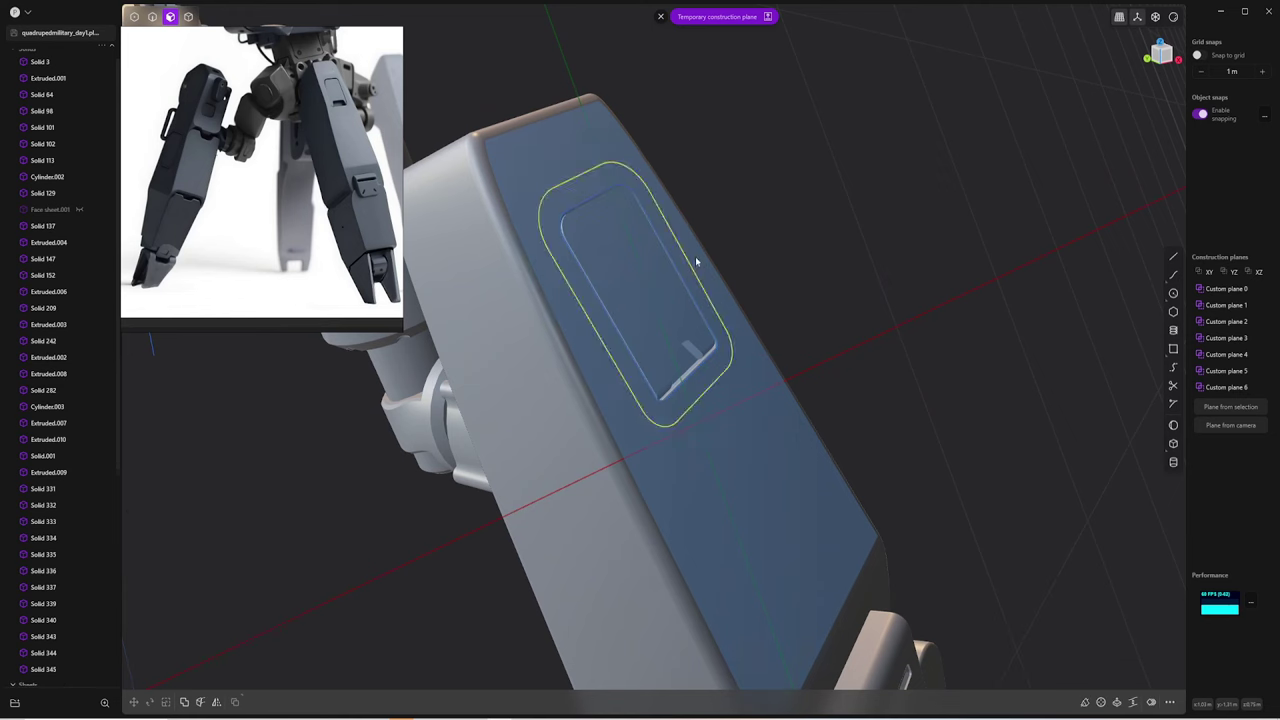
key(Escape)
middle_drag(706, 362, 641, 392)
Isolate the joint housing and mounting plate Extruded.010 and union them into one solid
scroll(641, 392, down, 3)
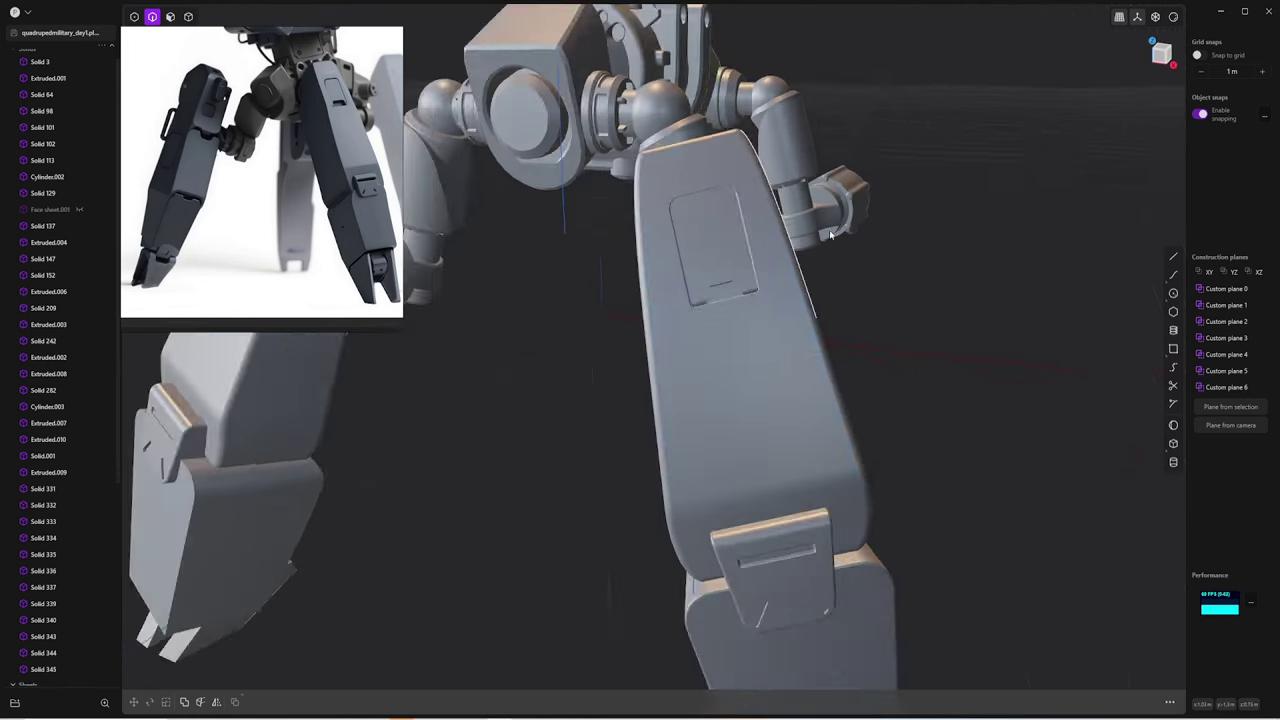
key(4)
scroll(641, 392, up, 3)
scroll(645, 375, up, 3)
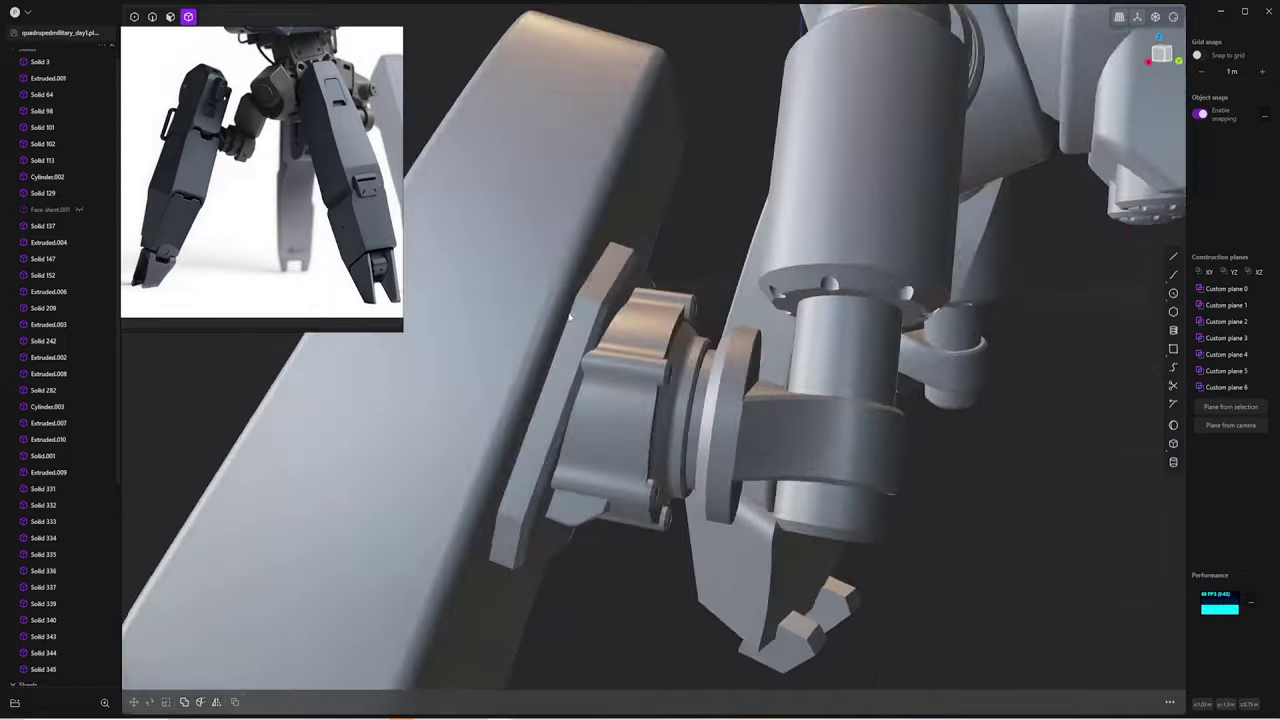
scroll(655, 340, up, 2)
click(659, 328)
key(slash)
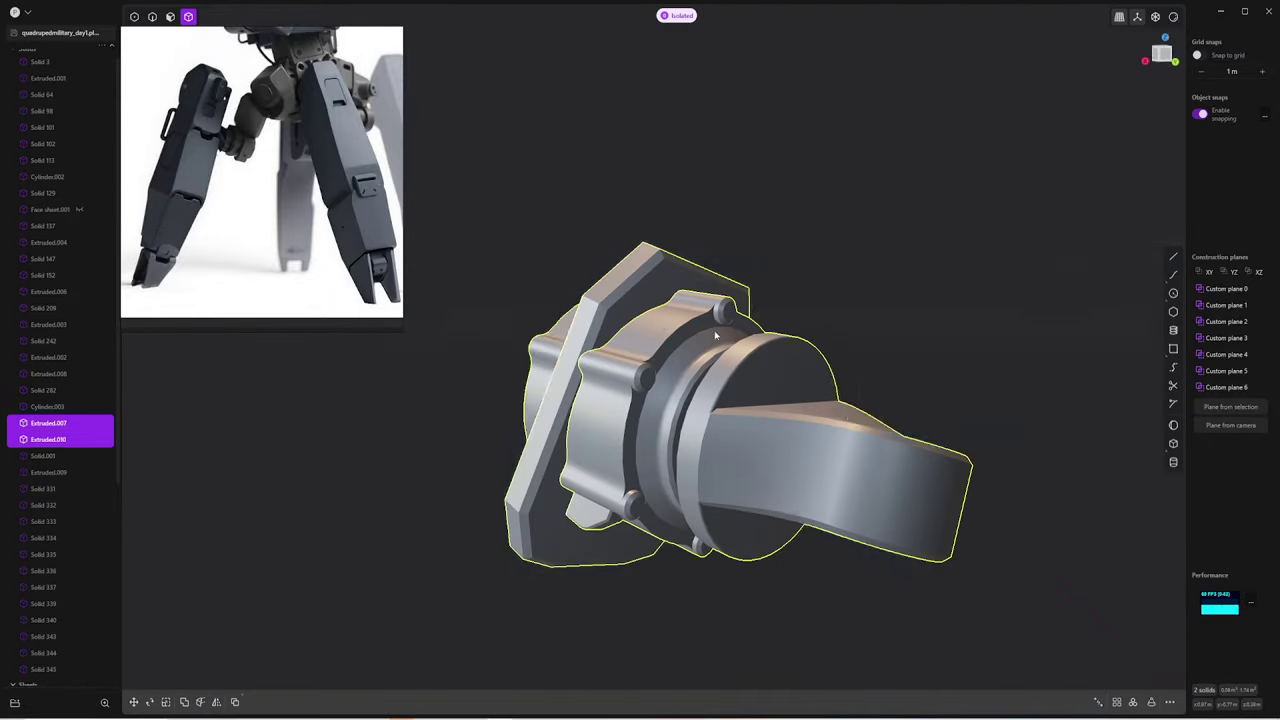
mouse_move(659, 328)
middle_down()
mouse_move(523, 342)
mouse_move(581, 274)
mouse_move(729, 229)
mouse_move(595, 309)
mouse_move(715, 265)
middle_up()
click(523, 342)
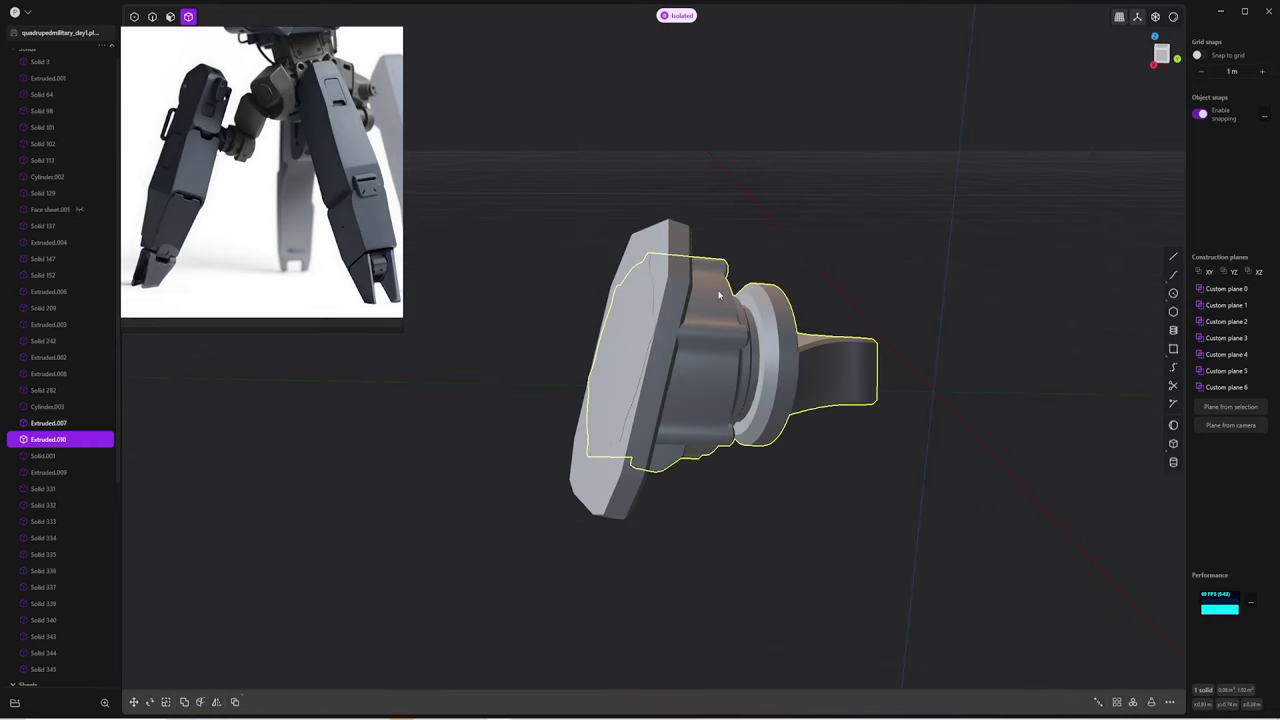
shift+click(715, 265)
key(shift+b)
key(Return)
Fillet the mounting plate's outer edges all around
scroll(793, 294, up, 3)
key(2)
key(f)
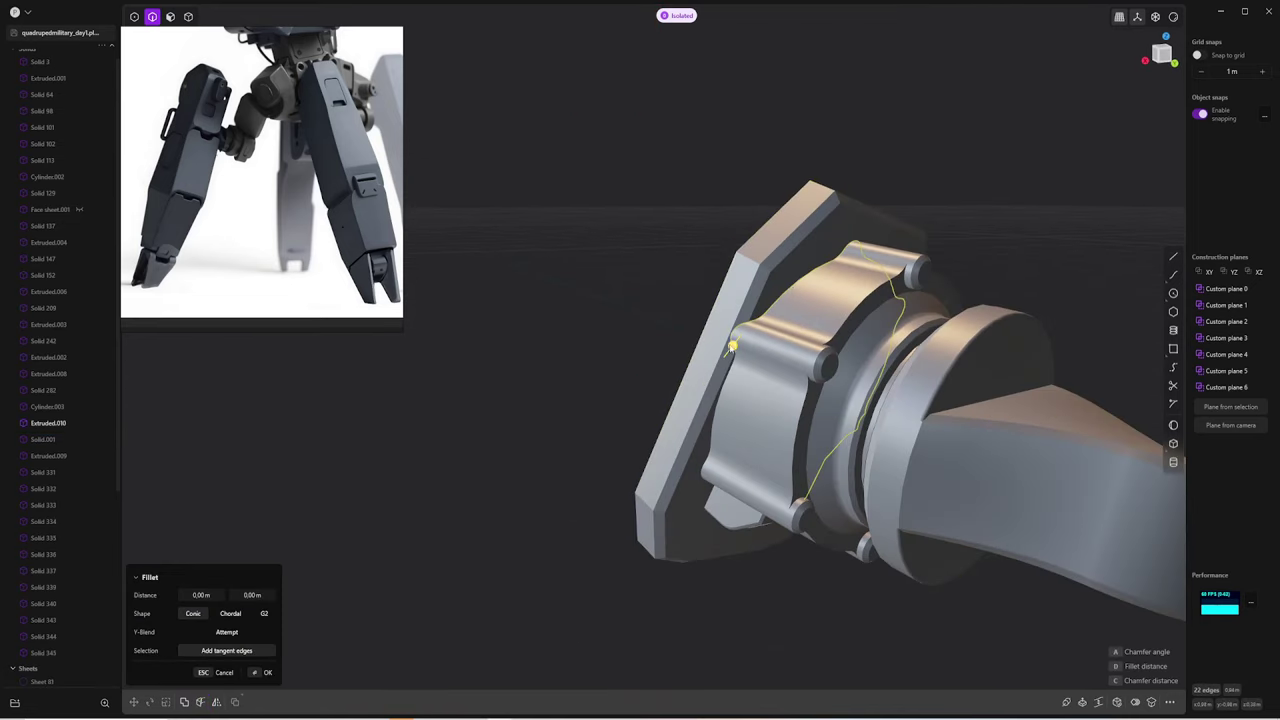
click(732, 348)
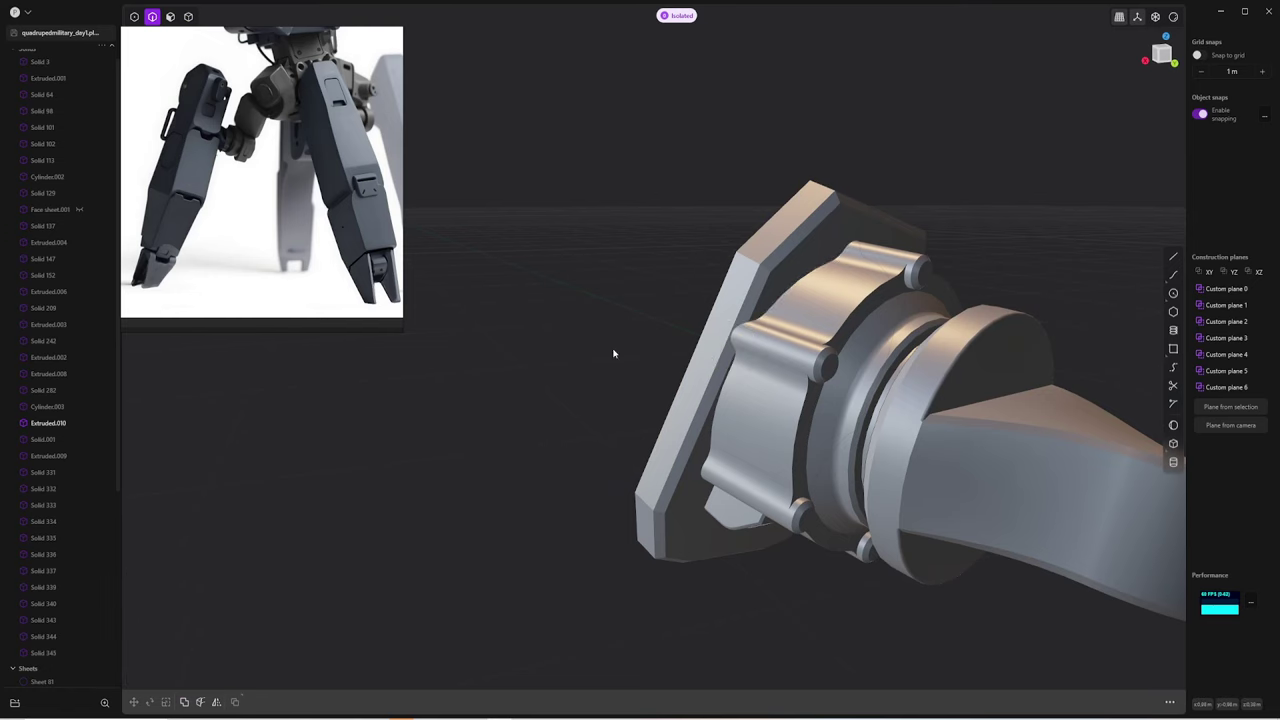
middle_drag(614, 354, 726, 314)
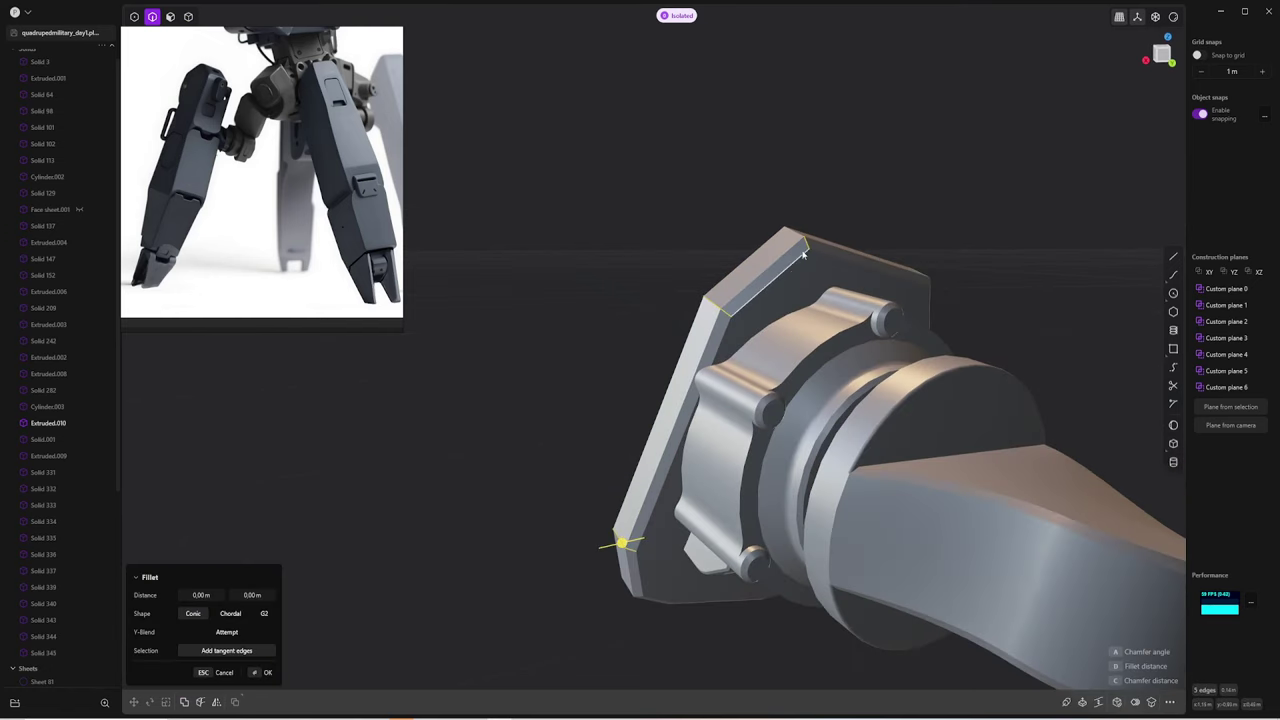
mouse_move(794, 230)
mouse_down()
mouse_move(794, 245)
mouse_move(794, 212)
mouse_up()
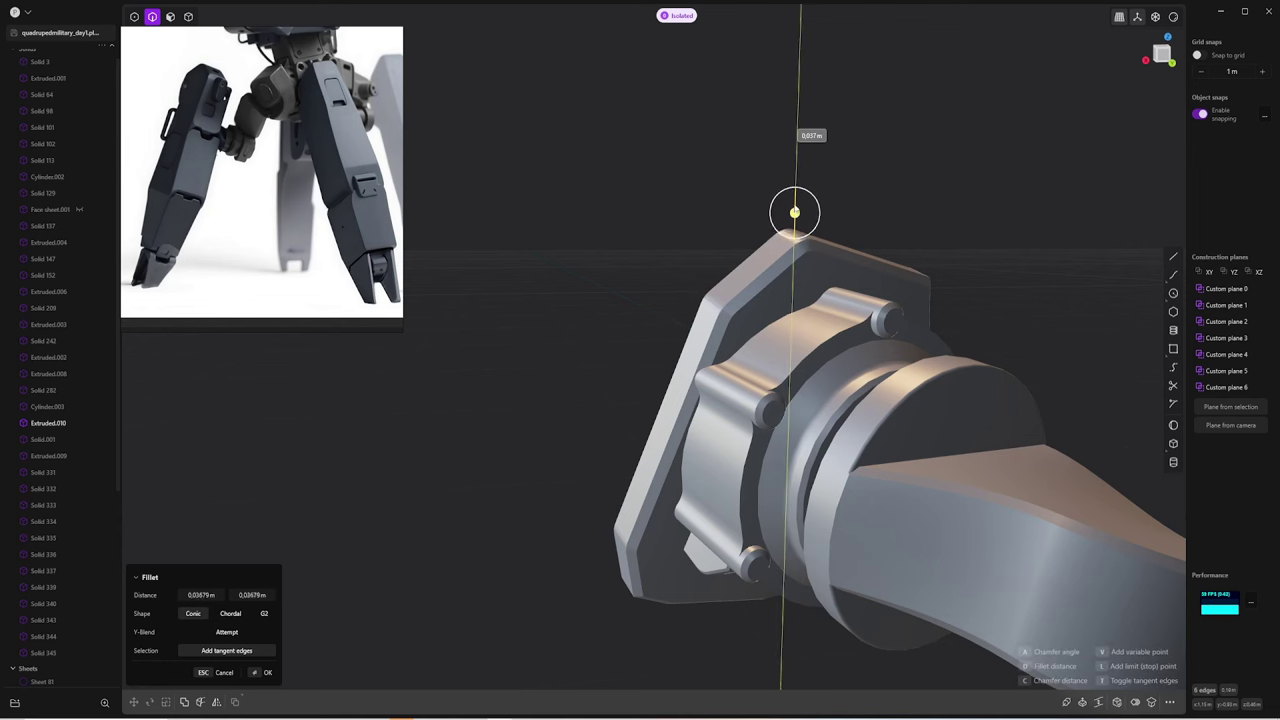
middle_drag(794, 208, 880, 300)
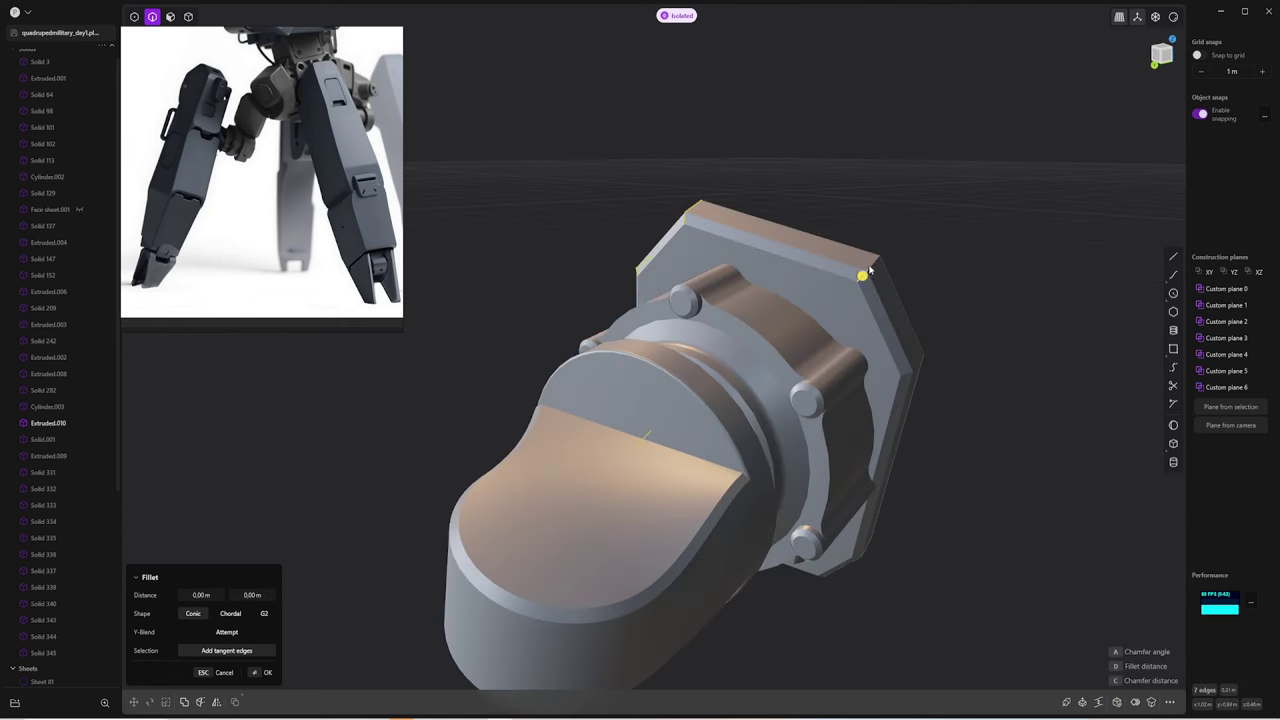
click(909, 379)
mouse_move(904, 507)
middle_down()
mouse_move(728, 363)
mouse_move(670, 362)
middle_up()
click(728, 363)
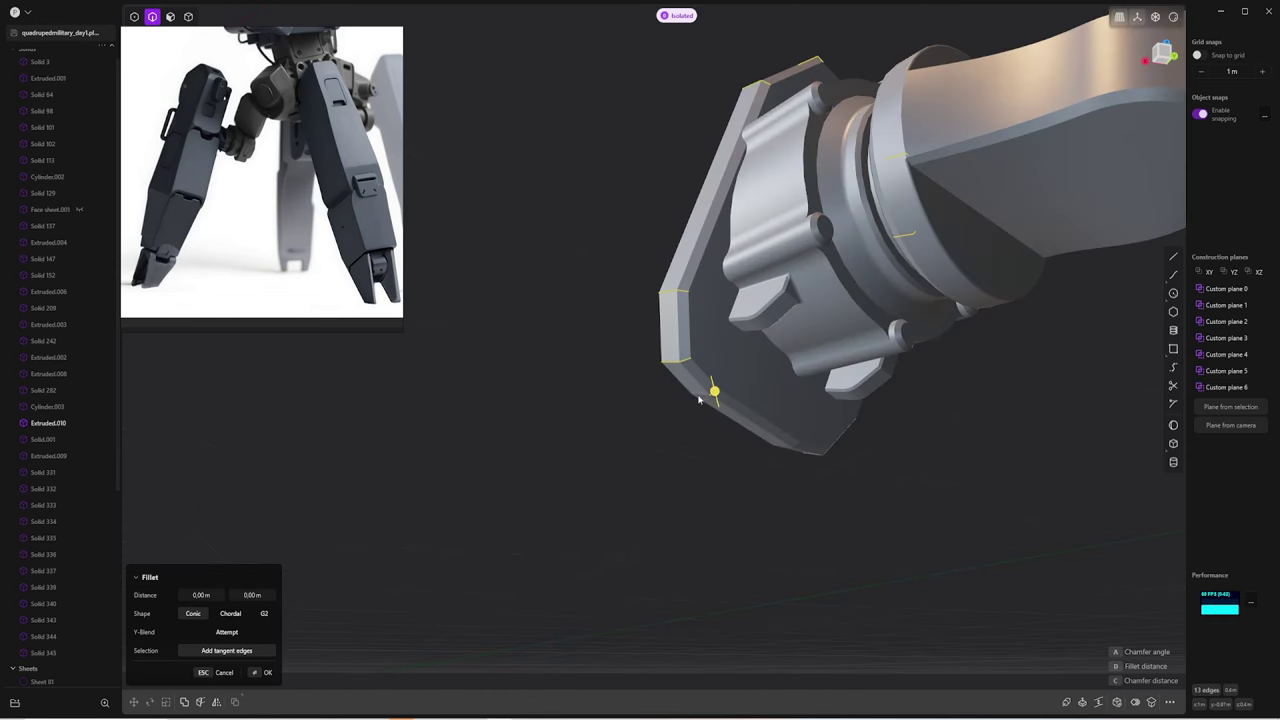
middle_drag(880, 434, 1004, 434)
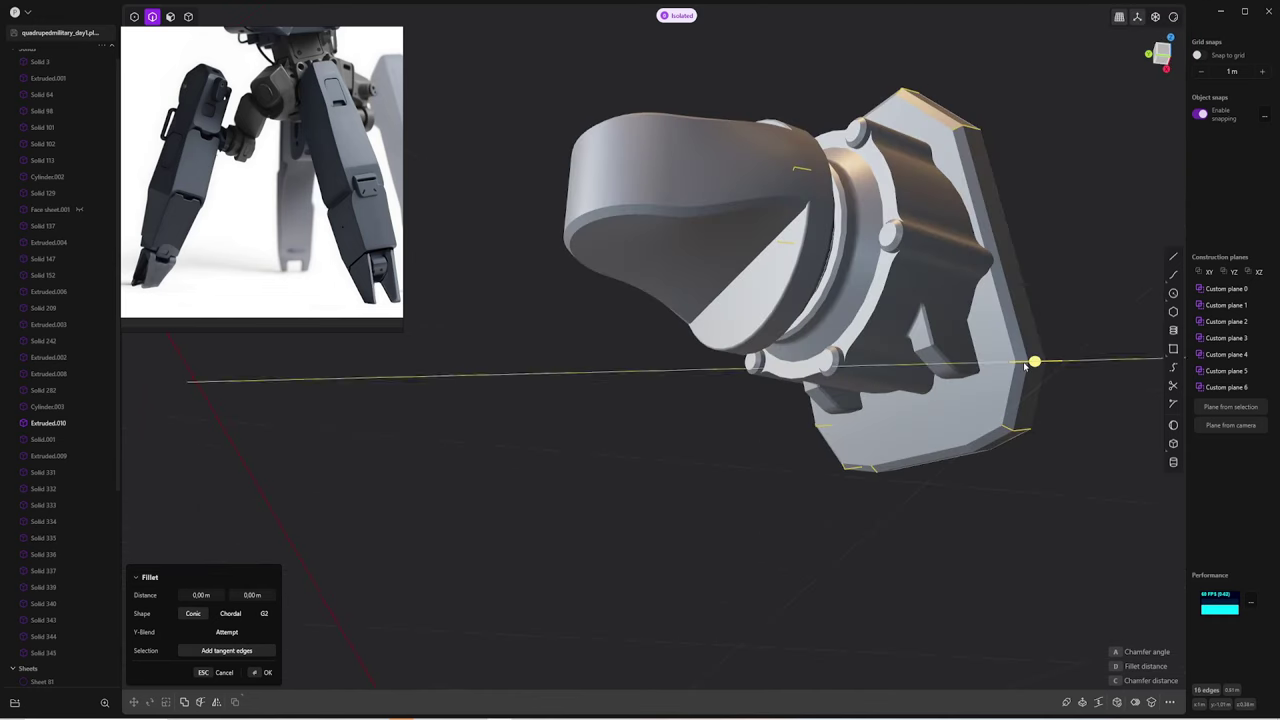
middle_drag(1037, 363, 991, 400)
click(985, 401)
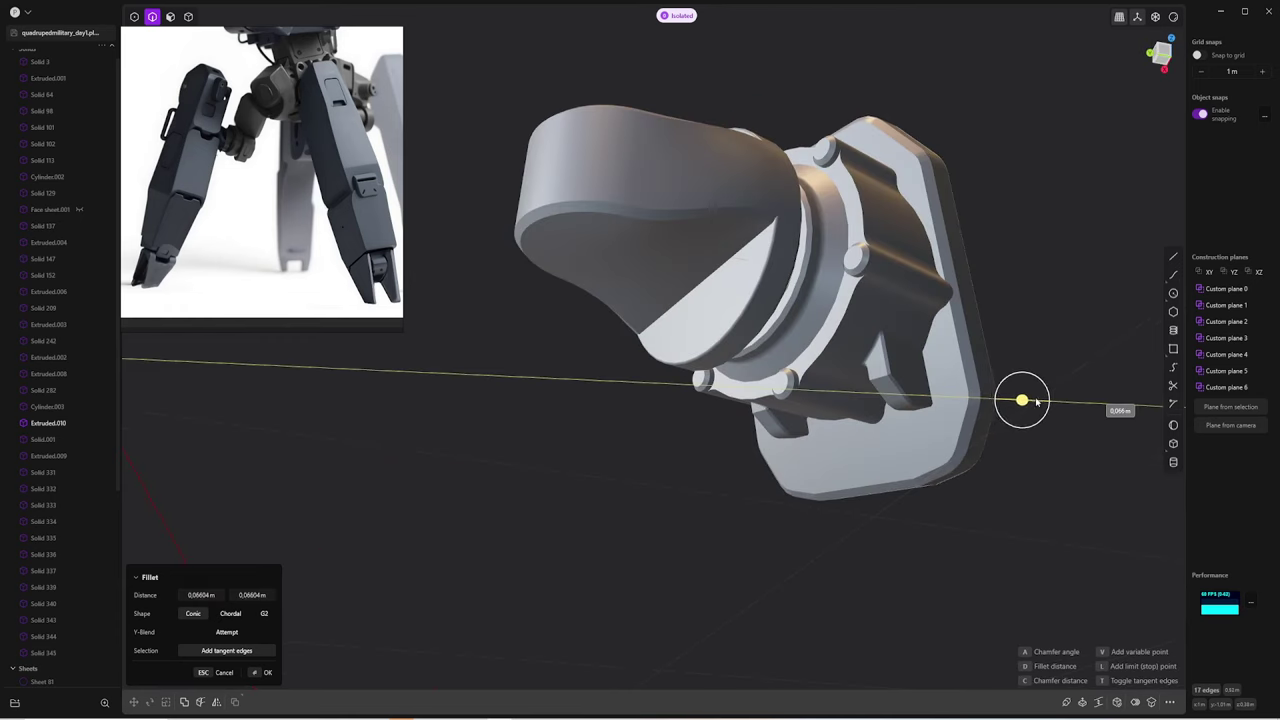
key(Return)
middle_drag(1031, 311, 713, 436)
Fillet the fin's bottom edge where it meets the base
key(2)
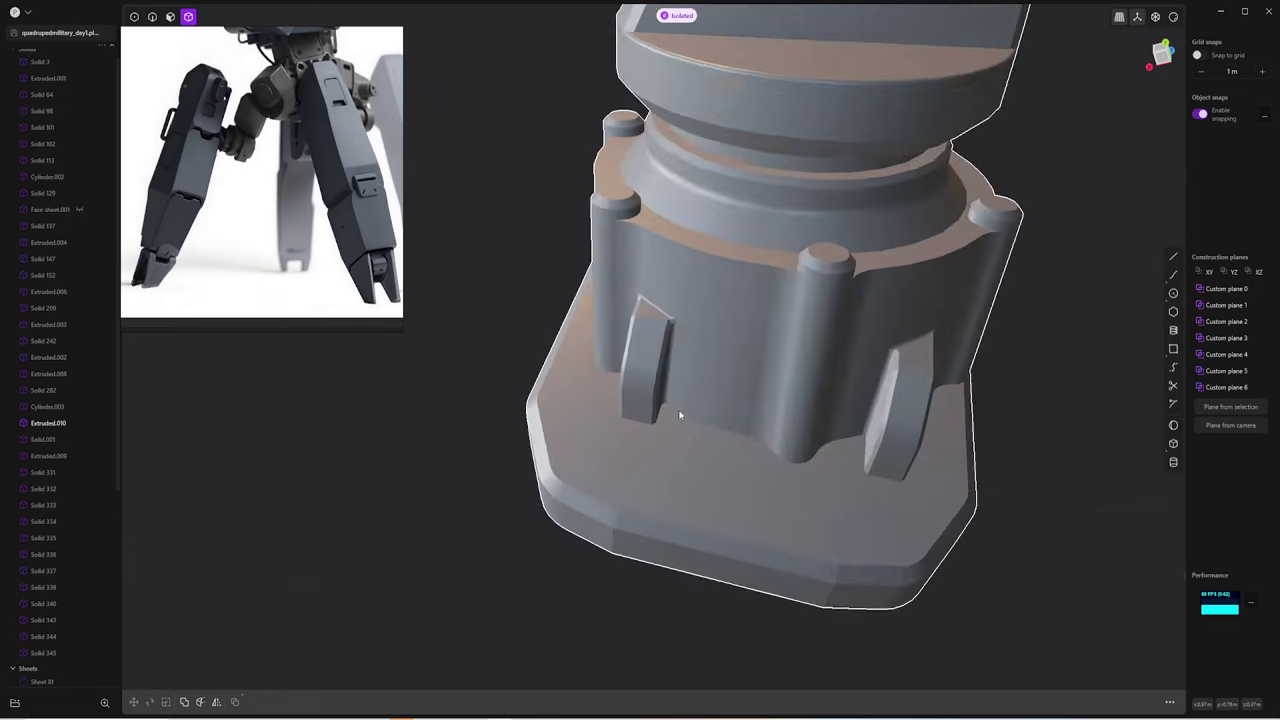
key(f)
click(648, 428)
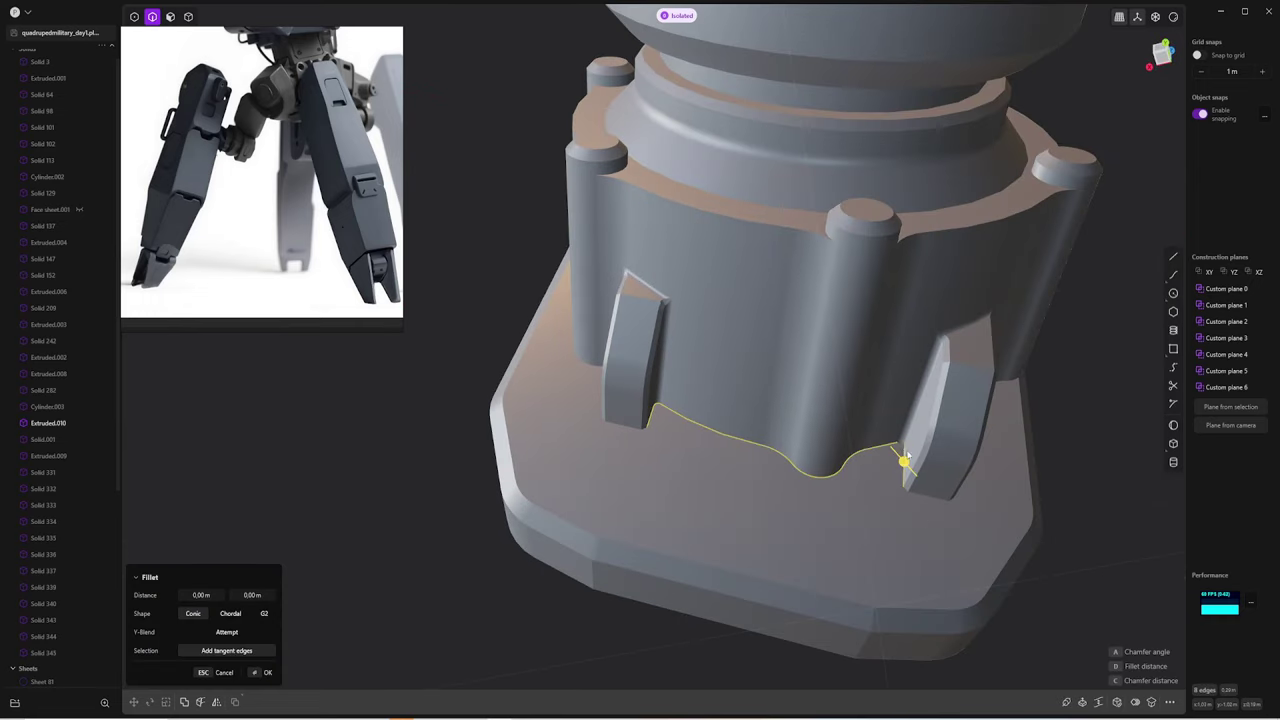
drag(901, 443, 862, 422)
key(Return)
middle_drag(815, 366, 721, 514)
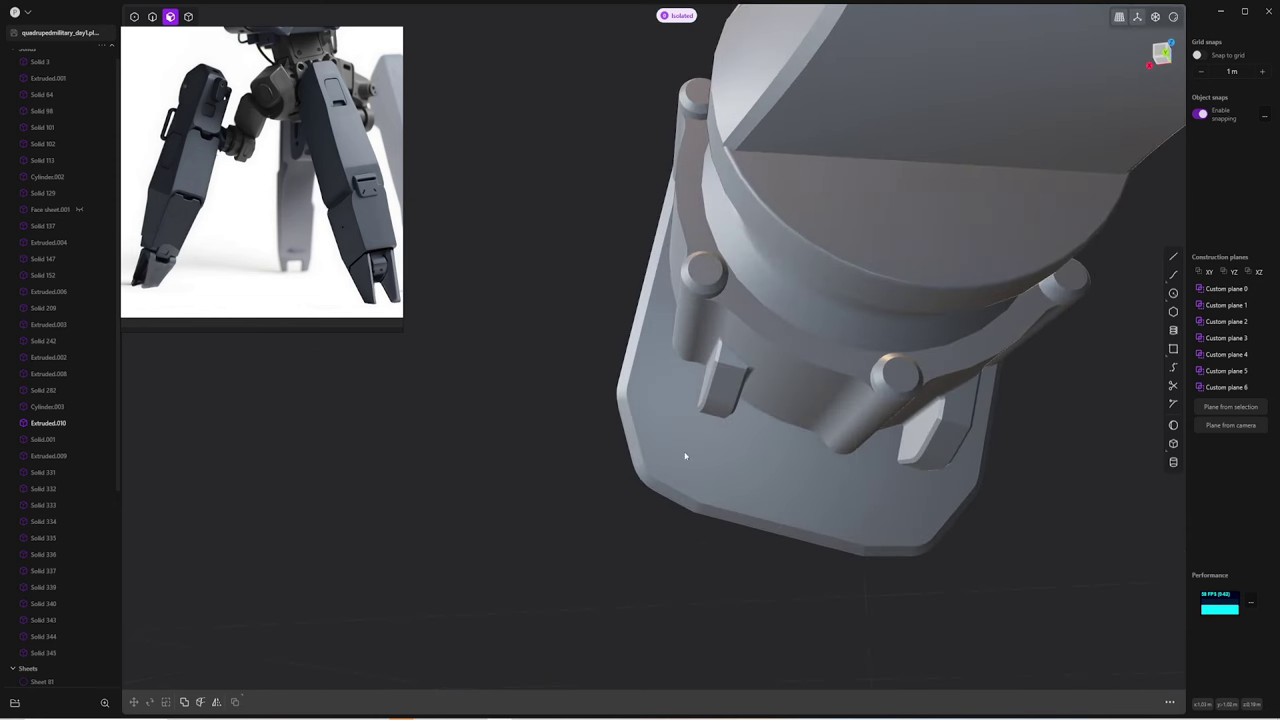
Draw two small circles near the plate's lower edge and delete the extra Circle.008
key(/)
click(1173, 293)
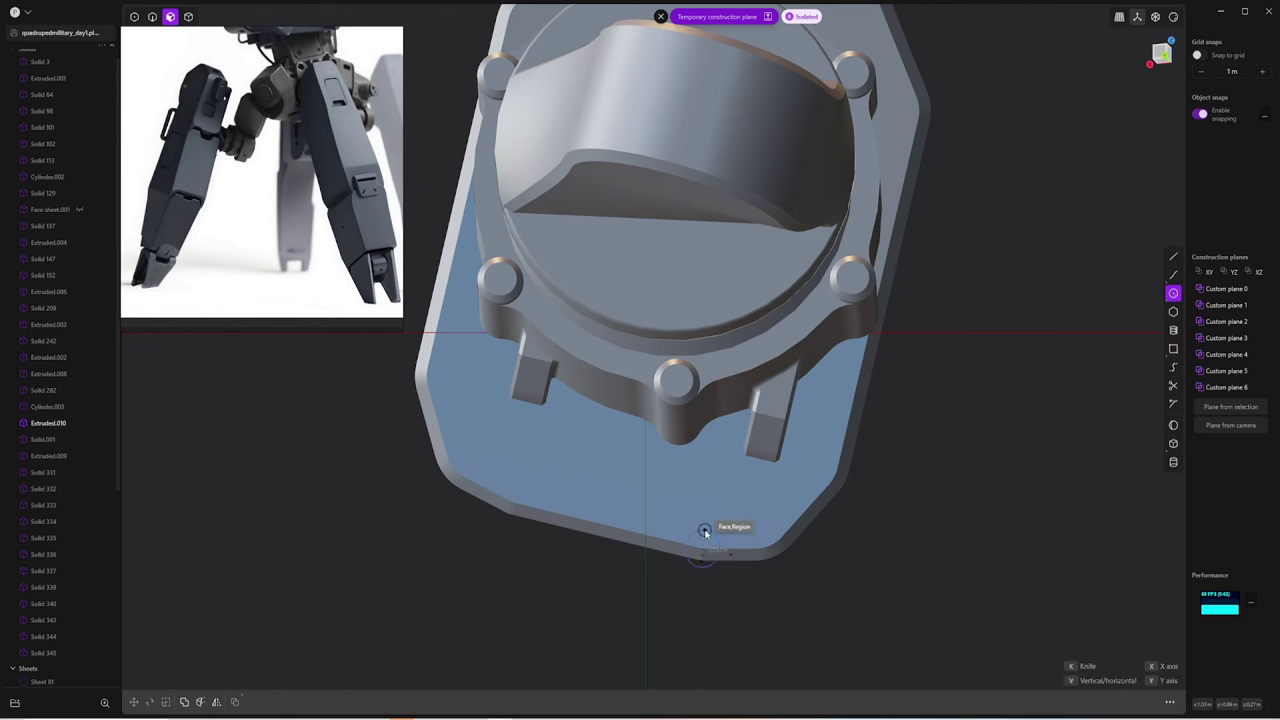
click(711, 534)
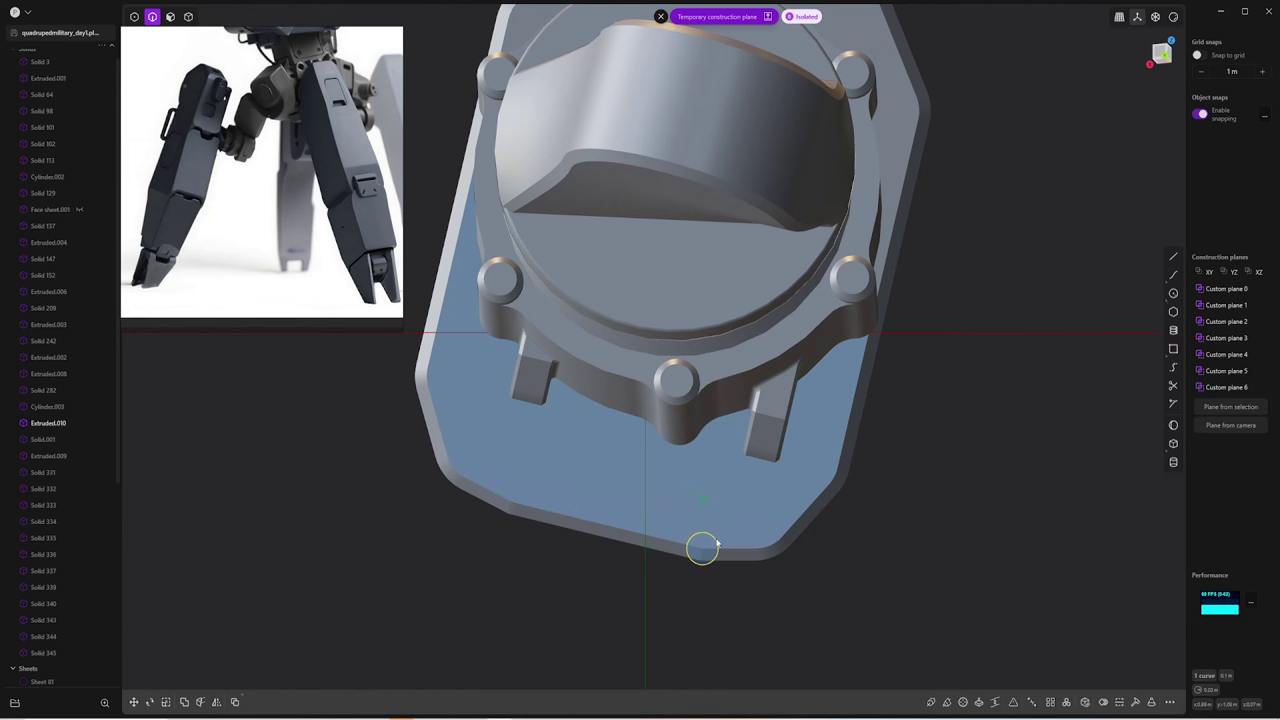
key(g)
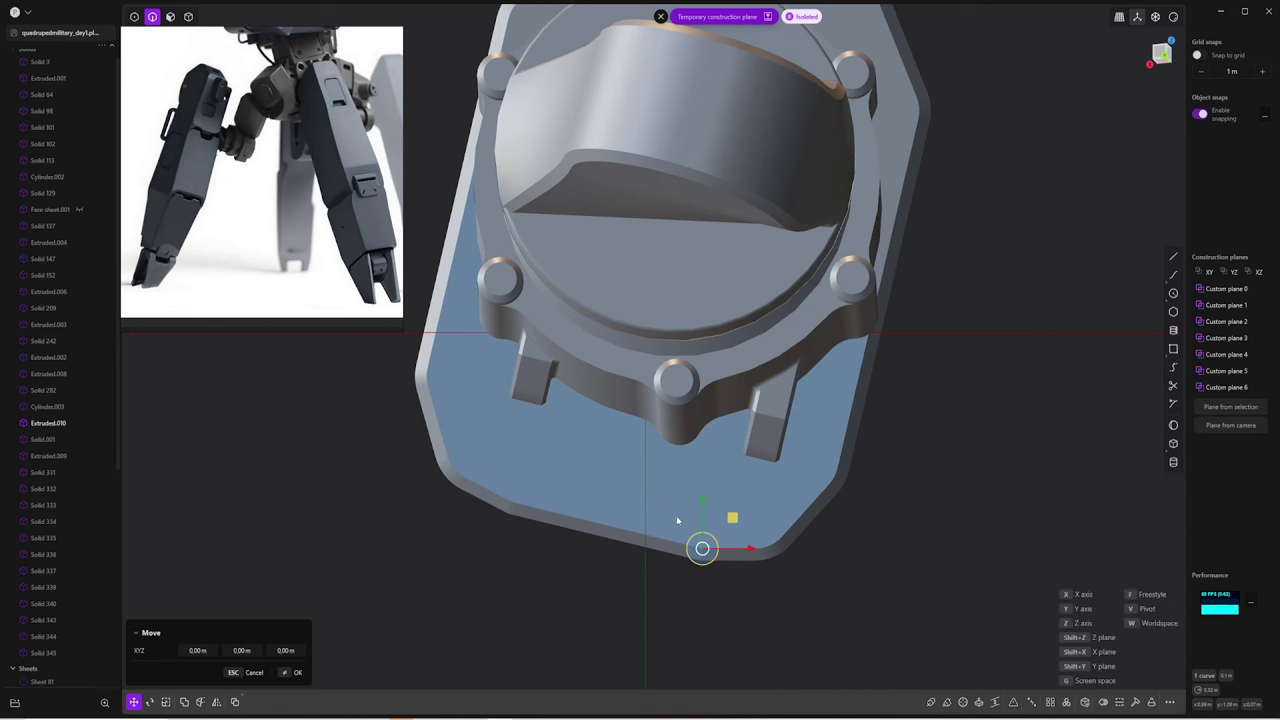
click(714, 541)
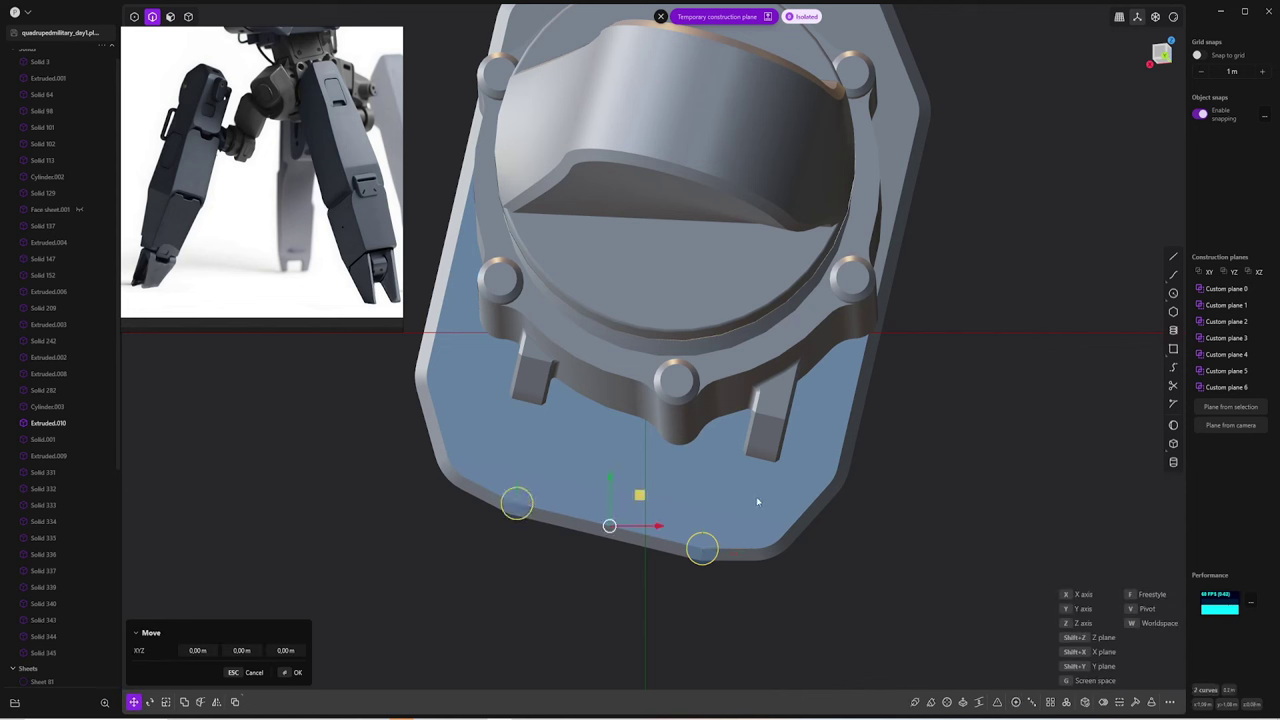
key(Escape)
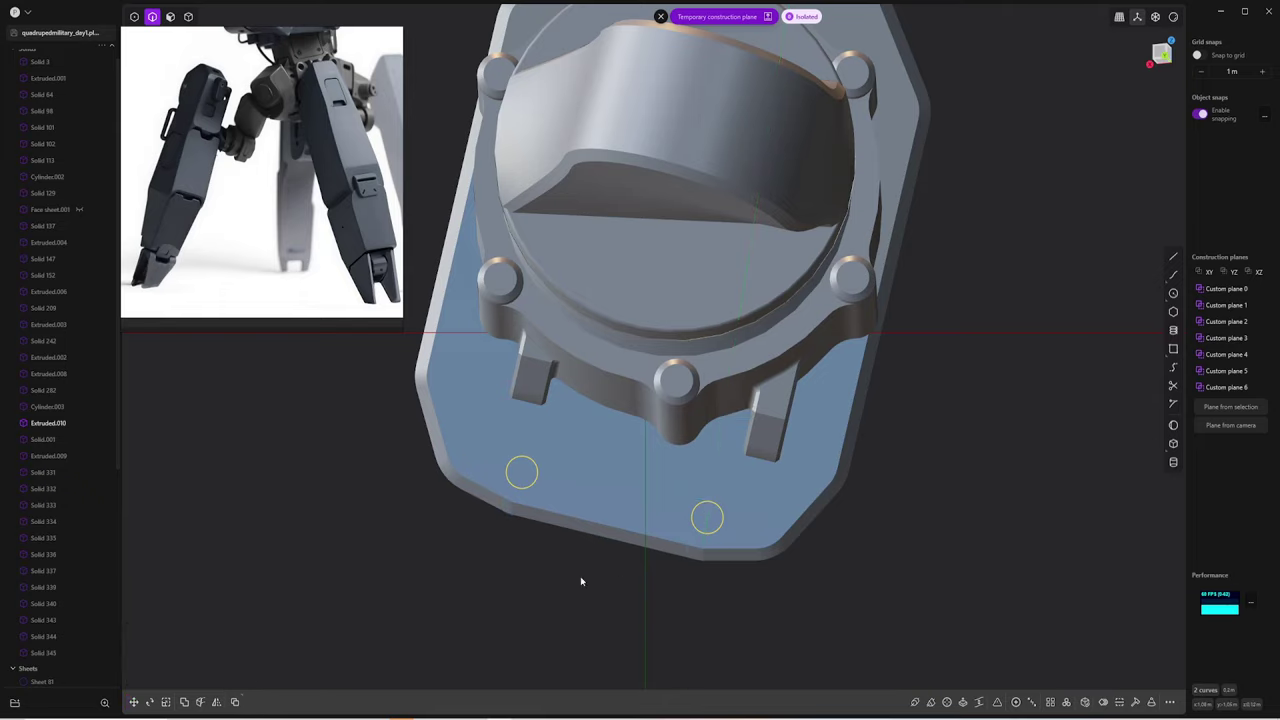
middle_drag(580, 576, 453, 503)
key(o)
key(Escape)
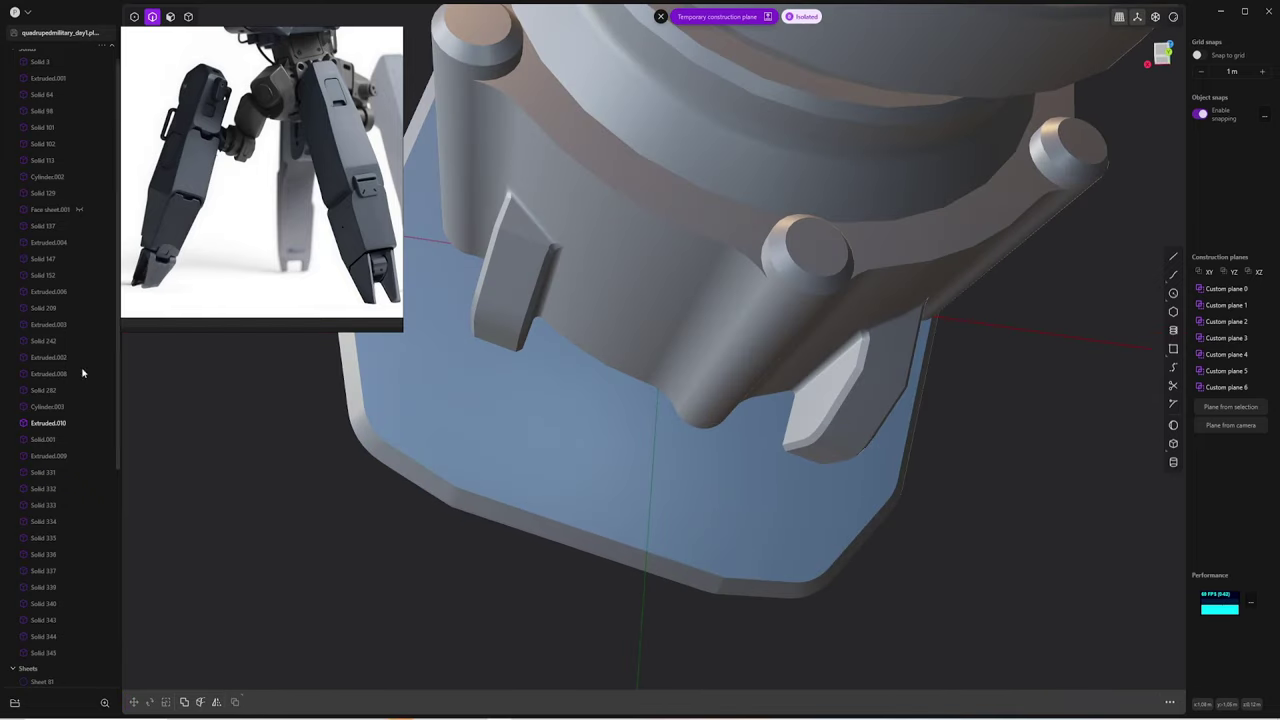
scroll(83, 373, down, 5)
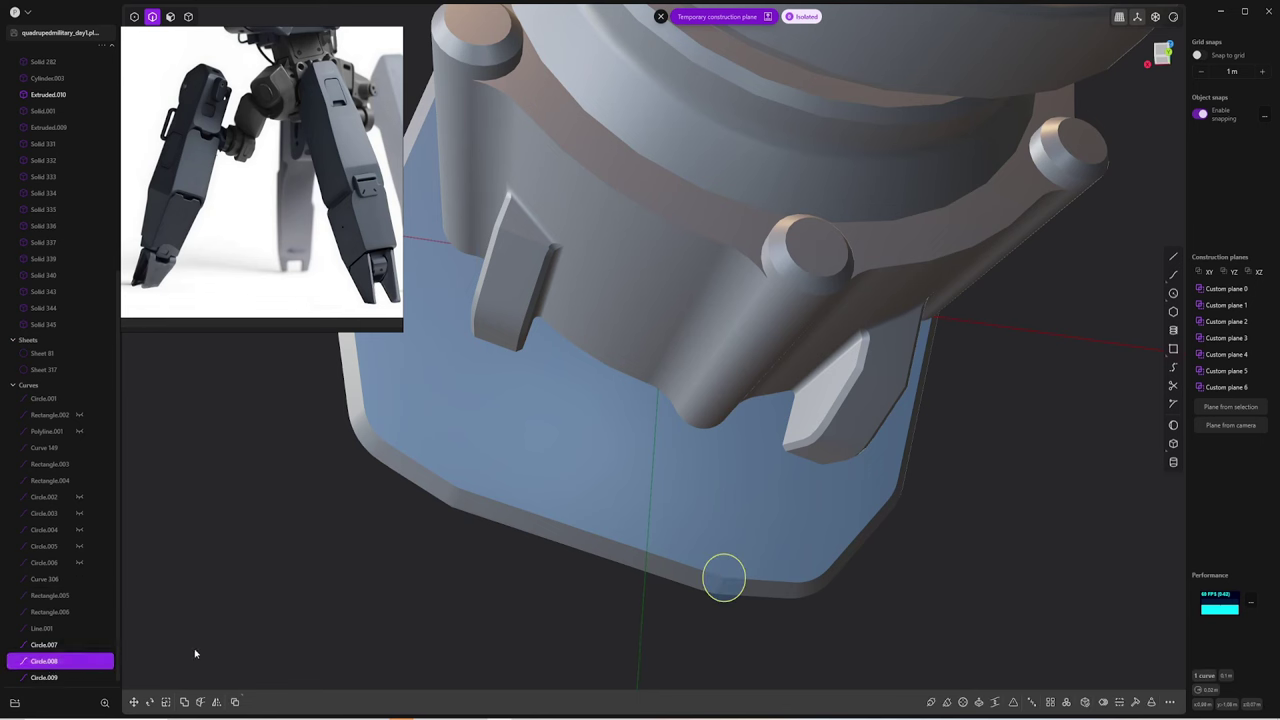
key(Delete)
middle_drag(565, 234, 680, 471)
key(3)
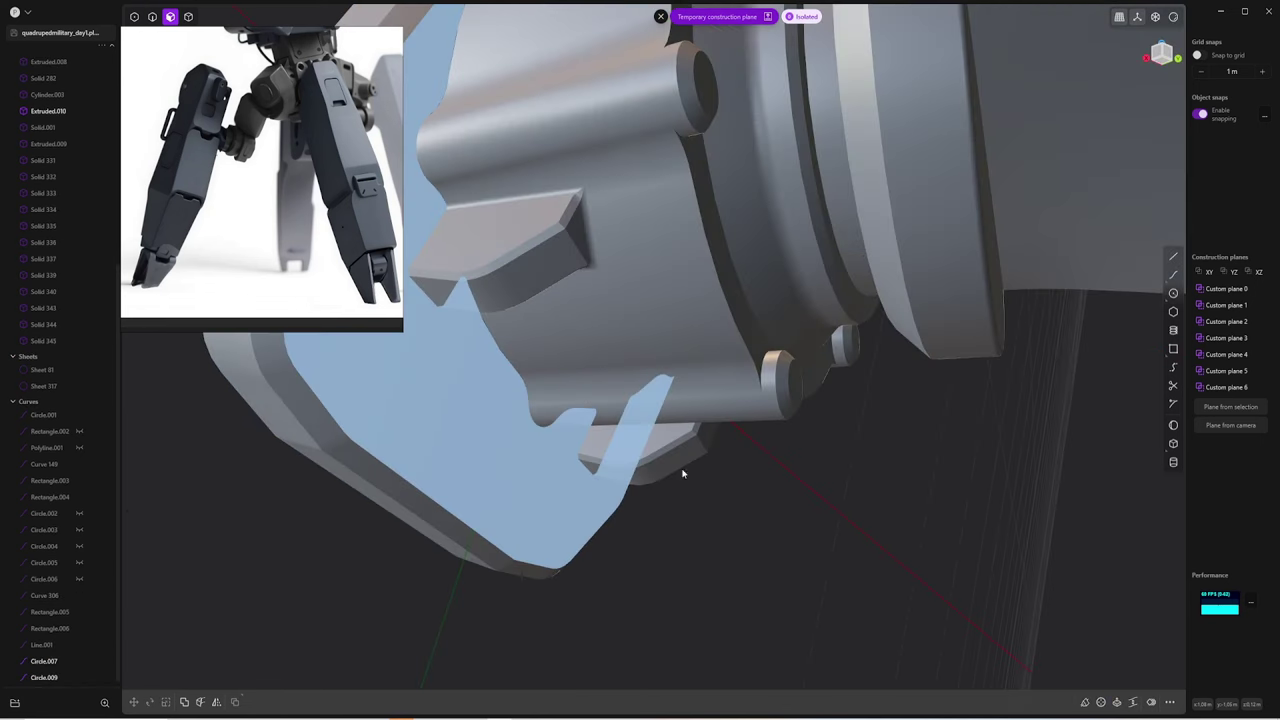
Move Circle.007 and Circle.009 onto the plate face
click(44, 661)
shift+click(44, 677)
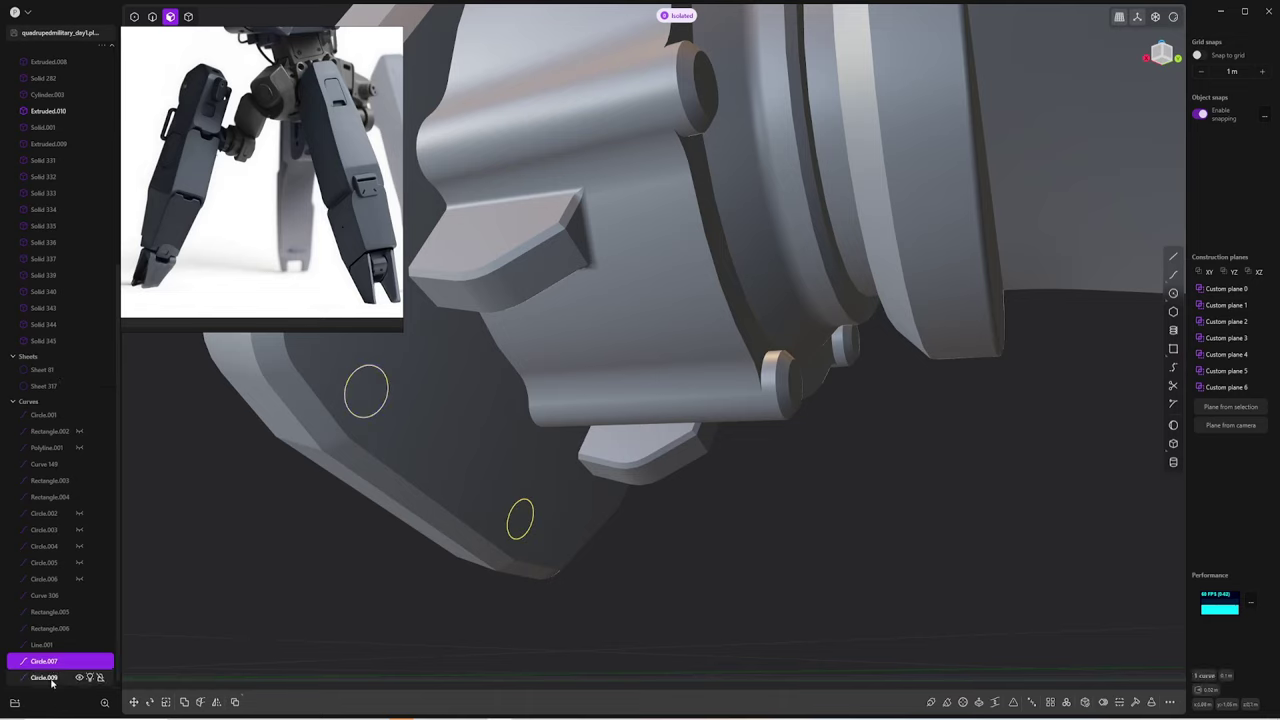
middle_drag(300, 560, 453, 516)
key(g)
middle_drag(433, 429, 405, 416)
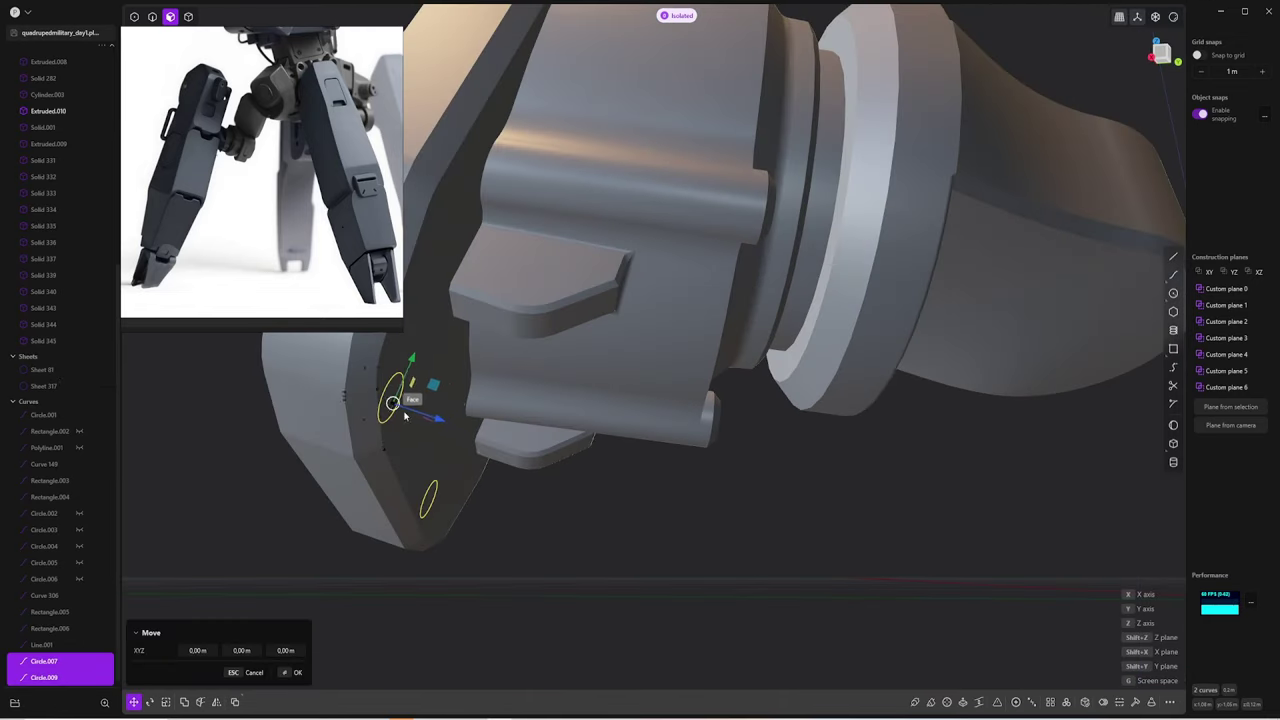
click(476, 452)
middle_drag(563, 511, 575, 608)
Extrude both circles as a cut into the plate to make two bolt holes
key(e)
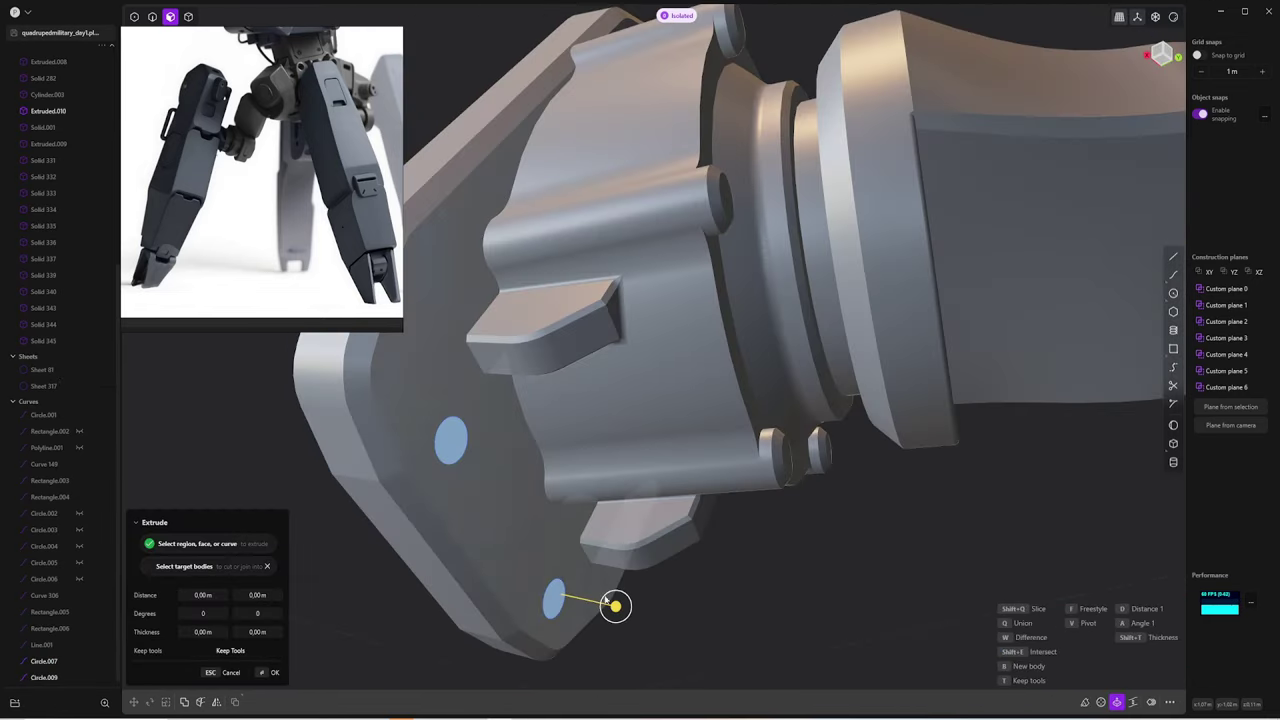
drag(614, 603, 598, 603)
key(w)
middle_drag(514, 517, 600, 509)
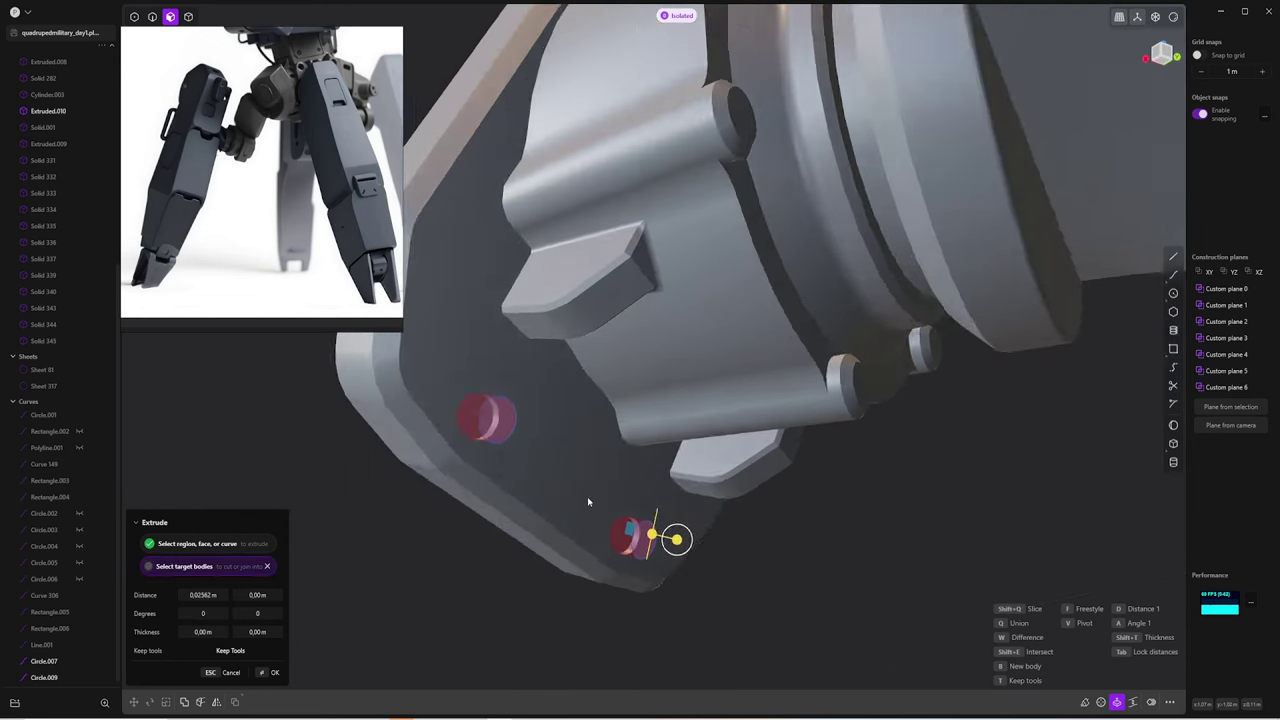
scroll(680, 515, up, 5)
middle_drag(680, 513, 680, 500)
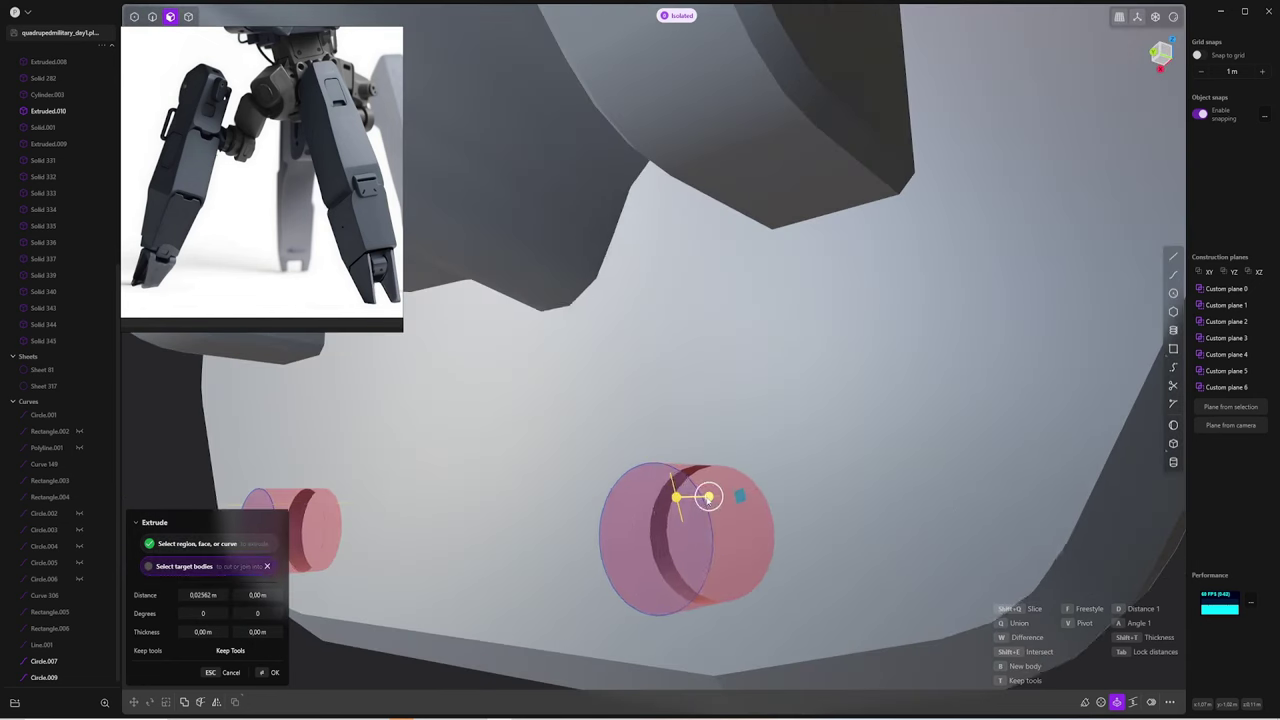
key(Escape)
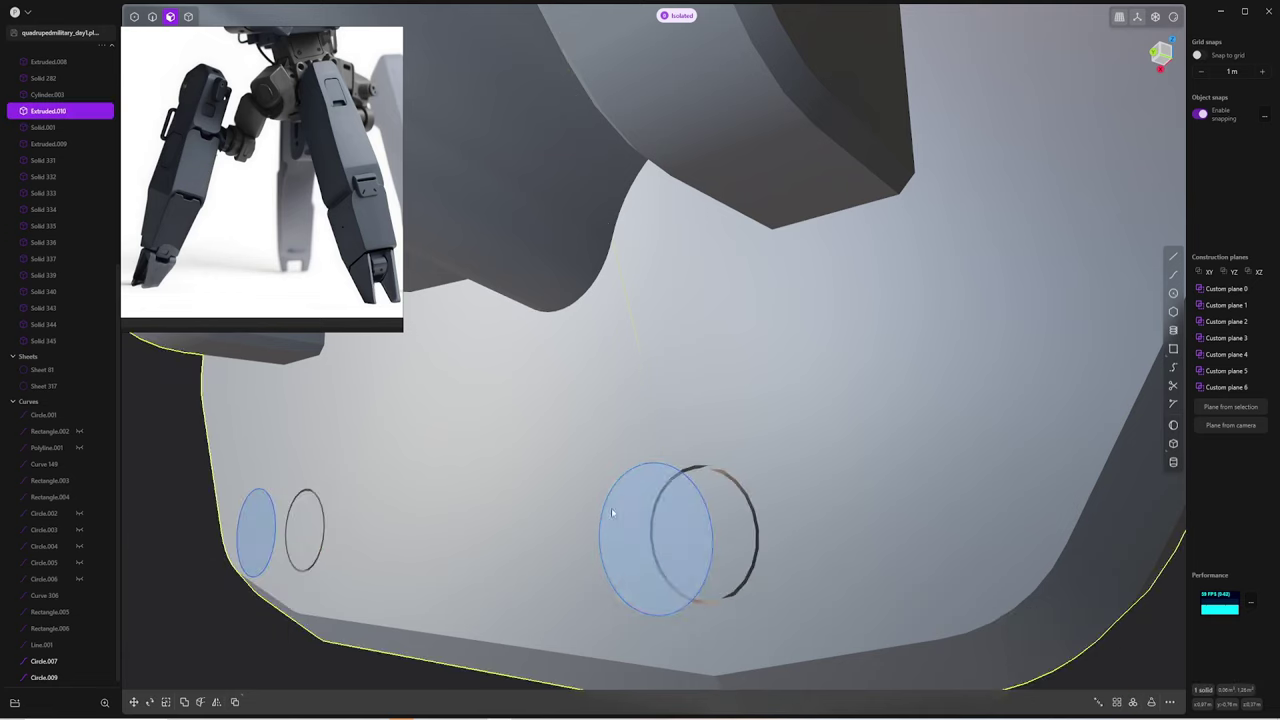
Fillet the rims of the circular holes and inspect the isolated part
middle_drag(675, 493, 669, 497)
mouse_move(424, 503)
middle_down()
mouse_move(626, 457)
mouse_move(527, 476)
middle_up()
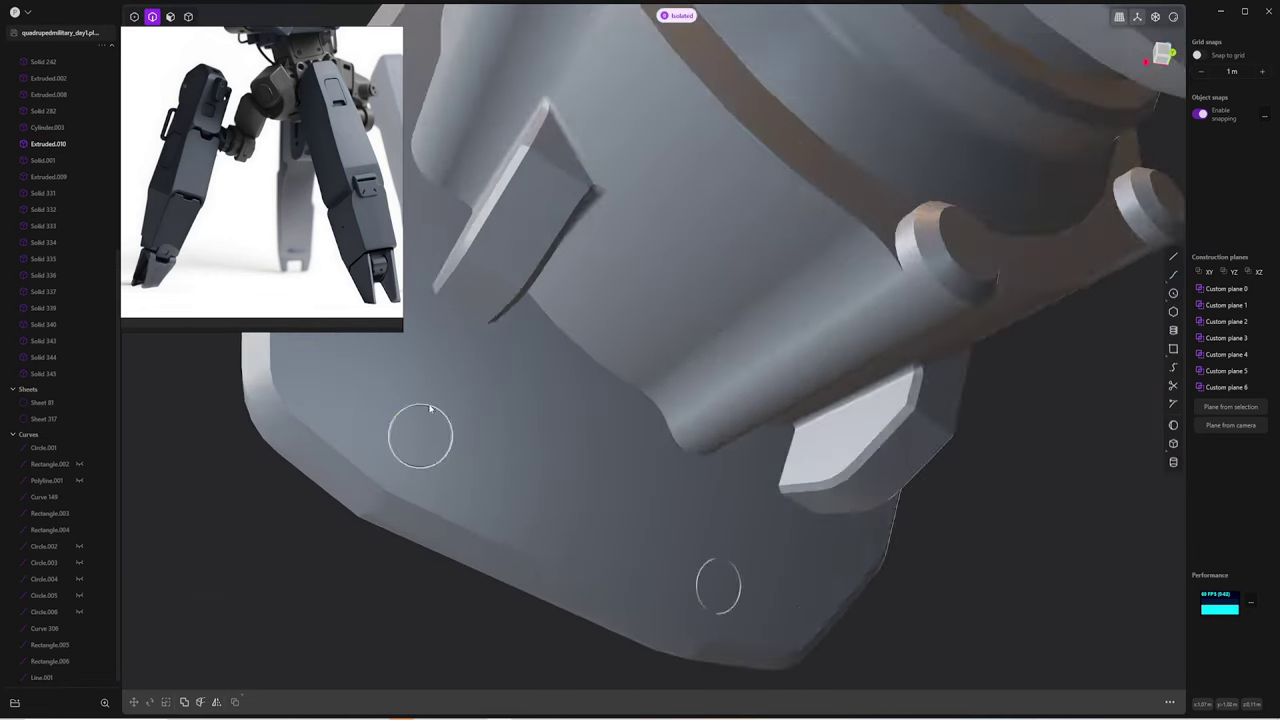
click(461, 440)
key(f)
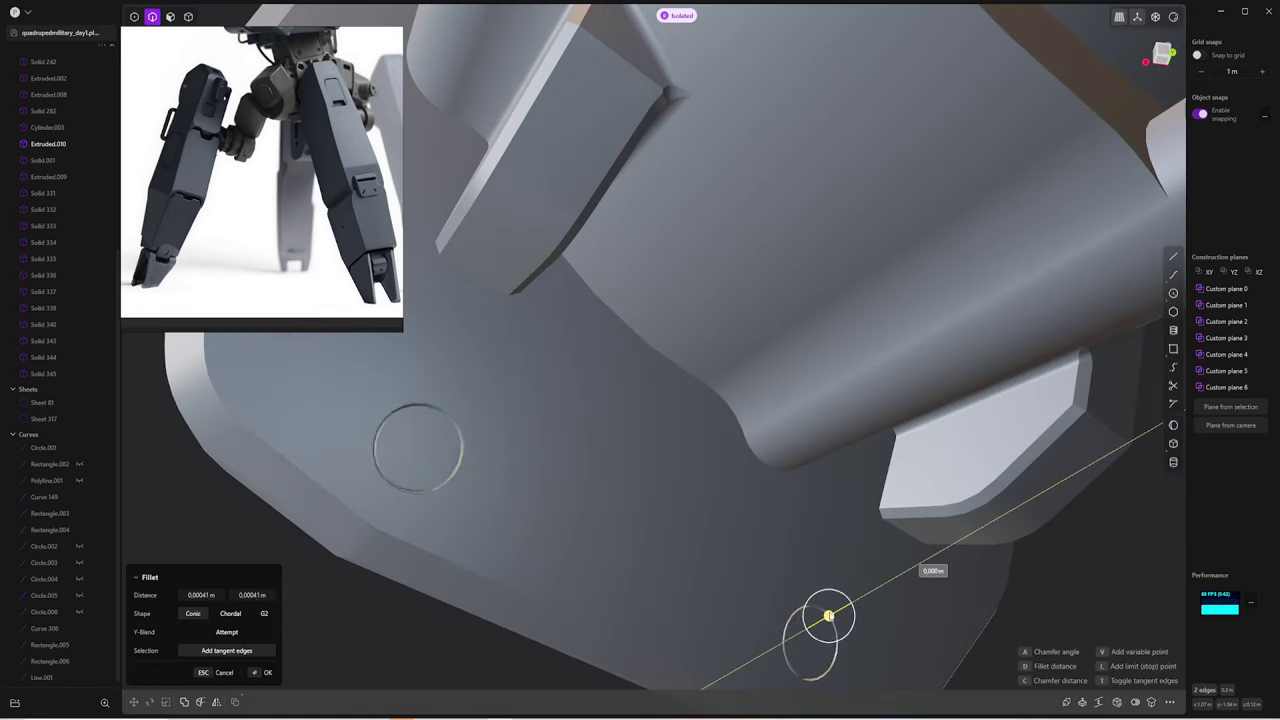
key(Return)
scroll(817, 594, down, 10)
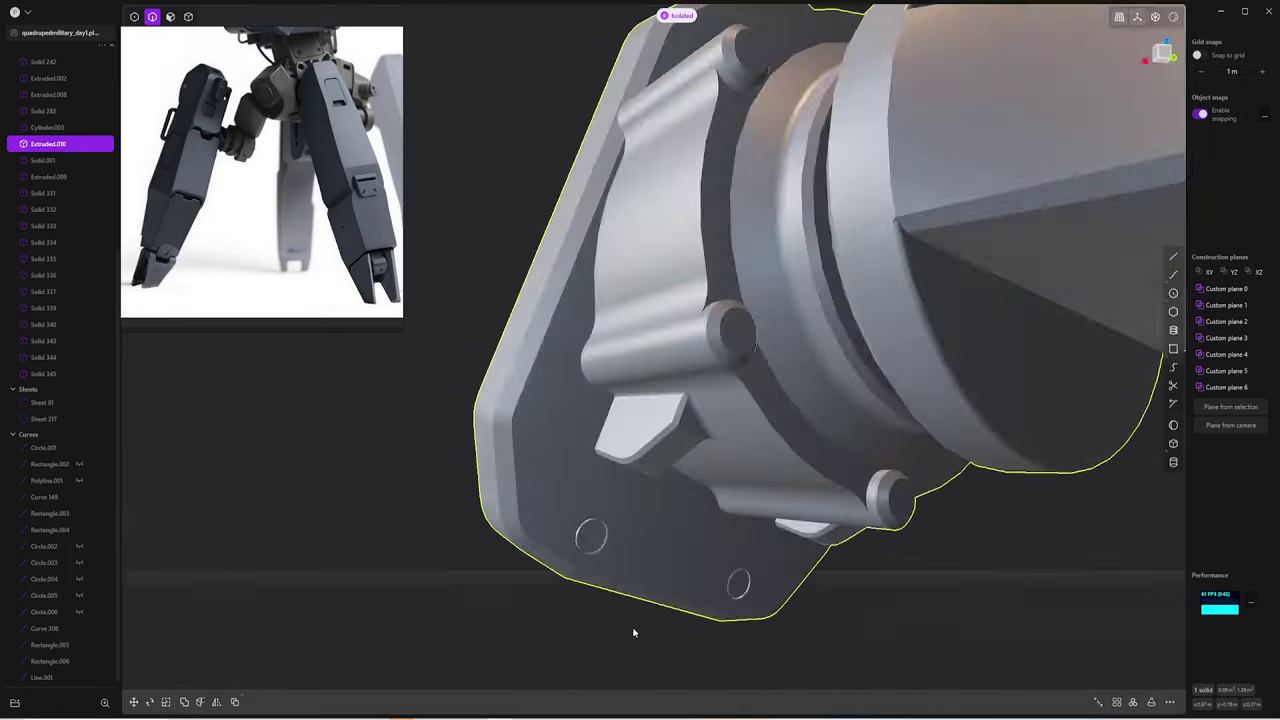
mouse_move(760, 577)
middle_down()
mouse_move(860, 597)
mouse_move(471, 566)
mouse_move(687, 573)
mouse_move(920, 503)
mouse_move(726, 492)
middle_up()
With the full robot shown, mirror the front leg parts, then delete the unwanted lower-leg solids
click(686, 17)
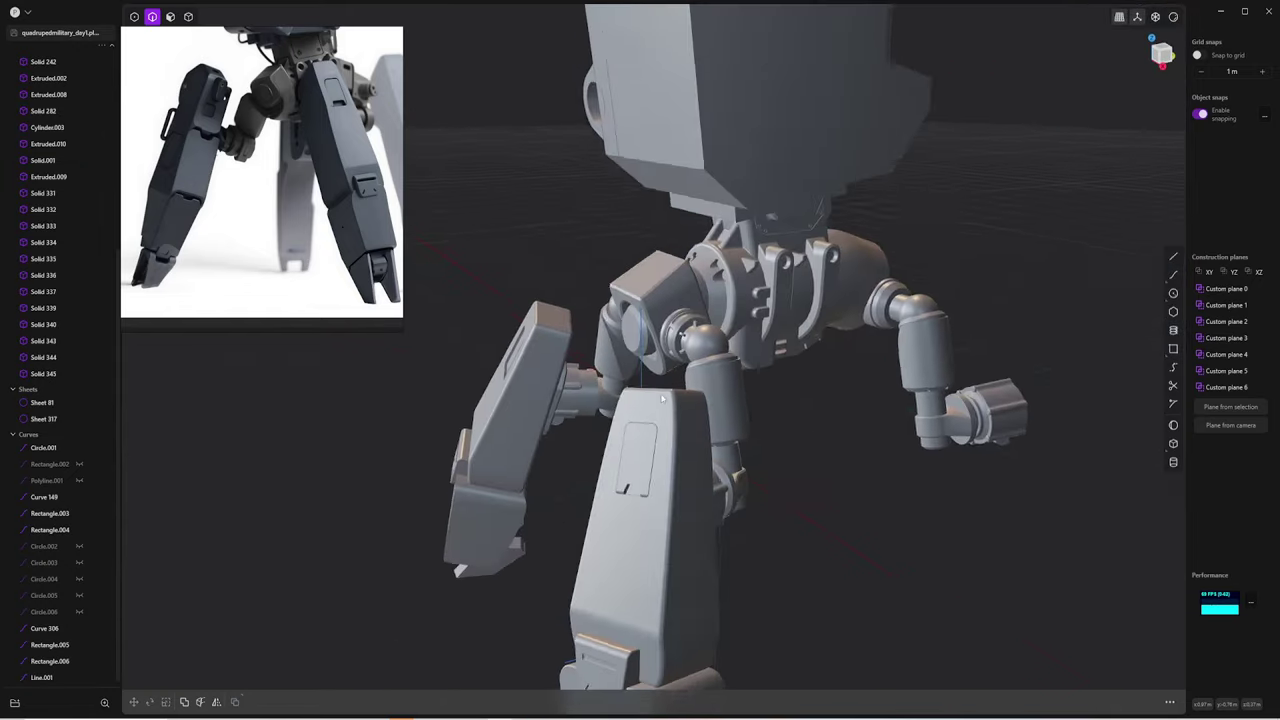
middle_drag(489, 408, 572, 400)
click(572, 400)
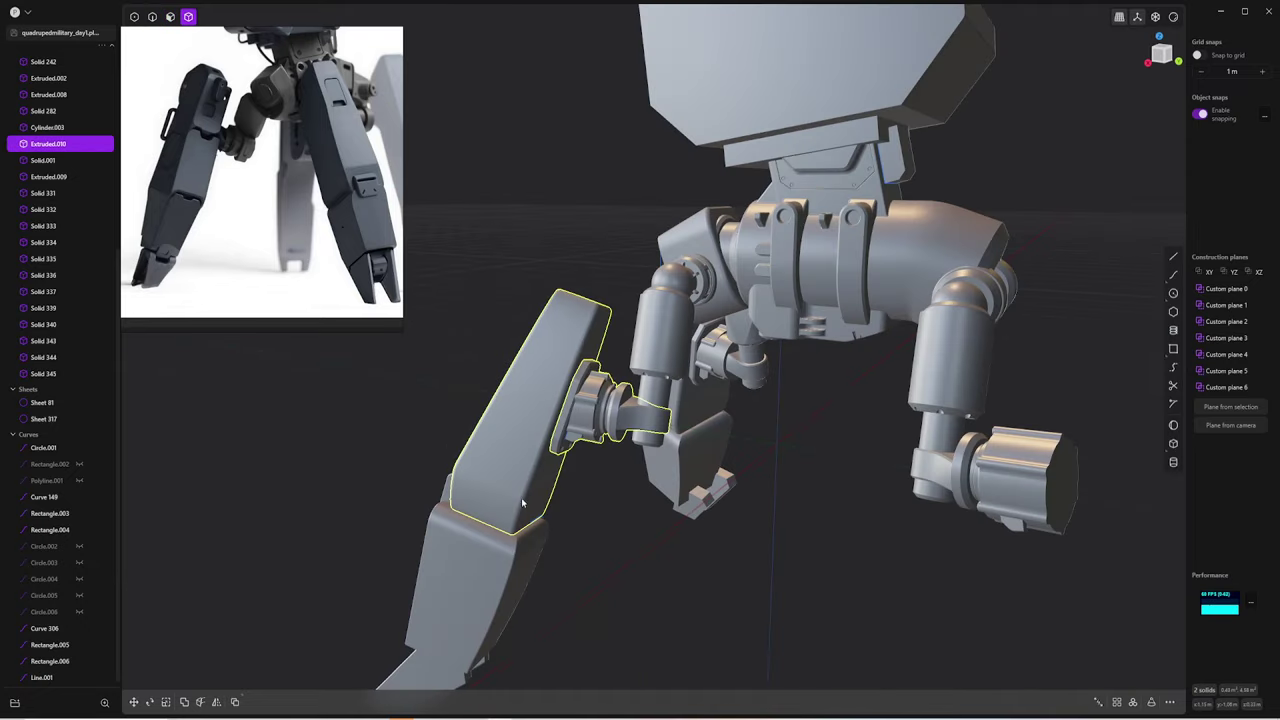
mouse_move(521, 497)
middle_down()
mouse_move(503, 468)
mouse_move(552, 440)
middle_up()
key(alt+x)
key(Return)
mouse_move(753, 458)
middle_down()
mouse_move(730, 477)
mouse_move(691, 385)
middle_up()
drag(884, 545, 703, 508)
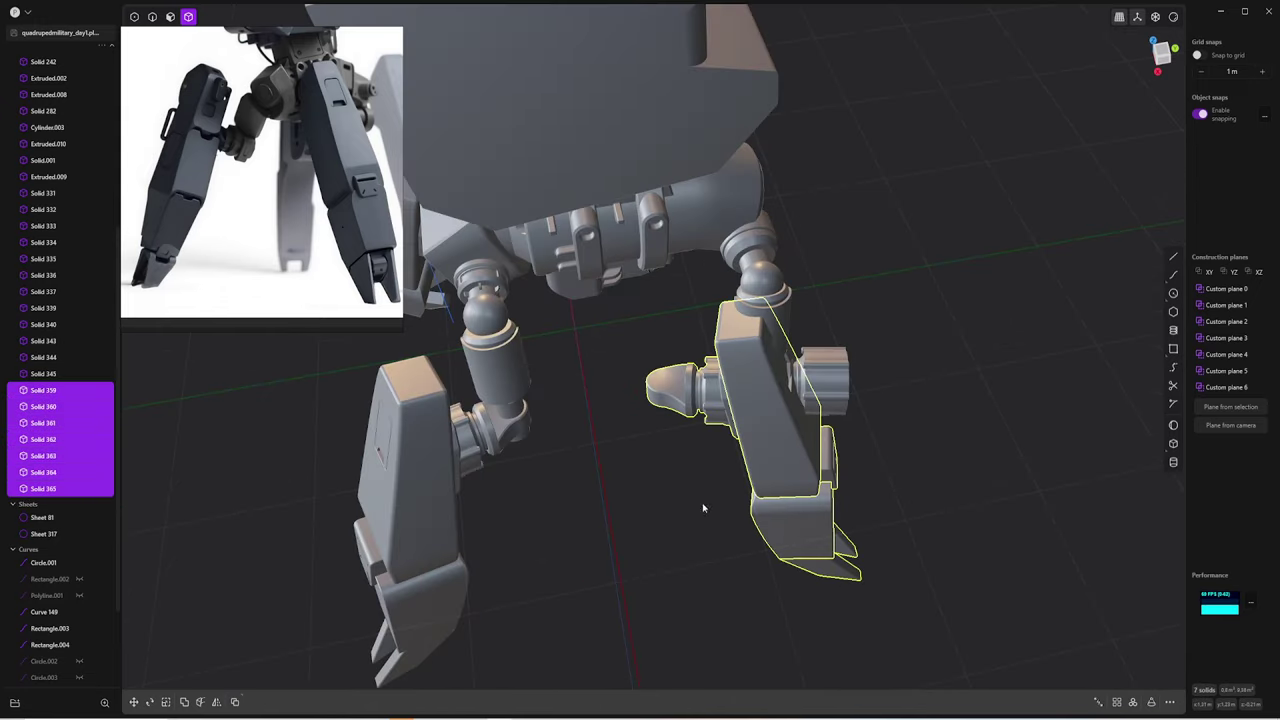
key(g)
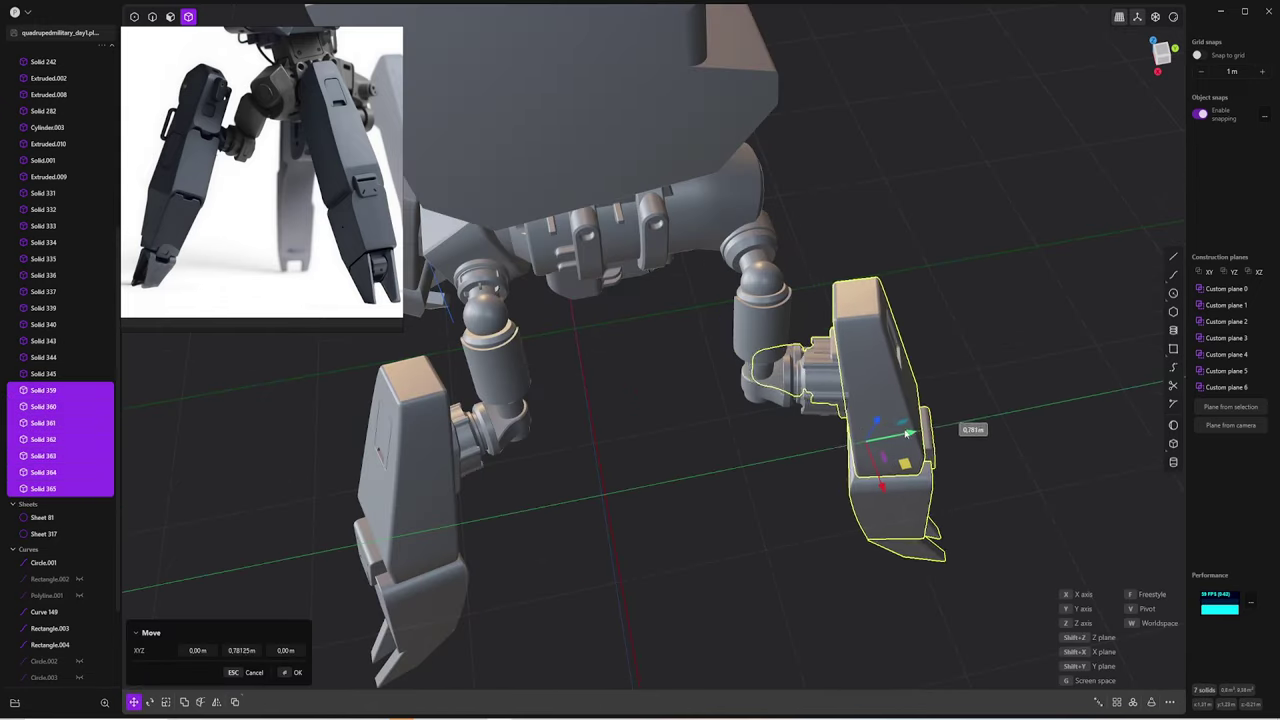
middle_drag(966, 429, 862, 381)
key(Delete)
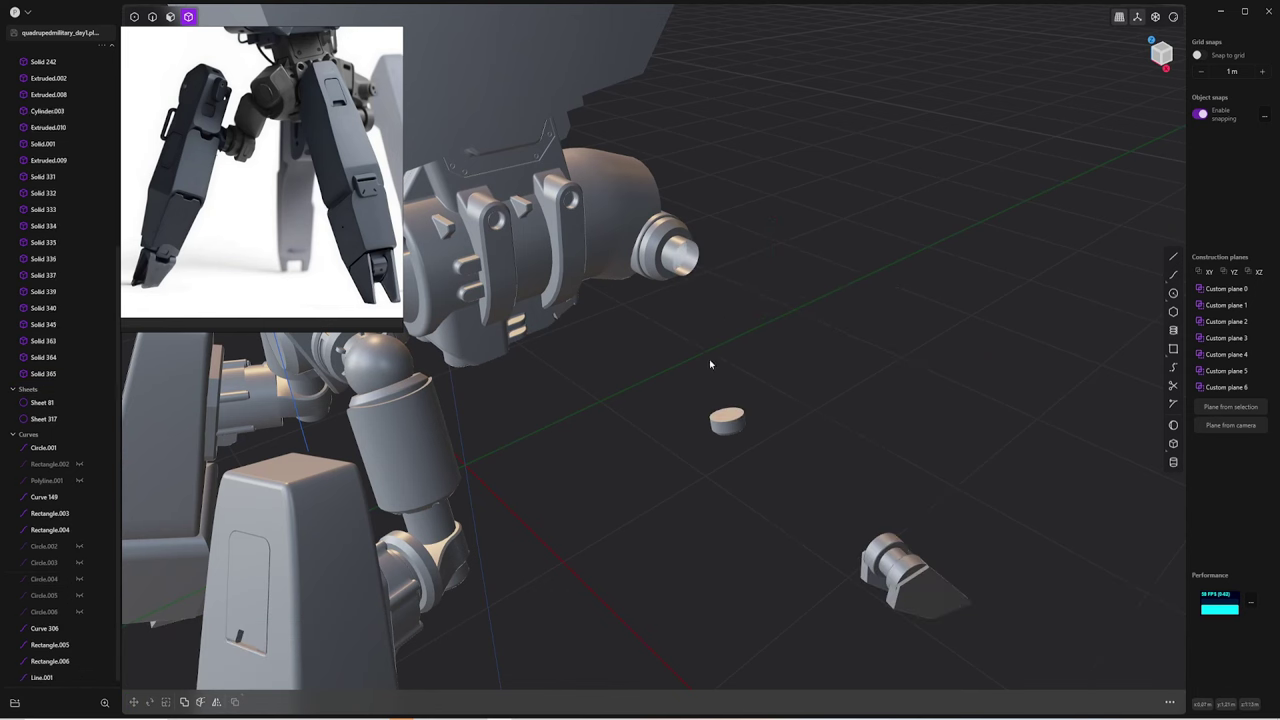
Select the leg's ball joint, large plate and foot and mirror them across X
mouse_move(681, 248)
middle_down()
mouse_move(638, 388)
mouse_move(617, 327)
mouse_move(588, 346)
middle_up()
click(617, 327)
click(588, 346)
middle_drag(676, 447, 676, 463)
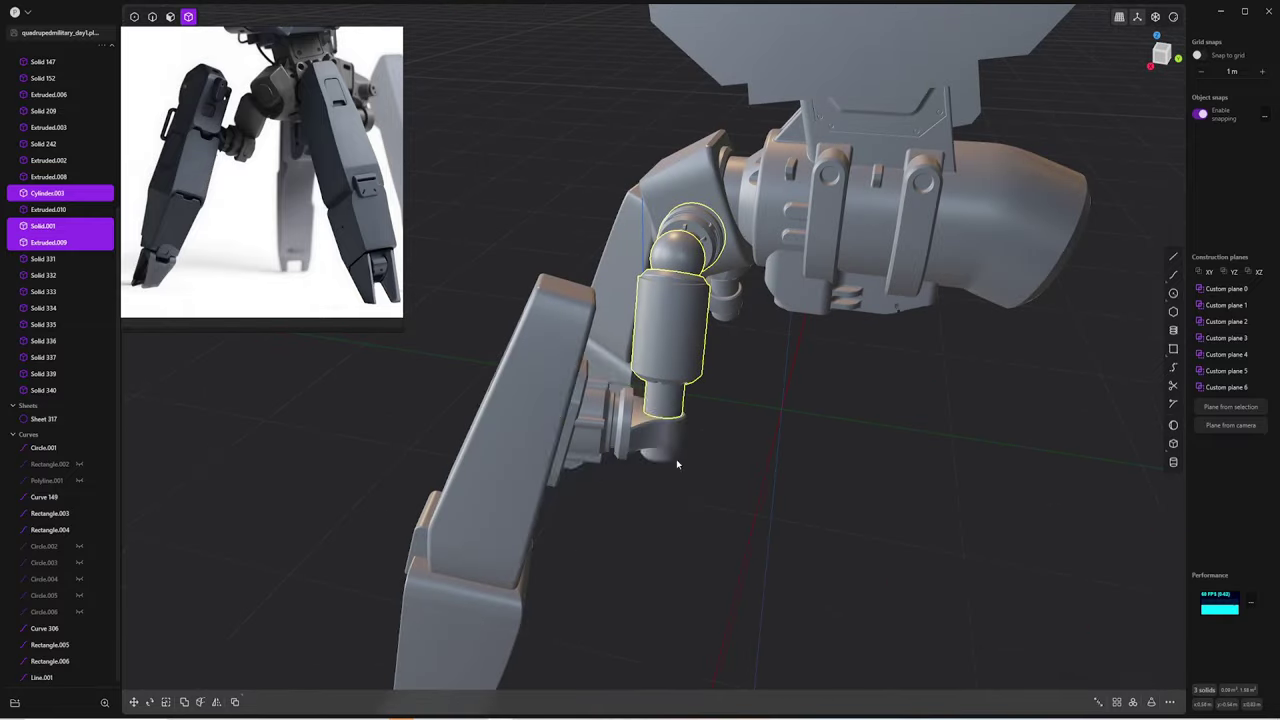
click(503, 441)
middle_drag(503, 441, 571, 380)
click(516, 601)
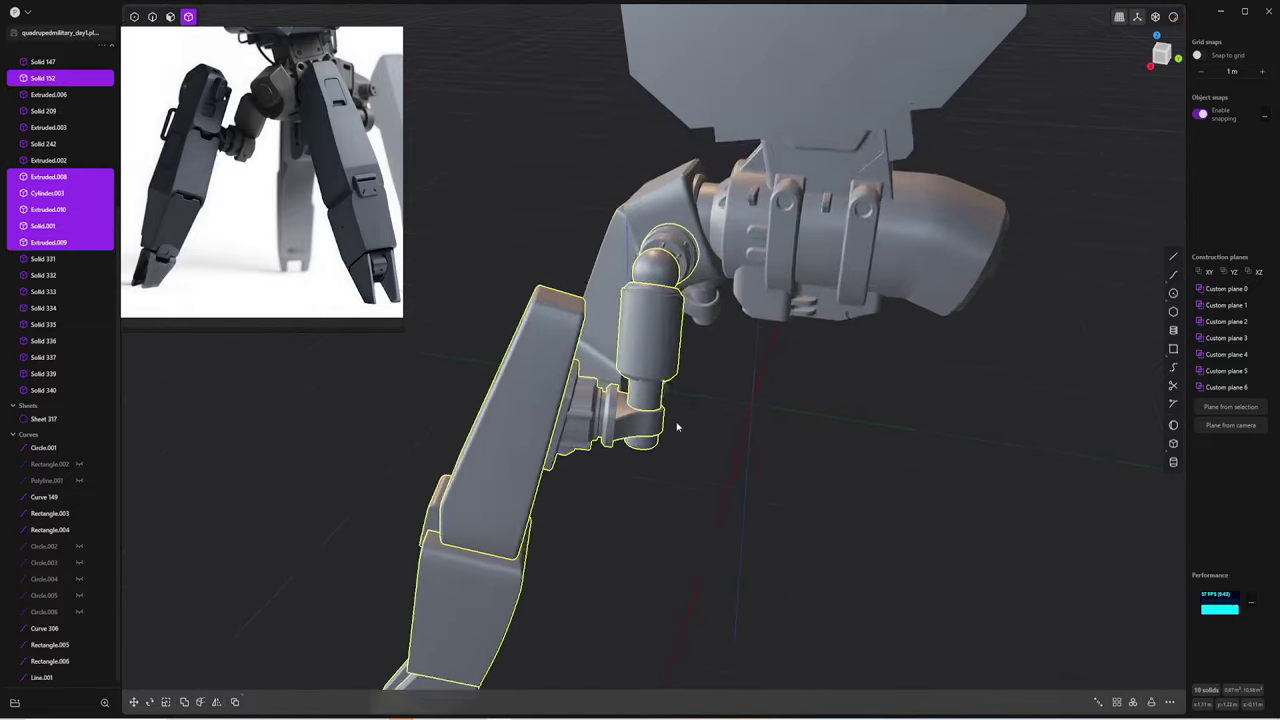
middle_drag(516, 601, 742, 404)
key(alt+x)
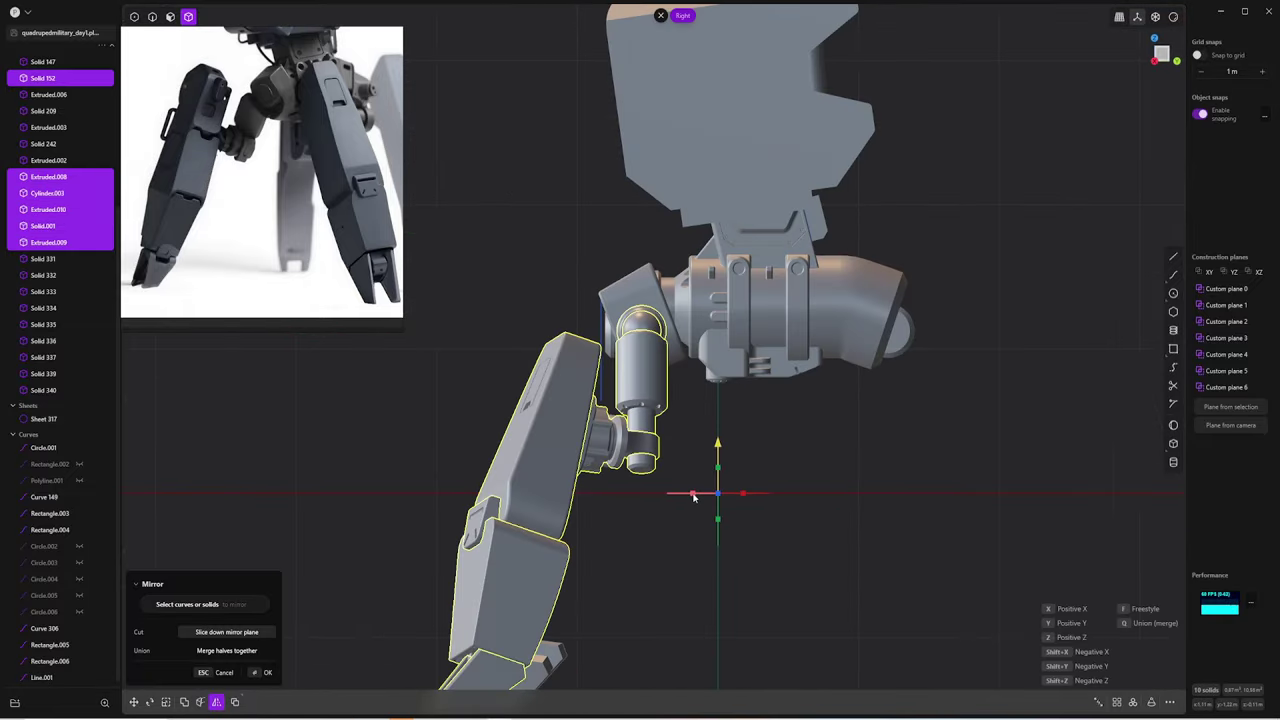
click(693, 497)
Move the mirrored leg about 0.152 m outward along X into place
key(g)
middle_drag(762, 455, 516, 373)
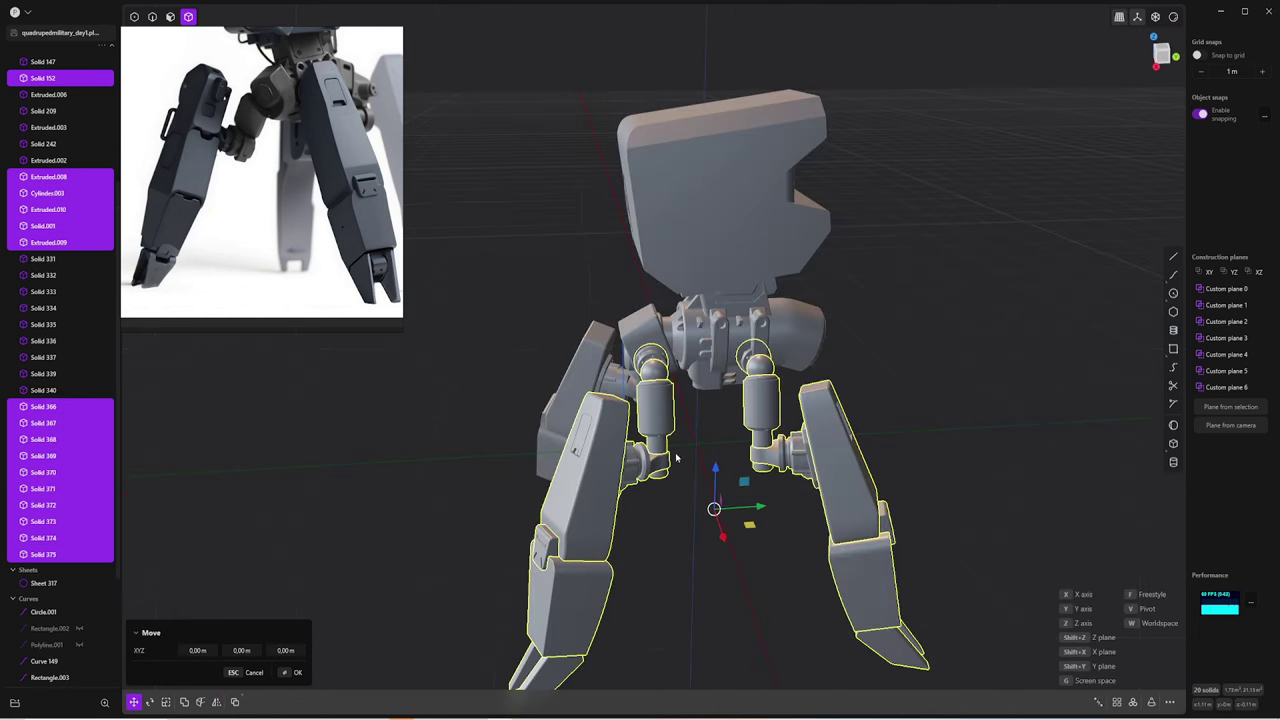
key(Escape)
ctrl+click(600, 480)
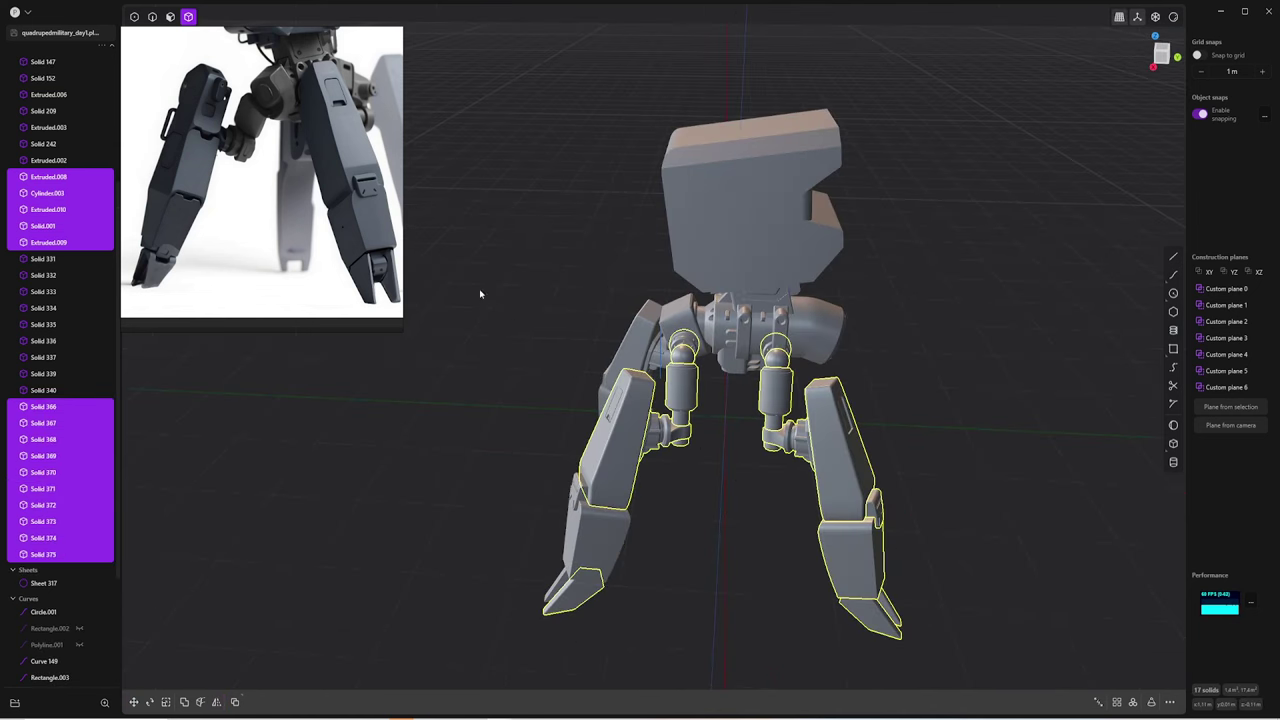
ctrl+click(680, 400)
key(g)
drag(880, 505, 945, 490)
middle_drag(945, 490, 651, 412)
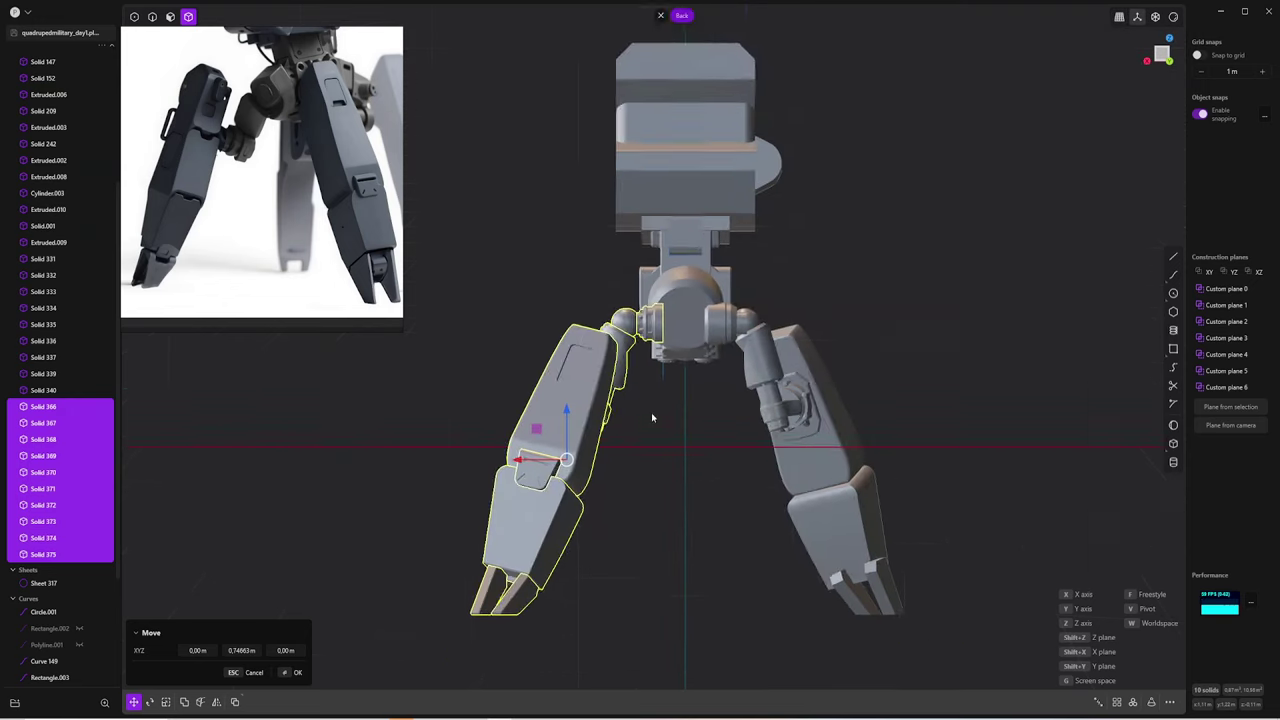
drag(494, 471, 480, 472)
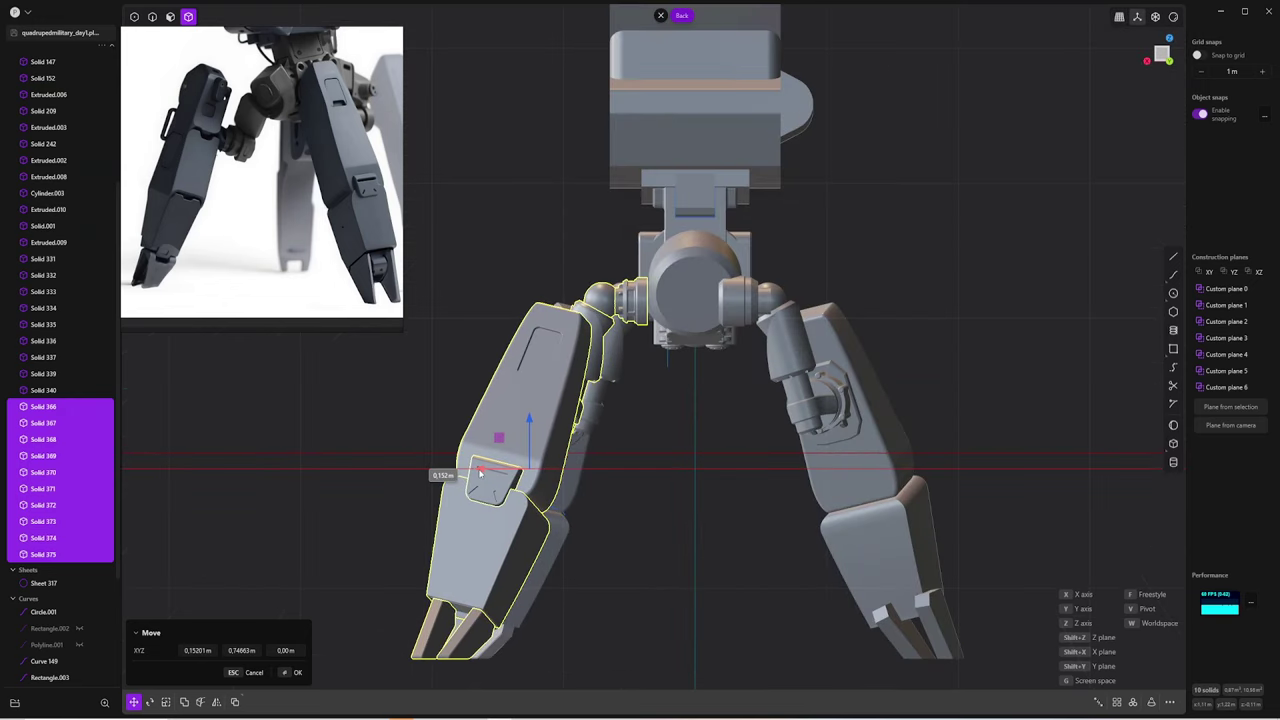
click(480, 472)
mouse_move(680, 477)
middle_down()
mouse_move(847, 610)
mouse_move(891, 417)
mouse_move(514, 372)
mouse_move(790, 403)
mouse_move(770, 395)
middle_up()
click(847, 610)
Draw a cylinder on the side of the hip housing
scroll(786, 375, up, 3)
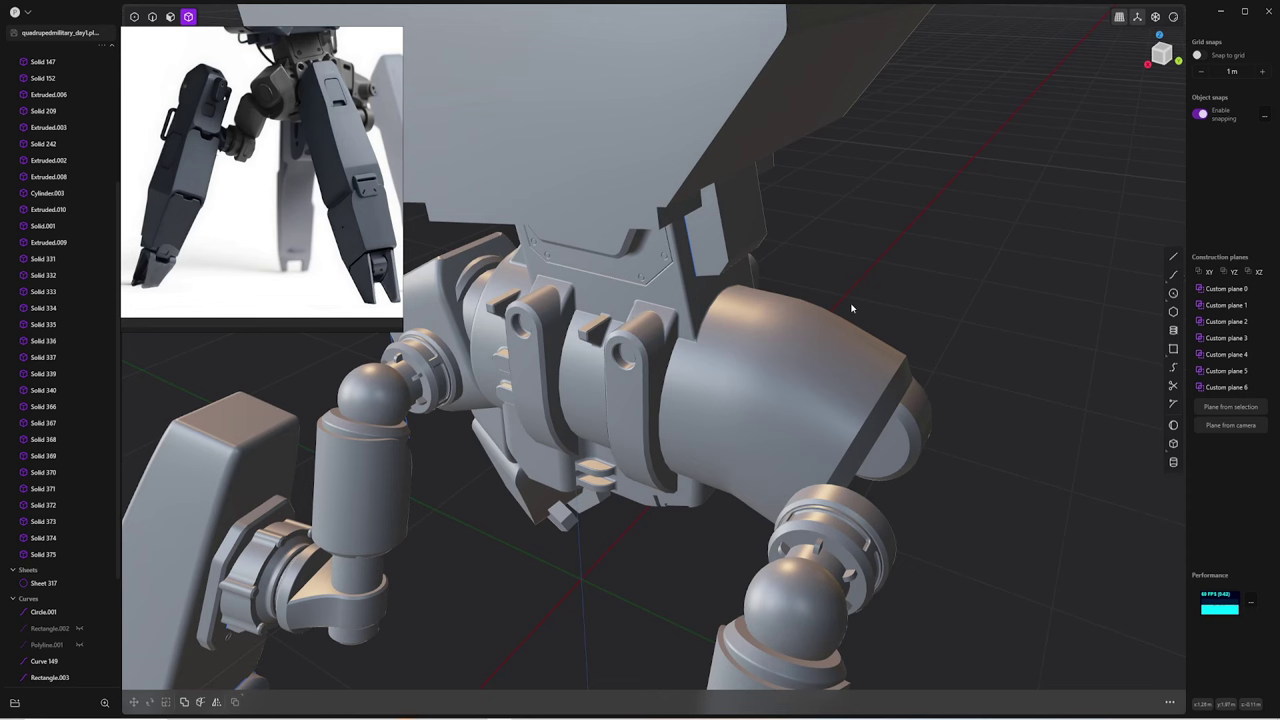
middle_drag(851, 309, 779, 374)
middle_drag(597, 401, 671, 366)
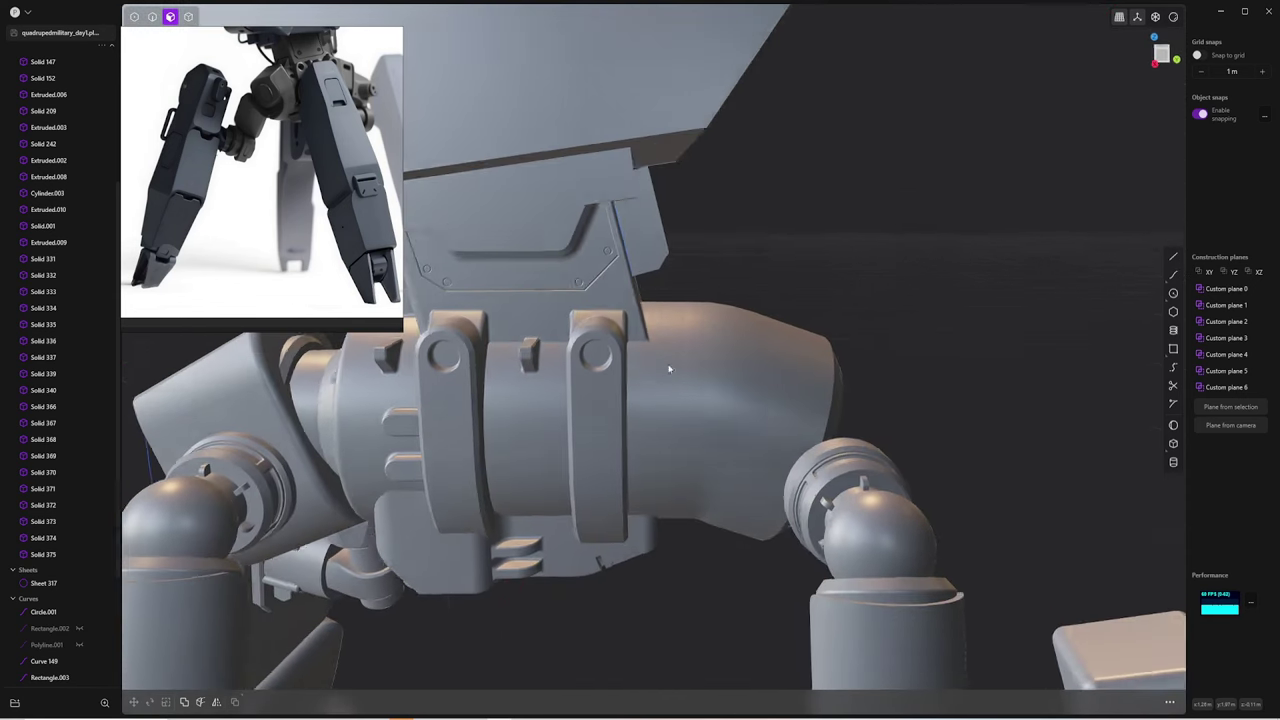
click(1174, 444)
key(KP_3)
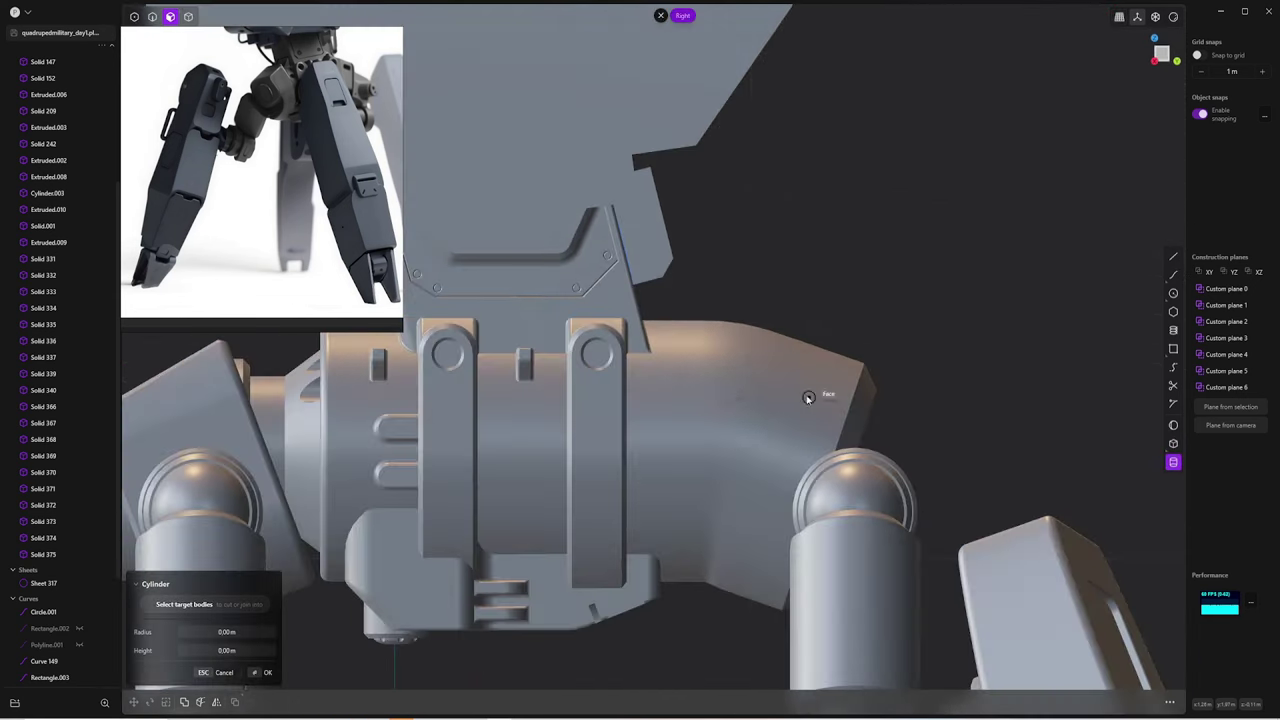
click(680, 395)
click(766, 397)
middle_drag(766, 397, 757, 392)
click(809, 363)
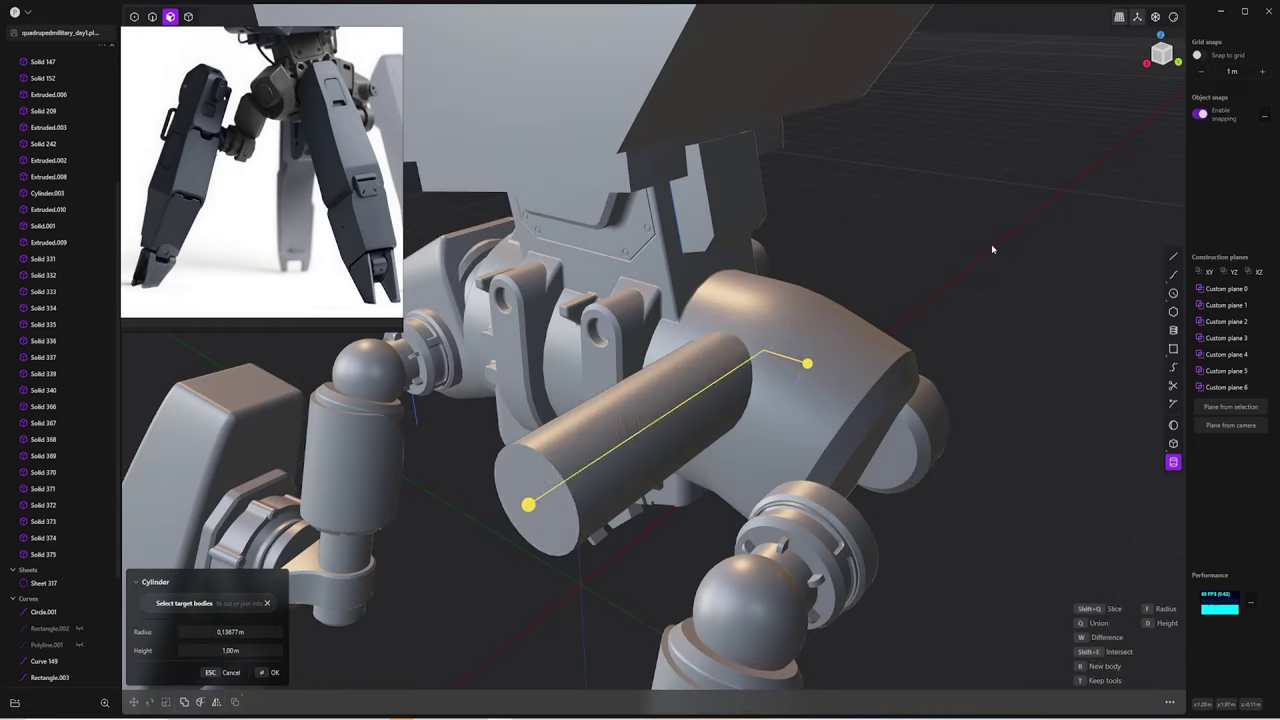
Shorten the cylinder, move it along X, and scale it to size
click(592, 460)
middle_drag(592, 460, 620, 440)
drag(543, 490, 661, 422)
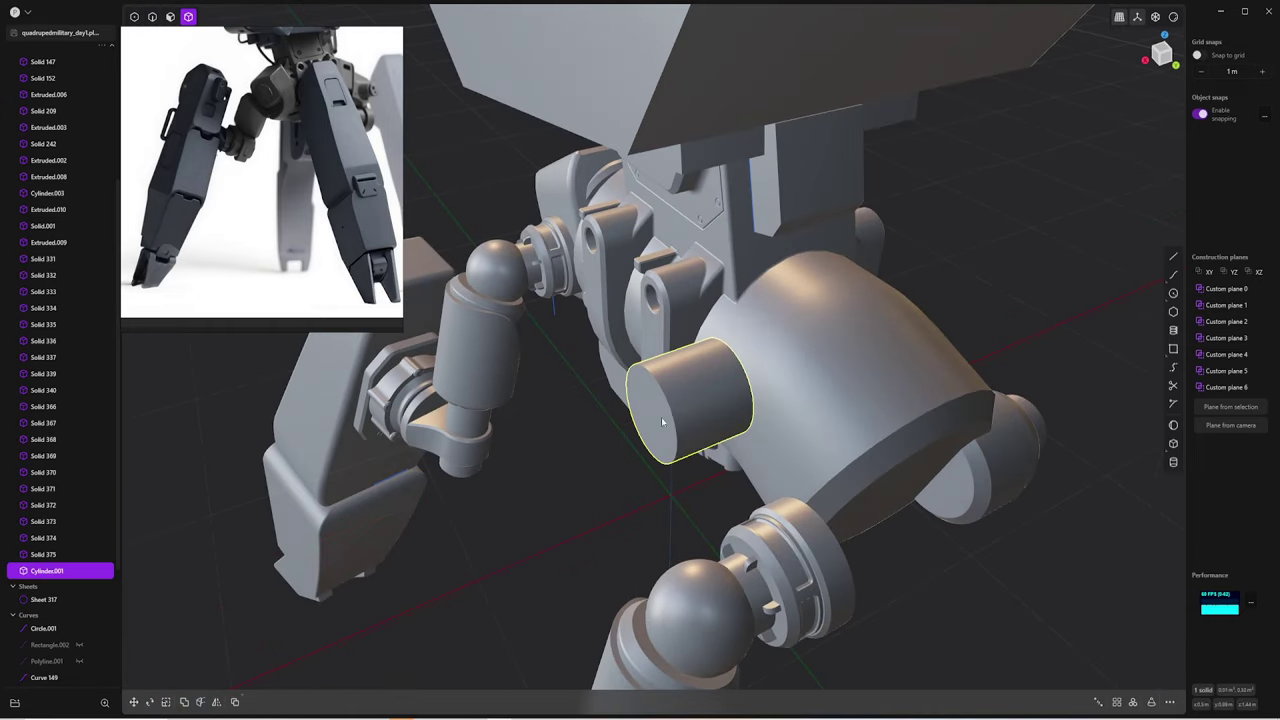
key(g)
key(x)
click(605, 470)
mouse_move(605, 470)
middle_down()
mouse_move(950, 289)
mouse_move(686, 337)
middle_up()
key(s)
key(Return)
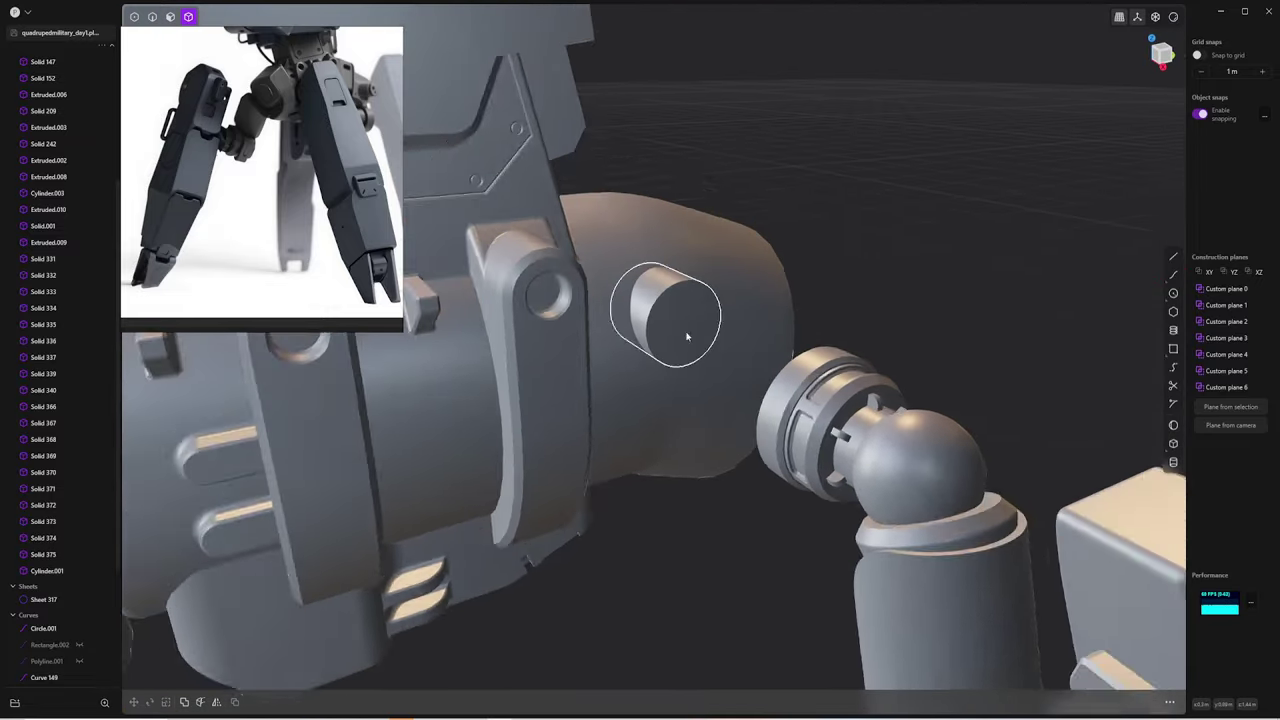
Fillet the cylinder's outer rim edge and extrude its end face
click(670, 277)
key(f)
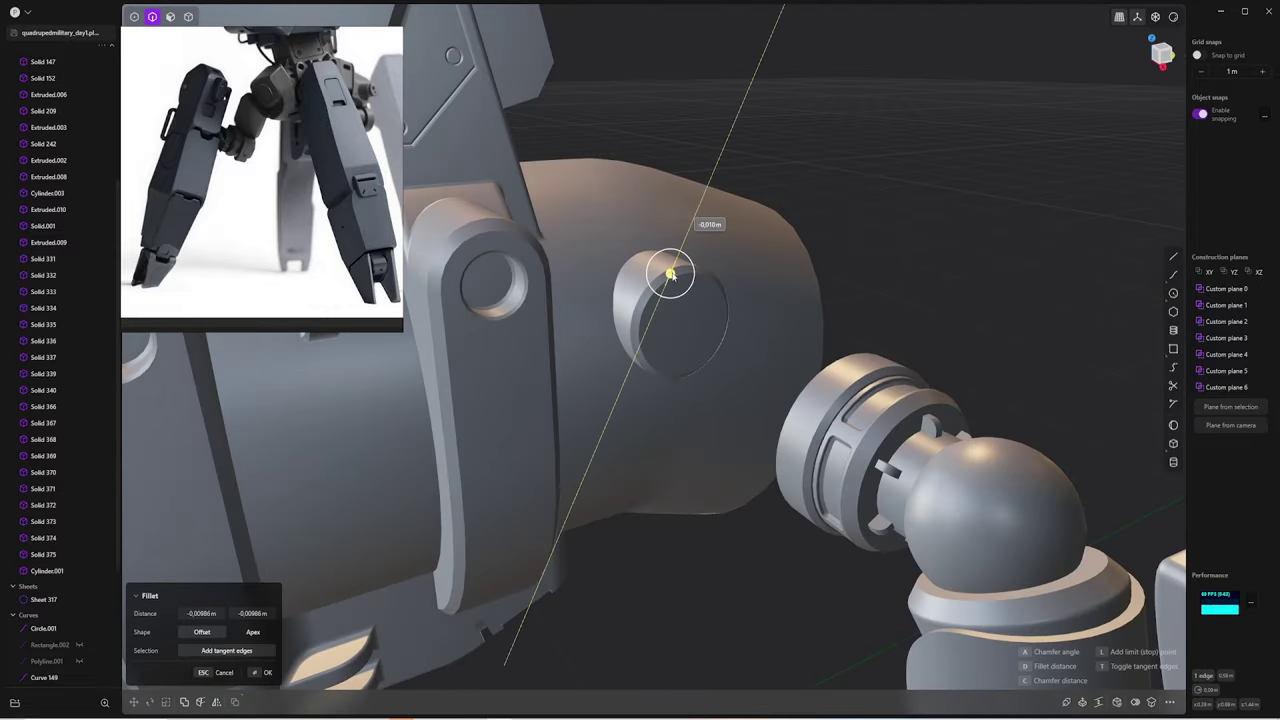
key(Escape)
middle_drag(683, 314, 686, 309)
click(686, 309)
key(e)
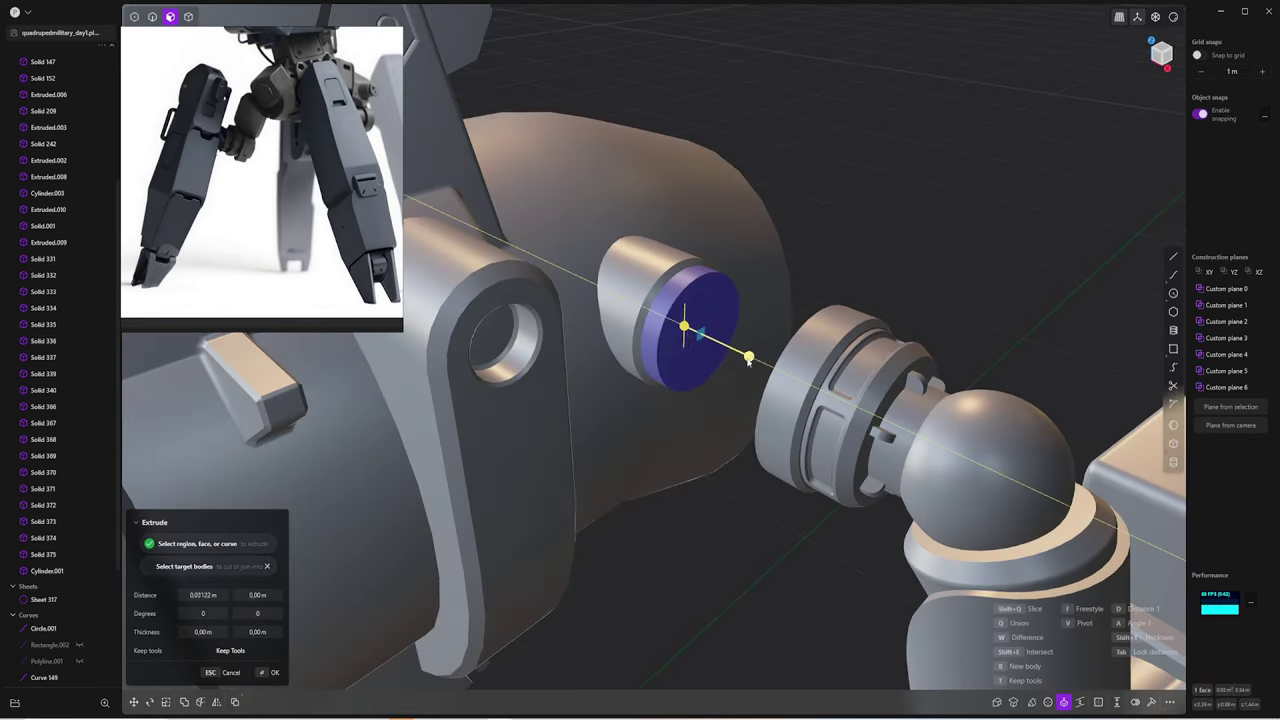
click(761, 367)
Fillet the cylinder's end edge
mouse_move(843, 263)
middle_down()
mouse_move(817, 336)
mouse_move(778, 338)
middle_up()
key(4)
click(778, 338)
key(2)
click(803, 330)
key(f)
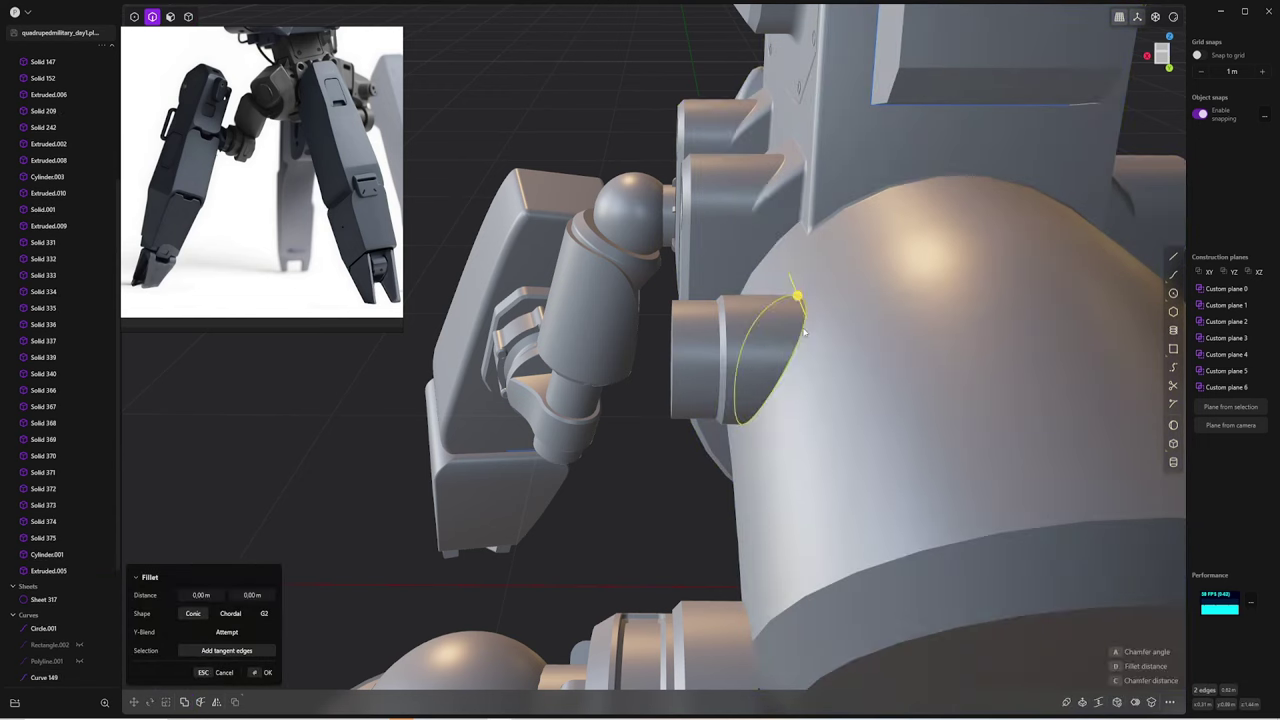
click(778, 245)
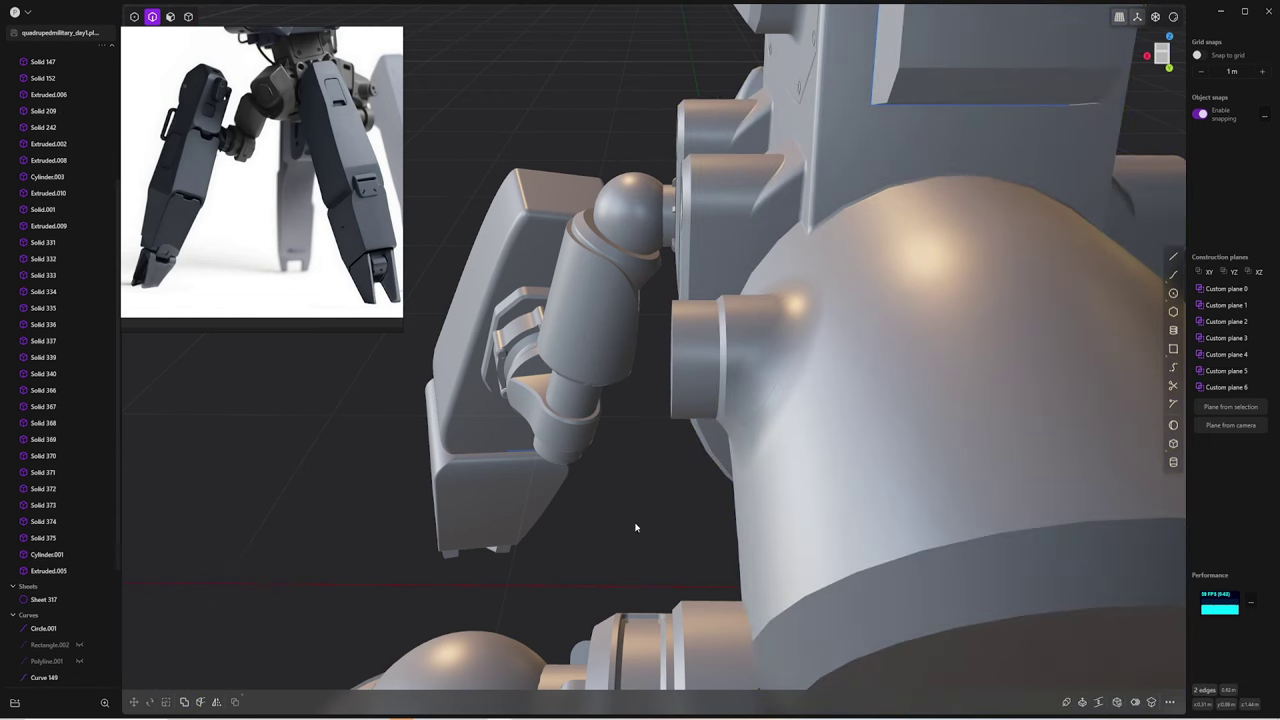
Recess the cylinder's end face about 0.036 m inward with Offset Face
mouse_move(634, 526)
middle_down()
mouse_move(916, 445)
mouse_move(766, 409)
middle_up()
key(3)
click(712, 390)
key(o)
drag(742, 375, 711, 381)
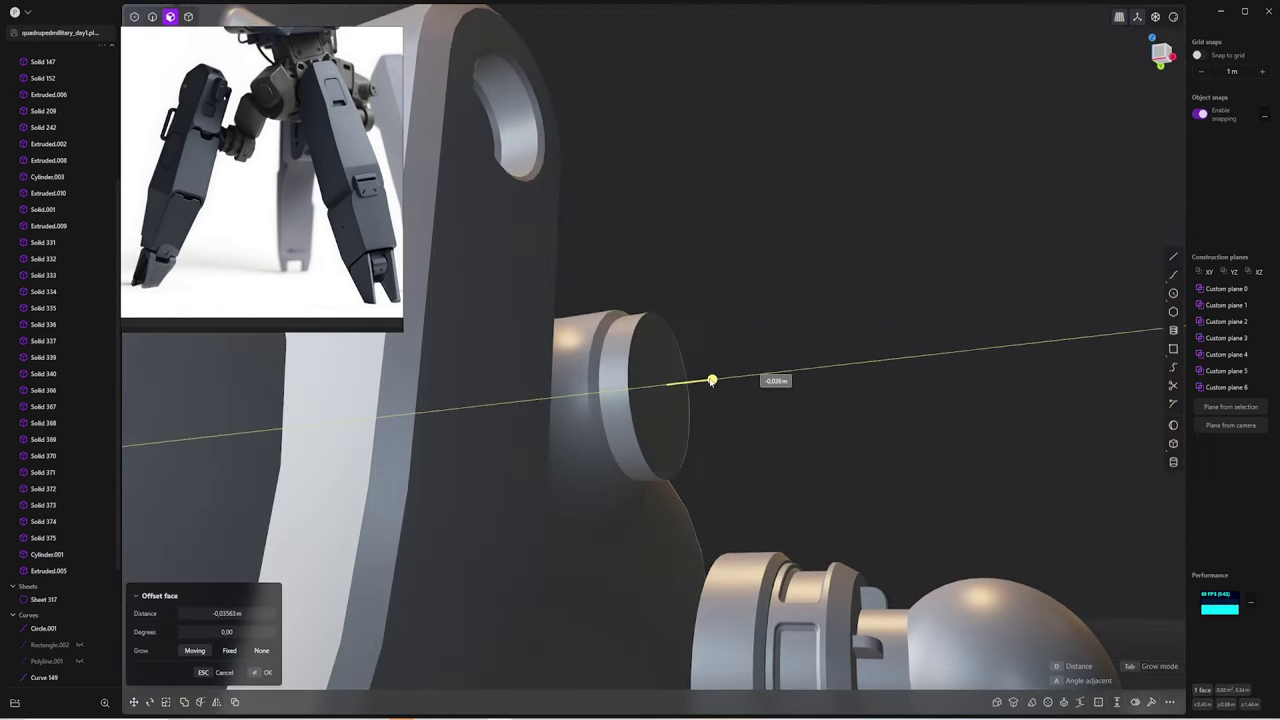
click(735, 378)
mouse_move(735, 378)
middle_down()
mouse_move(627, 382)
mouse_move(764, 276)
mouse_move(801, 358)
middle_up()
From the back view, draw a cylindrical pin along the hip housing edge
click(1174, 463)
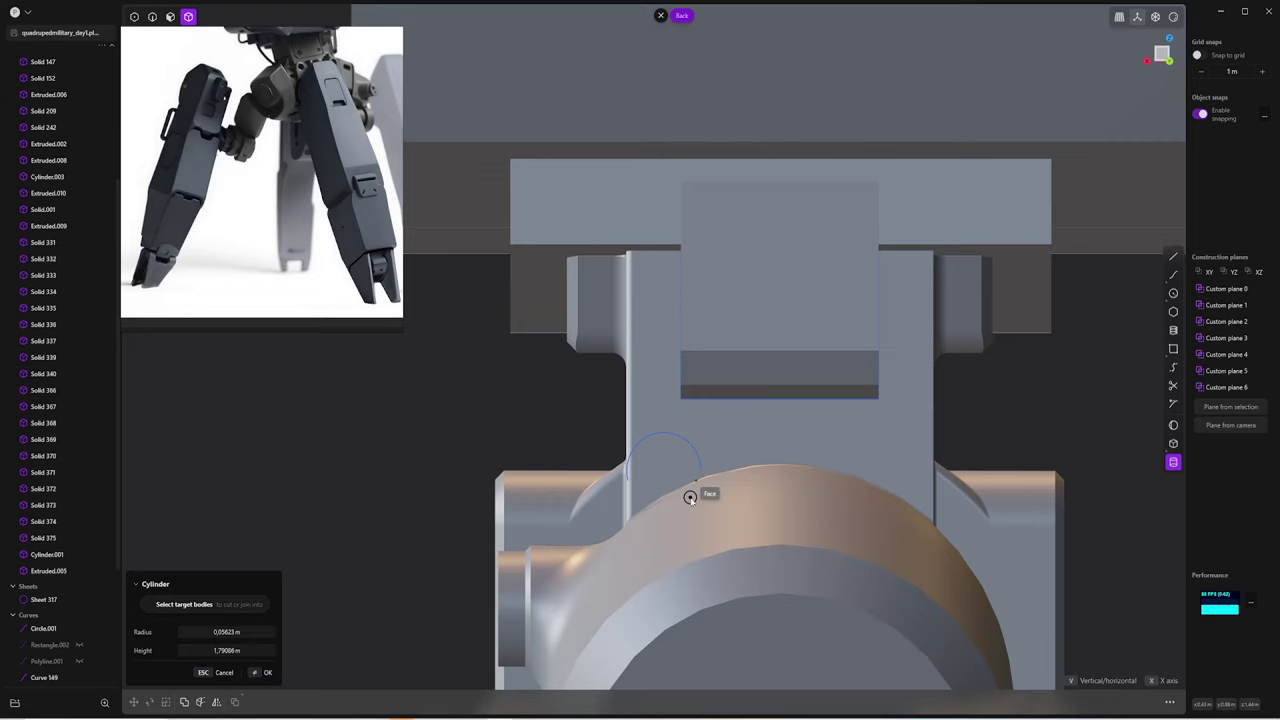
key(Escape)
click(690, 497)
mouse_move(690, 497)
middle_down()
mouse_move(777, 517)
mouse_move(706, 448)
mouse_move(693, 503)
middle_up()
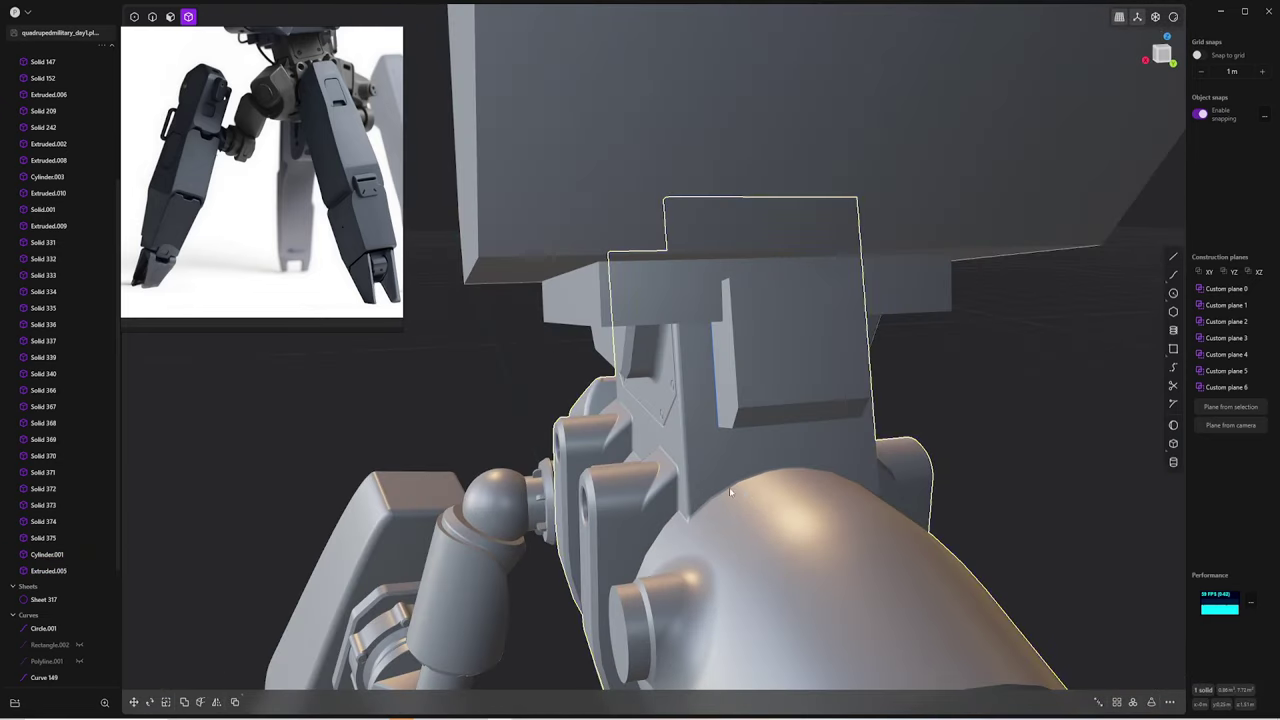
key(ctrl+KP_1)
click(1174, 461)
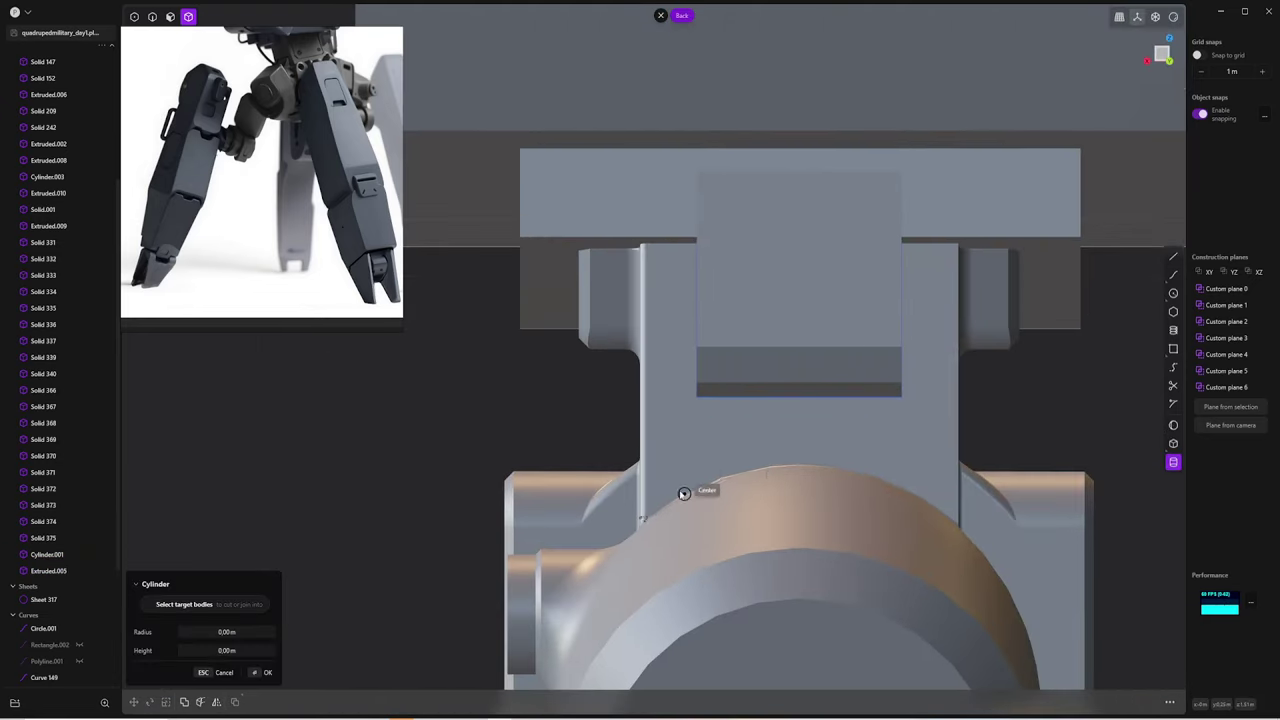
mouse_move(687, 484)
middle_down()
mouse_move(903, 514)
mouse_move(803, 443)
mouse_move(1100, 517)
middle_up()
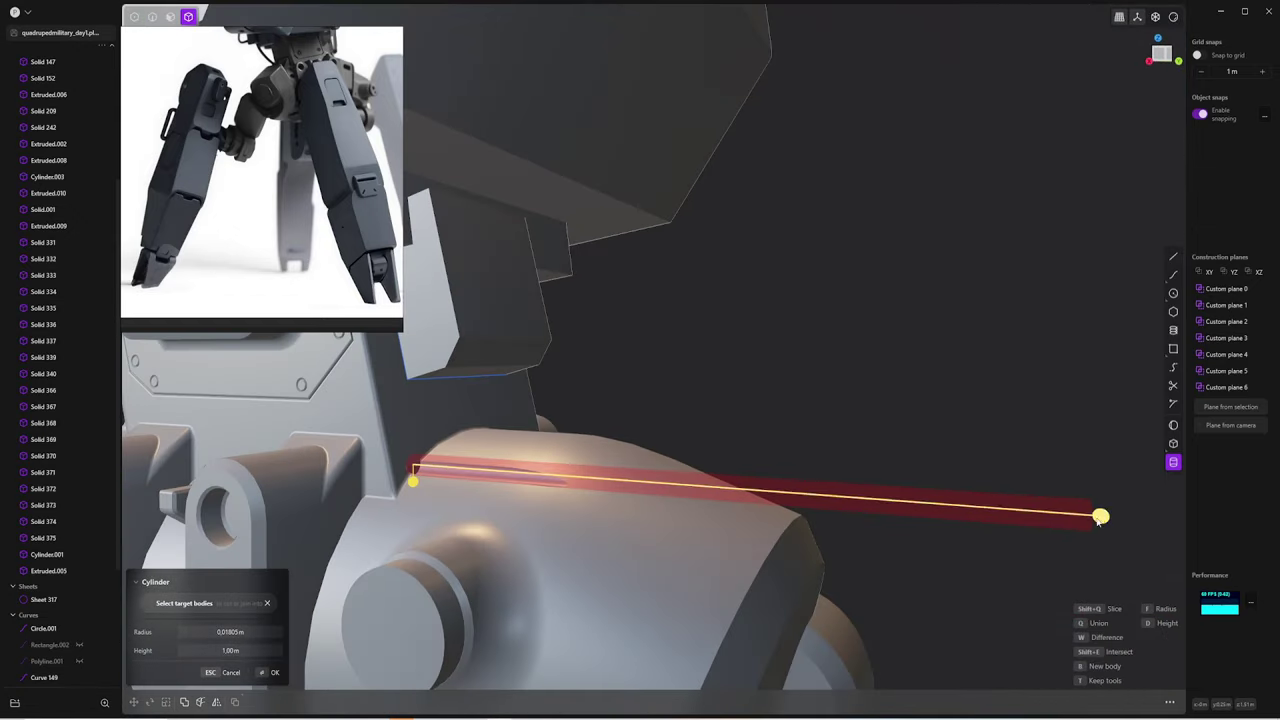
click(410, 482)
middle_drag(410, 482, 647, 458)
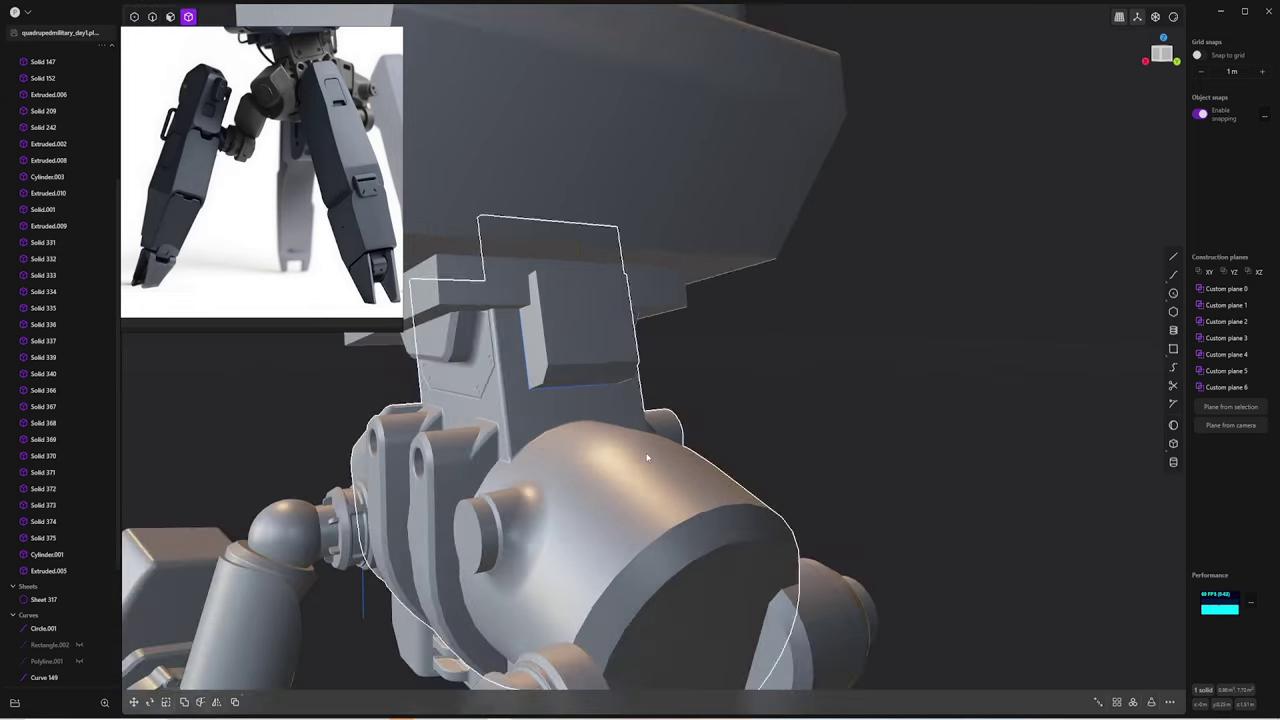
scroll(570, 451, up, 3)
Extrude the pin's outer face about 0.183 m into the central hip housing
key(f)
scroll(601, 441, up, 2)
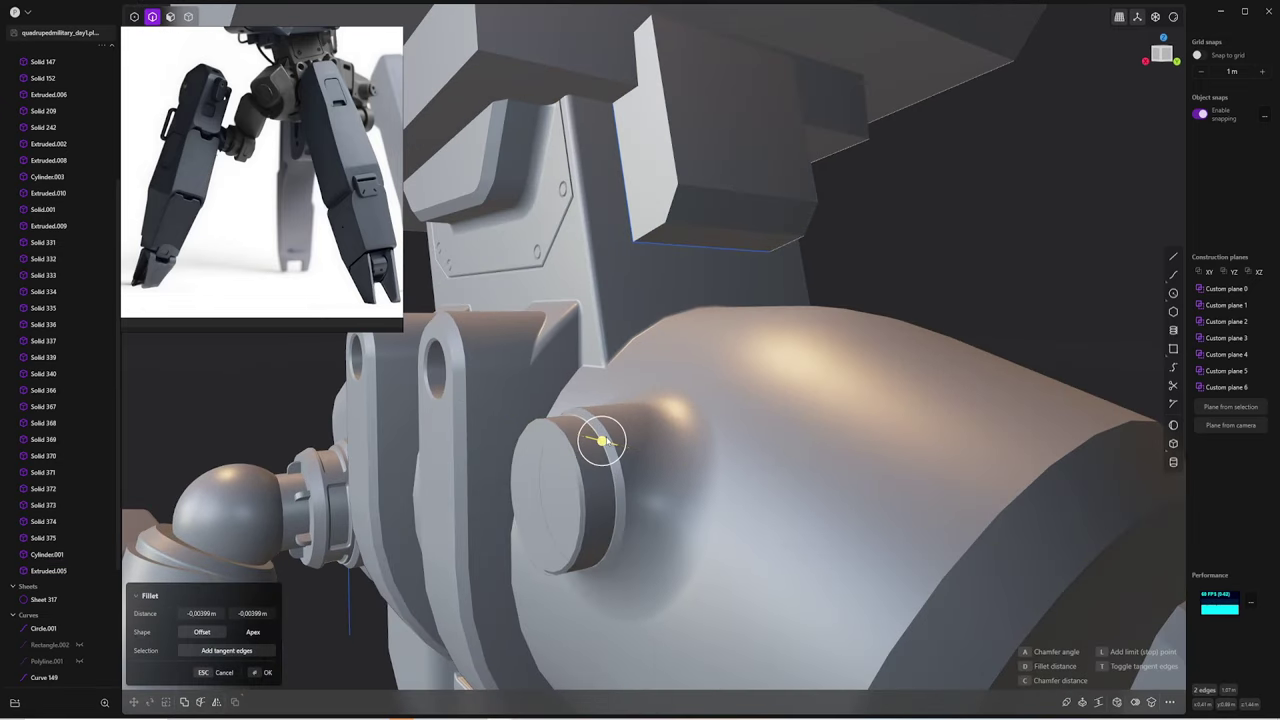
key(Return)
mouse_move(601, 441)
middle_down()
mouse_move(914, 306)
mouse_move(914, 334)
mouse_move(869, 307)
mouse_move(602, 407)
mouse_move(727, 479)
mouse_move(632, 430)
middle_up()
key(3)
scroll(866, 312, down, 5)
click(632, 430)
key(o)
mouse_move(639, 366)
middle_down()
mouse_move(629, 514)
mouse_move(629, 400)
middle_up()
key(e)
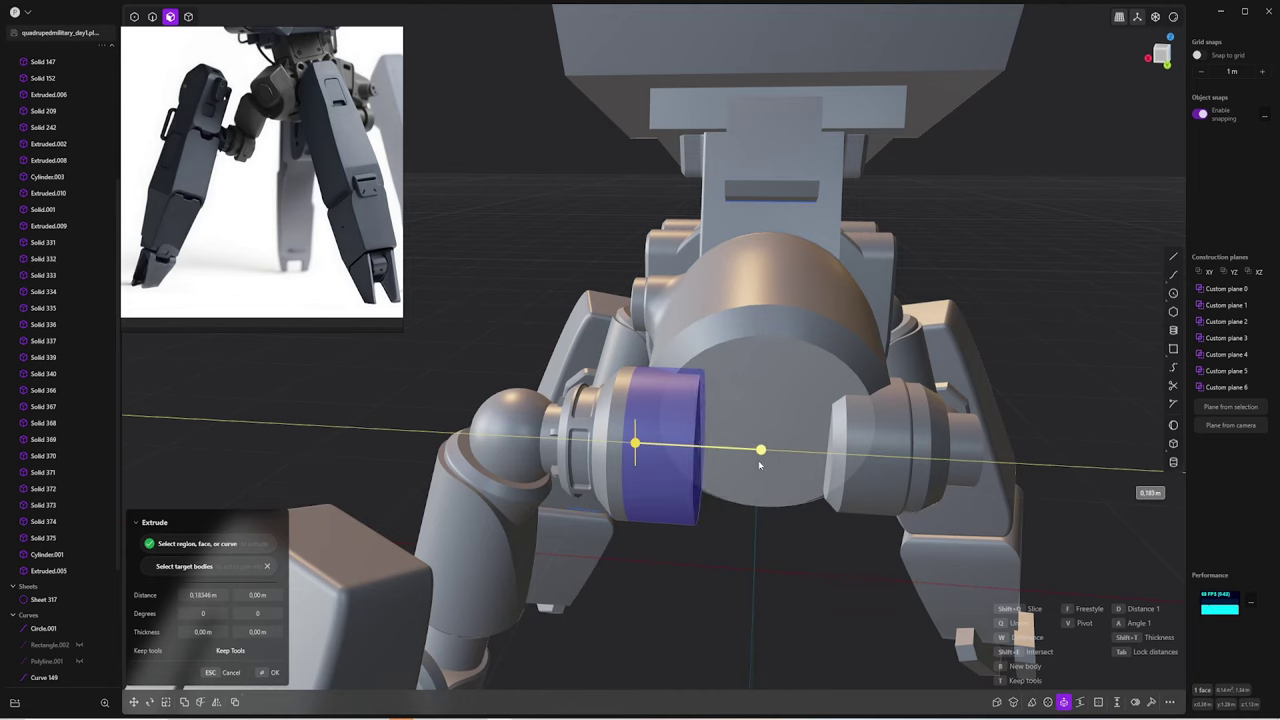
key(Return)
Leave the pin's edge unrounded and select the joint housing cylinder
mouse_move(758, 460)
middle_down()
mouse_move(683, 546)
mouse_move(680, 402)
middle_up()
click(680, 402)
key(f)
key(Return)
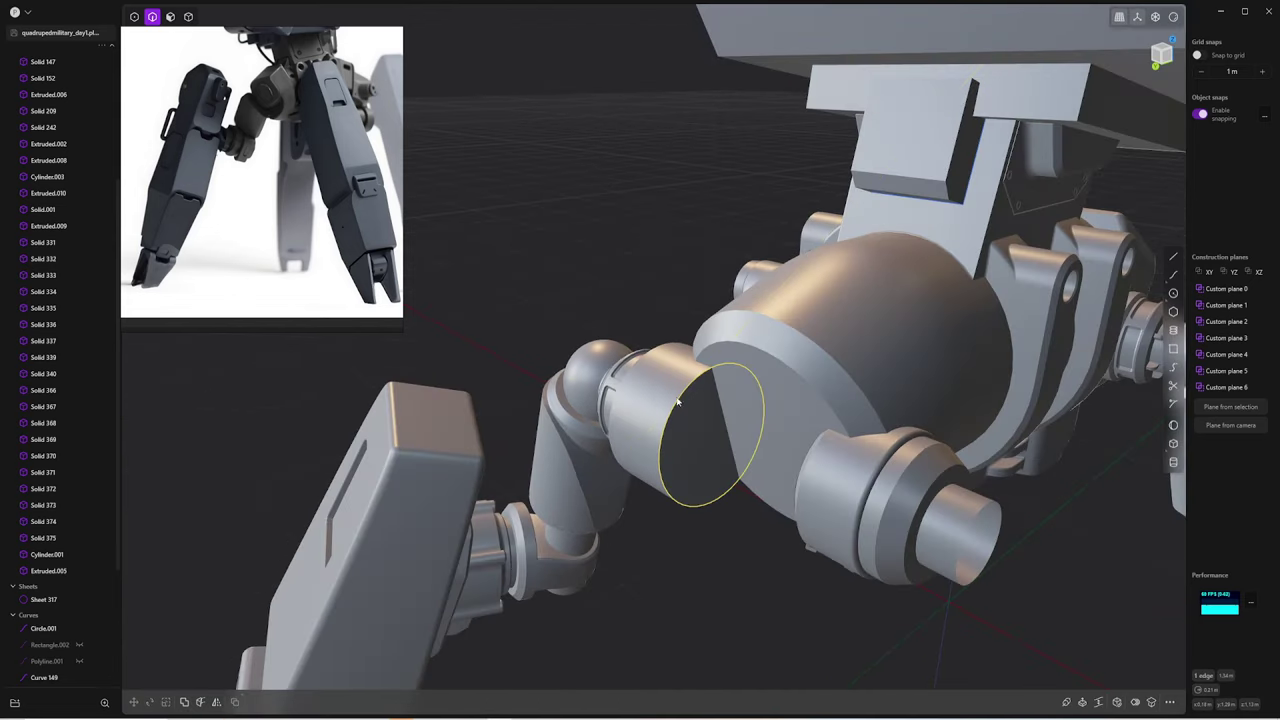
key(4)
mouse_move(699, 527)
middle_down()
mouse_move(871, 594)
mouse_move(864, 573)
middle_up()
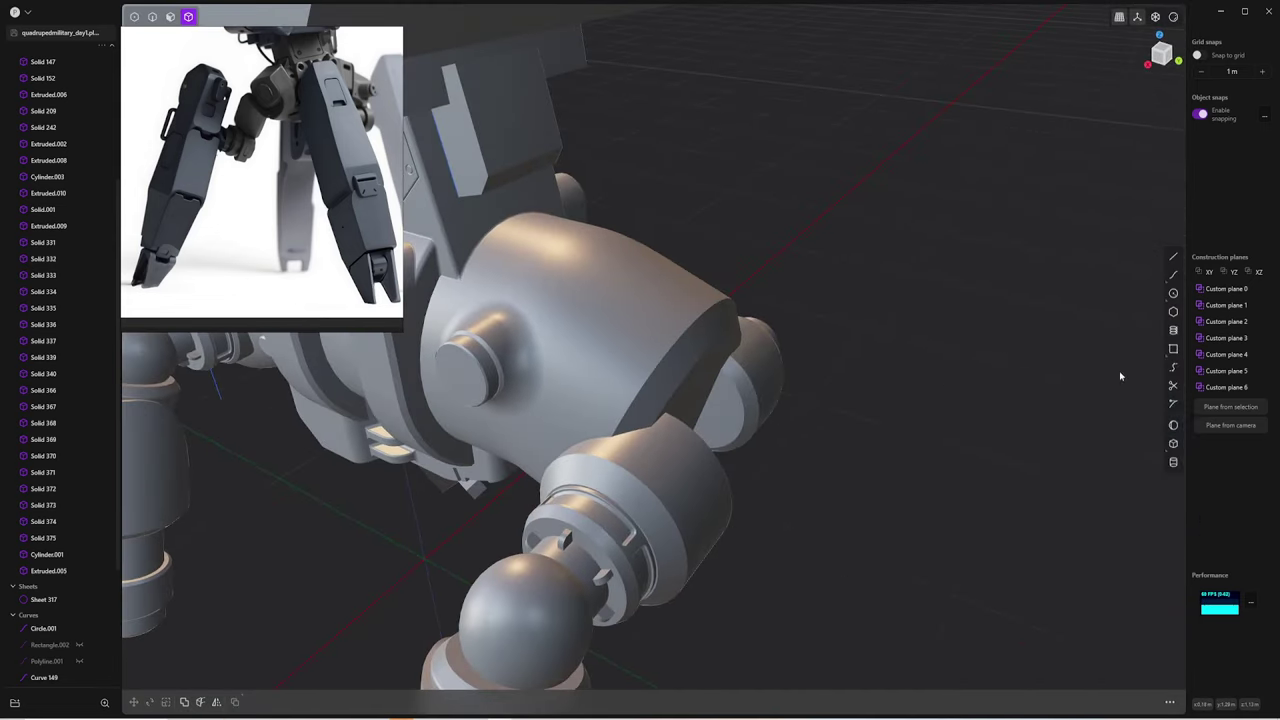
click(1173, 446)
mouse_move(760, 420)
middle_down()
mouse_move(538, 330)
mouse_move(575, 315)
mouse_move(557, 299)
middle_up()
key(Escape)
click(592, 329)
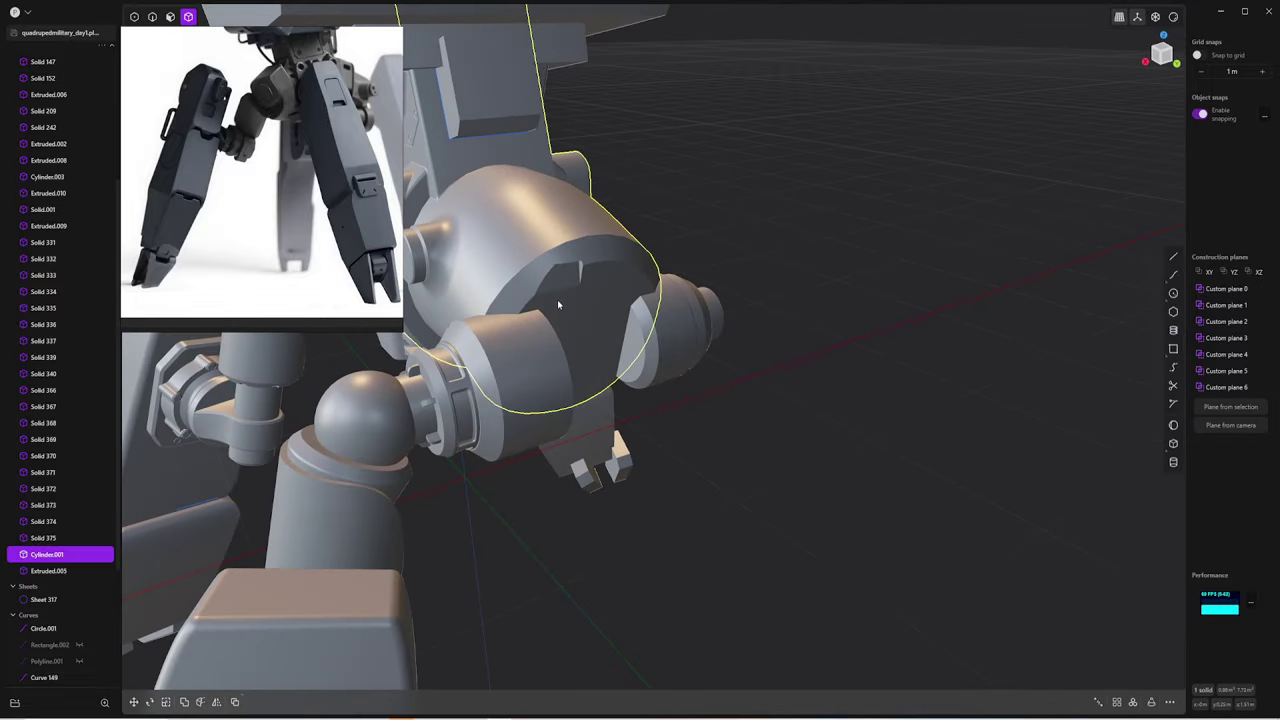
Mirror the lengthened hub to the opposite side of the joint
key(ctrl+KP_1)
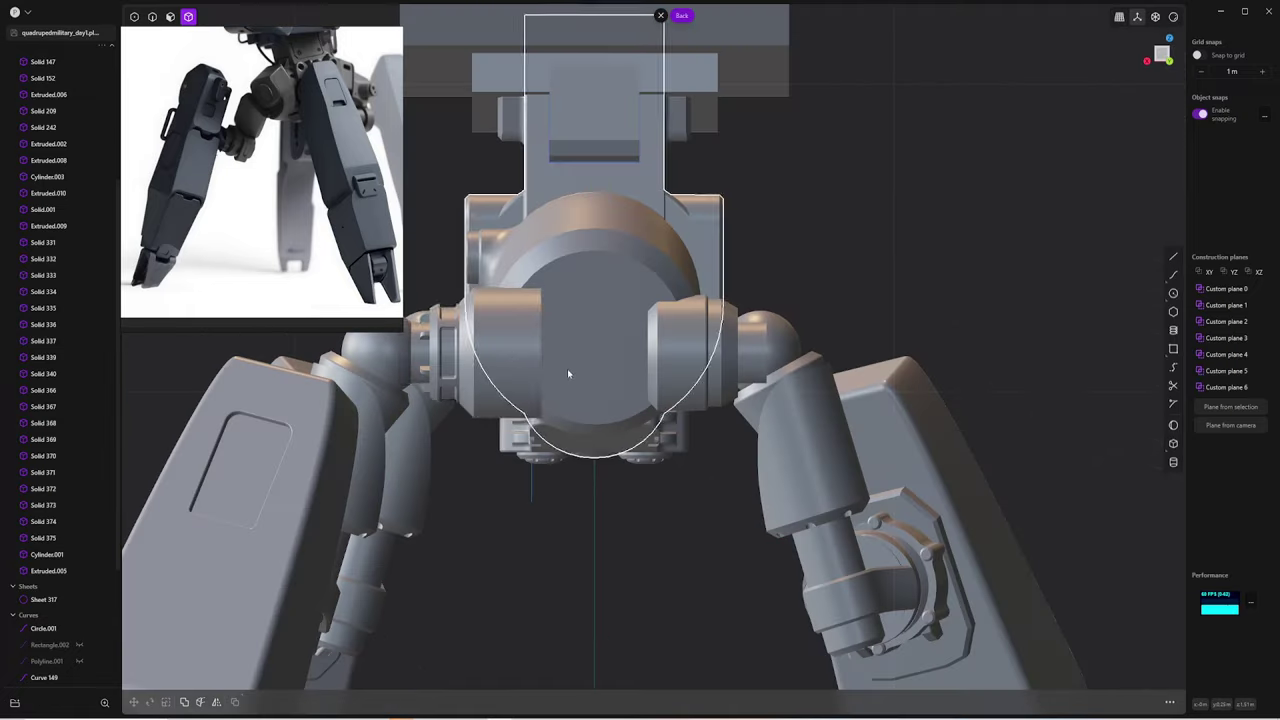
key(alt+x)
scroll(535, 355, down, 3)
key(Return)
middle_drag(823, 234, 668, 453)
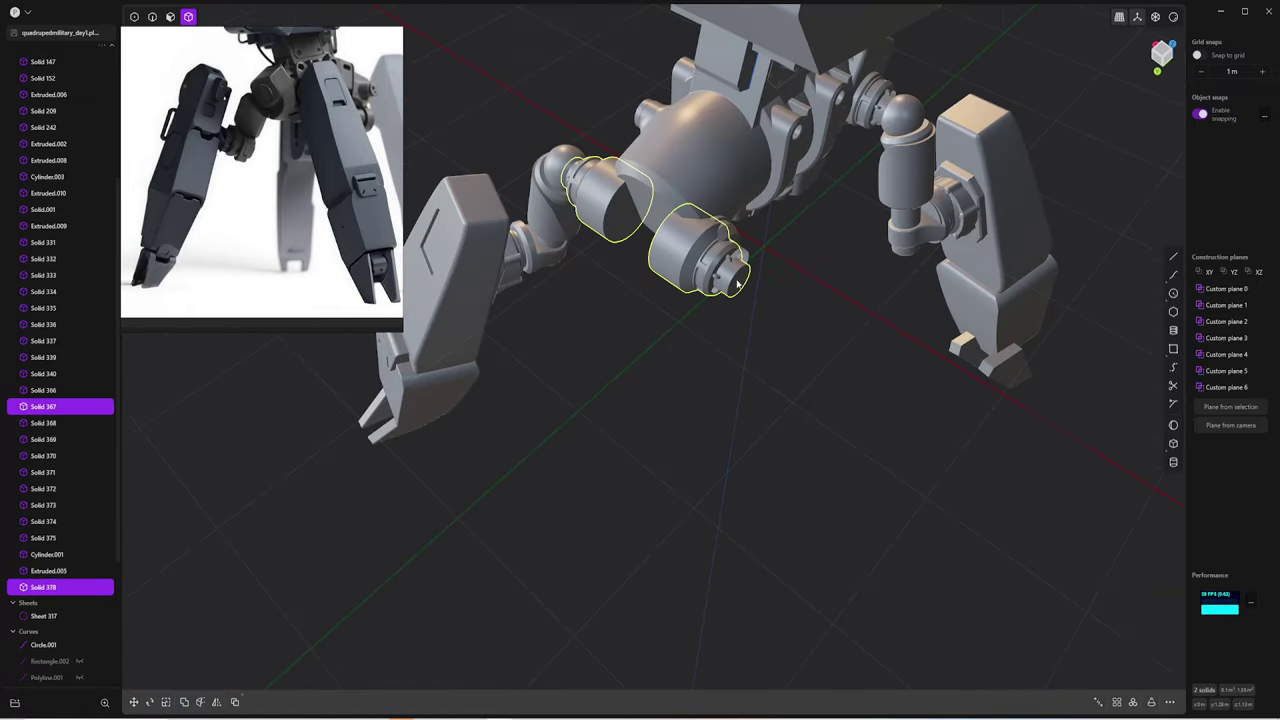
click(668, 453)
key(ctrl+KP_1)
Draw a rectangle across the joint housing and extrude it into a box
click(591, 410)
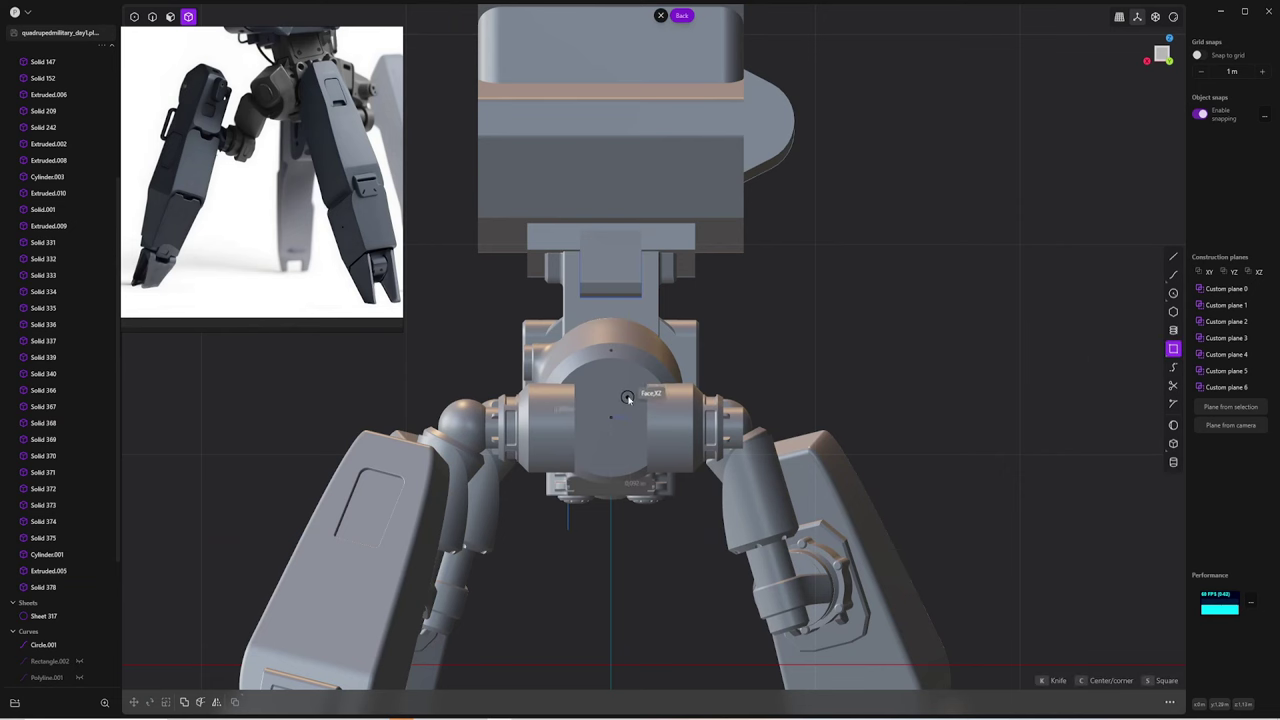
middle_drag(481, 358, 560, 350)
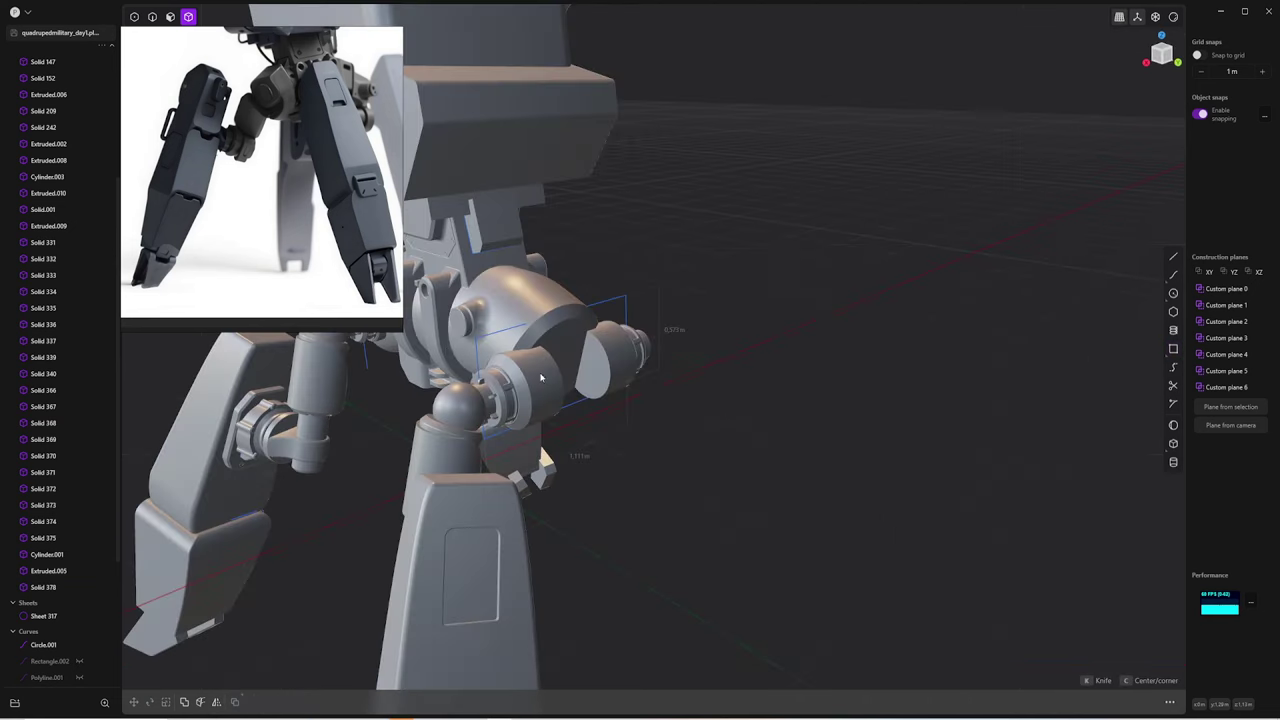
click(535, 330)
key(e)
click(709, 383)
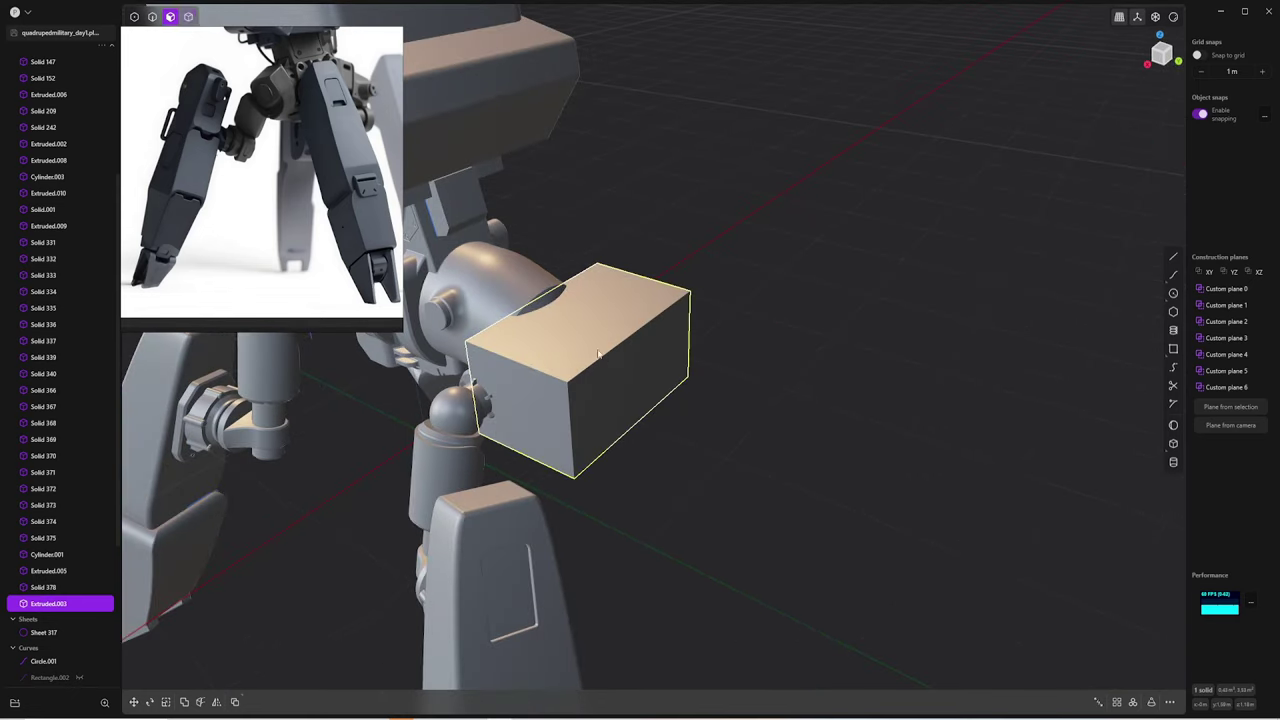
middle_drag(709, 383, 566, 413)
drag(566, 413, 545, 374)
mouse_move(545, 374)
middle_down()
mouse_move(557, 357)
mouse_move(520, 286)
middle_up()
key(Return)
Tilt the box and place it against the housing nose
mouse_move(623, 394)
middle_down()
mouse_move(752, 425)
mouse_move(686, 363)
mouse_move(623, 368)
middle_up()
click(686, 363)
key(Escape)
click(623, 366)
key(f)
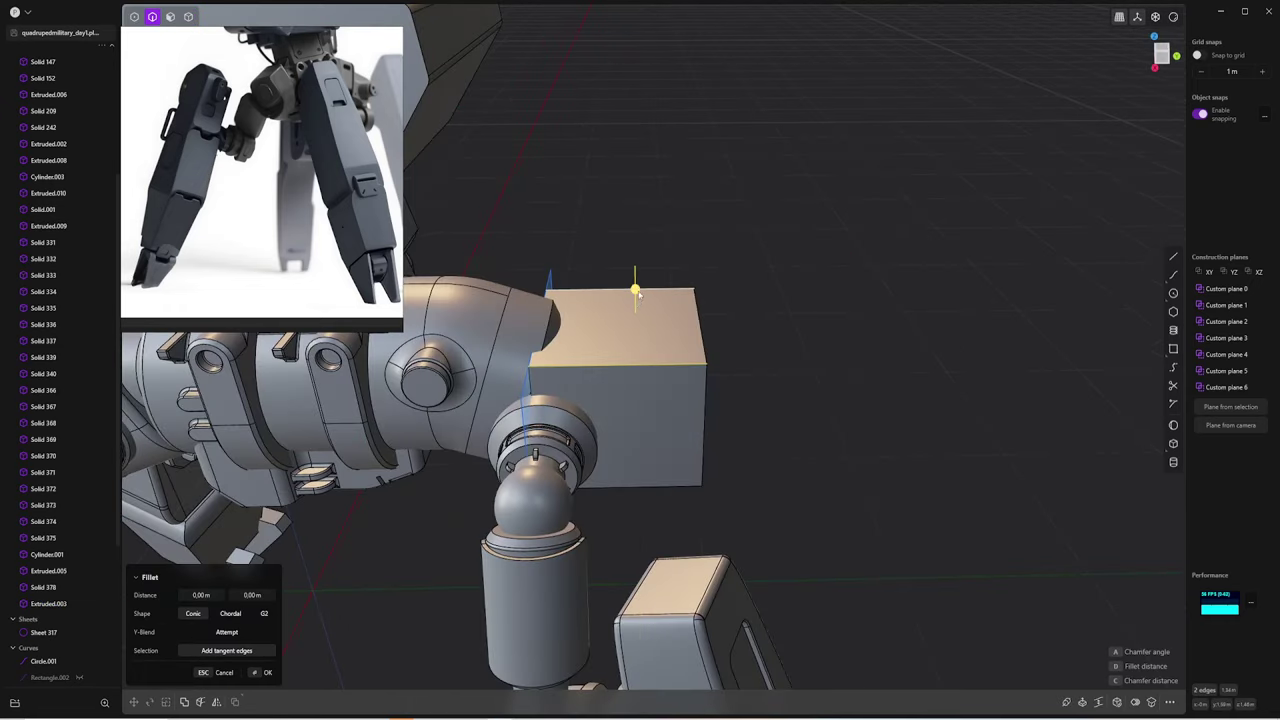
key(Escape)
mouse_move(680, 267)
middle_down()
mouse_move(612, 383)
mouse_move(909, 356)
middle_up()
click(612, 383)
key(t)
key(g)
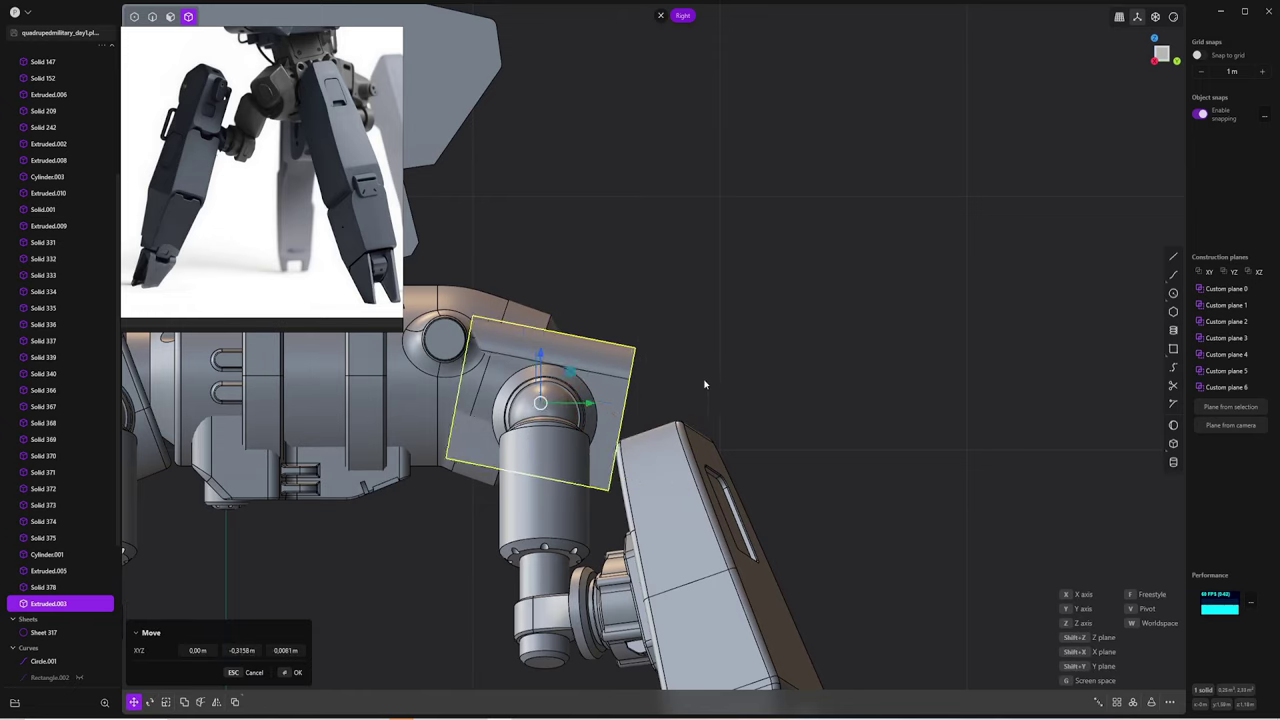
click(736, 375)
mouse_move(736, 375)
middle_down()
mouse_move(692, 373)
mouse_move(681, 387)
middle_up()
Enlarge the joint's circular edge and extrude it about 0.174 m along the cylinder
click(705, 425)
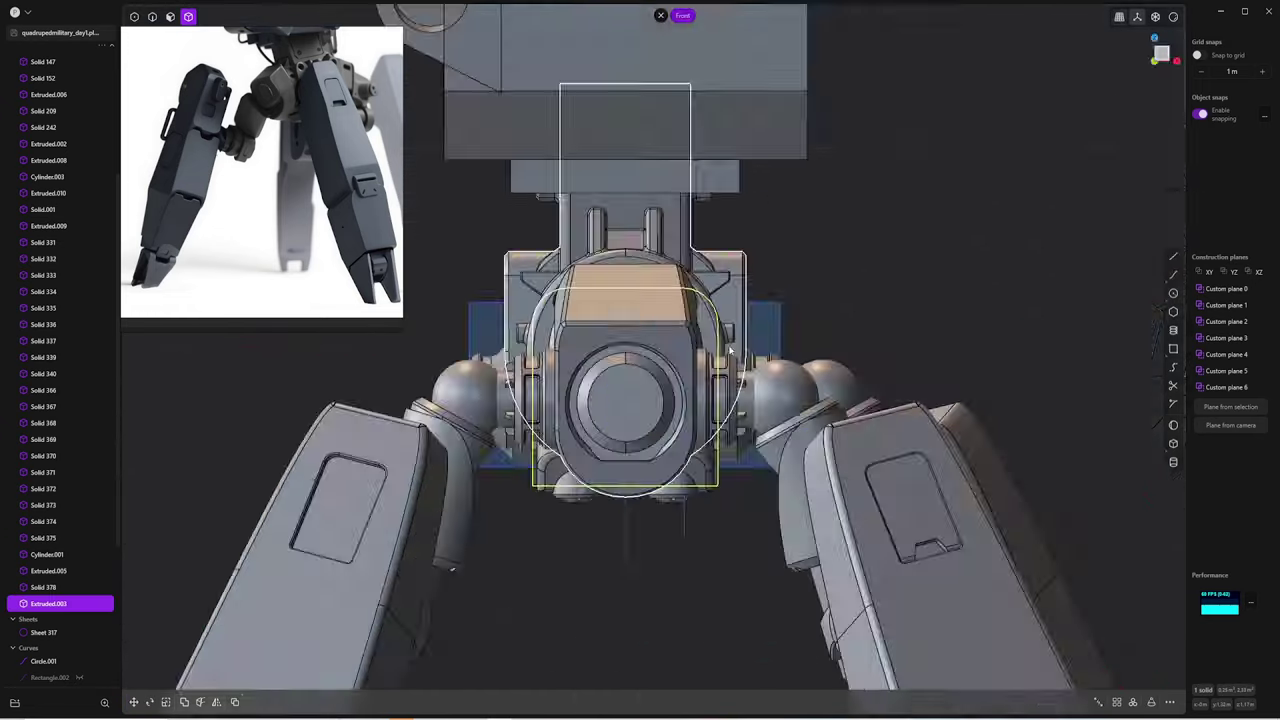
key(ctrl+KP_3)
key(2)
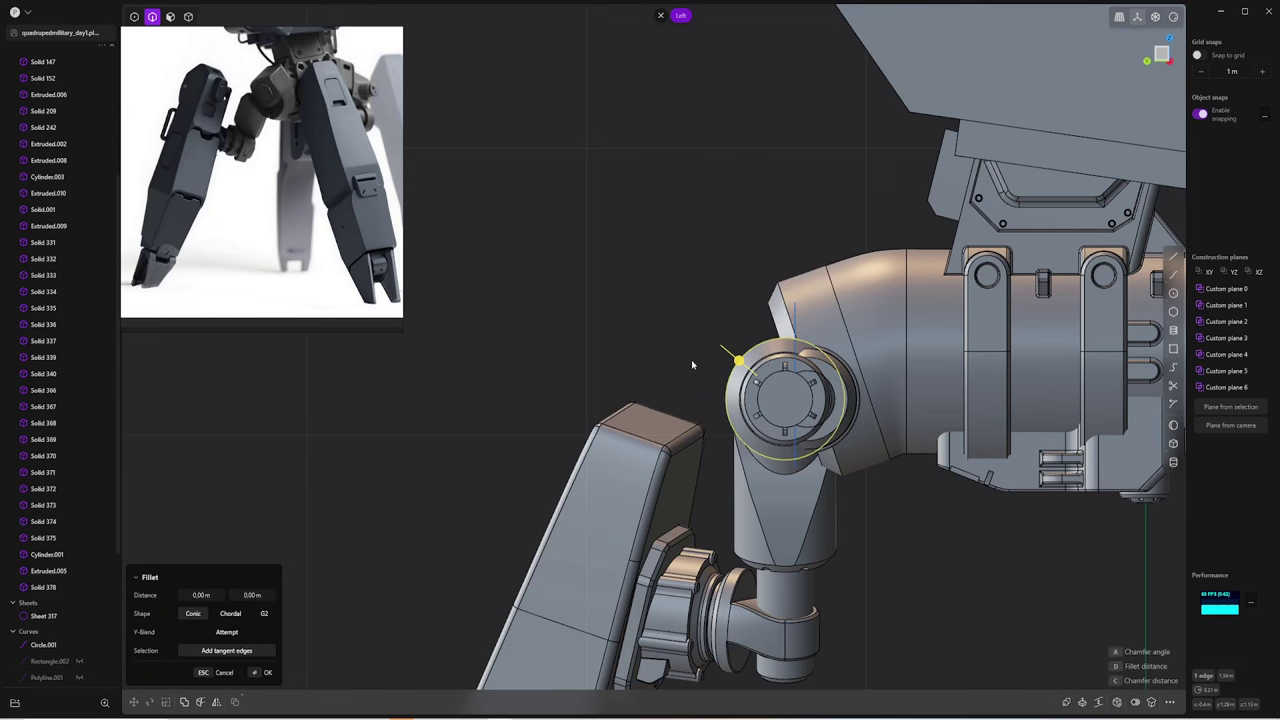
click(723, 357)
key(s)
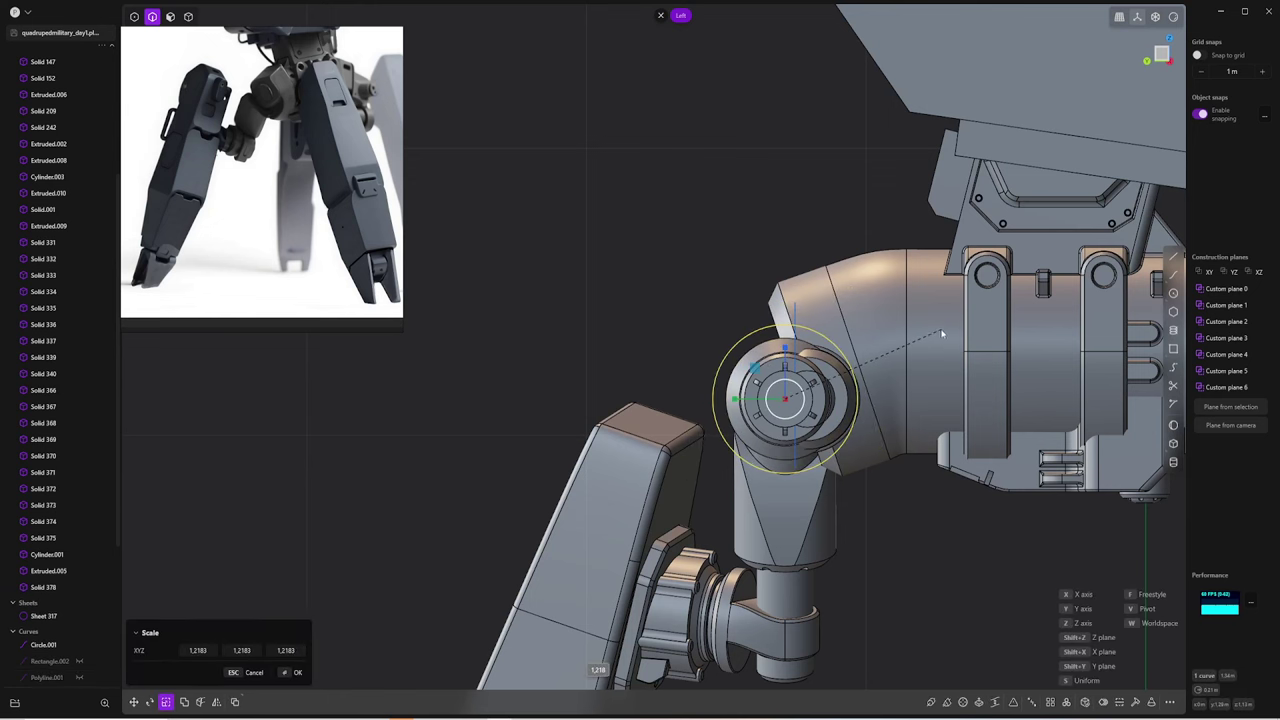
click(941, 333)
middle_drag(941, 333, 780, 372)
key(e)
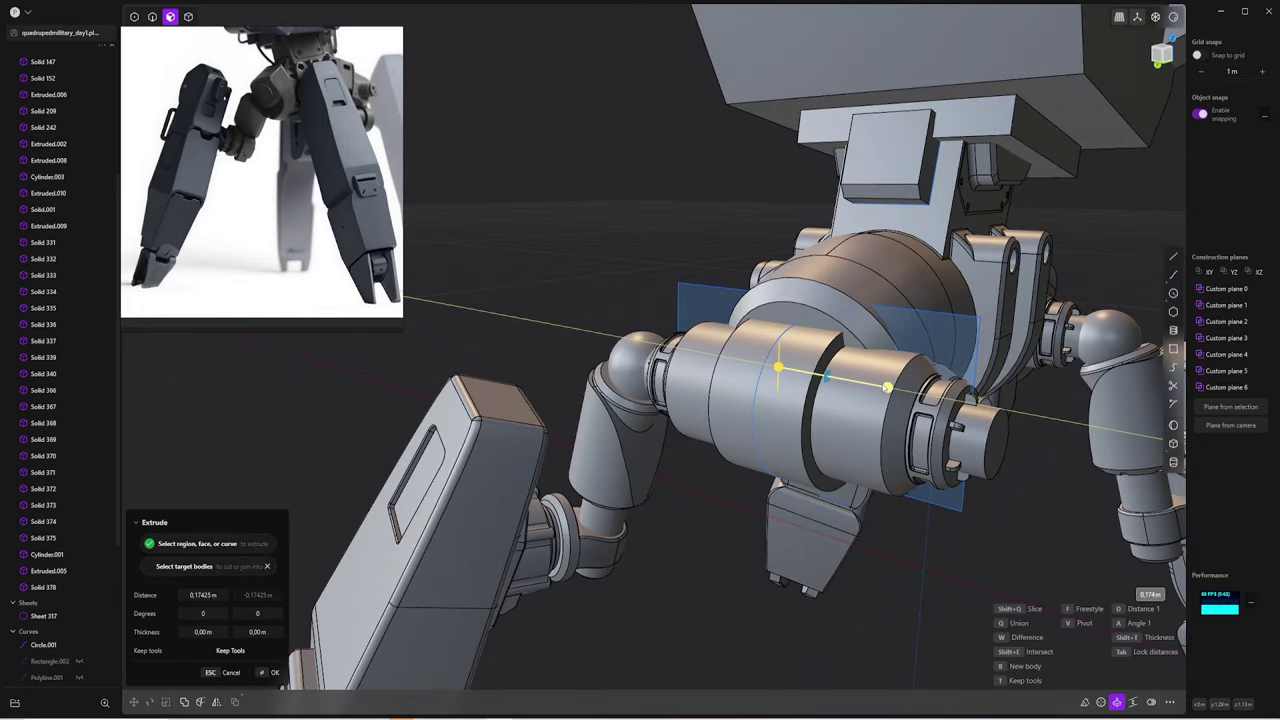
Confirm the lower block extrusion, isolate Cylinder.001 with Extruded.003, and check the fit from top and bottom
click(811, 519)
middle_drag(811, 519, 641, 326)
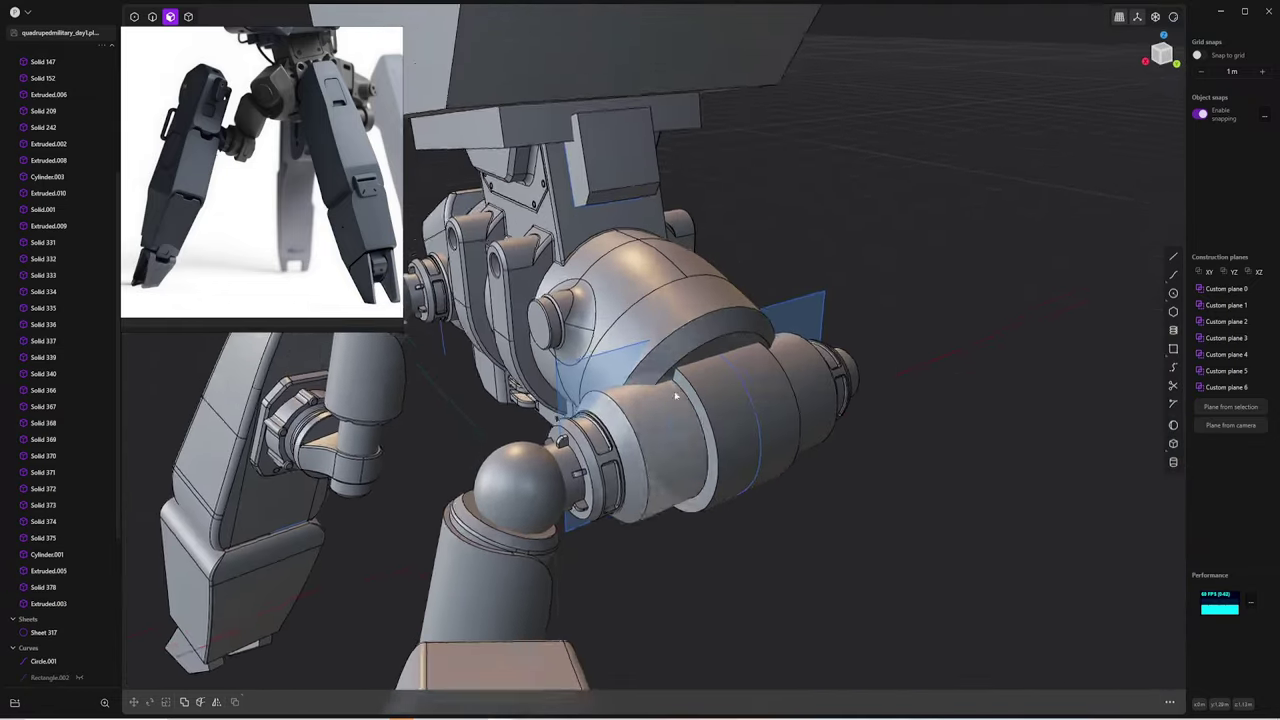
click(682, 369)
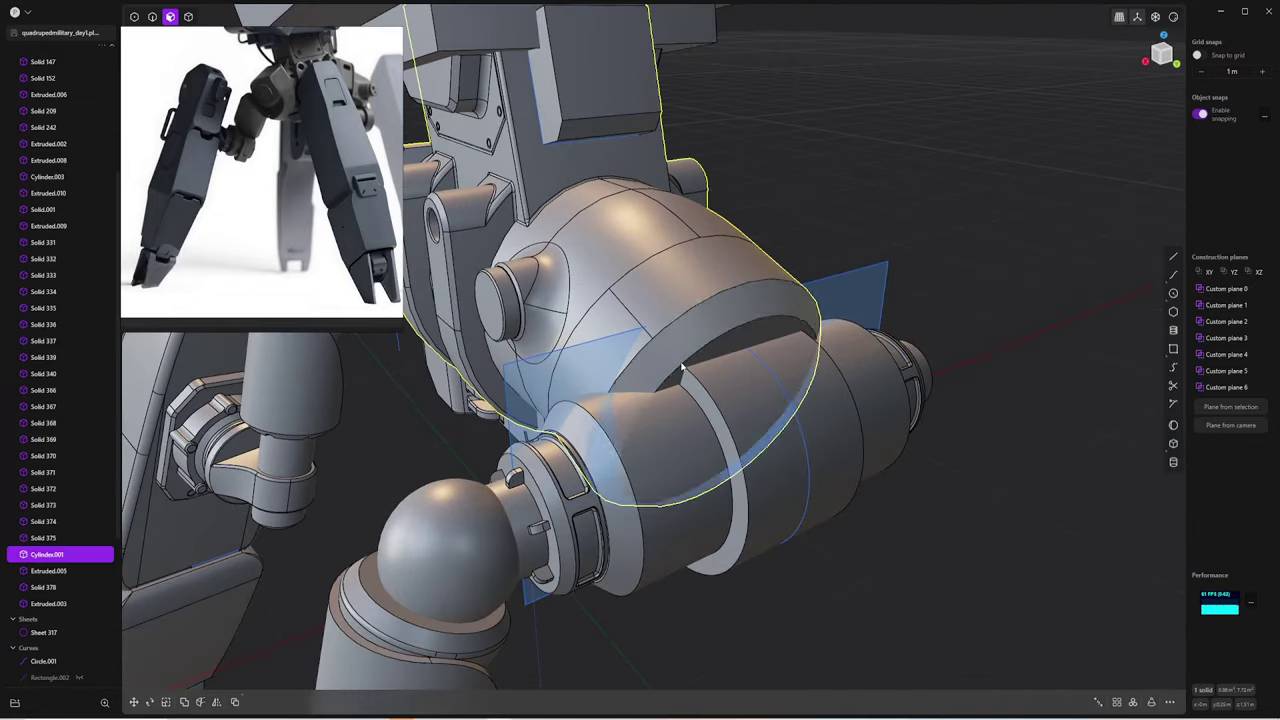
key(slash)
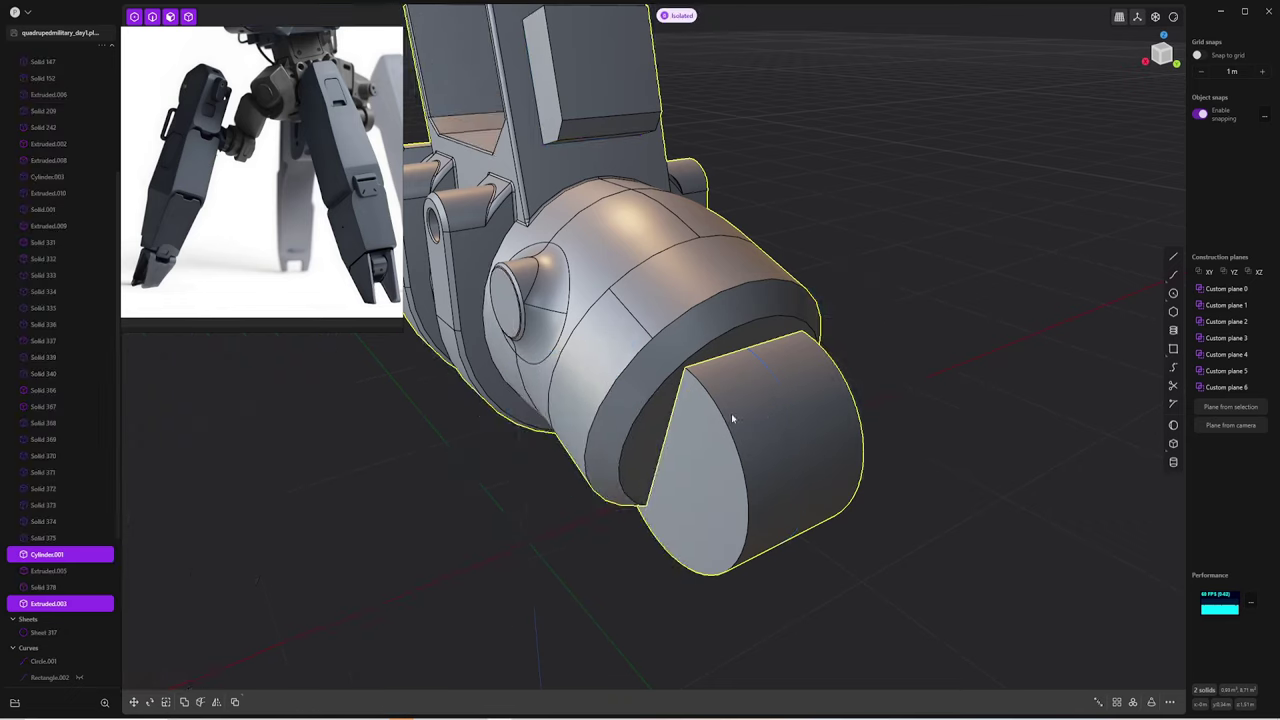
mouse_move(731, 420)
middle_down()
mouse_move(737, 386)
mouse_move(666, 482)
mouse_move(548, 546)
mouse_move(577, 500)
mouse_move(594, 500)
mouse_move(582, 450)
middle_up()
click(731, 383)
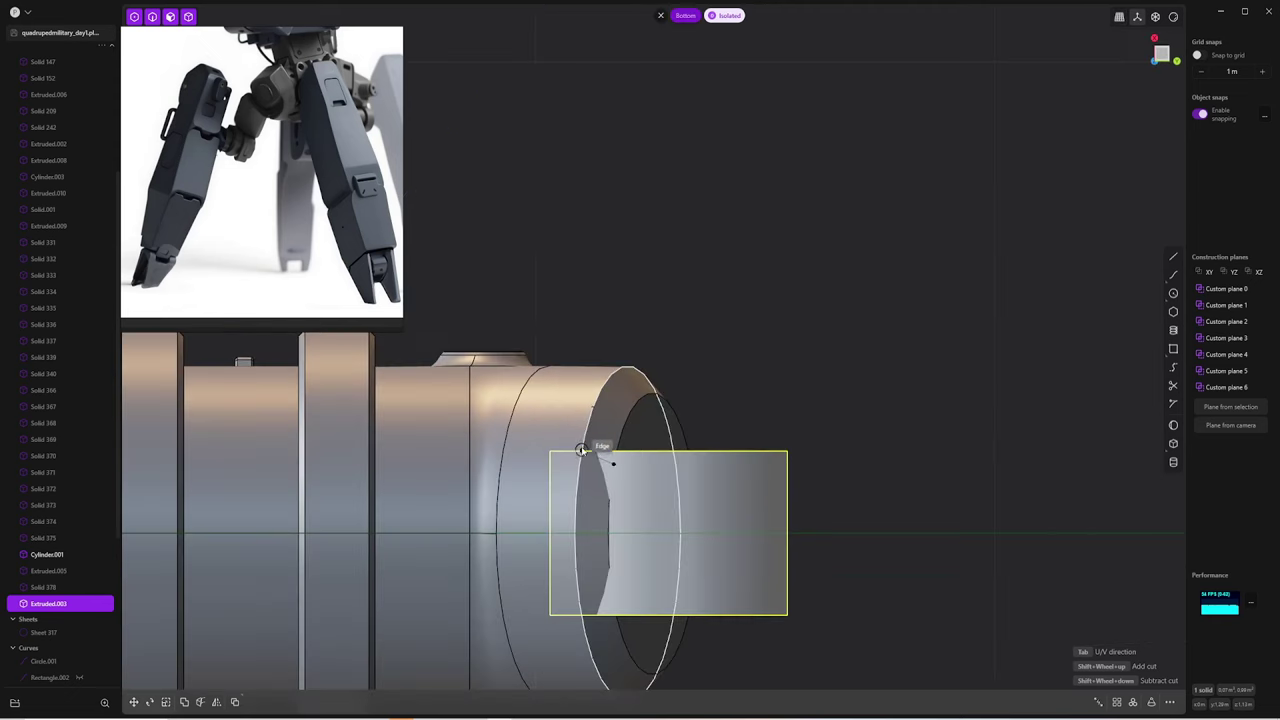
alt+middle_drag(720, 402, 754, 668)
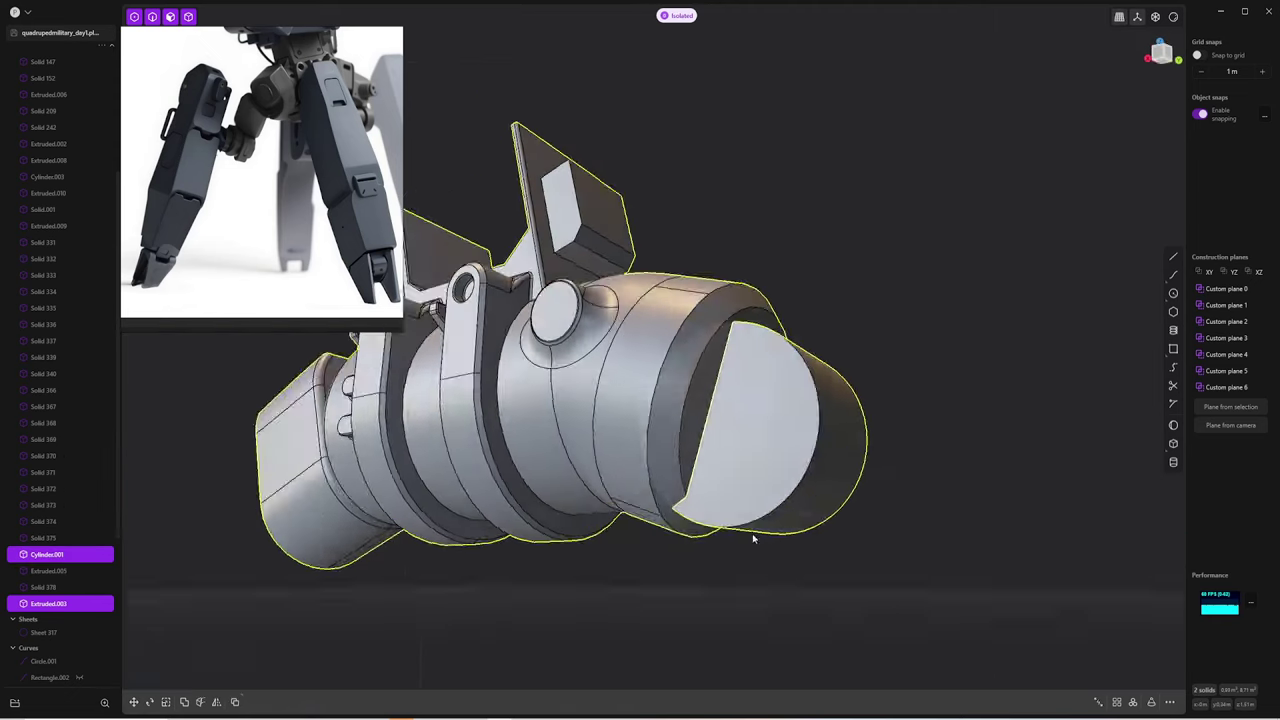
mouse_move(680, 251)
alt+middle_down()
mouse_move(718, 358)
mouse_move(754, 371)
mouse_move(771, 234)
mouse_move(654, 458)
mouse_move(634, 528)
mouse_move(651, 357)
mouse_move(741, 298)
alt+middle_up()
click(716, 360)
scroll(631, 538, up, 3)
mouse_move(751, 250)
middle_down()
mouse_move(738, 387)
mouse_move(765, 363)
mouse_move(774, 443)
mouse_move(748, 474)
mouse_move(920, 489)
mouse_move(677, 466)
mouse_move(725, 413)
mouse_move(695, 438)
mouse_move(751, 449)
mouse_move(741, 296)
middle_up()
key(3)
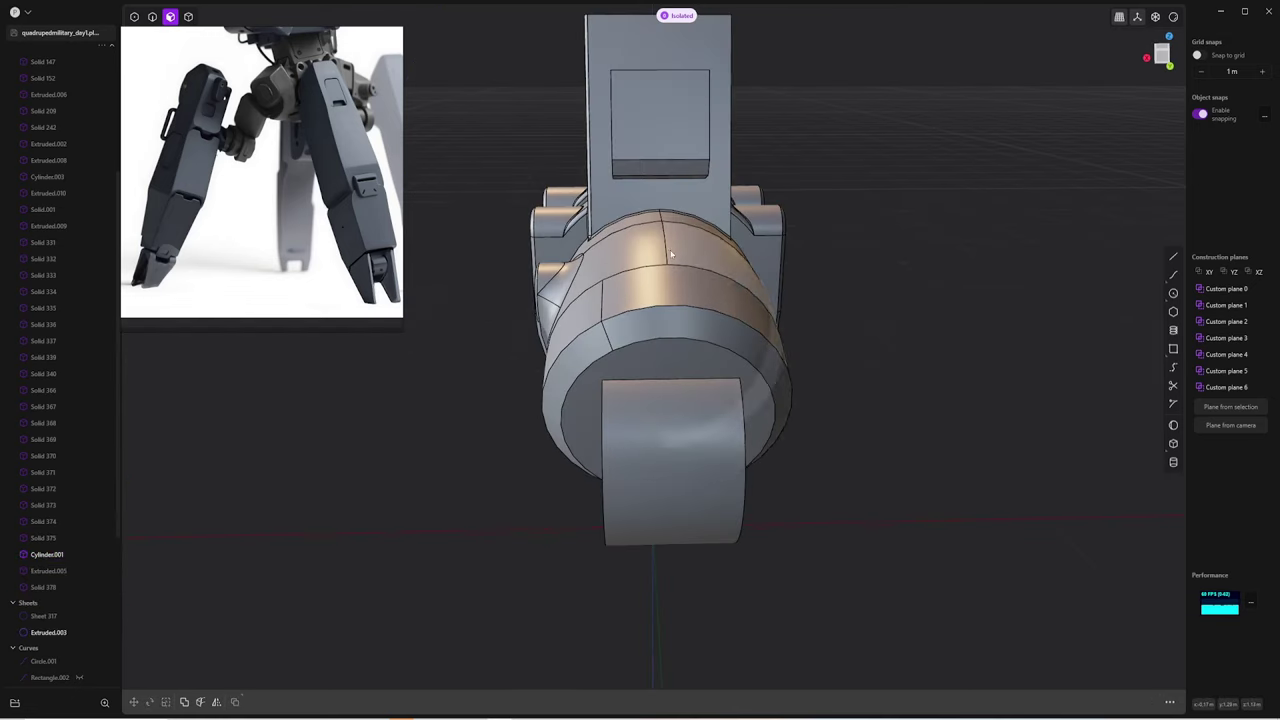
Mirror the nose housing cylinder
key(4)
click(741, 296)
key(alt+x)
key(Return)
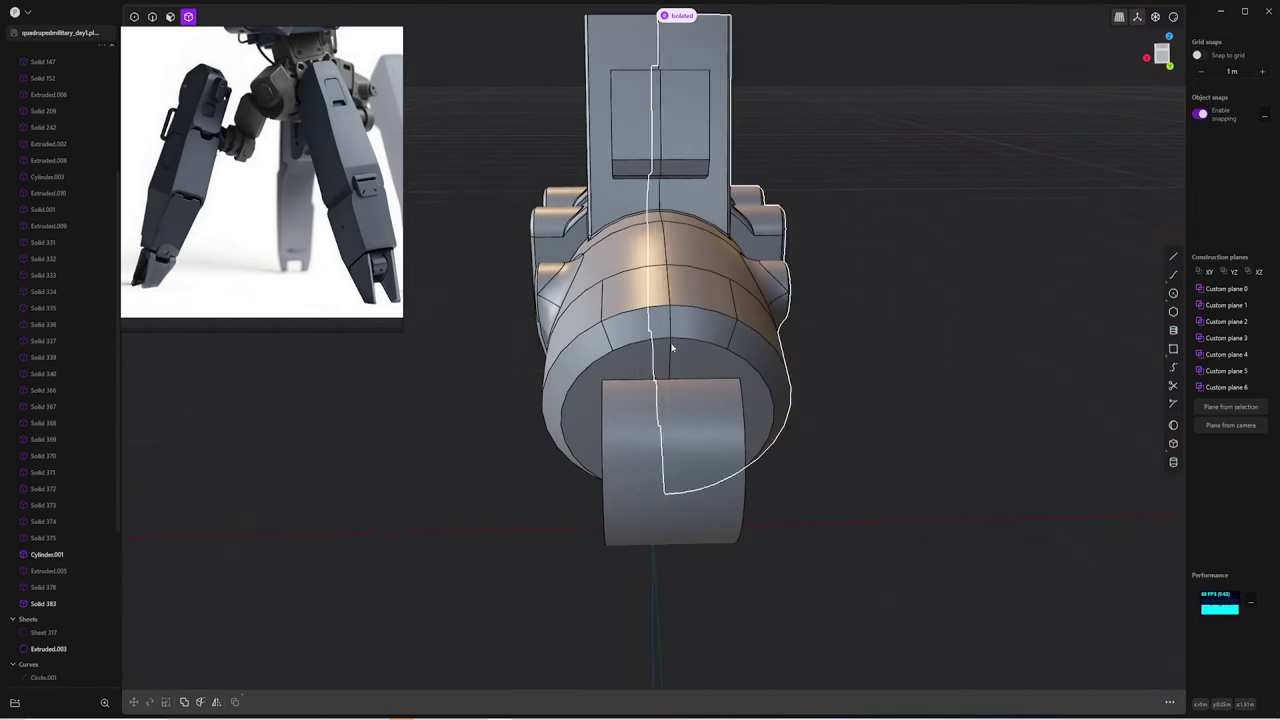
mouse_move(709, 343)
middle_down()
mouse_move(829, 349)
mouse_move(775, 338)
mouse_move(766, 320)
mouse_move(763, 412)
middle_up()
Try filleting the housing's top edge and the shell's curved edge, then cancel
key(2)
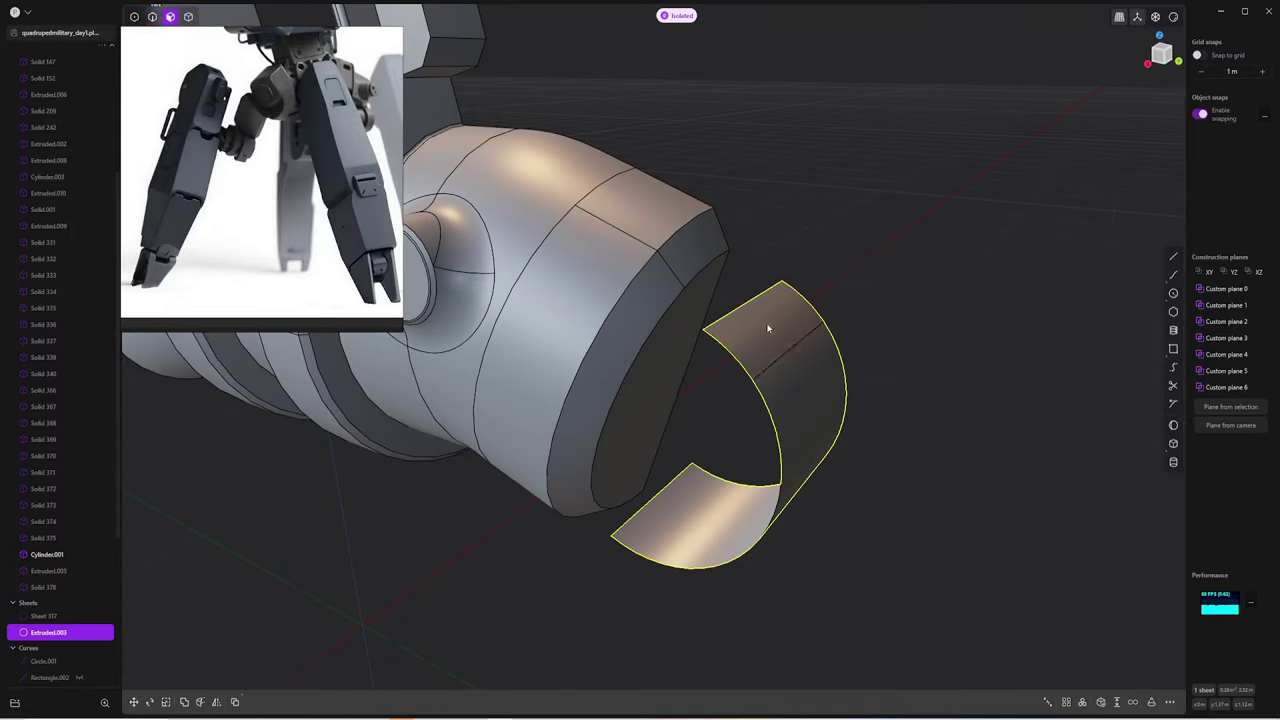
key(Escape)
middle_drag(766, 329, 633, 275)
click(626, 278)
key(f)
shift+click(766, 423)
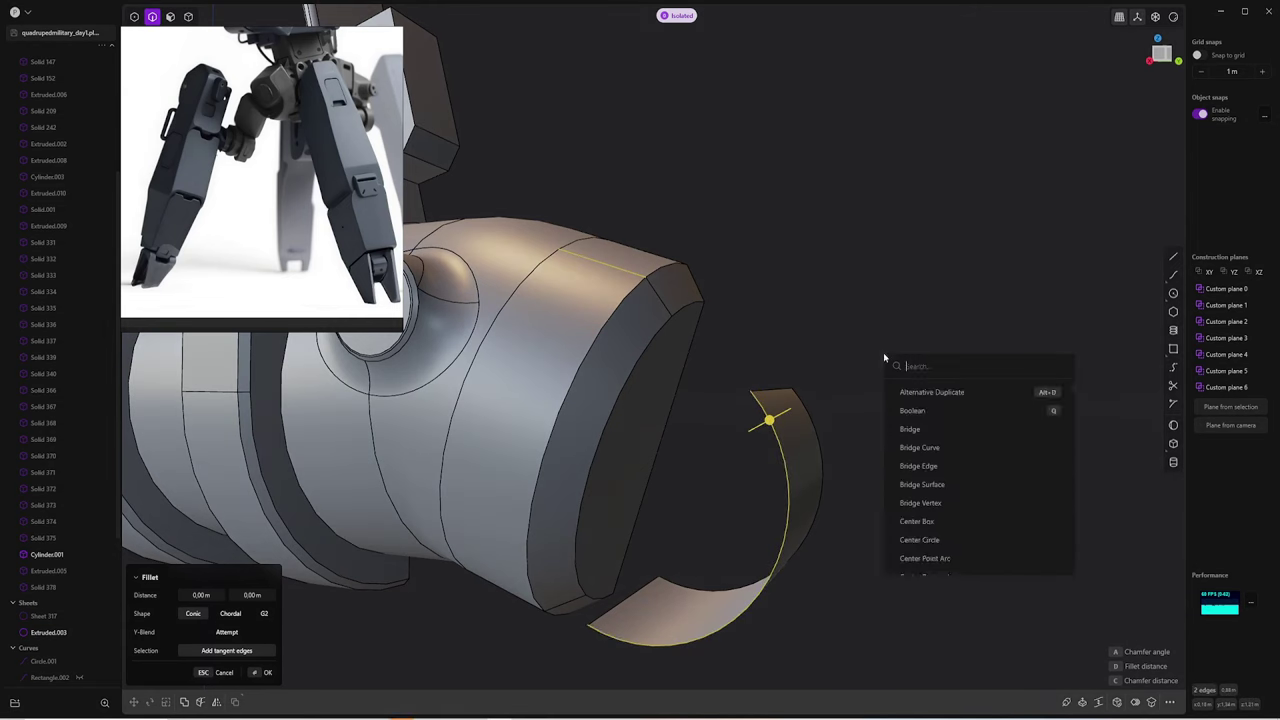
text(fi)
key(Return)
key(Escape)
Delete the housing cylinder's front cap face to open its end
key(4)
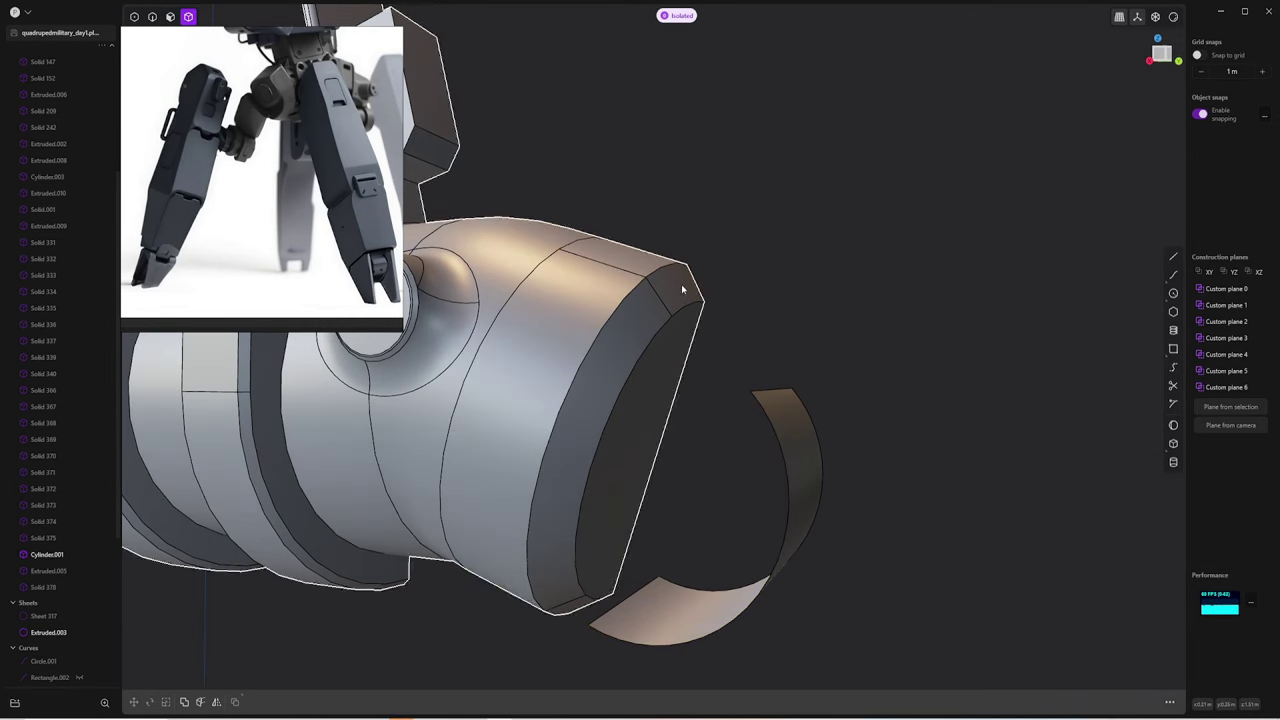
key(3)
click(666, 371)
key(Delete)
mouse_move(691, 366)
middle_down()
mouse_move(606, 491)
mouse_move(654, 447)
mouse_move(629, 411)
mouse_move(586, 463)
mouse_move(597, 266)
middle_up()
Bridge a curve from a vertex on the shell edge to the housing edge
key(2)
shift+click(713, 450)
key(f)
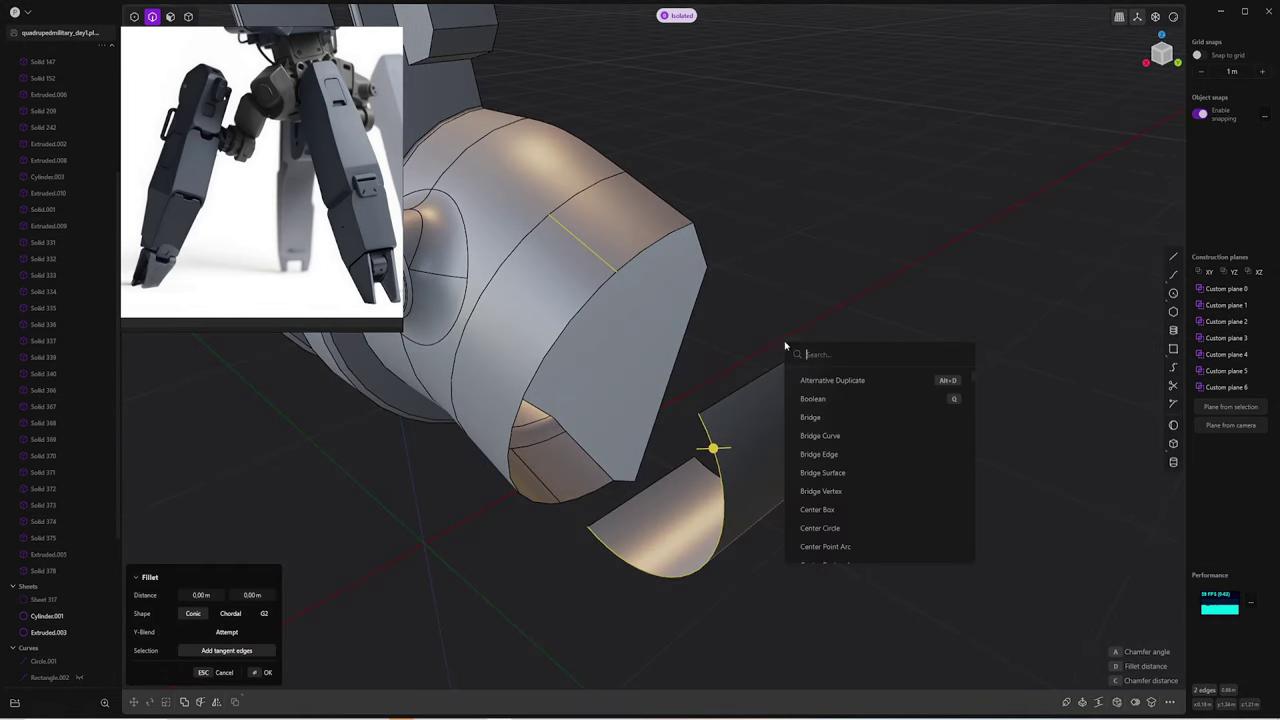
key(Escape)
key(Escape)
middle_drag(736, 541, 778, 448)
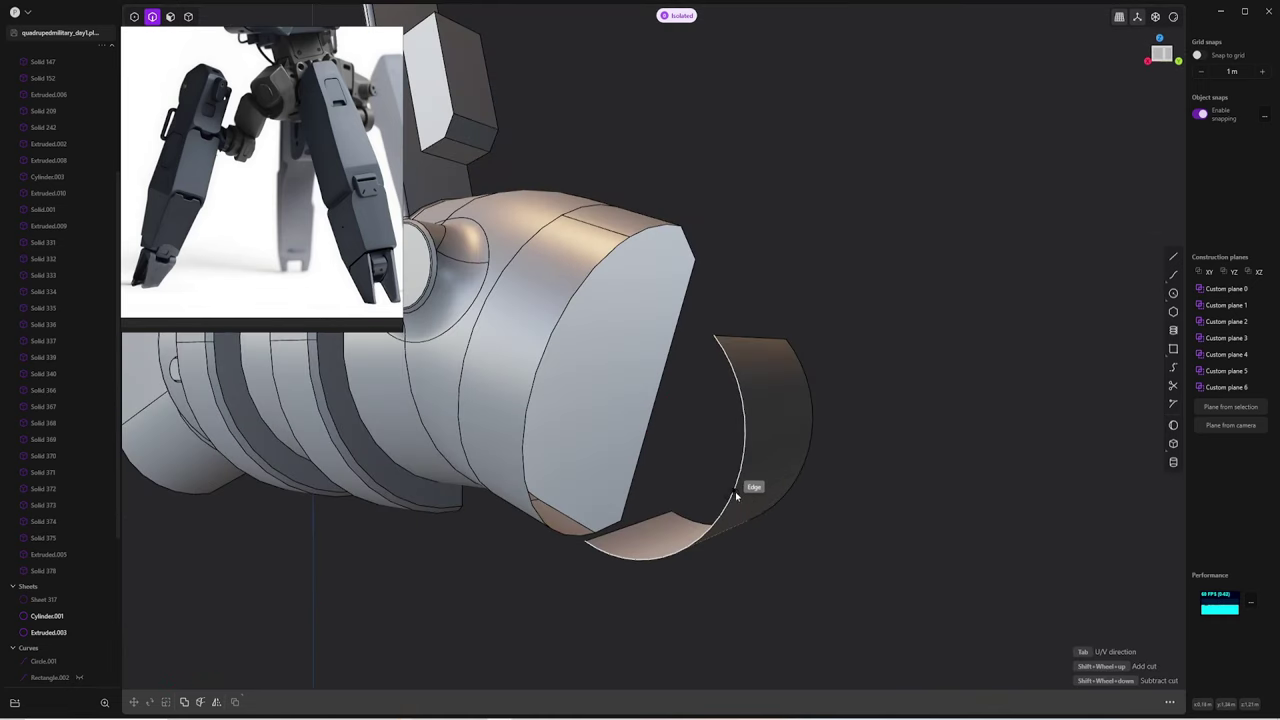
click(737, 400)
key(f)
click(794, 286)
mouse_move(794, 286)
middle_down()
mouse_move(826, 317)
mouse_move(577, 433)
middle_up()
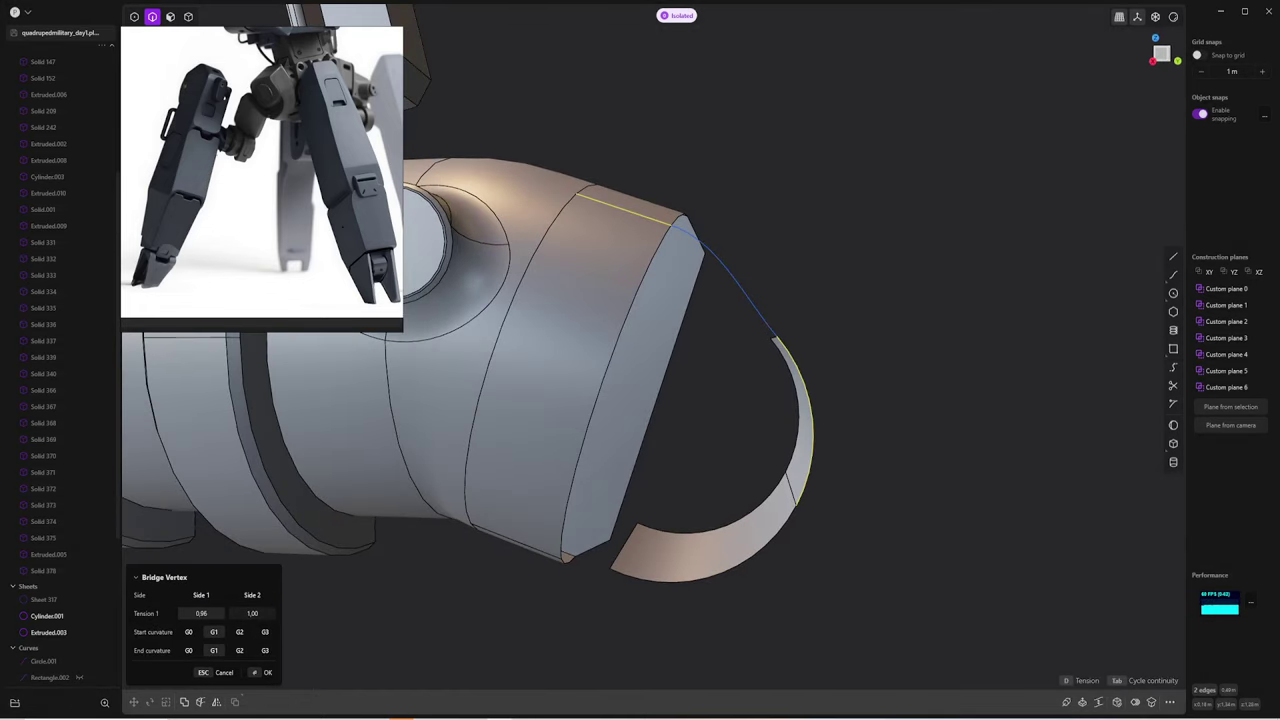
key(Return)
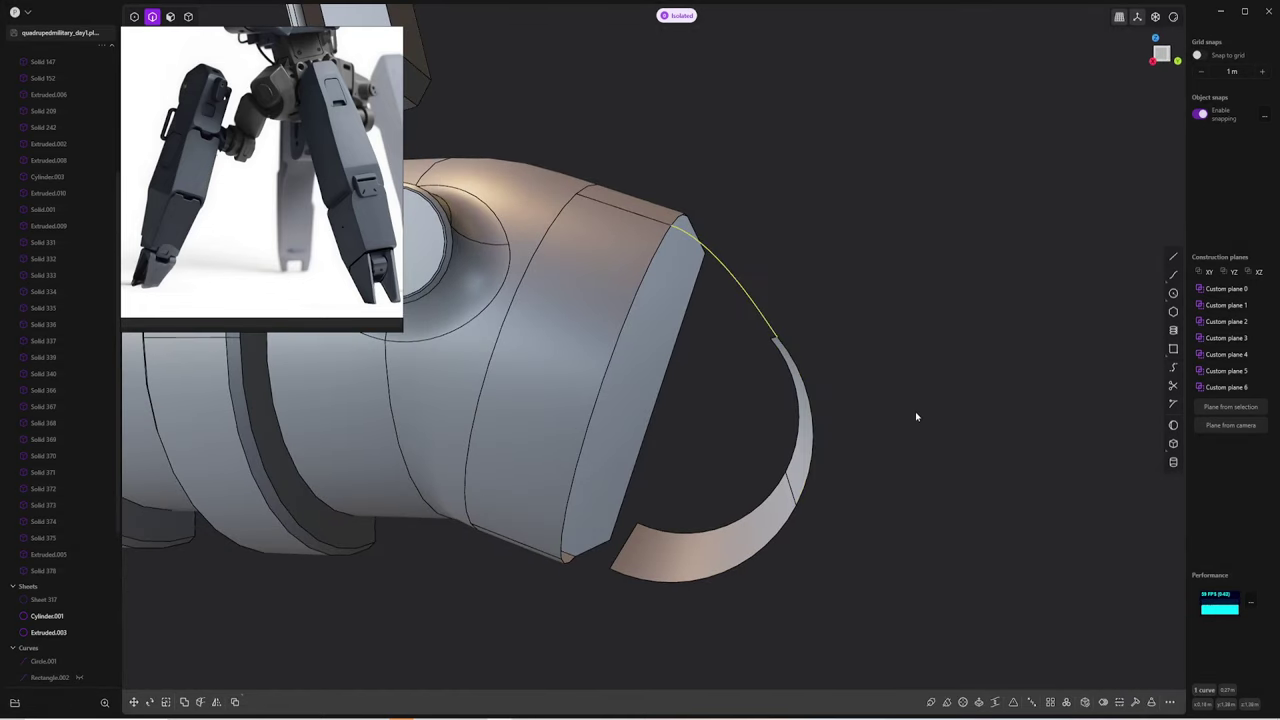
middle_drag(915, 411, 765, 427)
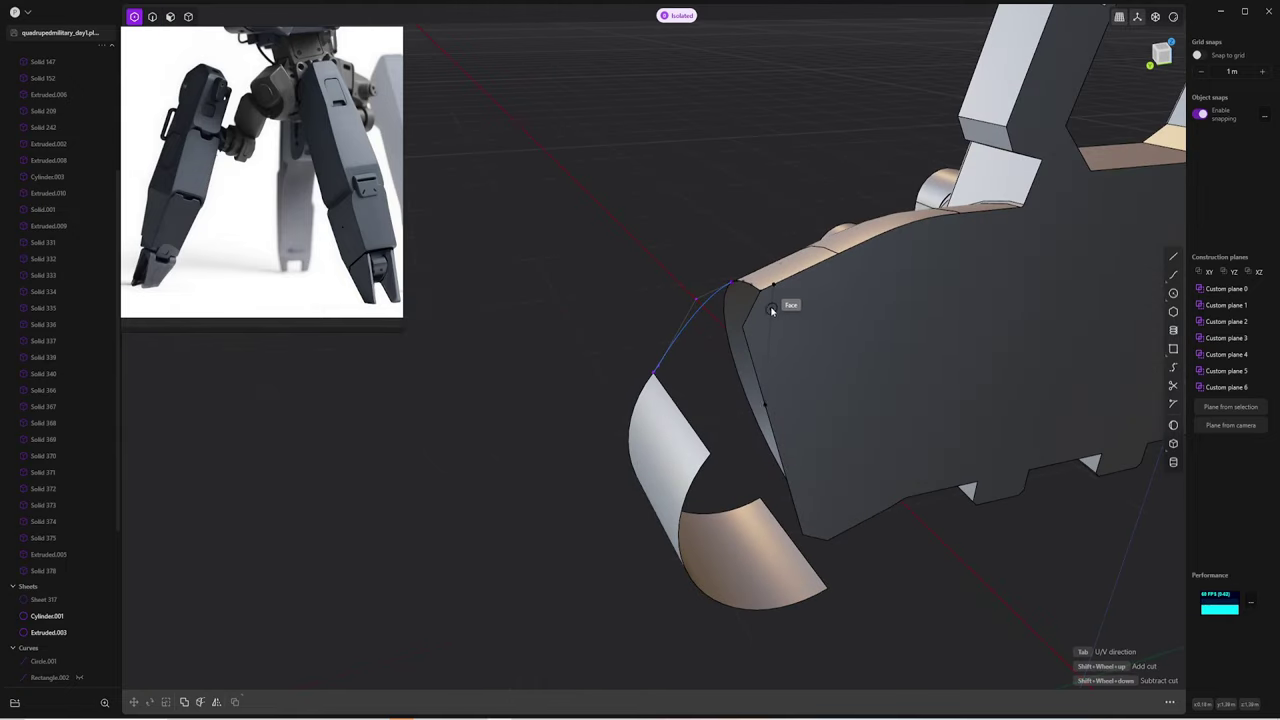
mouse_move(566, 270)
middle_down()
mouse_move(741, 313)
mouse_move(1154, 333)
middle_up()
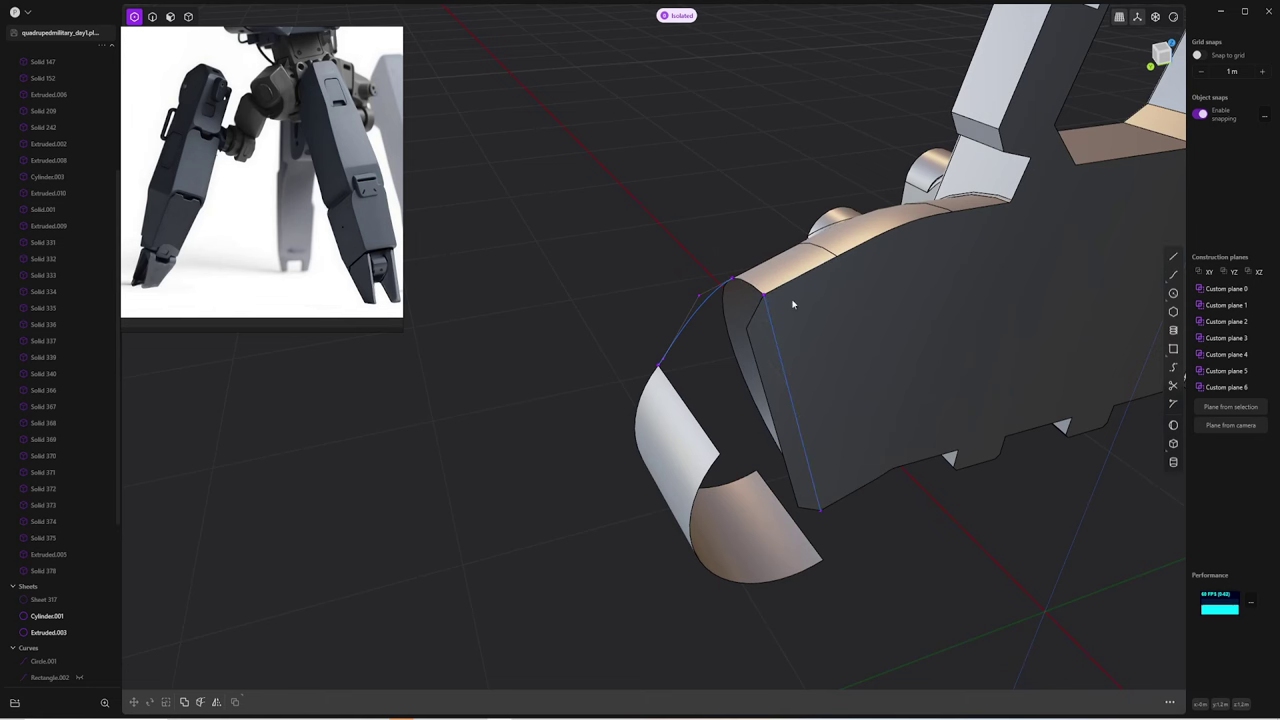
Inspect Cylinder.001 in the left view, trying and cancelling an offset of its thin side face
click(781, 289)
key(ctrl+KP_3)
middle_drag(666, 266, 750, 313)
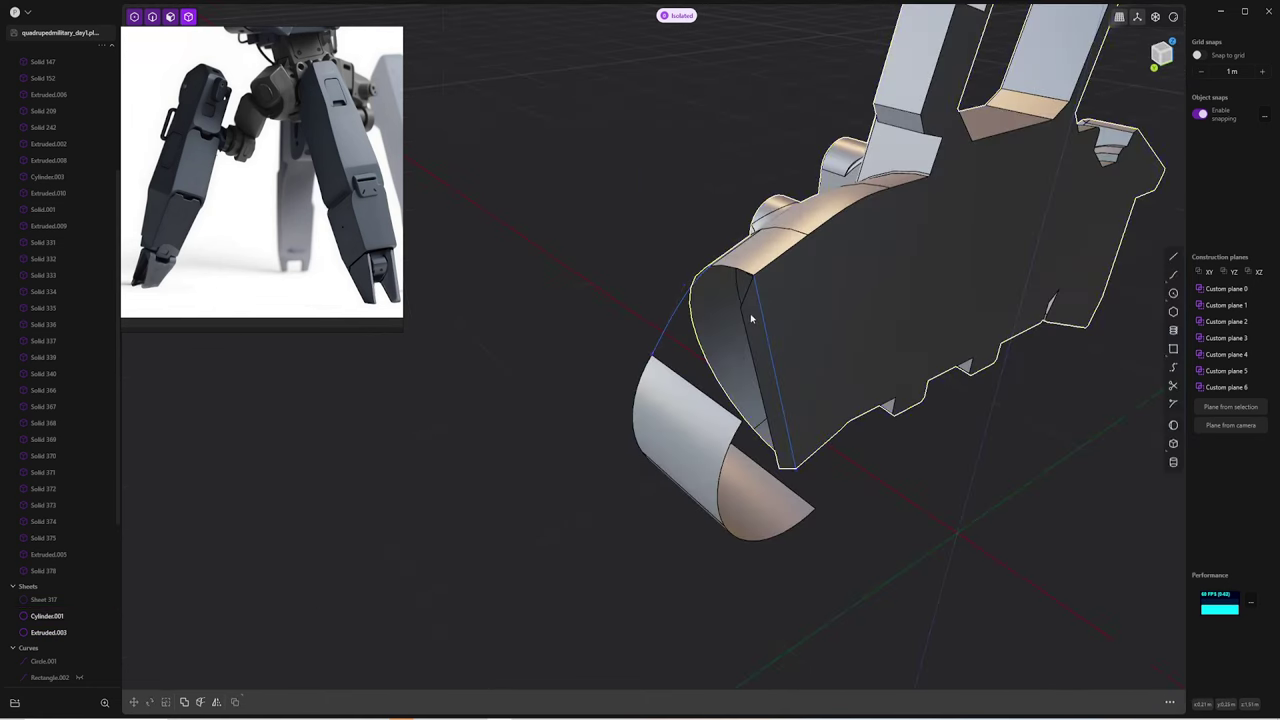
click(757, 320)
key(o)
key(Escape)
scroll(757, 322, up, 2)
scroll(760, 420, up, 2)
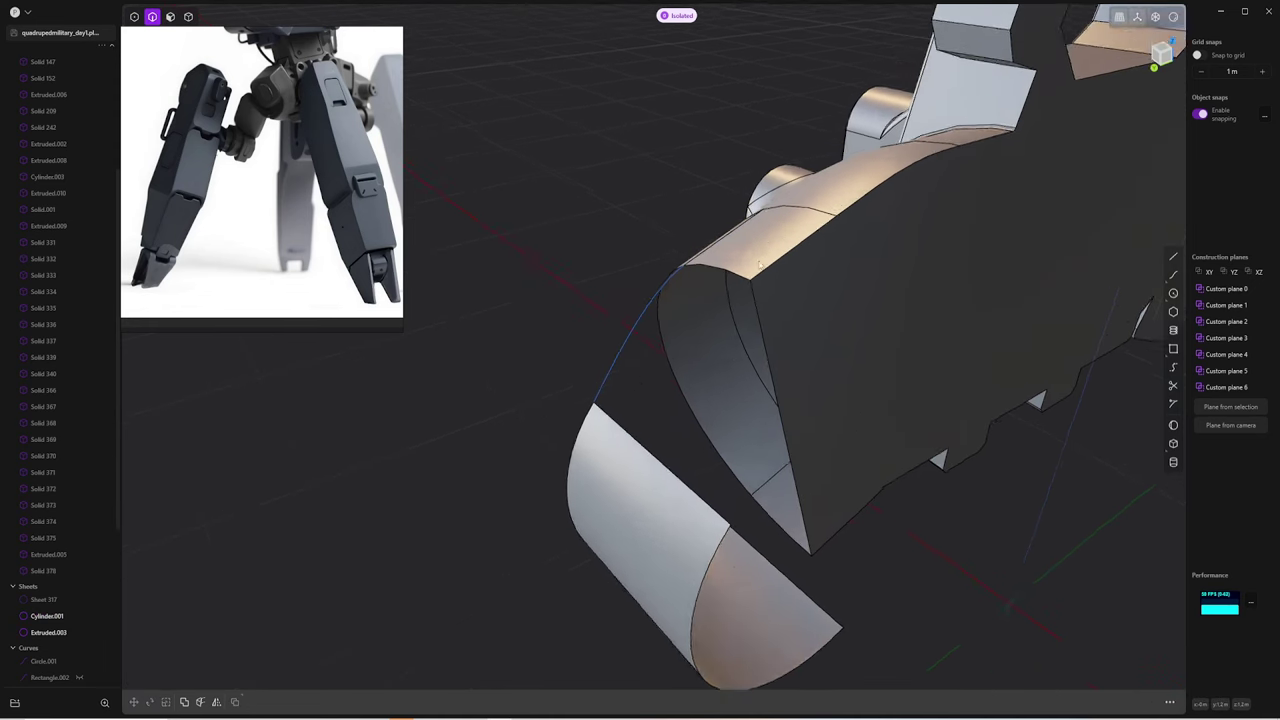
scroll(763, 520, up, 2)
scroll(746, 287, up, 2)
scroll(746, 287, up, 2)
scroll(717, 306, up, 2)
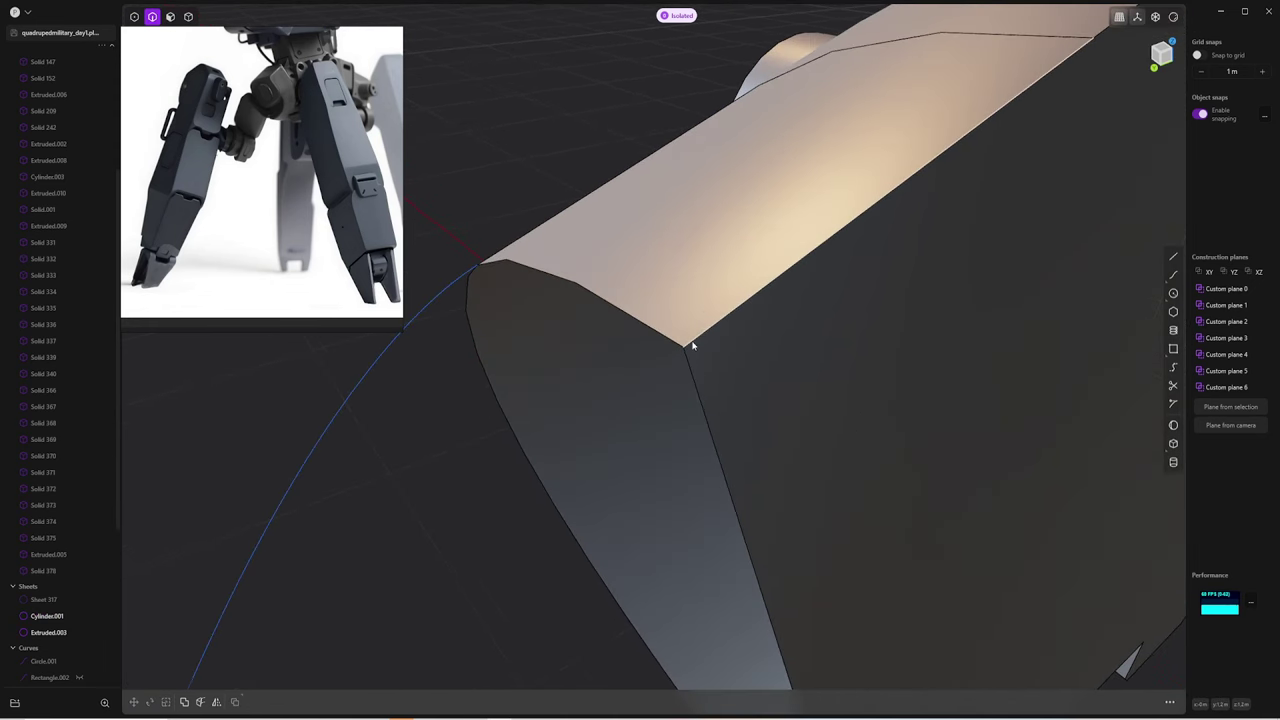
Nudge the sheet's curved edge slightly, then try and cancel extending the sheet from two edges
middle_drag(701, 358, 718, 265)
scroll(740, 403, down, 3)
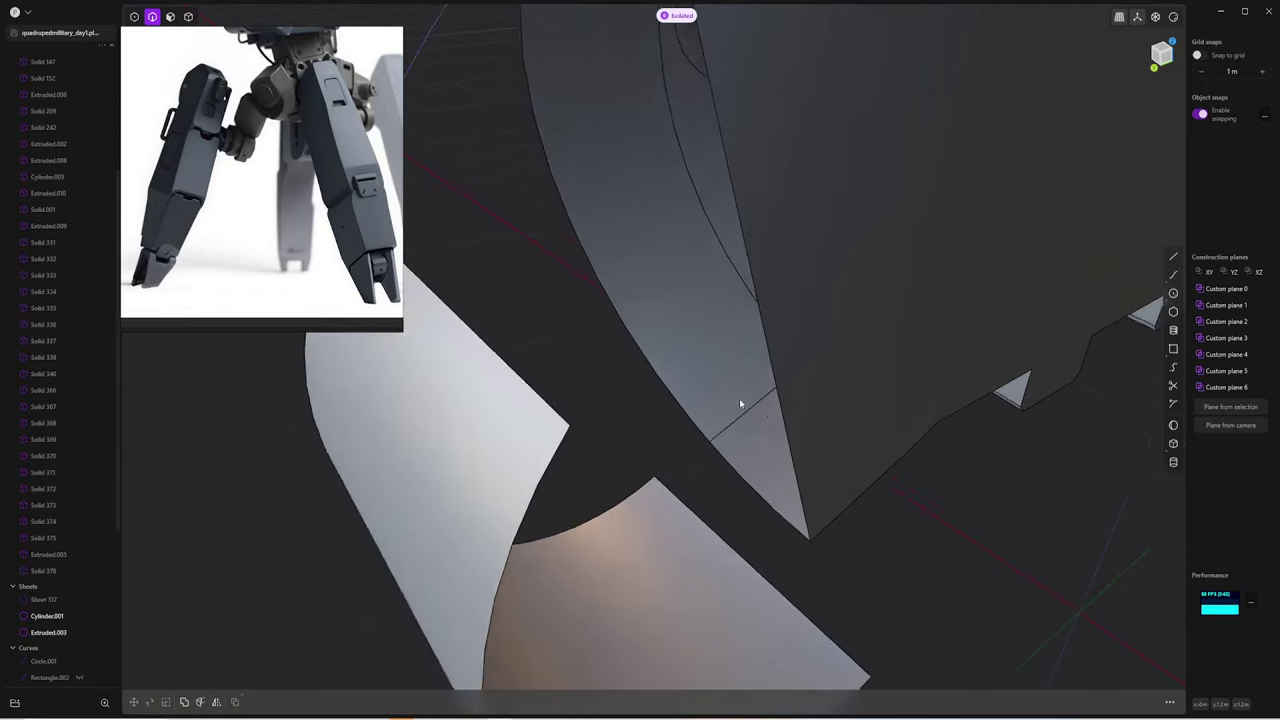
scroll(823, 309, down, 5)
mouse_move(823, 309)
middle_down()
mouse_move(769, 380)
mouse_move(733, 489)
middle_up()
click(733, 489)
key(g)
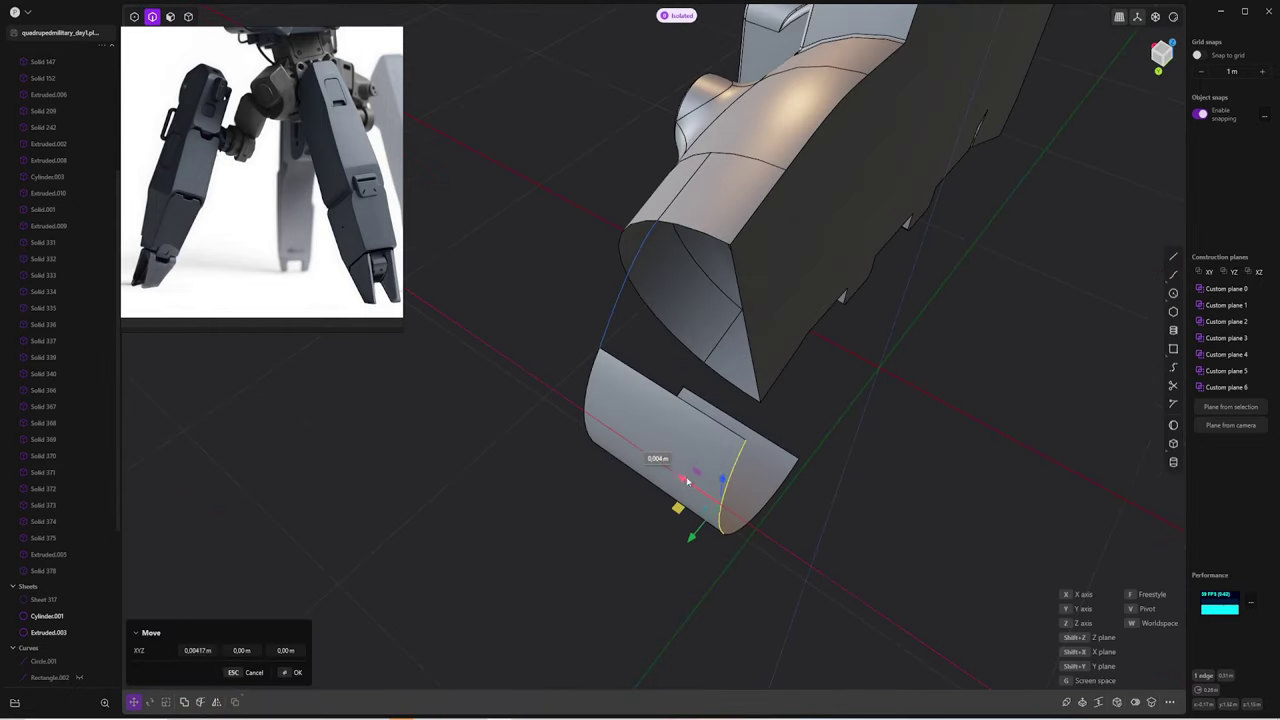
click(771, 503)
shift+click(744, 514)
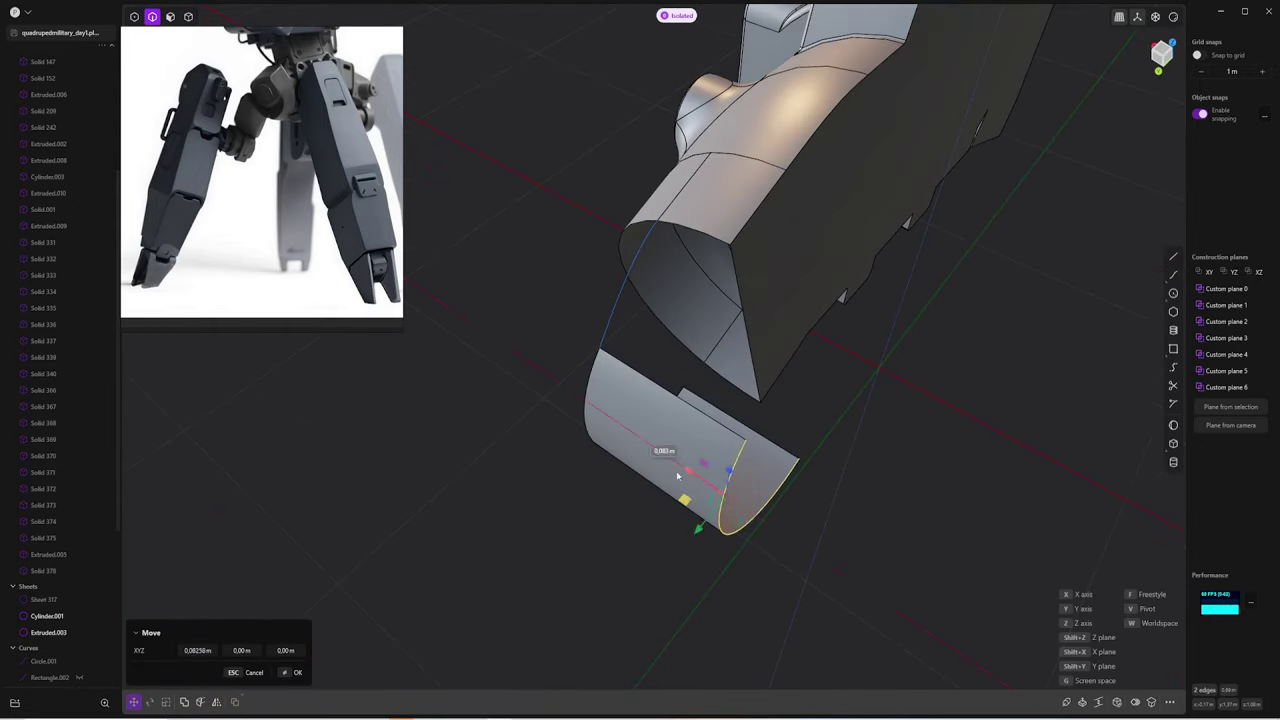
key(Escape)
key(e)
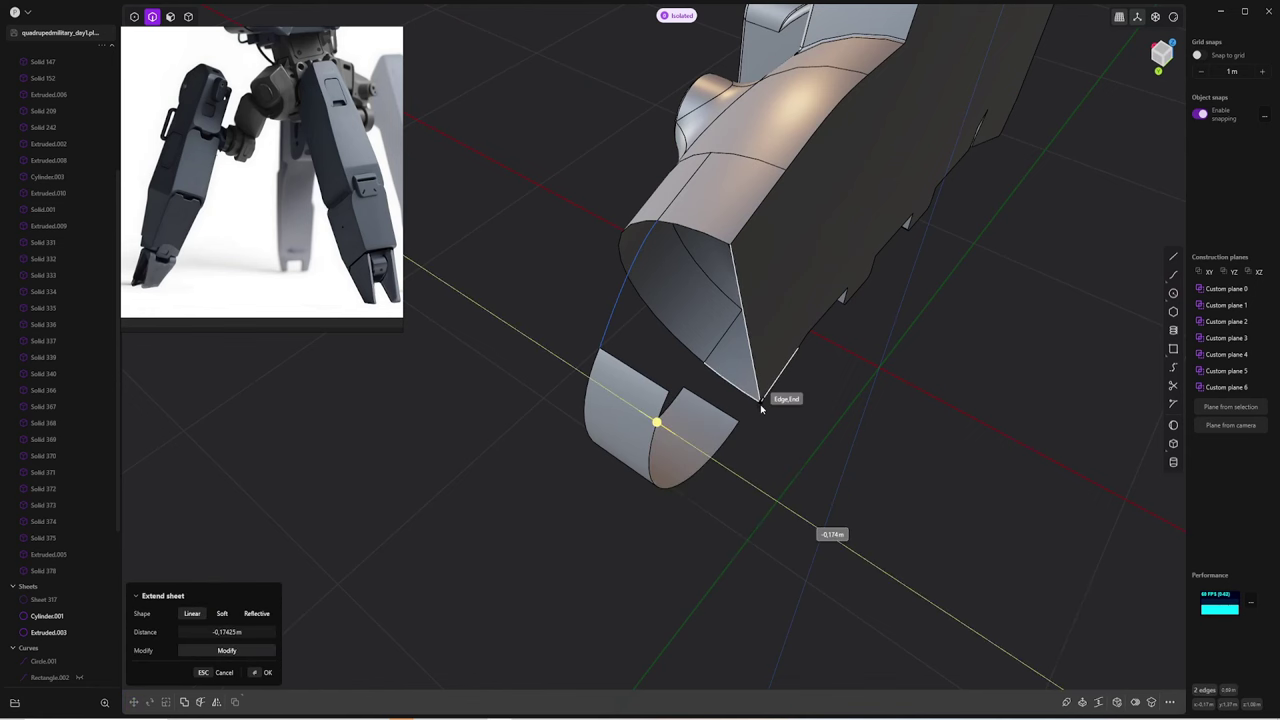
key(Escape)
Create a Bridge Vertex curve with a G1 tangent start along the nose
middle_drag(760, 408, 737, 313)
text(efbr)
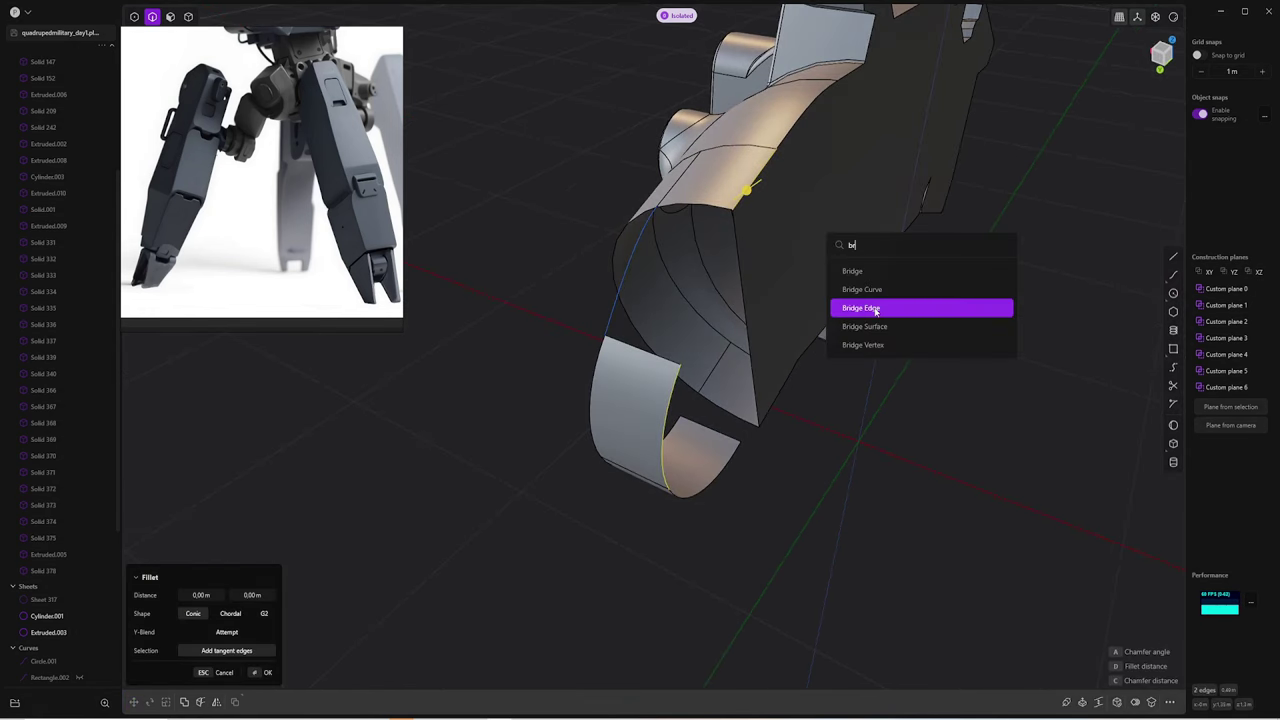
click(862, 344)
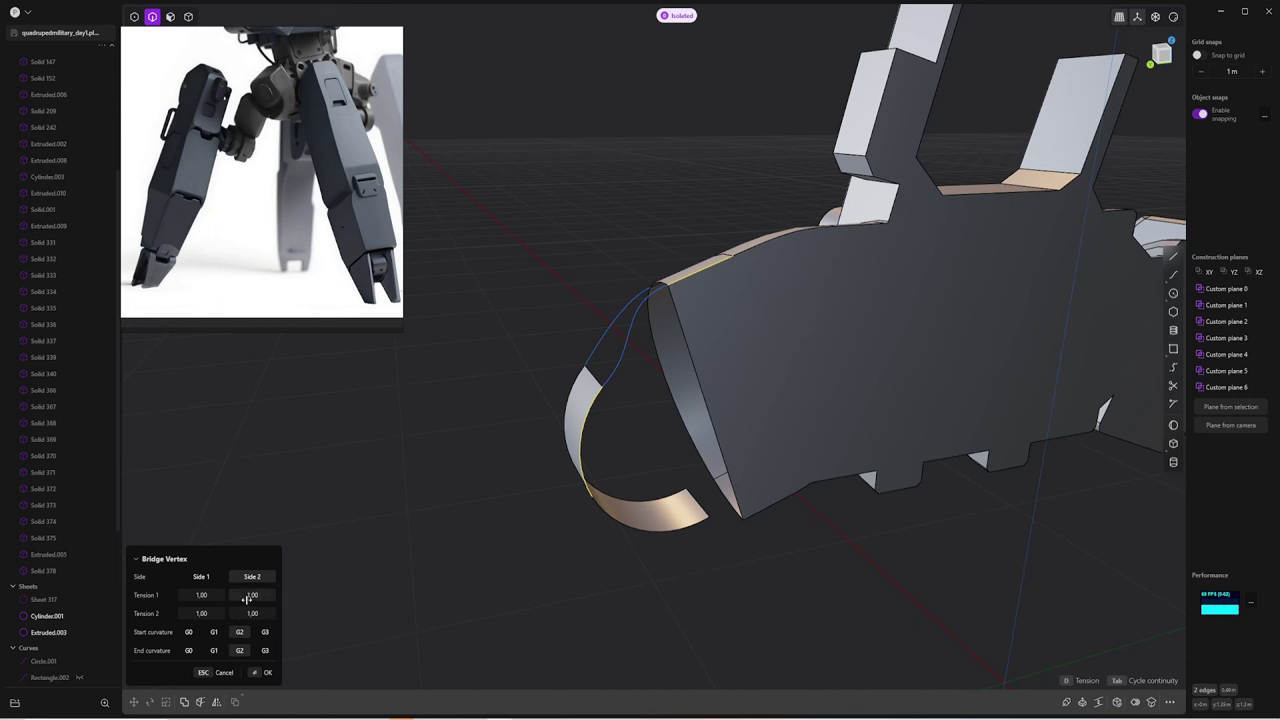
click(213, 632)
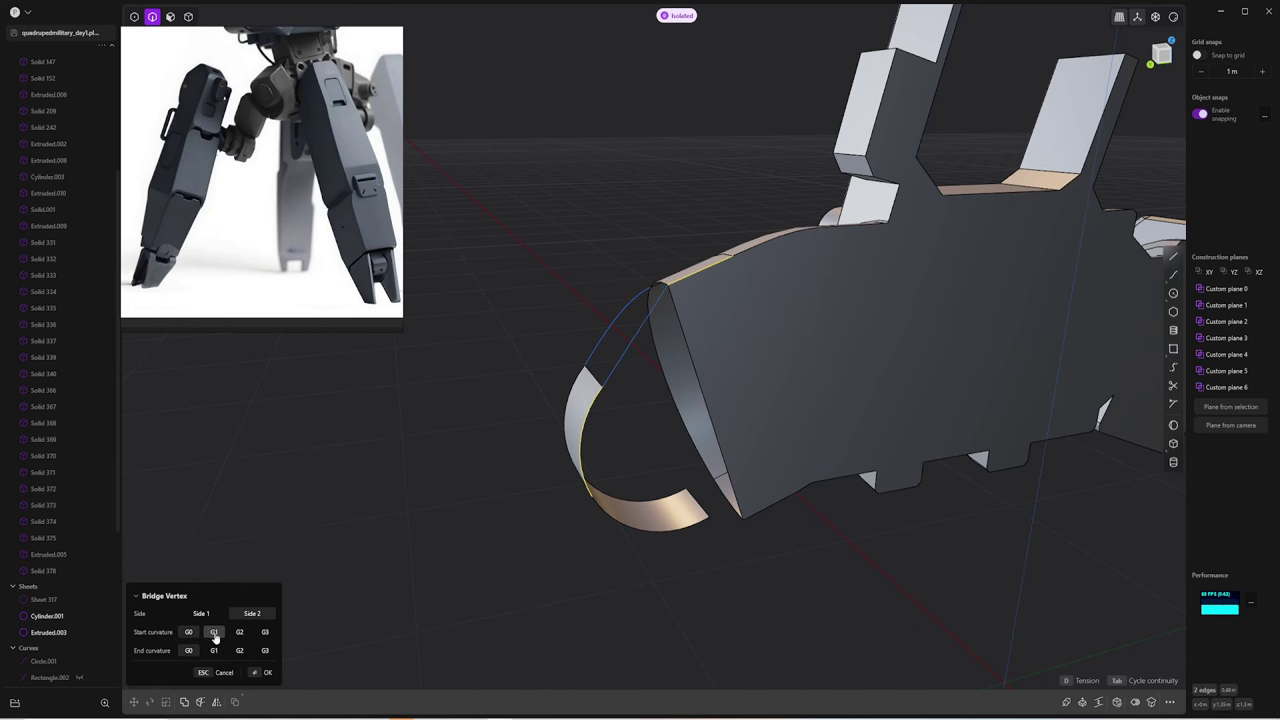
middle_drag(520, 420, 450, 457)
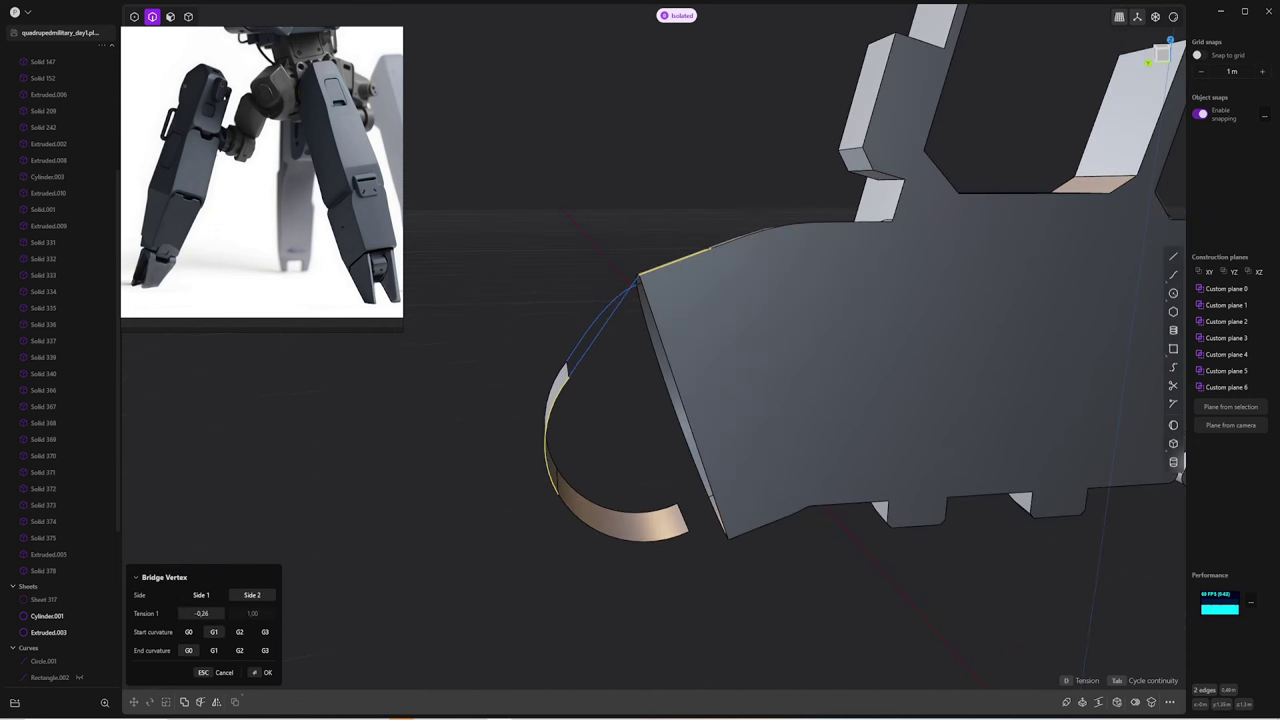
mouse_move(592, 456)
middle_down()
mouse_move(615, 363)
mouse_move(645, 363)
middle_up()
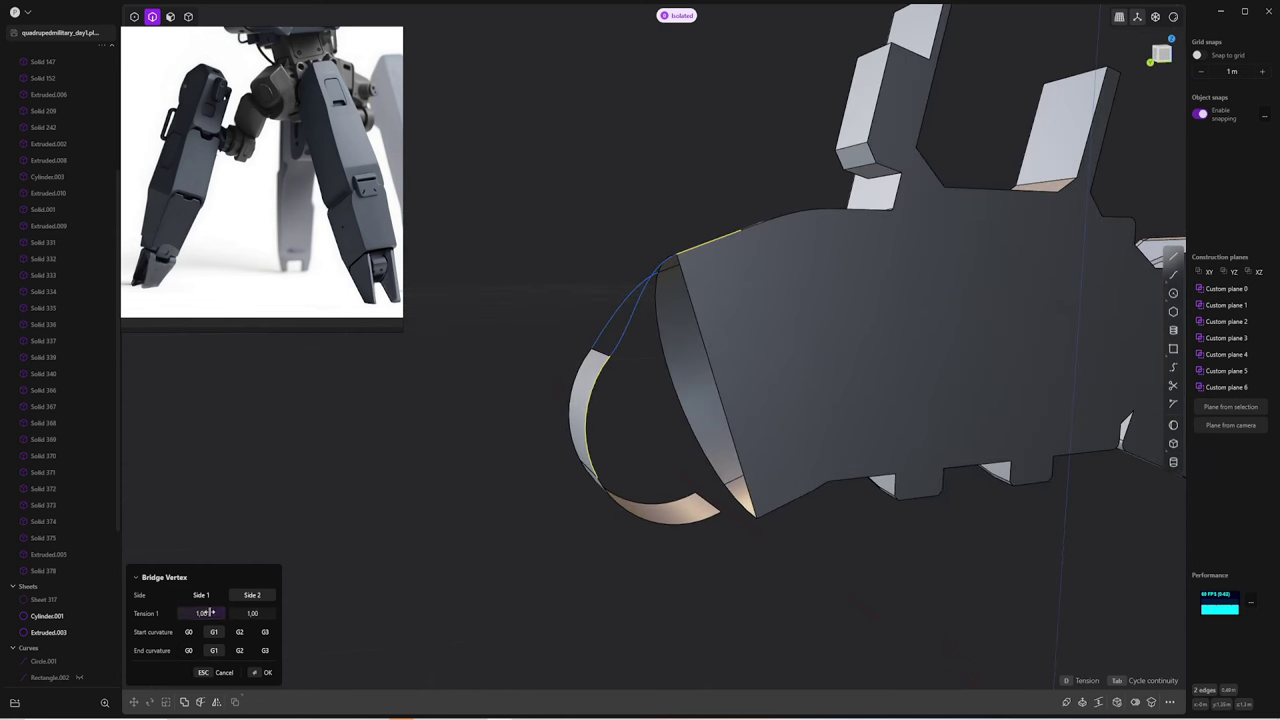
mouse_move(940, 423)
middle_down()
mouse_move(751, 450)
mouse_move(732, 466)
middle_up()
key(Return)
Create a second Bridge Vertex curve at the nose opening
mouse_move(761, 328)
middle_down()
mouse_move(748, 351)
mouse_move(690, 377)
middle_up()
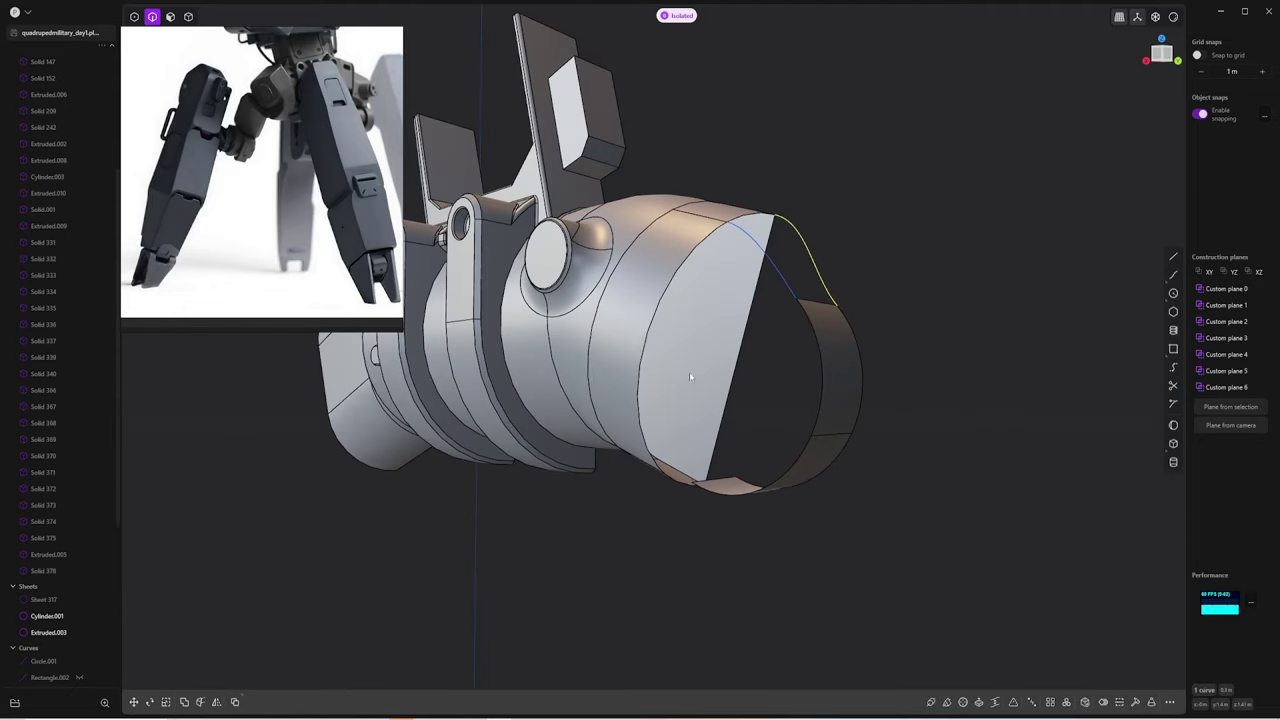
click(617, 337)
text(f)
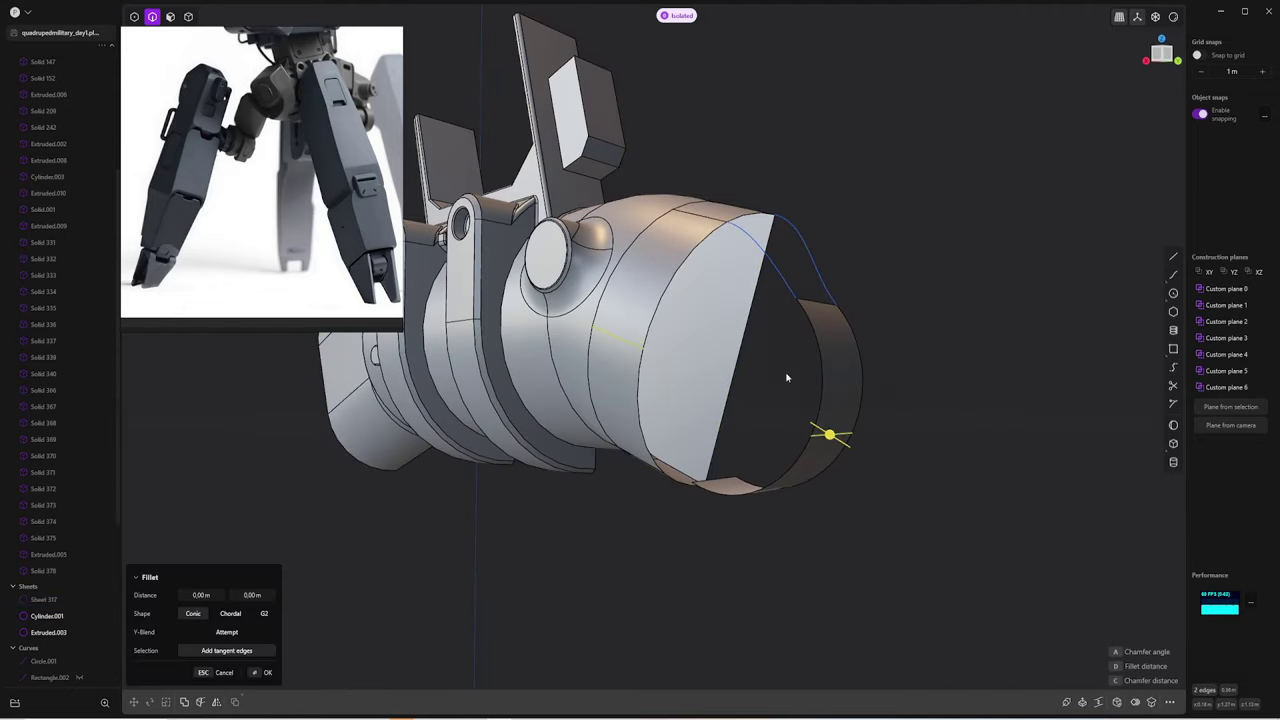
text(be)
click(849, 449)
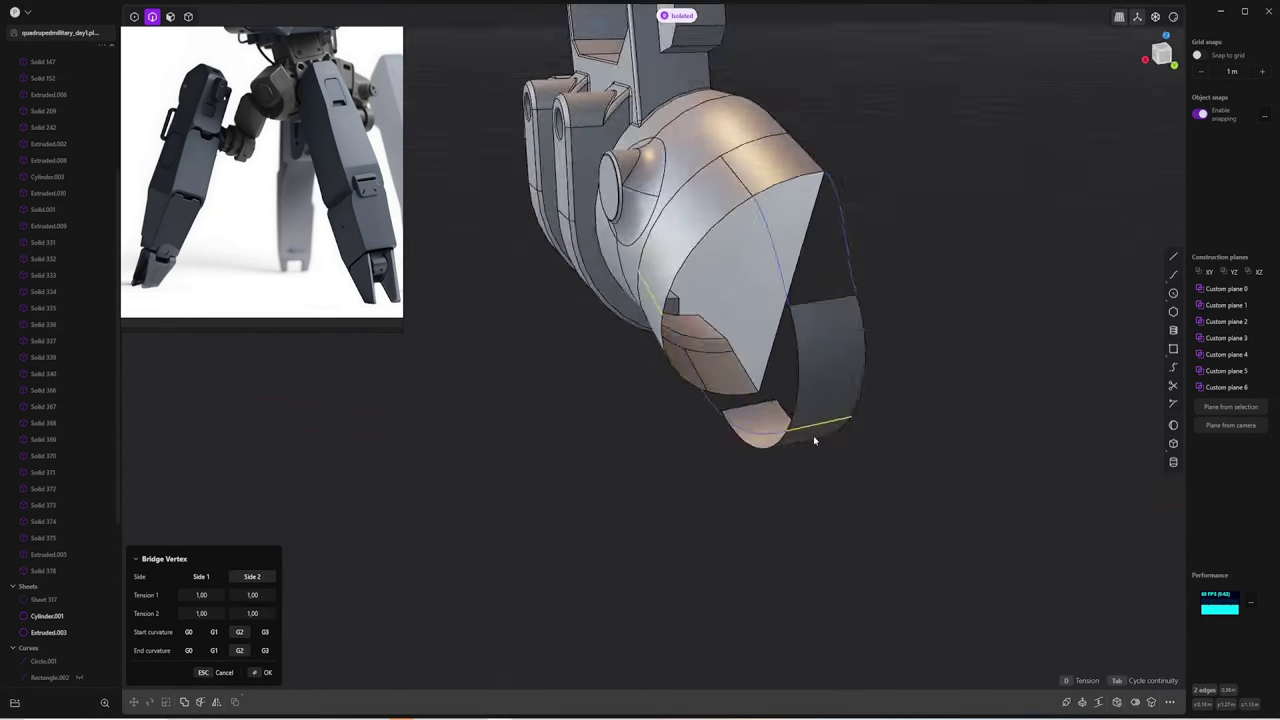
middle_drag(813, 435, 757, 474)
mouse_move(718, 404)
middle_down()
mouse_move(674, 471)
mouse_move(659, 361)
mouse_move(599, 408)
middle_up()
key(Return)
Loft two surfaces between the bridge curves and edges across the nose front
key(l)
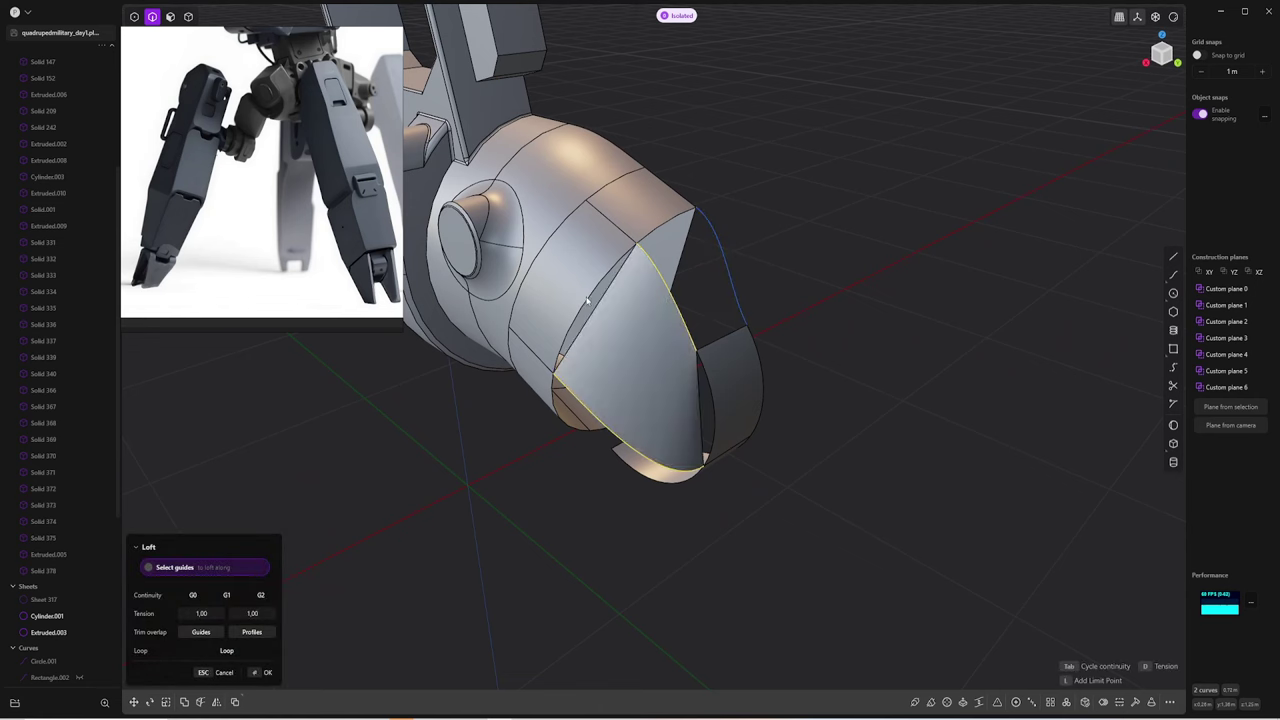
mouse_move(736, 312)
middle_down()
mouse_move(790, 349)
mouse_move(817, 395)
mouse_move(706, 305)
middle_up()
key(Return)
click(709, 241)
key(l)
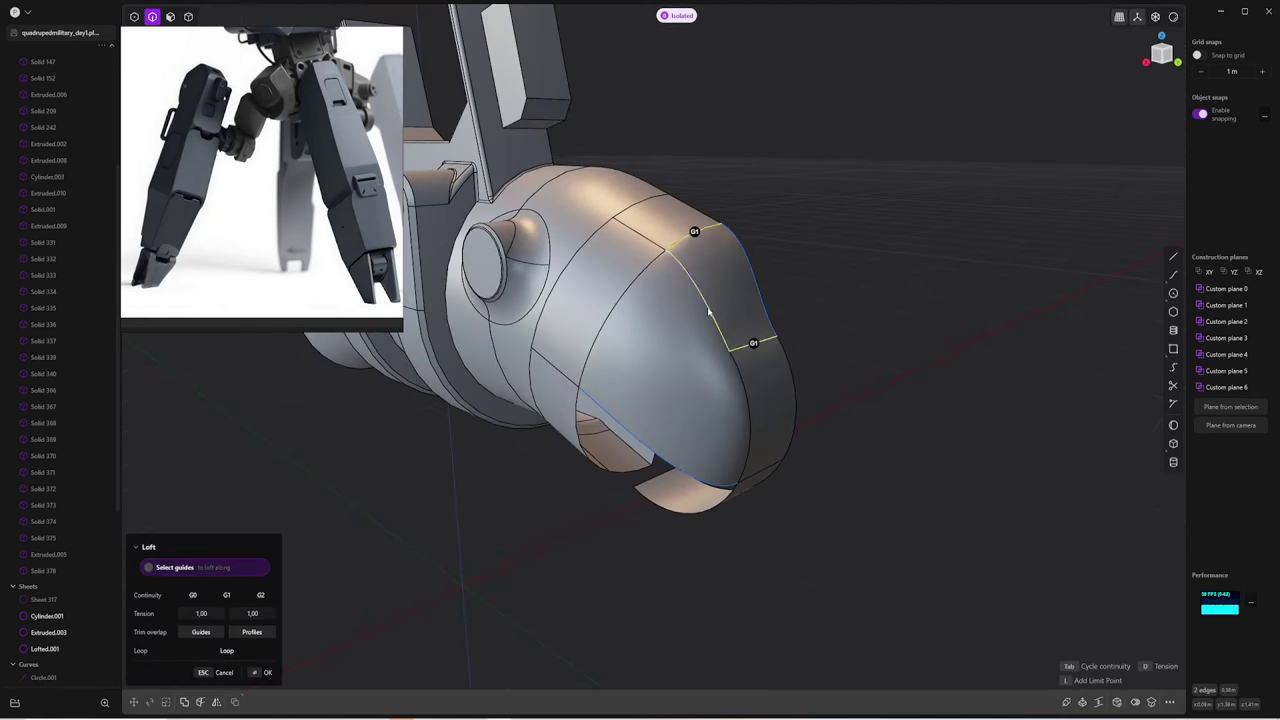
key(Return)
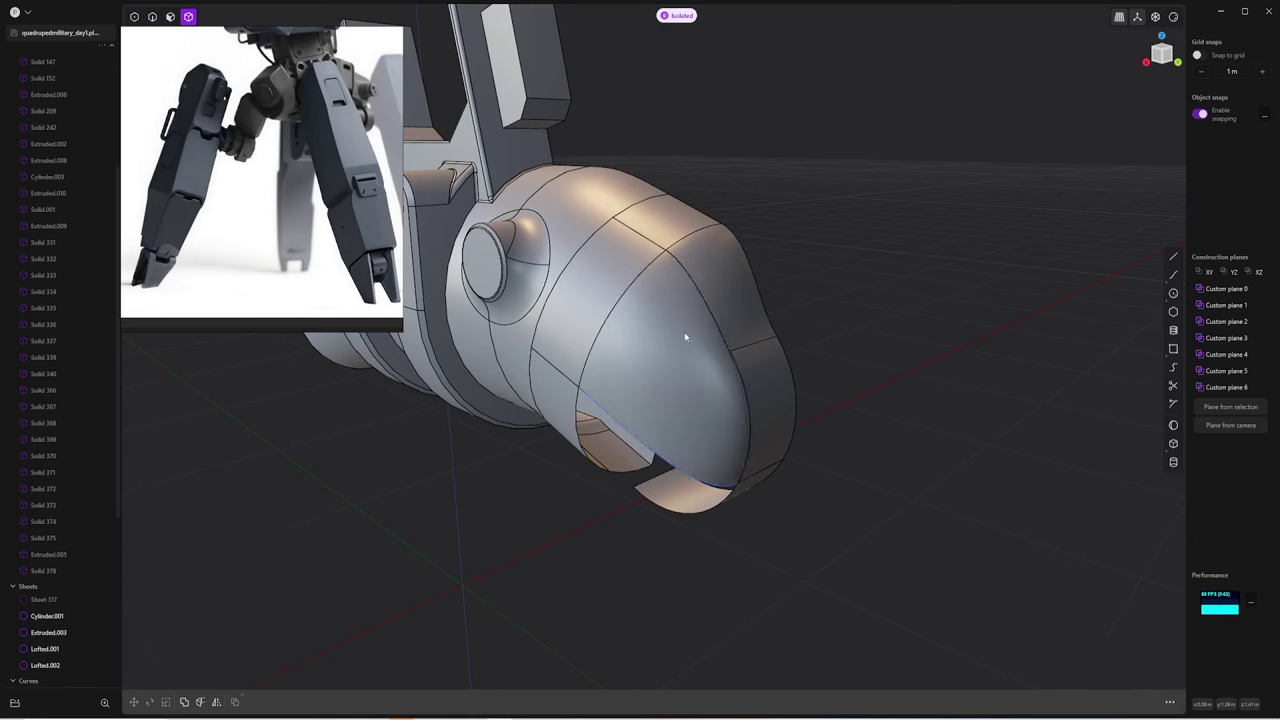
Try joining the lofted nose surface into the housing sheet, undoing and cancelling the attempts
click(740, 390)
key(j)
mouse_move(846, 357)
middle_down()
mouse_move(689, 334)
mouse_move(607, 344)
middle_up()
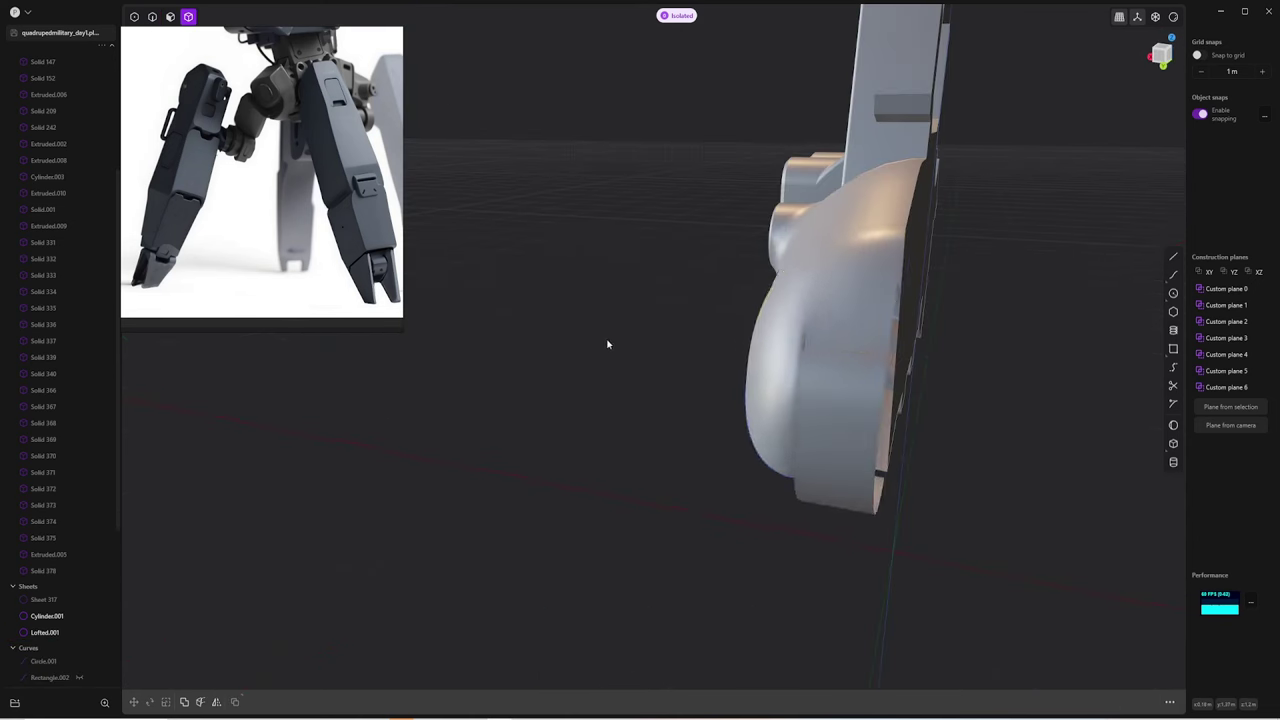
key(ctrl+z)
key(e)
middle_drag(702, 353, 829, 342)
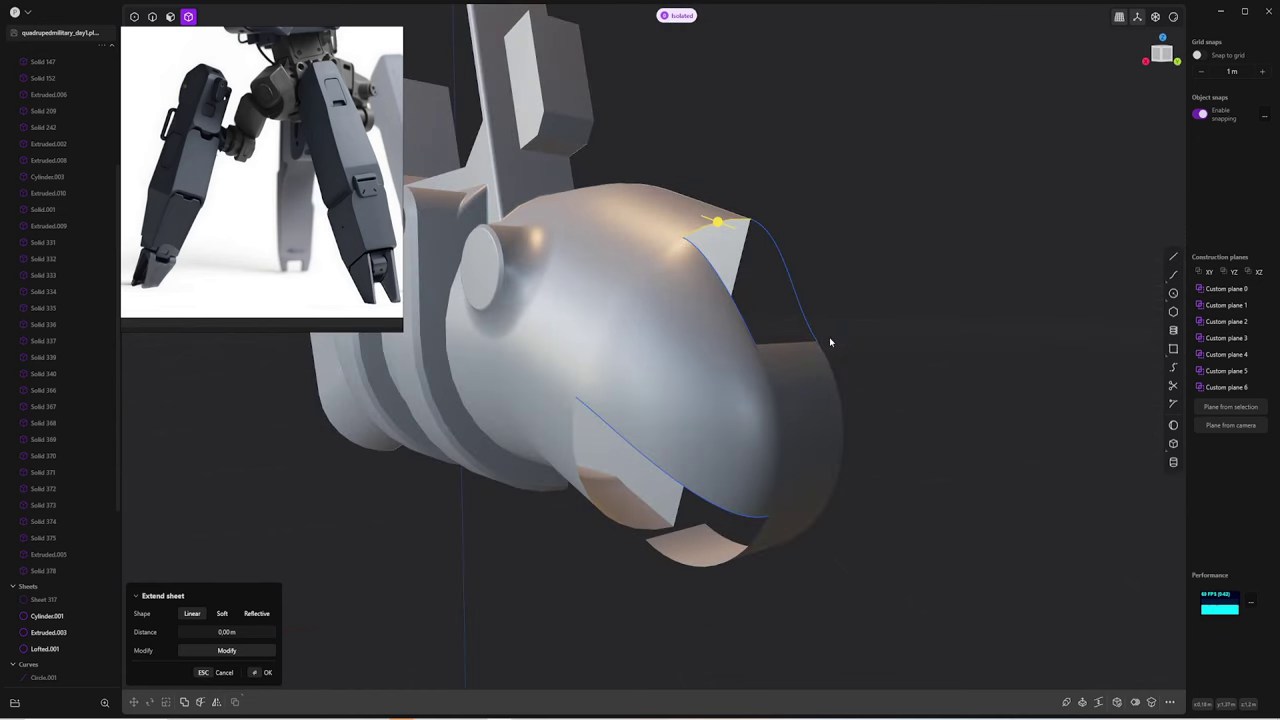
key(Escape)
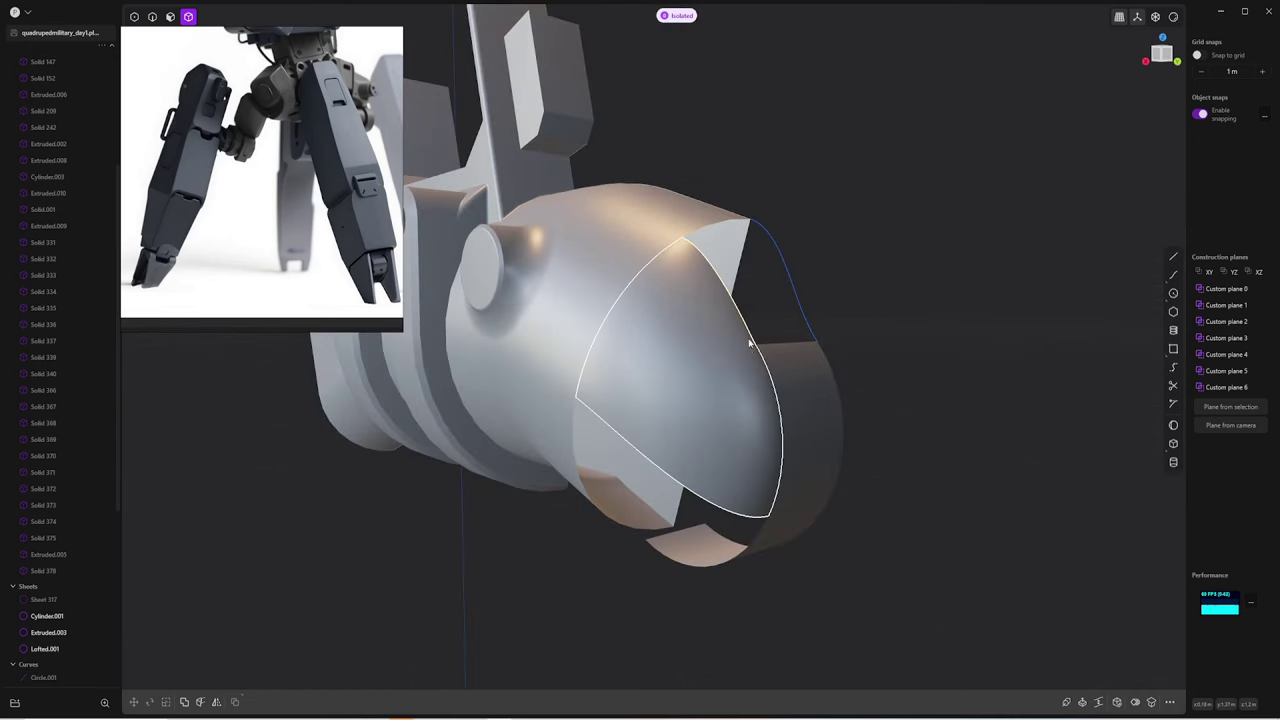
Fill the remaining nose opening with a patch surface from its edge
key(2)
middle_drag(871, 409, 760, 357)
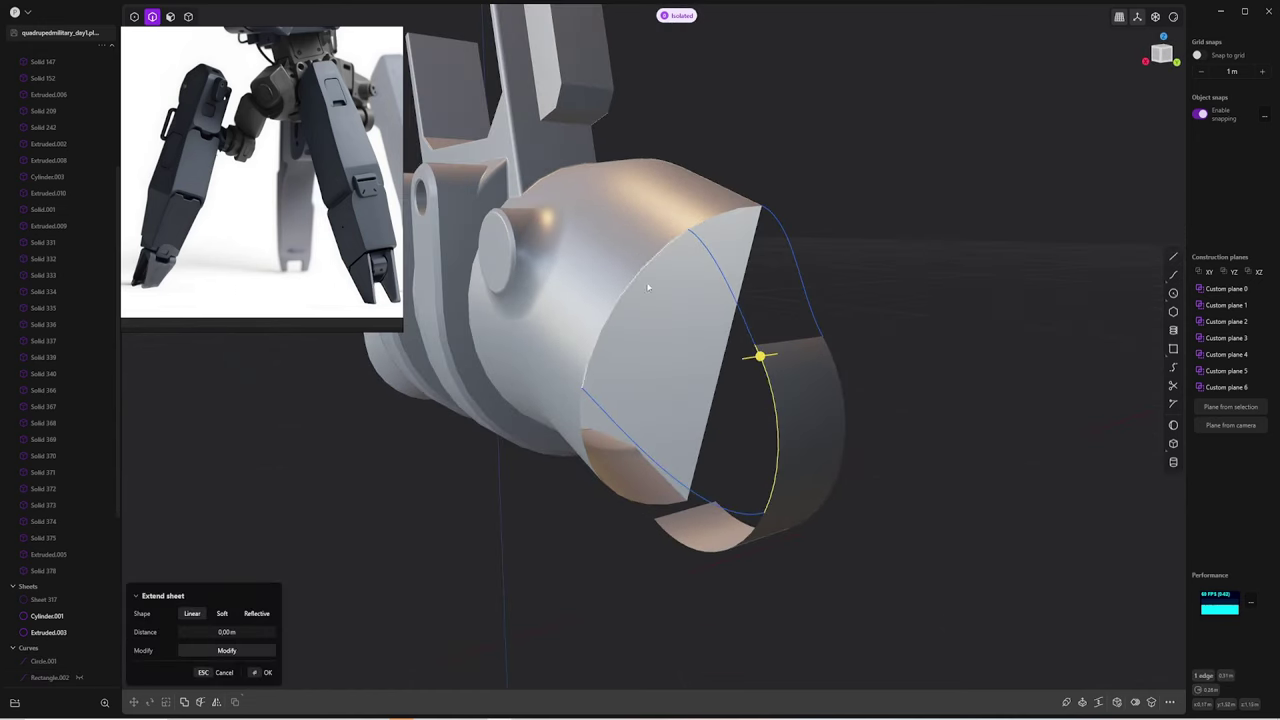
click(773, 407)
key(e)
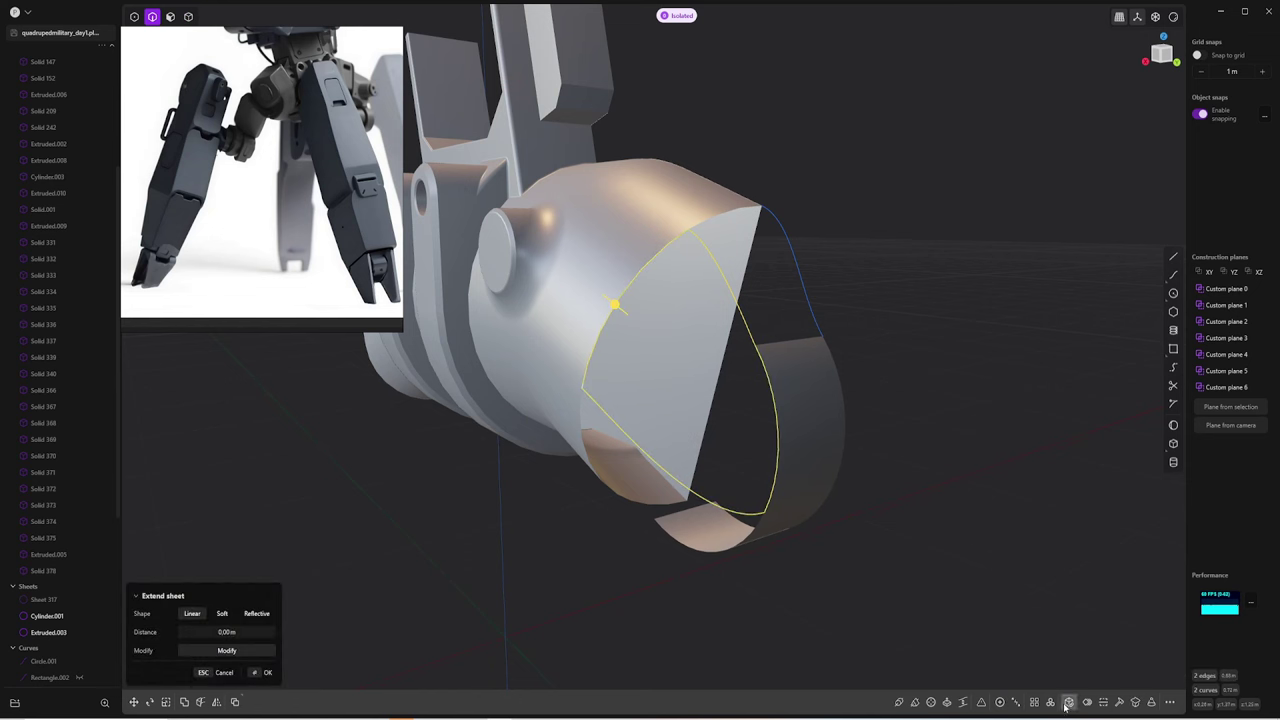
click(1067, 703)
mouse_move(766, 423)
middle_down()
mouse_move(797, 435)
mouse_move(571, 428)
mouse_move(754, 382)
mouse_move(800, 322)
middle_up()
key(Return)
Loft a trial lower surface with a G1 top edge, then undo it
key(l)
click(851, 285)
middle_drag(851, 285, 721, 365)
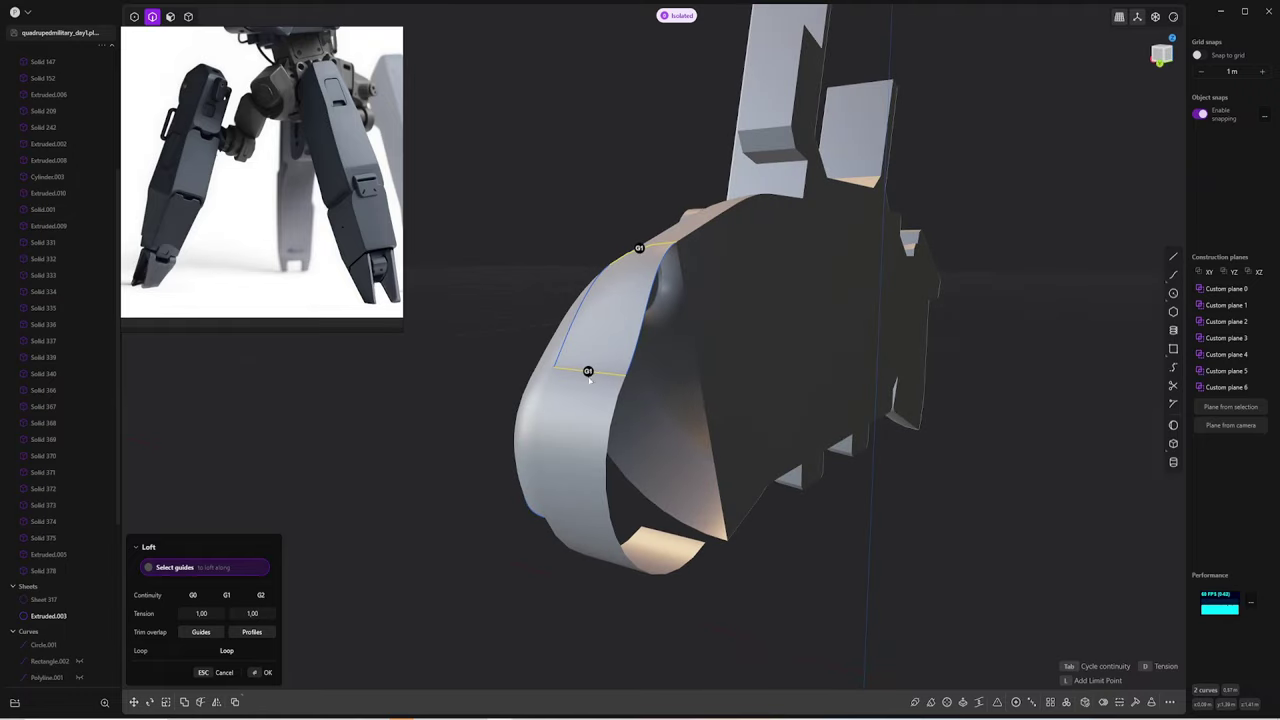
key(Return)
mouse_move(588, 372)
middle_down()
mouse_move(843, 343)
mouse_move(704, 350)
mouse_move(854, 409)
mouse_move(720, 306)
middle_up()
click(749, 333)
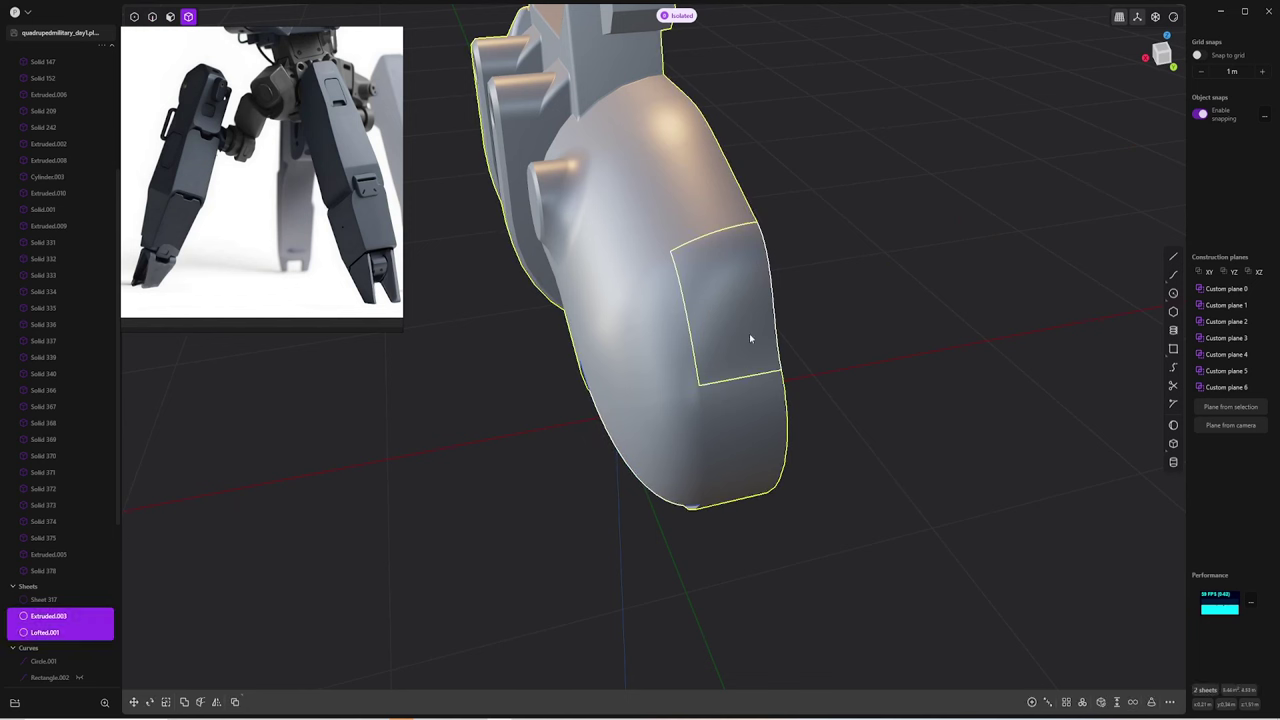
click(845, 313)
mouse_move(845, 313)
middle_down()
mouse_move(926, 262)
mouse_move(781, 341)
middle_up()
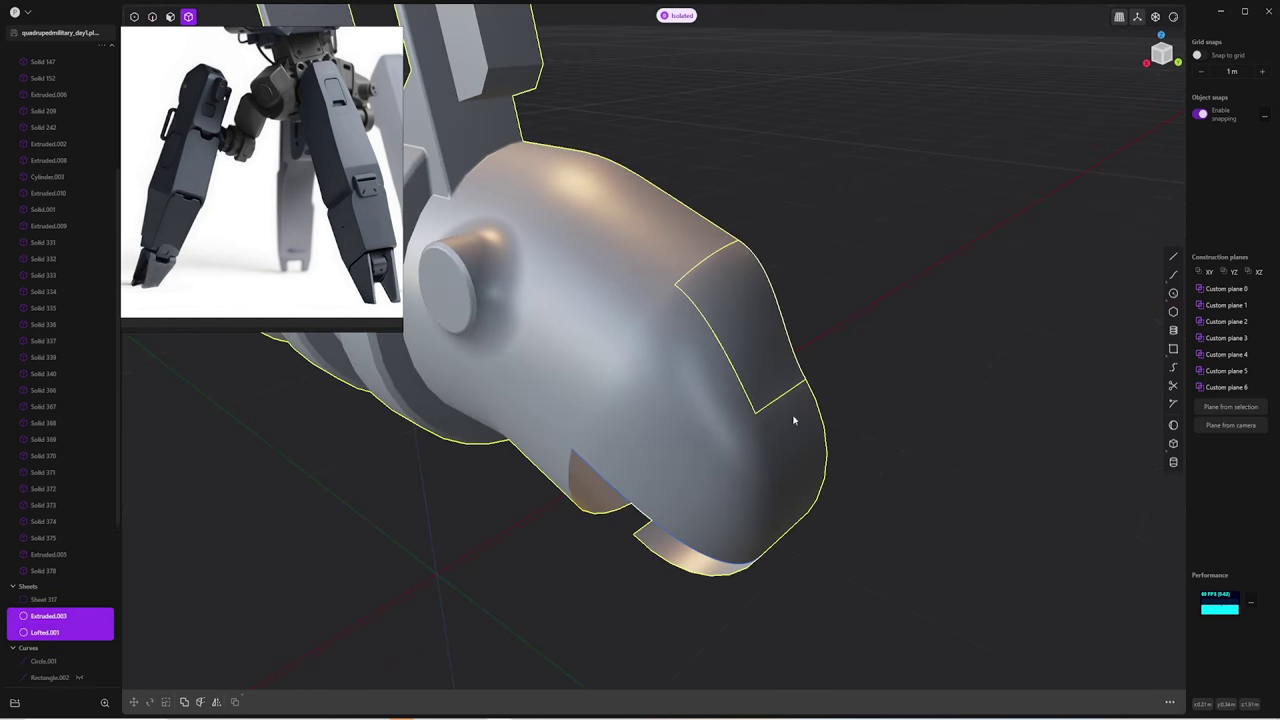
key(ctrl+z)
key(ctrl+z)
key(ctrl+z)
key(ctrl+z)
key(ctrl+z)
From the right orthographic view, select the arc edge below the visor
mouse_move(852, 405)
middle_down()
mouse_move(803, 410)
mouse_move(794, 349)
mouse_move(843, 357)
mouse_move(797, 498)
mouse_move(714, 471)
mouse_move(700, 551)
mouse_move(814, 489)
middle_up()
key(Escape)
key(2)
scroll(820, 340, up, 3)
key(3)
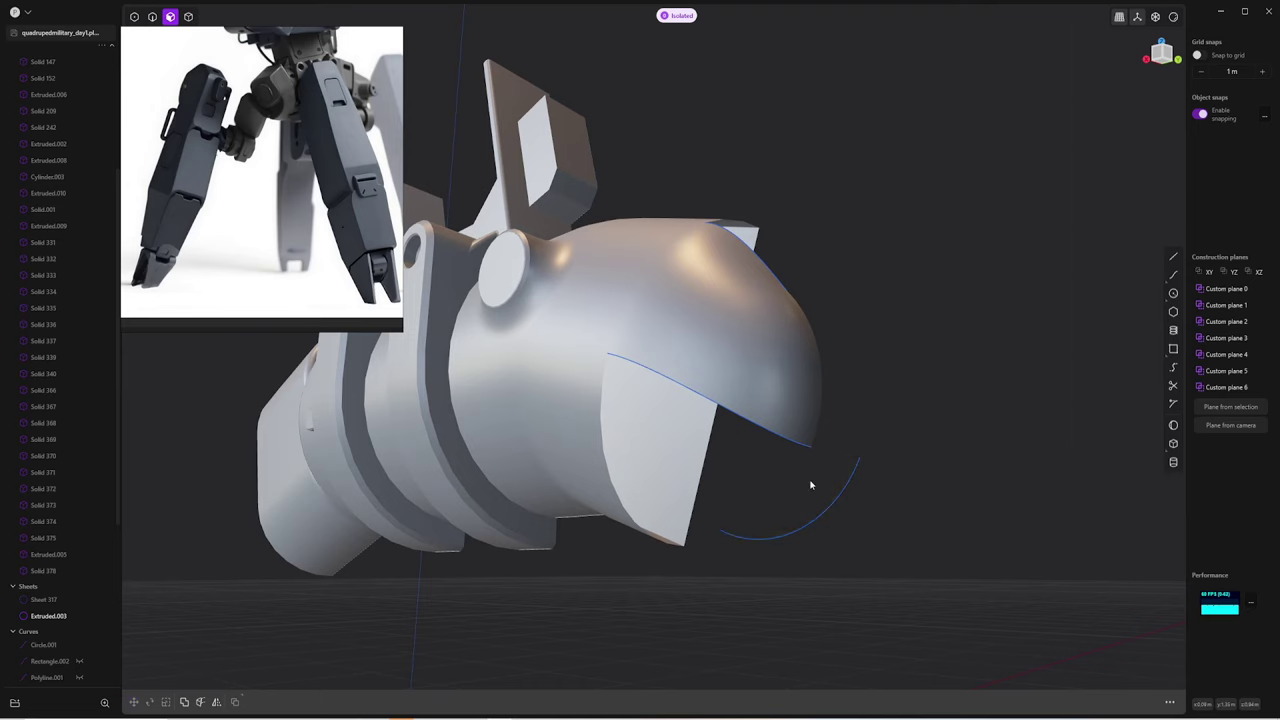
key(KP_3)
click(778, 490)
mouse_move(778, 490)
middle_down()
mouse_move(571, 586)
mouse_move(716, 463)
mouse_move(818, 287)
middle_up()
key(f)
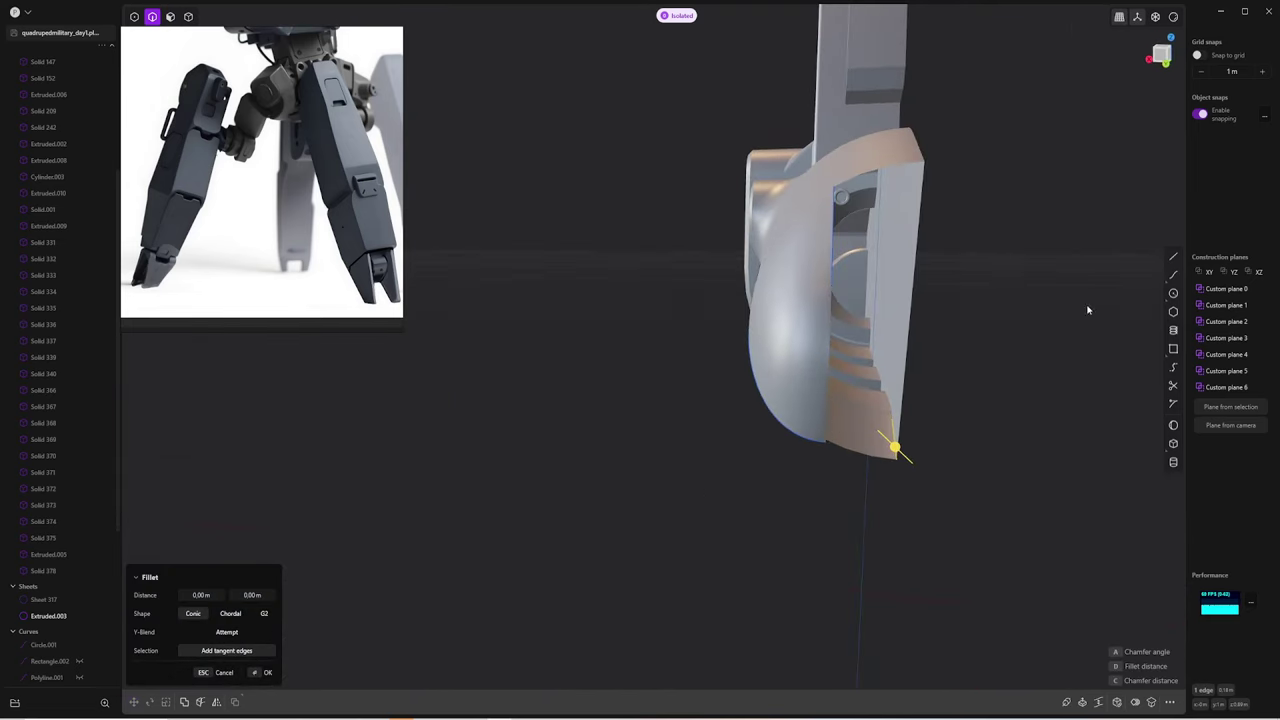
Draw a short line from the shell's lower corner, adjust its vertex, and bridge the curve ends
key(l)
click(827, 449)
mouse_move(827, 449)
middle_down()
mouse_move(903, 444)
mouse_move(1095, 366)
mouse_move(1011, 466)
mouse_move(1037, 457)
middle_up()
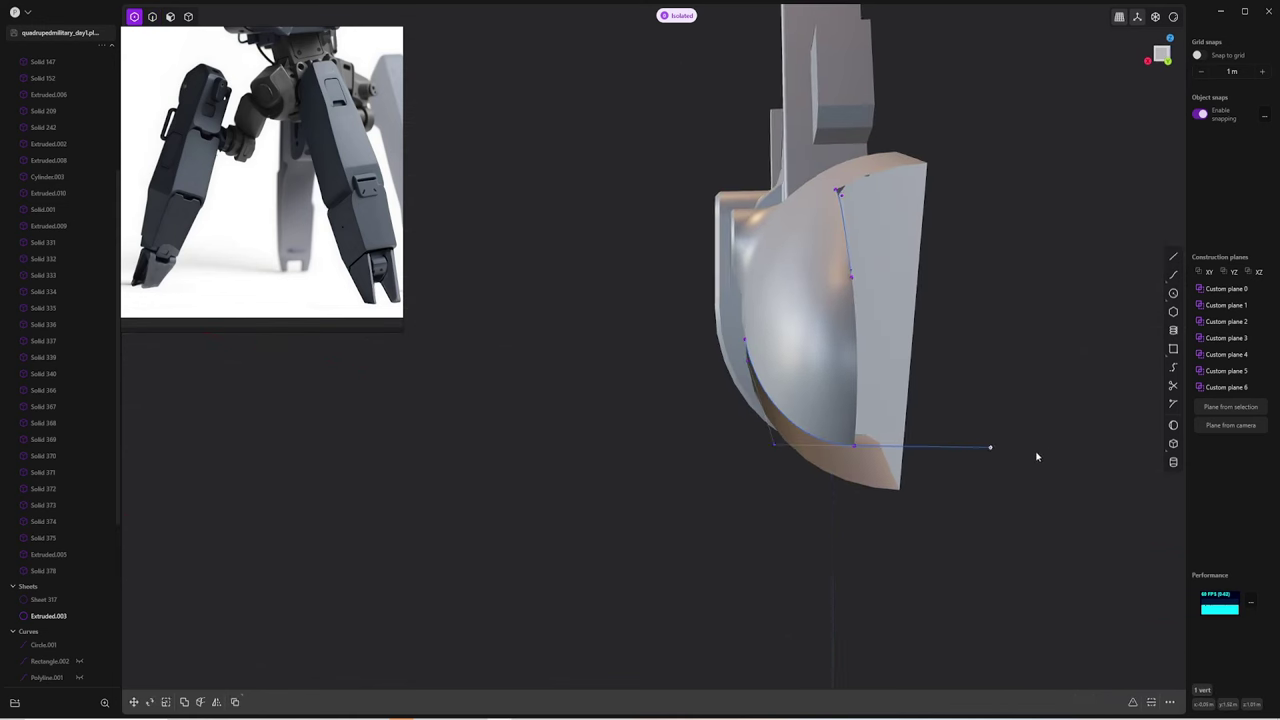
click(1037, 457)
key(g)
click(854, 493)
middle_drag(880, 480, 697, 517)
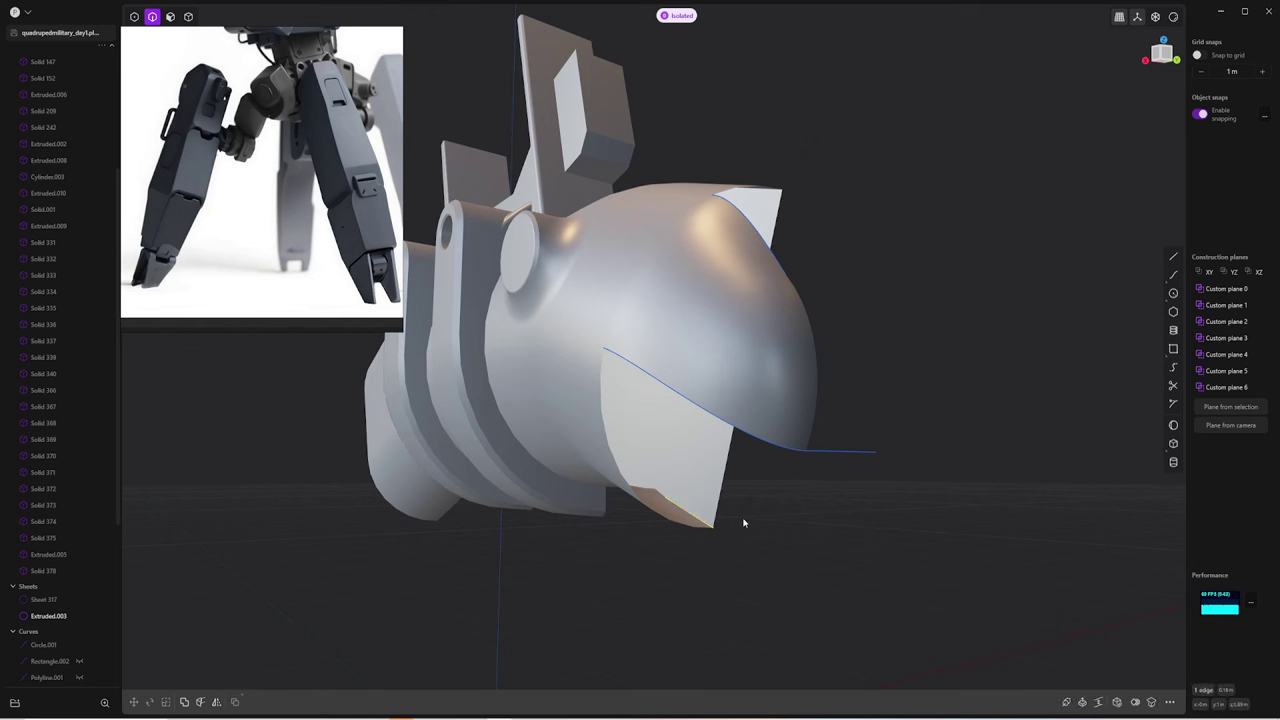
mouse_move(965, 468)
middle_down()
mouse_move(800, 491)
mouse_move(791, 506)
middle_up()
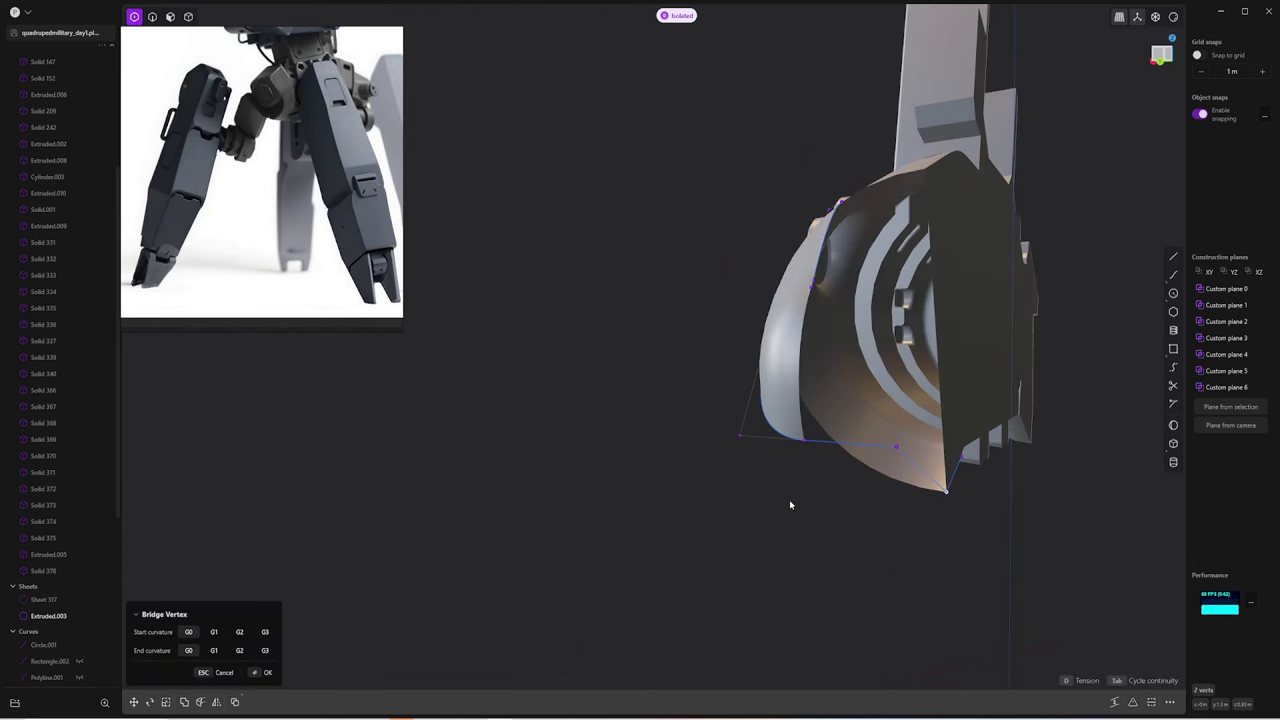
key(Return)
Fix the new line's end point and bridge the shell edge to it
middle_drag(784, 432, 697, 414)
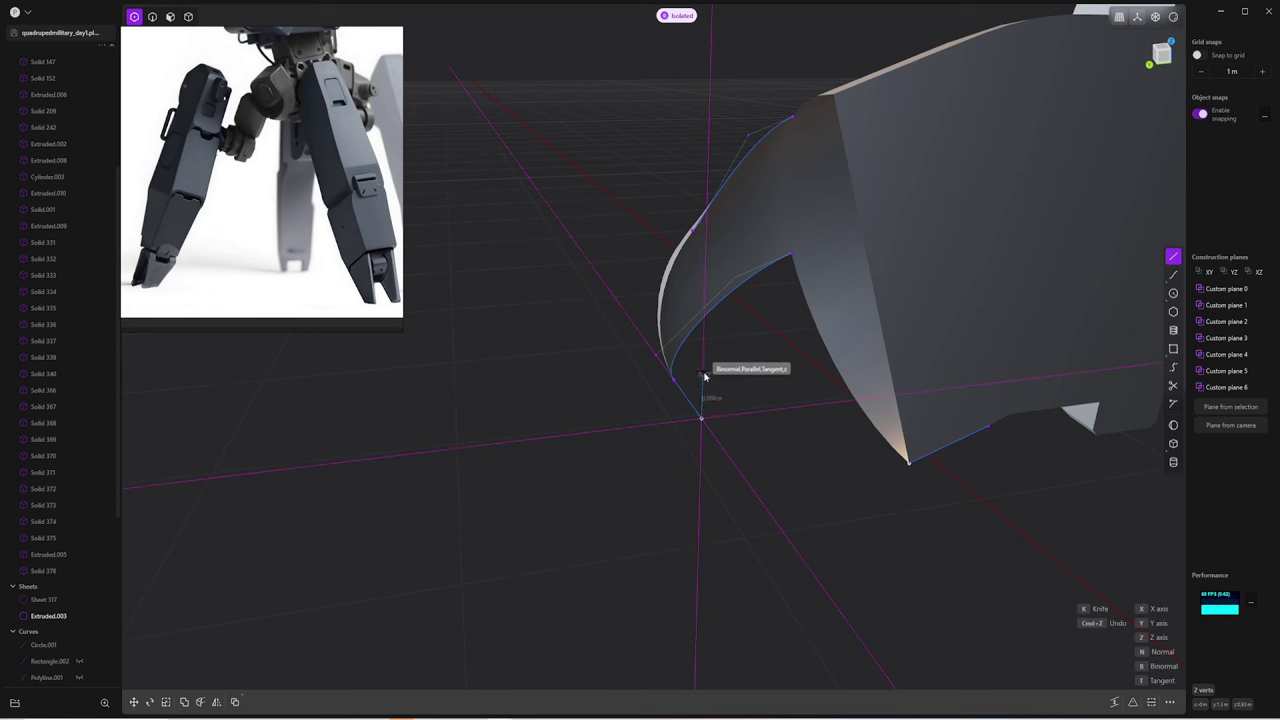
click(705, 376)
key(g)
key(Escape)
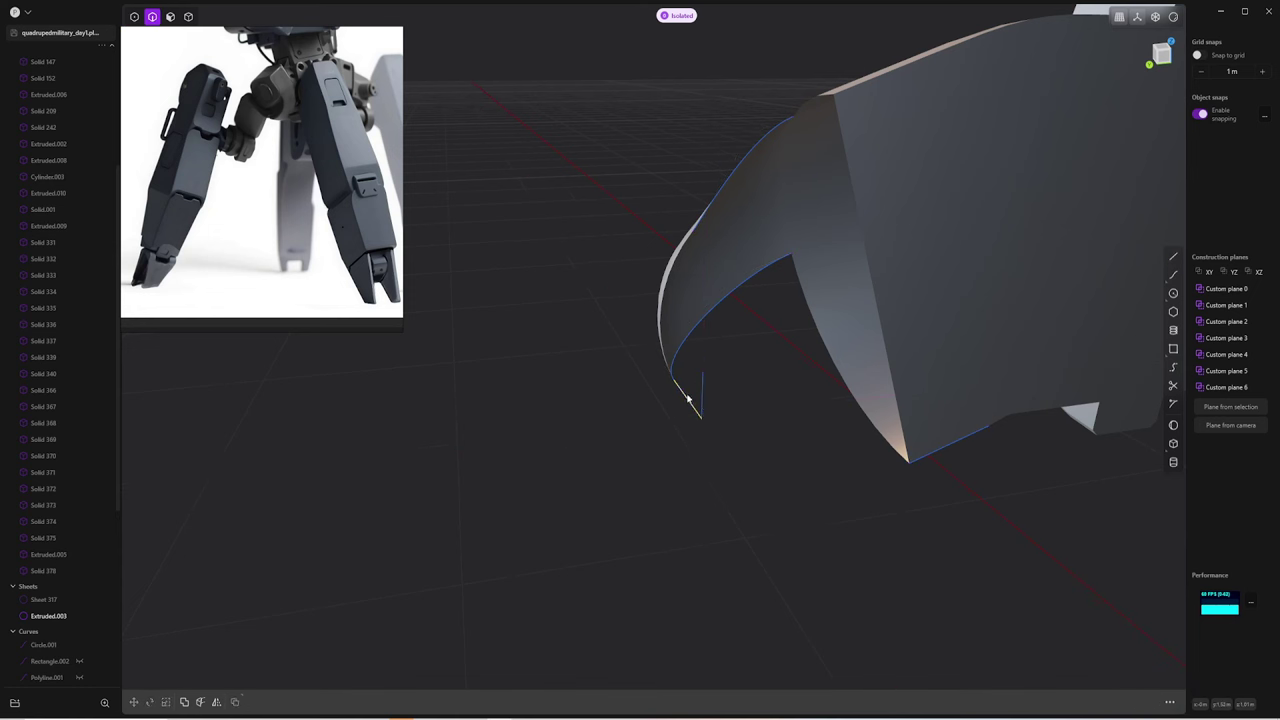
middle_drag(687, 399, 710, 421)
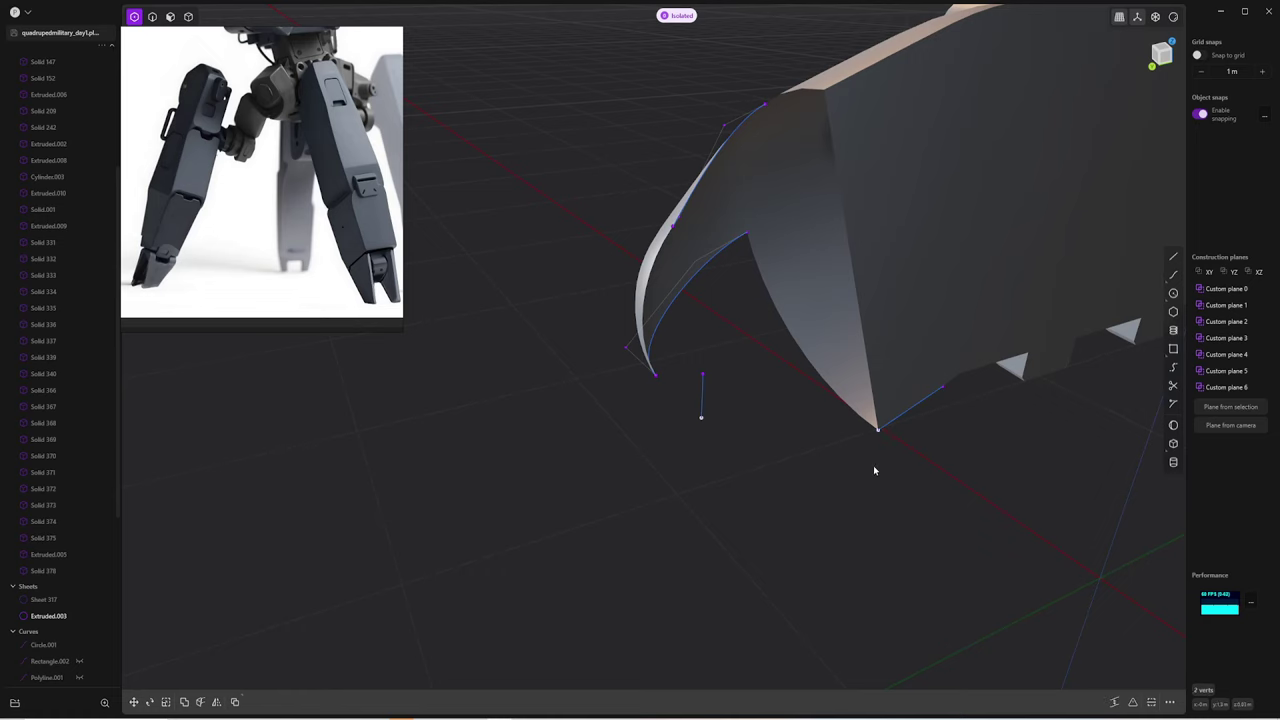
mouse_move(873, 465)
middle_down()
mouse_move(777, 458)
mouse_move(867, 410)
mouse_move(723, 374)
mouse_move(766, 417)
mouse_move(729, 380)
mouse_move(574, 376)
mouse_move(843, 275)
middle_up()
key(Return)
Bridge the two curve endpoints, add a short line at the curve end, and bridge to it
key(2)
key(1)
shift+click(871, 325)
key(Return)
middle_drag(871, 325, 775, 423)
click(825, 399)
key(Return)
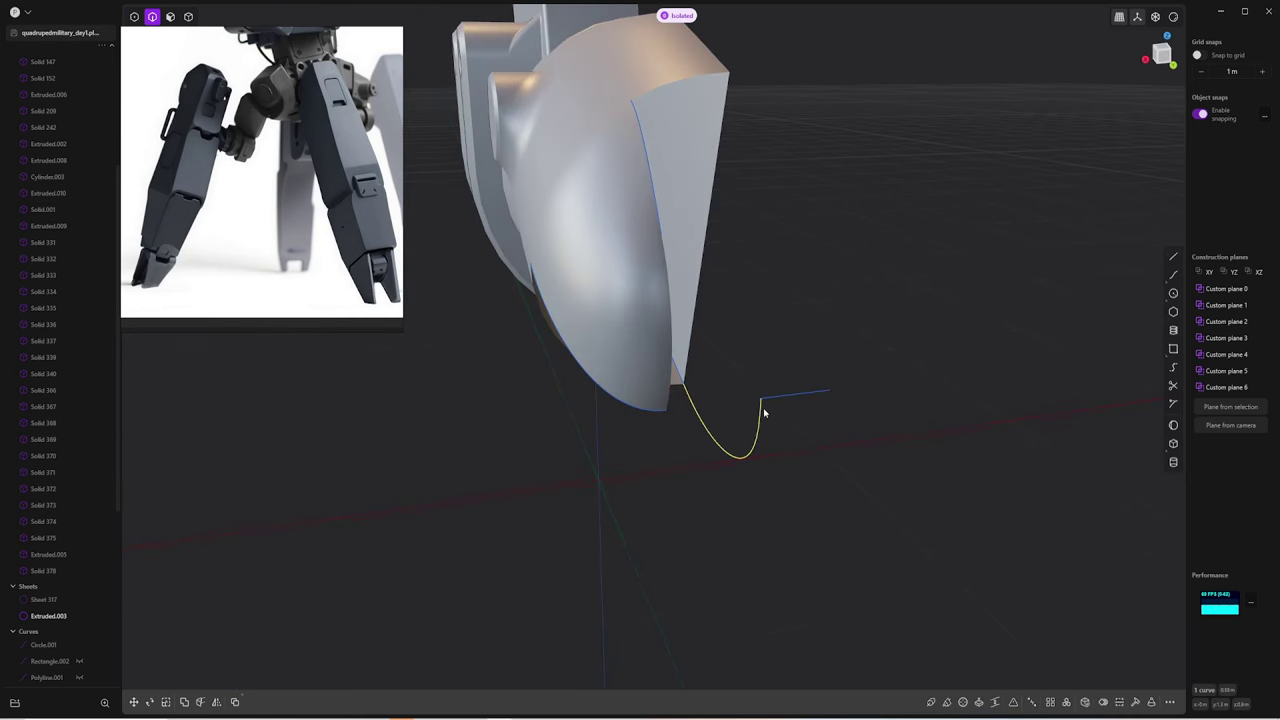
shift+click(667, 417)
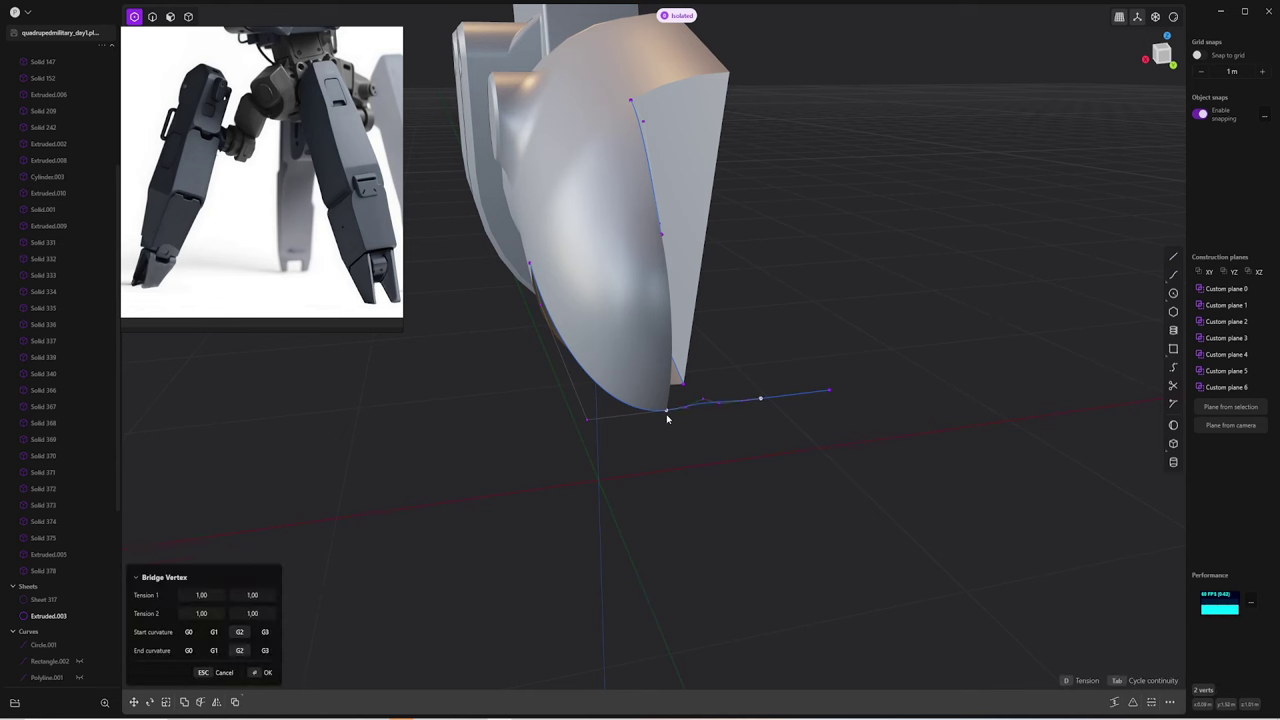
key(Return)
Select the bridge curve and bring up its context commands
mouse_move(683, 414)
middle_down()
mouse_move(754, 427)
mouse_move(797, 400)
mouse_move(780, 397)
middle_up()
key(2)
scroll(70, 596, down, 5)
click(77, 661)
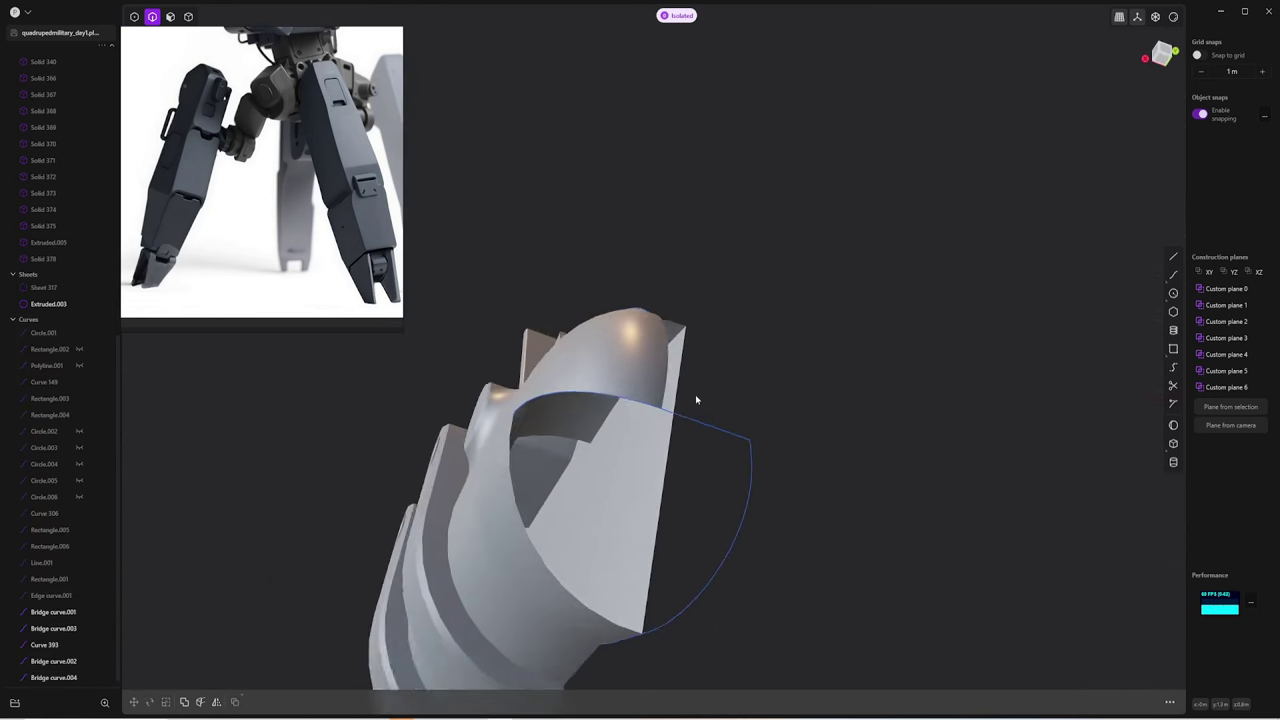
mouse_move(578, 446)
middle_down()
mouse_move(811, 415)
mouse_move(660, 443)
mouse_move(634, 494)
mouse_move(707, 440)
middle_up()
right_click(660, 430)
Loft a surface from the lower sheet edge through the bridge curves
key(Return)
key(l)
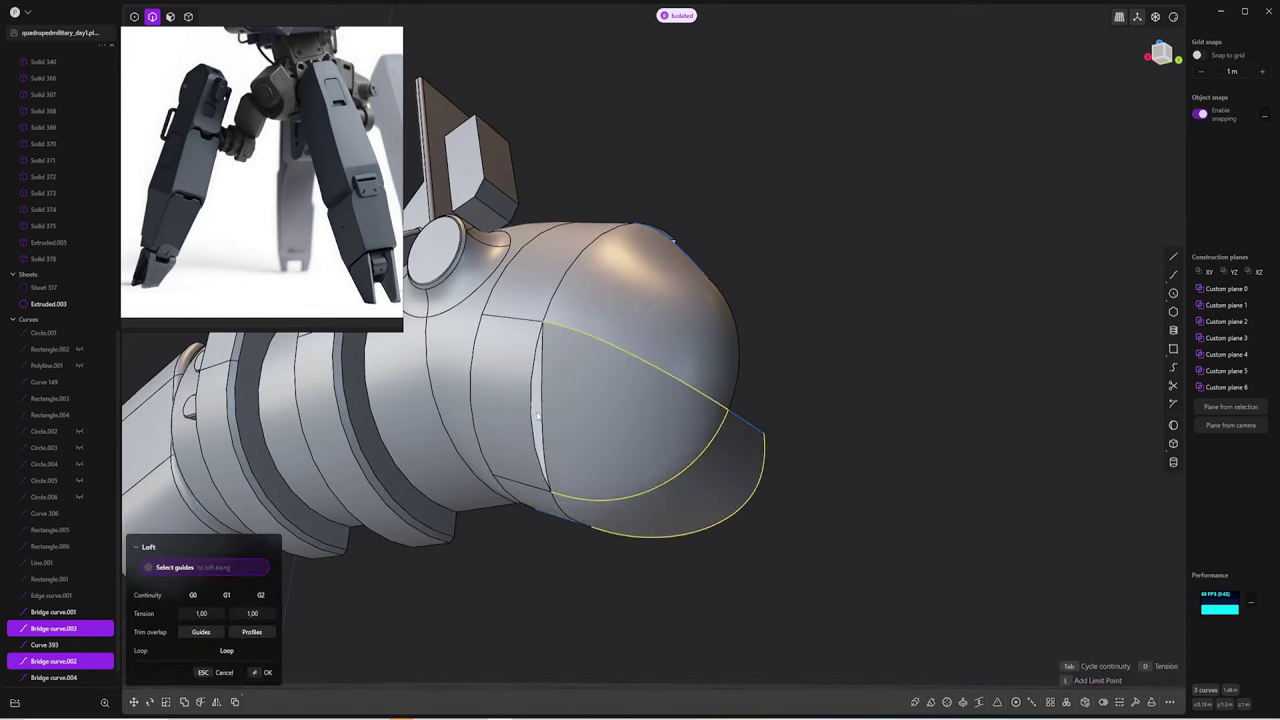
middle_drag(762, 484, 530, 421)
key(Escape)
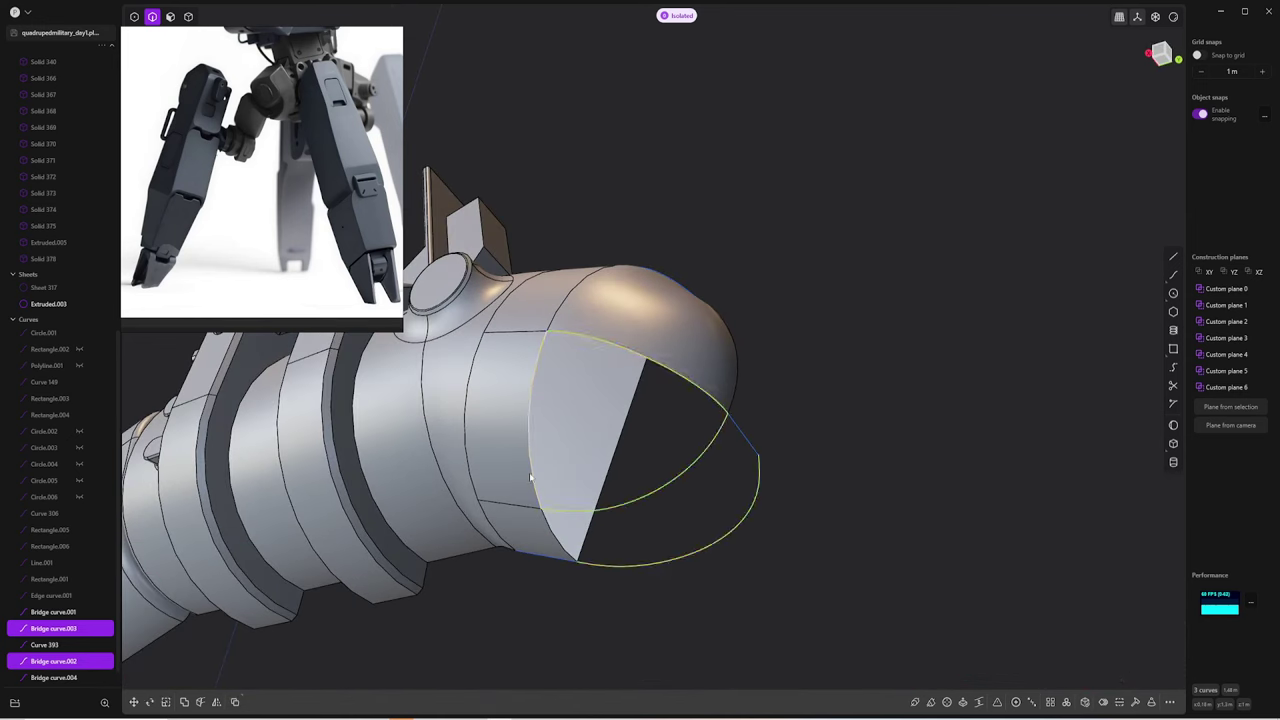
click(570, 540)
key(e)
key(l)
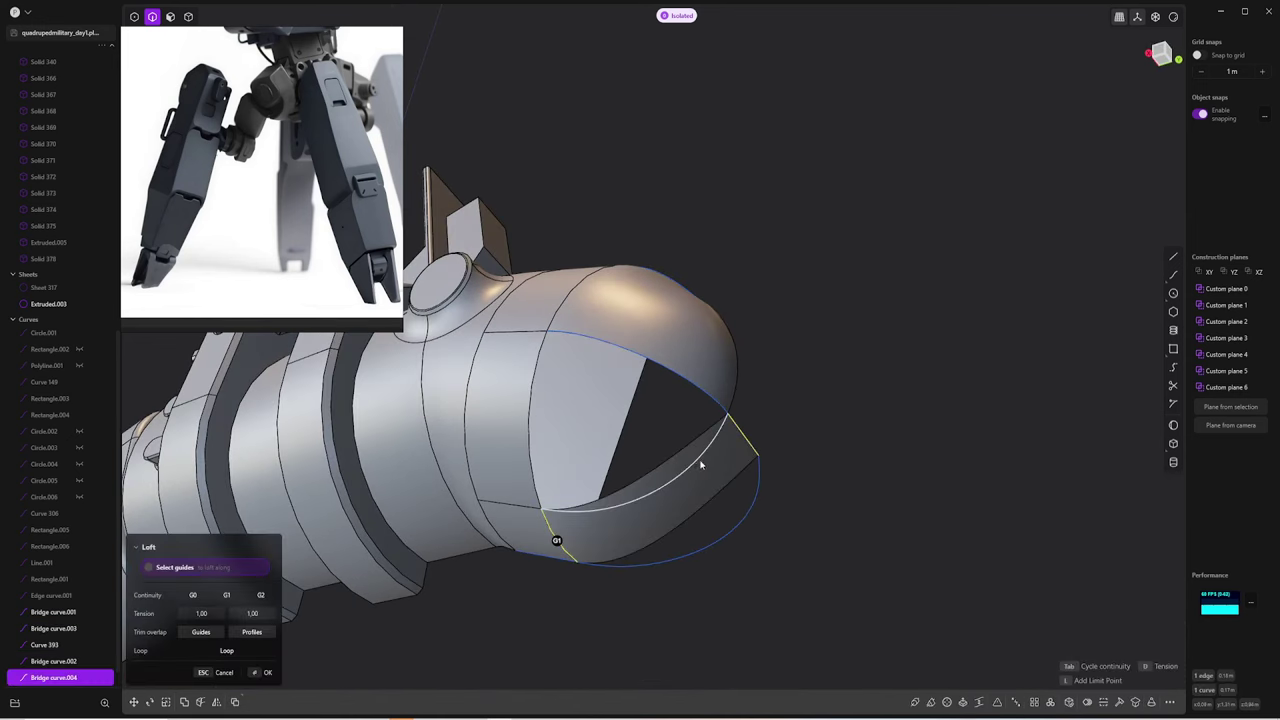
mouse_move(749, 520)
middle_down()
mouse_move(829, 586)
mouse_move(622, 631)
mouse_move(801, 546)
middle_up()
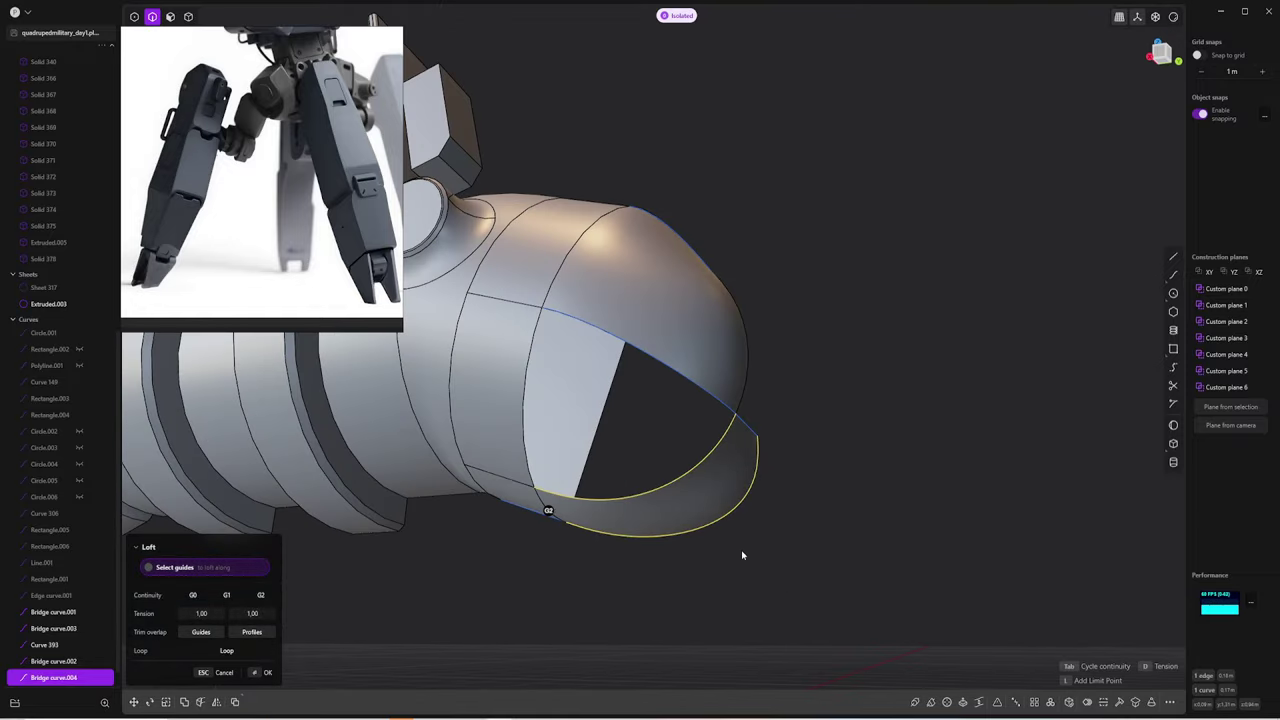
key(Return)
Try extending the new loft's edge, then bridge the gap at the bottom edge
click(717, 440)
key(e)
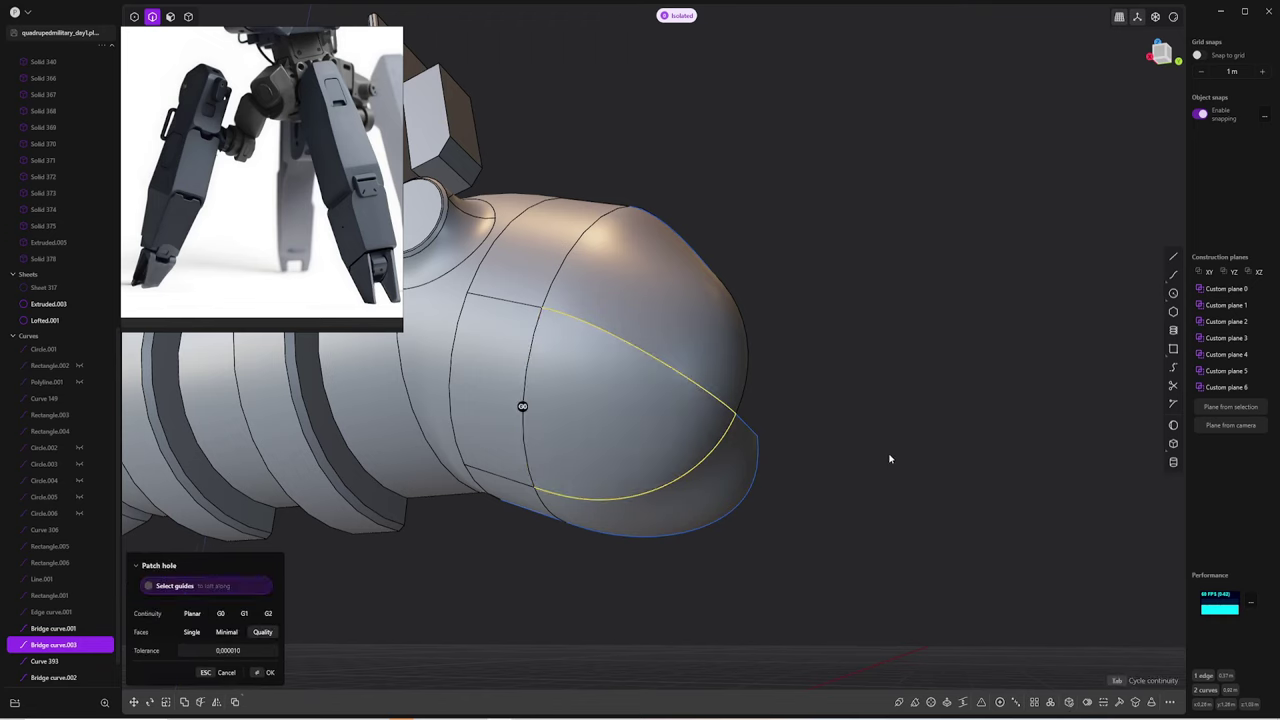
mouse_move(889, 457)
middle_down()
mouse_move(757, 486)
mouse_move(740, 295)
middle_up()
key(f)
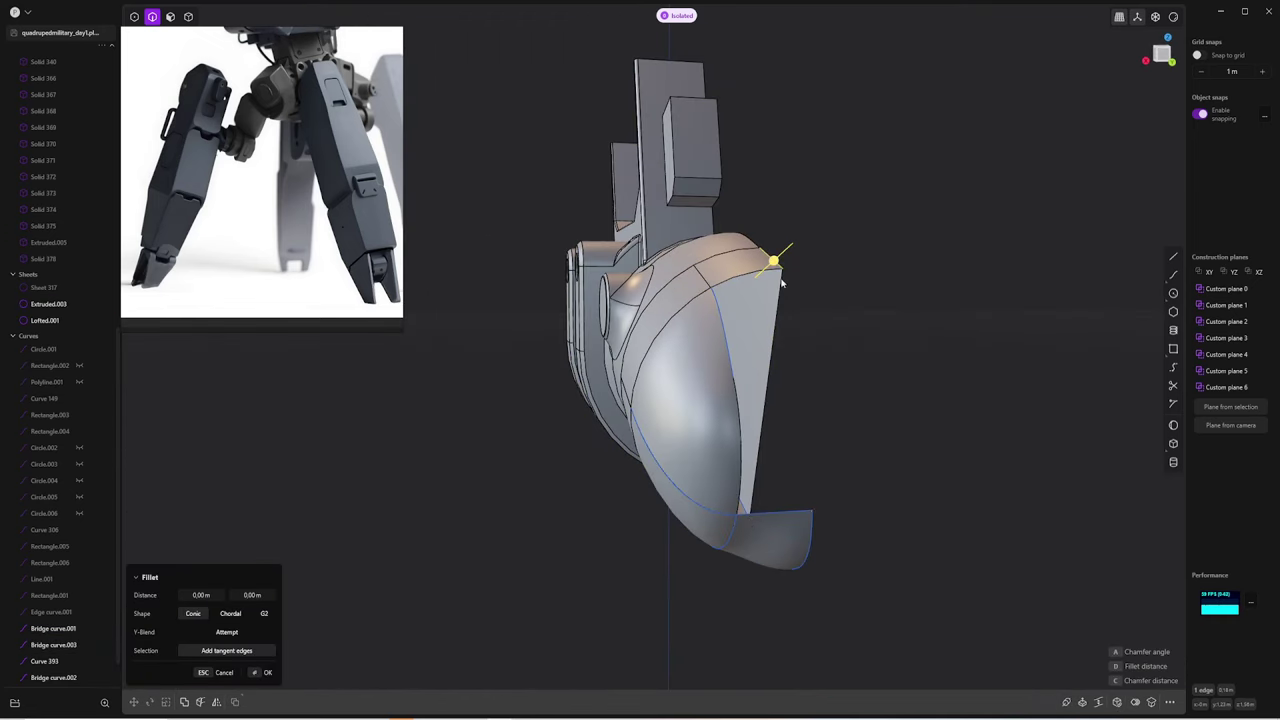
click(806, 540)
key(space)
text(br)
click(908, 546)
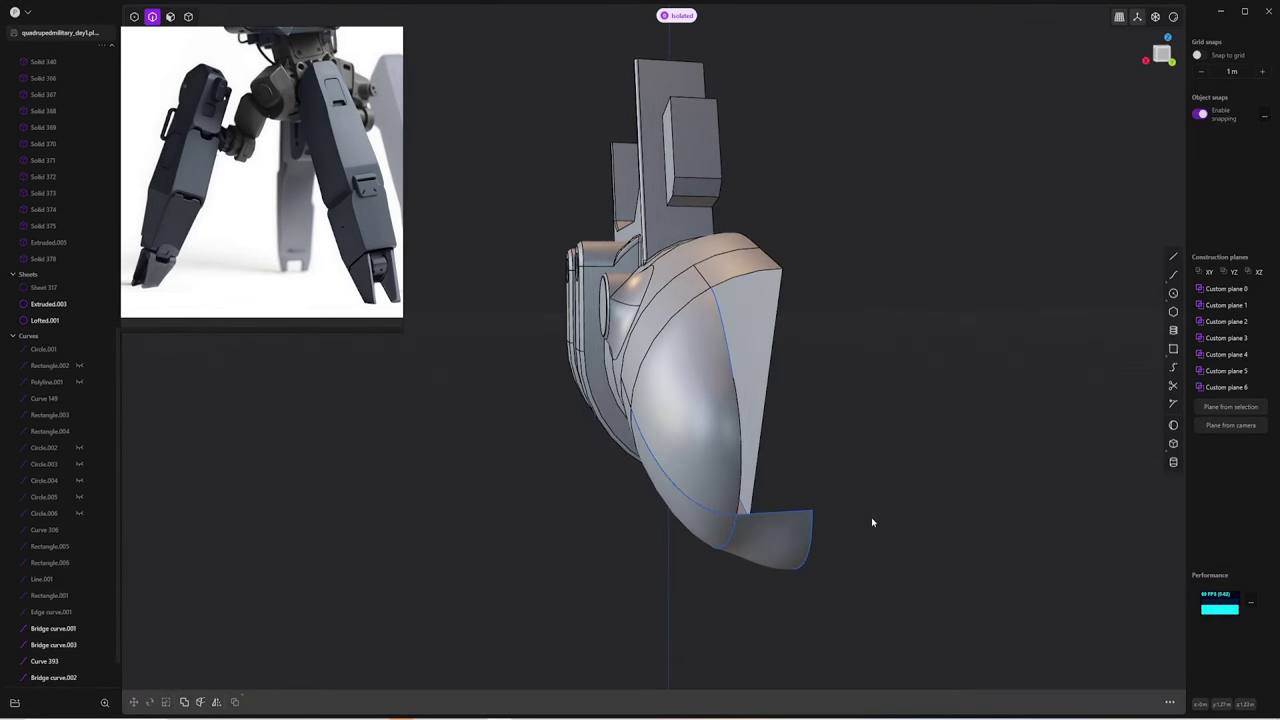
Connect the two end vertices with a Bridge Vertex curve, cycling its continuity
click(804, 561)
click(771, 257)
key(space)
text(br)
click(923, 370)
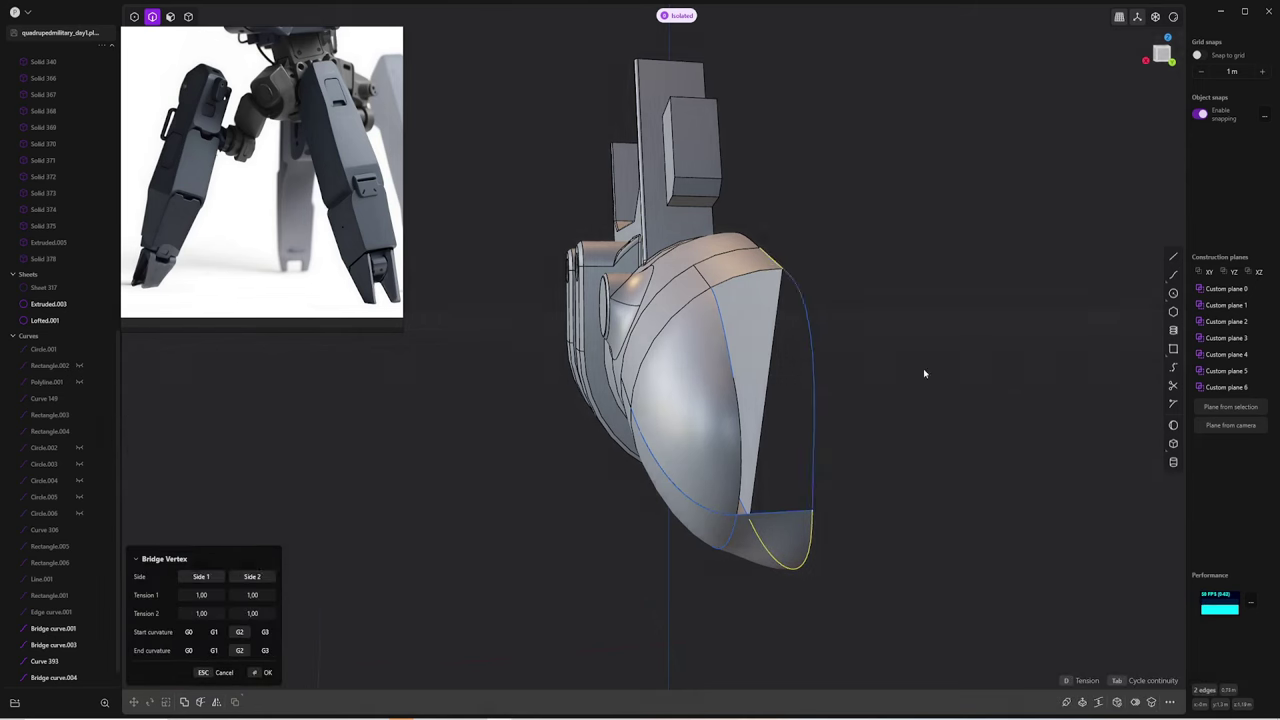
mouse_move(923, 370)
middle_down()
mouse_move(988, 356)
mouse_move(900, 409)
mouse_move(900, 466)
mouse_move(872, 460)
middle_up()
key(Tab)
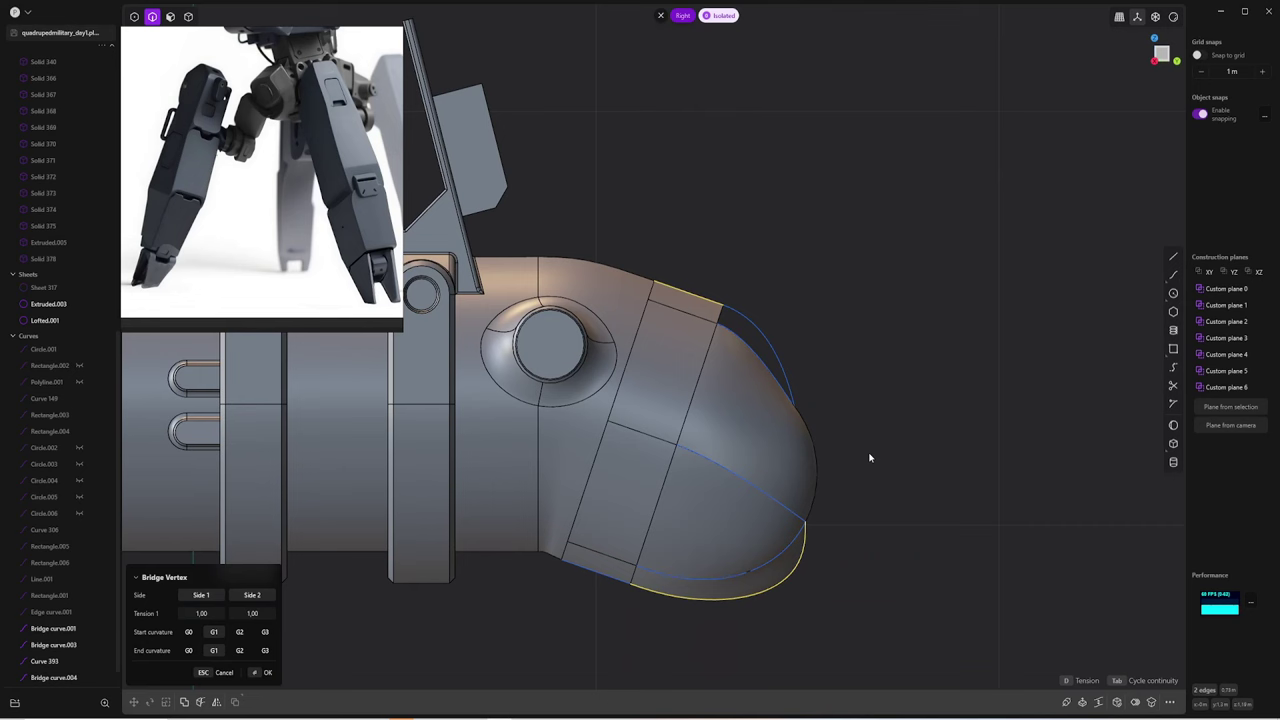
mouse_move(821, 438)
middle_down()
mouse_move(534, 446)
mouse_move(603, 474)
mouse_move(603, 340)
mouse_move(632, 404)
mouse_move(610, 400)
mouse_move(694, 463)
mouse_move(677, 520)
mouse_move(755, 518)
middle_up()
key(Return)
Attempt Extend Sheet on the nose edge, then delete the lofted nose surface
click(622, 440)
key(e)
key(Escape)
key(Delete)
Delete the lower curve loop and the remaining arc curve
click(707, 500)
key(Delete)
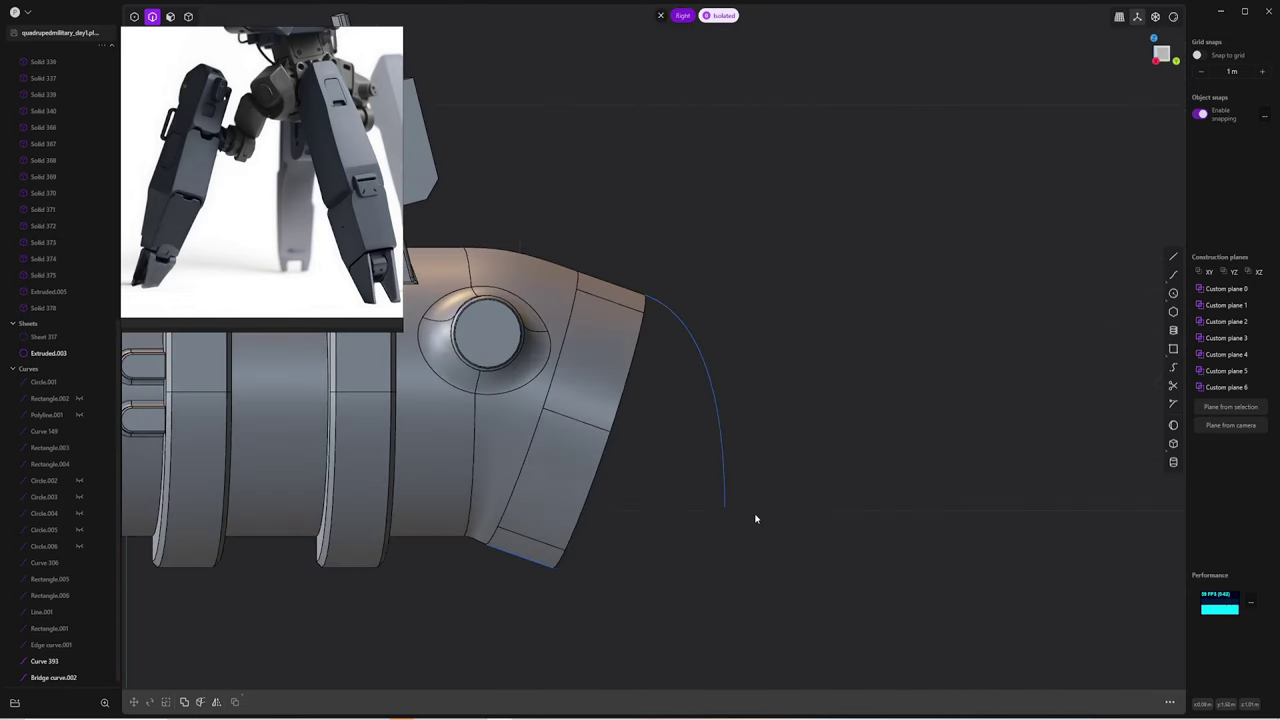
click(713, 395)
key(Delete)
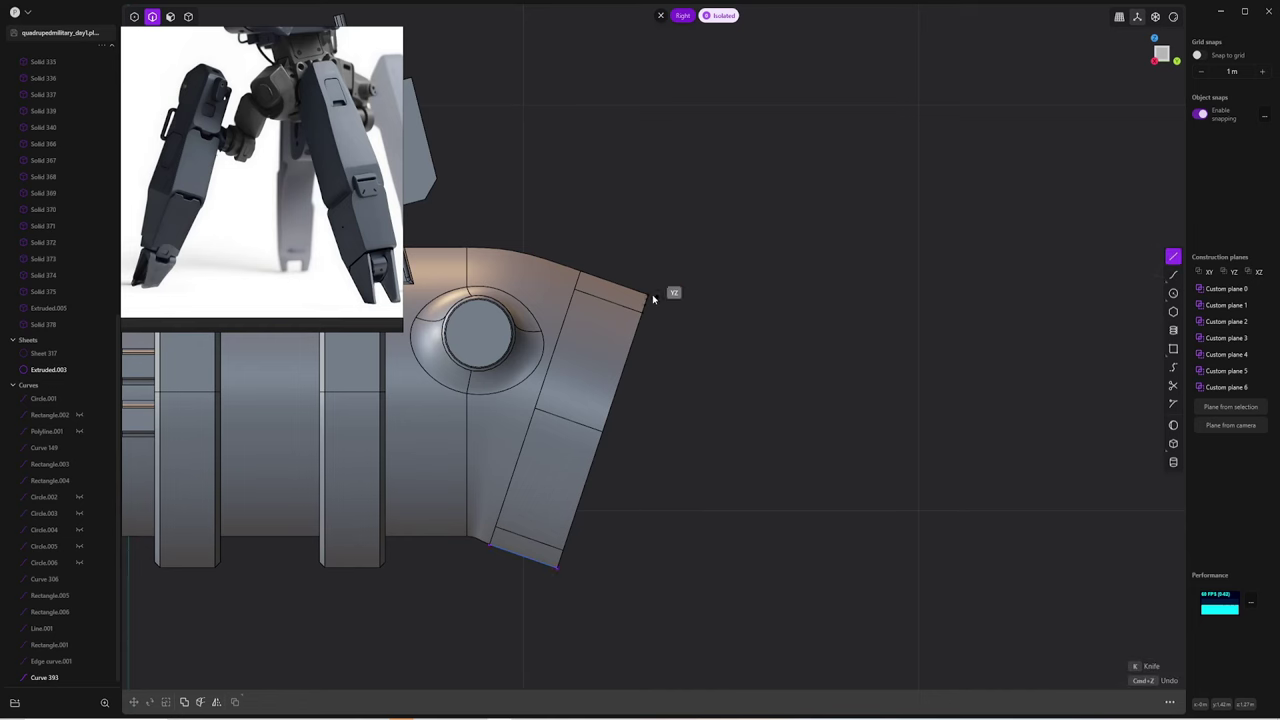
mouse_move(653, 298)
middle_down()
mouse_move(677, 275)
mouse_move(631, 294)
middle_up()
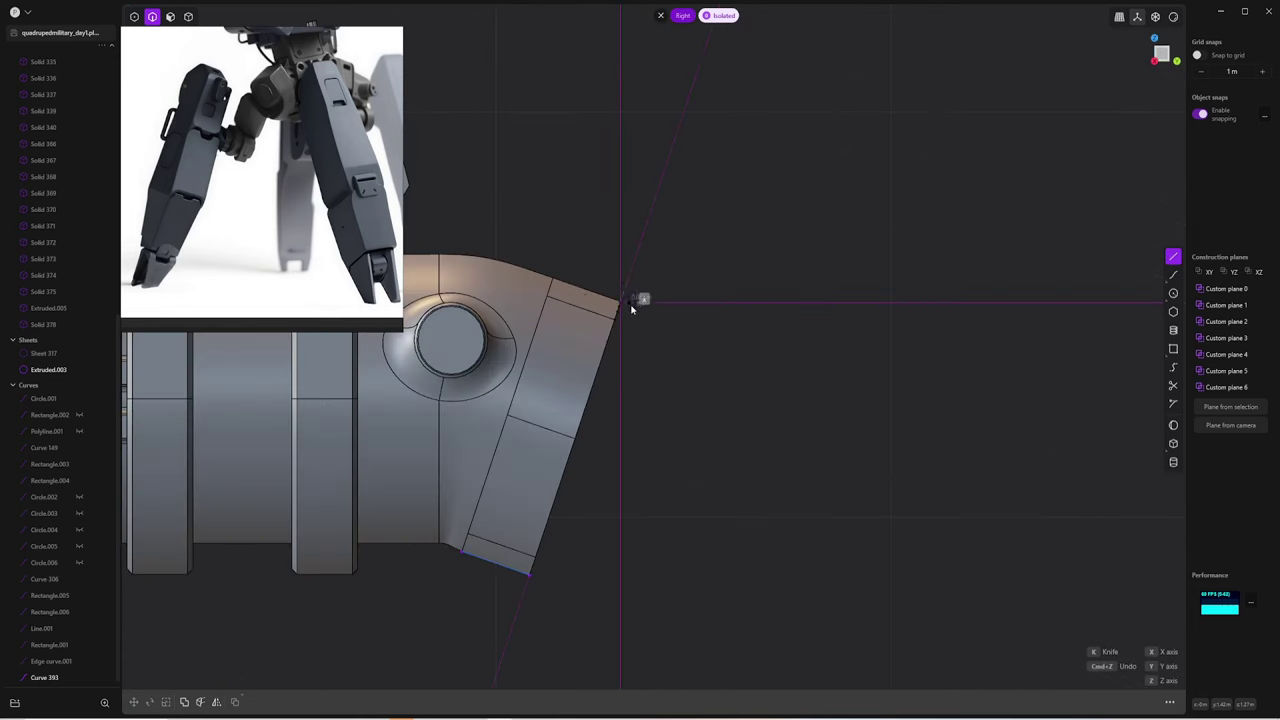
key(Escape)
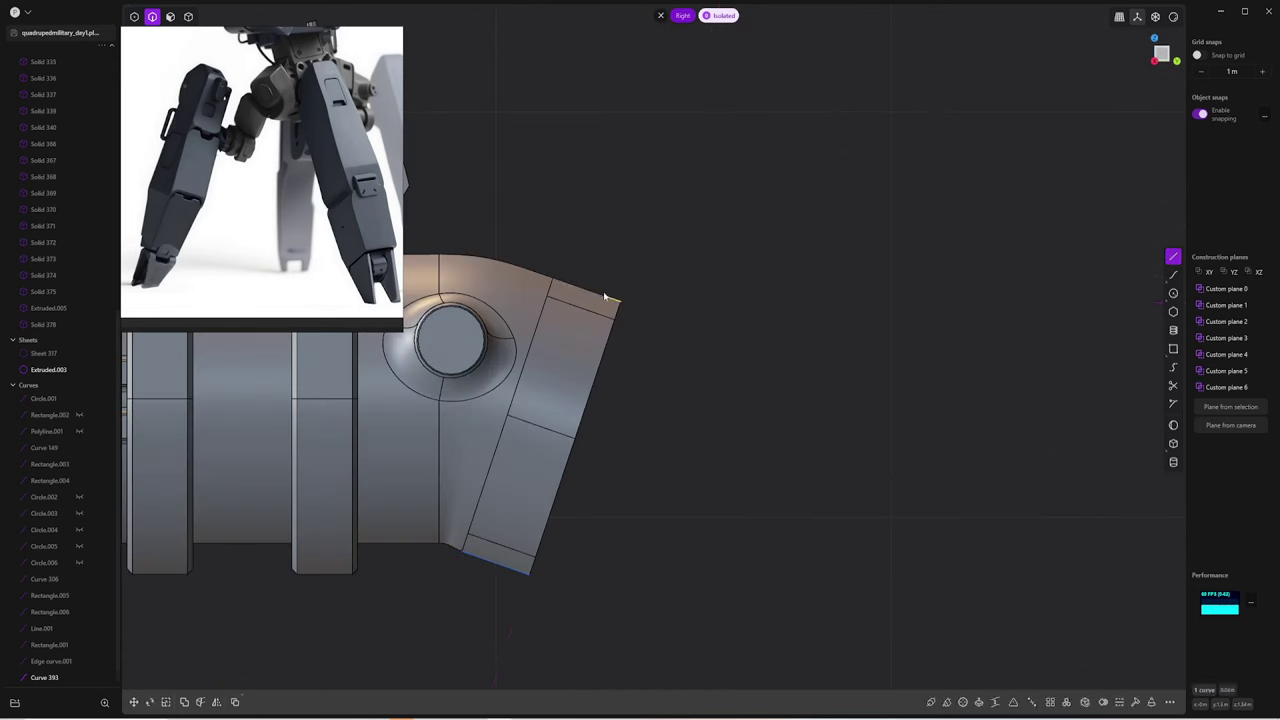
Draw a new closed outline curve around the nose front from its top edge
click(1173, 274)
mouse_move(1173, 274)
middle_down()
mouse_move(640, 310)
mouse_move(644, 281)
mouse_move(640, 315)
middle_up()
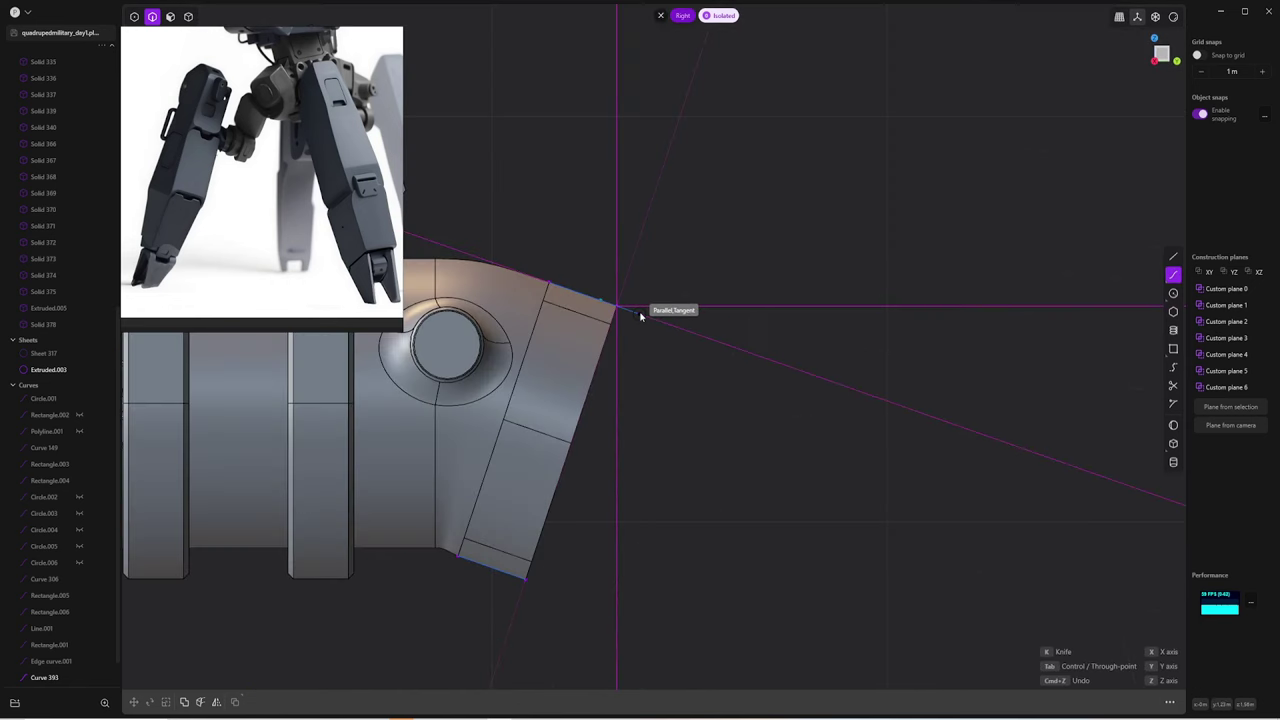
click(715, 378)
shift+middle_drag(705, 412, 735, 388)
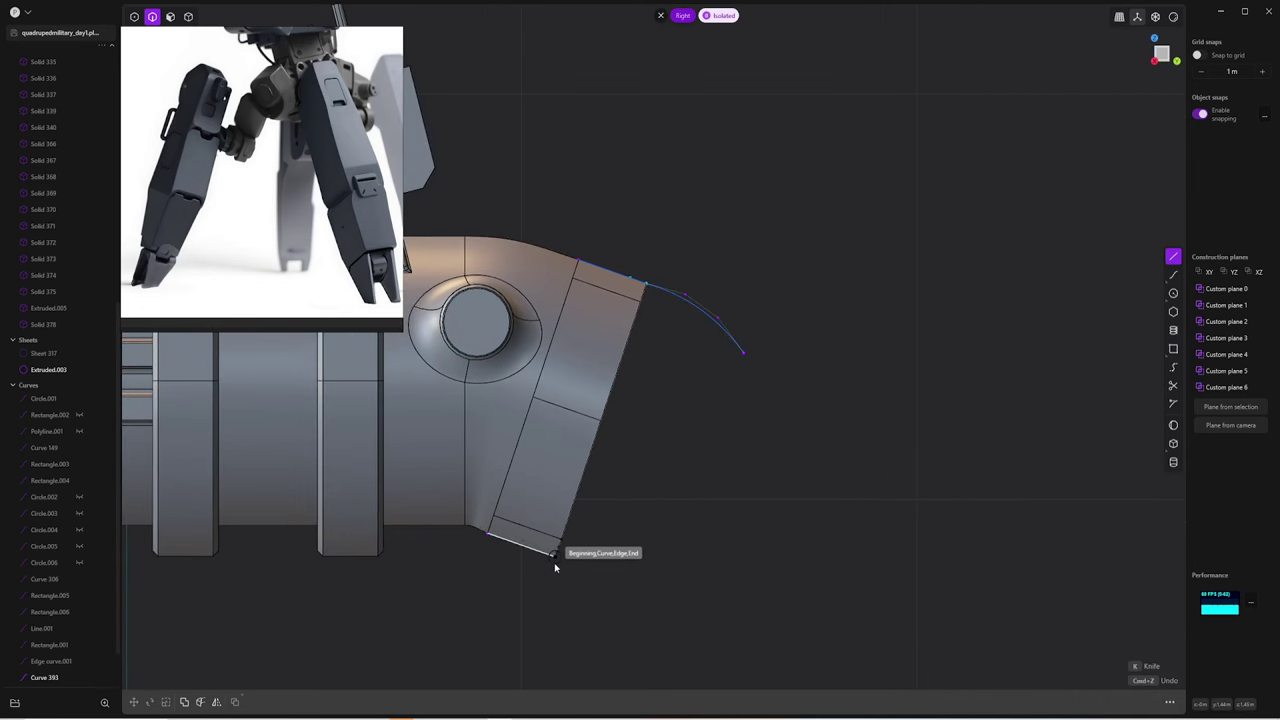
click(745, 352)
mouse_move(745, 352)
middle_down()
mouse_move(734, 374)
mouse_move(754, 460)
mouse_move(777, 366)
mouse_move(705, 275)
middle_up()
Extrude the new outline curve into a solid block
key(e)
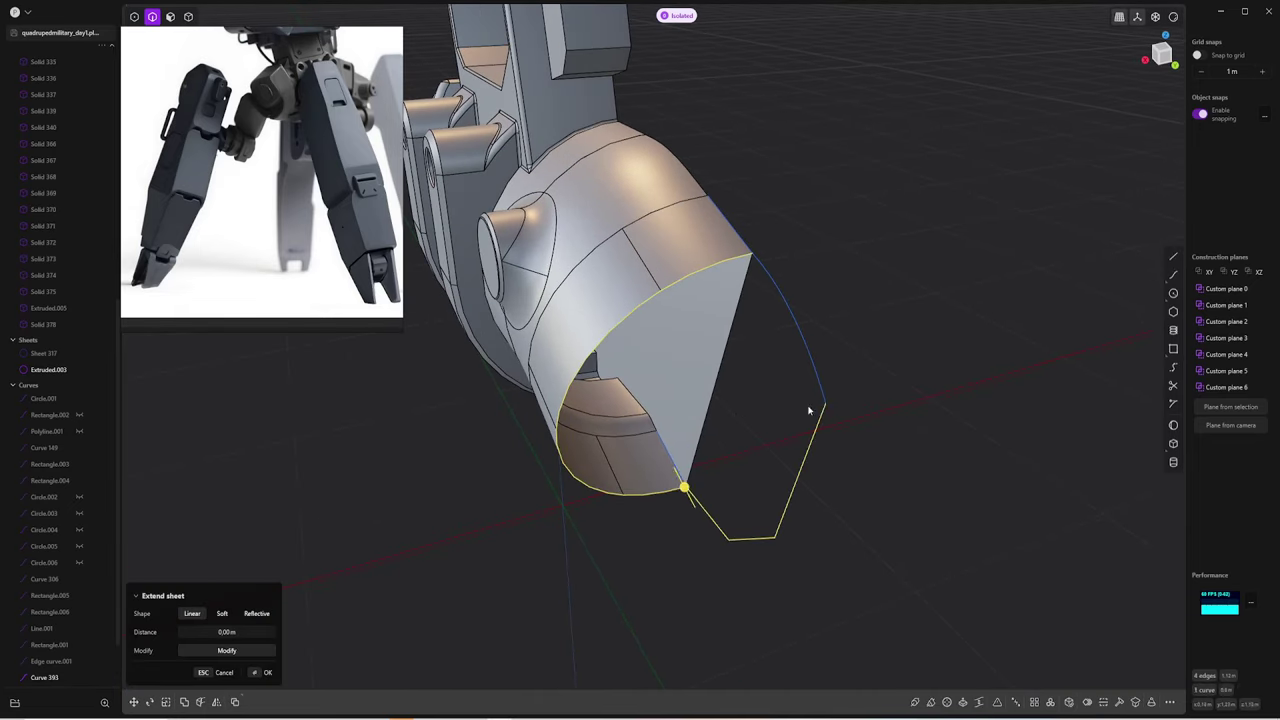
mouse_move(906, 446)
middle_down()
mouse_move(766, 254)
mouse_move(774, 437)
mouse_move(754, 440)
mouse_move(788, 383)
middle_up()
mouse_move(772, 558)
middle_down()
mouse_move(857, 508)
mouse_move(814, 261)
middle_up()
click(855, 491)
click(724, 441)
key(e)
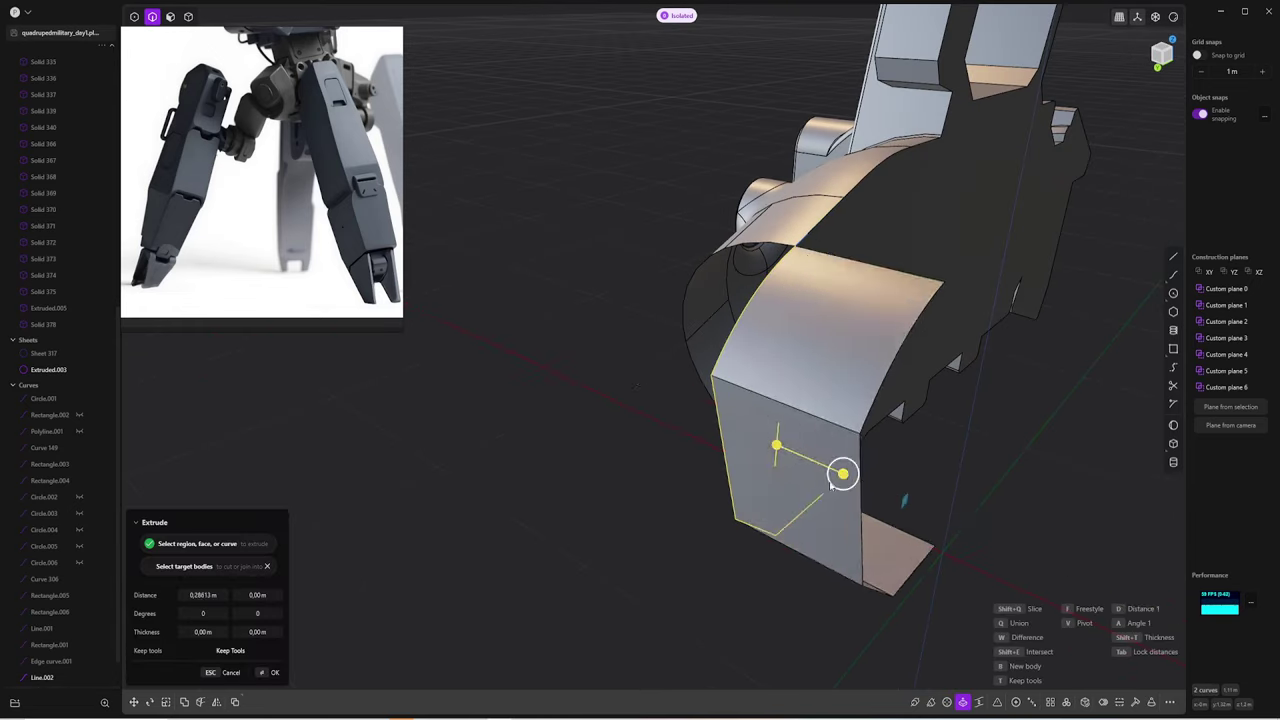
click(851, 449)
mouse_move(851, 449)
middle_down()
mouse_move(669, 368)
mouse_move(706, 296)
mouse_move(732, 385)
mouse_move(693, 260)
middle_up()
Loft a surface across the opening from its bottom edge
key(2)
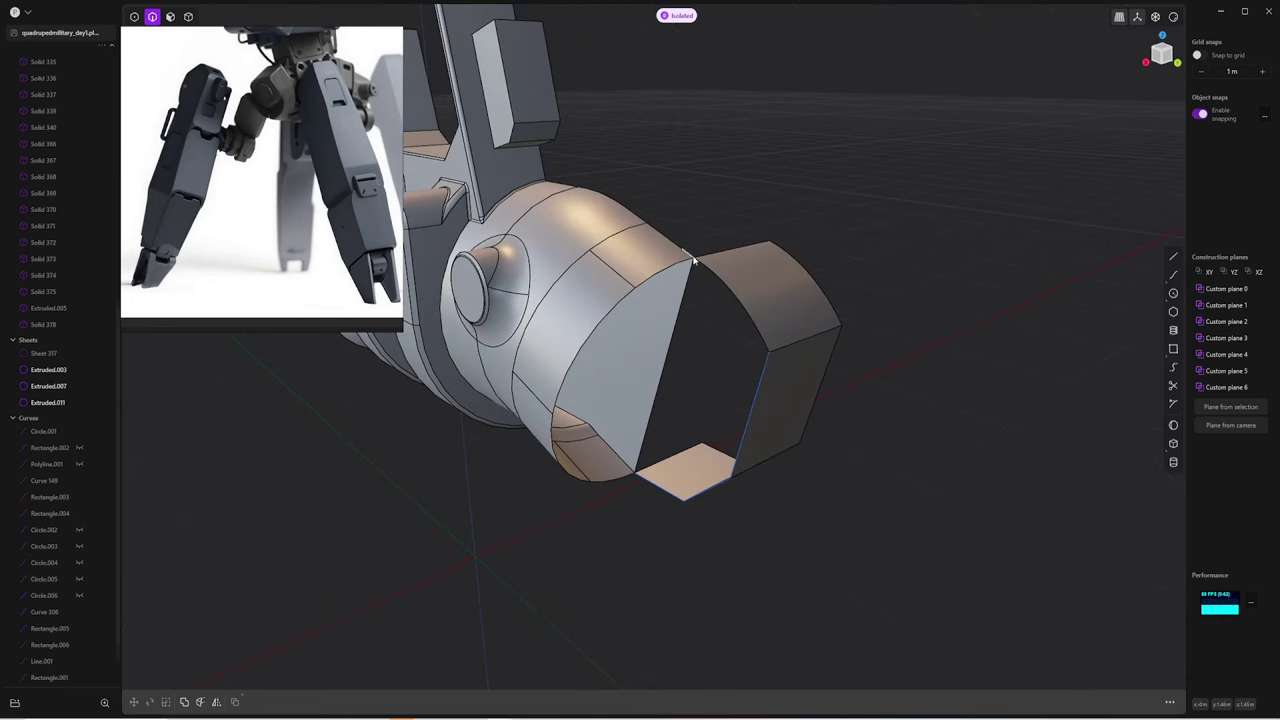
middle_drag(765, 370, 653, 509)
click(653, 507)
key(e)
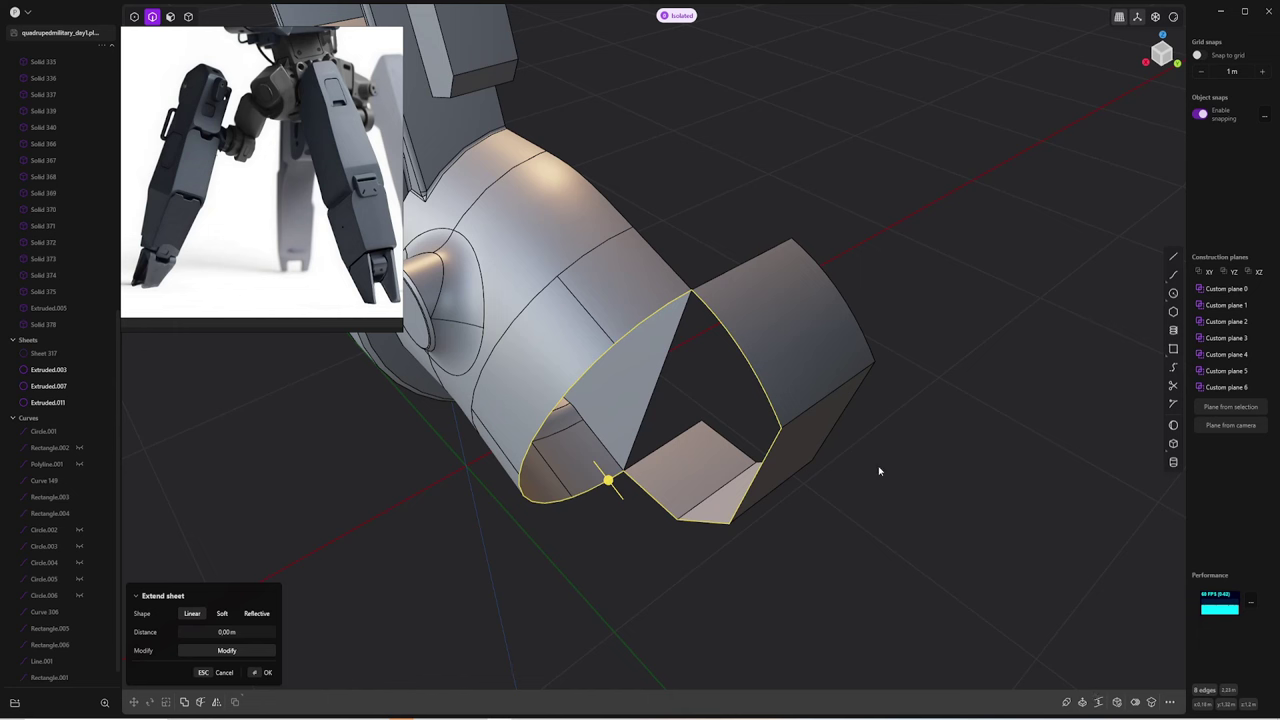
key(shift+l)
middle_drag(854, 466, 743, 340)
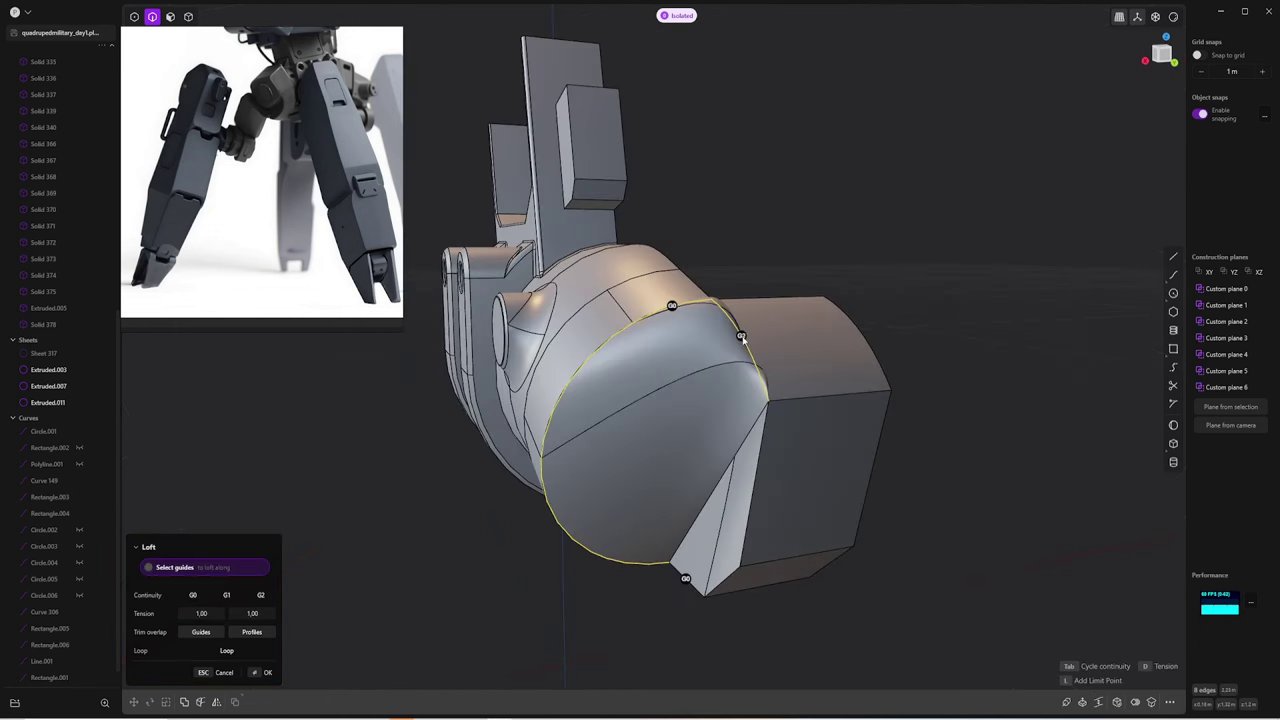
key(Return)
click(795, 402)
key(f)
Add Bridge Edge and Bridge Vertex curves across the housing opening
right_click(795, 404)
text(br)
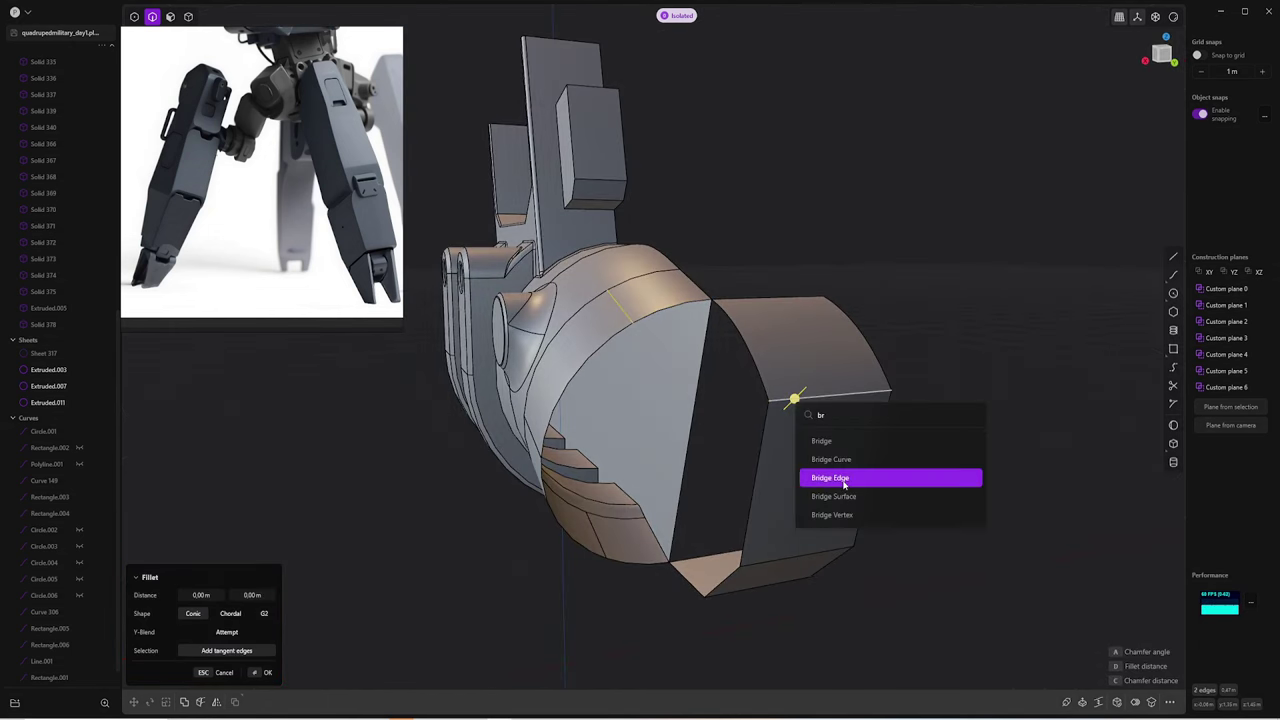
click(845, 478)
middle_drag(909, 487, 777, 517)
key(Return)
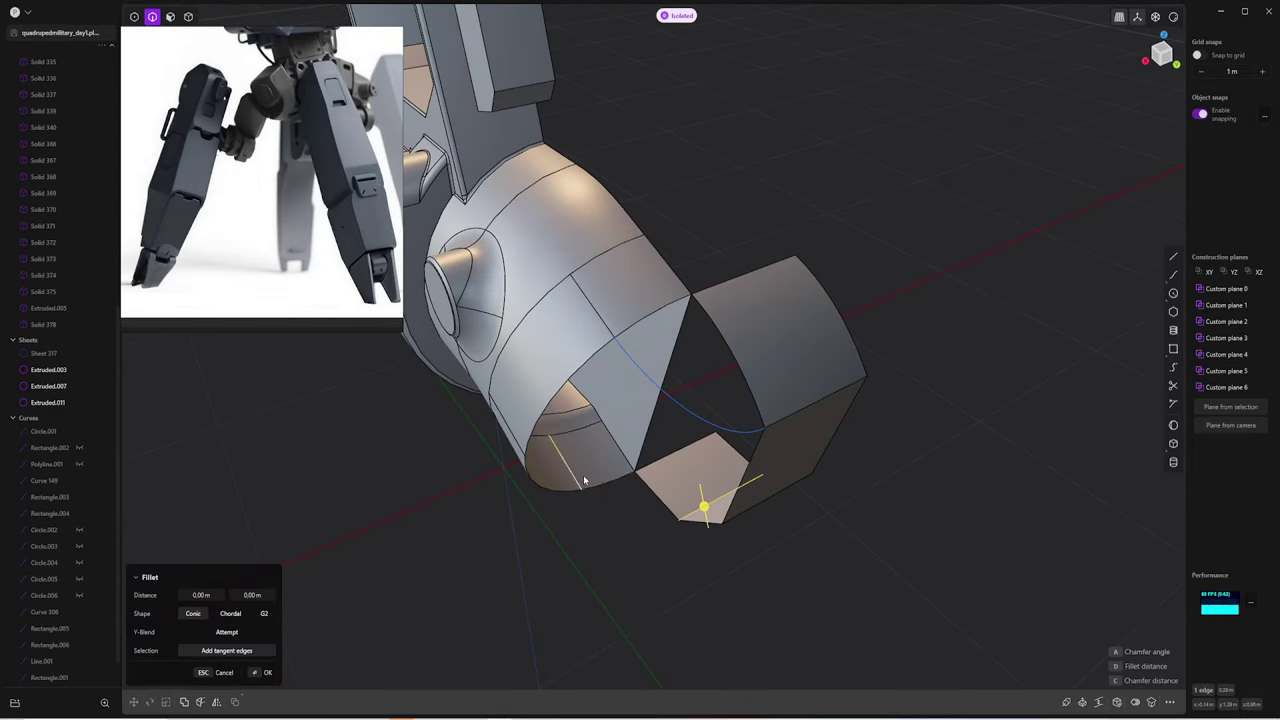
right_click(585, 481)
text(br)
click(674, 545)
mouse_move(674, 545)
middle_down()
mouse_move(588, 583)
mouse_move(700, 520)
middle_up()
key(Return)
Loft a surface between the selected open edges with G1 continuity
click(588, 460)
key(e)
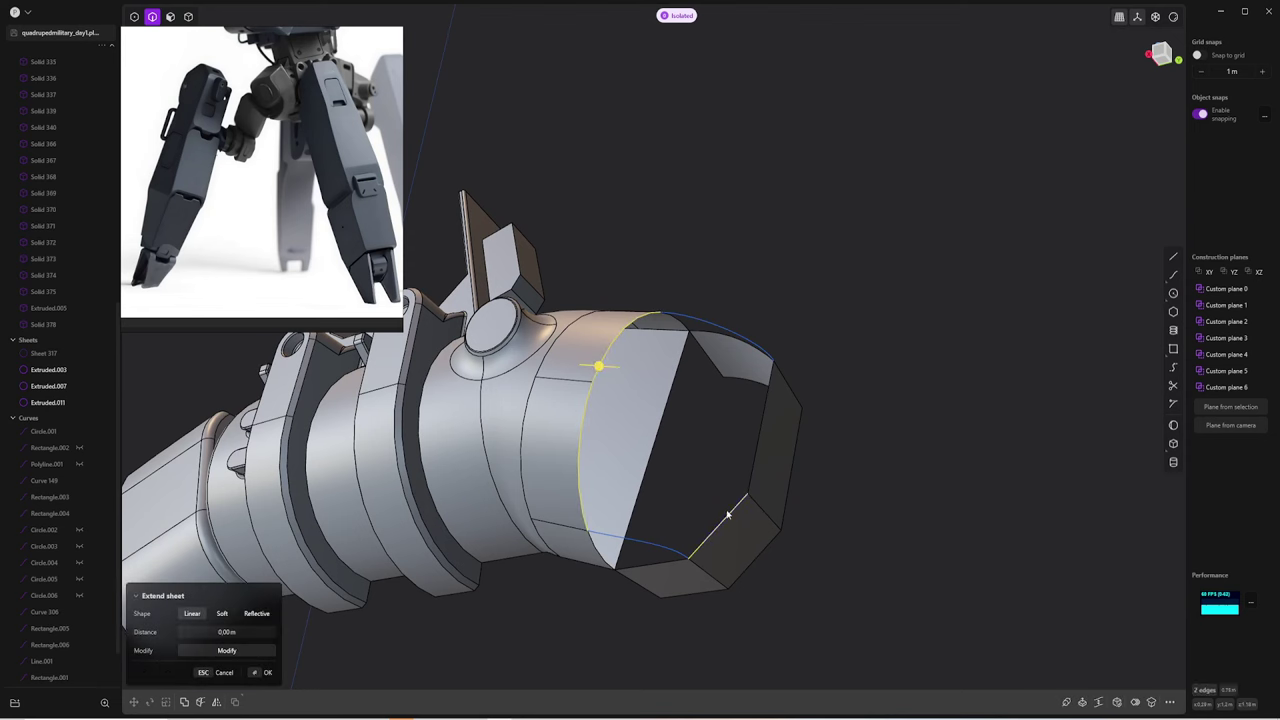
key(l)
mouse_move(752, 470)
middle_down()
mouse_move(700, 480)
mouse_move(751, 500)
mouse_move(657, 523)
mouse_move(768, 420)
middle_up()
key(Tab)
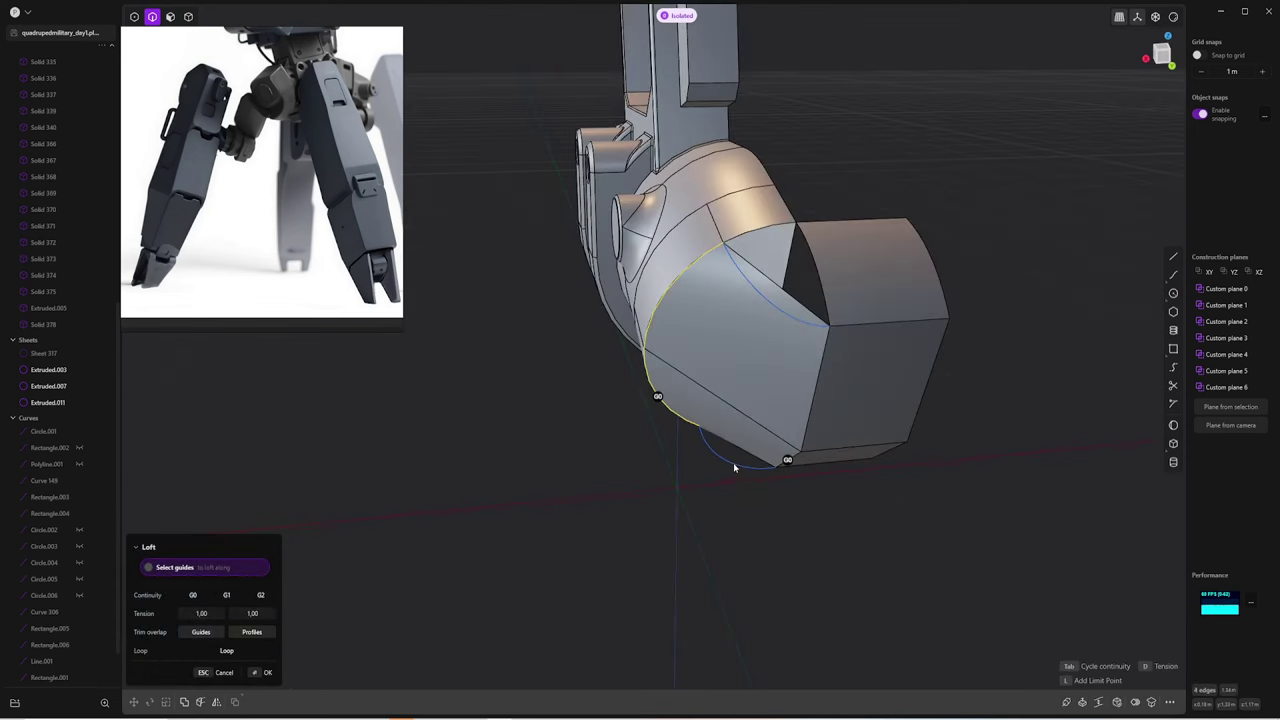
key(Tab)
mouse_move(784, 313)
middle_down()
mouse_move(897, 291)
mouse_move(846, 294)
mouse_move(864, 310)
mouse_move(648, 507)
mouse_move(811, 371)
middle_up()
key(Return)
Patch the first remaining opening in the nose housing with a new surface
click(826, 283)
key(e)
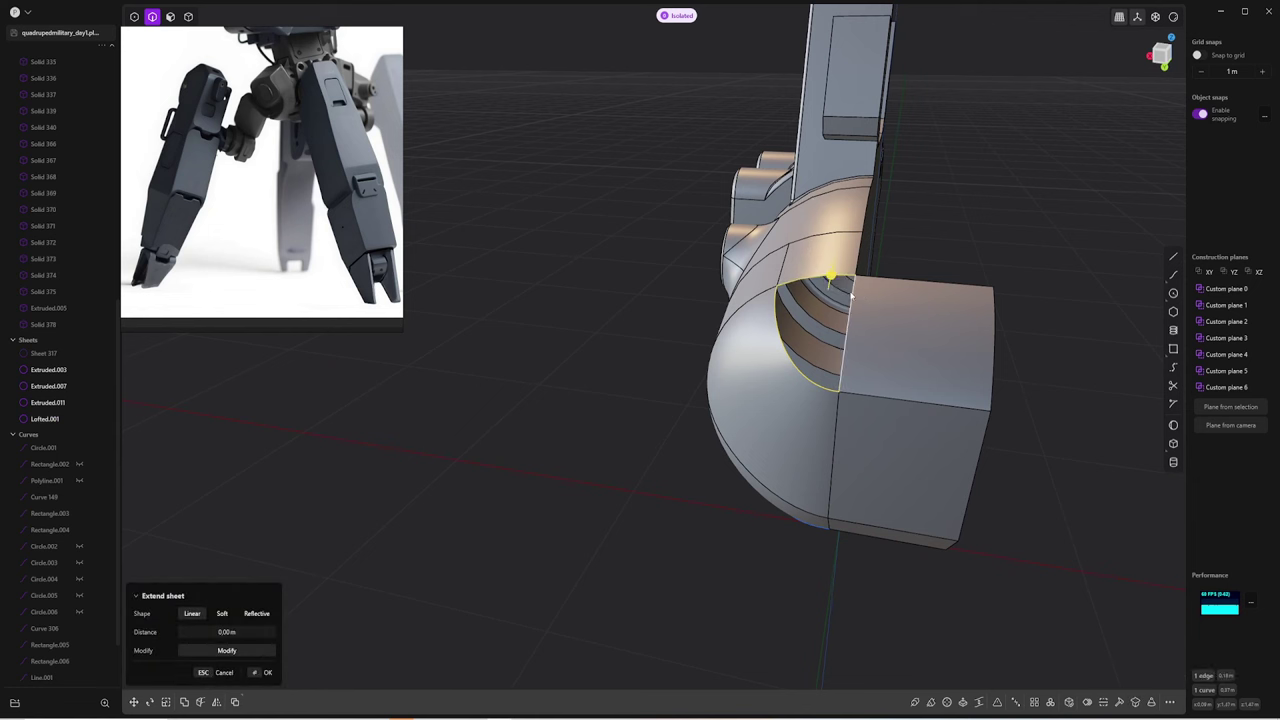
click(1067, 702)
key(Tab)
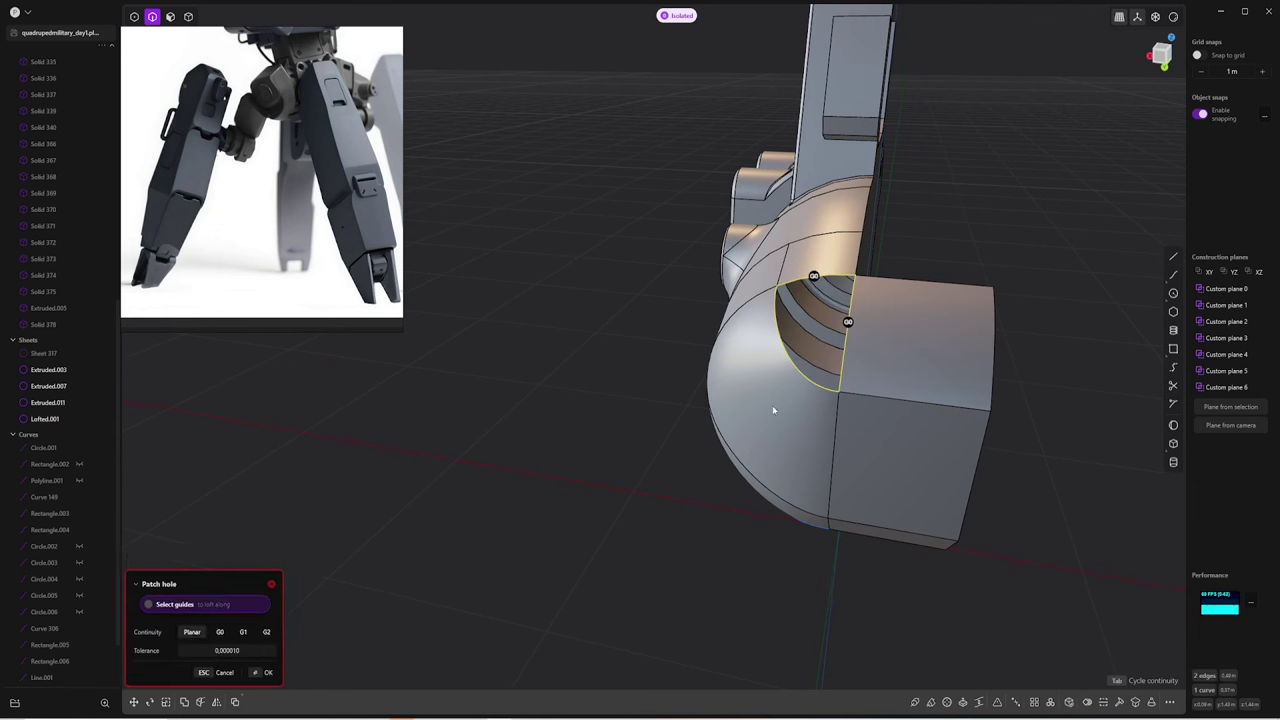
key(Return)
Join the housing sheets and the lofted sheet into Extruded.003
mouse_move(790, 365)
middle_down()
mouse_move(708, 414)
mouse_move(894, 420)
mouse_move(822, 384)
mouse_move(886, 343)
mouse_move(831, 483)
mouse_move(903, 489)
mouse_move(791, 409)
middle_up()
scroll(791, 409, up, 2)
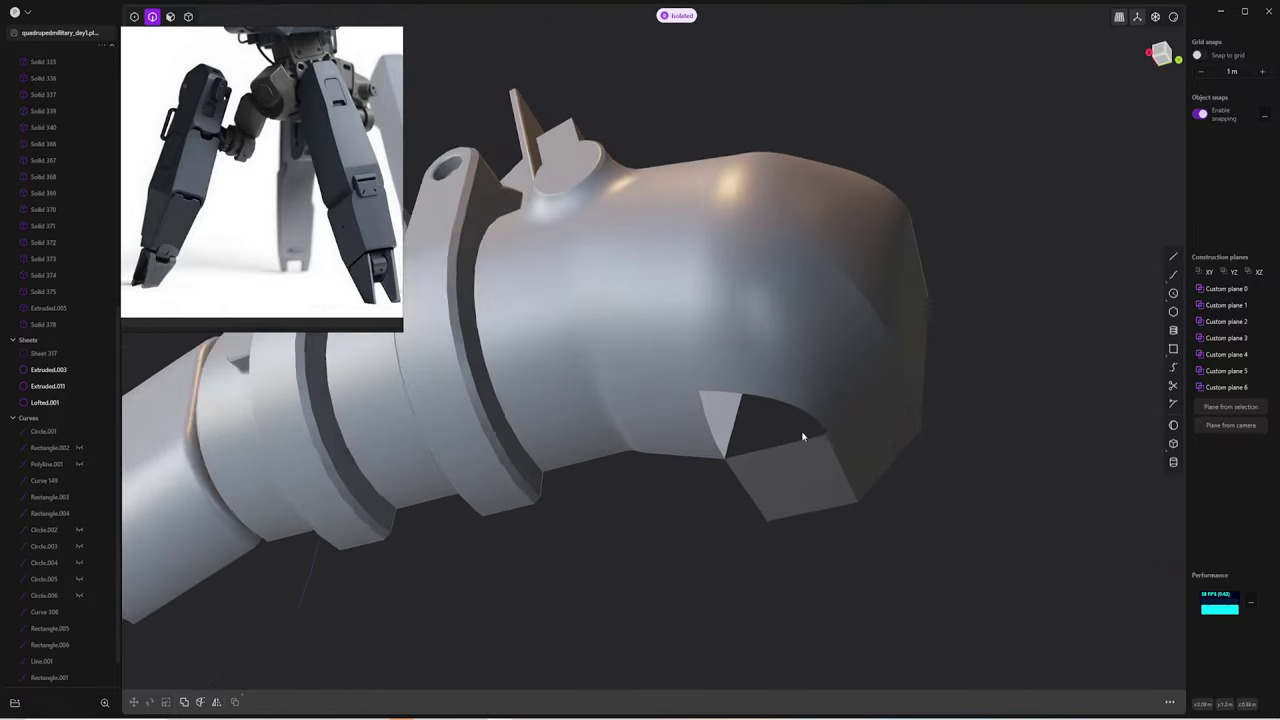
key(e)
key(Escape)
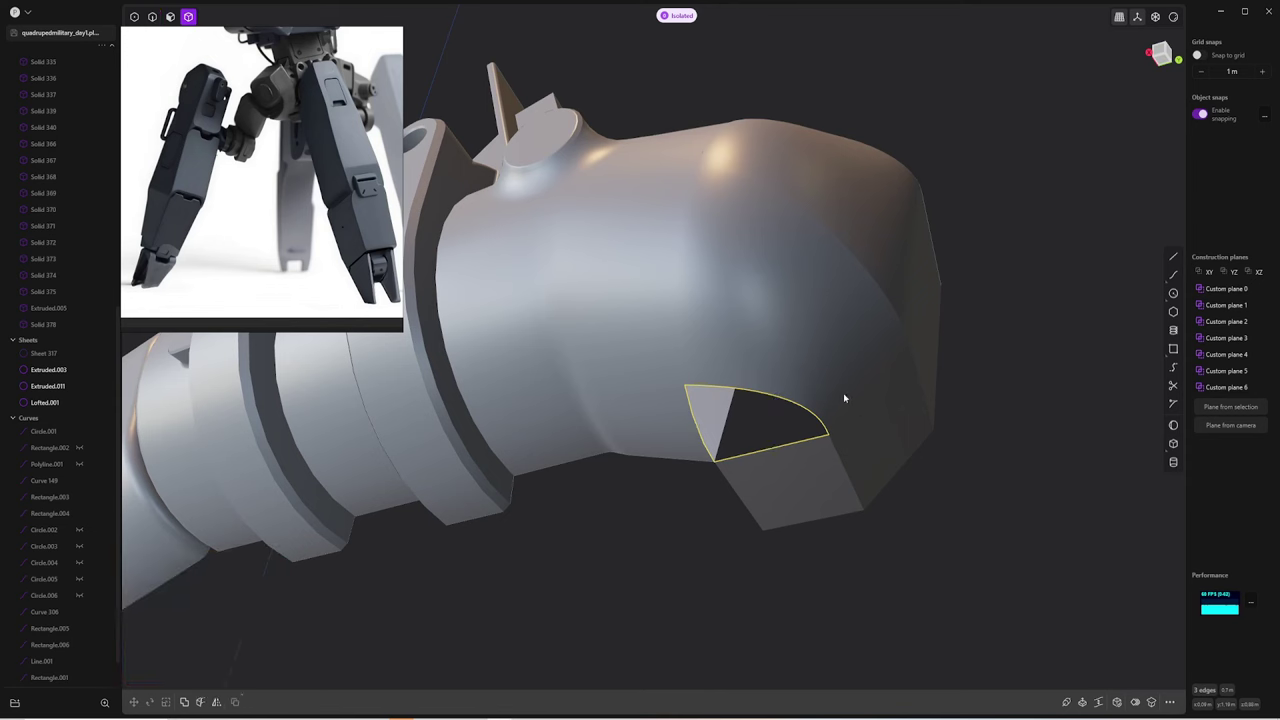
click(855, 362)
key(o)
mouse_move(957, 346)
middle_down()
mouse_move(910, 292)
mouse_move(840, 346)
mouse_move(861, 470)
mouse_move(895, 396)
middle_up()
key(Escape)
click(861, 470)
shift+click(895, 396)
key(j)
Patch the triangular gap using its arc edge and other boundary edges
middle_drag(808, 529, 791, 411)
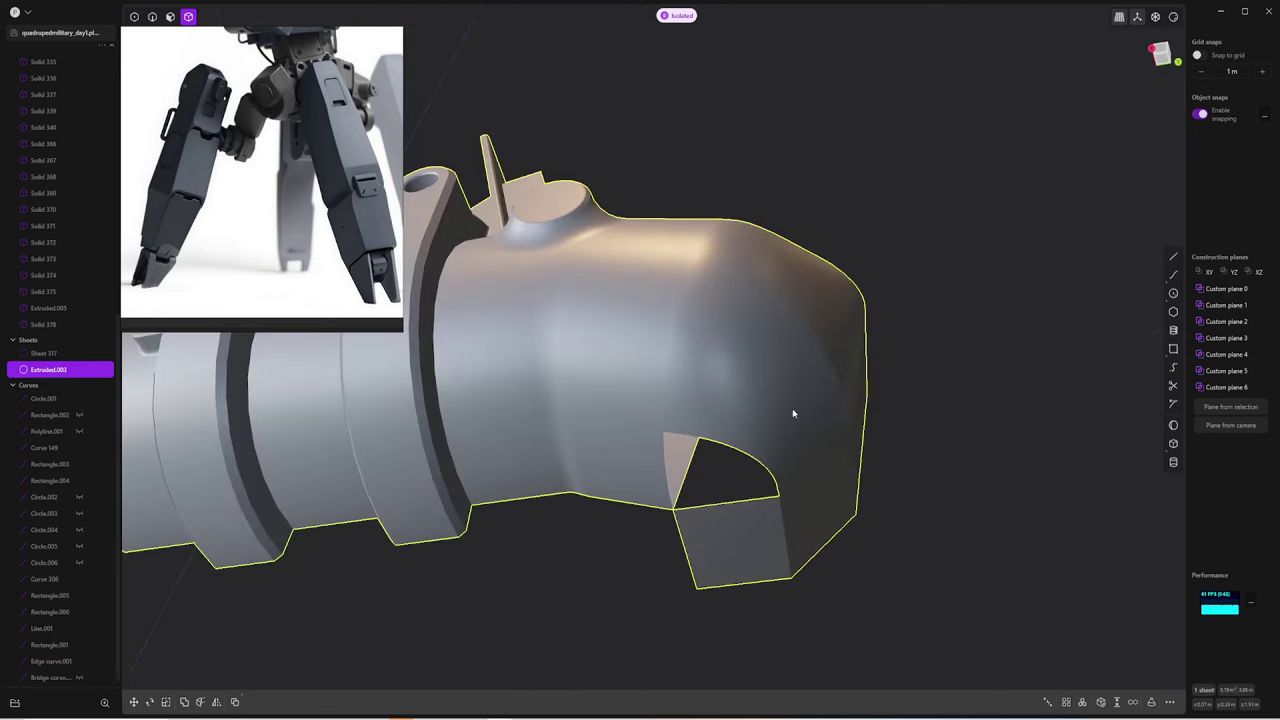
key(2)
click(700, 437)
key(e)
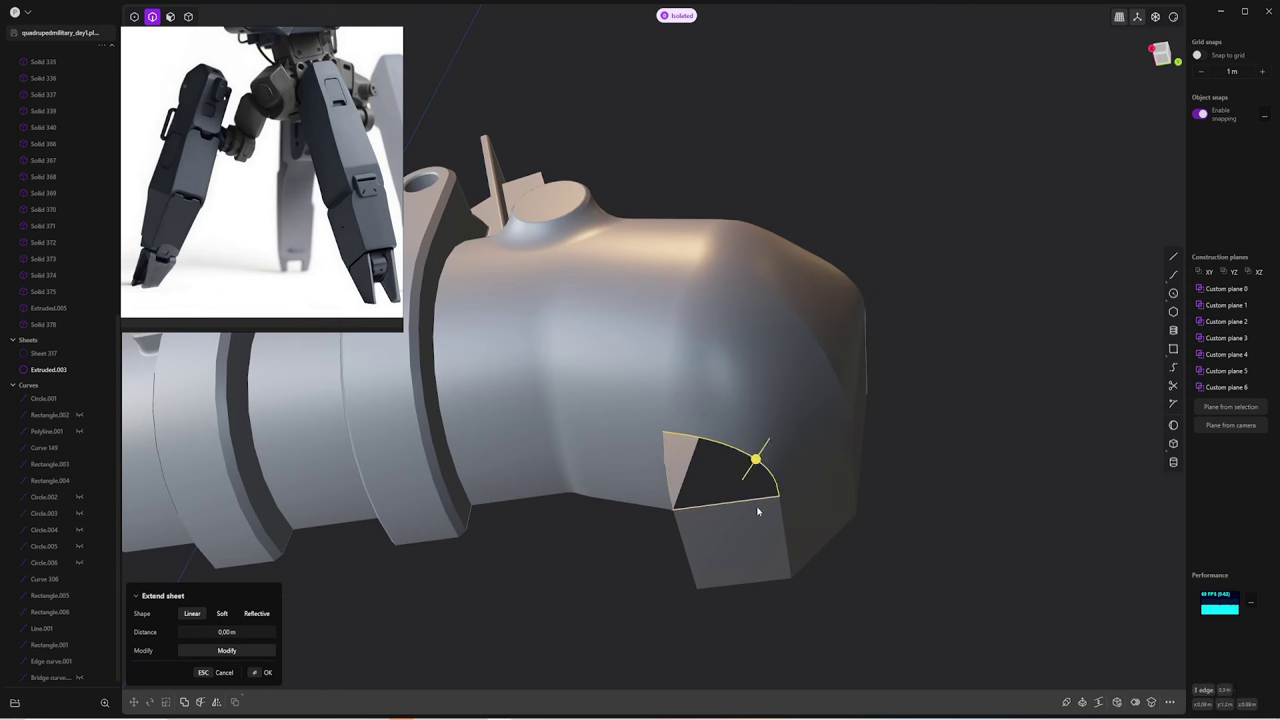
key(Escape)
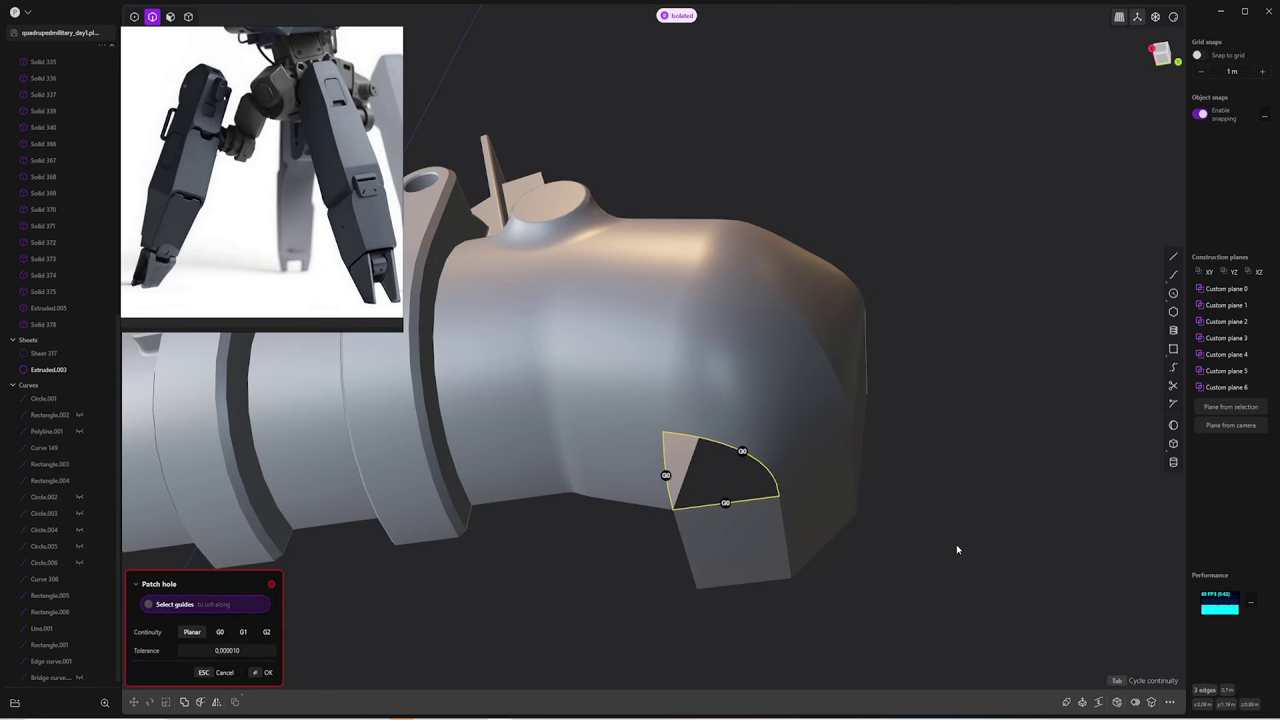
key(Return)
Patch the second opening, closing the housing into one shell
middle_drag(956, 547, 780, 391)
click(782, 386)
key(e)
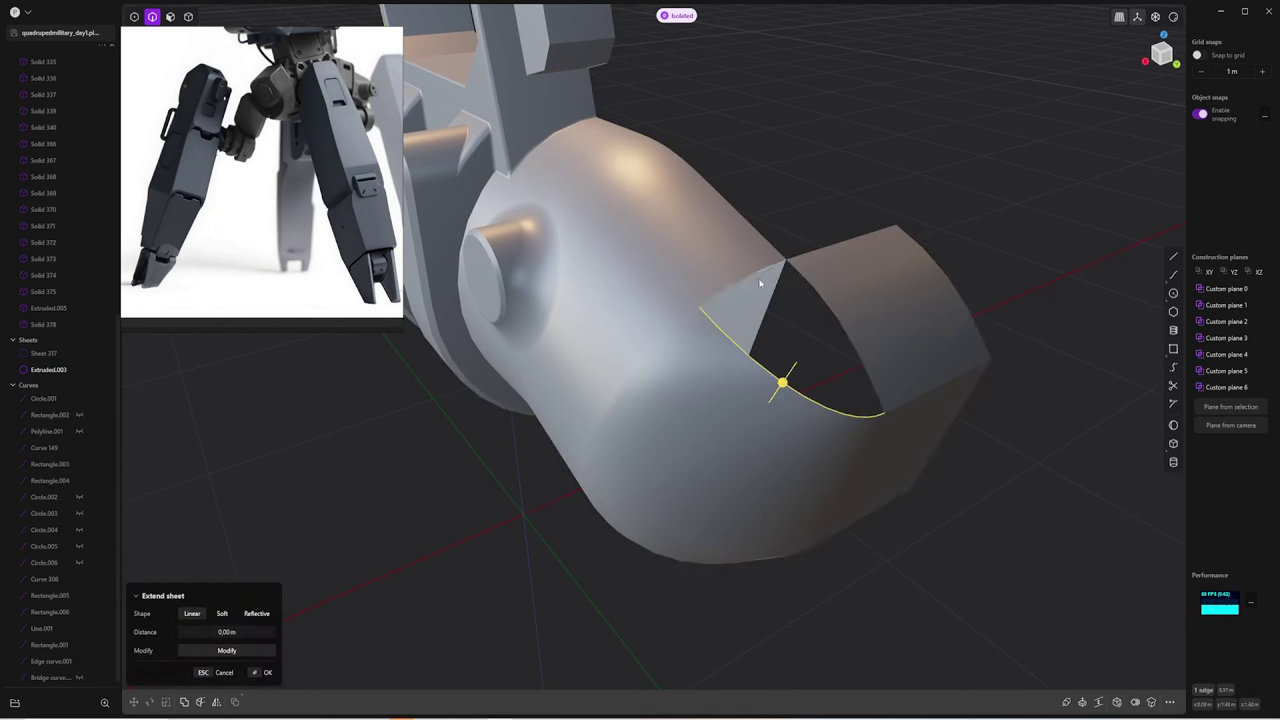
click(1117, 703)
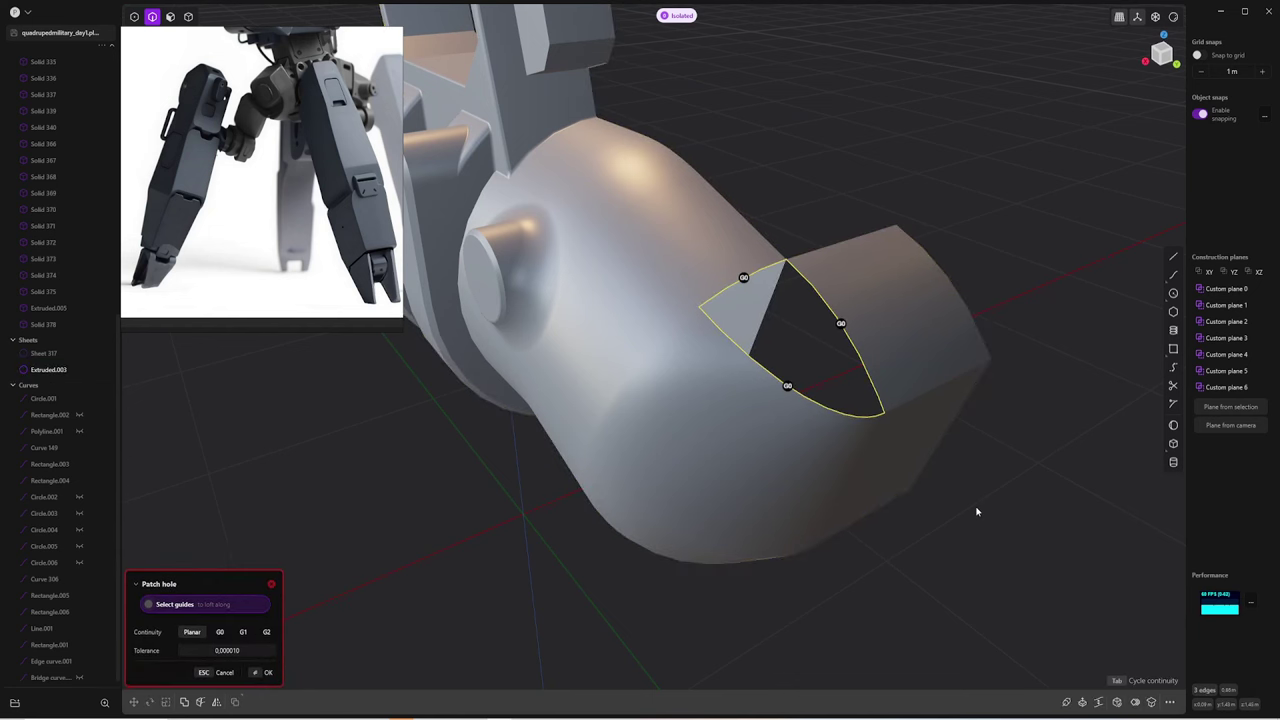
middle_drag(977, 514, 980, 506)
key(Return)
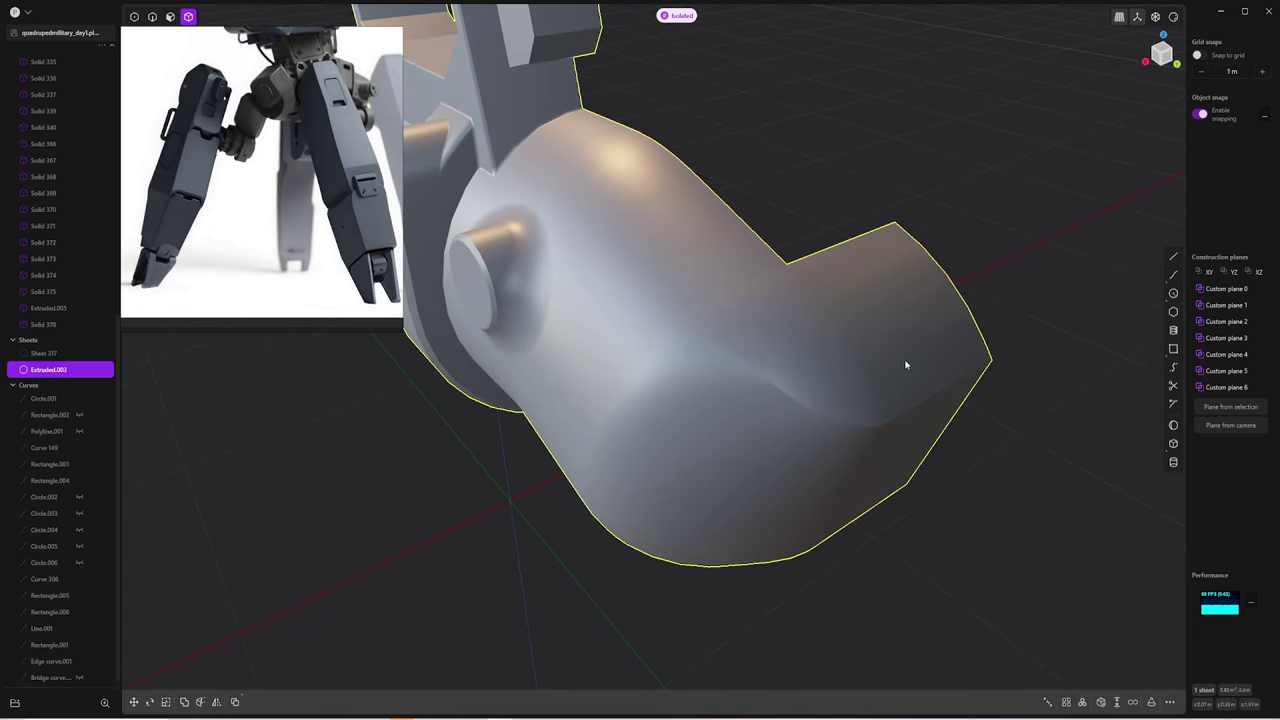
Inspect the closed housing and select its edge loop
click(891, 463)
mouse_move(924, 343)
middle_down()
mouse_move(891, 463)
mouse_move(751, 414)
middle_up()
key(Escape)
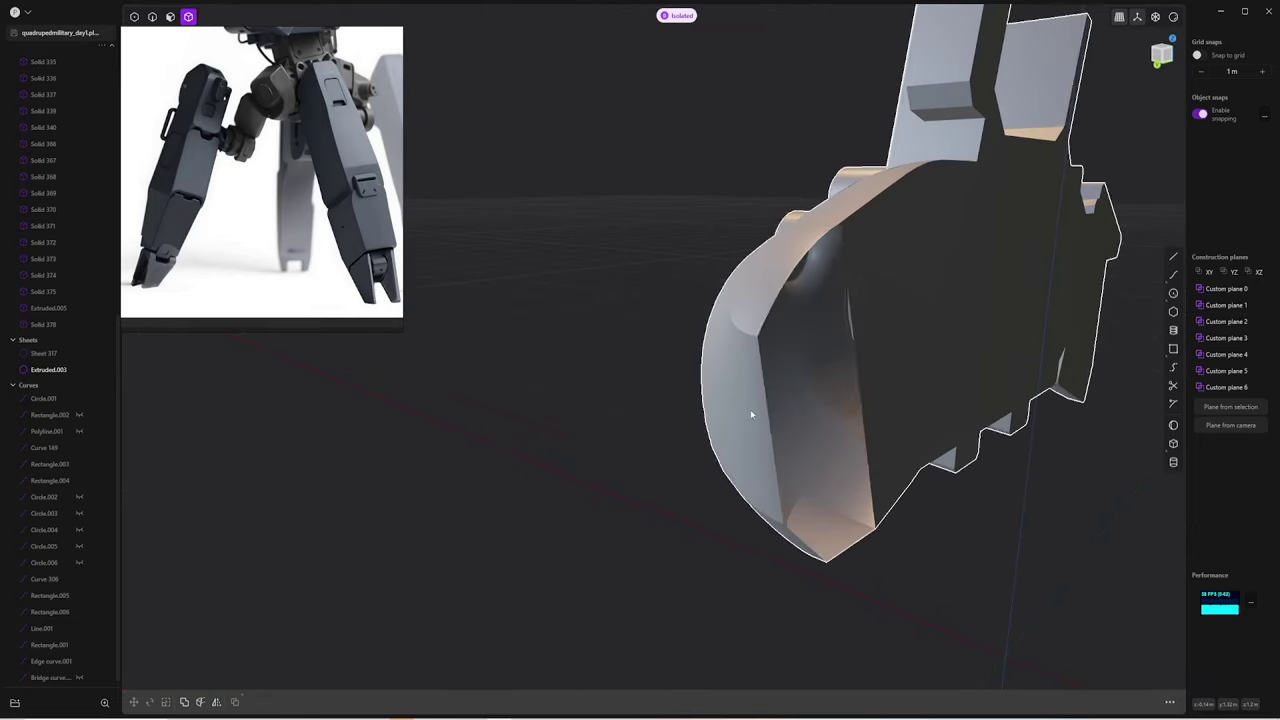
key(e)
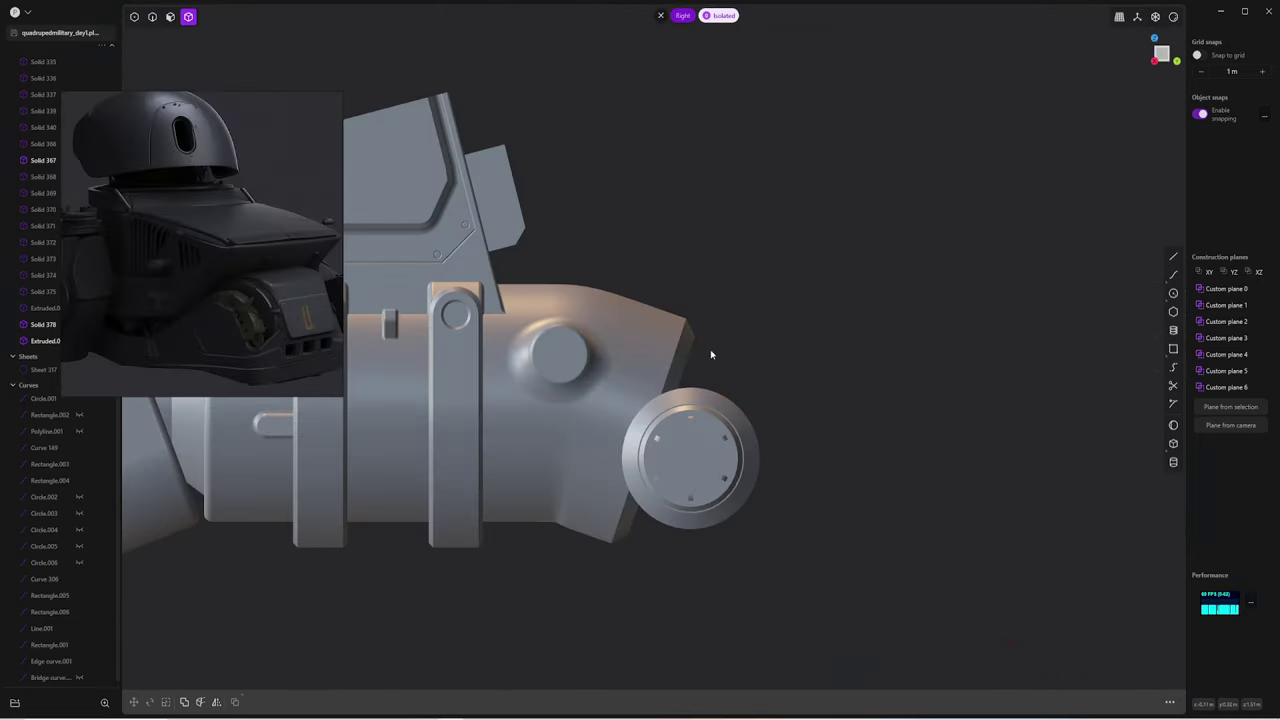
Draw a straight line from the housing edge and extrude it into a sheet
click(1178, 260)
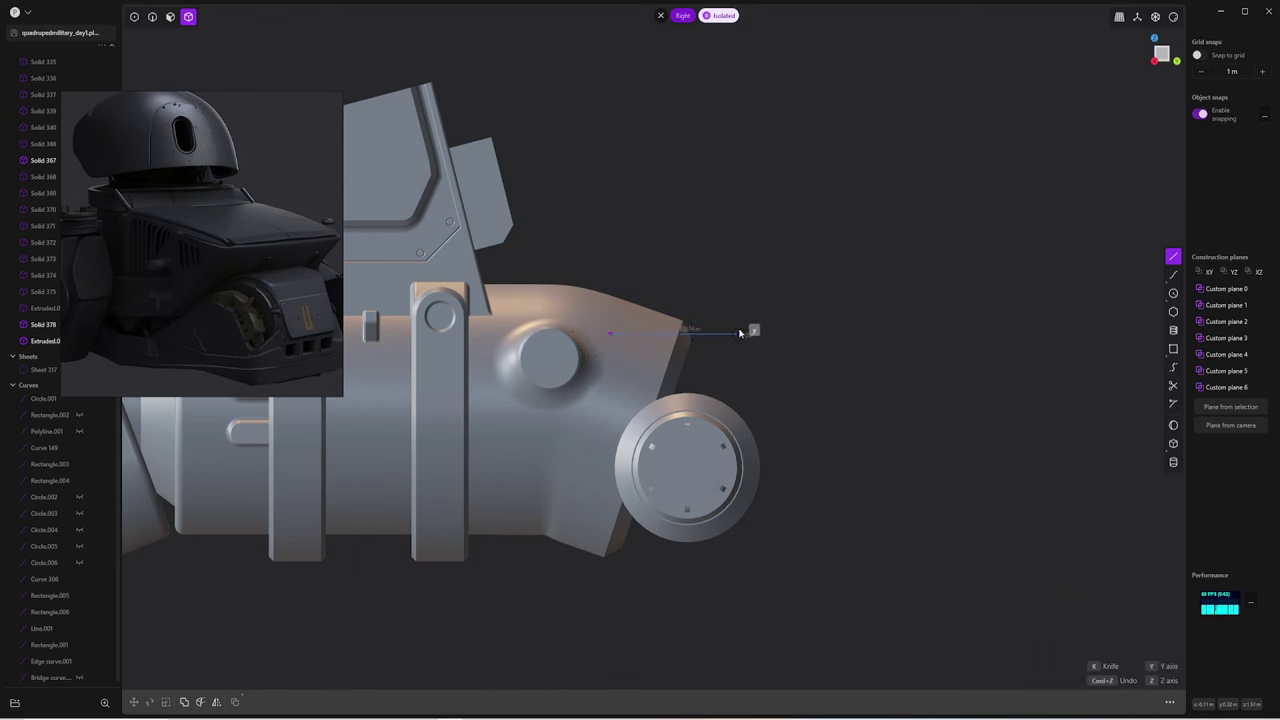
click(627, 334)
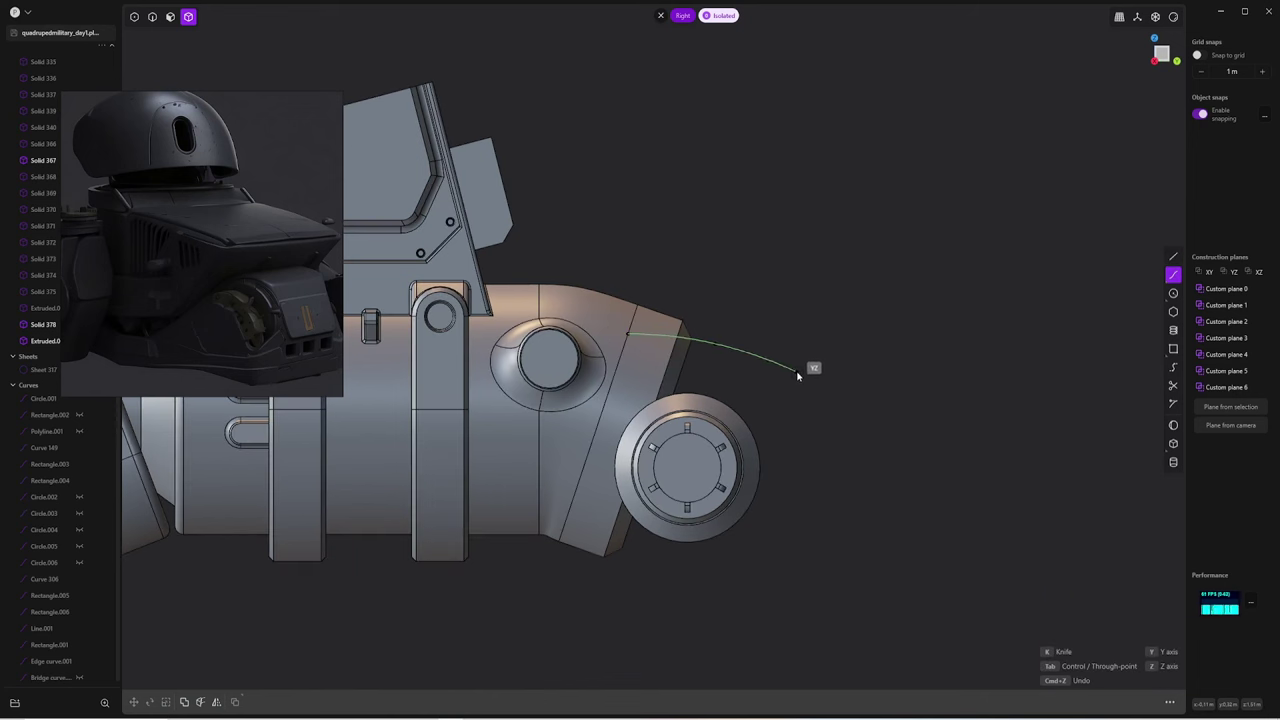
middle_drag(812, 368, 668, 371)
key(g)
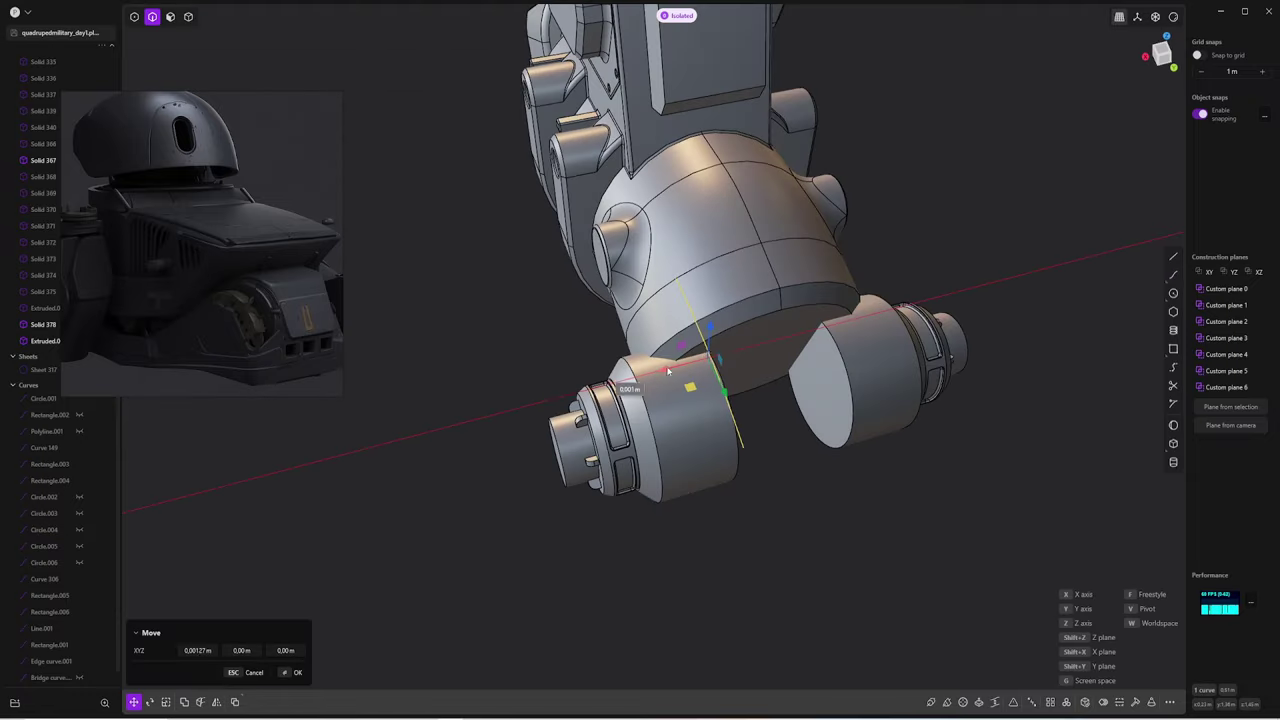
key(e)
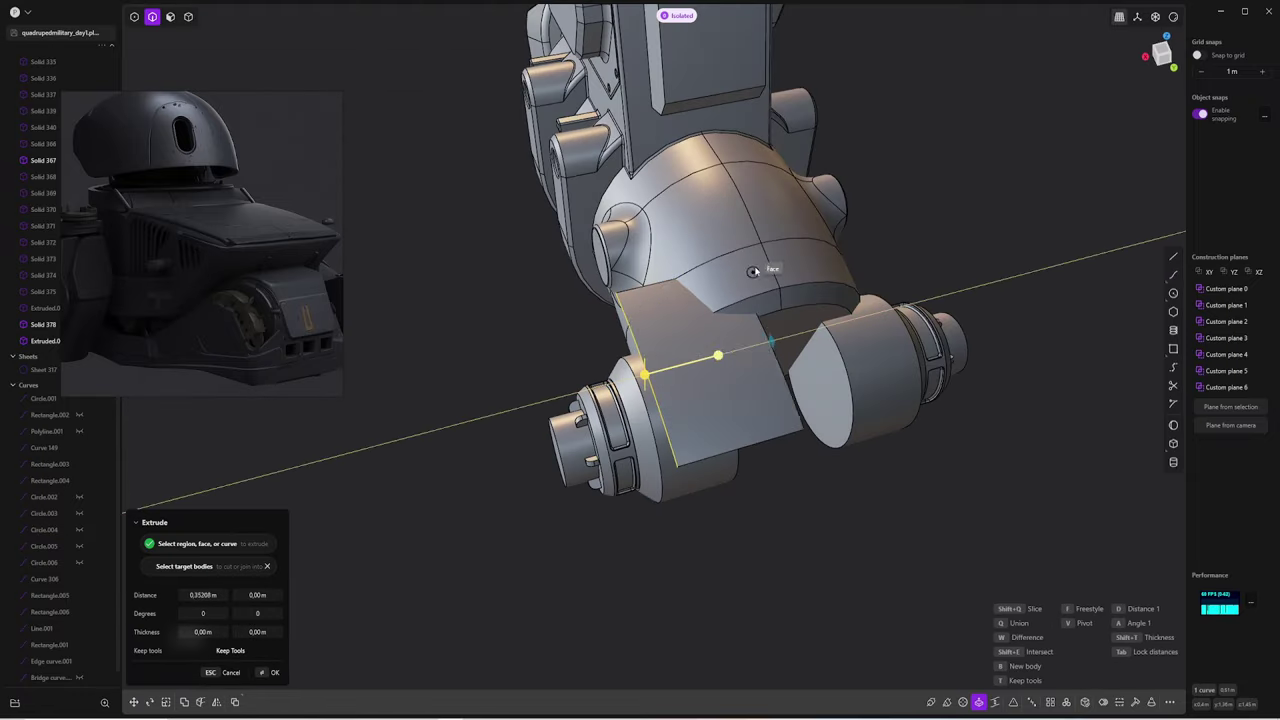
click(759, 336)
Extend the new sheet's edges so it reaches beyond the housing
mouse_move(759, 336)
middle_down()
mouse_move(755, 296)
mouse_move(794, 389)
mouse_move(749, 363)
middle_up()
key(2)
click(752, 360)
key(e)
key(Return)
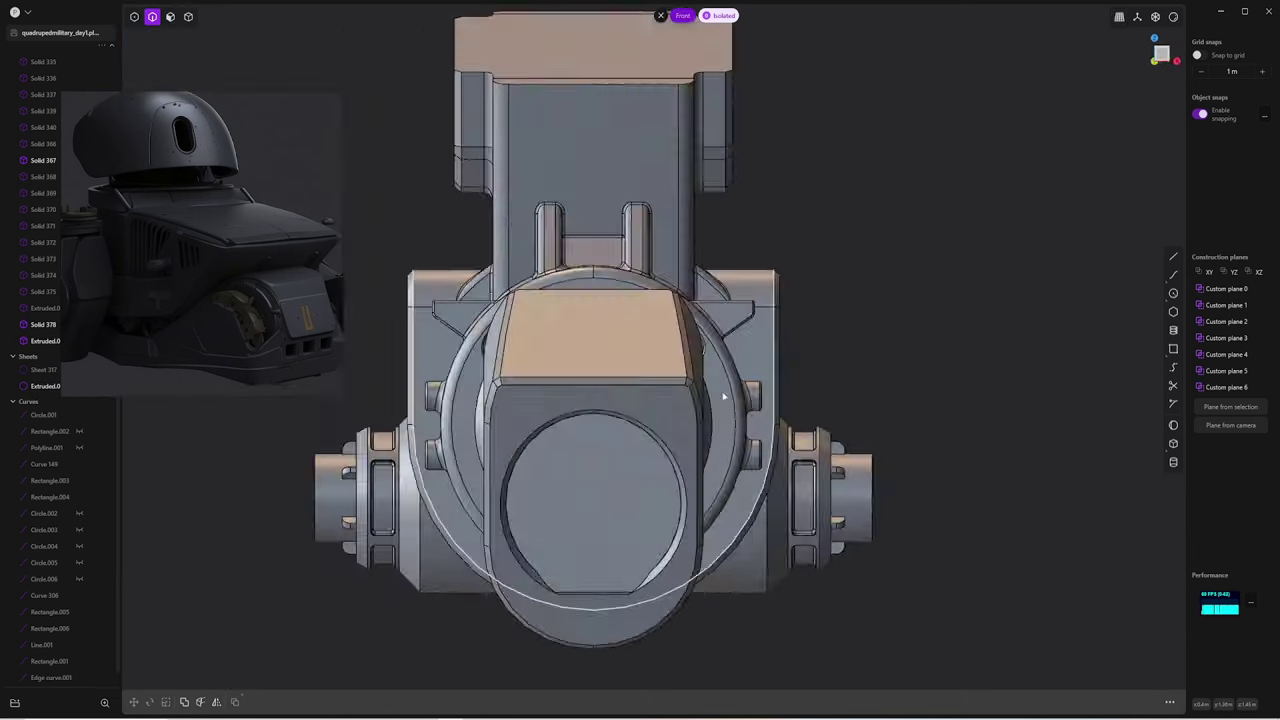
key(KP_3)
key(e)
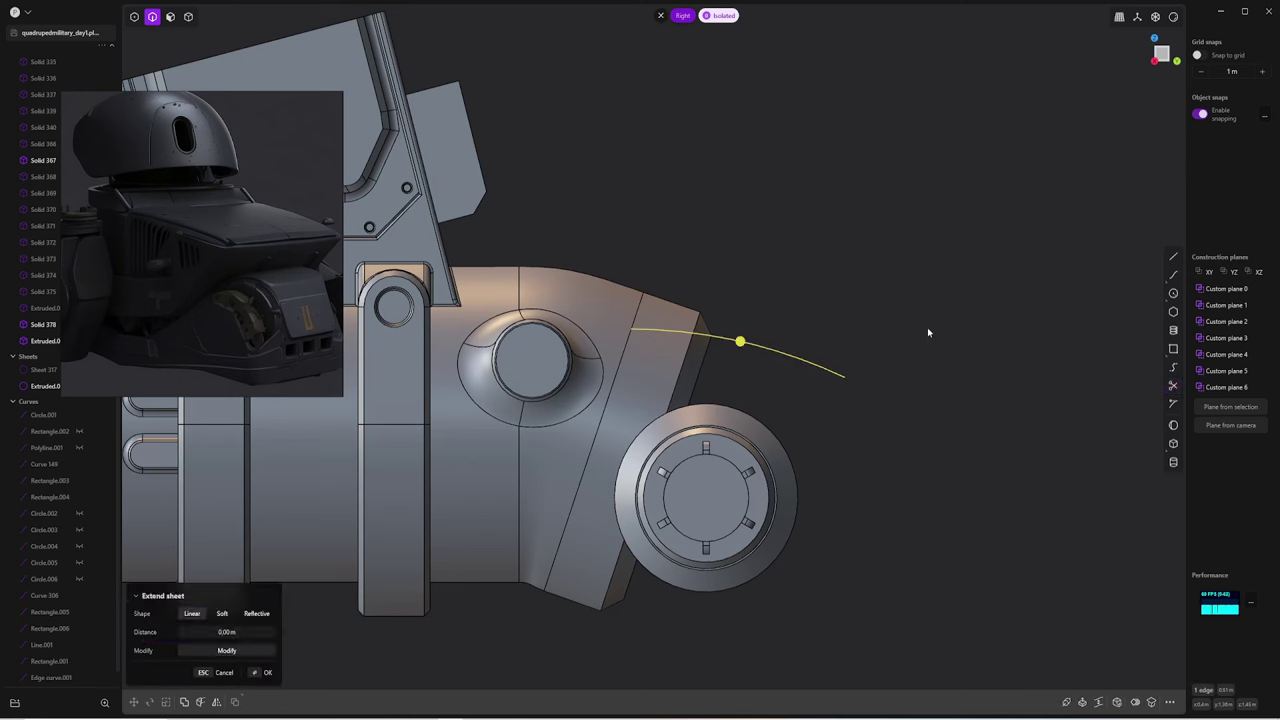
mouse_move(929, 349)
middle_down()
mouse_move(791, 349)
mouse_move(880, 360)
middle_up()
key(KP_3)
key(4)
key(Return)
Rotate the curved sheet and draw a straight line below the housing
click(815, 366)
key(KP_3)
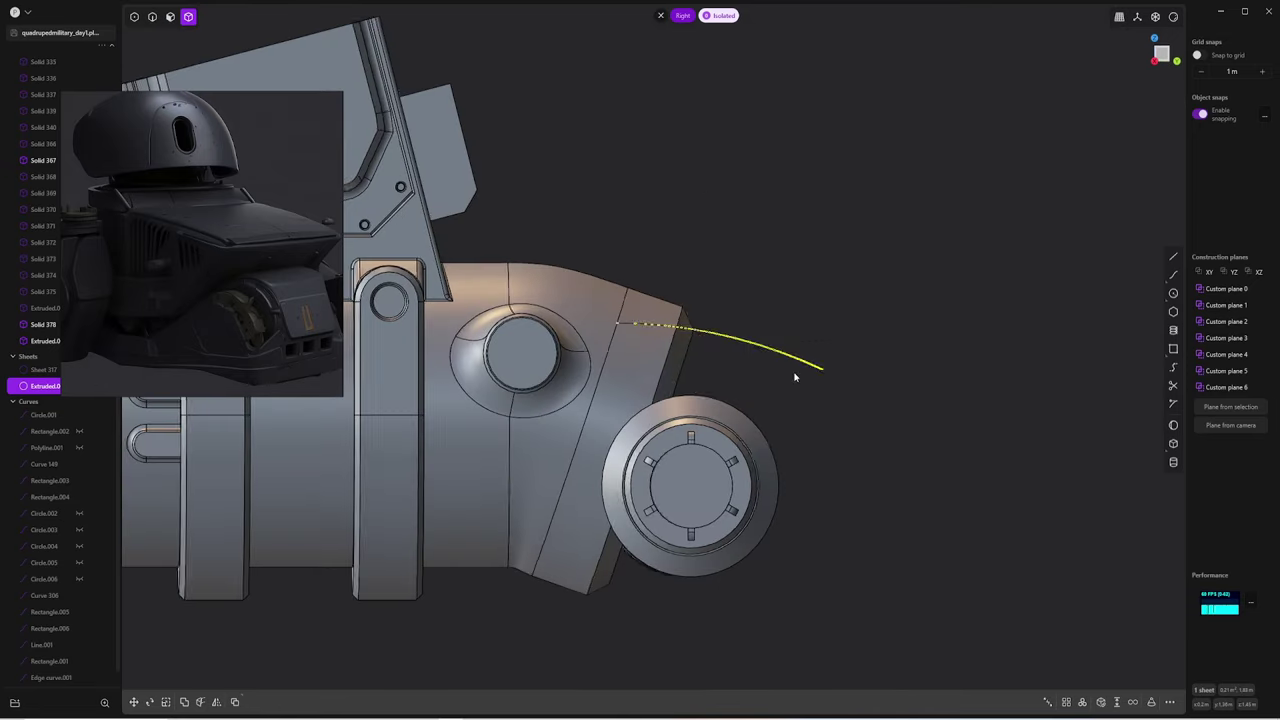
key(r)
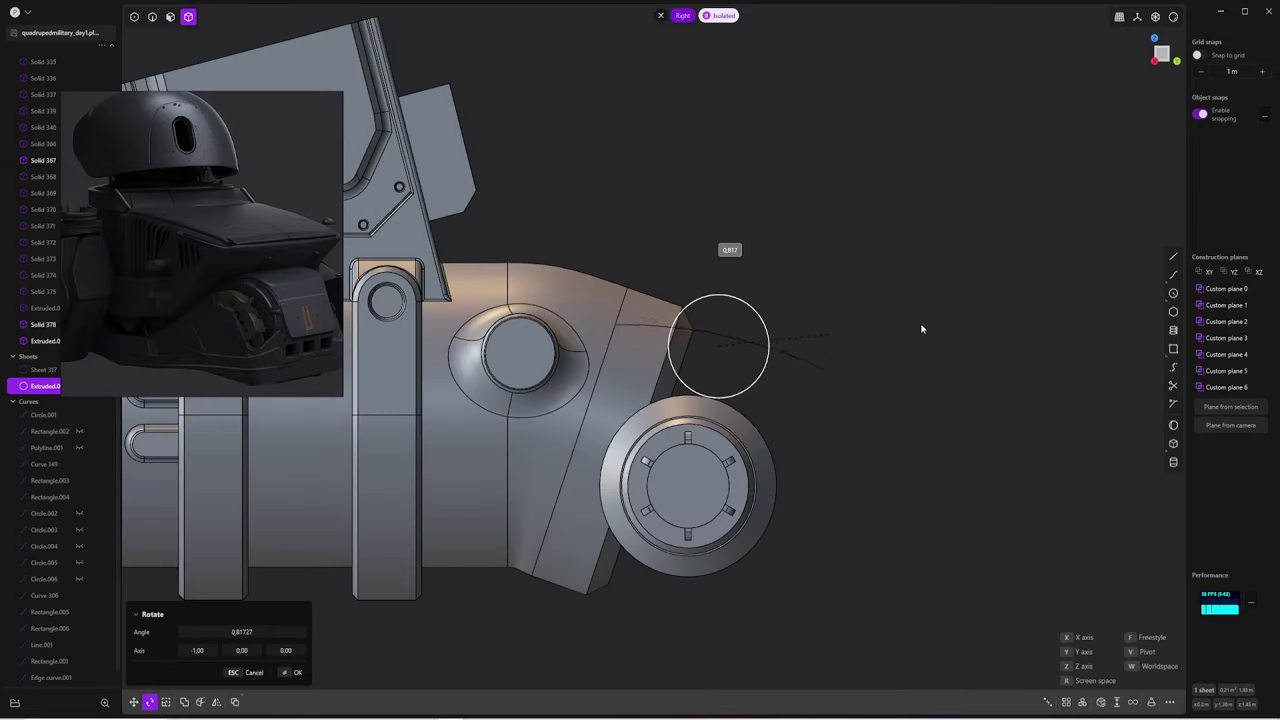
key(Return)
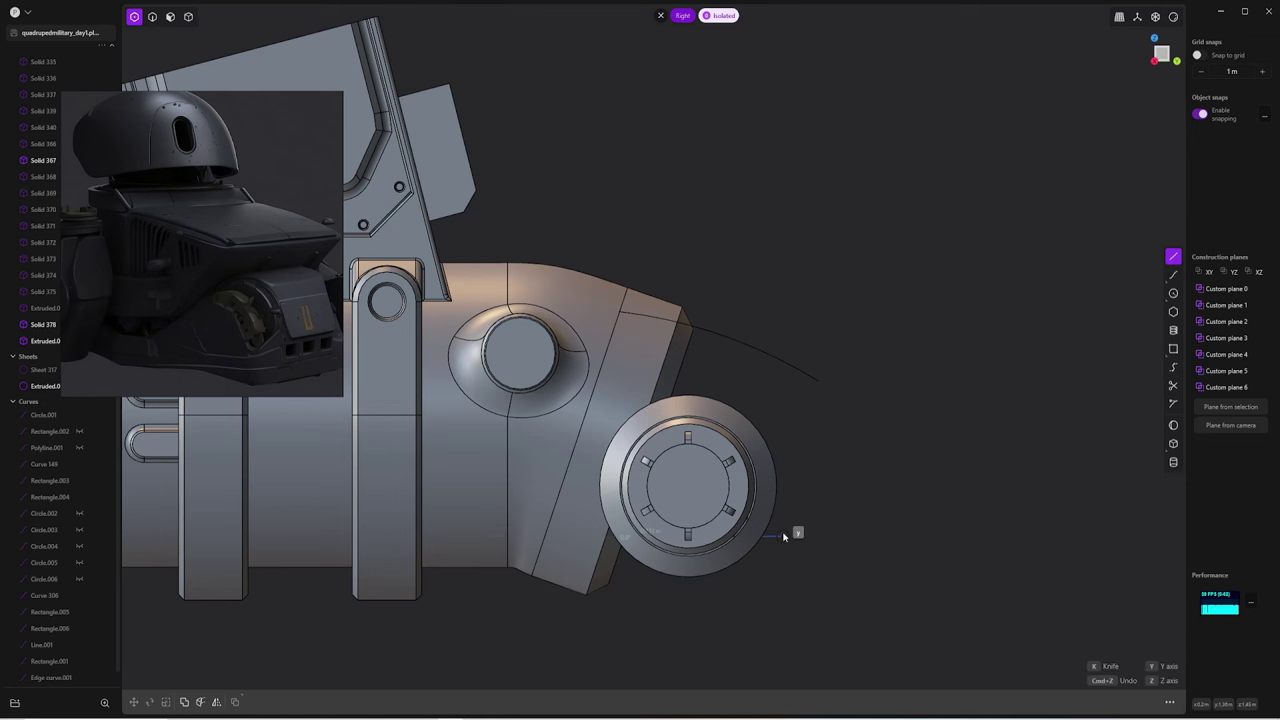
key(Escape)
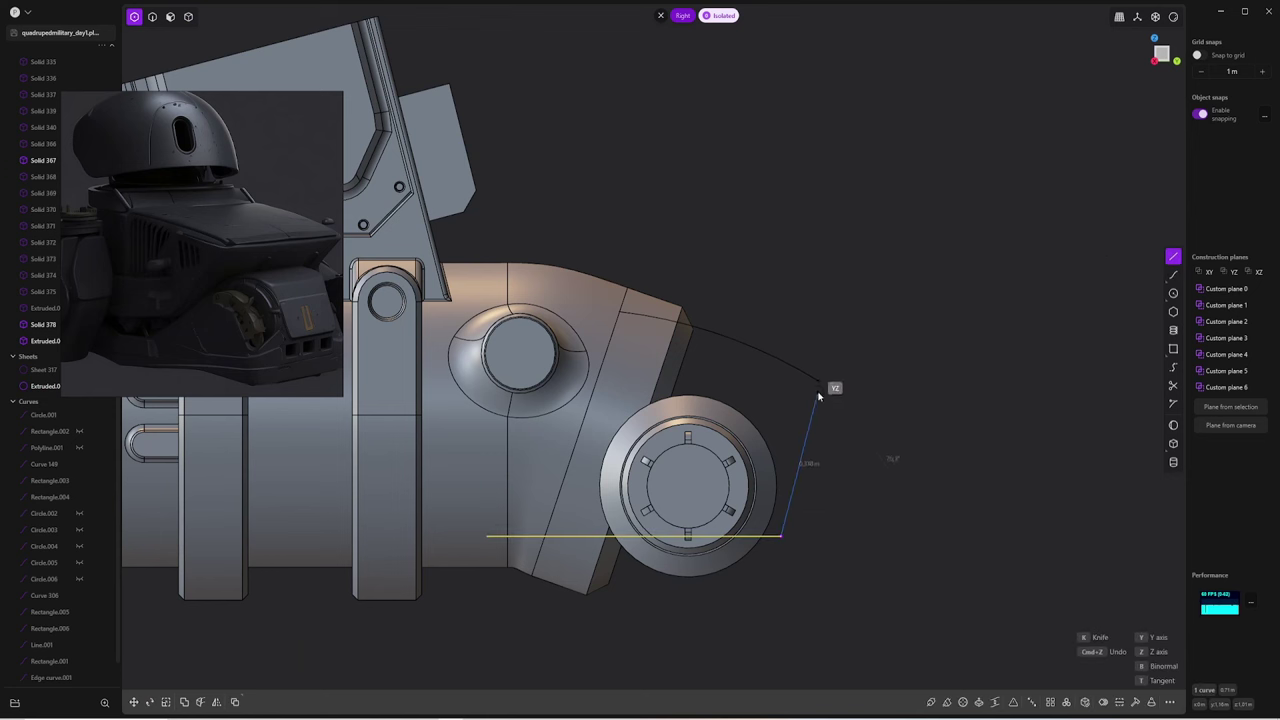
key(Escape)
Extrude the lower line into a sheet and loft a surface between the two edges
middle_drag(908, 364, 820, 397)
mouse_move(808, 480)
middle_down()
mouse_move(770, 440)
mouse_move(851, 374)
mouse_move(547, 364)
middle_up()
key(e)
click(749, 417)
key(shift+l)
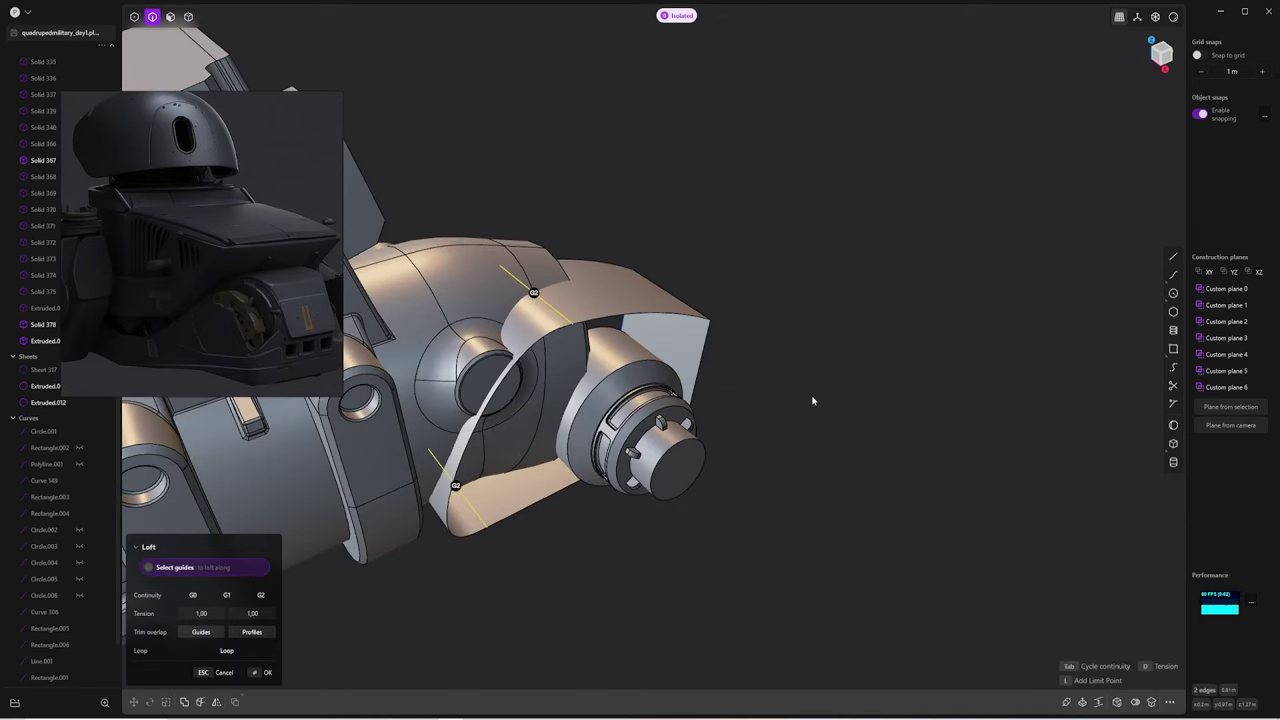
key(Return)
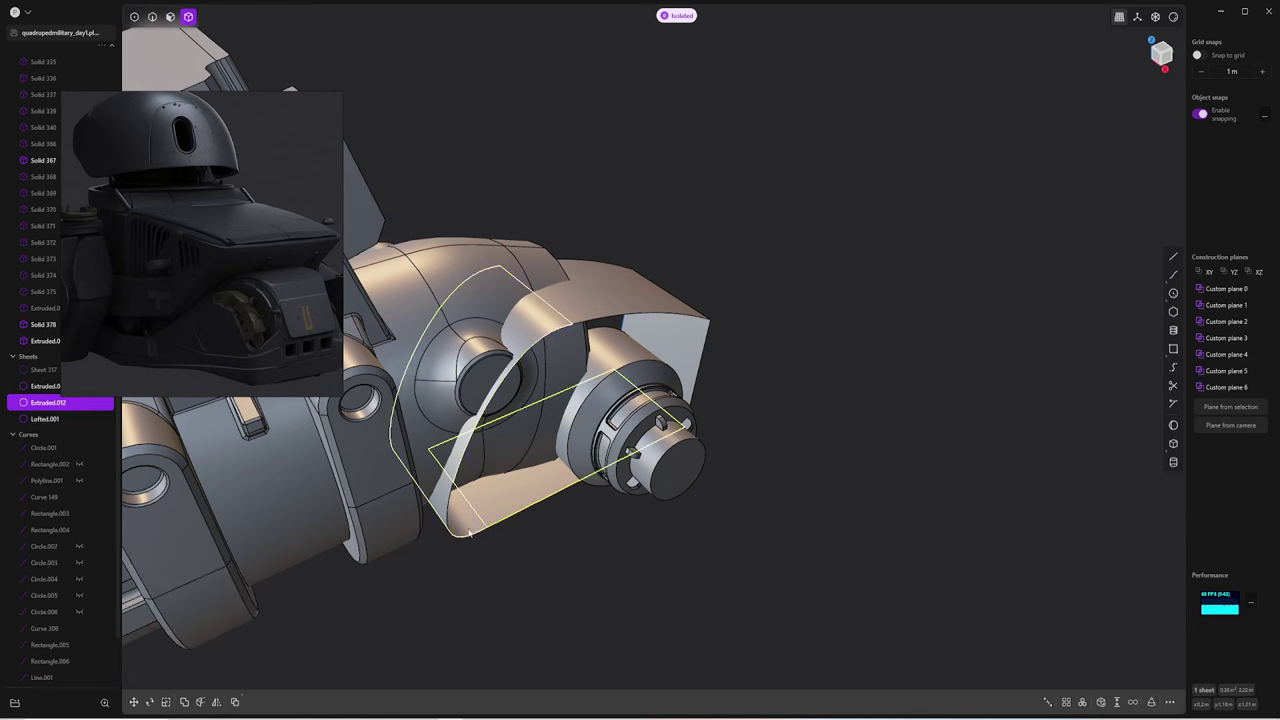
Thicken the lofted sheet into a solid block on the nose
key(2)
click(679, 320)
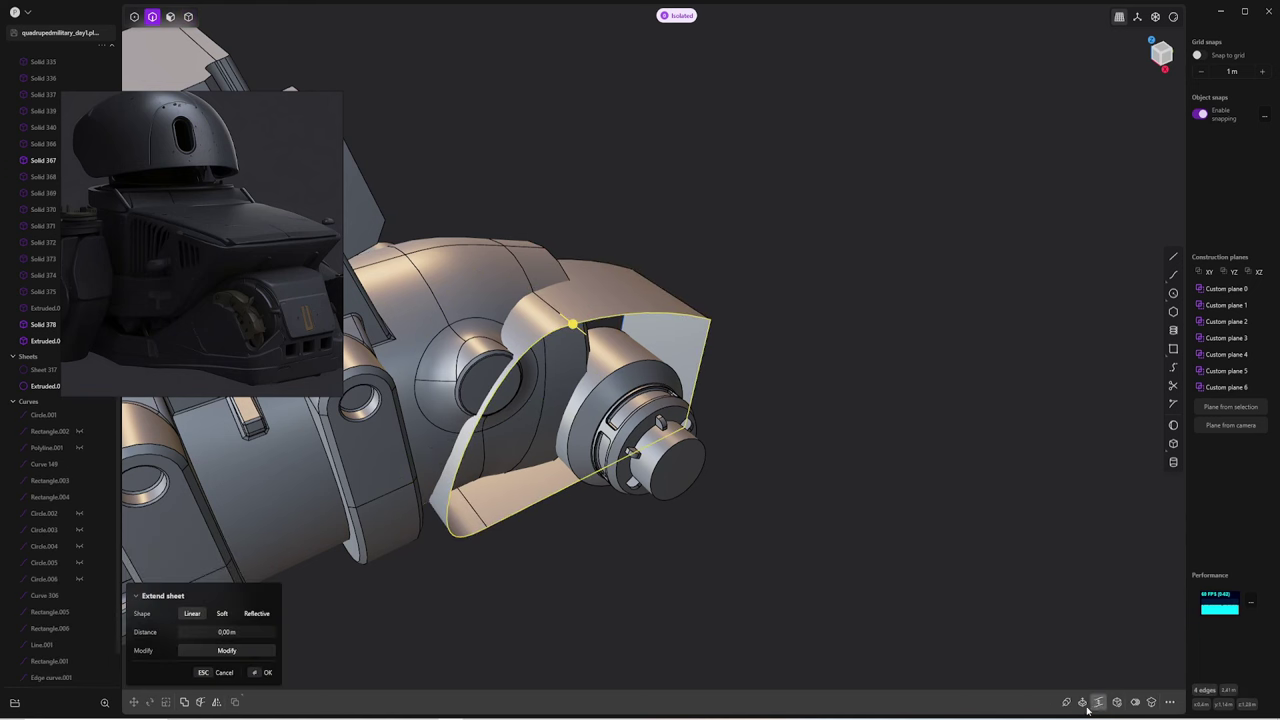
key(e)
click(777, 360)
middle_drag(777, 360, 698, 390)
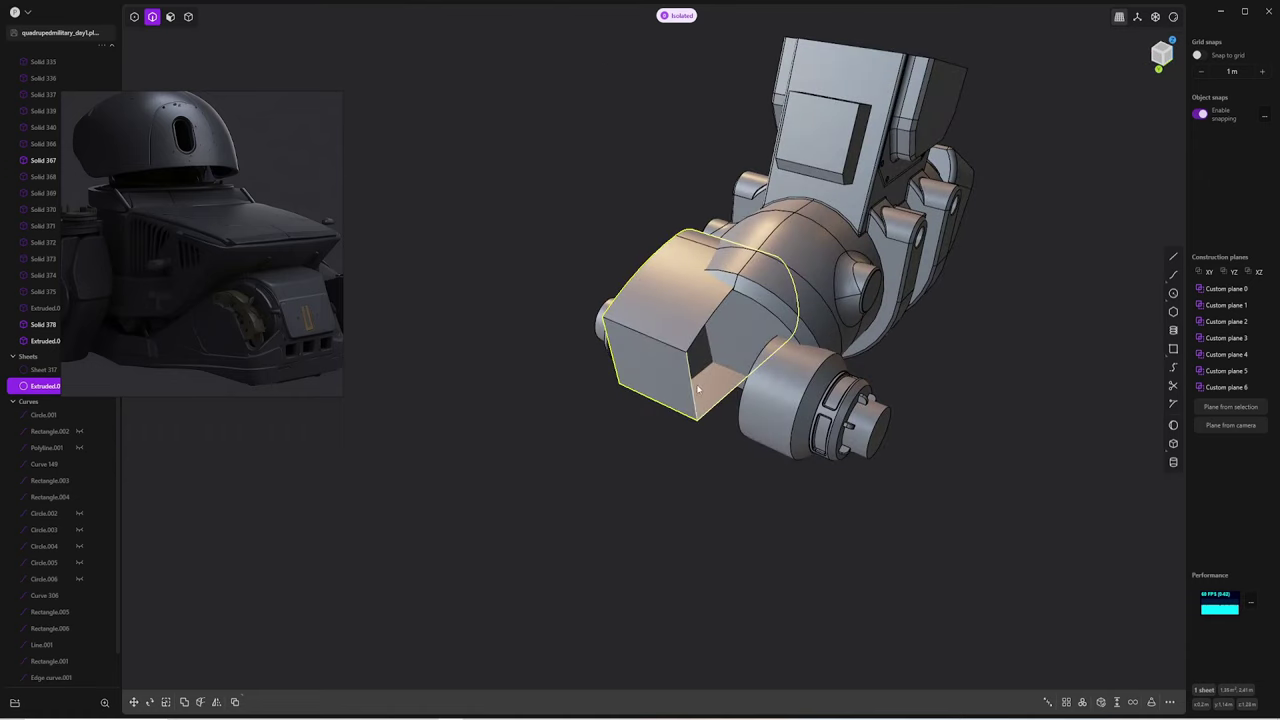
key(Escape)
Fillet an edge of the nose block to about 0.16 m
click(701, 417)
key(f)
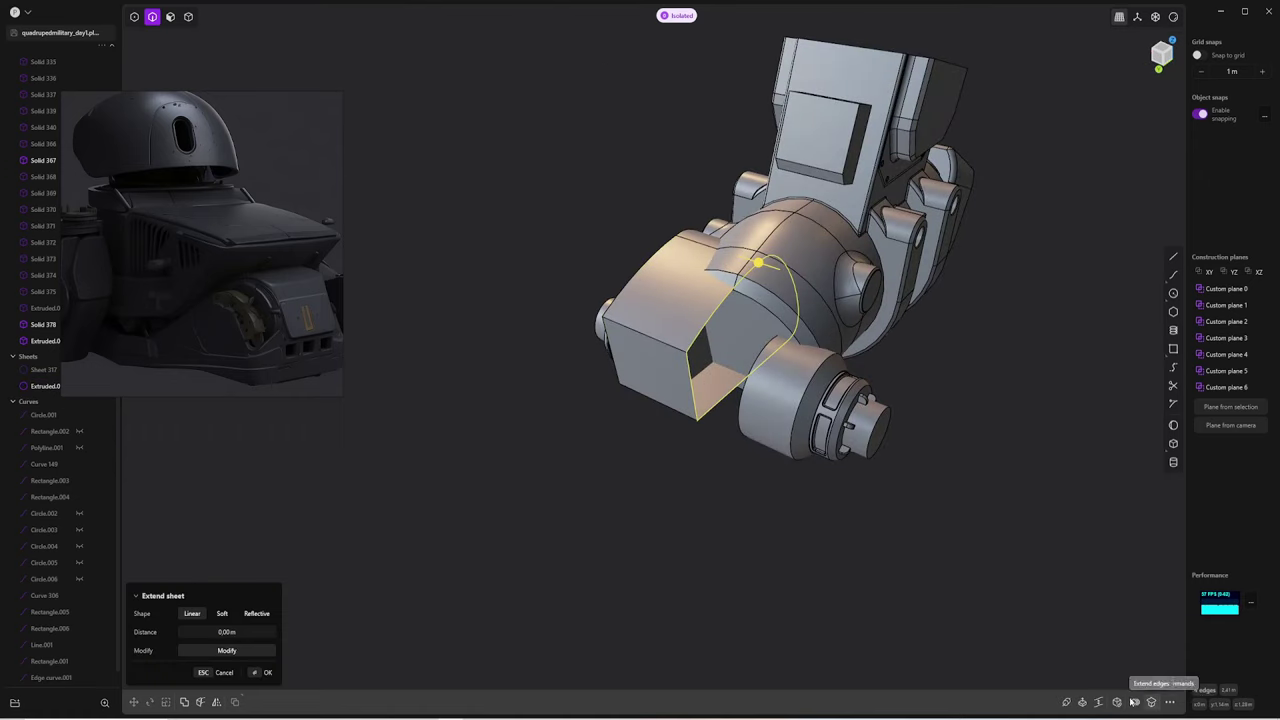
key(Escape)
middle_drag(701, 417, 610, 400)
key(f)
drag(620, 402, 616, 458)
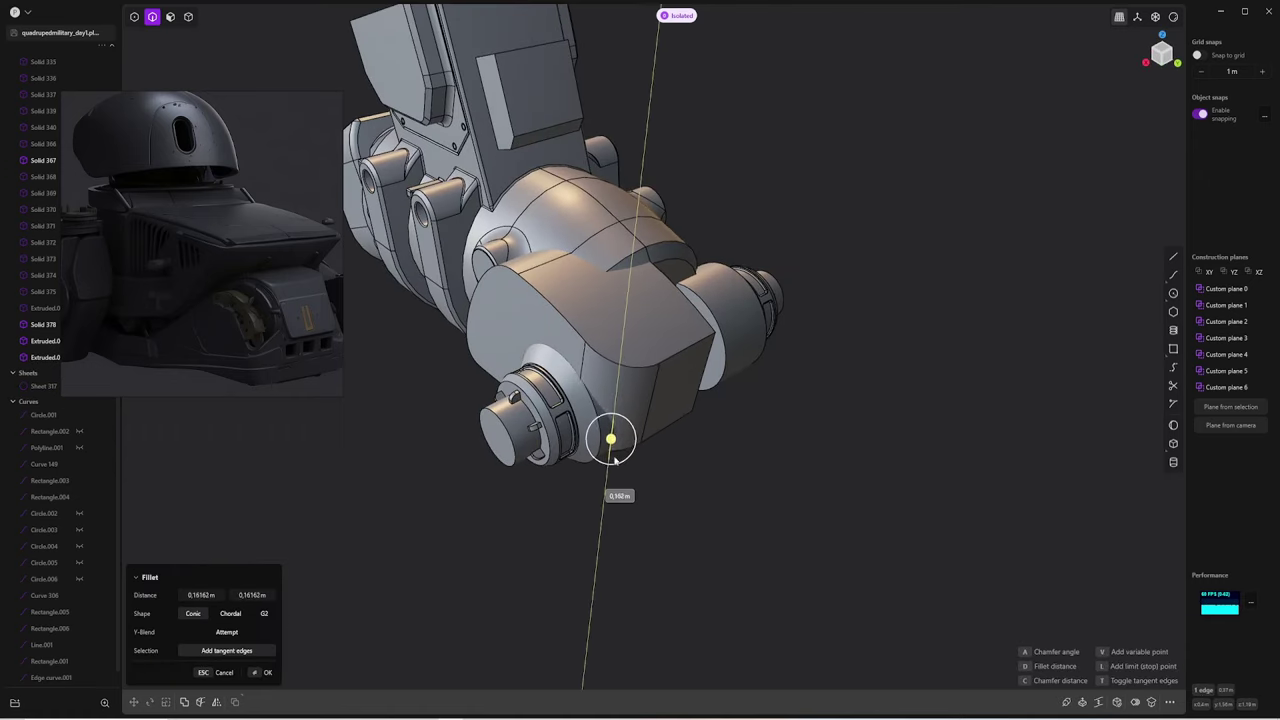
middle_drag(616, 460, 777, 457)
Enlarge the circle curve on the leg joint with an offset in right-side view
scroll(700, 450, up, 5)
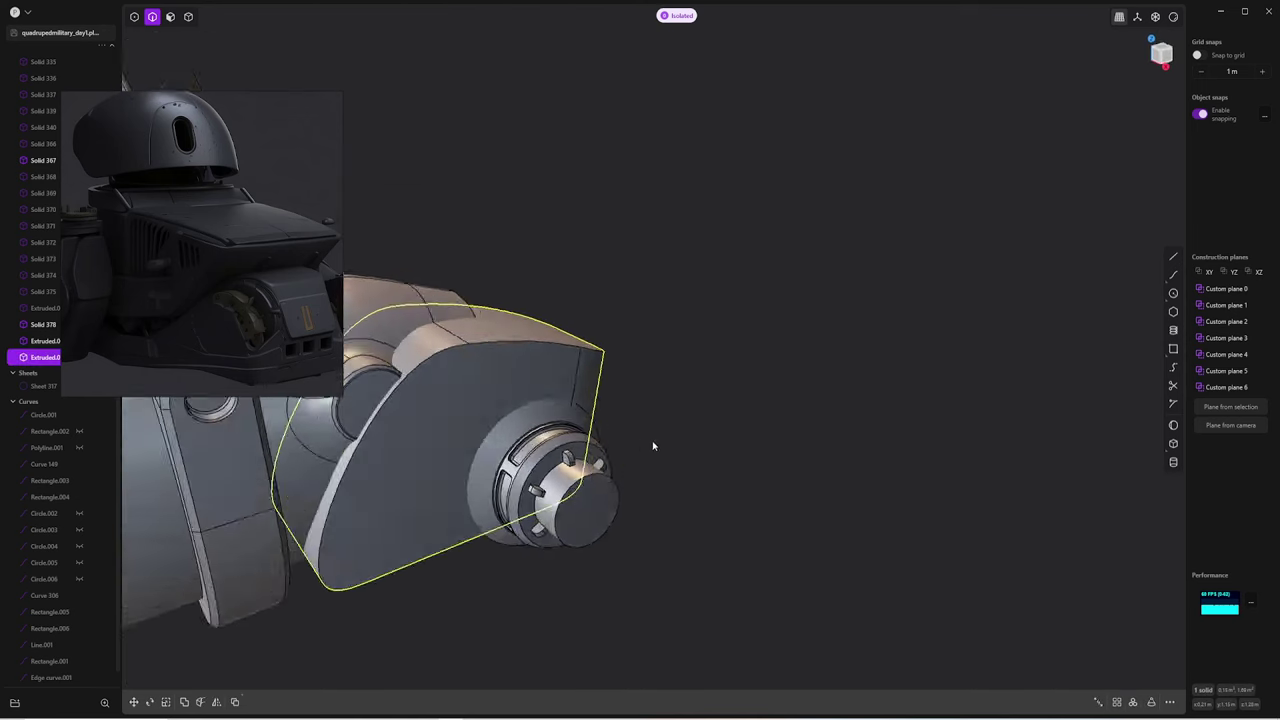
middle_drag(651, 443, 506, 386)
key(KP_3)
scroll(537, 381, up, 2)
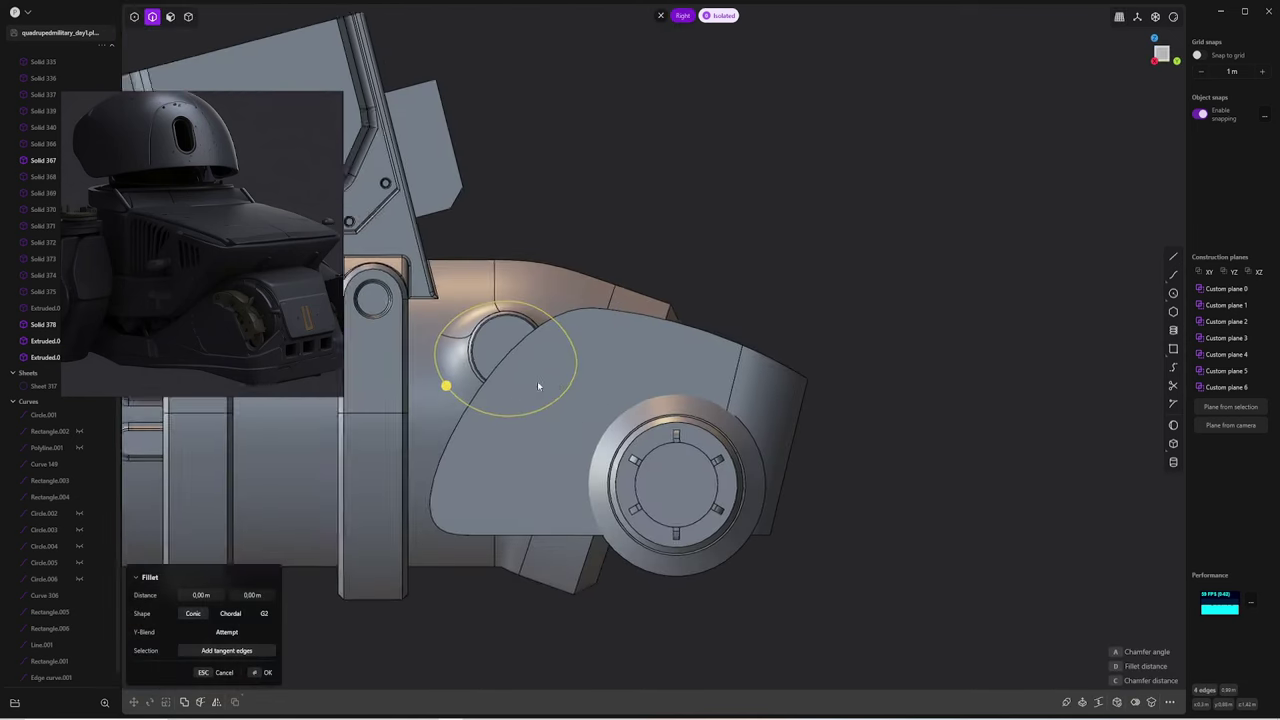
scroll(614, 412, up, 1)
key(Escape)
key(g)
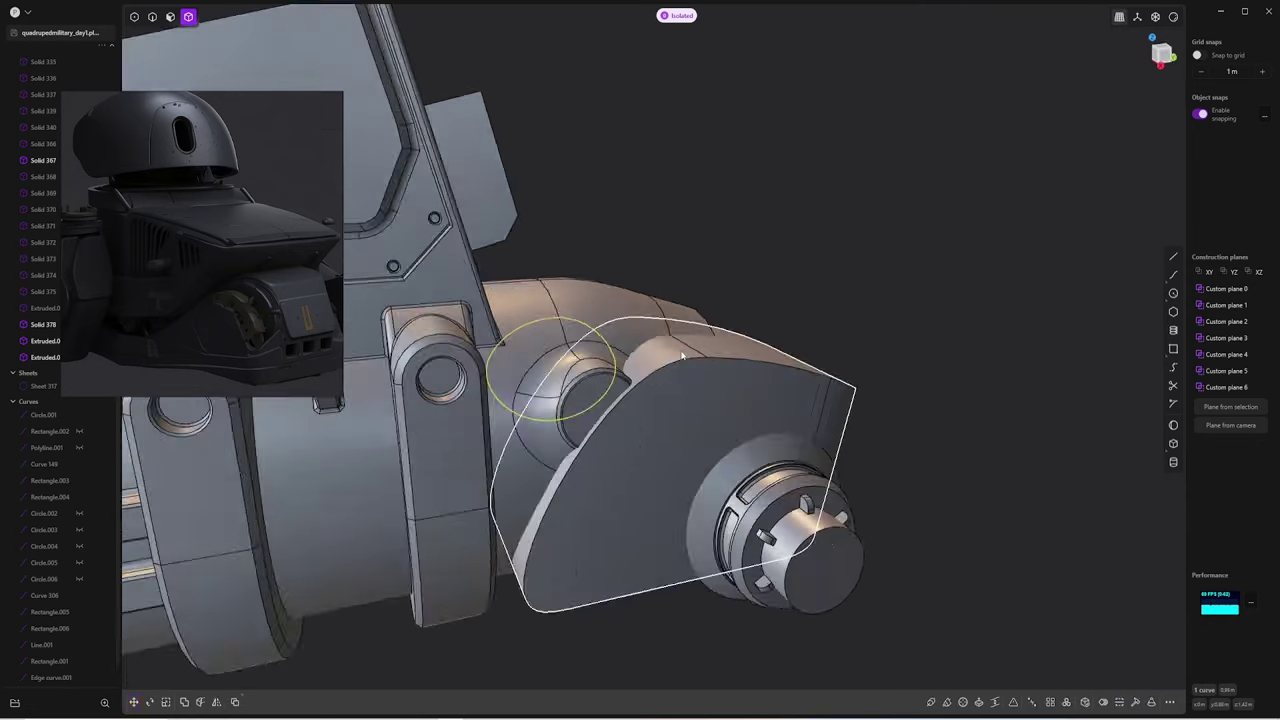
middle_drag(641, 344, 545, 385)
key(KP_3)
key(o)
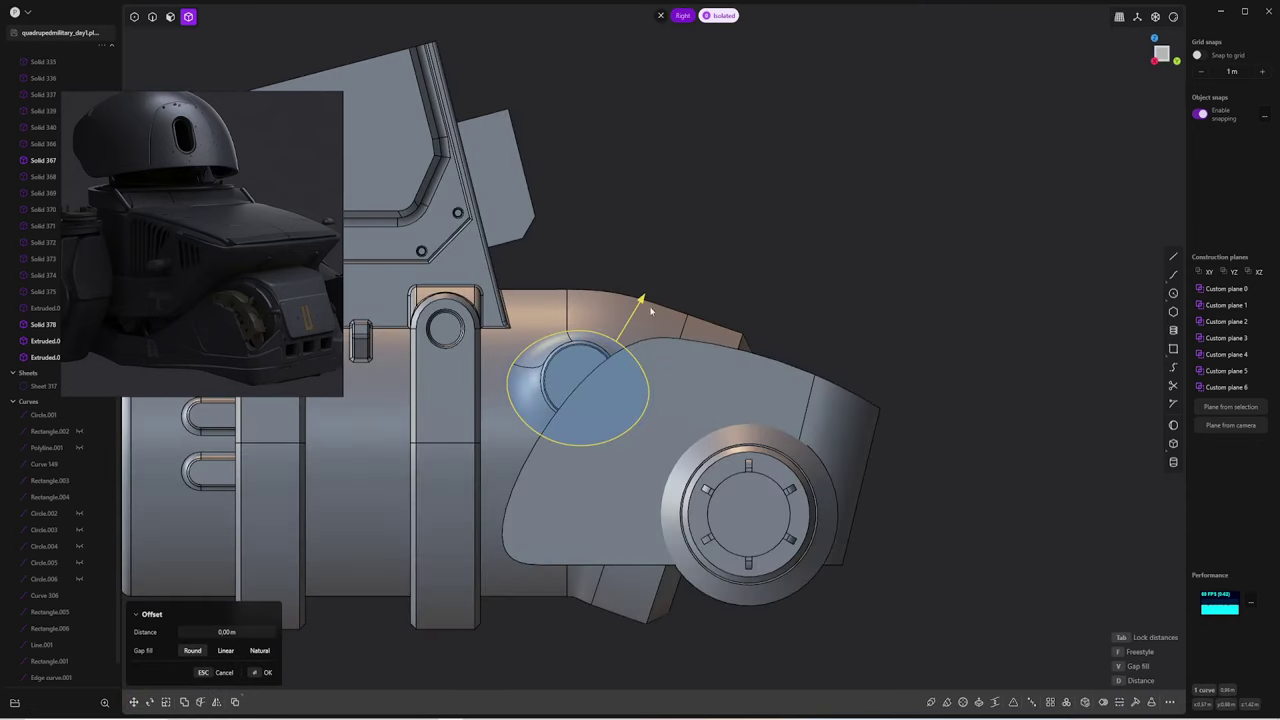
click(645, 295)
Extrude the region inside the circle, then delete the unwanted extrusion
click(706, 370)
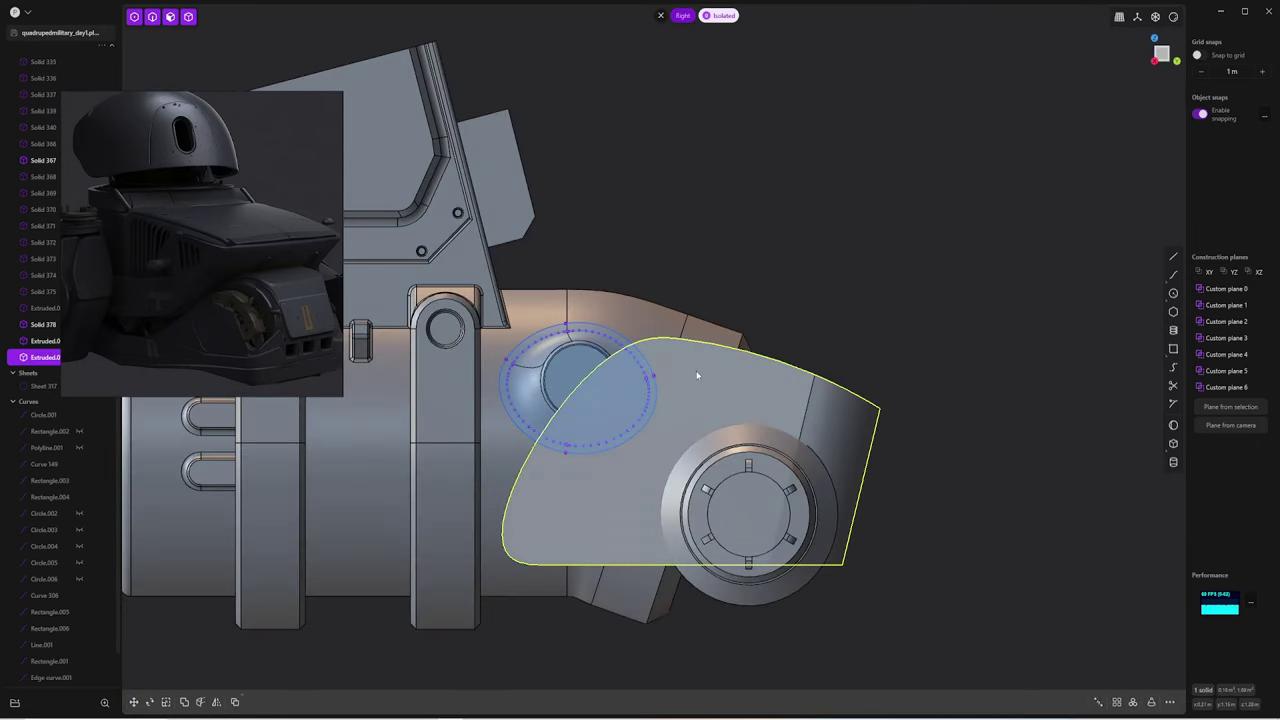
key(e)
key(Return)
mouse_move(843, 289)
middle_down()
mouse_move(625, 369)
mouse_move(791, 424)
middle_up()
key(Delete)
Fillet the end cap's rim edges to about 0.21 m
middle_drag(694, 405, 517, 437)
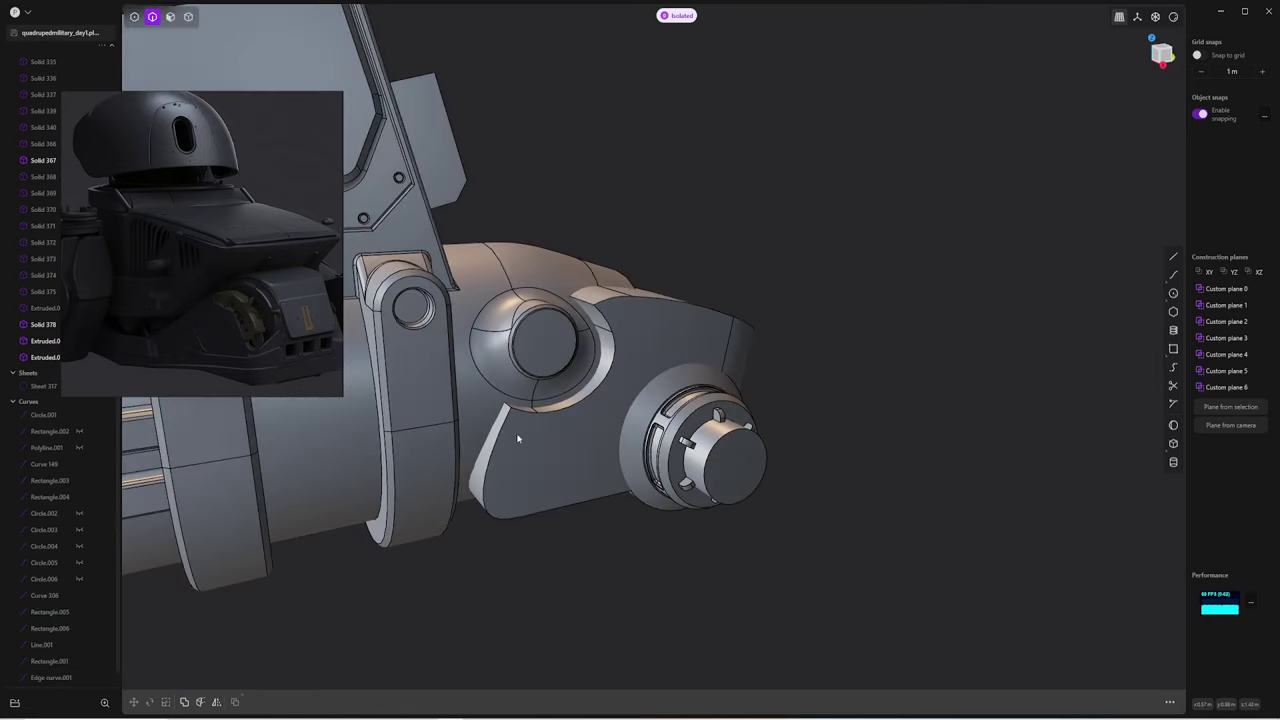
click(710, 440)
key(f)
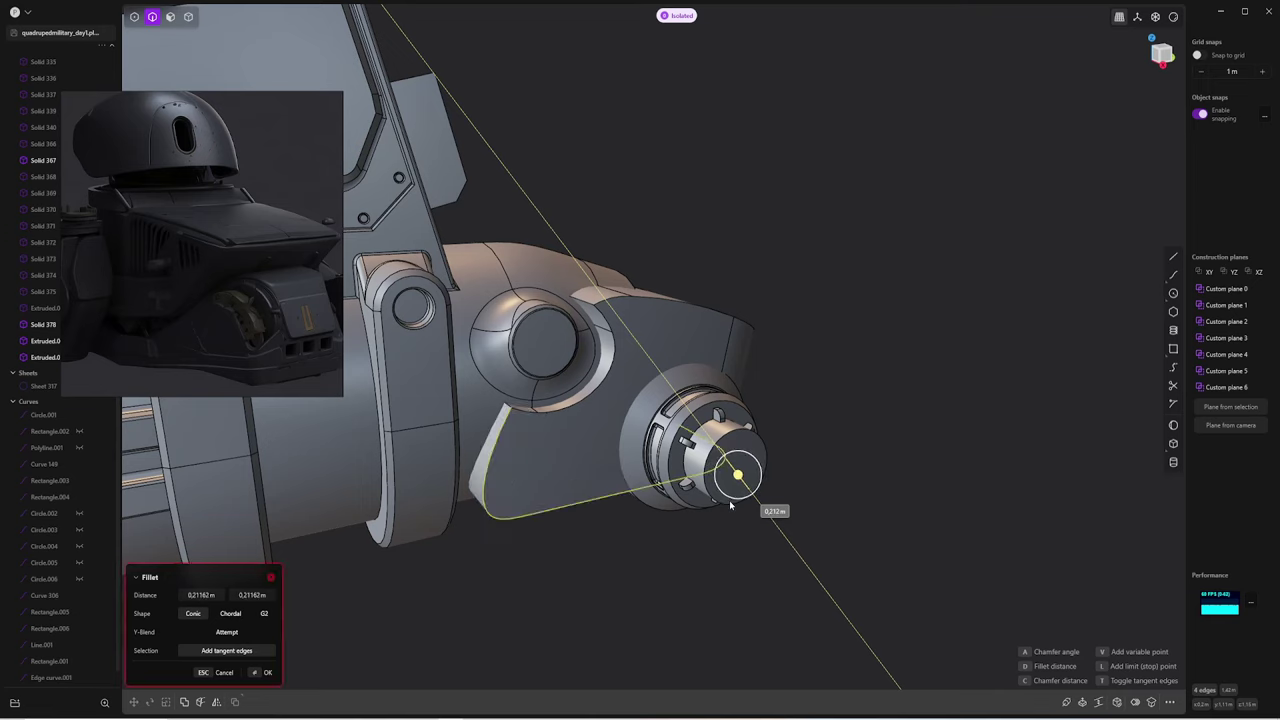
mouse_move(726, 480)
middle_down()
mouse_move(640, 320)
mouse_move(800, 457)
mouse_move(700, 380)
mouse_move(760, 340)
mouse_move(805, 356)
mouse_move(745, 342)
middle_up()
key(Return)
Offset the end cap's ring edge to create an inner ring
key(2)
click(762, 372)
key(f)
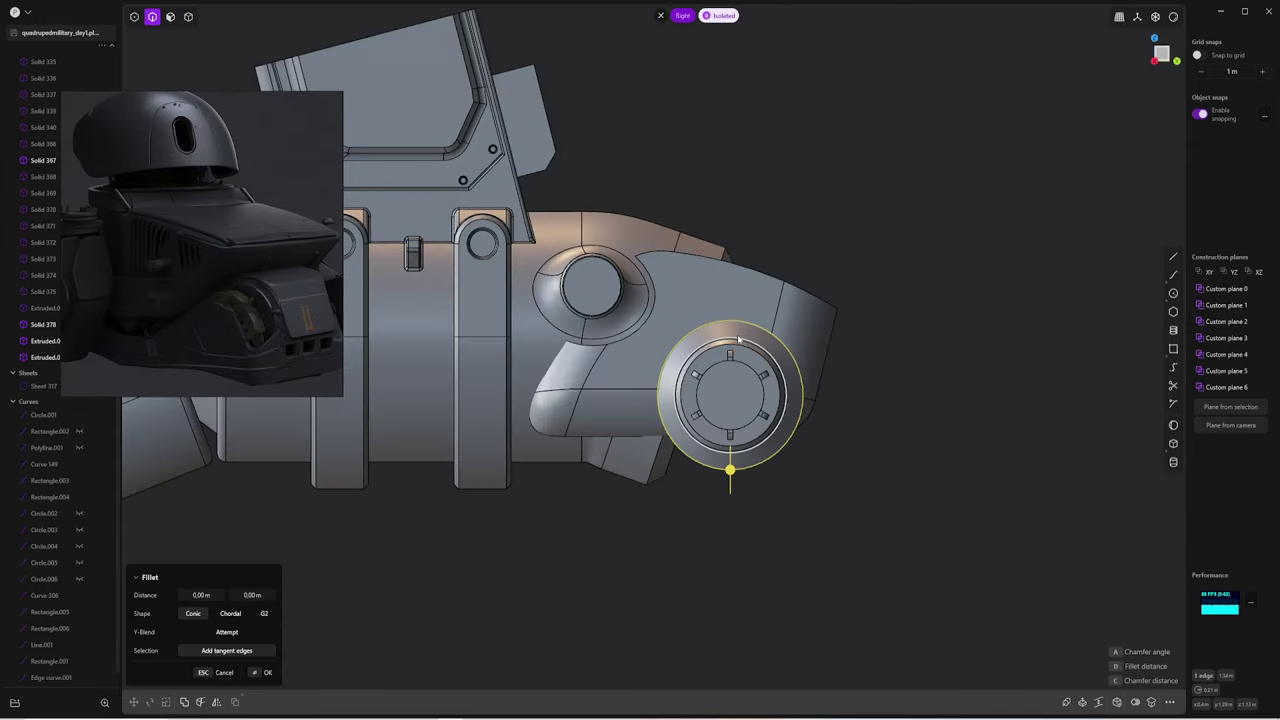
key(g)
key(o)
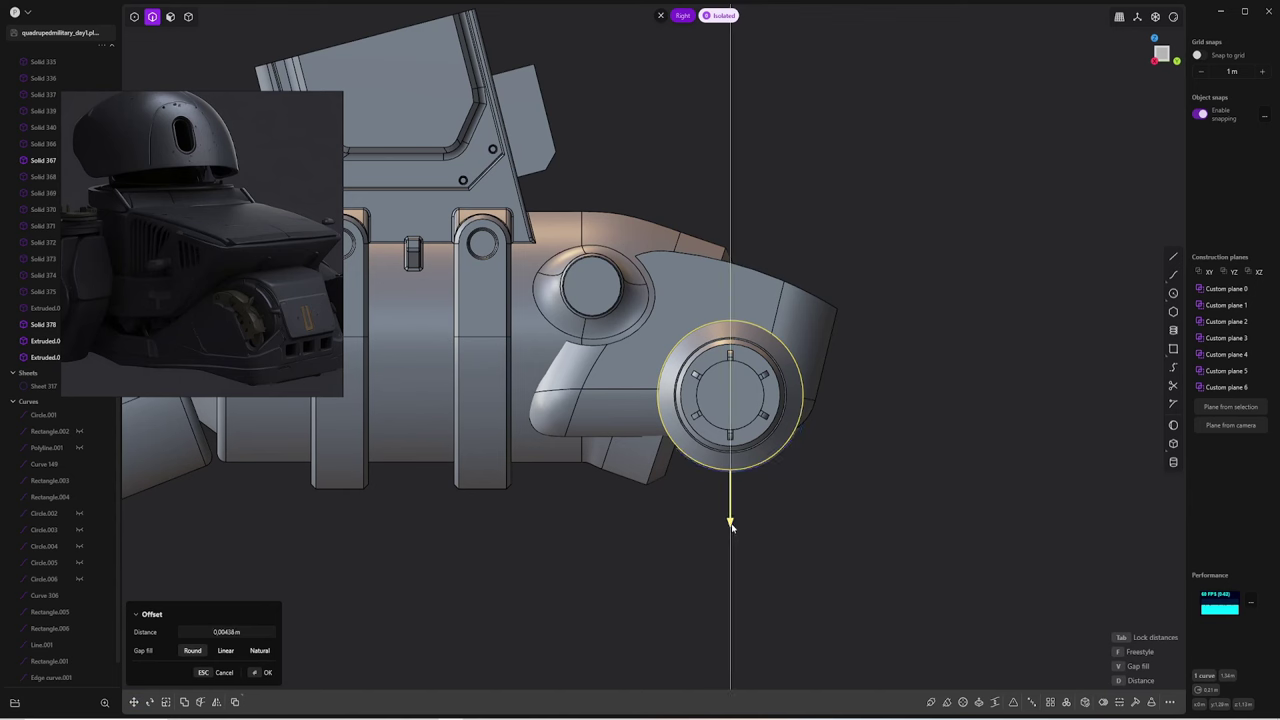
key(Escape)
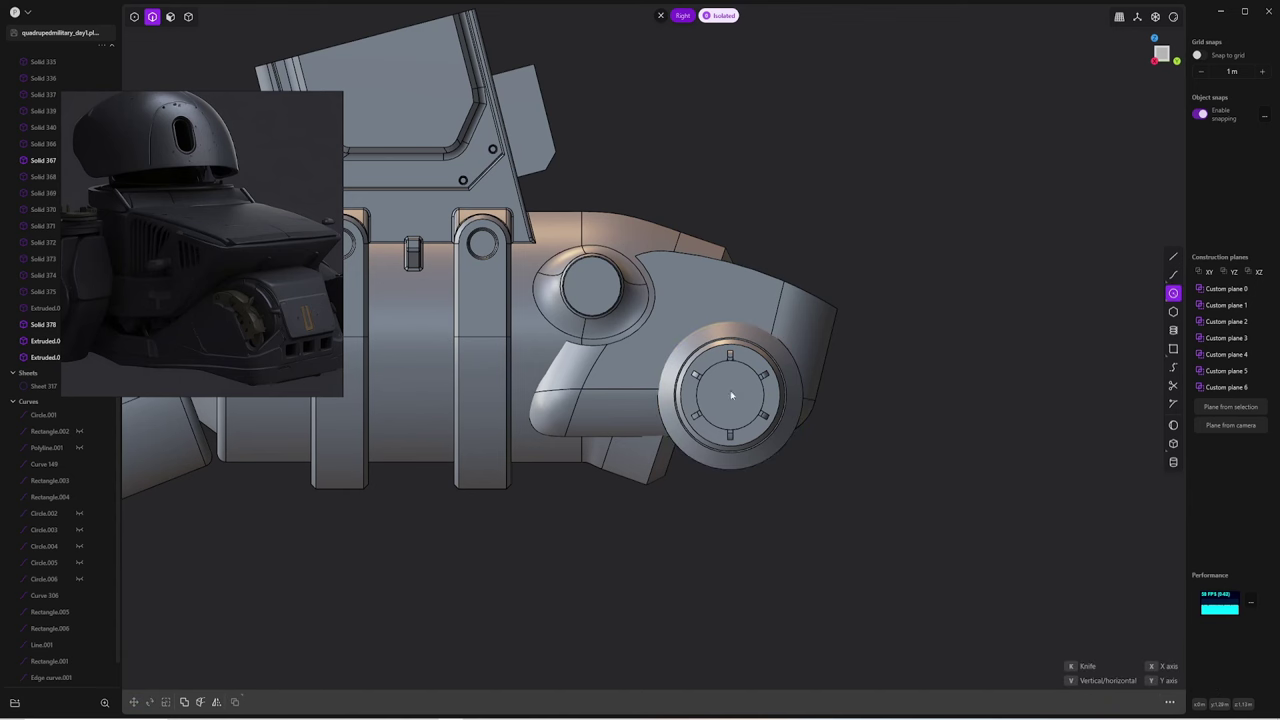
Extrude-cut the cap's circular face to form a recess
click(738, 322)
middle_drag(738, 322, 614, 374)
key(e)
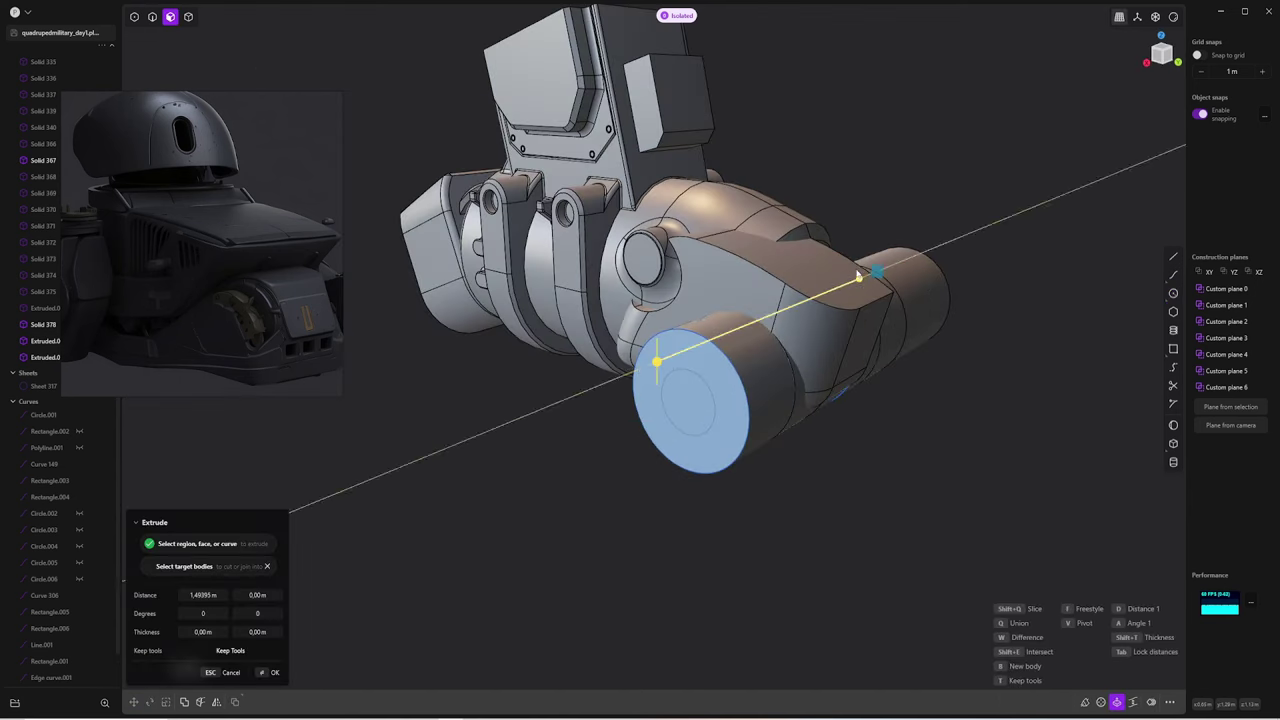
click(949, 240)
mouse_move(720, 486)
middle_down()
mouse_move(800, 423)
mouse_move(690, 393)
mouse_move(850, 360)
middle_up()
Offset the nose block's four end faces inward about 0.036 m
key(3)
click(858, 330)
key(o)
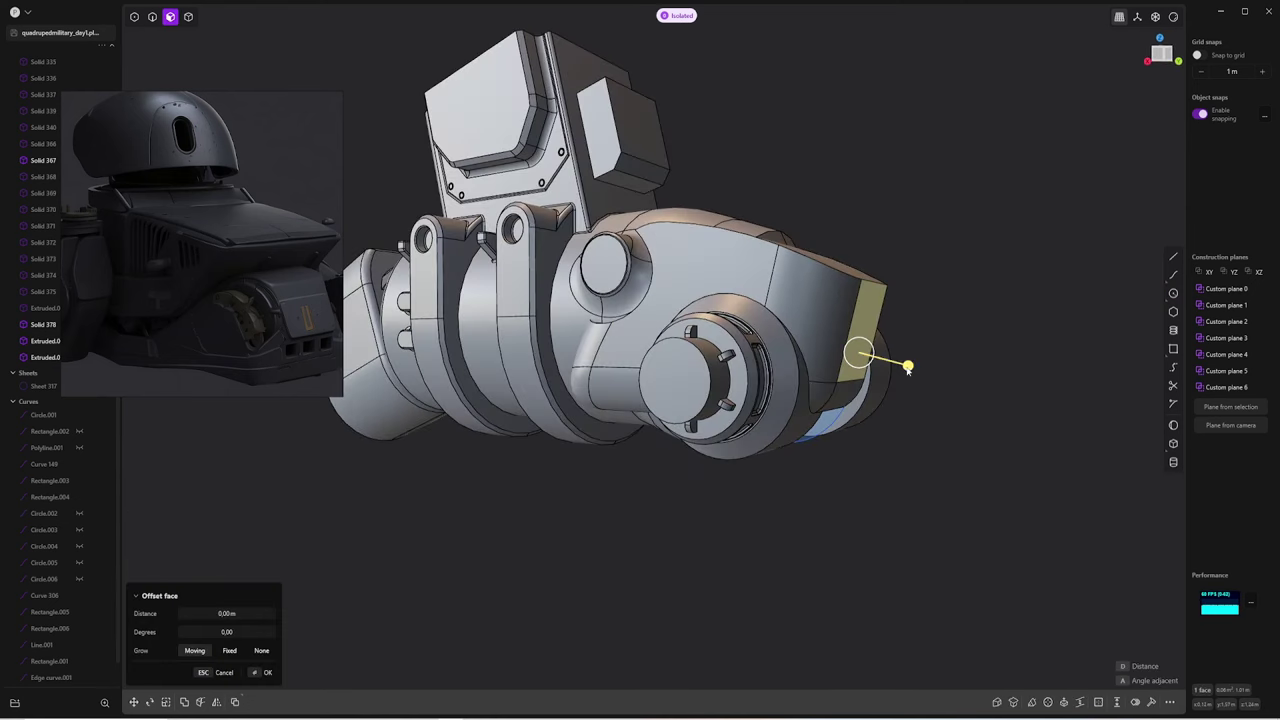
key(Escape)
key(o)
key(Escape)
click(840, 362)
key(o)
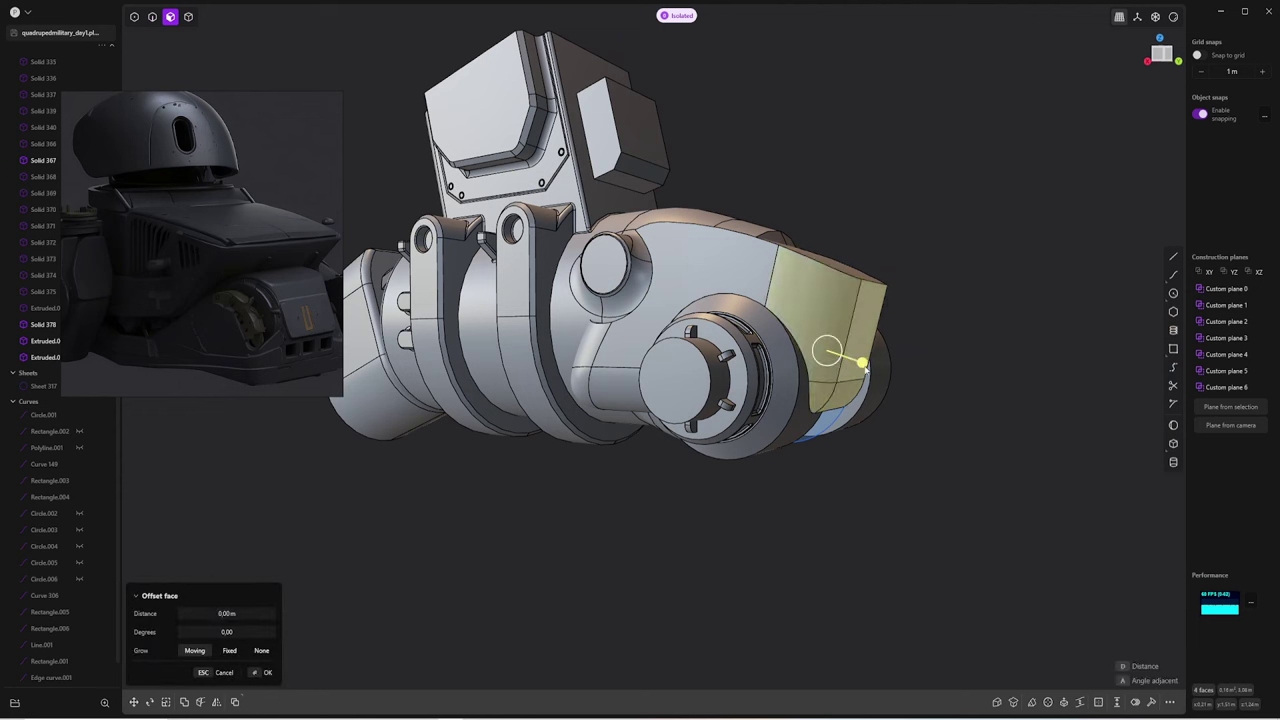
mouse_move(848, 360)
middle_down()
mouse_move(809, 357)
mouse_move(803, 420)
mouse_move(744, 355)
mouse_move(863, 366)
mouse_move(871, 329)
middle_up()
key(Return)
key(4)
key(ctrl+KP_7)
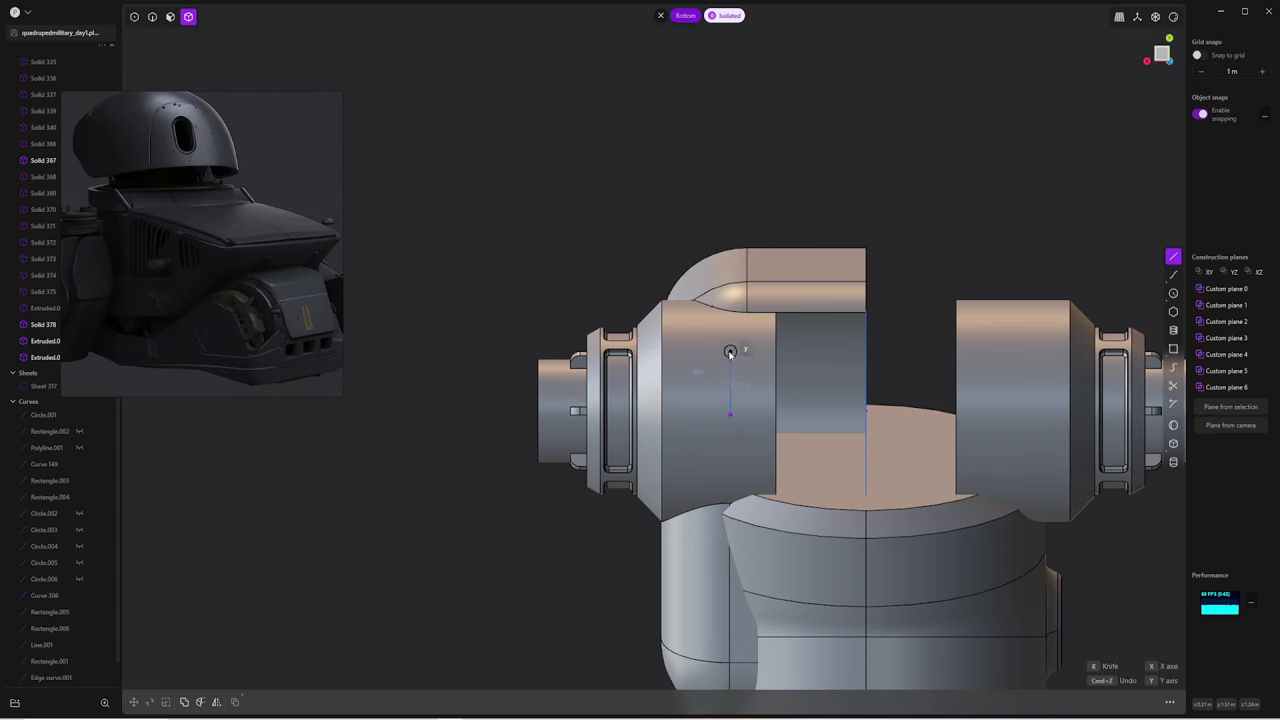
Draw a closed line region on the face and extrude it about 0.16 m into a new block
click(866, 347)
mouse_move(866, 347)
middle_down()
mouse_move(946, 483)
mouse_move(997, 349)
middle_up()
click(1172, 258)
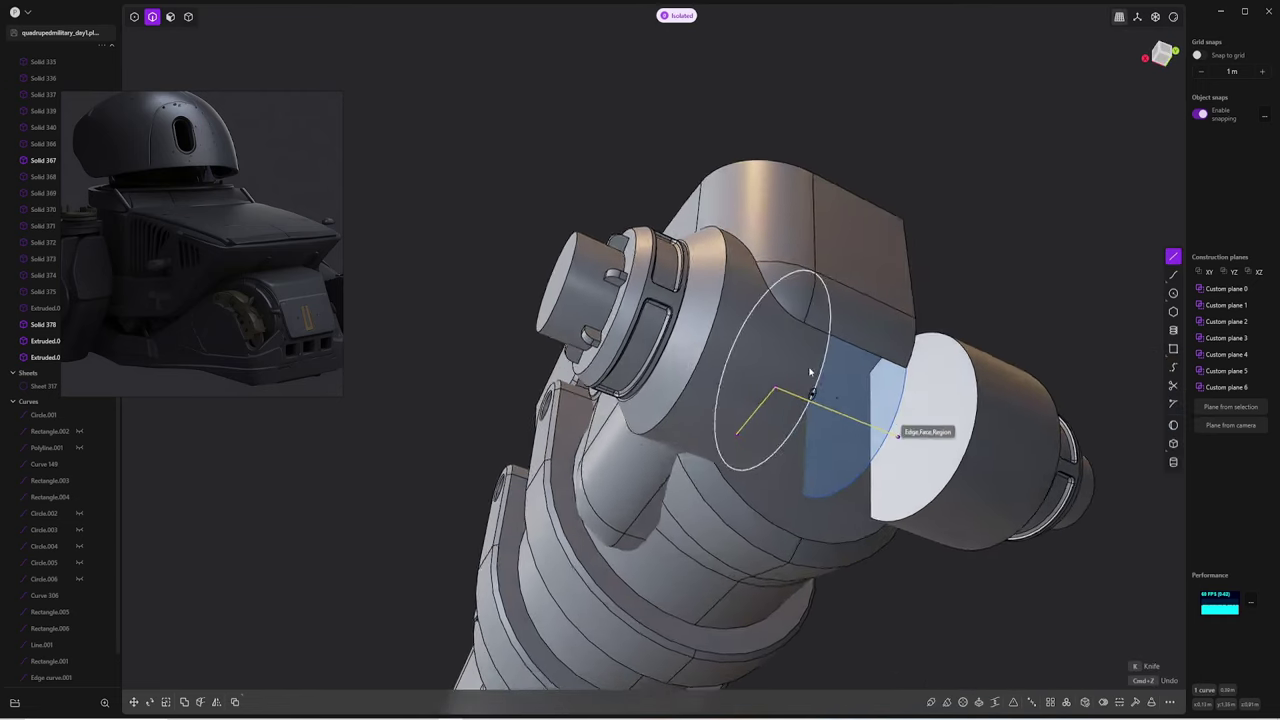
middle_drag(808, 428, 734, 378)
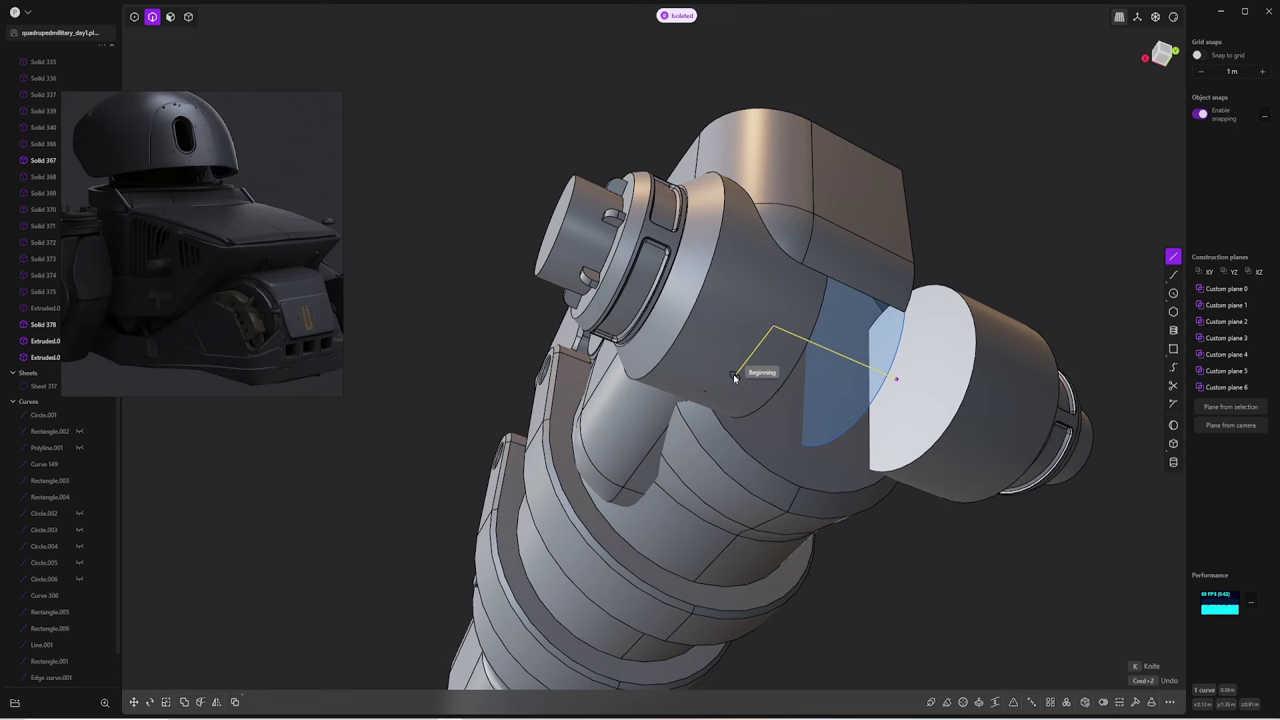
click(900, 377)
click(900, 377)
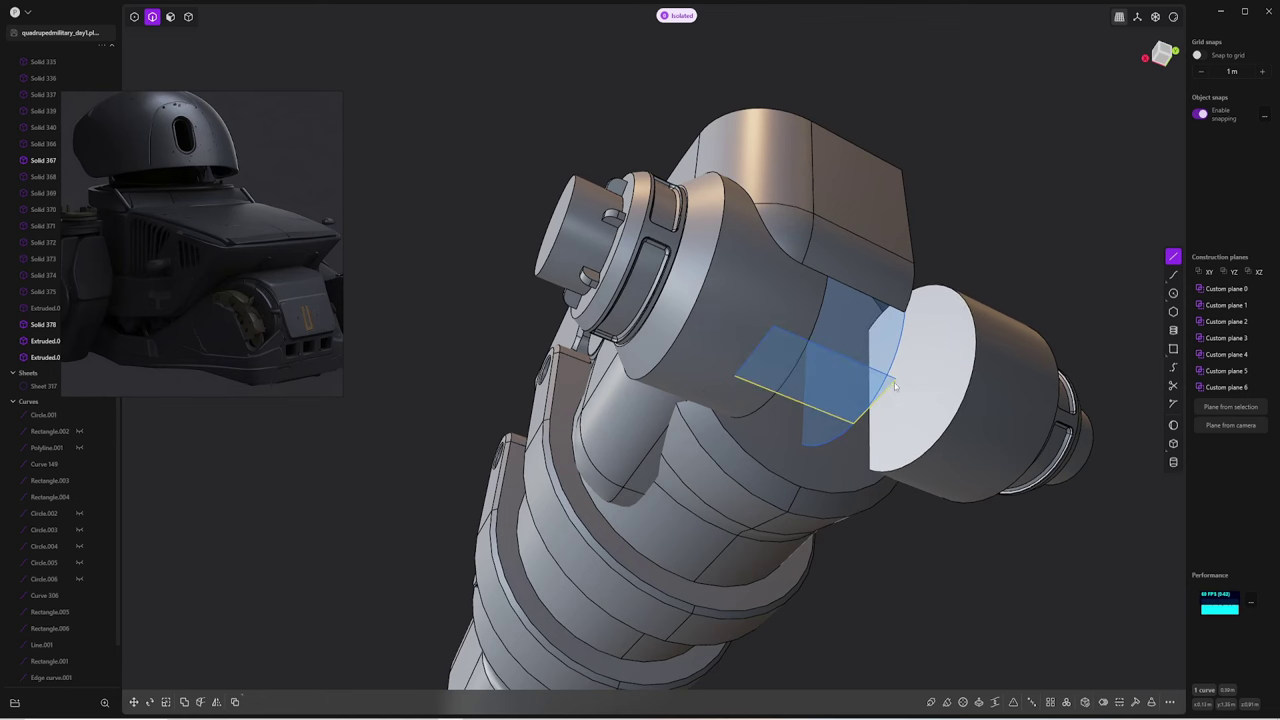
key(e)
mouse_move(900, 377)
middle_down()
mouse_move(800, 377)
mouse_move(809, 412)
mouse_move(829, 226)
middle_up()
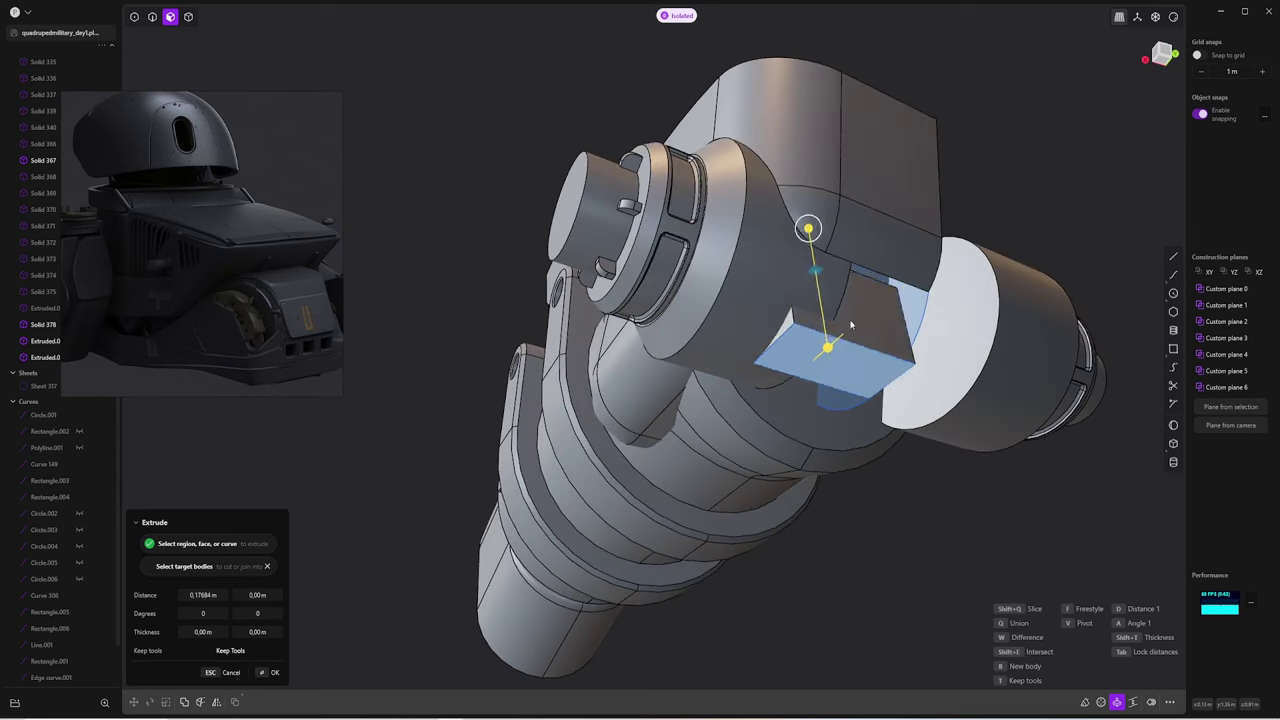
key(Return)
Rotate the selected face and offset the block's small face inward about 0.08 m
mouse_move(903, 286)
middle_down()
mouse_move(855, 362)
mouse_move(790, 350)
mouse_move(840, 408)
middle_up()
key(r)
click(825, 318)
key(e)
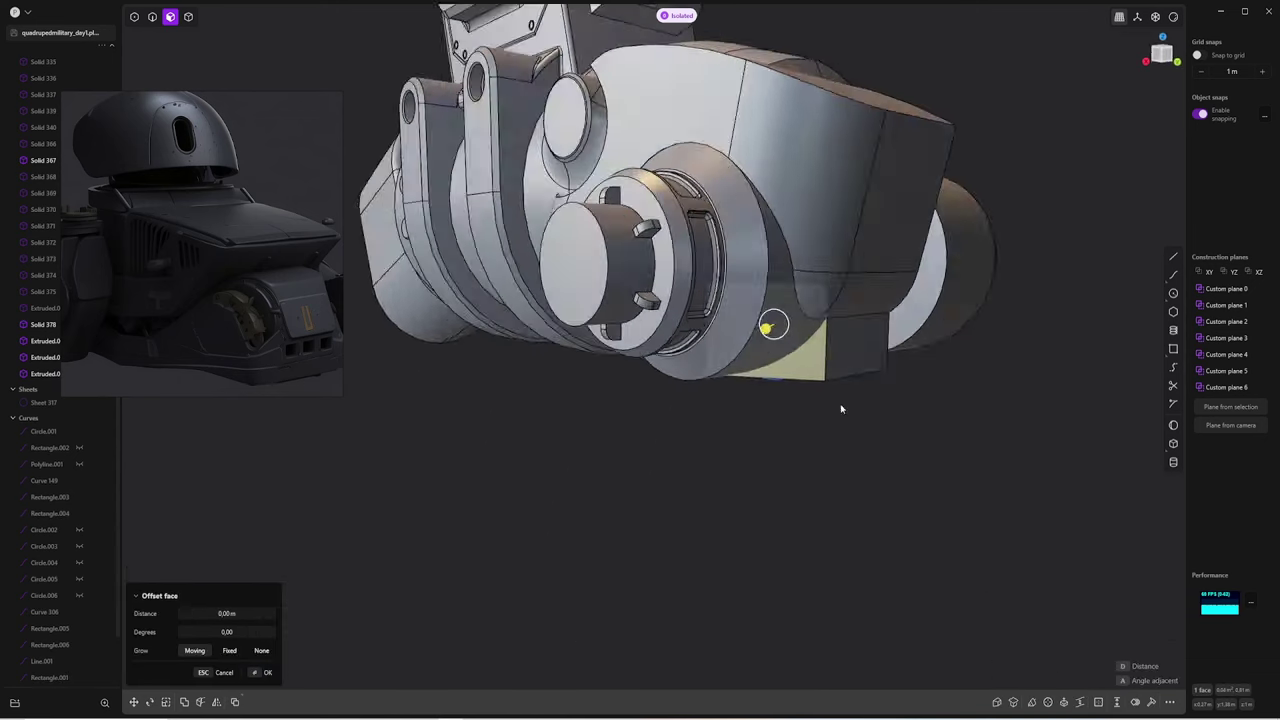
middle_drag(934, 360, 899, 293)
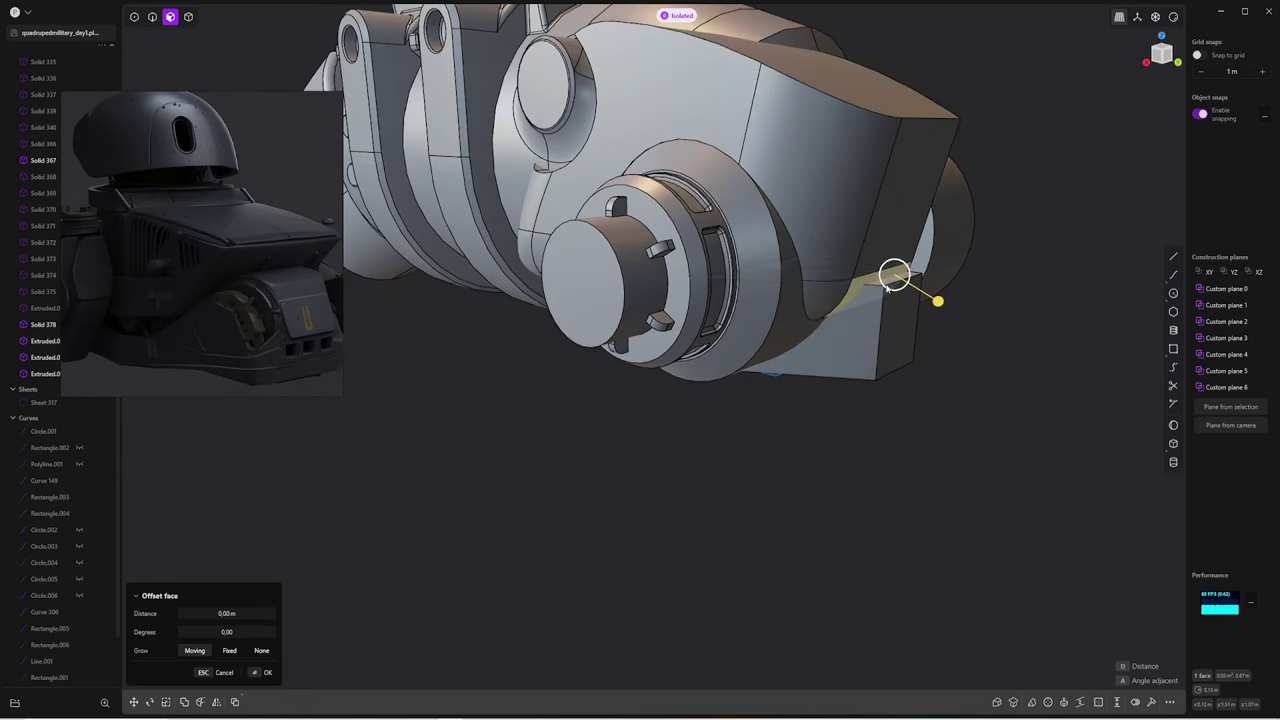
drag(899, 293, 893, 270)
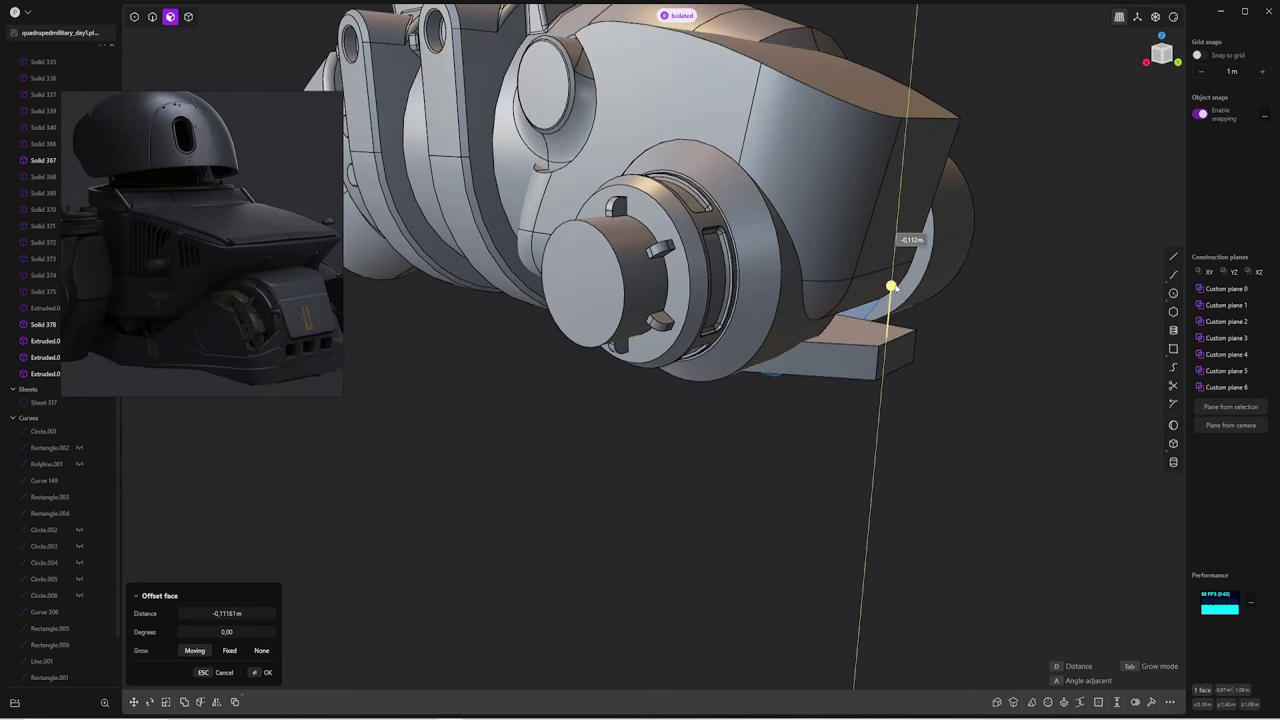
key(Return)
middle_drag(1005, 325, 871, 354)
Pick small faces on the new block and try offsets, cancelling each one
key(g)
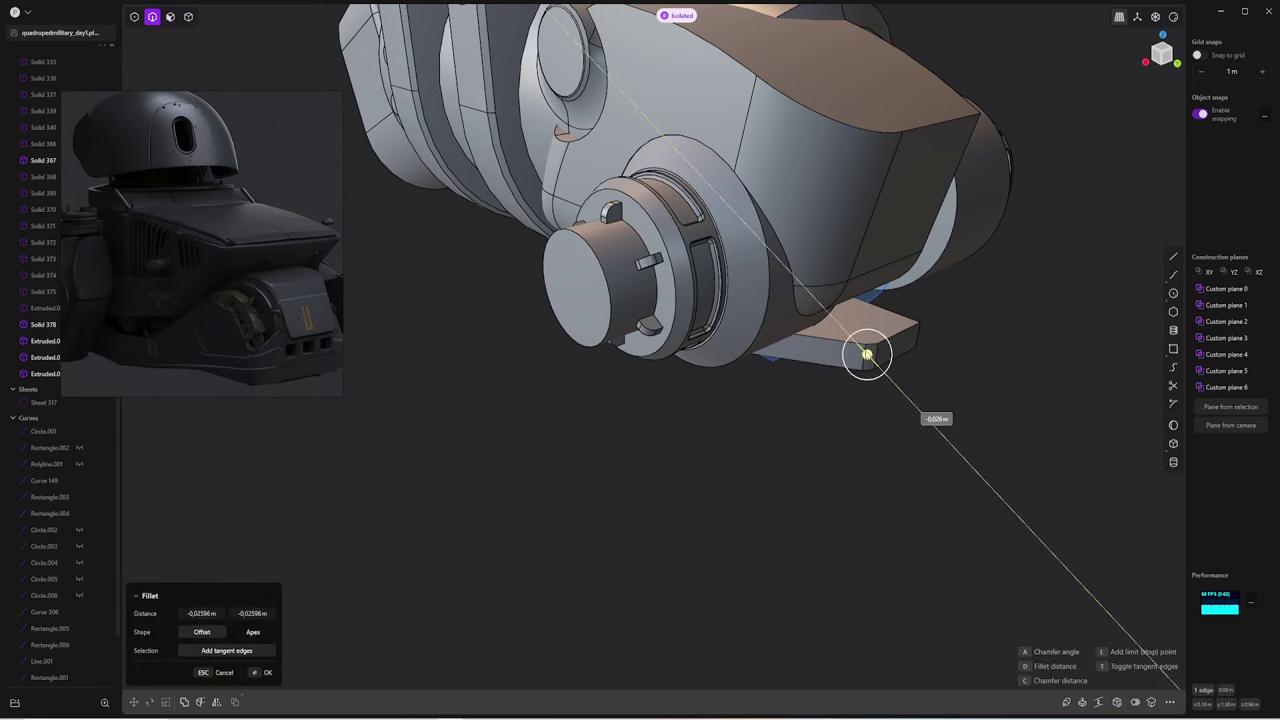
key(Escape)
middle_drag(977, 366, 845, 347)
click(829, 368)
key(e)
key(Escape)
click(845, 347)
key(e)
key(Escape)
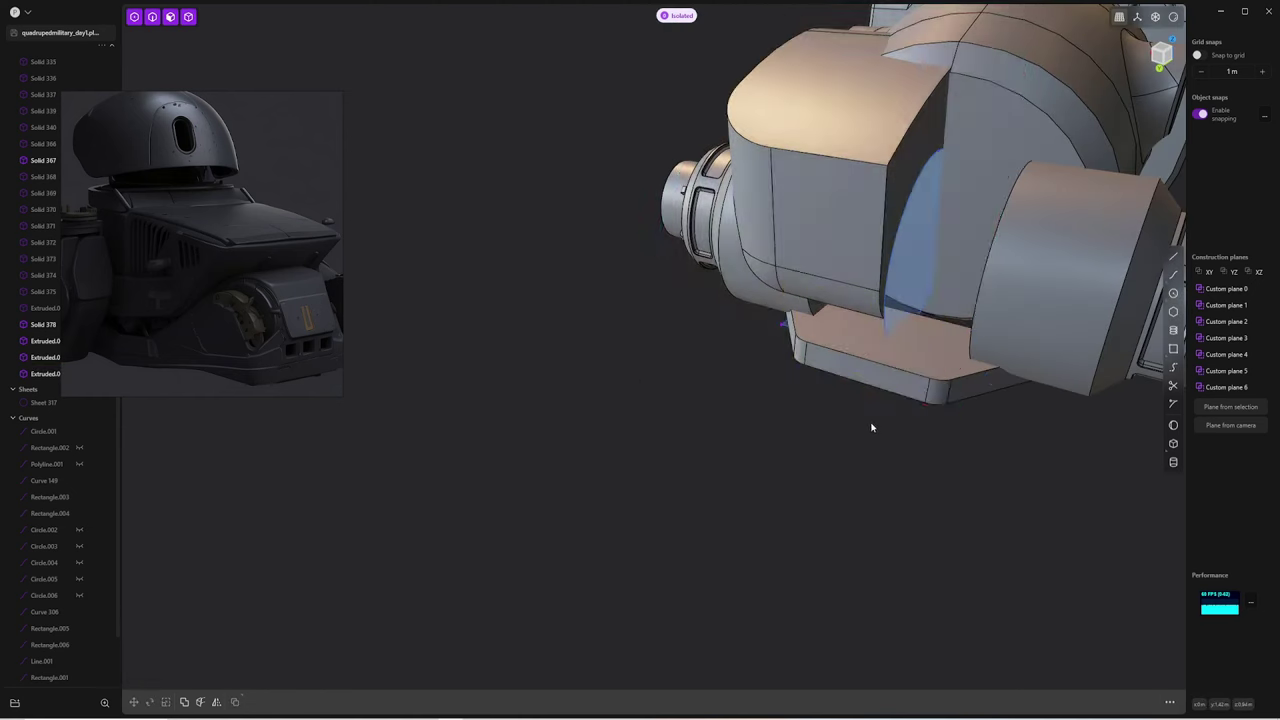
Offset a small face of the block outward to lengthen it
middle_drag(871, 428, 1032, 303)
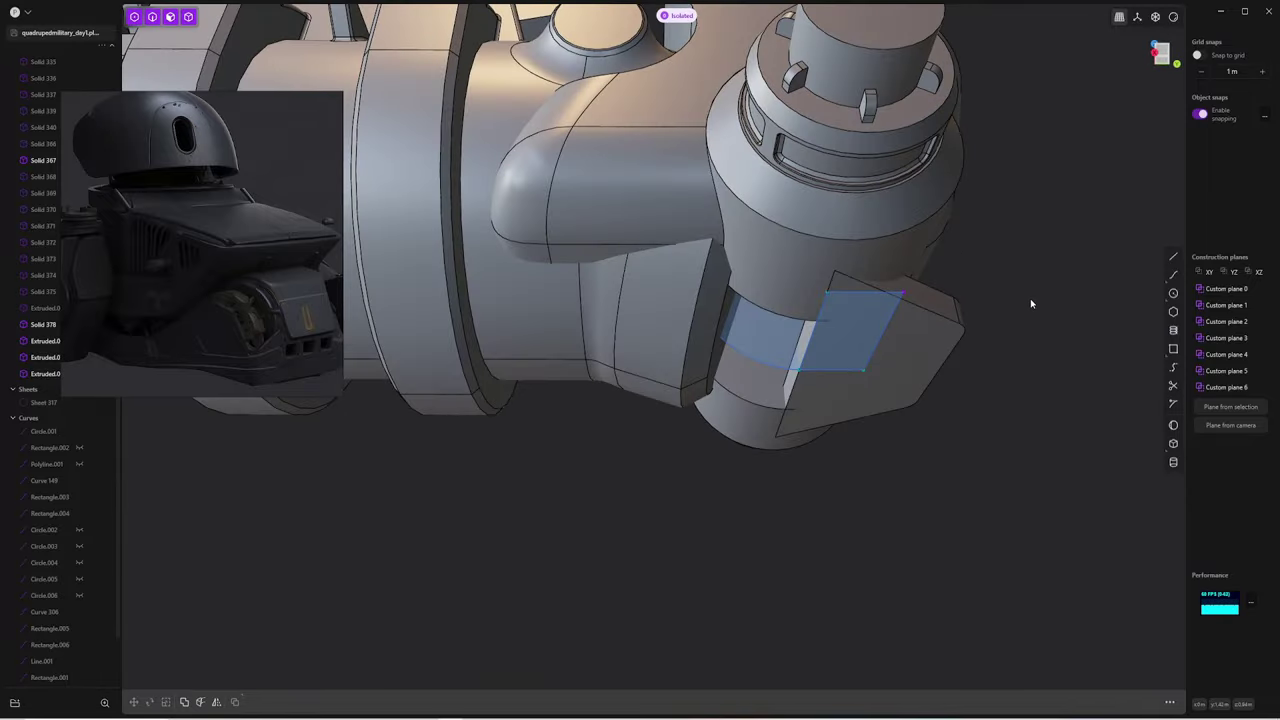
click(855, 347)
key(e)
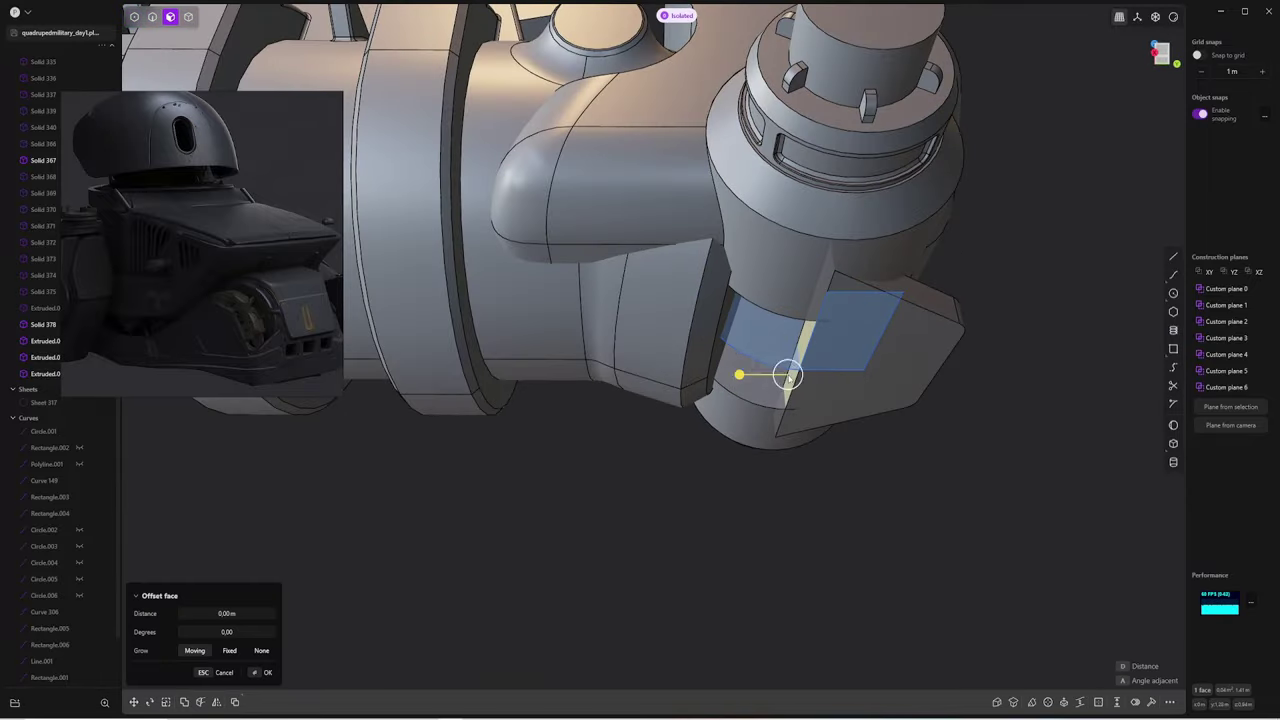
drag(788, 376, 600, 357)
middle_drag(600, 357, 677, 420)
key(Return)
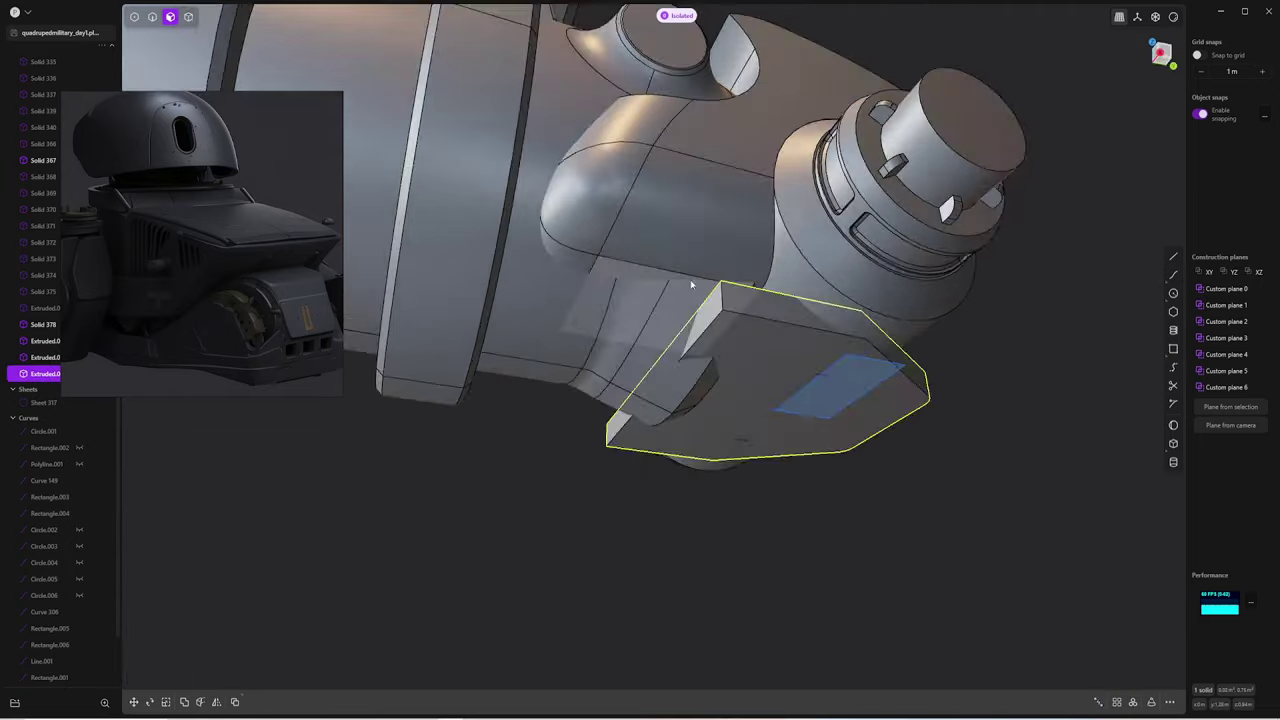
mouse_move(690, 285)
middle_down()
mouse_move(763, 200)
mouse_move(730, 268)
mouse_move(697, 214)
mouse_move(958, 340)
mouse_move(700, 330)
middle_up()
Fillet the whole edge loop around the block
key(2)
click(763, 200)
key(f)
double_click(697, 214)
drag(700, 330, 720, 360)
key(Return)
mouse_move(720, 360)
middle_down()
mouse_move(987, 431)
mouse_move(950, 360)
mouse_move(988, 346)
mouse_move(892, 365)
middle_up()
Move the block's lower faces down by 0.016 m
click(950, 360)
key(3)
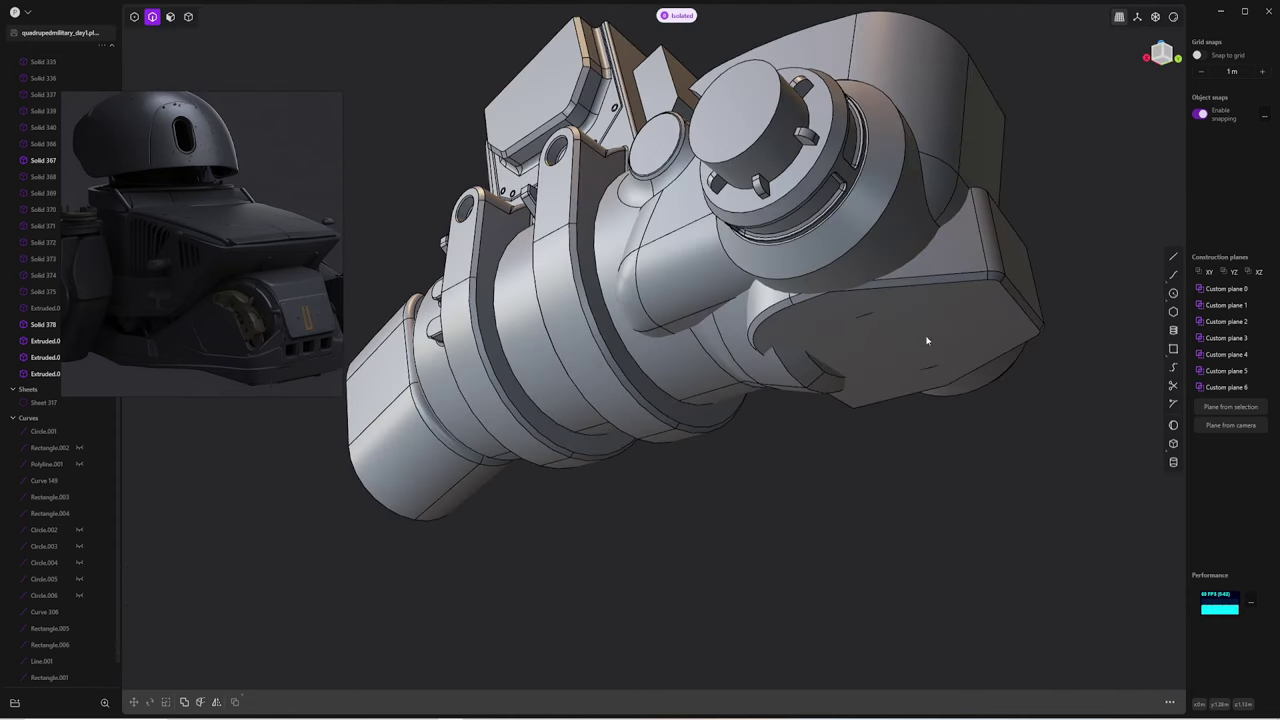
click(922, 340)
key(o)
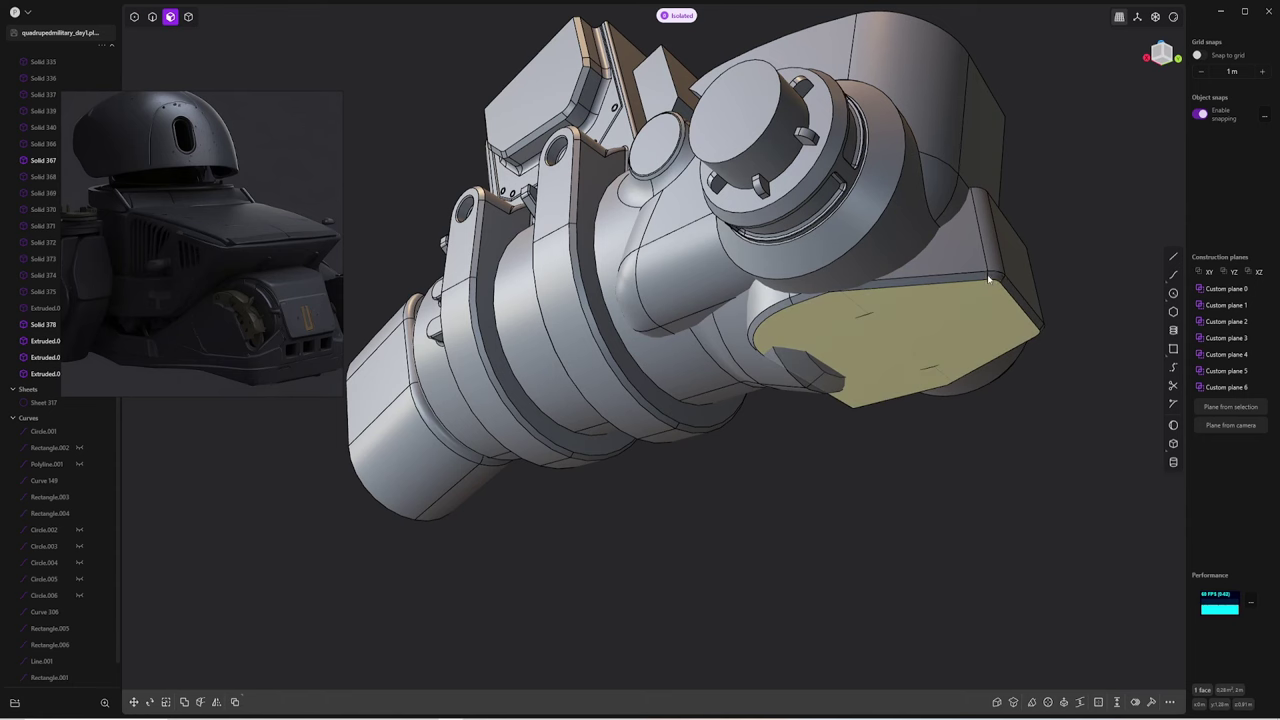
shift+click(800, 305)
middle_drag(800, 305, 820, 277)
key(g)
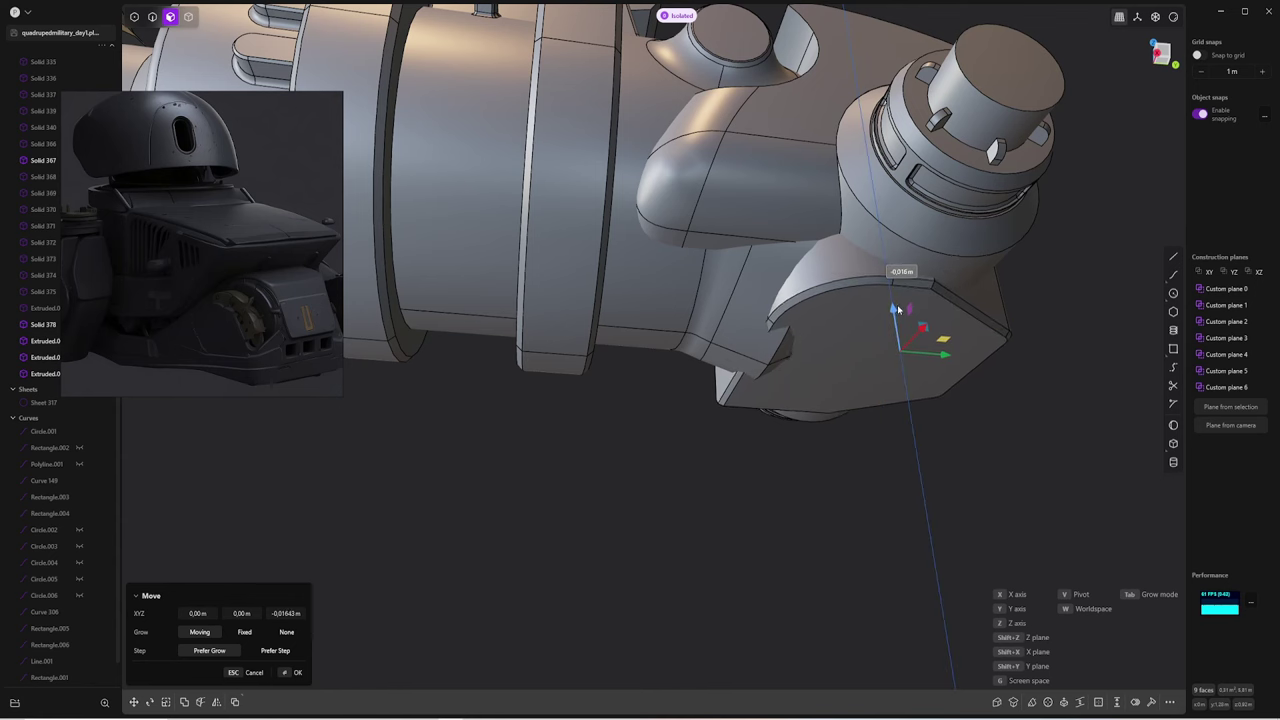
click(897, 304)
Fillet the block's edge by about 0.024 m
mouse_move(1049, 286)
middle_down()
mouse_move(917, 303)
mouse_move(997, 283)
middle_up()
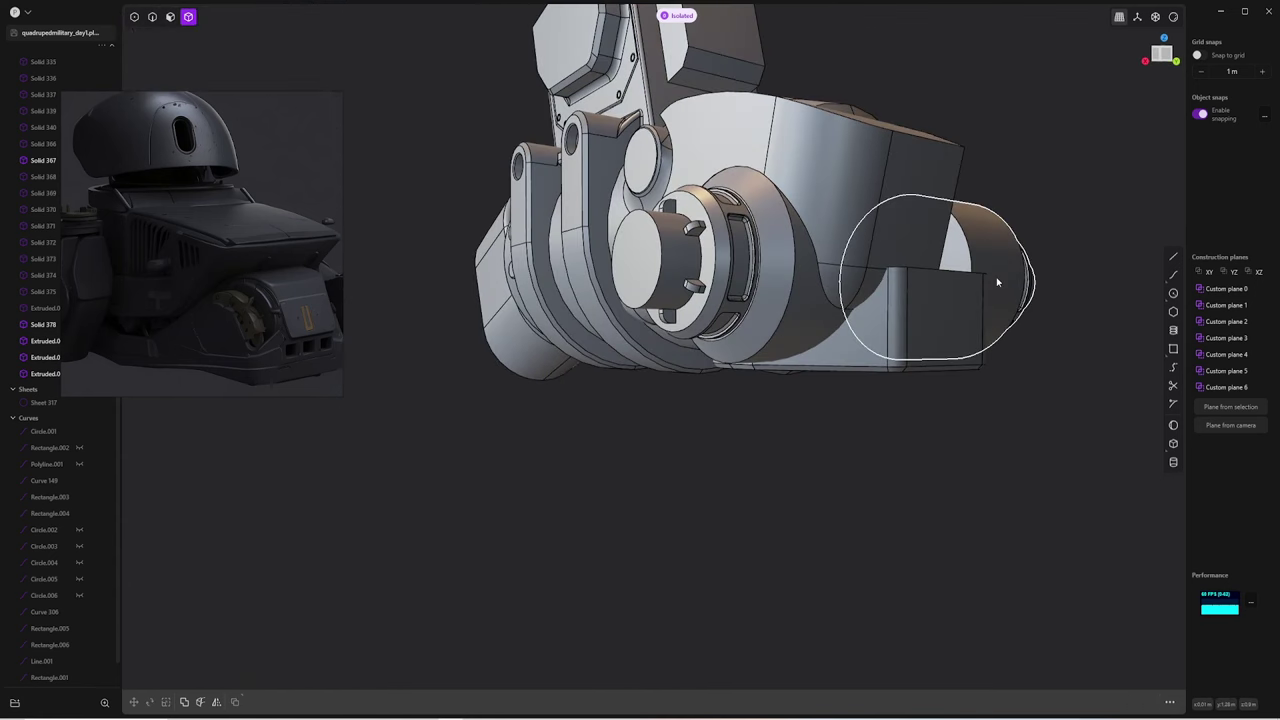
mouse_move(964, 326)
middle_down()
mouse_move(1006, 320)
mouse_move(920, 329)
mouse_move(908, 277)
middle_up()
key(3)
key(2)
click(908, 277)
key(f)
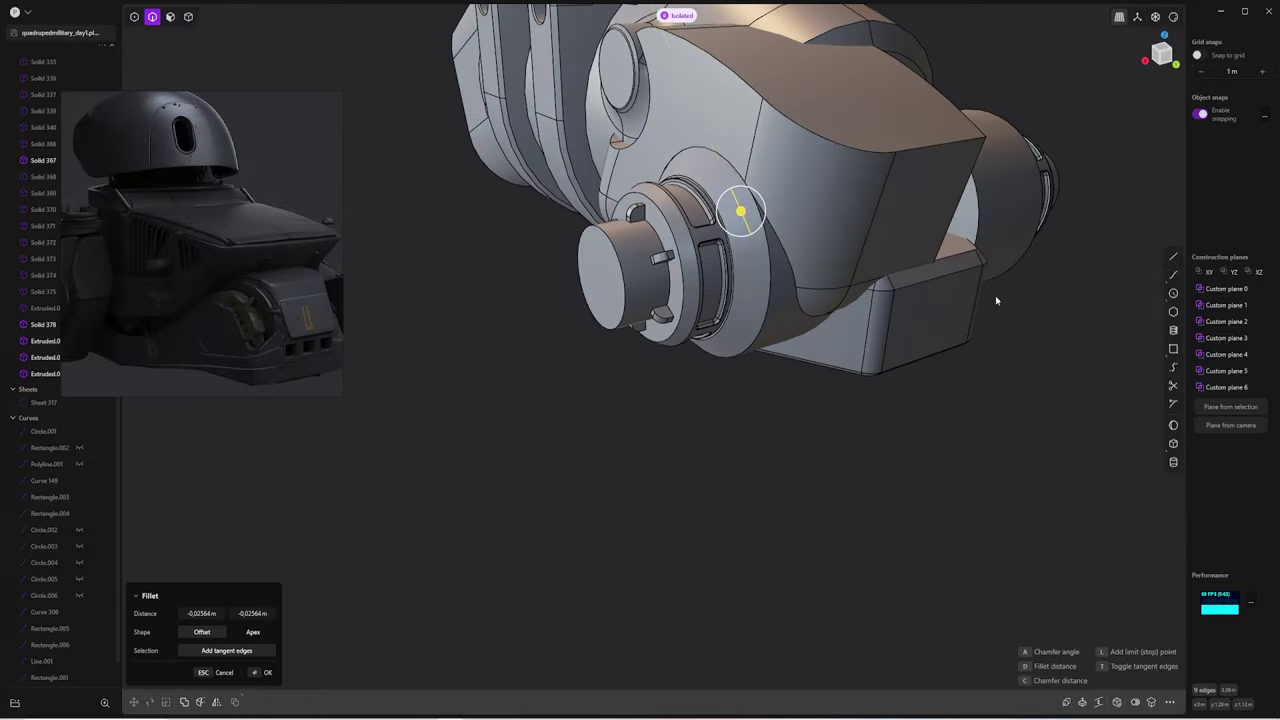
key(Return)
mouse_move(995, 295)
middle_down()
mouse_move(834, 400)
mouse_move(808, 434)
middle_up()
scroll(882, 338, up, 3)
Move the slot rectangle higher on the block face and round its corners
middle_drag(882, 338, 937, 337)
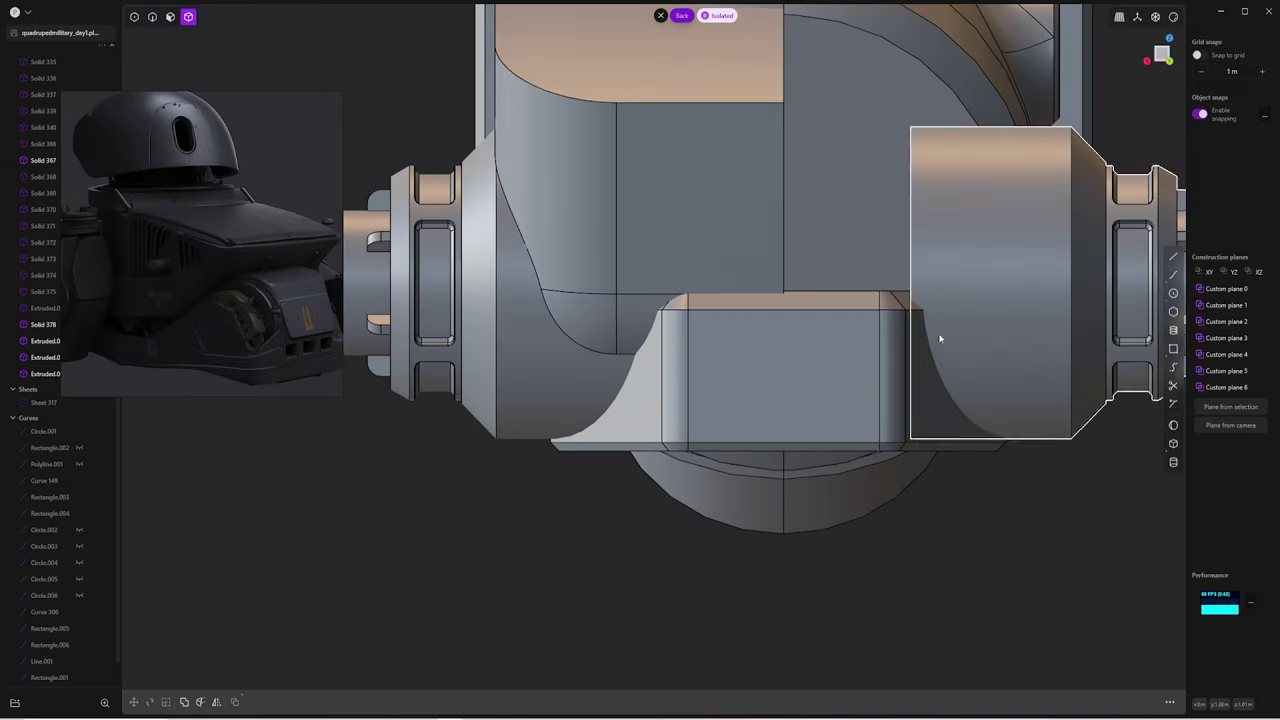
scroll(937, 337, up, 3)
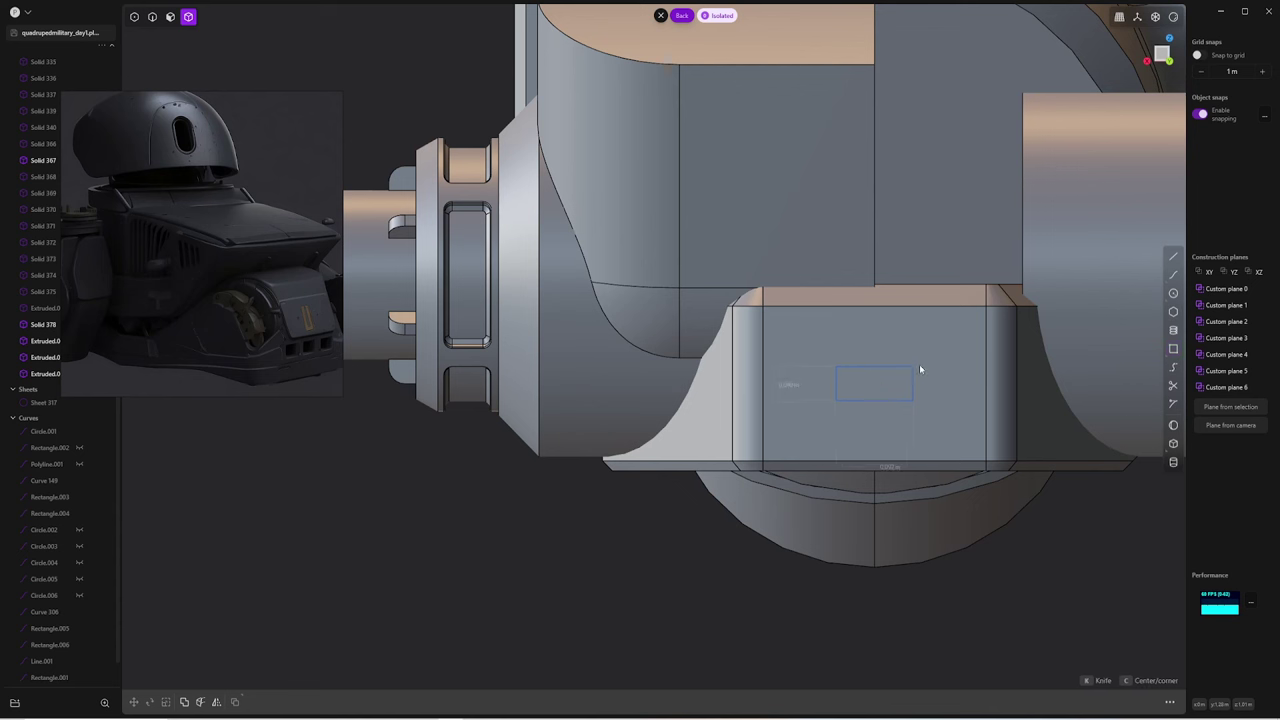
key(g)
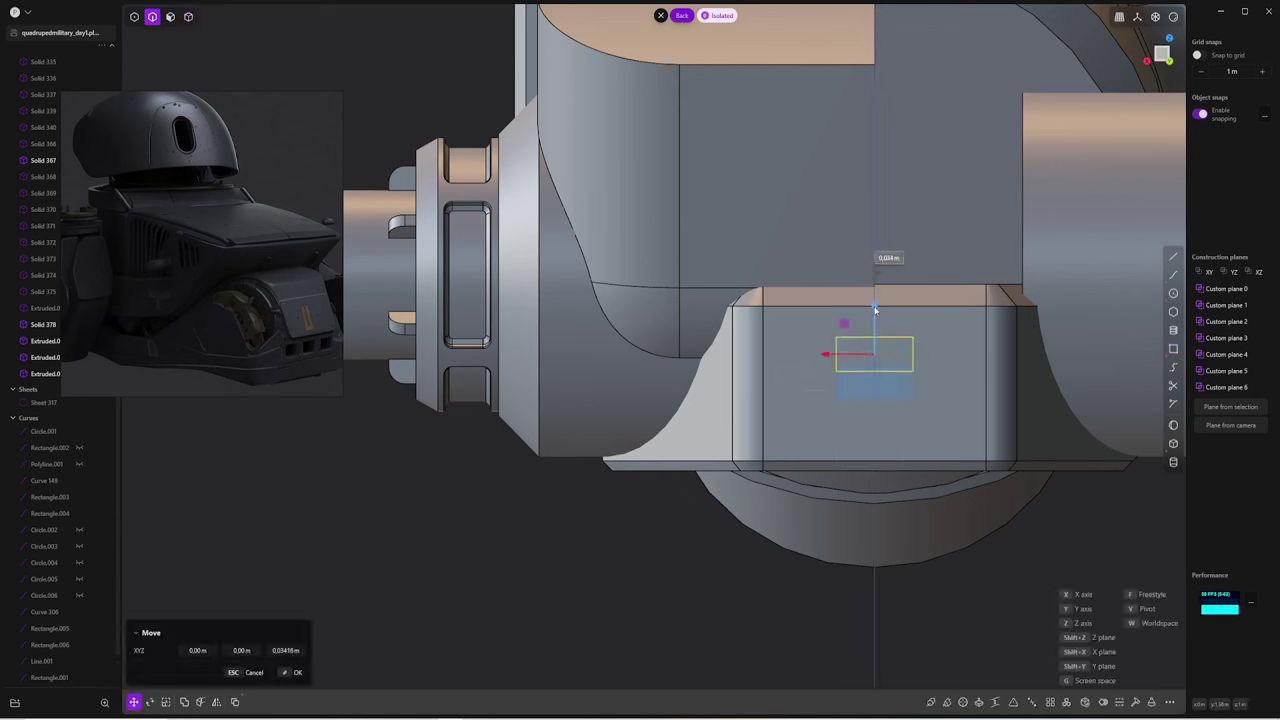
click(930, 325)
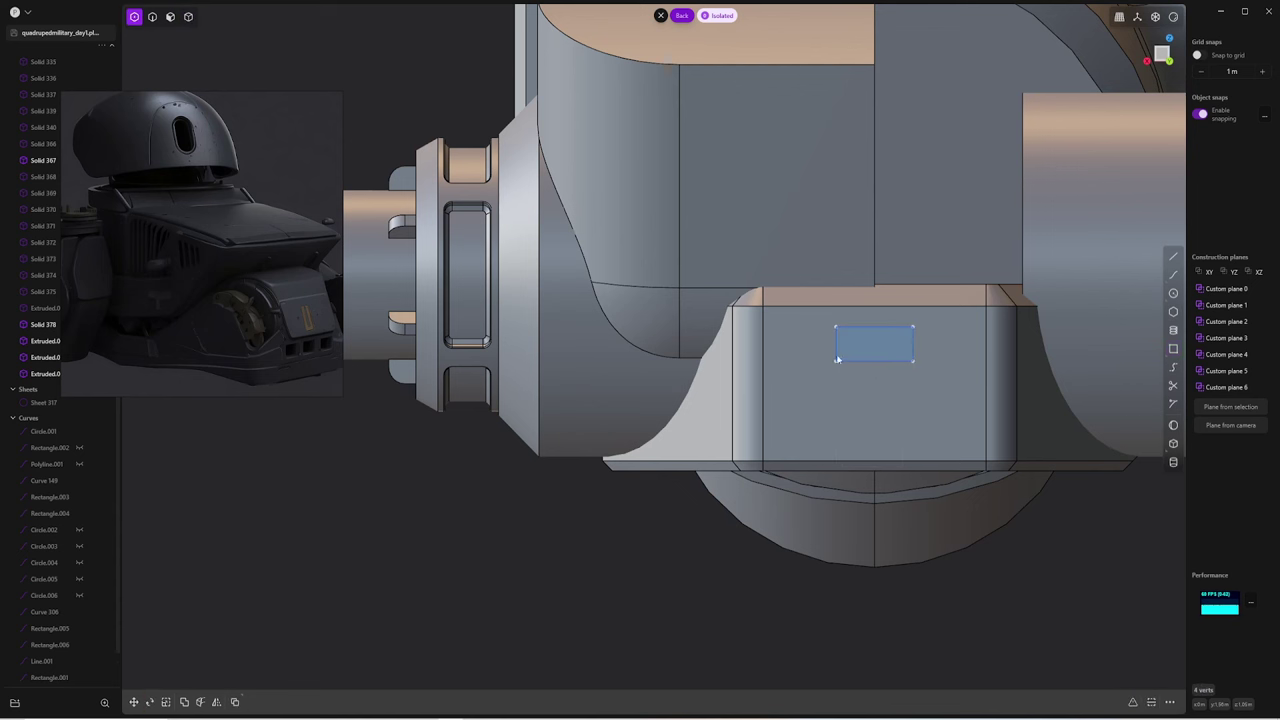
key(f)
click(874, 341)
Copy the rounded rectangle to the lower left and mirror it to make the third slot outline
key(g)
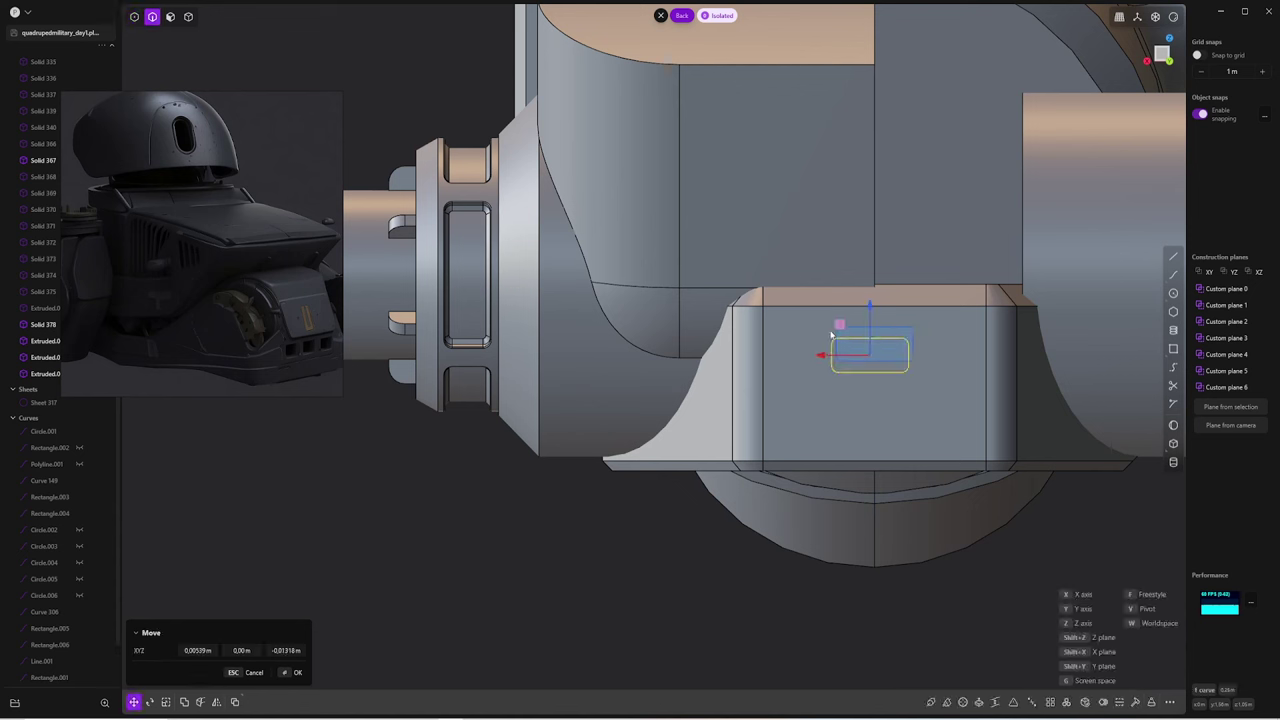
click(786, 374)
key(alt+x)
key(Escape)
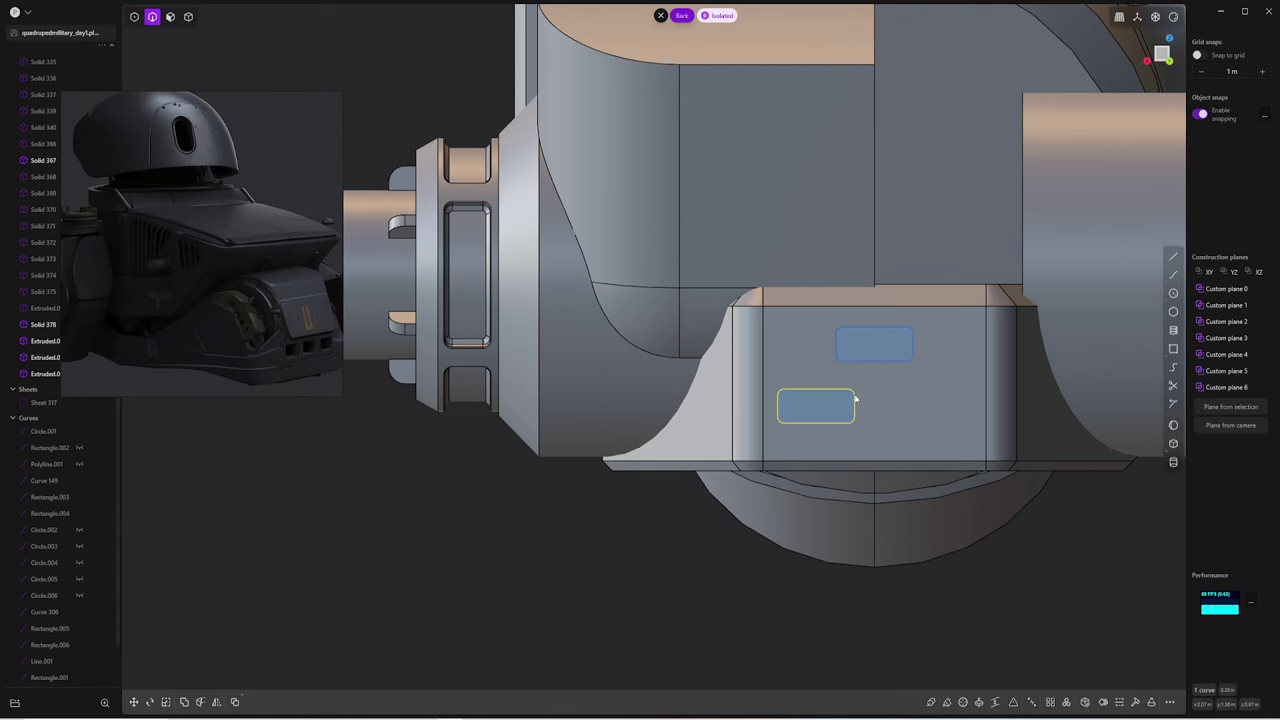
key(alt+x)
key(g)
key(alt+x)
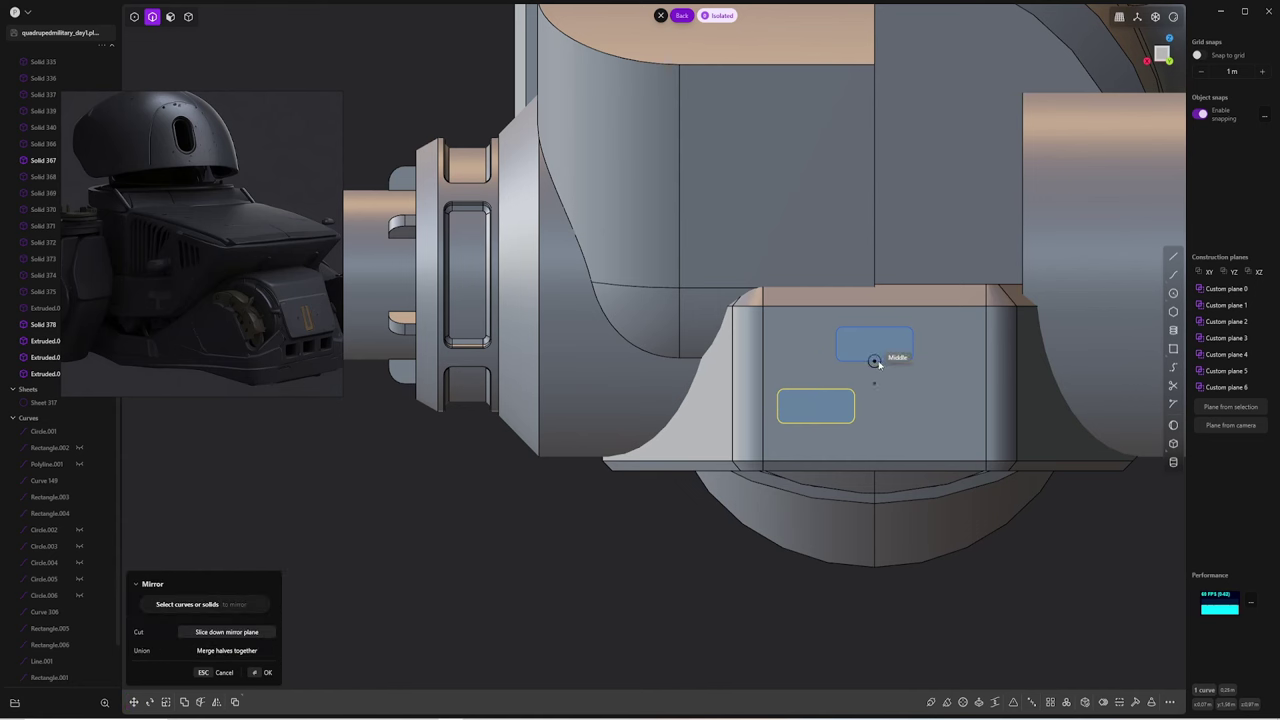
key(Return)
Extrude the three slot outlines into the block as a cut
click(874, 344)
key(e)
middle_drag(820, 400, 900, 420)
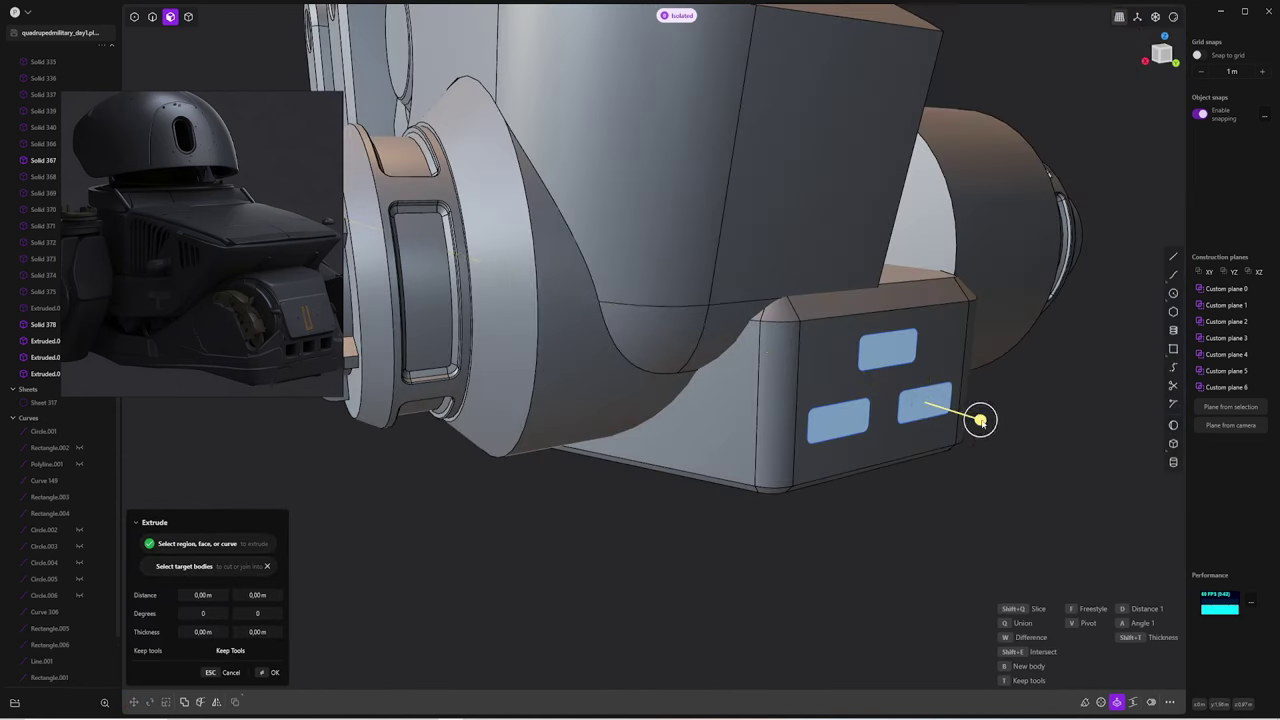
click(942, 349)
mouse_move(942, 349)
middle_down()
mouse_move(911, 385)
mouse_move(859, 360)
mouse_move(920, 374)
middle_up()
key(Return)
Flare the slot rims with a negative fillet of about 0.005 m, then align the view to the front face
key(f)
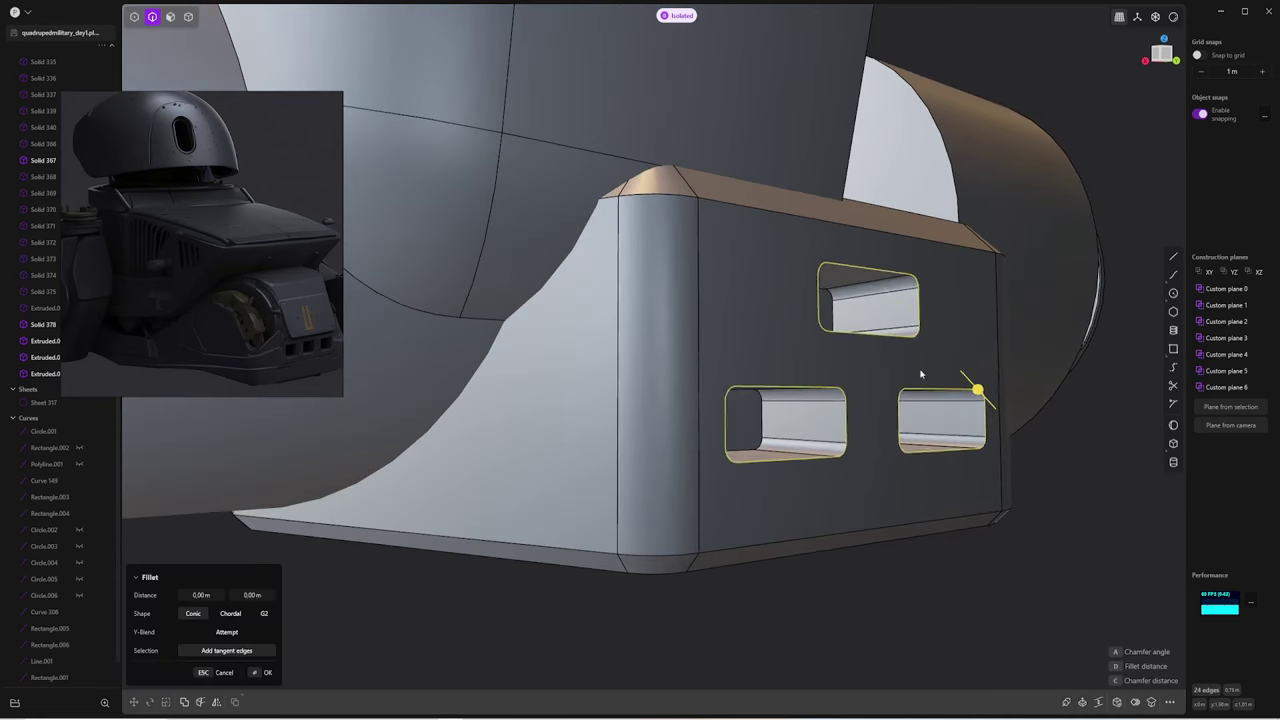
drag(978, 390, 974, 386)
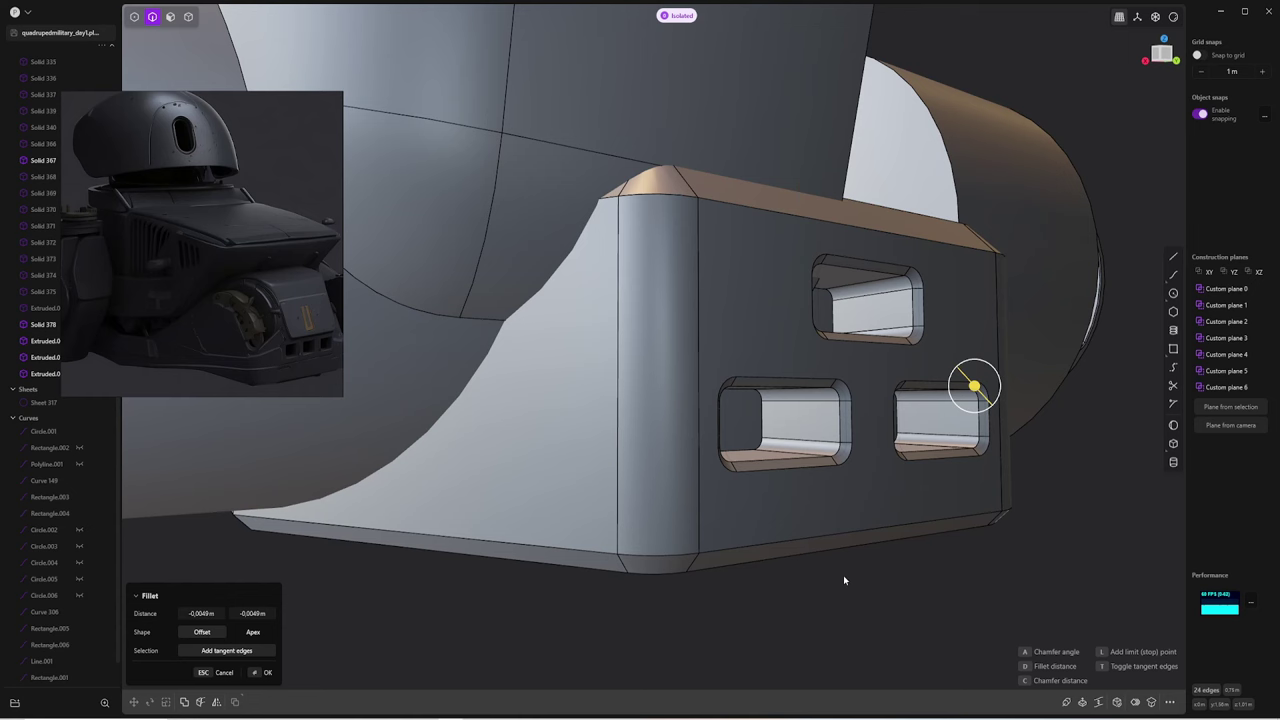
key(Return)
click(826, 505)
key(slash)
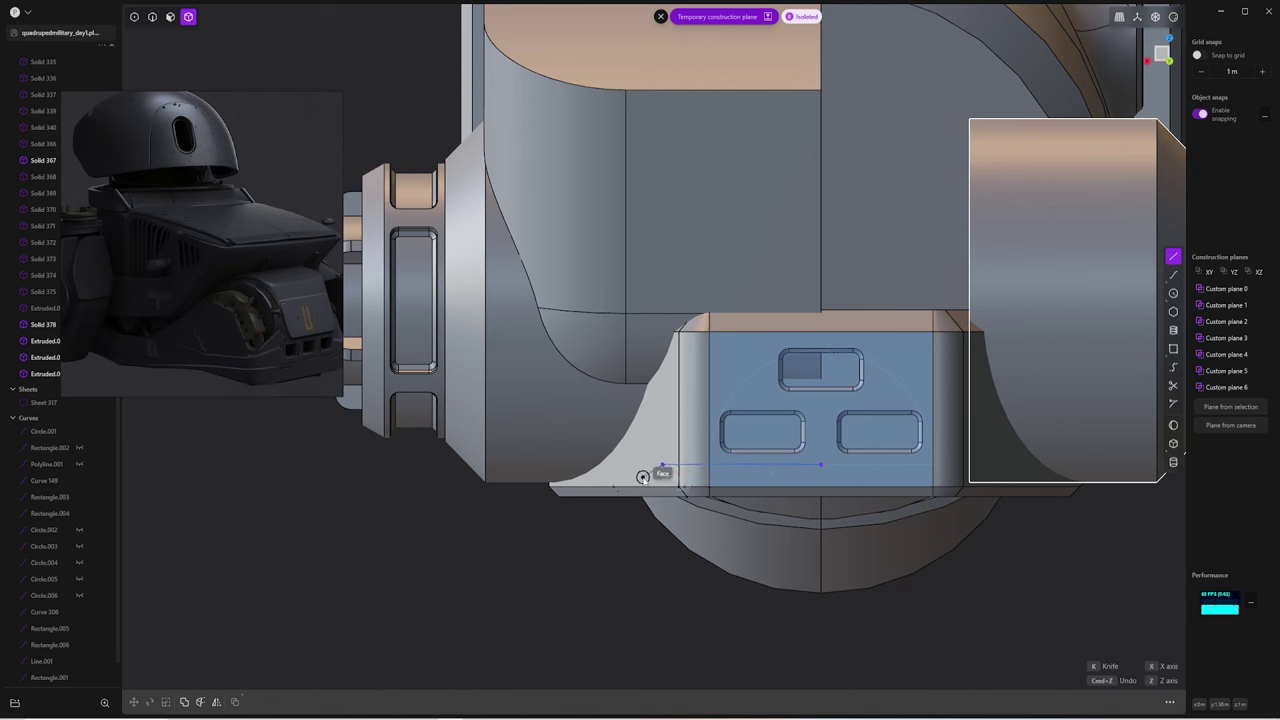
Extend the line across the block and use it to split off a thin edge strip
click(821, 466)
key(g)
click(986, 486)
mouse_move(986, 486)
middle_down()
mouse_move(1120, 534)
mouse_move(820, 487)
middle_up()
key(alt+x)
click(820, 485)
key(Return)
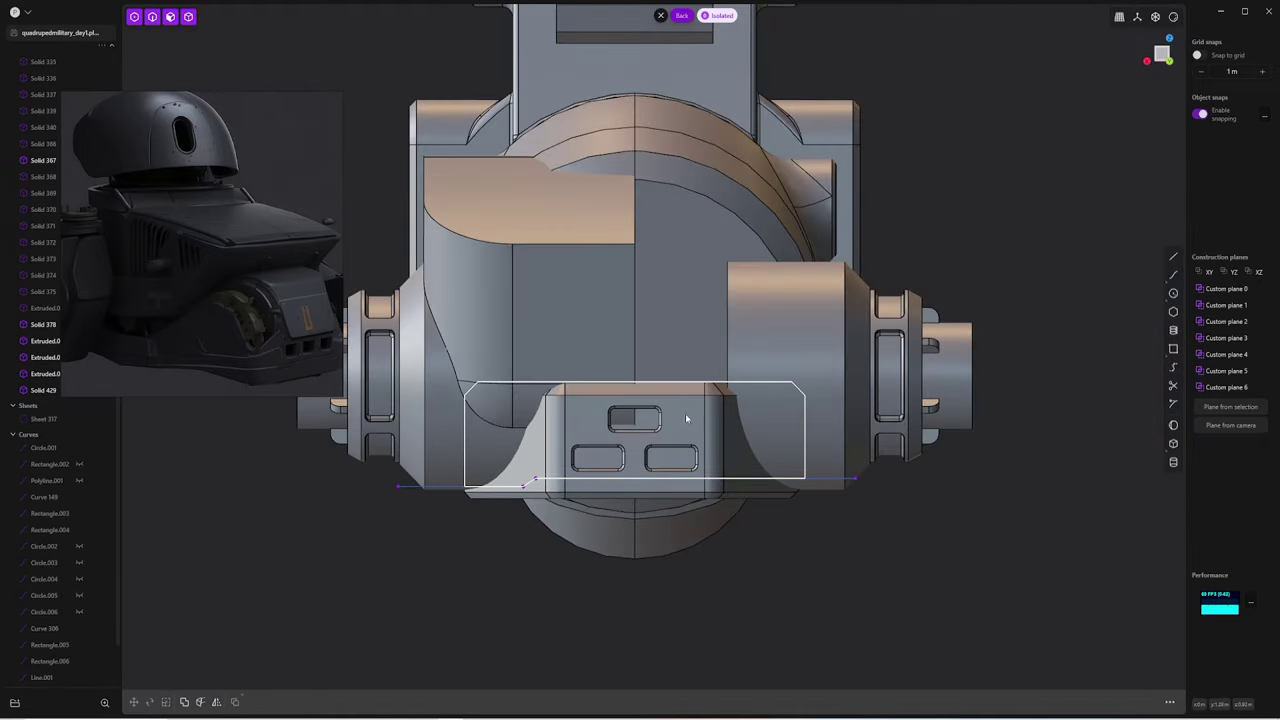
Offset the strip face inward about 0.0065 m to form the groove
key(3)
mouse_move(708, 422)
middle_down()
mouse_move(587, 464)
mouse_move(589, 488)
middle_up()
key(o)
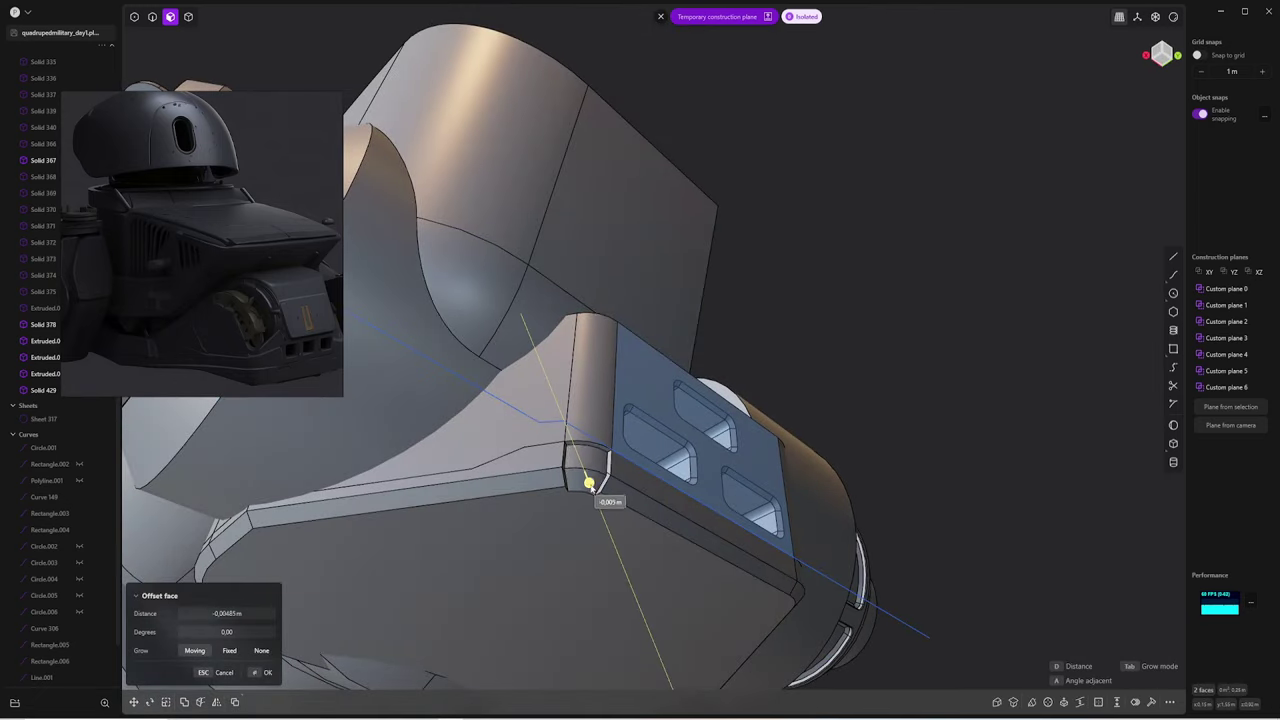
click(592, 486)
key(3)
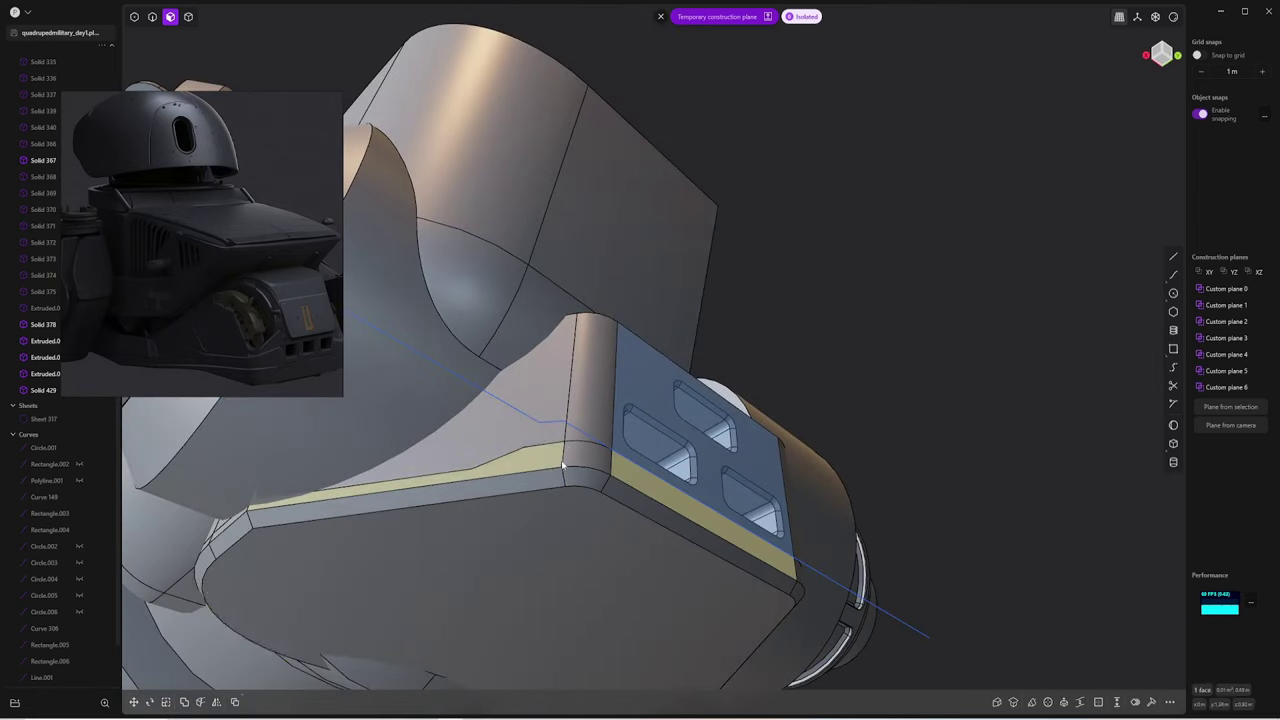
key(o)
Fillet the groove's corner edge
middle_drag(548, 438, 560, 466)
key(2)
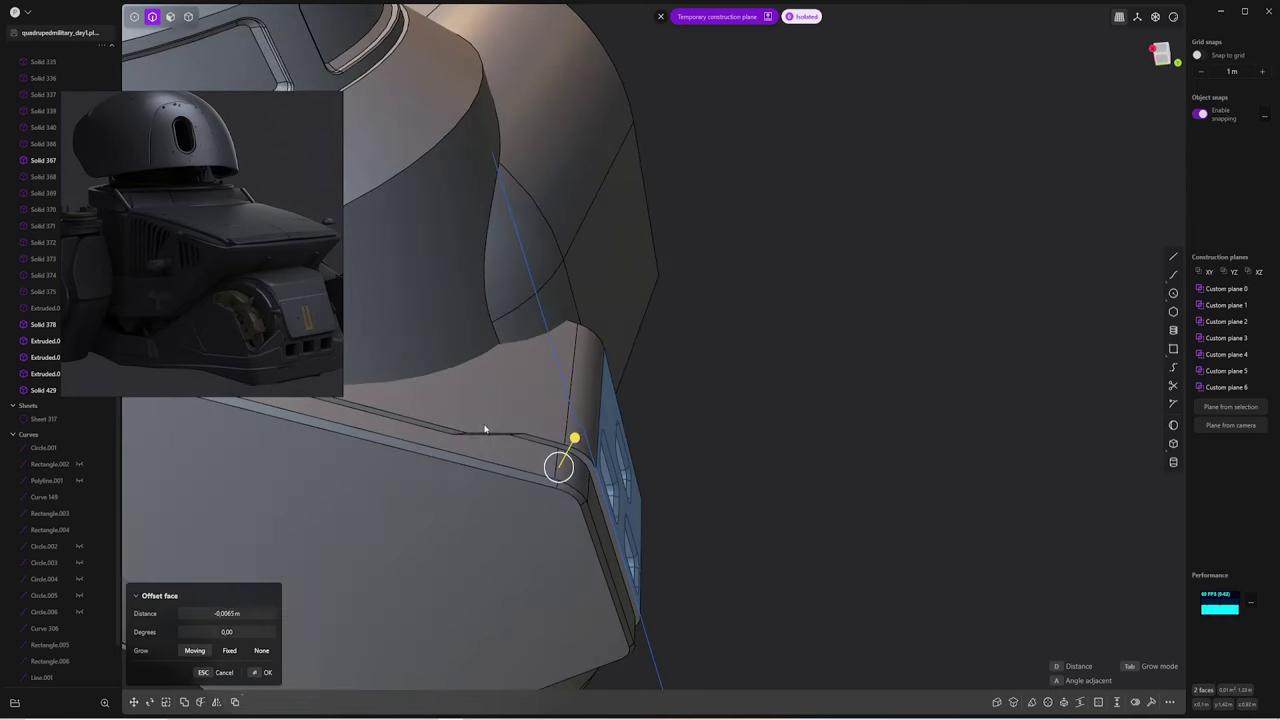
click(489, 433)
key(f)
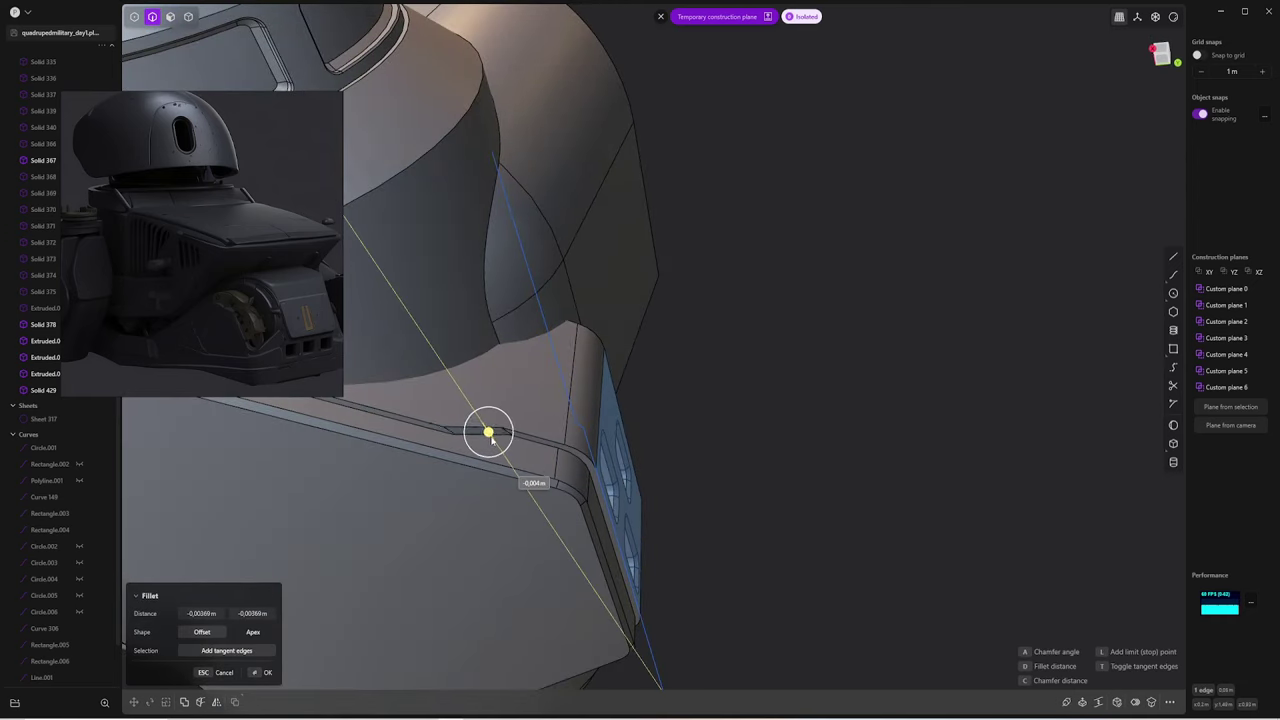
click(489, 433)
Recess the side strip face by -0.002 m
key(4)
mouse_move(491, 443)
middle_down()
mouse_move(523, 589)
mouse_move(527, 455)
mouse_move(658, 480)
middle_up()
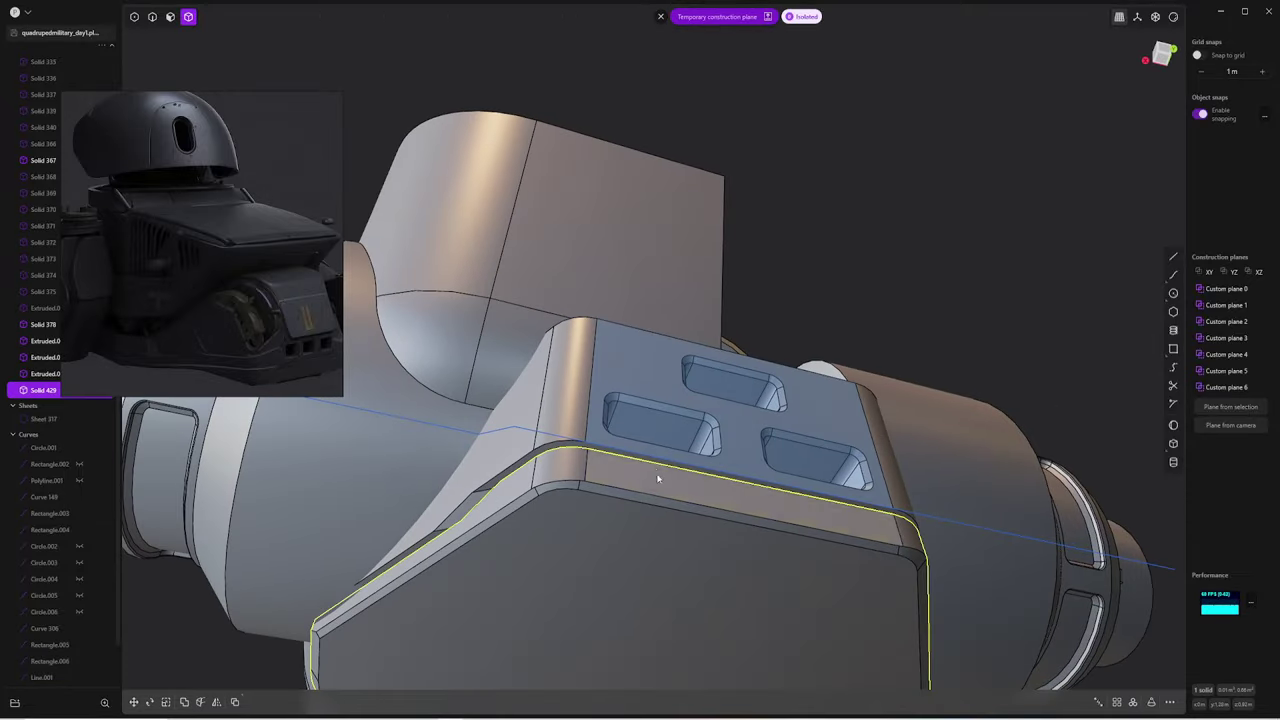
key(3)
drag(658, 480, 672, 447)
click(672, 446)
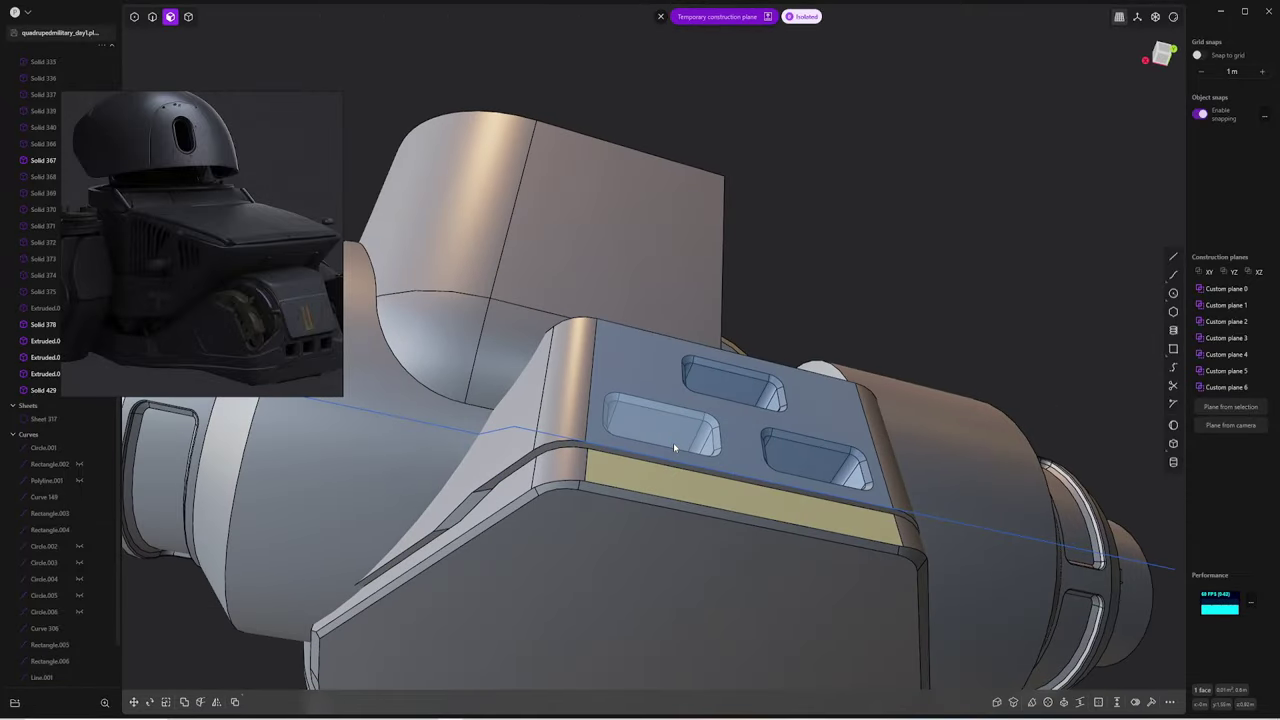
key(alt+Tab)
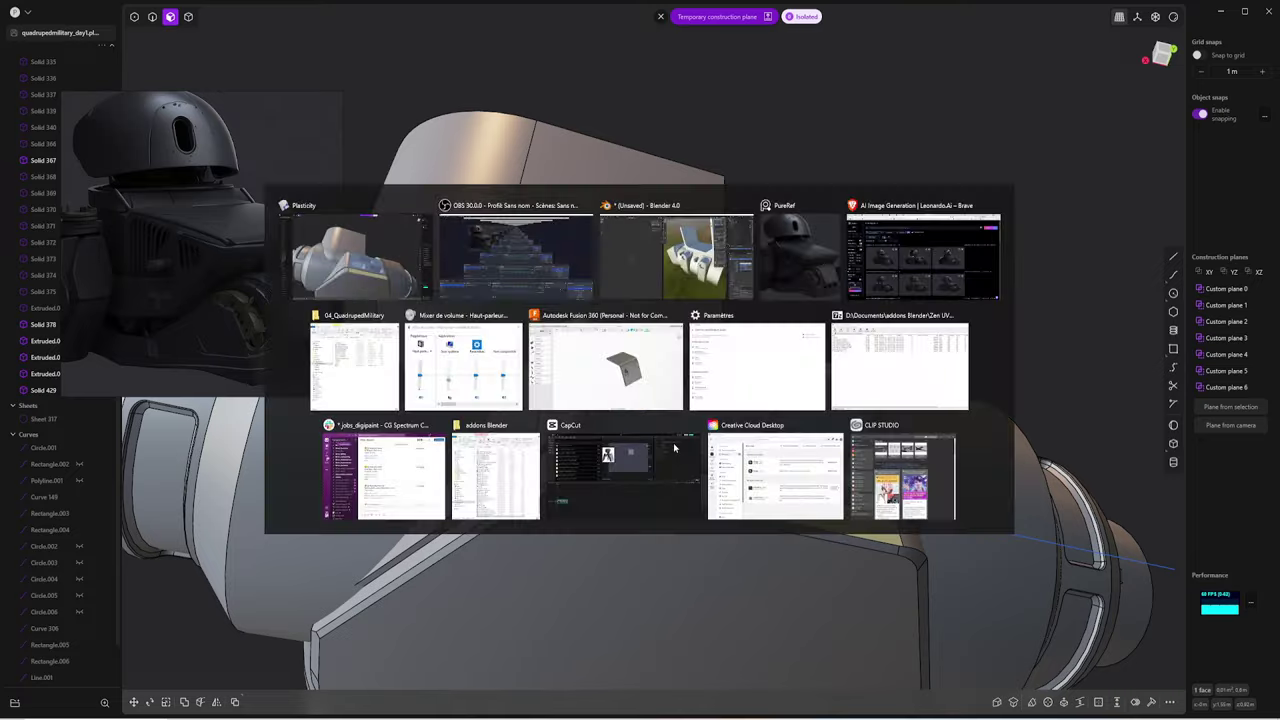
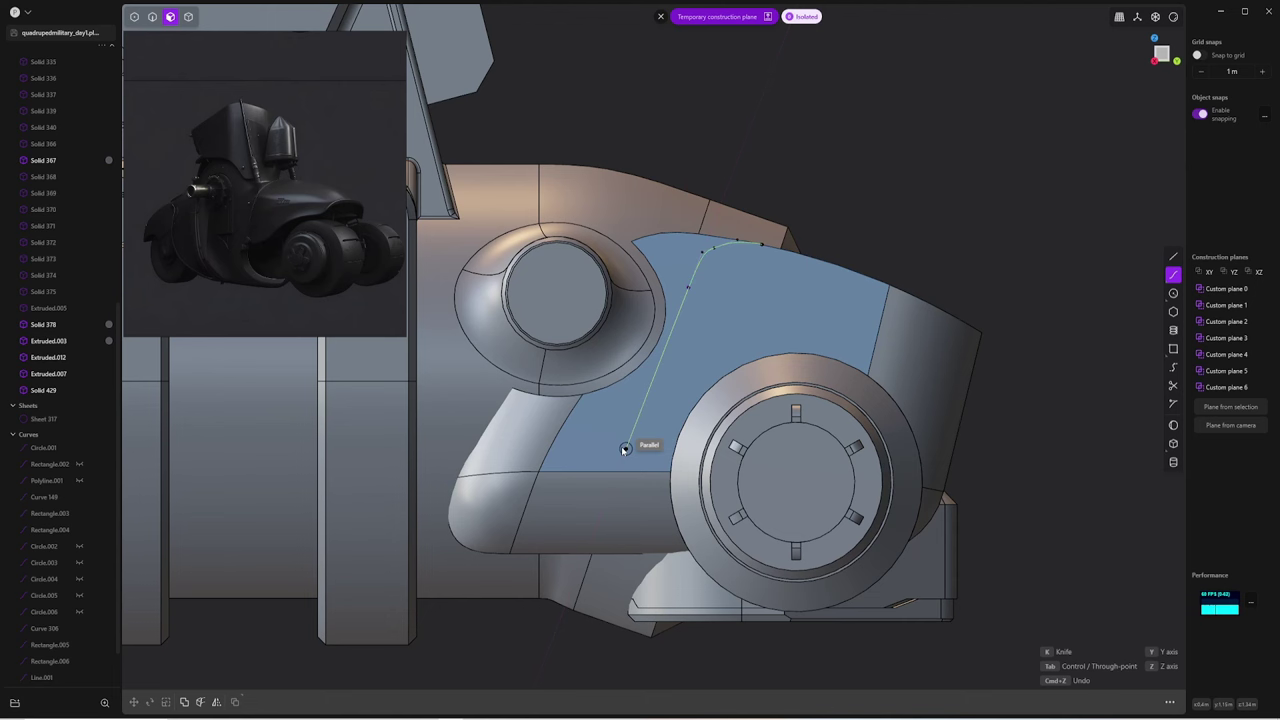
Finish the knife cut along the armor shell's lower edge and delete the cut-off piece
click(689, 551)
middle_drag(689, 551, 786, 209)
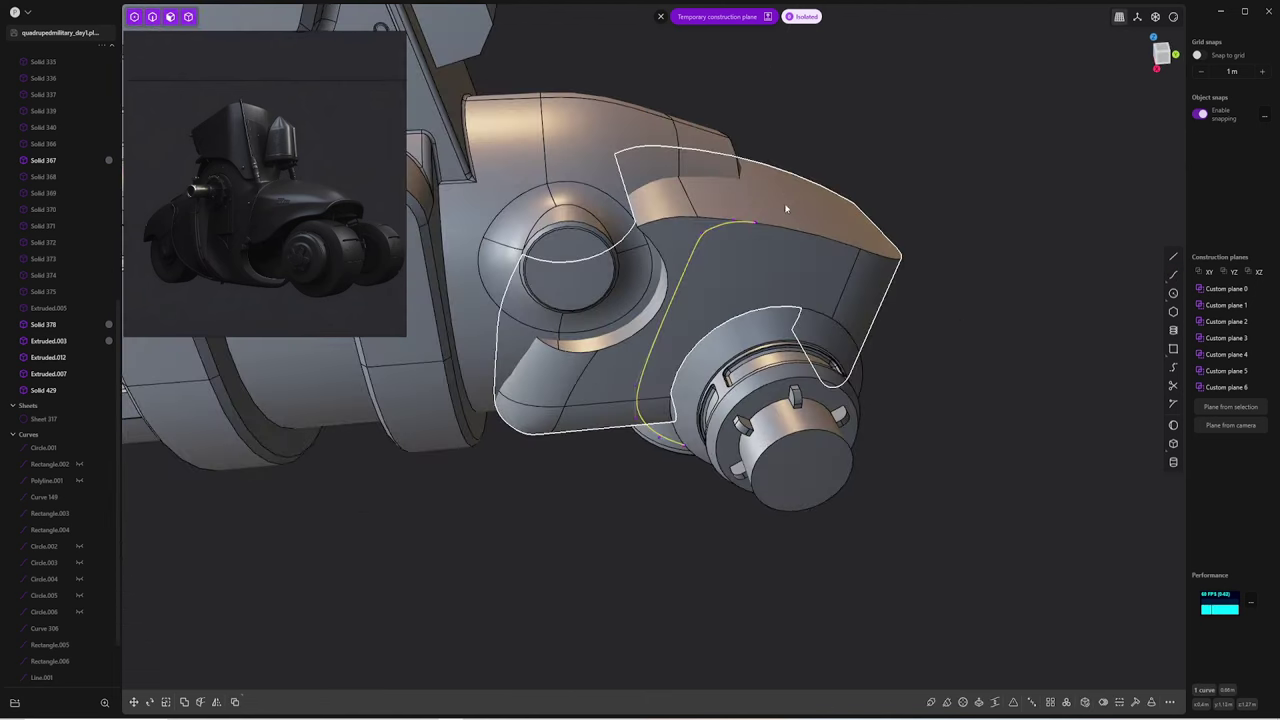
key(c)
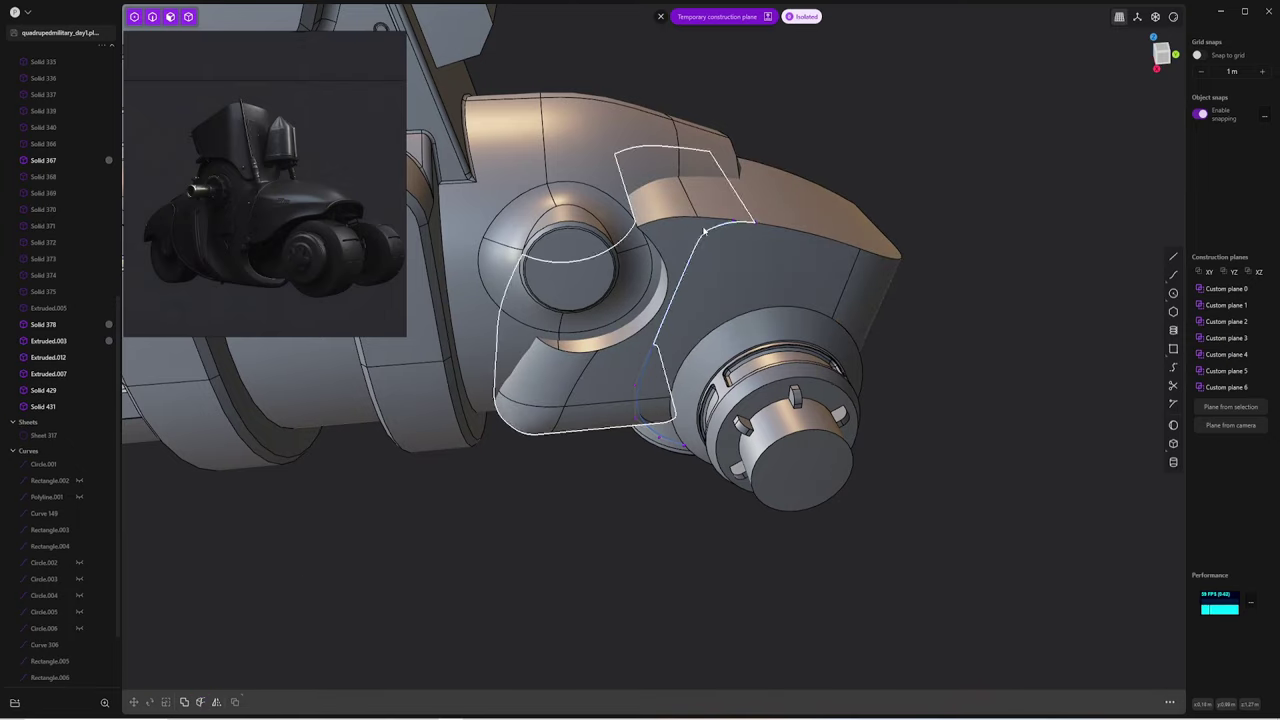
key(Delete)
mouse_move(704, 230)
middle_down()
mouse_move(806, 214)
mouse_move(630, 258)
mouse_move(820, 229)
mouse_move(746, 225)
mouse_move(663, 189)
mouse_move(605, 461)
middle_up()
Offset the small face beside the joint collar
key(f)
key(Return)
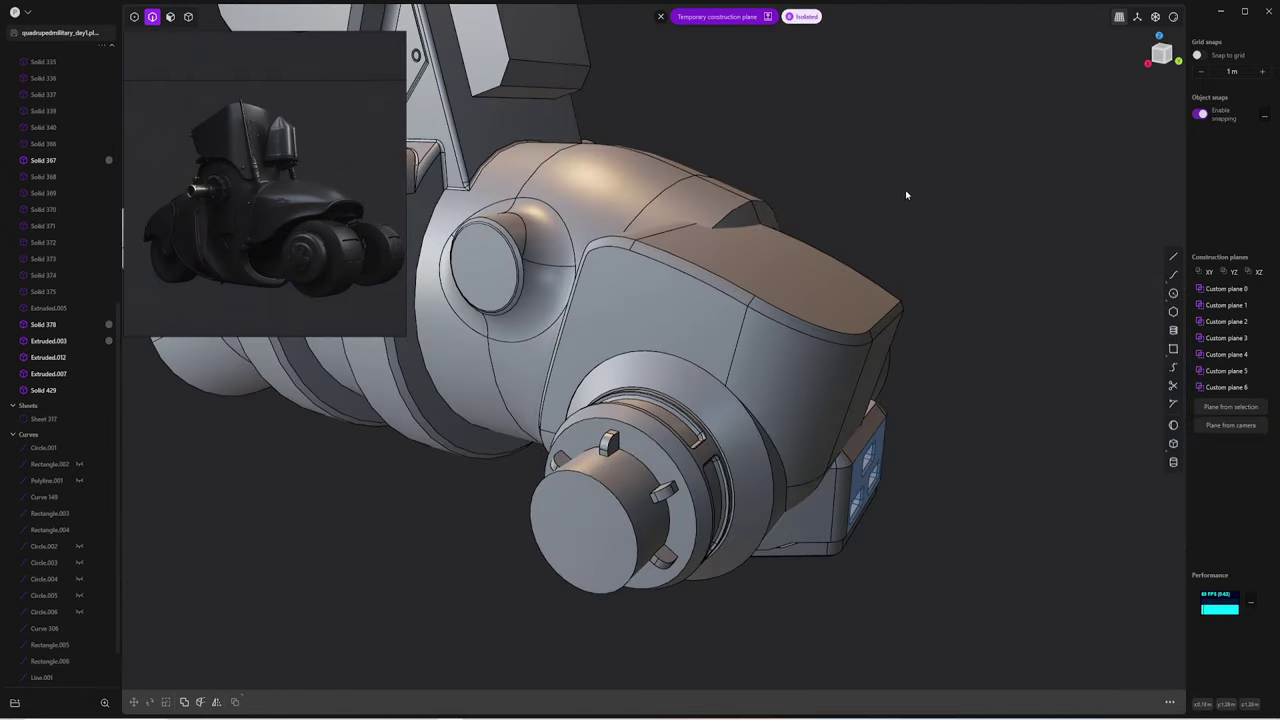
mouse_move(906, 194)
middle_down()
mouse_move(723, 220)
mouse_move(915, 196)
mouse_move(791, 229)
mouse_move(783, 163)
middle_up()
key(f)
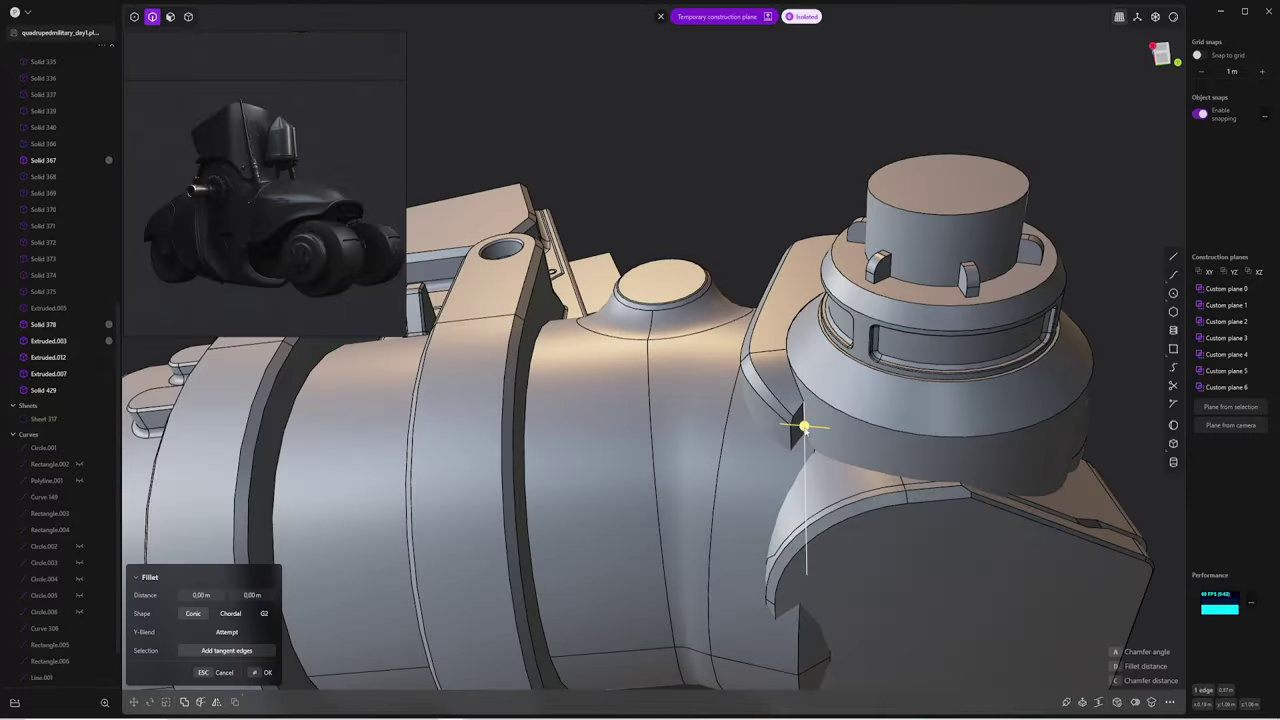
key(Escape)
click(838, 455)
key(f)
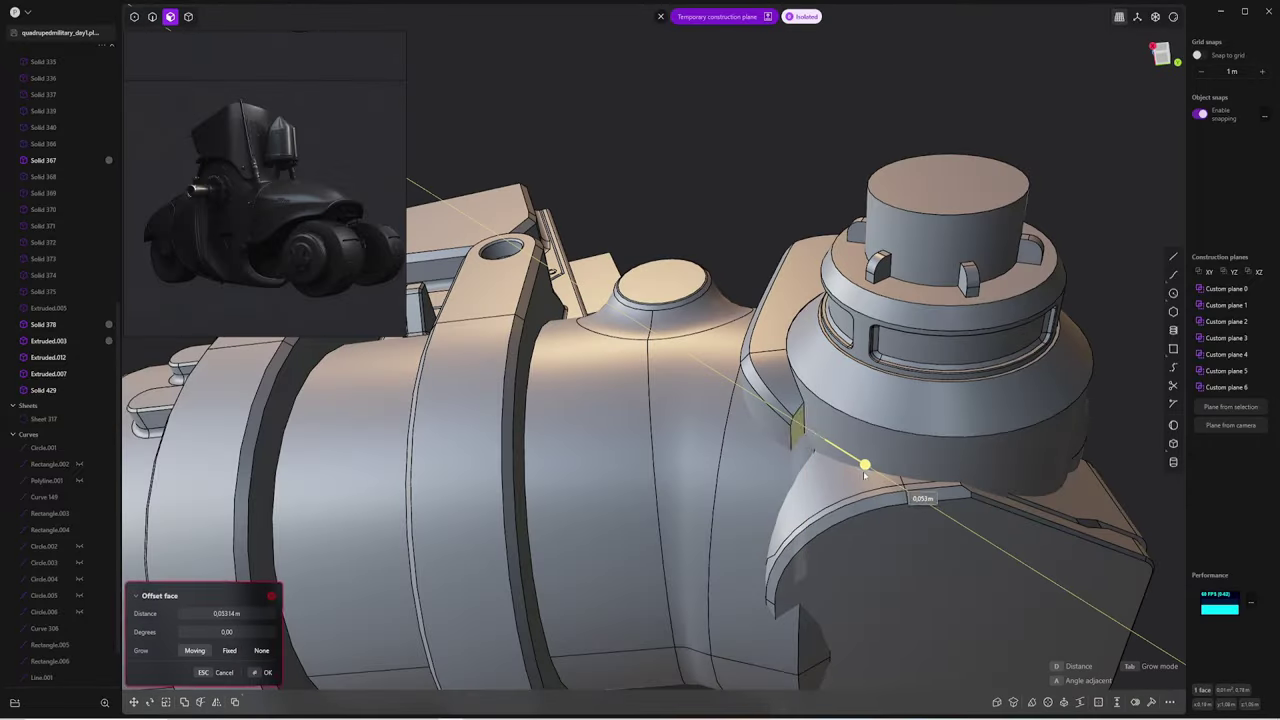
click(865, 475)
mouse_move(865, 475)
middle_down()
mouse_move(914, 614)
mouse_move(986, 534)
mouse_move(756, 333)
mouse_move(766, 249)
mouse_move(706, 338)
mouse_move(663, 443)
mouse_move(709, 294)
mouse_move(840, 360)
middle_up()
Fillet the collar's full edge loop where the cylindrical joint meets its housing
click(753, 341)
key(f)
key(Return)
click(735, 276)
key(f)
drag(884, 406, 936, 392)
key(Return)
mouse_move(936, 392)
middle_down()
mouse_move(1057, 306)
mouse_move(851, 334)
mouse_move(934, 474)
mouse_move(765, 333)
mouse_move(707, 370)
mouse_move(651, 229)
mouse_move(814, 294)
mouse_move(748, 104)
middle_up()
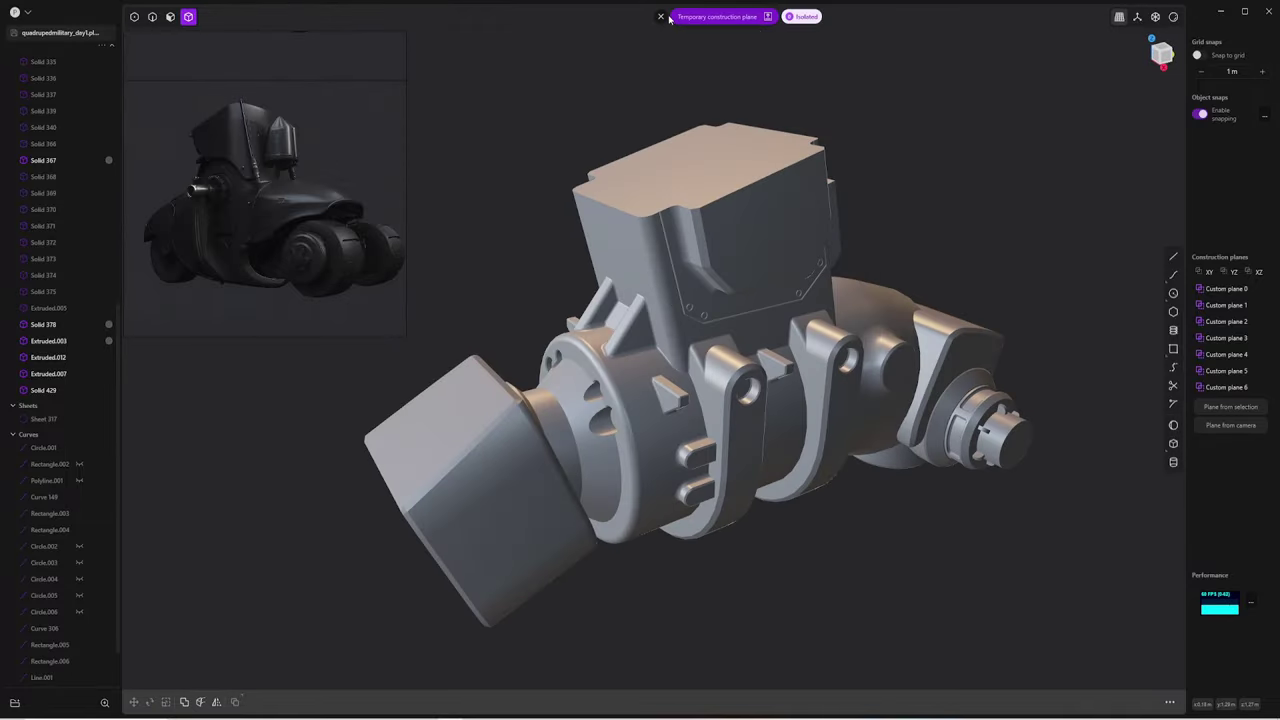
Show the full model and offset the hip mount block's underside face into a ledge
key(slash)
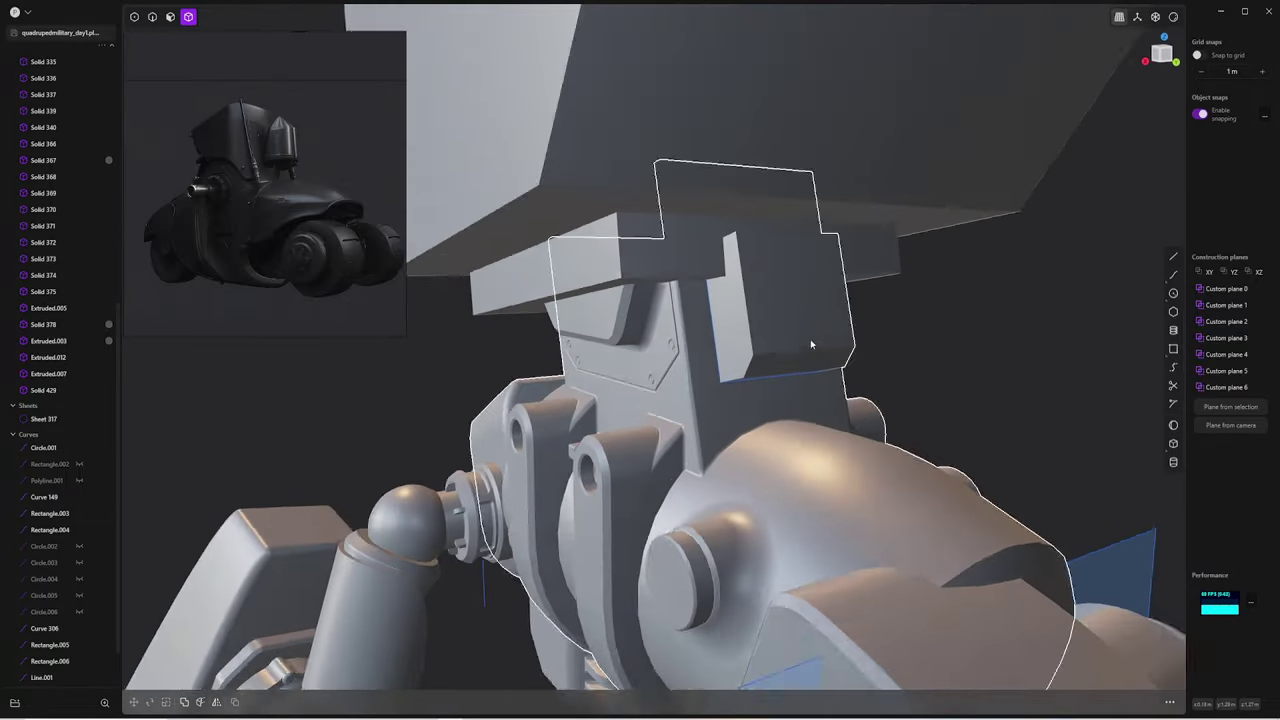
click(279, 198)
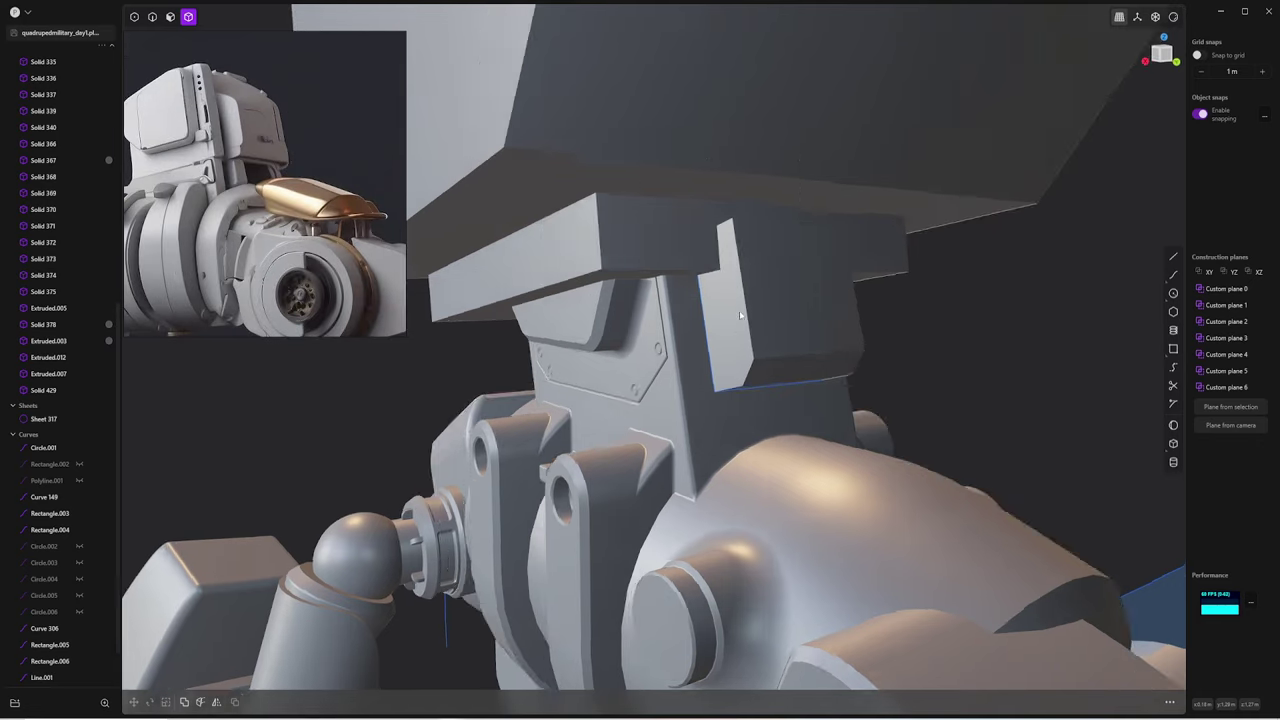
key(2)
click(733, 396)
mouse_move(640, 420)
middle_down()
mouse_move(733, 396)
mouse_move(766, 366)
middle_up()
key(3)
click(765, 375)
key(o)
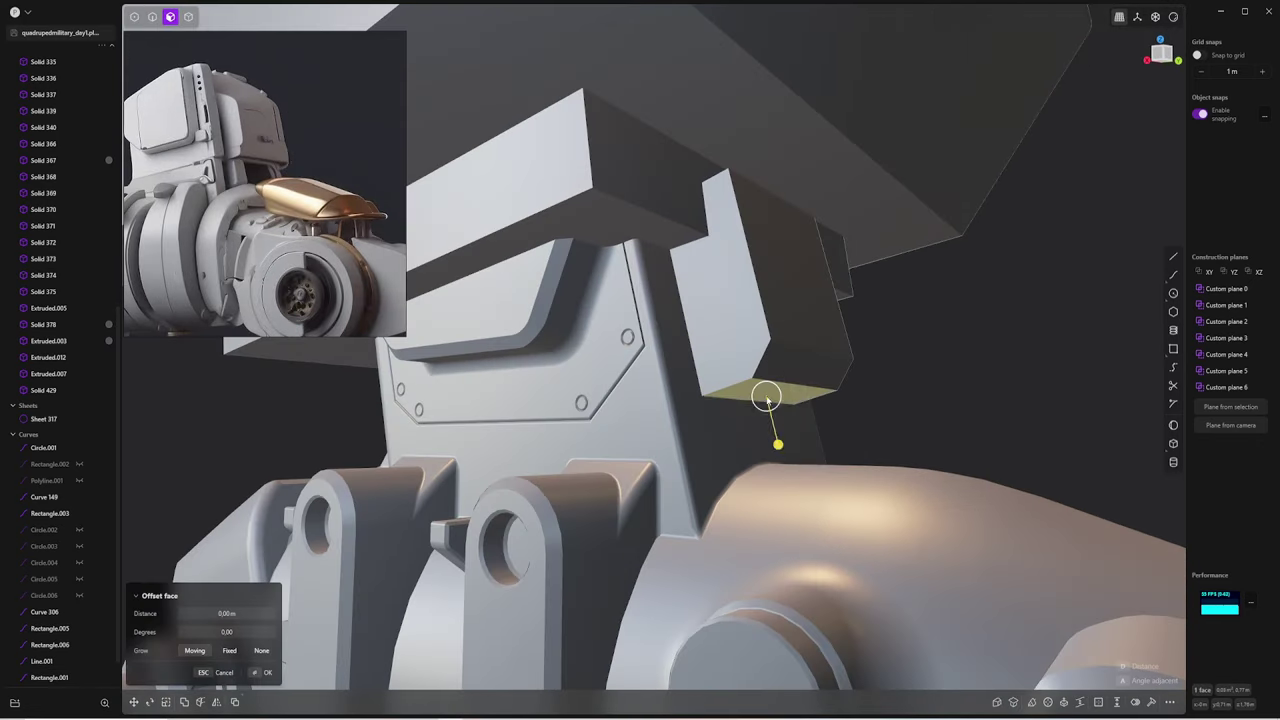
click(781, 460)
Round an edge of the new ledge with a fillet
key(2)
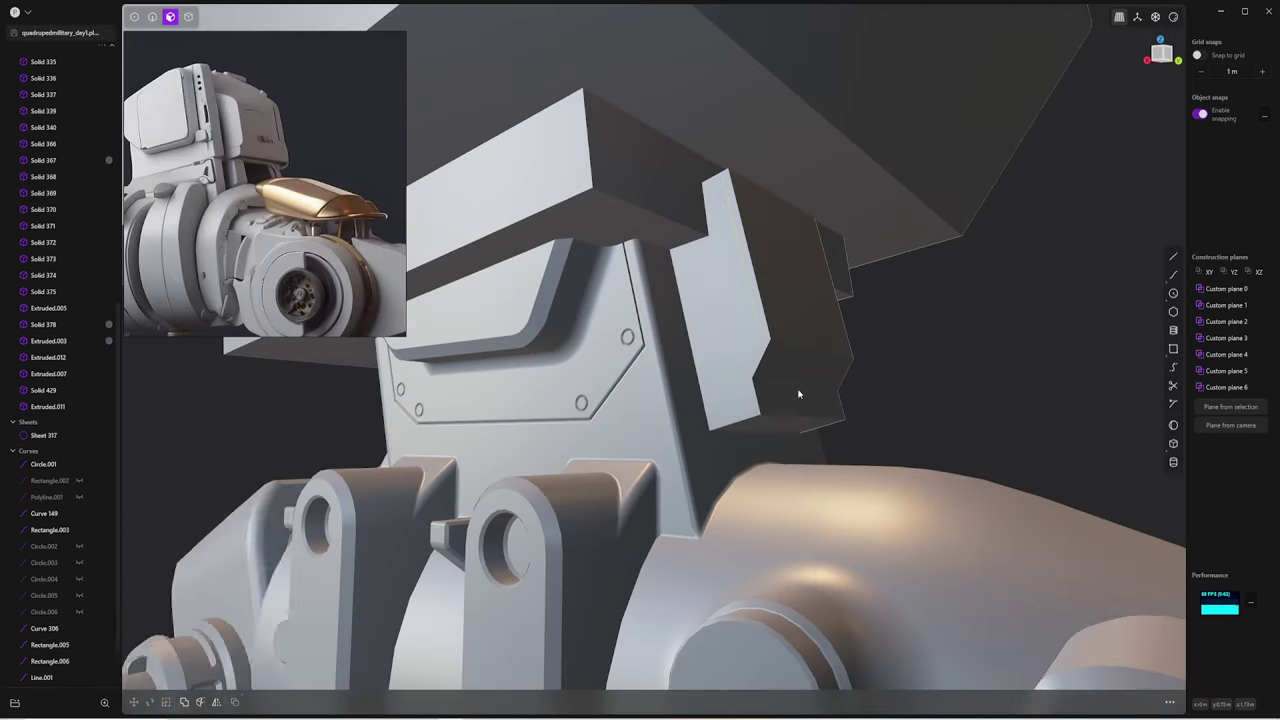
mouse_move(800, 394)
middle_down()
mouse_move(746, 398)
mouse_move(751, 374)
middle_up()
click(757, 371)
key(f)
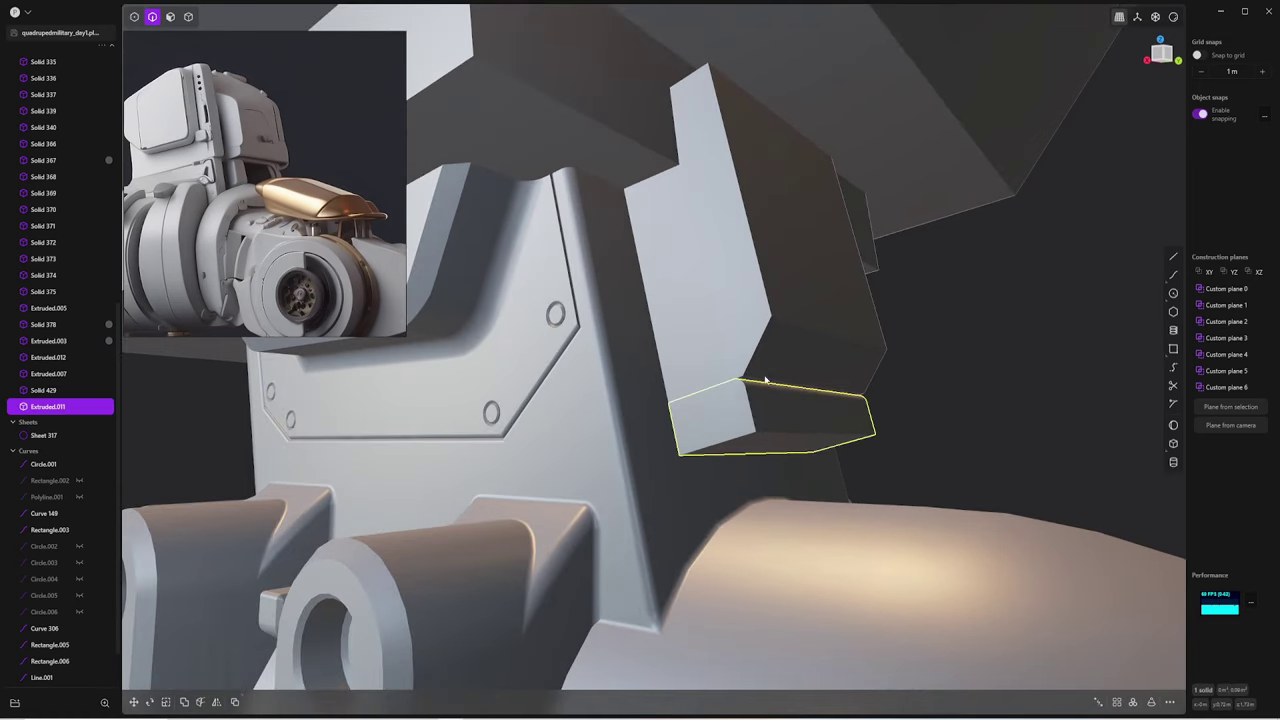
click(777, 396)
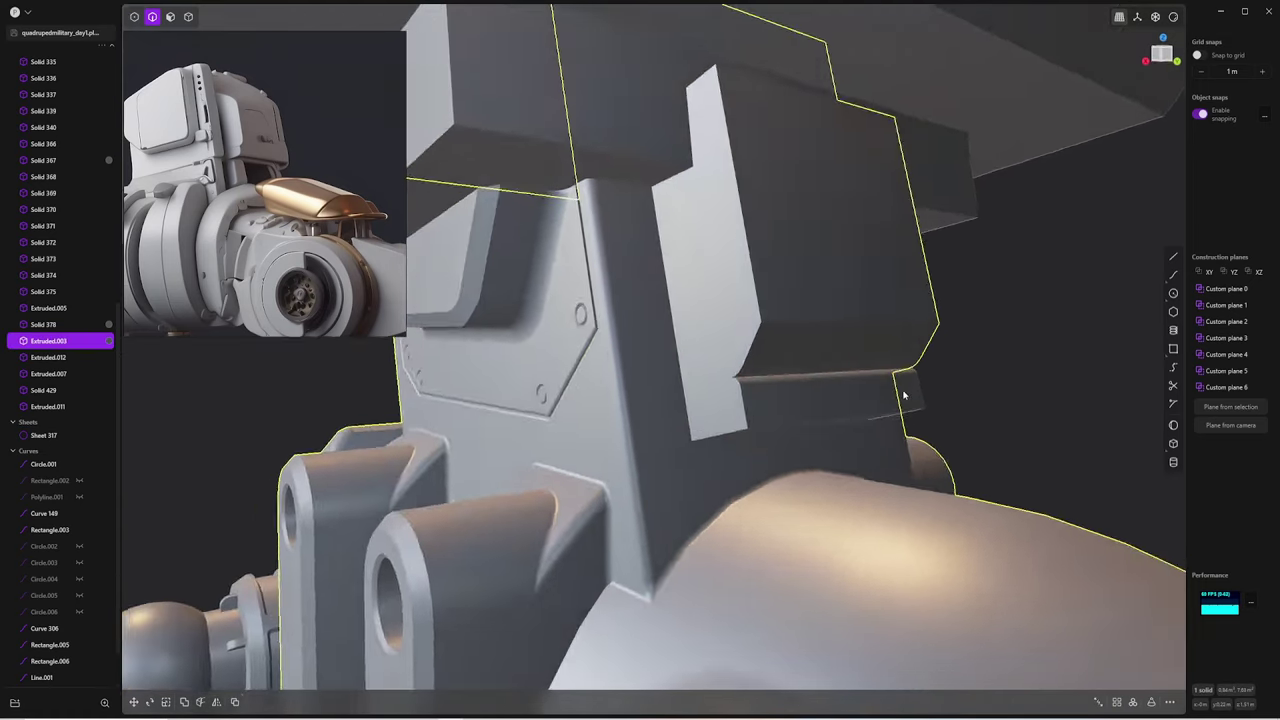
mouse_move(777, 396)
middle_down()
mouse_move(786, 417)
mouse_move(729, 411)
mouse_move(760, 440)
middle_up()
Push the bracket's top face outward by about 0.017 m
key(3)
click(771, 434)
key(o)
key(r)
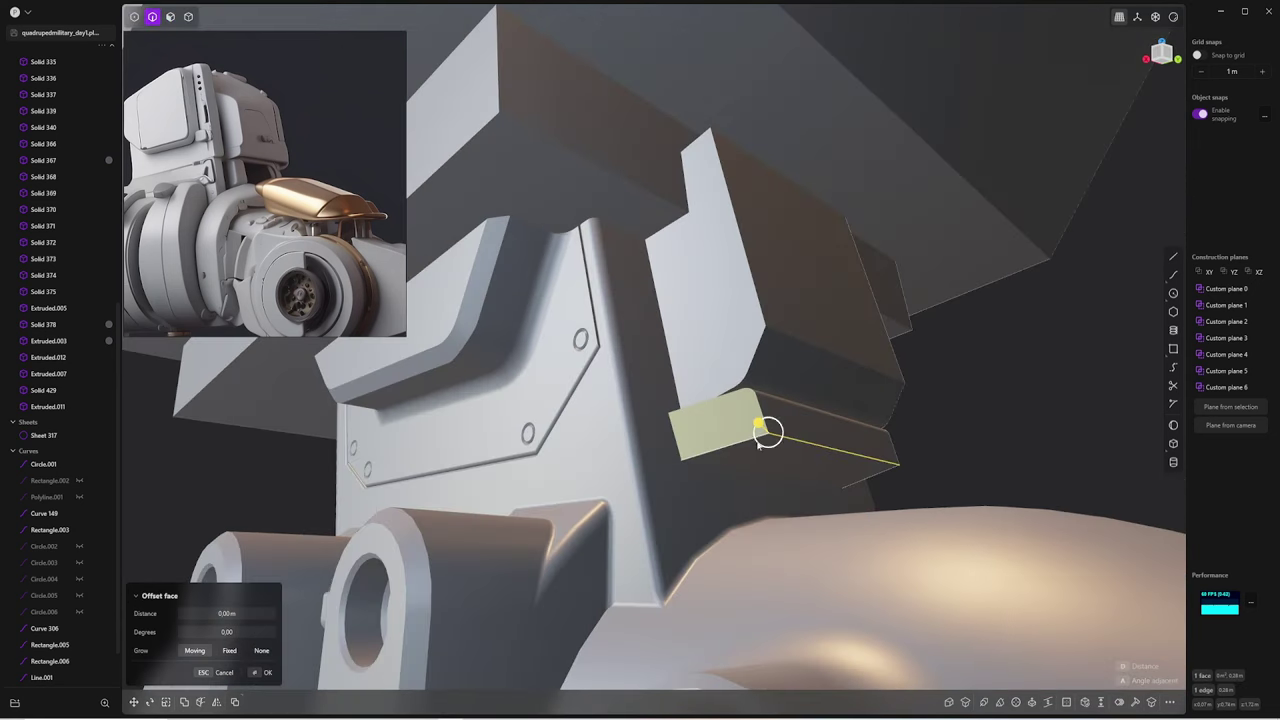
mouse_move(871, 482)
middle_down()
mouse_move(714, 357)
mouse_move(771, 328)
middle_up()
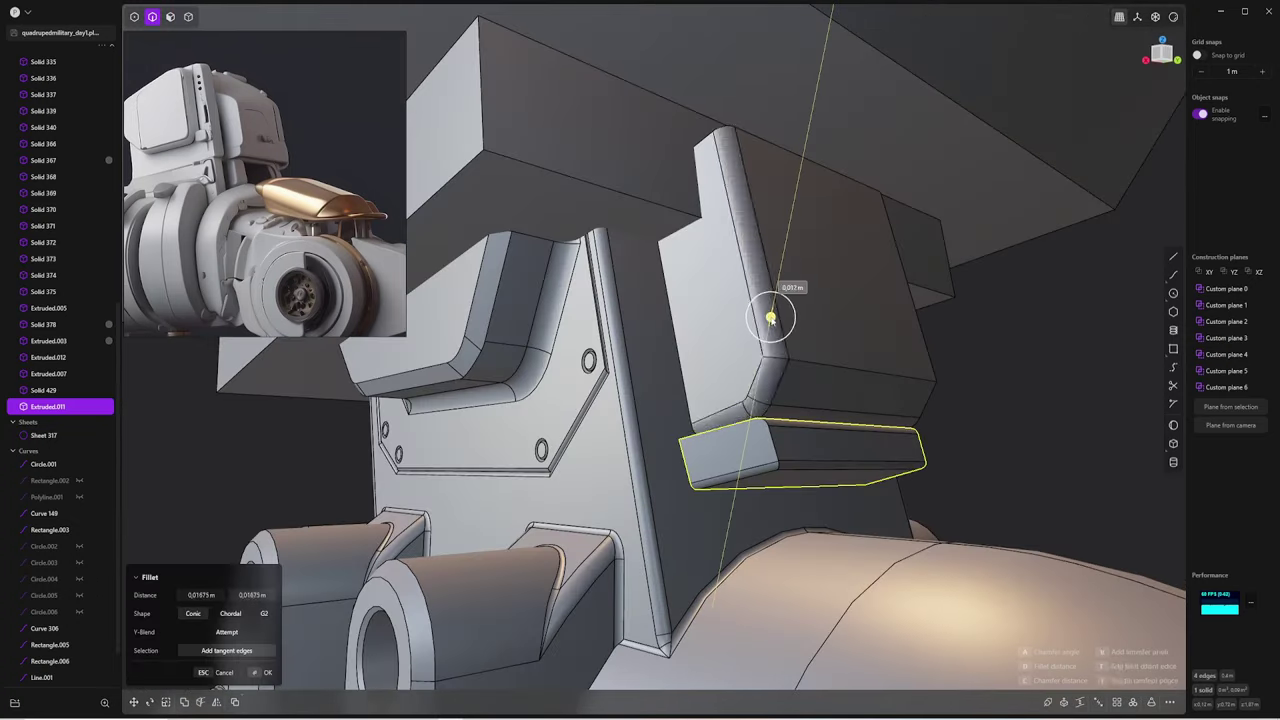
key(Return)
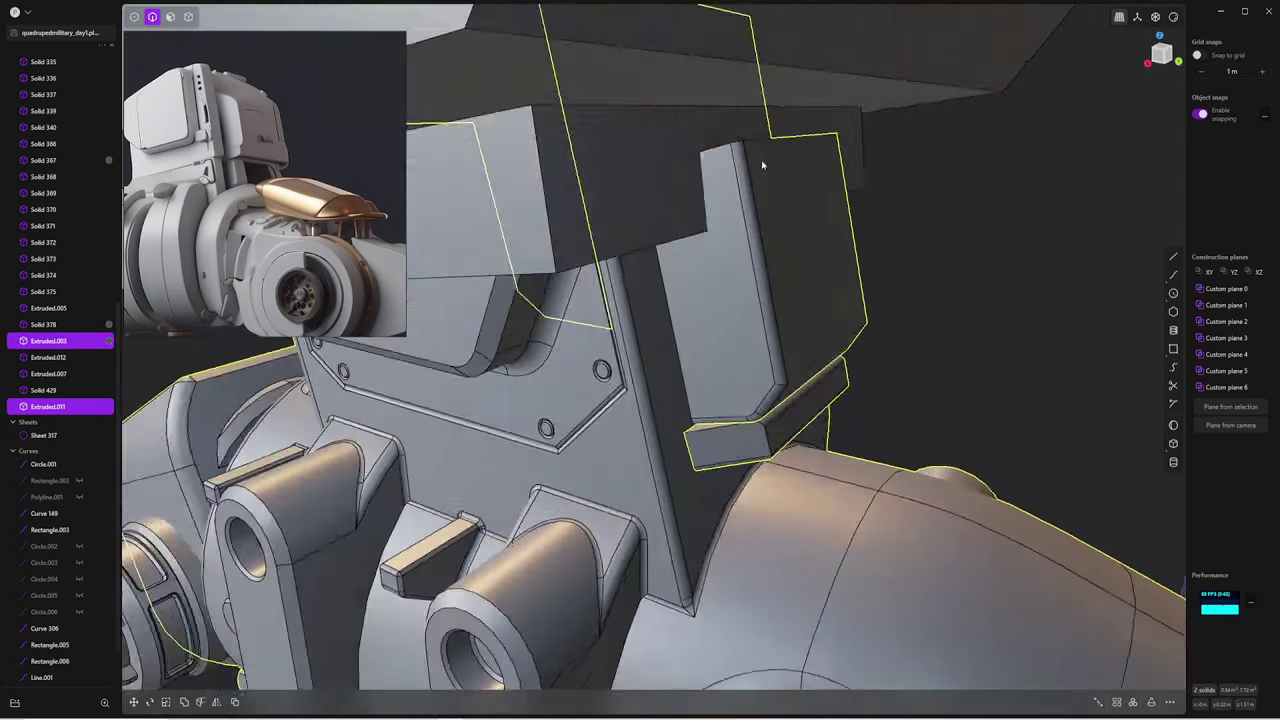
middle_drag(771, 321, 784, 181)
click(784, 181)
drag(784, 181, 768, 80)
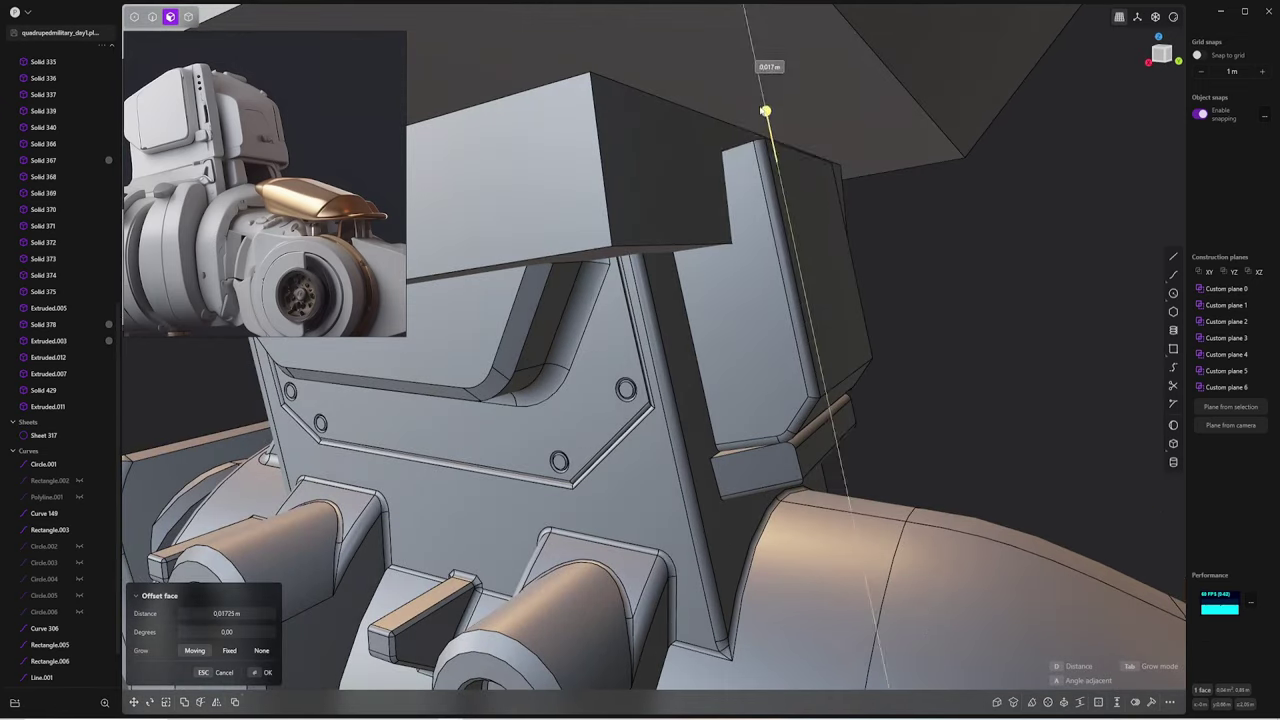
mouse_move(902, 286)
middle_down()
mouse_move(832, 331)
mouse_move(820, 306)
mouse_move(712, 292)
middle_up()
key(Escape)
Mirror the ledge piece across the robot's center
key(alt+x)
scroll(668, 397, down, 5)
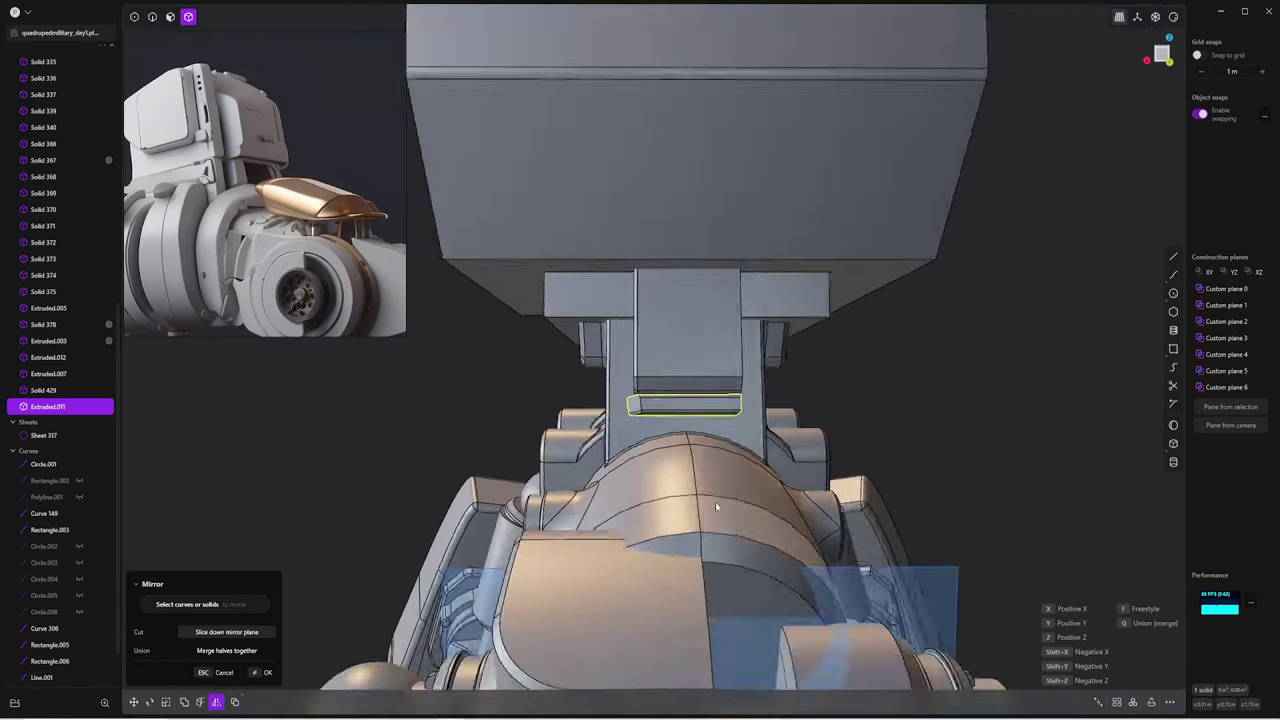
key(Return)
key(alt+x)
middle_drag(737, 438, 871, 368)
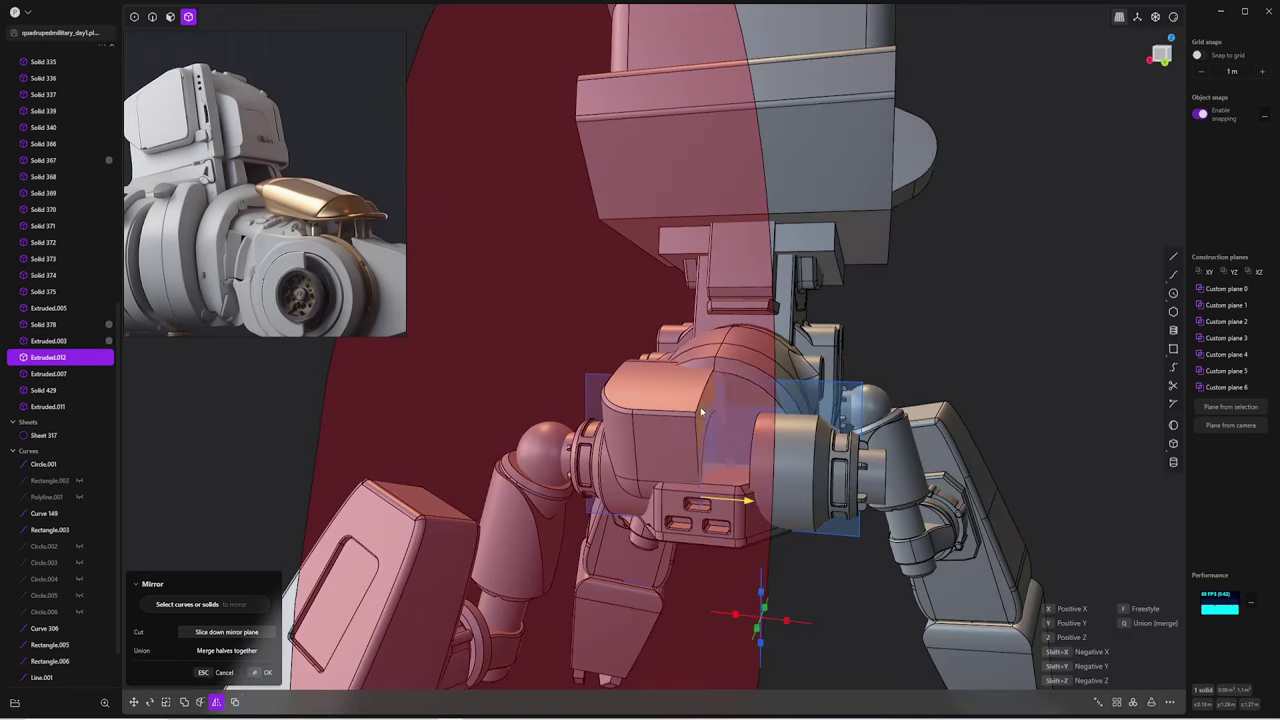
key(Return)
mouse_move(708, 396)
middle_down()
mouse_move(690, 382)
mouse_move(705, 385)
middle_up()
scroll(684, 378, up, 5)
Fillet the ledge edge under the back block at 0.004 m
key(4)
key(2)
click(708, 380)
key(f)
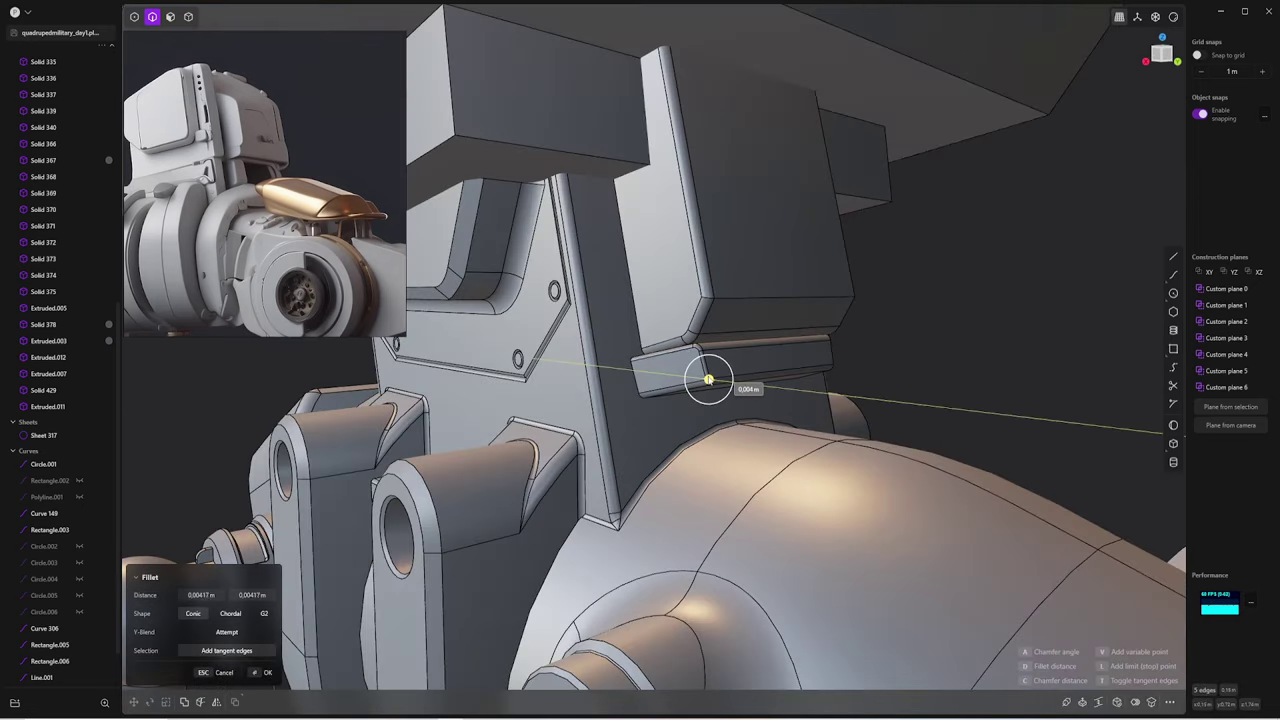
key(Return)
mouse_move(656, 298)
middle_down()
mouse_move(953, 358)
mouse_move(738, 367)
mouse_move(729, 330)
mouse_move(674, 539)
middle_up()
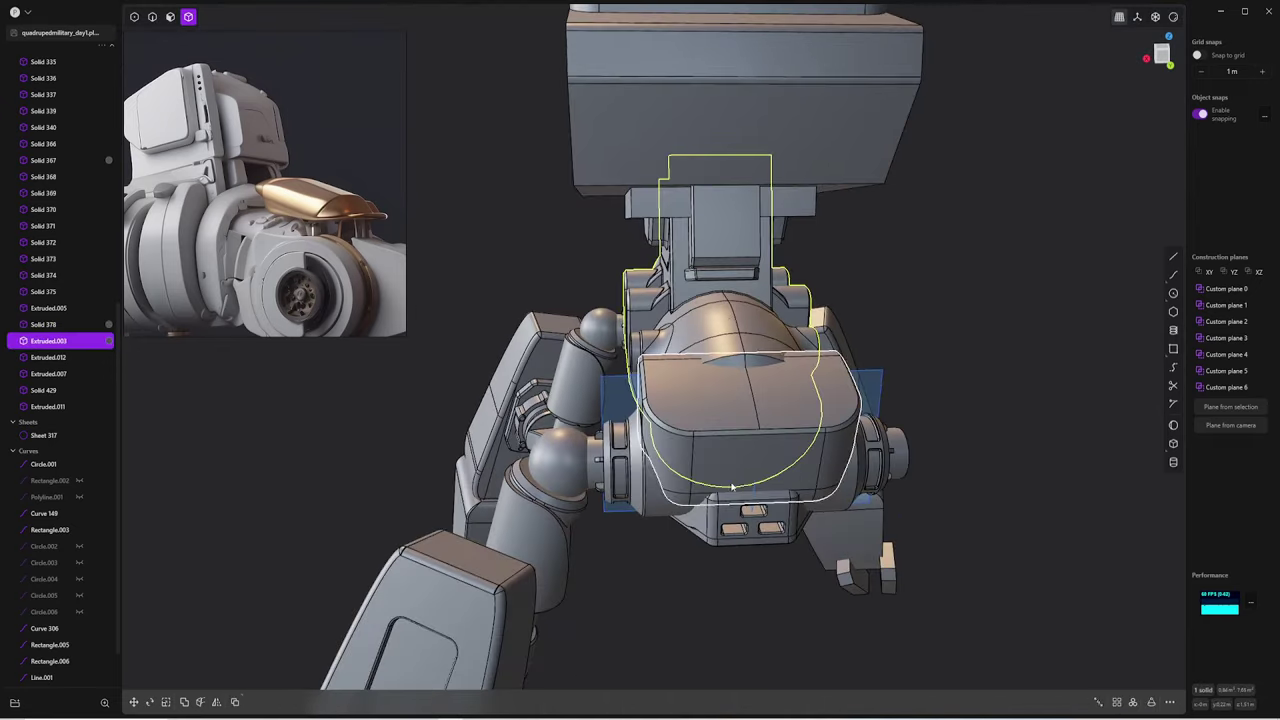
Mirror the selected solid across the X axis
key(alt+x)
key(x)
key(Return)
mouse_move(929, 280)
middle_down()
mouse_move(871, 277)
mouse_move(793, 316)
mouse_move(708, 266)
mouse_move(737, 343)
mouse_move(709, 334)
middle_up()
Set a construction plane on the mount's front face
key(3)
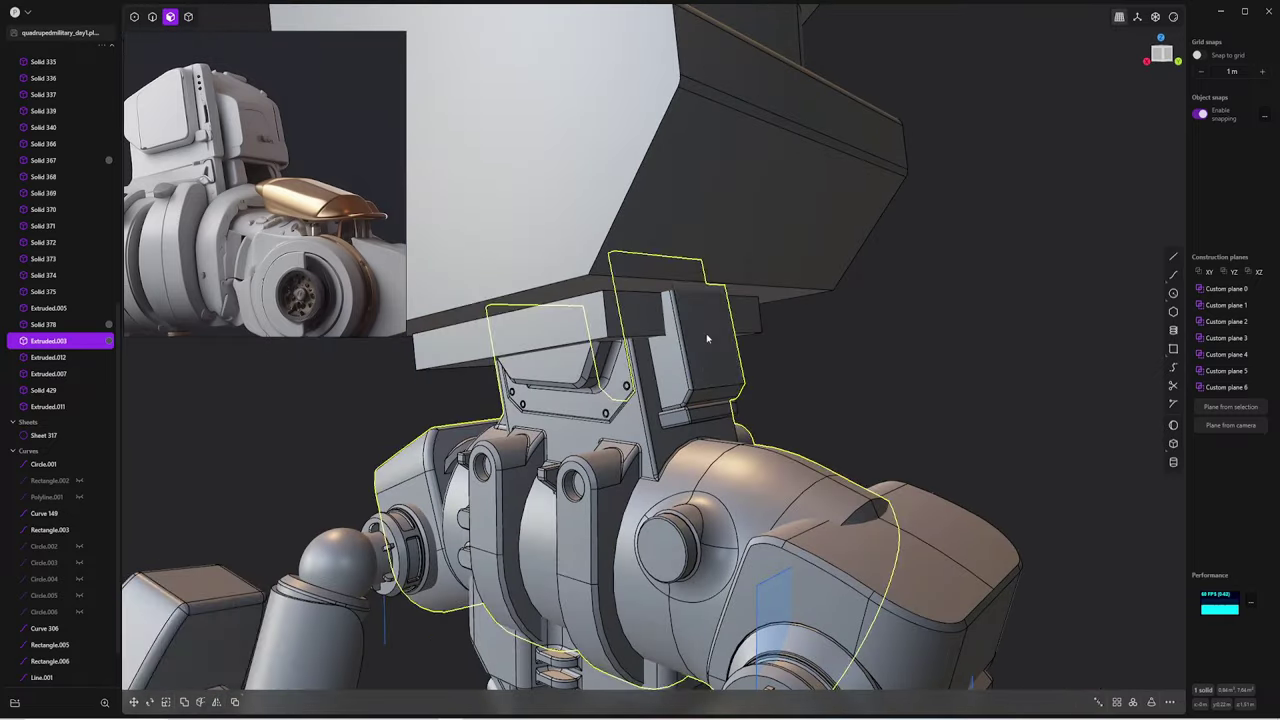
click(709, 334)
key(o)
click(1251, 413)
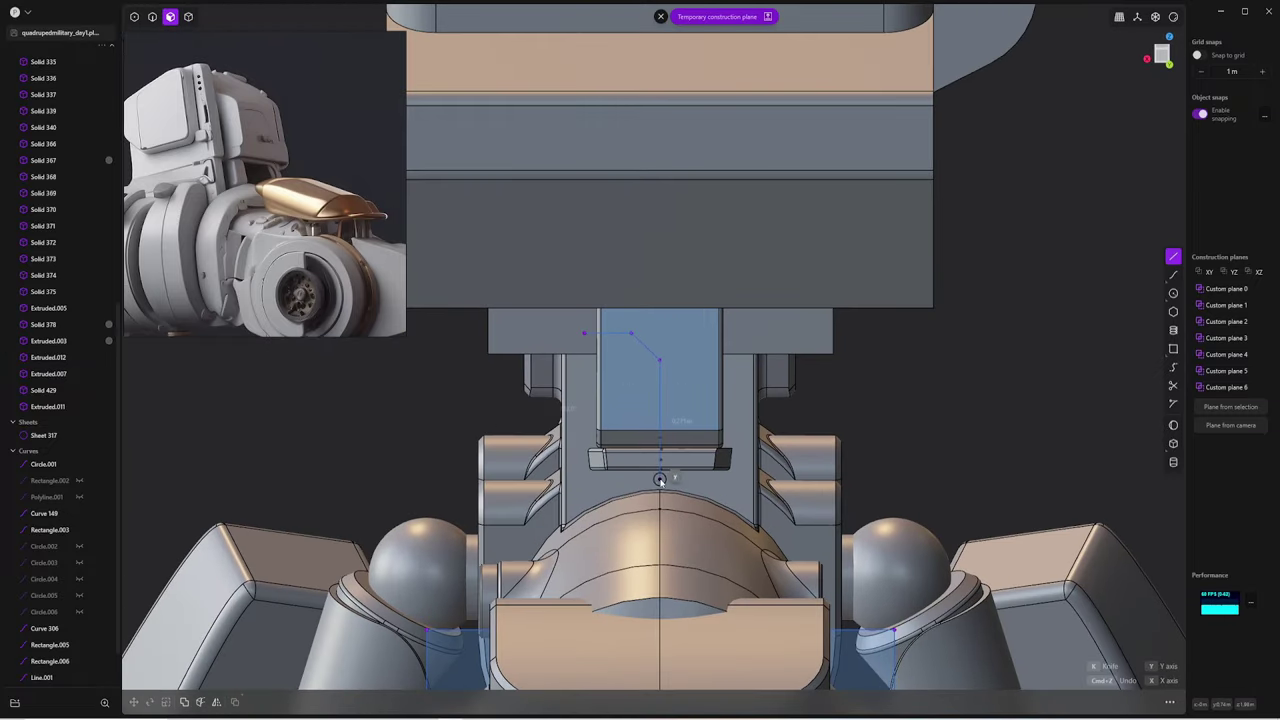
Pick the sketched face region on the mount plate and try offsetting it
middle_drag(672, 425, 586, 434)
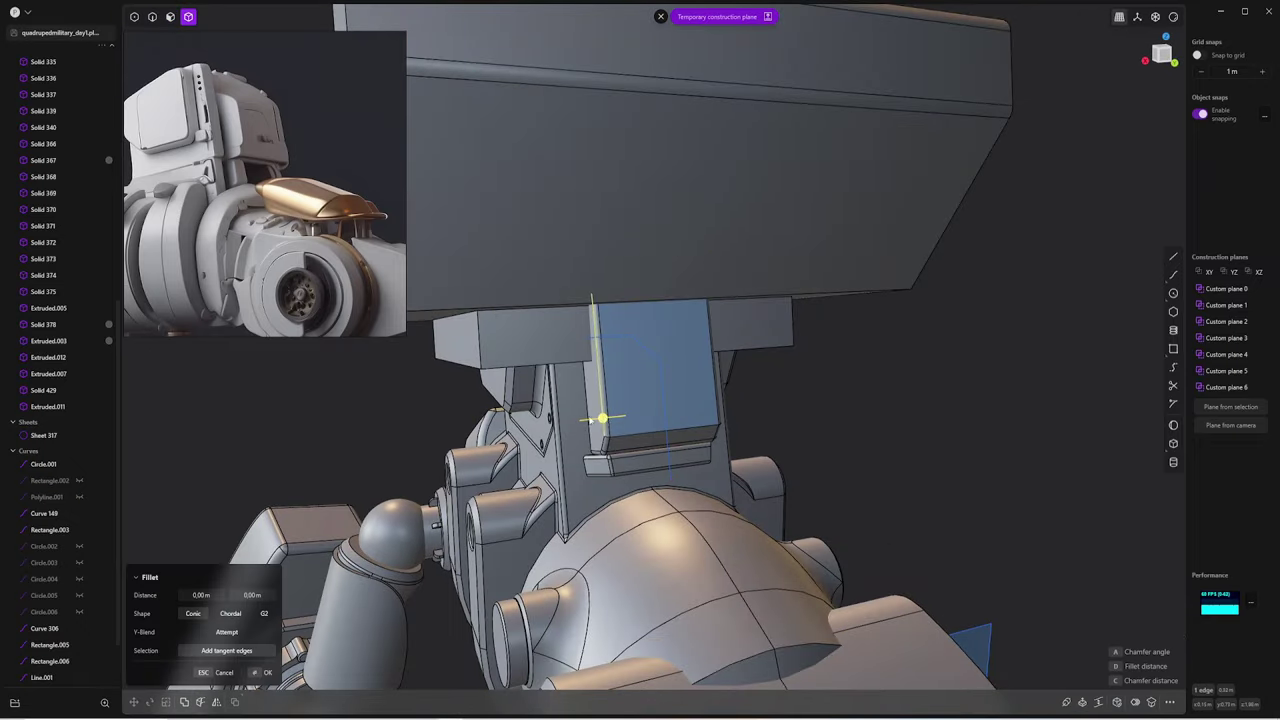
key(Escape)
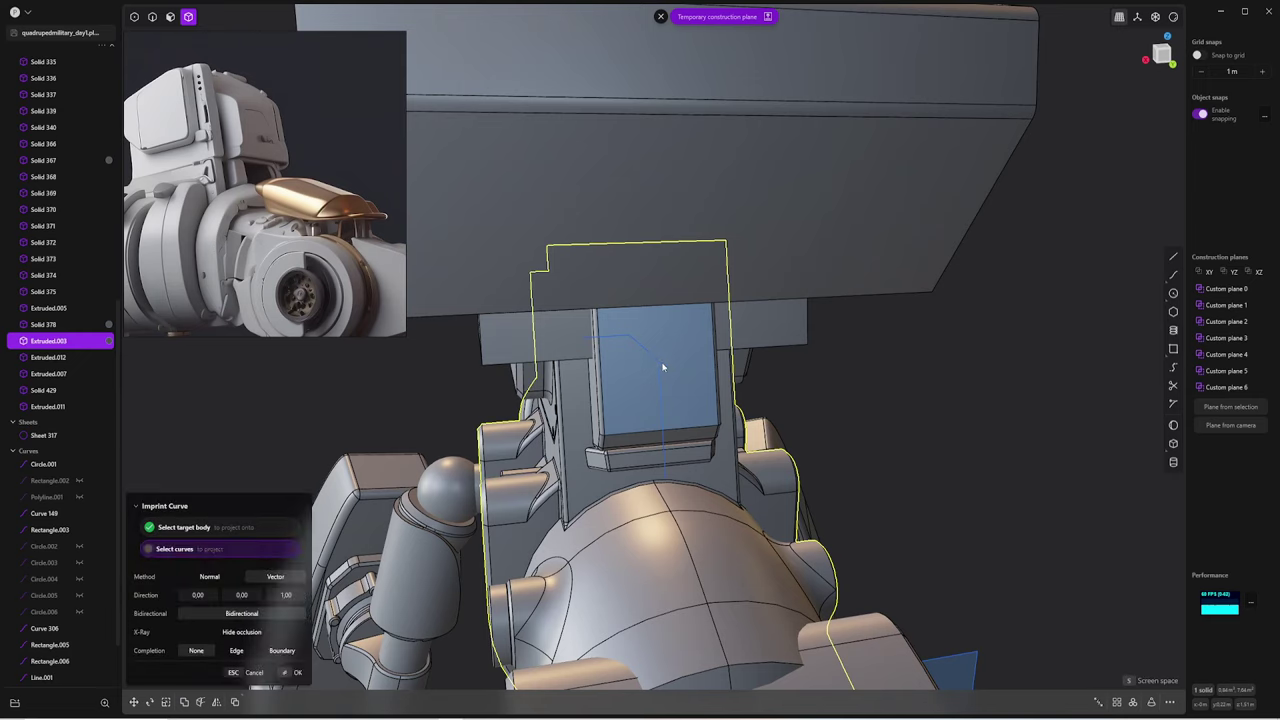
mouse_move(654, 360)
middle_down()
mouse_move(839, 382)
mouse_move(714, 403)
middle_up()
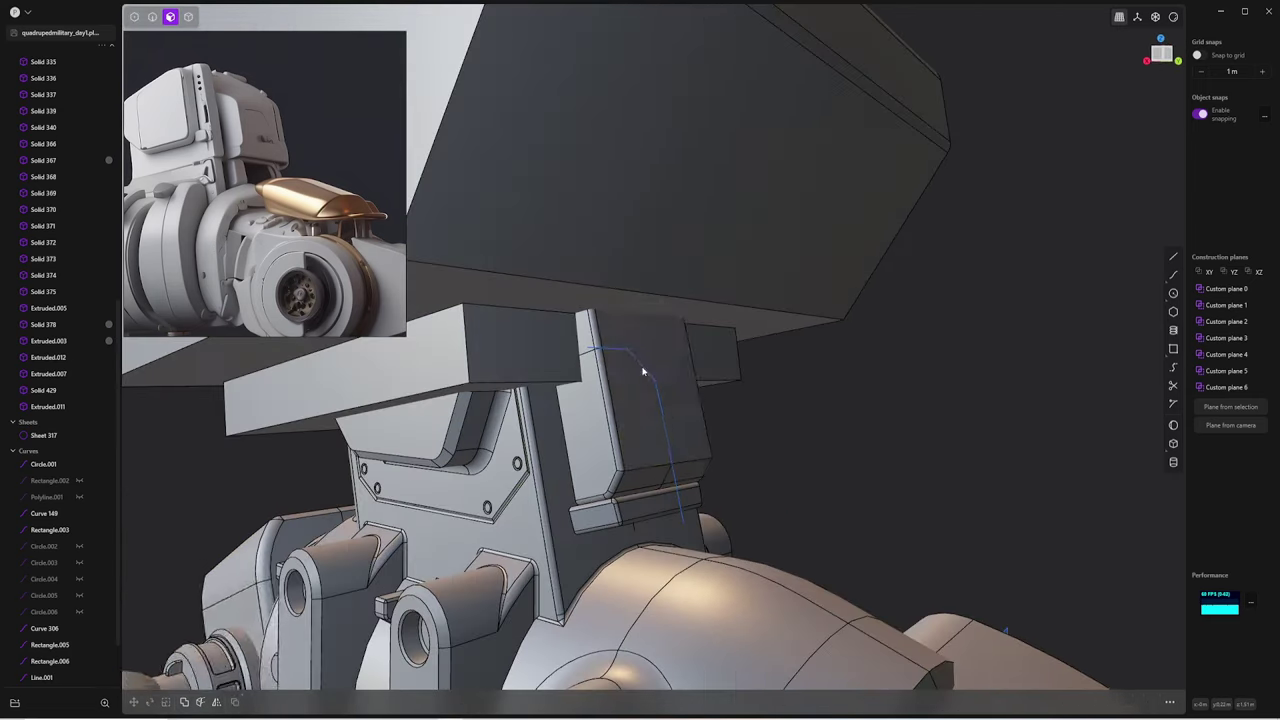
click(623, 354)
key(o)
key(Escape)
middle_drag(623, 354, 603, 431)
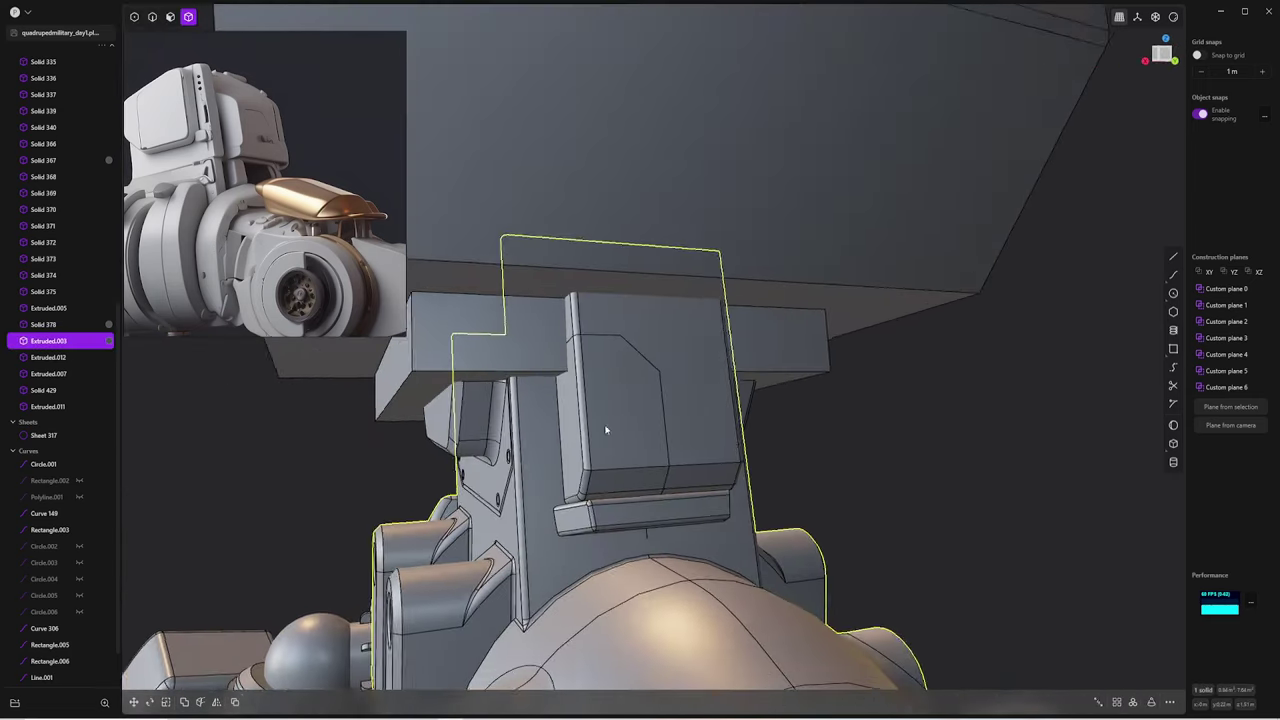
click(654, 377)
key(o)
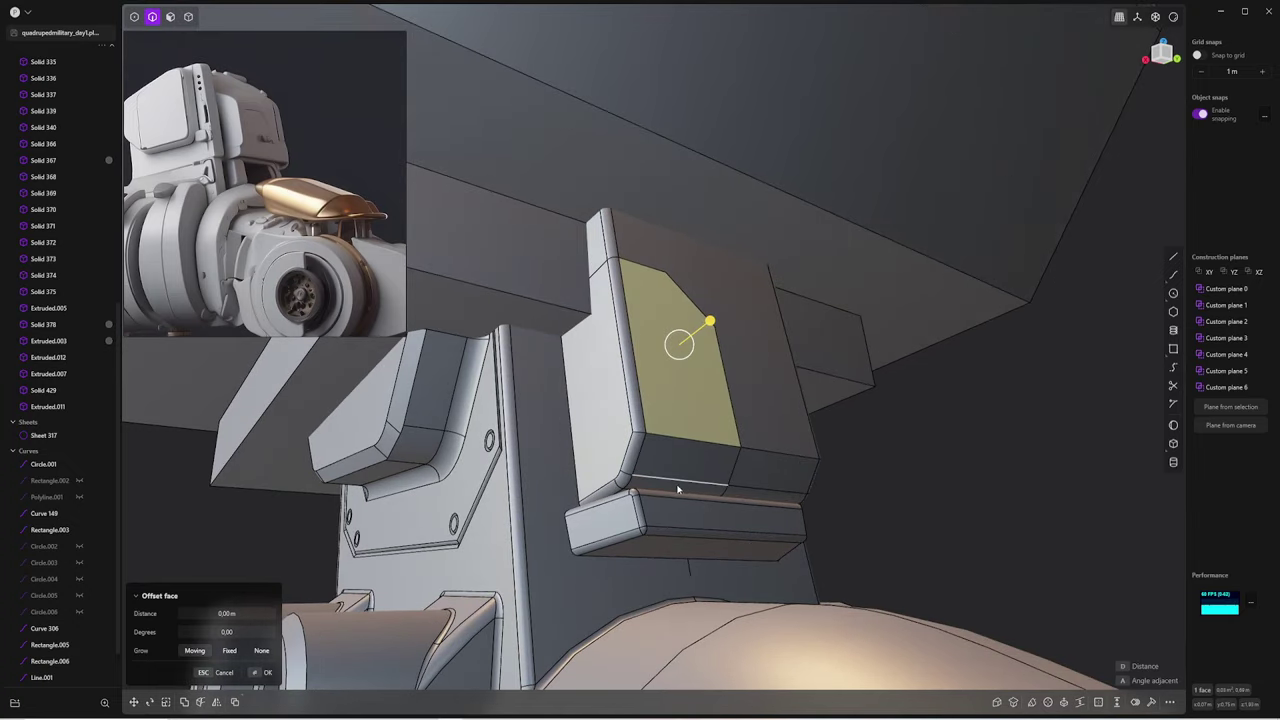
key(Escape)
Recess the angled panel face by about 0.007 m
click(700, 340)
key(o)
drag(709, 322, 711, 330)
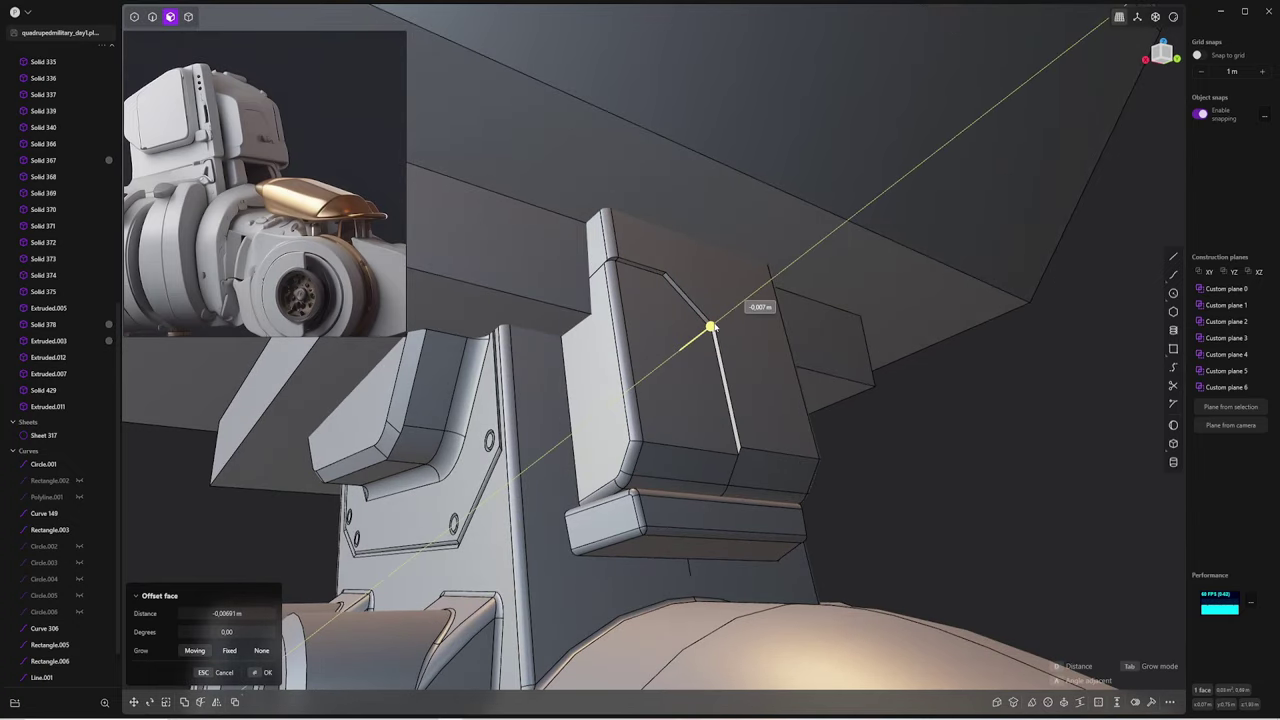
key(Return)
Inset the three lower groove faces with a small offset
click(660, 495)
key(o)
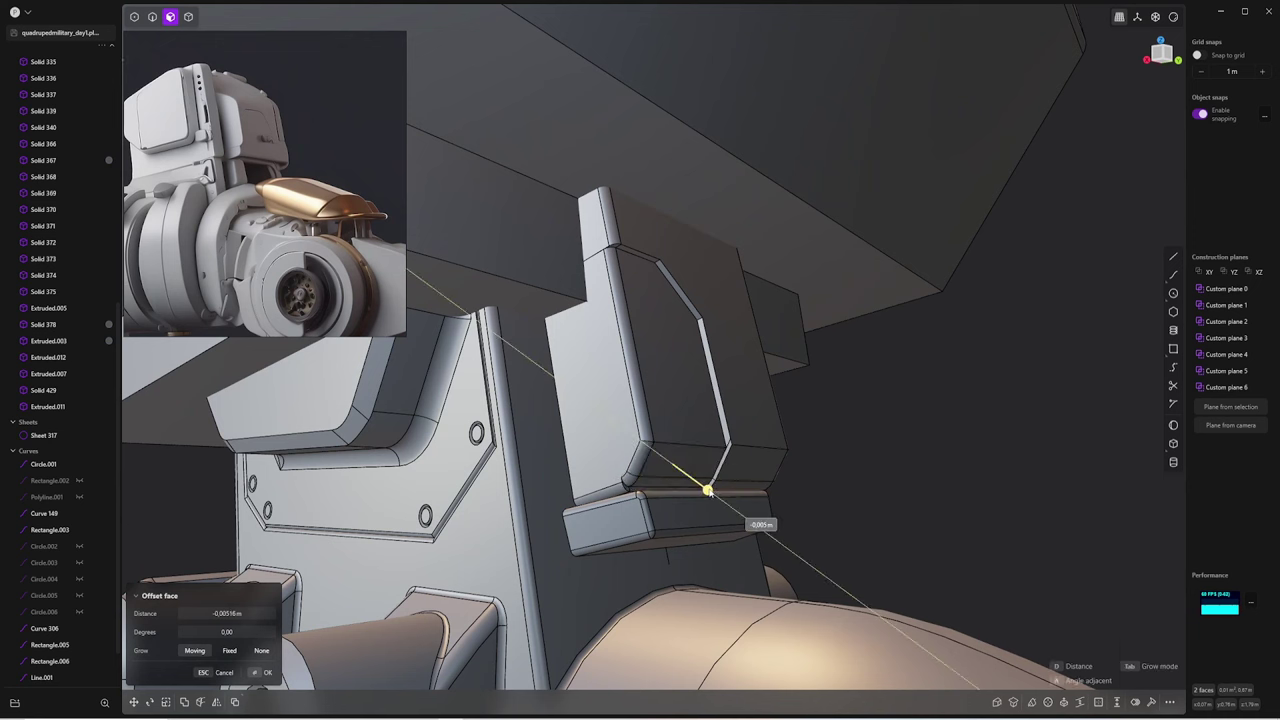
click(707, 490)
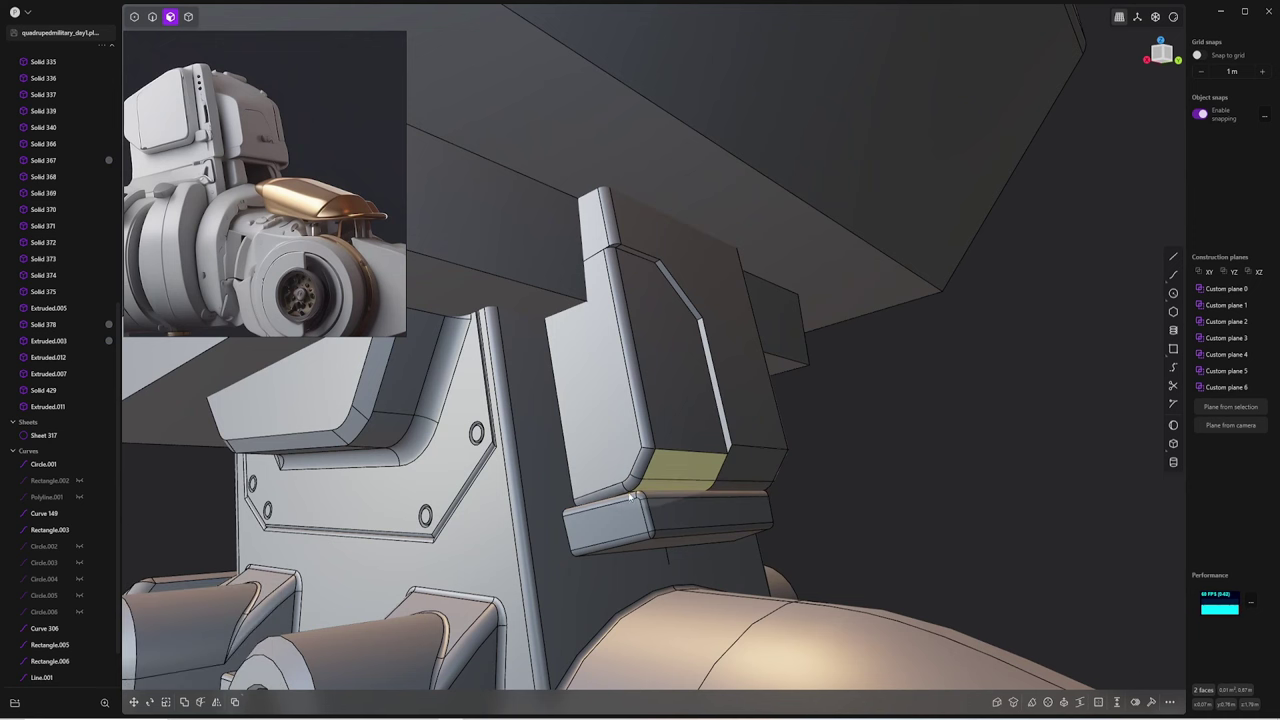
shift+click(631, 496)
key(o)
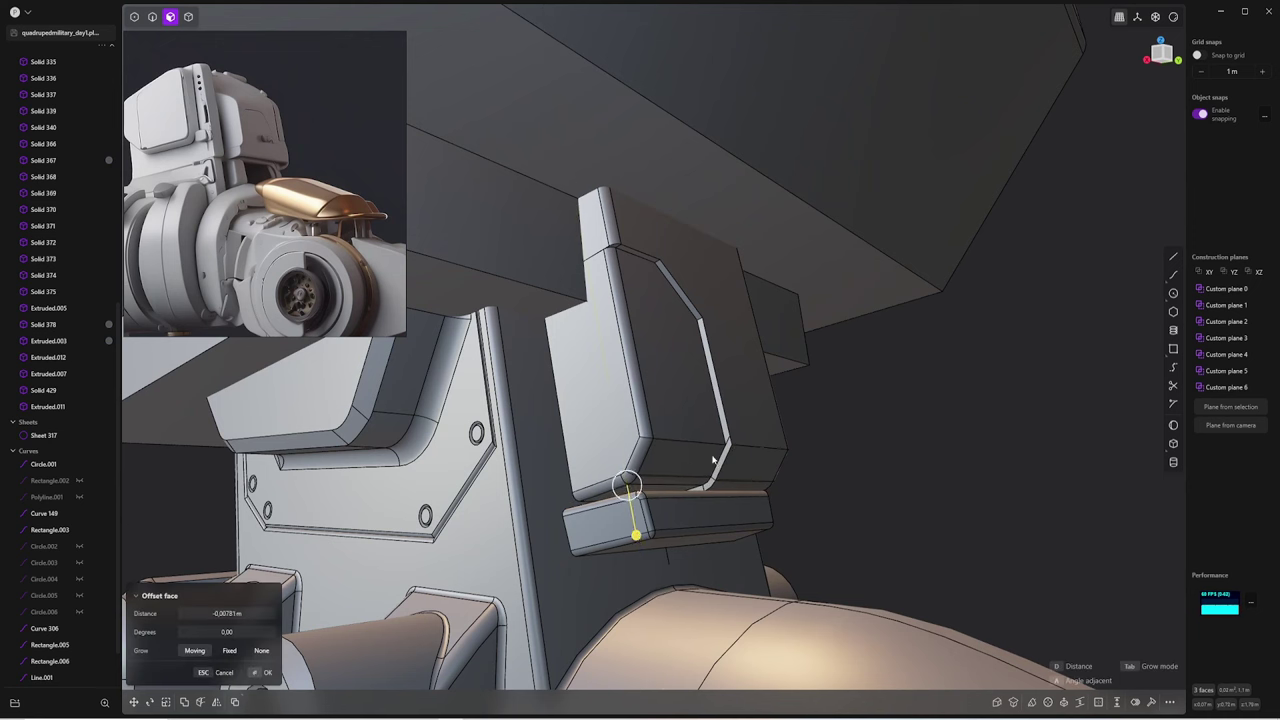
scroll(713, 459, up, 3)
key(Escape)
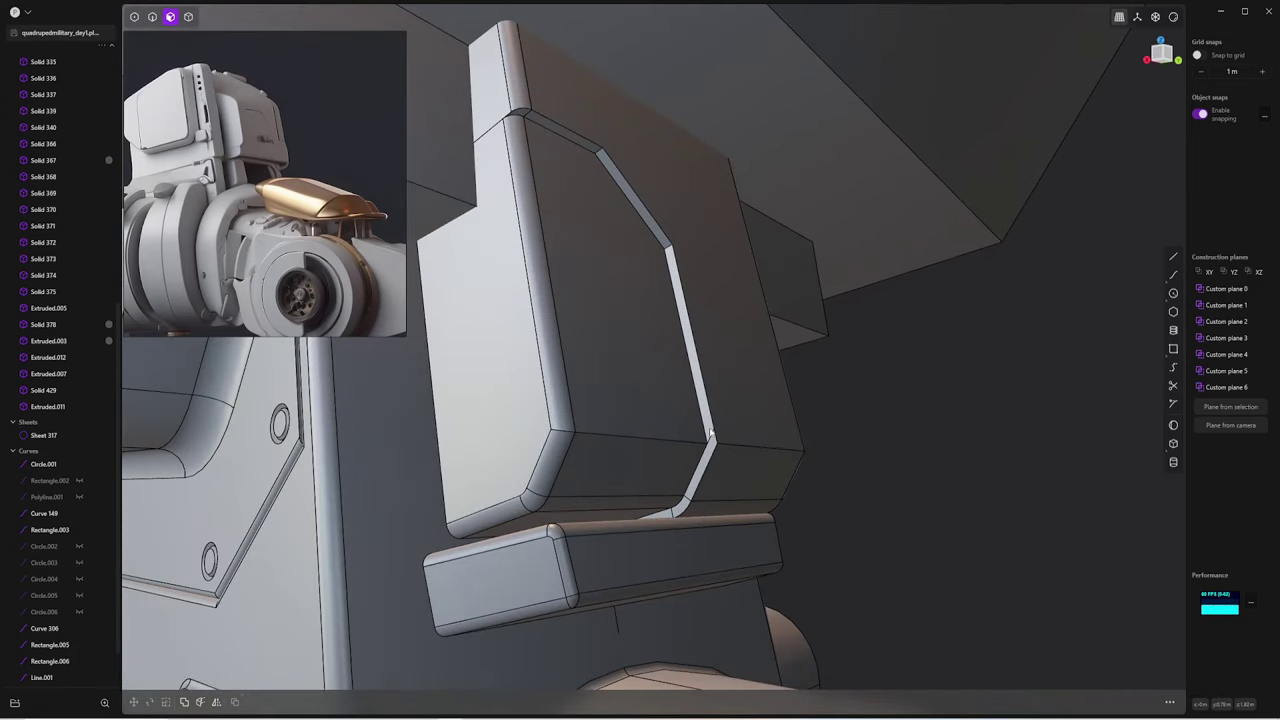
Try Extend Sheet on the groove edge, then cancel it
middle_drag(713, 455, 705, 450)
key(2)
click(705, 450)
key(e)
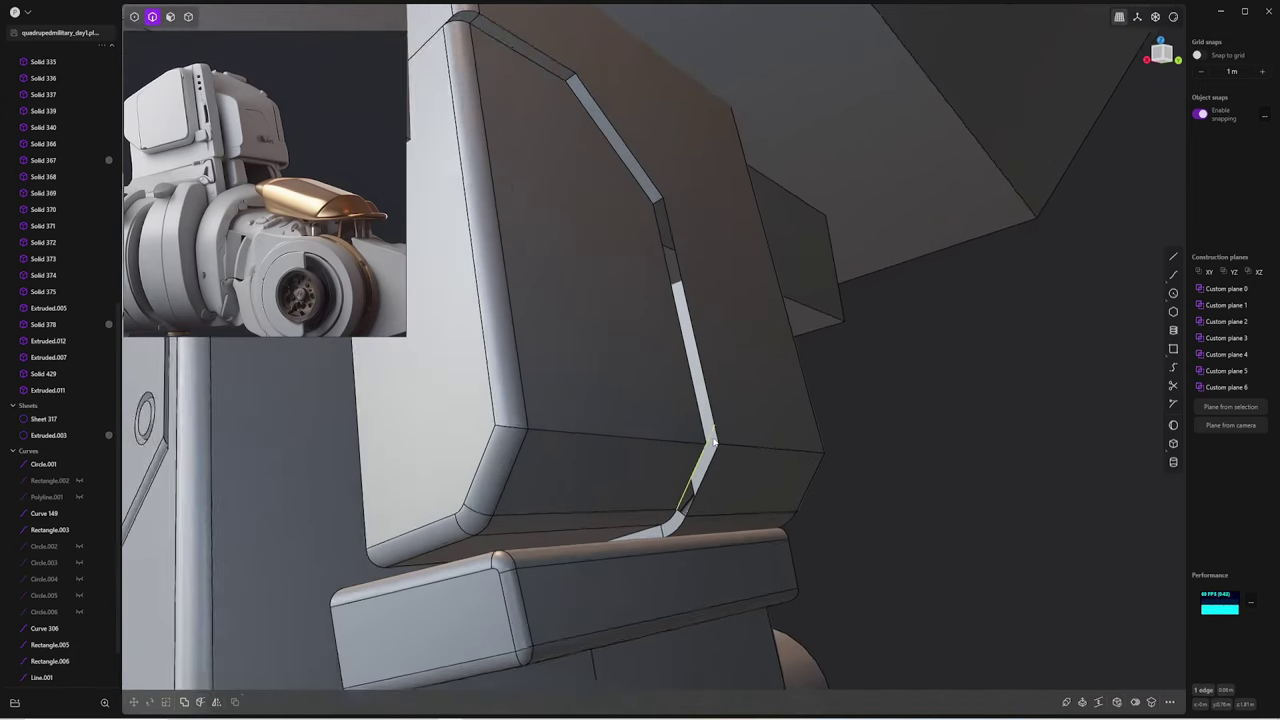
scroll(731, 423, up, 3)
key(Escape)
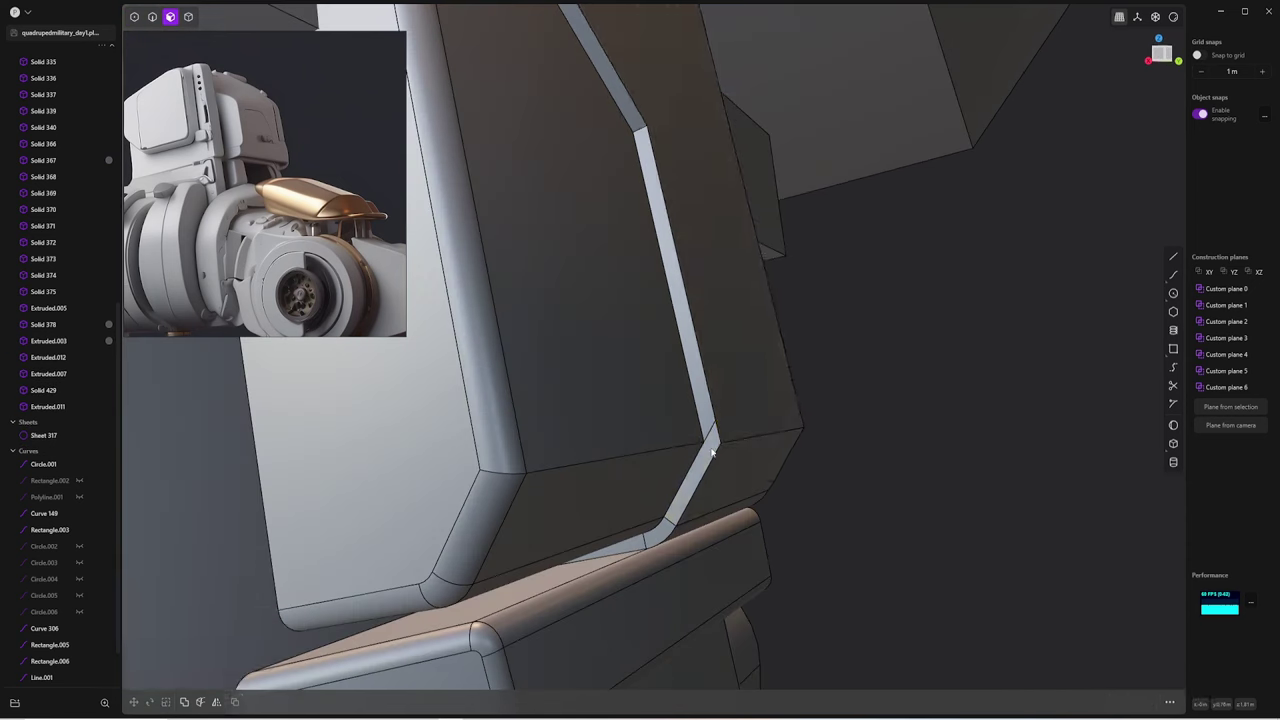
scroll(727, 448, up, 2)
Reselect the groove edge and retry fillet and Extend Sheet, cancelling each attempt
key(2)
click(729, 430)
key(e)
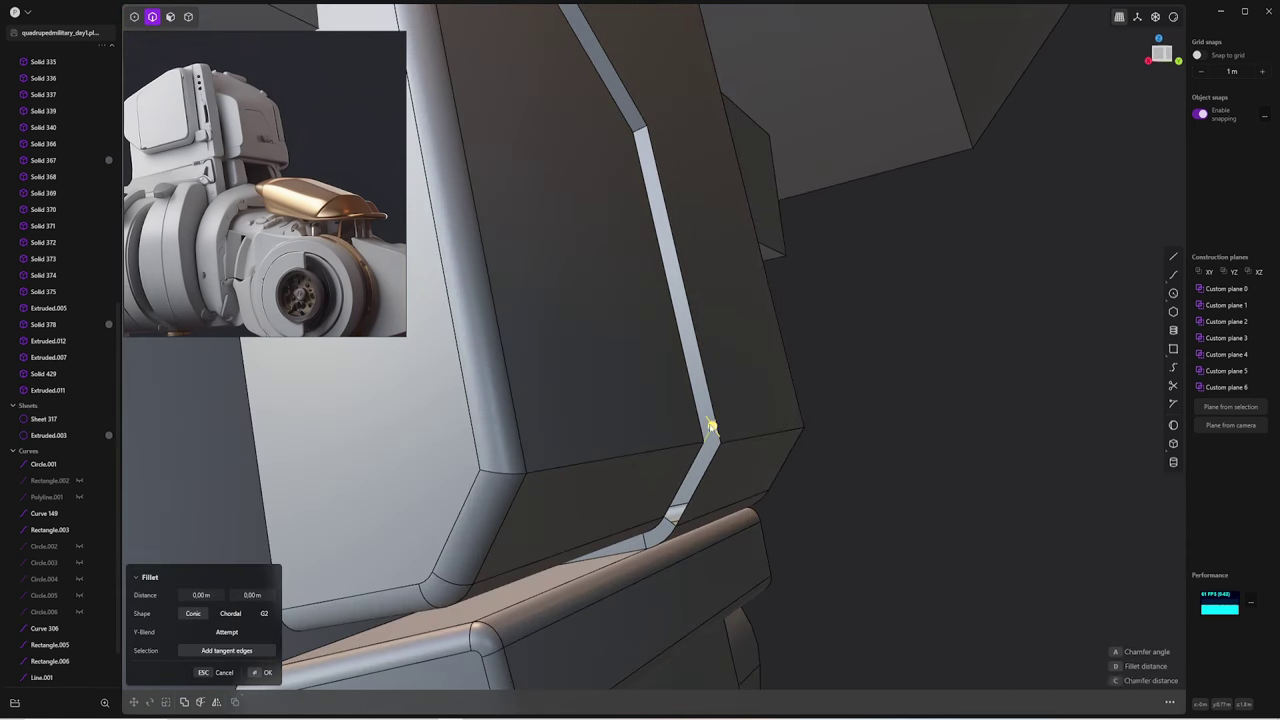
key(Escape)
key(Escape)
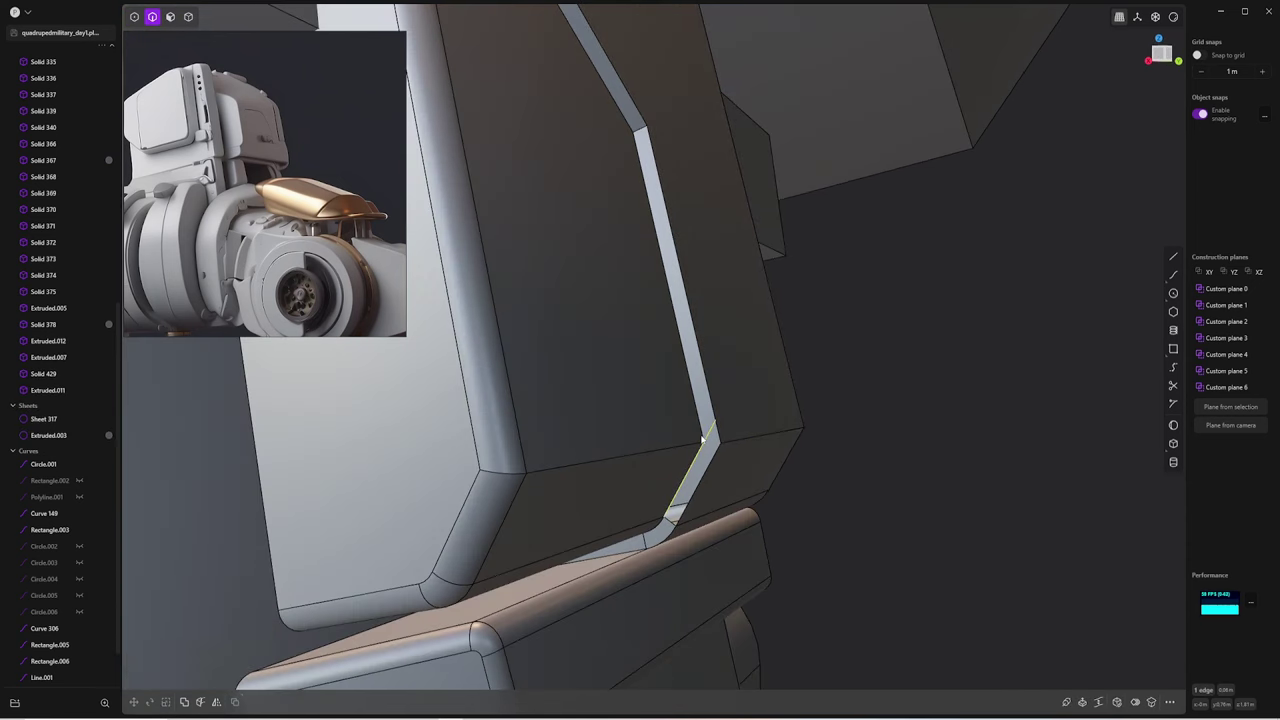
key(e)
key(Escape)
scroll(708, 438, up, 2)
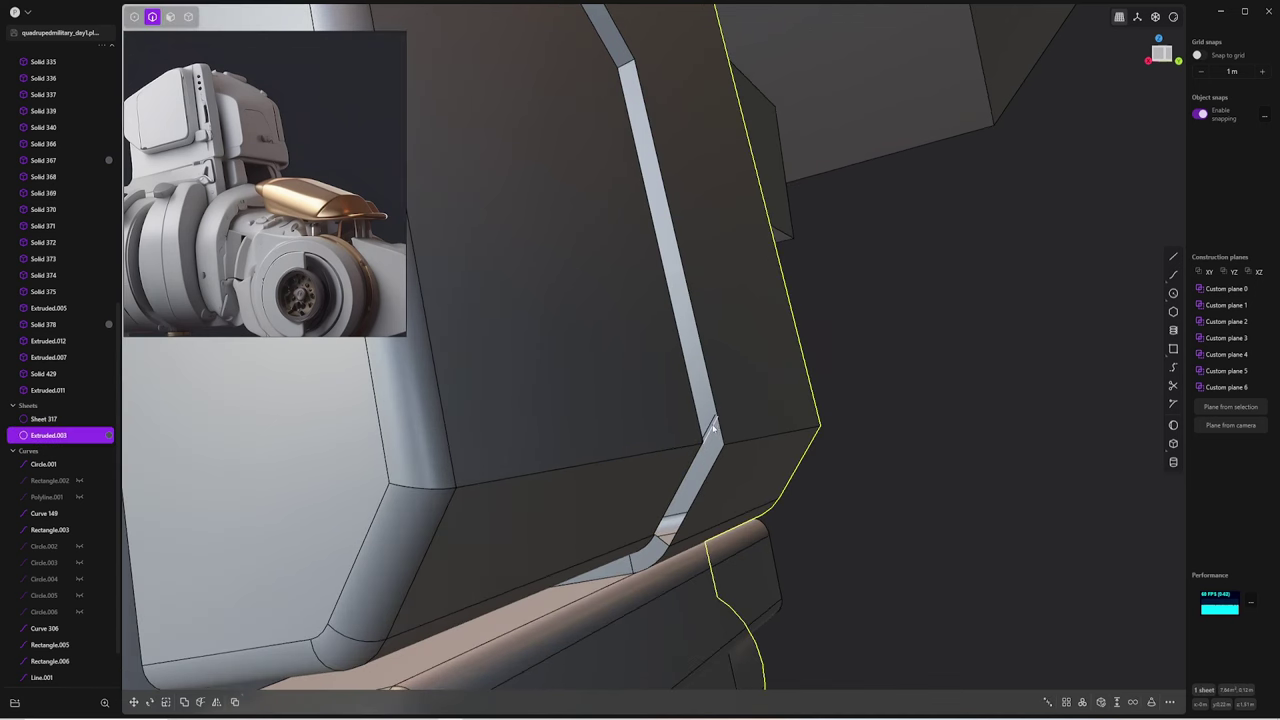
key(e)
key(Escape)
scroll(712, 440, up, 2)
key(e)
scroll(714, 440, up, 2)
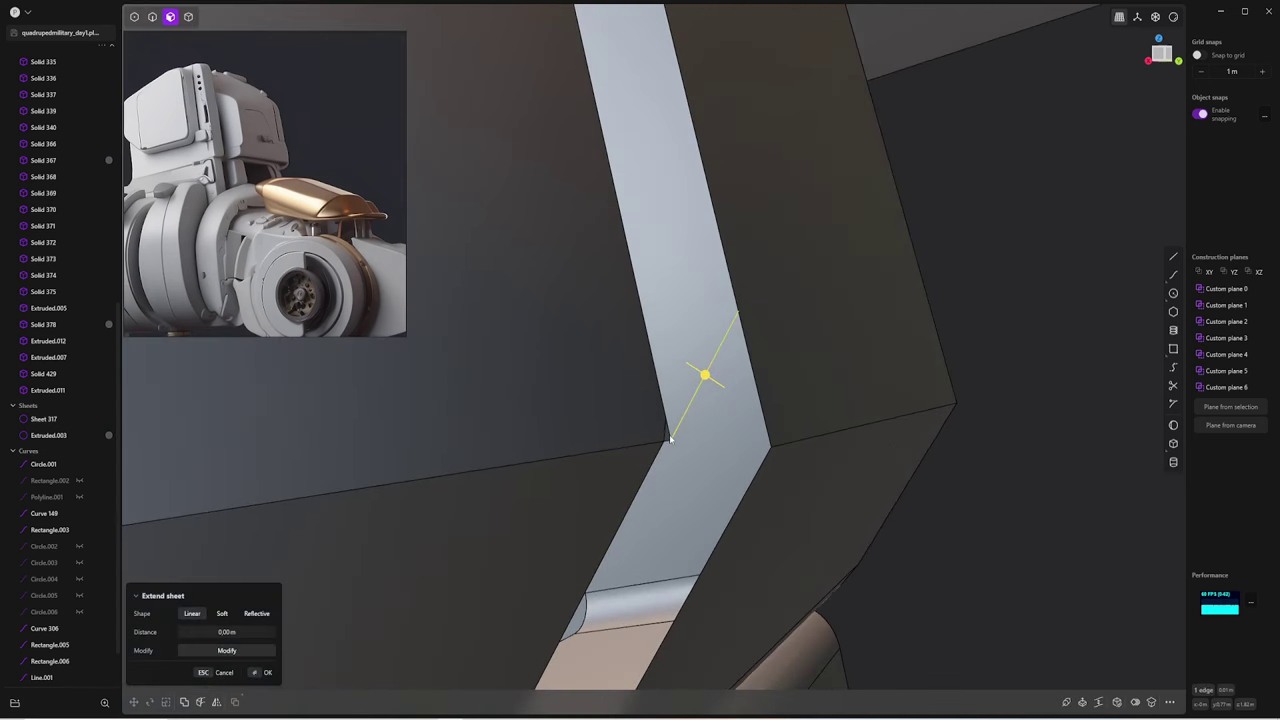
Try offsetting the narrow groove face and large panel face, cancel, and view the whole leg assembly
key(3)
click(672, 425)
key(o)
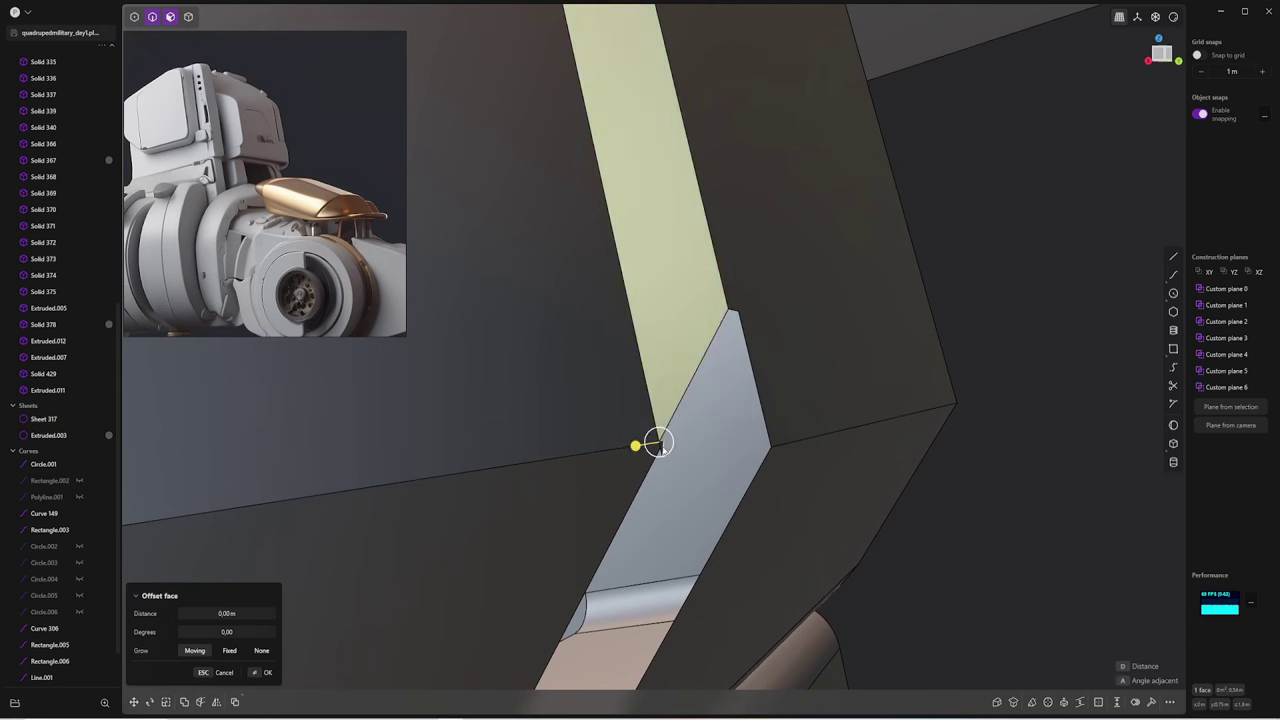
key(Escape)
key(4)
middle_drag(668, 455, 672, 392)
key(o)
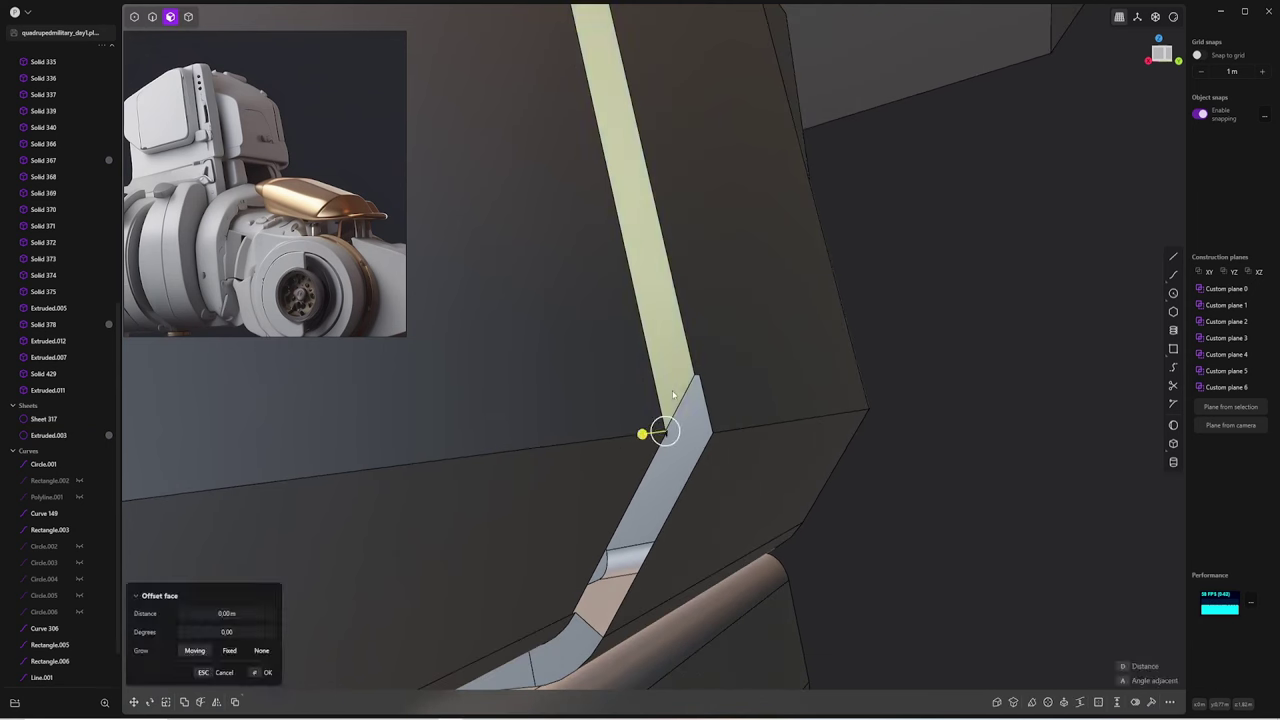
mouse_move(634, 500)
middle_down()
mouse_move(670, 407)
mouse_move(600, 450)
mouse_move(589, 491)
middle_up()
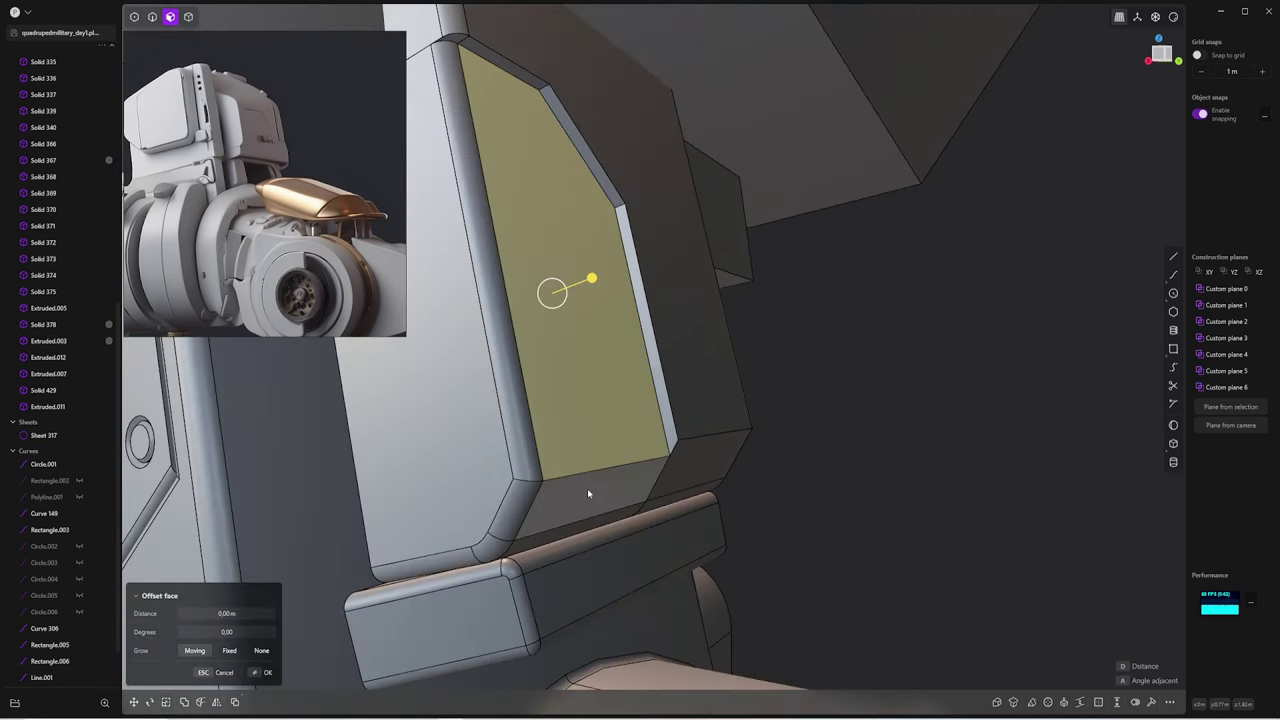
key(Escape)
key(2)
mouse_move(925, 487)
middle_down()
mouse_move(669, 403)
mouse_move(694, 463)
mouse_move(756, 500)
mouse_move(745, 358)
middle_up()
Select the bracket plate and isolate the leg so only it is shown
click(722, 331)
key(f)
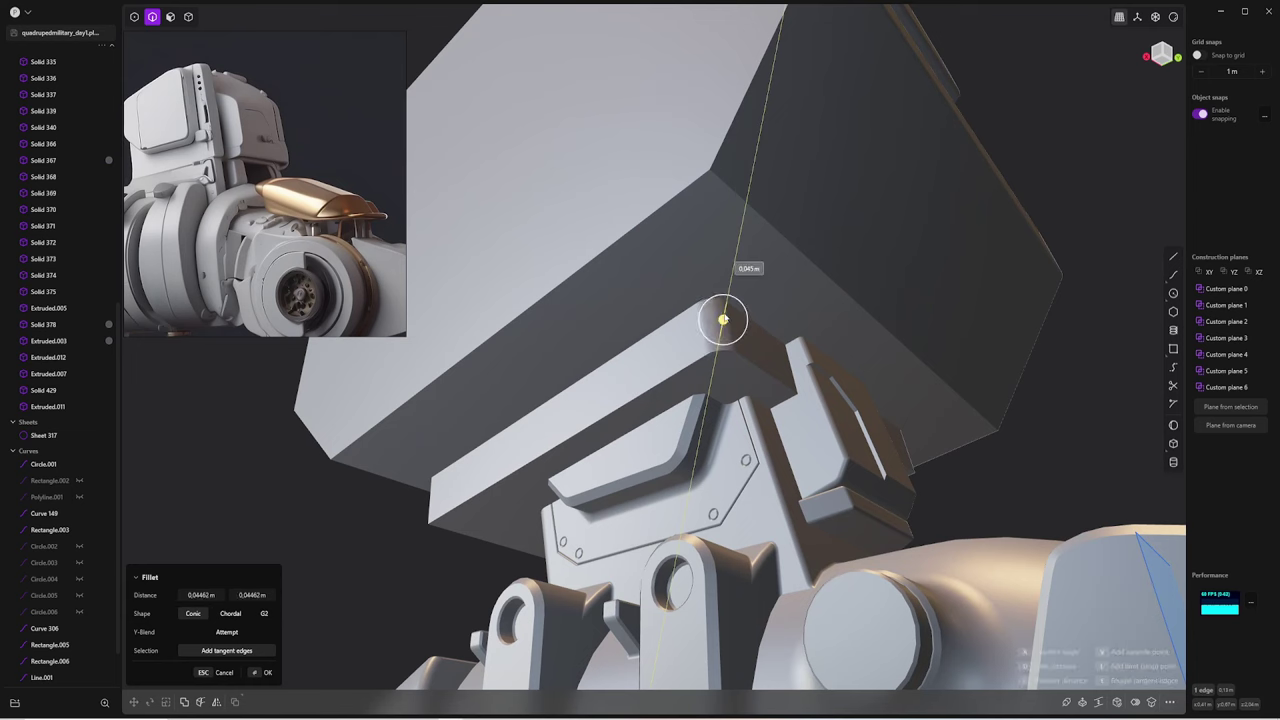
key(4)
click(589, 357)
mouse_move(589, 357)
middle_down()
mouse_move(600, 380)
mouse_move(683, 423)
mouse_move(624, 458)
middle_up()
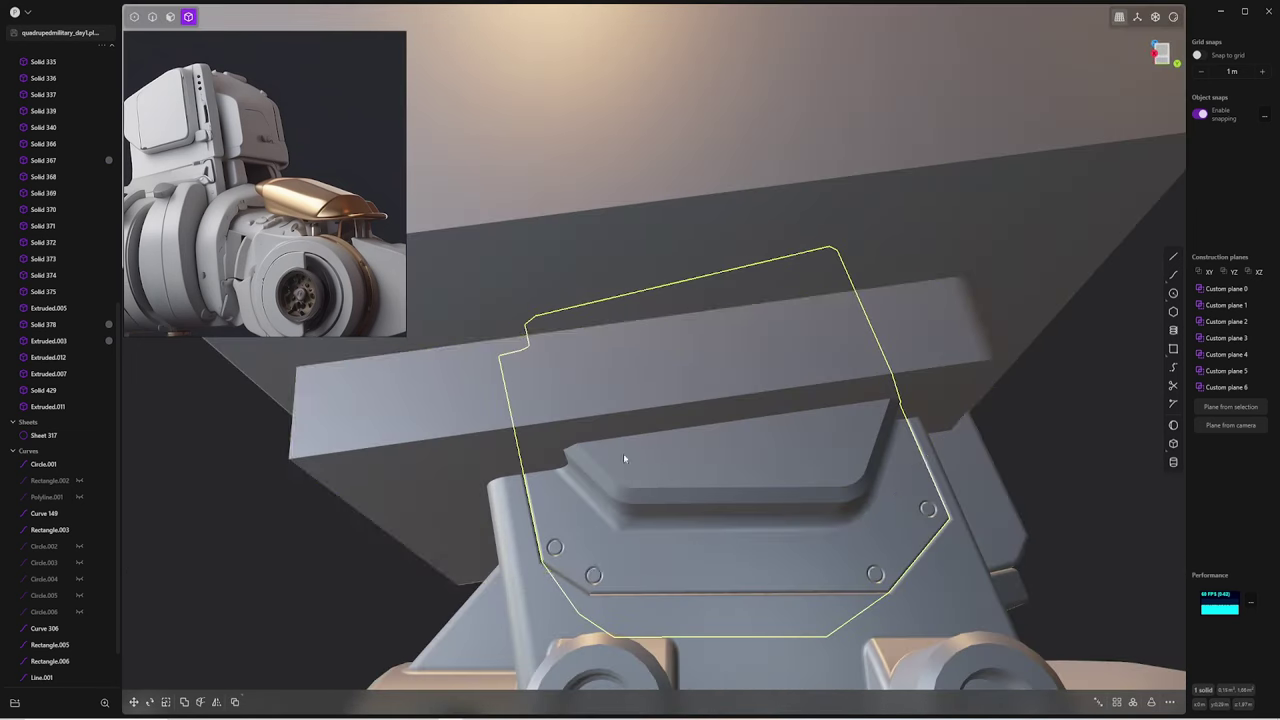
key(slash)
mouse_move(809, 171)
middle_down()
mouse_move(779, 254)
mouse_move(714, 277)
mouse_move(560, 372)
middle_up()
Boolean-union the top plate into the leg body as one solid
click(659, 323)
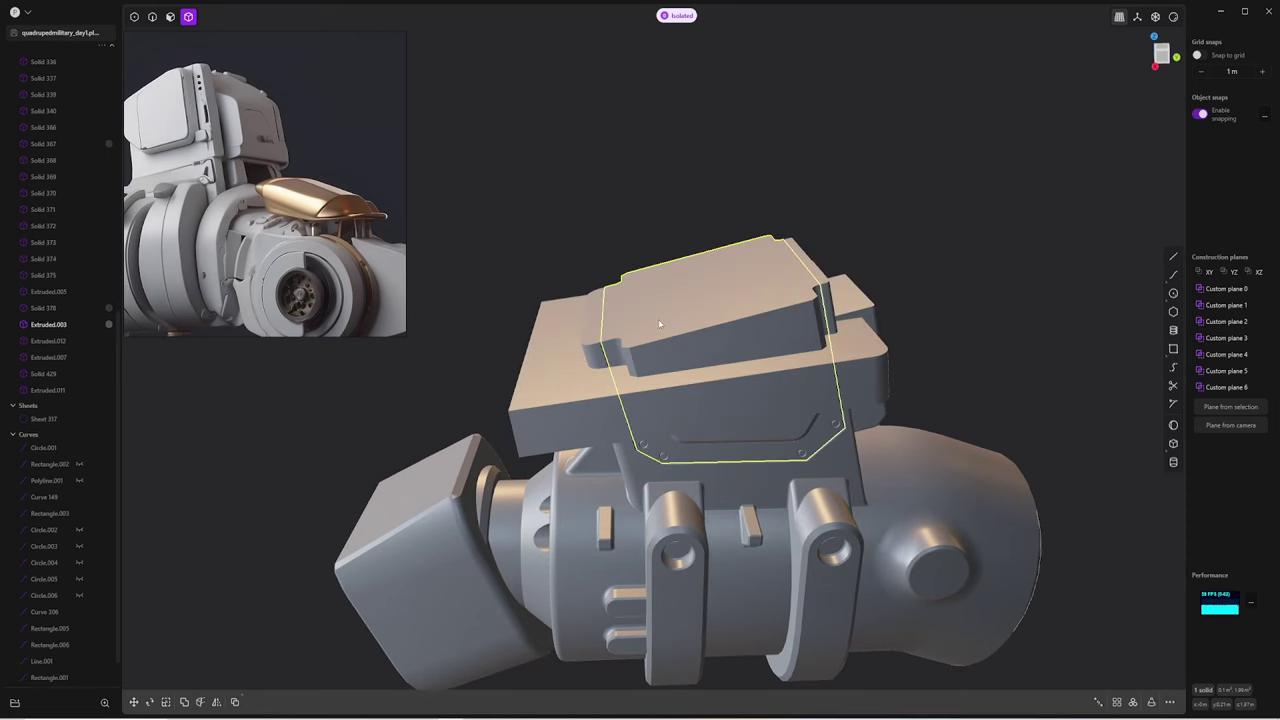
key(Return)
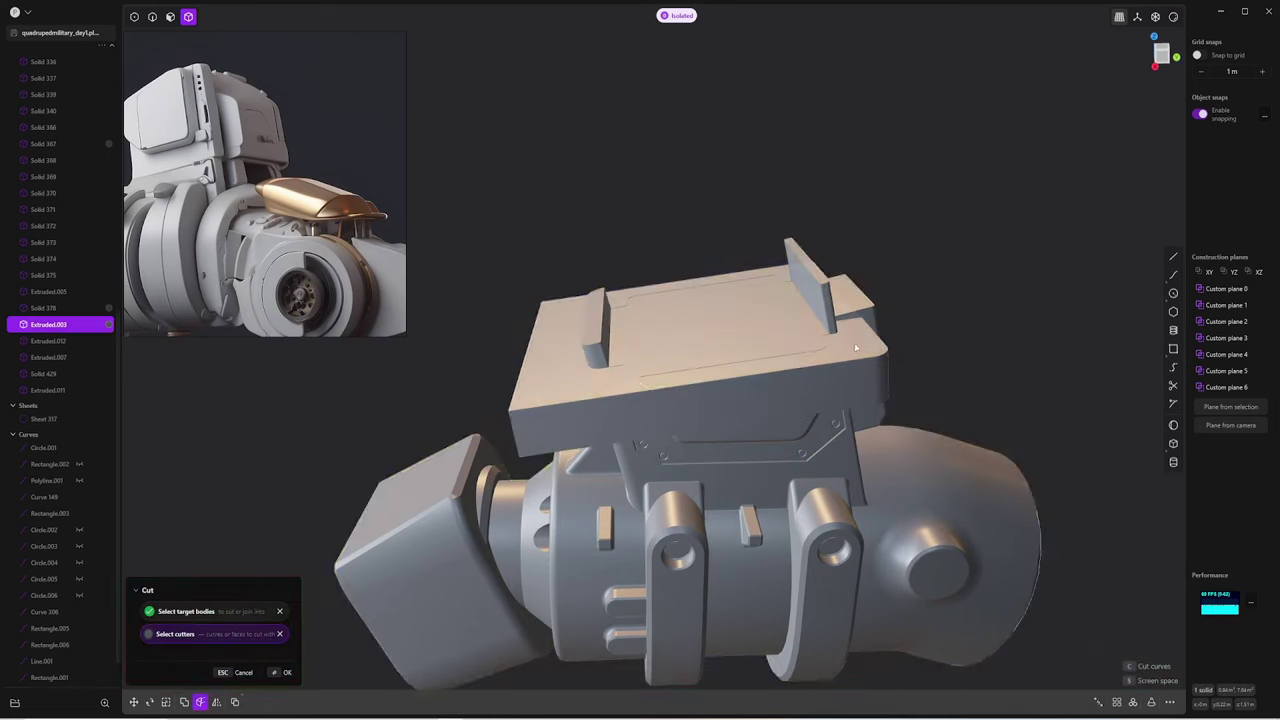
middle_drag(596, 325, 900, 310)
key(shift+b)
click(758, 337)
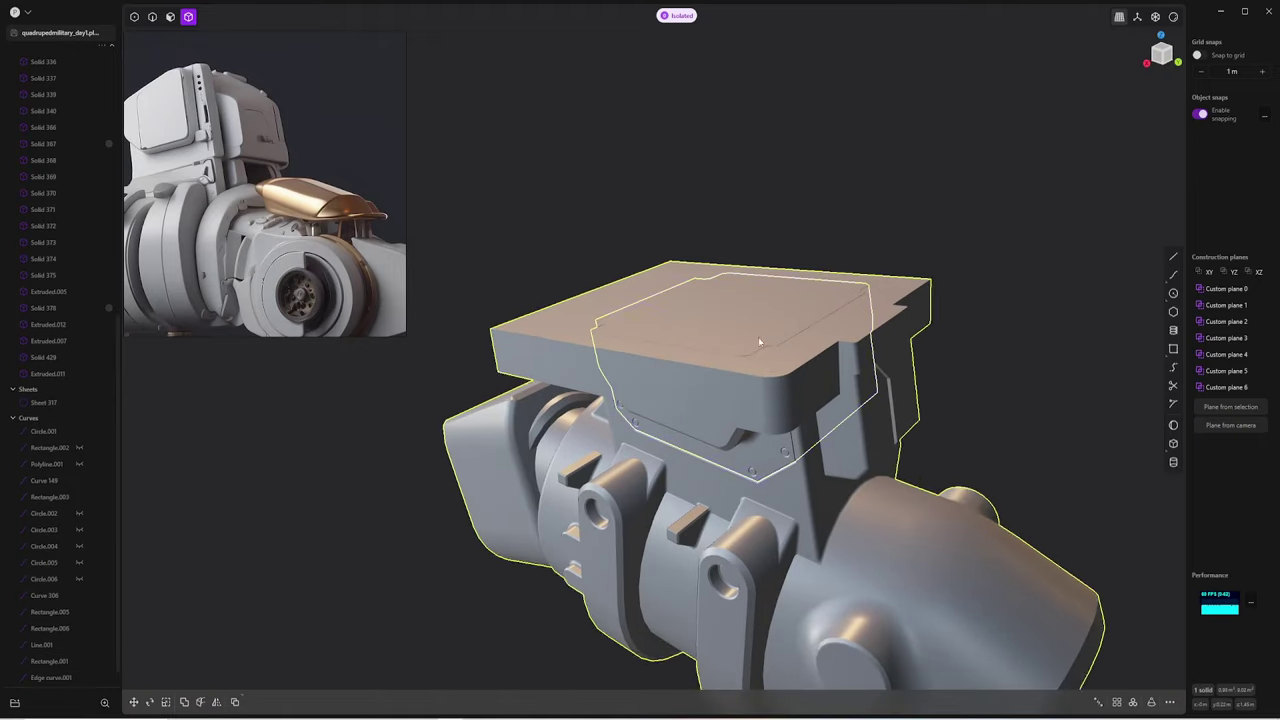
key(Return)
Set a temporary construction plane on the plate's recessed face and draw a small corner rectangle
mouse_move(828, 243)
middle_down()
mouse_move(748, 417)
mouse_move(537, 500)
mouse_move(432, 418)
middle_up()
scroll(748, 417, up, 2)
scroll(748, 417, up, 3)
scroll(748, 417, up, 4)
click(761, 410)
key(o)
key(Escape)
mouse_move(525, 486)
middle_down()
mouse_move(644, 440)
mouse_move(688, 440)
middle_up()
click(688, 440)
click(1183, 397)
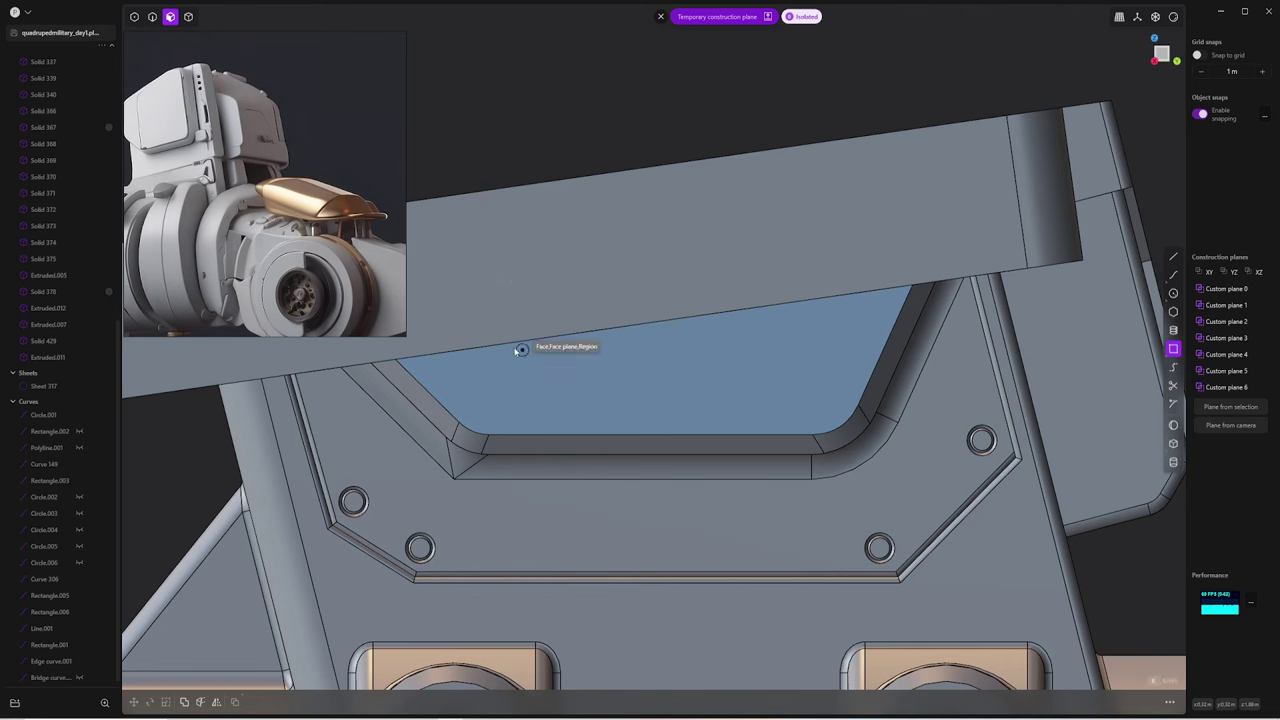
click(1179, 347)
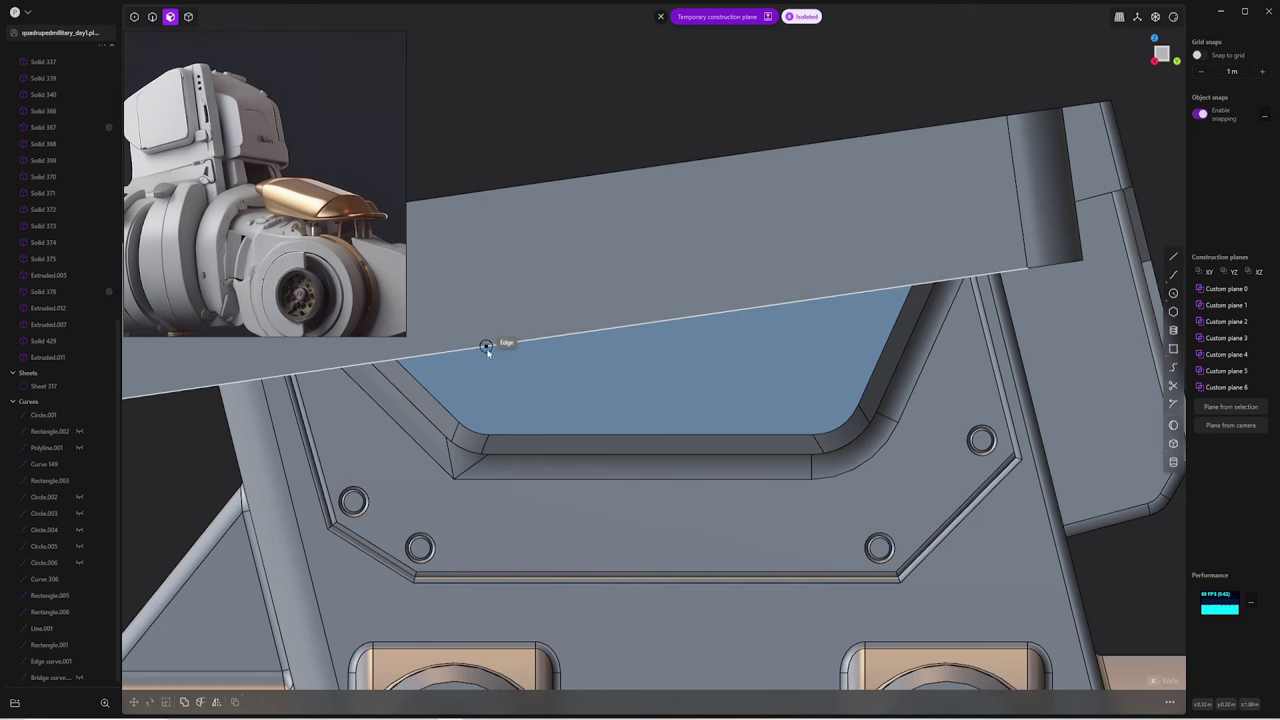
Extrude the rectangle into a small box and place it at the left of the recess
mouse_move(533, 413)
middle_down()
mouse_move(586, 331)
mouse_move(552, 390)
middle_up()
key(e)
click(566, 310)
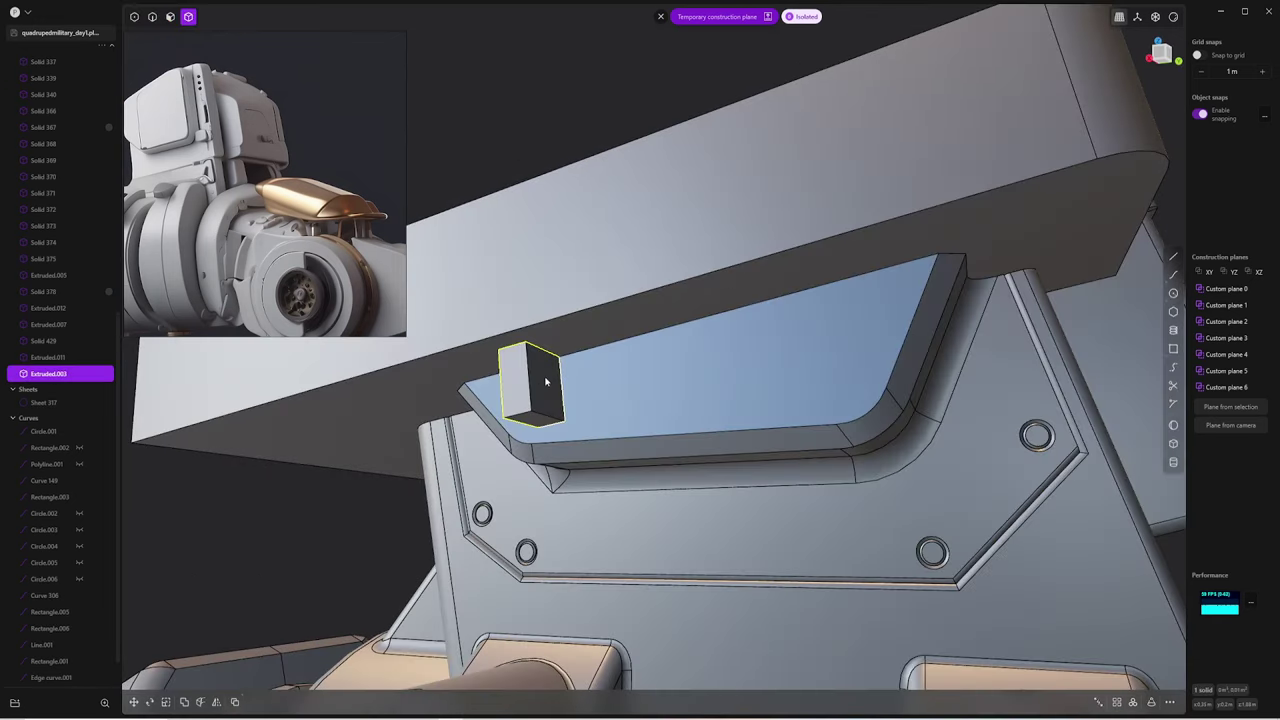
key(g)
key(Escape)
key(g)
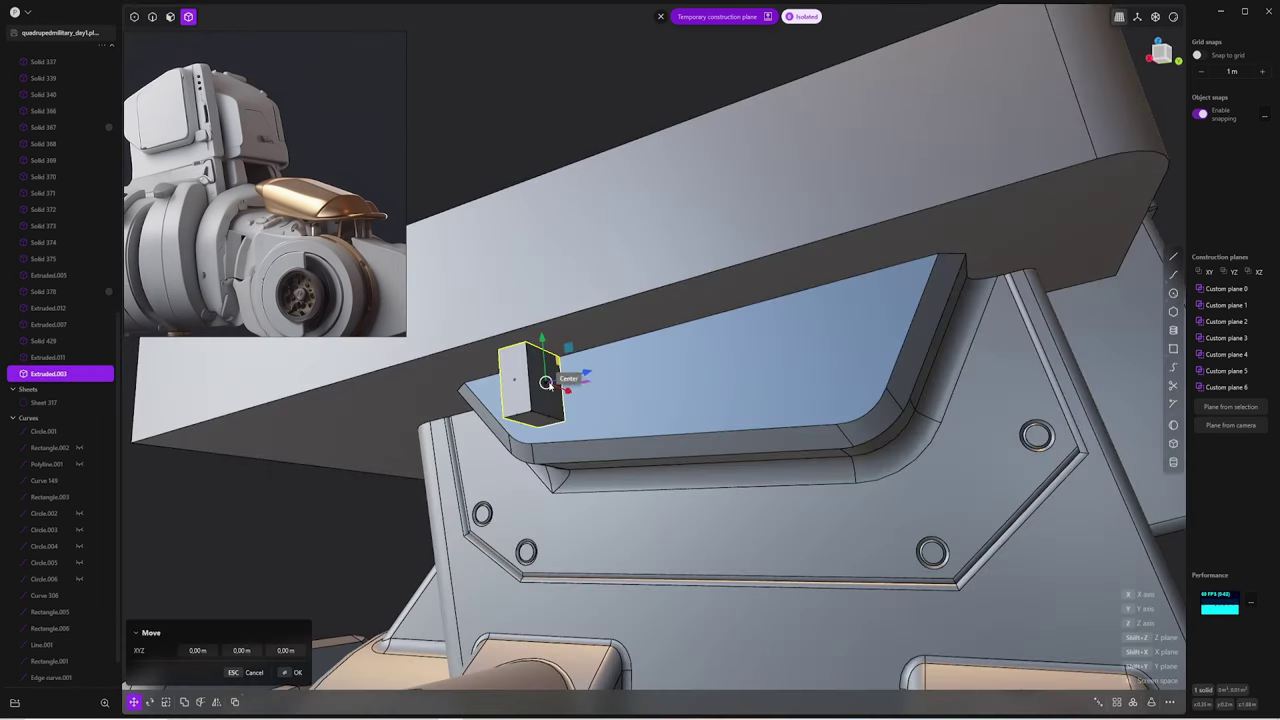
click(588, 381)
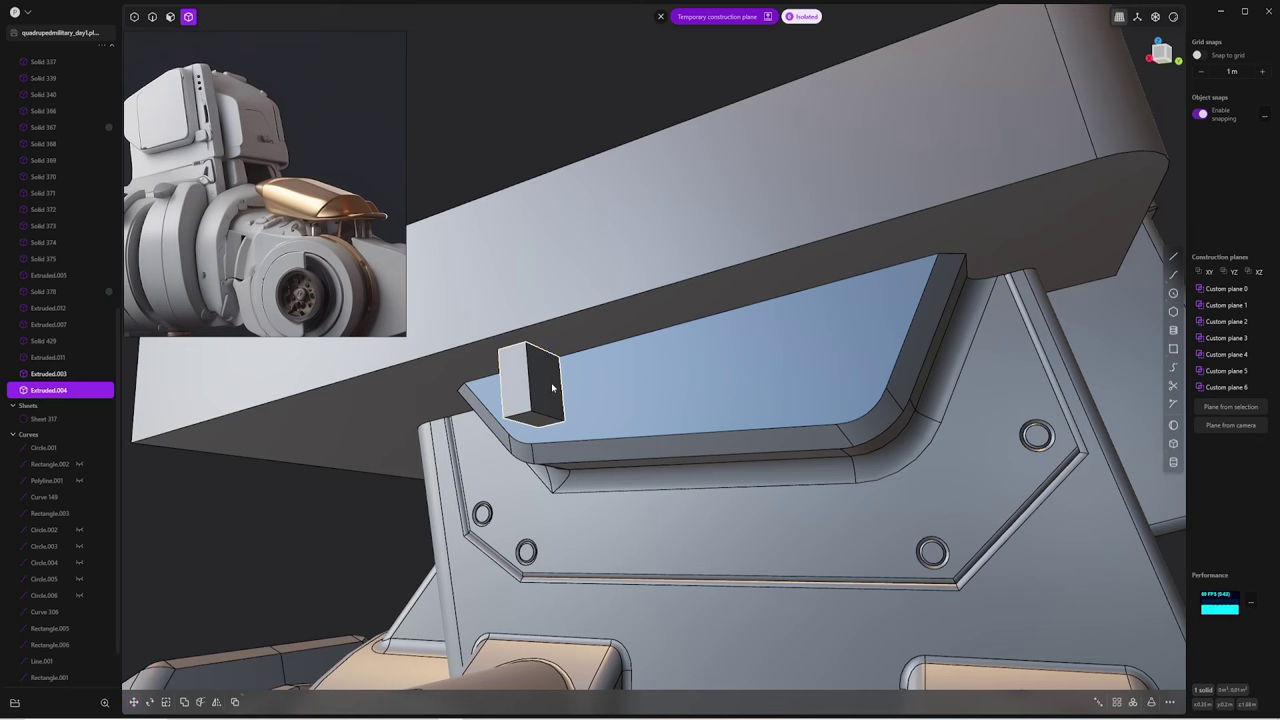
Duplicate the box as a second tab, push its bottom face into the plate, and bevel its edges
key(g)
key(3)
click(884, 302)
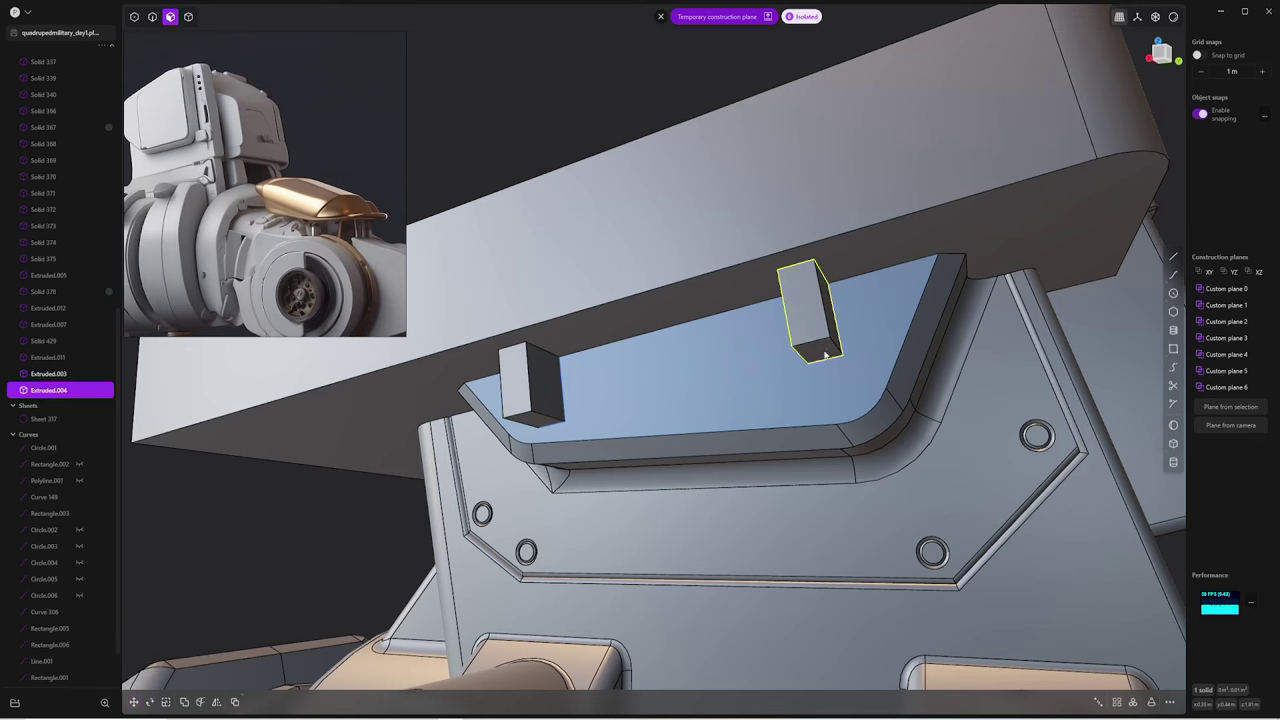
drag(822, 362, 838, 427)
key(f)
mouse_move(521, 420)
middle_down()
mouse_move(897, 380)
mouse_move(583, 297)
middle_up()
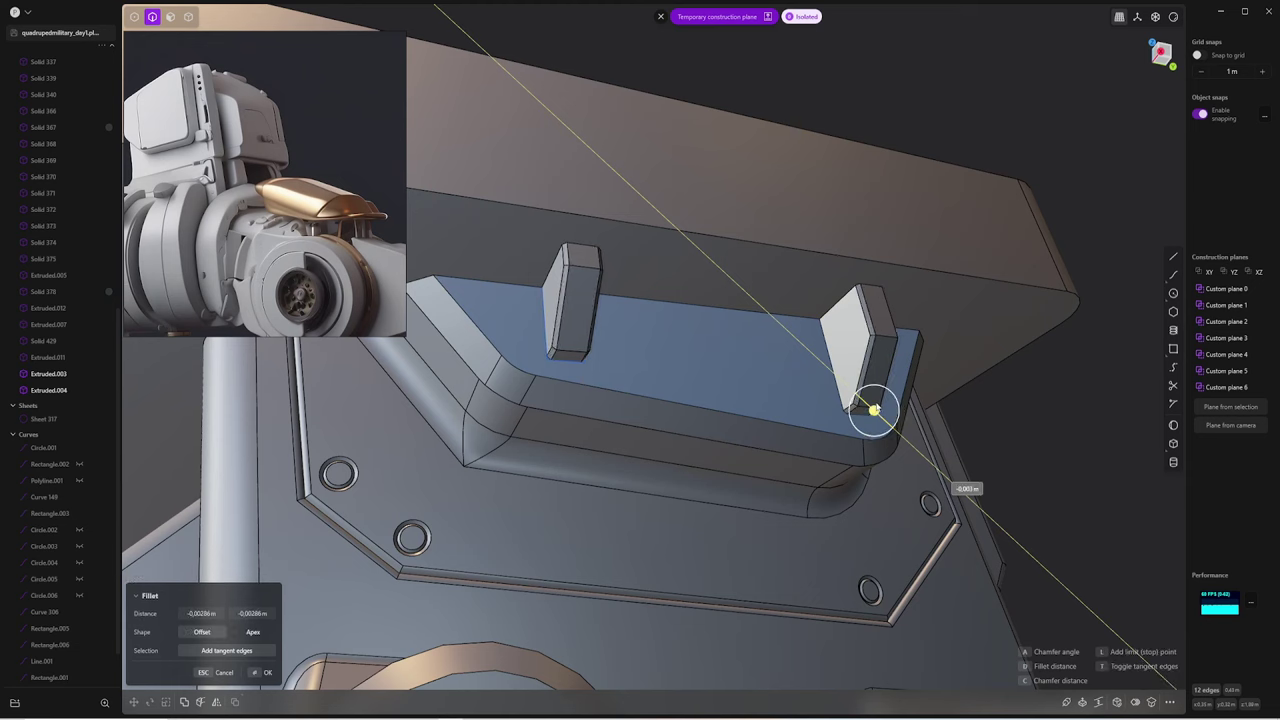
key(Escape)
Merge the two tabs into the bracket as one solid
key(4)
middle_drag(877, 408, 583, 386)
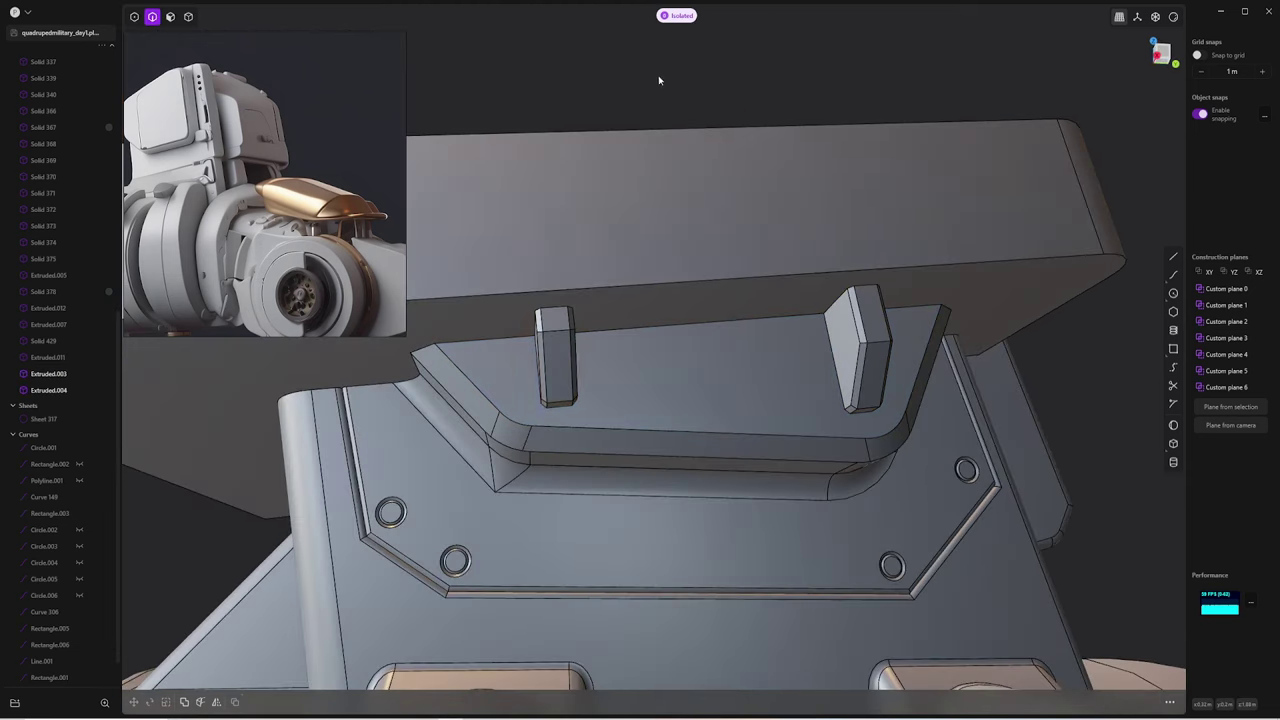
key(shift+d)
key(Escape)
Round the recess edge between the two tabs
key(2)
click(779, 320)
key(f)
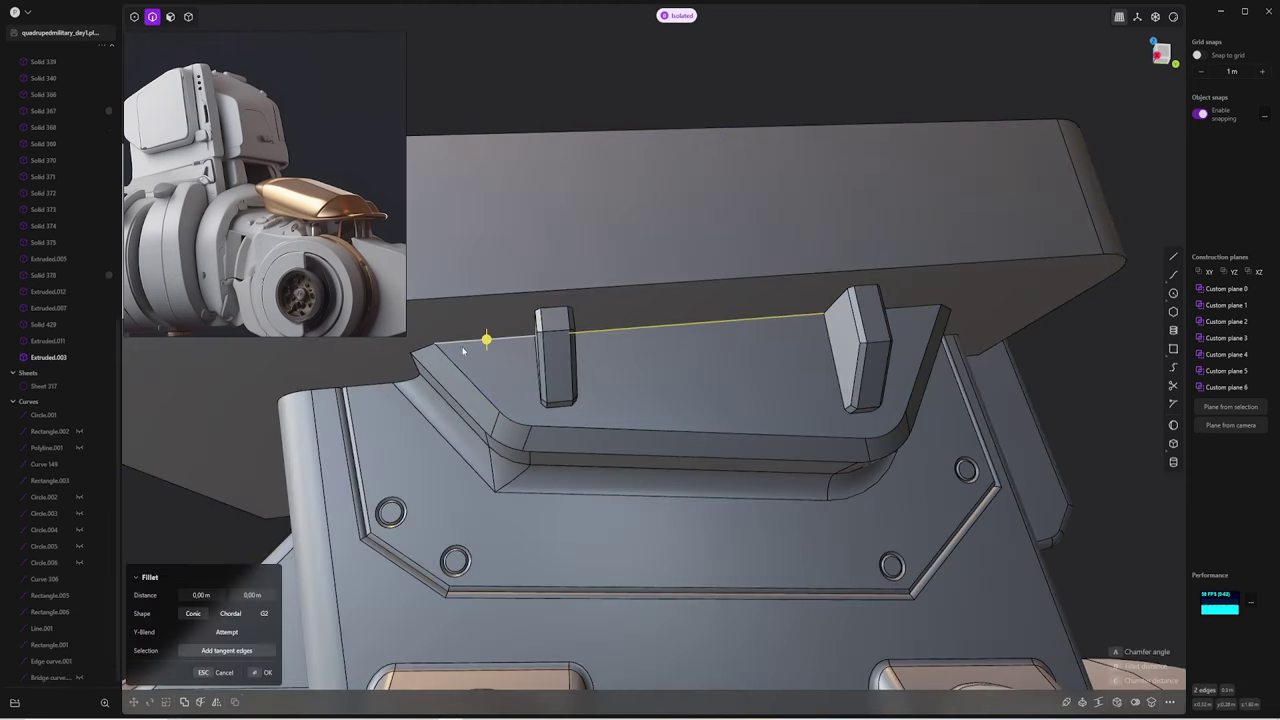
mouse_move(779, 320)
middle_down()
mouse_move(934, 366)
mouse_move(1049, 317)
middle_up()
drag(1011, 347, 1011, 362)
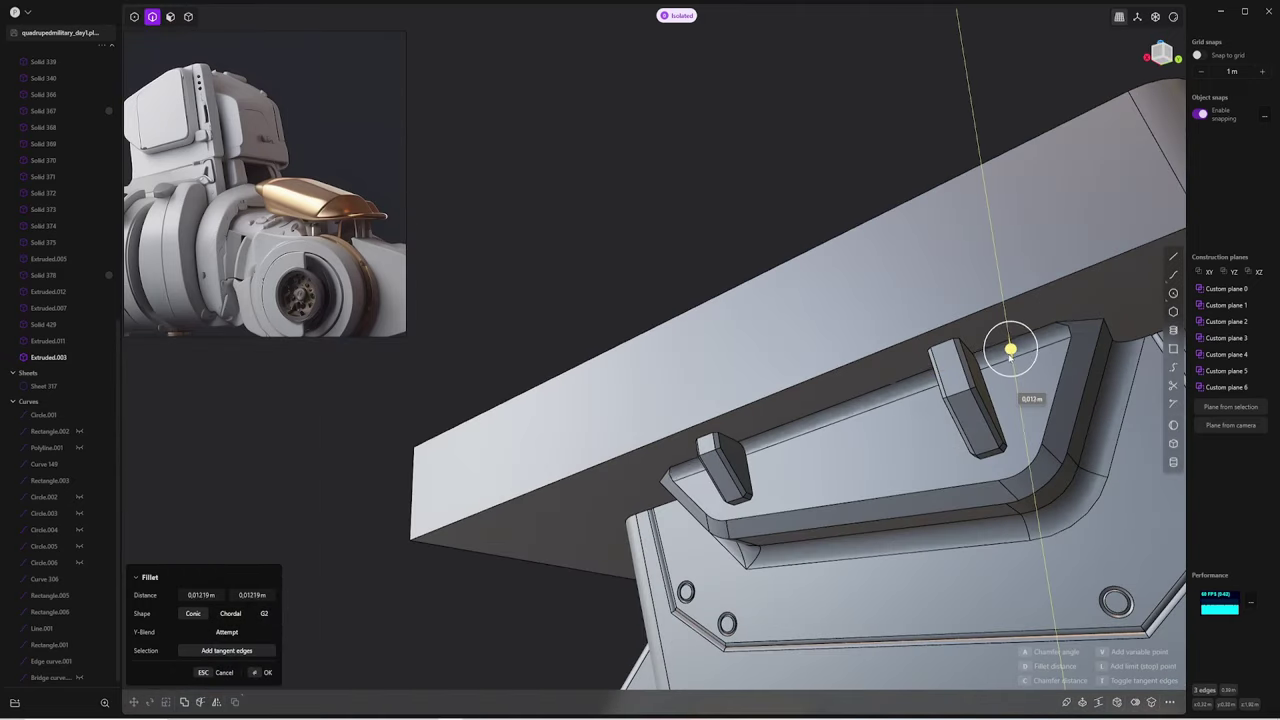
key(Return)
key(3)
mouse_move(1011, 362)
middle_down()
mouse_move(777, 429)
mouse_move(917, 403)
mouse_move(1006, 334)
mouse_move(809, 366)
mouse_move(1206, 270)
middle_up()
key(KP_1)
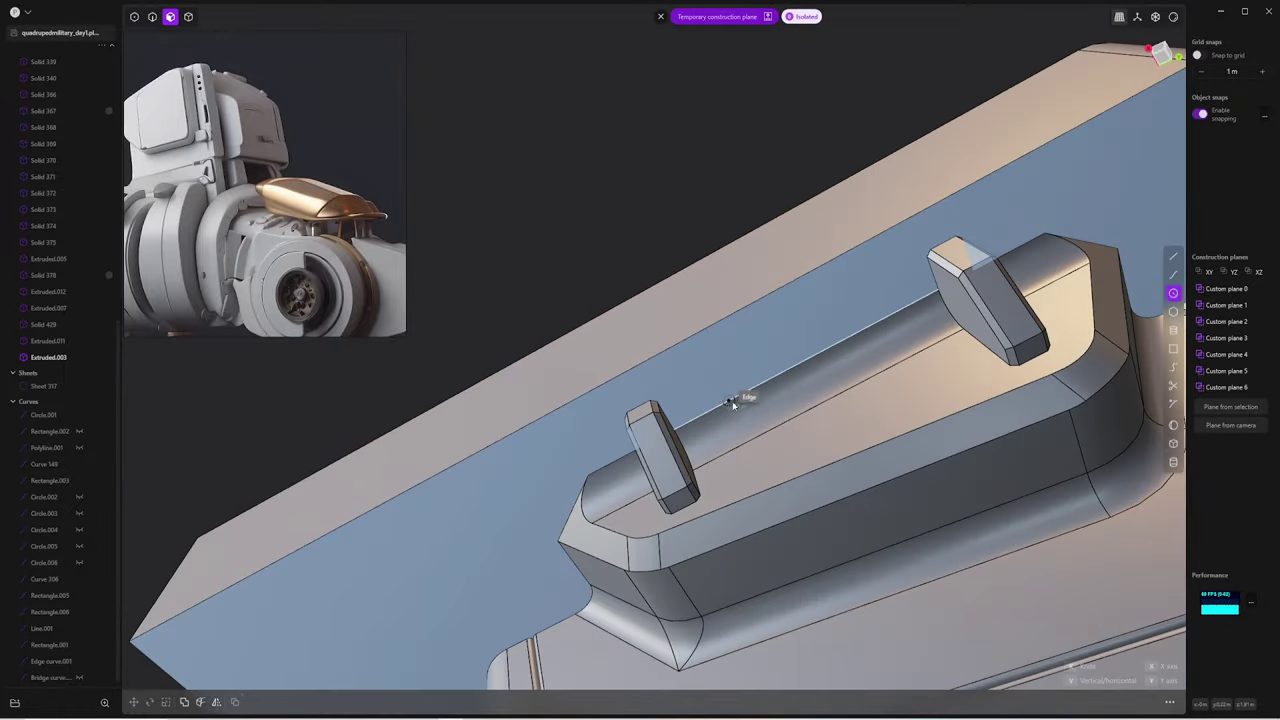
Repeat the small circle along the rail edge into a row of three
click(736, 398)
click(1066, 702)
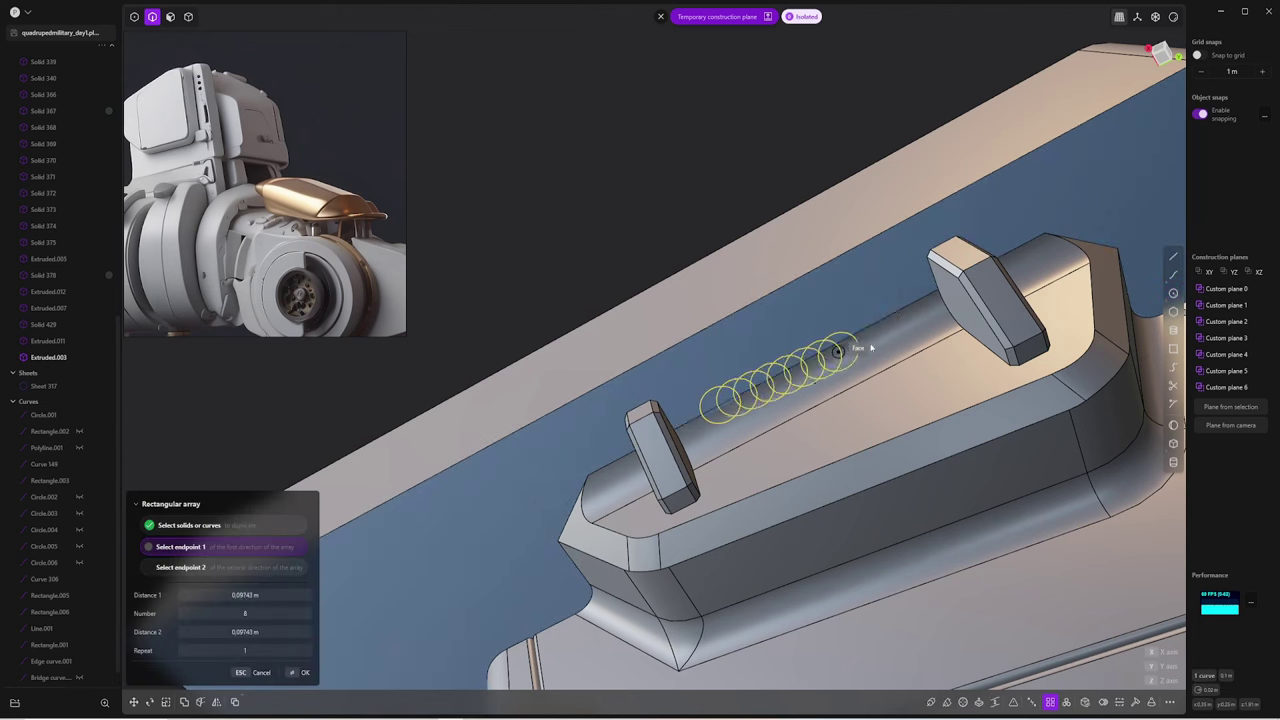
click(892, 317)
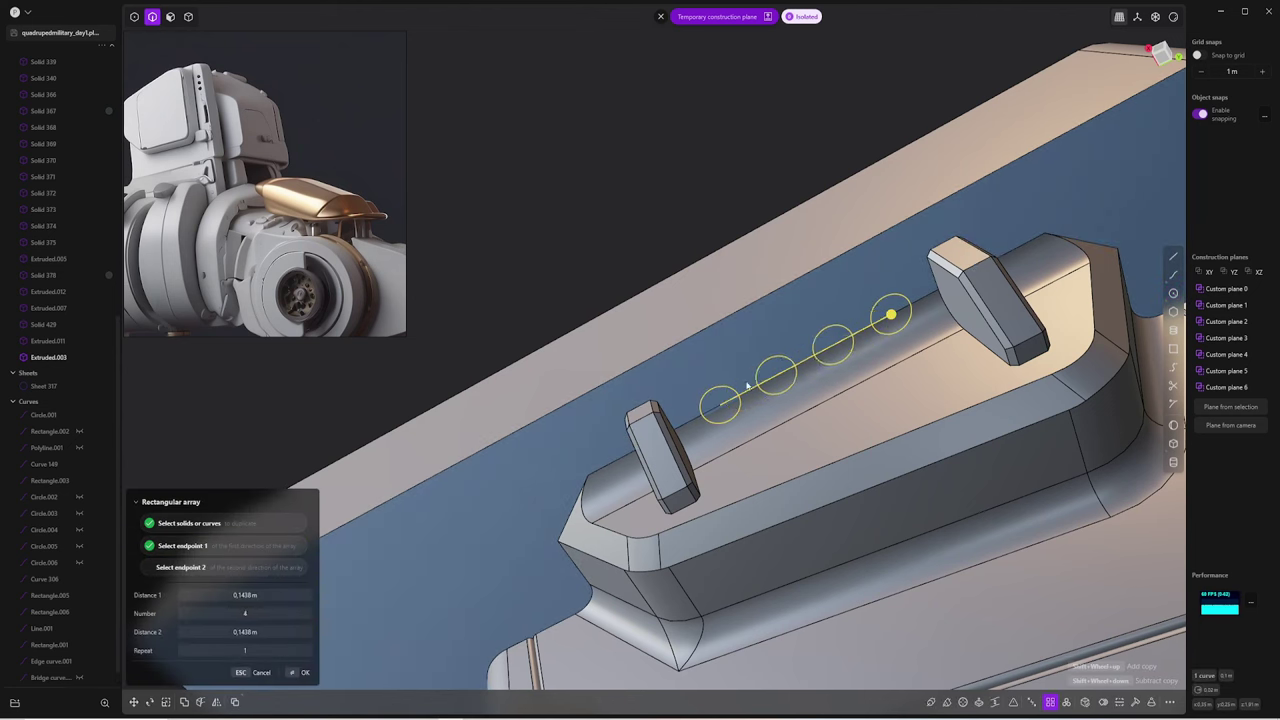
key(Return)
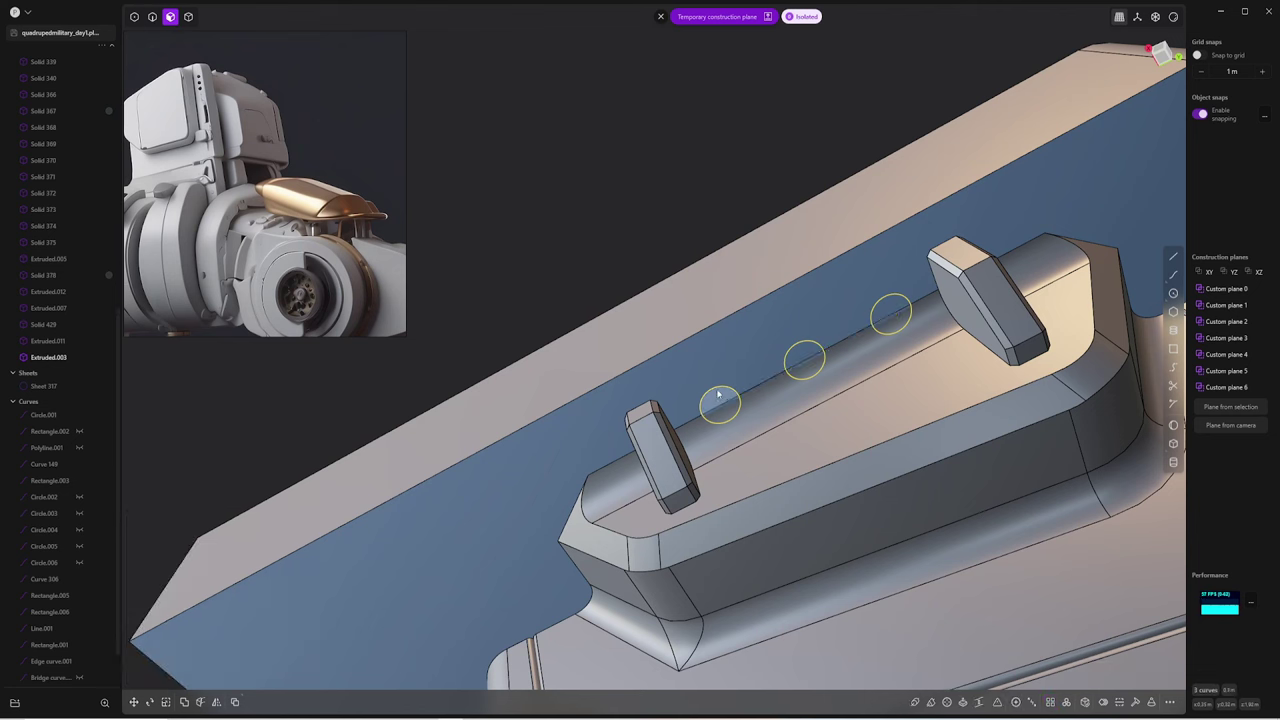
Try extruding the three circle regions as raised domes, then cancel and clear the selection
click(720, 403)
key(e)
click(805, 357)
click(891, 314)
middle_drag(892, 317, 893, 313)
drag(893, 313, 926, 352)
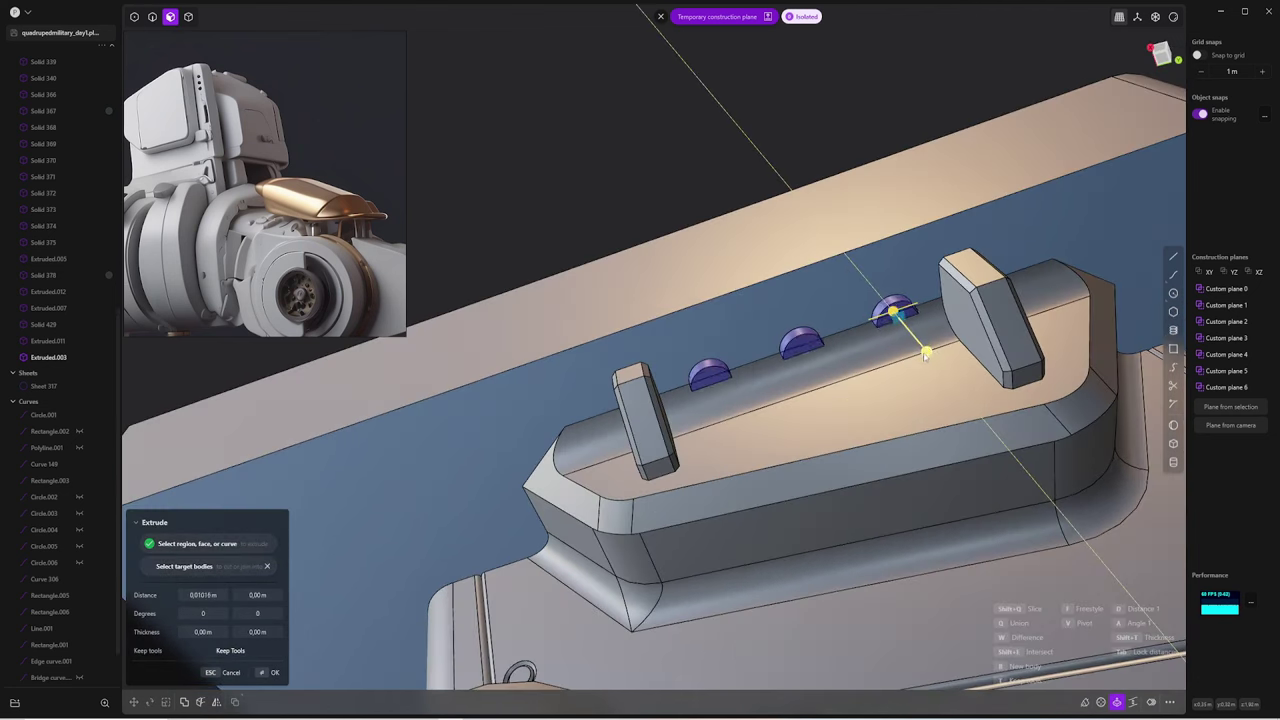
middle_drag(769, 332, 716, 407)
key(Escape)
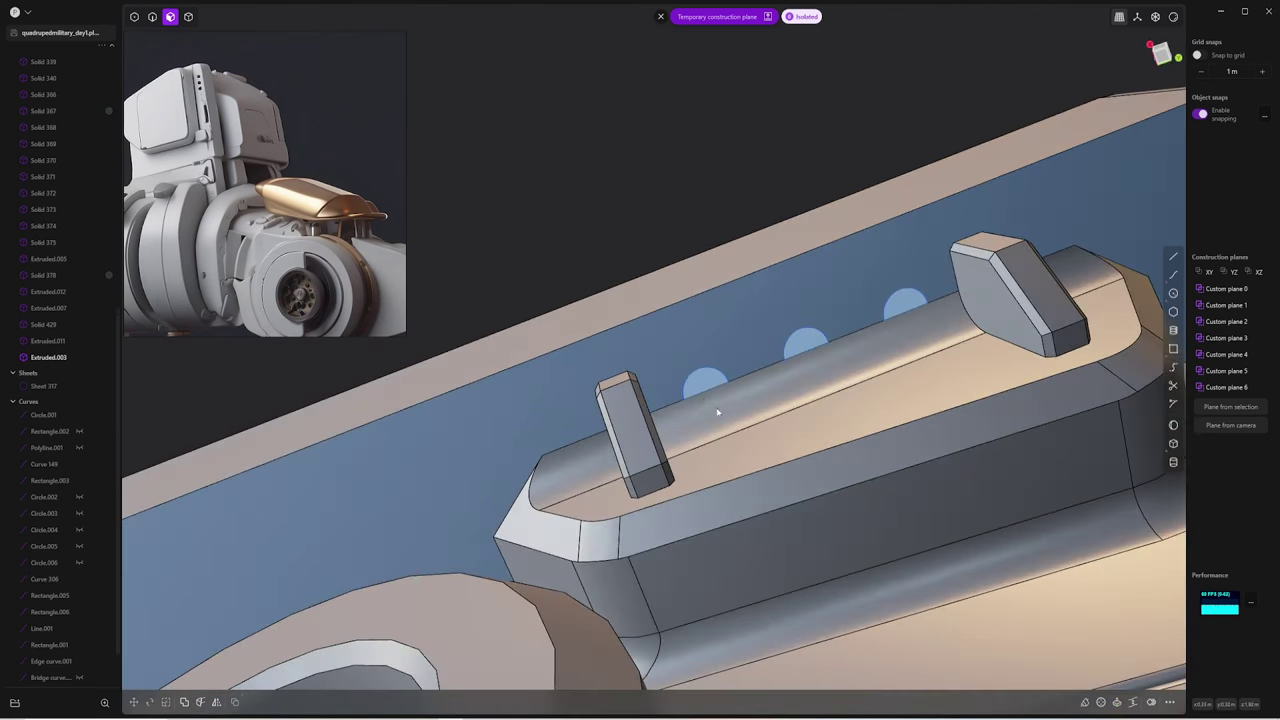
scroll(737, 374, up, 2)
click(697, 399)
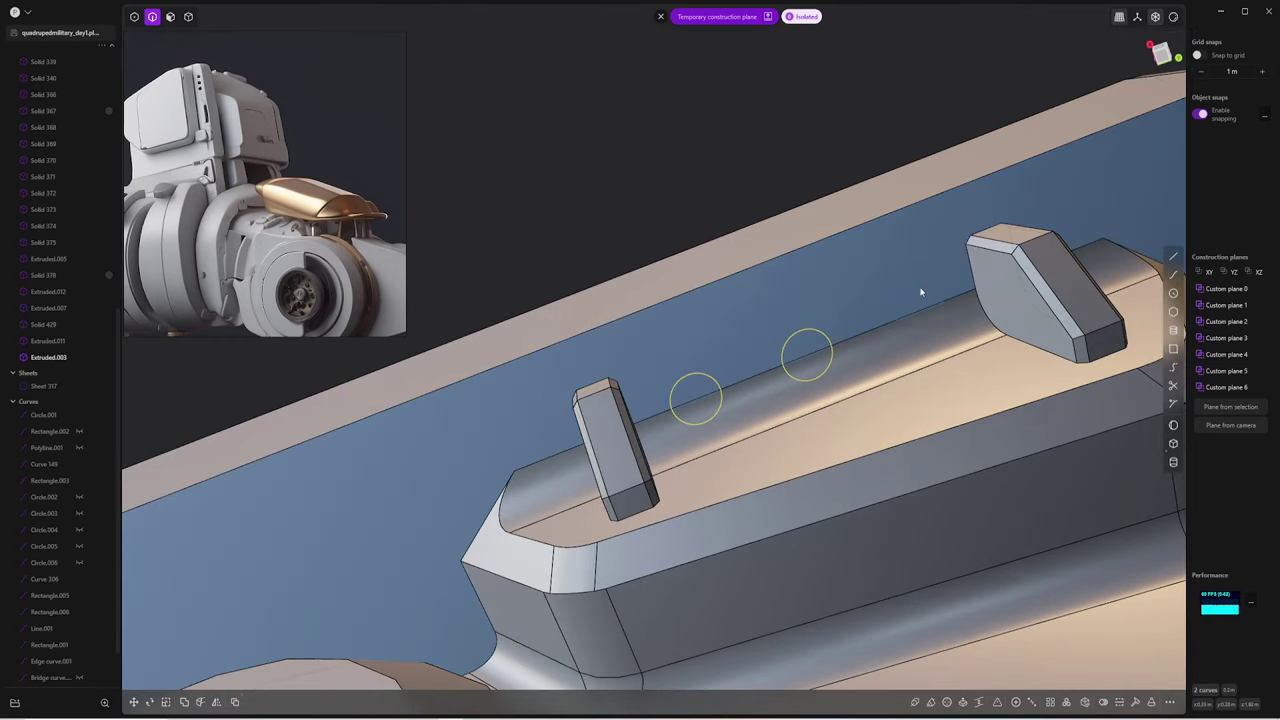
Extrude the three circle faces into the rail as cuts, leaving three round holes
key(shift+z)
key(3)
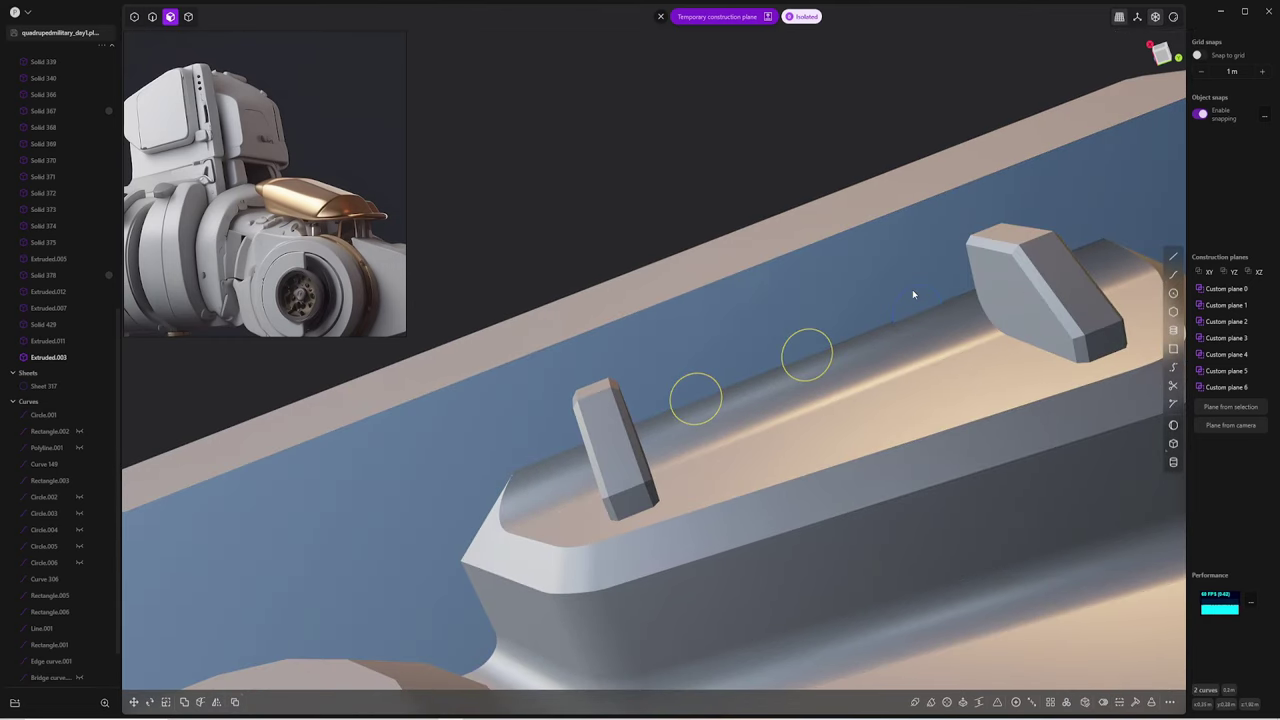
click(912, 293)
key(e)
scroll(905, 319, up, 3)
scroll(887, 320, up, 2)
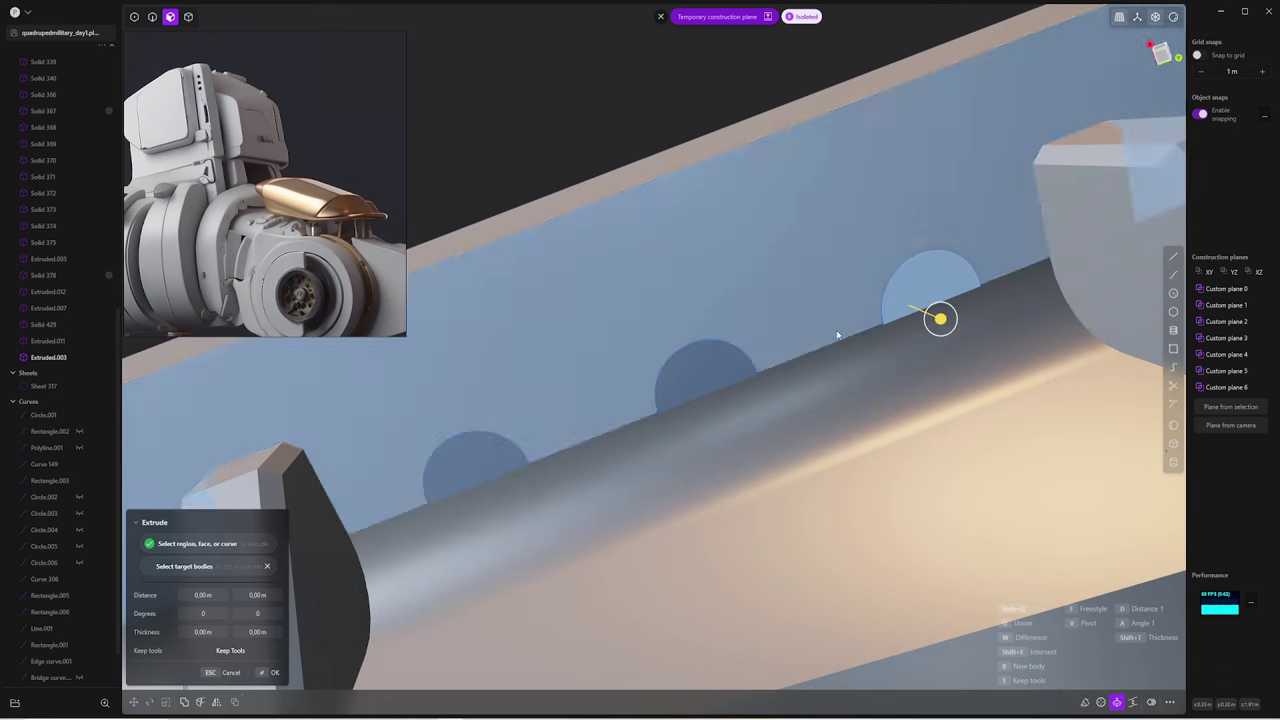
shift+click(695, 398)
shift+click(486, 481)
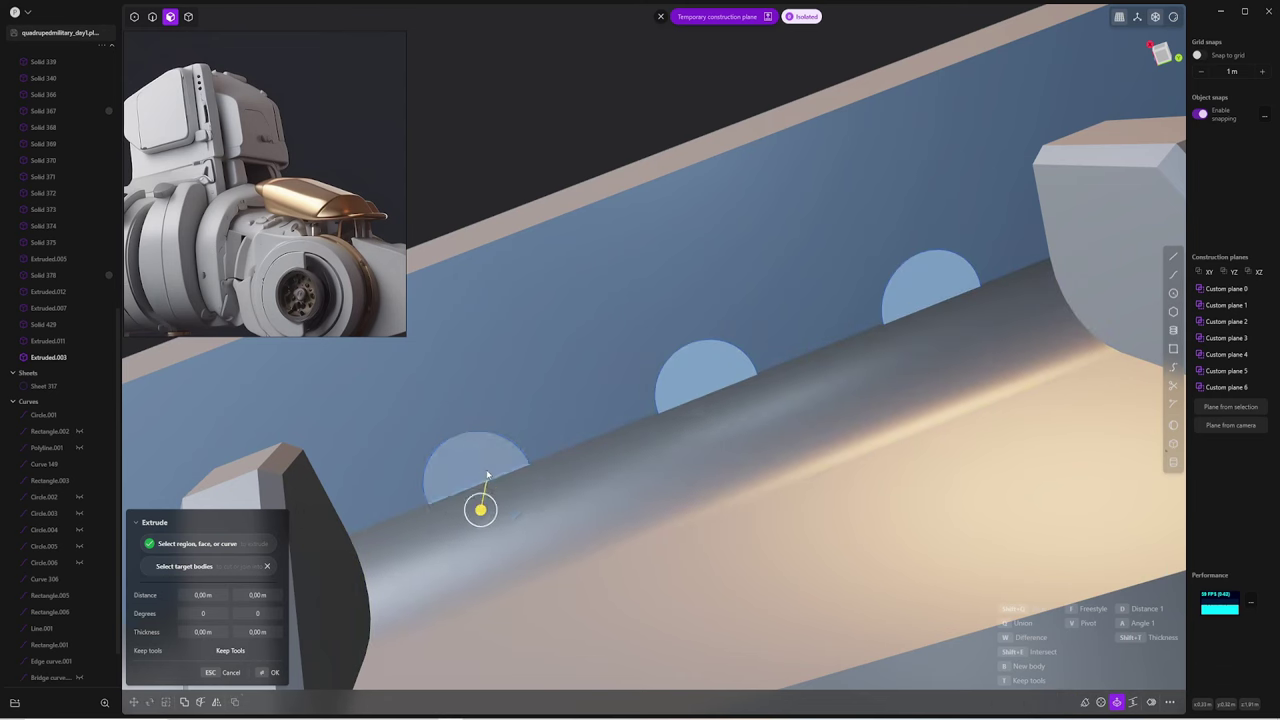
middle_drag(486, 481, 509, 486)
mouse_move(509, 486)
mouse_down()
mouse_move(543, 662)
mouse_move(531, 553)
mouse_up()
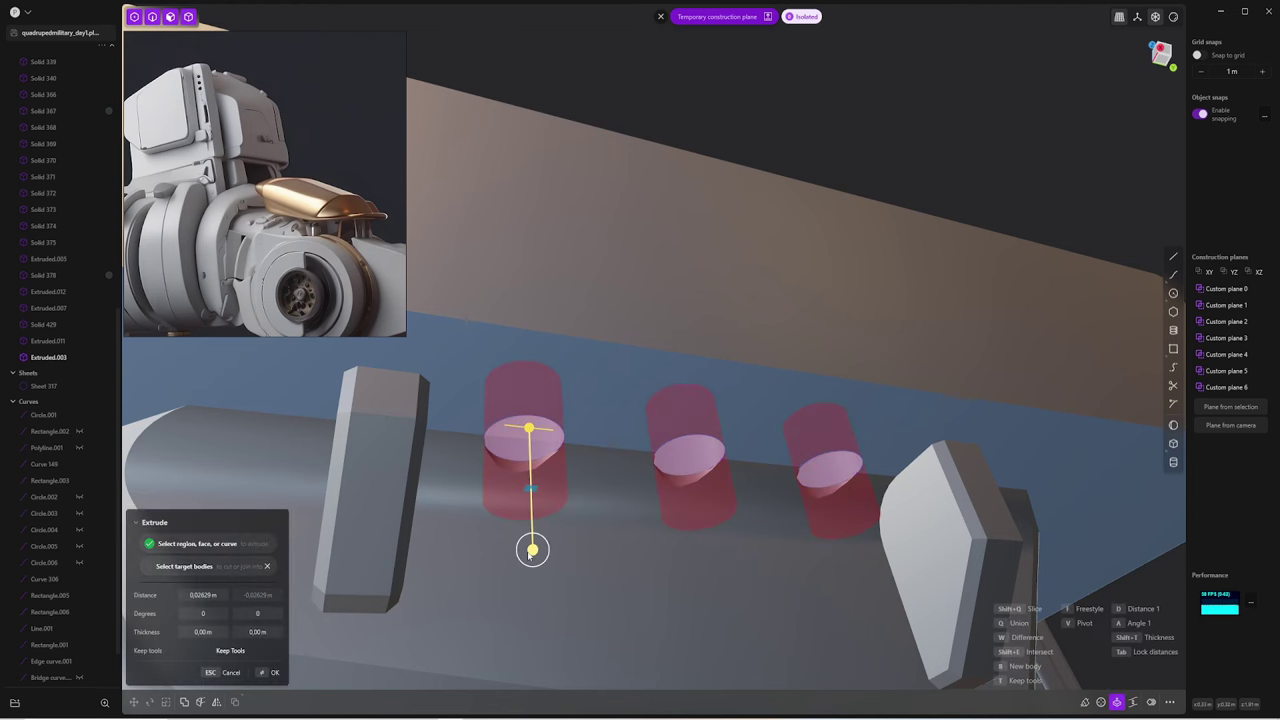
key(Return)
middle_drag(532, 549, 674, 471)
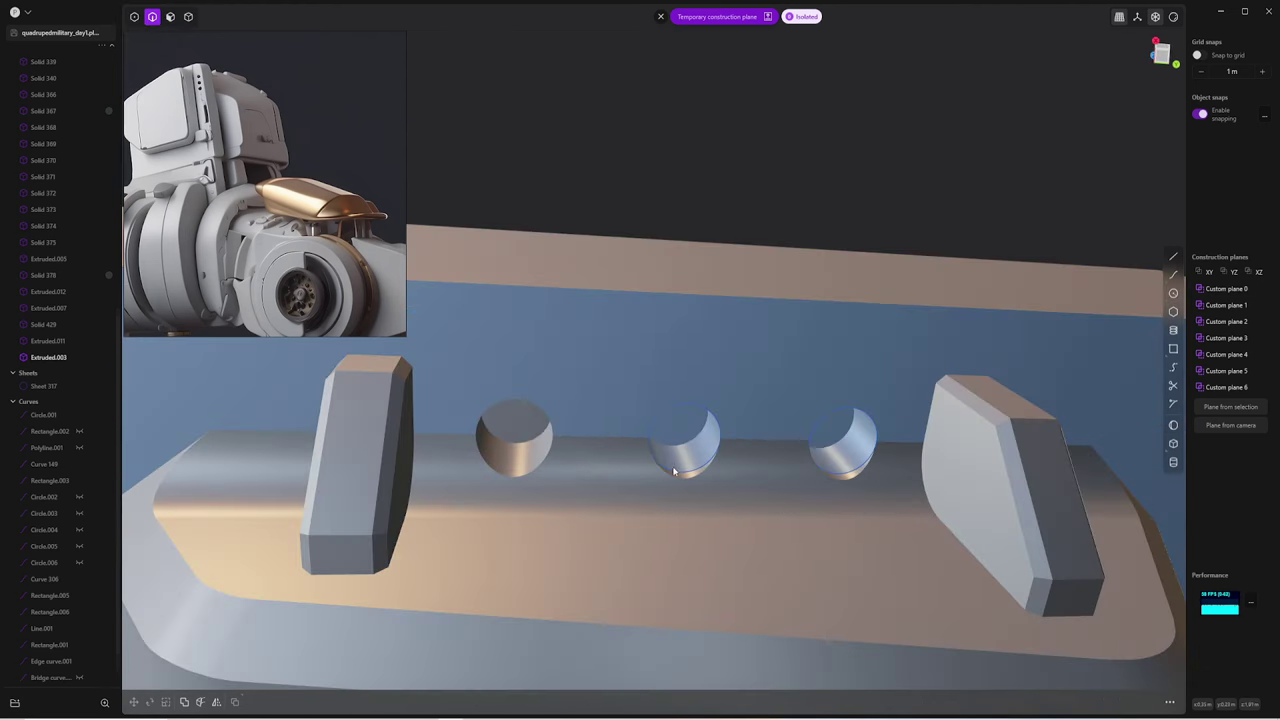
middle_drag(783, 448, 626, 438)
key(4)
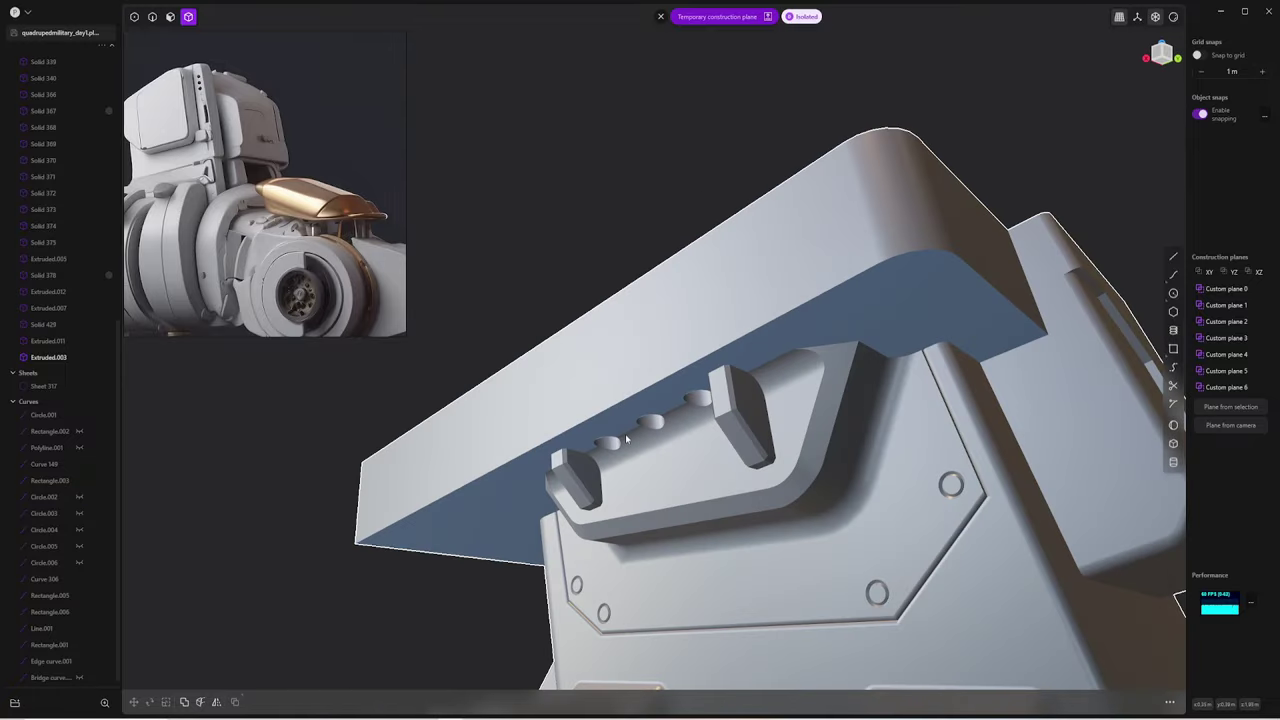
Round an edge of the top plate
key(2)
click(812, 298)
key(f)
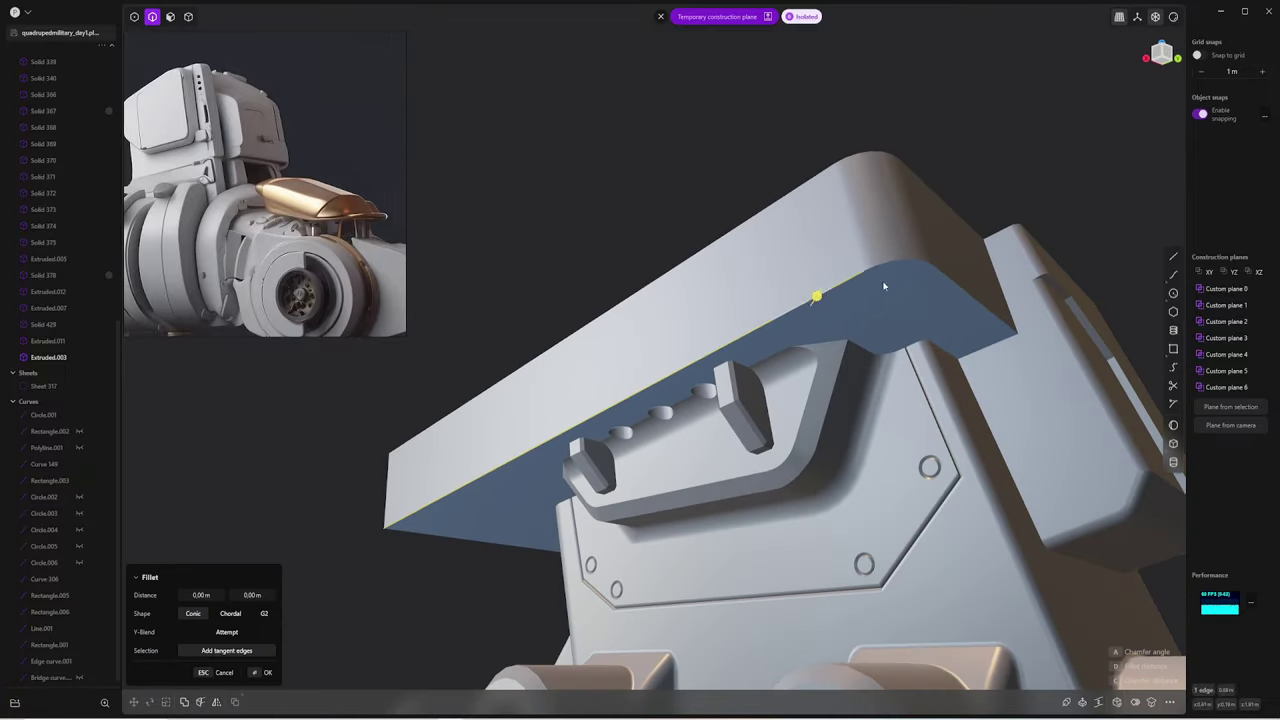
mouse_move(812, 298)
middle_down()
mouse_move(491, 349)
mouse_move(494, 337)
mouse_move(682, 492)
middle_up()
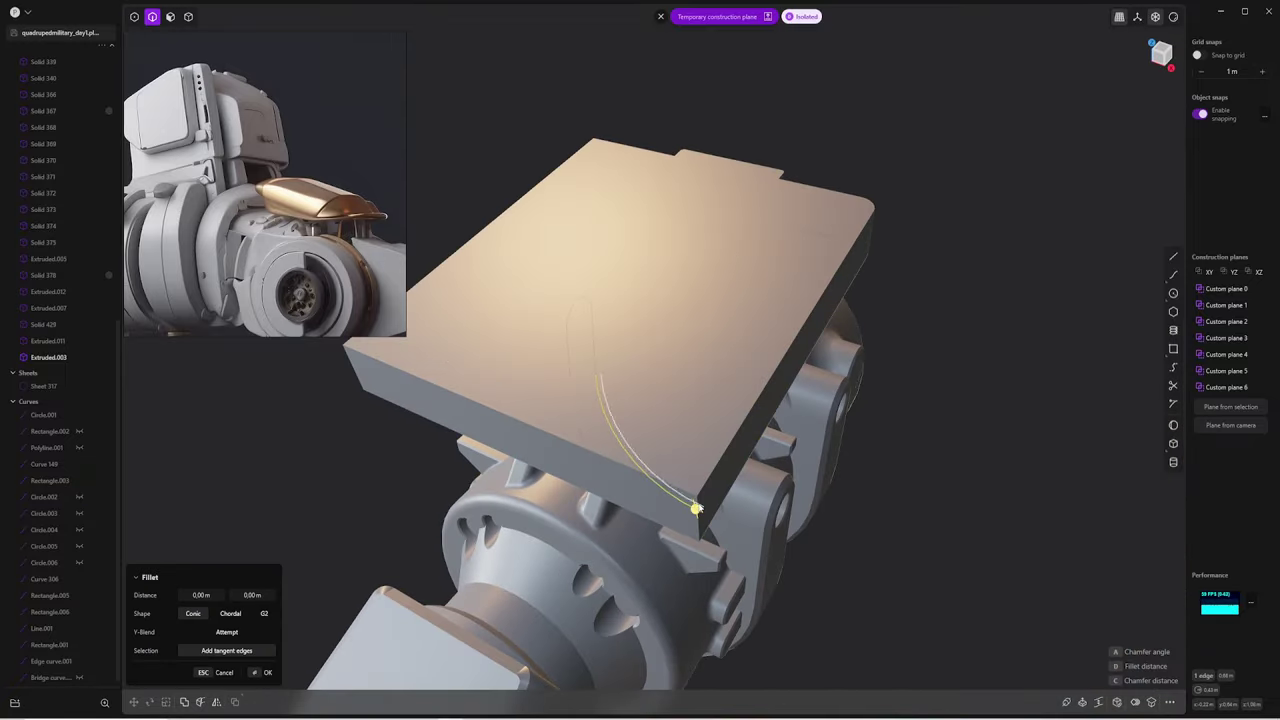
key(alt+z)
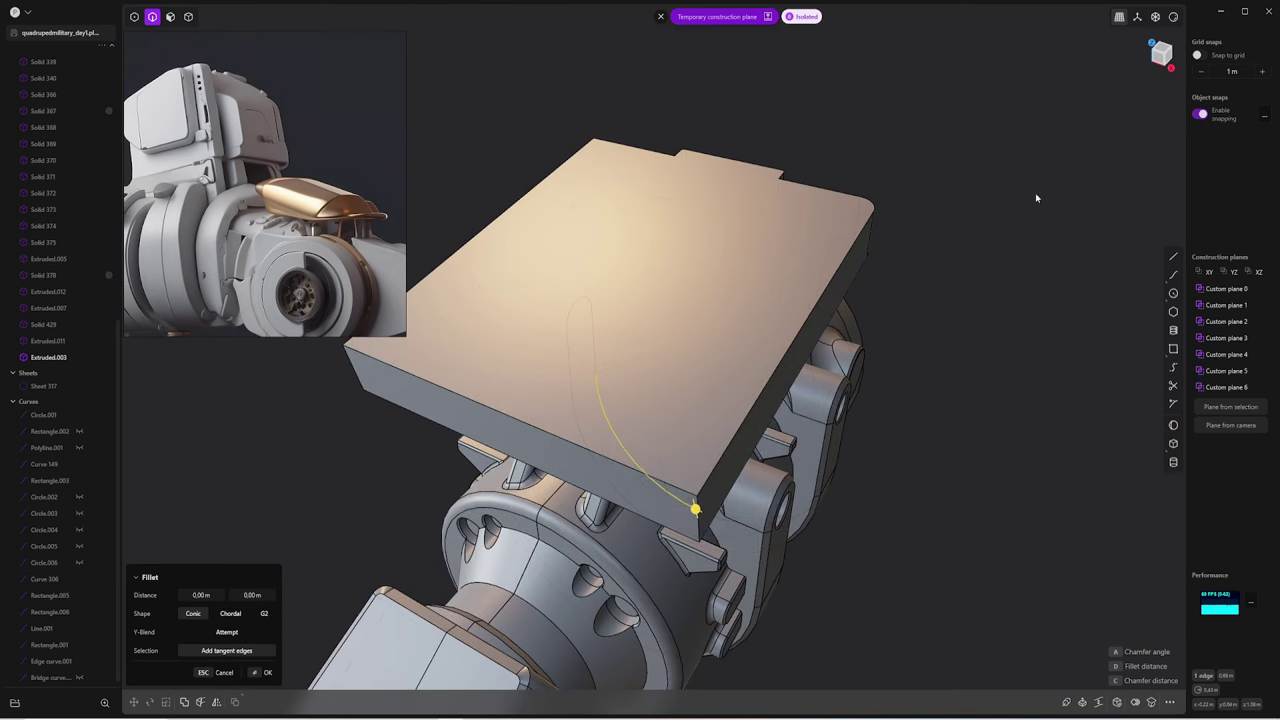
drag(694, 508, 669, 448)
key(Return)
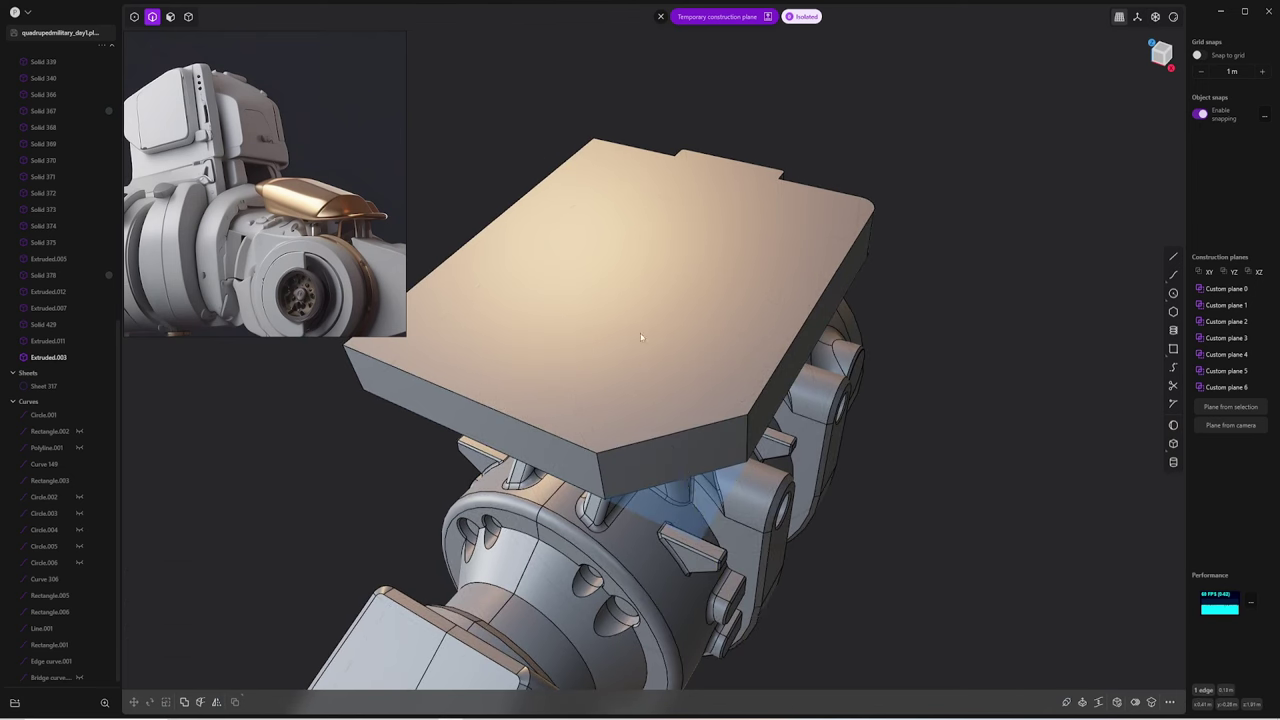
mouse_move(641, 337)
middle_down()
mouse_move(700, 290)
mouse_move(686, 309)
middle_up()
Select the top plate and the Extruded.003 part, trying mirror and edge rounding without committing
click(712, 272)
key(alt+x)
key(Escape)
mouse_move(651, 358)
middle_down()
mouse_move(707, 235)
mouse_move(669, 461)
mouse_move(700, 470)
mouse_move(894, 314)
mouse_move(760, 330)
middle_up()
click(688, 250)
key(f)
key(Escape)
key(3)
click(700, 400)
key(alt+x)
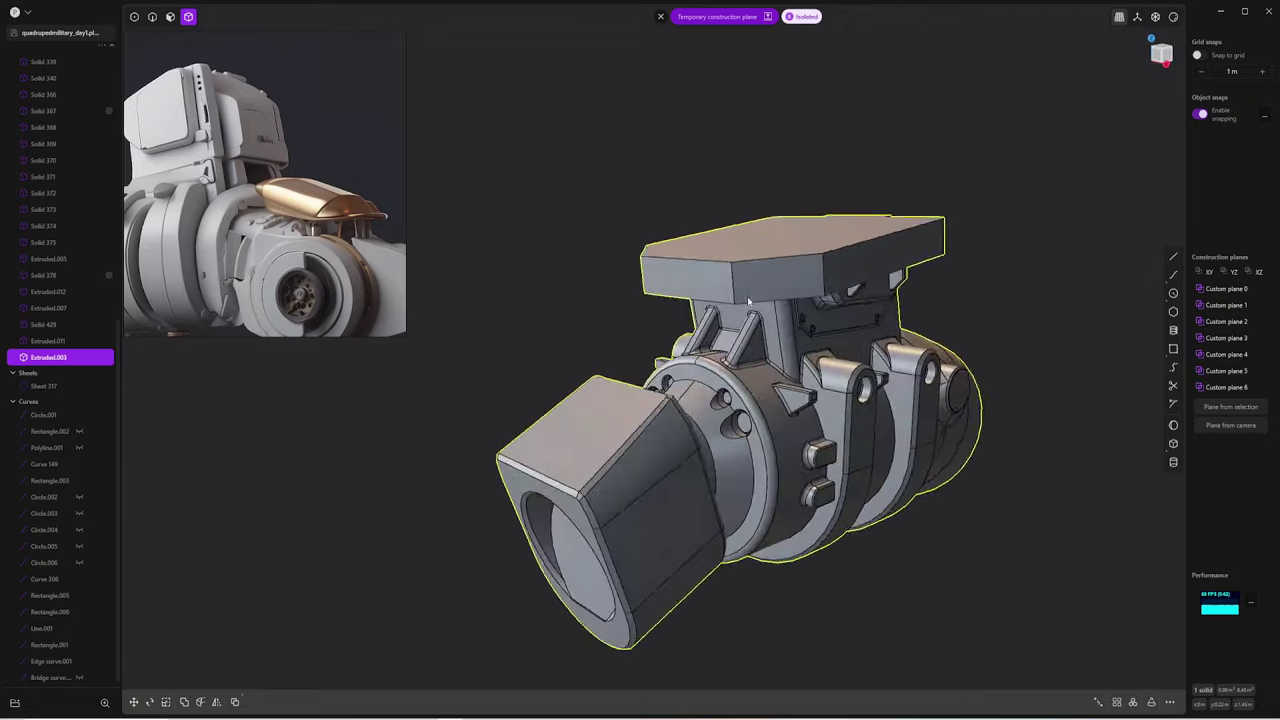
Pick another top plate edge for rounding, cancel, and reorient toward the plate's underside
scroll(745, 316, up, 5)
click(745, 316)
key(f)
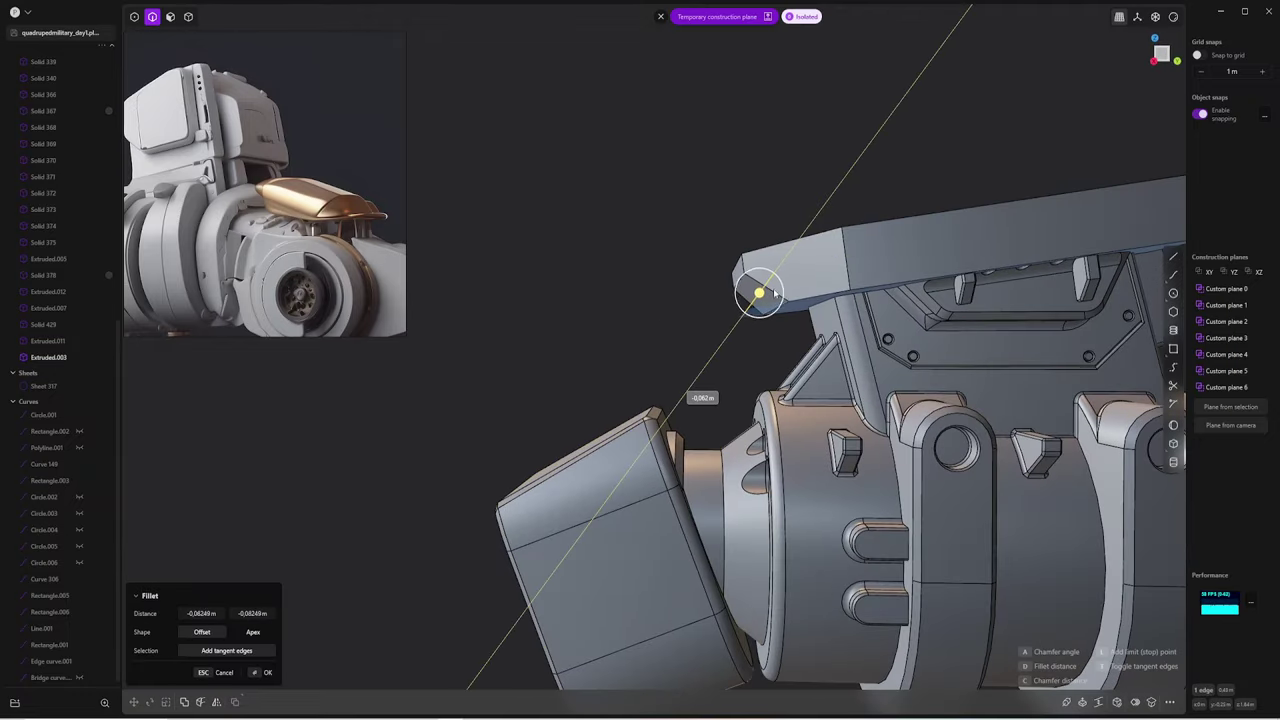
key(Escape)
mouse_move(769, 359)
middle_down()
mouse_move(846, 220)
mouse_move(720, 63)
mouse_move(897, 240)
mouse_move(850, 234)
middle_up()
scroll(772, 303, up, 3)
mouse_move(772, 303)
middle_down()
mouse_move(774, 340)
mouse_move(703, 366)
mouse_move(797, 340)
mouse_move(757, 340)
middle_up()
Extrude a small box downward from the face under the top plate
key(3)
click(745, 360)
key(o)
key(Escape)
key(x)
key(Escape)
key(x)
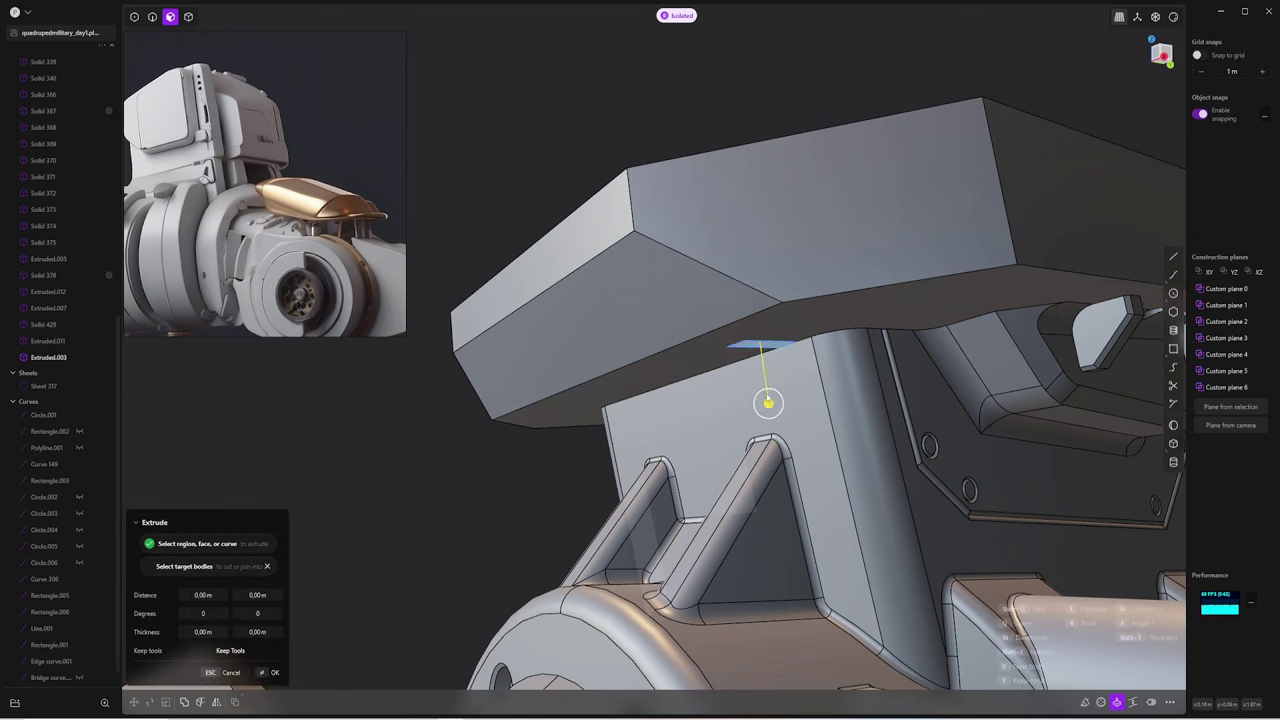
drag(766, 400, 776, 458)
middle_drag(776, 458, 765, 383)
Shift the box slightly left, tilt it, and mirror it to the opposite side
key(g)
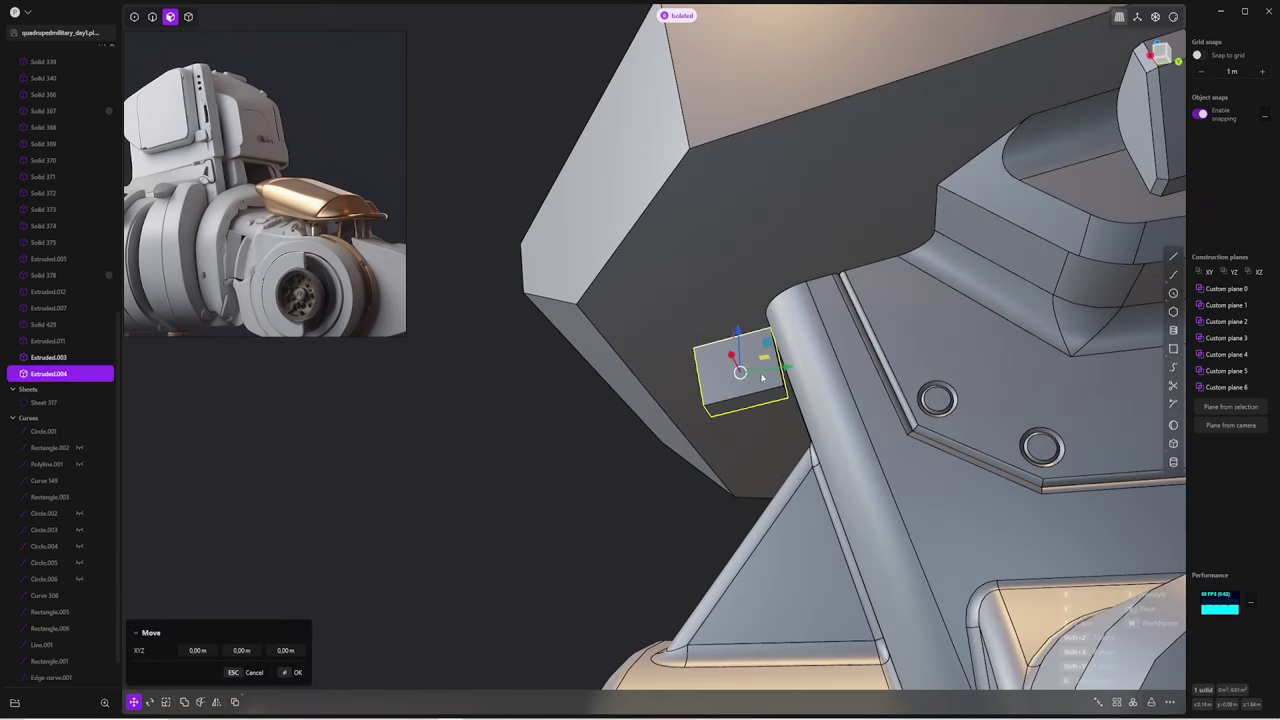
click(740, 372)
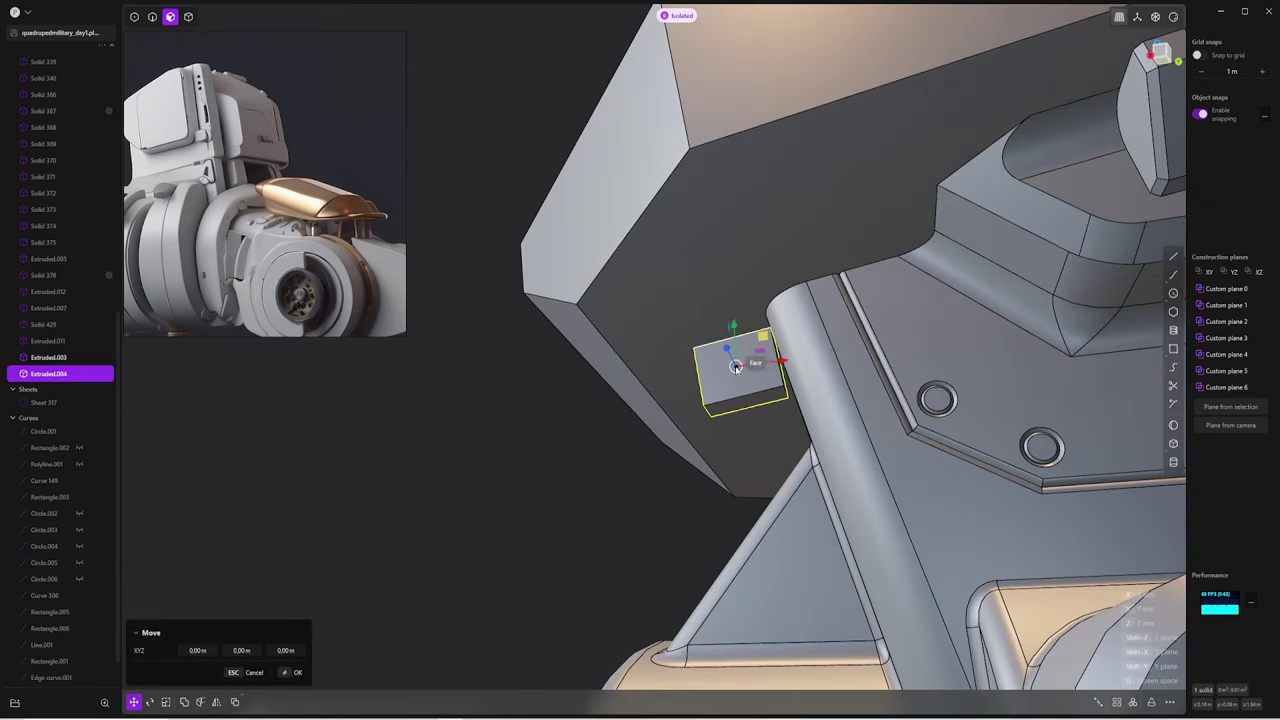
middle_drag(735, 367, 789, 394)
click(782, 344)
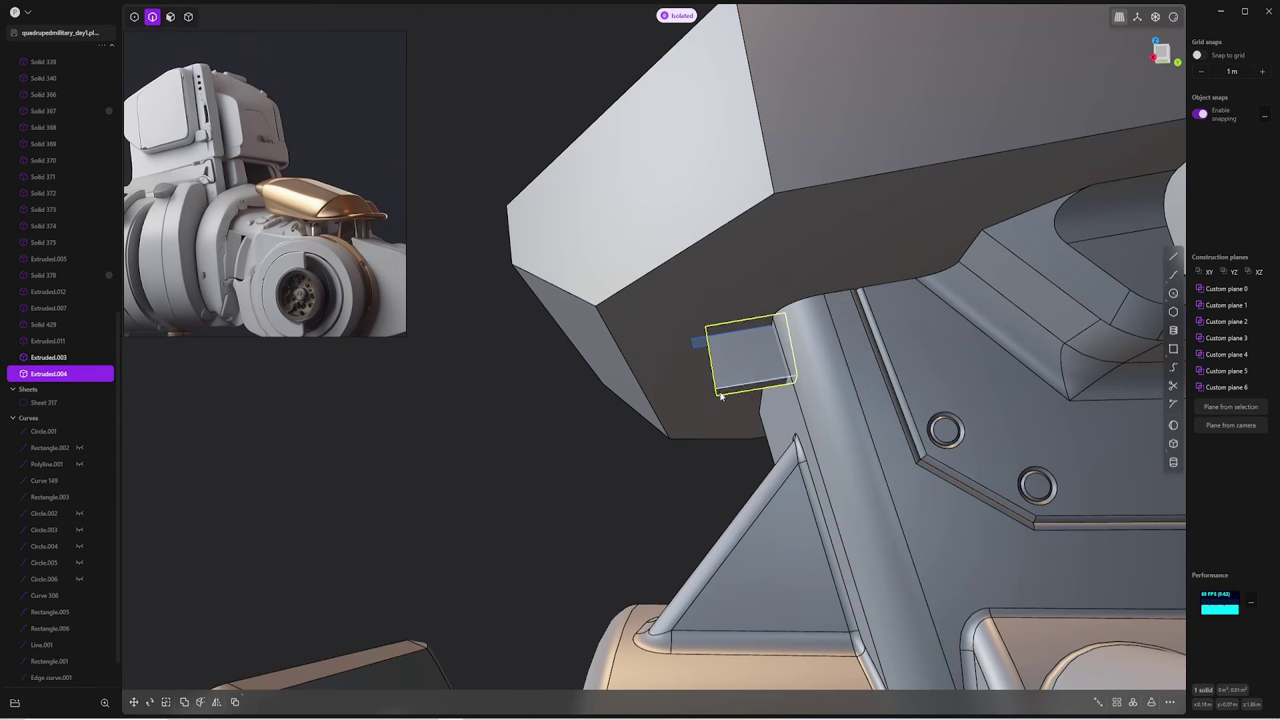
middle_drag(782, 344, 731, 385)
key(r)
click(753, 385)
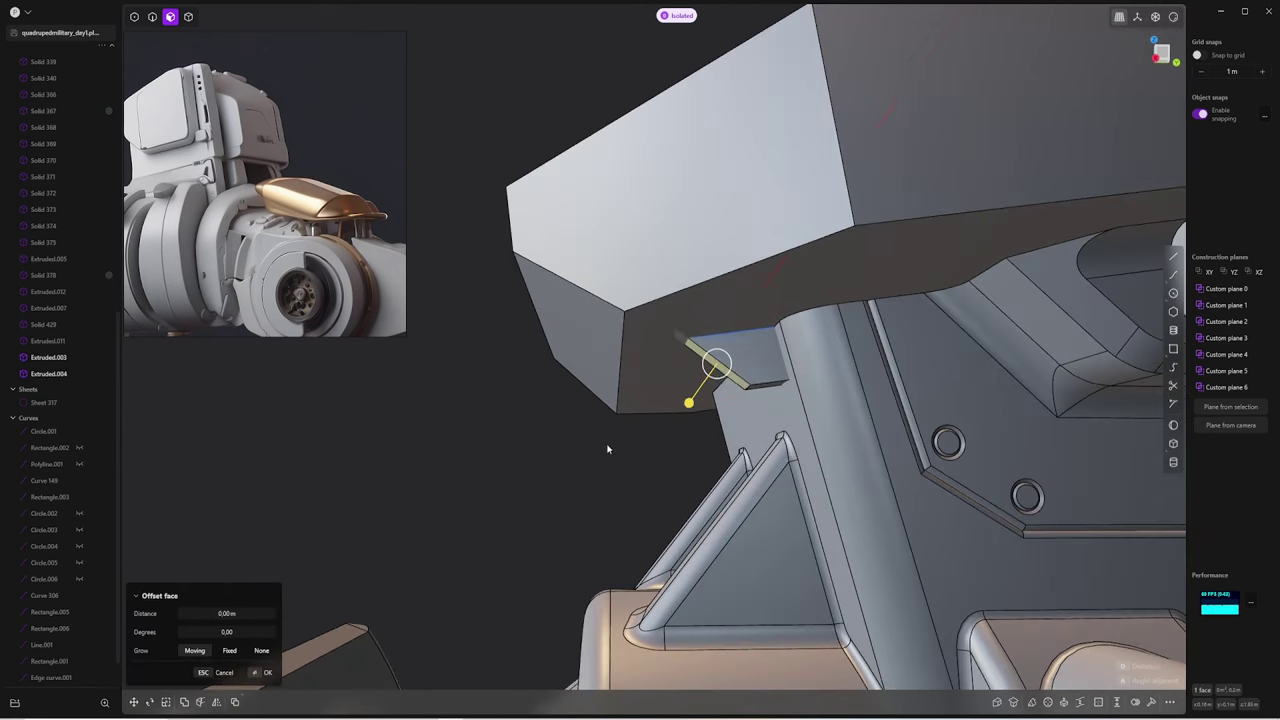
mouse_move(606, 449)
middle_down()
mouse_move(668, 430)
mouse_move(622, 412)
mouse_move(687, 383)
mouse_move(760, 380)
mouse_move(888, 177)
middle_up()
key(alt+x)
key(Return)
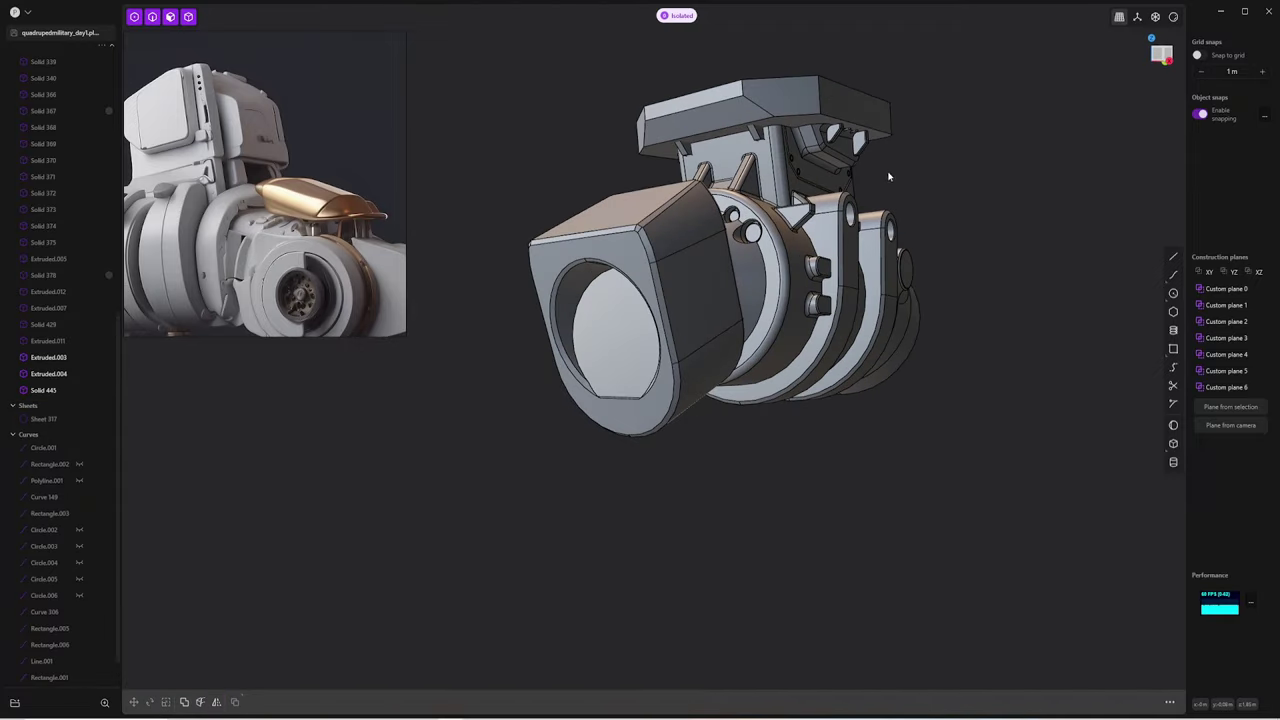
Select the lower front edge of the top plate to round it
middle_drag(299, 654, 520, 400)
scroll(741, 252, up, 3)
key(2)
click(741, 252)
key(f)
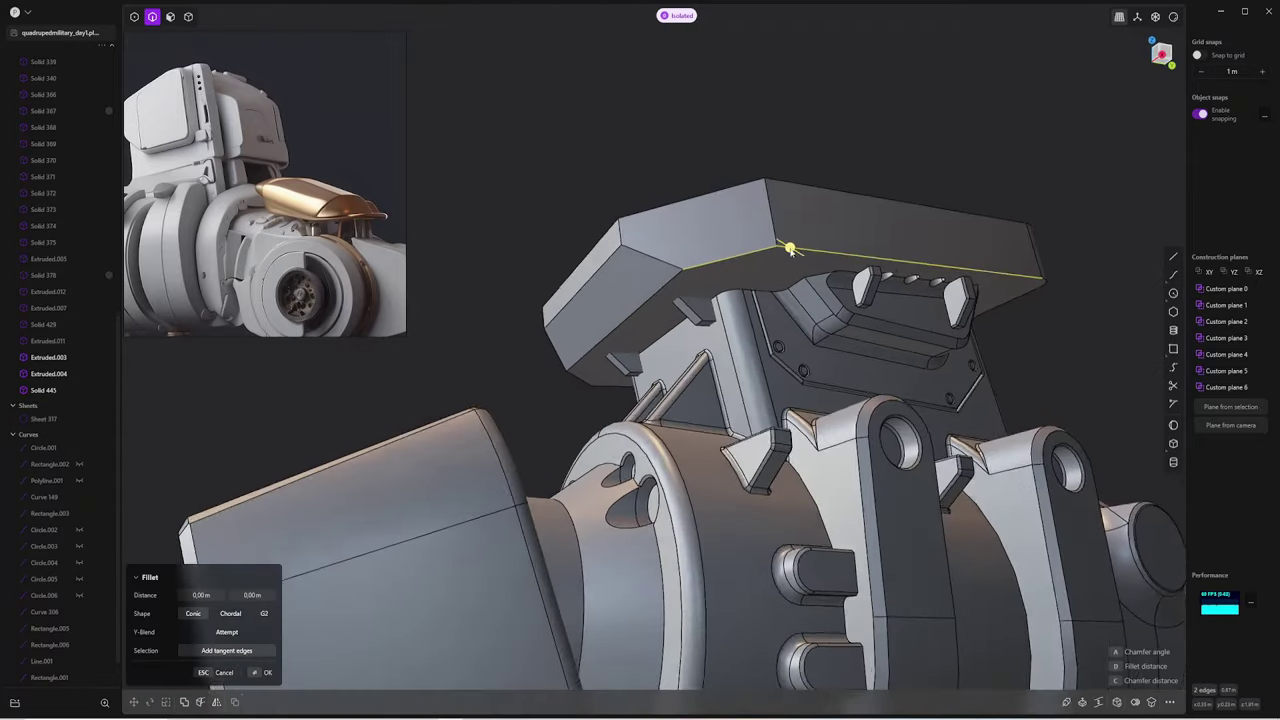
mouse_move(741, 252)
middle_down()
mouse_move(802, 191)
mouse_move(688, 16)
mouse_move(880, 286)
mouse_move(920, 303)
mouse_move(828, 300)
mouse_move(896, 268)
middle_up()
scroll(800, 197, up, 2)
Draw a rectangle on the plate's front face and extrude it into a new panel solid
key(3)
click(896, 268)
key(slash)
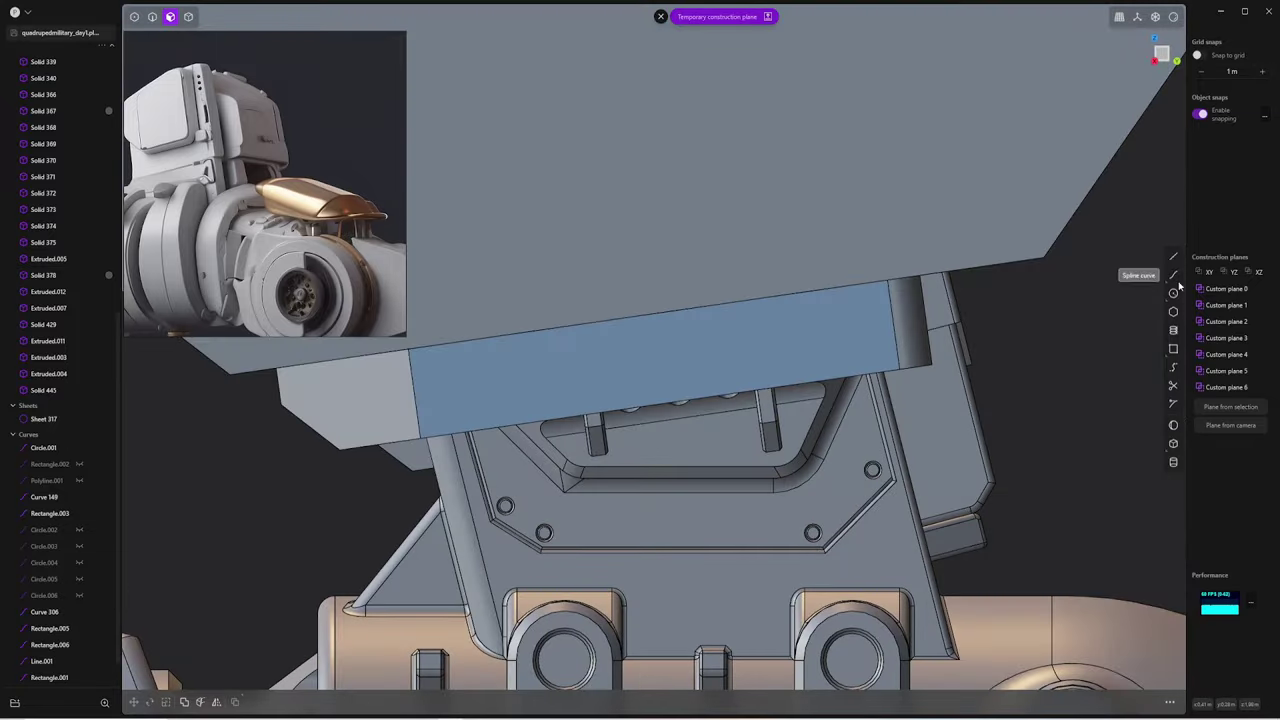
click(1173, 256)
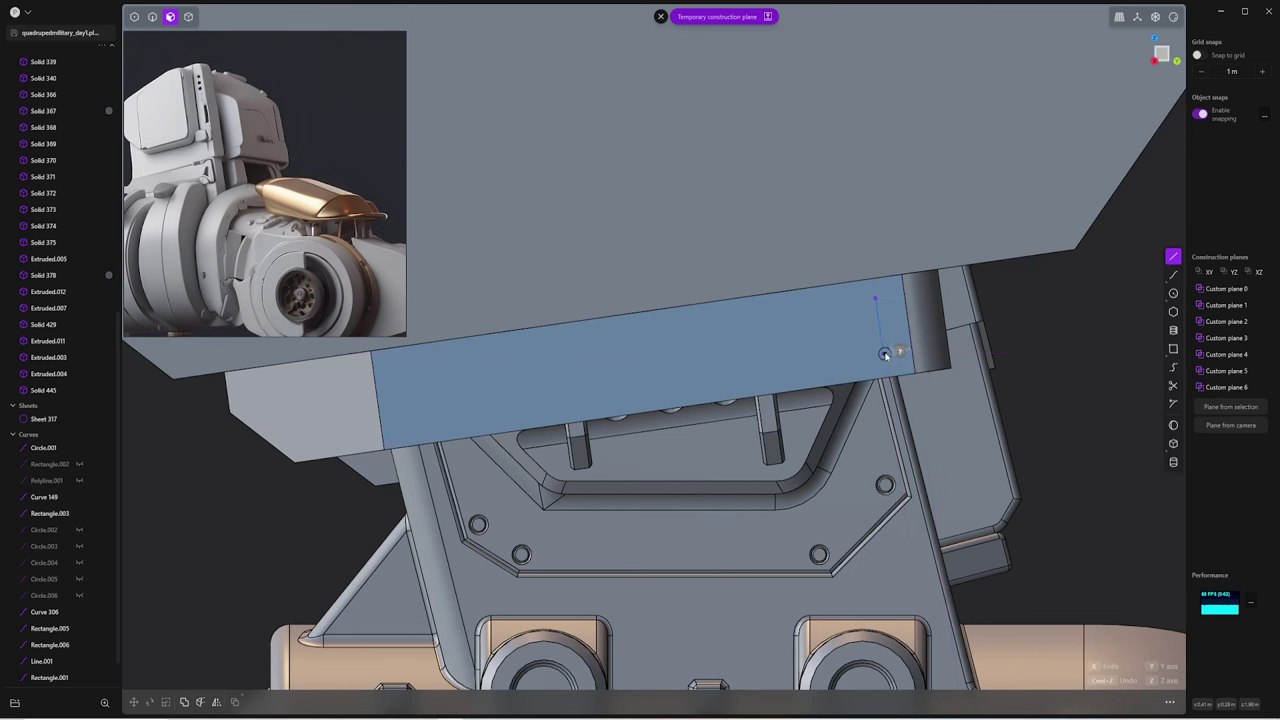
scroll(882, 349, up, 2)
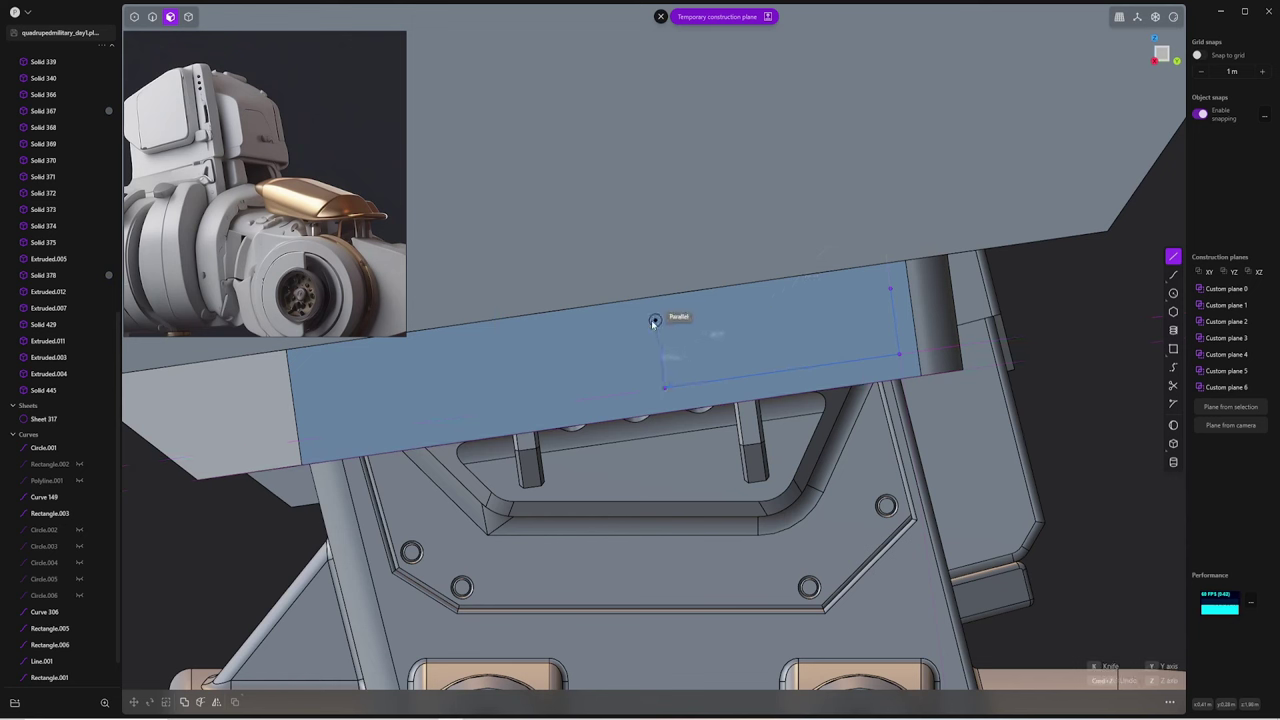
click(891, 289)
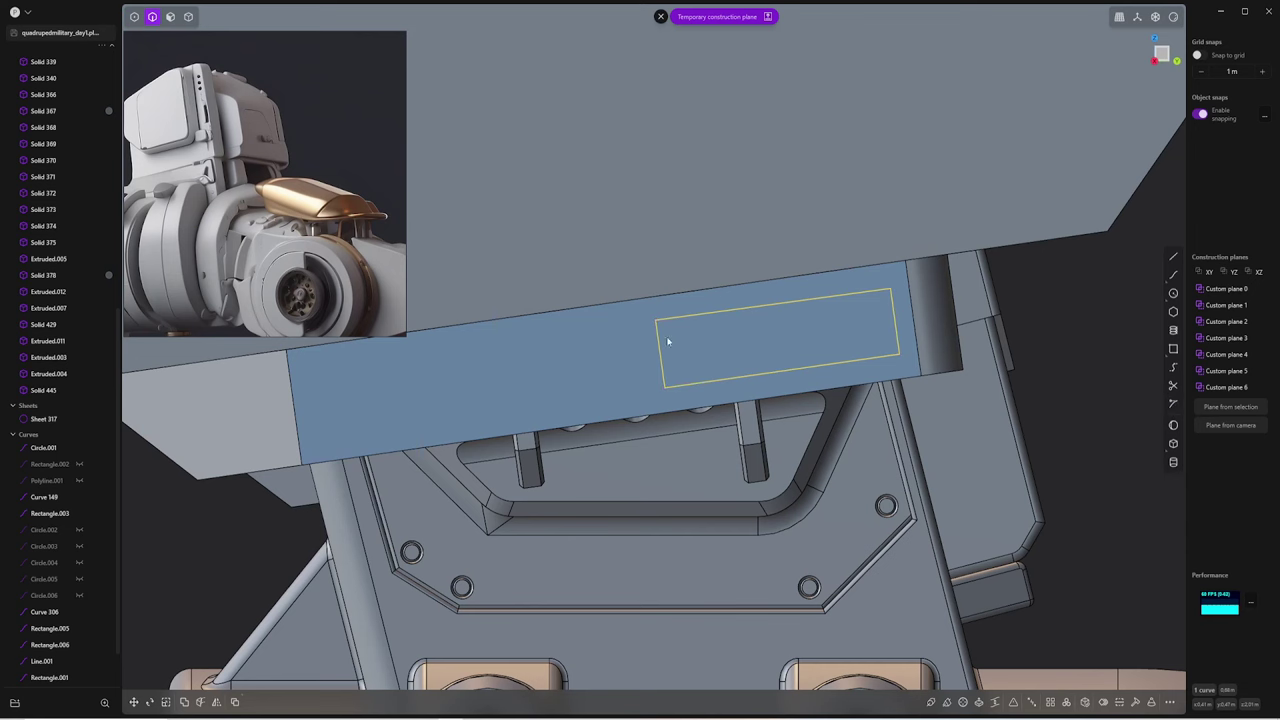
mouse_move(783, 339)
middle_down()
mouse_move(761, 340)
mouse_move(900, 300)
middle_up()
key(e)
click(833, 340)
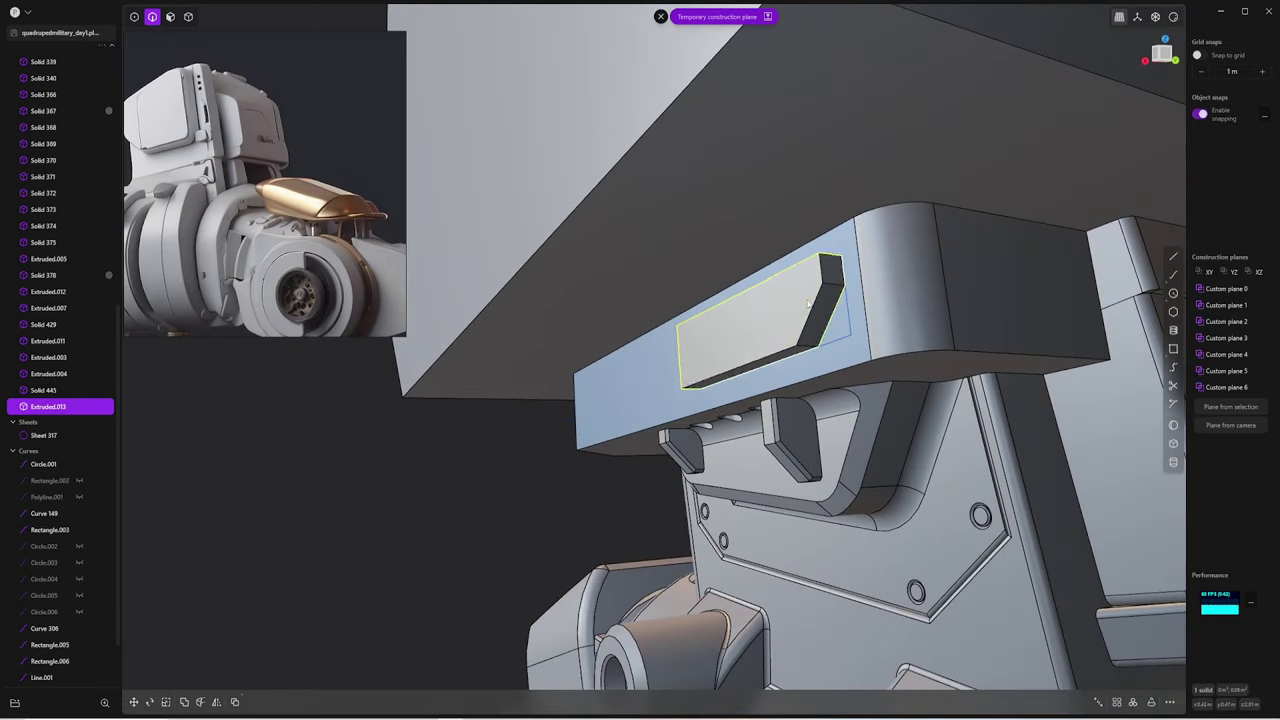
Offset the block's recess face with a 5.7° tilt
key(o)
mouse_move(971, 257)
middle_down()
mouse_move(1020, 266)
mouse_move(637, 354)
mouse_move(738, 336)
middle_up()
drag(738, 336, 964, 255)
mouse_move(1034, 196)
middle_down()
mouse_move(850, 330)
mouse_move(851, 310)
mouse_move(700, 340)
middle_up()
key(Return)
Fillet the recess's left and top edges on Extruded.013 at 0.00867 m
click(843, 343)
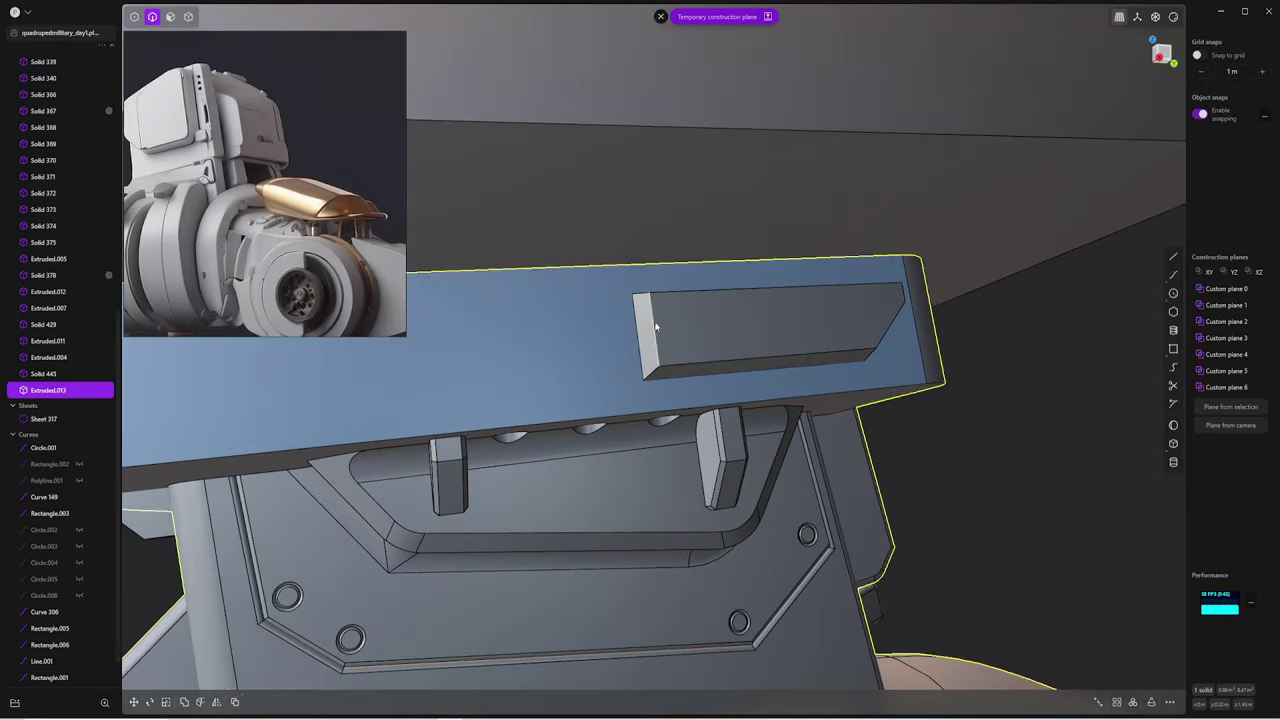
key(2)
click(648, 335)
key(f)
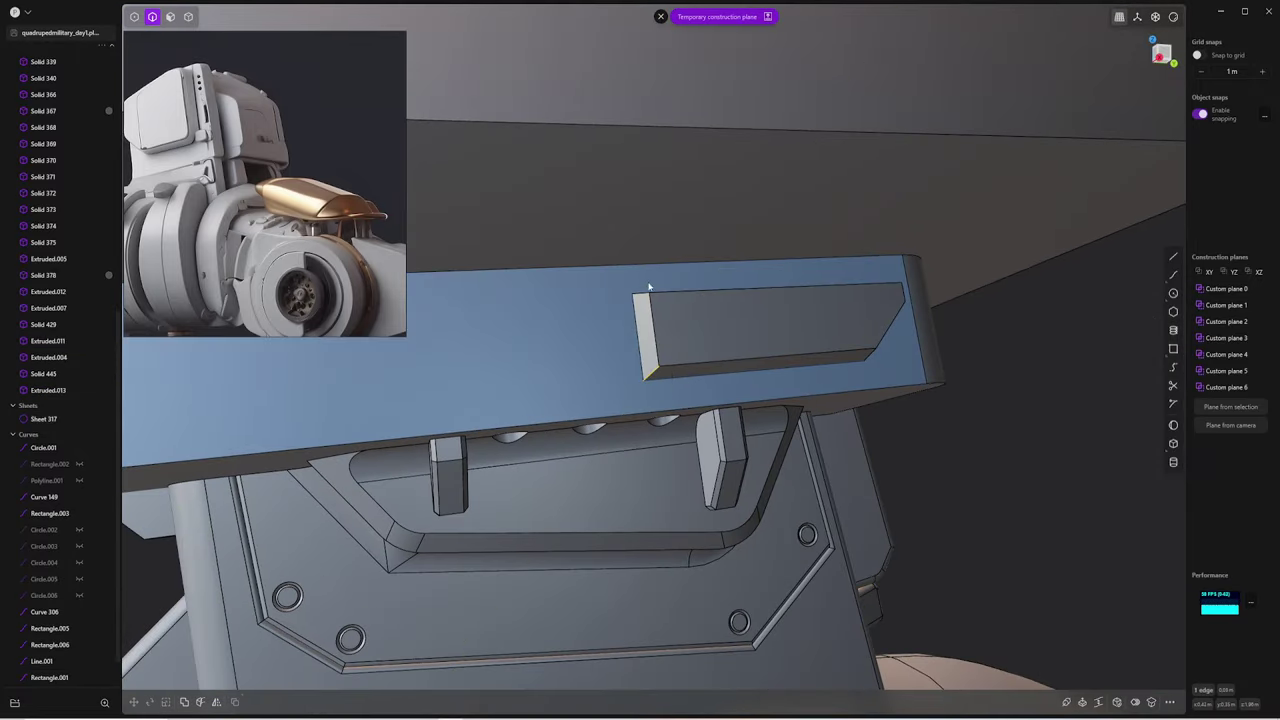
click(651, 288)
drag(643, 294, 636, 289)
key(Return)
mouse_move(636, 289)
middle_down()
mouse_move(894, 391)
mouse_move(829, 343)
mouse_move(857, 337)
mouse_move(771, 294)
mouse_move(789, 277)
mouse_move(843, 429)
mouse_move(643, 348)
middle_up()
key(Escape)
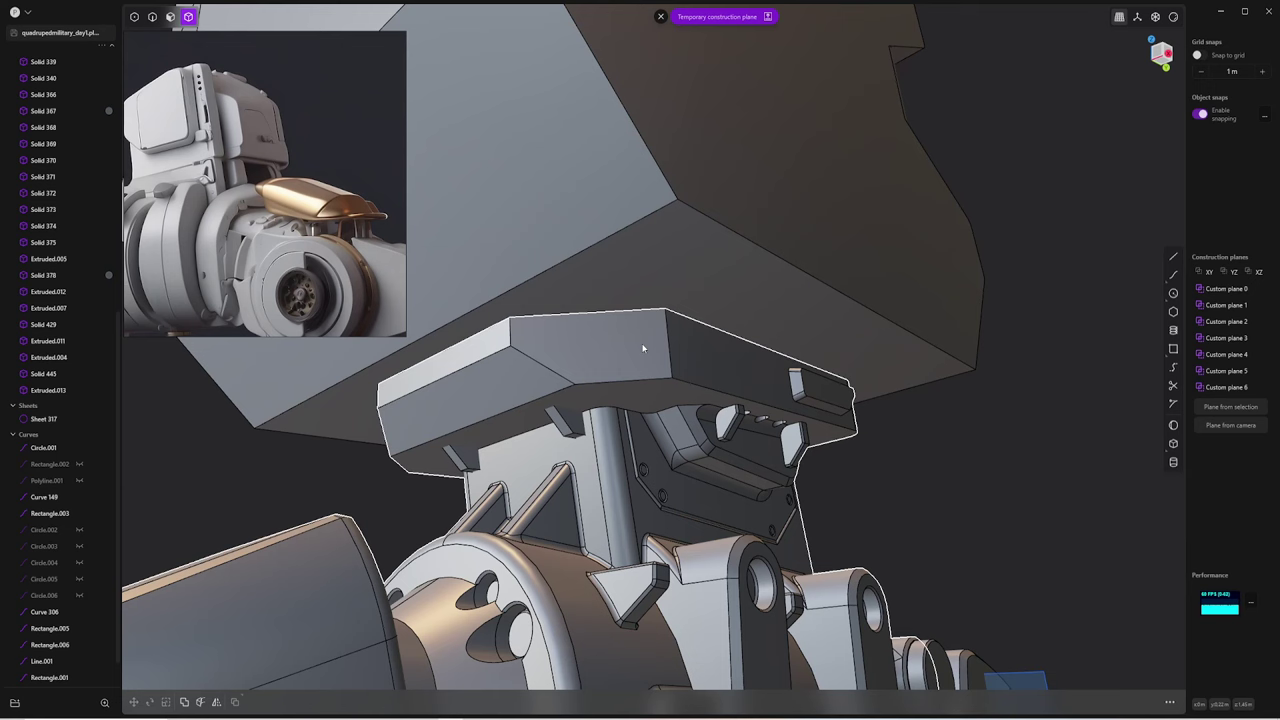
Extract the top plate's upper face as a sheet, then undo it
key(3)
mouse_move(643, 348)
middle_down()
mouse_move(614, 240)
mouse_move(586, 278)
middle_up()
click(586, 278)
key(o)
key(KP_3)
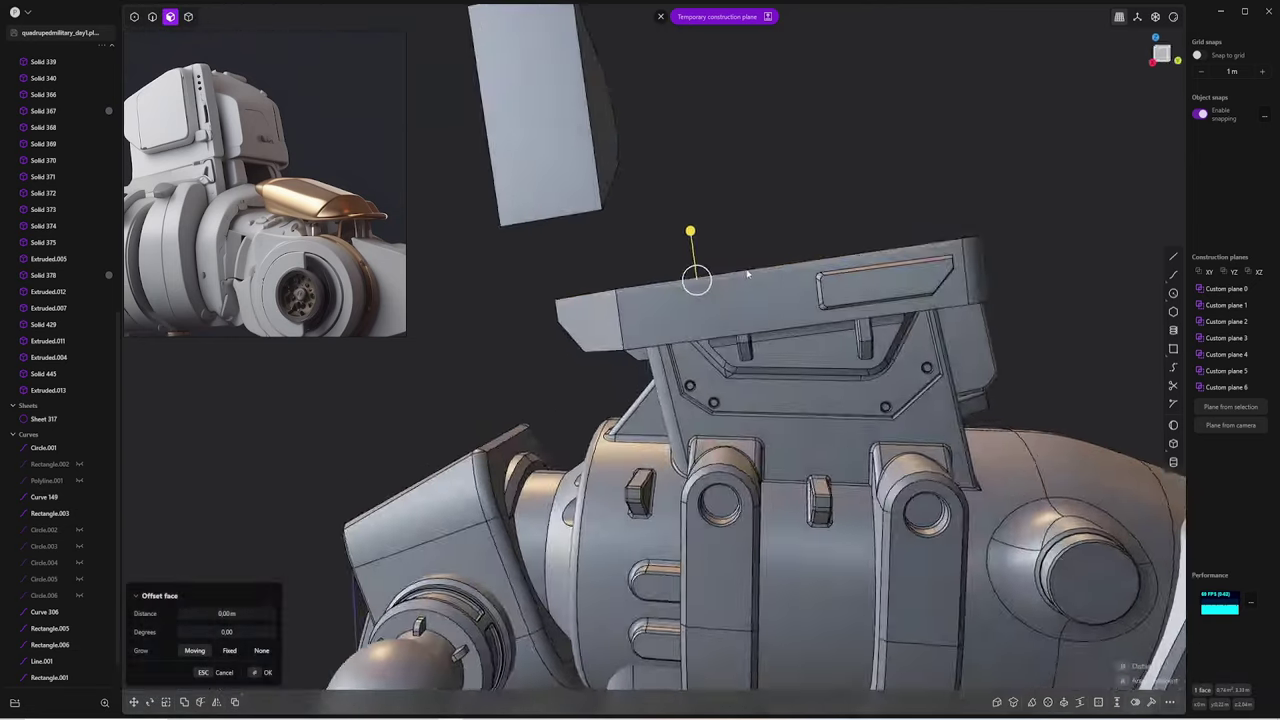
key(Return)
middle_drag(1080, 229, 683, 281)
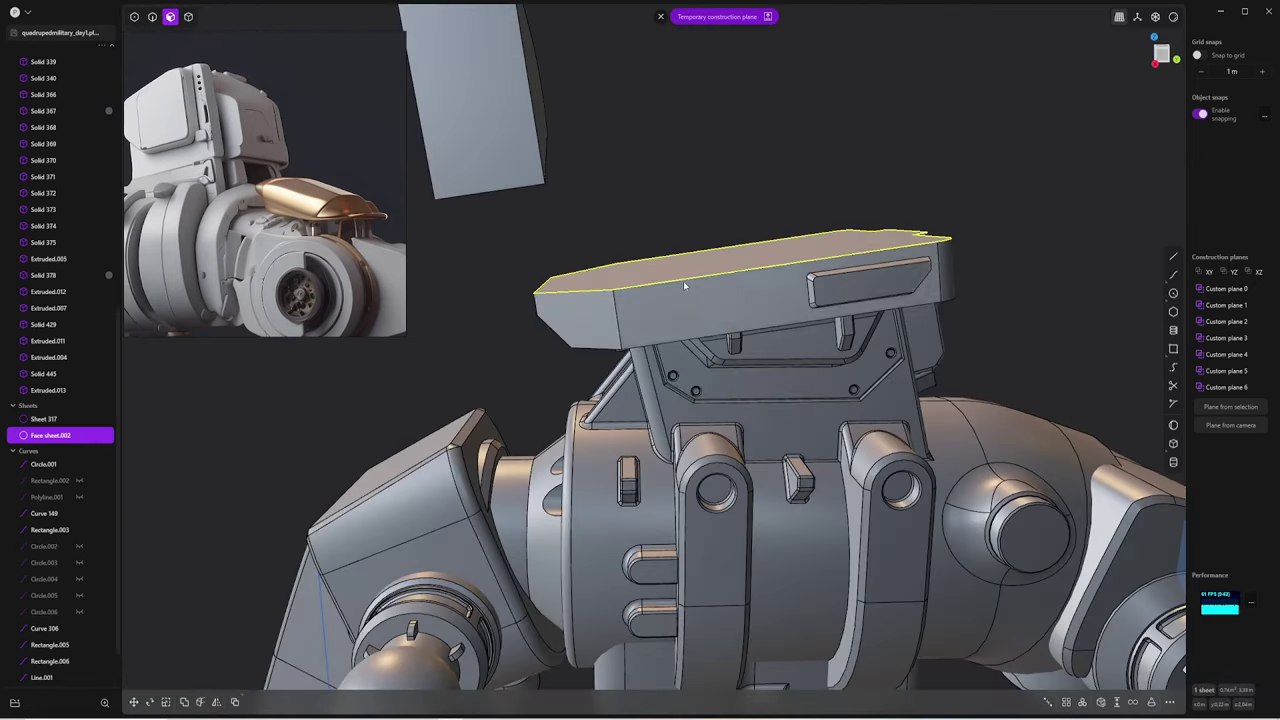
key(2)
key(o)
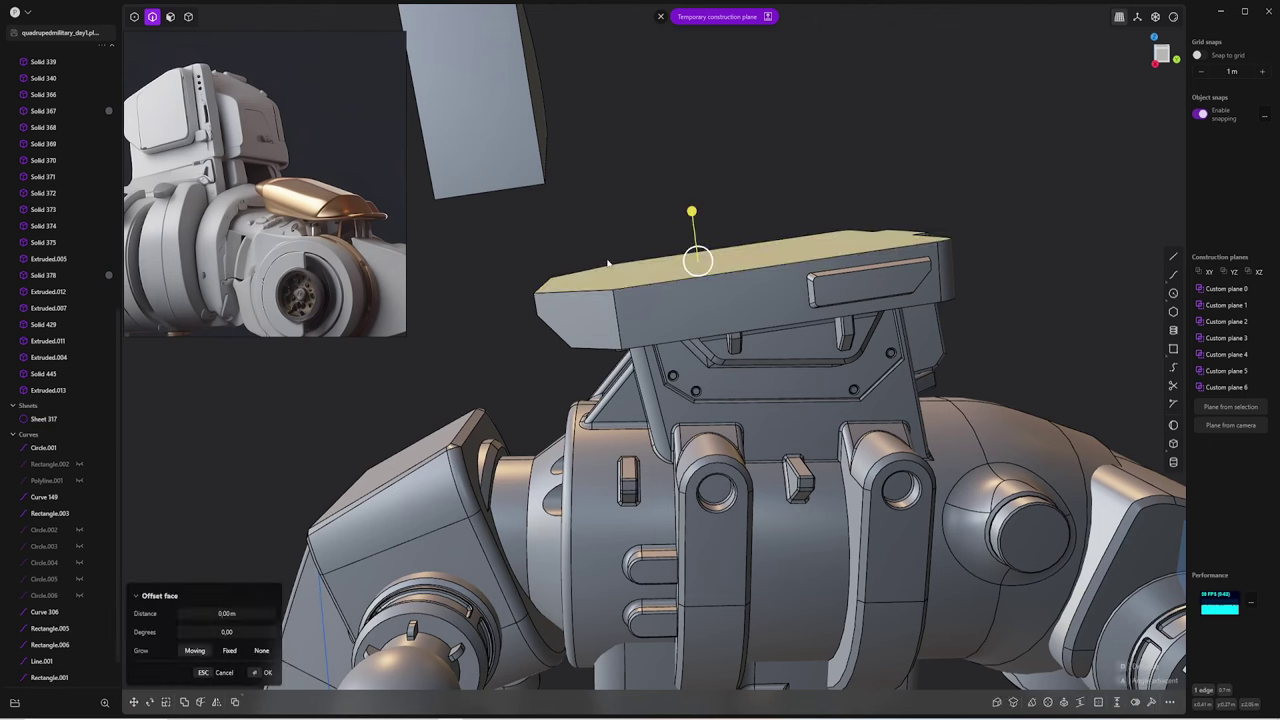
key(Return)
key(3)
In Right view, draw a line along the top plate's slanted upper edge
click(1175, 258)
key(KP_3)
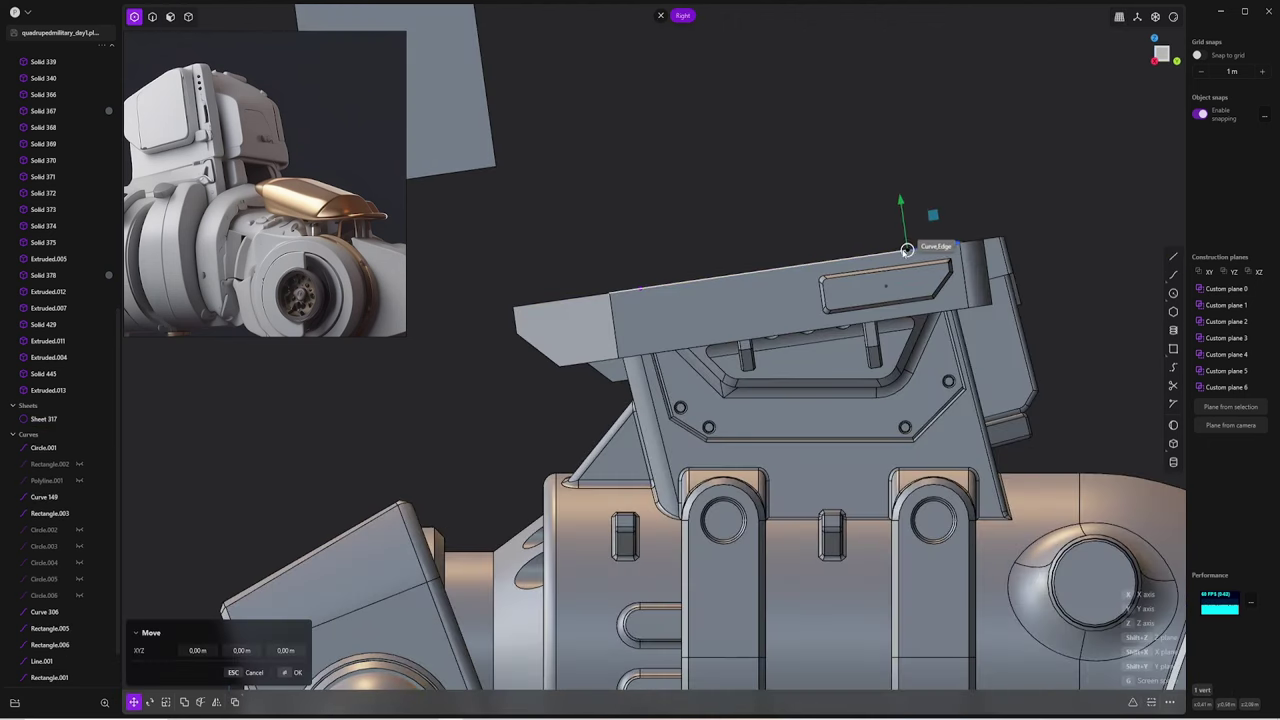
click(1085, 224)
click(640, 288)
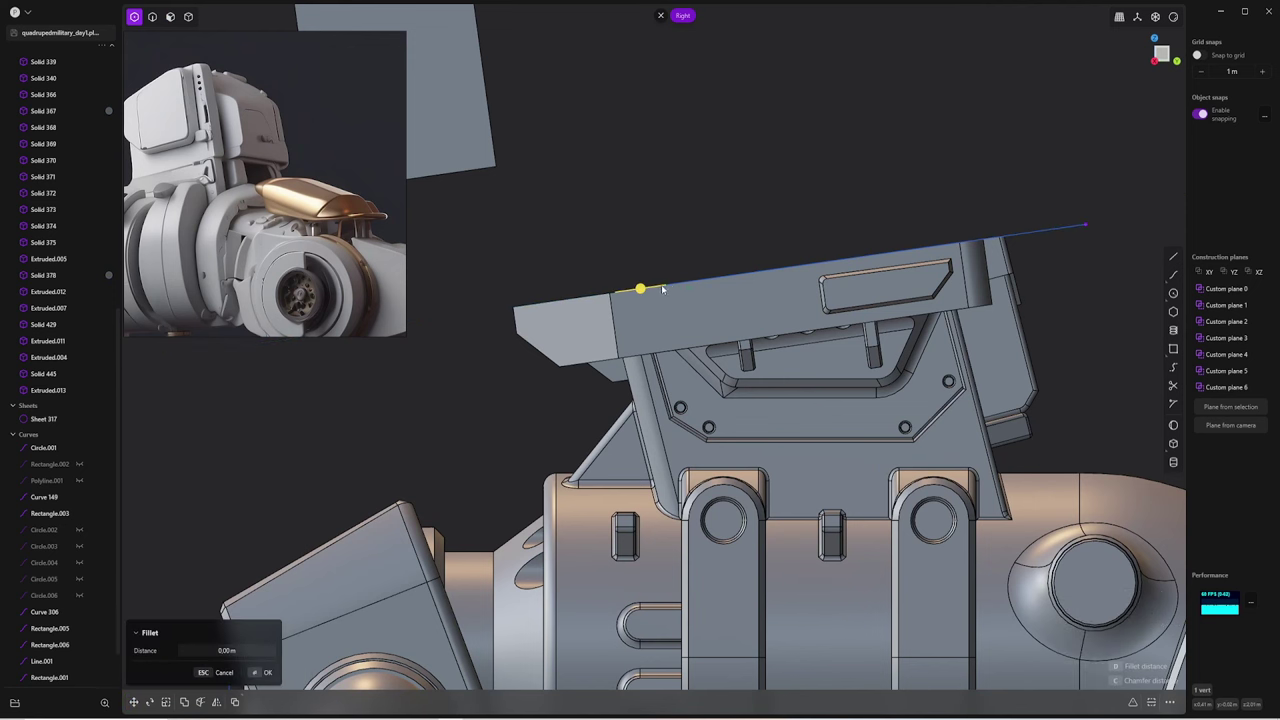
Move the guide line's endpoint out beyond the plate's front corner
key(g)
key(Escape)
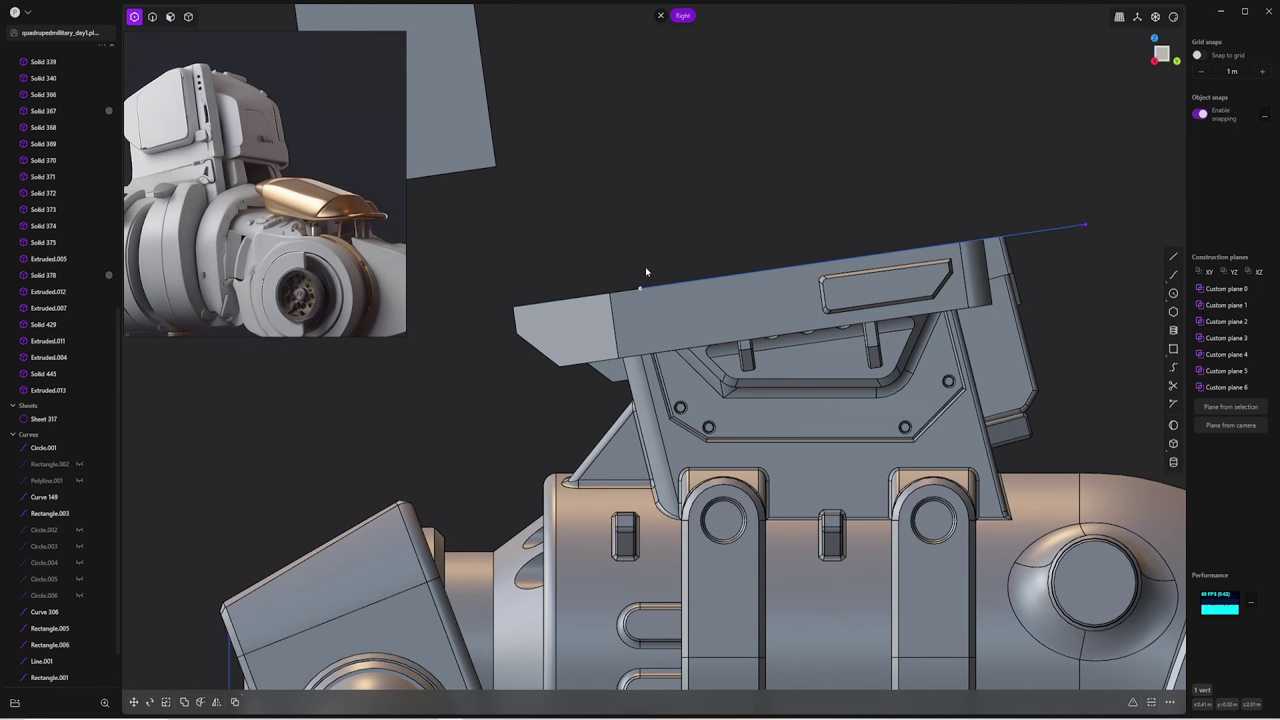
key(g)
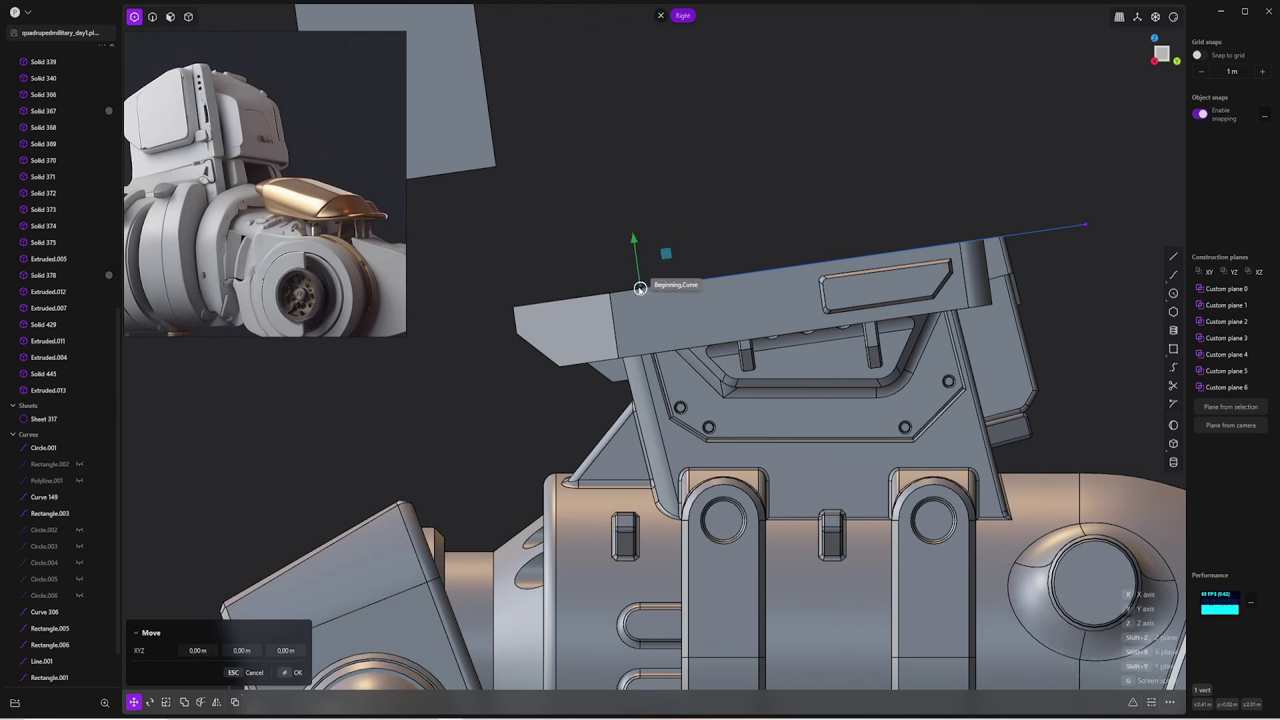
click(480, 311)
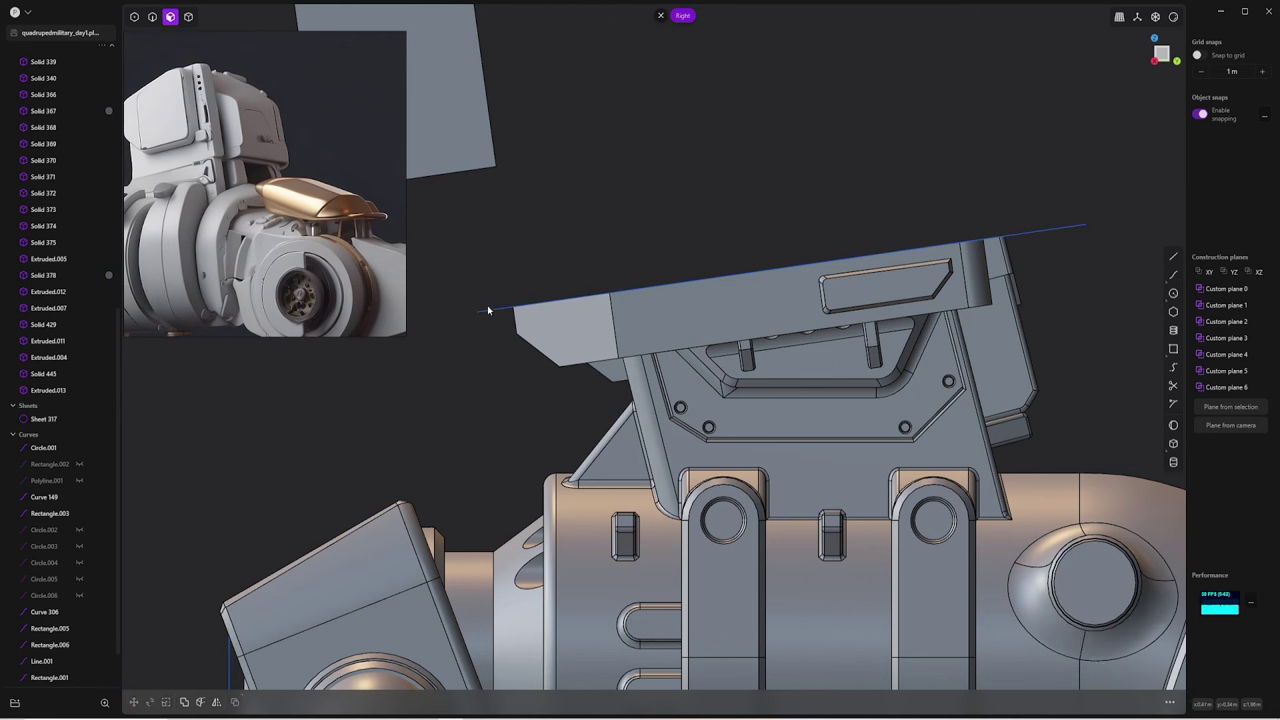
key(g)
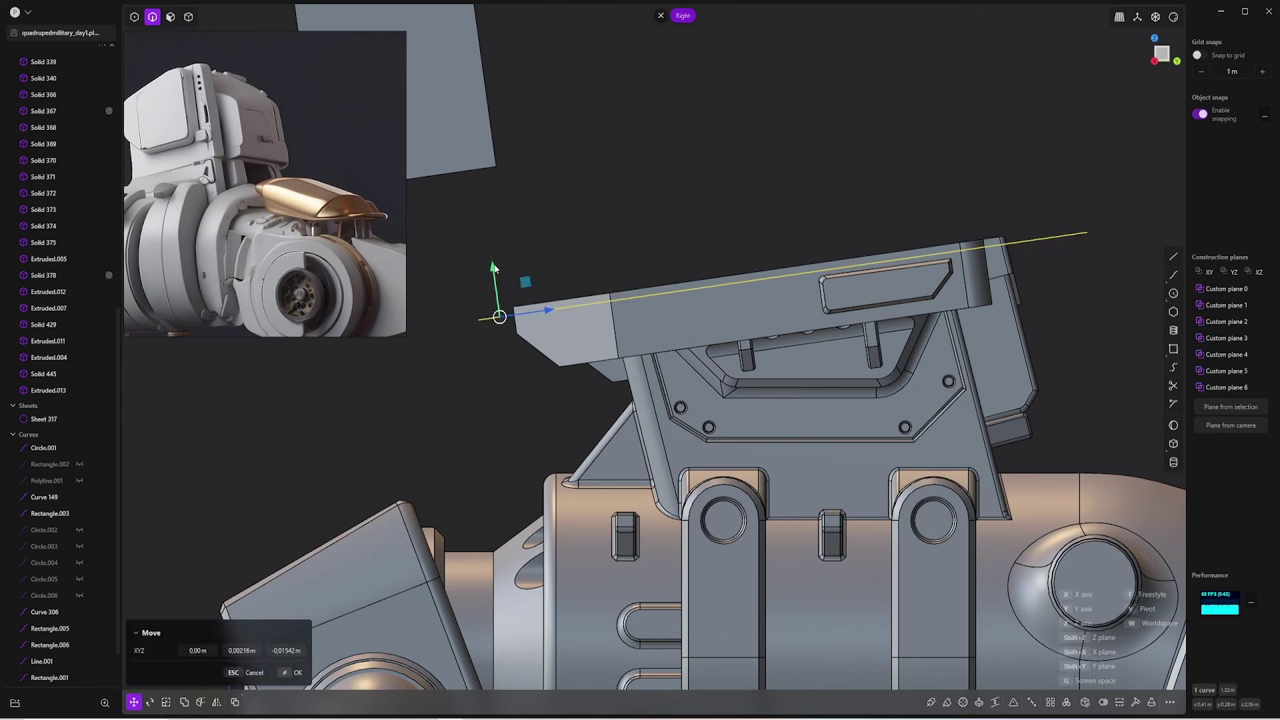
key(Escape)
Offset the top plate's top and adjoining faces up to the guide line
click(603, 333)
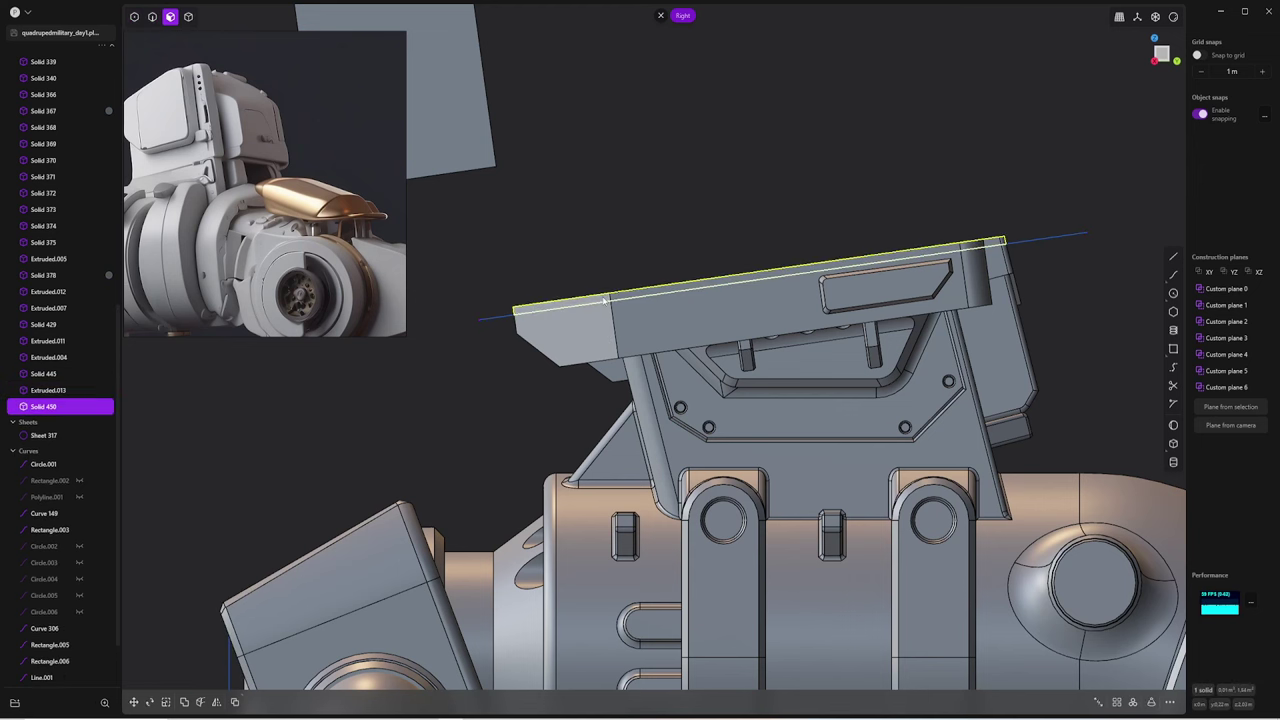
click(603, 300)
key(o)
mouse_move(603, 300)
middle_down()
mouse_move(498, 300)
mouse_move(362, 348)
middle_up()
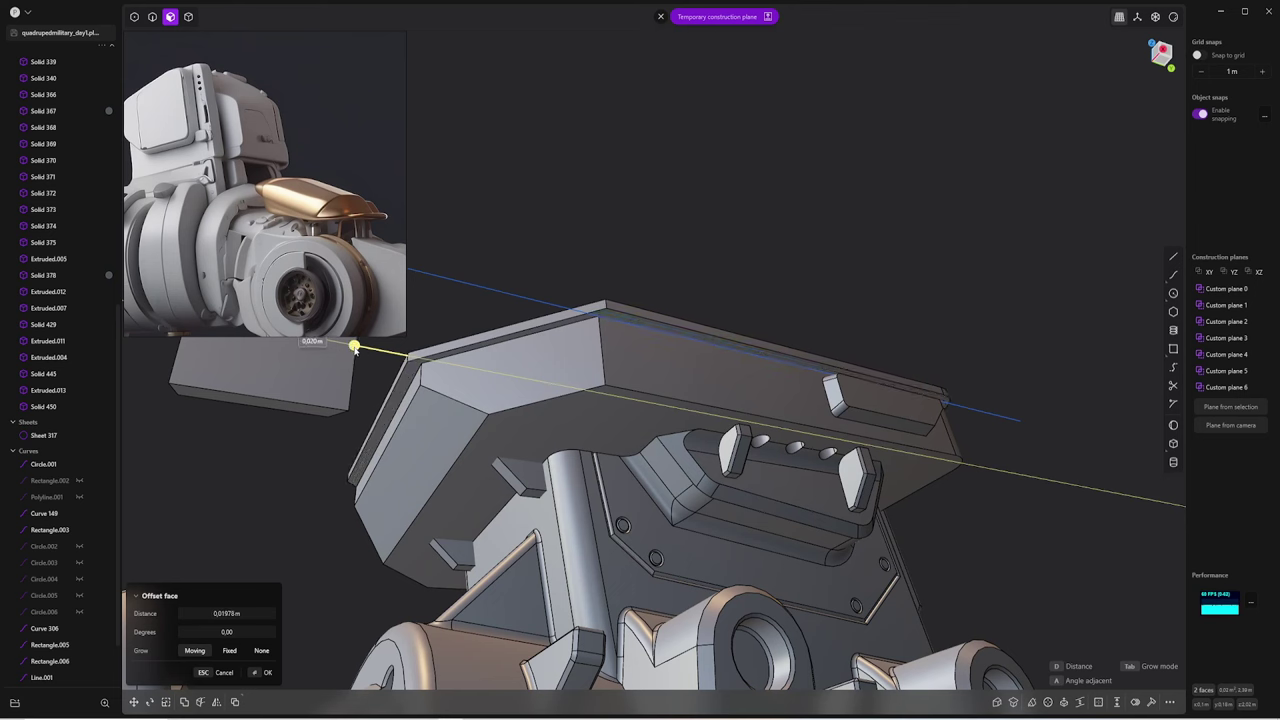
middle_drag(360, 348, 777, 376)
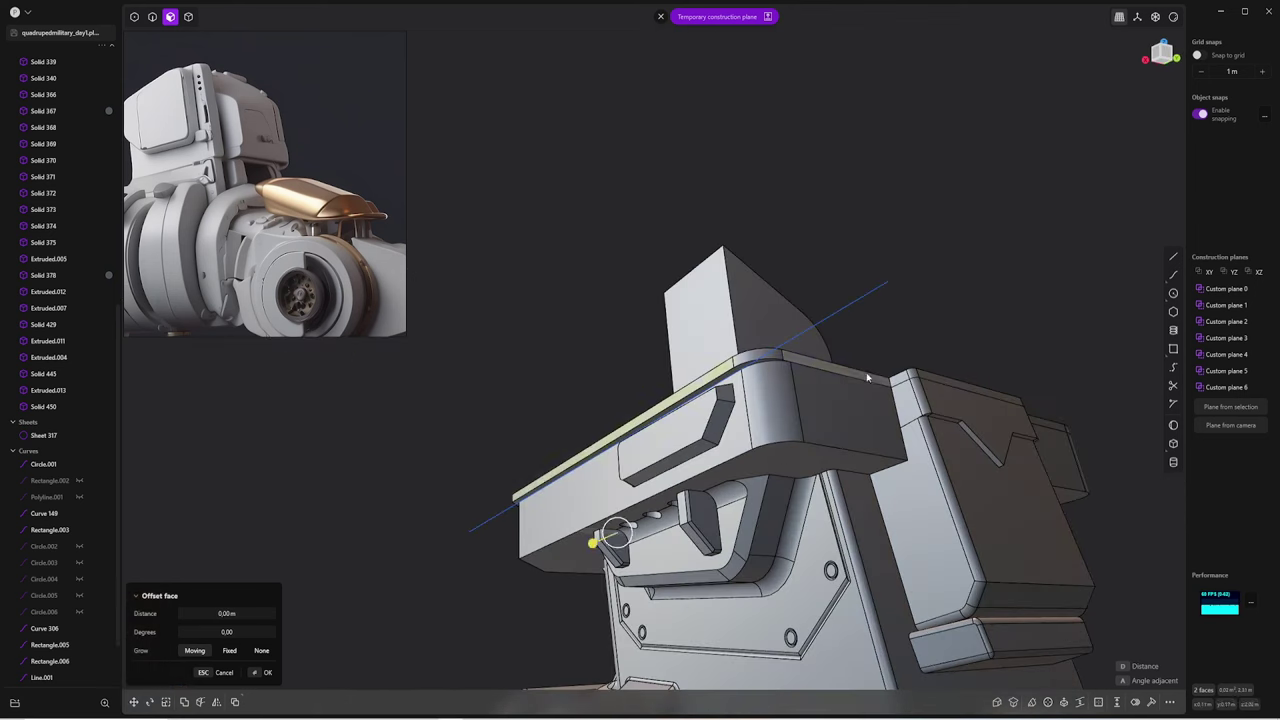
drag(867, 377, 910, 352)
click(918, 348)
mouse_move(829, 334)
middle_down()
mouse_move(809, 360)
mouse_move(857, 320)
mouse_move(1141, 399)
mouse_move(800, 330)
mouse_move(750, 360)
mouse_move(850, 360)
mouse_move(966, 403)
mouse_move(785, 363)
middle_up()
Fillet three edges on the top plate's front corner at 0.00997 m
key(4)
click(740, 370)
click(765, 320)
key(2)
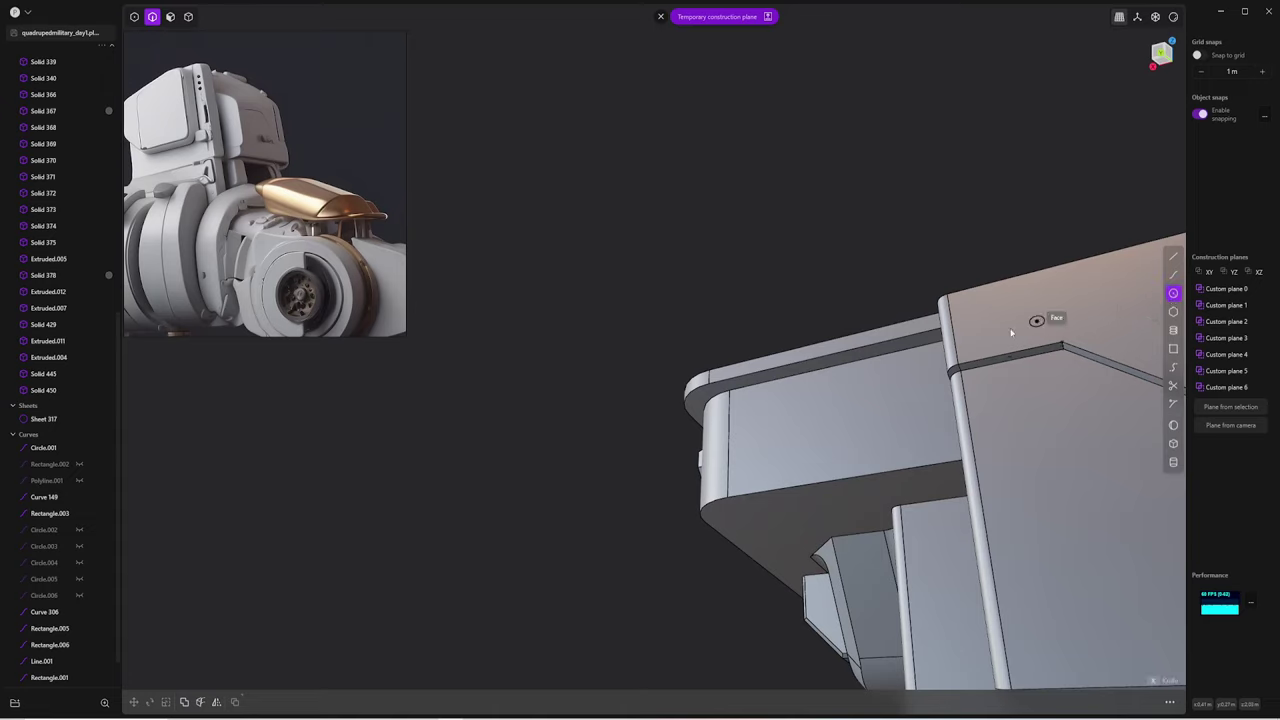
middle_drag(1010, 332, 900, 400)
click(814, 443)
key(f)
middle_drag(814, 443, 836, 455)
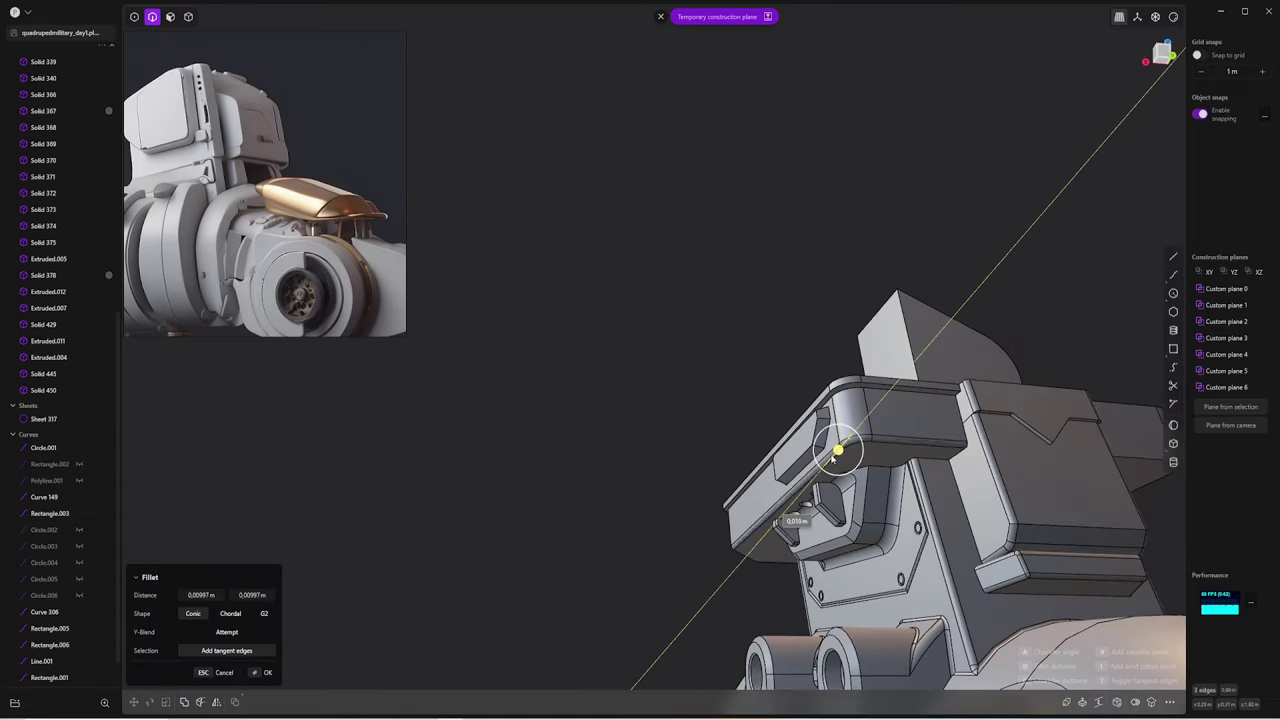
key(Return)
click(700, 400)
mouse_move(651, 406)
middle_down()
mouse_move(816, 420)
mouse_move(683, 423)
mouse_move(859, 321)
mouse_move(991, 371)
mouse_move(780, 400)
mouse_move(808, 408)
mouse_move(800, 460)
middle_up()
key(4)
key(3)
Fillet three edges of the Extruded.011 bracket at about 0.0102 m
key(4)
click(800, 465)
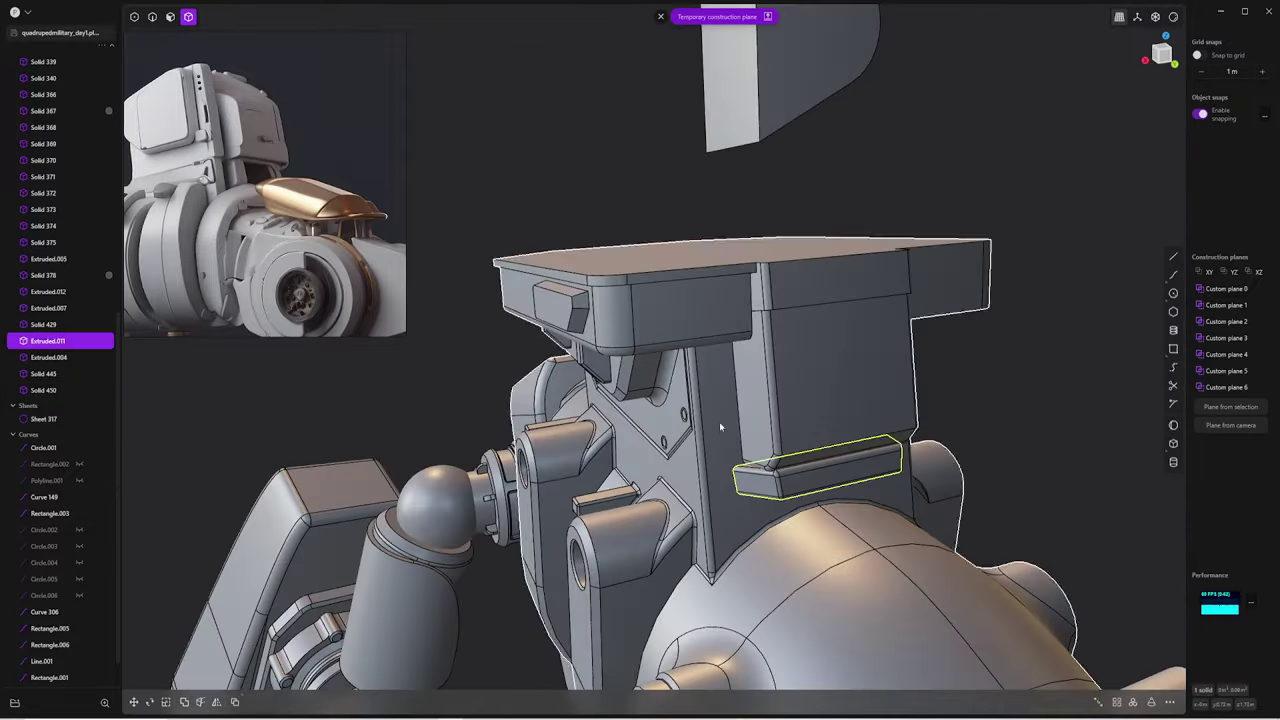
key(shift+plus)
key(Return)
middle_drag(720, 427, 900, 450)
key(2)
click(1009, 460)
key(f)
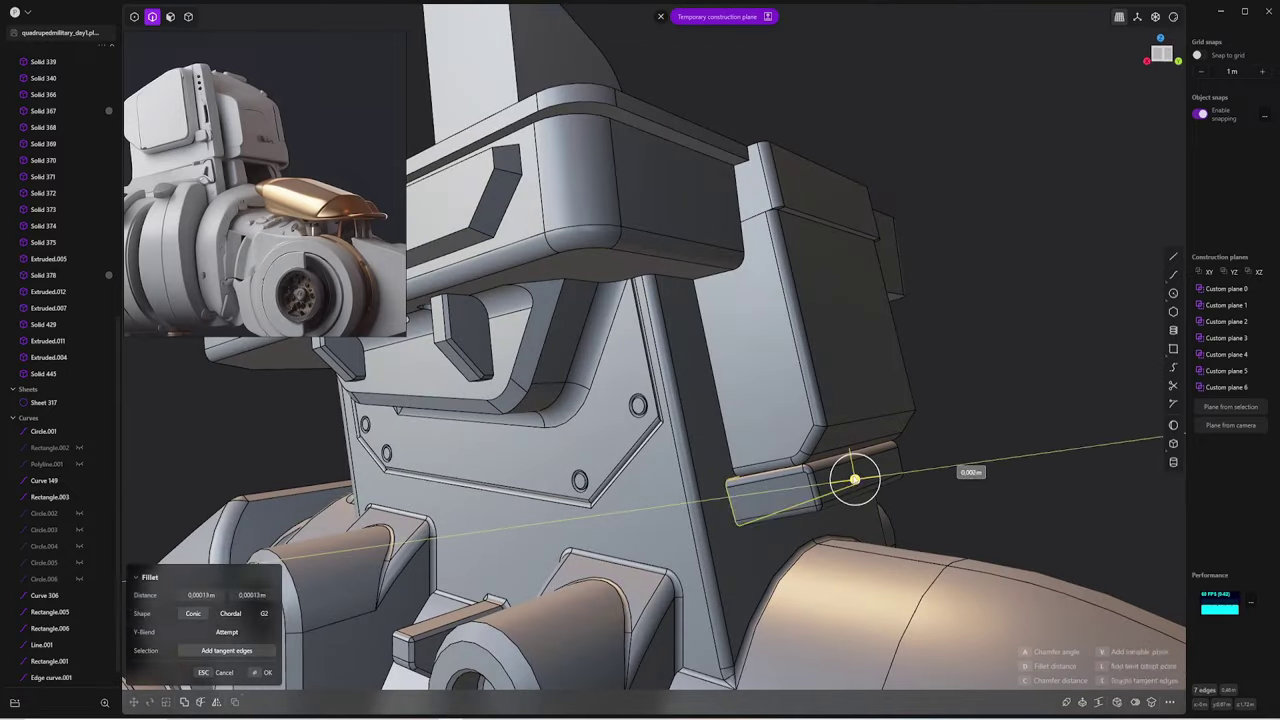
drag(855, 480, 861, 483)
key(ctrl+z)
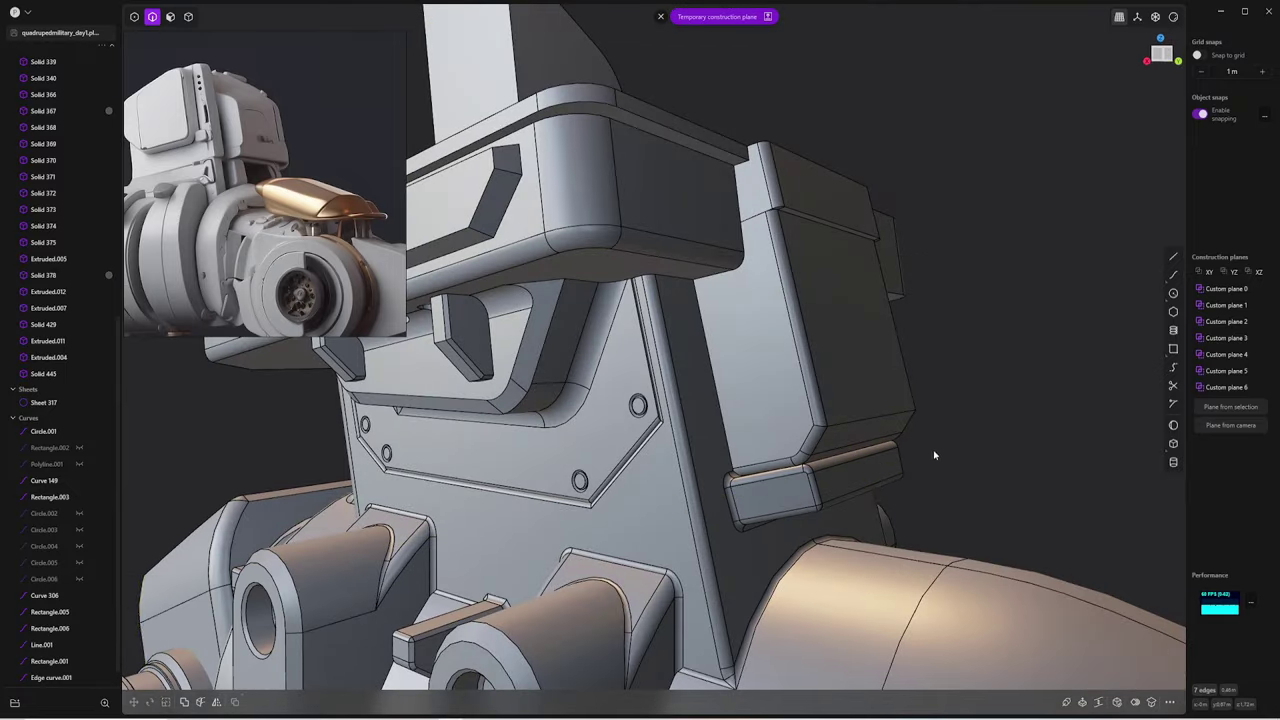
key(Return)
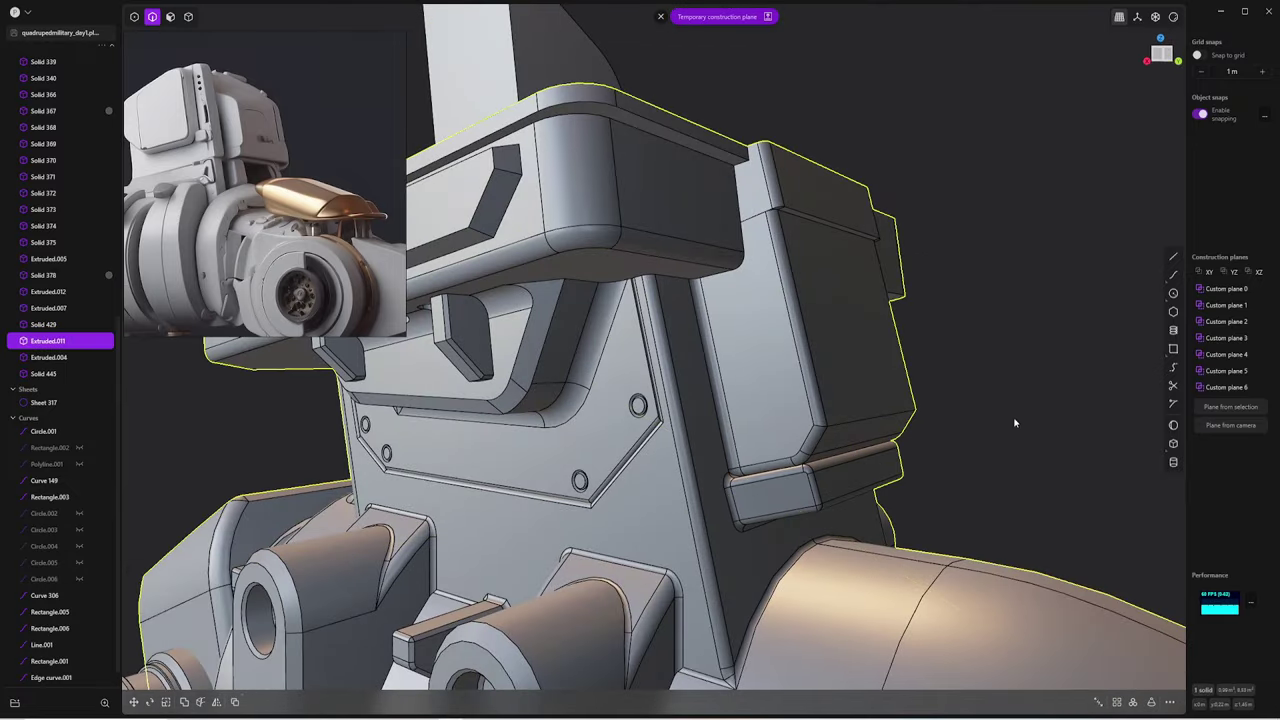
Round five more edges of the bracket with a second fillet
mouse_move(1014, 423)
middle_down()
mouse_move(740, 443)
mouse_move(967, 418)
mouse_move(878, 310)
mouse_move(1042, 279)
middle_up()
key(f)
key(Return)
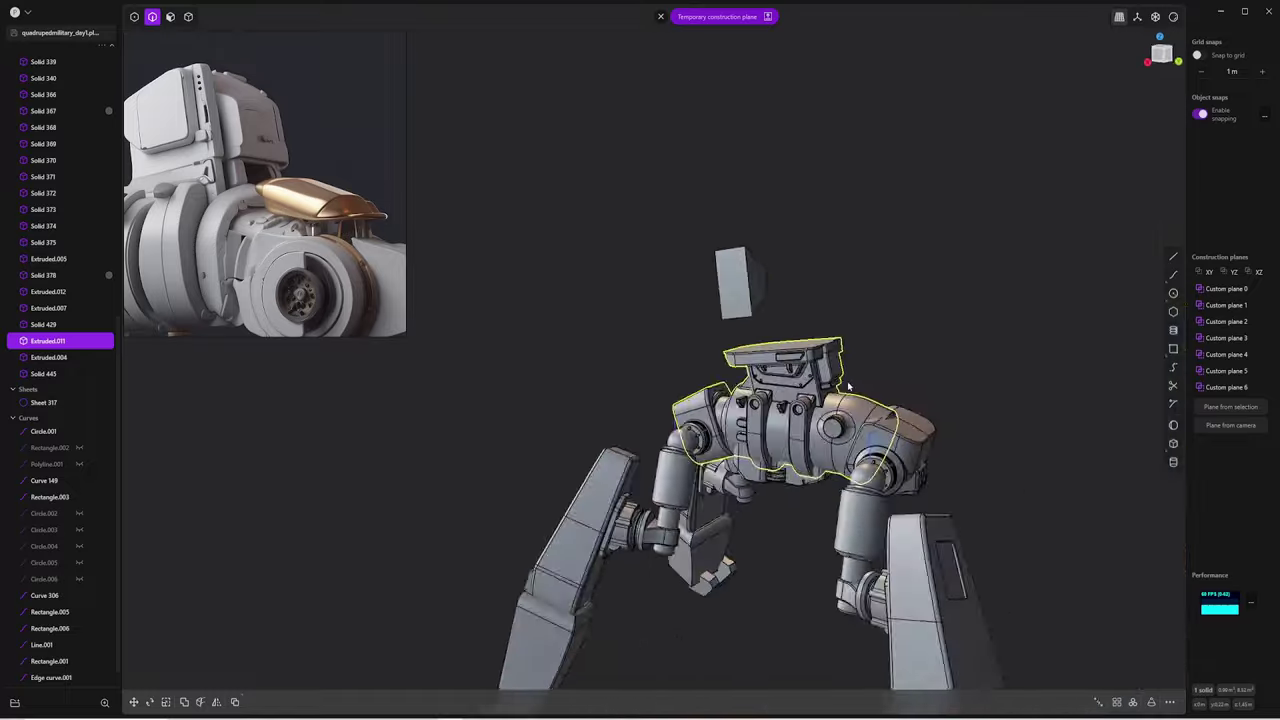
Mirror the leg joint armour Solid 429 and pick faces on the lower joint
mouse_move(843, 410)
middle_down()
mouse_move(1006, 407)
mouse_move(829, 380)
mouse_move(1074, 266)
mouse_move(968, 437)
mouse_move(894, 375)
middle_up()
click(894, 375)
key(alt+x)
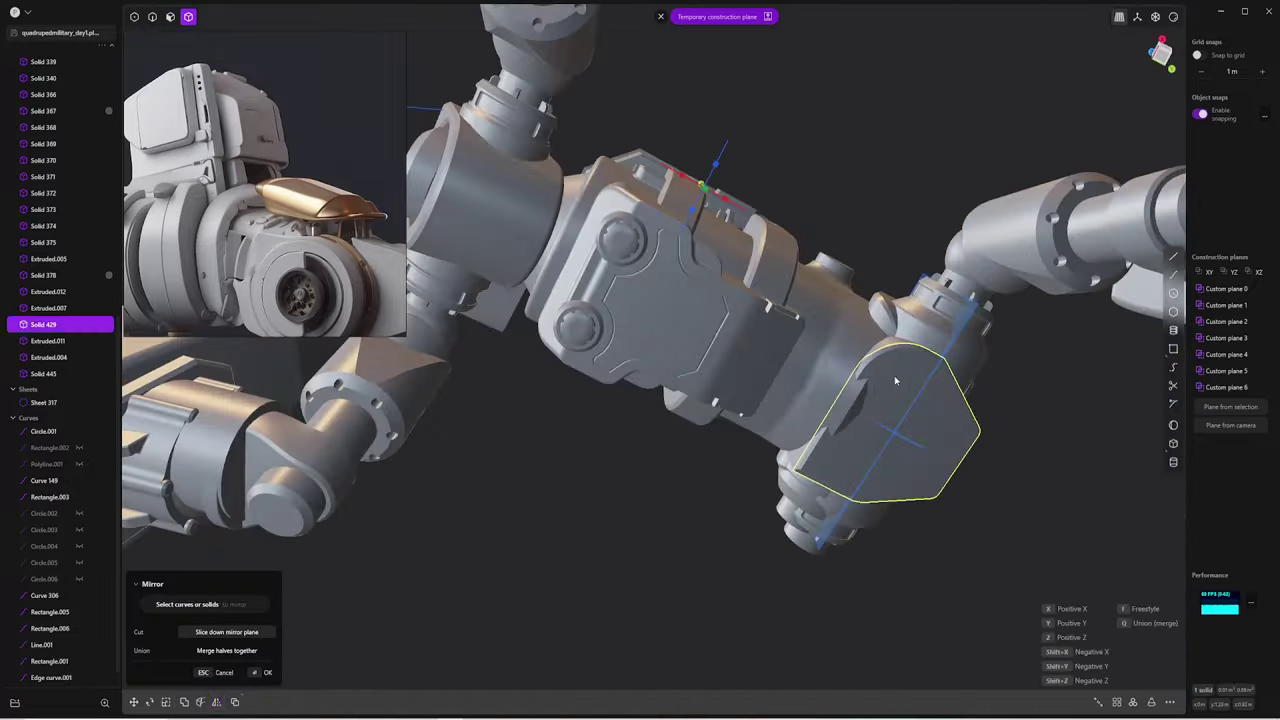
key(3)
click(962, 427)
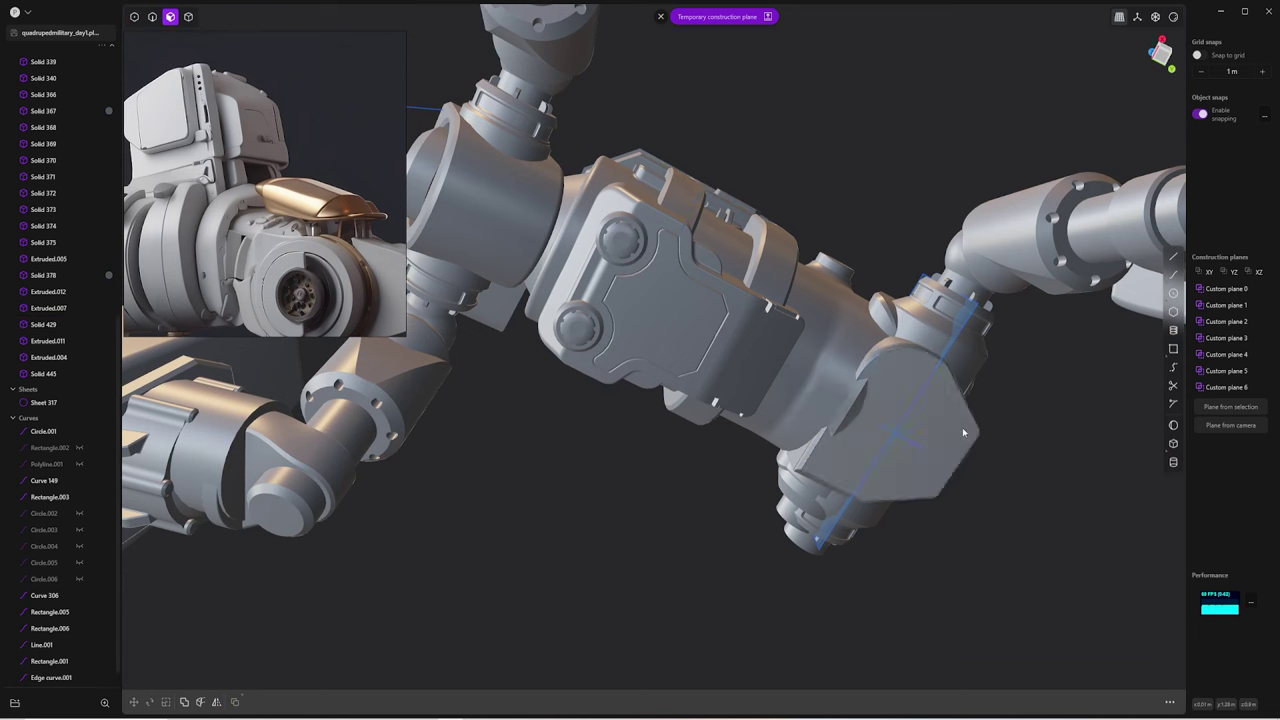
mouse_move(722, 224)
middle_down()
mouse_move(823, 171)
mouse_move(614, 440)
middle_up()
click(614, 445)
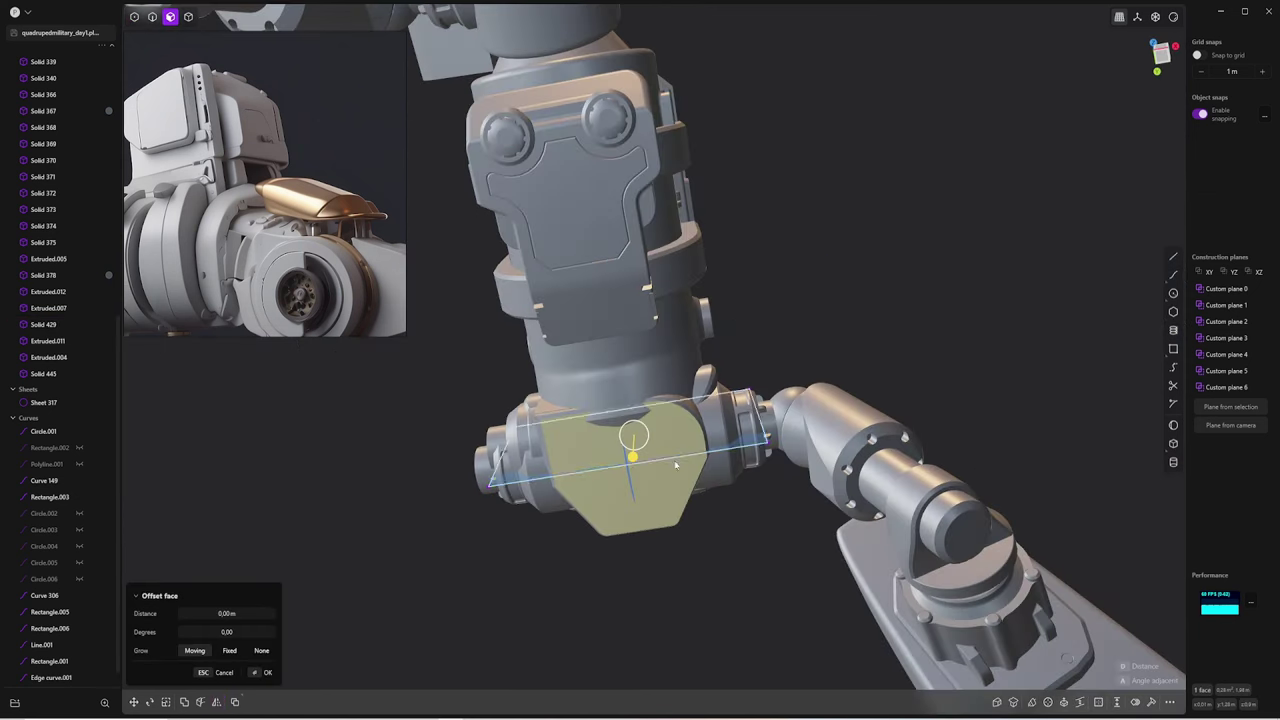
key(Escape)
Mirror the joint solid again, then select the shoulder's face
click(679, 525)
key(alt+x)
key(Escape)
middle_drag(751, 186, 769, 373)
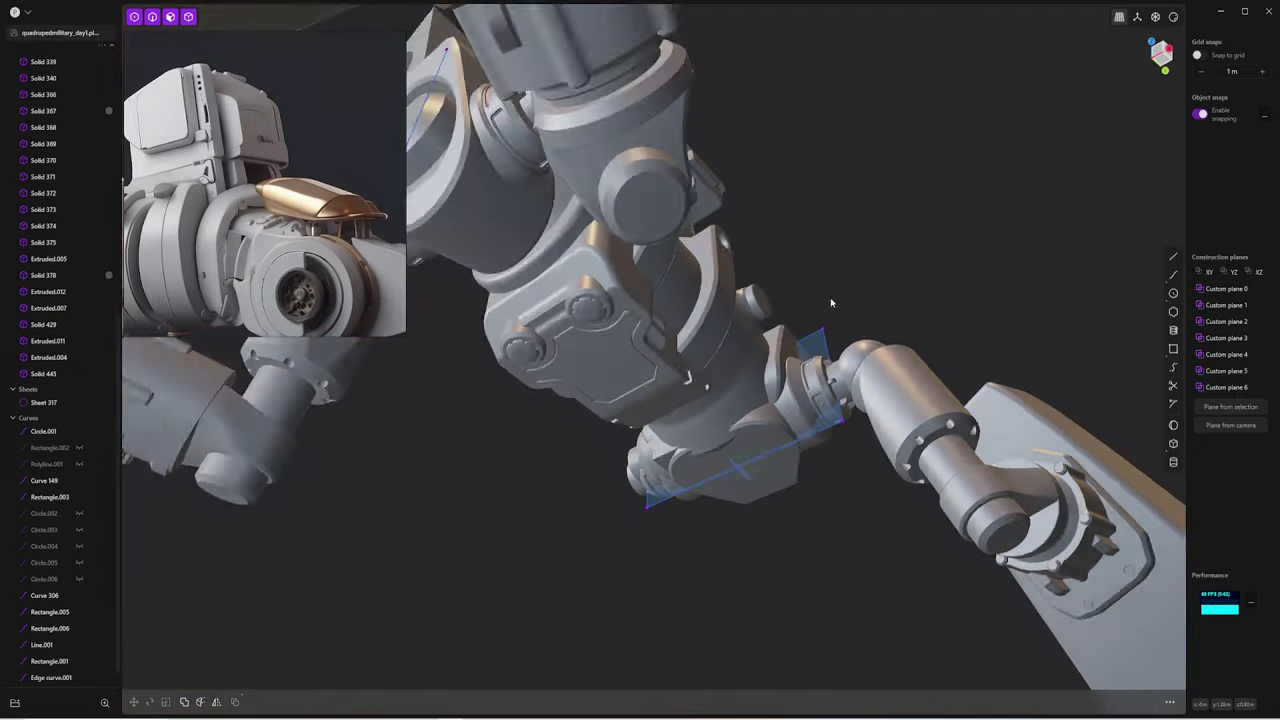
click(769, 373)
key(alt+x)
key(Escape)
mouse_move(814, 486)
middle_down()
mouse_move(757, 543)
mouse_move(835, 396)
mouse_move(883, 343)
mouse_move(760, 300)
mouse_move(845, 273)
mouse_move(881, 278)
middle_up()
click(760, 300)
Copy the shoulder face into a separate sheet and try extending its edge
key(o)
key(Escape)
key(ctrl+d)
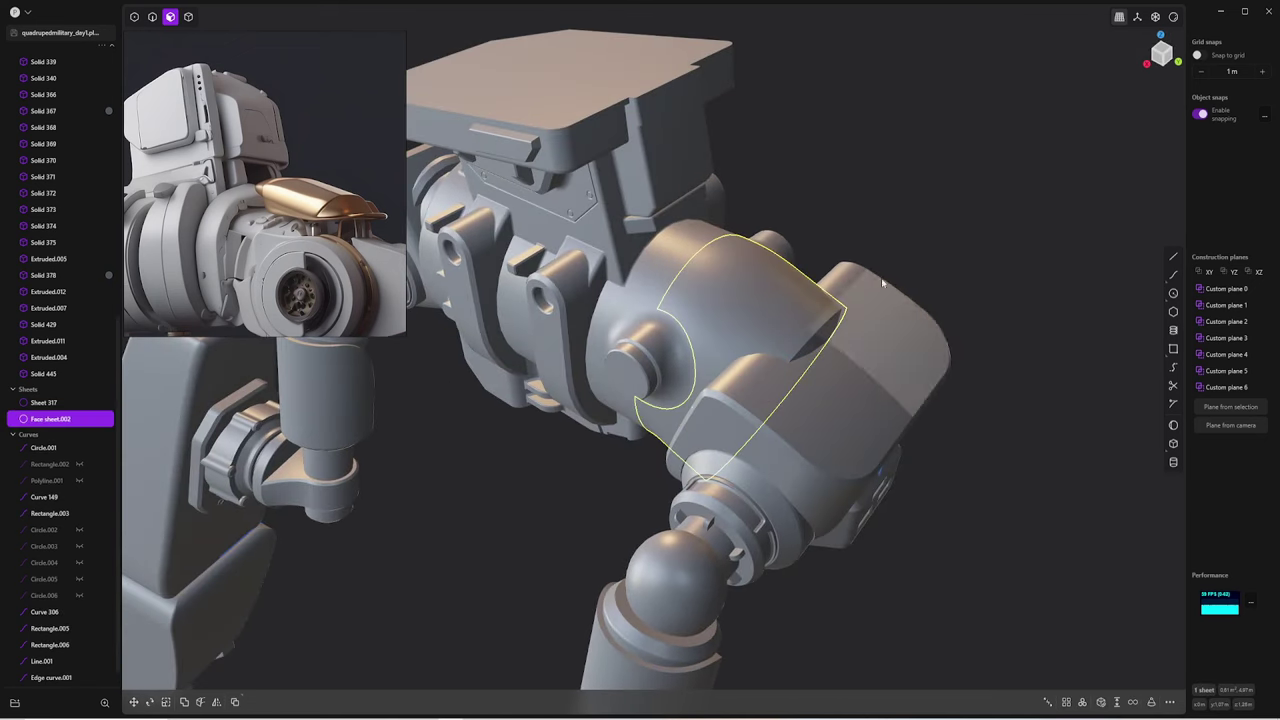
key(s)
key(2)
mouse_move(1006, 220)
middle_down()
mouse_move(818, 296)
mouse_move(1103, 243)
middle_up()
click(818, 296)
key(e)
key(Escape)
key(KP_7)
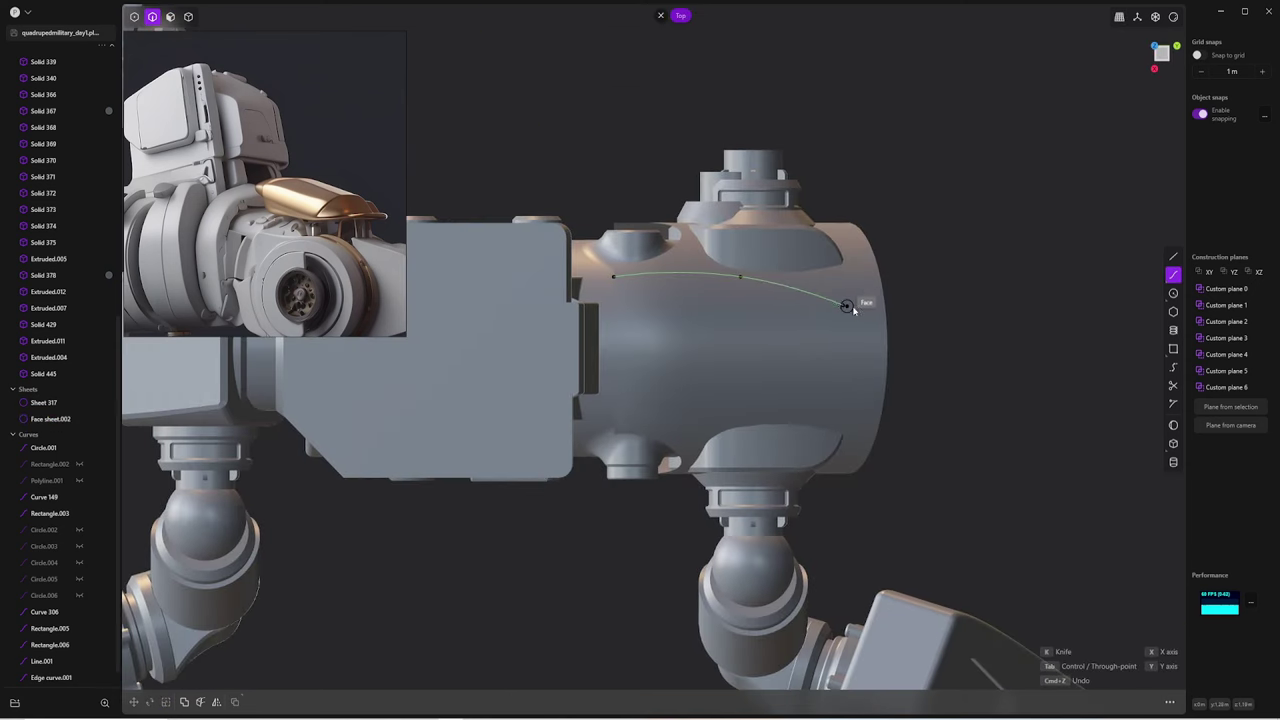
Commit the knife cut and move the flap's tip vertex into a pointed shape
click(888, 348)
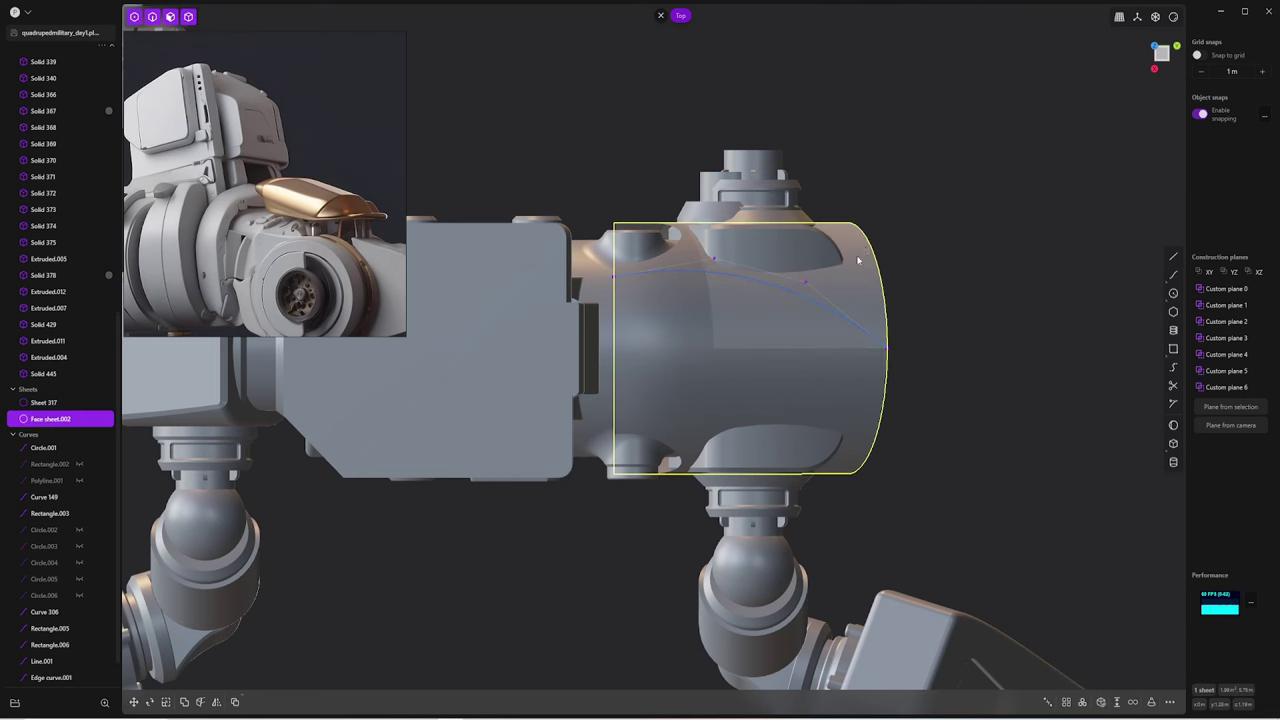
mouse_move(841, 318)
middle_down()
mouse_move(993, 109)
mouse_move(857, 234)
mouse_move(991, 166)
middle_up()
key(KP_7)
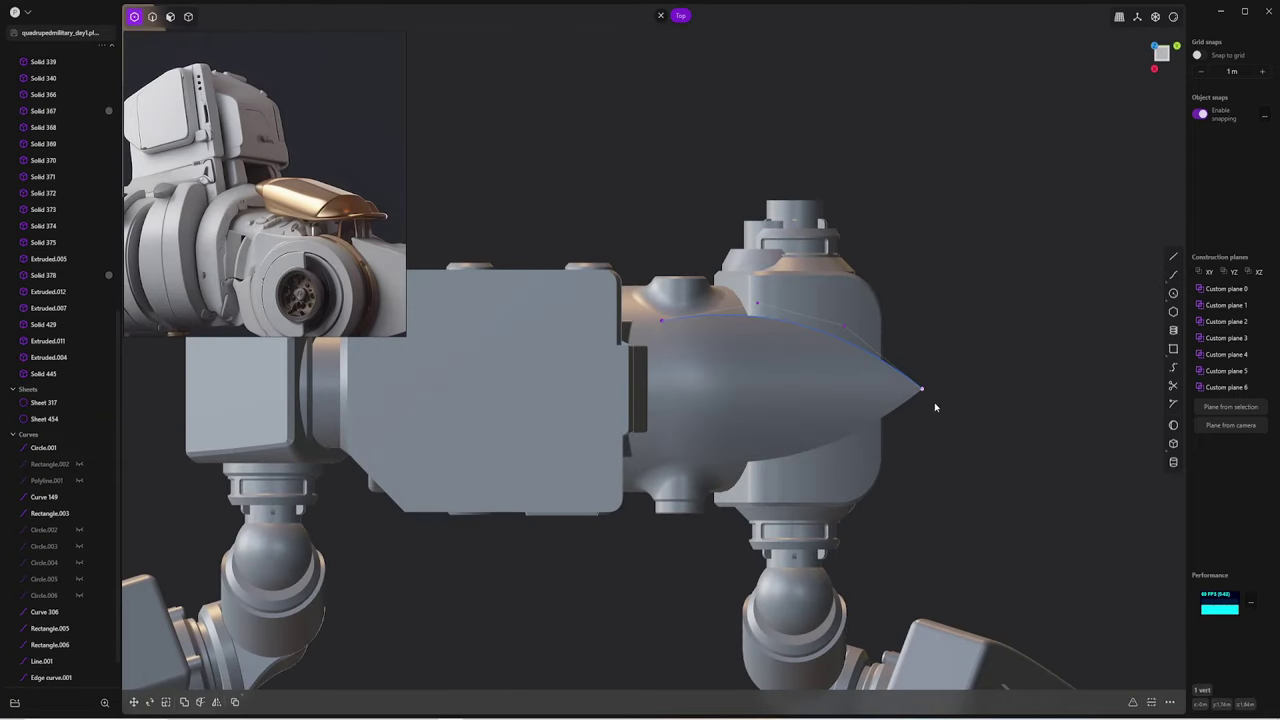
key(g)
click(911, 405)
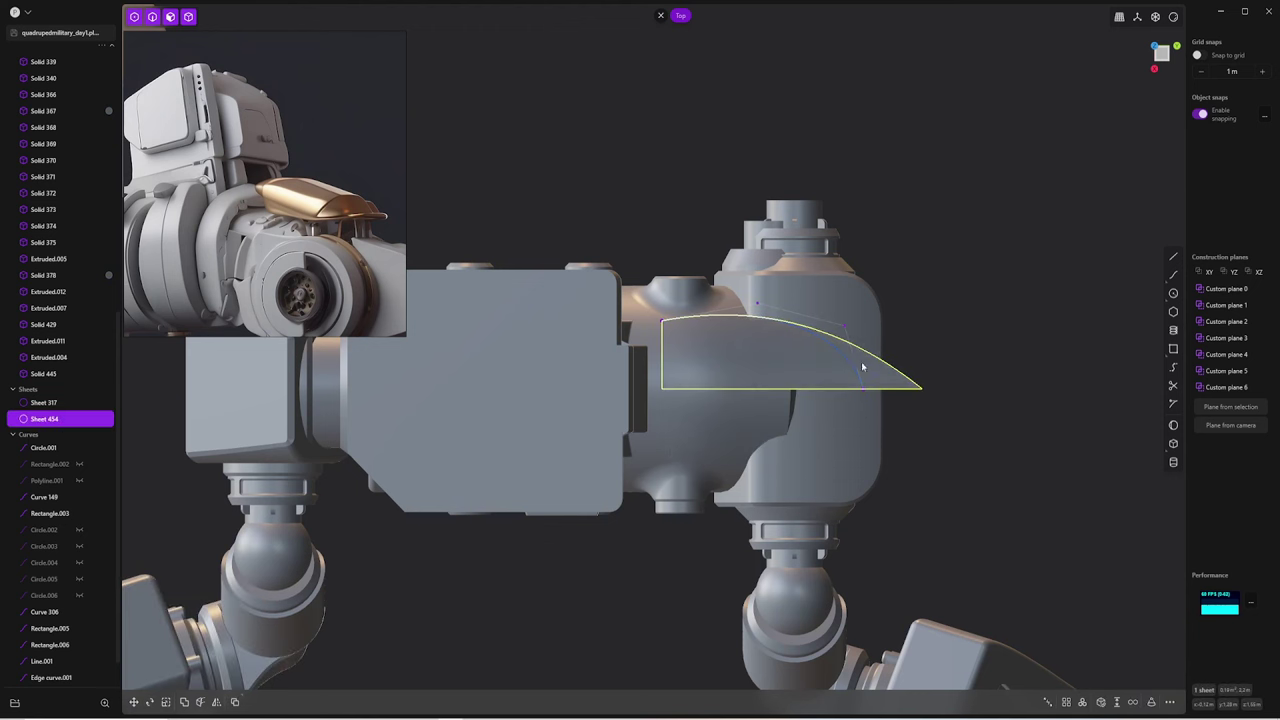
Mirror Sheet 454 and thicken it into a solid armor plate
mouse_move(871, 357)
middle_down()
mouse_move(930, 362)
mouse_move(979, 197)
middle_up()
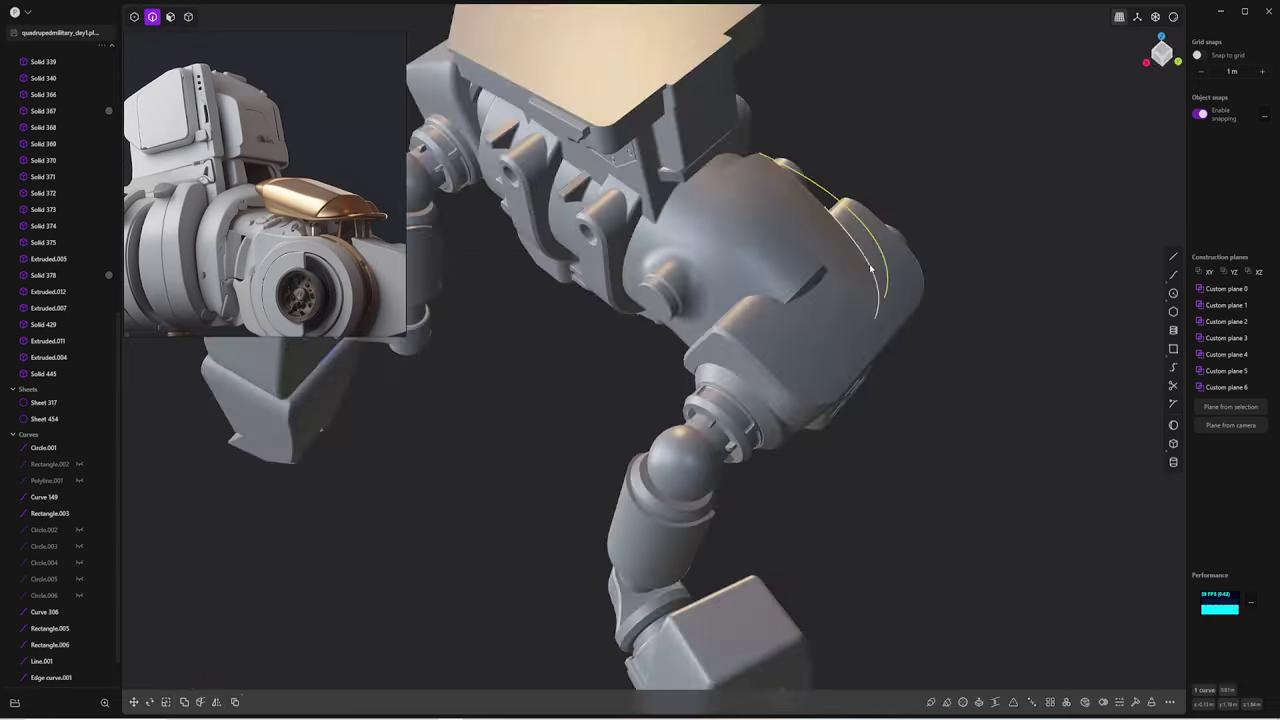
key(alt+x)
key(Escape)
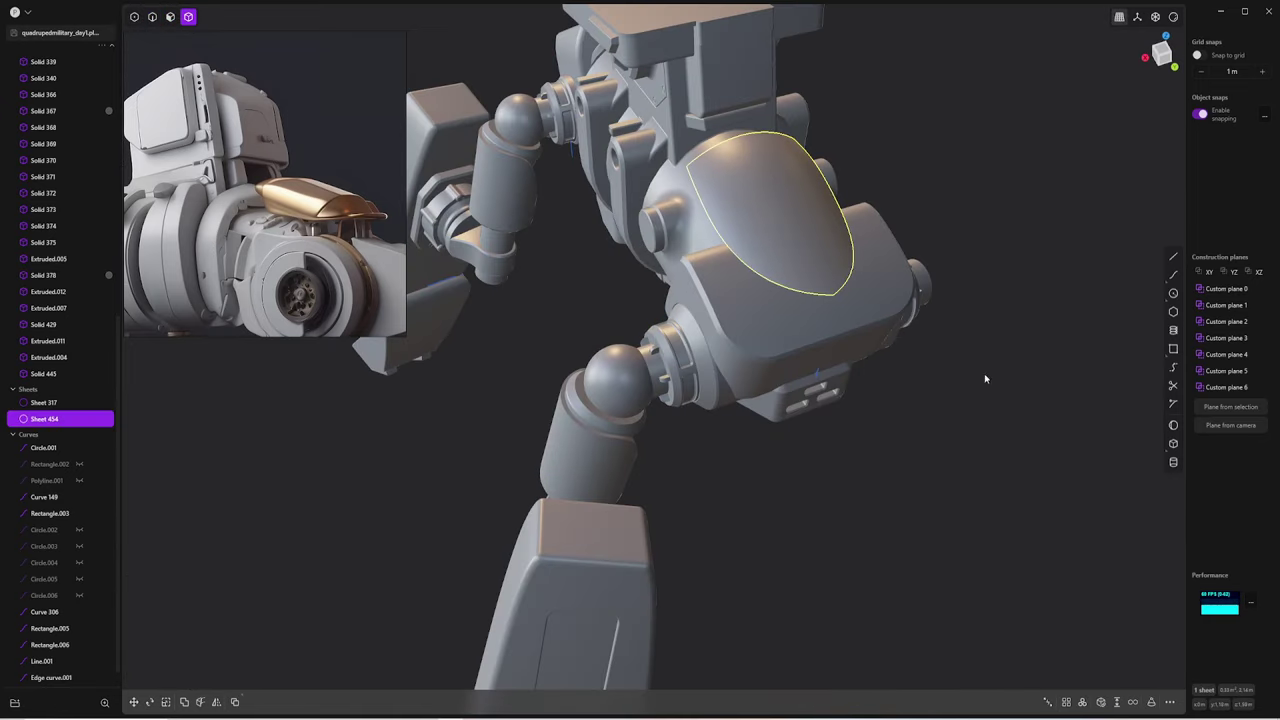
key(t)
mouse_move(879, 299)
middle_down()
mouse_move(871, 255)
mouse_move(949, 214)
mouse_move(939, 320)
middle_up()
key(Return)
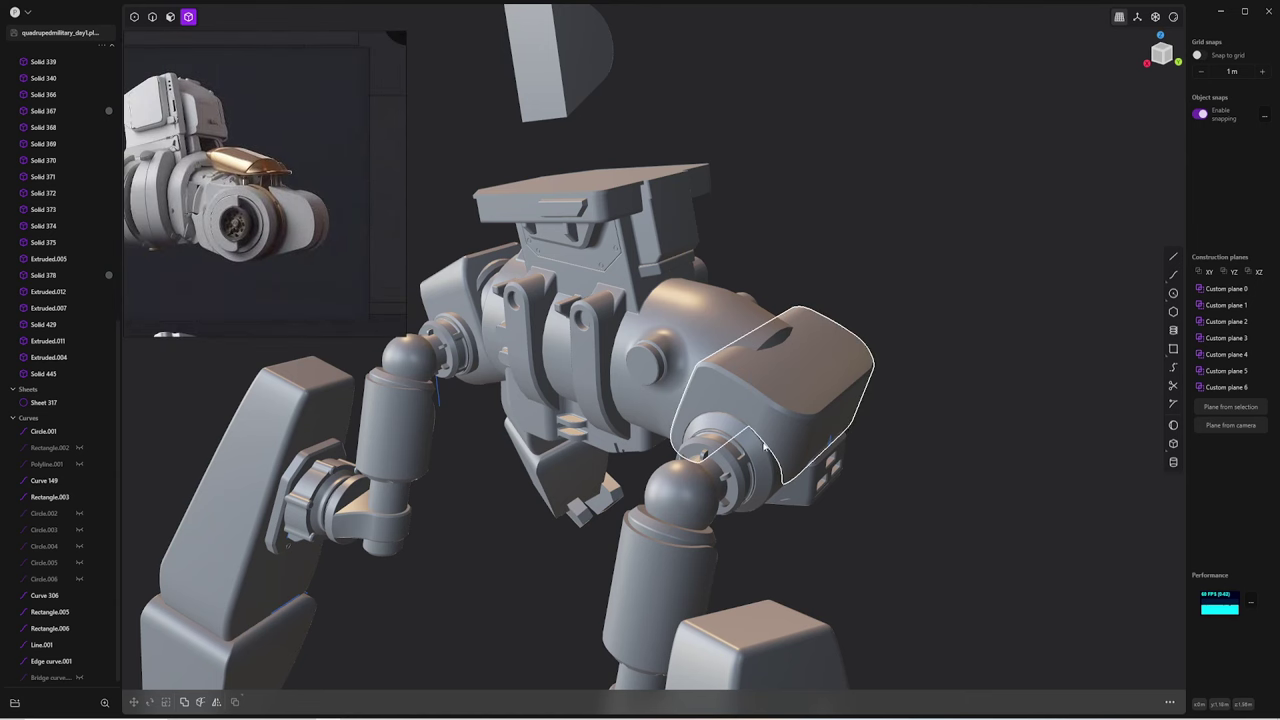
Draw a two-point curve across the shoulder face, running up toward the neck bracket
scroll(763, 447, up, 2)
scroll(750, 447, up, 2)
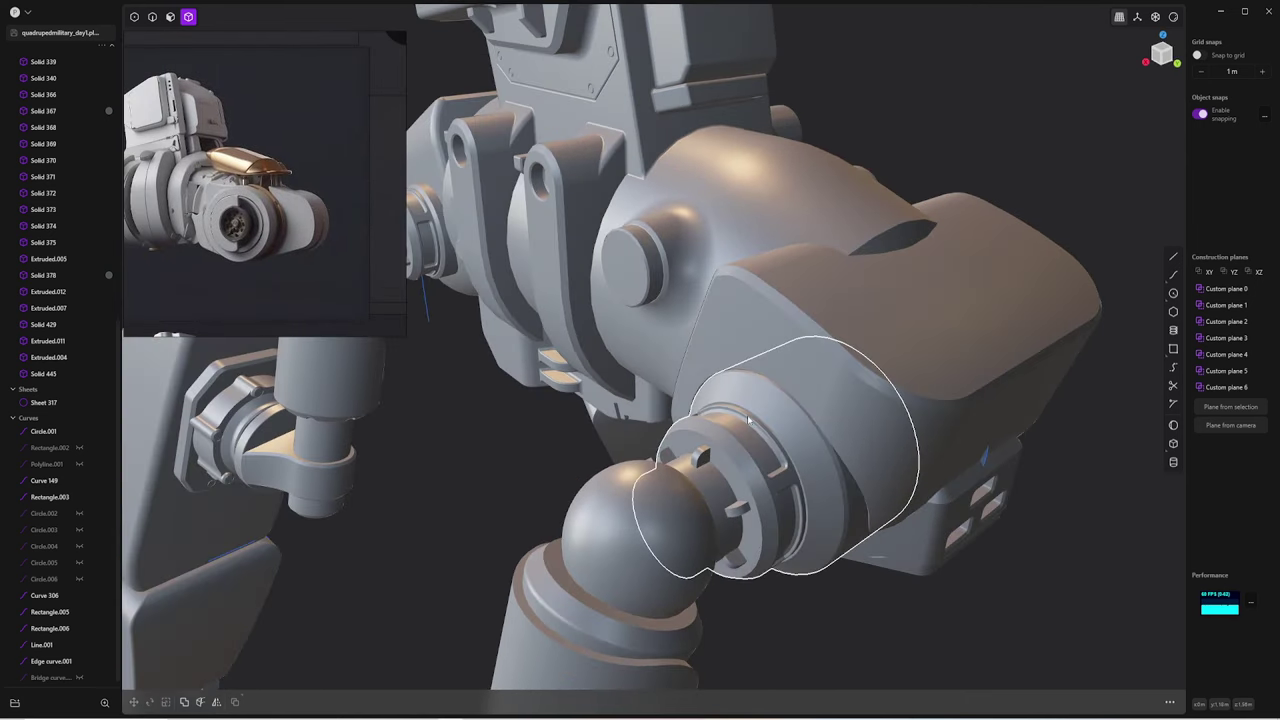
scroll(748, 420, up, 3)
scroll(883, 400, up, 2)
scroll(854, 394, down, 1)
scroll(770, 396, down, 4)
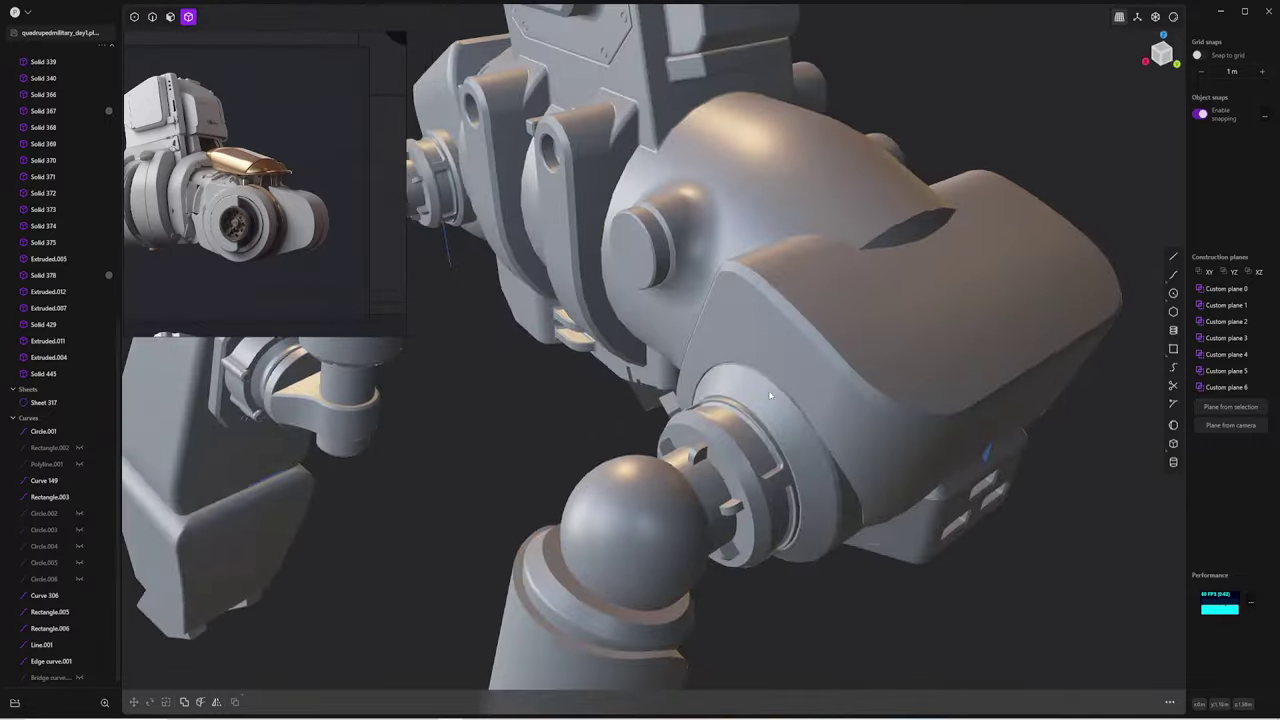
middle_drag(770, 396, 760, 356)
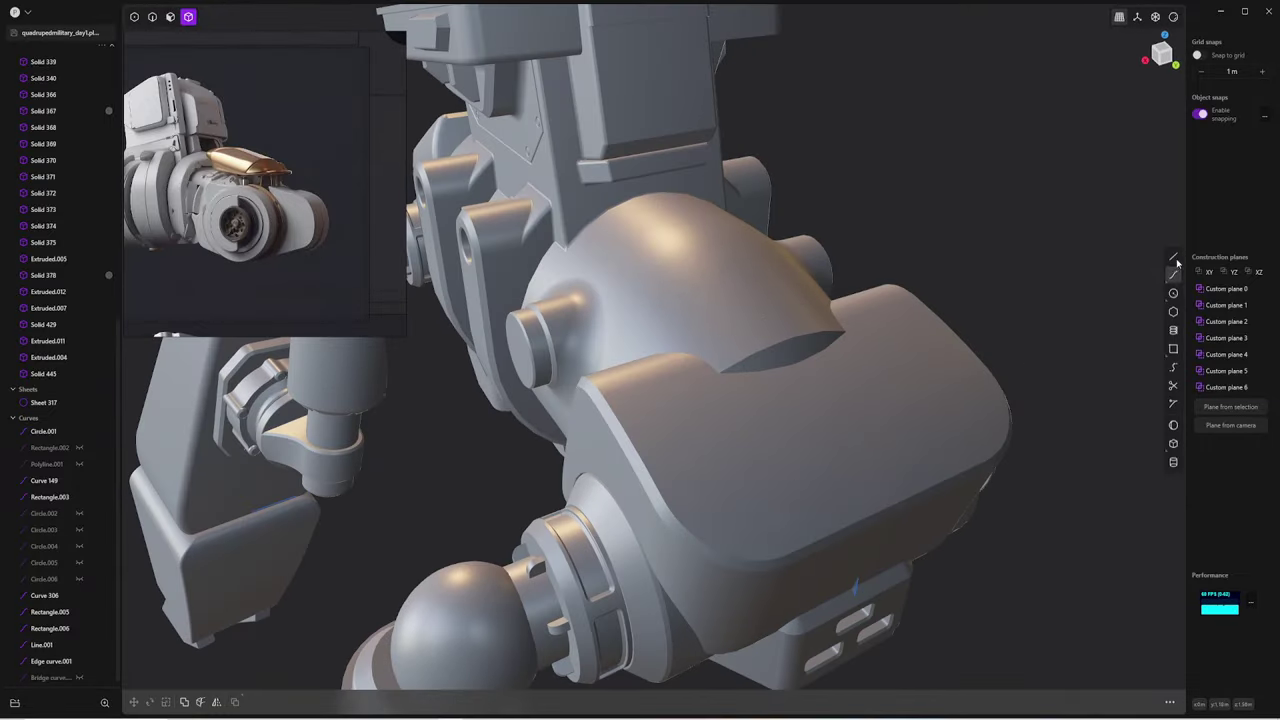
click(716, 446)
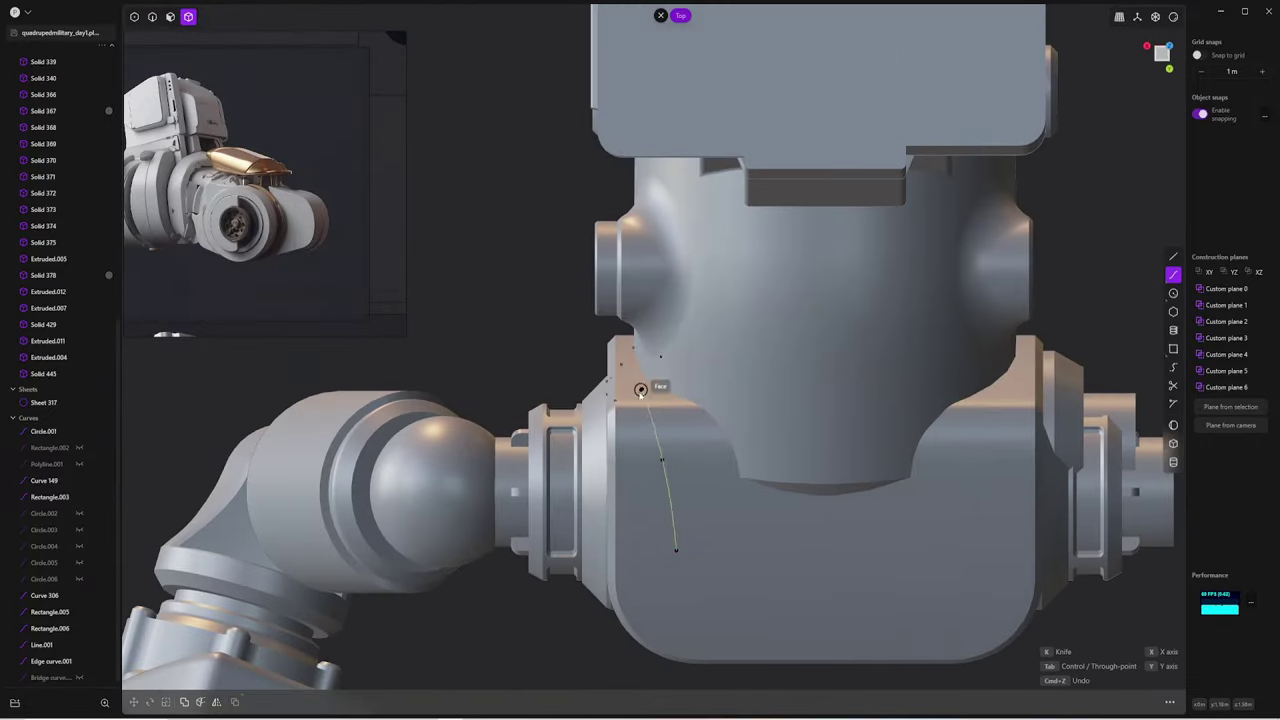
click(744, 175)
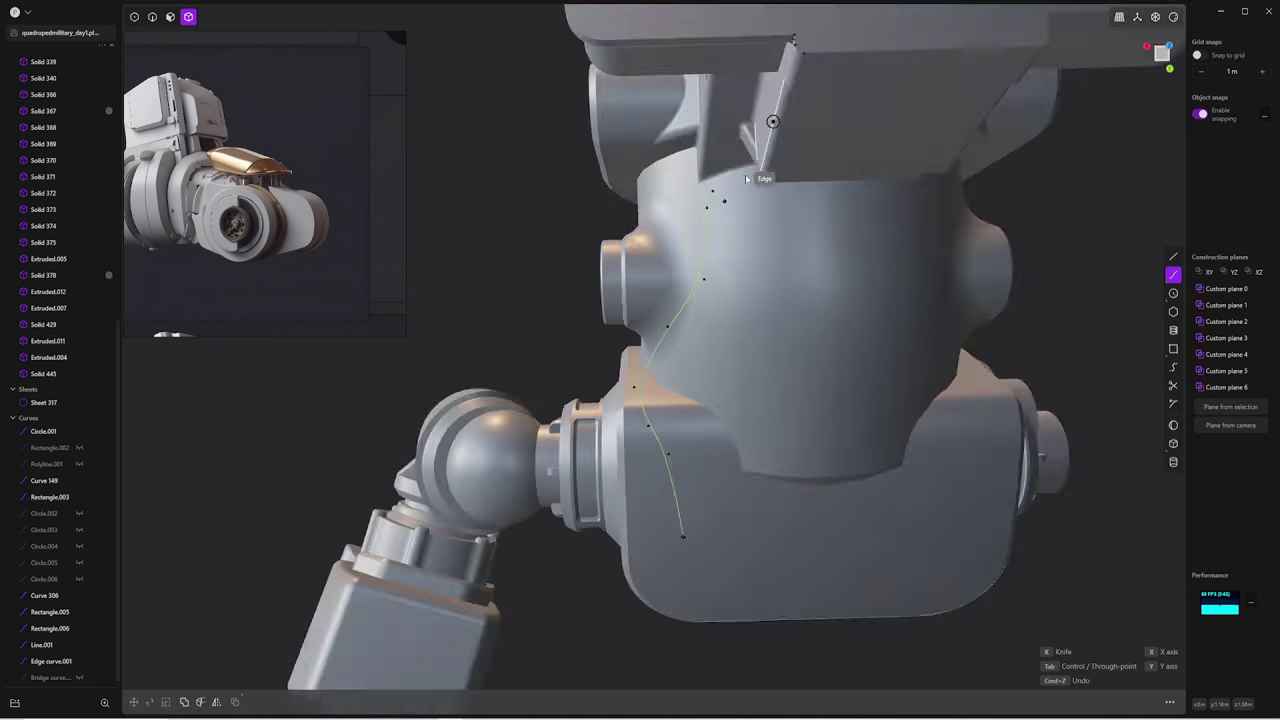
Reposition the new curve twice to sit better over the shoulder armor
mouse_move(760, 200)
middle_down()
mouse_move(811, 171)
mouse_move(721, 229)
middle_up()
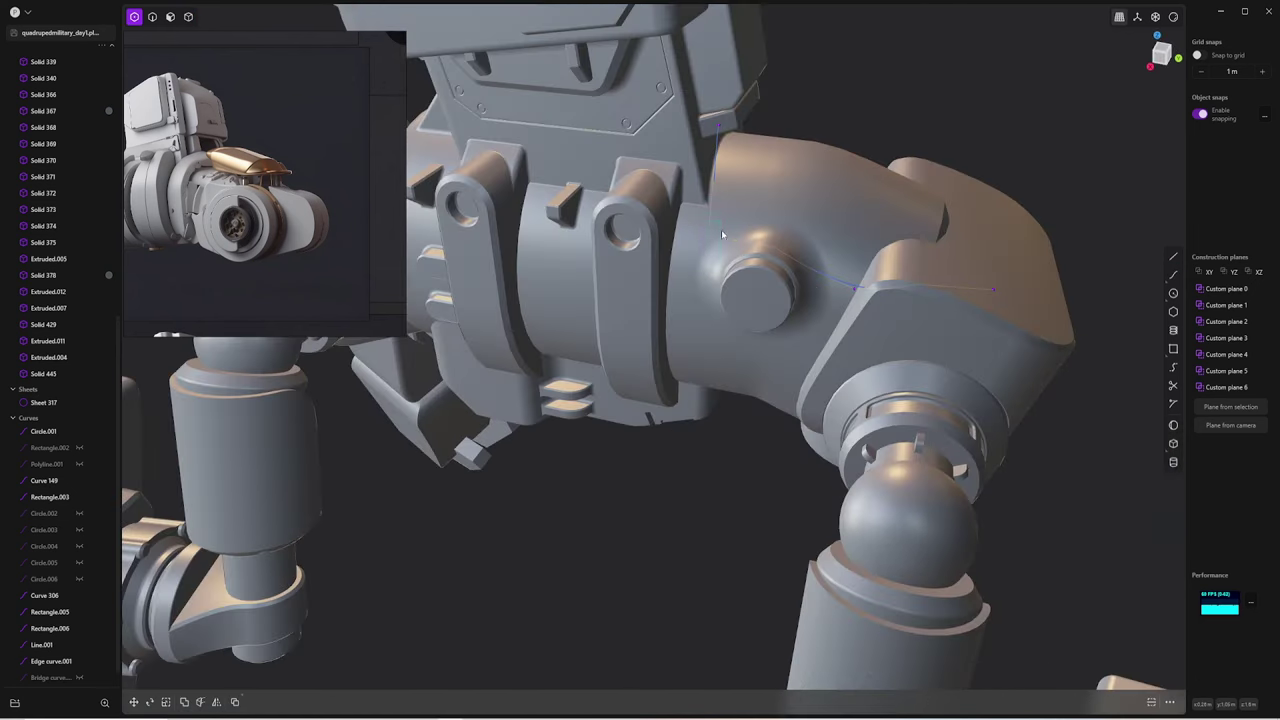
key(g)
middle_drag(721, 124, 710, 200)
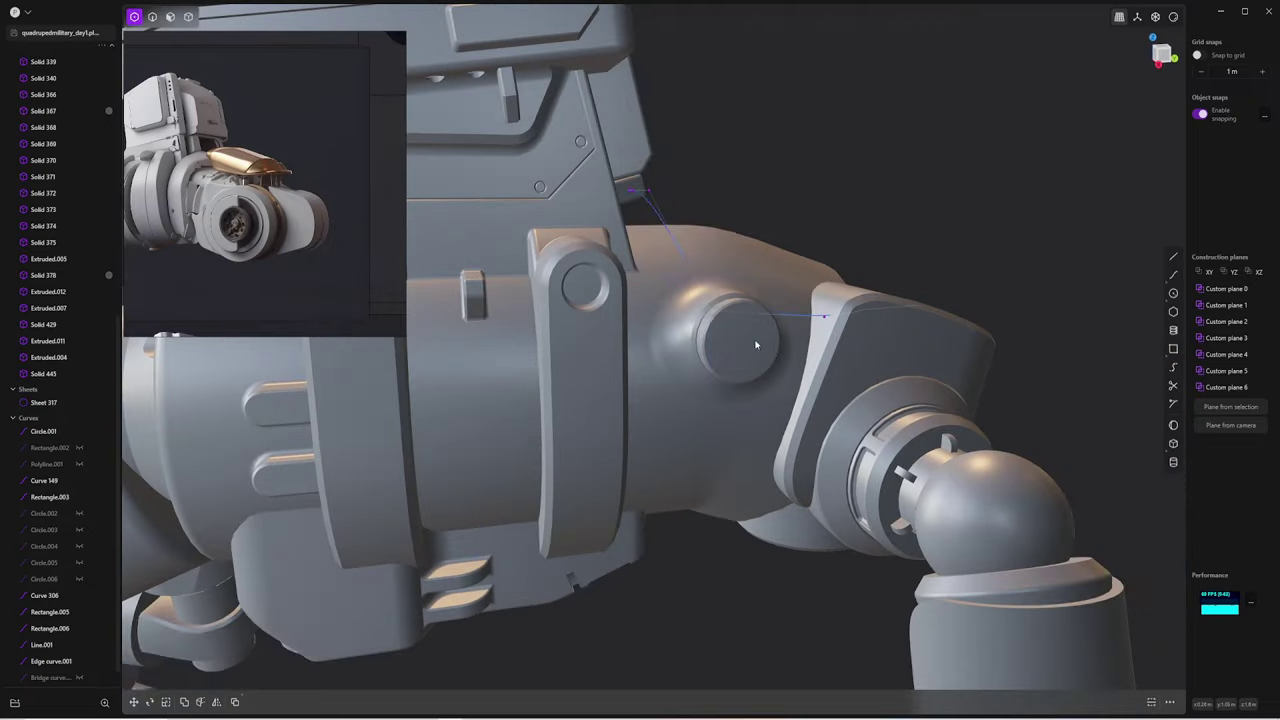
middle_drag(824, 229, 752, 291)
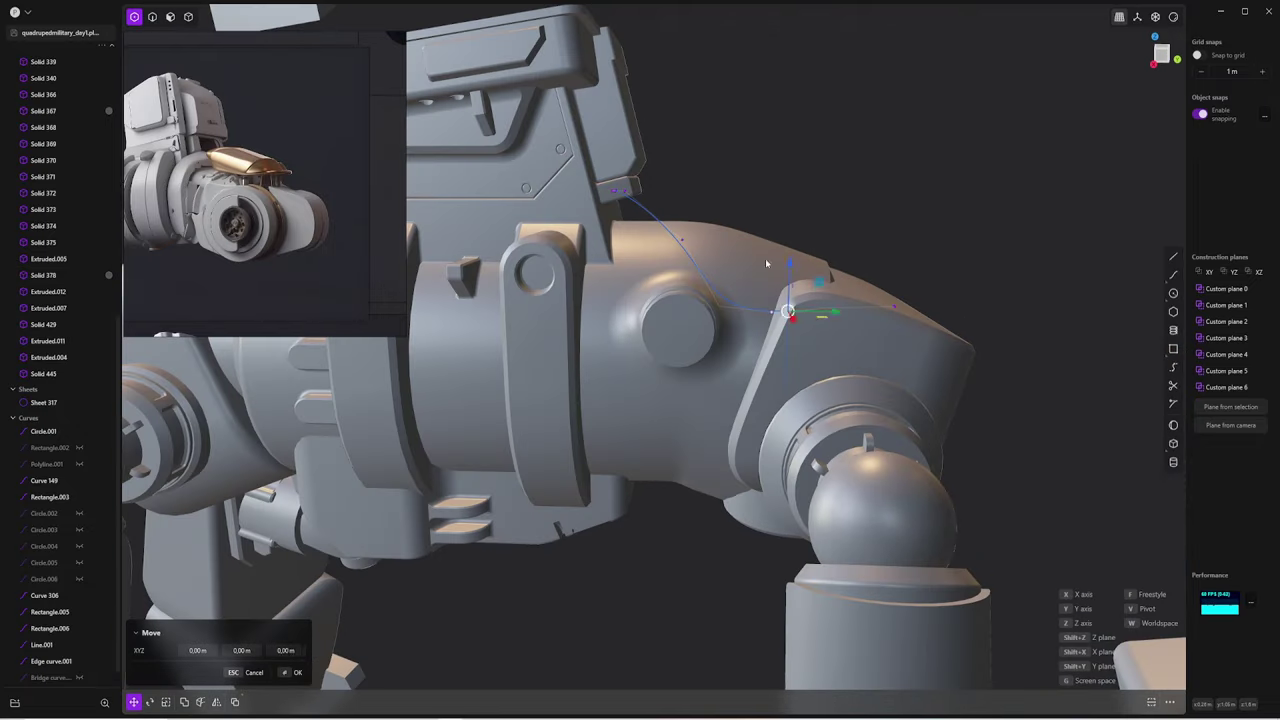
click(787, 220)
key(g)
click(832, 228)
Slide the curve's endpoint about 0.117 m along the Y axis
middle_drag(1017, 277, 858, 366)
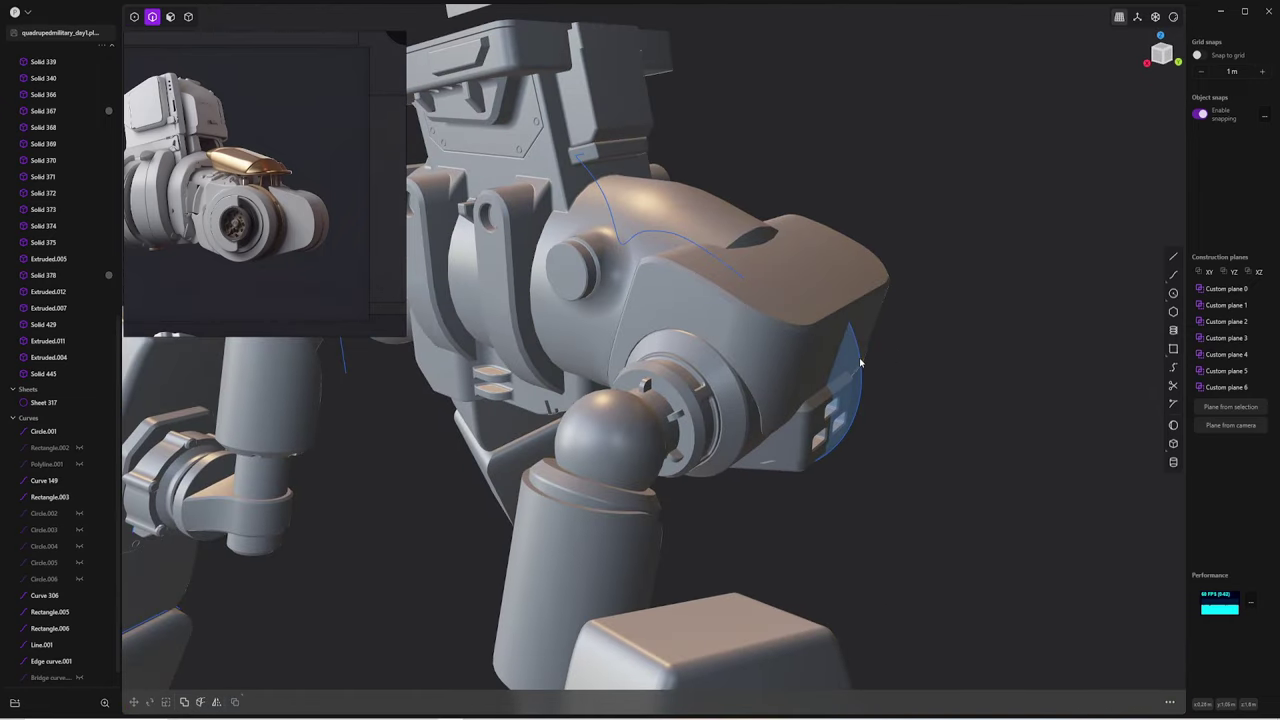
scroll(743, 270, up, 5)
key(g)
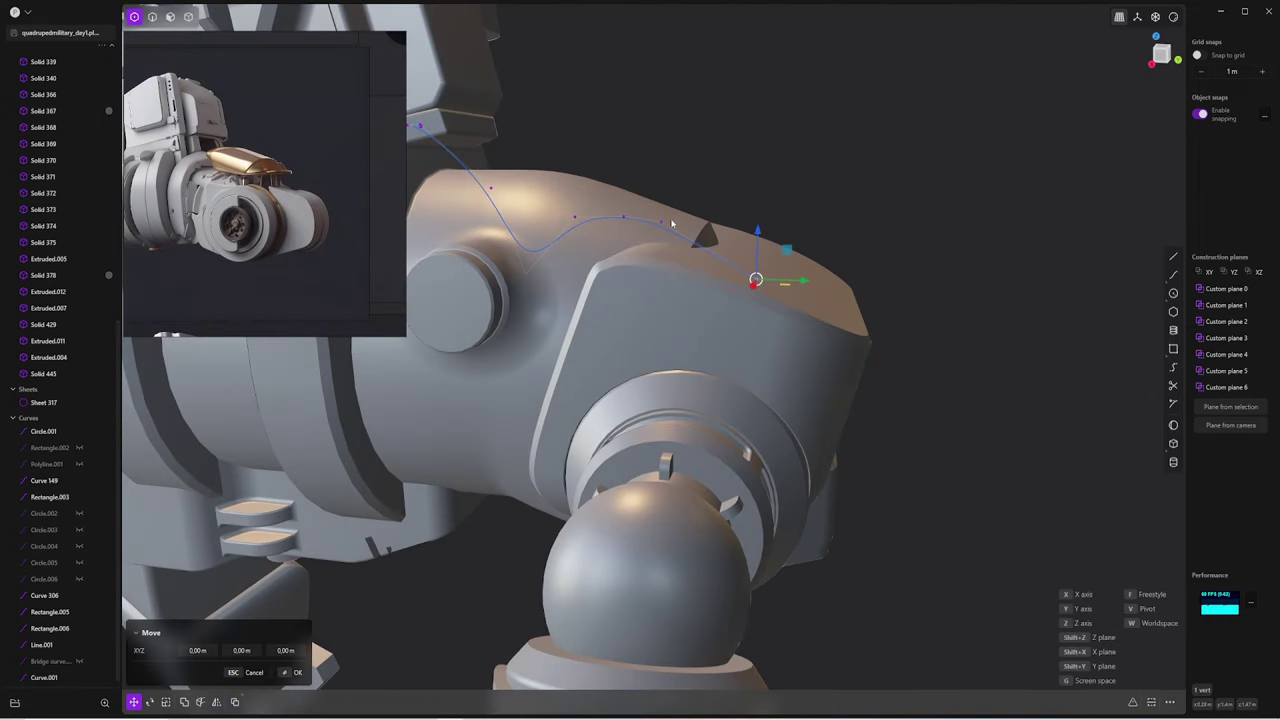
click(672, 224)
drag(745, 228, 765, 287)
middle_drag(755, 193, 670, 221)
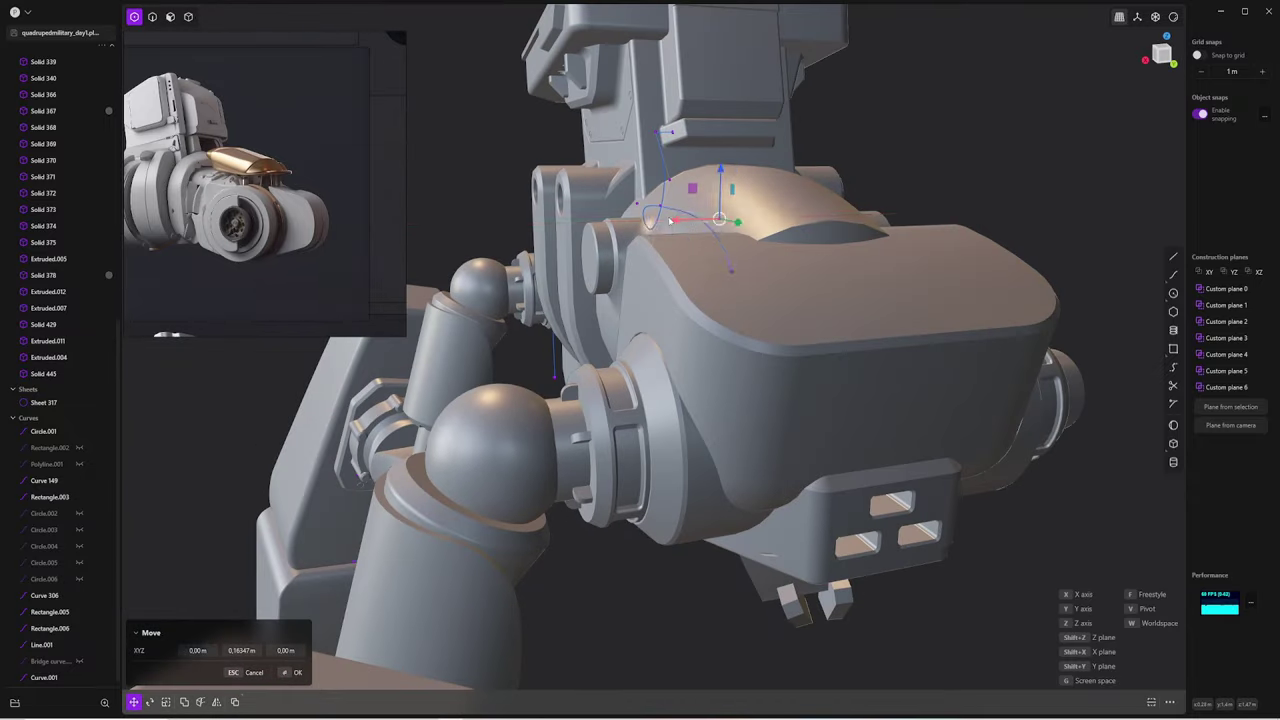
click(733, 270)
middle_drag(733, 270, 817, 286)
Shift the whole curve in curve-selection mode, then return to point selection
key(2)
key(g)
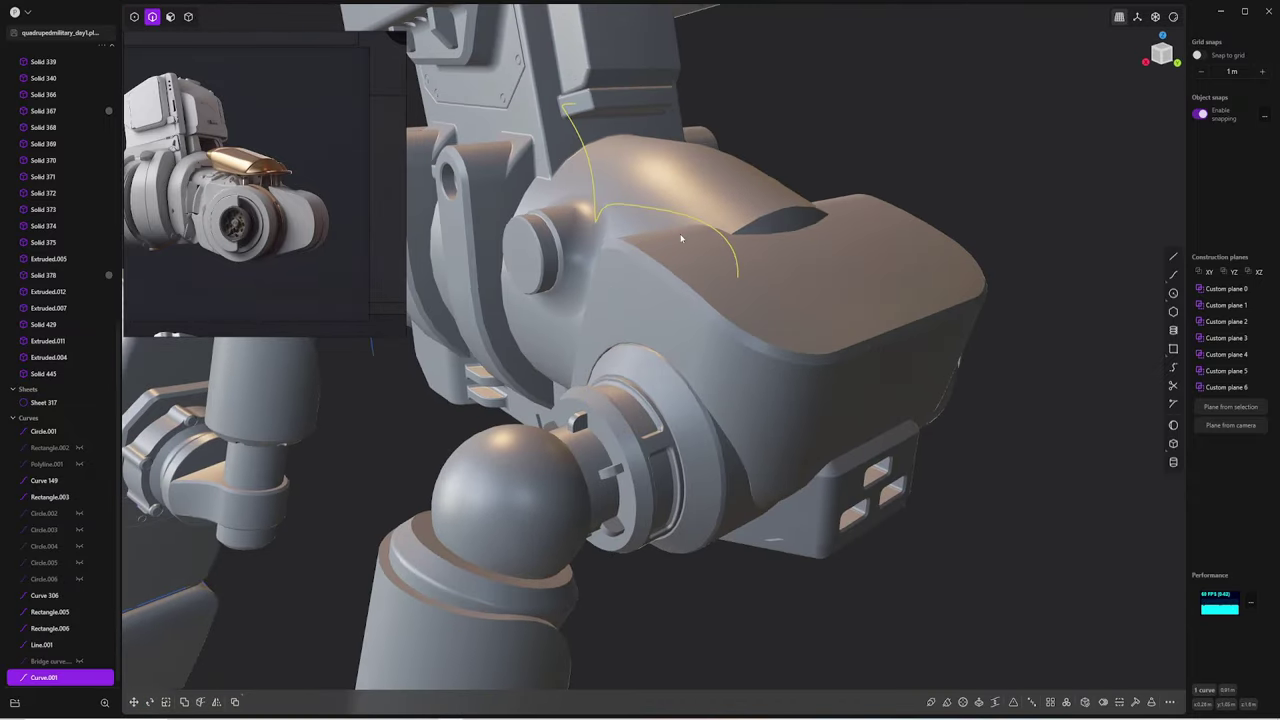
mouse_move(680, 243)
middle_down()
mouse_move(702, 291)
mouse_move(648, 278)
mouse_move(642, 224)
middle_up()
click(702, 291)
key(1)
key(g)
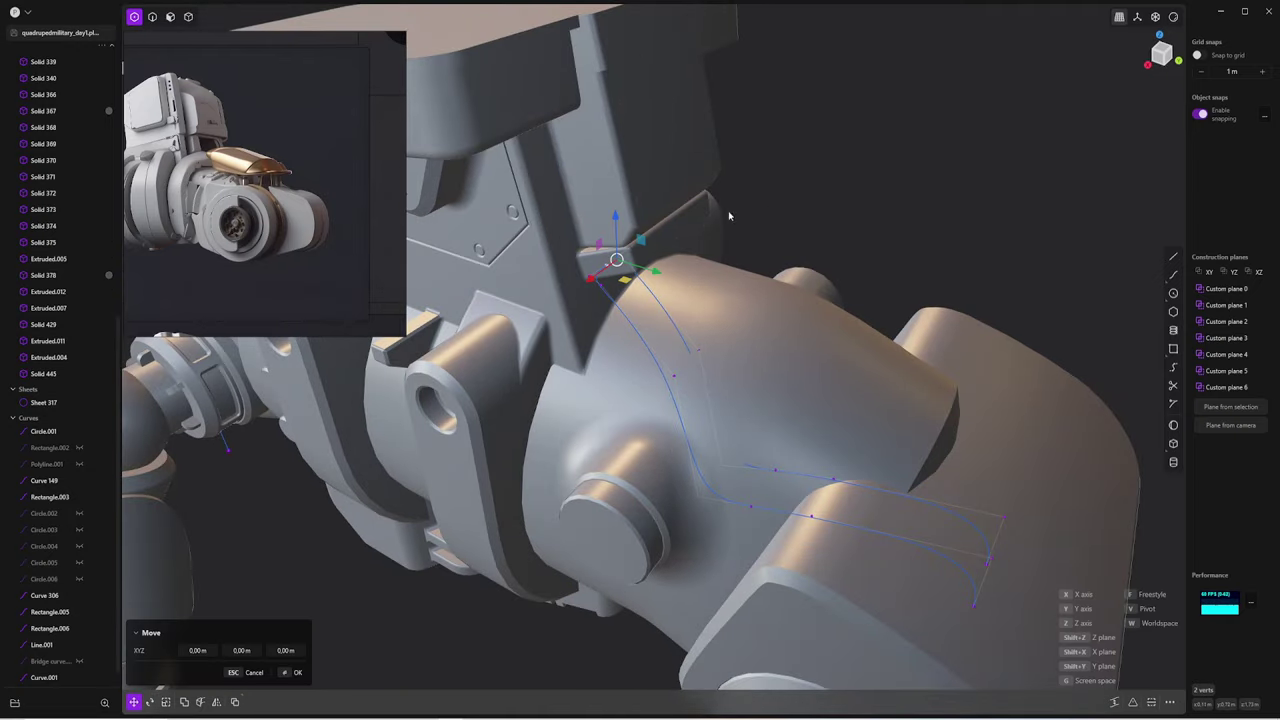
key(Escape)
Drag the vertex near the neck bracket along X to give the curve a smooth bend
click(627, 257)
key(g)
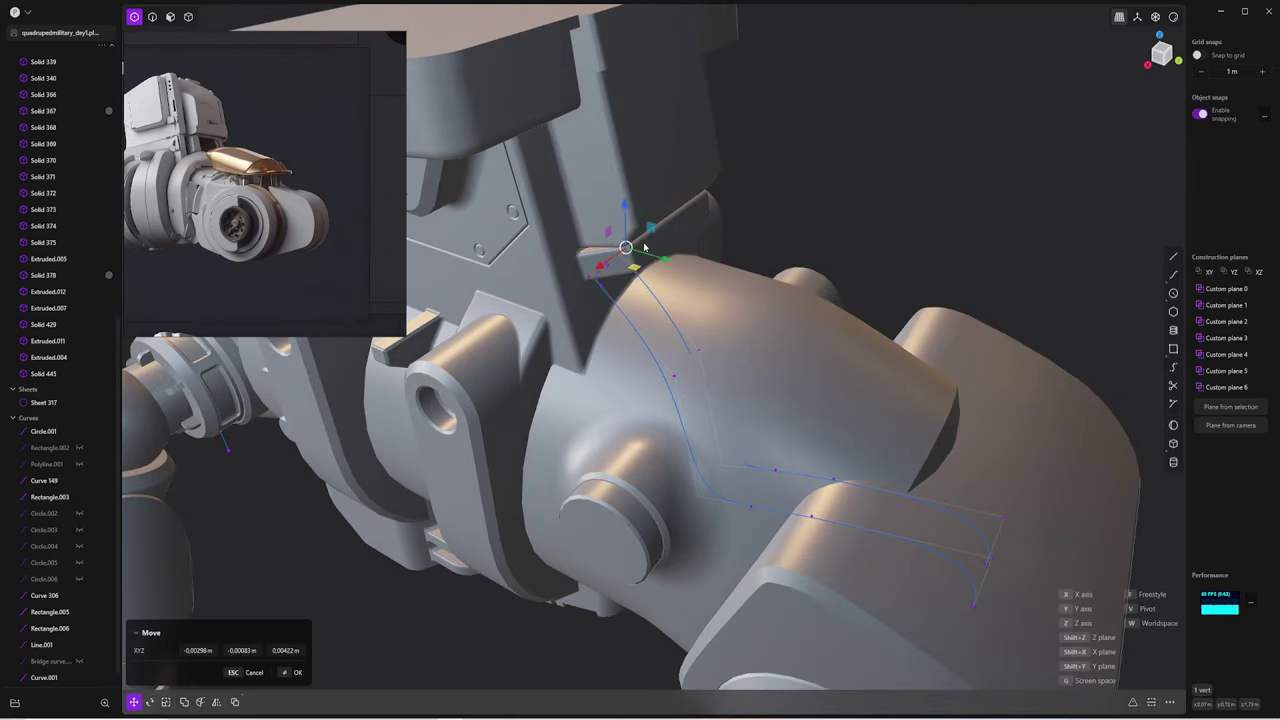
middle_drag(645, 252, 564, 341)
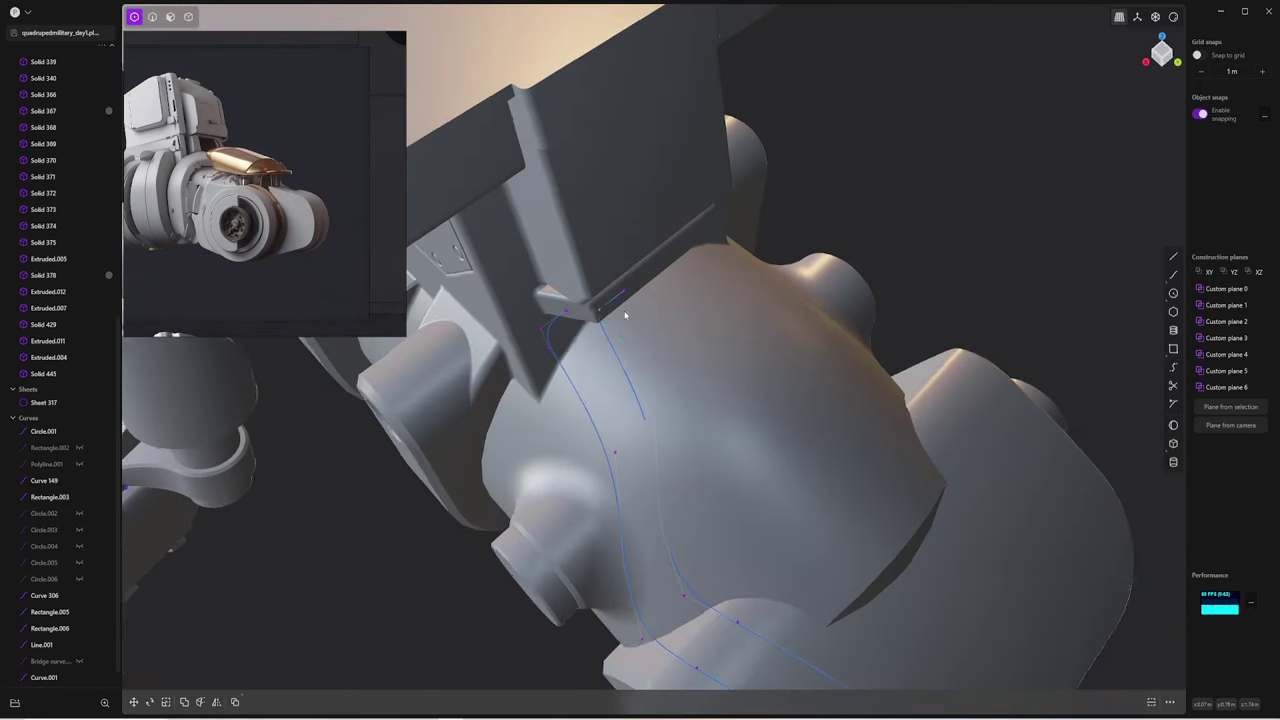
drag(553, 347, 636, 291)
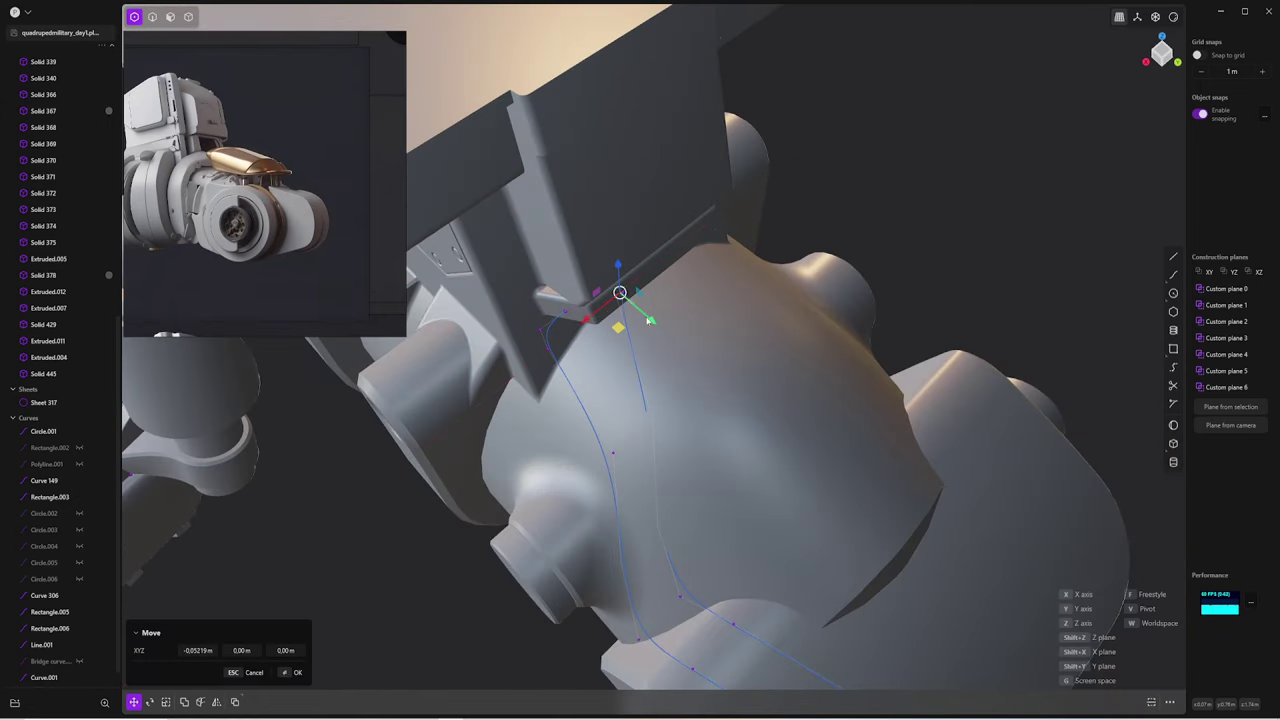
mouse_move(676, 345)
mouse_down()
mouse_move(634, 309)
mouse_move(614, 425)
mouse_up()
middle_drag(614, 425, 676, 313)
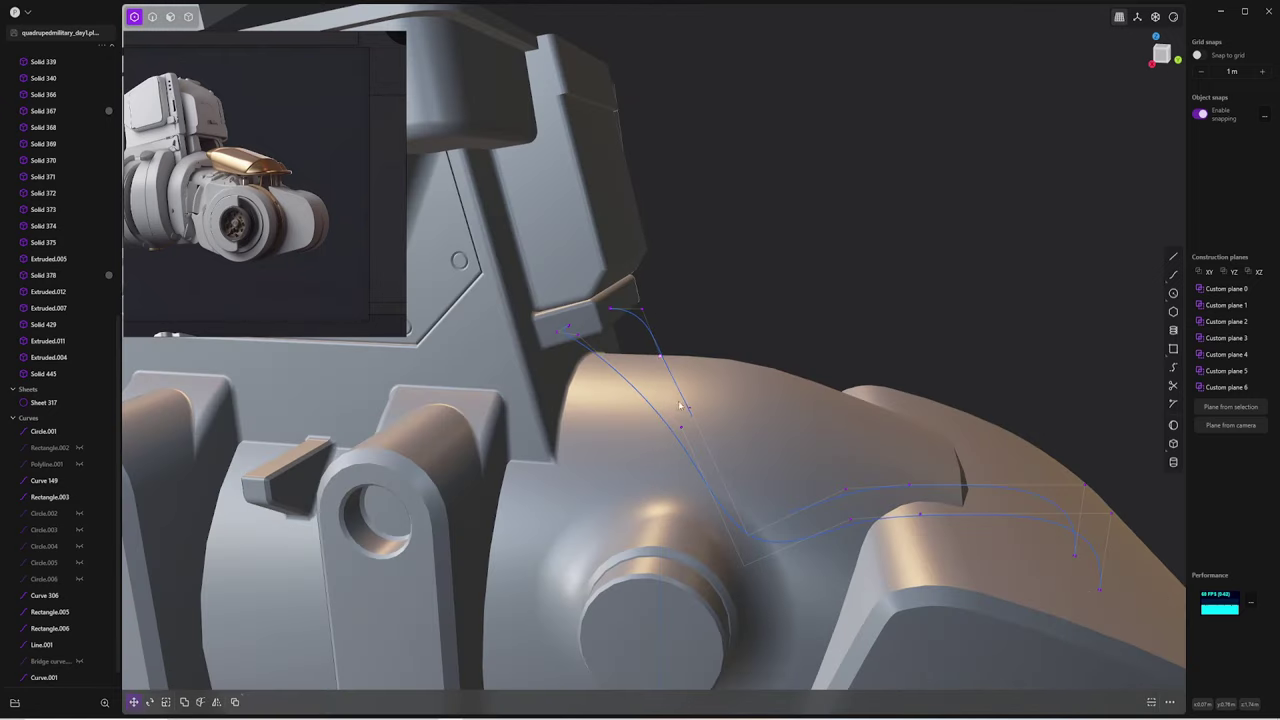
drag(675, 313, 742, 410)
middle_drag(769, 412, 737, 471)
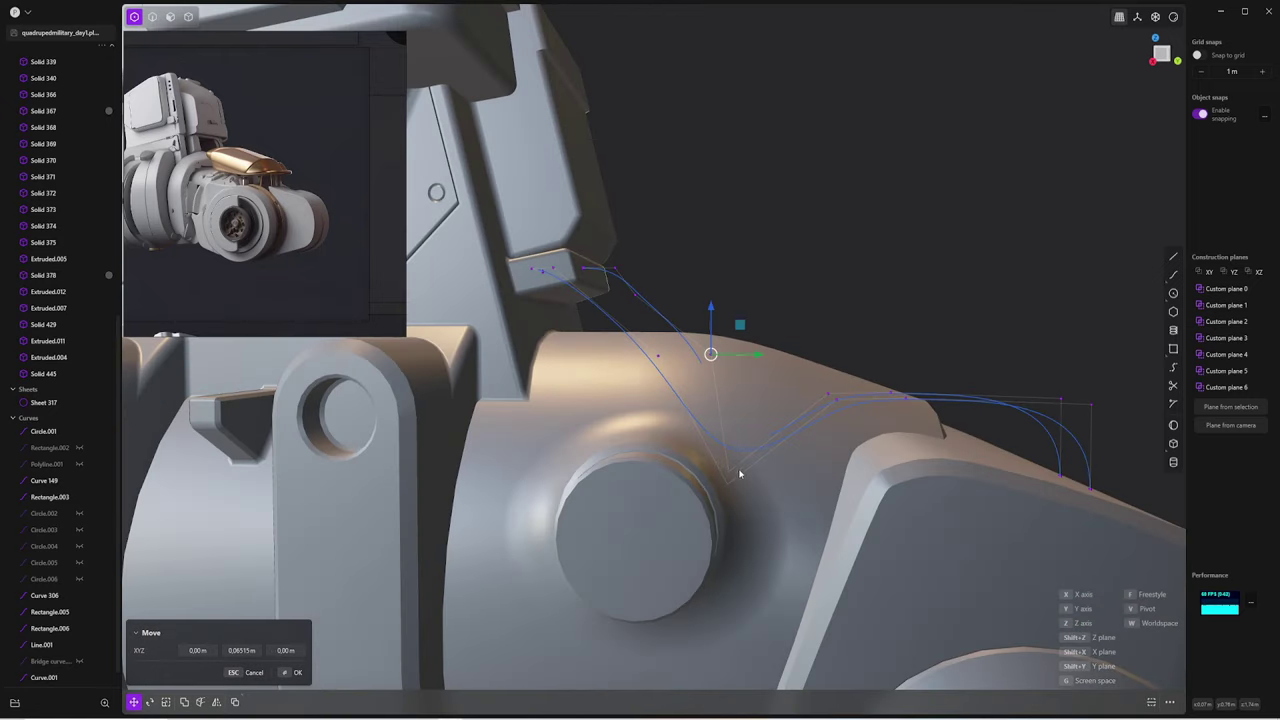
drag(737, 465, 797, 291)
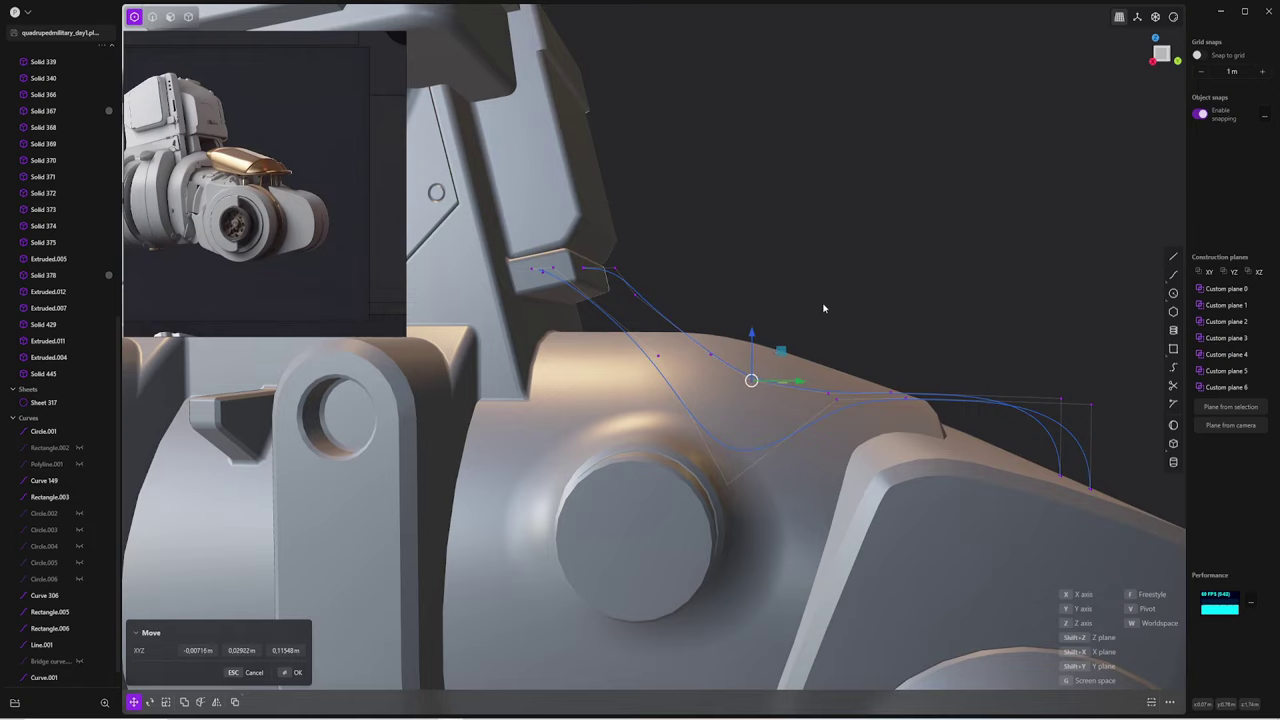
mouse_move(824, 308)
middle_down()
mouse_move(705, 306)
mouse_move(762, 343)
middle_up()
click(670, 328)
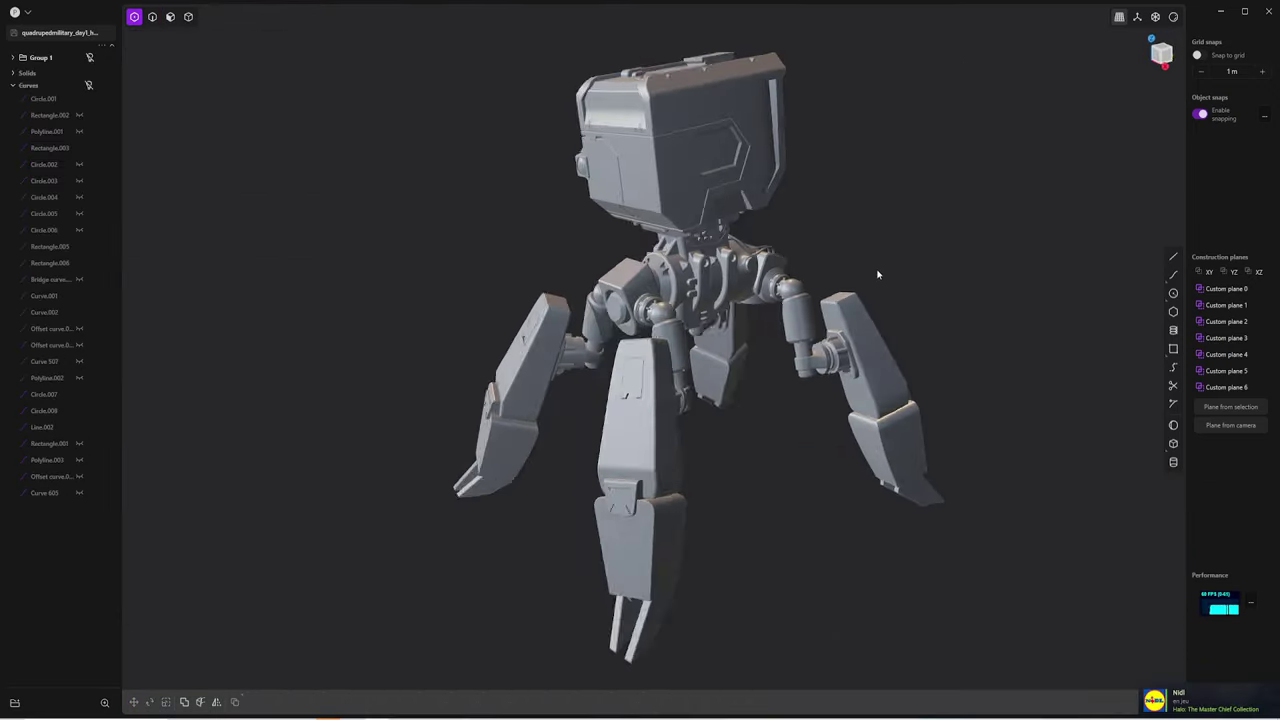
Orbit around the complete robot to show its boxy head and armored legs
mouse_move(877, 271)
middle_down()
mouse_move(727, 270)
mouse_move(813, 290)
mouse_move(977, 287)
mouse_move(690, 289)
mouse_move(731, 290)
middle_up()
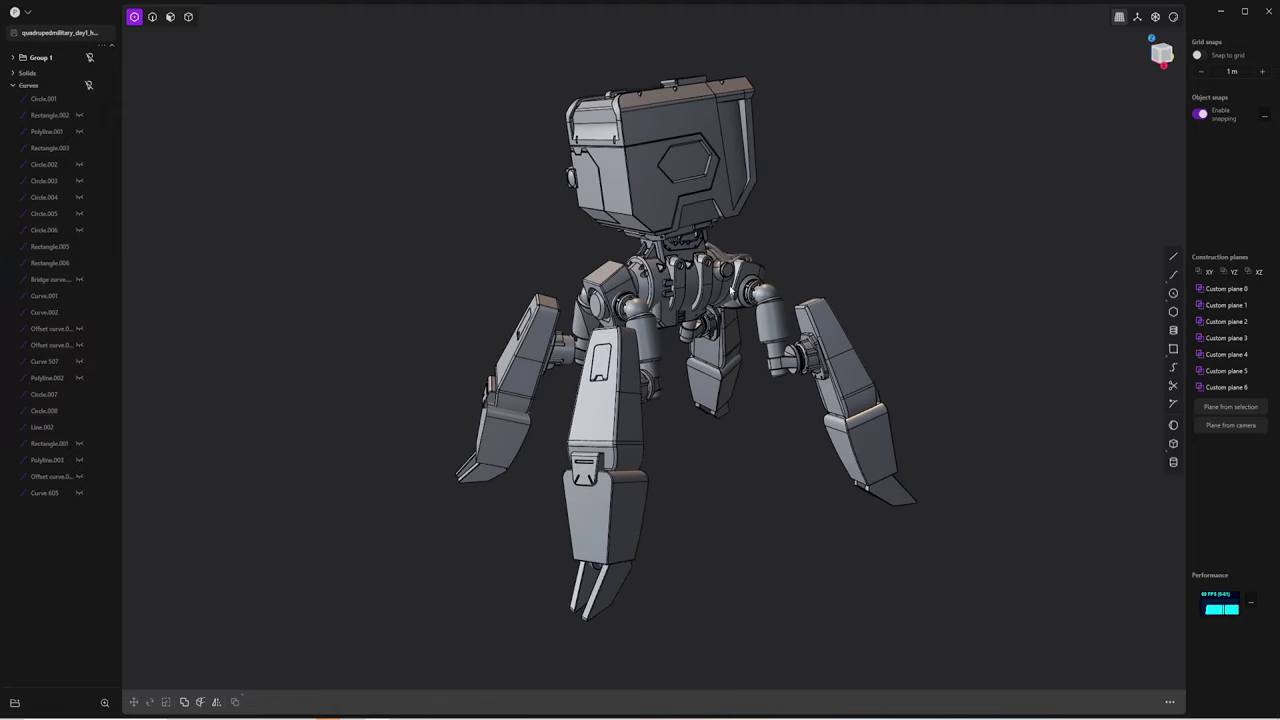